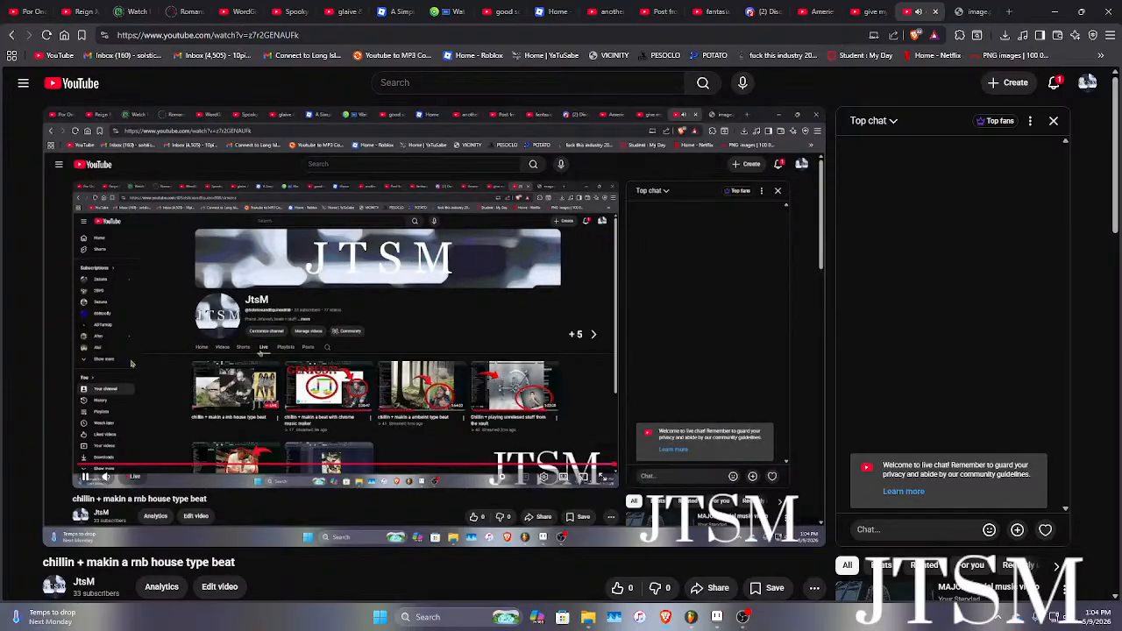
# Mute the live stream video and open and close the YouTube notifications.
pyautogui.click(97, 502)
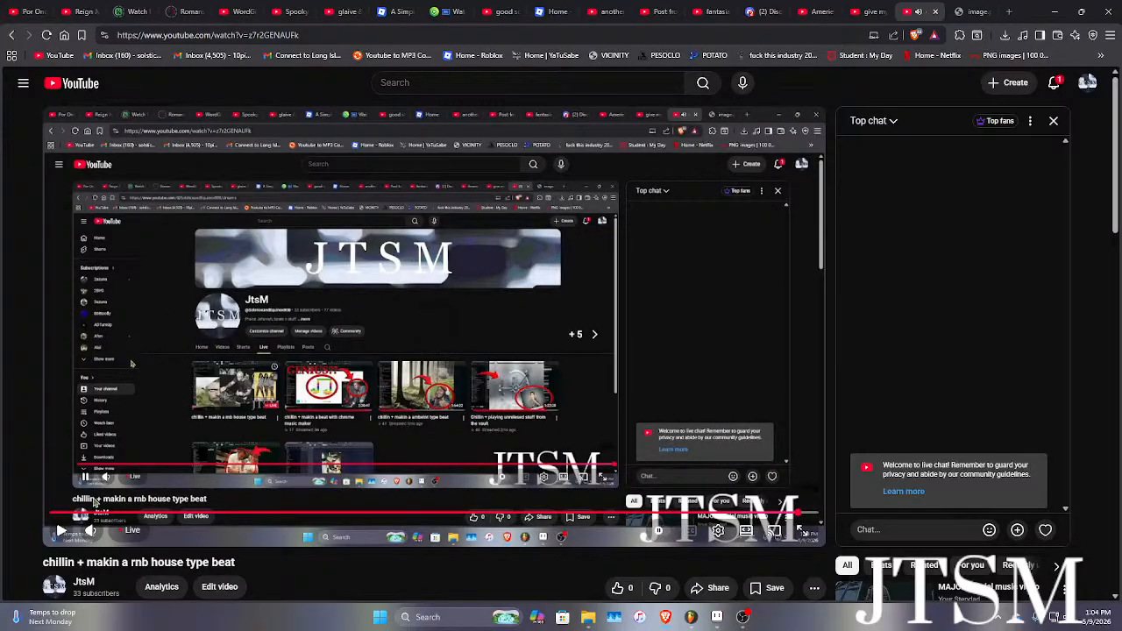
pyautogui.click(96, 502)
pyautogui.press('m')
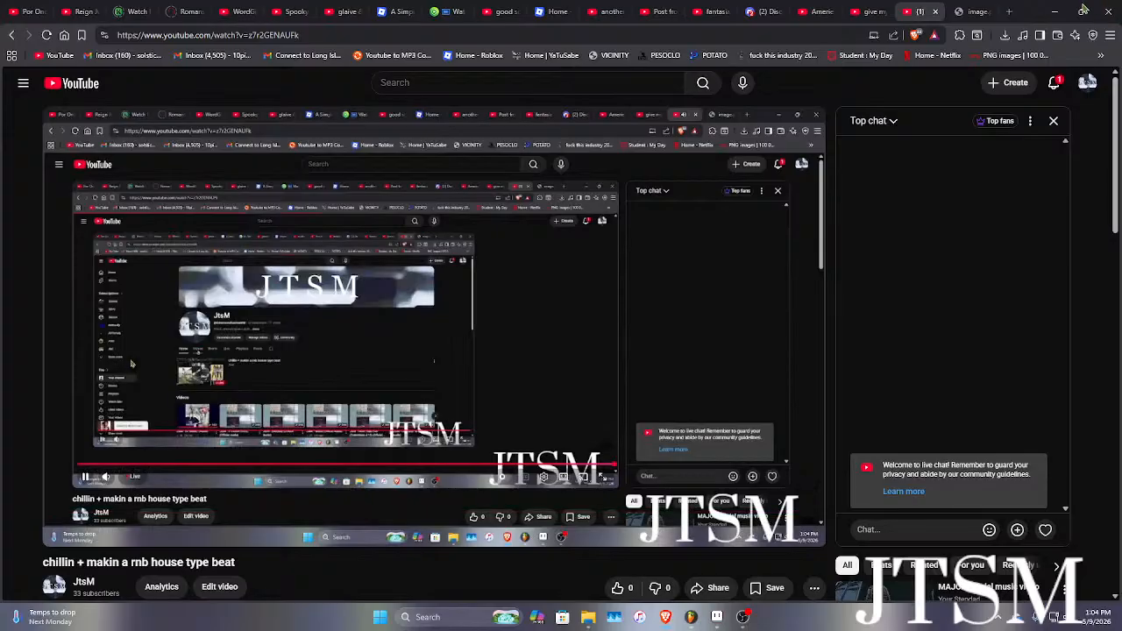
pyautogui.click(1052, 87)
pyautogui.click(1052, 88)
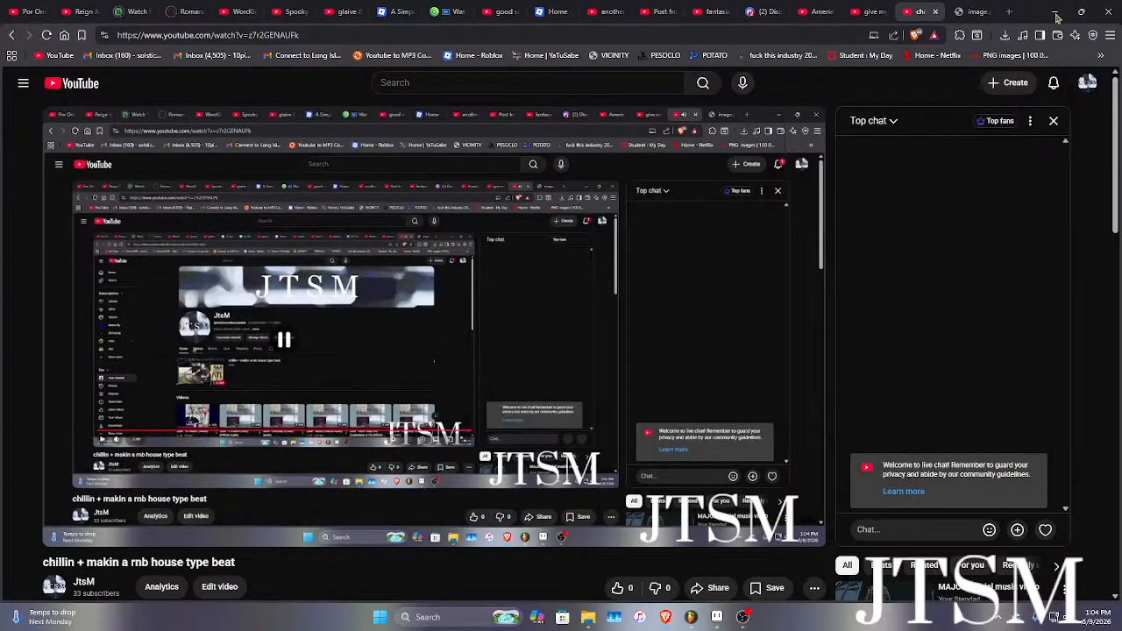
# Minimize the browser, OBS and the open arrangement, and switch to the empty FL Studio project.
pyautogui.click(1054, 11)
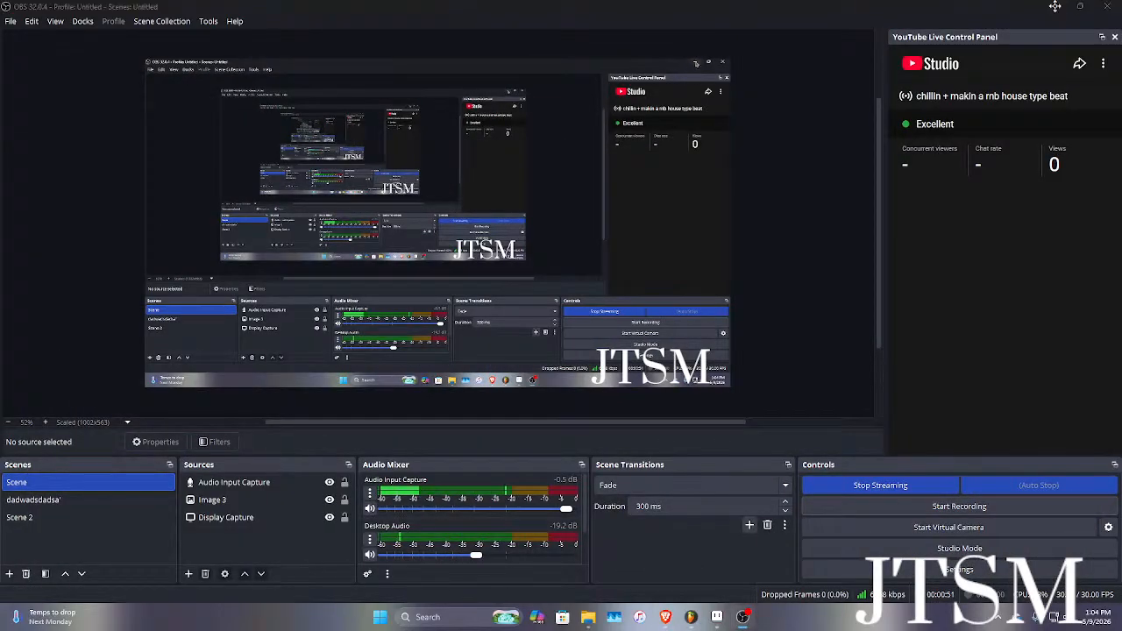
pyautogui.click(1052, 8)
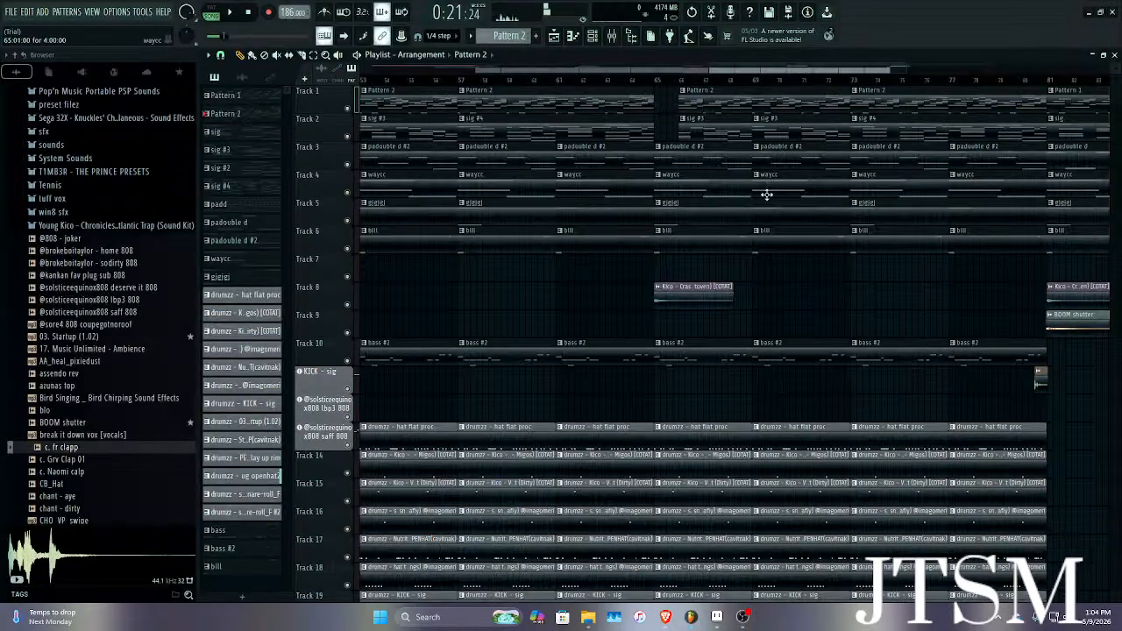
pyautogui.click(1088, 11)
pyautogui.click(697, 624)
pyautogui.click(764, 581)
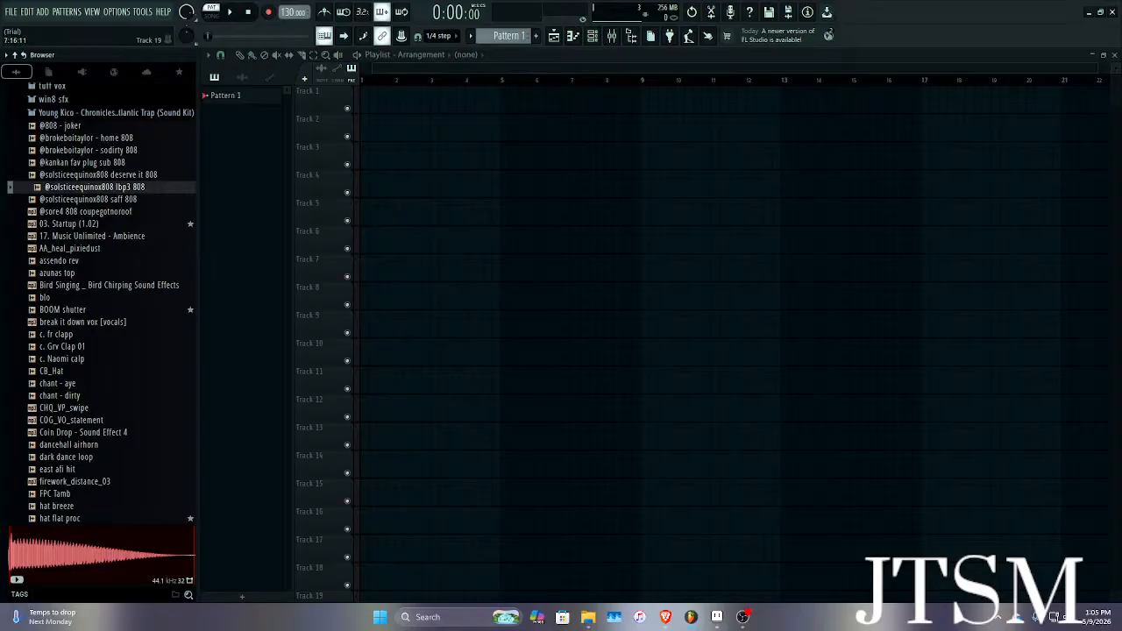
# Browse the Downloads folder in File Explorer for the sample files.
pyautogui.moveTo(588, 616)
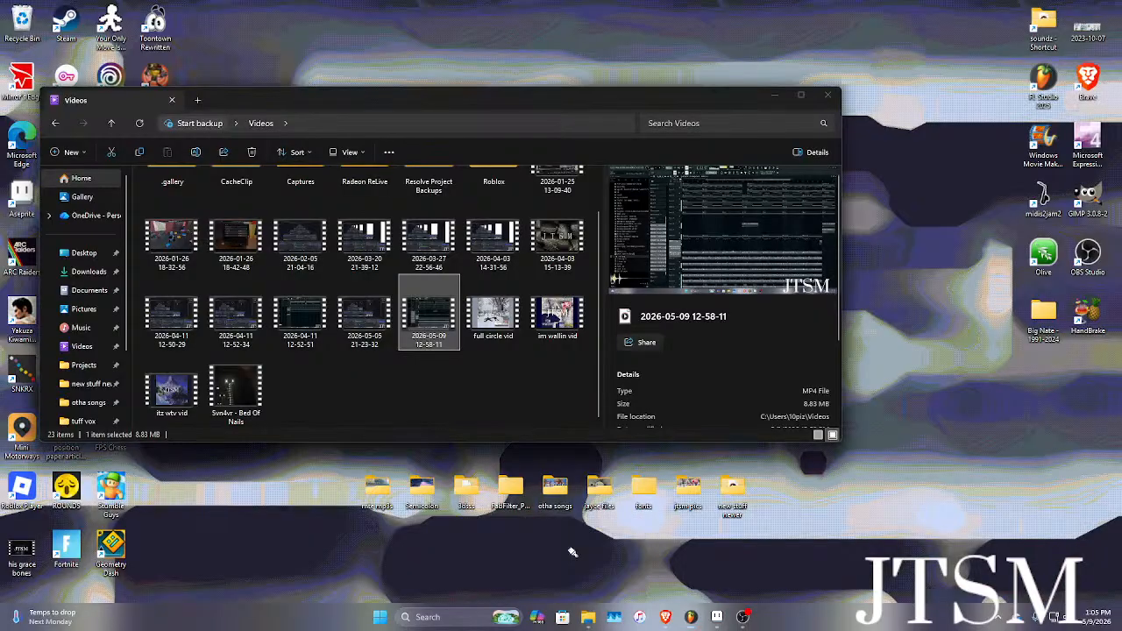
pyautogui.click(574, 548)
pyautogui.click(81, 178)
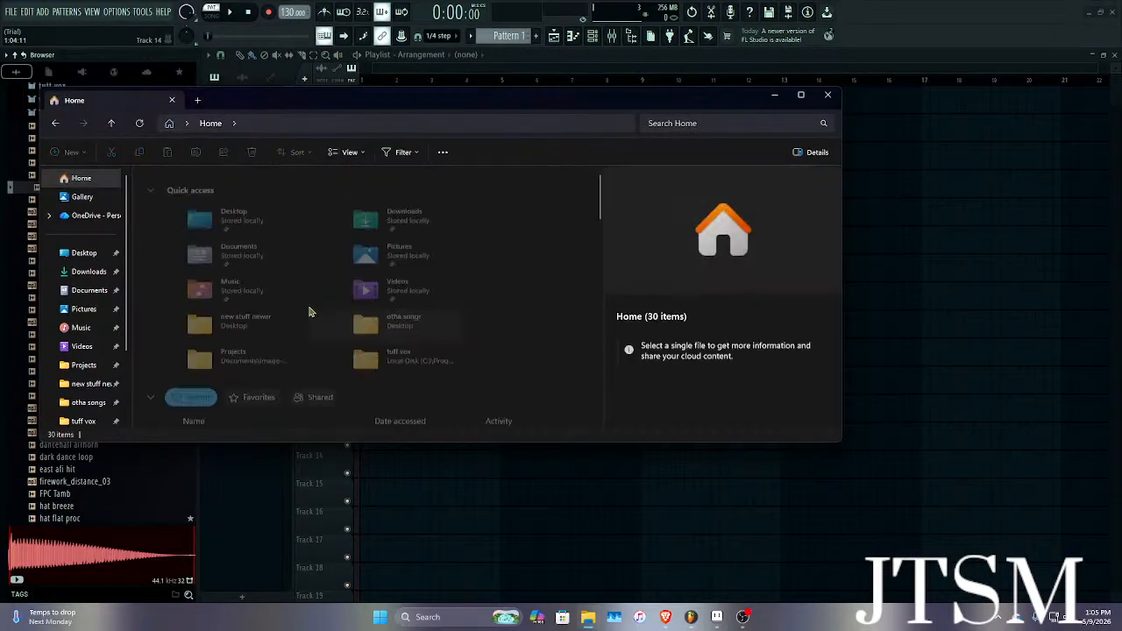
pyautogui.scroll(-3, 306, 312)
pyautogui.click(89, 270)
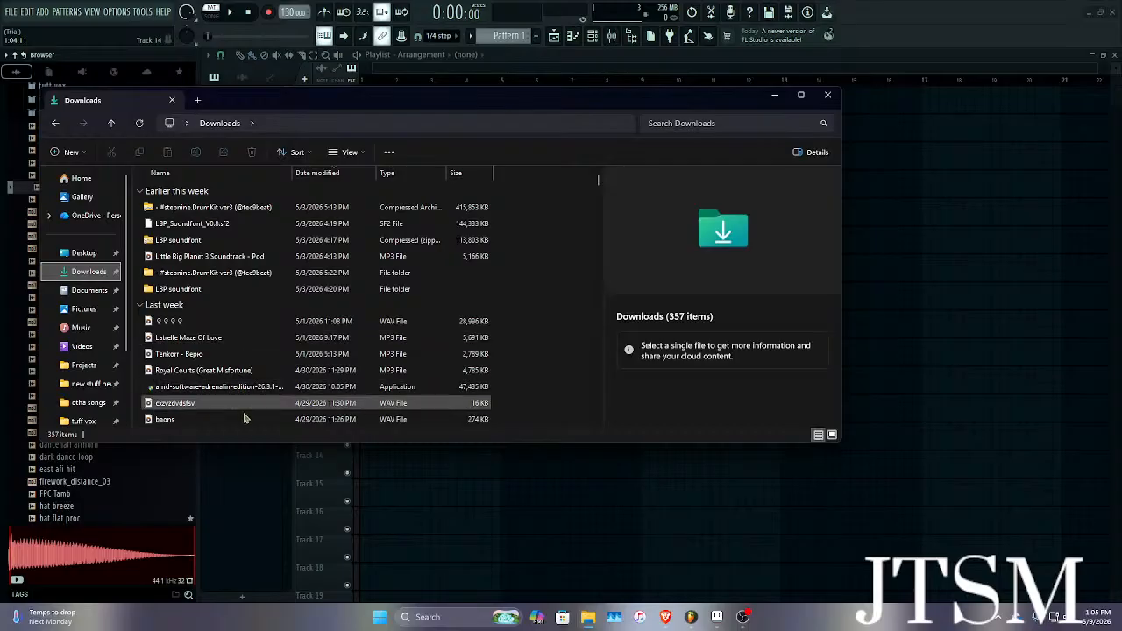
pyautogui.click(776, 80)
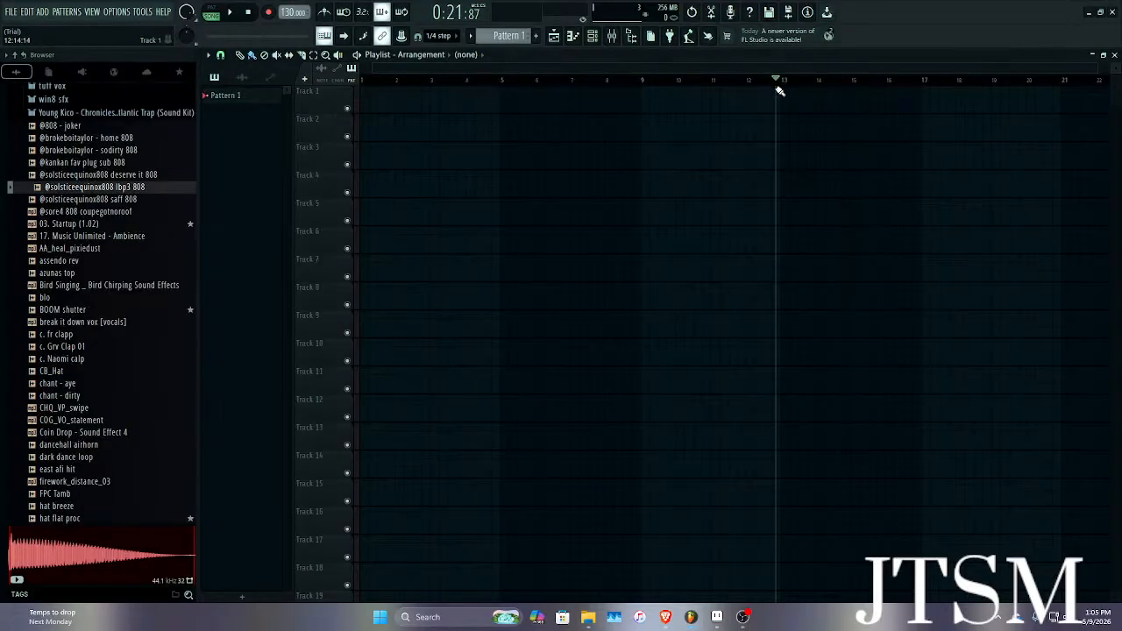
# Switch to the browser and copy the URL of the "Amerie - Got To Be There (Acapella)" video.
pyautogui.click(665, 617)
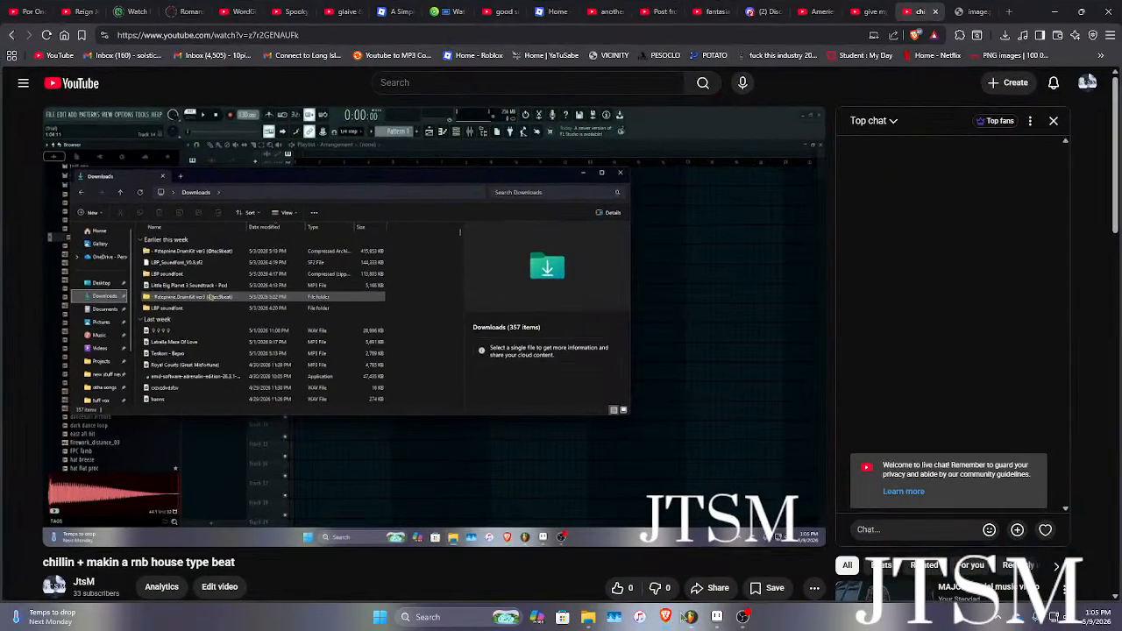
pyautogui.click(820, 12)
pyautogui.rightClick(438, 321)
pyautogui.click(498, 389)
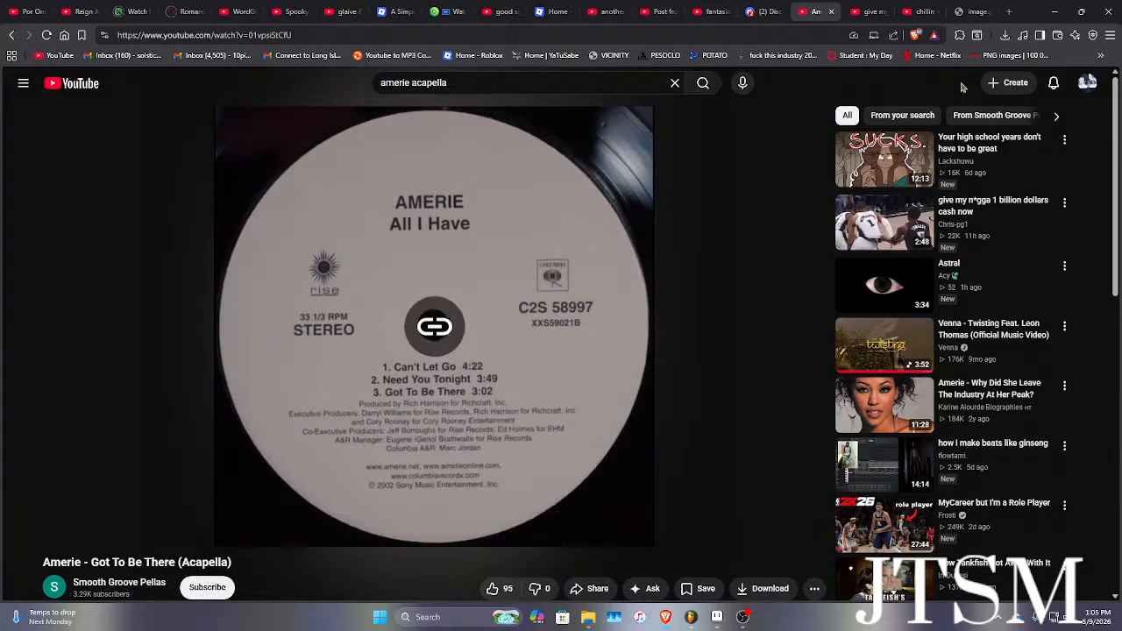
# Convert the copied YouTube video to a 128kb/s MP3 on the CnvMP3 site in a new tab.
pyautogui.click(1009, 12)
pyautogui.click(393, 58)
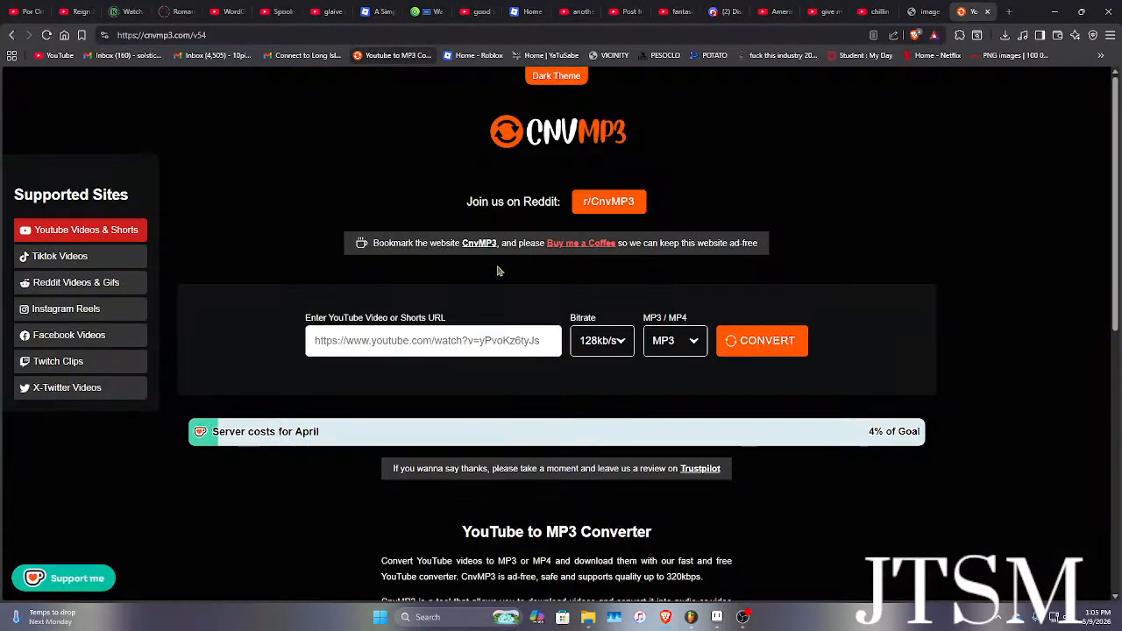
pyautogui.click(481, 343)
pyautogui.hotkey('ctrl', 'v')
pyautogui.click(763, 340)
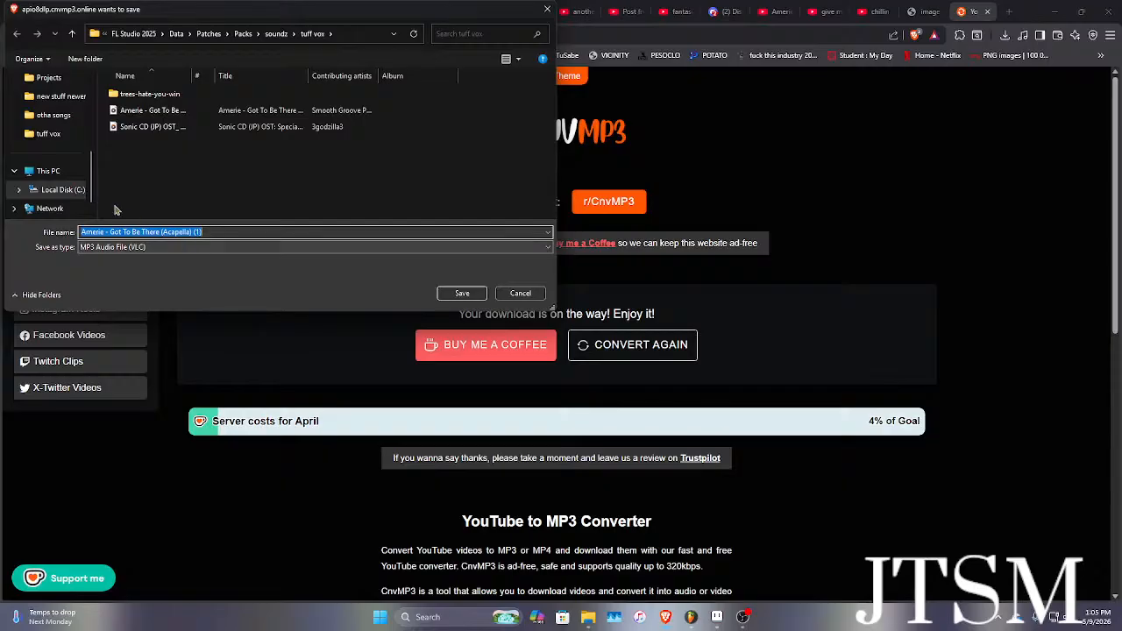
# Check the Downloads folder in the save dialog, cancel saving the acapella and return to FL Studio.
pyautogui.scroll(6, 44, 185)
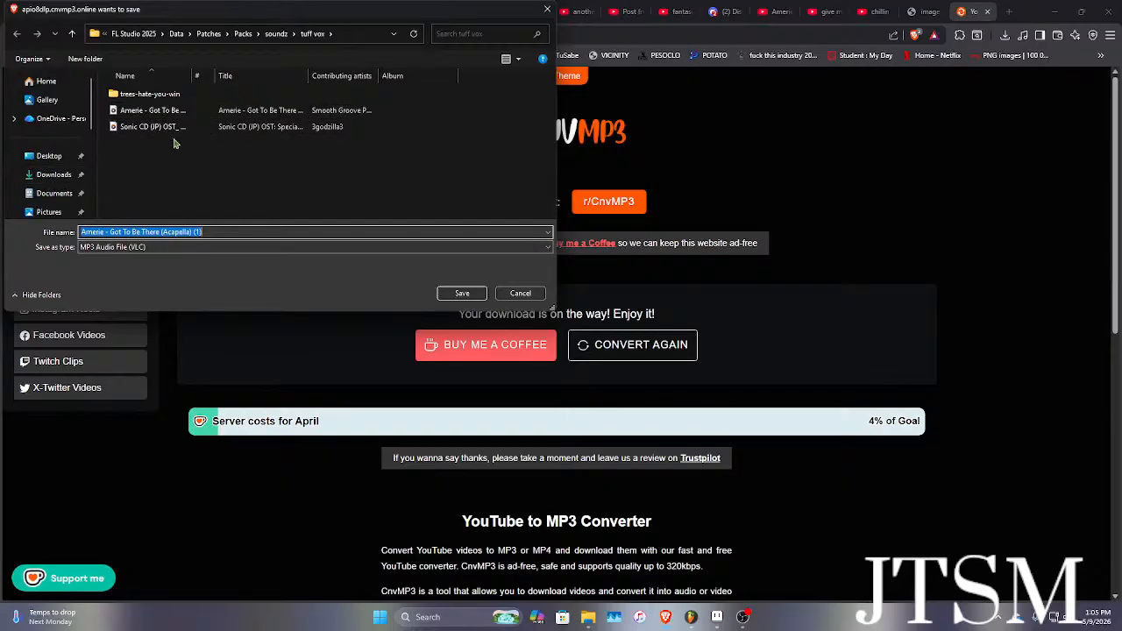
pyautogui.click(48, 175)
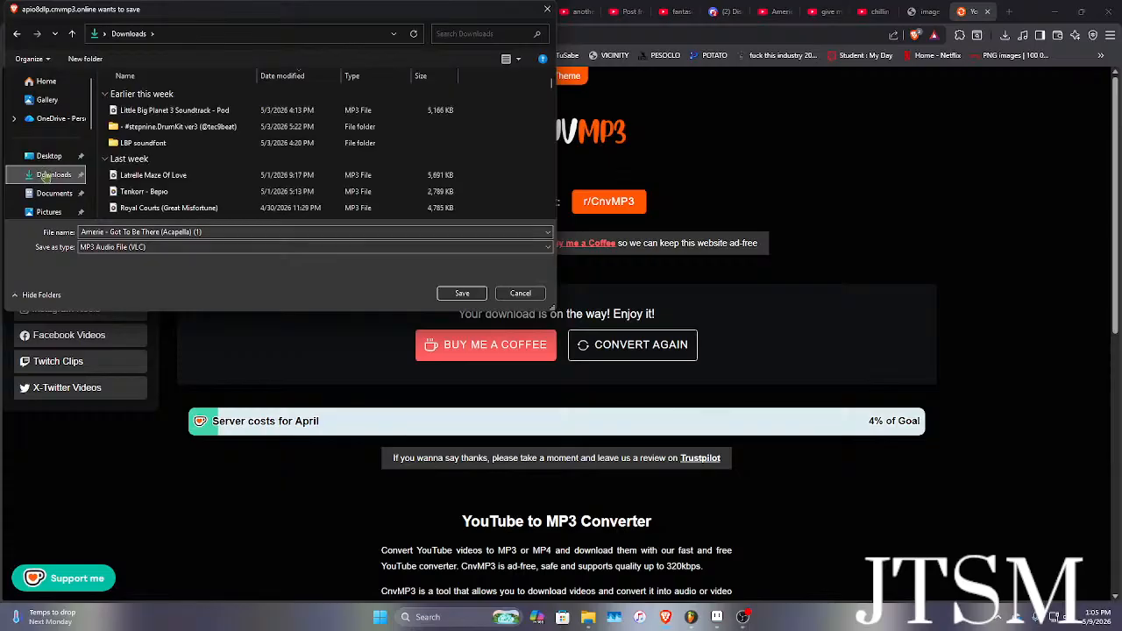
pyautogui.click(547, 9)
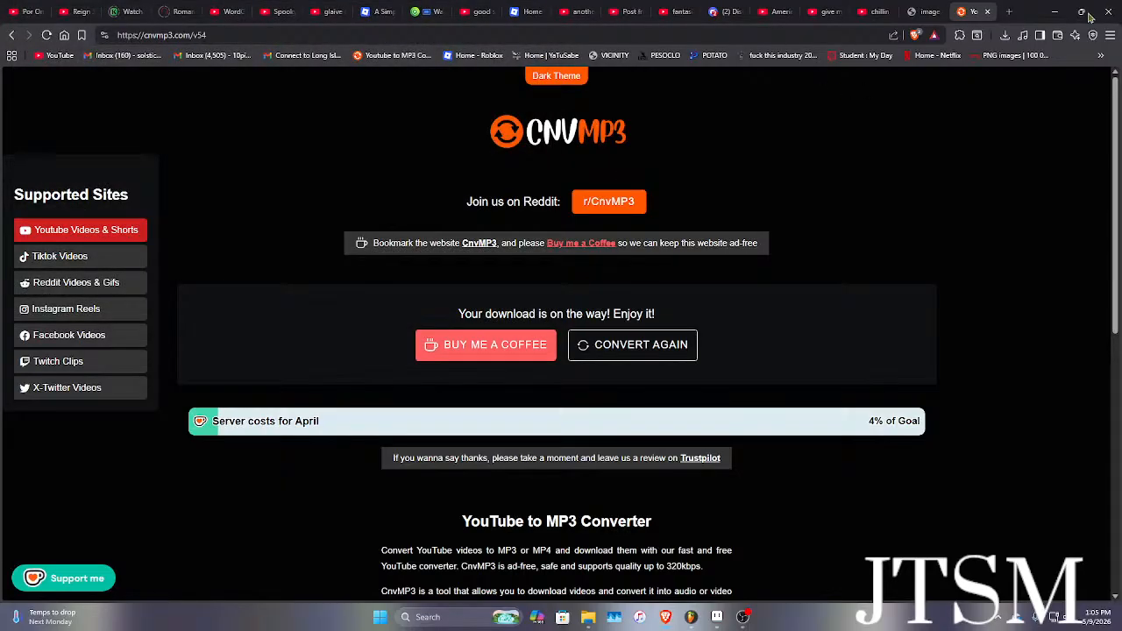
pyautogui.click(1054, 11)
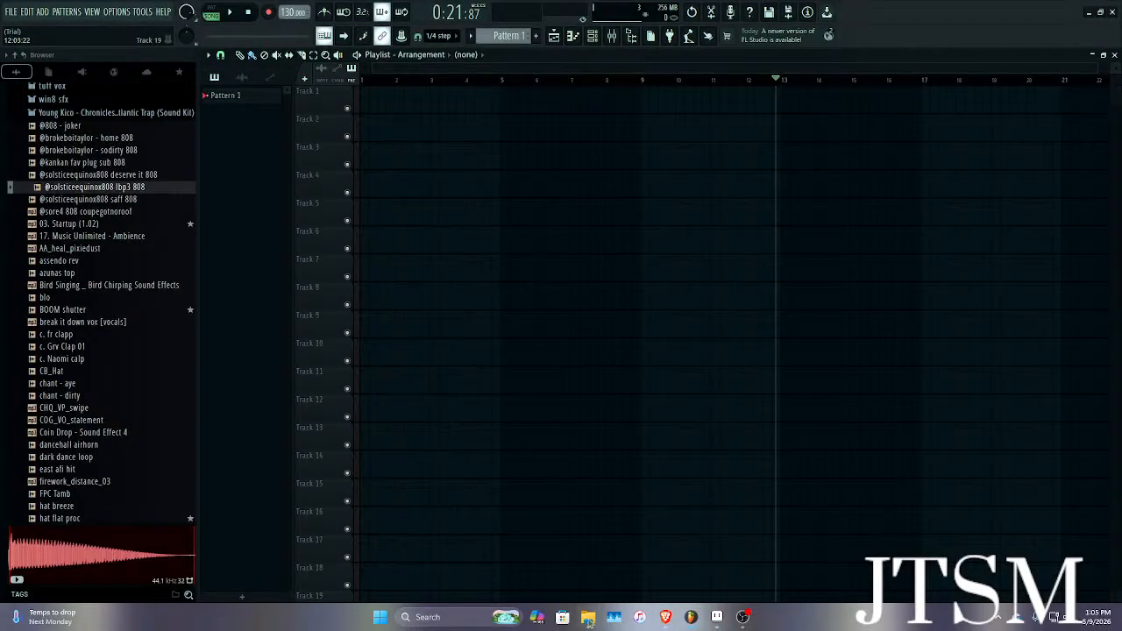
# Open the tuff vox folder through the soundz shortcut on the desktop.
pyautogui.click(587, 618)
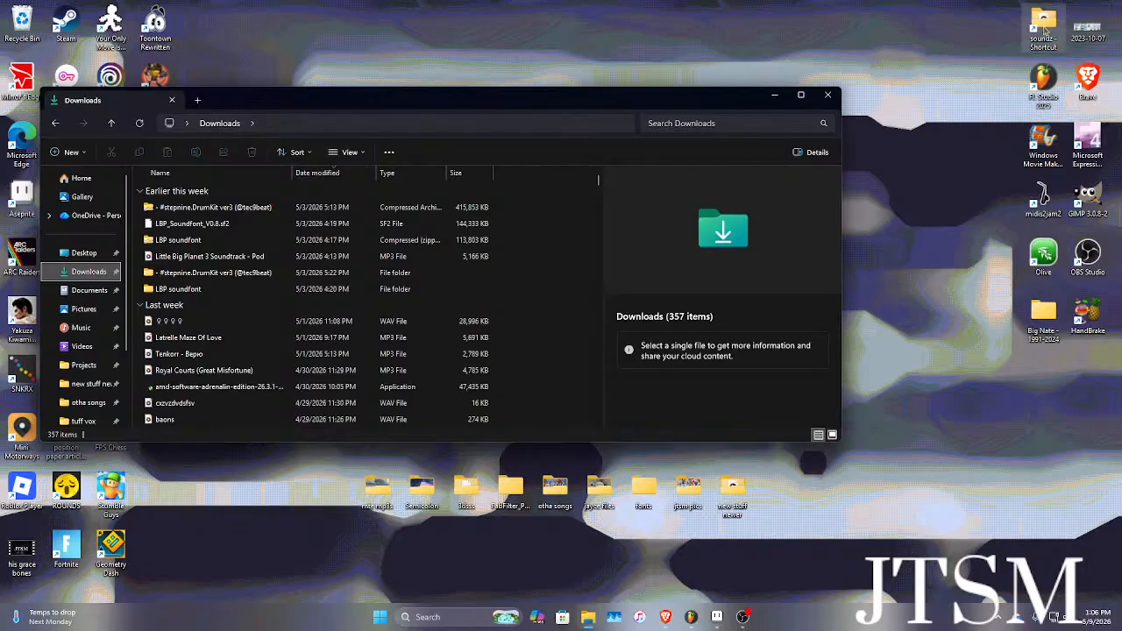
pyautogui.doubleClick(1043, 29)
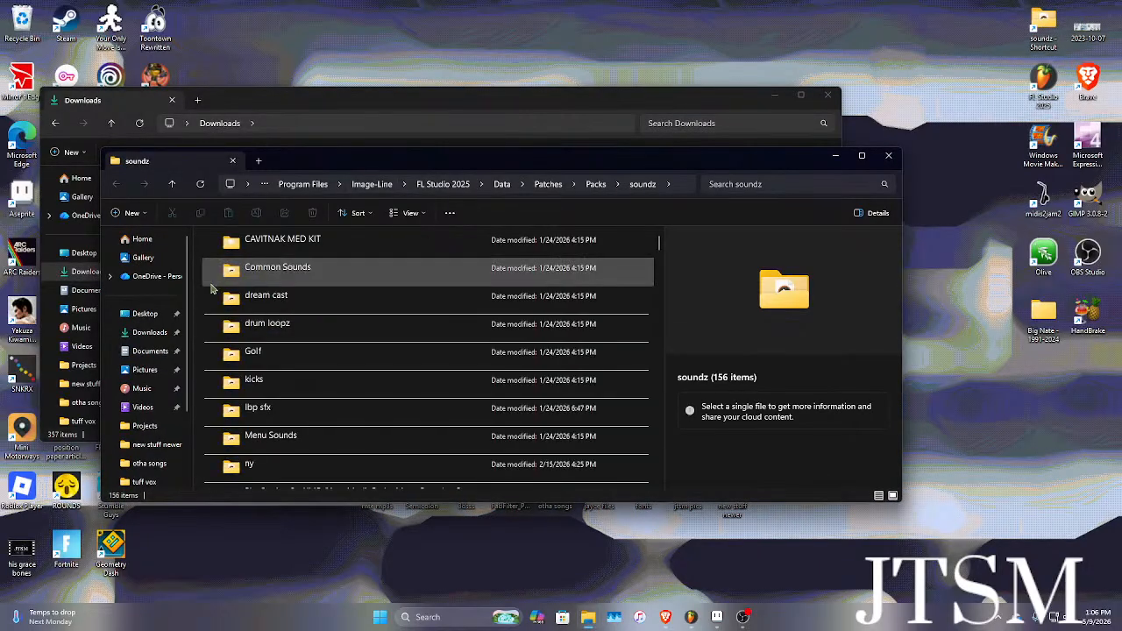
pyautogui.scroll(-5, 293, 293)
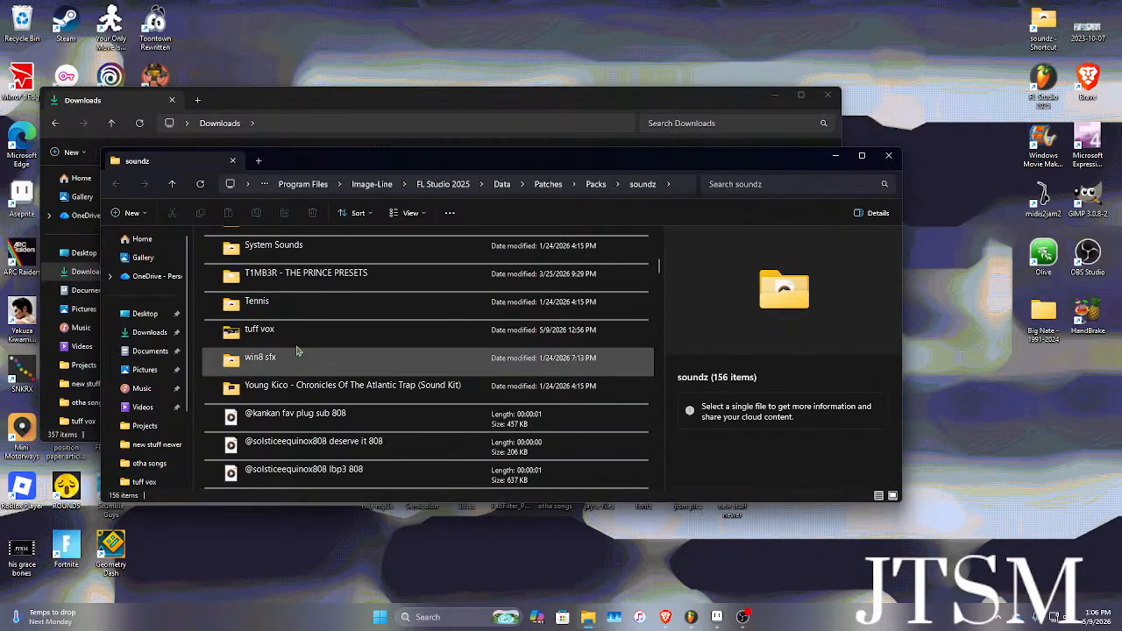
pyautogui.doubleClick(296, 331)
# Delete the compressed trees-hate-you-win archive from the tuff vox folder.
pyautogui.scroll(-4, 303, 321)
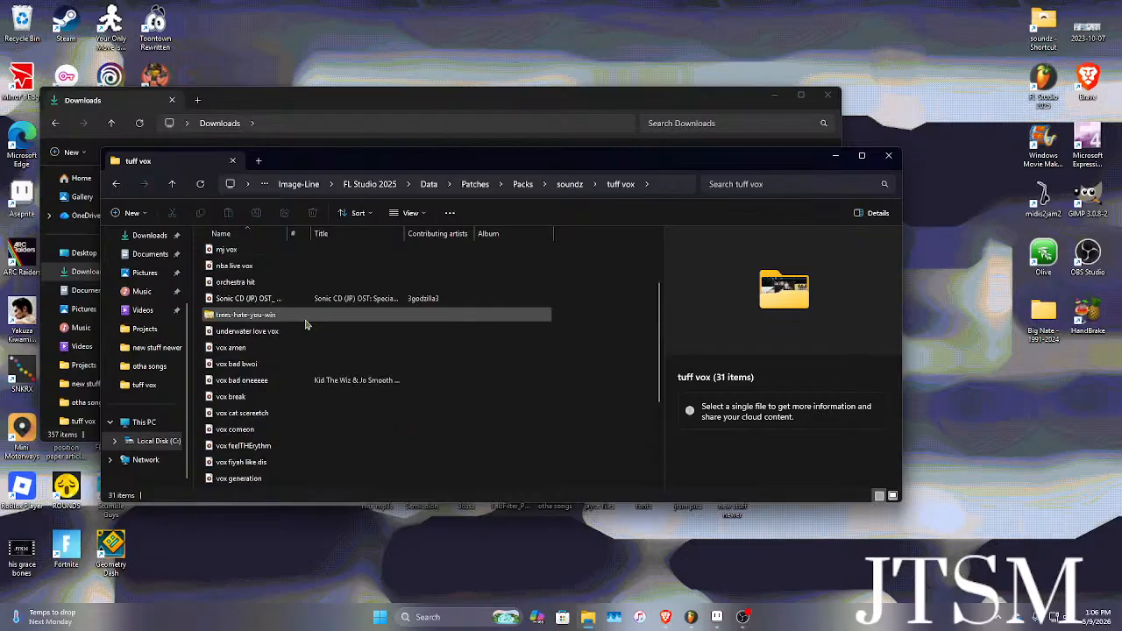
pyautogui.click(303, 320)
pyautogui.press('Delete')
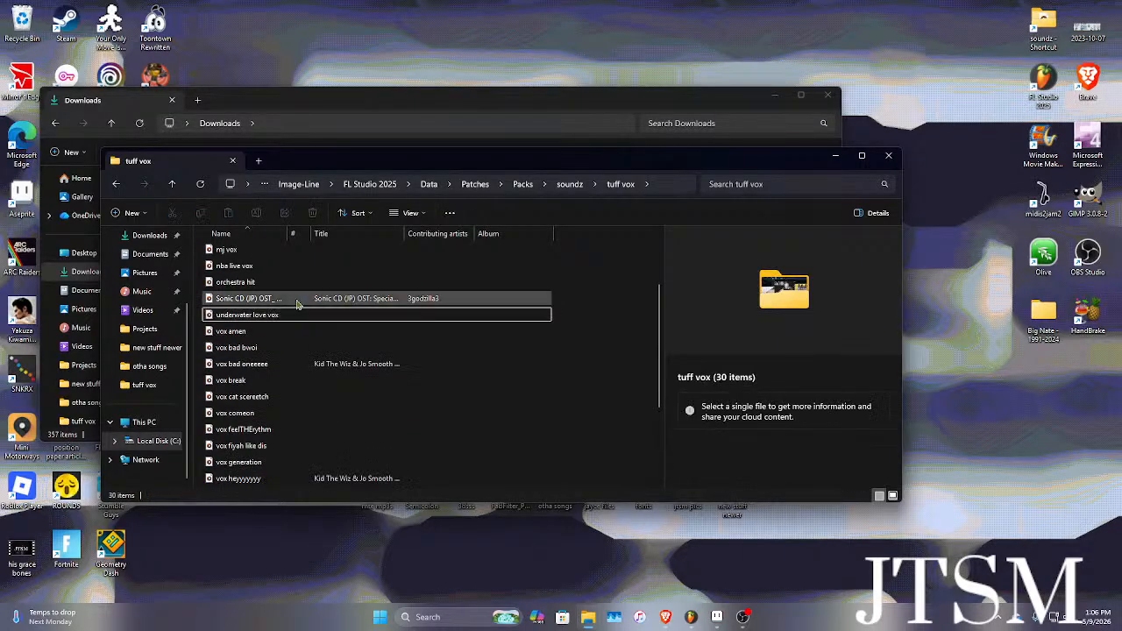
# Move the trees-hate-you-win folder, the Amerie acapella, the live cover image and the Sonic CD OST file from tuff vox to Downloads.
pyautogui.scroll(-3, 294, 303)
pyautogui.scroll(6, 298, 305)
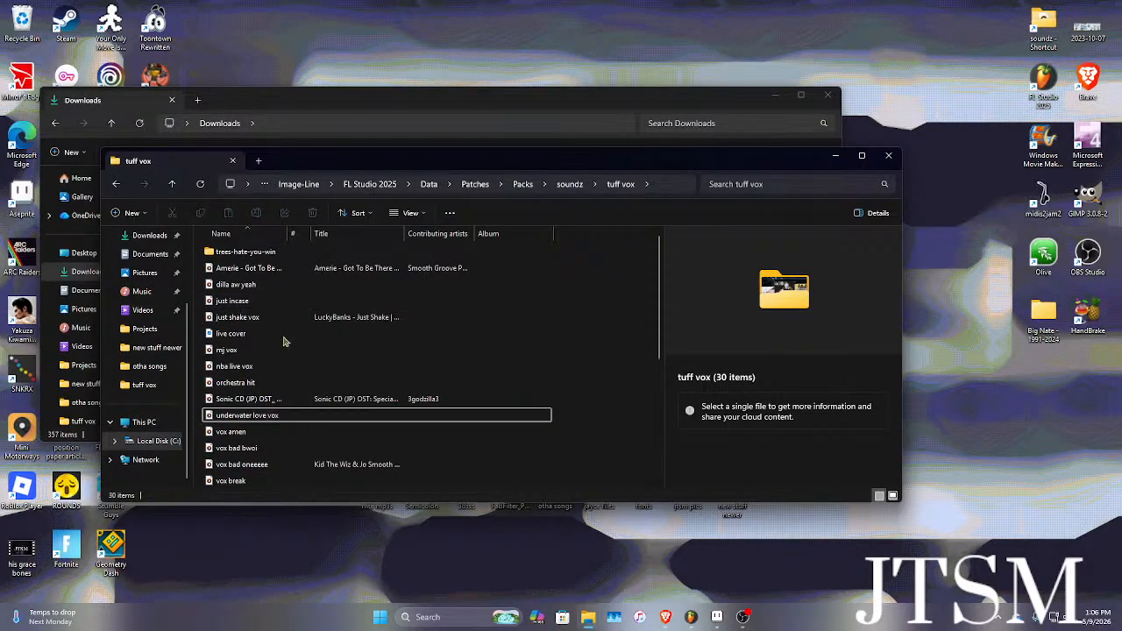
pyautogui.click(290, 269)
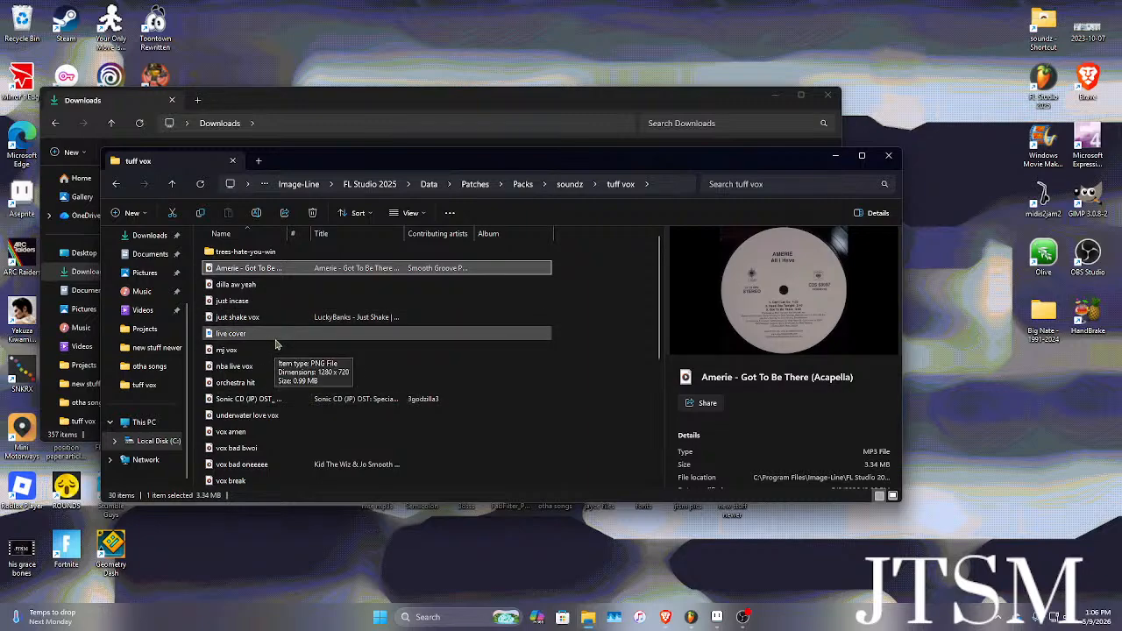
pyautogui.keyDown('shift'); pyautogui.click(275, 339); pyautogui.keyUp('shift')
pyautogui.click(275, 339)
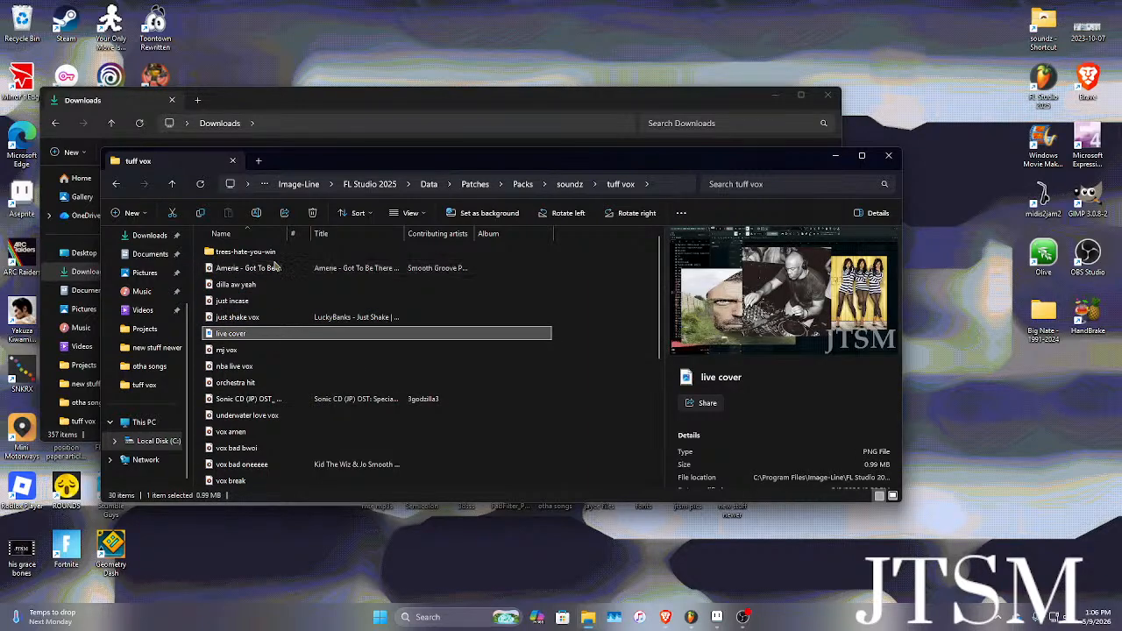
pyautogui.keyDown('ctrl'); pyautogui.click(275, 268); pyautogui.keyUp('ctrl')
pyautogui.keyDown('ctrl'); pyautogui.click(270, 253); pyautogui.keyUp('ctrl')
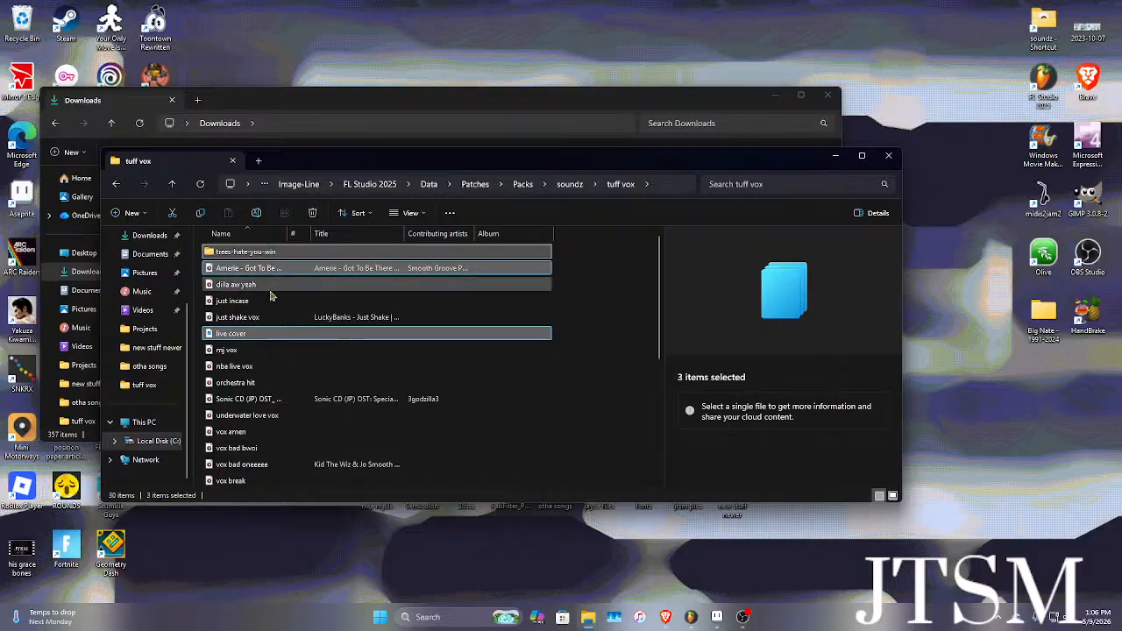
pyautogui.scroll(-3, 283, 295)
pyautogui.scroll(2, 296, 316)
pyautogui.keyDown('ctrl'); pyautogui.click(296, 317); pyautogui.keyUp('ctrl')
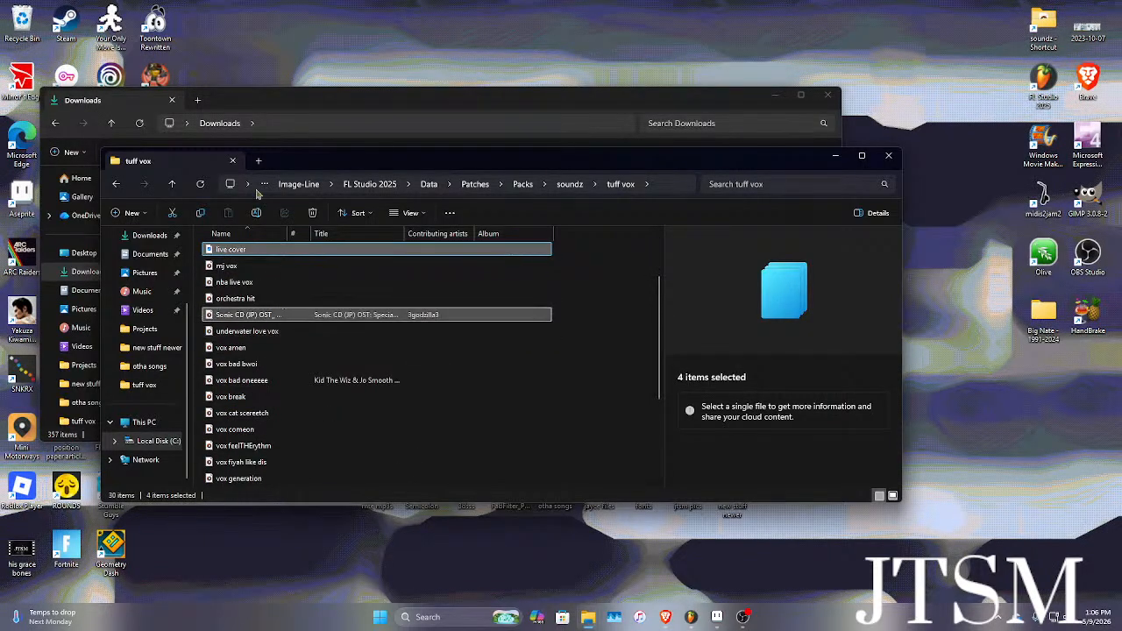
pyautogui.moveTo(285, 171); pyautogui.dragTo(549, 117)
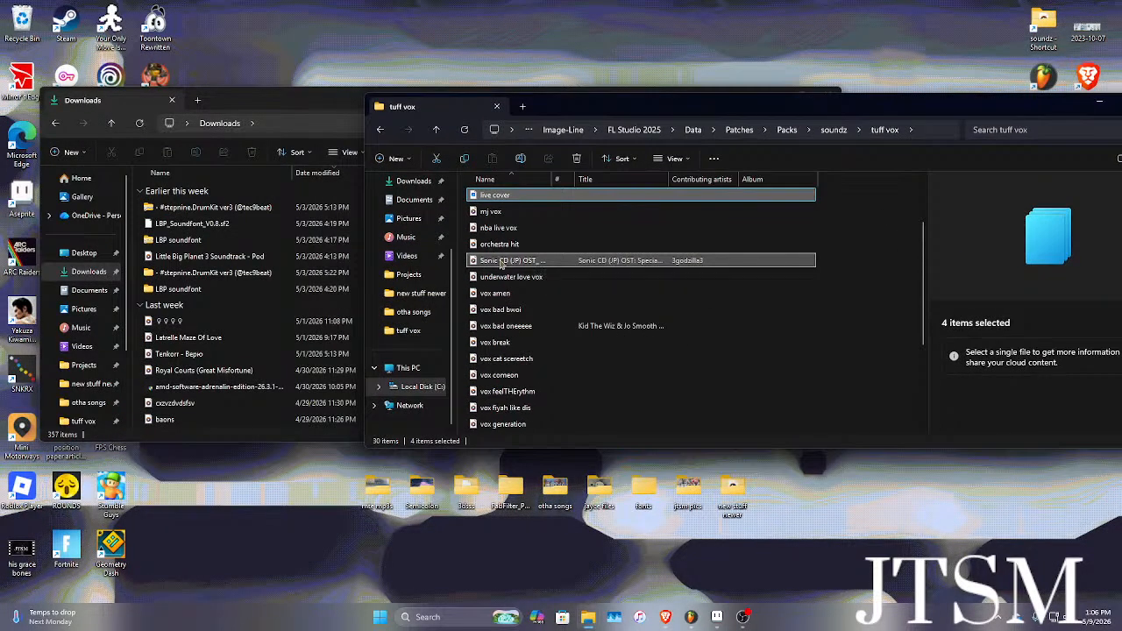
pyautogui.moveTo(530, 262); pyautogui.dragTo(88, 271)
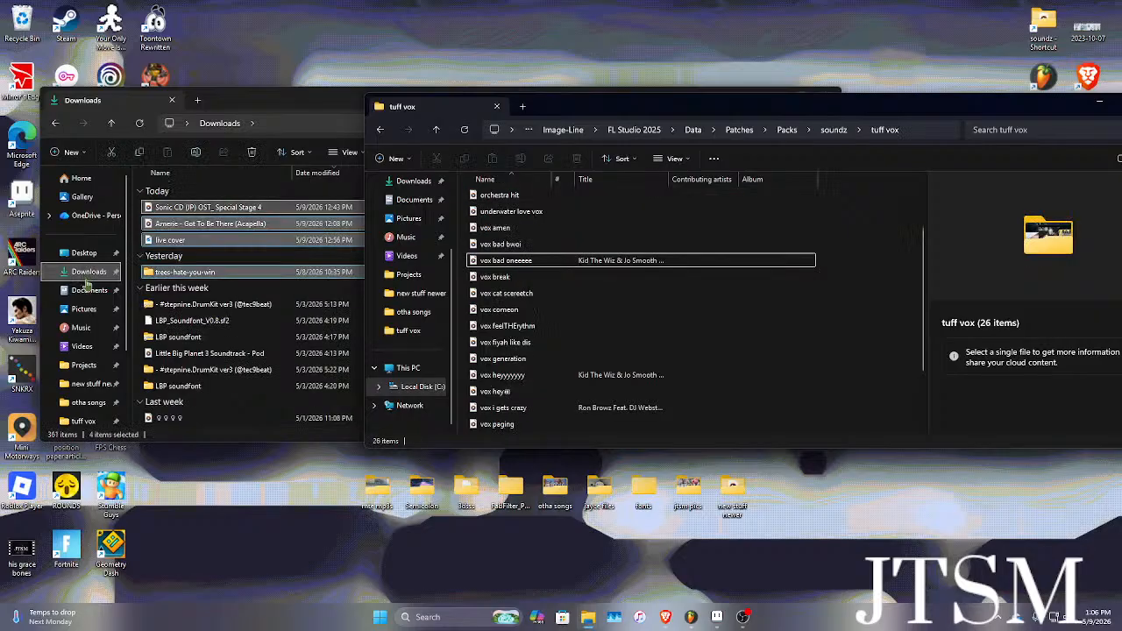
# Close the tuff vox window and select the trees-hate-you-win folder in Downloads.
pyautogui.click(238, 187)
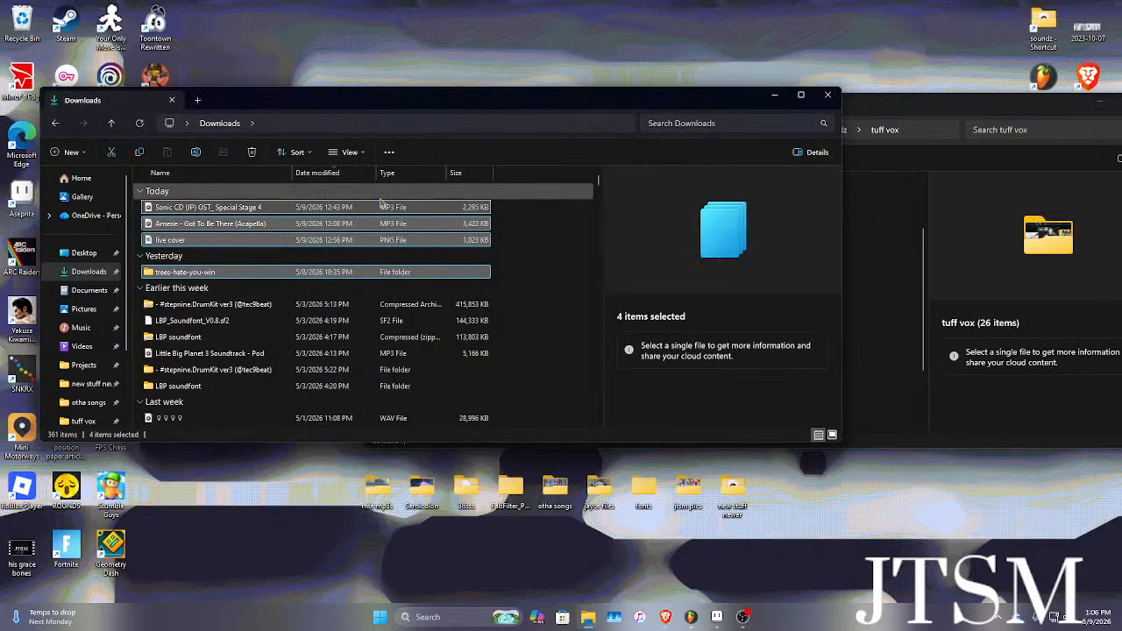
pyautogui.click(938, 110)
pyautogui.moveTo(934, 105); pyautogui.dragTo(529, 166)
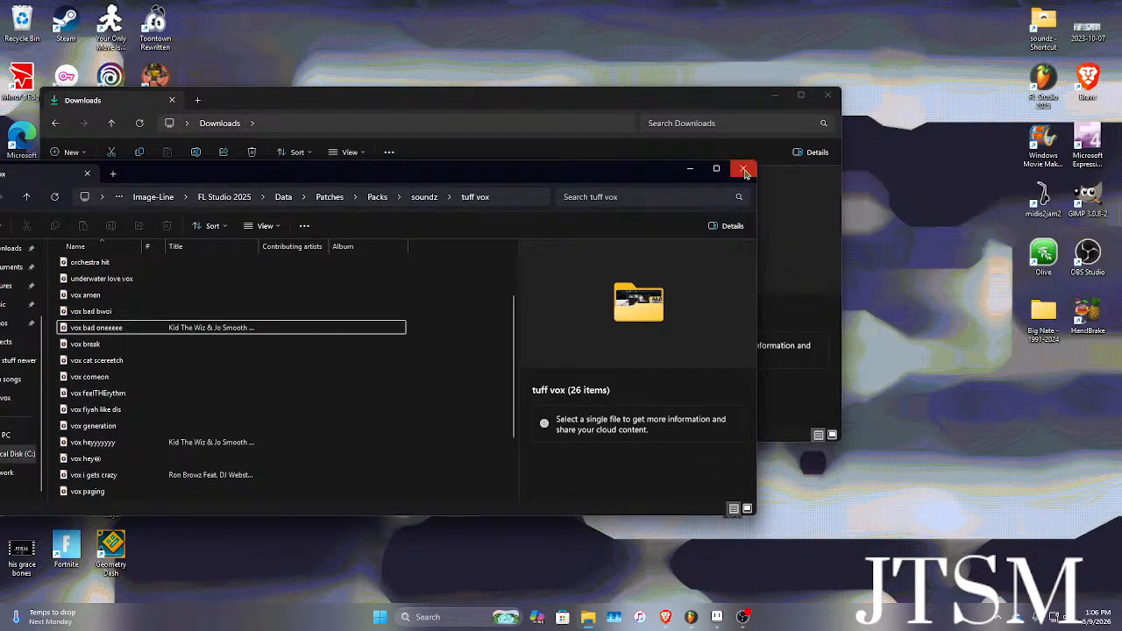
pyautogui.click(744, 167)
pyautogui.click(218, 271)
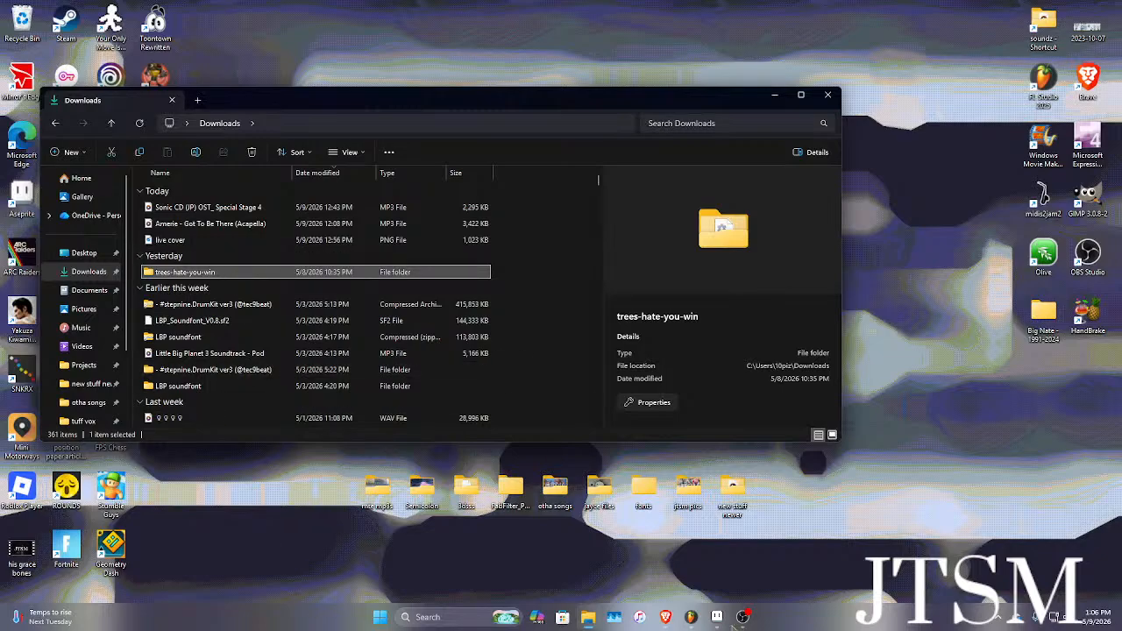
# Switch to the empty FL Studio project and bring the Downloads folder window in front of it.
pyautogui.moveTo(689, 619)
pyautogui.click(761, 589)
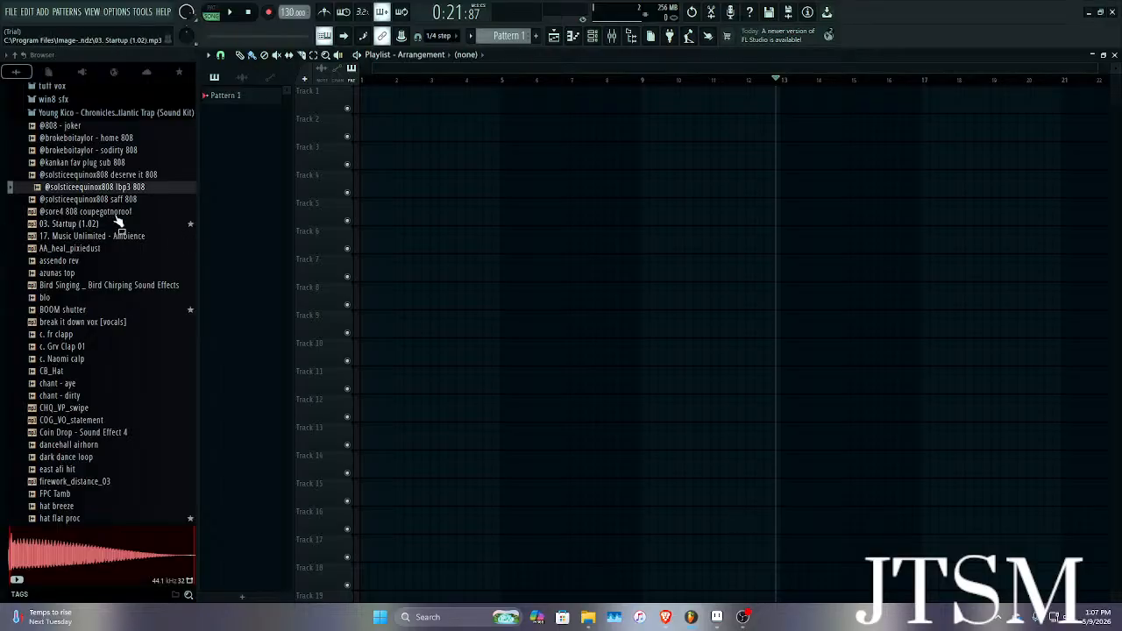
pyautogui.click(587, 617)
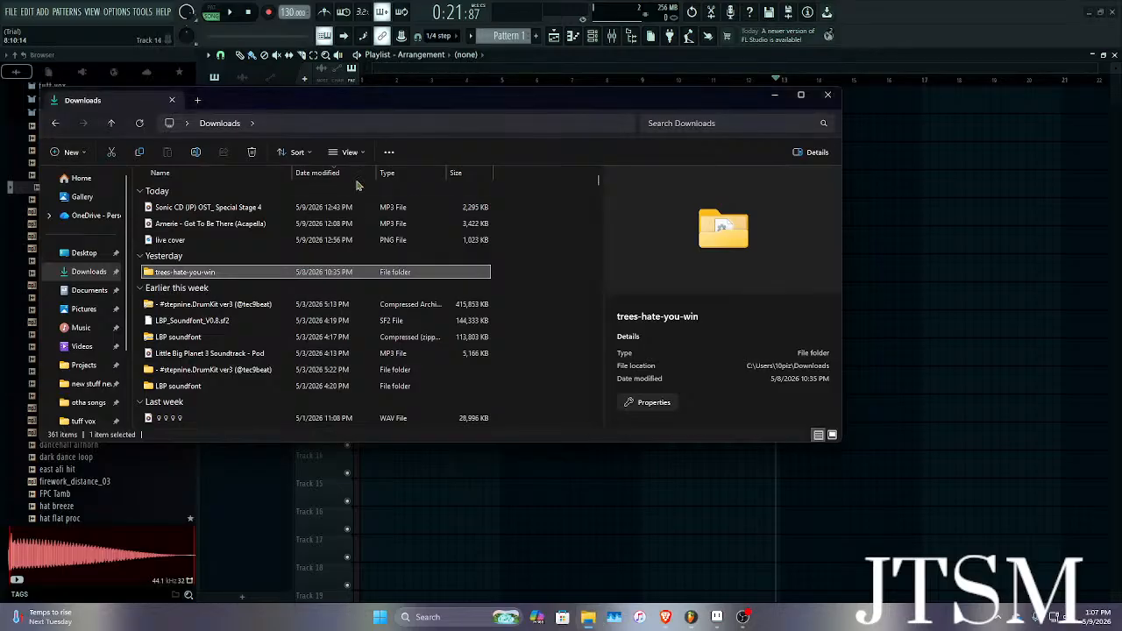
# Load the Amerie - Got To Be There (Acapella) file from Downloads into the FL Studio project as an audio clip.
pyautogui.click(250, 208)
pyautogui.click(251, 226)
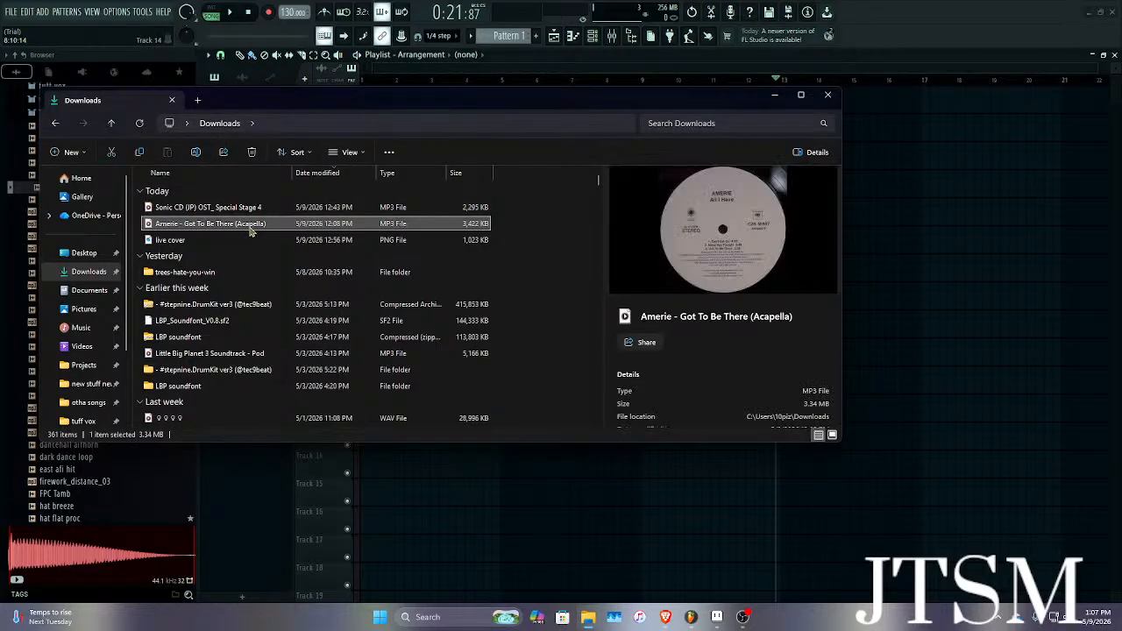
pyautogui.moveTo(272, 105); pyautogui.dragTo(753, 96)
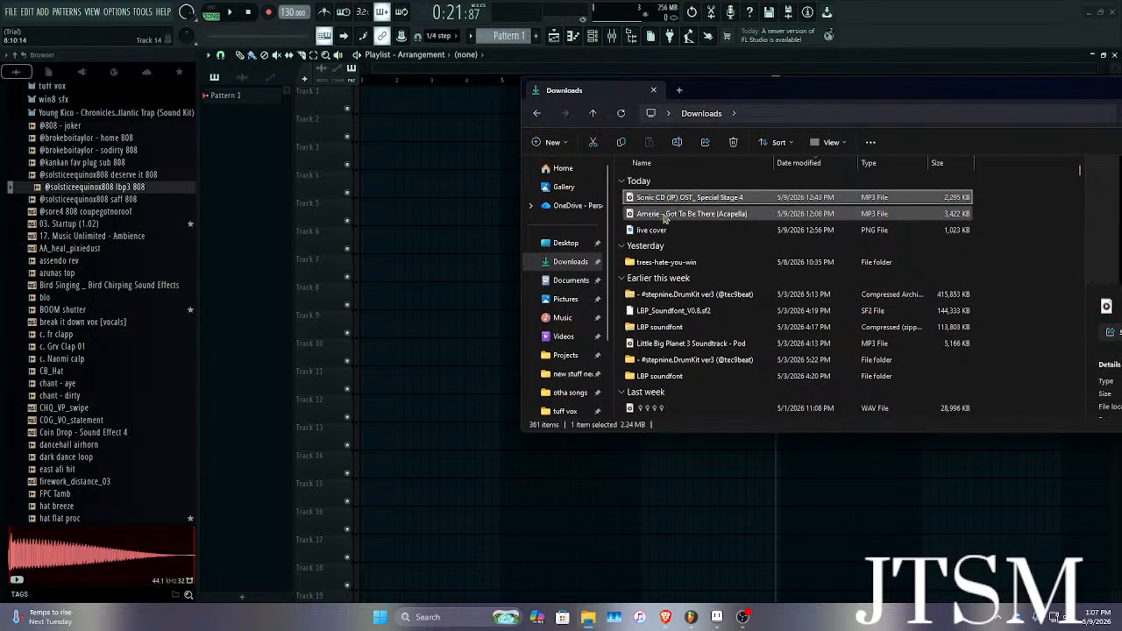
pyautogui.moveTo(279, 250); pyautogui.dragTo(283, 252)
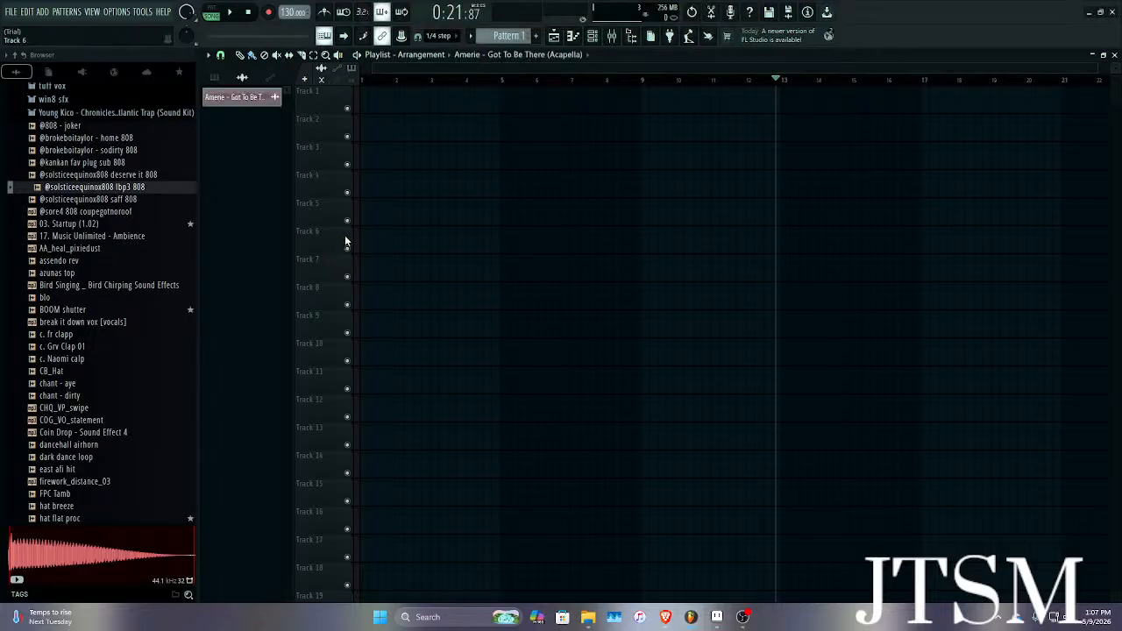
# Place the Amerie acapella clip at the start of Track 1 and remove it from the playlist again.
pyautogui.moveTo(255, 99); pyautogui.dragTo(123, 35)
pyautogui.scroll(-6, 523, 161)
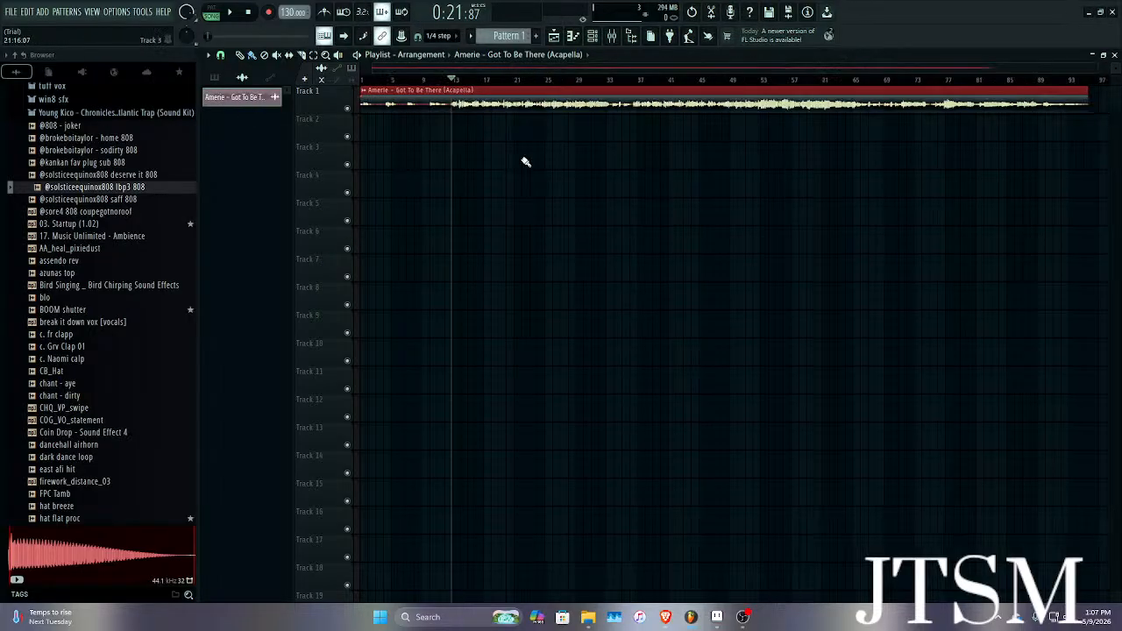
pyautogui.rightClick(420, 101)
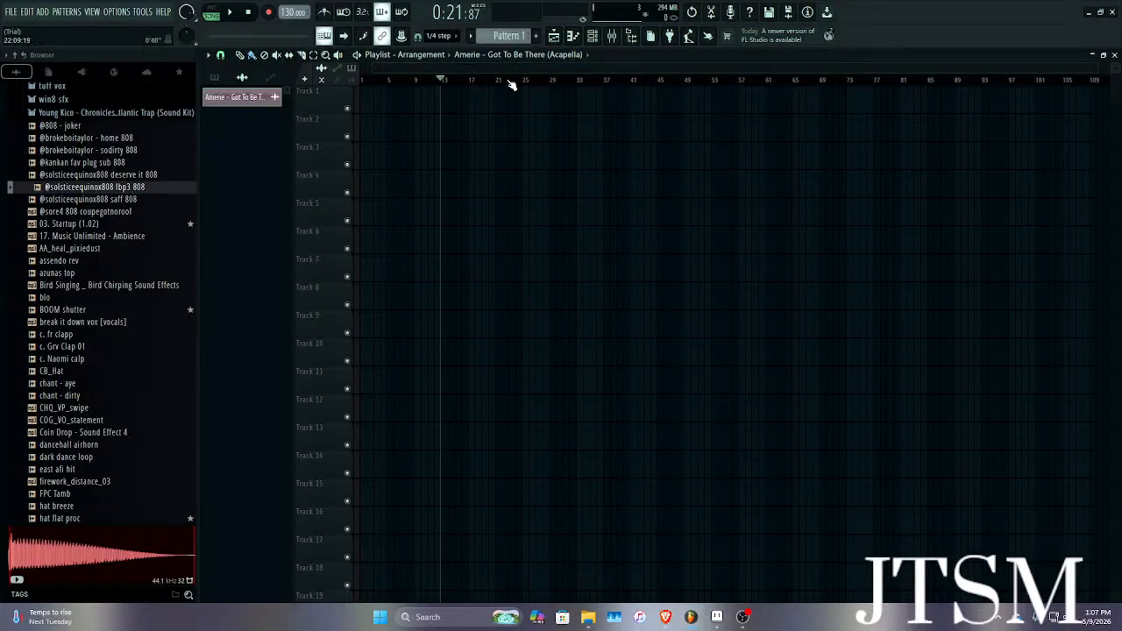
# Delete all the default channels in the Unsorted group of the Channel rack and set its display filter to All.
pyautogui.click(593, 39)
pyautogui.click(851, 66)
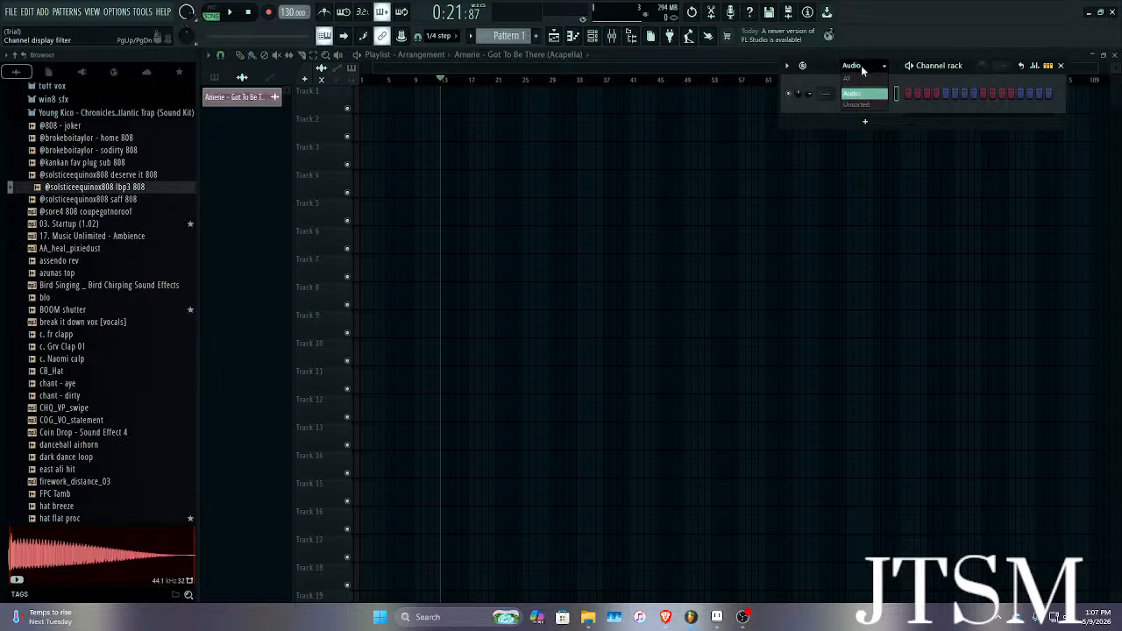
pyautogui.click(857, 105)
pyautogui.rightClick(858, 95)
pyautogui.press('d')
pyautogui.rightClick(861, 98)
pyautogui.press('d')
pyautogui.rightClick(859, 97)
pyautogui.press('d')
pyautogui.rightClick(858, 97)
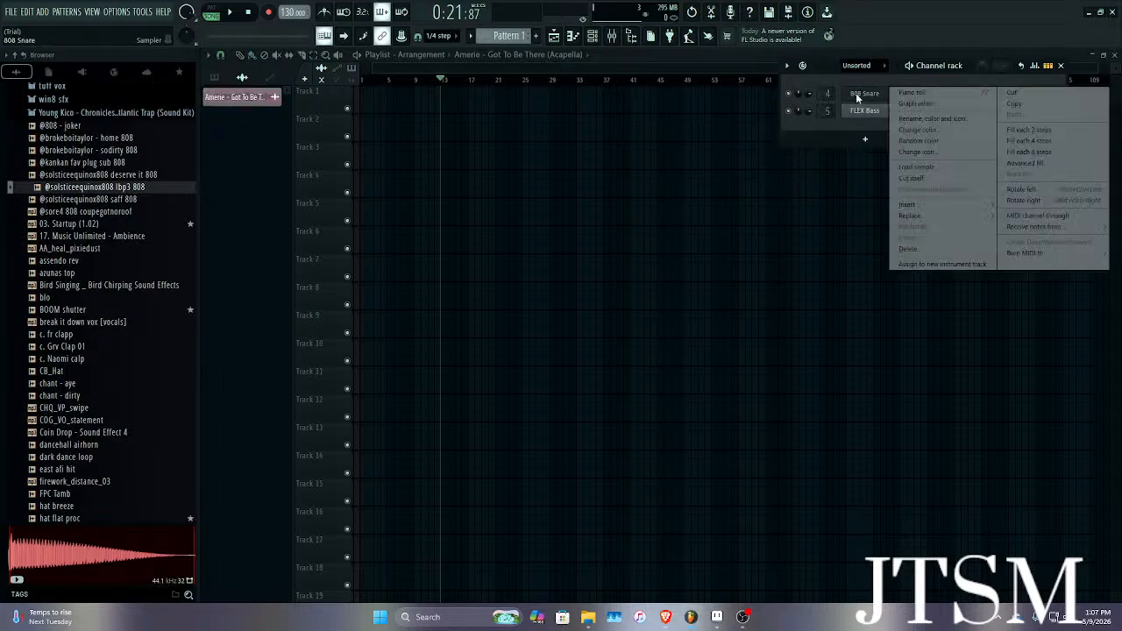
pyautogui.click(851, 74)
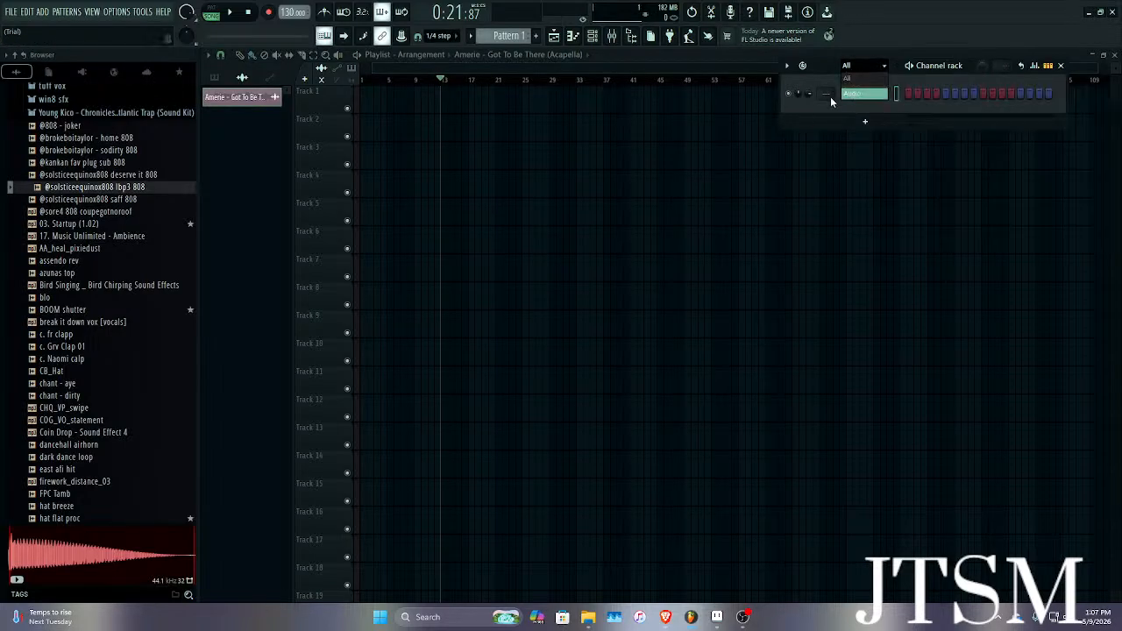
# Audition the clap samples c. Grv Clap 01, c. Naomi calp and c. fr clapp in the sample browser.
pyautogui.scroll(-4, 50, 268)
pyautogui.scroll(-5, 50, 279)
pyautogui.scroll(8, 70, 307)
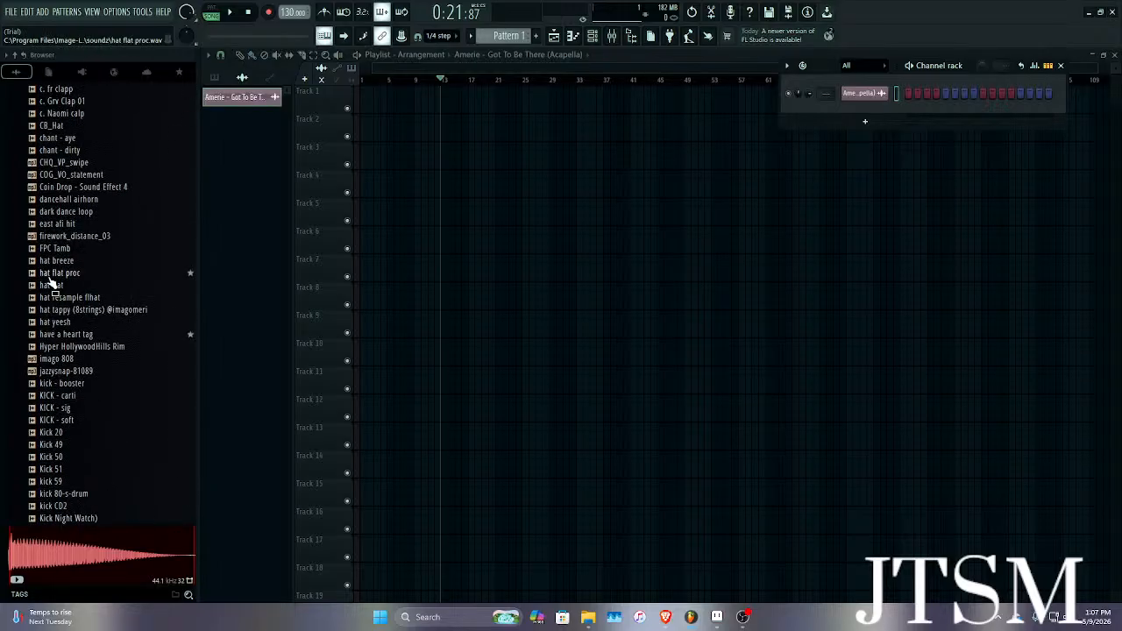
pyautogui.click(76, 348)
pyautogui.click(78, 358)
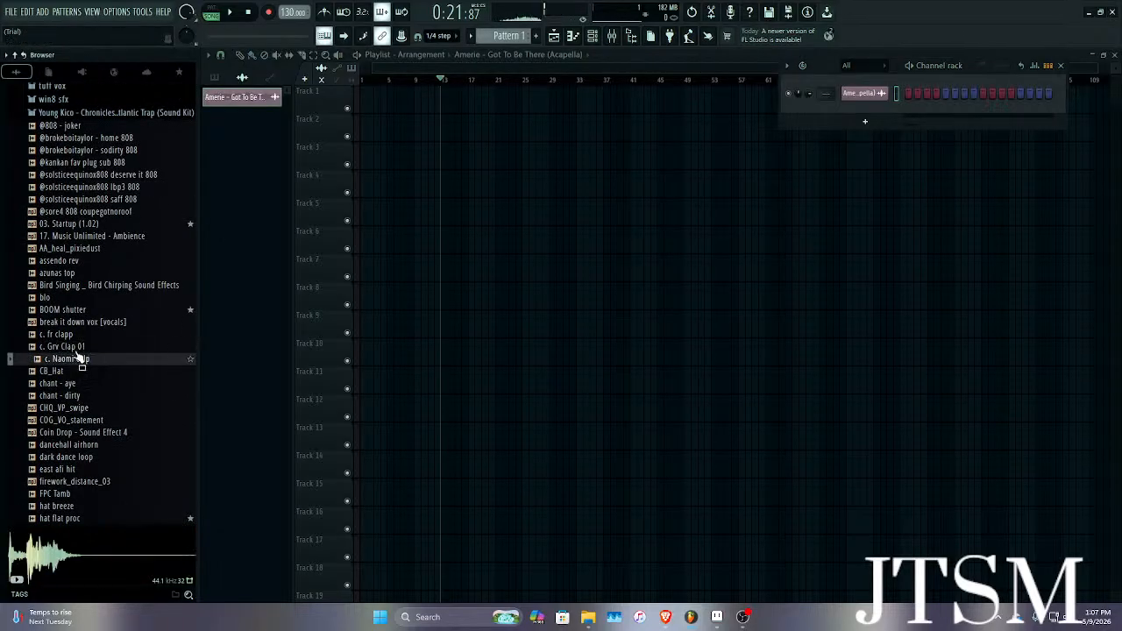
pyautogui.click(74, 336)
pyautogui.click(81, 361)
# Audition the kick samples, including Kick 49 and Kick 20, and load KICK - soft into a new sampler channel.
pyautogui.scroll(-10, 77, 368)
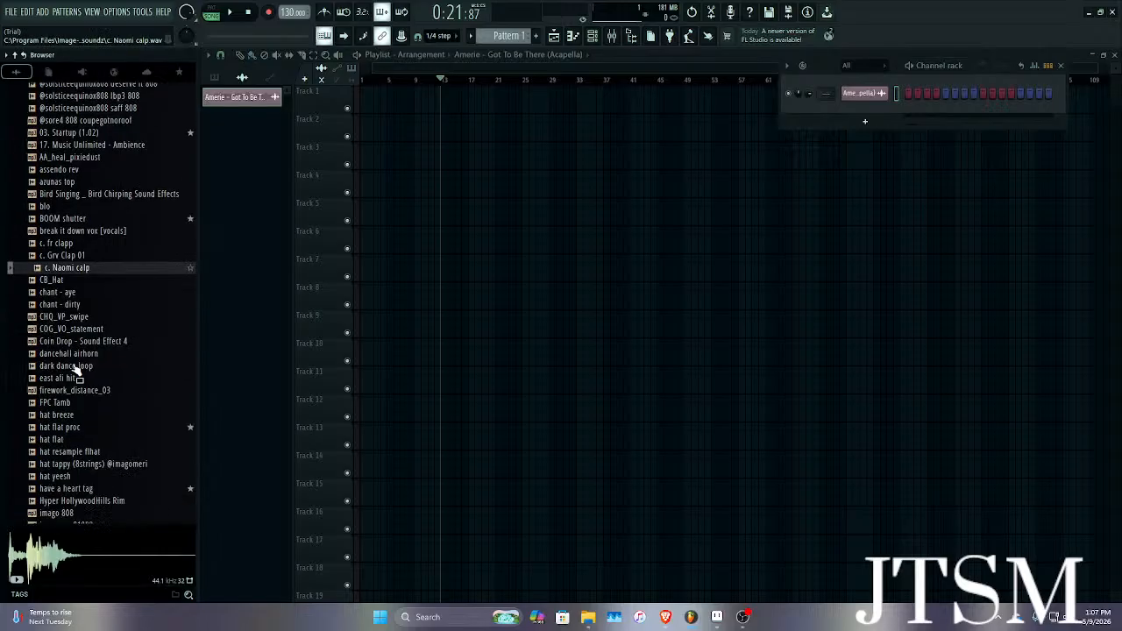
pyautogui.scroll(3, 70, 342)
pyautogui.click(75, 443)
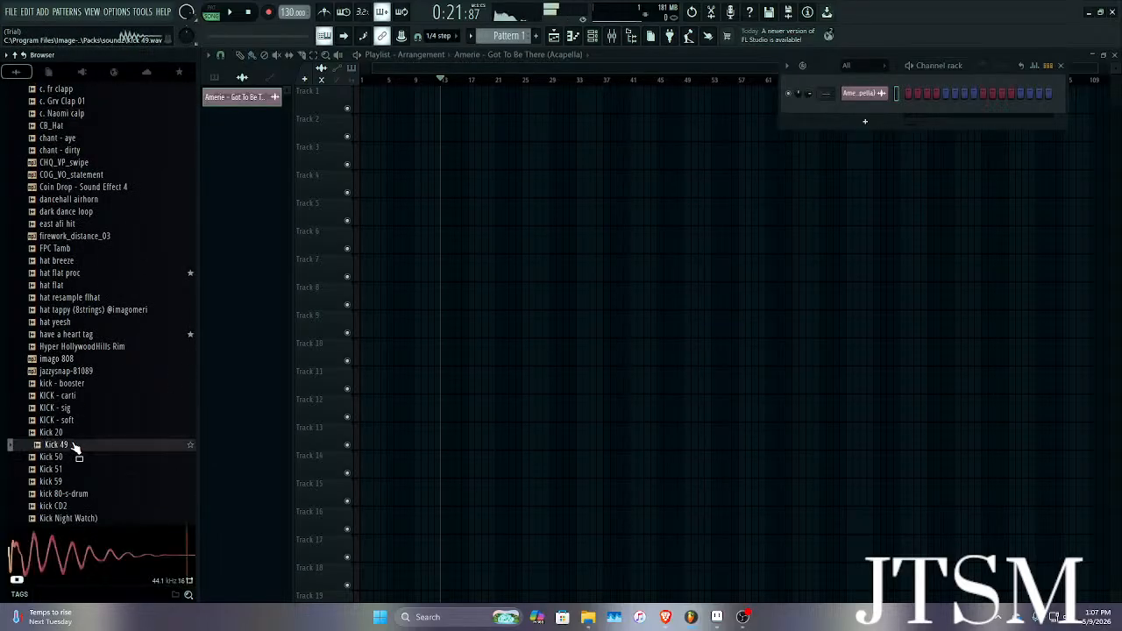
pyautogui.click(76, 432)
pyautogui.click(76, 420)
pyautogui.click(76, 408)
pyautogui.click(75, 420)
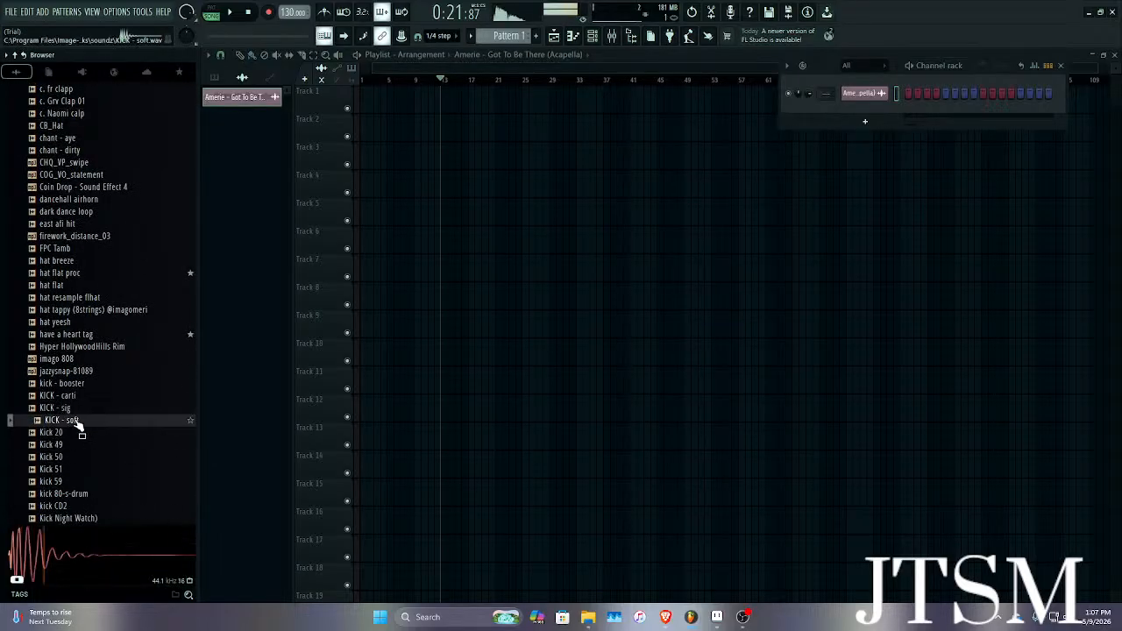
pyautogui.rightClick(75, 420)
pyautogui.click(118, 345)
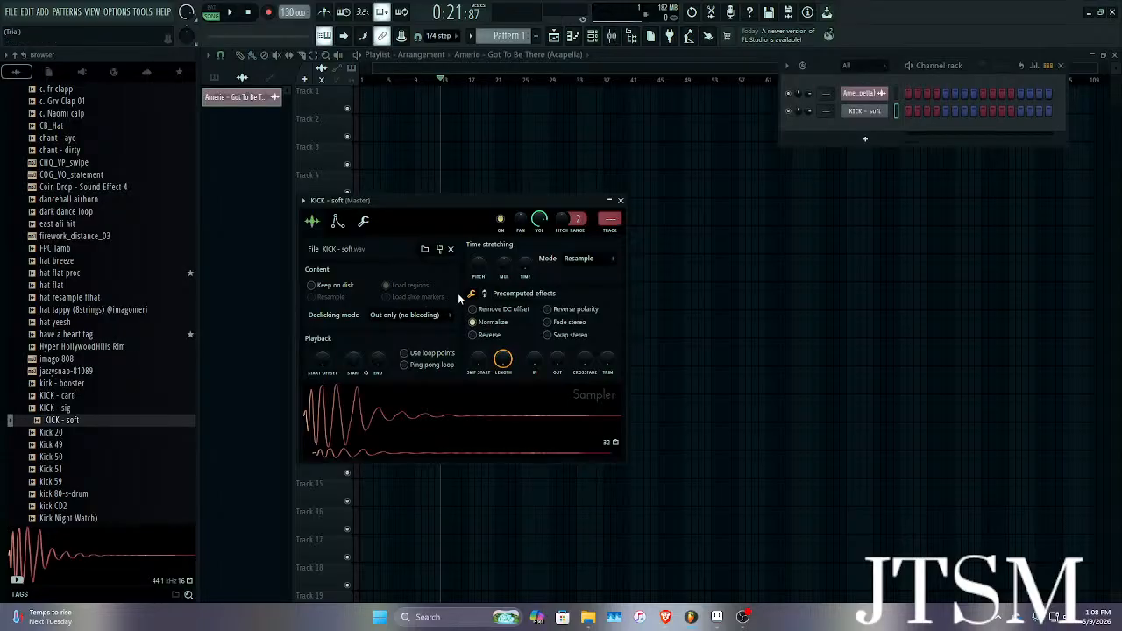
# Clear the stray acapella clip from the playlist and reopen the KICK - soft channel's sampler settings.
pyautogui.click(423, 474)
pyautogui.rightClick(488, 455)
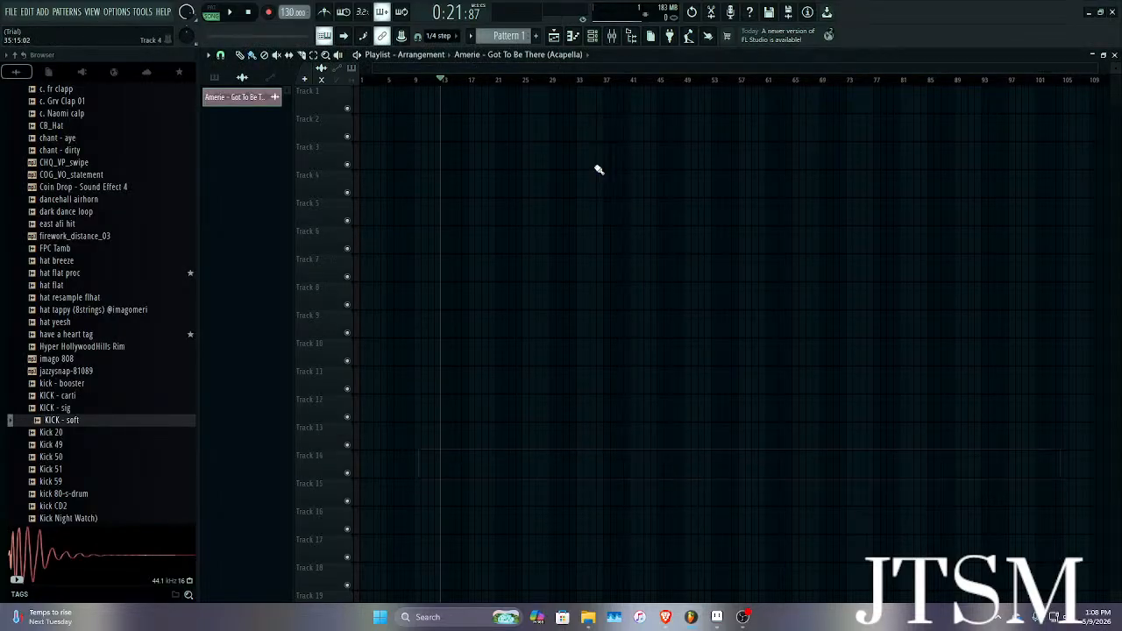
pyautogui.click(592, 35)
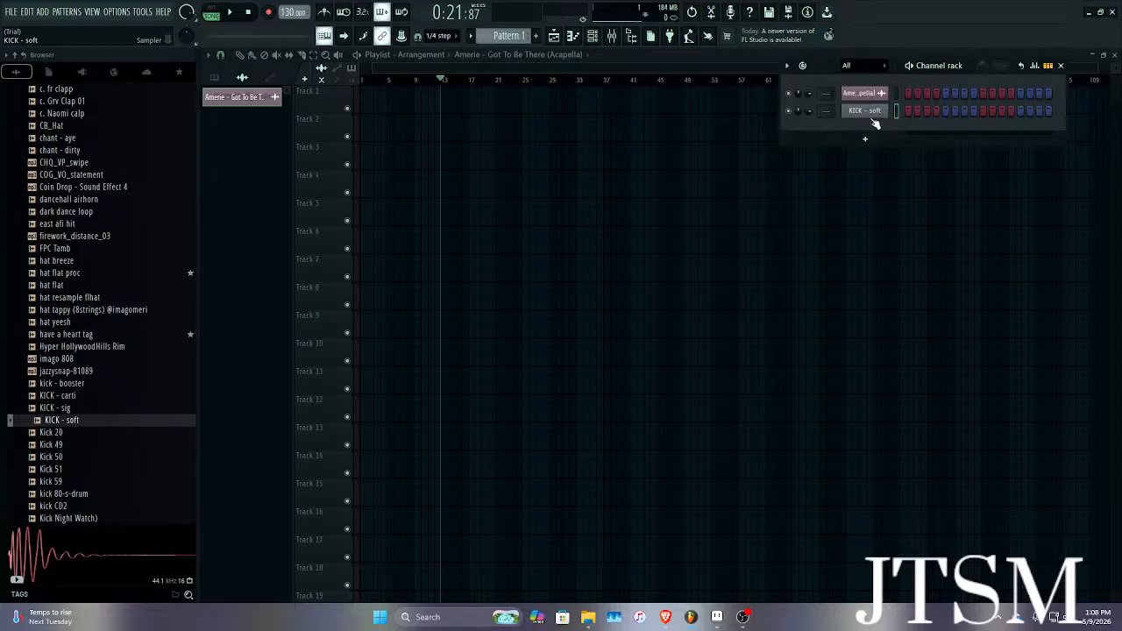
pyautogui.click(869, 112)
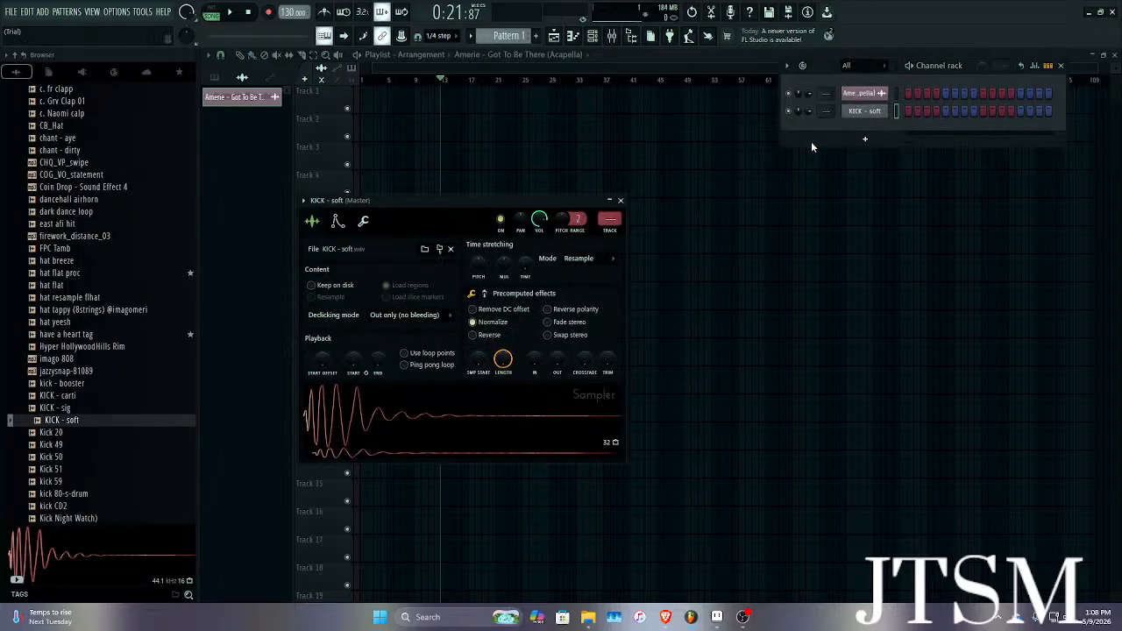
# Switch to the web browser, close the CnvMP3 tab and copy the link of the "chillin + makin a rnb house type beat" stream.
pyautogui.click(665, 617)
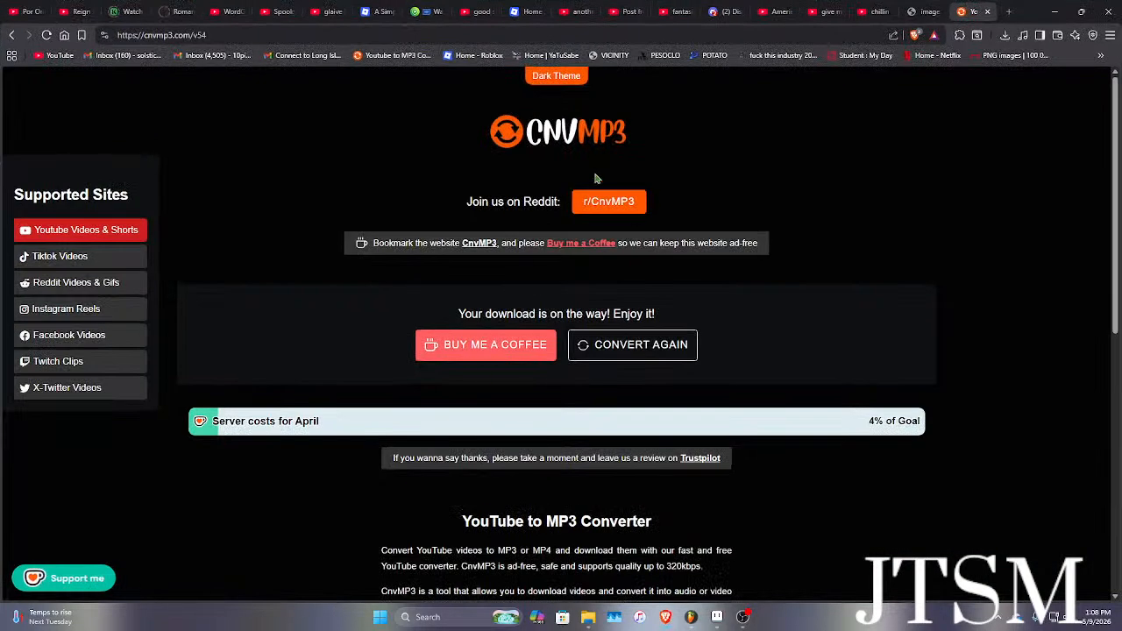
pyautogui.click(990, 13)
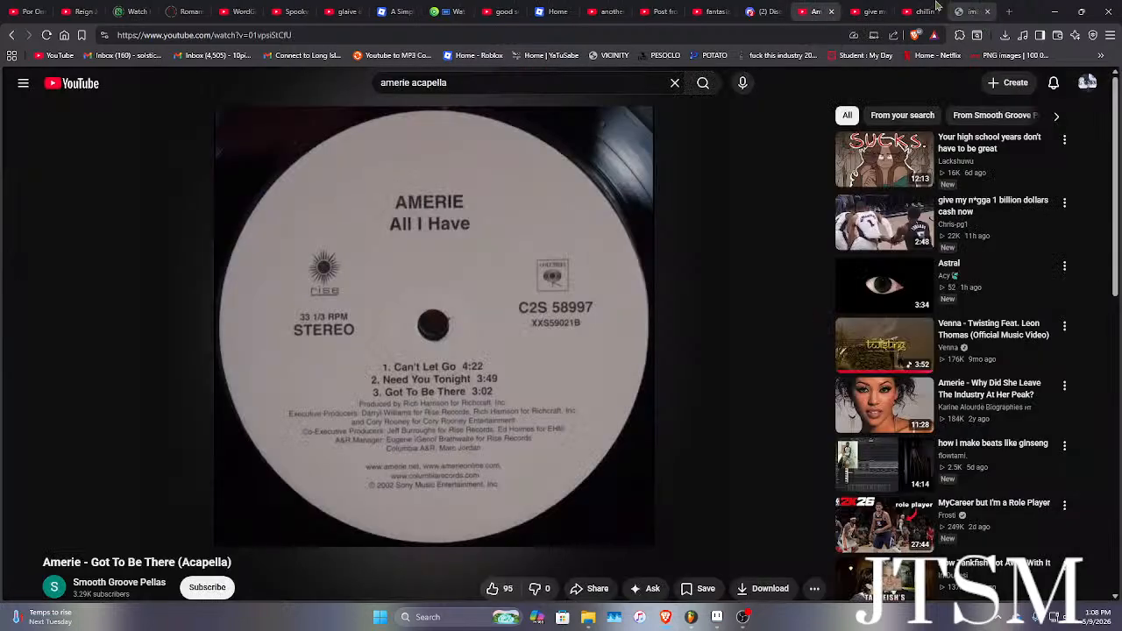
pyautogui.click(863, 9)
pyautogui.click(925, 11)
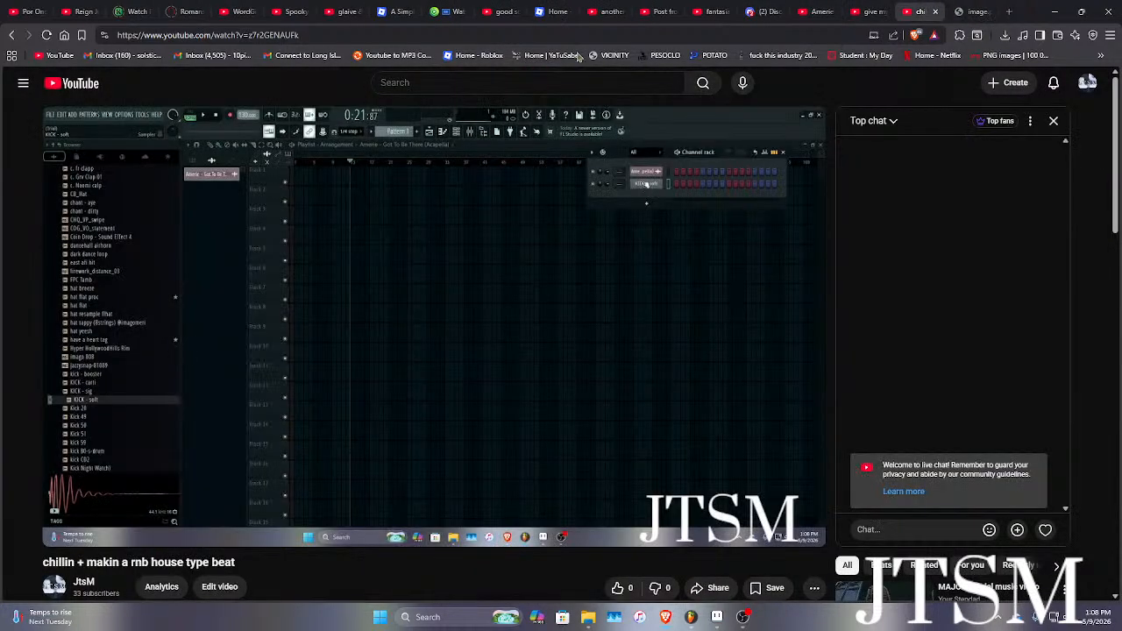
pyautogui.click(493, 39)
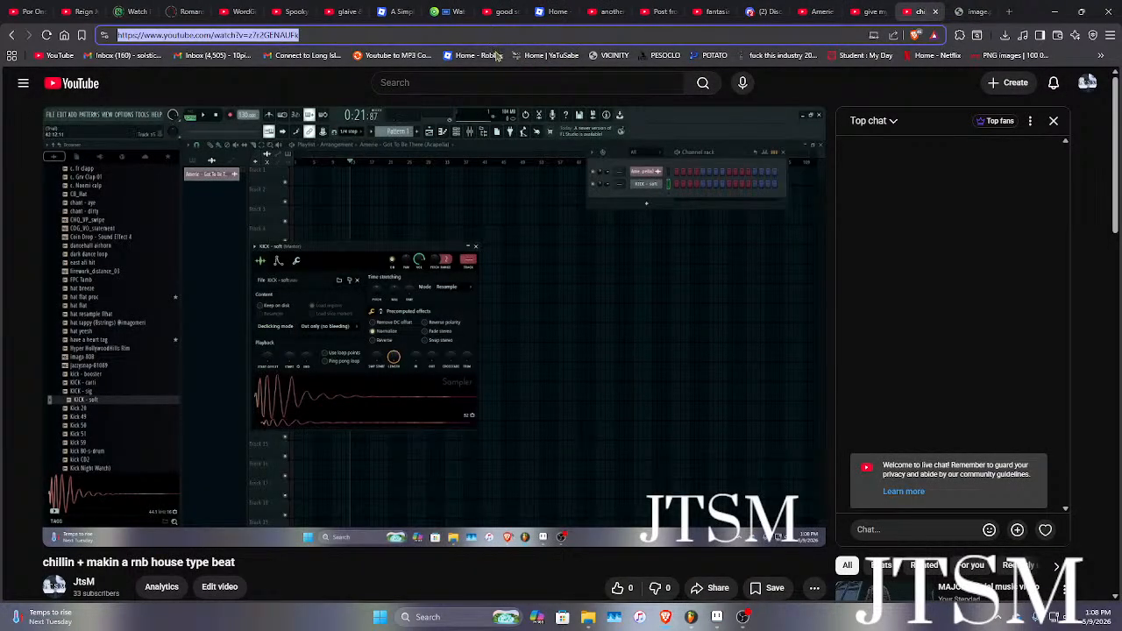
# Open YouTube in a new browser tab and go to the Posts page of the signed-in channel.
pyautogui.hotkey('ctrl', 't')
pyautogui.click(50, 55)
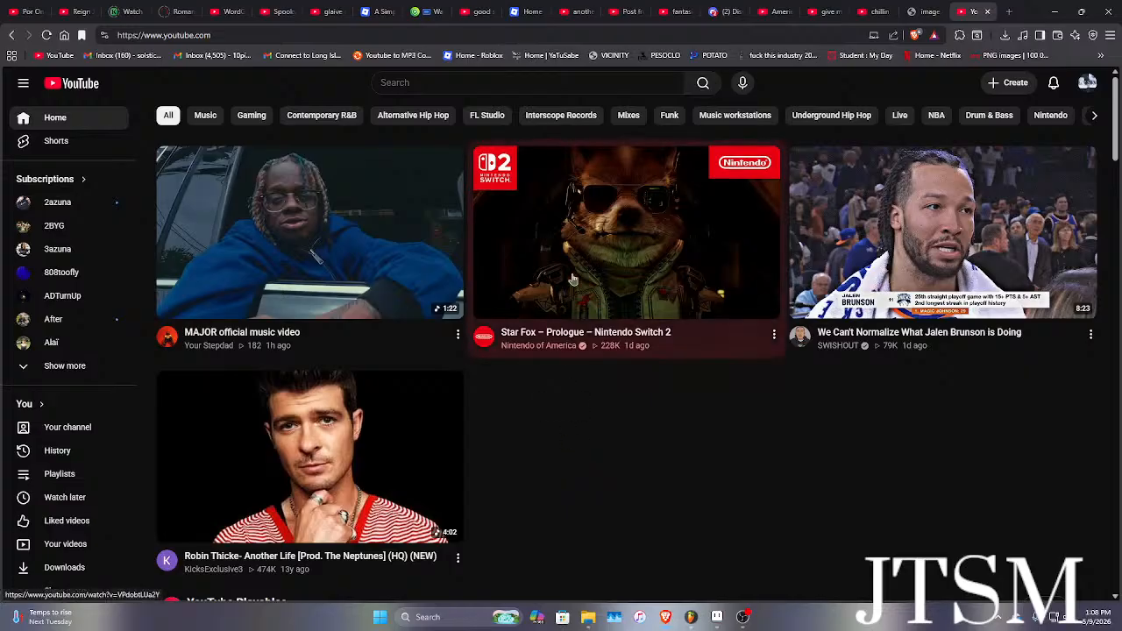
pyautogui.moveTo(570, 277)
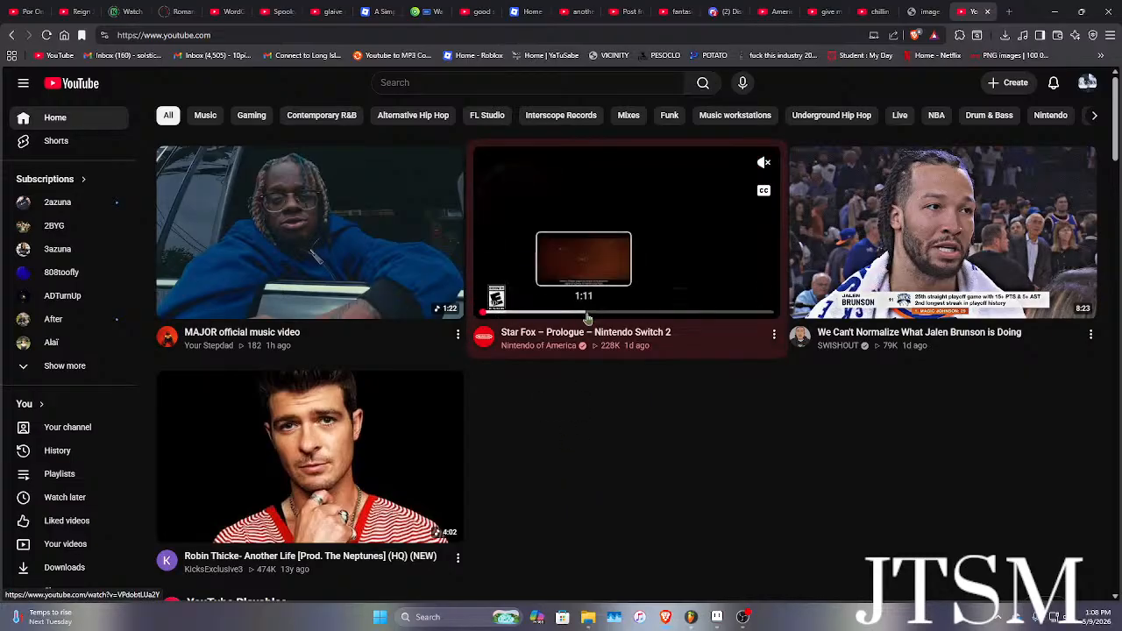
pyautogui.click(1088, 88)
pyautogui.click(1005, 140)
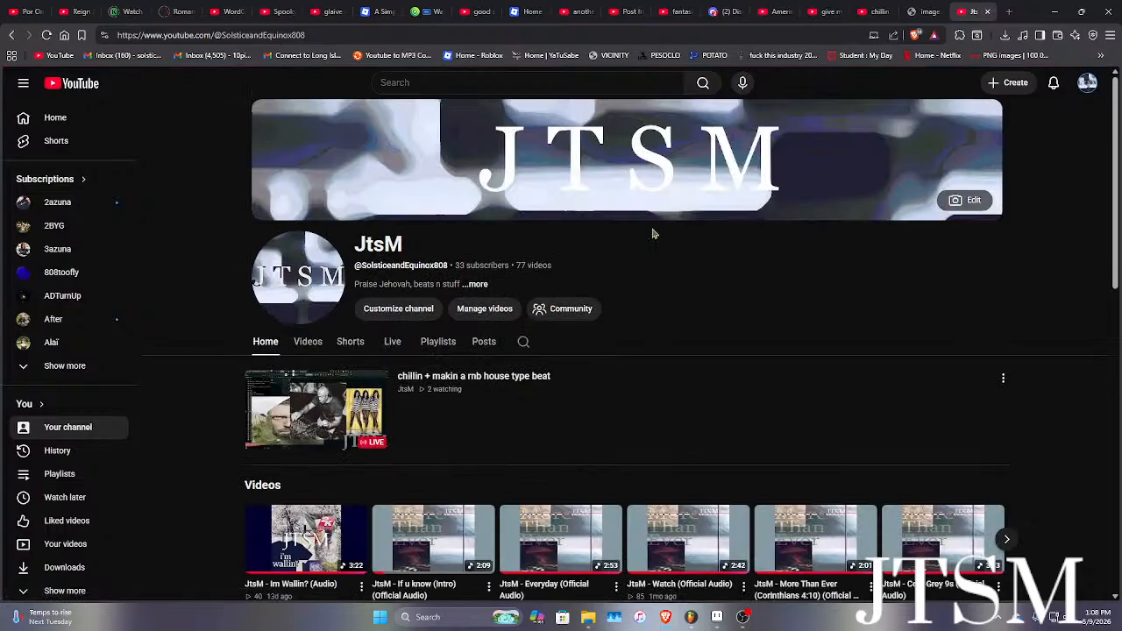
pyautogui.click(481, 343)
# Draft a new channel post containing the live stream link, with "live rn" in front of it.
pyautogui.click(315, 413)
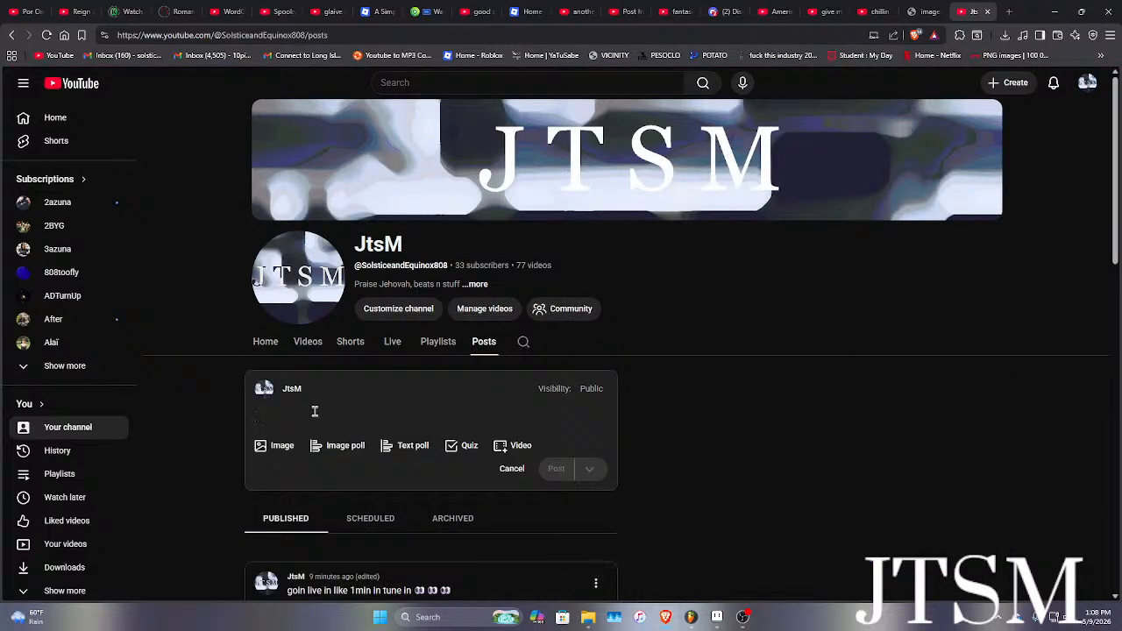
pyautogui.write('https://www.youtube.com/watch?v=z7r2GENAUFk')
pyautogui.moveTo(506, 418); pyautogui.dragTo(247, 418)
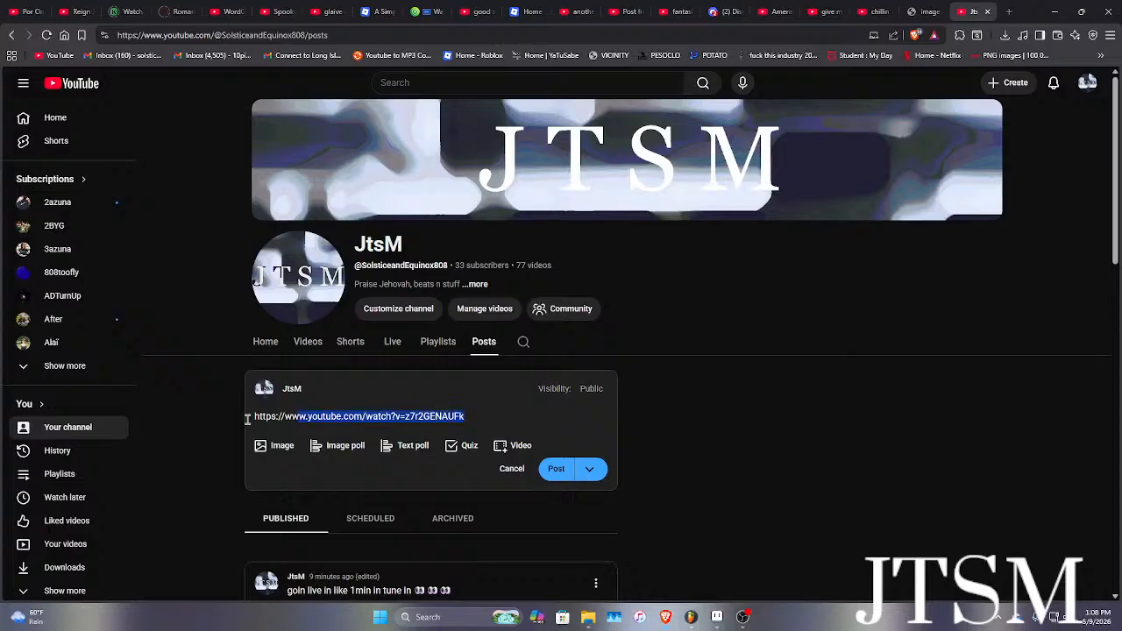
pyautogui.press('Left')
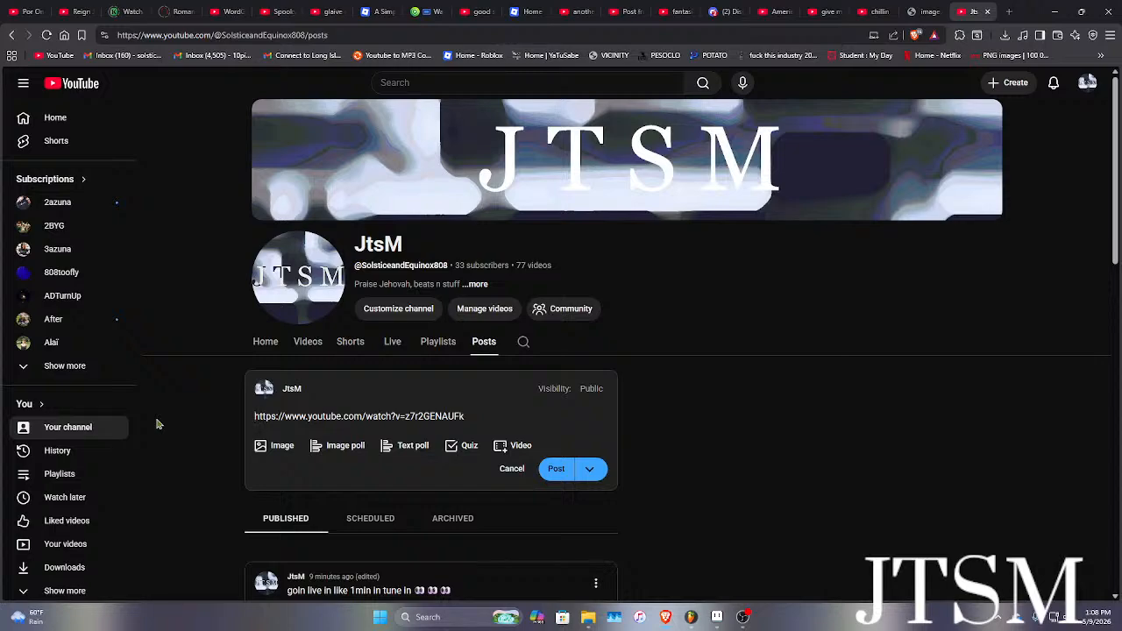
pyautogui.write('live m')
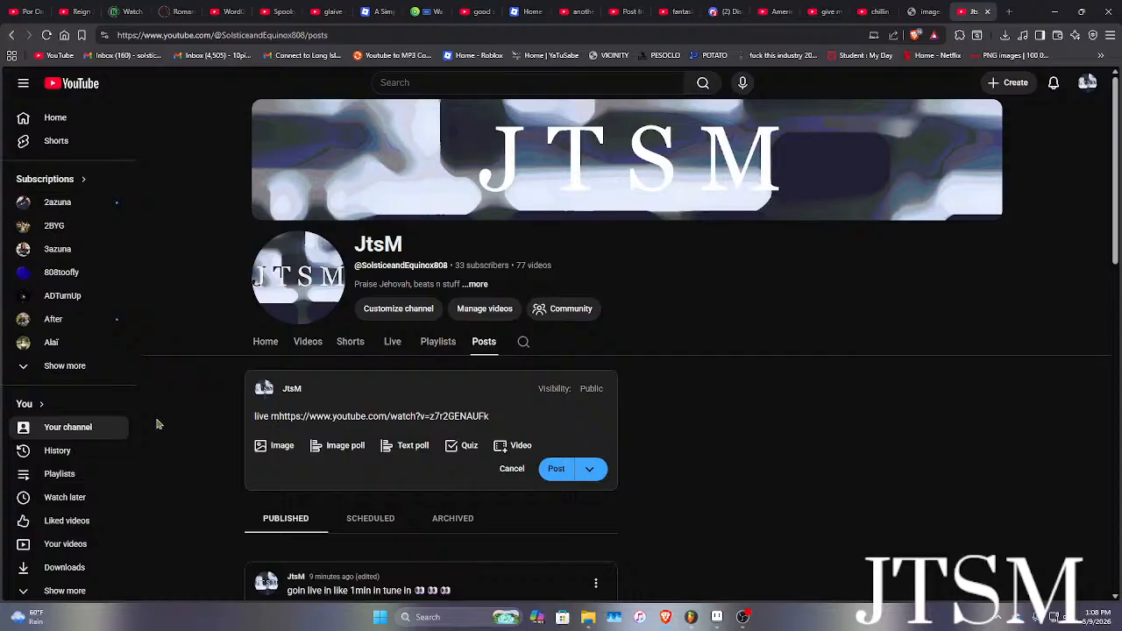
# Insert three eyes emojis between "live rn" and the stream link, and publish the post.
pyautogui.press('super+period')
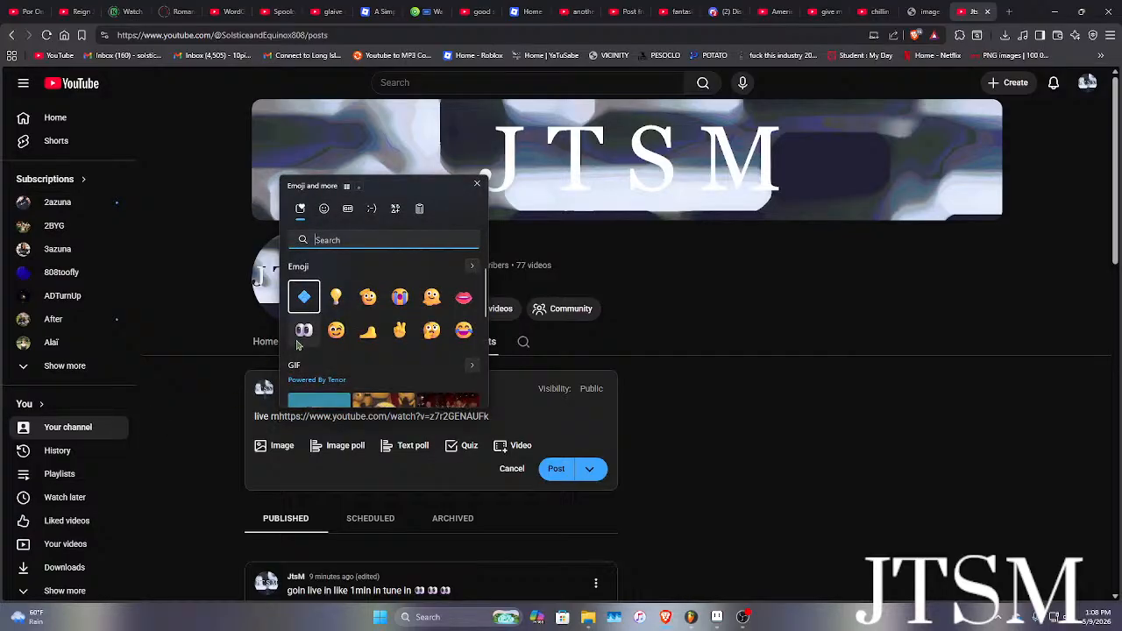
pyautogui.doubleClick(300, 340)
pyautogui.click(300, 342)
pyautogui.click(326, 418)
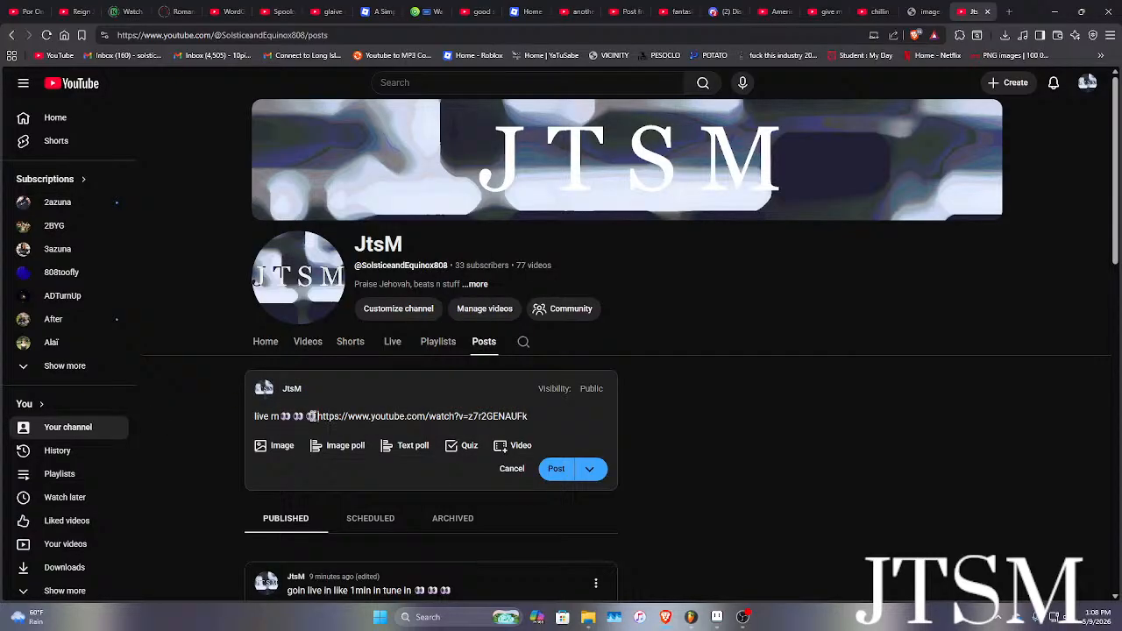
pyautogui.click(549, 468)
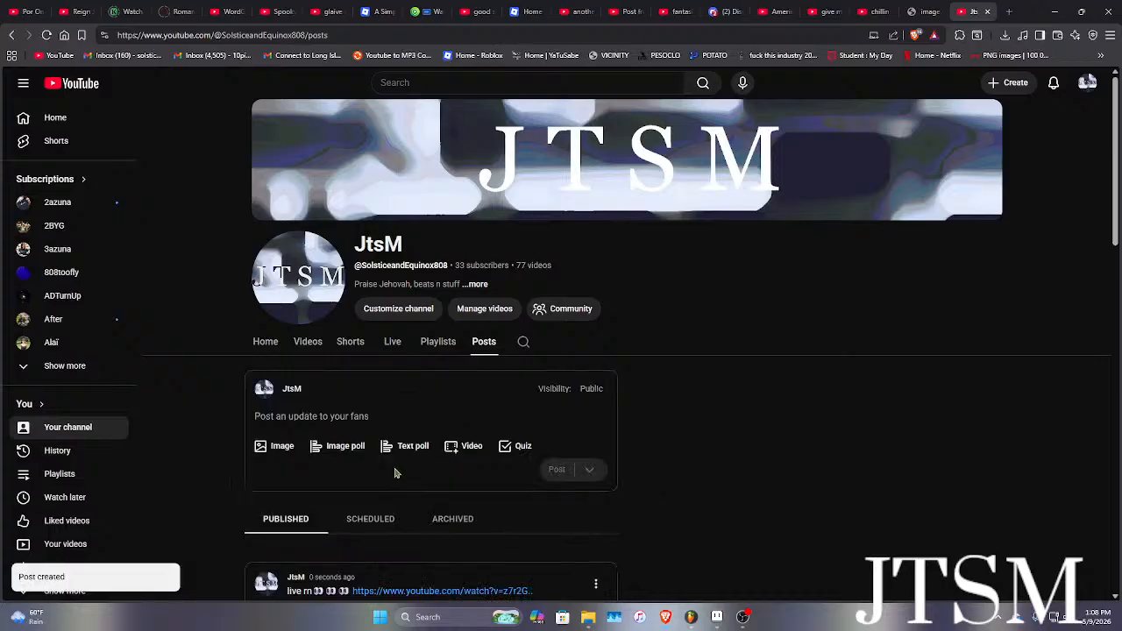
pyautogui.scroll(-3, 394, 473)
pyautogui.scroll(5, 659, 318)
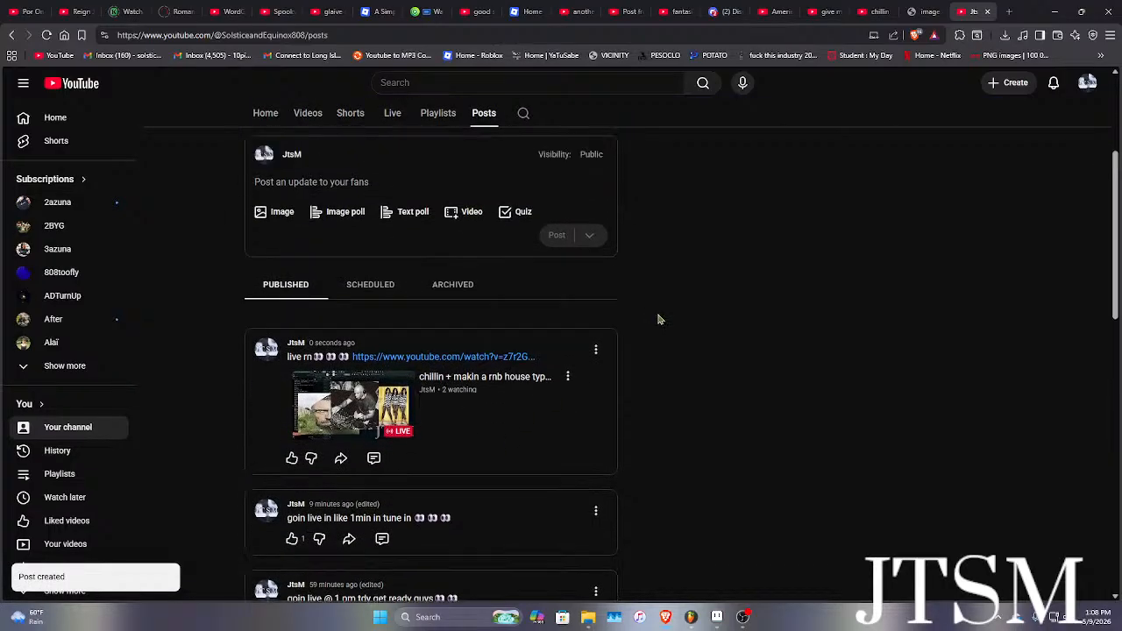
# Return to FL Studio, play the KICK - soft sample and route its channel to mixer track 1.
pyautogui.click(1056, 11)
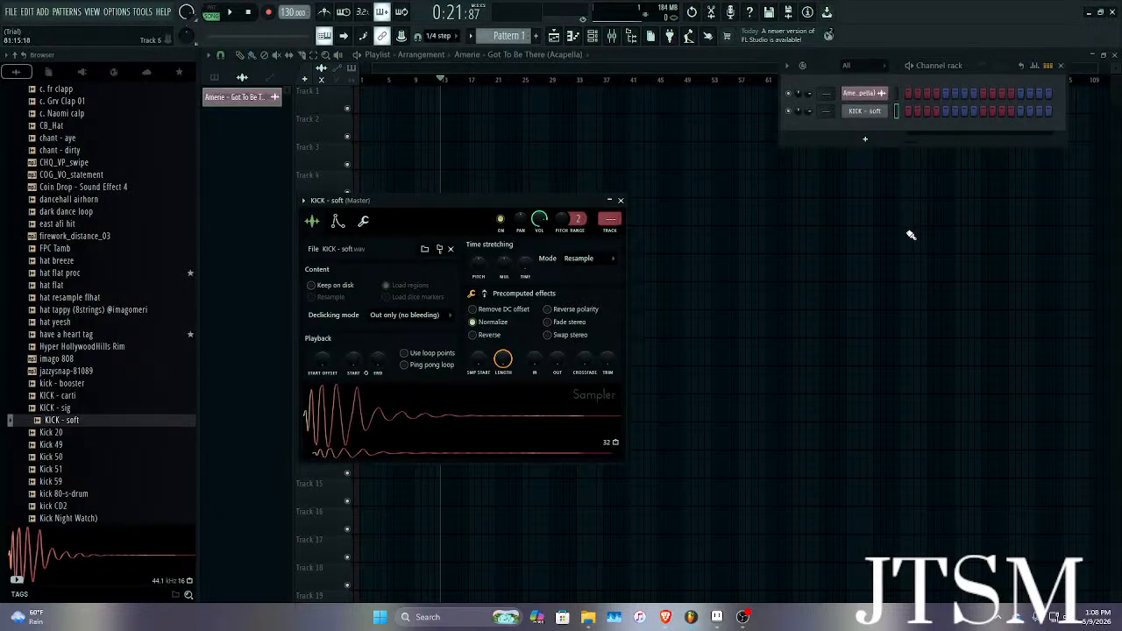
pyautogui.click(458, 426)
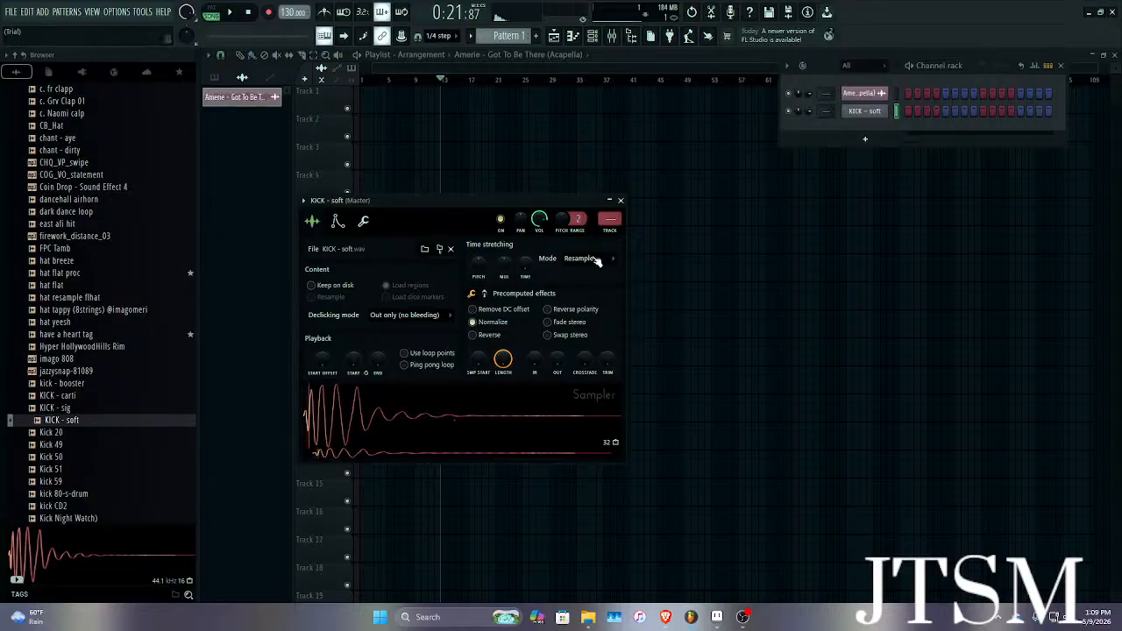
pyautogui.rightClick(854, 109)
pyautogui.click(918, 281)
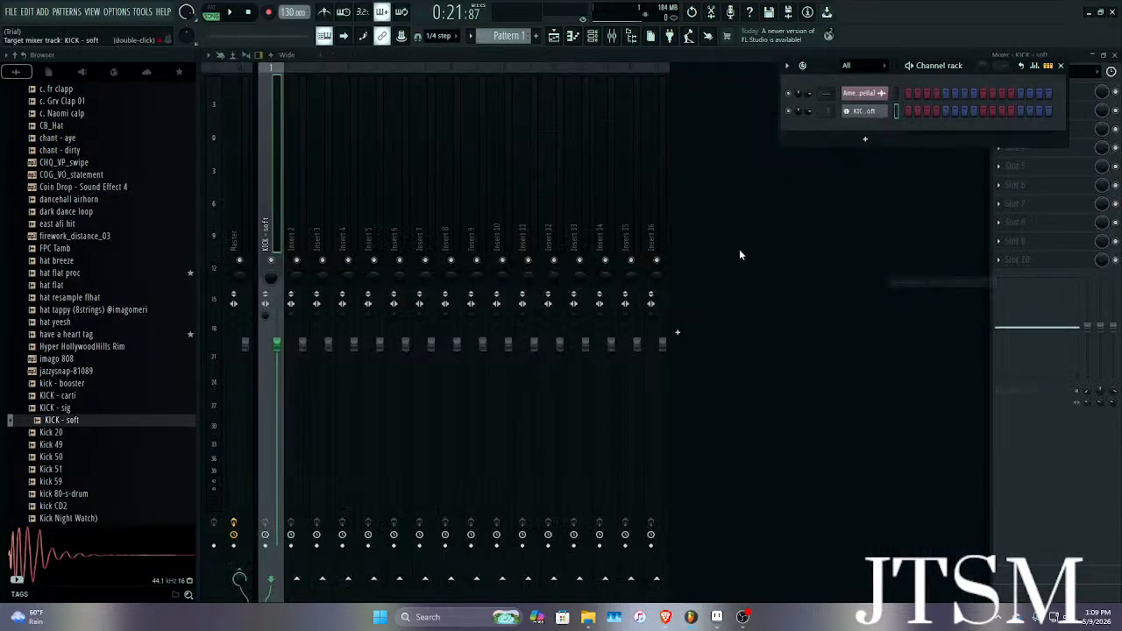
# Audition the KICK - soft channel through its mixer track and close the channel rack.
pyautogui.press('z')
pyautogui.press('z')
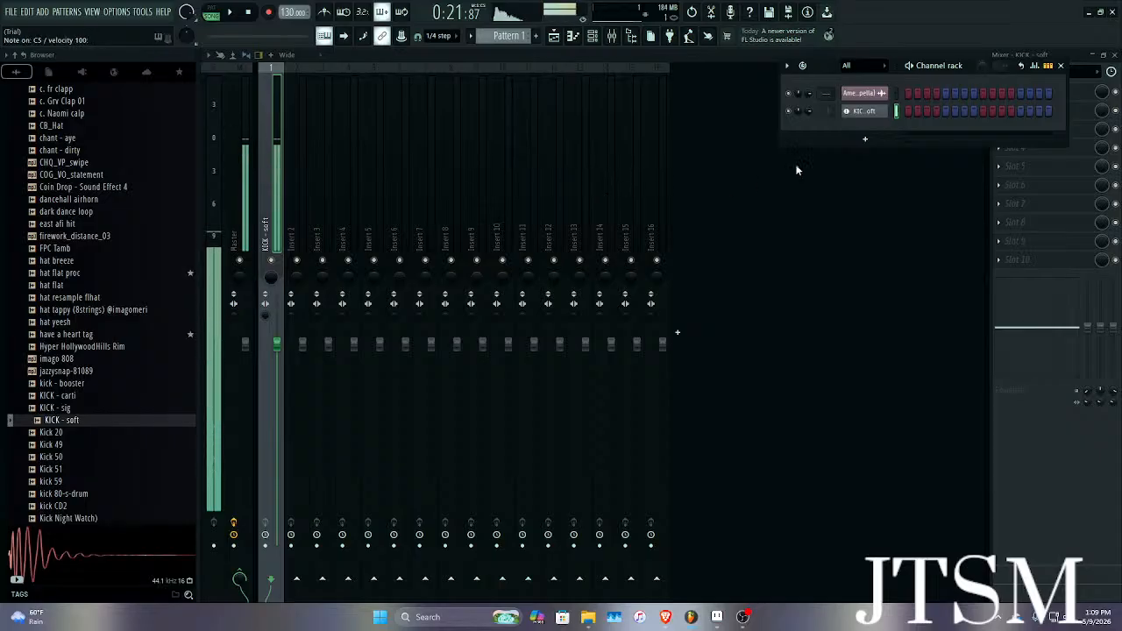
pyautogui.click(1061, 65)
pyautogui.click(1039, 93)
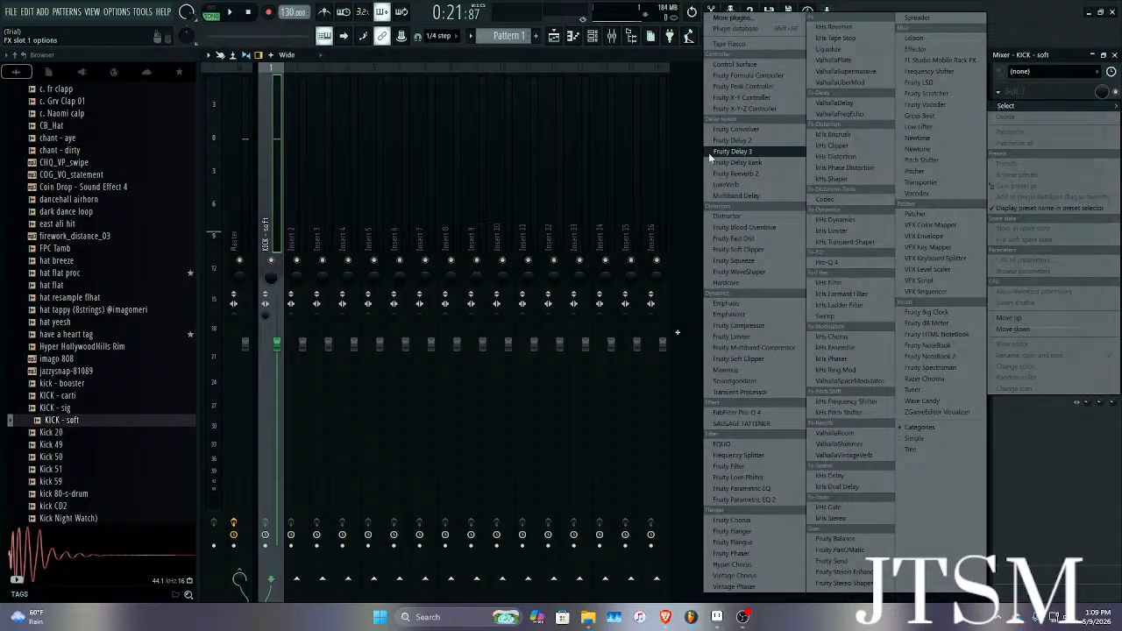
pyautogui.click(684, 151)
pyautogui.press('z')
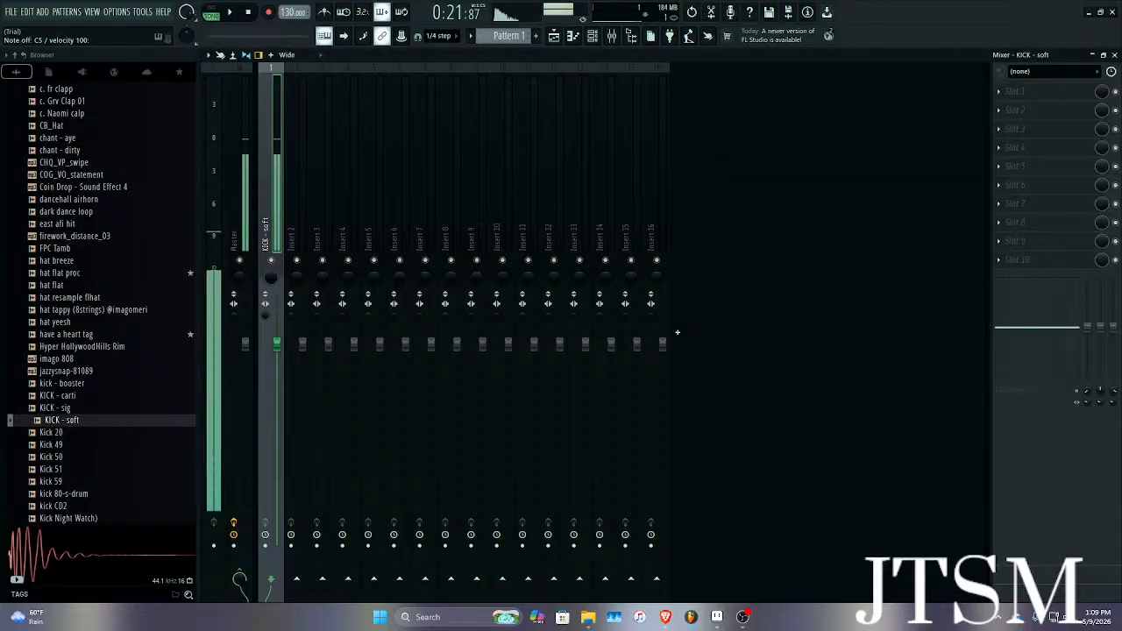
# Set the computer's output volume to 61 and play the kick again to check its loudness.
pyautogui.click(1052, 612)
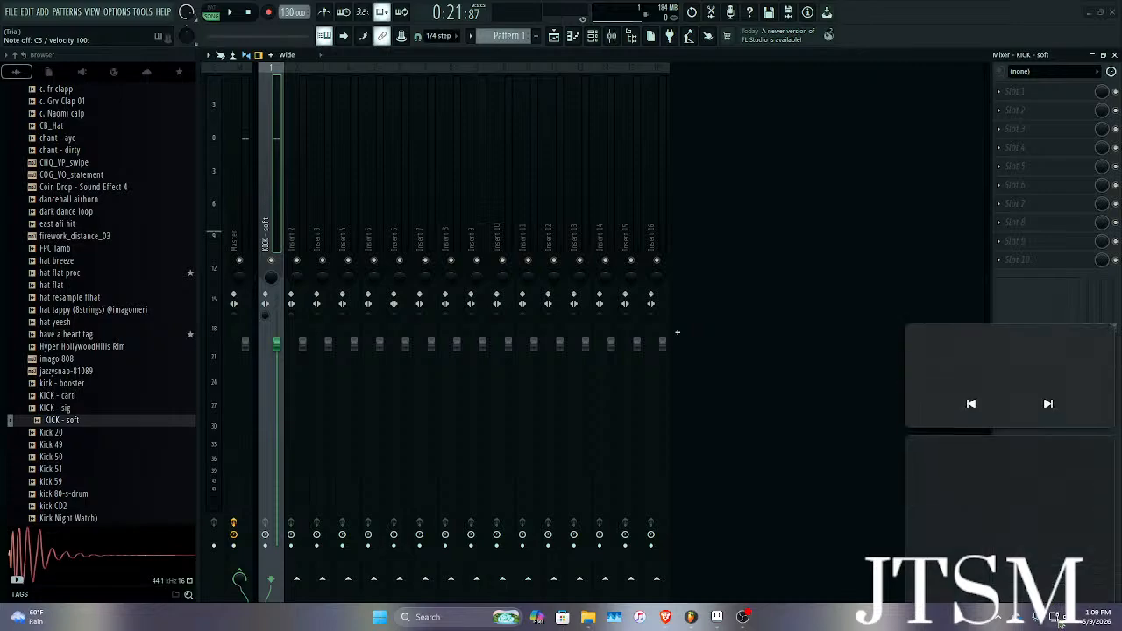
pyautogui.click(888, 310)
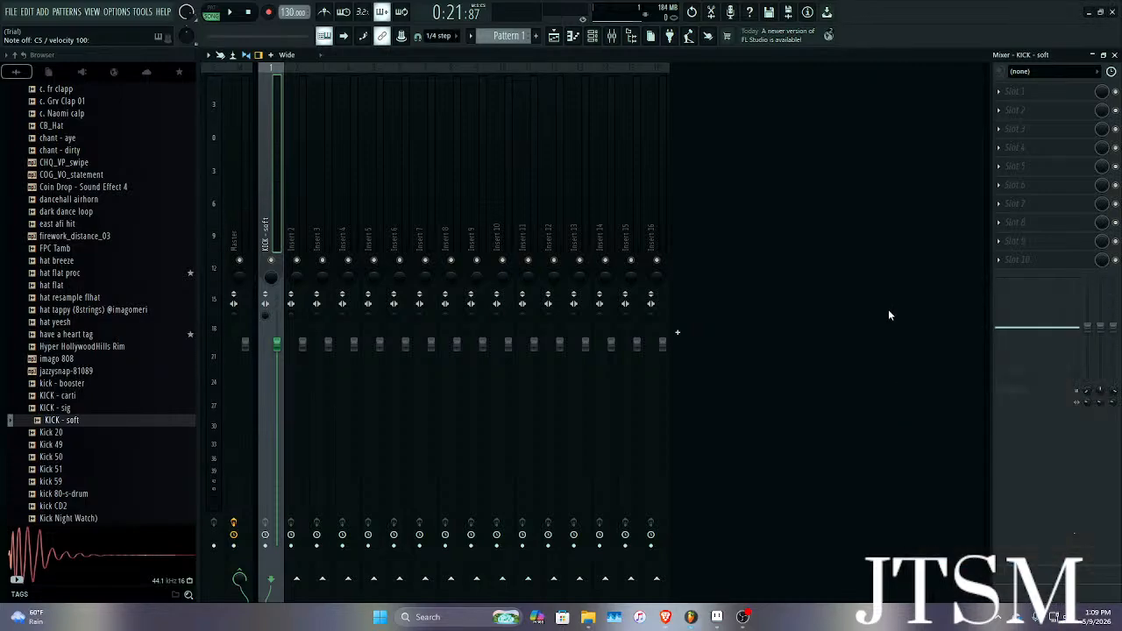
pyautogui.press('z')
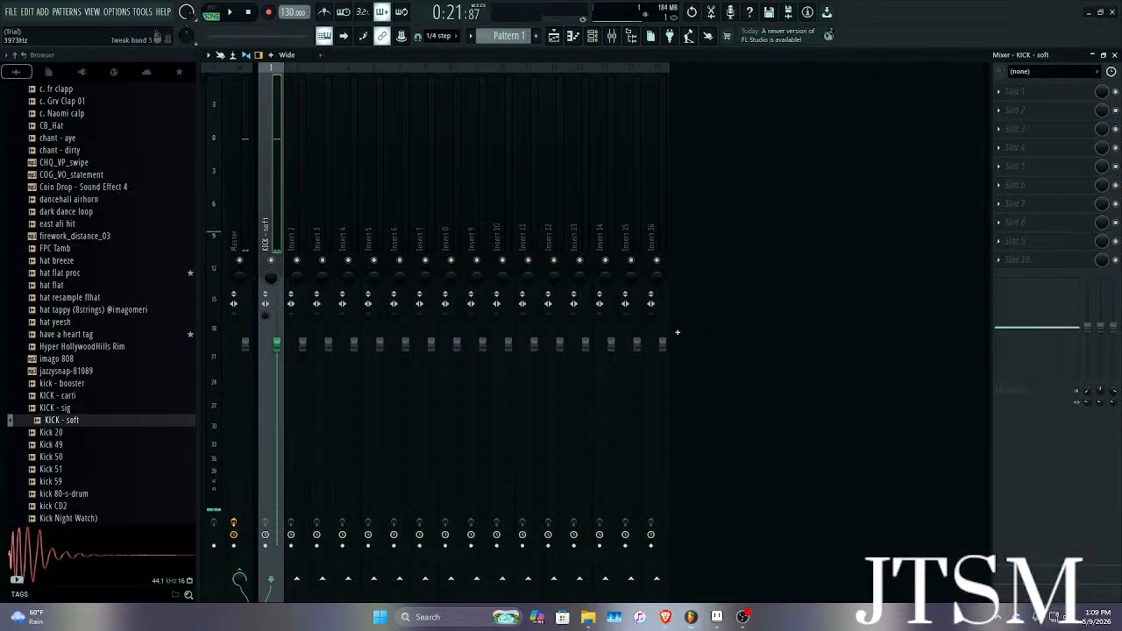
pyautogui.click(1055, 614)
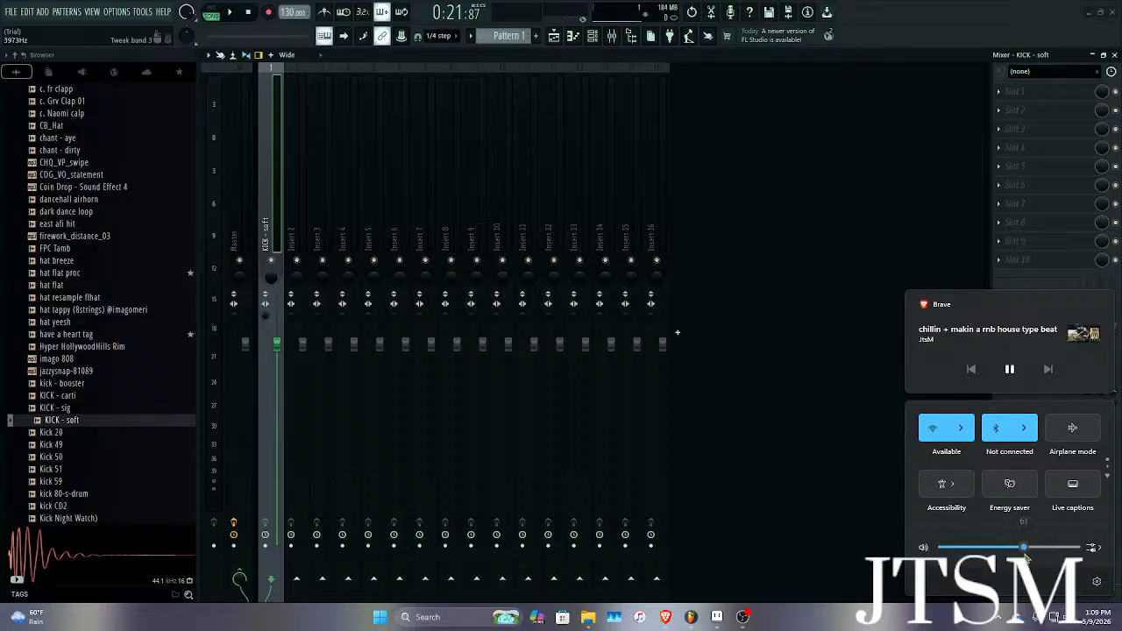
pyautogui.click(866, 366)
pyautogui.press('z')
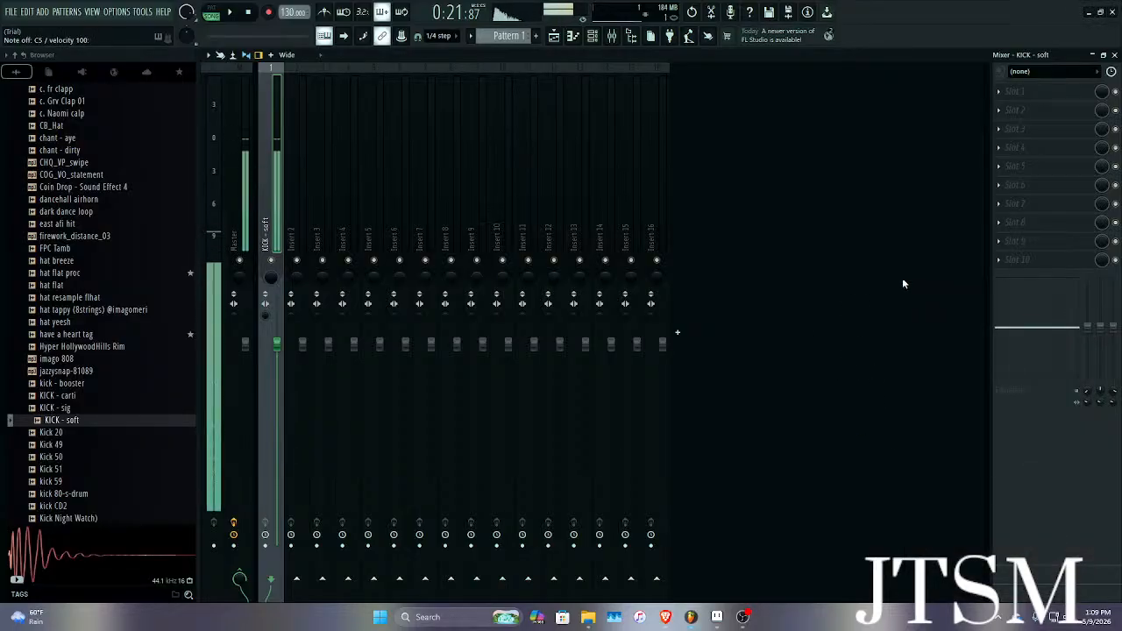
# Close the mixer and the KICK - soft sampler window so that only the playlist stays open.
pyautogui.click(1017, 93)
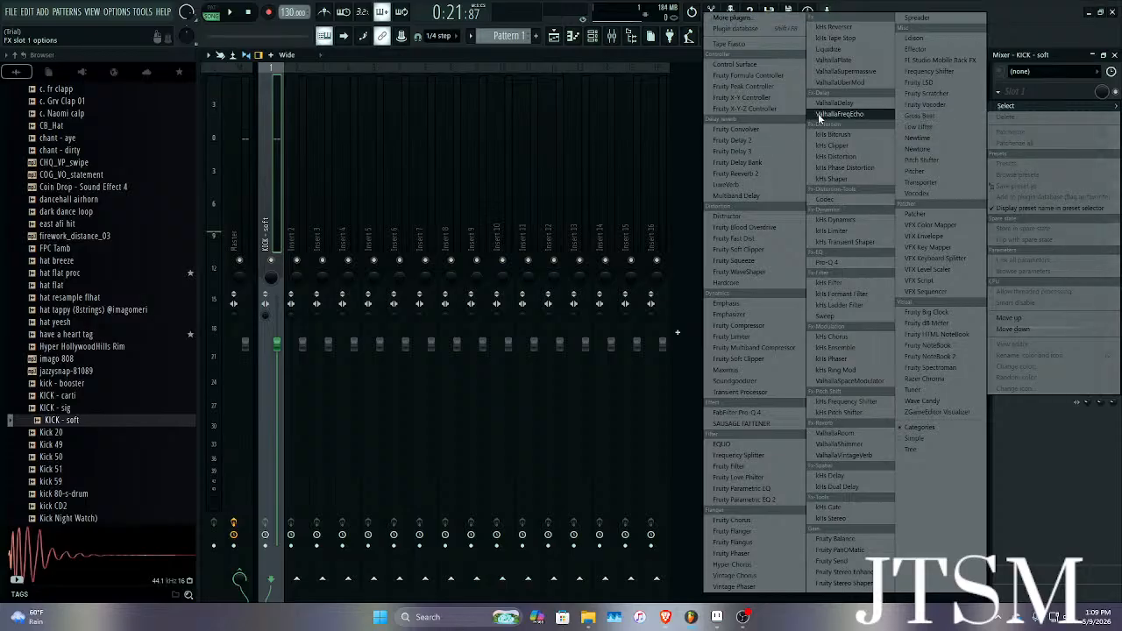
pyautogui.click(681, 230)
pyautogui.click(1094, 55)
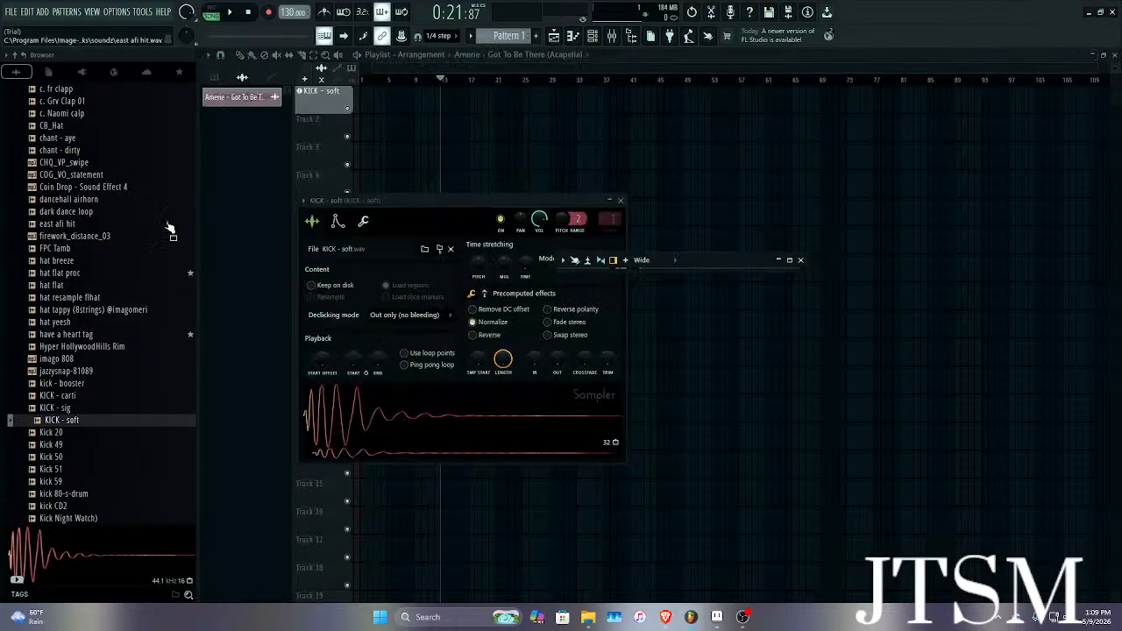
pyautogui.click(620, 200)
pyautogui.click(800, 259)
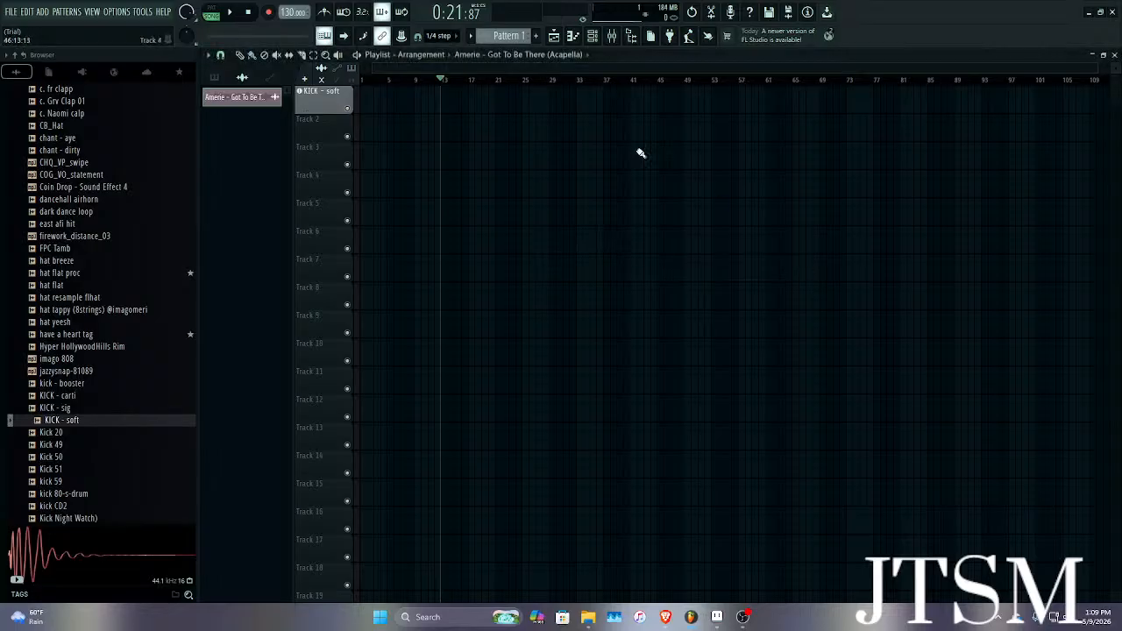
# Audition the melodic samples near the end of the sound folder, including sst voilin mashup, sst tommy and sst speech.
pyautogui.scroll(-15, 101, 223)
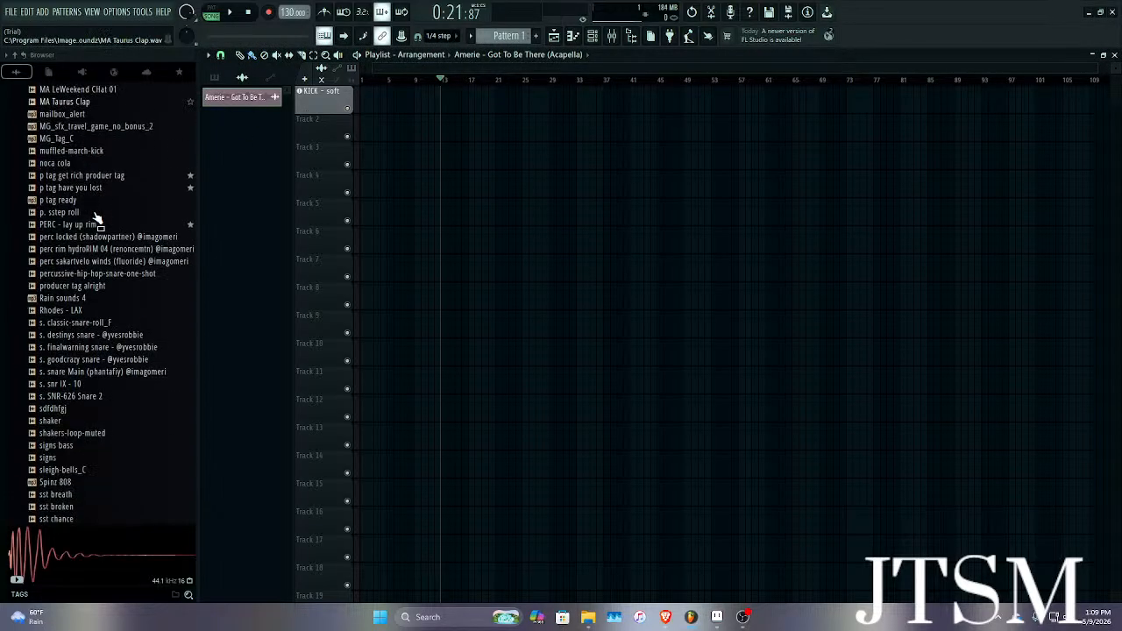
pyautogui.scroll(-10, 97, 218)
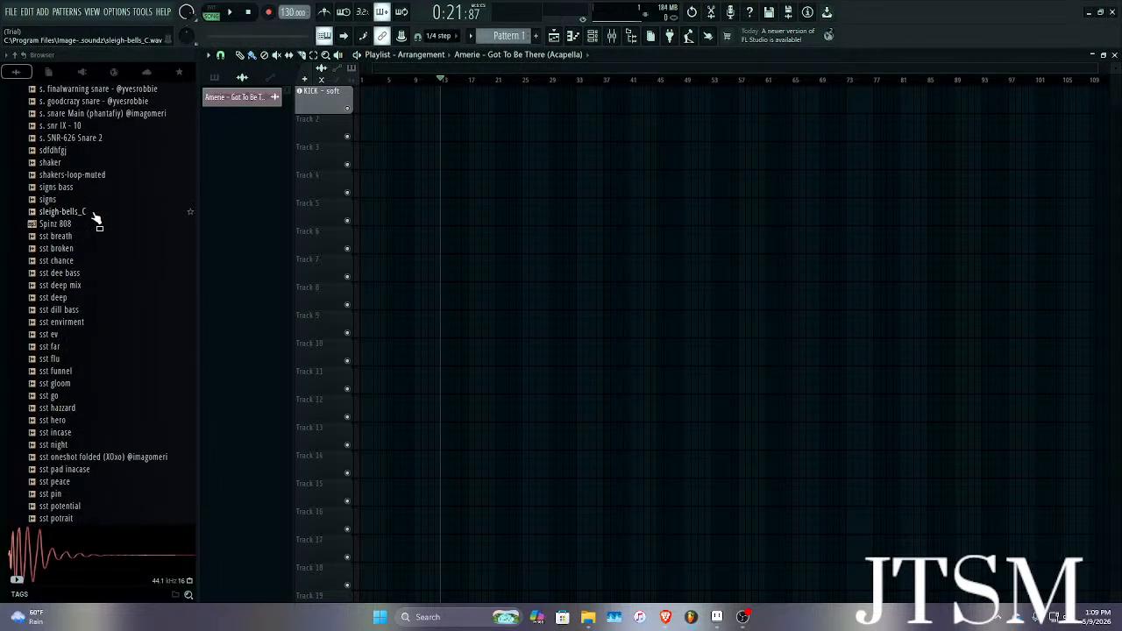
pyautogui.scroll(-5, 96, 218)
pyautogui.scroll(-5, 96, 218)
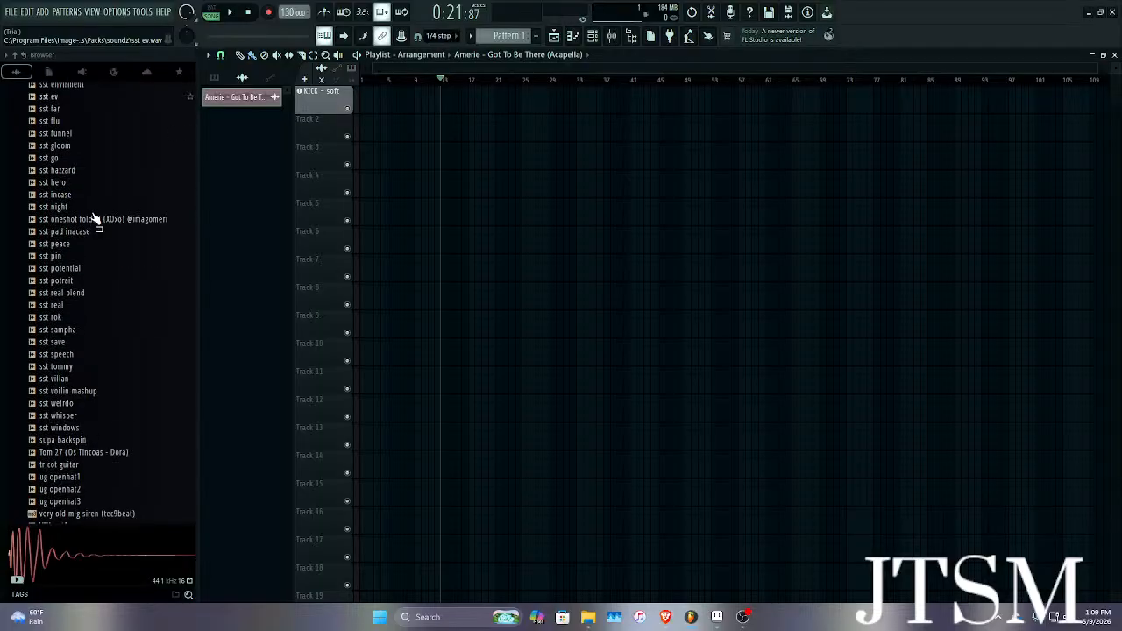
pyautogui.scroll(-5, 91, 237)
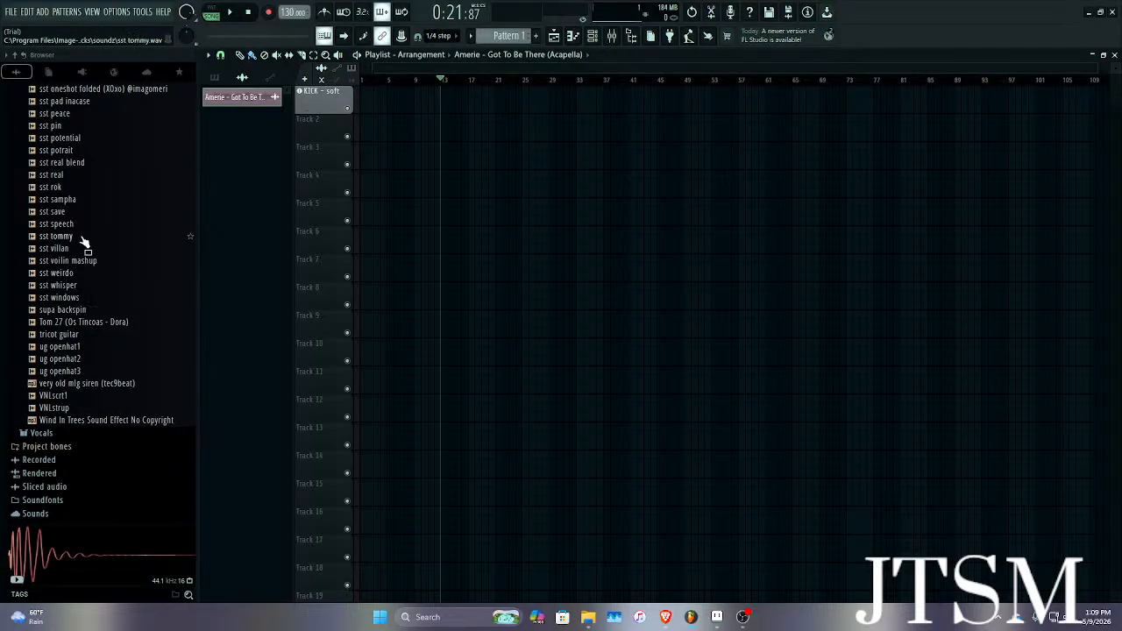
pyautogui.click(74, 258)
pyautogui.click(66, 236)
pyautogui.click(68, 224)
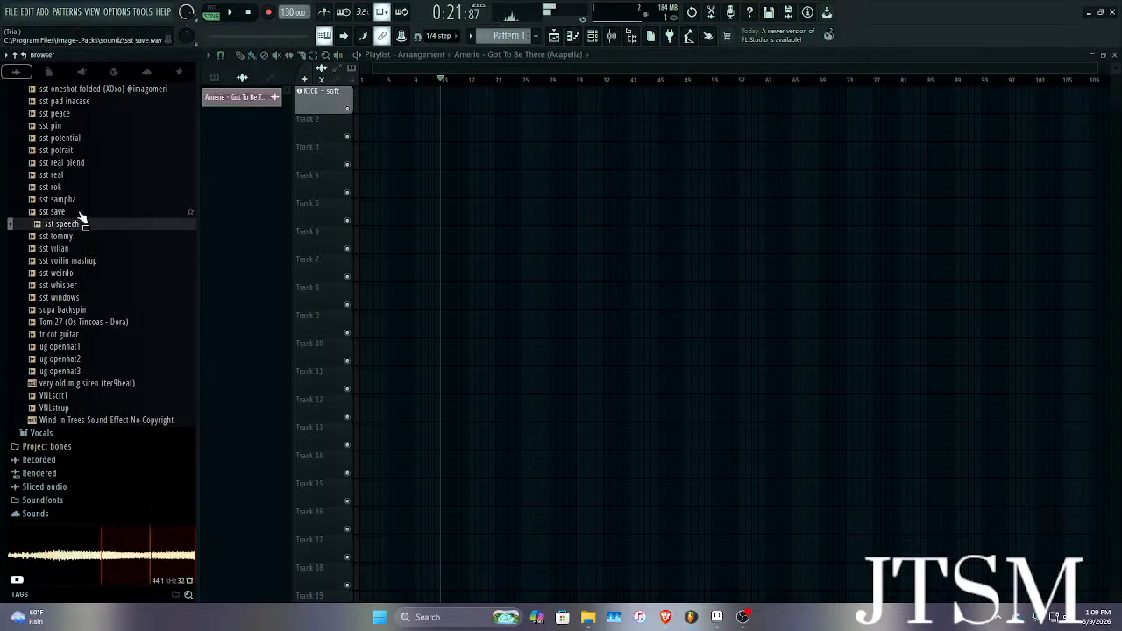
# Audition sst incase, sst hero, sst hazzard, sst envirment and sleigh-bells_C further up the sample folder.
pyautogui.scroll(5, 75, 202)
pyautogui.click(71, 187)
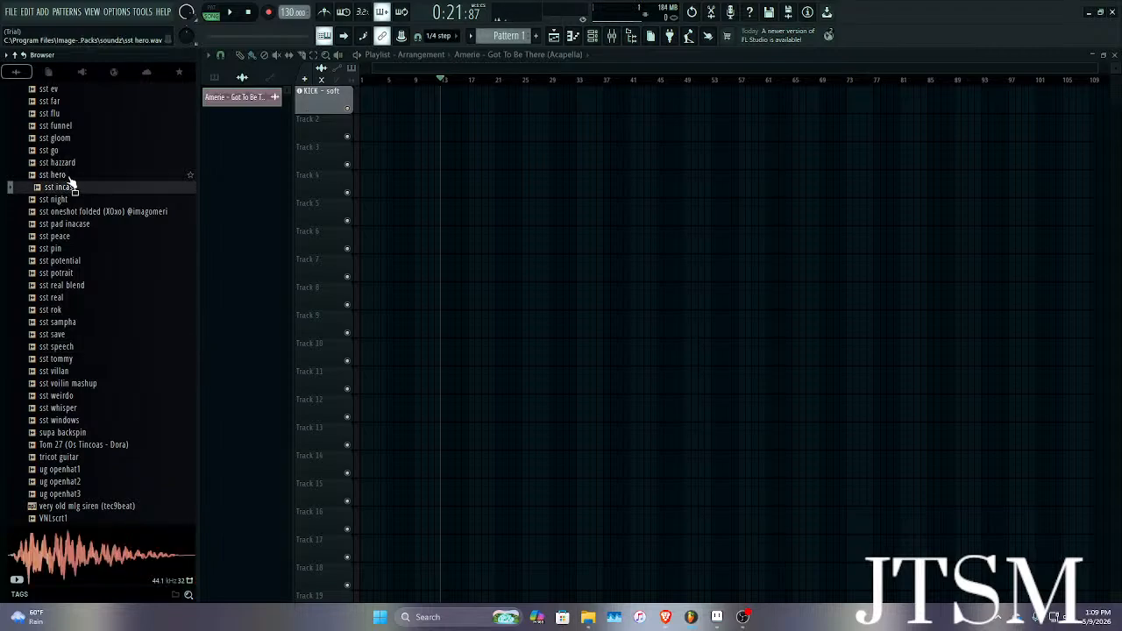
pyautogui.click(70, 174)
pyautogui.click(68, 163)
pyautogui.scroll(5, 69, 175)
pyautogui.click(68, 196)
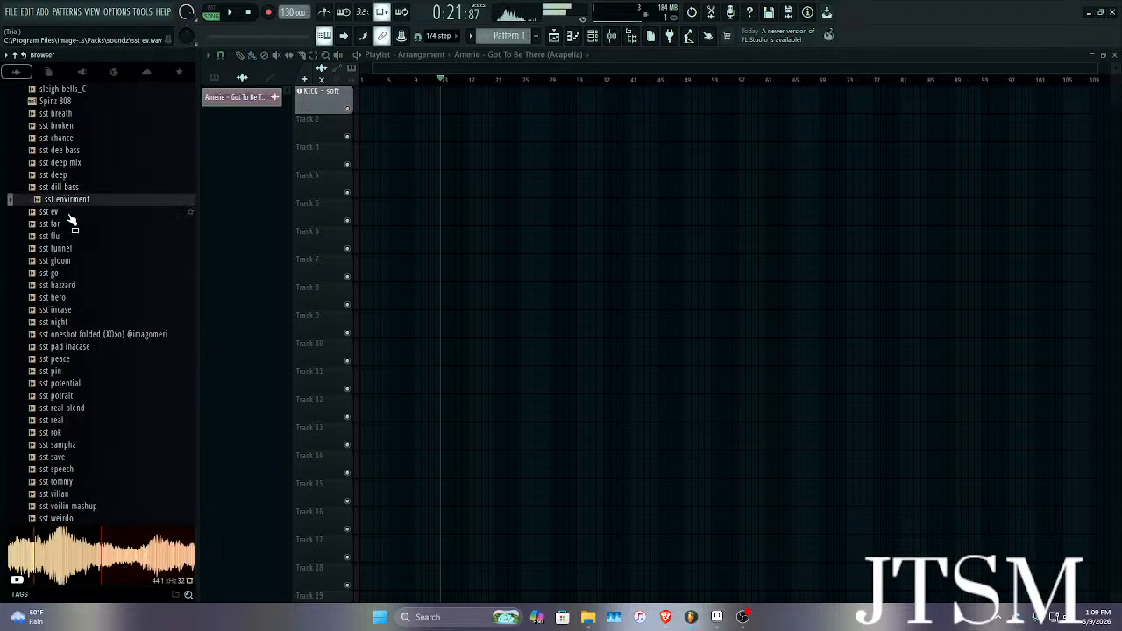
pyautogui.scroll(5, 68, 200)
pyautogui.click(70, 212)
pyautogui.scroll(5, 71, 215)
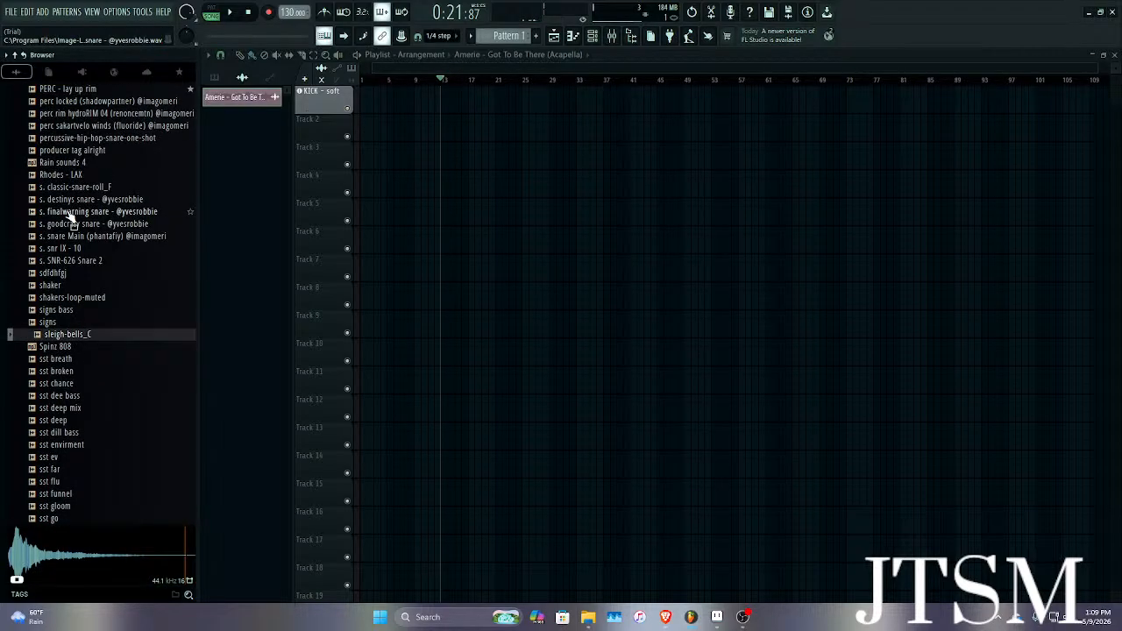
# Preview the signs sample, load it into a new channel and close its sampler window.
pyautogui.click(75, 322)
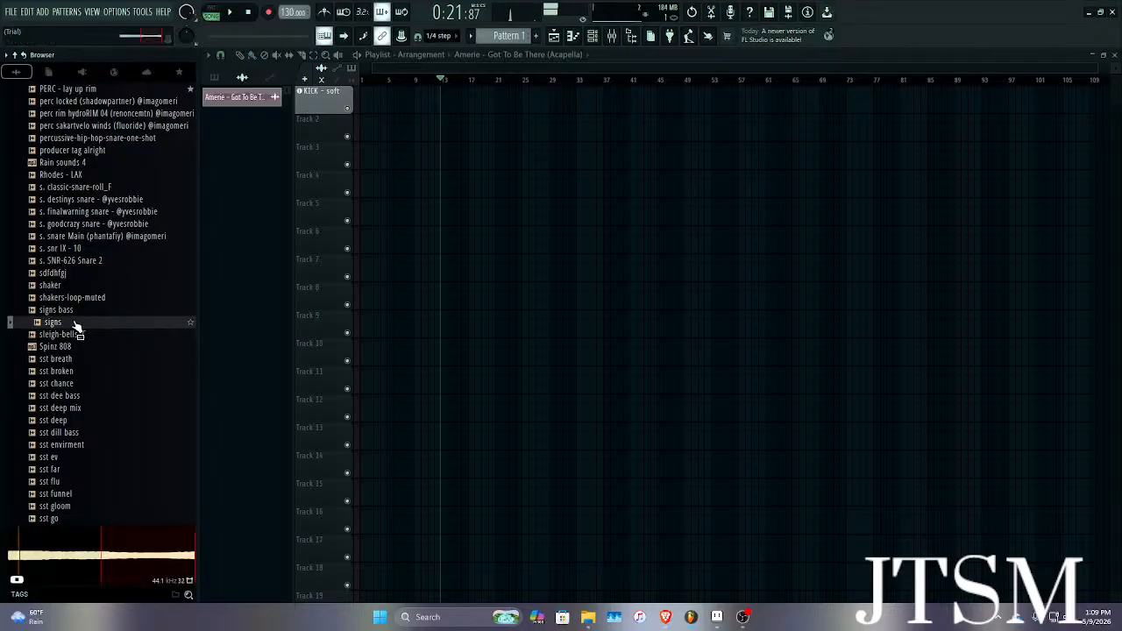
pyautogui.rightClick(76, 322)
pyautogui.click(123, 338)
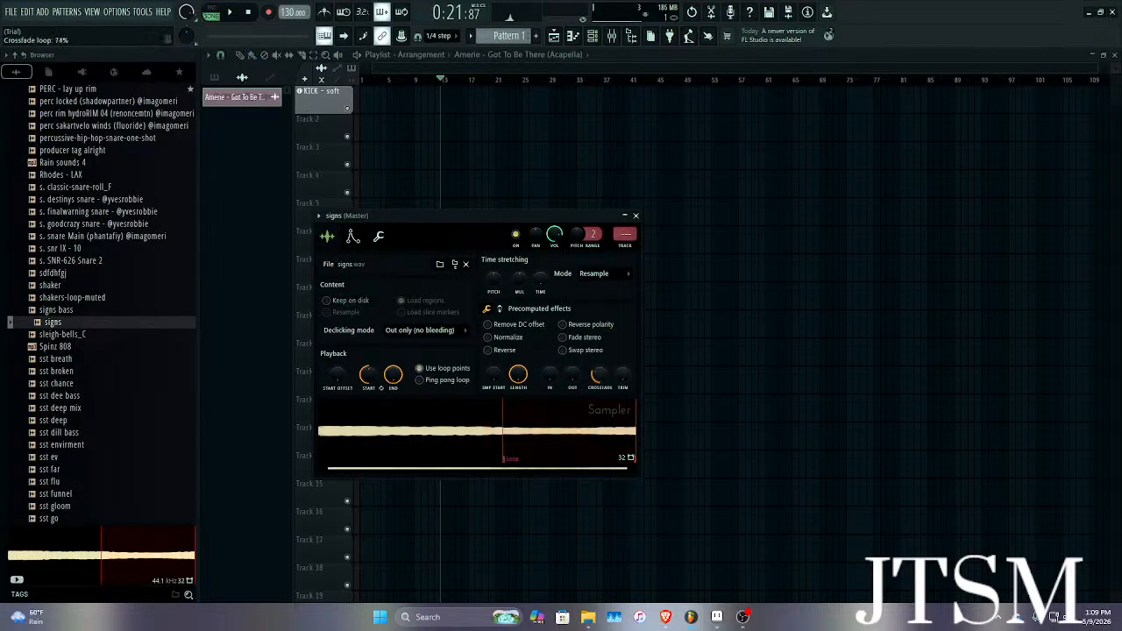
pyautogui.click(635, 217)
# Audition the snare samples from classic-snare-roll_F to snr IX - 10, comparing destinys, finalwarning, goodcrazy and snare Main.
pyautogui.click(120, 211)
pyautogui.click(113, 223)
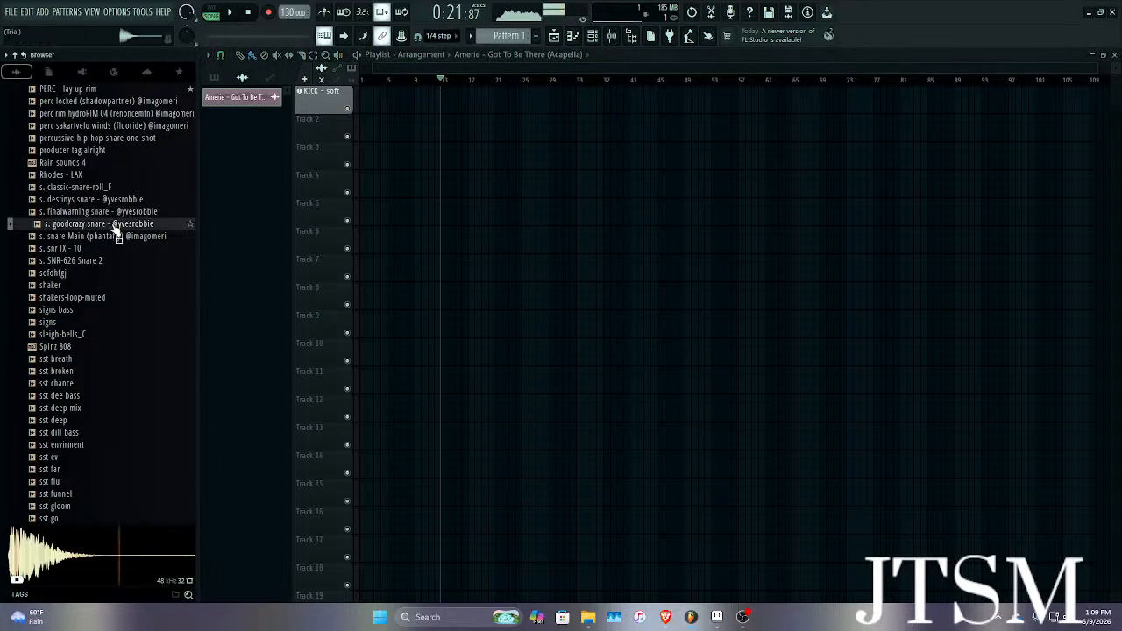
pyautogui.click(112, 236)
pyautogui.click(111, 251)
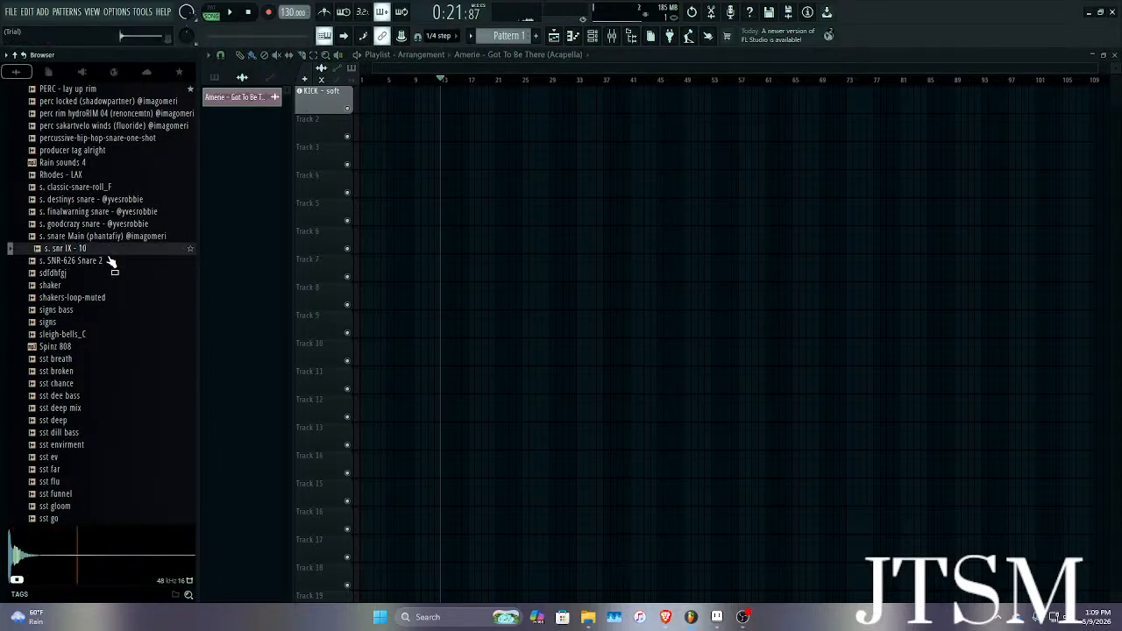
pyautogui.click(97, 188)
pyautogui.click(95, 199)
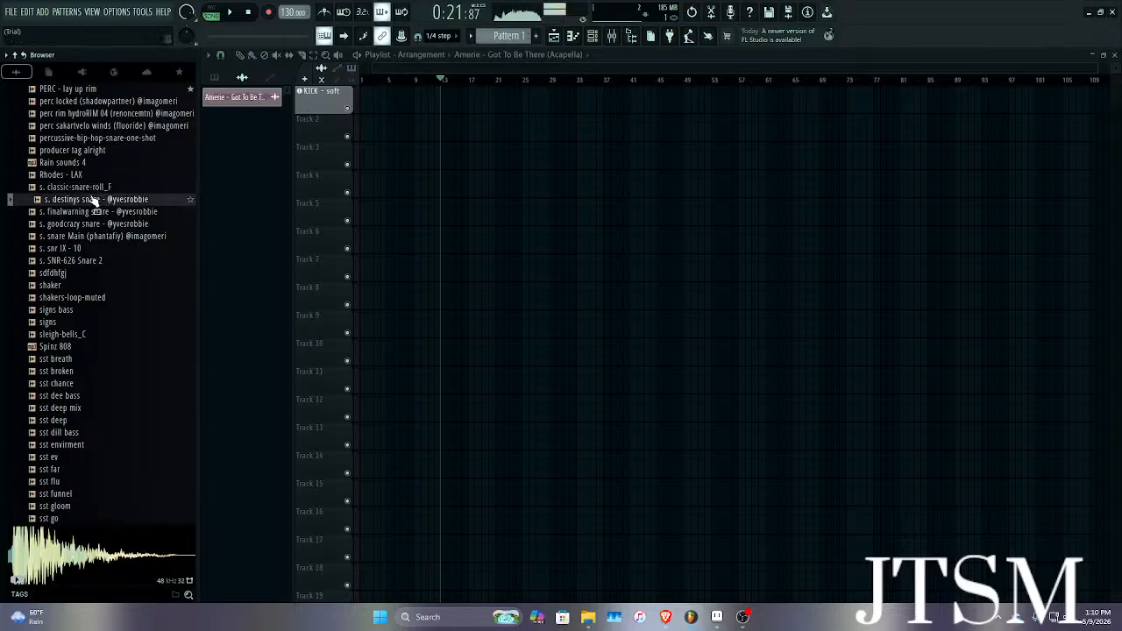
pyautogui.click(97, 212)
pyautogui.click(97, 236)
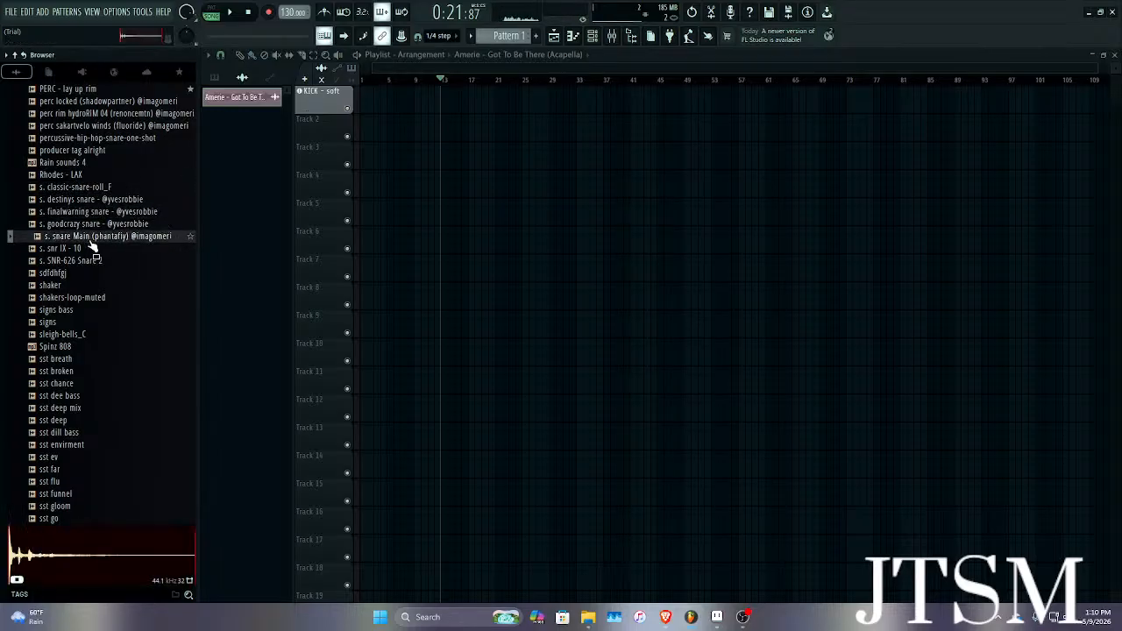
pyautogui.click(92, 223)
# Audition hat flat proc, hat breeze and FPC Tamb in the sample folder.
pyautogui.scroll(3, 92, 246)
pyautogui.scroll(4, 92, 246)
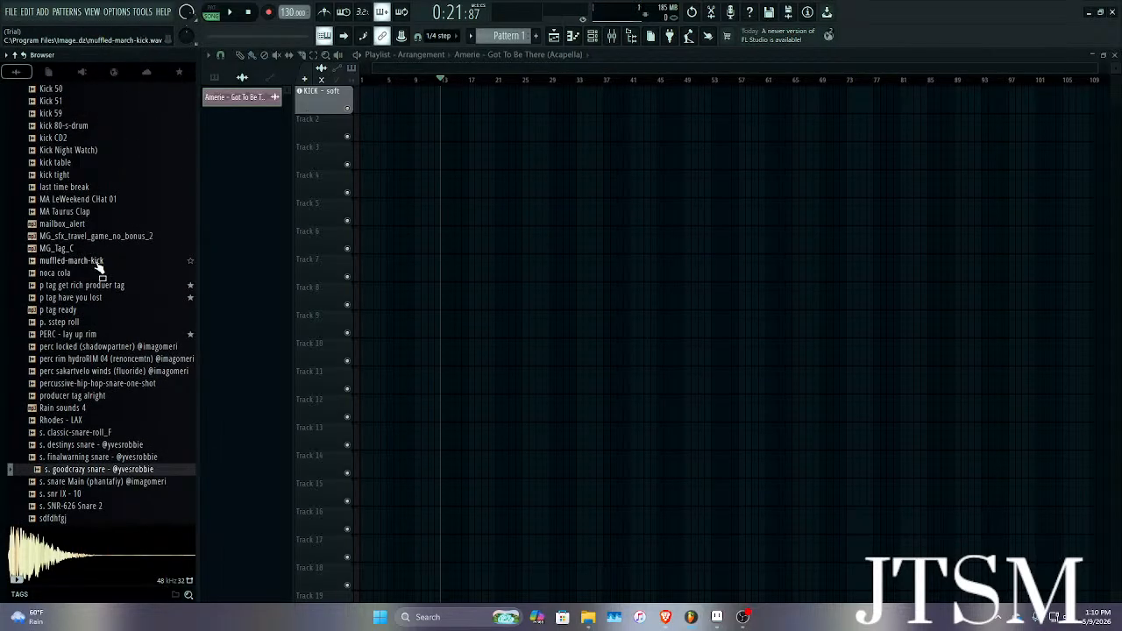
pyautogui.scroll(15, 94, 280)
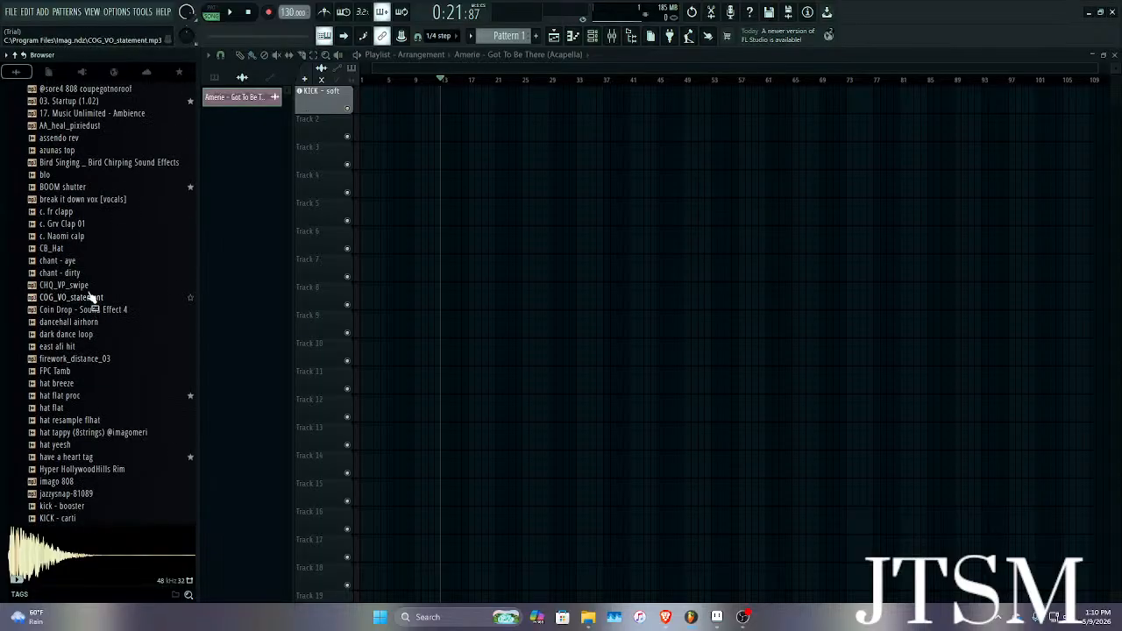
pyautogui.scroll(-4, 88, 296)
pyautogui.scroll(-4, 75, 399)
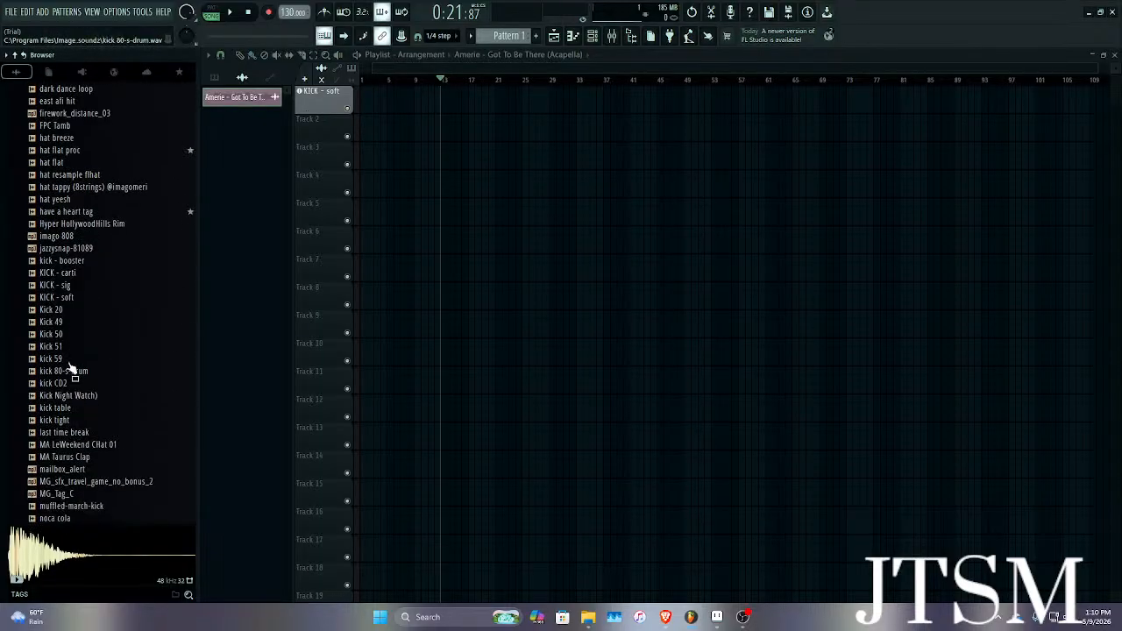
pyautogui.scroll(4, 56, 287)
pyautogui.click(66, 275)
pyautogui.click(67, 262)
pyautogui.click(69, 250)
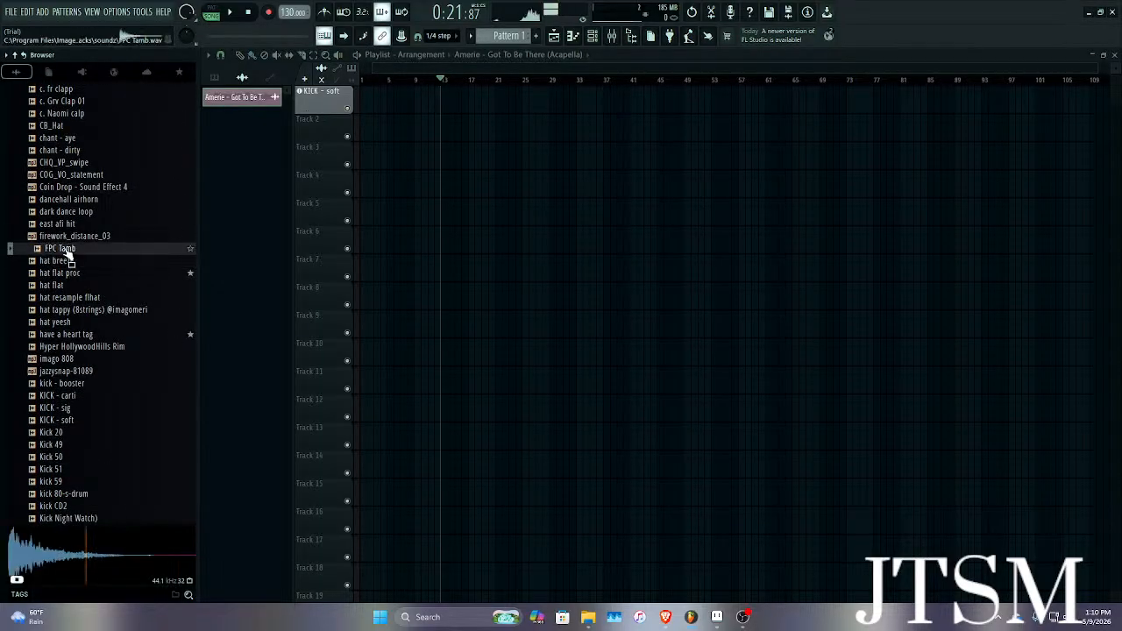
pyautogui.click(69, 264)
pyautogui.click(70, 250)
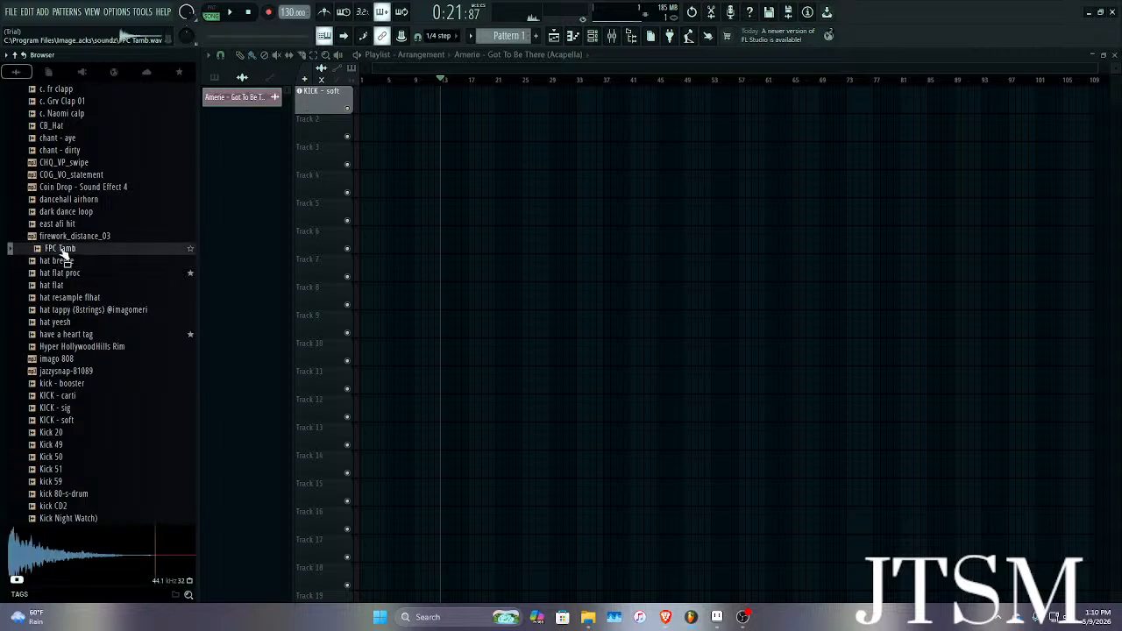
# Load RD Tamb 2 from the favorite samples into a new channel and close its sampler window.
pyautogui.click(179, 74)
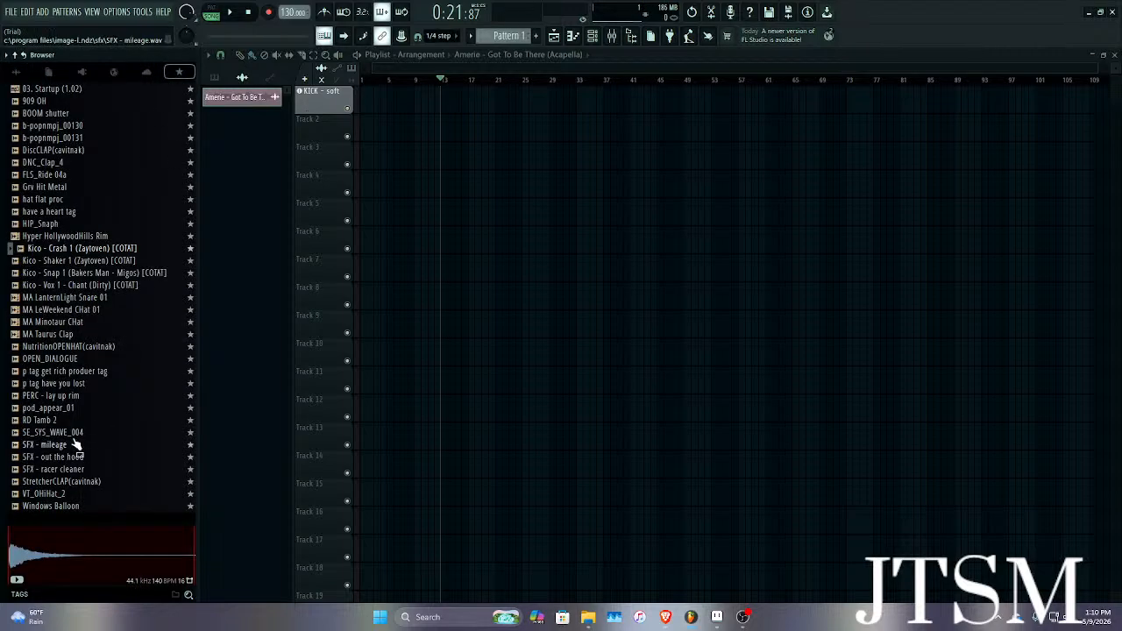
pyautogui.click(64, 411)
pyautogui.click(66, 420)
pyautogui.rightClick(65, 420)
pyautogui.click(140, 359)
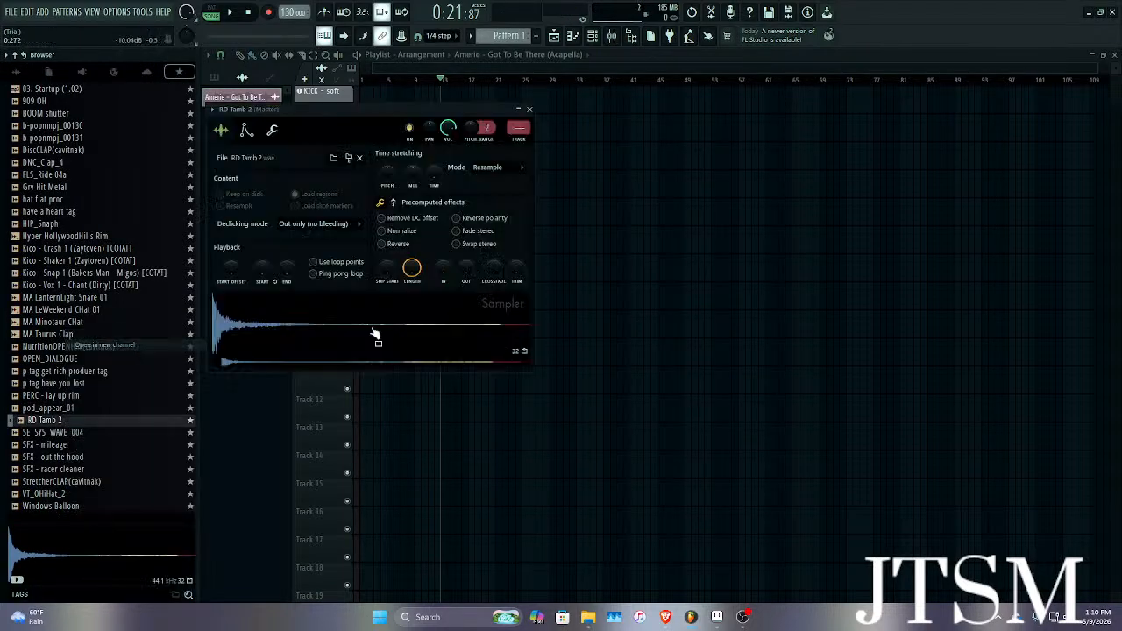
pyautogui.click(530, 109)
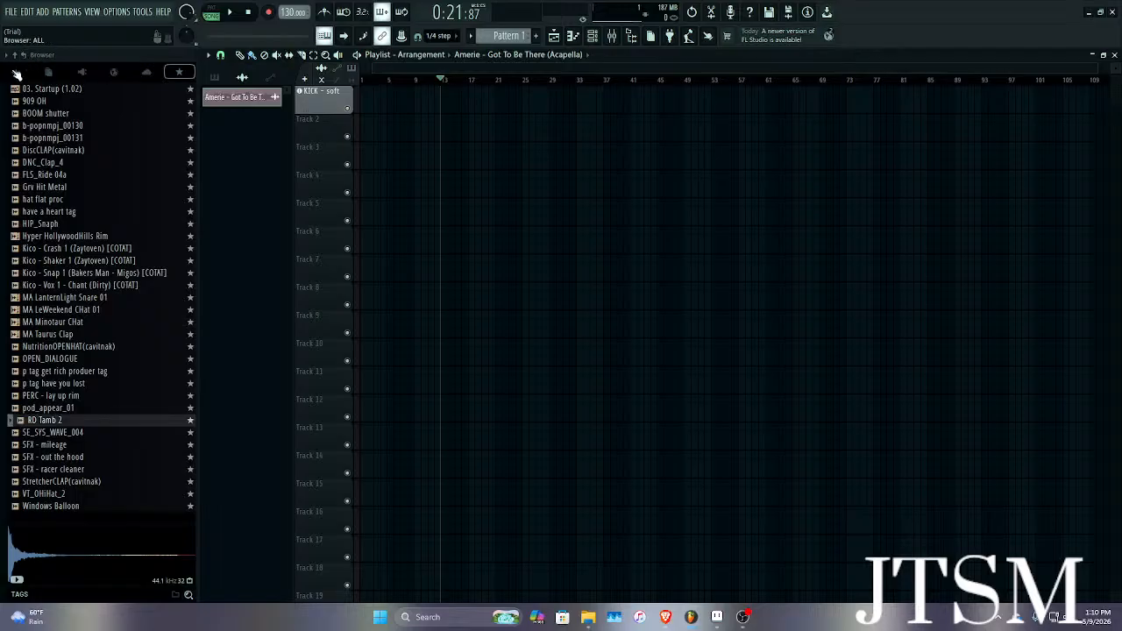
# Return to the full sample folder and audition hat flat proc.
pyautogui.click(16, 72)
pyautogui.click(67, 276)
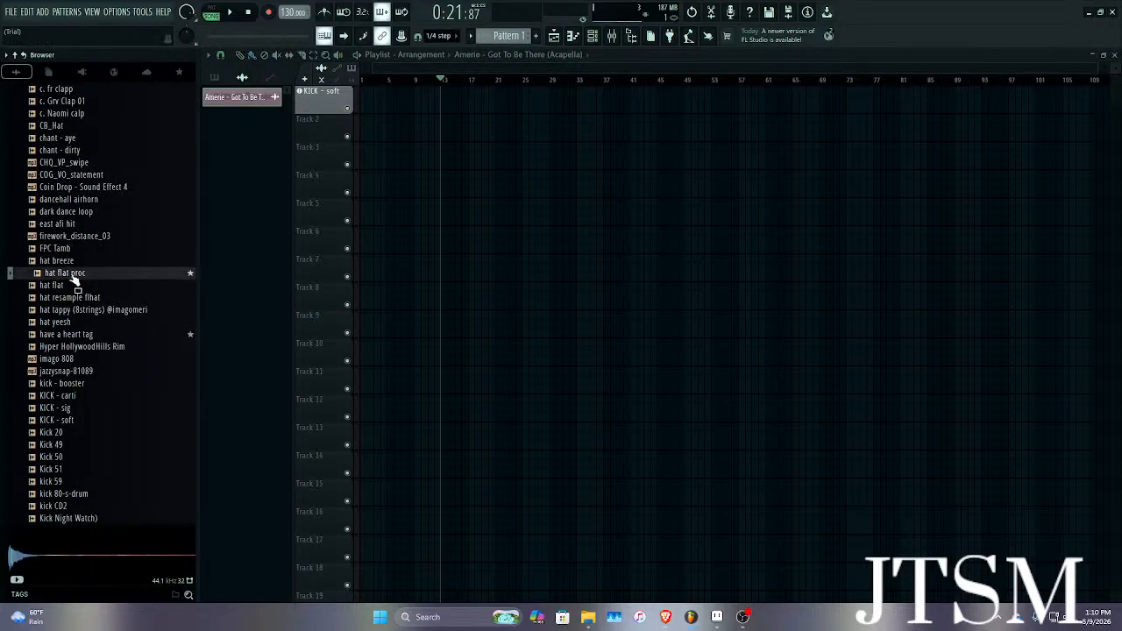
pyautogui.scroll(3, 76, 281)
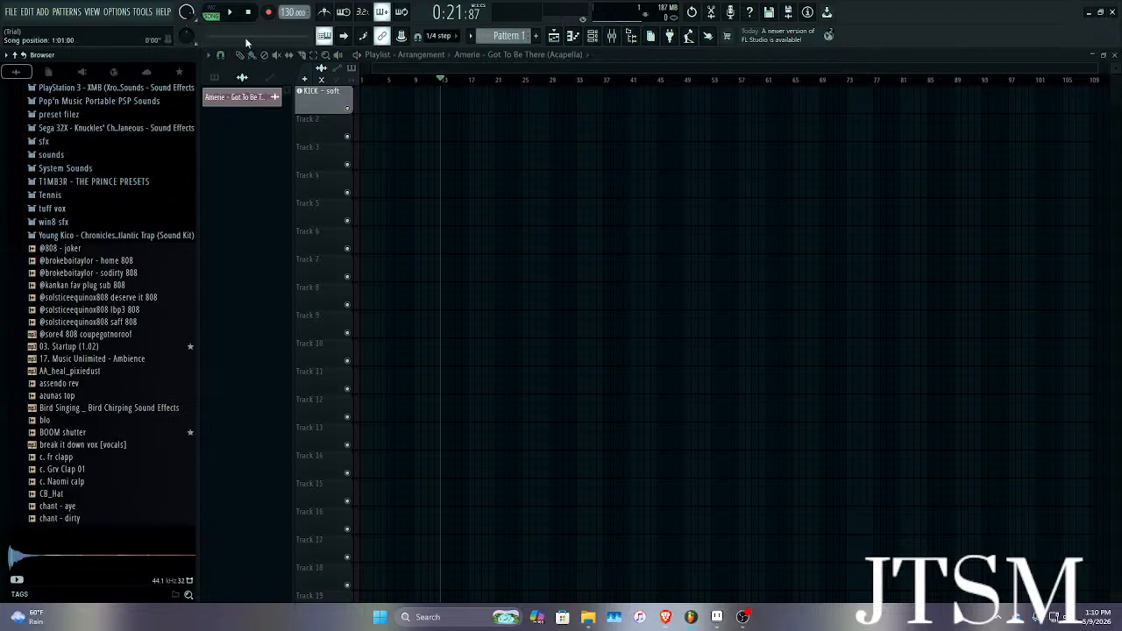
# Load 909 OH from the favorite samples into a new channel and close its sampler window.
pyautogui.click(178, 72)
pyautogui.click(92, 92)
pyautogui.click(95, 101)
pyautogui.rightClick(78, 106)
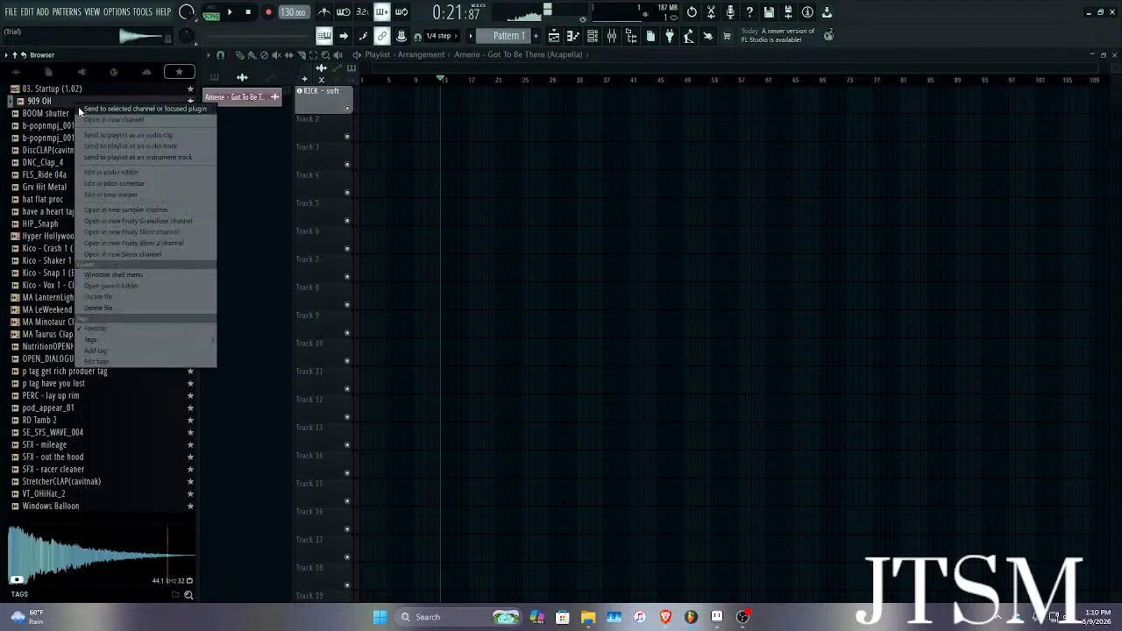
pyautogui.click(95, 120)
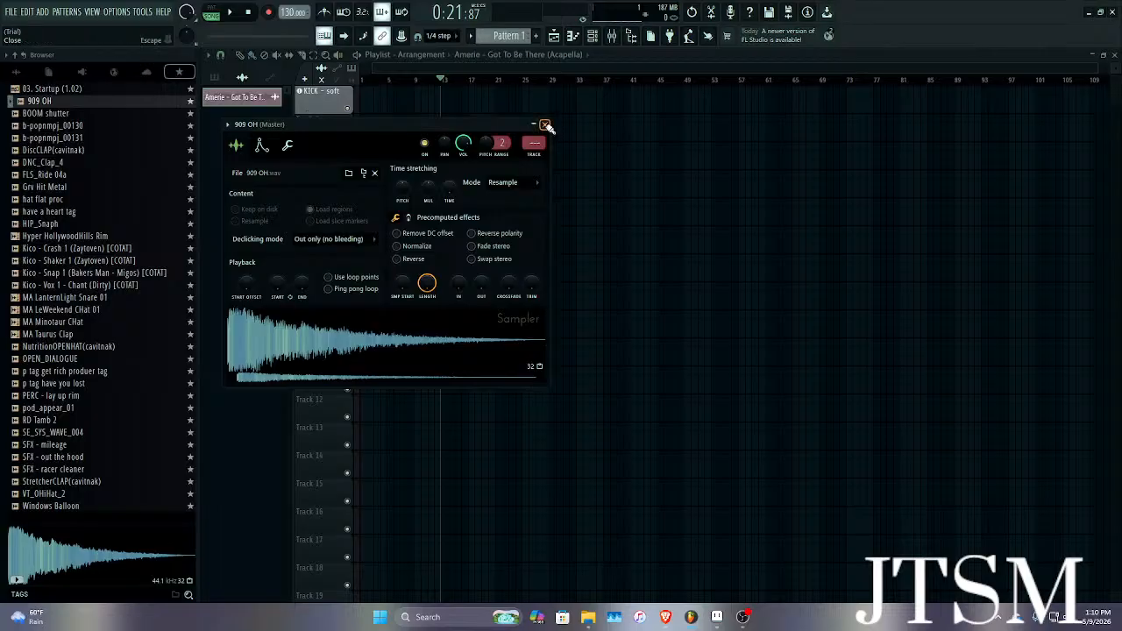
pyautogui.click(545, 125)
# Audition the favorite samples from BOOM shutter down to SFX - out the hood.
pyautogui.click(67, 113)
pyautogui.click(68, 126)
pyautogui.click(70, 137)
pyautogui.click(72, 147)
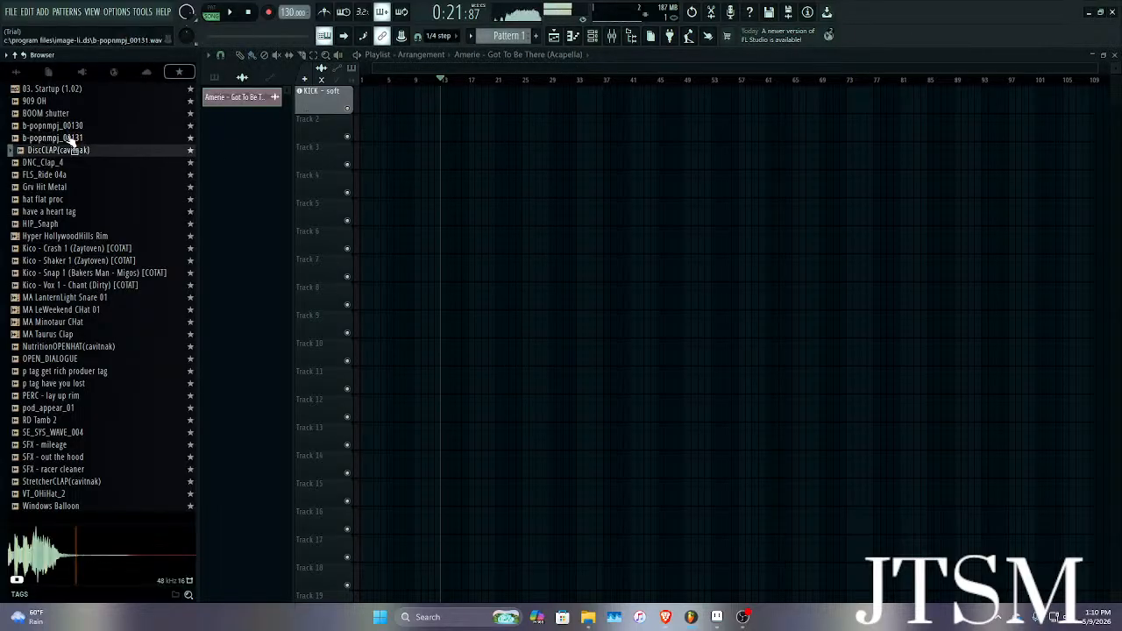
pyautogui.press('Down')
pyautogui.press('Down')
pyautogui.press('Down')
pyautogui.press('Down')
pyautogui.press('Down')
pyautogui.press('Down')
pyautogui.press('Down')
pyautogui.press('Down')
pyautogui.press('Up')
pyautogui.press('Up')
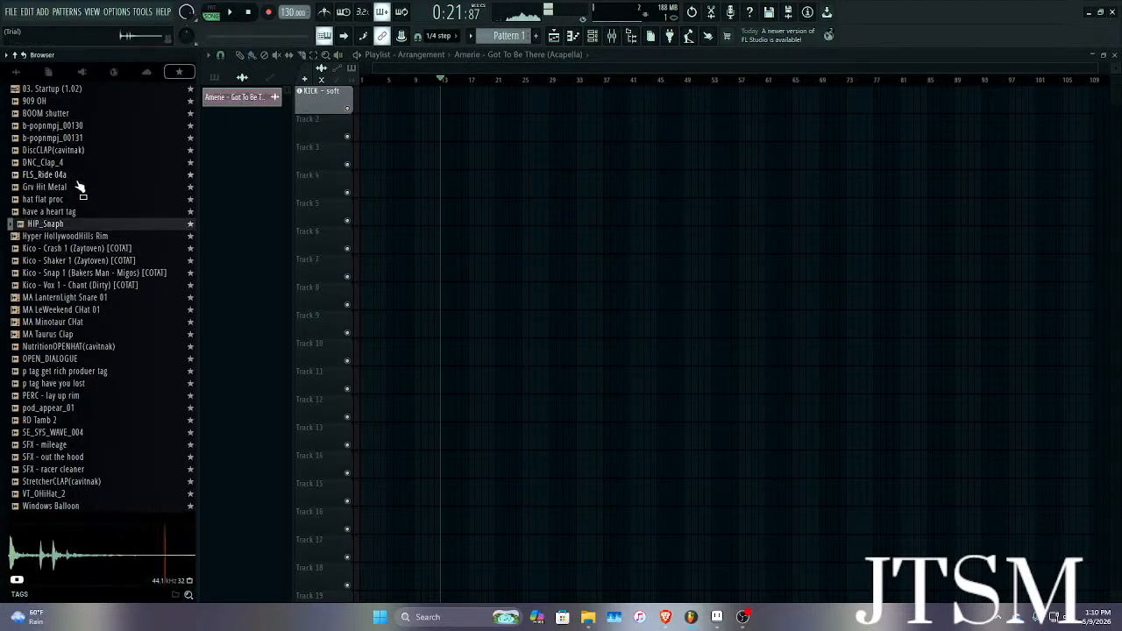
pyautogui.press('Down')
pyautogui.press('Down')
pyautogui.press('Down')
pyautogui.press('Down')
pyautogui.press('Down')
pyautogui.press('Down')
pyautogui.press('Down')
pyautogui.press('Down')
pyautogui.press('Down')
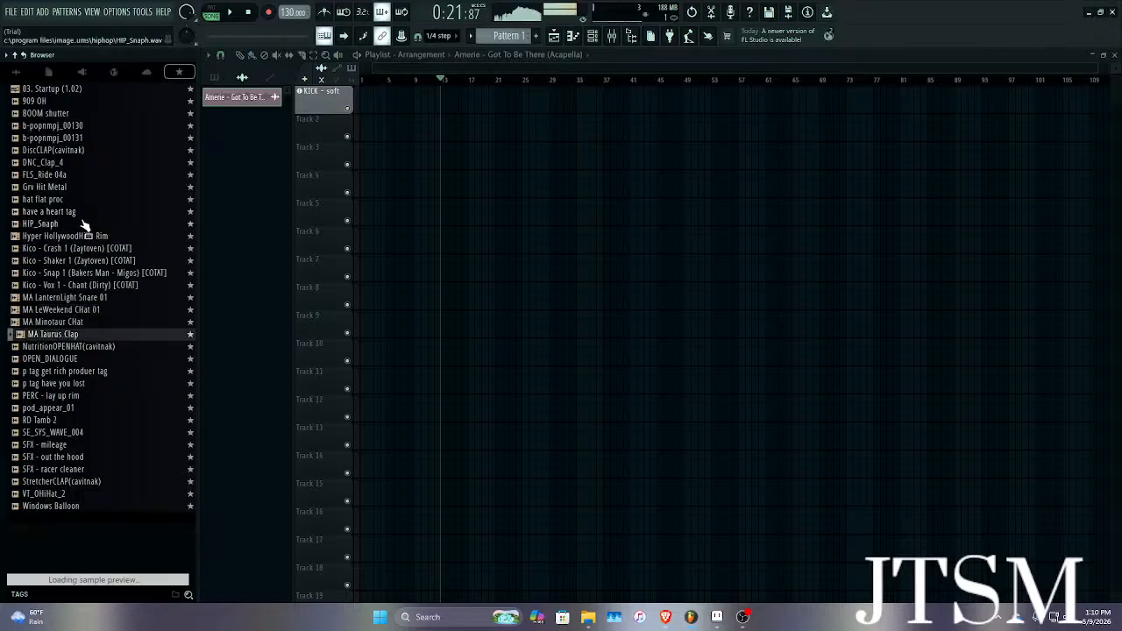
pyautogui.press('Down')
pyautogui.press('Down')
pyautogui.press('Down')
pyautogui.press('Down')
pyautogui.press('Down')
pyautogui.press('Down')
pyautogui.press('Down')
pyautogui.press('Down')
pyautogui.press('Down')
pyautogui.press('Down')
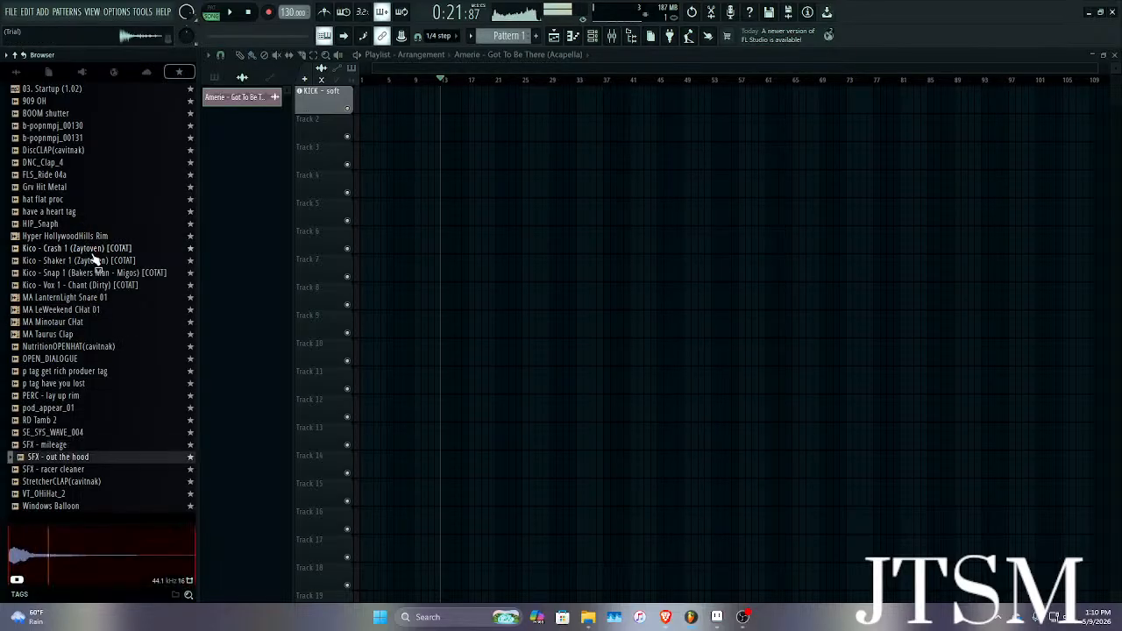
# Audition the favorites down to VT_OHiHat_2 and load that open hat into a new channel.
pyautogui.press('Down')
pyautogui.press('Down')
pyautogui.press('Down')
pyautogui.rightClick(71, 495)
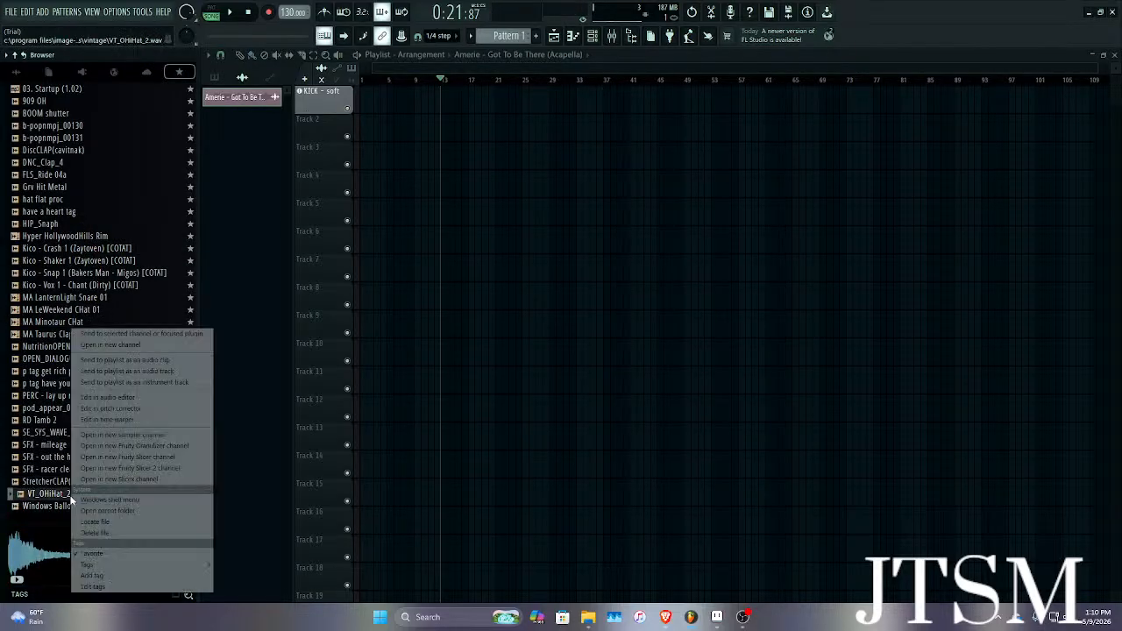
pyautogui.click(163, 344)
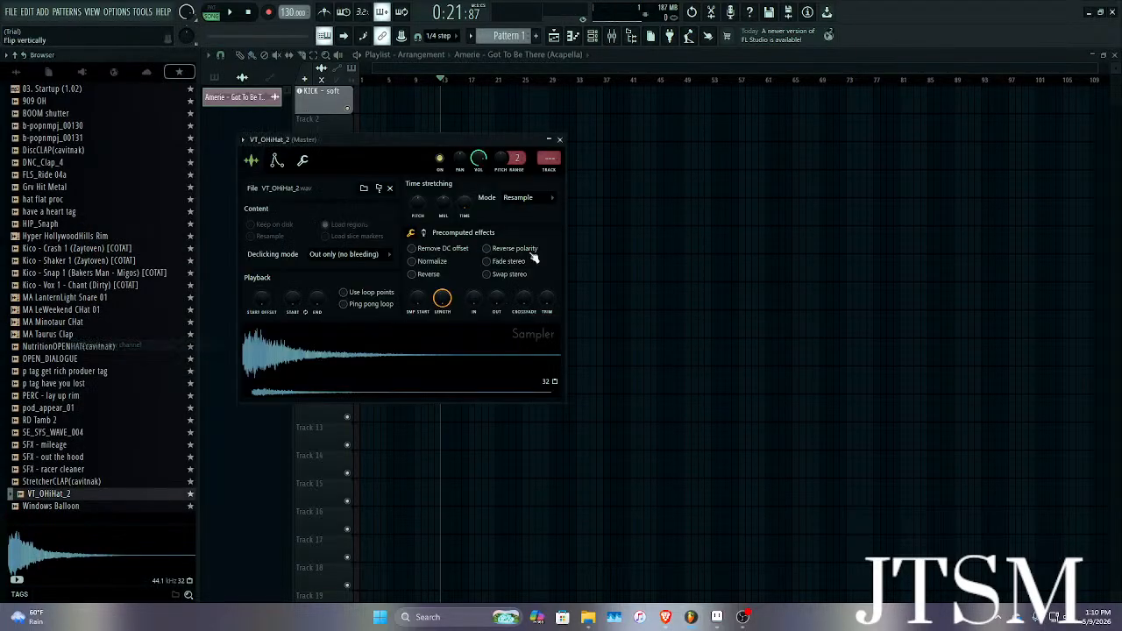
# Show the channel rack and delete the 909 OH channel.
pyautogui.click(593, 35)
pyautogui.rightClick(876, 162)
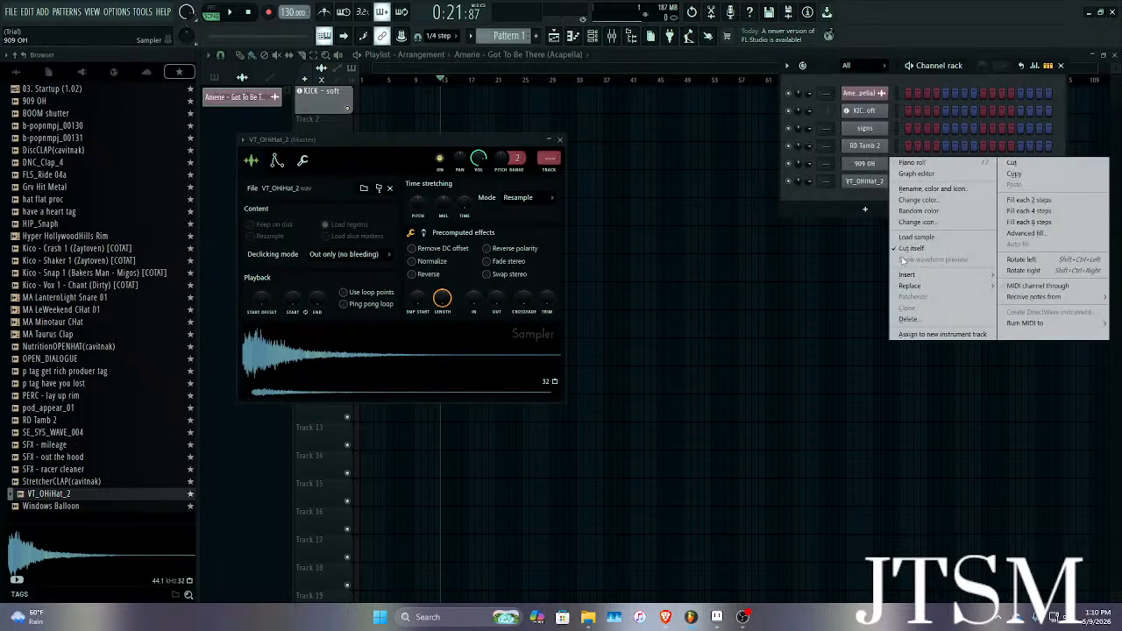
pyautogui.click(907, 321)
pyautogui.click(598, 342)
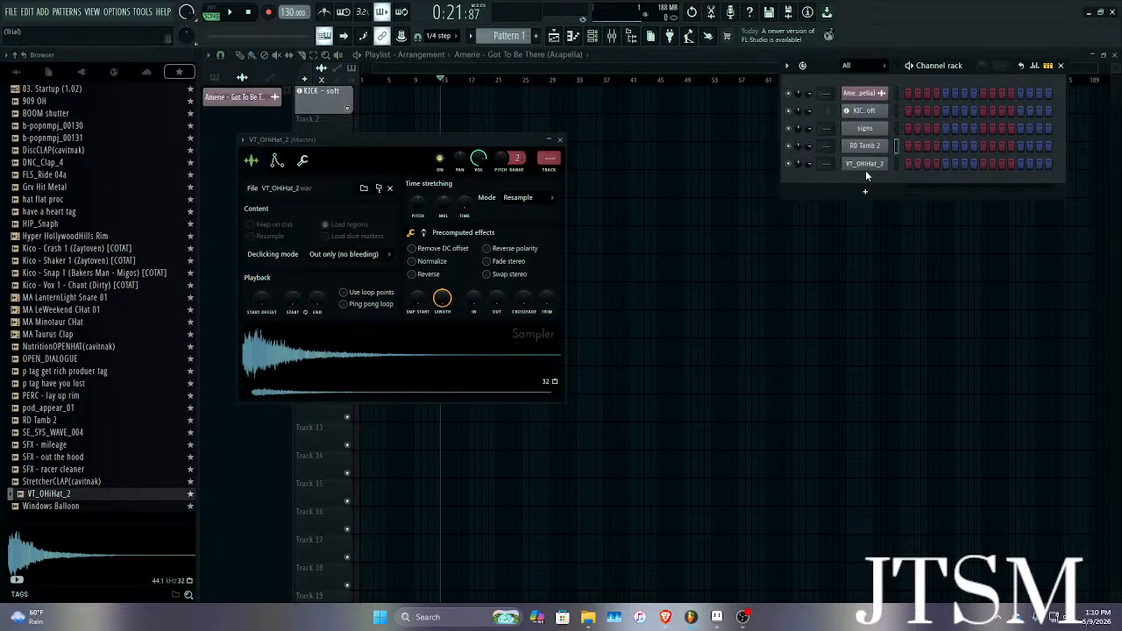
# Audition the VT_OHiHat_2 channel, then close its sampler window and the channel rack.
pyautogui.click(866, 166)
pyautogui.click(867, 166)
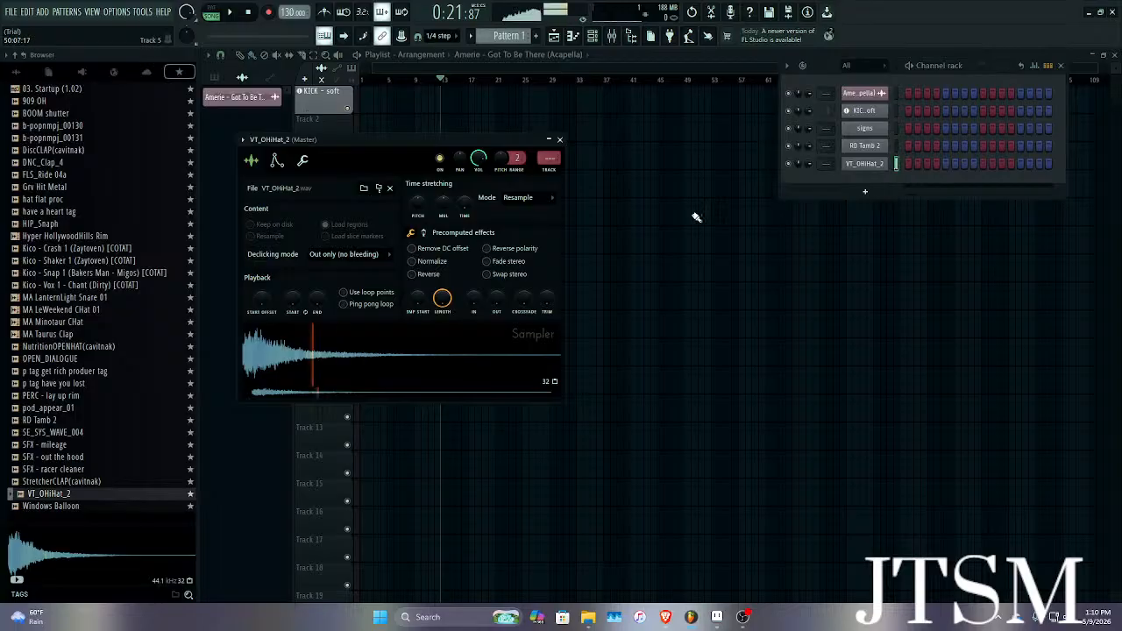
pyautogui.click(560, 139)
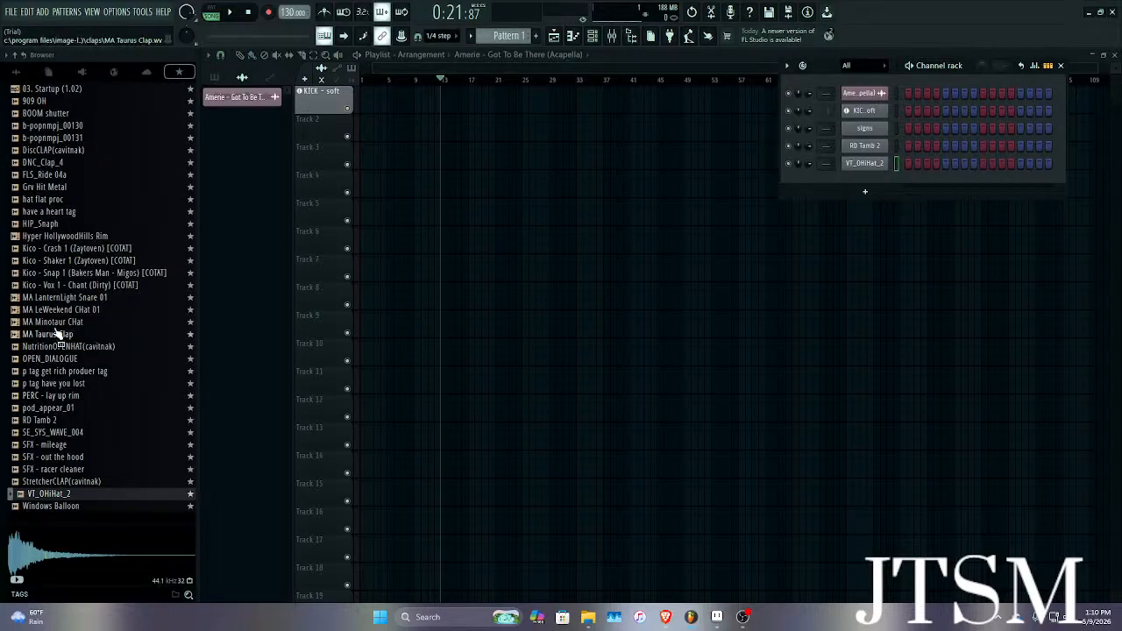
pyautogui.click(1060, 65)
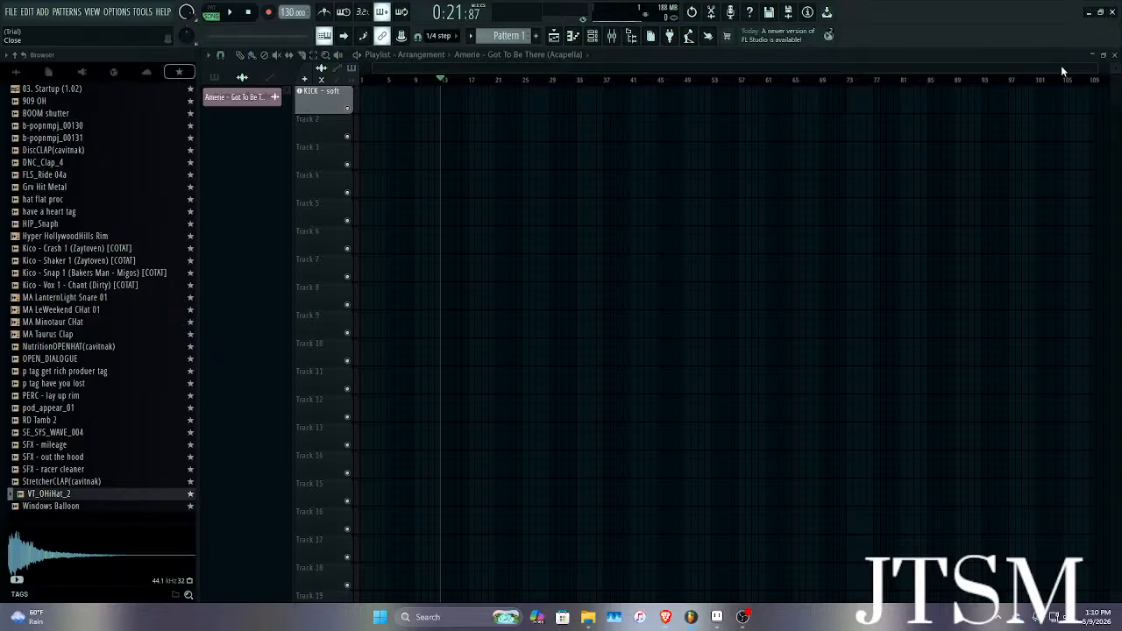
# Return to the full sample folder and look through its samples and the win8 sfx folder.
pyautogui.click(16, 71)
pyautogui.scroll(-10, 50, 241)
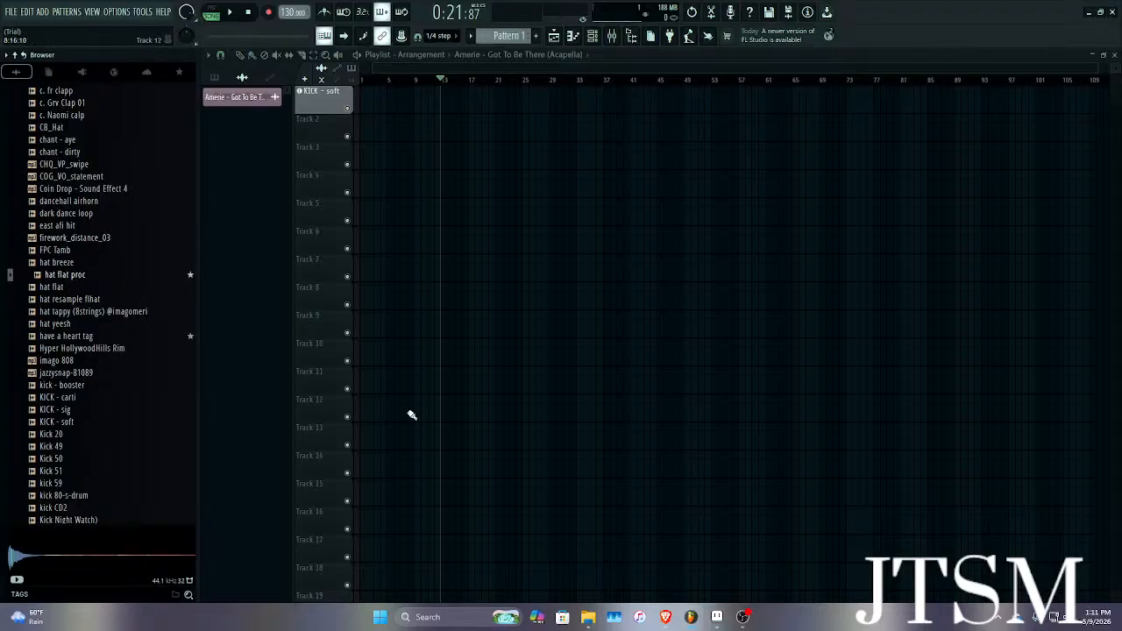
pyautogui.scroll(9, 109, 293)
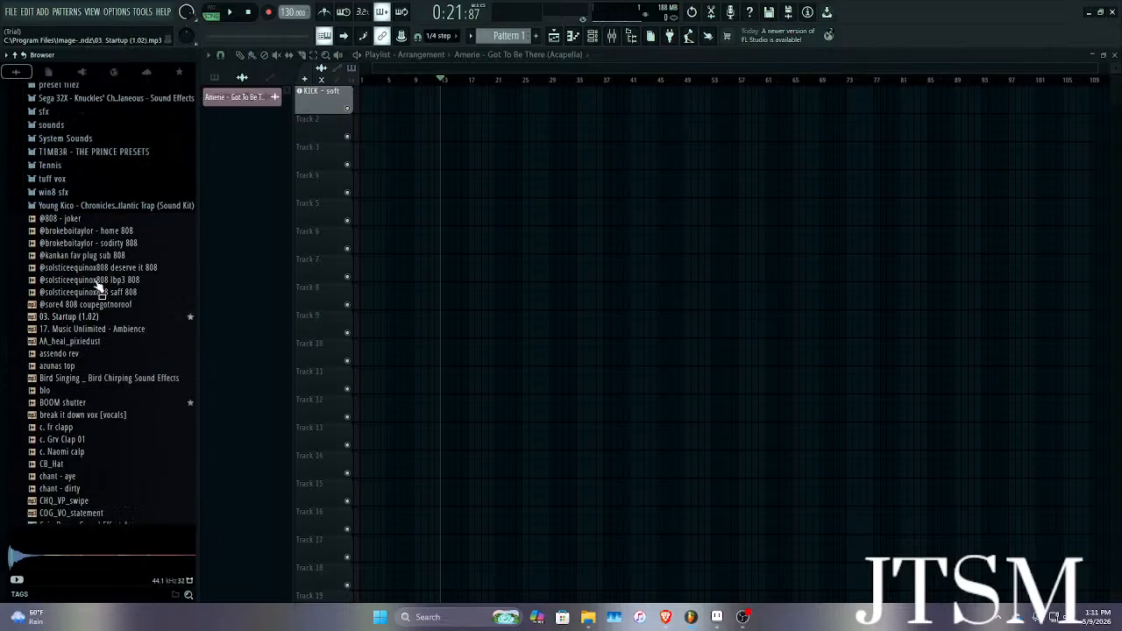
pyautogui.scroll(1, 97, 285)
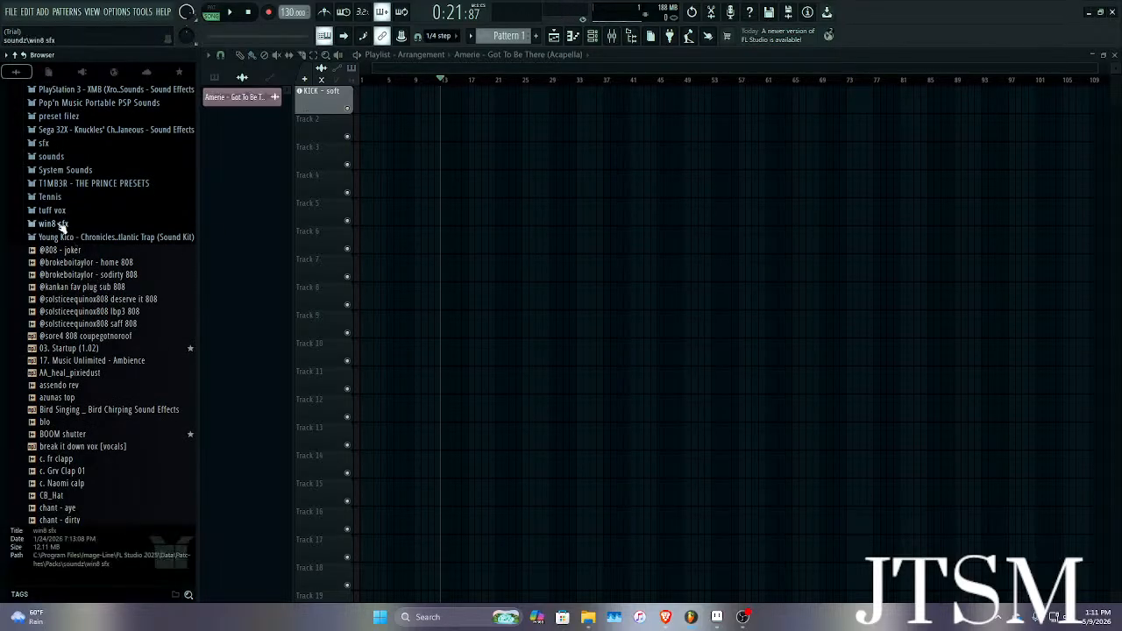
pyautogui.click(61, 224)
pyautogui.scroll(3, 65, 246)
pyautogui.click(66, 214)
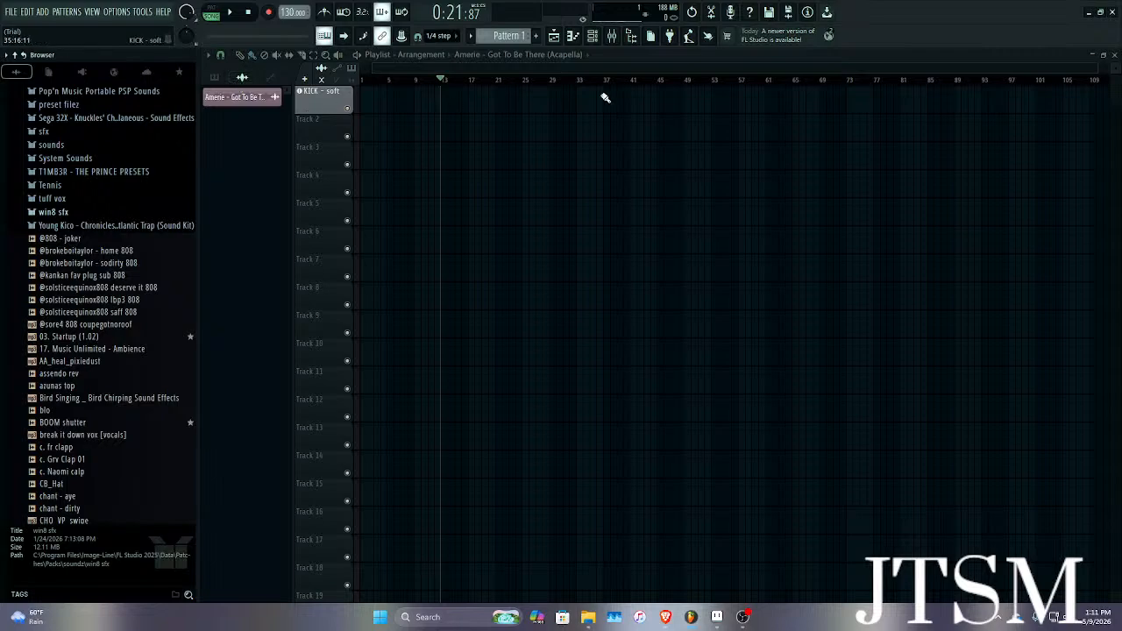
# Start an empty pattern and name it aifneae.
pyautogui.click(443, 110)
pyautogui.rightClick(563, 105)
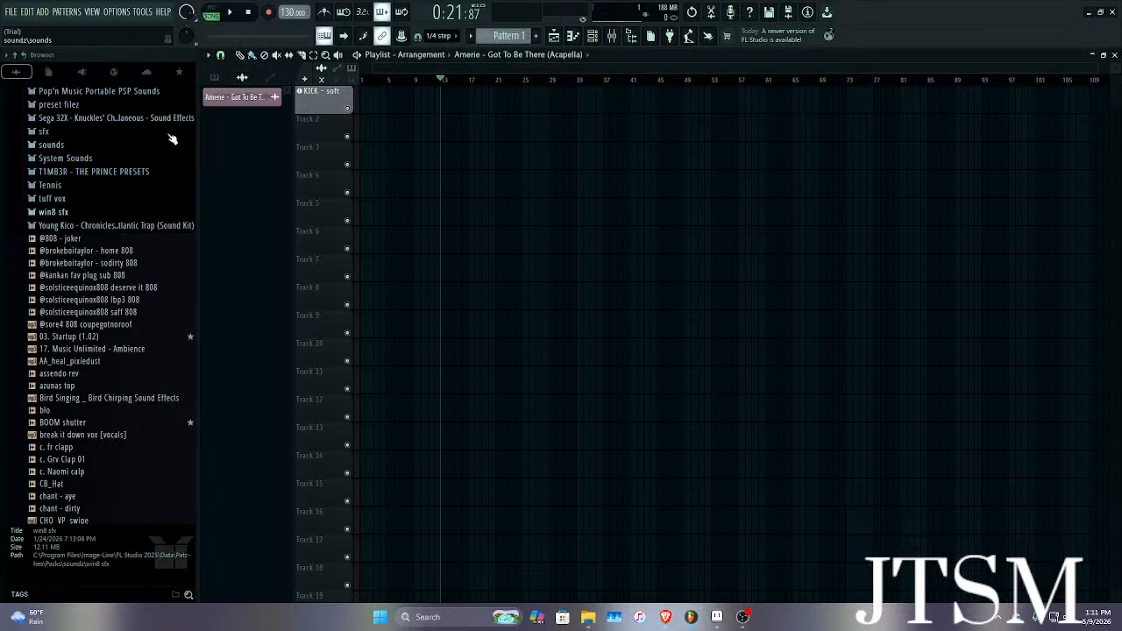
pyautogui.click(535, 37)
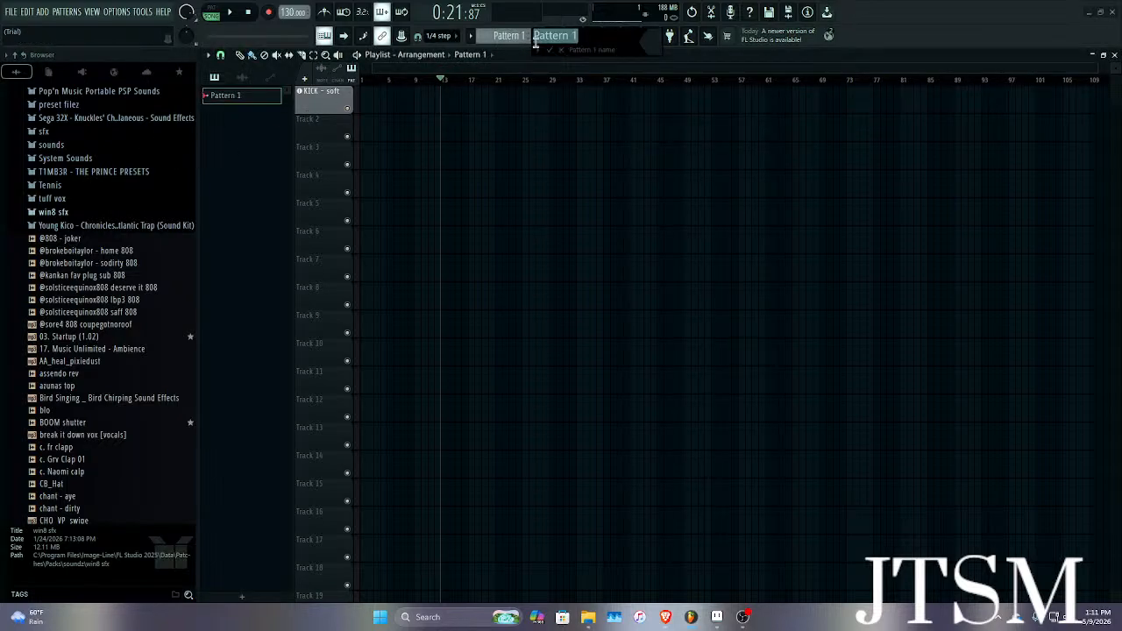
pyautogui.write('aifneae')
pyautogui.press('Return')
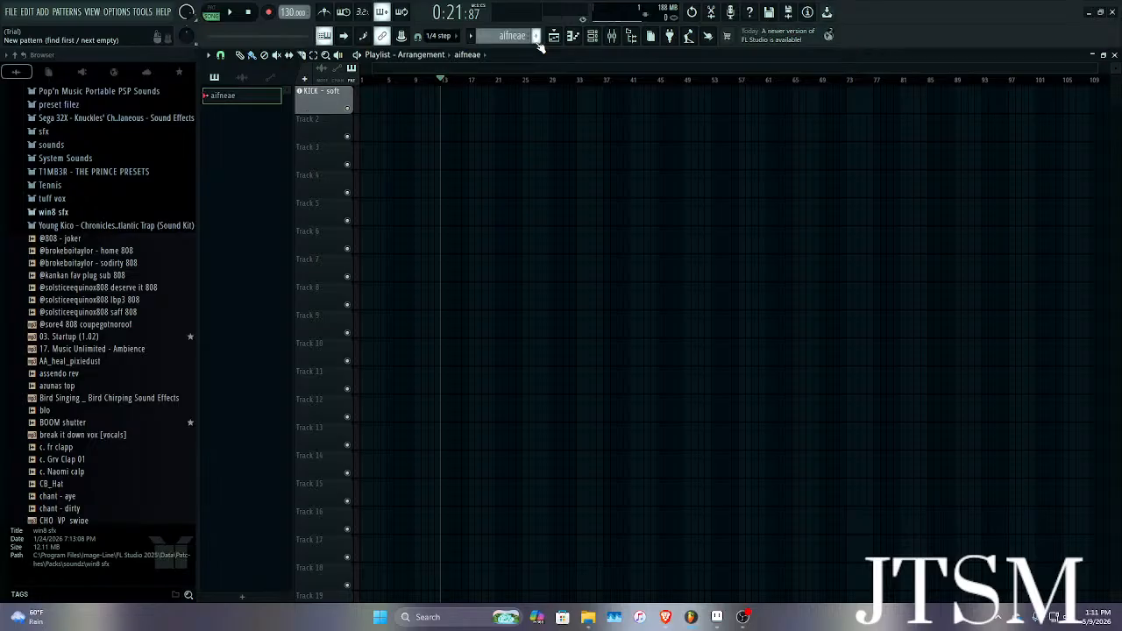
# Open the VT_OHiHat_2 piano roll and start playback with the metronome on at 171 BPM.
pyautogui.click(570, 36)
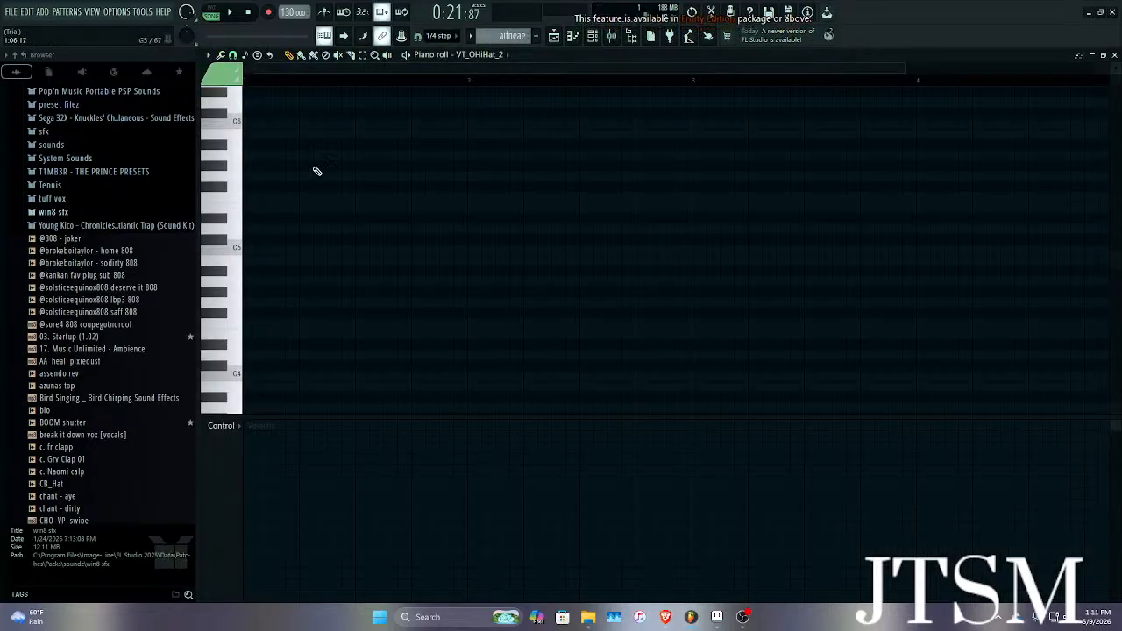
pyautogui.moveTo(288, 12); pyautogui.dragTo(288, 9)
pyautogui.click(323, 16)
pyautogui.press('space')
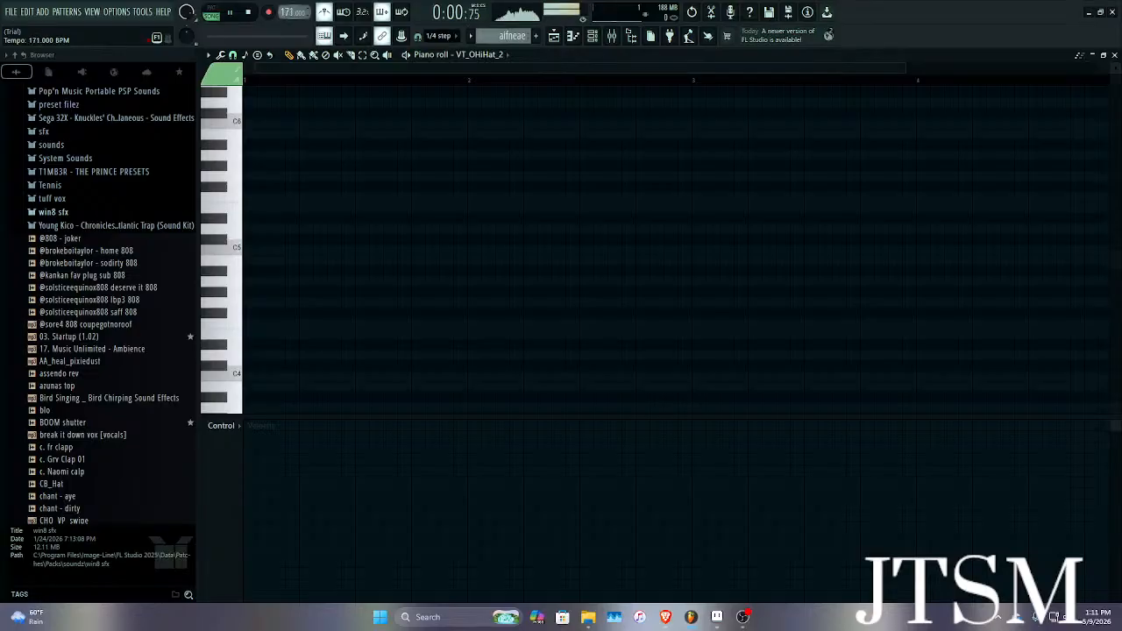
# Try different tempos against the metronome and set the project to 143 BPM.
pyautogui.moveTo(288, 13); pyautogui.dragTo(288, 14)
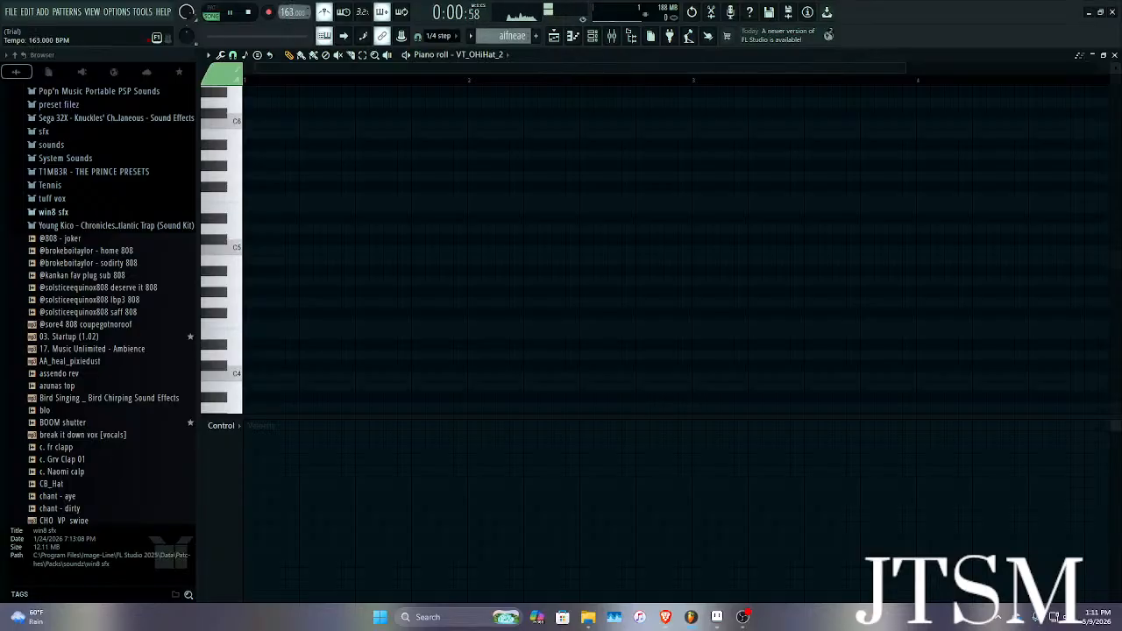
pyautogui.moveTo(289, 15); pyautogui.dragTo(289, 18)
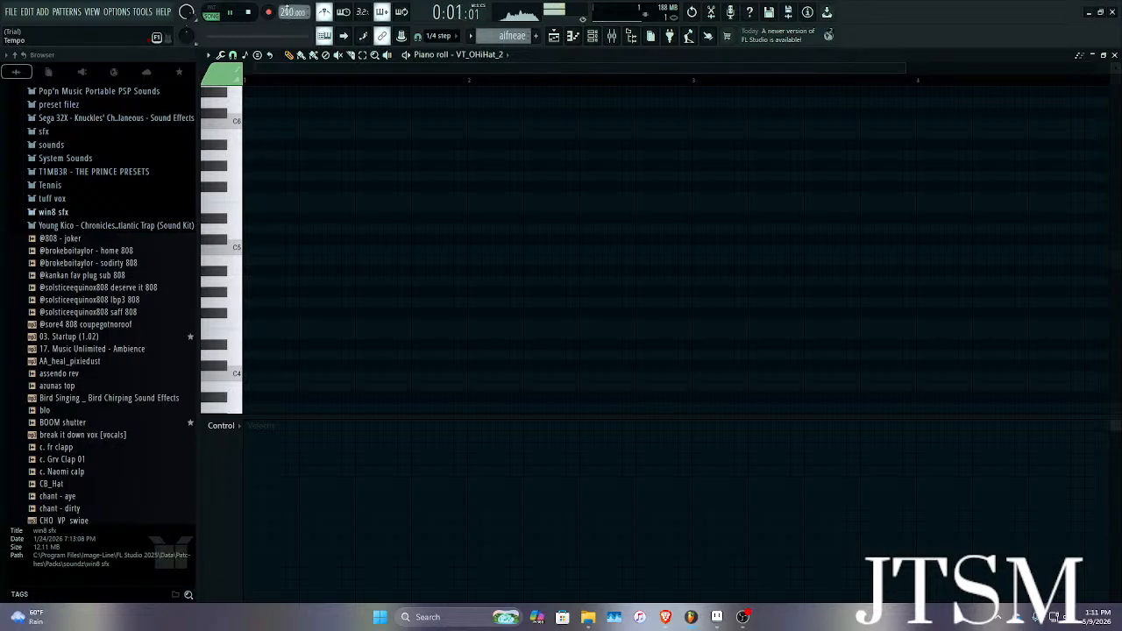
pyautogui.scroll(1, 292, 12)
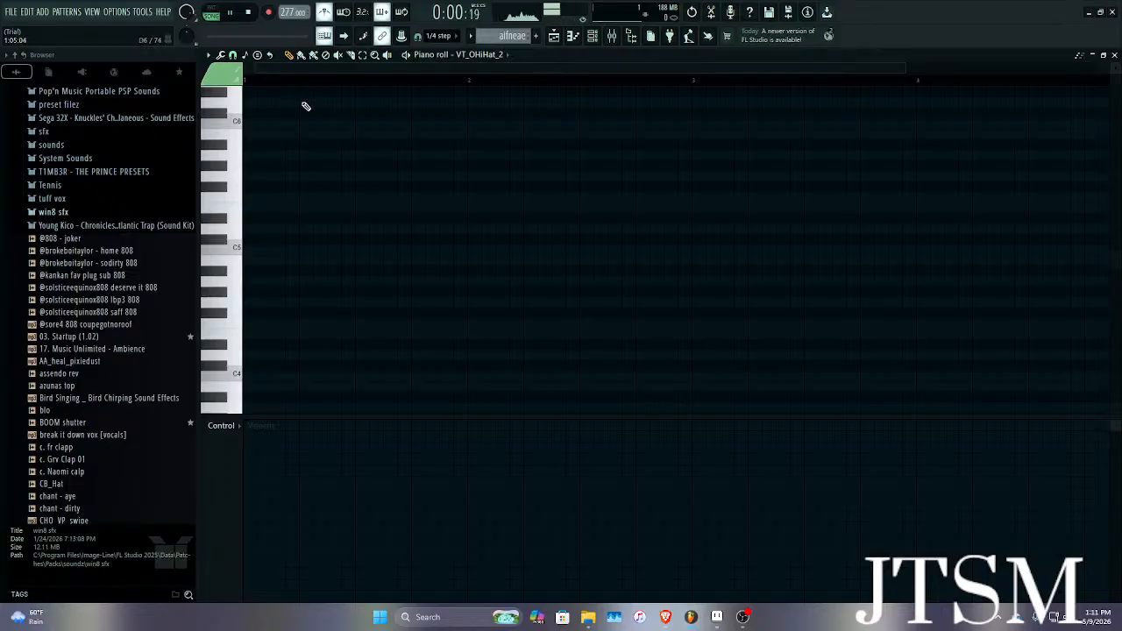
pyautogui.moveTo(298, 8); pyautogui.dragTo(299, 18)
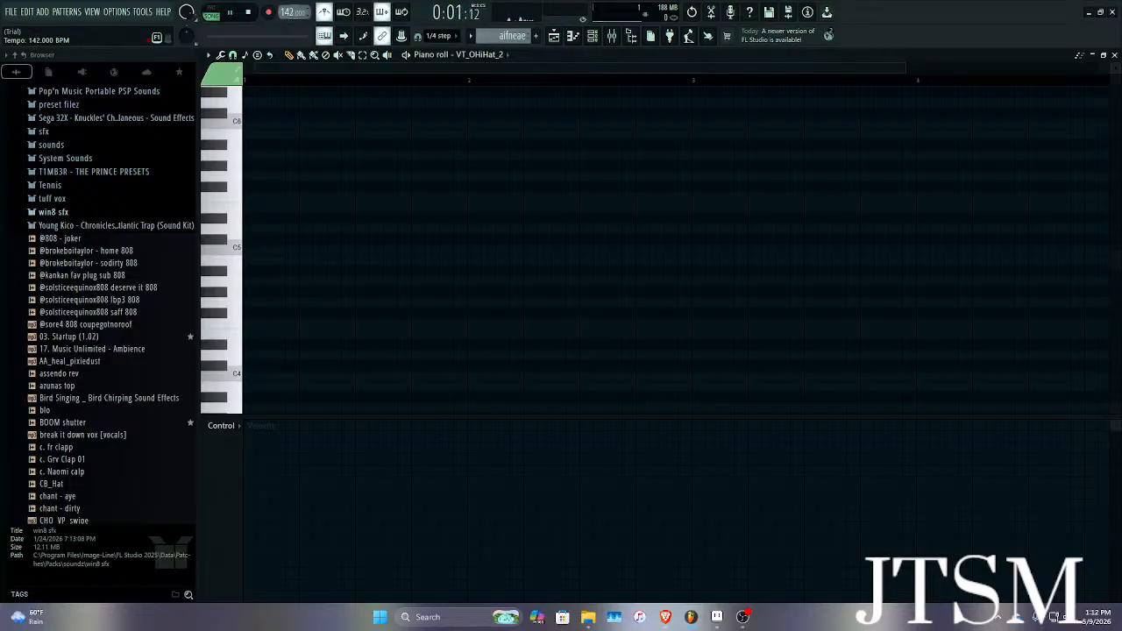
pyautogui.moveTo(289, 12); pyautogui.dragTo(289, 14)
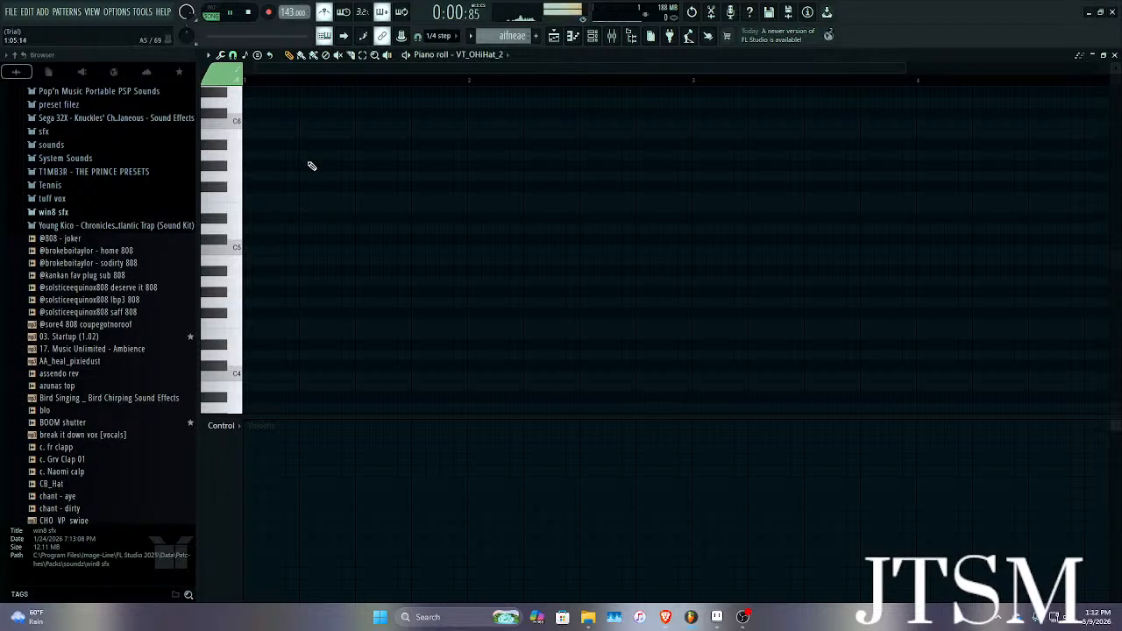
# Place a half-beat C5 note on the first off-beat of bar 1 for VT_OHiHat_2.
pyautogui.click(304, 252)
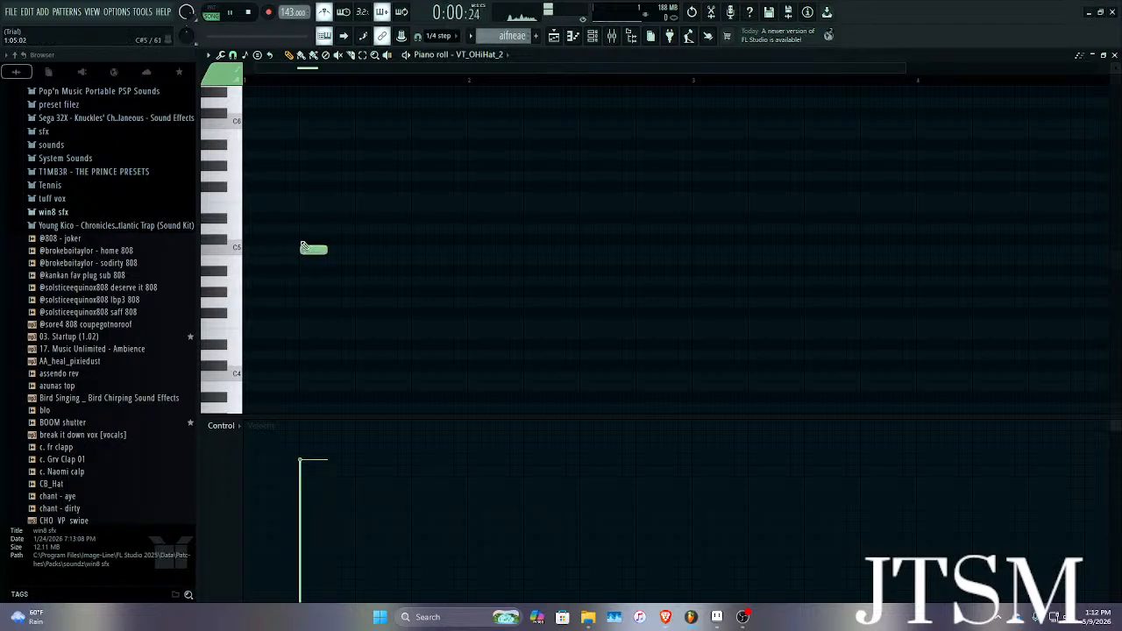
pyautogui.moveTo(311, 252); pyautogui.dragTo(573, 250)
pyautogui.scroll(5, 254, 248)
pyautogui.rightClick(407, 242)
pyautogui.scroll(-3, 421, 82)
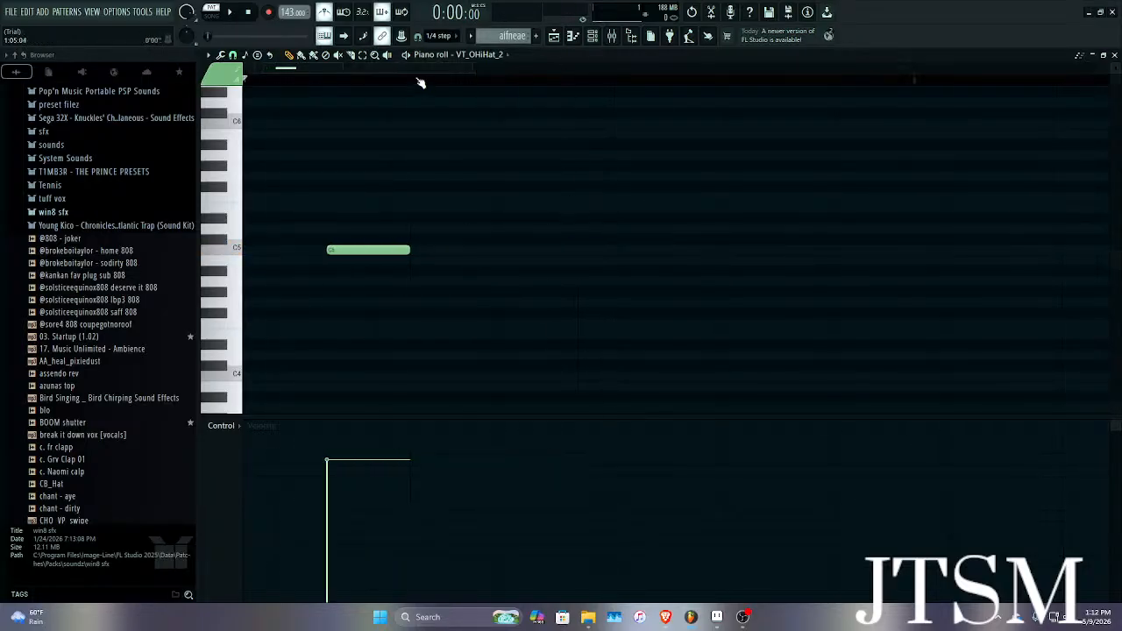
# Select the first beat with its hat note and duplicate it three times to fill bar 1 with off-beat hats.
pyautogui.moveTo(413, 85); pyautogui.dragTo(321, 85)
pyautogui.scroll(3, 340, 86)
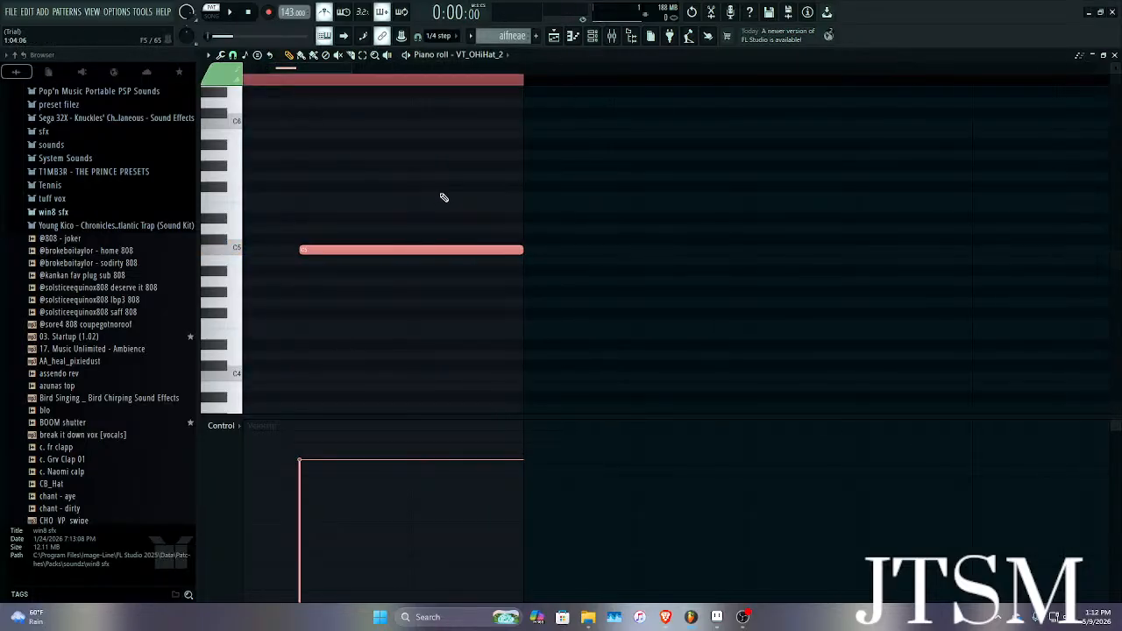
pyautogui.scroll(-3, 443, 198)
pyautogui.hotkey('ctrl', 'b')
pyautogui.hotkey('ctrl', 'b')
pyautogui.hotkey('ctrl', 'b')
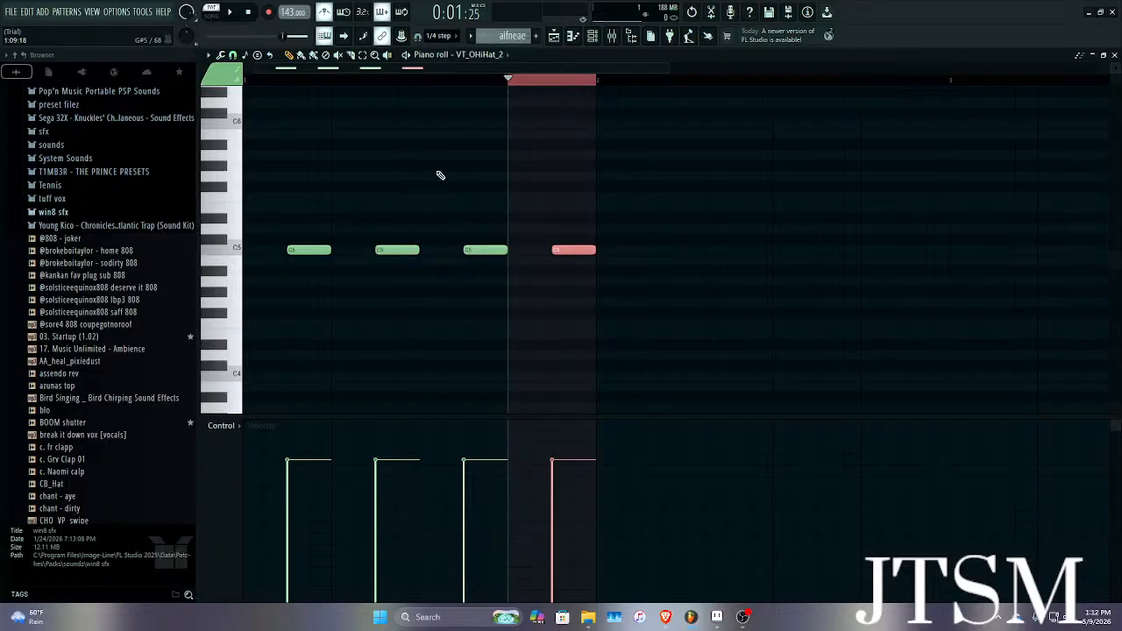
pyautogui.click(543, 79)
# Switch the piano roll to KICK - soft, place a half-beat C5 note on beat 1 and play the pattern briefly.
pyautogui.click(491, 55)
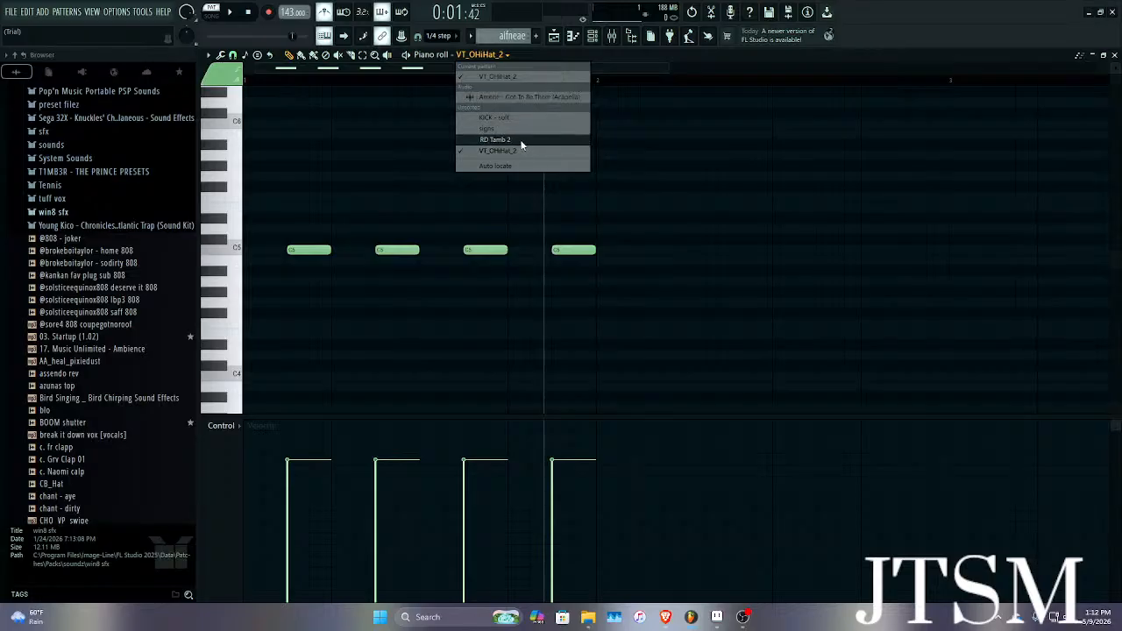
pyautogui.click(495, 117)
pyautogui.moveTo(345, 354); pyautogui.dragTo(235, 358)
pyautogui.rightClick(260, 359)
pyautogui.moveTo(272, 252); pyautogui.dragTo(231, 245)
pyautogui.press('space')
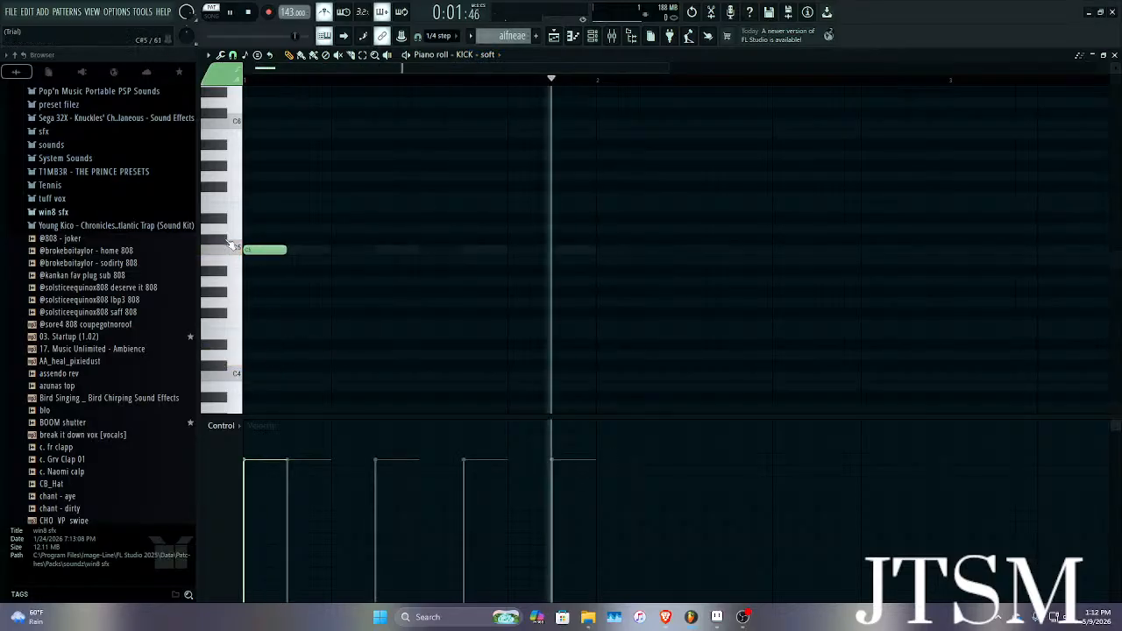
pyautogui.press('space')
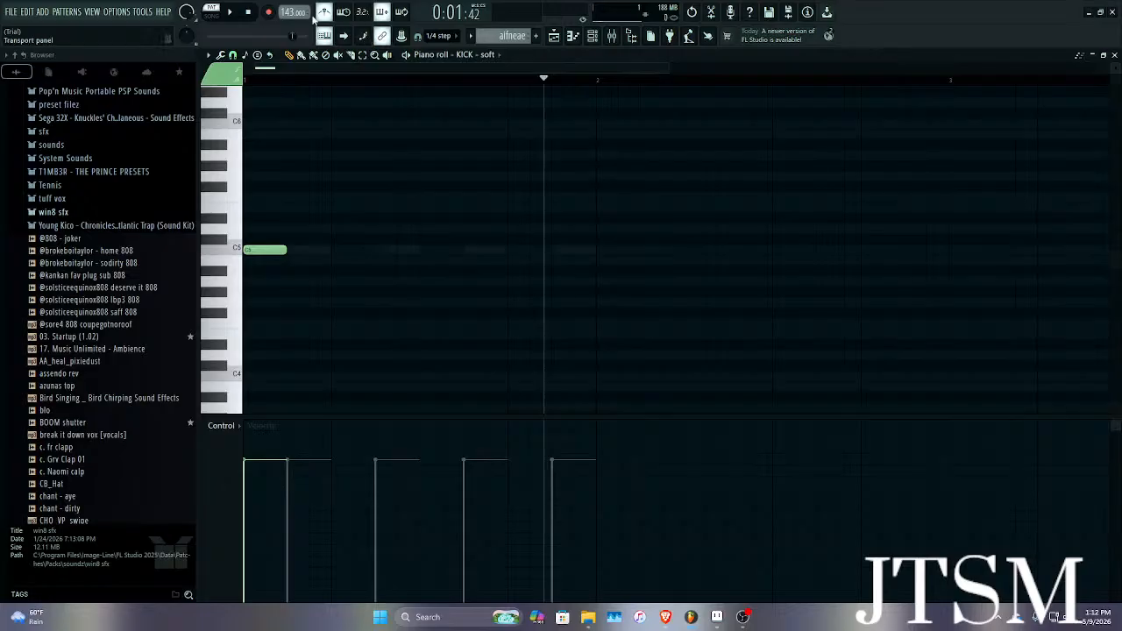
# Place half-beat C5 kick notes on beats 2, 3 and 4 of bar 1 and play the pattern.
pyautogui.press('space')
pyautogui.click(333, 253)
pyautogui.press('space')
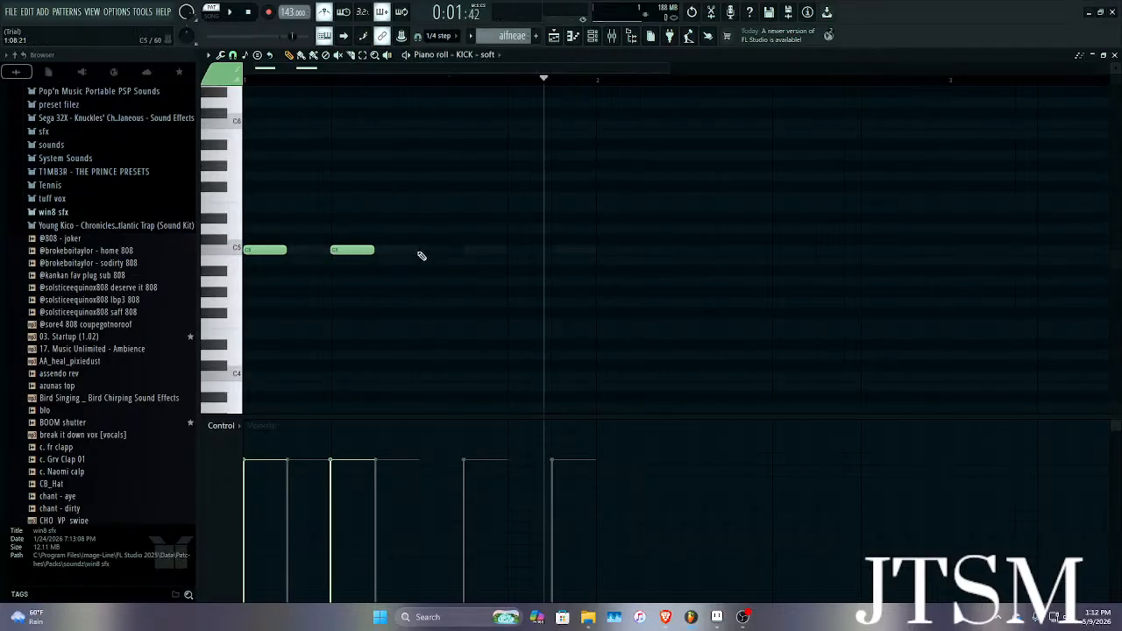
pyautogui.click(421, 252)
pyautogui.scroll(5, 423, 252)
pyautogui.press('space')
pyautogui.scroll(-4, 473, 248)
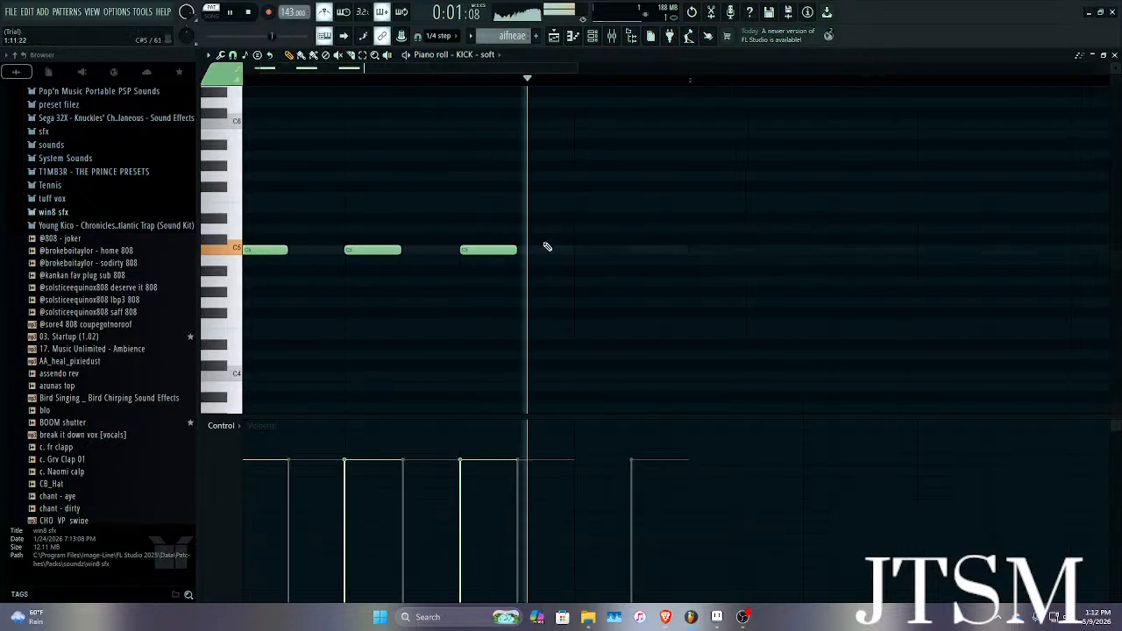
pyautogui.scroll(4, 593, 253)
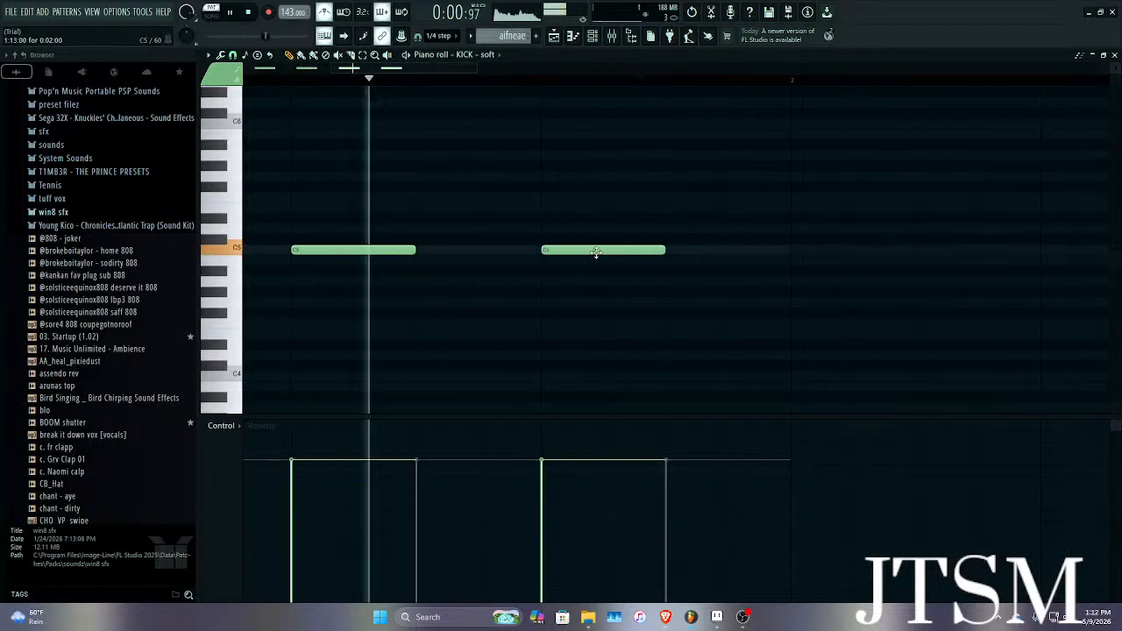
pyautogui.scroll(-4, 604, 246)
pyautogui.scroll(3, 506, 258)
pyautogui.press('space')
# Add a one-step C5 kick on step 16 of bar 1, duplicate the bar's kicks into bar 2 and play them.
pyautogui.click(474, 252)
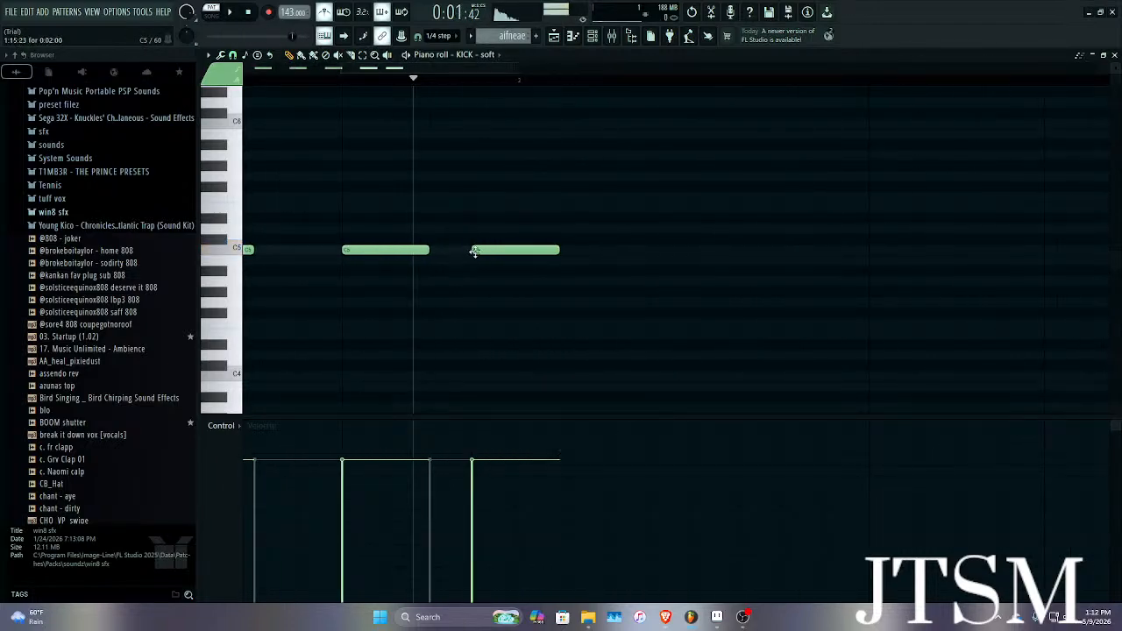
pyautogui.scroll(3, 488, 252)
pyautogui.moveTo(492, 251); pyautogui.dragTo(494, 249)
pyautogui.moveTo(682, 249); pyautogui.dragTo(568, 216)
pyautogui.scroll(-5, 568, 217)
pyautogui.hotkey('ctrl', 'b')
pyautogui.press('space')
pyautogui.scroll(-2, 568, 216)
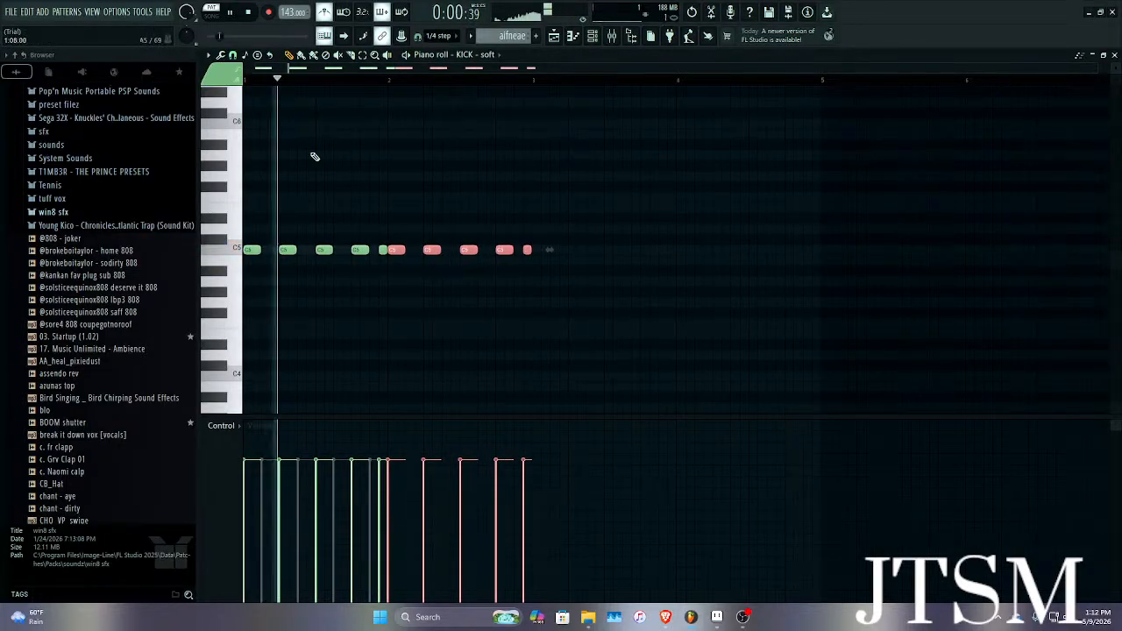
pyautogui.press('space')
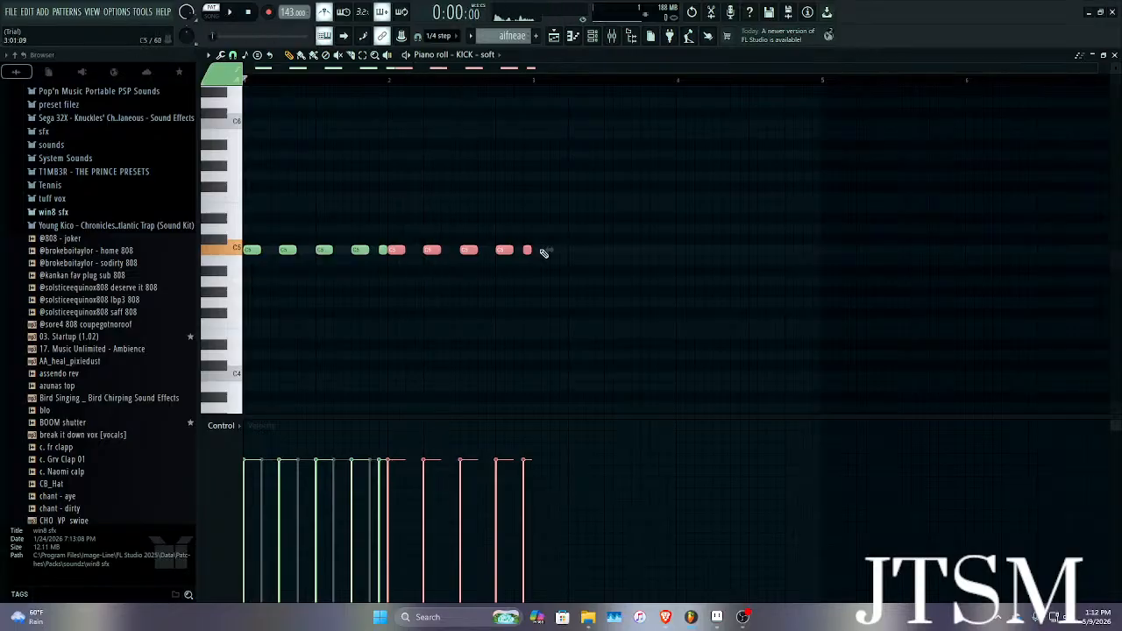
# Replace the short last kick in bar 2 with a half-beat C5 note starting on step 15.
pyautogui.scroll(4, 563, 245)
pyautogui.click(543, 282)
pyautogui.rightClick(544, 286)
pyautogui.scroll(3, 504, 250)
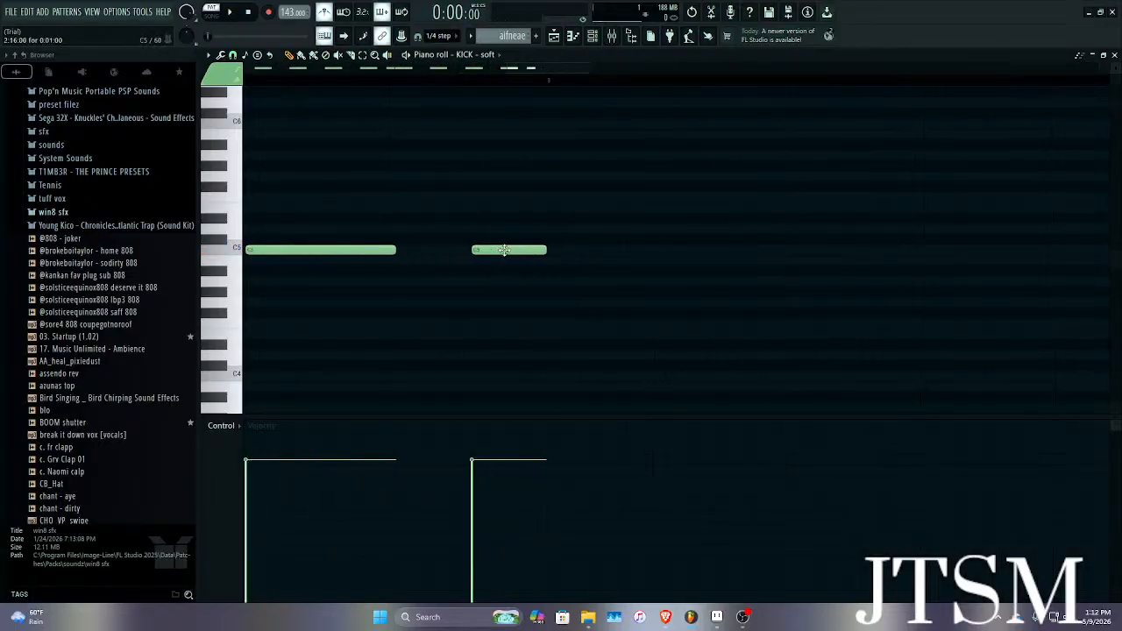
pyautogui.scroll(1, 505, 251)
pyautogui.rightClick(505, 252)
pyautogui.click(334, 243)
pyautogui.rightClick(338, 242)
pyautogui.click(367, 250)
pyautogui.click(401, 252)
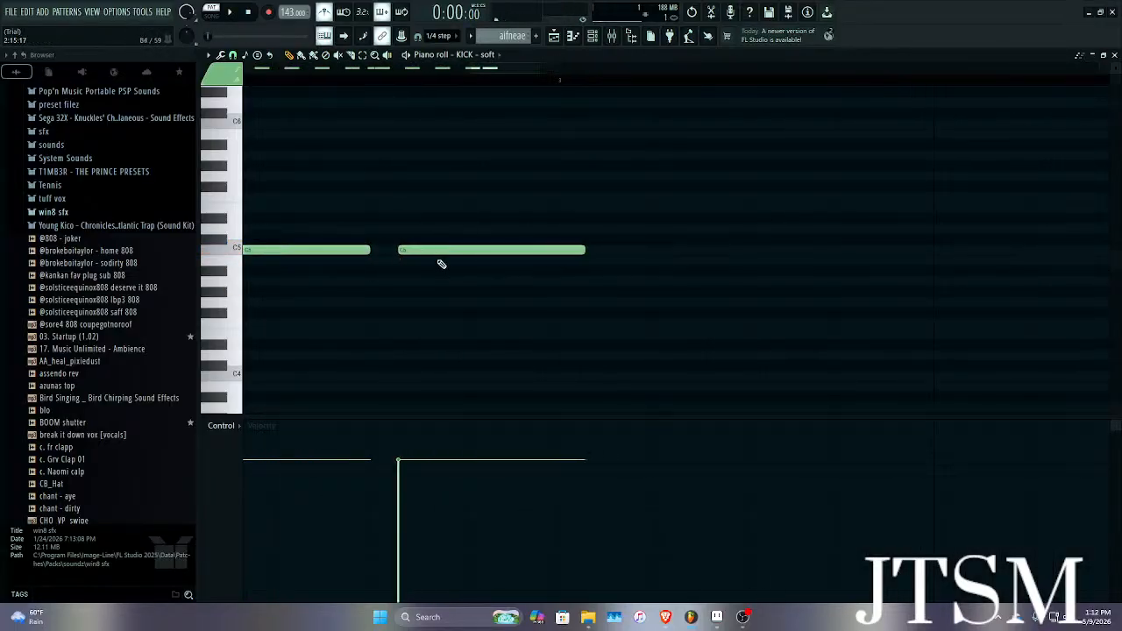
pyautogui.moveTo(414, 252); pyautogui.dragTo(387, 253)
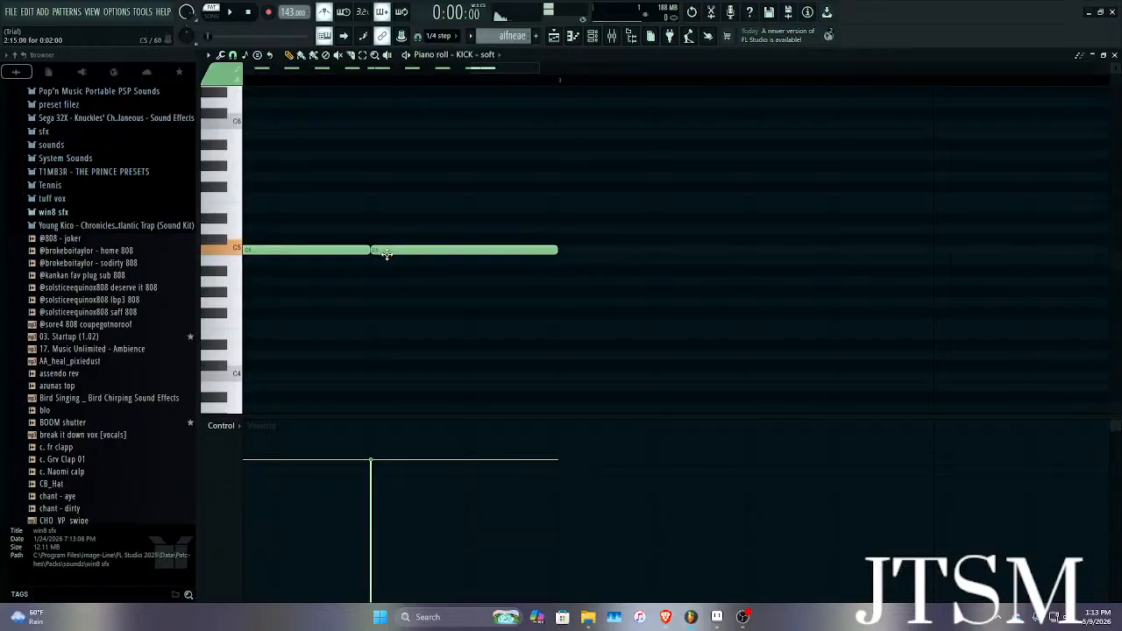
pyautogui.scroll(-8, 392, 251)
# Switch the piano roll to VT_OHiHat_2 and duplicate the four off-beat hats into bar 2, aligned with its off-beats.
pyautogui.click(478, 55)
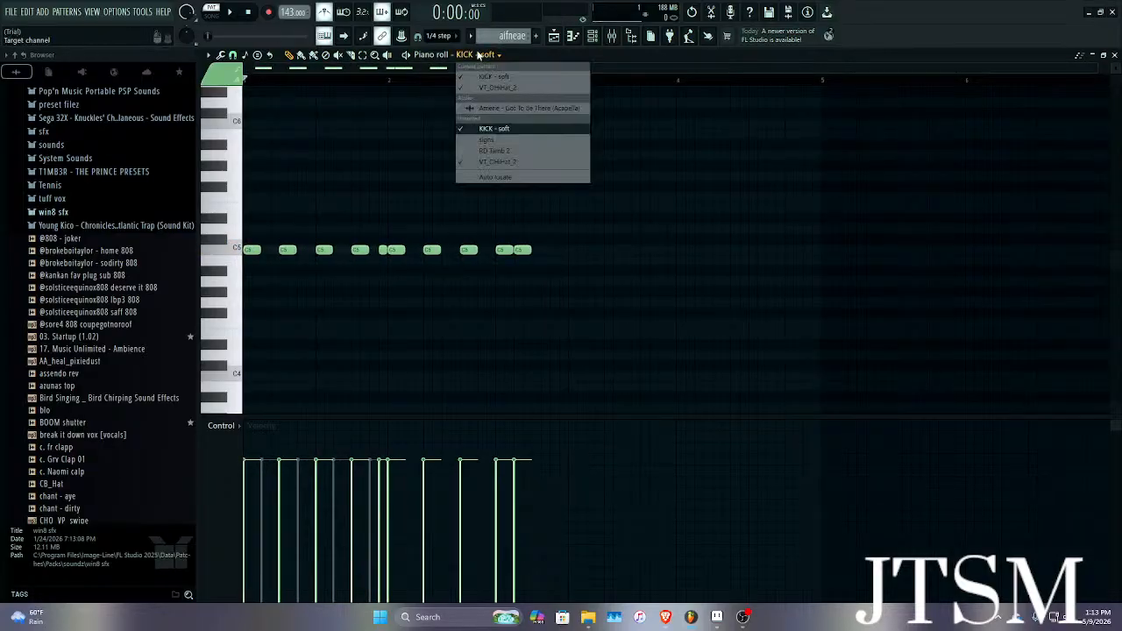
pyautogui.click(502, 161)
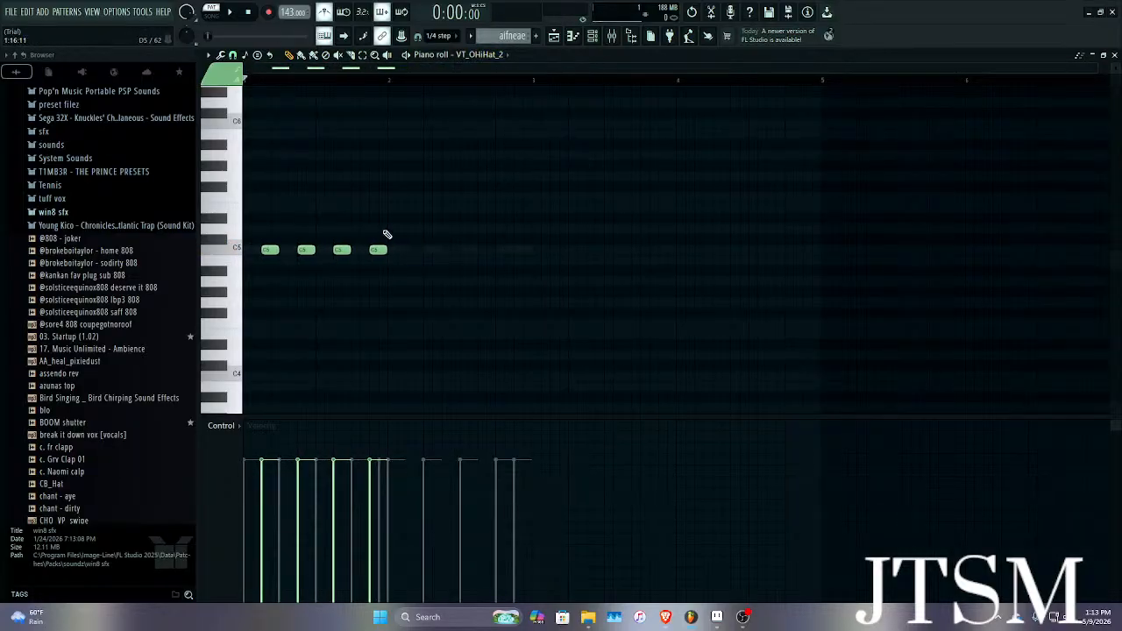
pyautogui.hotkey('ctrl', 'b')
pyautogui.scroll(4, 392, 246)
pyautogui.moveTo(394, 246); pyautogui.dragTo(435, 248)
pyautogui.scroll(5, 438, 248)
pyautogui.scroll(-8, 434, 247)
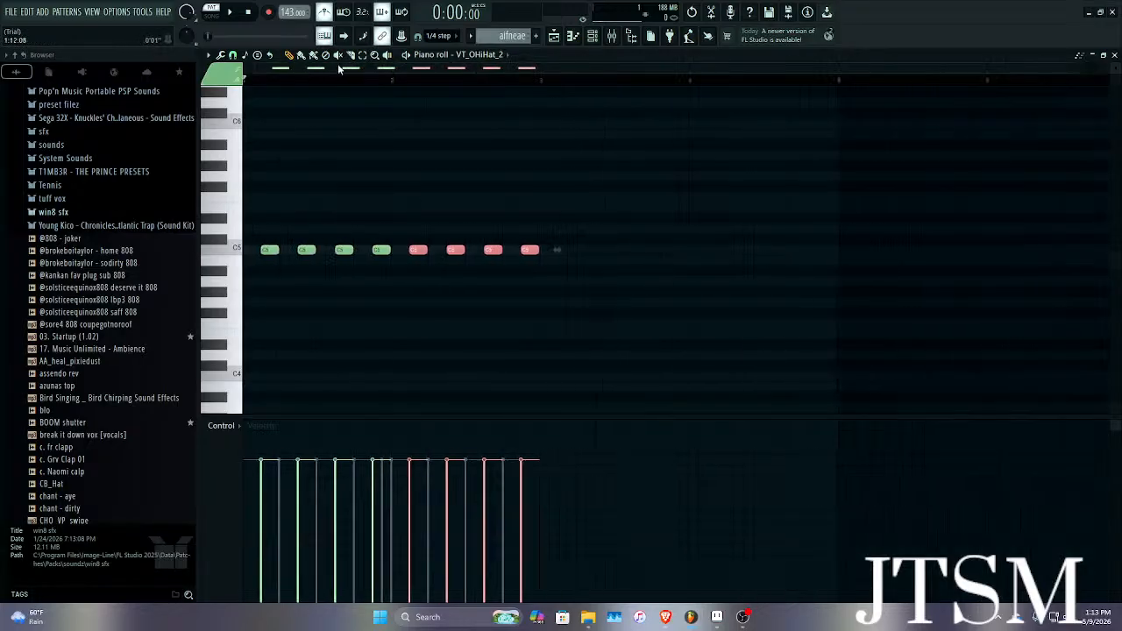
# Set the tempo to 132 BPM, turn off the metronome and listen to the two-bar pattern.
pyautogui.moveTo(291, 12); pyautogui.dragTo(291, 22)
pyautogui.press('space')
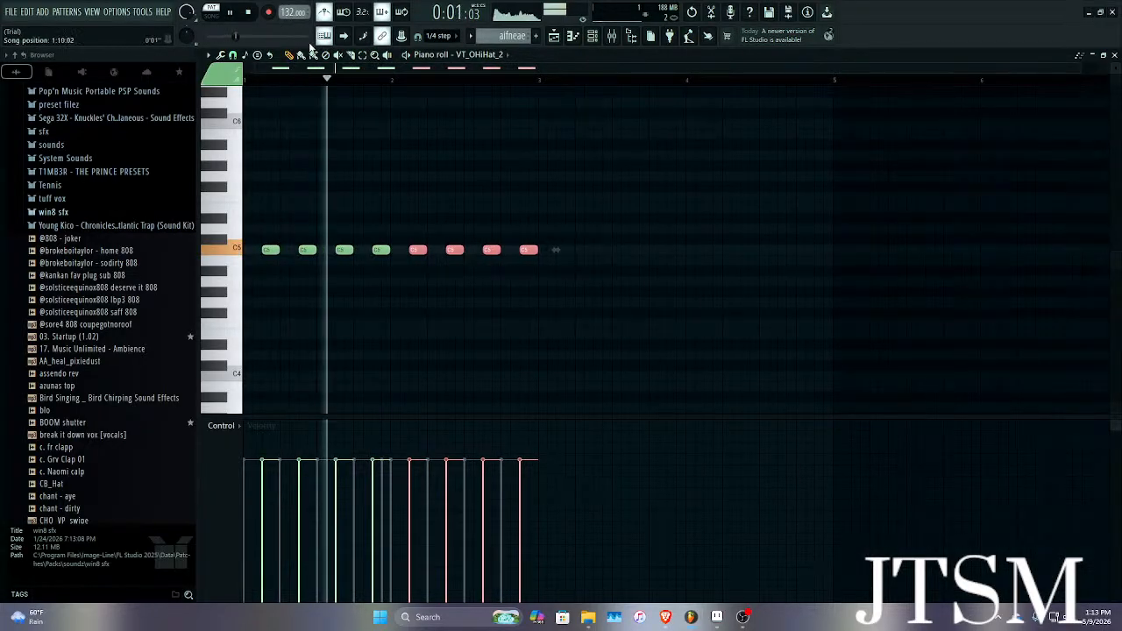
pyautogui.click(570, 184)
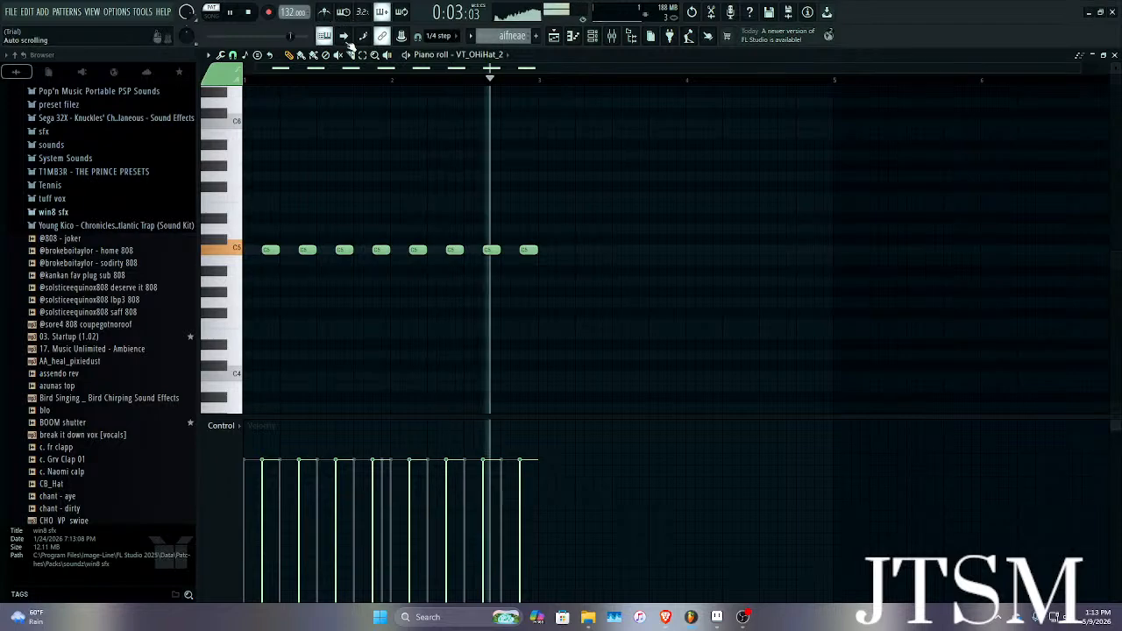
pyautogui.scroll(-1, 467, 181)
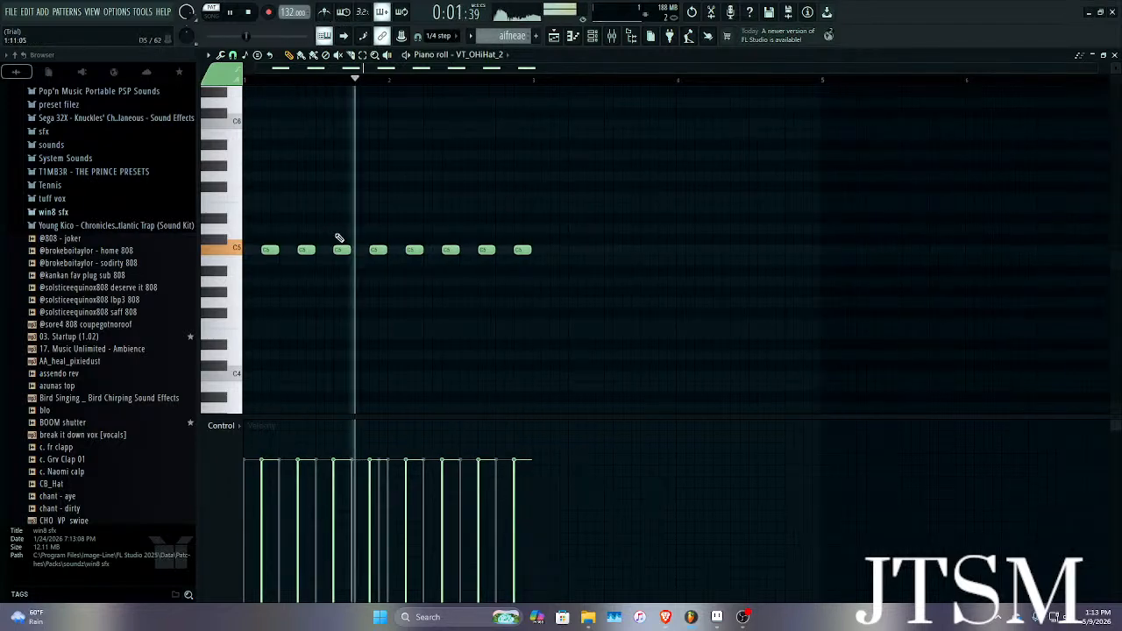
# Try a half-beat RD Tamb 2 note on beat 2 of bar 1, move it from D5 to A4, and delete it.
pyautogui.click(460, 55)
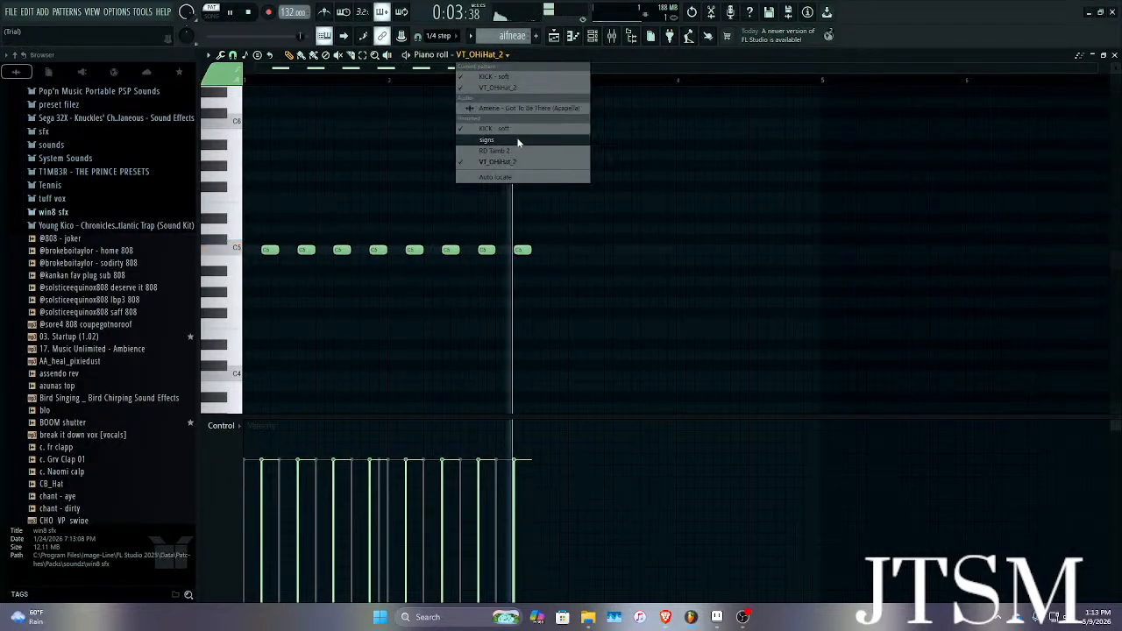
pyautogui.click(497, 151)
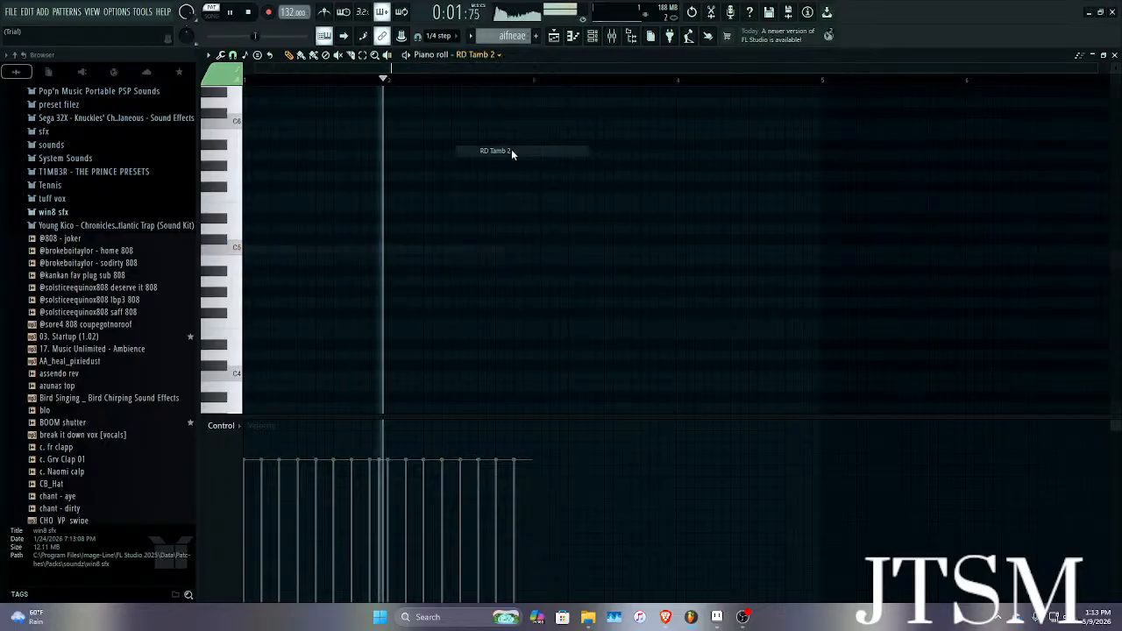
pyautogui.press('space')
pyautogui.scroll(3, 263, 200)
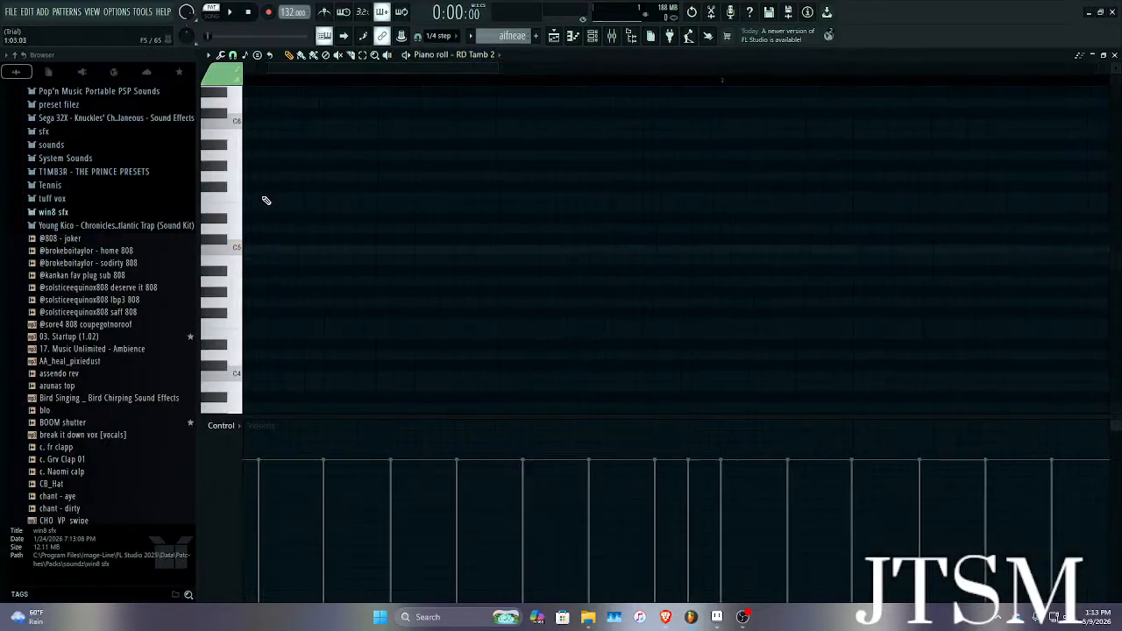
pyautogui.click(379, 230)
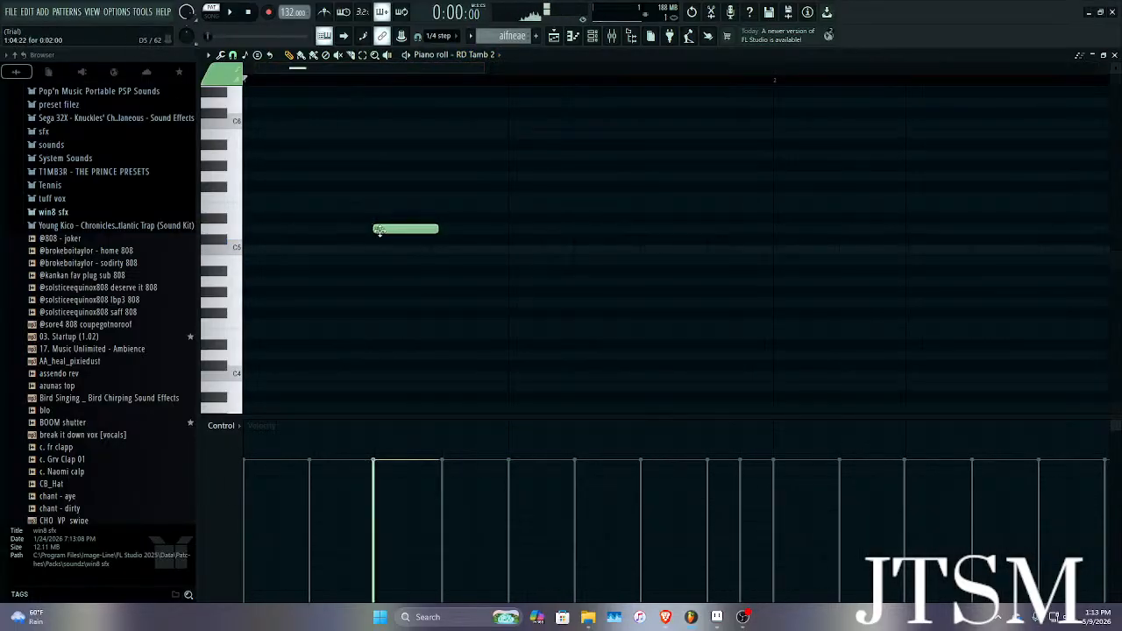
pyautogui.moveTo(380, 232)
pyautogui.mouseDown()
pyautogui.moveTo(377, 296)
pyautogui.moveTo(380, 279)
pyautogui.mouseUp()
pyautogui.scroll(-3, 426, 276)
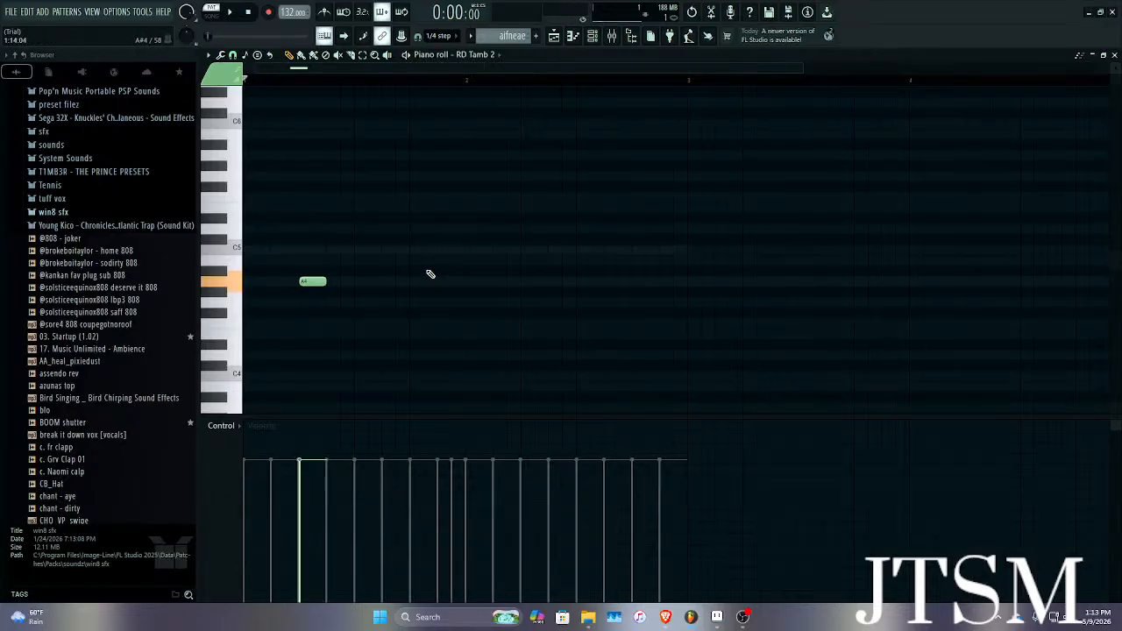
pyautogui.rightClick(316, 281)
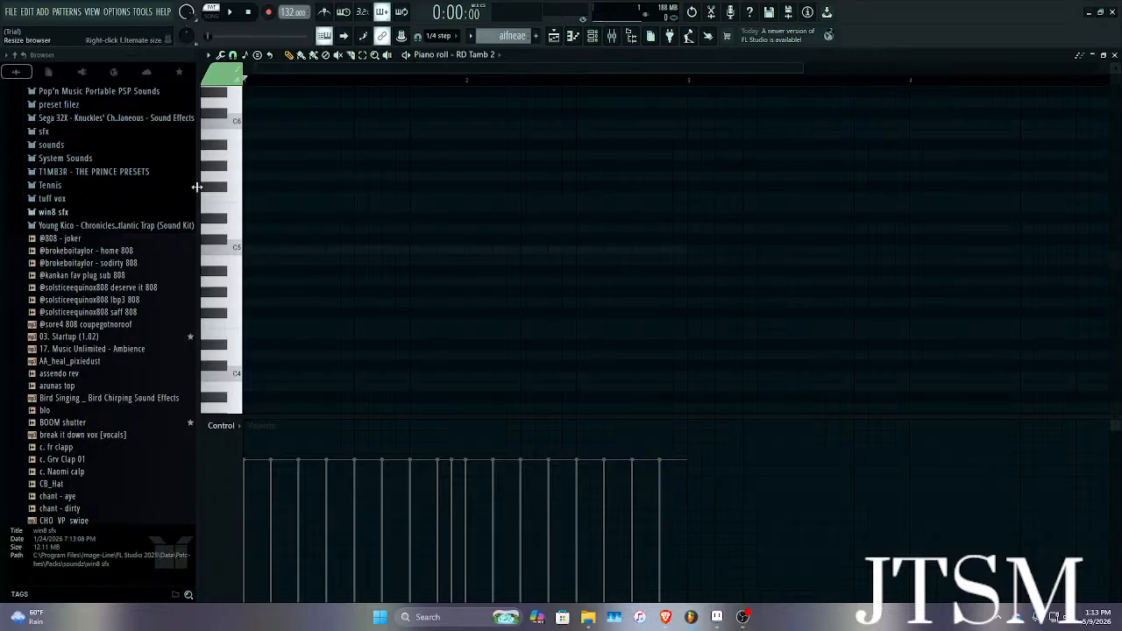
# Switch to the browser to look through the open YouTube tabs, and check the livestream status in OBS.
pyautogui.click(667, 617)
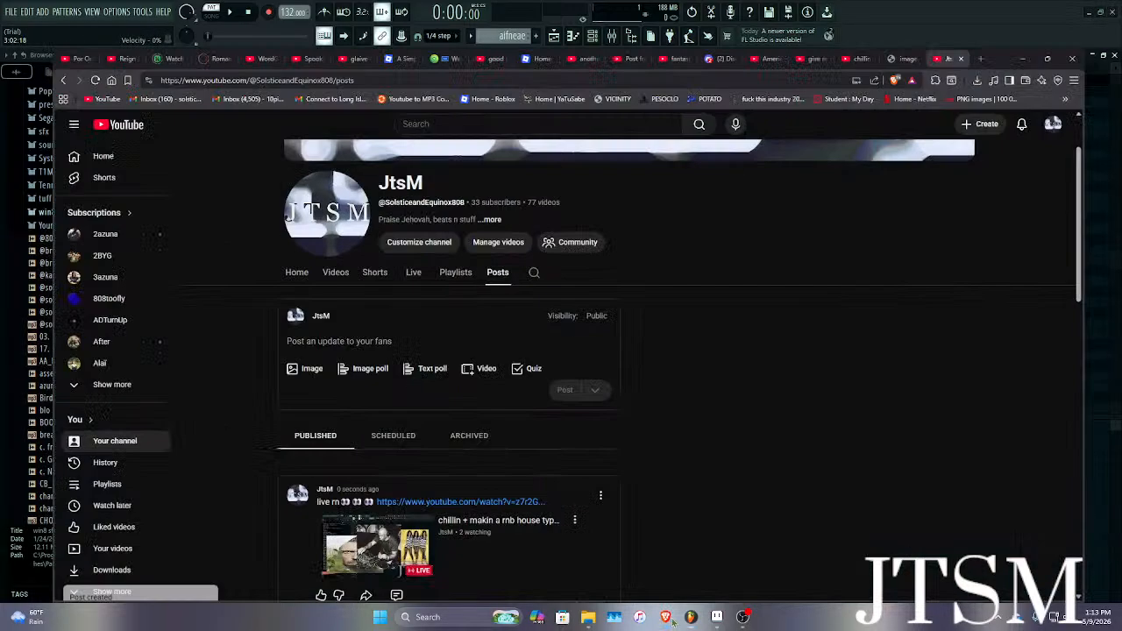
pyautogui.click(884, 7)
pyautogui.click(944, 3)
pyautogui.click(881, 6)
pyautogui.click(822, 7)
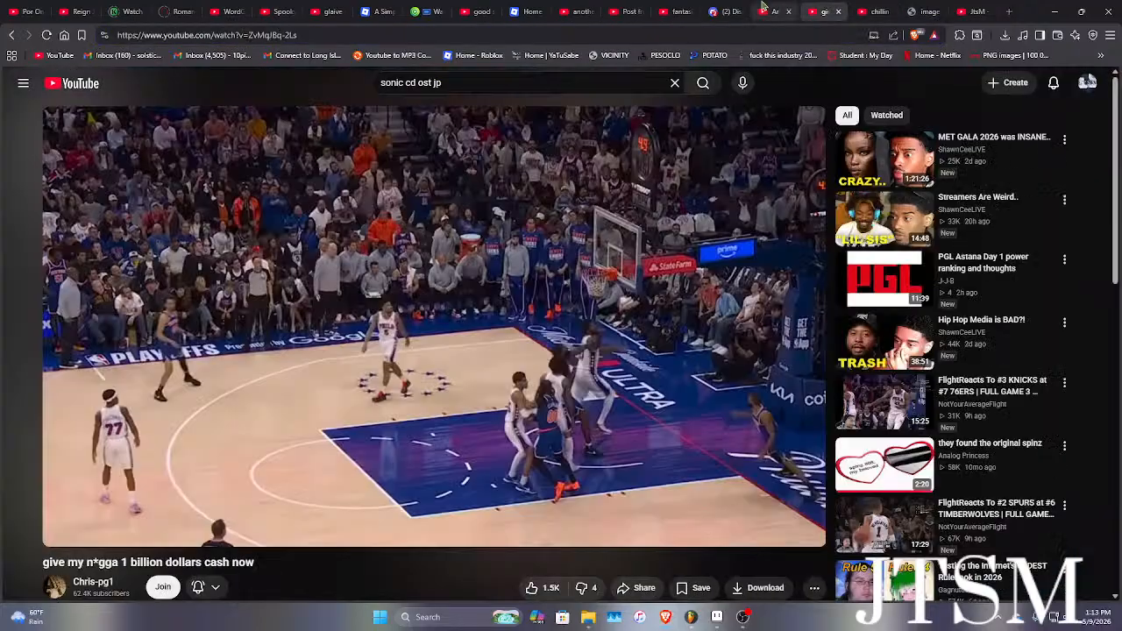
pyautogui.click(766, 7)
pyautogui.click(731, 7)
pyautogui.click(876, 7)
pyautogui.click(826, 6)
pyautogui.click(773, 10)
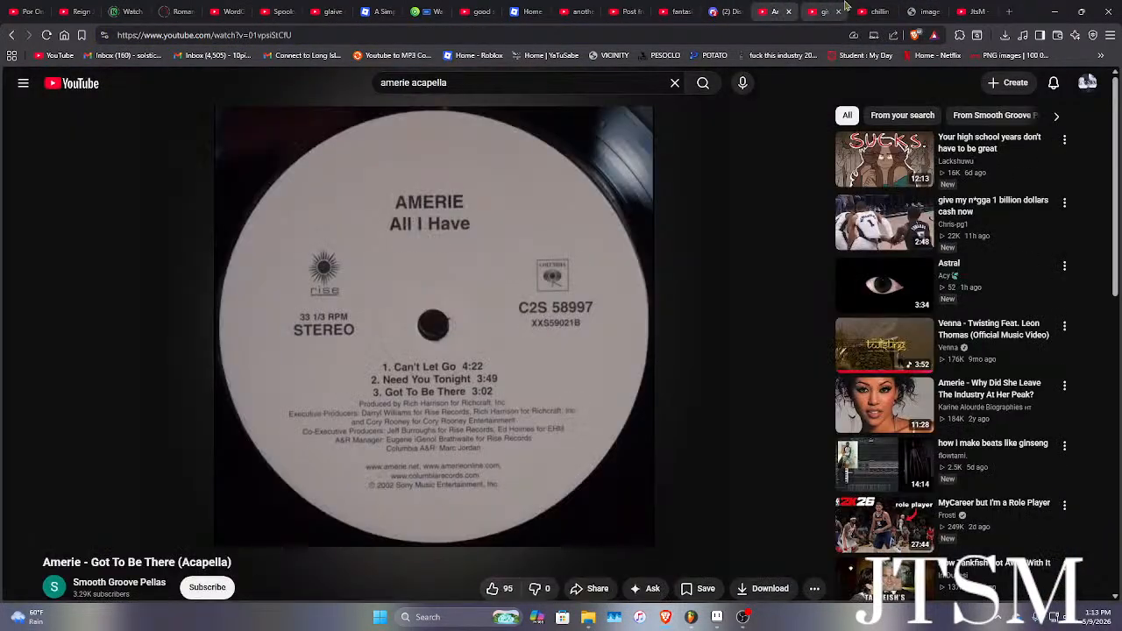
pyautogui.click(1008, 11)
pyautogui.click(742, 617)
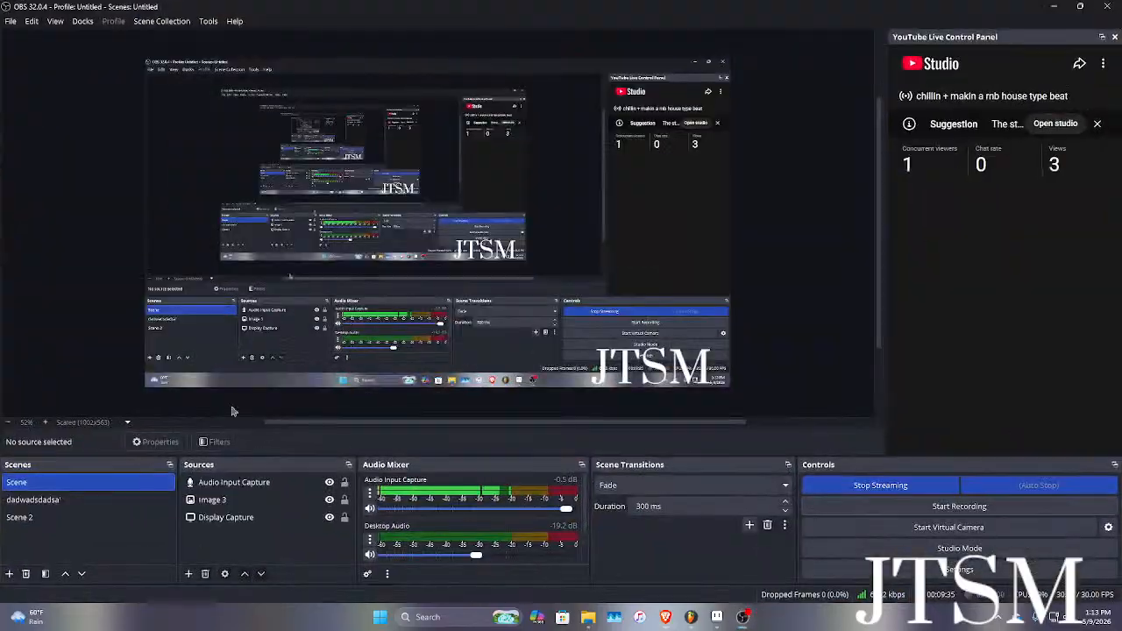
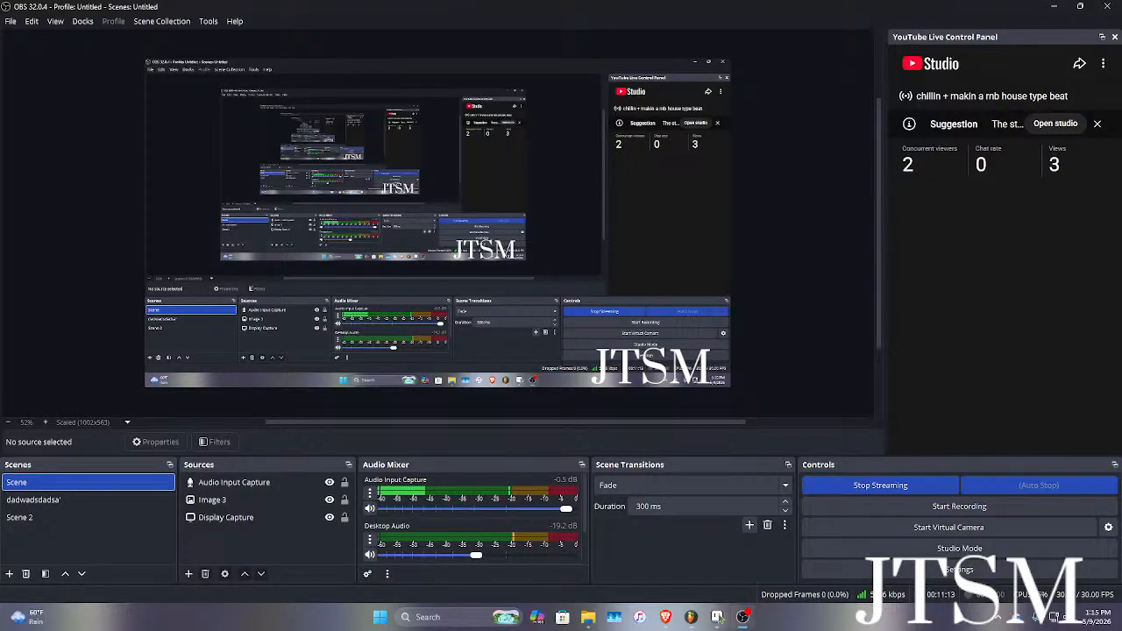
# Switch back to FL Studio, raise the tempo to 170 BPM and play the pattern.
pyautogui.moveTo(717, 617)
pyautogui.click(745, 557)
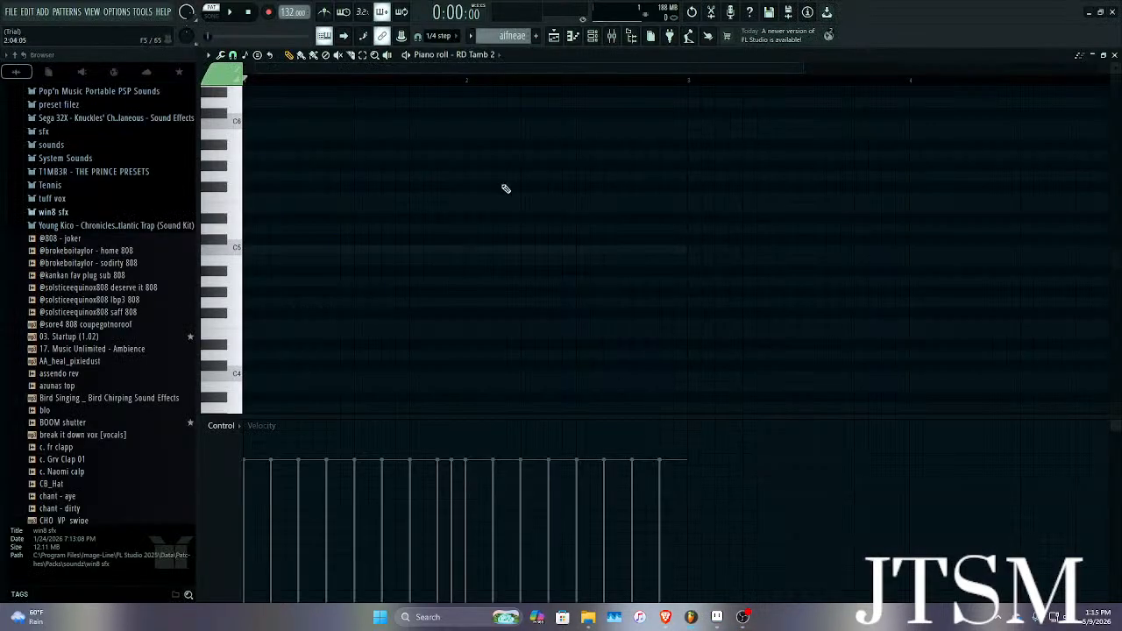
pyautogui.press('space')
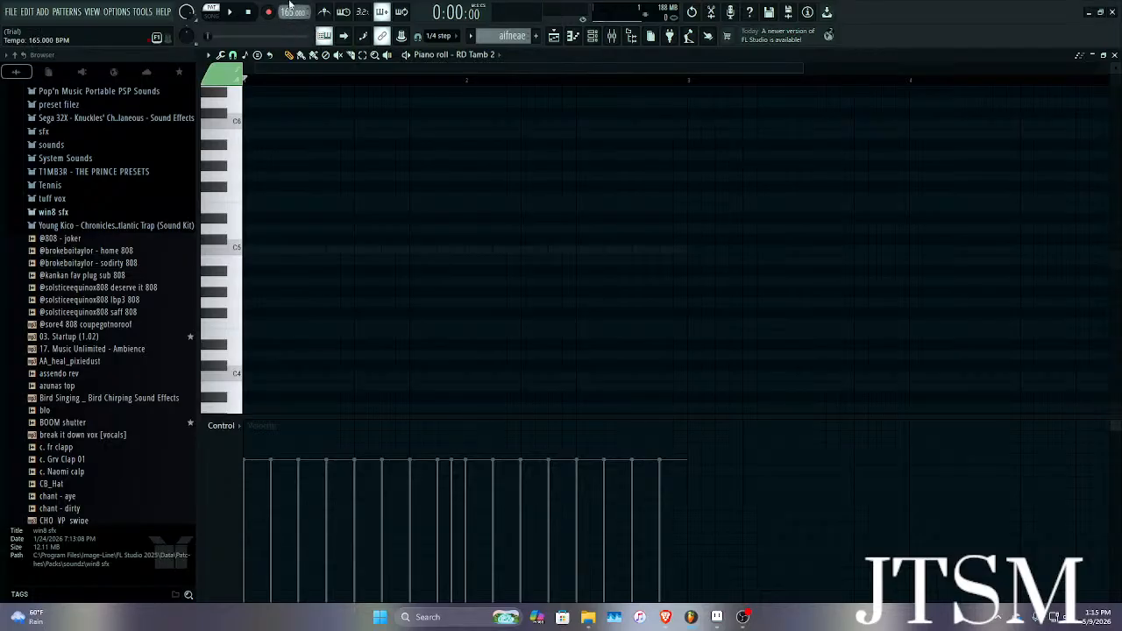
pyautogui.press('space')
pyautogui.scroll(5, 290, 8)
# Clear all notes from VT_OHiHat_2 and KICK - soft, and stop playback with the kick's piano roll open.
pyautogui.click(489, 55)
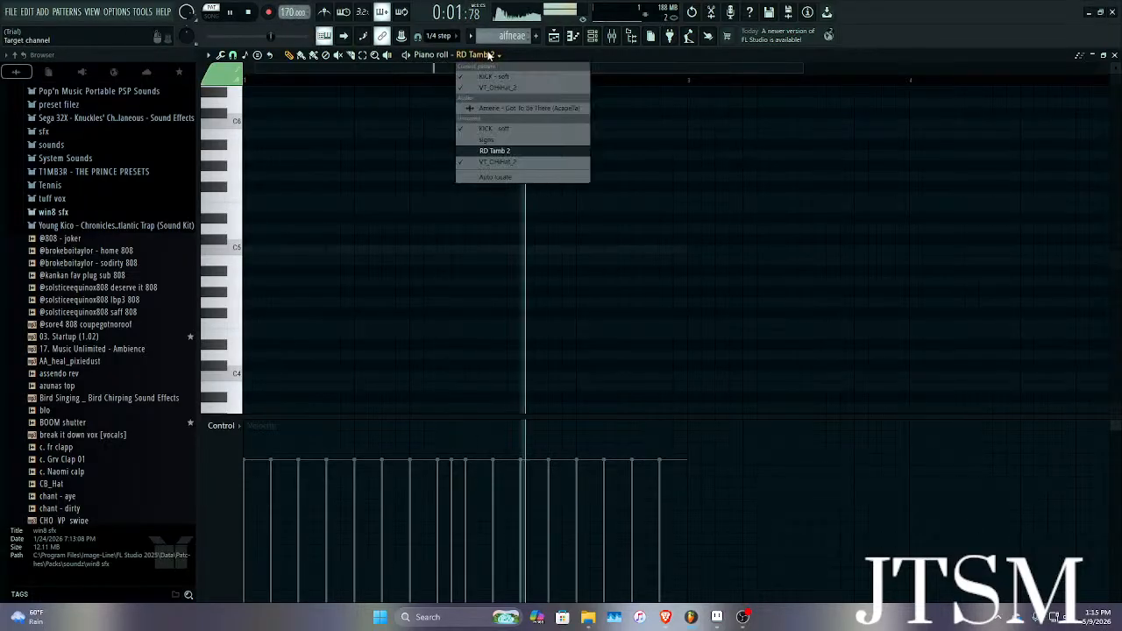
pyautogui.click(497, 163)
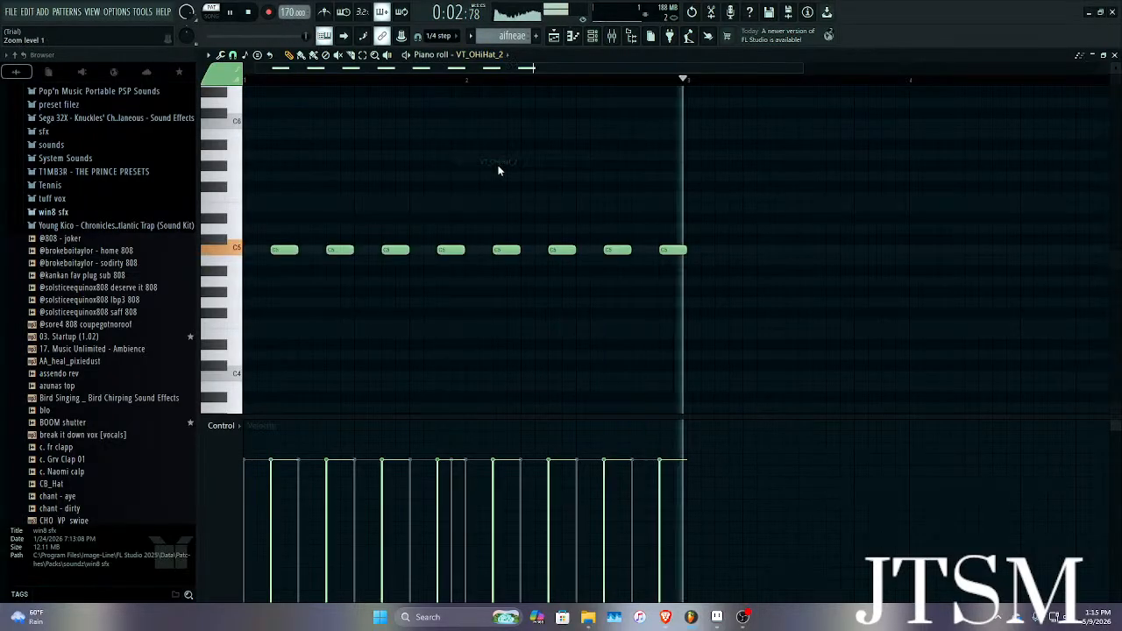
pyautogui.click(498, 53)
pyautogui.click(479, 123)
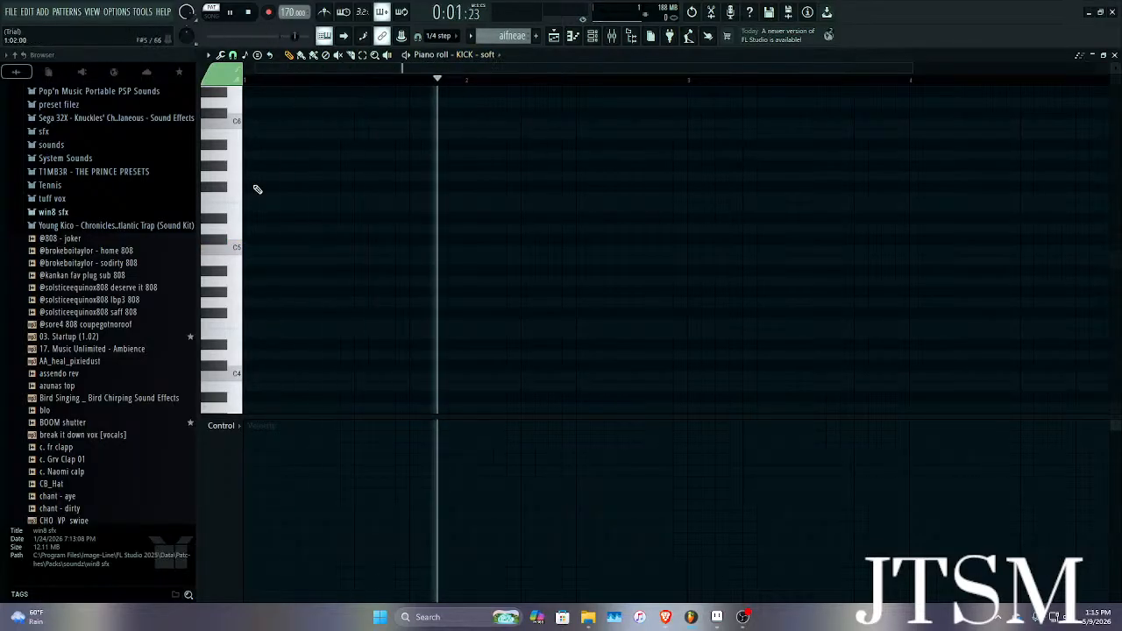
pyautogui.press('space')
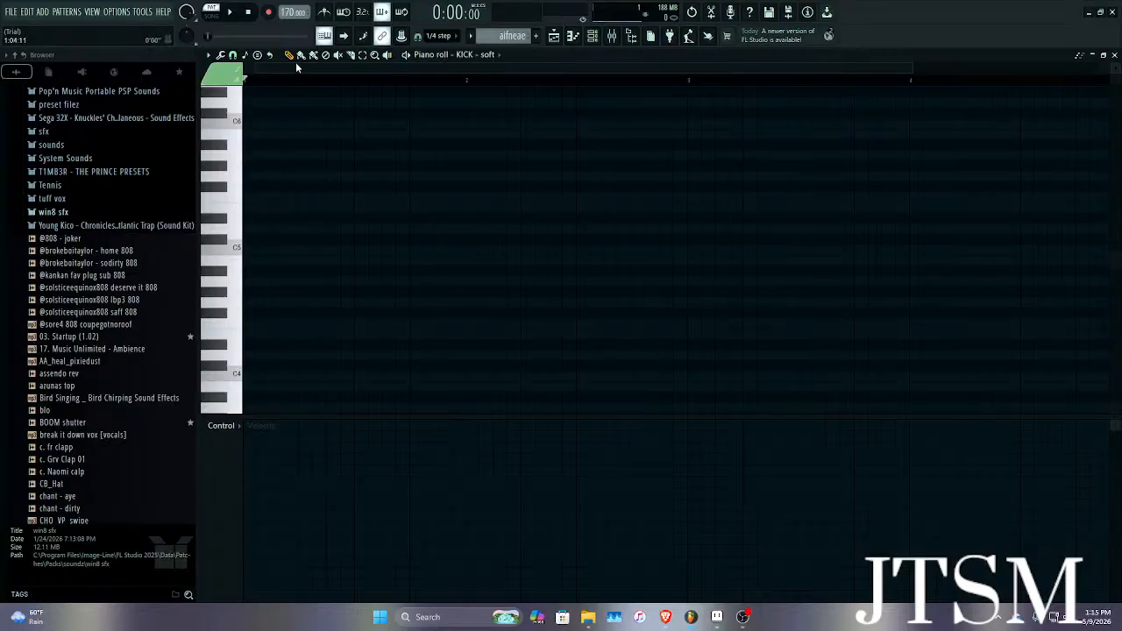
# Turn on the metronome, listen at 170 BPM, and raise the tempo to 202 BPM for another listen.
pyautogui.press('space')
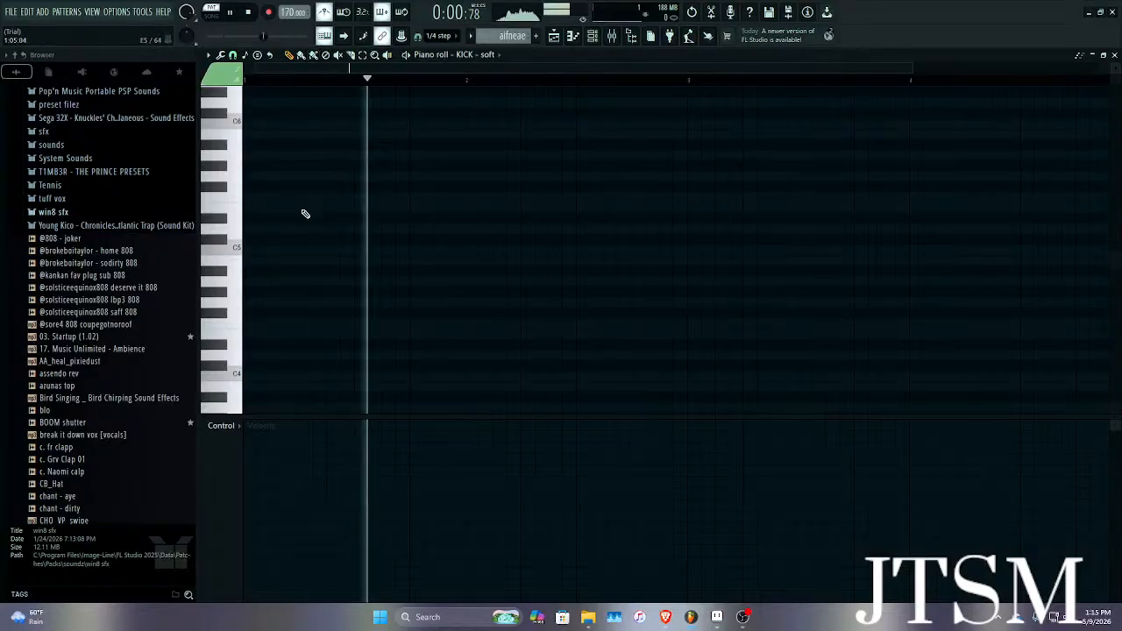
pyautogui.press('space')
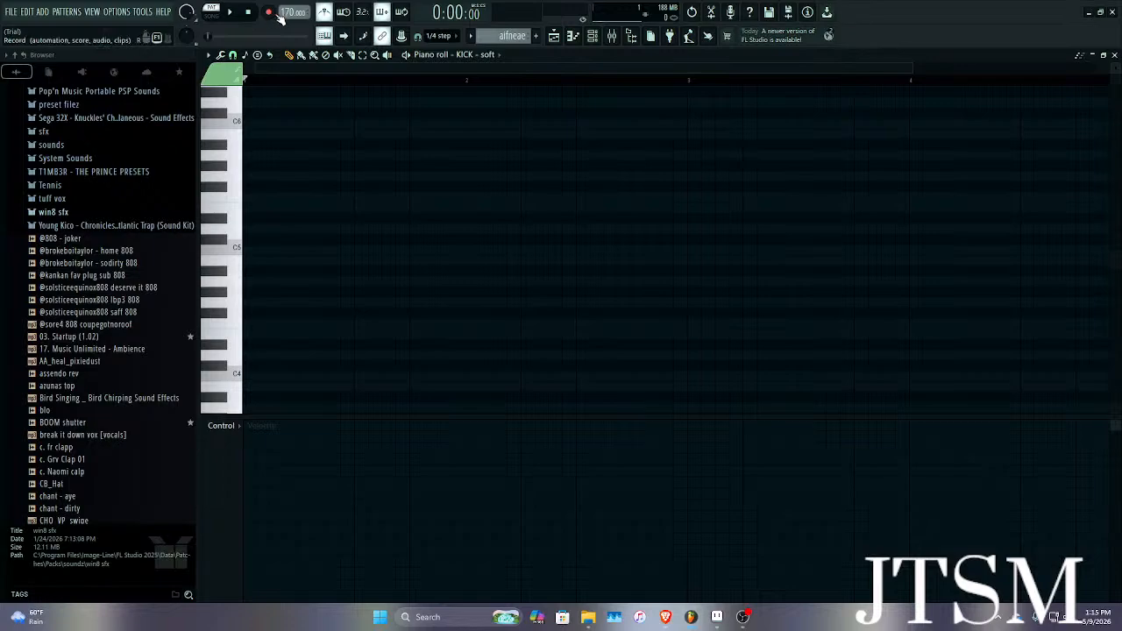
pyautogui.press('space')
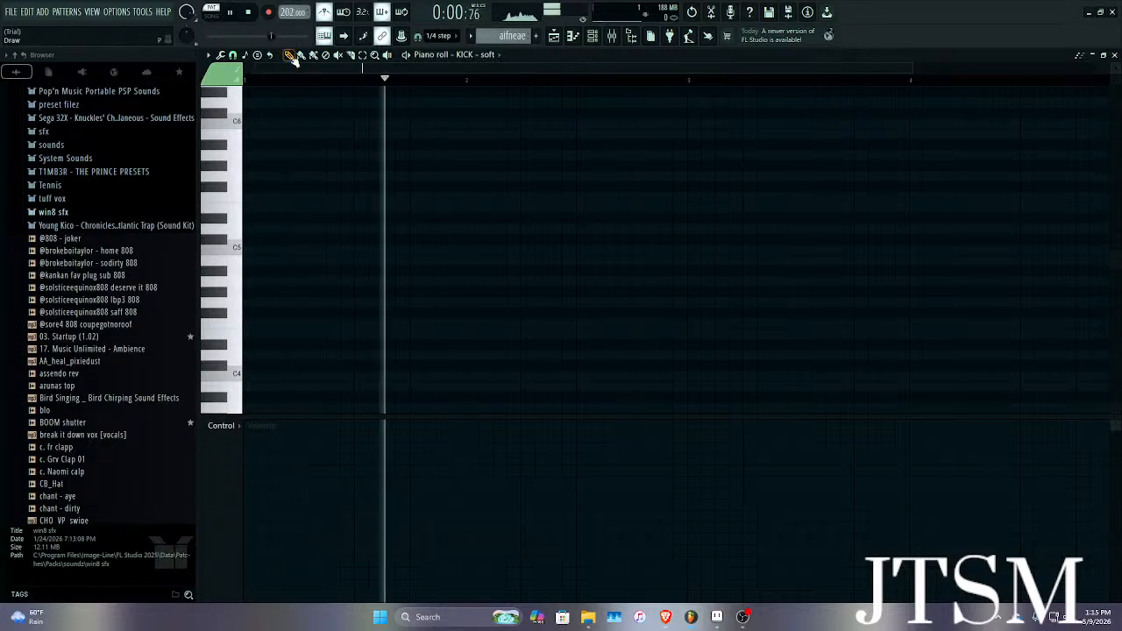
# Raise the tempo to 224 BPM, listen to the metronome, and stop playback.
pyautogui.scroll(1, 293, 13)
pyautogui.moveTo(293, 12); pyautogui.dragTo(294, 1)
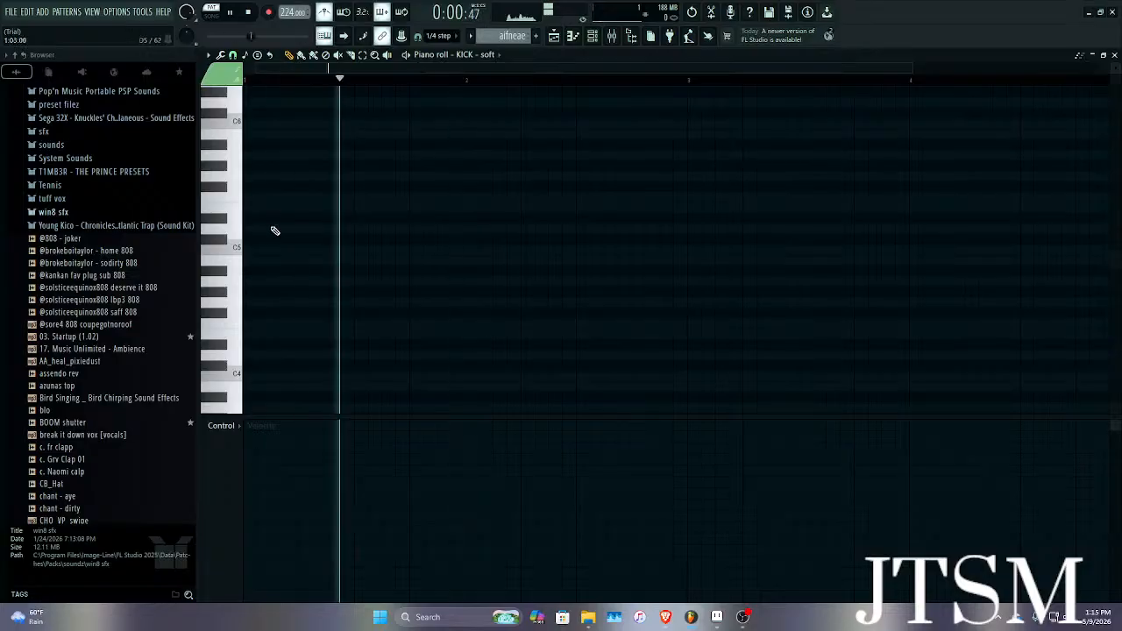
pyautogui.press('space')
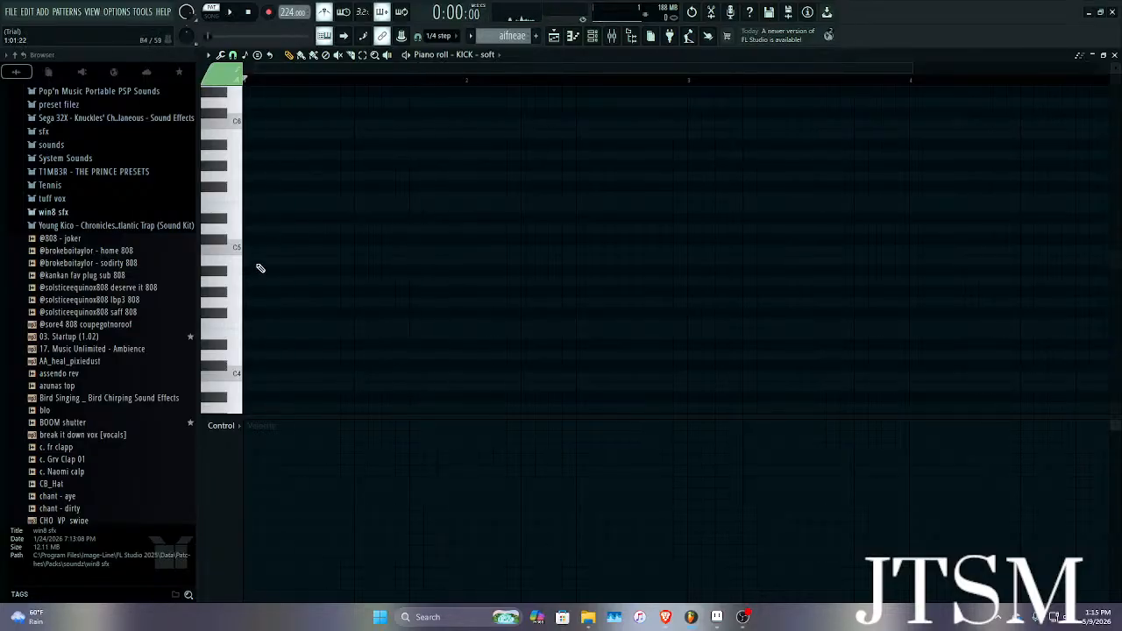
# Place two B4 kick notes in bar 1 of KICK - soft, at the bar's start and its midpoint.
pyautogui.click(256, 259)
pyautogui.moveTo(252, 256); pyautogui.dragTo(242, 257)
pyautogui.press('space')
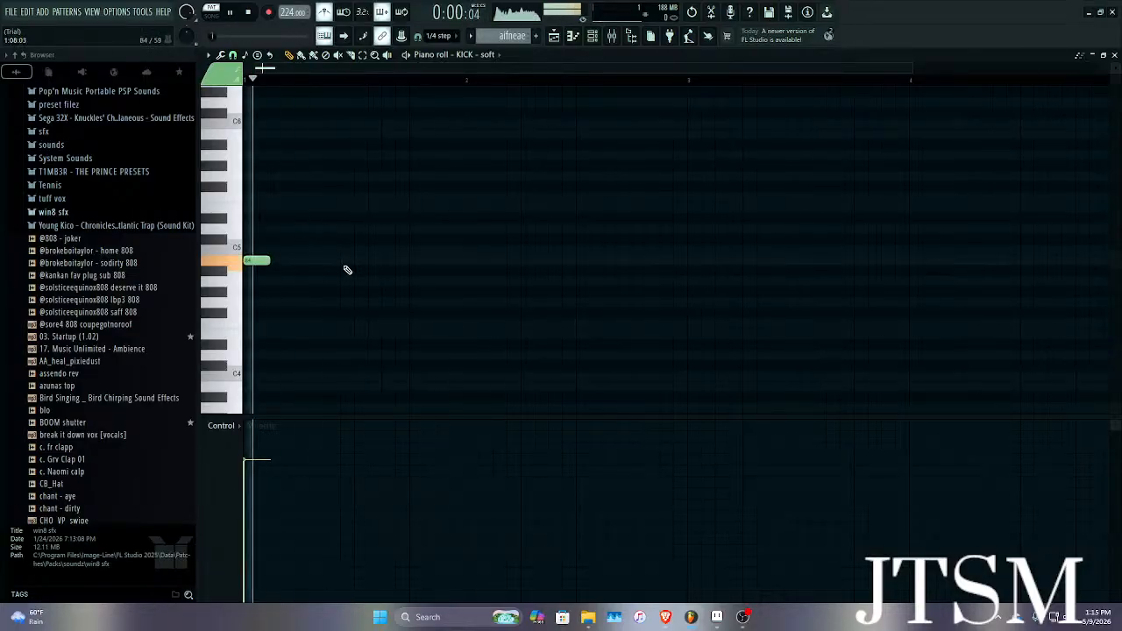
pyautogui.press('space')
pyautogui.scroll(3, 359, 265)
pyautogui.click(351, 264)
pyautogui.rightClick(350, 264)
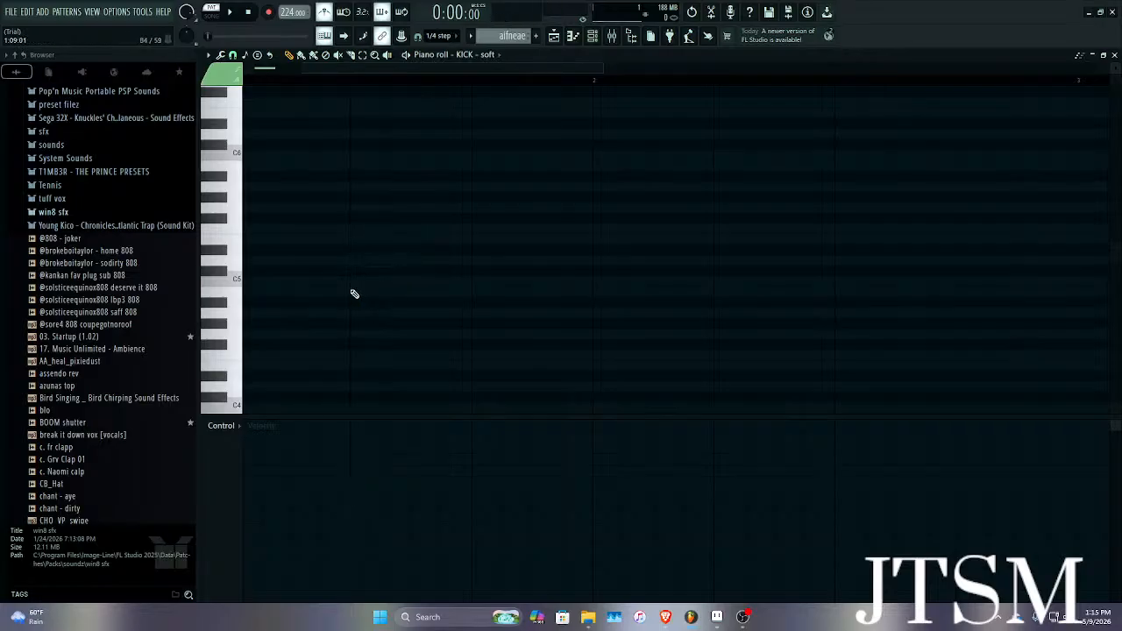
pyautogui.click(352, 290)
pyautogui.scroll(1, 353, 291)
pyautogui.scroll(1, 351, 291)
pyautogui.scroll(-5, 368, 298)
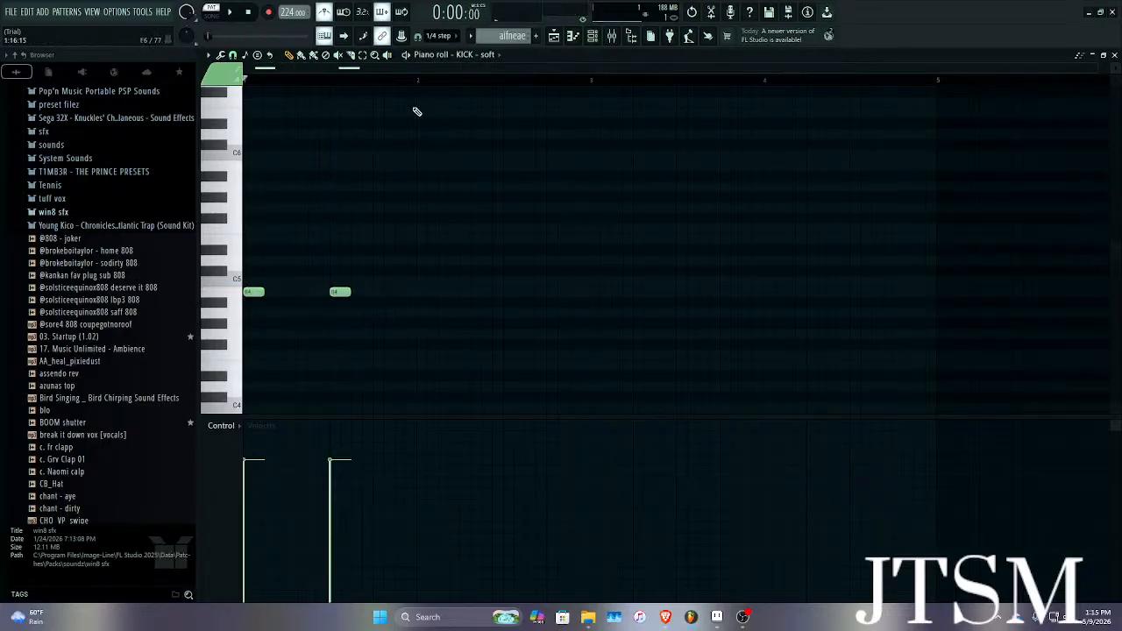
# Select all of bar 1 in the kick's piano roll, duplicate it into bar 2, and clear the selection.
pyautogui.moveTo(421, 82); pyautogui.dragTo(161, 133)
pyautogui.scroll(3, 423, 78)
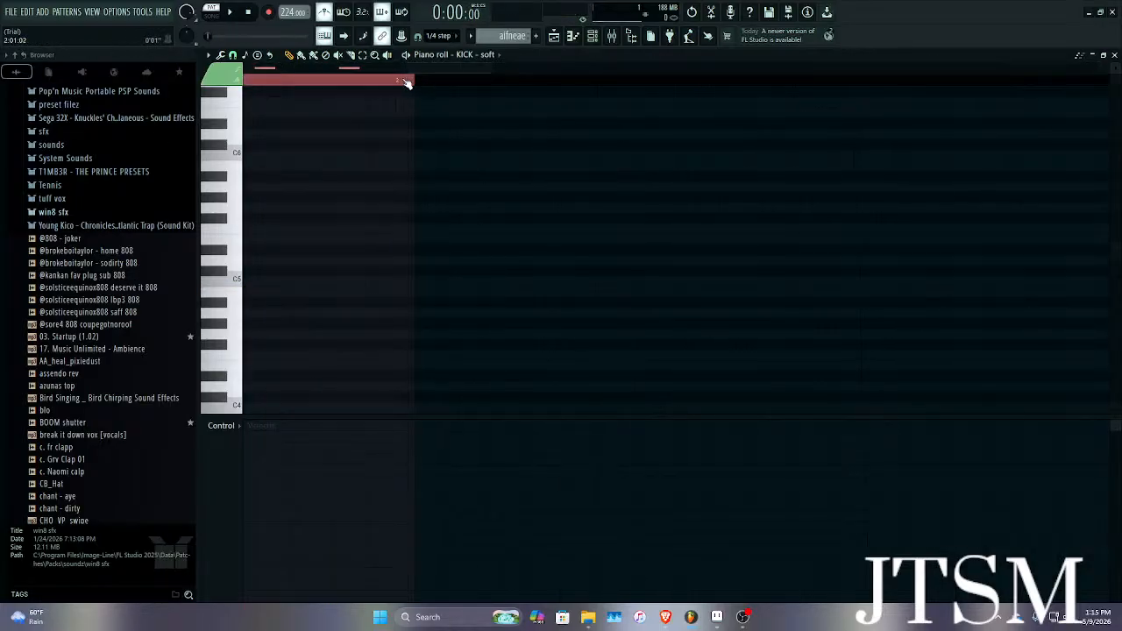
pyautogui.hotkey('ctrl', 'b')
pyautogui.scroll(-1, 403, 145)
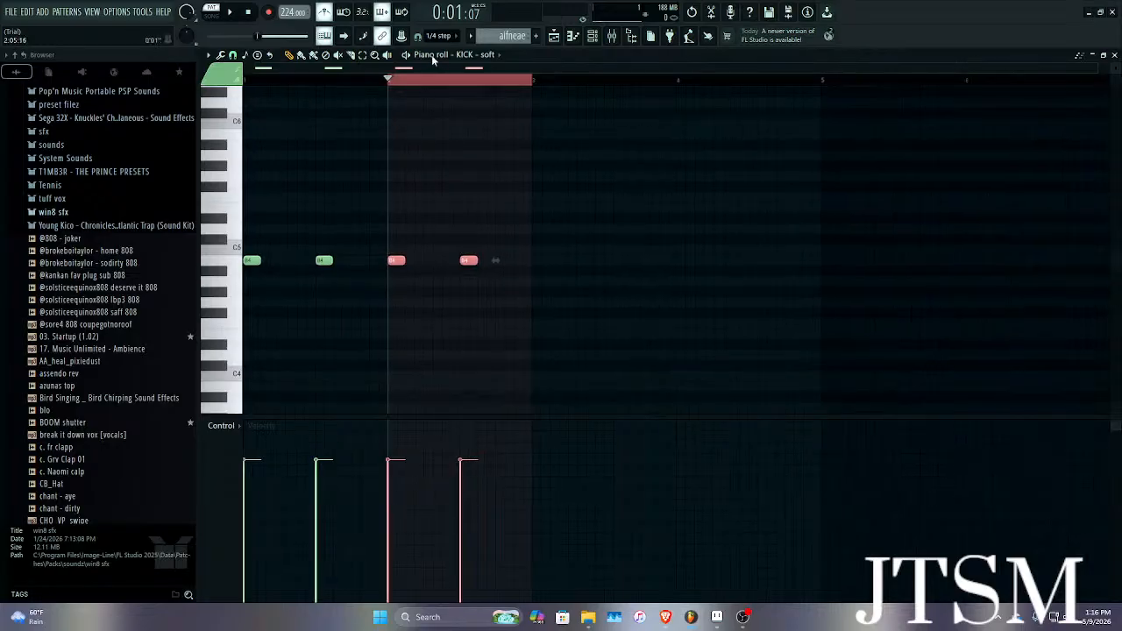
pyautogui.click(430, 80)
# Open VT_OHiHat_2 in the piano roll and place a C5 note on beat 2 of bar 1, midway between the kicks.
pyautogui.click(478, 54)
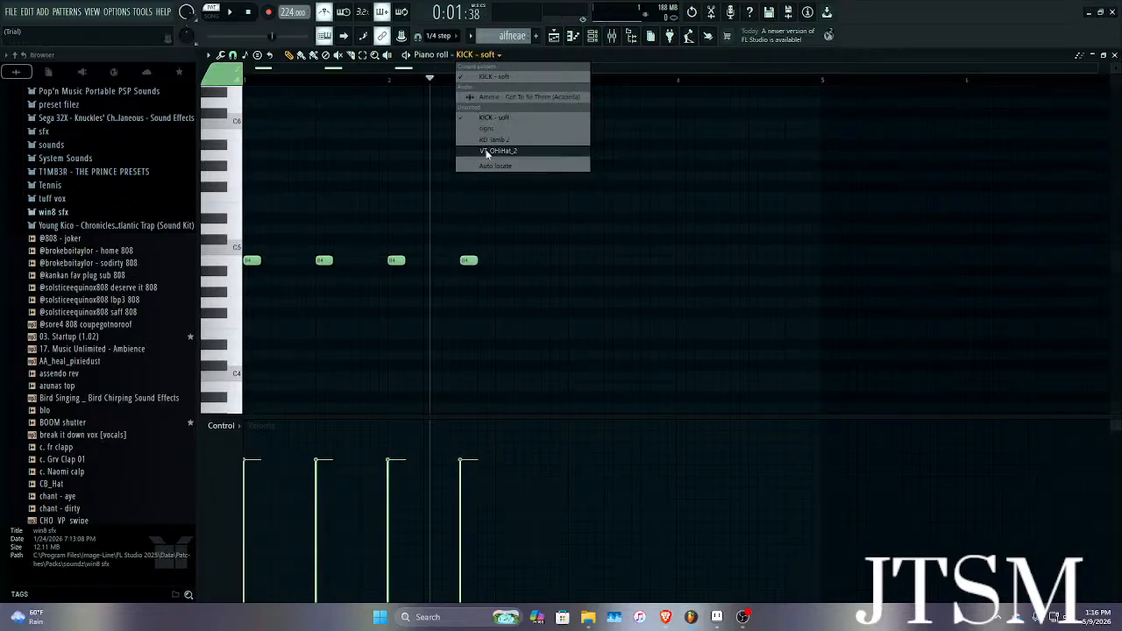
pyautogui.click(498, 151)
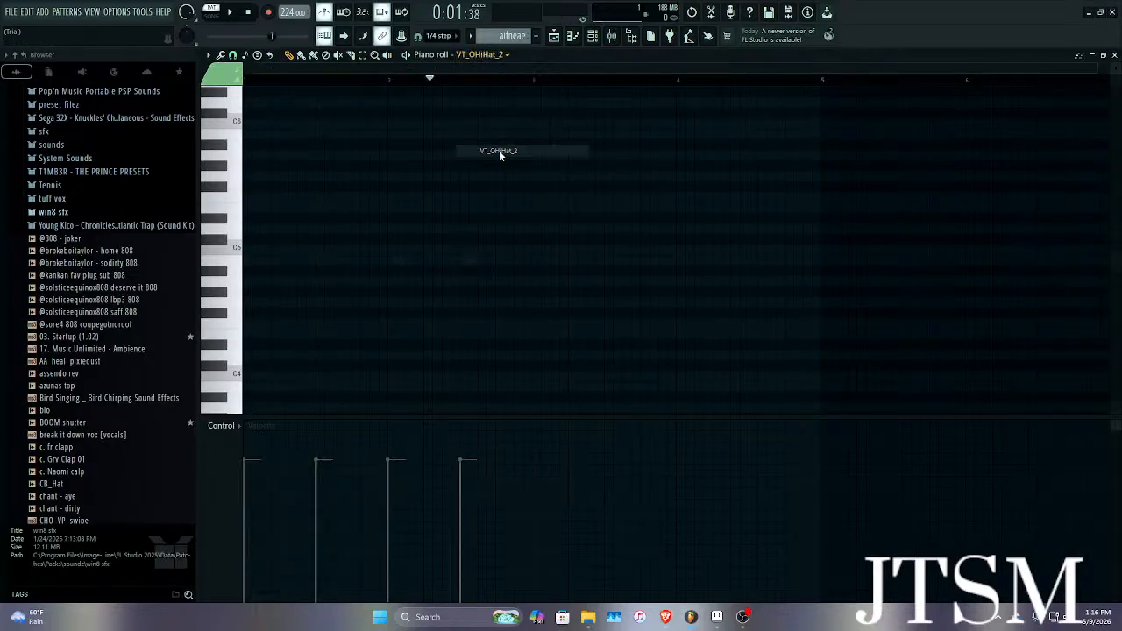
pyautogui.scroll(2, 273, 211)
pyautogui.click(290, 215)
pyautogui.scroll(4, 294, 216)
pyautogui.rightClick(298, 221)
pyautogui.click(278, 253)
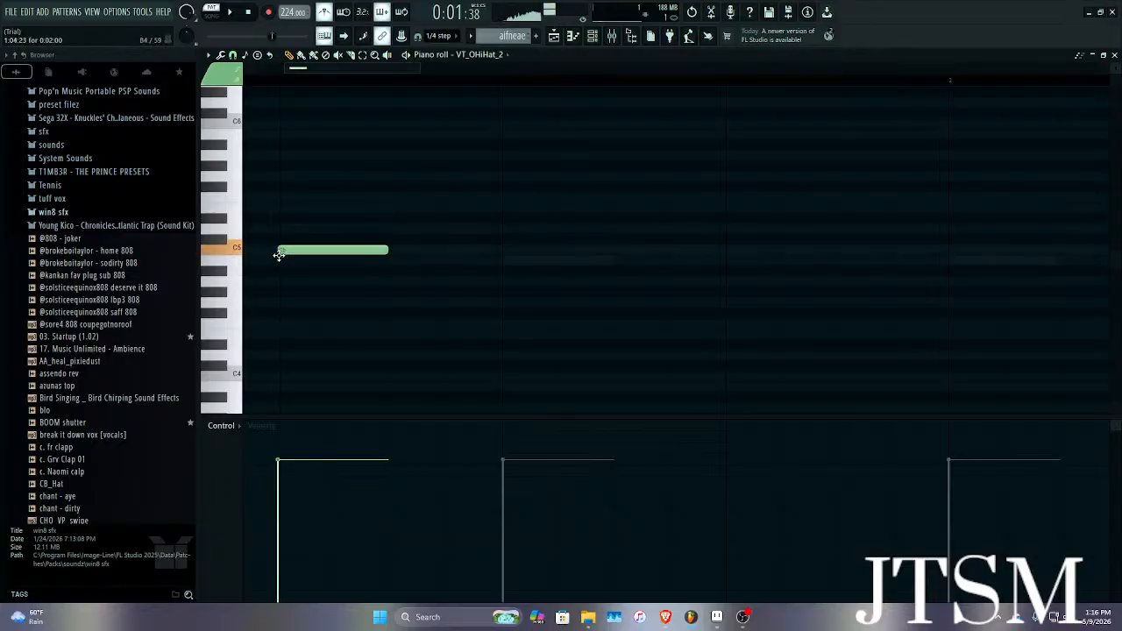
pyautogui.scroll(2, 279, 255)
pyautogui.moveTo(289, 252)
pyautogui.mouseDown()
pyautogui.moveTo(296, 247)
pyautogui.moveTo(293, 260)
pyautogui.moveTo(294, 241)
pyautogui.moveTo(294, 255)
pyautogui.mouseUp()
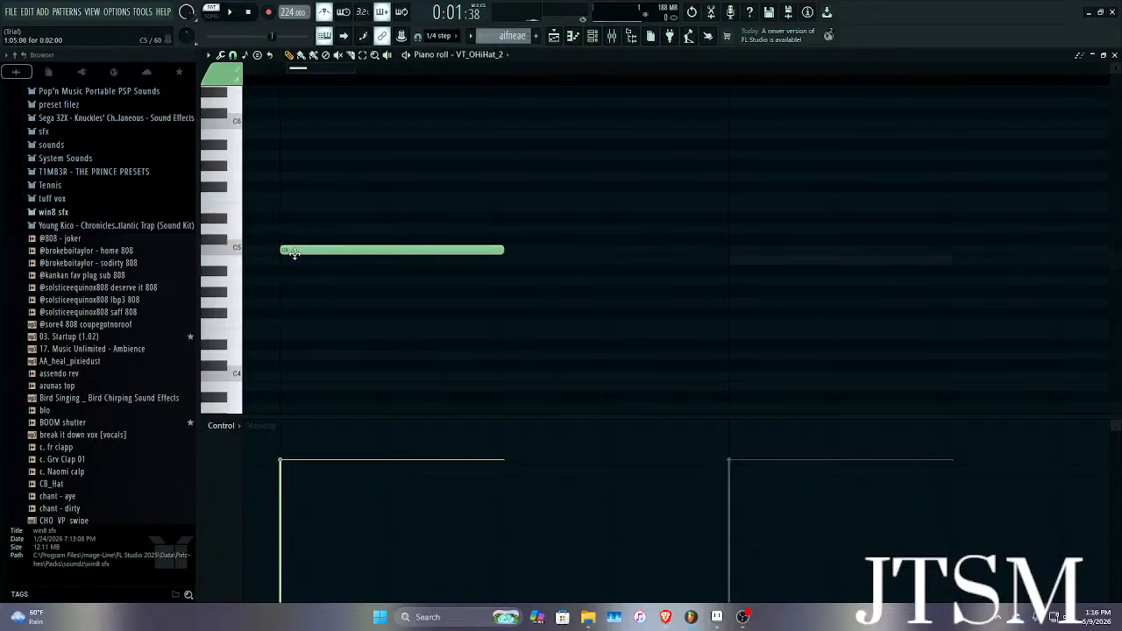
# Select the half bar holding the open hat note, duplicate it repeatedly to fill two bars, and clear the selection.
pyautogui.scroll(-4, 295, 255)
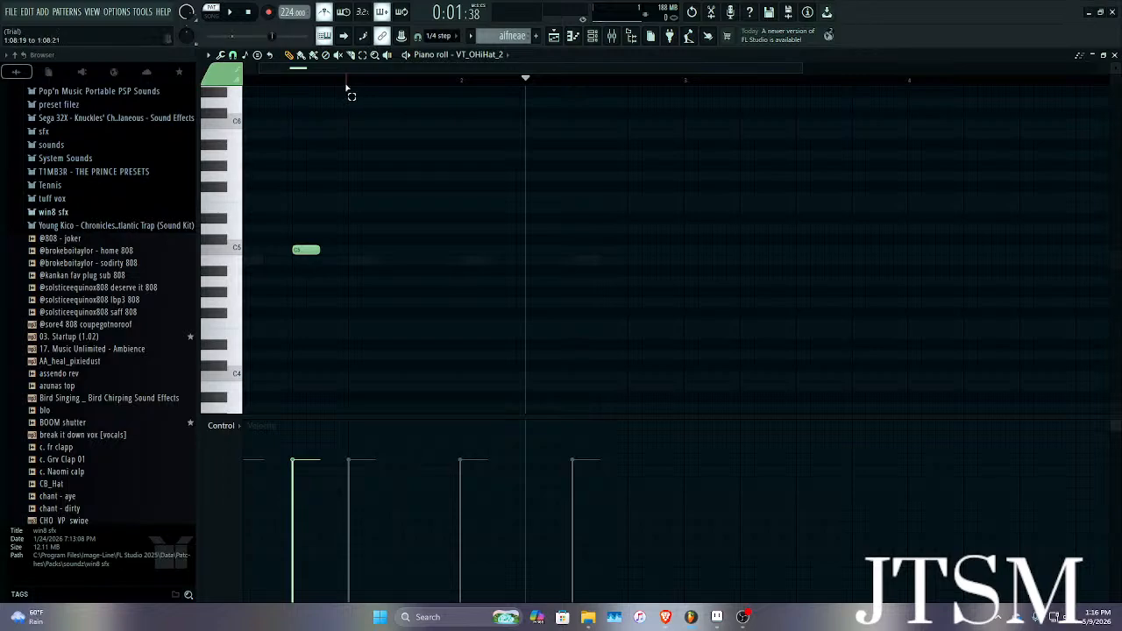
pyautogui.moveTo(346, 88); pyautogui.dragTo(552, 90)
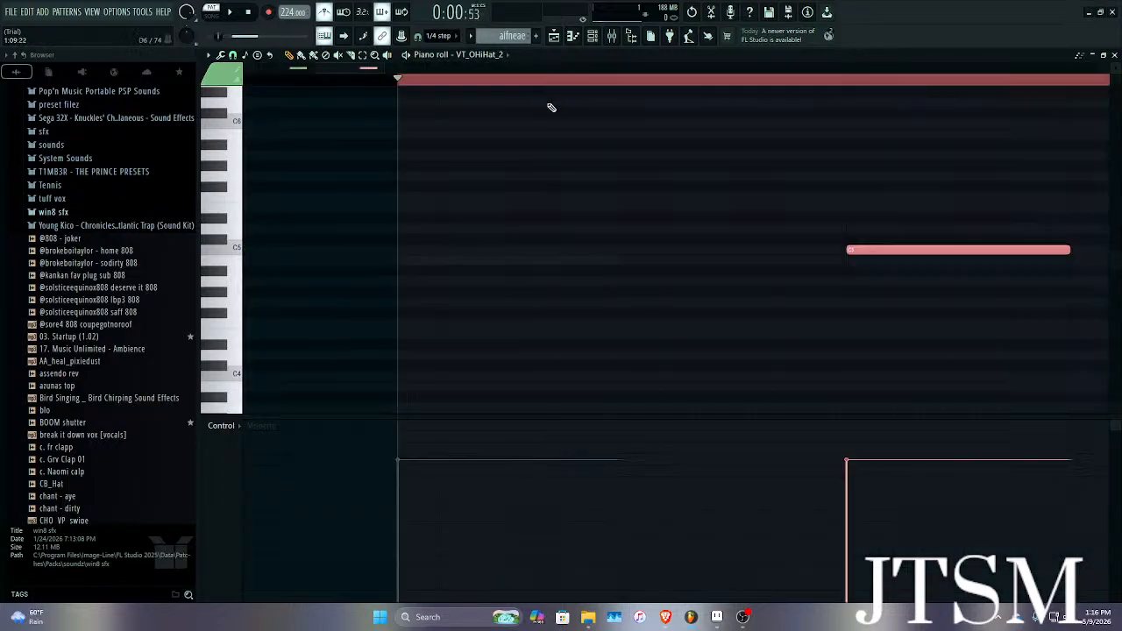
pyautogui.scroll(-6, 543, 123)
pyautogui.hotkey('ctrl', 'b')
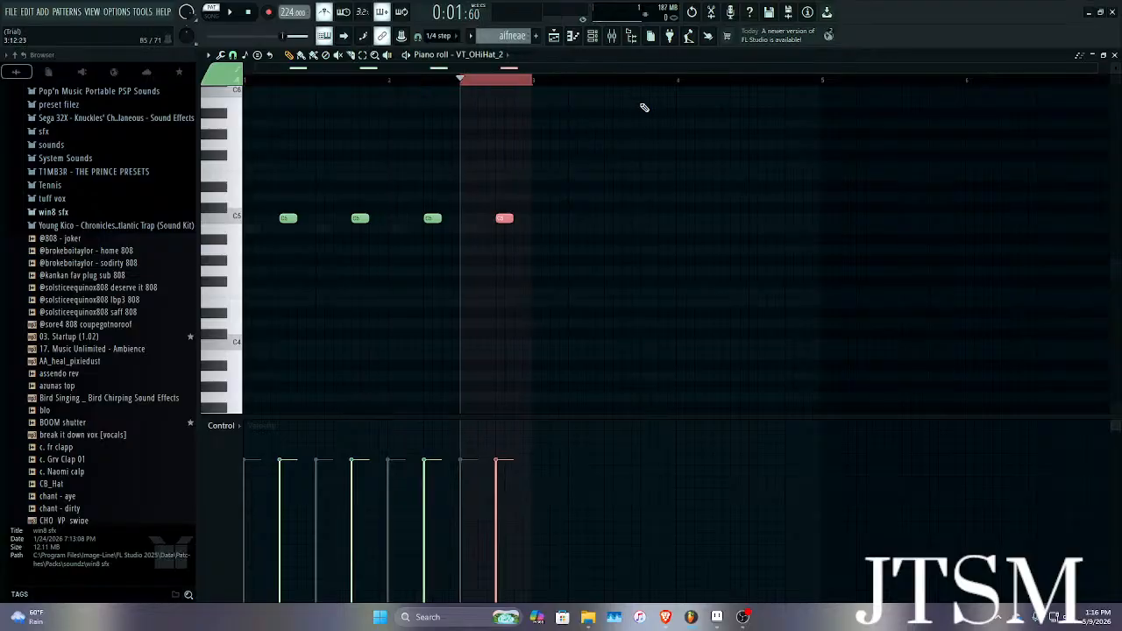
pyautogui.click(508, 79)
pyautogui.click(506, 80)
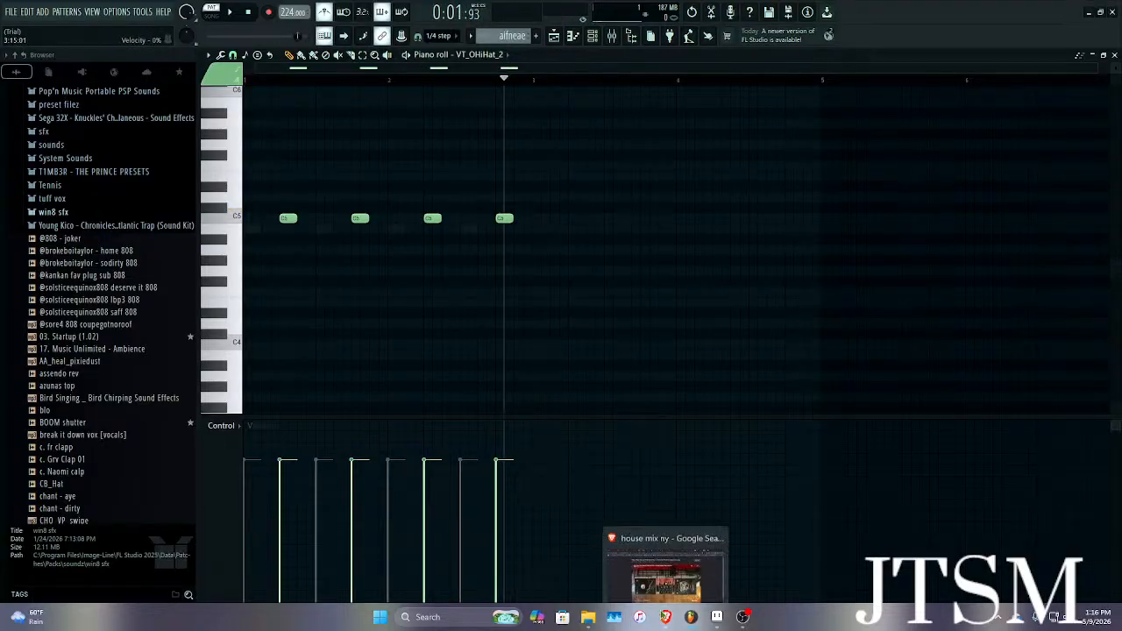
# Switch to the browser to listen to the New York House mix, pause it, and return to FL Studio.
pyautogui.click(664, 615)
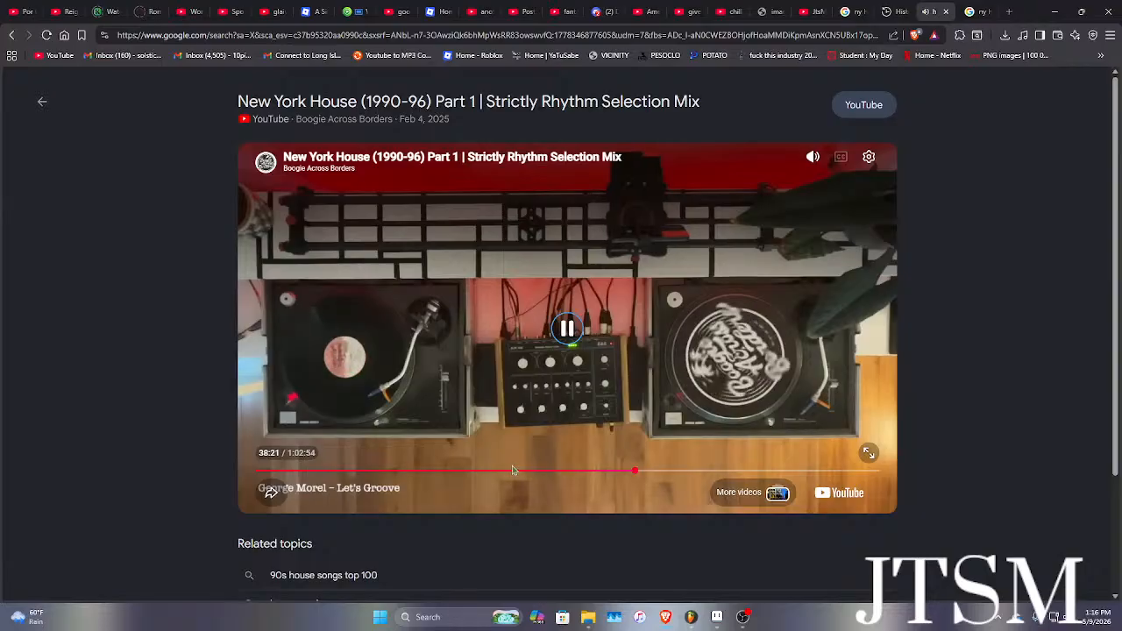
pyautogui.press('space')
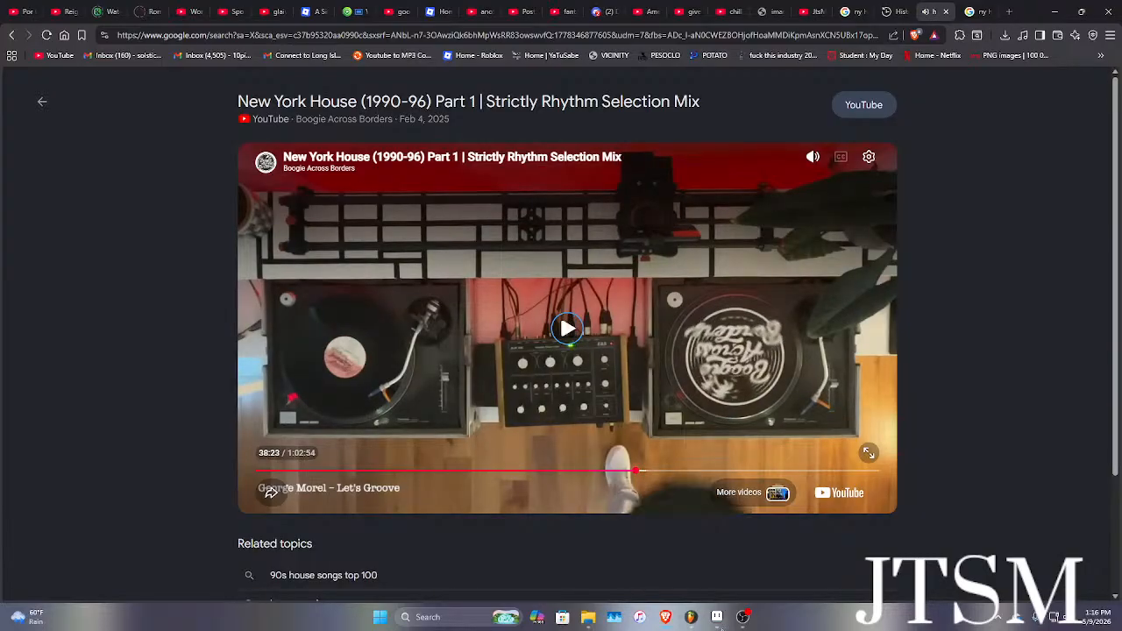
pyautogui.click(692, 618)
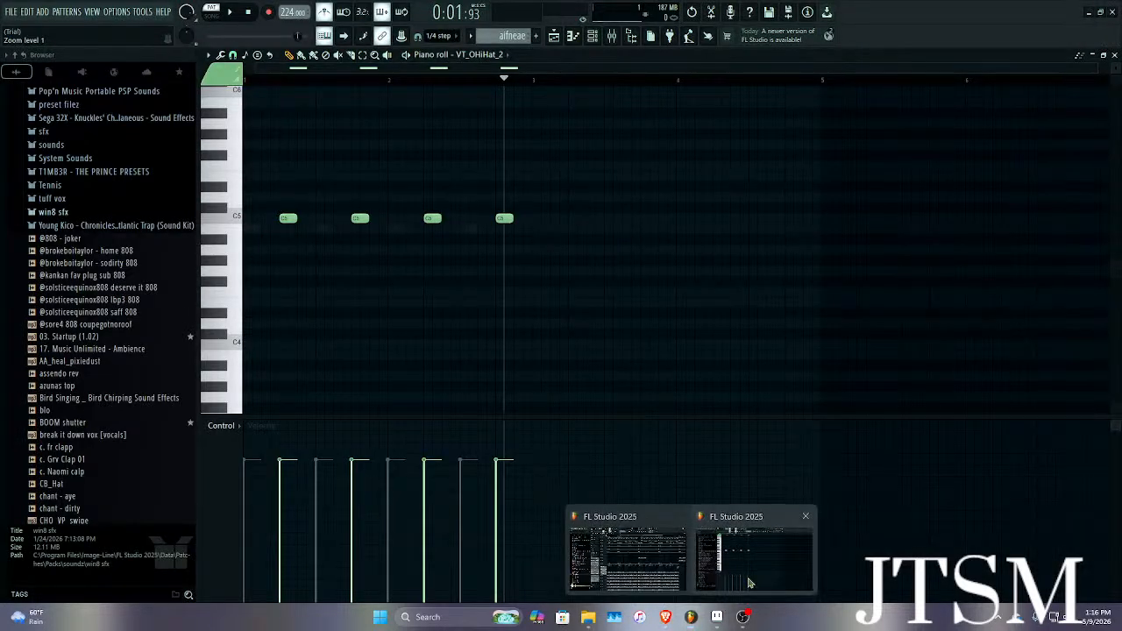
pyautogui.press('space')
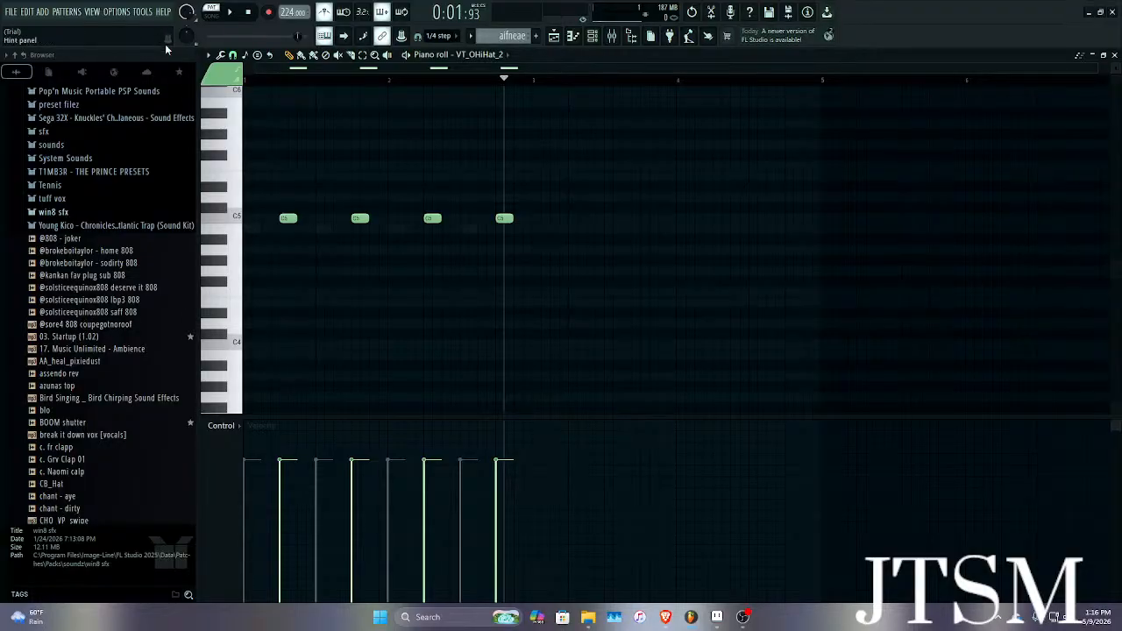
# Audition the favourite samples from Hyper HollywoodHills Rim up to DNC_Clap_4, including HIP_Snaph, Grv Hit Metal and FLS_Ride 04a.
pyautogui.click(53, 212)
pyautogui.click(88, 236)
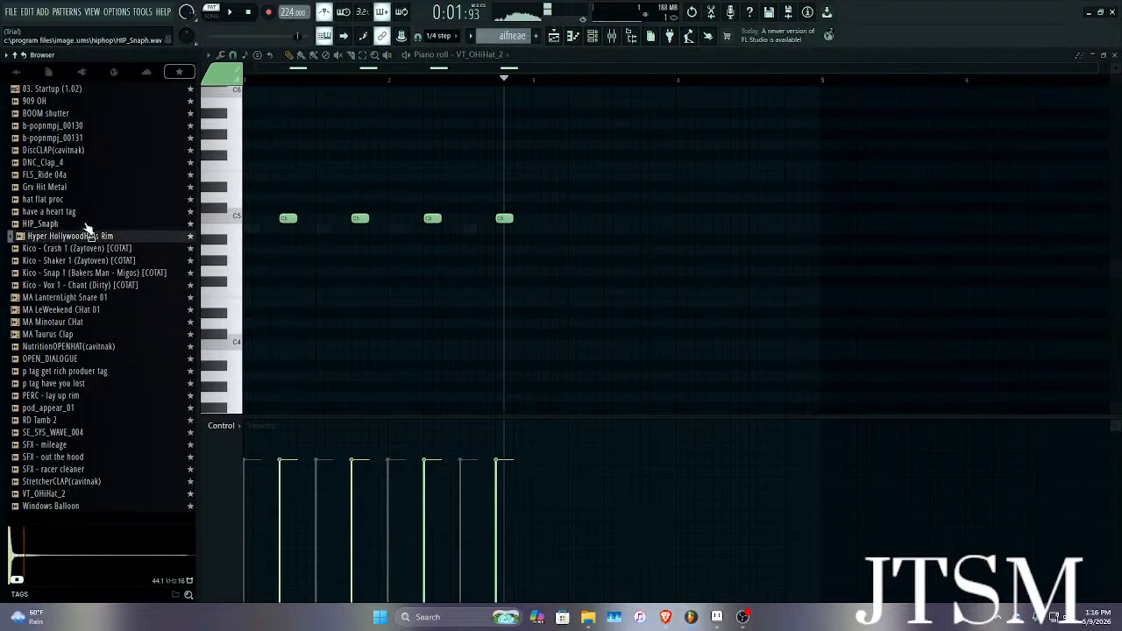
pyautogui.click(84, 224)
pyautogui.click(83, 212)
pyautogui.click(82, 200)
pyautogui.click(81, 187)
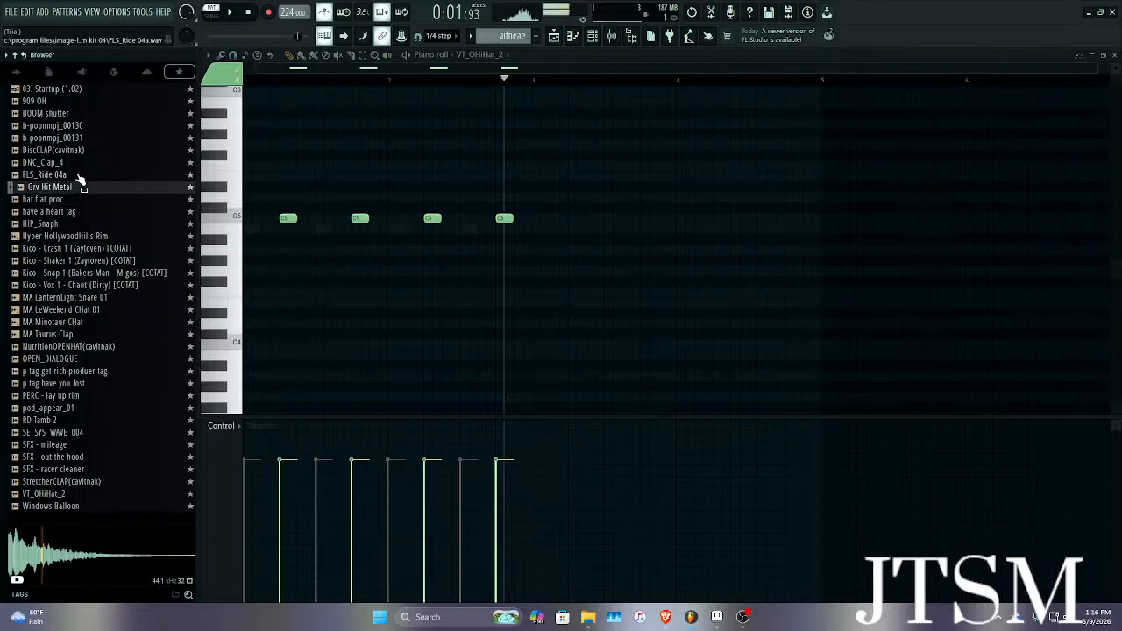
pyautogui.click(80, 175)
pyautogui.click(79, 164)
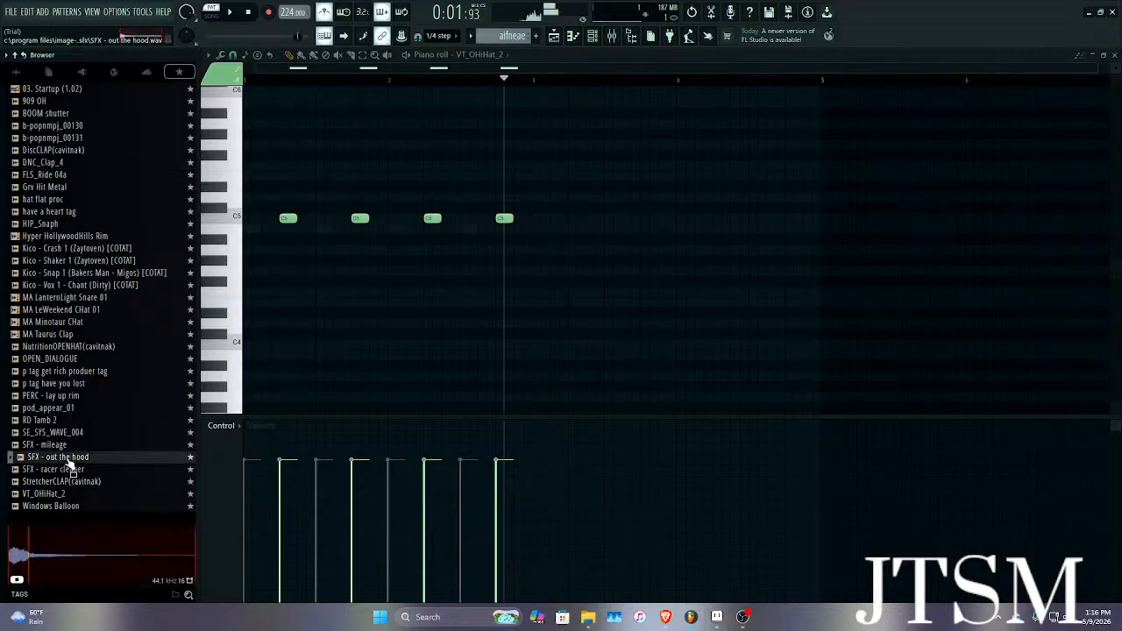
# Audition more favourite samples from SFX - mileage up to MA LanternLight Snare 01, including RD Tamb 2, PERC - lay up rim and MA Taurus Clap.
pyautogui.click(53, 445)
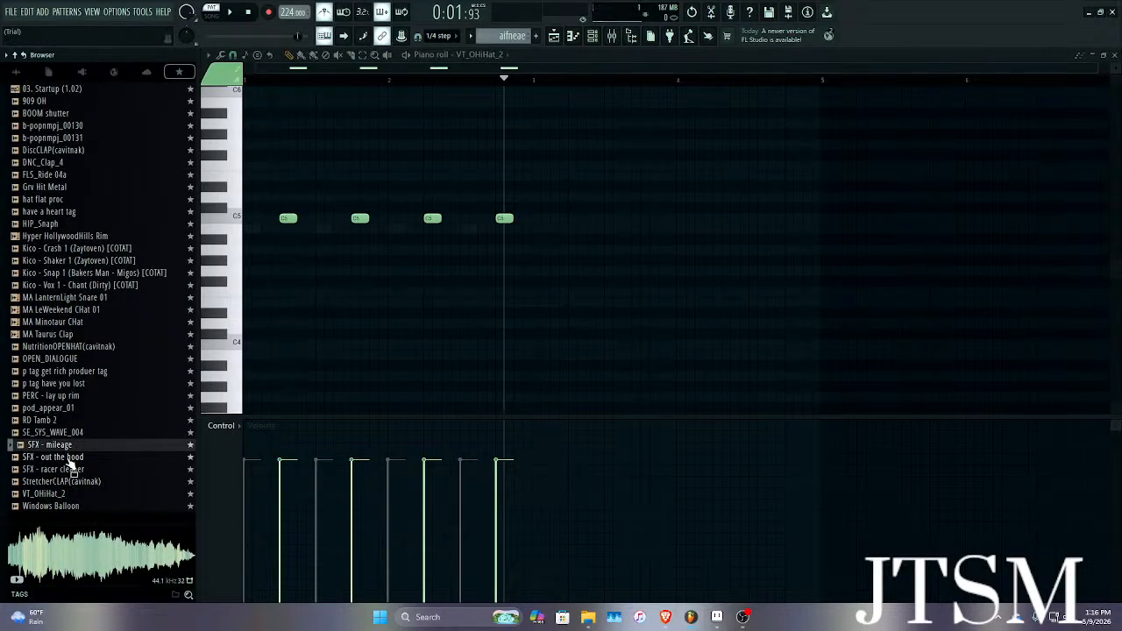
pyautogui.click(72, 422)
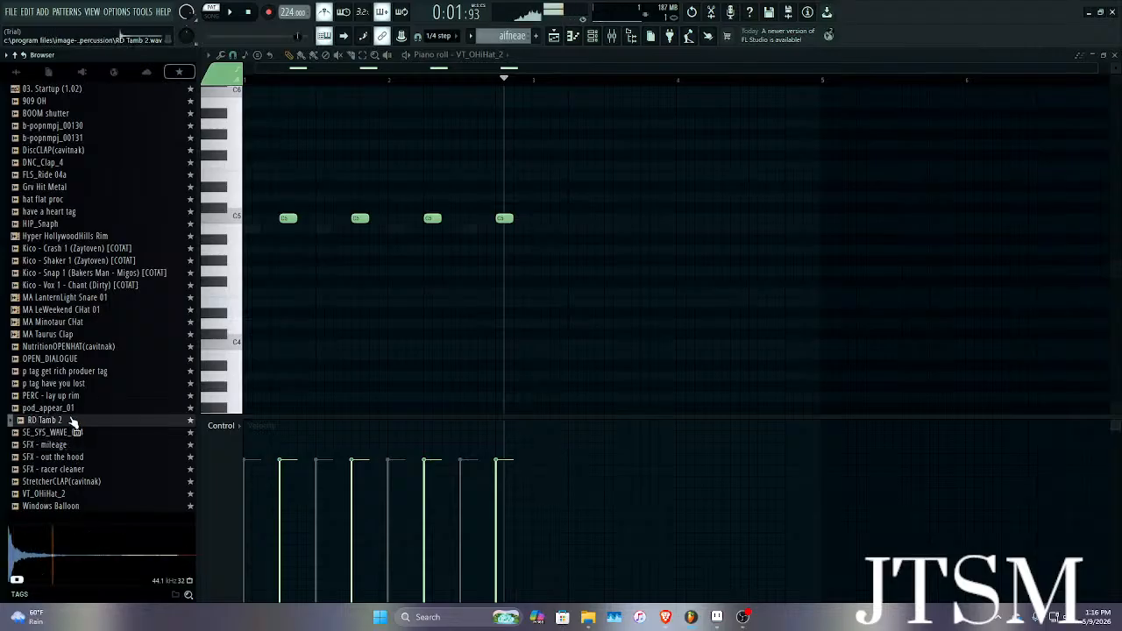
pyautogui.click(72, 409)
pyautogui.click(63, 384)
pyautogui.click(67, 397)
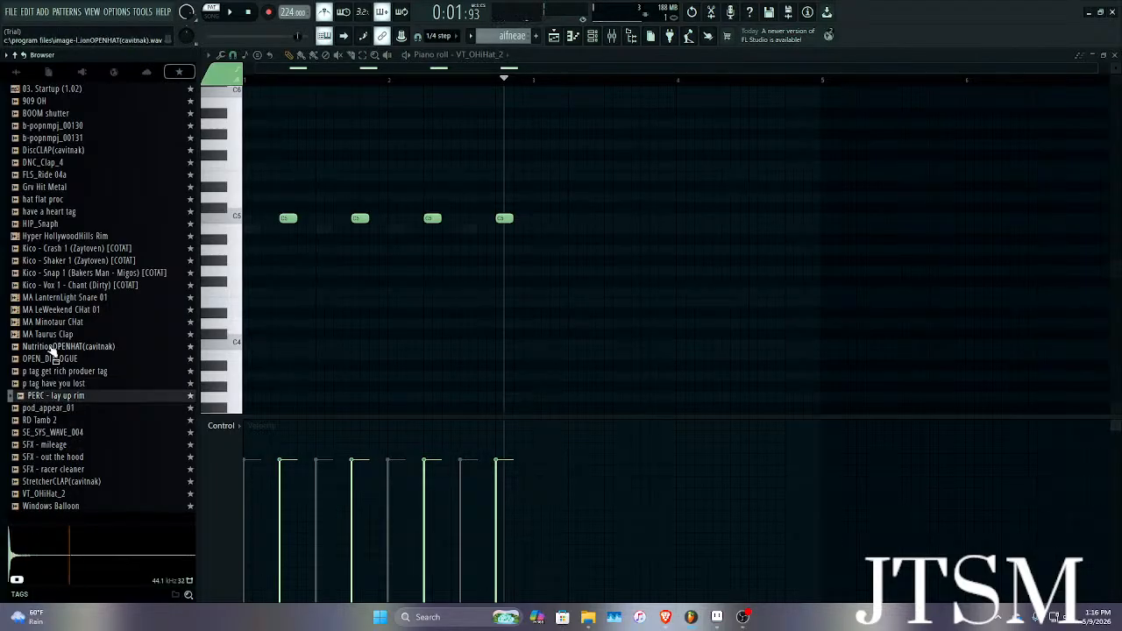
pyautogui.click(49, 333)
pyautogui.click(50, 321)
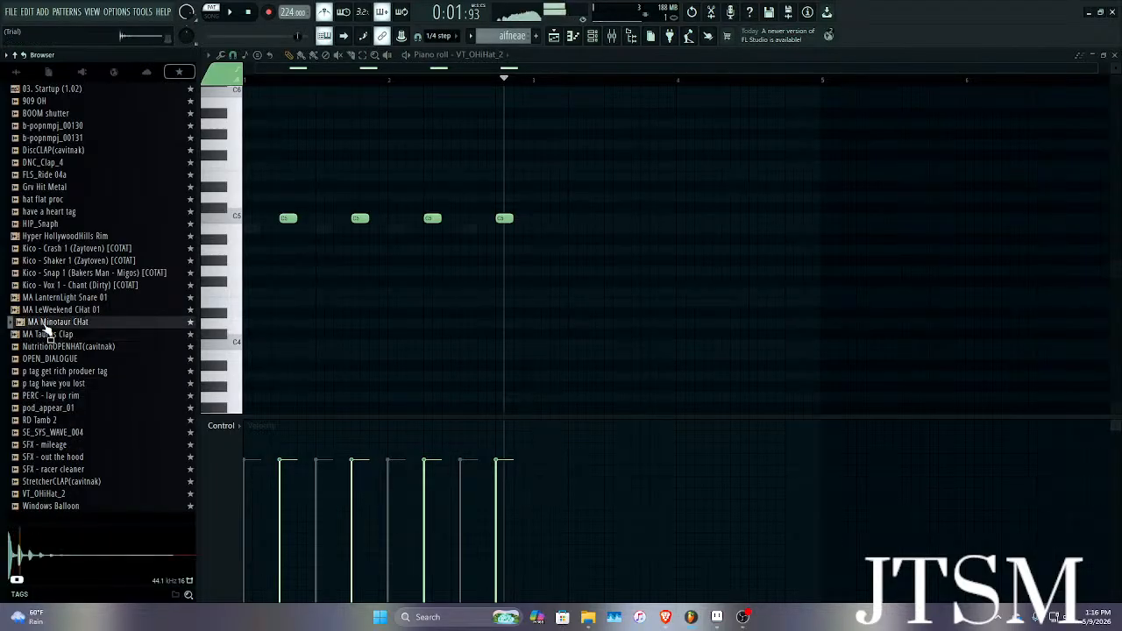
pyautogui.click(51, 310)
pyautogui.click(67, 298)
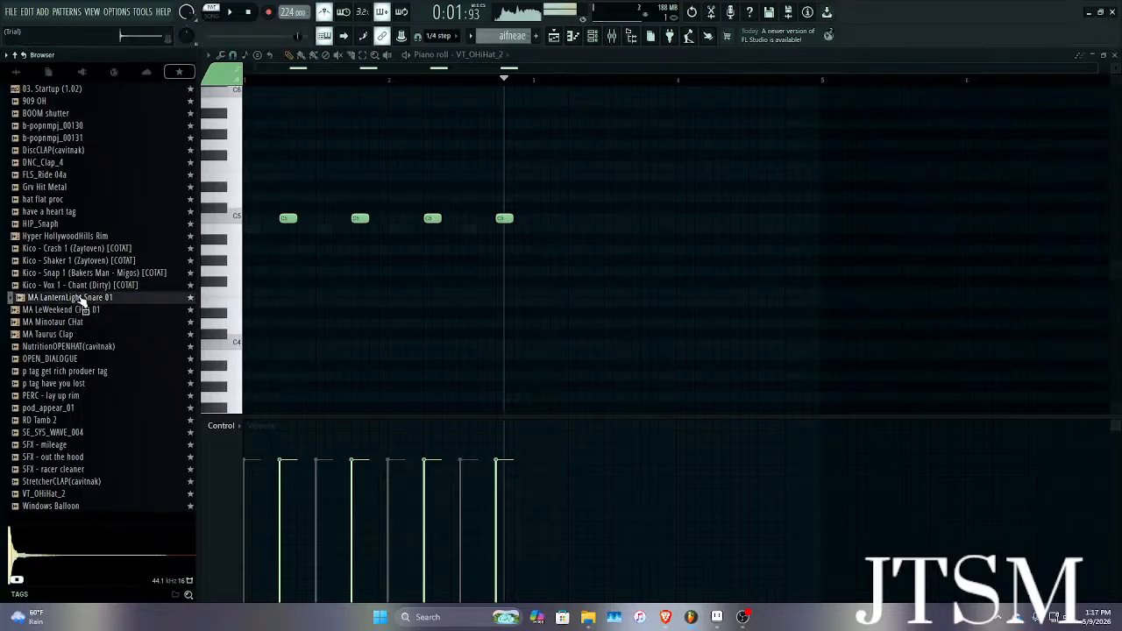
# Return to the full sound library and audition CB_Hat and the claps c. Naomi calp, c. Grv Clap 01 and c. fr clapp.
pyautogui.click(15, 76)
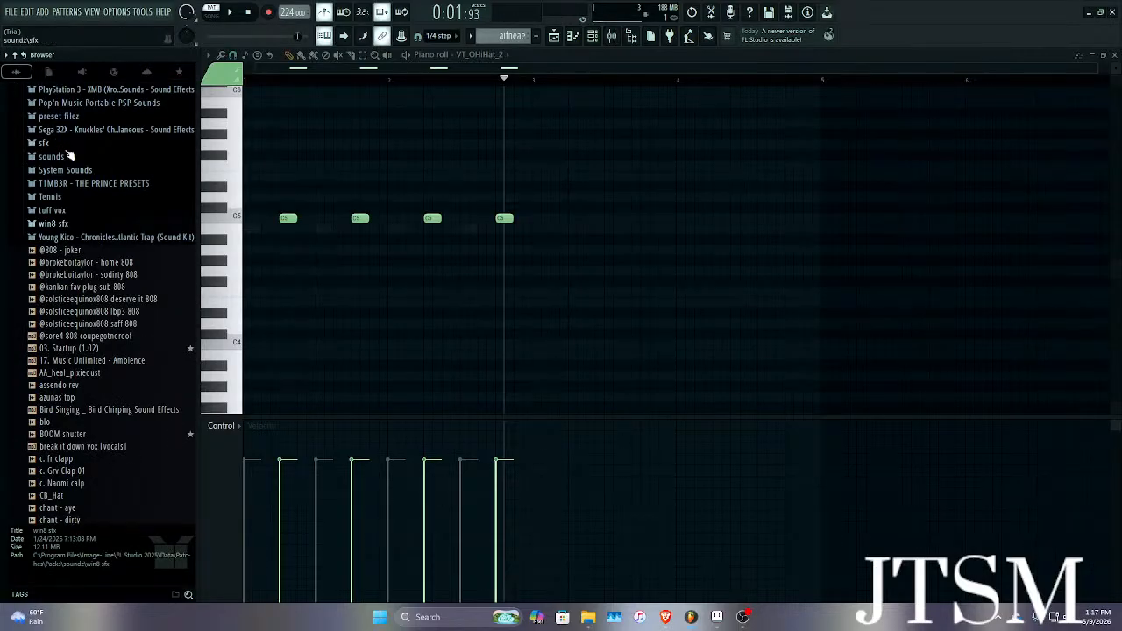
pyautogui.scroll(-5, 88, 310)
pyautogui.click(87, 249)
pyautogui.click(85, 238)
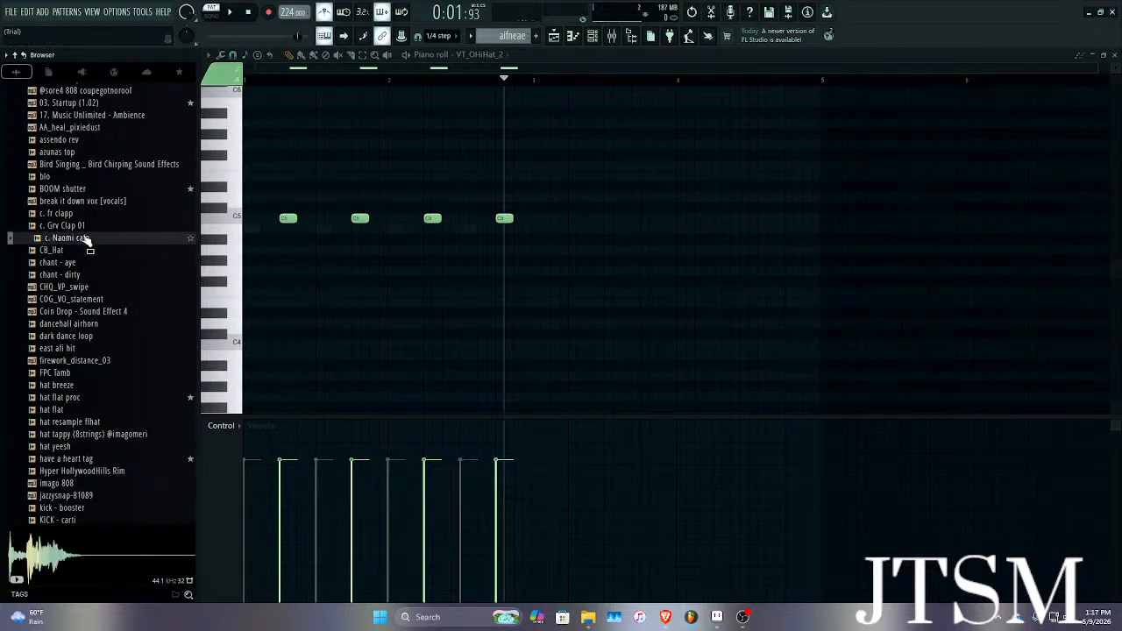
pyautogui.click(84, 226)
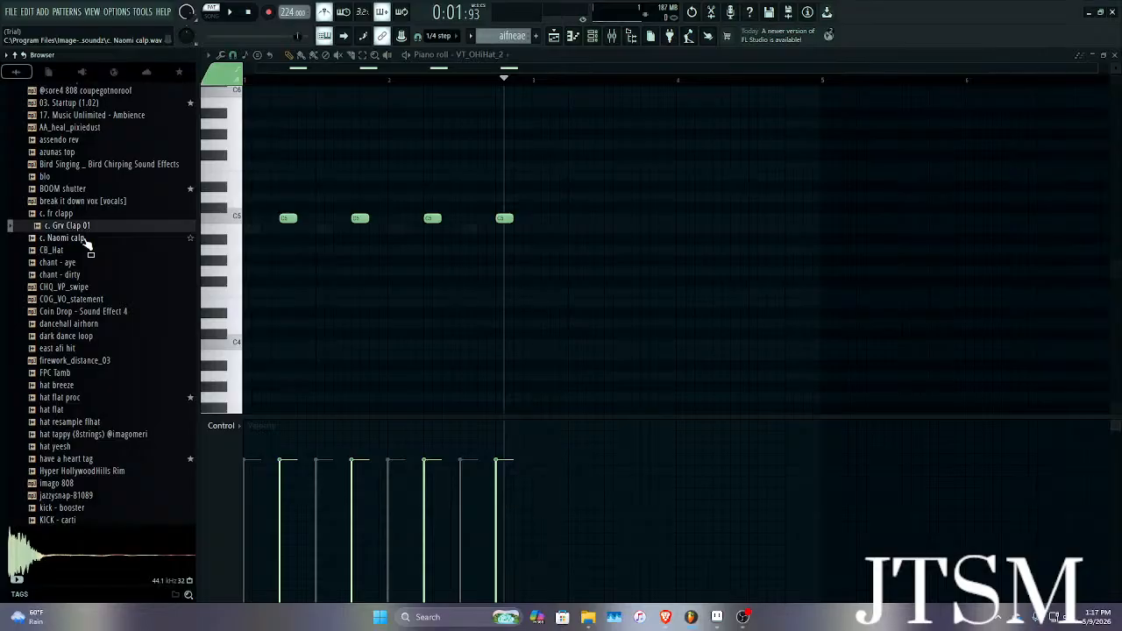
pyautogui.click(86, 242)
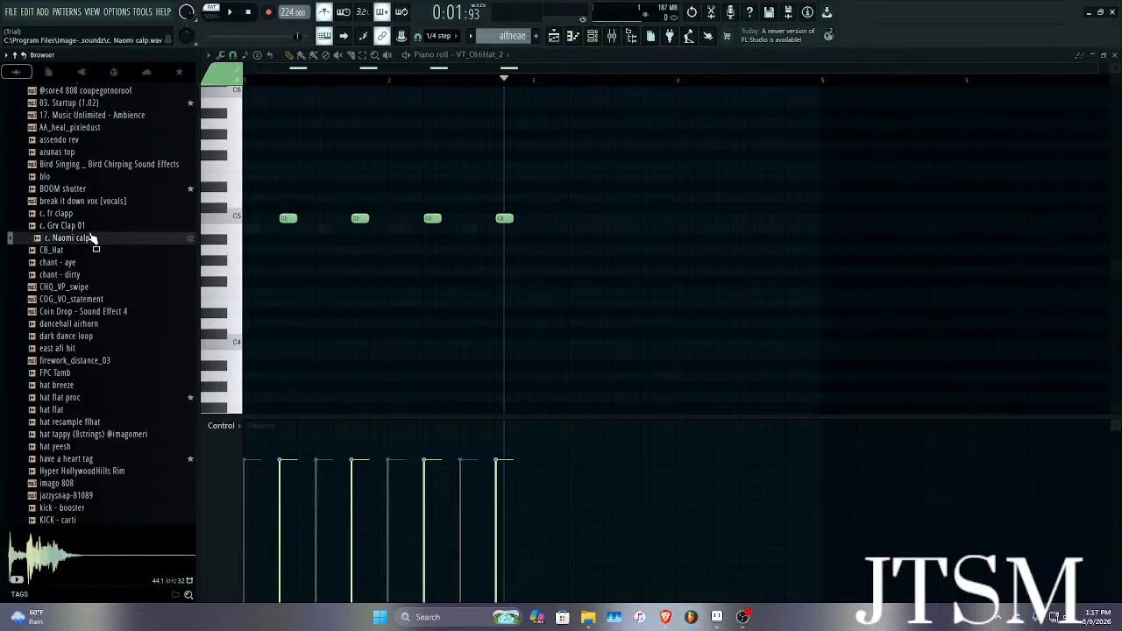
pyautogui.click(66, 215)
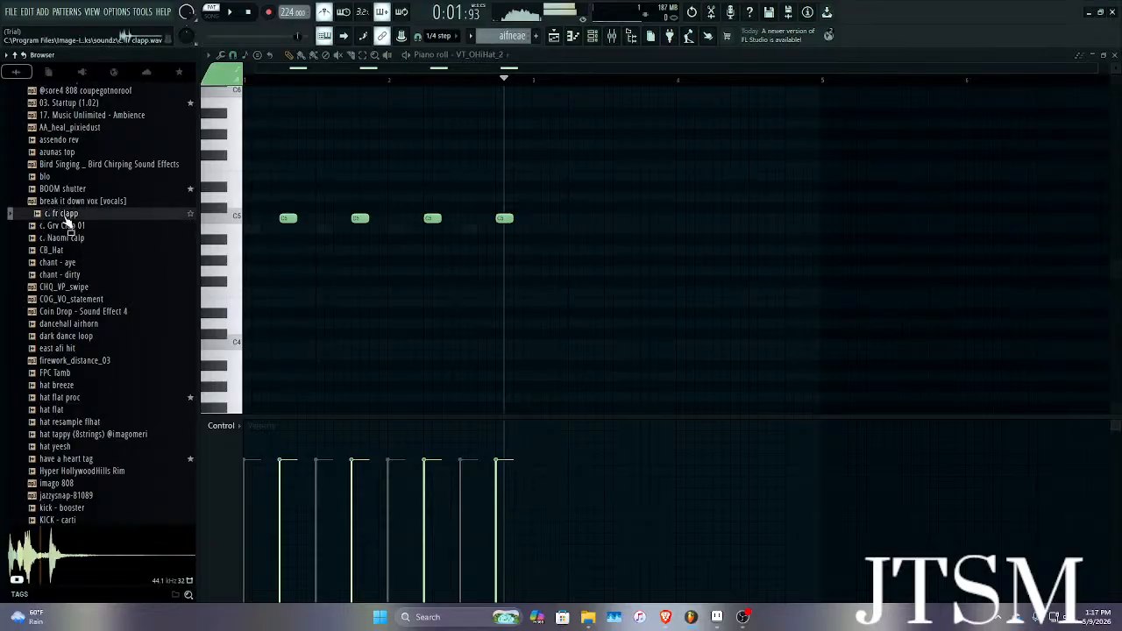
# Go back to the favourites and audition MA LeWeekend CHat 01, MA Minotaur CHat and MA Taurus Clap again.
pyautogui.click(175, 77)
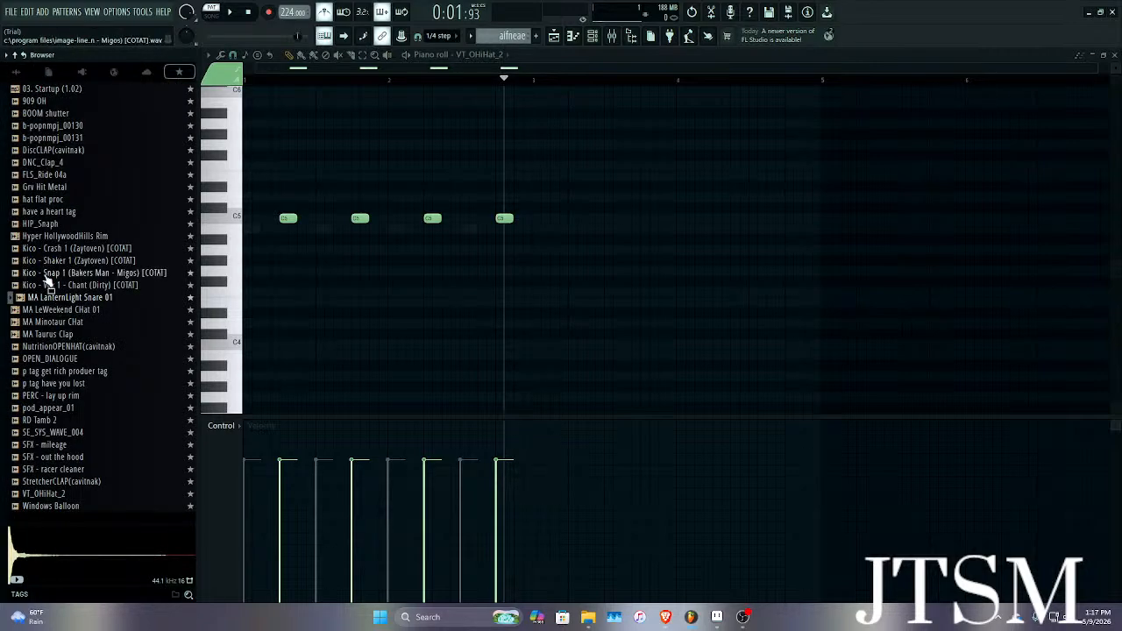
pyautogui.click(62, 311)
pyautogui.click(68, 322)
pyautogui.click(74, 334)
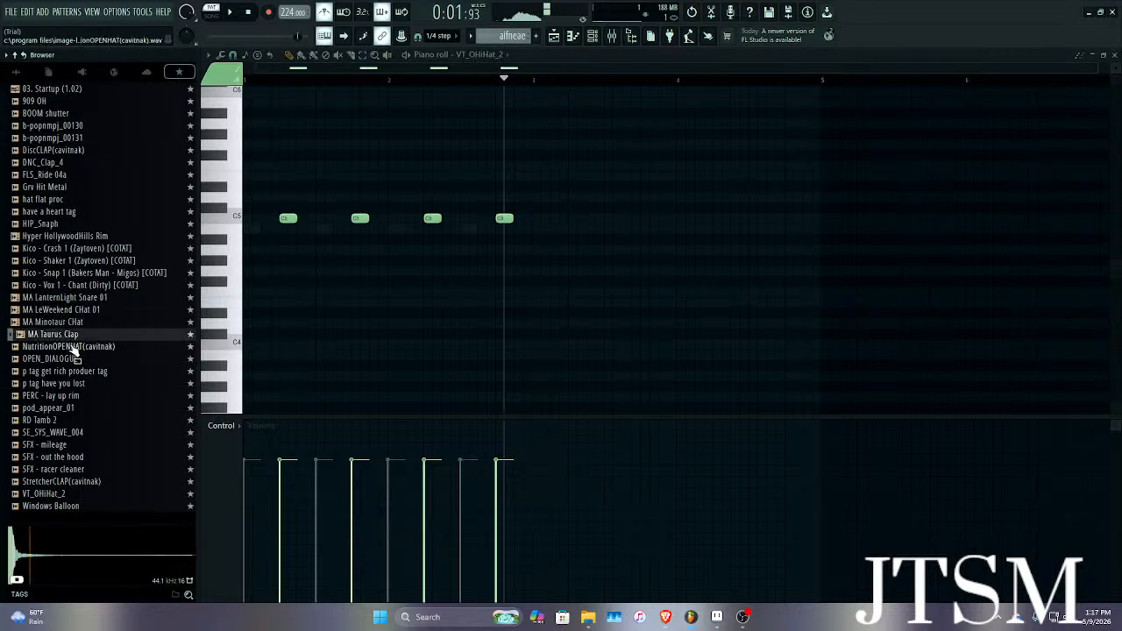
pyautogui.click(79, 322)
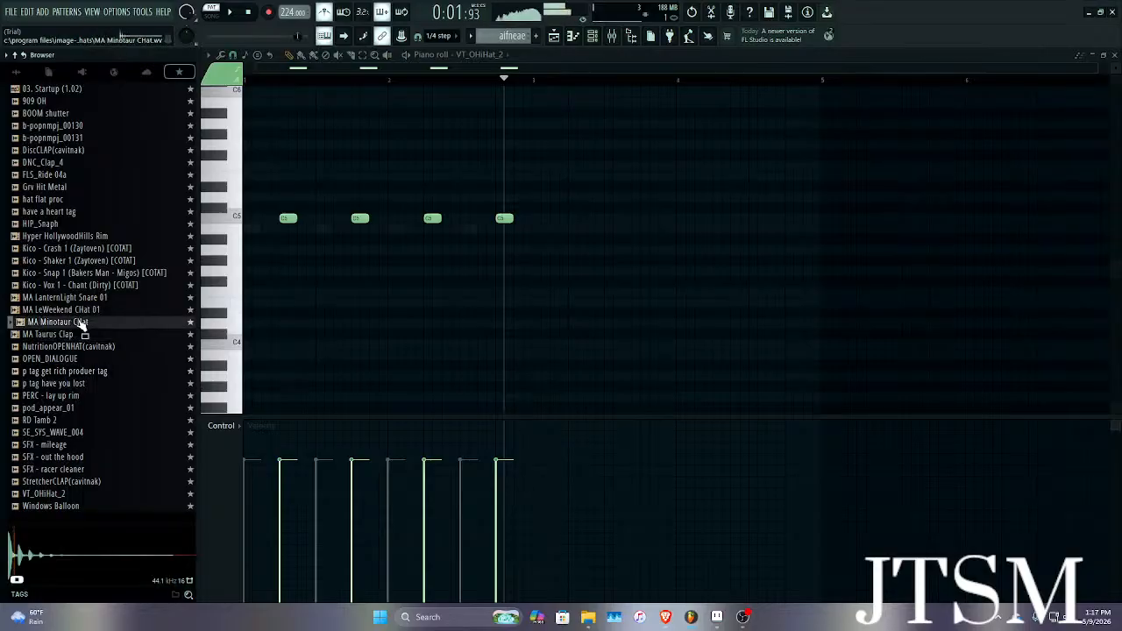
# Audition the favourites MA LeWeekend CHat 01, MA LanternLight Snare 01, RD Tamb 2, pod_appear_01, PERC - lay up rim and p tag have you lost.
pyautogui.click(82, 309)
pyautogui.click(83, 298)
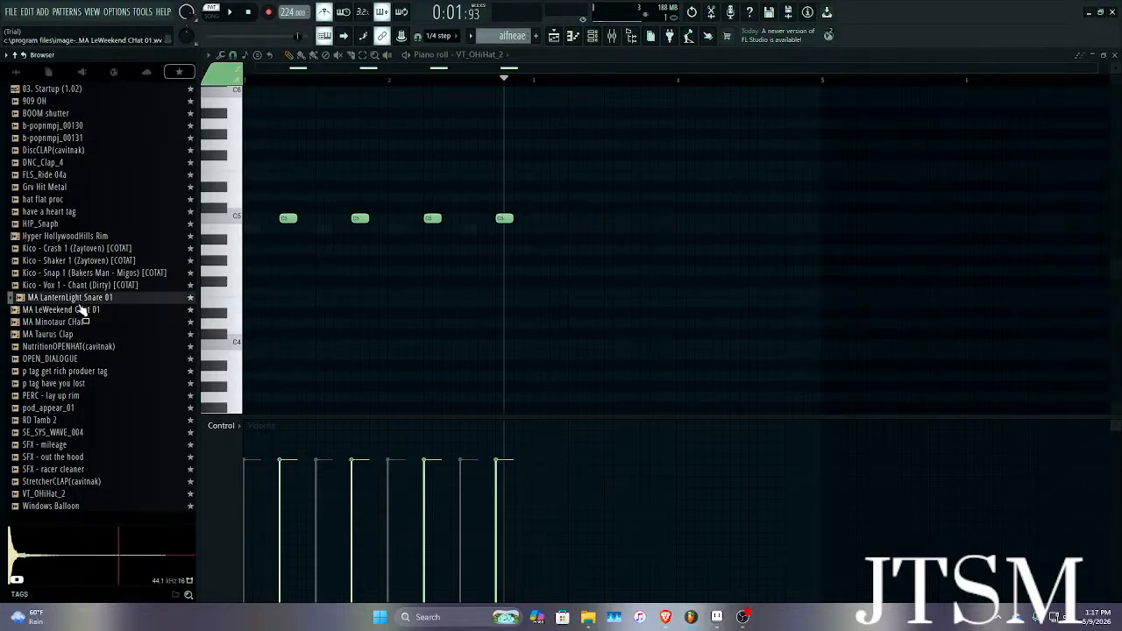
pyautogui.click(59, 420)
pyautogui.click(35, 408)
pyautogui.click(28, 395)
pyautogui.click(28, 383)
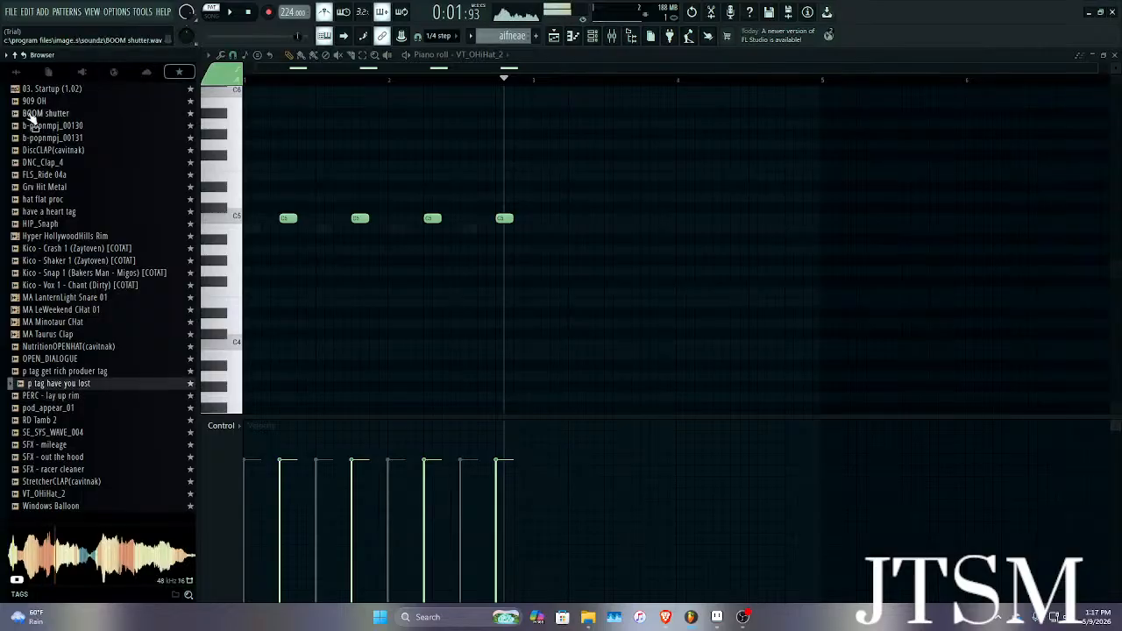
# Return to the full sound library and audition the Young Kico kit's claps from Kico - Clap 1 (Clean) to Clap 7 (Official).
pyautogui.click(28, 117)
pyautogui.scroll(10, 53, 175)
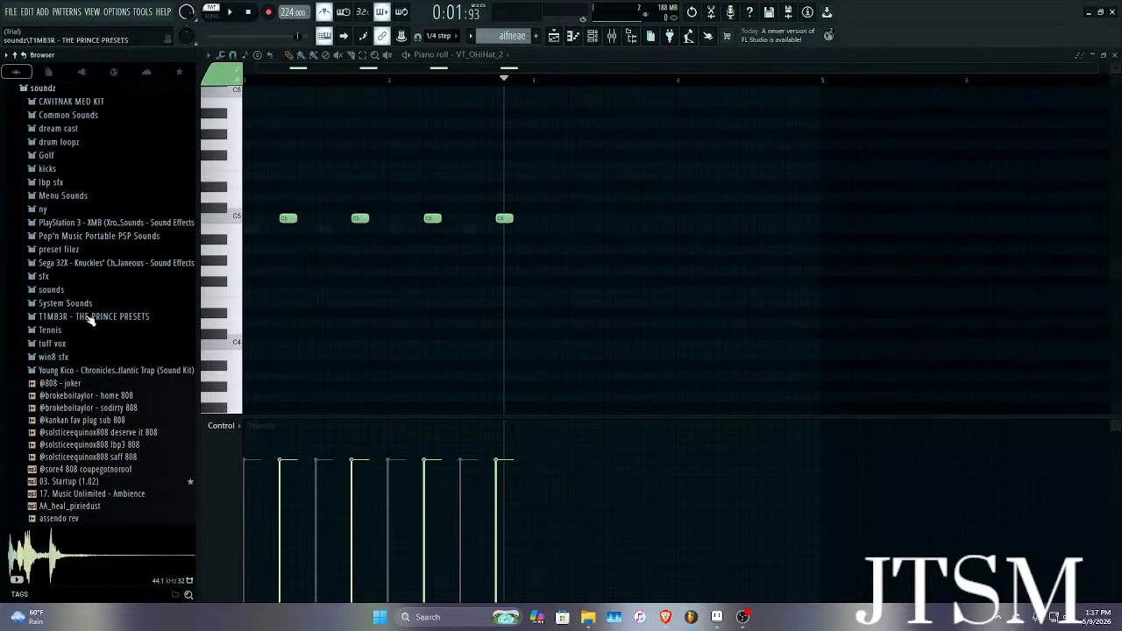
pyautogui.click(87, 370)
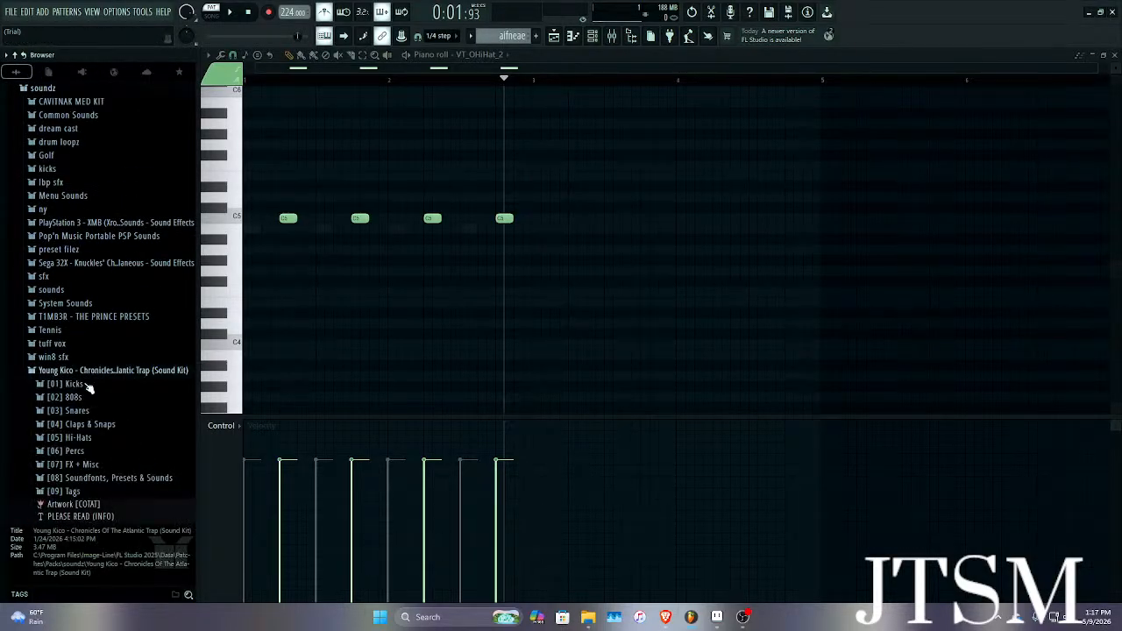
pyautogui.click(81, 422)
pyautogui.click(92, 420)
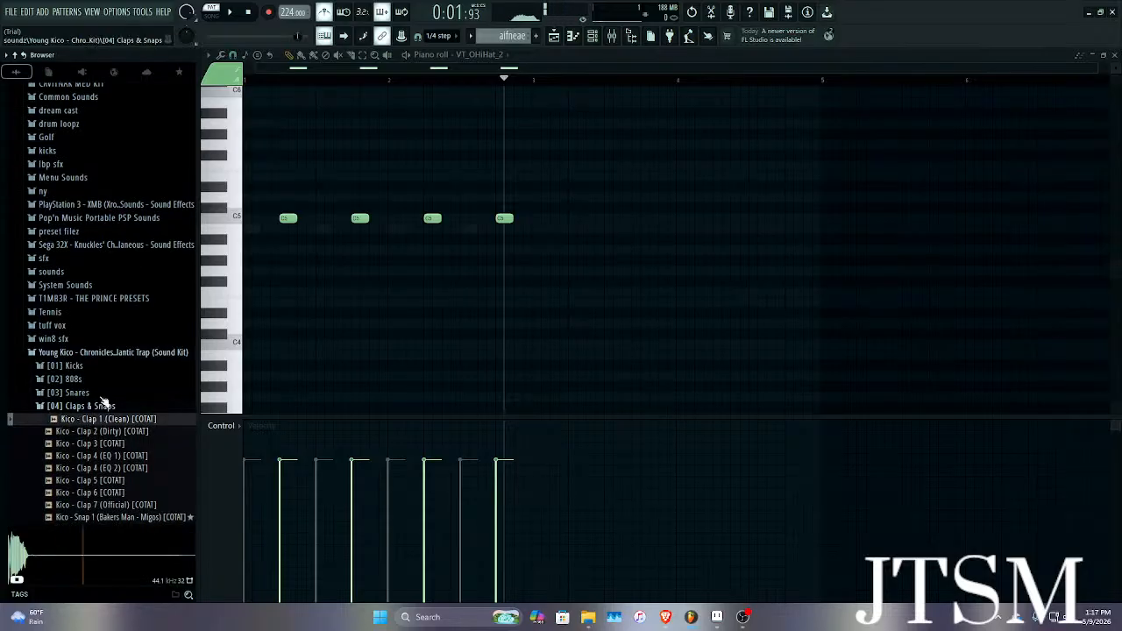
pyautogui.scroll(-3, 105, 398)
pyautogui.click(103, 310)
pyautogui.click(100, 324)
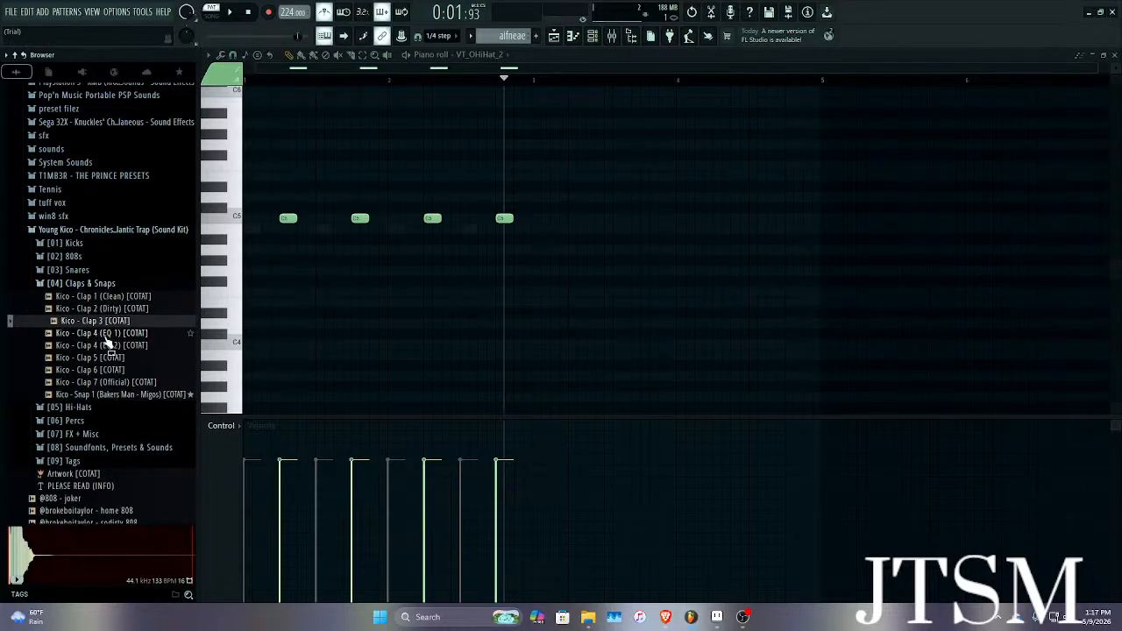
pyautogui.click(103, 335)
pyautogui.click(107, 346)
pyautogui.click(113, 359)
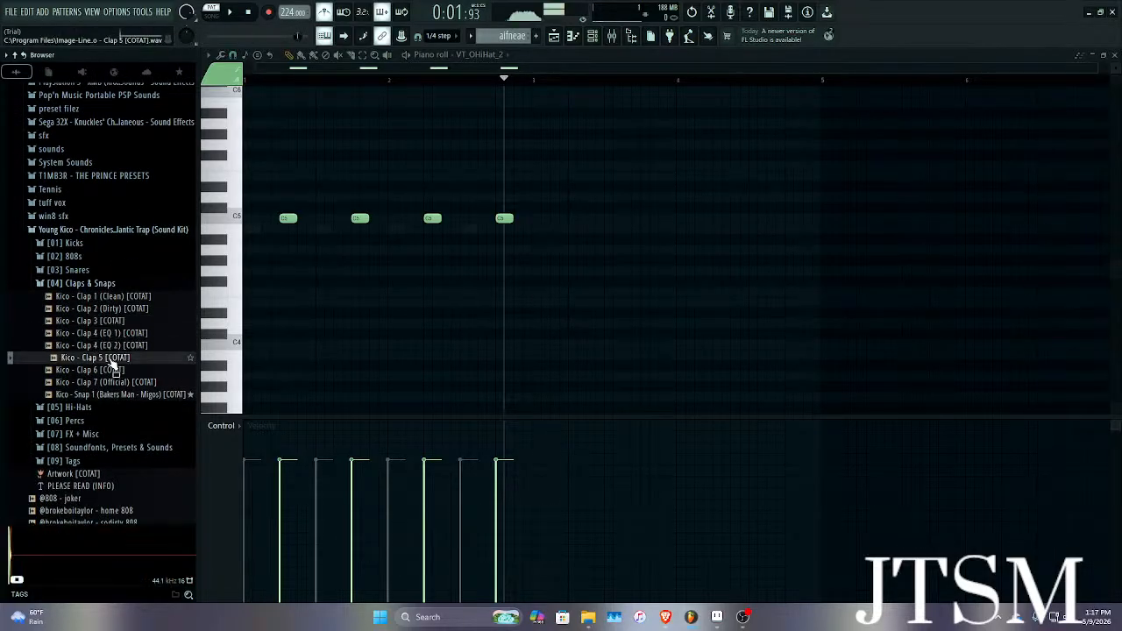
pyautogui.click(112, 372)
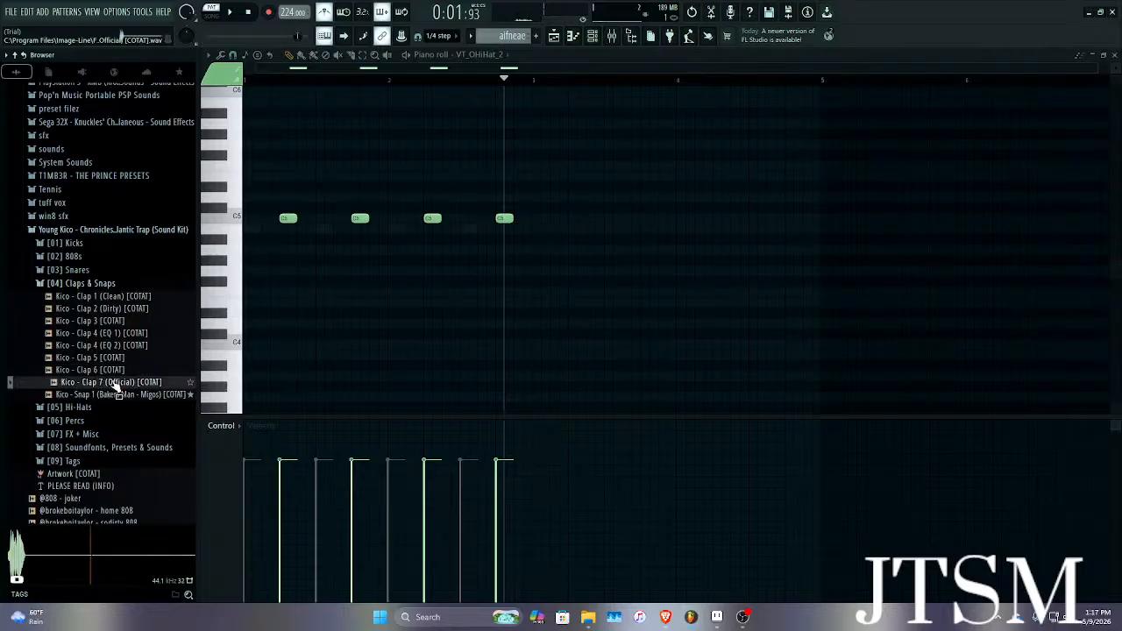
# Load Kico - Clap 6 into a new channel and close its sampler window.
pyautogui.rightClick(114, 371)
pyautogui.click(149, 345)
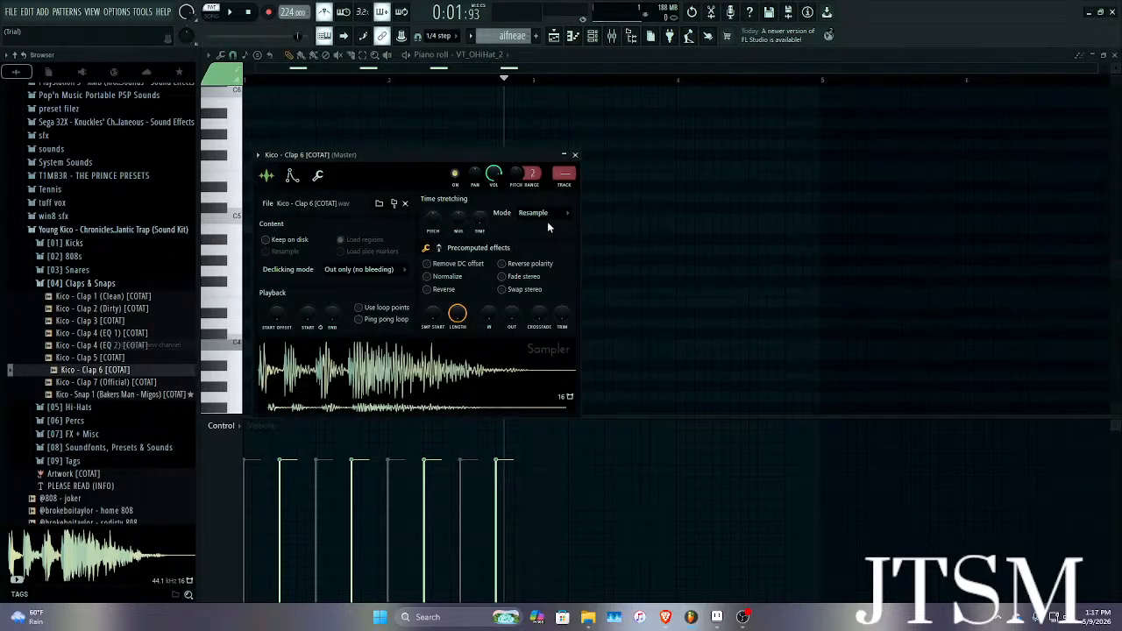
pyautogui.click(575, 155)
# In the piano roll of Kico - Clap 6, place C5 notes at step 9 of bars 1 and 2.
pyautogui.click(469, 54)
pyautogui.click(493, 173)
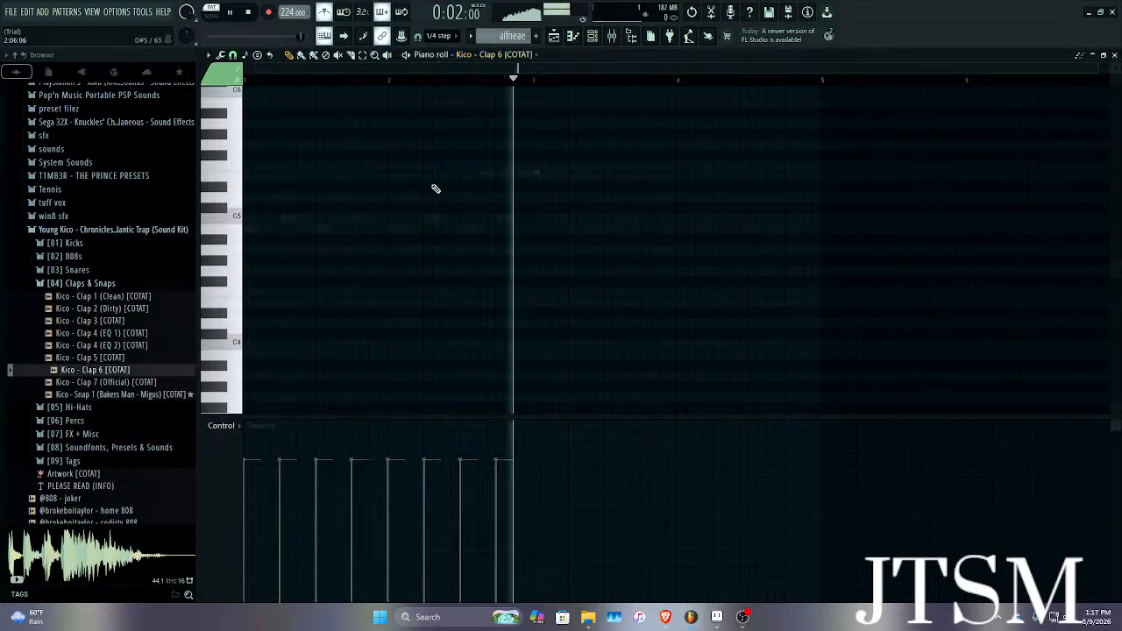
pyautogui.scroll(3, 313, 217)
pyautogui.click(327, 218)
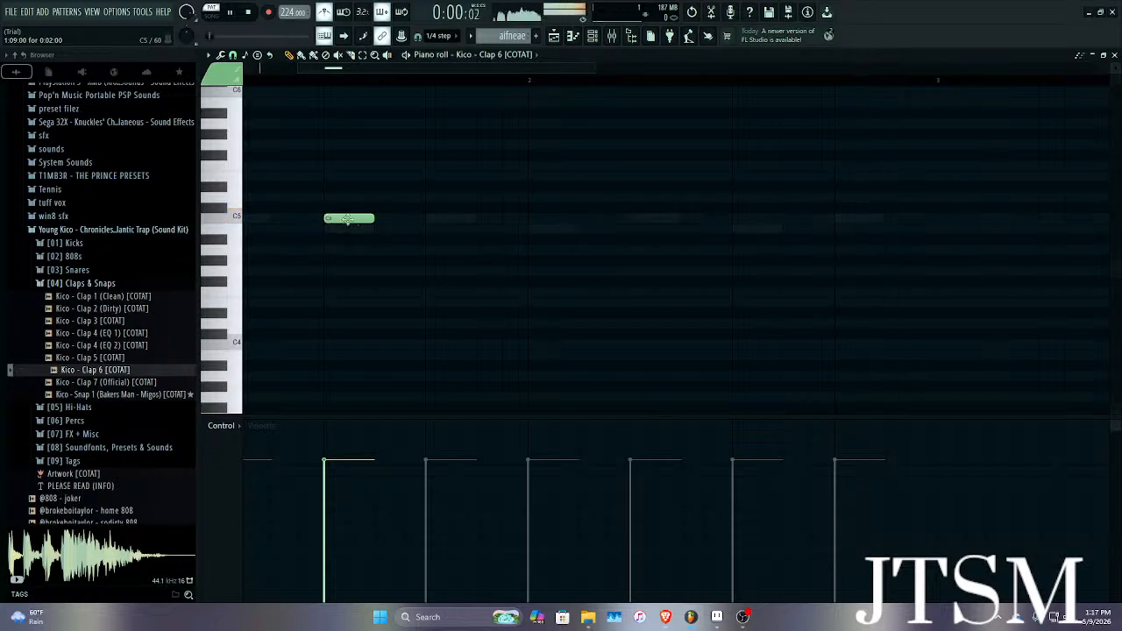
pyautogui.click(740, 219)
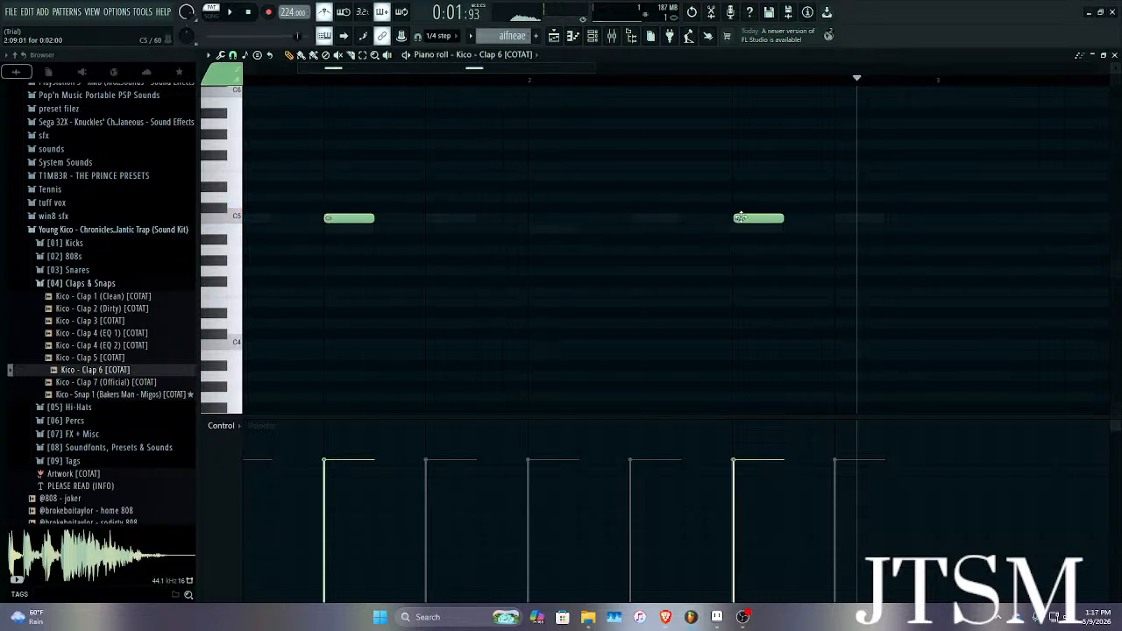
pyautogui.scroll(2, 741, 219)
pyautogui.scroll(-4, 743, 221)
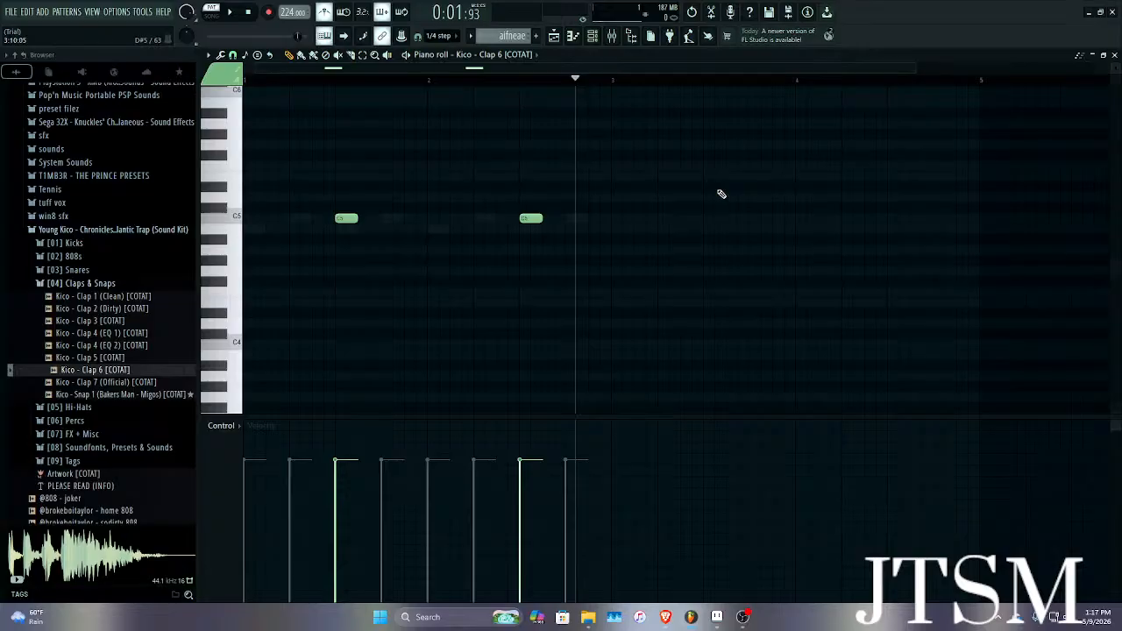
pyautogui.scroll(-1, 483, 220)
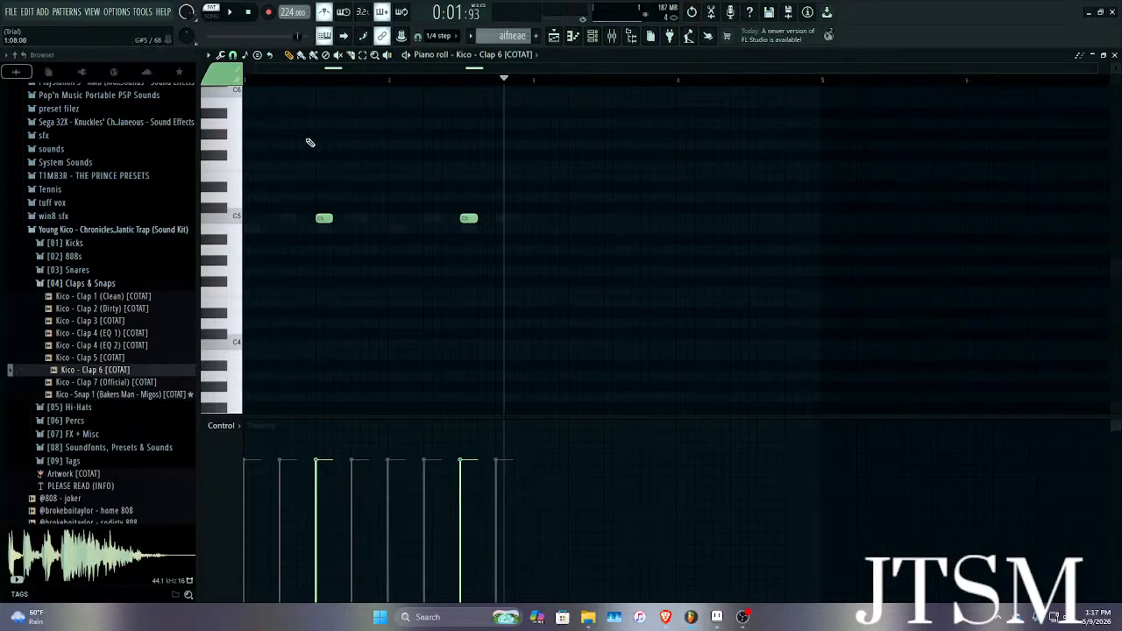
# Look through the Young Kico kit's Snares folder, collapse the kit, and check the favourites before returning to the full library.
pyautogui.click(75, 284)
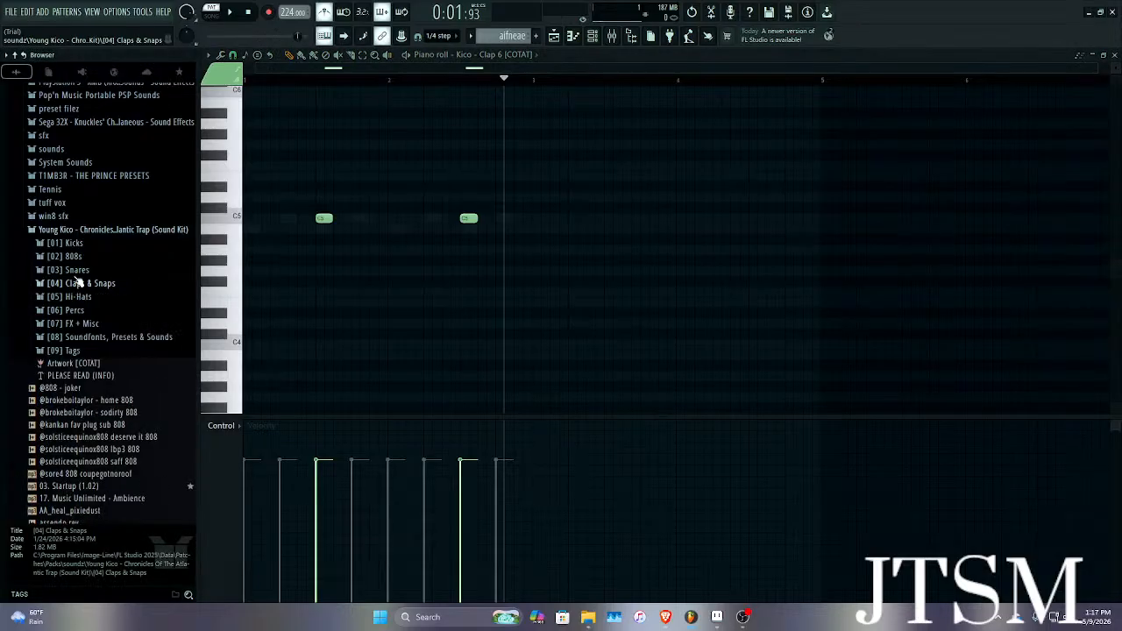
pyautogui.click(78, 270)
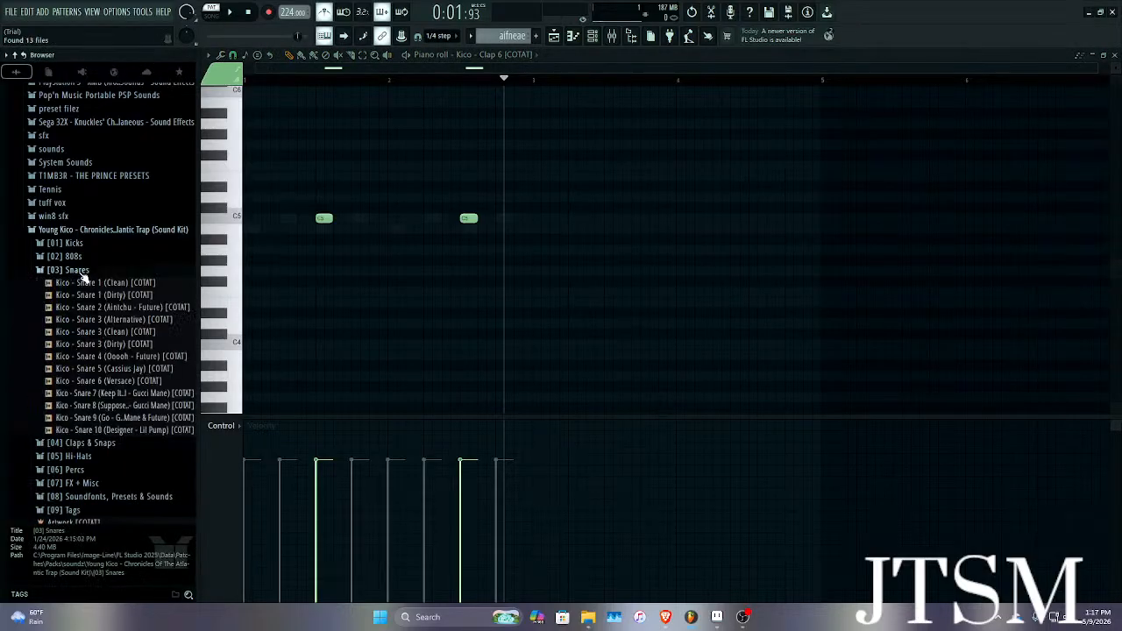
pyautogui.click(79, 230)
pyautogui.click(179, 72)
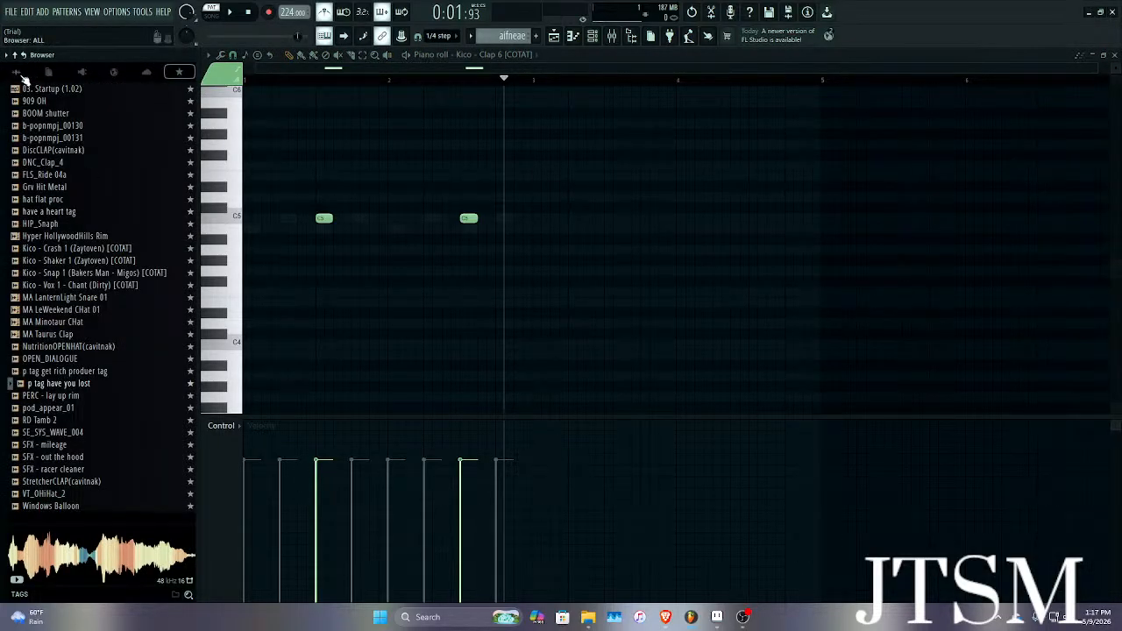
pyautogui.click(21, 75)
# Browse the loose samples for a snare and audition s. snare Main, s. goodcrazy snare and s. finalwarning snare.
pyautogui.scroll(-15, 52, 158)
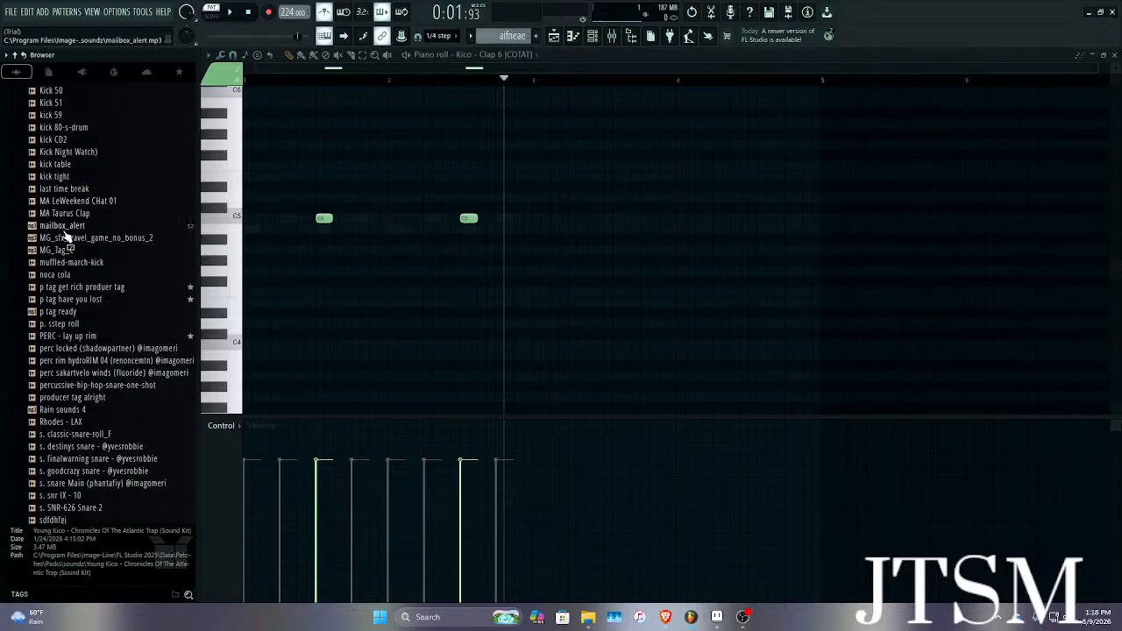
pyautogui.scroll(-20, 66, 237)
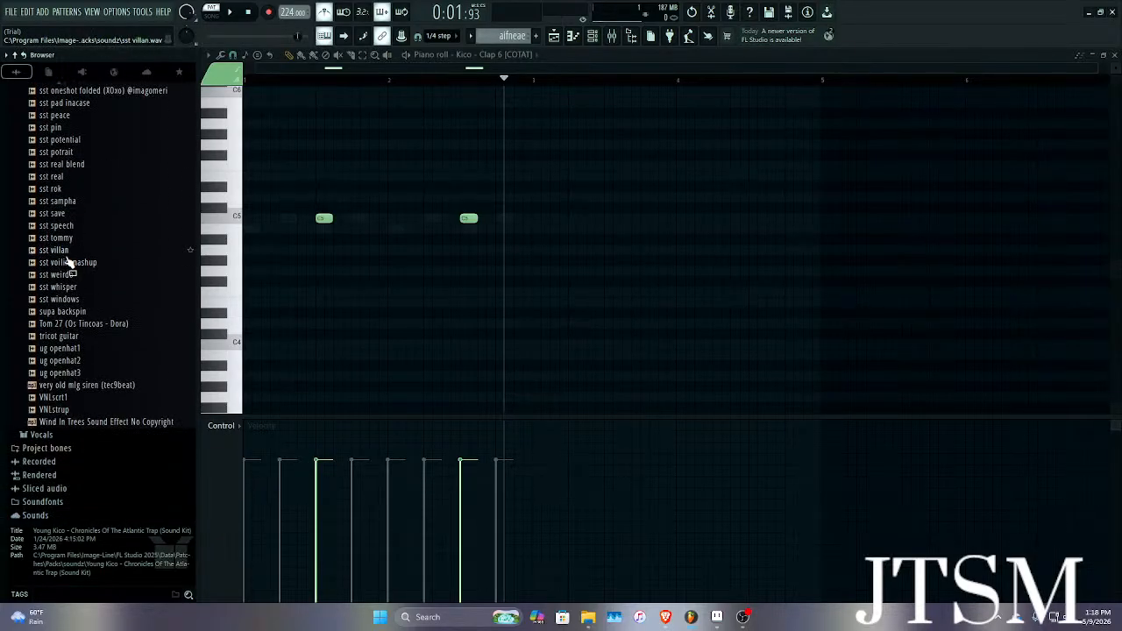
pyautogui.scroll(10, 70, 271)
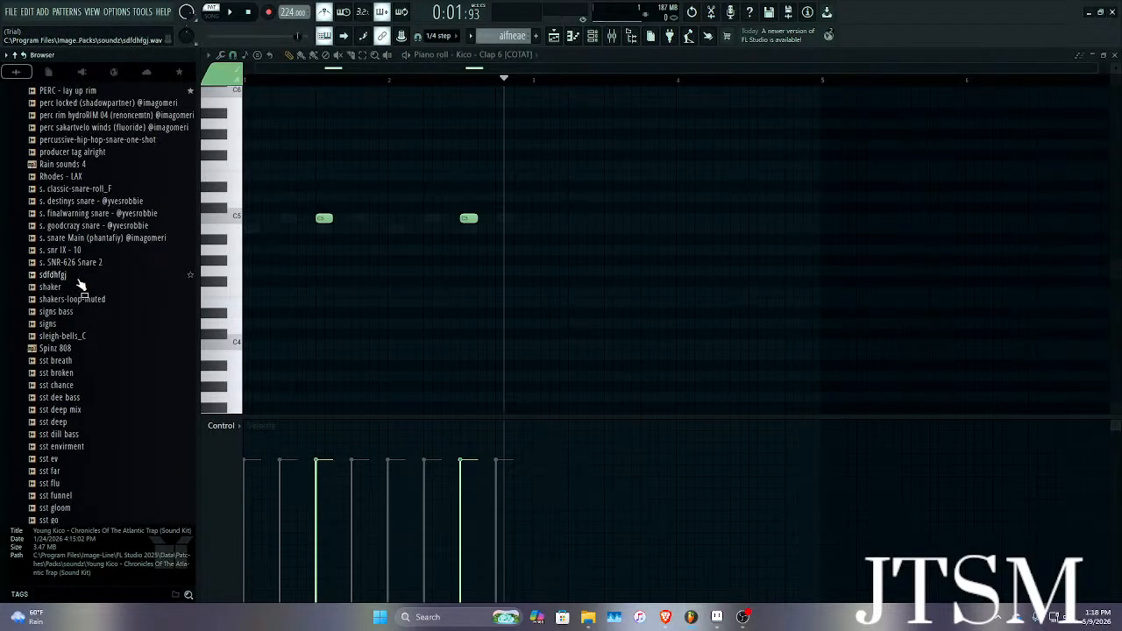
pyautogui.click(80, 239)
pyautogui.click(88, 226)
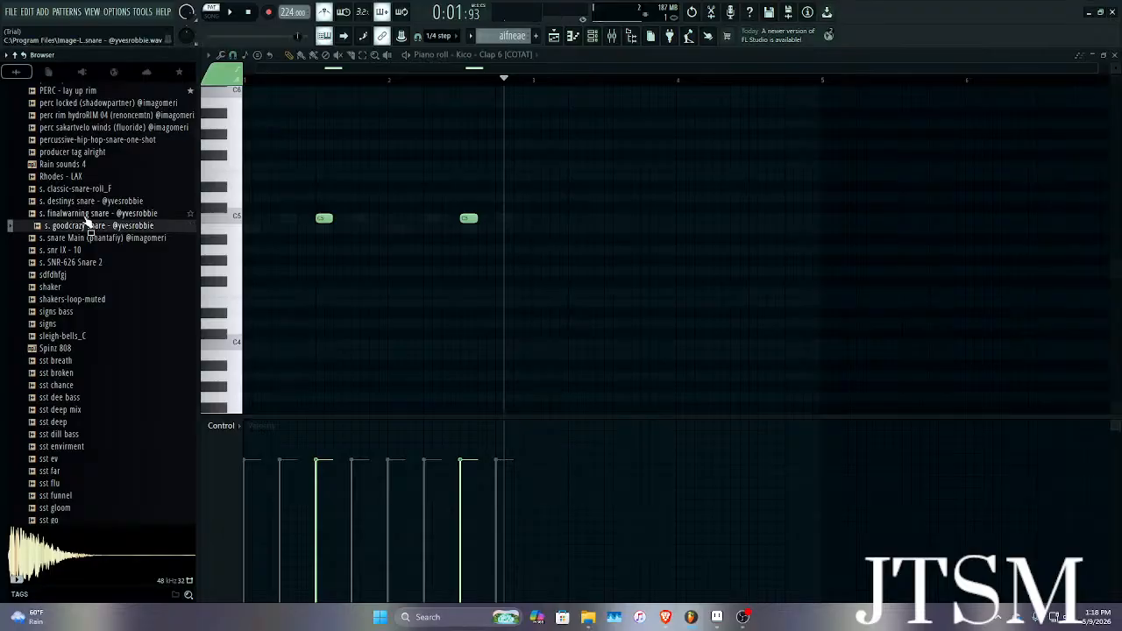
pyautogui.click(88, 213)
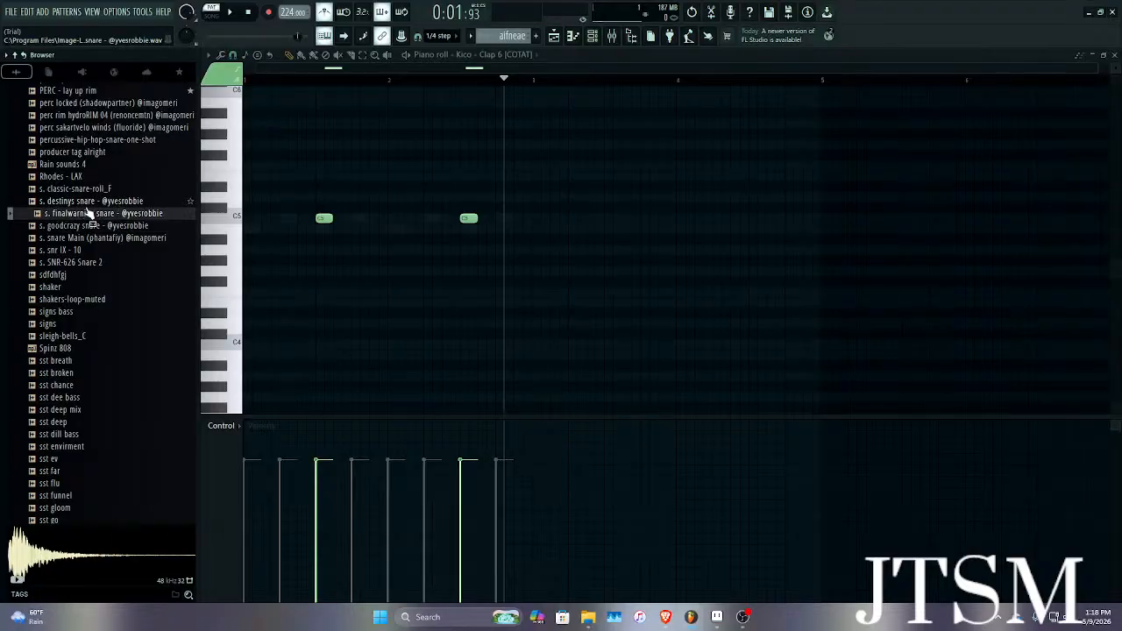
# Load s. finalwarning snare into a new channel and close its sampler window.
pyautogui.rightClick(88, 217)
pyautogui.click(106, 231)
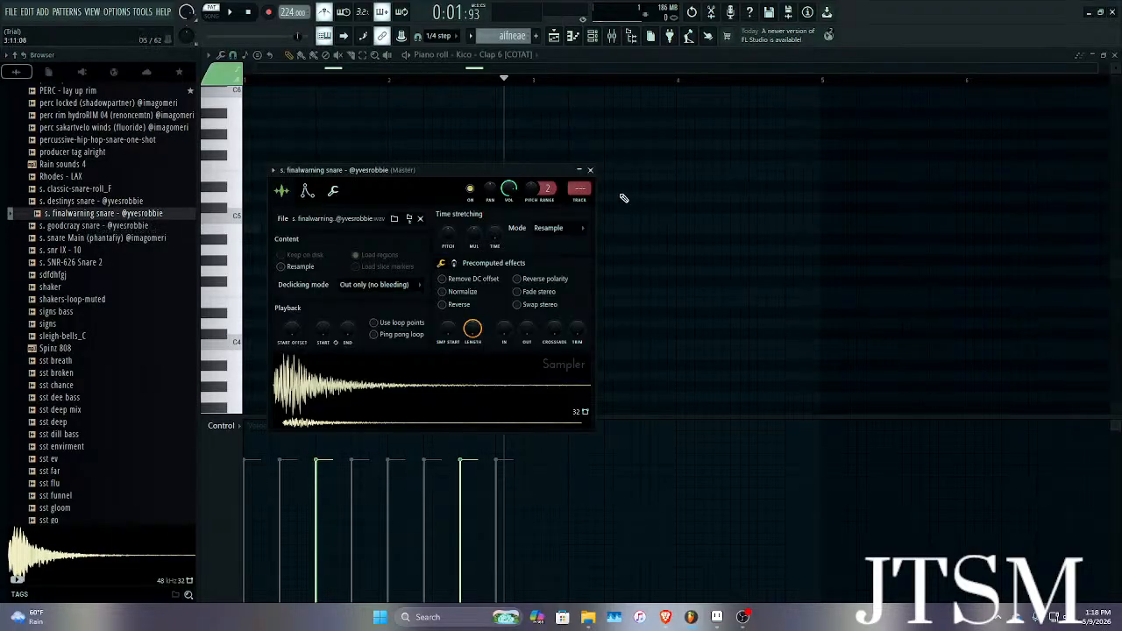
pyautogui.press('space')
pyautogui.click(587, 172)
pyautogui.press('space')
# In the piano roll of s. finalwarning snare, place C5 notes at steps 9 and 15 of bar 1 and step 9 of bar 2.
pyautogui.click(490, 56)
pyautogui.click(474, 197)
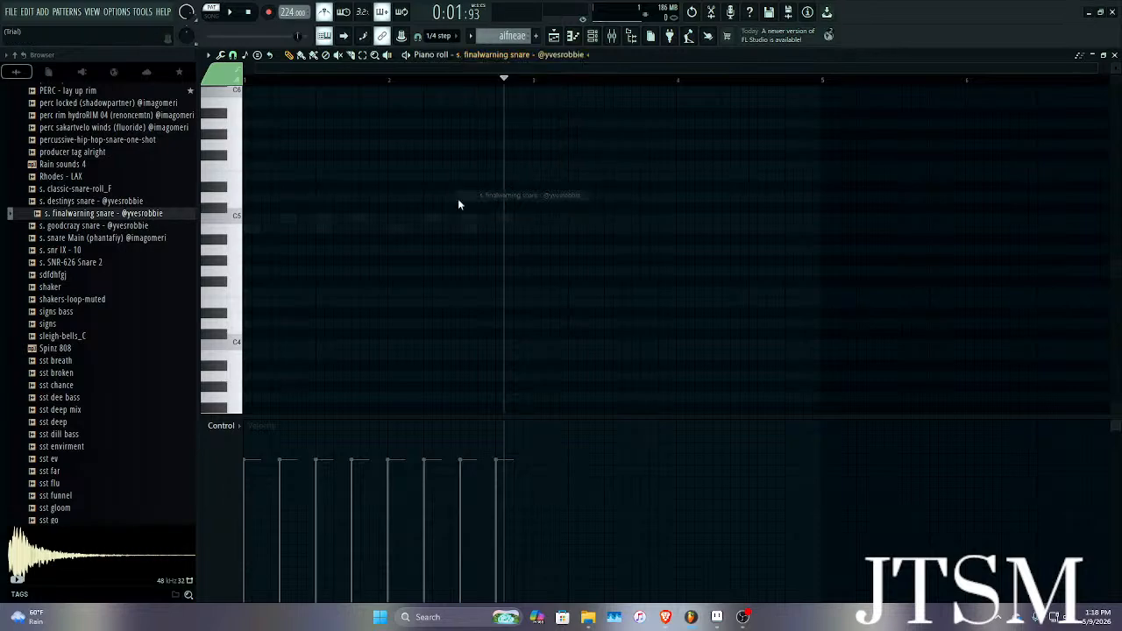
pyautogui.scroll(6, 303, 221)
pyautogui.moveTo(312, 248); pyautogui.dragTo(305, 248)
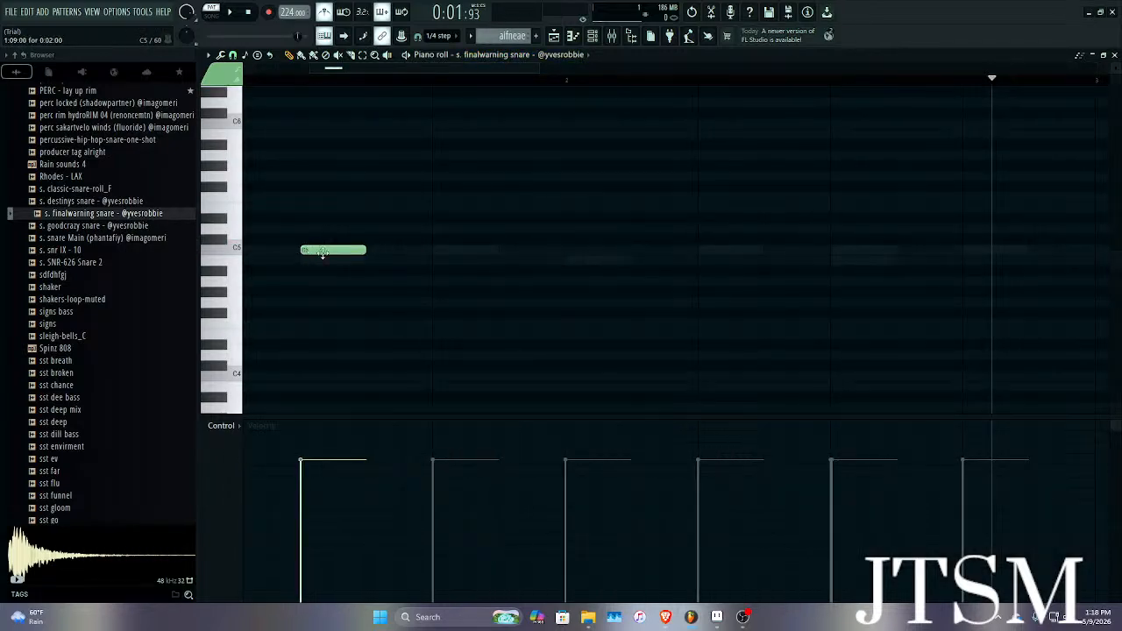
pyautogui.press('space')
pyautogui.click(504, 251)
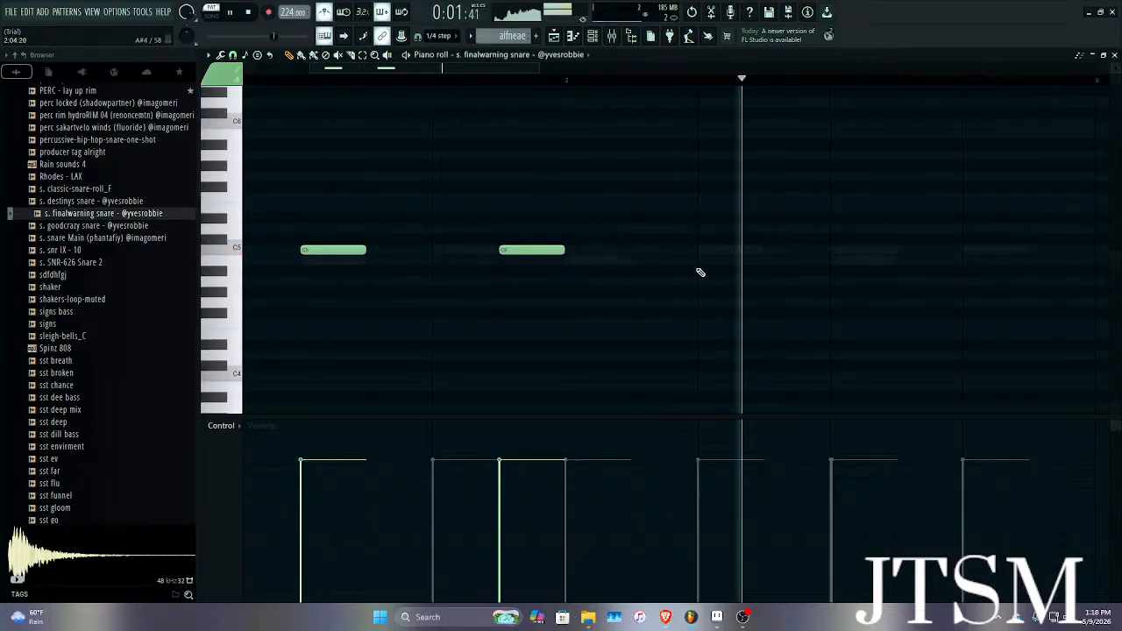
pyautogui.click(833, 250)
pyautogui.scroll(4, 845, 249)
pyautogui.scroll(-4, 806, 258)
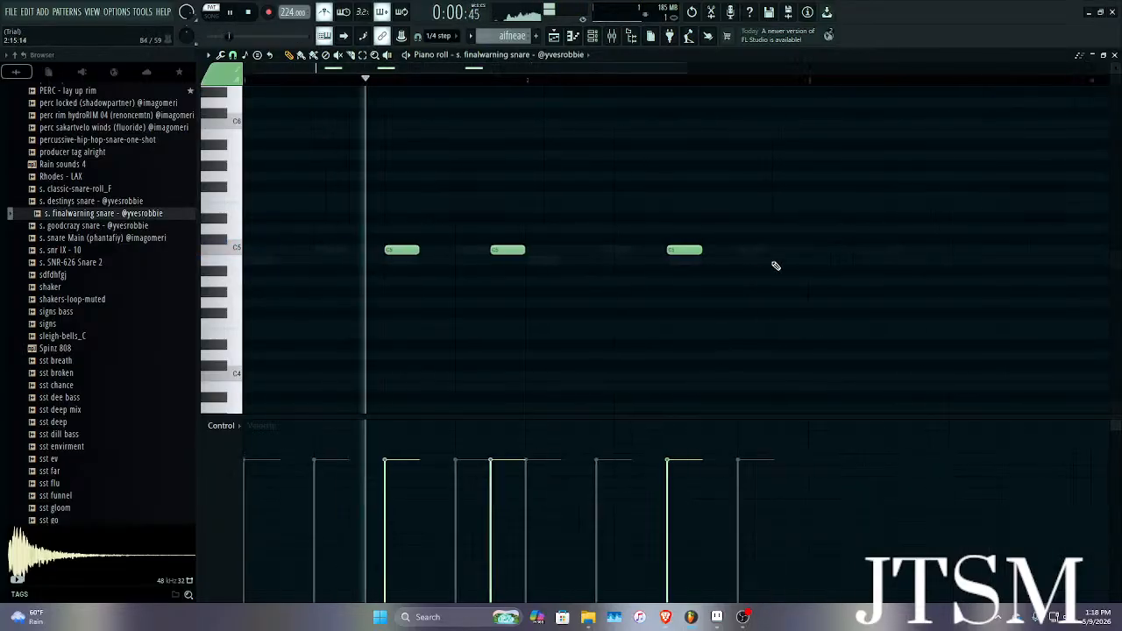
pyautogui.scroll(-2, 702, 279)
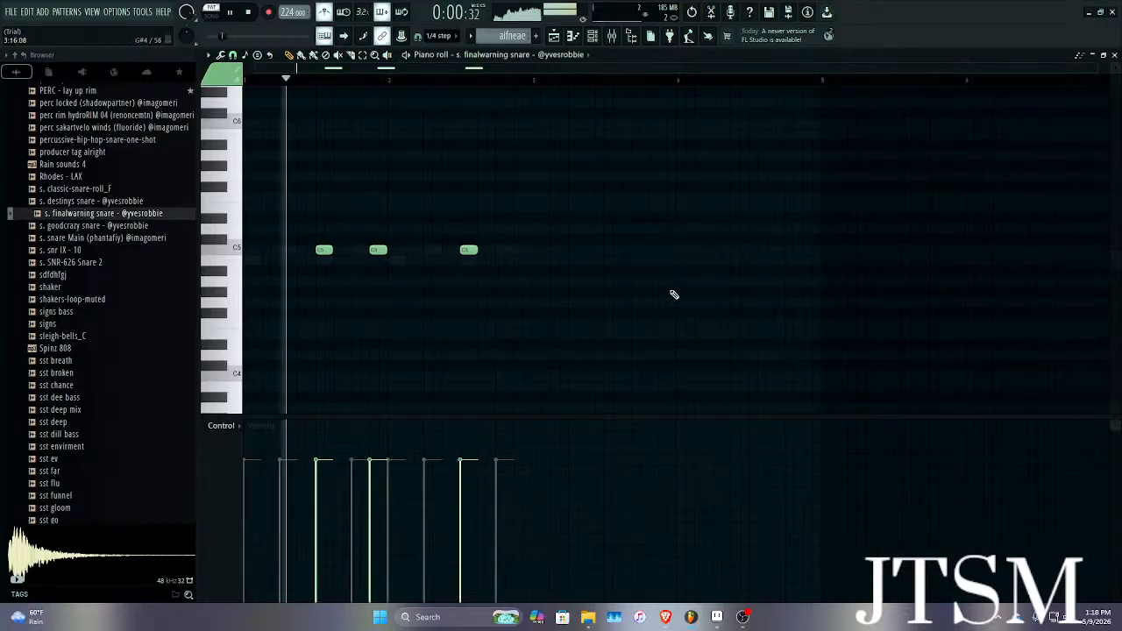
# Turn off the metronome and set the tempo to 219 BPM.
pyautogui.click(324, 12)
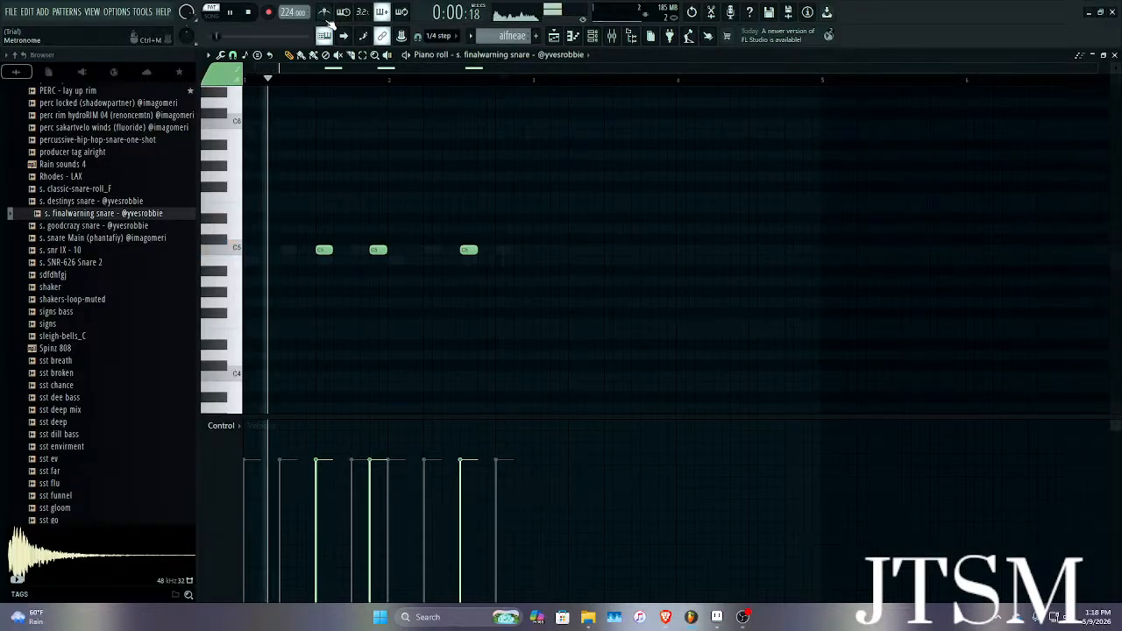
pyautogui.moveTo(288, 12); pyautogui.dragTo(287, 17)
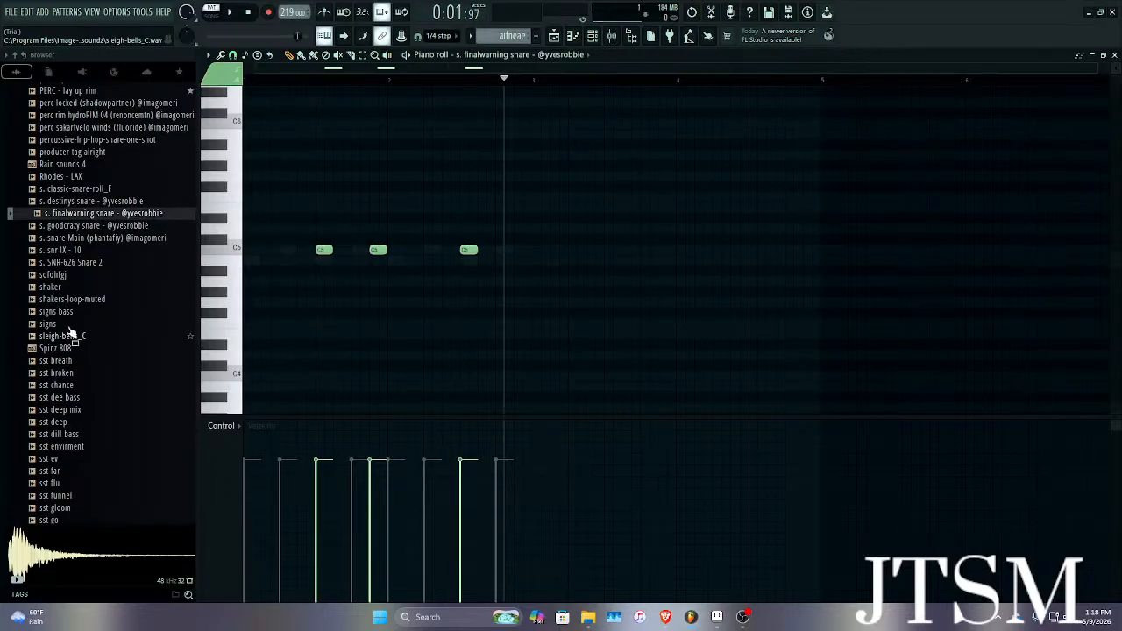
# Browse the sound library for more percussion and audition FPC Tamb.
pyautogui.click(84, 239)
pyautogui.scroll(10, 78, 263)
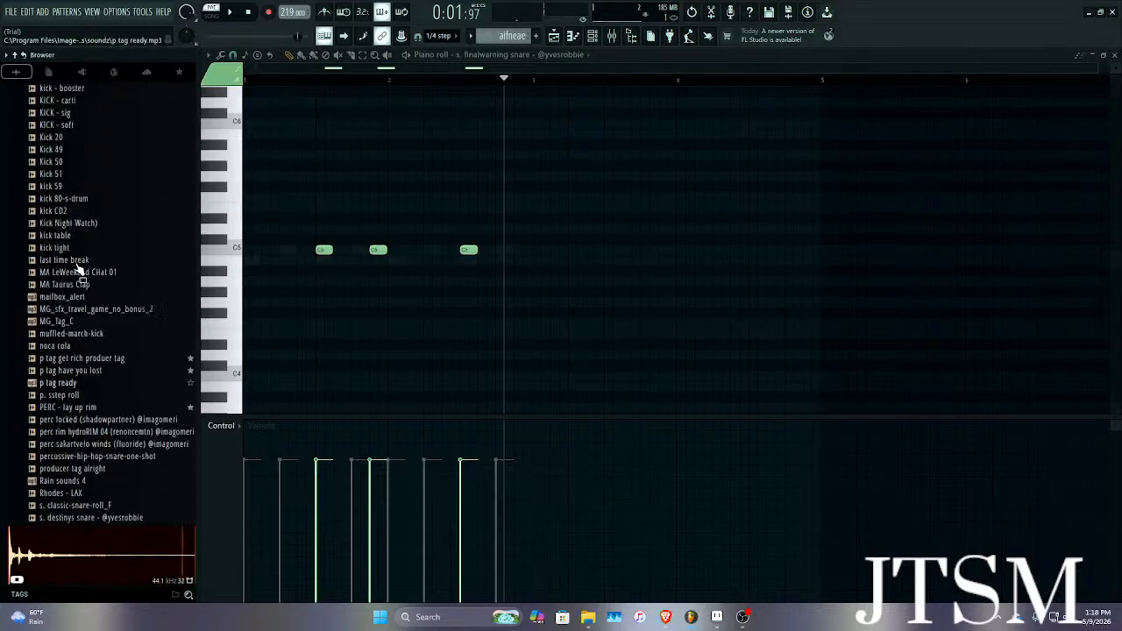
pyautogui.scroll(2, 78, 277)
pyautogui.scroll(3, 105, 271)
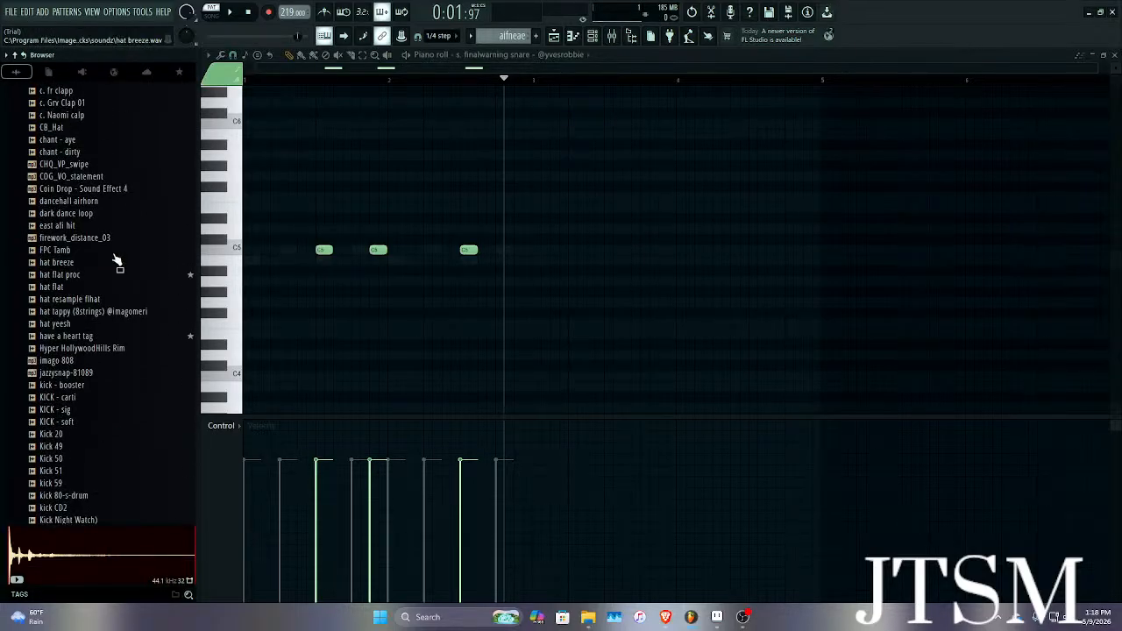
pyautogui.click(59, 251)
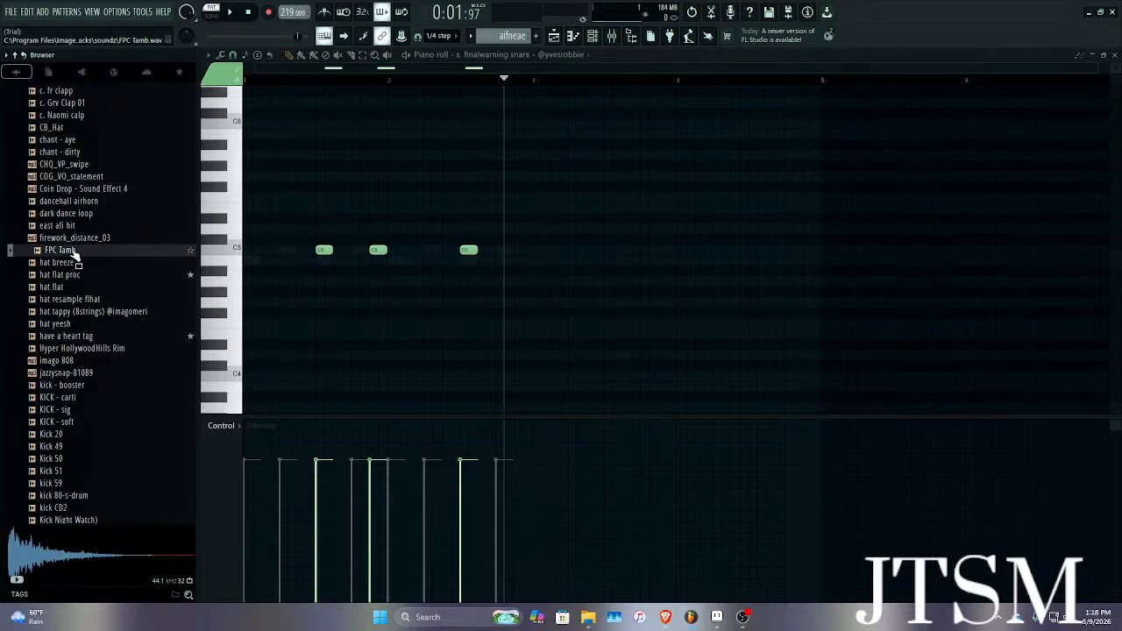
# In the RD Tamb 2 piano roll, place a C5 note at step 5 of bar 1.
pyautogui.click(508, 54)
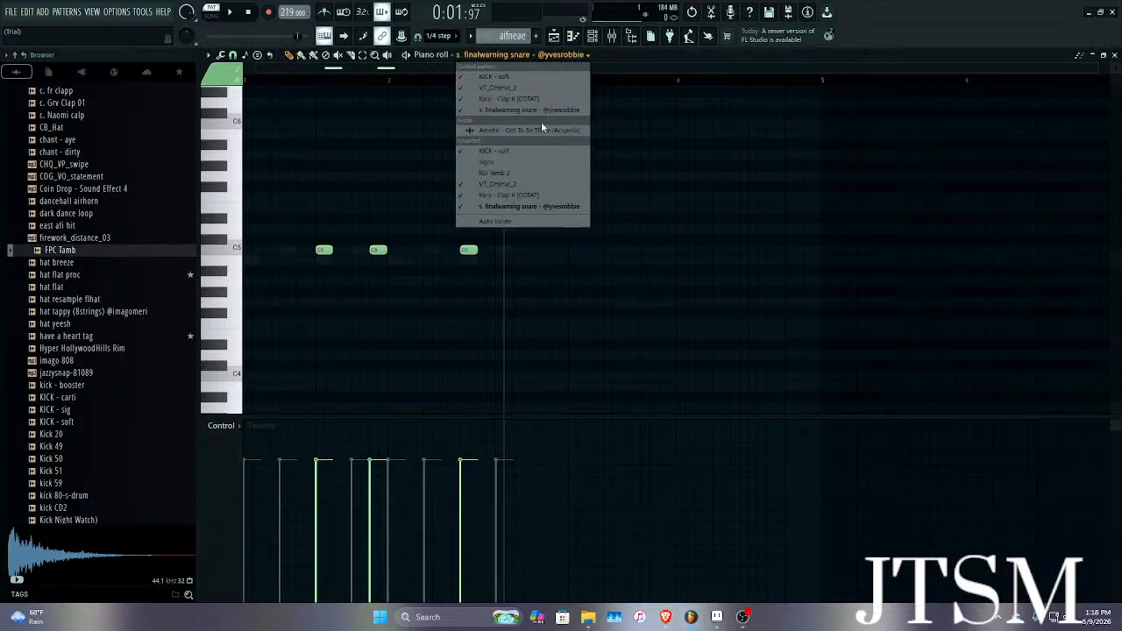
pyautogui.click(500, 185)
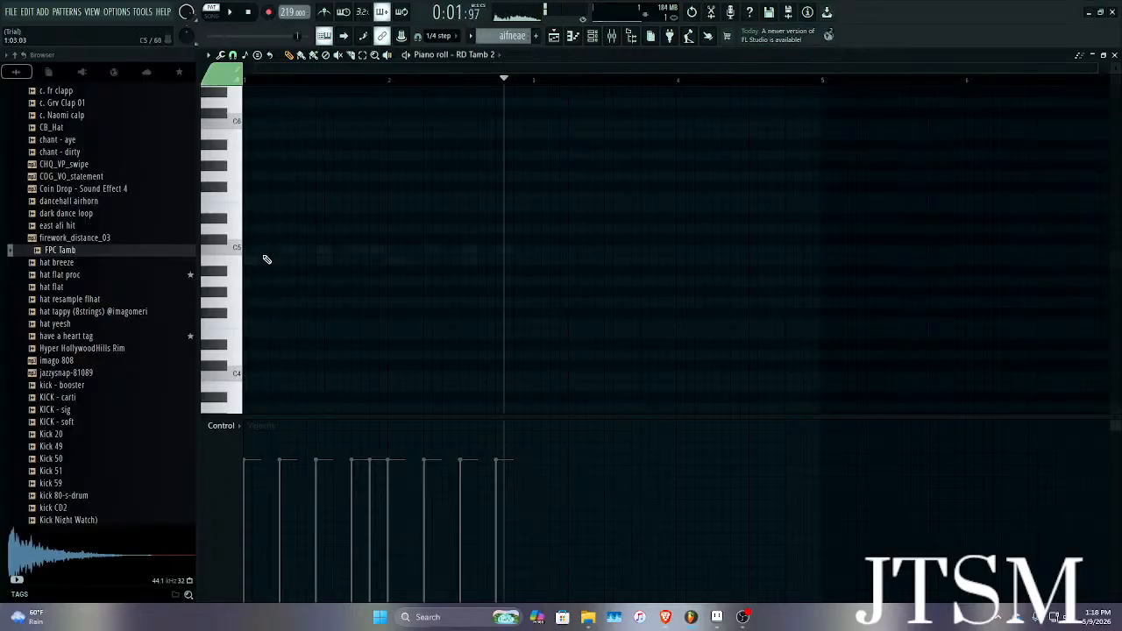
pyautogui.scroll(3, 266, 255)
pyautogui.click(302, 259)
pyautogui.scroll(2, 301, 260)
pyautogui.moveTo(305, 259); pyautogui.dragTo(302, 251)
pyautogui.press('space')
pyautogui.press('space')
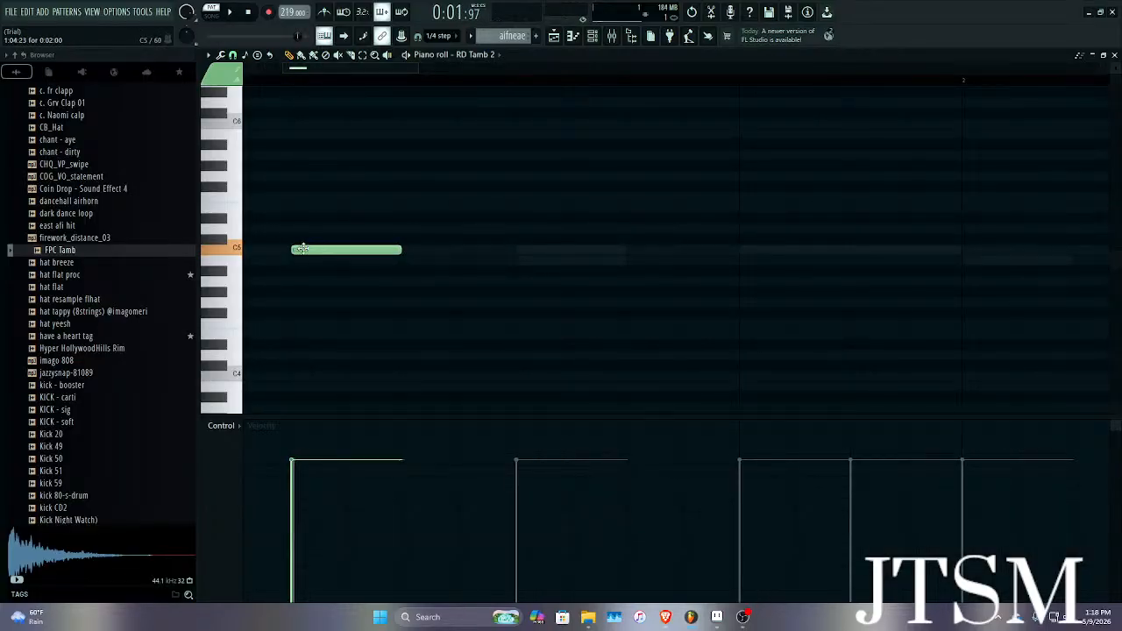
# Add a second C5 tambourine note at step 5 of bar 2 and play the pattern.
pyautogui.scroll(-5, 306, 250)
pyautogui.press('space')
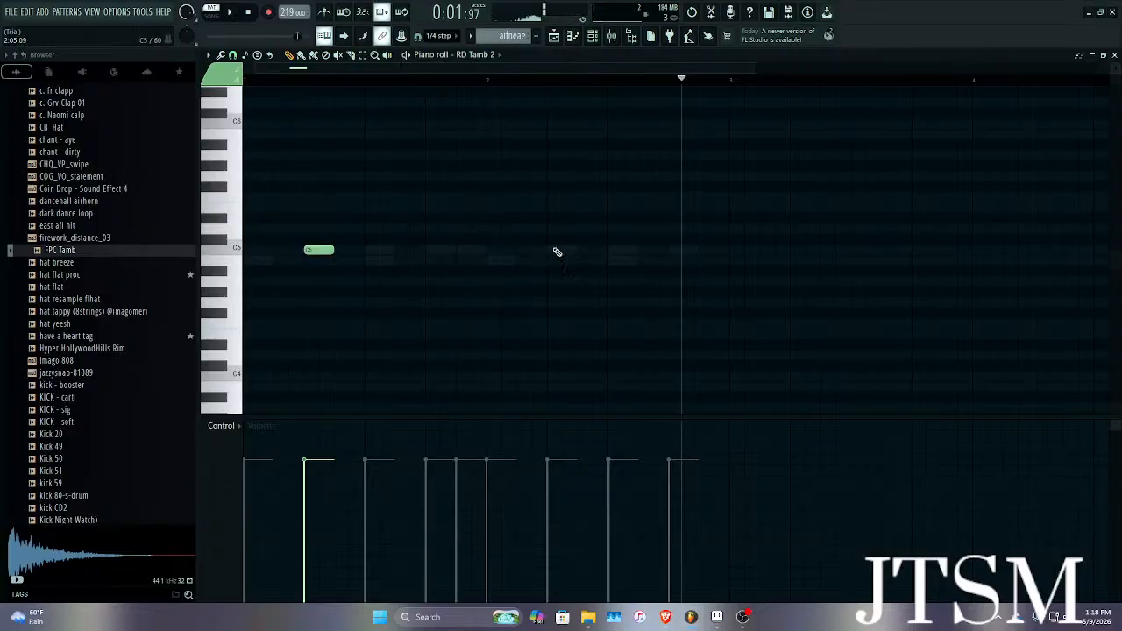
pyautogui.scroll(3, 552, 252)
pyautogui.click(543, 253)
pyautogui.scroll(4, 543, 253)
pyautogui.press('space')
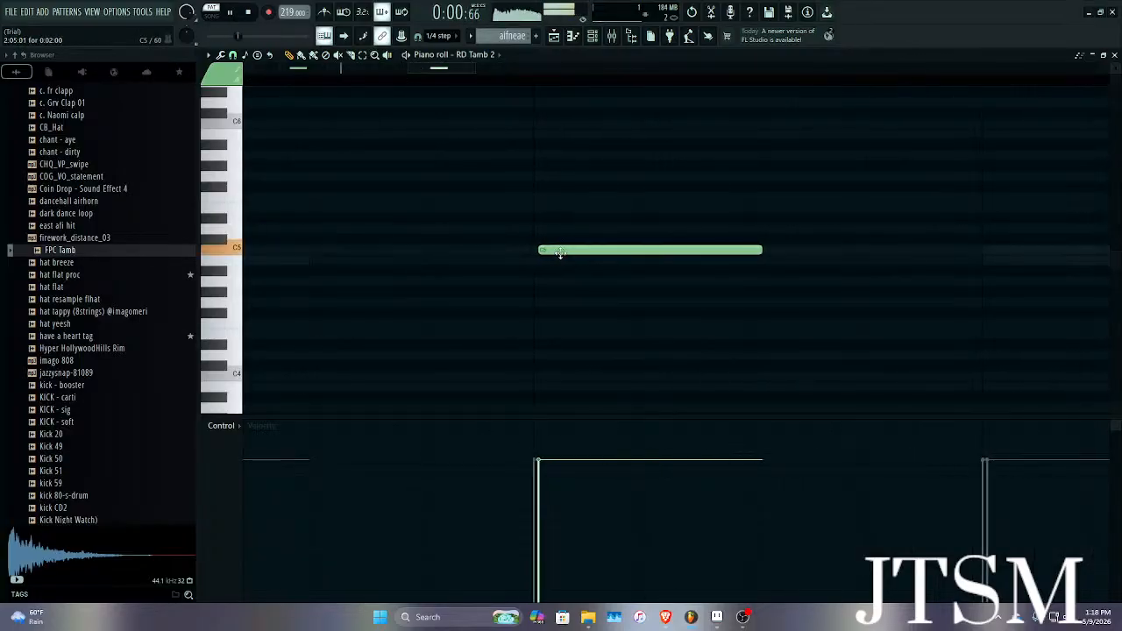
pyautogui.scroll(-3, 556, 253)
pyautogui.scroll(-4, 476, 284)
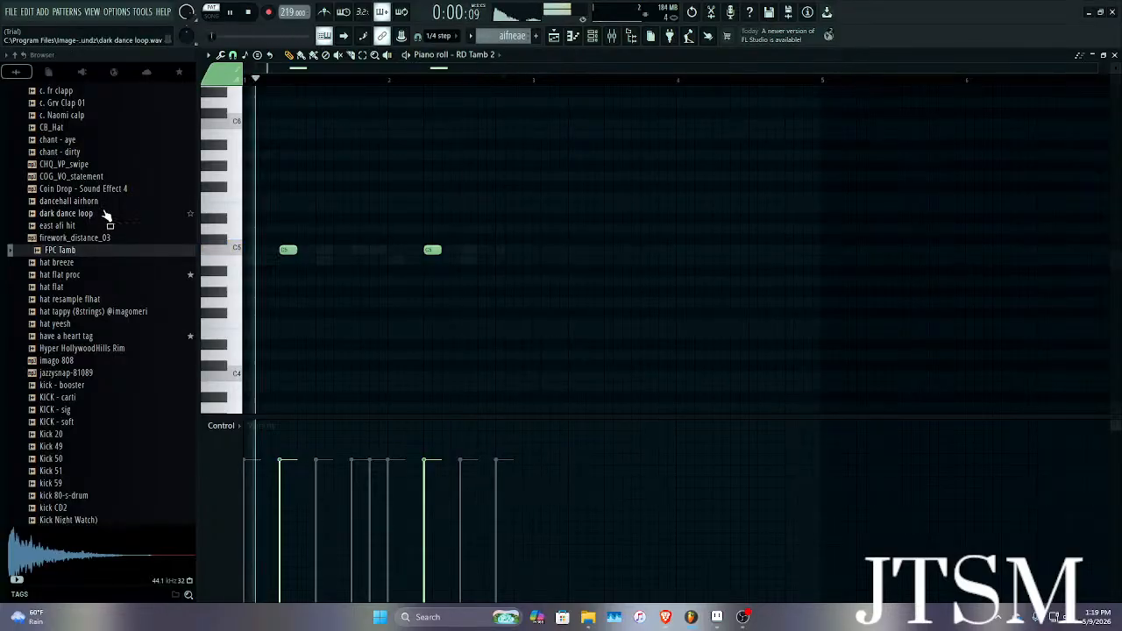
# Raise the tempo to 235 BPM and listen to the pattern.
pyautogui.scroll(4, 107, 209)
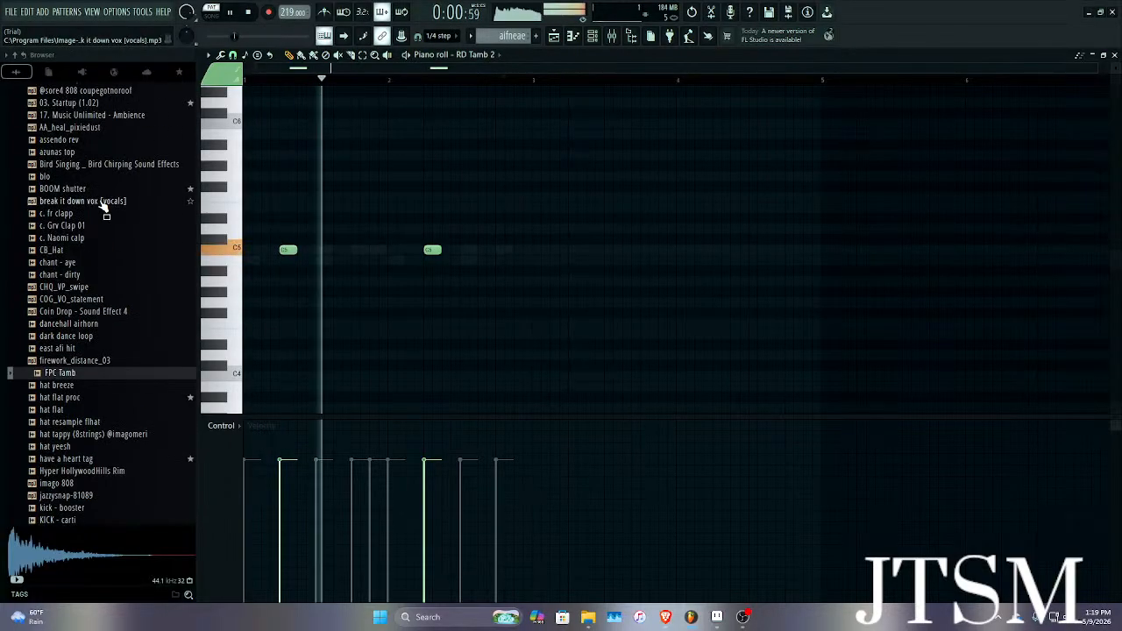
pyautogui.click(167, 192)
pyautogui.scroll(4, 167, 206)
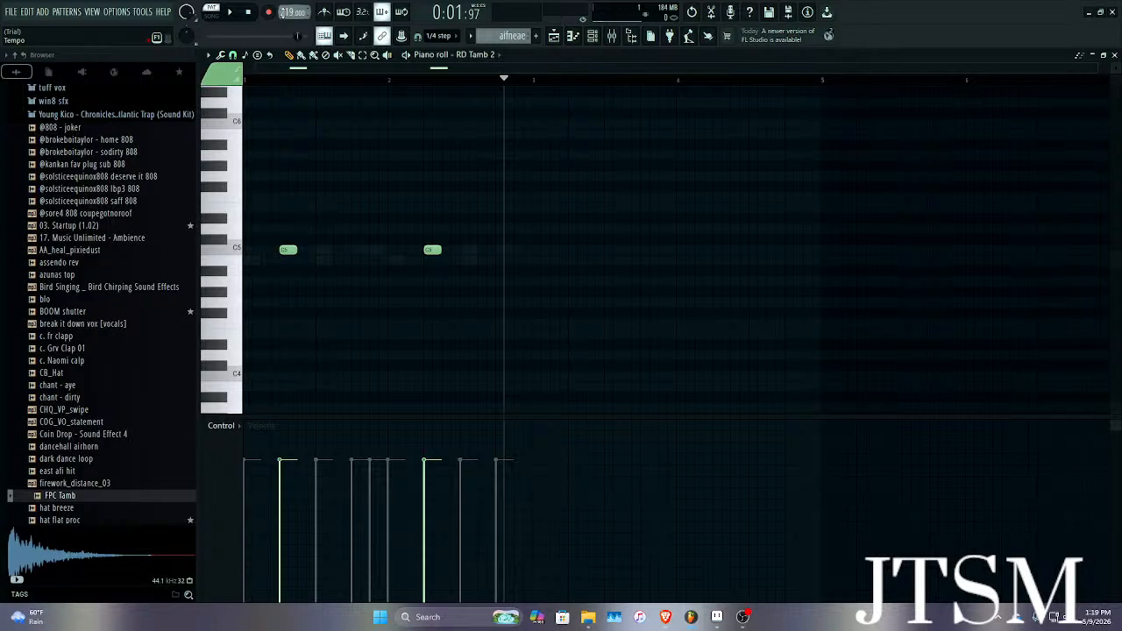
pyautogui.moveTo(289, 12); pyautogui.dragTo(289, 9)
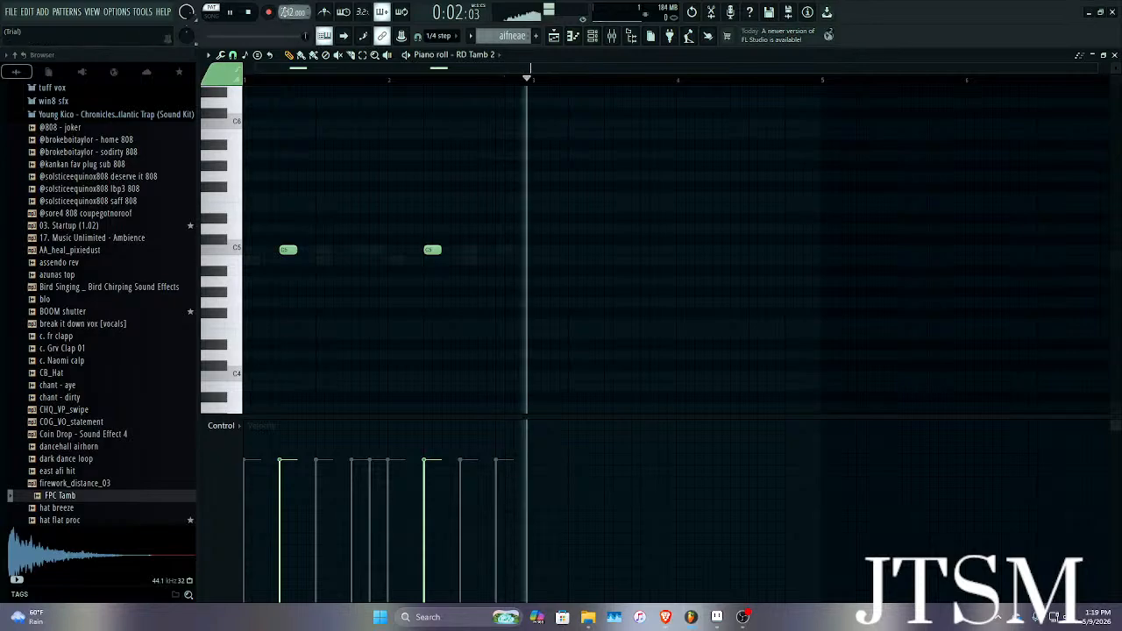
pyautogui.press('space')
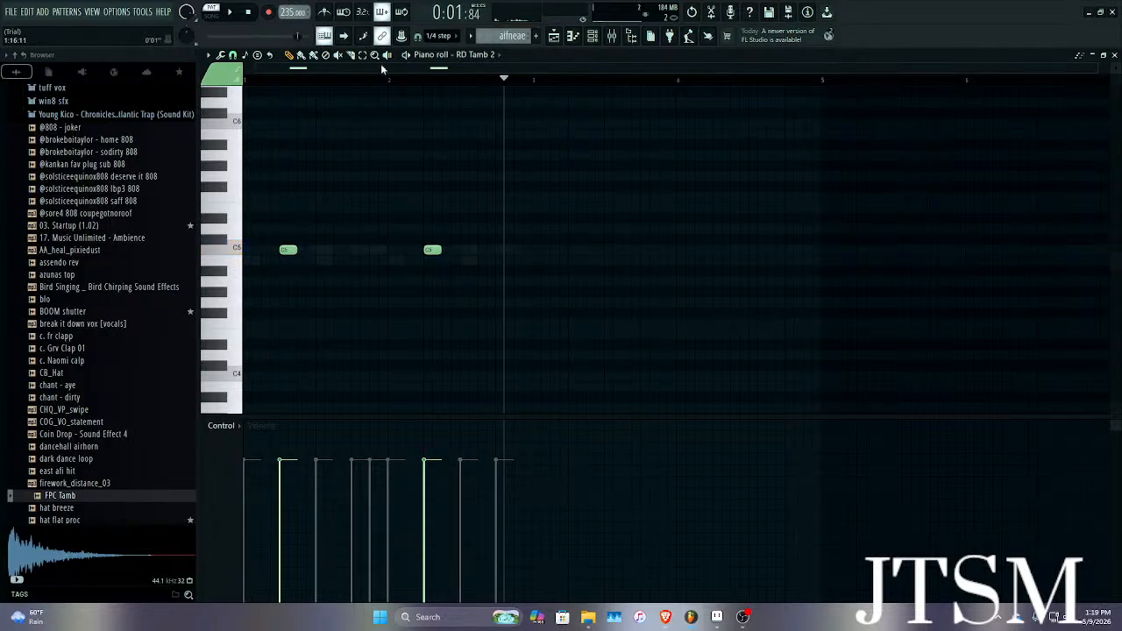
# In the VT_OHiHat_2 piano roll, try one-step C5 notes at steps 15 and 16 of bar 2, the last one at near-zero velocity.
pyautogui.click(480, 56)
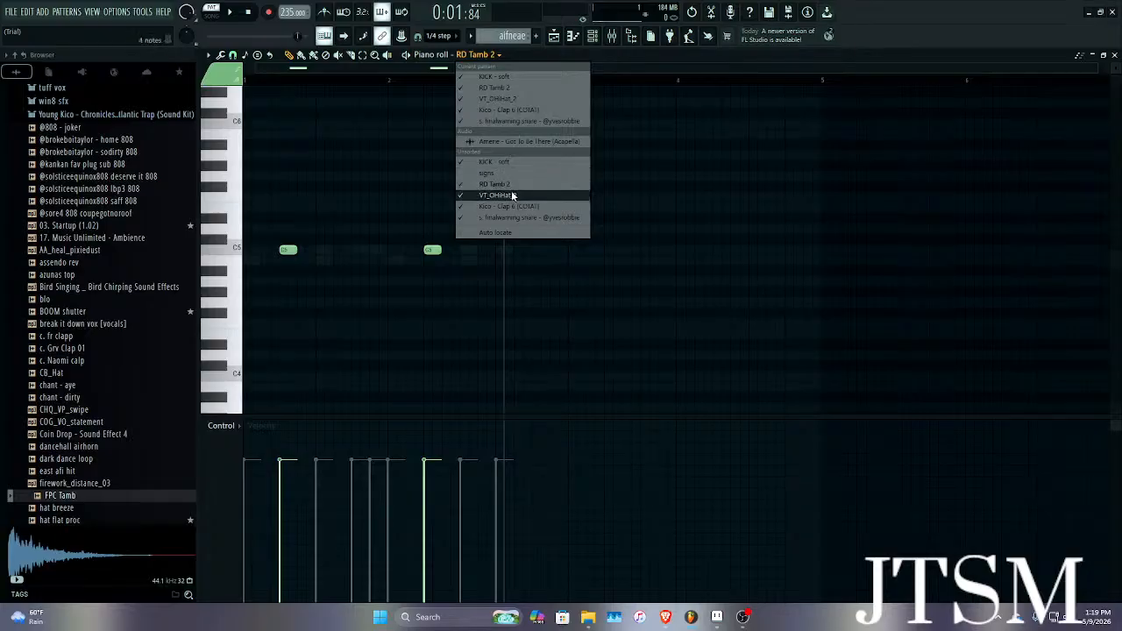
pyautogui.click(512, 195)
pyautogui.scroll(6, 543, 219)
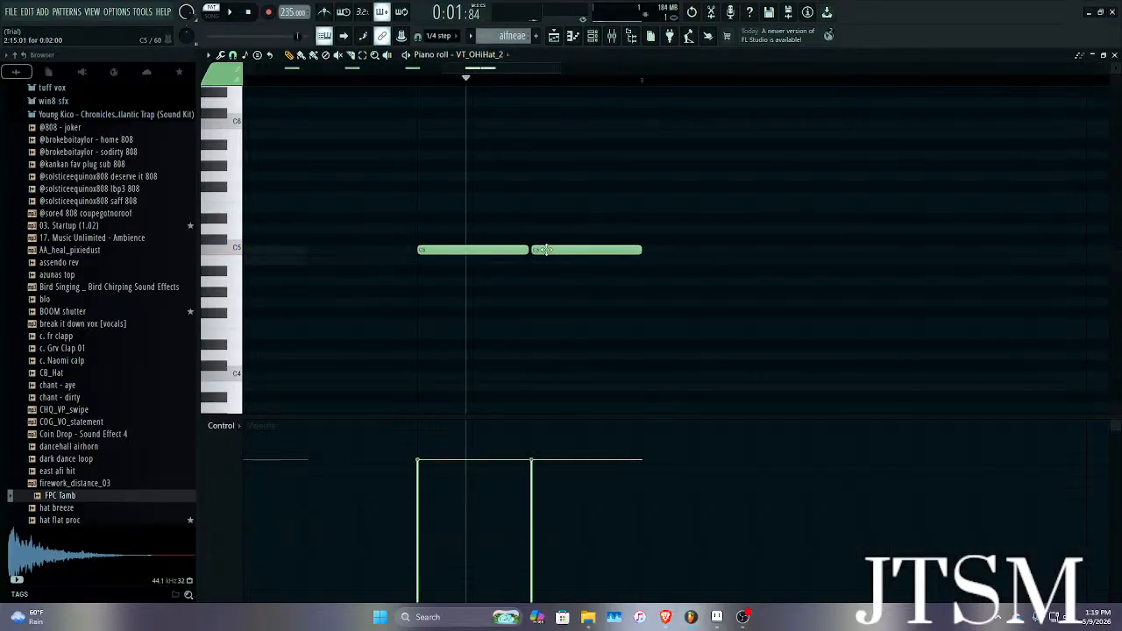
pyautogui.moveTo(546, 250); pyautogui.dragTo(544, 250)
pyautogui.moveTo(626, 240); pyautogui.dragTo(587, 254)
pyautogui.click(612, 525)
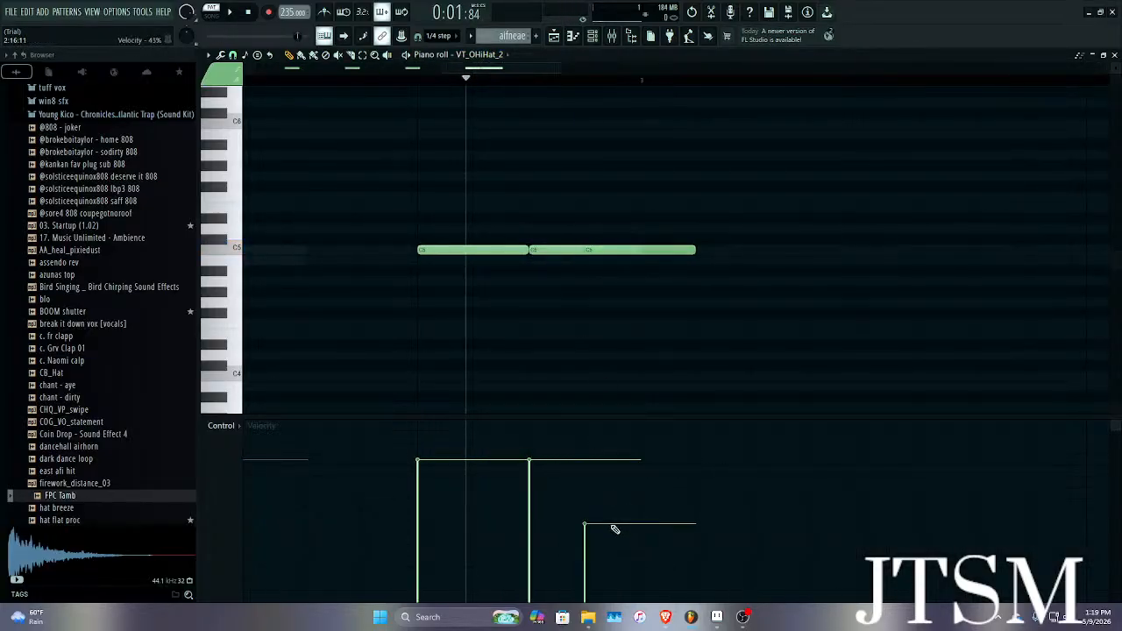
pyautogui.moveTo(614, 530); pyautogui.dragTo(614, 602)
pyautogui.moveTo(656, 249); pyautogui.dragTo(657, 233)
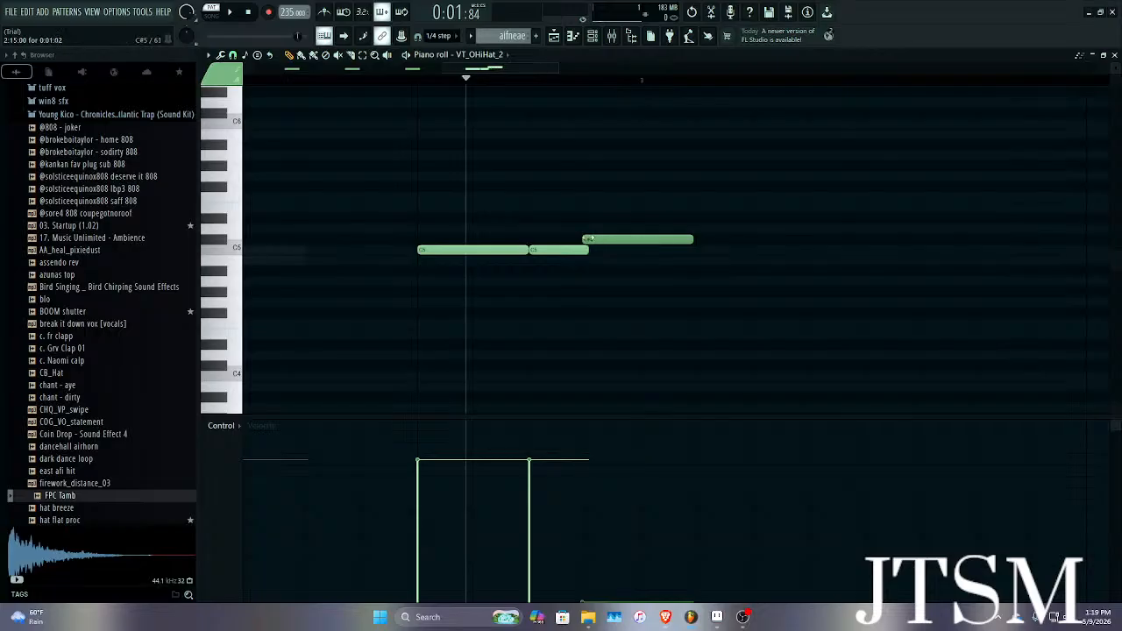
pyautogui.moveTo(602, 252); pyautogui.dragTo(604, 260)
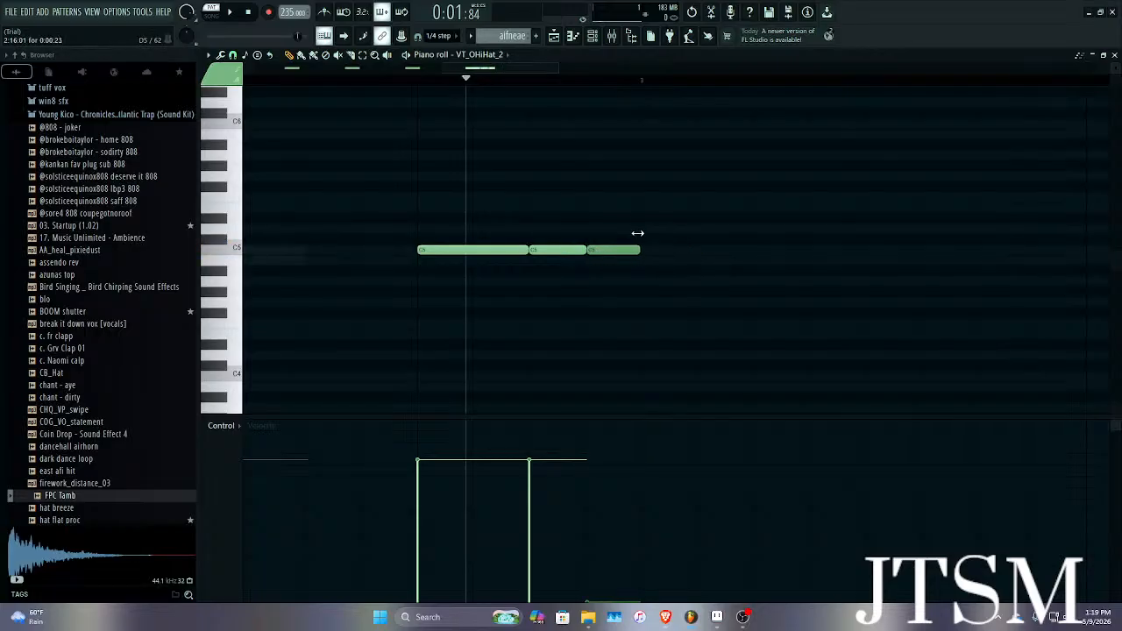
pyautogui.scroll(-5, 564, 174)
# In the KICK - soft piano roll, add a B4 note at about step 13 of bar 2 and play the pattern.
pyautogui.click(481, 55)
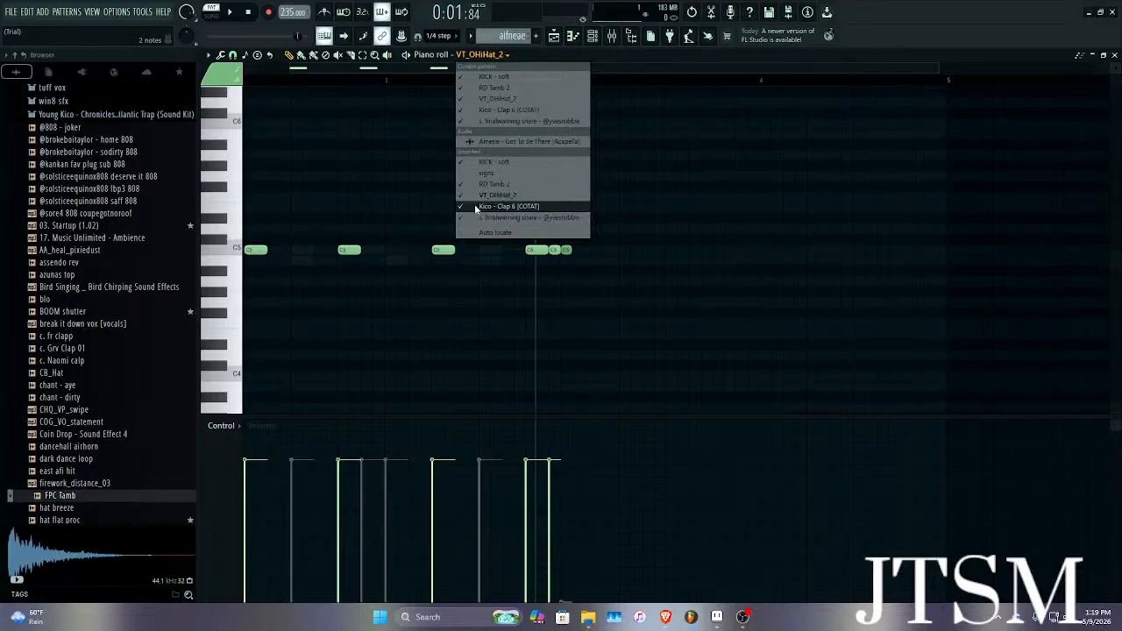
pyautogui.click(493, 162)
pyautogui.scroll(5, 556, 272)
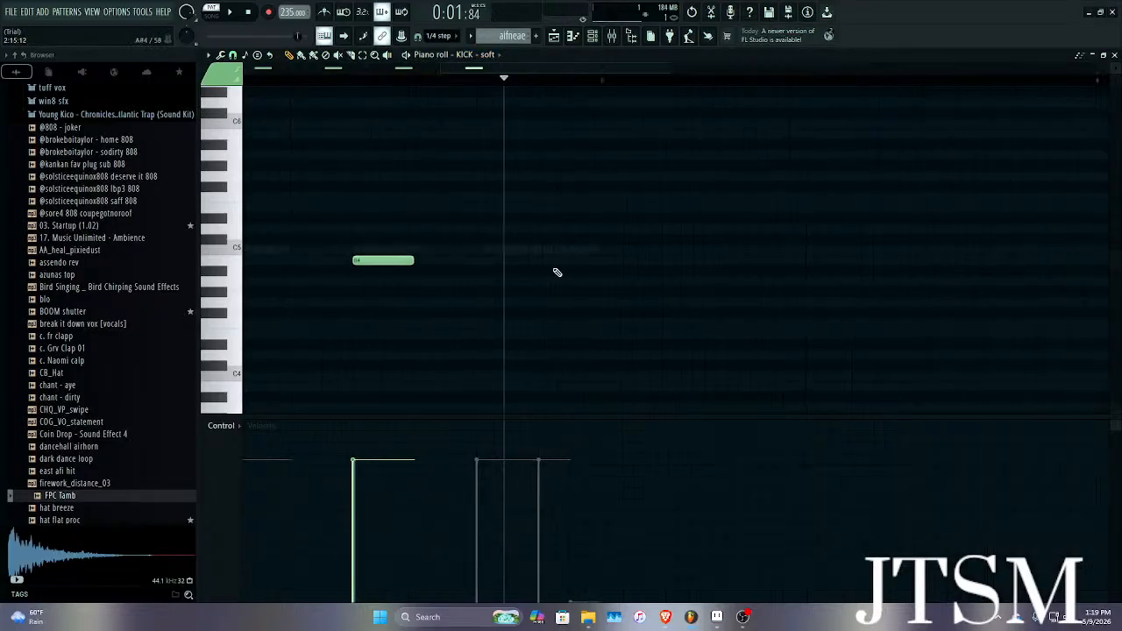
pyautogui.click(550, 261)
pyautogui.press('space')
pyautogui.press('space')
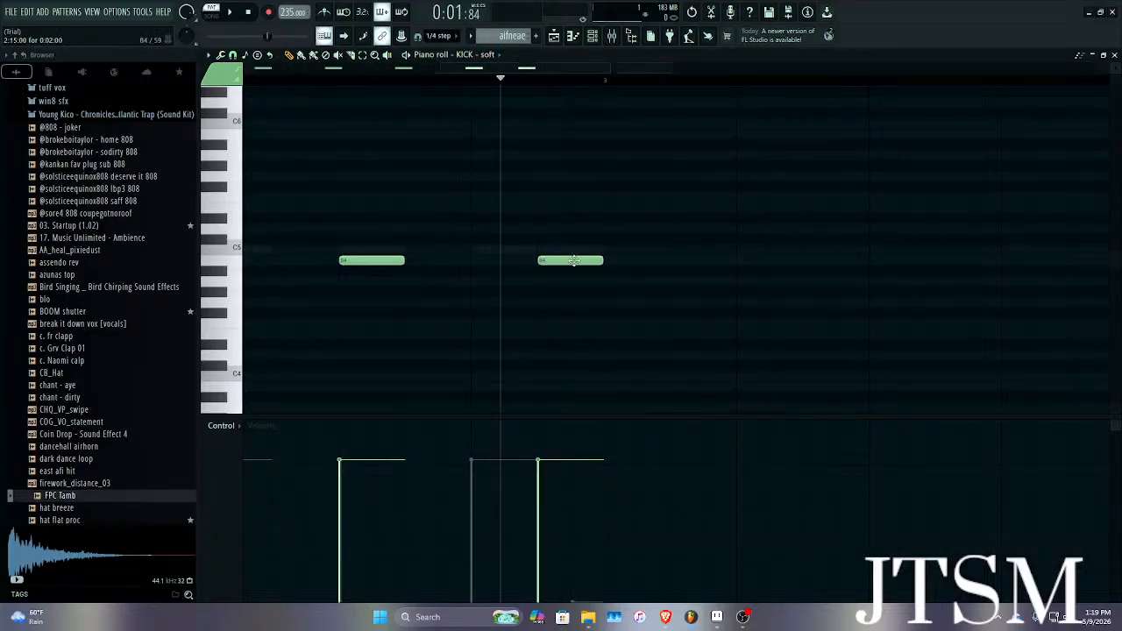
pyautogui.moveTo(569, 259); pyautogui.dragTo(506, 261)
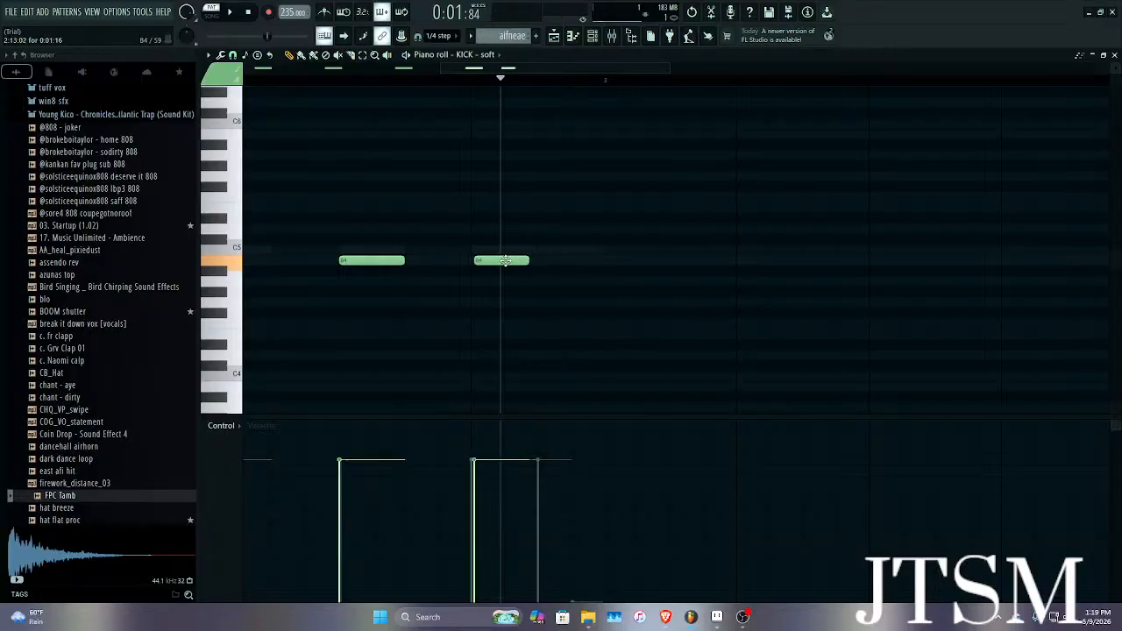
pyautogui.press('space')
pyautogui.scroll(-5, 514, 258)
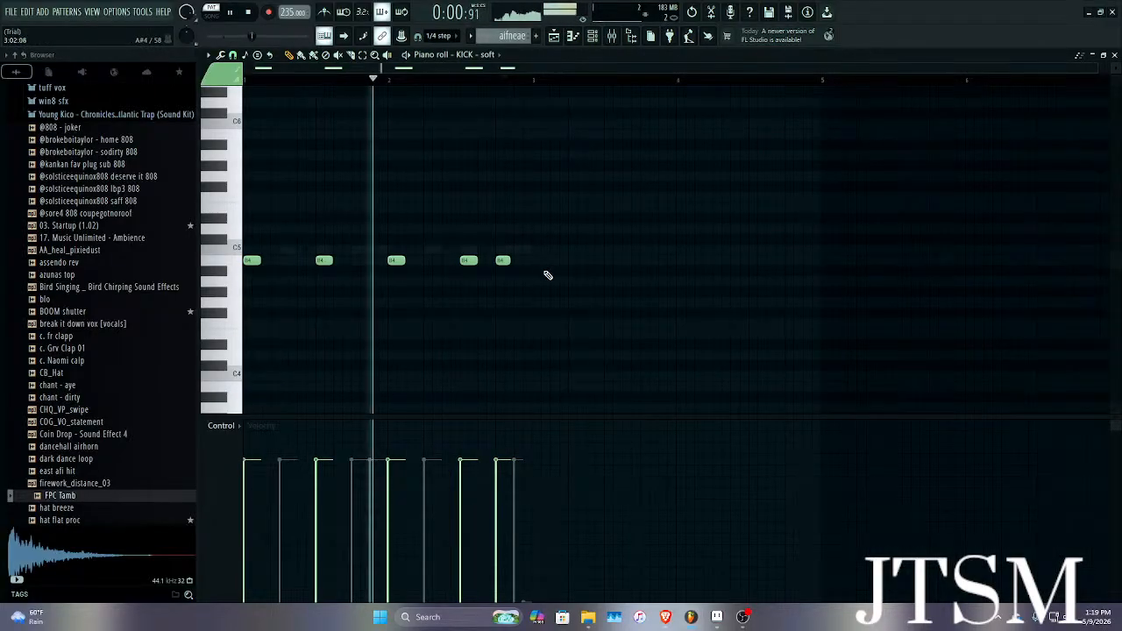
pyautogui.press('space')
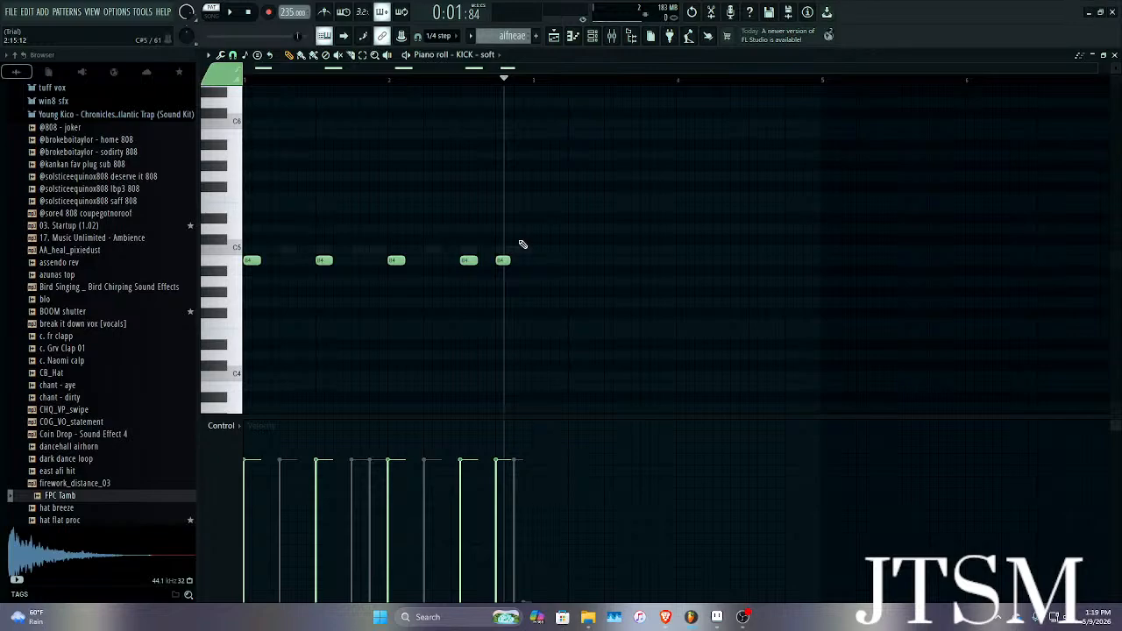
# In the VT_OHiHat_2 piano roll, delete the short notes at steps 15 and 16 of bar 2 and move the last hat to step 12.
pyautogui.click(474, 56)
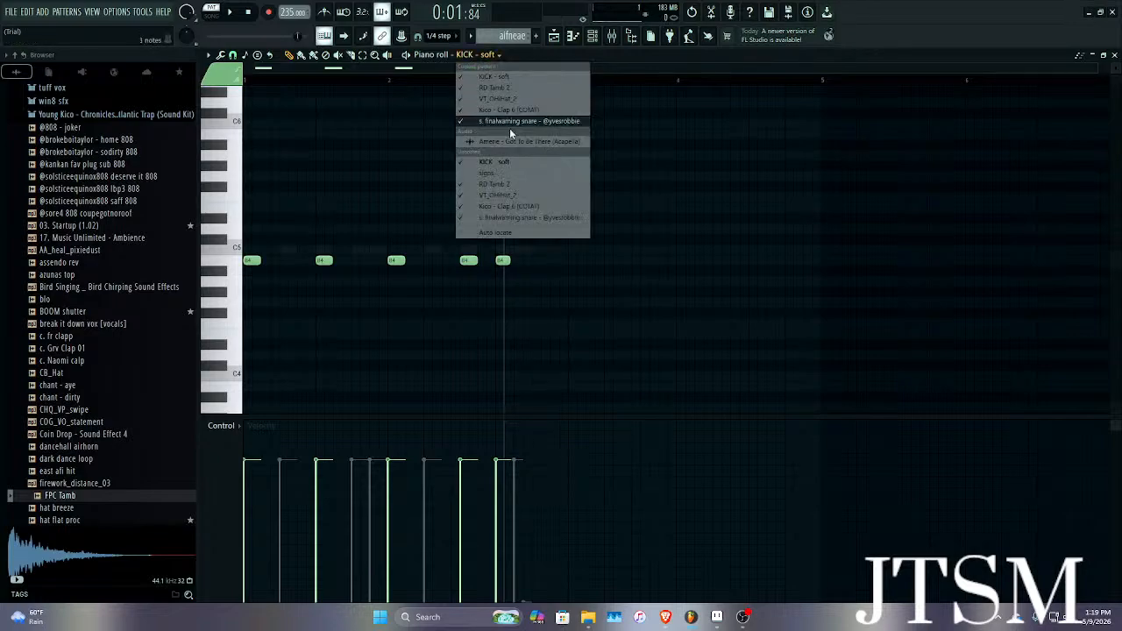
pyautogui.click(528, 184)
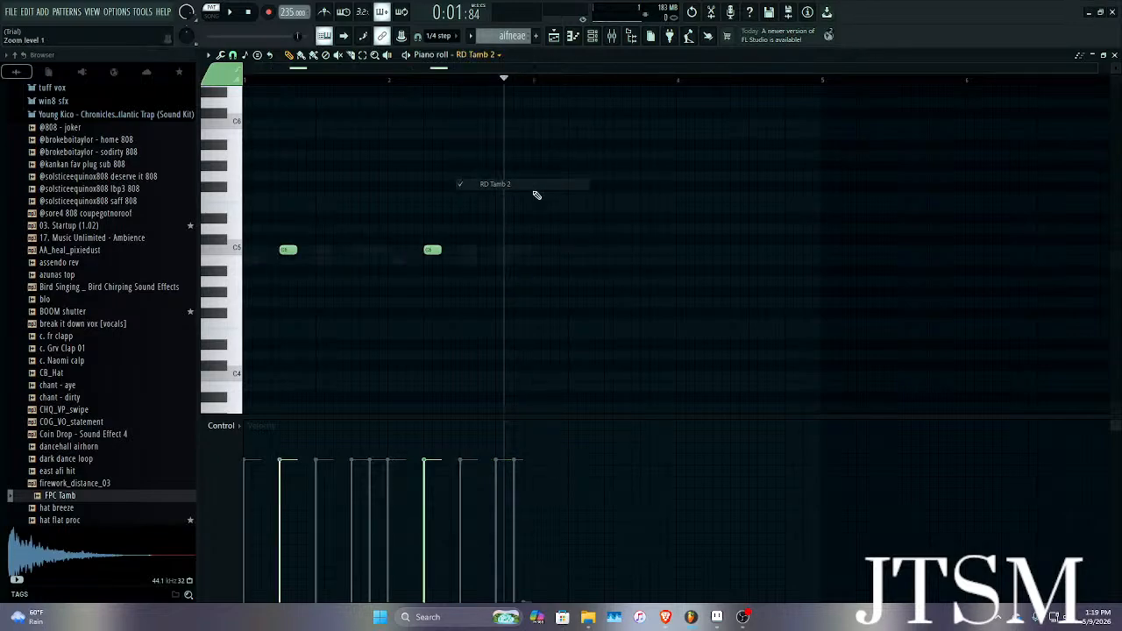
pyautogui.click(473, 58)
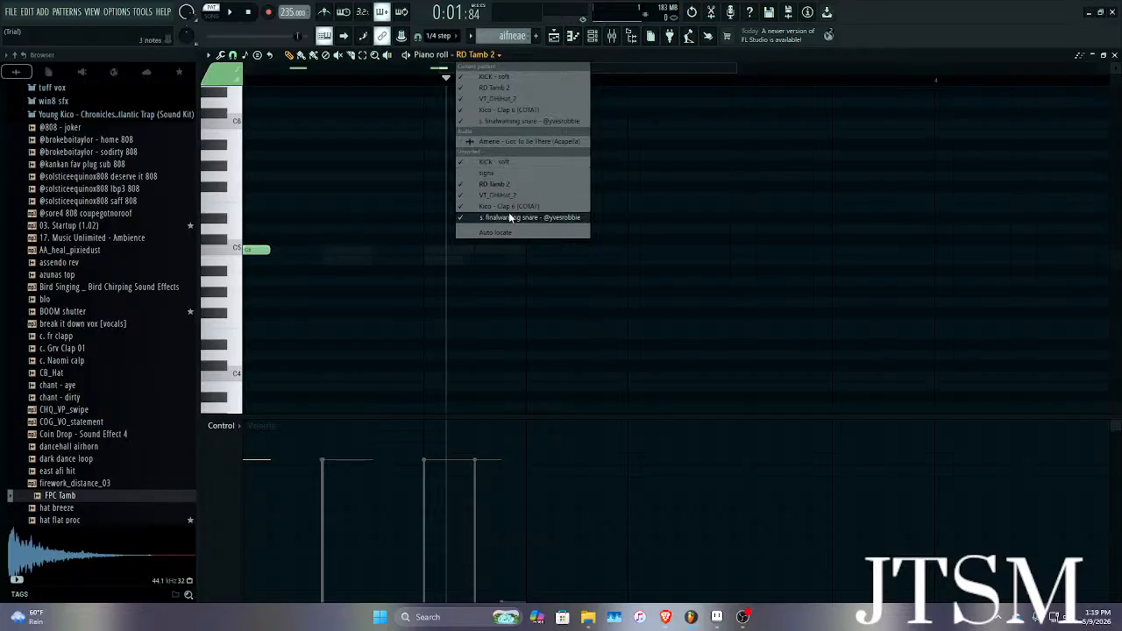
pyautogui.click(507, 175)
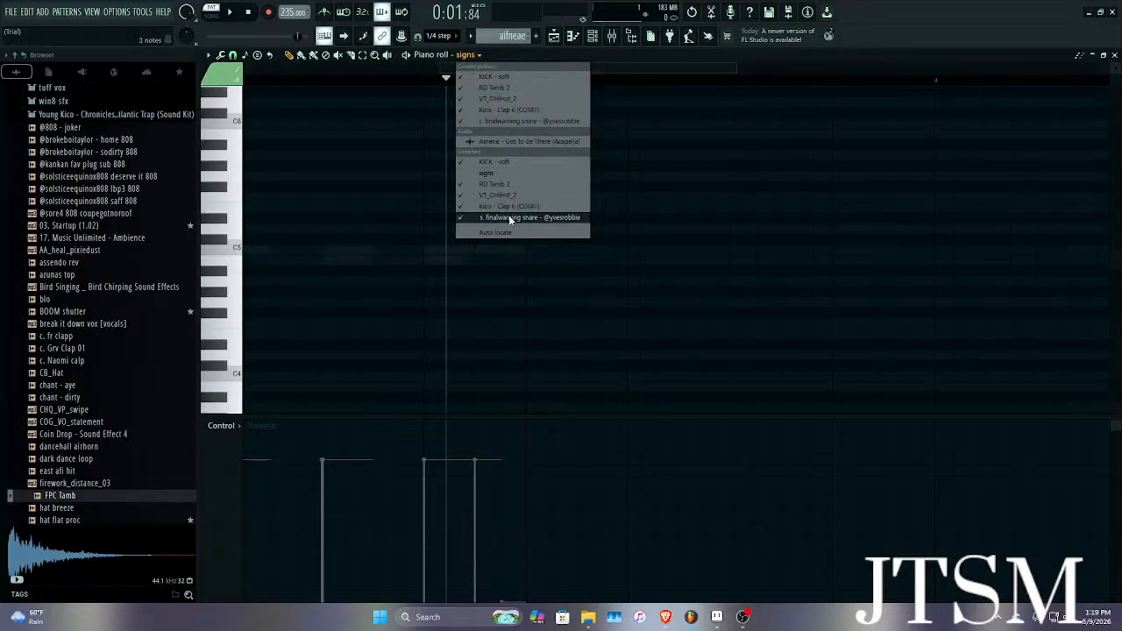
pyautogui.click(491, 195)
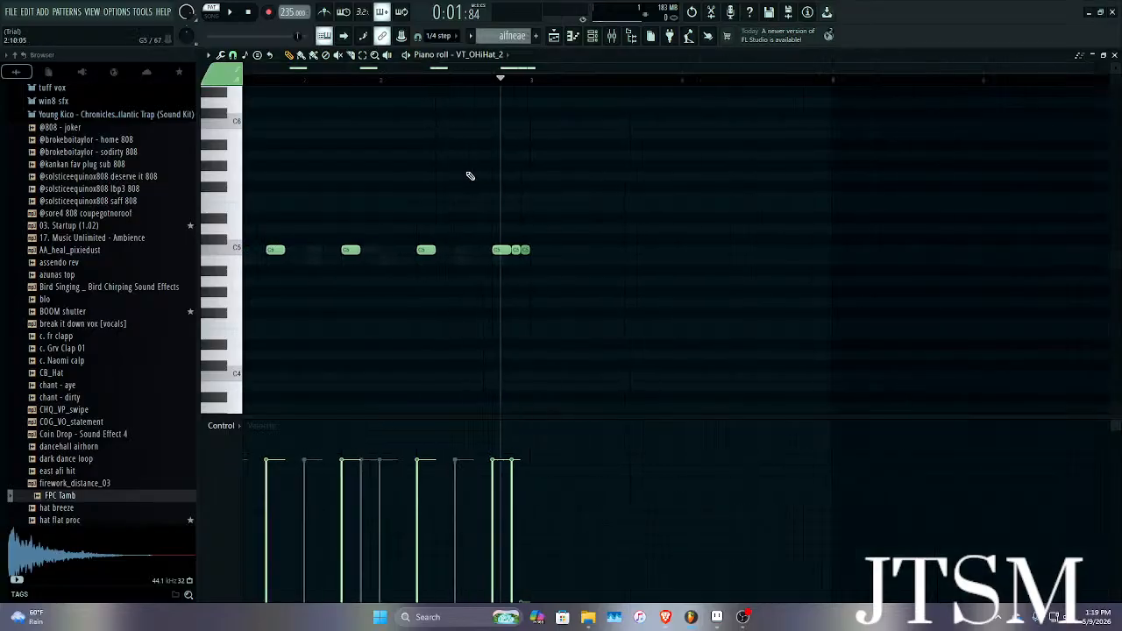
pyautogui.scroll(3, 519, 244)
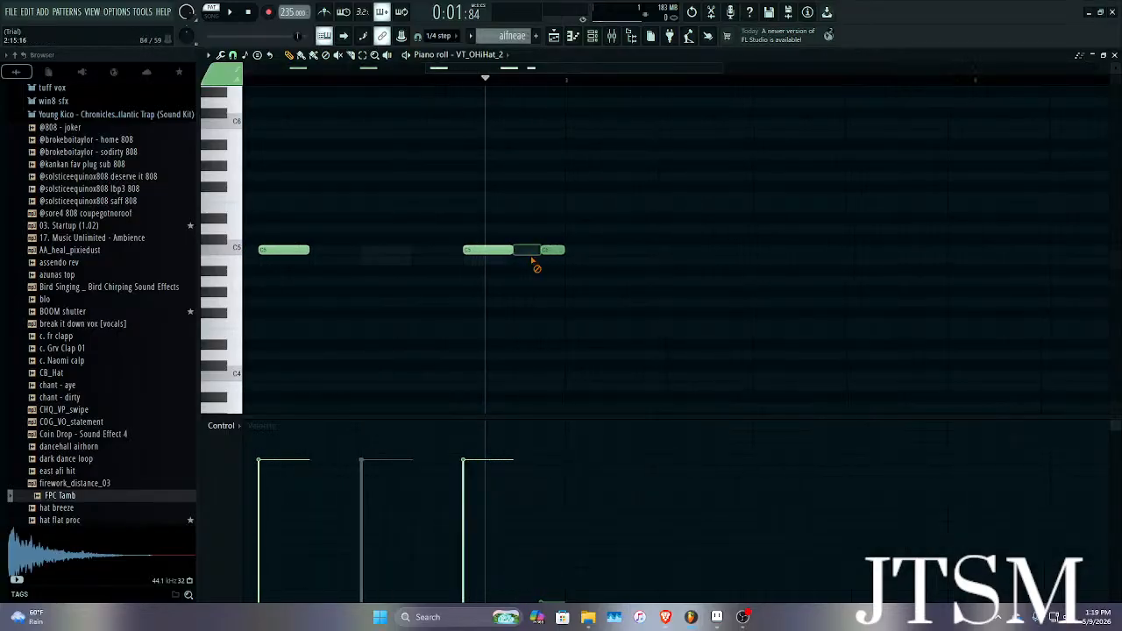
pyautogui.moveTo(490, 250); pyautogui.dragTo(466, 248)
pyautogui.press('space')
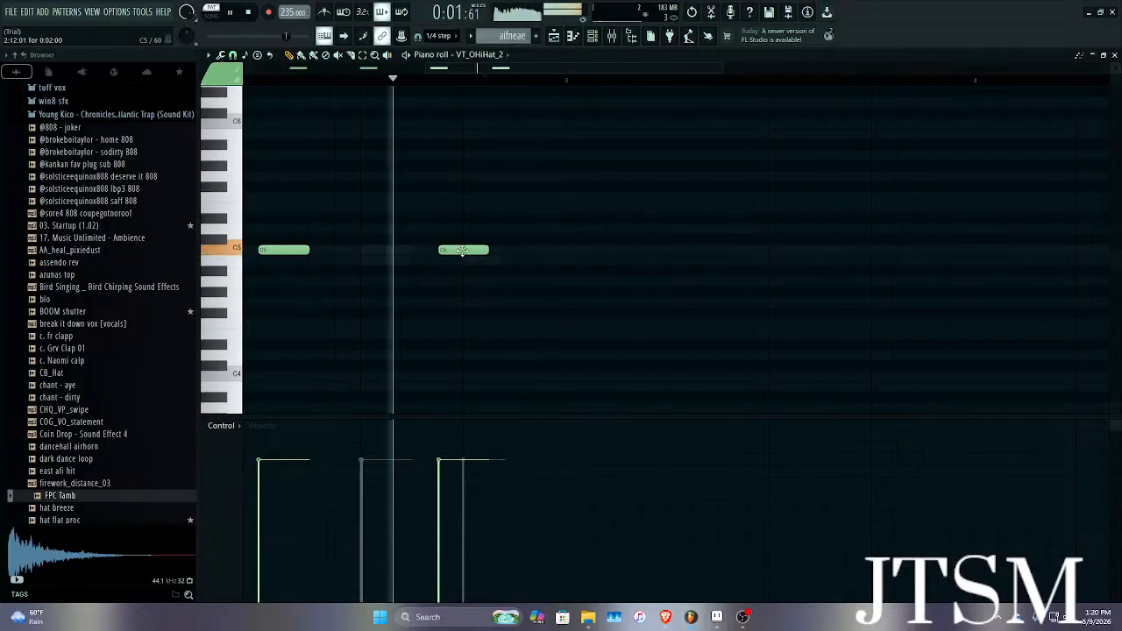
pyautogui.press('space')
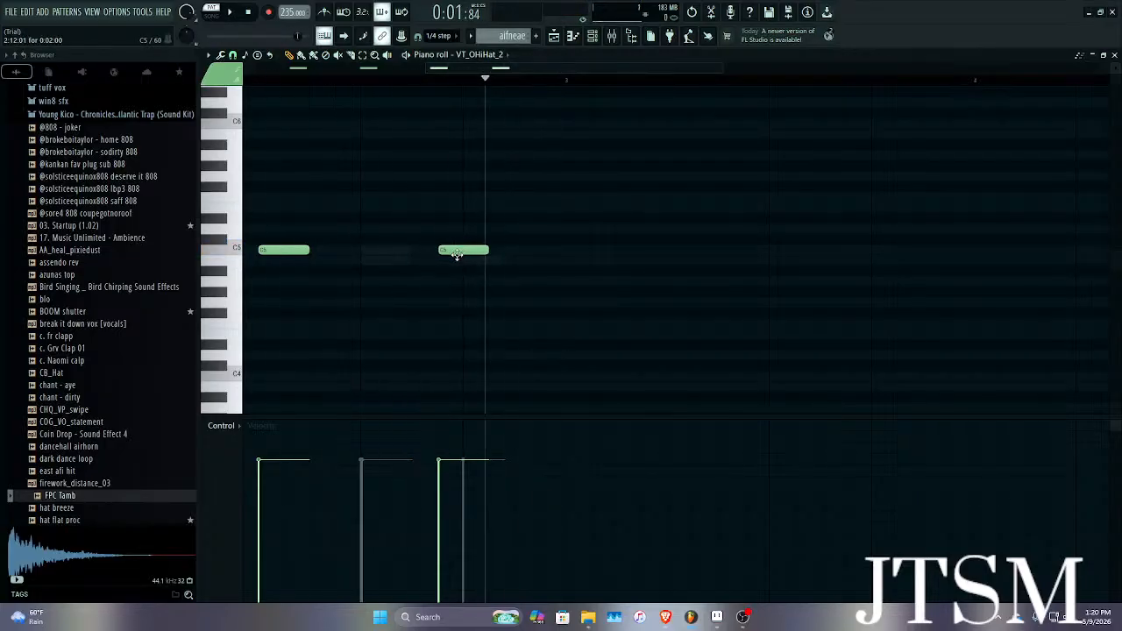
# Try the last open hat at step 15 of bar 2 and play the pattern.
pyautogui.click(518, 259)
pyautogui.rightClick(518, 263)
pyautogui.moveTo(475, 253); pyautogui.dragTo(549, 260)
pyautogui.press('space')
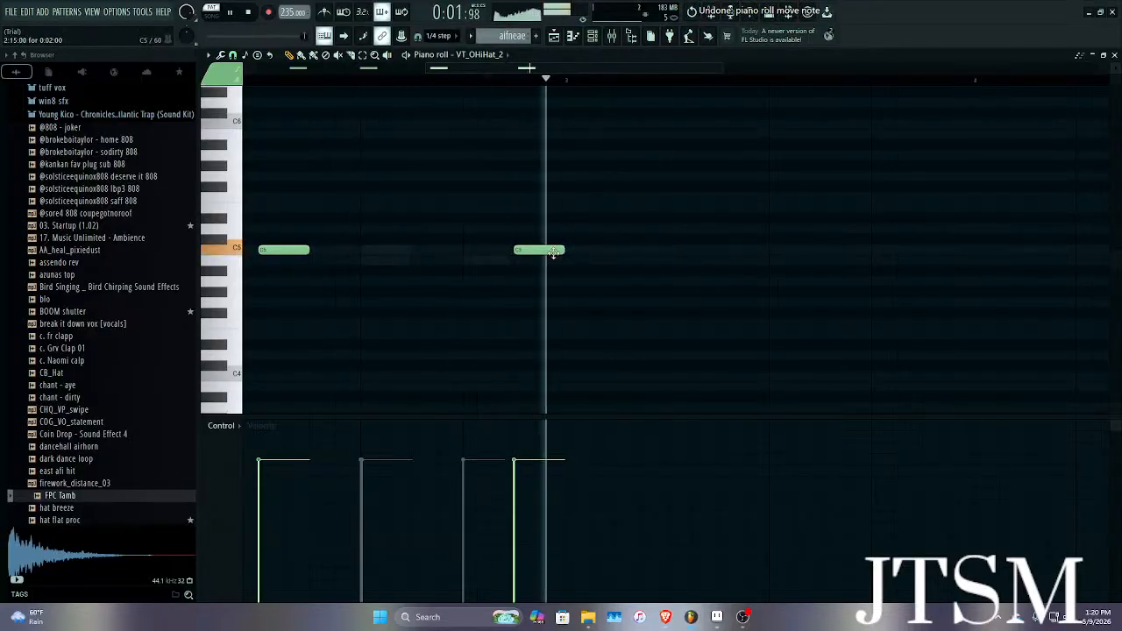
pyautogui.press('space')
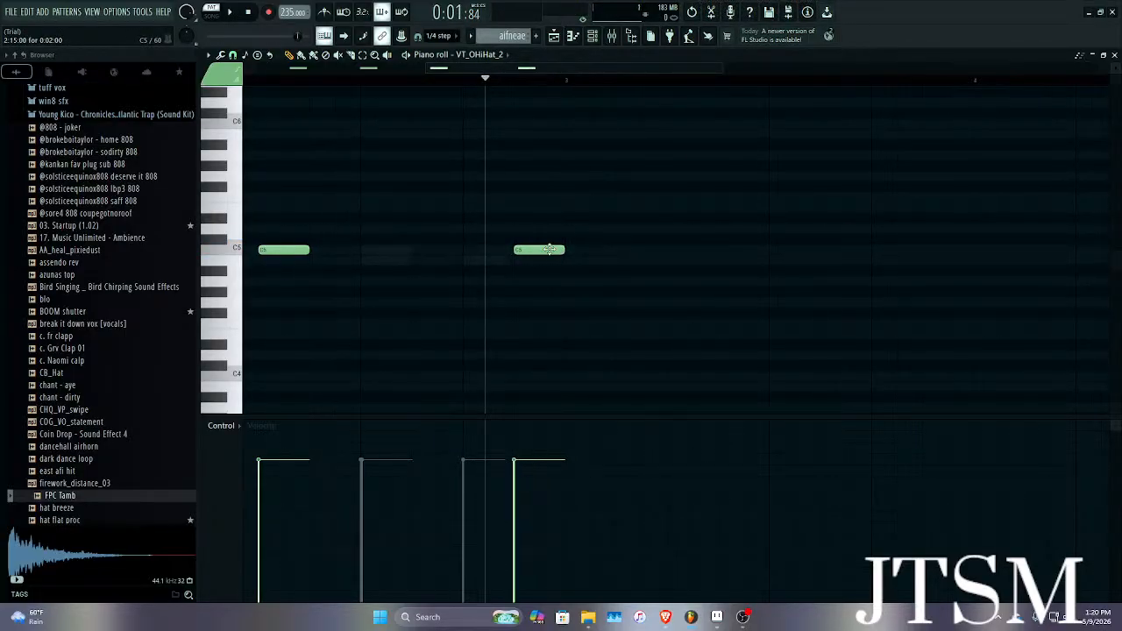
# Move the last open hat to about halfway between steps 11 and 12 of bar 2, playing the pattern to check its timing.
pyautogui.moveTo(549, 250); pyautogui.dragTo(475, 252)
pyautogui.press('space')
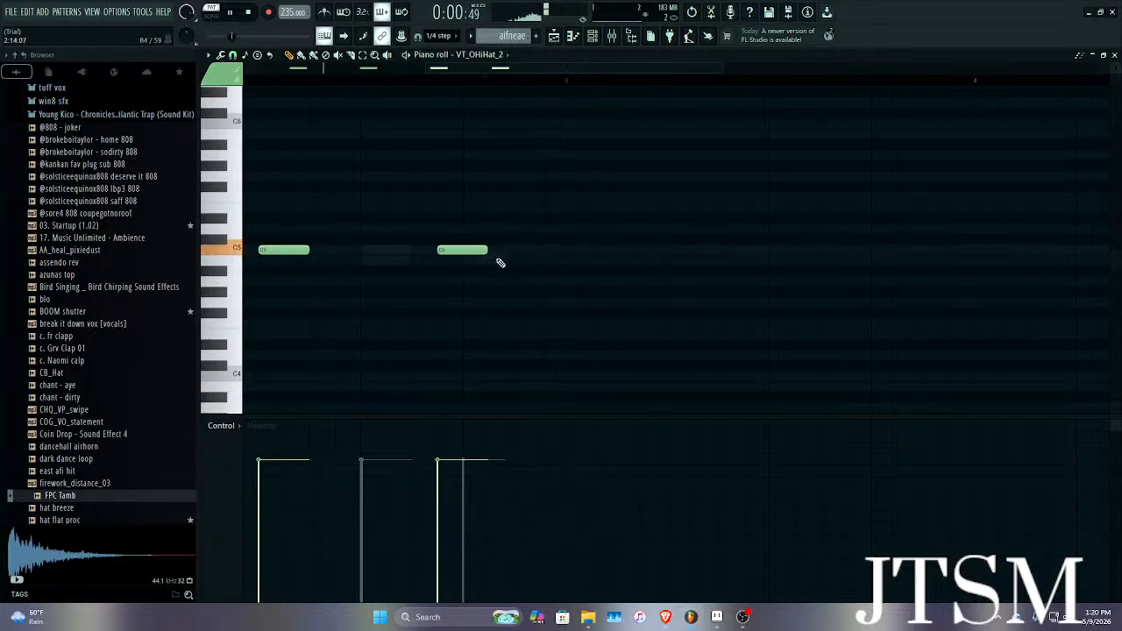
pyautogui.moveTo(446, 249); pyautogui.dragTo(431, 251)
pyautogui.press('space')
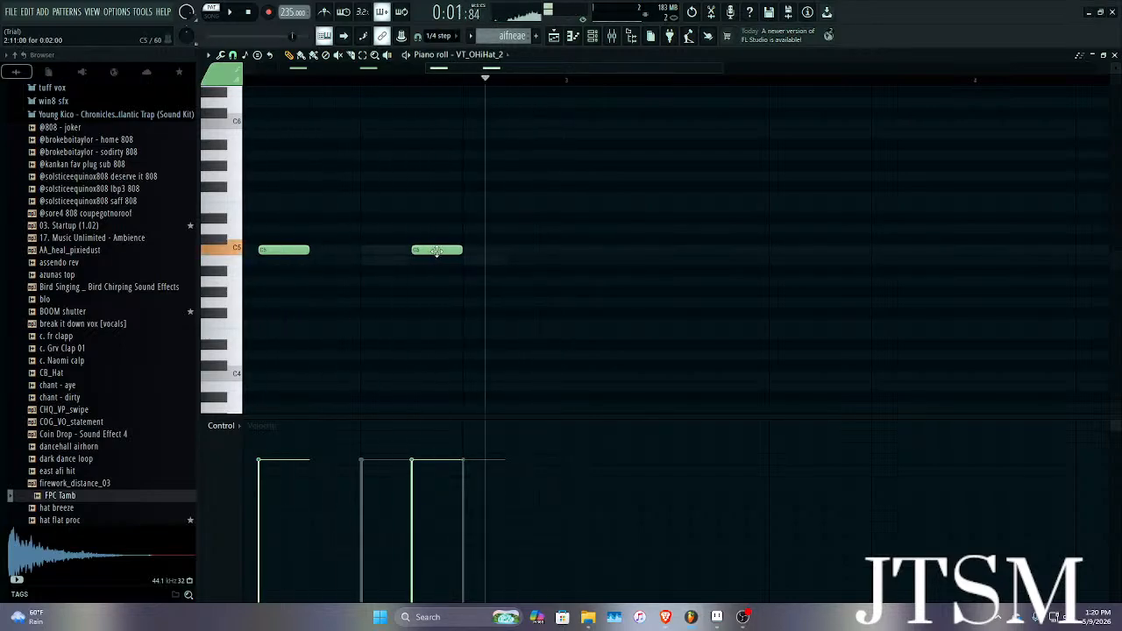
pyautogui.scroll(3, 438, 250)
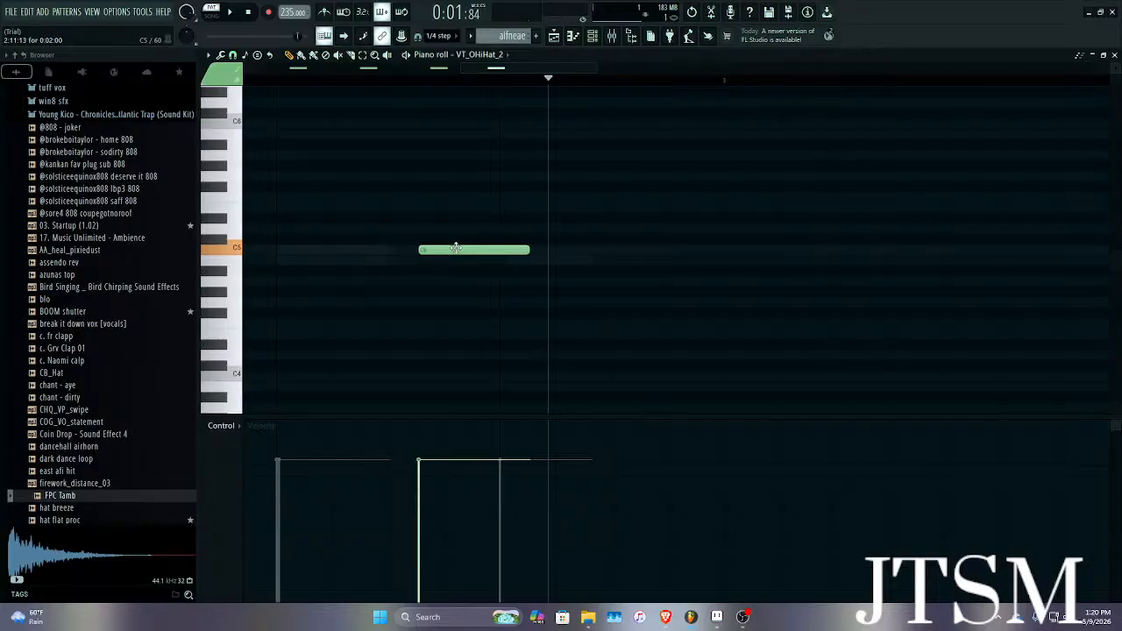
pyautogui.press('space')
pyautogui.scroll(-3, 458, 253)
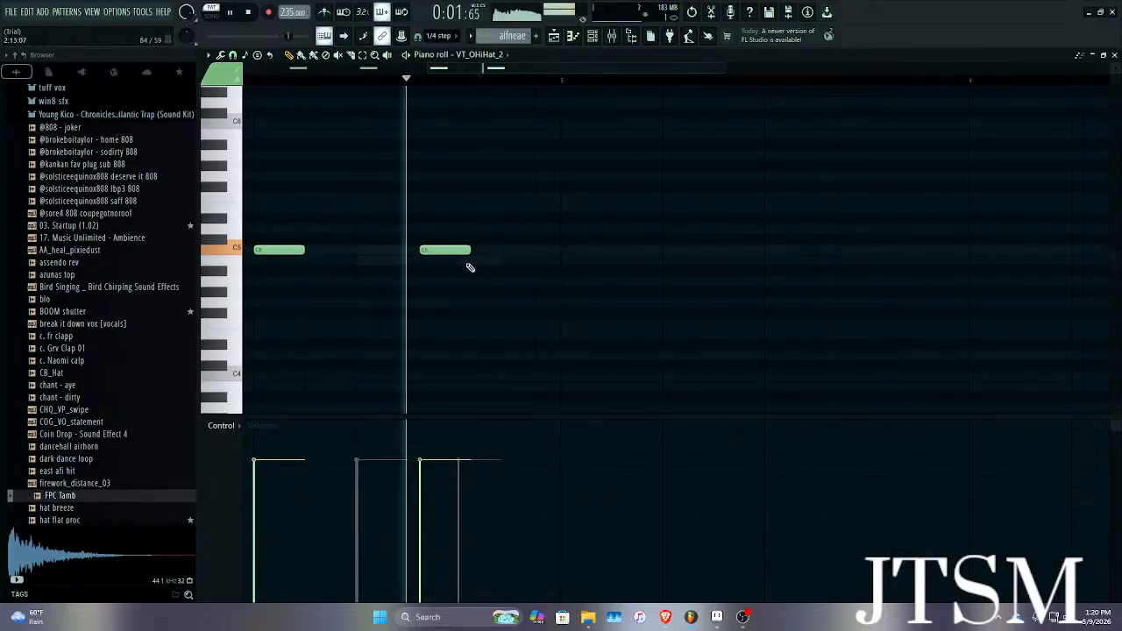
# Try the last VT_OHiHat_2 hat one step later, then return it to halfway between steps 11 and 12 of bar 2 and play the pattern.
pyautogui.scroll(-2, 450, 253)
pyautogui.scroll(4, 465, 252)
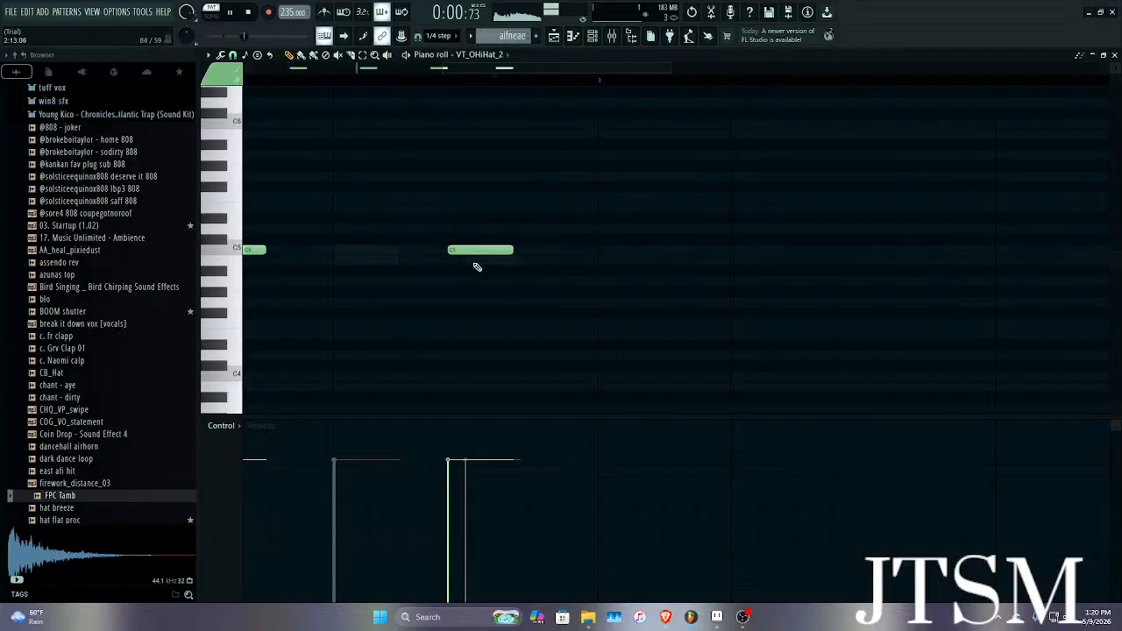
pyautogui.moveTo(463, 250); pyautogui.dragTo(431, 250)
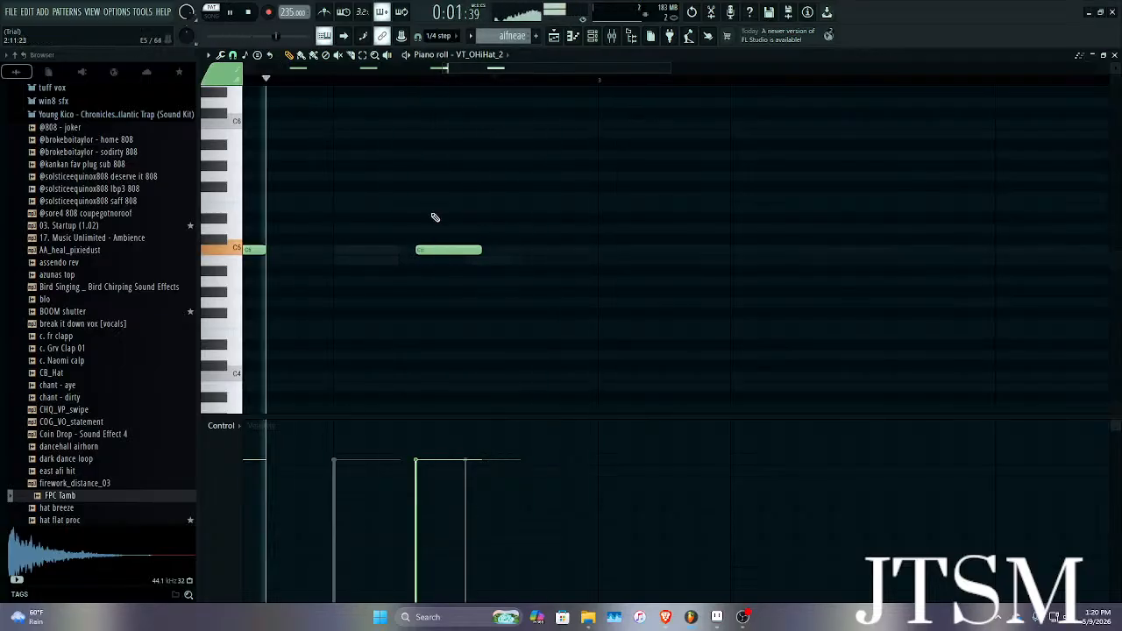
pyautogui.click(488, 54)
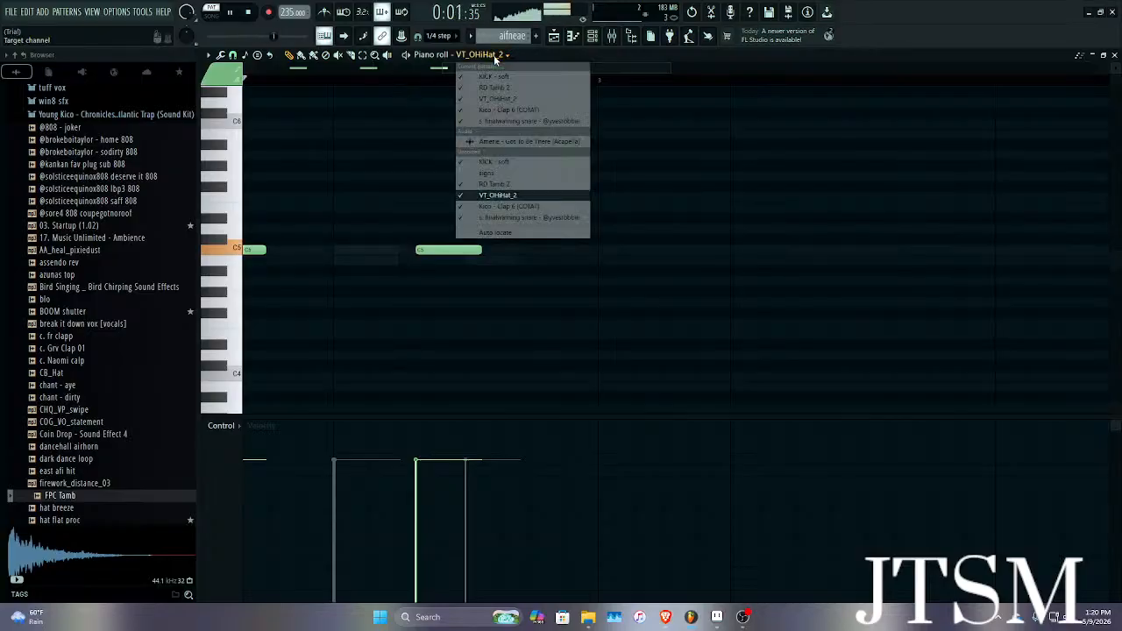
pyautogui.click(519, 270)
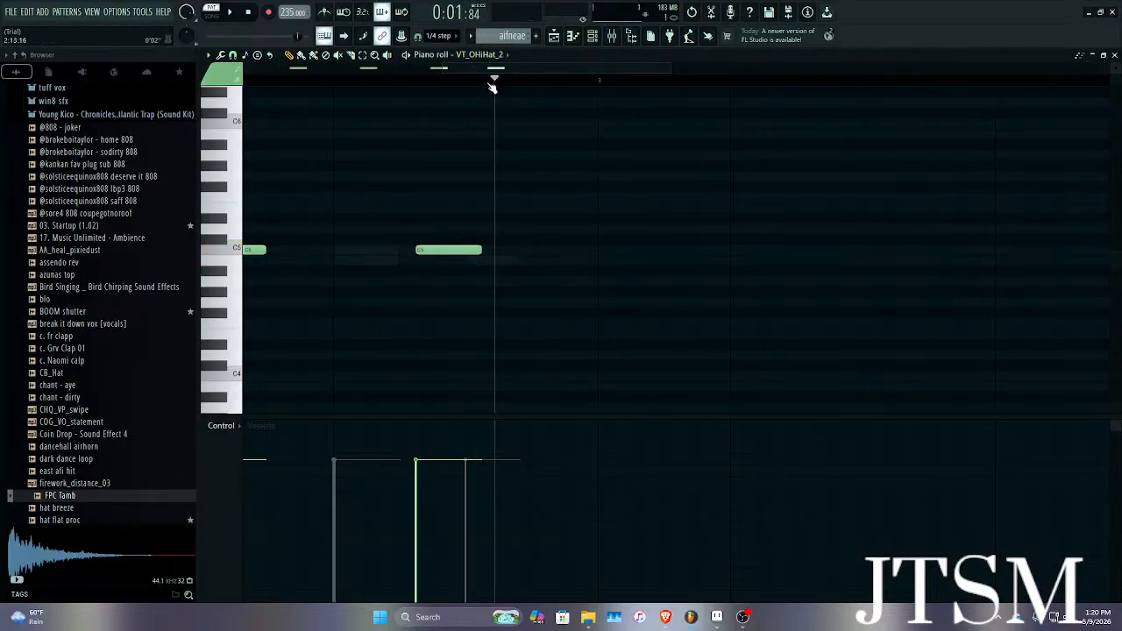
# Try two short C5 open hats at steps 15 and 16 of bar 2.
pyautogui.click(533, 260)
pyautogui.moveTo(542, 255); pyautogui.dragTo(576, 416)
pyautogui.scroll(-5, 586, 297)
pyautogui.scroll(-2, 570, 303)
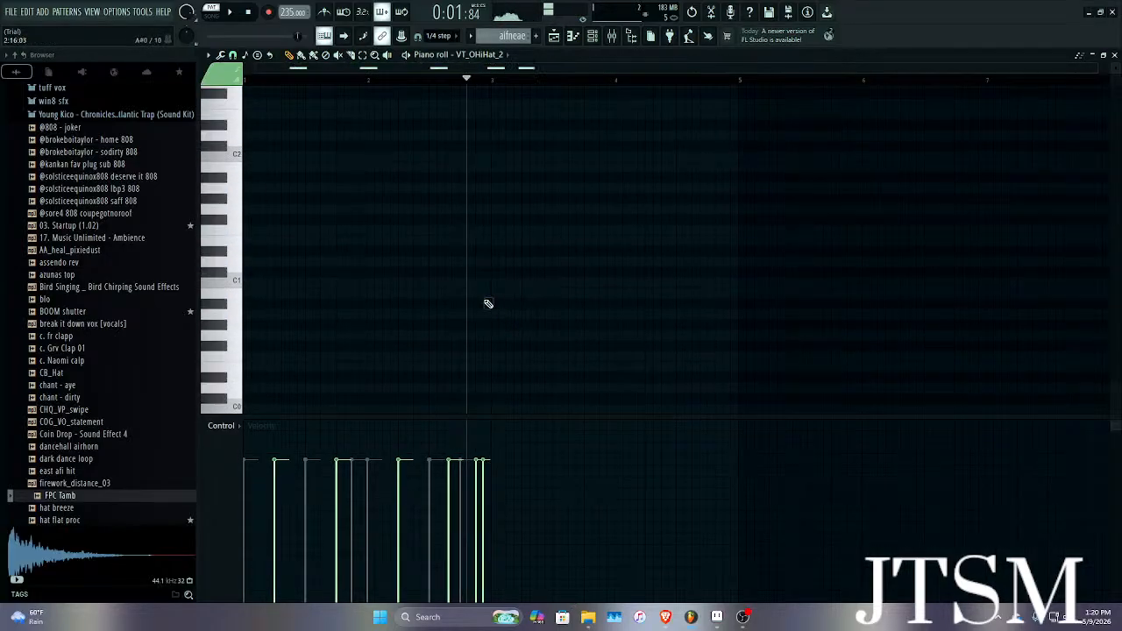
pyautogui.scroll(6, 500, 281)
pyautogui.scroll(3, 499, 258)
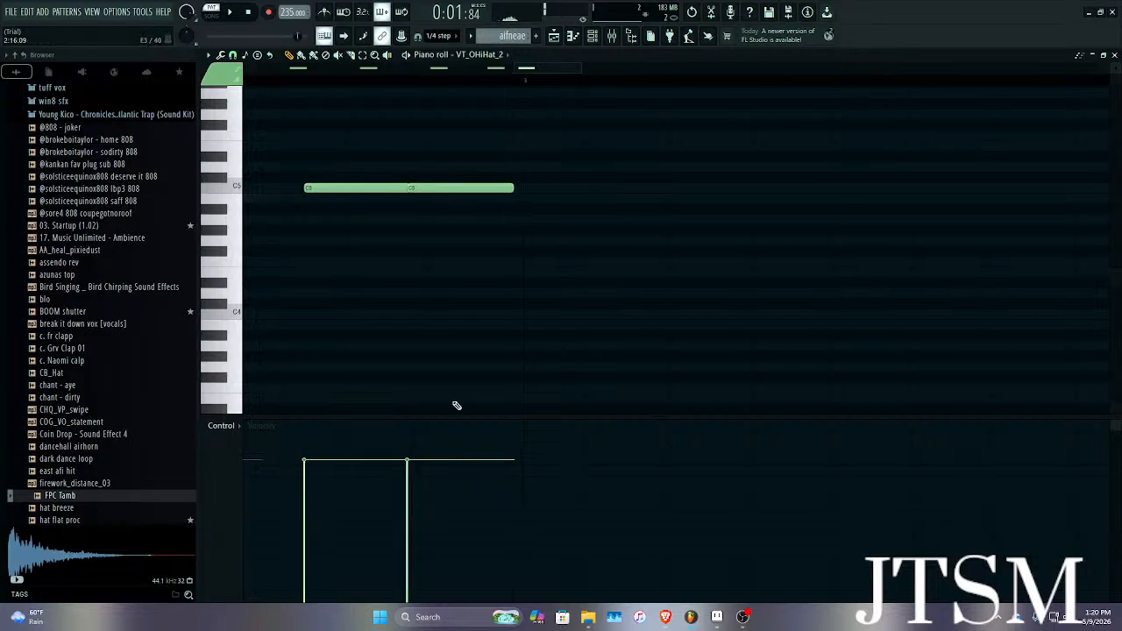
# Try the open hat at step 16 of bar 2 with its velocity lowered to 0% and play the pattern.
pyautogui.moveTo(456, 406); pyautogui.dragTo(458, 438)
pyautogui.hotkey('ctrl', 'z')
pyautogui.scroll(3, 489, 263)
pyautogui.moveTo(414, 477); pyautogui.dragTo(412, 623)
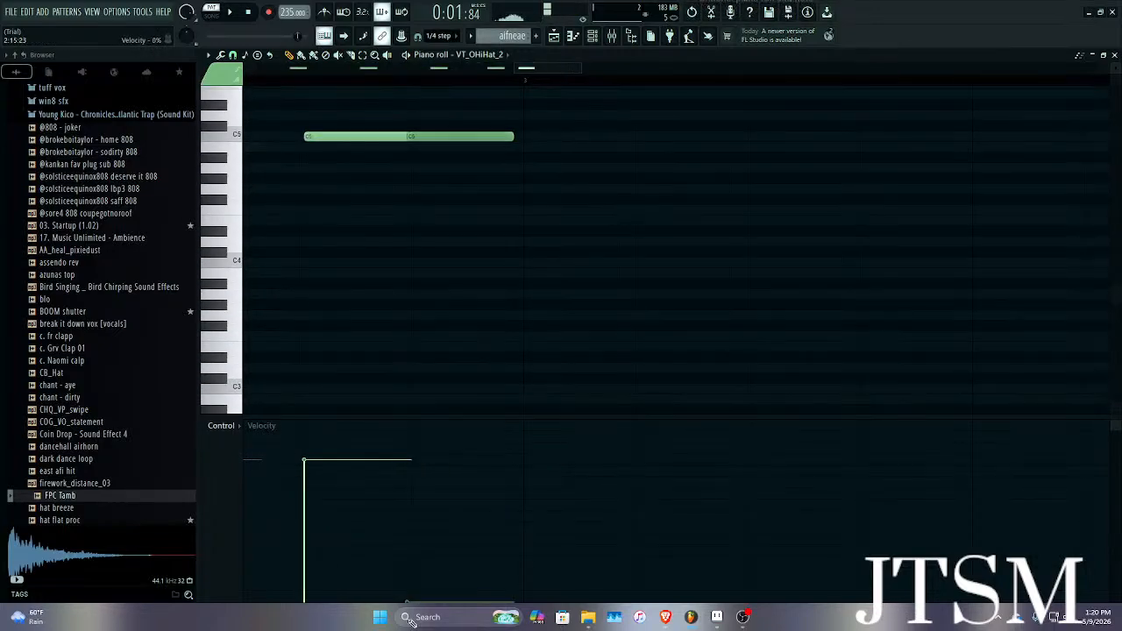
pyautogui.scroll(-5, 413, 224)
pyautogui.press('space')
pyautogui.scroll(4, 409, 134)
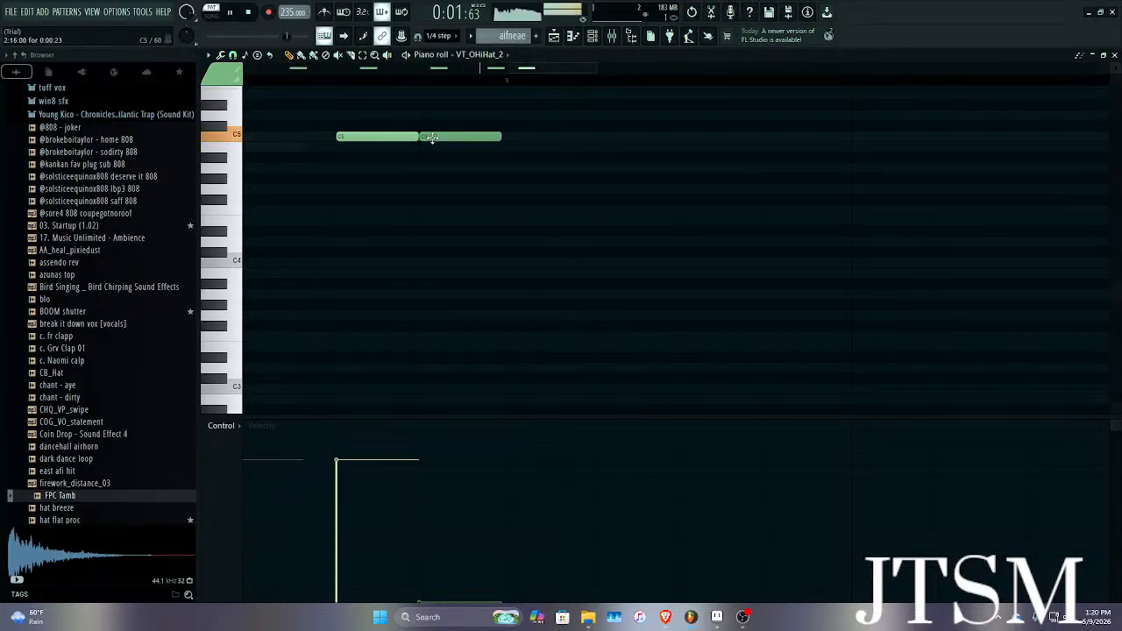
pyautogui.scroll(-5, 430, 137)
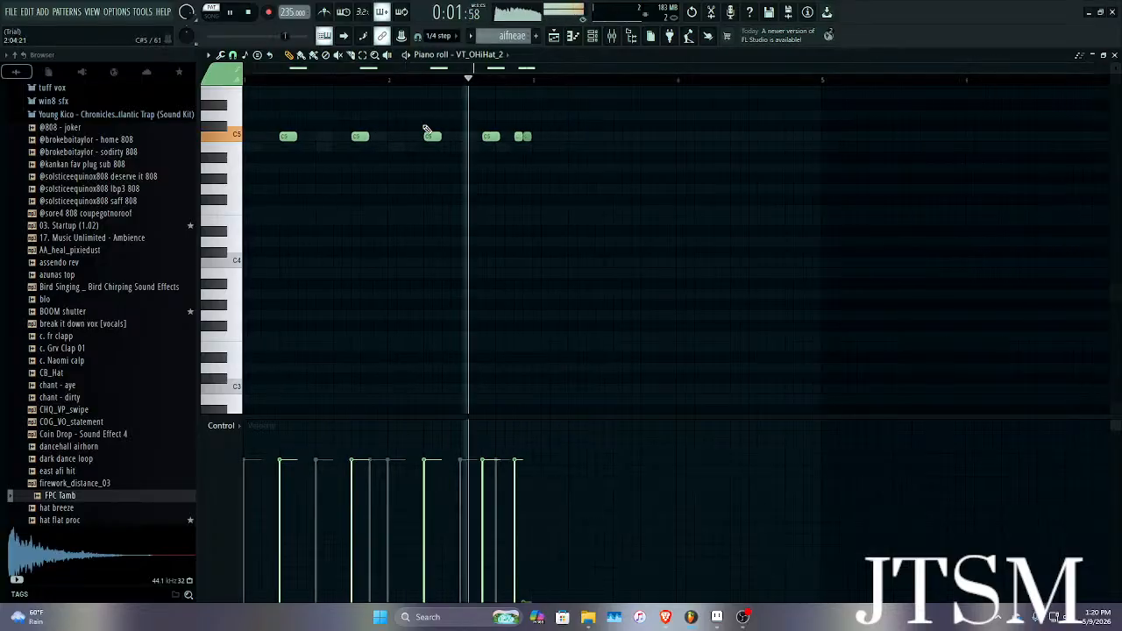
# Delete the last three open hats in bar 2, add a C5 note at step 13 instead, and play the pattern.
pyautogui.scroll(3, 516, 136)
pyautogui.rightClick(544, 139)
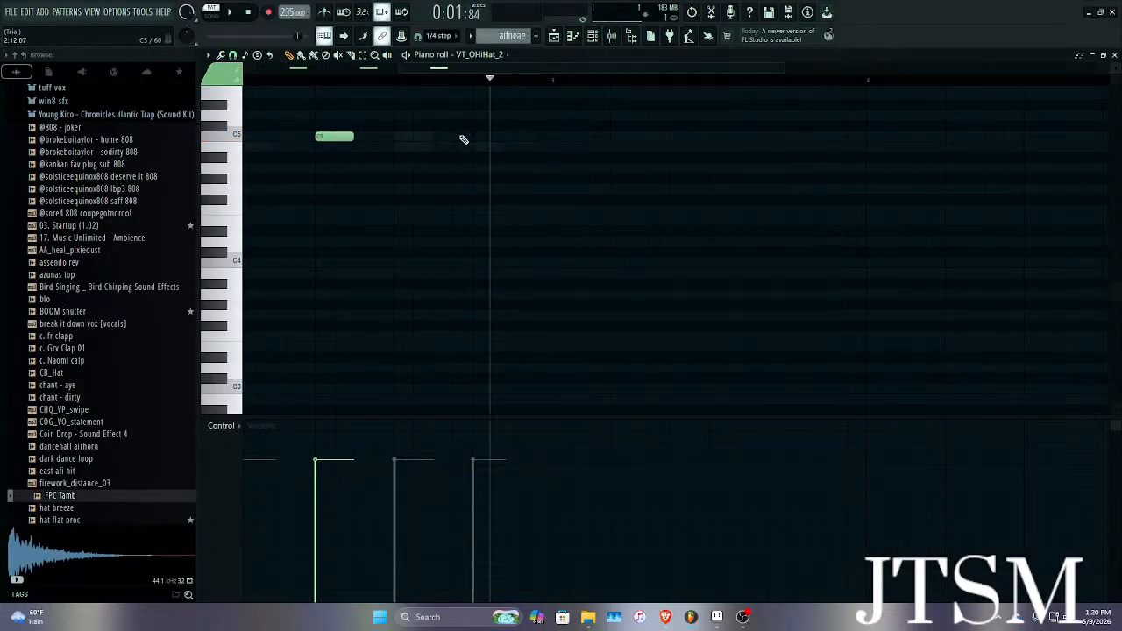
pyautogui.scroll(-4, 338, 137)
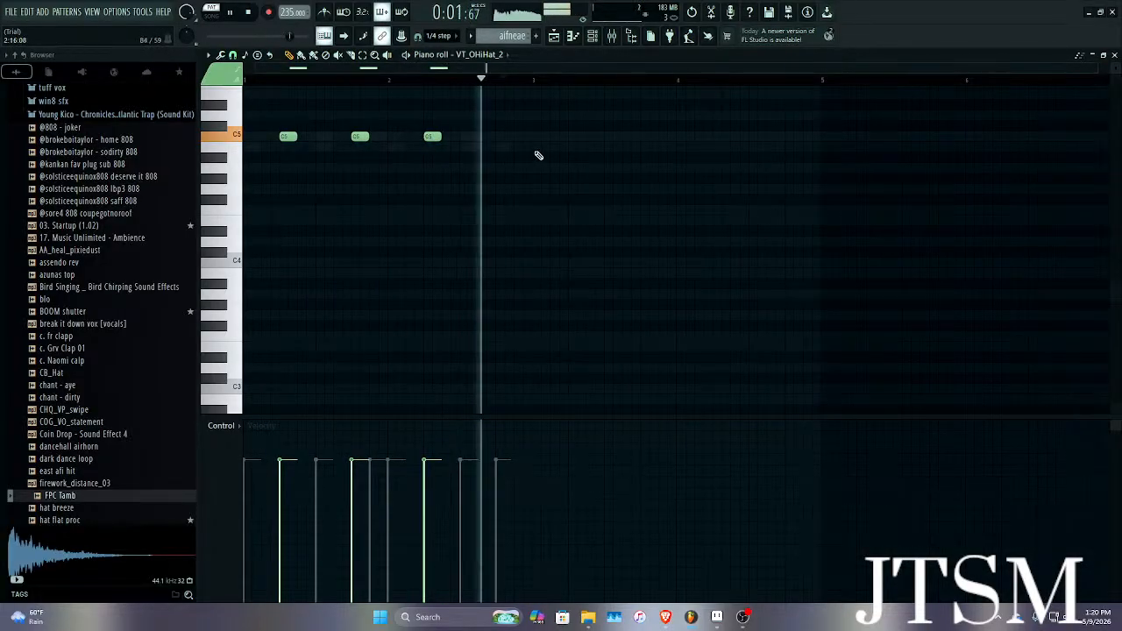
pyautogui.scroll(4, 538, 156)
pyautogui.click(463, 139)
pyautogui.scroll(4, 457, 138)
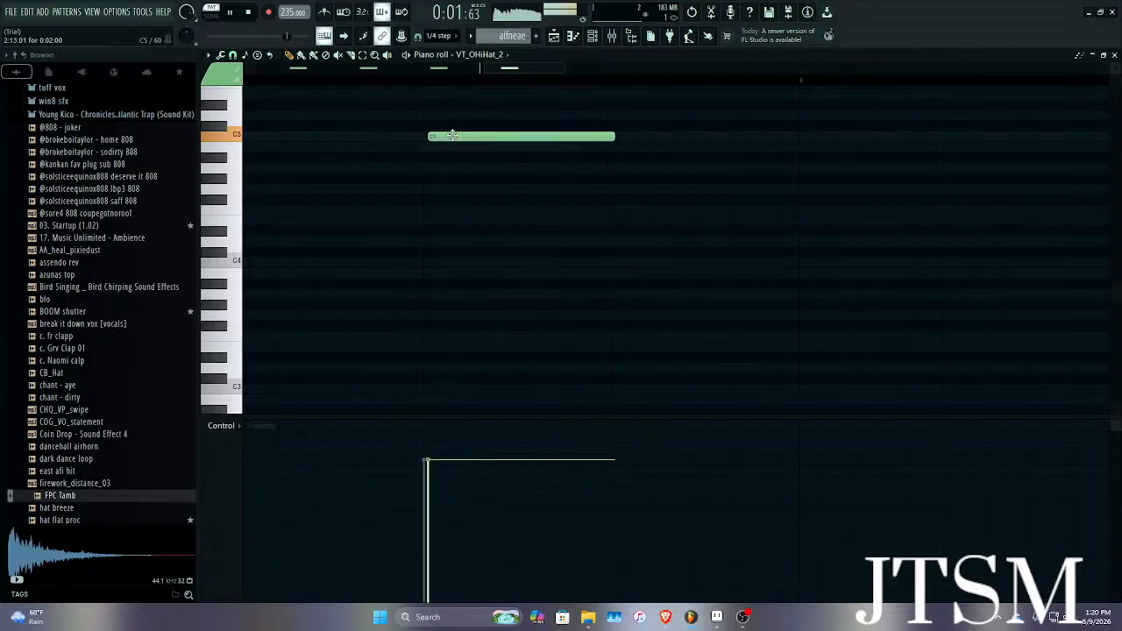
pyautogui.scroll(-6, 451, 136)
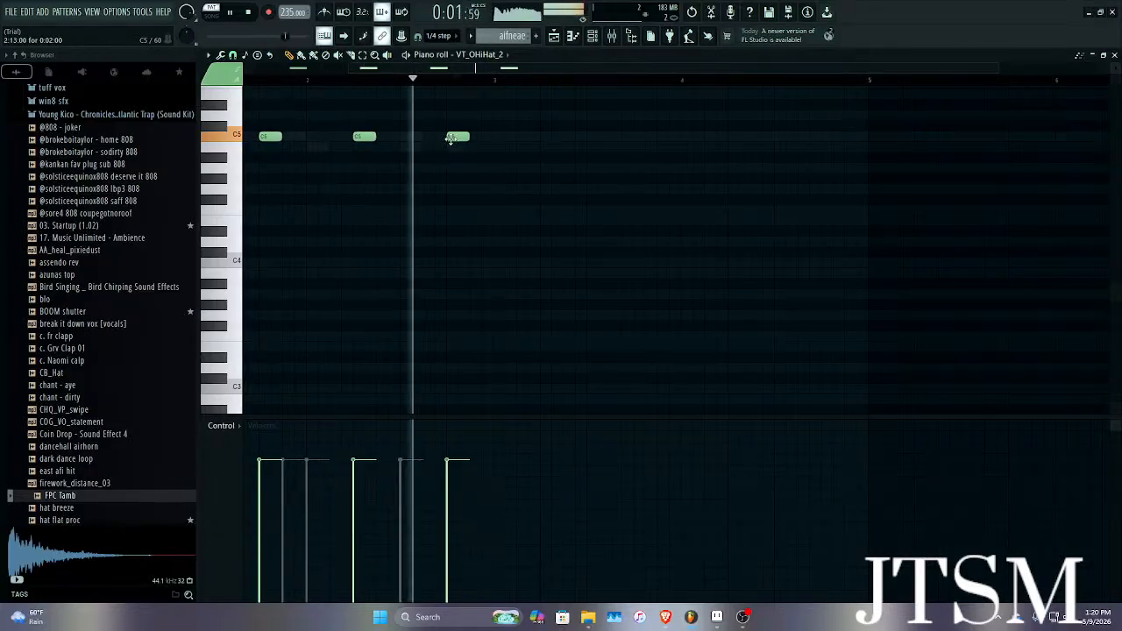
pyautogui.scroll(2, 454, 141)
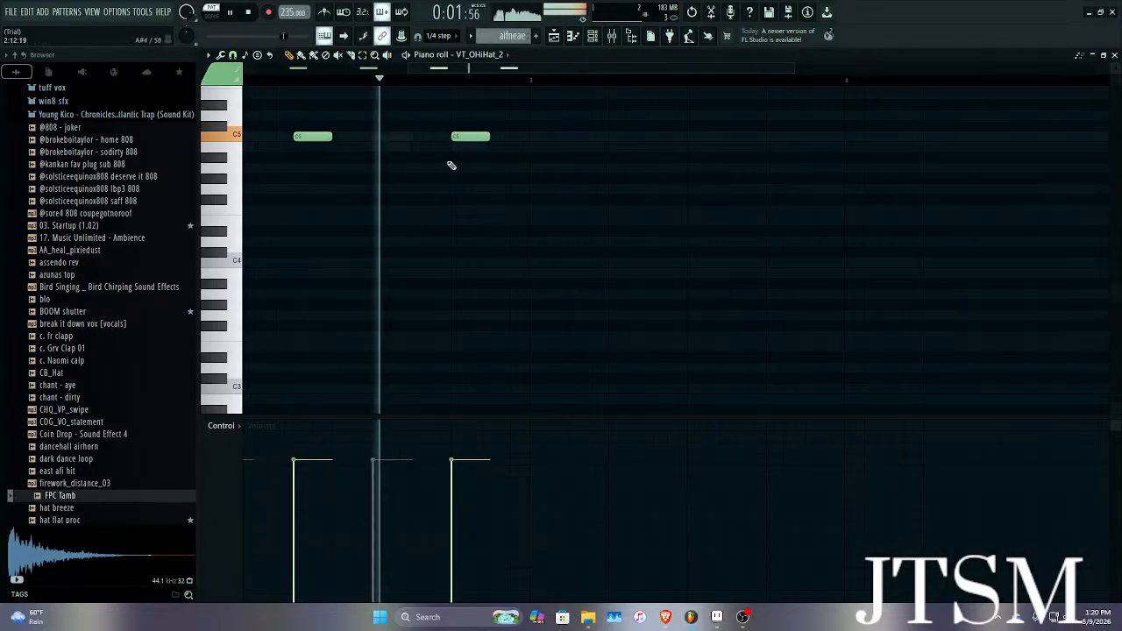
pyautogui.scroll(-2, 444, 165)
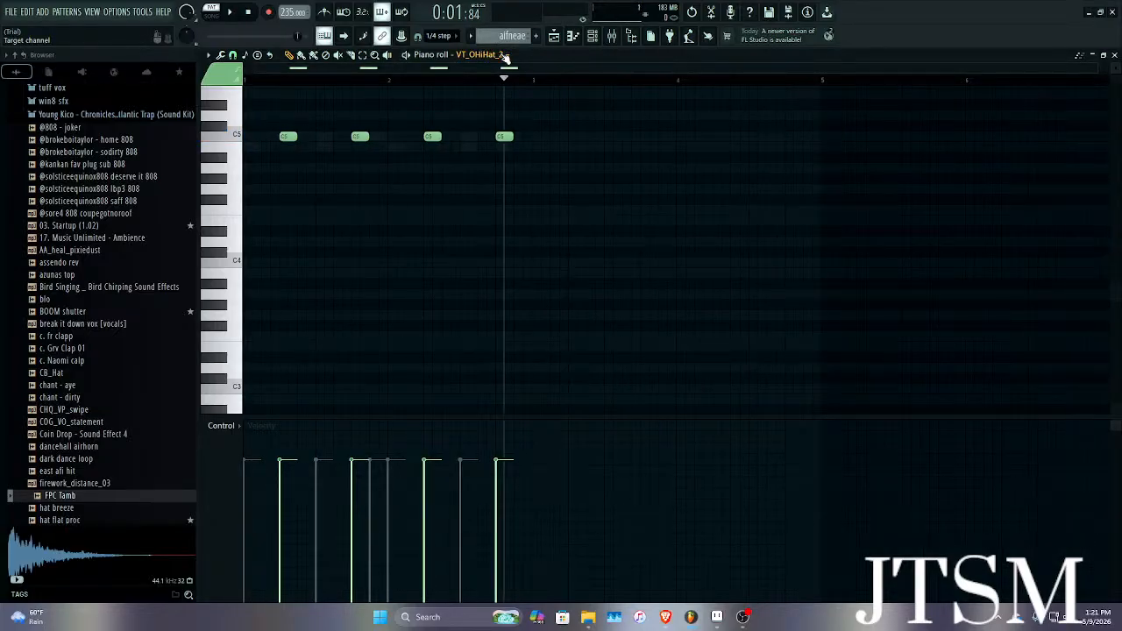
# Open the finalwarning snare piano roll, play the pattern without its note at about step 15 of bar 1, and undo the deletion.
pyautogui.click(494, 56)
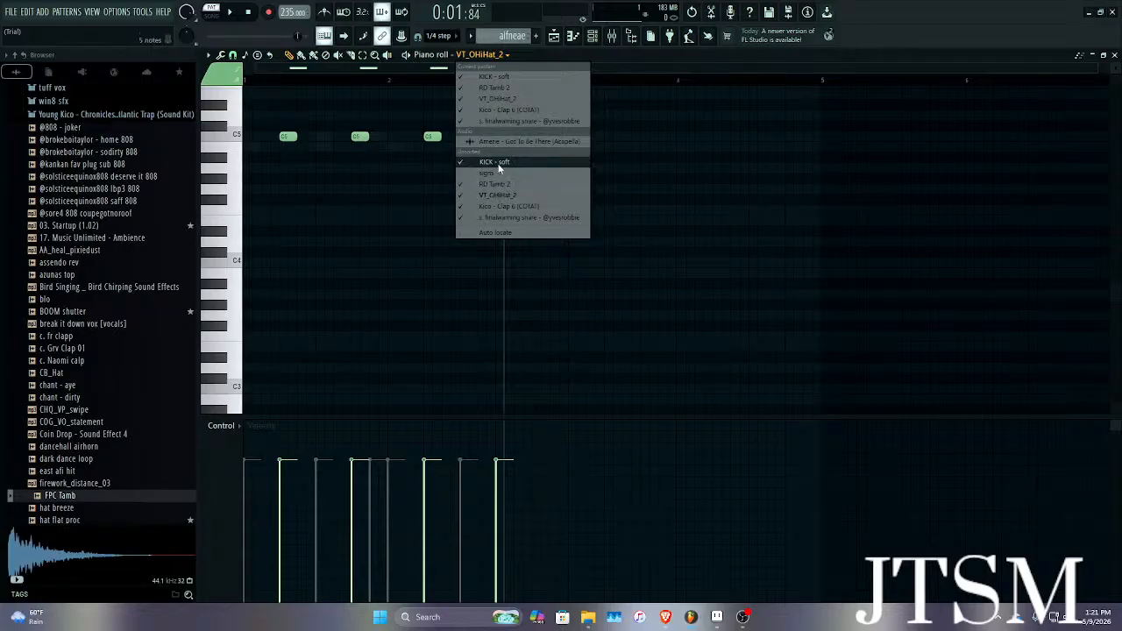
pyautogui.click(511, 217)
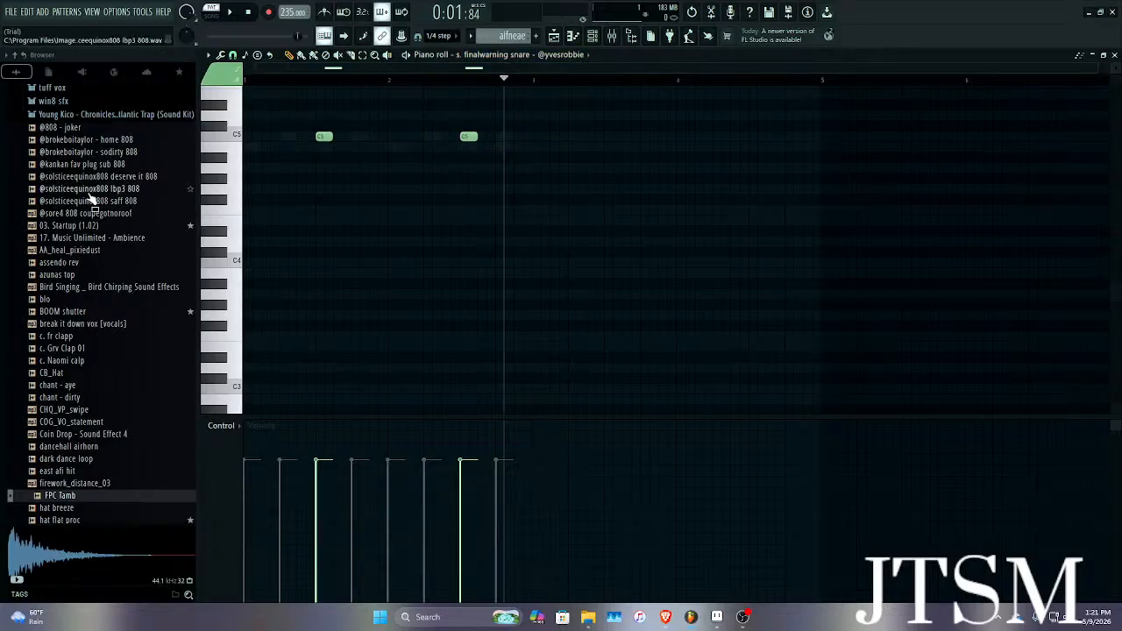
pyautogui.press('space')
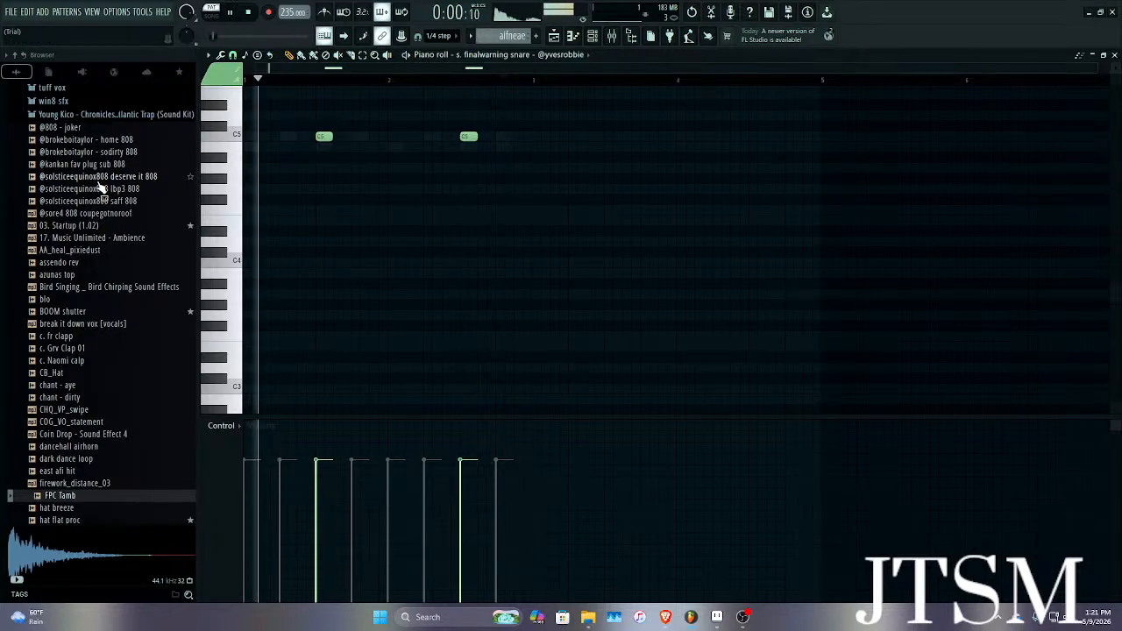
pyautogui.hotkey('ctrl', 'z')
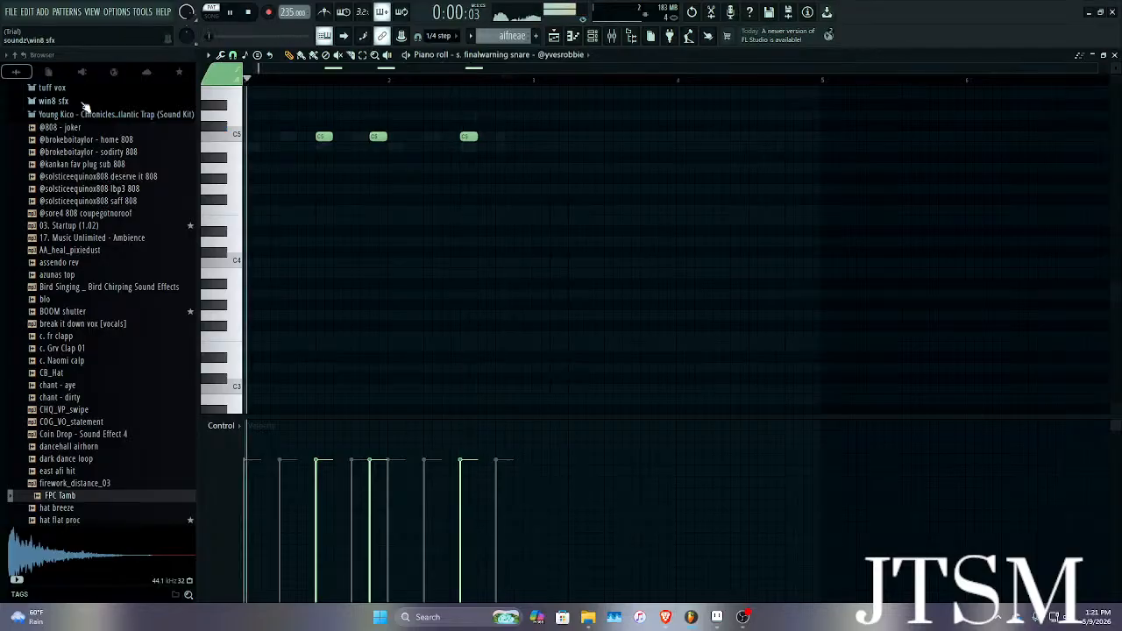
# Browse the sample list for a hat and preview hat breeze, hat flat proc and hat resample flhat.
pyautogui.scroll(3, 123, 149)
pyautogui.scroll(-15, 127, 145)
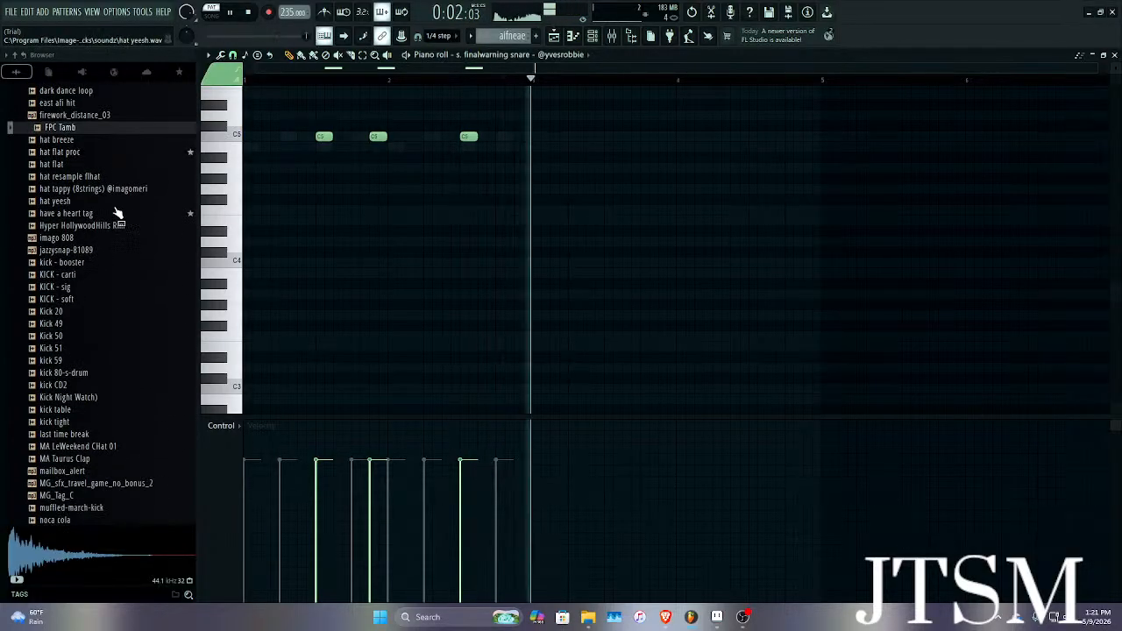
pyautogui.scroll(-3, 75, 250)
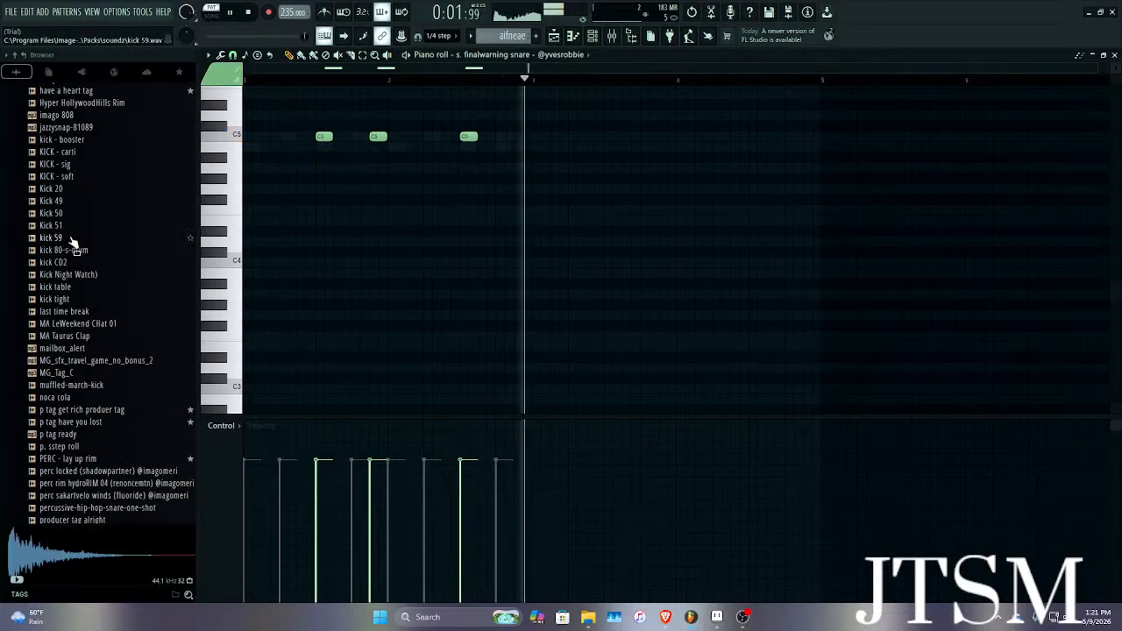
pyautogui.press('space')
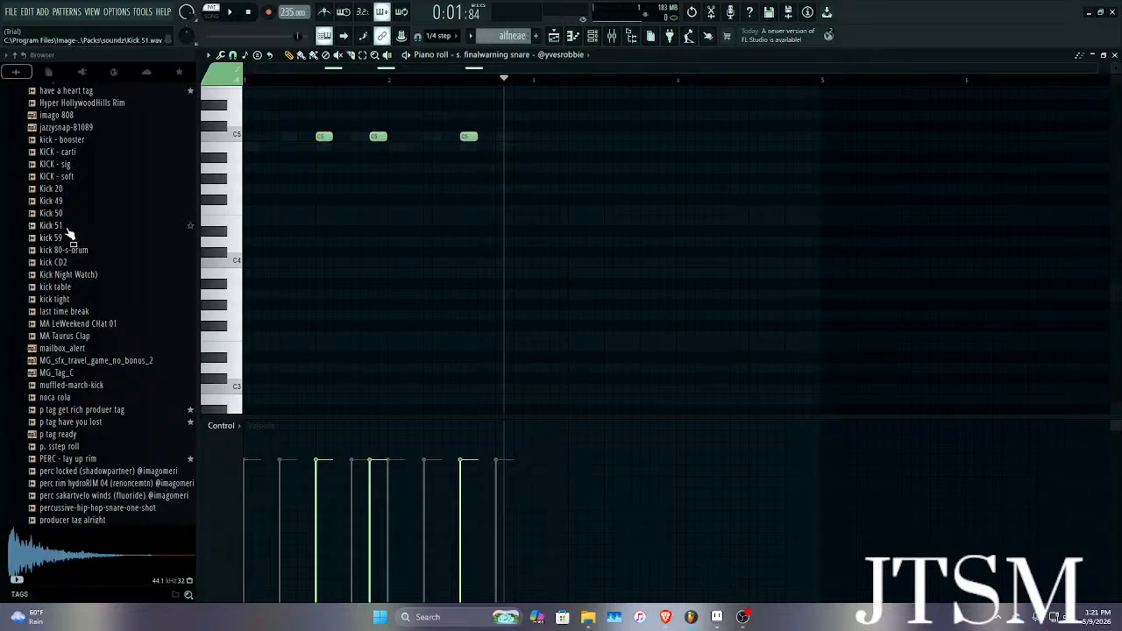
pyautogui.scroll(-2, 64, 213)
pyautogui.scroll(2, 63, 219)
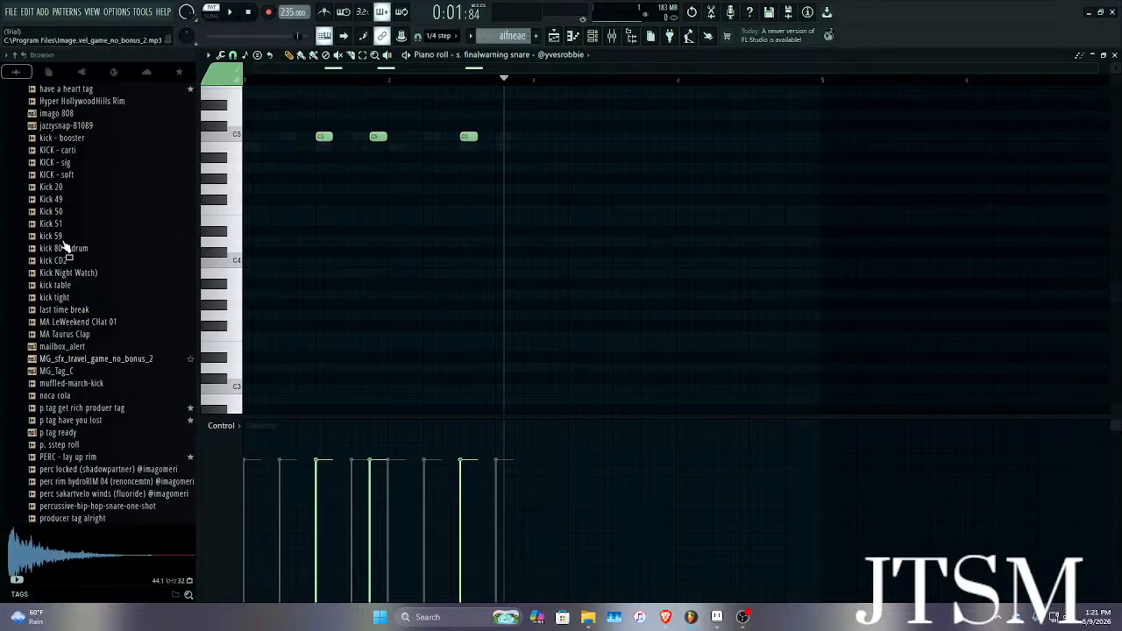
pyautogui.scroll(7, 65, 218)
pyautogui.scroll(3, 67, 219)
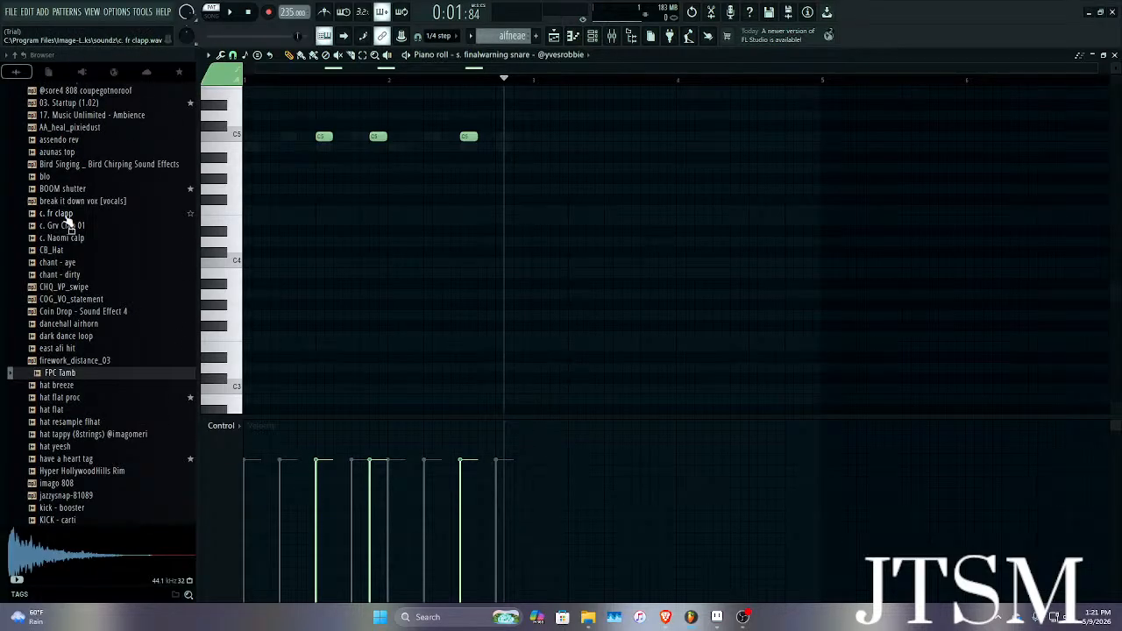
pyautogui.click(70, 386)
pyautogui.click(68, 400)
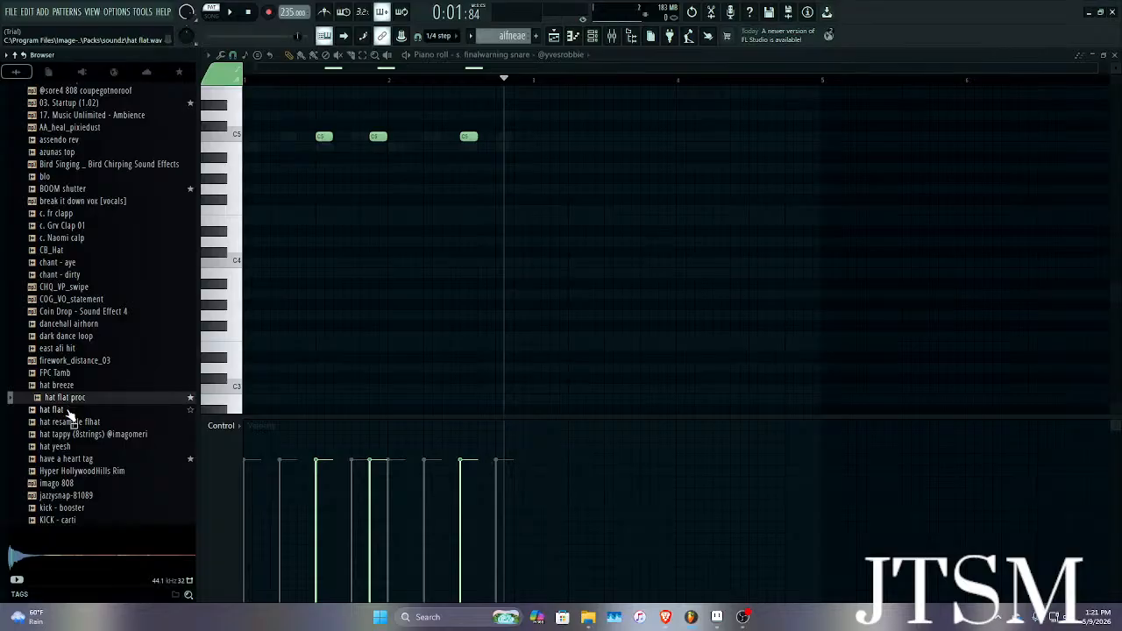
pyautogui.click(73, 423)
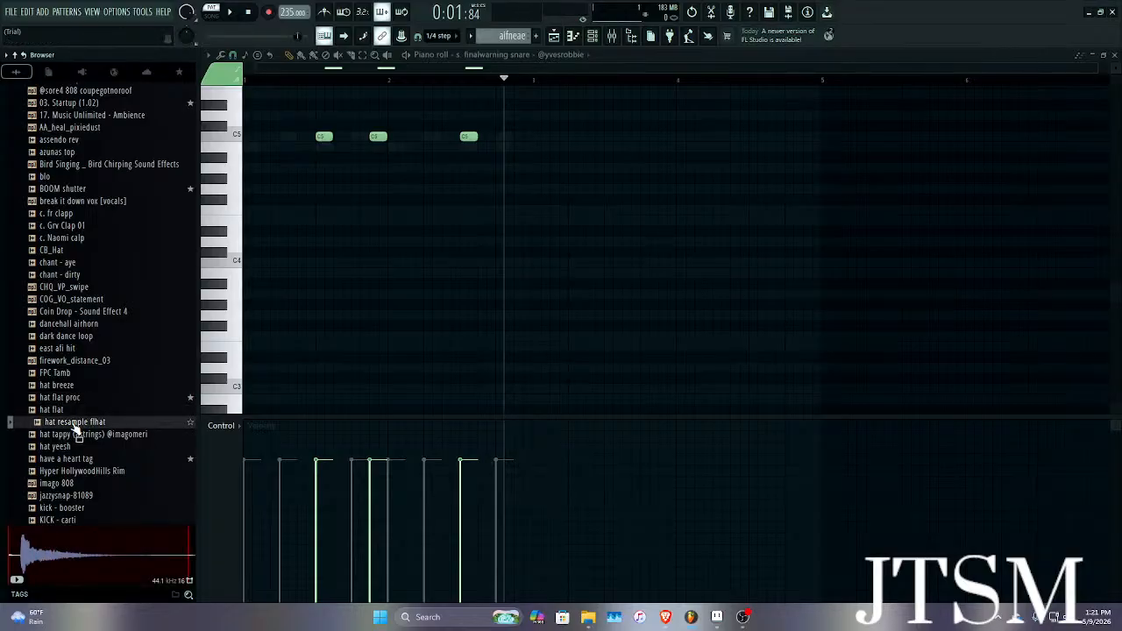
# Load hat resample flhat into a new sampler channel, set its sample start offset to 4%, and close the channel settings.
pyautogui.rightClick(74, 423)
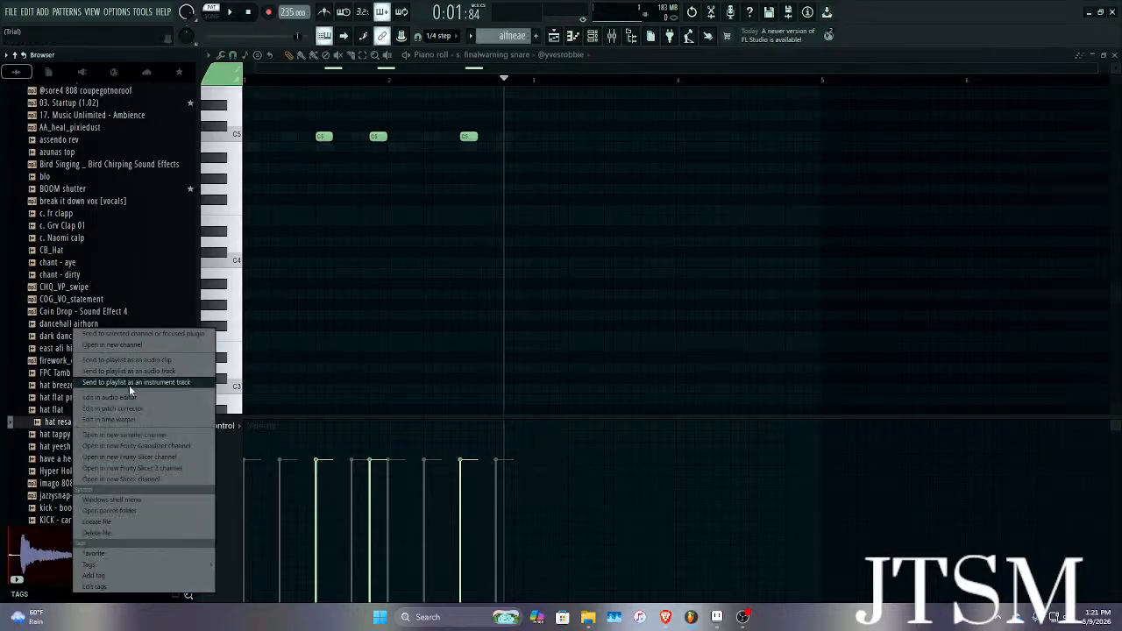
pyautogui.click(117, 343)
pyautogui.click(92, 444)
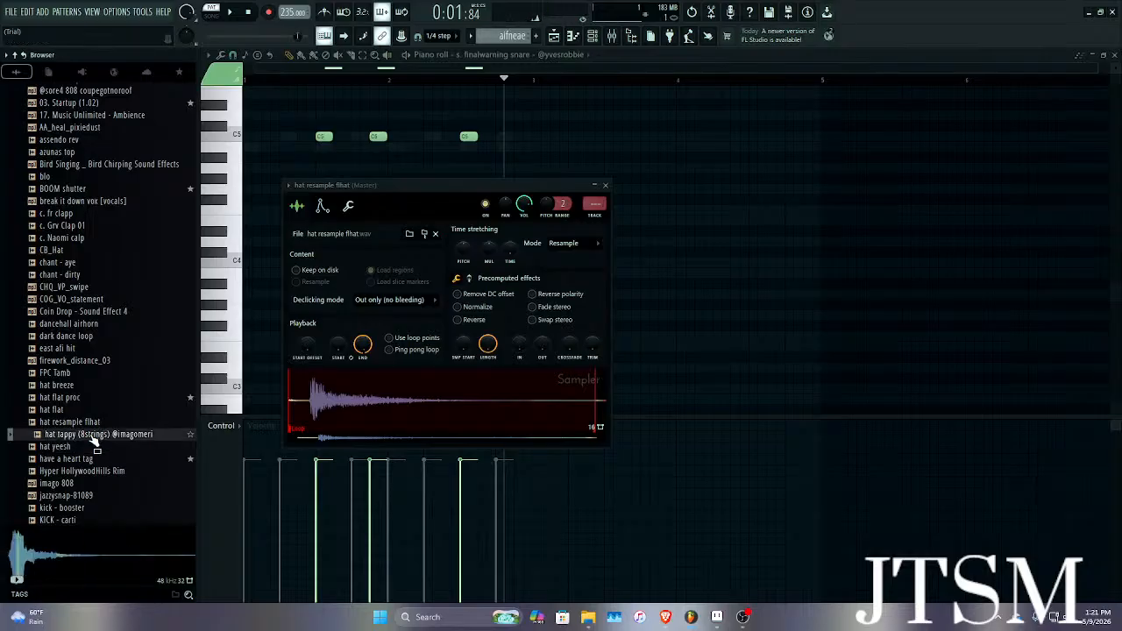
pyautogui.click(88, 461)
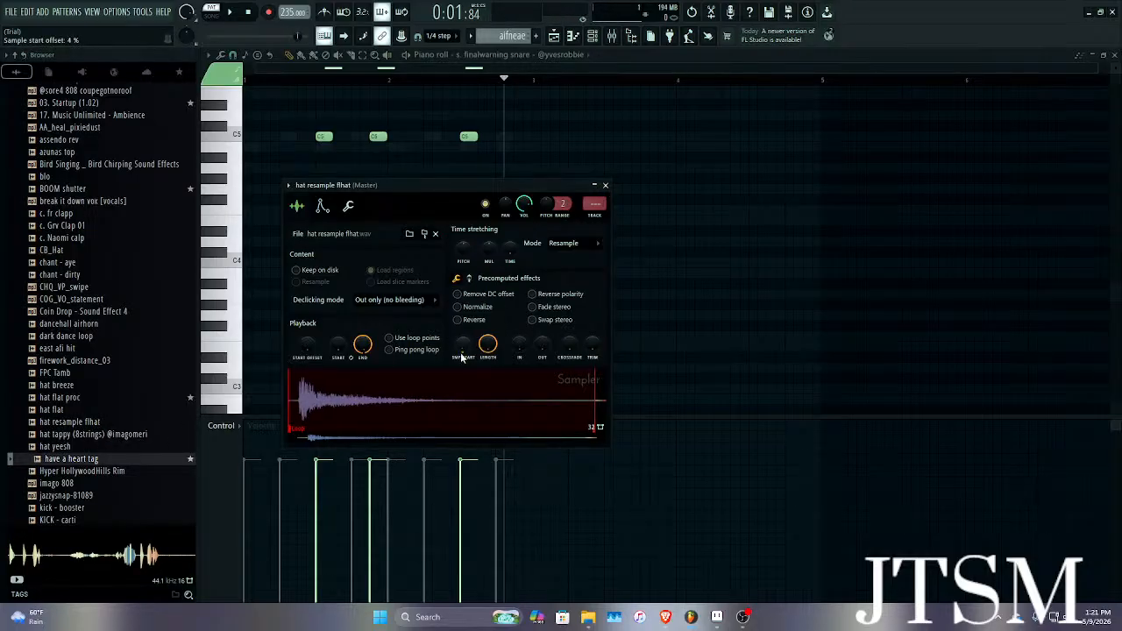
pyautogui.click(605, 185)
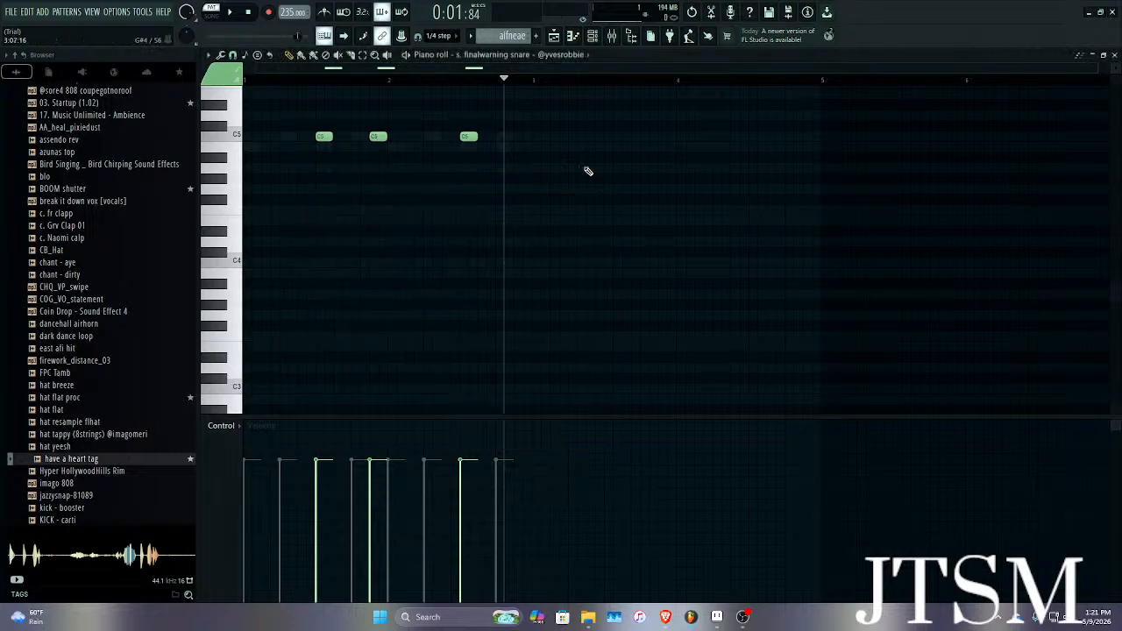
# In the hat resample flhat piano roll, add C5 notes at steps 5 and 7 of bar 1 while checking them in playback.
pyautogui.click(560, 58)
pyautogui.click(517, 225)
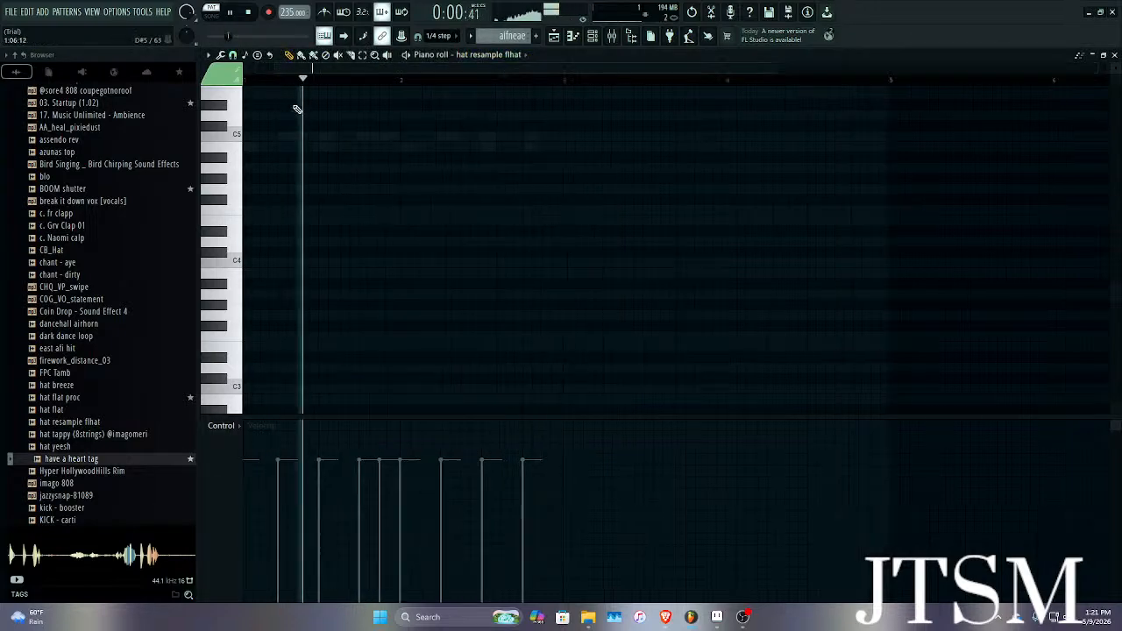
pyautogui.moveTo(258, 166); pyautogui.dragTo(375, 162)
pyautogui.press('space')
pyautogui.keyDown('ctrl'); pyautogui.scroll(4, 386, 166); pyautogui.keyUp('ctrl')
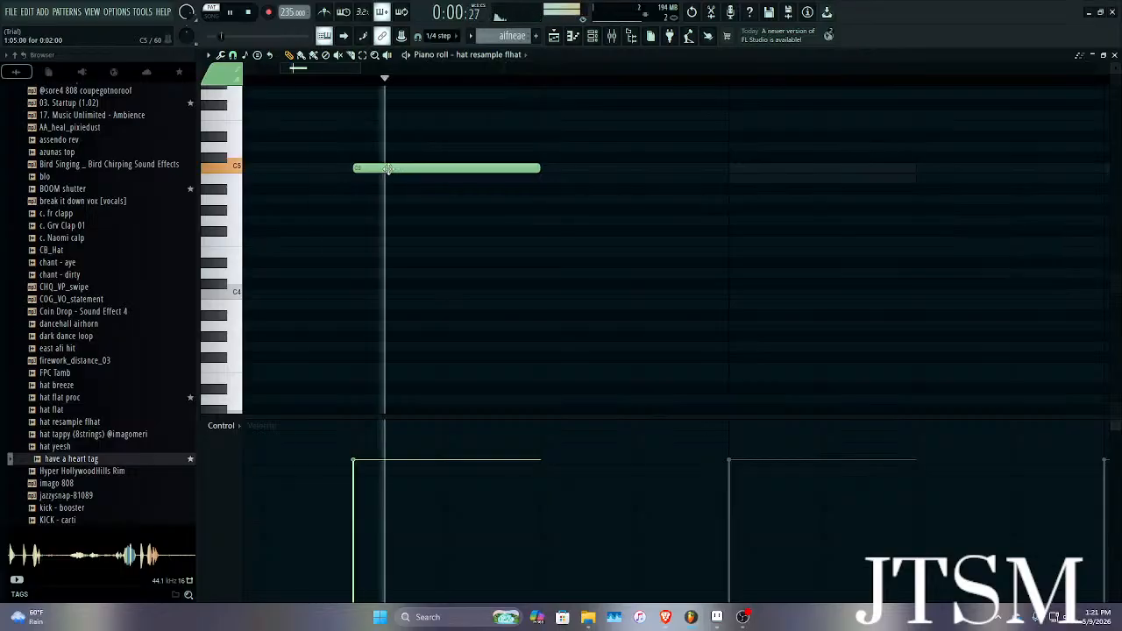
pyautogui.click(554, 170)
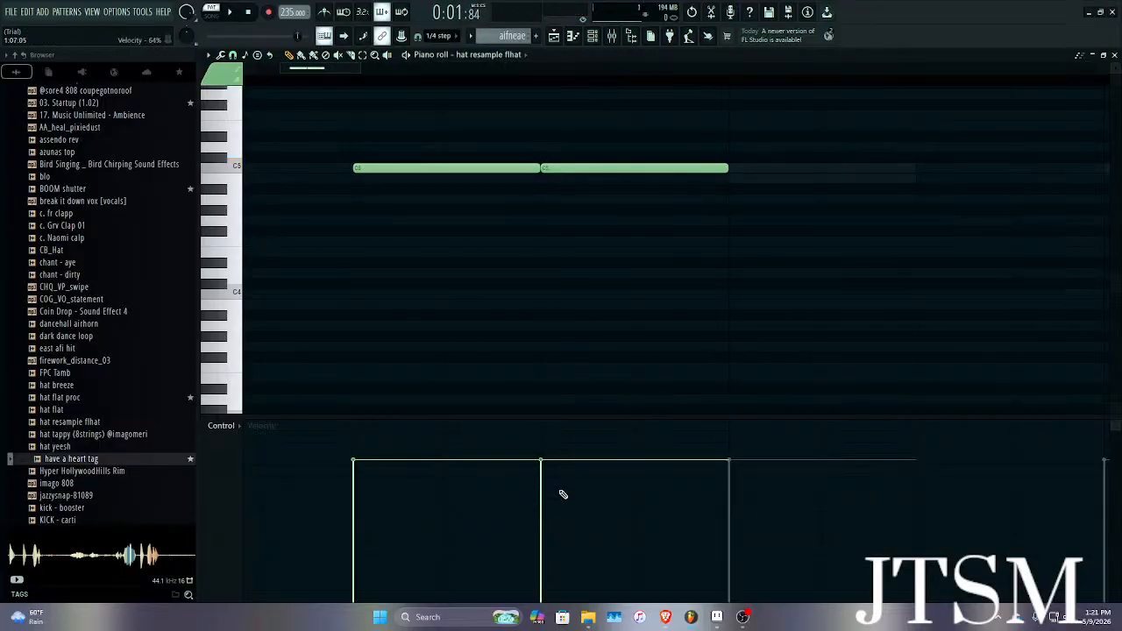
# Lower the second hat note's velocity to roughly half of the first one's and move the note to step 8 of bar 1.
pyautogui.moveTo(563, 495); pyautogui.dragTo(556, 526)
pyautogui.keyDown('ctrl'); pyautogui.scroll(-4, 500, 281); pyautogui.keyUp('ctrl')
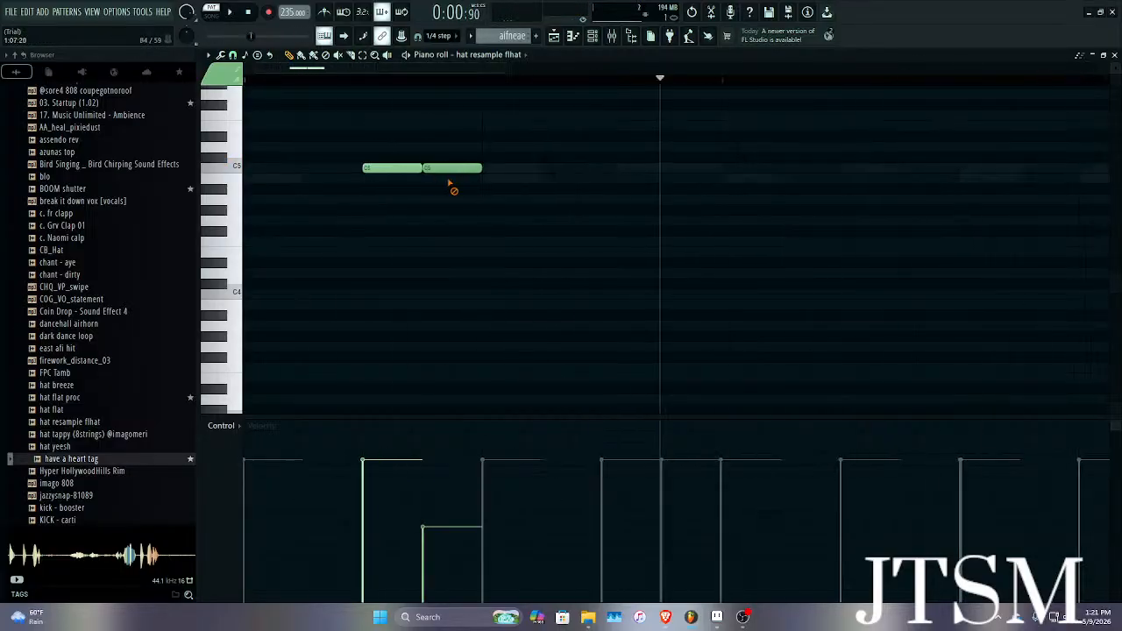
pyautogui.keyDown('ctrl'); pyautogui.scroll(3, 447, 166); pyautogui.keyUp('ctrl')
pyautogui.click(355, 169)
pyautogui.moveTo(445, 168); pyautogui.dragTo(507, 174)
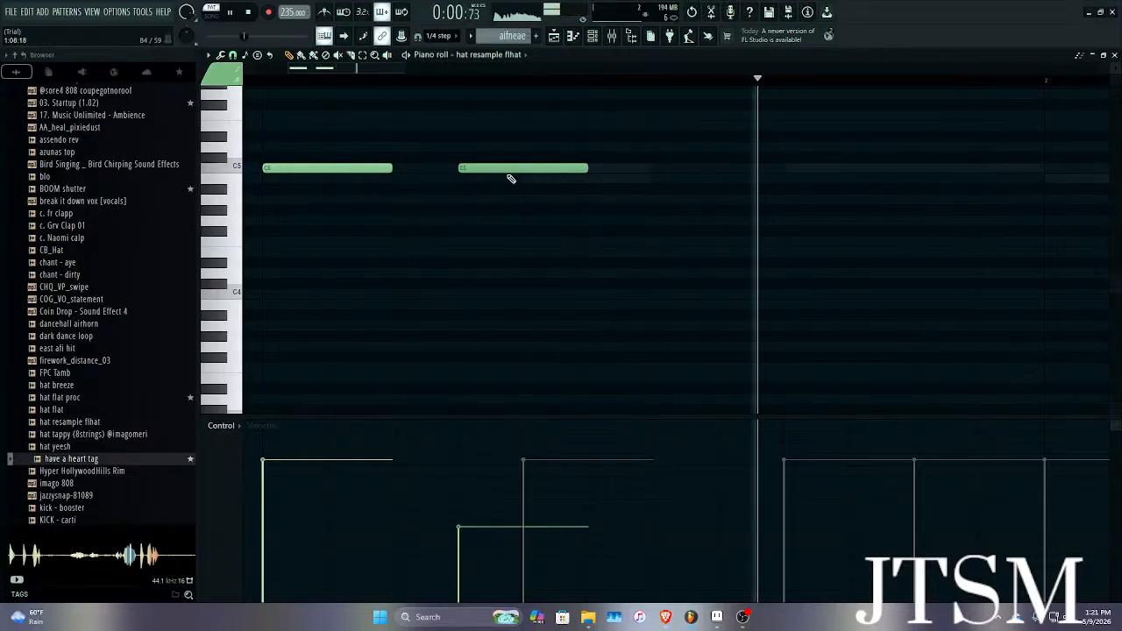
# Move the second hat note in bar 1 to 1:07:11 and add another C5 note at step 13.
pyautogui.click(502, 167)
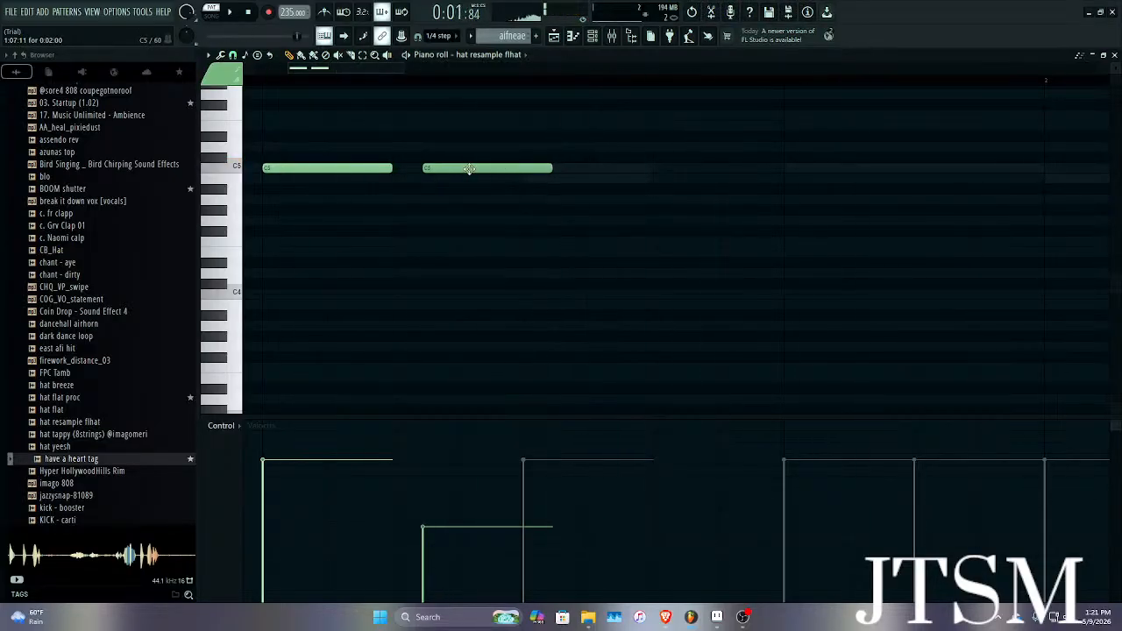
pyautogui.scroll(-4, 467, 169)
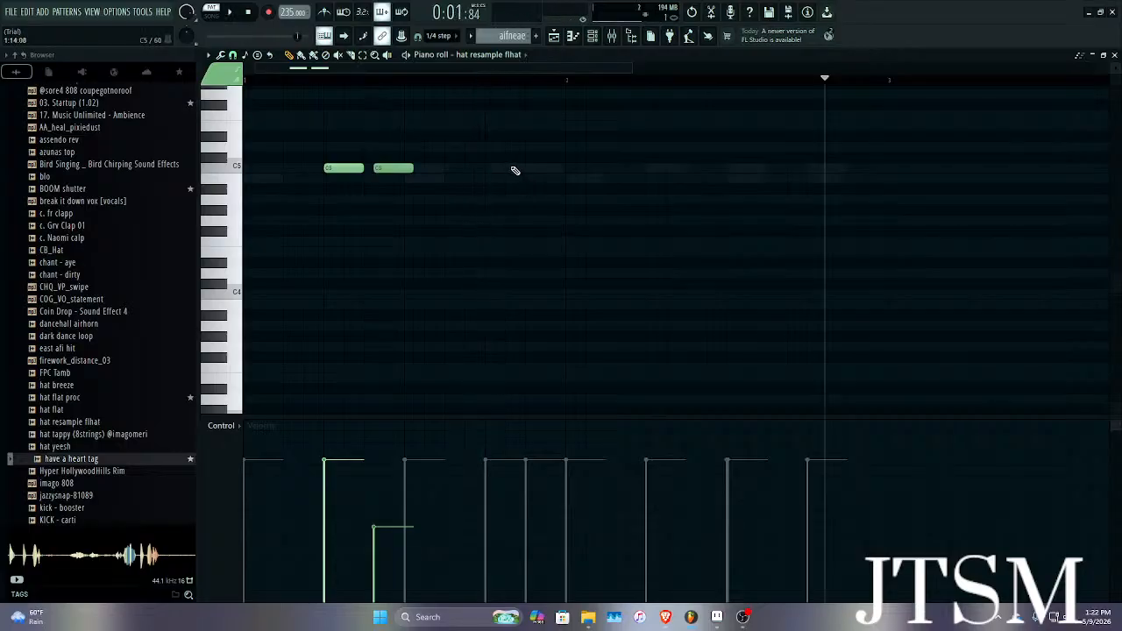
pyautogui.scroll(2, 513, 170)
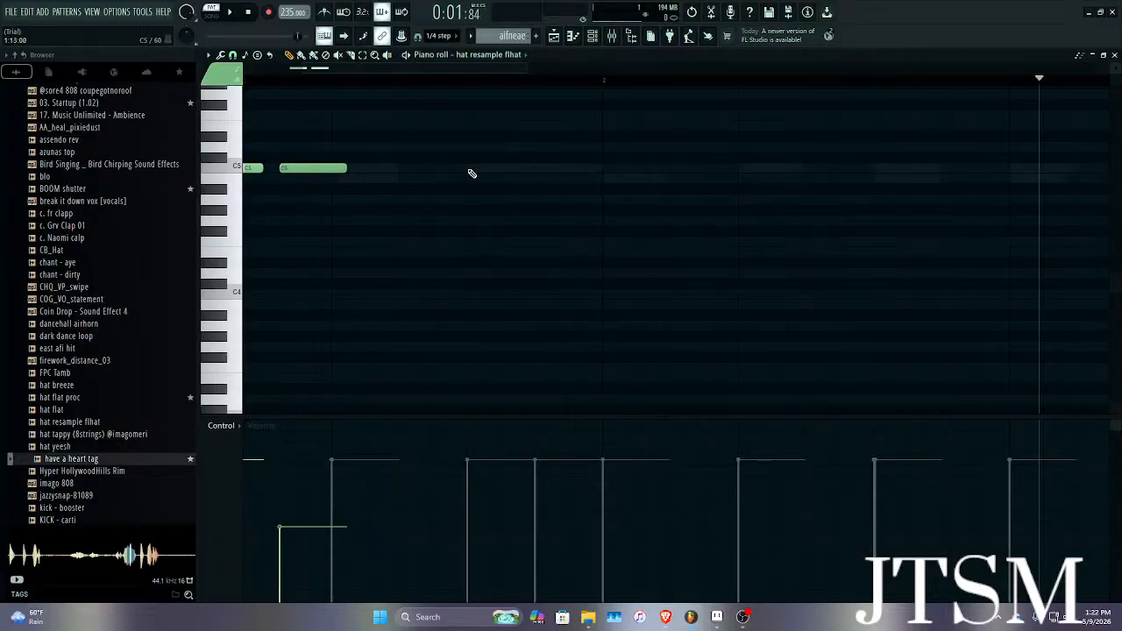
pyautogui.scroll(-1, 343, 179)
pyautogui.scroll(2, 368, 170)
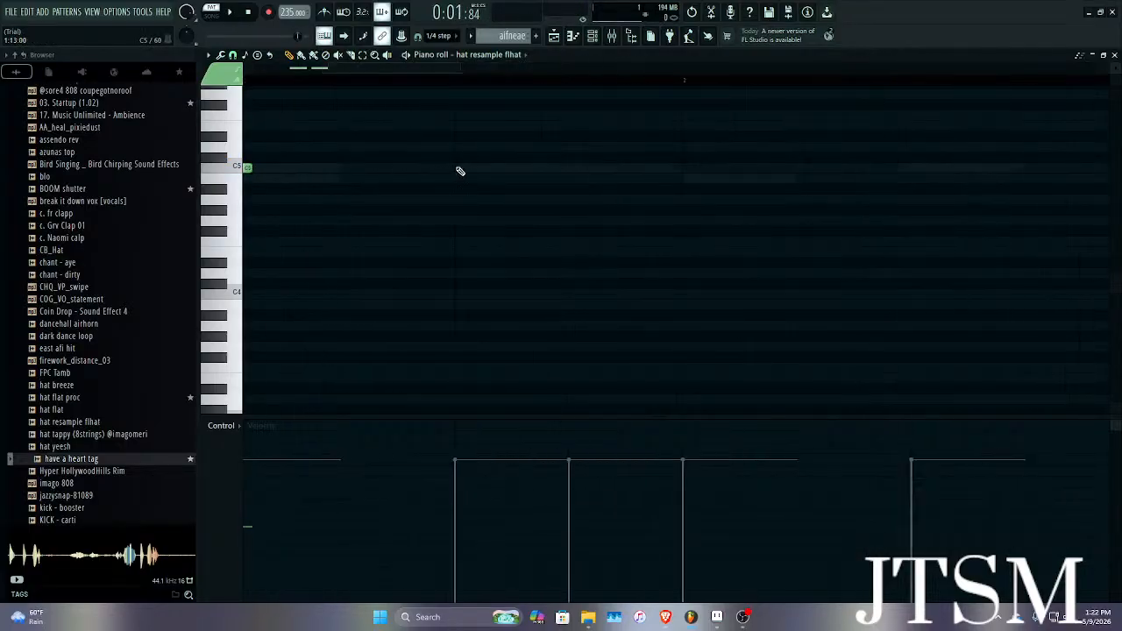
pyautogui.scroll(-2, 468, 168)
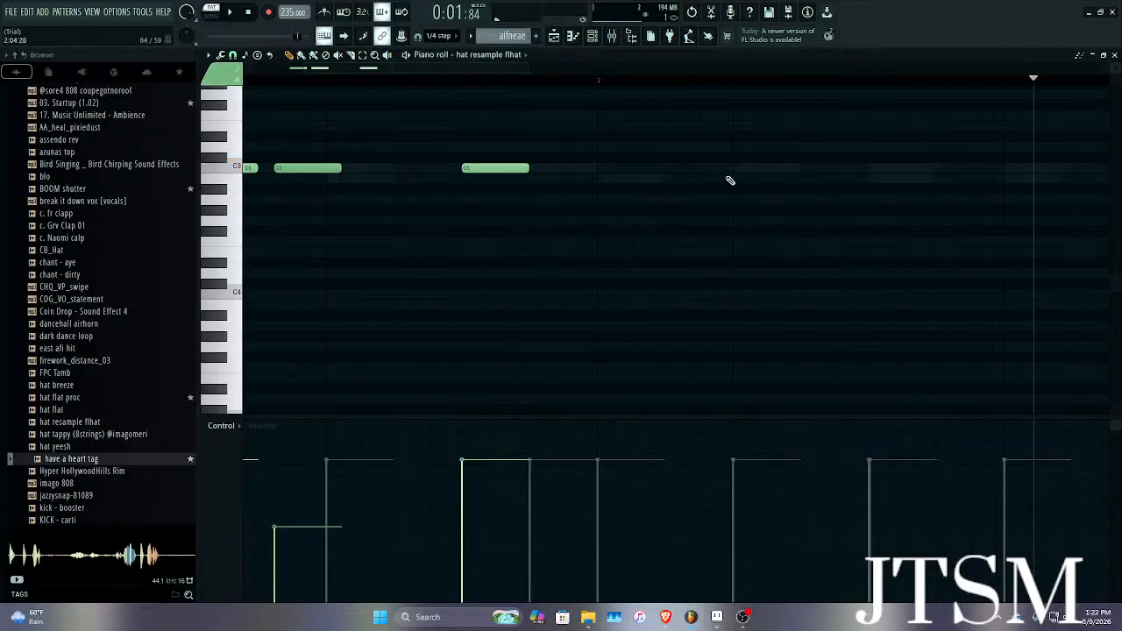
# Add a C5 hat note at step 4 of bar 2, shorten it to 0:00:22 and place an equally short note right behind it.
pyautogui.scroll(2, 688, 177)
pyautogui.scroll(-3, 714, 171)
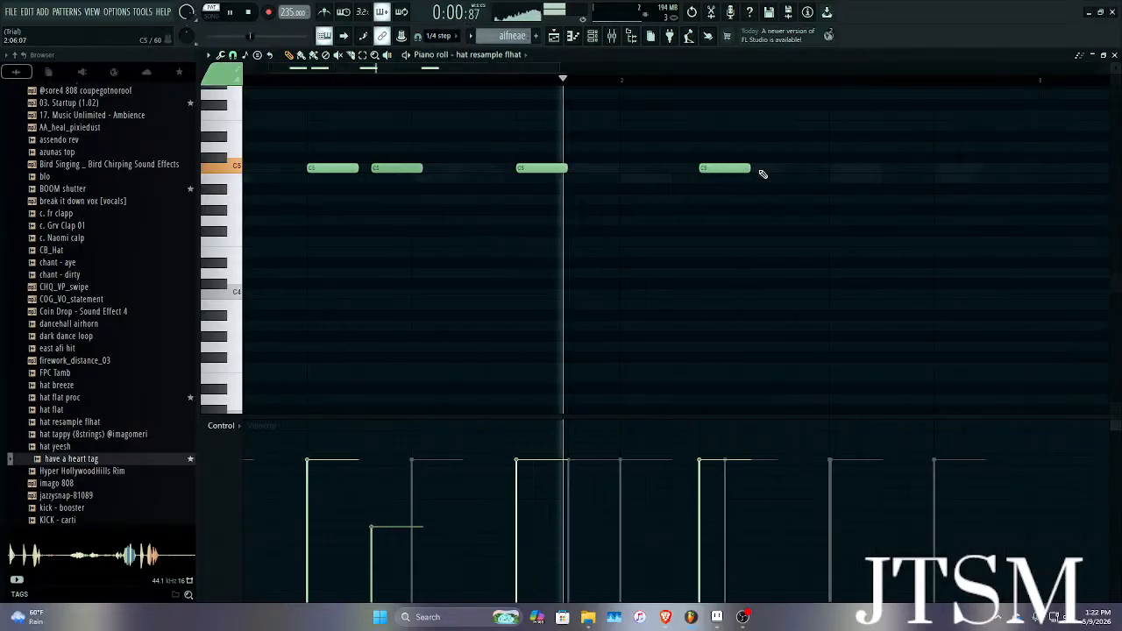
pyautogui.press('space')
pyautogui.scroll(2, 759, 170)
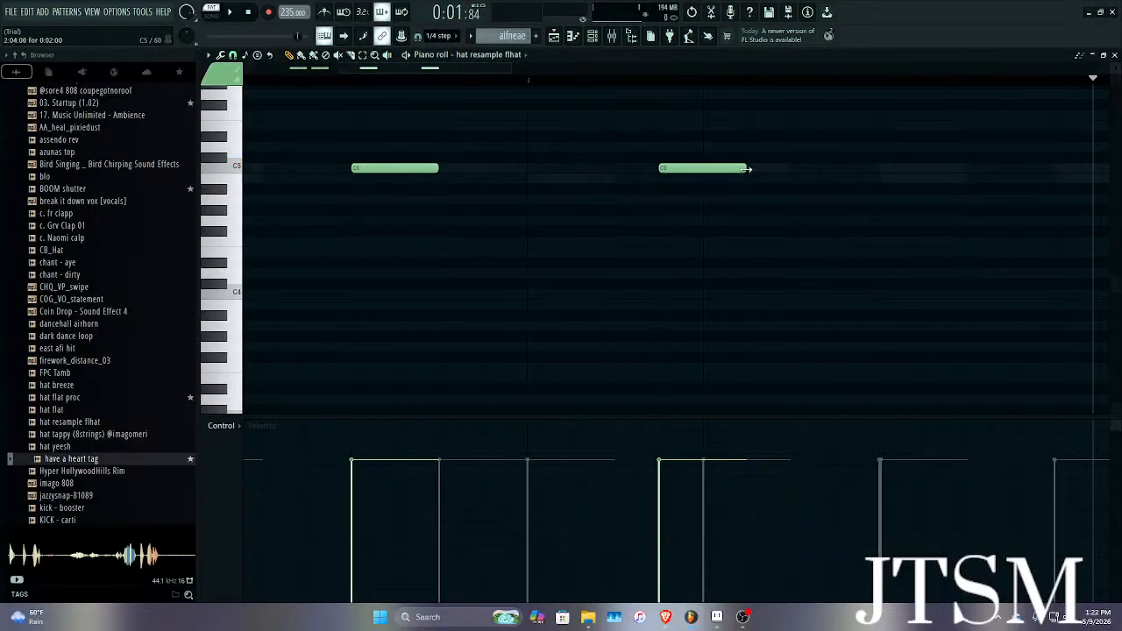
pyautogui.scroll(2, 714, 173)
pyautogui.click(695, 168)
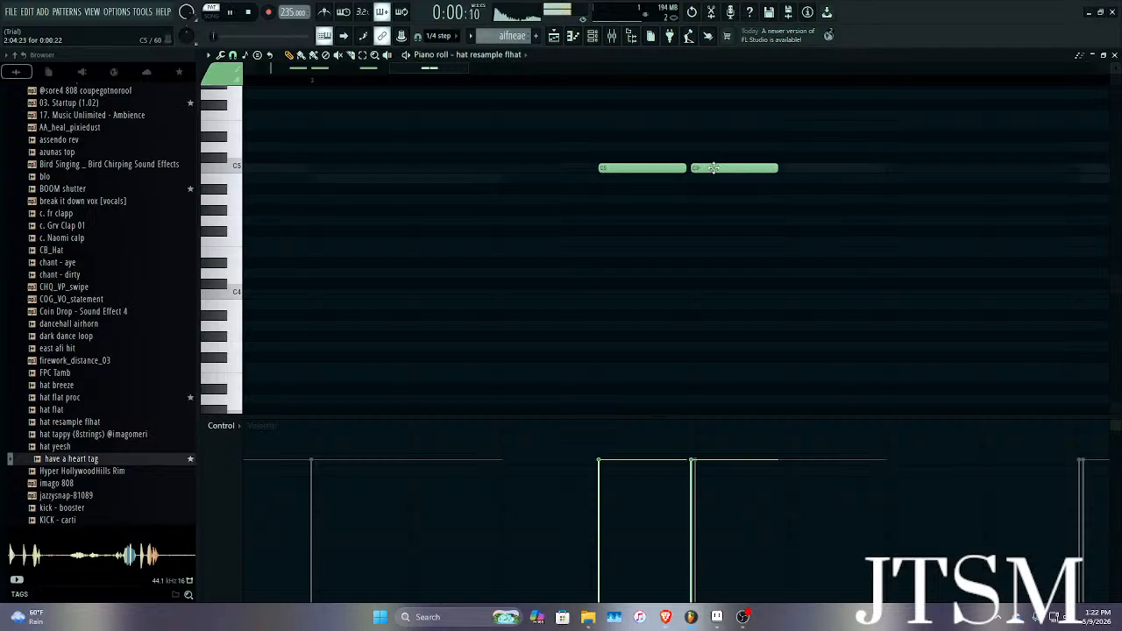
pyautogui.moveTo(655, 176); pyautogui.dragTo(683, 168)
pyautogui.press('space')
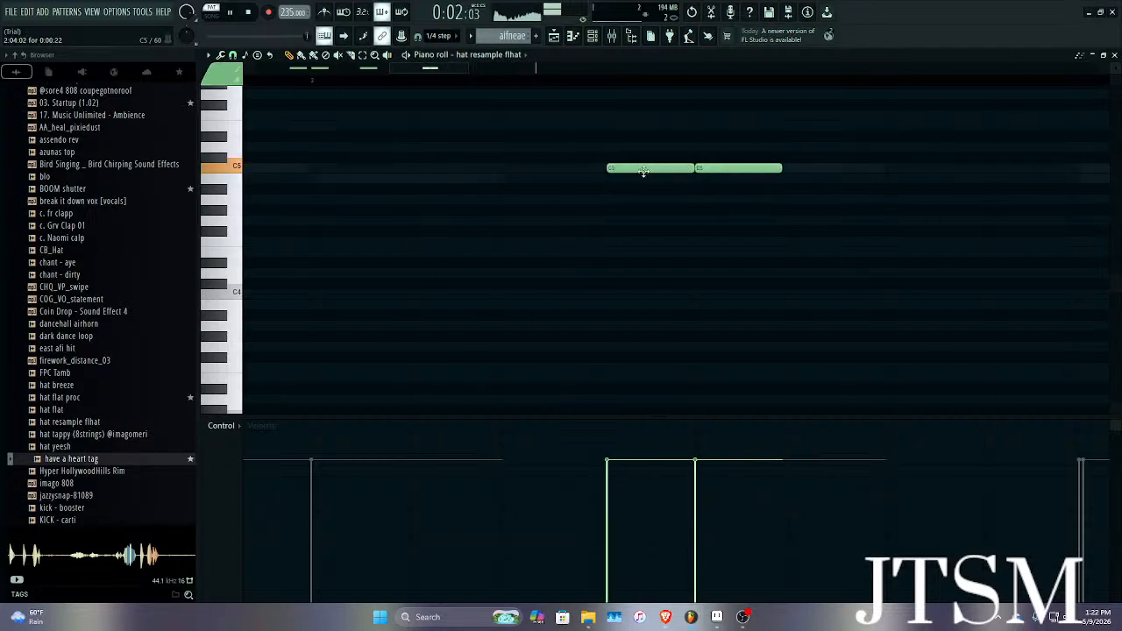
pyautogui.scroll(-3, 641, 178)
pyautogui.press('space')
pyautogui.scroll(2, 619, 170)
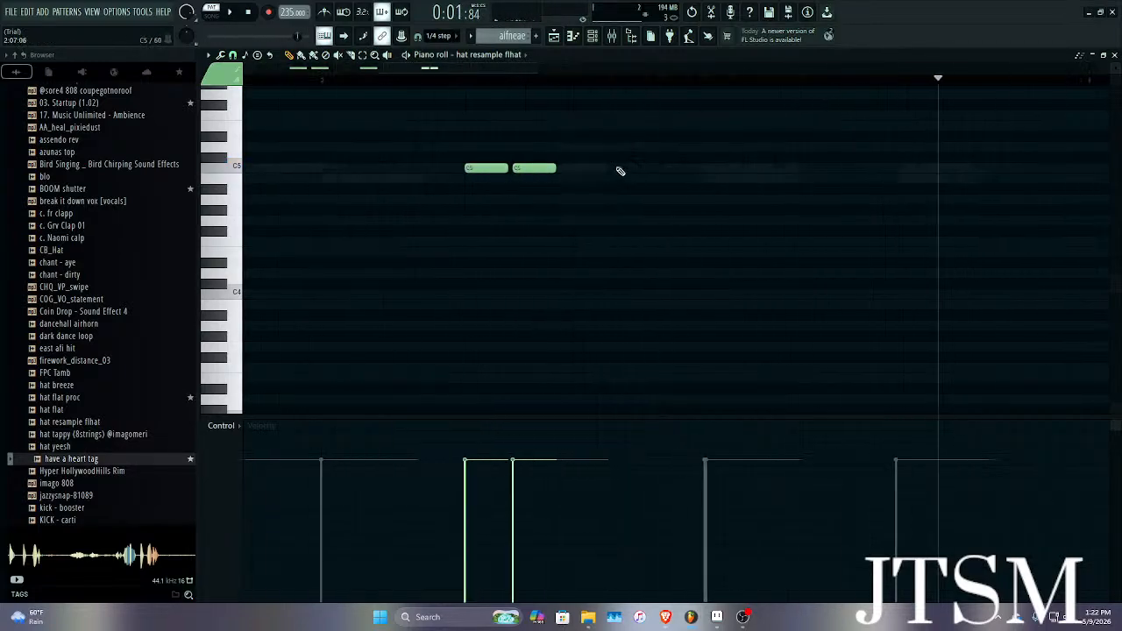
# Transpose the hat pattern down an octave to C4 and move the first of bar 2's short notes earlier, keeping the second at 2:05:00.
pyautogui.press('space')
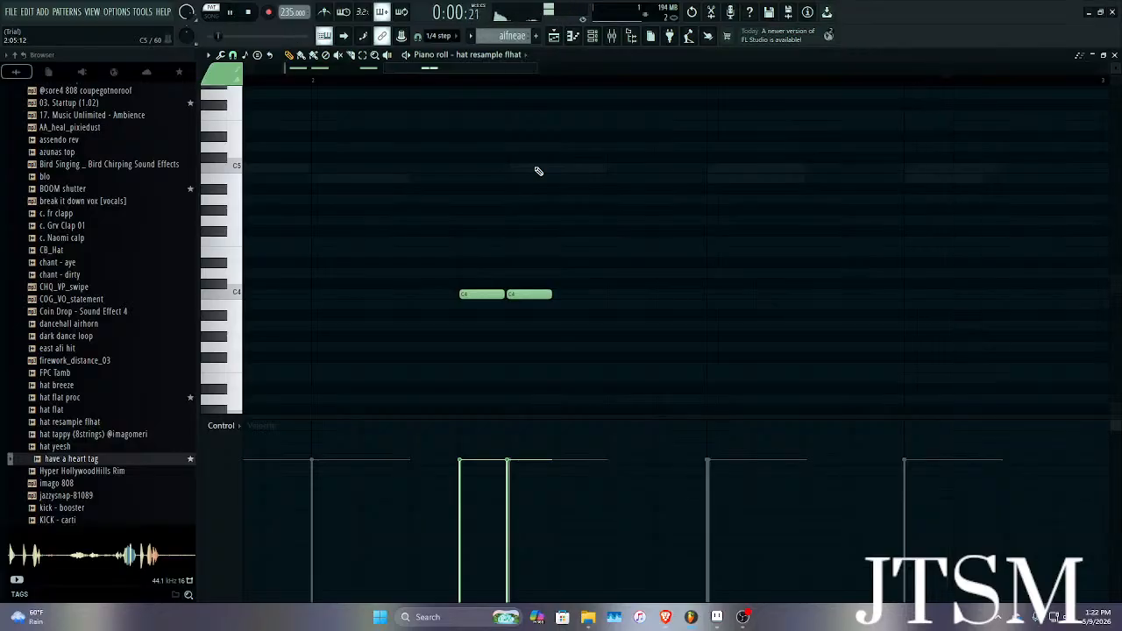
pyautogui.press('space')
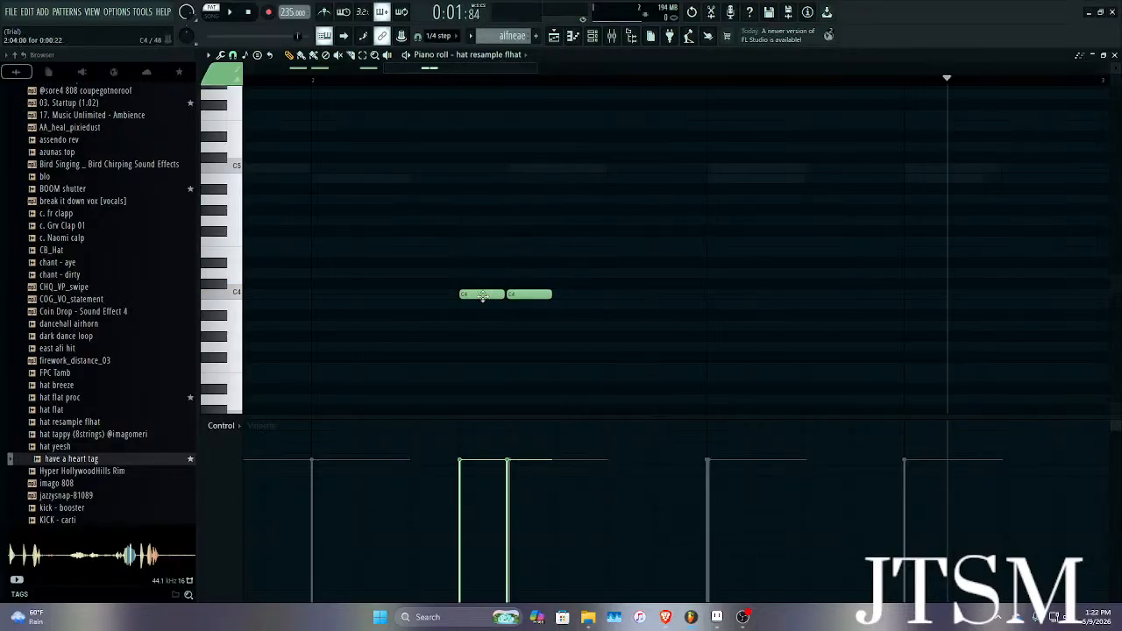
pyautogui.moveTo(426, 299); pyautogui.dragTo(463, 289)
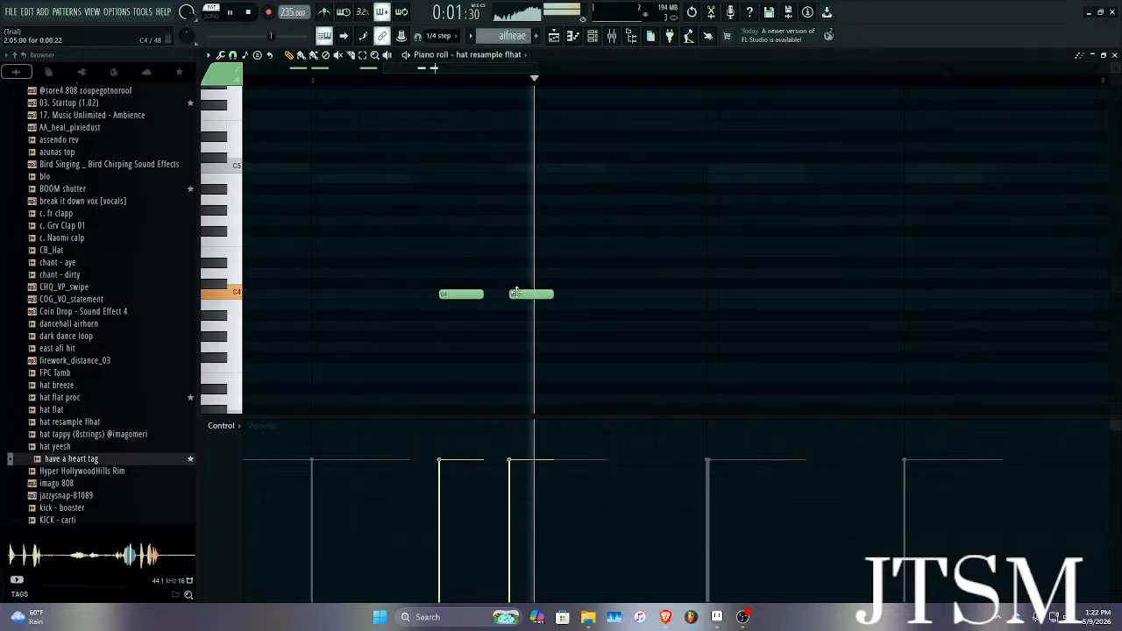
pyautogui.press('space')
pyautogui.scroll(-2, 499, 158)
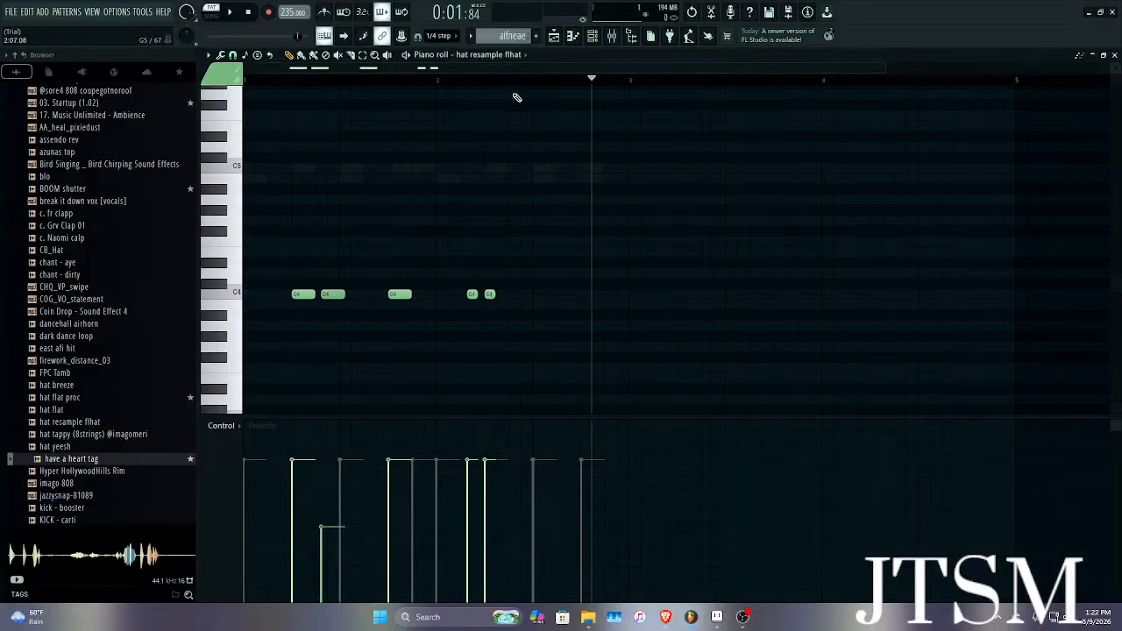
# Select the time range around bar 2's two short hat notes, duplicate the pair after it and check it in playback.
pyautogui.scroll(2, 364, 147)
pyautogui.moveTo(370, 87); pyautogui.dragTo(505, 107)
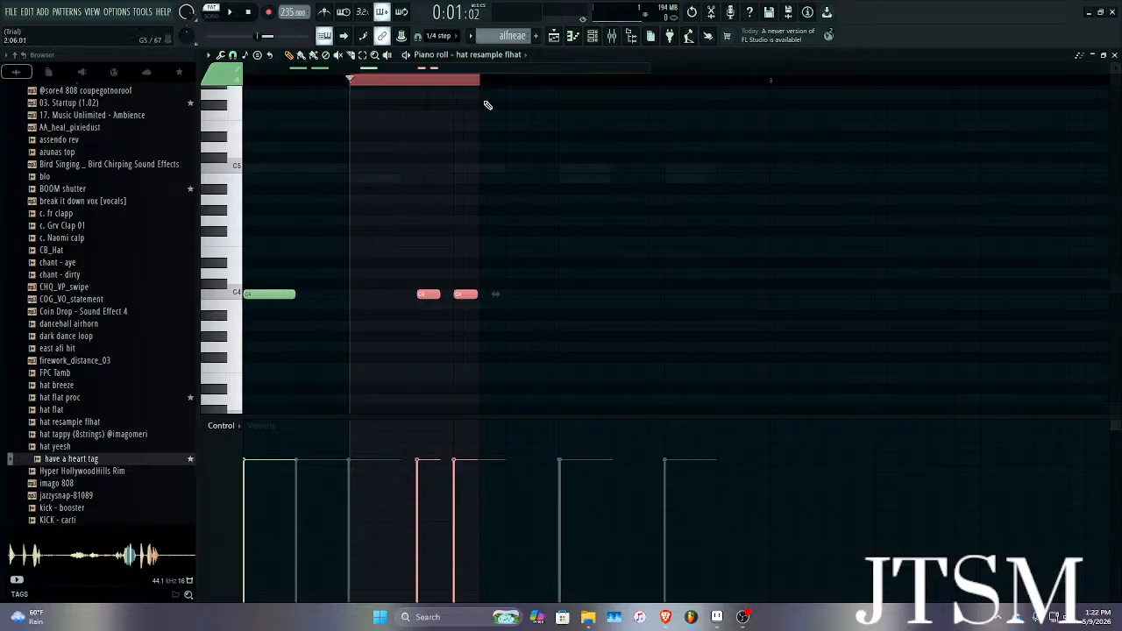
pyautogui.scroll(4, 485, 144)
pyautogui.hotkey('ctrl', 'b')
pyautogui.scroll(-5, 480, 157)
pyautogui.press('space')
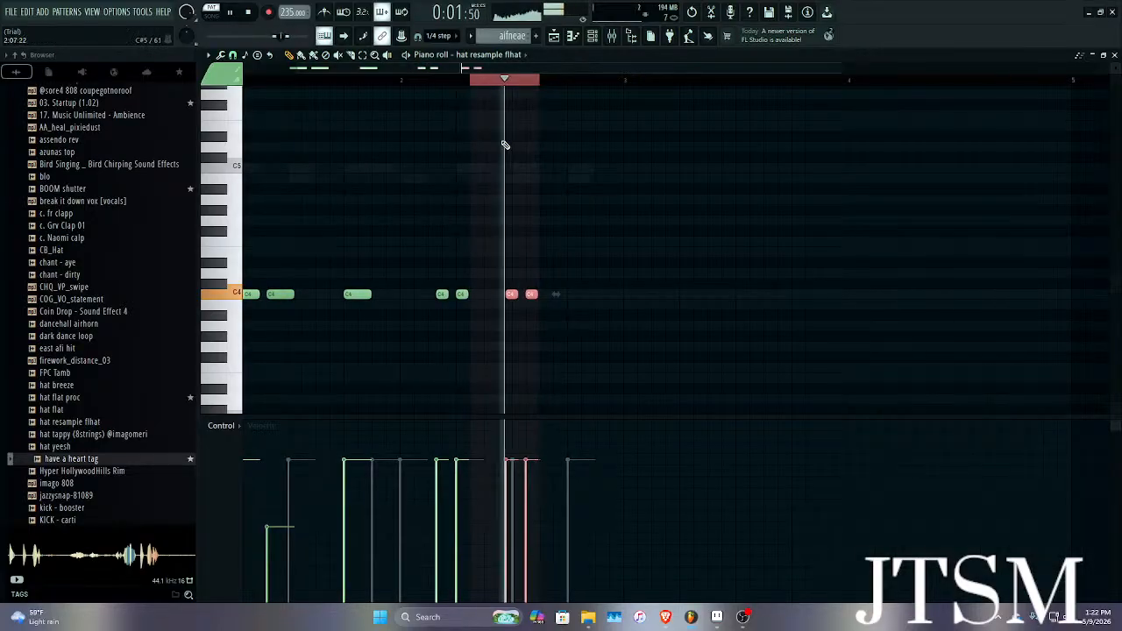
# Clear the time selection and shift the duplicated hat pair so its second note falls on step 13 of bar 2.
pyautogui.scroll(2, 518, 295)
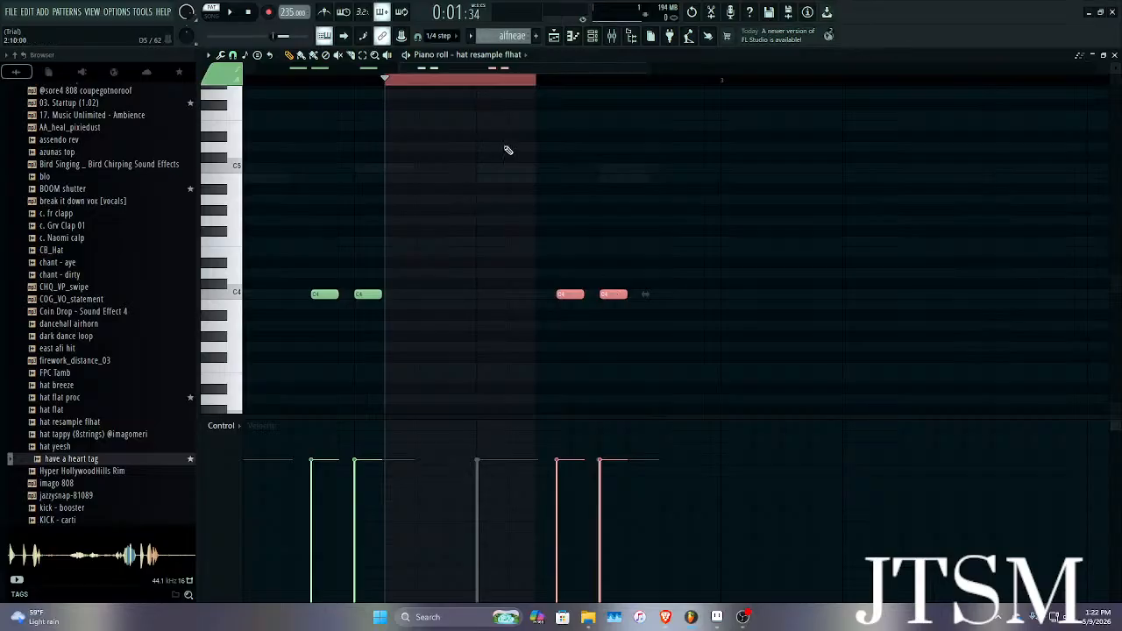
pyautogui.click(482, 90)
pyautogui.scroll(3, 646, 301)
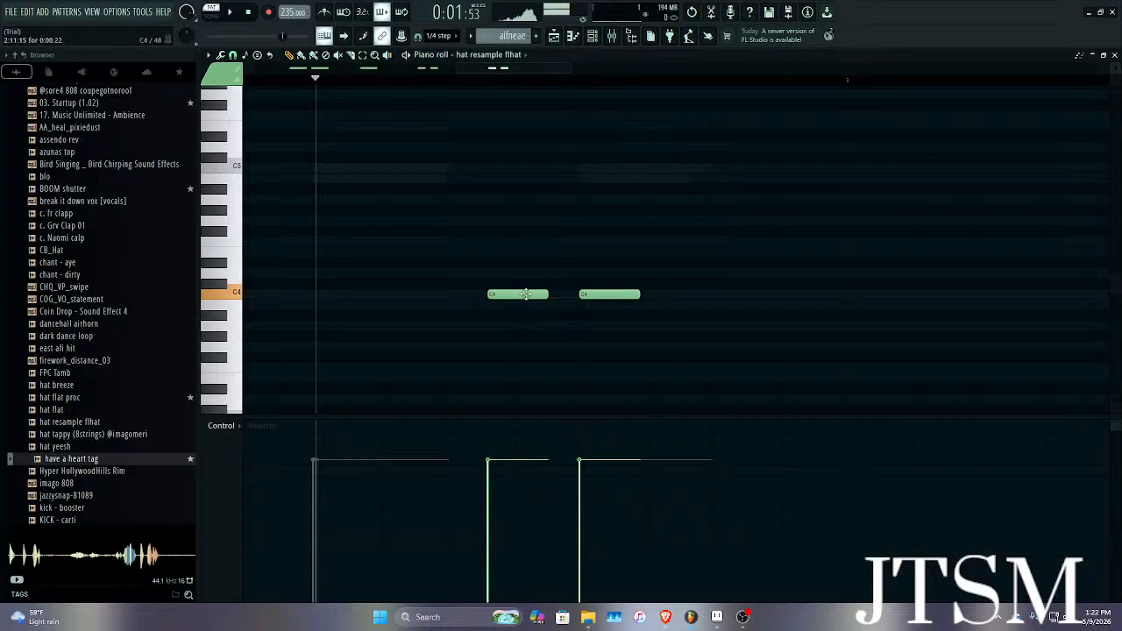
pyautogui.press('space')
# Transpose the whole hat pattern back up an octave to C5 and listen to the full loop.
pyautogui.scroll(-3, 528, 295)
pyautogui.hotkey('ctrl', 'Up')
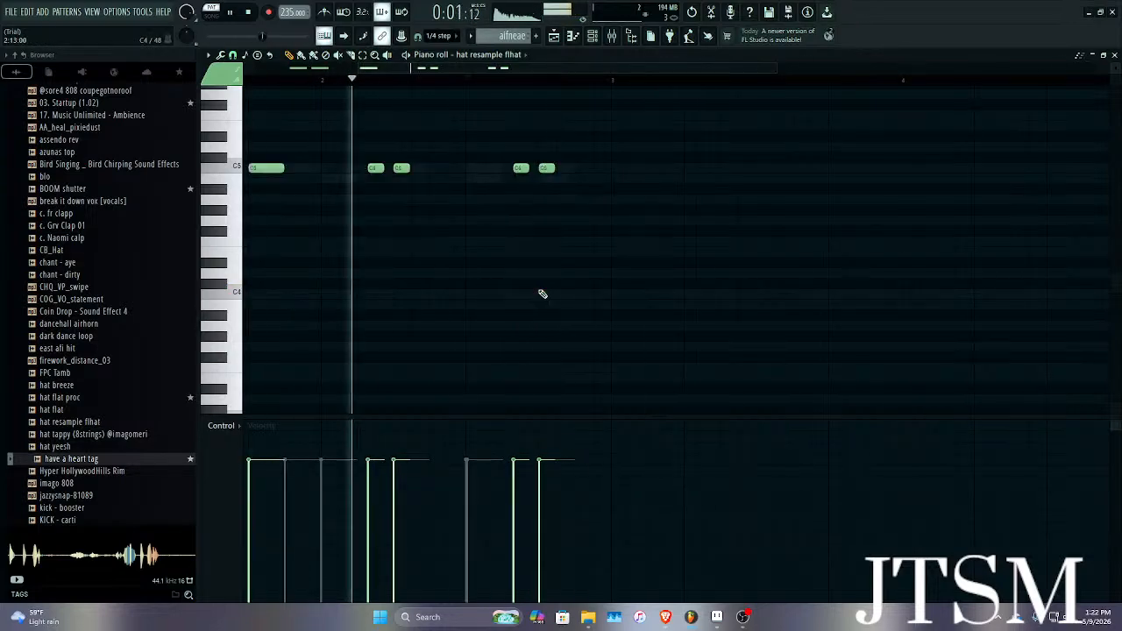
pyautogui.scroll(-2, 509, 297)
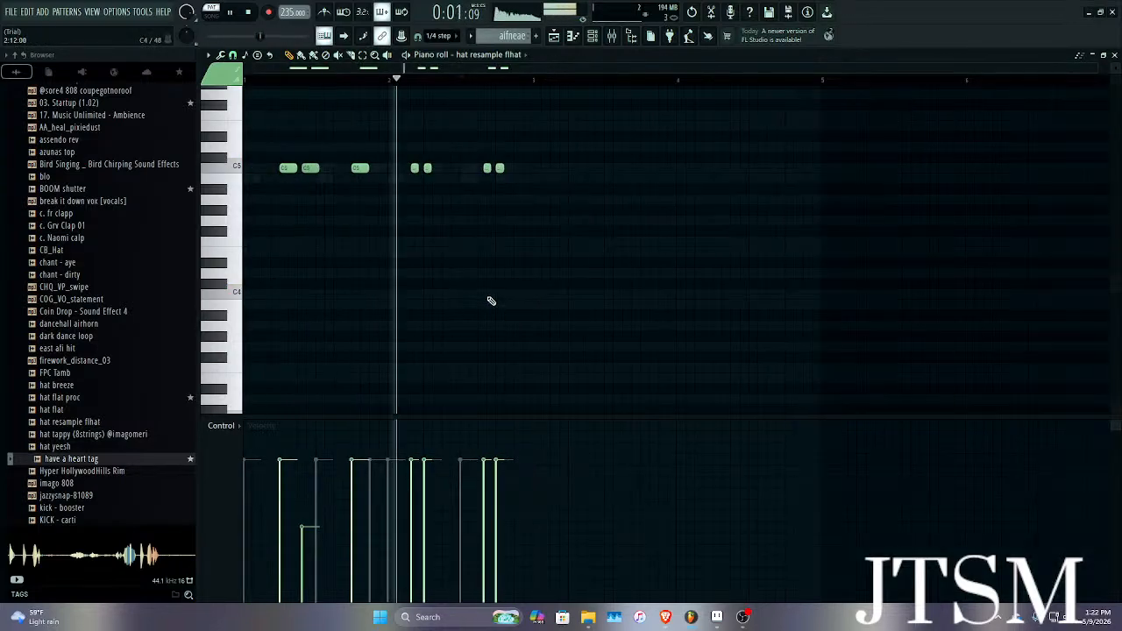
pyautogui.scroll(-1, 464, 255)
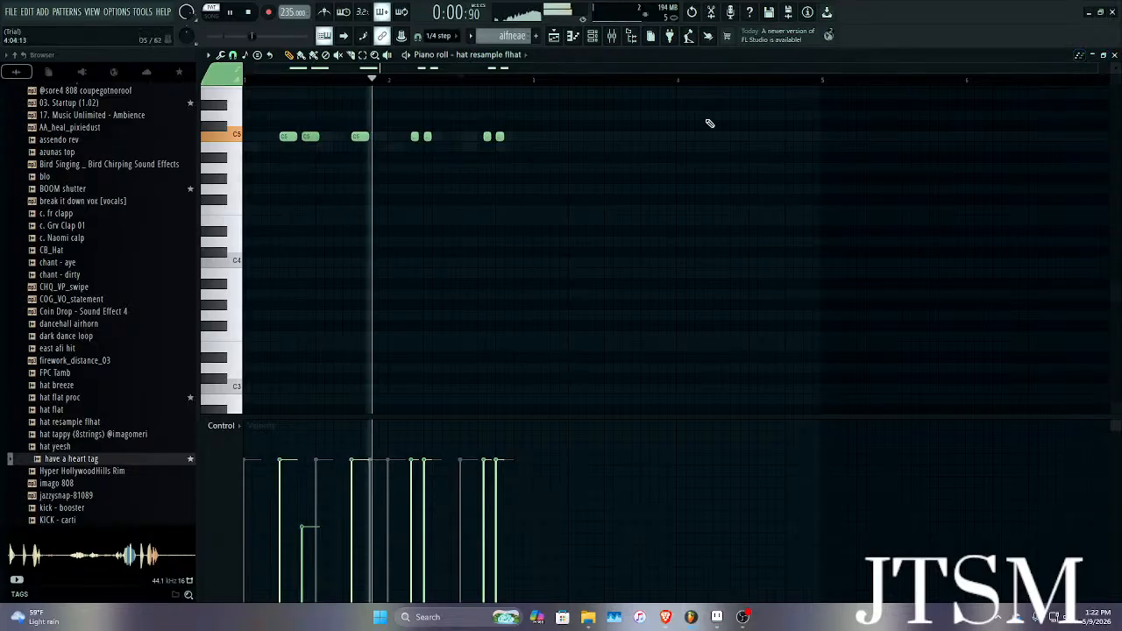
pyautogui.press('space')
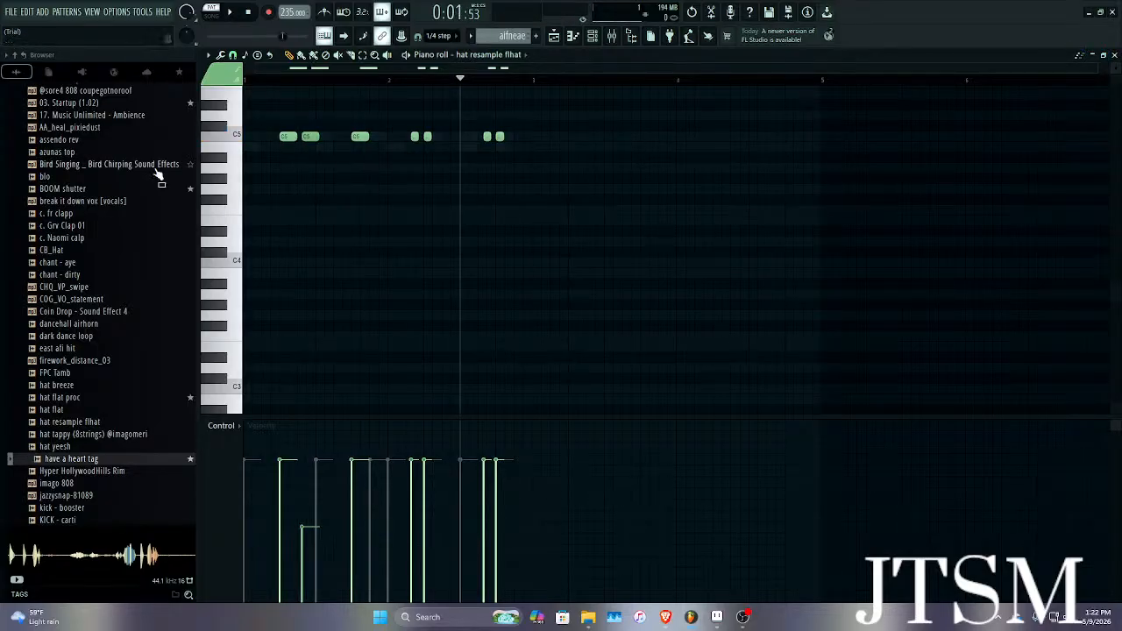
# Browse the sample list for a percussion sound and preview perc sakartvelo winds, perc locked and PERC - lay up rim.
pyautogui.scroll(-10, 144, 184)
pyautogui.press('space')
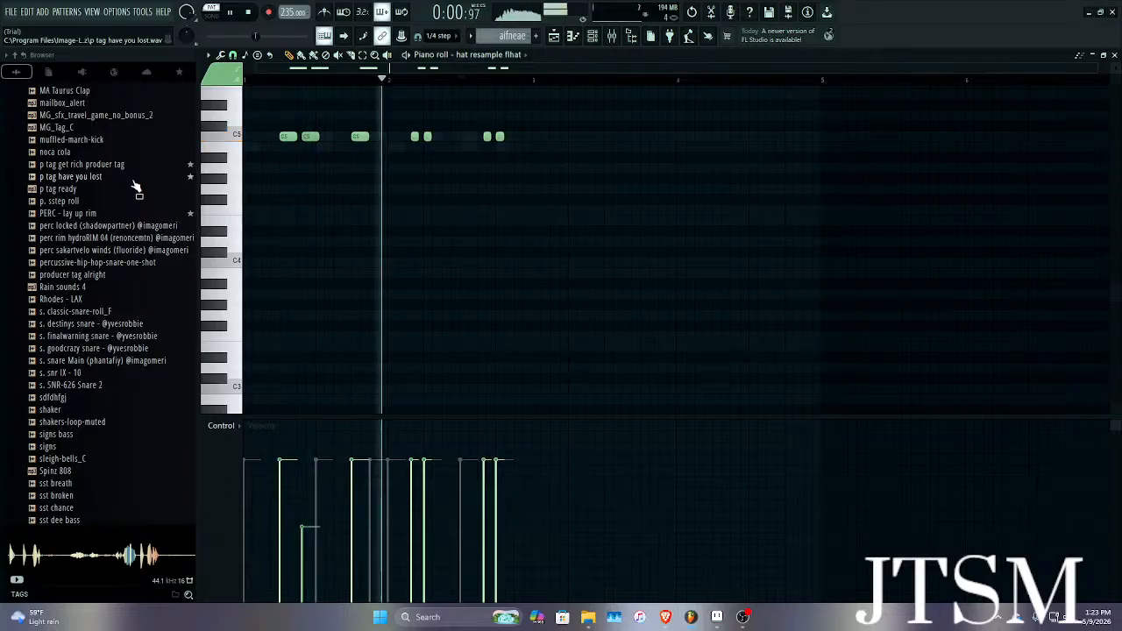
pyautogui.press('space')
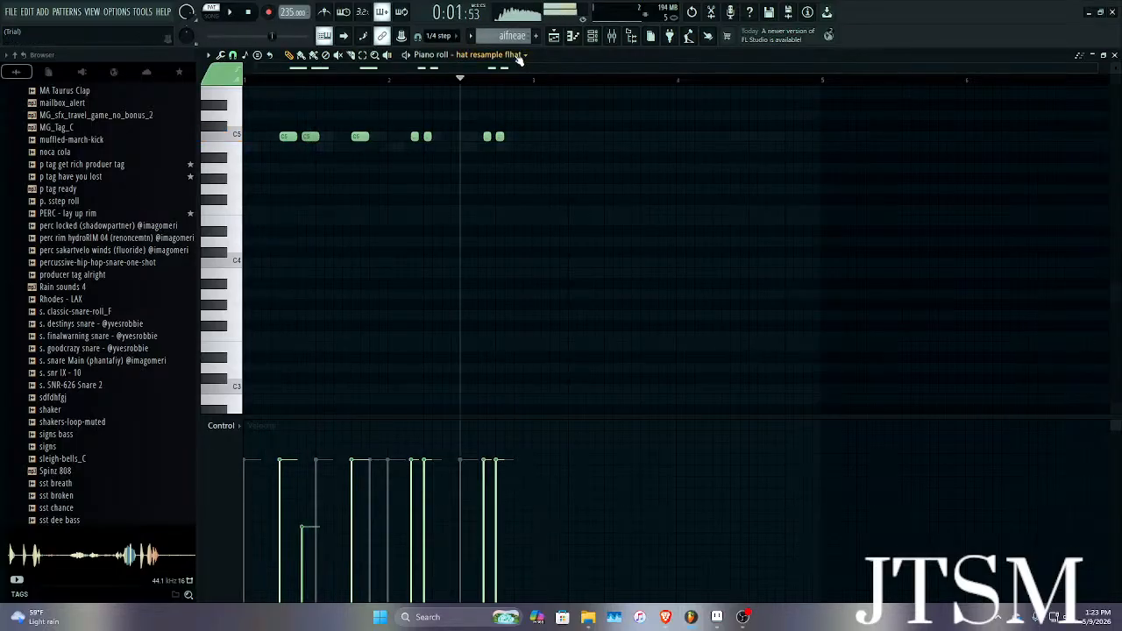
pyautogui.click(519, 56)
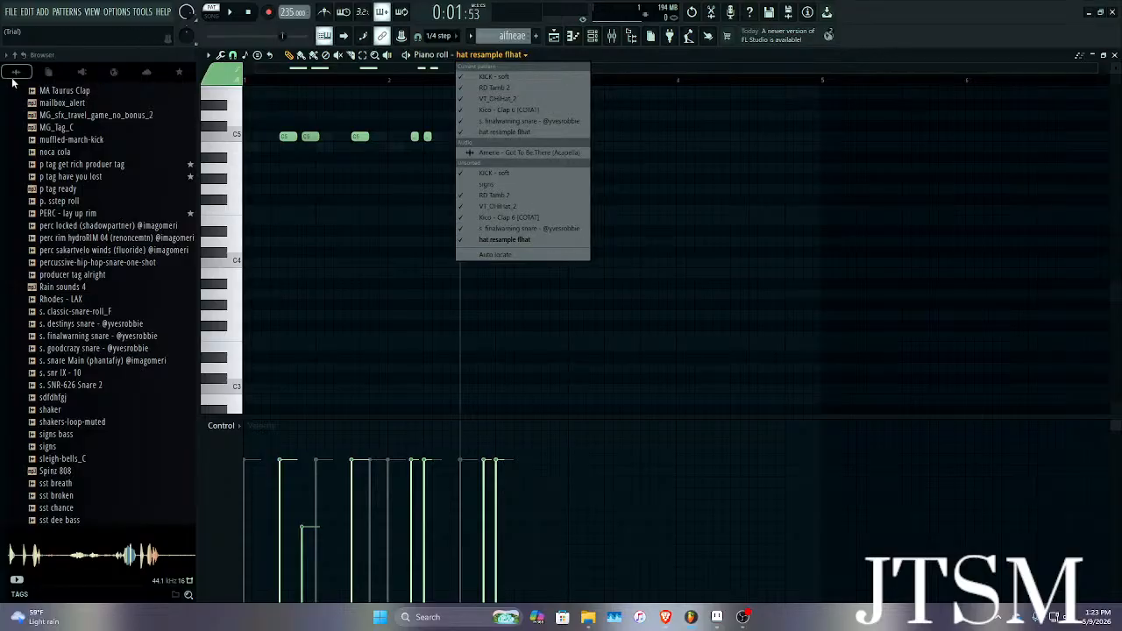
pyautogui.scroll(-10, 84, 149)
pyautogui.scroll(8, 92, 200)
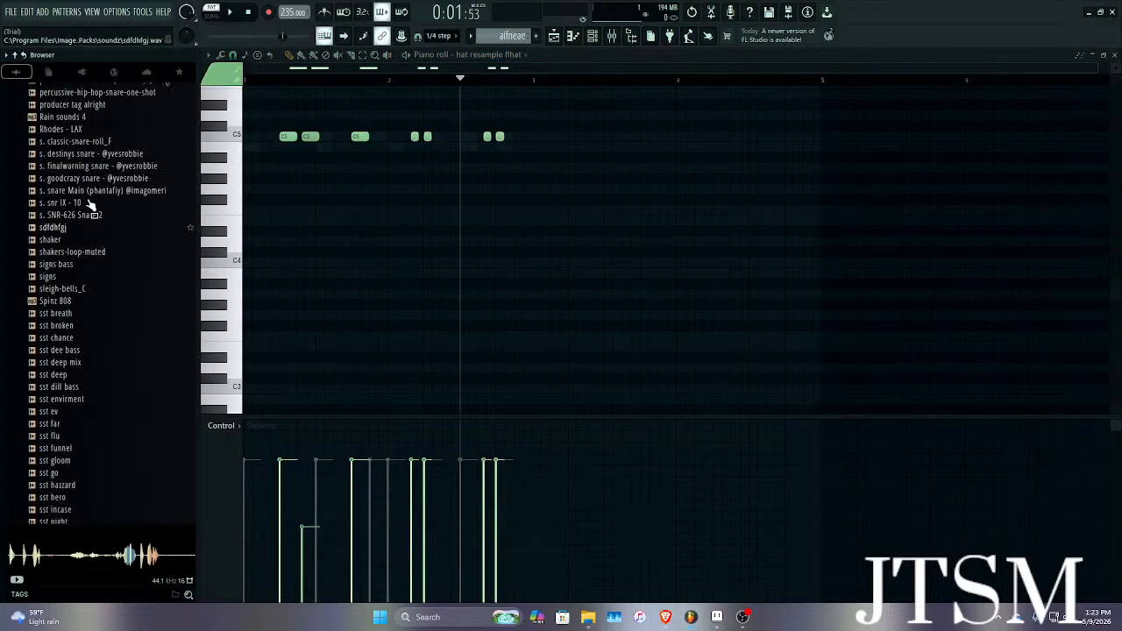
pyautogui.scroll(4, 90, 203)
pyautogui.click(81, 201)
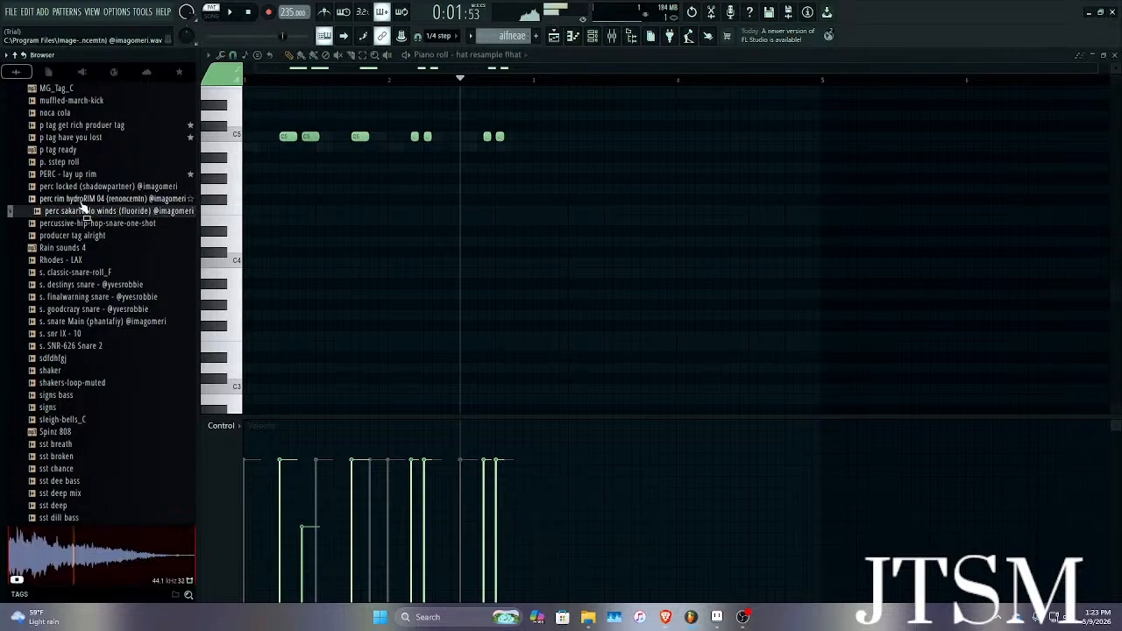
pyautogui.click(76, 184)
pyautogui.click(75, 175)
# Load PERC - lay up rim into a new sampler channel and close the channel settings.
pyautogui.rightClick(76, 175)
pyautogui.click(114, 188)
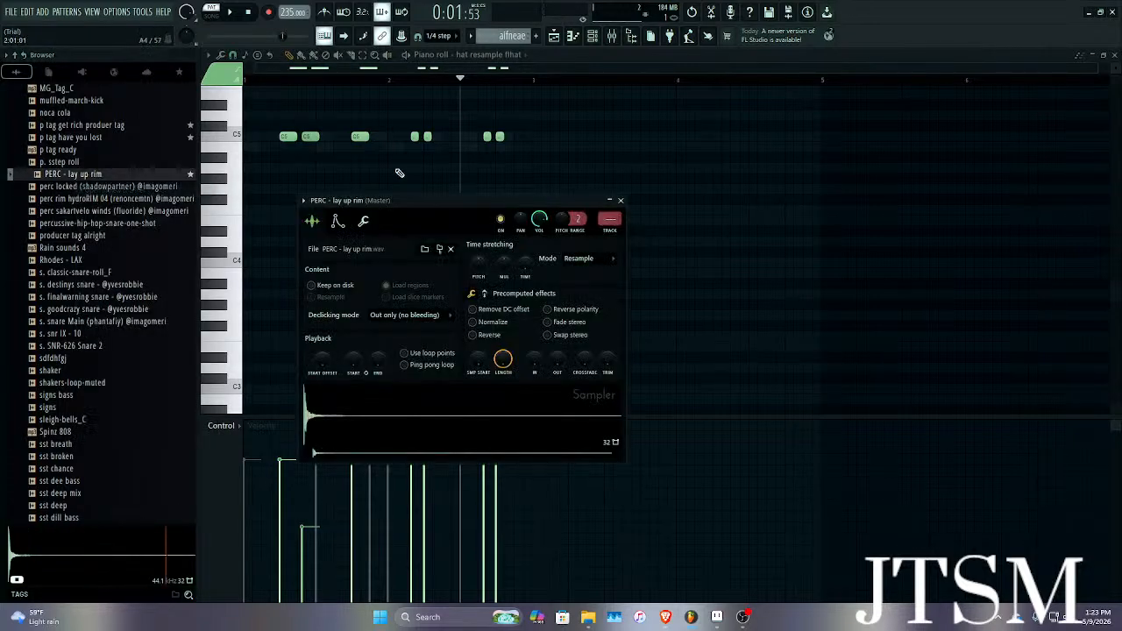
pyautogui.click(620, 201)
pyautogui.click(525, 56)
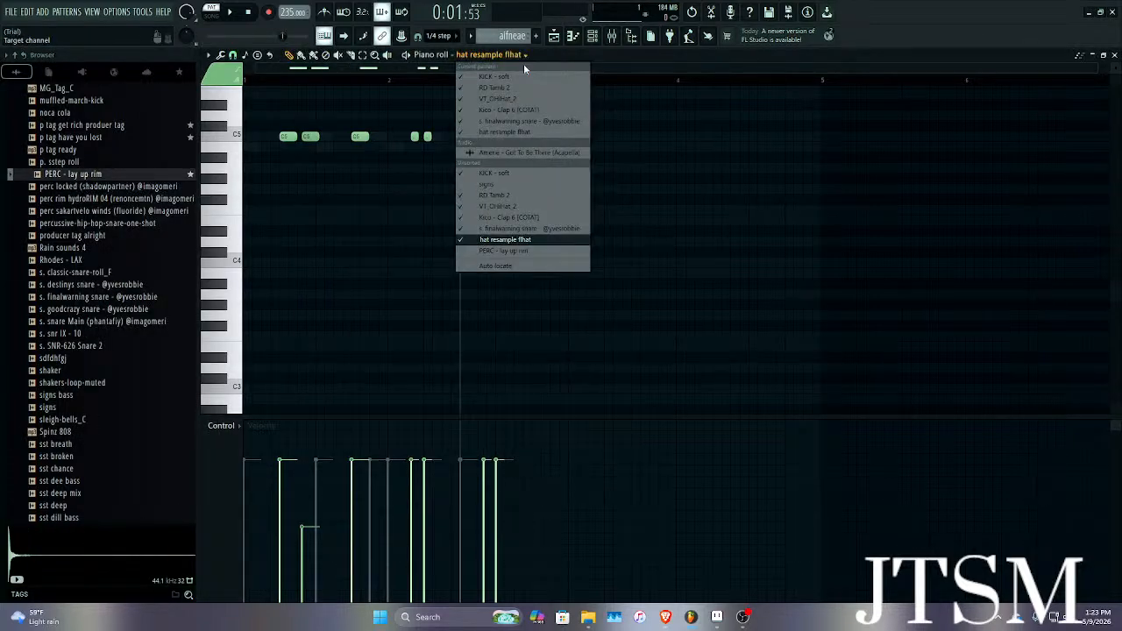
pyautogui.click(514, 206)
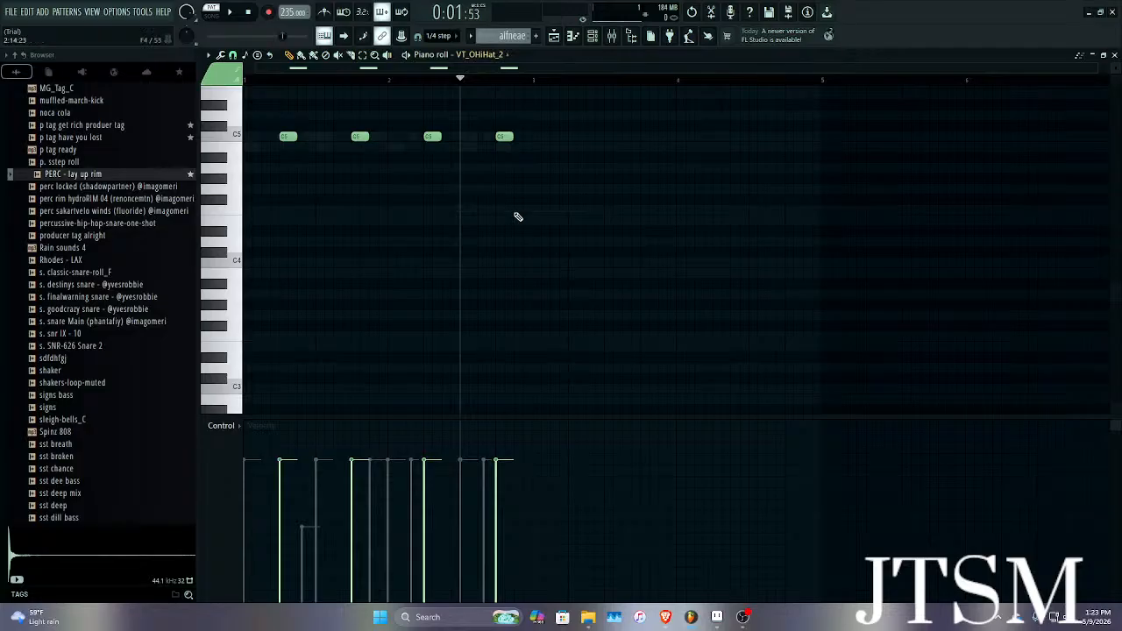
pyautogui.click(449, 55)
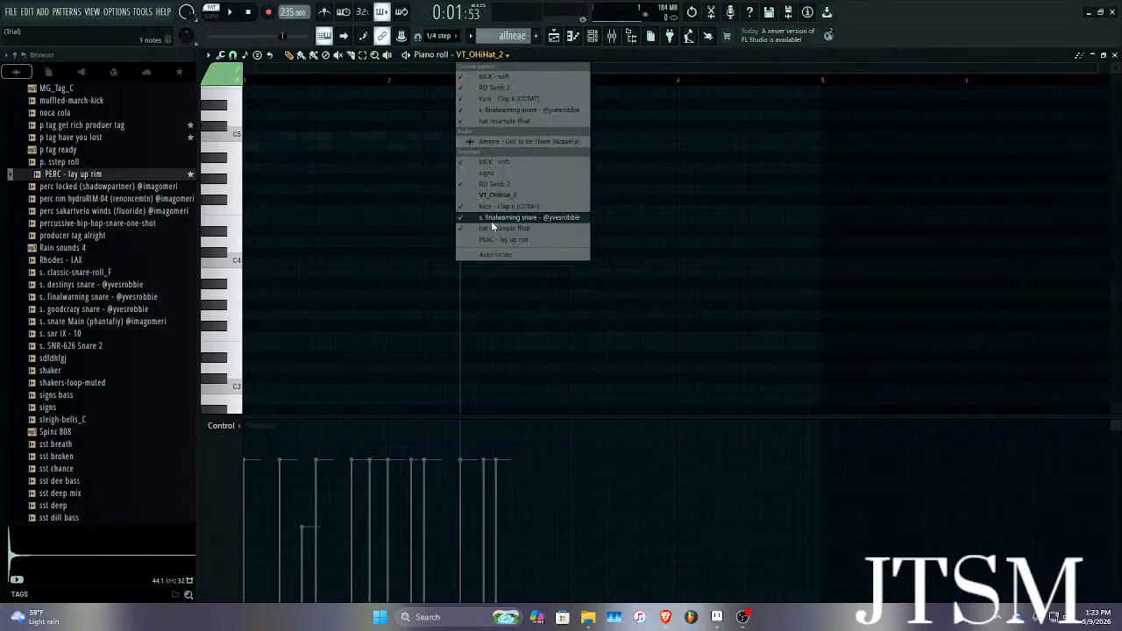
pyautogui.click(403, 199)
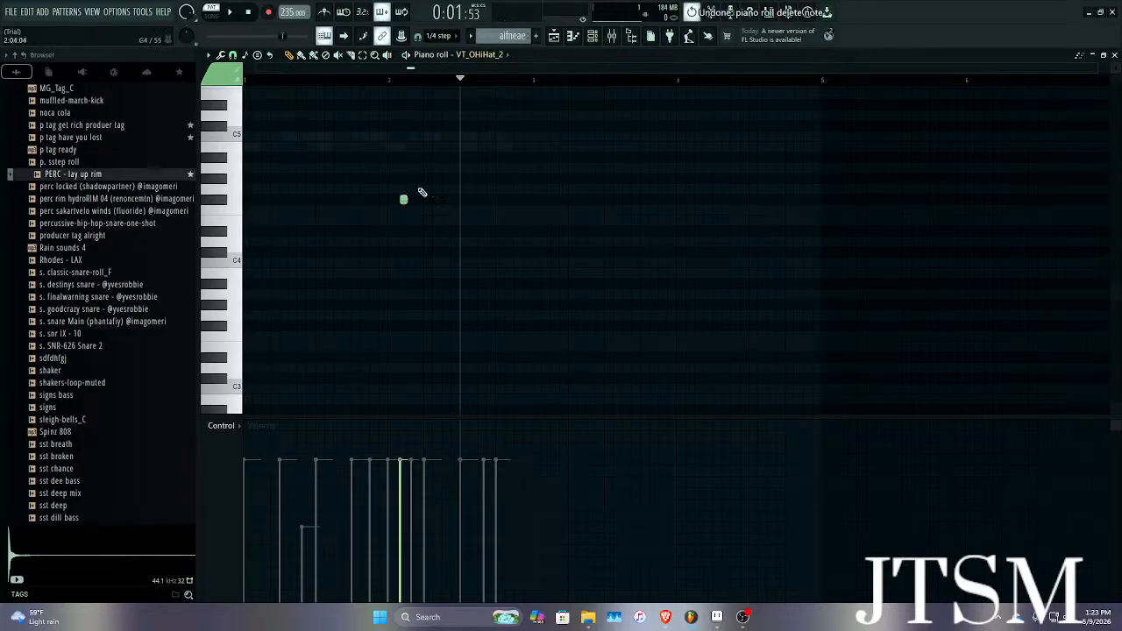
pyautogui.hotkey('ctrl', 'z')
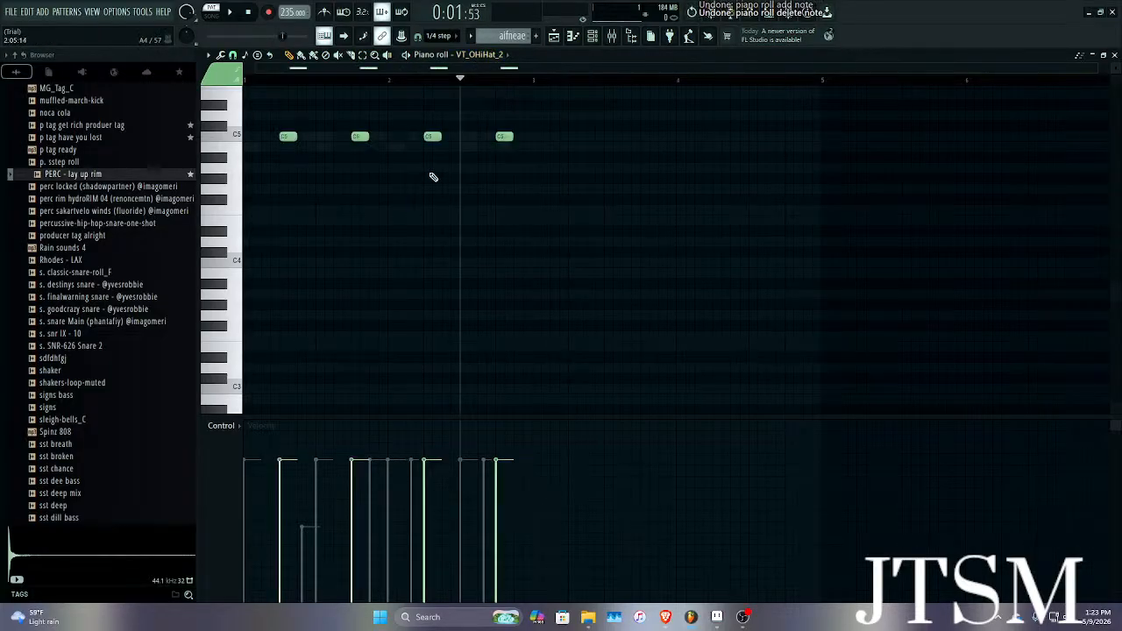
# Switch the piano roll to PERC - lay up rim, place C5 notes on step 9 of bars 1 and 2, and play the loop.
pyautogui.click(468, 56)
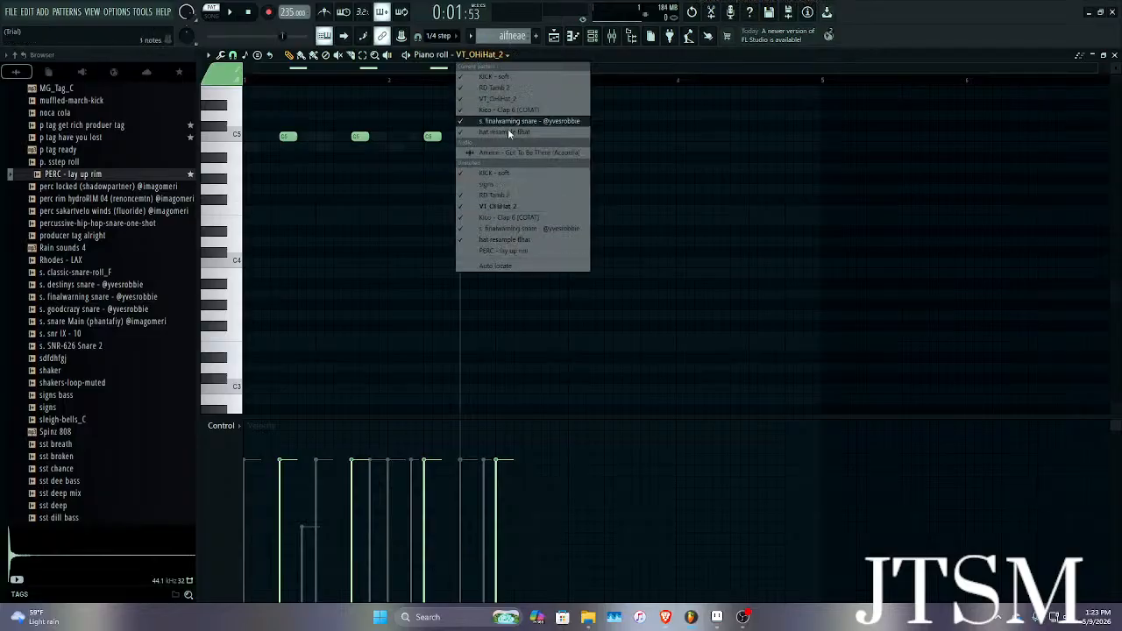
pyautogui.click(493, 217)
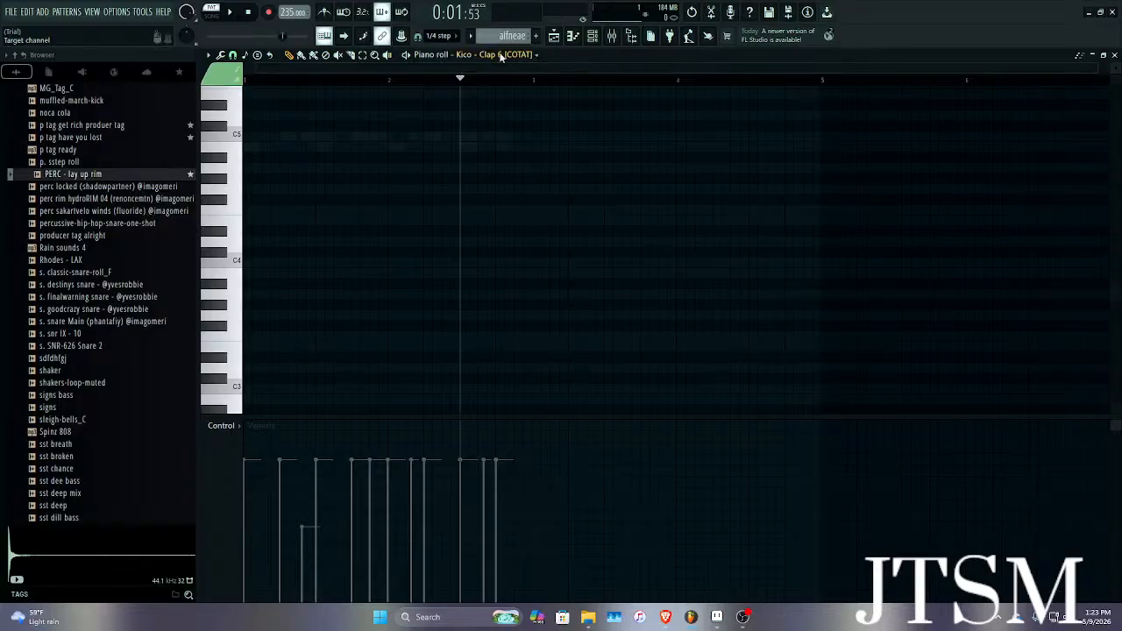
pyautogui.click(501, 56)
pyautogui.click(507, 236)
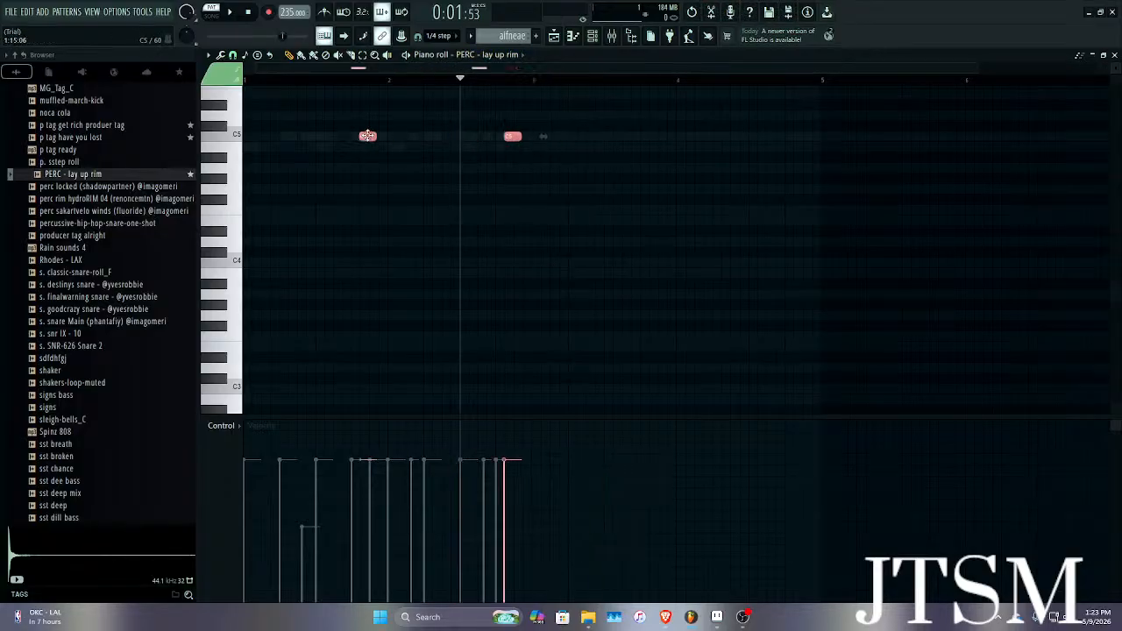
pyautogui.press('space')
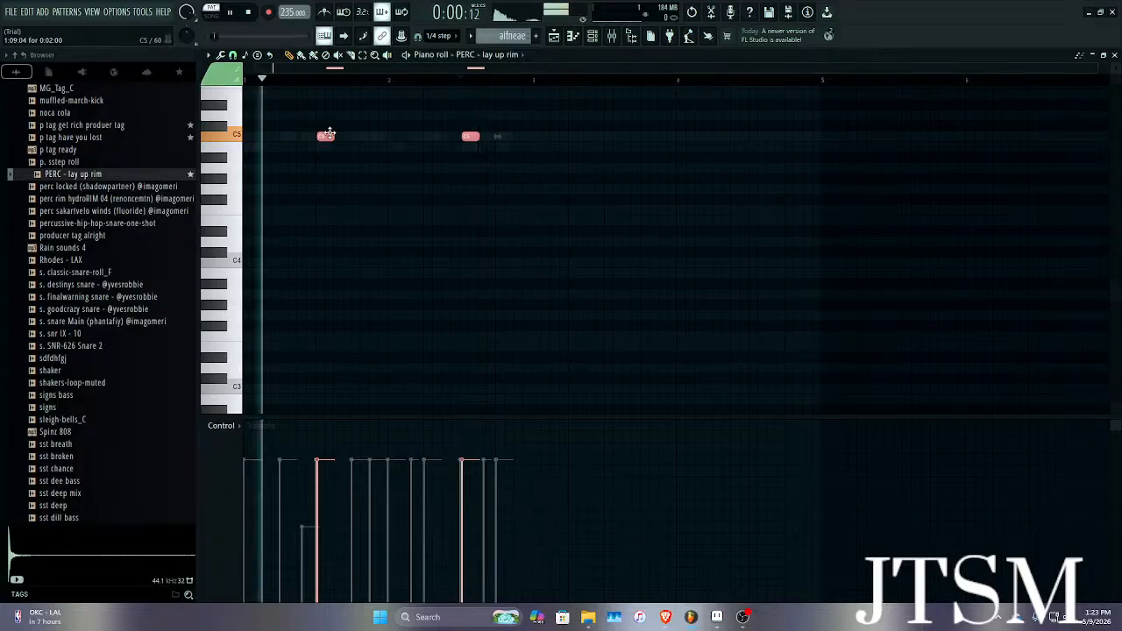
pyautogui.scroll(2, 323, 136)
pyautogui.scroll(2, 320, 138)
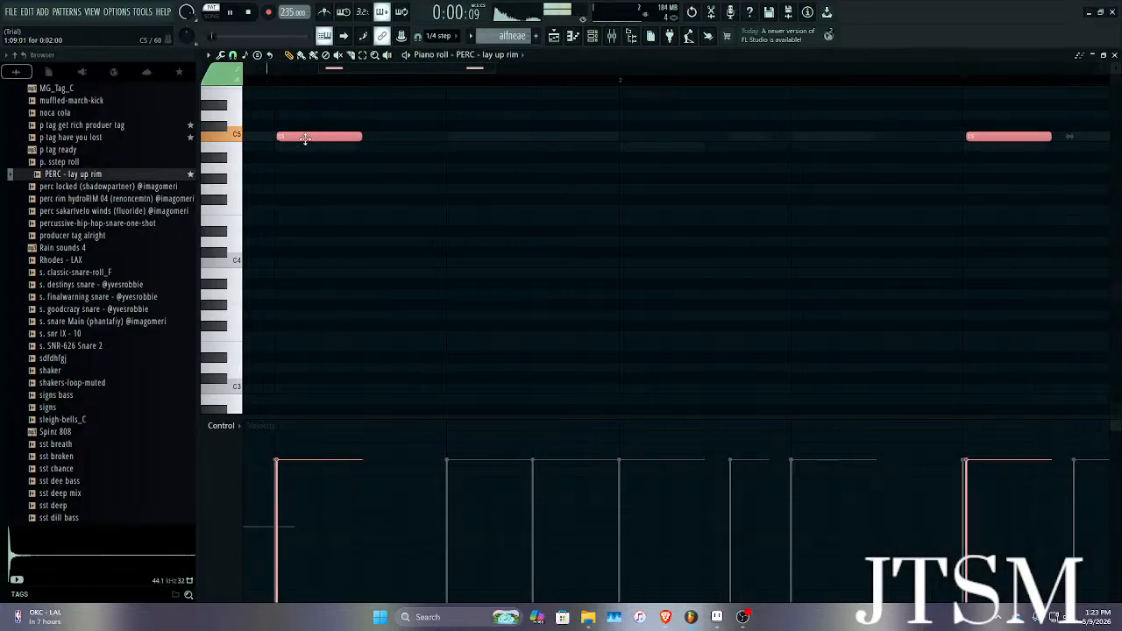
pyautogui.scroll(-4, 314, 219)
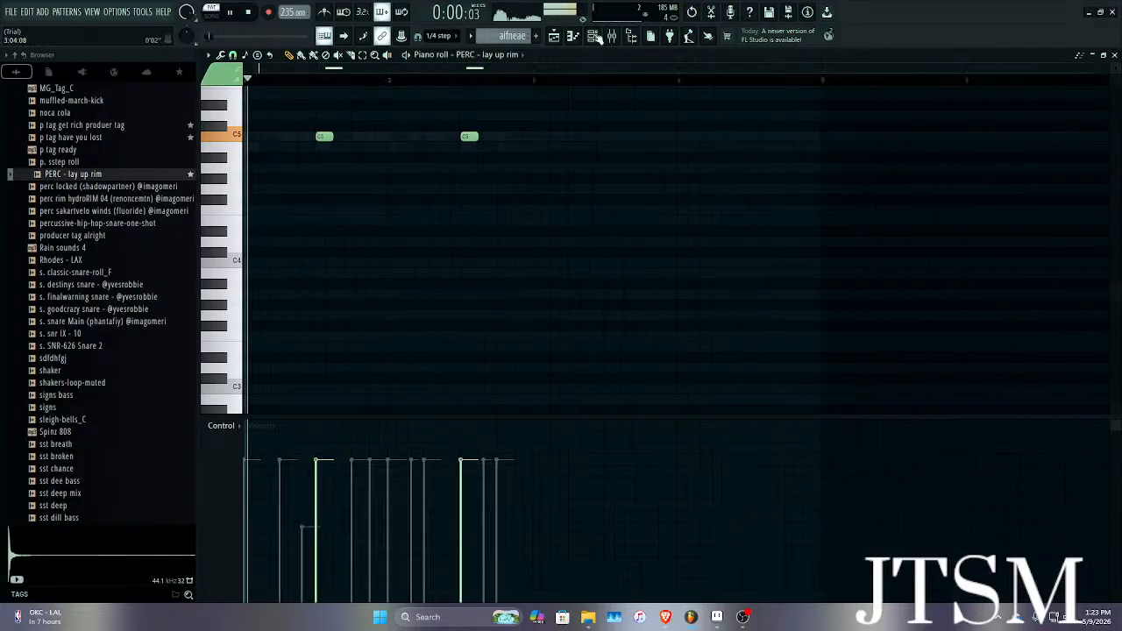
# Bring up the channel rack and set the project tempo to 224 BPM.
pyautogui.click(612, 36)
pyautogui.click(613, 38)
pyautogui.click(595, 37)
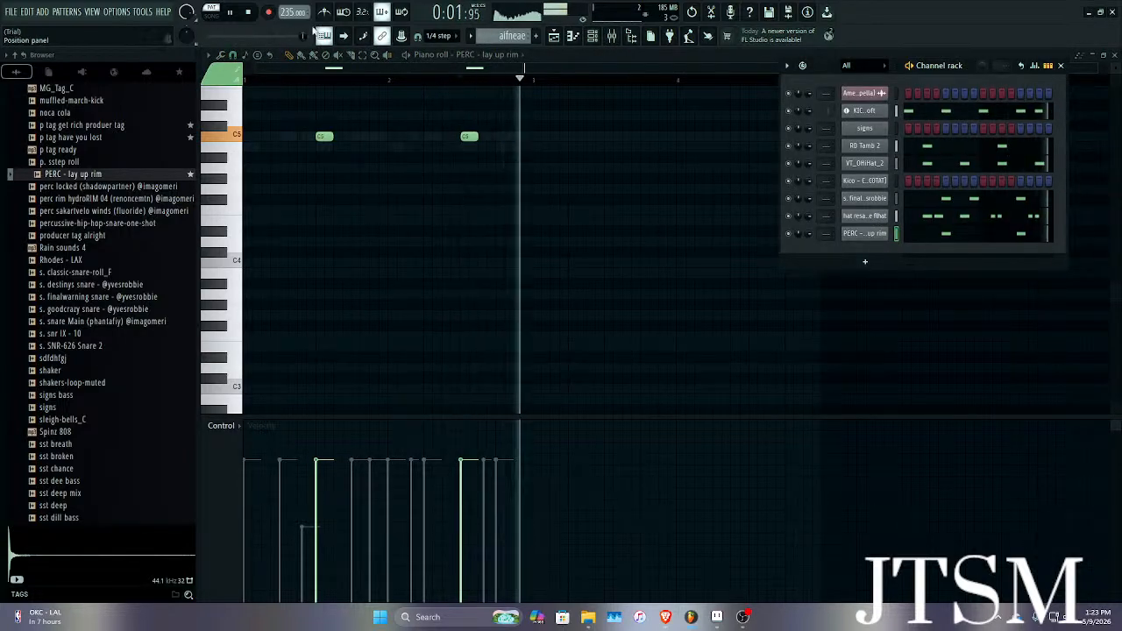
pyautogui.moveTo(293, 12); pyautogui.dragTo(292, 22)
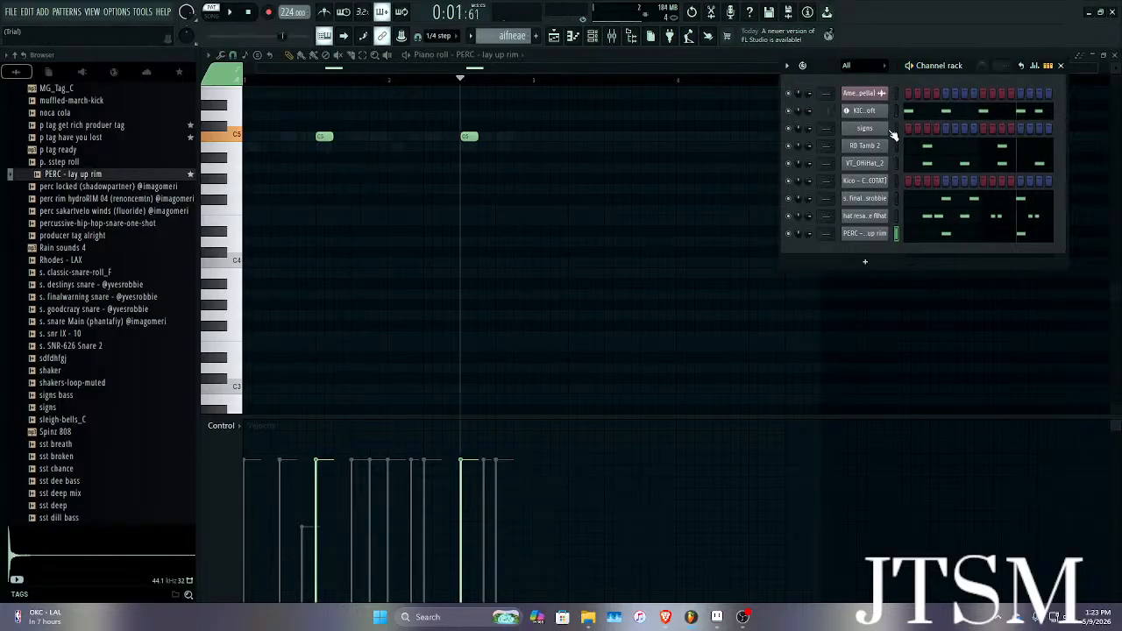
# Delete the Kico - Clap 6 [COTAT] channel from the channel rack and play the loop.
pyautogui.click(865, 182)
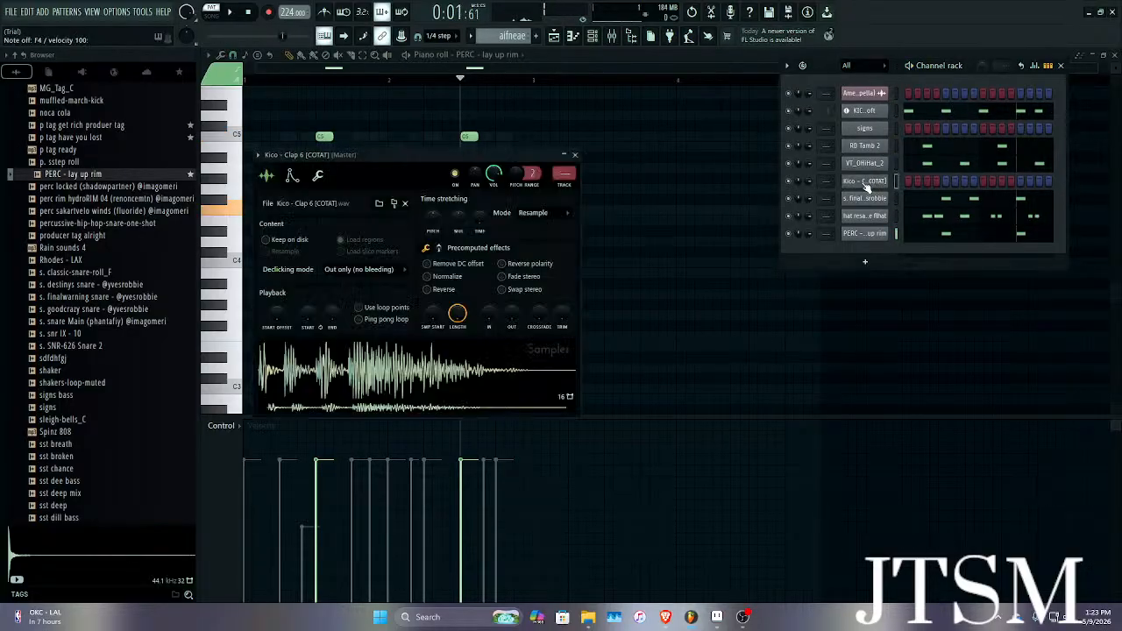
pyautogui.rightClick(885, 181)
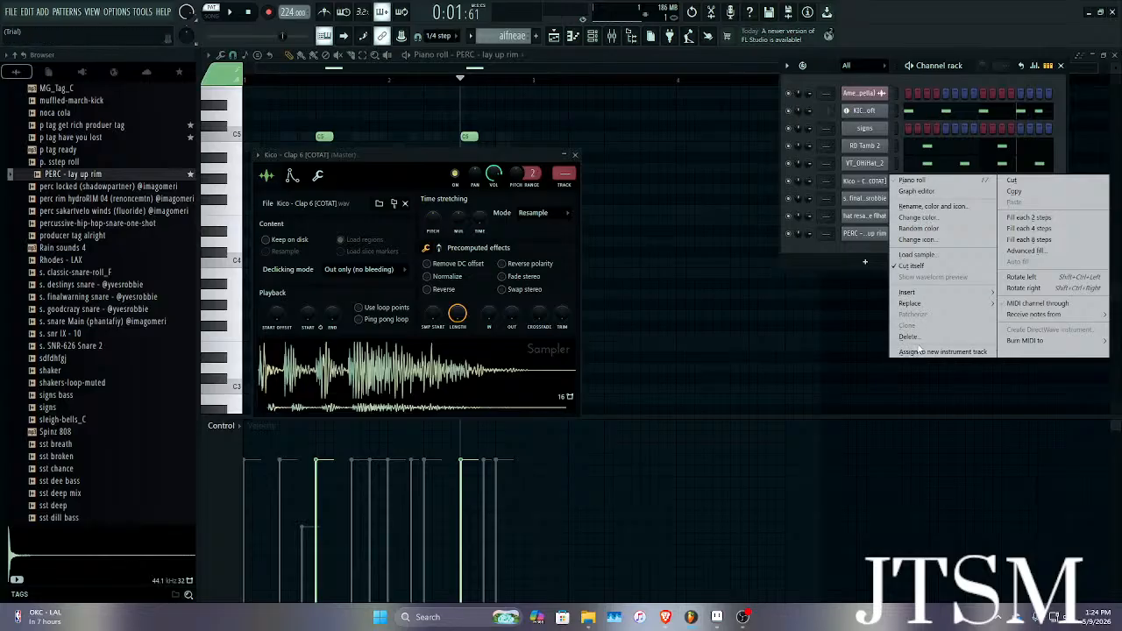
pyautogui.click(909, 337)
pyautogui.click(600, 347)
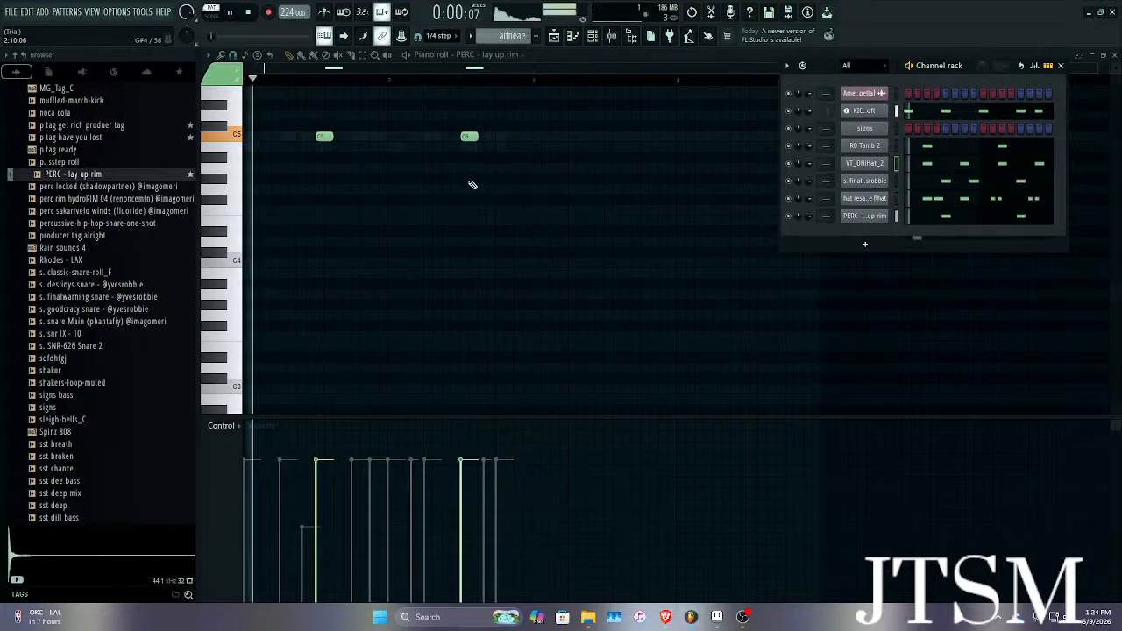
# Browse the sample list, previewing imago 808 and 03. Startup (1.02), and close the channel rack.
pyautogui.scroll(3, 114, 165)
pyautogui.scroll(10, 114, 164)
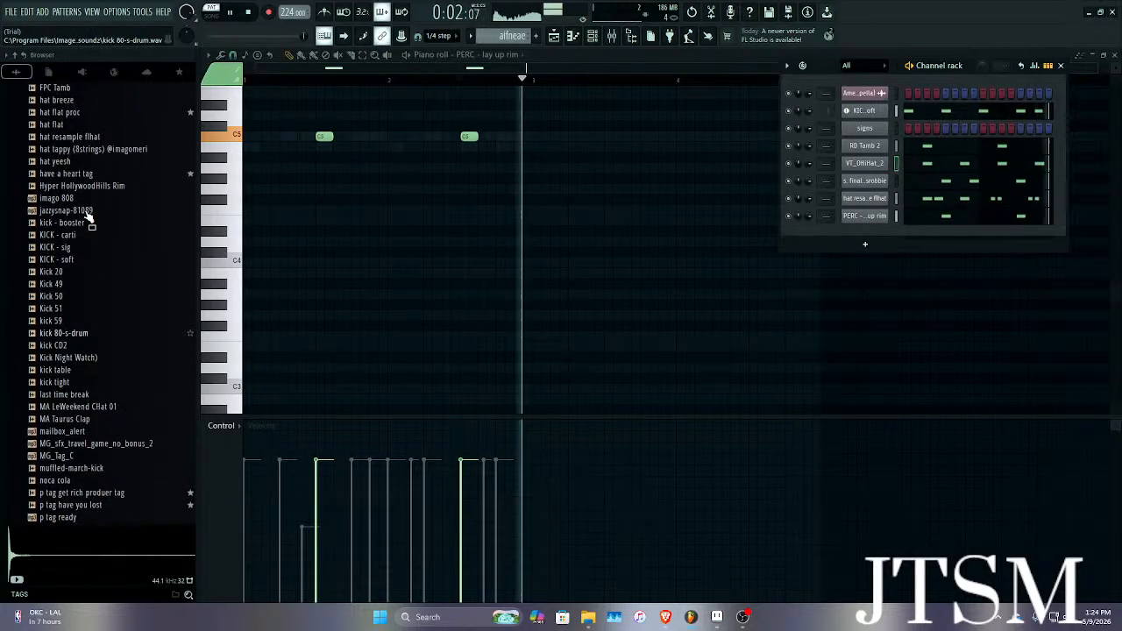
pyautogui.click(75, 321)
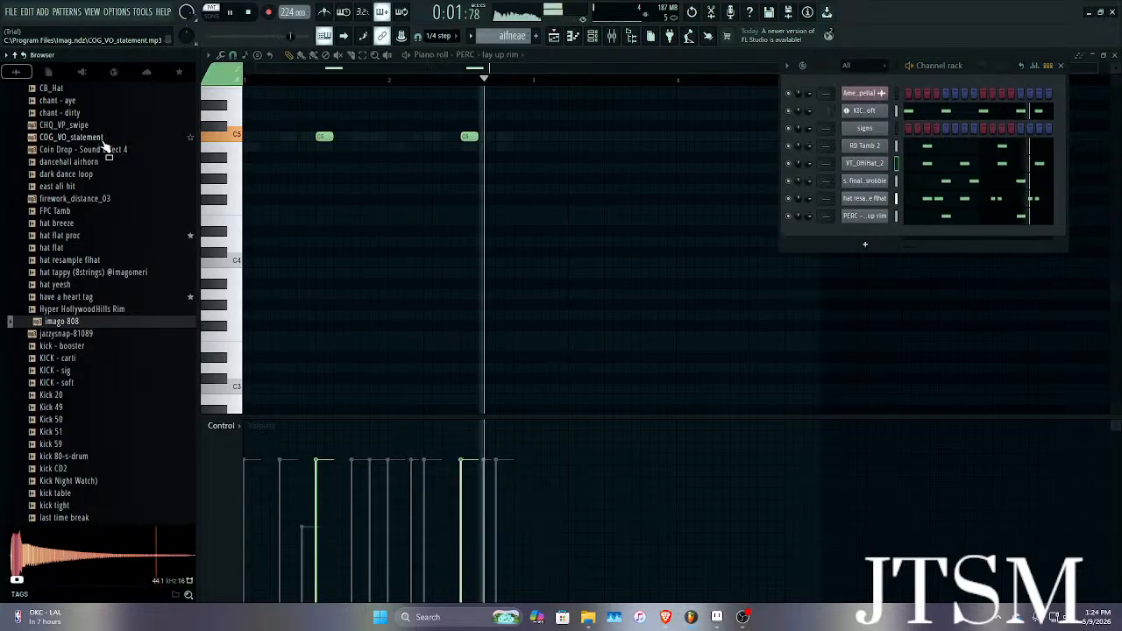
pyautogui.scroll(7, 123, 157)
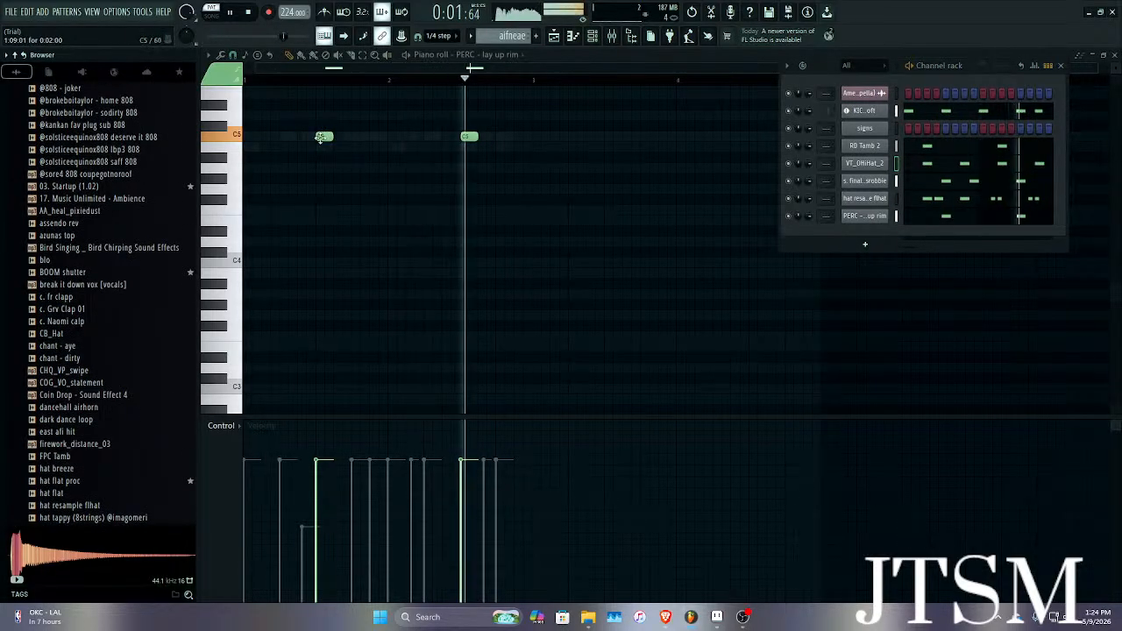
pyautogui.click(1061, 65)
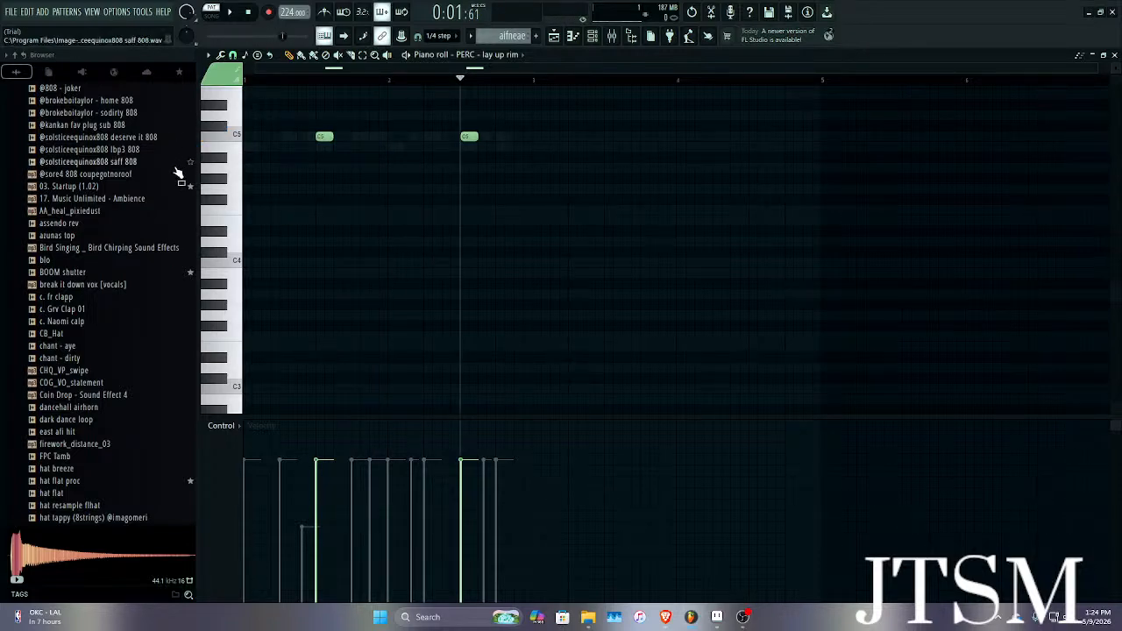
pyautogui.click(131, 198)
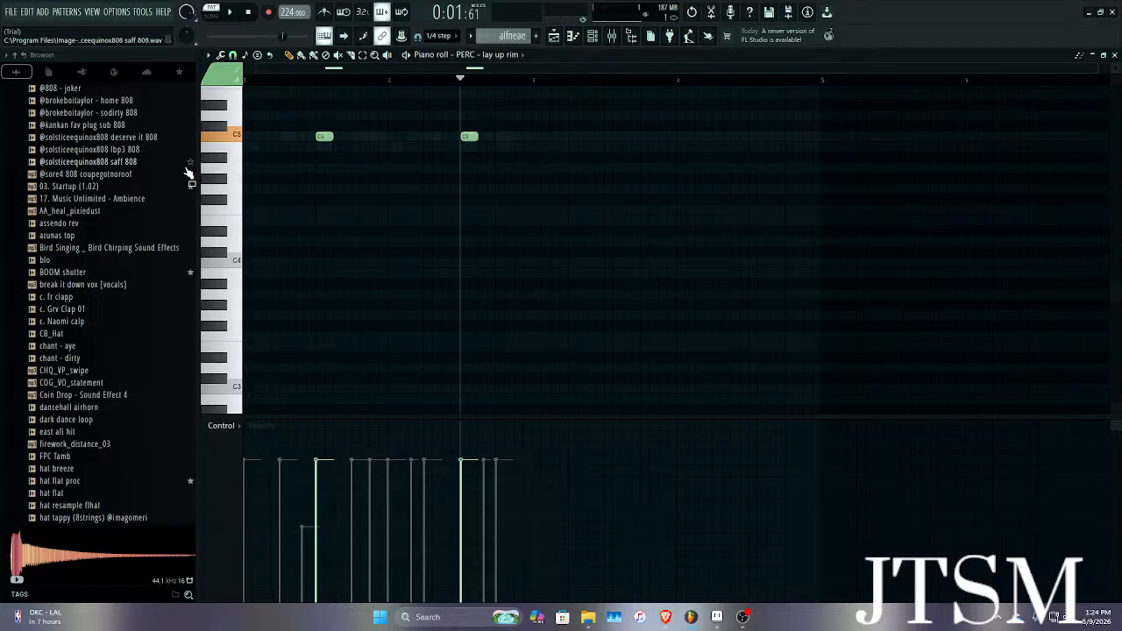
pyautogui.click(83, 187)
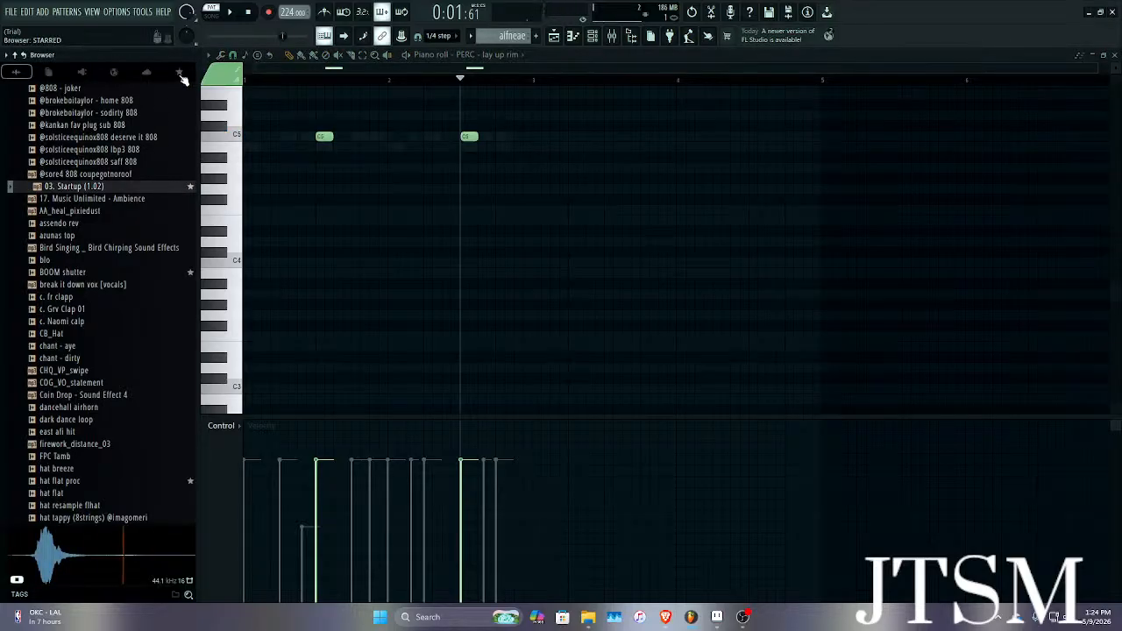
# Preview starred samples including Kico - Vox 1 - Chant, b-popnmpj_00130, MA Minotaur CHat and MA LeWeekend CHat 01.
pyautogui.click(179, 74)
pyautogui.click(98, 285)
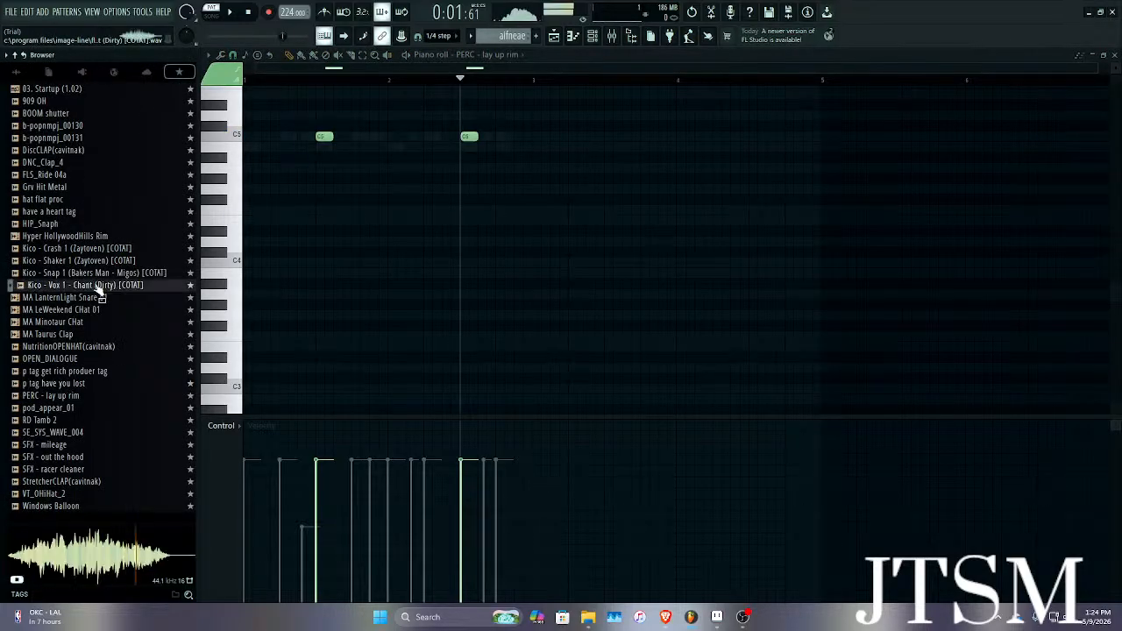
pyautogui.click(65, 91)
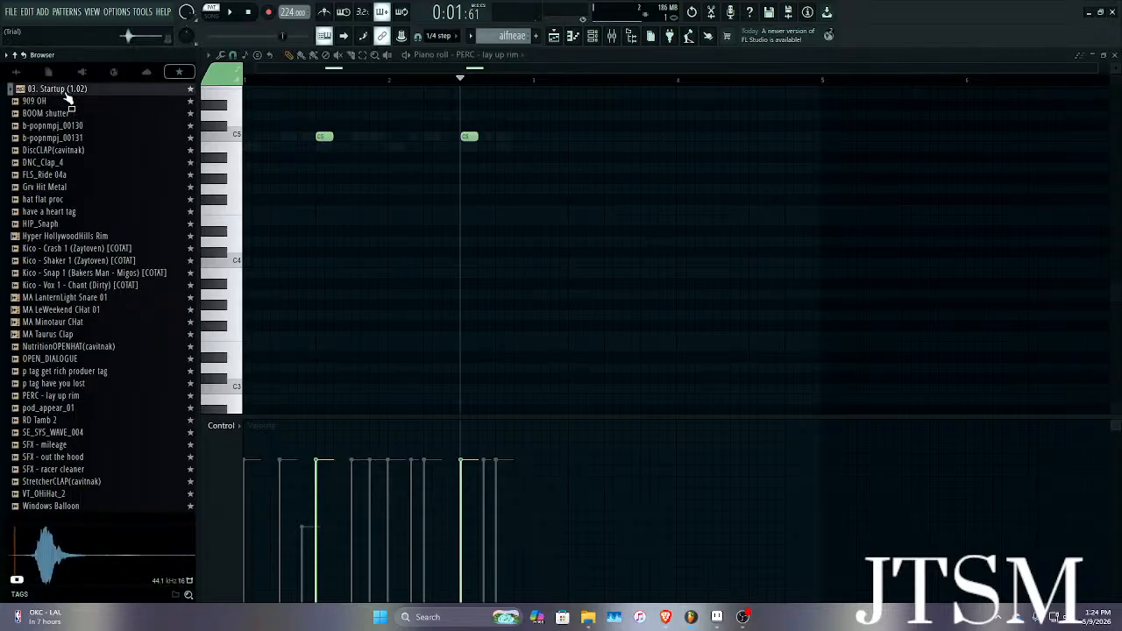
pyautogui.press('space')
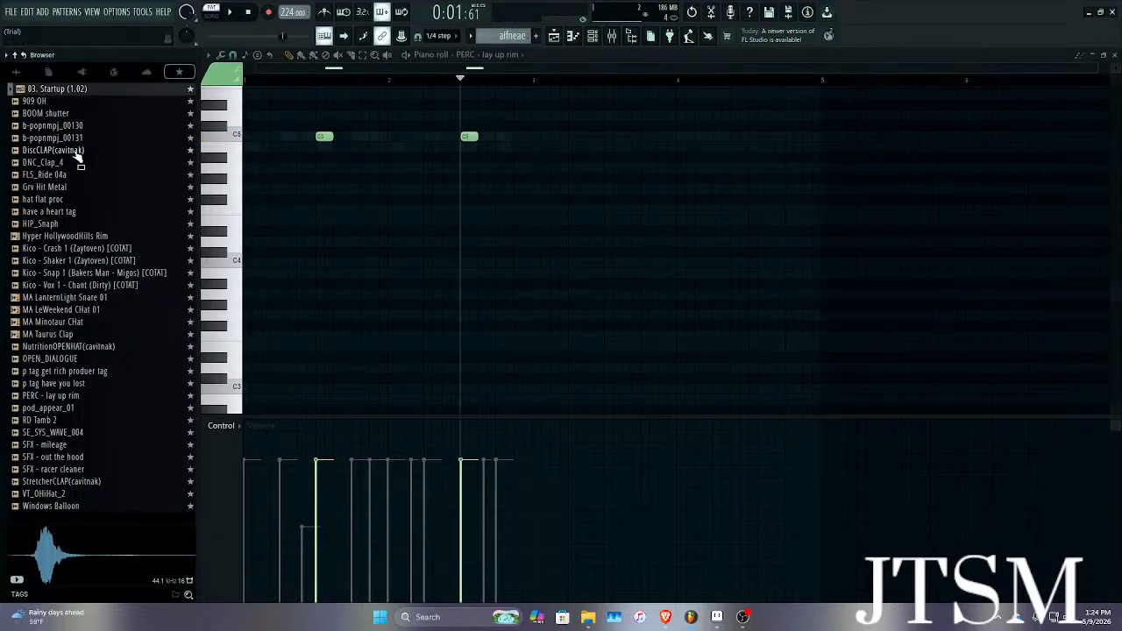
pyautogui.click(75, 151)
pyautogui.press('Up')
pyautogui.press('Up')
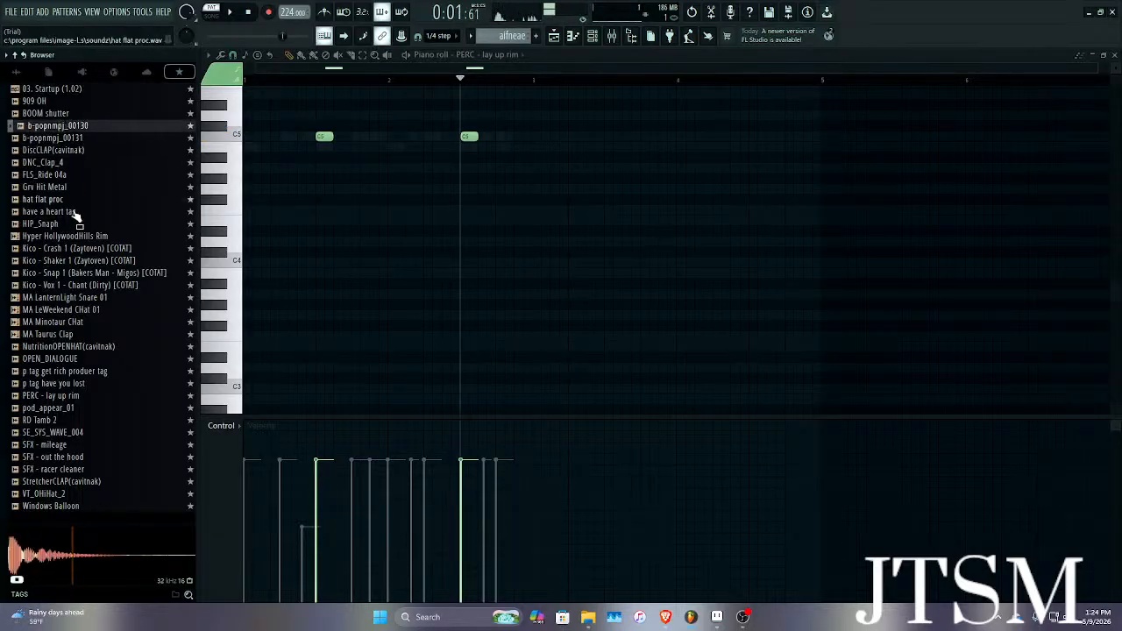
pyautogui.click(75, 326)
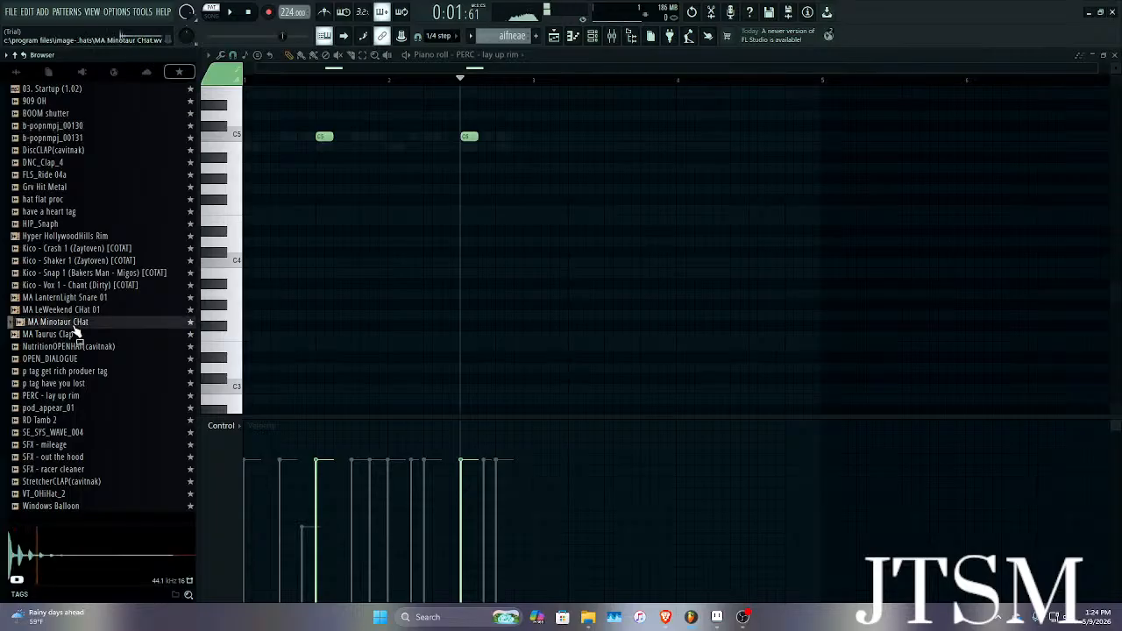
pyautogui.click(76, 310)
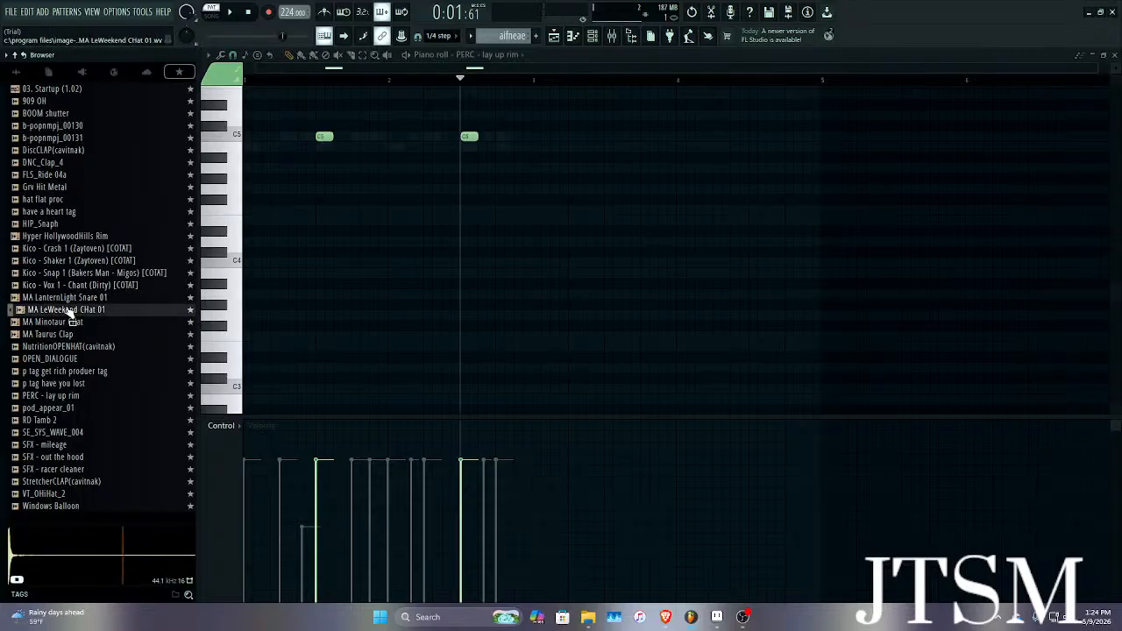
# Load MA LeWeekend CHat 01 into a new sampler channel and close the channel settings.
pyautogui.rightClick(66, 310)
pyautogui.click(105, 323)
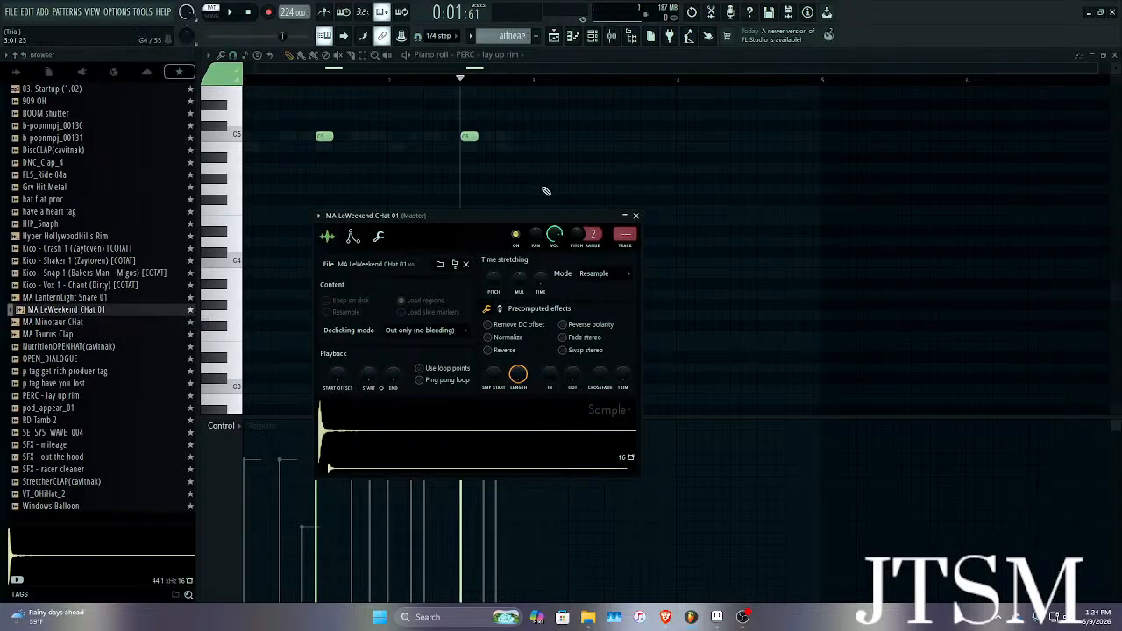
pyautogui.click(636, 217)
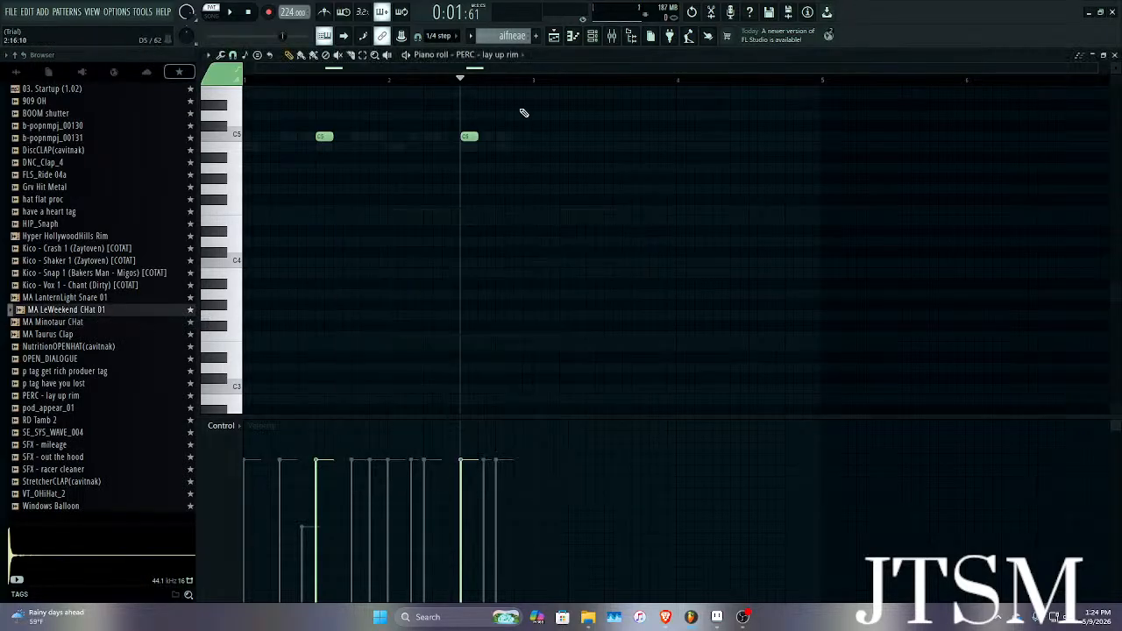
# Switch the piano roll to MA LeWeekend CHat 01 and place a C5 note near step 9 of bar 1.
pyautogui.click(512, 54)
pyautogui.click(513, 251)
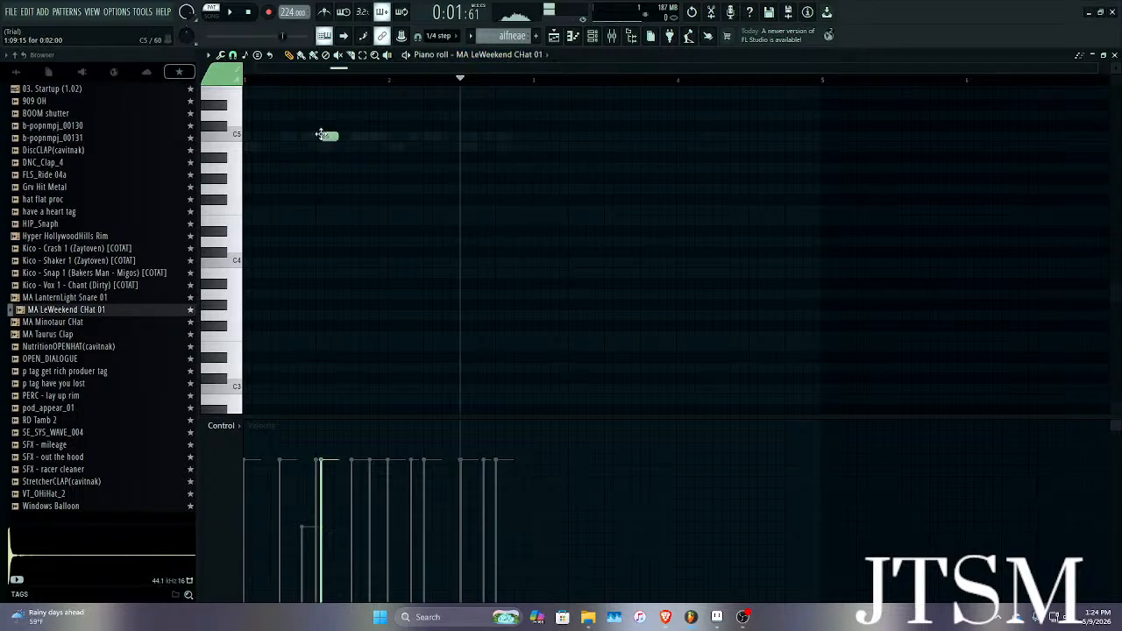
# Move the closed-hat C5 note in bar 1 slightly earlier so it starts exactly on step 9.
pyautogui.scroll(3, 321, 134)
pyautogui.scroll(3, 320, 137)
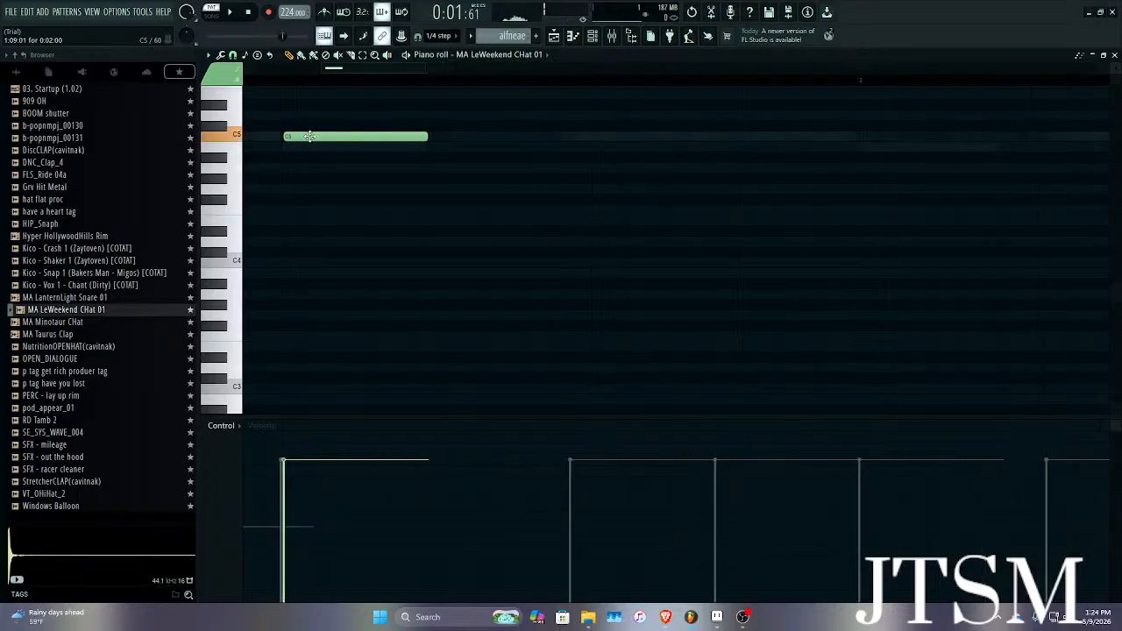
pyautogui.scroll(-4, 483, 132)
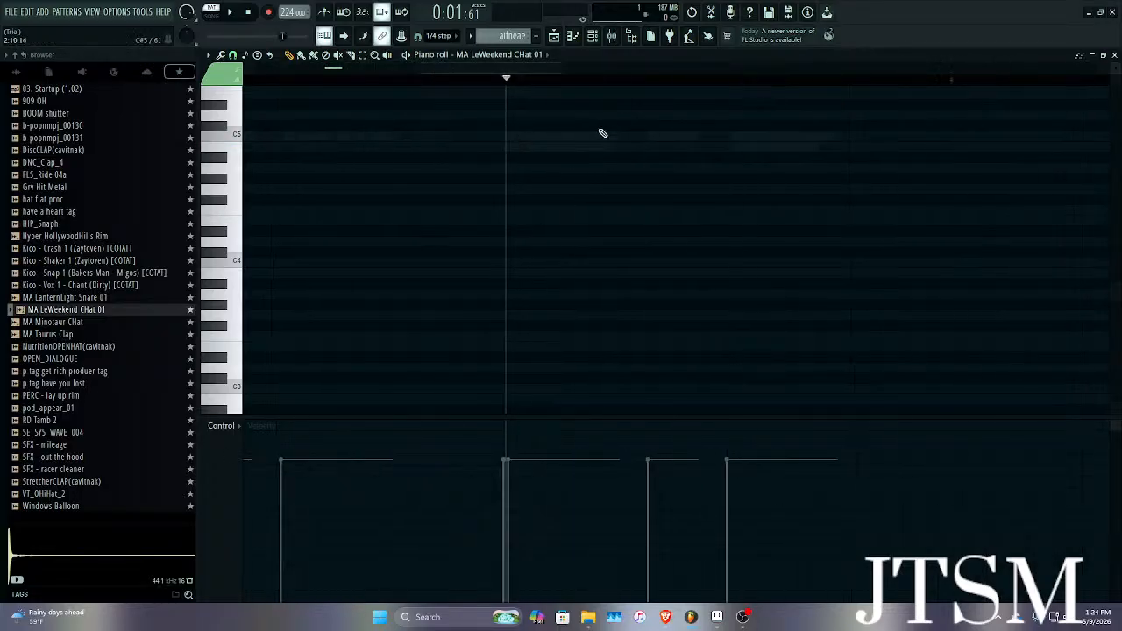
pyautogui.scroll(-1, 436, 105)
pyautogui.press('space')
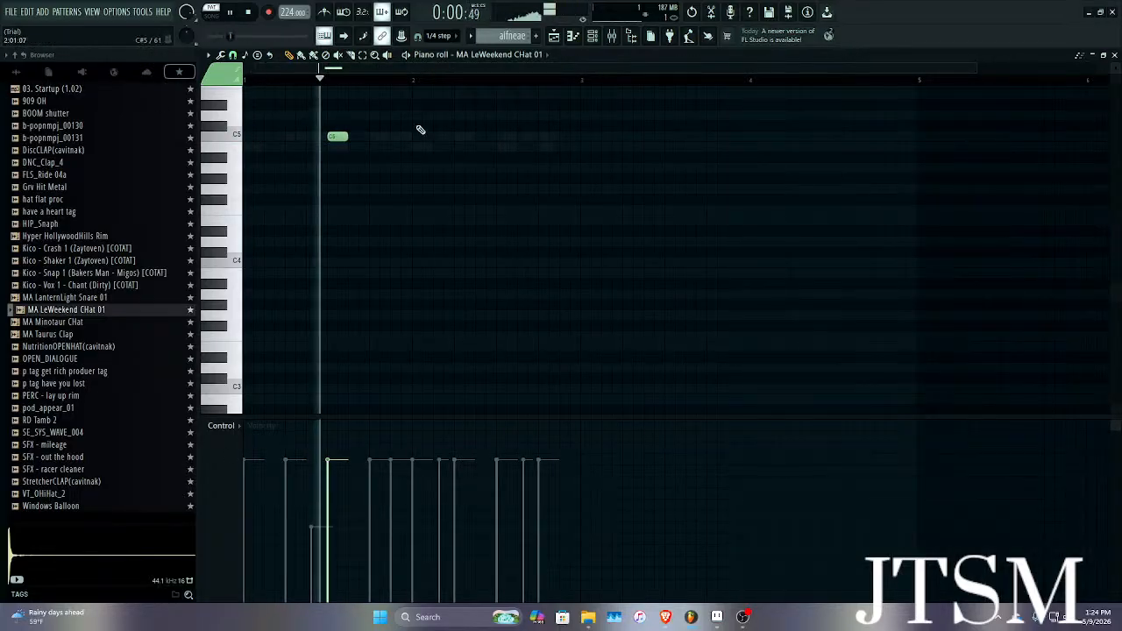
# Add a matching closed-hat C5 note on step 9 of bar 2 and play the pattern to check it.
pyautogui.scroll(3, 605, 141)
pyautogui.scroll(3, 582, 139)
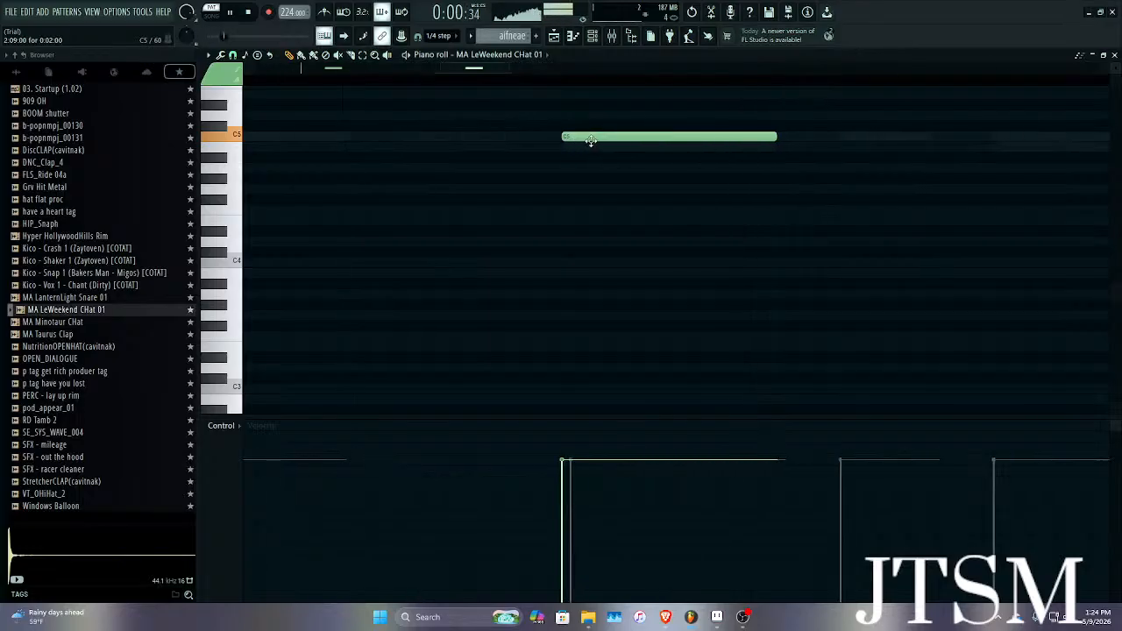
pyautogui.scroll(-5, 583, 144)
pyautogui.scroll(-2, 491, 175)
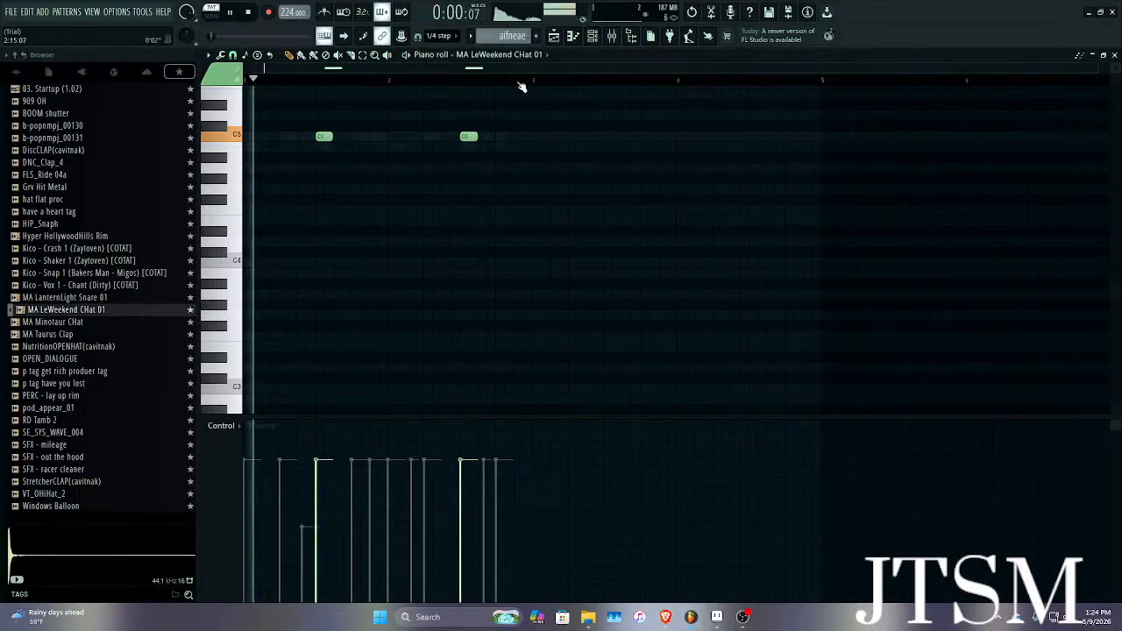
pyautogui.press('space')
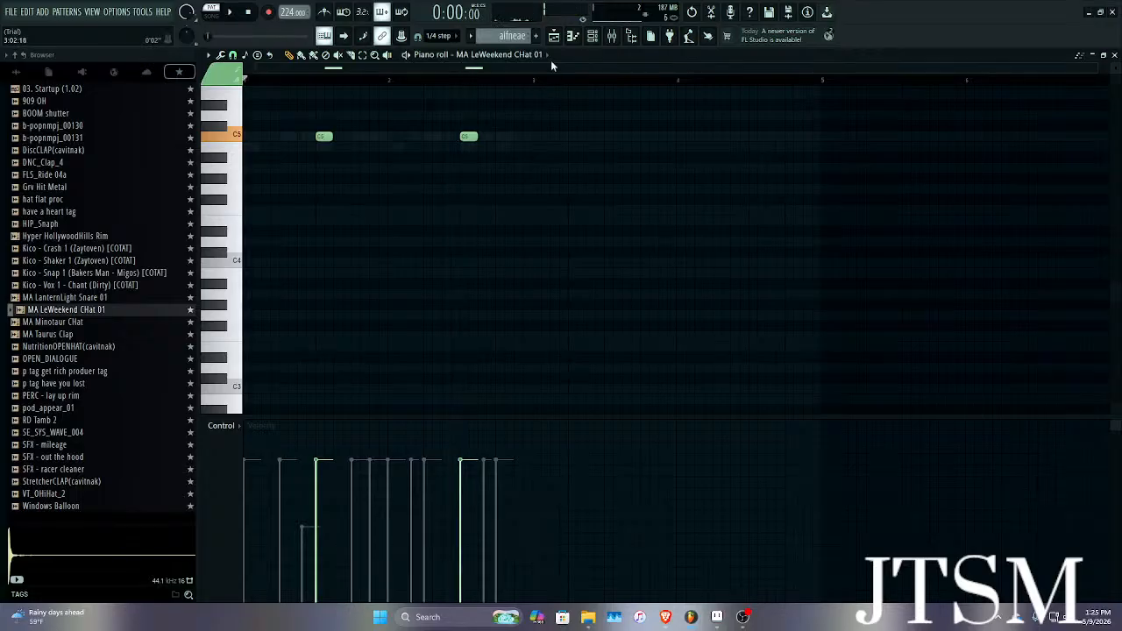
# Lower the VT_OHiHat_2 channel volume to about 61%, and close its sampler and the channel rack.
pyautogui.click(594, 35)
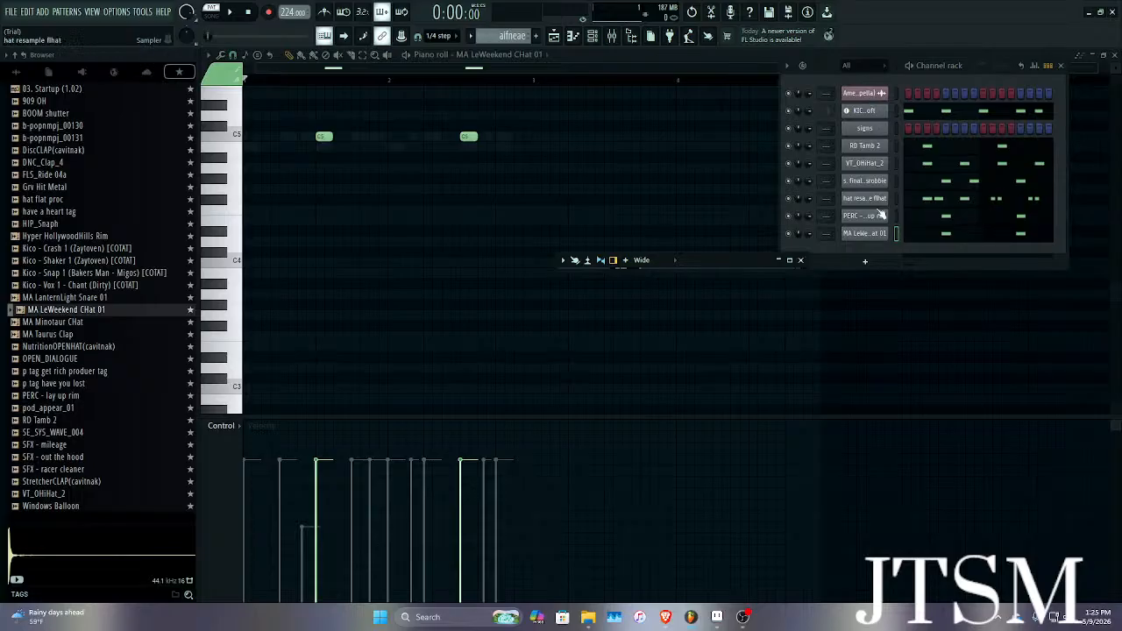
pyautogui.click(859, 166)
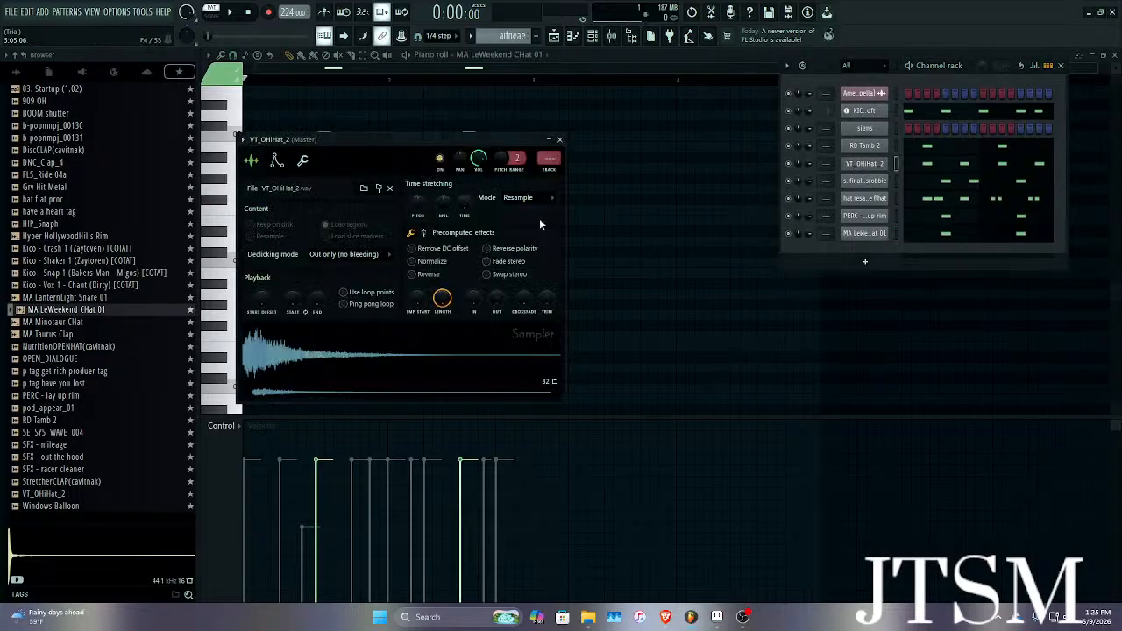
pyautogui.moveTo(474, 172); pyautogui.dragTo(479, 164)
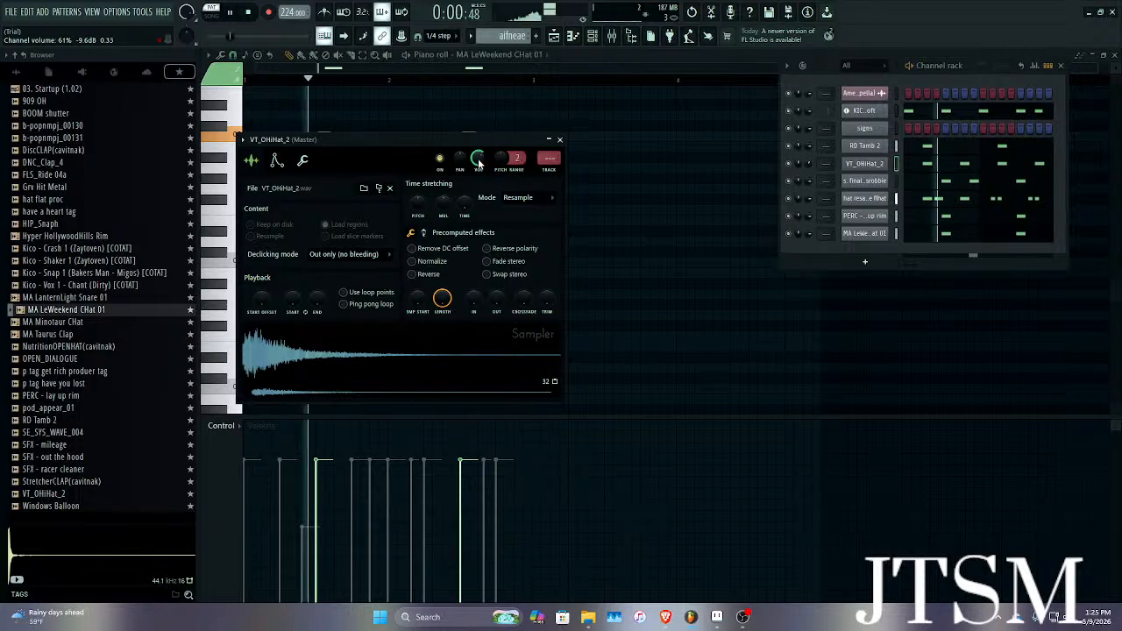
pyautogui.click(559, 139)
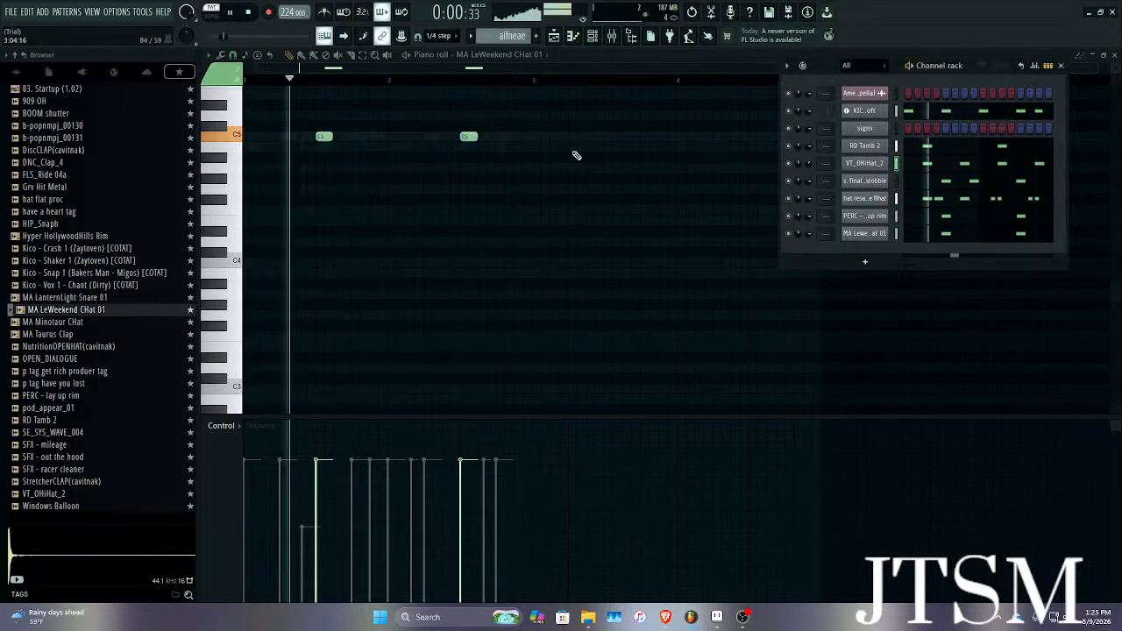
pyautogui.click(1061, 65)
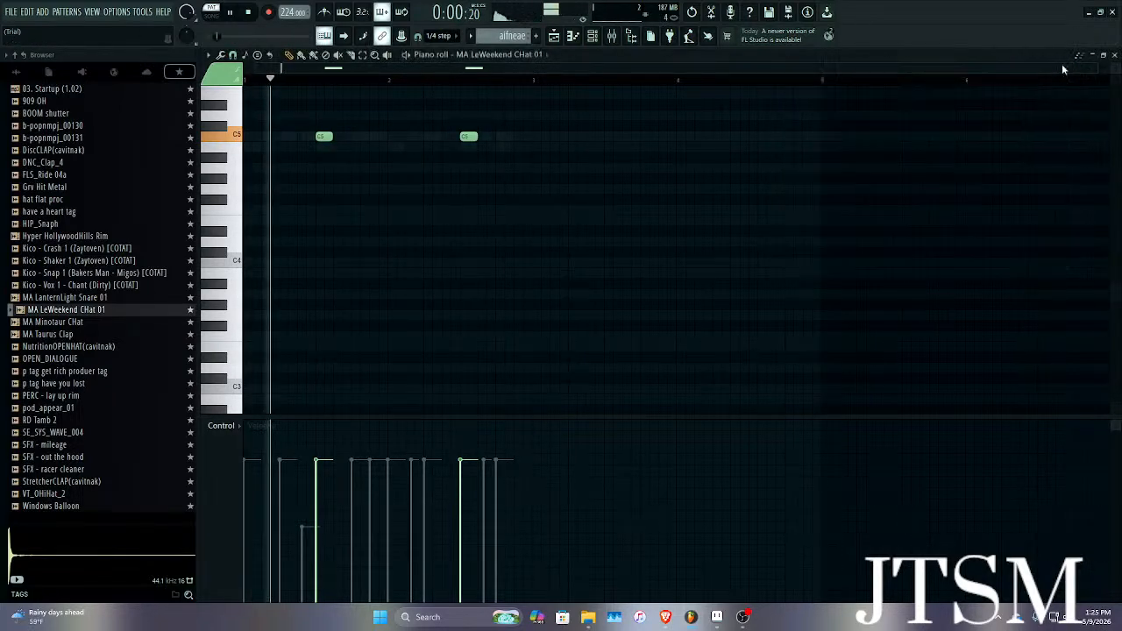
# Close the piano roll and move the aifneae pattern clip on the first playlist track to bar 1.
pyautogui.click(1114, 54)
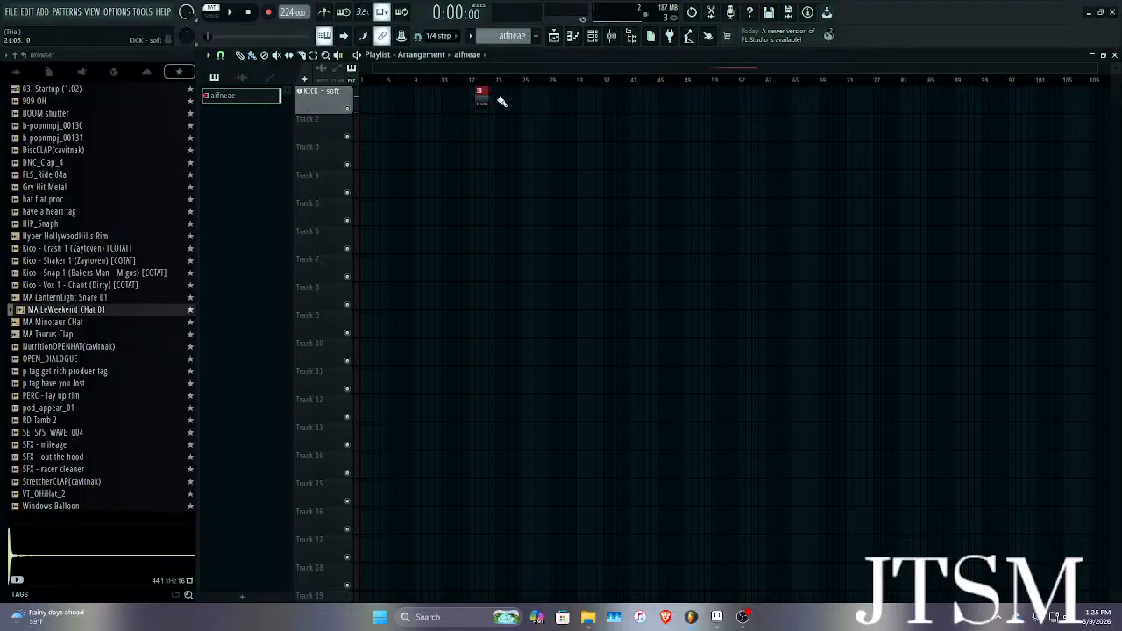
pyautogui.scroll(4, 376, 98)
pyautogui.scroll(-2, 374, 103)
pyautogui.click(369, 99)
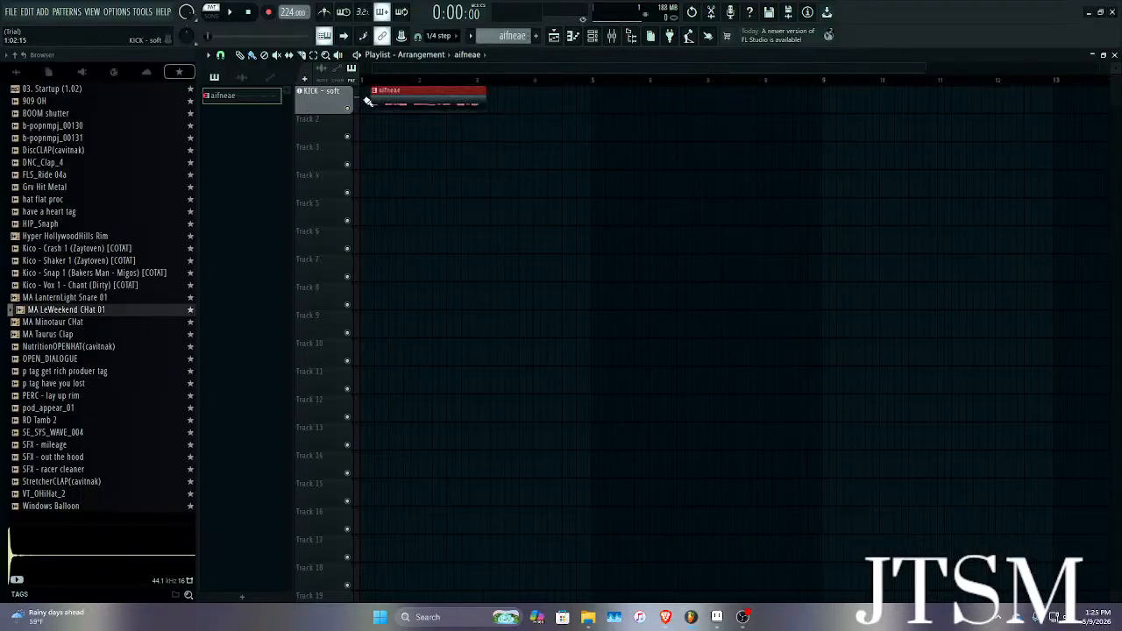
# Split the aifneae pattern by channel into separate patterns.
pyautogui.rightClick(269, 94)
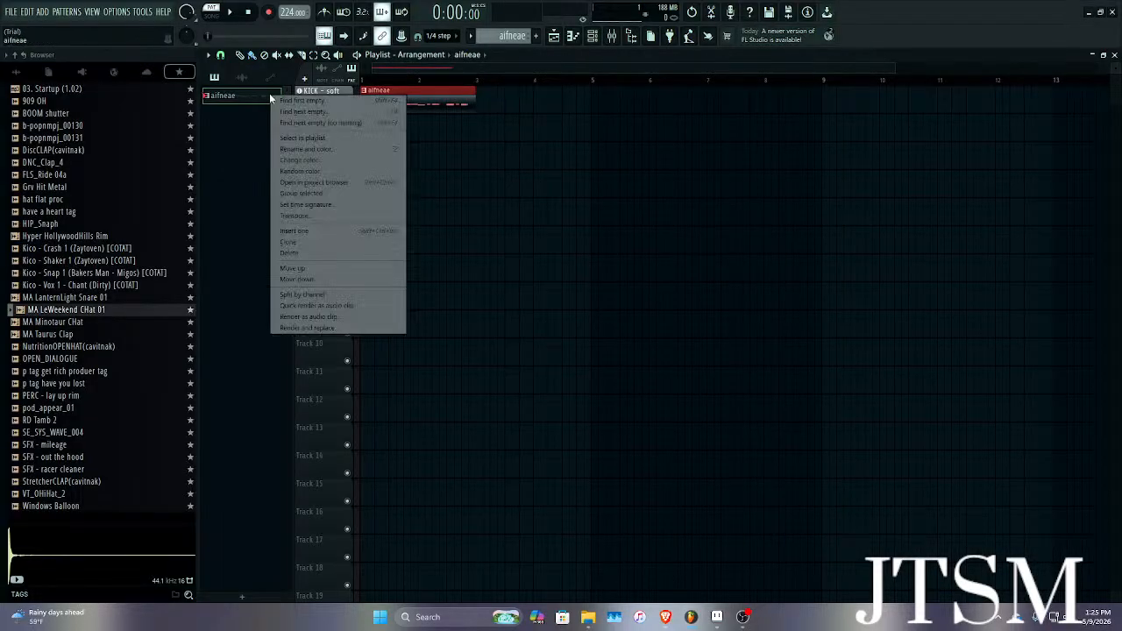
pyautogui.click(497, 140)
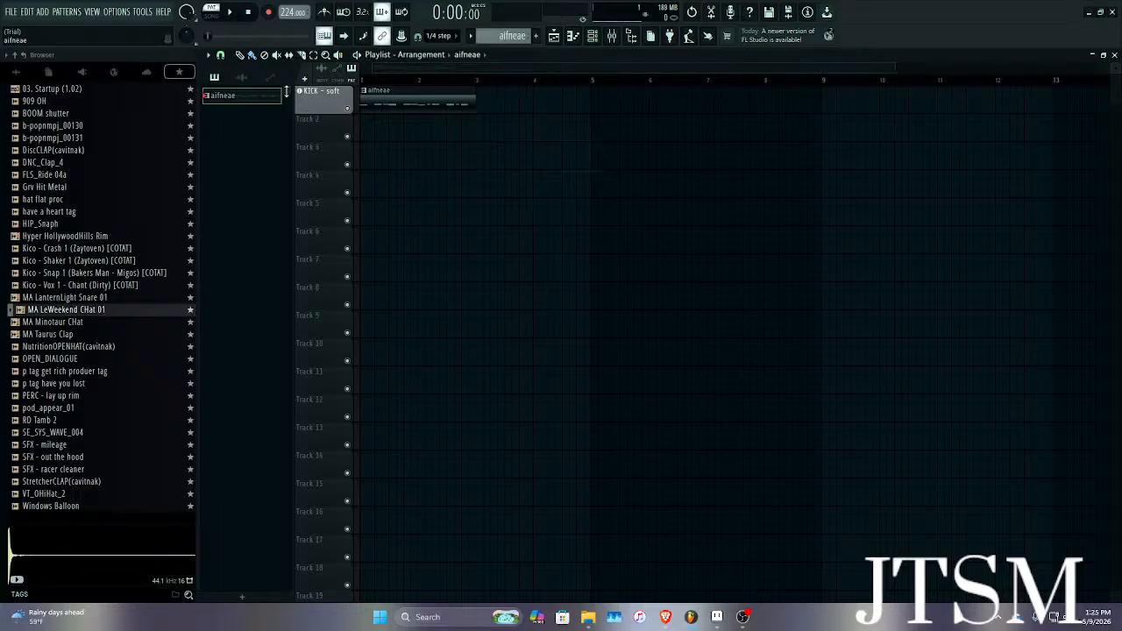
pyautogui.rightClick(333, 104)
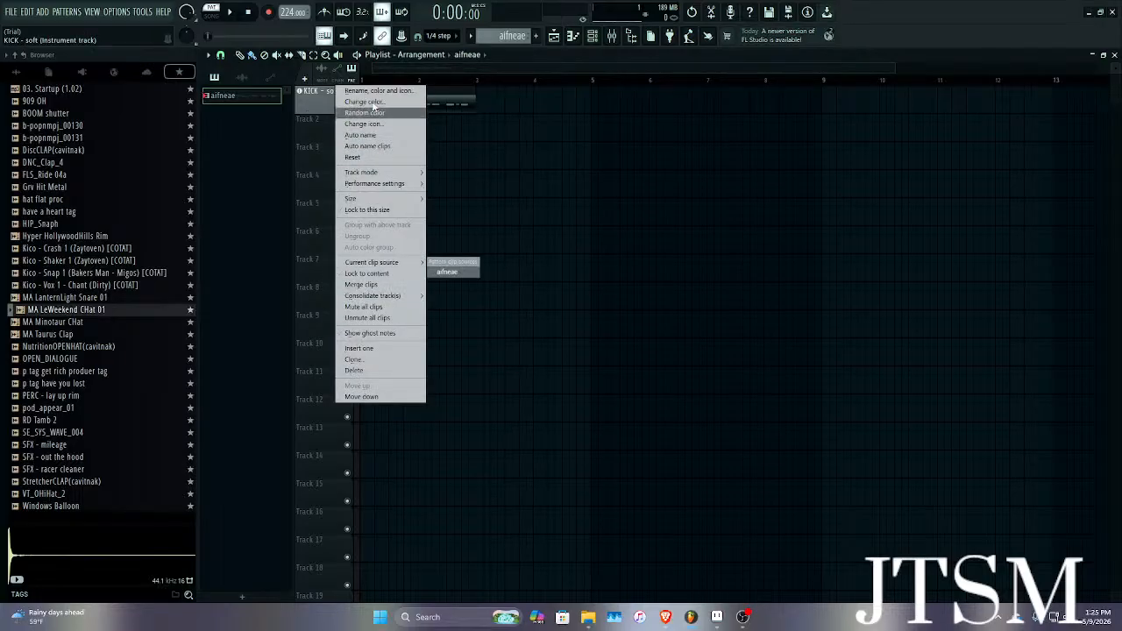
pyautogui.rightClick(233, 98)
pyautogui.click(270, 294)
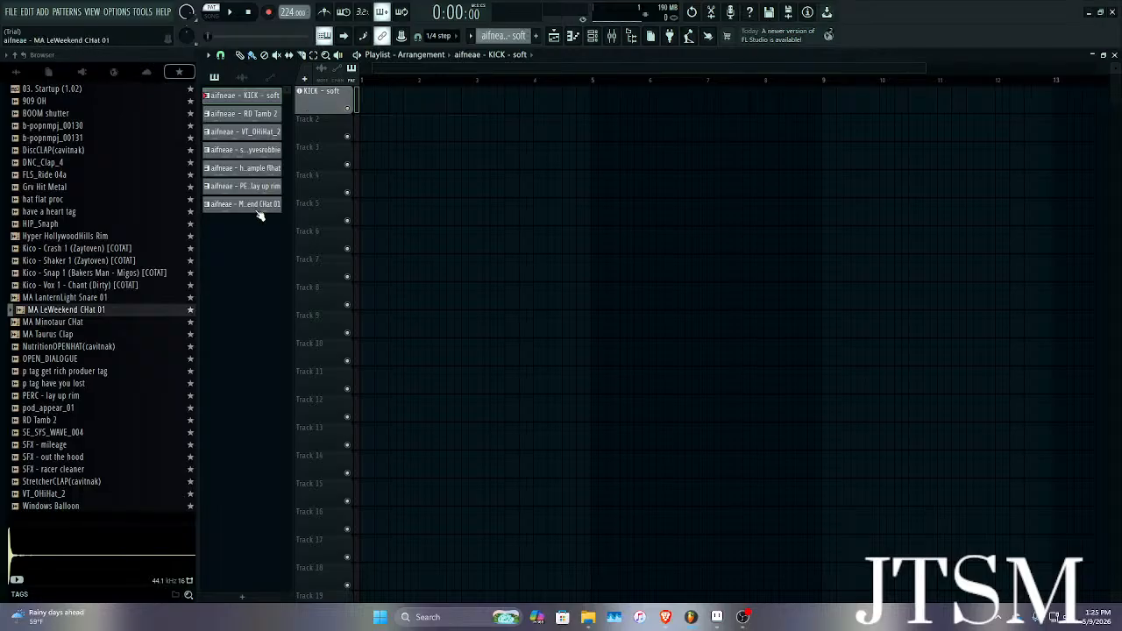
# Place the split drum patterns at bar 1 on tracks 1 to 7 and duplicate them to fill bars 3 and 4.
pyautogui.moveTo(258, 133); pyautogui.dragTo(377, 95)
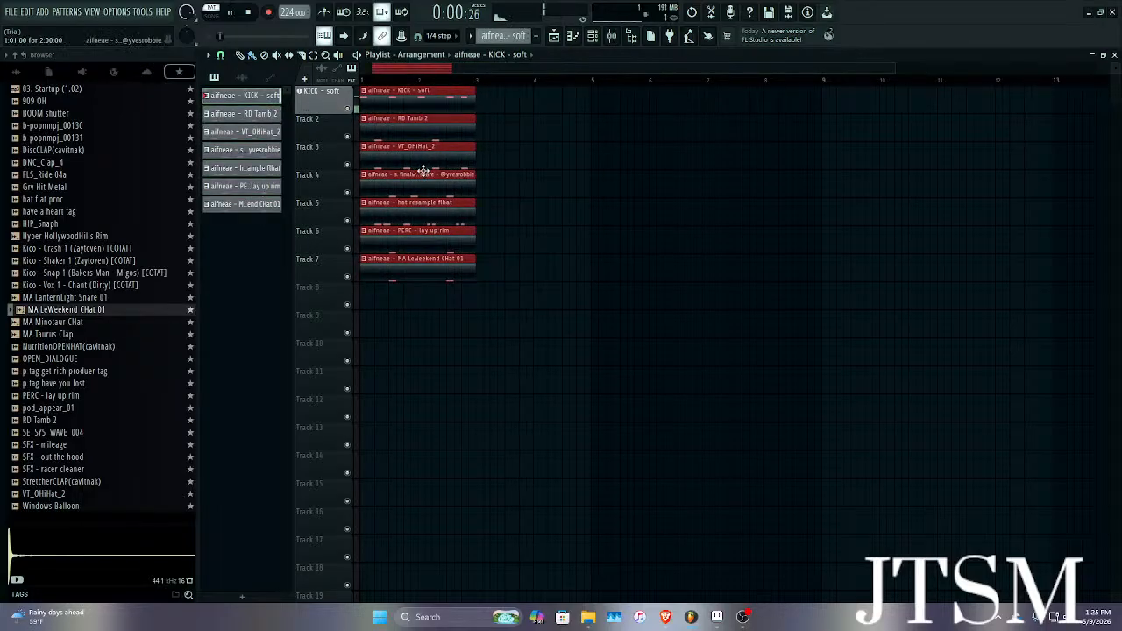
pyautogui.press('space')
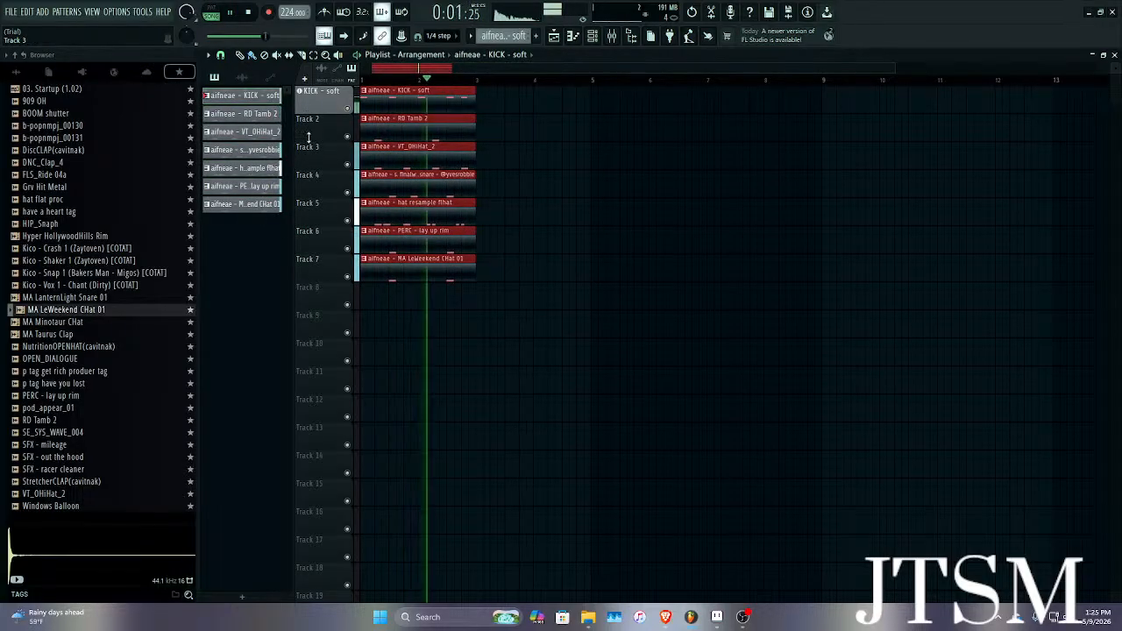
pyautogui.hotkey('ctrl', 'b')
pyautogui.click(564, 349)
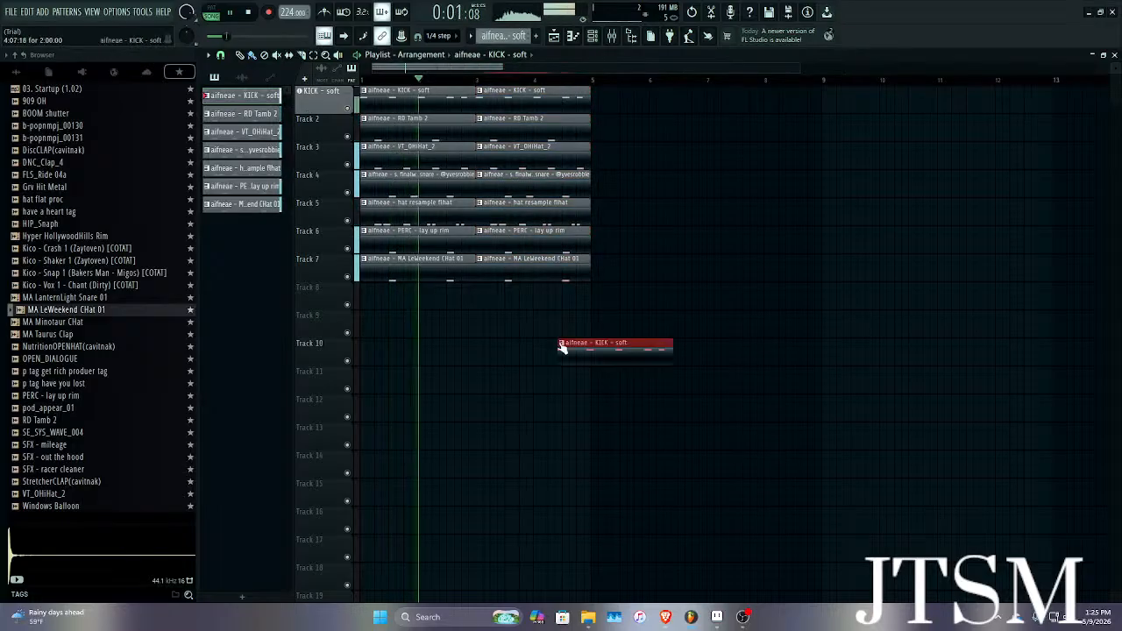
pyautogui.press('space')
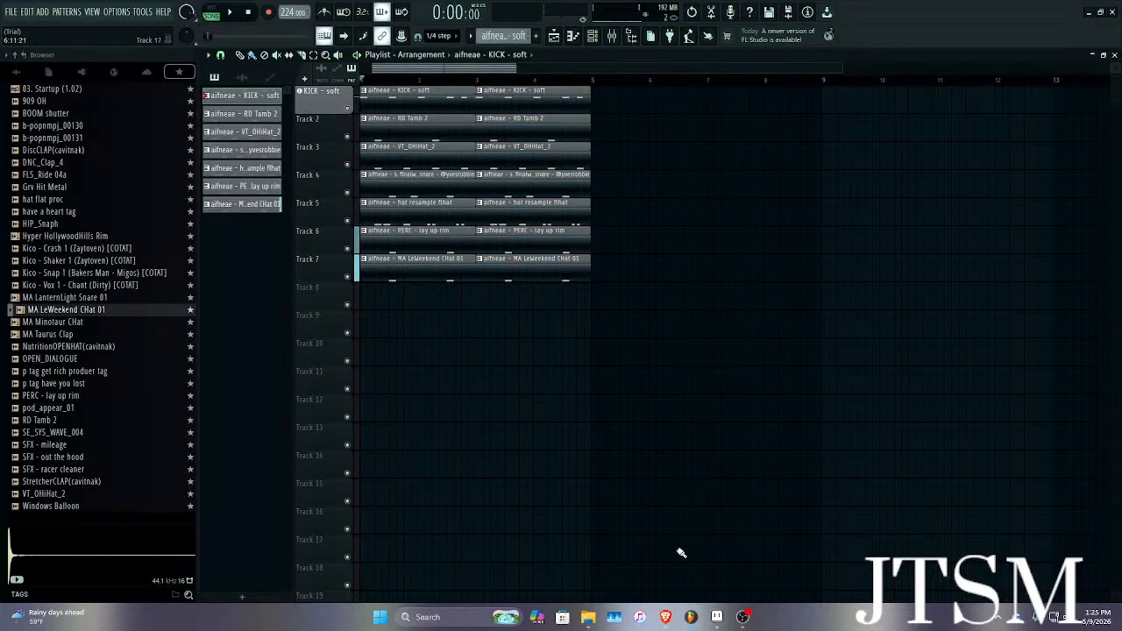
# Switch to the web browser, listen to the New York House mix from 44:56, and pause it.
pyautogui.click(691, 617)
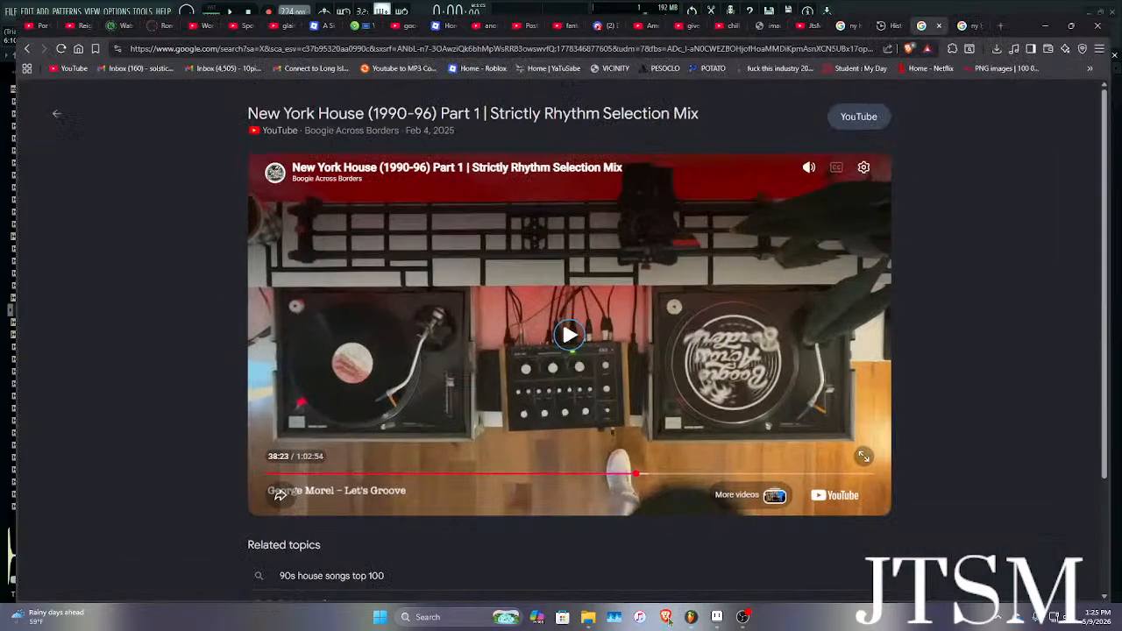
pyautogui.click(605, 419)
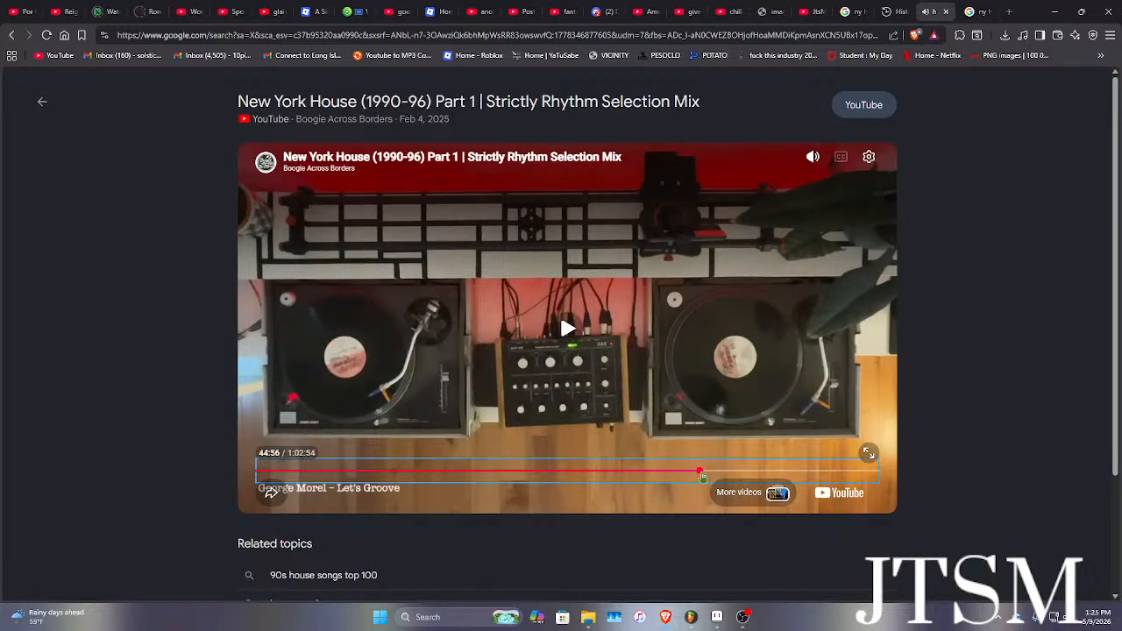
pyautogui.click(699, 471)
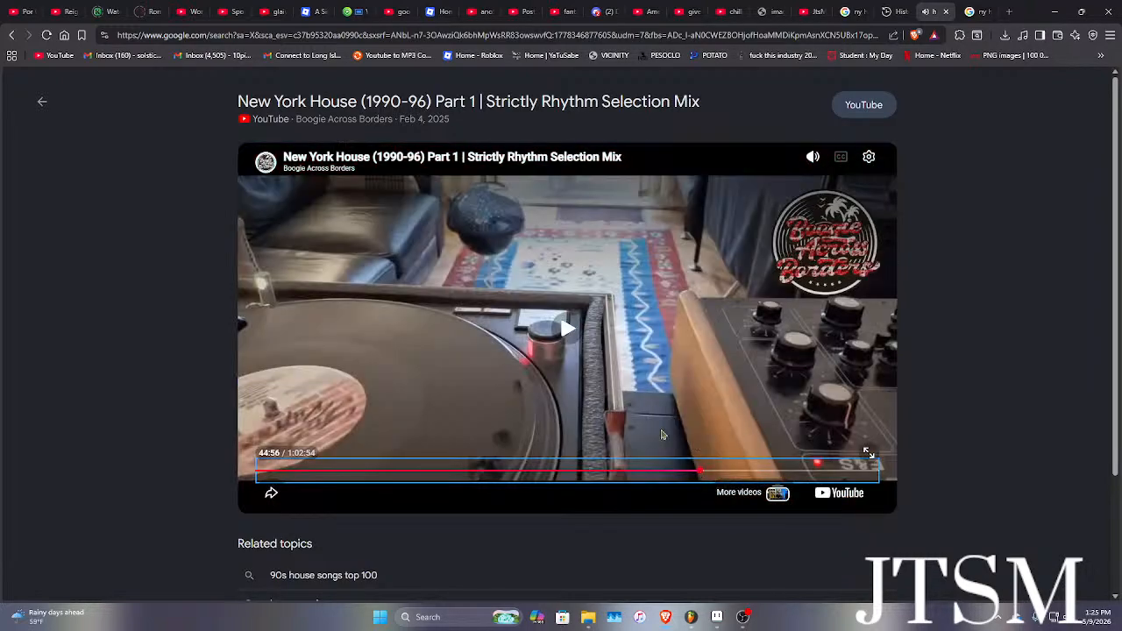
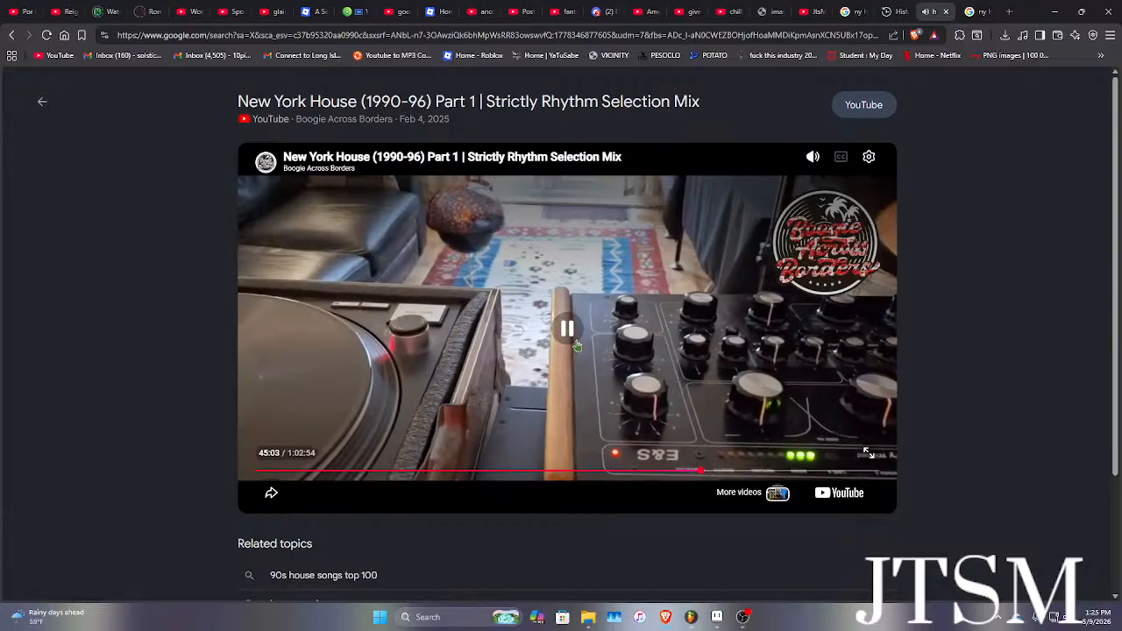
pyautogui.click(577, 345)
# Switch back to FL Studio and play the four-bar drum arrangement.
pyautogui.moveTo(691, 619)
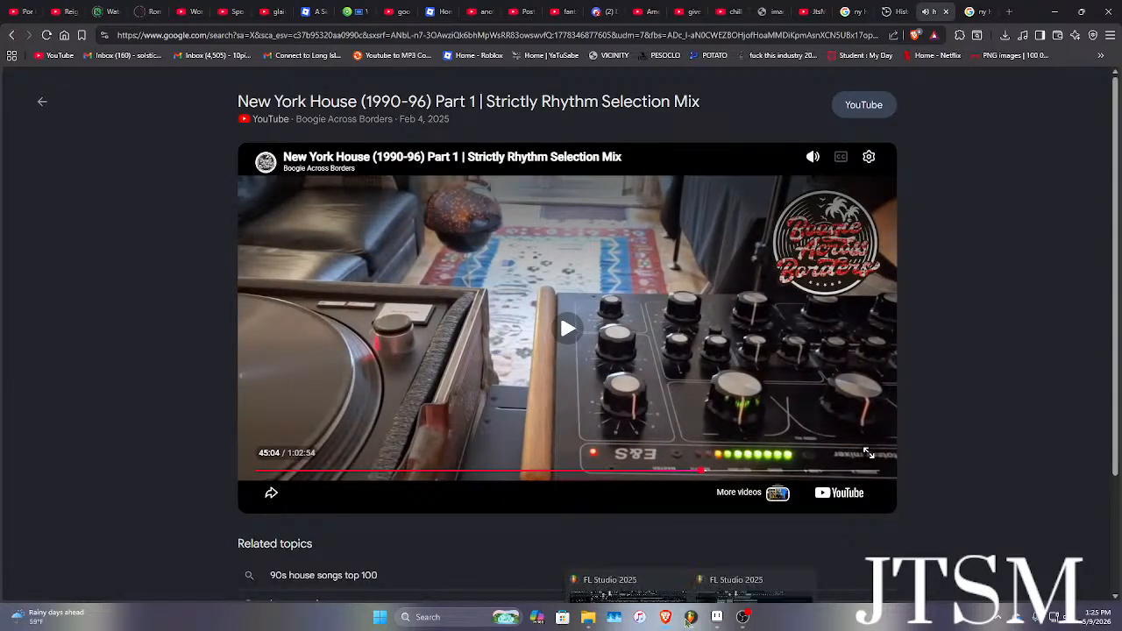
pyautogui.click(754, 583)
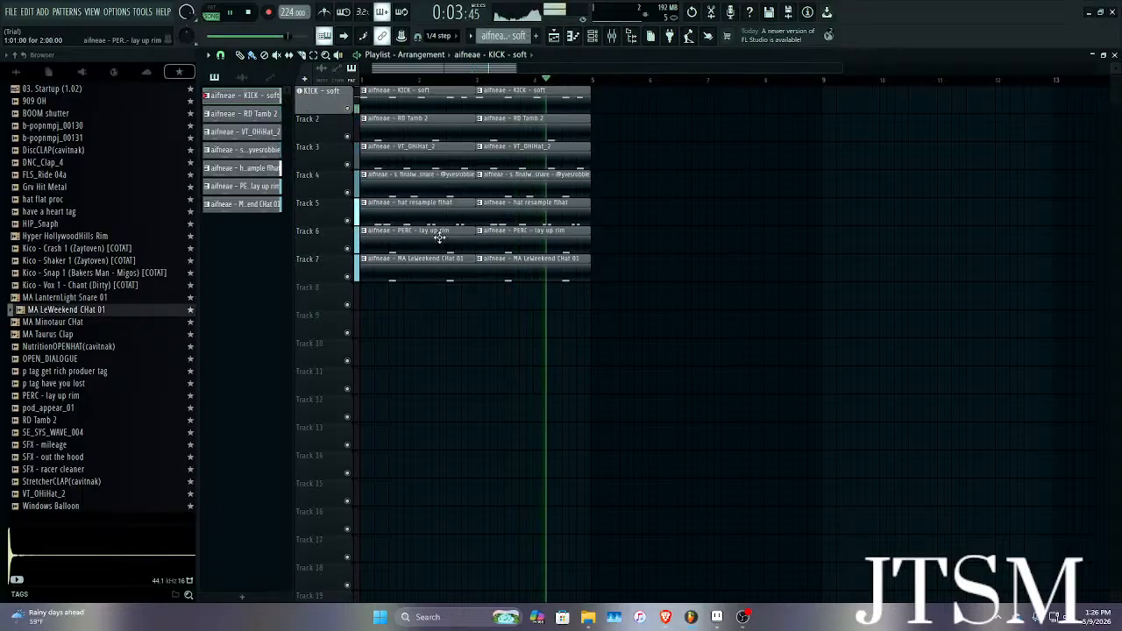
pyautogui.press('space')
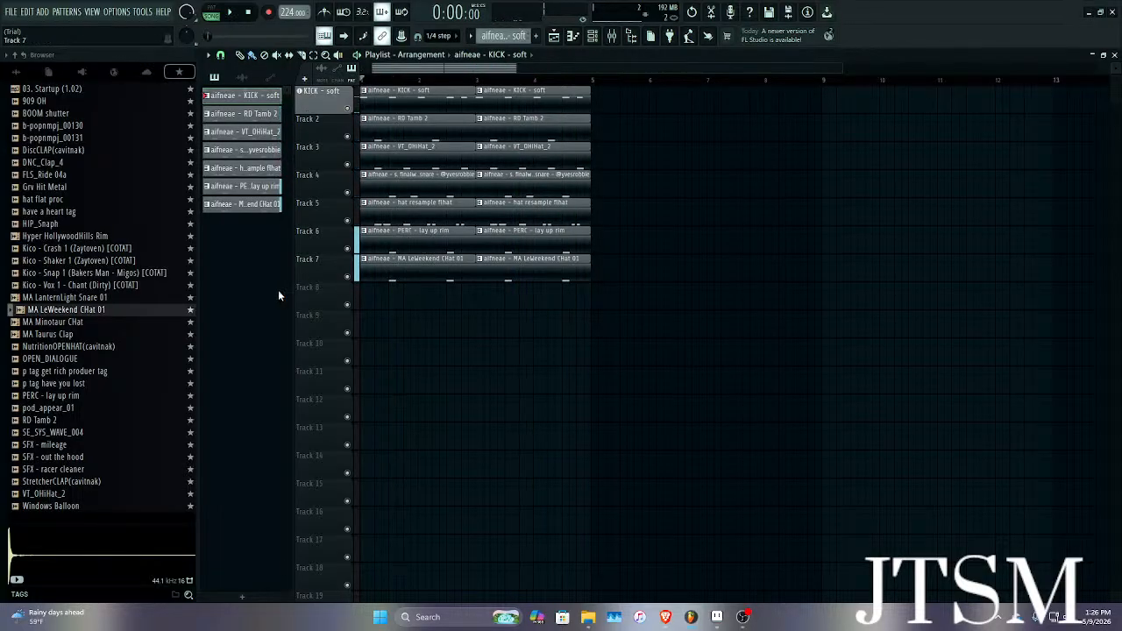
# Audition the snare samples in the full sample library, including s. snr IX - 10, s. snare Main, s. destinys snare and s. goodcrazy snare.
pyautogui.click(16, 73)
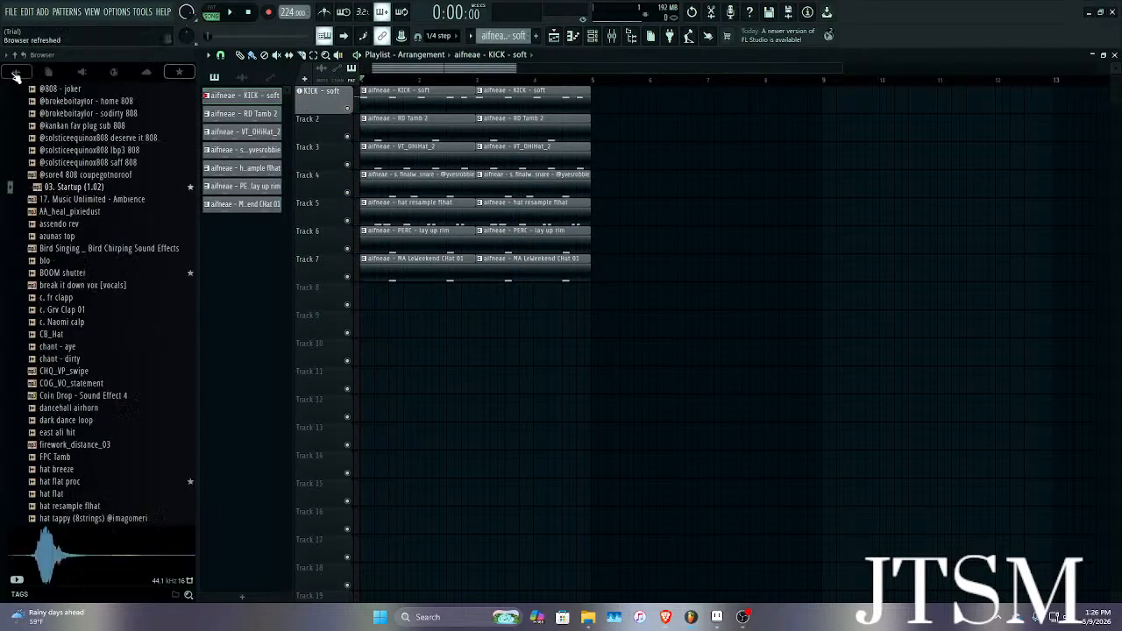
pyautogui.scroll(-18, 61, 180)
pyautogui.scroll(-5, 70, 226)
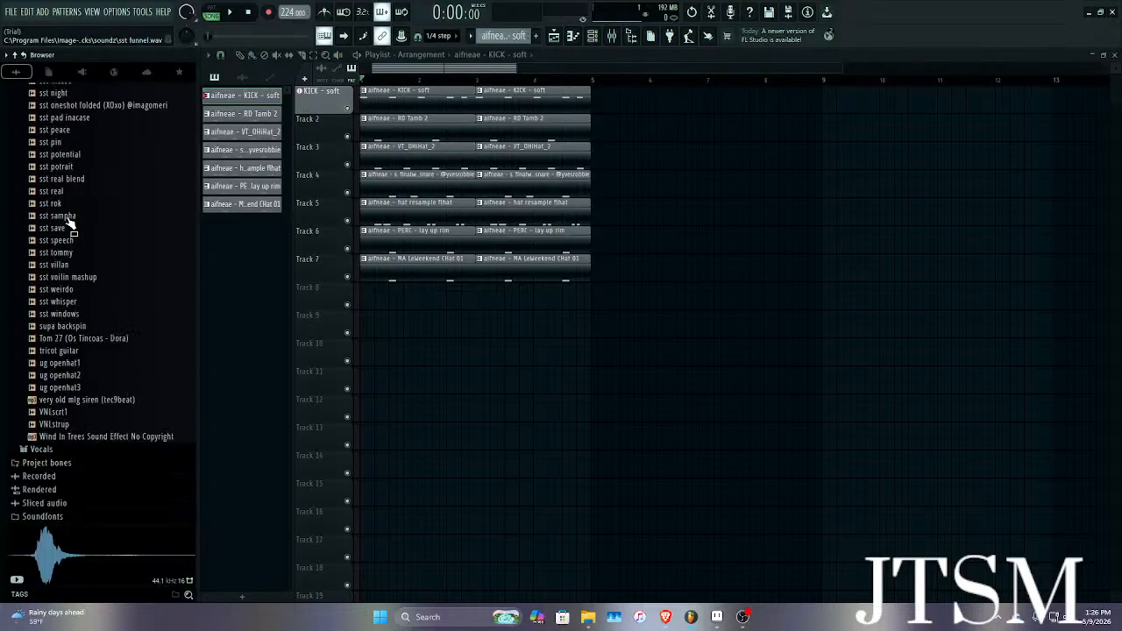
pyautogui.scroll(12, 70, 226)
pyautogui.click(72, 213)
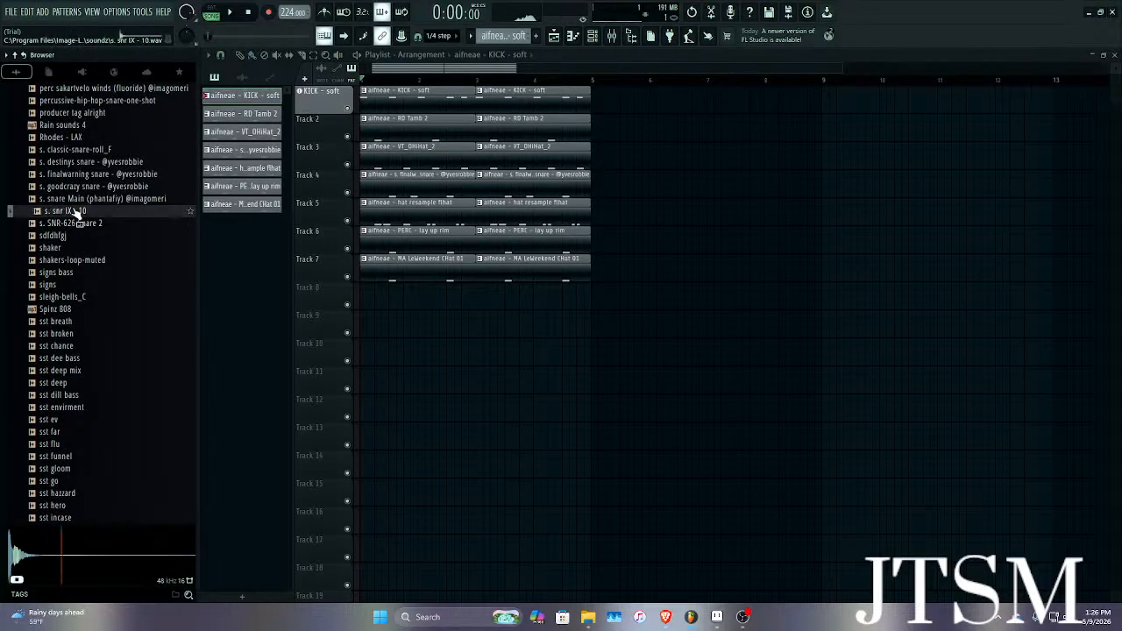
pyautogui.click(73, 201)
pyautogui.click(72, 187)
pyautogui.click(72, 165)
pyautogui.click(79, 187)
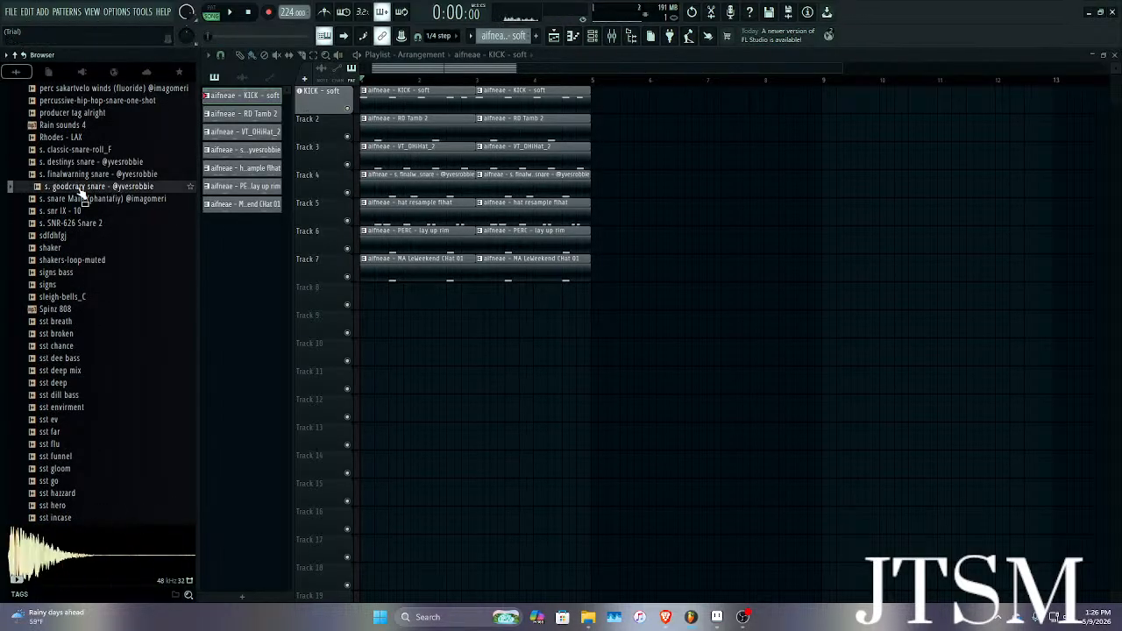
# Show the channel rack and load the s. goodcrazy snare sample into a new channel.
pyautogui.rightClick(82, 186)
pyautogui.click(601, 40)
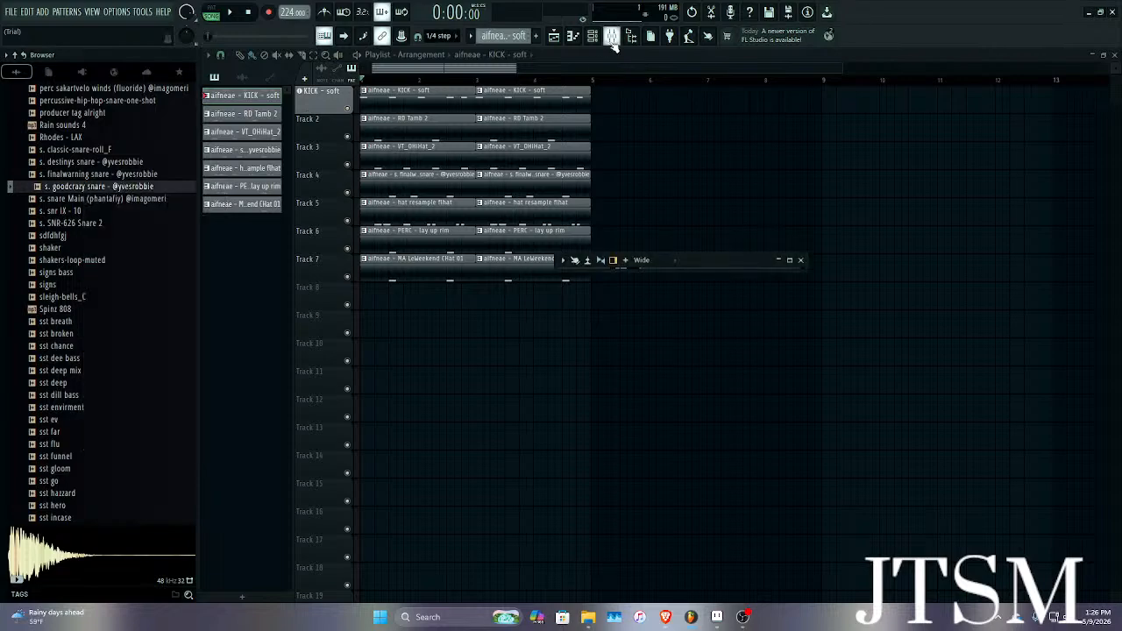
pyautogui.click(868, 181)
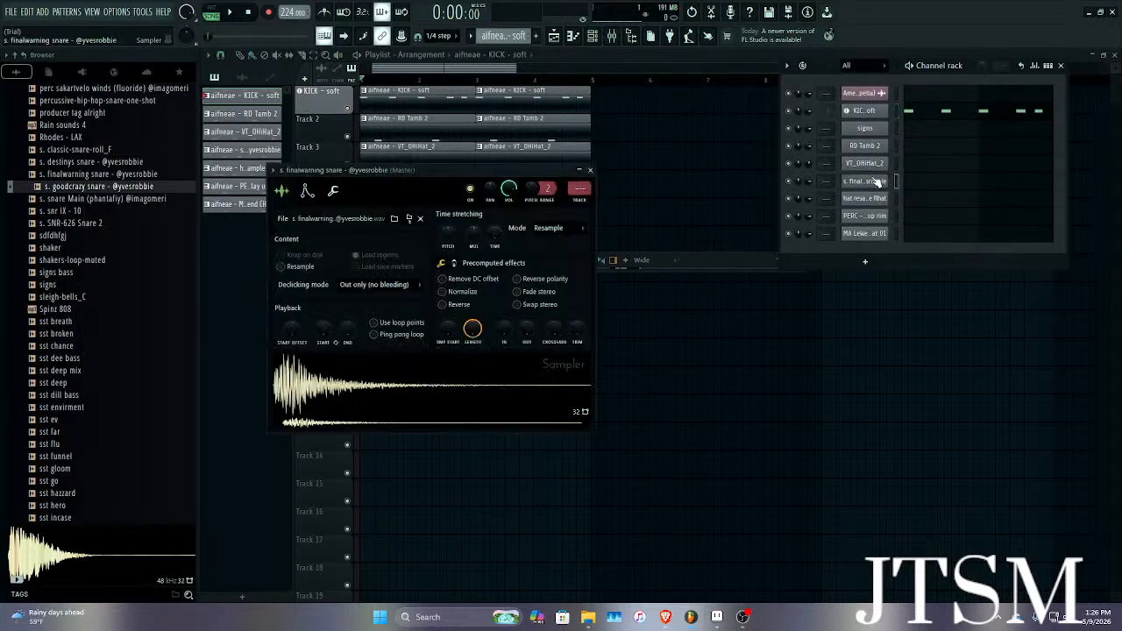
pyautogui.rightClick(49, 196)
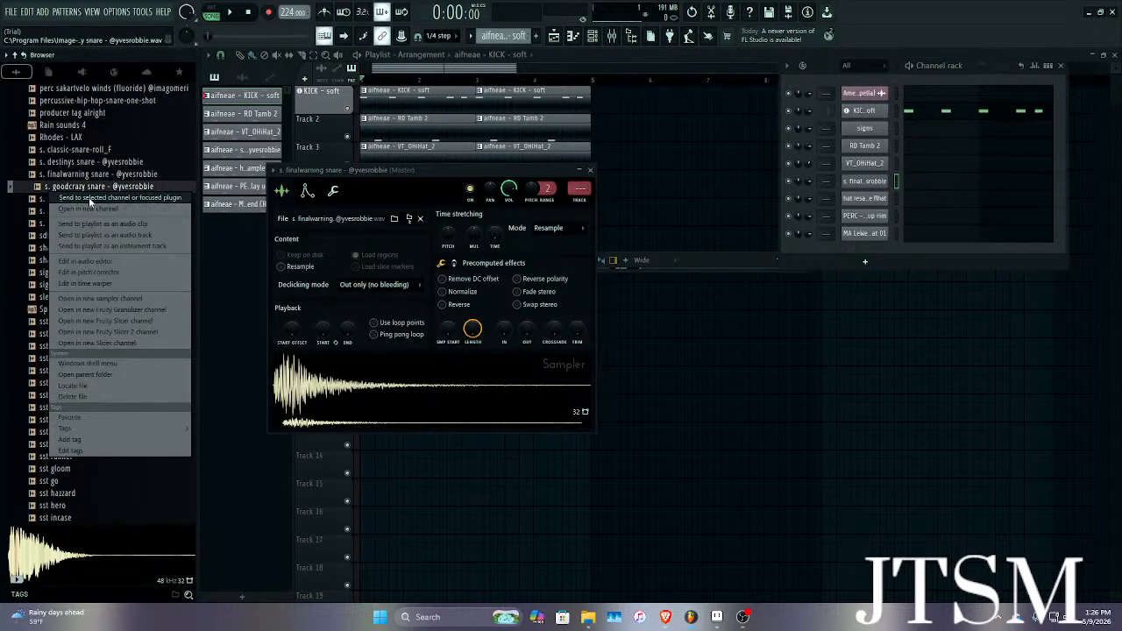
pyautogui.click(94, 209)
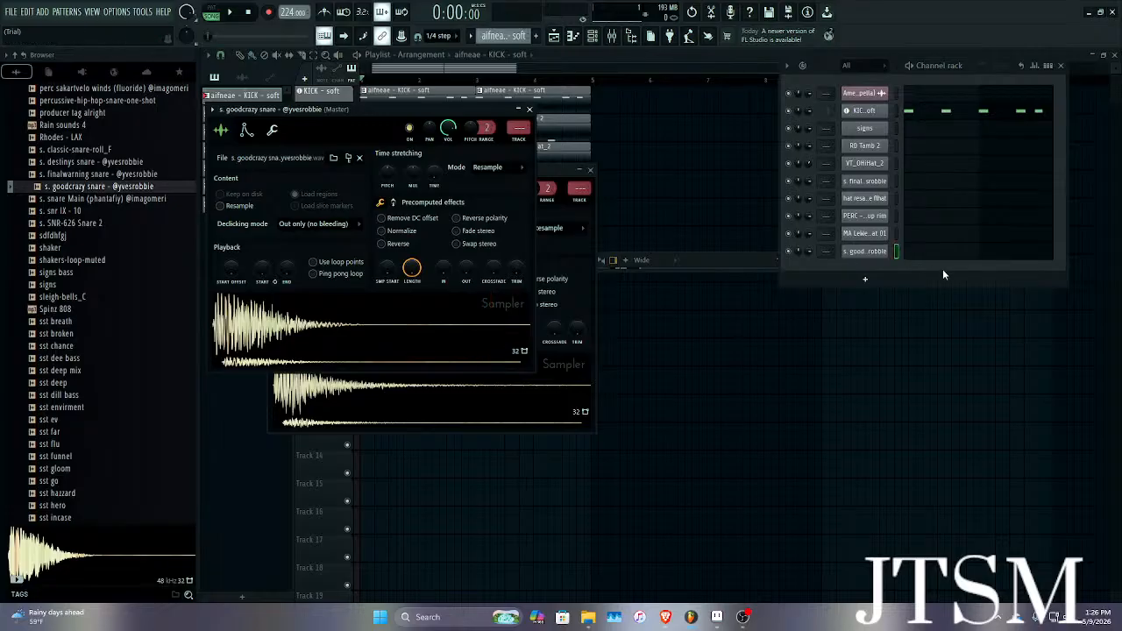
# Delete the newly added s. goodcrazy snare channel from the channel rack.
pyautogui.rightClick(868, 252)
pyautogui.click(904, 407)
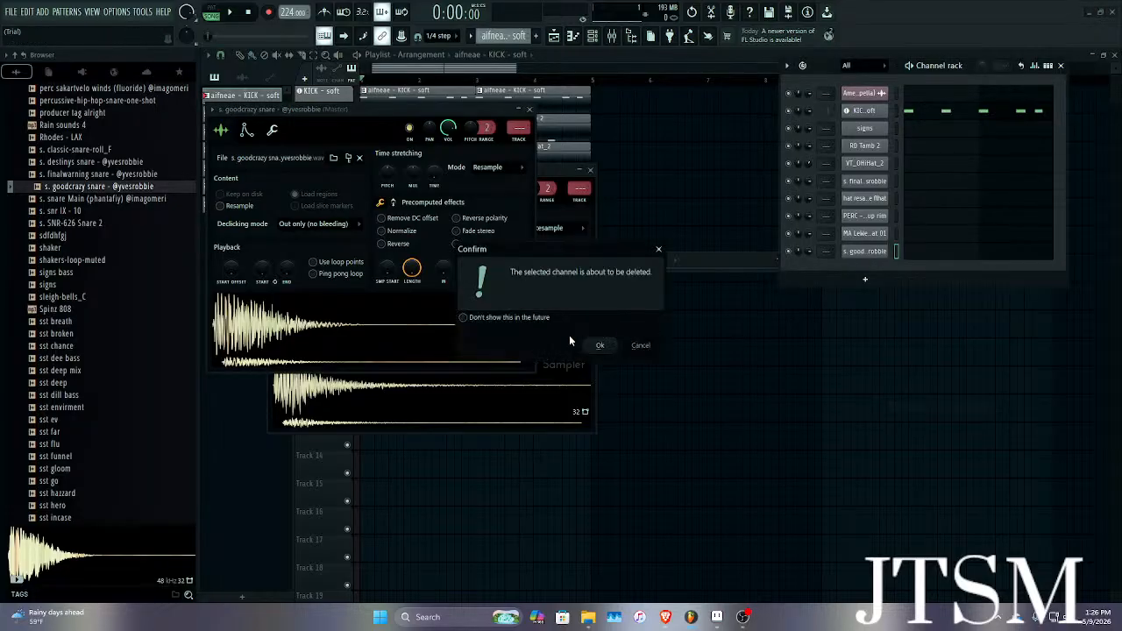
pyautogui.click(599, 345)
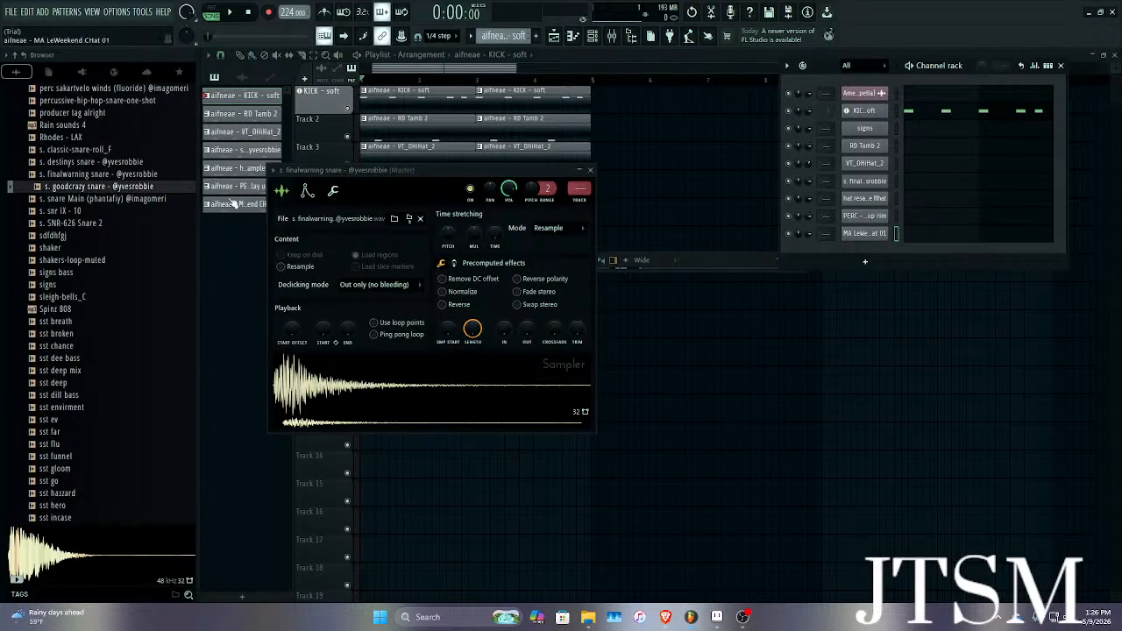
# Try to send s. goodcrazy snare to the selected MA LeWeekend CHat 01 channel and undo the sample load.
pyautogui.rightClick(101, 194)
pyautogui.click(143, 201)
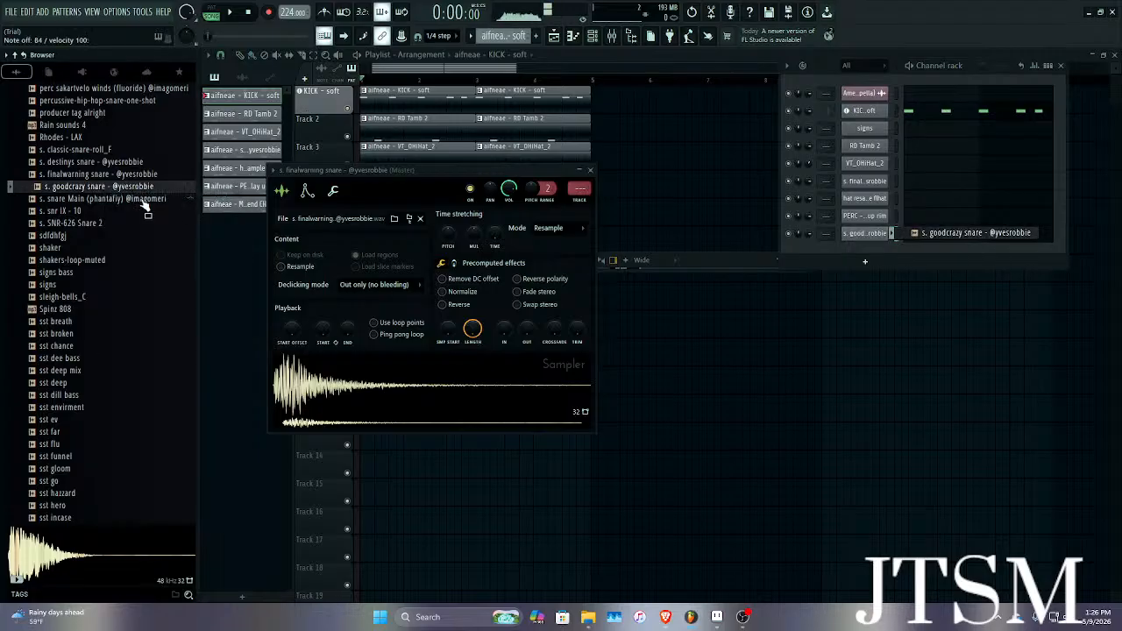
pyautogui.hotkey('ctrl', 'z')
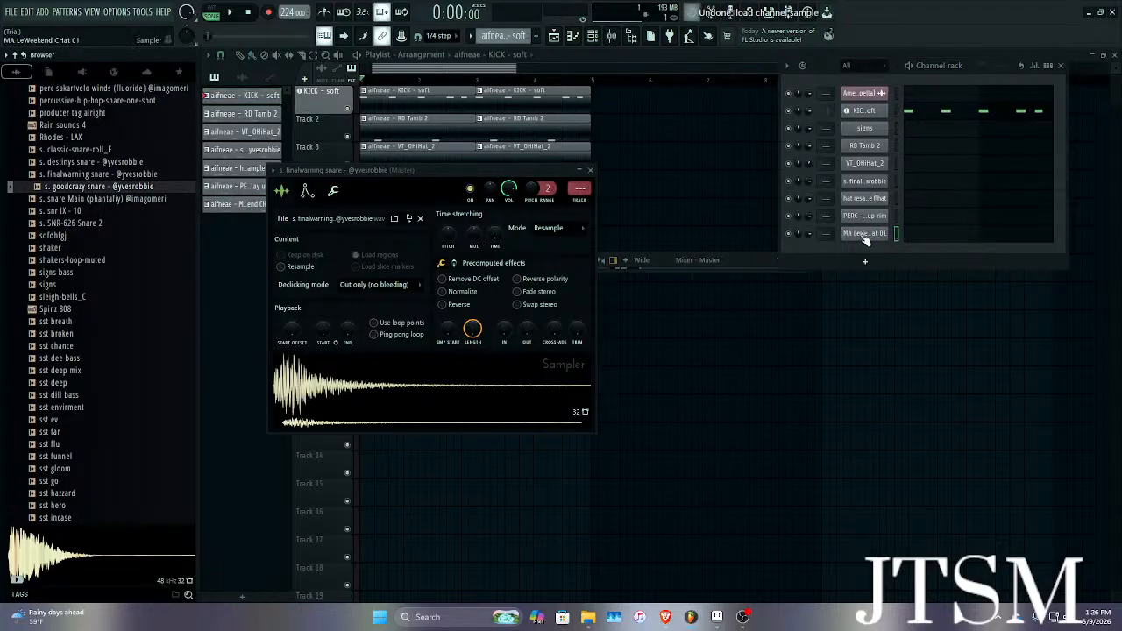
# Audition the drum channels to find the s. finalwarning snare and replace its sample with s. goodcrazy snare.
pyautogui.click(879, 236)
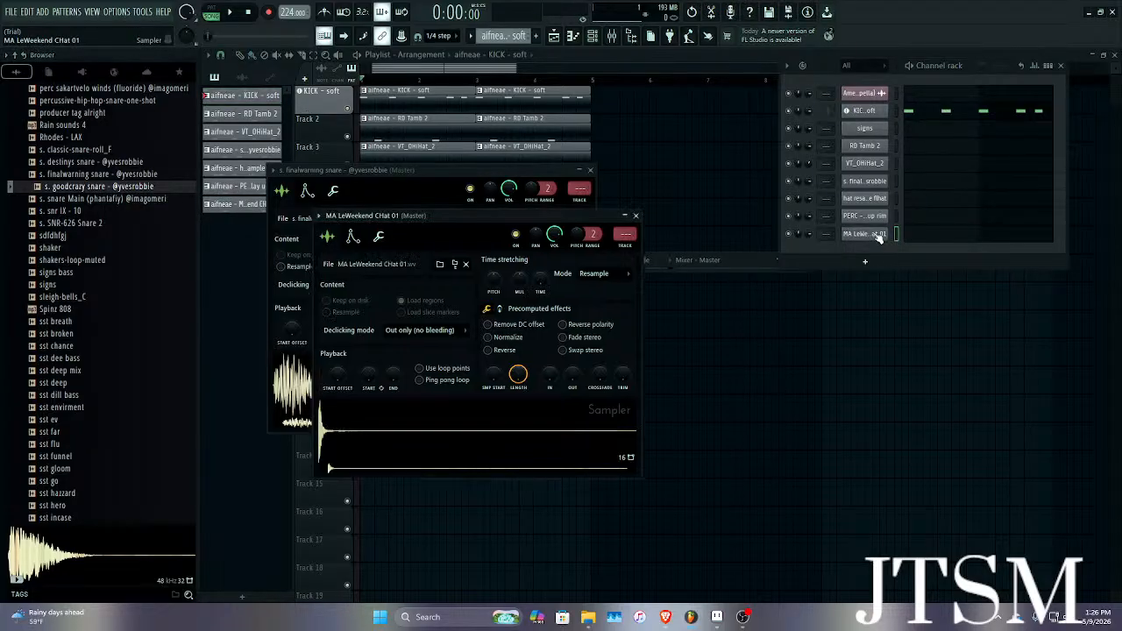
pyautogui.click(874, 219)
pyautogui.click(865, 180)
pyautogui.click(866, 165)
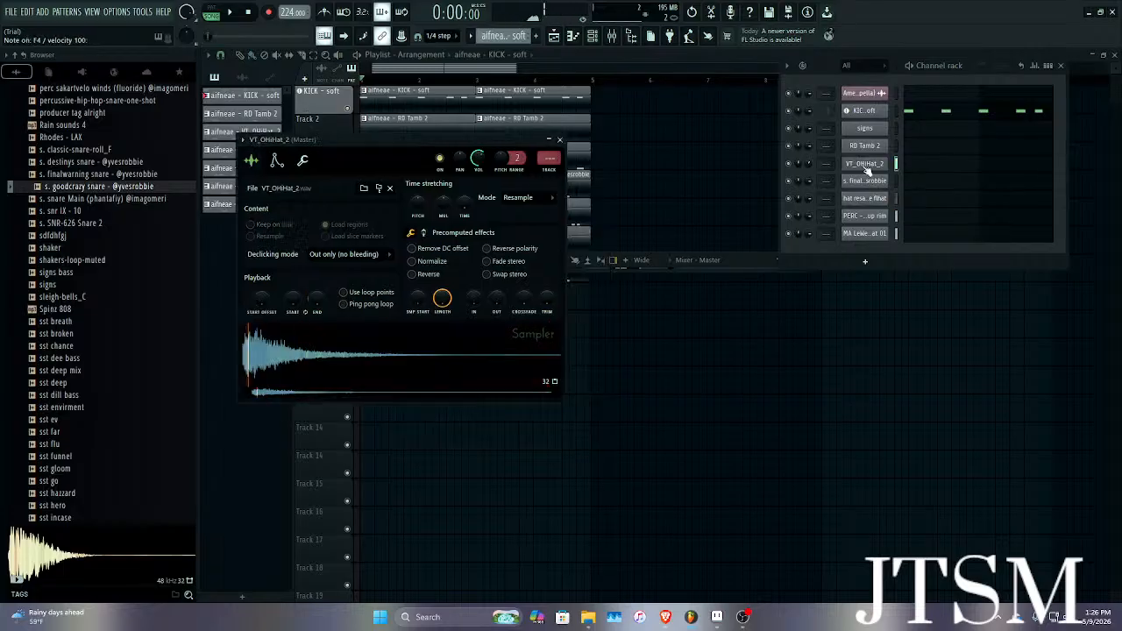
pyautogui.click(865, 179)
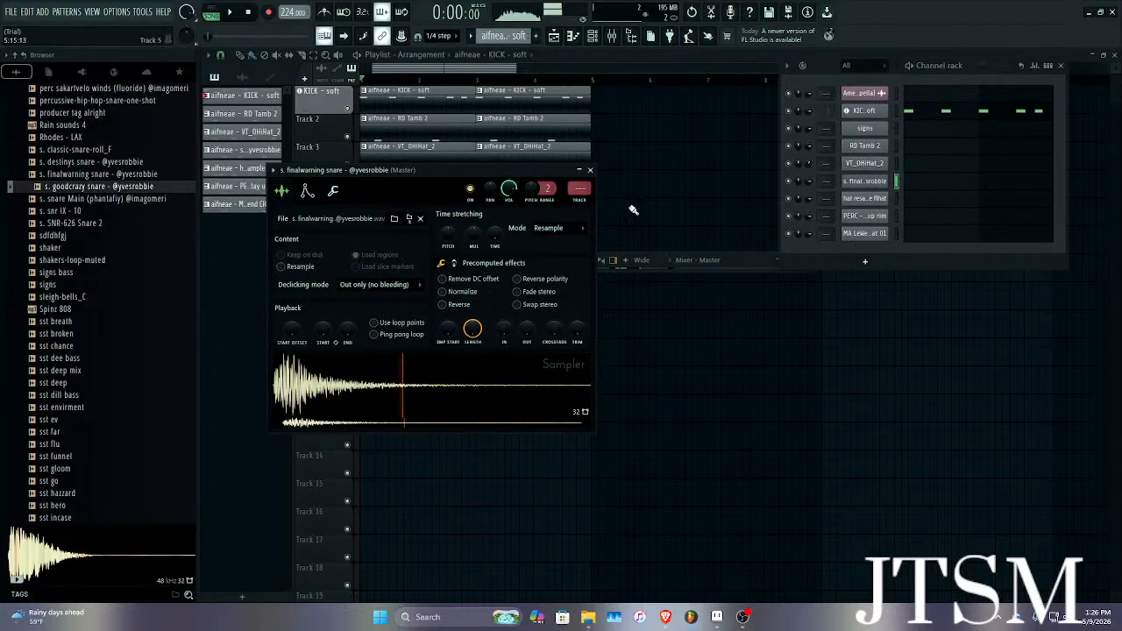
pyautogui.rightClick(113, 192)
pyautogui.click(142, 195)
# Play the arrangement while adding a slight fade-in to the snare and raising its time stretch multiplier to about 131%.
pyautogui.press('space')
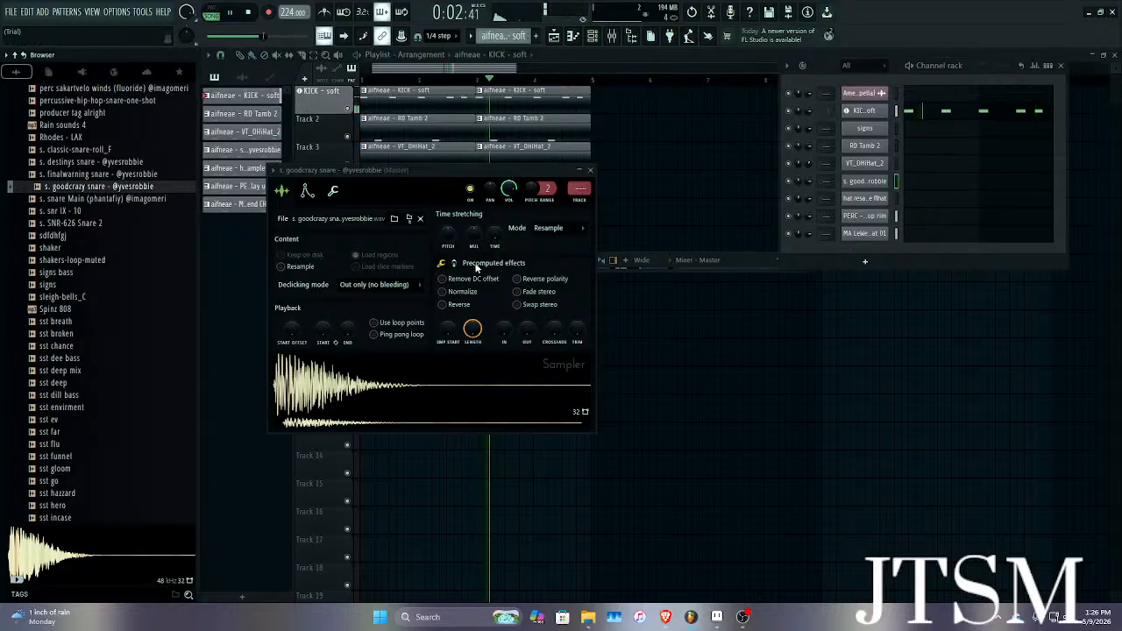
pyautogui.click(307, 191)
pyautogui.click(281, 191)
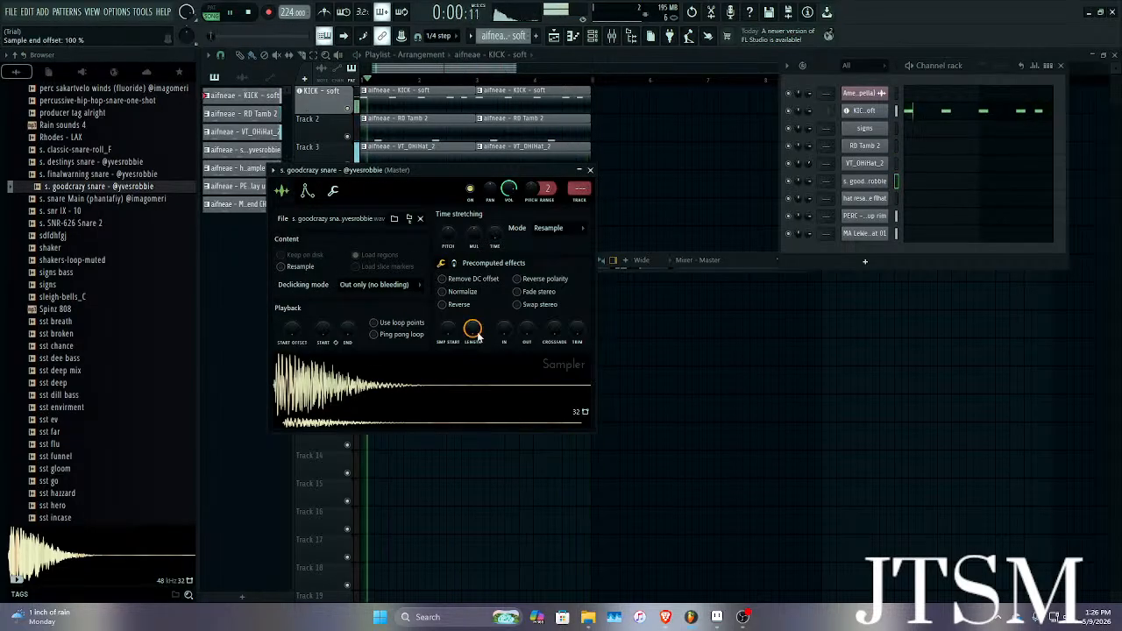
pyautogui.moveTo(516, 345); pyautogui.dragTo(503, 332)
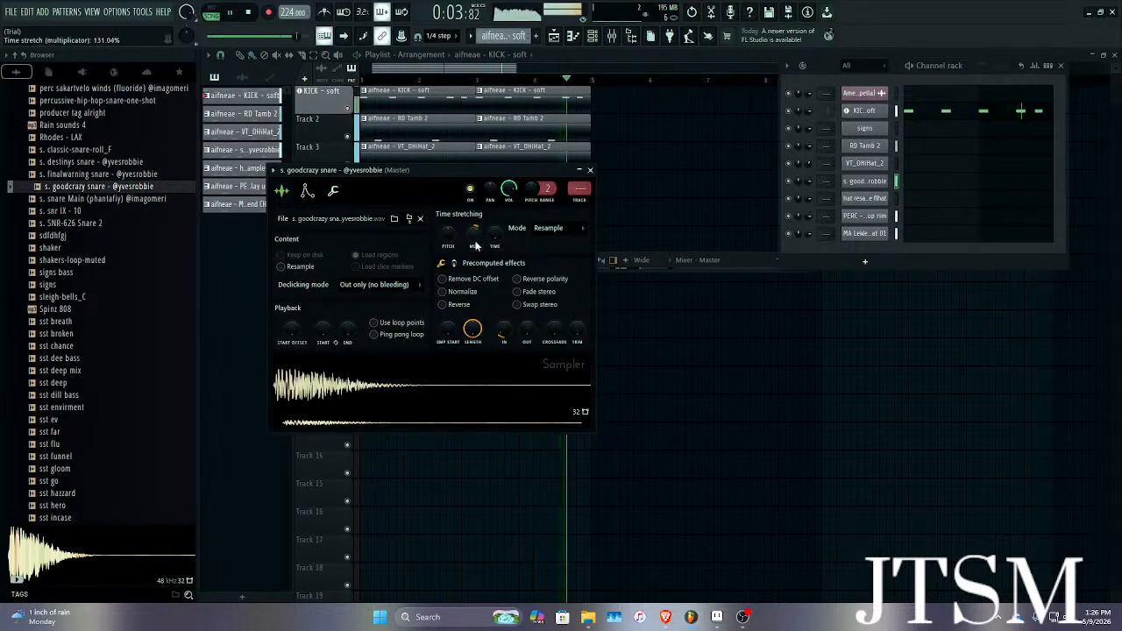
# Set the s. goodcrazy snare's time stretching mode to Stretch.
pyautogui.click(547, 227)
pyautogui.click(548, 251)
pyautogui.click(548, 228)
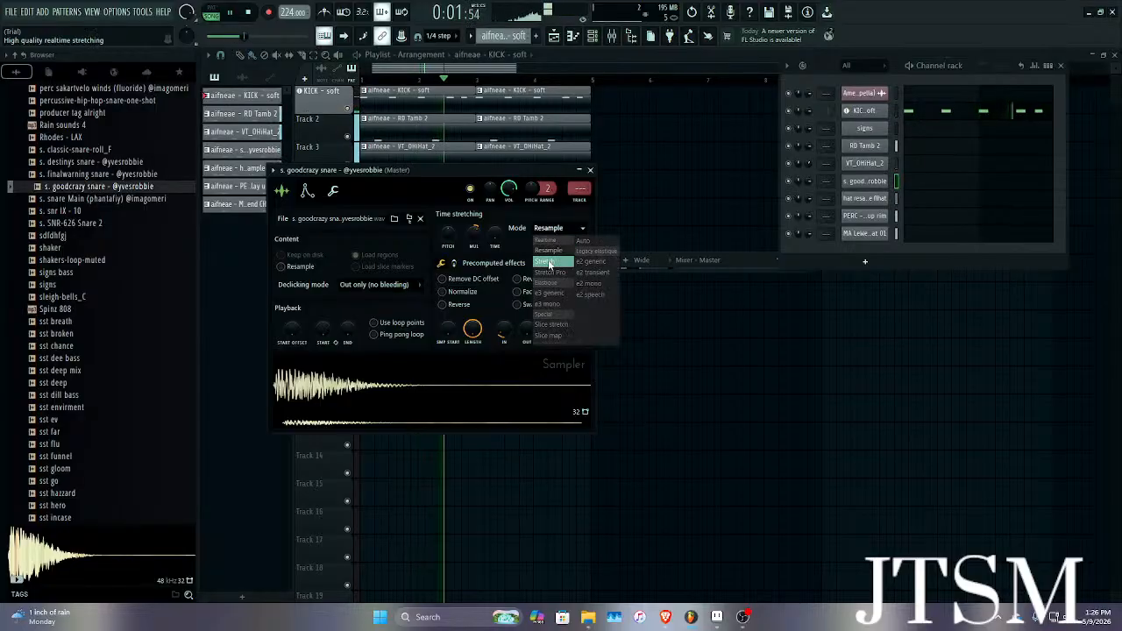
pyautogui.click(549, 263)
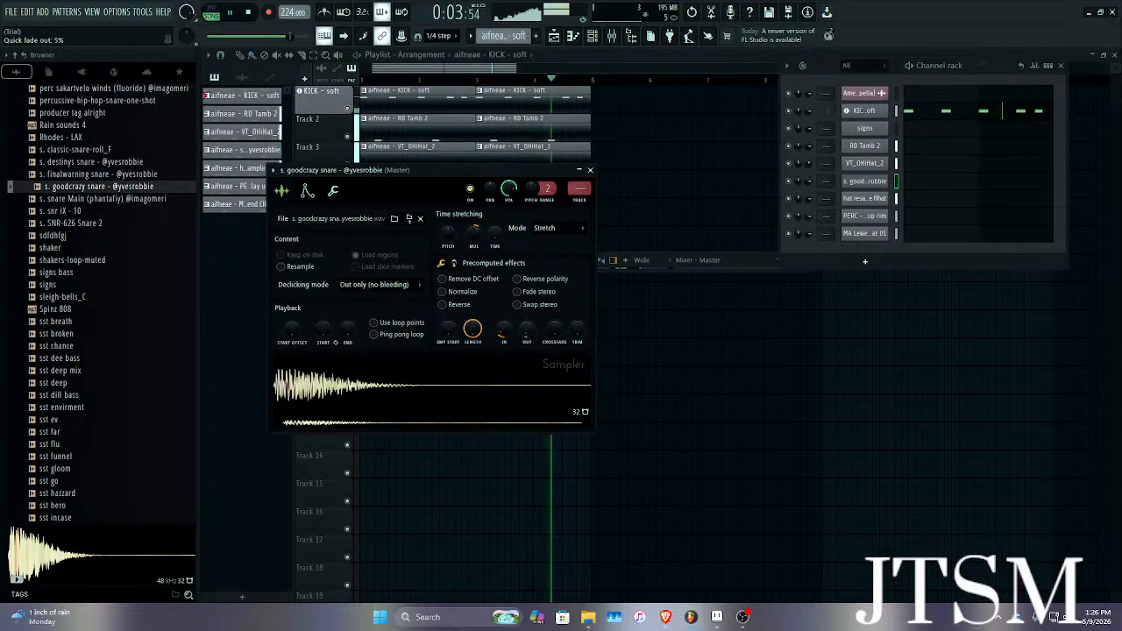
# Give the snare a short fade-out of about 9% and reset its time stretch multiplier and fade-in.
pyautogui.moveTo(526, 332); pyautogui.dragTo(526, 302)
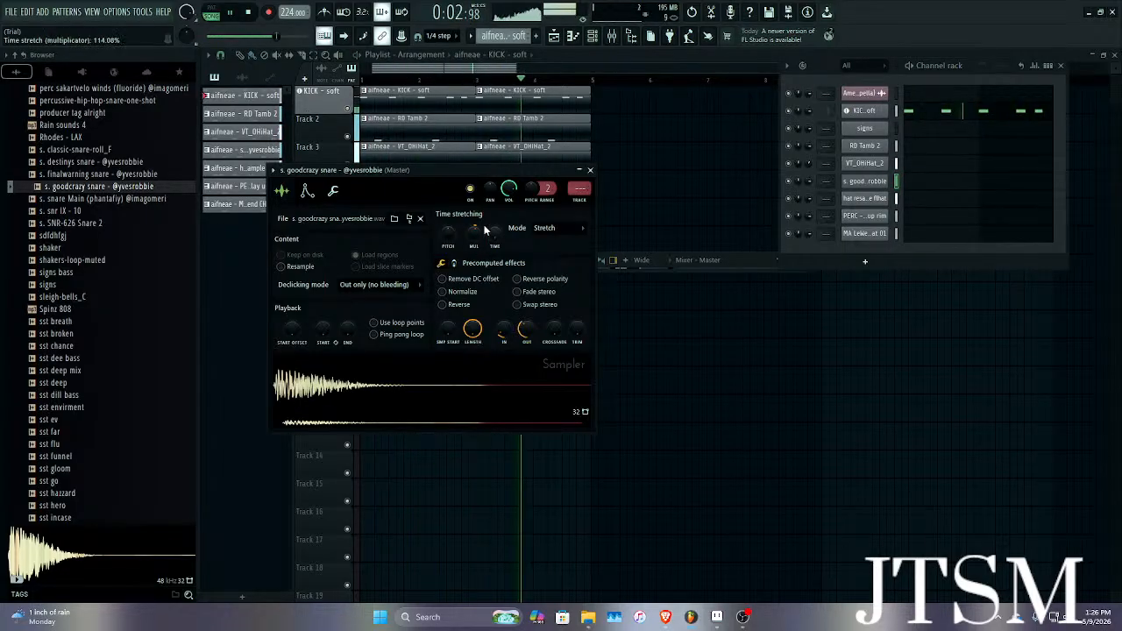
pyautogui.moveTo(475, 231); pyautogui.dragTo(475, 238)
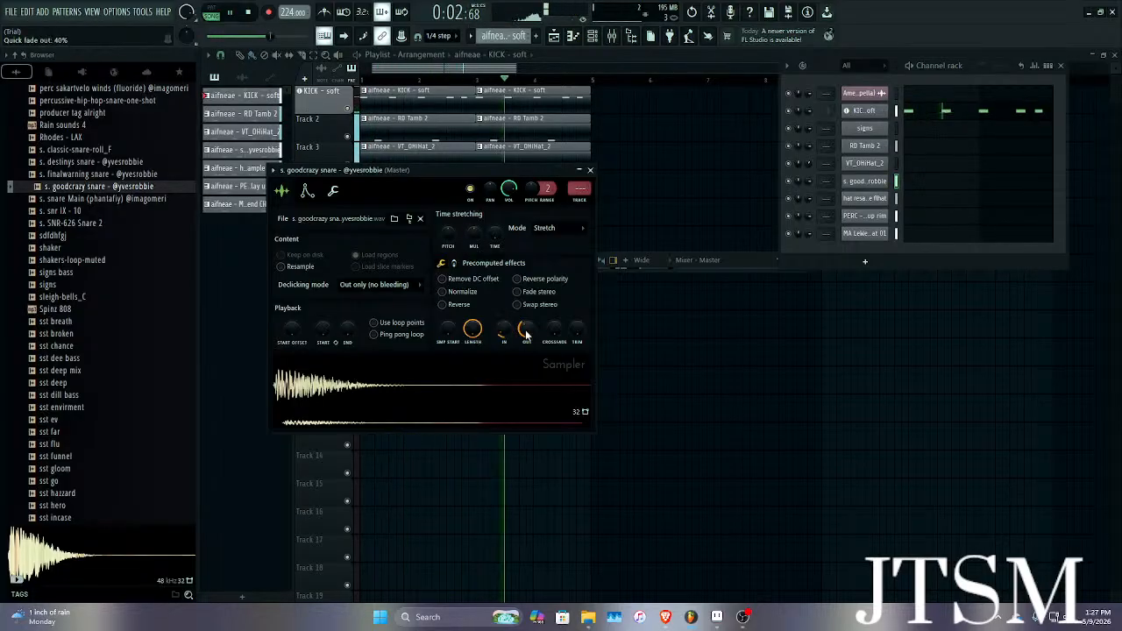
pyautogui.moveTo(525, 329); pyautogui.dragTo(525, 346)
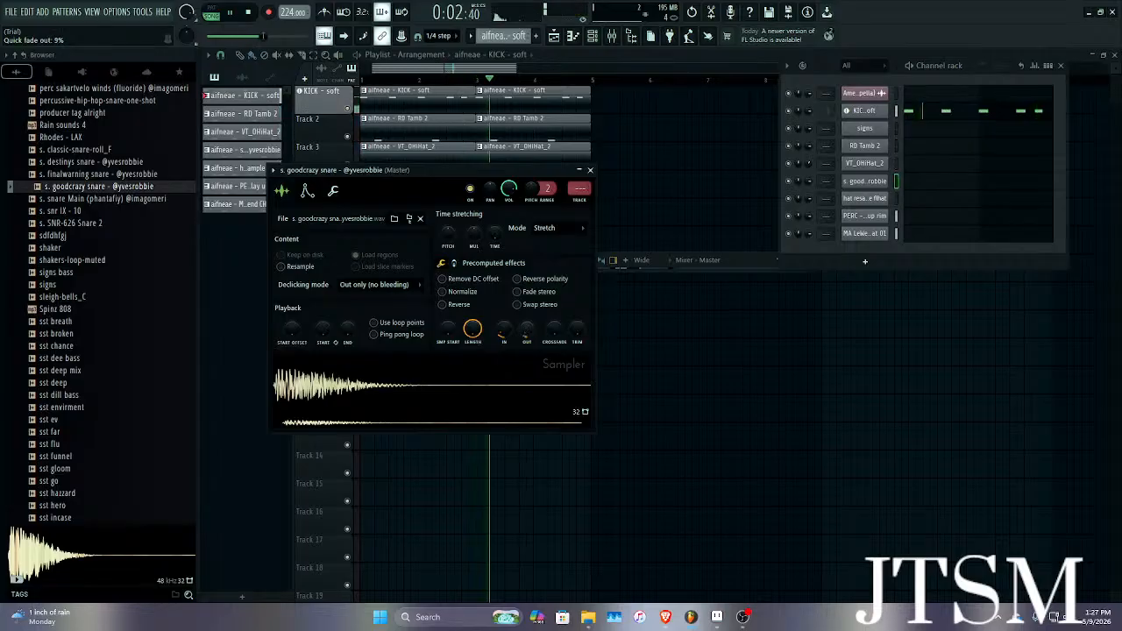
pyautogui.moveTo(507, 333); pyautogui.dragTo(506, 351)
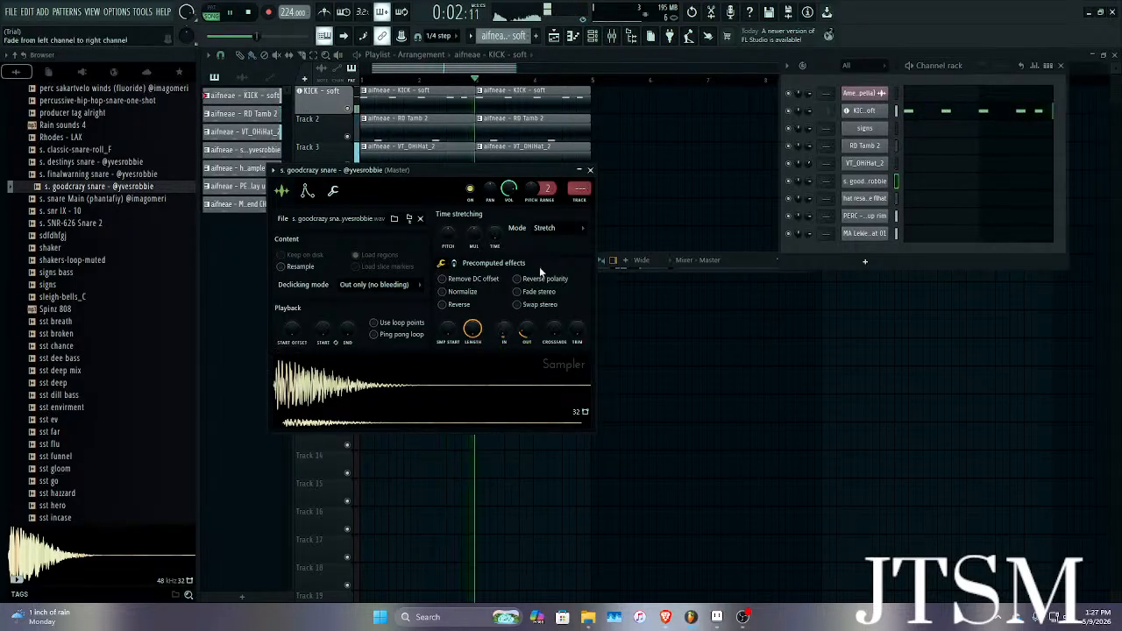
# Stop playback and close the snare's sampler, the mixer and the channel rack.
pyautogui.click(590, 171)
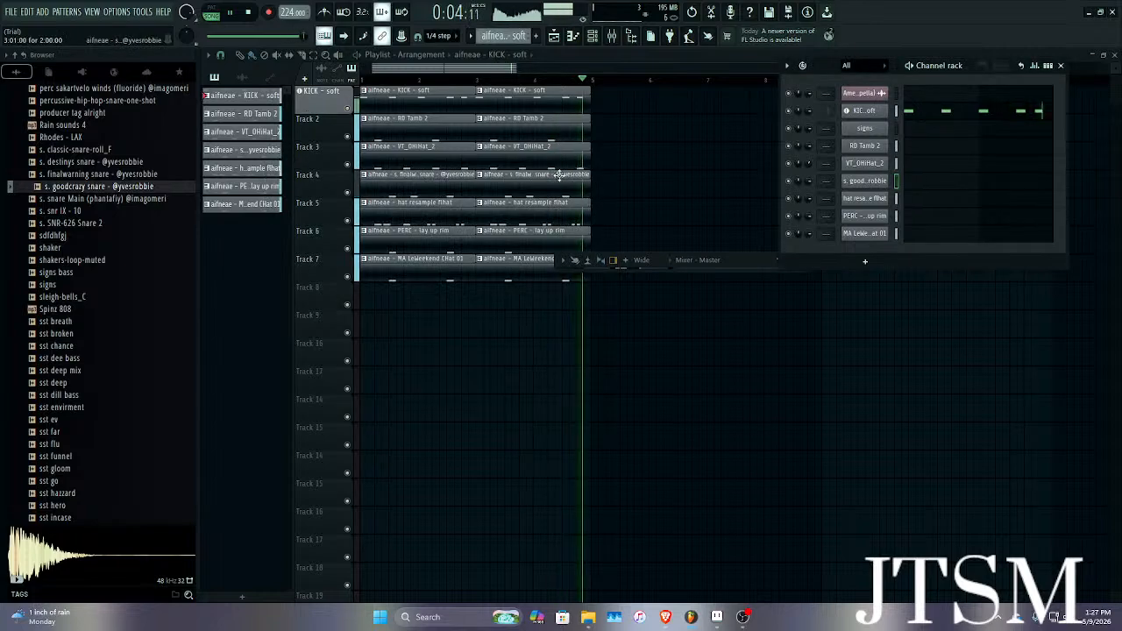
pyautogui.press('space')
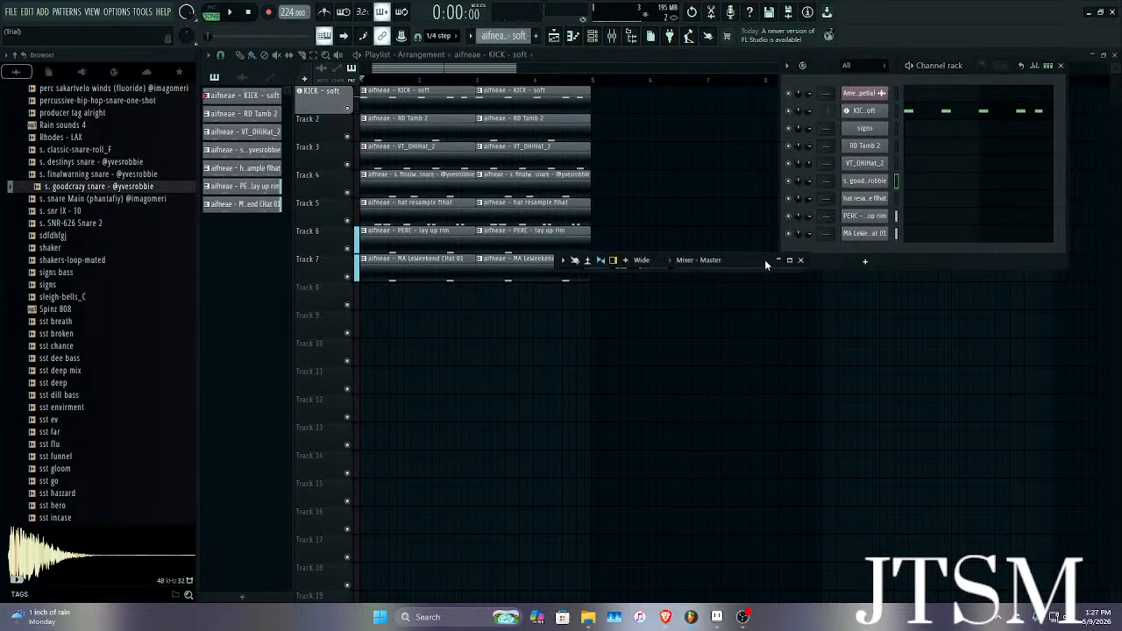
pyautogui.click(799, 261)
pyautogui.click(1060, 67)
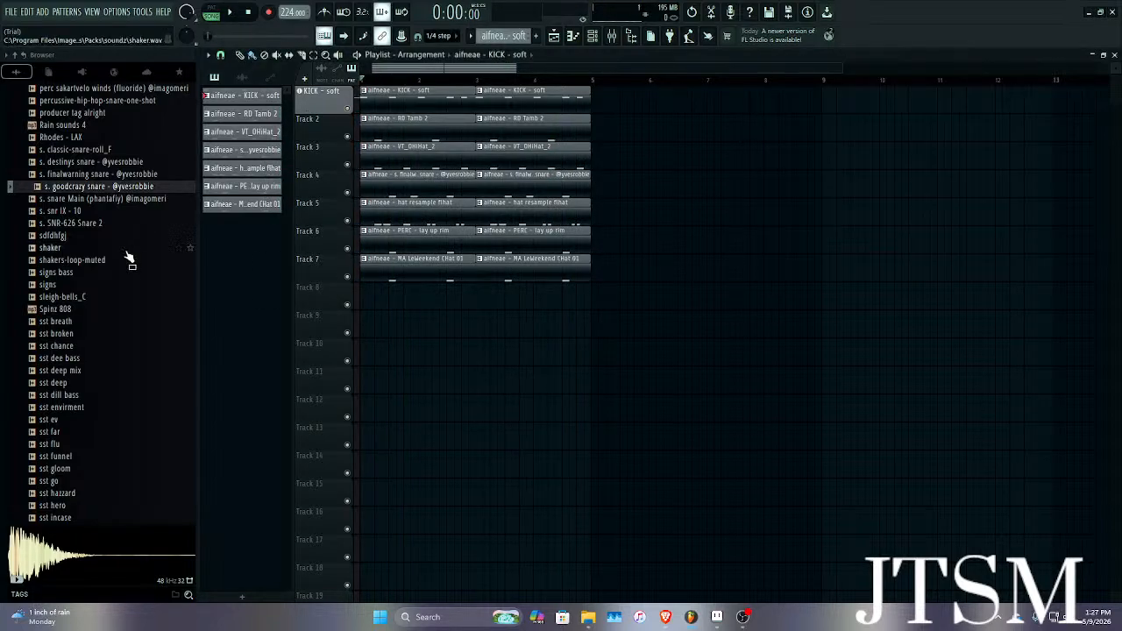
# Audition the kick samples in the library, including kick table, kick tight, kick CD2, kick 59, Kick 51 and Kick 50.
pyautogui.scroll(15, 129, 257)
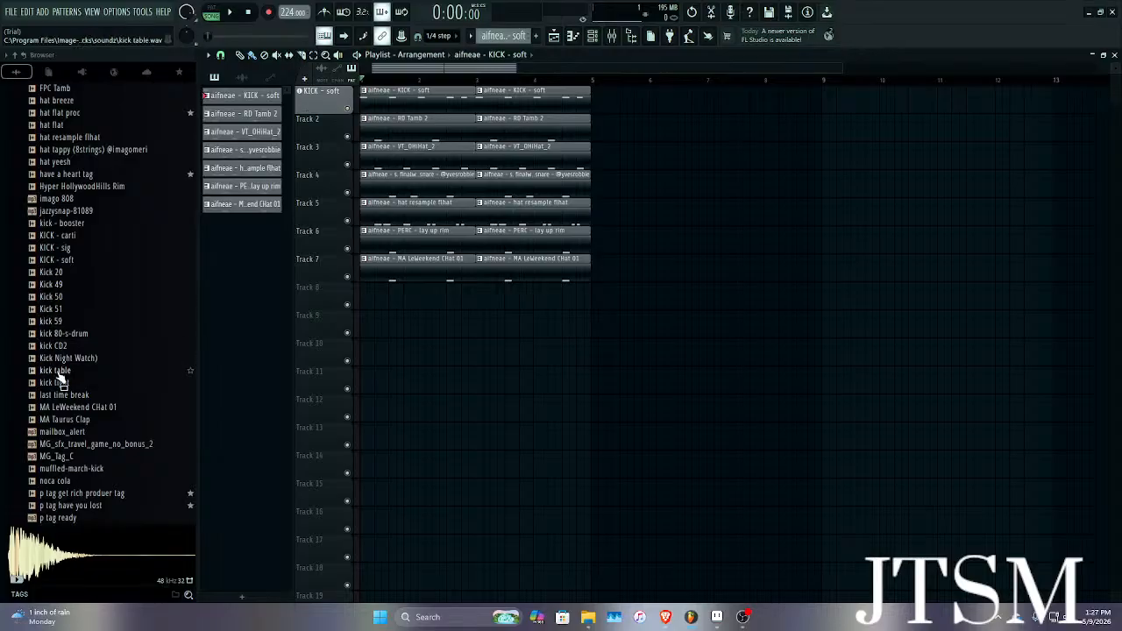
pyautogui.click(60, 388)
pyautogui.click(59, 373)
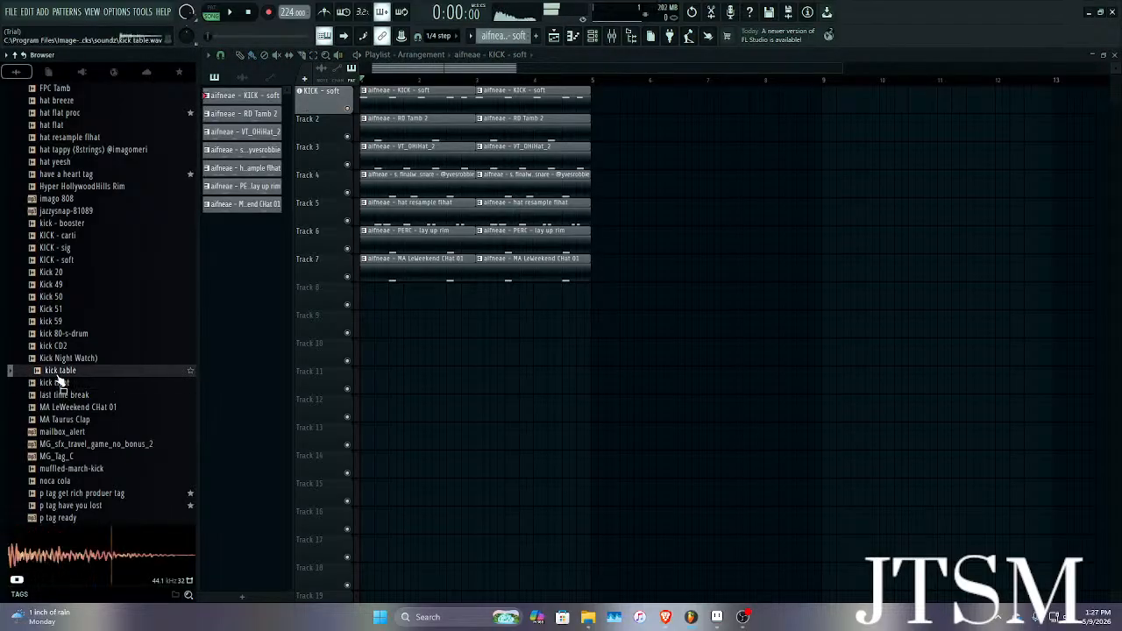
pyautogui.click(61, 383)
pyautogui.click(61, 348)
pyautogui.click(60, 321)
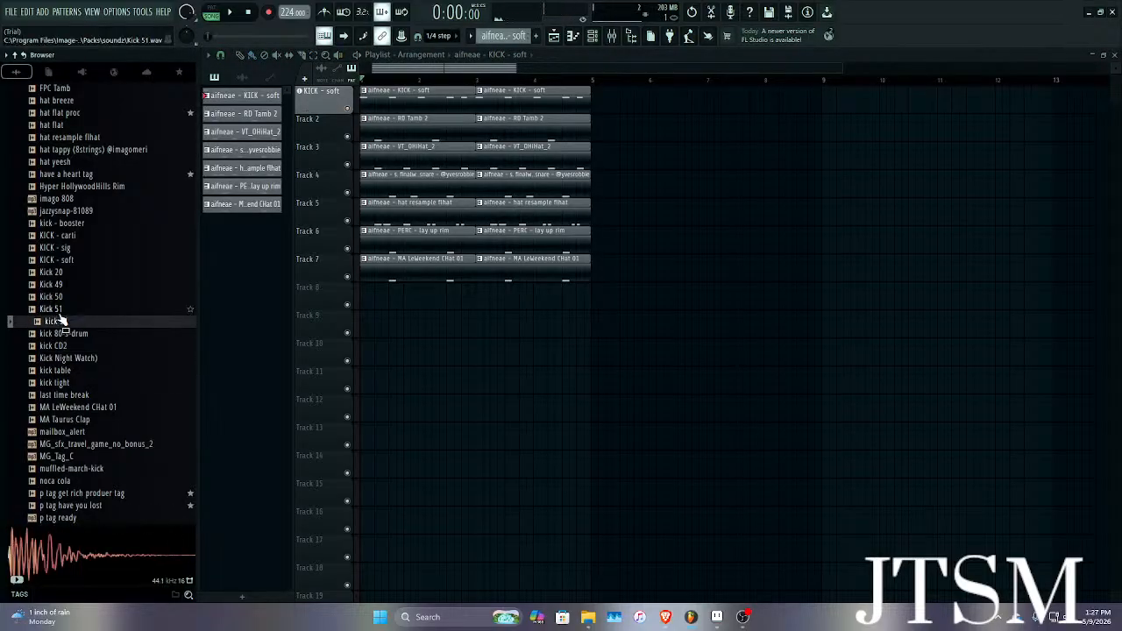
pyautogui.click(60, 310)
pyautogui.click(61, 297)
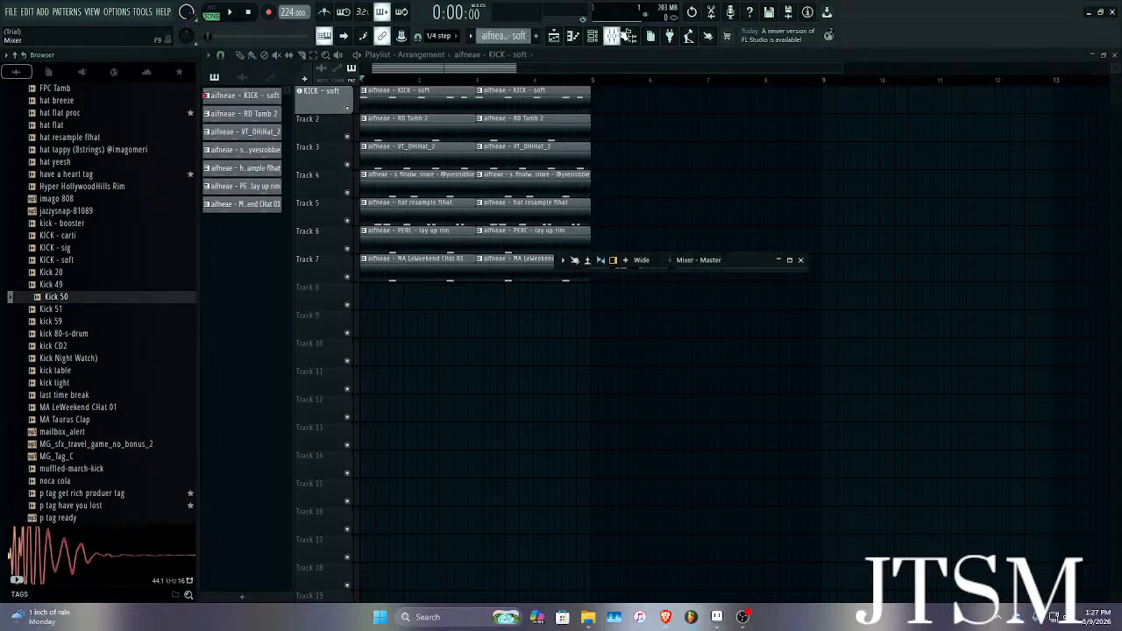
# Replace the KICK - soft channel's sample with Kick 50 and play the arrangement.
pyautogui.click(593, 36)
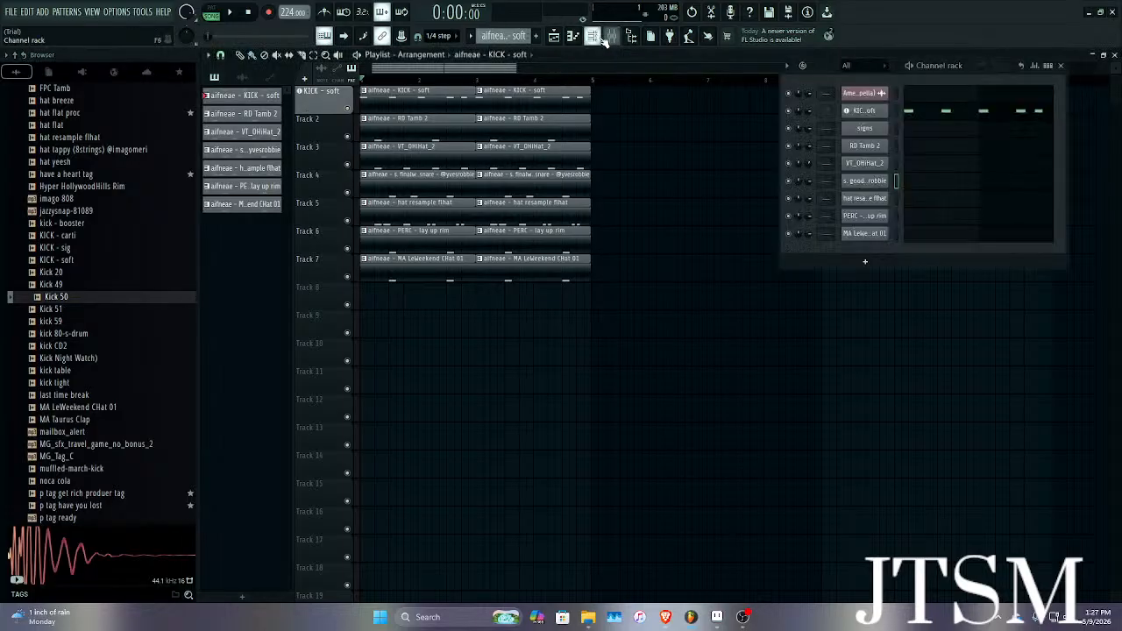
pyautogui.click(866, 113)
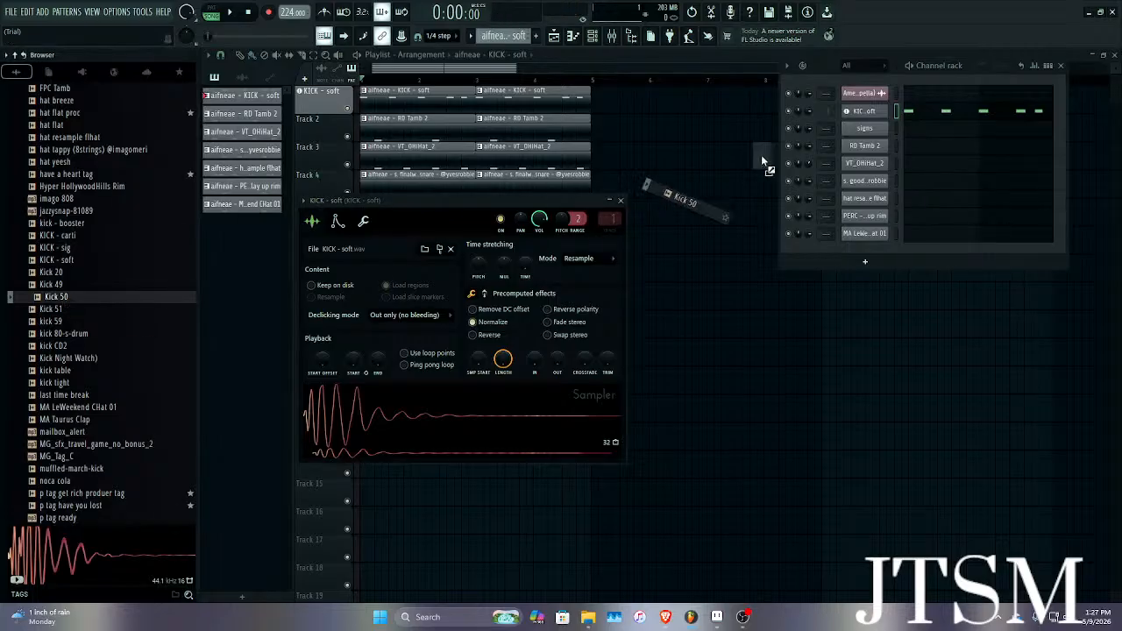
pyautogui.moveTo(760, 154); pyautogui.dragTo(863, 111)
pyautogui.press('space')
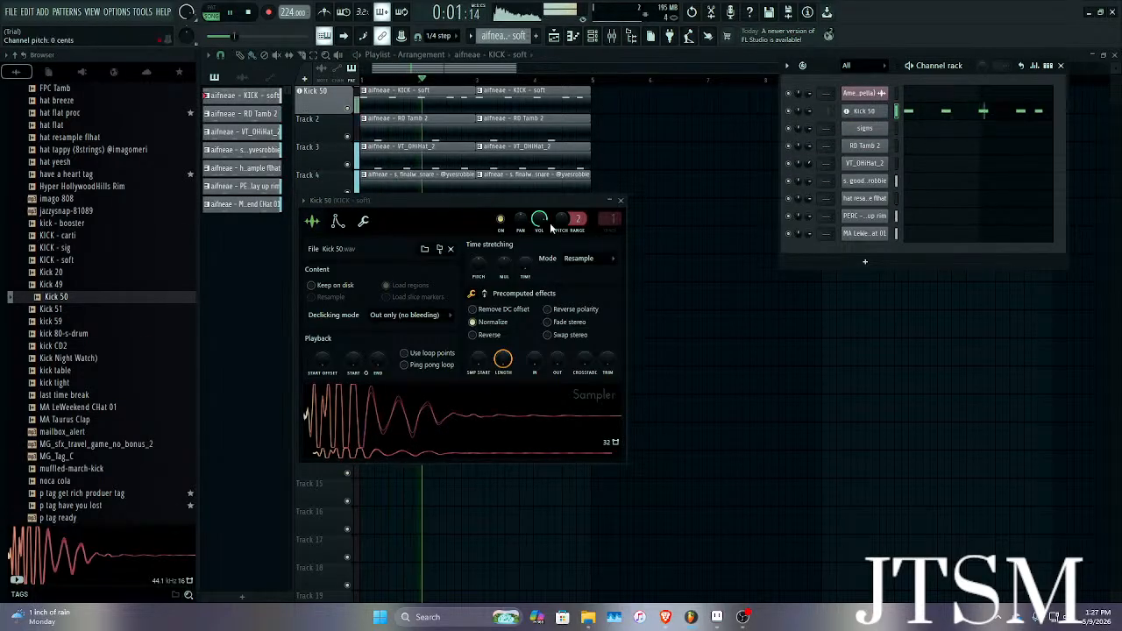
# Audition Kick 49, Kick 20 and KICK - soft during playback and load Kick 20 into the kick channel.
pyautogui.click(92, 284)
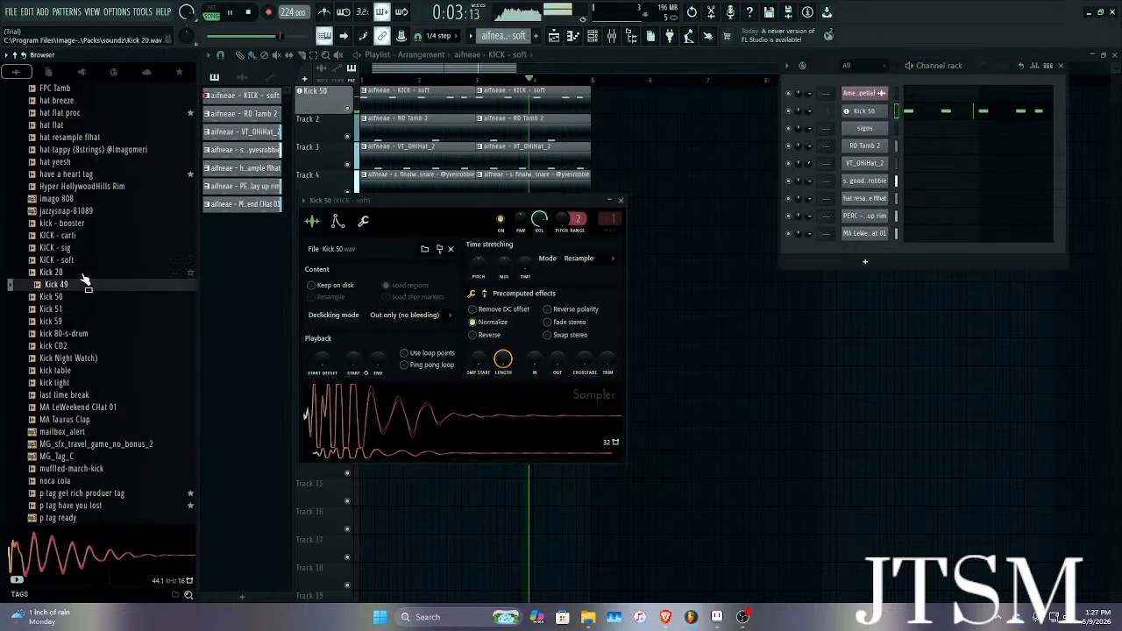
pyautogui.click(83, 275)
pyautogui.click(81, 263)
pyautogui.click(77, 275)
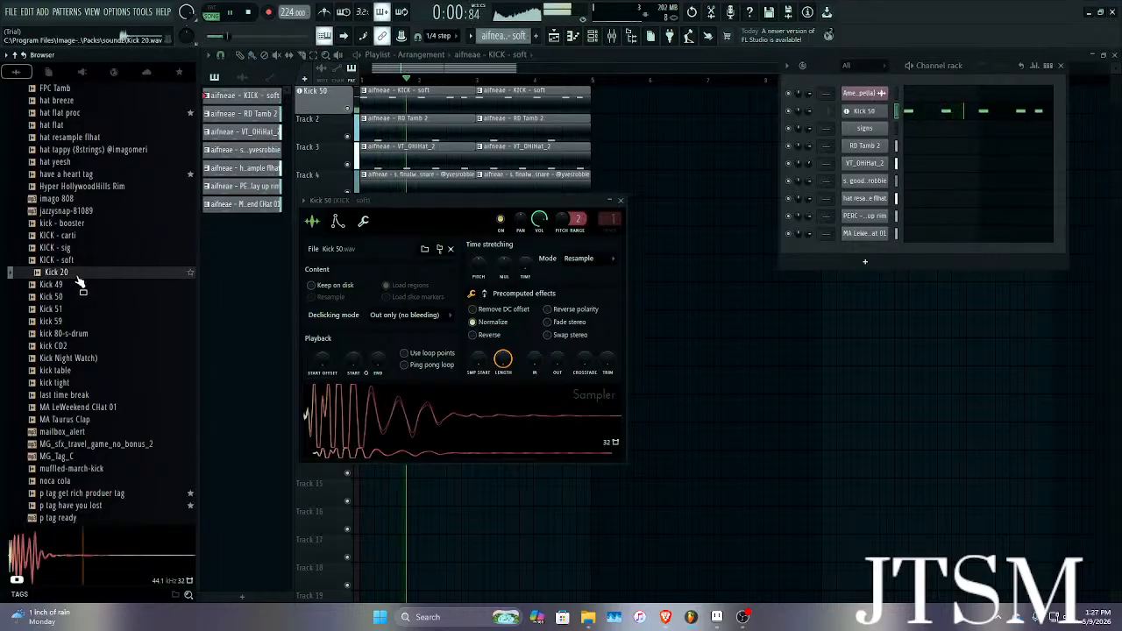
pyautogui.moveTo(77, 279); pyautogui.dragTo(863, 111)
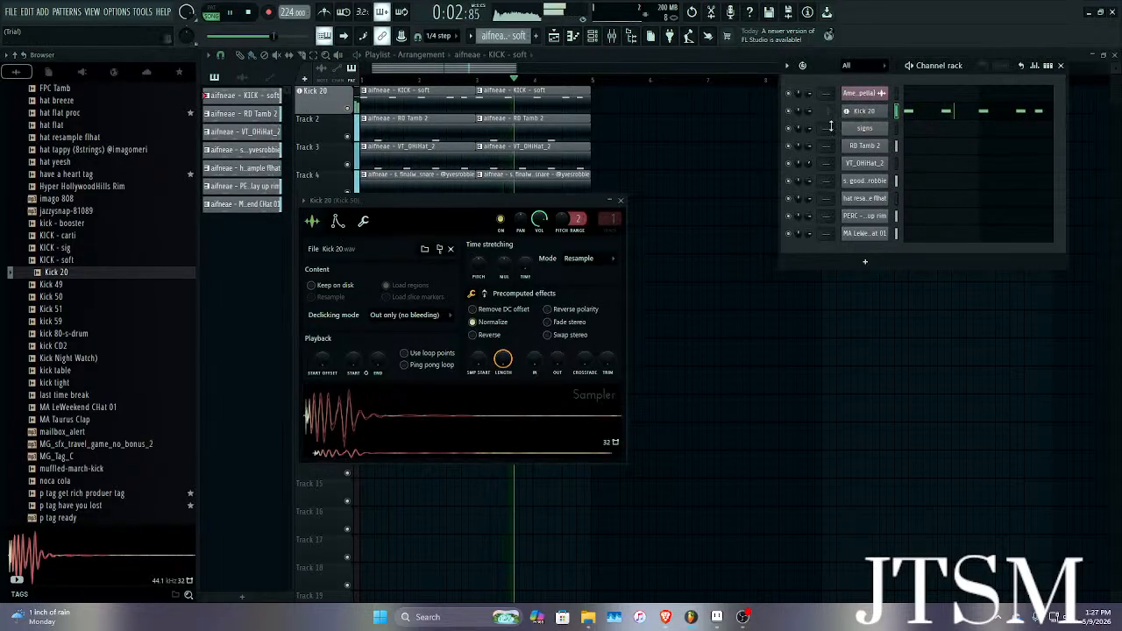
# Compare against KICK - soft and load KICK - sig into the kick channel.
pyautogui.click(88, 259)
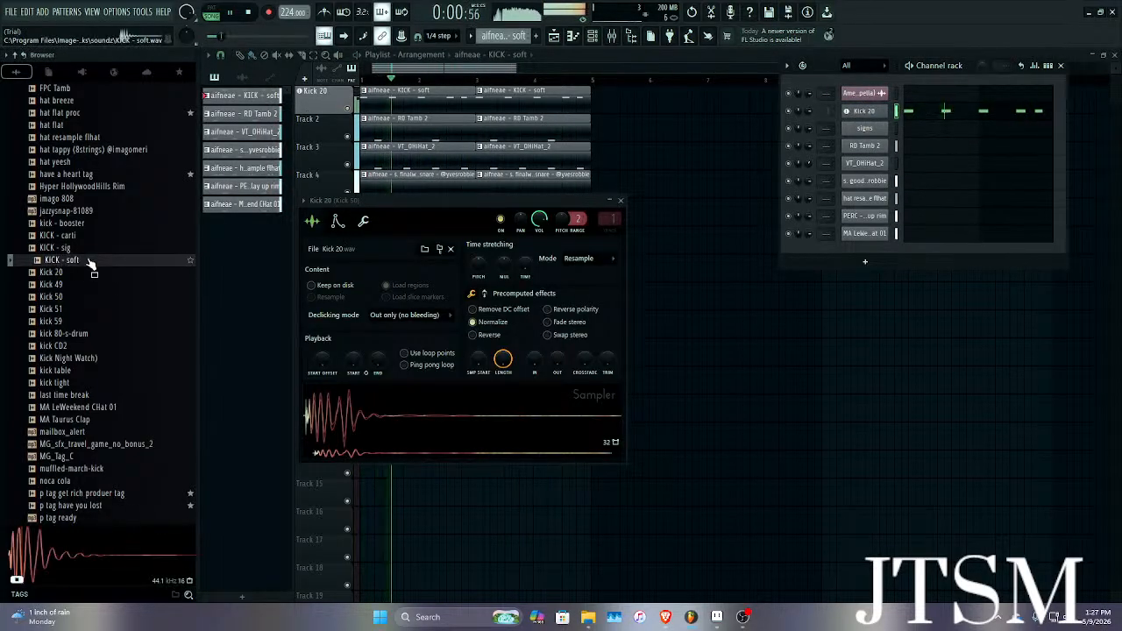
pyautogui.moveTo(86, 248); pyautogui.dragTo(863, 111)
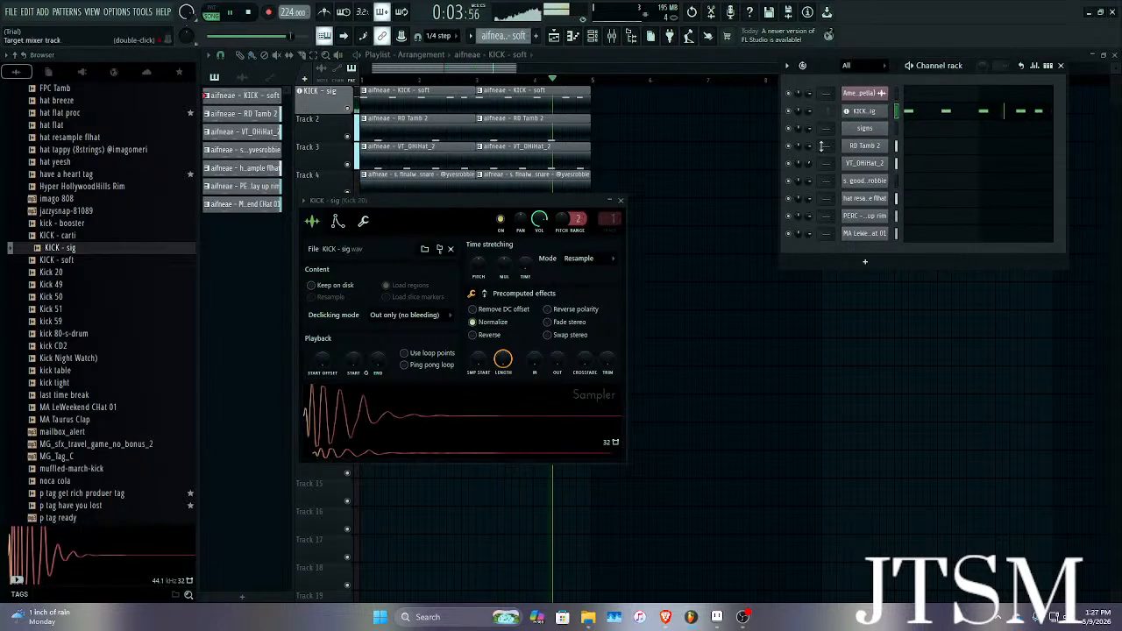
# Turn off Normalize on the kick channel, replace its sample with KICK - carti and hear it in the arrangement.
pyautogui.click(489, 325)
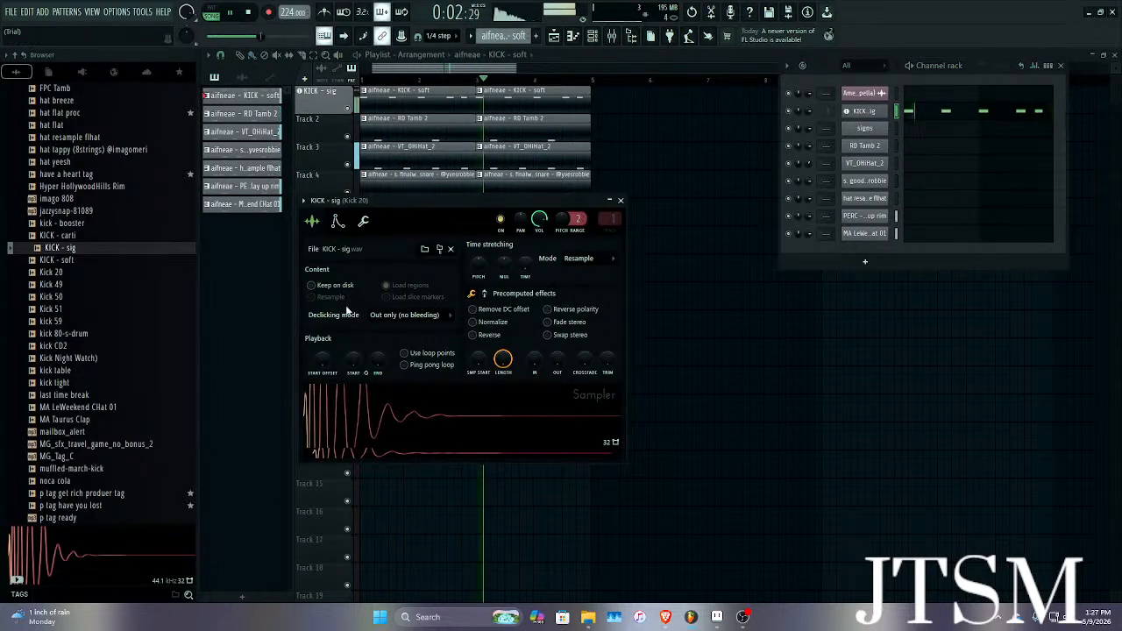
pyautogui.press('space')
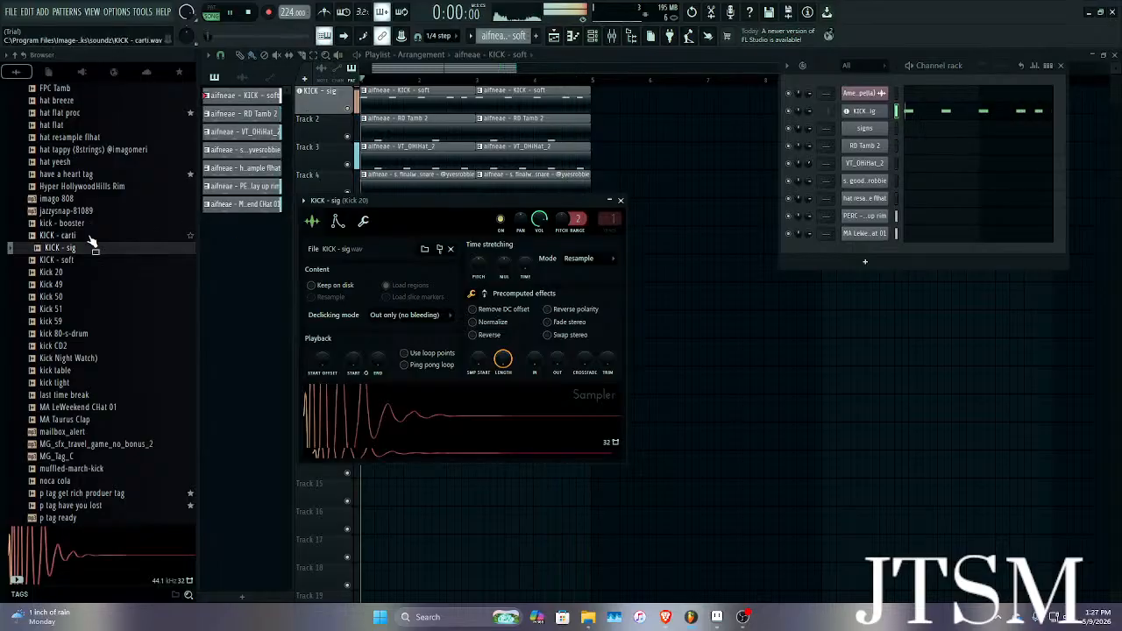
pyautogui.moveTo(88, 235); pyautogui.dragTo(862, 112)
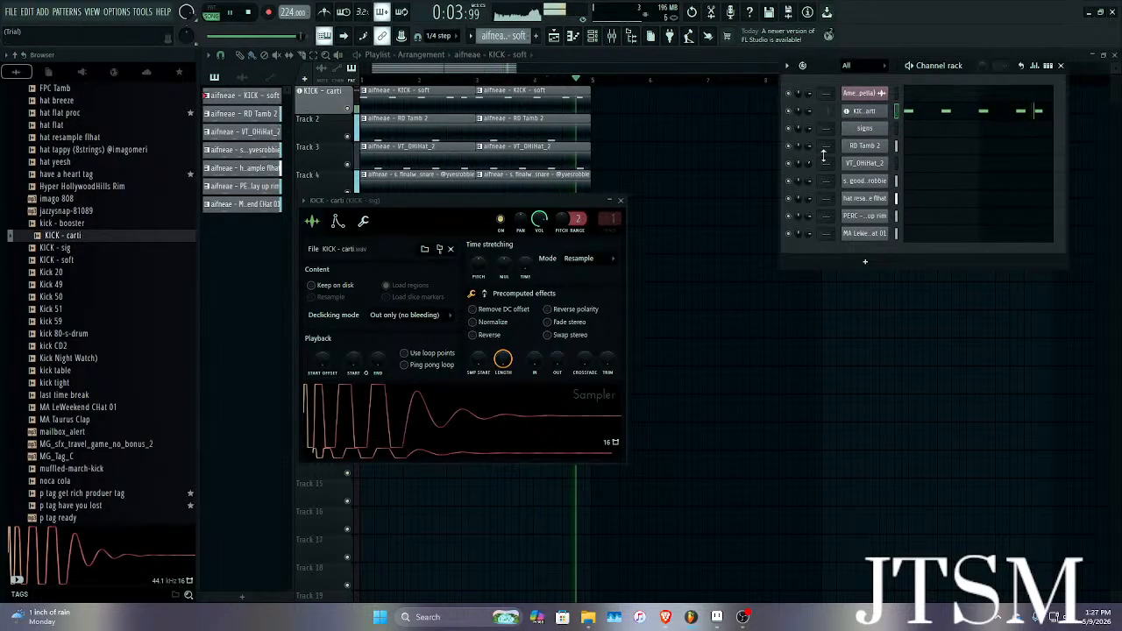
pyautogui.press('space')
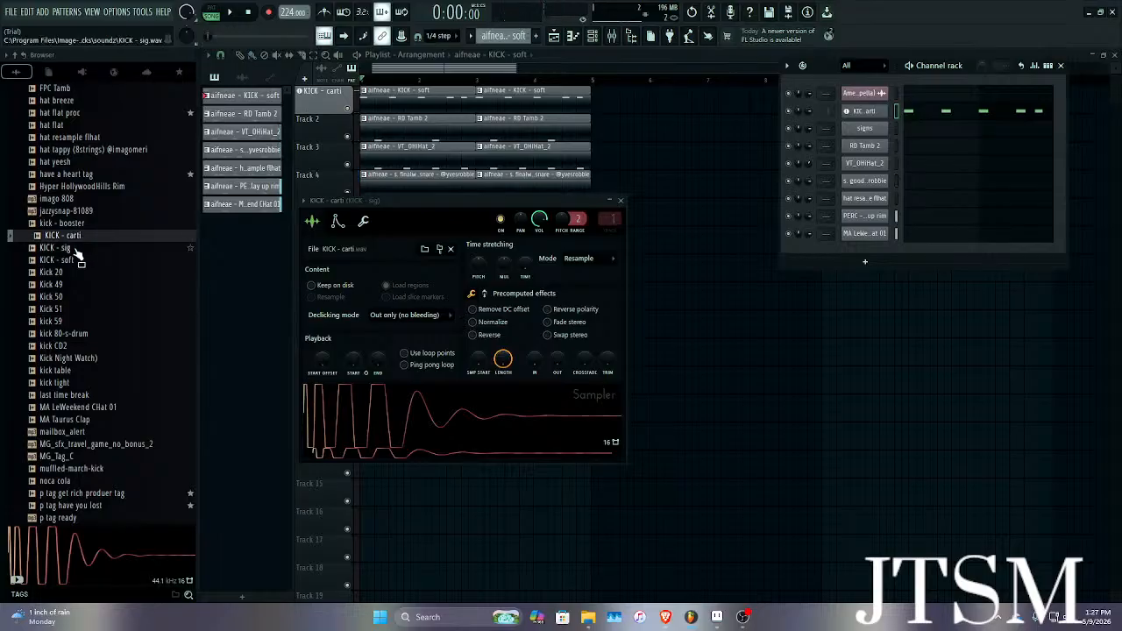
# Audition KICK - sig, kick CD2, kick 80-s-drum, Kick 20 and KICK - soft in the sample library.
pyautogui.click(74, 250)
pyautogui.click(59, 346)
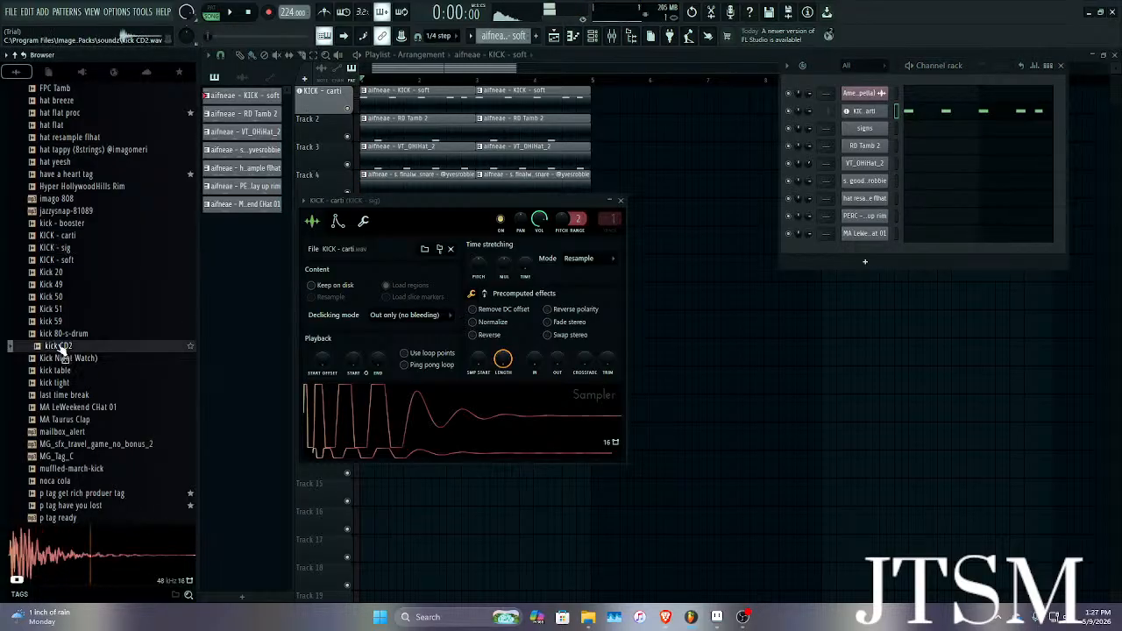
pyautogui.click(56, 334)
pyautogui.click(61, 273)
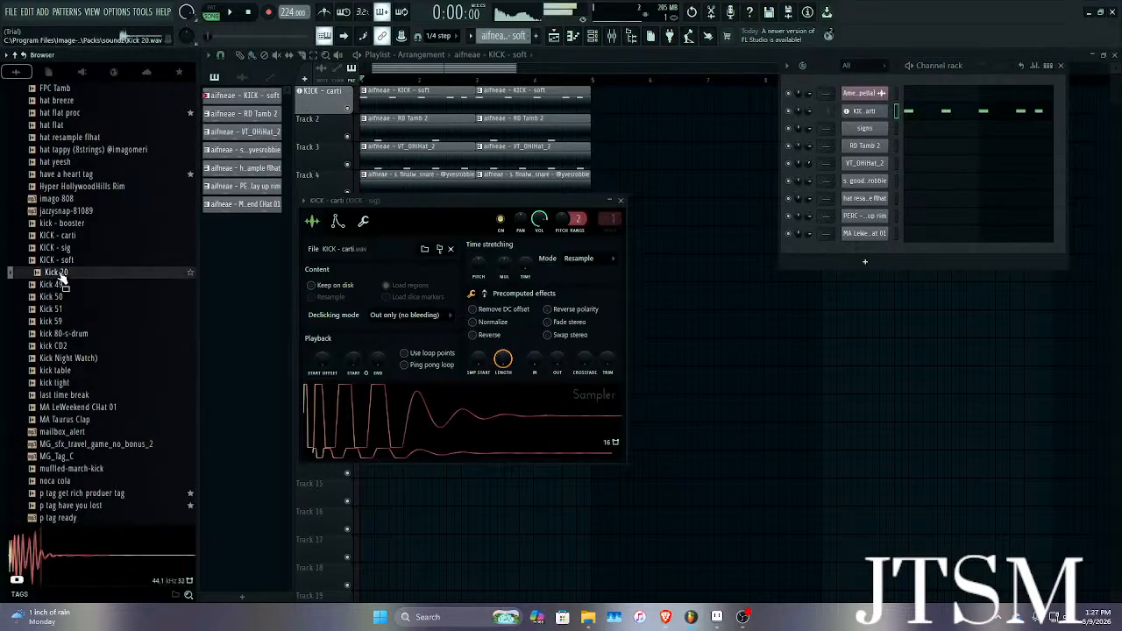
pyautogui.click(62, 260)
pyautogui.click(61, 250)
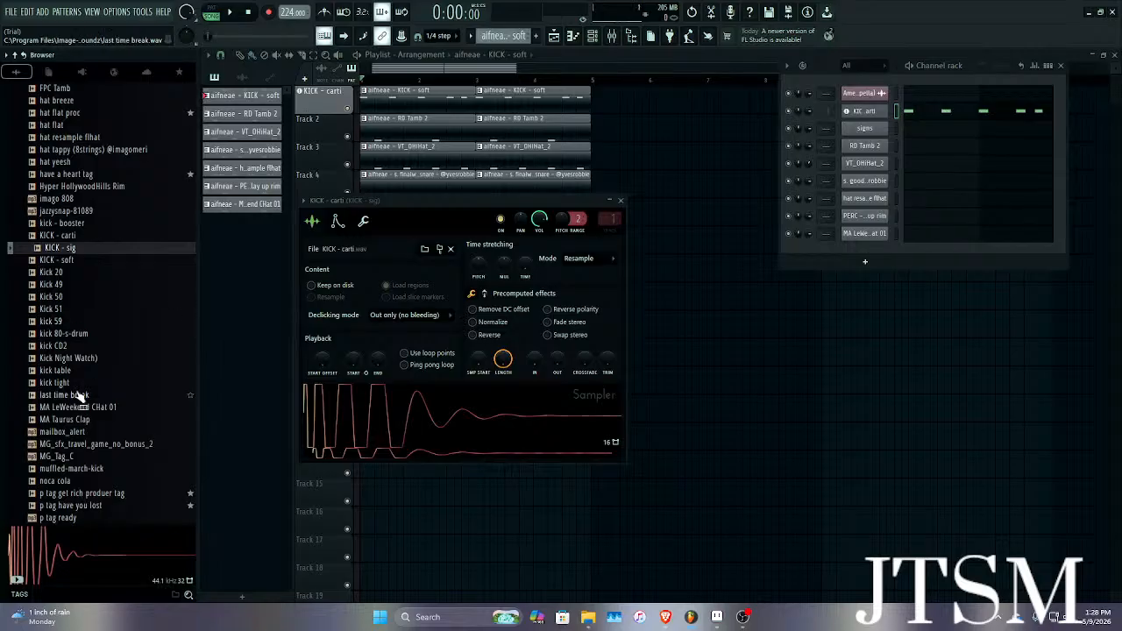
# Audition MA Taurus Clap, MA LeWeekend CHat 01, last time break, kick tight and kick table in the library.
pyautogui.click(79, 420)
pyautogui.click(79, 408)
pyautogui.click(75, 396)
pyautogui.click(72, 383)
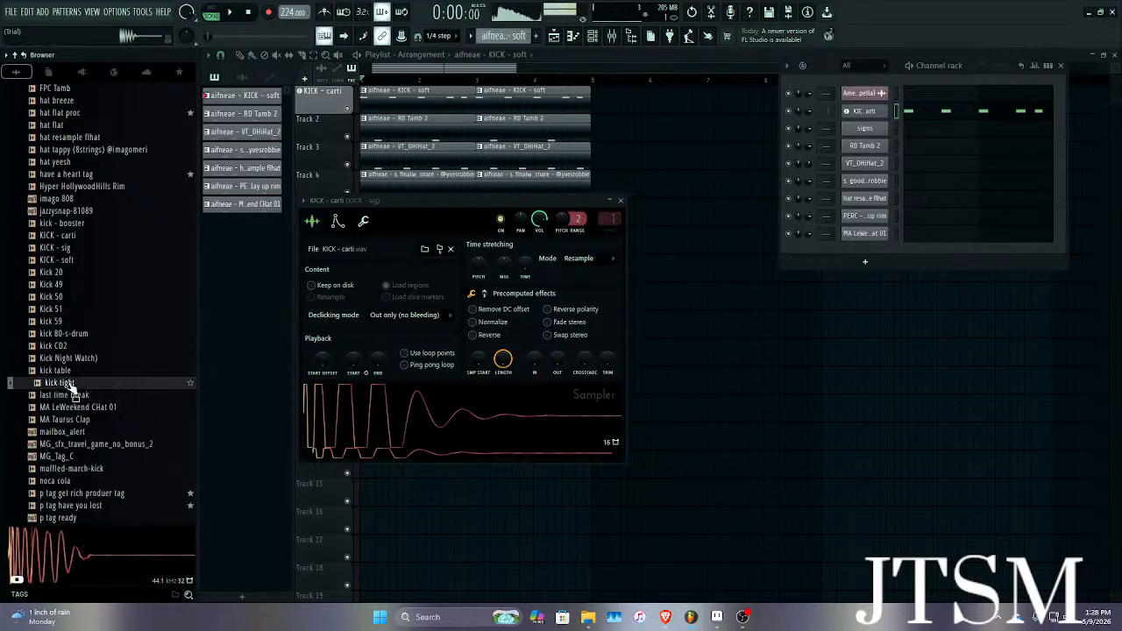
pyautogui.click(79, 395)
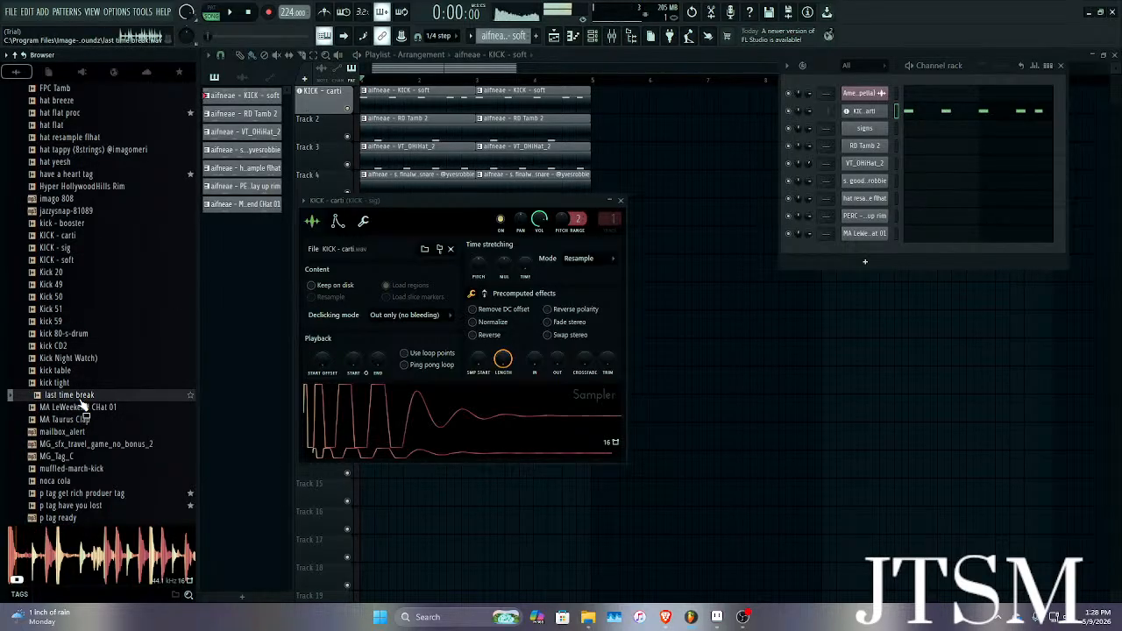
pyautogui.click(76, 383)
pyautogui.click(76, 373)
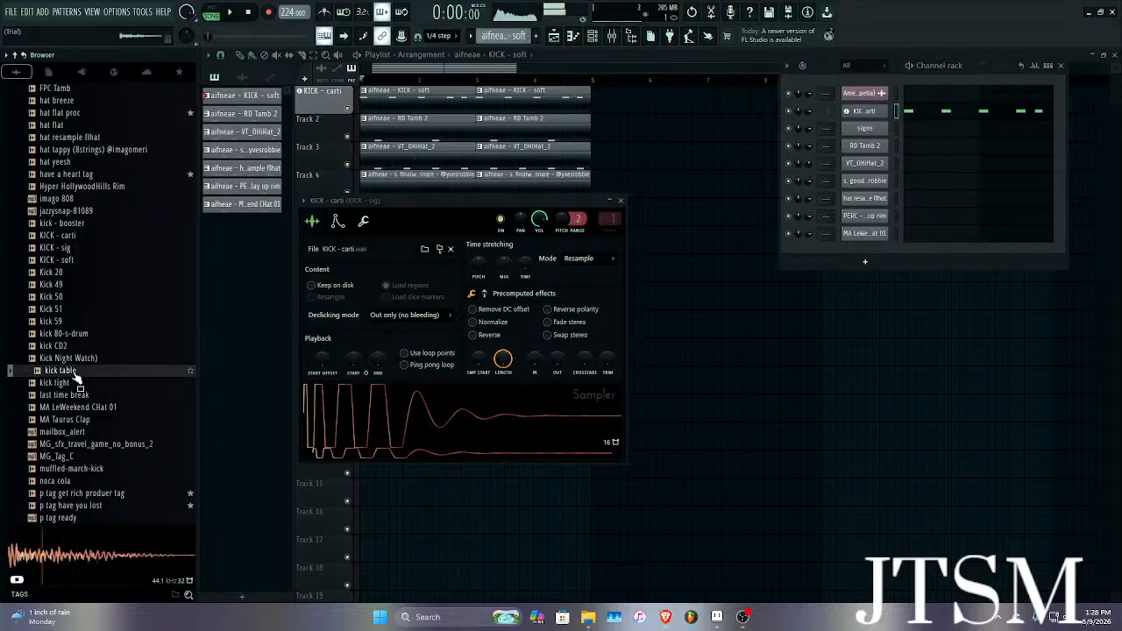
# Load kick tight into the kick channel and close the sampler and channel rack windows.
pyautogui.click(79, 383)
pyautogui.moveTo(801, 149); pyautogui.dragTo(858, 116)
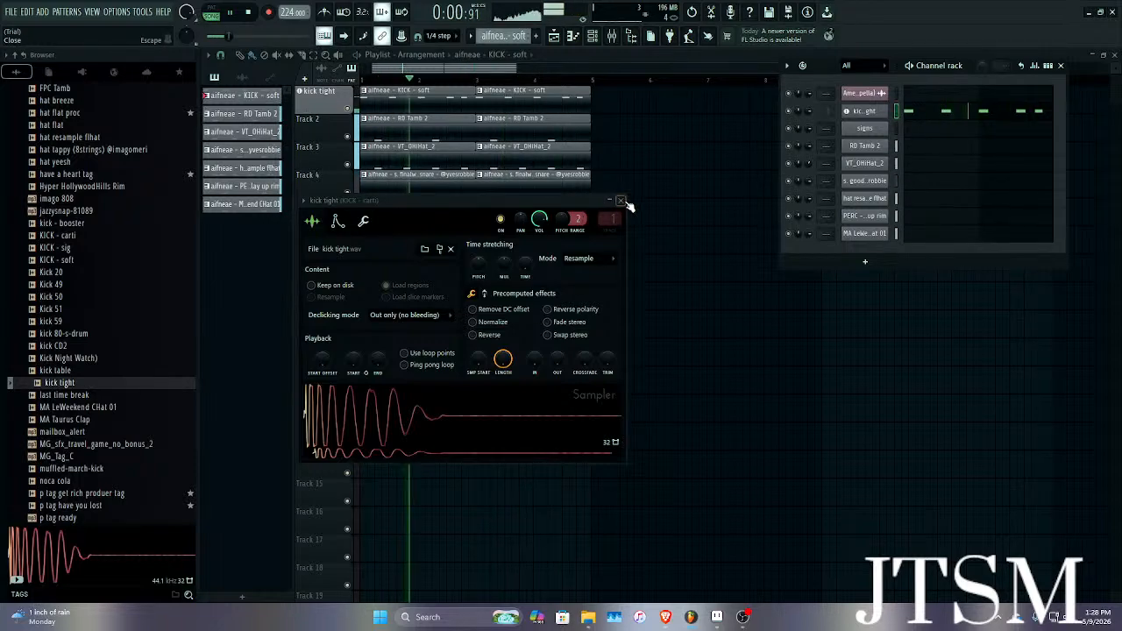
pyautogui.click(620, 201)
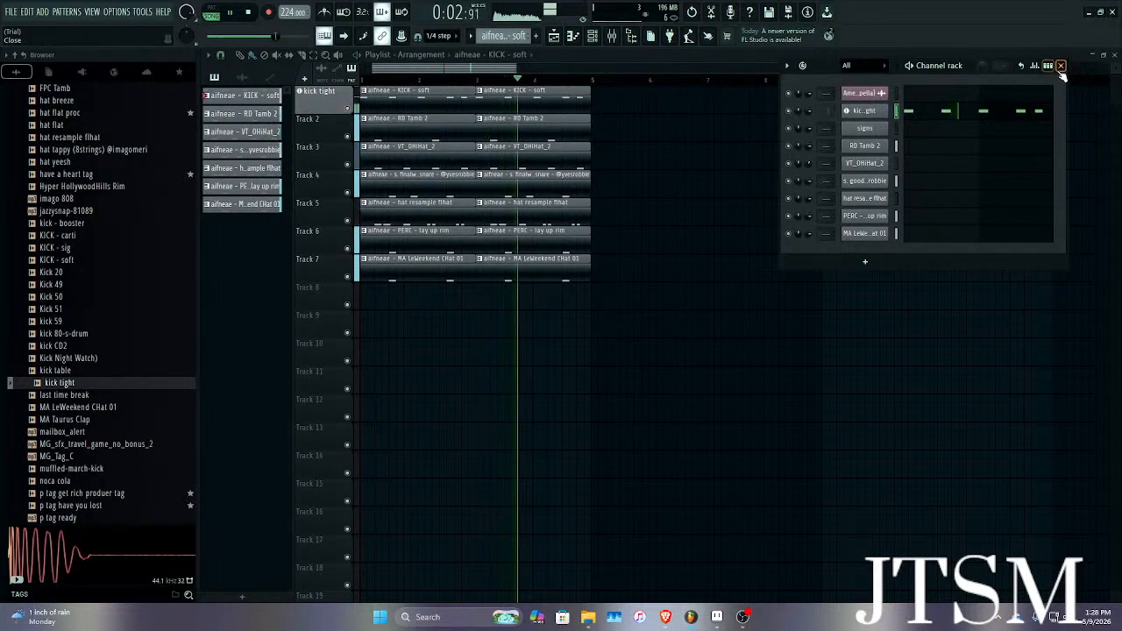
pyautogui.click(1061, 65)
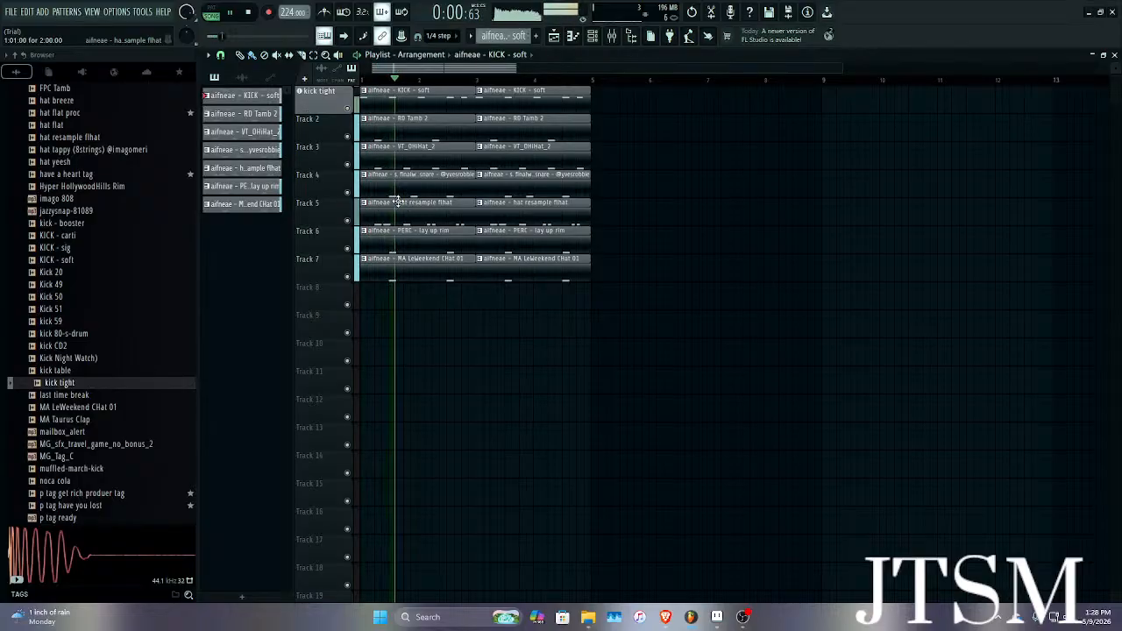
# Open the Track 4 snare pattern in the piano roll and lower its three notes to A#4.
pyautogui.scroll(3, 397, 209)
pyautogui.scroll(-5, 397, 212)
pyautogui.scroll(2, 410, 200)
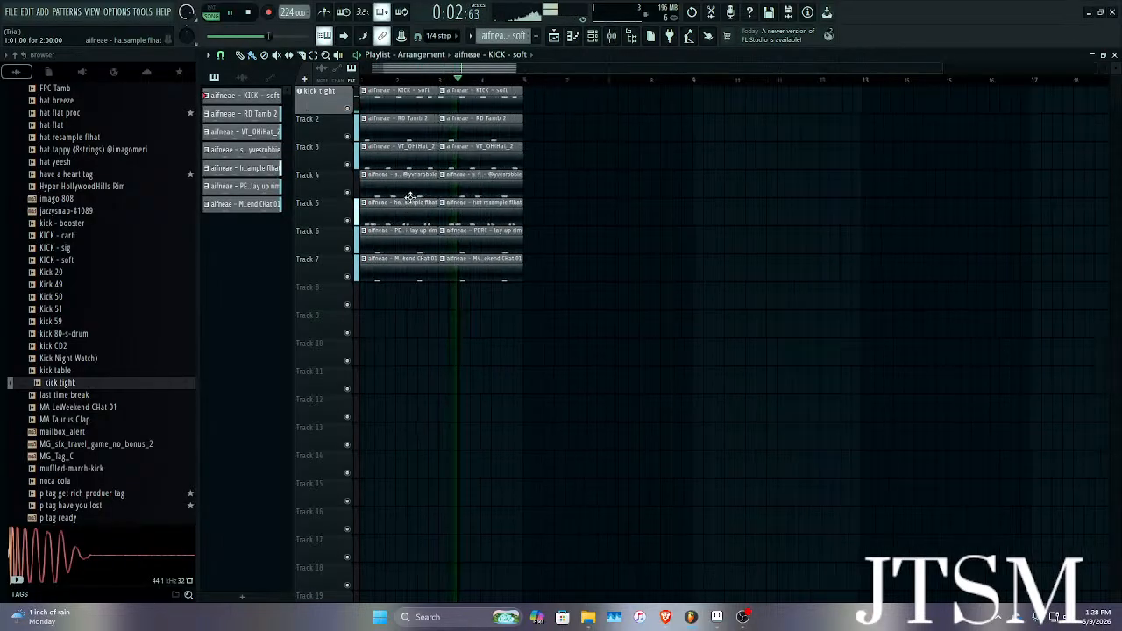
pyautogui.doubleClick(514, 197)
pyautogui.hotkey('shift', 'Down')
pyautogui.hotkey('shift', 'Down')
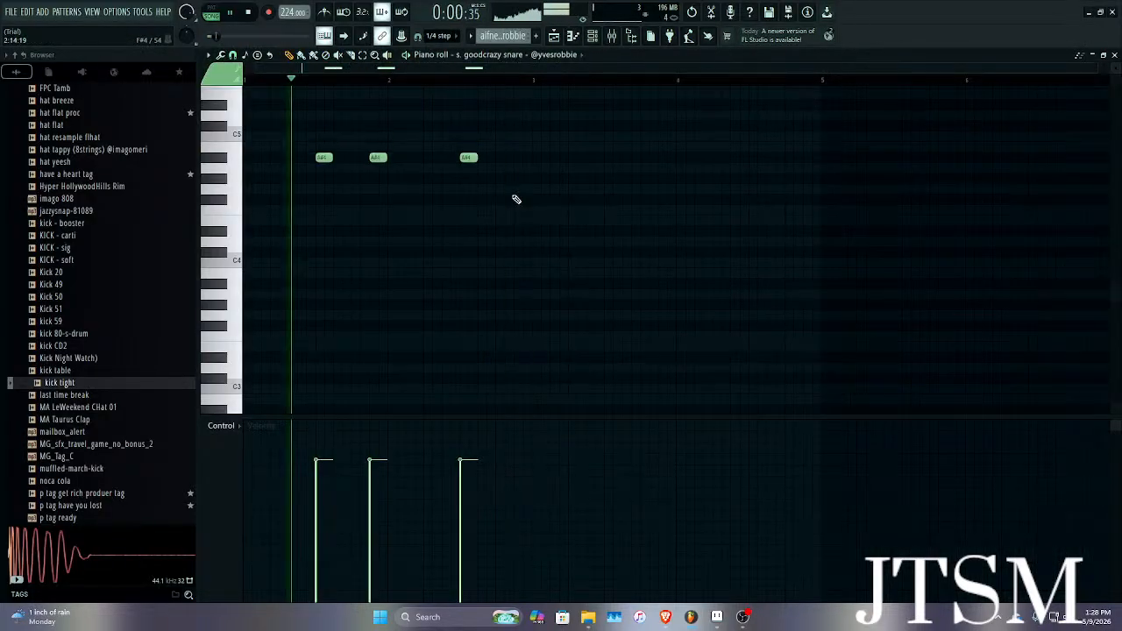
# Try the snare notes at higher pitches up to F#5 during playback, then return them to A#4.
pyautogui.hotkey('shift', 'Up')
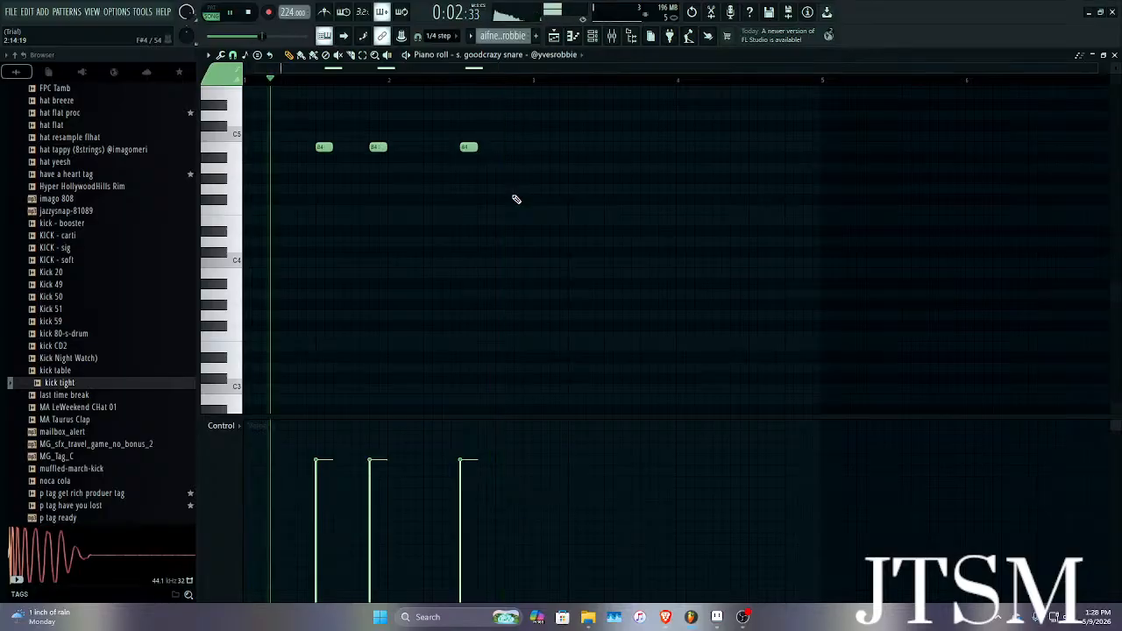
pyautogui.hotkey('shift', 'Up')
pyautogui.hotkey('shift', 'Up')
pyautogui.hotkey('shift', 'Up')
pyautogui.hotkey('shift', 'Up')
pyautogui.hotkey('shift', 'Up')
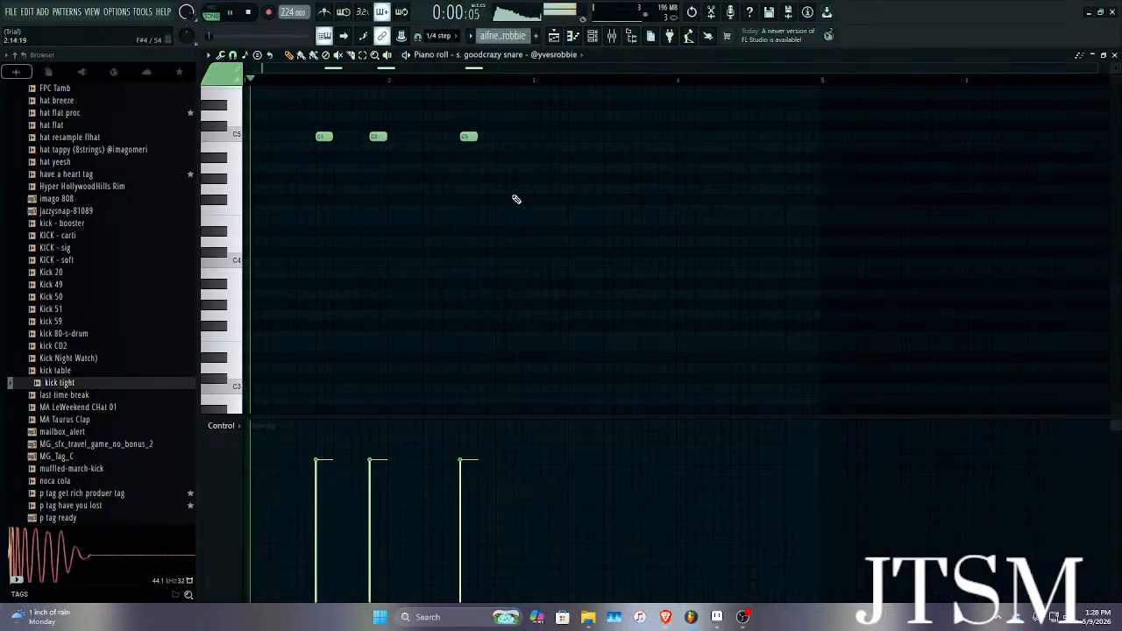
pyautogui.hotkey('shift', 'Down')
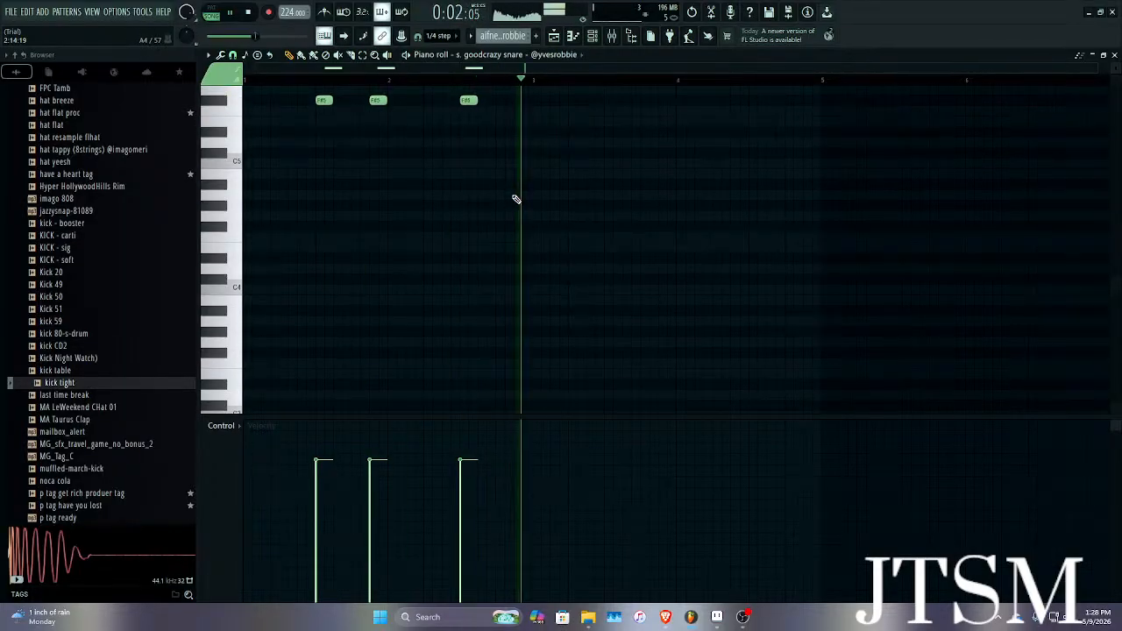
pyautogui.scroll(-2, 516, 199)
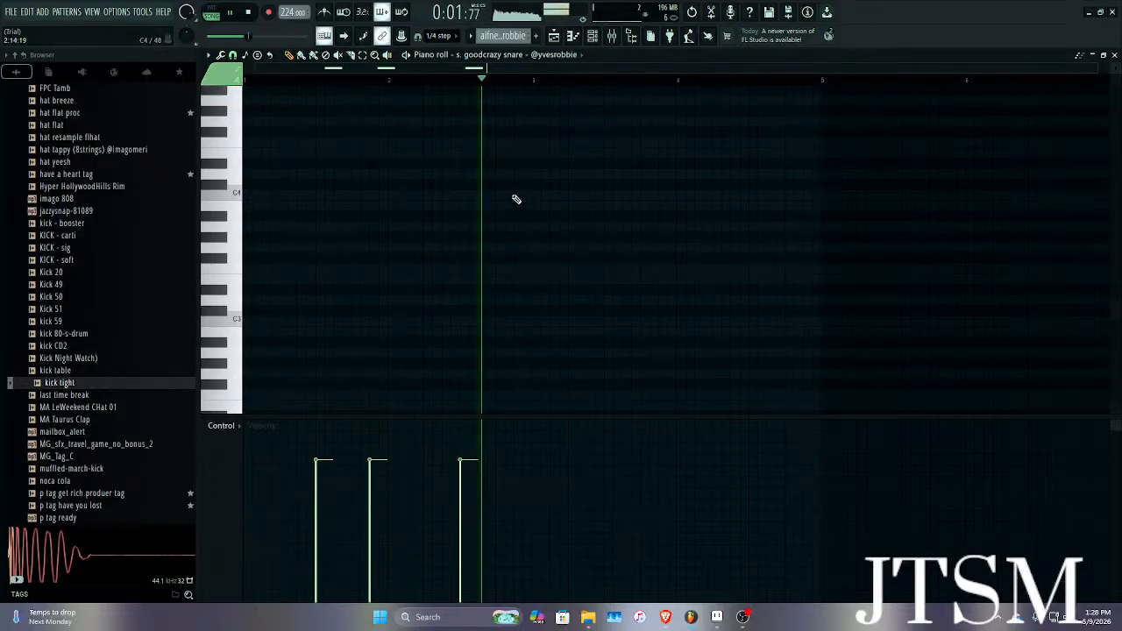
pyautogui.scroll(4, 516, 199)
pyautogui.scroll(-4, 516, 199)
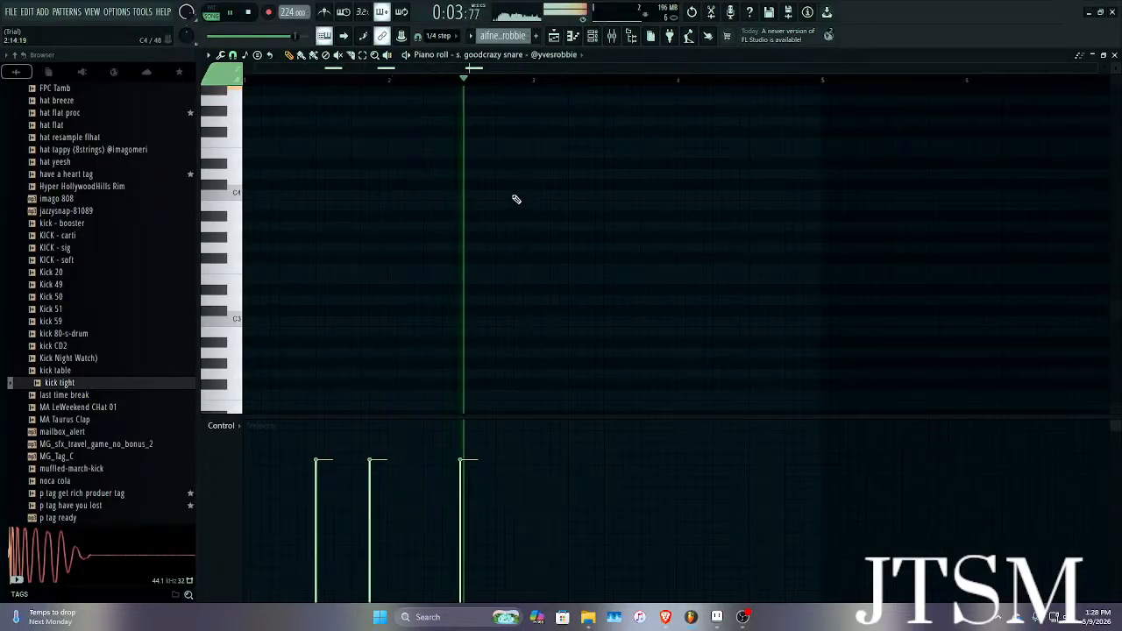
pyautogui.scroll(3, 516, 199)
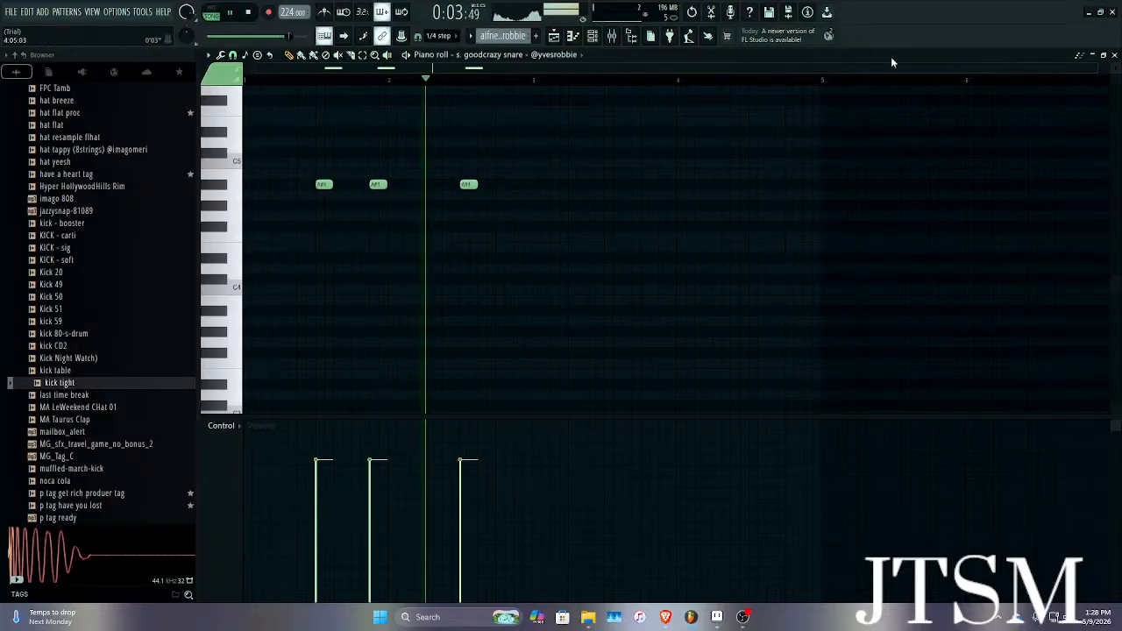
# Return to the playlist and play the arrangement.
pyautogui.press('space')
pyautogui.press('F5')
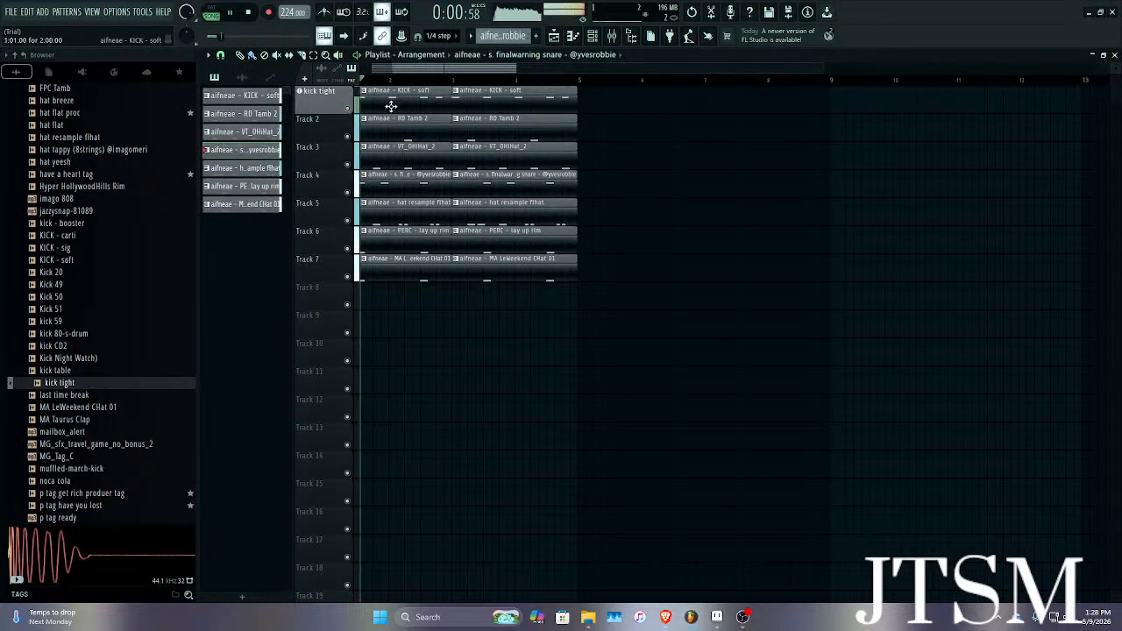
pyautogui.press('space')
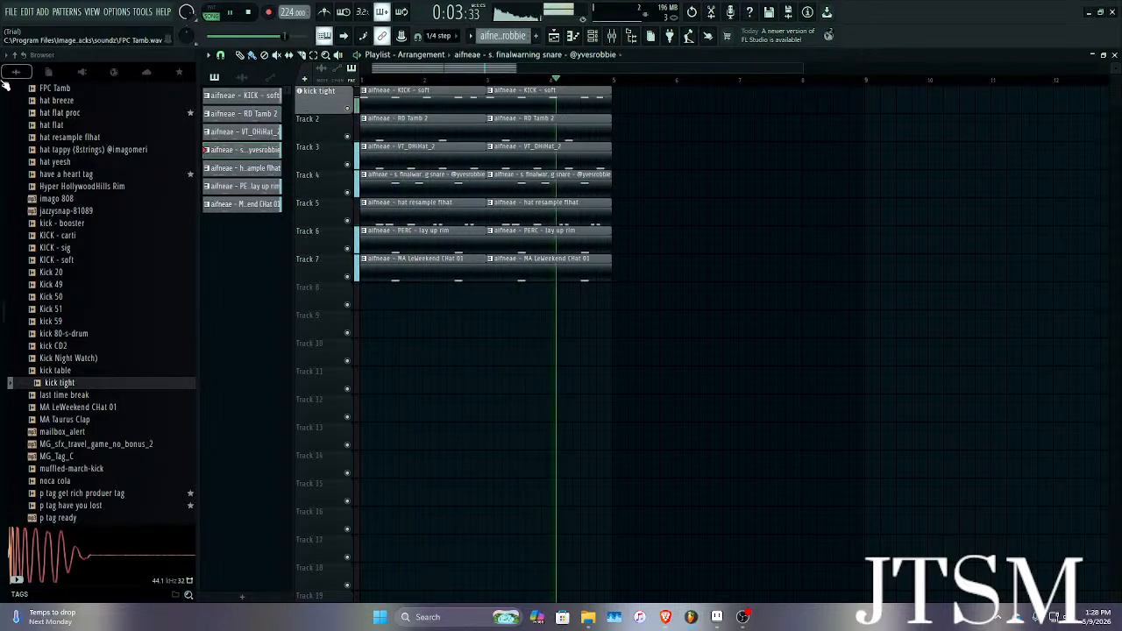
# Audition ug openhat1 in the library and NutritionOPENHAT, SE_SYS_WAVE_004, PERC - lay up rim, p tag have you lost and OPEN_DIALOGUE among the favorites.
pyautogui.scroll(-15, 83, 220)
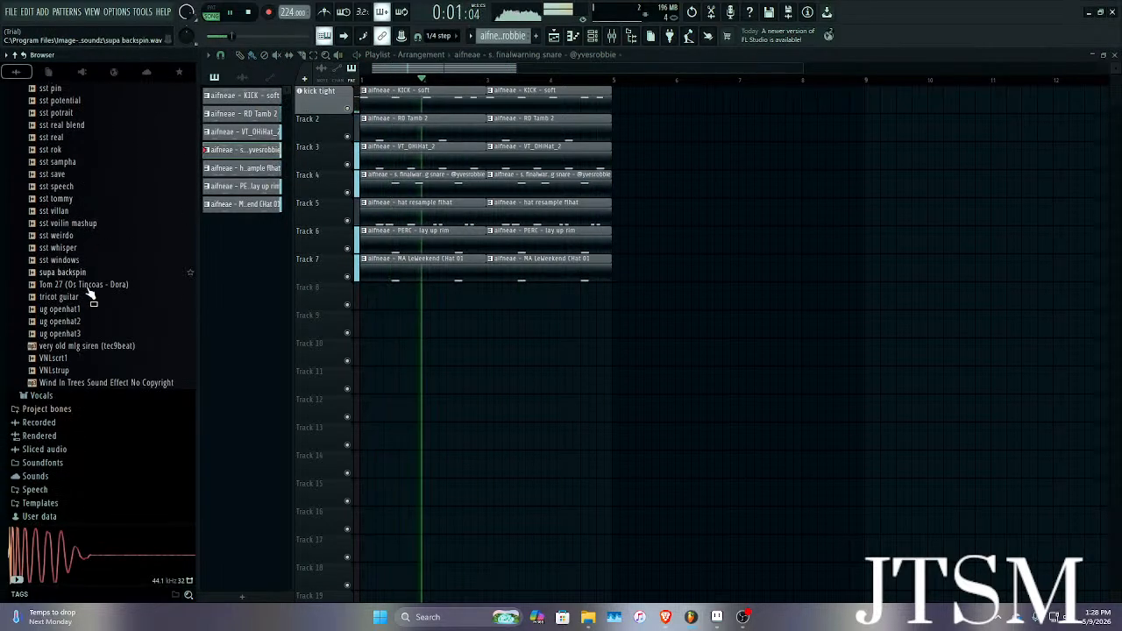
pyautogui.click(62, 308)
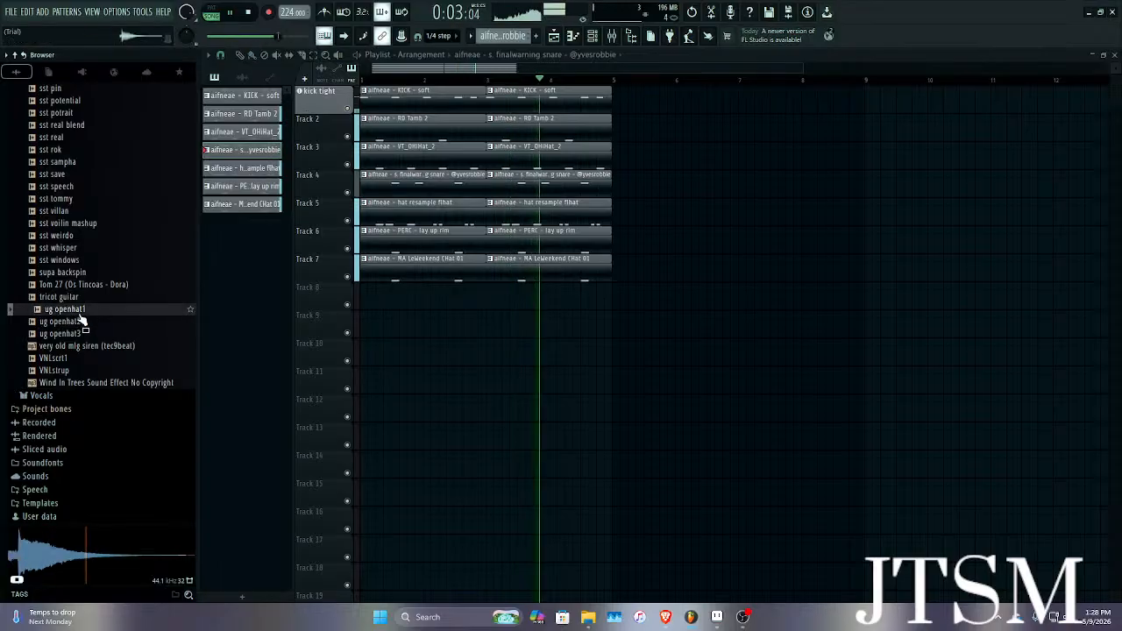
pyautogui.click(179, 72)
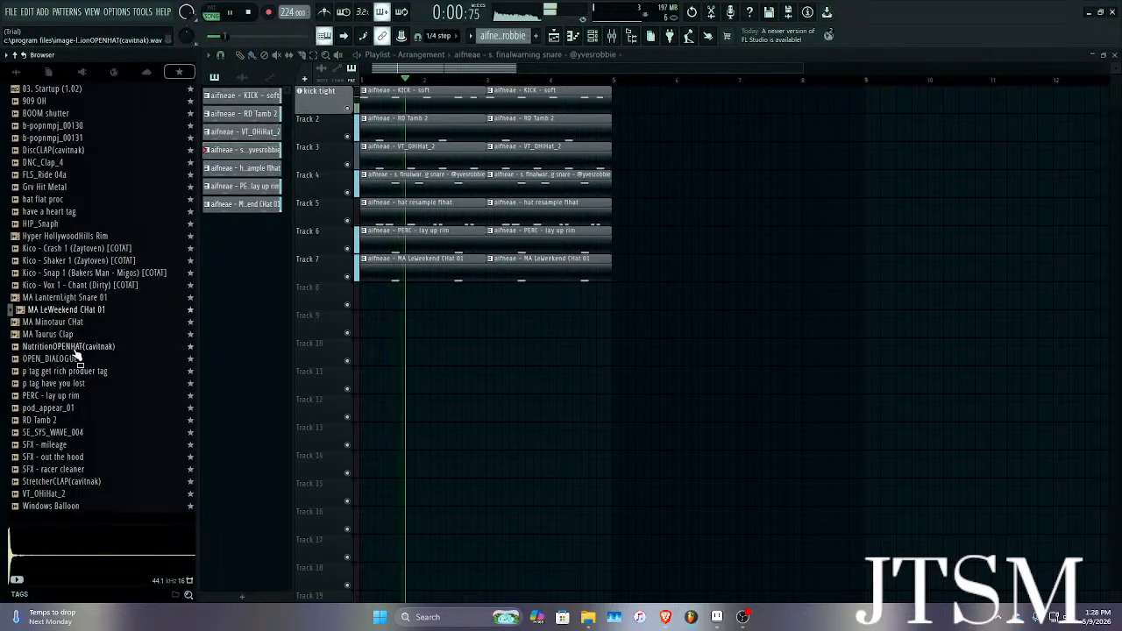
pyautogui.click(70, 347)
pyautogui.click(66, 433)
pyautogui.click(66, 395)
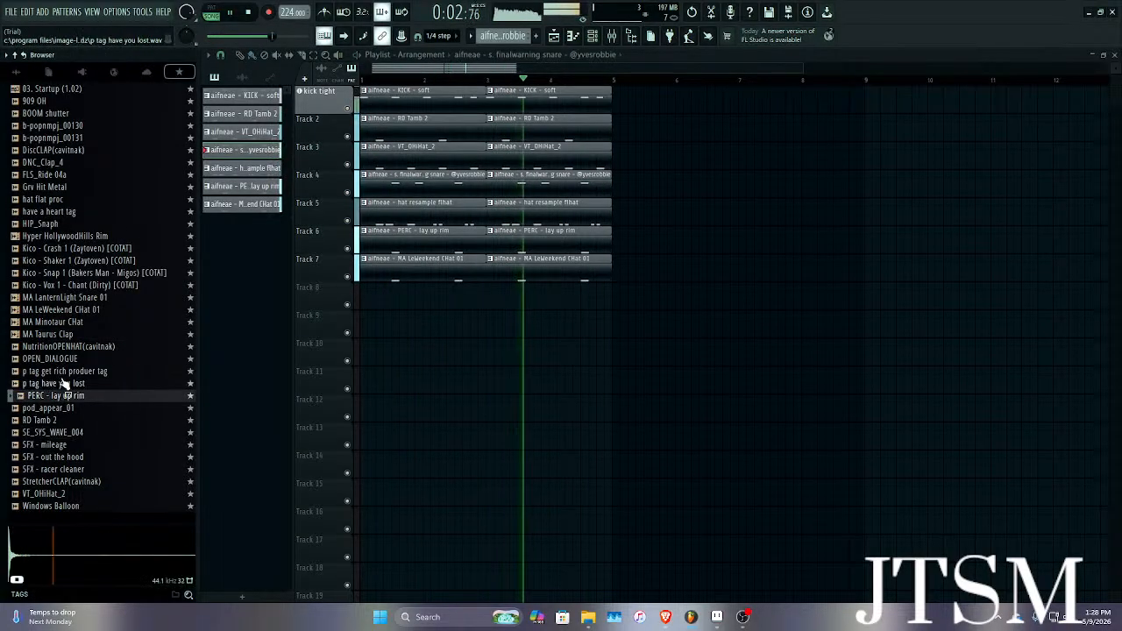
pyautogui.click(69, 383)
pyautogui.click(65, 359)
pyautogui.click(69, 347)
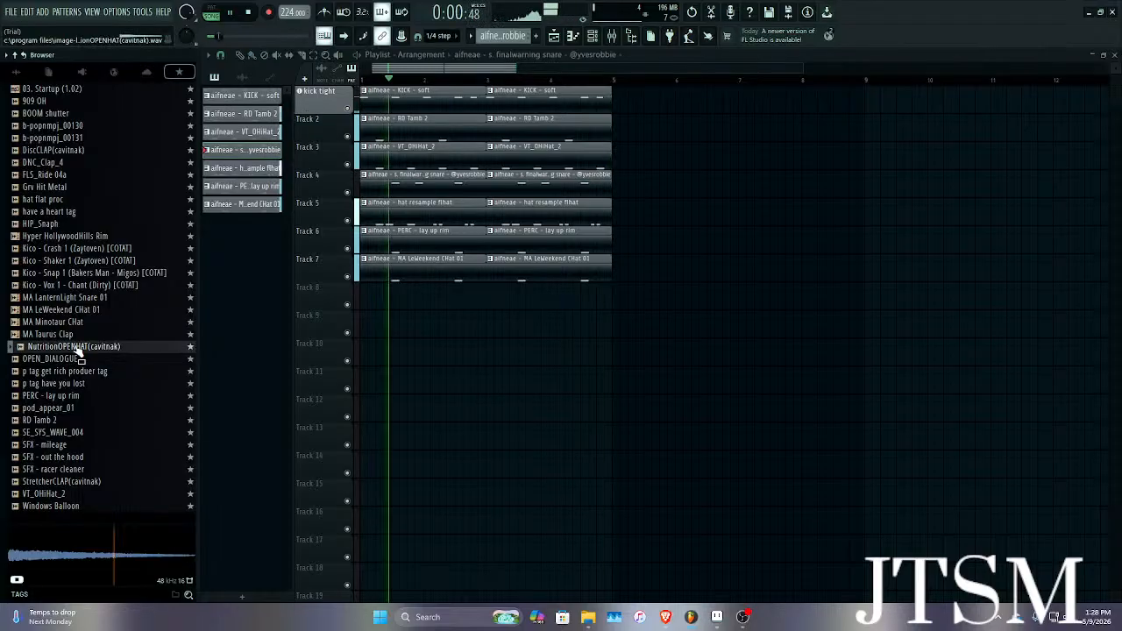
# Add the NutritionOPENHAT sample to the project as a new channel.
pyautogui.rightClick(105, 346)
pyautogui.click(106, 346)
pyautogui.click(545, 122)
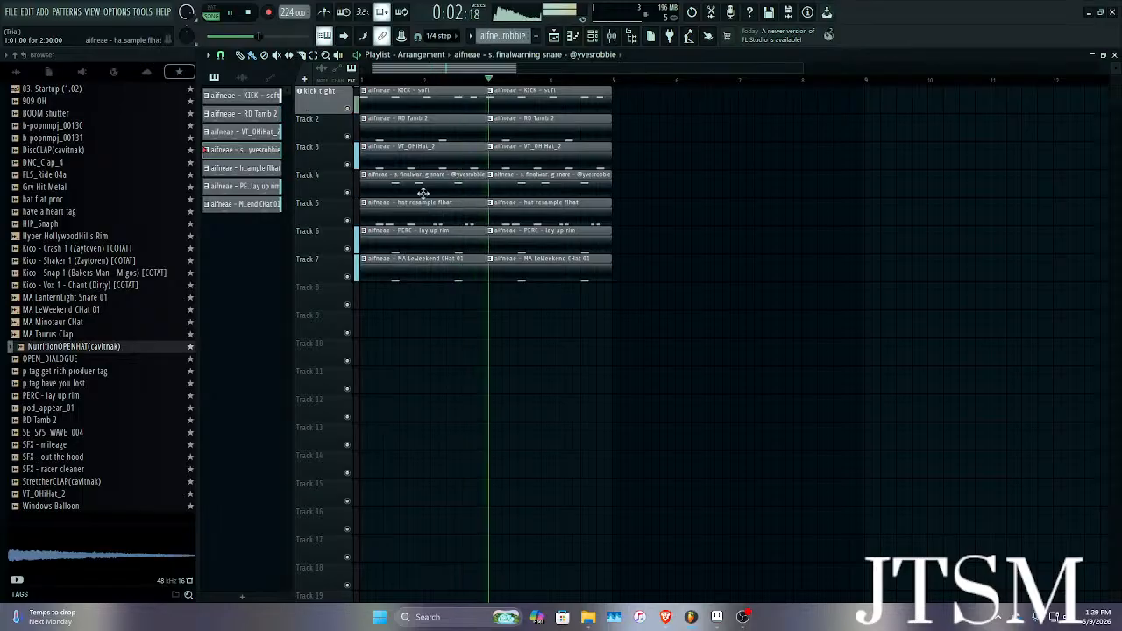
# Stop playback and create a new pattern named afrgrg.
pyautogui.press('space')
pyautogui.doubleClick(420, 100)
pyautogui.click(1114, 55)
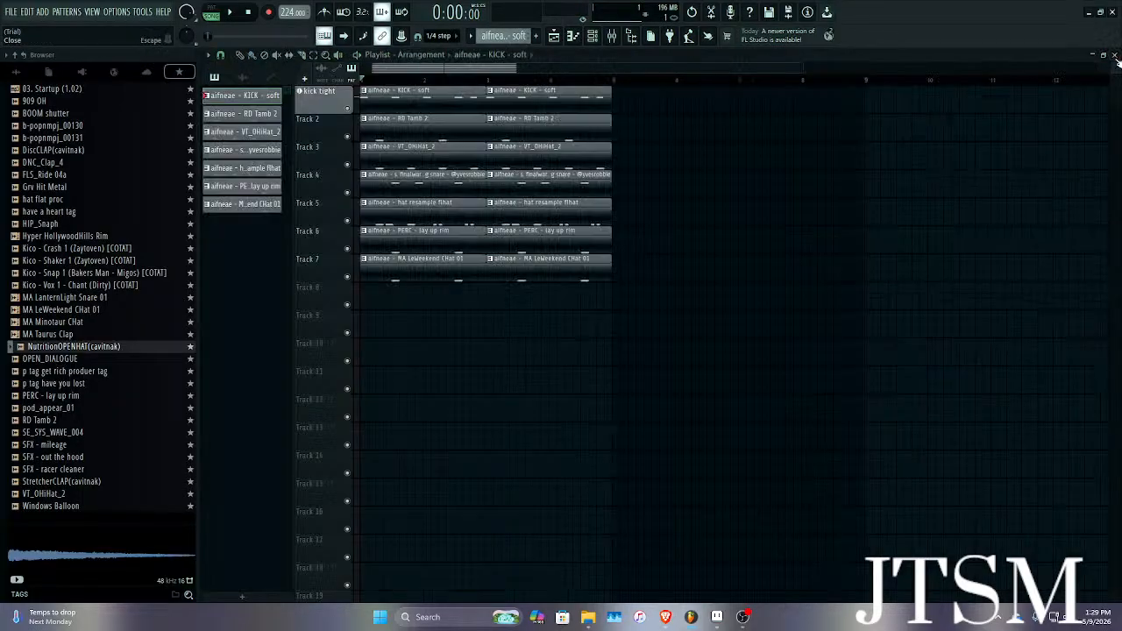
pyautogui.click(535, 36)
pyautogui.write('afrgrg')
pyautogui.press('Return')
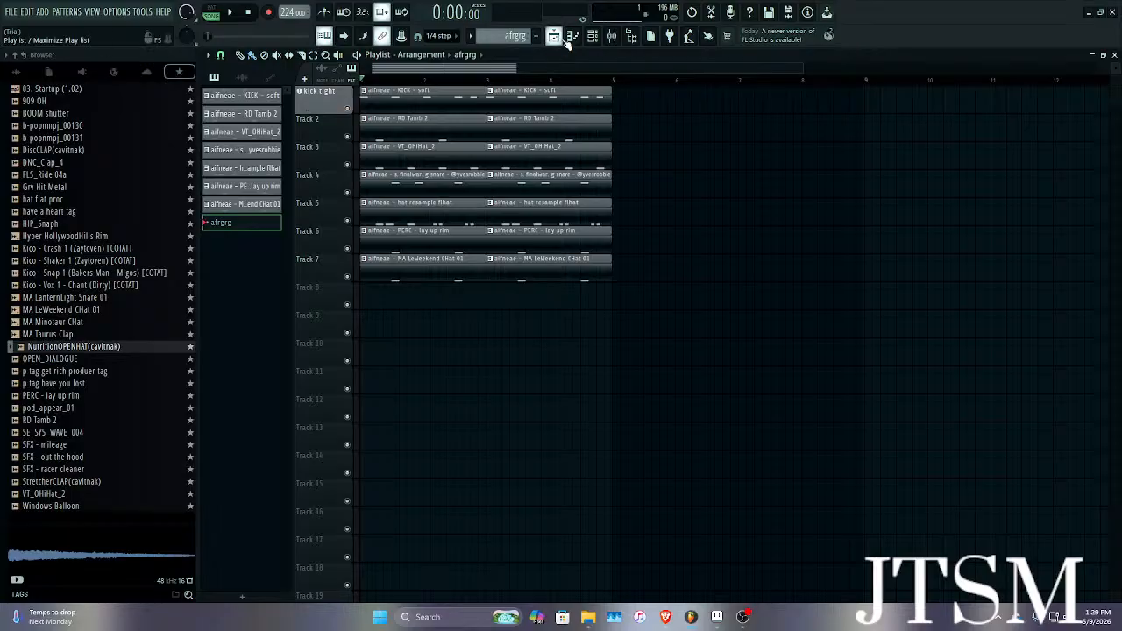
# Open the piano roll for the NutritionOPENHAT channel and place a B4 note at the start of the pattern.
pyautogui.click(568, 39)
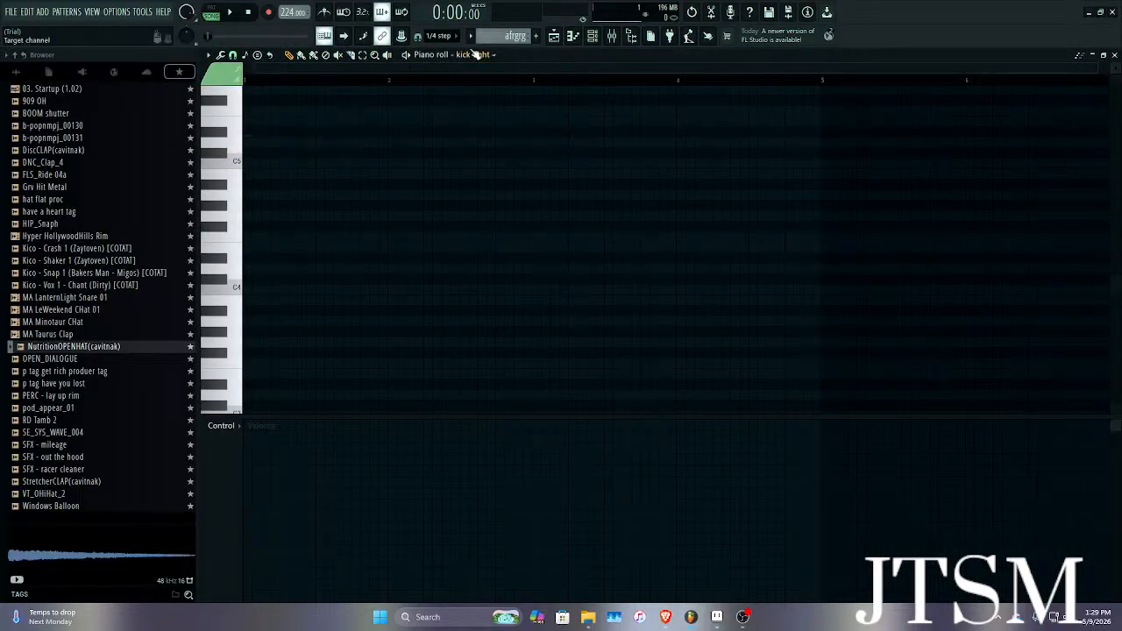
pyautogui.click(473, 55)
pyautogui.click(525, 183)
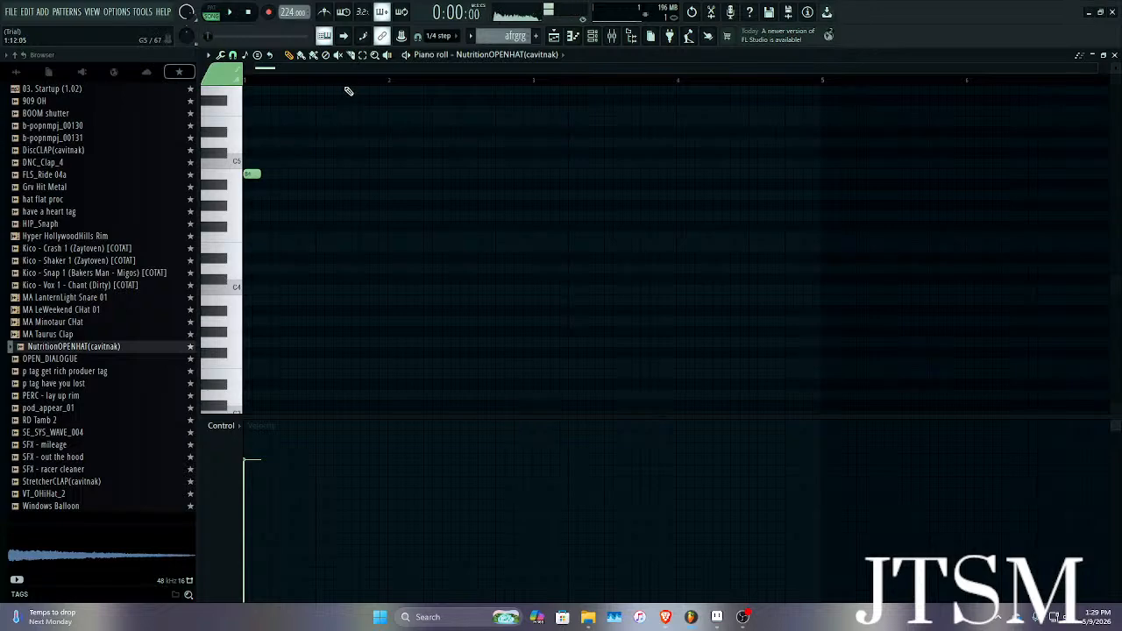
# Switch playback to pattern mode and audition the open hat note.
pyautogui.click(209, 15)
pyautogui.press('space')
pyautogui.press('space')
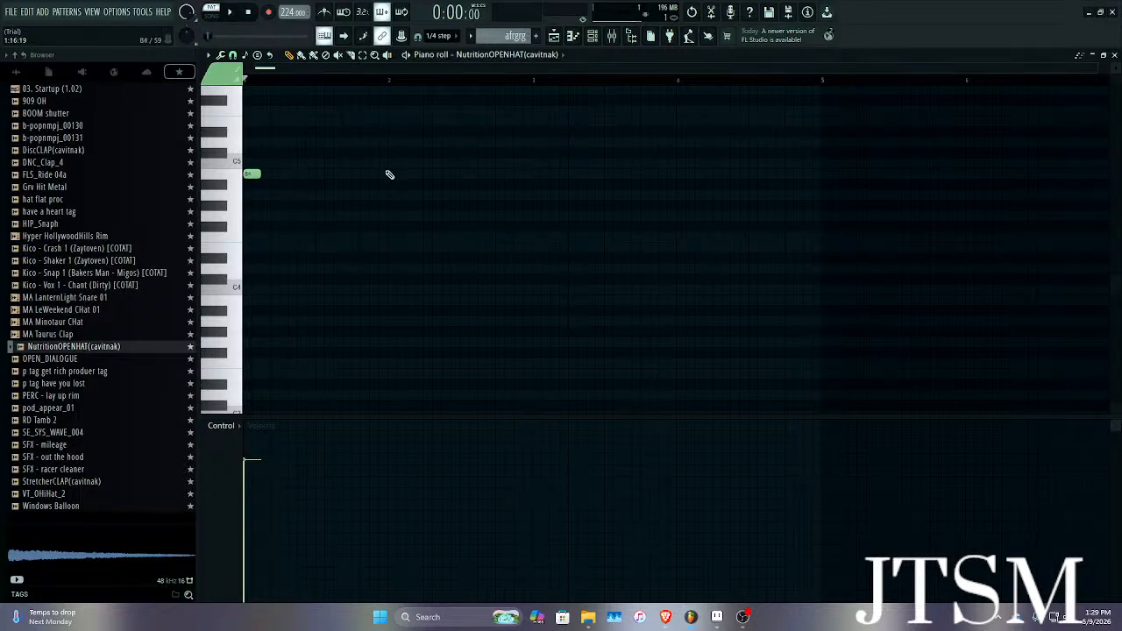
pyautogui.press('space')
# Stop playback and add another B4 open hat note at the start of bar 2.
pyautogui.scroll(2, 378, 180)
pyautogui.press('space')
pyautogui.click(400, 174)
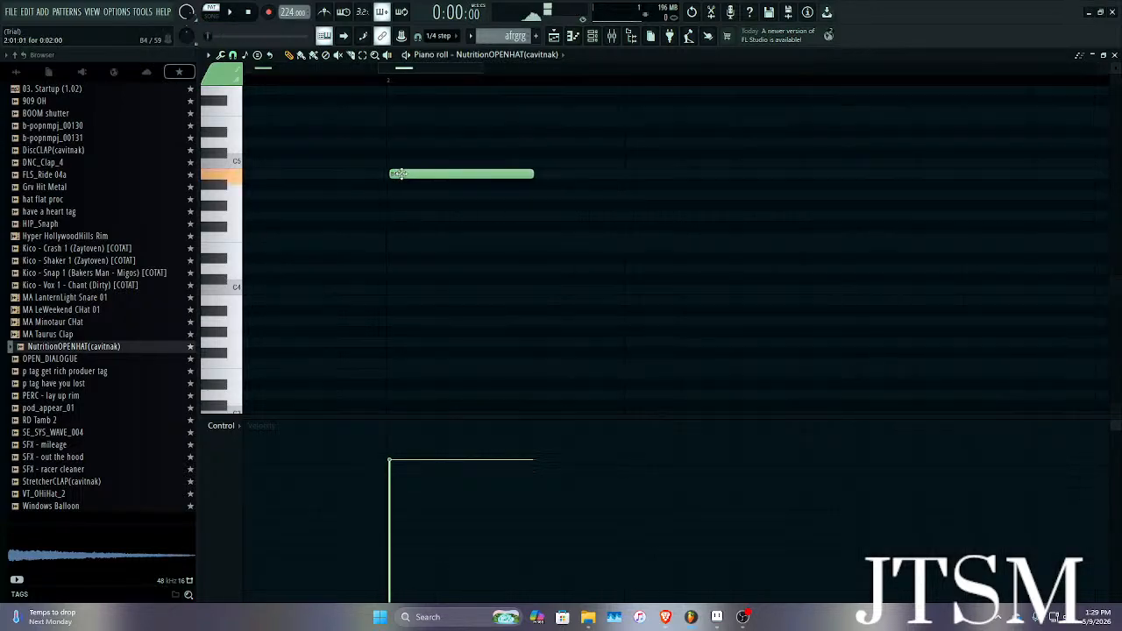
# Duplicate the first two bars of B4 open hat notes into bars 3 and 4 and play the pattern.
pyautogui.scroll(-3, 400, 173)
pyautogui.moveTo(530, 84); pyautogui.dragTo(247, 81)
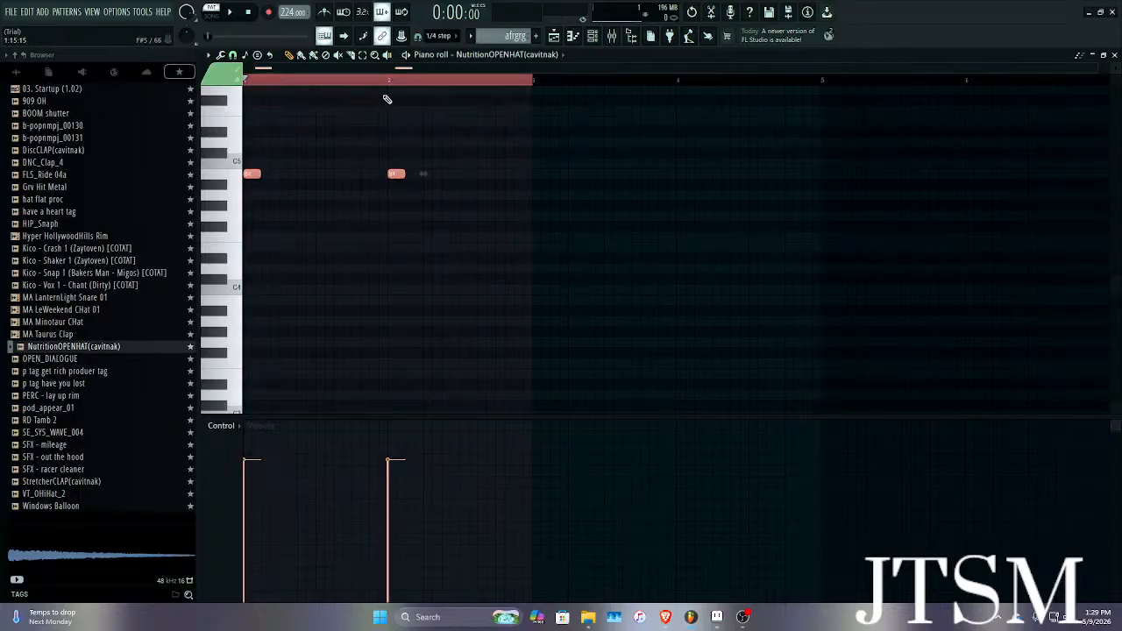
pyautogui.scroll(3, 434, 99)
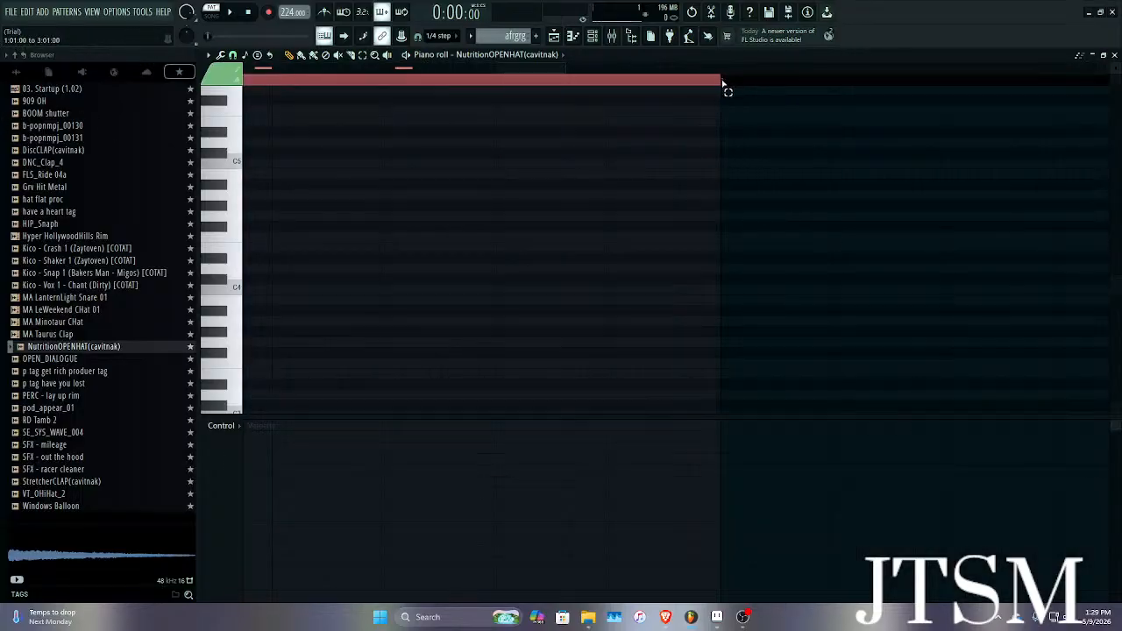
pyautogui.scroll(-5, 727, 87)
pyautogui.press('space')
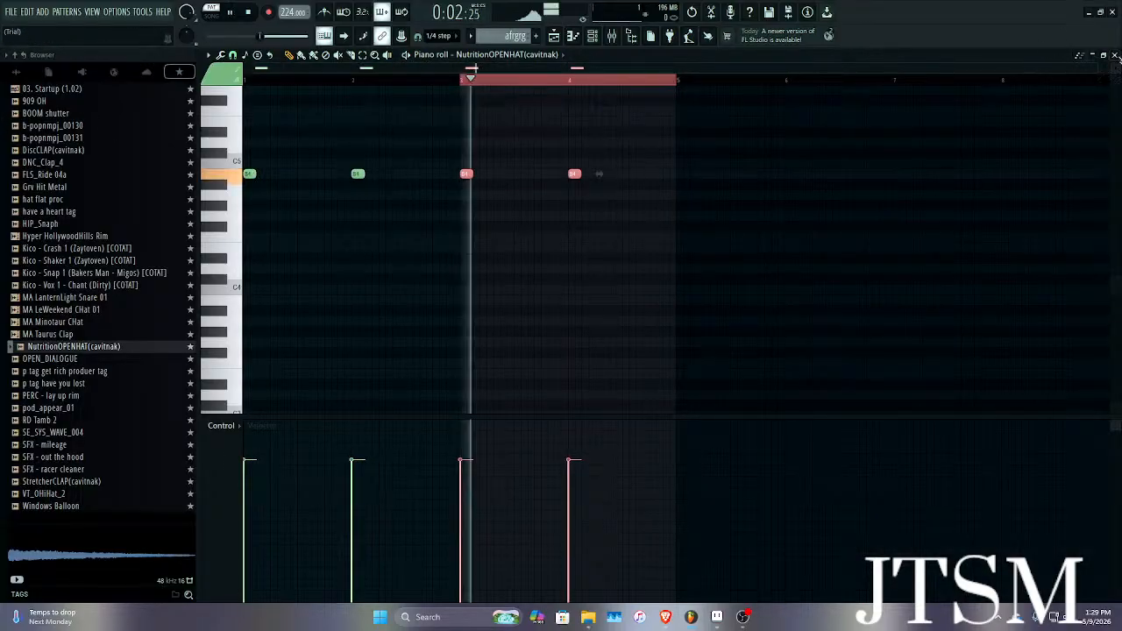
# Place the afrgrg pattern on Track 8 from bar 1 in the playlist and play the arrangement in song mode.
pyautogui.press('F5')
pyautogui.press('space')
pyautogui.moveTo(520, 293); pyautogui.dragTo(445, 301)
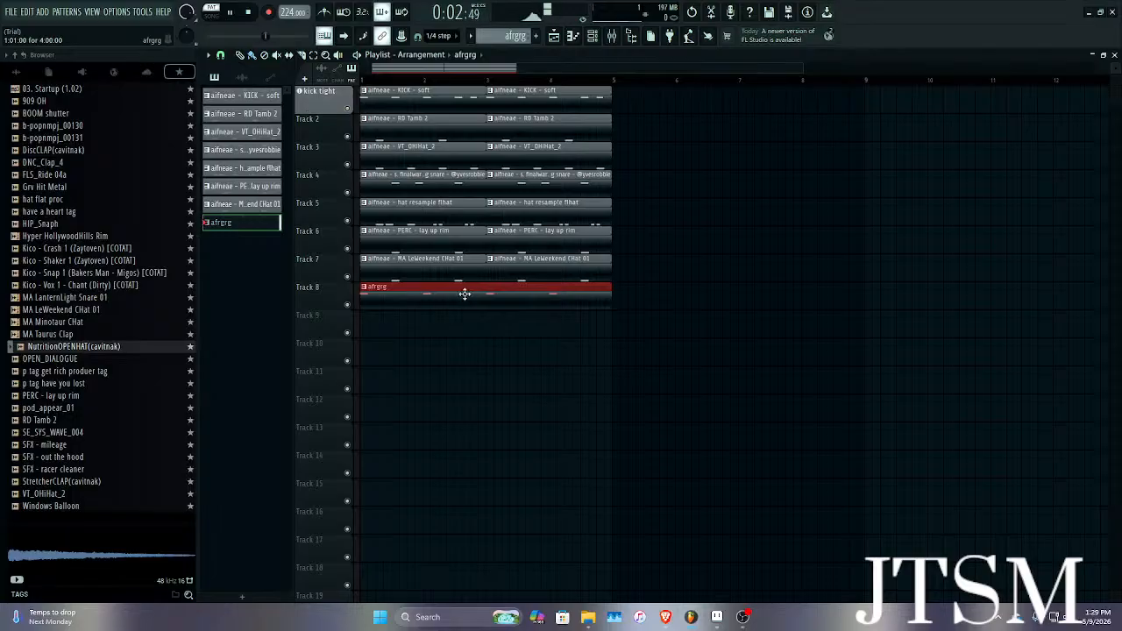
pyautogui.moveTo(374, 79); pyautogui.dragTo(362, 80)
pyautogui.press('space')
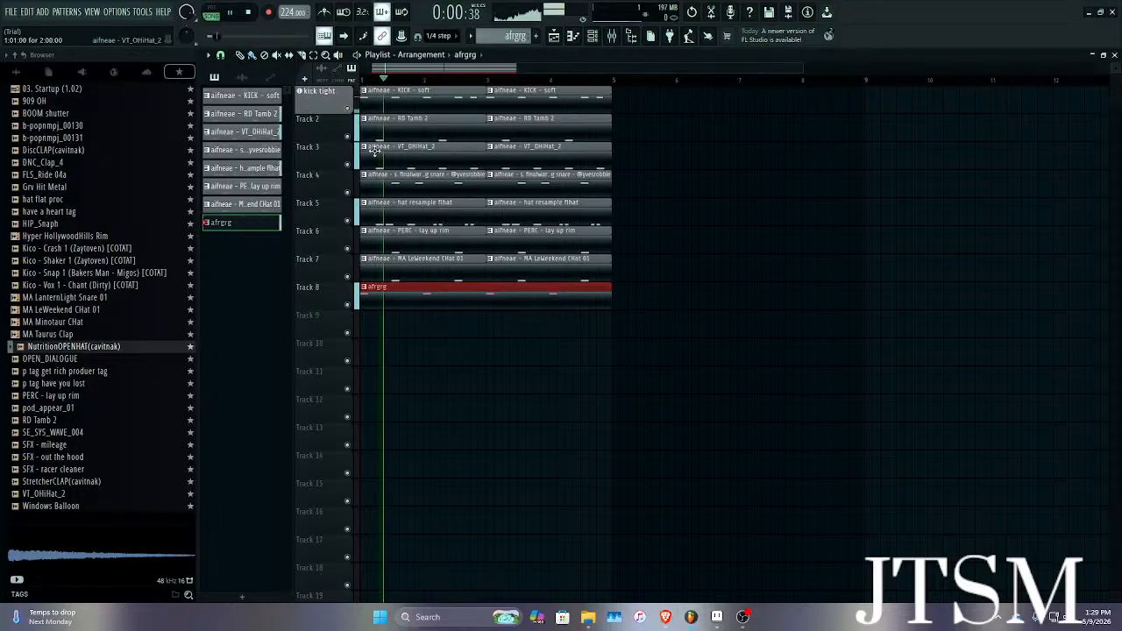
# In the afrgrg pattern, lower the open hat velocities and add a B4 note midway through bar 4.
pyautogui.rightClick(638, 354)
pyautogui.doubleClick(493, 295)
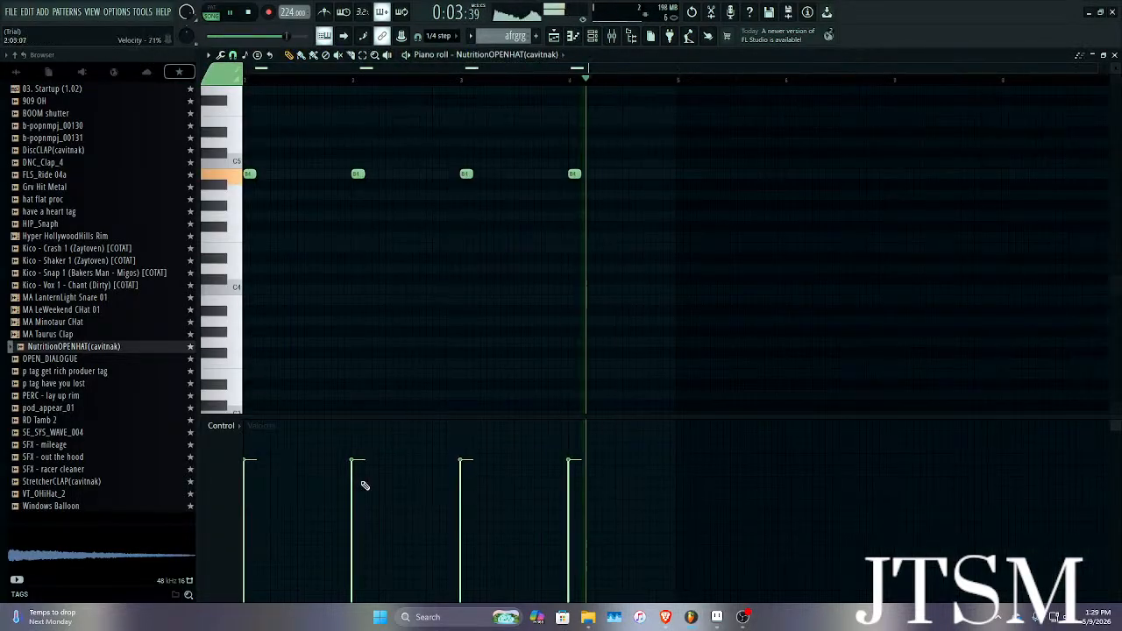
pyautogui.scroll(6, 617, 157)
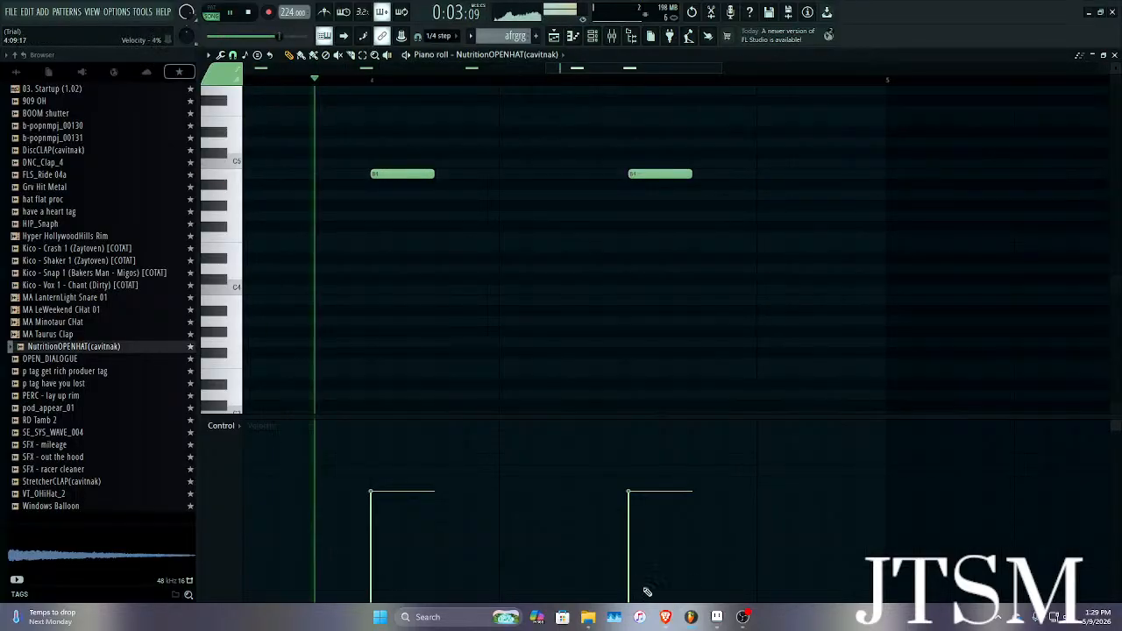
pyautogui.scroll(-6, 659, 382)
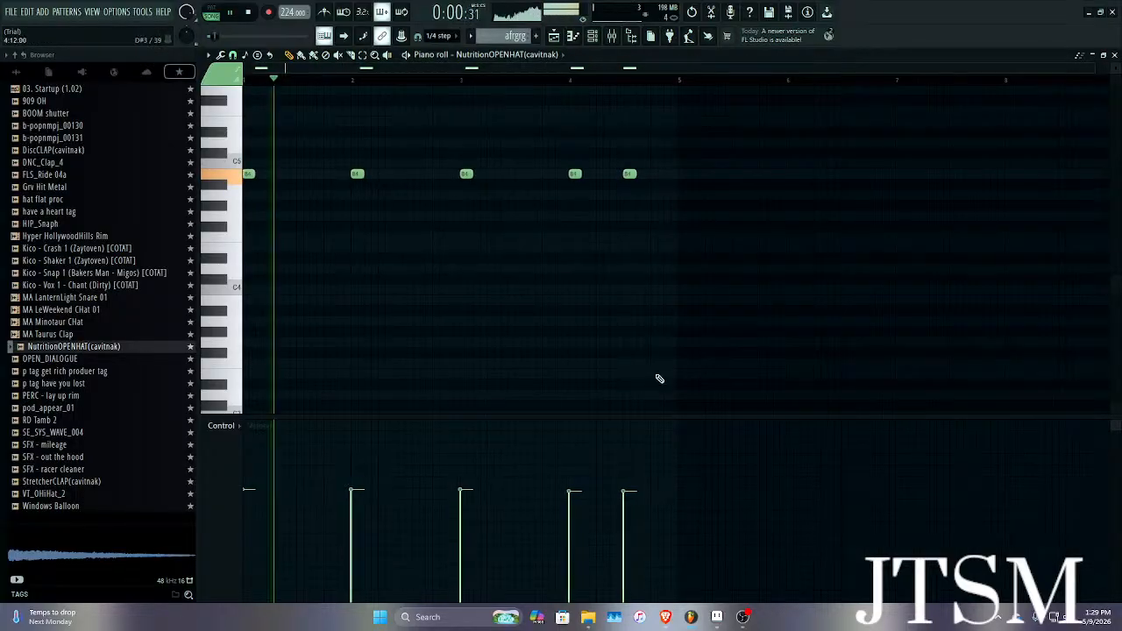
pyautogui.click(1114, 55)
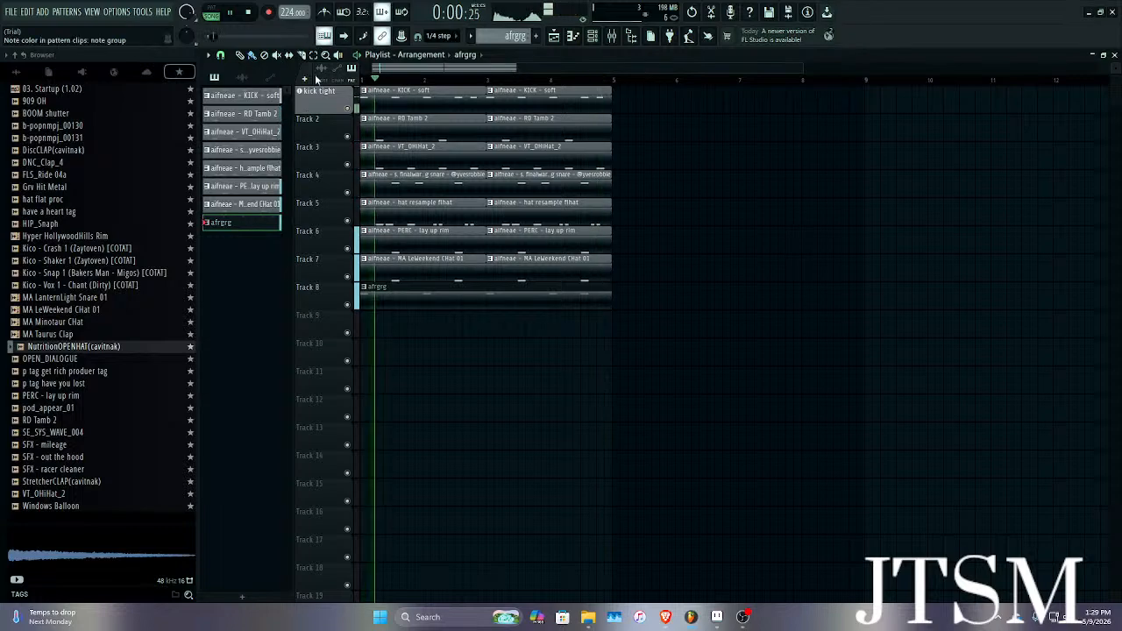
# Set the tempo to 229 BPM and clear all pattern clips from the arrangement.
pyautogui.moveTo(293, 11); pyautogui.dragTo(292, 5)
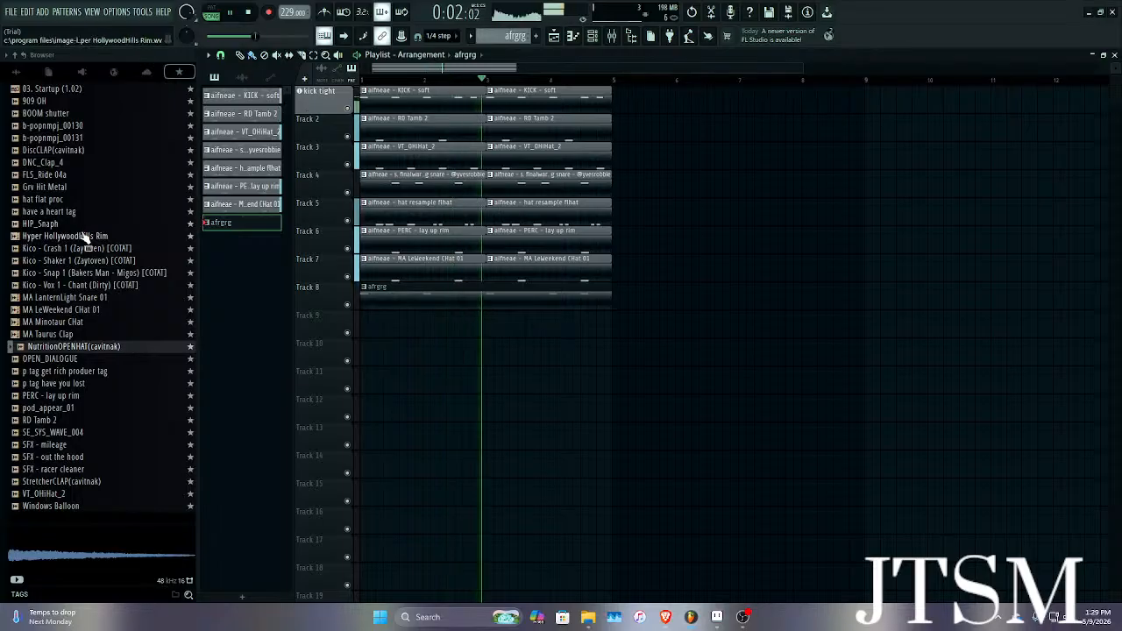
pyautogui.click(18, 74)
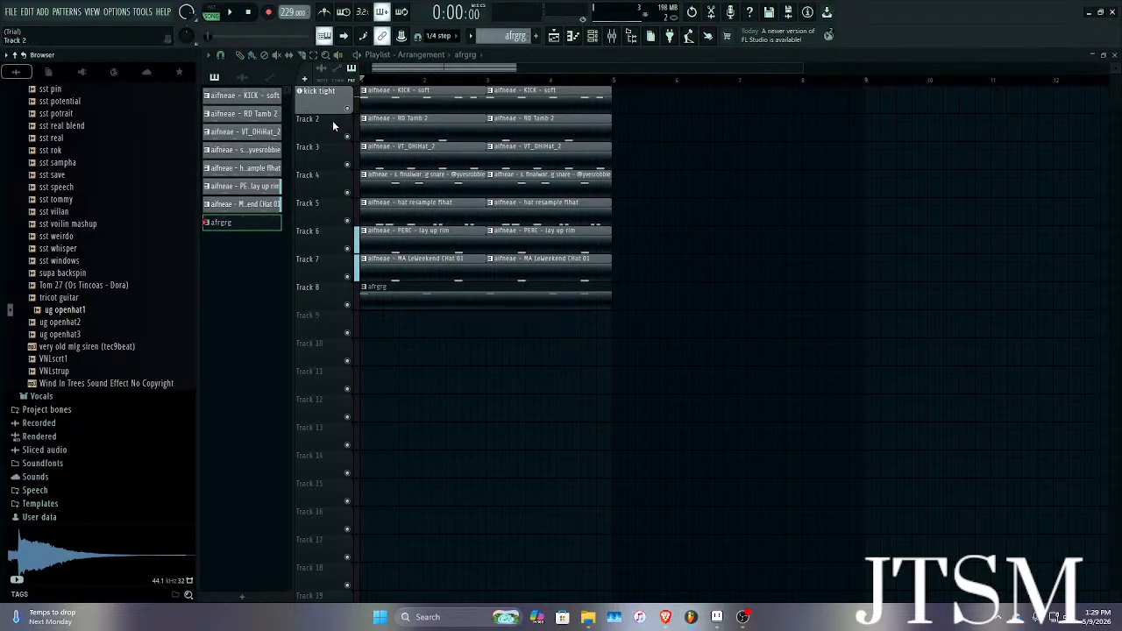
pyautogui.moveTo(369, 128)
pyautogui.mouseDown()
pyautogui.moveTo(519, 358)
pyautogui.moveTo(359, 78)
pyautogui.mouseUp()
pyautogui.click(242, 77)
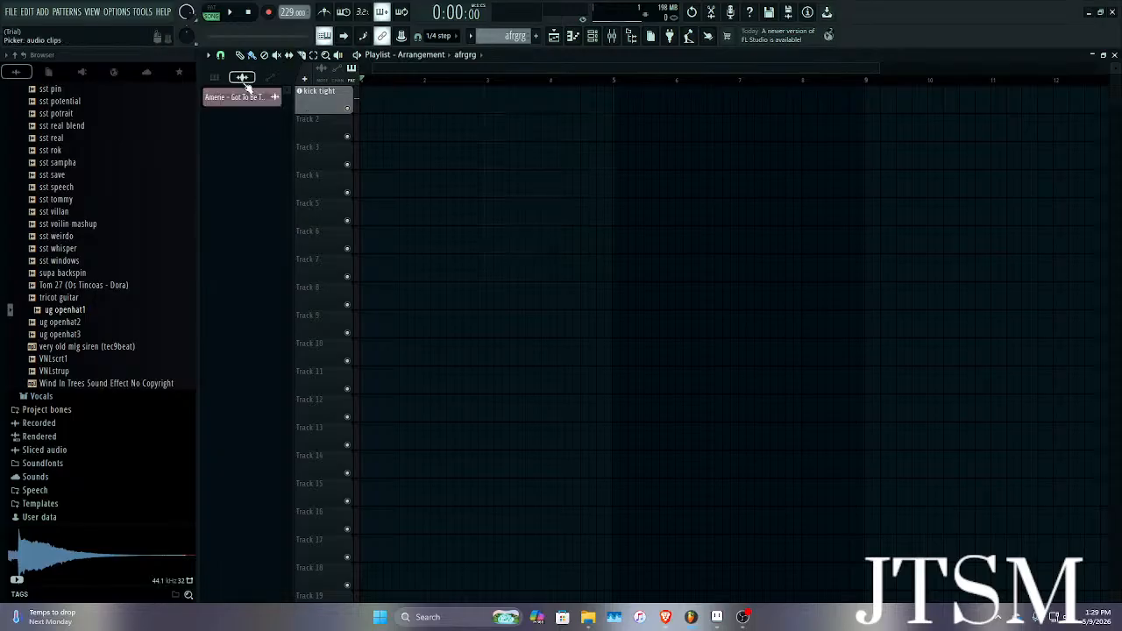
pyautogui.click(216, 81)
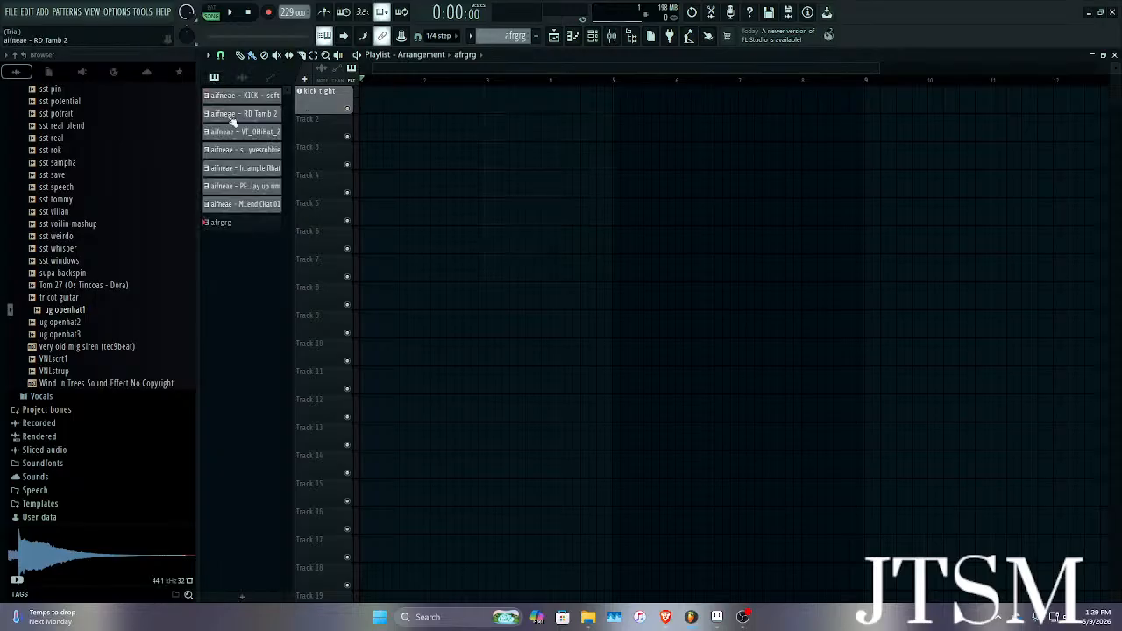
# Create a new pattern named emlyl.
pyautogui.click(536, 36)
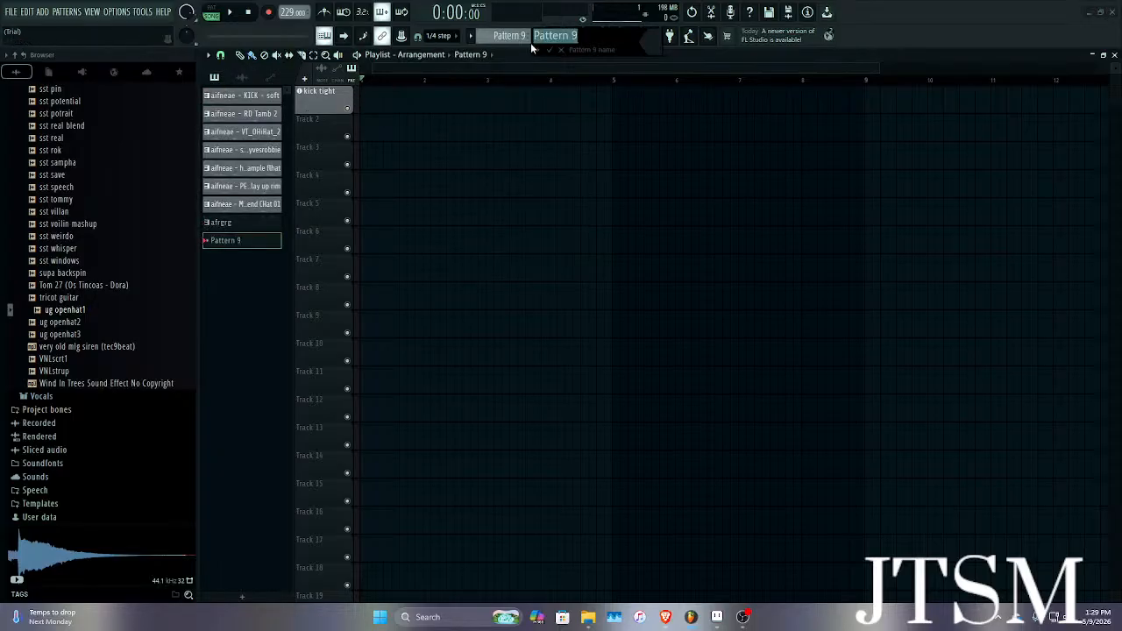
pyautogui.write('emlyl')
pyautogui.press('Return')
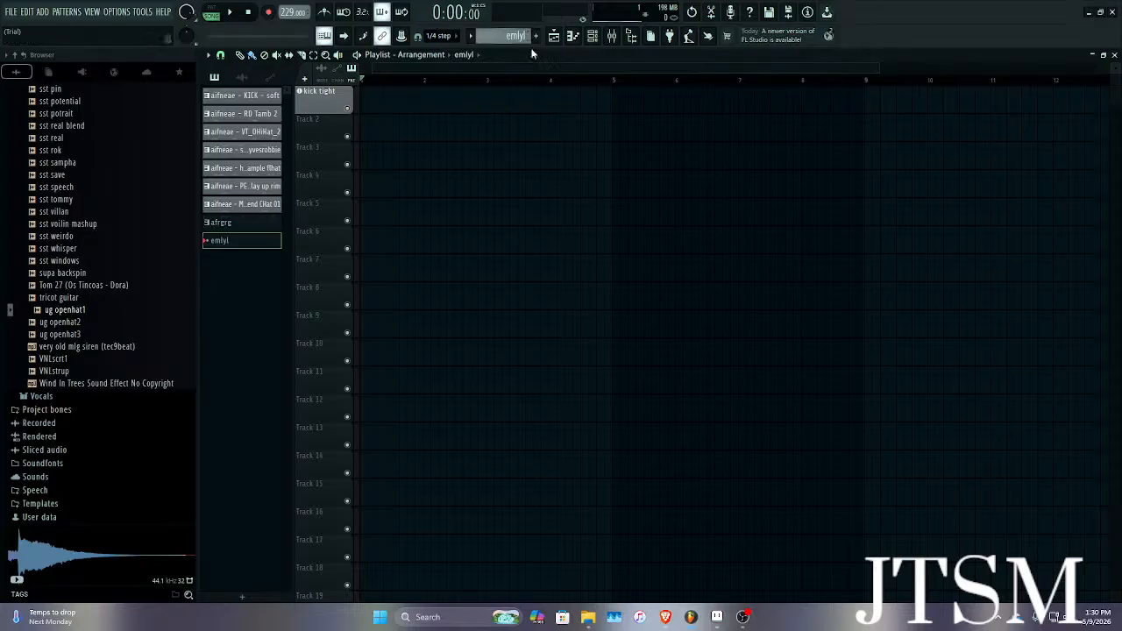
# Open the emlyl pattern's piano roll and try test notes on the NutritionOPENHAT channel.
pyautogui.click(575, 39)
pyautogui.click(580, 42)
pyautogui.click(579, 42)
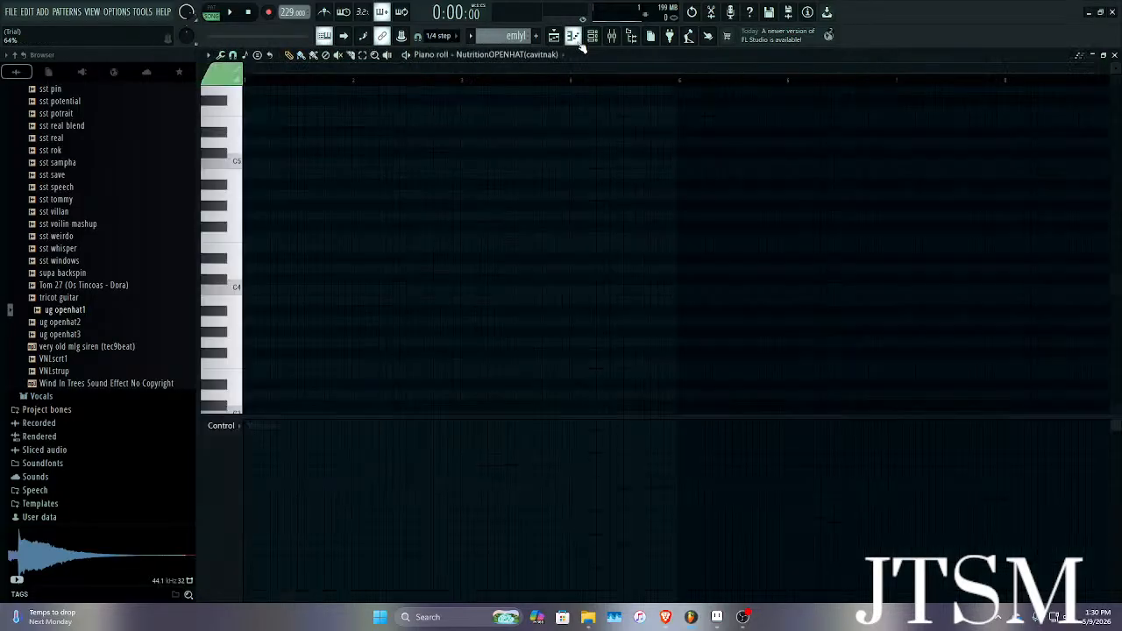
pyautogui.click(580, 42)
pyautogui.doubleClick(252, 246)
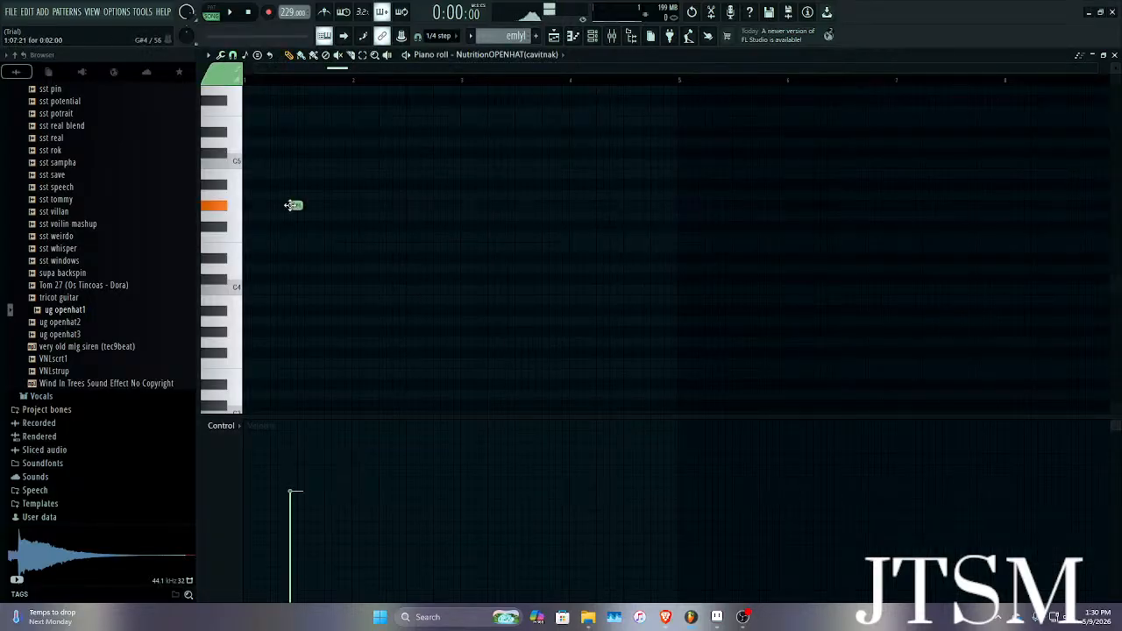
# Switch the piano roll to the signs channel and audition an F4 note about one bar long at the pattern's start.
pyautogui.click(515, 56)
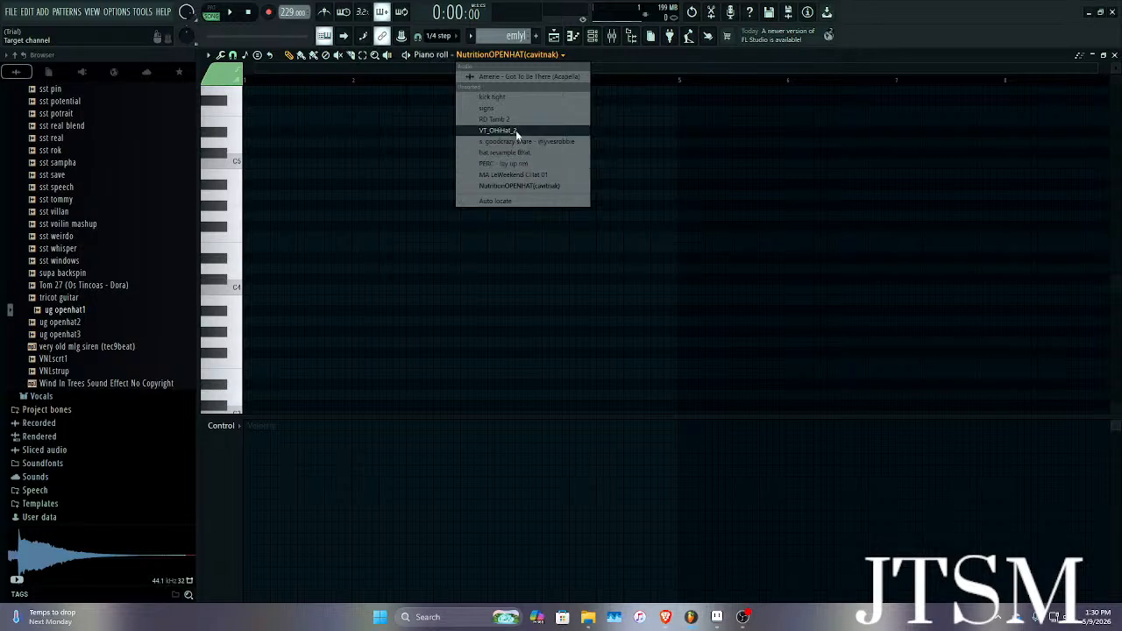
pyautogui.click(512, 107)
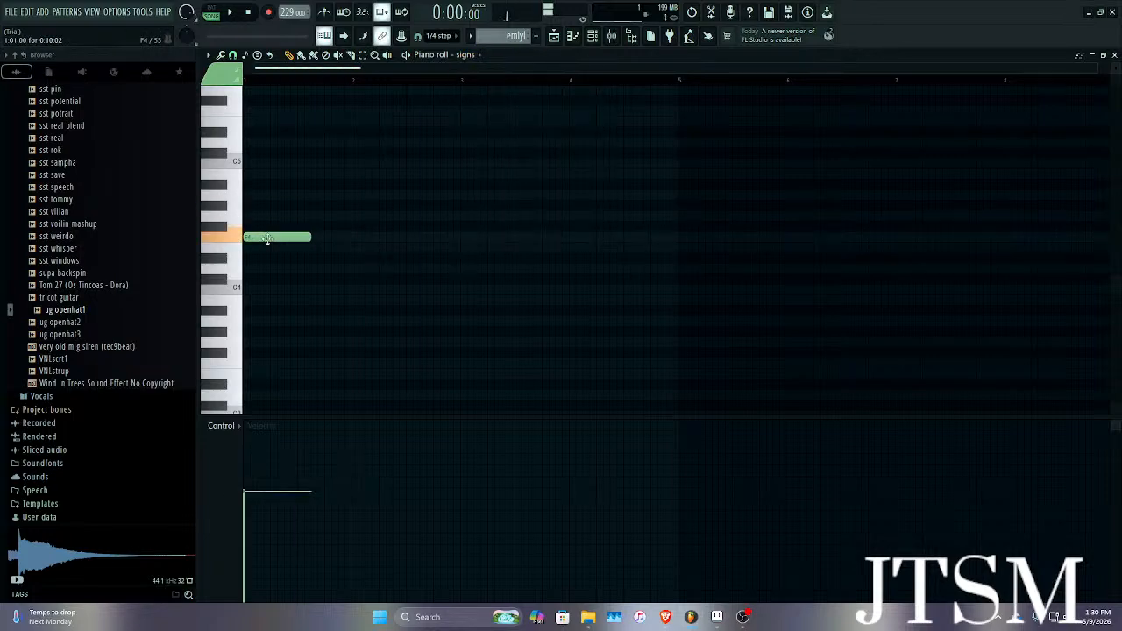
pyautogui.moveTo(263, 243); pyautogui.dragTo(251, 252)
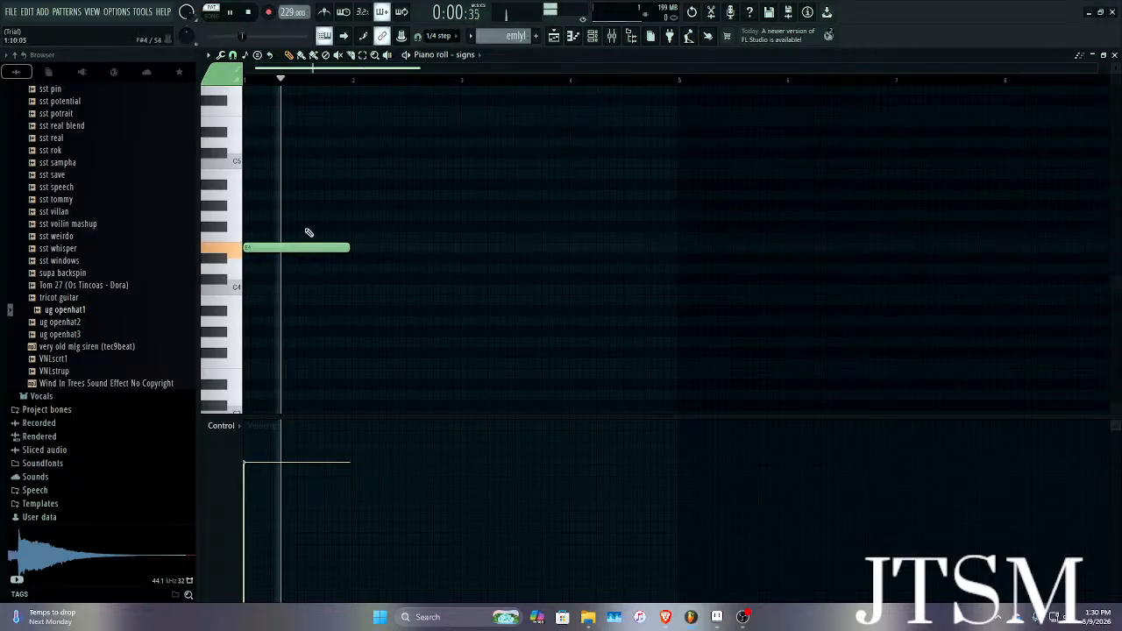
pyautogui.moveTo(306, 247); pyautogui.dragTo(439, 241)
pyautogui.press('space')
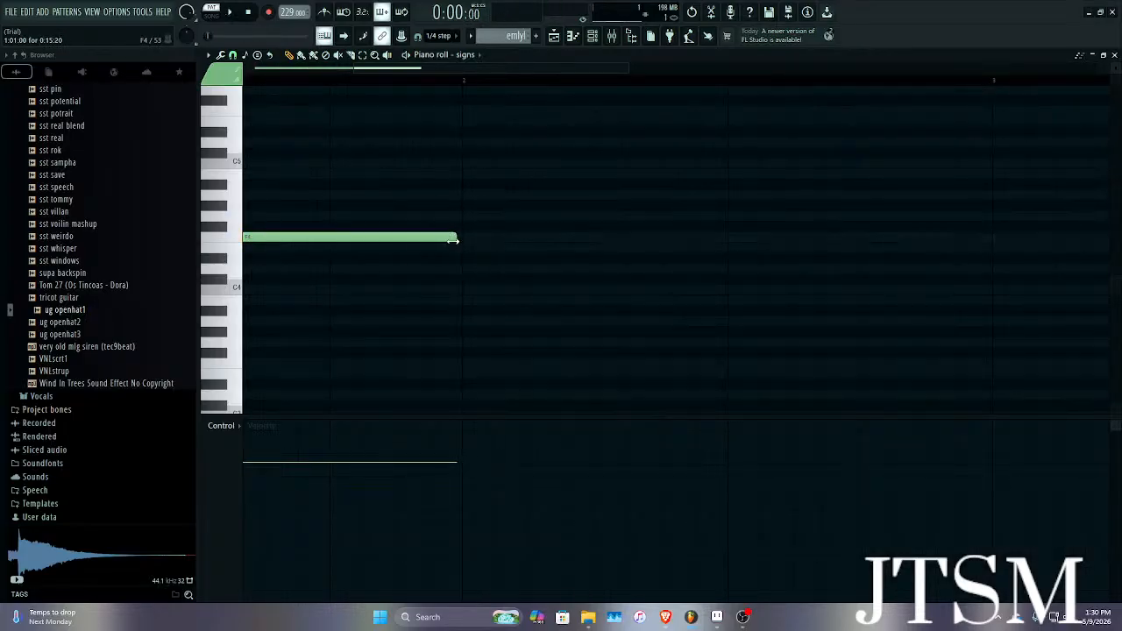
pyautogui.scroll(-1, 452, 239)
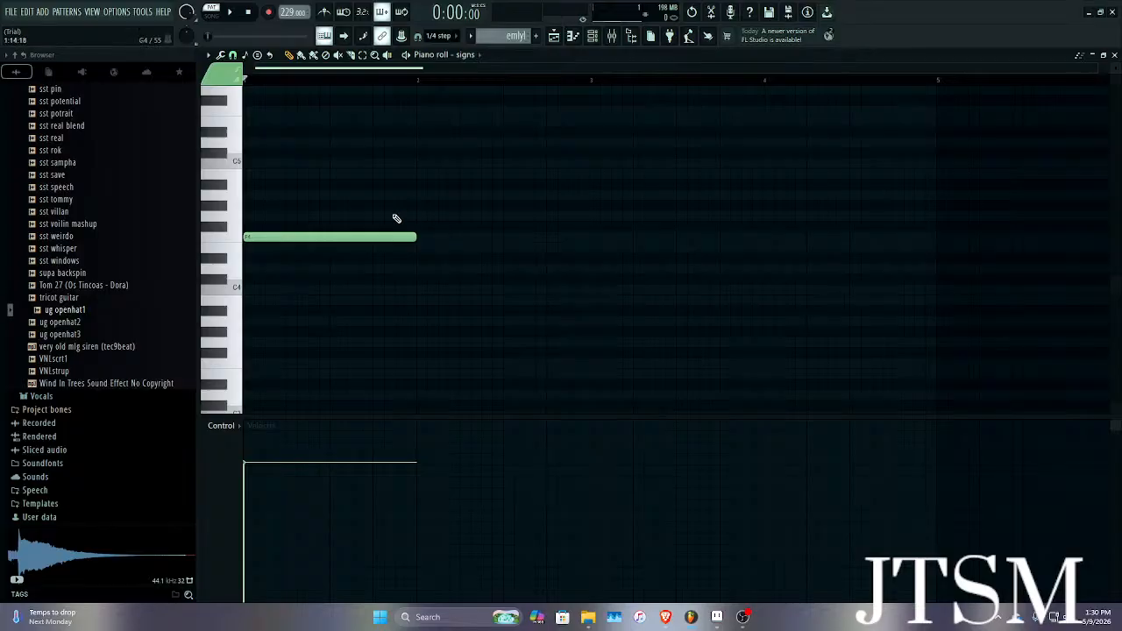
# Audition the signs note at other pitches including A#3, and delete it from the pattern.
pyautogui.moveTo(256, 237); pyautogui.dragTo(207, 186)
pyautogui.press('space')
pyautogui.press('space')
pyautogui.press('space')
pyautogui.rightClick(267, 196)
pyautogui.scroll(-3, 279, 223)
pyautogui.press('space')
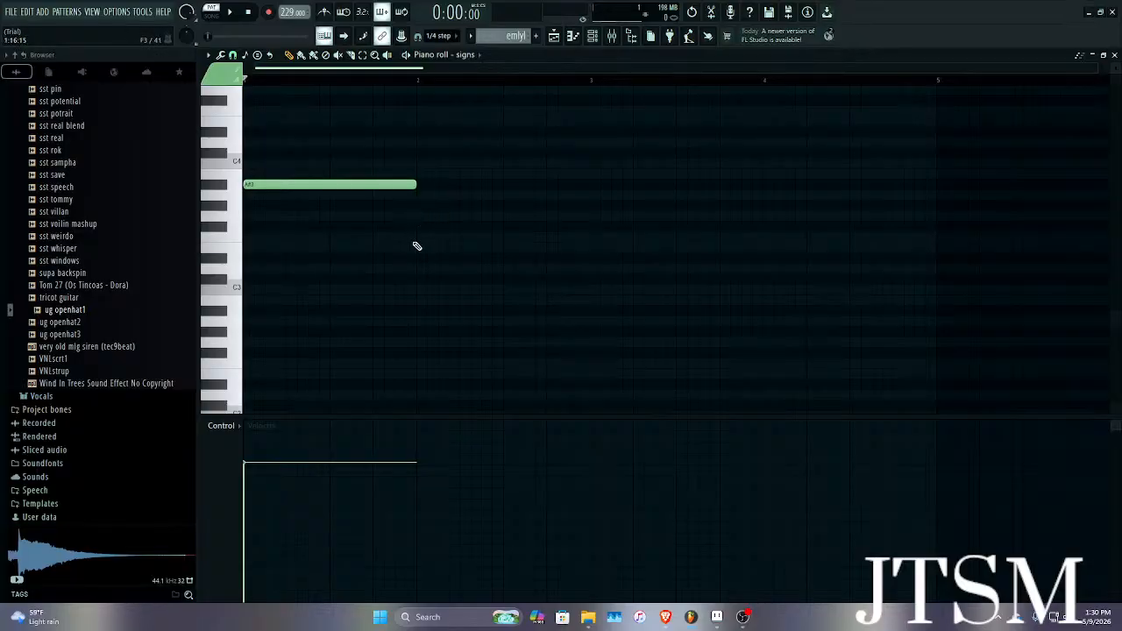
pyautogui.press('space')
pyautogui.rightClick(386, 187)
pyautogui.click(1114, 54)
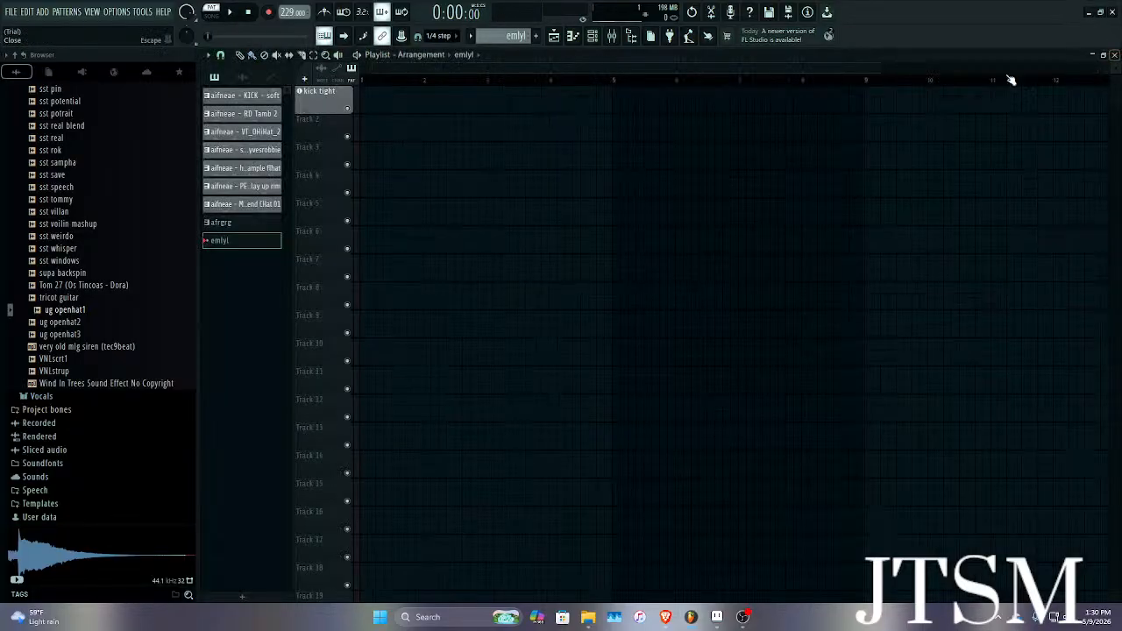
# Place the Amerie - Got To Be There (Acapella) clip on the first track at bar 1 and audition it at several positions.
pyautogui.click(244, 79)
pyautogui.moveTo(257, 100); pyautogui.dragTo(365, 98)
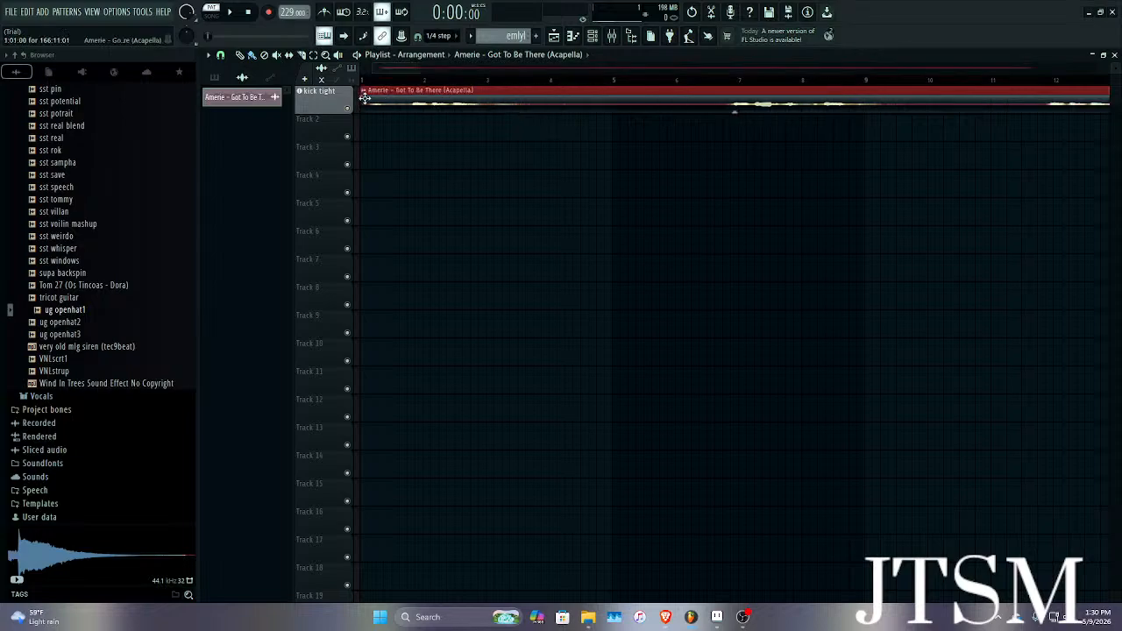
pyautogui.click(454, 81)
pyautogui.scroll(-5, 518, 87)
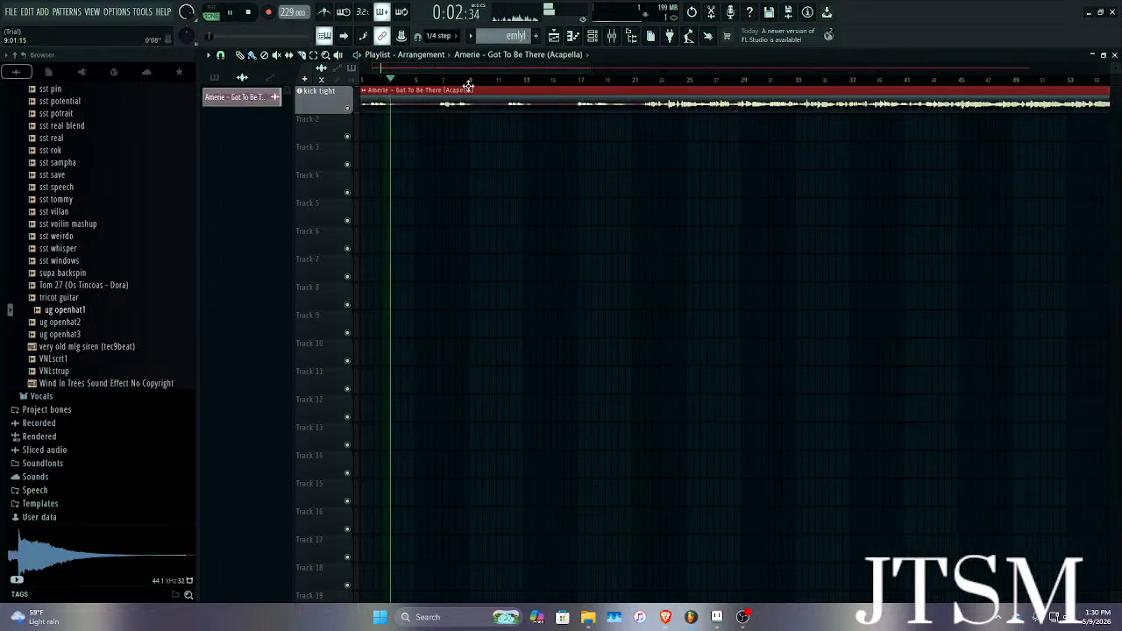
pyautogui.click(446, 79)
pyautogui.click(577, 81)
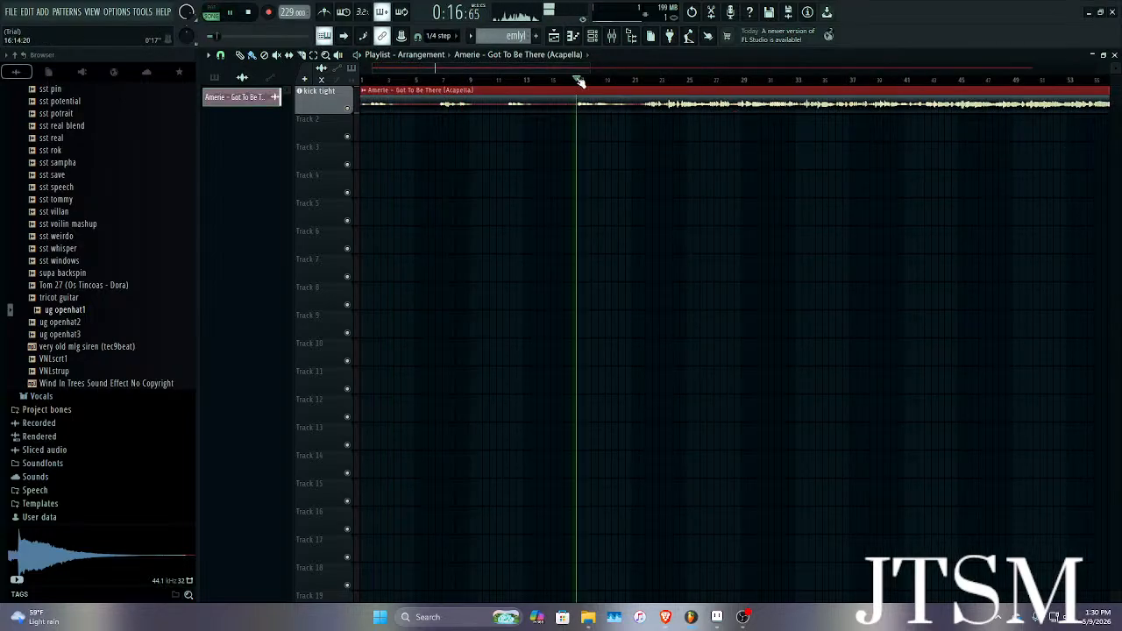
pyautogui.click(649, 82)
# Audition the acapella around bar 29 and remove its clip from the arrangement.
pyautogui.scroll(3, 693, 86)
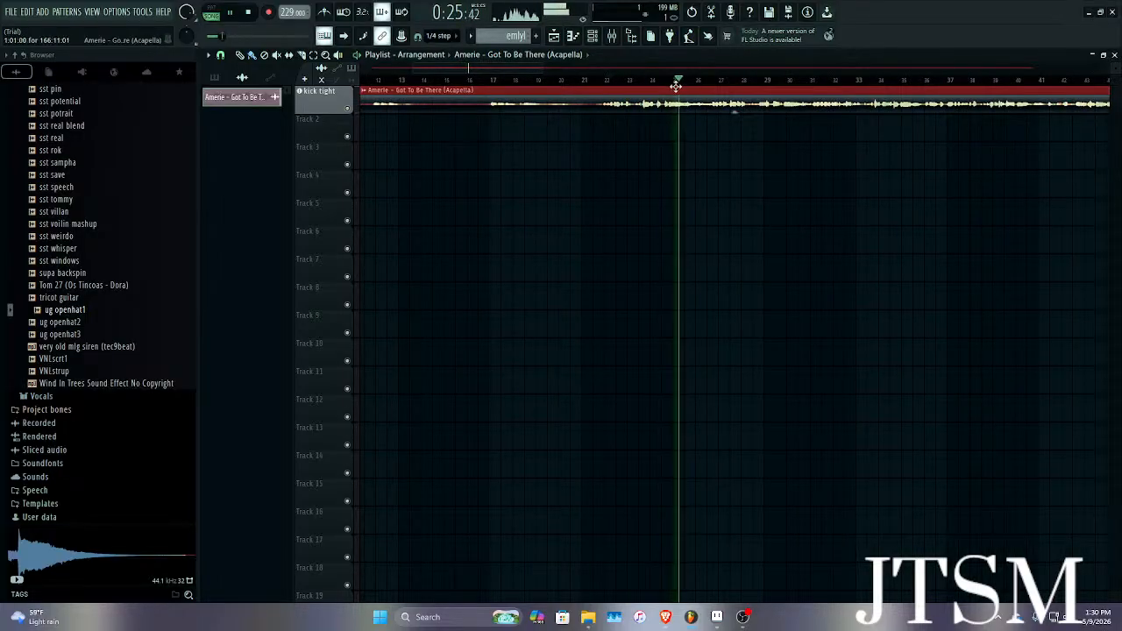
pyautogui.scroll(-4, 775, 109)
pyautogui.scroll(4, 526, 88)
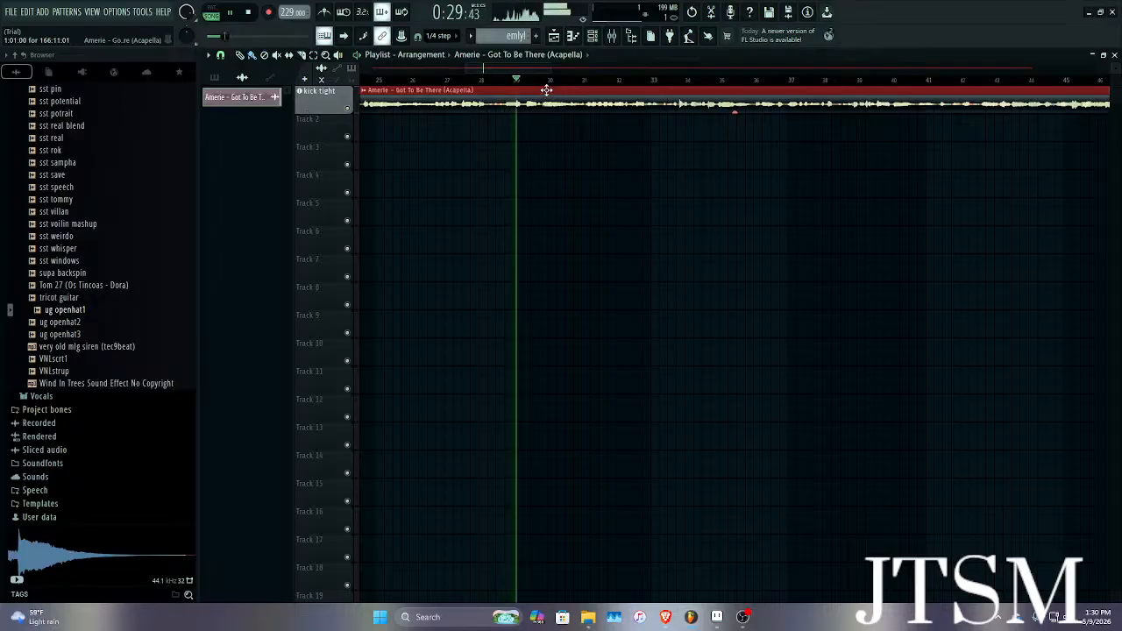
pyautogui.press('space')
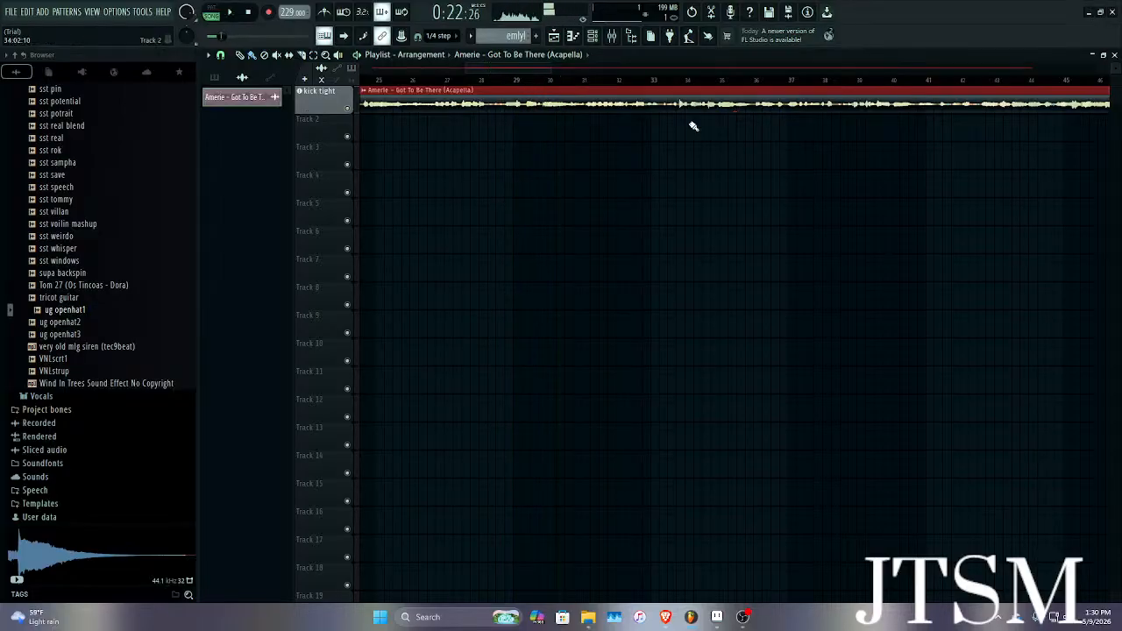
pyautogui.scroll(2, 583, 103)
pyautogui.press('space')
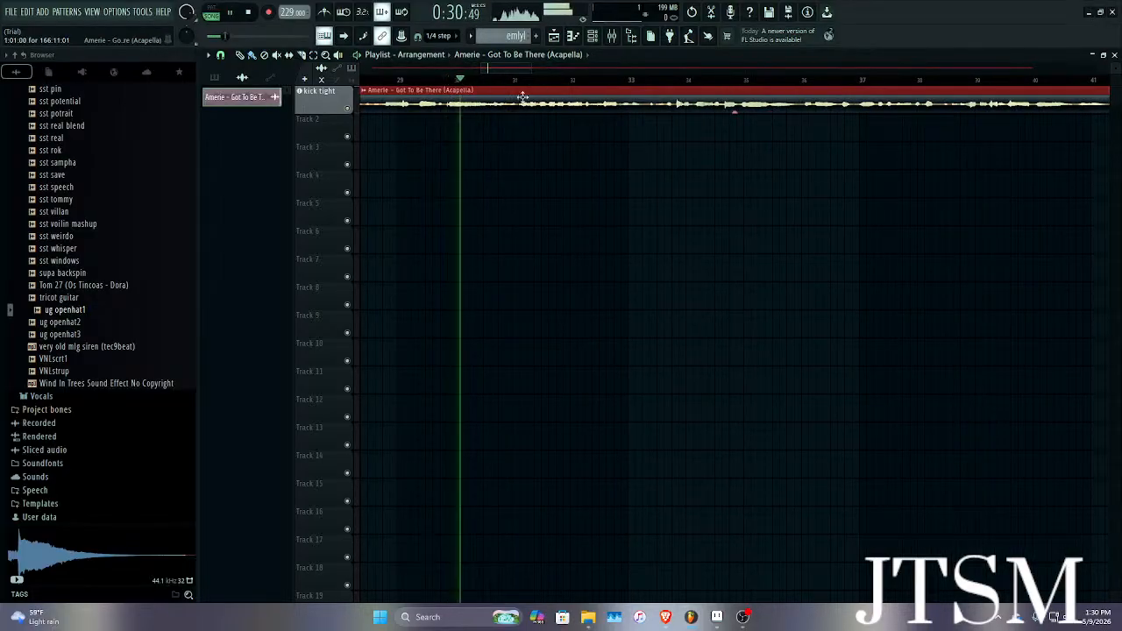
pyautogui.press('space')
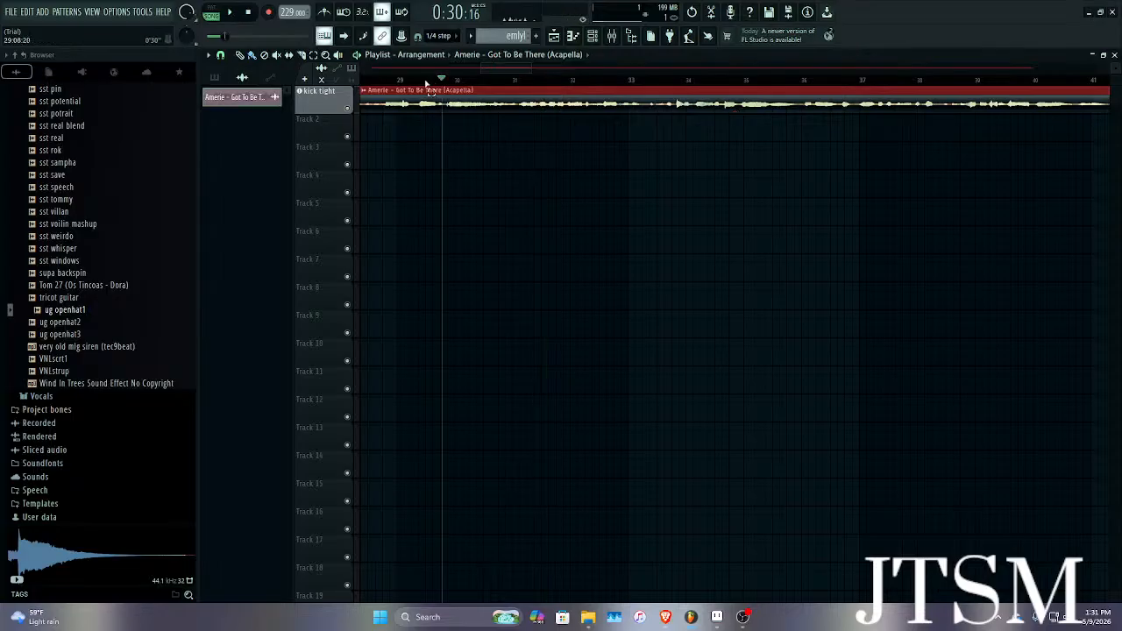
pyautogui.rightClick(406, 99)
pyautogui.click(215, 78)
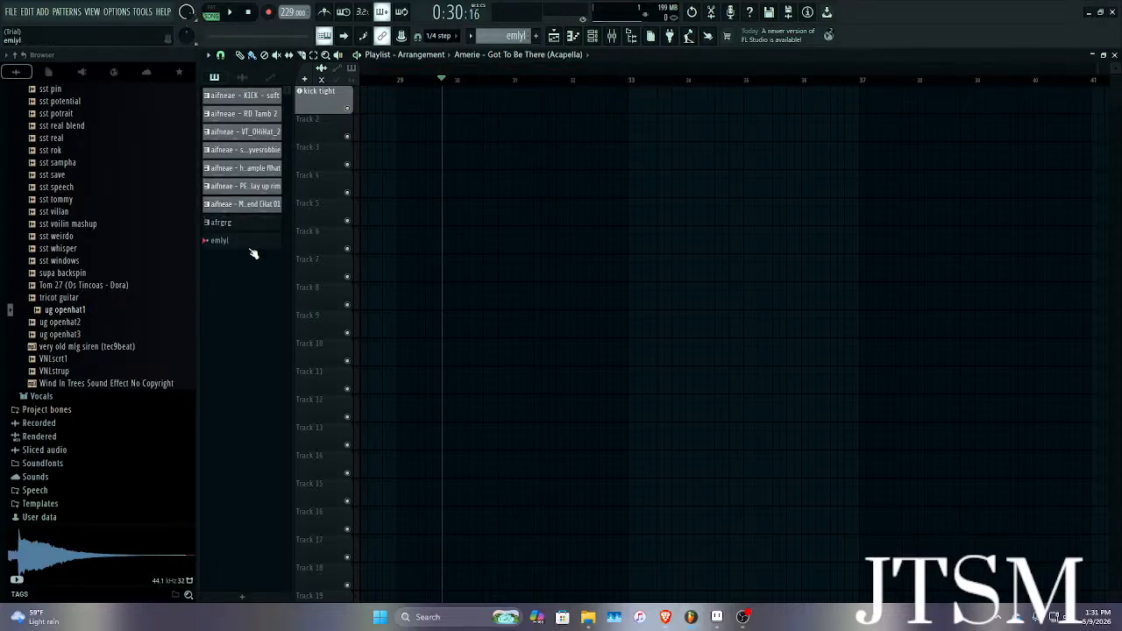
# Open the emlyl pattern's piano roll and try a test note on the acapella channel.
pyautogui.click(572, 37)
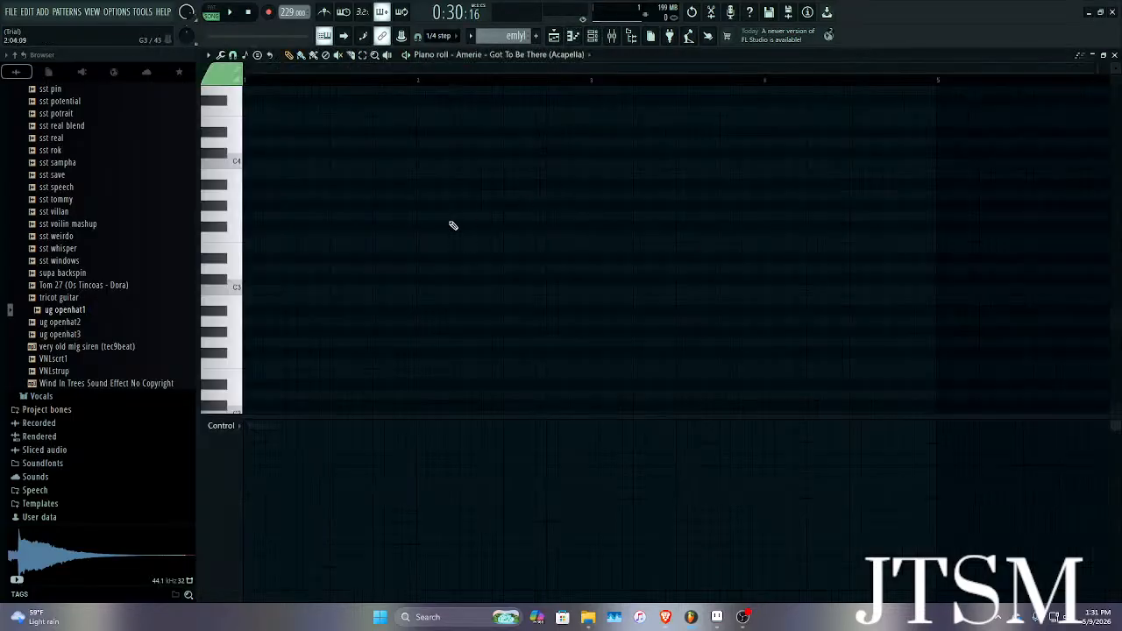
pyautogui.click(280, 233)
pyautogui.rightClick(281, 233)
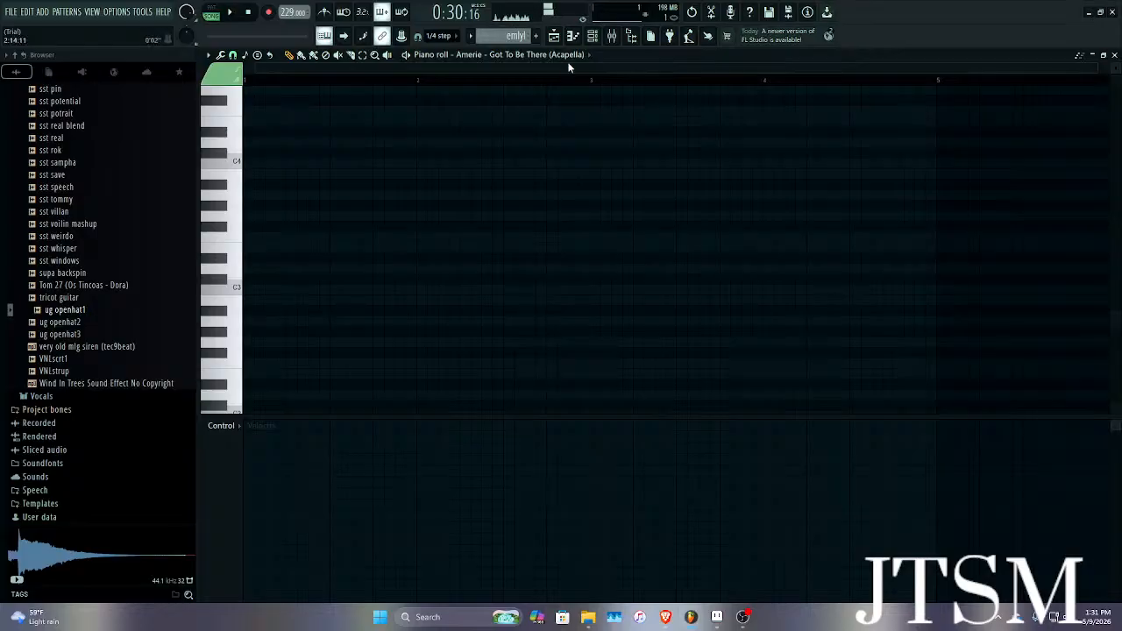
# Switch the piano roll to the signs channel and enter a one-bar note at bar 1, pitched to C#3.
pyautogui.click(568, 56)
pyautogui.click(509, 186)
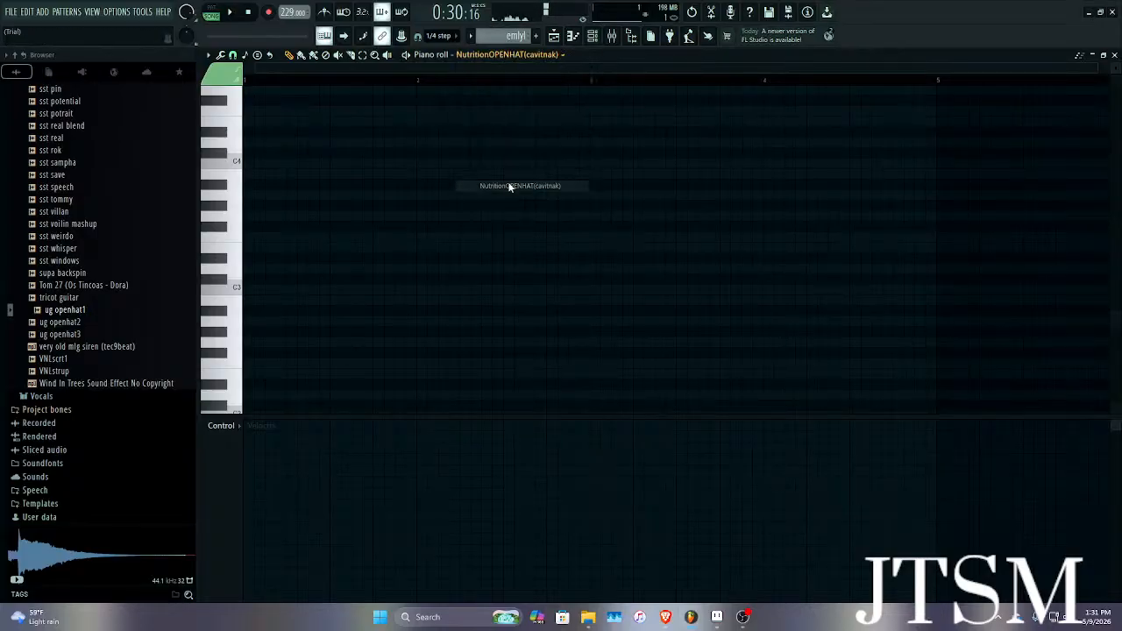
pyautogui.click(549, 56)
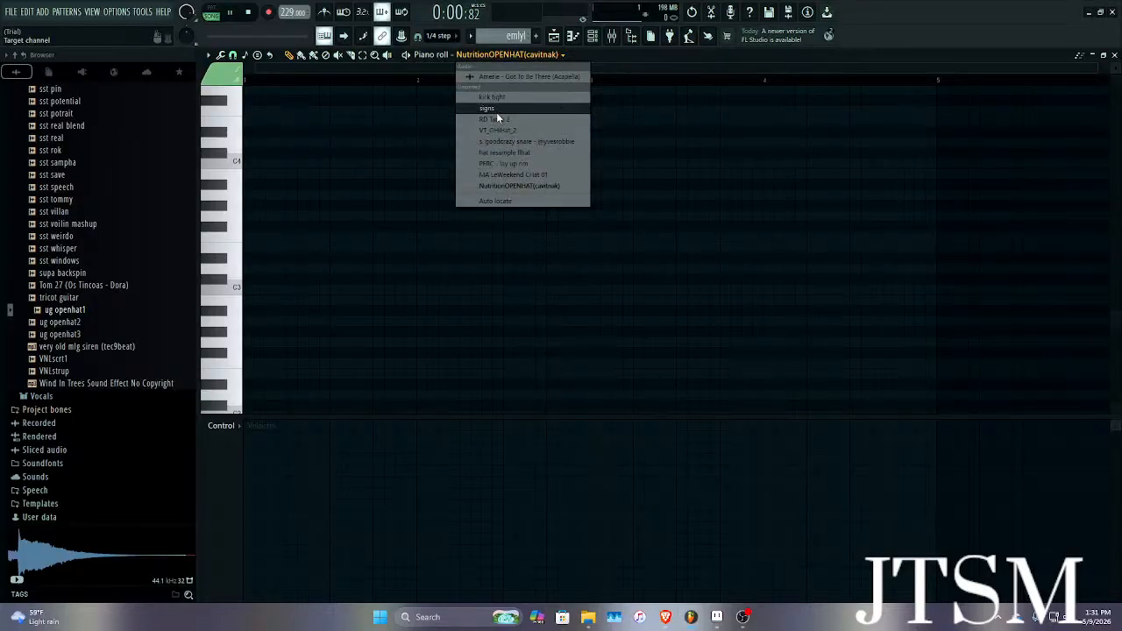
pyautogui.click(491, 108)
pyautogui.moveTo(296, 258); pyautogui.dragTo(198, 211)
pyautogui.rightClick(268, 261)
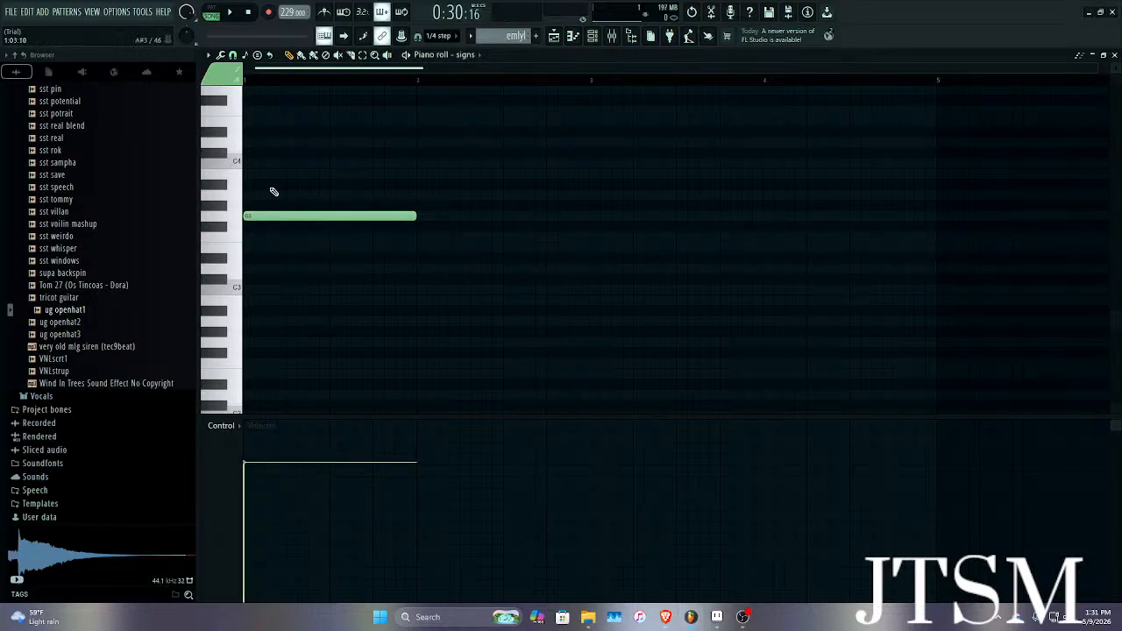
pyautogui.moveTo(275, 215); pyautogui.dragTo(237, 278)
# Add a one-bar A#2 note at bar 2 and raise both signs notes by one octave.
pyautogui.moveTo(438, 317); pyautogui.dragTo(418, 305)
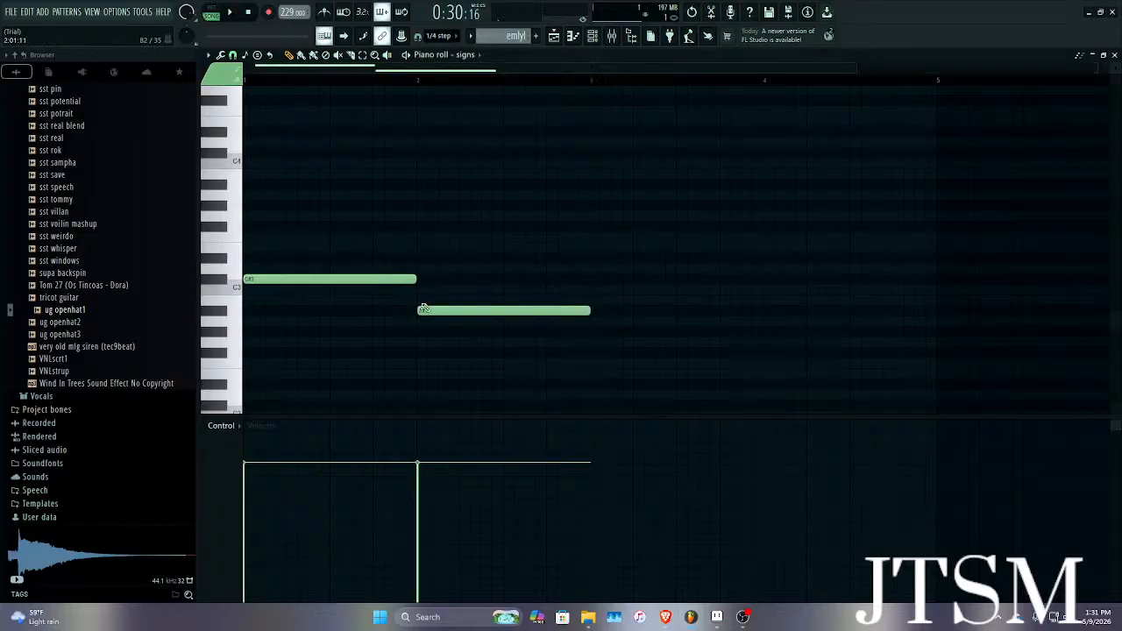
pyautogui.hotkey('ctrl', 'Up')
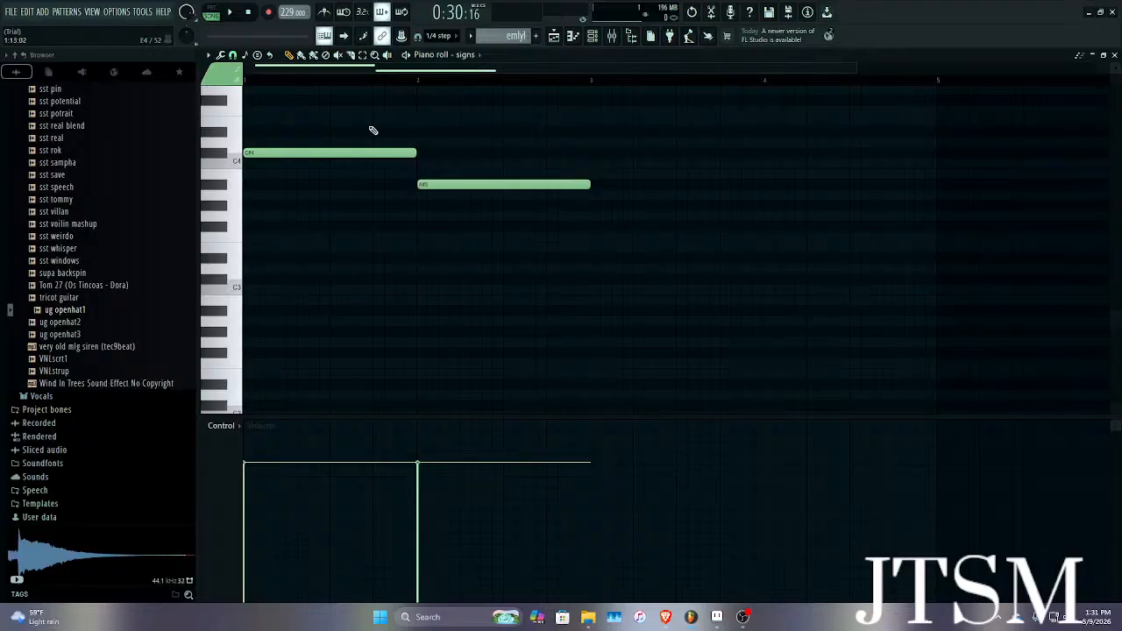
pyautogui.moveTo(343, 151); pyautogui.dragTo(310, 148)
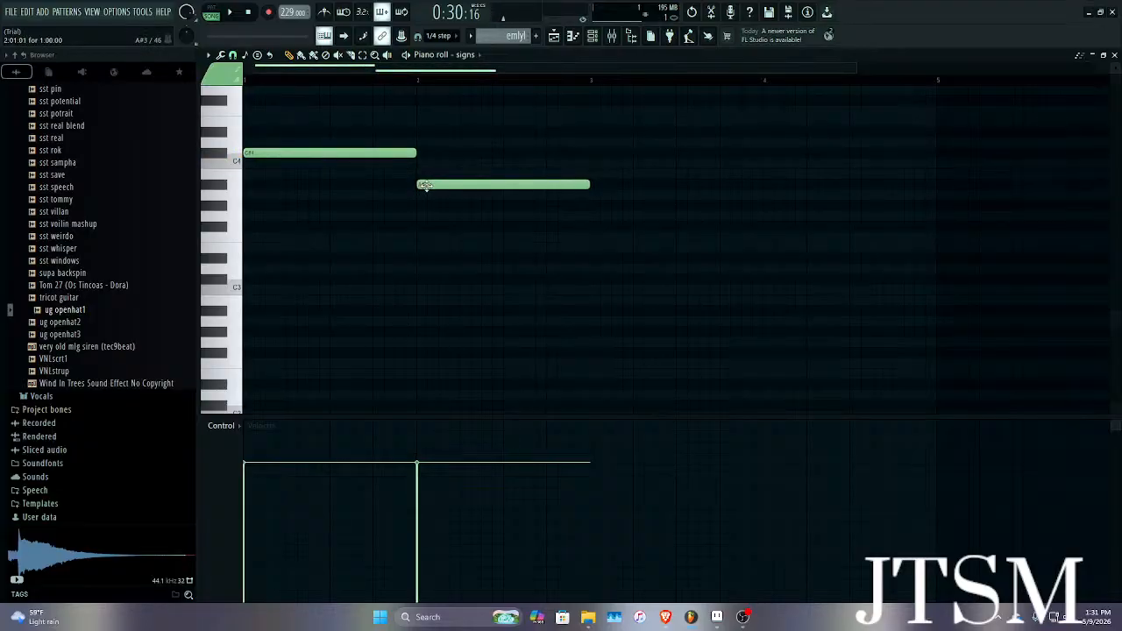
# Place the emlyl pattern clip on Track 3 at bar 1 of the playlist and play it from the start.
pyautogui.click(1115, 55)
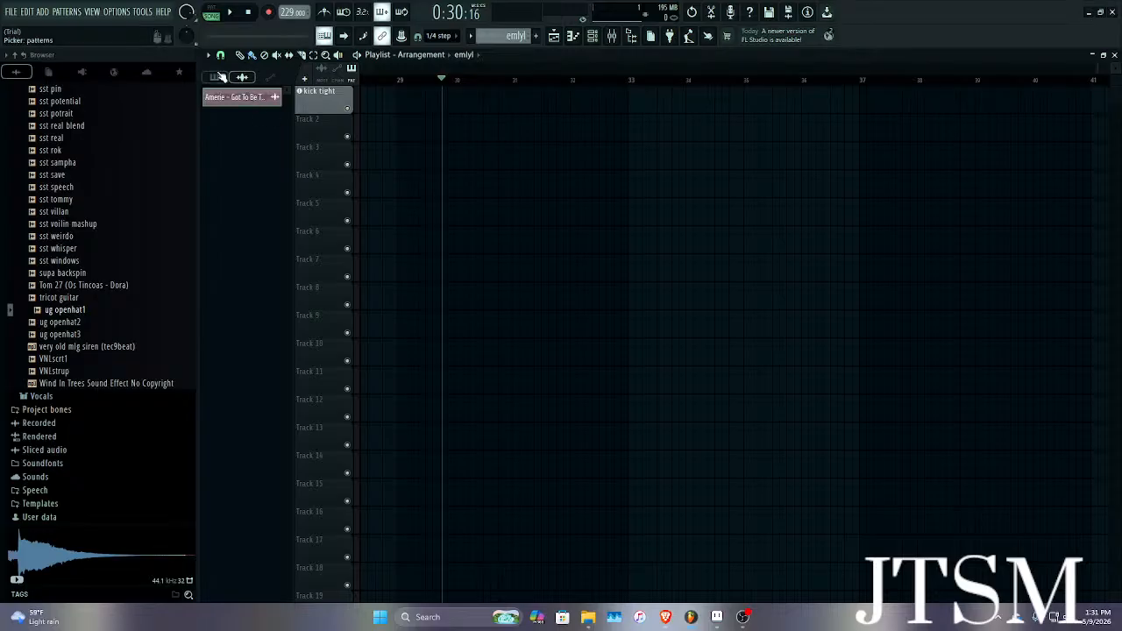
pyautogui.click(444, 148)
pyautogui.moveTo(501, 154); pyautogui.dragTo(396, 158)
pyautogui.scroll(-5, 439, 108)
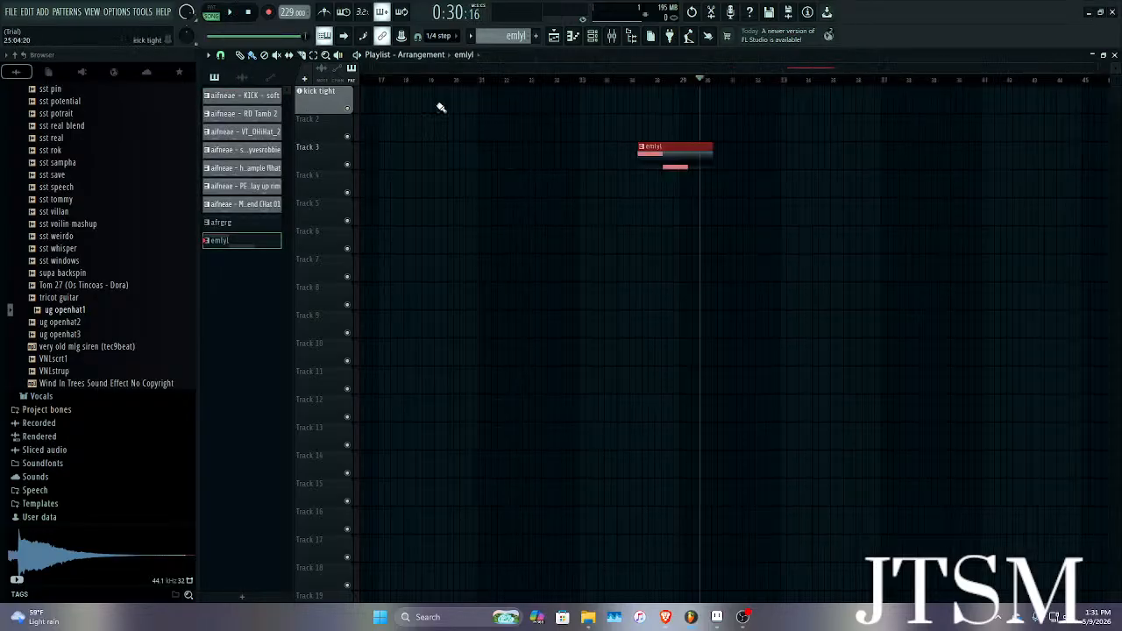
pyautogui.moveTo(384, 81); pyautogui.dragTo(357, 82)
pyautogui.press('space')
pyautogui.press('space')
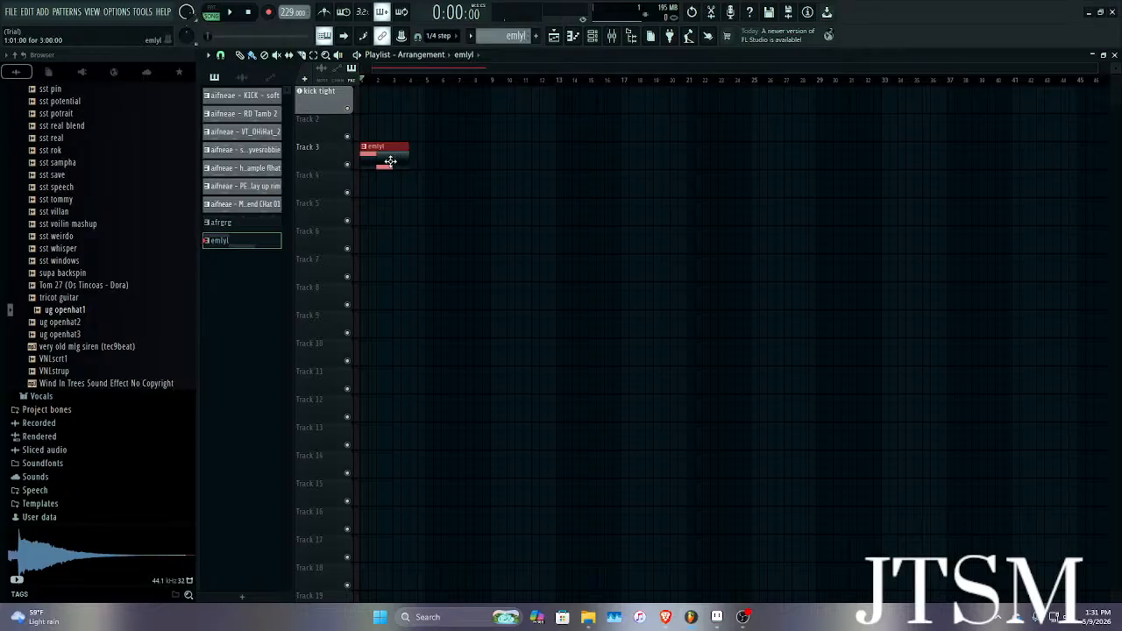
# Reopen the emlyl piano roll and shift the A#3 note to start at 2:09:00 while listening to playback.
pyautogui.doubleClick(390, 161)
pyautogui.press('space')
pyautogui.moveTo(429, 183); pyautogui.dragTo(444, 184)
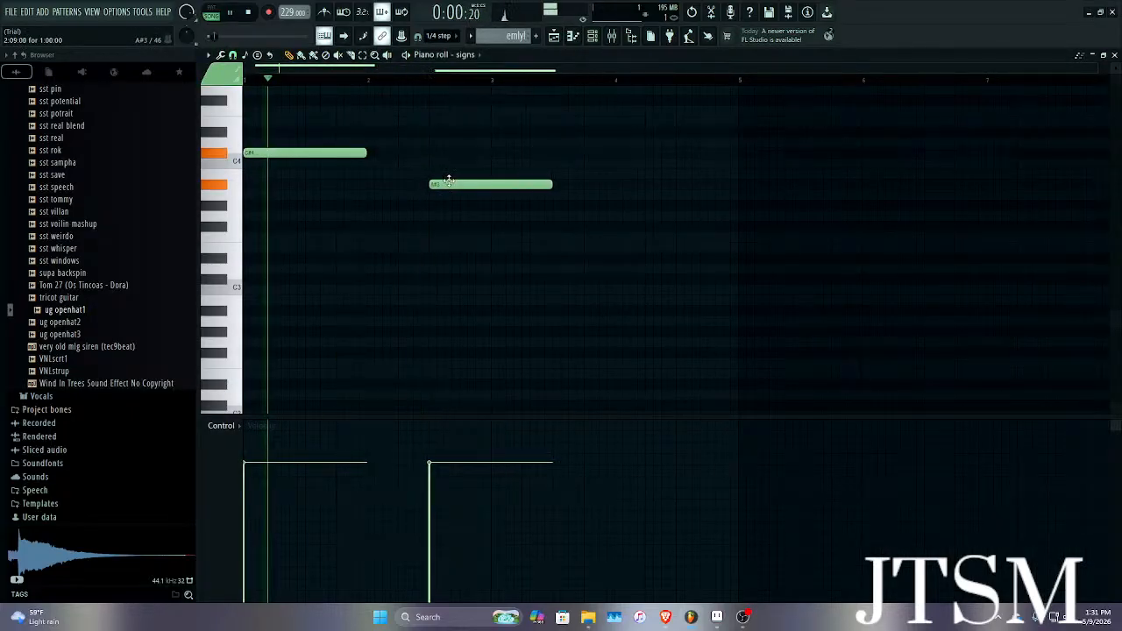
pyautogui.keyDown('ctrl'); pyautogui.scroll(3, 443, 186); pyautogui.keyUp('ctrl')
pyautogui.keyDown('ctrl'); pyautogui.scroll(-3, 407, 171); pyautogui.keyUp('ctrl')
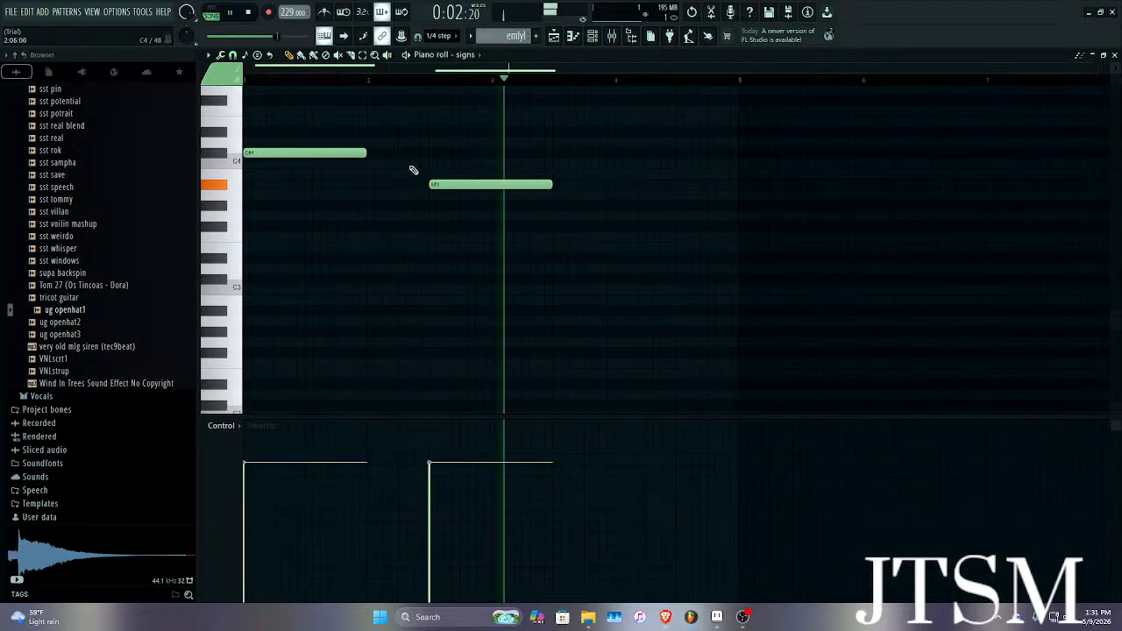
# Delete and re-enter the A#3 signs note, checking its start midway through bar 2 against playback.
pyautogui.press('space')
pyautogui.rightClick(550, 185)
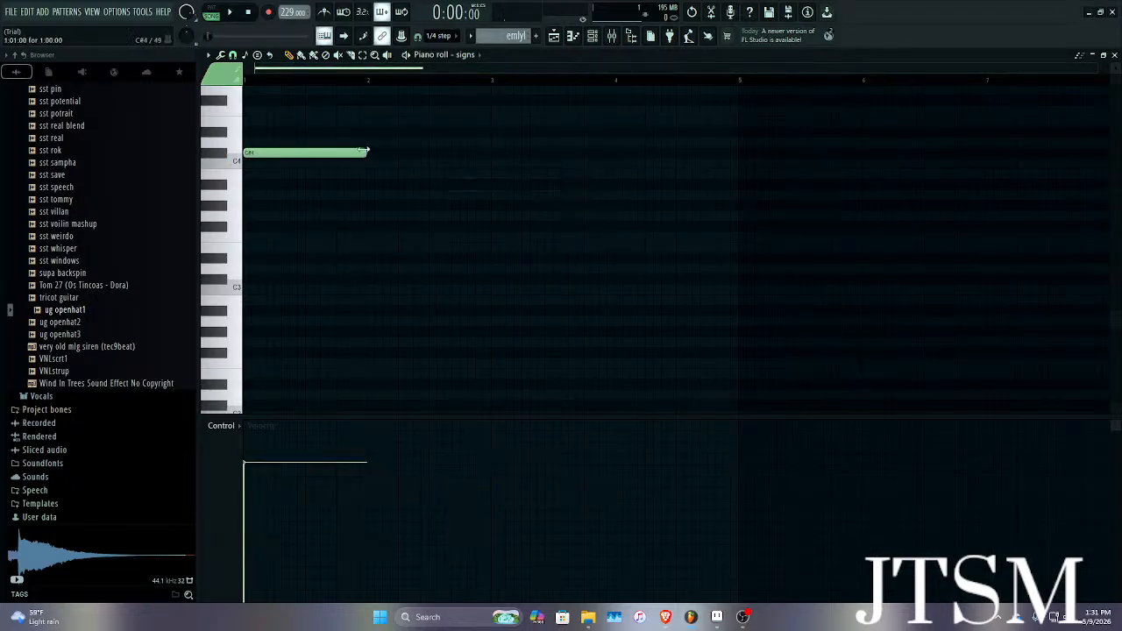
pyautogui.click(429, 184)
pyautogui.keyDown('ctrl'); pyautogui.scroll(3, 465, 184); pyautogui.keyUp('ctrl')
pyautogui.press('space')
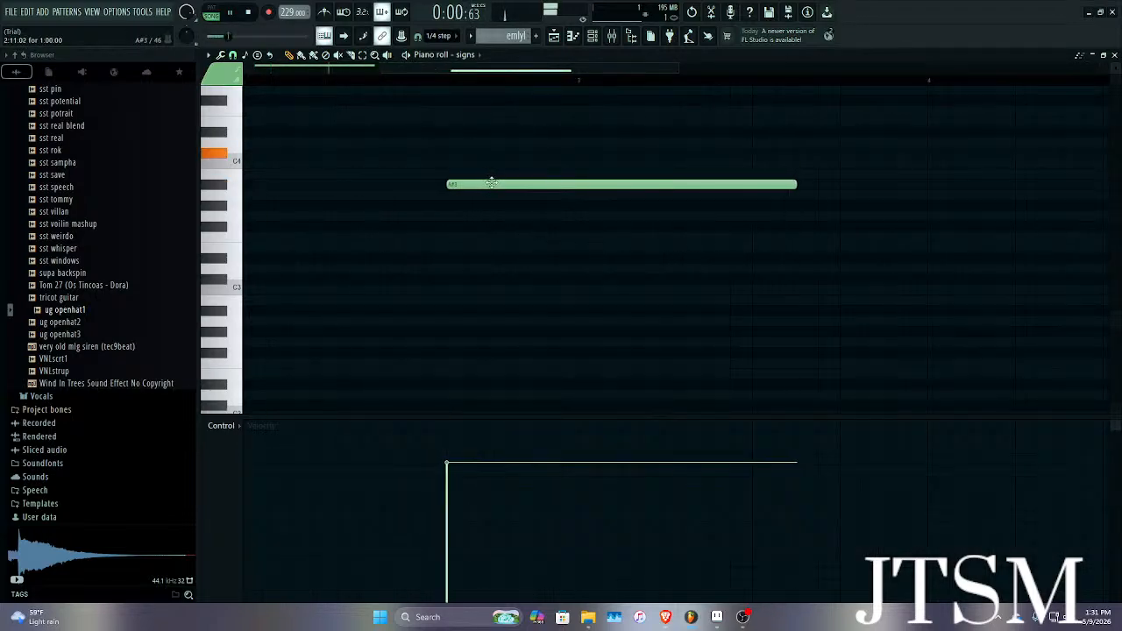
pyautogui.moveTo(491, 184); pyautogui.dragTo(443, 185)
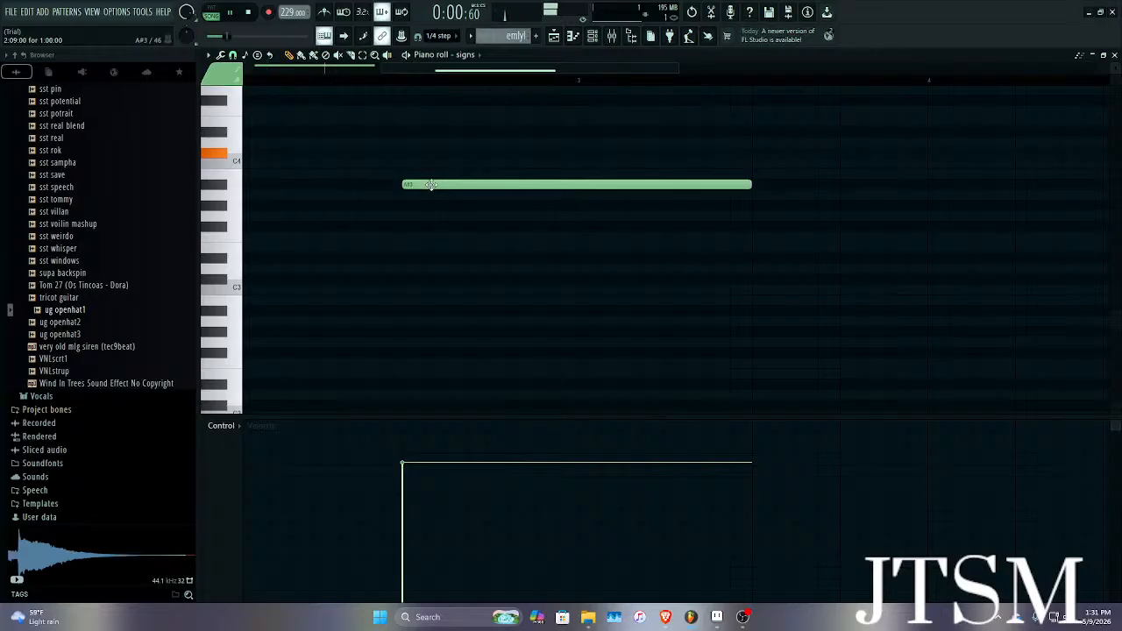
pyautogui.keyDown('ctrl'); pyautogui.scroll(-4, 432, 184); pyautogui.keyUp('ctrl')
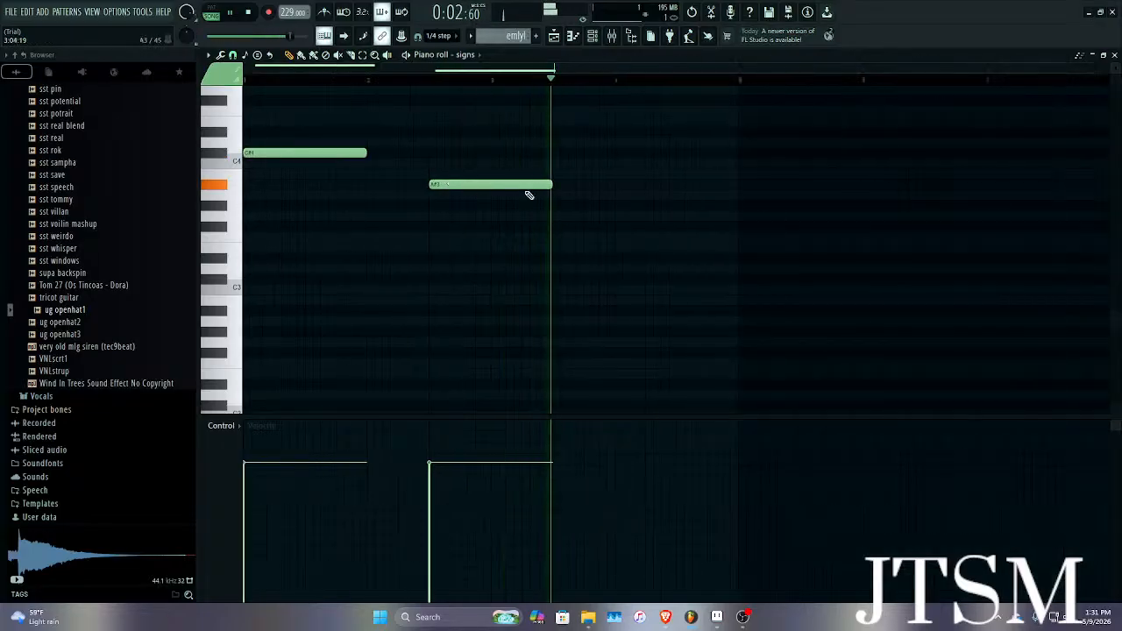
# Lengthen the A#3 signs note to the end of bar 4 and return to the playlist.
pyautogui.moveTo(596, 182); pyautogui.dragTo(614, 176)
pyautogui.keyDown('ctrl'); pyautogui.scroll(3, 627, 186); pyautogui.keyUp('ctrl')
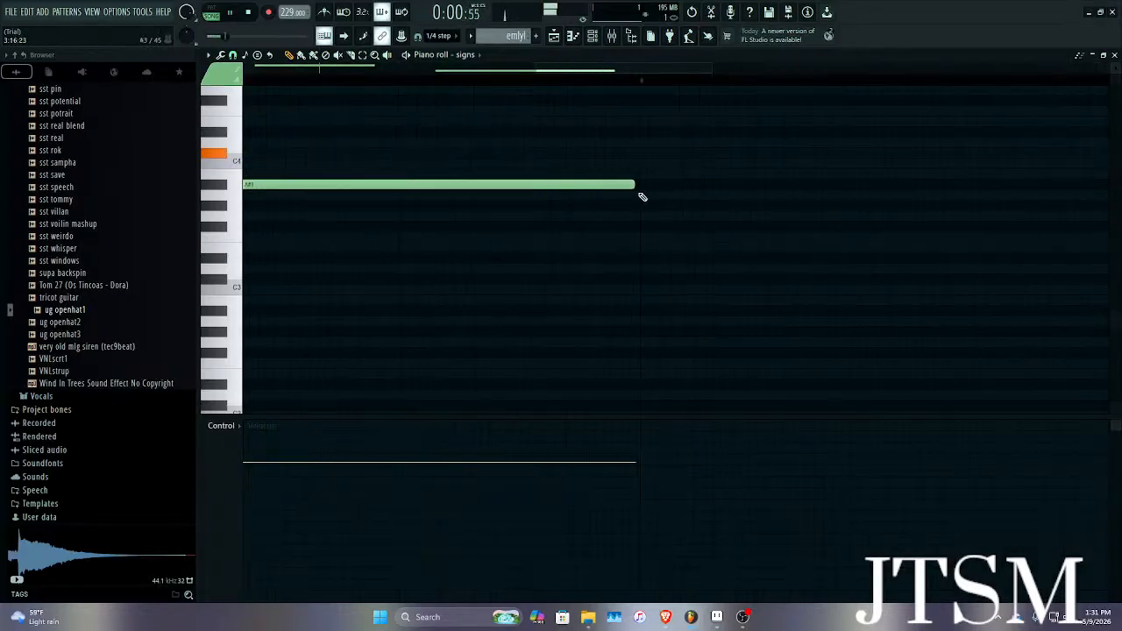
pyautogui.keyDown('ctrl'); pyautogui.scroll(-3, 643, 185); pyautogui.keyUp('ctrl')
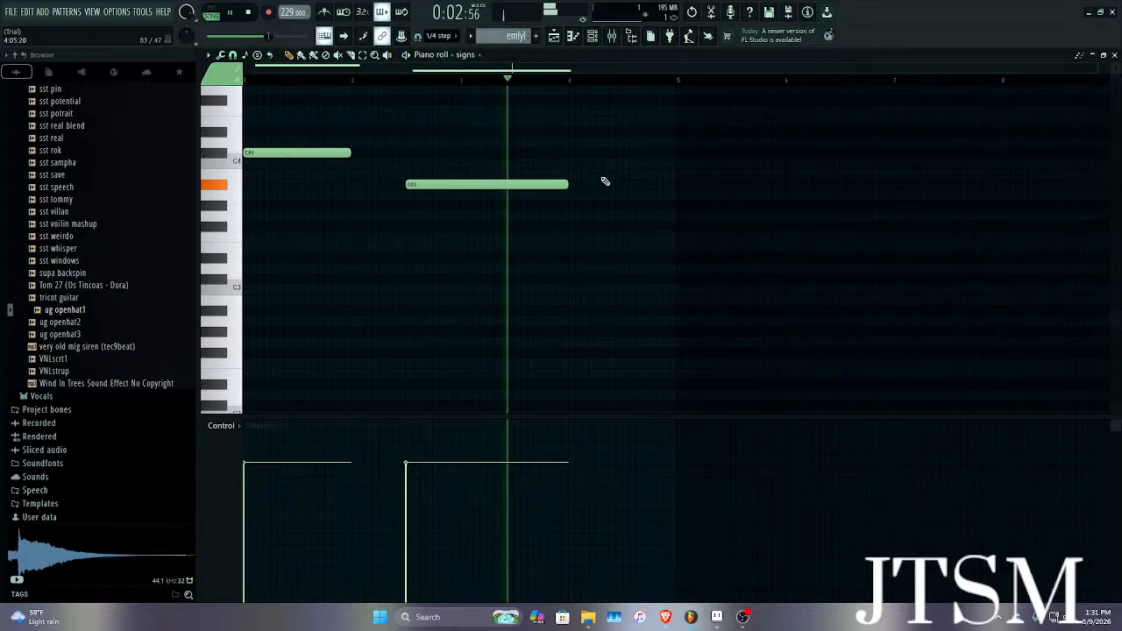
pyautogui.moveTo(568, 185); pyautogui.dragTo(676, 184)
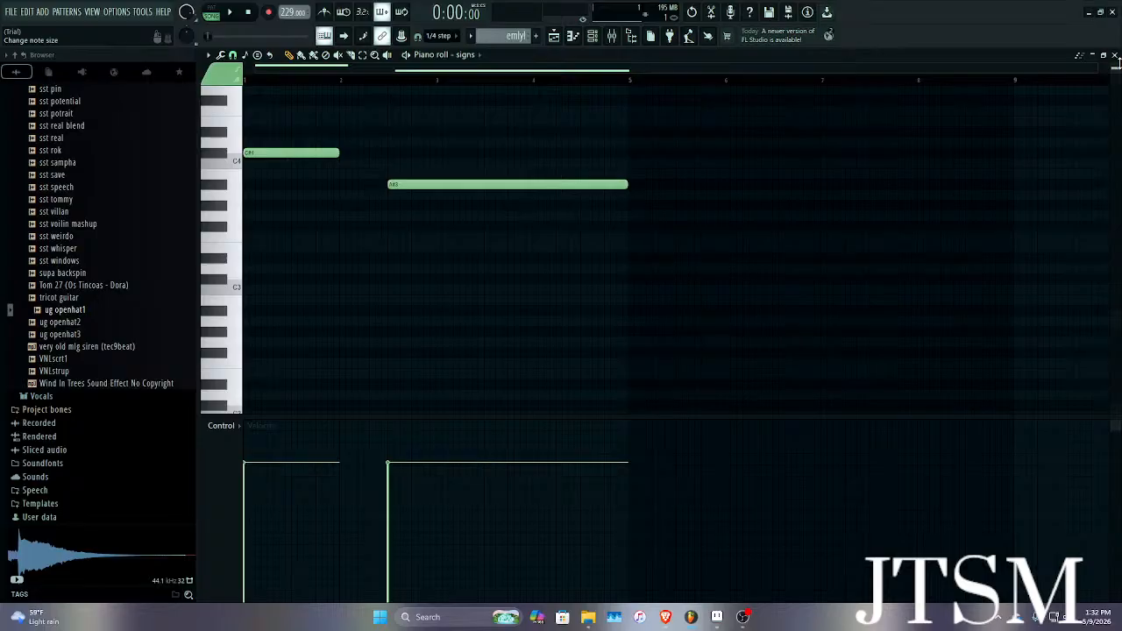
pyautogui.click(1113, 55)
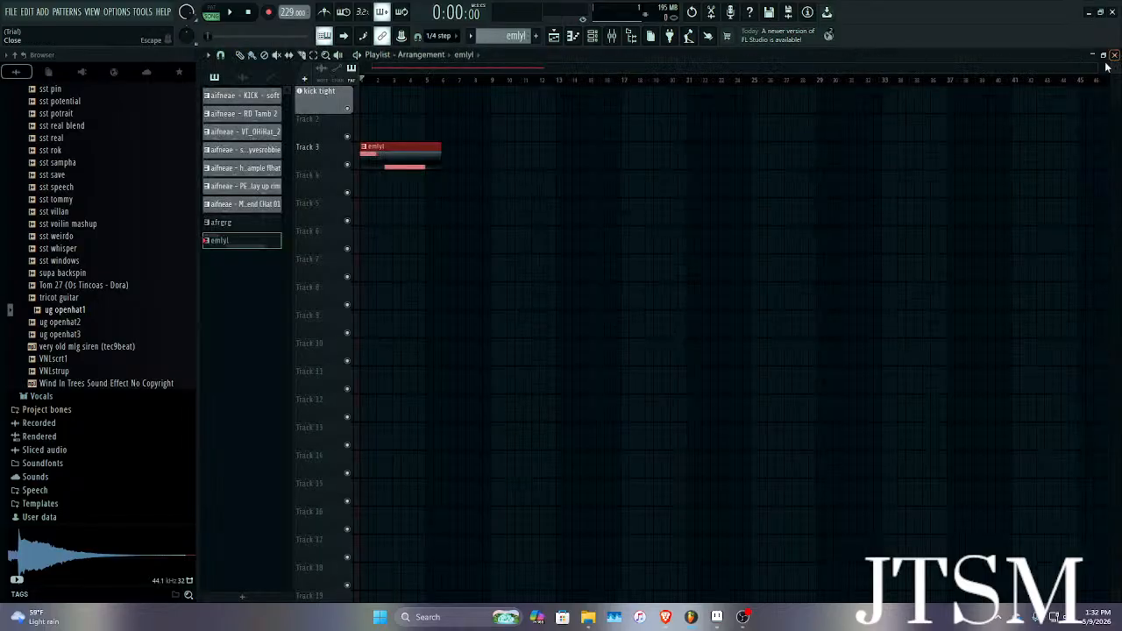
# Place the Amerie - Got To Be There (Acapella) clip on Track 2, starting at bar 1.
pyautogui.click(242, 77)
pyautogui.moveTo(237, 96); pyautogui.dragTo(516, 111)
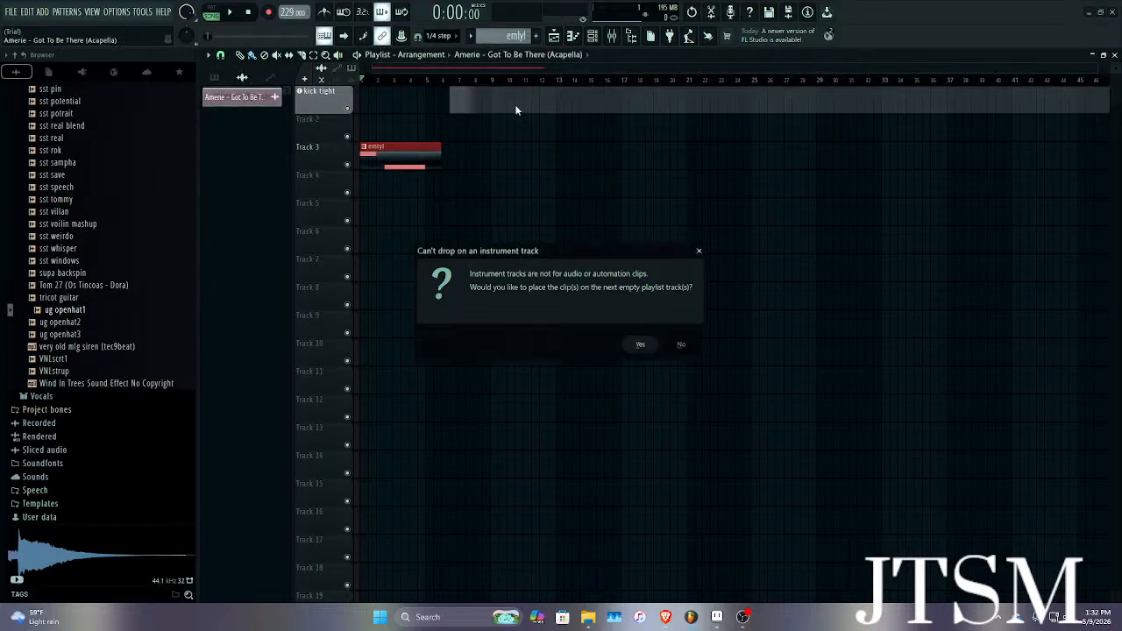
pyautogui.click(638, 344)
pyautogui.moveTo(553, 152); pyautogui.dragTo(305, 130)
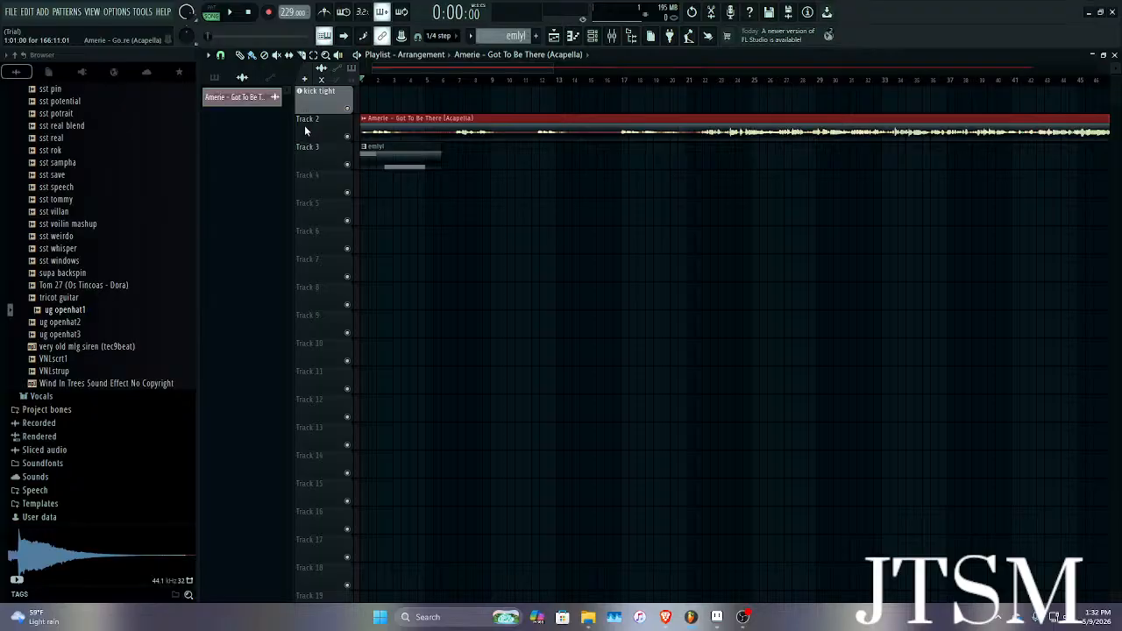
# Mute Track 3 and listen to the acapella from around bar 22 to find a matching section.
pyautogui.click(347, 164)
pyautogui.scroll(-2, 571, 85)
pyautogui.click(569, 85)
pyautogui.press('space')
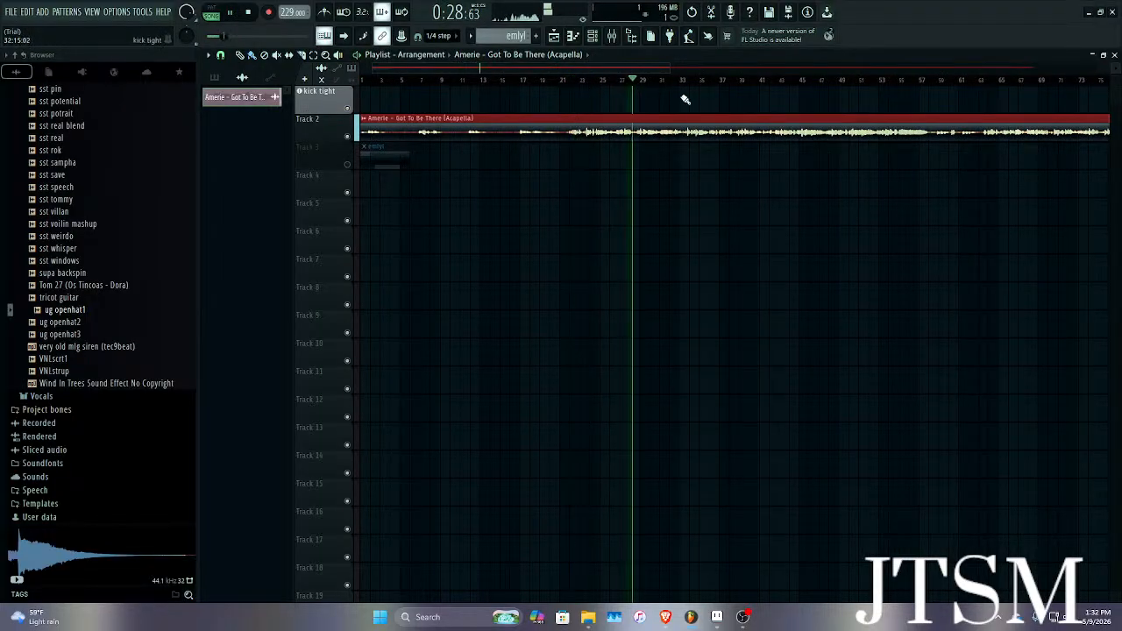
pyautogui.scroll(2, 681, 95)
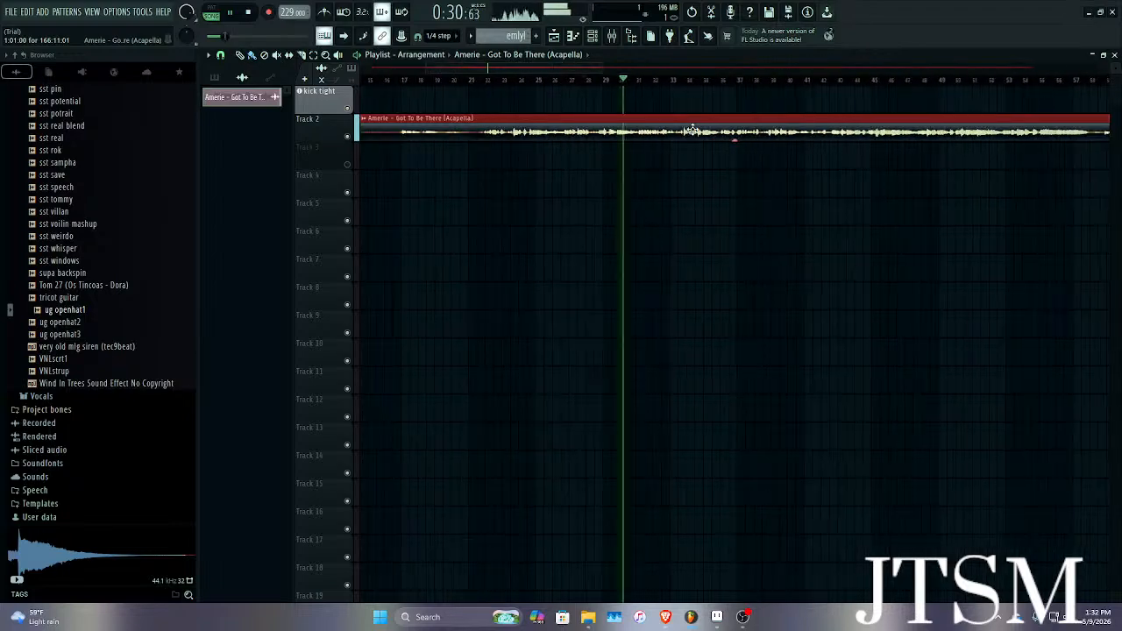
pyautogui.scroll(-4, 705, 130)
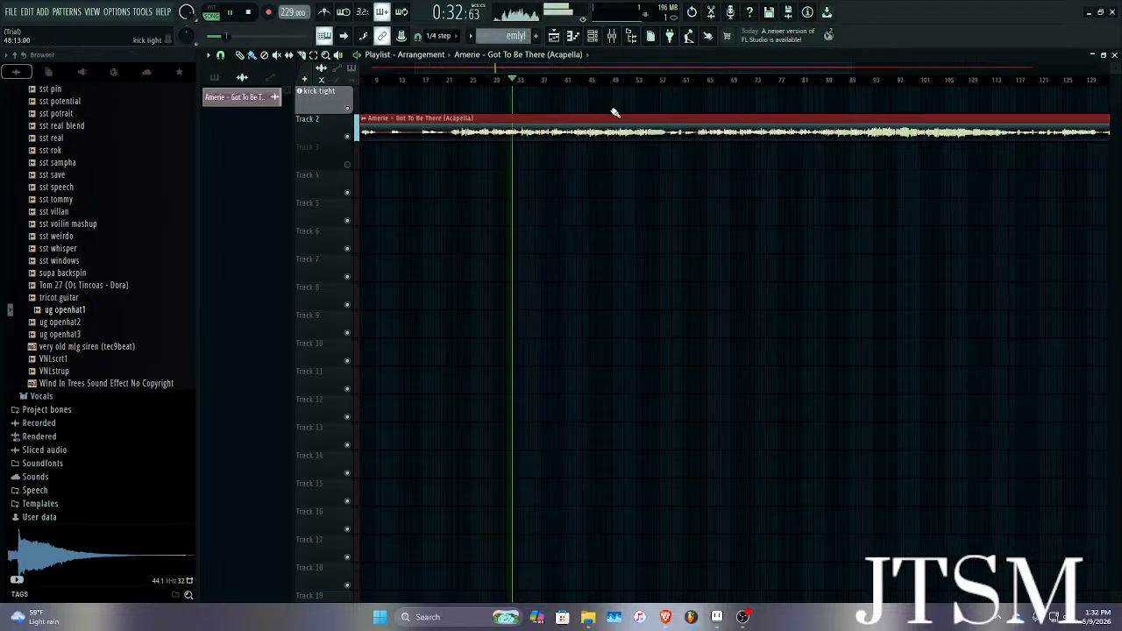
pyautogui.scroll(2, 528, 108)
pyautogui.scroll(-3, 539, 118)
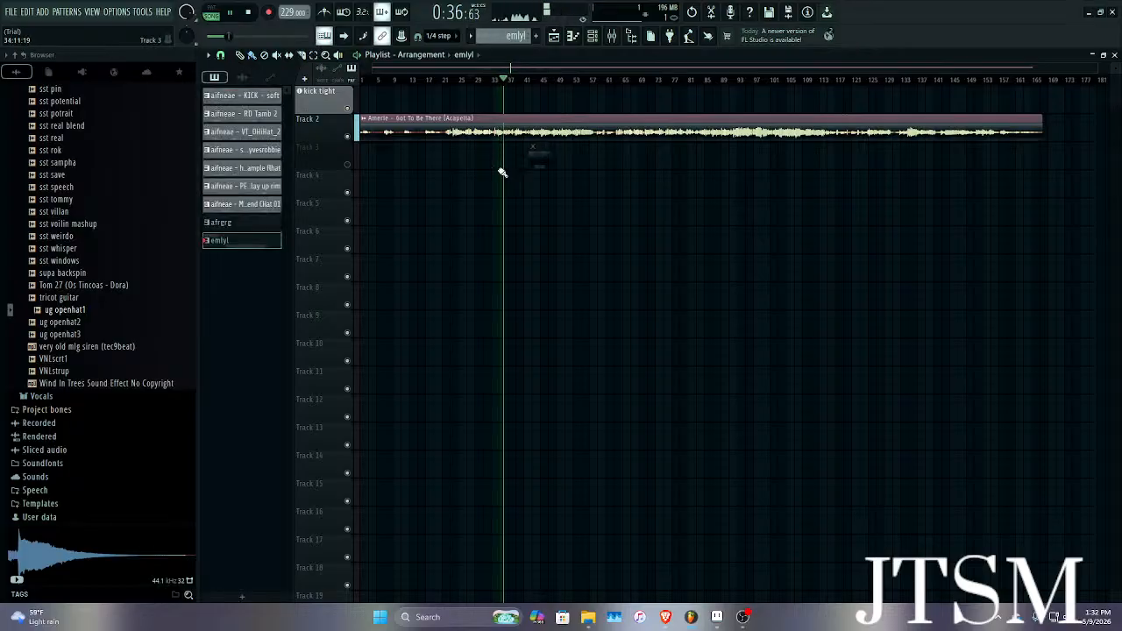
# Position the emlyl clip on Track 3 at 42:10:08 beneath the acapella, keeping the track muted.
pyautogui.click(534, 156)
pyautogui.scroll(3, 557, 165)
pyautogui.scroll(3, 556, 165)
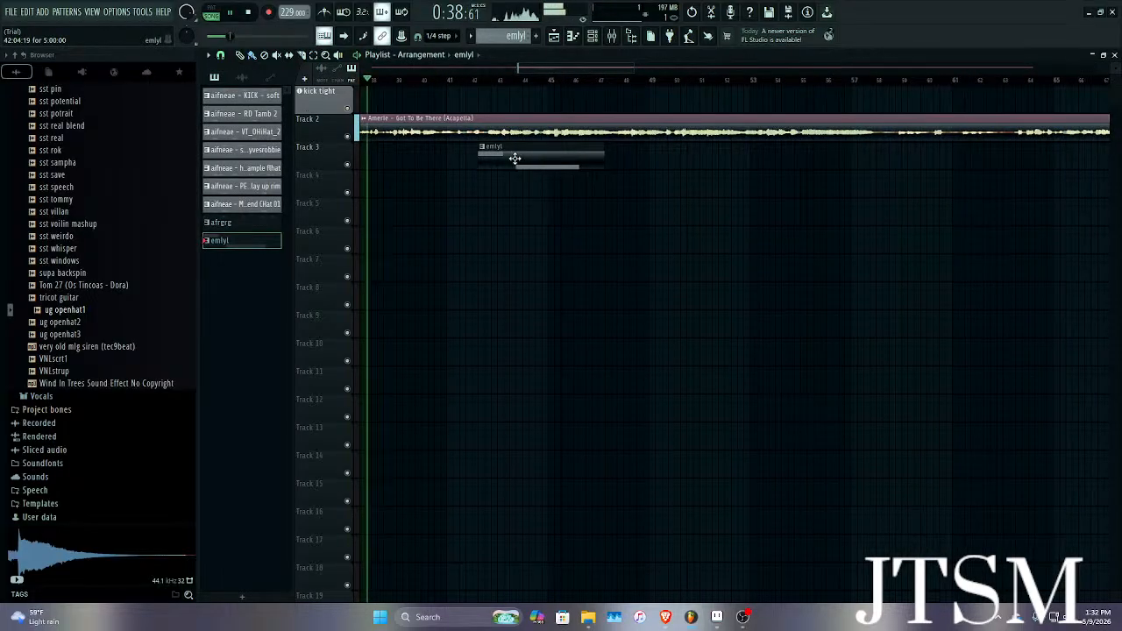
pyautogui.click(347, 164)
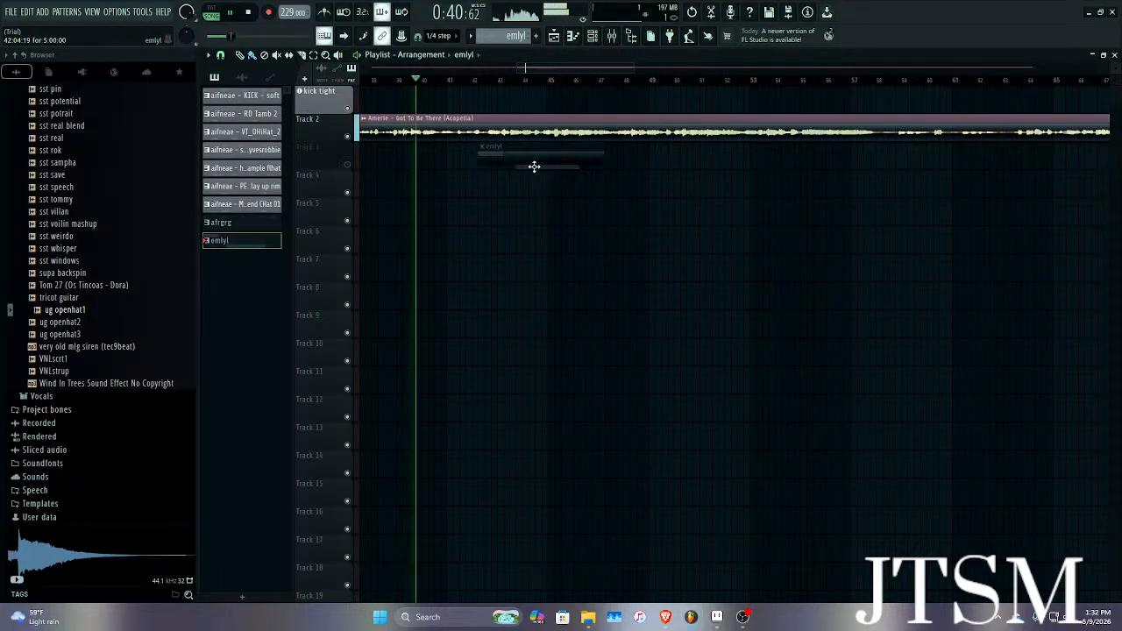
pyautogui.moveTo(533, 165)
pyautogui.mouseDown()
pyautogui.moveTo(623, 162)
pyautogui.moveTo(553, 165)
pyautogui.mouseUp()
pyautogui.press('space')
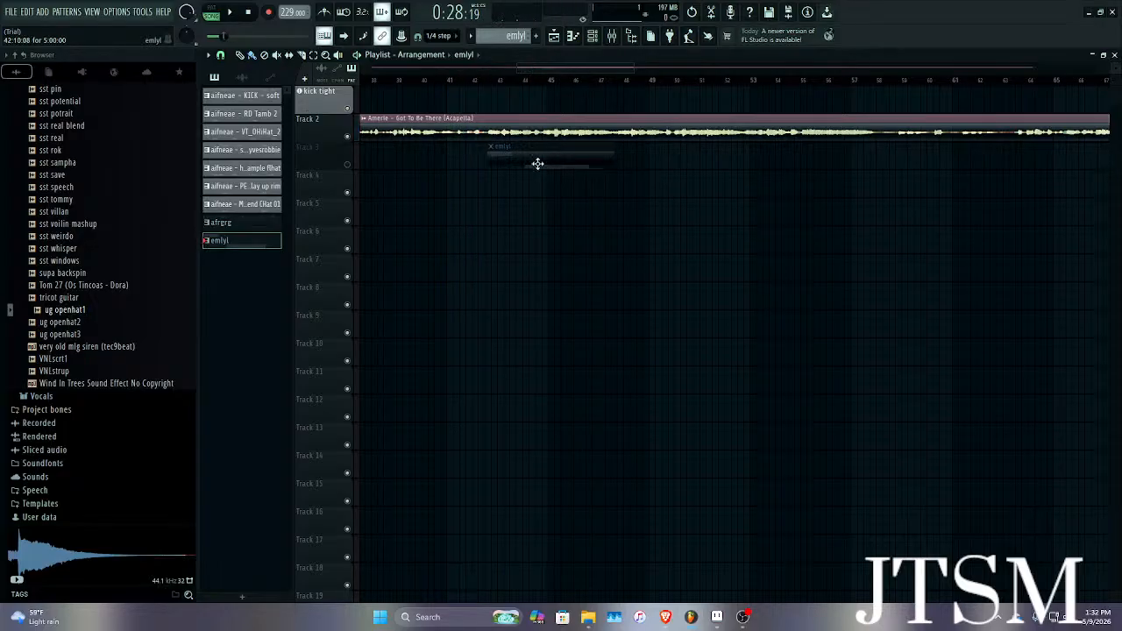
# Unmute Track 3 and play the emlyl clip together with the acapella from just before the clip's start.
pyautogui.scroll(5, 537, 163)
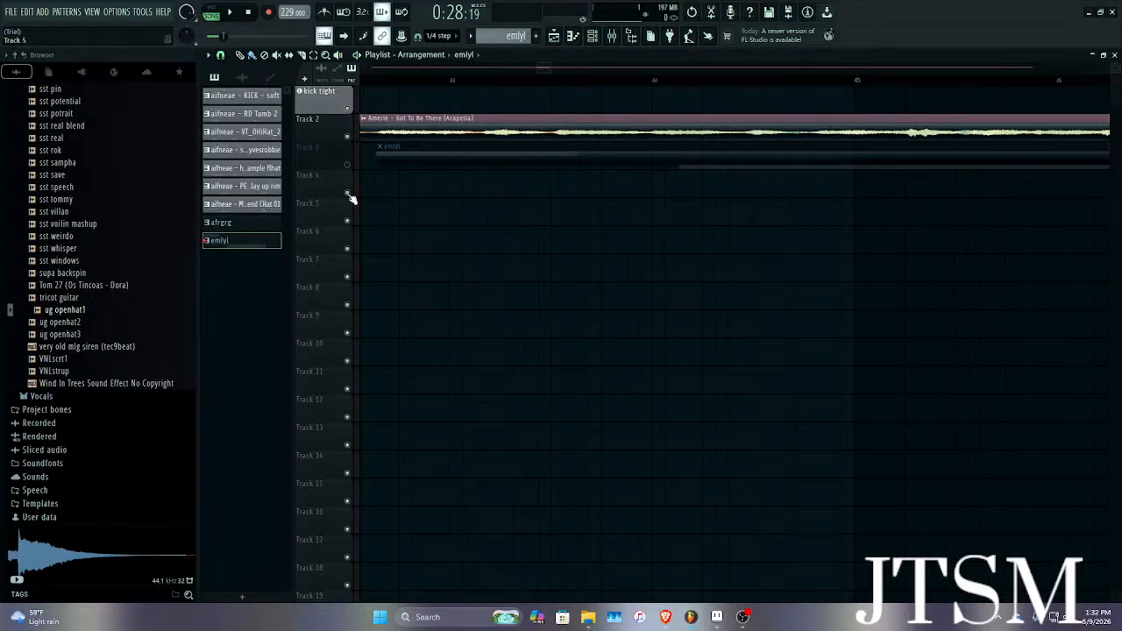
pyautogui.click(347, 164)
pyautogui.press('space')
pyautogui.scroll(-3, 366, 162)
pyautogui.click(373, 86)
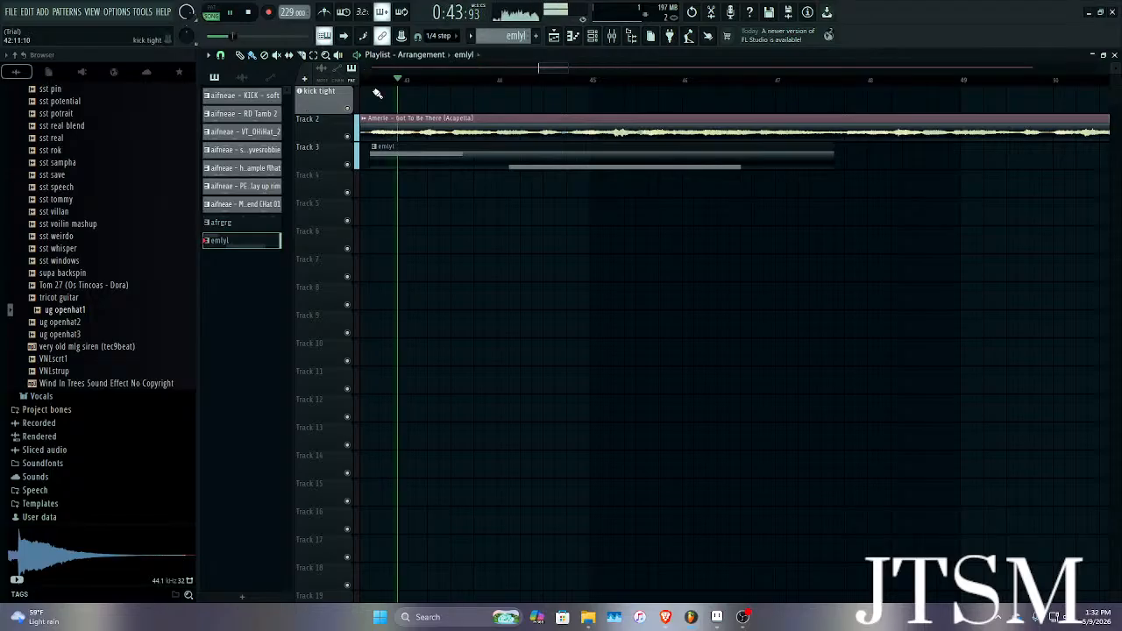
pyautogui.press('space')
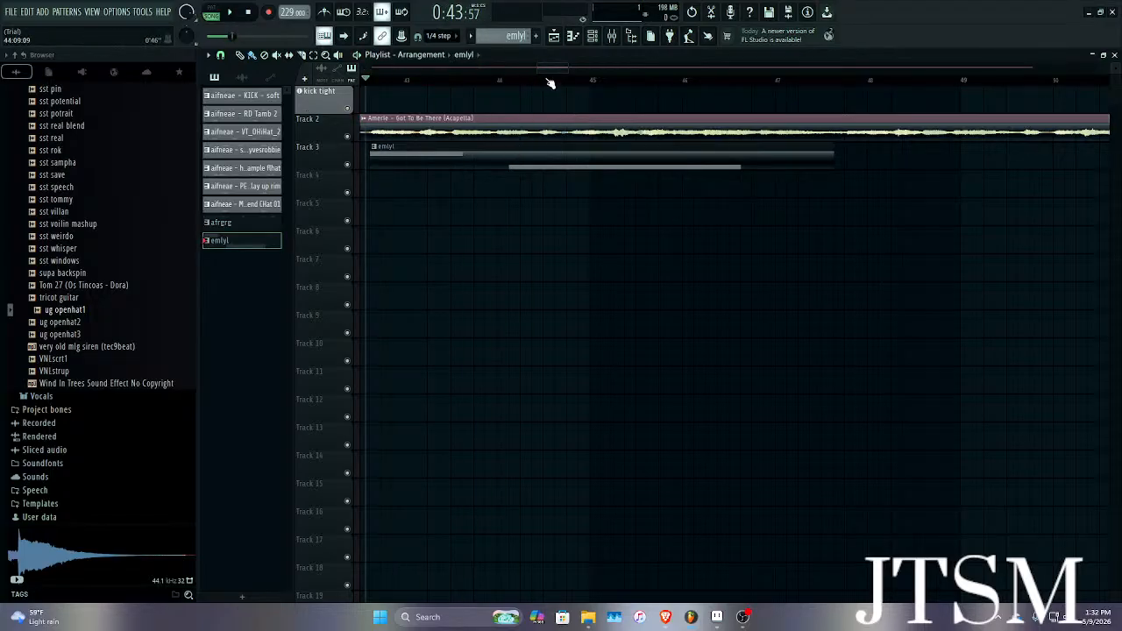
# Route the signs channel to mixer track 2 and load Tuner in its first effect slot.
pyautogui.click(612, 36)
pyautogui.click(789, 259)
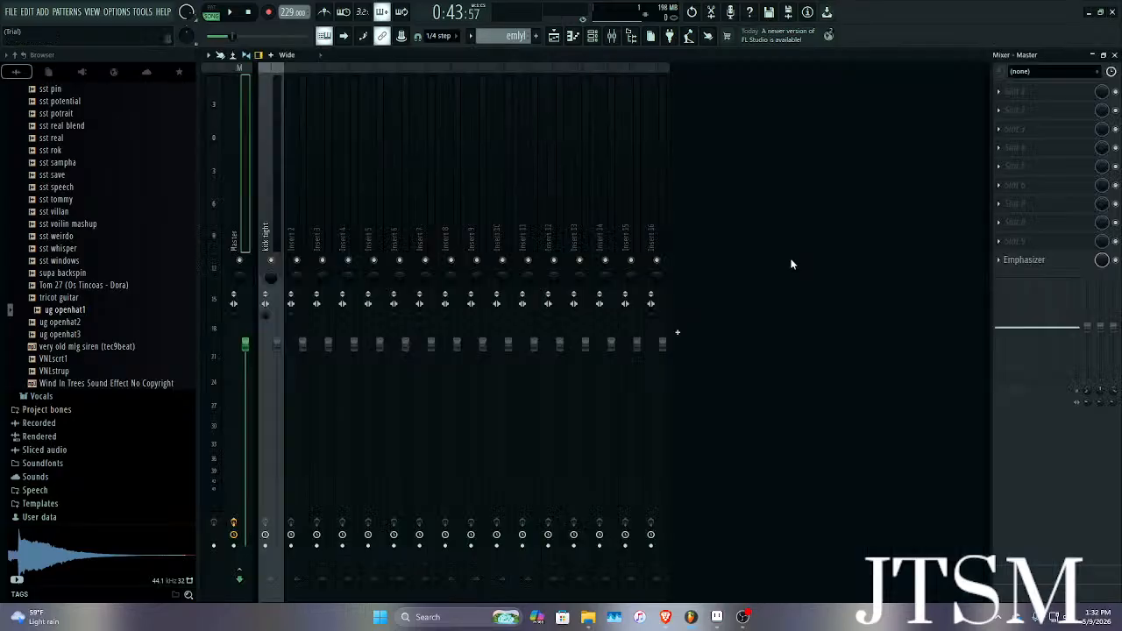
pyautogui.click(603, 38)
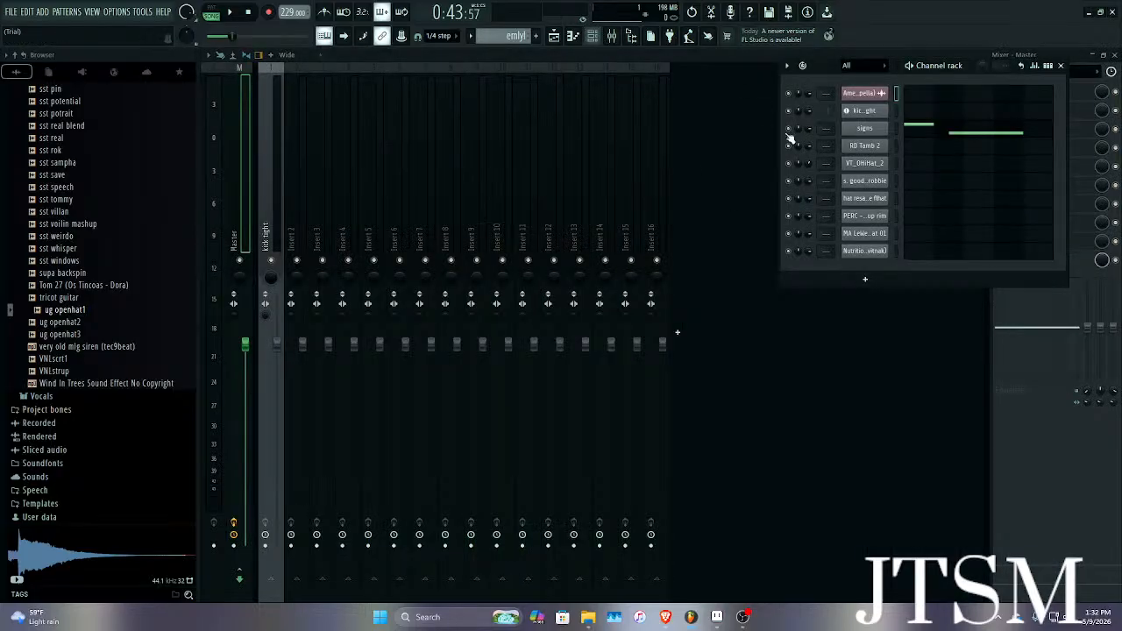
pyautogui.click(867, 129)
pyautogui.click(628, 249)
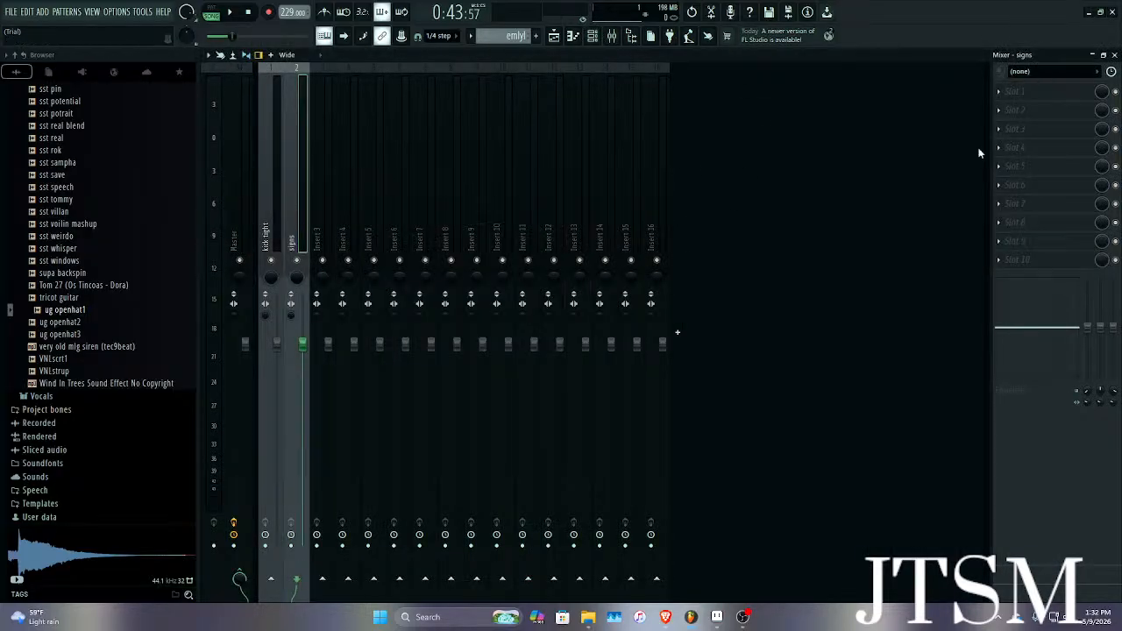
pyautogui.click(1006, 98)
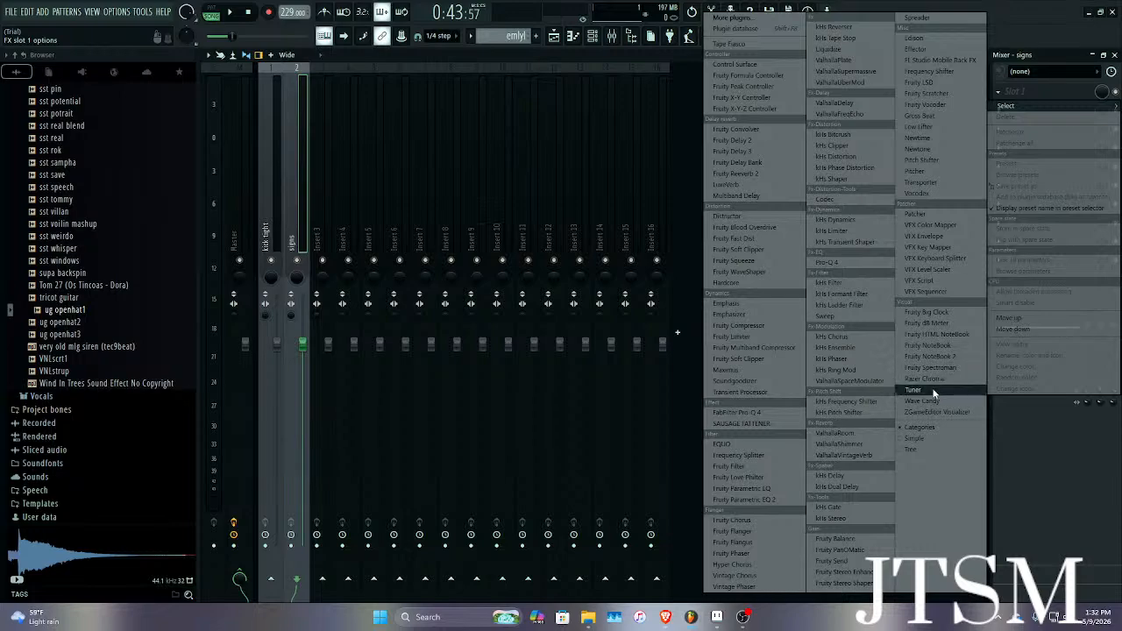
pyautogui.click(914, 390)
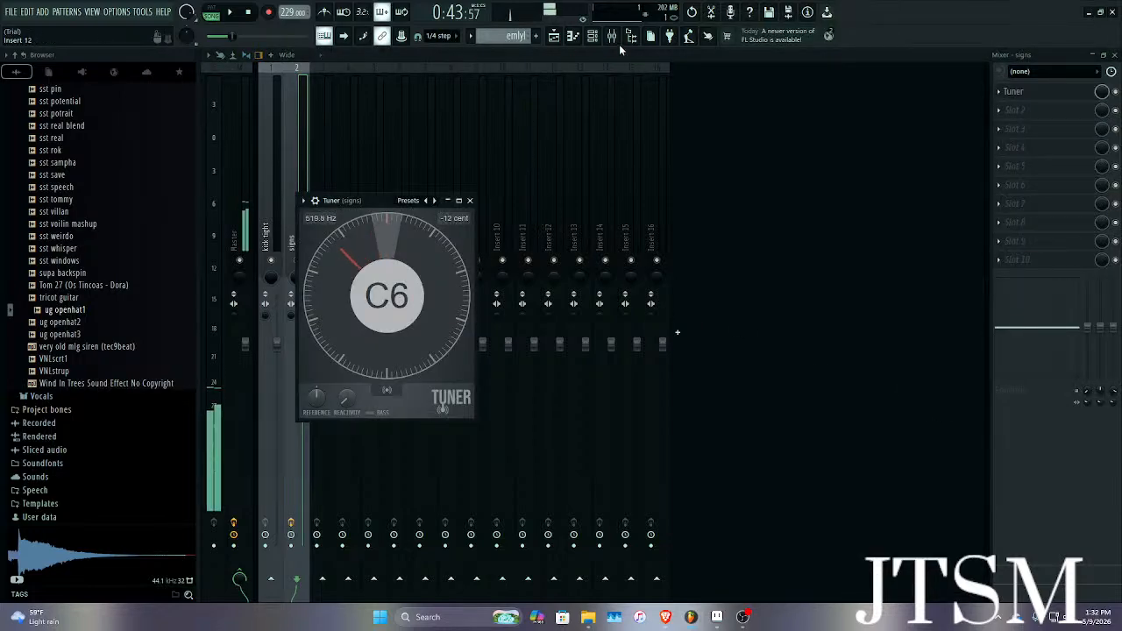
# Fine-tune the signs channel pitch to -21 cents using the Tuner, and play it with the acapella.
pyautogui.click(612, 37)
pyautogui.click(588, 244)
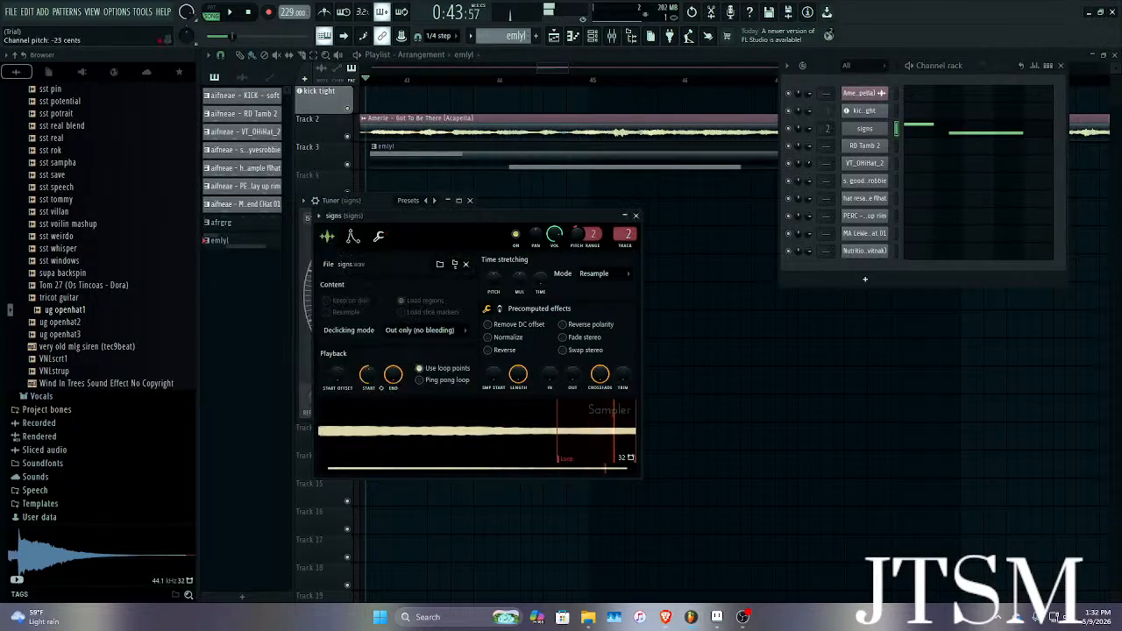
pyautogui.moveTo(566, 213); pyautogui.dragTo(768, 197)
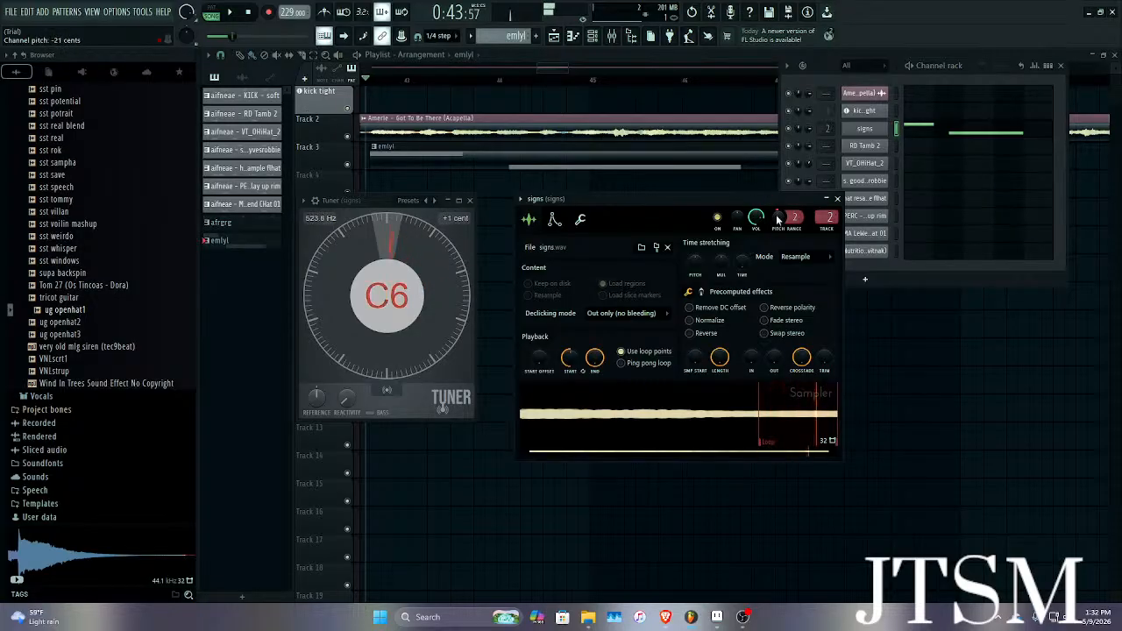
pyautogui.press('space')
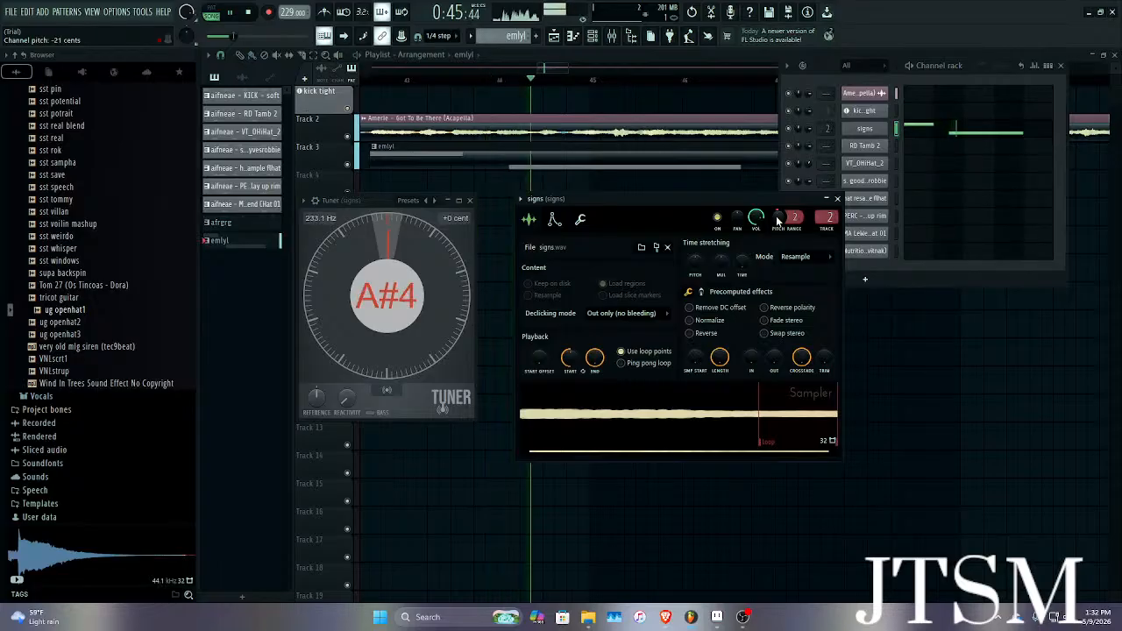
pyautogui.press('space')
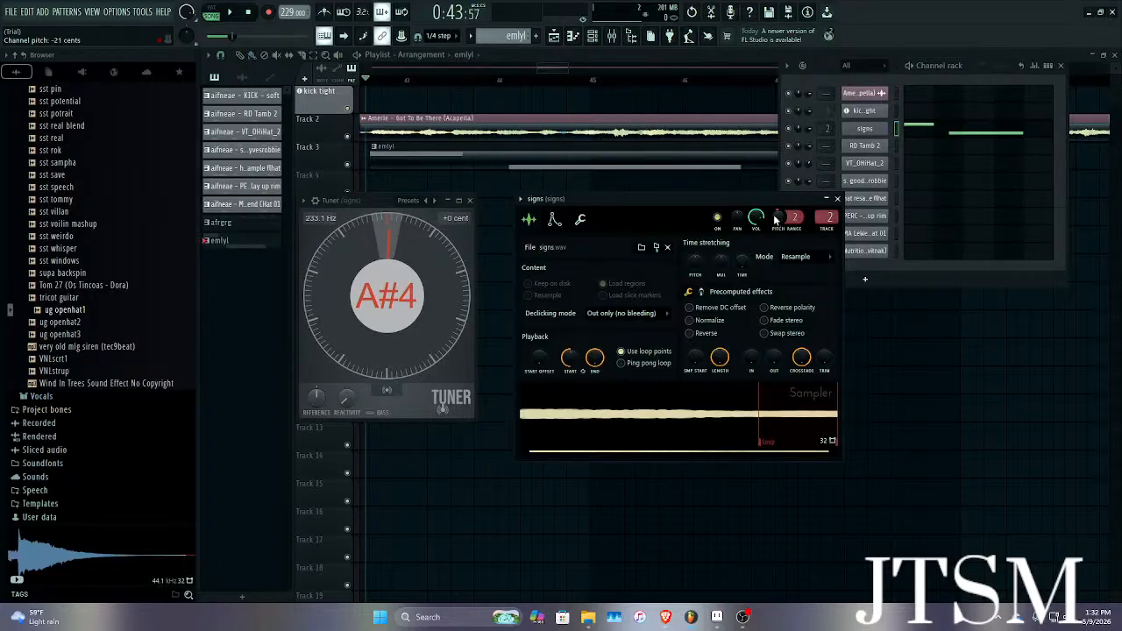
# Delete the second, longer signs note from the emlyl pattern, keeping only the C#4 note.
pyautogui.doubleClick(562, 165)
pyautogui.rightClick(386, 187)
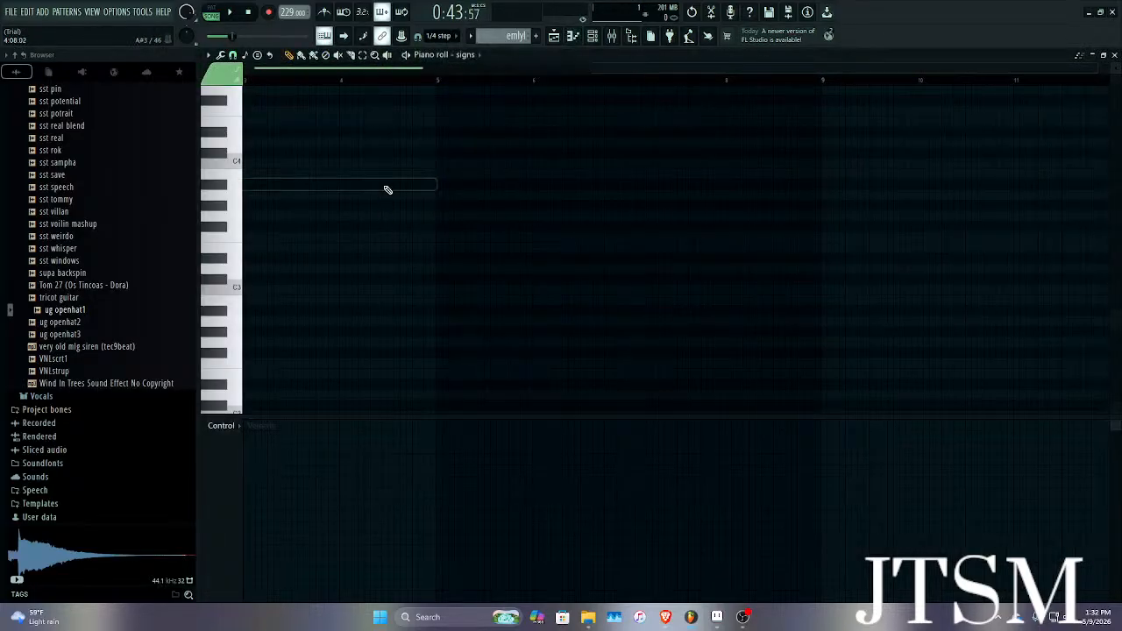
pyautogui.click(1114, 55)
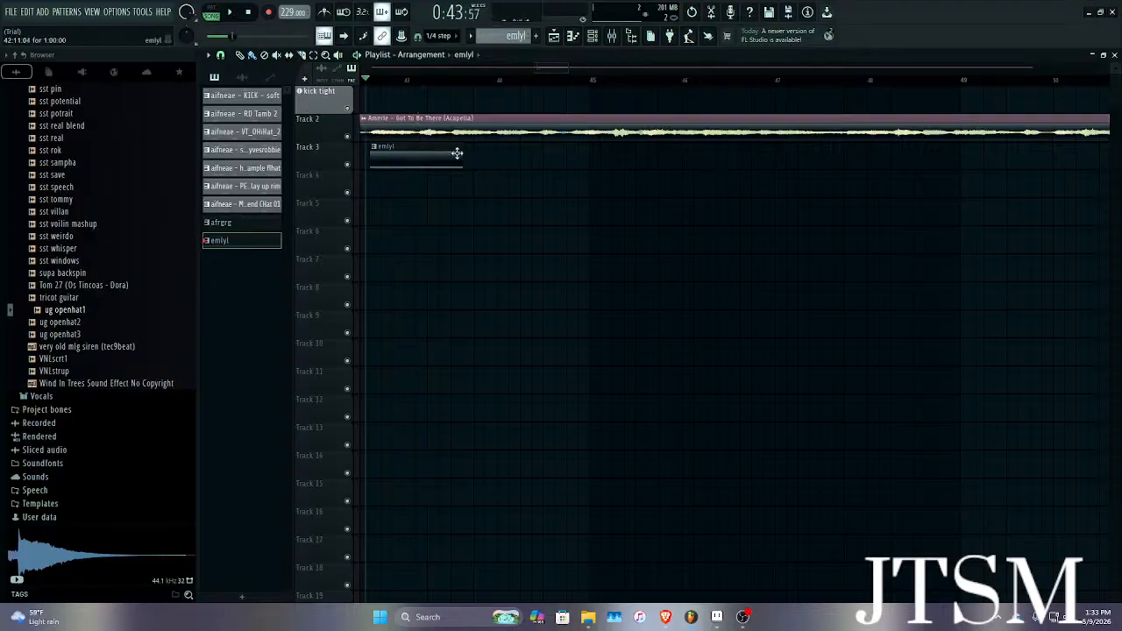
# Try the remaining signs note at D4 and C4 against the acapella, and return it to C#4.
pyautogui.doubleClick(422, 167)
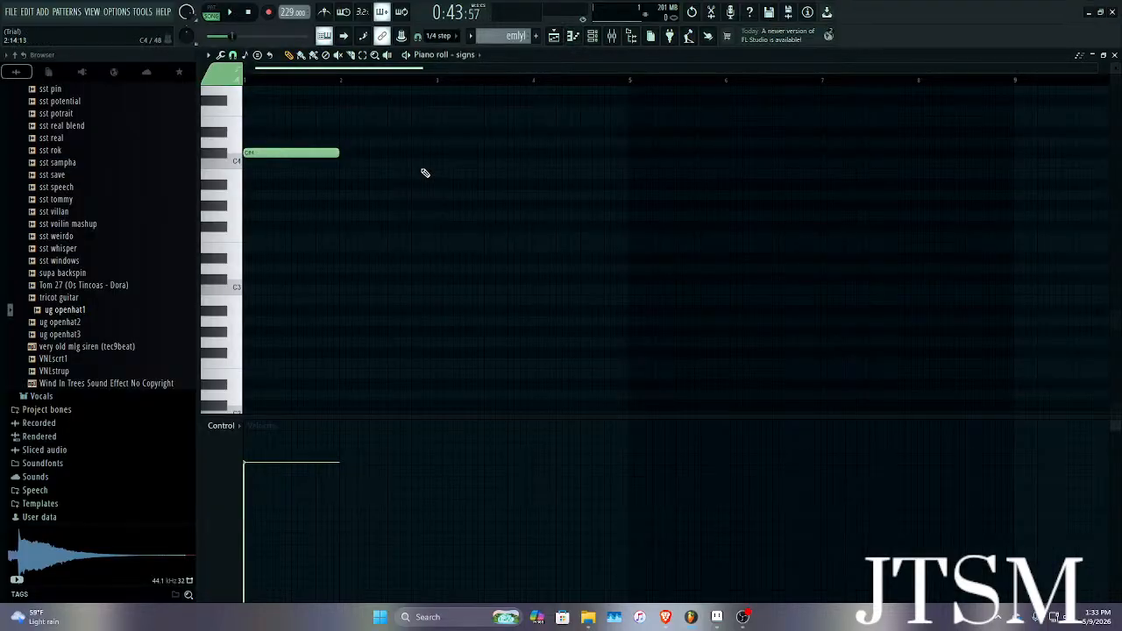
pyautogui.hotkey('shift', 'Up')
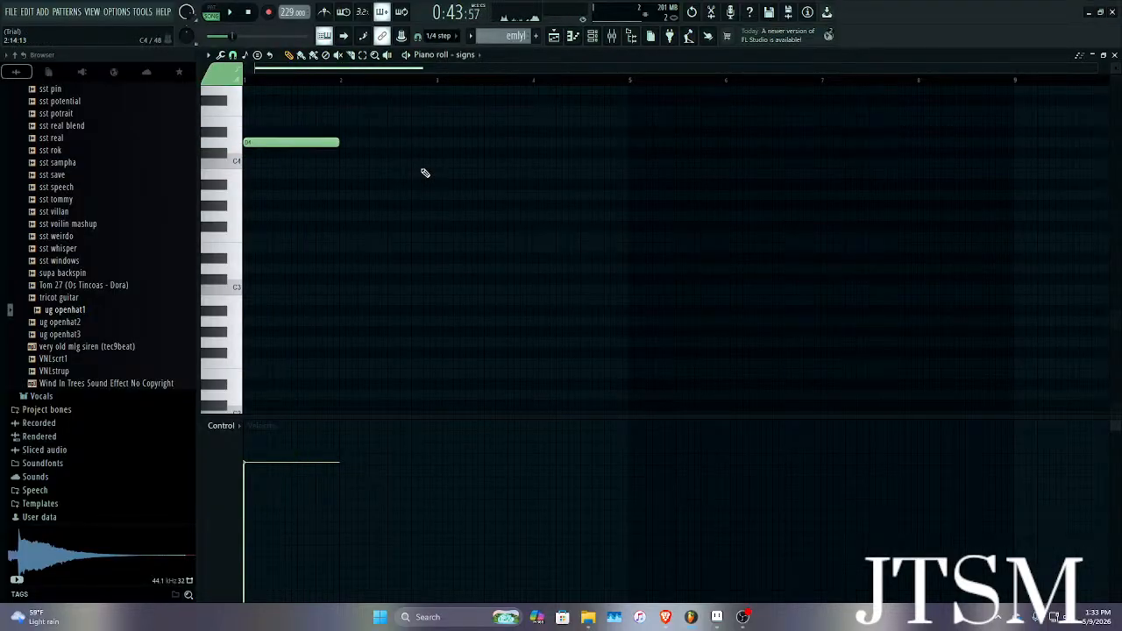
pyautogui.press('space')
pyautogui.hotkey('shift', 'Down')
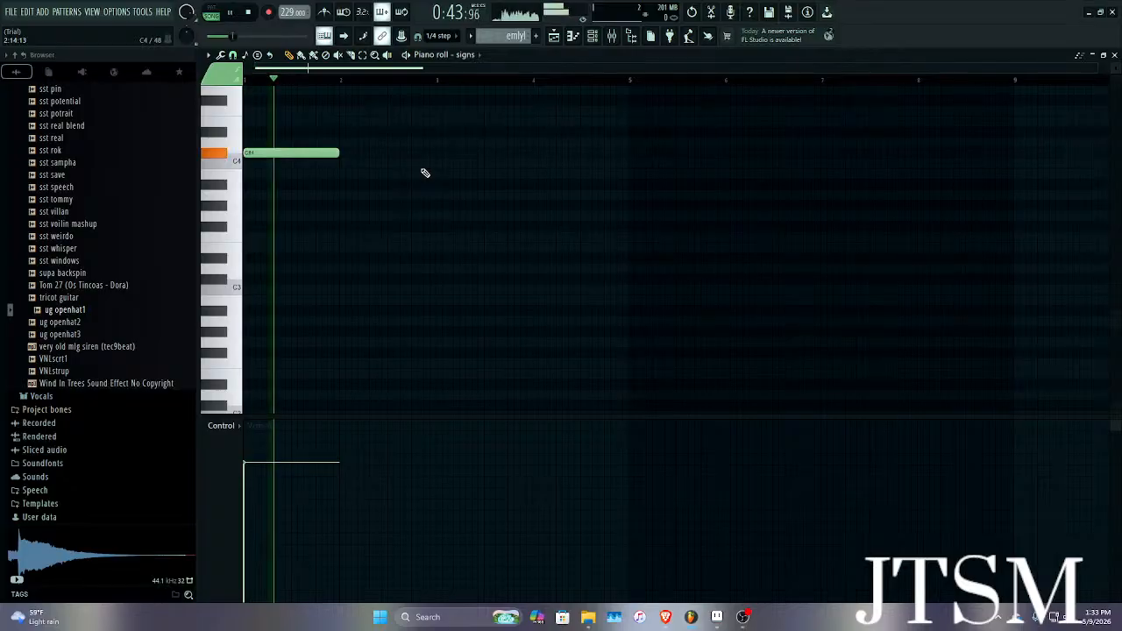
pyautogui.hotkey('shift', 'Down')
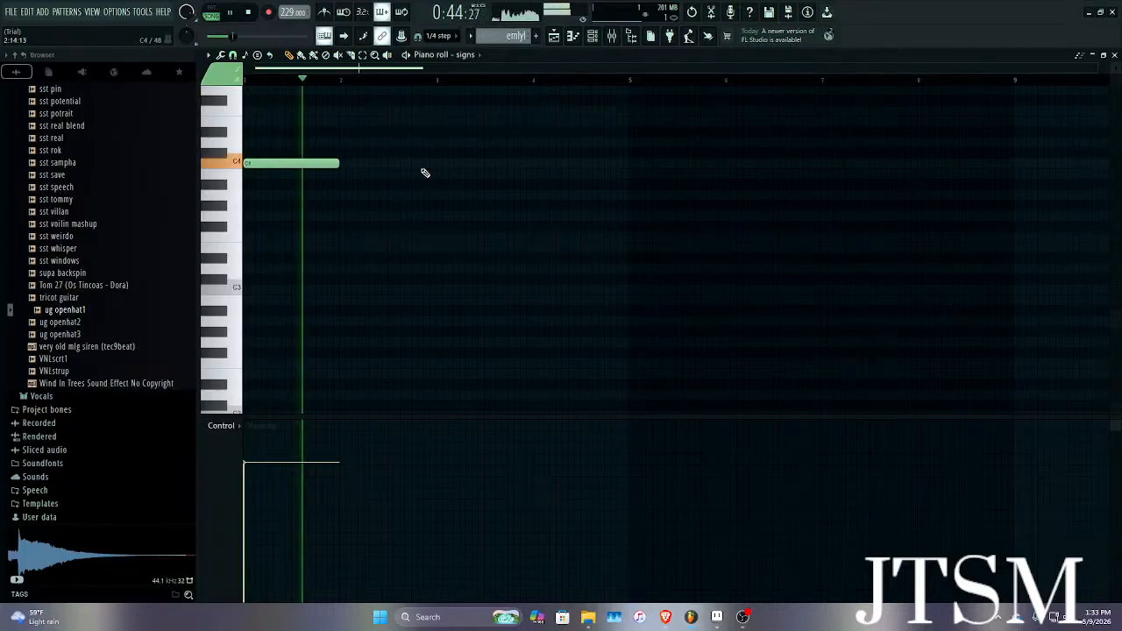
pyautogui.hotkey('shift', 'Up')
pyautogui.press('space')
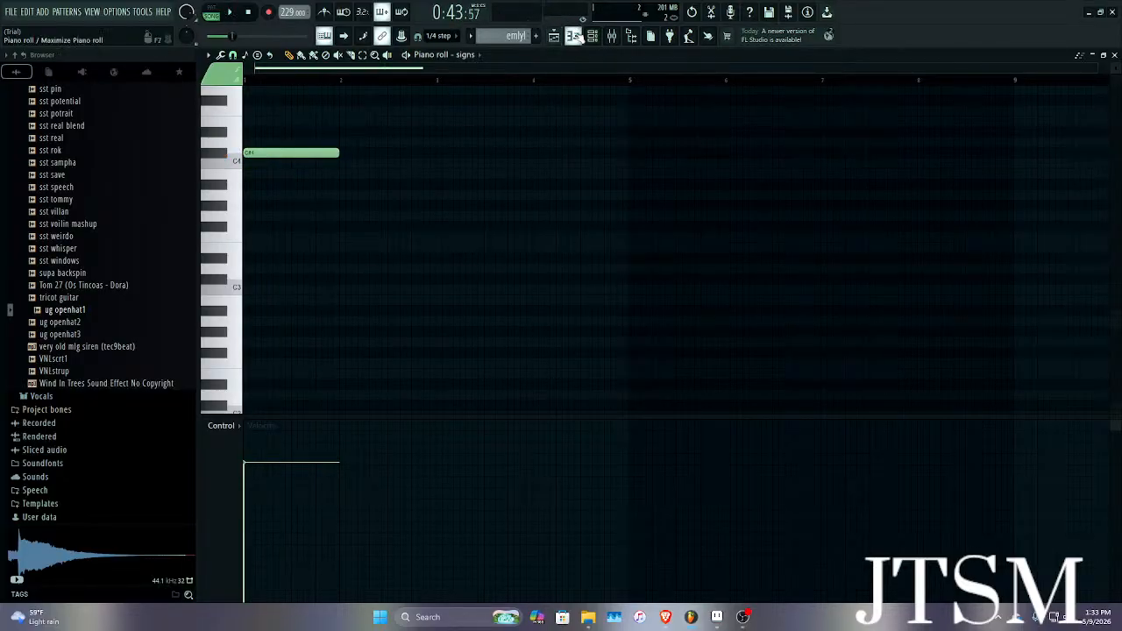
pyautogui.click(577, 35)
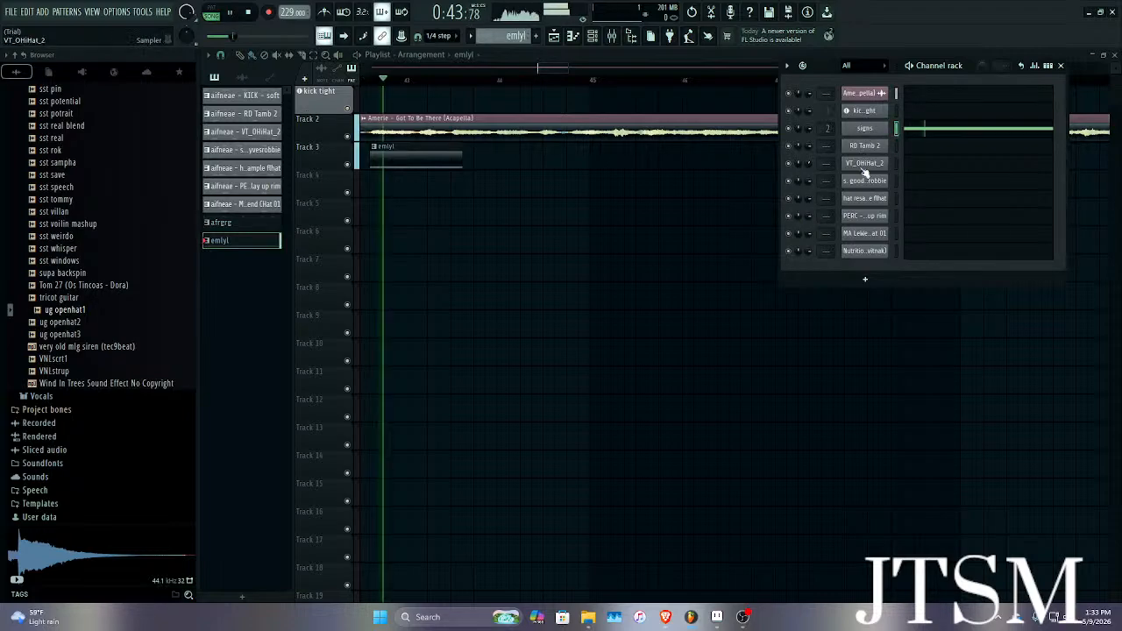
# Set the signs channel pitch to -40 cents while playing it against the acapella.
pyautogui.click(866, 111)
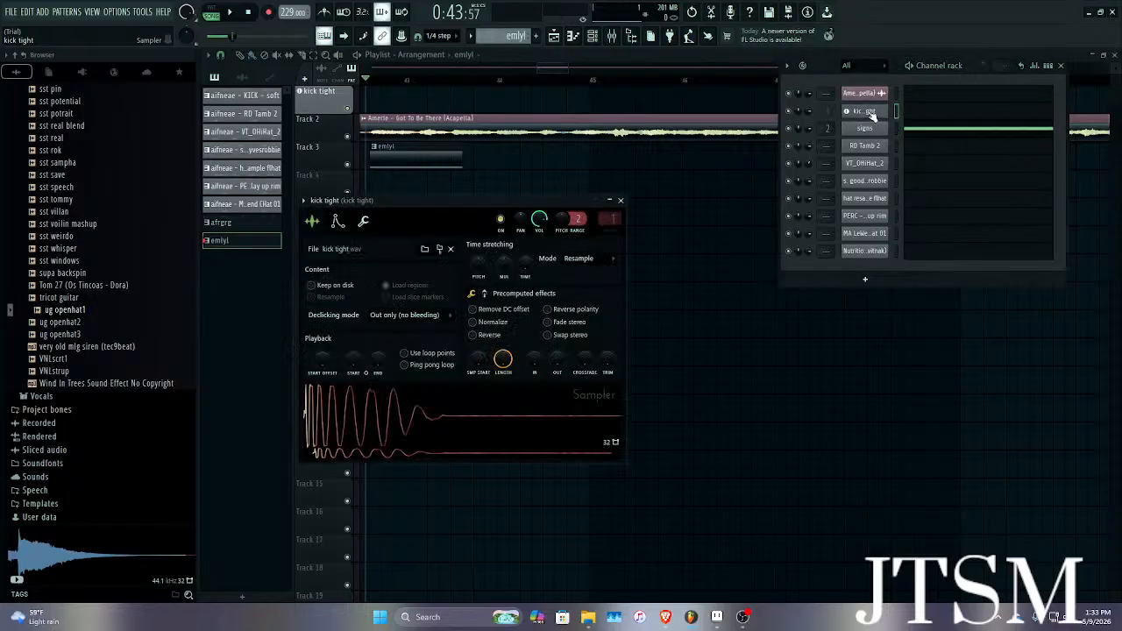
pyautogui.click(865, 129)
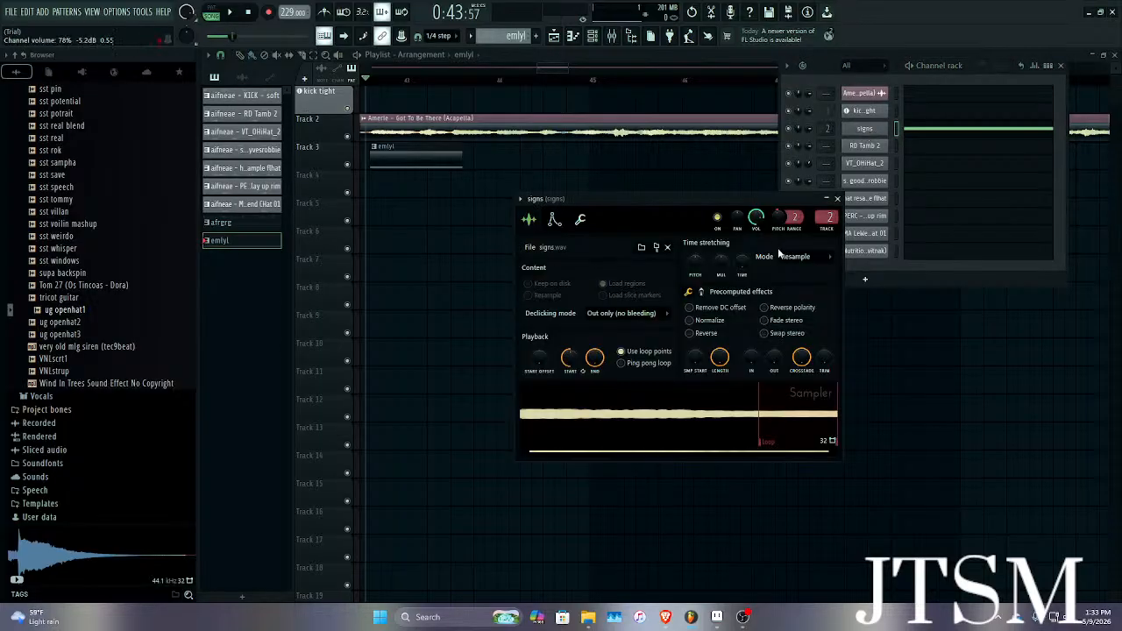
pyautogui.press('space')
pyautogui.moveTo(777, 218); pyautogui.dragTo(777, 222)
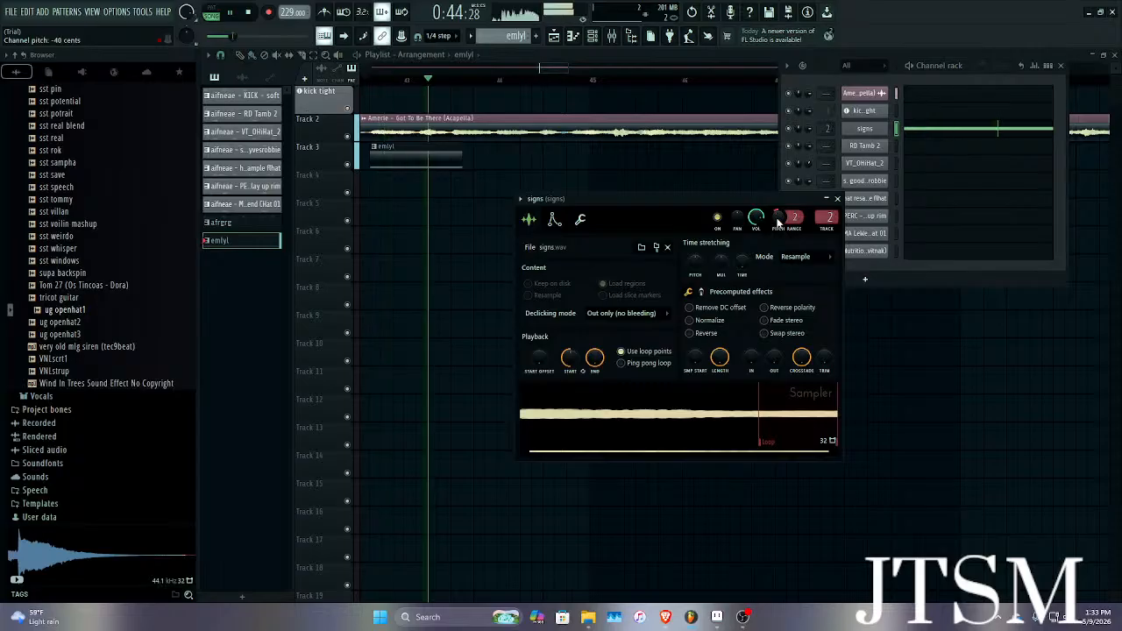
pyautogui.press('space')
# Delete the emlyl clip and the Amerie acapella clip from the playlist.
pyautogui.scroll(-4, 417, 151)
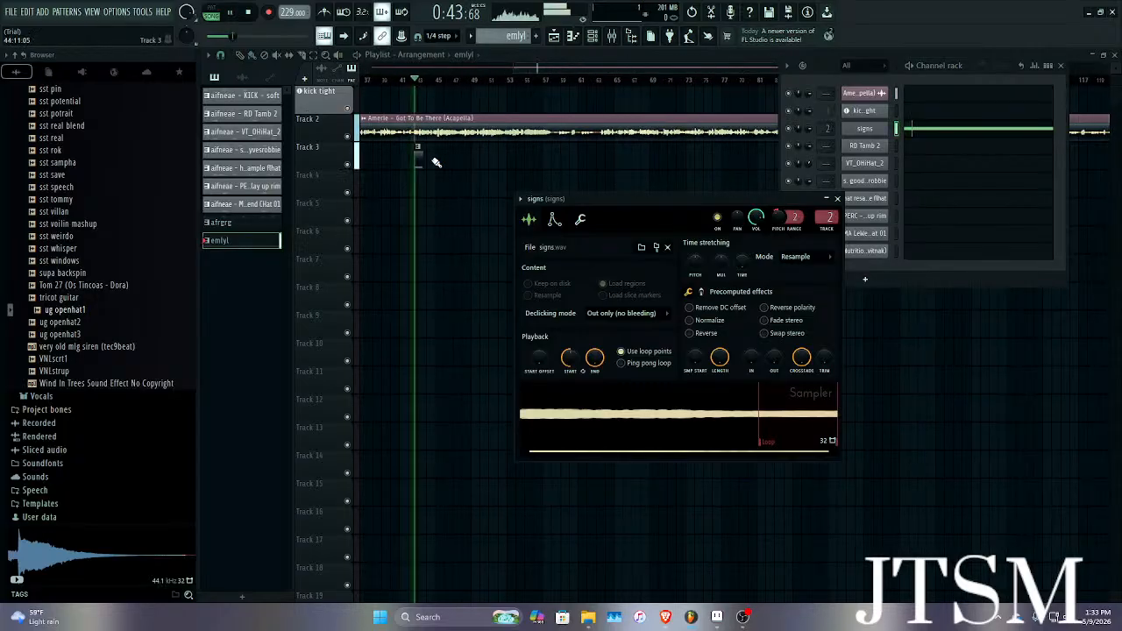
pyautogui.rightClick(387, 175)
pyautogui.rightClick(394, 131)
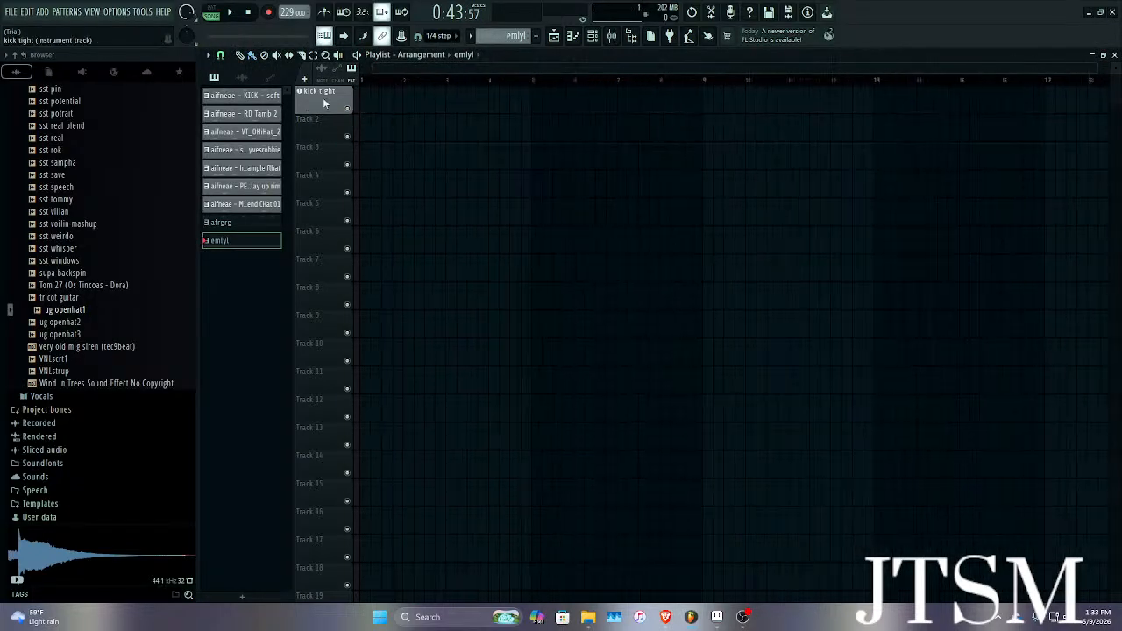
# Switch playback to pattern mode and add an A#3 note at 2:09:01 in the signs piano roll, 2:08:01 long.
pyautogui.press('F7')
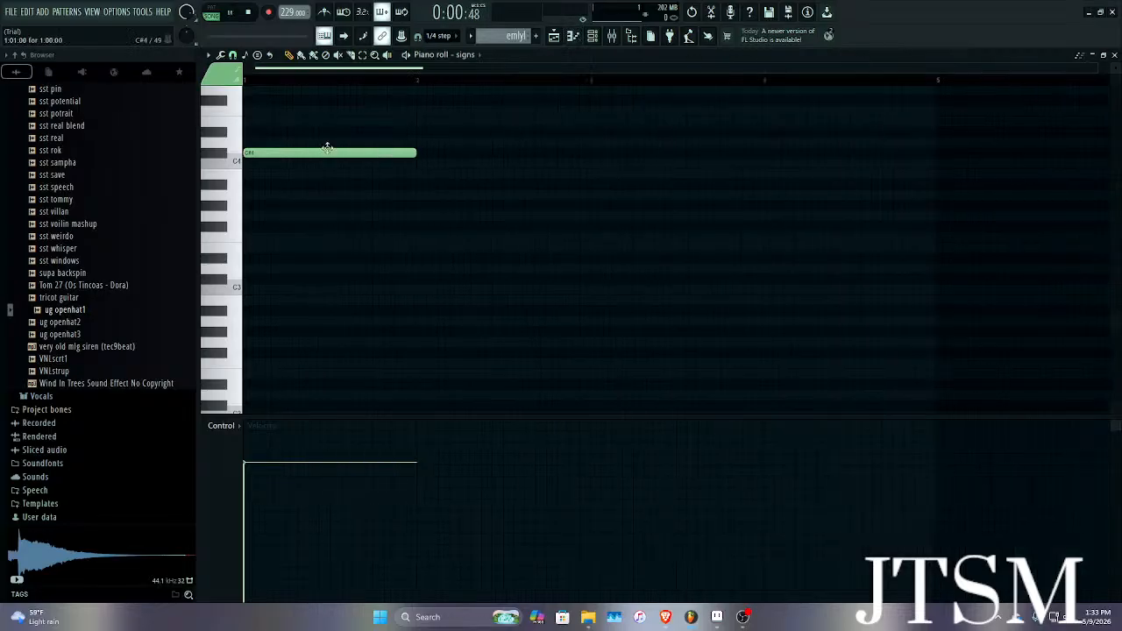
pyautogui.click(211, 19)
pyautogui.press('space')
pyautogui.click(476, 199)
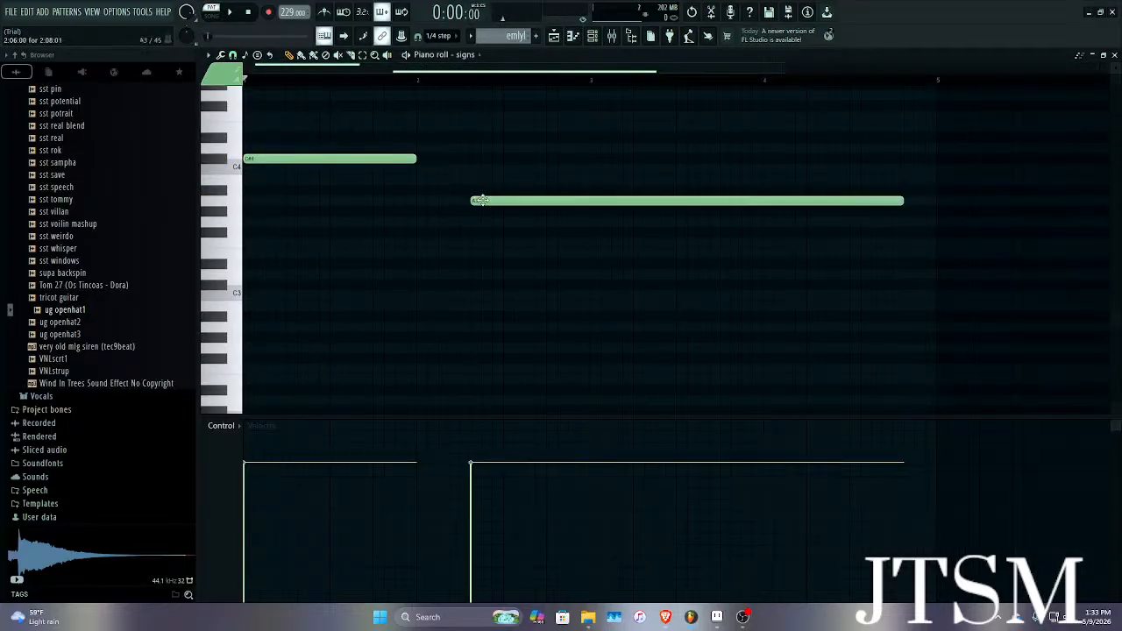
pyautogui.moveTo(481, 200); pyautogui.dragTo(511, 187)
pyautogui.press('space')
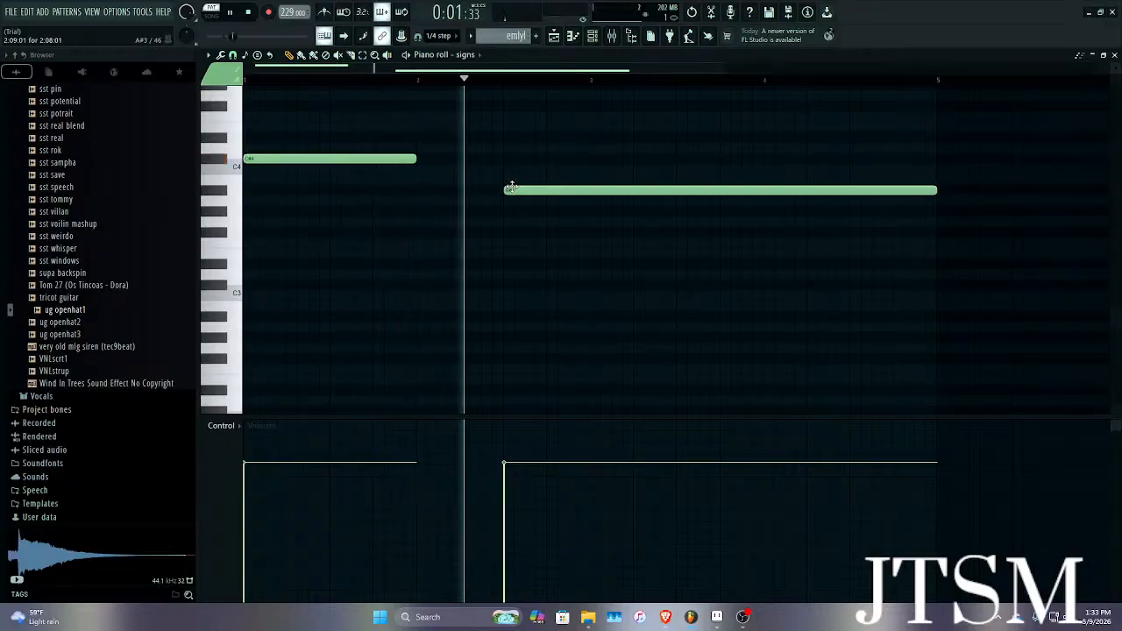
pyautogui.press('space')
# Turn on the metronome and play the two-note signs pattern against it.
pyautogui.press('space')
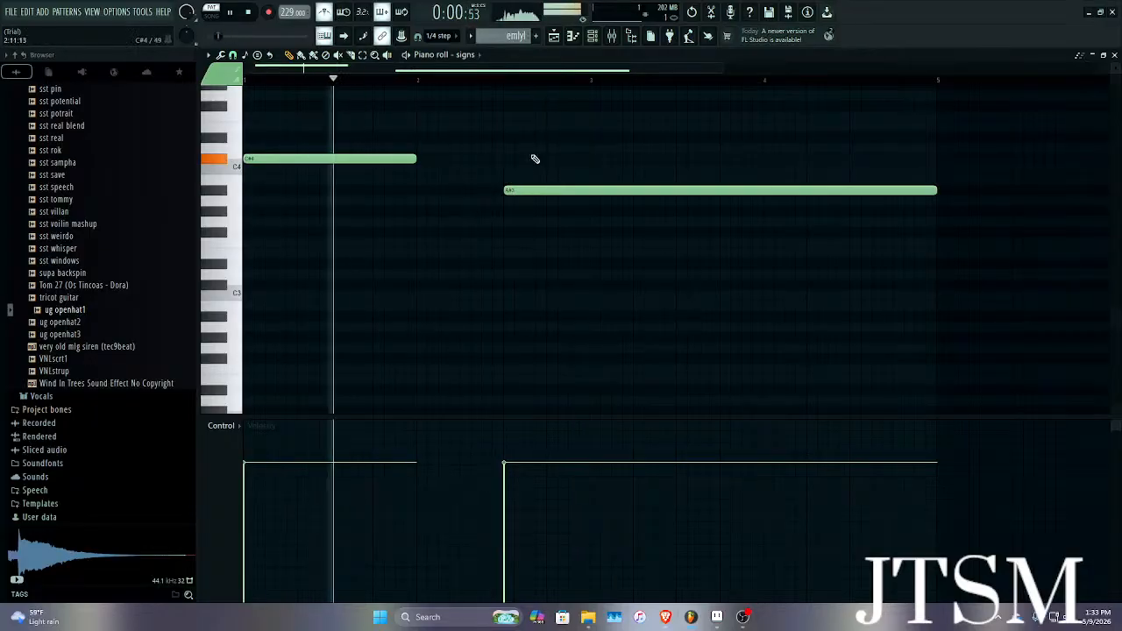
pyautogui.scroll(2, 517, 179)
pyautogui.press('space')
pyautogui.scroll(-3, 511, 189)
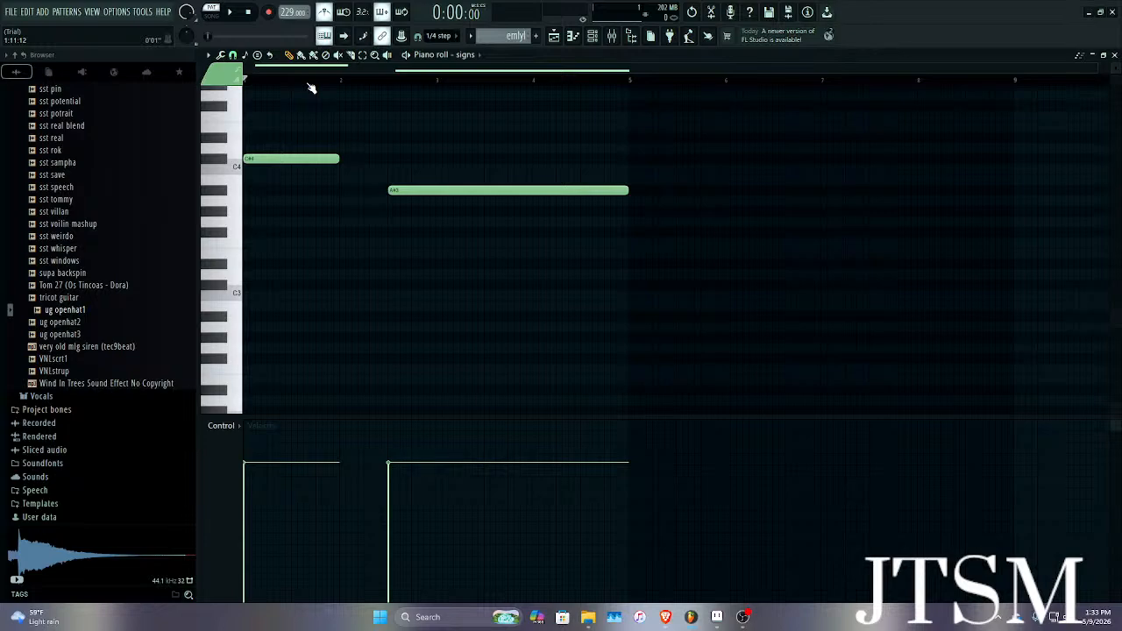
pyautogui.press('space')
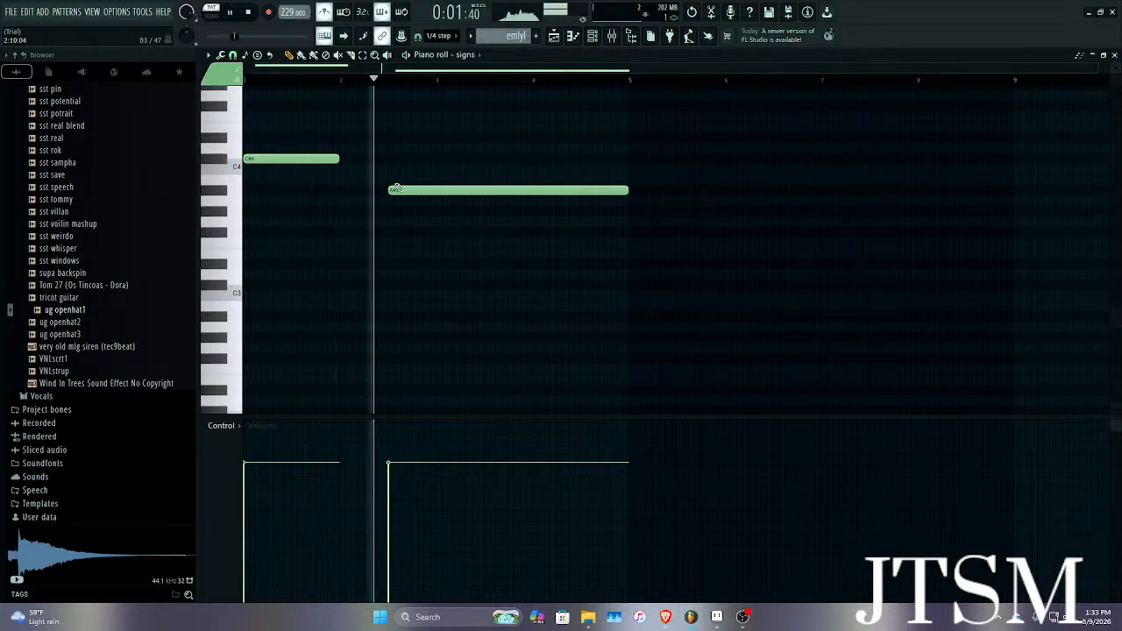
pyautogui.press('space')
# Add one-bar F3 notes beneath the C#4 note at bar 1 and beneath the start of the A#3 note.
pyautogui.moveTo(263, 211)
pyautogui.mouseDown()
pyautogui.moveTo(224, 211)
pyautogui.moveTo(198, 234)
pyautogui.mouseUp()
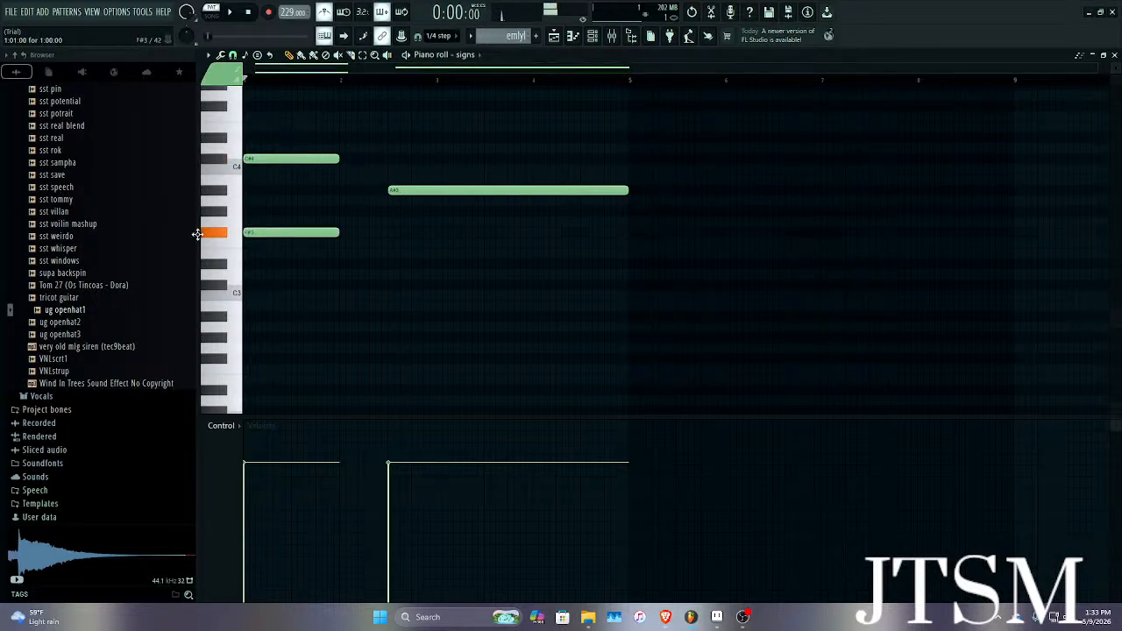
pyautogui.press('space')
pyautogui.scroll(5, 390, 251)
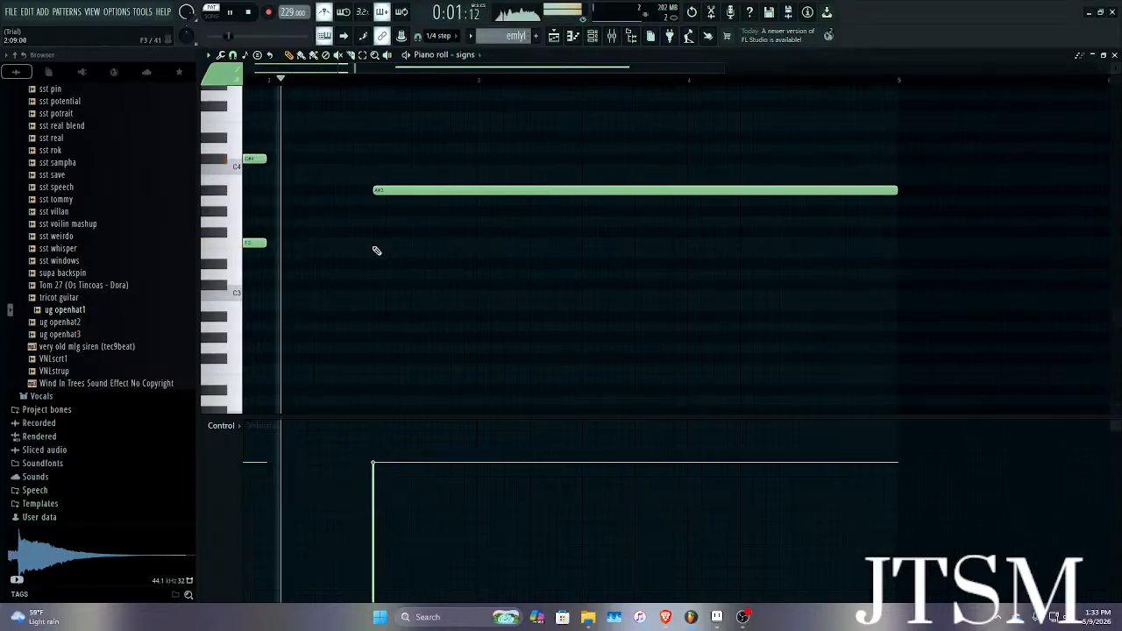
pyautogui.click(372, 246)
pyautogui.moveTo(374, 246); pyautogui.dragTo(380, 247)
pyautogui.scroll(-4, 382, 240)
pyautogui.scroll(4, 391, 202)
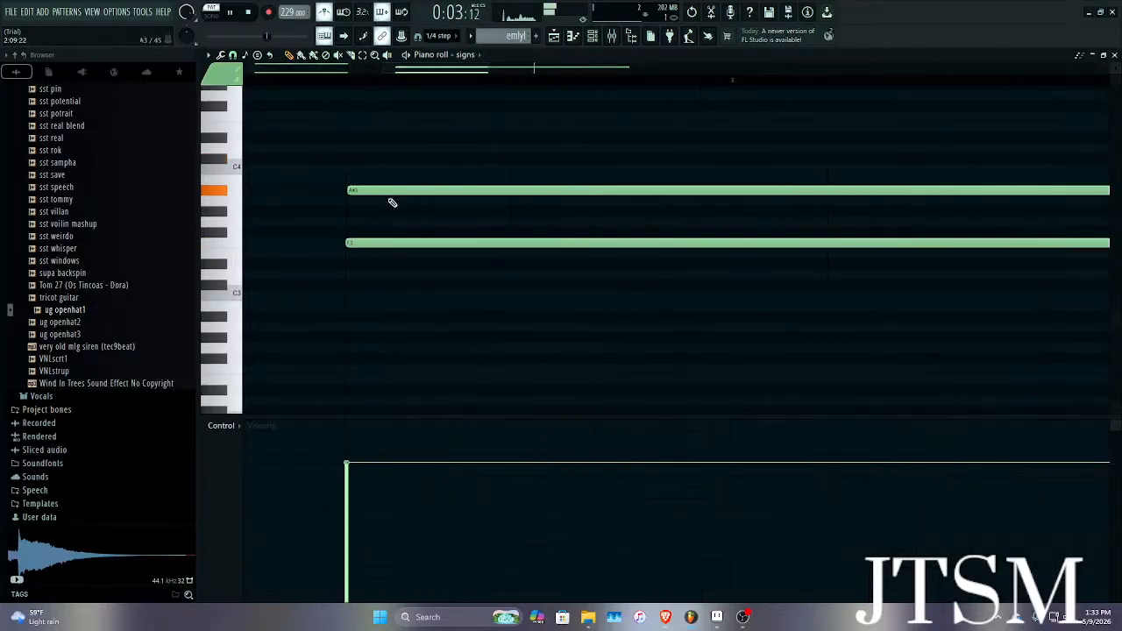
# Shorten the F3 note beneath the A#3 note to 0:08:04 and play the pattern.
pyautogui.scroll(-8, 401, 202)
pyautogui.scroll(2, 487, 243)
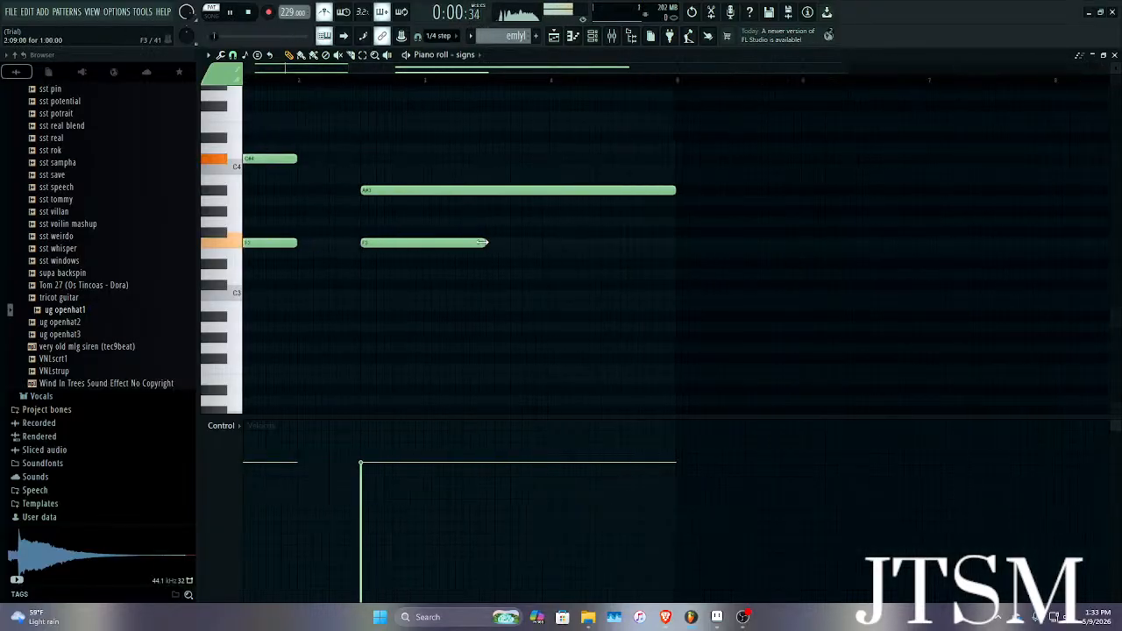
pyautogui.moveTo(488, 243); pyautogui.dragTo(403, 228)
pyautogui.press('space')
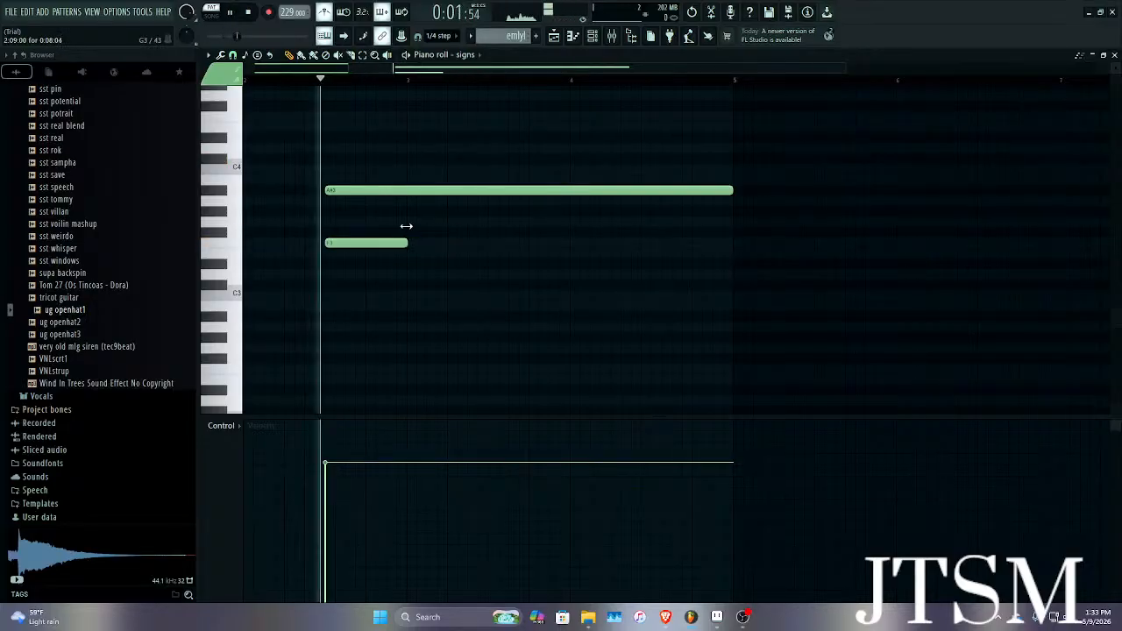
# Add an F#3 note at 2:16:23, directly after the shortened F3 note, 0:08:04 long, and play the pattern.
pyautogui.press('space')
pyautogui.scroll(4, 416, 238)
pyautogui.click(417, 231)
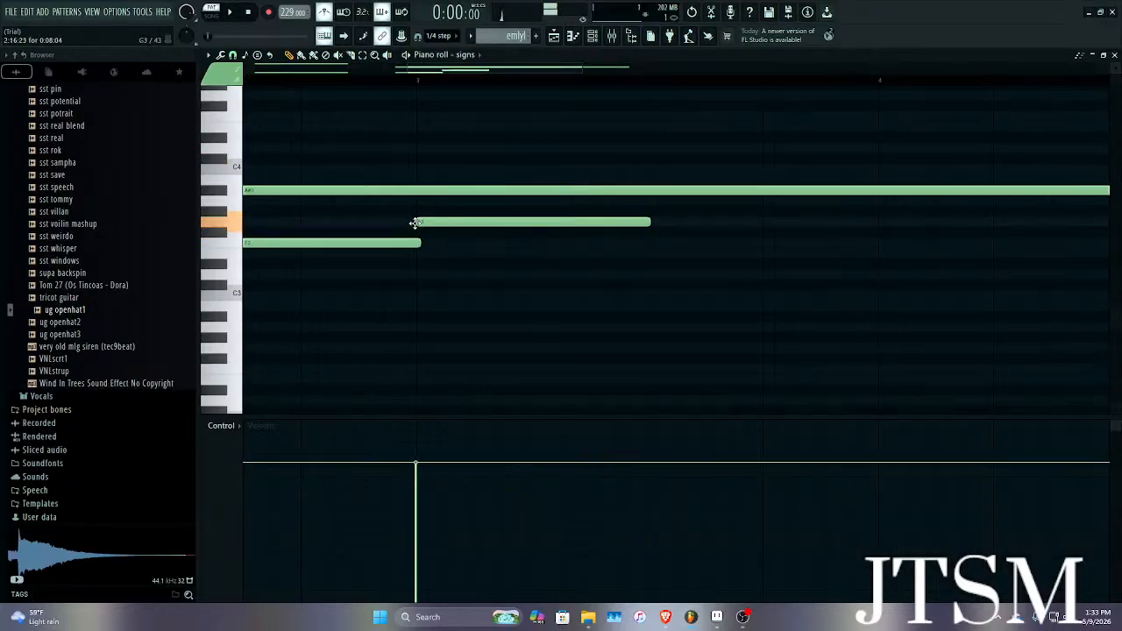
pyautogui.press('space')
pyautogui.scroll(2, 423, 230)
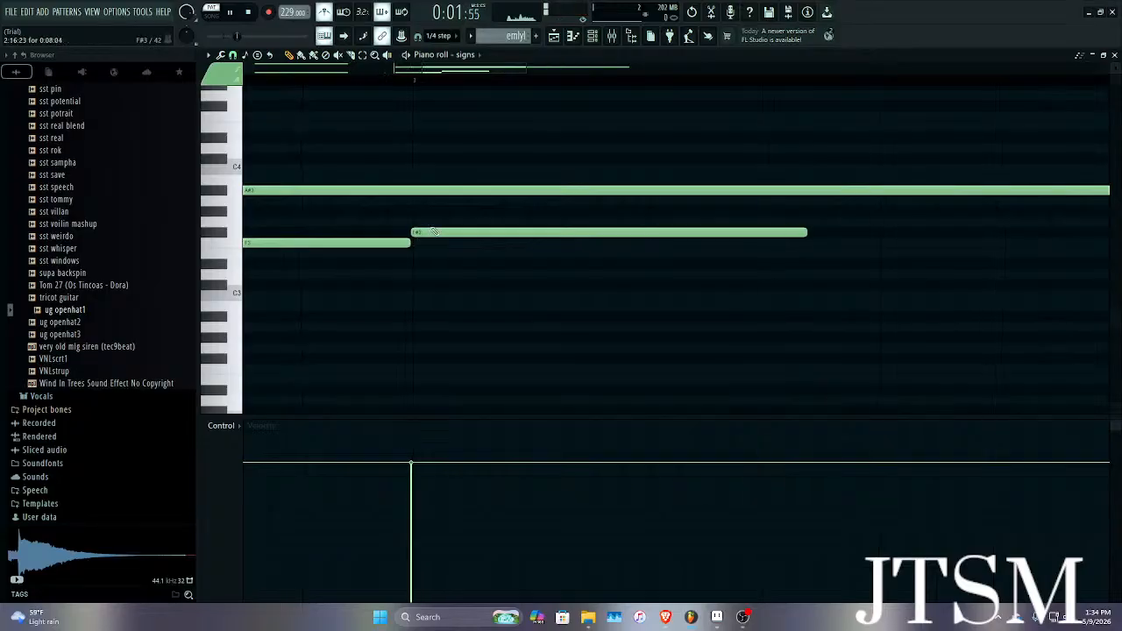
# Add a G#3 note at bar 4, directly after the F#3 note, and play the pattern.
pyautogui.scroll(-6, 434, 228)
pyautogui.press('space')
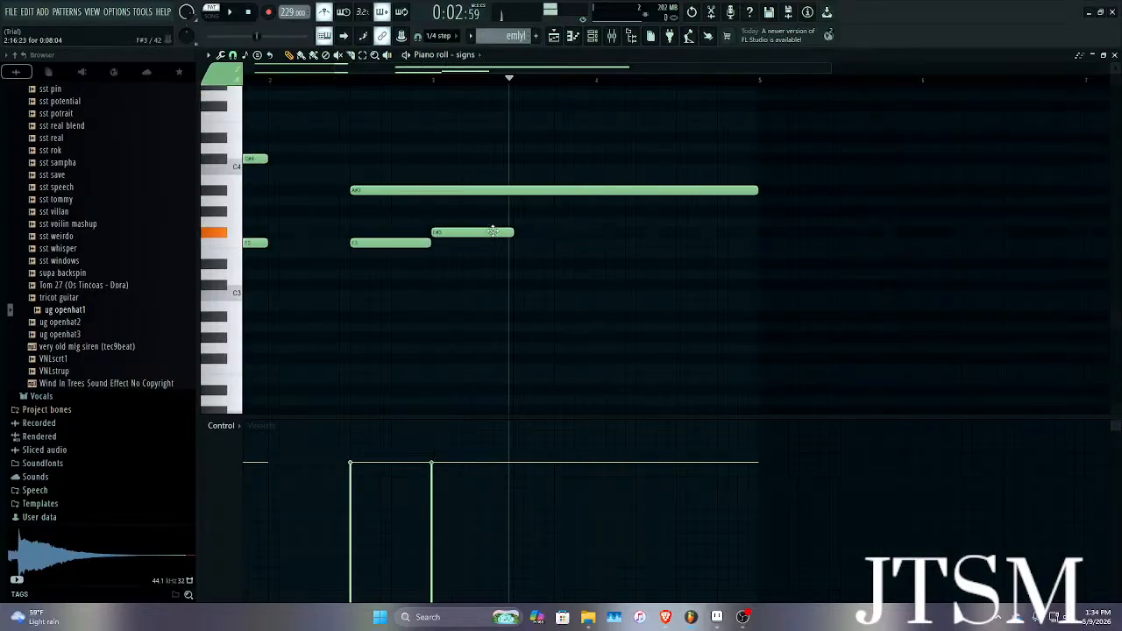
pyautogui.click(593, 211)
pyautogui.scroll(4, 582, 211)
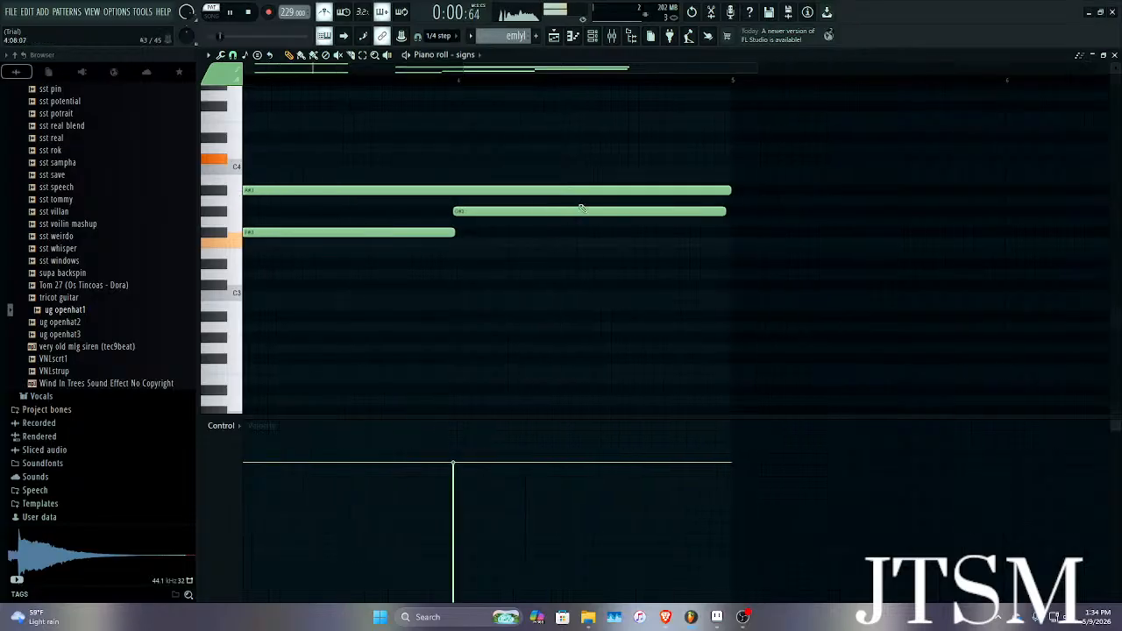
pyautogui.scroll(-6, 439, 215)
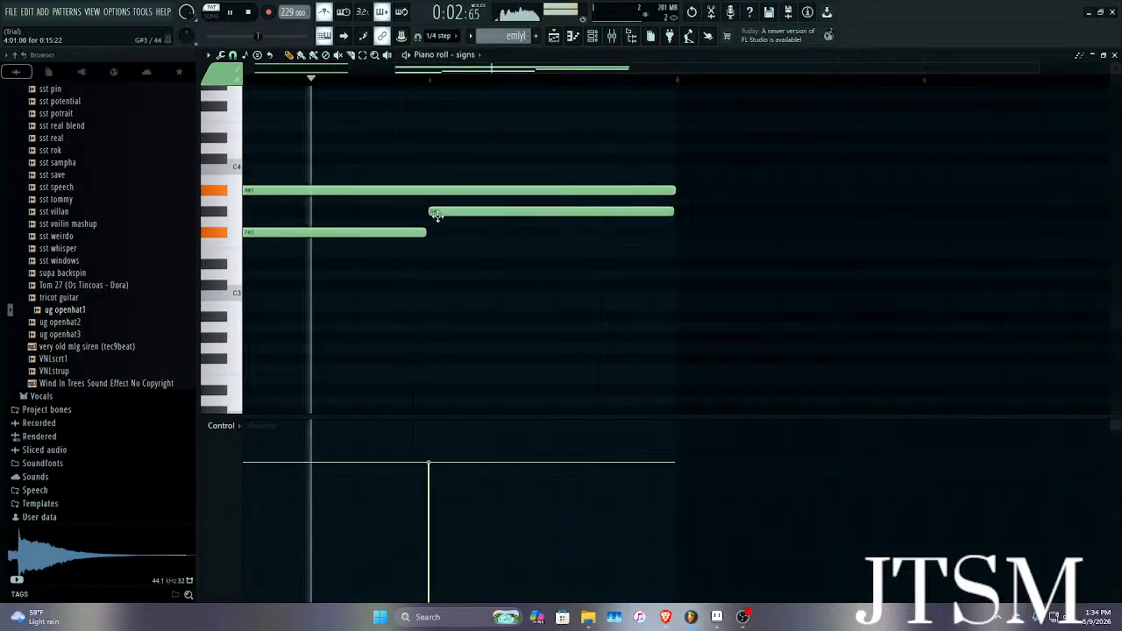
pyautogui.press('space')
# Add a one-bar C#3 note beneath the F3 note at bar 1 and play the pattern.
pyautogui.click(317, 254)
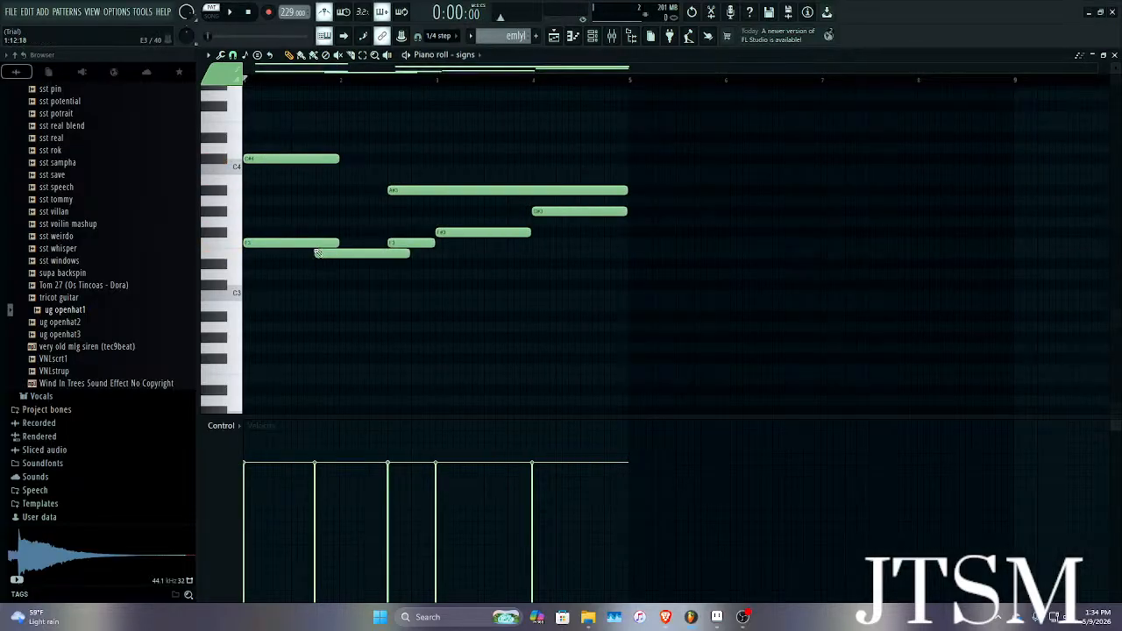
pyautogui.rightClick(319, 255)
pyautogui.click(273, 276)
pyautogui.moveTo(226, 288); pyautogui.dragTo(228, 291)
pyautogui.press('space')
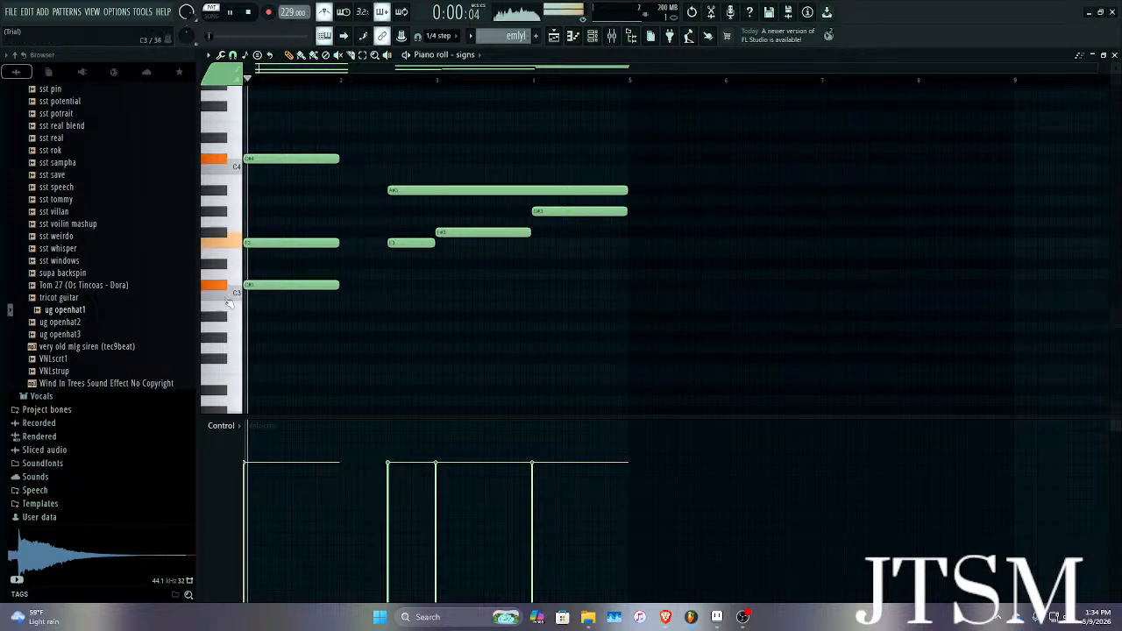
pyautogui.press('space')
# Add a one-bar D#3 note beneath the start of the A#3 note and a one-bar A#2 note following it at about 3:12.
pyautogui.click(384, 284)
pyautogui.moveTo(384, 281); pyautogui.dragTo(383, 263)
pyautogui.scroll(3, 386, 264)
pyautogui.scroll(-3, 405, 266)
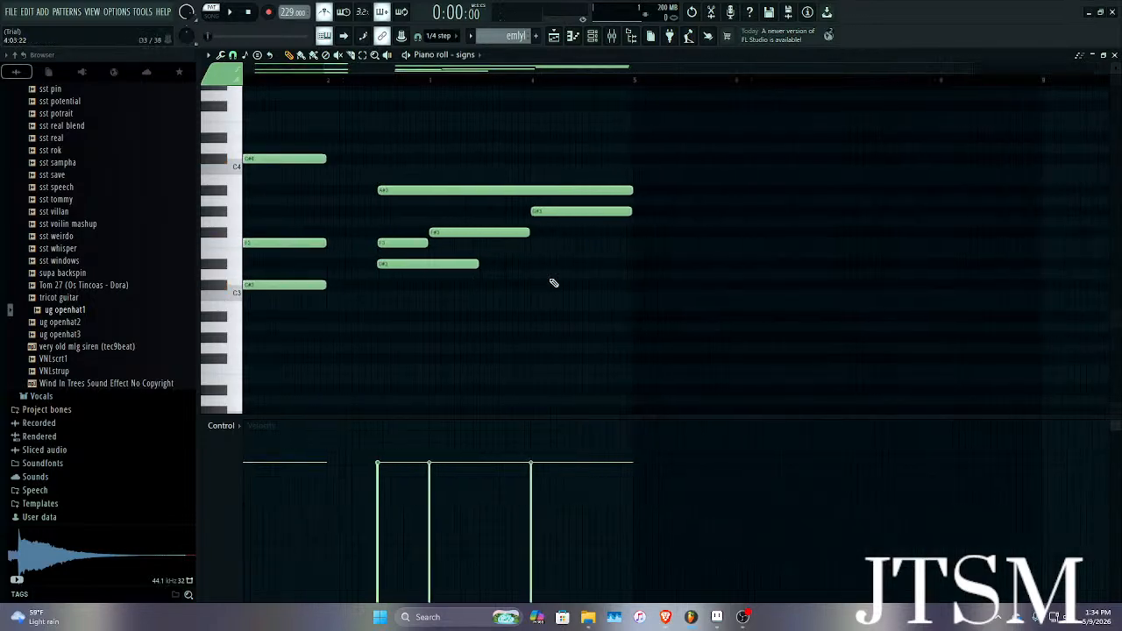
pyautogui.click(503, 287)
pyautogui.moveTo(503, 290); pyautogui.dragTo(453, 326)
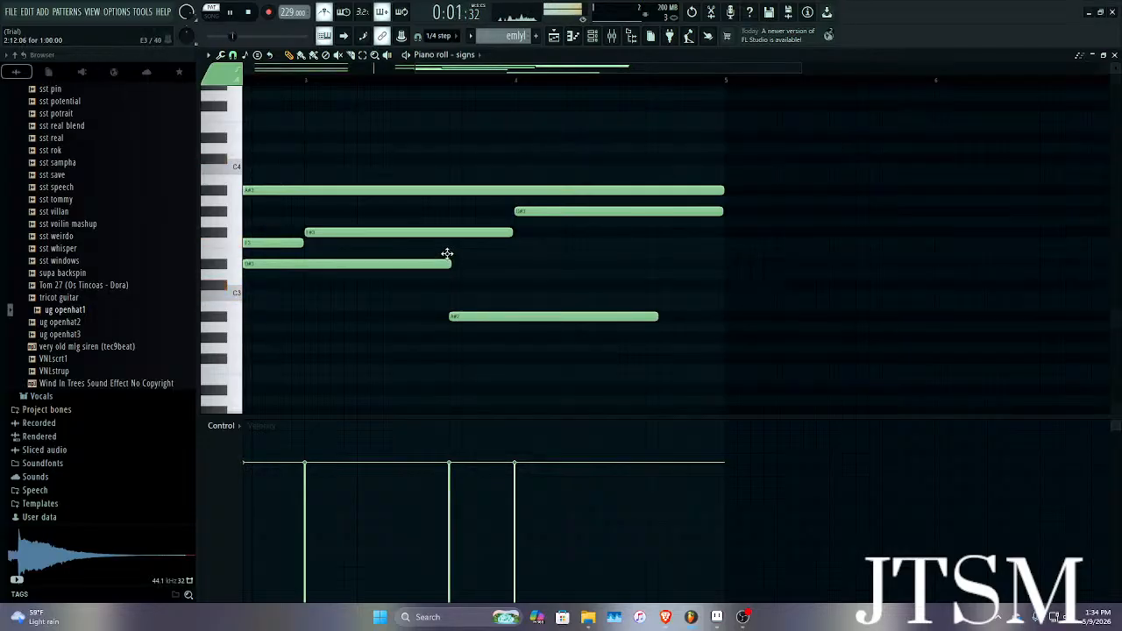
# Try a shorter D#3 note, extend the A#2 note to the end of bar 4, and play the pattern.
pyautogui.moveTo(449, 263); pyautogui.dragTo(407, 267)
pyautogui.press('space')
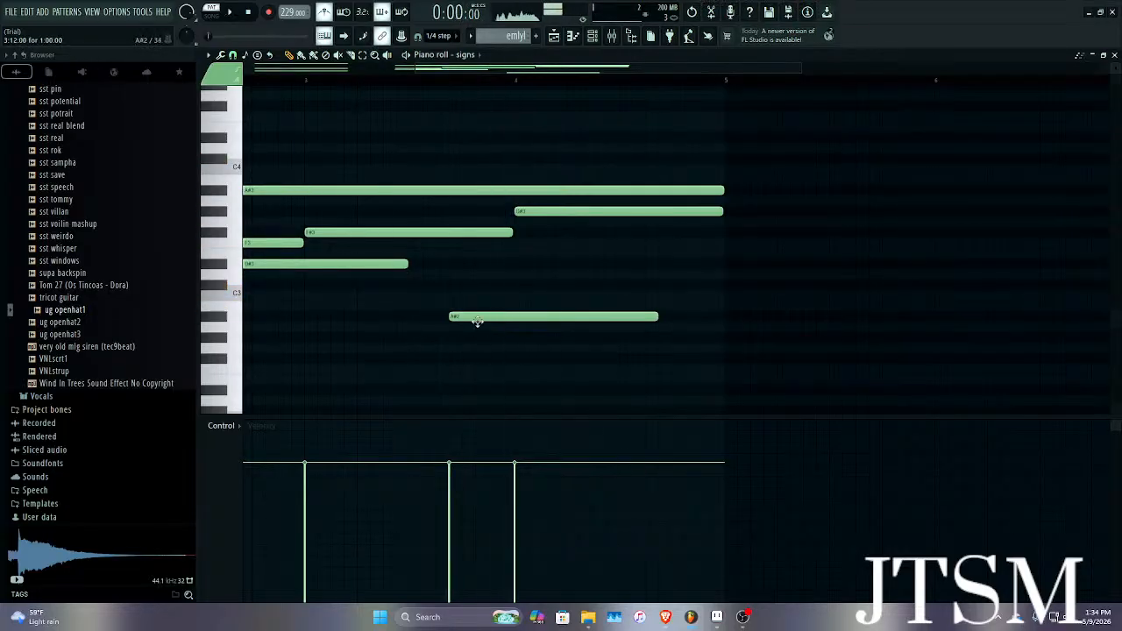
pyautogui.press('space')
pyautogui.moveTo(477, 322)
pyautogui.mouseDown()
pyautogui.moveTo(502, 317)
pyautogui.moveTo(478, 320)
pyautogui.mouseUp()
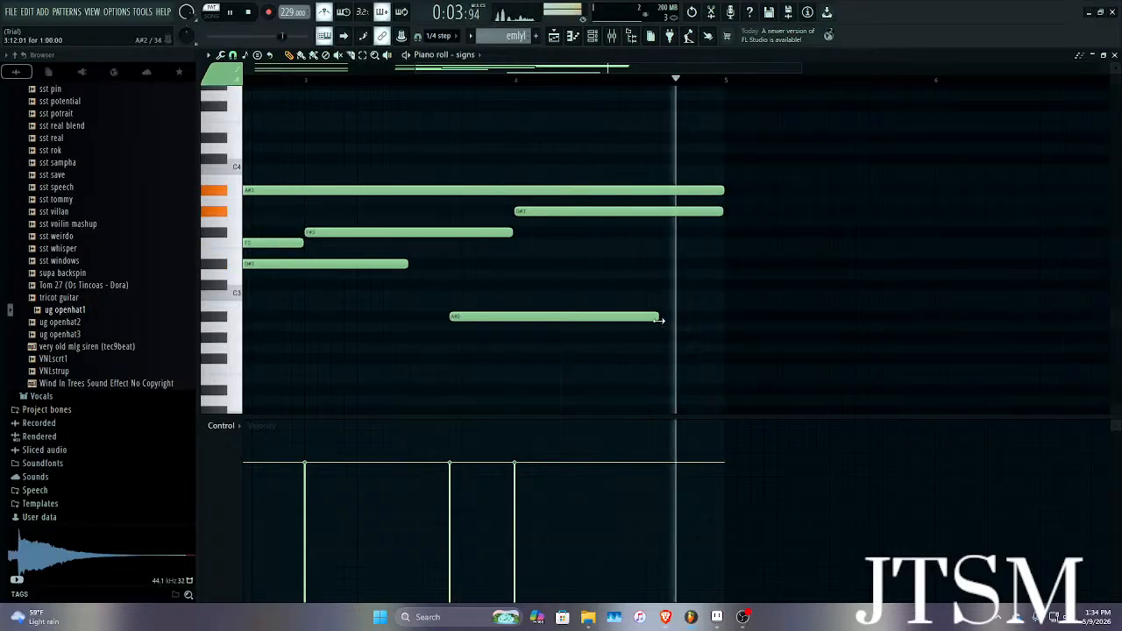
pyautogui.moveTo(658, 317); pyautogui.dragTo(723, 315)
pyautogui.press('space')
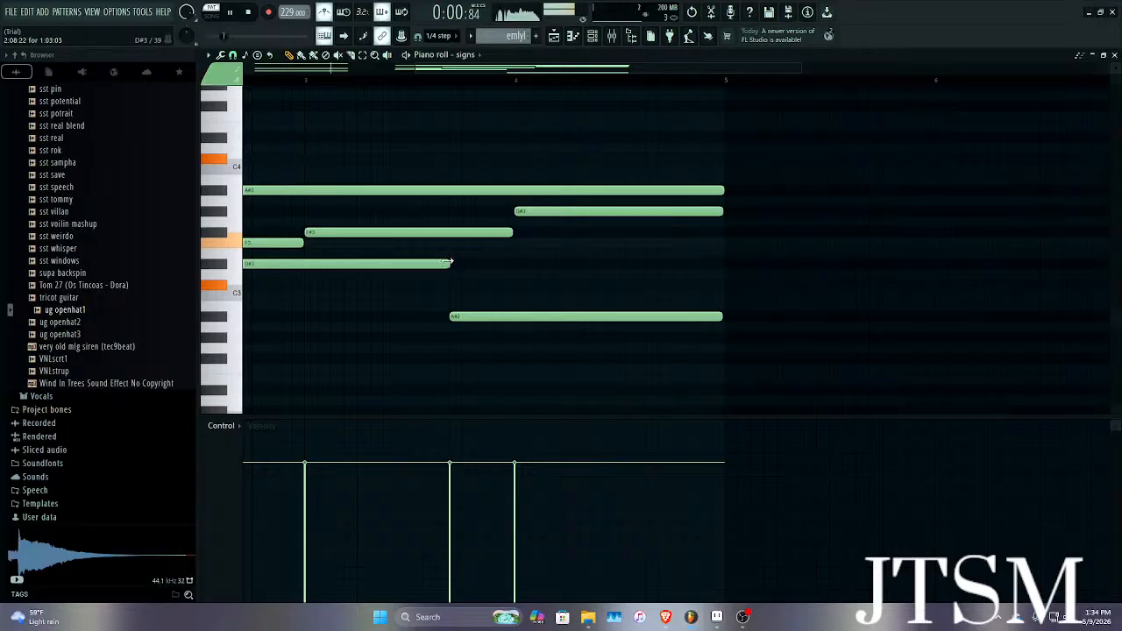
# Move the A#2 note to 3:12:18 with a length of 1:04:05, and fine-tune the note ends at the end of bar 4.
pyautogui.moveTo(470, 320); pyautogui.dragTo(479, 317)
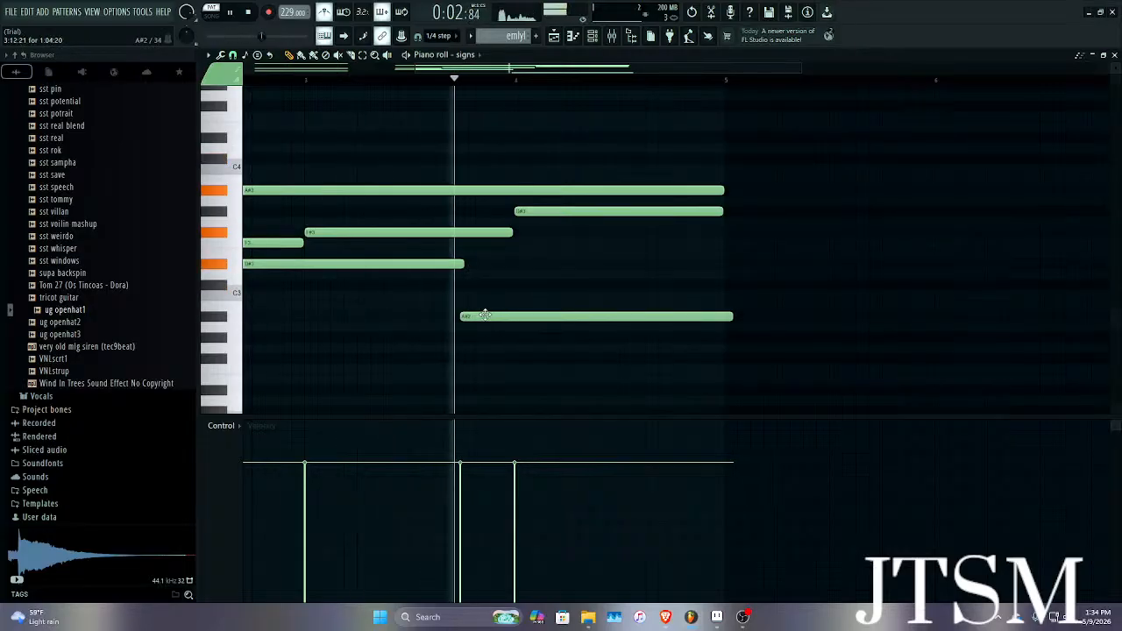
pyautogui.press('space')
pyautogui.moveTo(732, 321)
pyautogui.mouseDown()
pyautogui.moveTo(1001, 318)
pyautogui.moveTo(733, 320)
pyautogui.mouseUp()
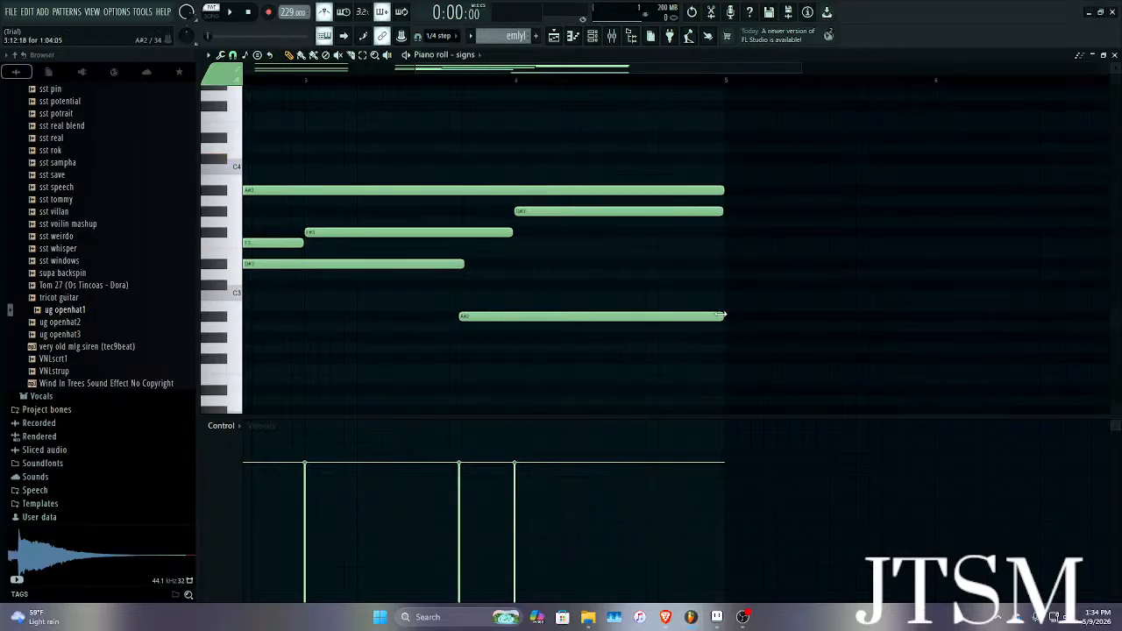
pyautogui.scroll(-3, 702, 307)
pyautogui.press('space')
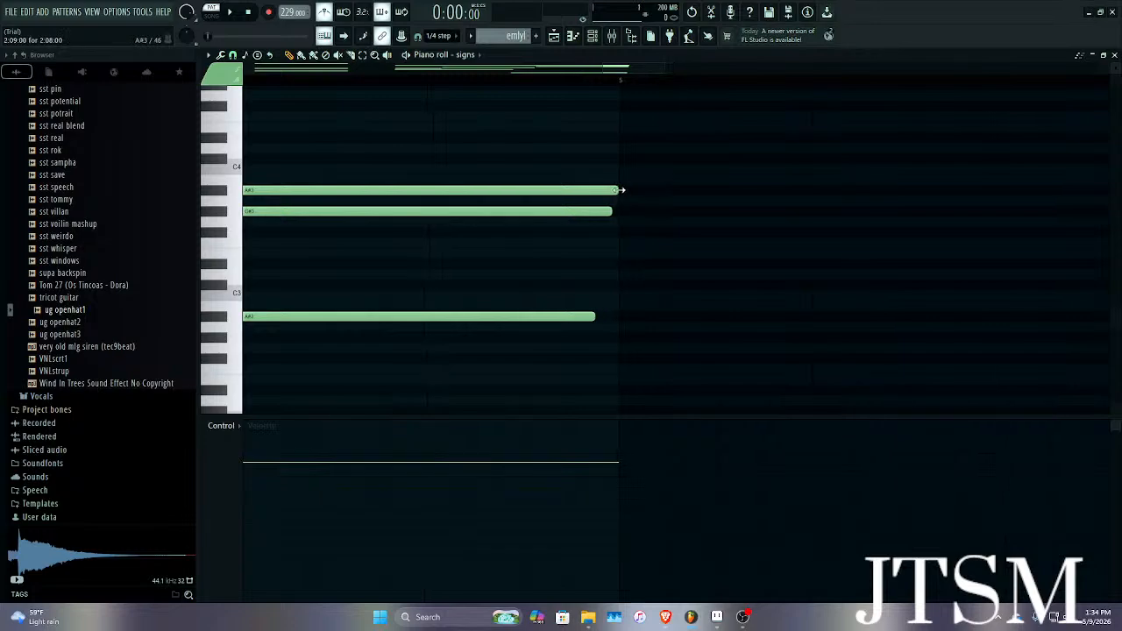
pyautogui.moveTo(620, 189); pyautogui.dragTo(789, 189)
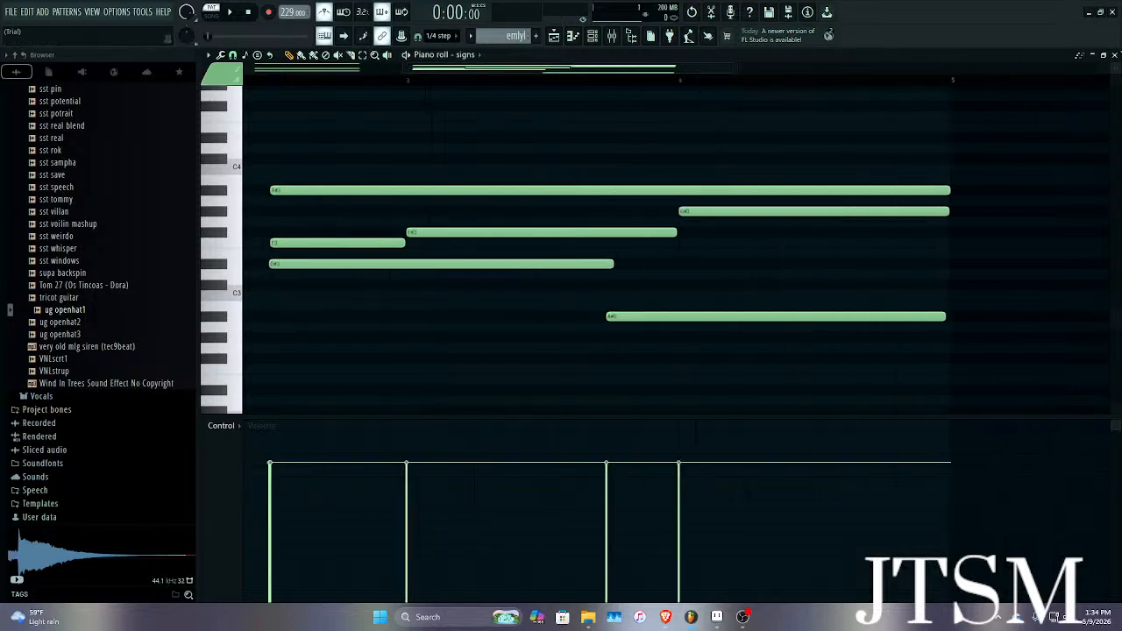
# Close the piano roll and place the emlyl pattern at bar 1 on the first playlist track.
pyautogui.click(1114, 54)
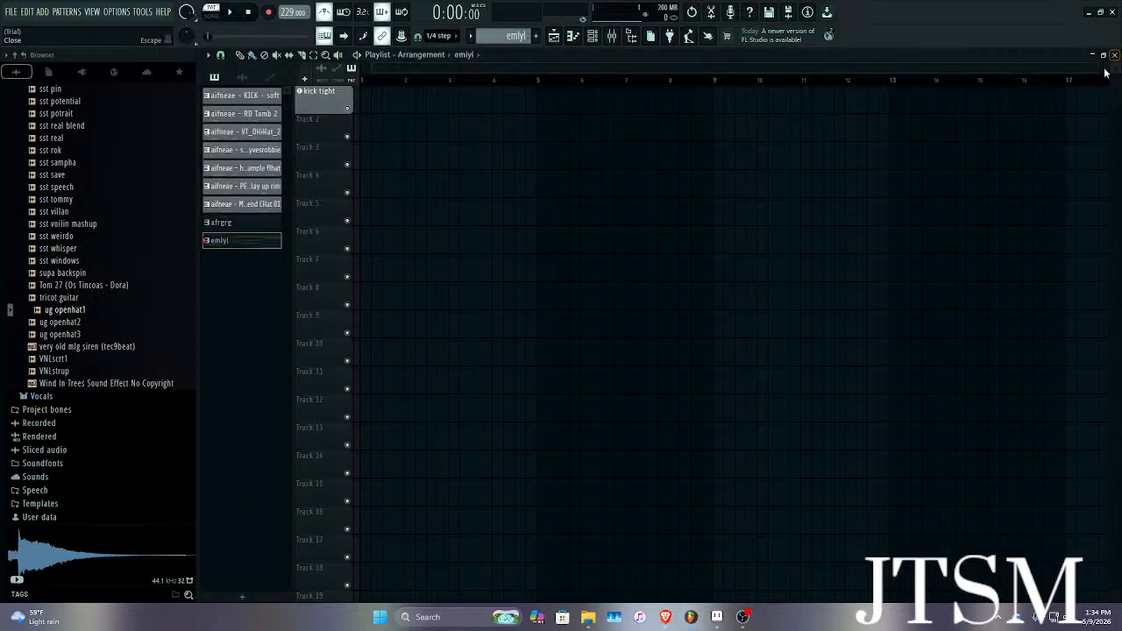
pyautogui.click(419, 119)
pyautogui.moveTo(538, 135); pyautogui.dragTo(382, 82)
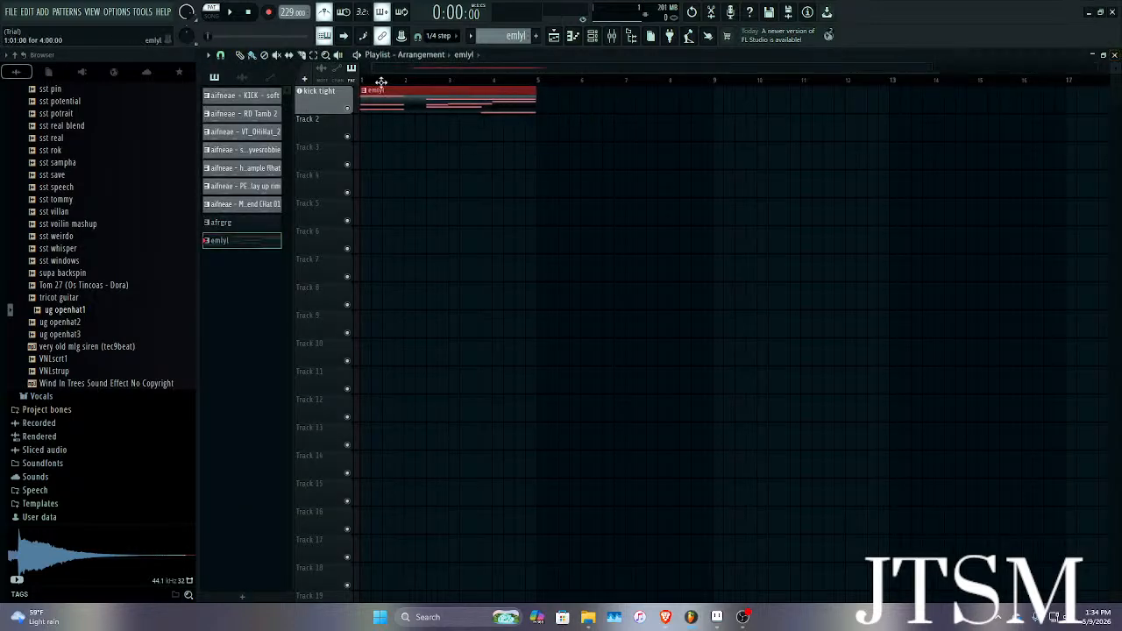
# Lay the drum patterns and afrgrg on tracks 2 to 9 beneath emlyl, filling bars 1 to 4, and play the arrangement.
pyautogui.keyDown('shift'); pyautogui.click(231, 221); pyautogui.keyUp('shift')
pyautogui.moveTo(252, 100); pyautogui.dragTo(305, 107)
pyautogui.hotkey('ctrl', 'z')
pyautogui.moveTo(424, 175); pyautogui.dragTo(342, 106)
pyautogui.moveTo(456, 115); pyautogui.dragTo(354, 296)
pyautogui.hotkey('ctrl', 'b')
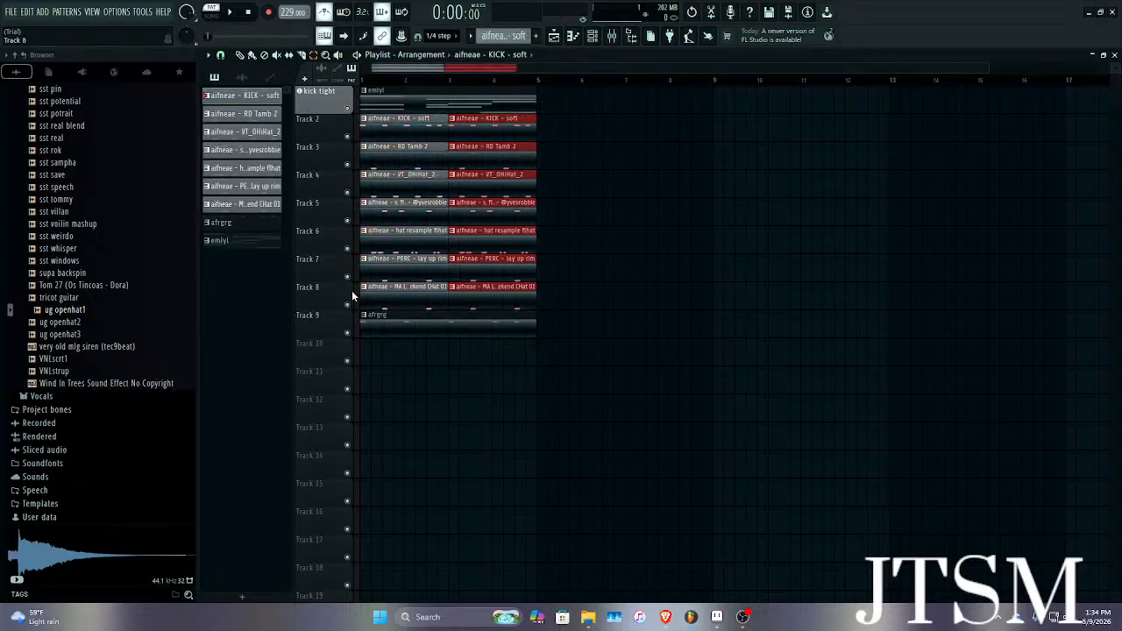
pyautogui.click(642, 351)
pyautogui.press('space')
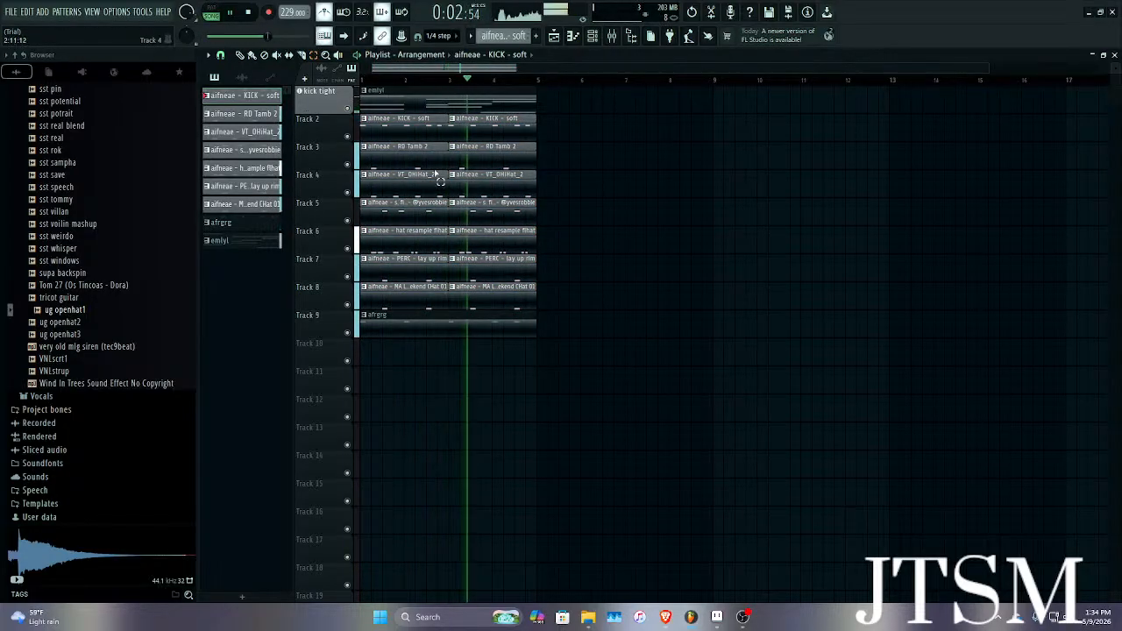
pyautogui.press('space')
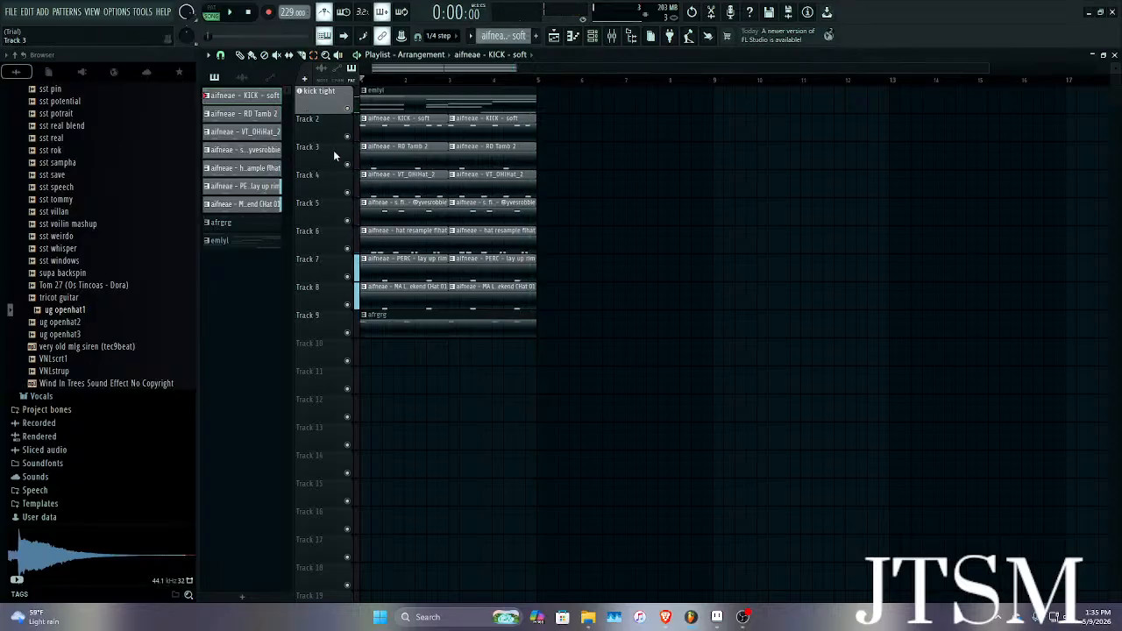
# Delete the drum and afrgrg clips from tracks 2 to 9, keeping only the emlyl clip.
pyautogui.moveTo(572, 150); pyautogui.dragTo(295, 330)
pyautogui.press('Delete')
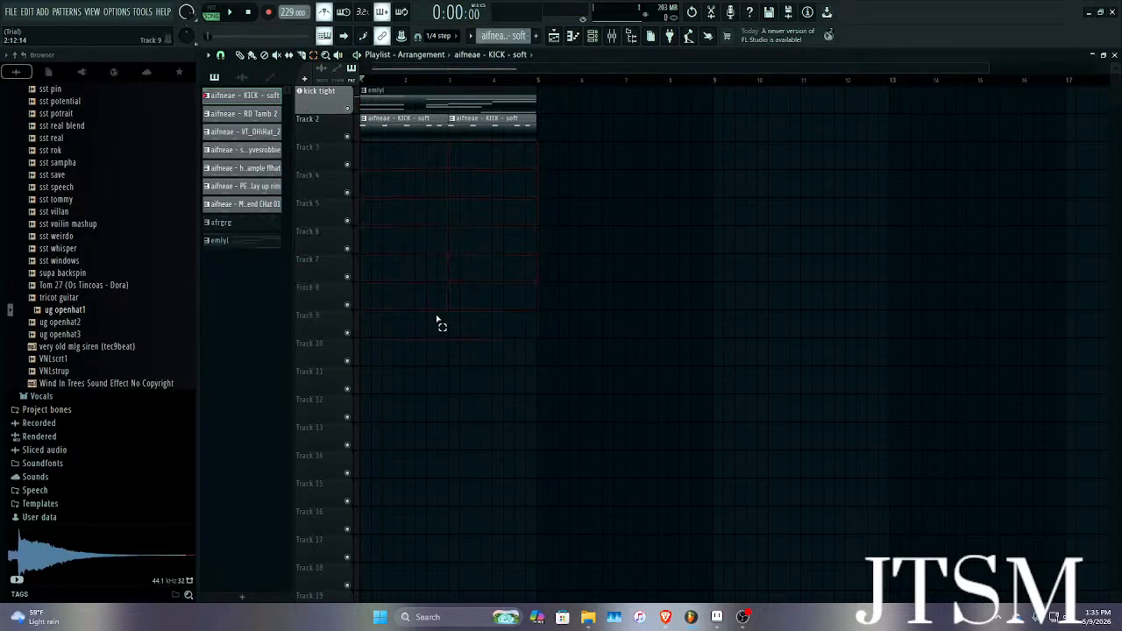
pyautogui.rightClick(392, 116)
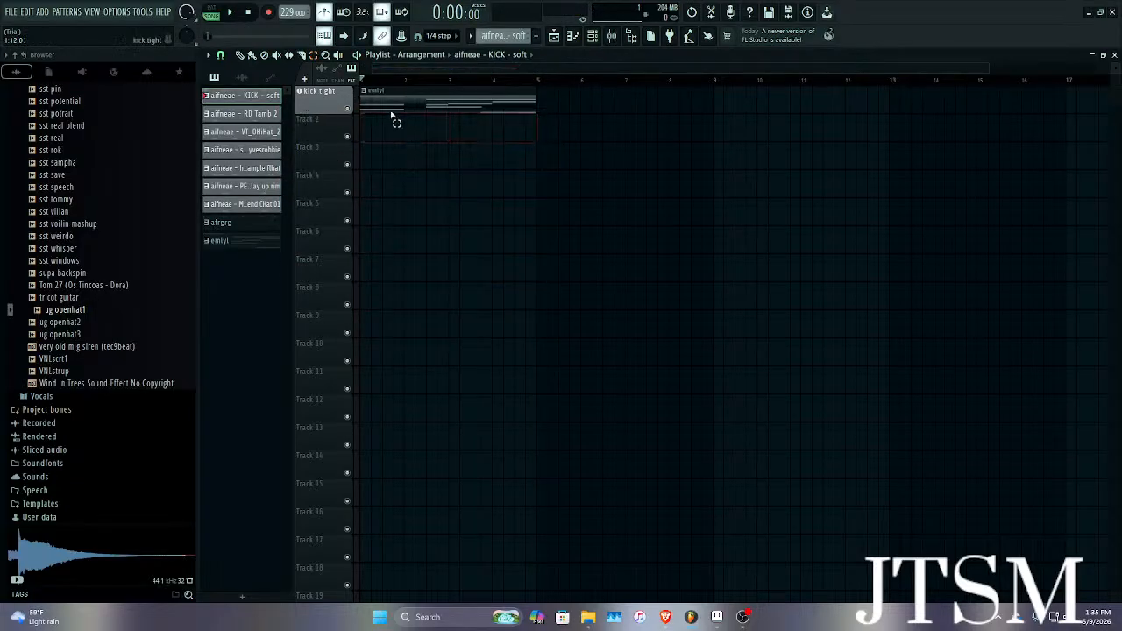
# Open the emlyl pattern's signs channel and add Fruity Convolver to slot 2 of its mixer track.
pyautogui.doubleClick(405, 94)
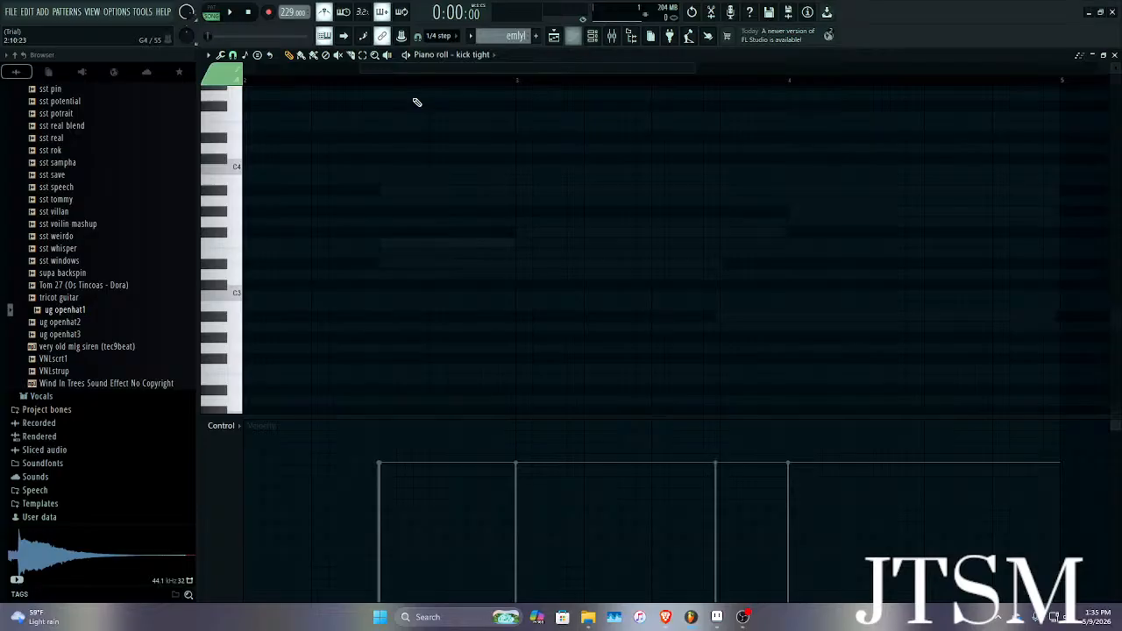
pyautogui.click(594, 37)
pyautogui.click(864, 112)
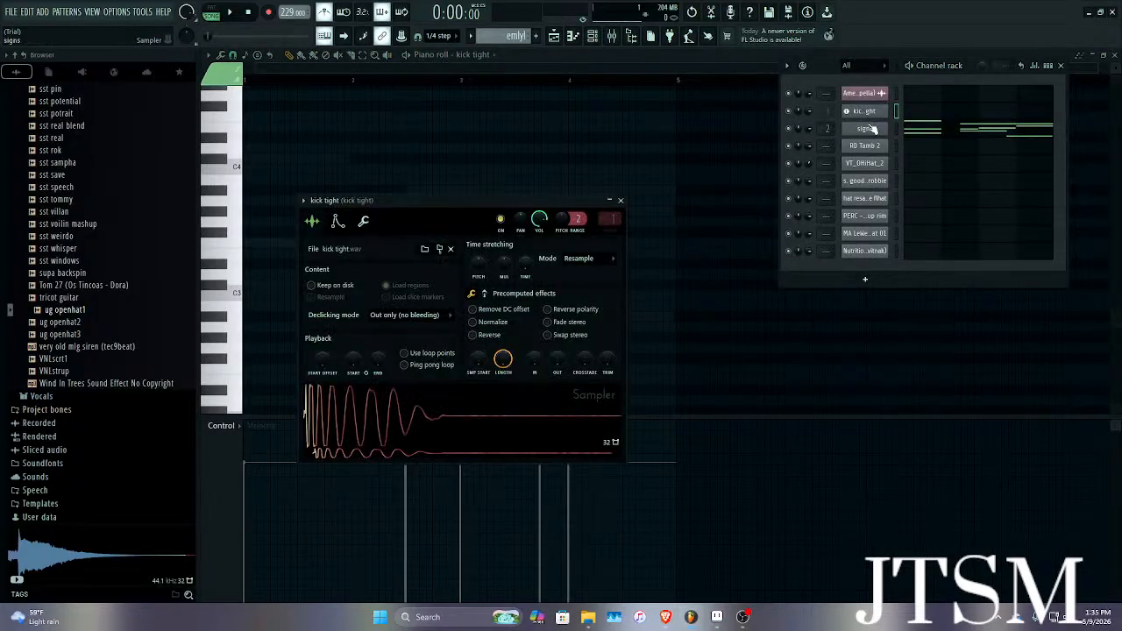
pyautogui.click(868, 129)
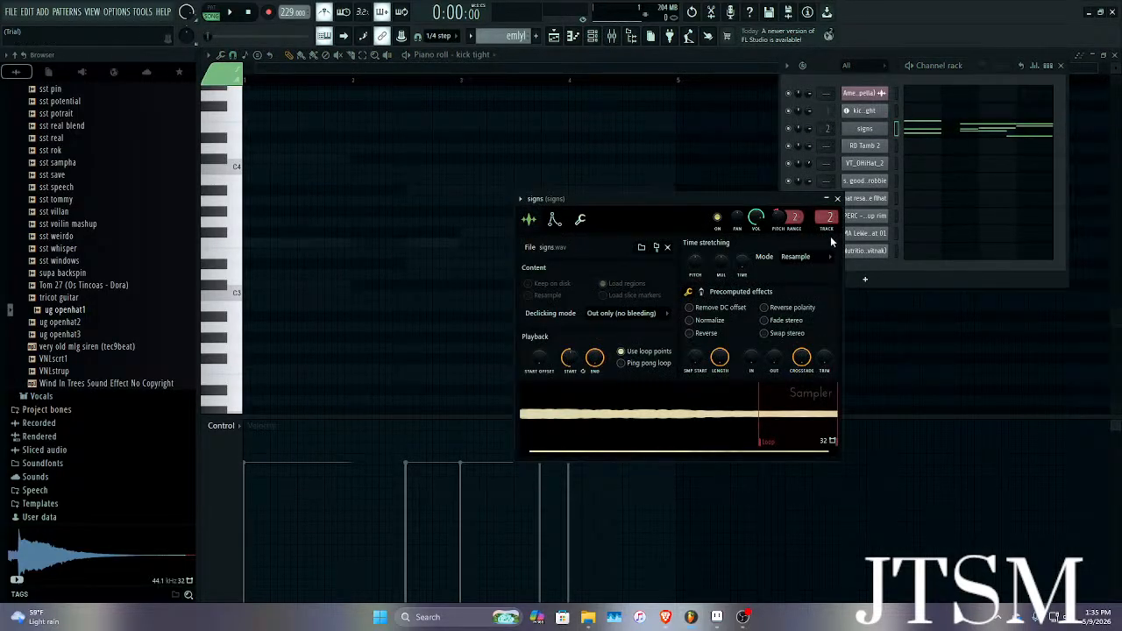
pyautogui.doubleClick(826, 218)
pyautogui.click(1012, 114)
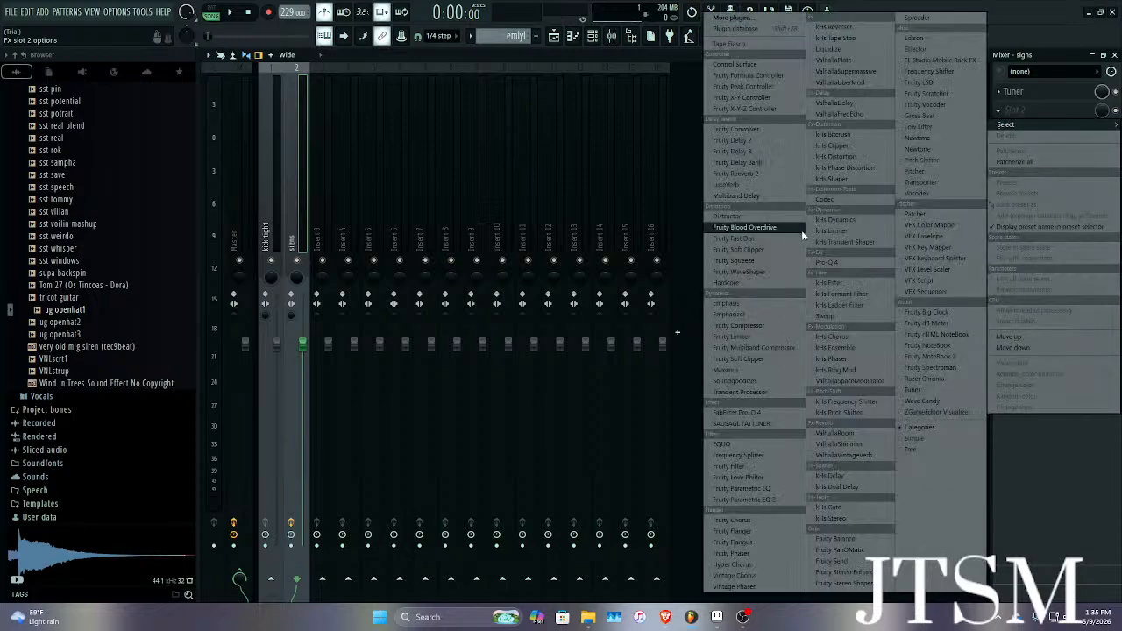
pyautogui.click(751, 127)
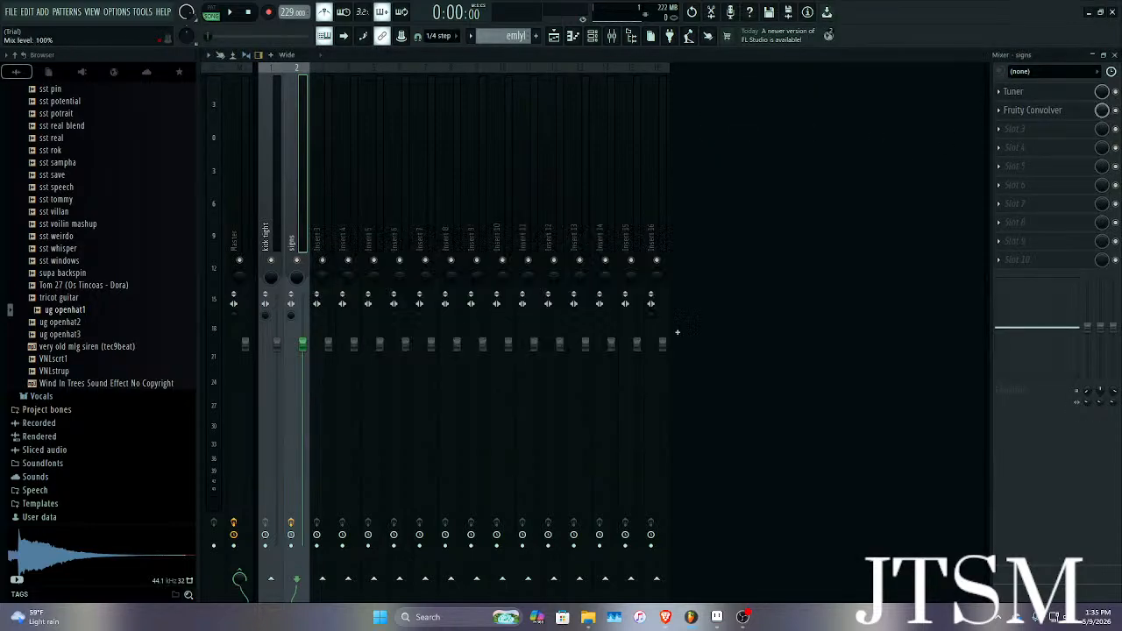
# Add kHs Ensemble with 3 voices to slot 3 of the signs mixer track and adjust its mix level during playback.
pyautogui.click(1019, 132)
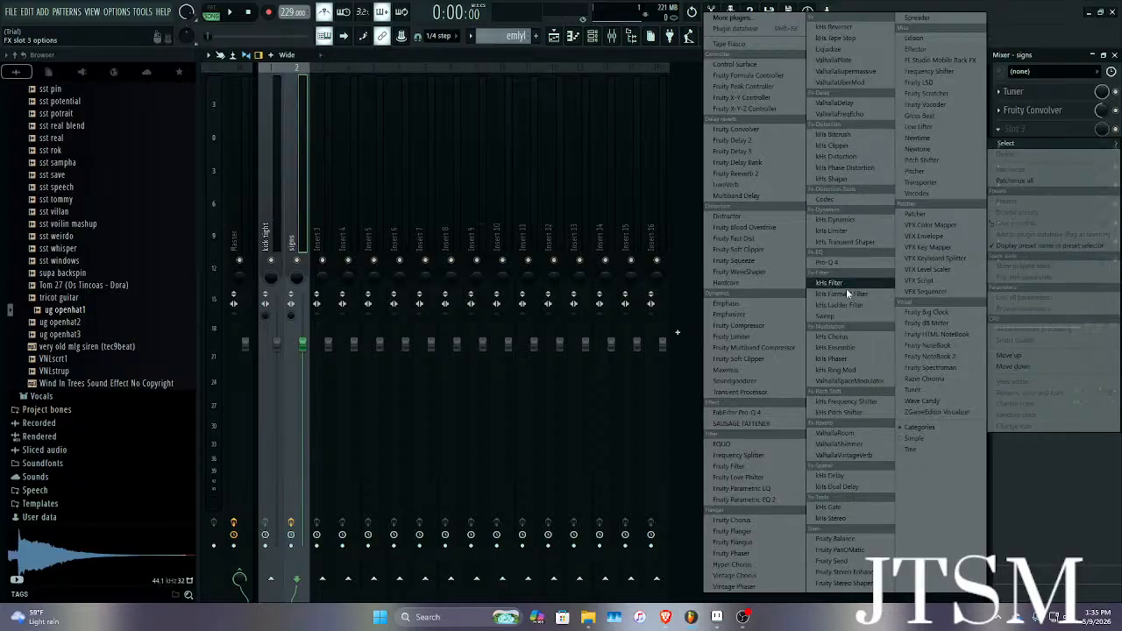
pyautogui.click(845, 348)
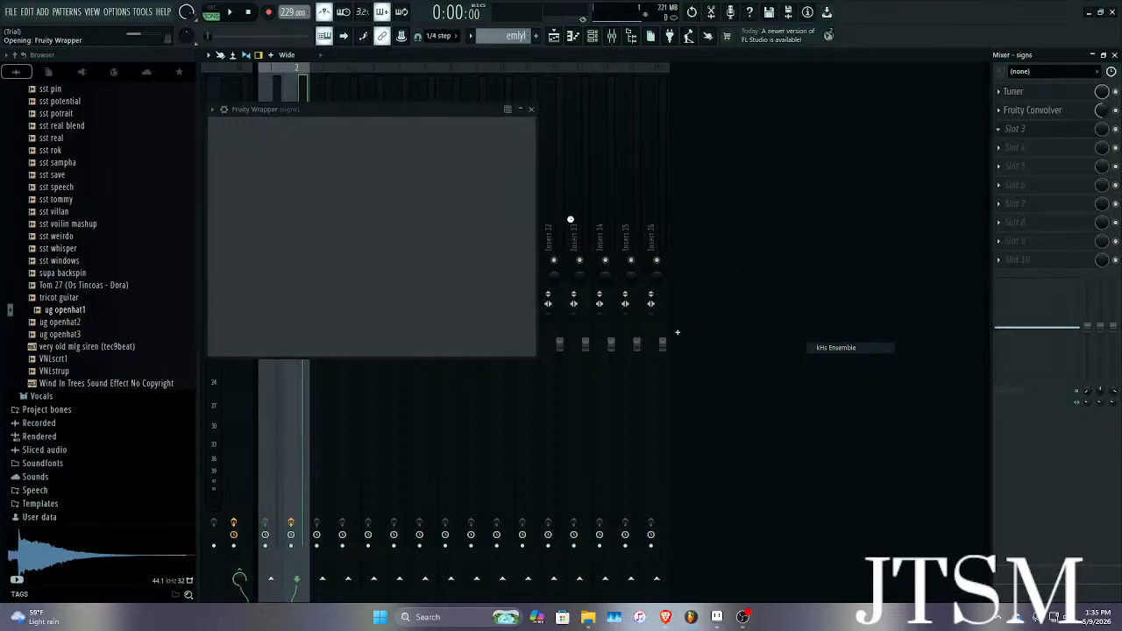
pyautogui.press('space')
pyautogui.moveTo(276, 184); pyautogui.dragTo(276, 191)
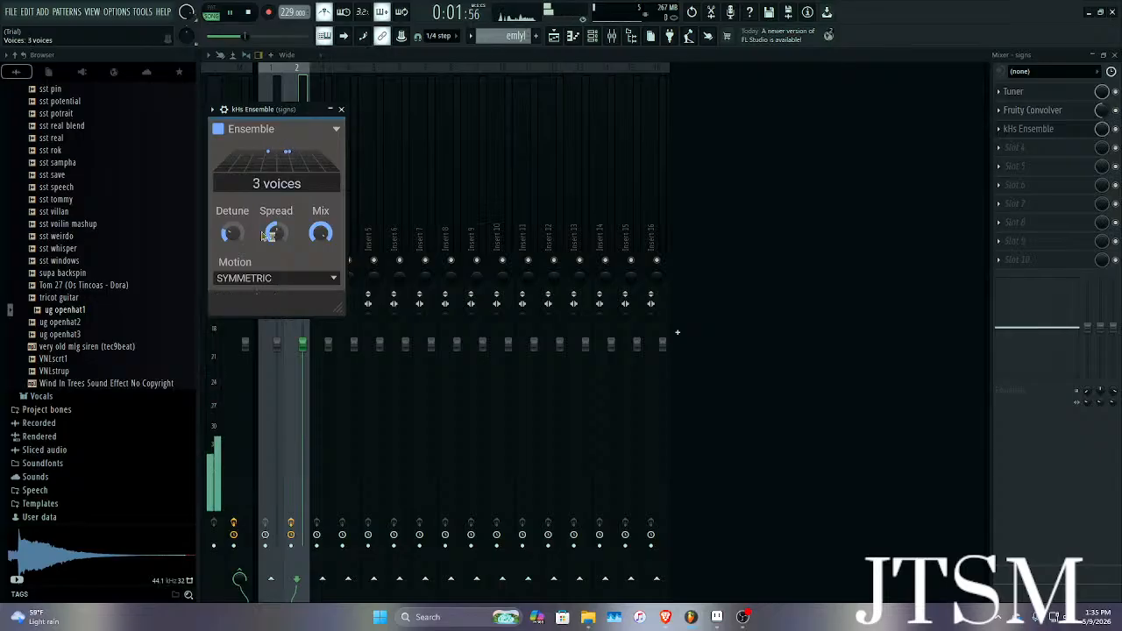
pyautogui.moveTo(1102, 128); pyautogui.dragTo(1102, 132)
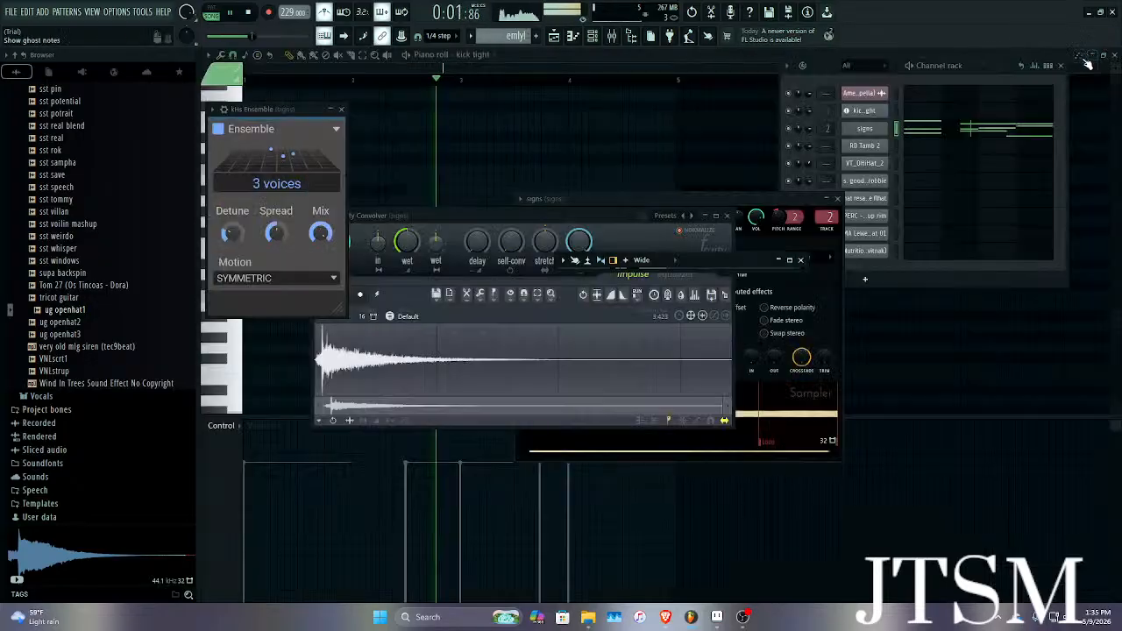
# Stop playback, close the mixer, plugin and sampler windows, and show the signs notes in the piano roll.
pyautogui.press('F9')
pyautogui.press('space')
pyautogui.click(727, 215)
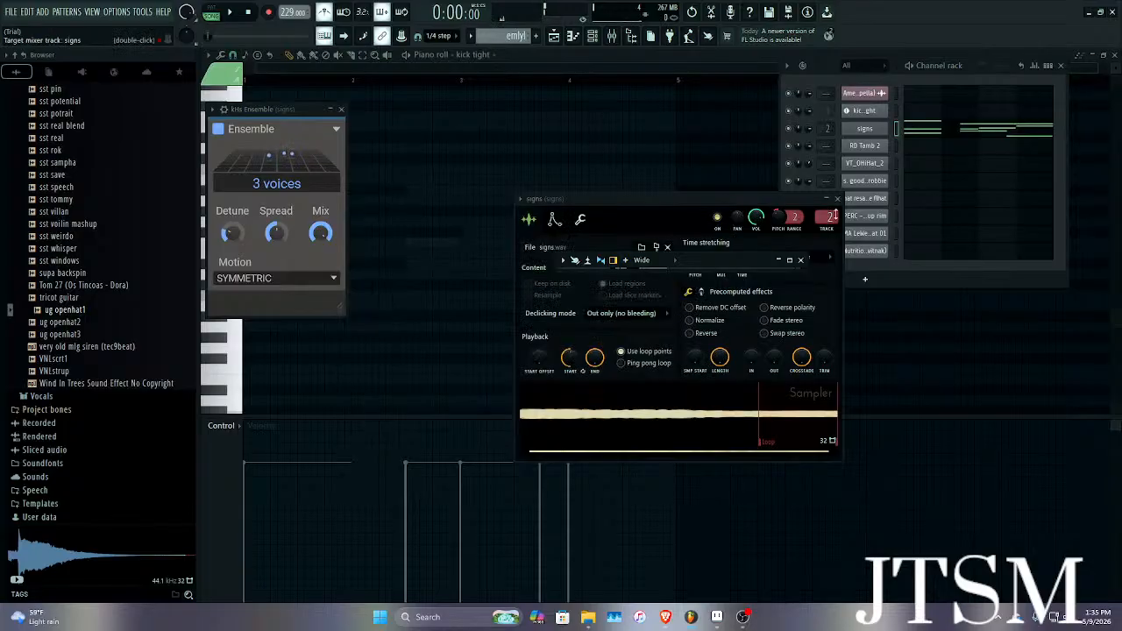
pyautogui.click(837, 199)
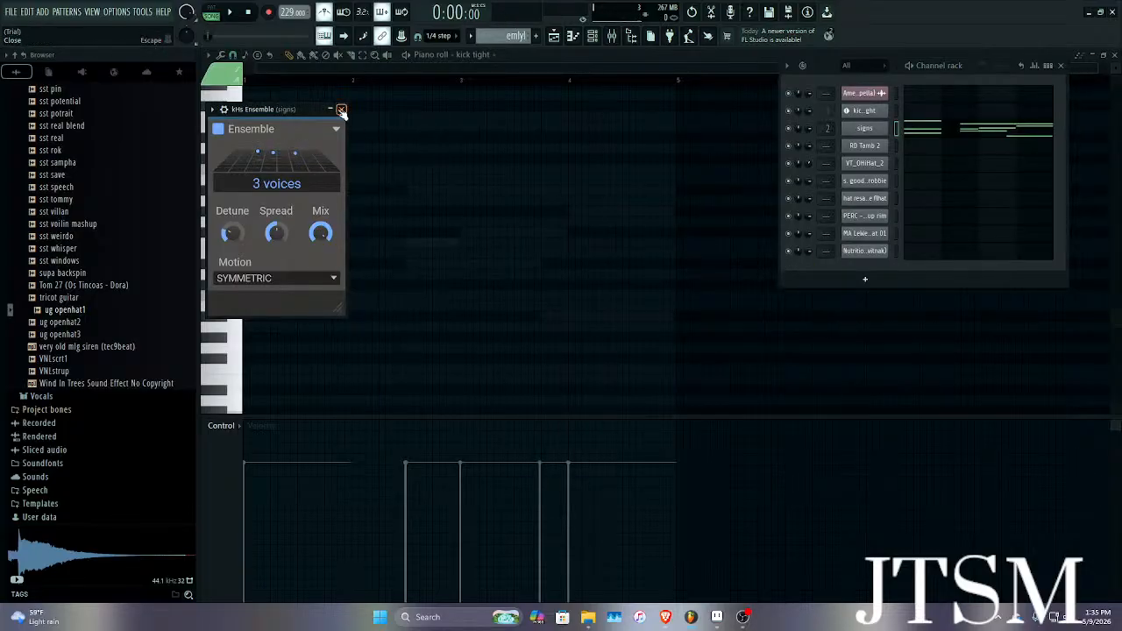
pyautogui.click(342, 110)
pyautogui.click(456, 55)
pyautogui.click(485, 130)
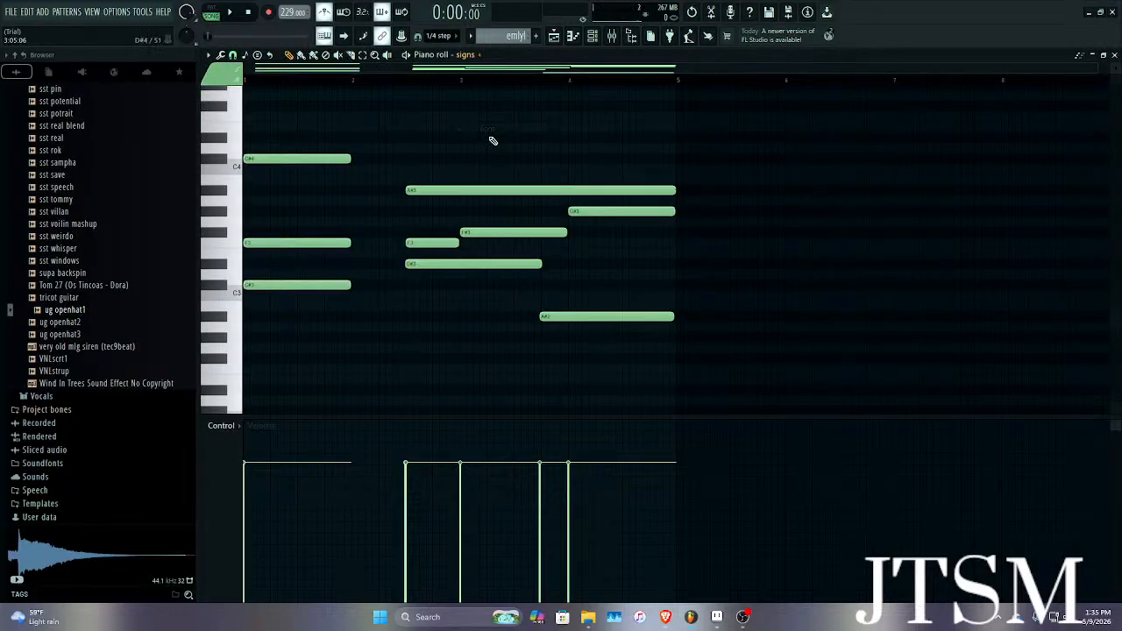
# Transpose all the signs notes up three semitones and play the result.
pyautogui.press('Up')
pyautogui.press('Up')
pyautogui.press('Up')
pyautogui.press('space')
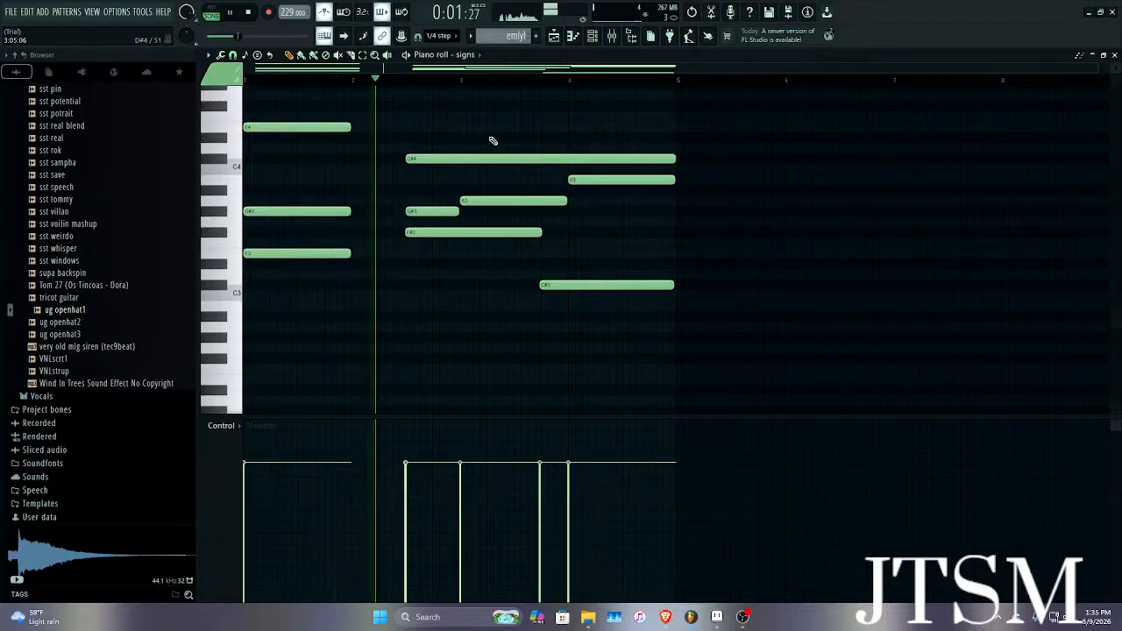
# Stop playback, transpose all the signs notes down one semitone, and play them again.
pyautogui.press('space')
pyautogui.press('Down')
pyautogui.press('space')
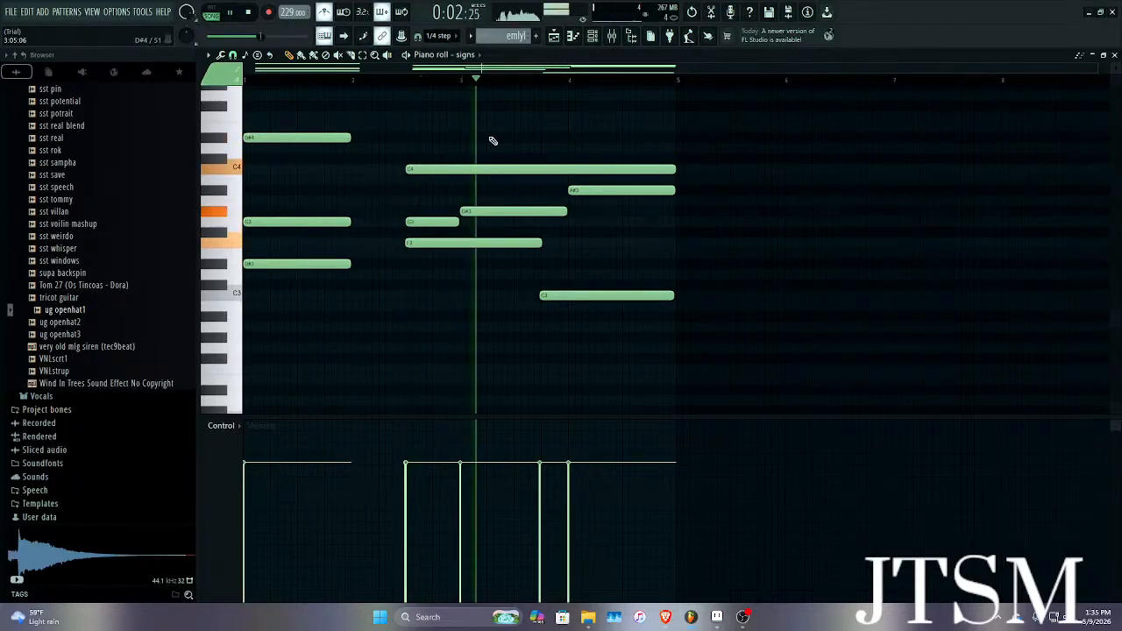
# Stop playback, check the Amerie acapella channel's sampler settings, and close its window.
pyautogui.press('space')
pyautogui.click(593, 36)
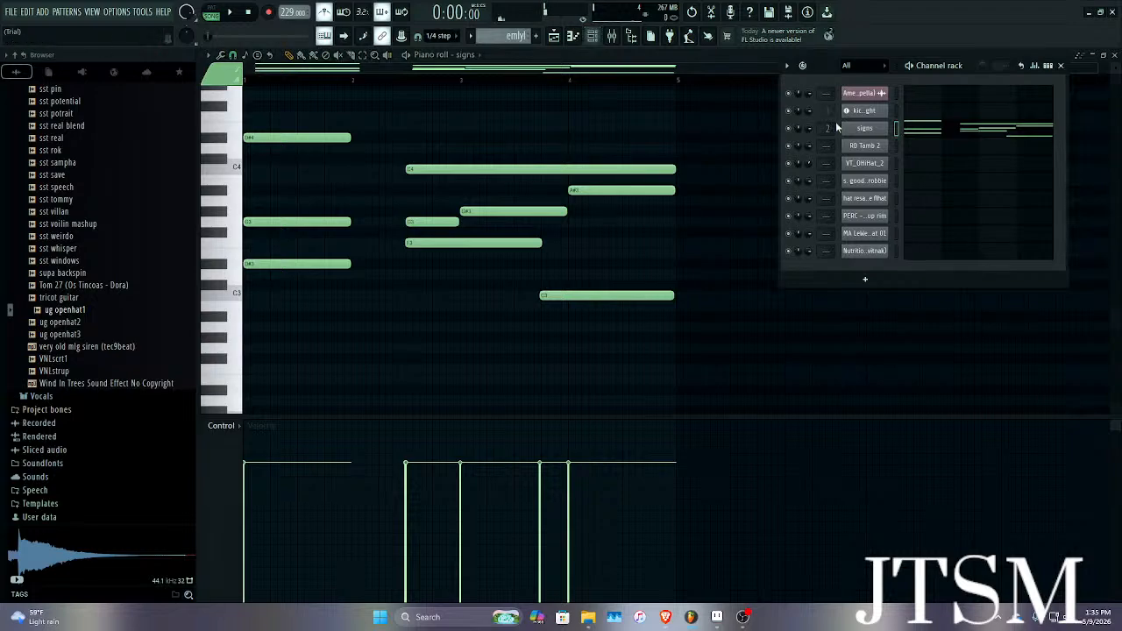
pyautogui.click(868, 93)
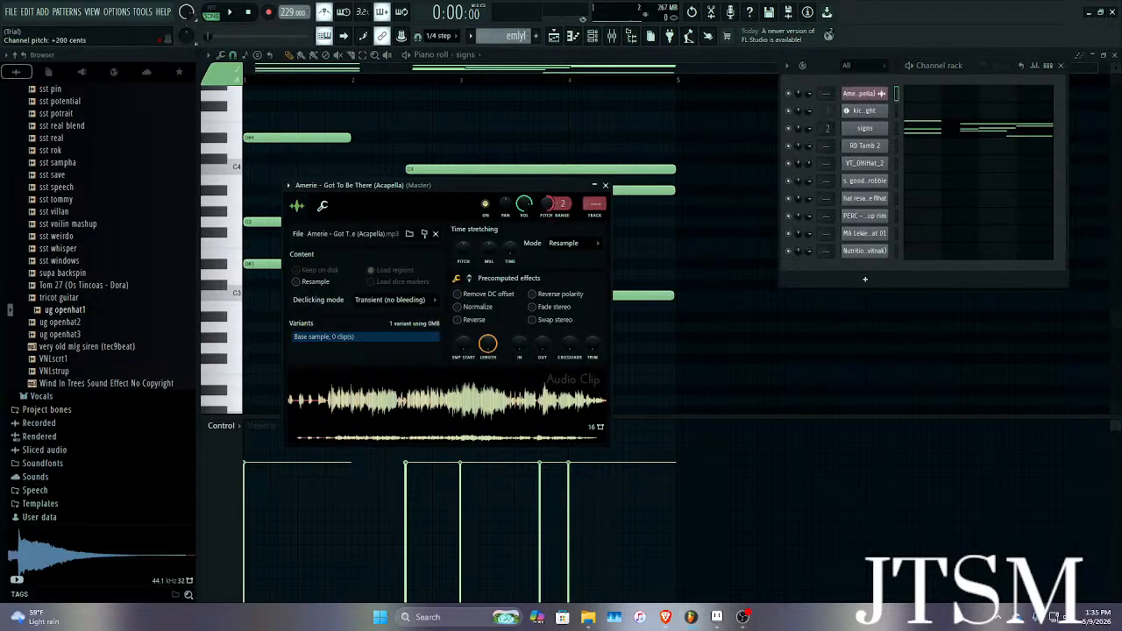
pyautogui.click(607, 187)
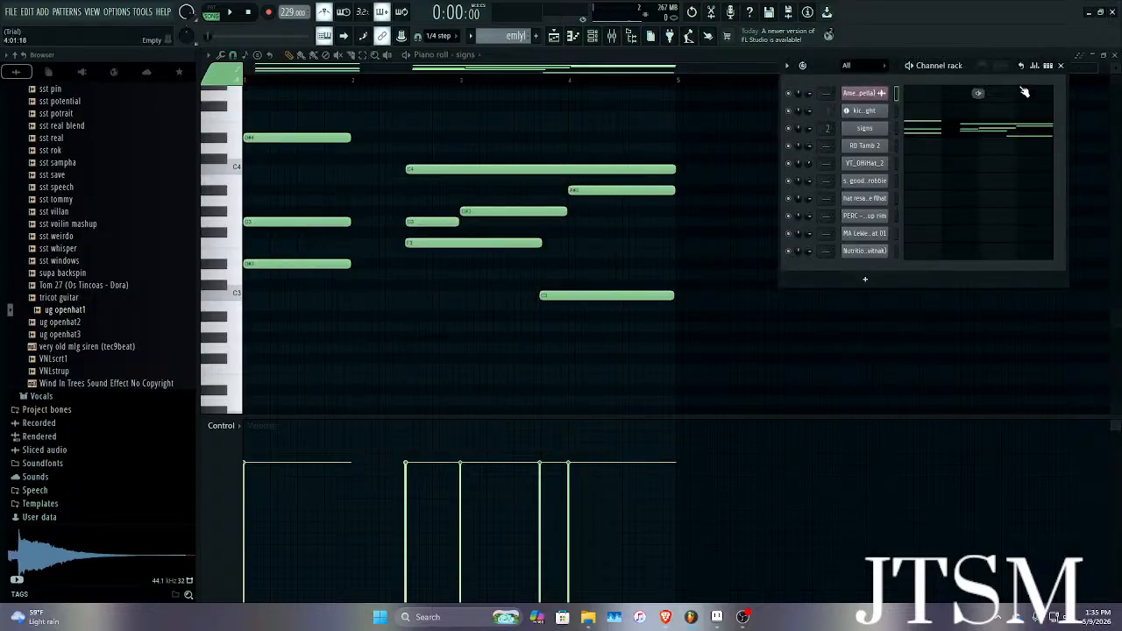
# Close the channel rack and piano roll, play the arrangement in the playlist, and stop it.
pyautogui.click(1058, 67)
pyautogui.click(1113, 56)
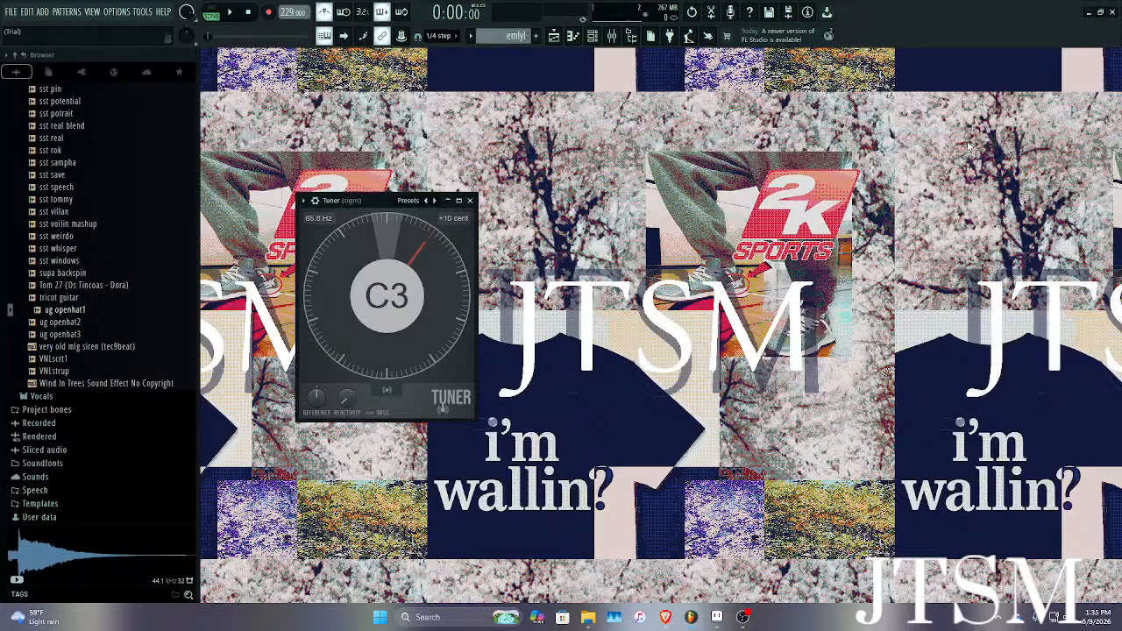
pyautogui.click(554, 35)
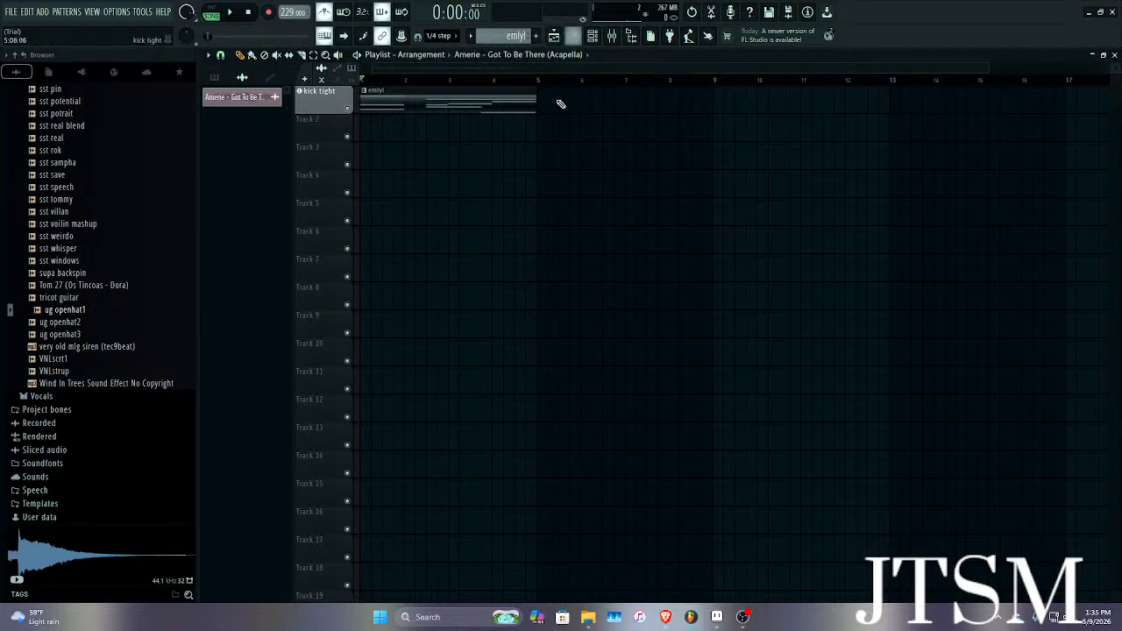
pyautogui.press('space')
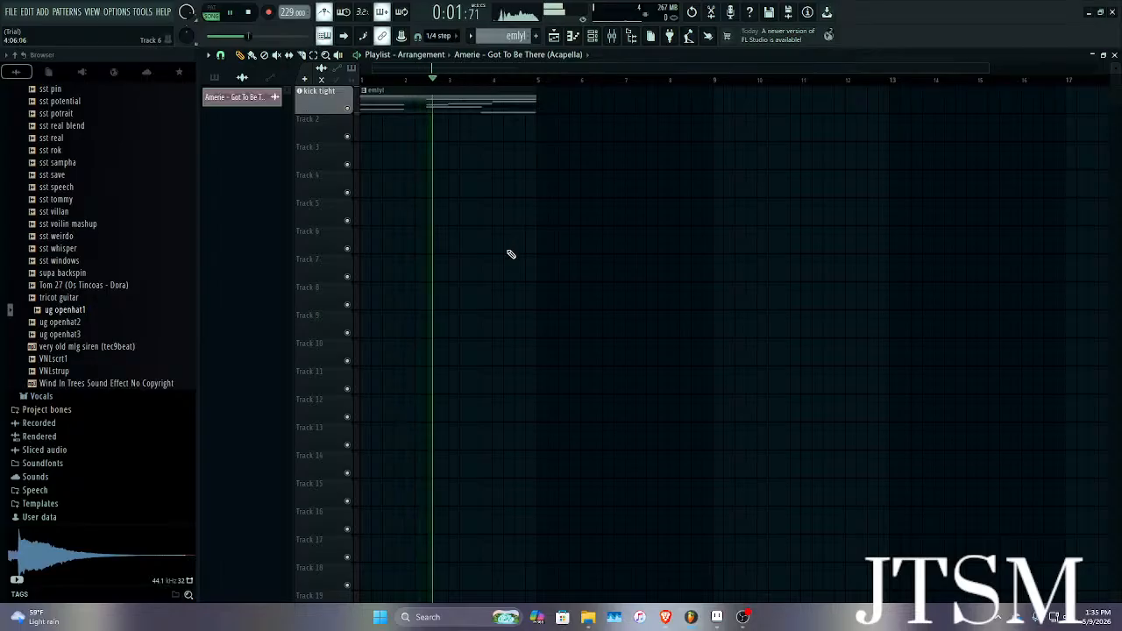
pyautogui.press('space')
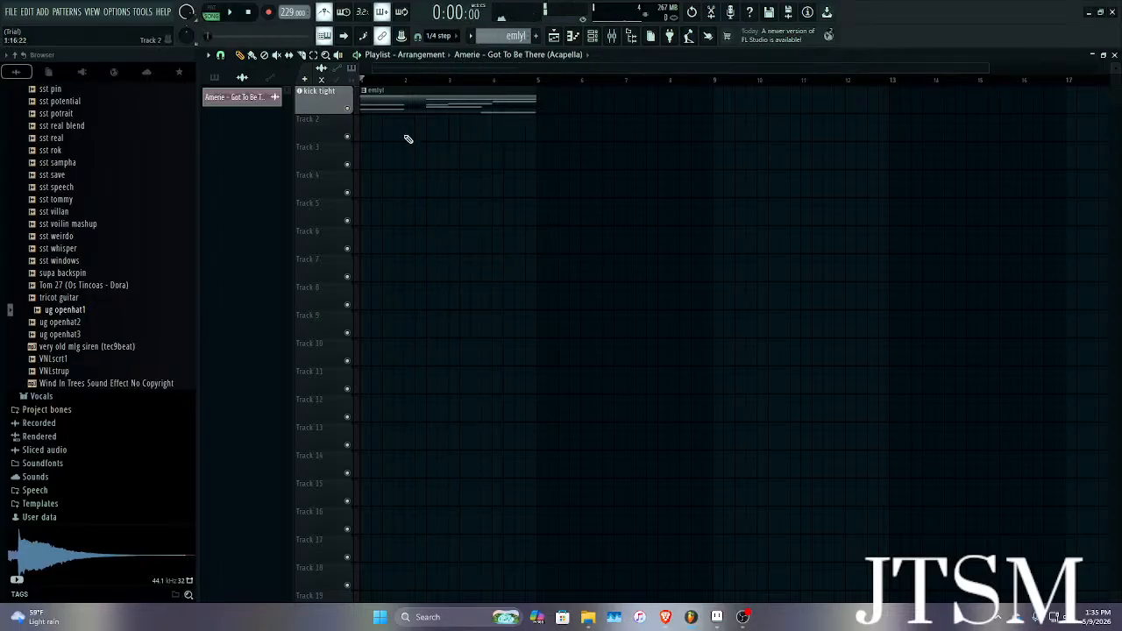
# Audition the sst samples from sst ev through sst gloom in the sample library.
pyautogui.scroll(-1, 384, 134)
pyautogui.scroll(10, 68, 176)
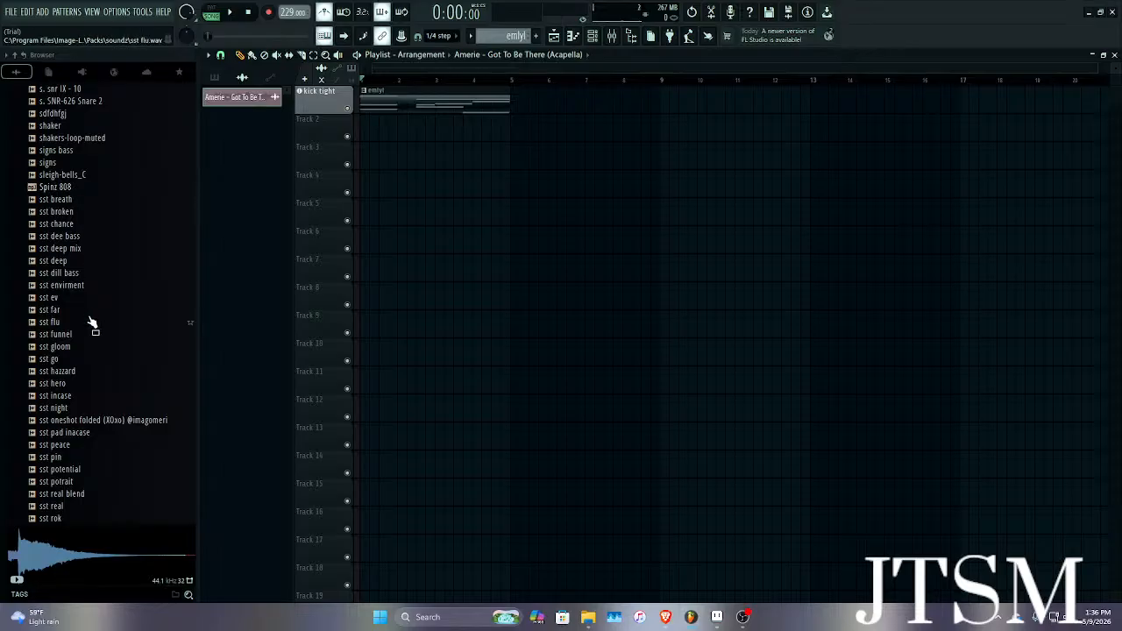
pyautogui.click(88, 311)
pyautogui.click(80, 299)
pyautogui.click(87, 323)
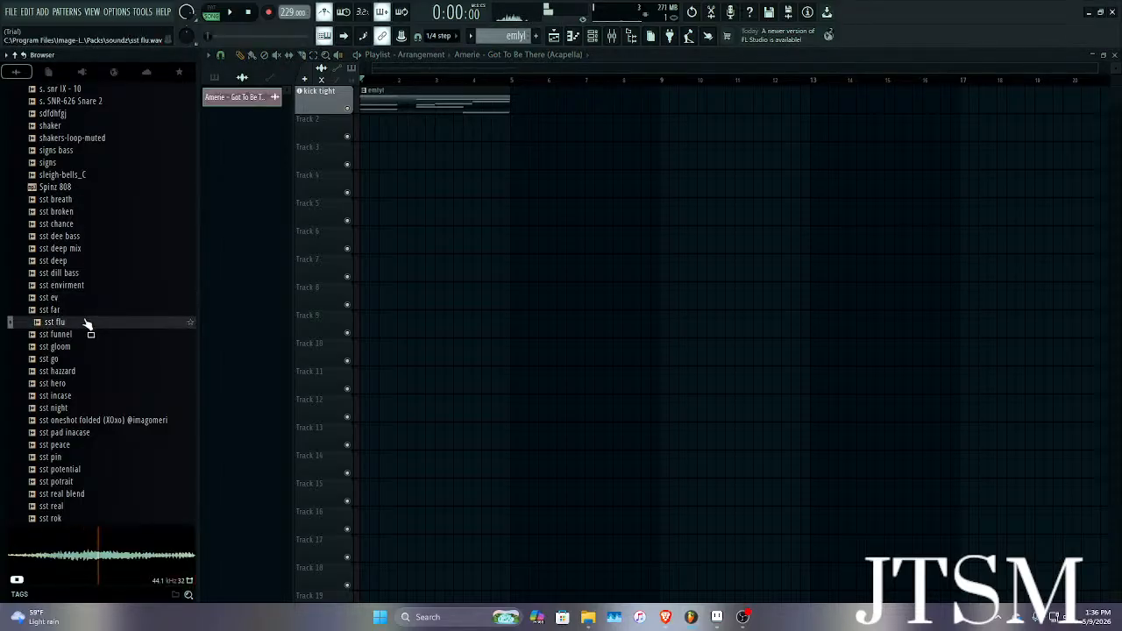
pyautogui.click(87, 335)
pyautogui.click(87, 348)
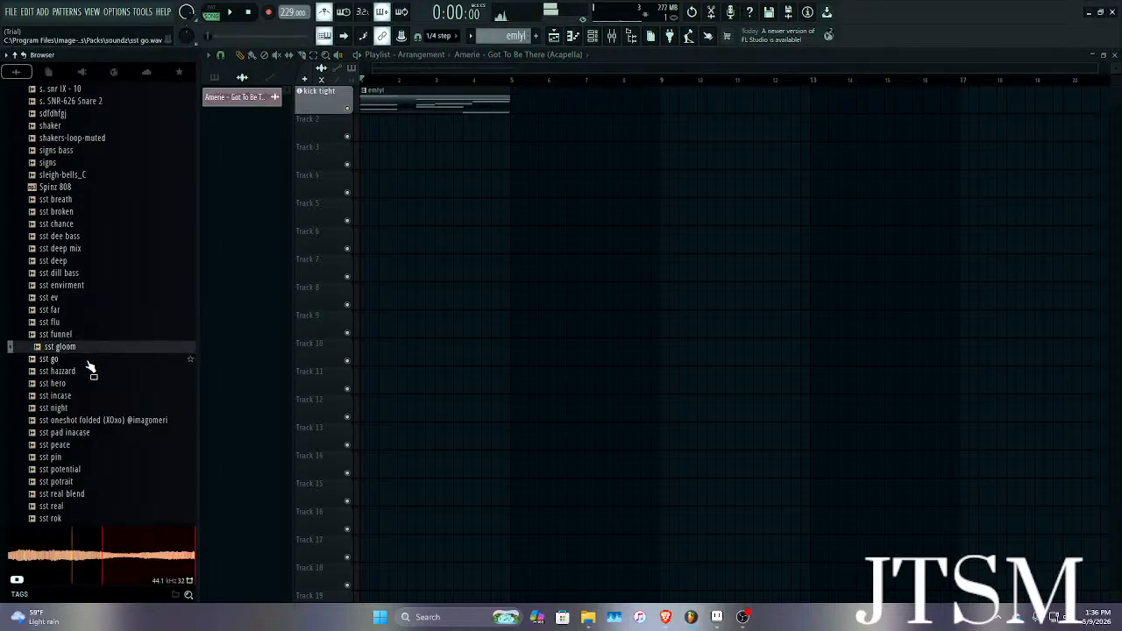
# Load the sst gloom sample into a new channel and show that channel in the piano roll.
pyautogui.rightClick(82, 350)
pyautogui.click(150, 348)
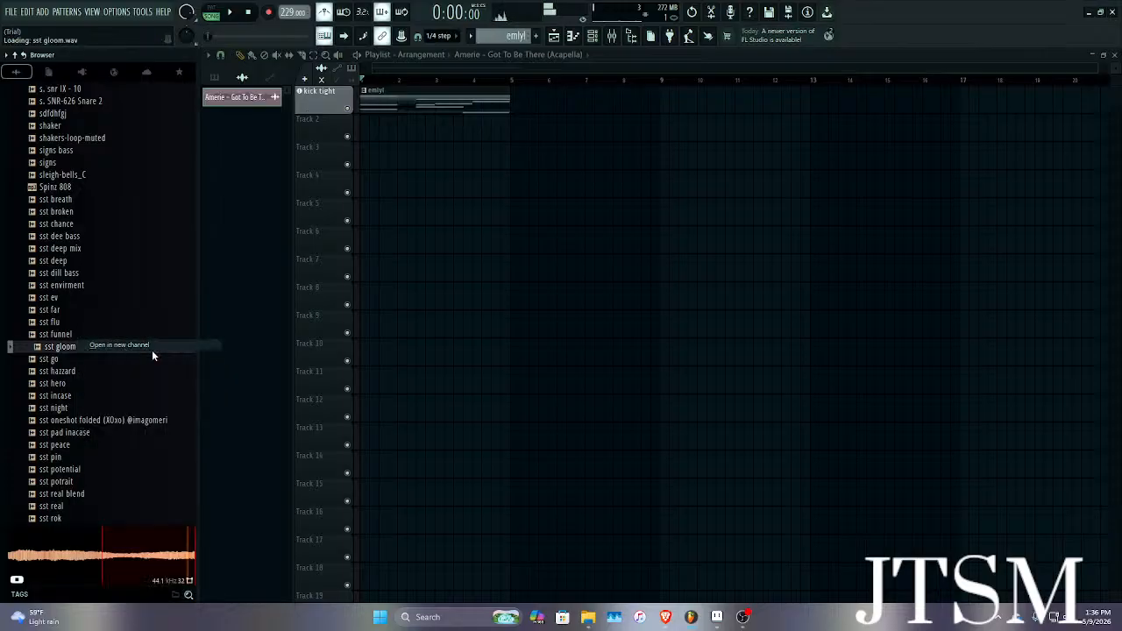
pyautogui.click(560, 141)
pyautogui.doubleClick(423, 105)
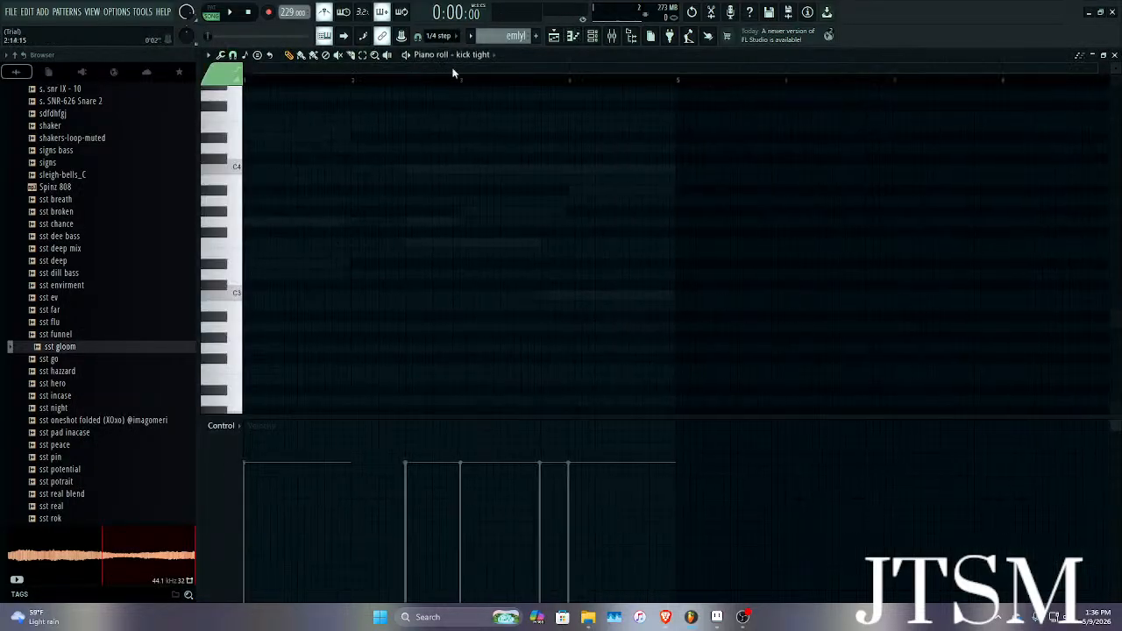
pyautogui.click(477, 56)
pyautogui.click(479, 207)
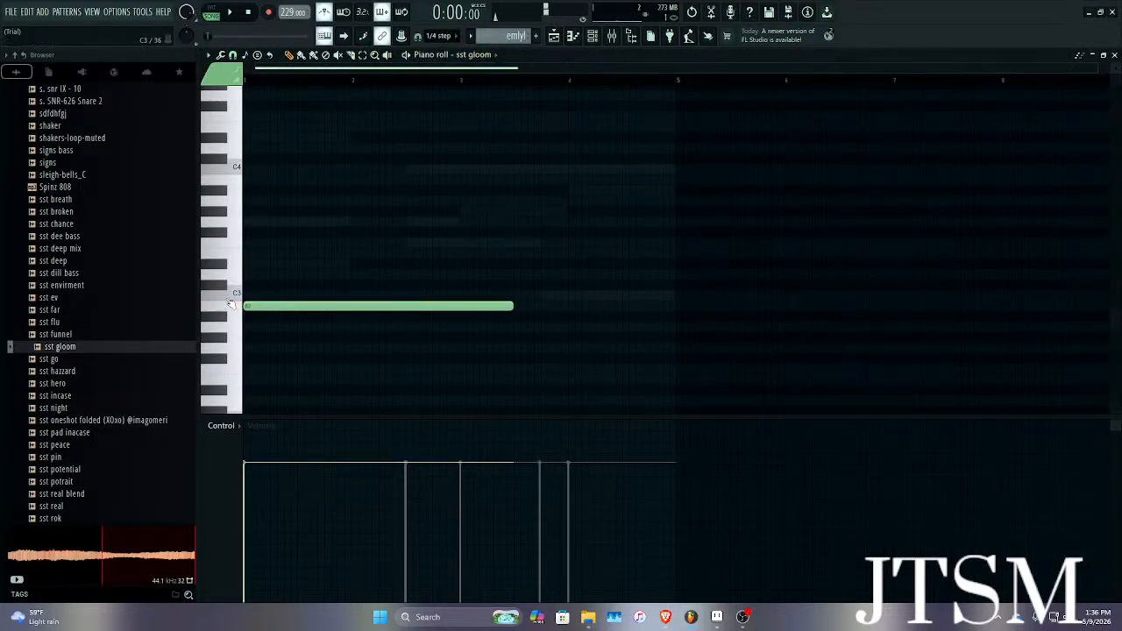
# Put the sst gloom note on C4 at the pattern start and shorten it to end at bar 3 during playback.
pyautogui.scroll(2, 263, 276)
pyautogui.click(247, 231)
pyautogui.press('space')
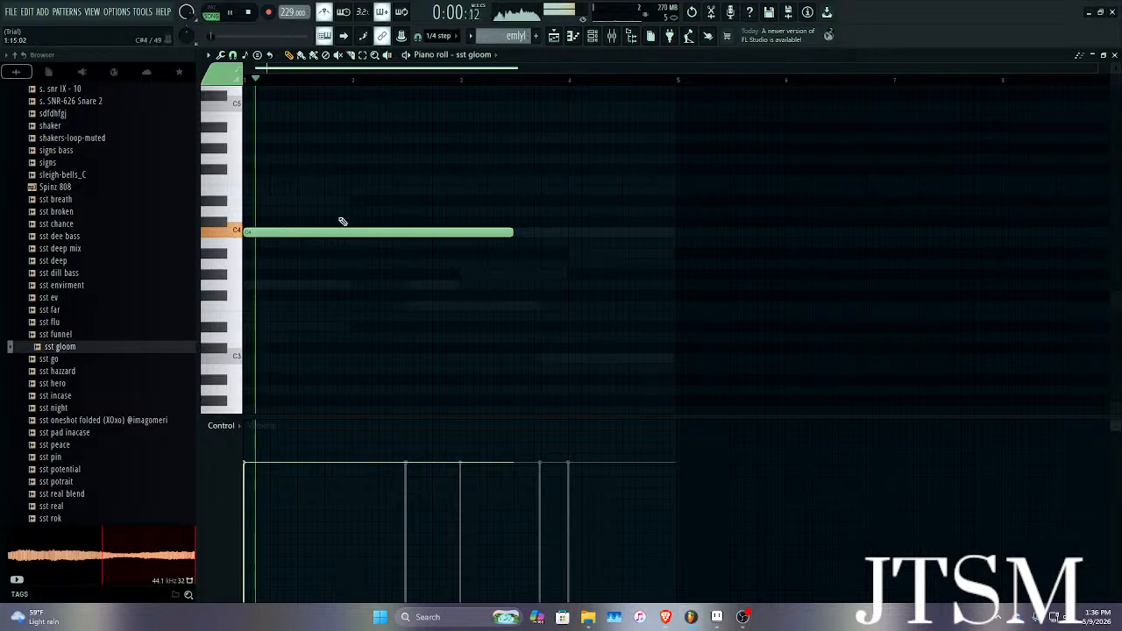
pyautogui.moveTo(510, 230); pyautogui.dragTo(456, 231)
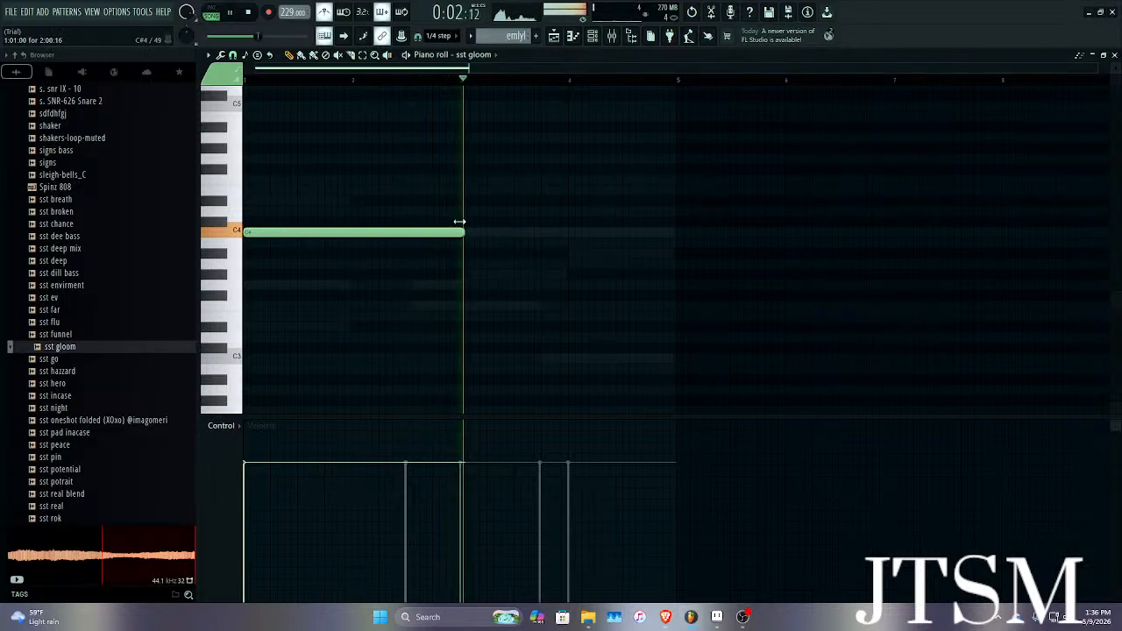
pyautogui.scroll(3, 465, 235)
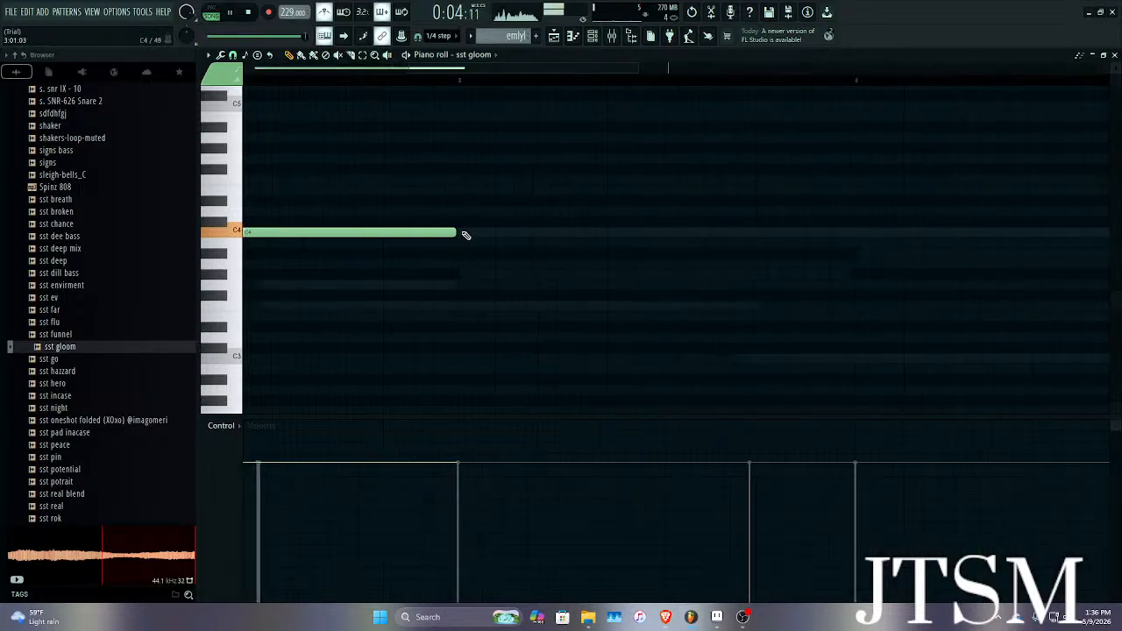
pyautogui.press('space')
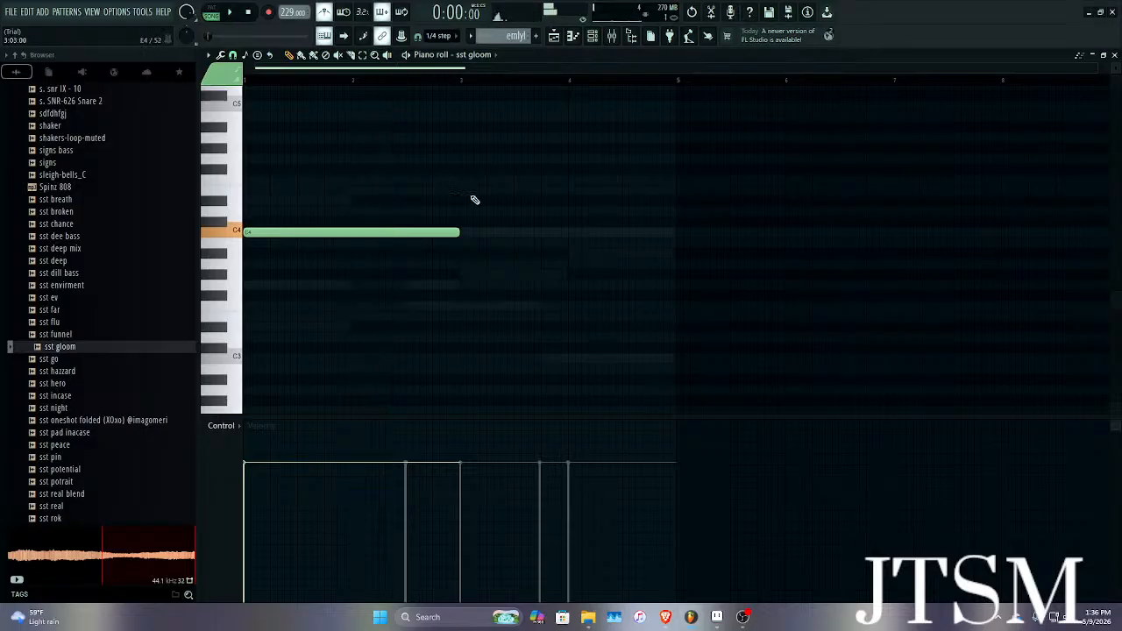
# Add a second sst gloom C4 note from bar 3 to bar 5.
pyautogui.scroll(-1, 456, 235)
pyautogui.click(456, 237)
pyautogui.scroll(-4, 456, 236)
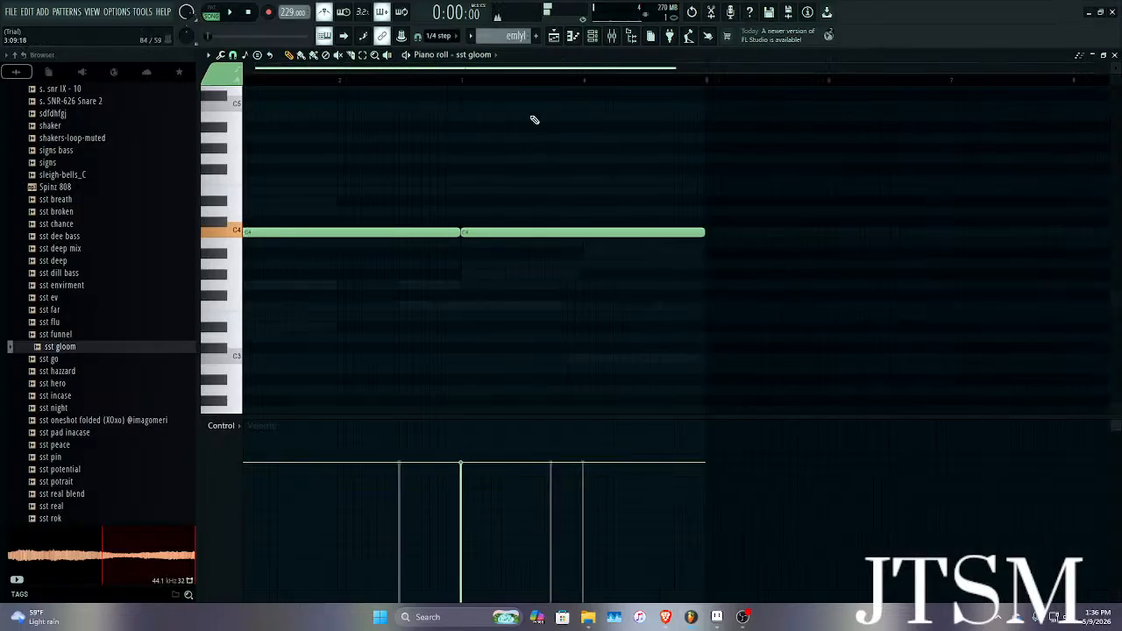
# Lengthen the hold and shorten the attack and decay of the sst gloom volume envelope, and close the sampler.
pyautogui.press('F6')
pyautogui.click(854, 269)
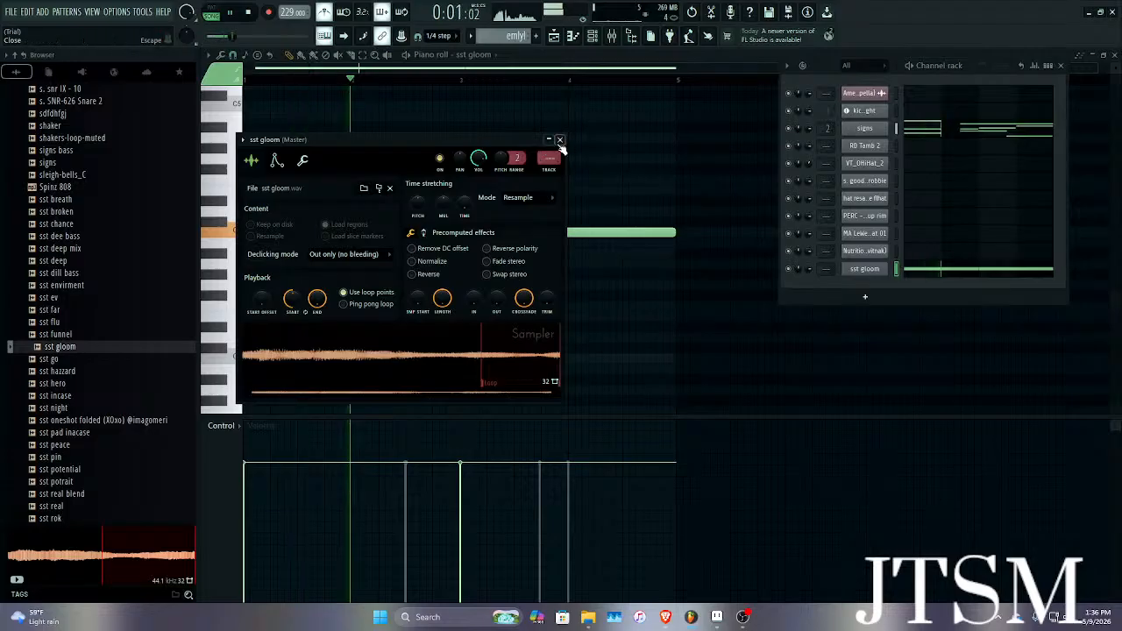
pyautogui.press('space')
pyautogui.click(276, 161)
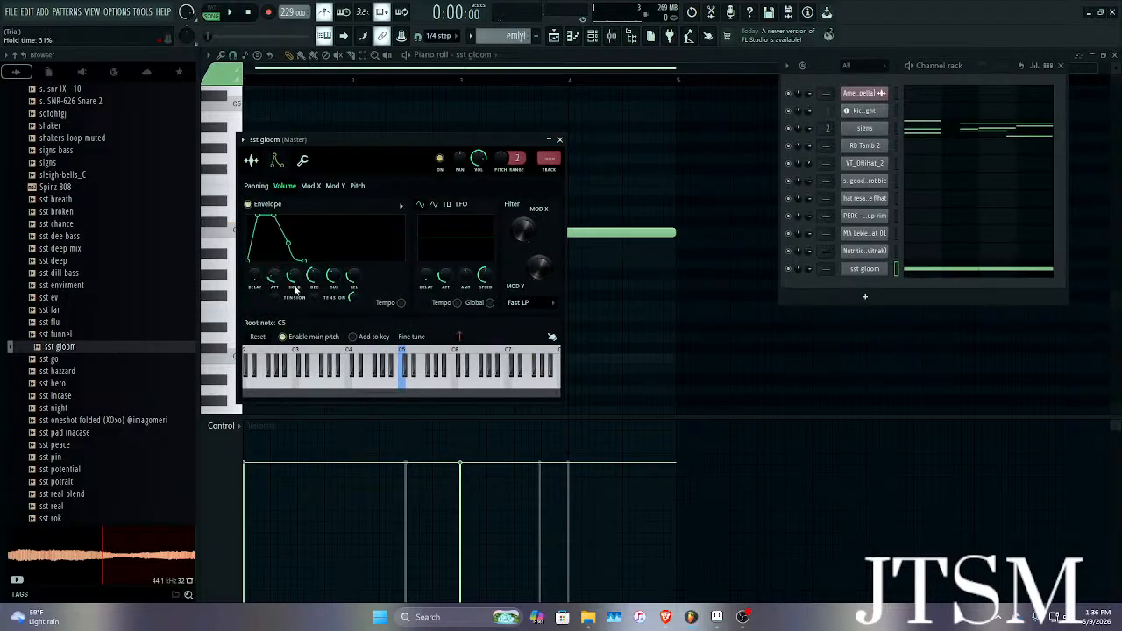
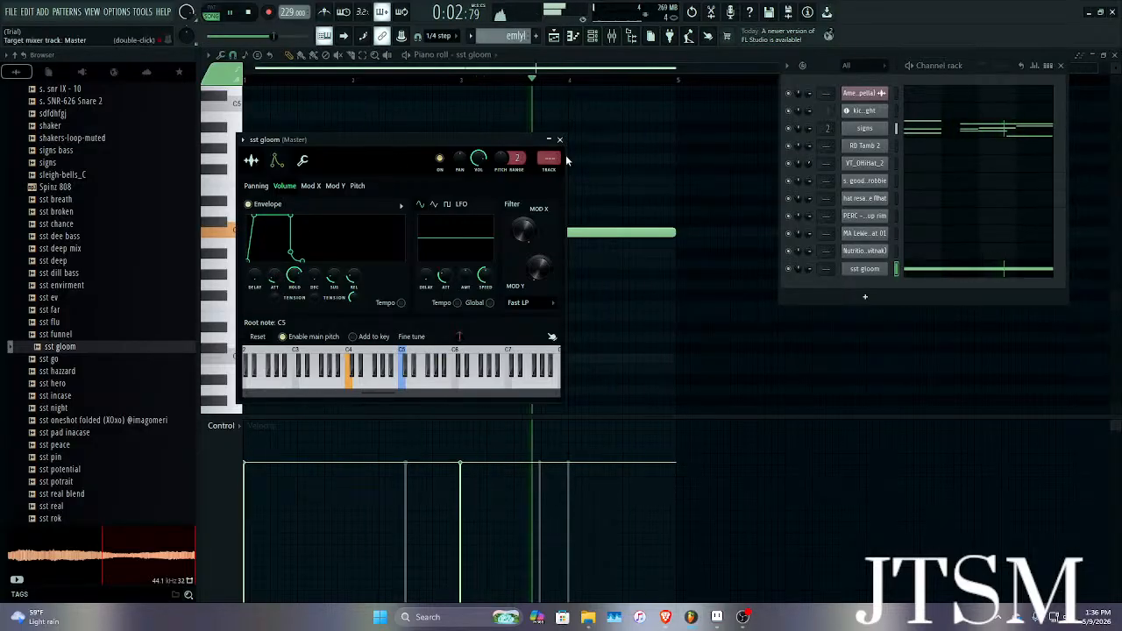
pyautogui.click(559, 139)
# Transpose both sst gloom notes up one octave to C5 and play the result.
pyautogui.moveTo(333, 138); pyautogui.dragTo(339, 118)
pyautogui.rightClick(338, 118)
pyautogui.press('space')
pyautogui.hotkey('ctrl', 'Up')
pyautogui.press('space')
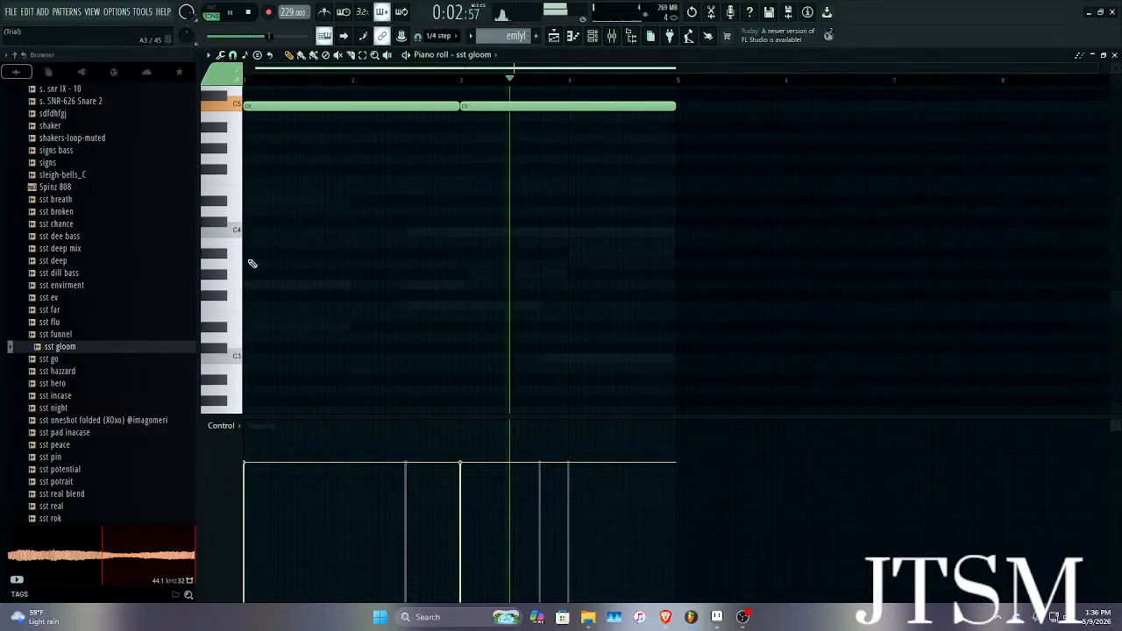
# Stop playback and audition the sst chance, sst dee bass, sst deep mix and shaker samples.
pyautogui.press('space')
pyautogui.click(76, 224)
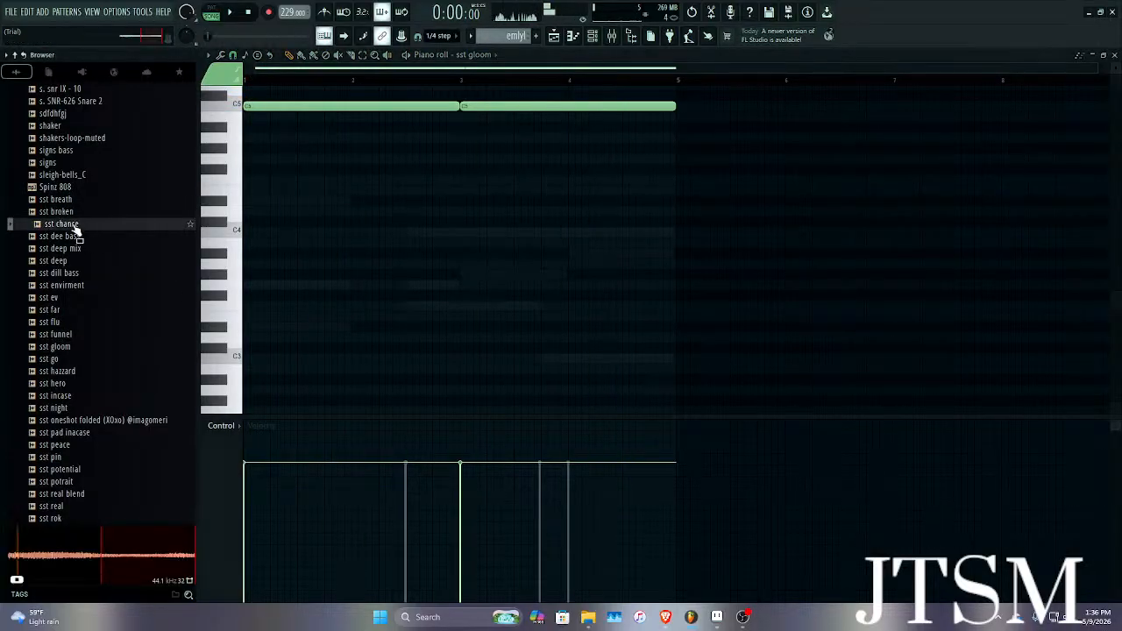
pyautogui.click(68, 236)
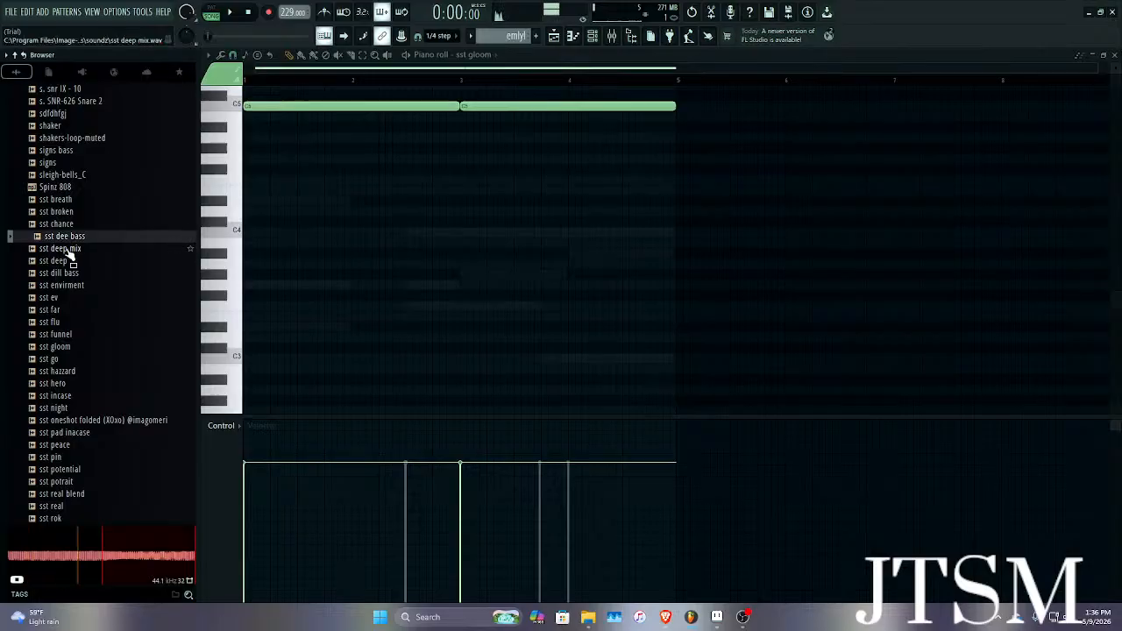
pyautogui.click(62, 249)
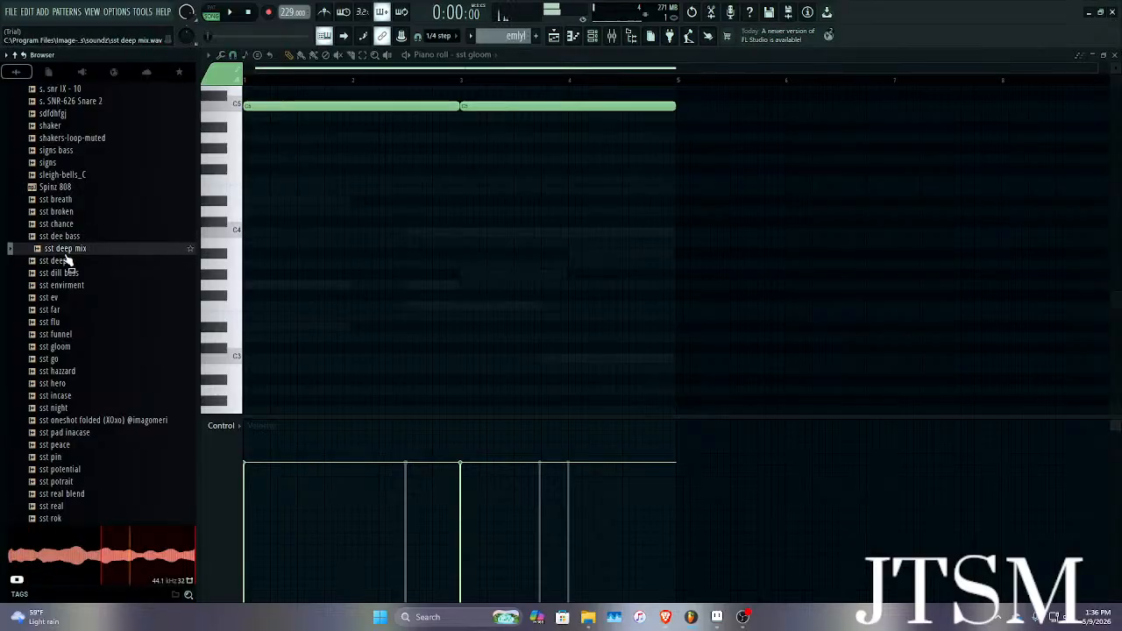
pyautogui.scroll(3, 77, 199)
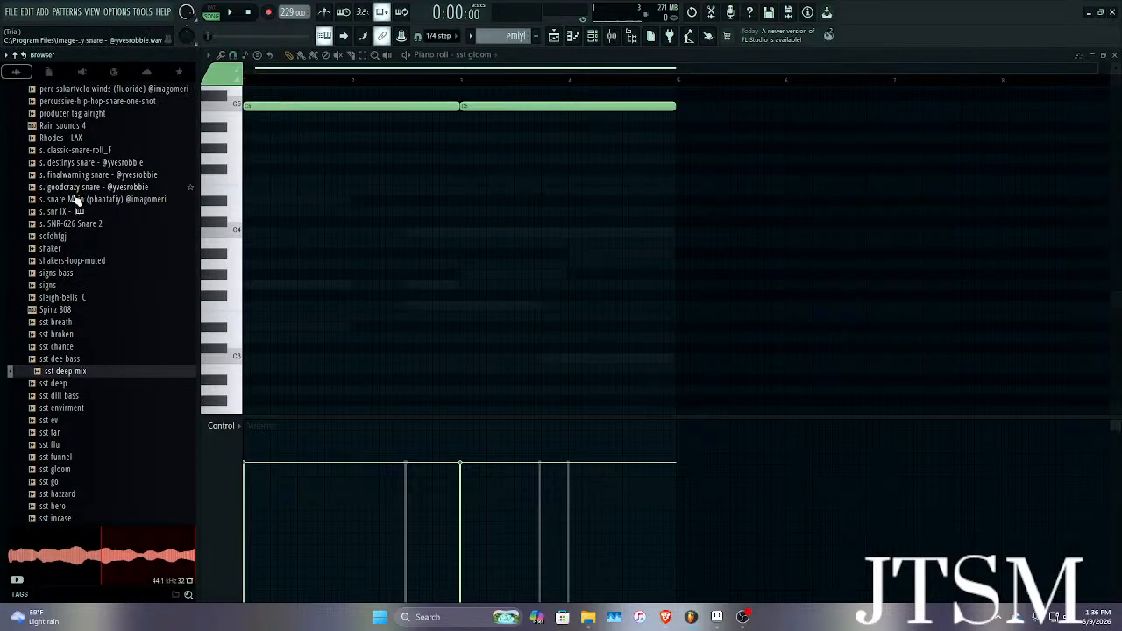
pyautogui.click(65, 249)
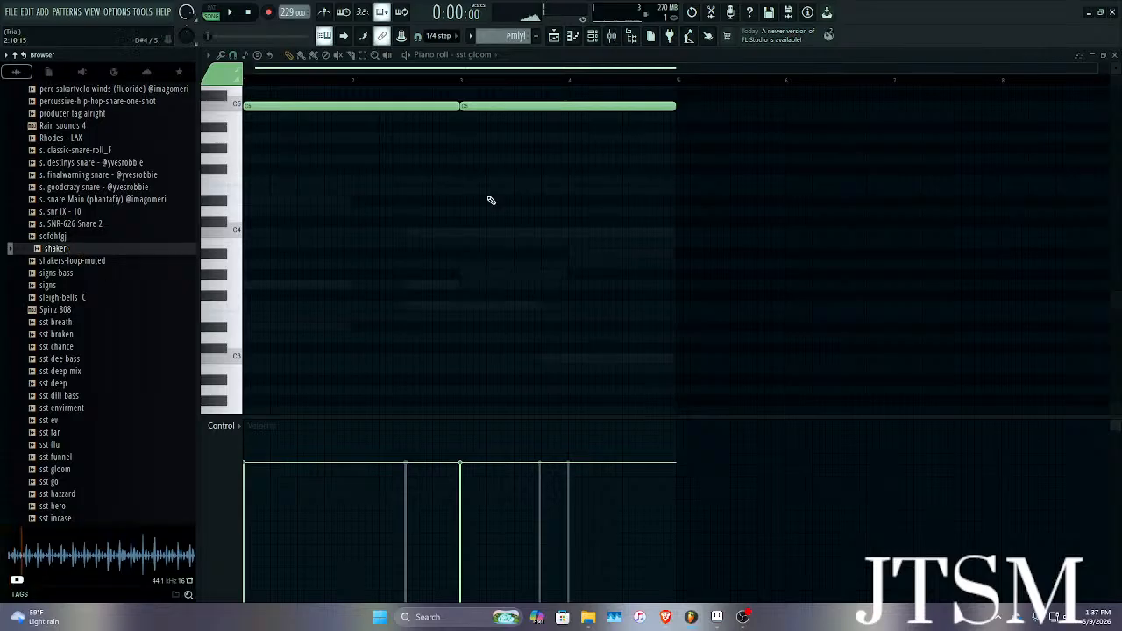
# Place the shaker sample at the start of playlist track 7 and undo the last resize of its clip.
pyautogui.click(1114, 54)
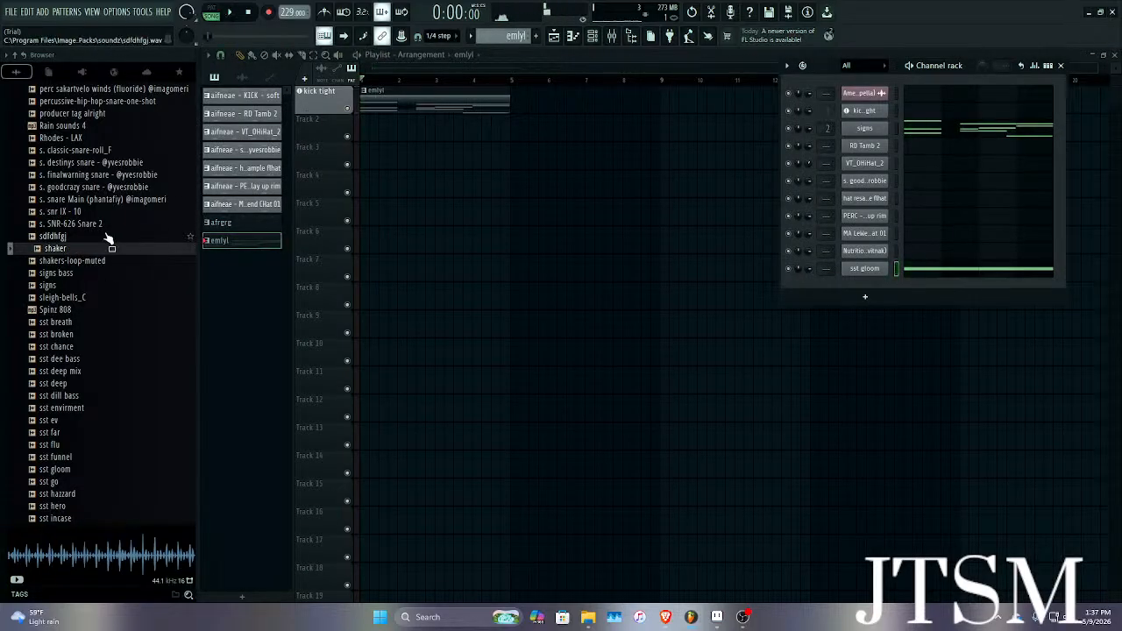
pyautogui.moveTo(332, 249); pyautogui.dragTo(362, 263)
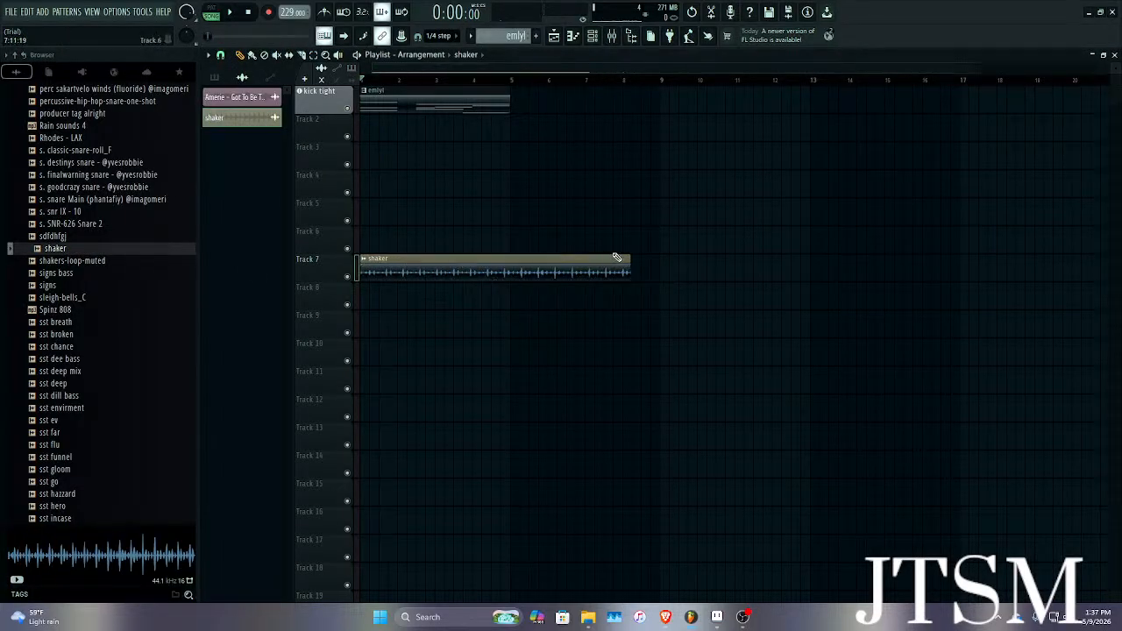
pyautogui.hotkey('ctrl', 'z')
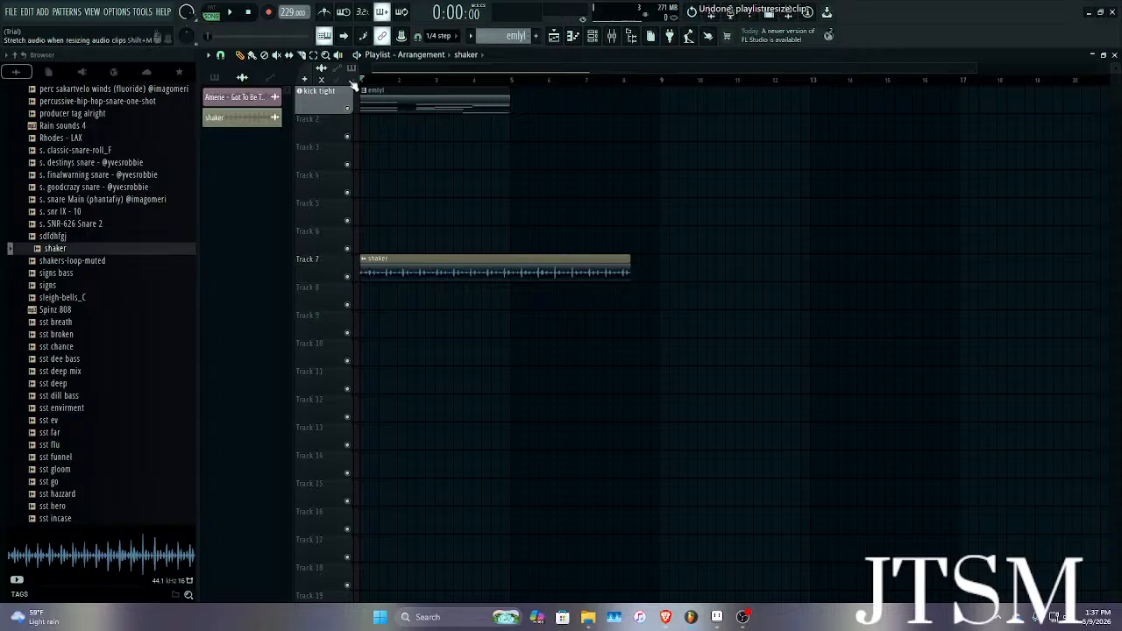
# Stretch the shaker clip to eight bars so that it ends exactly at bar 9.
pyautogui.scroll(3, 656, 254)
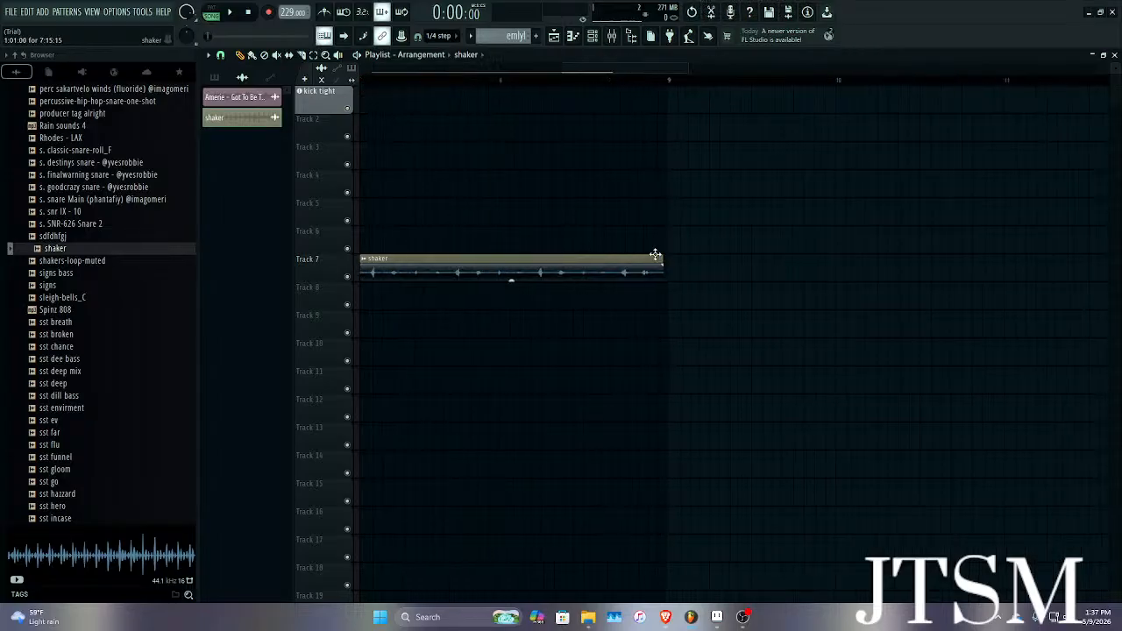
pyautogui.click(673, 251)
pyautogui.rightClick(686, 241)
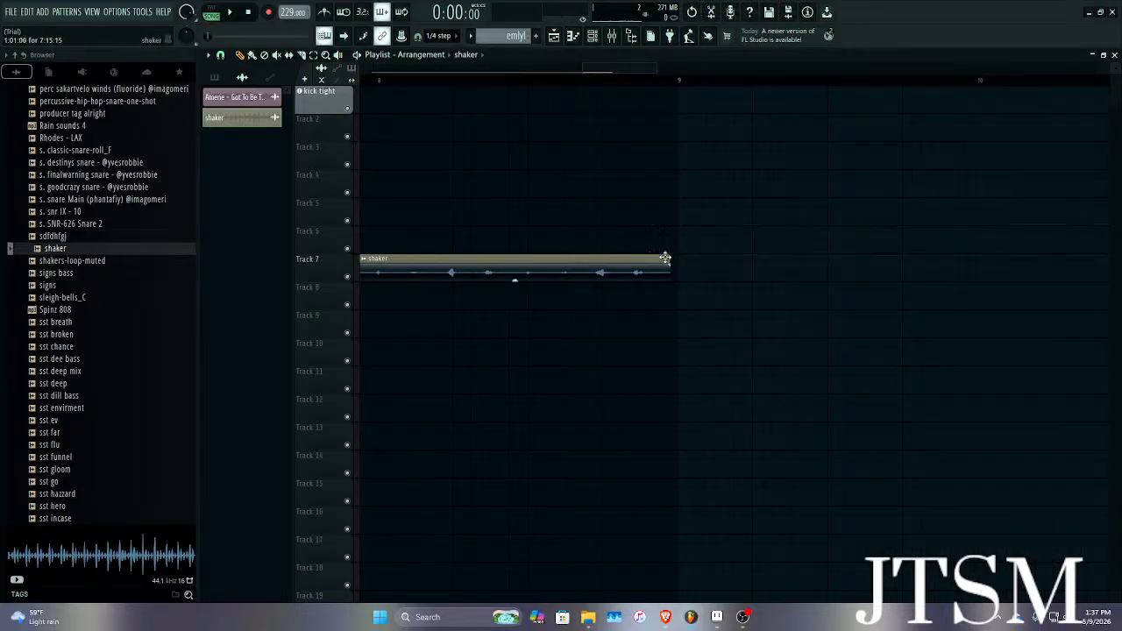
pyautogui.hotkey('ctrl', 'z')
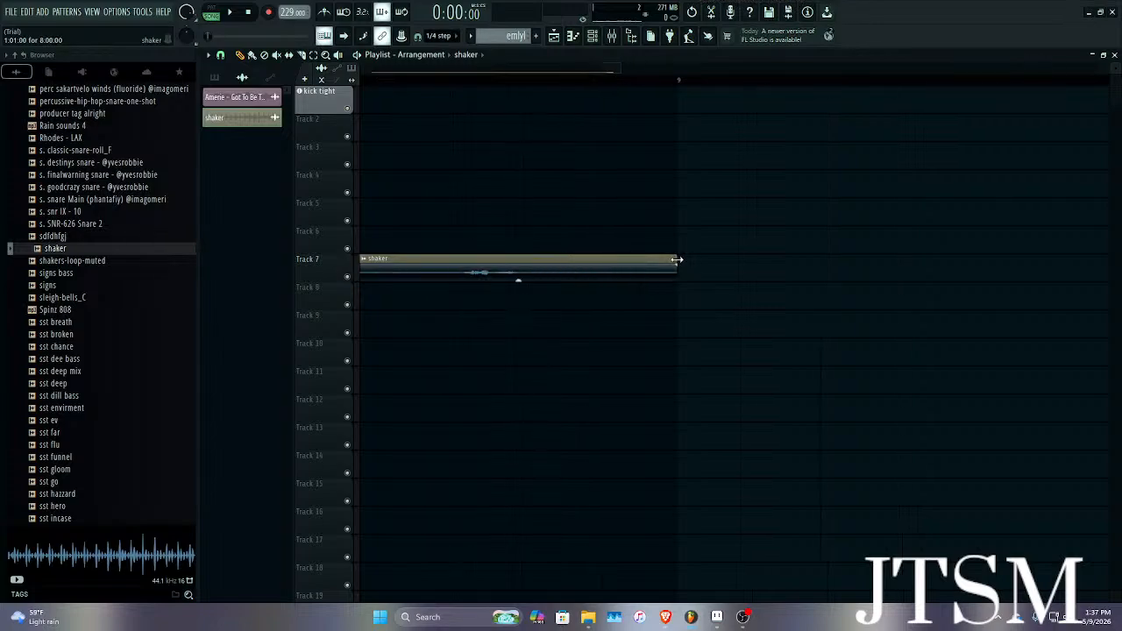
pyautogui.scroll(-5, 676, 260)
# Place the seven aifneae drum patterns on tracks 9 to 15 and afrgrg on track 16, and move the shaker clip to track 17.
pyautogui.click(215, 78)
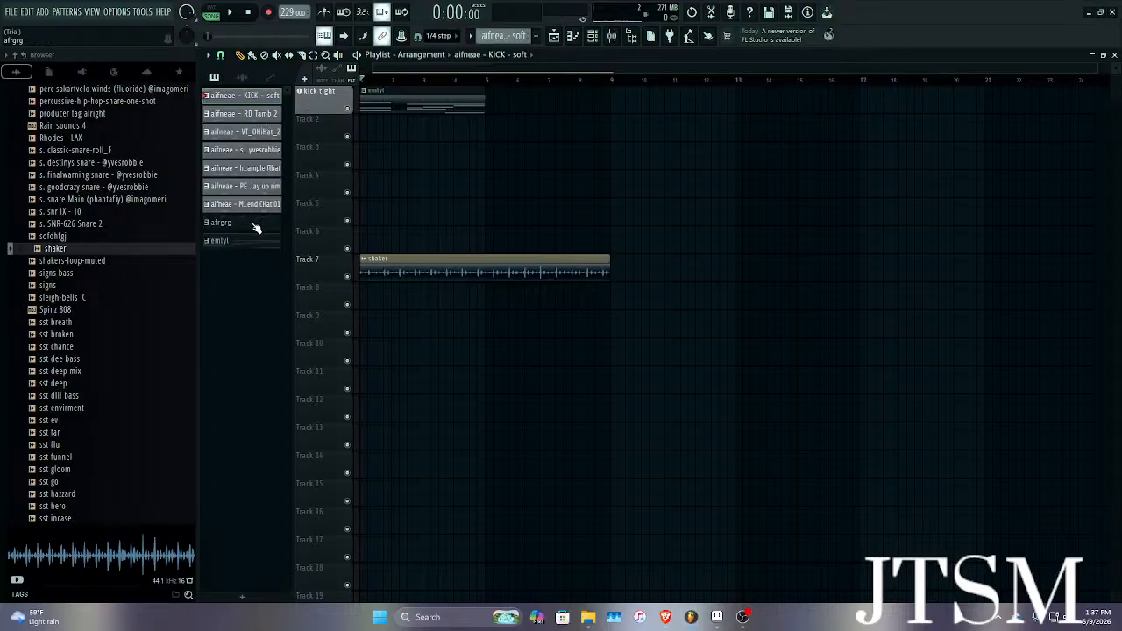
pyautogui.moveTo(256, 228); pyautogui.dragTo(365, 317)
pyautogui.moveTo(405, 262); pyautogui.dragTo(384, 520)
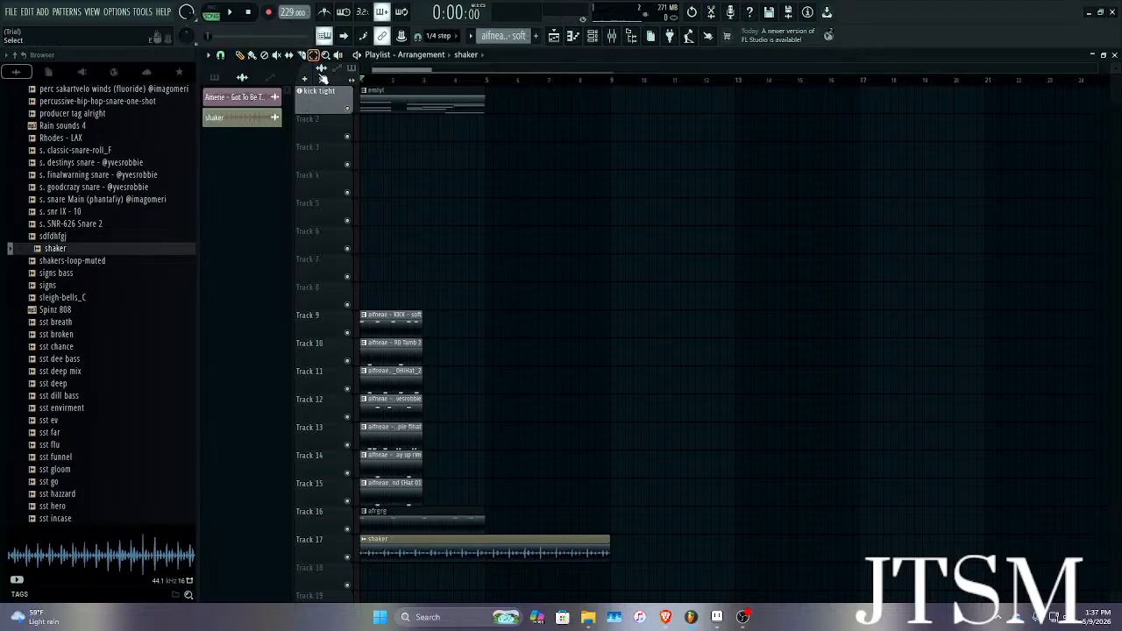
# Duplicate the seven aifneae drum patterns and the afrgrg clip so that they all fill the eight bars up to bar 9.
pyautogui.moveTo(452, 255); pyautogui.dragTo(374, 496)
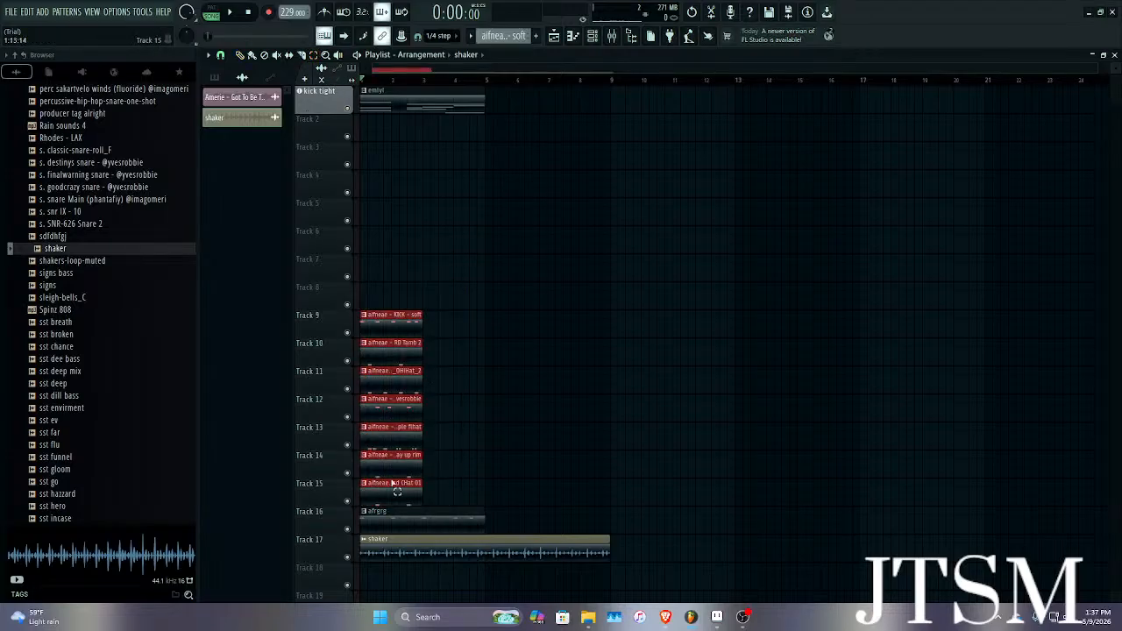
pyautogui.hotkey('ctrl', 'b')
pyautogui.moveTo(540, 316); pyautogui.dragTo(348, 525)
pyautogui.hotkey('ctrl', 'b')
# Move all the drum, afrgrg and shaker clips up seven tracks so that they occupy tracks 2 to 10.
pyautogui.moveTo(719, 318); pyautogui.dragTo(361, 604)
pyautogui.hotkey('shift', 'Up')
pyautogui.hotkey('shift', 'Up')
pyautogui.hotkey('shift', 'Up')
pyautogui.hotkey('shift', 'Up')
pyautogui.scroll(-2, 371, 561)
pyautogui.scroll(2, 374, 561)
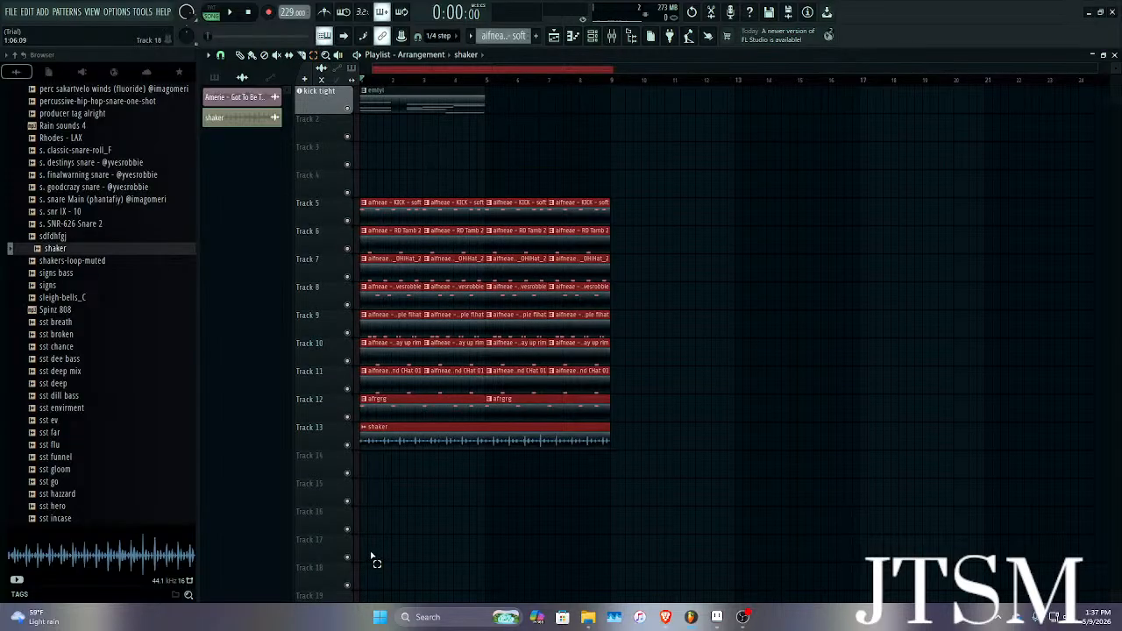
pyautogui.hotkey('shift', 'Up')
pyautogui.hotkey('shift', 'Up')
pyautogui.hotkey('shift', 'Up')
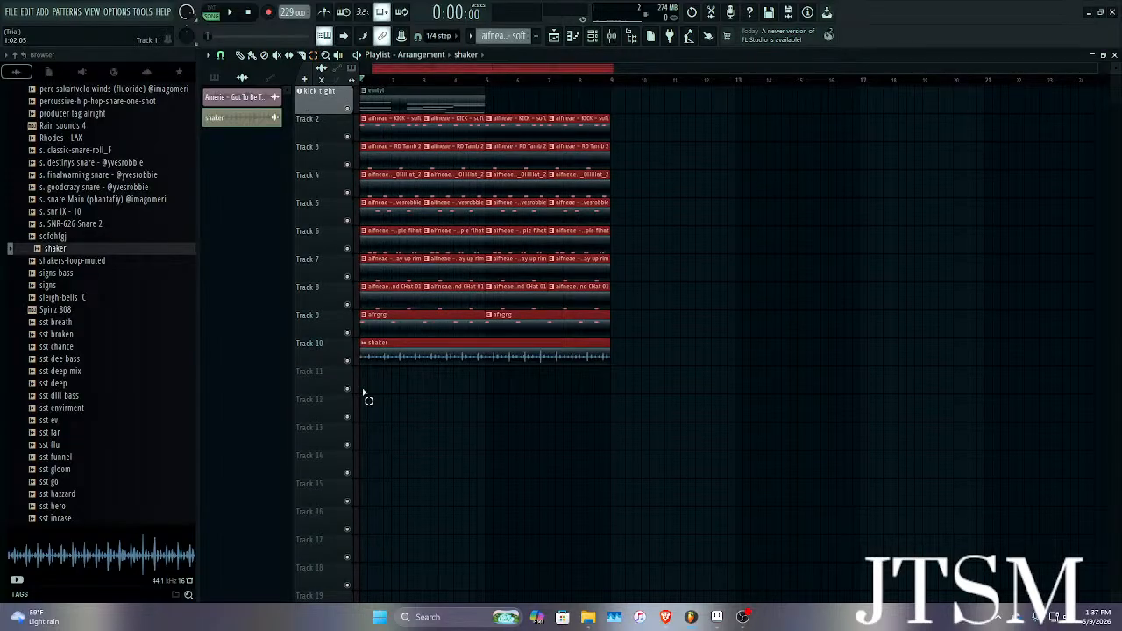
# Duplicate the emlyl clip directly after itself on the first track and play the arrangement, removing any stray shaker clip.
pyautogui.click(450, 107)
pyautogui.hotkey('ctrl', 'b')
pyautogui.press('space')
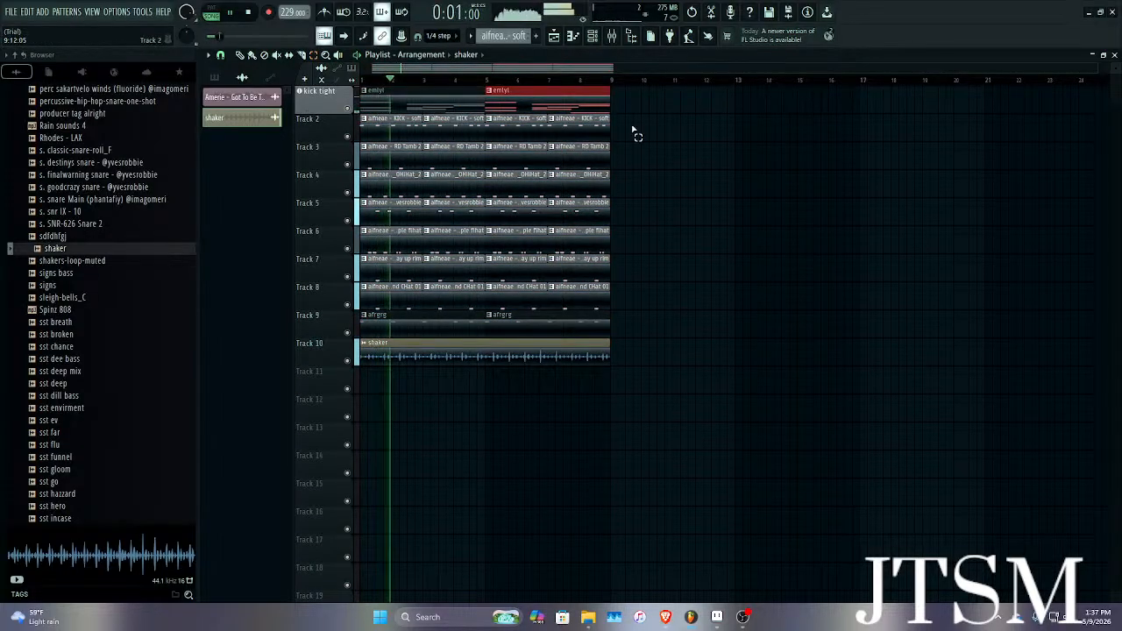
pyautogui.click(633, 131)
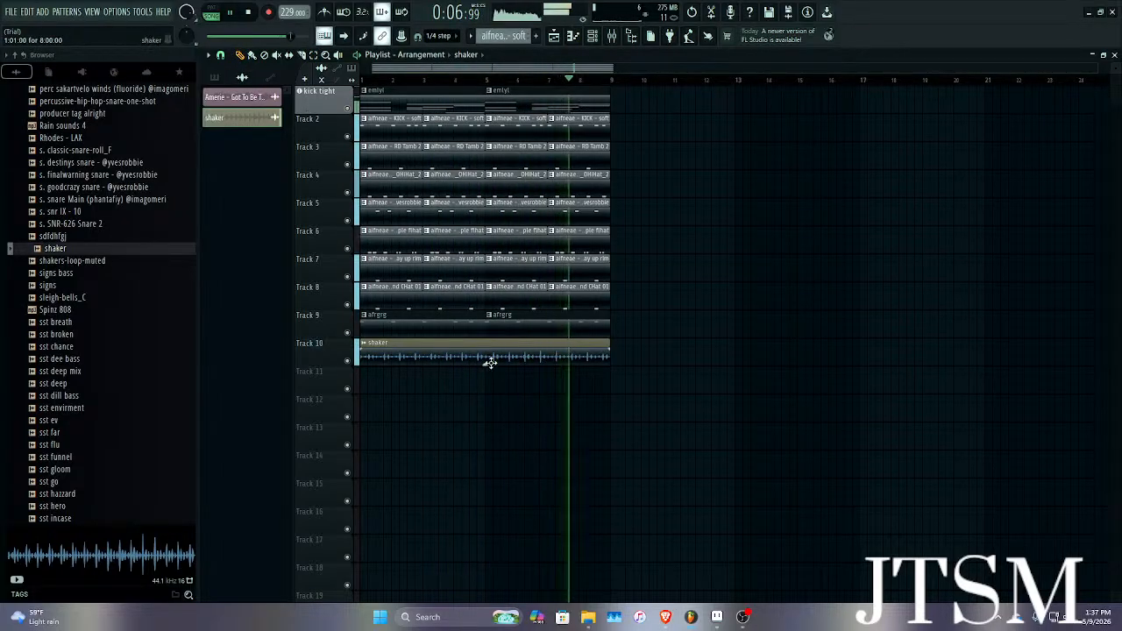
pyautogui.click(665, 328)
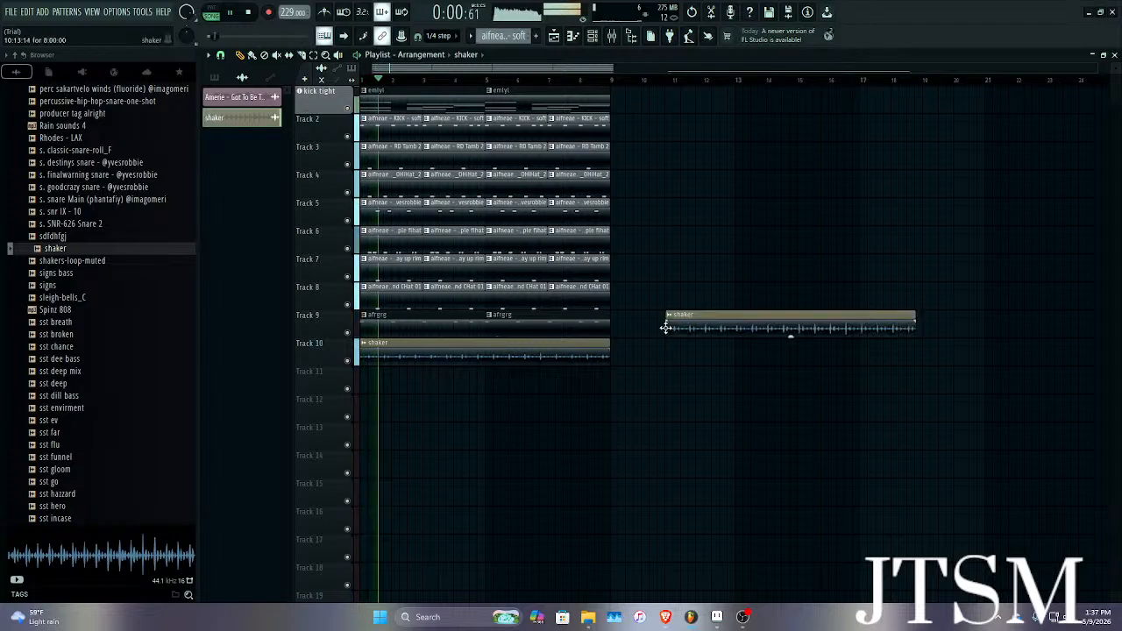
pyautogui.rightClick(665, 328)
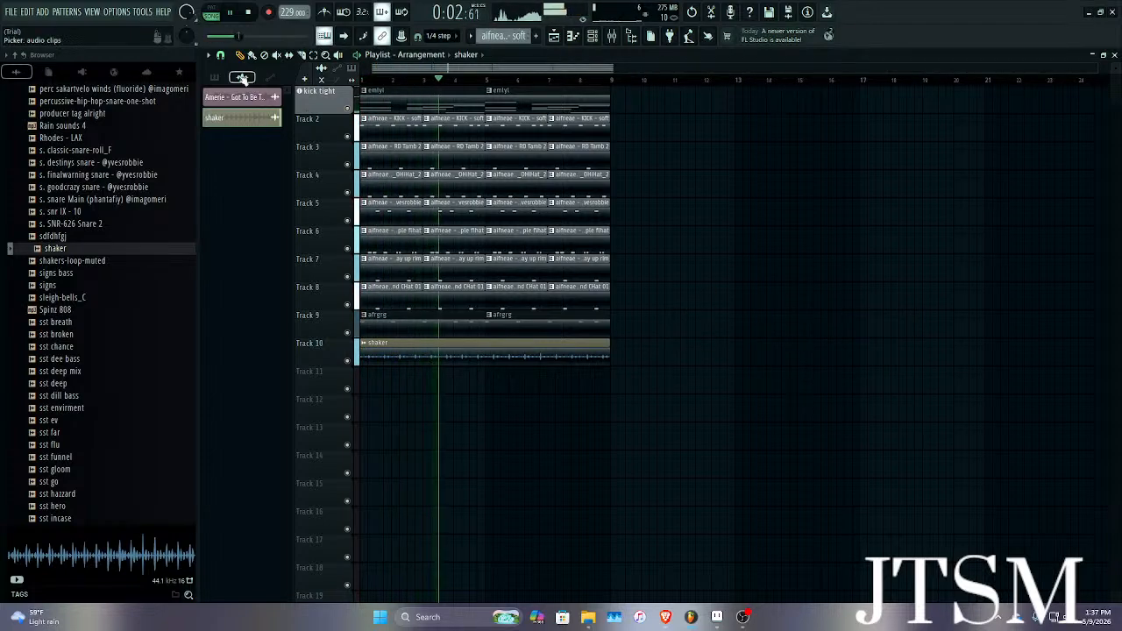
# In emlyl's sst gloom notes, shorten the last C5 note in bar 4 and add a D#5 note after it, ending at bar 5.
pyautogui.doubleClick(517, 108)
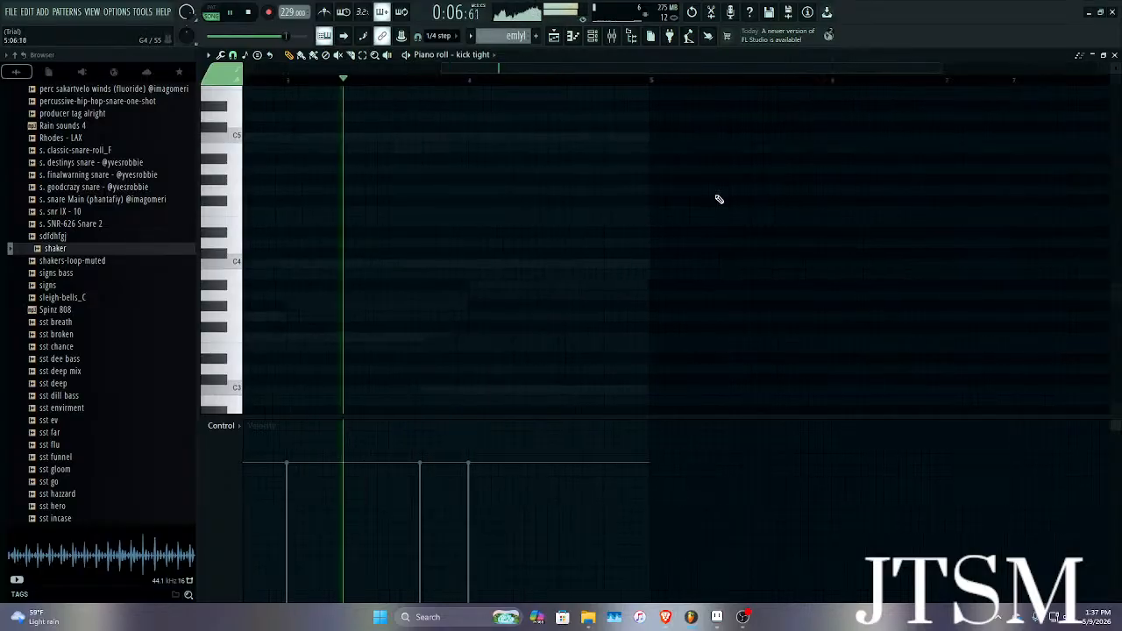
pyautogui.press('space')
pyautogui.click(480, 56)
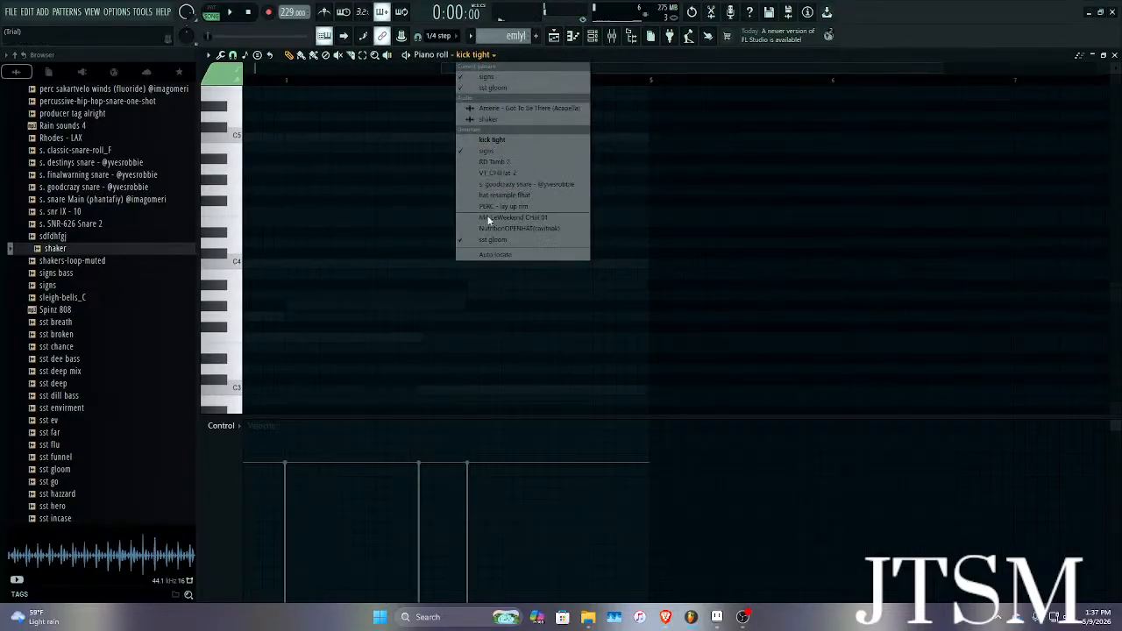
pyautogui.click(488, 220)
pyautogui.moveTo(685, 138); pyautogui.dragTo(394, 108)
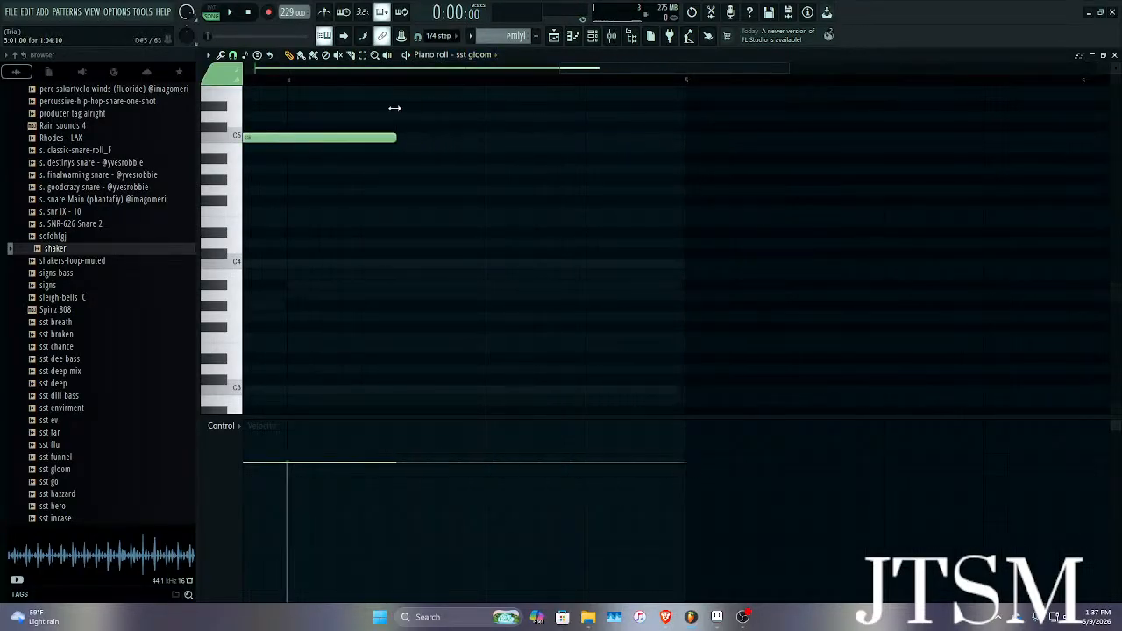
pyautogui.click(367, 106)
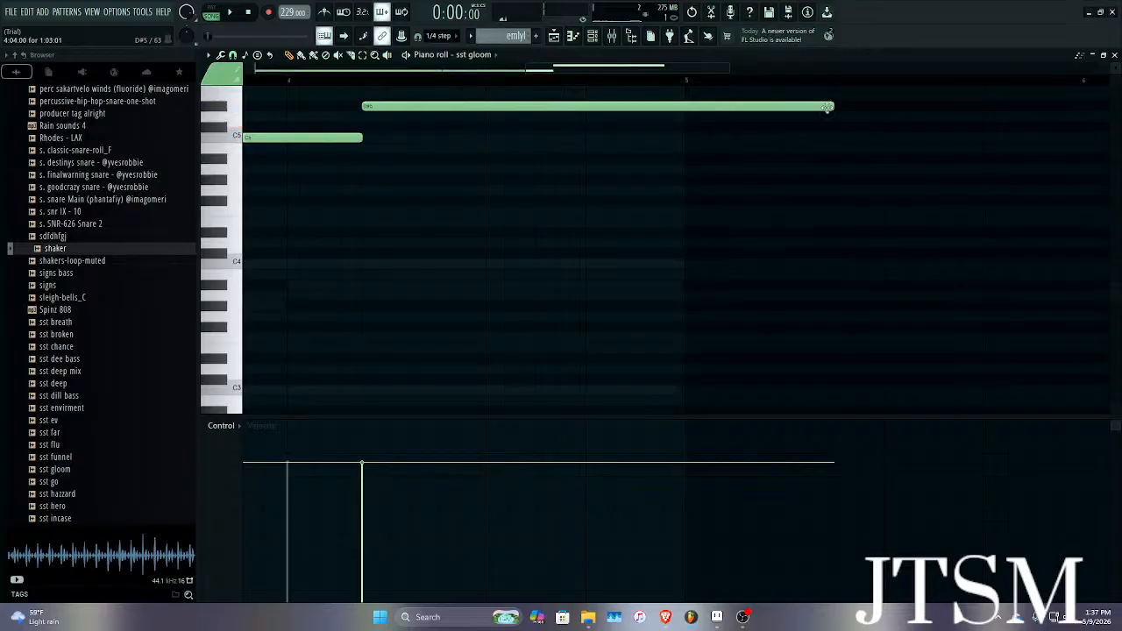
pyautogui.moveTo(832, 105); pyautogui.dragTo(679, 90)
# During playback, shift the D#5 note to start a quarter into bar 4, extend the C5 note to meet it and trim its end to bar 5.
pyautogui.press('space')
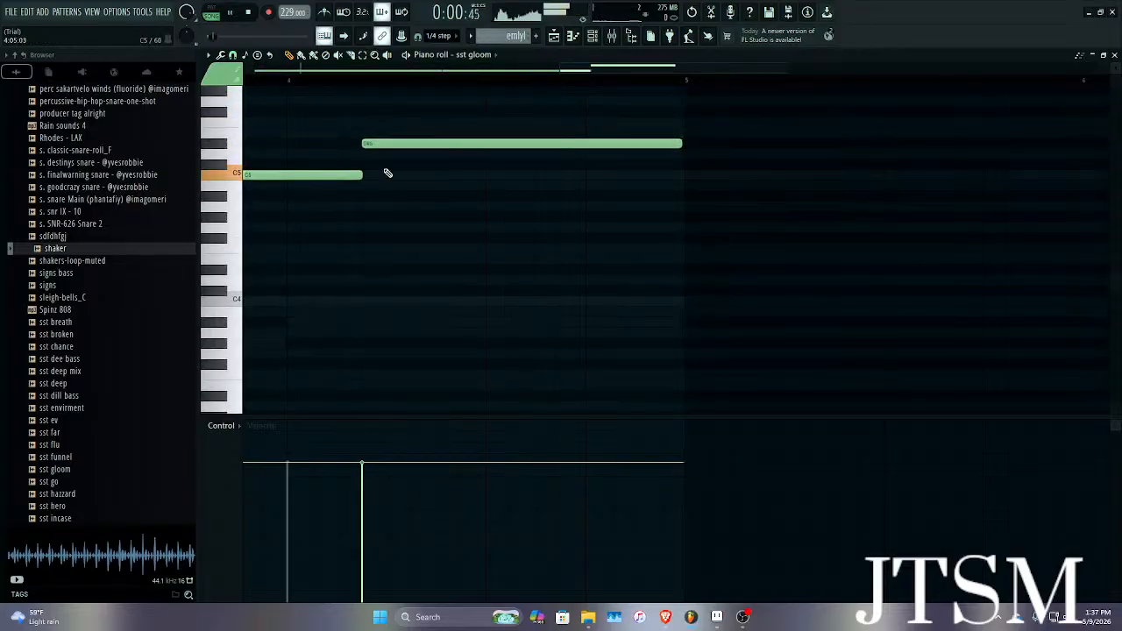
pyautogui.scroll(3, 386, 173)
pyautogui.moveTo(399, 140); pyautogui.dragTo(455, 149)
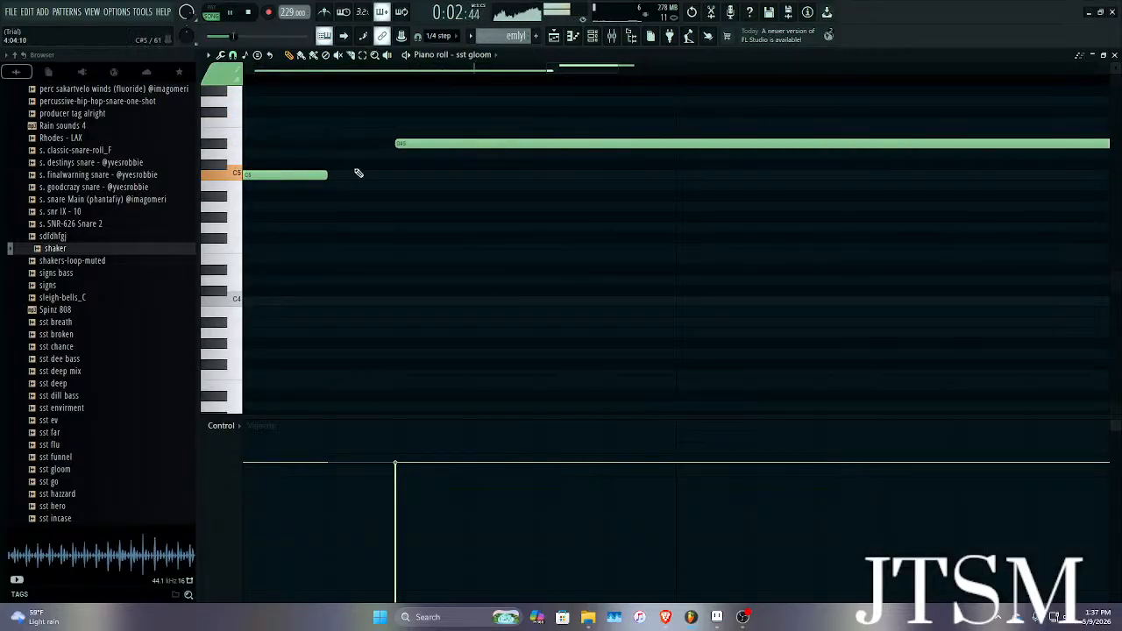
pyautogui.moveTo(325, 176); pyautogui.dragTo(394, 178)
pyautogui.scroll(-5, 395, 179)
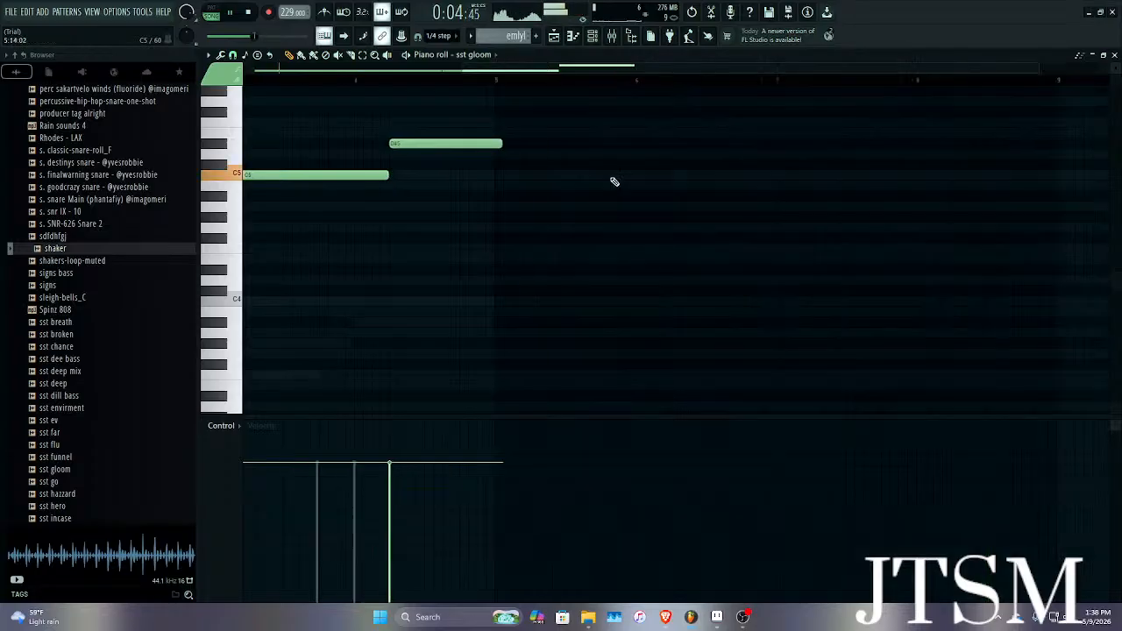
pyautogui.scroll(1, 499, 146)
pyautogui.scroll(3, 499, 146)
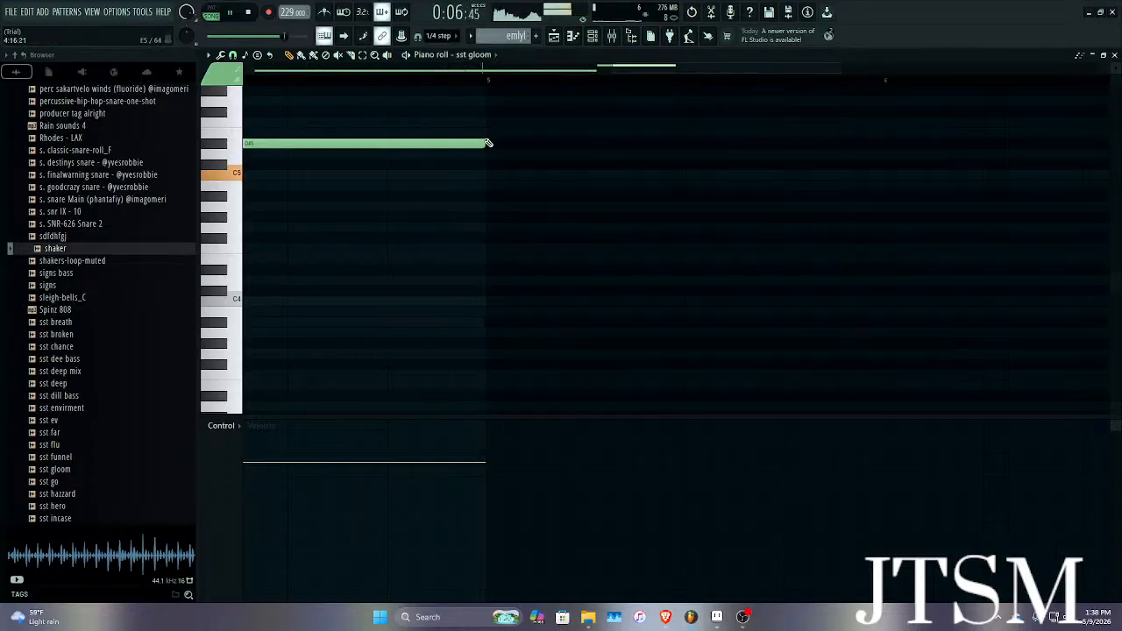
pyautogui.scroll(-4, 489, 147)
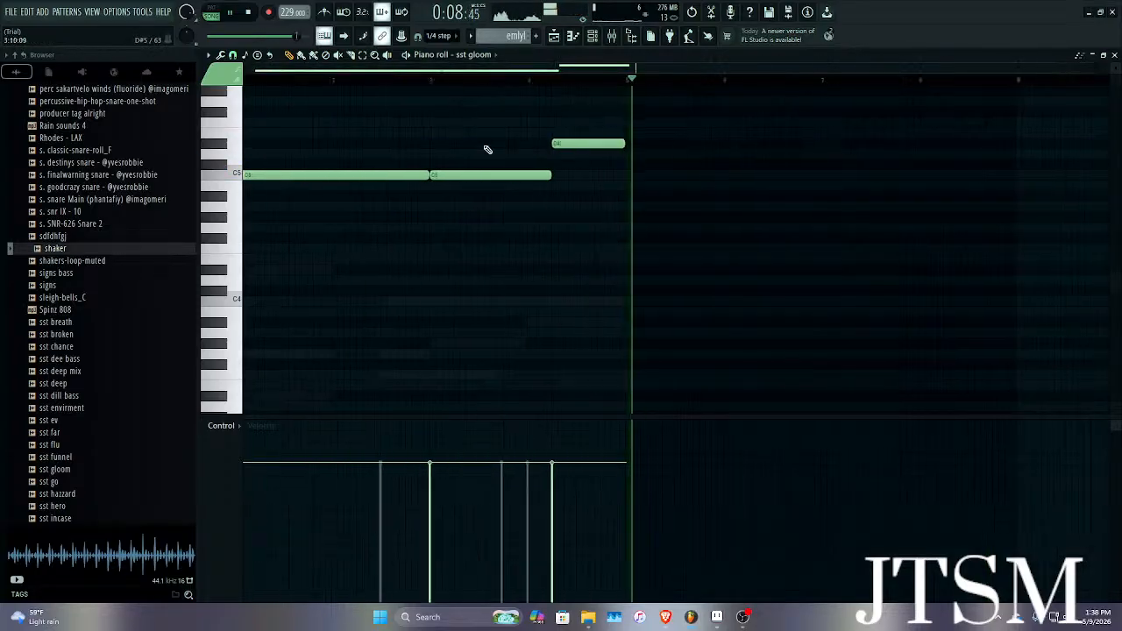
pyautogui.press('space')
# Review emlyl's sst gloom notes and create a new empty pattern named [oaejfeaueguib.
pyautogui.click(1114, 55)
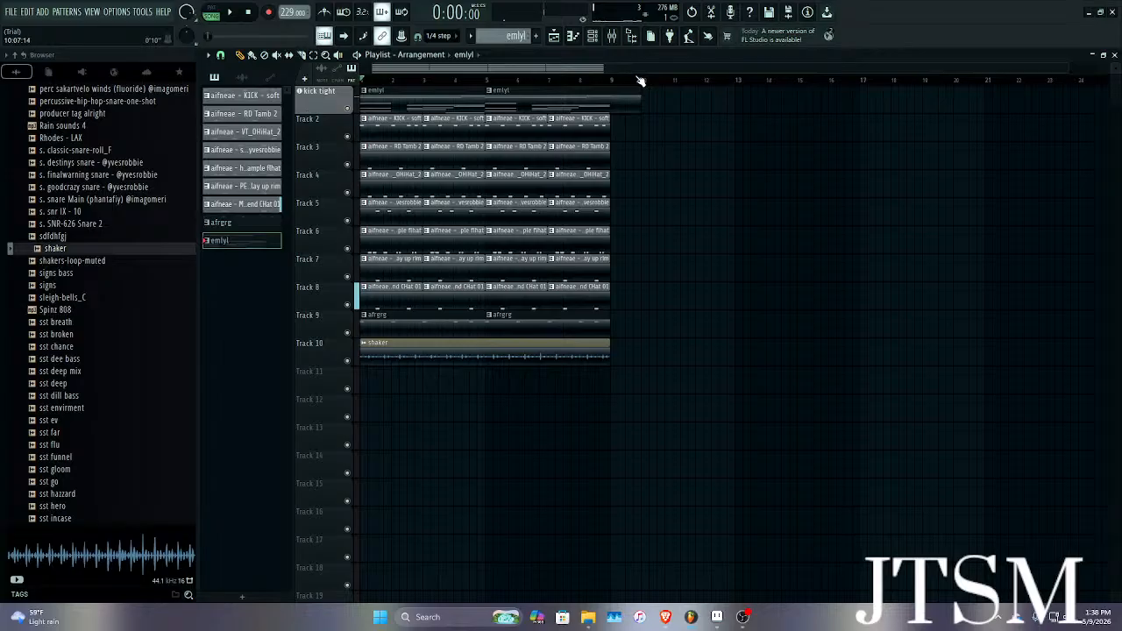
pyautogui.rightClick(263, 240)
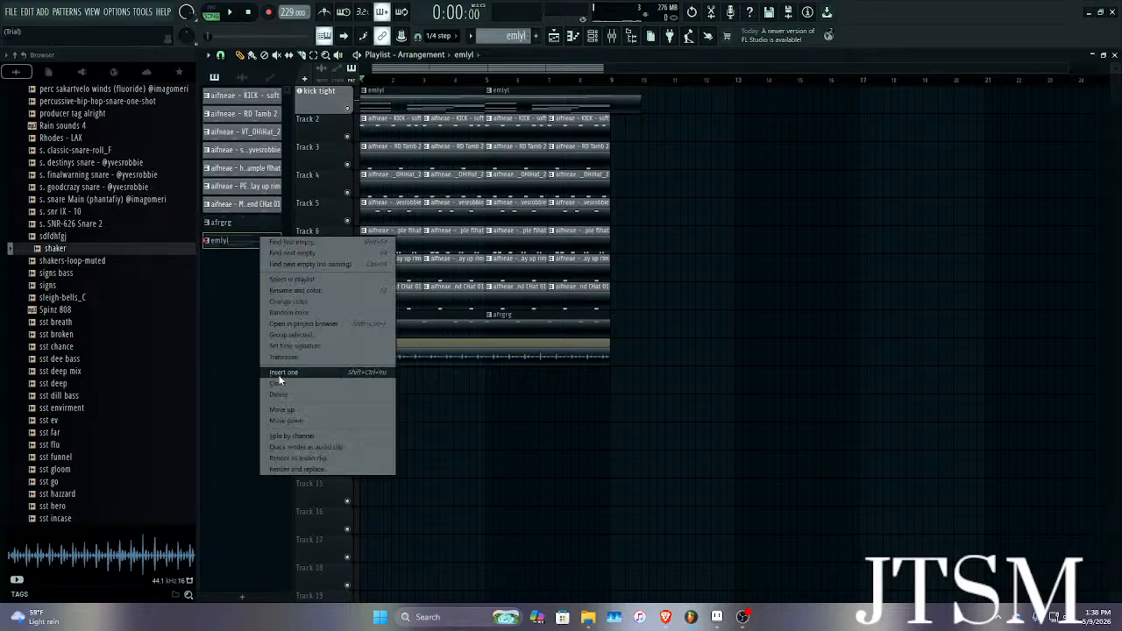
pyautogui.doubleClick(239, 247)
pyautogui.click(462, 53)
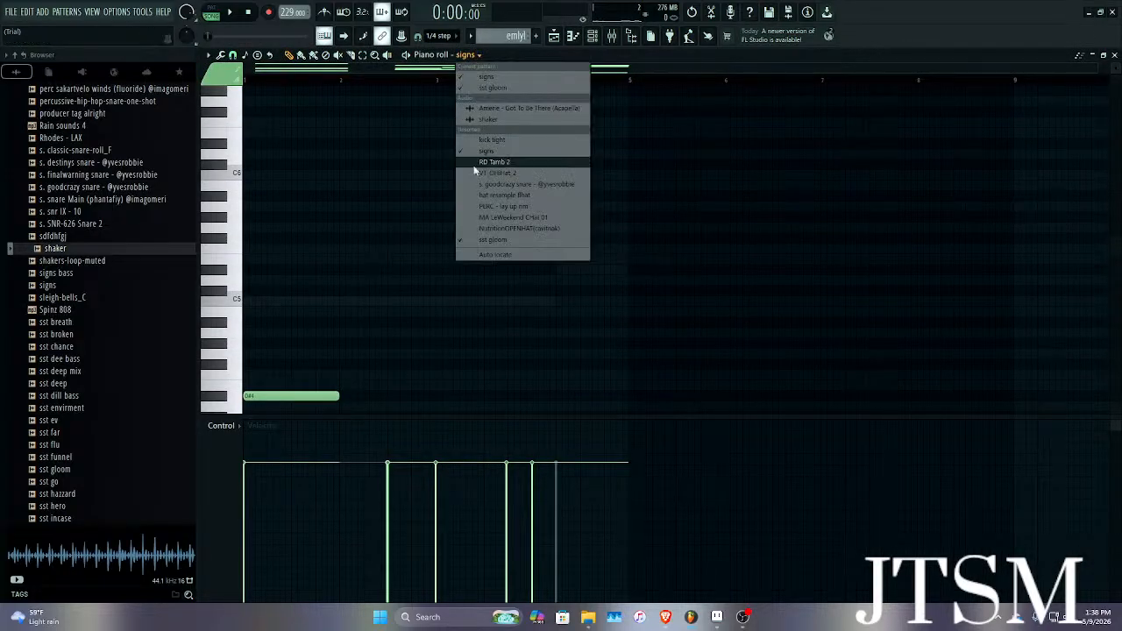
pyautogui.click(501, 243)
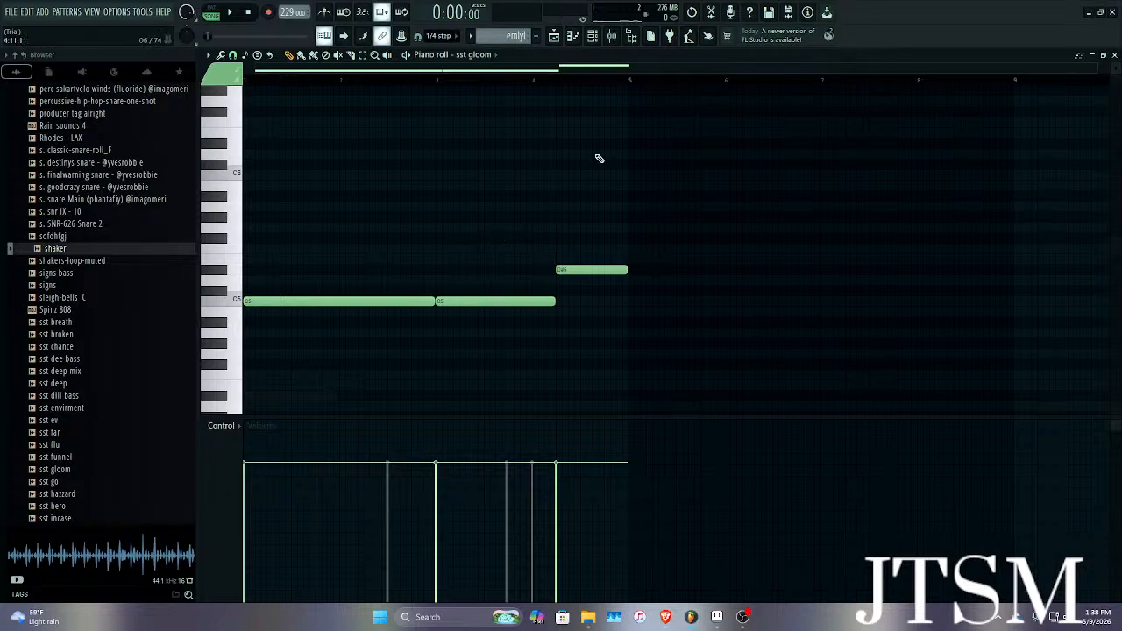
pyautogui.click(543, 35)
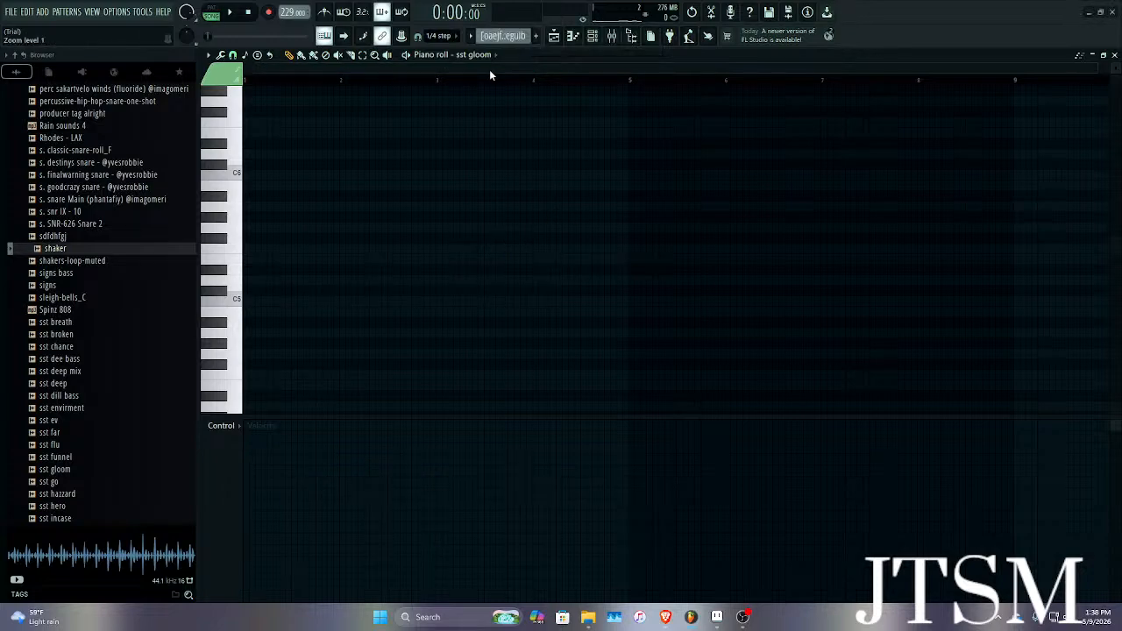
pyautogui.click(394, 206)
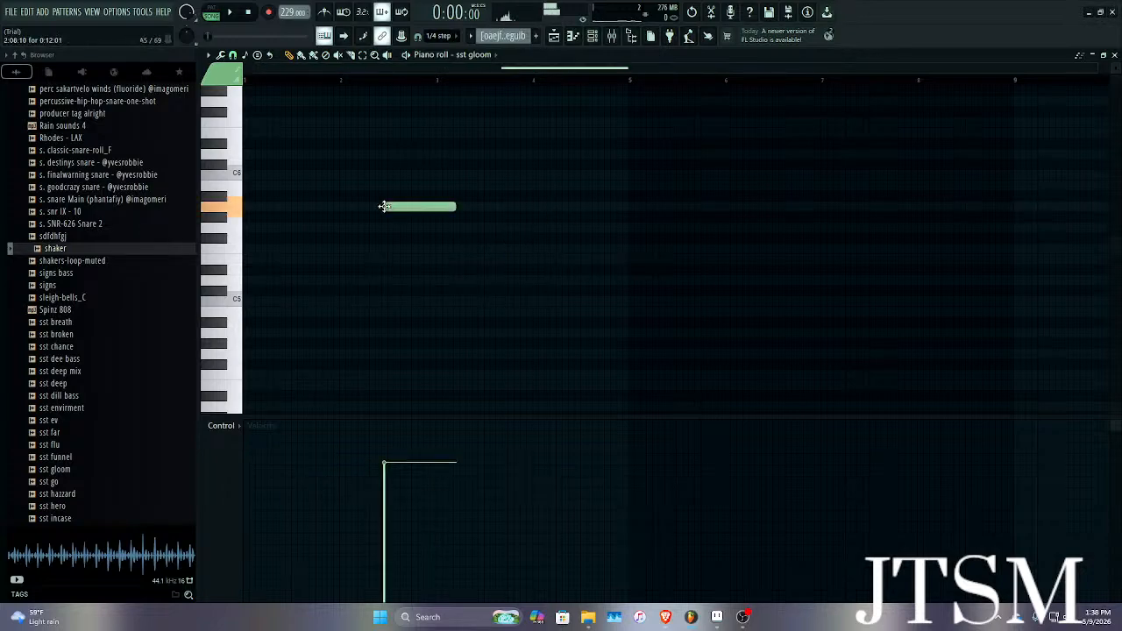
pyautogui.rightClick(394, 209)
pyautogui.click(1114, 54)
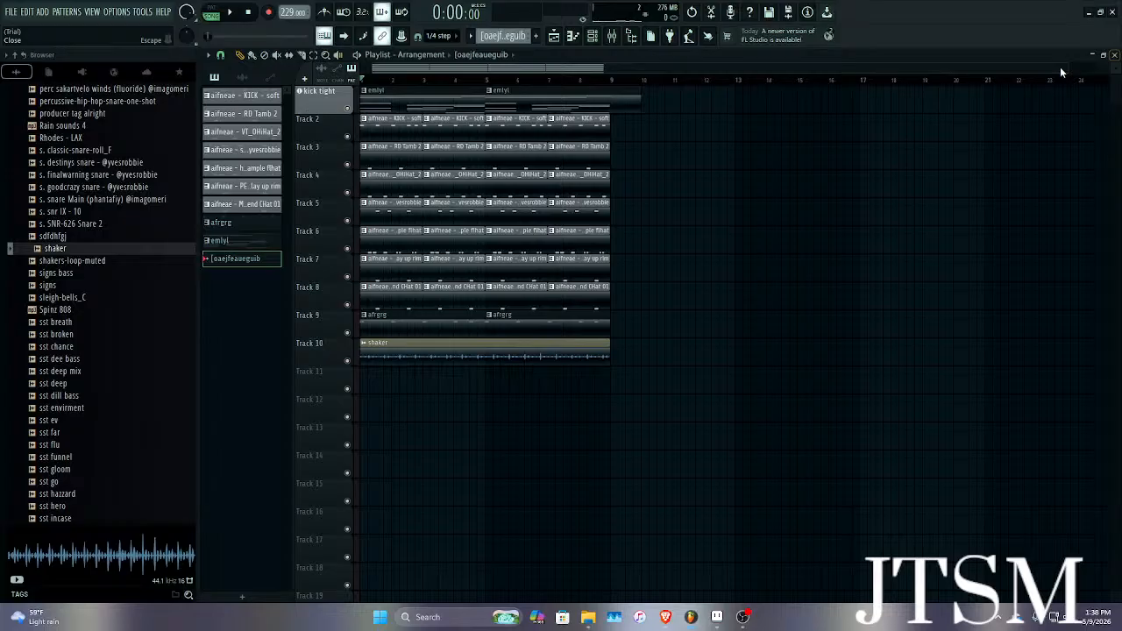
# Copy the three sst gloom notes from the emlyl pattern and paste them into sst gloom in the [oaejfeaueguib pattern.
pyautogui.doubleClick(267, 243)
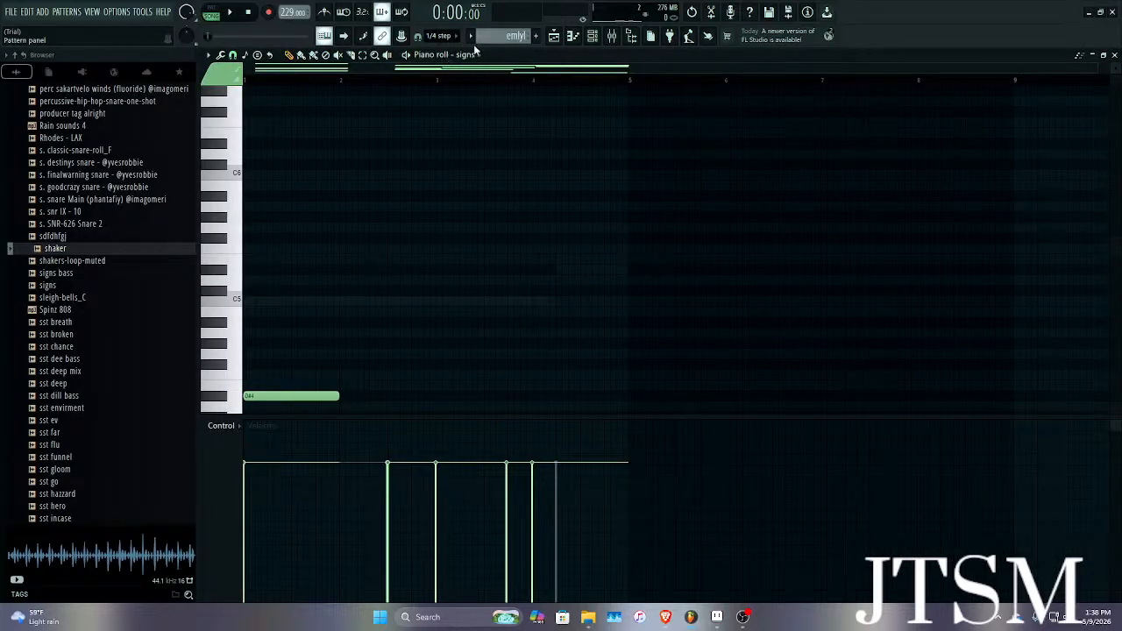
pyautogui.click(475, 52)
pyautogui.click(504, 229)
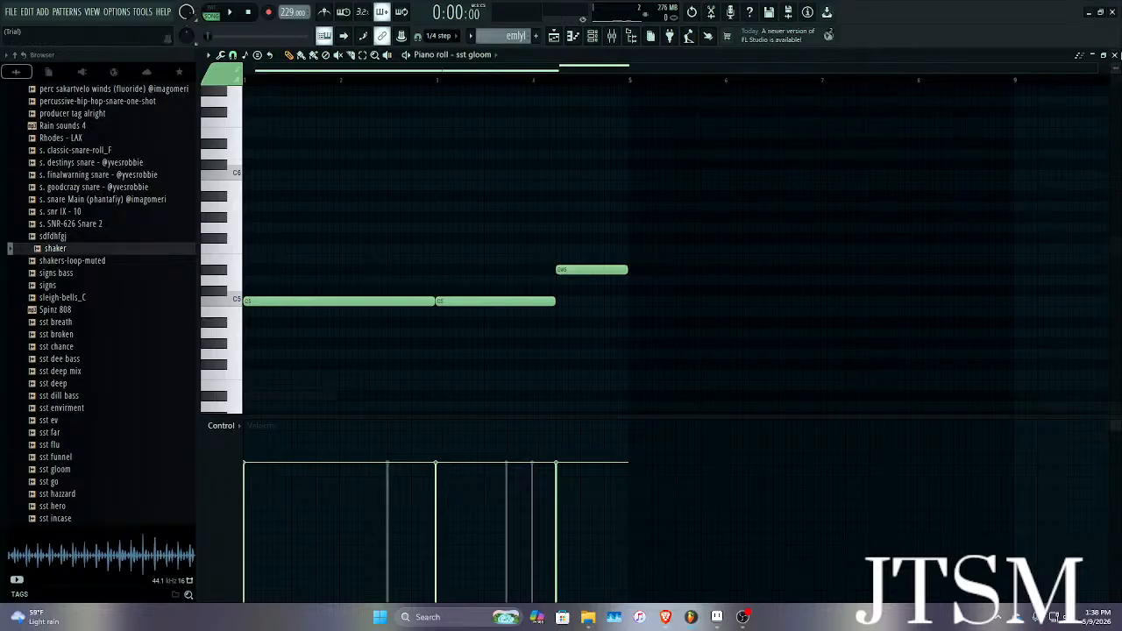
pyautogui.click(1114, 55)
pyautogui.doubleClick(267, 260)
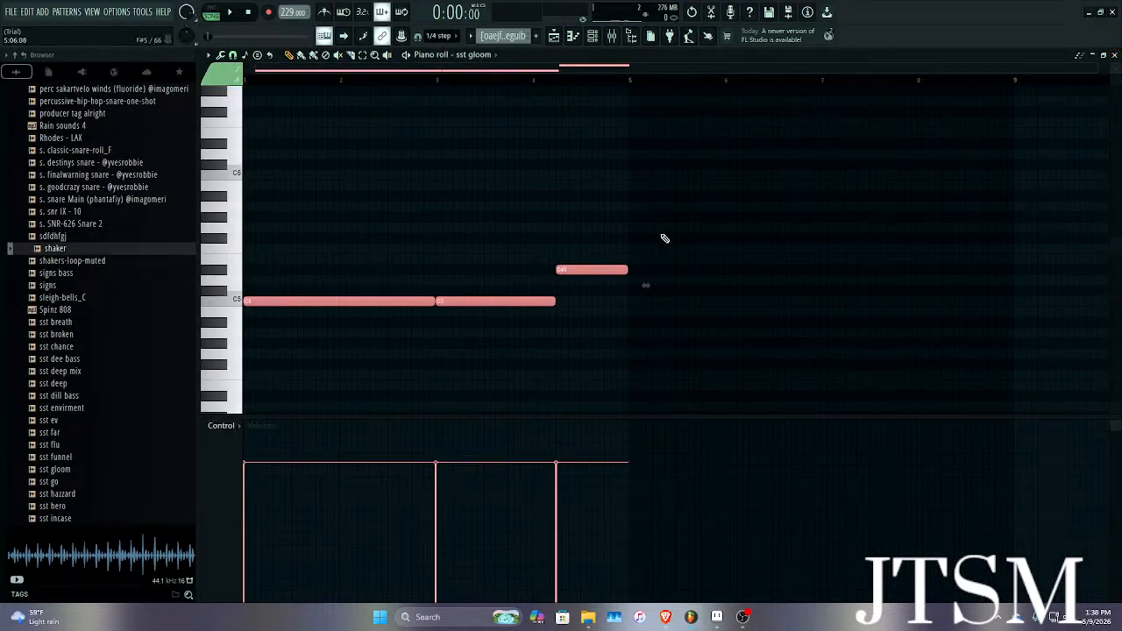
# Delete the D#5 note, duplicate the two C5 notes and move the copies to start at bar 5.
pyautogui.rightClick(562, 266)
pyautogui.hotkey('ctrl', 'b')
pyautogui.scroll(4, 583, 307)
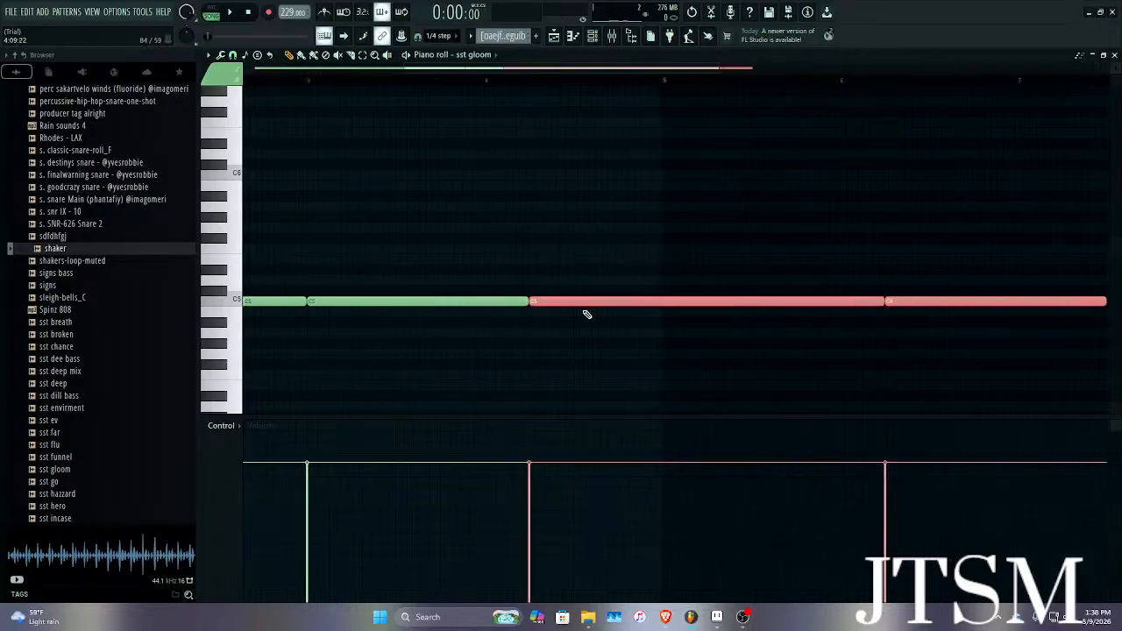
pyautogui.moveTo(581, 304); pyautogui.dragTo(735, 309)
pyautogui.scroll(6, 701, 304)
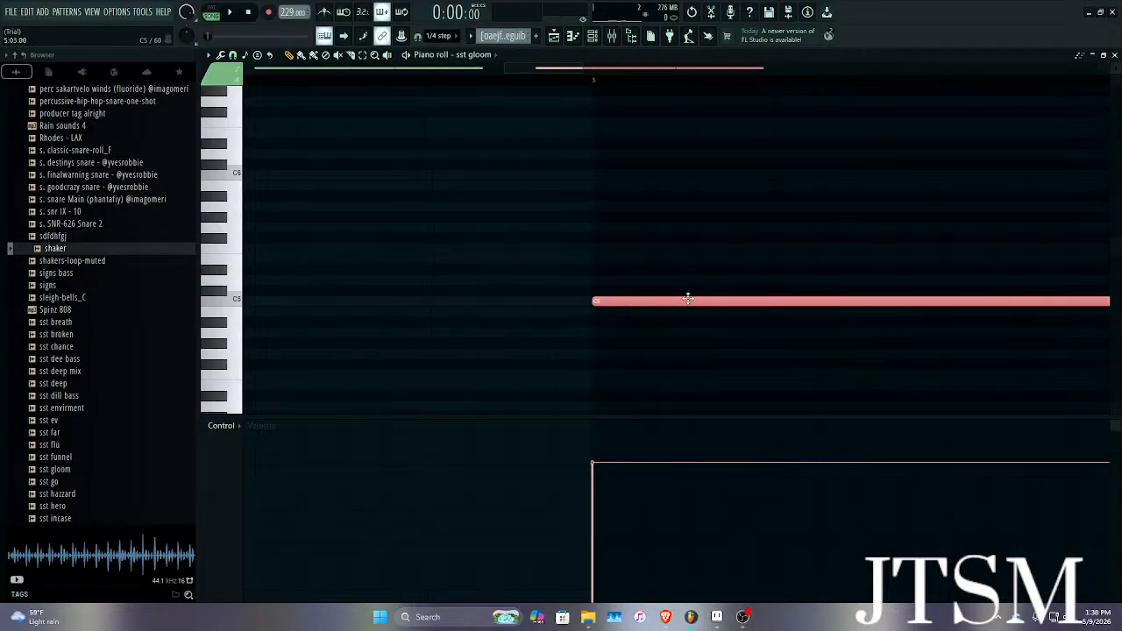
# Add a D#5 note directly after the last C5 note, ending at bar 9.
pyautogui.scroll(-6, 680, 300)
pyautogui.click(748, 279)
pyautogui.rightClick(754, 279)
pyautogui.scroll(3, 778, 281)
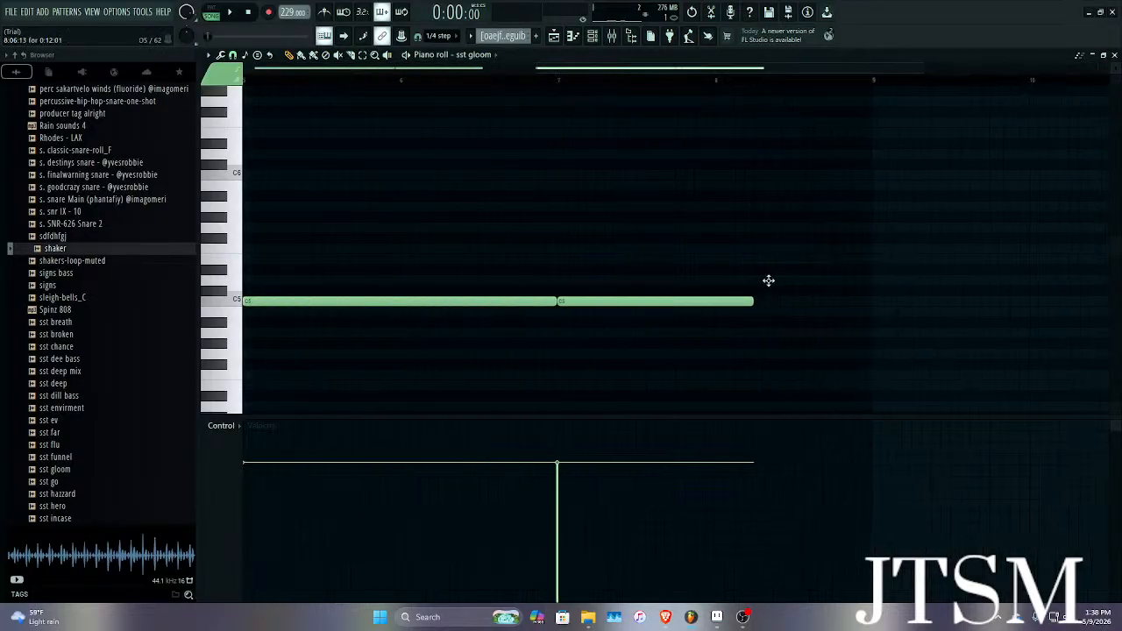
pyautogui.click(768, 281)
pyautogui.scroll(2, 767, 283)
pyautogui.moveTo(764, 283); pyautogui.dragTo(762, 269)
pyautogui.scroll(2, 761, 268)
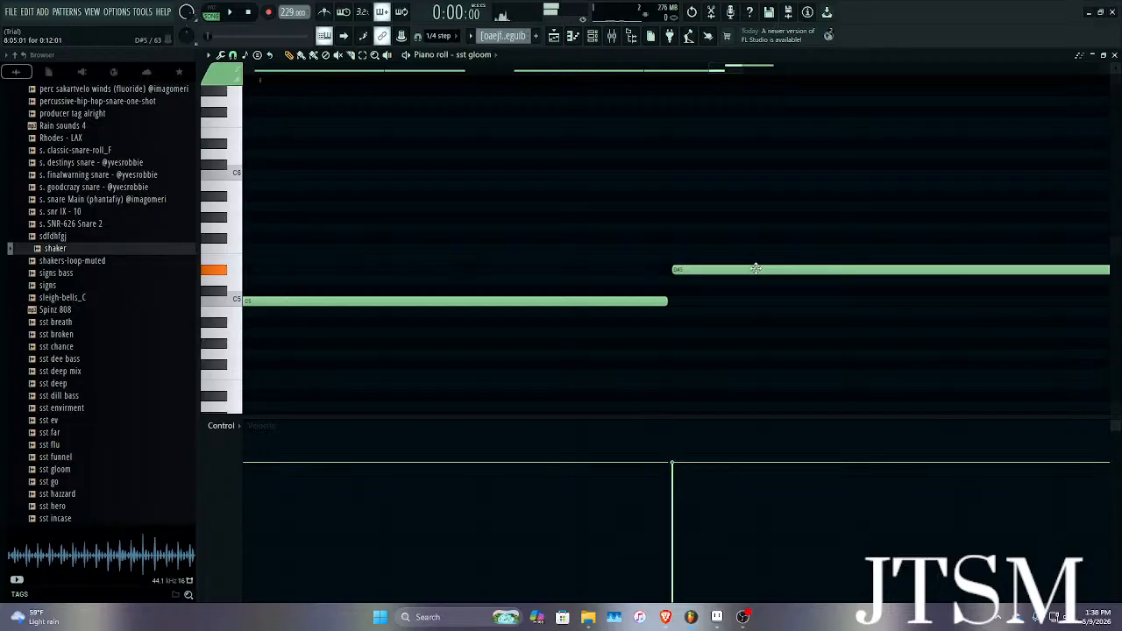
pyautogui.scroll(-3, 729, 267)
# Delete the C5 note at bar 3 and extend the first C5 note to bar 5.
pyautogui.rightClick(442, 304)
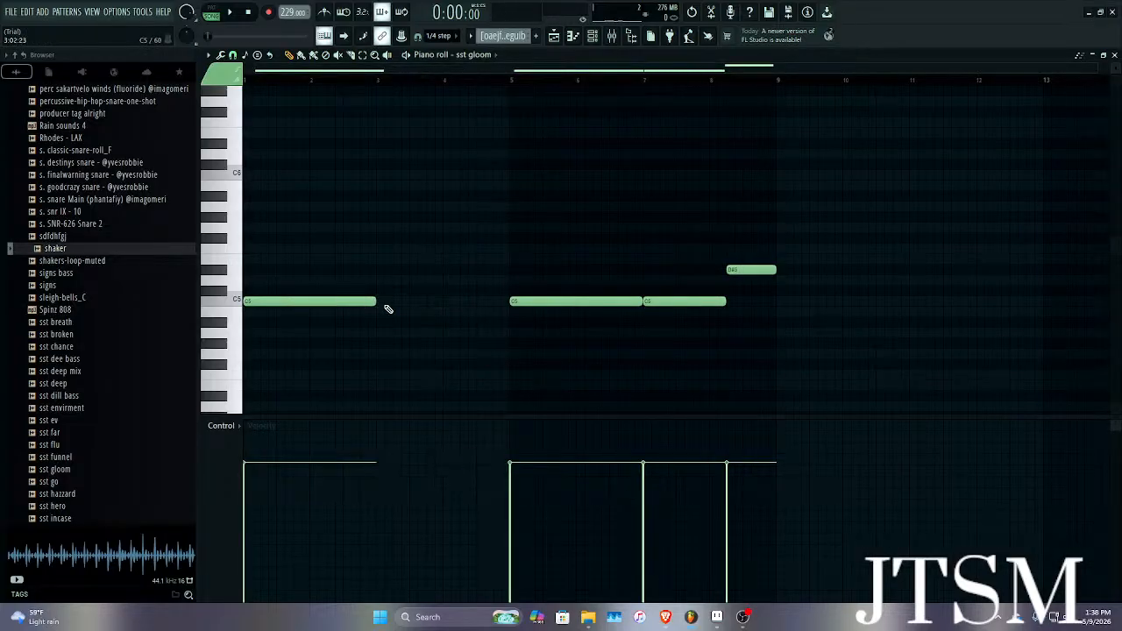
pyautogui.moveTo(375, 302); pyautogui.dragTo(454, 299)
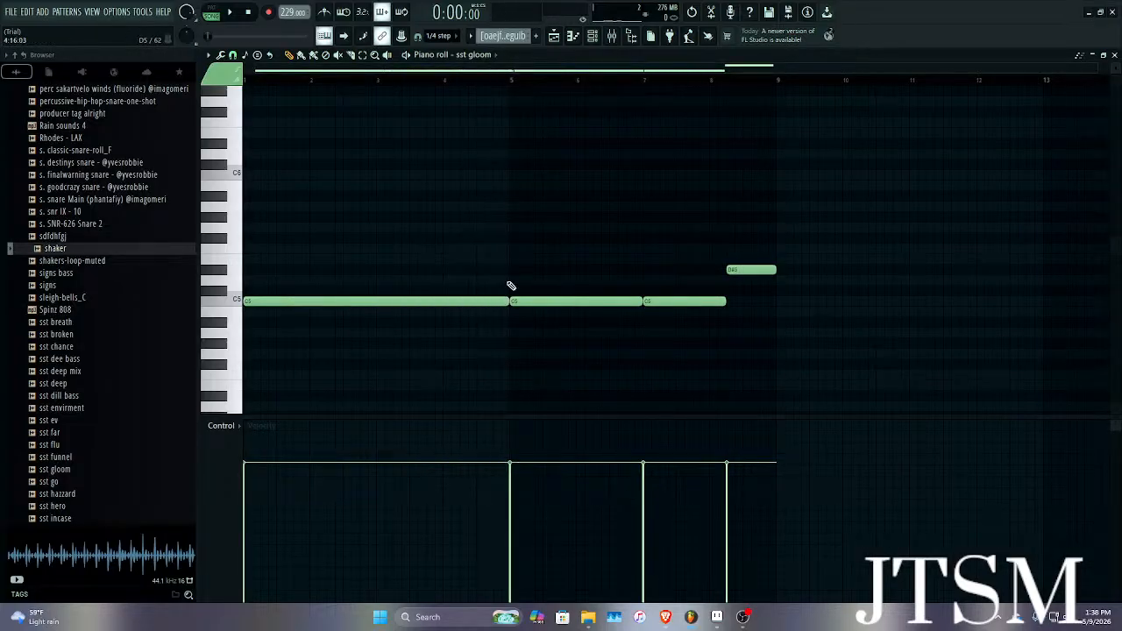
pyautogui.scroll(5, 508, 286)
pyautogui.scroll(-5, 484, 274)
pyautogui.click(235, 79)
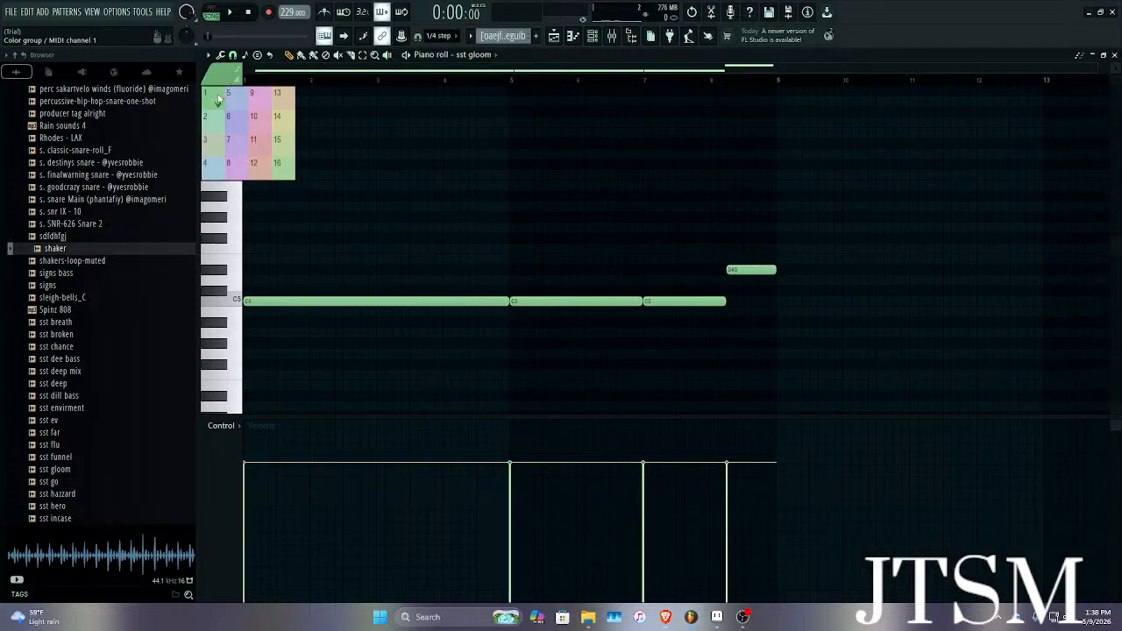
pyautogui.click(218, 99)
pyautogui.scroll(3, 462, 278)
pyautogui.click(448, 280)
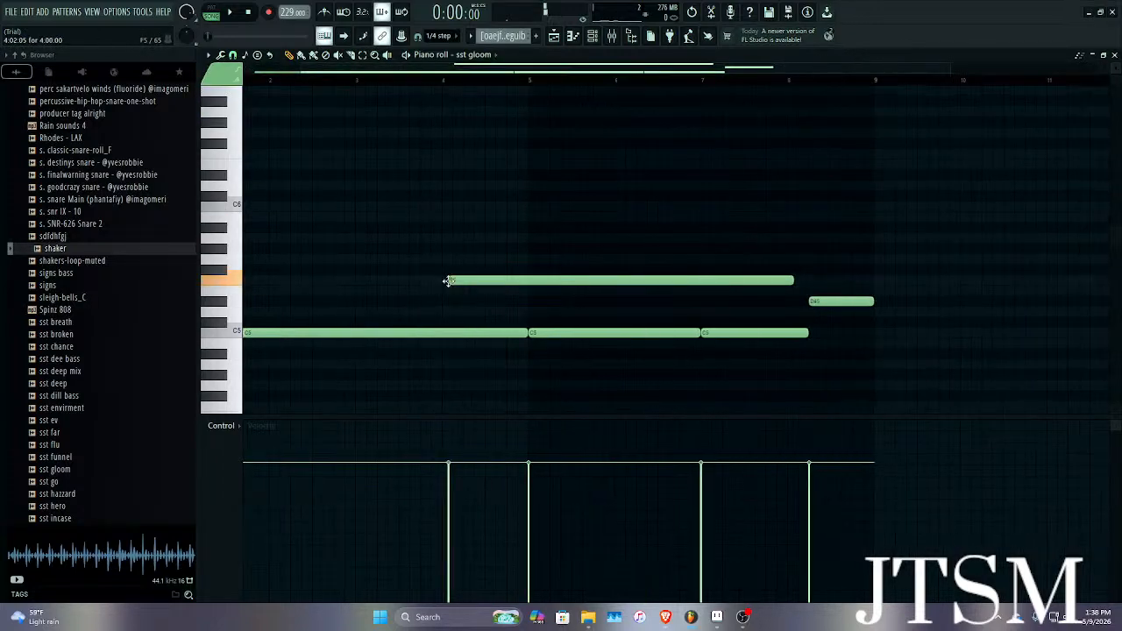
pyautogui.rightClick(487, 280)
pyautogui.click(455, 321)
pyautogui.moveTo(455, 322); pyautogui.dragTo(465, 322)
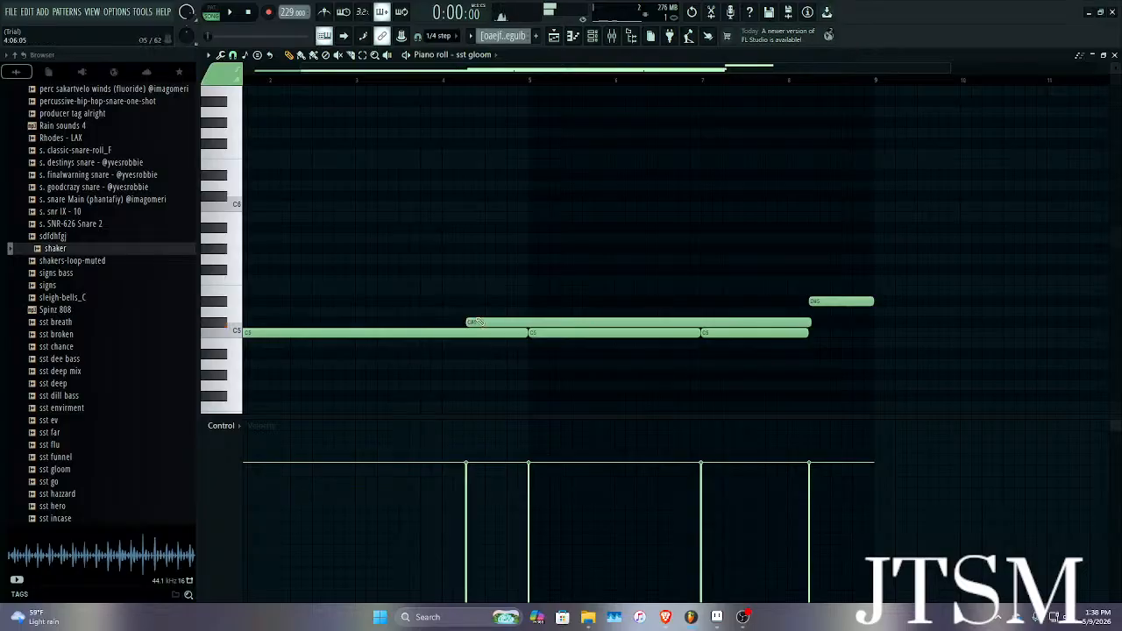
pyautogui.rightClick(465, 323)
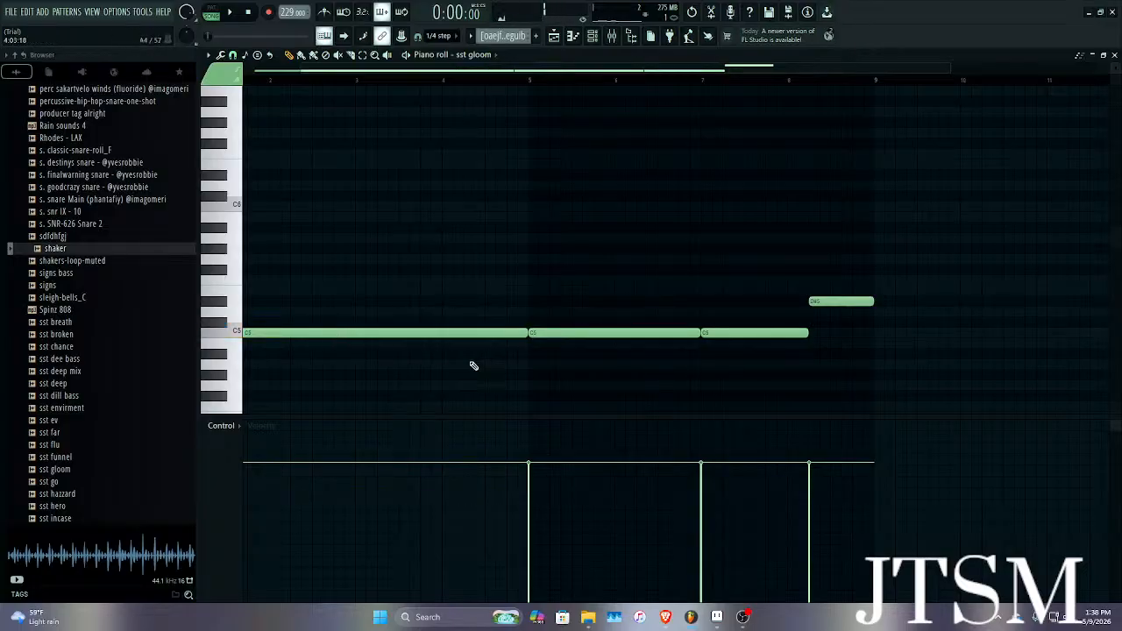
# Add a G4 slide note in sst gloom spanning about bar 4.6 to bar 5.5, and play the result back.
pyautogui.scroll(2, 458, 366)
pyautogui.moveTo(430, 368); pyautogui.dragTo(451, 387)
pyautogui.scroll(-1, 430, 388)
pyautogui.rightClick(878, 384)
pyautogui.moveTo(898, 386); pyautogui.dragTo(543, 386)
pyautogui.scroll(3, 539, 377)
pyautogui.moveTo(449, 389); pyautogui.dragTo(509, 386)
pyautogui.press('space')
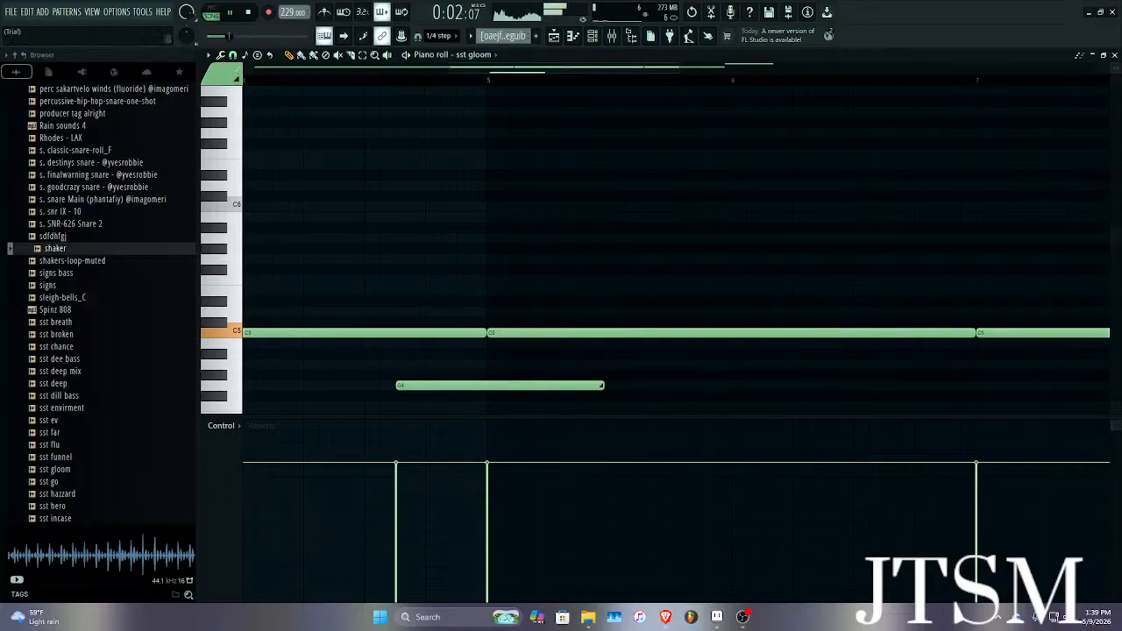
pyautogui.click(1114, 55)
pyautogui.press('space')
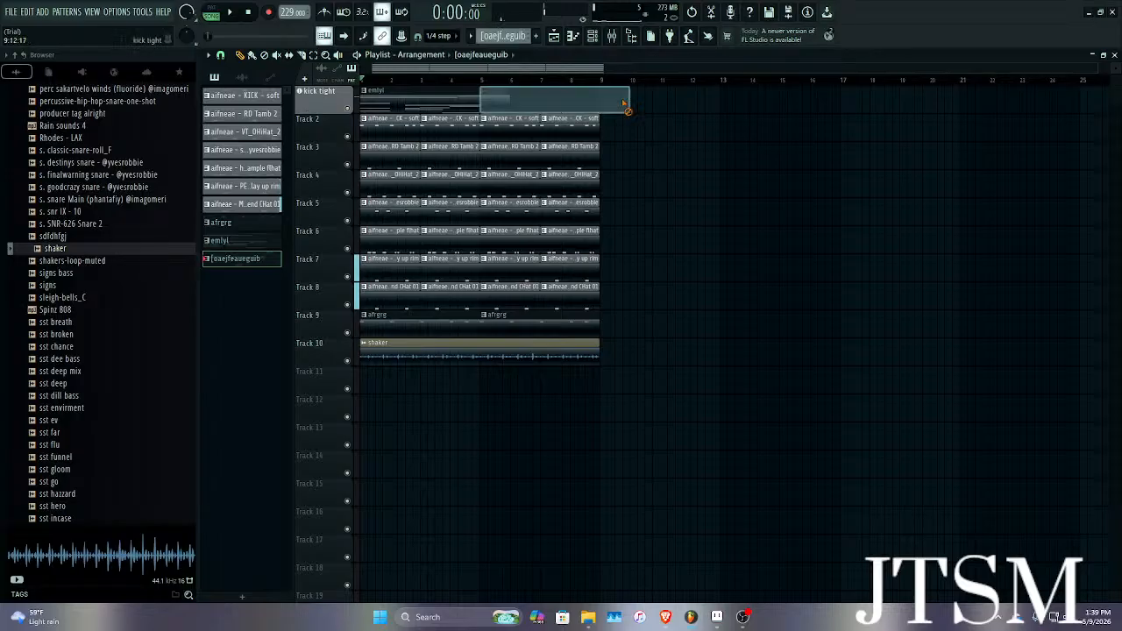
# Place the emlyl pattern at bar 1 of the first playlist track and cut its sst gloom notes.
pyautogui.rightClick(458, 90)
pyautogui.moveTo(242, 244); pyautogui.dragTo(397, 107)
pyautogui.doubleClick(410, 108)
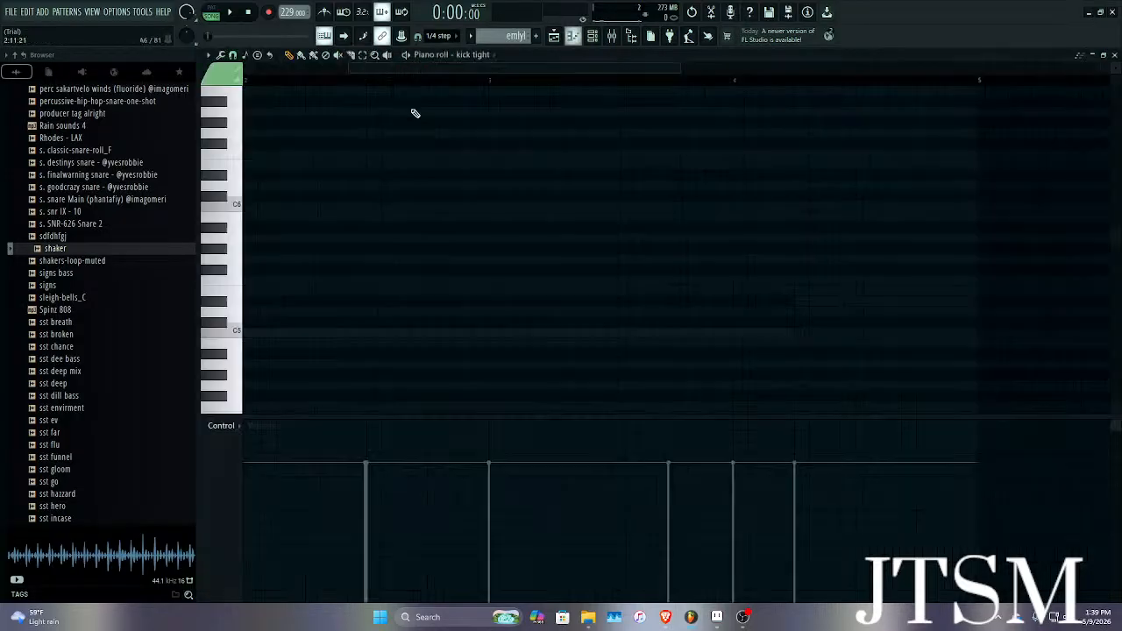
pyautogui.click(480, 56)
pyautogui.click(496, 239)
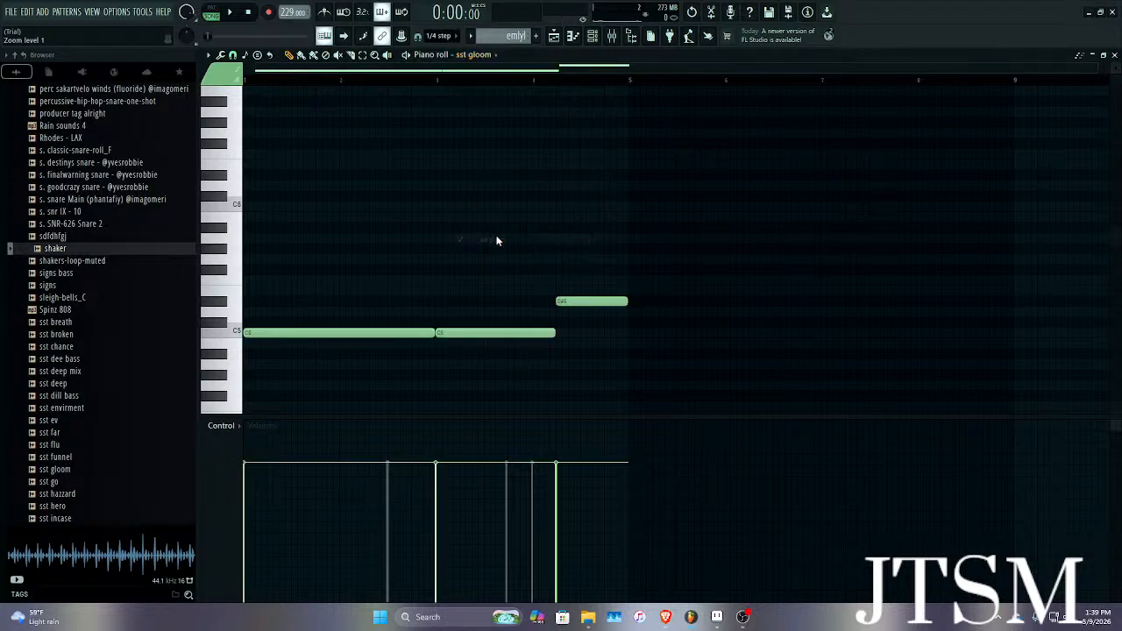
pyautogui.hotkey('ctrl', 'x')
pyautogui.press('space')
pyautogui.click(1115, 56)
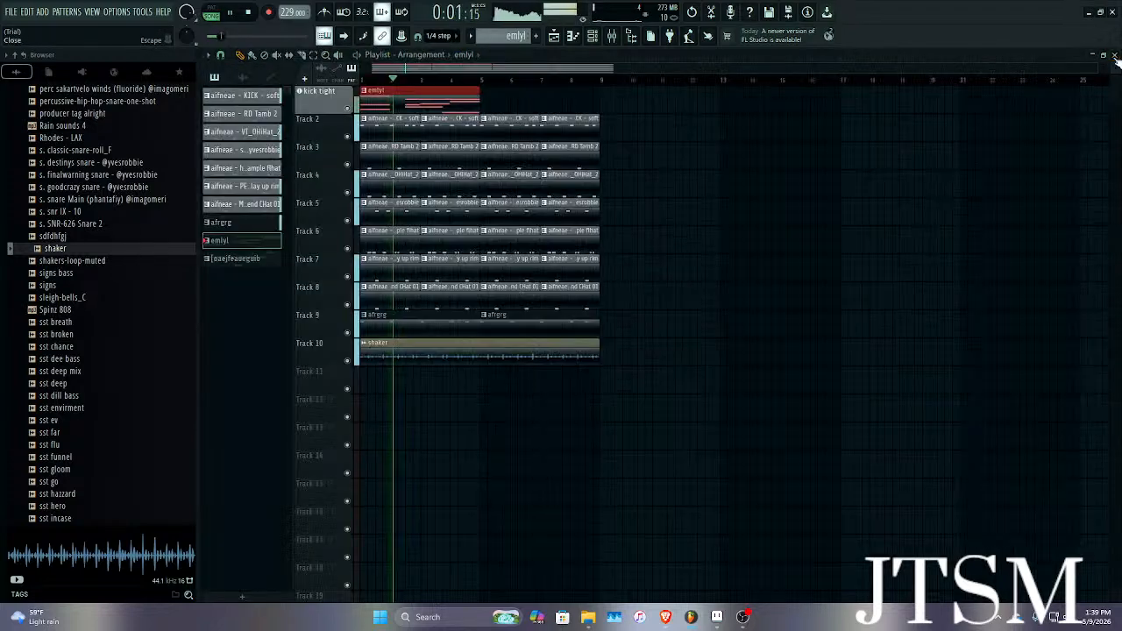
# Duplicate the emlyl clip to start at bar 5 and move all drum, afrgrg and shaker clips down two tracks.
pyautogui.hotkey('ctrl', 'b')
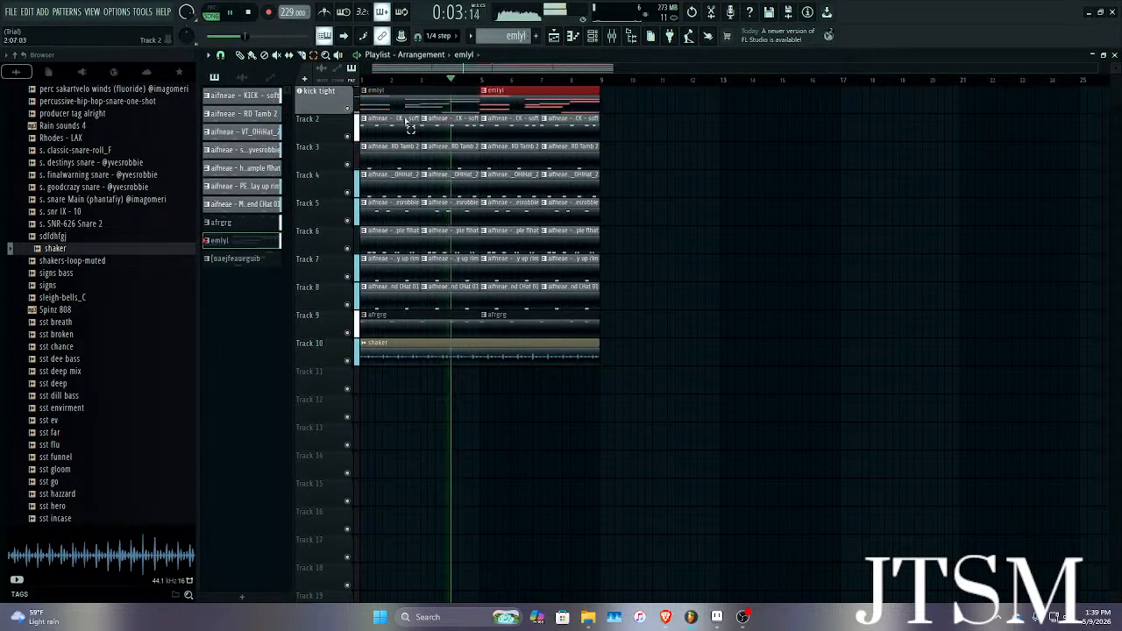
pyautogui.press('space')
pyautogui.moveTo(597, 126); pyautogui.dragTo(237, 419)
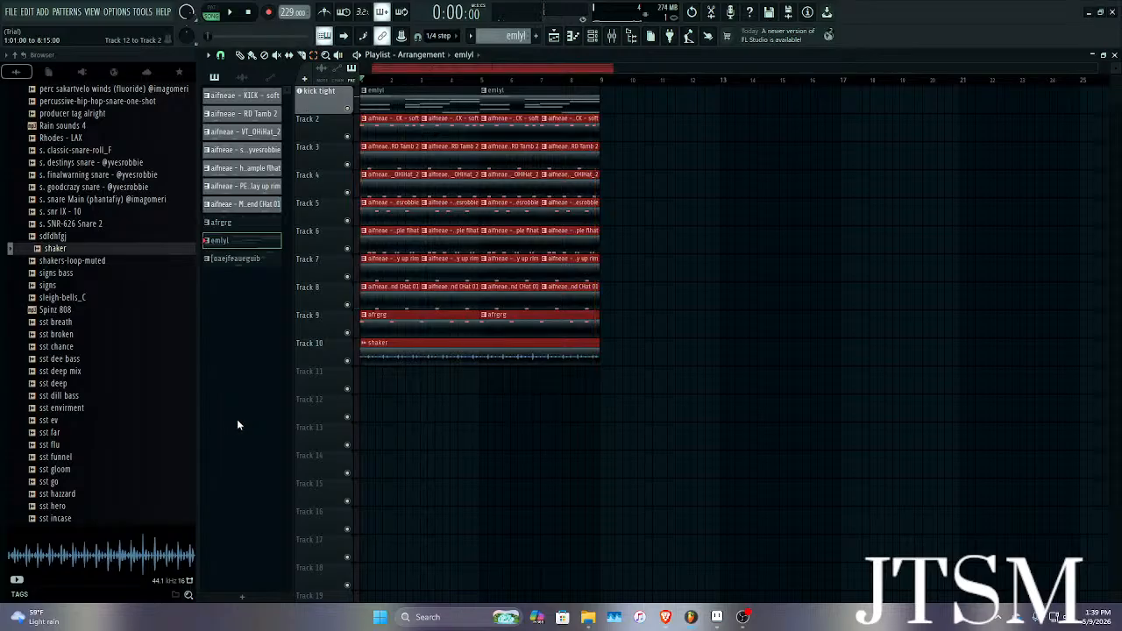
pyautogui.hotkey('shift', 'Down')
pyautogui.hotkey('shift', 'Down')
# Place the [oaejfeaueguib pattern clip on Track 2, starting at bar 1.
pyautogui.moveTo(235, 258); pyautogui.dragTo(381, 153)
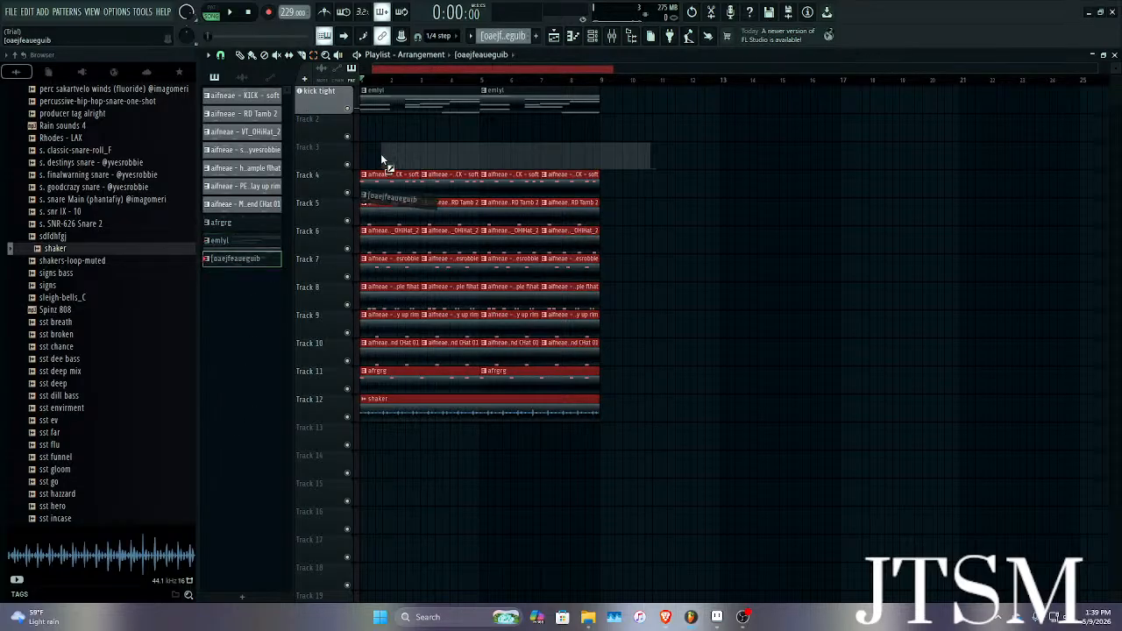
pyautogui.click(383, 97)
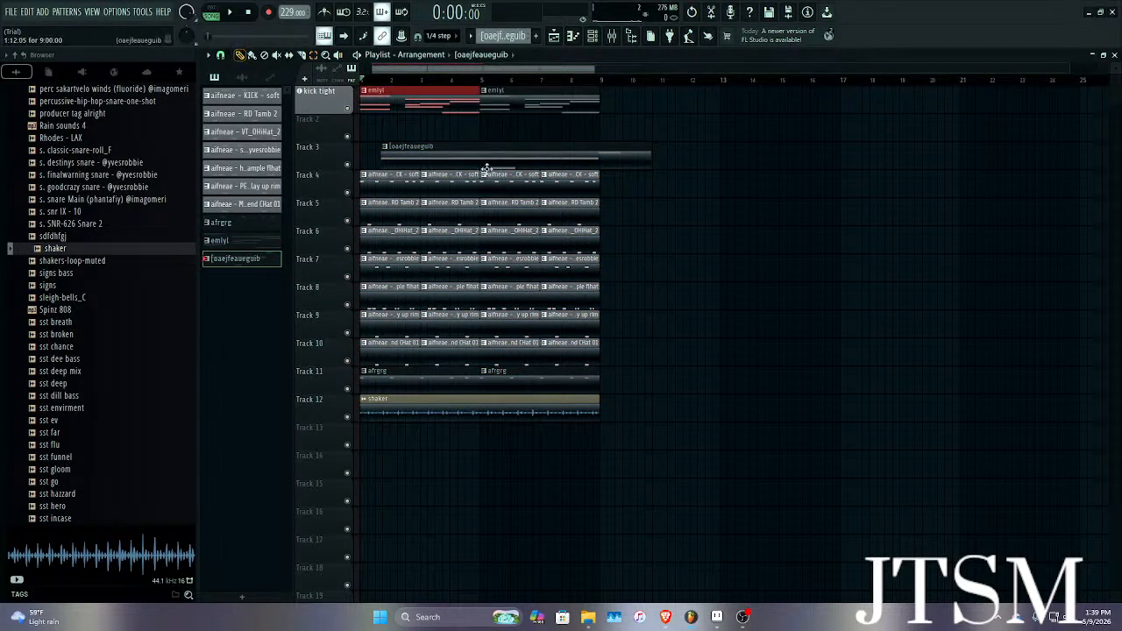
pyautogui.moveTo(487, 167); pyautogui.dragTo(359, 94)
pyautogui.moveTo(608, 95); pyautogui.dragTo(598, 129)
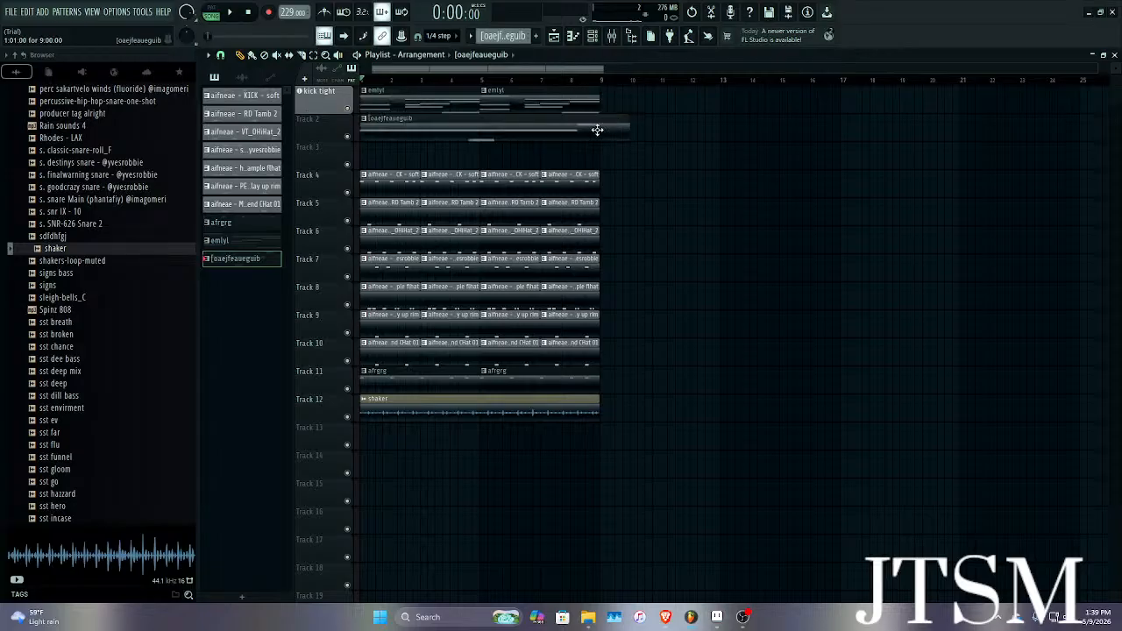
# Trim the end of the last D#5 note in sst gloom to bar 9 and play the arrangement.
pyautogui.doubleClick(599, 133)
pyautogui.scroll(5, 325, 293)
pyautogui.scroll(2, 649, 323)
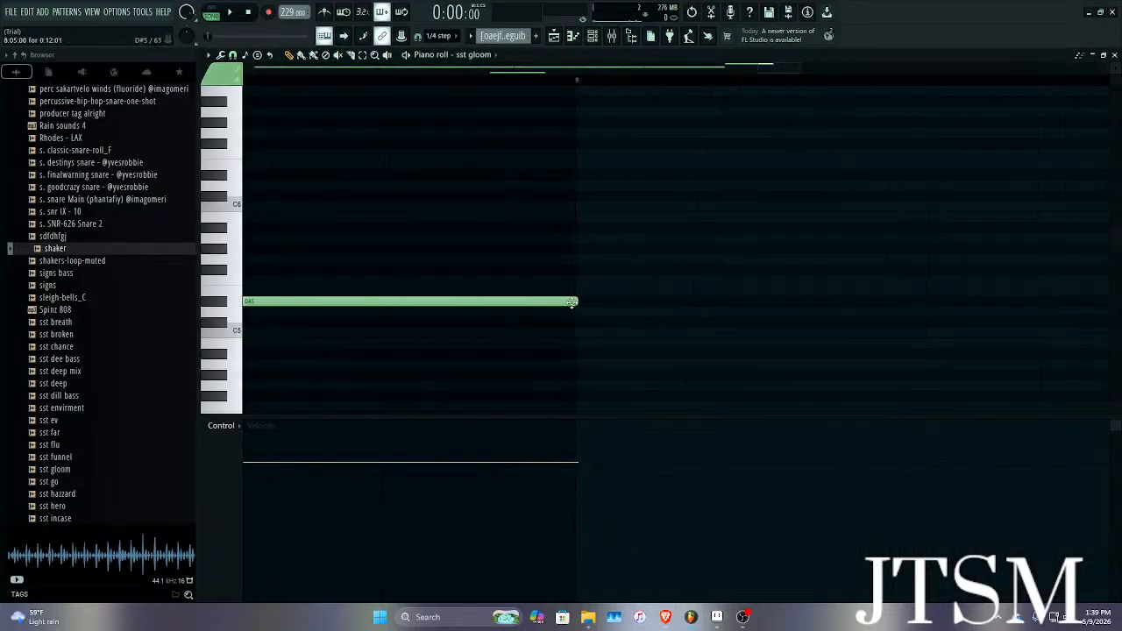
pyautogui.moveTo(576, 302); pyautogui.dragTo(573, 303)
pyautogui.click(1114, 54)
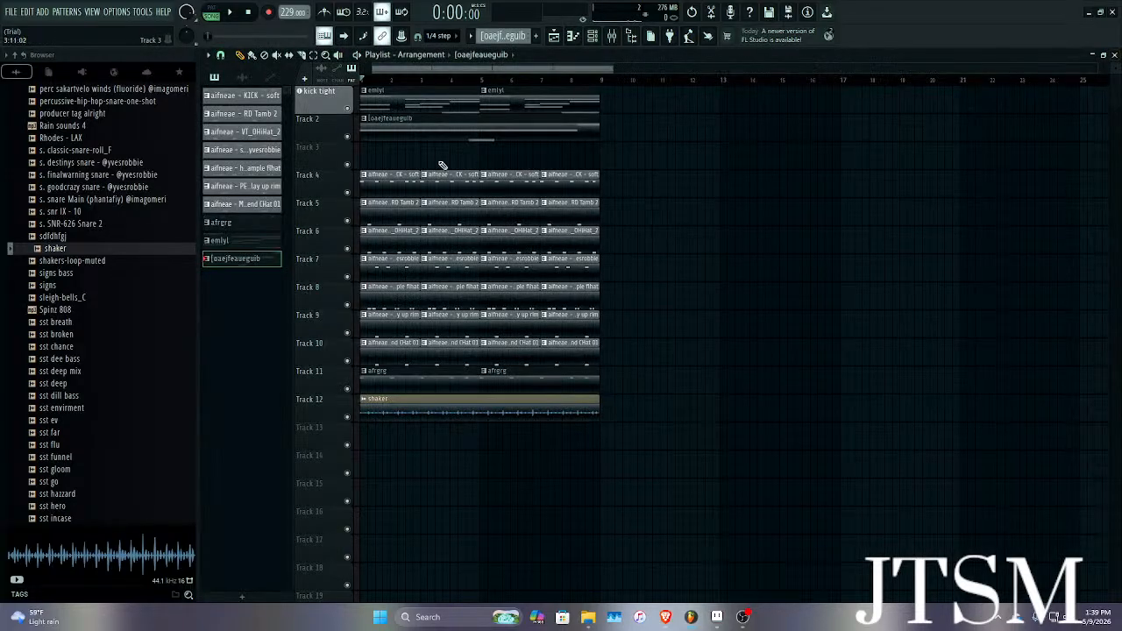
pyautogui.press('space')
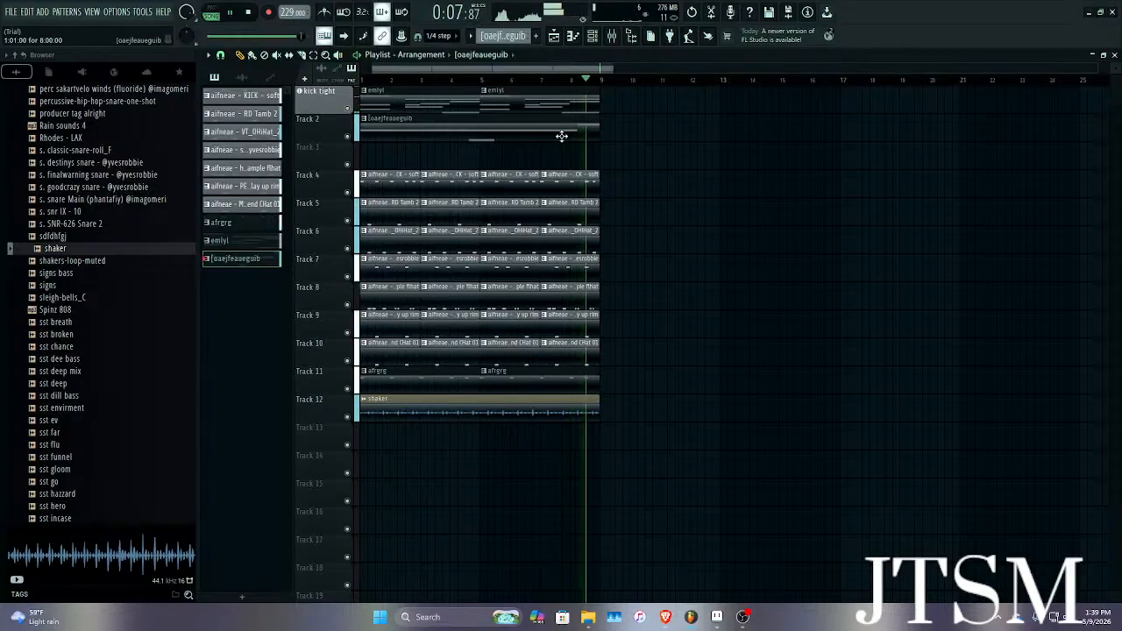
pyautogui.press('space')
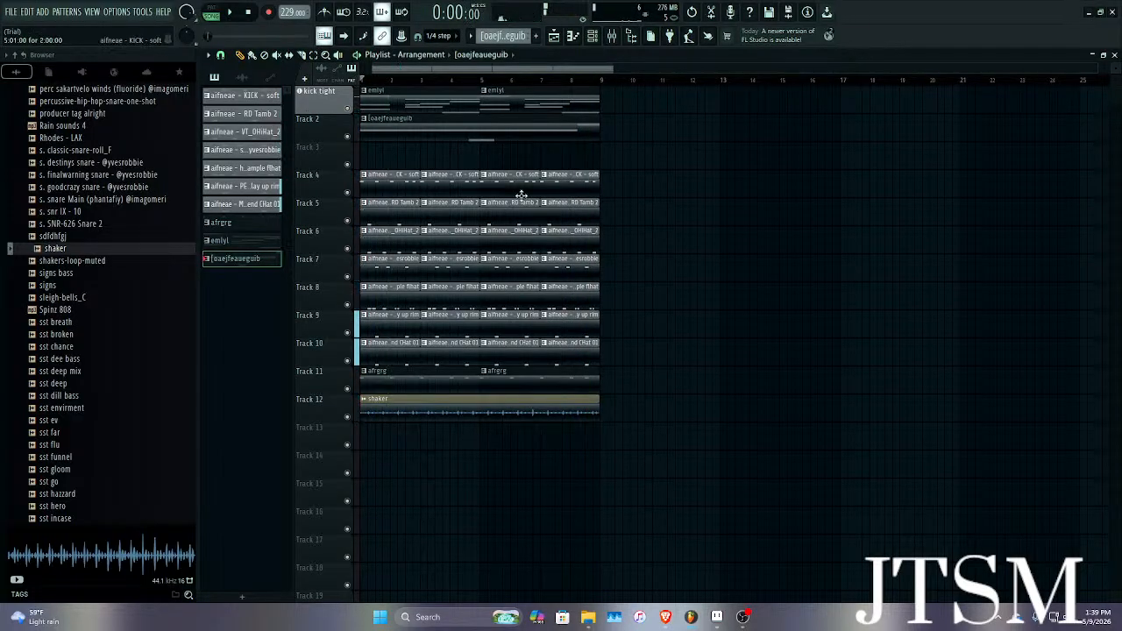
# Add a ZENOLOGY channel, audition a note and look through its preset browser.
pyautogui.click(592, 37)
pyautogui.click(857, 279)
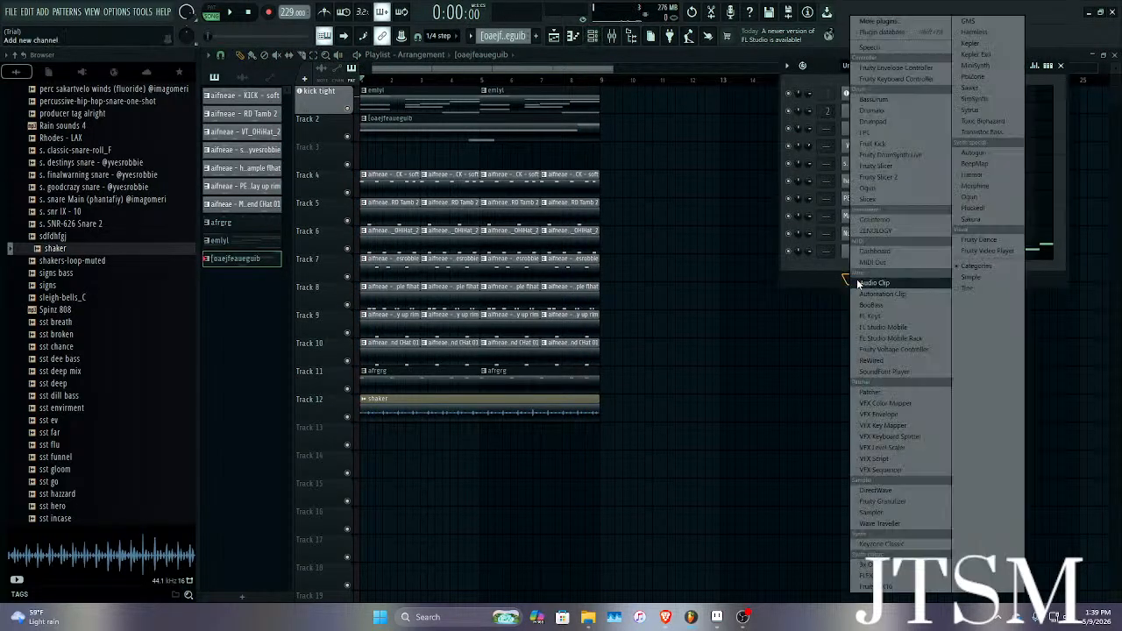
pyautogui.click(857, 280)
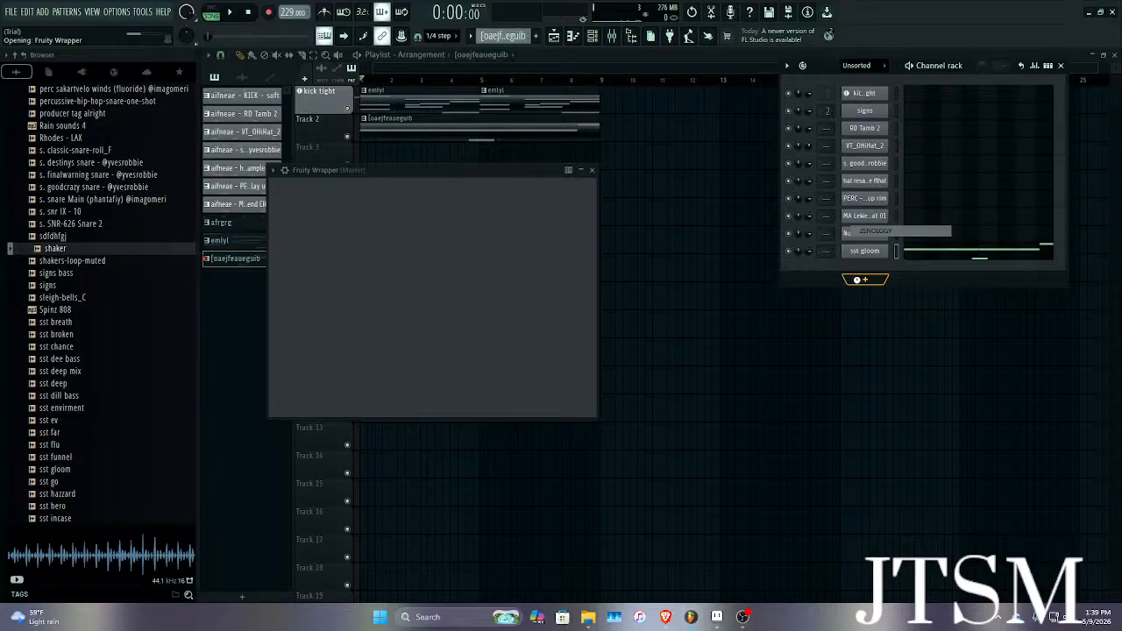
pyautogui.click(747, 616)
pyautogui.click(745, 617)
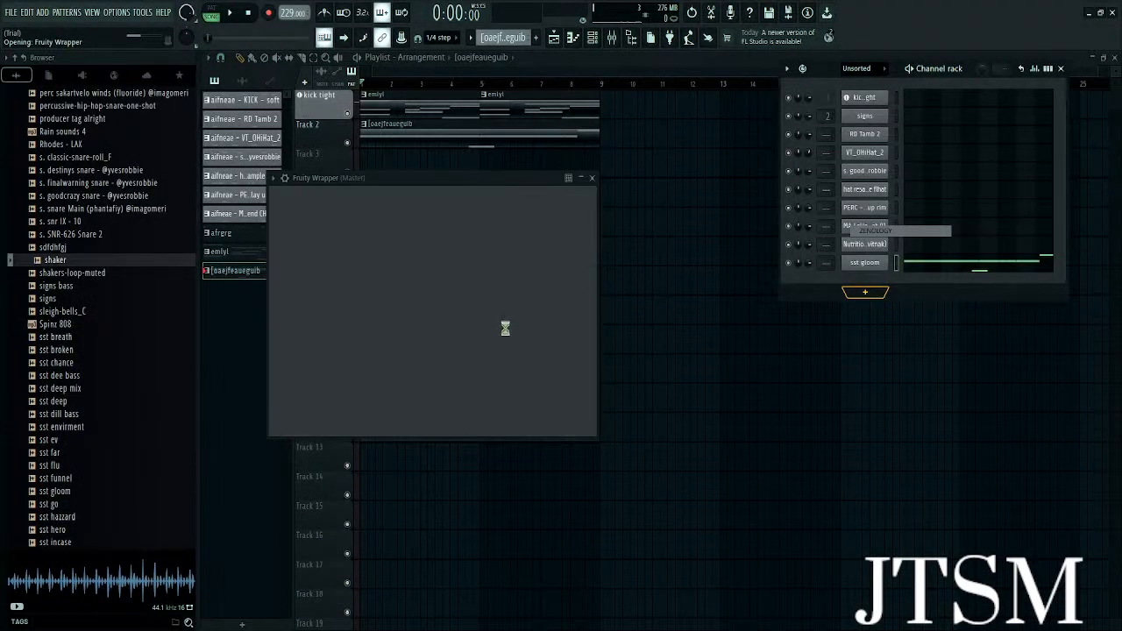
pyautogui.press('q')
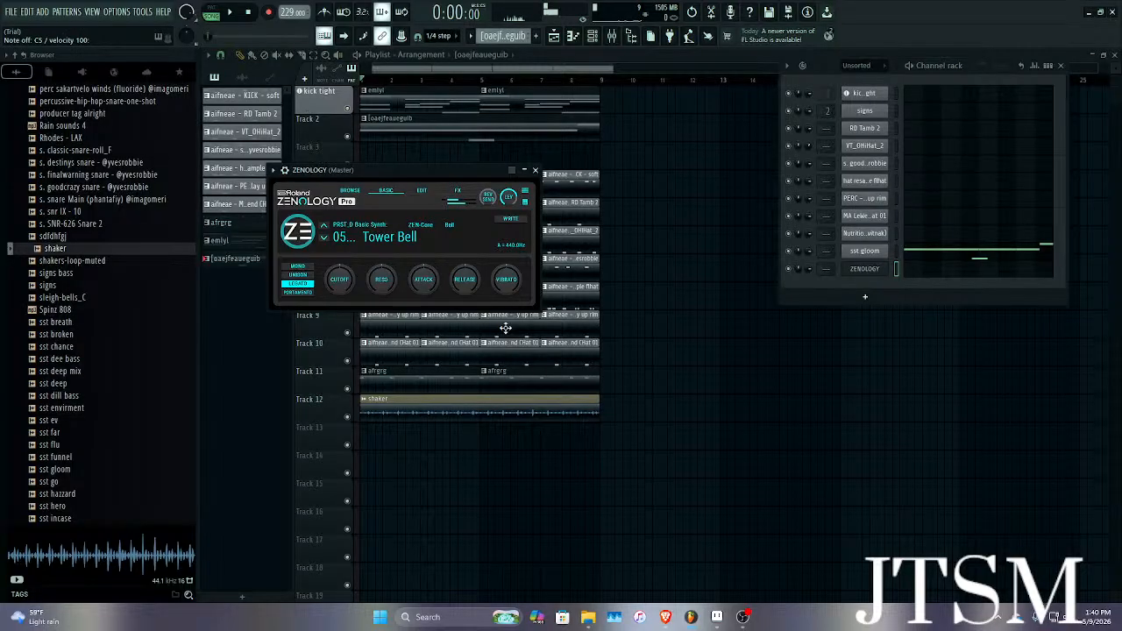
pyautogui.click(367, 189)
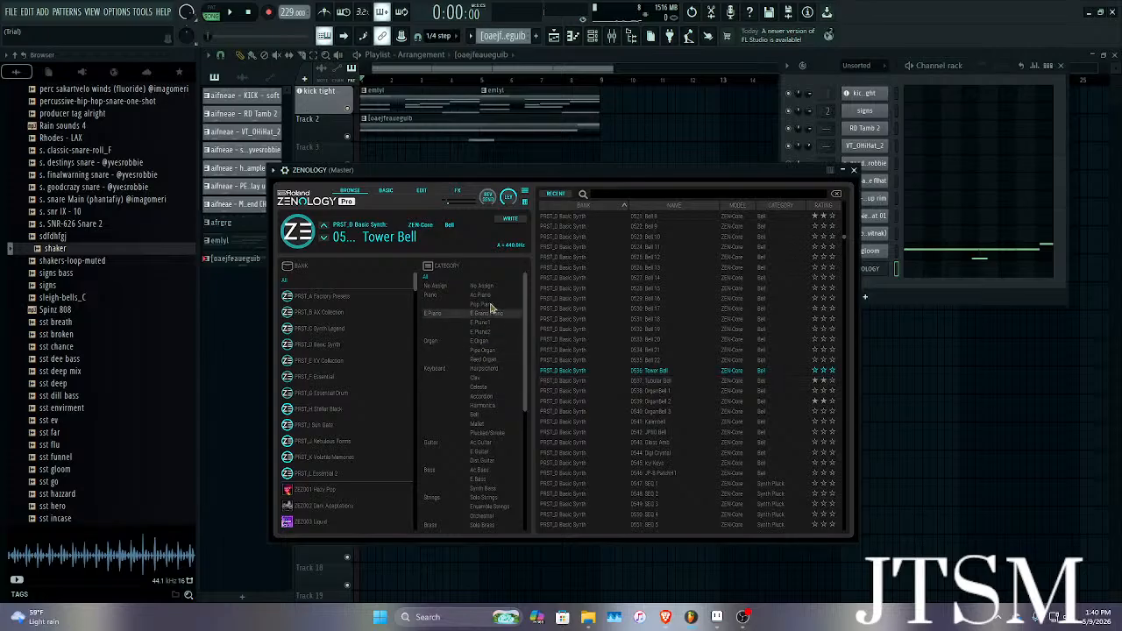
pyautogui.click(854, 169)
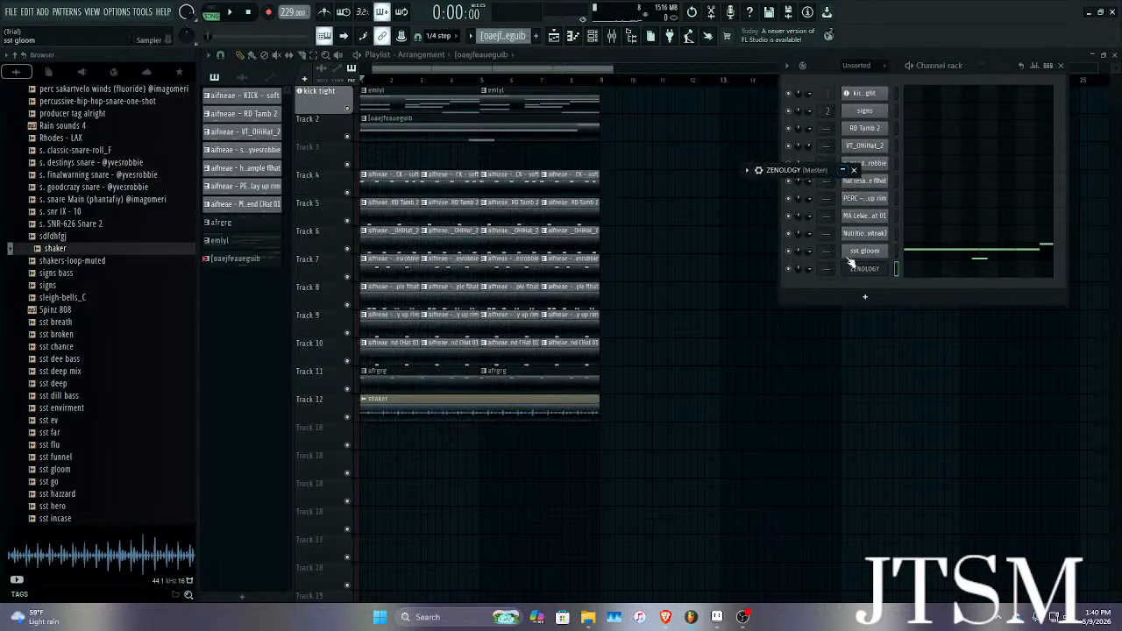
# Add a Keyzone Classic channel and audition its Yamaha Grand Piano and Steinway Piano programs.
pyautogui.click(865, 297)
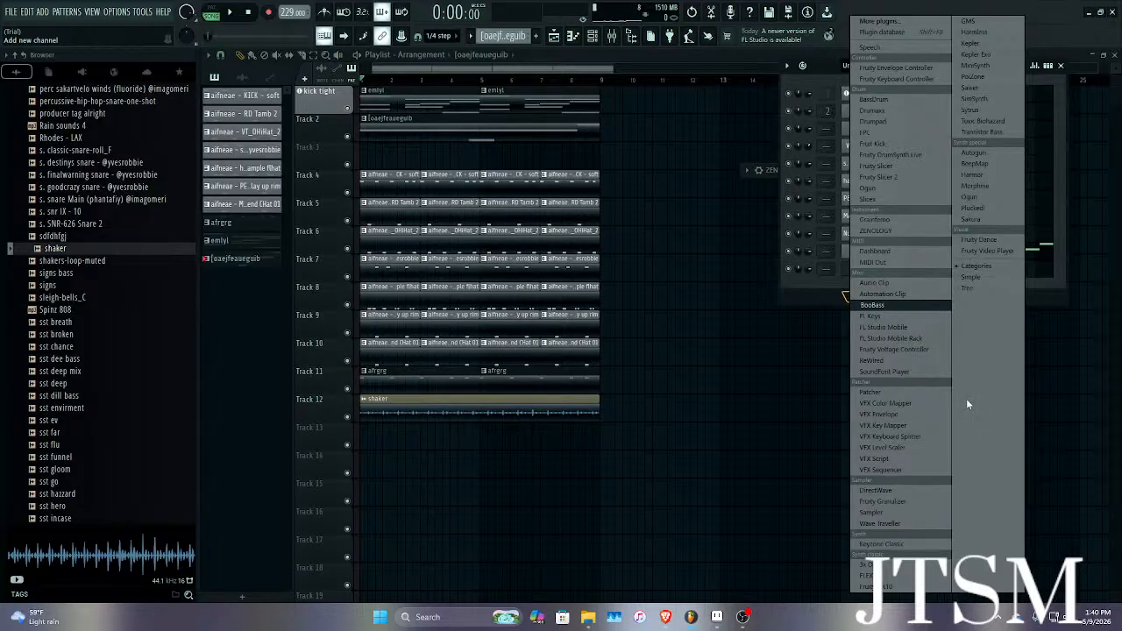
pyautogui.click(899, 545)
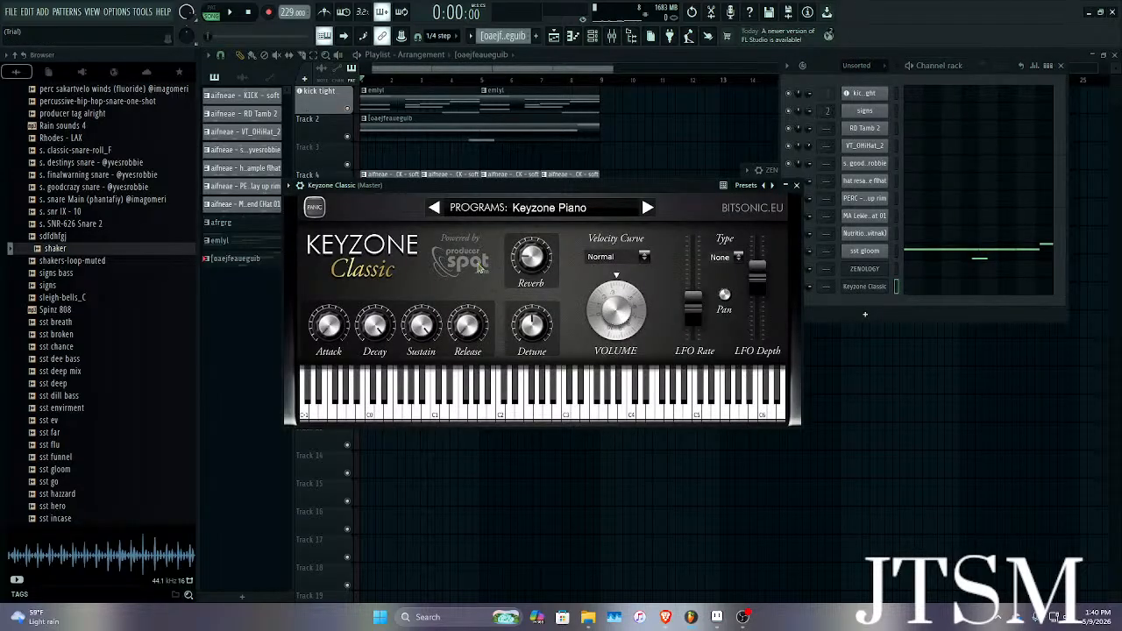
pyautogui.press('q')
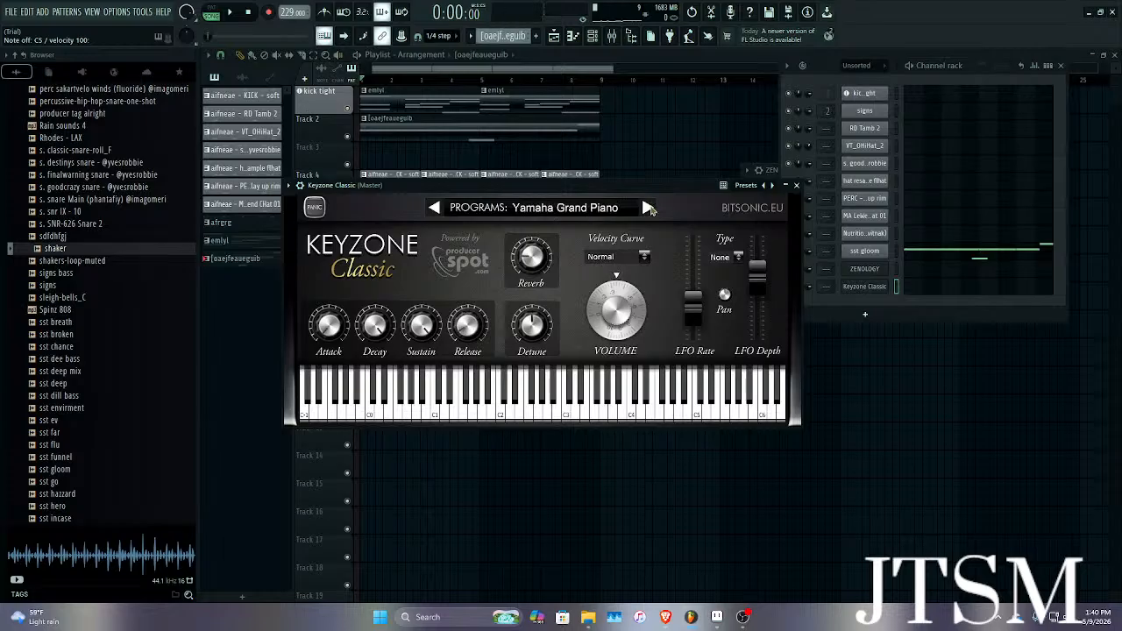
pyautogui.press('b')
pyautogui.press('c')
pyautogui.press('b')
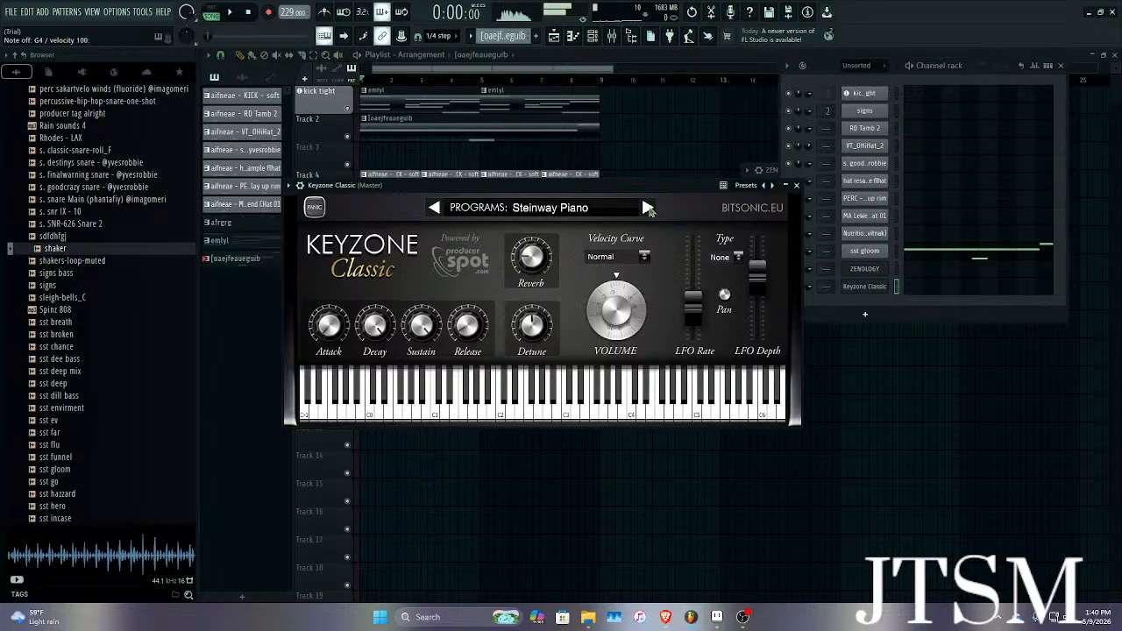
# Compare Basic Electric Piano with Steinway Piano by playing test notes, continuing with Steinway Piano over the arrangement playback.
pyautogui.click(648, 209)
pyautogui.press('c')
pyautogui.press('b')
pyautogui.click(438, 210)
pyautogui.press('c')
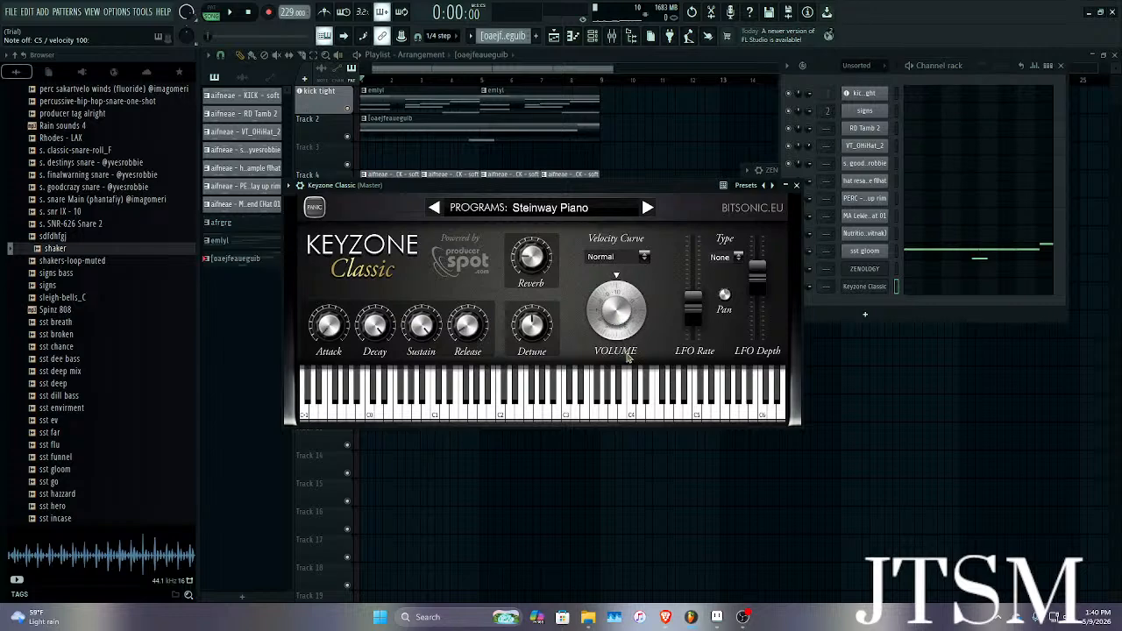
pyautogui.press('c')
pyautogui.press('b')
pyautogui.press('c')
pyautogui.press('b')
pyautogui.press('space')
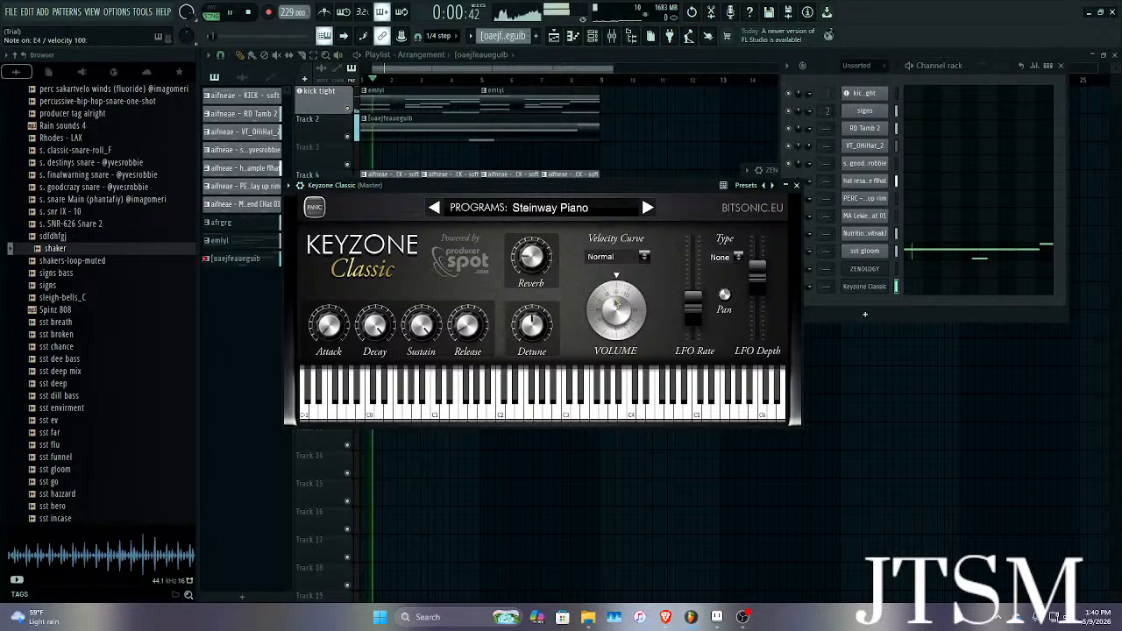
pyautogui.press('b')
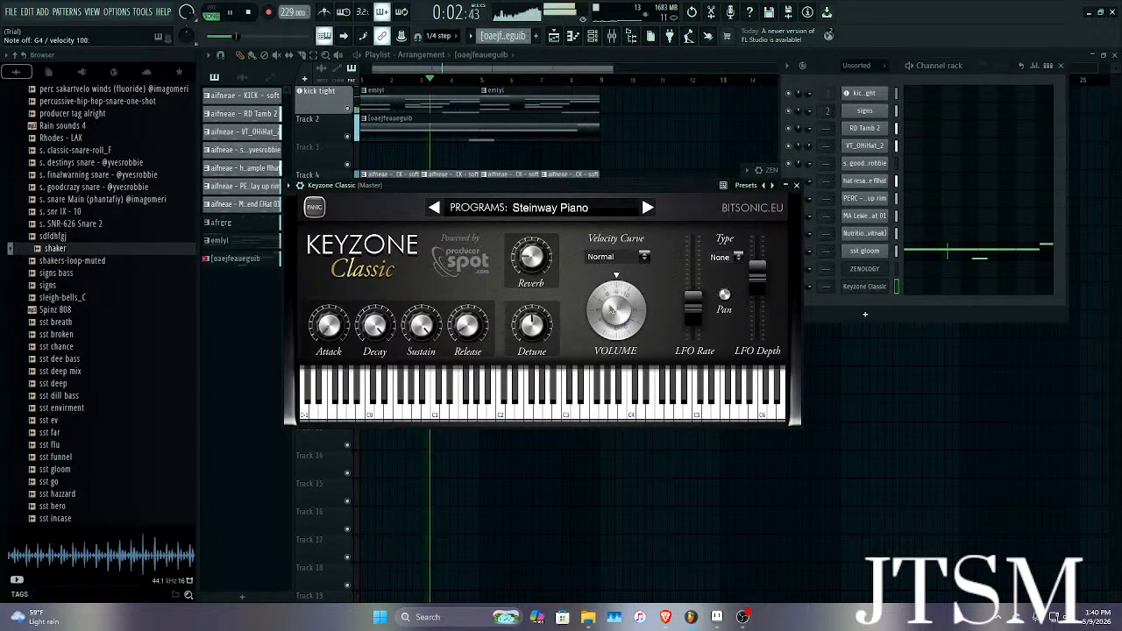
# Switch Keyzone Classic to the Rhodes Piano program, auditioning Basic Electric Piano and Rhodes Piano over the arrangement.
pyautogui.click(647, 207)
pyautogui.press('c')
pyautogui.press('b')
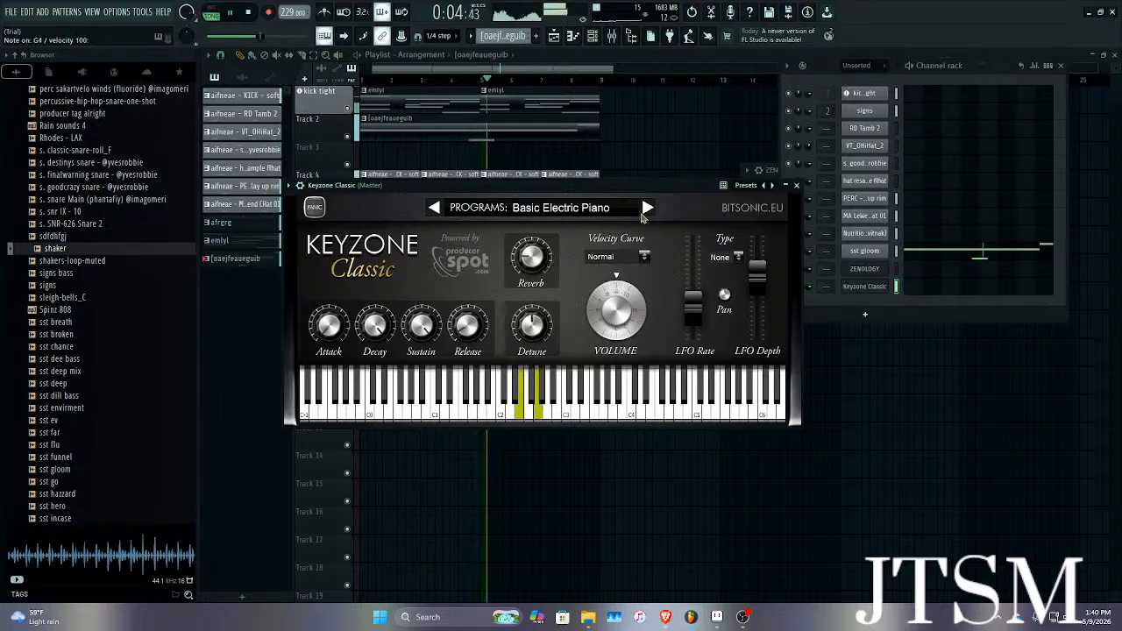
pyautogui.click(647, 208)
pyautogui.press('c')
pyautogui.press('b')
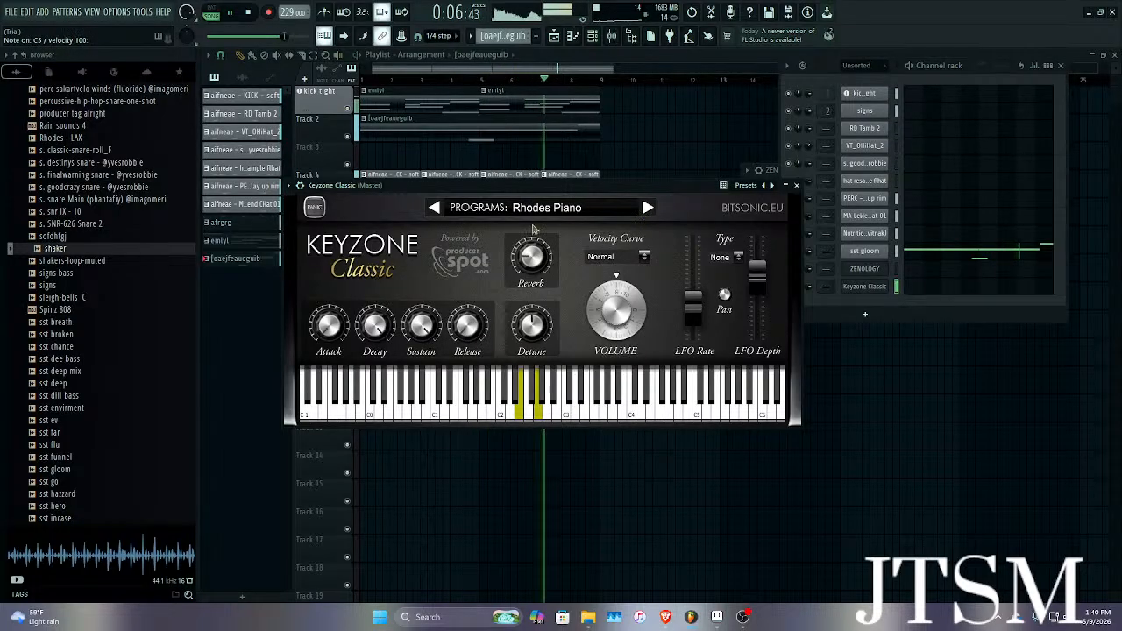
# Audition short note combinations between D4 and B4 on the Rhodes Piano program over the looping arrangement.
pyautogui.press('x')
pyautogui.press('n')
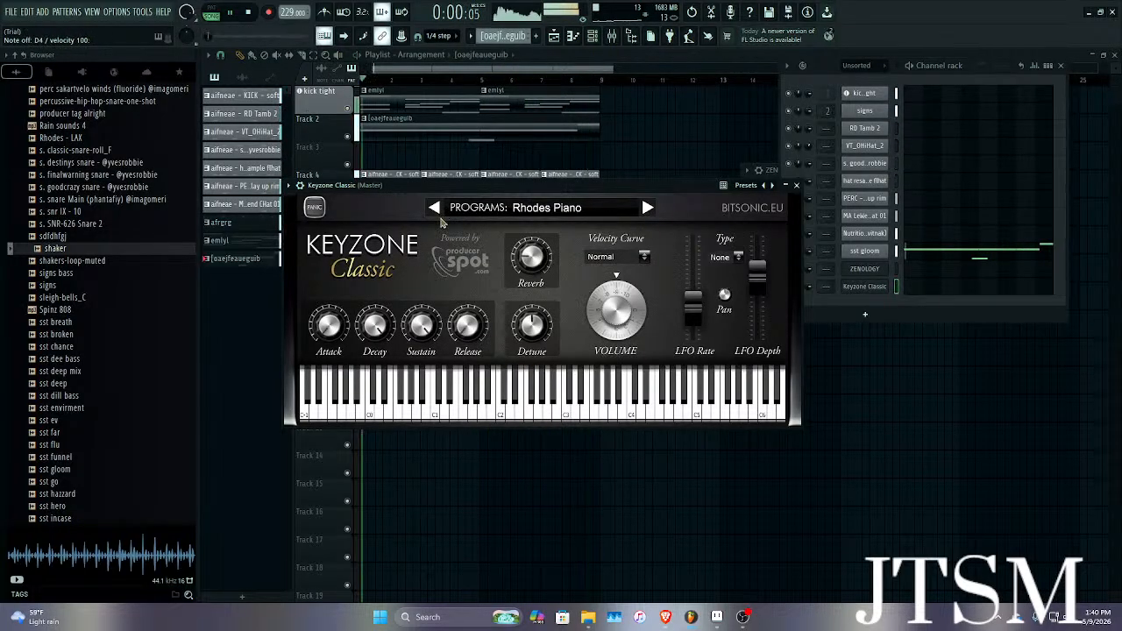
pyautogui.press('g')
pyautogui.press('b')
pyautogui.press('c')
pyautogui.press('m')
pyautogui.press('v')
pyautogui.press('n')
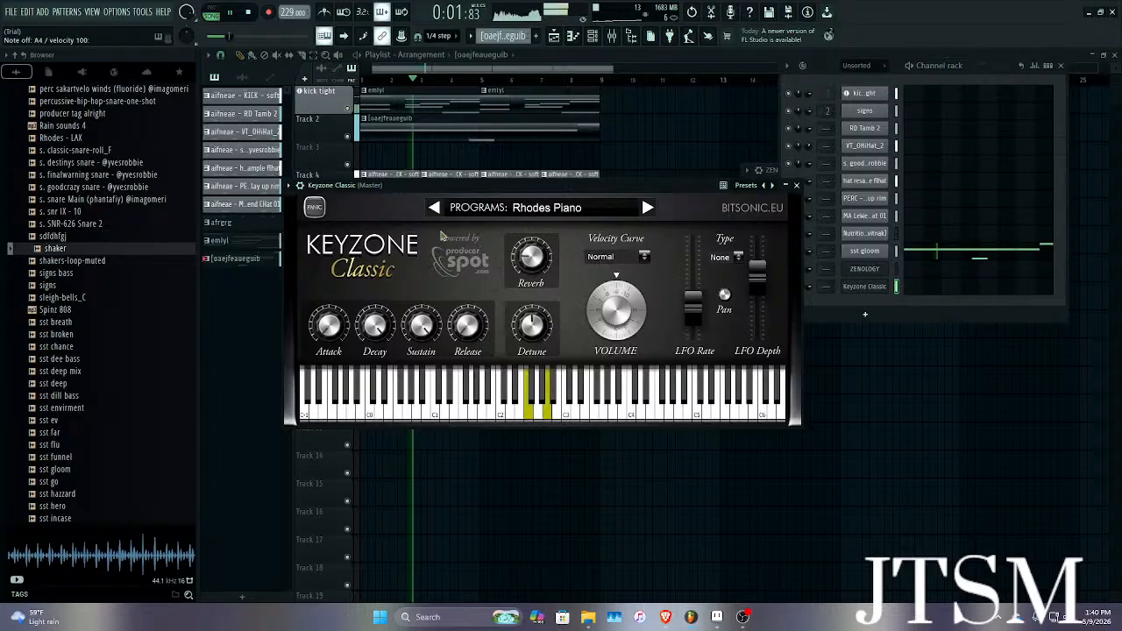
pyautogui.press('x')
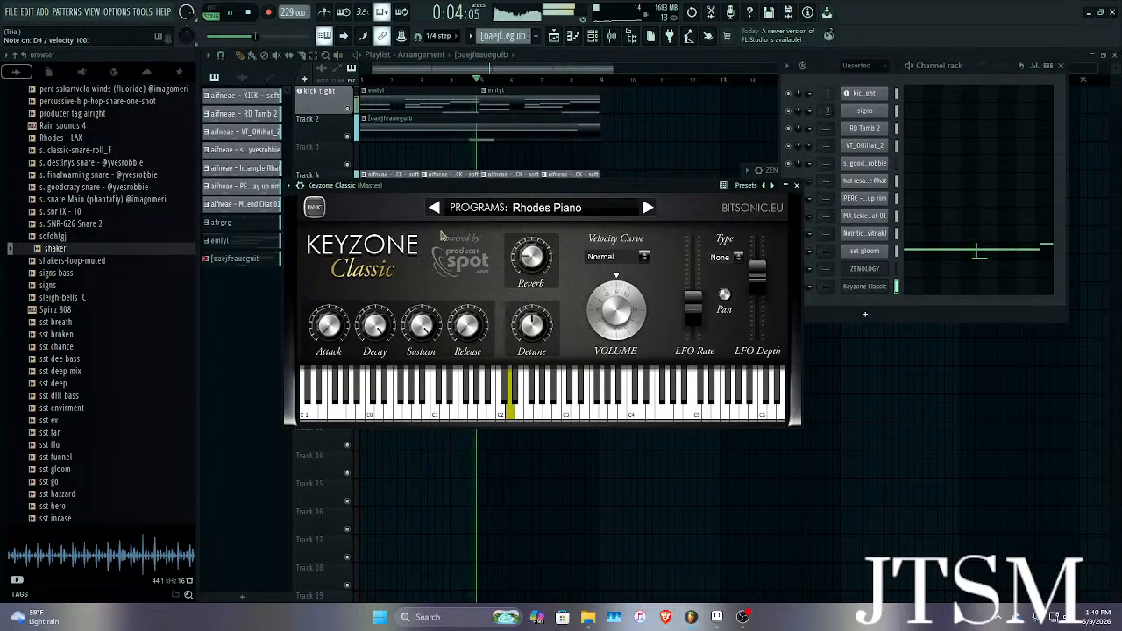
pyautogui.press('v')
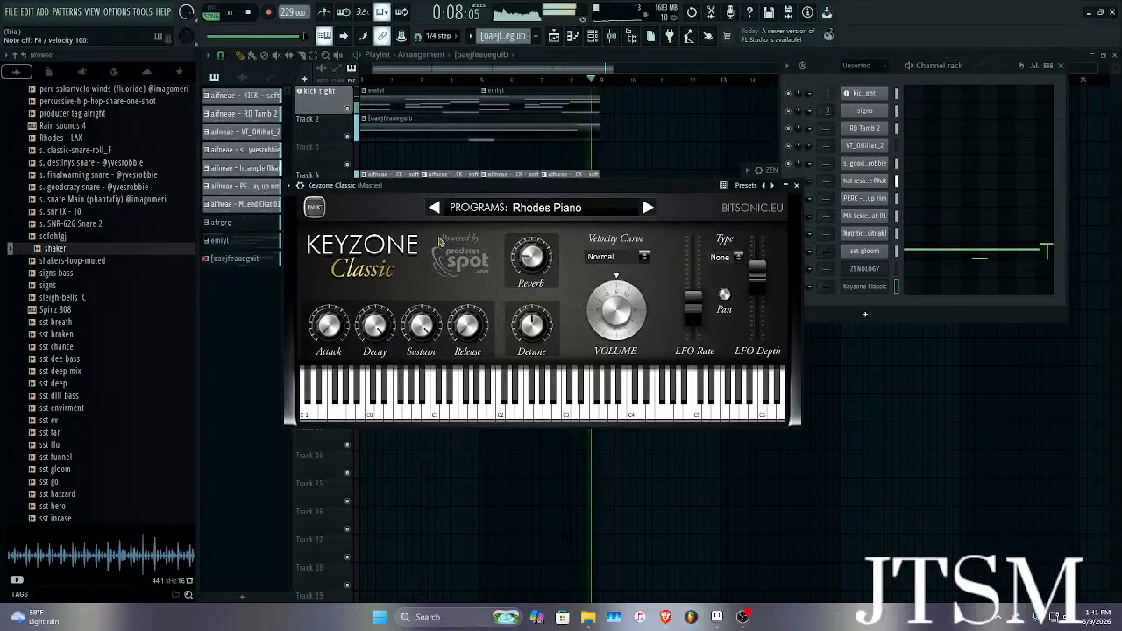
# Audition C4-based voicings with E4, F4, G4 and C5 on Rhodes Piano during the arrangement playback.
pyautogui.press('v')
pyautogui.press('z')
pyautogui.press('q')
pyautogui.press('z')
pyautogui.press('v')
pyautogui.press('q')
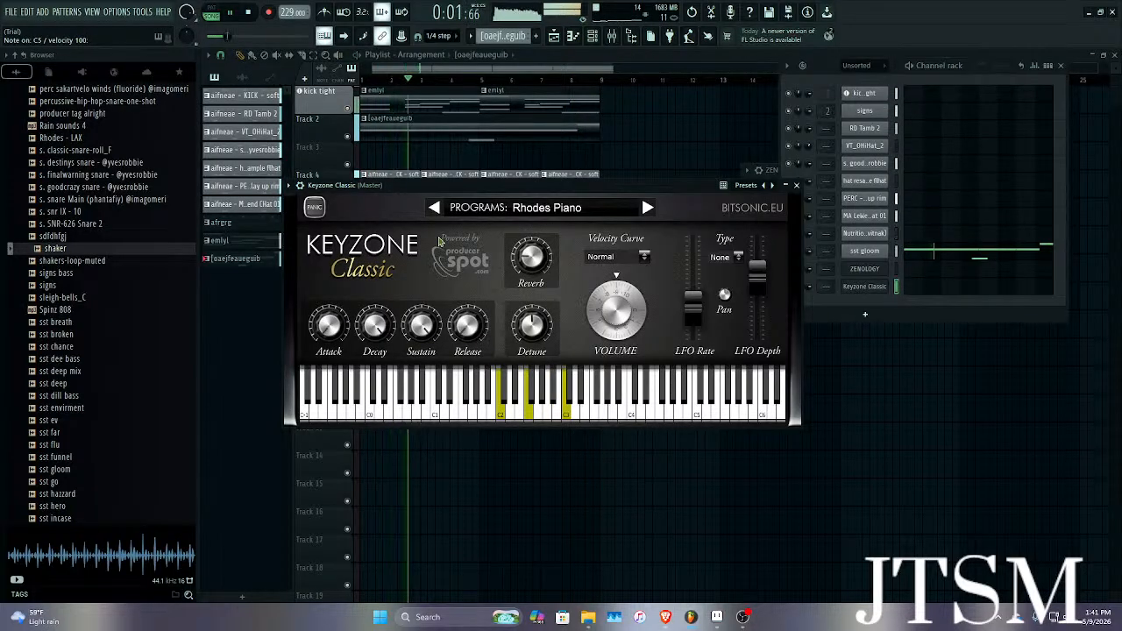
pyautogui.press('c')
pyautogui.press('z')
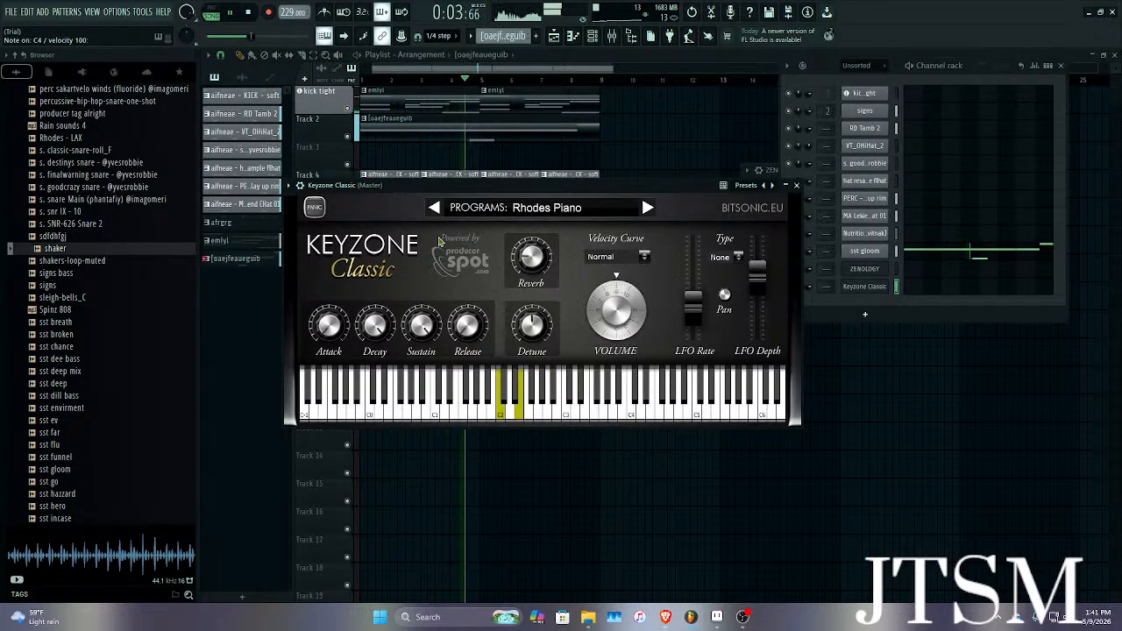
pyautogui.press('v')
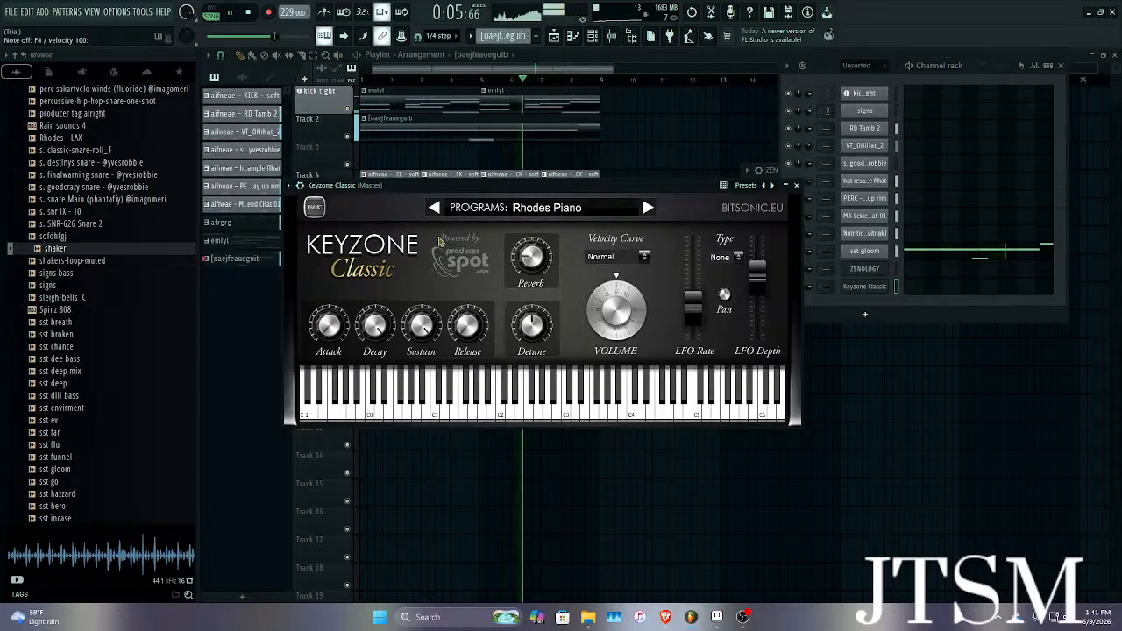
pyautogui.press('z')
pyautogui.press('c')
pyautogui.press('b')
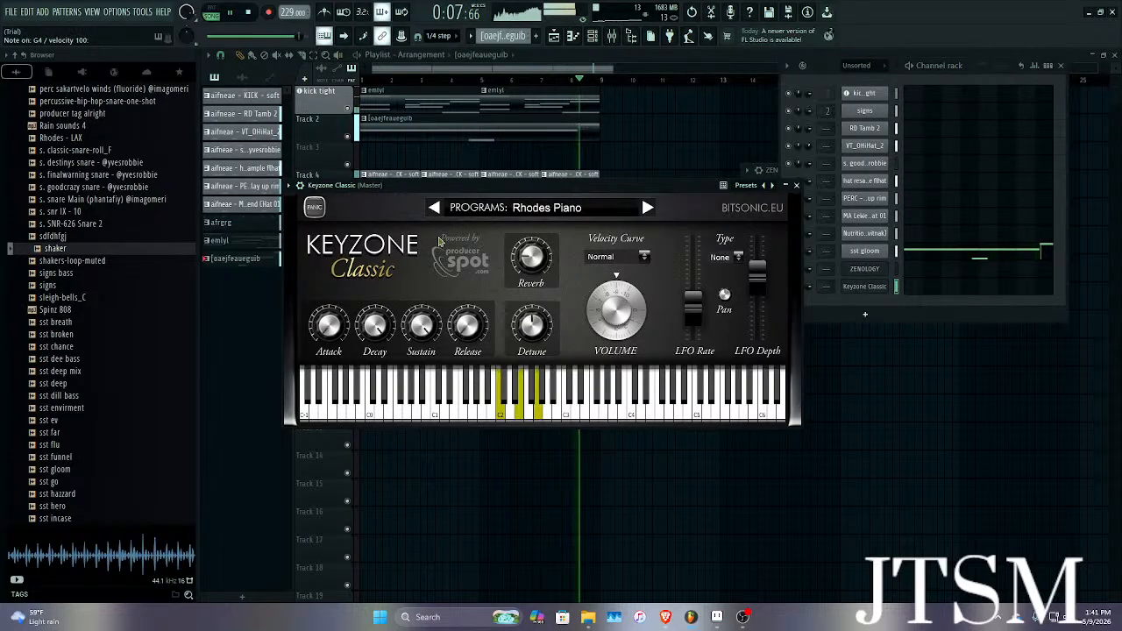
# Audition C4 with G#4, adding B4 and D5, on Rhodes Piano during playback.
pyautogui.press('z')
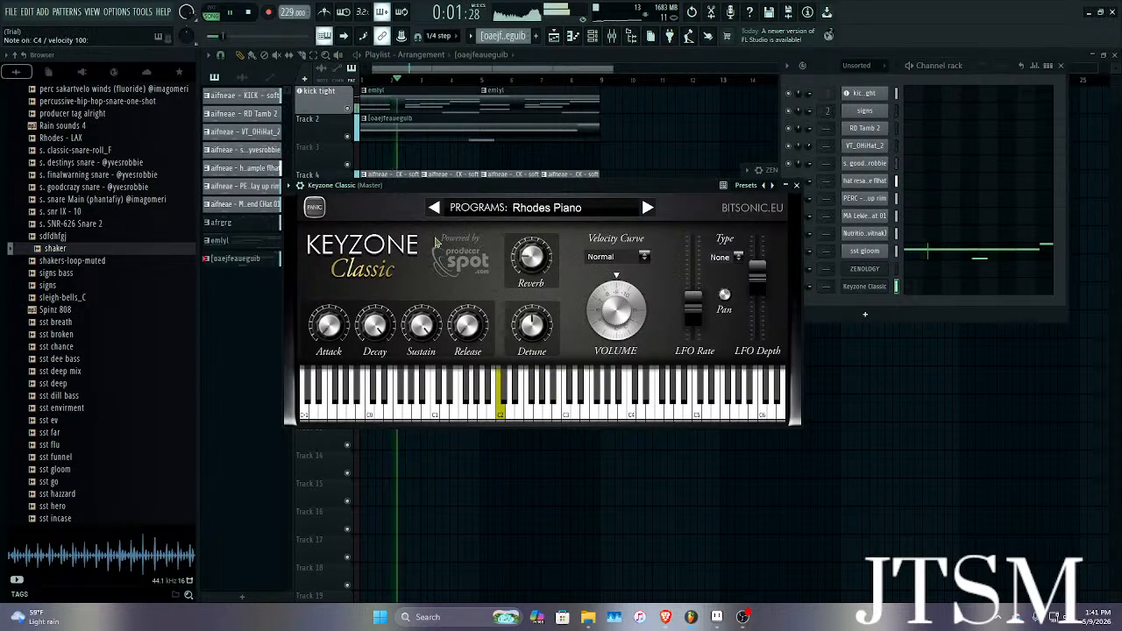
pyautogui.press('h')
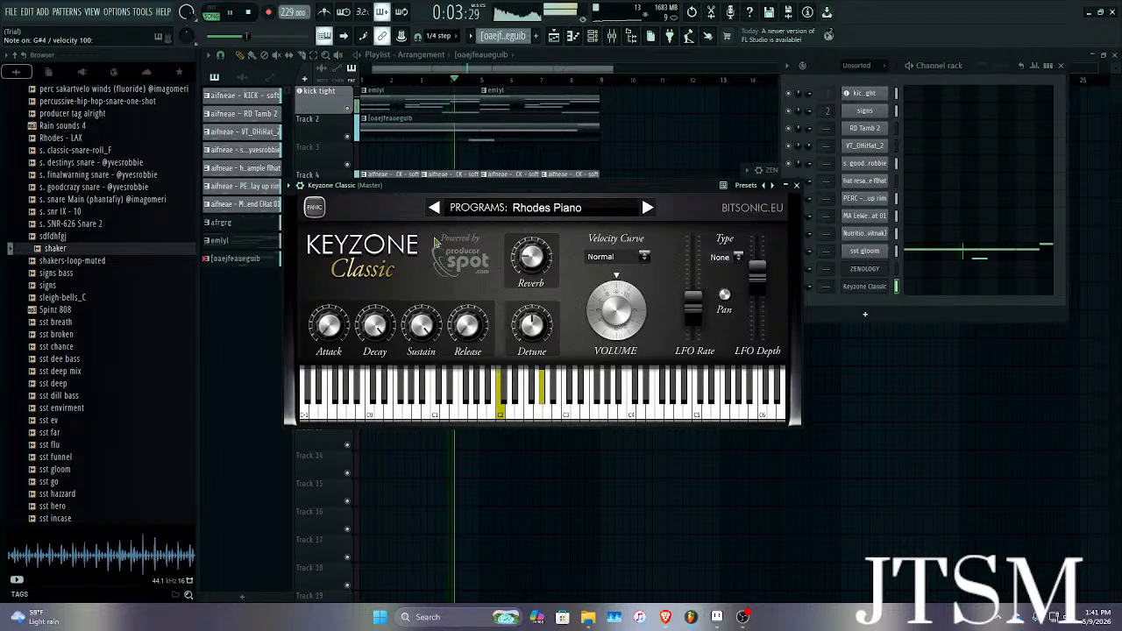
pyautogui.press('z')
pyautogui.press('m')
pyautogui.press('h')
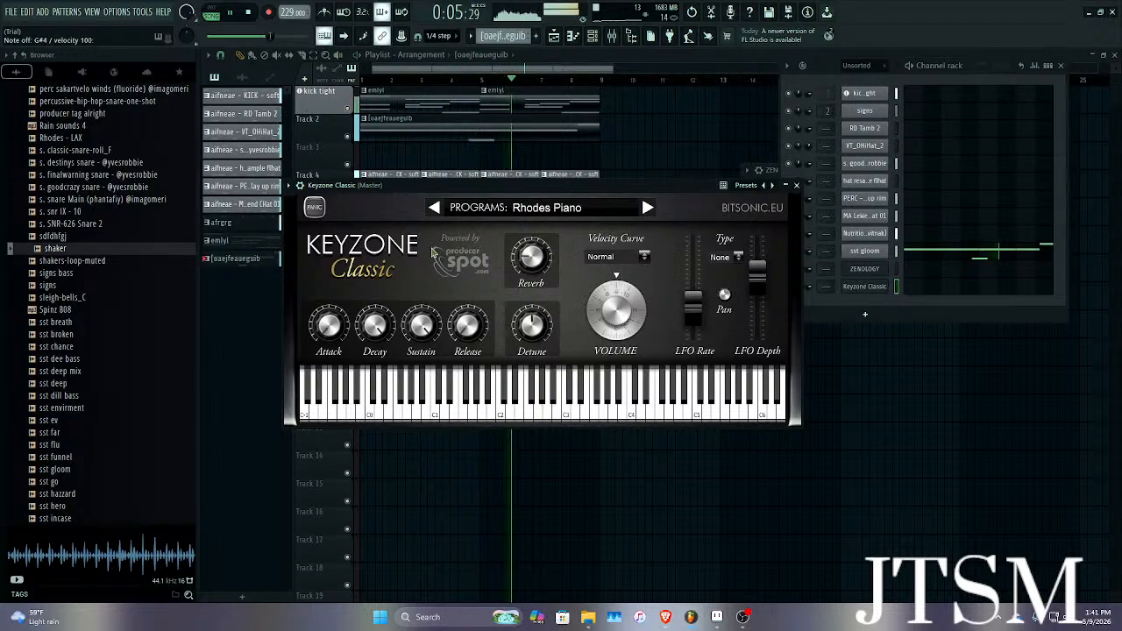
pyautogui.press('z')
pyautogui.press('h')
pyautogui.press('h')
pyautogui.press('w')
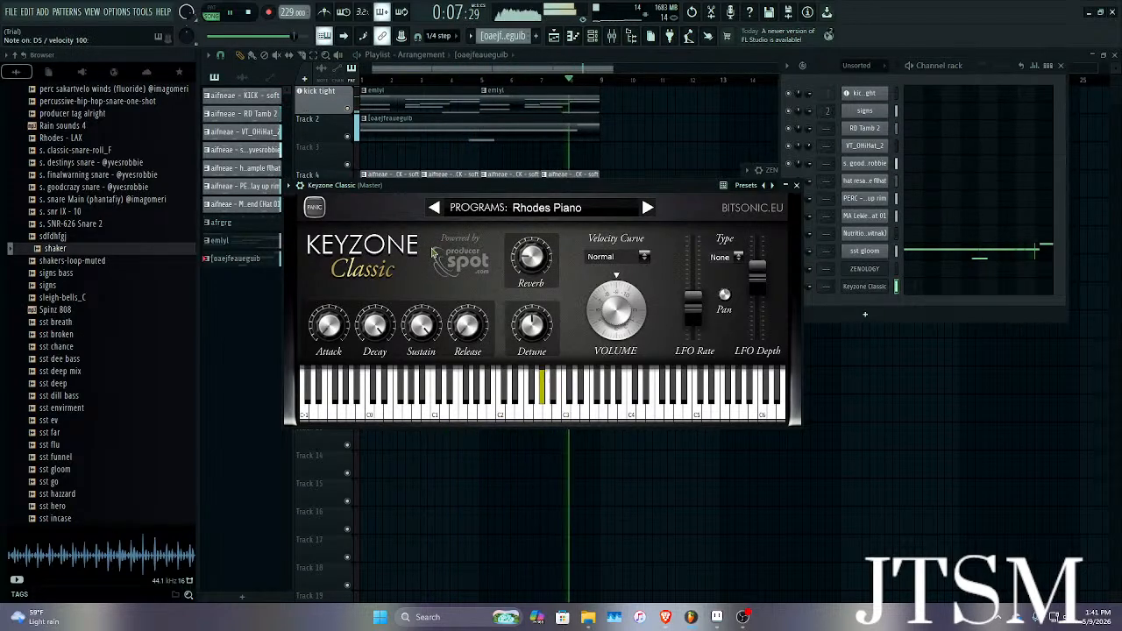
# Play the C4, G#4 and C#5 chord repeatedly on Rhodes Piano against the arrangement.
pyautogui.press('h')
pyautogui.press('2')
pyautogui.press('z')
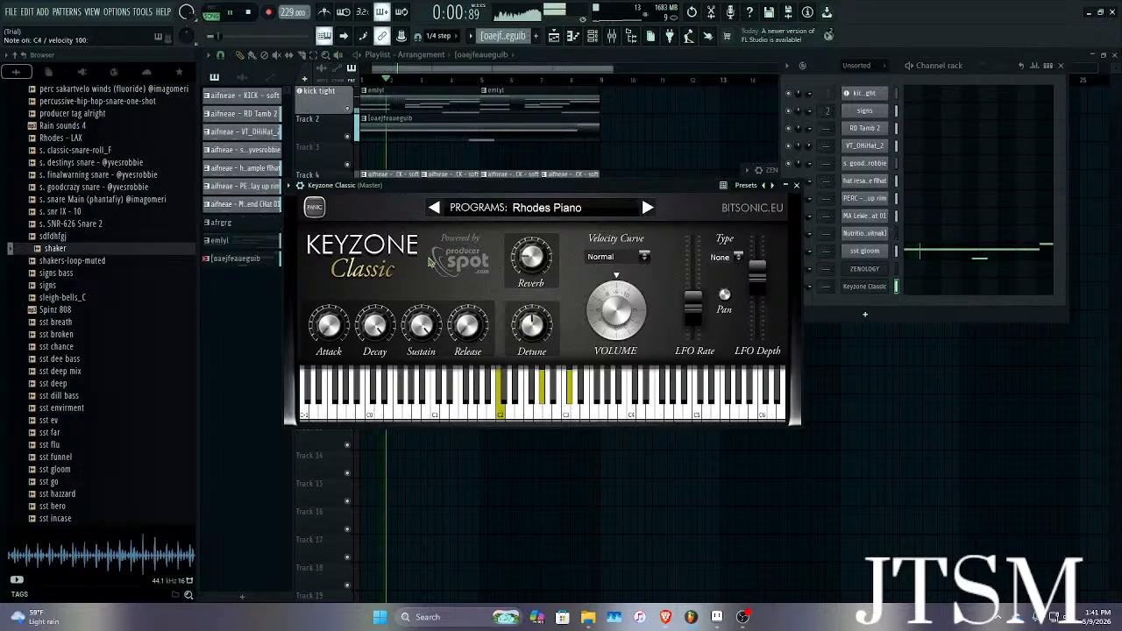
pyautogui.press('h')
pyautogui.press('2')
pyautogui.press('z')
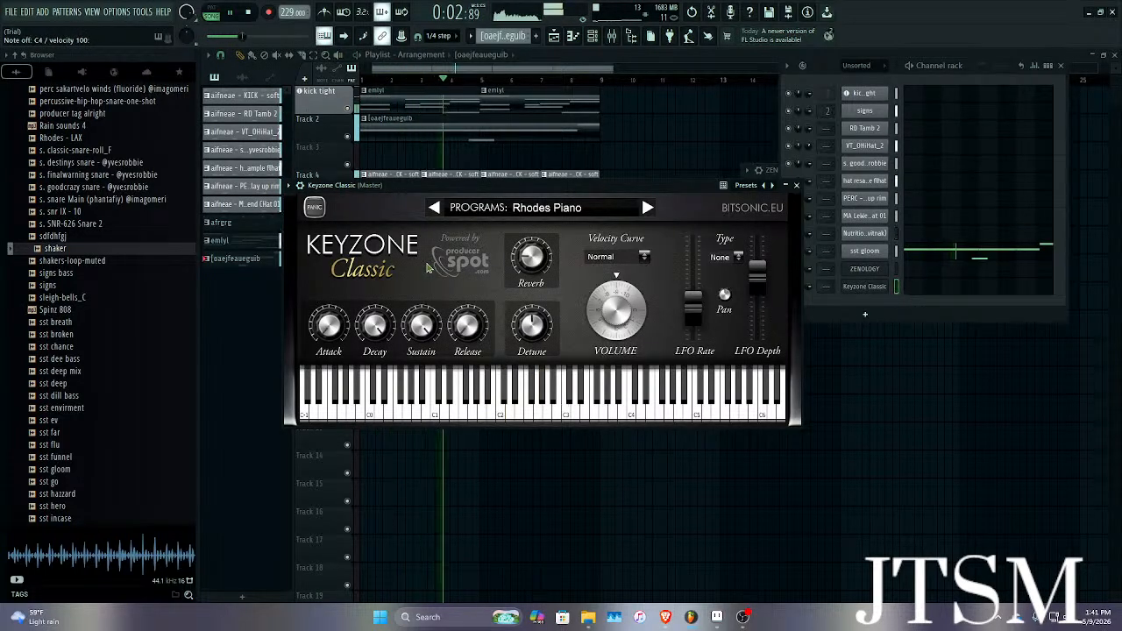
pyautogui.press('h')
pyautogui.press('2')
pyautogui.press('z')
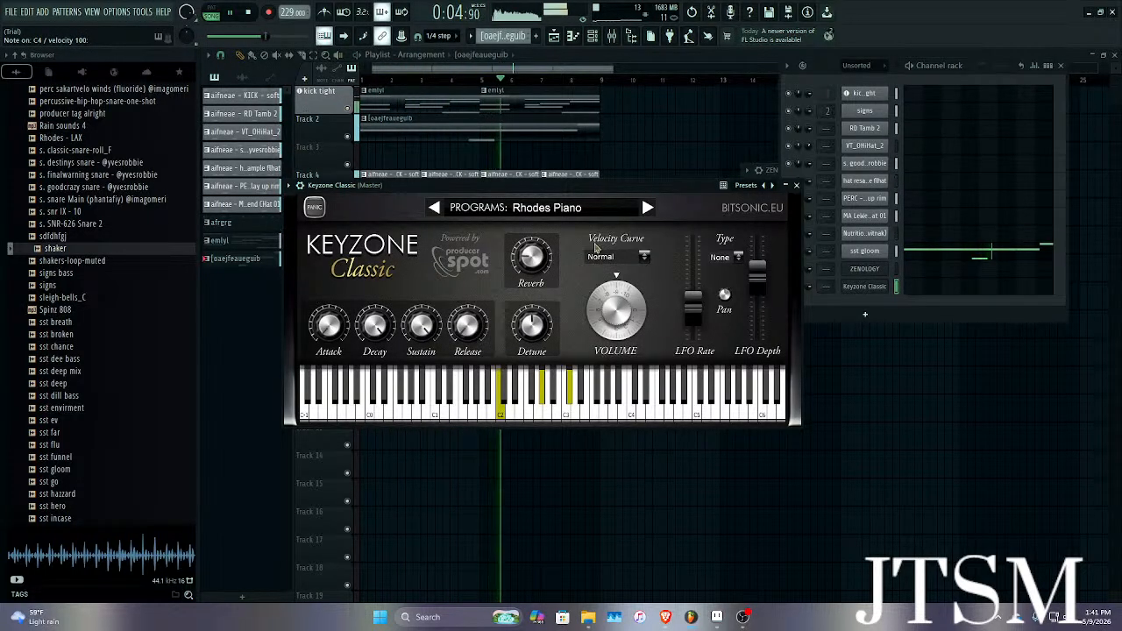
pyautogui.press('h')
pyautogui.press('2')
pyautogui.press('z')
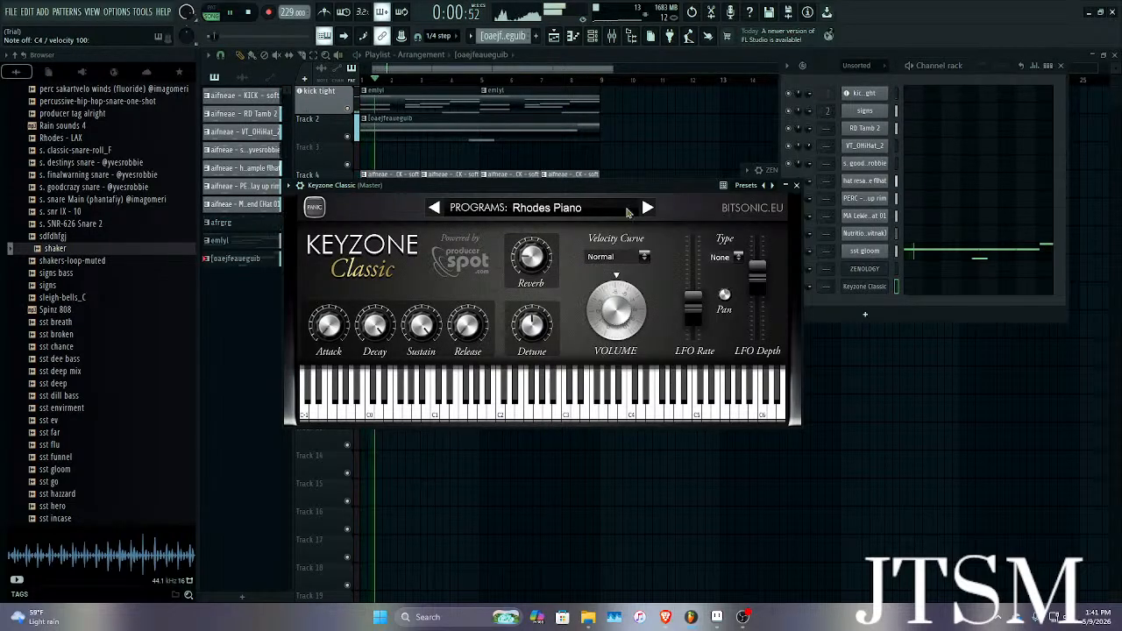
# Switch Keyzone Classic to Steinway Piano, close its window, stop playback and bring up the ZENOLOGY channel.
pyautogui.click(434, 208)
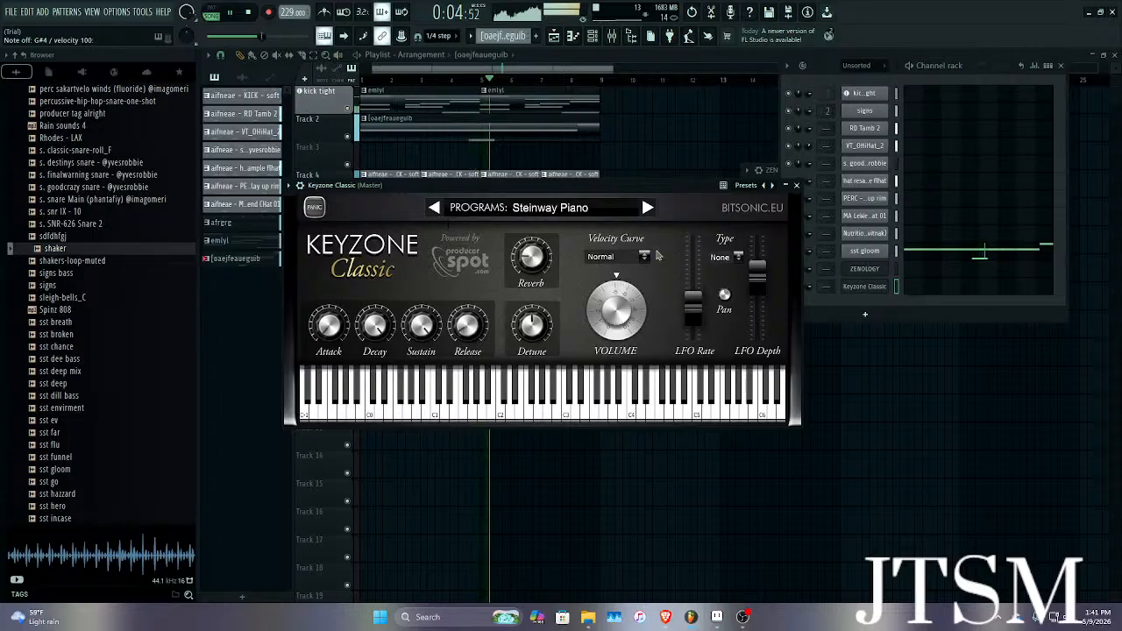
pyautogui.click(796, 185)
pyautogui.press('space')
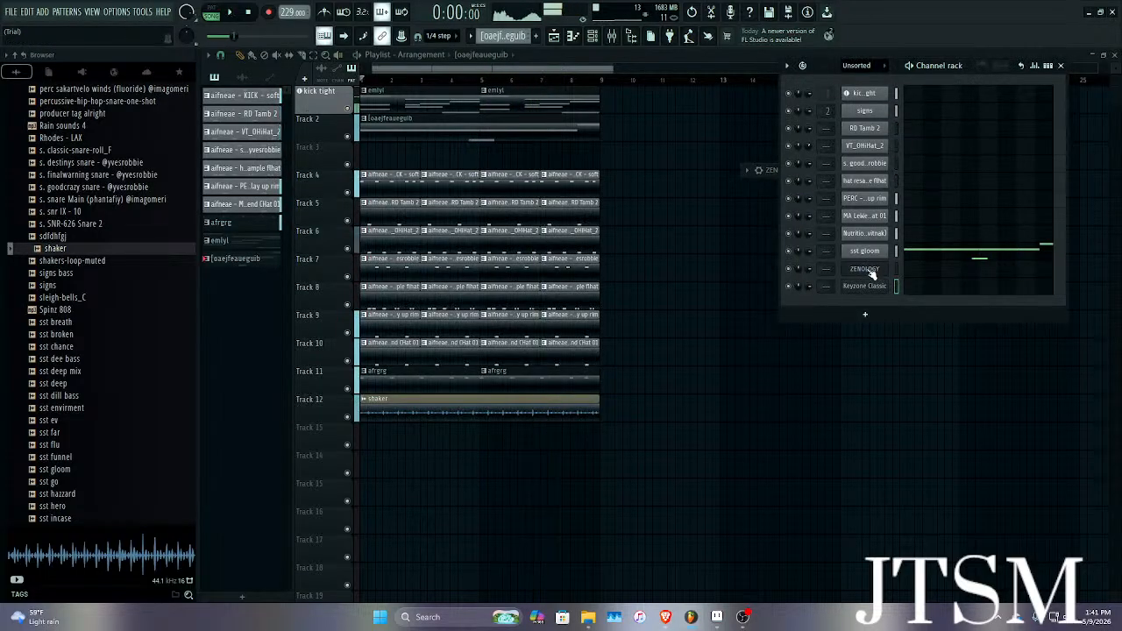
pyautogui.click(870, 271)
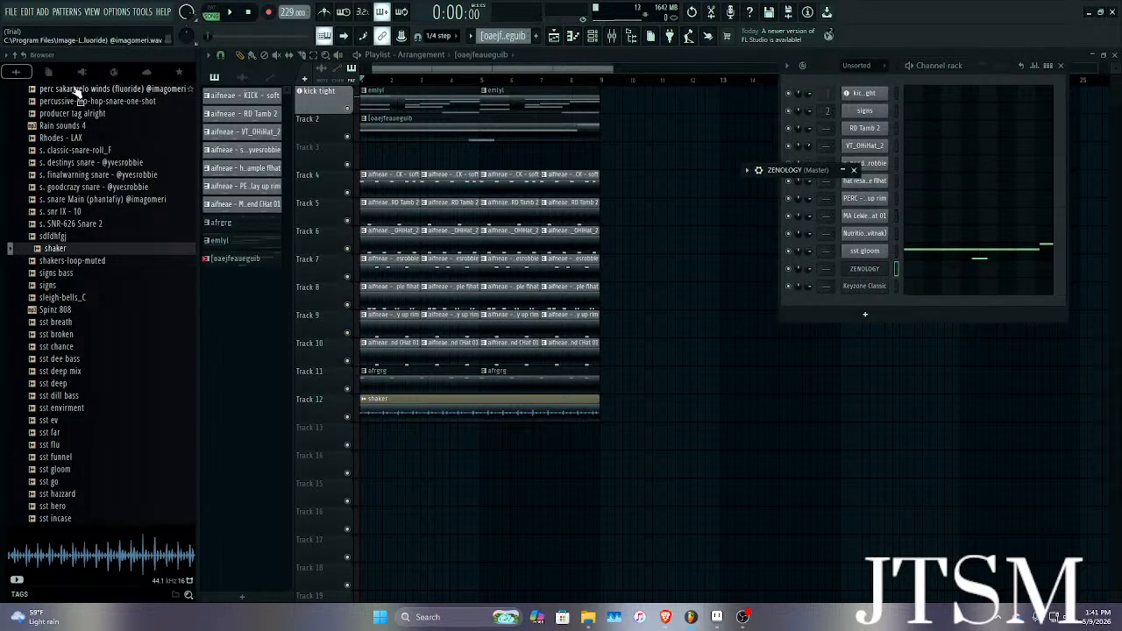
# Load the Windows Balloon sample from the win8 sfx folder as a new sampler channel and close its settings.
pyautogui.scroll(15, 88, 113)
pyautogui.scroll(2, 96, 134)
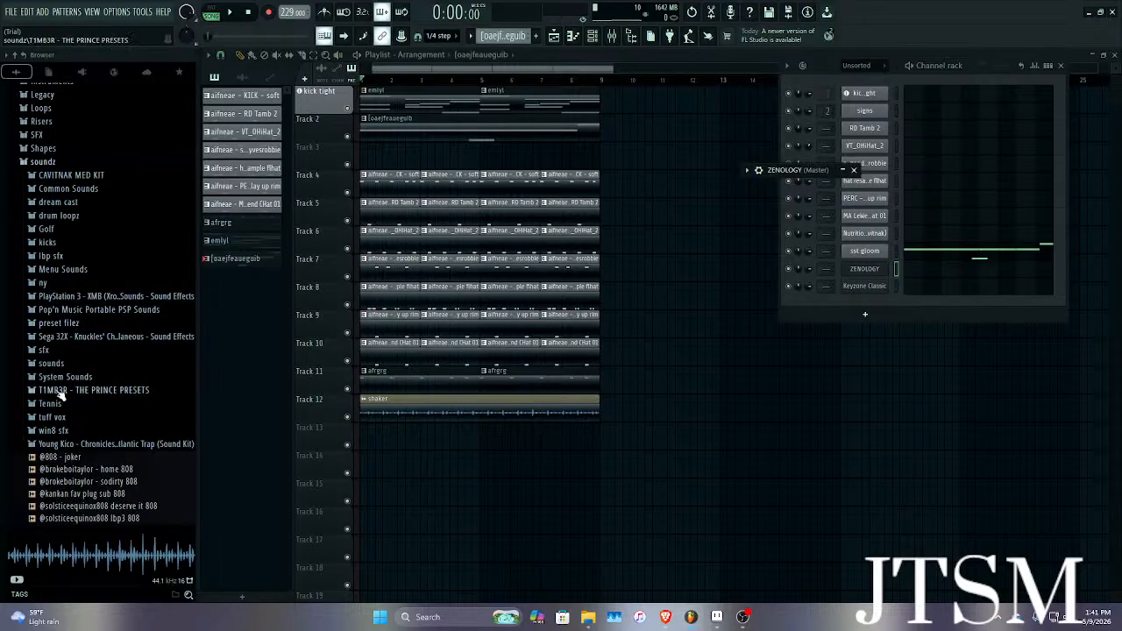
pyautogui.click(54, 429)
pyautogui.scroll(-6, 121, 269)
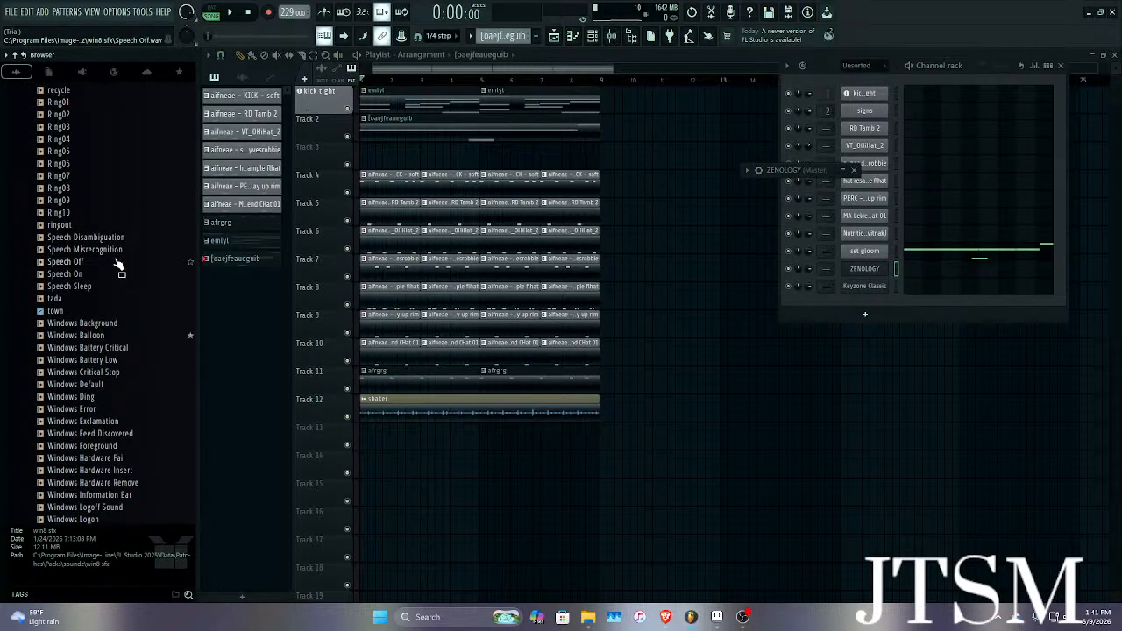
pyautogui.click(103, 336)
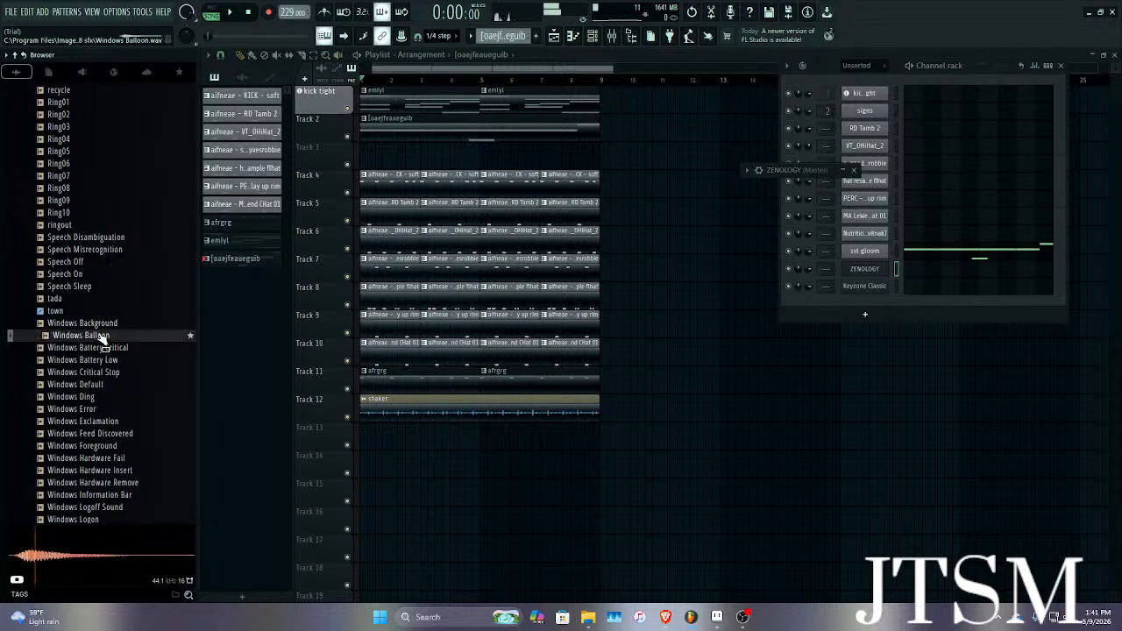
pyautogui.moveTo(102, 337); pyautogui.dragTo(865, 303)
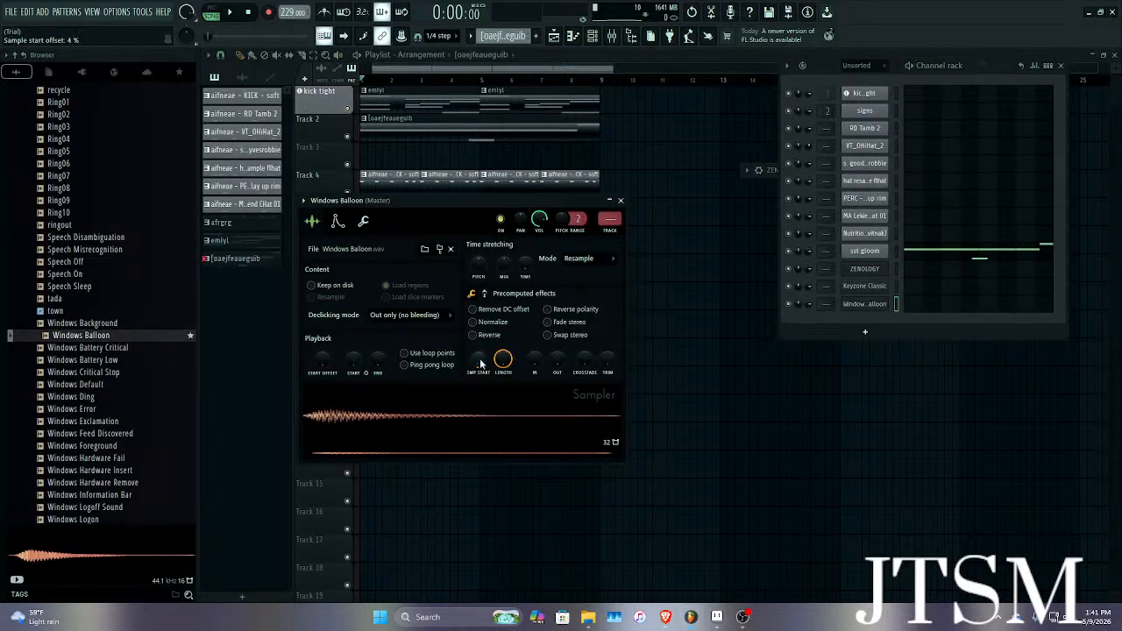
pyautogui.click(620, 201)
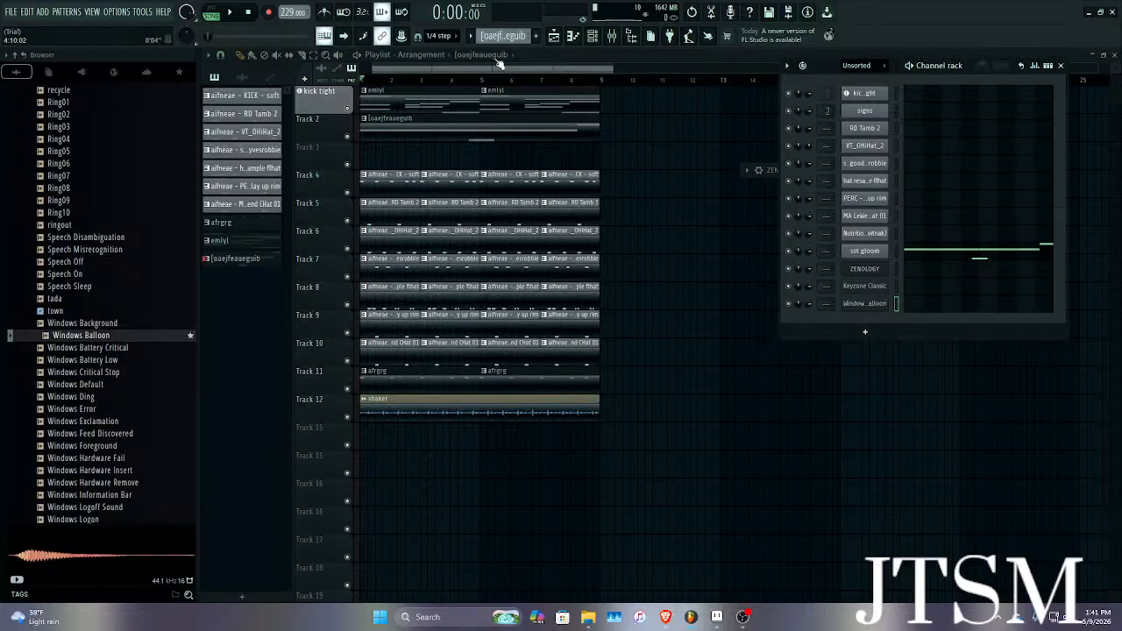
# Create the pattern saknfasifne, place it at bar 1 of Track 3 and open its Windows Balloon piano roll.
pyautogui.click(538, 36)
pyautogui.press('Return')
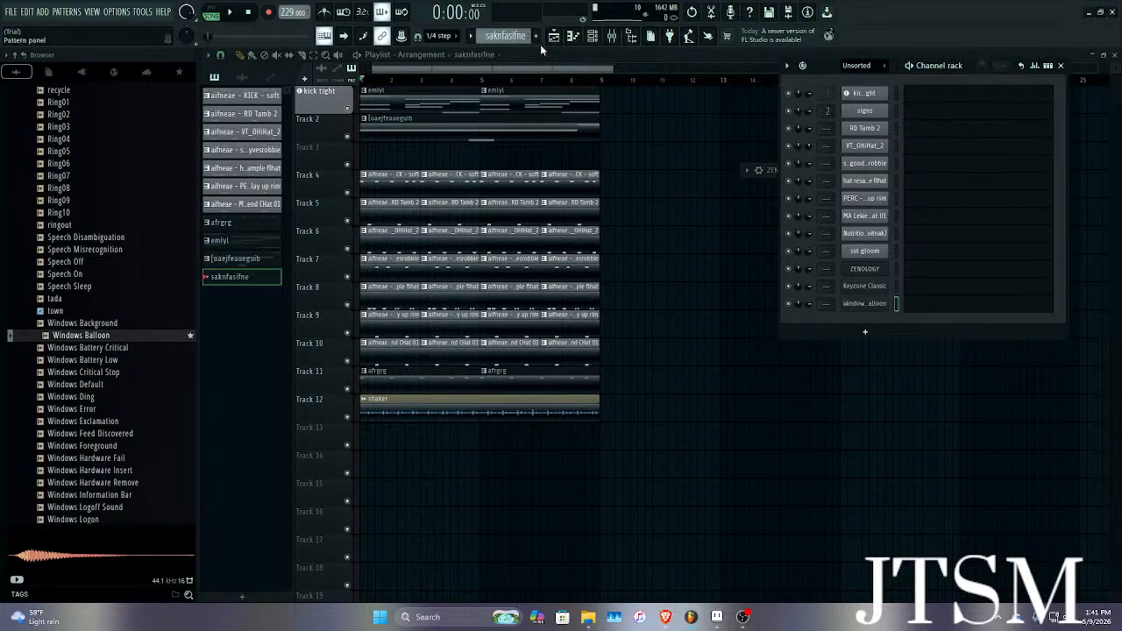
pyautogui.click(442, 158)
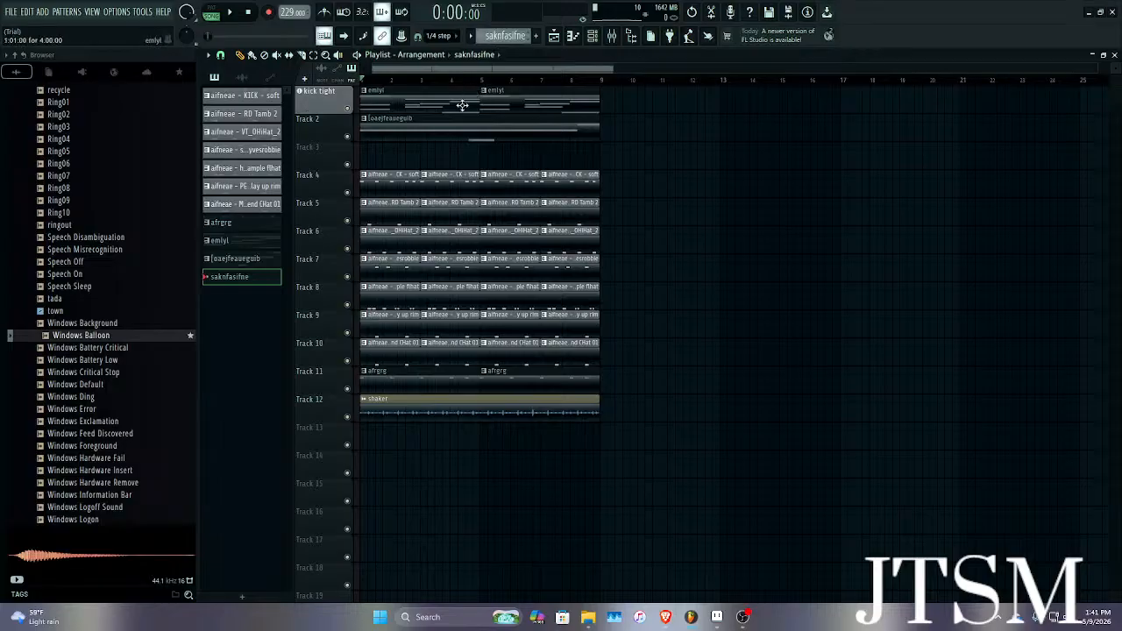
pyautogui.moveTo(378, 158); pyautogui.dragTo(293, 159)
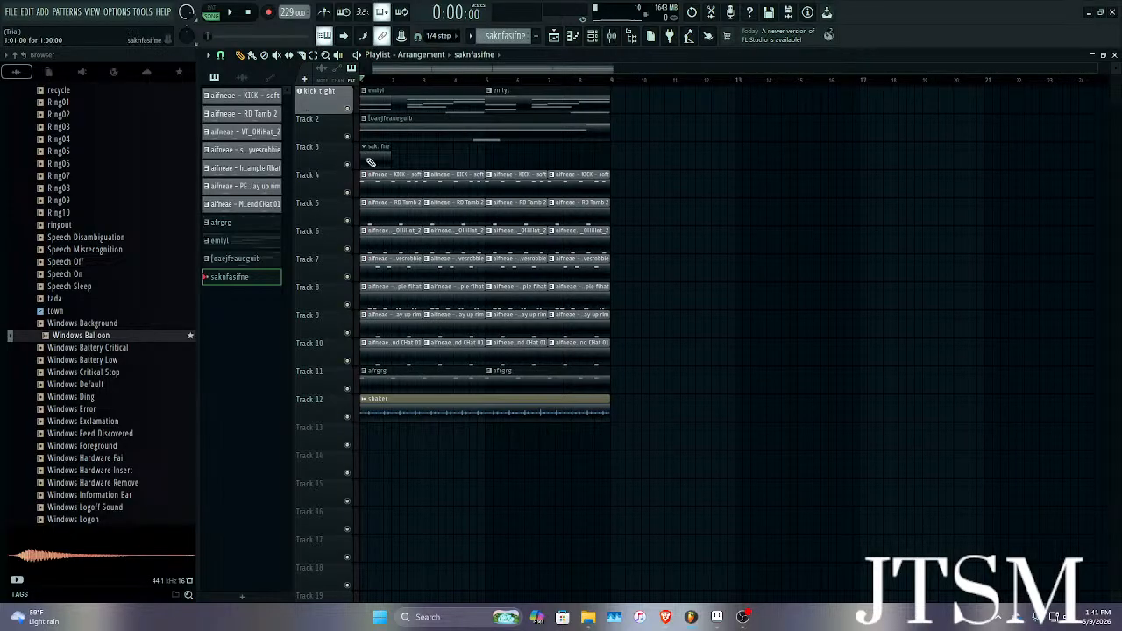
pyautogui.doubleClick(371, 161)
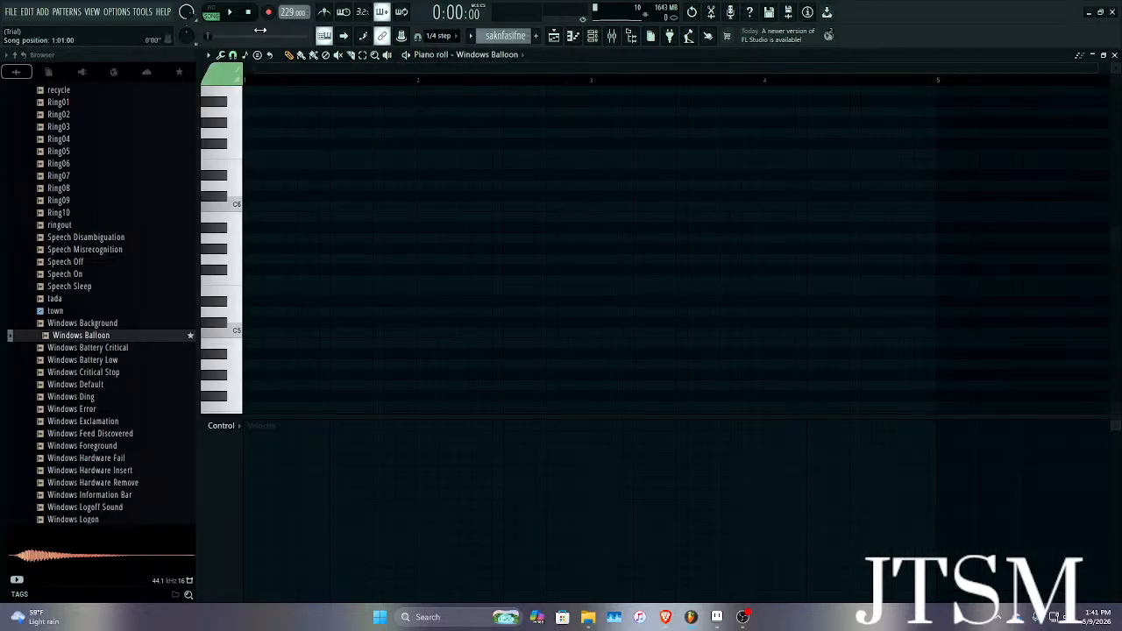
# Switch playback to pattern mode and draw a D#5 note about 12 steps long at the start of bar 3.
pyautogui.click(226, 12)
pyautogui.moveTo(566, 269); pyautogui.dragTo(596, 269)
pyautogui.press('space')
pyautogui.moveTo(674, 271); pyautogui.dragTo(673, 307)
pyautogui.scroll(3, 679, 309)
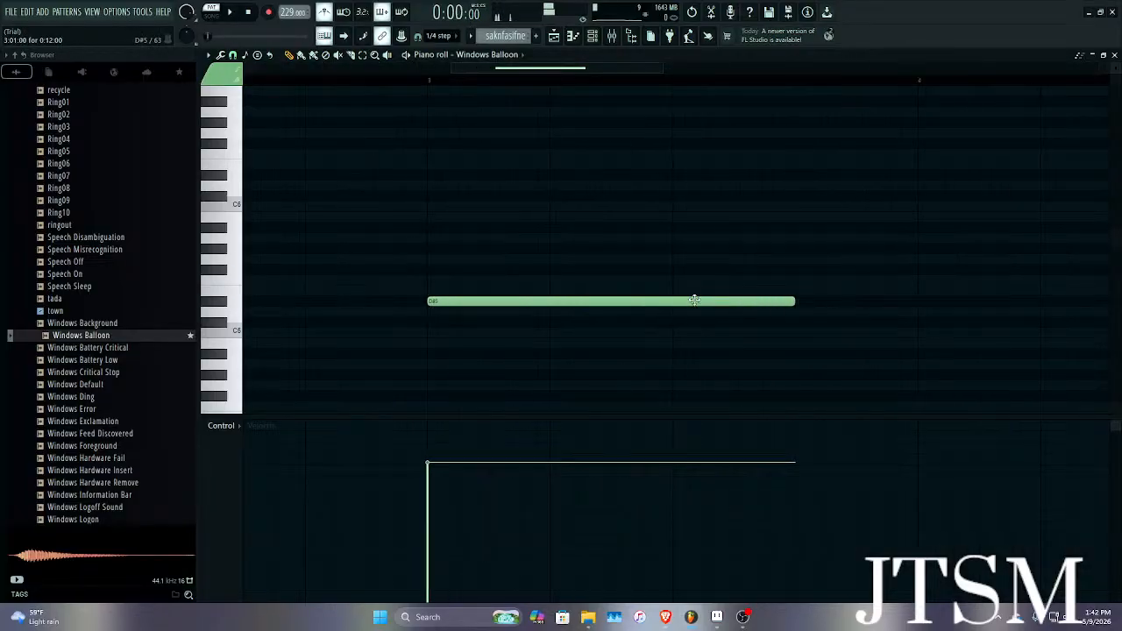
# Shorten the D#5 note at bar 3 to four steps and select a time range overlapping it.
pyautogui.moveTo(788, 303); pyautogui.dragTo(674, 289)
pyautogui.hotkey('ctrl', 'z')
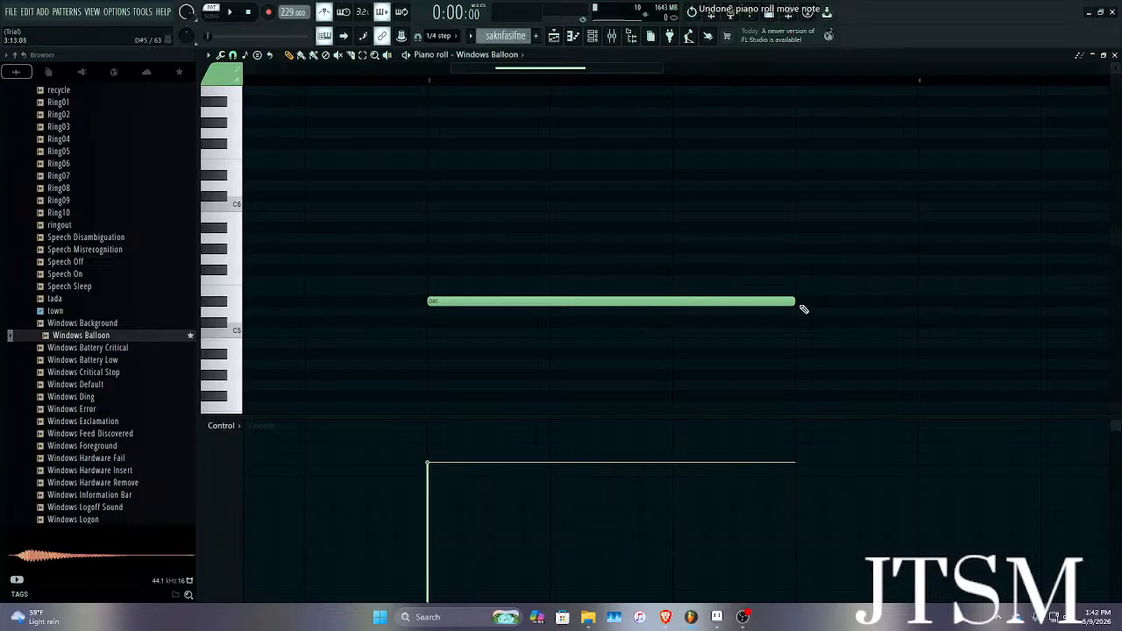
pyautogui.moveTo(794, 302); pyautogui.dragTo(634, 277)
pyautogui.scroll(2, 554, 266)
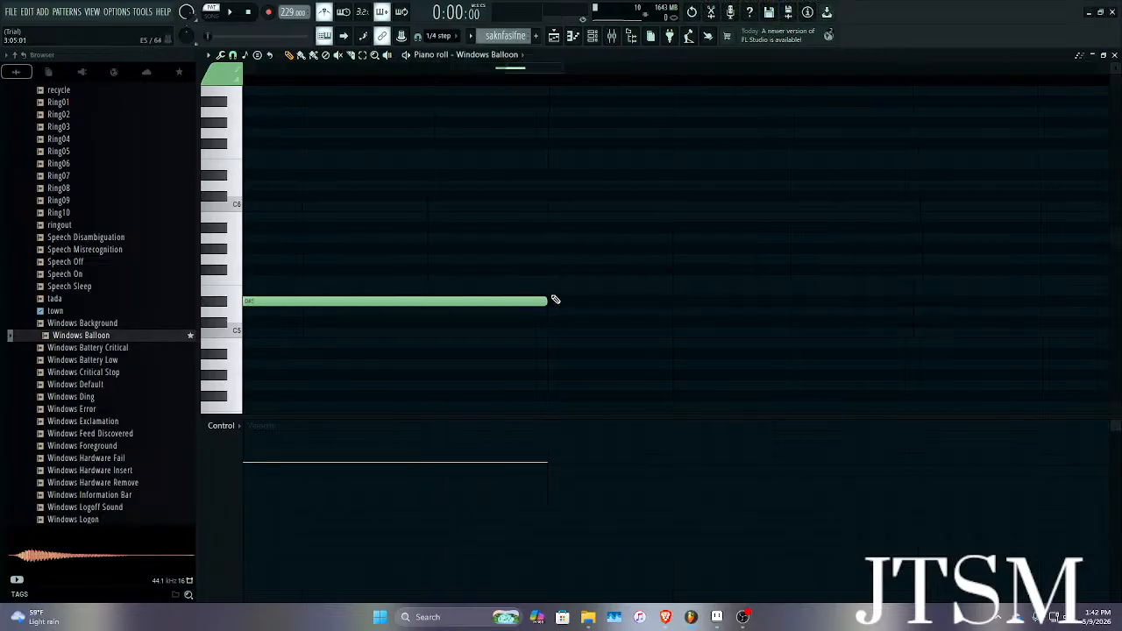
pyautogui.scroll(-3, 543, 300)
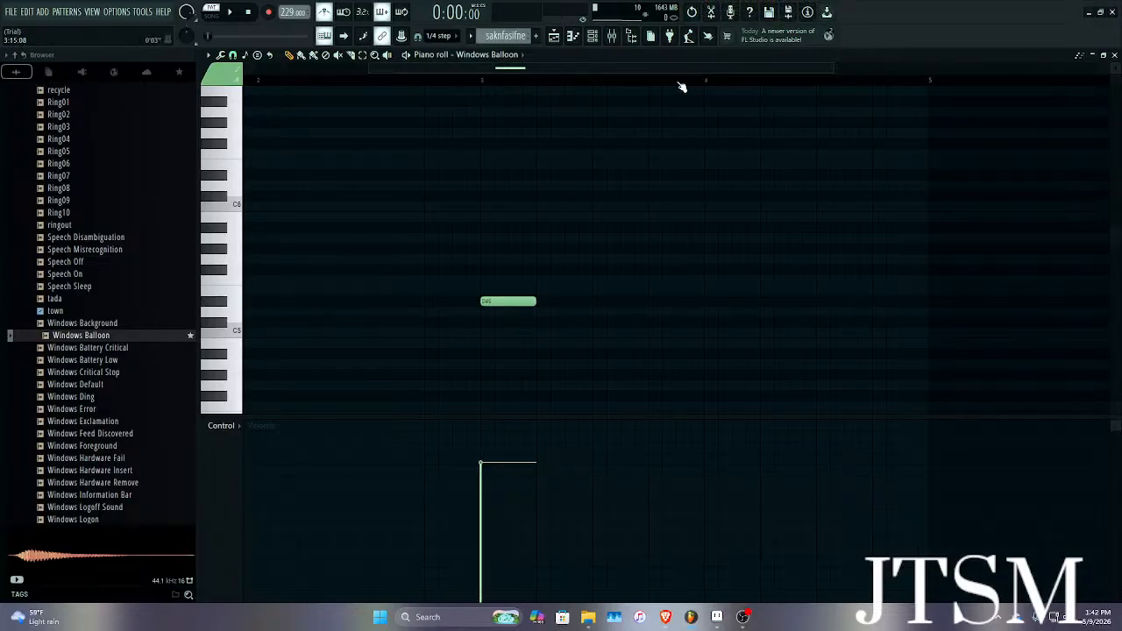
pyautogui.moveTo(596, 81); pyautogui.dragTo(501, 94)
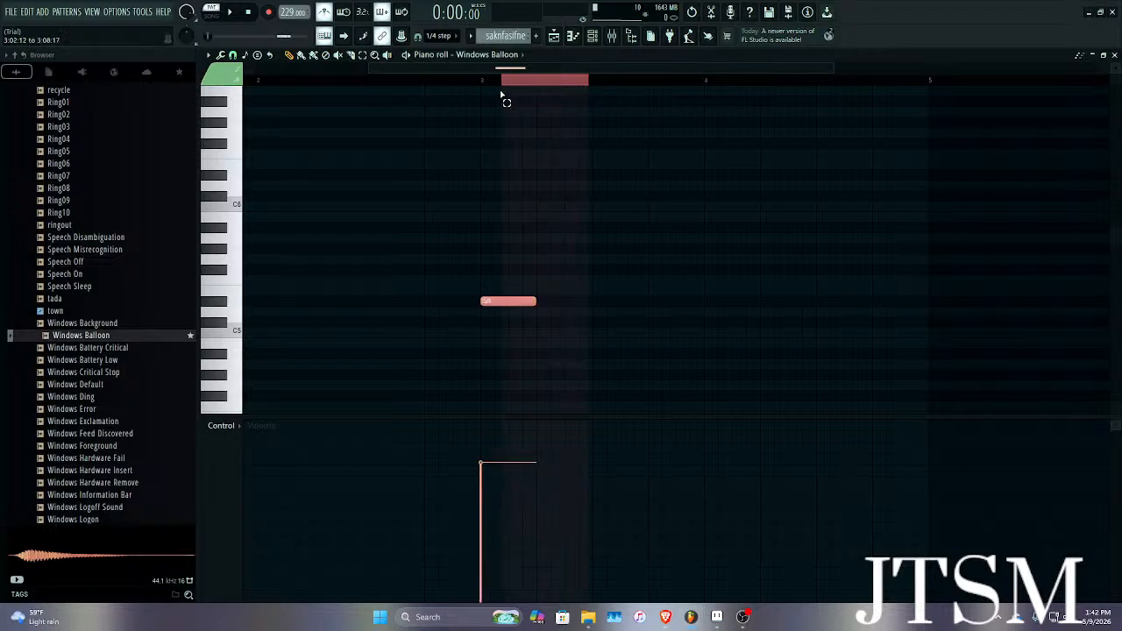
# Duplicate the Windows Balloon D#5 note at bar 3 so the copy starts half a bar after it.
pyautogui.scroll(4, 484, 97)
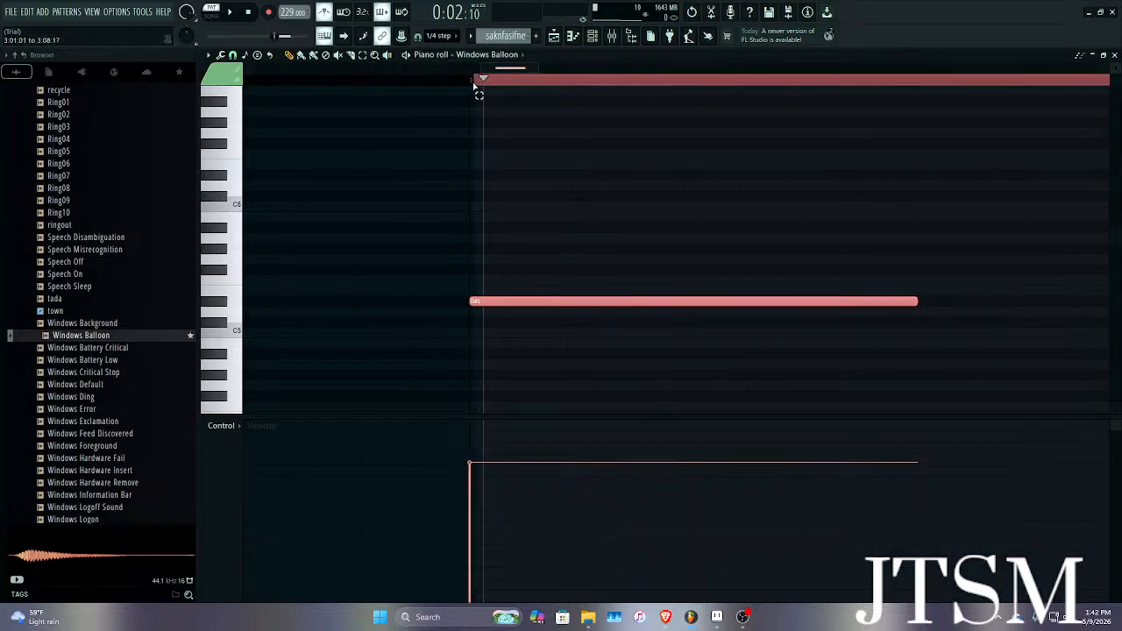
pyautogui.scroll(-4, 472, 83)
pyautogui.hotkey('ctrl', 'b')
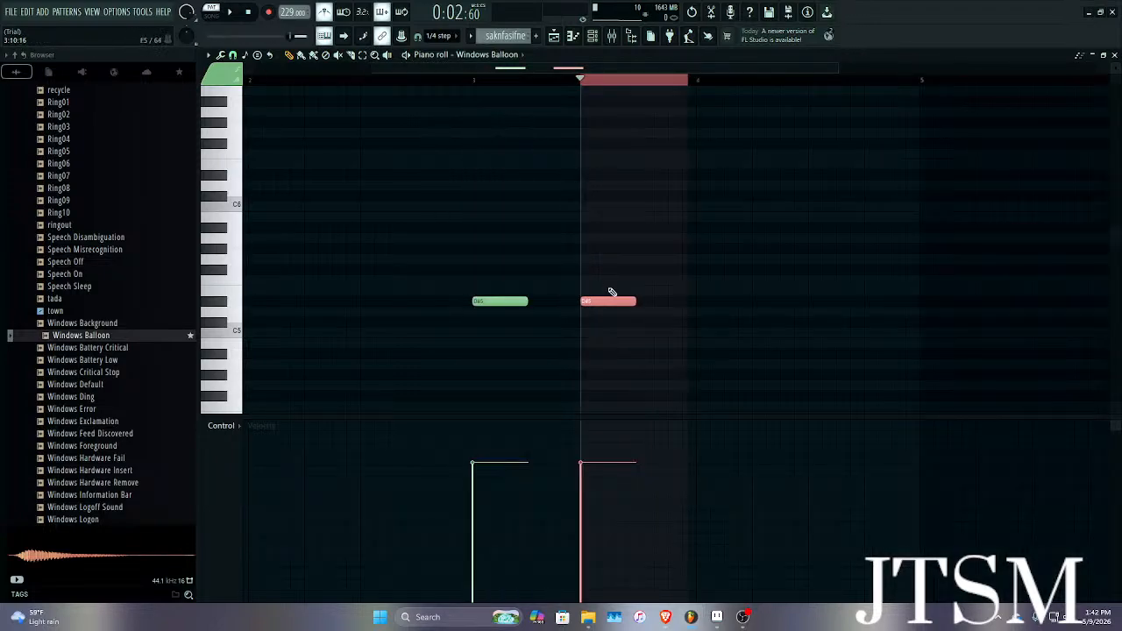
pyautogui.scroll(4, 612, 292)
pyautogui.scroll(-4, 601, 81)
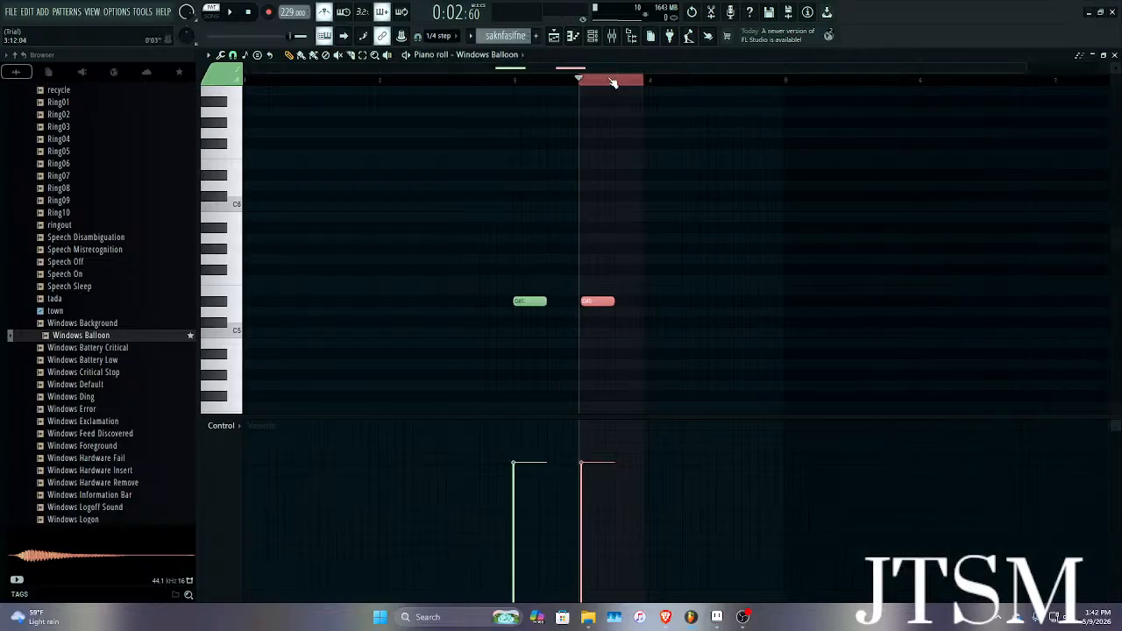
# Duplicate both D#5 notes and move the copies to start at bar 4, keeping the half-bar spacing.
pyautogui.click(606, 82)
pyautogui.hotkey('ctrl', 'b')
pyautogui.scroll(4, 638, 268)
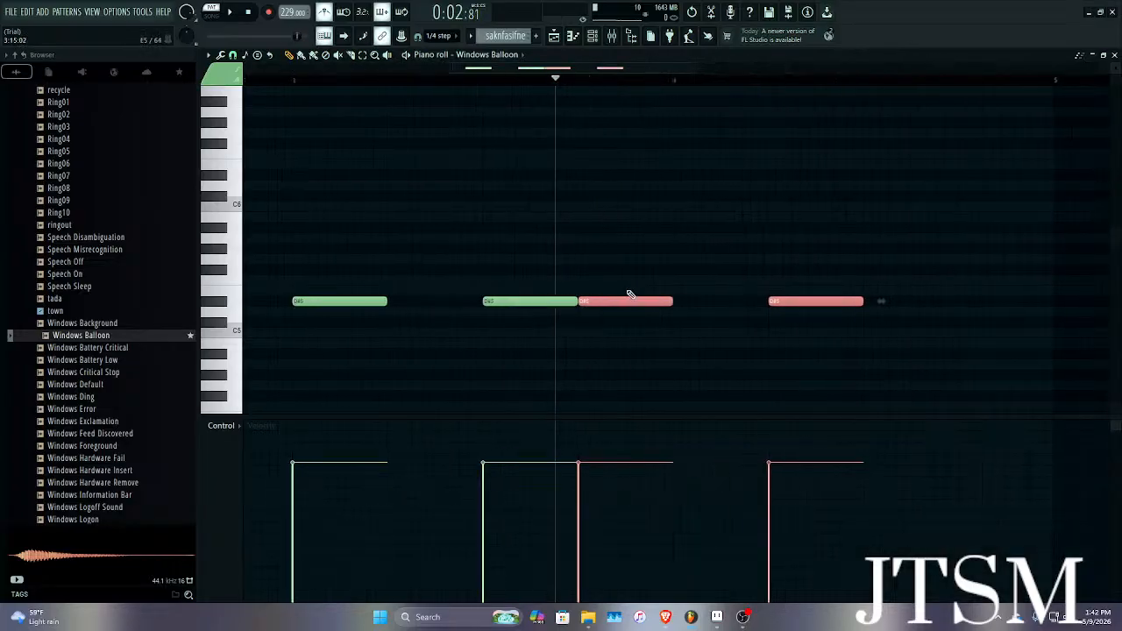
pyautogui.click(695, 298)
pyautogui.hotkey('ctrl', 'z')
pyautogui.moveTo(631, 300); pyautogui.dragTo(726, 306)
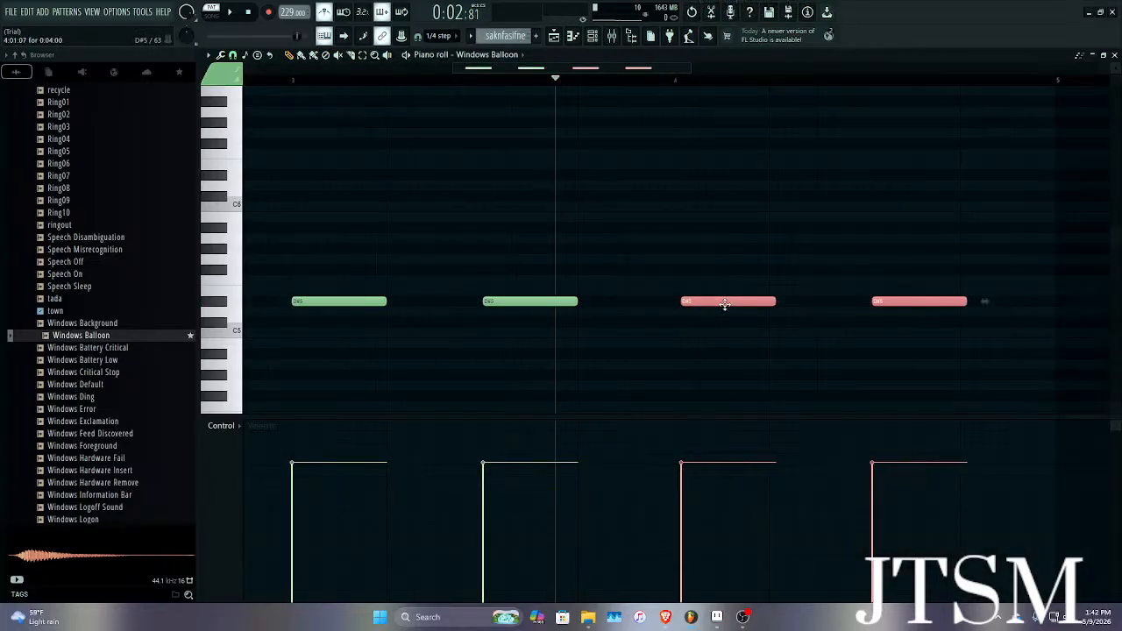
# Play back the four-note Windows Balloon pattern and deselect the notes.
pyautogui.scroll(5, 673, 300)
pyautogui.press('space')
pyautogui.scroll(-5, 656, 300)
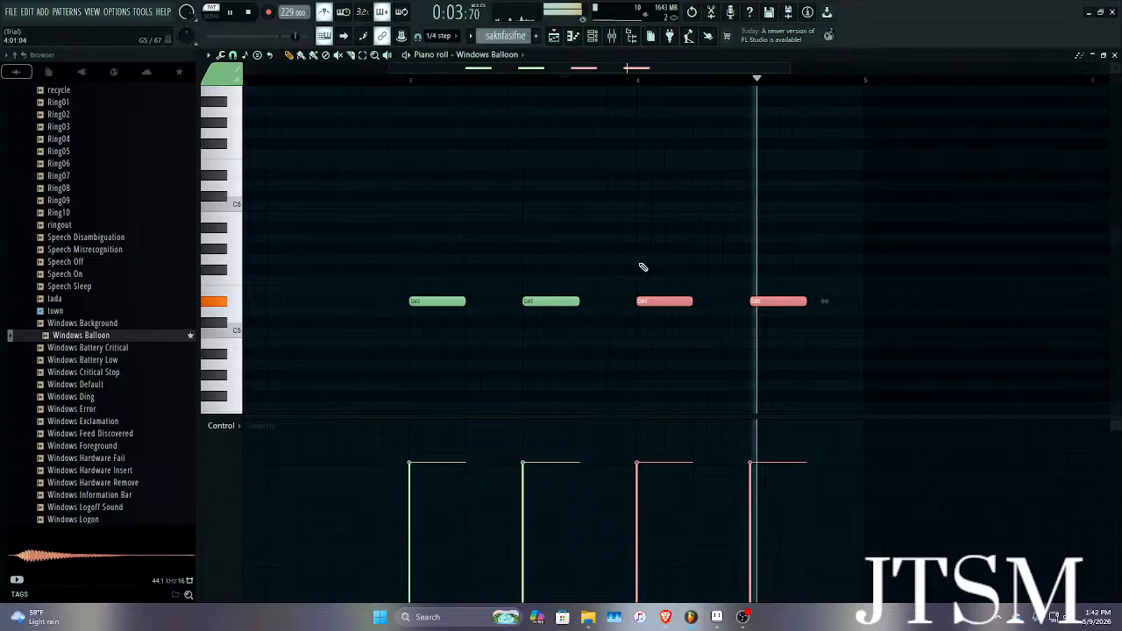
pyautogui.click(975, 141)
pyautogui.rightClick(977, 141)
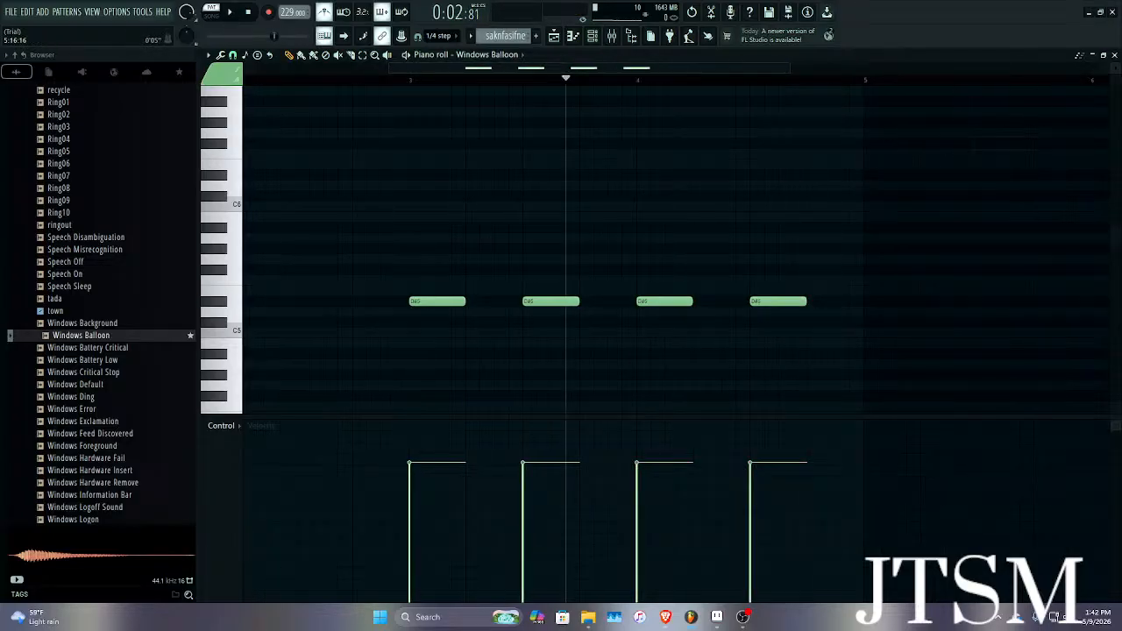
# Return to the playlist and delete the saknfasifne clip hidden under the [oaejfeaueguib clip on Track 2, keeping [oaejfeaueguib at bar 1.
pyautogui.click(1115, 54)
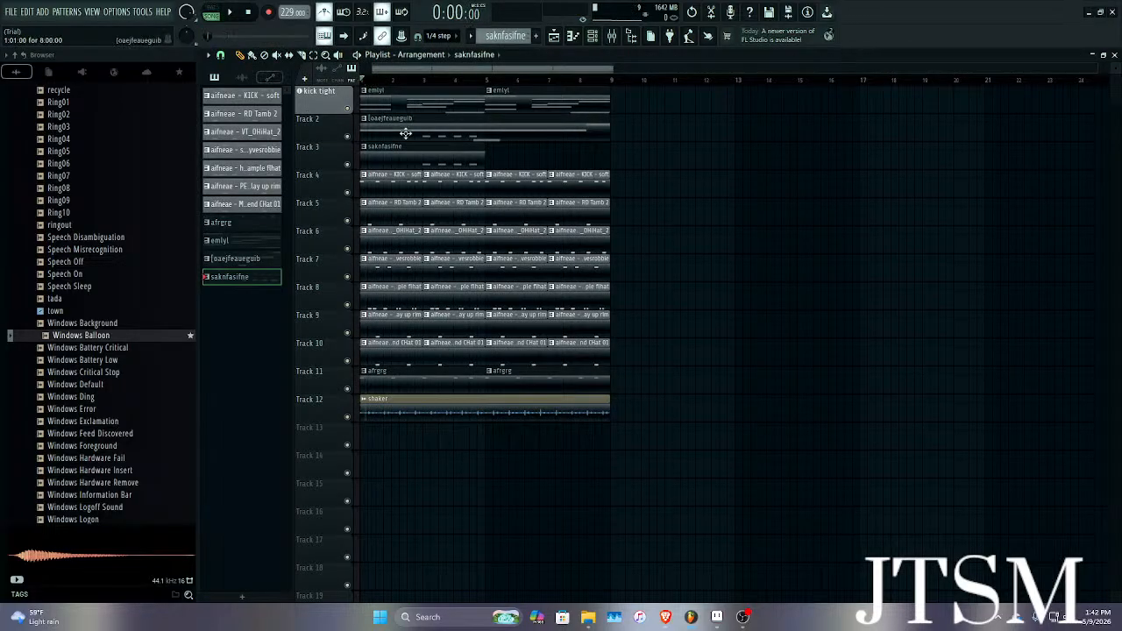
pyautogui.press('F7')
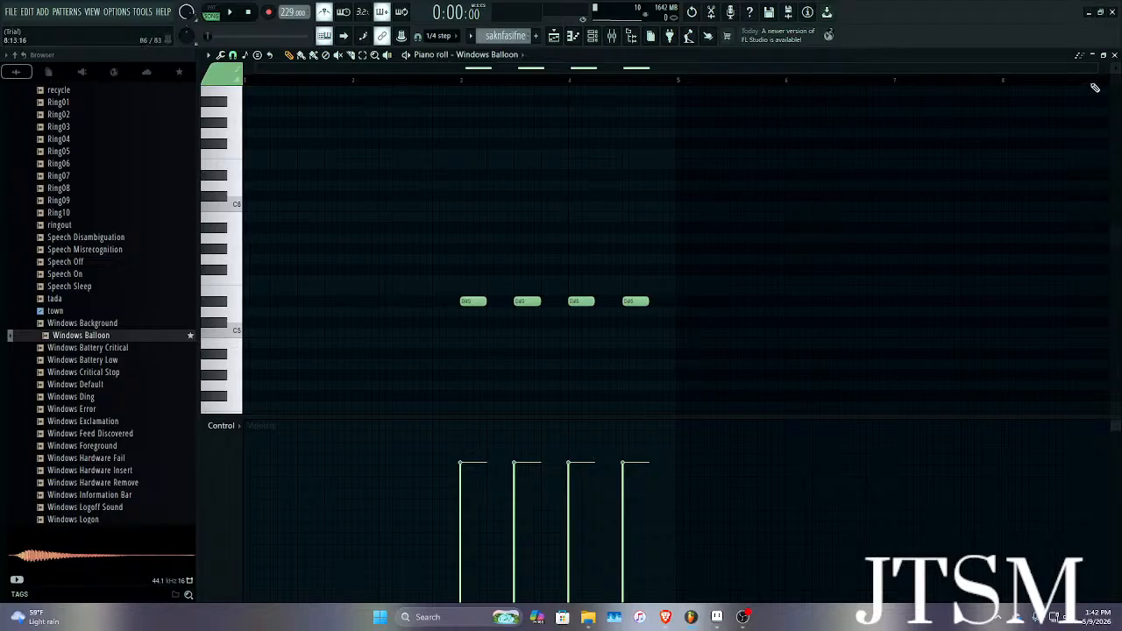
pyautogui.click(1115, 54)
pyautogui.moveTo(513, 124); pyautogui.dragTo(696, 126)
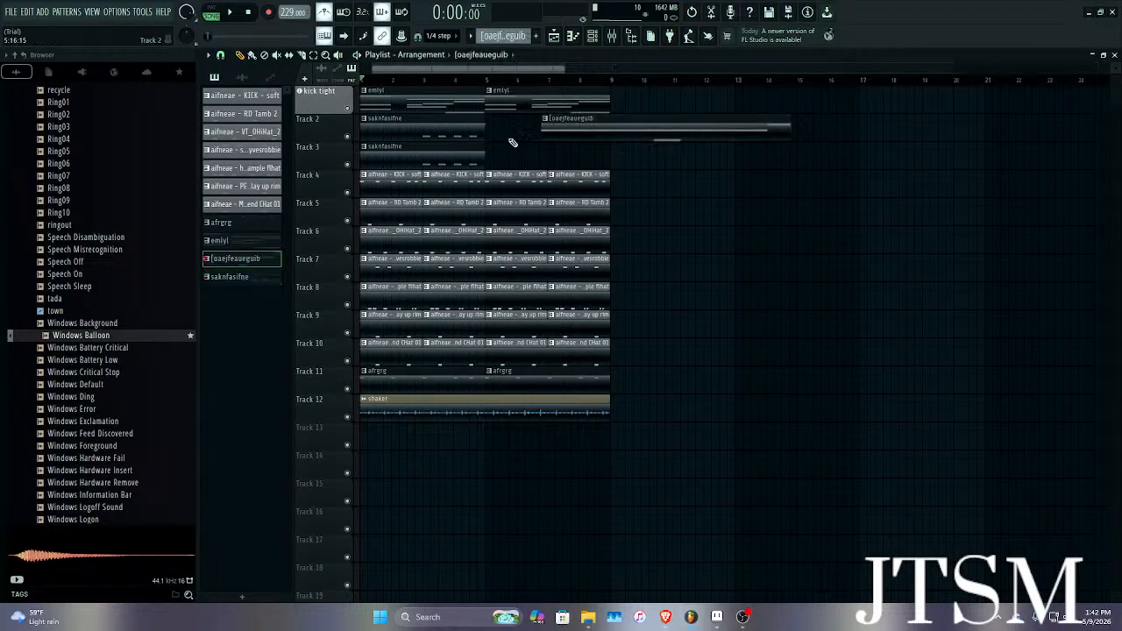
pyautogui.rightClick(444, 128)
pyautogui.moveTo(571, 135); pyautogui.dragTo(213, 114)
# Start playback and duplicate the saknfasifne clip on Track 3 to bar 5.
pyautogui.press('space')
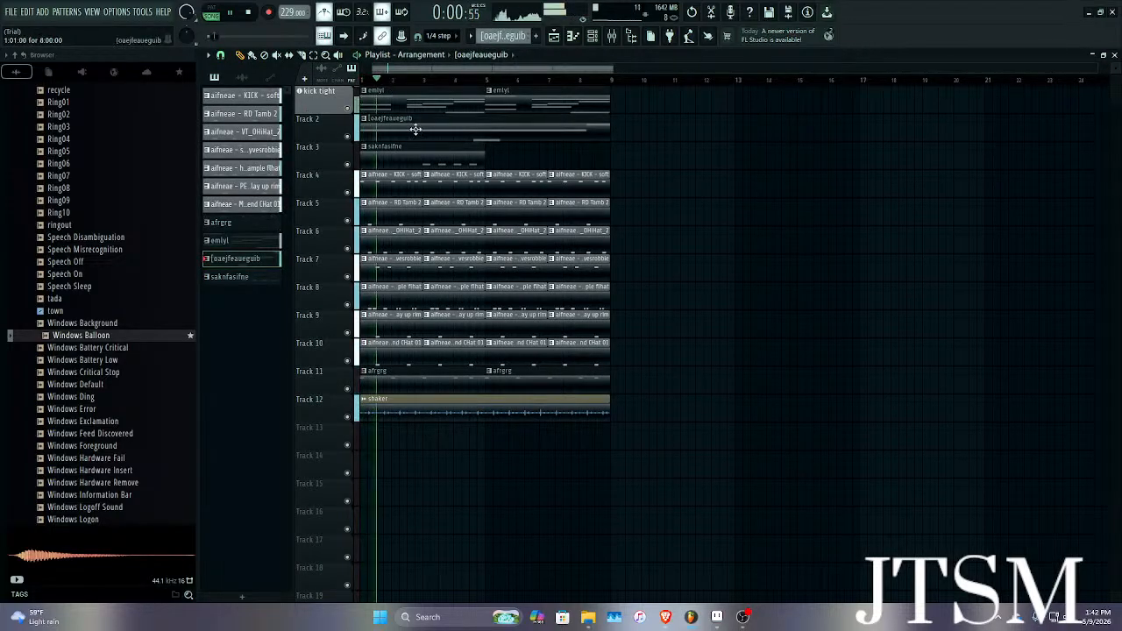
pyautogui.click(314, 56)
pyautogui.moveTo(477, 146)
pyautogui.mouseDown()
pyautogui.moveTo(464, 167)
pyautogui.moveTo(370, 133)
pyautogui.moveTo(476, 161)
pyautogui.mouseUp()
pyautogui.hotkey('ctrl', 'b')
pyautogui.click(717, 217)
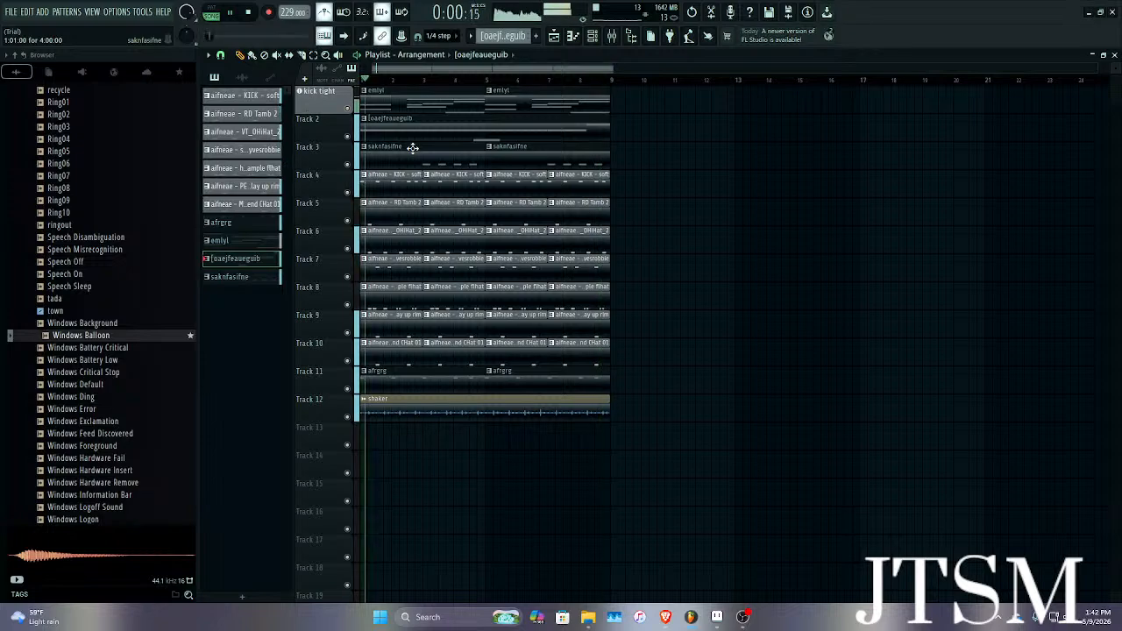
# Shift all clips on Tracks 4 to 12 down by two tracks and stop playback.
pyautogui.click(313, 56)
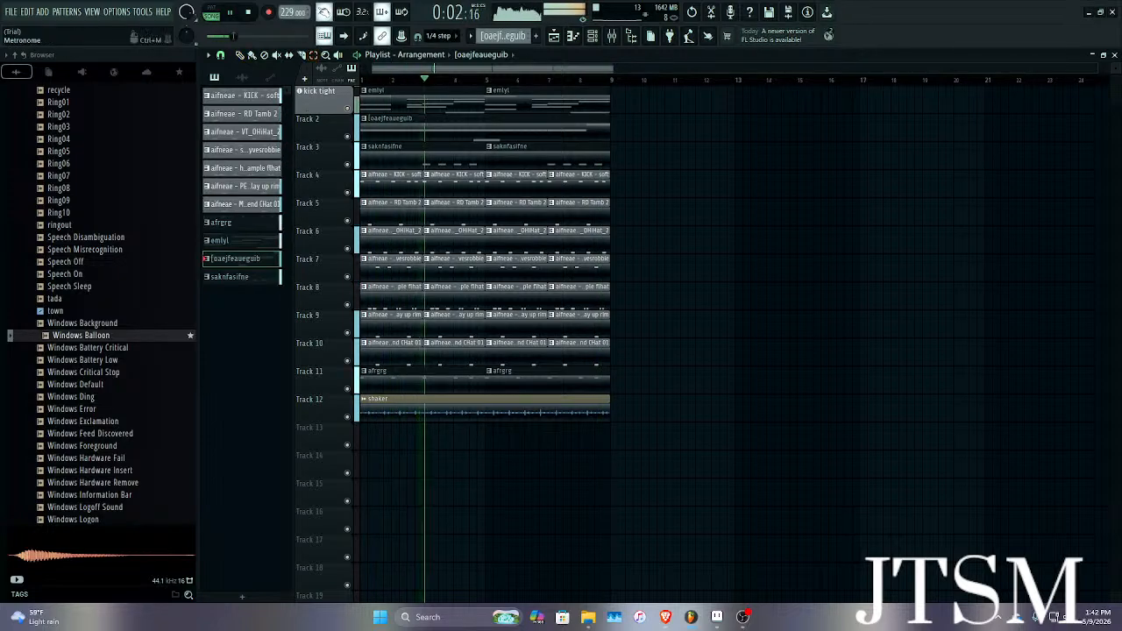
pyautogui.moveTo(617, 183); pyautogui.dragTo(217, 507)
pyautogui.hotkey('shift', 'Down')
pyautogui.hotkey('shift', 'Down')
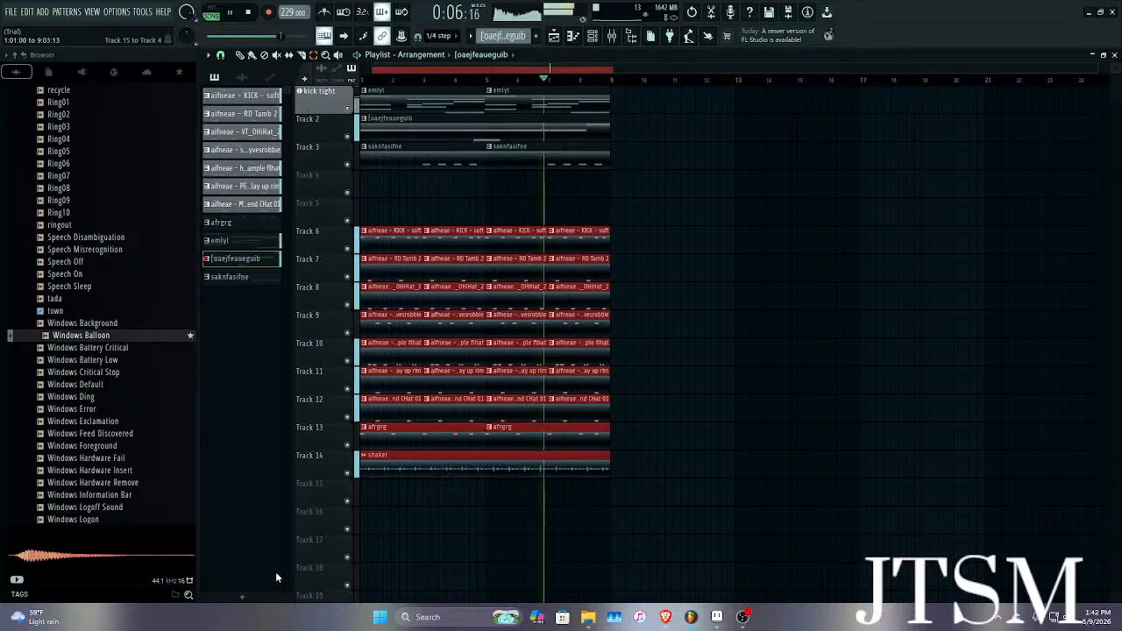
pyautogui.click(696, 363)
pyautogui.press('space')
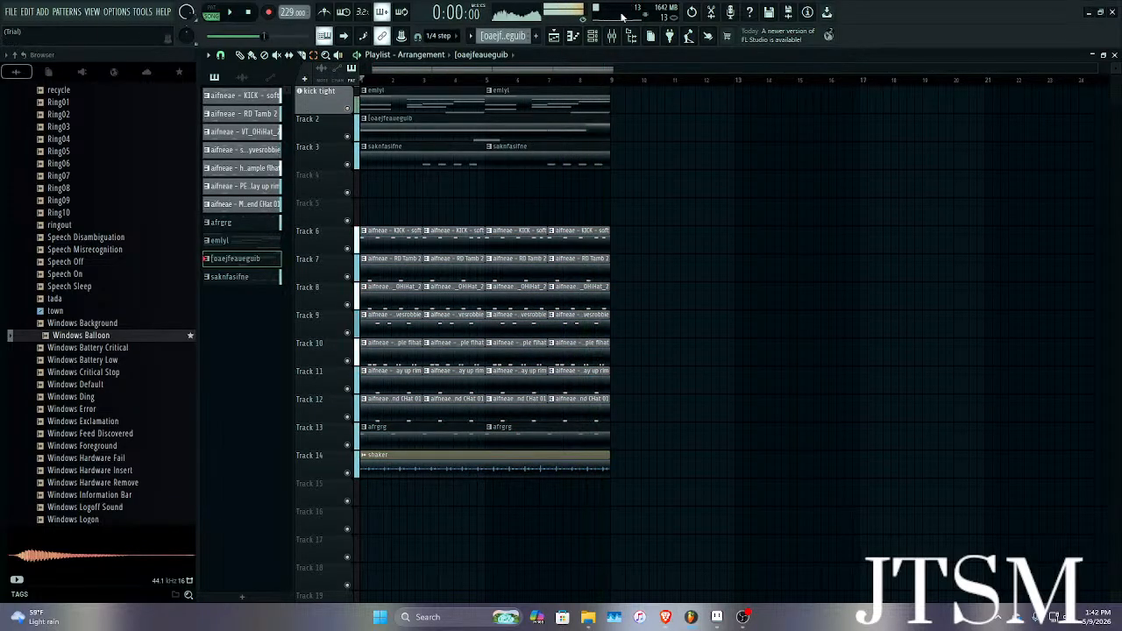
# Open the ZENOLOGY instrument, filter presets by the E.Piano1 category and load Dyno EP.
pyautogui.click(592, 35)
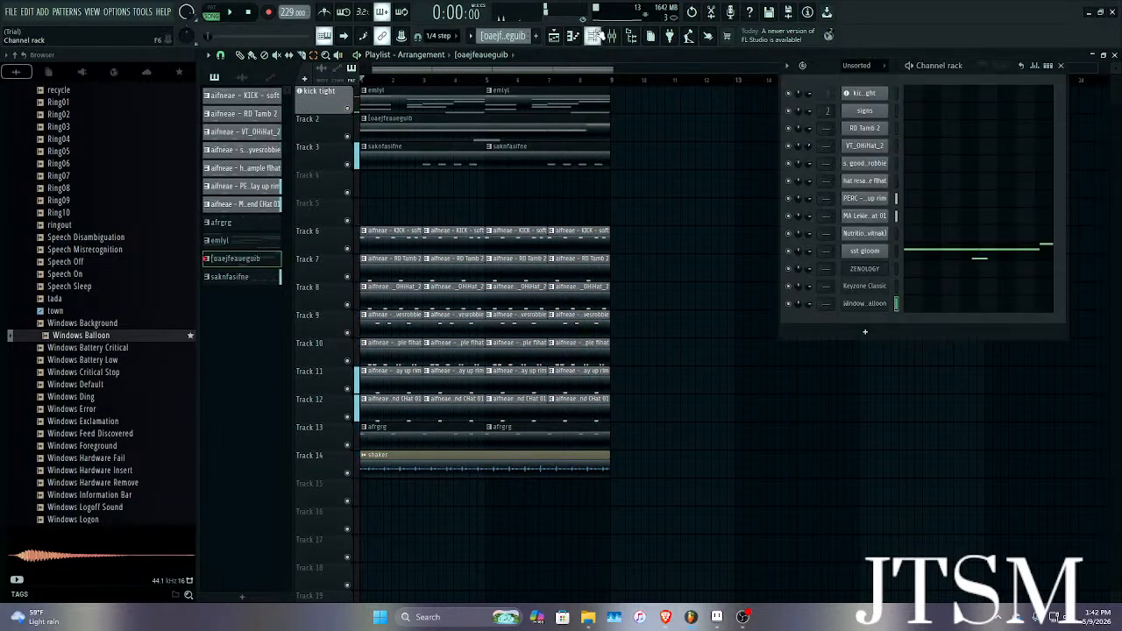
pyautogui.click(859, 273)
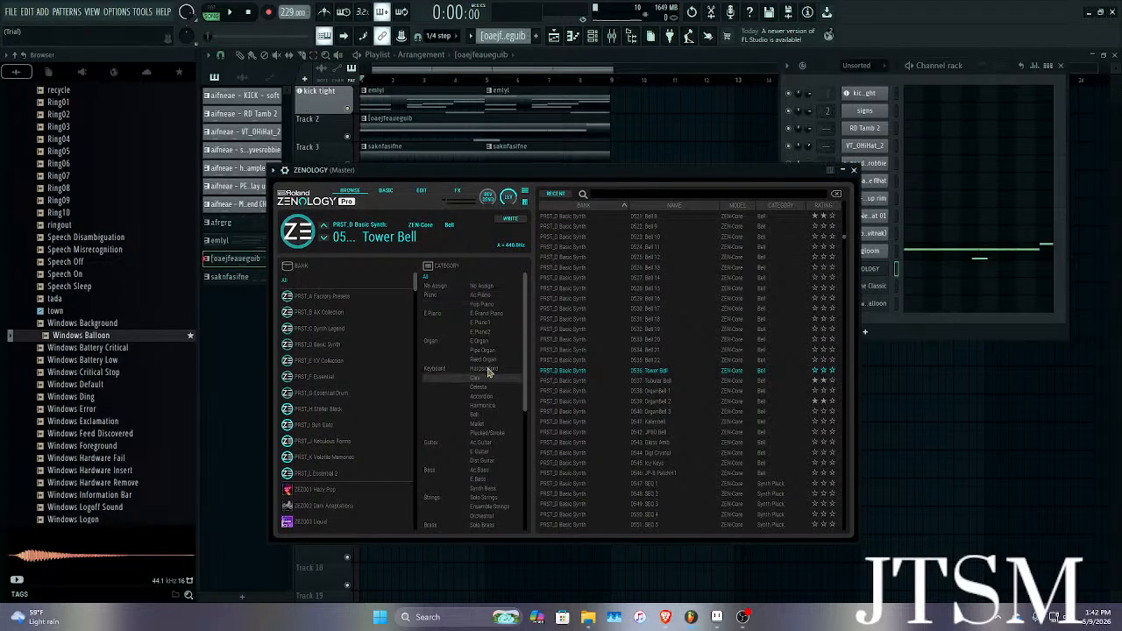
pyautogui.click(480, 322)
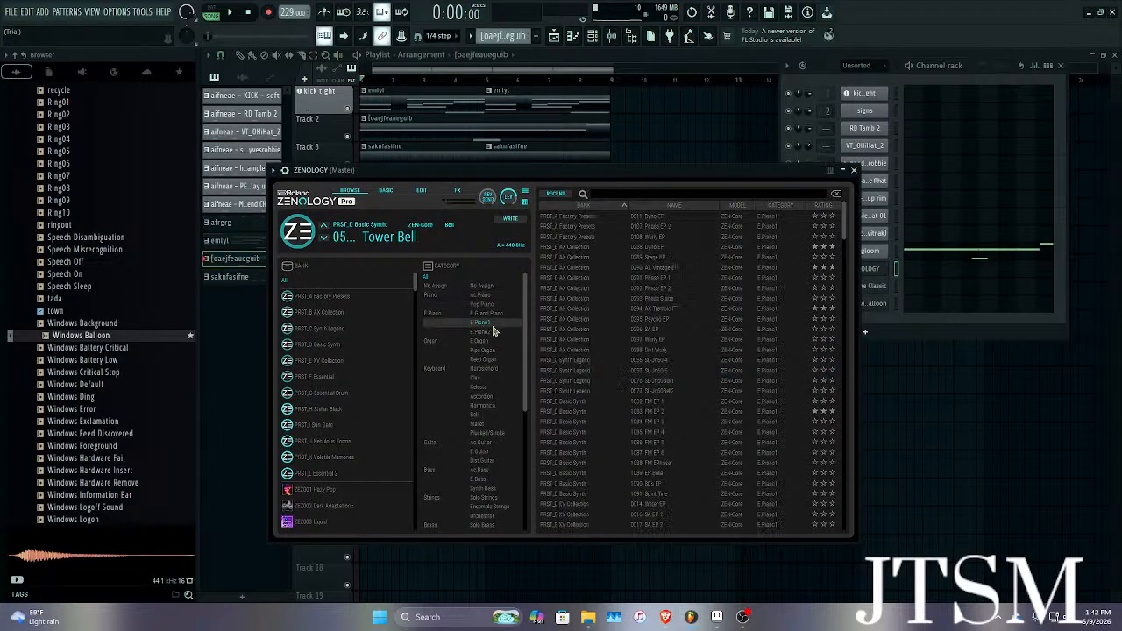
pyautogui.click(754, 248)
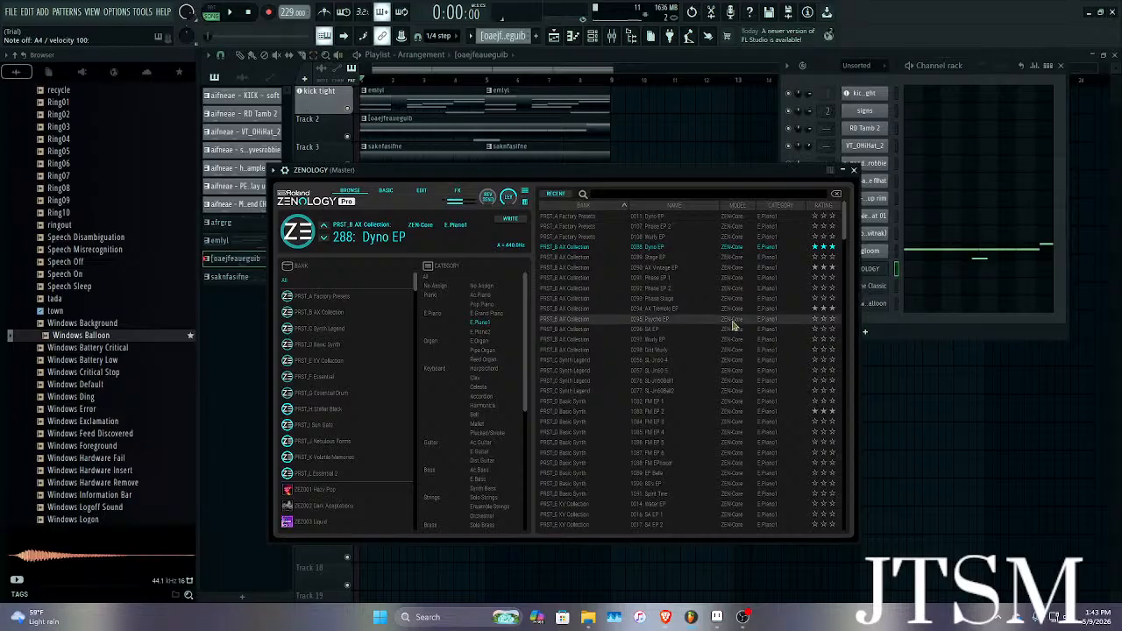
pyautogui.click(711, 248)
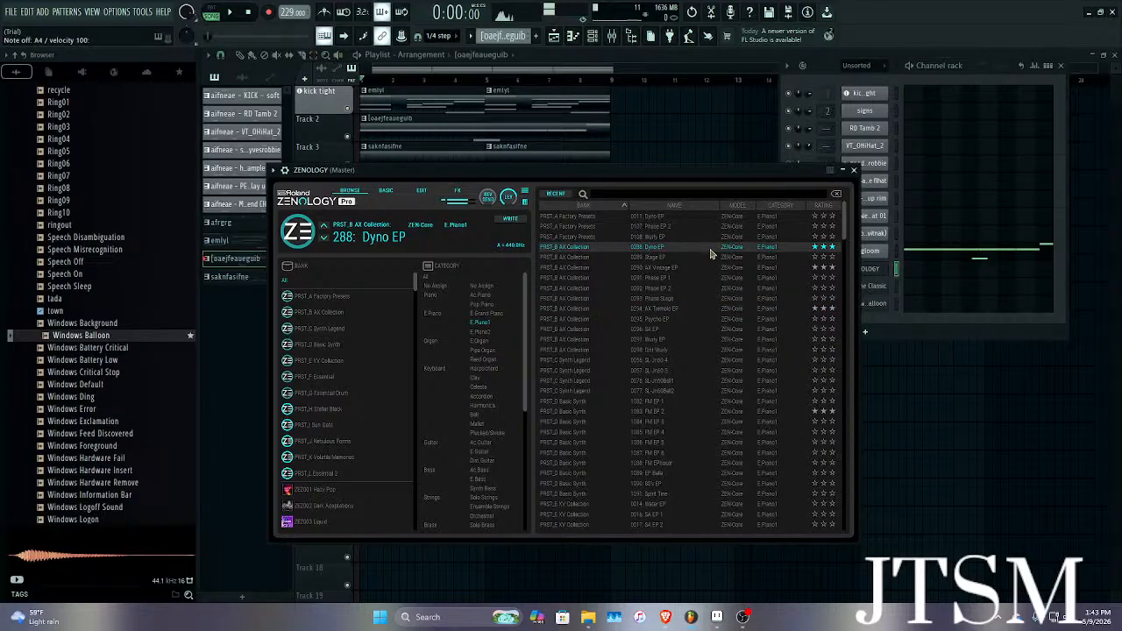
# Audition the E.Piano1 presets from FM EP 2 through Water EP, load FM EP 6 and close the instrument.
pyautogui.click(725, 411)
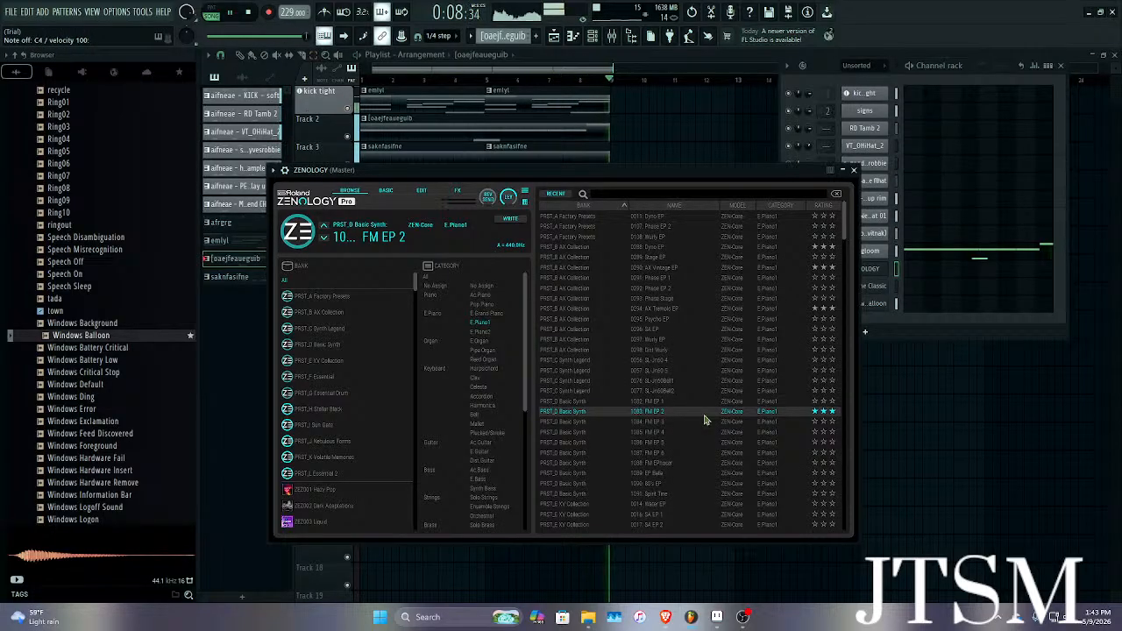
pyautogui.click(671, 432)
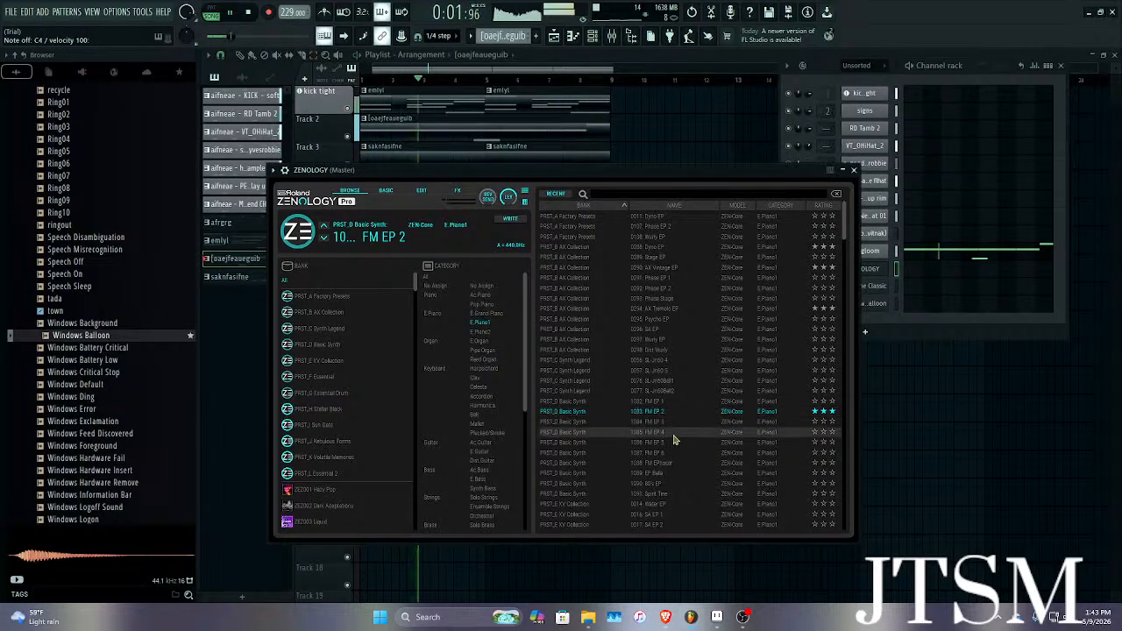
pyautogui.click(672, 441)
pyautogui.click(671, 452)
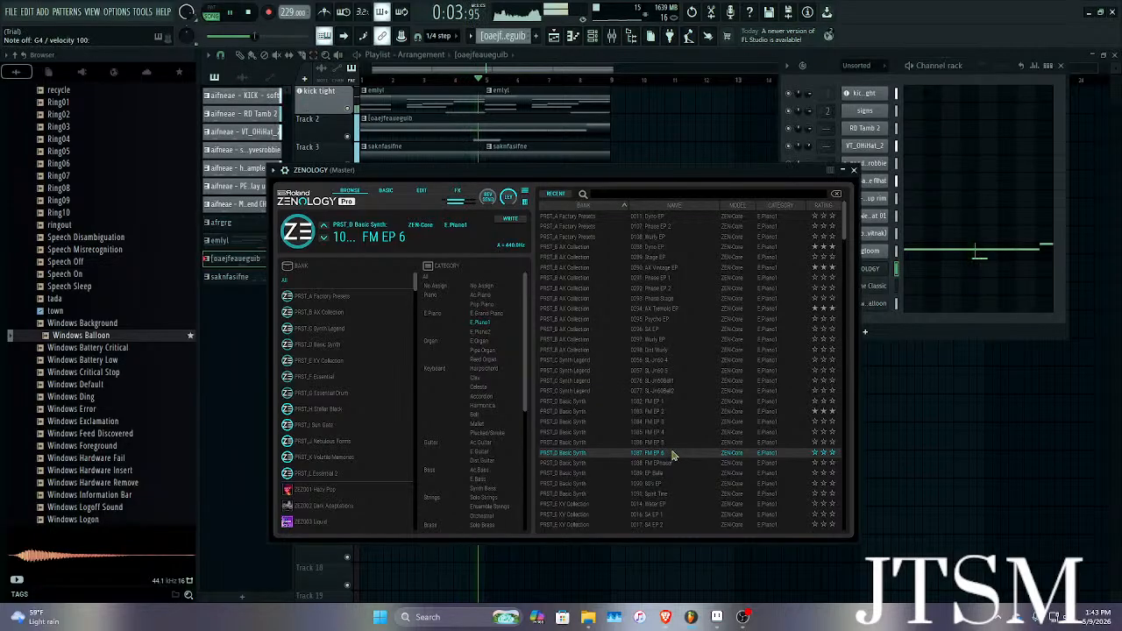
pyautogui.click(673, 443)
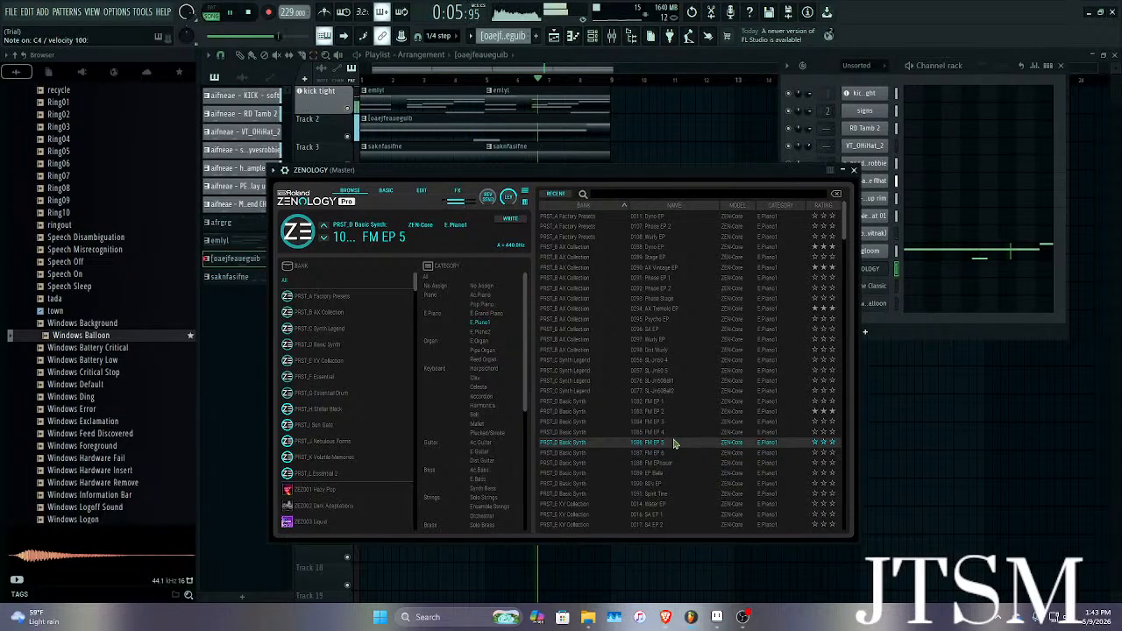
pyautogui.click(681, 462)
pyautogui.click(679, 473)
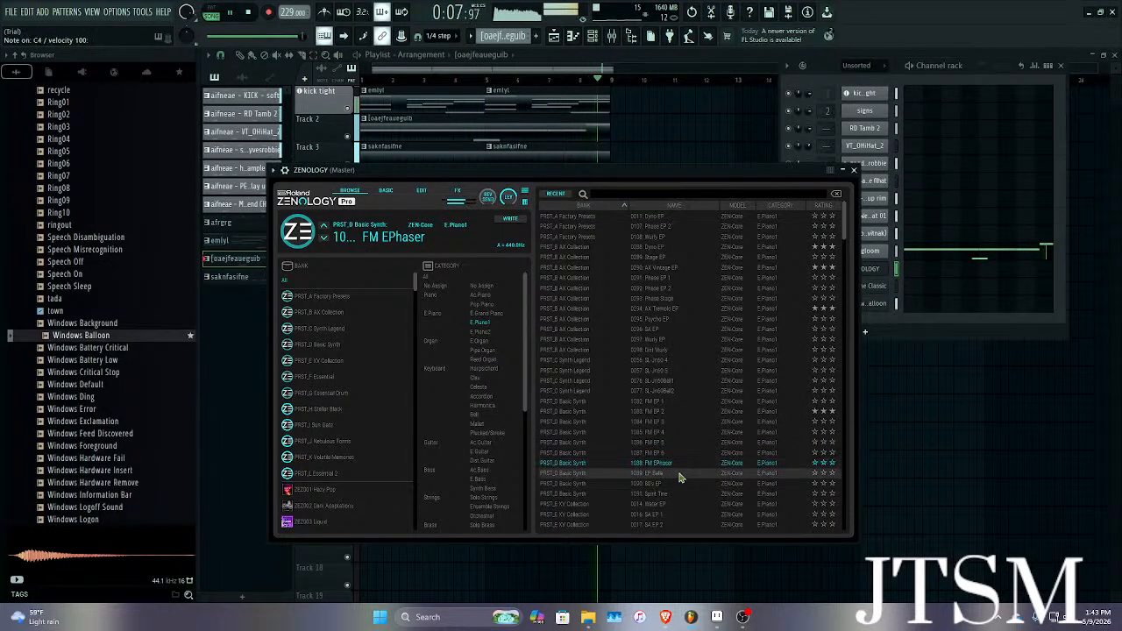
pyautogui.click(680, 495)
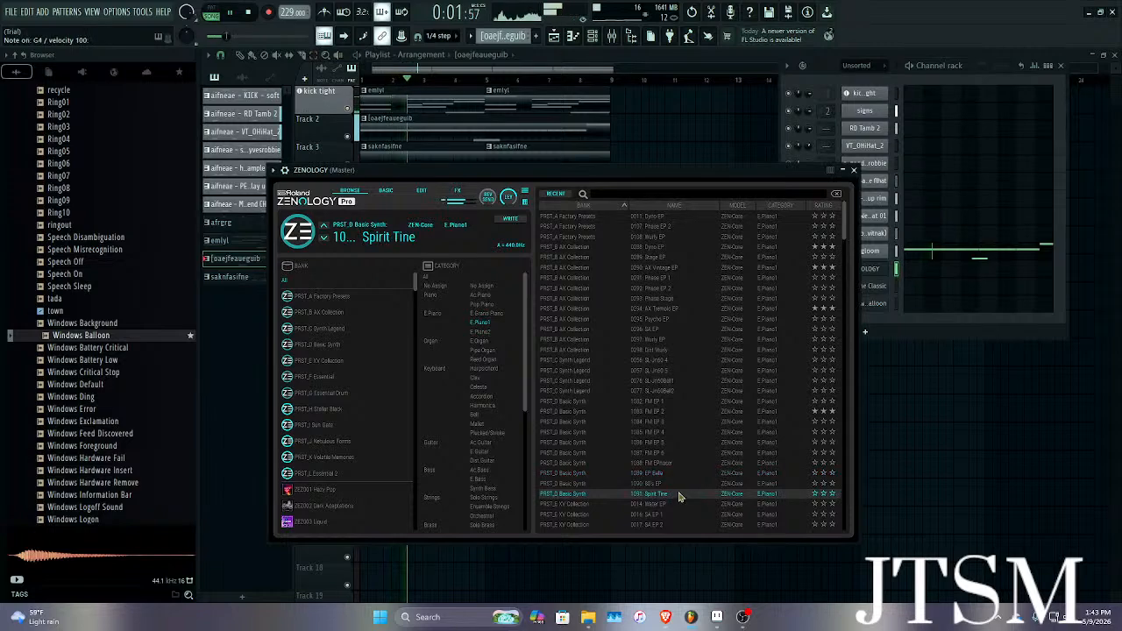
pyautogui.click(678, 504)
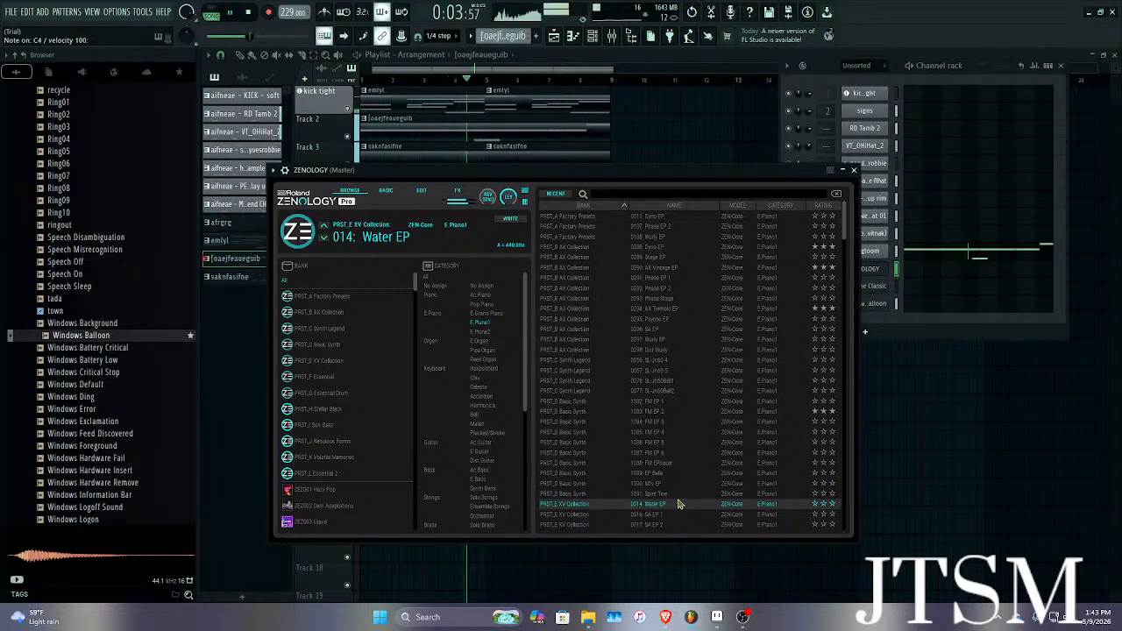
pyautogui.click(671, 443)
pyautogui.click(669, 453)
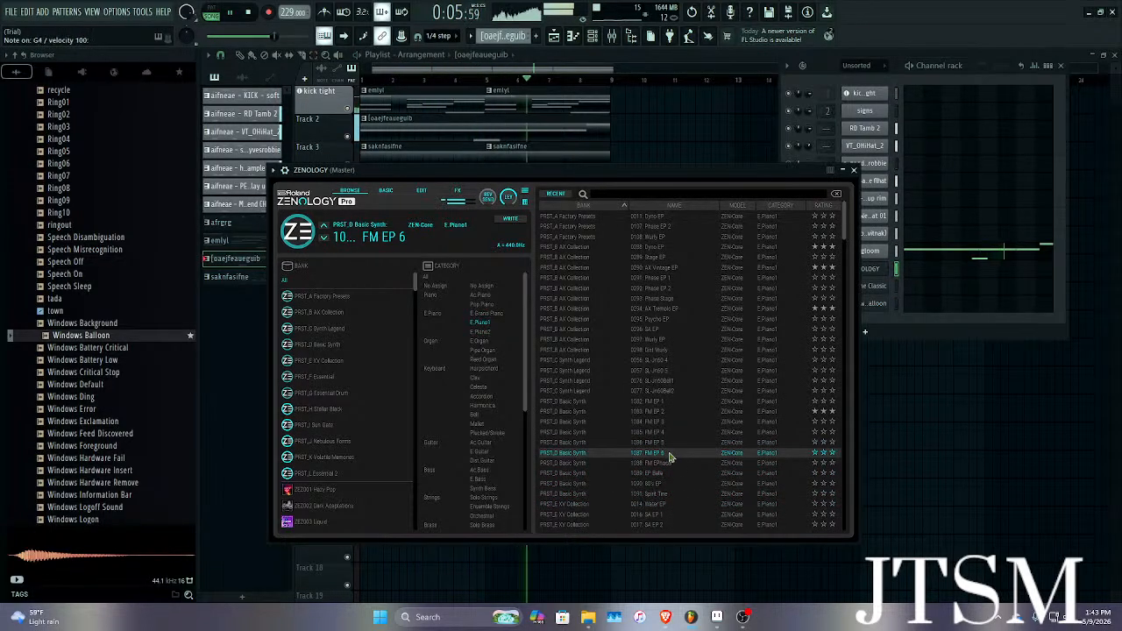
pyautogui.click(855, 171)
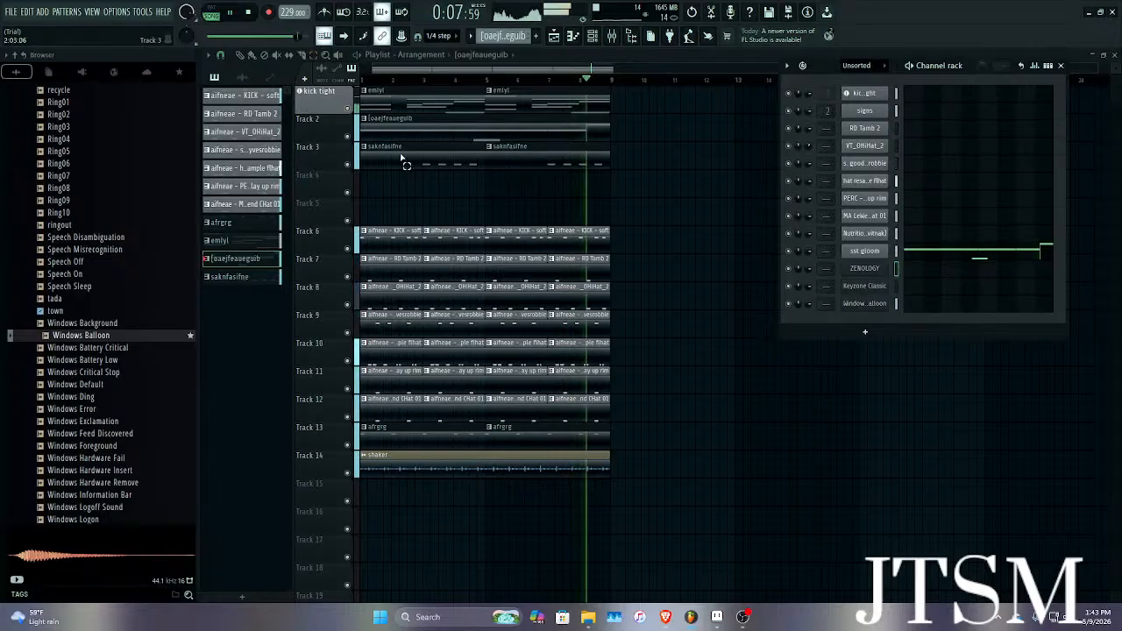
# Create a new pattern named asfe.
pyautogui.click(403, 201)
pyautogui.click(535, 36)
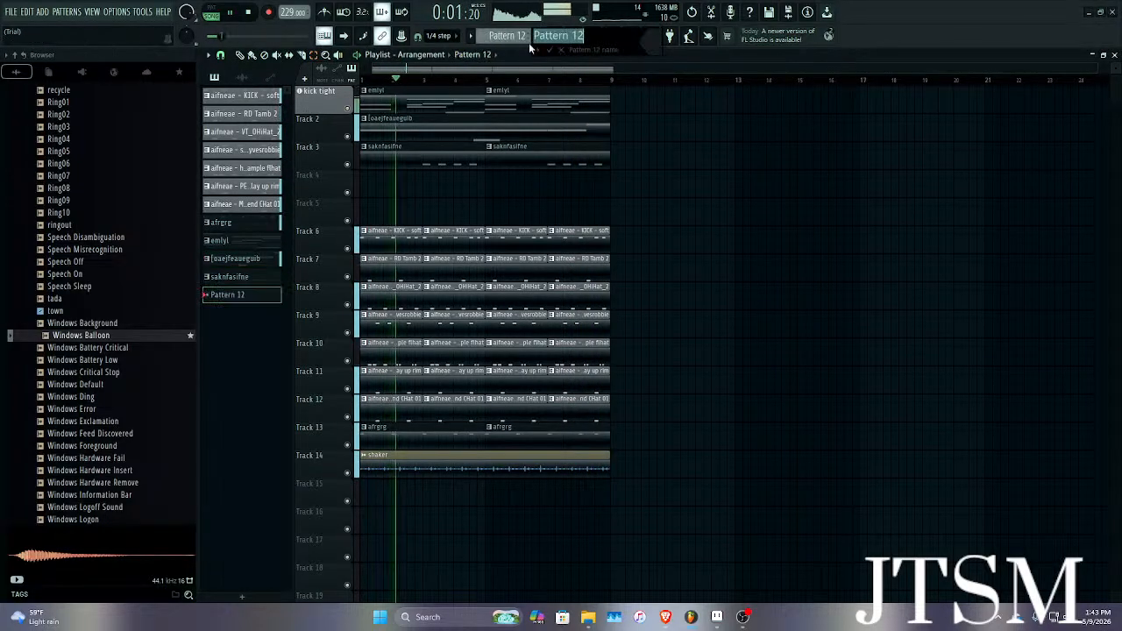
pyautogui.write('asfe')
pyautogui.press('Return')
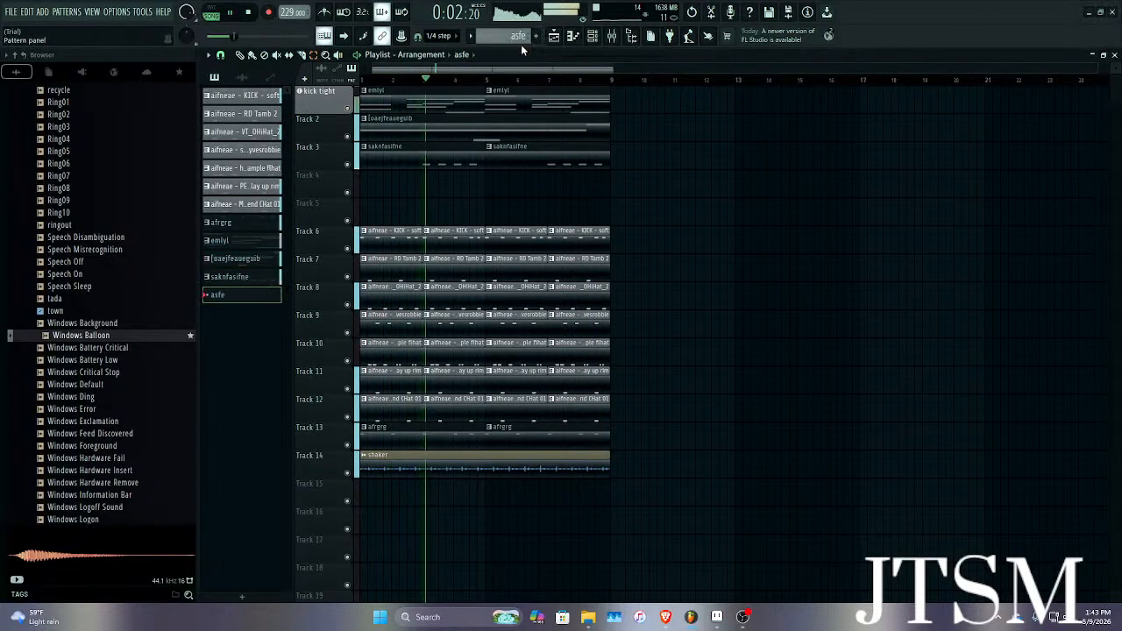
# Place an asfe clip on Track 4 and move it to the start of bar 1.
pyautogui.click(240, 55)
pyautogui.click(419, 185)
pyautogui.click(420, 178)
pyautogui.click(393, 187)
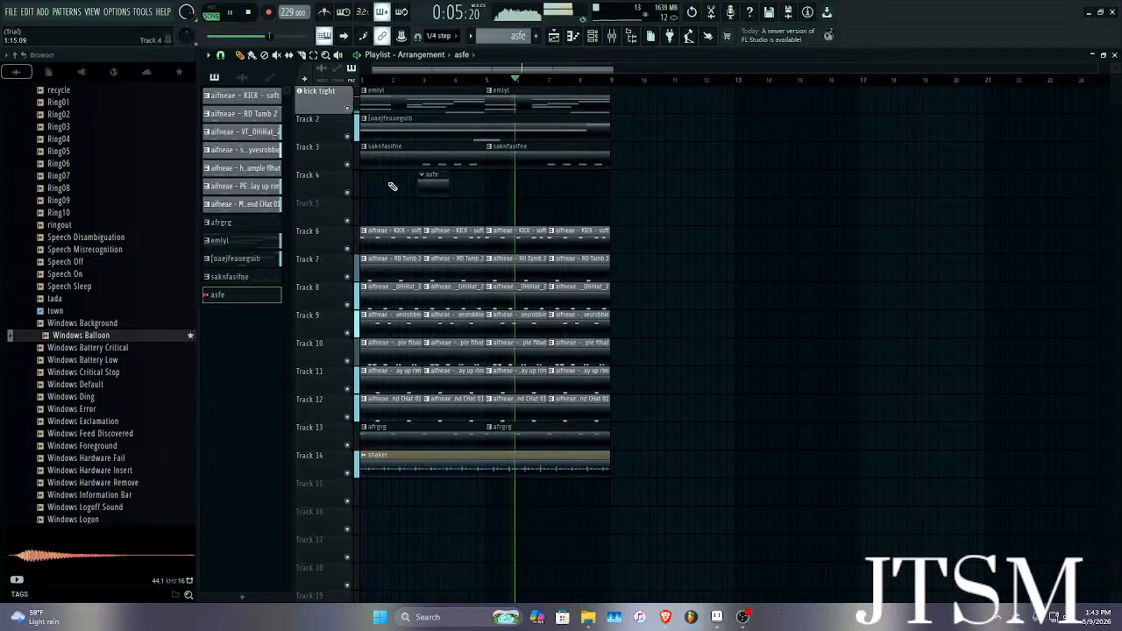
pyautogui.moveTo(428, 188); pyautogui.dragTo(343, 187)
# Open the asfe clip in the piano roll, try the Keyzone Classic channel and switch back to ZENOLOGY.
pyautogui.doubleClick(387, 188)
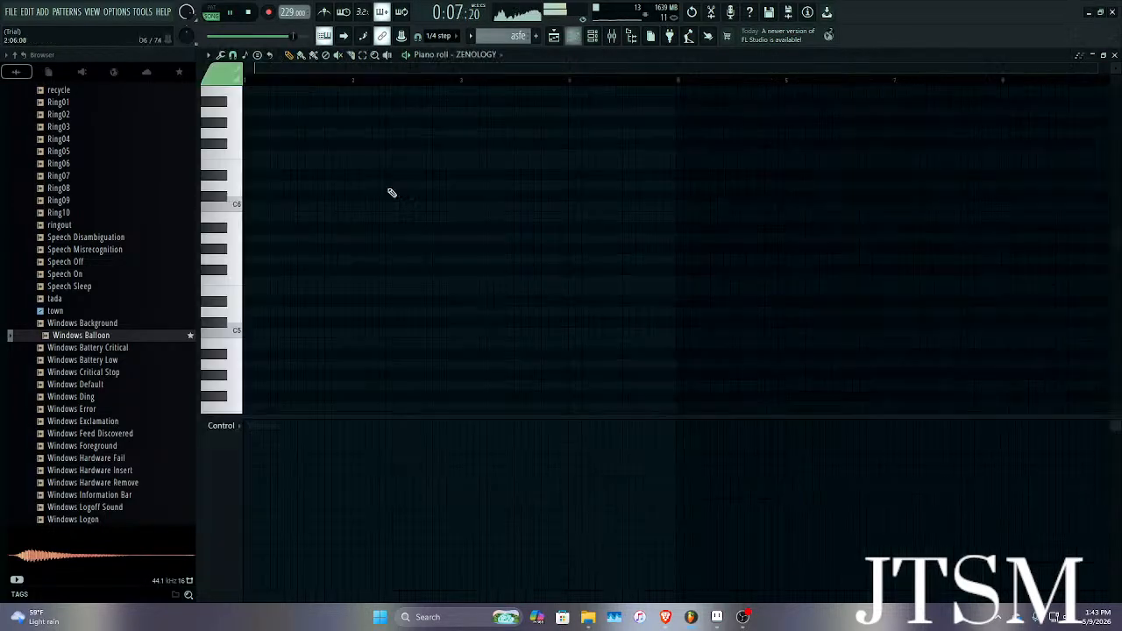
pyautogui.click(491, 58)
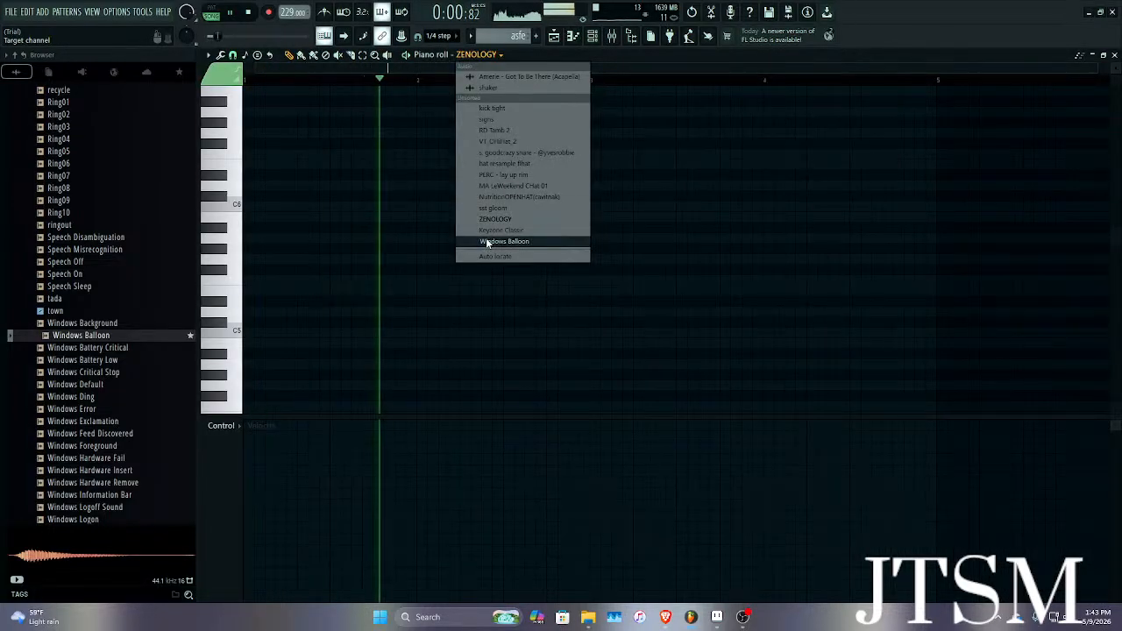
pyautogui.click(491, 230)
pyautogui.press('space')
pyautogui.click(494, 56)
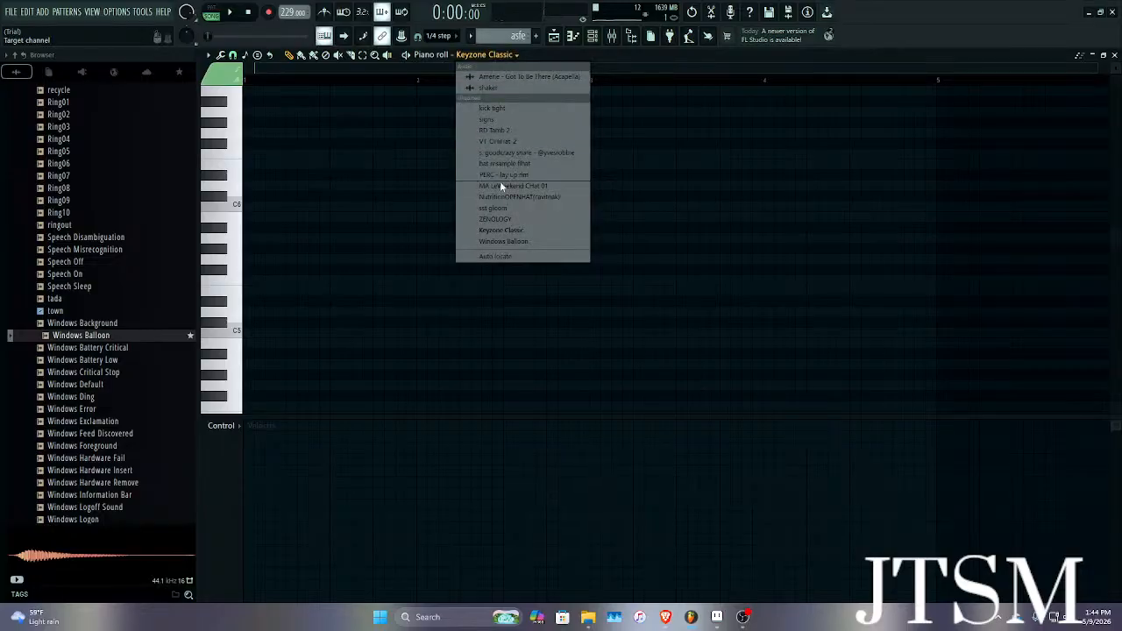
pyautogui.click(496, 203)
pyautogui.click(294, 205)
pyautogui.click(484, 56)
pyautogui.click(503, 219)
pyautogui.moveTo(186, 200); pyautogui.dragTo(180, 198)
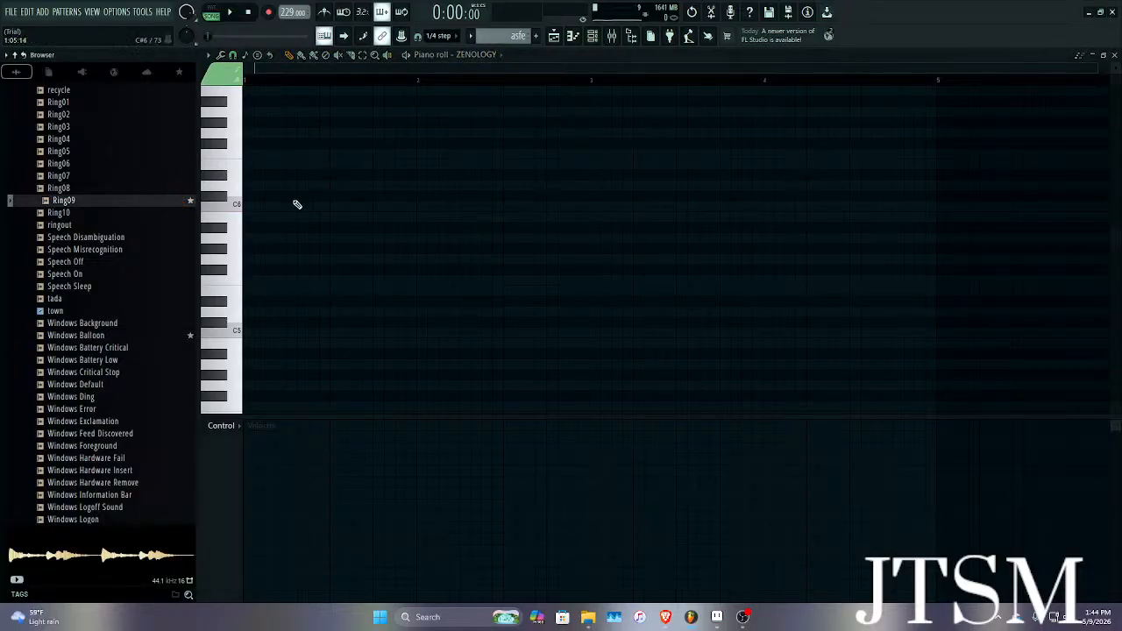
# Try out pitches in the empty piano roll and place a G4 note at the start of bar 1.
pyautogui.click(263, 207)
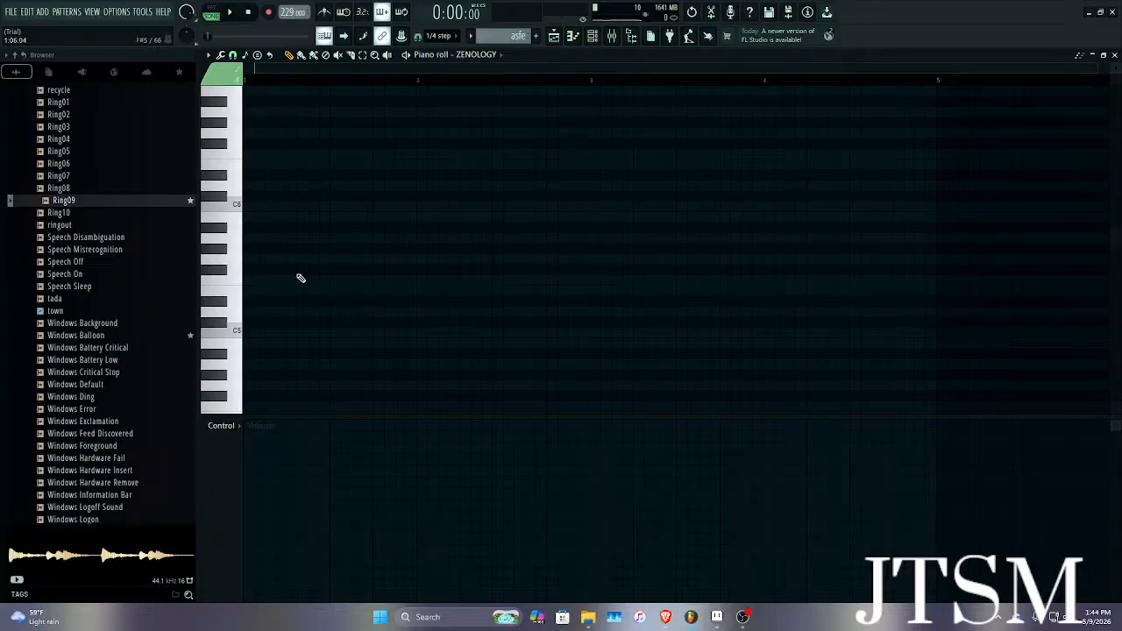
pyautogui.click(263, 301)
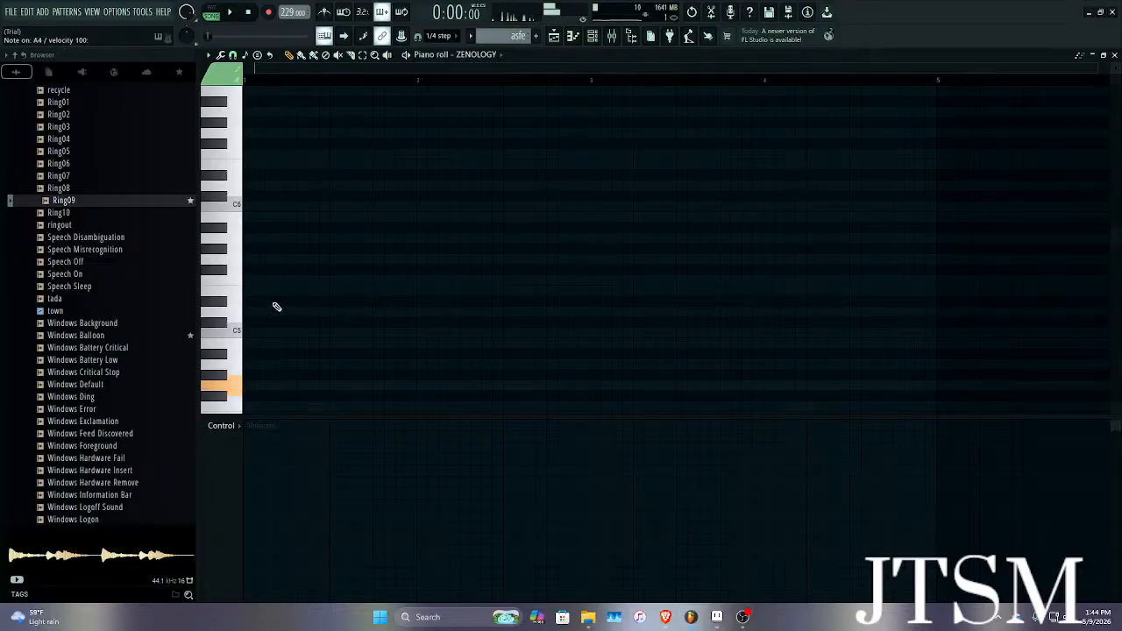
pyautogui.moveTo(255, 384); pyautogui.dragTo(247, 374)
pyautogui.click(281, 373)
pyautogui.click(264, 386)
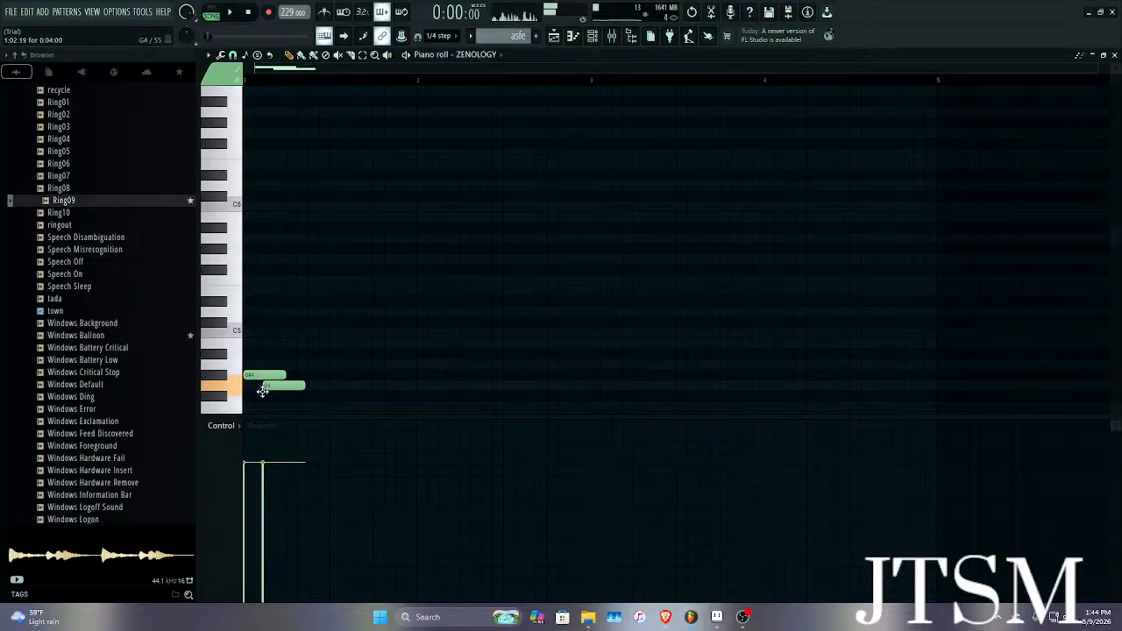
pyautogui.rightClick(265, 375)
pyautogui.rightClick(271, 387)
pyautogui.click(268, 386)
pyautogui.press('space')
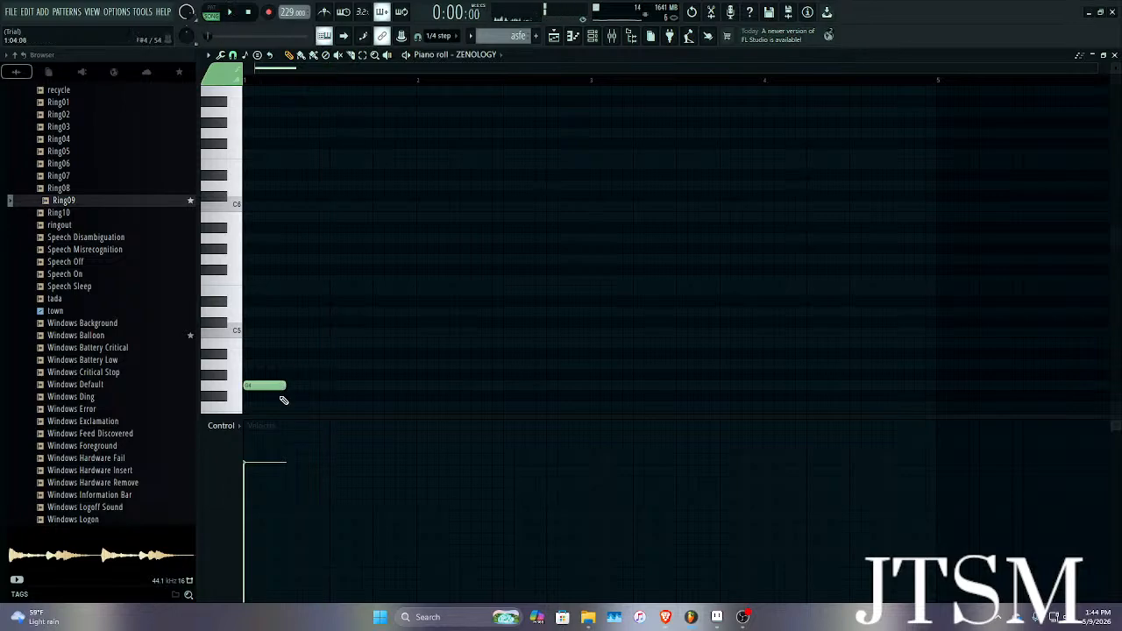
# Add a second G4 note at the start of bar 3 and play the pattern.
pyautogui.press('space')
pyautogui.click(592, 386)
pyautogui.press('space')
pyautogui.scroll(3, 595, 388)
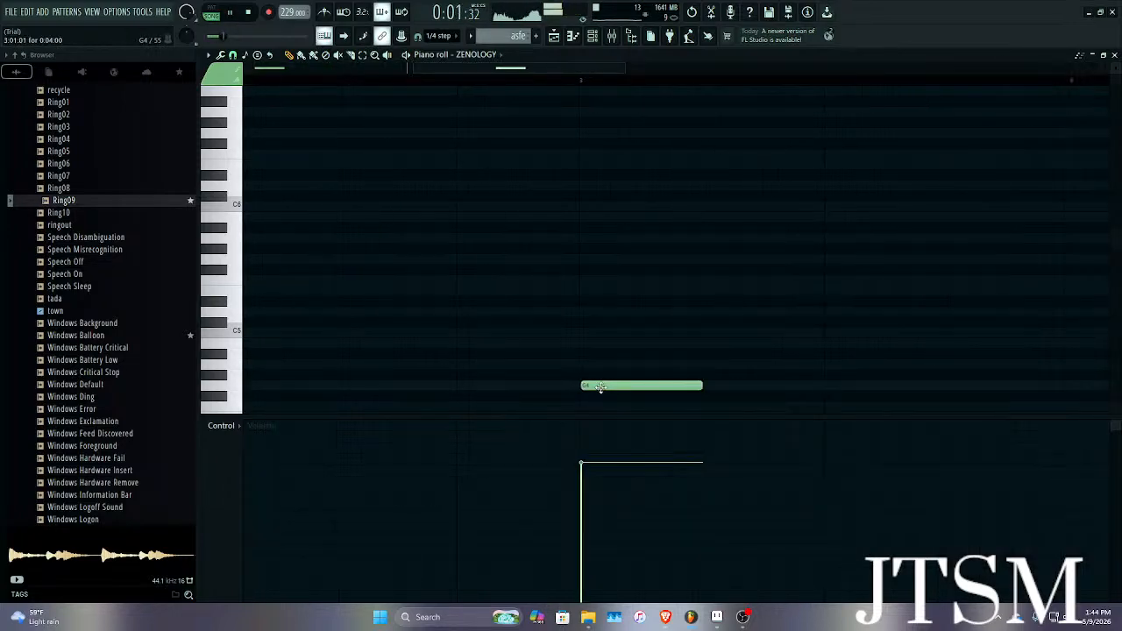
pyautogui.scroll(-3, 576, 363)
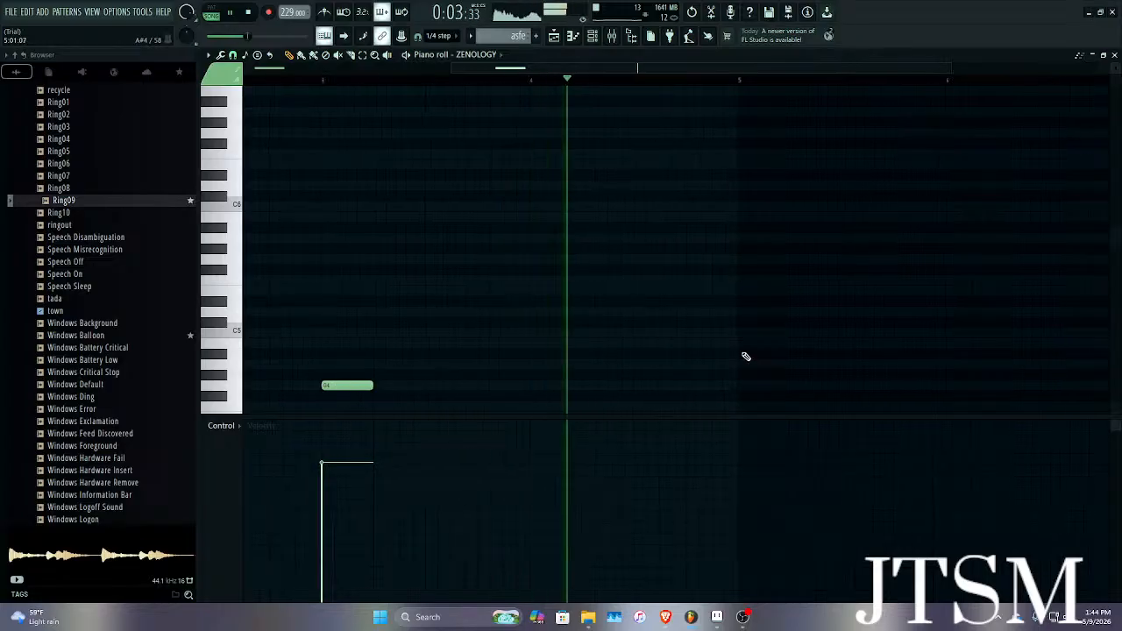
# Try other pitches in bar 4, keeping a G#4 note on beat 2 followed by a B3 note.
pyautogui.press('space')
pyautogui.click(555, 290)
pyautogui.rightClick(591, 292)
pyautogui.moveTo(588, 289); pyautogui.dragTo(578, 301)
pyautogui.rightClick(587, 303)
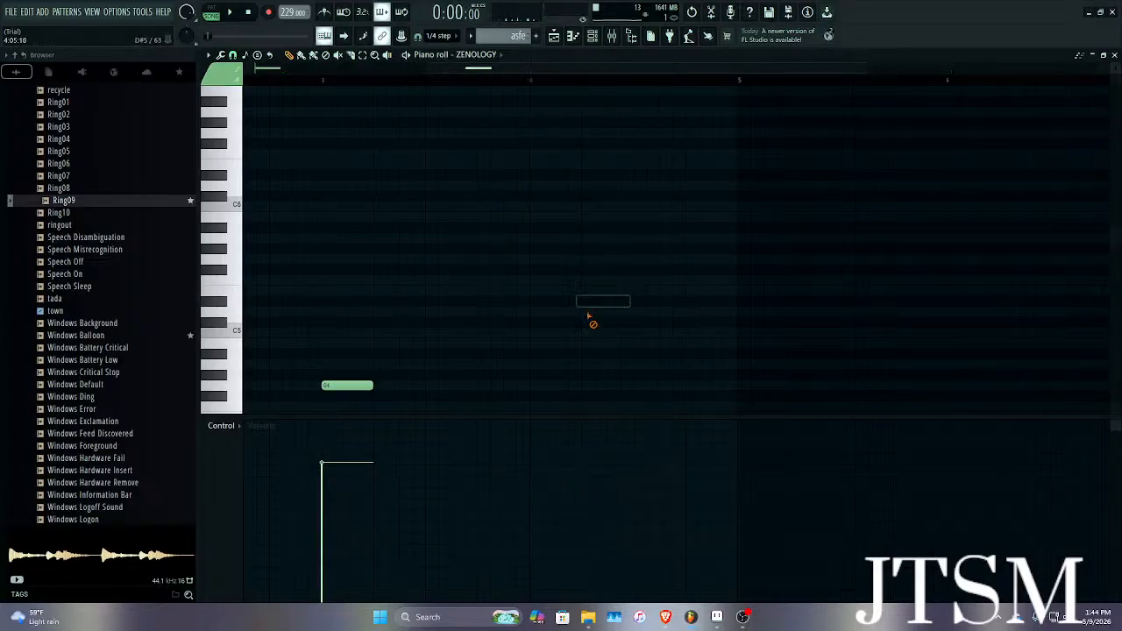
pyautogui.click(579, 372)
pyautogui.scroll(-5, 692, 371)
pyautogui.moveTo(665, 311); pyautogui.dragTo(675, 276)
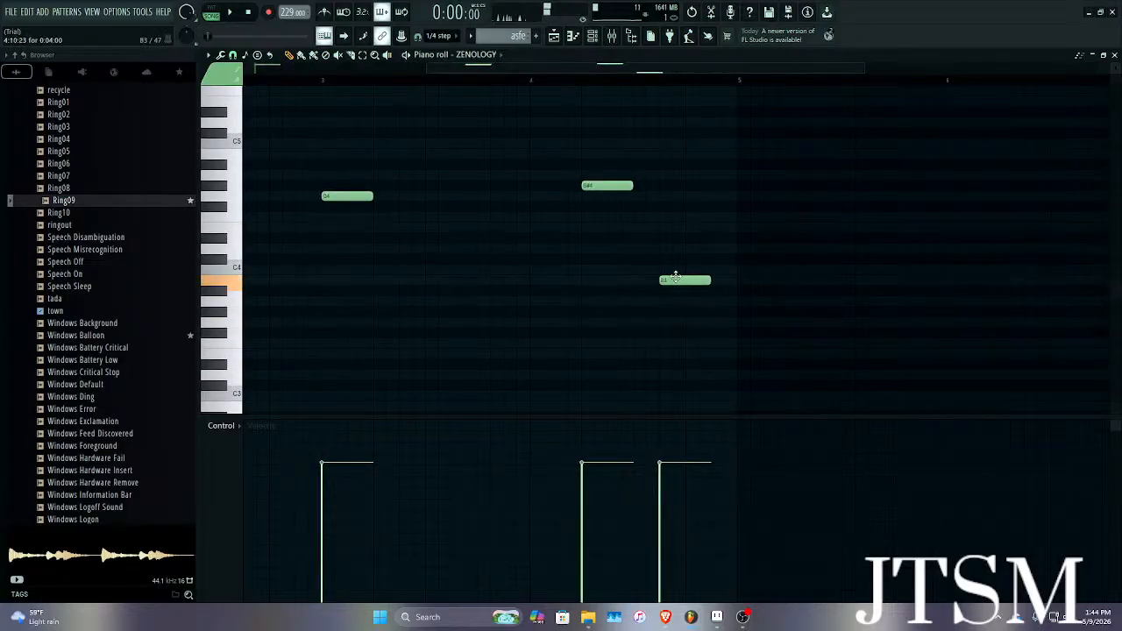
# Try the last note of bar 4 at G3 and play the pattern.
pyautogui.moveTo(273, 321)
pyautogui.mouseDown()
pyautogui.moveTo(237, 311)
pyautogui.moveTo(218, 327)
pyautogui.moveTo(253, 324)
pyautogui.mouseUp()
pyautogui.rightClick(261, 324)
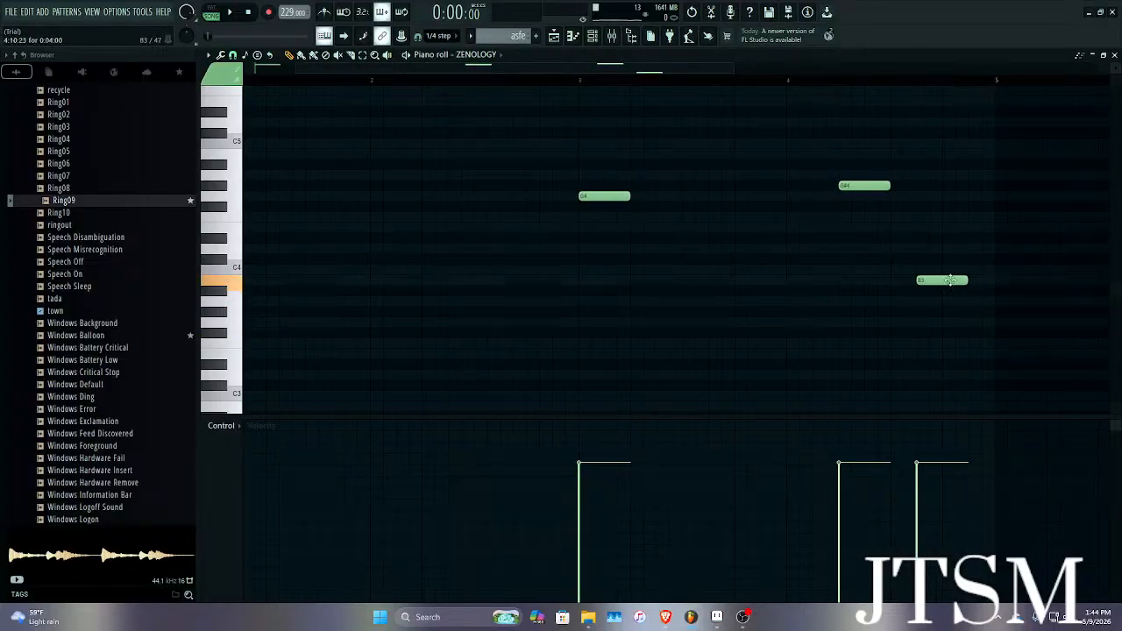
pyautogui.moveTo(950, 281); pyautogui.dragTo(953, 325)
pyautogui.press('space')
pyautogui.scroll(3, 959, 307)
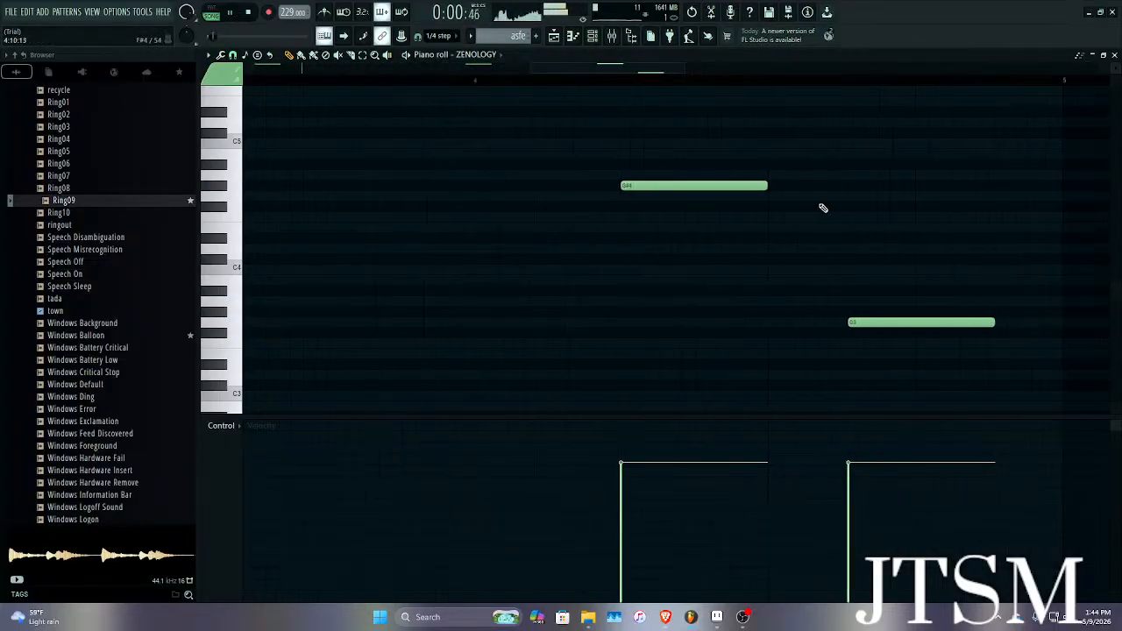
pyautogui.scroll(-3, 666, 191)
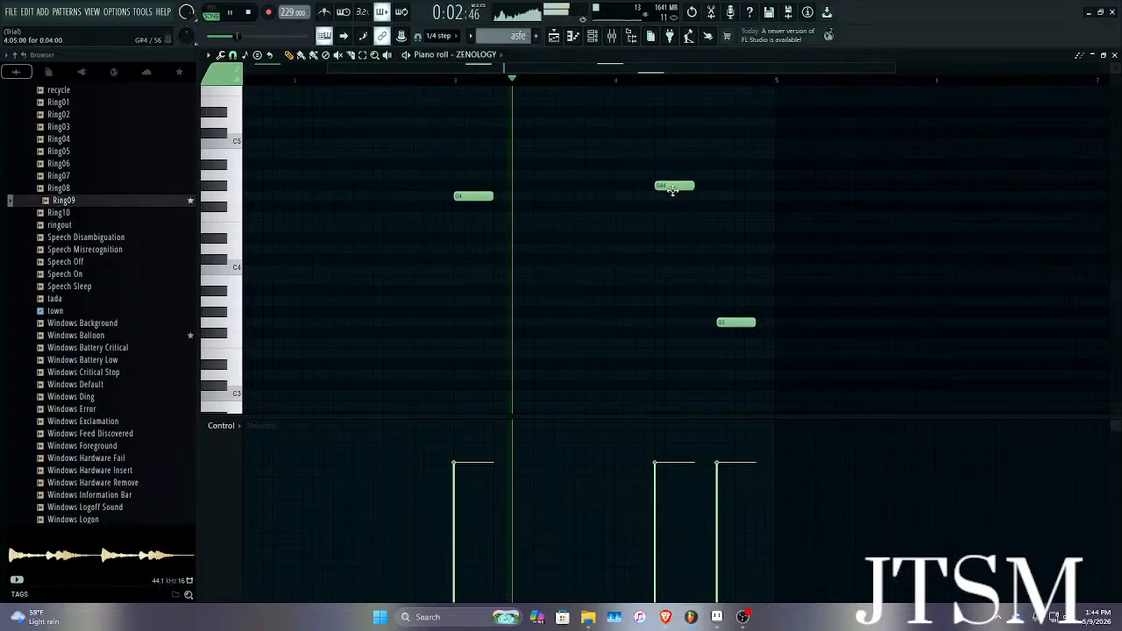
pyautogui.scroll(4, 702, 316)
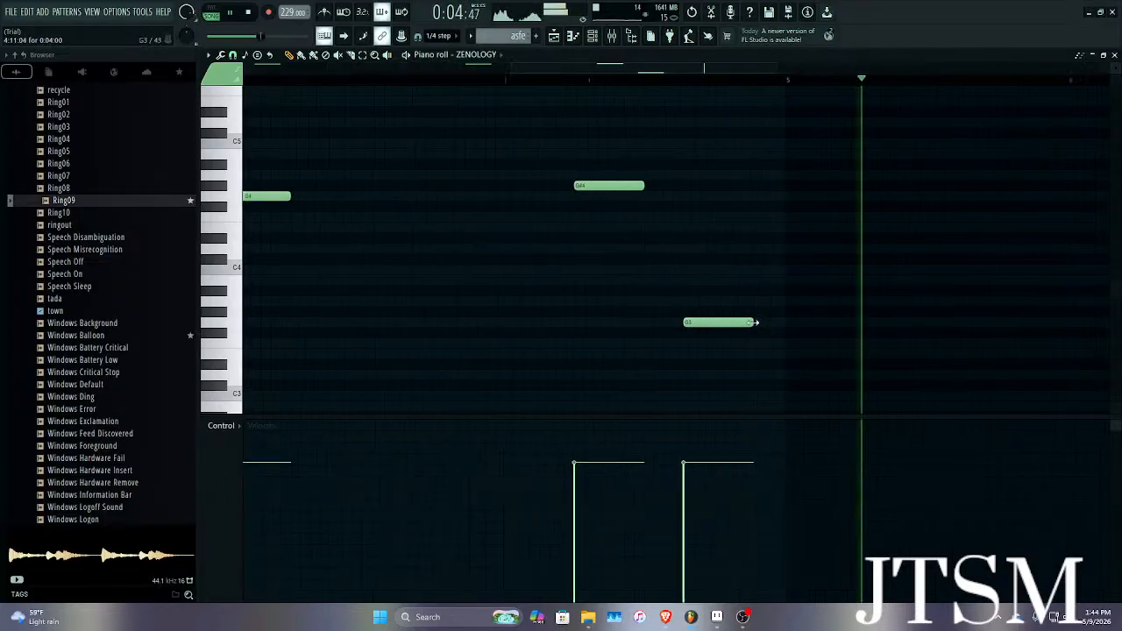
# Move the last note of bar 4 to C4, directly after the G#4 note, and play the pattern.
pyautogui.press('space')
pyautogui.moveTo(632, 326); pyautogui.dragTo(630, 266)
pyautogui.press('space')
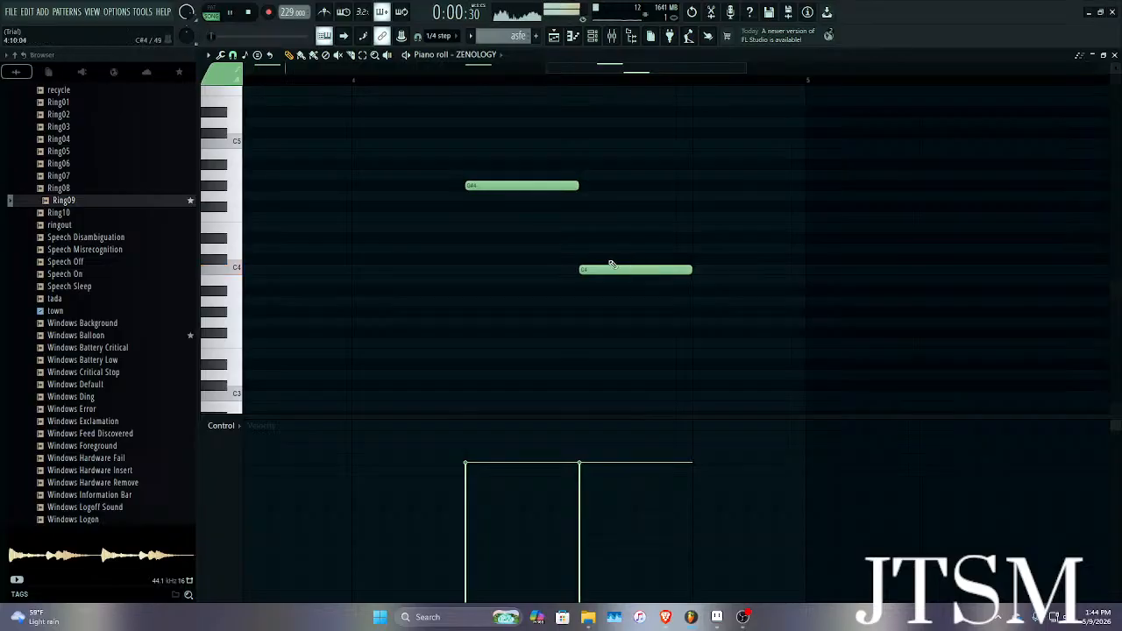
pyautogui.scroll(3, 605, 267)
pyautogui.scroll(-6, 574, 266)
pyautogui.scroll(-3, 578, 266)
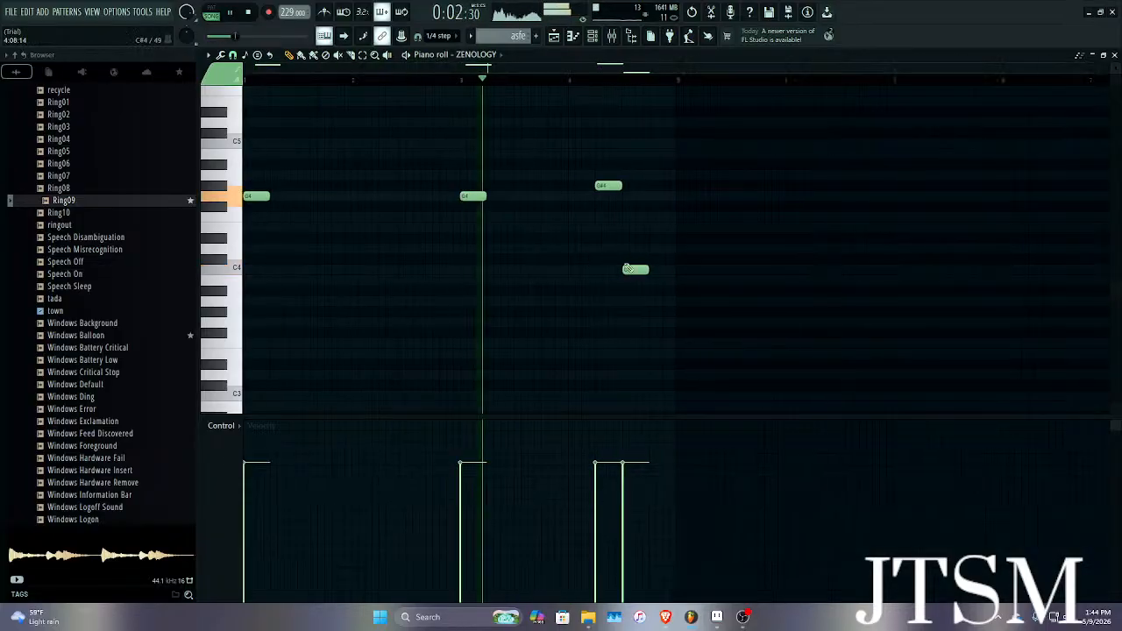
pyautogui.scroll(2, 722, 281)
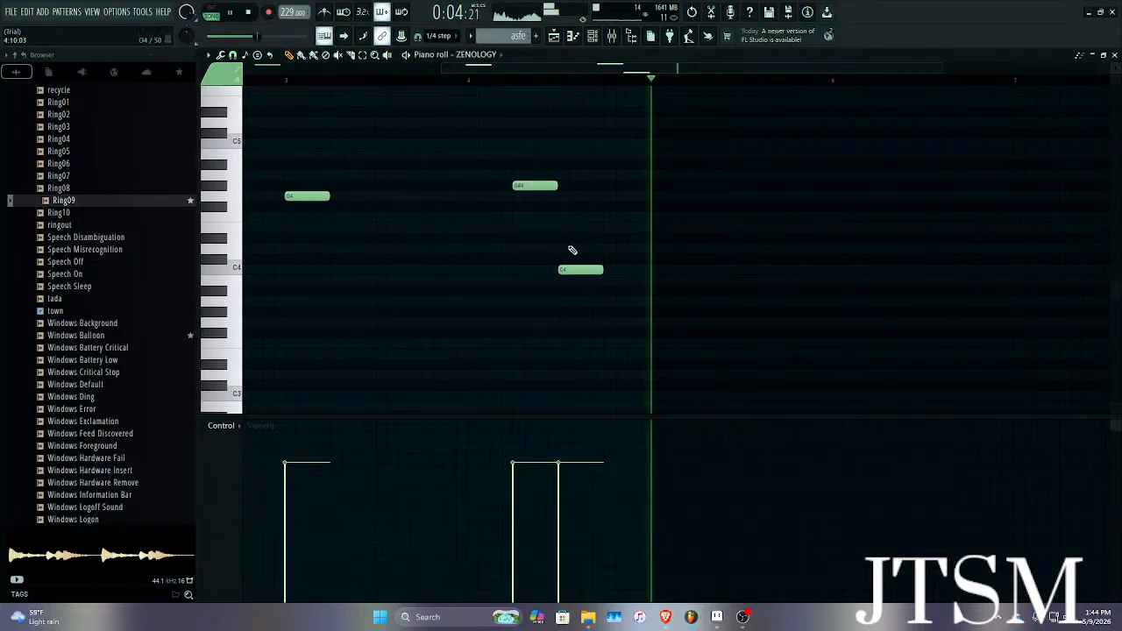
# Add a D#4 note about one bar long under the G4 at the start of bar 1 and play it back.
pyautogui.press('space')
pyautogui.scroll(-2, 480, 249)
pyautogui.moveTo(252, 278); pyautogui.dragTo(356, 237)
pyautogui.press('space')
pyautogui.press('space')
pyautogui.press('space')
pyautogui.keyDown('ctrl'); pyautogui.scroll(2, 356, 237); pyautogui.keyUp('ctrl')
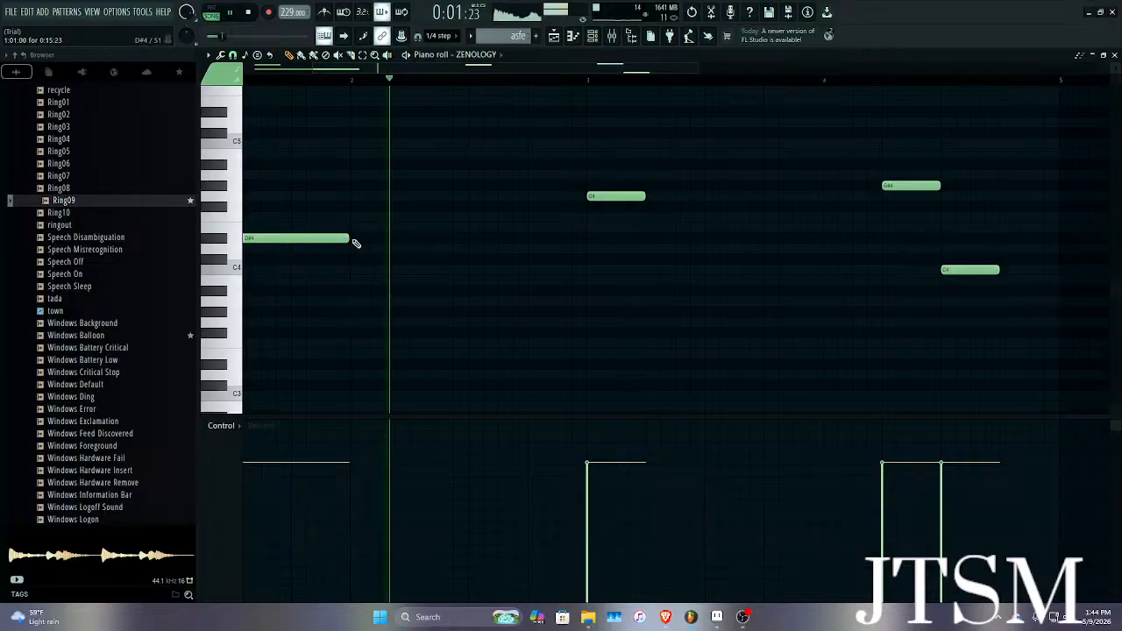
# Add a D#4 note at the middle of bar 2 and shorten it to just over two steps.
pyautogui.moveTo(529, 246); pyautogui.dragTo(555, 233)
pyautogui.press('space')
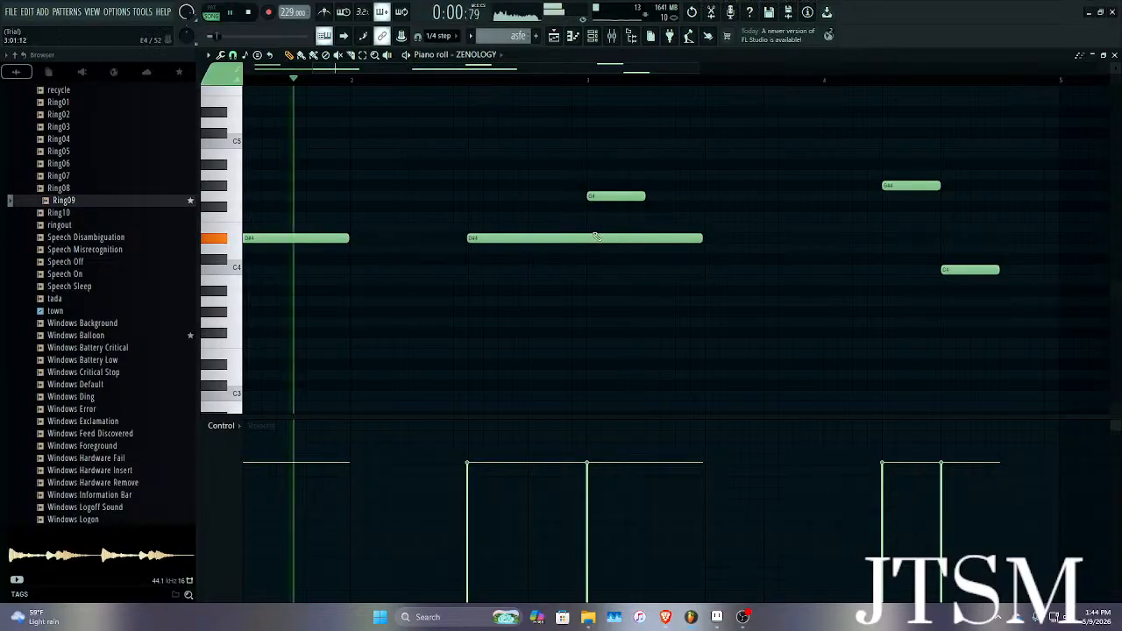
pyautogui.press('space')
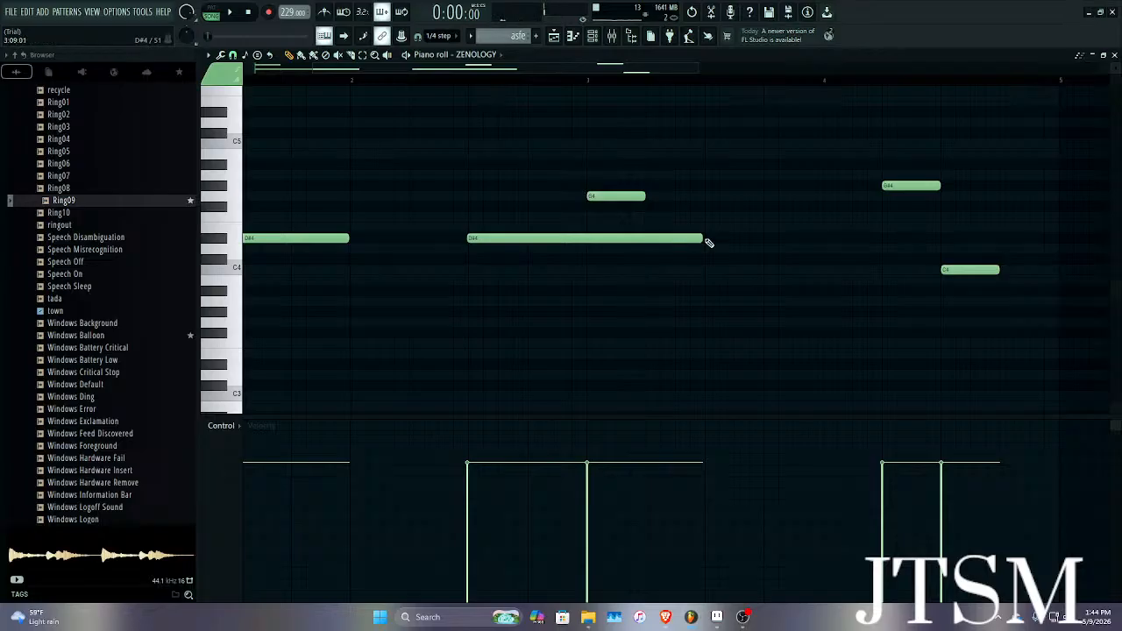
pyautogui.moveTo(708, 243); pyautogui.dragTo(543, 220)
pyautogui.hotkey('ctrl', 'z')
pyautogui.moveTo(709, 243); pyautogui.dragTo(500, 196)
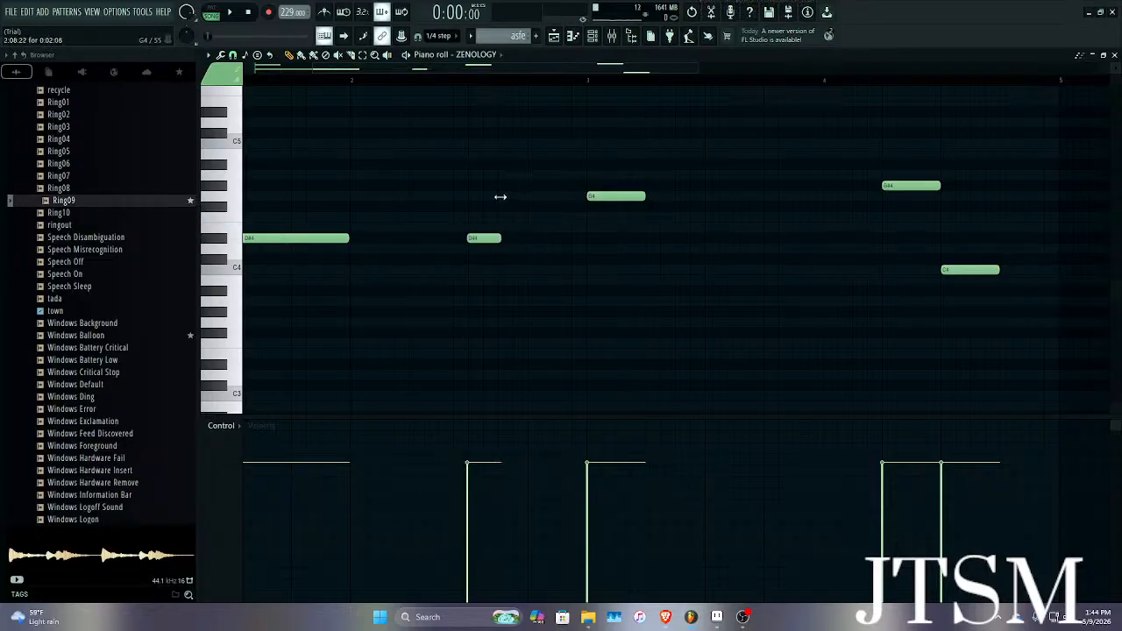
pyautogui.scroll(4, 490, 223)
pyautogui.moveTo(477, 234); pyautogui.dragTo(485, 233)
pyautogui.press('space')
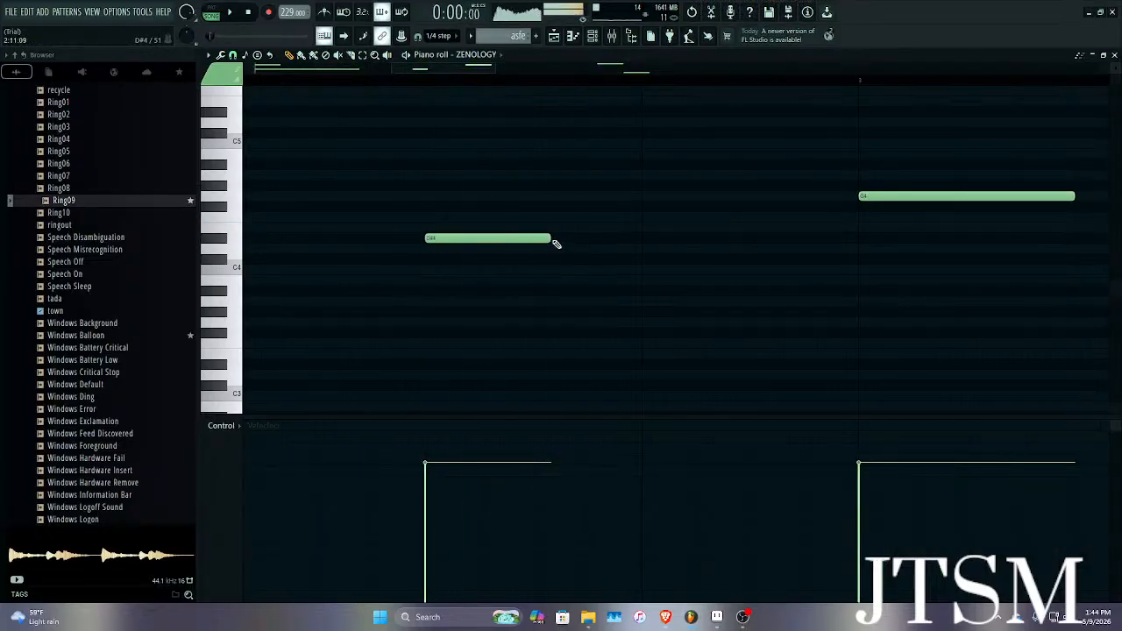
# Trim the bar 2 D#4 note to about two steps and follow it with an F4 note extended to bar 3.
pyautogui.press('space')
pyautogui.moveTo(552, 227)
pyautogui.mouseDown()
pyautogui.moveTo(497, 225)
pyautogui.moveTo(575, 216)
pyautogui.mouseUp()
pyautogui.press('space')
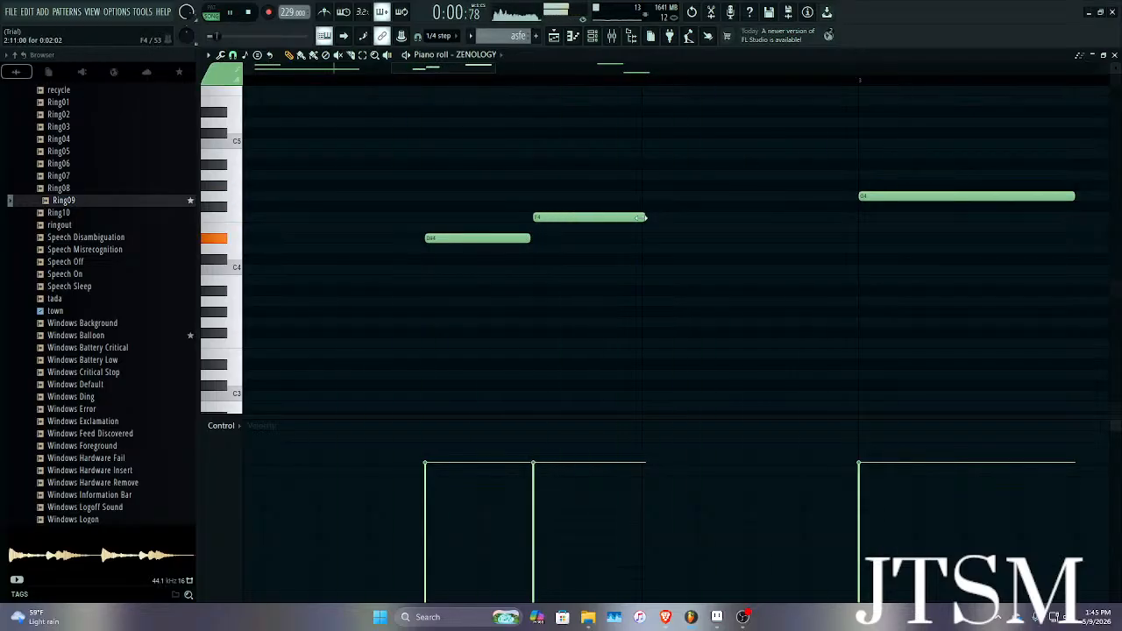
pyautogui.moveTo(645, 217); pyautogui.dragTo(854, 220)
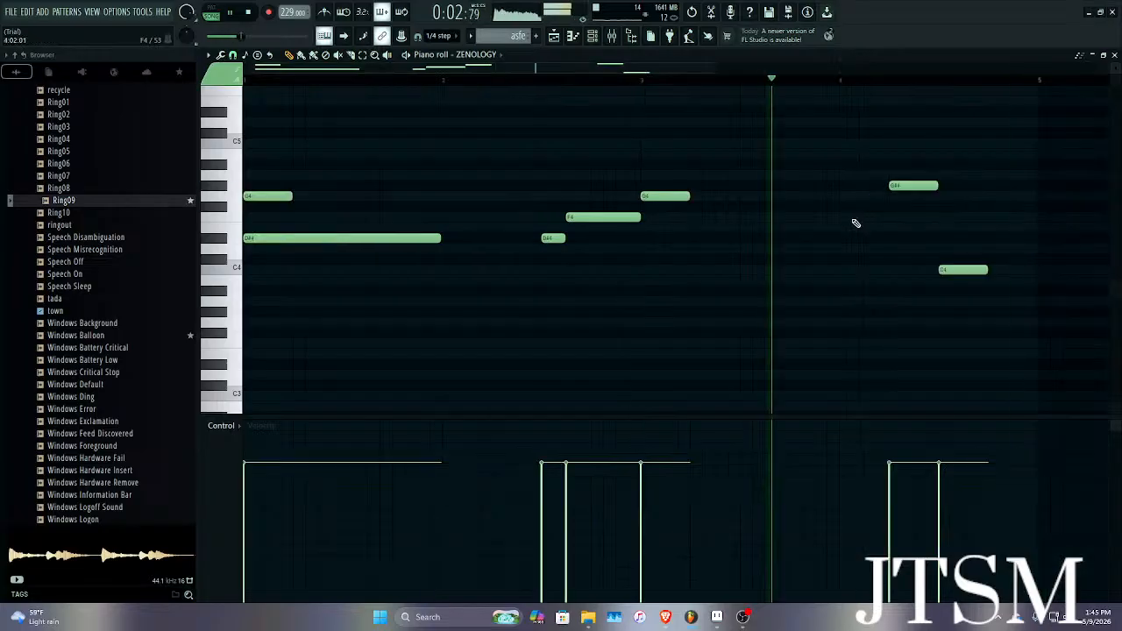
pyautogui.scroll(-2, 856, 223)
pyautogui.press('space')
# Add a bar-long note at the start of bar 3, raise it from D4 to D#4 and play the pattern.
pyautogui.scroll(1, 567, 253)
pyautogui.scroll(3, 517, 251)
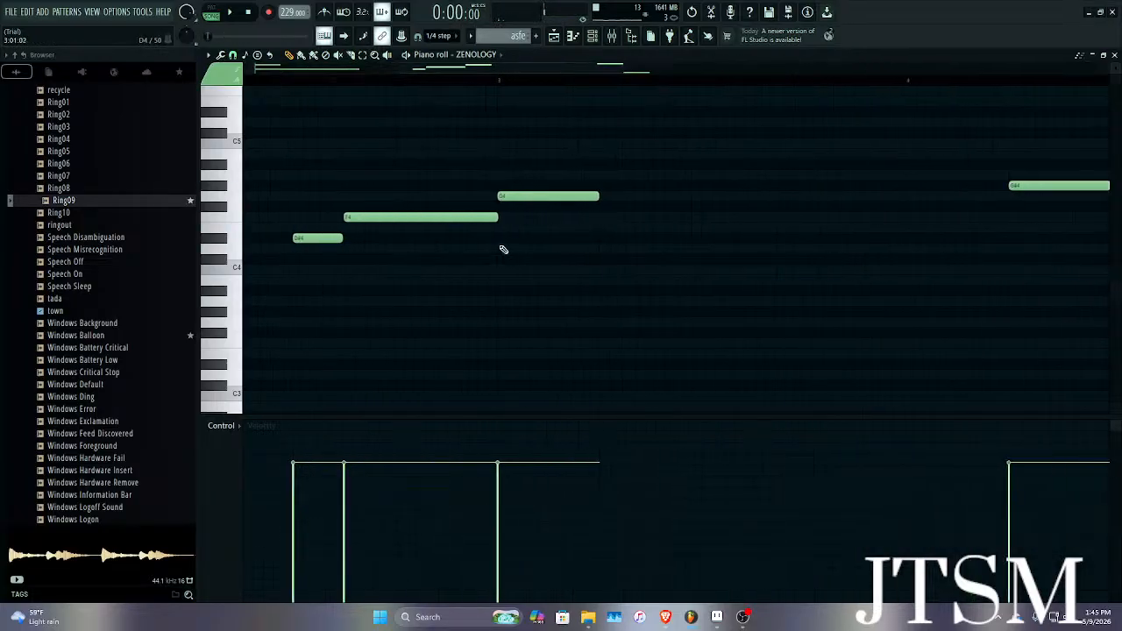
pyautogui.click(499, 248)
pyautogui.press('space')
pyautogui.scroll(3, 500, 248)
pyautogui.scroll(-3, 497, 248)
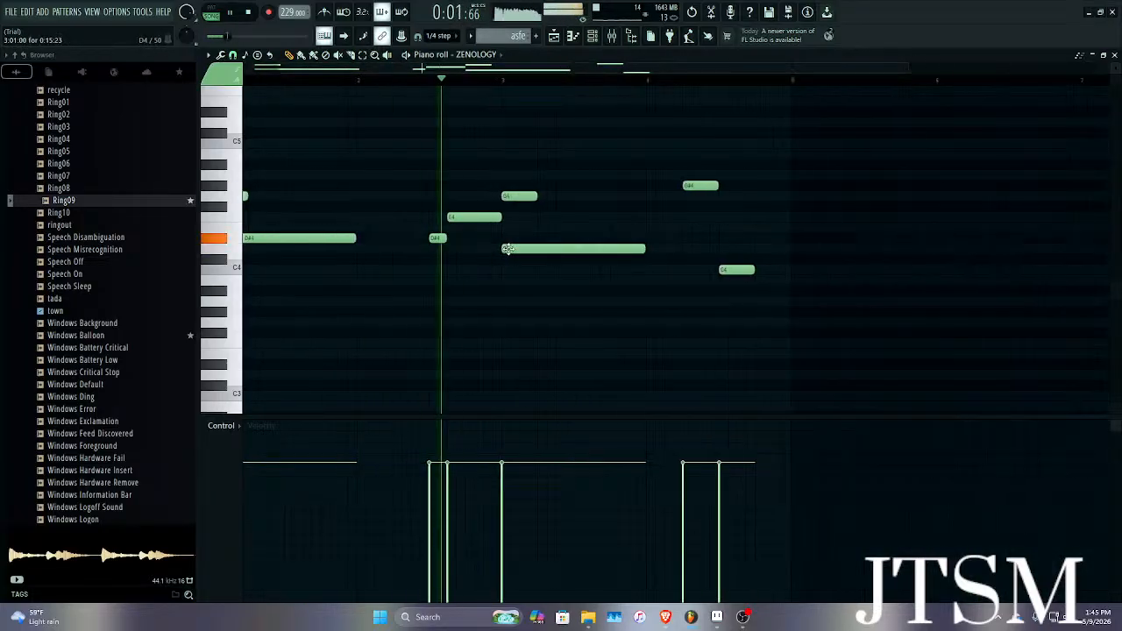
pyautogui.press('space')
pyautogui.moveTo(571, 246); pyautogui.dragTo(567, 233)
pyautogui.press('space')
pyautogui.scroll(3, 567, 233)
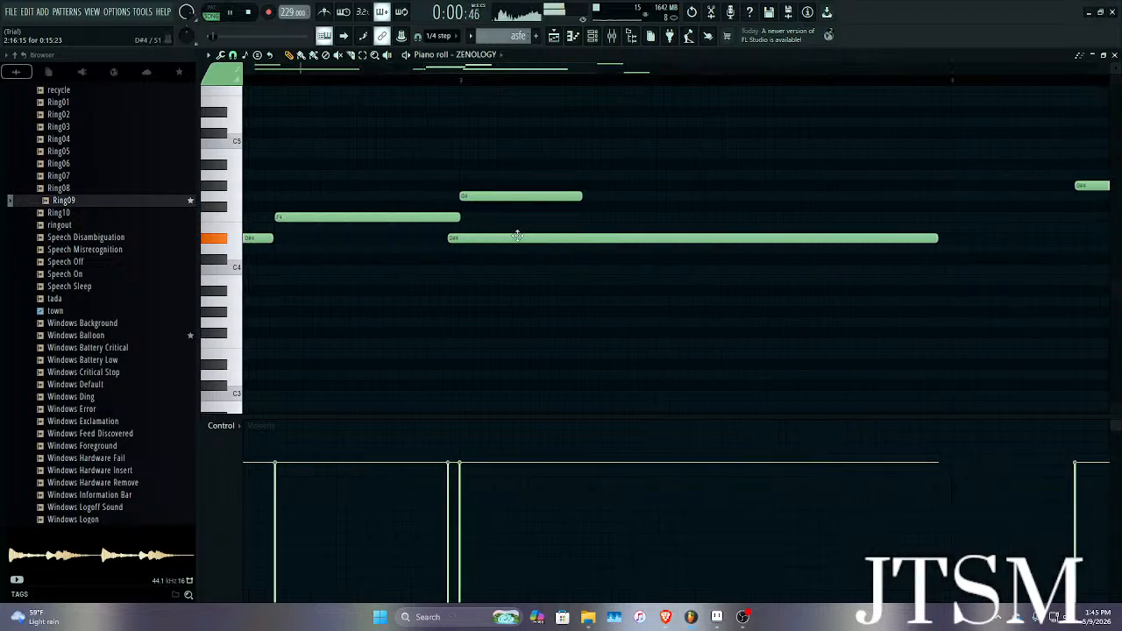
pyautogui.scroll(-5, 509, 248)
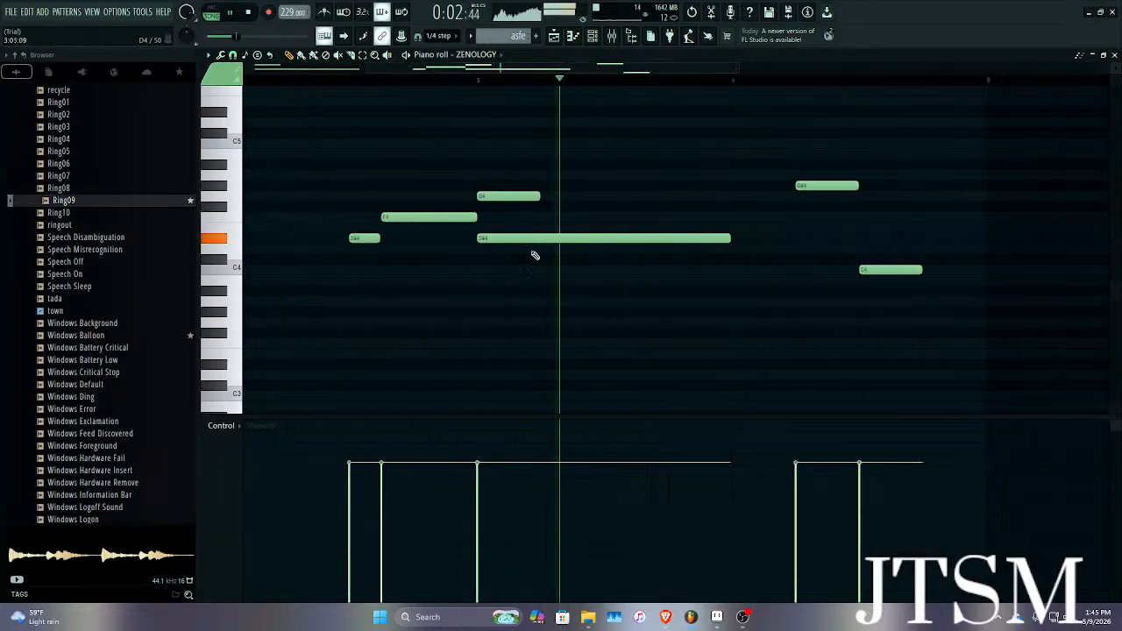
# Add a long G3 note under the G#4 in bar 4 and trim it to the end of the bar.
pyautogui.press('space')
pyautogui.moveTo(572, 308)
pyautogui.mouseDown()
pyautogui.moveTo(582, 254)
pyautogui.moveTo(571, 255)
pyautogui.mouseUp()
pyautogui.moveTo(576, 274); pyautogui.dragTo(571, 324)
pyautogui.press('space')
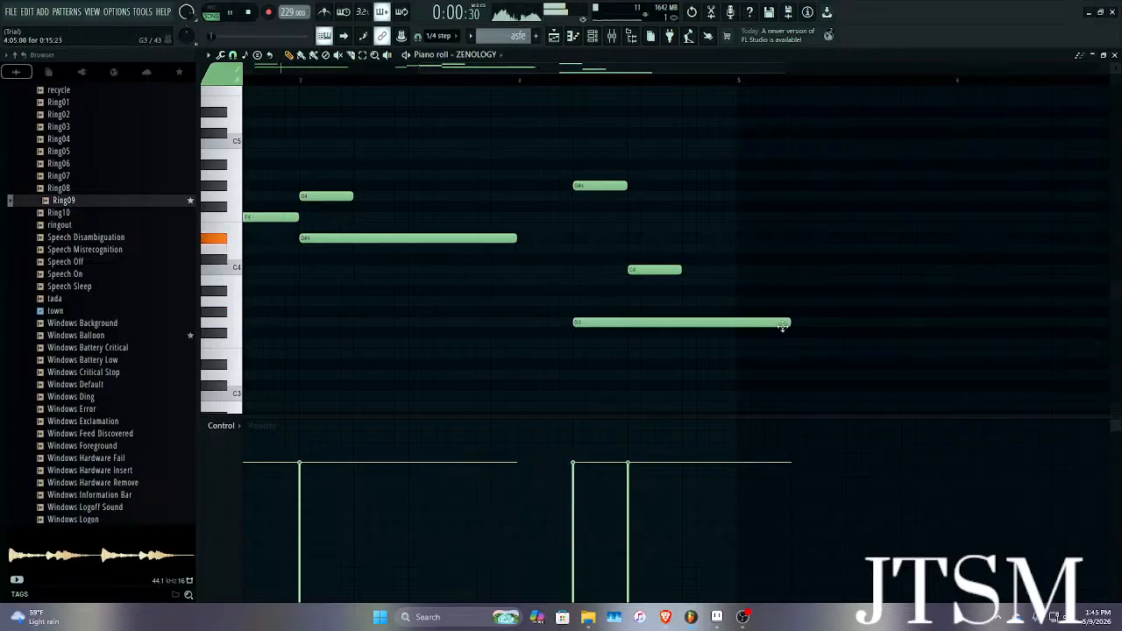
pyautogui.scroll(2, 789, 323)
pyautogui.moveTo(792, 324); pyautogui.dragTo(720, 306)
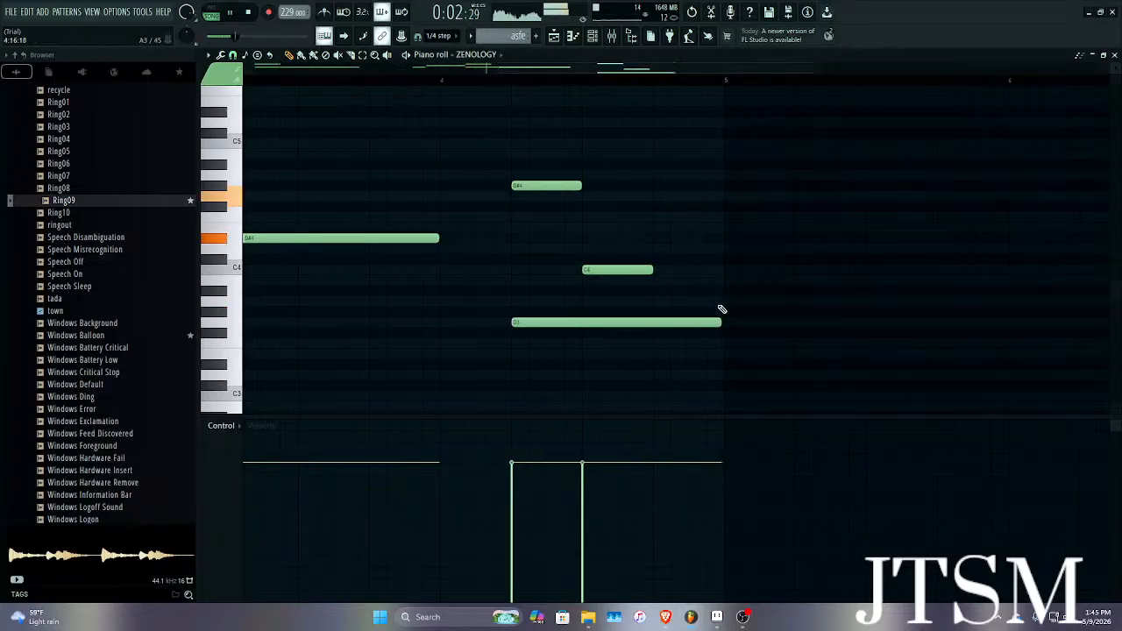
pyautogui.press('space')
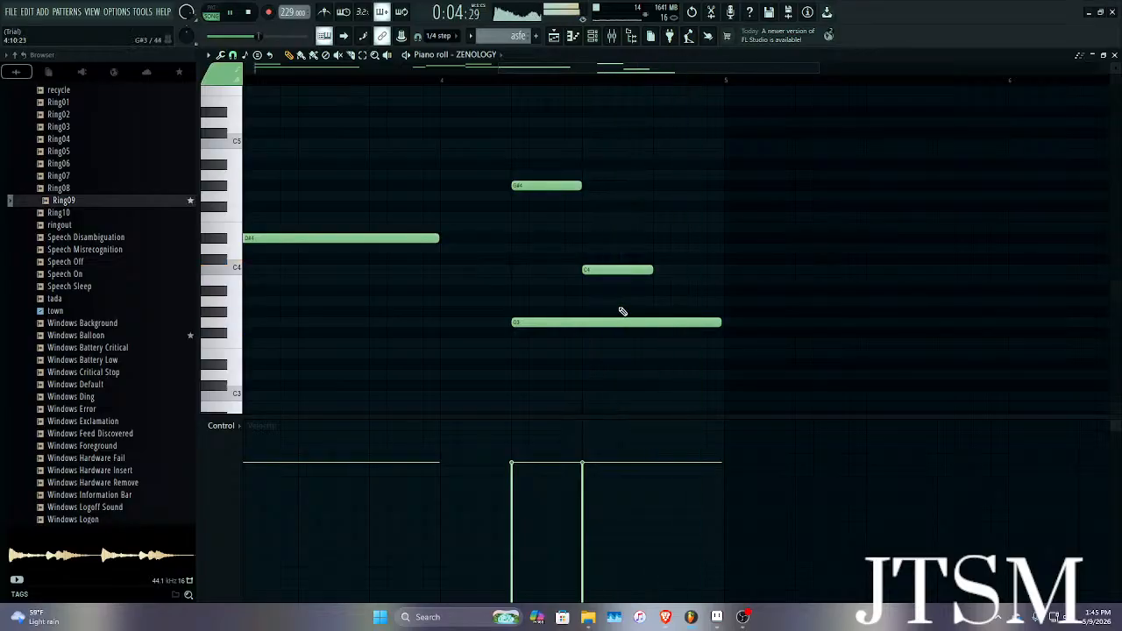
# Delete the long G3 note from bar 4.
pyautogui.scroll(-3, 620, 313)
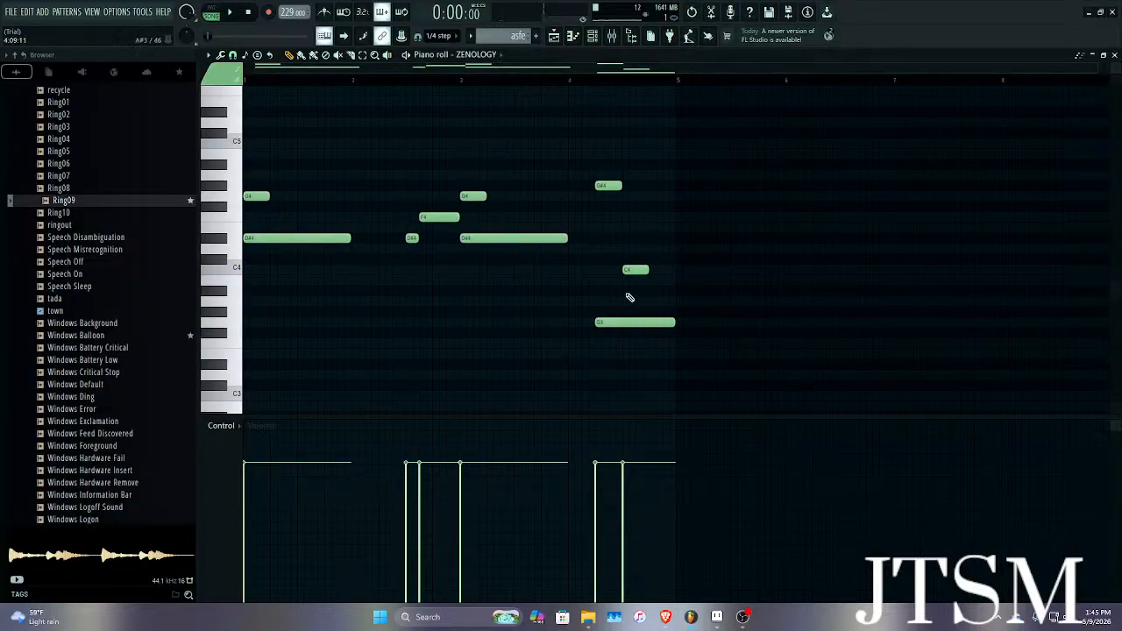
pyautogui.rightClick(626, 322)
pyautogui.hotkey('ctrl', 'z')
pyautogui.rightClick(615, 321)
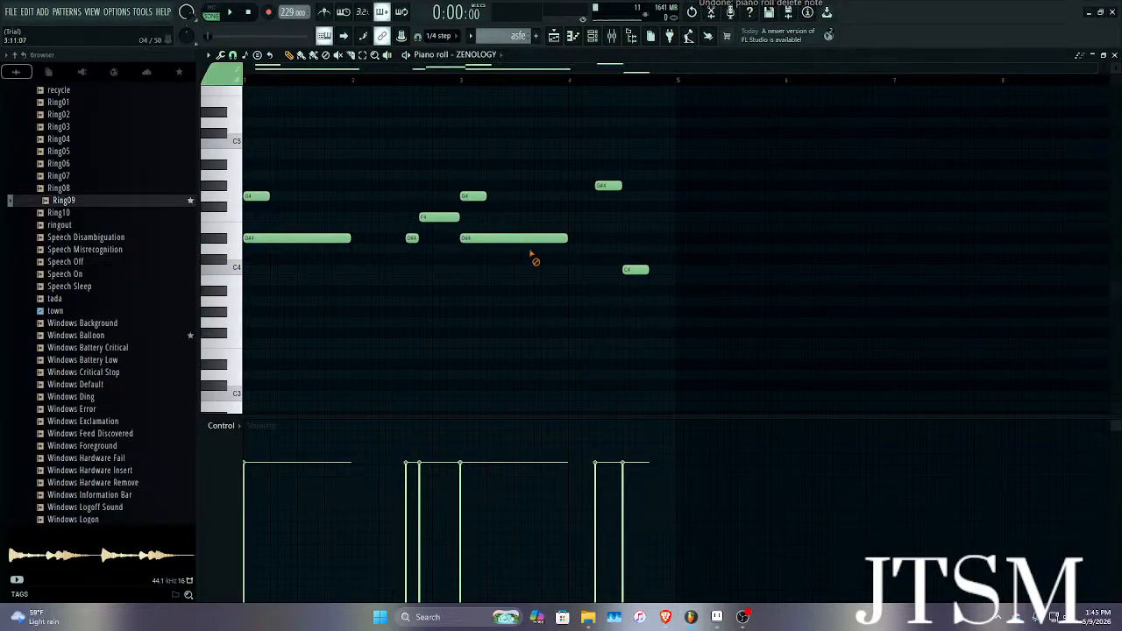
# Delete the D#4 and F4 notes from bars 1 to 3, keeping the G4 notes, and play the pattern.
pyautogui.rightClick(517, 239)
pyautogui.rightClick(440, 218)
pyautogui.rightClick(414, 240)
pyautogui.rightClick(318, 237)
pyautogui.press('space')
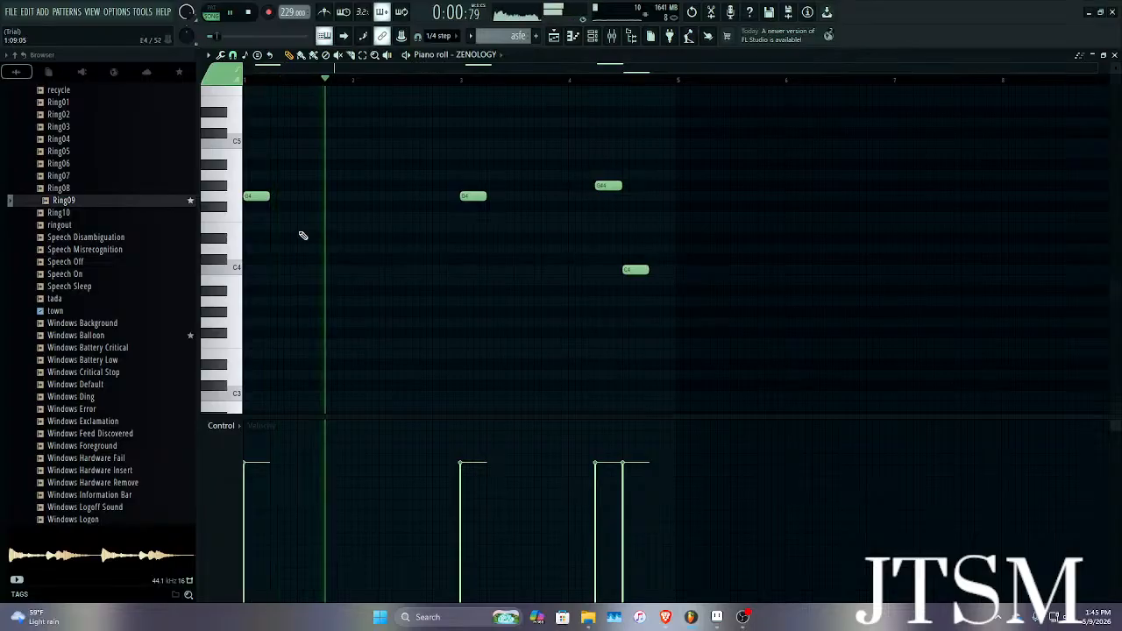
pyautogui.press('space')
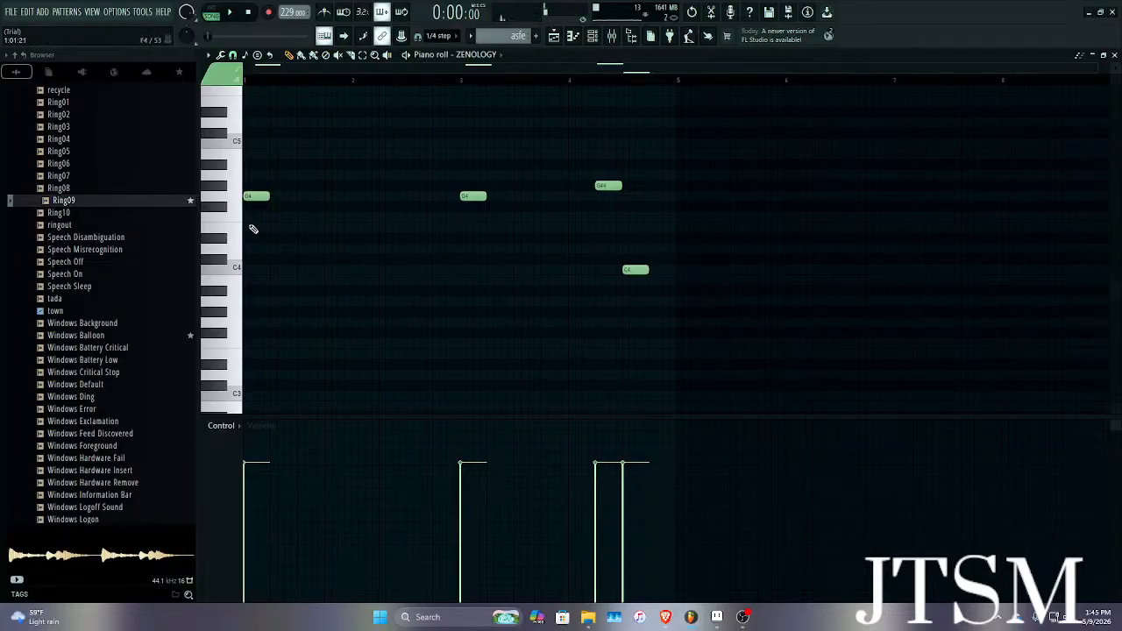
# Add an F4 note below each G4 note at the starts of bars 1 and 3 while the pattern plays.
pyautogui.press('space')
pyautogui.scroll(2, 526, 238)
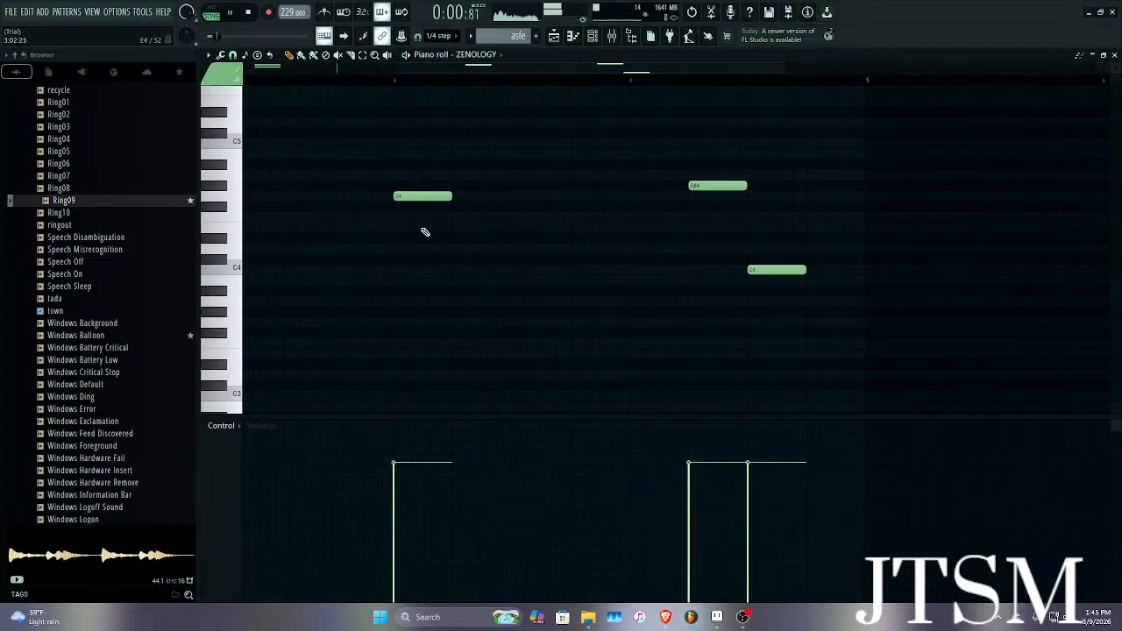
pyautogui.scroll(2, 405, 228)
pyautogui.click(383, 219)
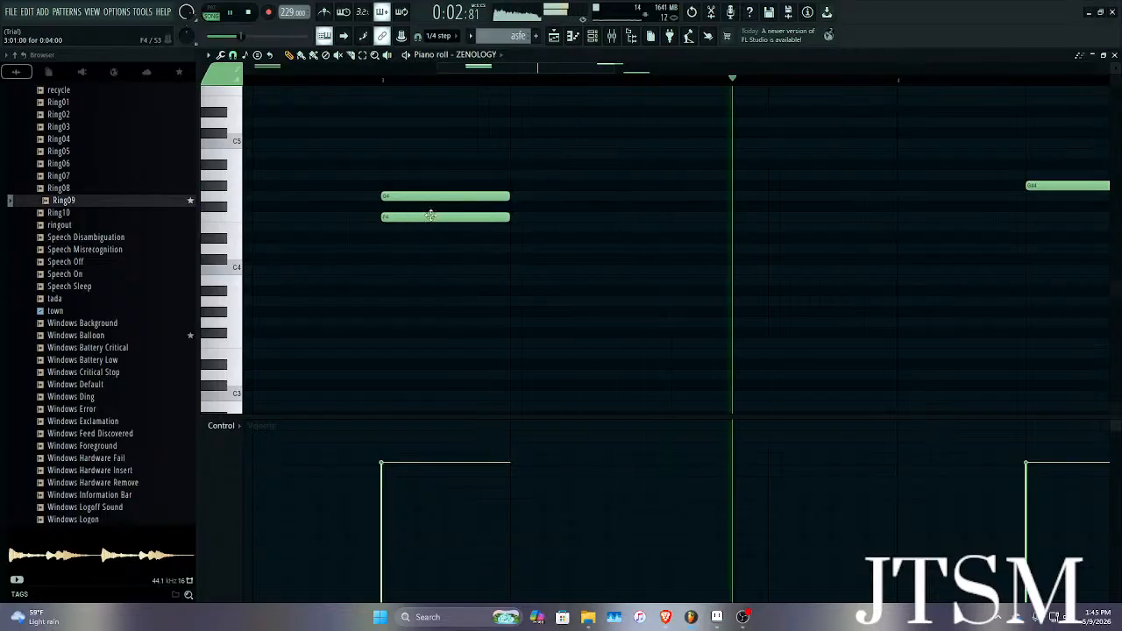
pyautogui.scroll(-2, 526, 232)
pyautogui.scroll(2, 634, 248)
pyautogui.press('space')
# Add a note above the C4 in bar 4, raise it from F#4 to G4 and play the pattern.
pyautogui.click(612, 207)
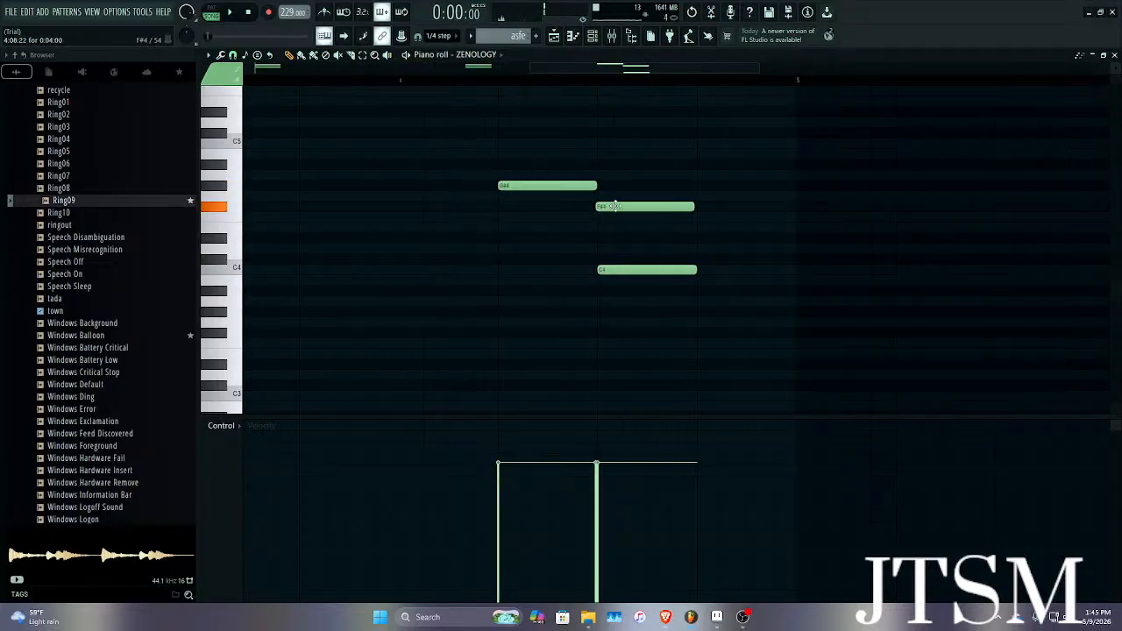
pyautogui.moveTo(614, 206); pyautogui.dragTo(612, 195)
pyautogui.press('space')
pyautogui.scroll(3, 601, 195)
pyautogui.scroll(-4, 604, 197)
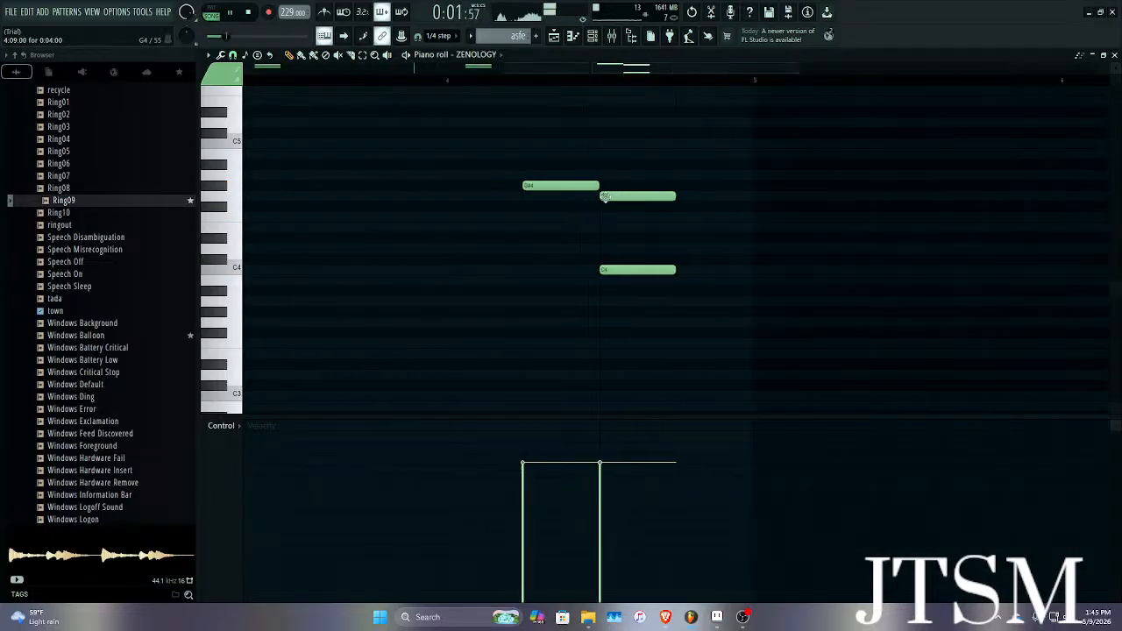
pyautogui.scroll(-3, 604, 197)
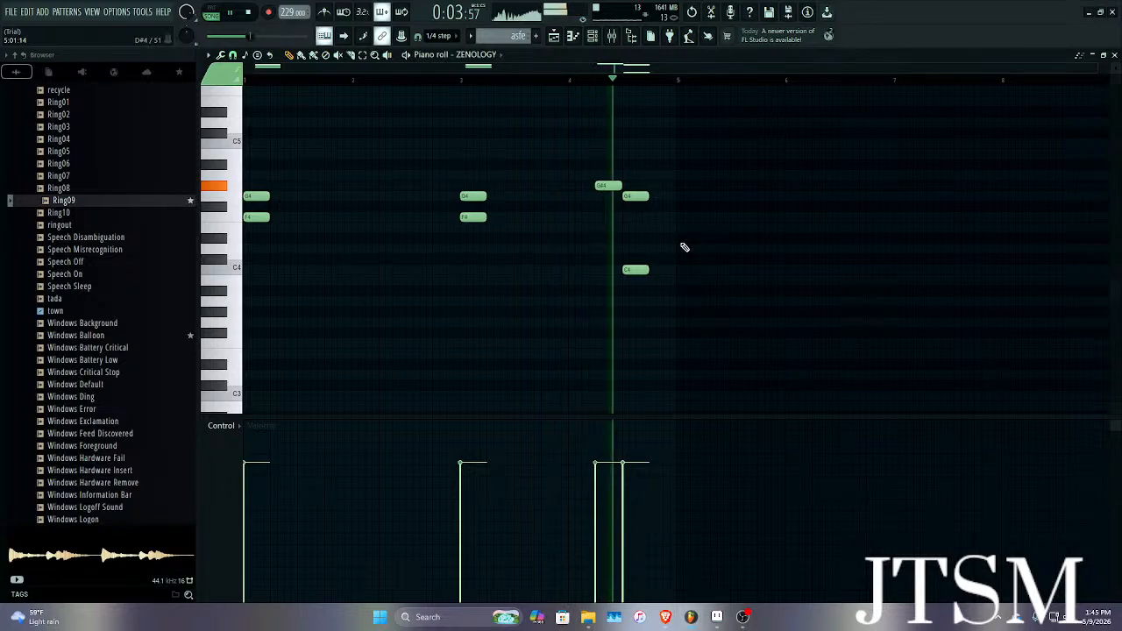
pyautogui.press('space')
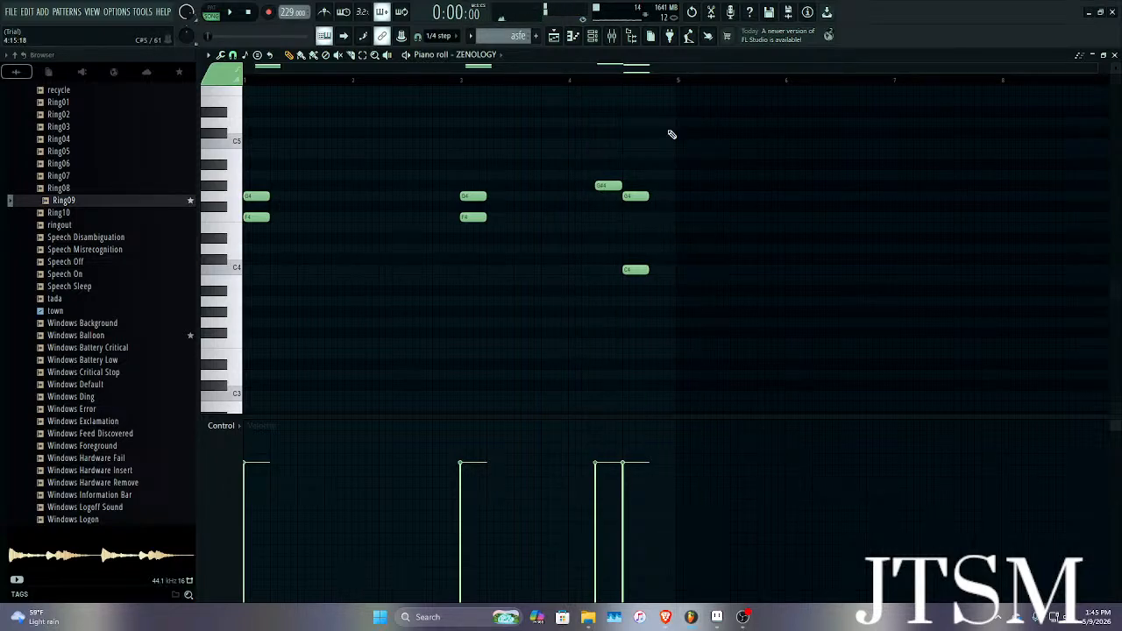
# Route the ZENOLOGY channel to its own mixer track, insert 3.
pyautogui.click(613, 40)
pyautogui.click(789, 260)
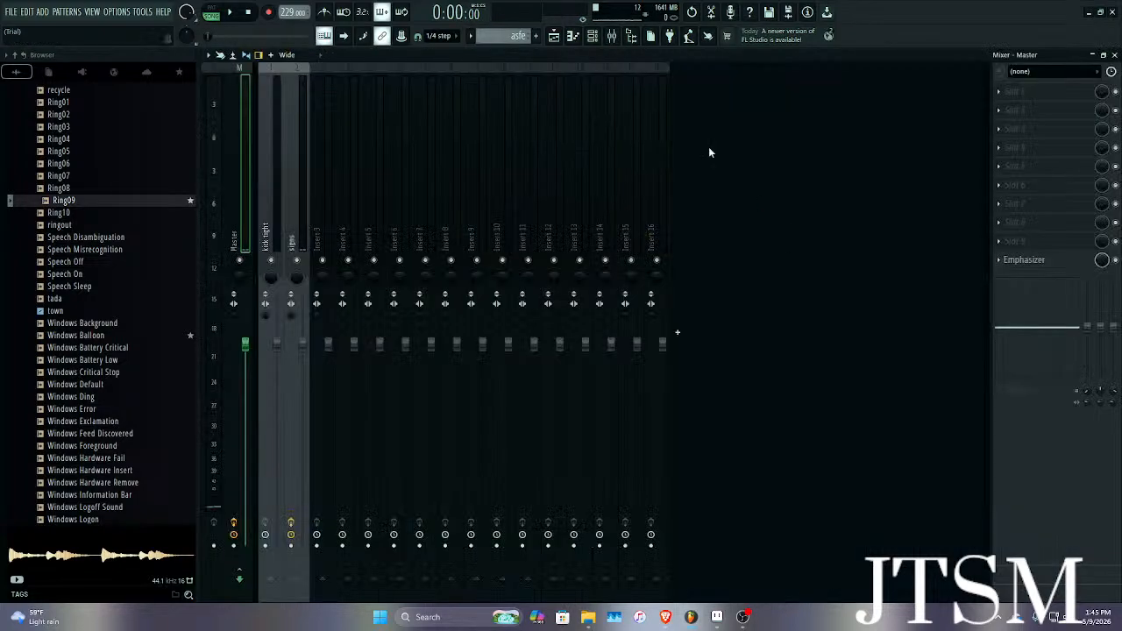
pyautogui.click(613, 38)
pyautogui.click(613, 40)
pyautogui.click(594, 37)
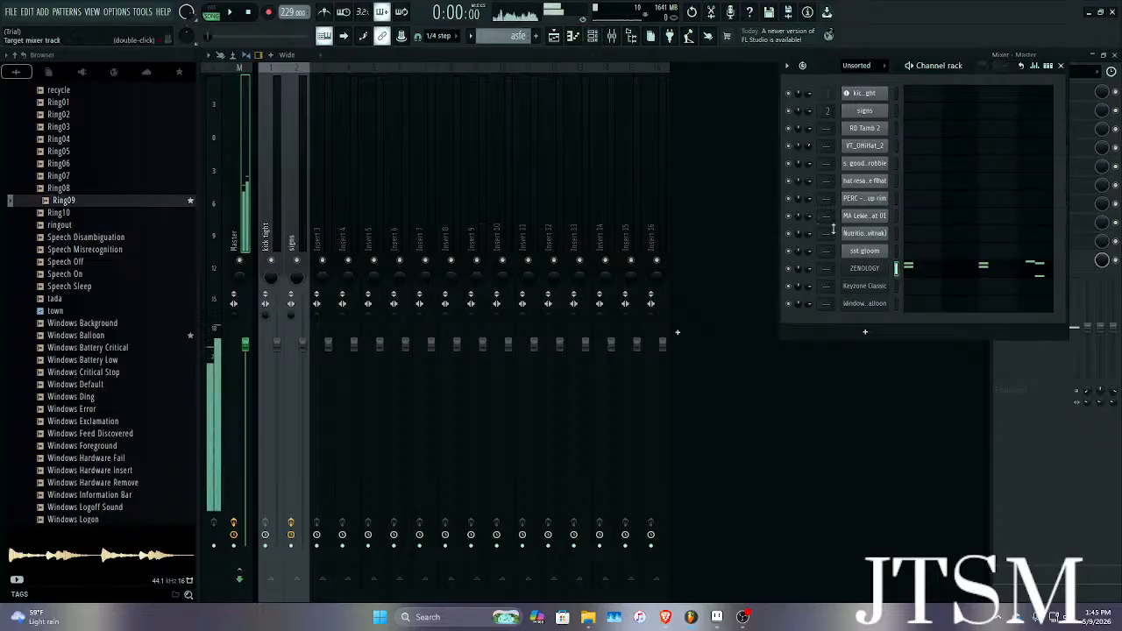
pyautogui.rightClick(863, 269)
pyautogui.click(912, 425)
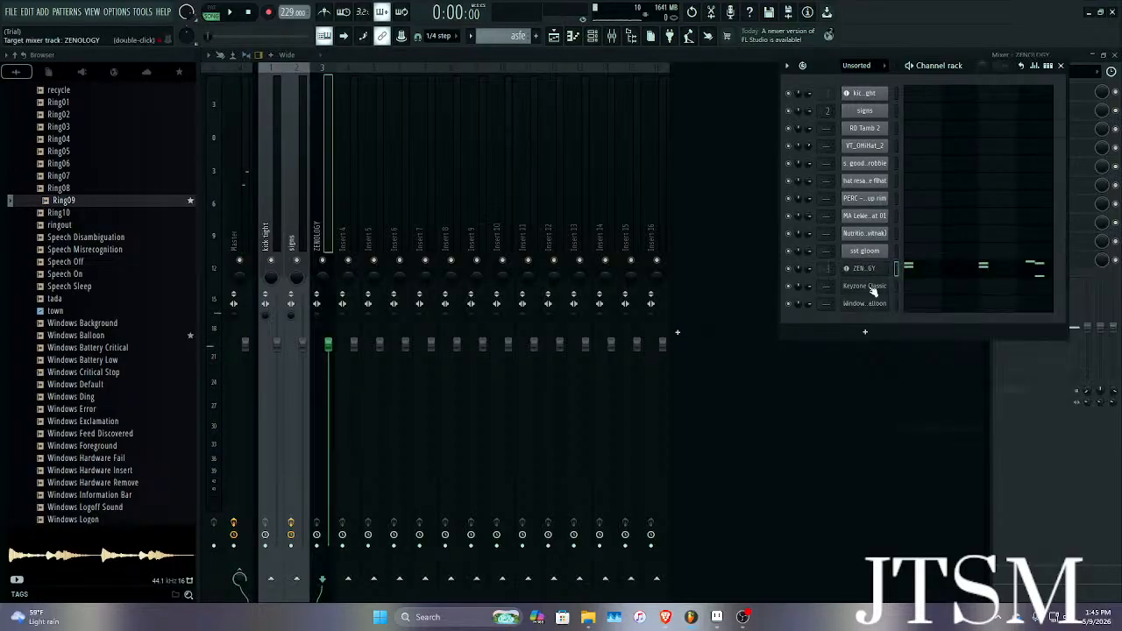
pyautogui.click(1061, 67)
# Load ValhallaDelay into the first effect slot of the ZENOLOGY mixer track and open its settings.
pyautogui.click(1017, 91)
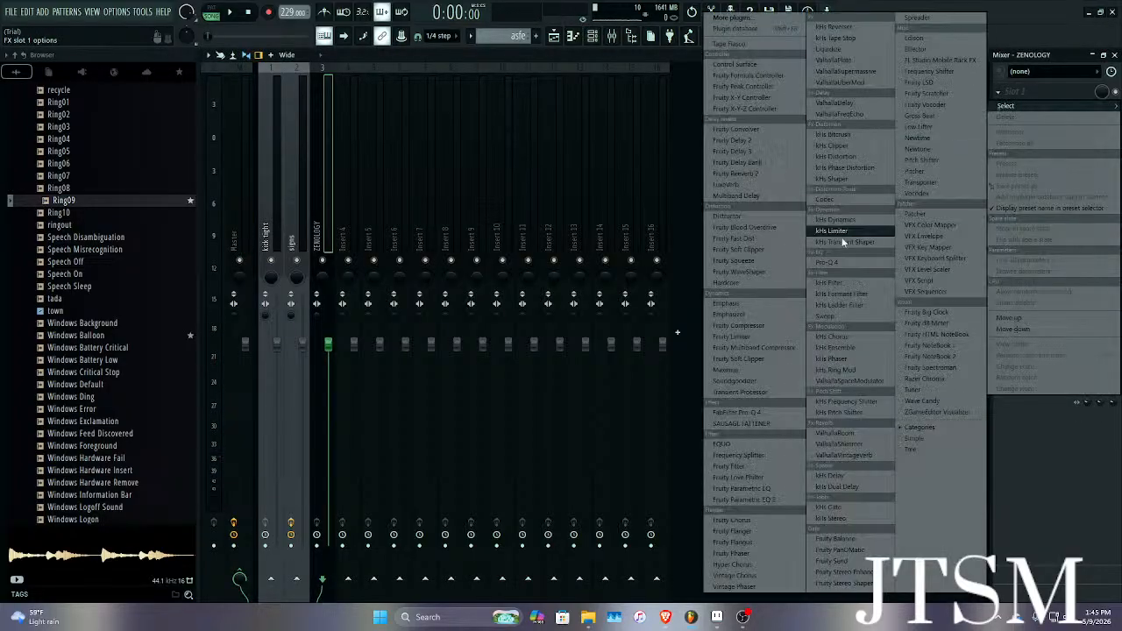
pyautogui.click(835, 103)
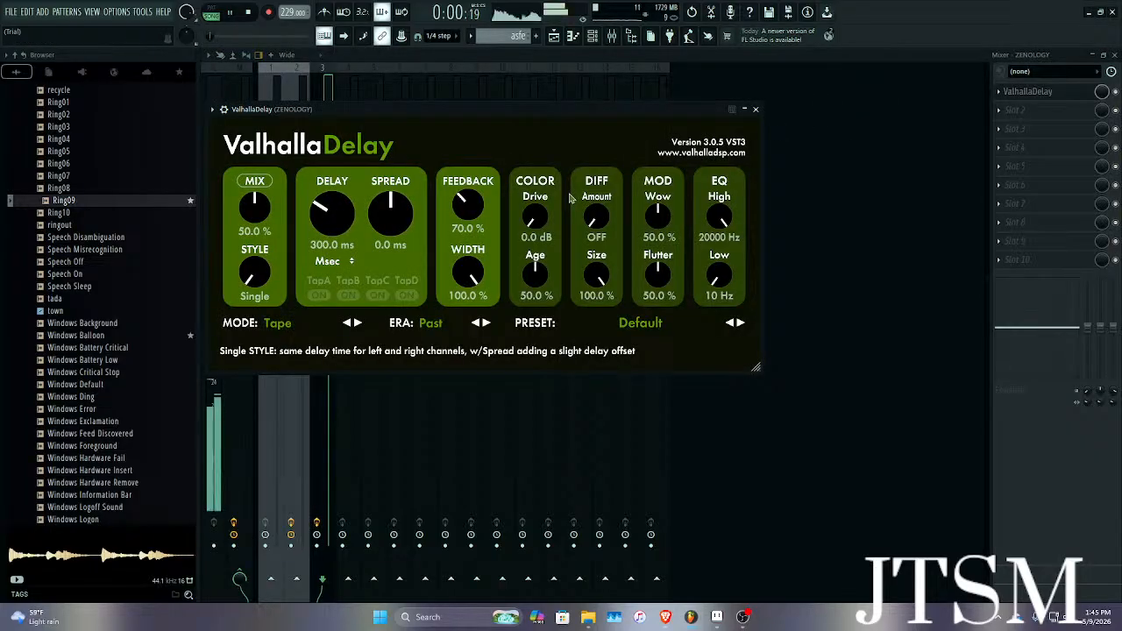
pyautogui.click(1053, 108)
pyautogui.click(1043, 101)
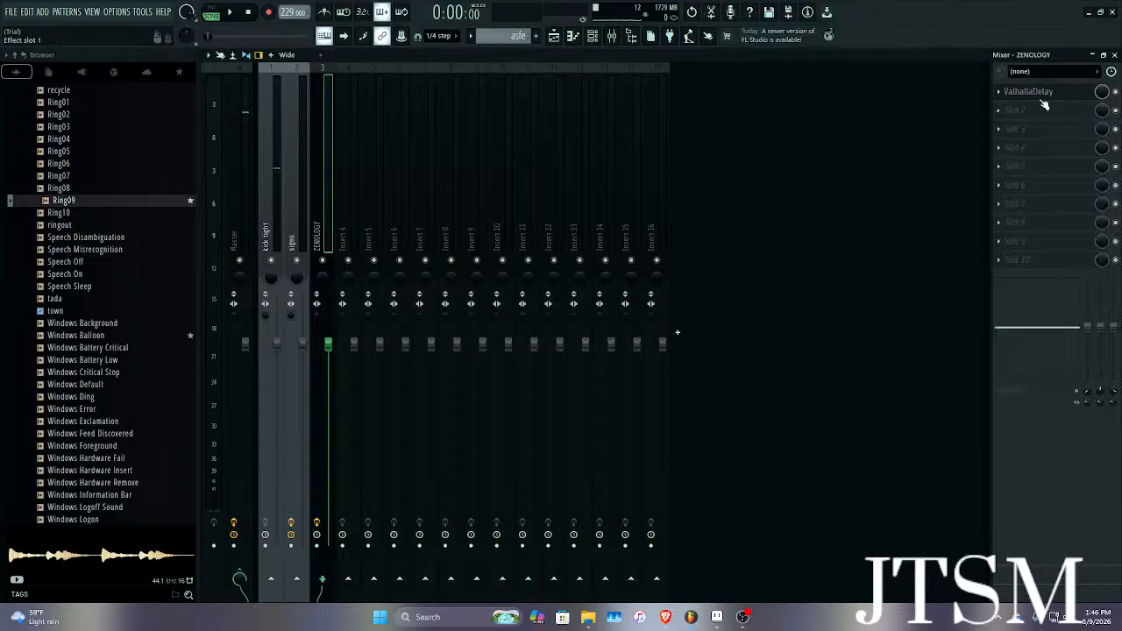
pyautogui.click(1038, 95)
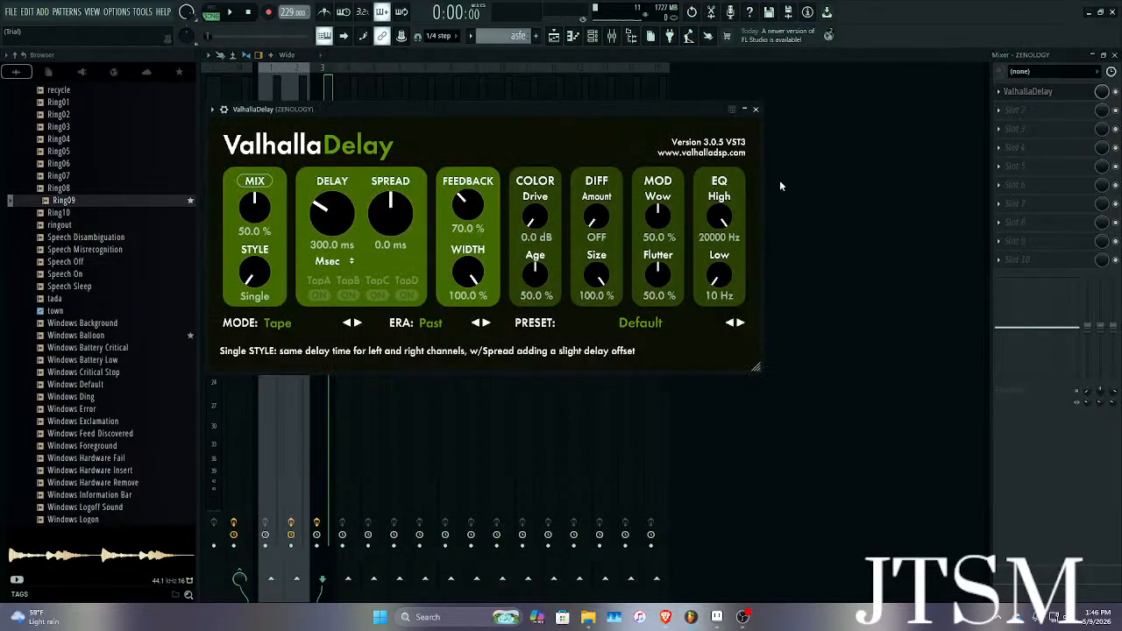
# Sync the delay time to Note, try several values during playback and set it to 1/2.
pyautogui.click(332, 263)
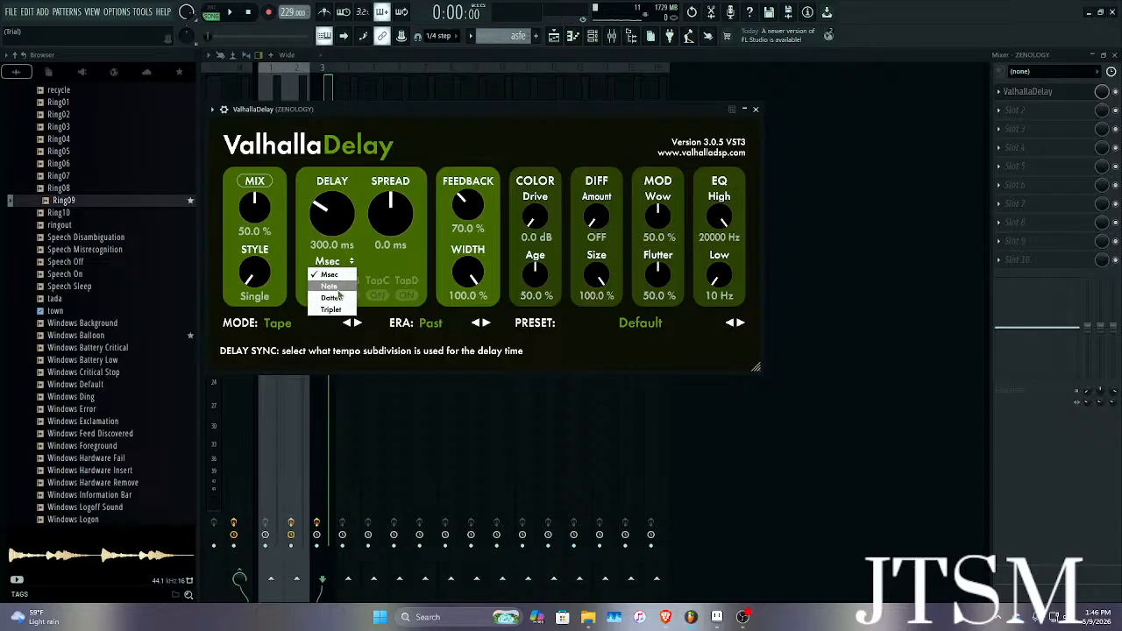
pyautogui.click(330, 286)
pyautogui.press('space')
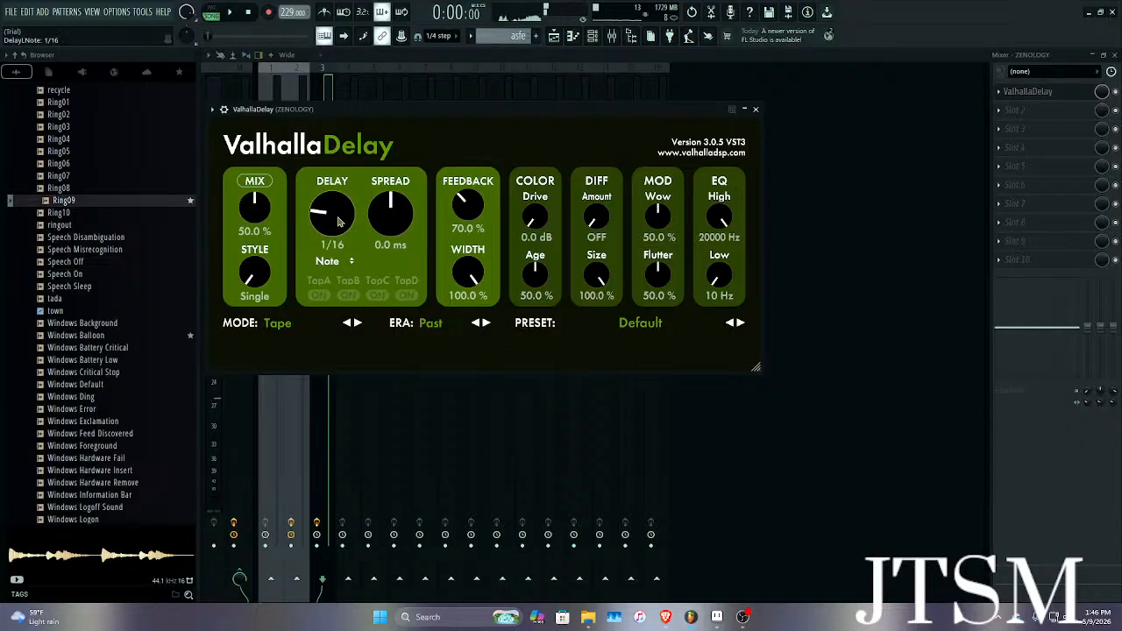
pyautogui.moveTo(334, 226); pyautogui.dragTo(347, 215)
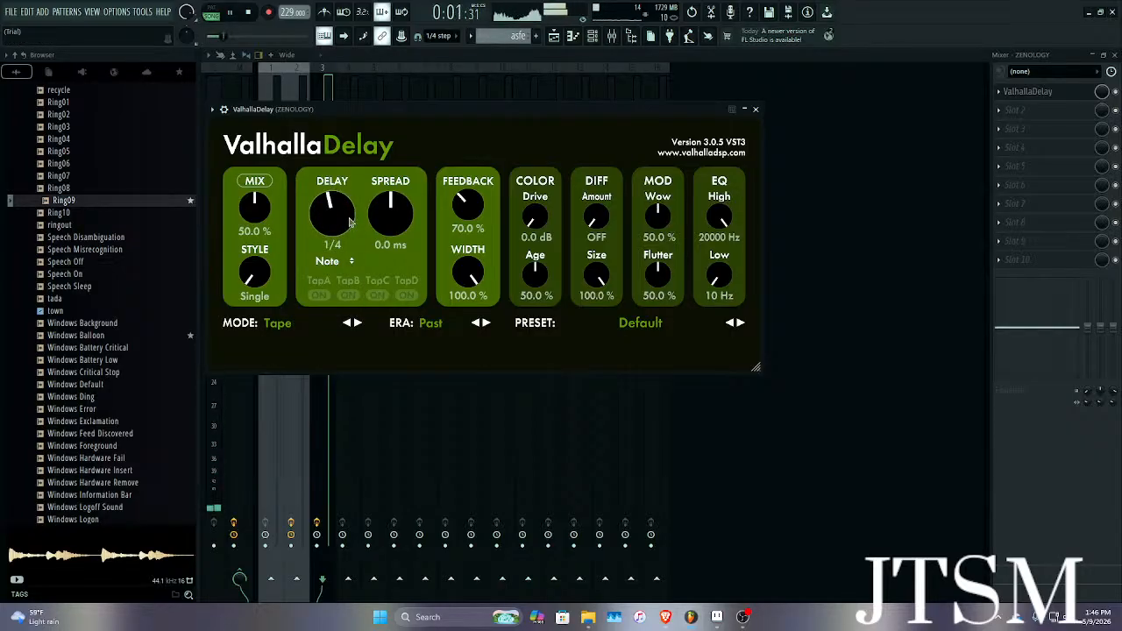
pyautogui.moveTo(341, 222); pyautogui.dragTo(348, 204)
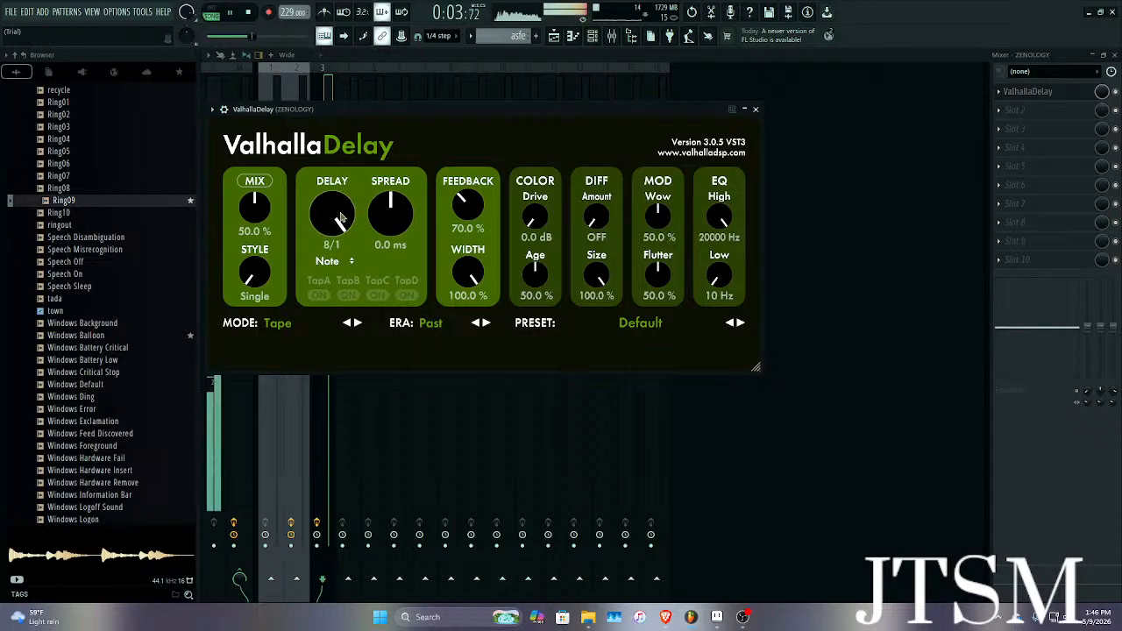
pyautogui.moveTo(341, 219); pyautogui.dragTo(348, 243)
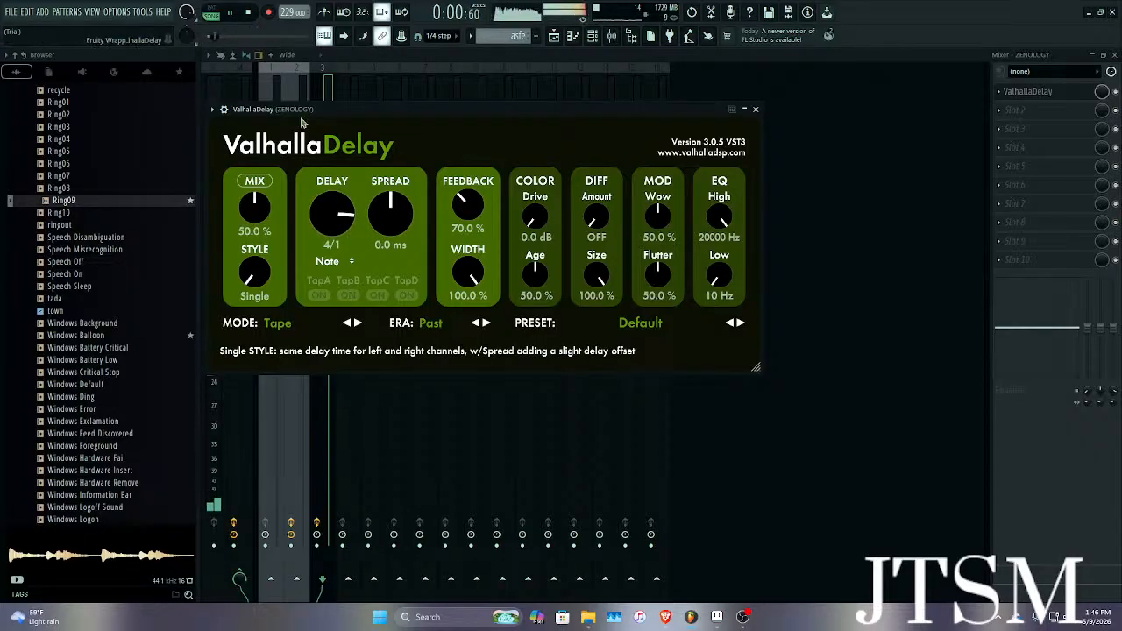
pyautogui.press('space')
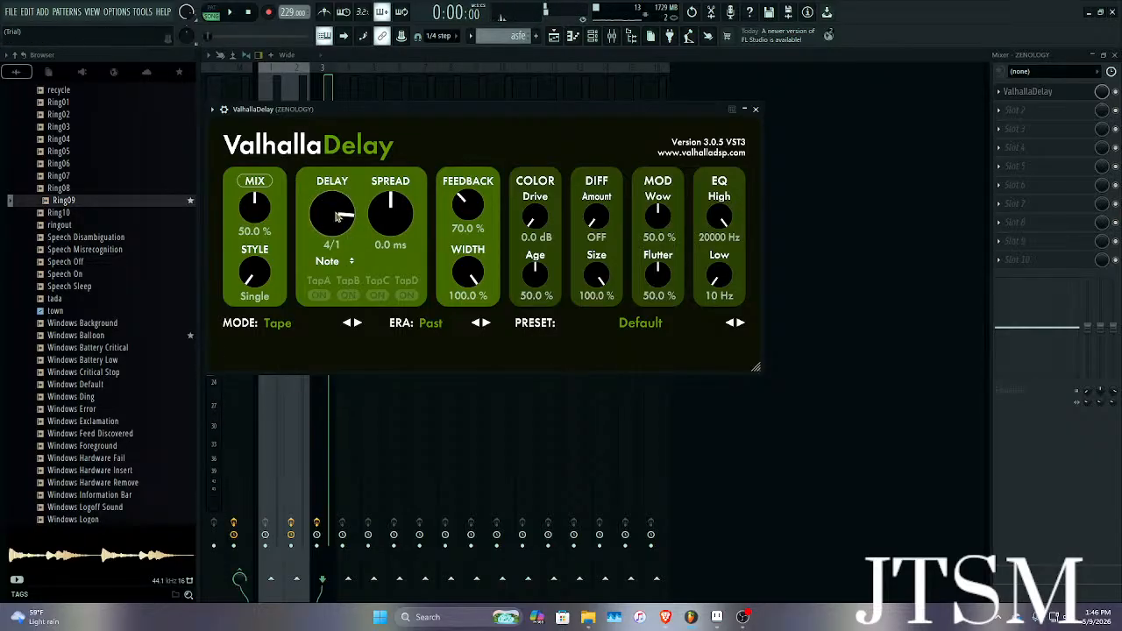
pyautogui.moveTo(336, 217); pyautogui.dragTo(337, 256)
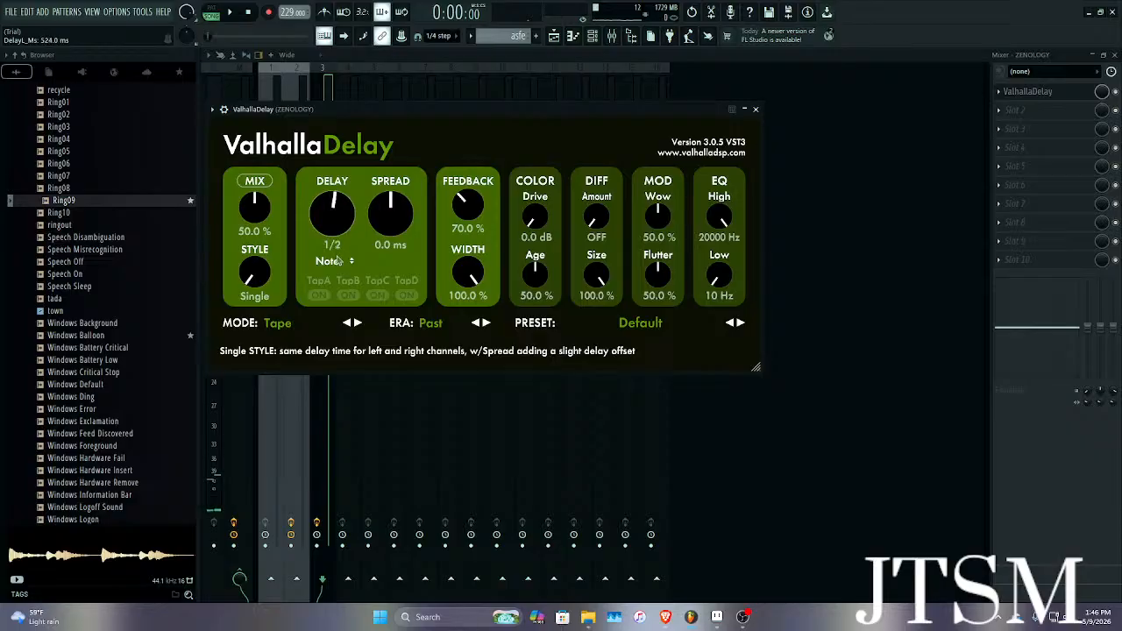
pyautogui.press('space')
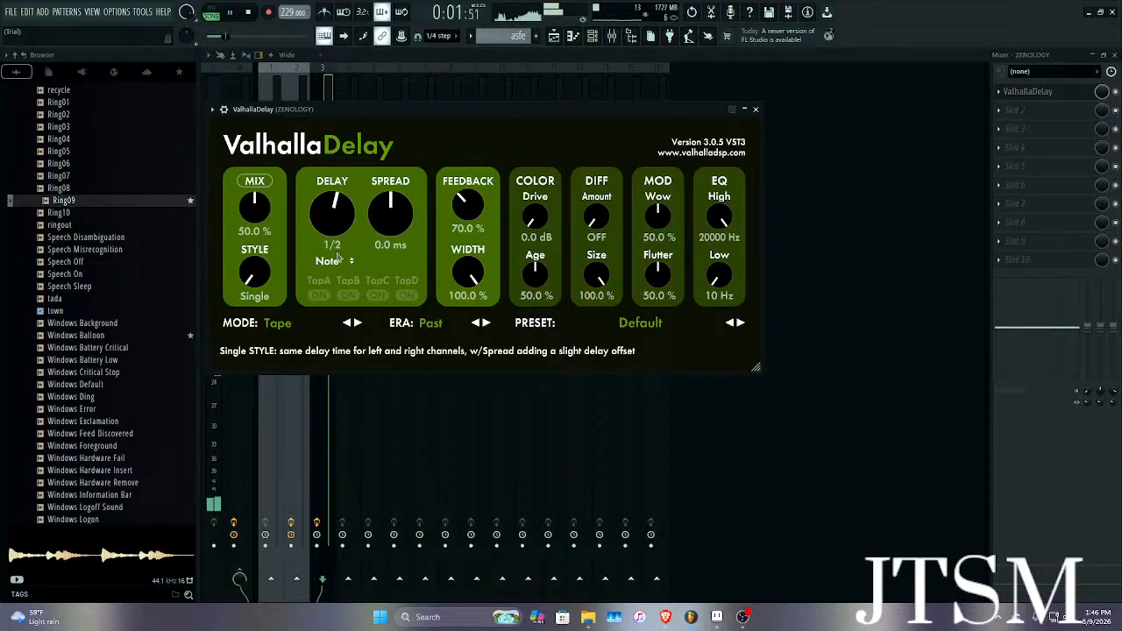
# Set the delay spread to 8.3 ms, keep the Note sync and switch the era to Future.
pyautogui.moveTo(390, 212); pyautogui.dragTo(390, 197)
pyautogui.click(342, 261)
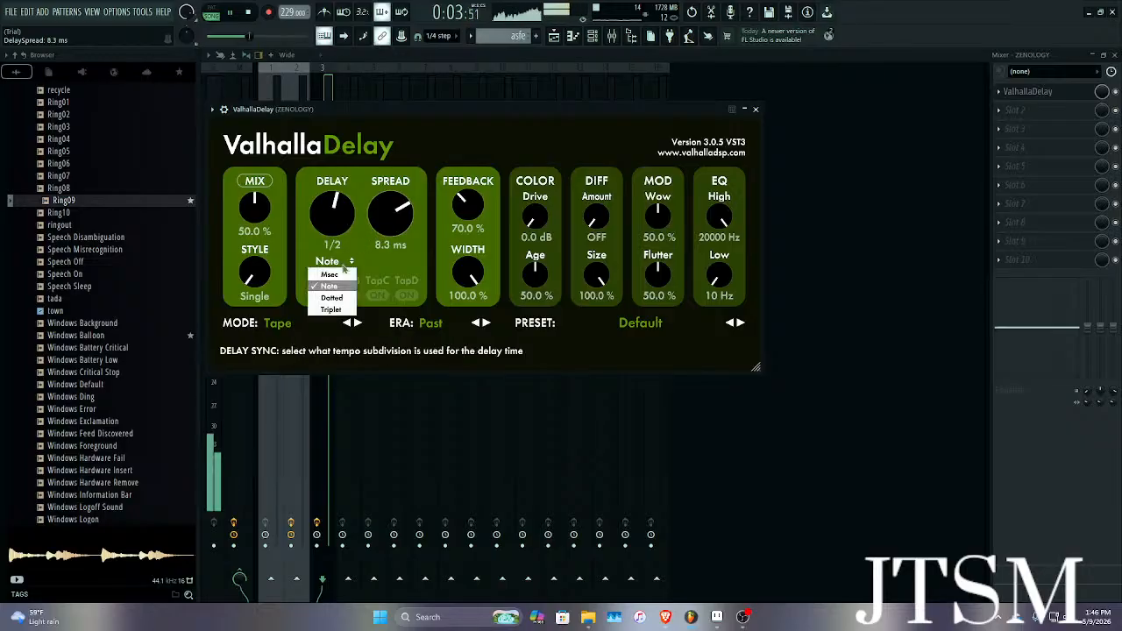
pyautogui.click(329, 286)
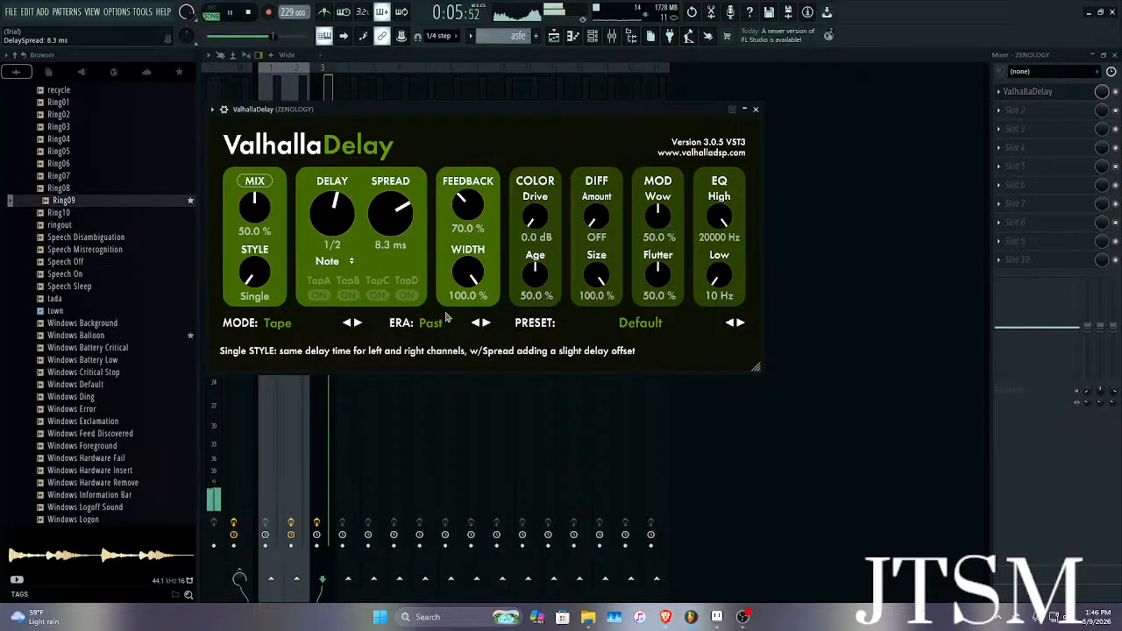
pyautogui.press('space')
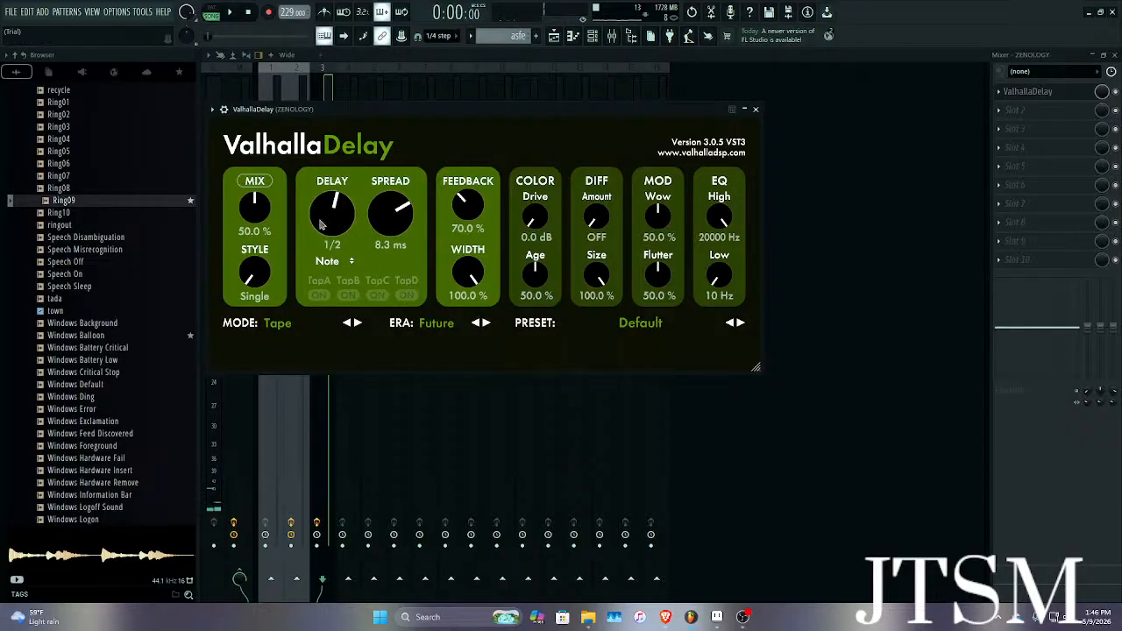
# Audition the RevPitch and DuckTape delay modes during playback and settle on the Quartz mode.
pyautogui.click(277, 323)
pyautogui.click(325, 415)
pyautogui.press('space')
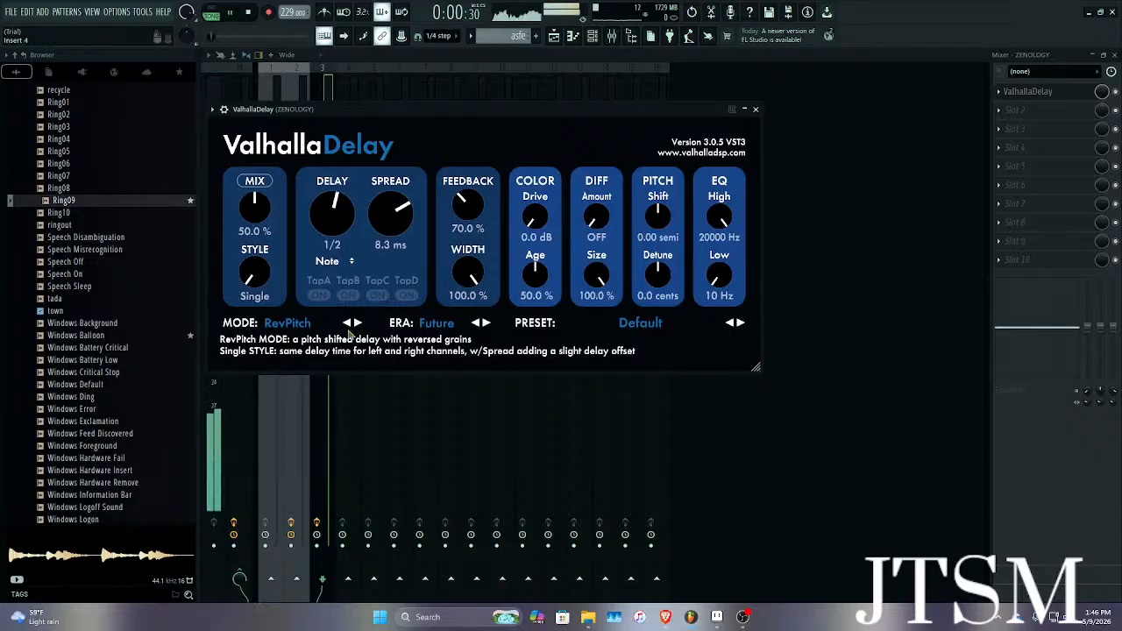
pyautogui.click(288, 325)
pyautogui.click(293, 463)
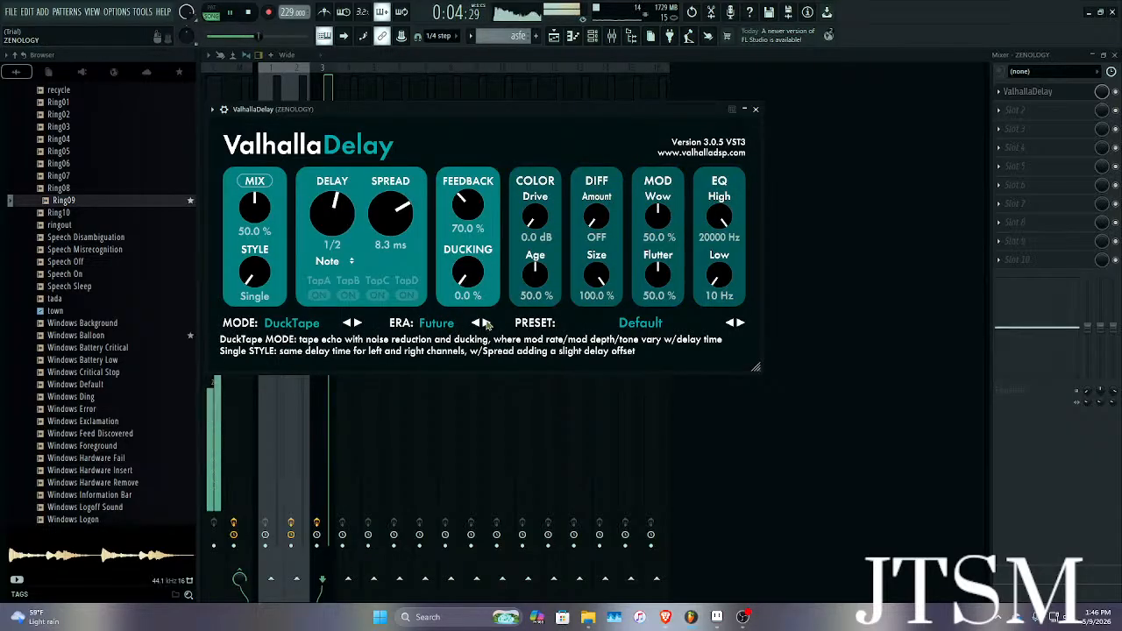
pyautogui.click(290, 323)
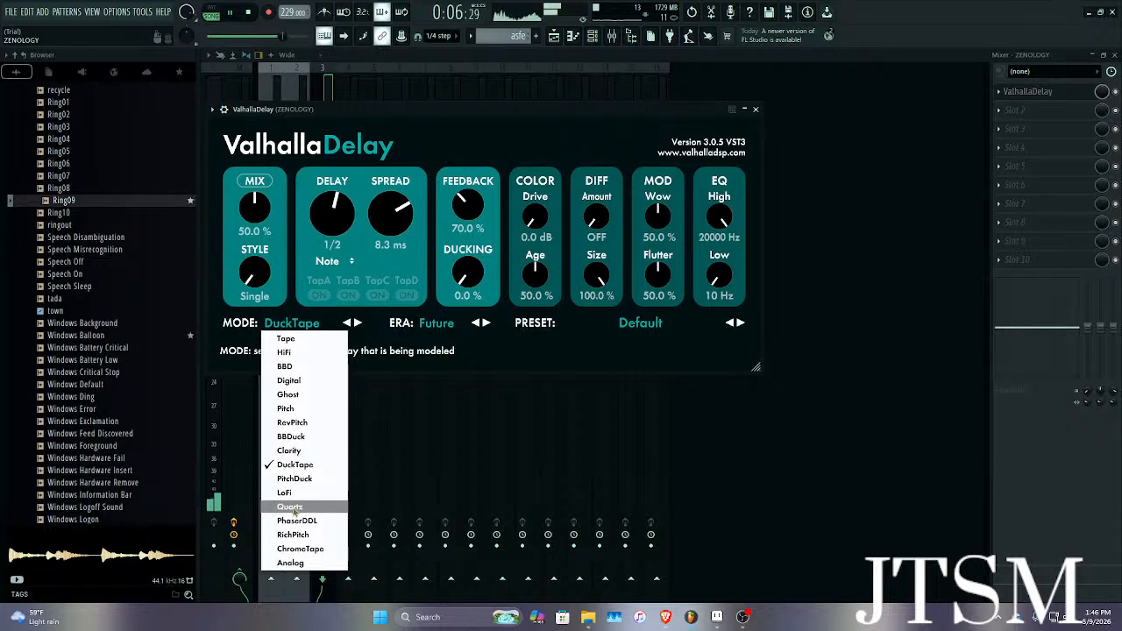
pyautogui.click(300, 418)
# Set the delay's feedback to 55.6%, drive to 3.9 dB and age to 17.6%.
pyautogui.moveTo(470, 202); pyautogui.dragTo(533, 214)
pyautogui.moveTo(535, 276); pyautogui.dragTo(550, 322)
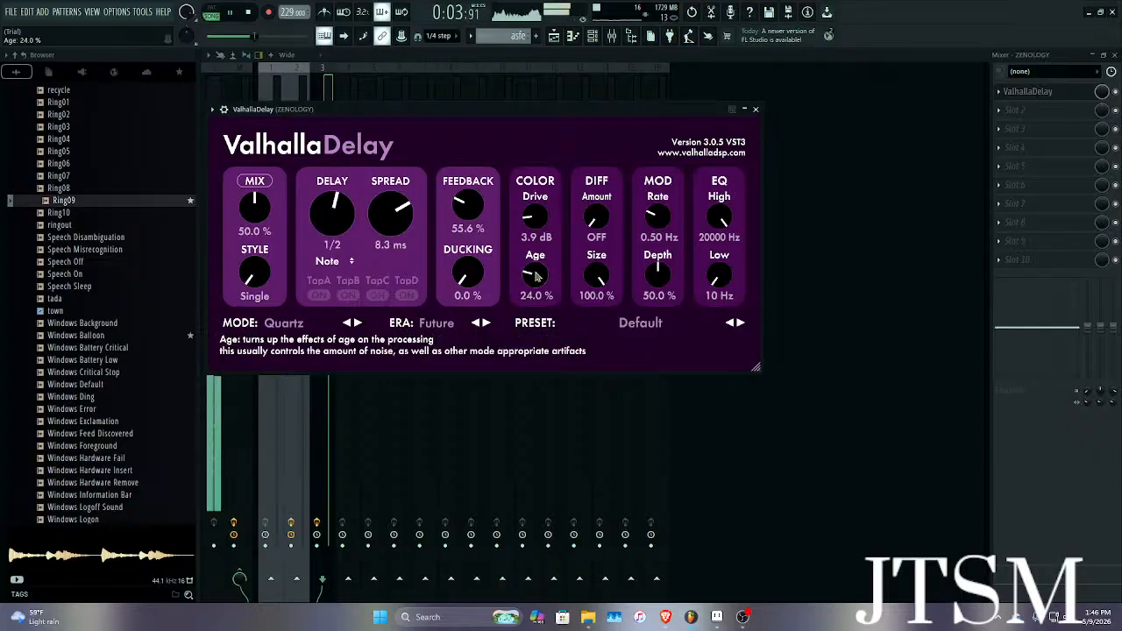
pyautogui.moveTo(535, 275); pyautogui.dragTo(536, 286)
# Set the diffusion amount to 24.0%, modulation rate to 0.16 Hz, high cut to 16200 Hz and low cut to 530 Hz.
pyautogui.moveTo(596, 217); pyautogui.dragTo(617, 197)
pyautogui.moveTo(664, 233); pyautogui.dragTo(716, 198)
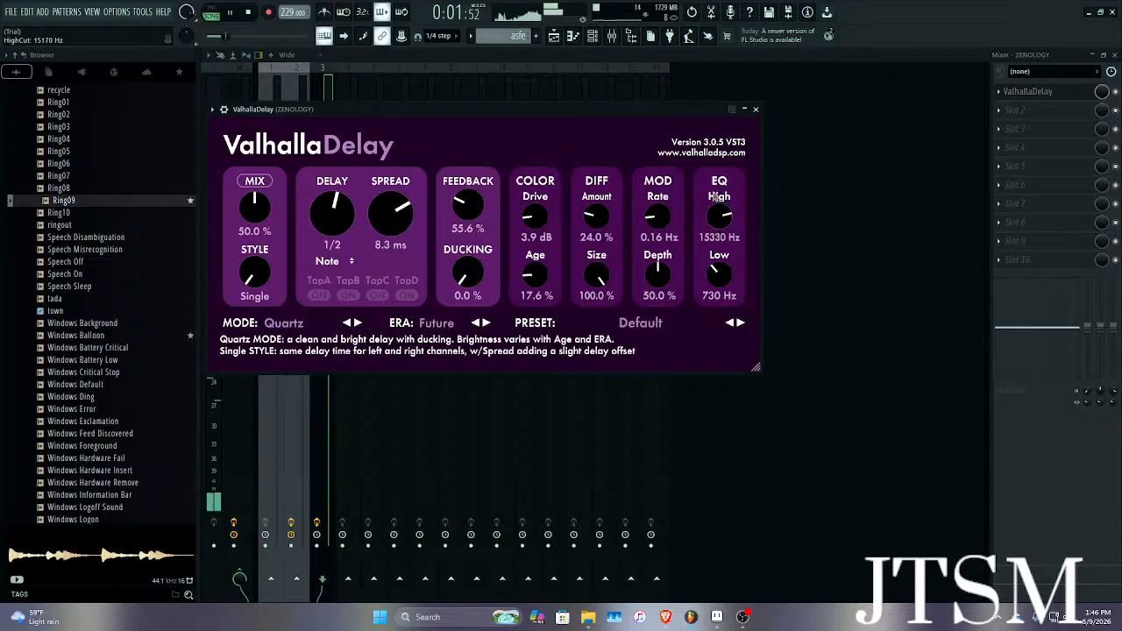
pyautogui.moveTo(715, 270); pyautogui.dragTo(716, 281)
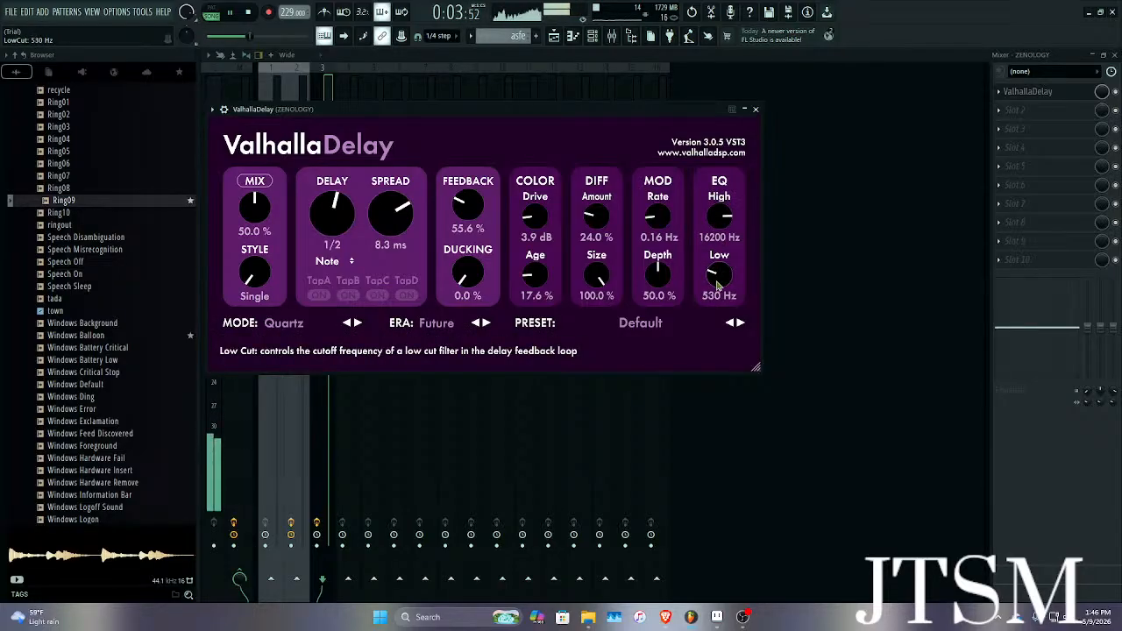
# Close the mixer, delay and piano roll windows and select the asfe clip on Track 4 of the playlist.
pyautogui.click(1115, 54)
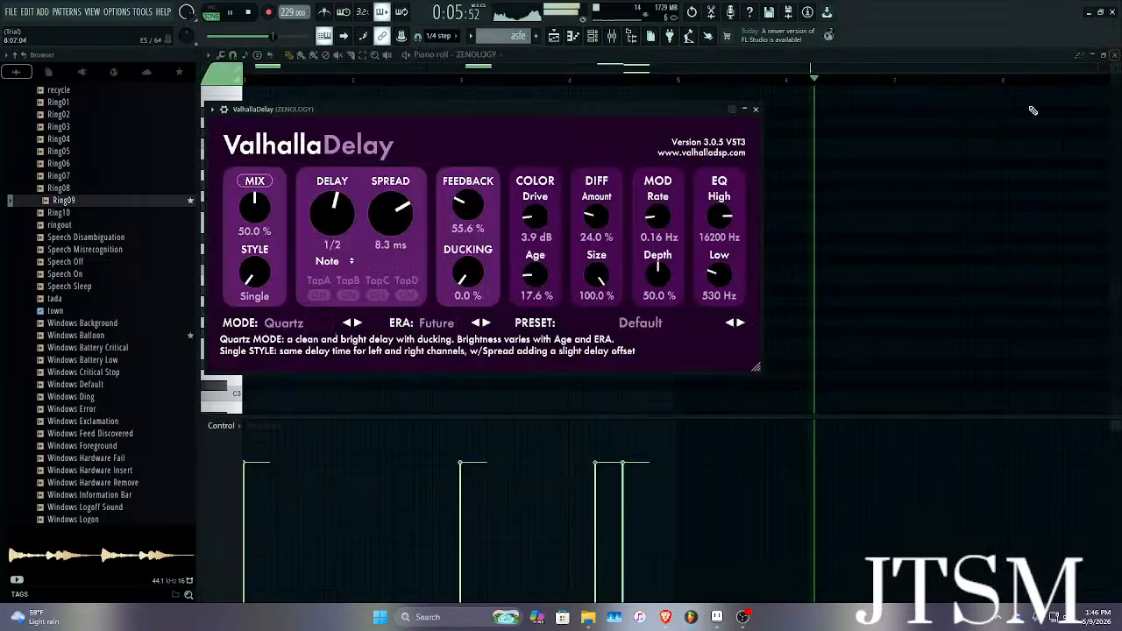
pyautogui.click(757, 110)
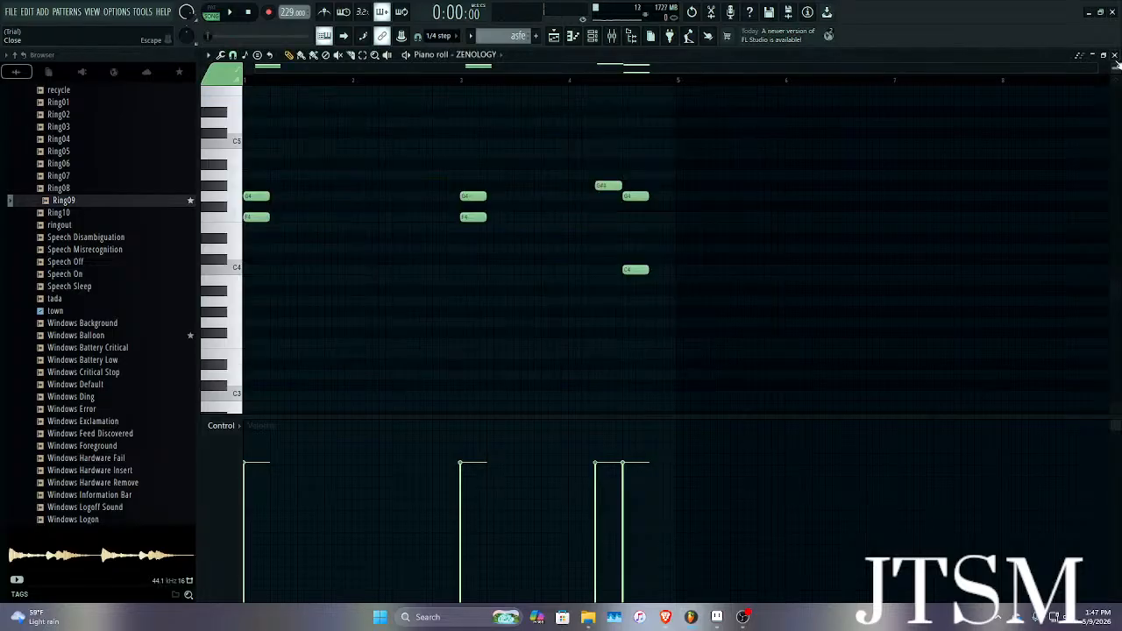
pyautogui.click(1115, 54)
pyautogui.click(471, 182)
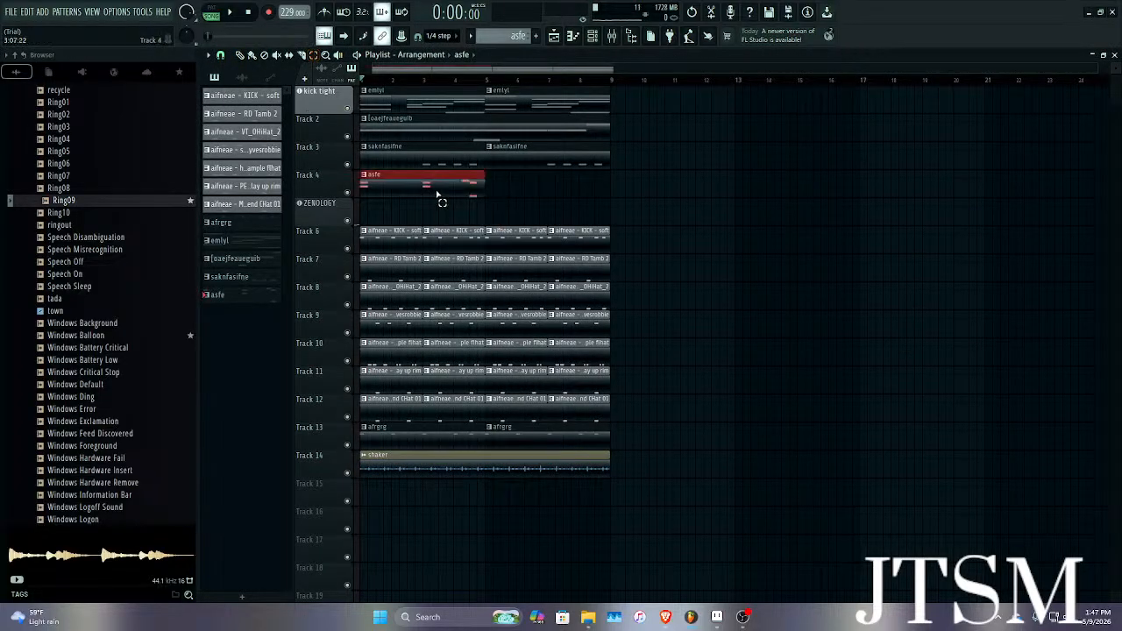
# Duplicate the asfe clip on Track 4 to start at bar 5 and start playback.
pyautogui.hotkey('ctrl', 'b')
pyautogui.press('space')
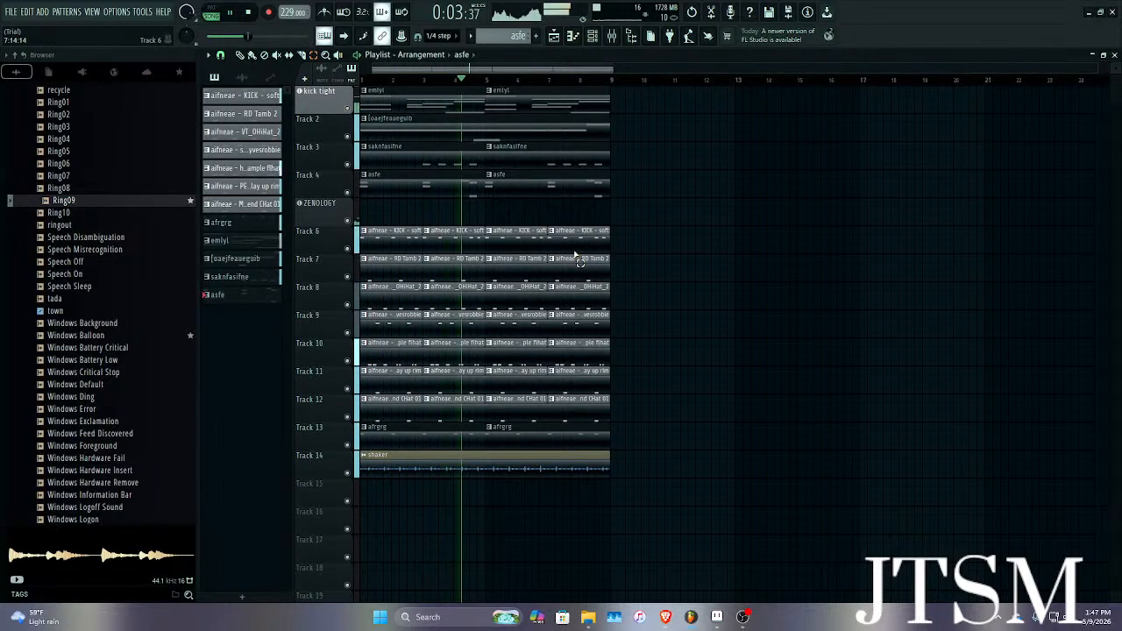
# Check the ZENOLOGY instrument and its mixer insert during playback, then stop and return to the playlist.
pyautogui.click(611, 36)
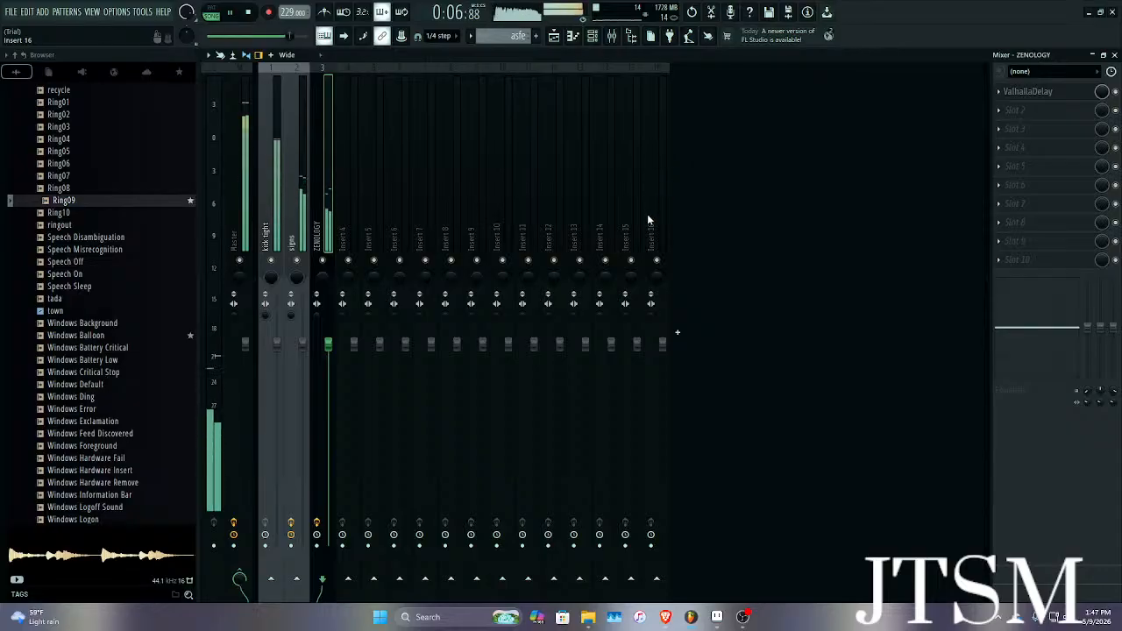
pyautogui.click(612, 37)
pyautogui.click(612, 37)
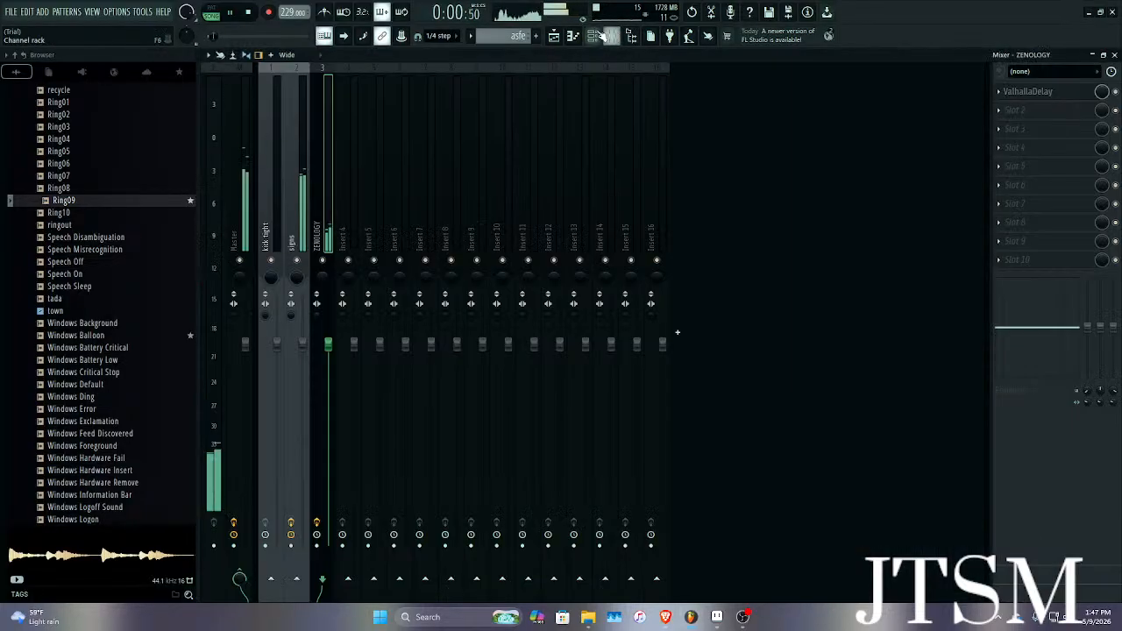
pyautogui.click(592, 36)
pyautogui.click(865, 268)
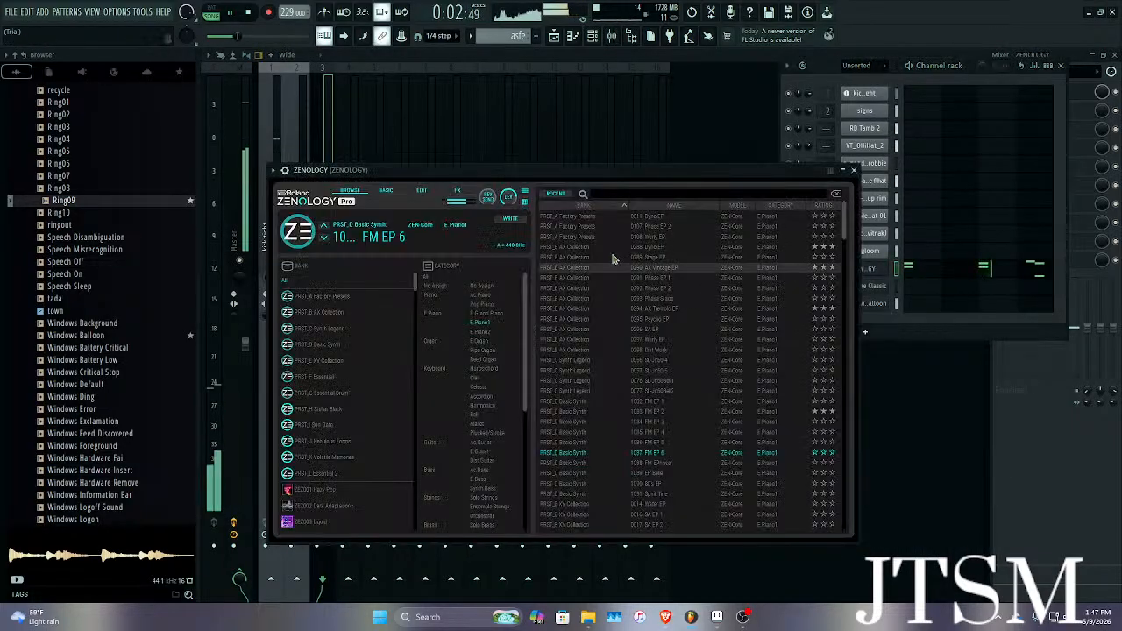
pyautogui.moveTo(509, 201); pyautogui.dragTo(517, 289)
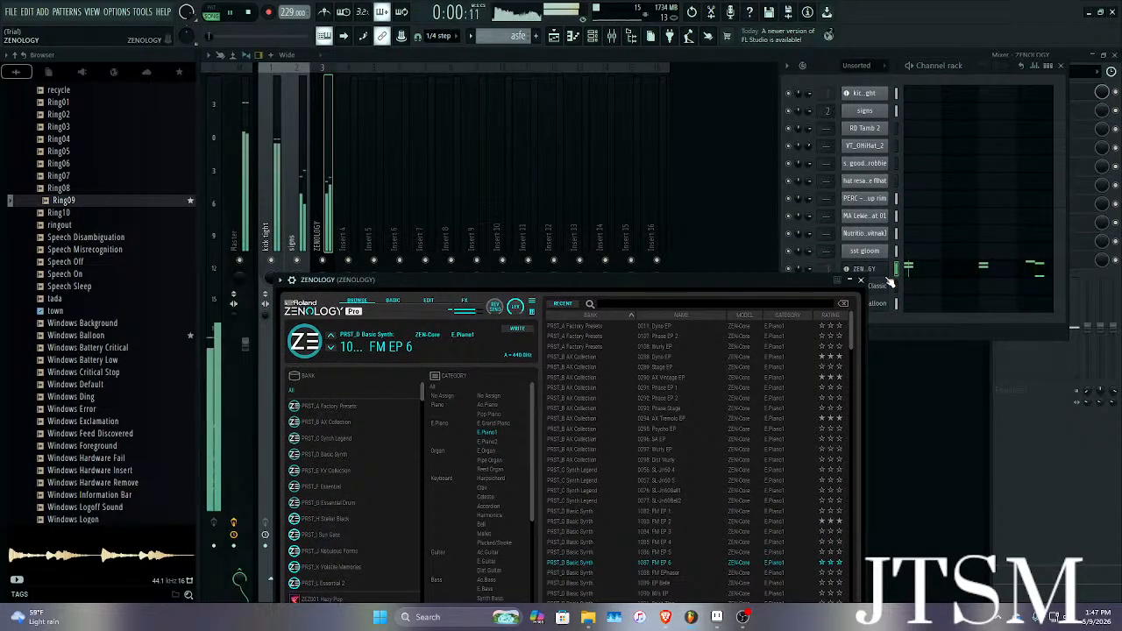
pyautogui.click(862, 282)
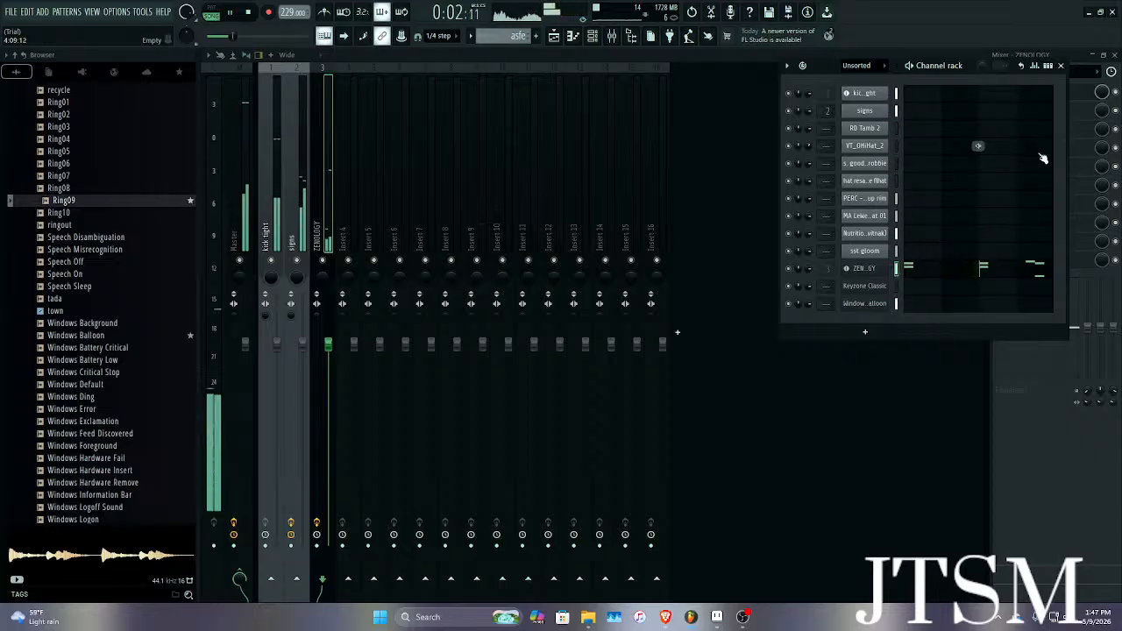
pyautogui.press('space')
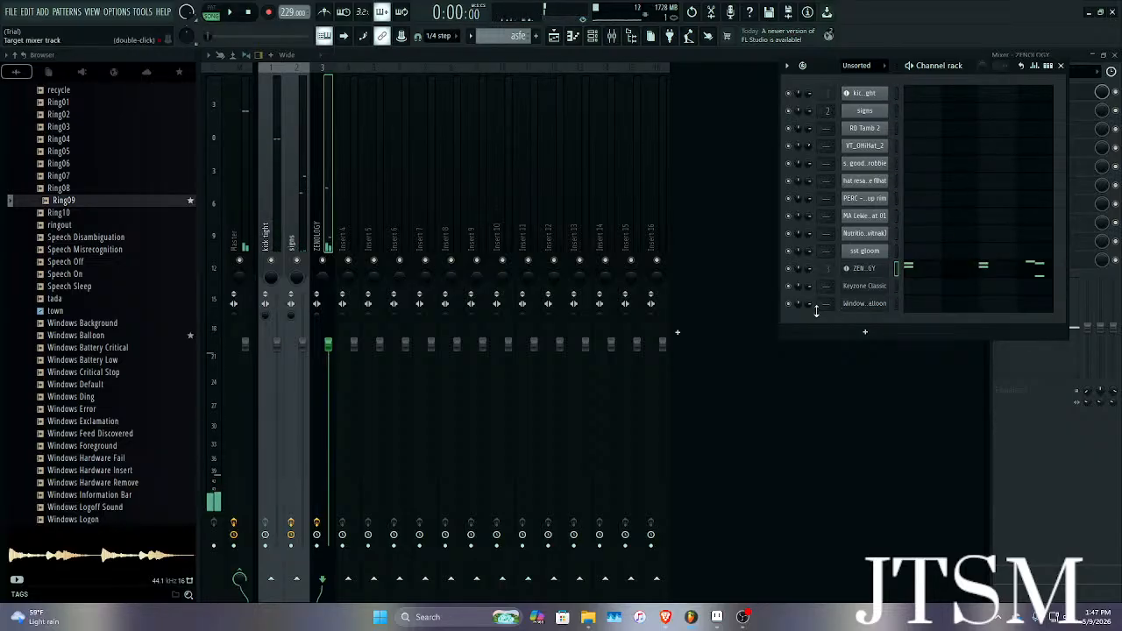
pyautogui.click(977, 397)
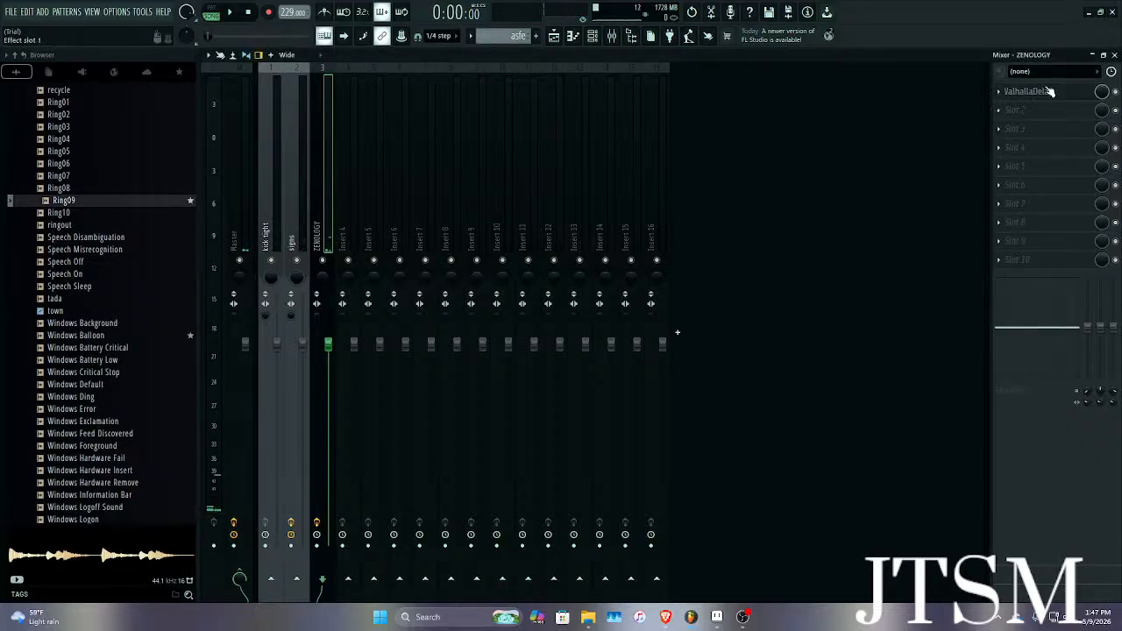
pyautogui.click(1114, 55)
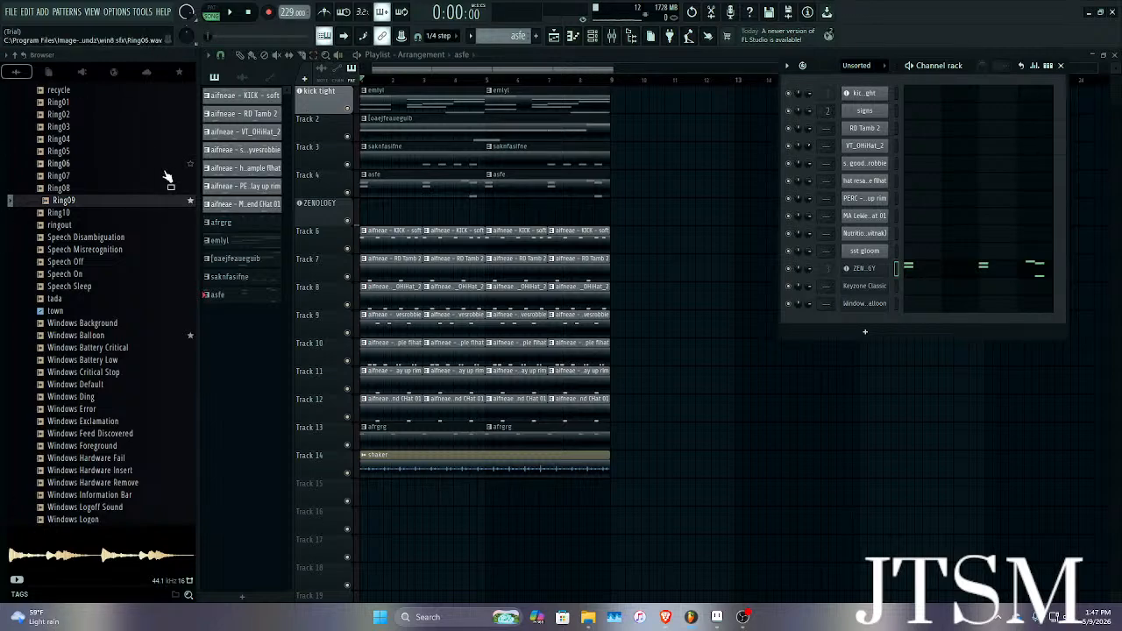
# Collapse the win8 sfx folder and browse down to the sst samples in the soundz folder.
pyautogui.scroll(-15, 145, 224)
pyautogui.scroll(20, 88, 318)
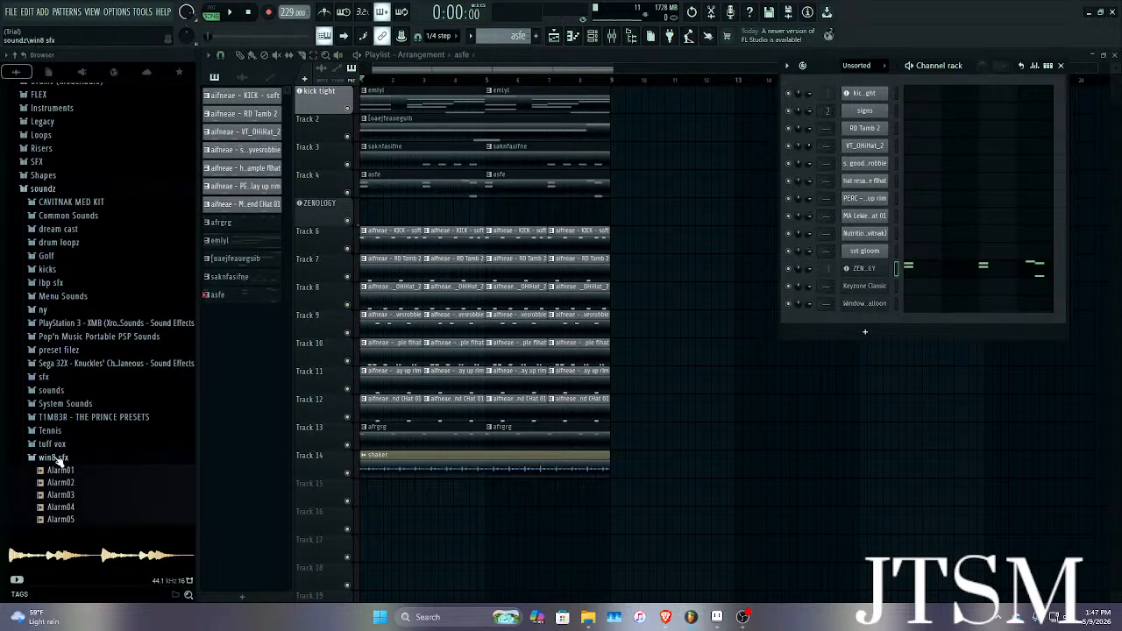
pyautogui.click(52, 456)
pyautogui.scroll(-10, 44, 381)
pyautogui.scroll(-12, 78, 376)
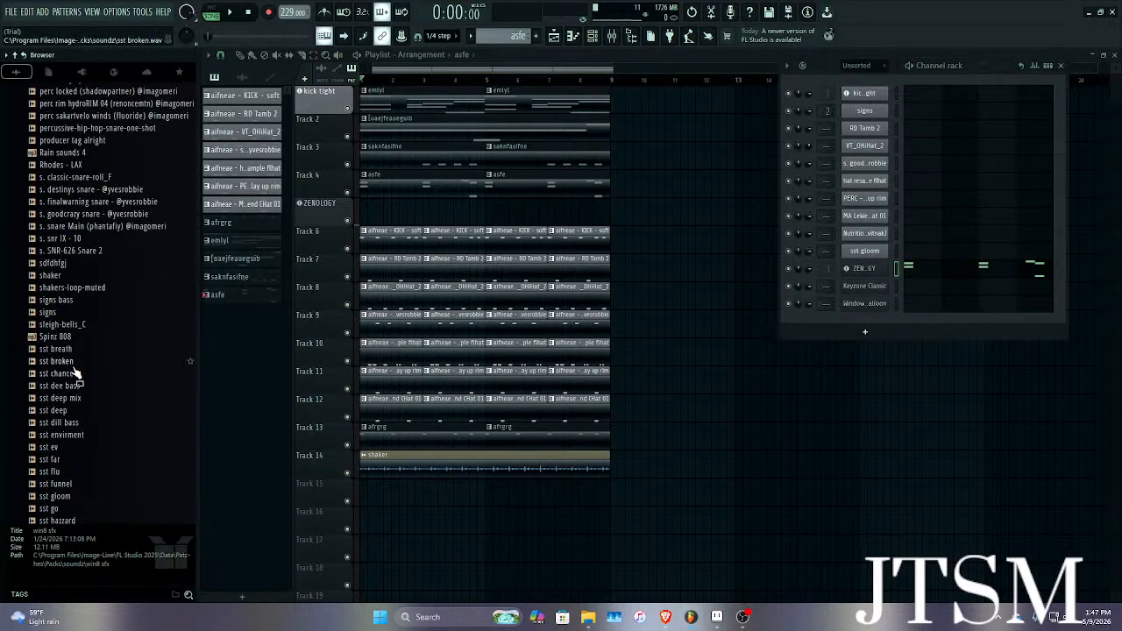
# Audition the sst oneshot folded (XOxo) sample and load it into a new sampler channel.
pyautogui.scroll(5, 75, 372)
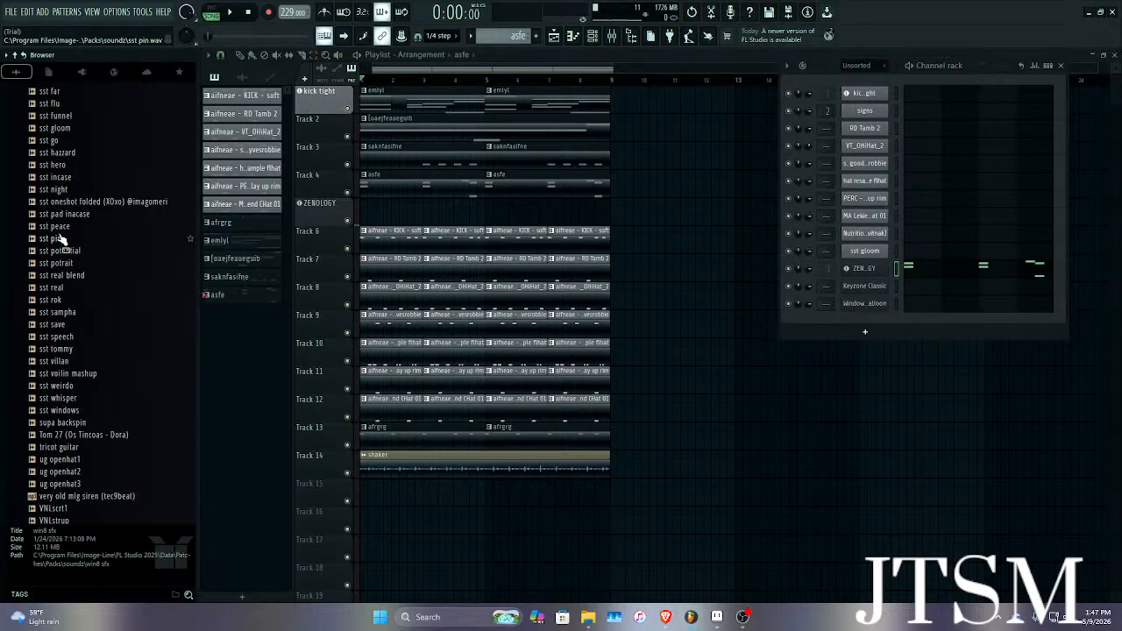
pyautogui.scroll(5, 61, 238)
pyautogui.click(87, 339)
pyautogui.click(83, 326)
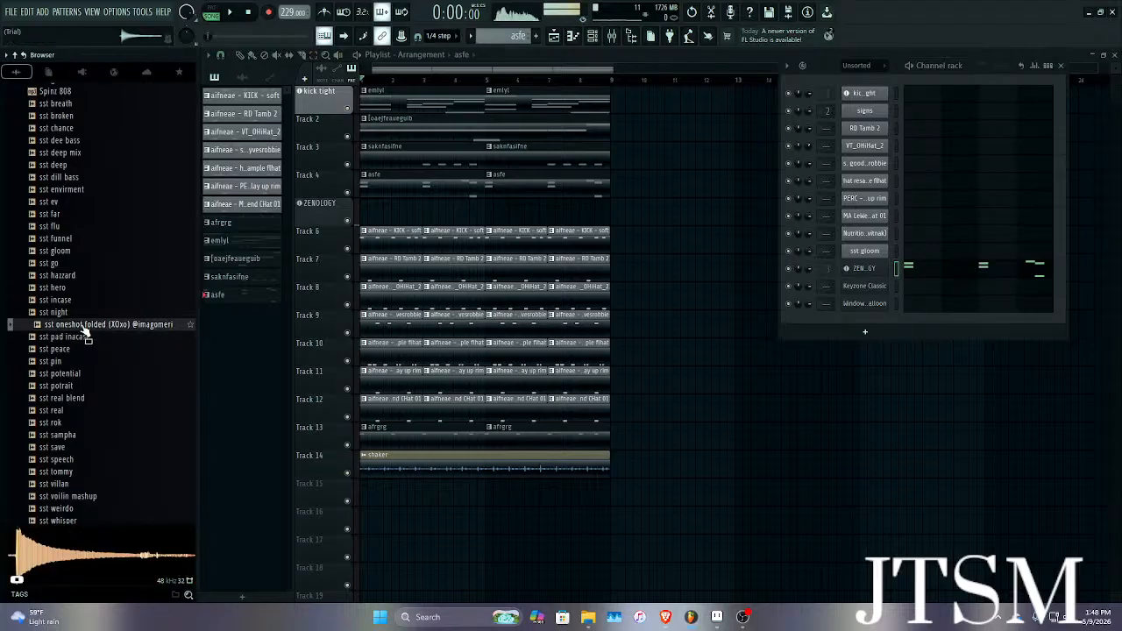
pyautogui.rightClick(83, 326)
pyautogui.click(123, 342)
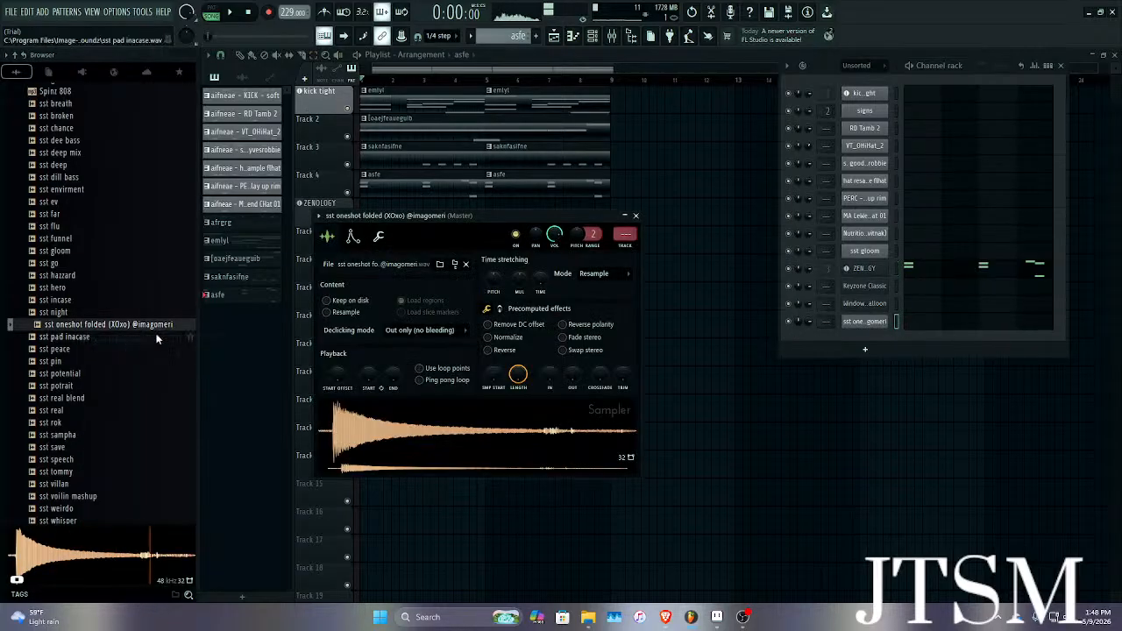
# Set the one-shot's sample start to 5% and time-stretching mode to Stretch, and add a fade-out at its end.
pyautogui.moveTo(502, 380); pyautogui.dragTo(504, 376)
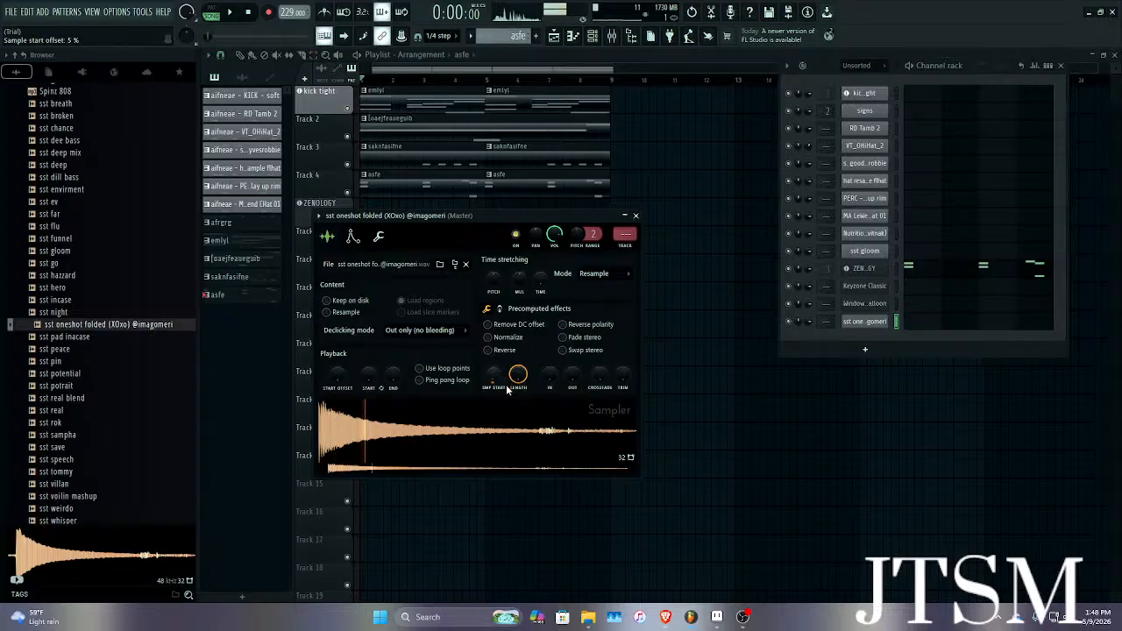
pyautogui.rightClick(889, 314)
pyautogui.click(897, 402)
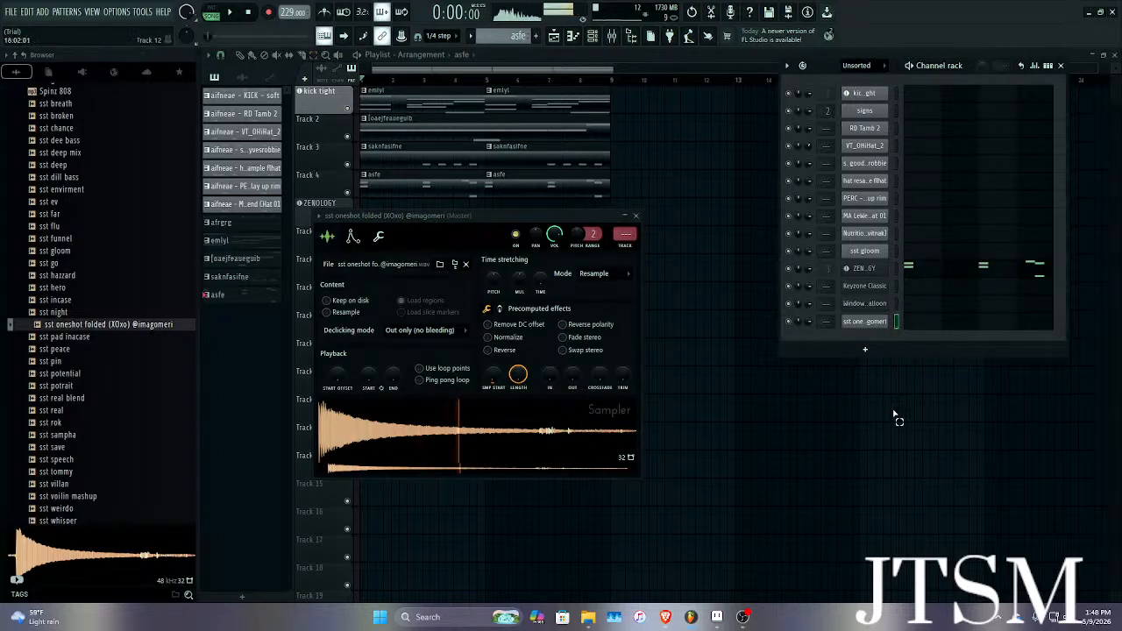
pyautogui.click(596, 273)
pyautogui.click(602, 304)
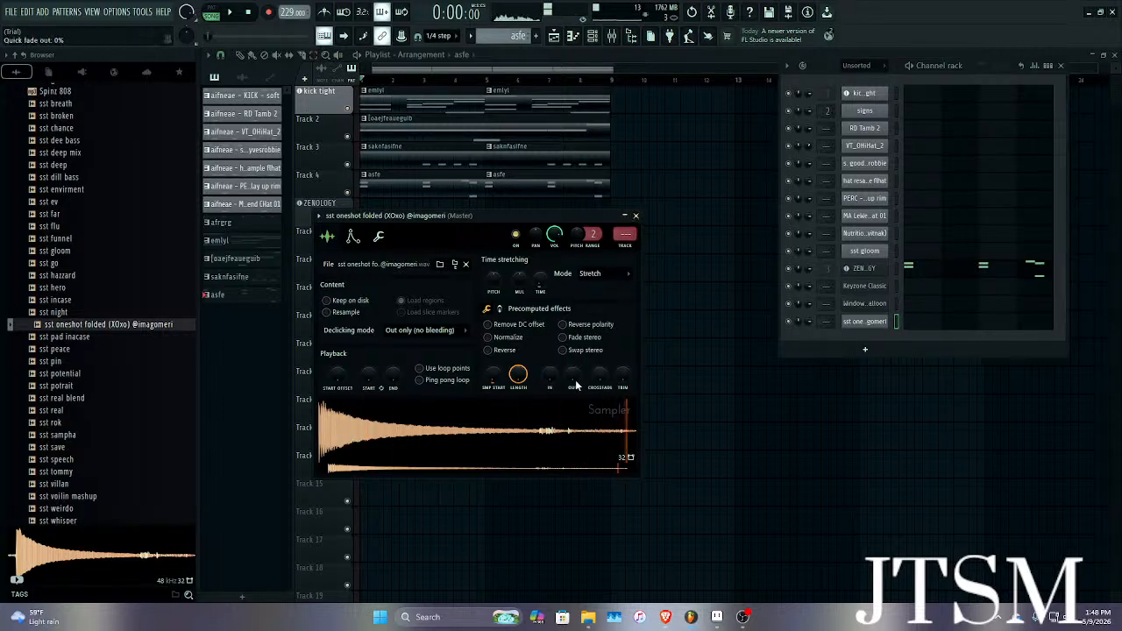
pyautogui.moveTo(573, 375); pyautogui.dragTo(579, 378)
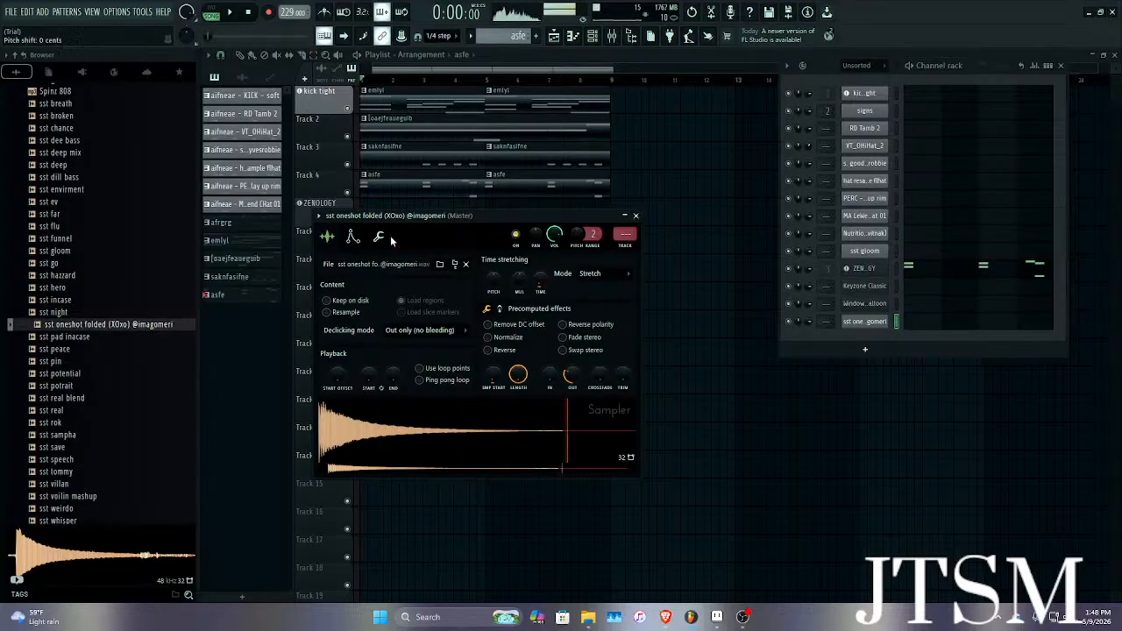
# Shape the one-shot's volume envelope with full hold and a longer release, then close the sampler and channel rack.
pyautogui.click(352, 237)
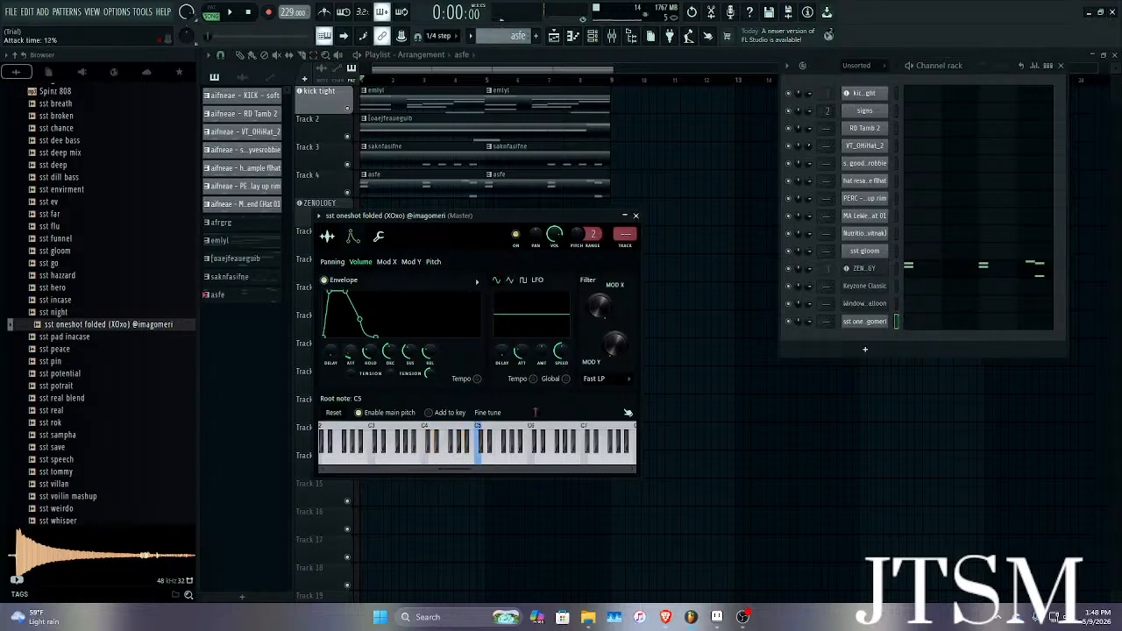
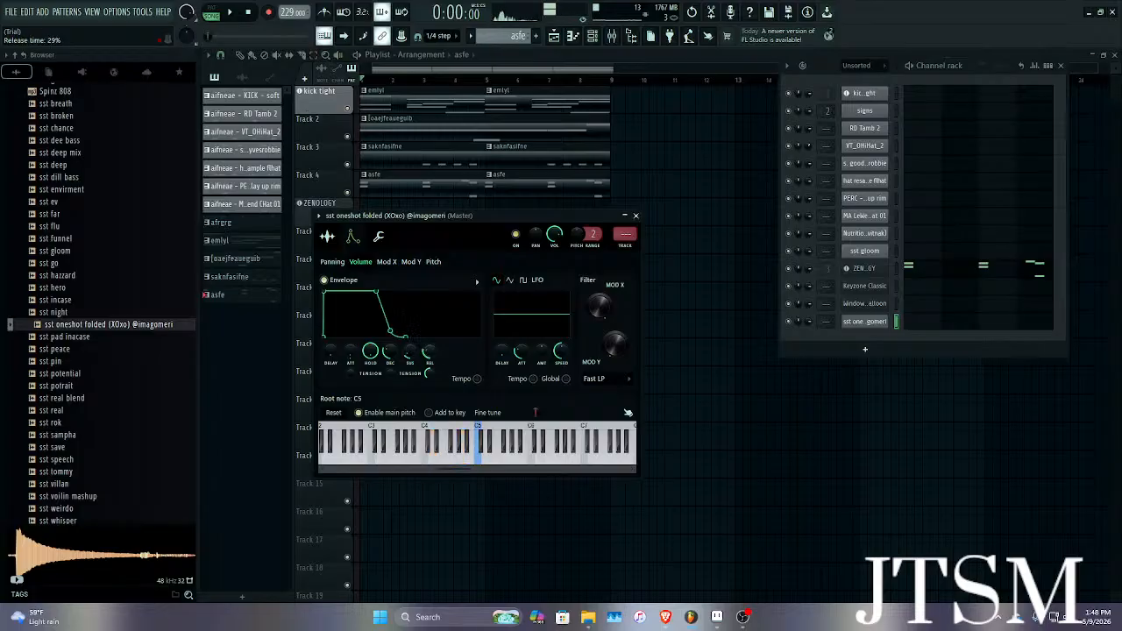
pyautogui.moveTo(405, 336); pyautogui.dragTo(425, 340)
pyautogui.press('space')
pyautogui.click(635, 215)
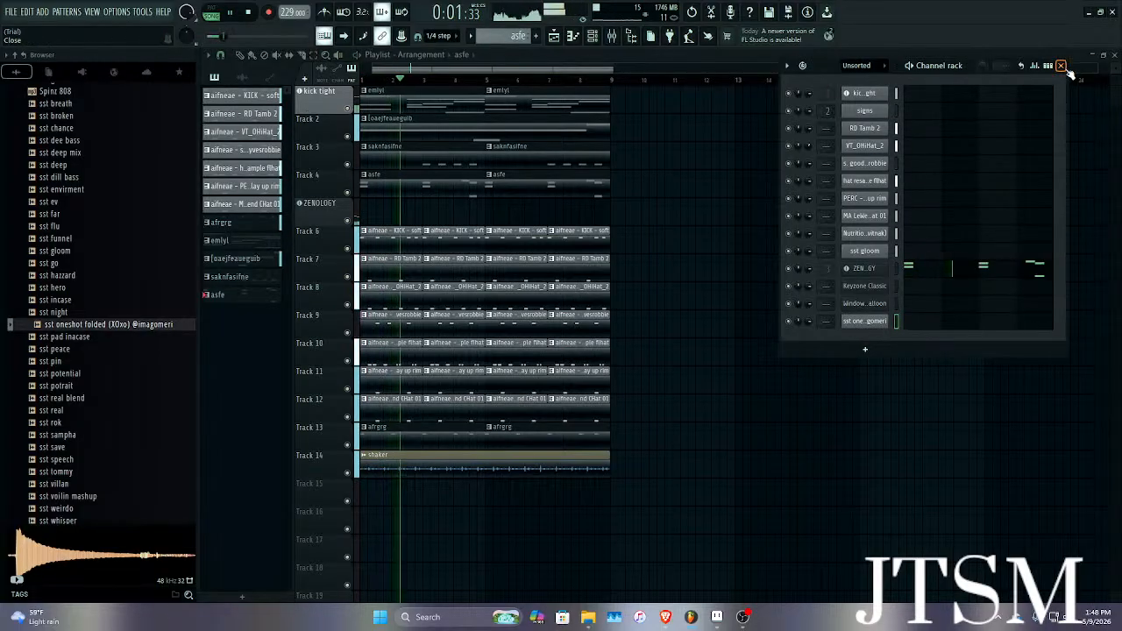
pyautogui.press('F6')
pyautogui.press('space')
# Mute Tracks 6 to 14 so only the melodic layers play, and start playback.
pyautogui.click(347, 249)
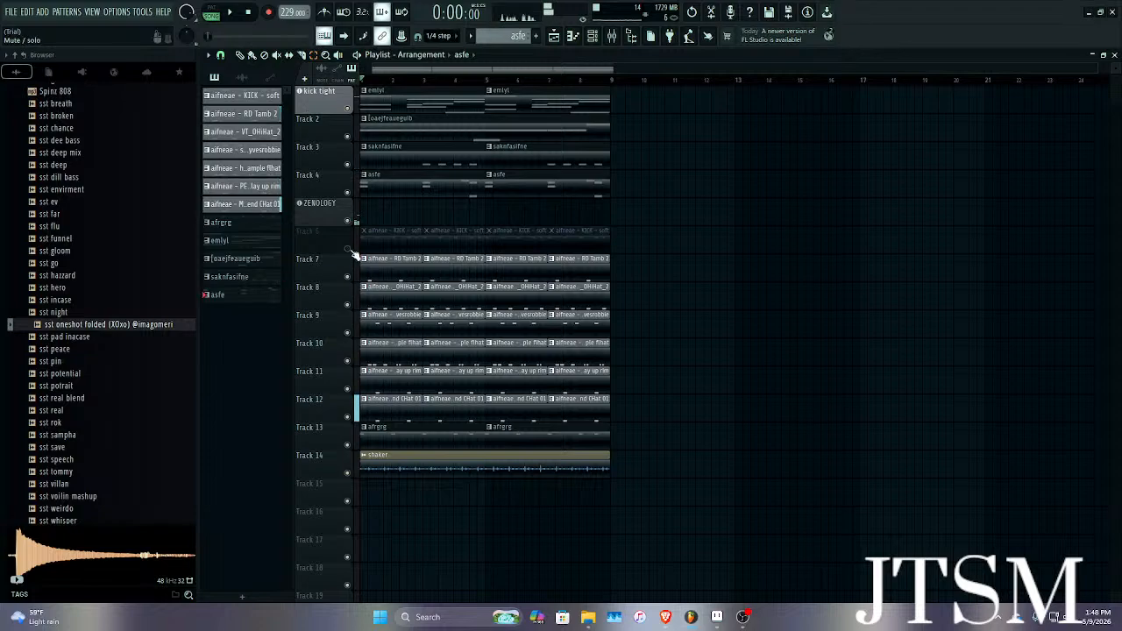
pyautogui.click(347, 249)
pyautogui.moveTo(347, 472); pyautogui.dragTo(347, 249)
pyautogui.press('space')
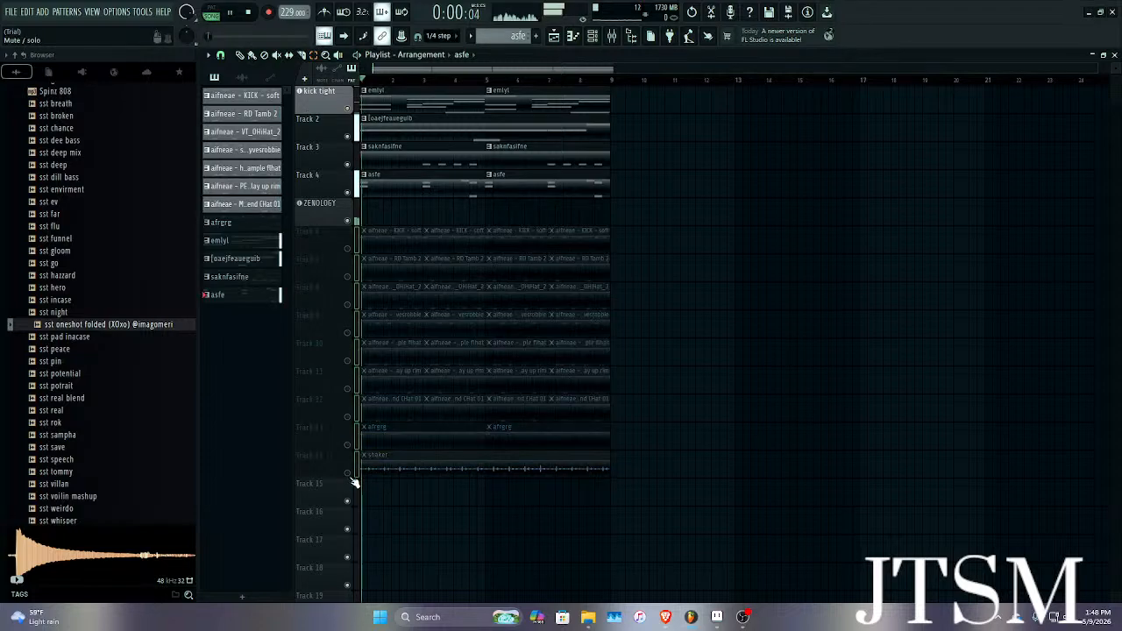
# Create a new pattern named fstt and place it at bar 1 on the ZENOLOGY track.
pyautogui.click(536, 36)
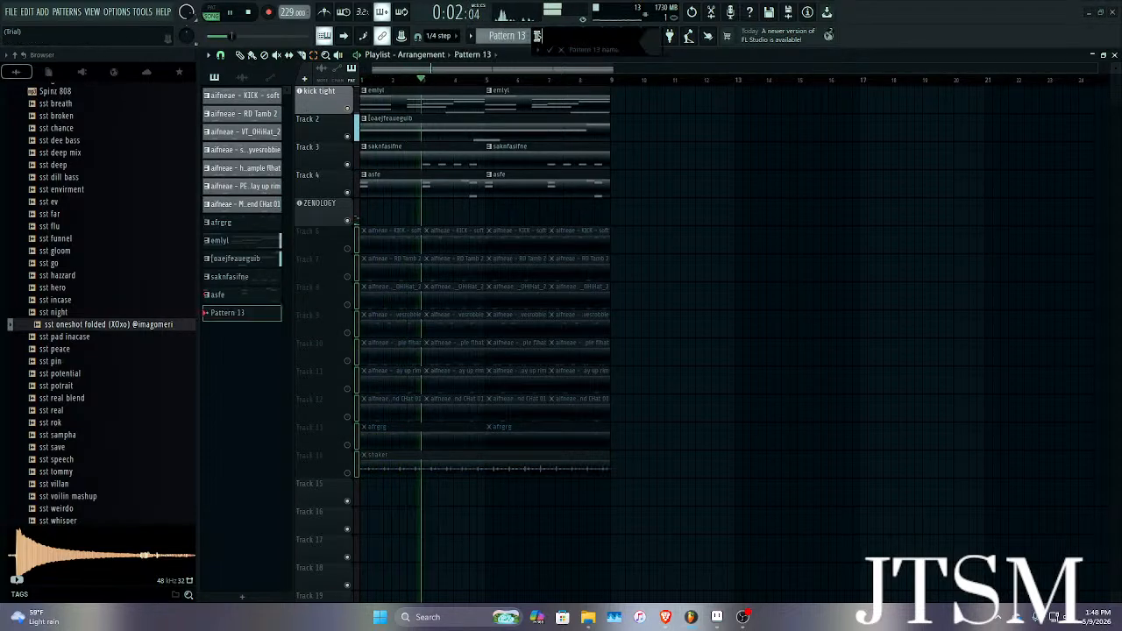
pyautogui.write('fstt')
pyautogui.press('Return')
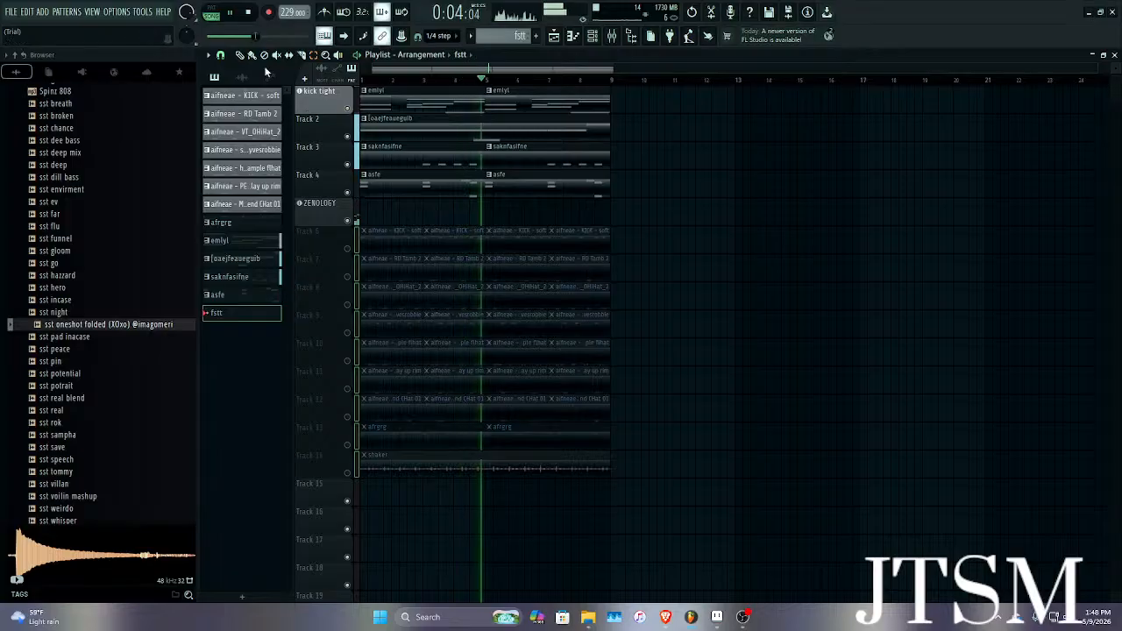
pyautogui.click(385, 215)
pyautogui.moveTo(385, 215); pyautogui.dragTo(360, 217)
pyautogui.press('space')
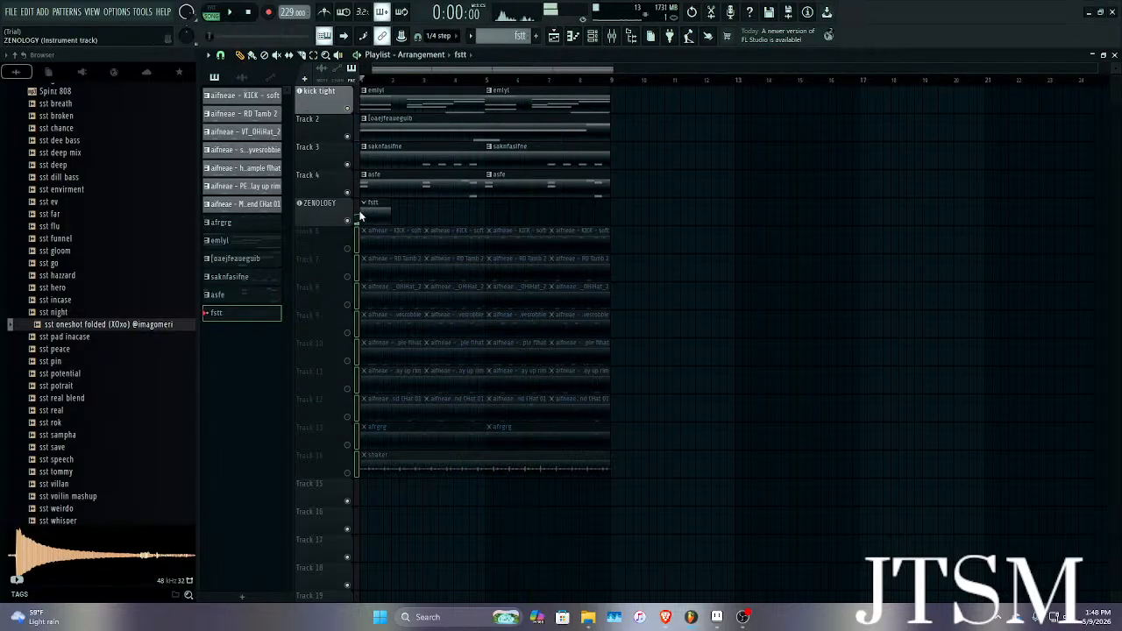
# Open the fstt pattern in the piano roll and target the sst oneshot folded (XOxo) channel.
pyautogui.doubleClick(370, 221)
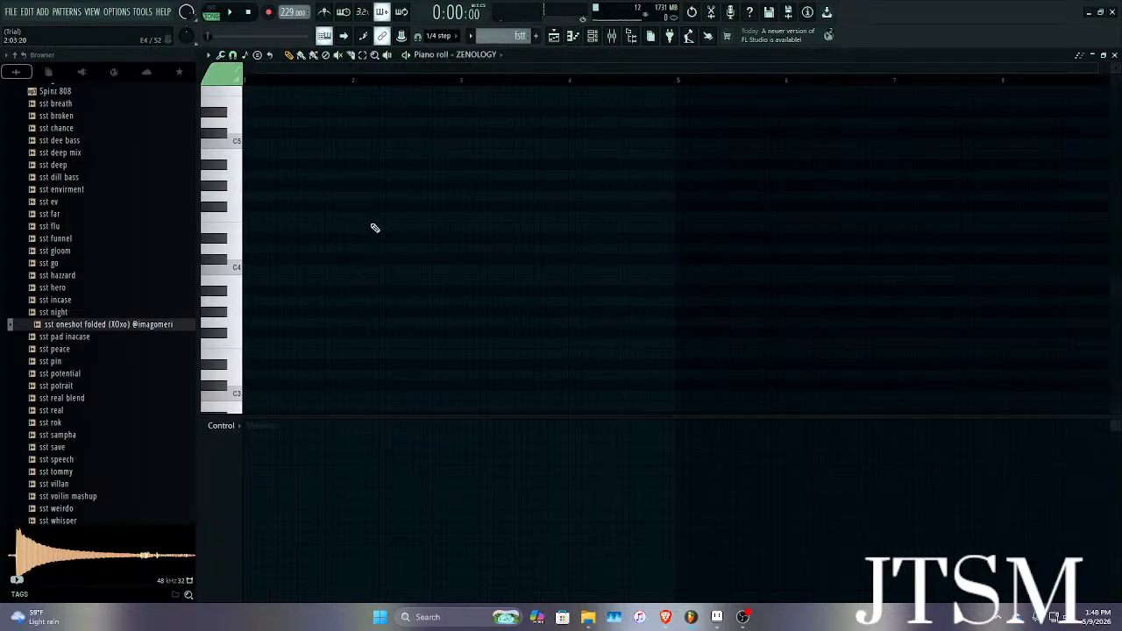
pyautogui.click(491, 55)
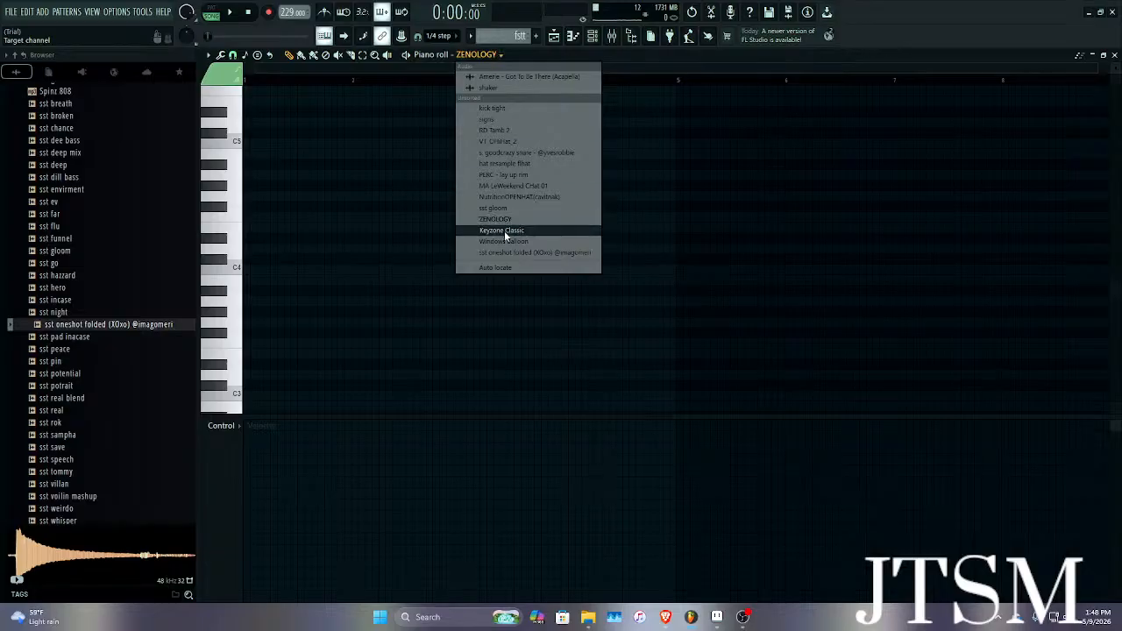
pyautogui.click(504, 252)
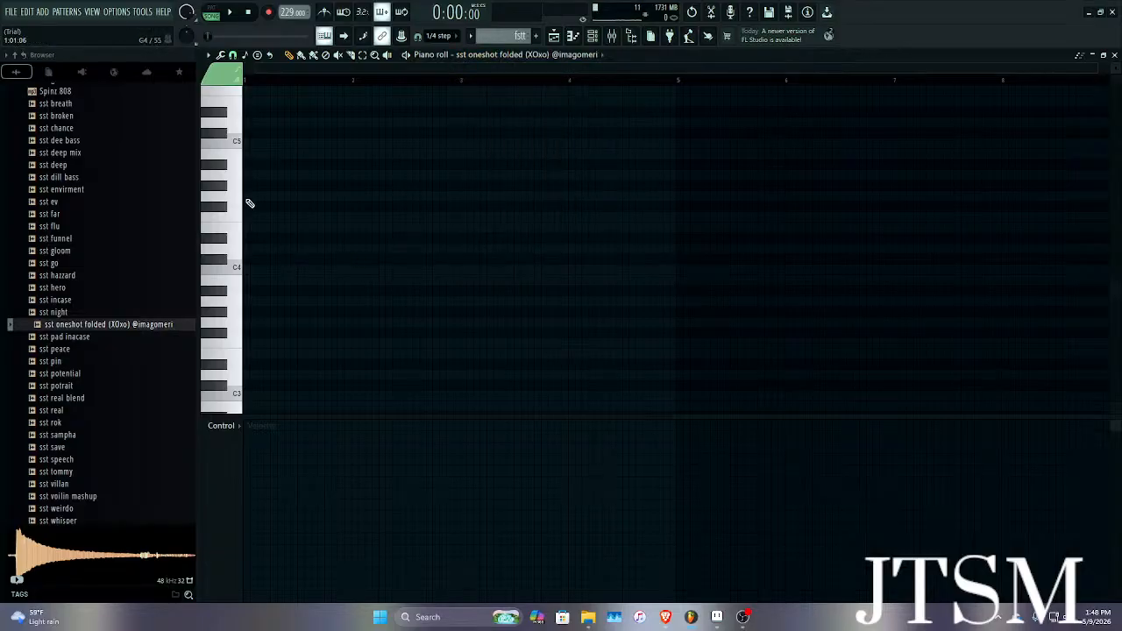
# Add a one-beat C4 note and move it to the start of bar 1.
pyautogui.press('space')
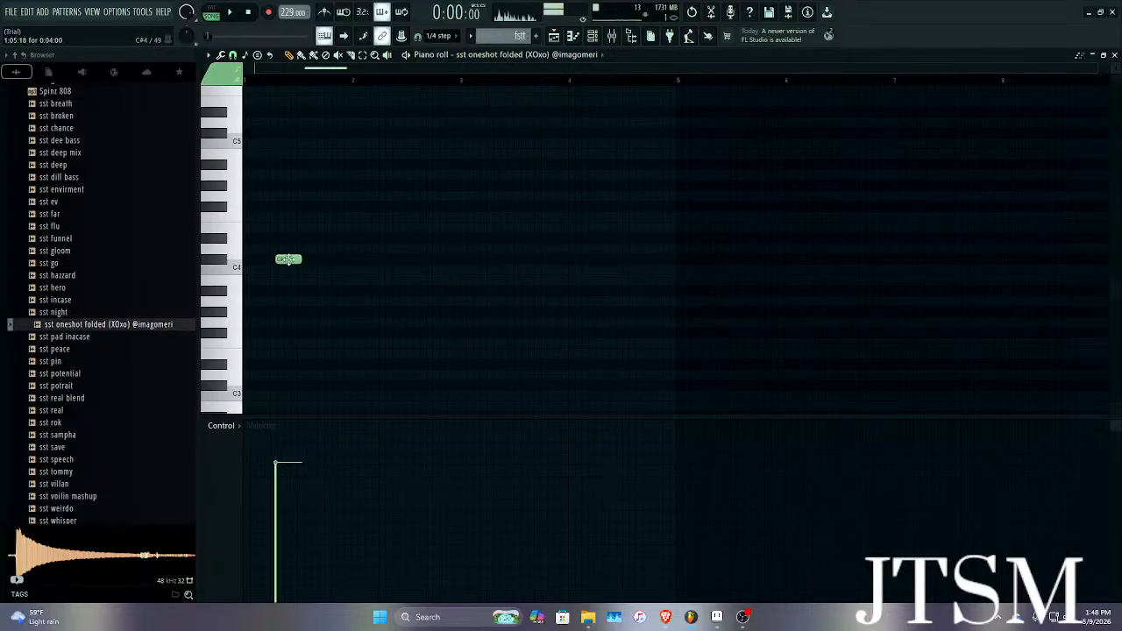
pyautogui.moveTo(297, 280); pyautogui.dragTo(308, 265)
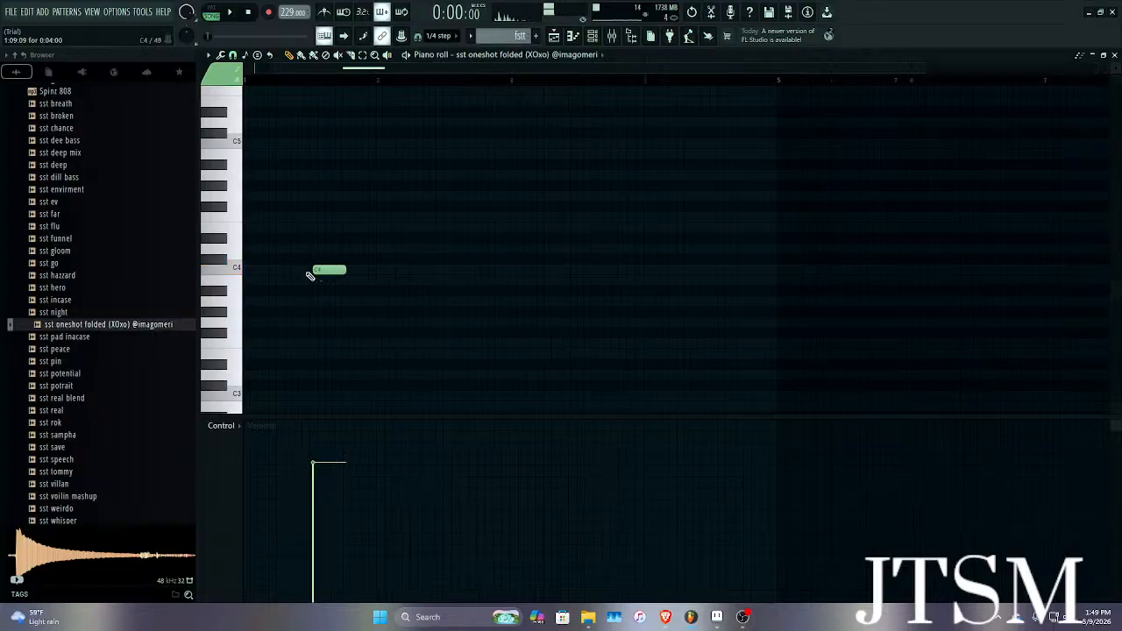
pyautogui.scroll(3, 310, 277)
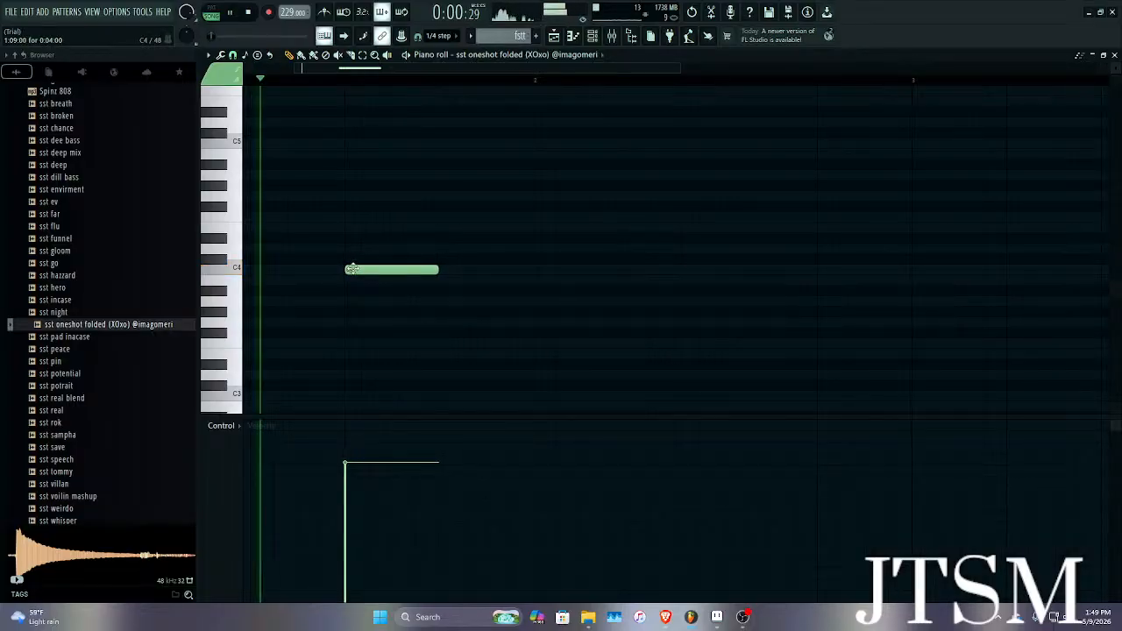
pyautogui.scroll(-3, 355, 270)
pyautogui.press('space')
pyautogui.moveTo(368, 269); pyautogui.dragTo(168, 283)
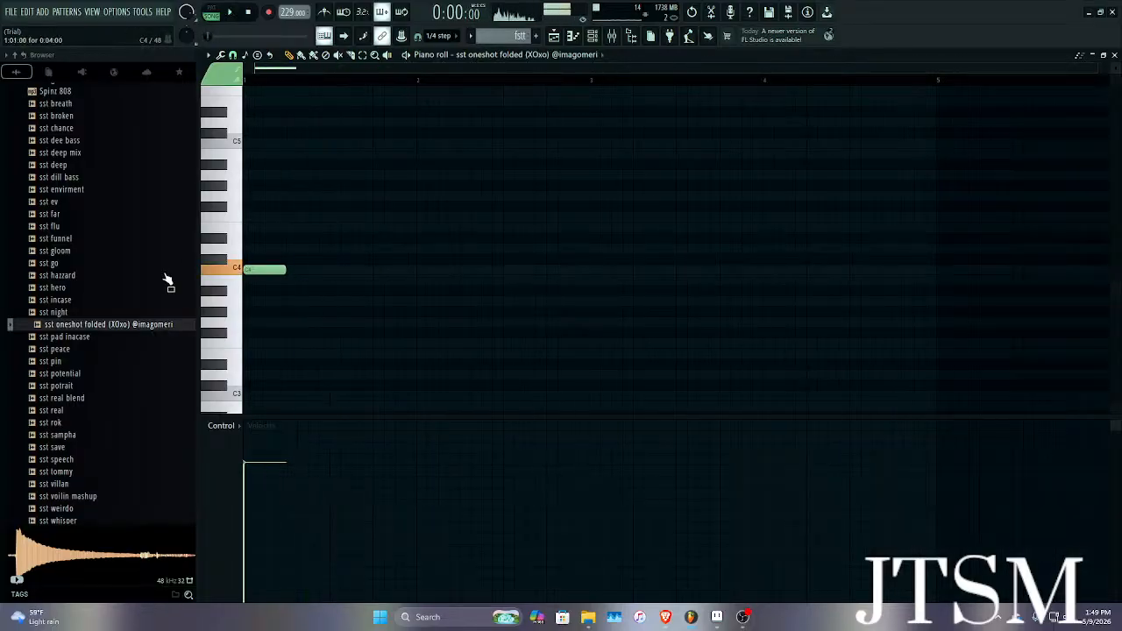
# Add a one-beat F4 note about one beat into bar 2 and audition it with playback.
pyautogui.moveTo(419, 291)
pyautogui.mouseDown()
pyautogui.moveTo(424, 238)
pyautogui.moveTo(525, 238)
pyautogui.moveTo(547, 224)
pyautogui.moveTo(548, 208)
pyautogui.moveTo(440, 221)
pyautogui.moveTo(613, 224)
pyautogui.moveTo(518, 226)
pyautogui.mouseUp()
pyautogui.scroll(4, 424, 237)
pyautogui.press('space')
pyautogui.press('space')
pyautogui.press('space')
pyautogui.press('space')
pyautogui.scroll(3, 501, 216)
pyautogui.scroll(2, 499, 215)
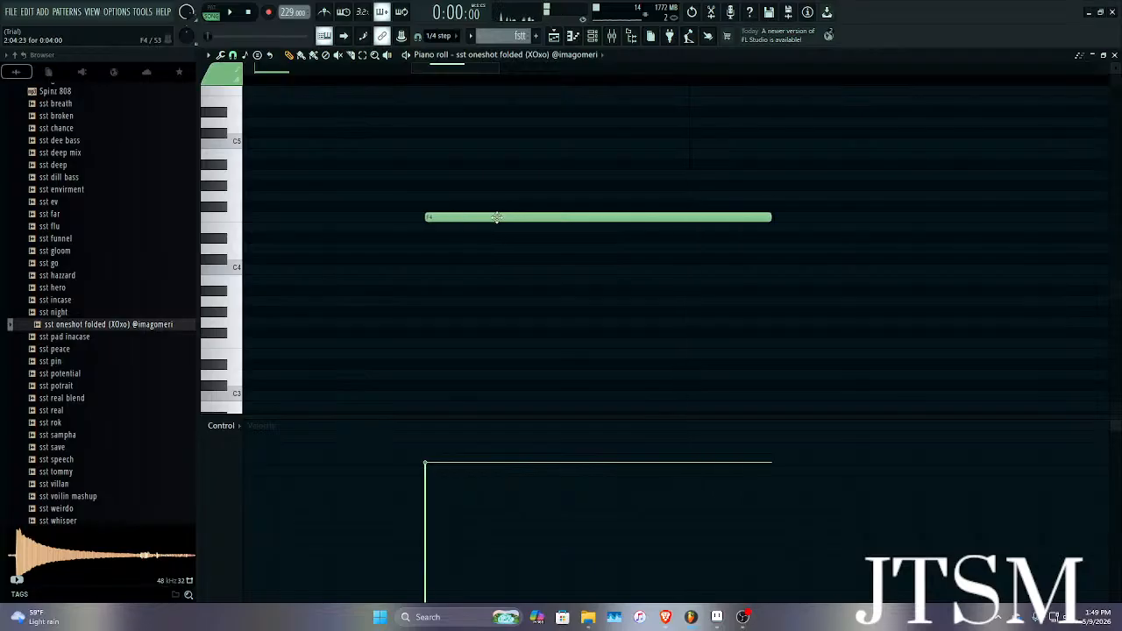
# Add slightly staggered one-beat A#4 and C5 notes just before bar 3 and play the pattern back.
pyautogui.scroll(-5, 507, 214)
pyautogui.scroll(2, 552, 203)
pyautogui.moveTo(566, 197); pyautogui.dragTo(568, 160)
pyautogui.scroll(-5, 589, 161)
pyautogui.press('space')
pyautogui.scroll(5, 541, 160)
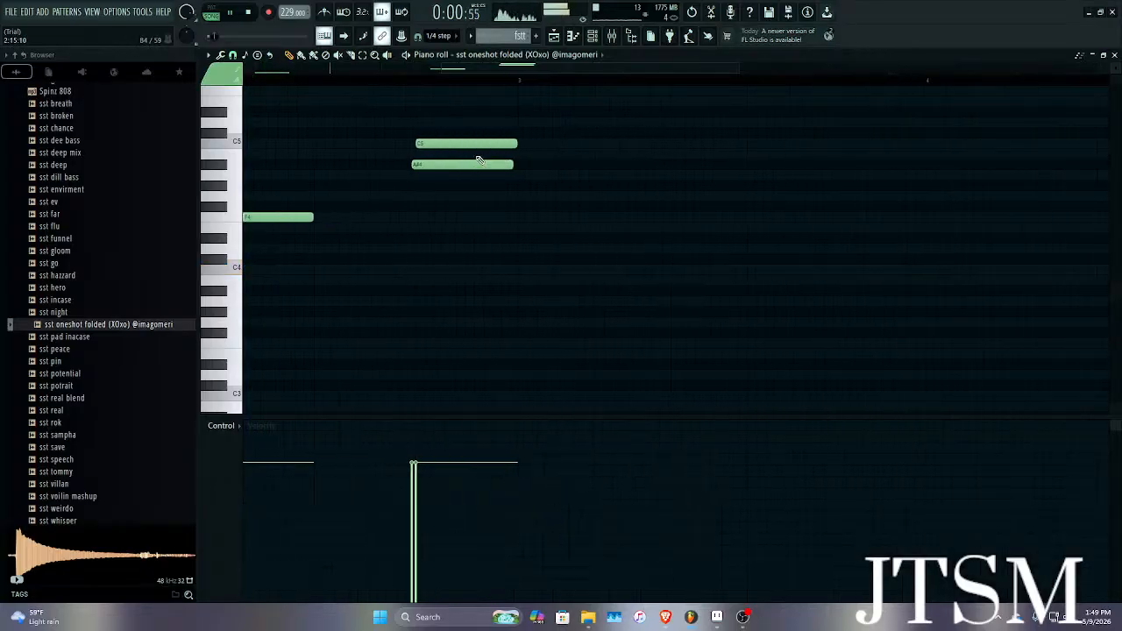
# Move the A#4 directly after the bar 2 F4, shorten it to half a beat, and start the C5 where it ends.
pyautogui.moveTo(442, 165); pyautogui.dragTo(366, 173)
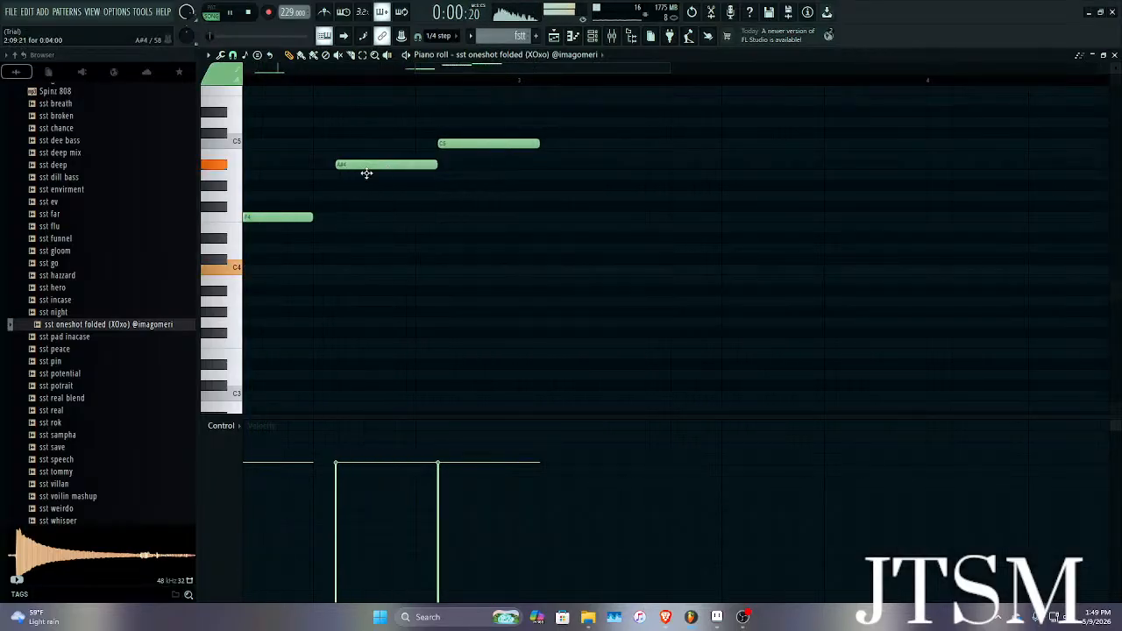
pyautogui.rightClick(349, 174)
pyautogui.press('space')
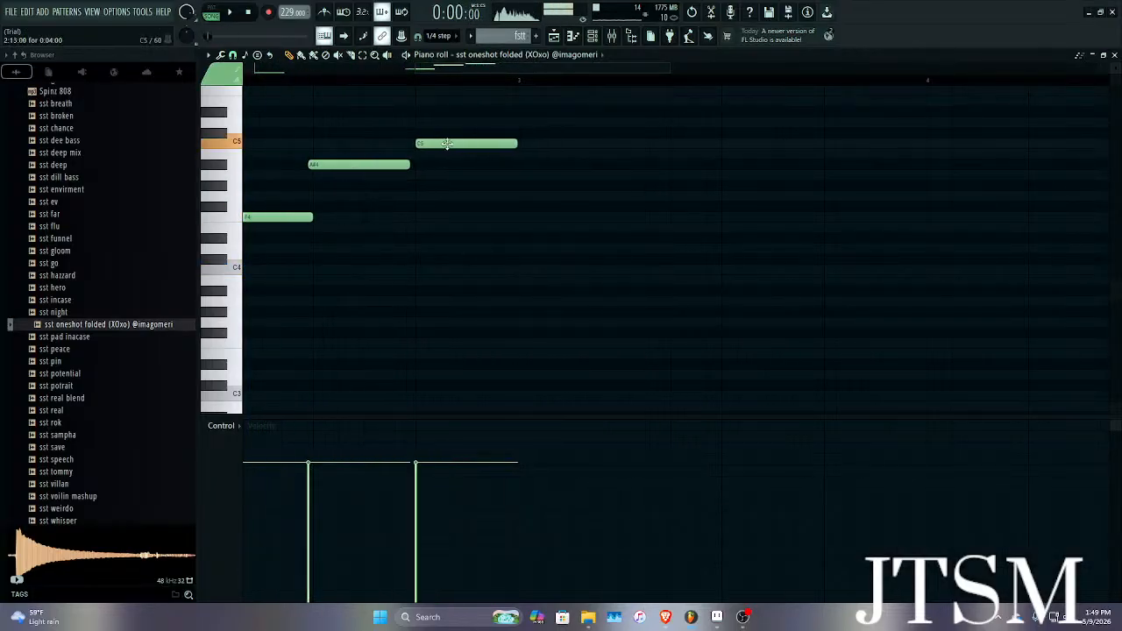
pyautogui.press('space')
pyautogui.moveTo(447, 143); pyautogui.dragTo(384, 142)
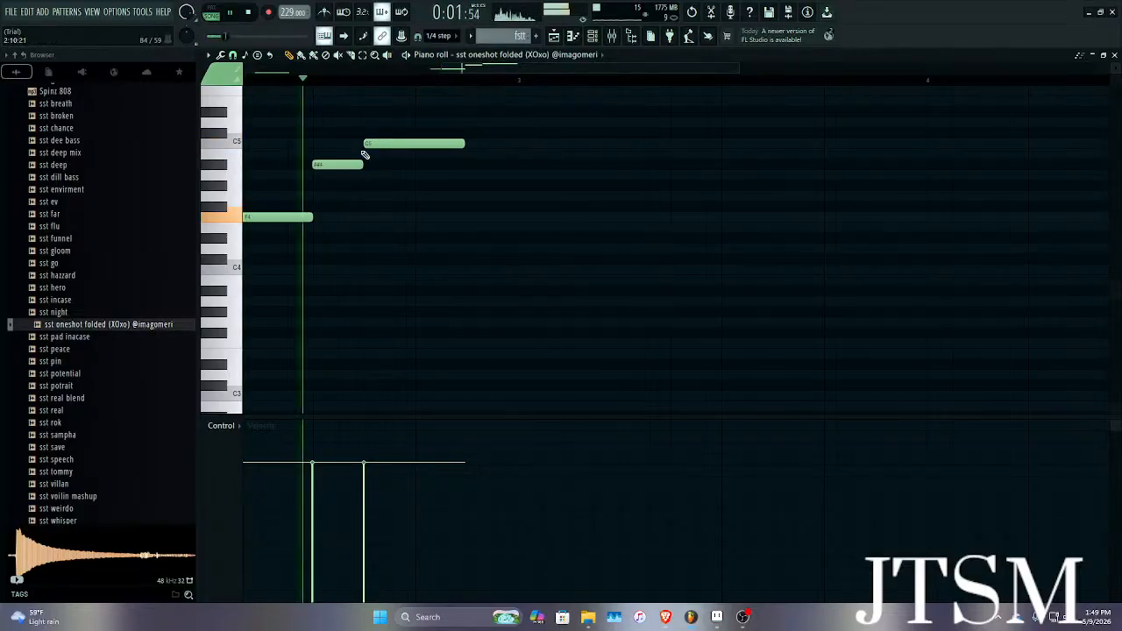
pyautogui.keyDown('ctrl'); pyautogui.scroll(5, 324, 167); pyautogui.keyUp('ctrl')
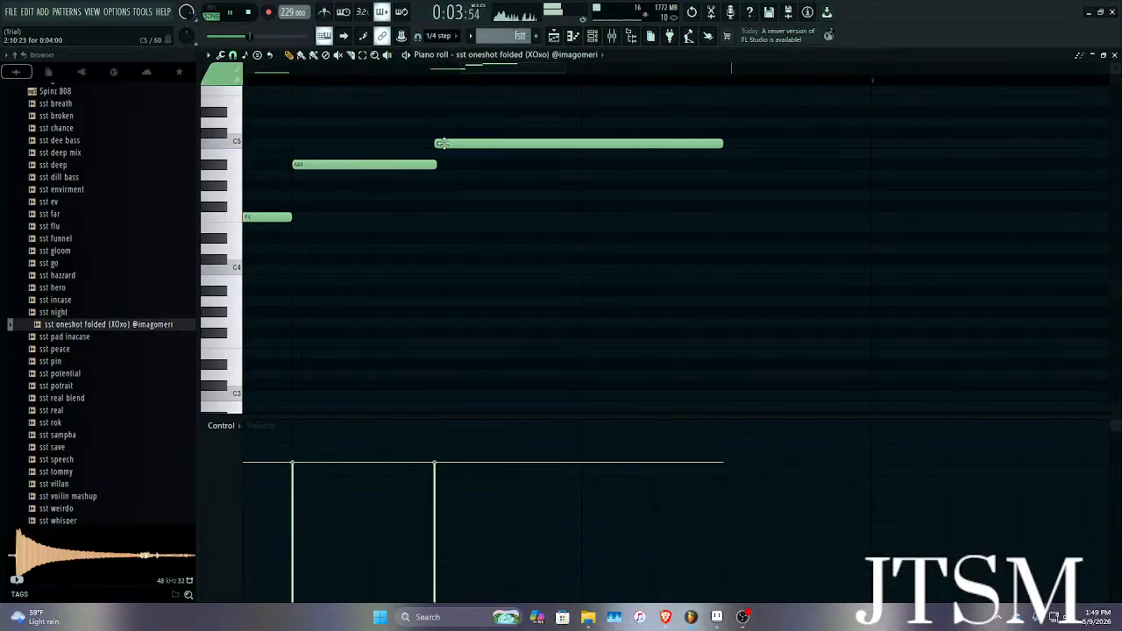
# Duplicate the four-note phrase into bars 3 and 4, lining its C4 up with the start of bar 3.
pyautogui.keyDown('ctrl'); pyautogui.scroll(-10, 620, 155); pyautogui.keyUp('ctrl')
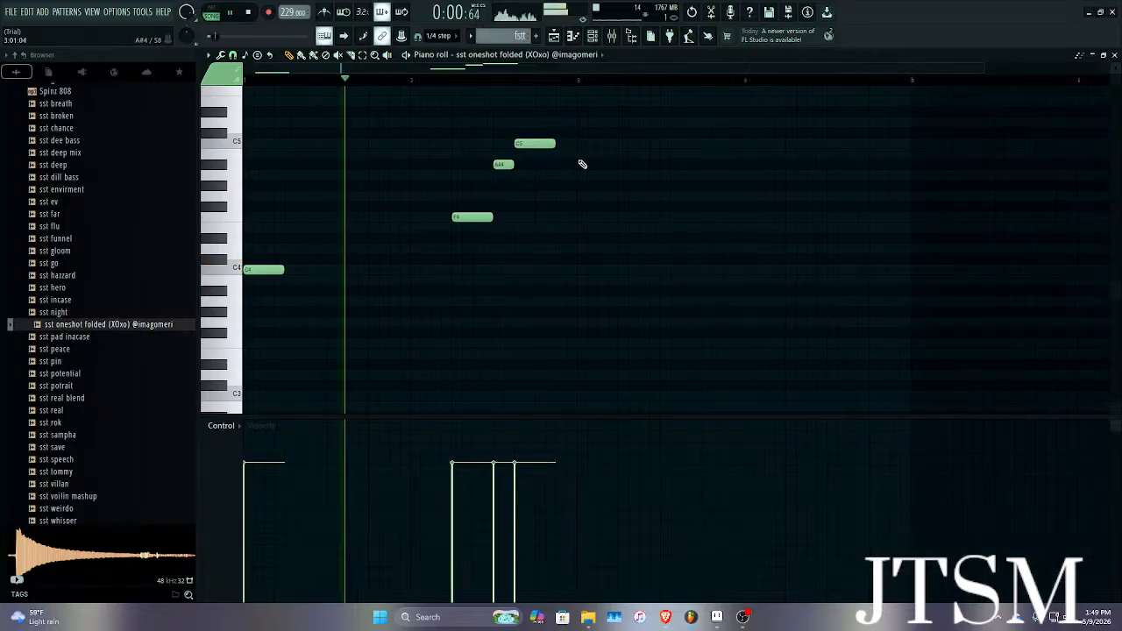
pyautogui.hotkey('ctrl', 'b')
pyautogui.keyDown('ctrl'); pyautogui.scroll(5, 574, 271); pyautogui.keyUp('ctrl')
pyautogui.moveTo(563, 272); pyautogui.dragTo(611, 275)
pyautogui.keyDown('ctrl'); pyautogui.scroll(4, 605, 273); pyautogui.keyUp('ctrl')
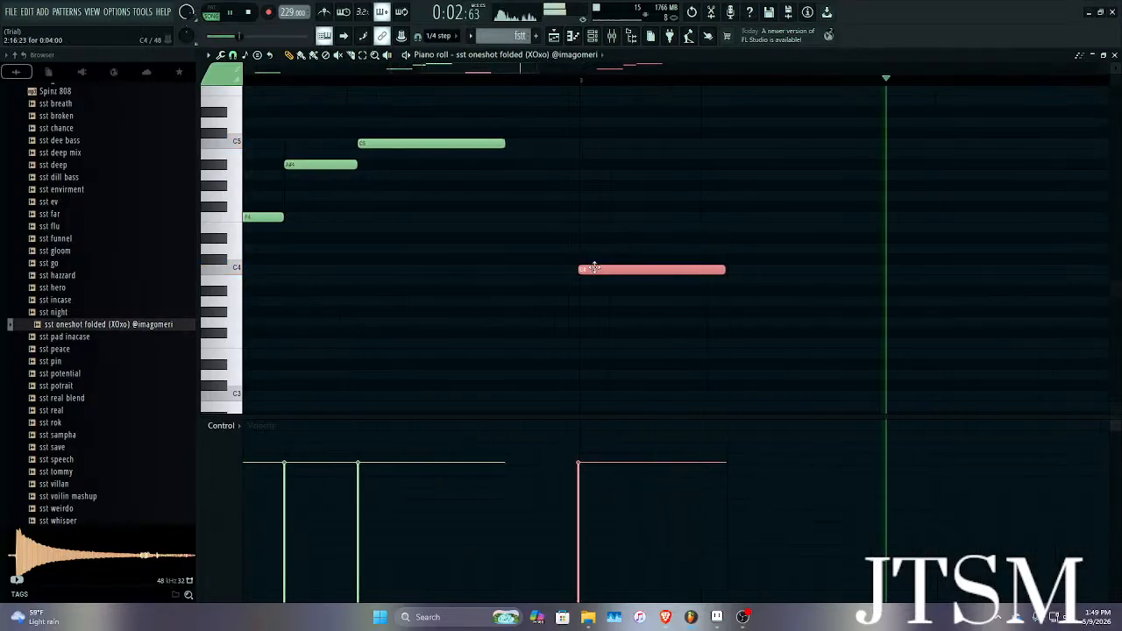
pyautogui.click(589, 250)
pyautogui.rightClick(591, 251)
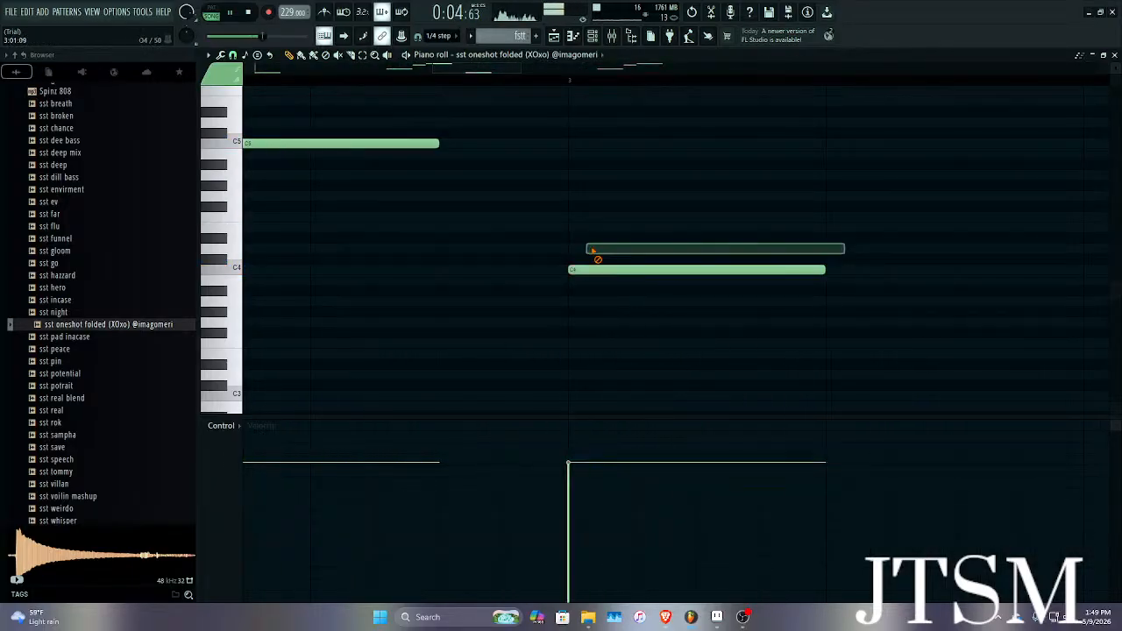
# Delete the A#4 from the copied phrase in bar 4 and stop playback.
pyautogui.keyDown('ctrl'); pyautogui.scroll(-10, 600, 250); pyautogui.keyUp('ctrl')
pyautogui.rightClick(678, 167)
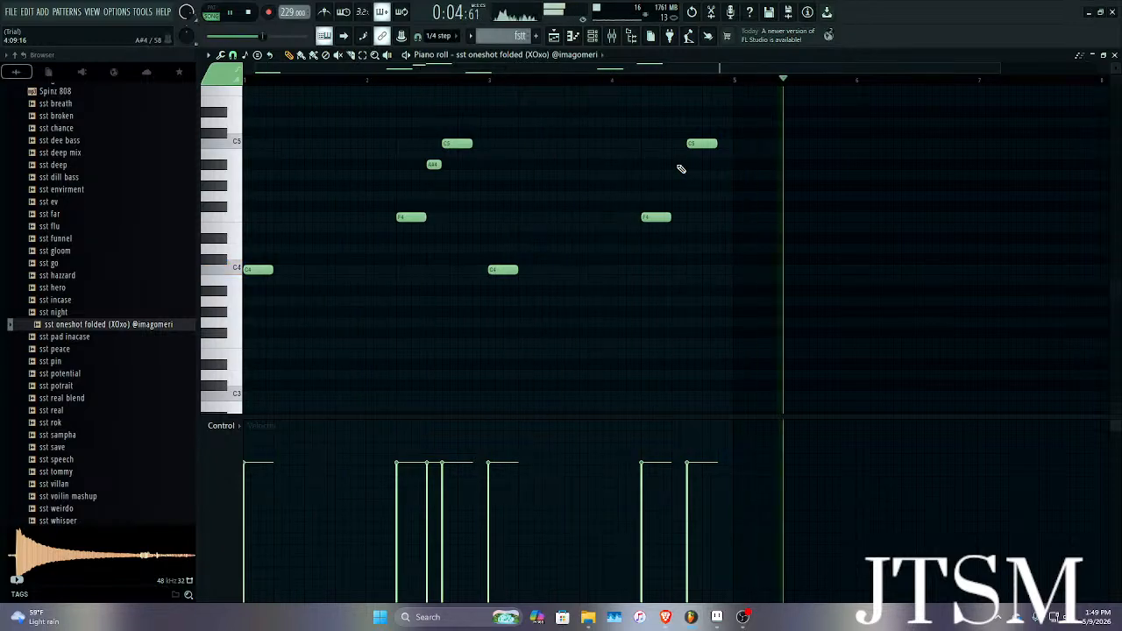
pyautogui.press('space')
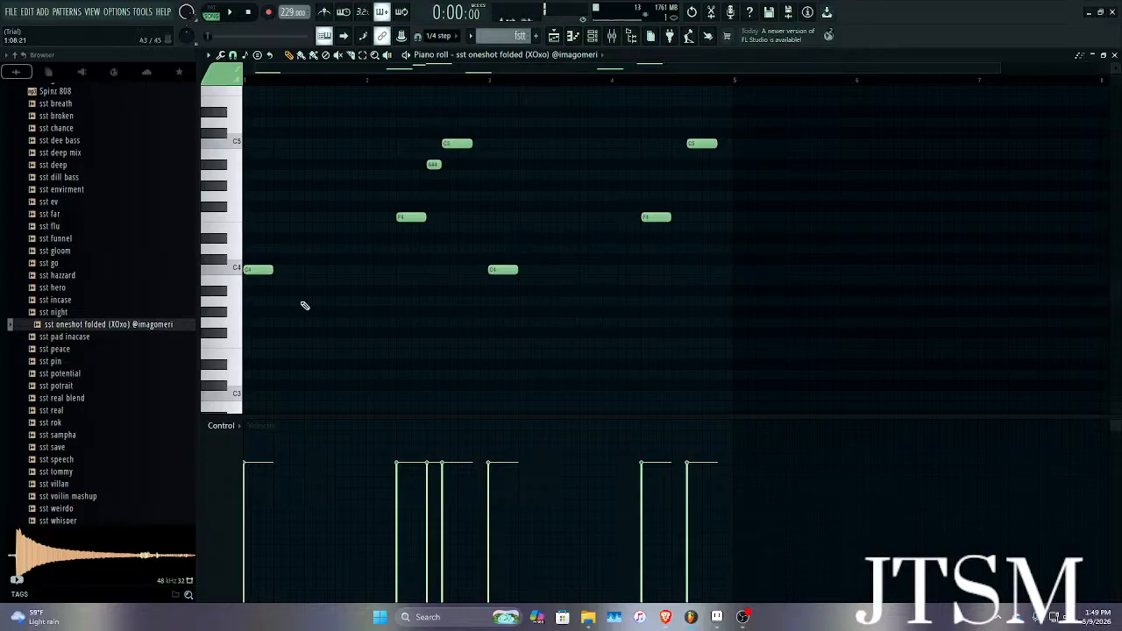
# Try lower harmony notes, G3 under the bar 1 C4 and F3 under the bar 3 C4, with playback.
pyautogui.press('space')
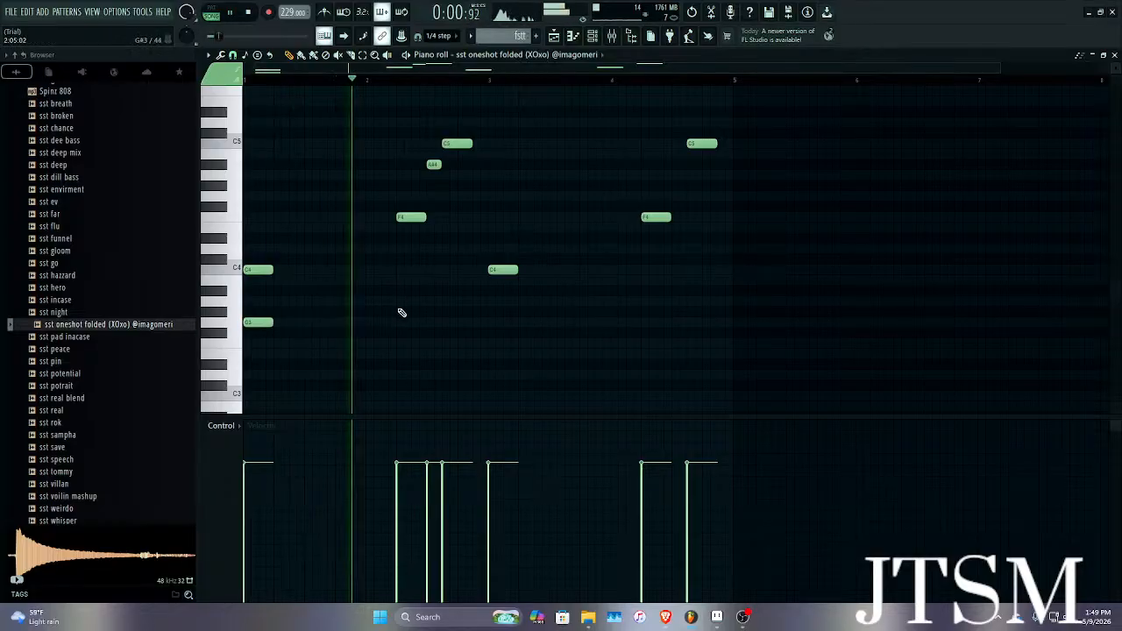
pyautogui.press('space')
pyautogui.rightClick(492, 336)
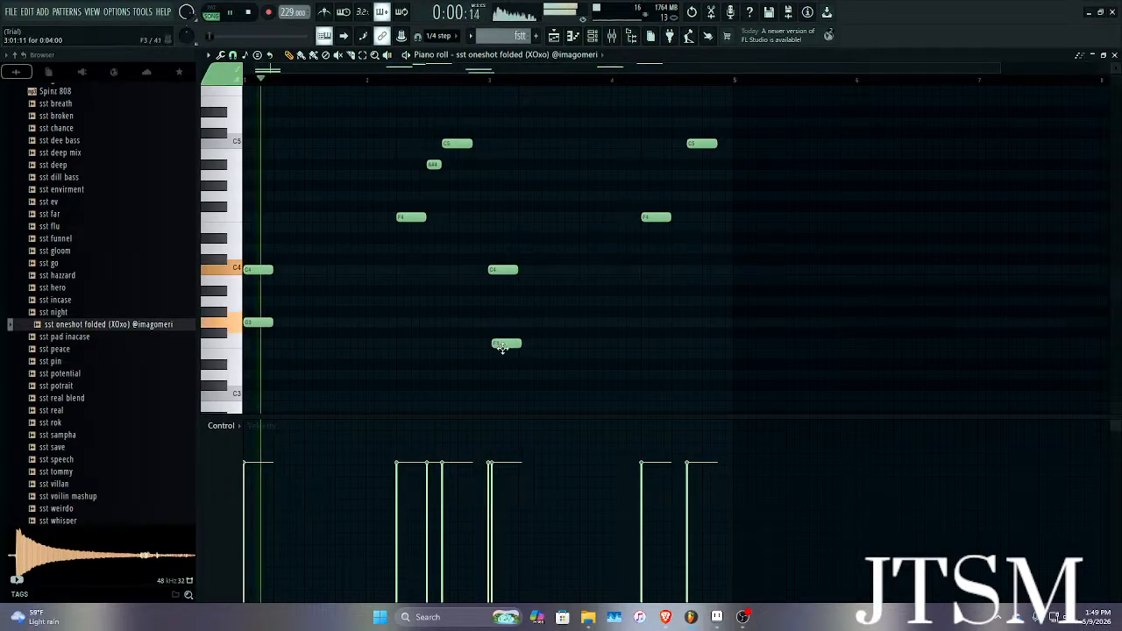
pyautogui.press('space')
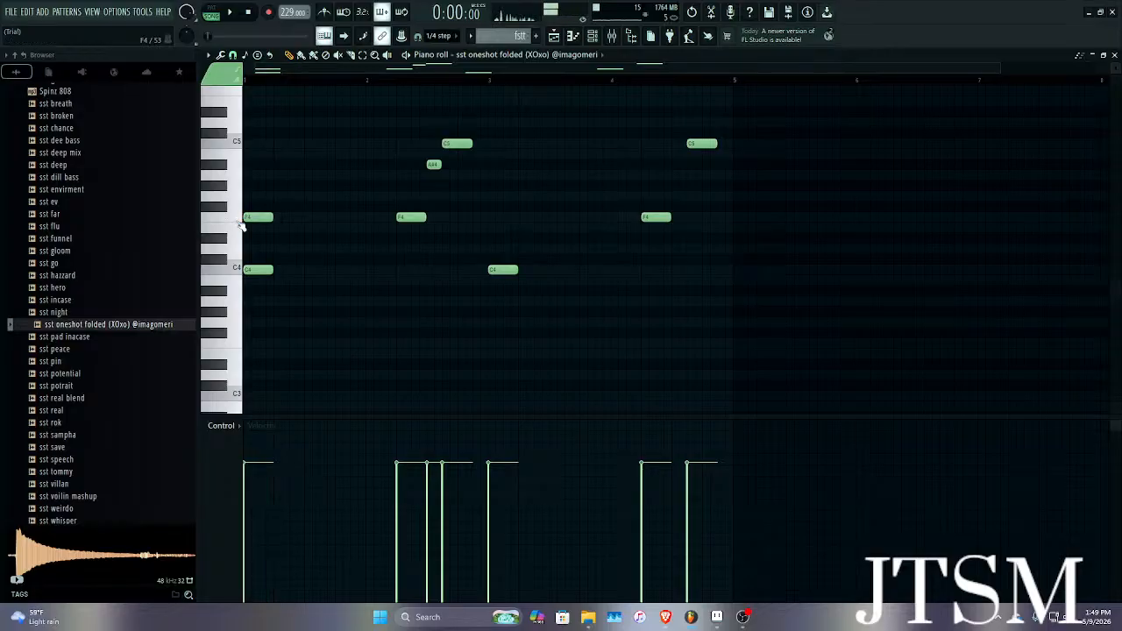
# Add one-beat D#4 notes above the C4 notes at the starts of bars 1 and 3 and audition them.
pyautogui.press('space')
pyautogui.scroll(3, 535, 248)
pyautogui.click(482, 237)
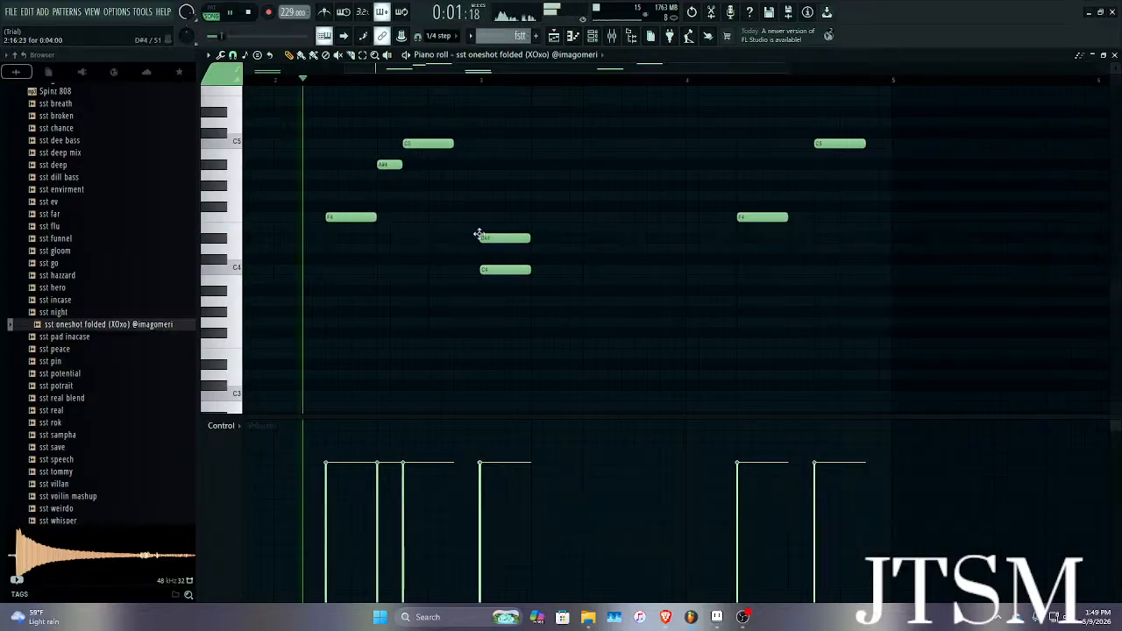
pyautogui.scroll(-4, 488, 238)
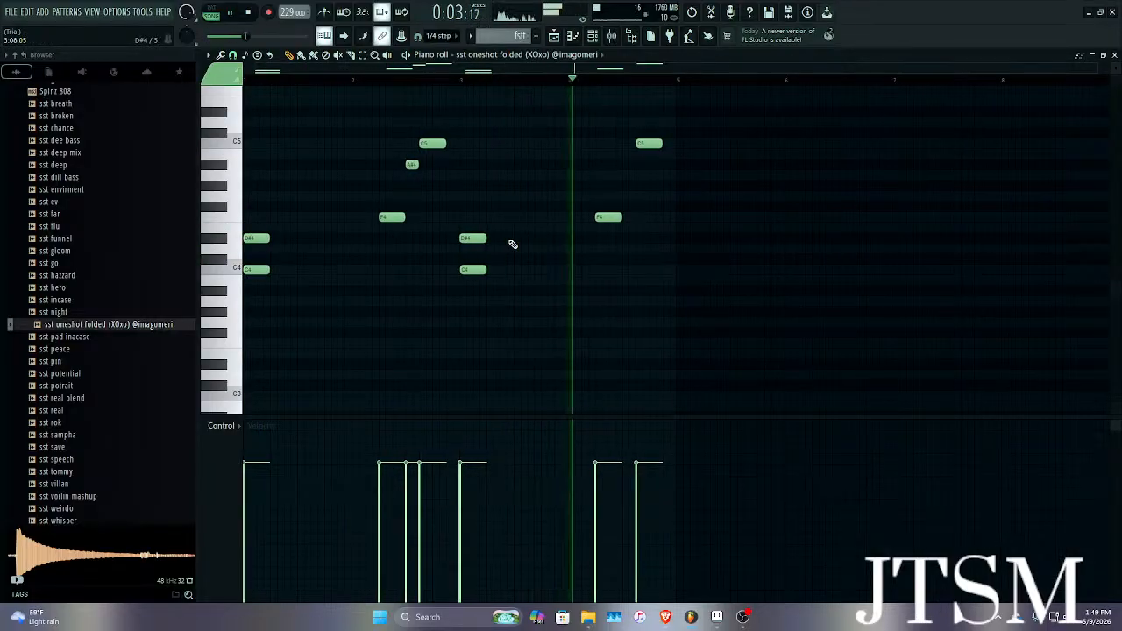
# Return to the playlist, duplicate the fstt clip to start at bar 5, and play the arrangement.
pyautogui.click(1114, 54)
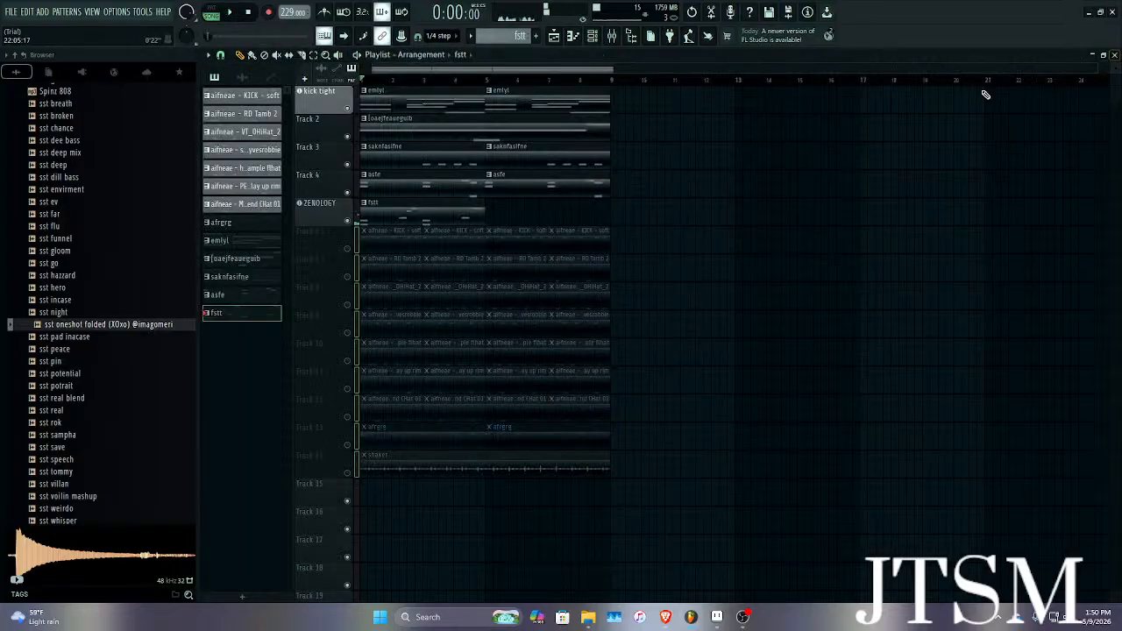
pyautogui.click(481, 230)
pyautogui.hotkey('ctrl', 'b')
pyautogui.press('space')
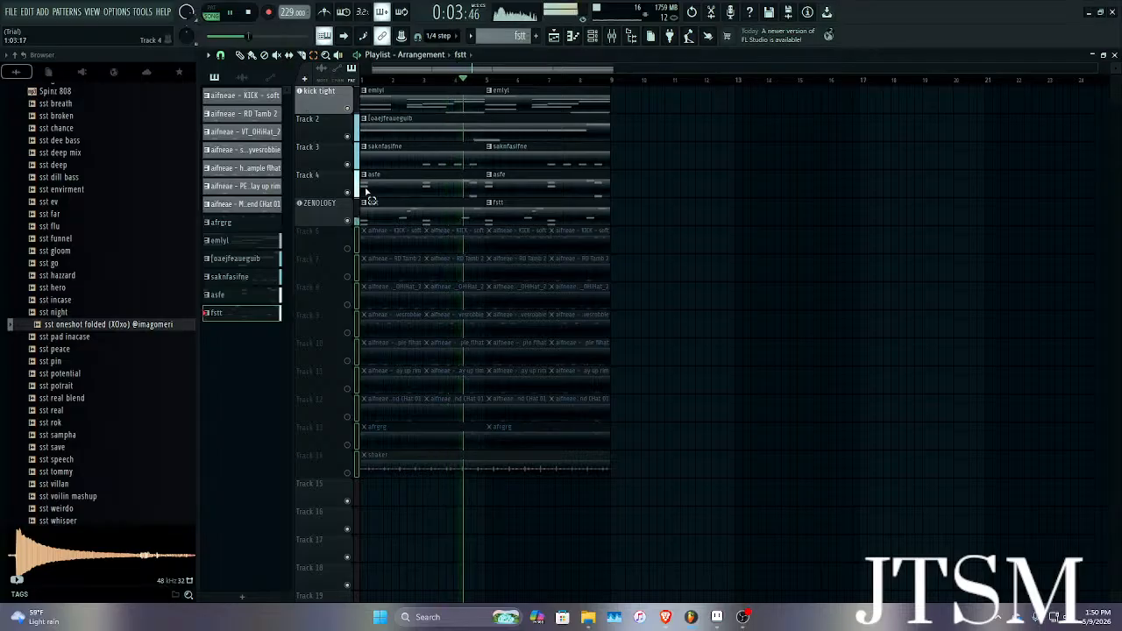
# Move all the drum and shaker clips below the fstt clips down one track and mute Track 15.
pyautogui.moveTo(629, 228); pyautogui.dragTo(347, 553)
pyautogui.hotkey('shift', 'Down')
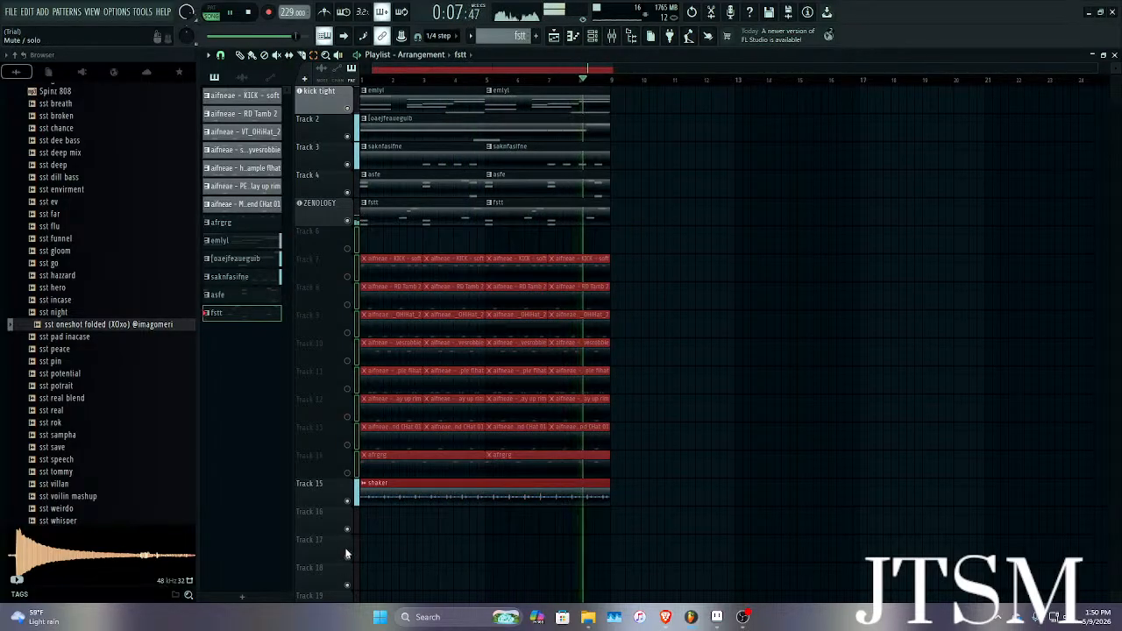
pyautogui.click(347, 500)
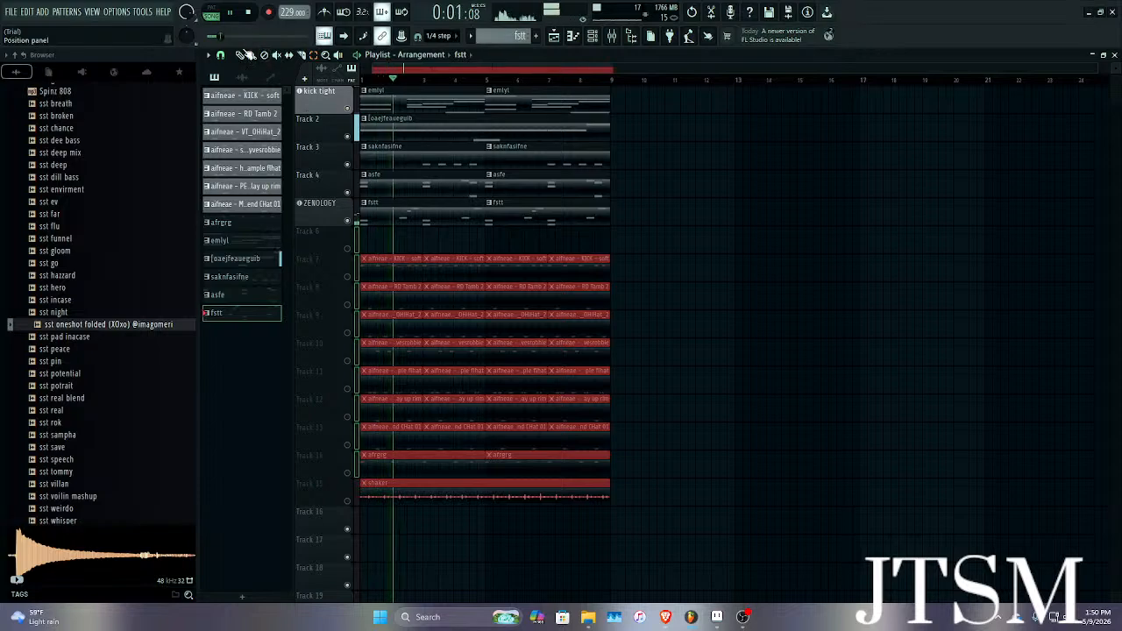
# Open the fstt pattern in the piano roll and switch it from ZENOLOGY to the sst oneshot folded channel.
pyautogui.doubleClick(409, 223)
pyautogui.press('space')
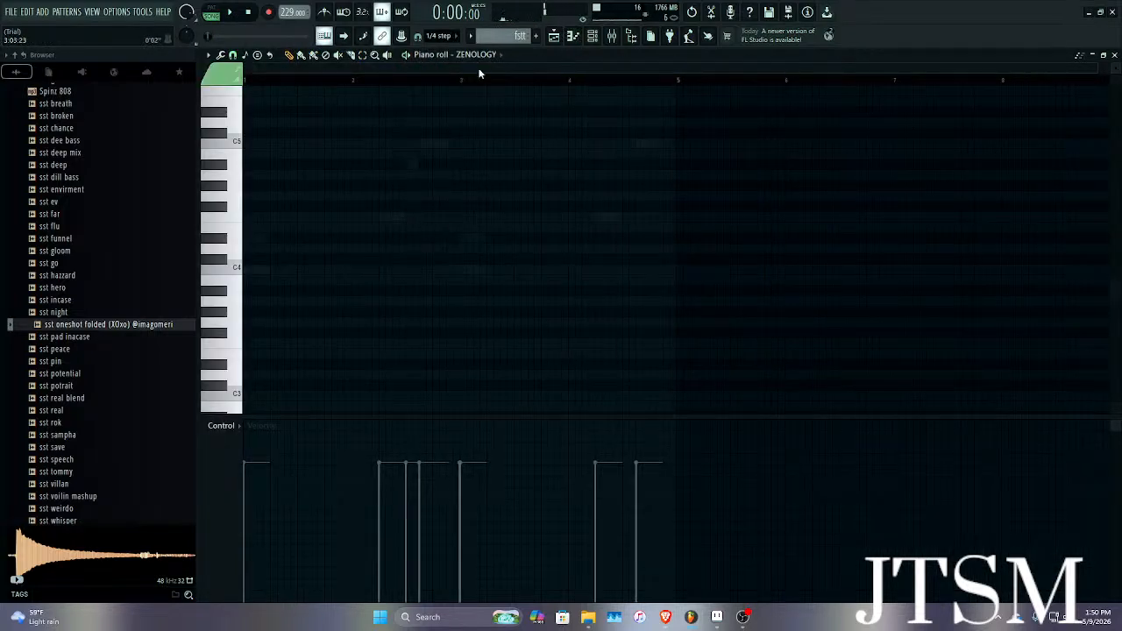
pyautogui.click(477, 55)
pyautogui.click(513, 271)
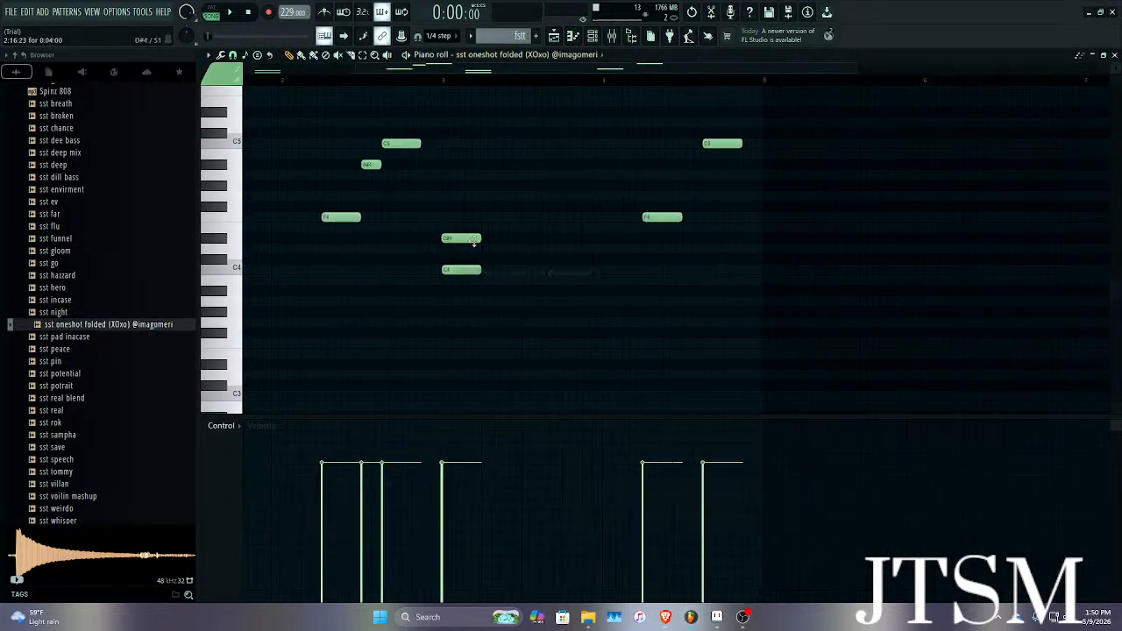
# Try raising the upper note at the start of bar 3 to F4 and E4 during playback.
pyautogui.scroll(2, 447, 227)
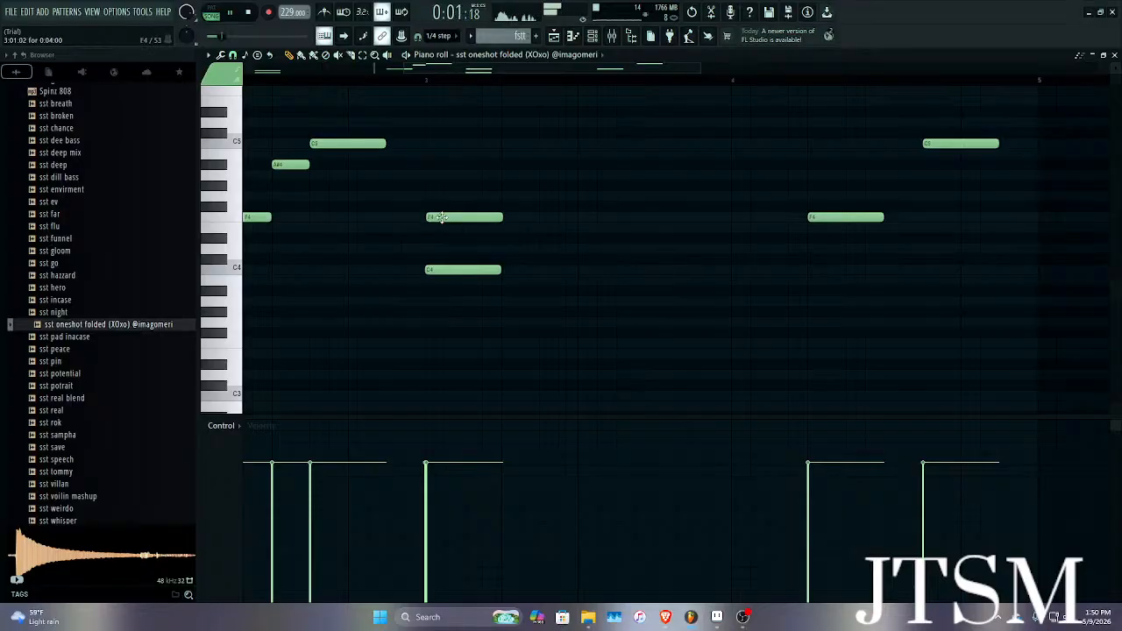
pyautogui.scroll(2, 432, 220)
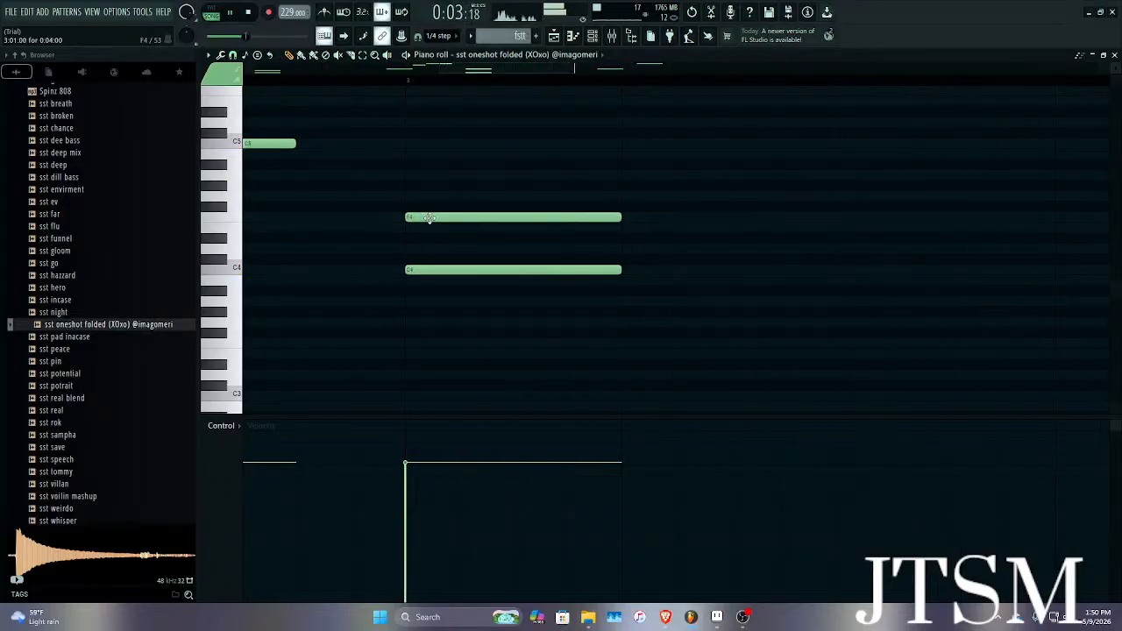
pyautogui.scroll(-4, 429, 219)
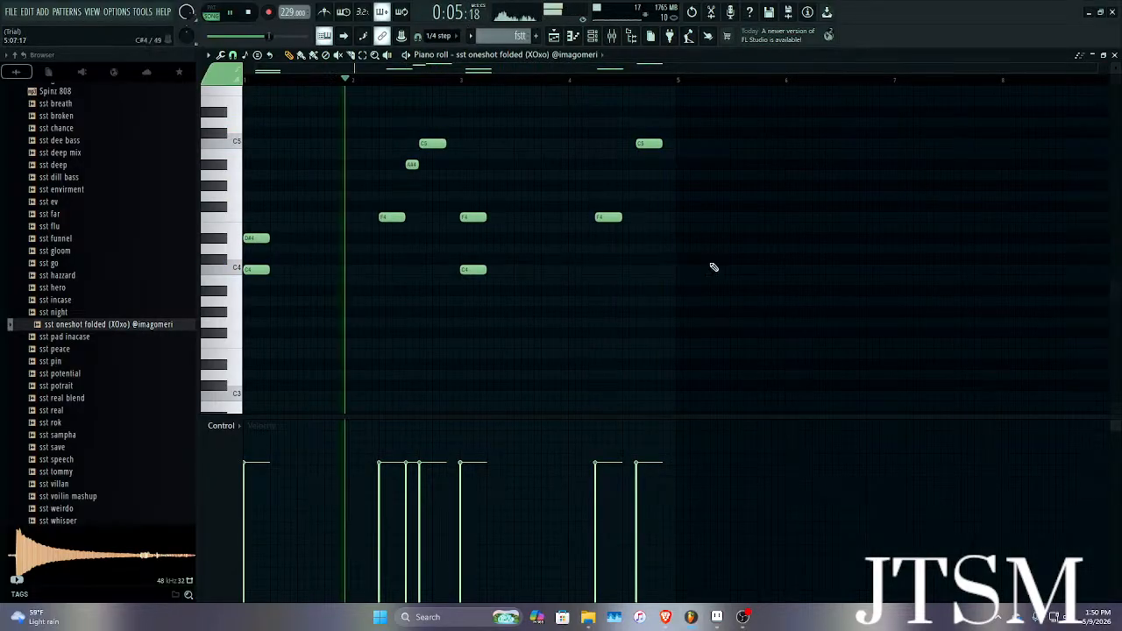
pyautogui.hotkey('ctrl', 'z')
pyautogui.scroll(3, 460, 230)
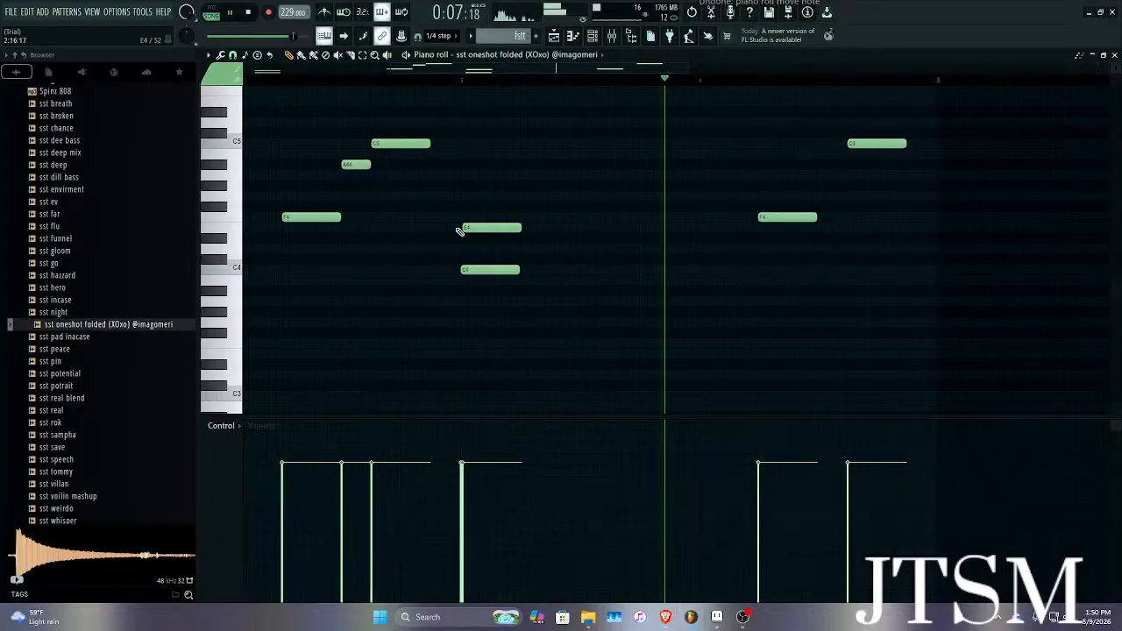
pyautogui.scroll(3, 460, 230)
# Duplicate the four-bar melody into bars 5 to 8 and undo the stray note added near bar 5.
pyautogui.scroll(-5, 479, 244)
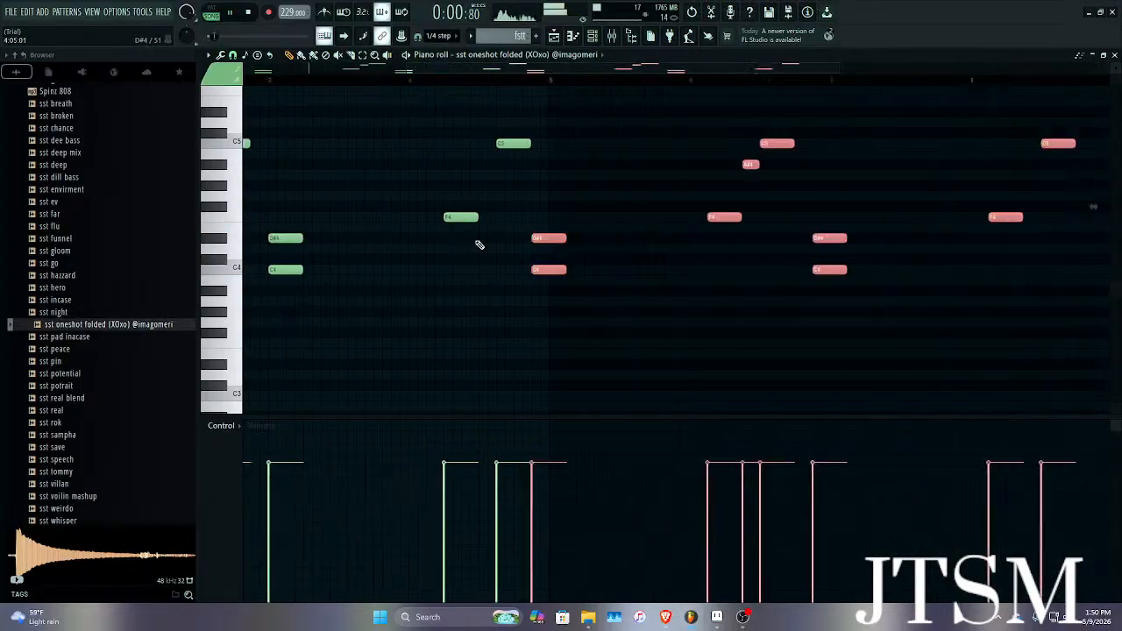
pyautogui.scroll(3, 474, 250)
pyautogui.click(445, 248)
pyautogui.hotkey('ctrl', 'z')
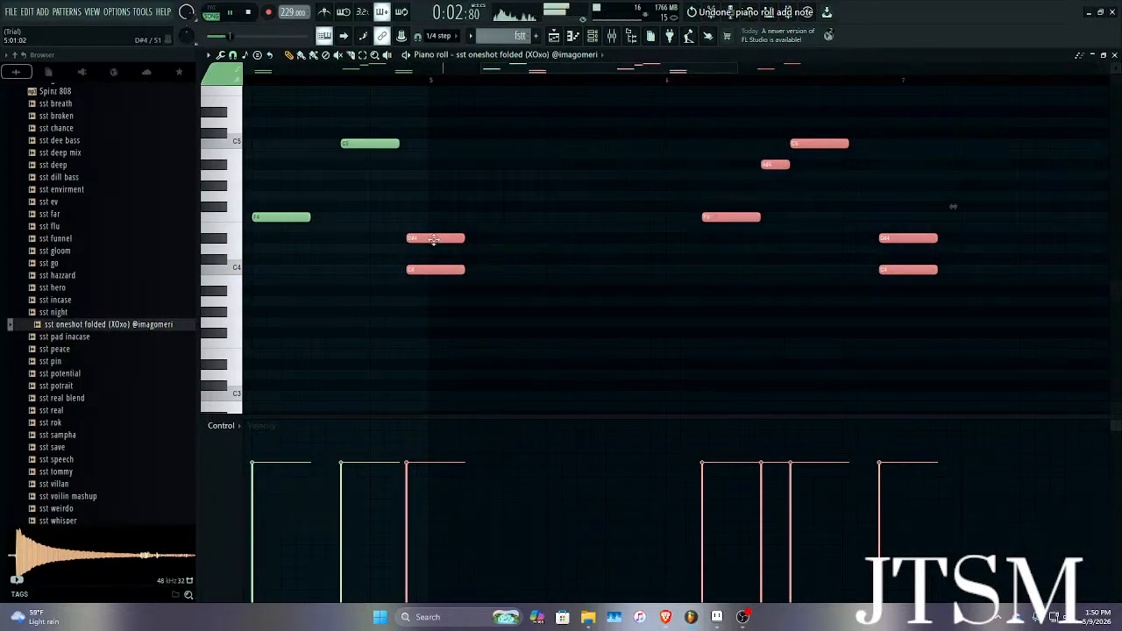
# Raise the D#4 notes at the starts of bars 5 and 7 to F4 and play the pattern back.
pyautogui.scroll(4, 435, 240)
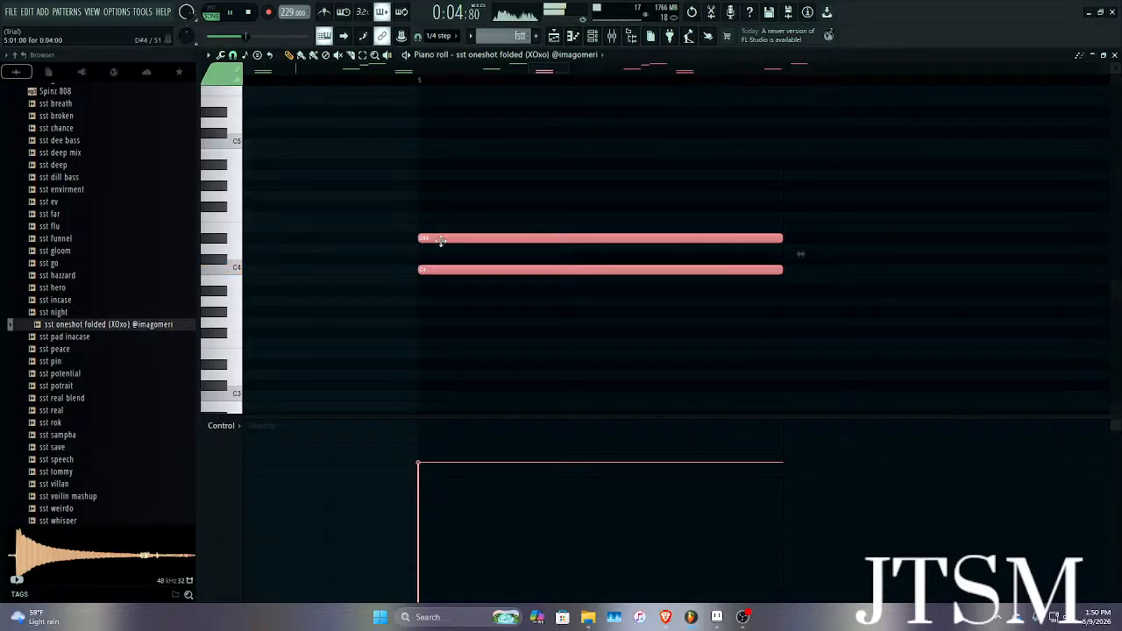
pyautogui.press('space')
pyautogui.moveTo(452, 239); pyautogui.dragTo(399, 215)
pyautogui.scroll(-7, 453, 216)
pyautogui.scroll(3, 789, 221)
pyautogui.scroll(2, 792, 221)
pyautogui.scroll(3, 399, 237)
pyautogui.scroll(2, 346, 220)
pyautogui.scroll(2, 345, 220)
pyautogui.press('space')
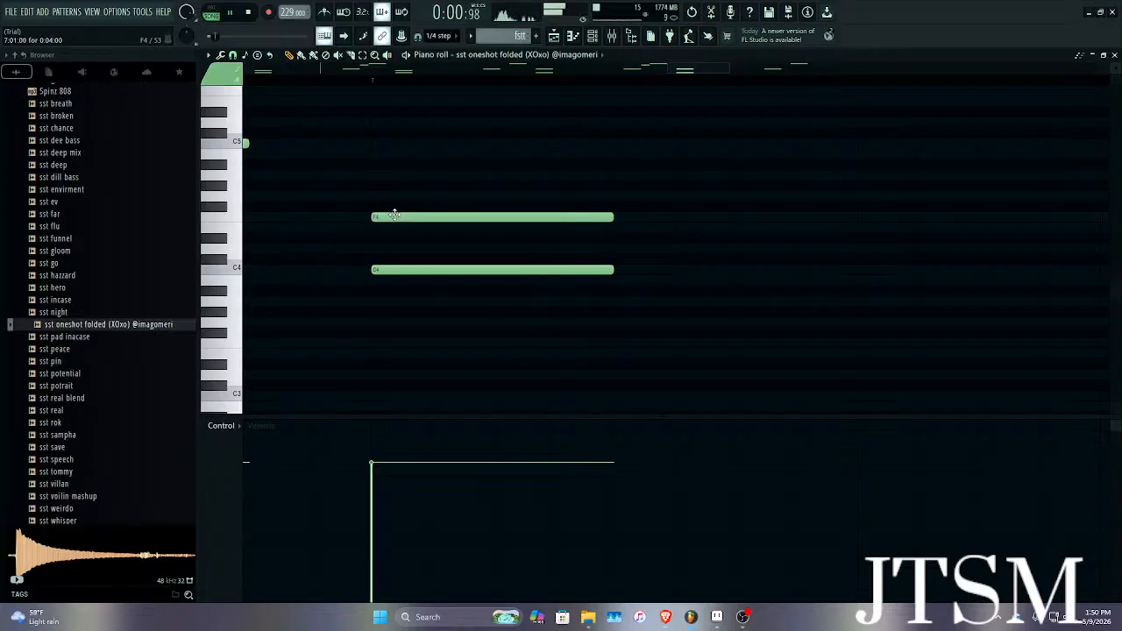
# Raise the F4 in bar 6 to G4 and audition the changed phrase.
pyautogui.scroll(-6, 371, 246)
pyautogui.scroll(4, 491, 218)
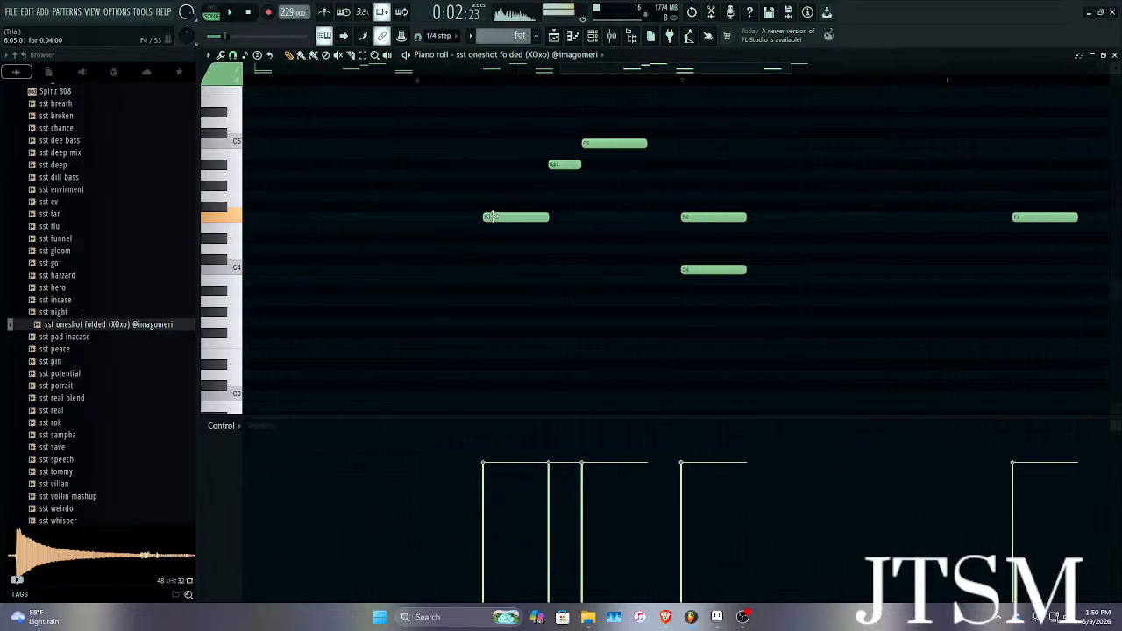
pyautogui.moveTo(492, 216); pyautogui.dragTo(494, 196)
pyautogui.scroll(-5, 446, 80)
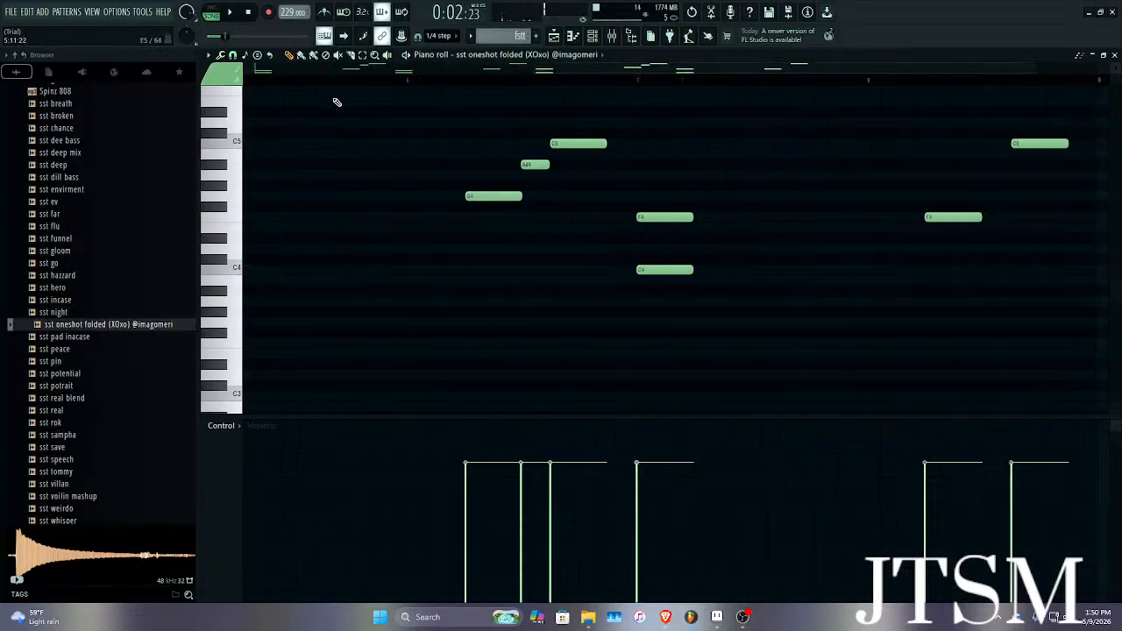
pyautogui.scroll(5, 575, 195)
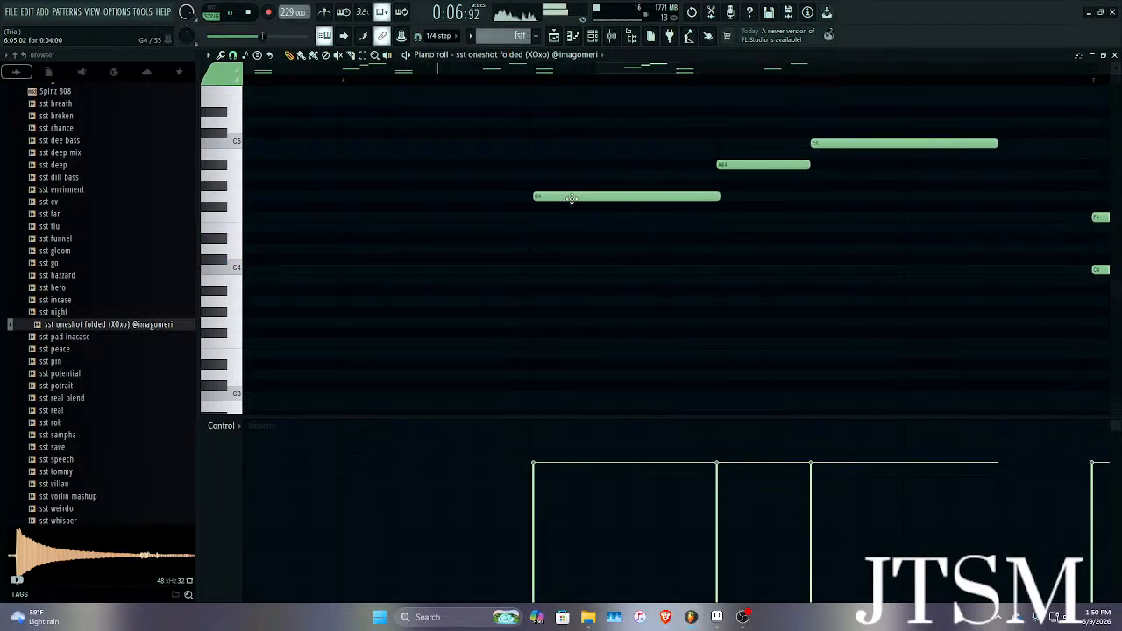
pyautogui.scroll(-5, 571, 198)
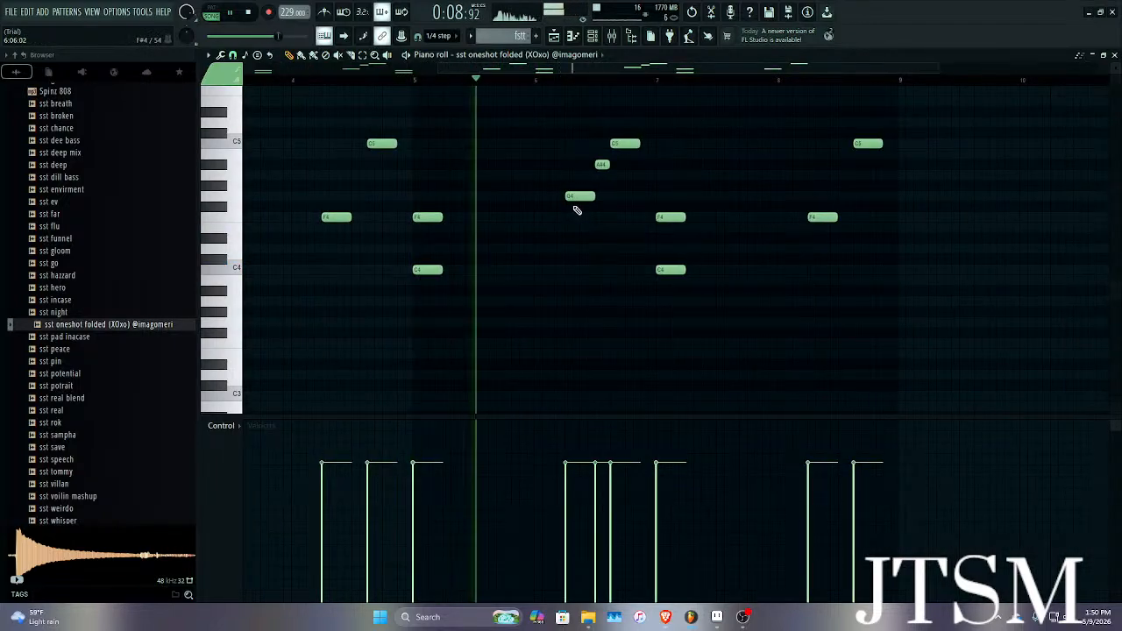
# Raise the F4 in bar 8 to G#4, keeping its timing.
pyautogui.scroll(5, 756, 217)
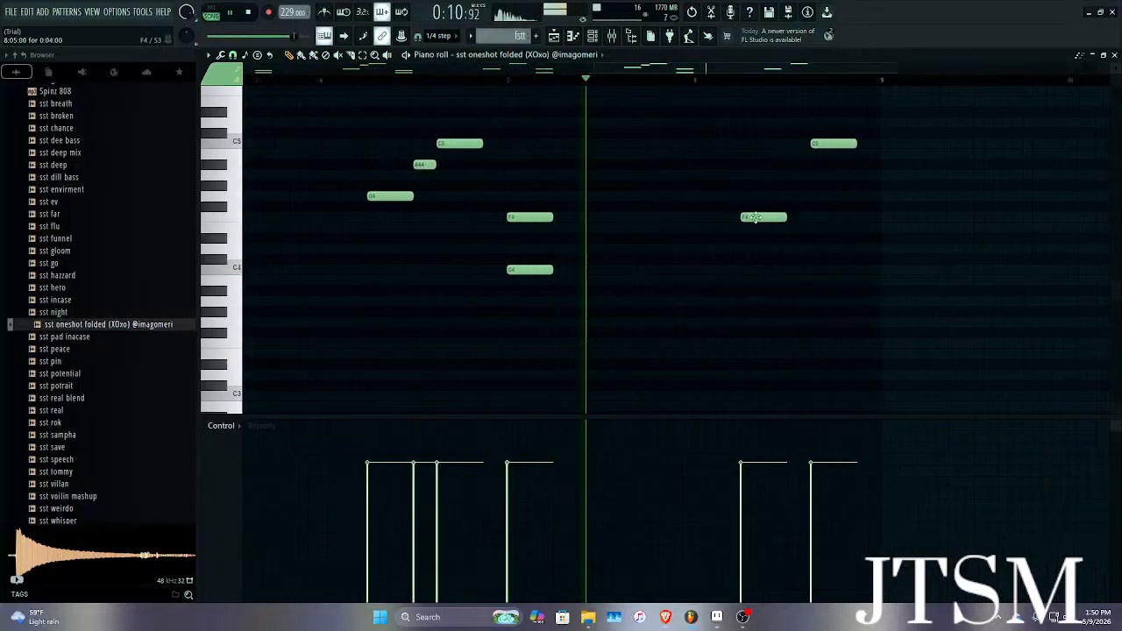
pyautogui.scroll(2, 755, 216)
pyautogui.moveTo(752, 216); pyautogui.dragTo(754, 185)
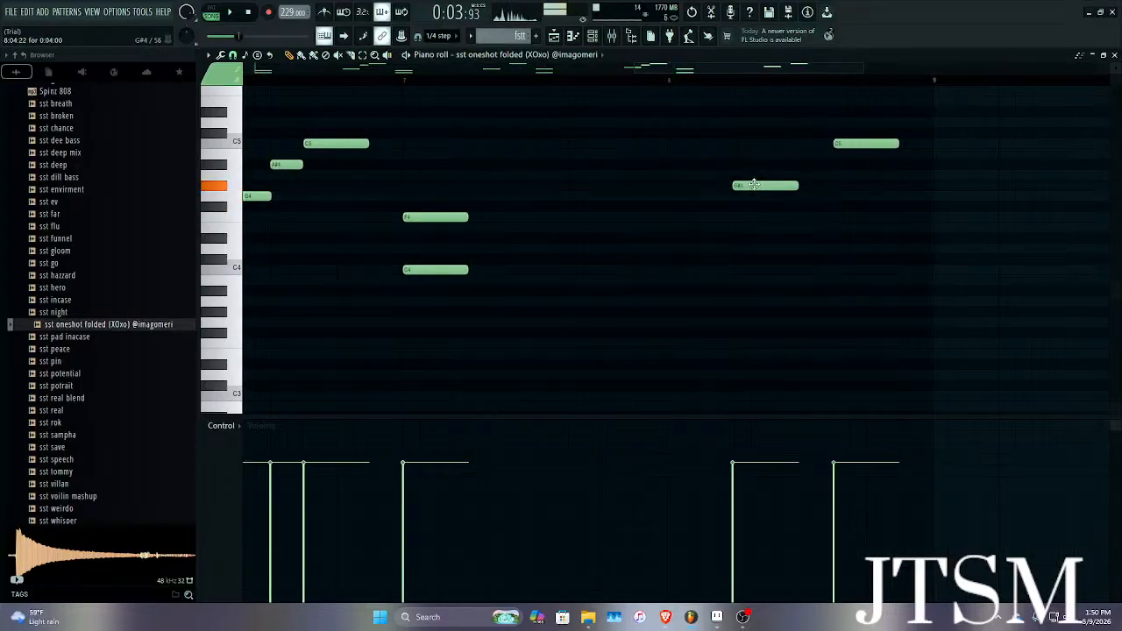
pyautogui.scroll(3, 756, 185)
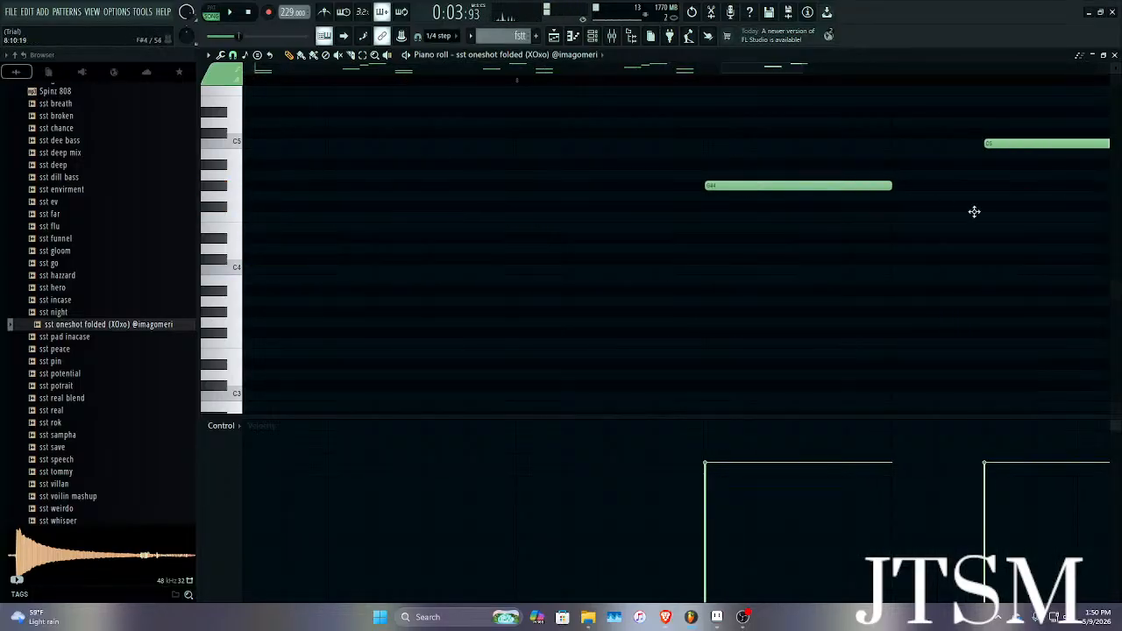
# Add a G4 note beneath the C5 at the end of bar 8 and play the pattern back.
pyautogui.moveTo(973, 211); pyautogui.dragTo(977, 190)
pyautogui.press('space')
pyautogui.scroll(3, 1002, 195)
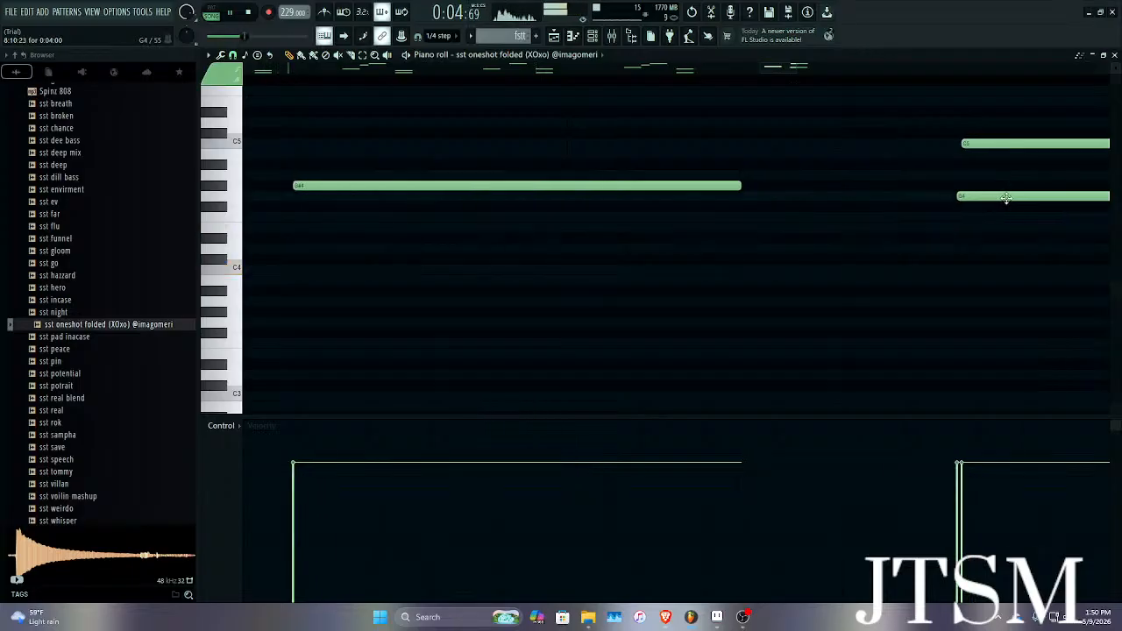
pyautogui.scroll(-5, 841, 251)
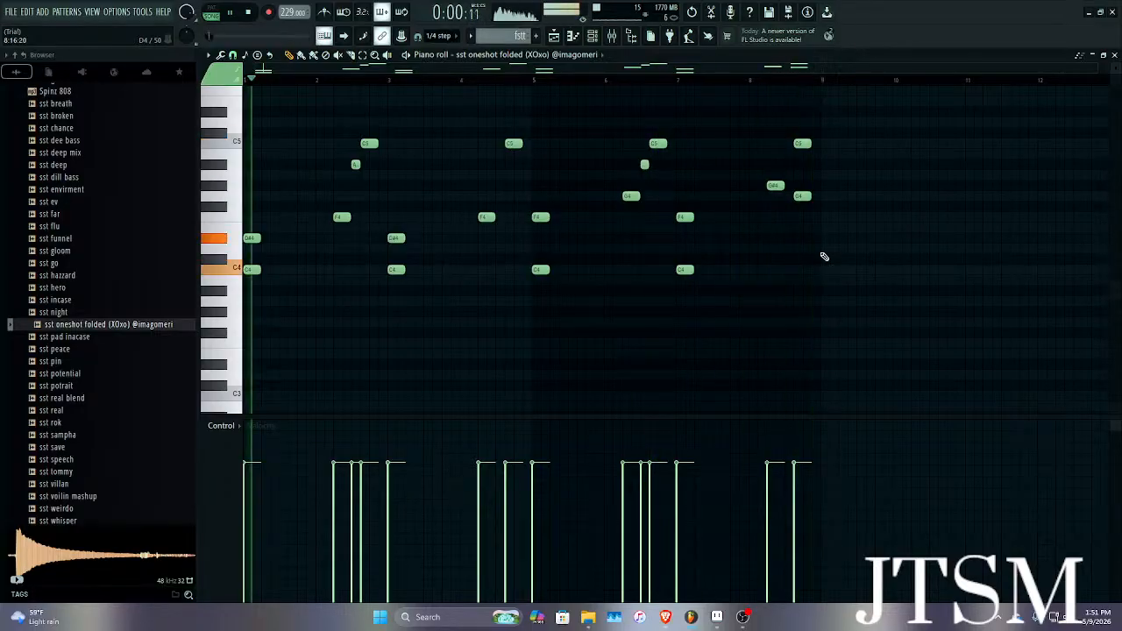
pyautogui.press('space')
# Remove the extra fstt clip starting at bar 5 in the playlist, keeping one eight-bar clip, and play the arrangement.
pyautogui.click(1114, 56)
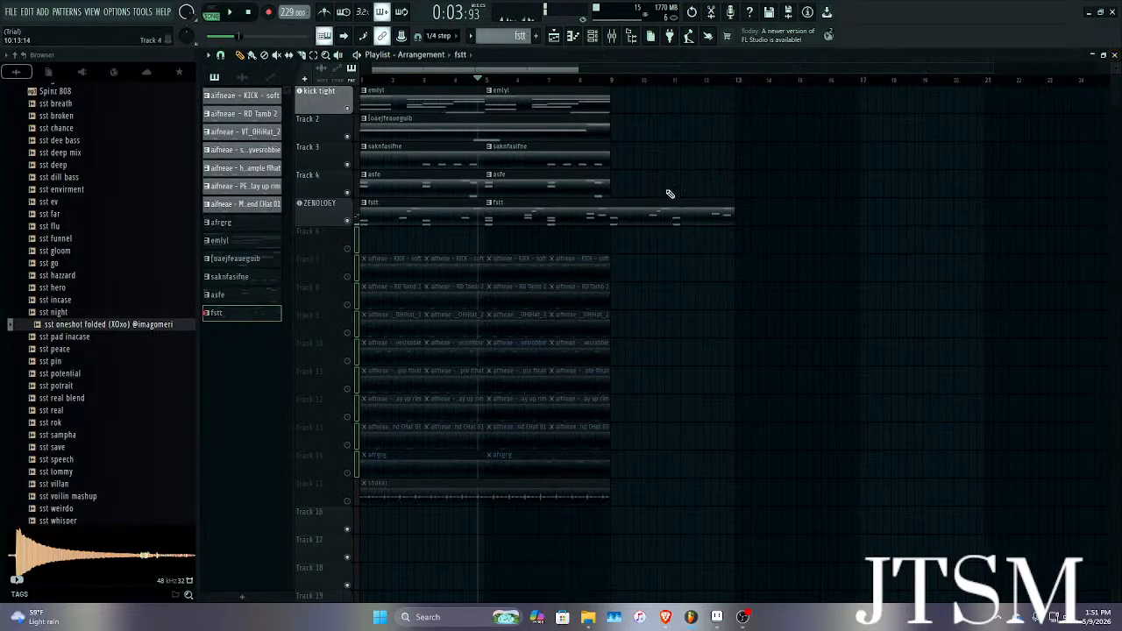
pyautogui.press('space')
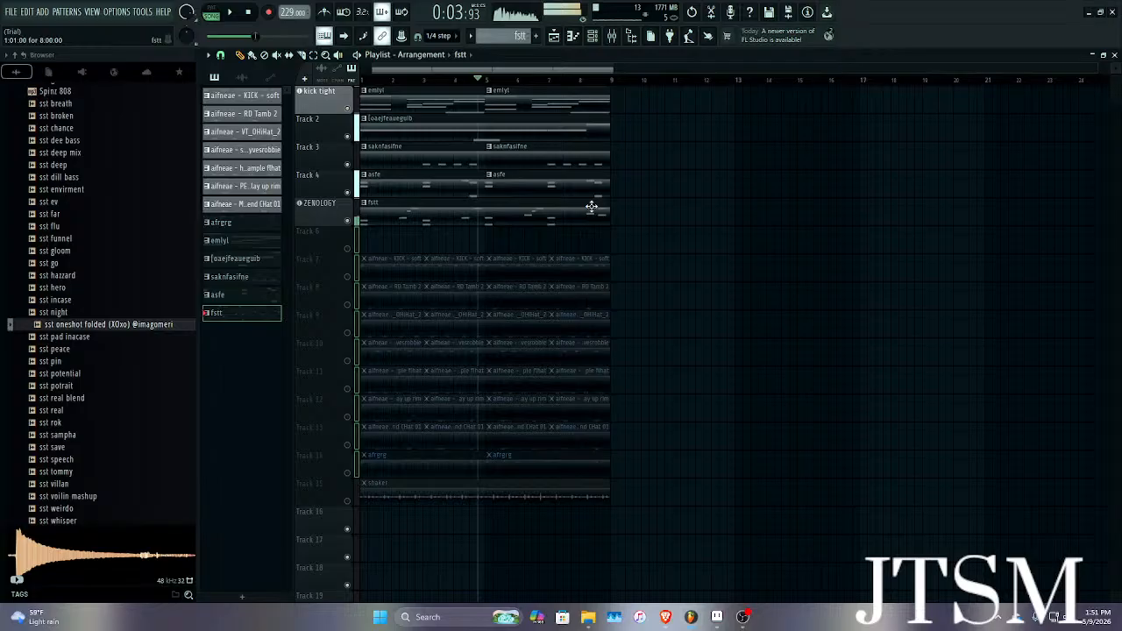
pyautogui.click(616, 38)
pyautogui.click(619, 39)
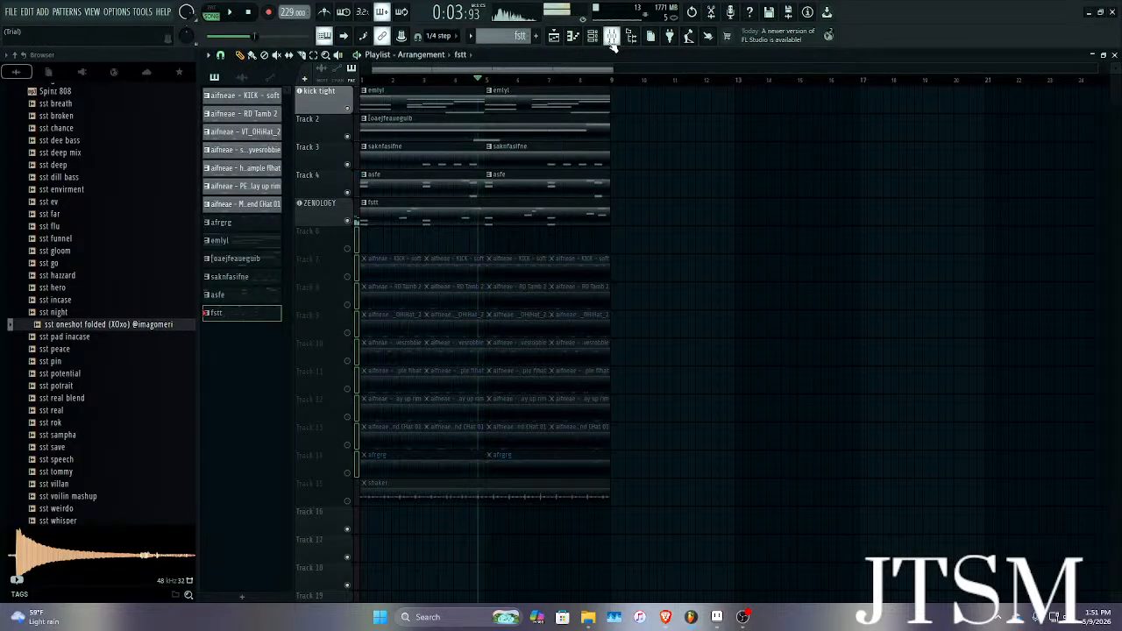
pyautogui.press('space')
# Open the Keyzone Classic channel's instrument and audition the Steinway Piano, Basic Electric Piano and Yamaha Grand Piano programs.
pyautogui.click(612, 38)
pyautogui.click(593, 38)
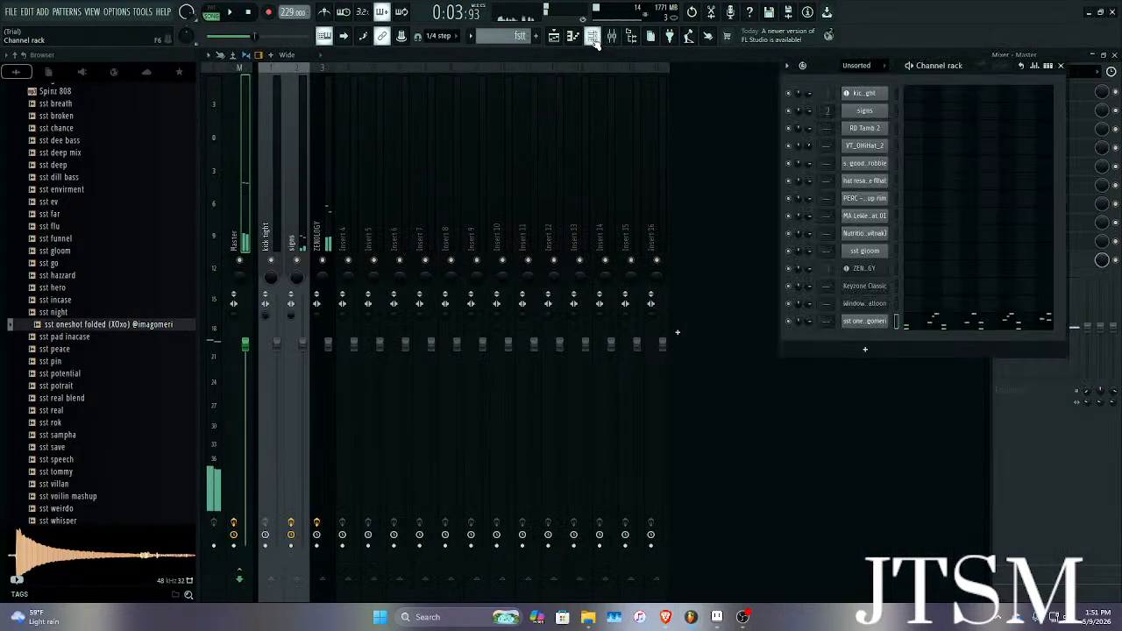
pyautogui.click(861, 290)
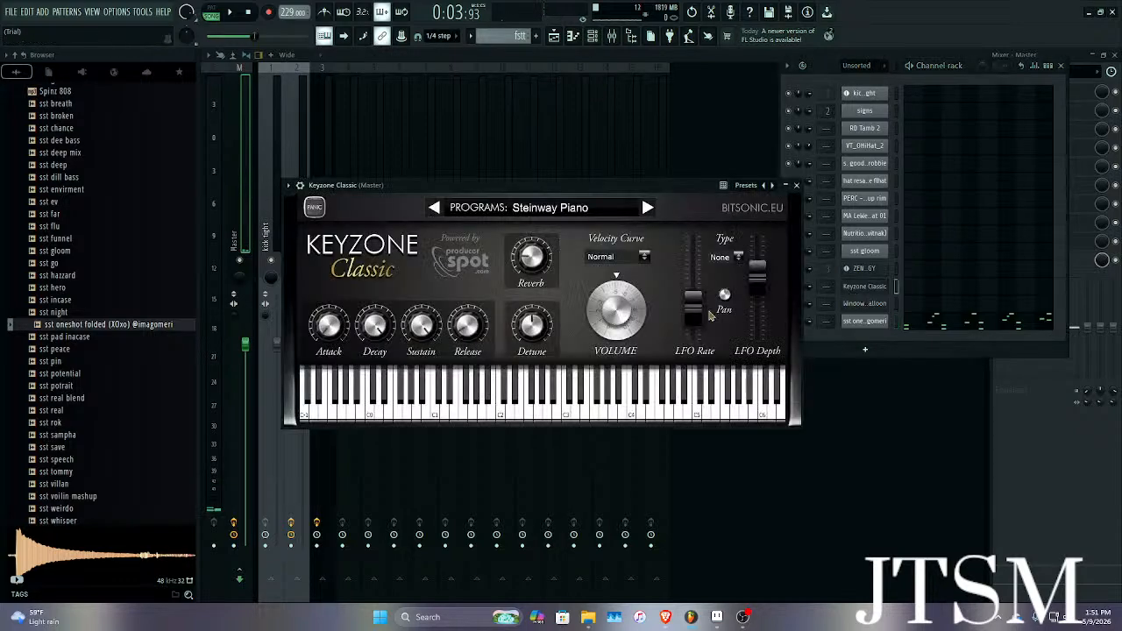
pyautogui.press('b')
pyautogui.press('m')
pyautogui.click(646, 210)
pyautogui.press('b')
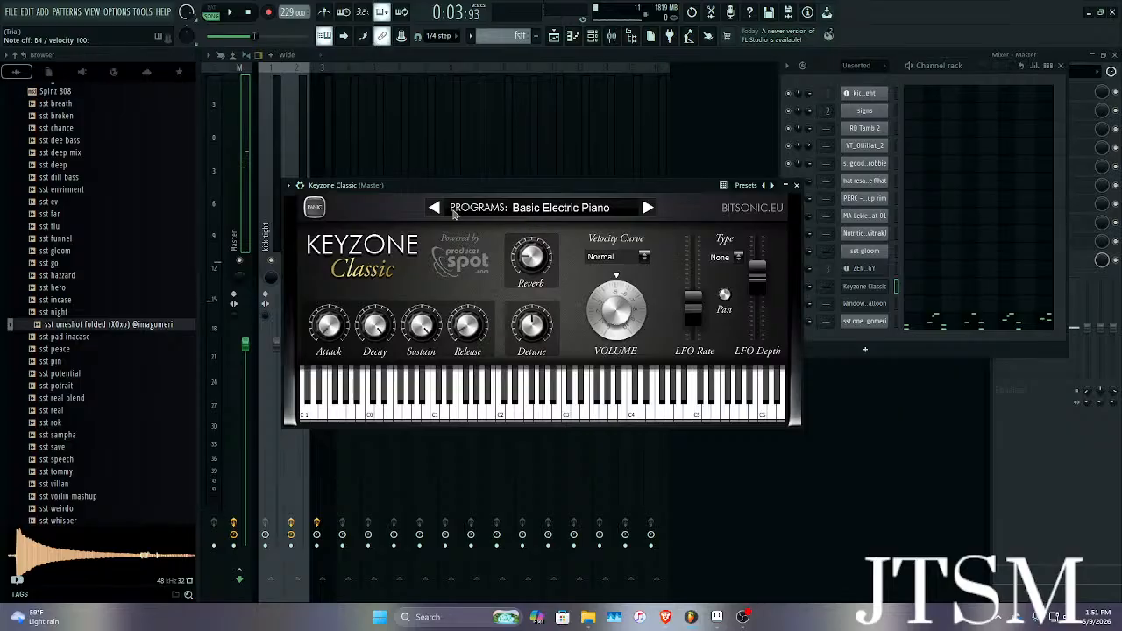
pyautogui.press('b')
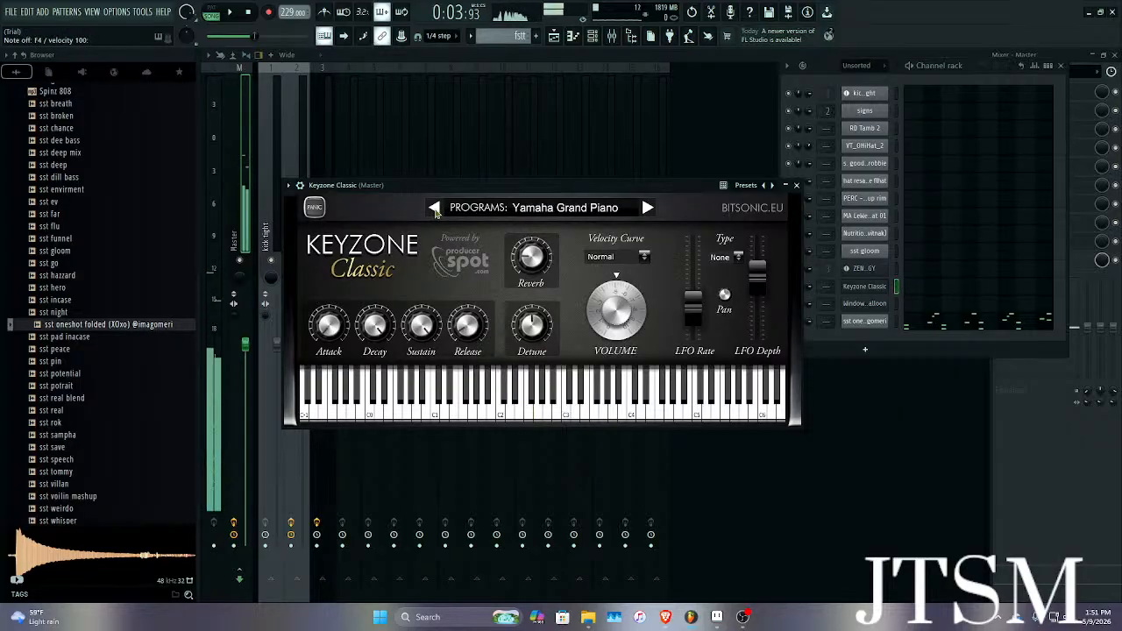
# Audition the Keyzone Piano and Rhodes Piano programs in Keyzone Classic, and close the instrument.
pyautogui.click(435, 212)
pyautogui.press('b')
pyautogui.press('m')
pyautogui.press('.')
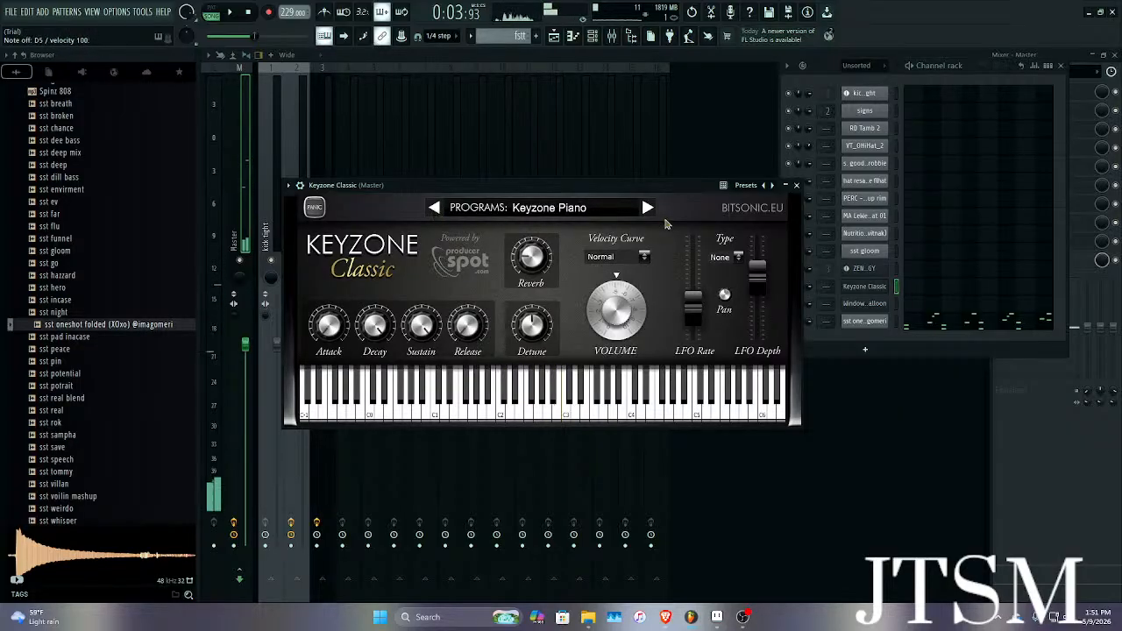
pyautogui.click(648, 209)
pyautogui.press('c')
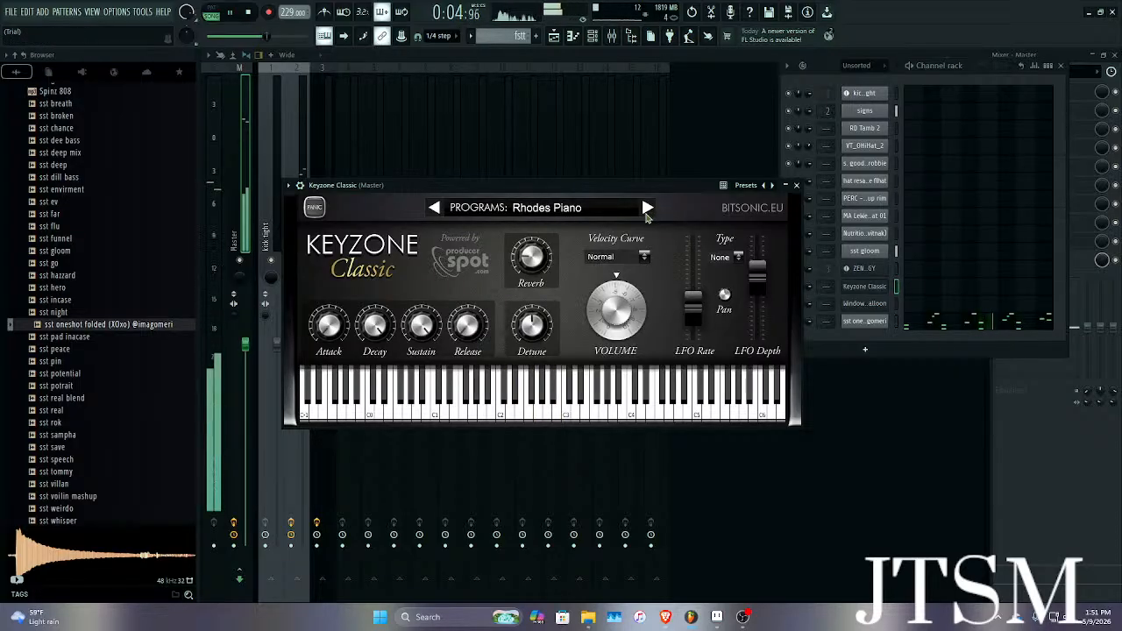
pyautogui.click(797, 186)
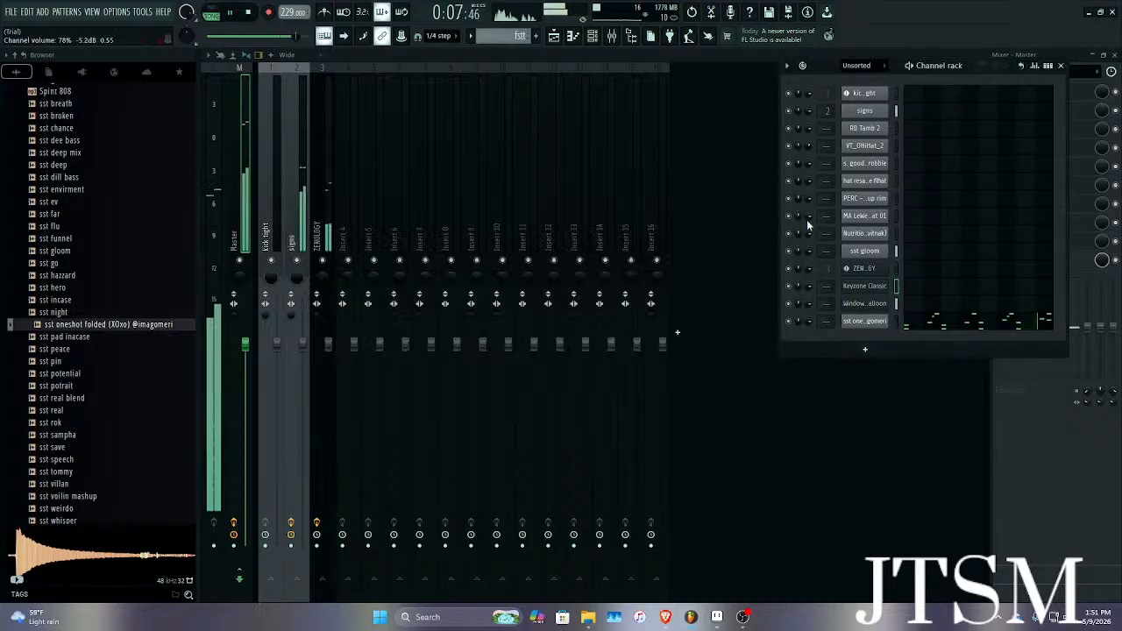
pyautogui.rightClick(859, 322)
pyautogui.moveTo(912, 444)
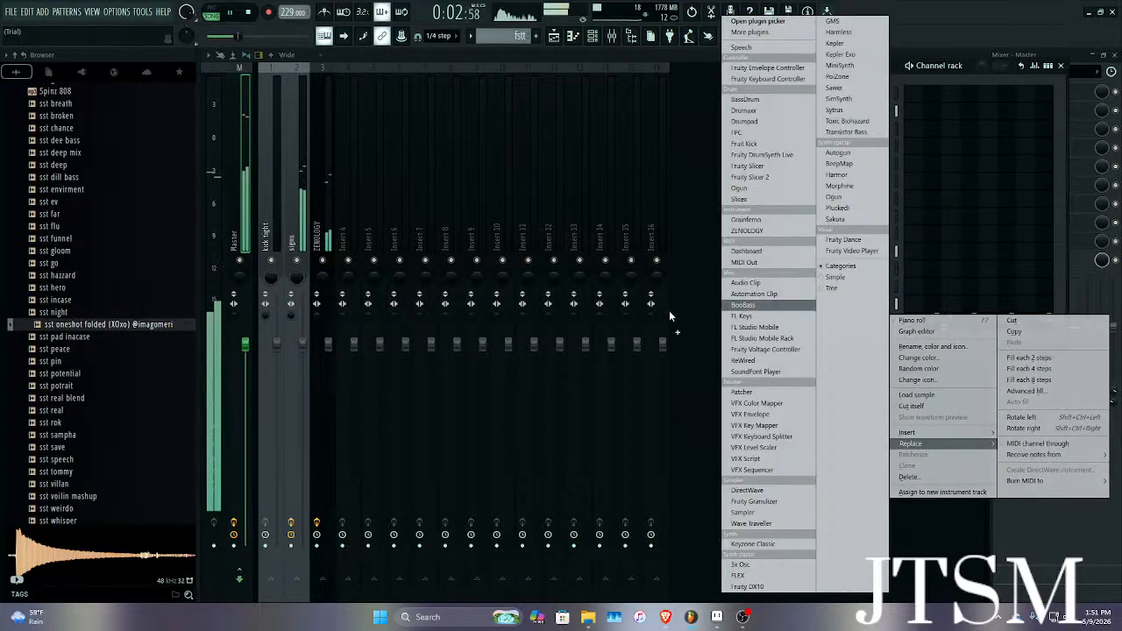
pyautogui.click(948, 69)
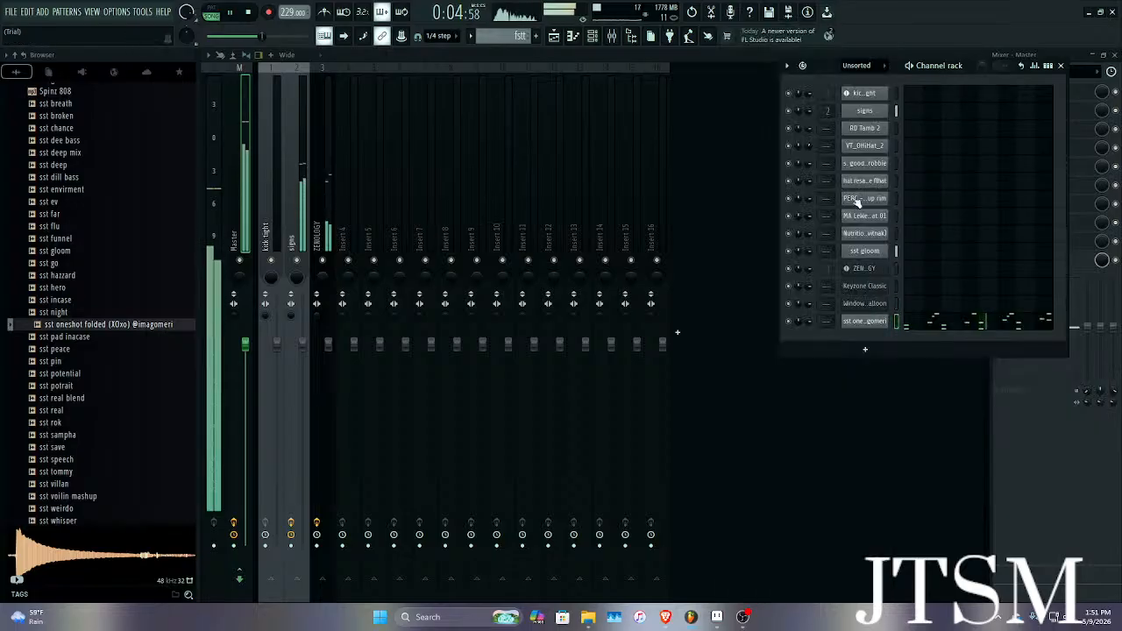
# Check the instruments on the Keyzone Classic, ZENOLOGY and neighbouring channels.
pyautogui.click(865, 304)
pyautogui.click(876, 287)
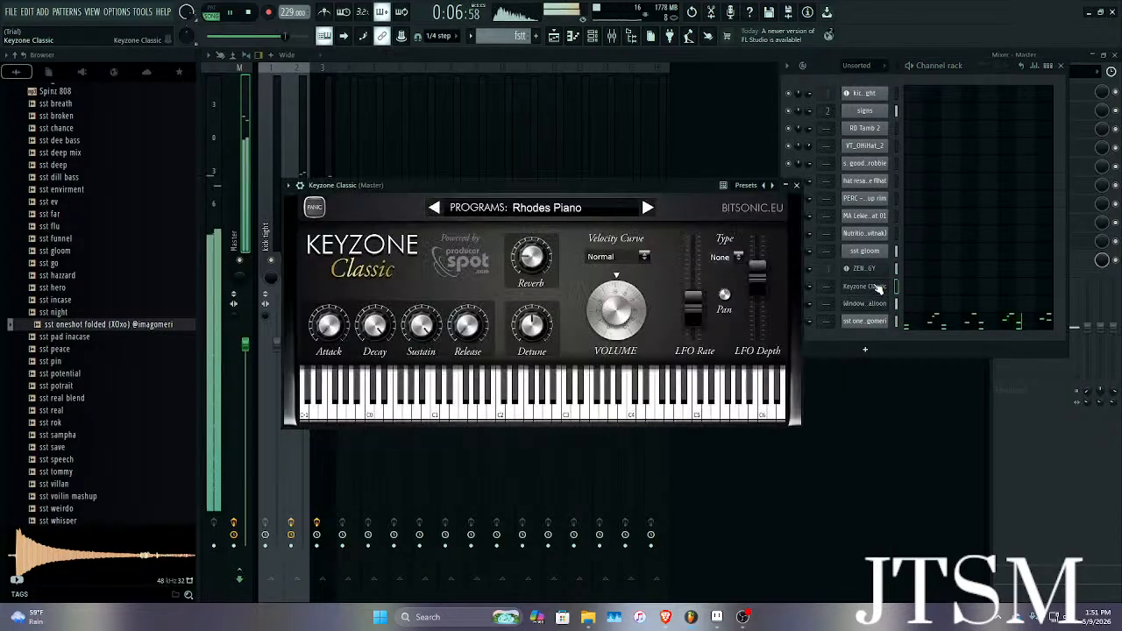
pyautogui.click(878, 273)
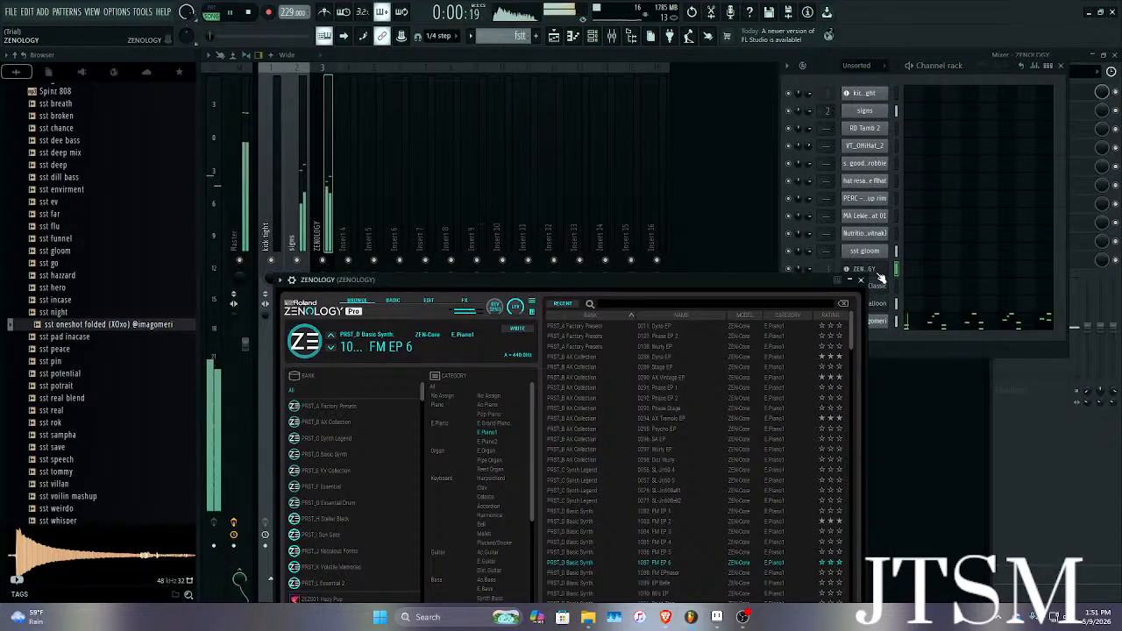
pyautogui.click(878, 273)
# Delete the Keyzone Classic channel from the channel rack.
pyautogui.rightClick(865, 291)
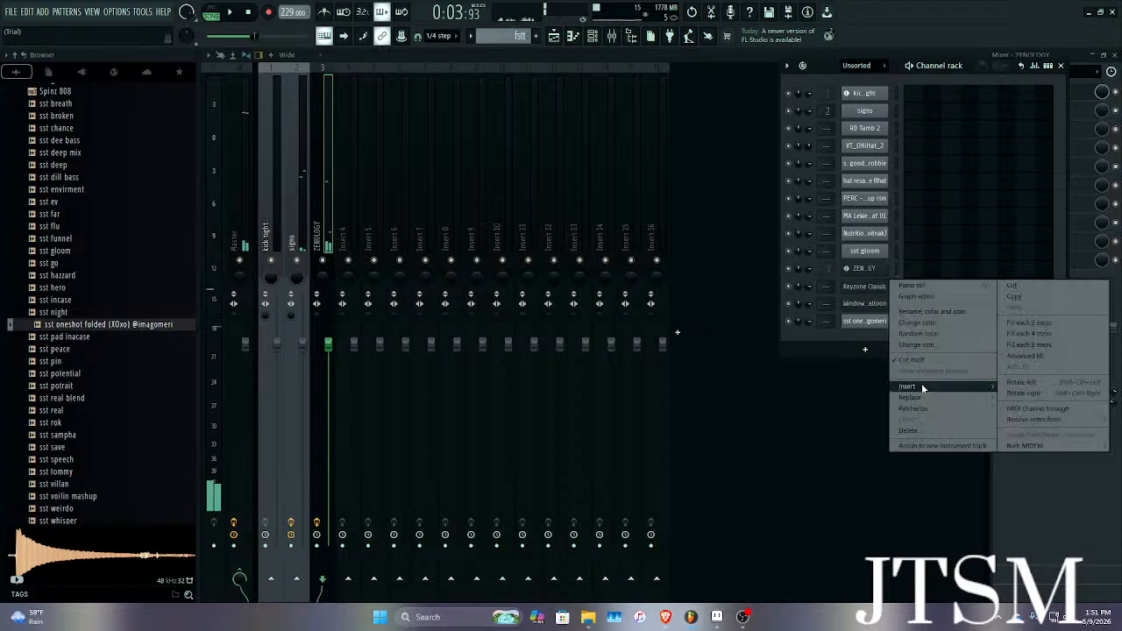
pyautogui.click(912, 431)
pyautogui.click(601, 346)
# Add a second ZENOLOGY instrument channel and open its preset browser.
pyautogui.click(864, 332)
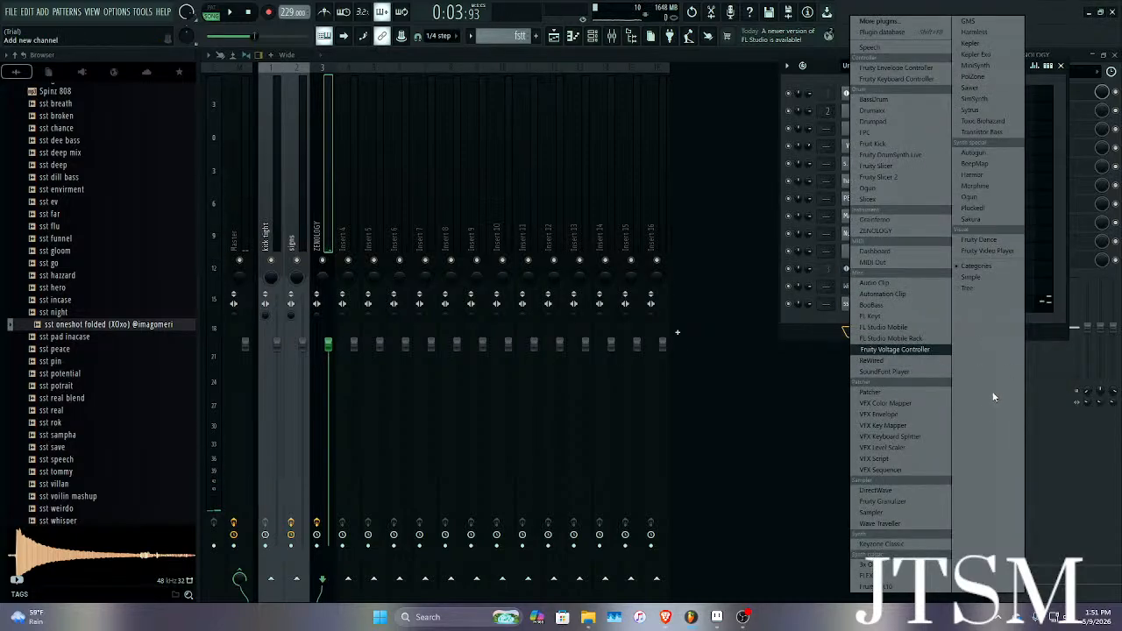
pyautogui.click(877, 230)
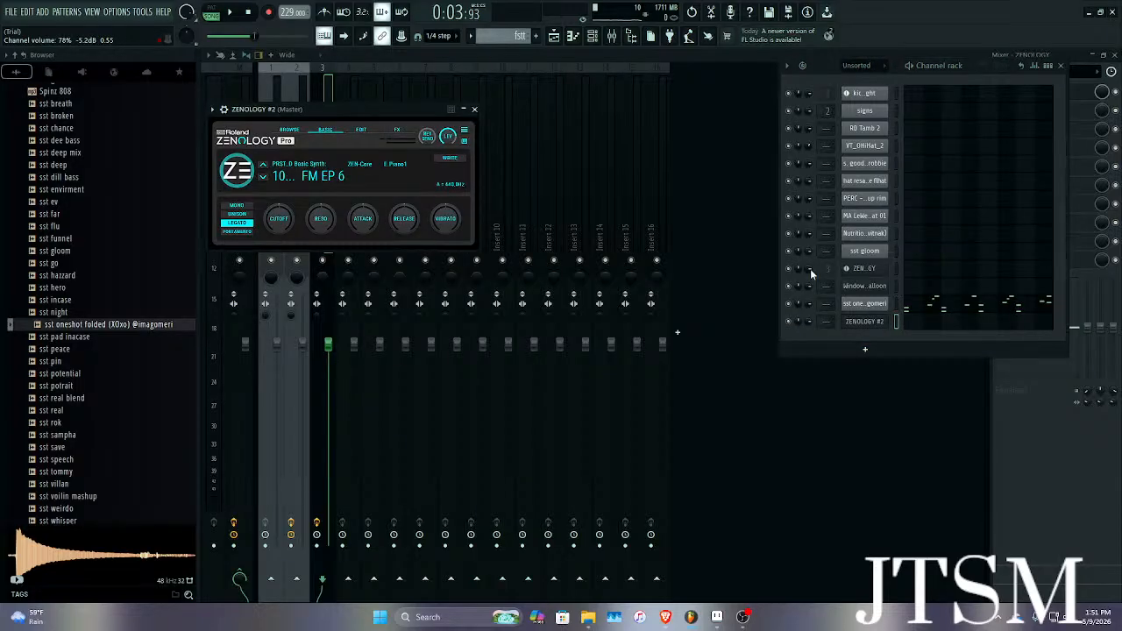
pyautogui.click(289, 132)
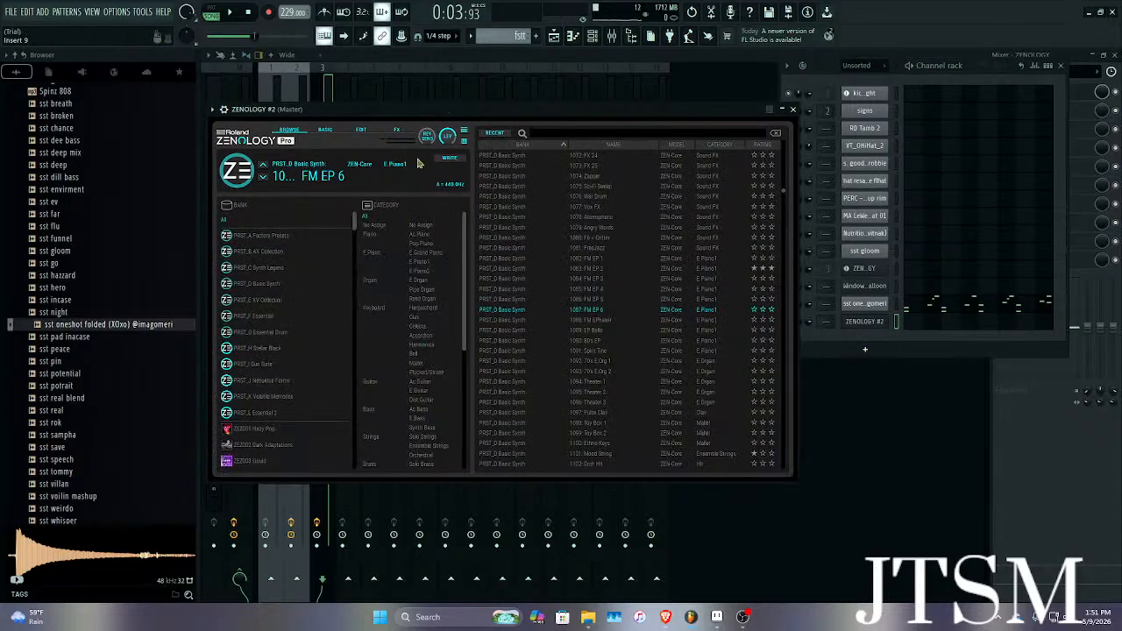
# Audition F6 = Critter, then E.Grand Piano presets including Fictional Piano and Sound Canvas SC-55 Piano 3, in the new ZENOLOGY.
pyautogui.click(547, 239)
pyautogui.click(428, 271)
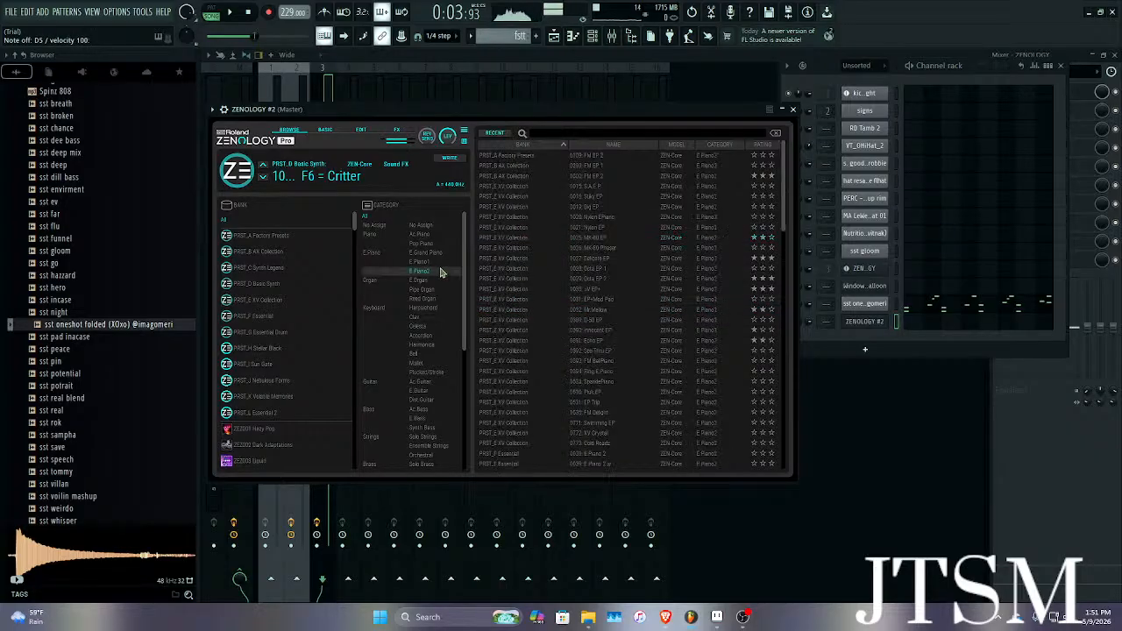
pyautogui.click(542, 270)
pyautogui.click(437, 254)
pyautogui.click(596, 238)
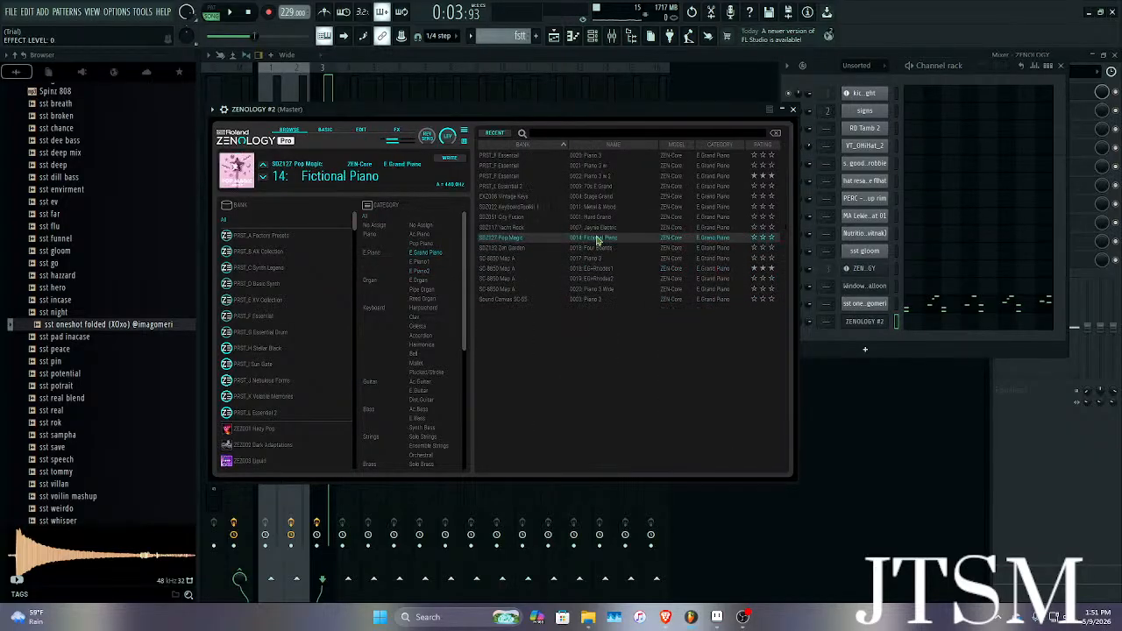
pyautogui.click(597, 229)
pyautogui.click(599, 300)
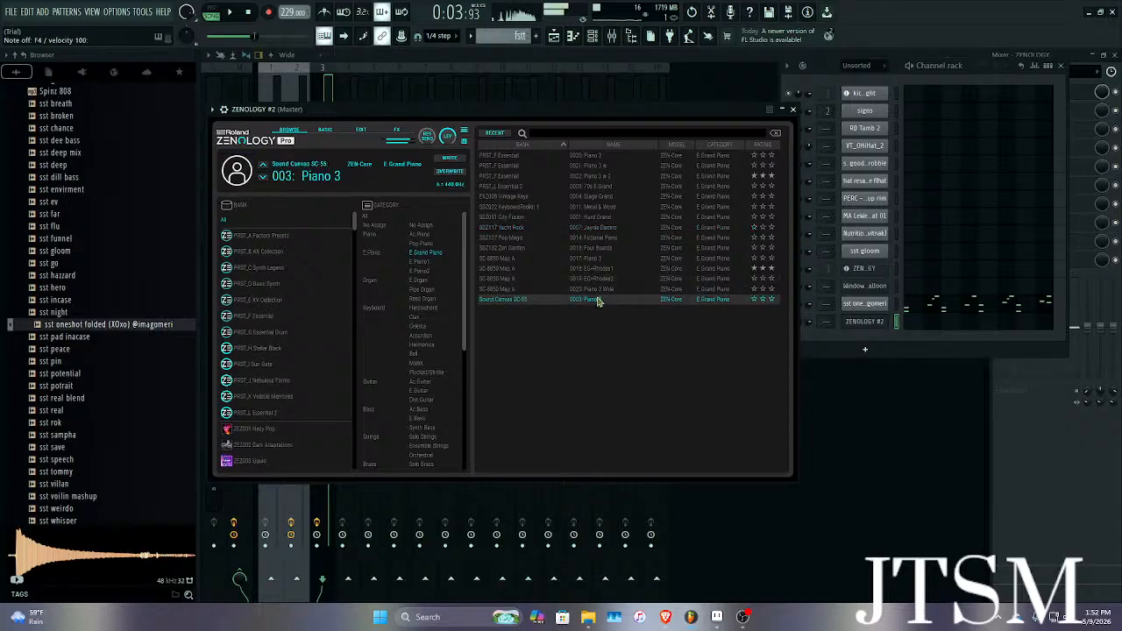
# Filter the presets to E.Organ and audition D-Bars 2, Soap Opera and D-Bars 1.
pyautogui.click(428, 309)
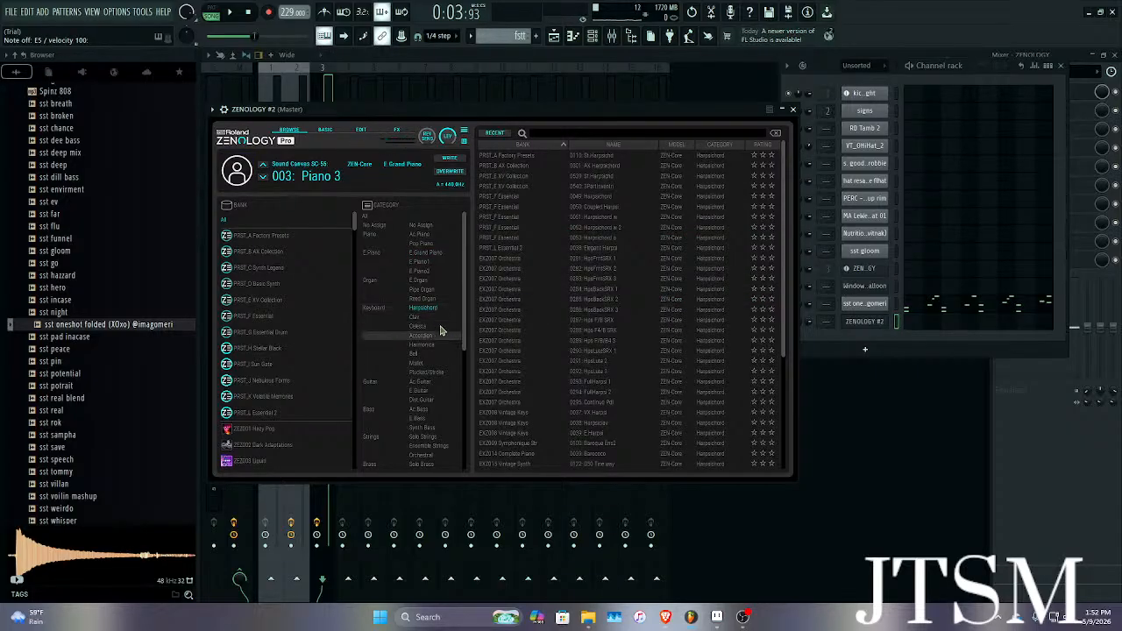
pyautogui.click(418, 280)
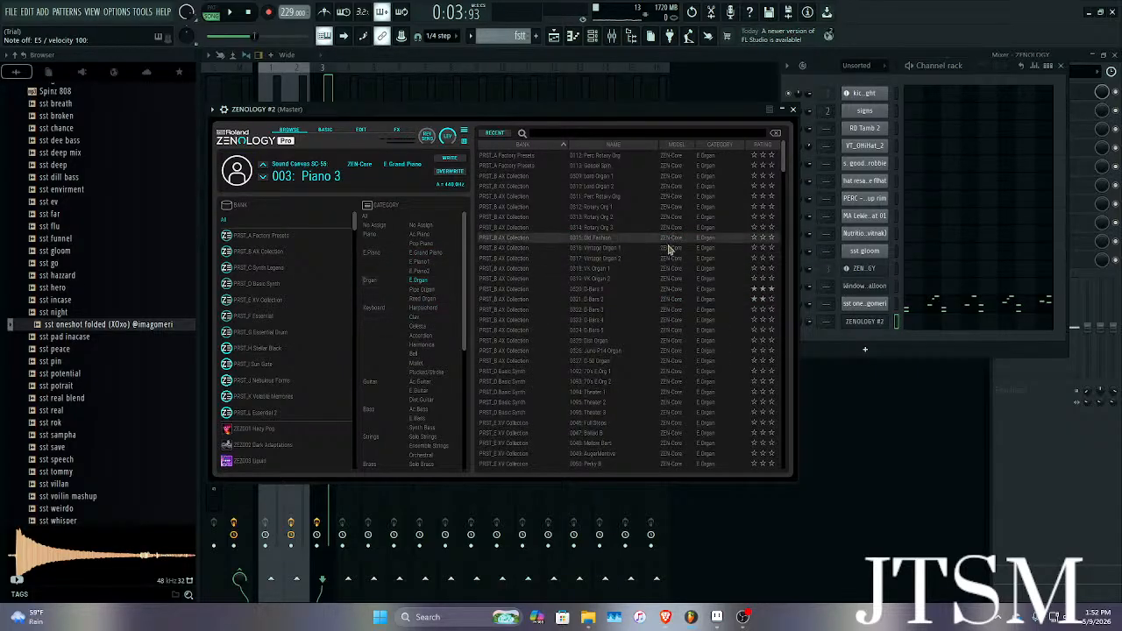
pyautogui.click(618, 278)
pyautogui.click(623, 289)
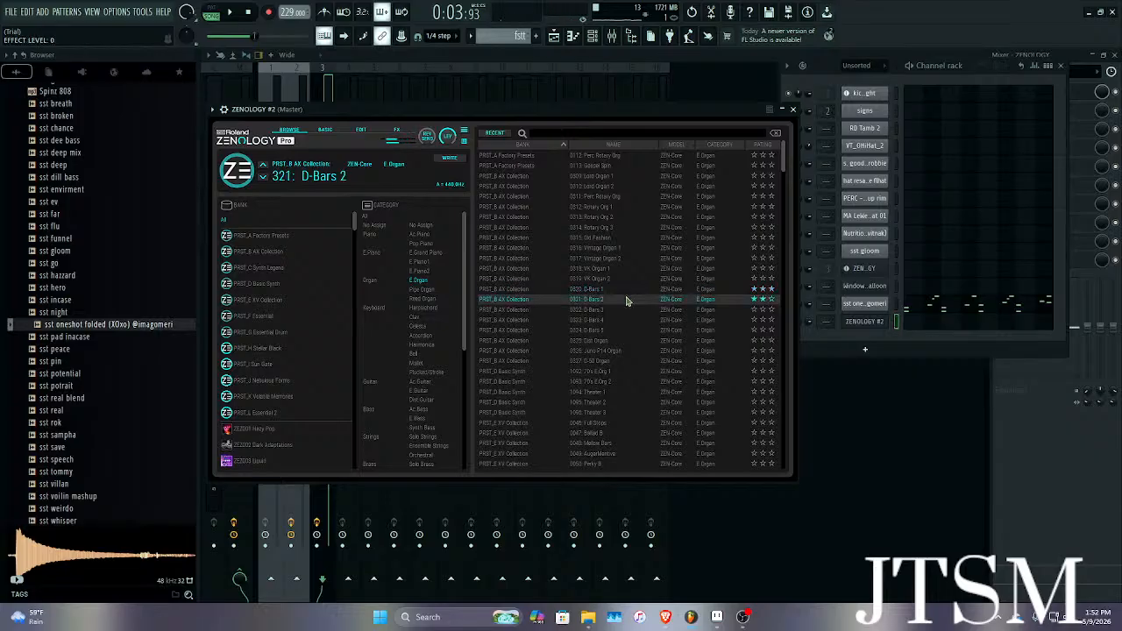
pyautogui.scroll(-4, 648, 211)
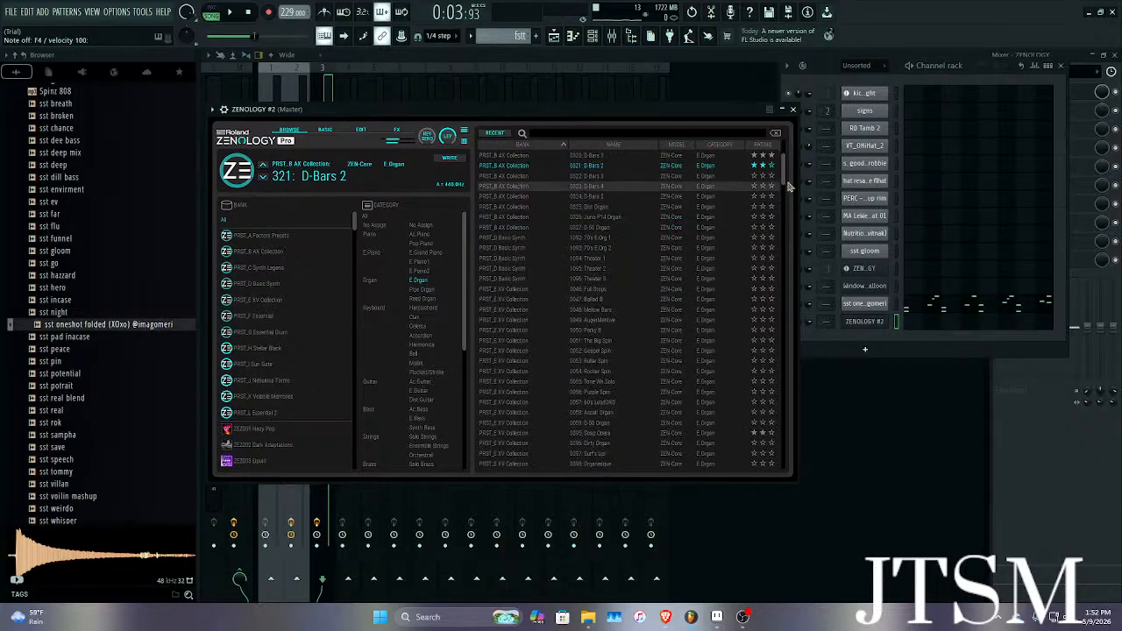
pyautogui.click(712, 433)
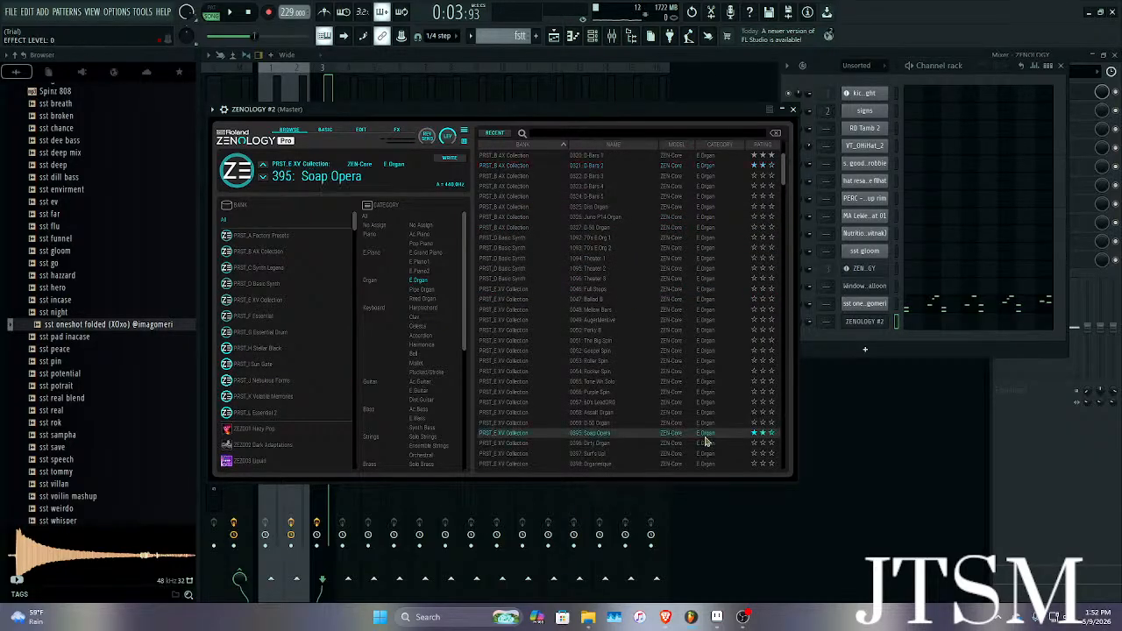
pyautogui.moveTo(785, 185); pyautogui.dragTo(788, 157)
pyautogui.click(646, 289)
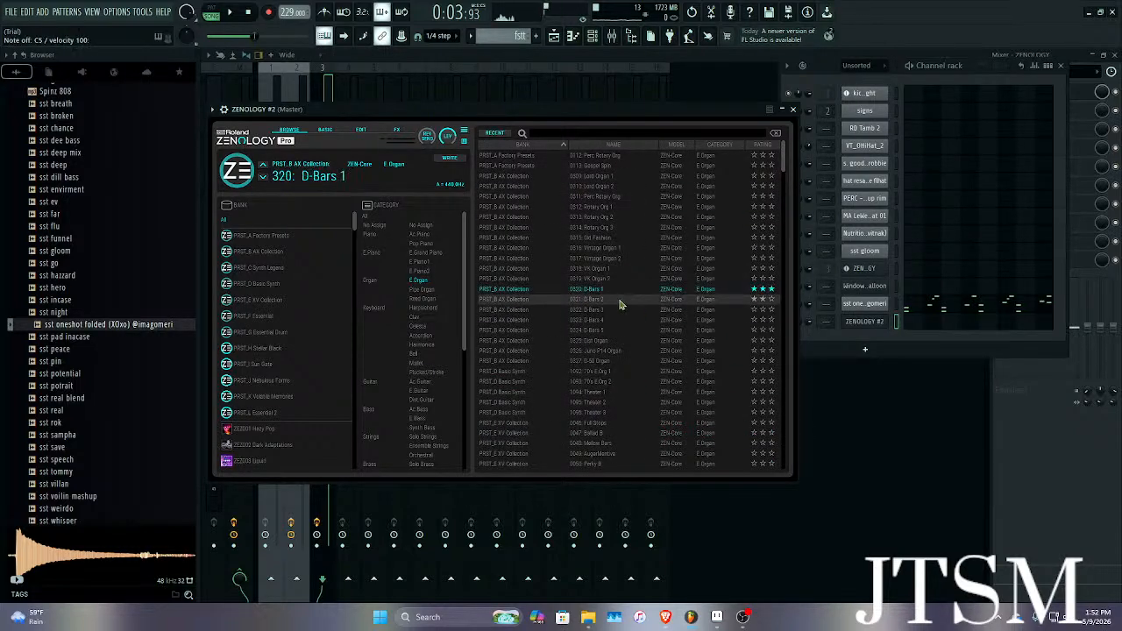
# Try further AX Collection organ presets, including VK Organ 1, Old Fashion, Rotary Org 3 and Perc Rotary Org.
pyautogui.click(619, 299)
pyautogui.click(617, 267)
pyautogui.click(616, 238)
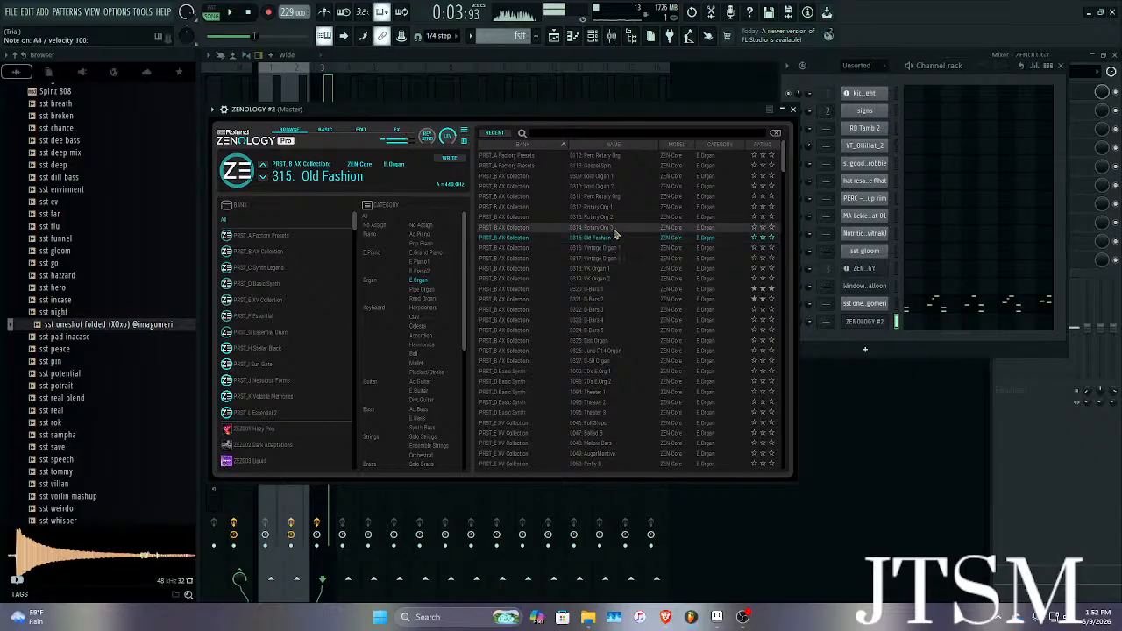
pyautogui.click(613, 228)
pyautogui.click(609, 217)
pyautogui.click(611, 198)
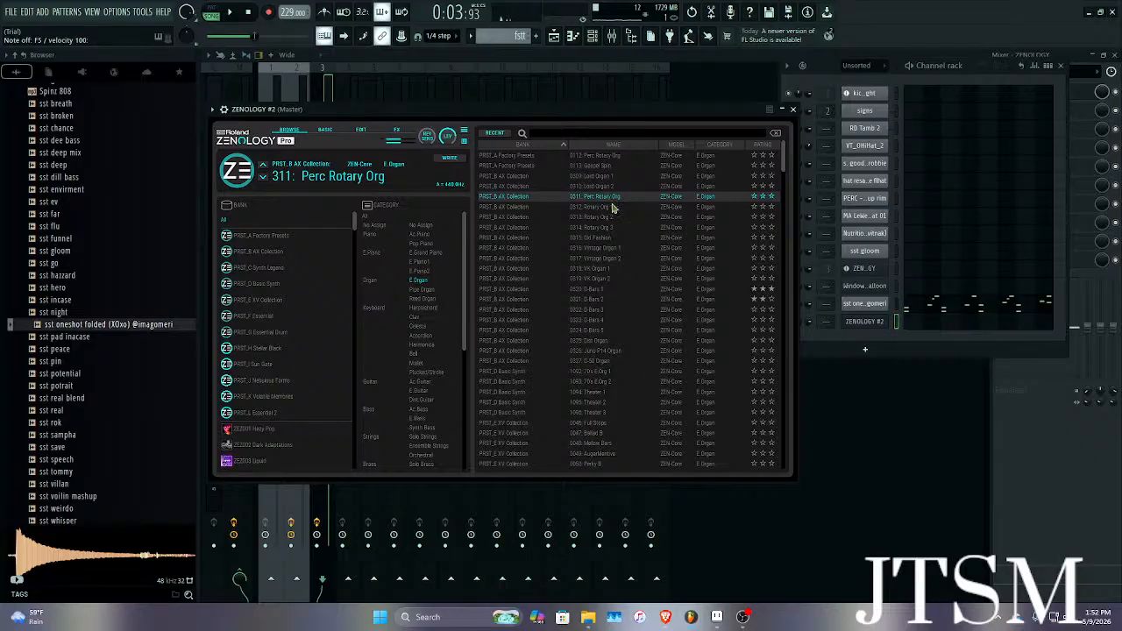
# Compare Theater and Rotary Org presets, load Perc Rotary Org from PRST_A Factory Presets, and close the channel rack.
pyautogui.click(657, 401)
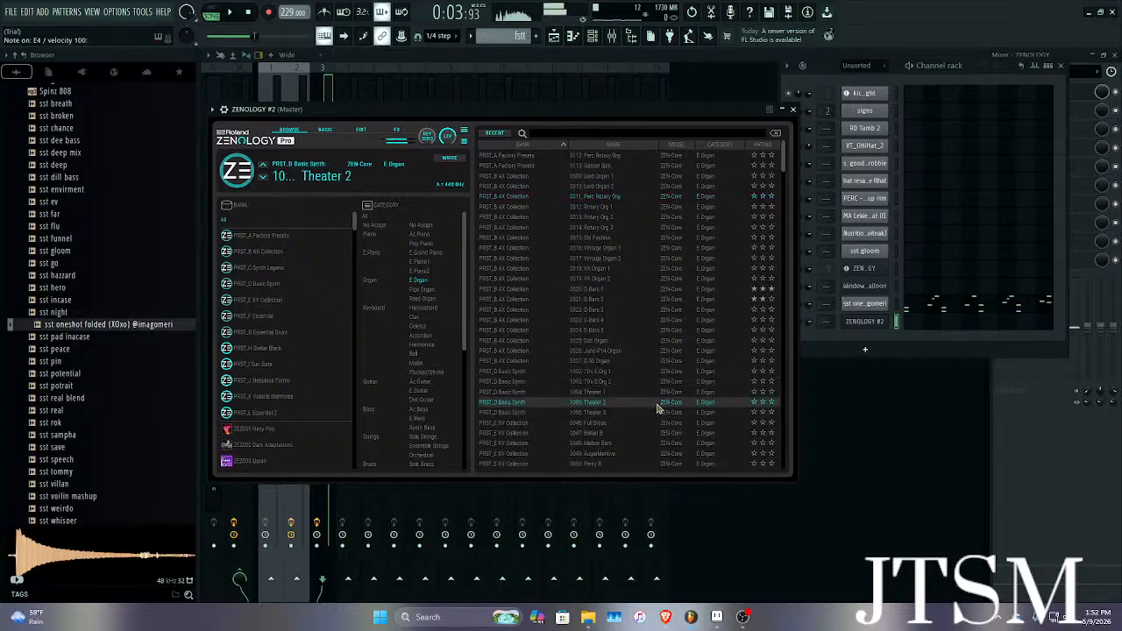
pyautogui.click(657, 391)
pyautogui.click(639, 217)
pyautogui.click(633, 197)
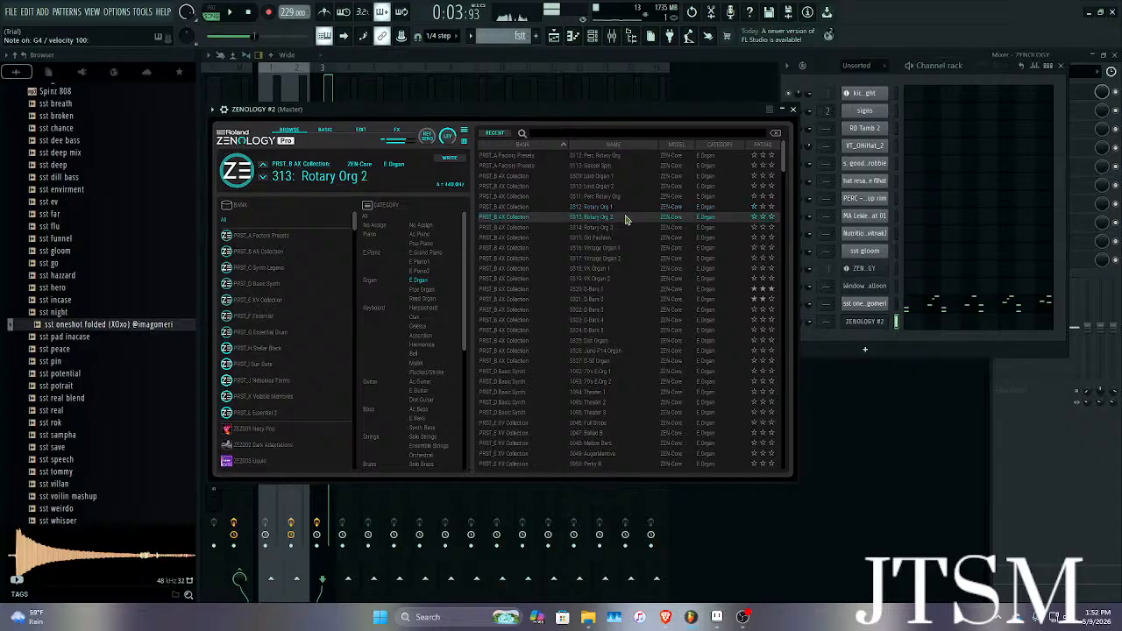
pyautogui.click(612, 166)
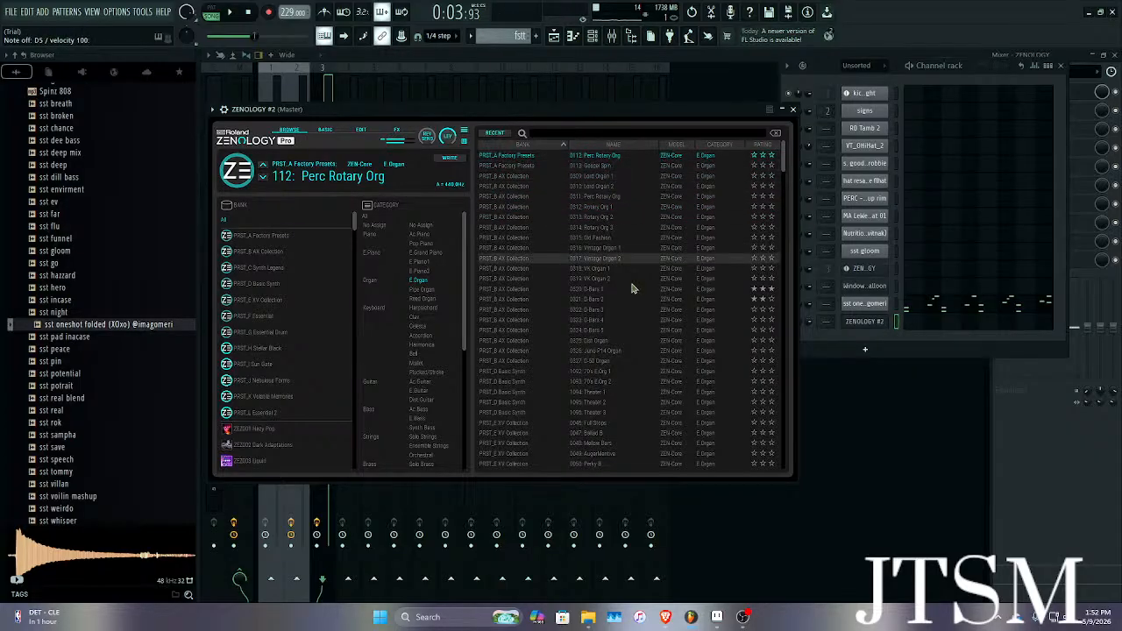
pyautogui.click(1061, 67)
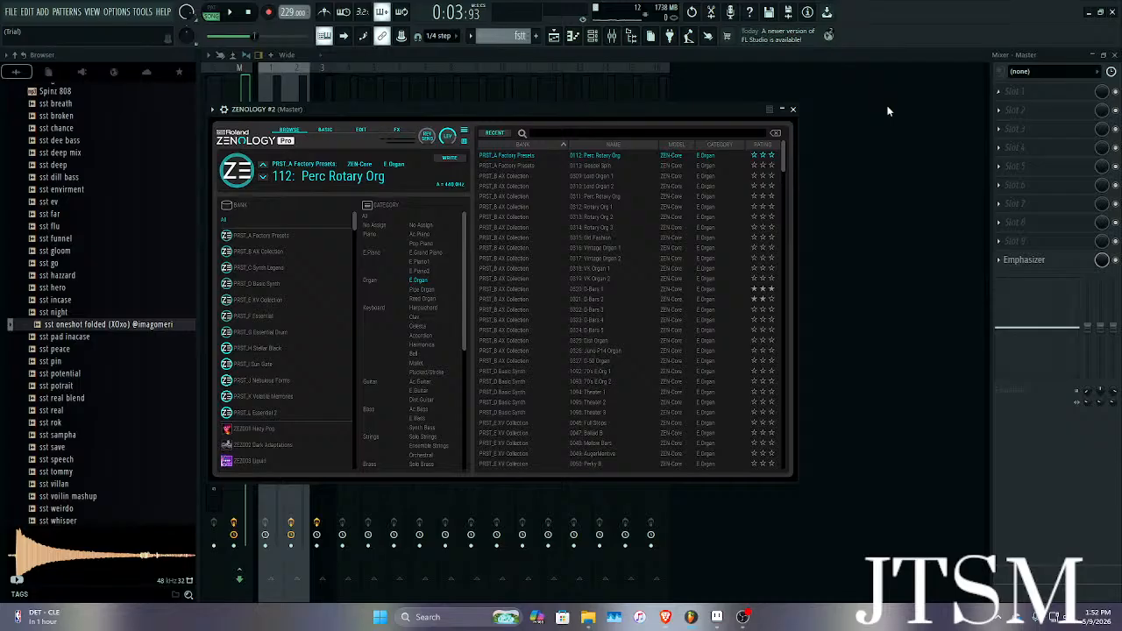
# Close ZENOLOGY #2 and audition the sst sampha and sst night samples against the arrangement.
pyautogui.click(792, 110)
pyautogui.press('Escape')
pyautogui.press('space')
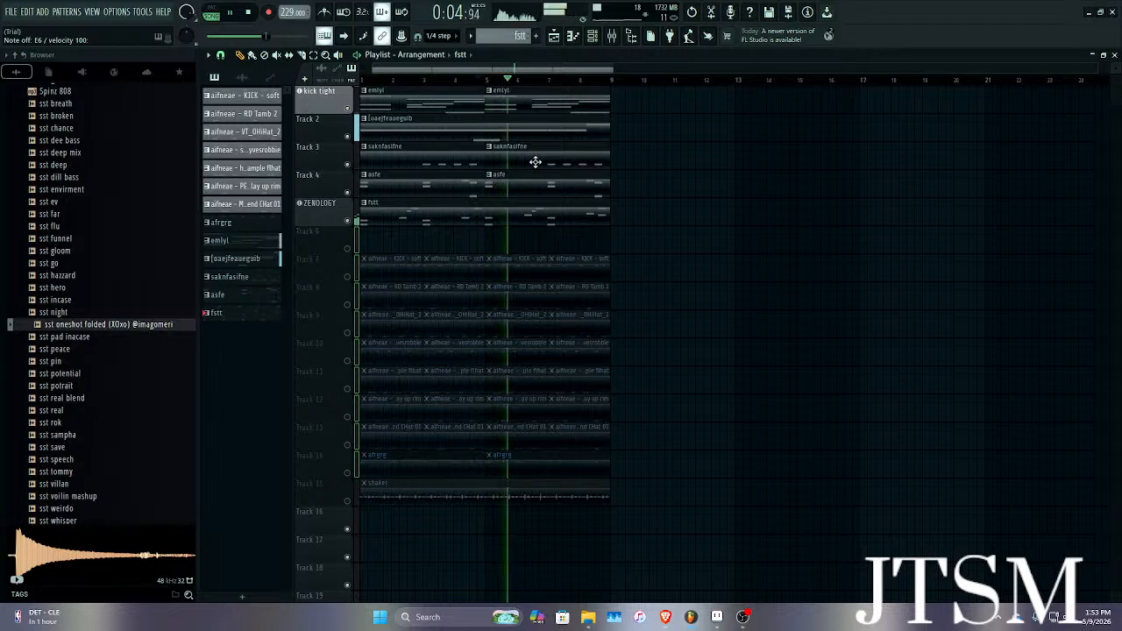
pyautogui.scroll(-5, 101, 368)
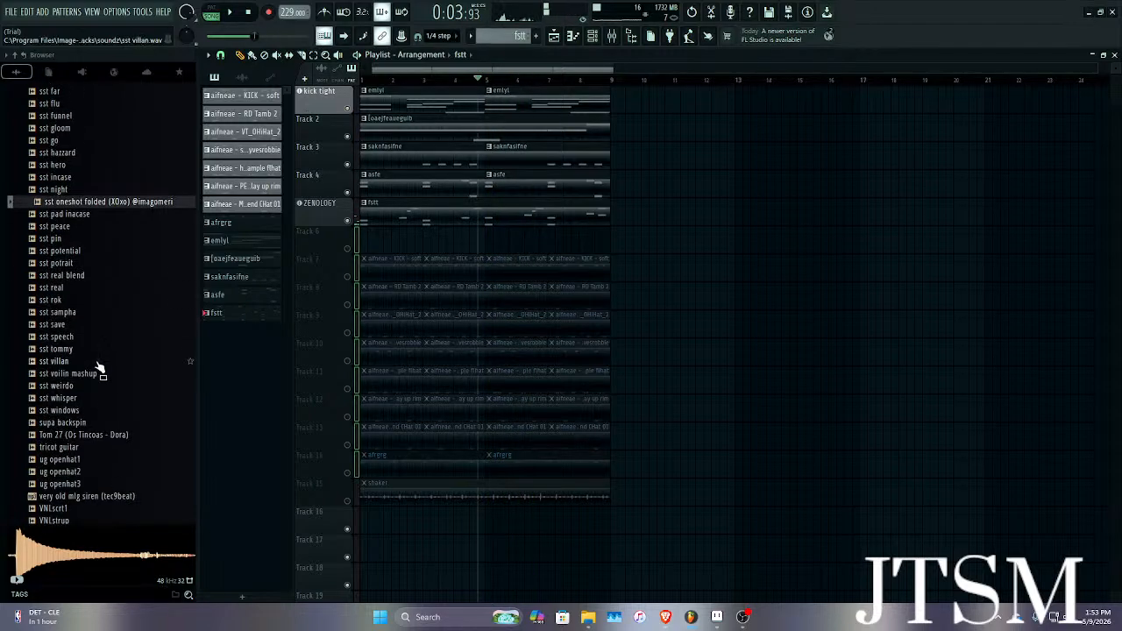
pyautogui.click(84, 315)
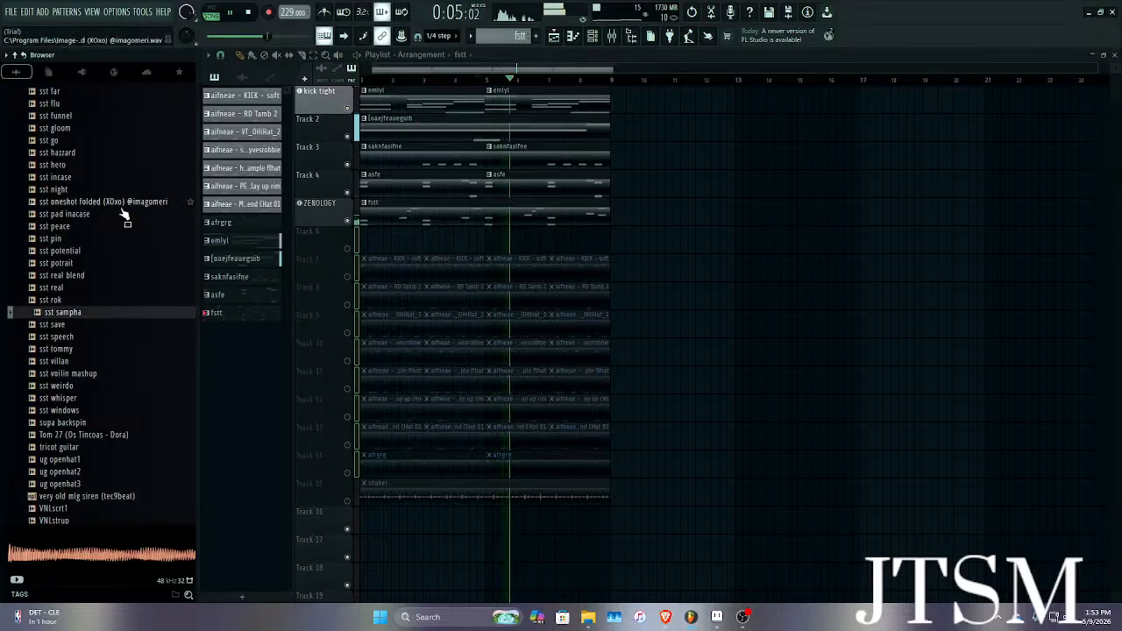
pyautogui.click(92, 191)
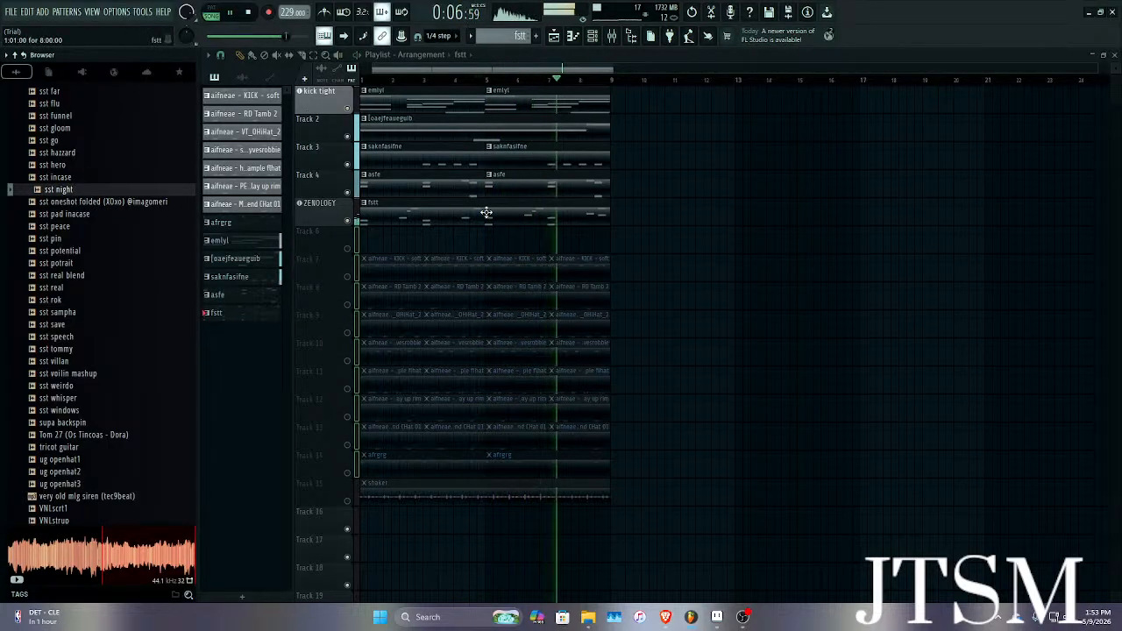
# In the saknfasifne pattern, duplicate the four D#5 notes, raise the copies one octave and align them above the originals from bar 3.
pyautogui.doubleClick(429, 166)
pyautogui.hotkey('ctrl', 'b')
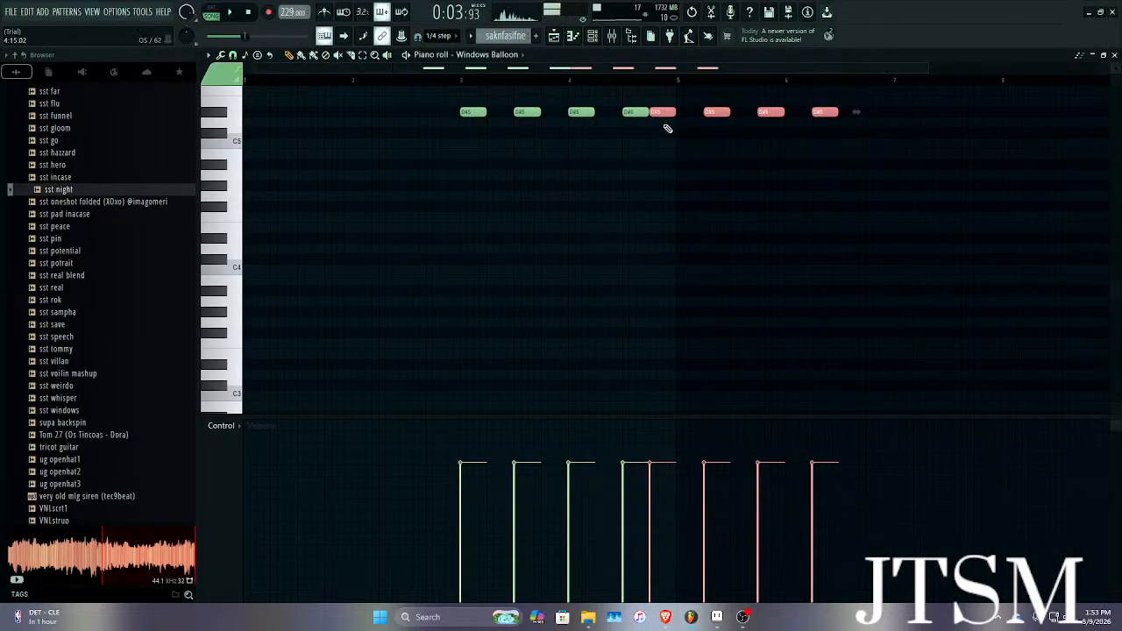
pyautogui.hotkey('ctrl', 'Up')
pyautogui.scroll(3, 667, 129)
pyautogui.moveTo(656, 99); pyautogui.dragTo(453, 100)
pyautogui.scroll(4, 463, 99)
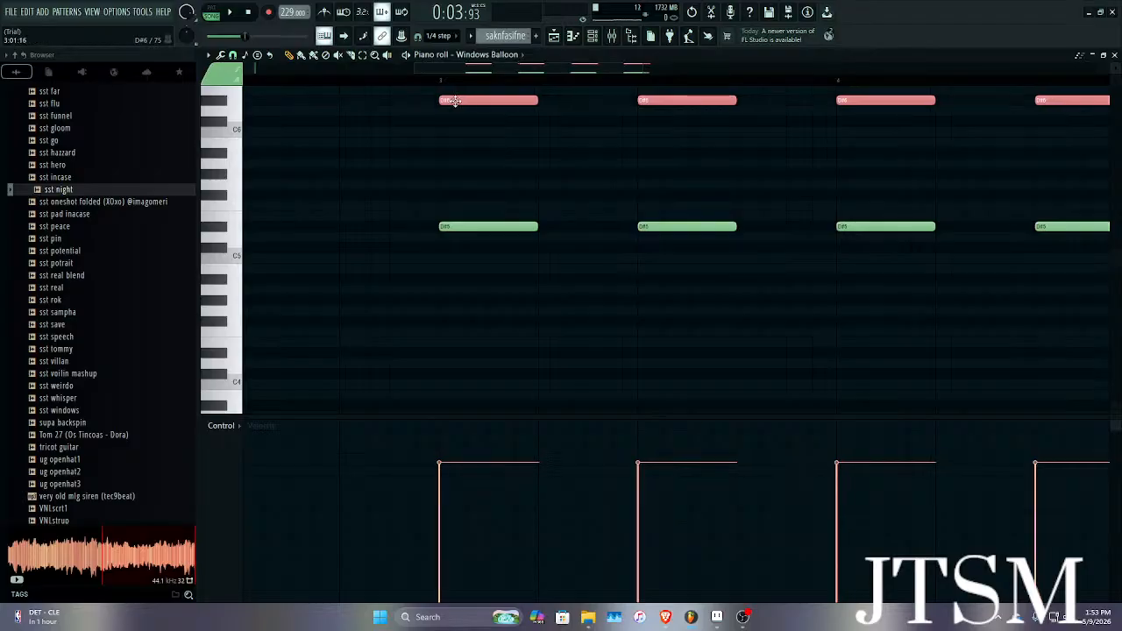
# Reduce the velocities of the four D#6 notes well below those of the D#5 notes and play the result.
pyautogui.scroll(3, 454, 102)
pyautogui.scroll(-4, 400, 491)
pyautogui.moveTo(396, 531); pyautogui.dragTo(841, 526)
pyautogui.press('space')
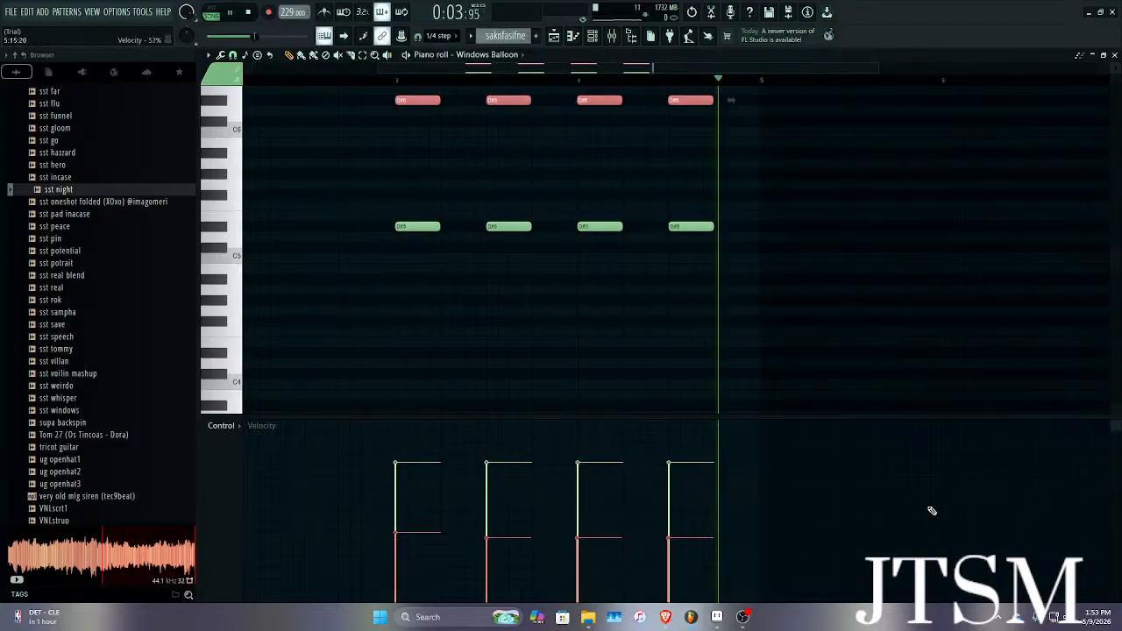
pyautogui.scroll(4, 376, 114)
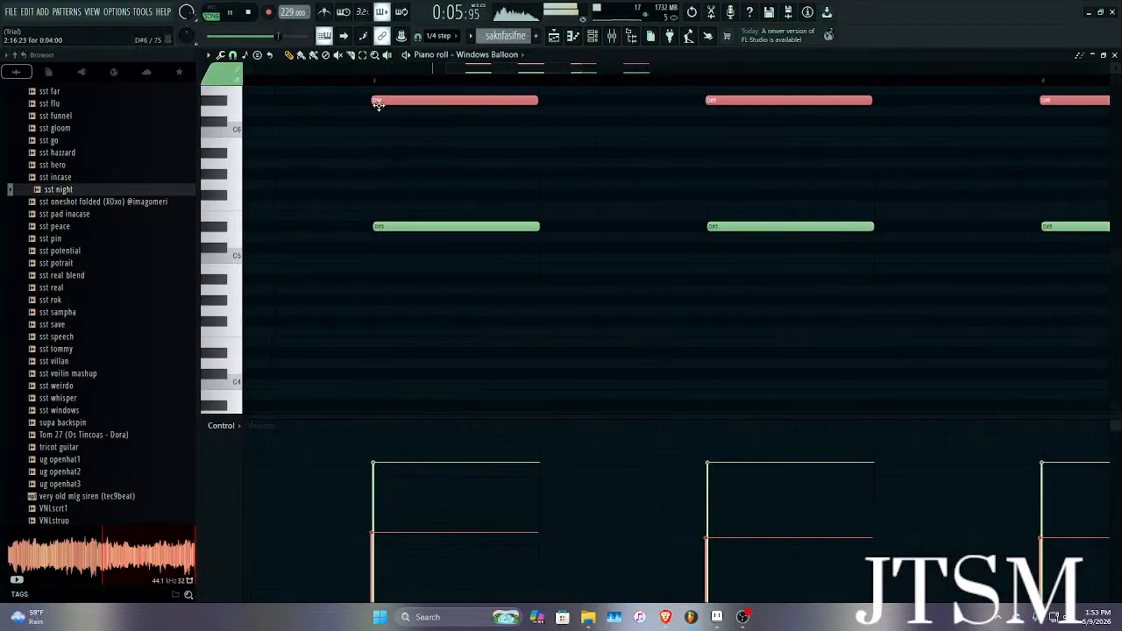
pyautogui.scroll(-2, 412, 91)
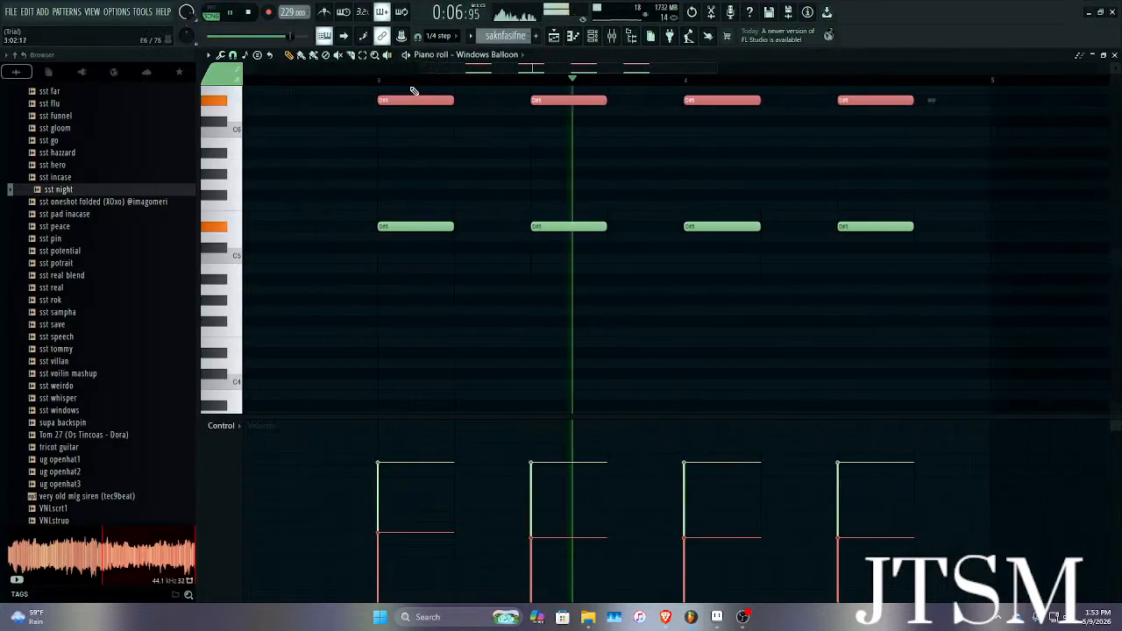
pyautogui.click(599, 38)
pyautogui.rightClick(871, 288)
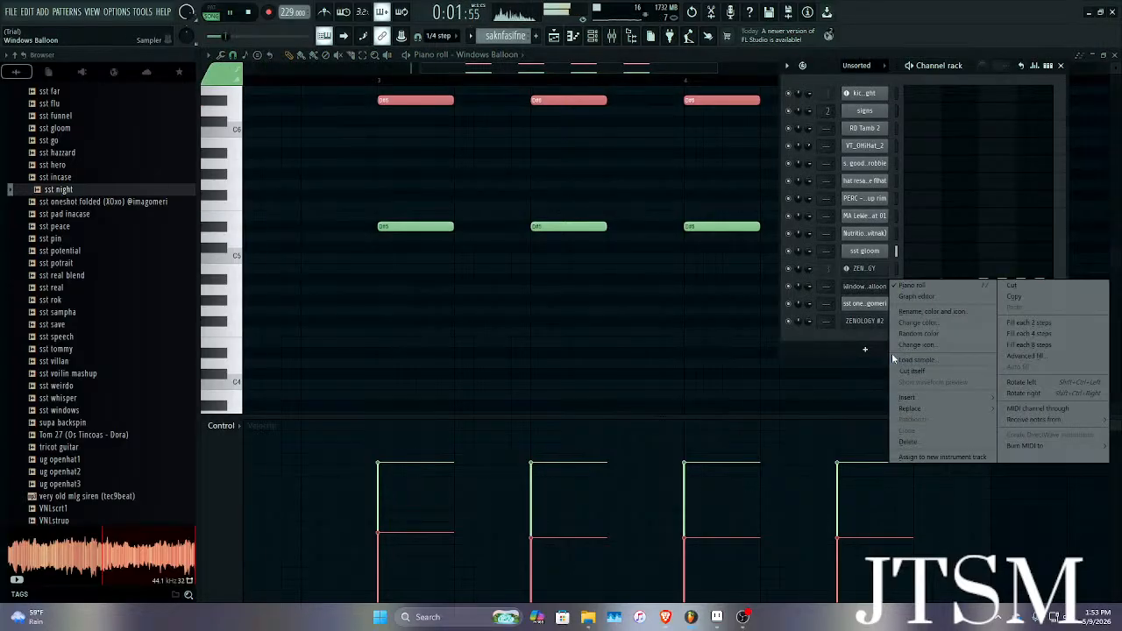
pyautogui.click(333, 414)
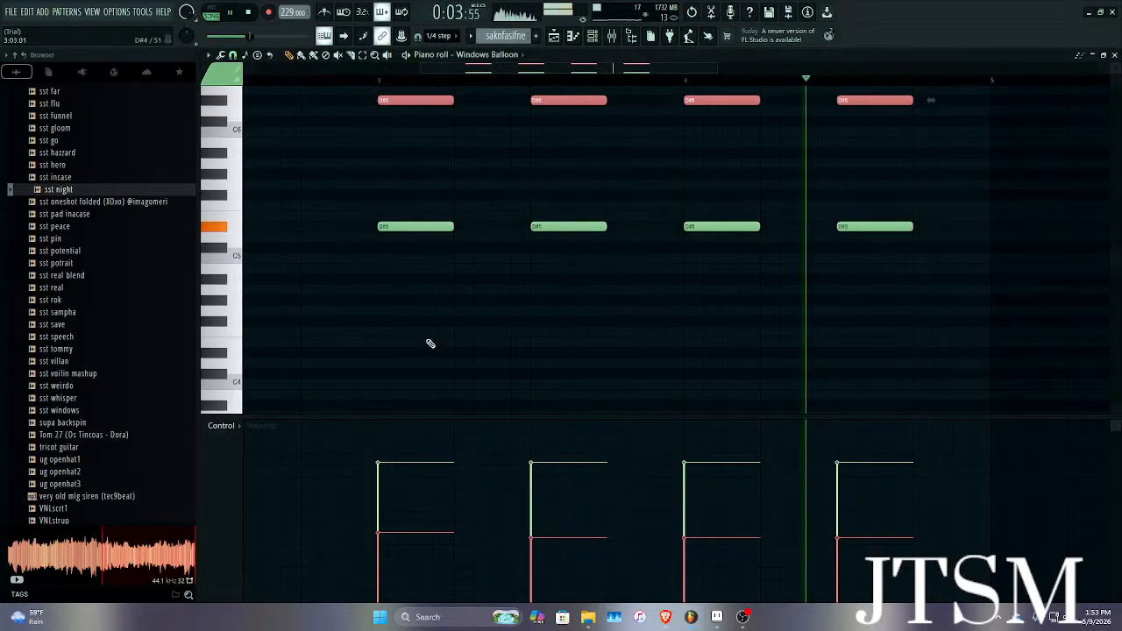
# Transpose the four upper notes down seven semitones to G#5 and raise their velocities to just below the D#5 notes.
pyautogui.scroll(1, 404, 184)
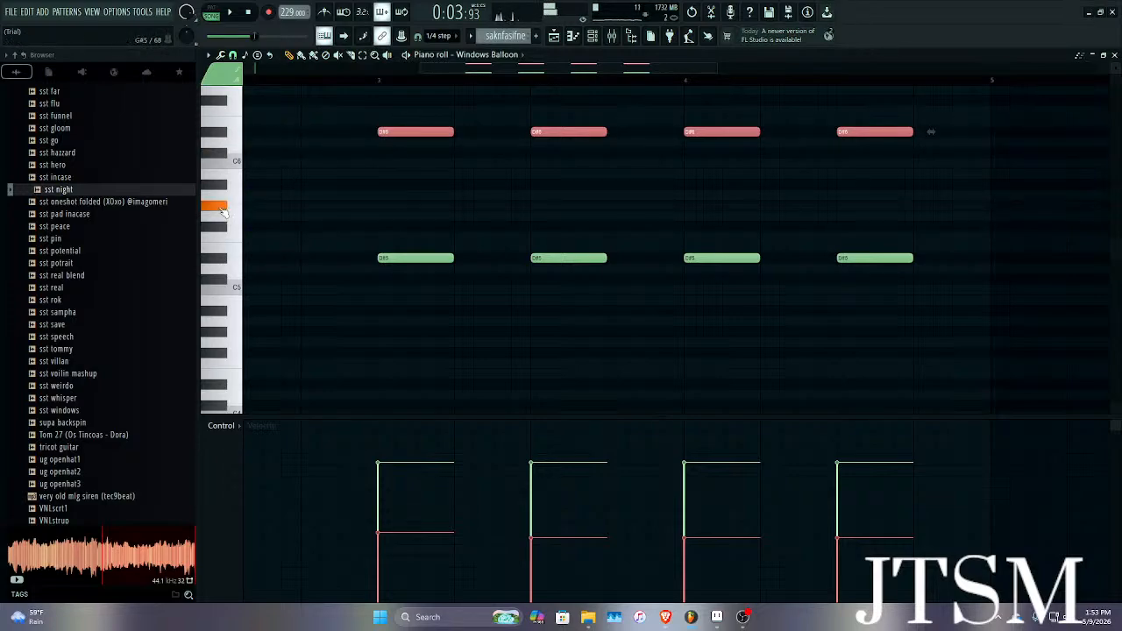
pyautogui.press('Down')
pyautogui.press('Down')
pyautogui.press('Down')
pyautogui.press('Down')
pyautogui.press('Down')
pyautogui.press('Down')
pyautogui.press('Down')
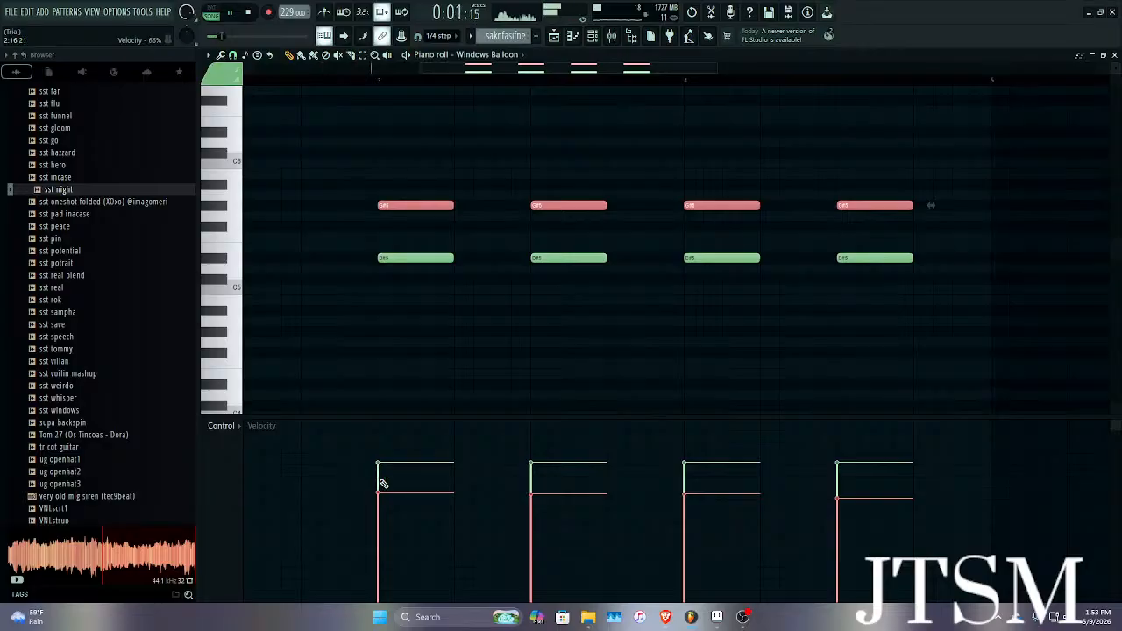
pyautogui.moveTo(378, 476); pyautogui.dragTo(1108, 472)
pyautogui.scroll(-3, 545, 248)
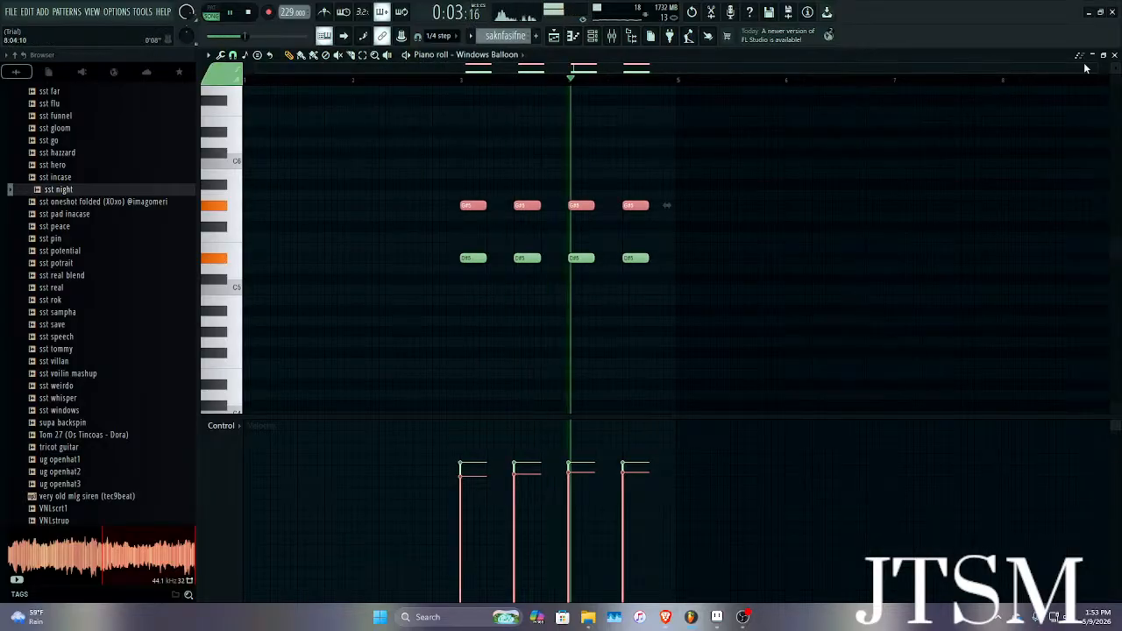
# Assign the Windows Balloon channel to a new instrument track.
pyautogui.click(611, 37)
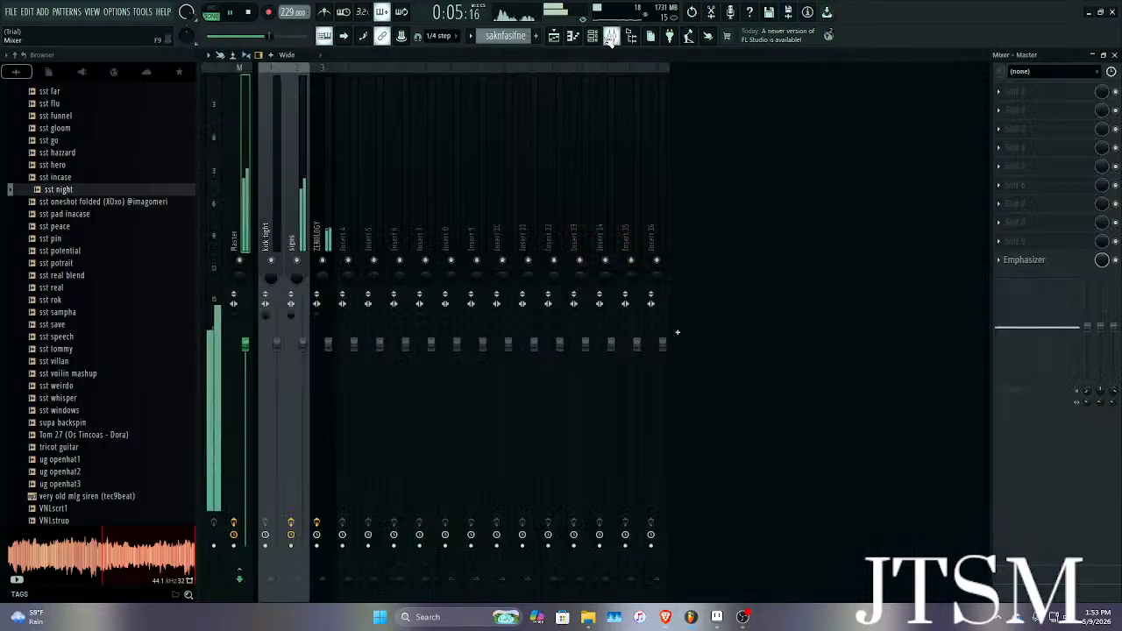
pyautogui.click(593, 38)
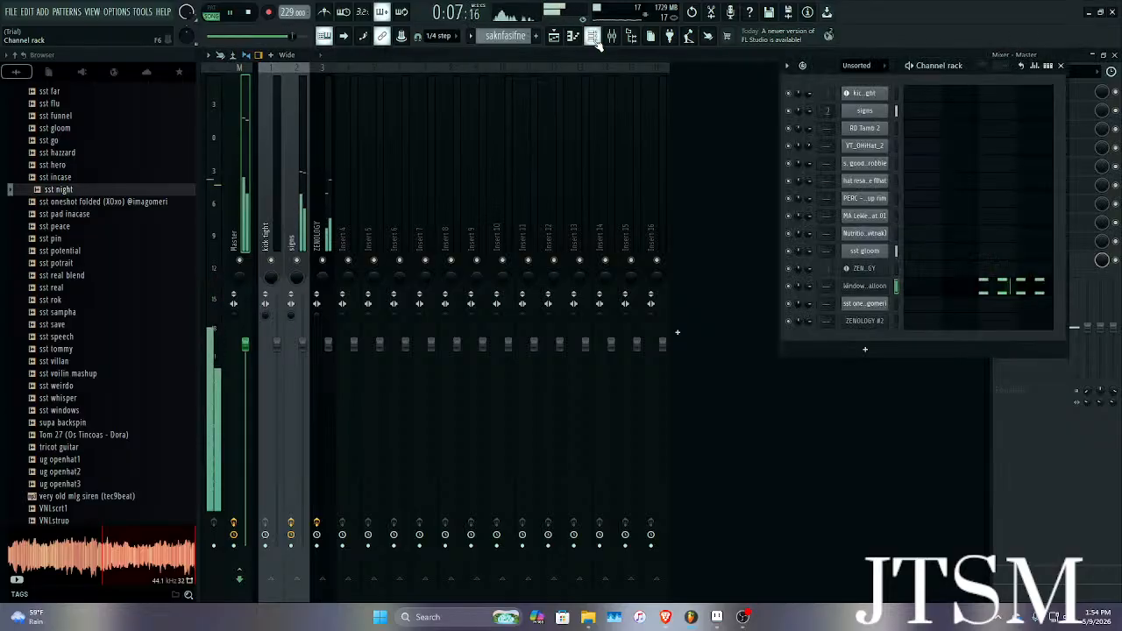
pyautogui.rightClick(892, 285)
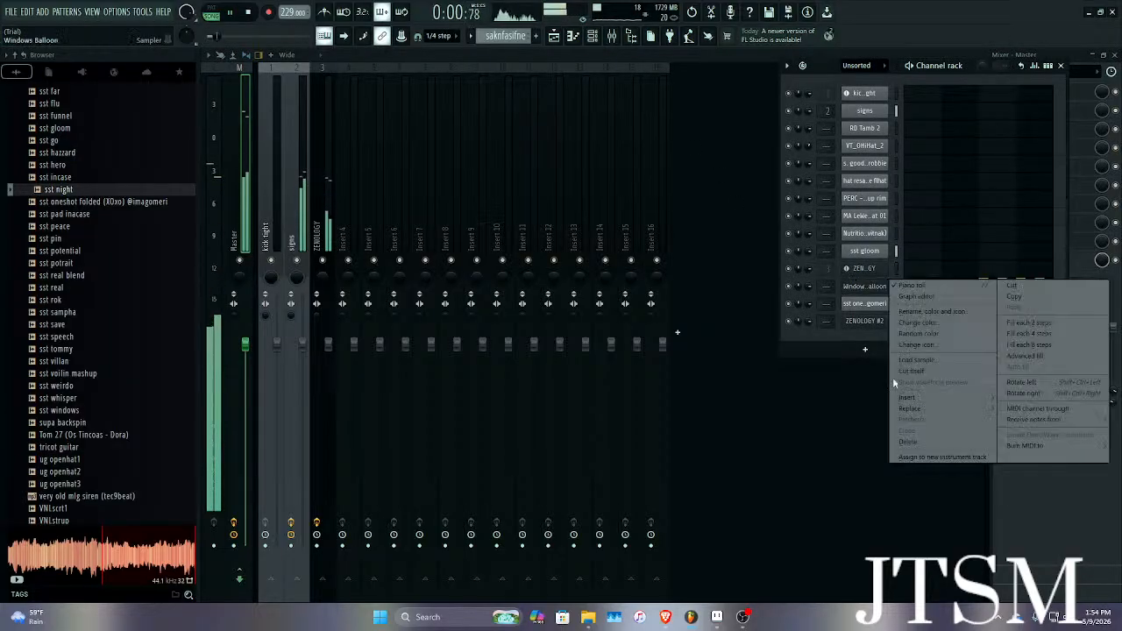
pyautogui.click(909, 455)
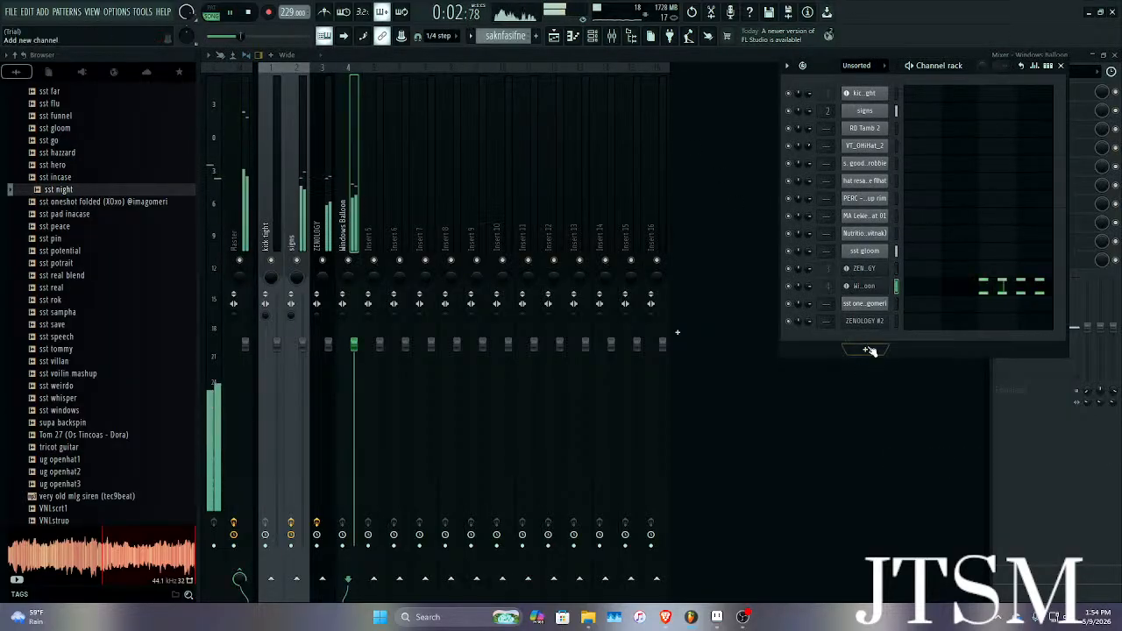
# Add FabFilter Pro-Q 4 to Windows Balloon with a low cut at about 72 Hz and a bell boost near 660 Hz.
pyautogui.click(1084, 92)
pyautogui.click(741, 413)
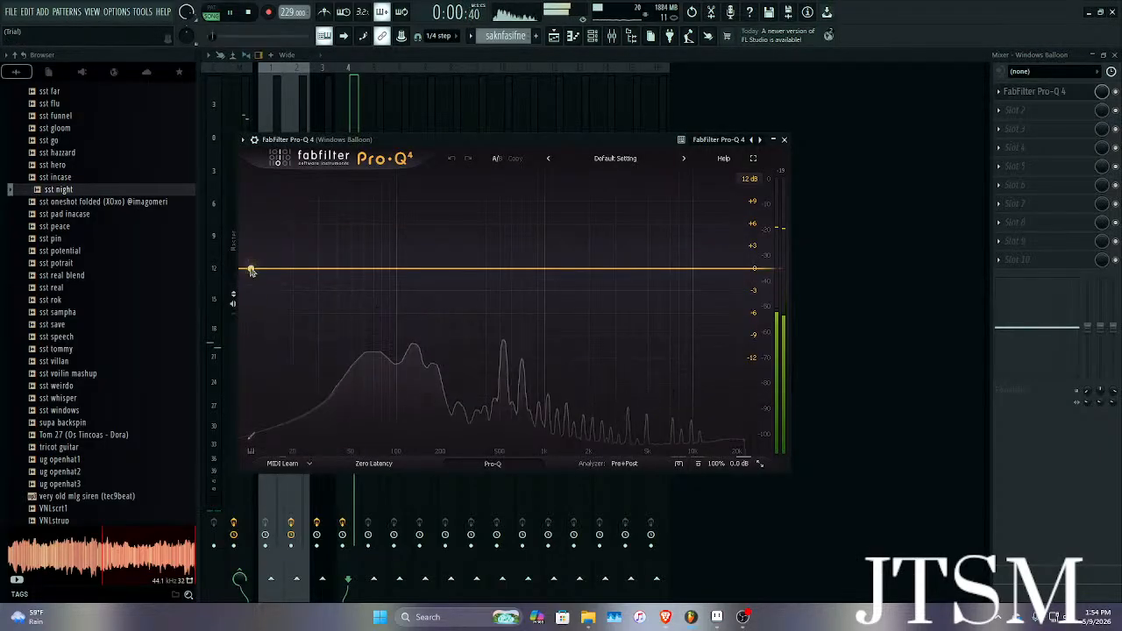
pyautogui.moveTo(251, 269); pyautogui.dragTo(374, 265)
pyautogui.click(483, 268)
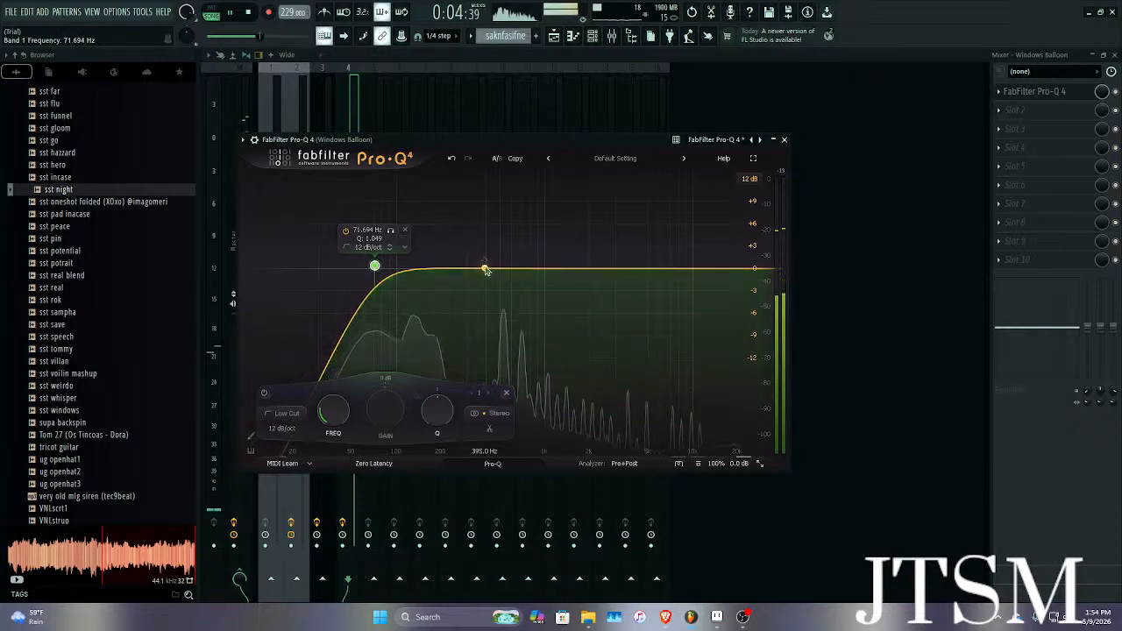
pyautogui.moveTo(483, 268); pyautogui.dragTo(518, 234)
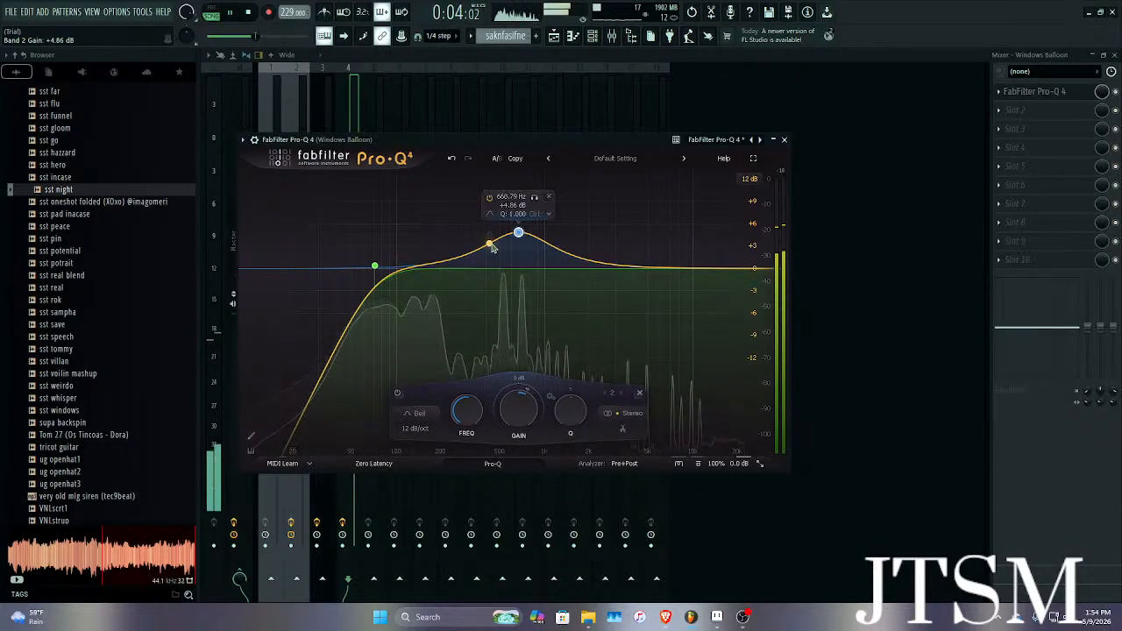
pyautogui.moveTo(519, 233); pyautogui.dragTo(517, 240)
# Load Fruity Convolver in the second effect slot of the Windows Balloon mixer track at a 50% mix level.
pyautogui.click(1027, 112)
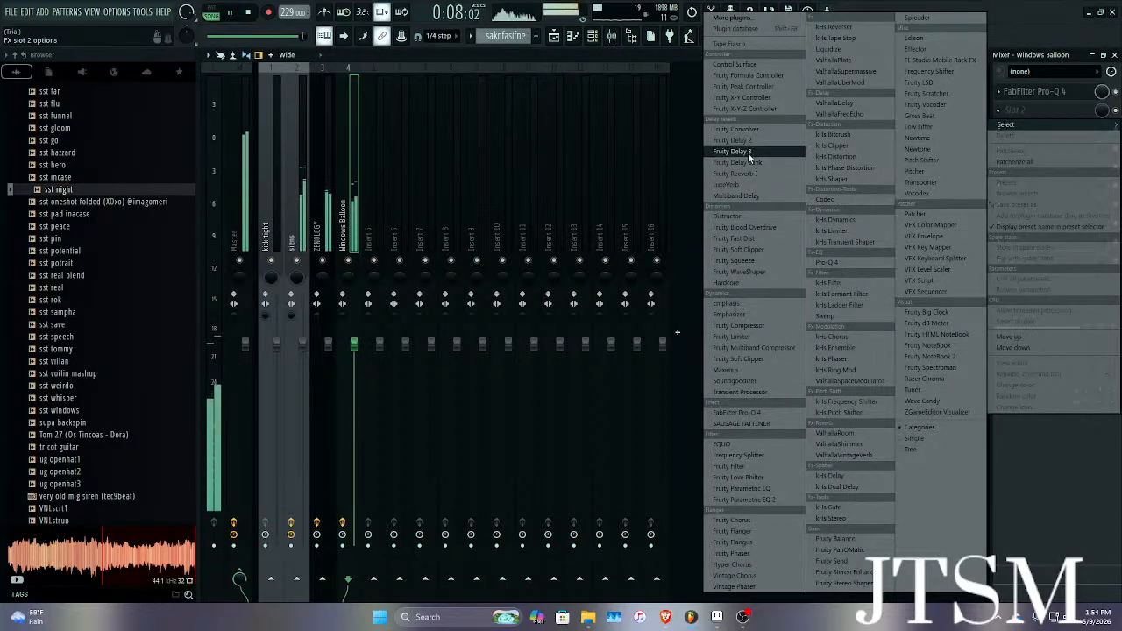
pyautogui.click(745, 129)
pyautogui.press('Escape')
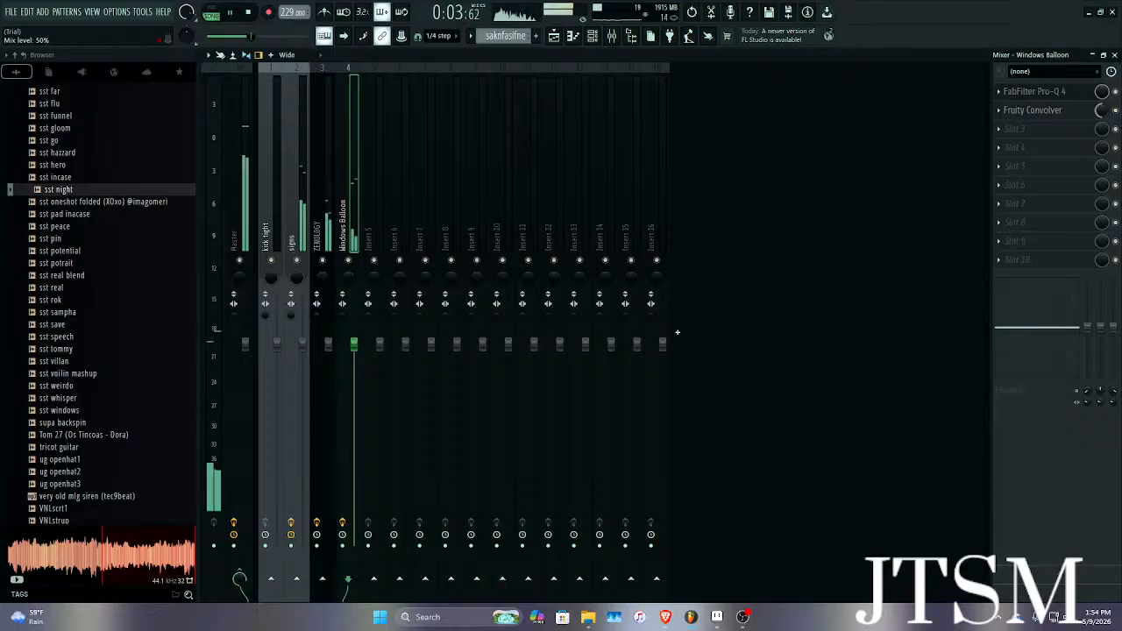
# Close the mixer, channel rack, piano roll and plugin windows to return to the playlist, and stop playback.
pyautogui.click(1114, 56)
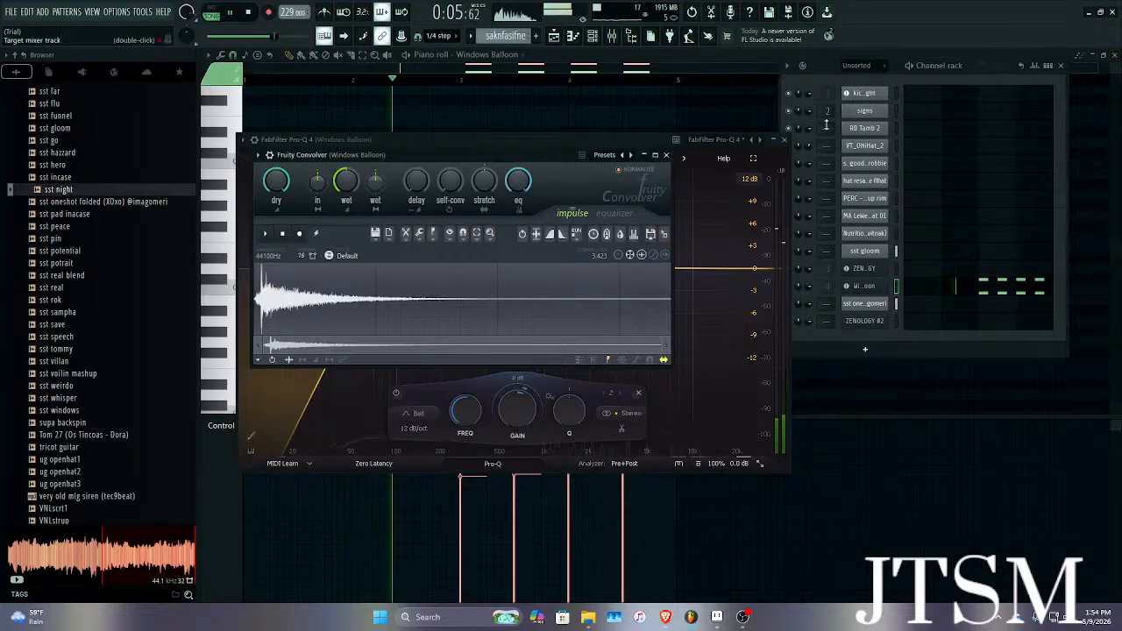
pyautogui.click(1062, 66)
pyautogui.click(1114, 55)
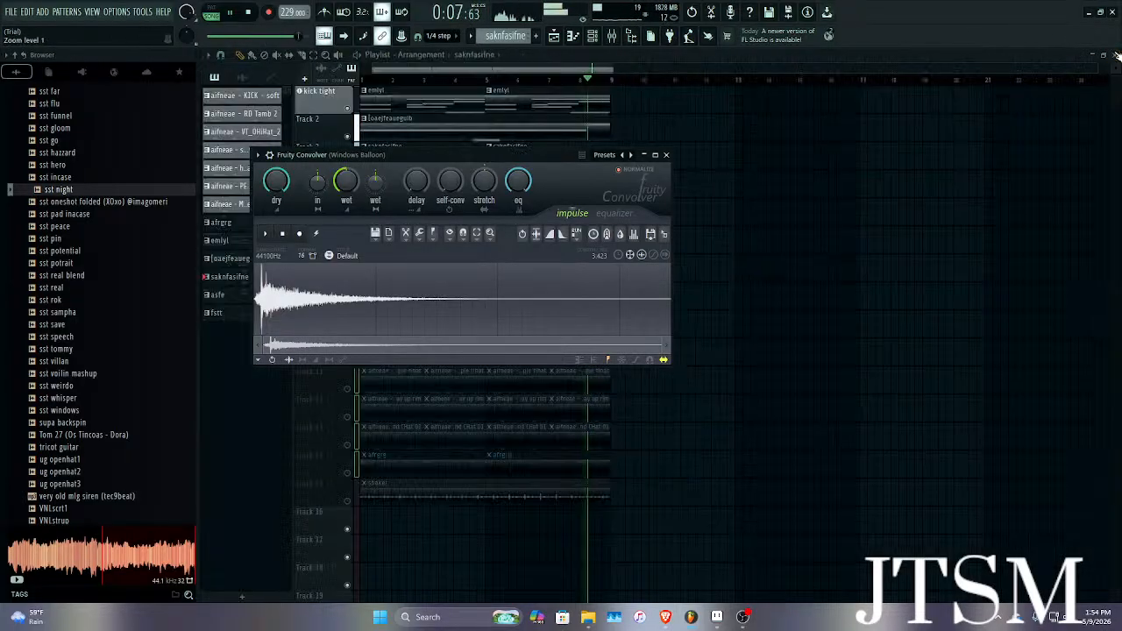
pyautogui.click(666, 155)
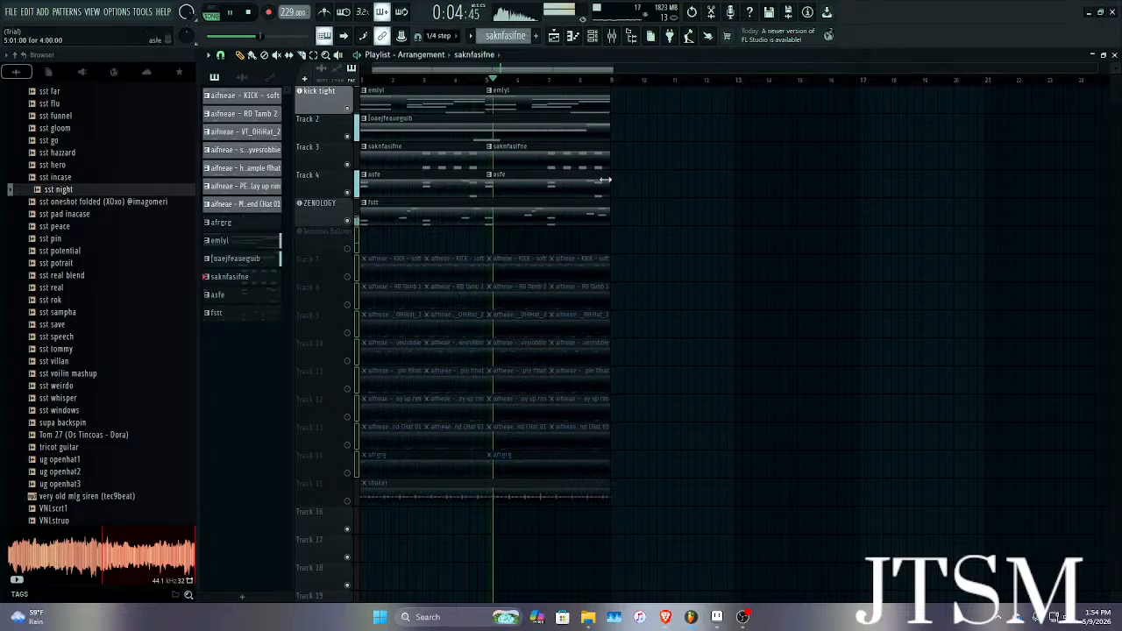
pyautogui.press('space')
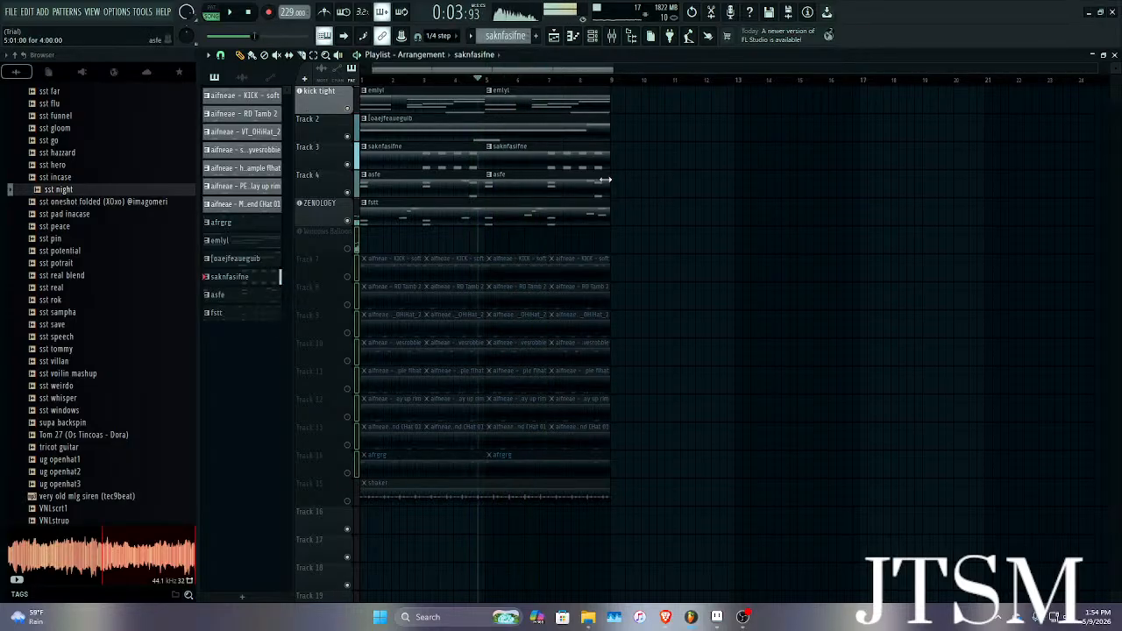
# Place the Amerie - Got To Be There (Acapella) audio clip on the Windows Balloon playlist track, starting at bar 1.
pyautogui.click(244, 77)
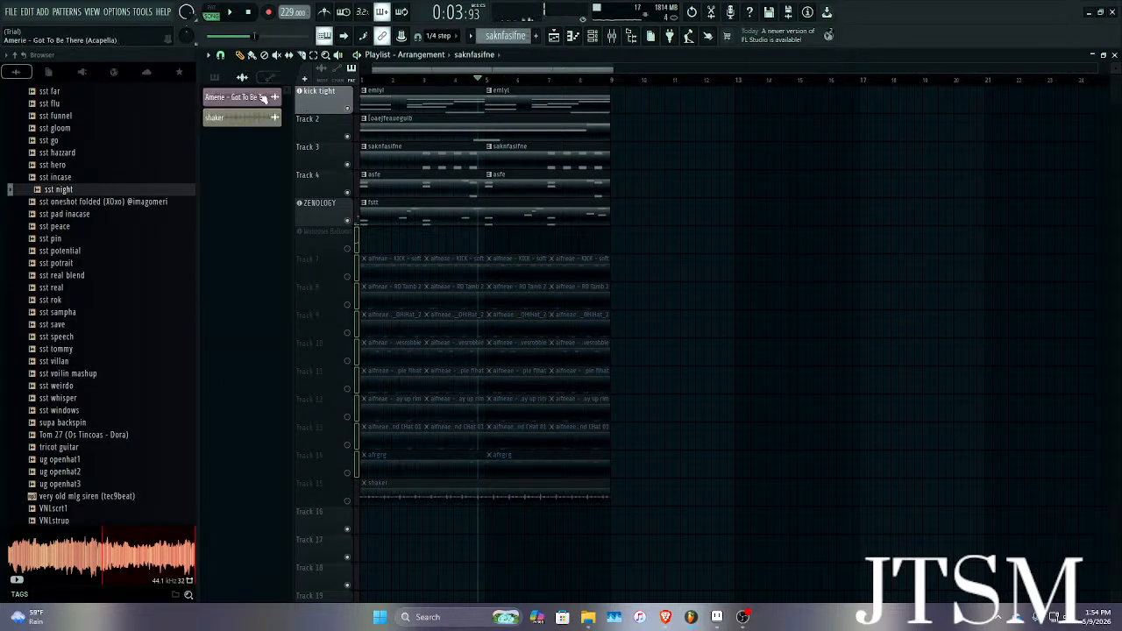
pyautogui.moveTo(263, 99); pyautogui.dragTo(845, 241)
pyautogui.click(641, 344)
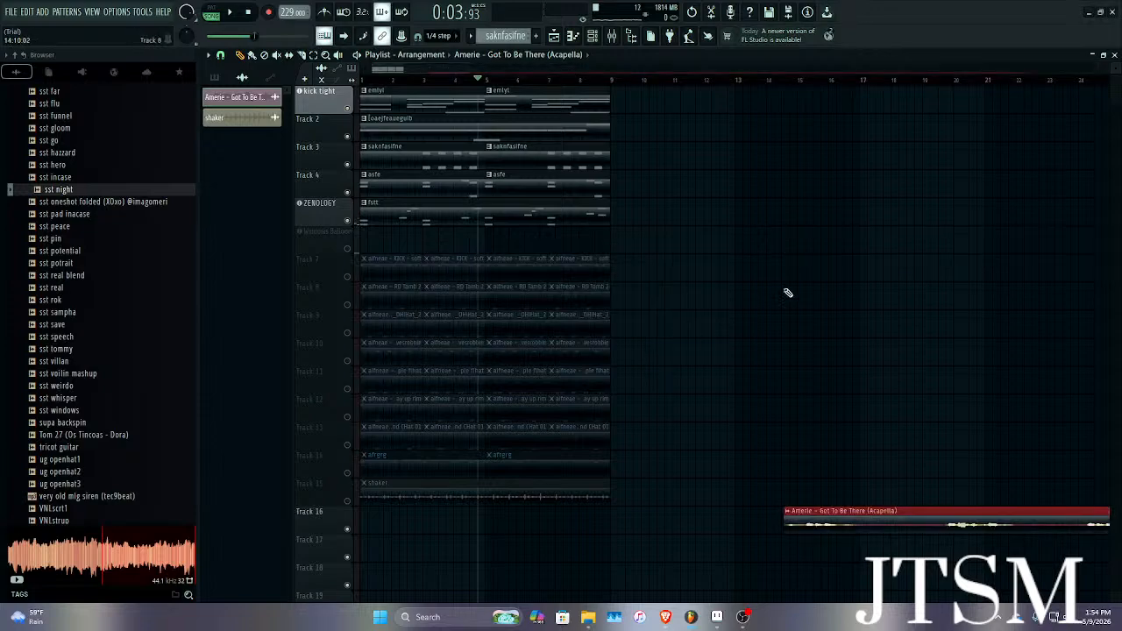
pyautogui.scroll(-2, 837, 307)
pyautogui.moveTo(736, 524); pyautogui.dragTo(431, 236)
# Solo the acapella's track during playback, unmute the five melody tracks above it, and stop playback.
pyautogui.press('space')
pyautogui.rightClick(349, 249)
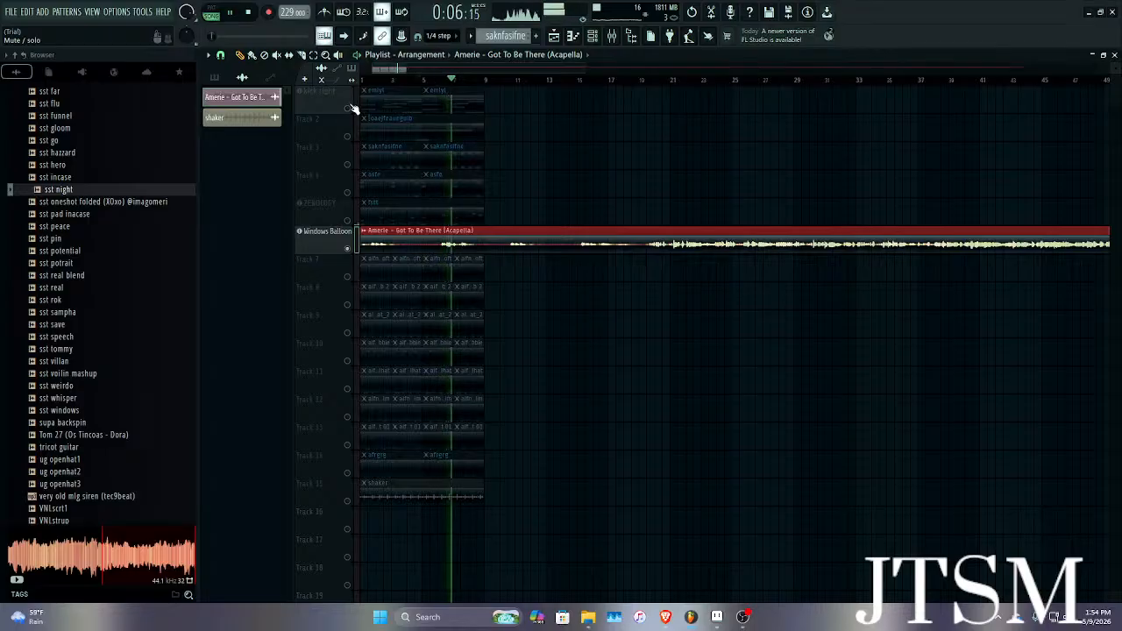
pyautogui.moveTo(348, 222); pyautogui.dragTo(348, 109)
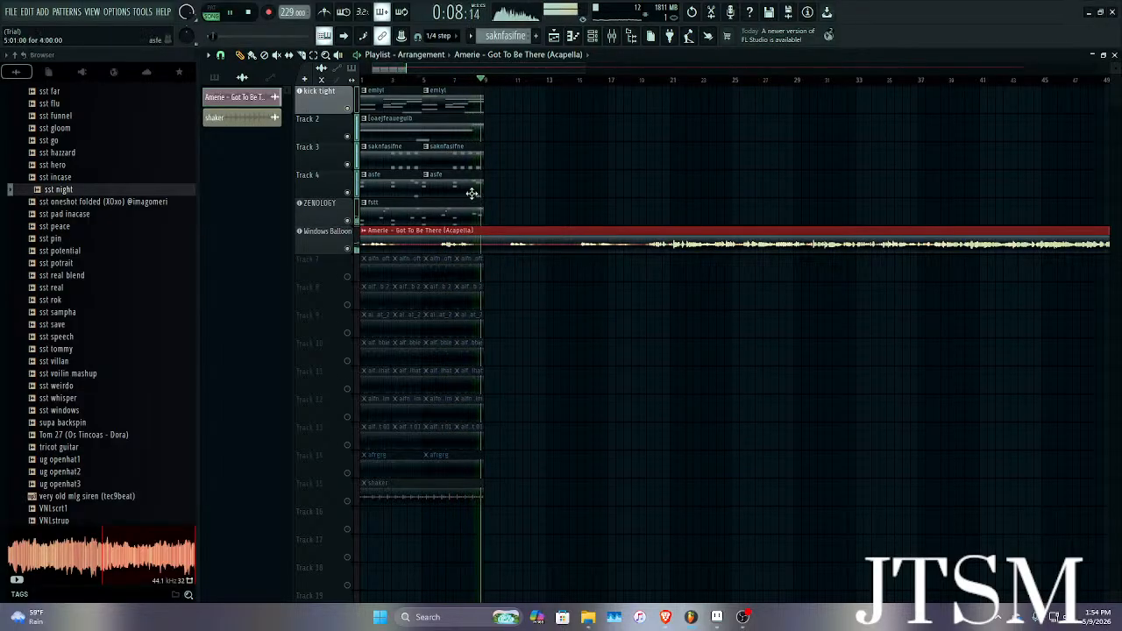
pyautogui.press('space')
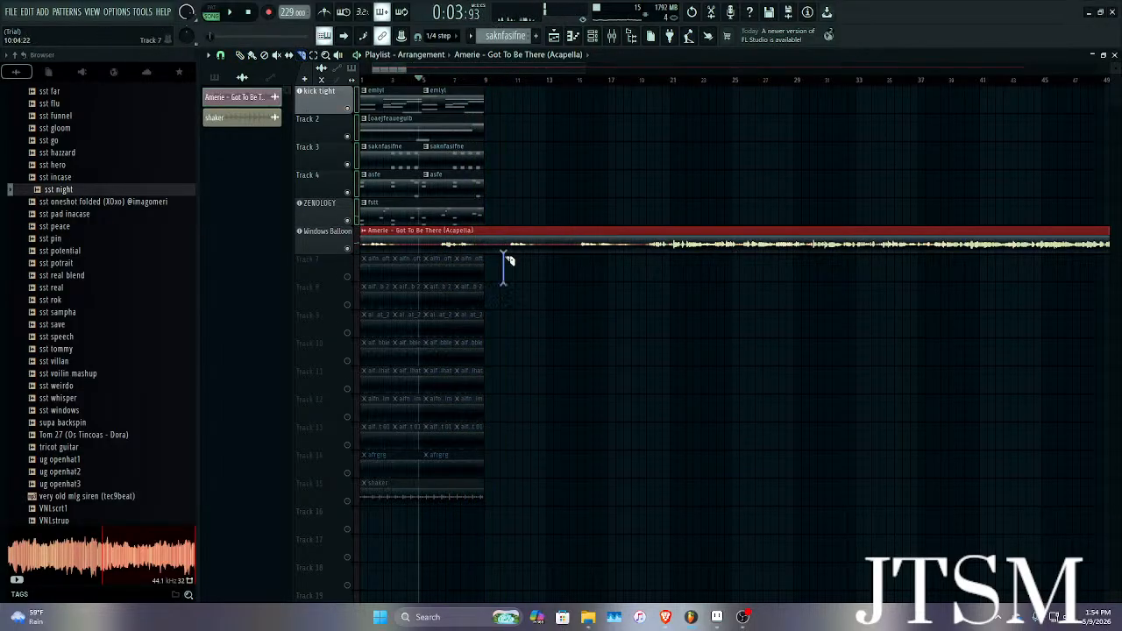
# Slice the acapella before its vocal phrase in bar 10, delete the opening part, move the remainder to bar 1 and play it.
pyautogui.click(511, 240)
pyautogui.scroll(-2, 518, 248)
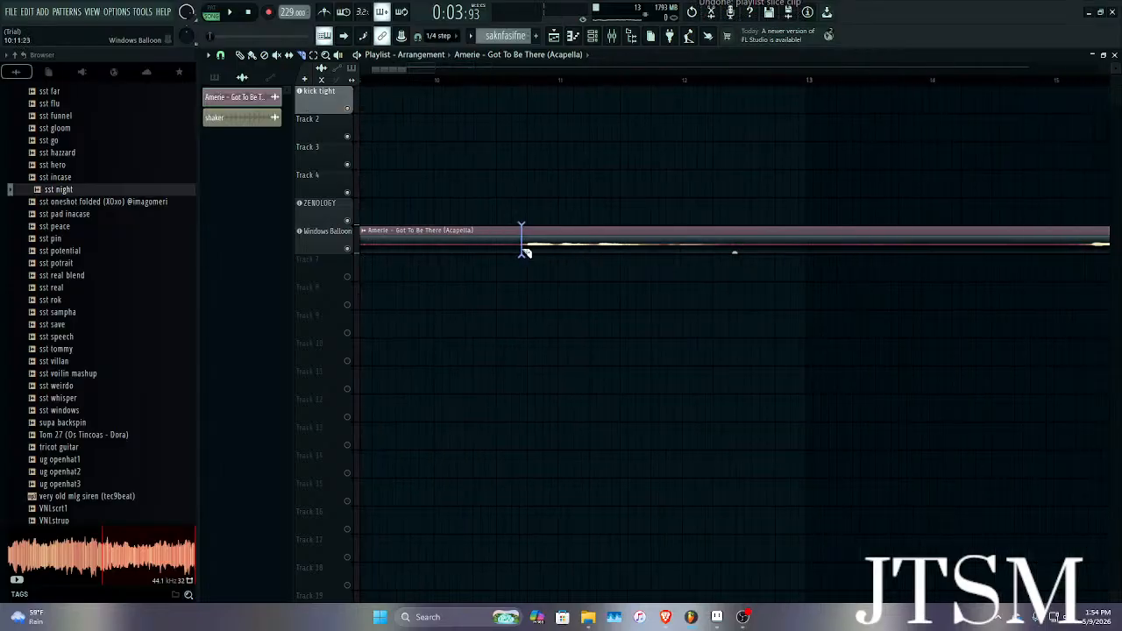
pyautogui.rightClick(500, 245)
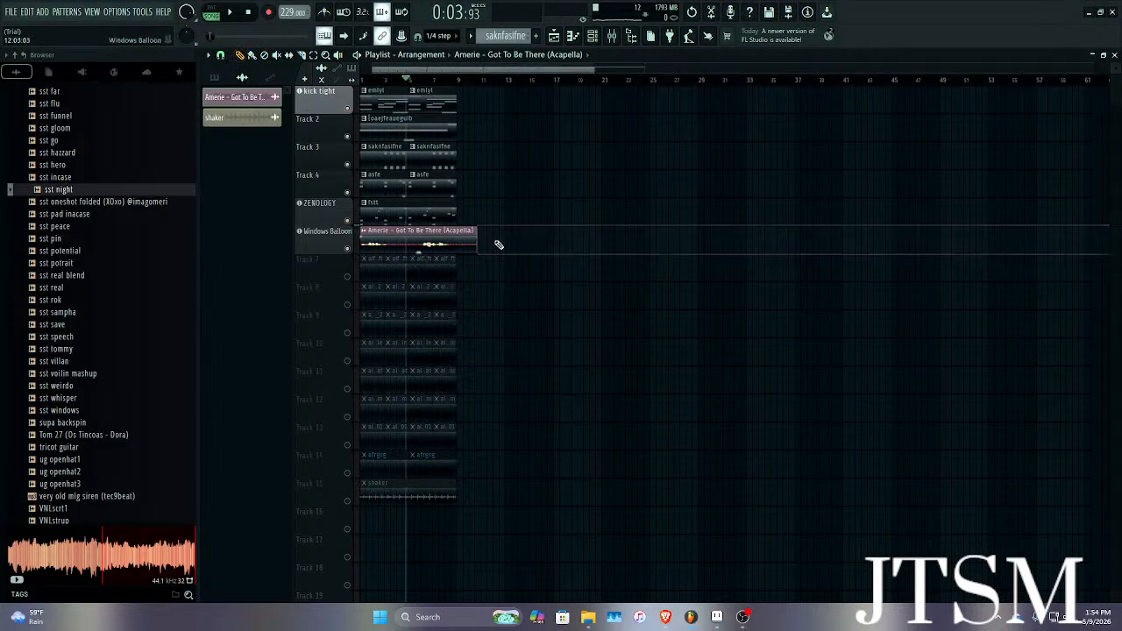
pyautogui.hotkey('ctrl', 'z')
pyautogui.rightClick(450, 243)
pyautogui.moveTo(484, 245); pyautogui.dragTo(363, 250)
pyautogui.press('space')
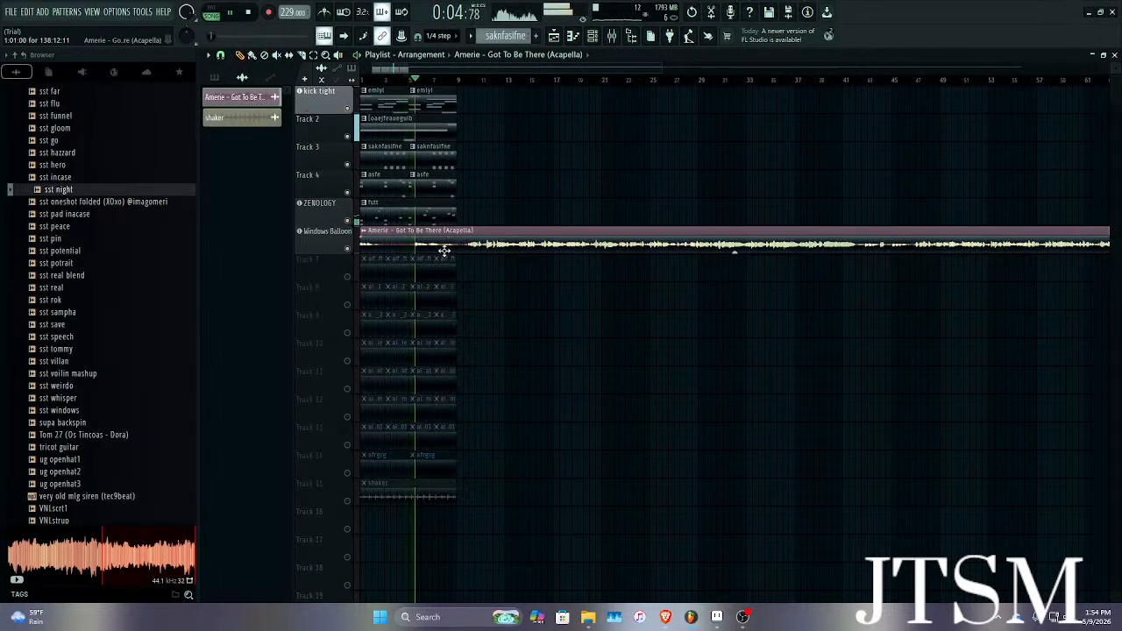
# Stop playback and solo the Windows Balloon track that holds the acapella.
pyautogui.press('space')
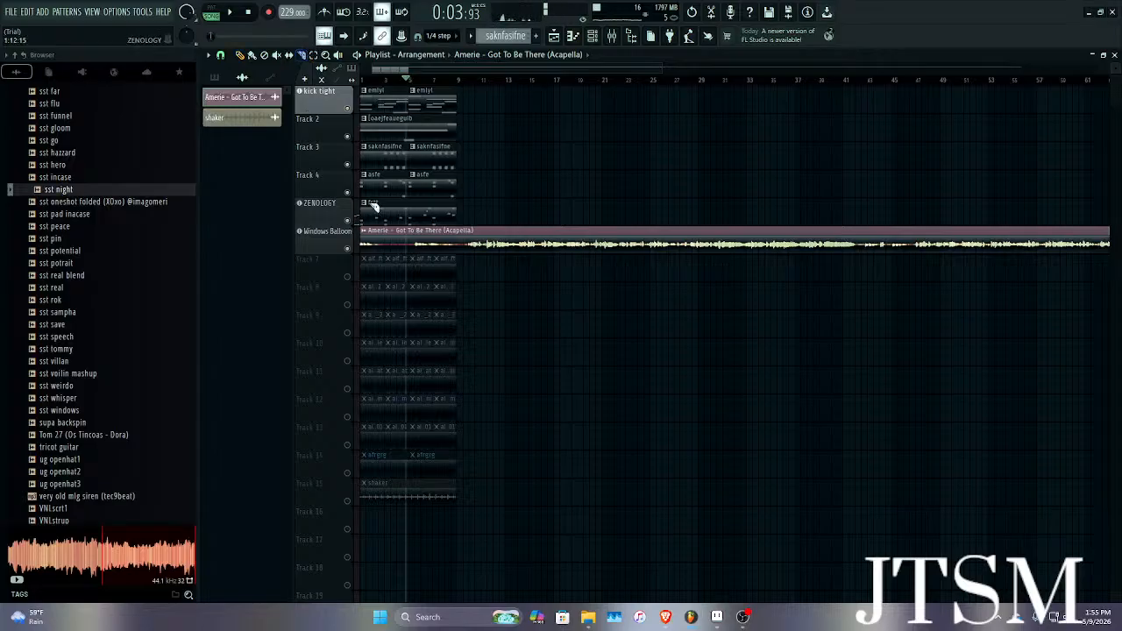
pyautogui.rightClick(341, 248)
pyautogui.click(336, 245)
pyautogui.rightClick(347, 249)
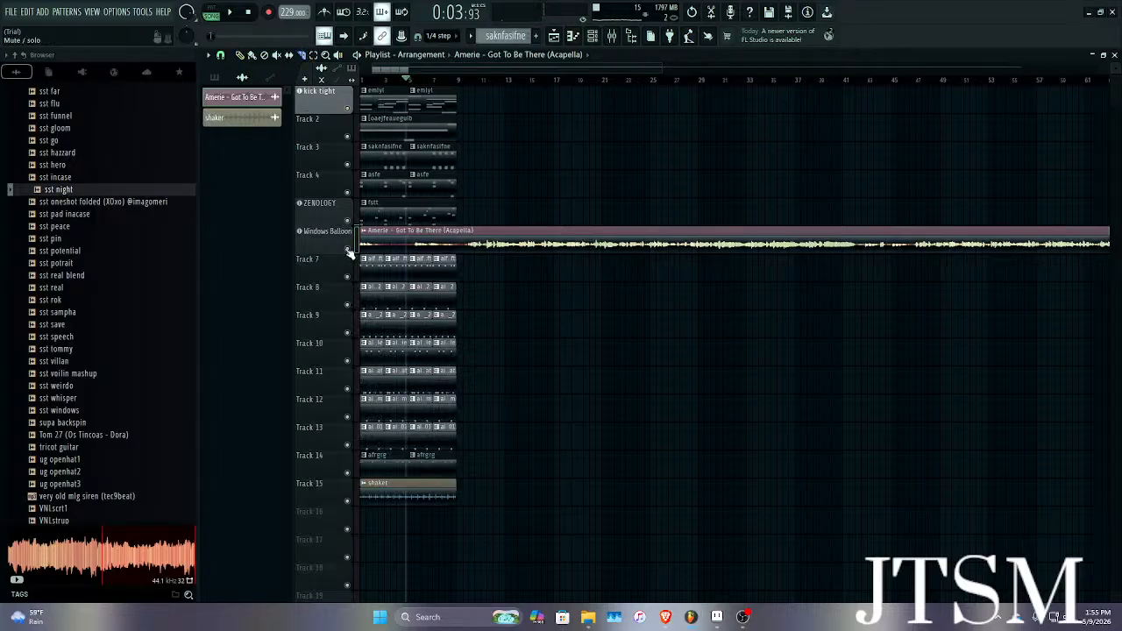
pyautogui.rightClick(348, 249)
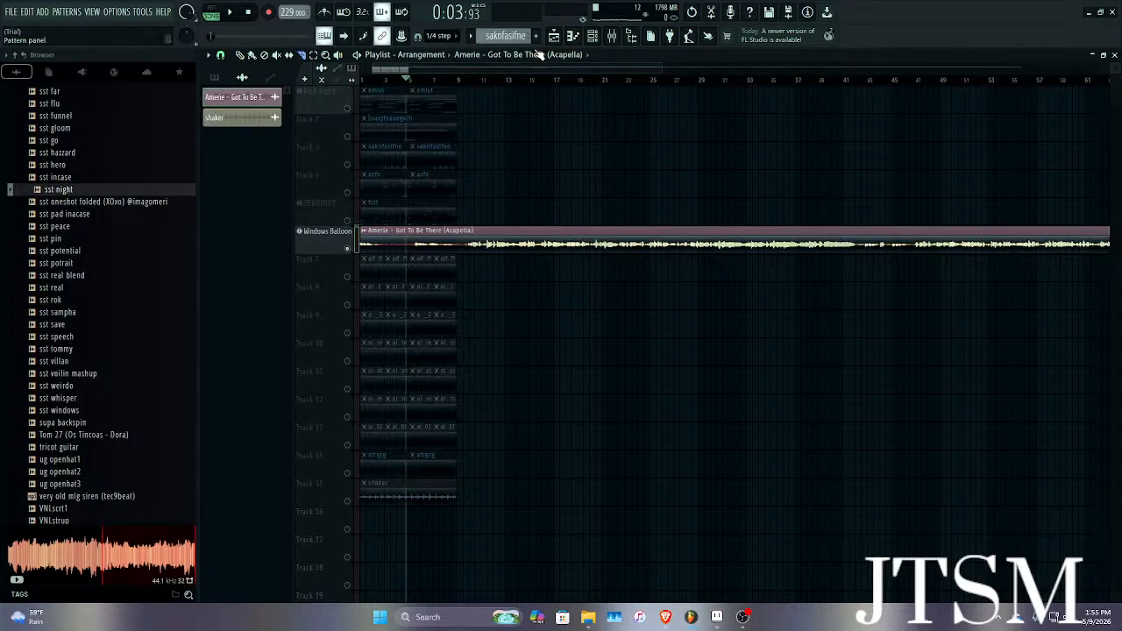
# Play the acapella around bar 21 and slice it at the start and end of the vocal phrase in bars 21 to 22.
pyautogui.scroll(4, 565, 82)
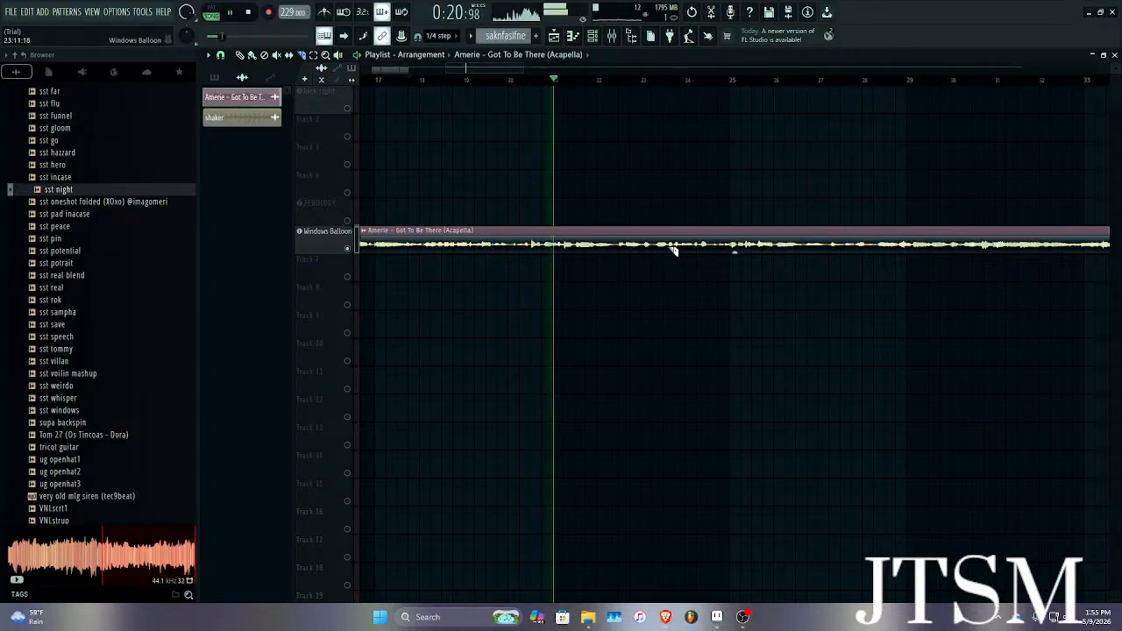
pyautogui.scroll(1, 699, 266)
pyautogui.press('space')
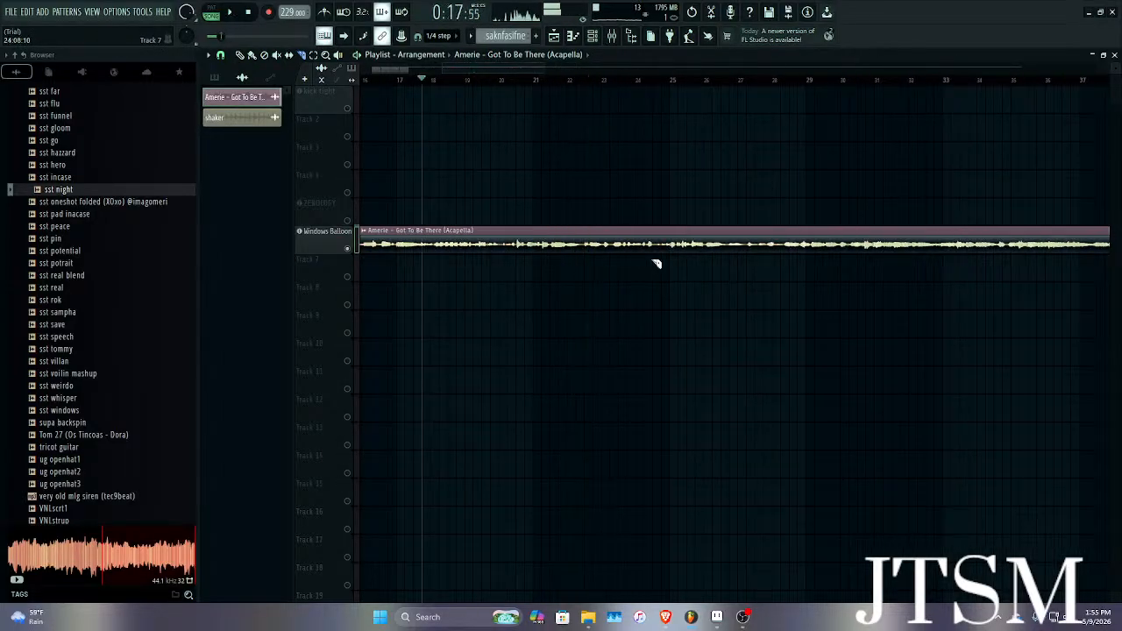
pyautogui.scroll(3, 558, 245)
pyautogui.click(447, 79)
pyautogui.press('space')
pyautogui.scroll(3, 534, 173)
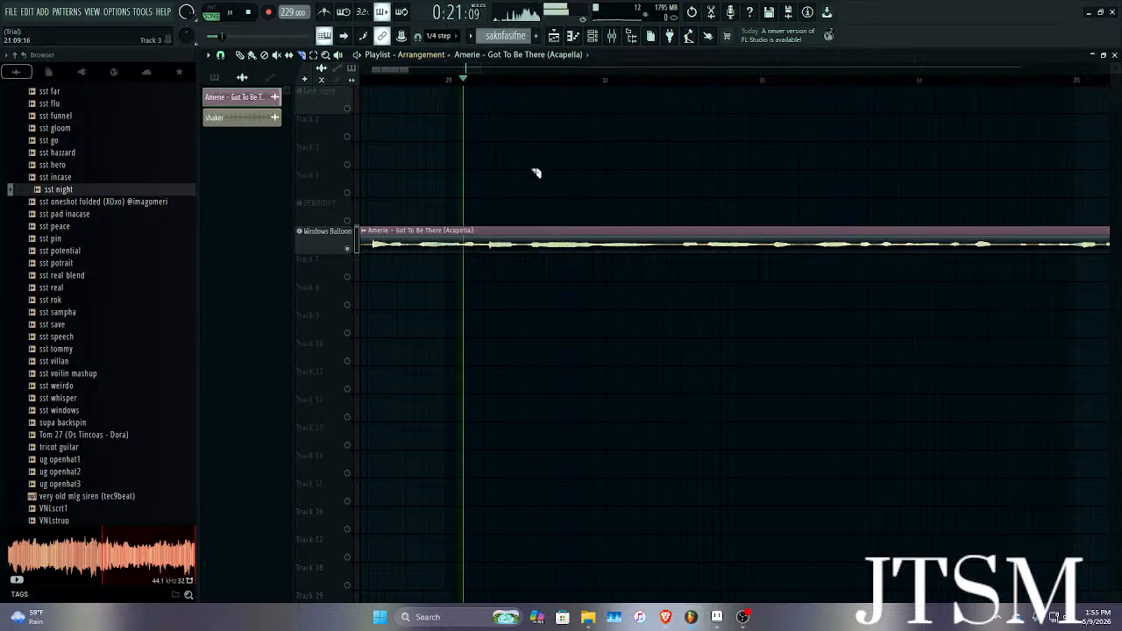
pyautogui.press('space')
pyautogui.click(457, 251)
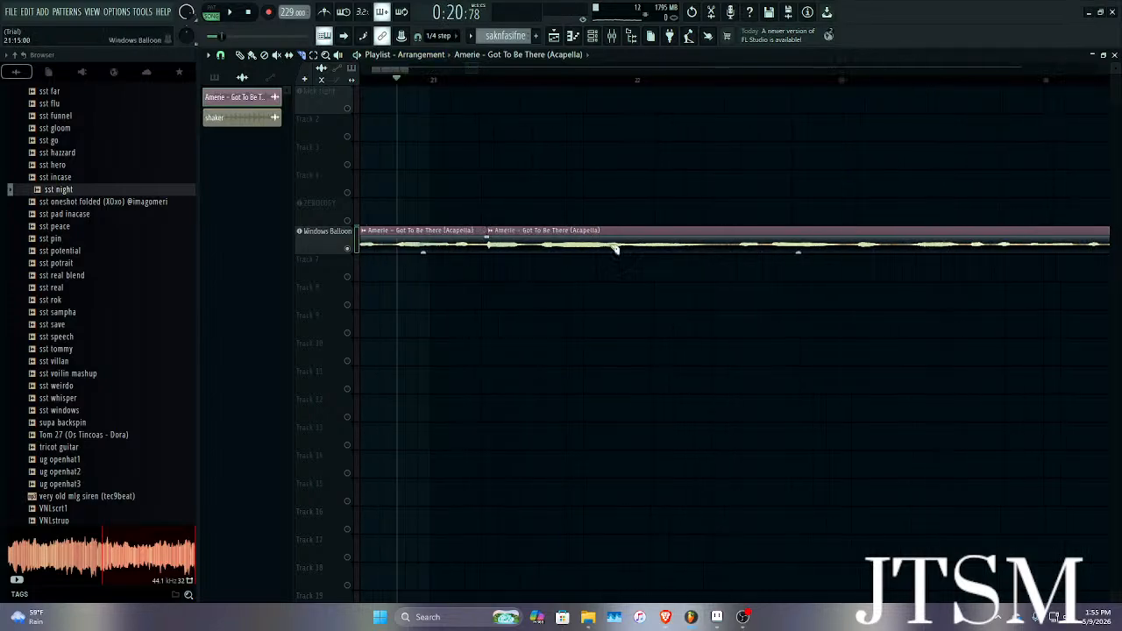
pyautogui.scroll(-1, 699, 255)
pyautogui.press('space')
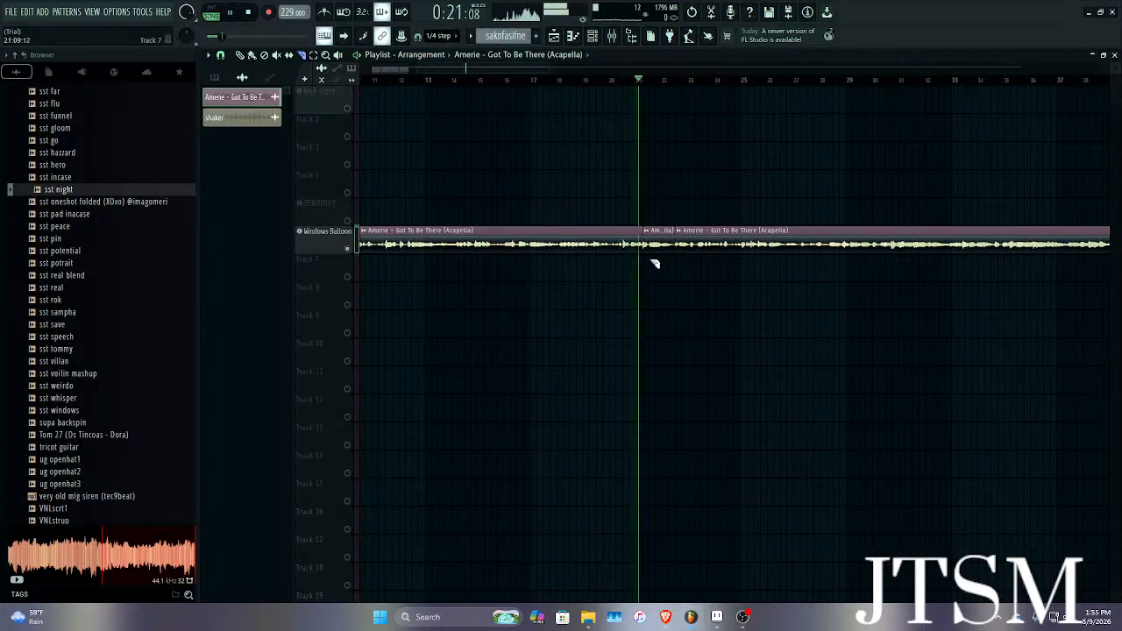
# Listen on through the acapella and slice out the short vocal phrase running from late bar 26 to early bar 27.
pyautogui.scroll(-2, 819, 268)
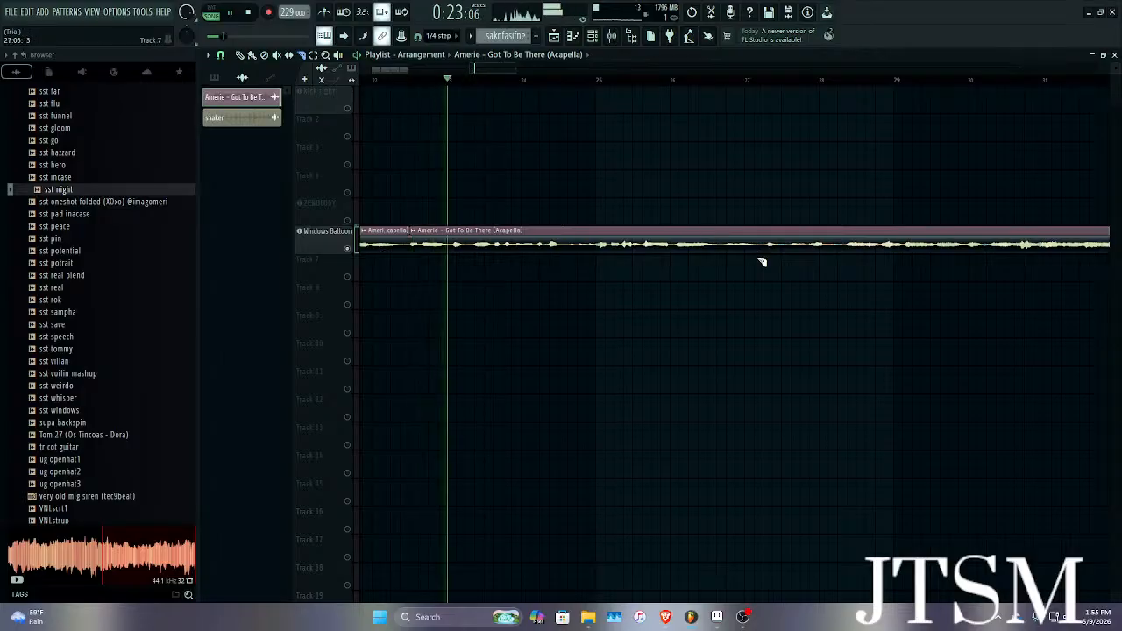
pyautogui.scroll(2, 886, 274)
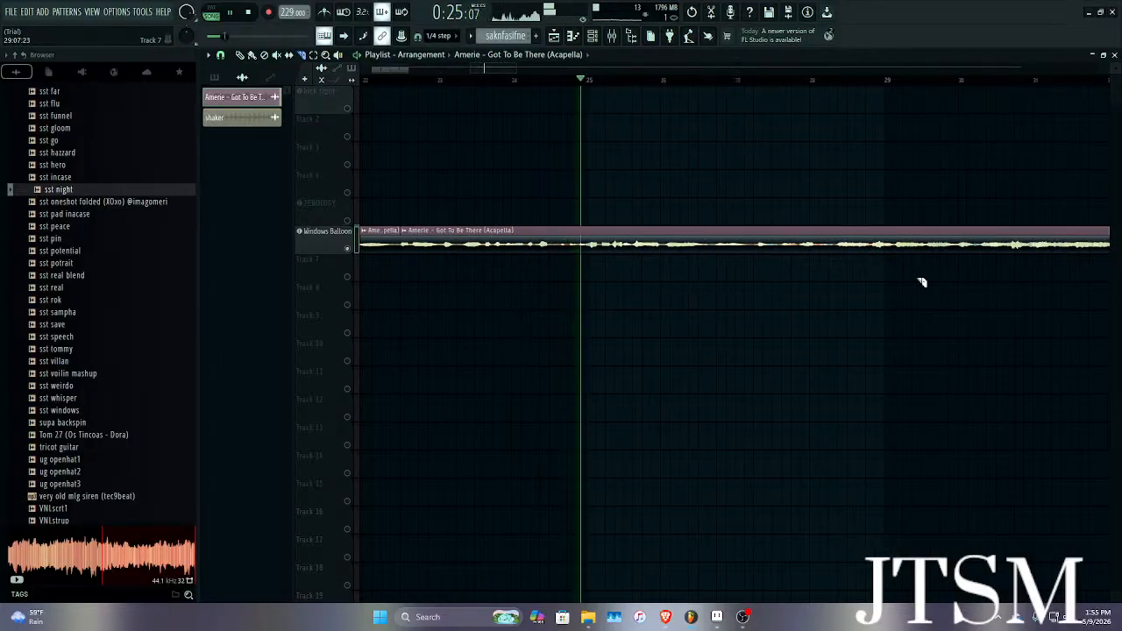
pyautogui.scroll(-1, 914, 285)
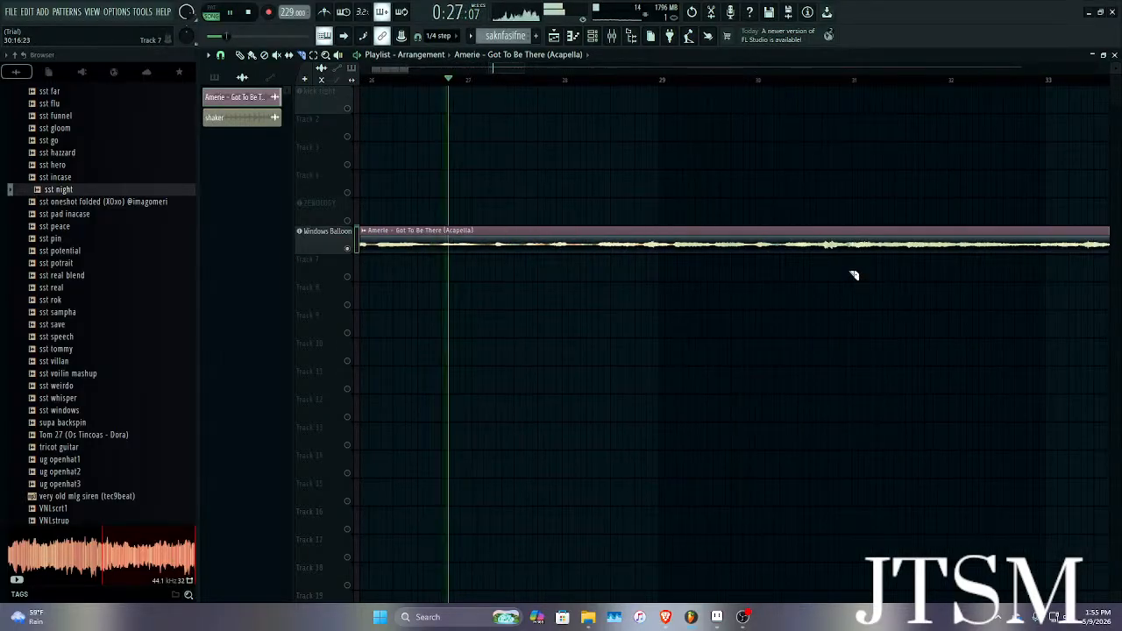
pyautogui.scroll(2, 436, 246)
pyautogui.moveTo(433, 225); pyautogui.dragTo(434, 255)
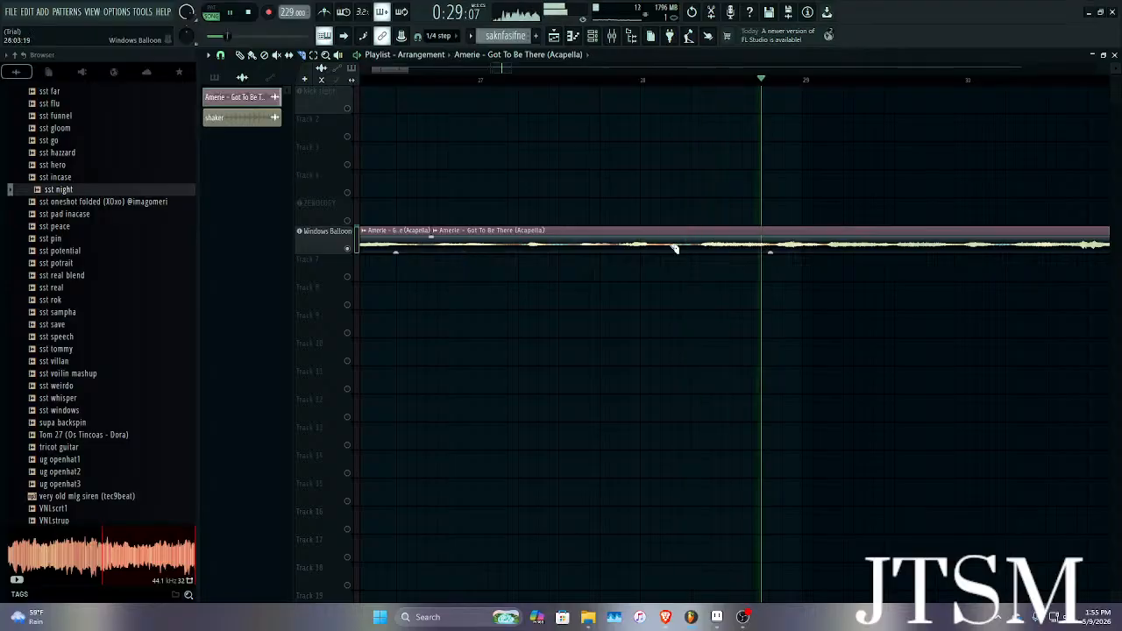
pyautogui.press('space')
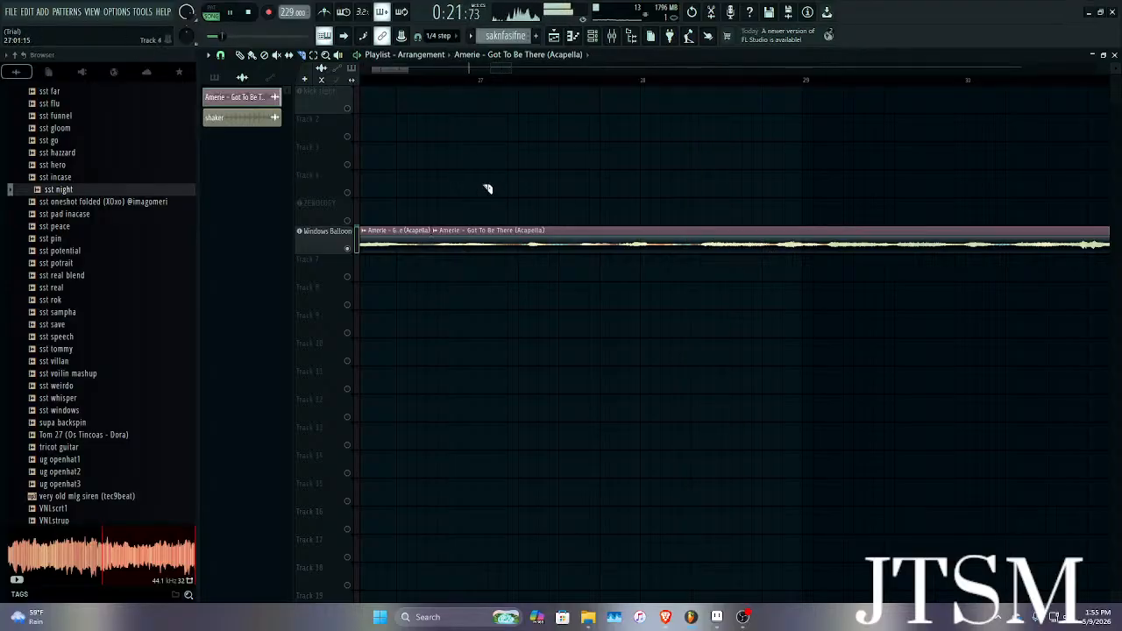
pyautogui.click(420, 81)
pyautogui.moveTo(521, 225); pyautogui.dragTo(521, 252)
pyautogui.scroll(-3, 525, 253)
pyautogui.press('space')
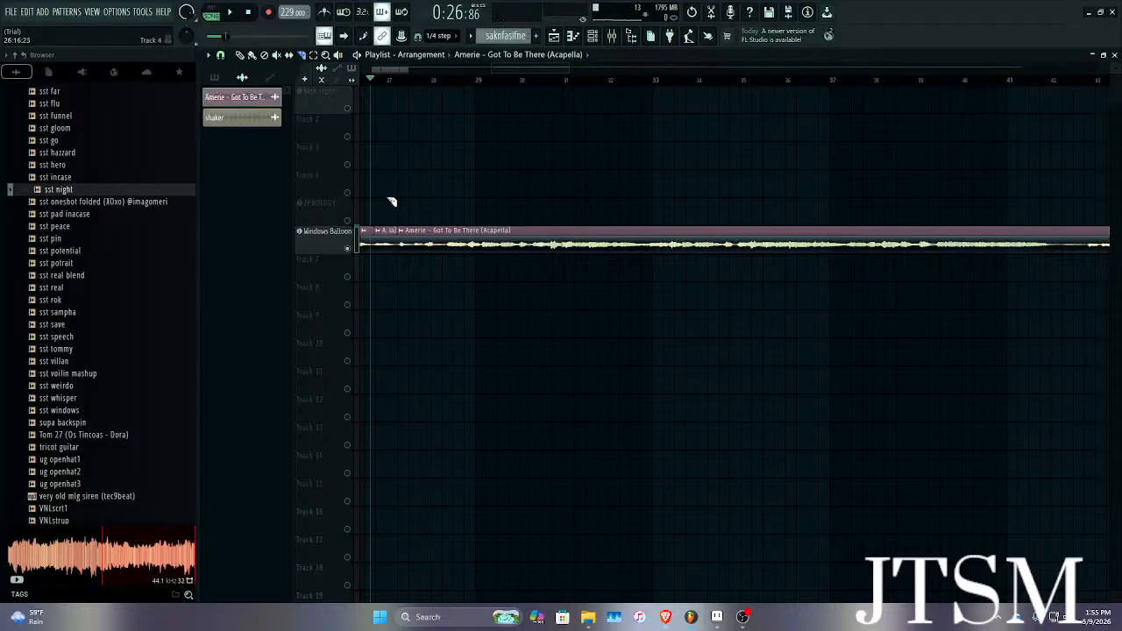
pyautogui.click(378, 230)
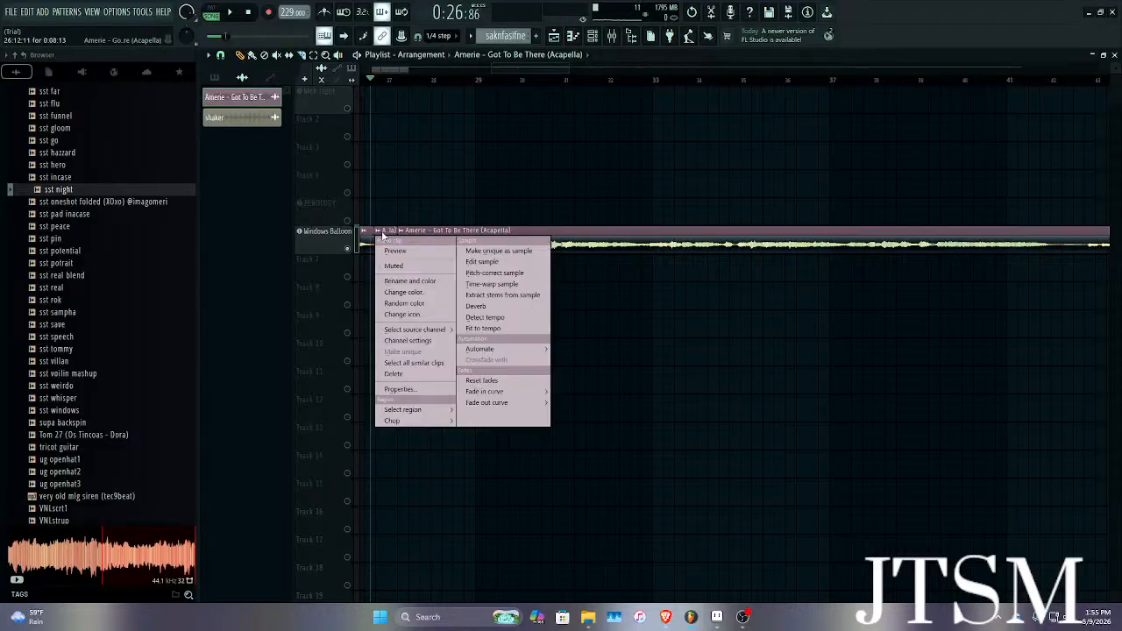
pyautogui.click(491, 251)
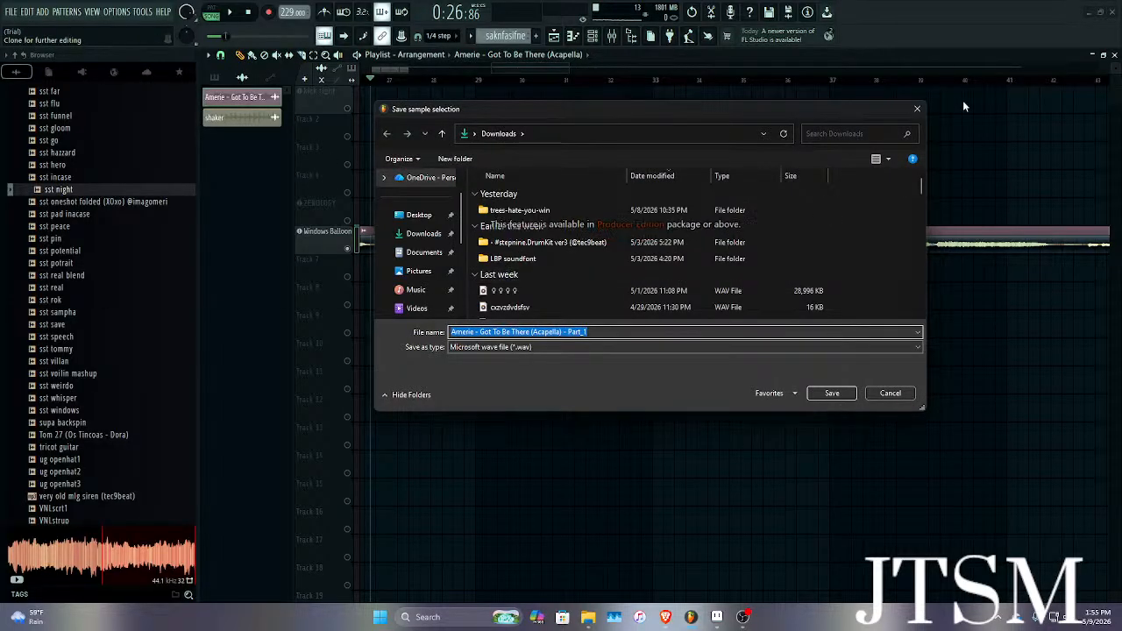
pyautogui.click(916, 109)
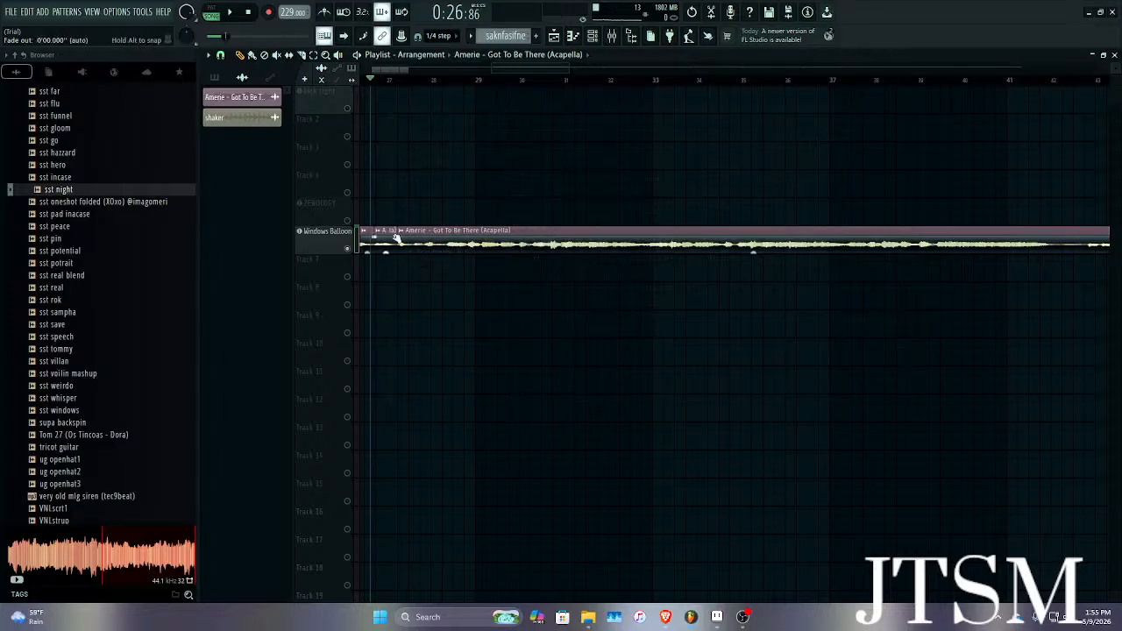
# Place a copy of the short acapella slice on the ZENOLOGY track at bar 27 and unmute that track.
pyautogui.click(387, 207)
pyautogui.click(391, 204)
pyautogui.click(356, 219)
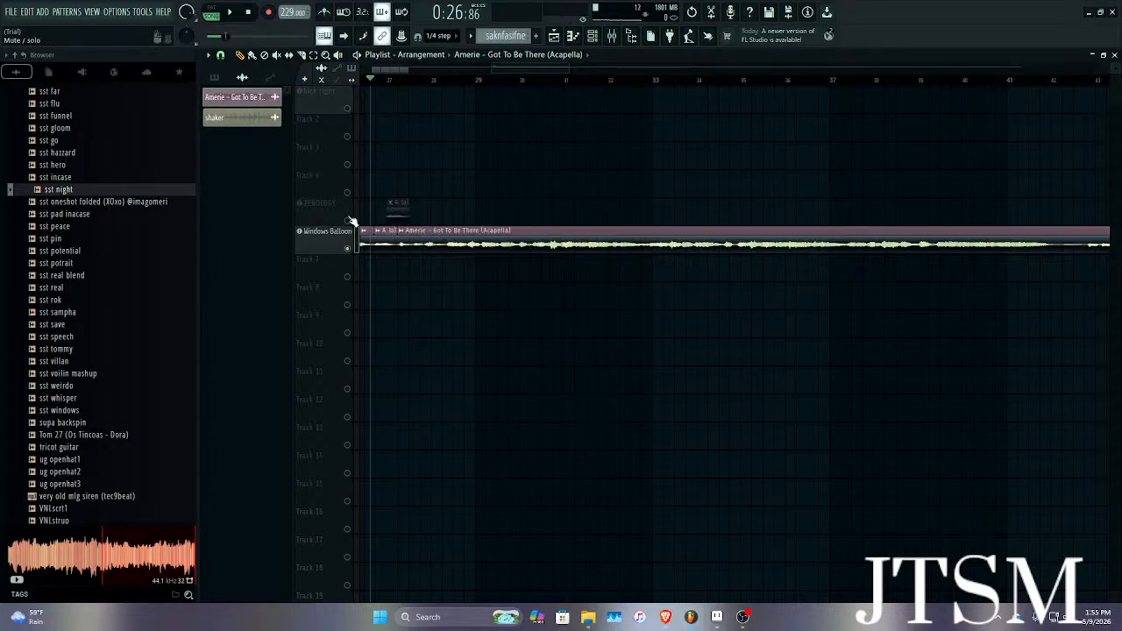
pyautogui.click(348, 221)
pyautogui.moveTo(387, 203); pyautogui.dragTo(398, 206)
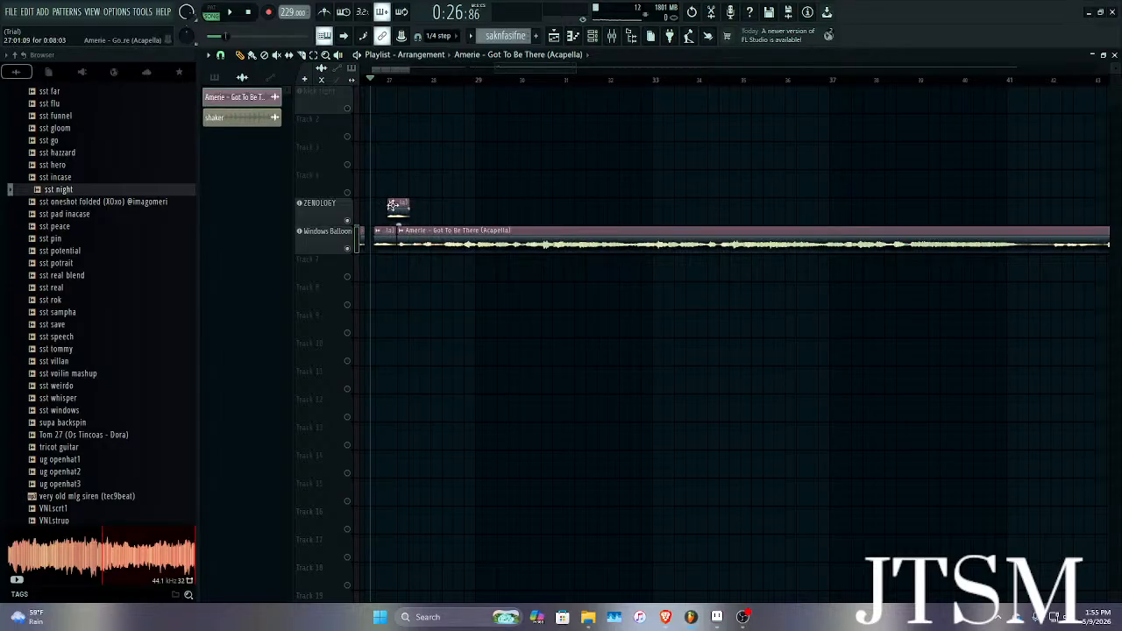
# Make the copied slice unique as a sample and save it in the tuff vox folder as "vox u".
pyautogui.click(393, 204)
pyautogui.click(506, 226)
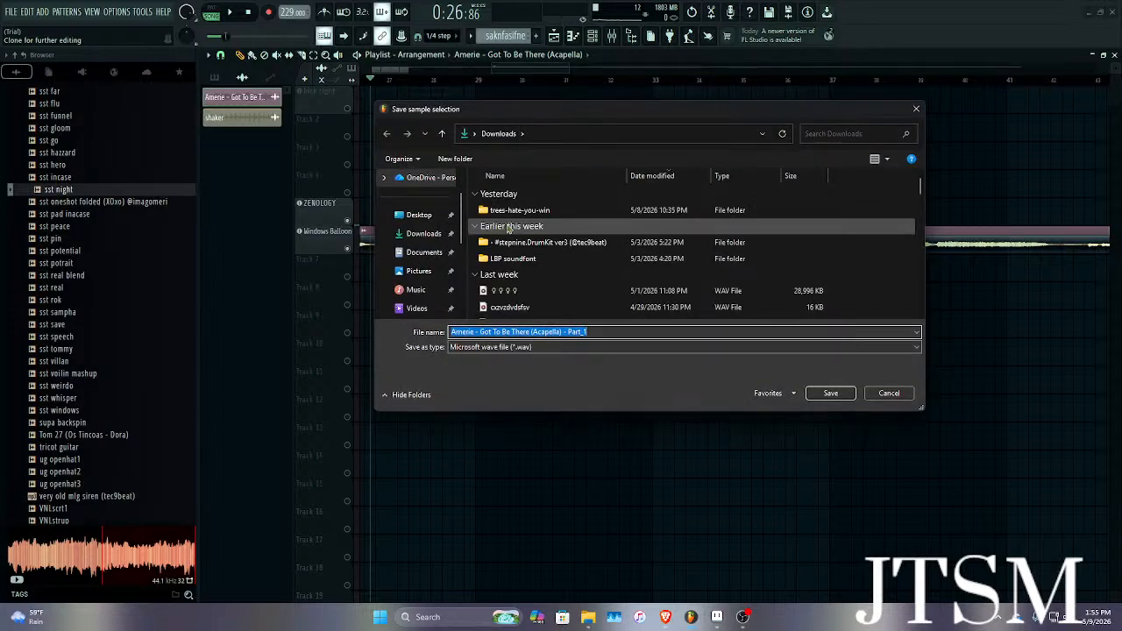
pyautogui.scroll(-5, 419, 254)
pyautogui.click(419, 214)
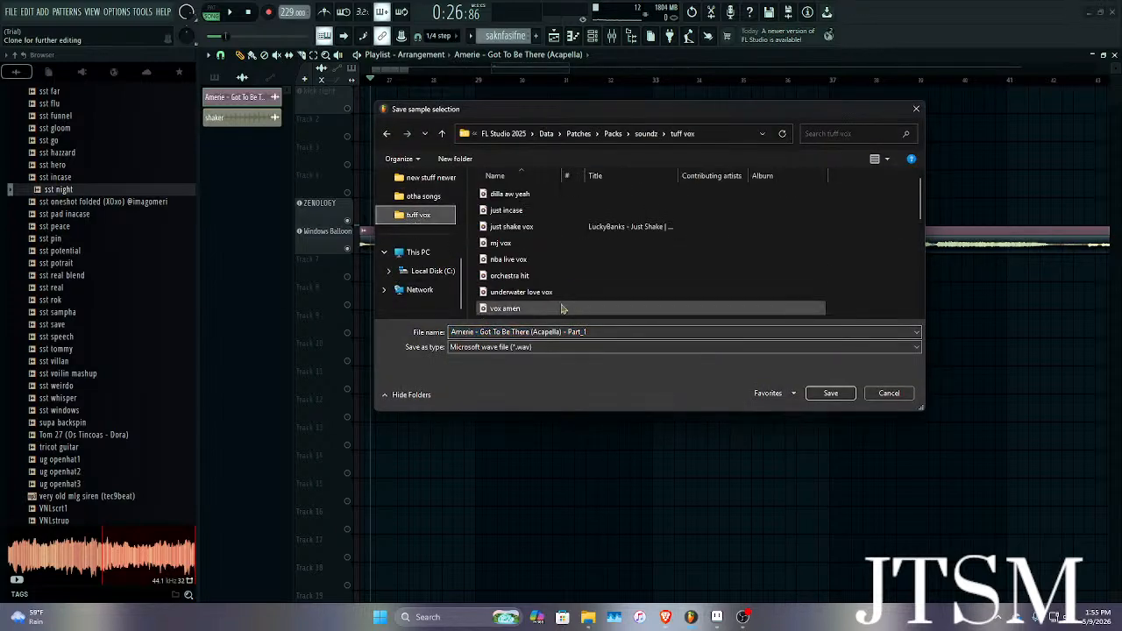
pyautogui.moveTo(608, 331); pyautogui.dragTo(392, 339)
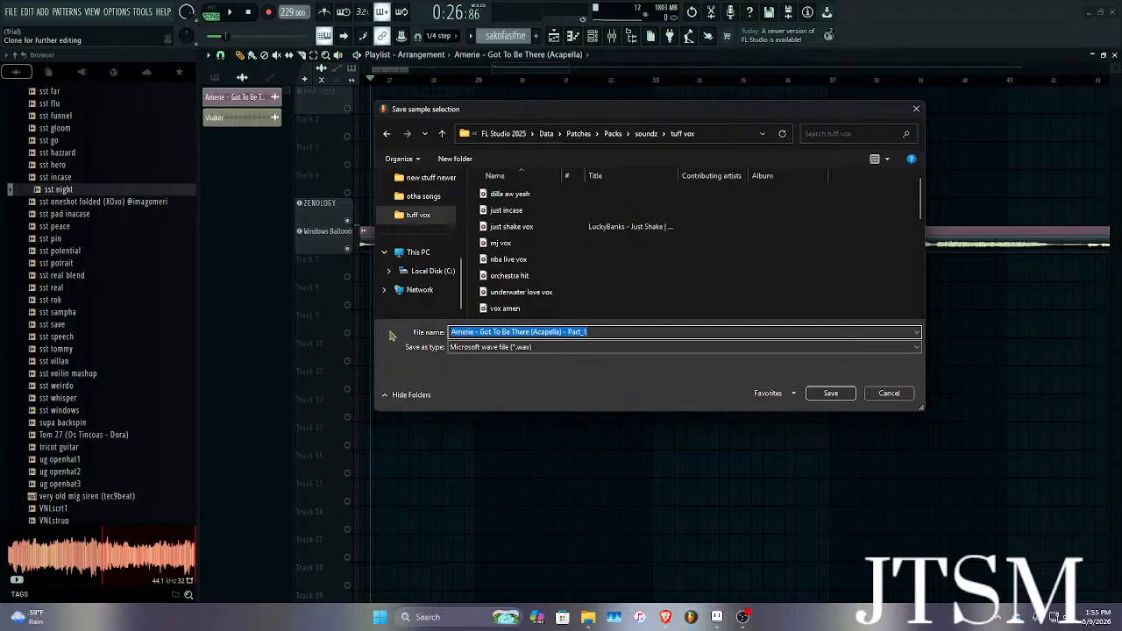
pyautogui.write('vox')
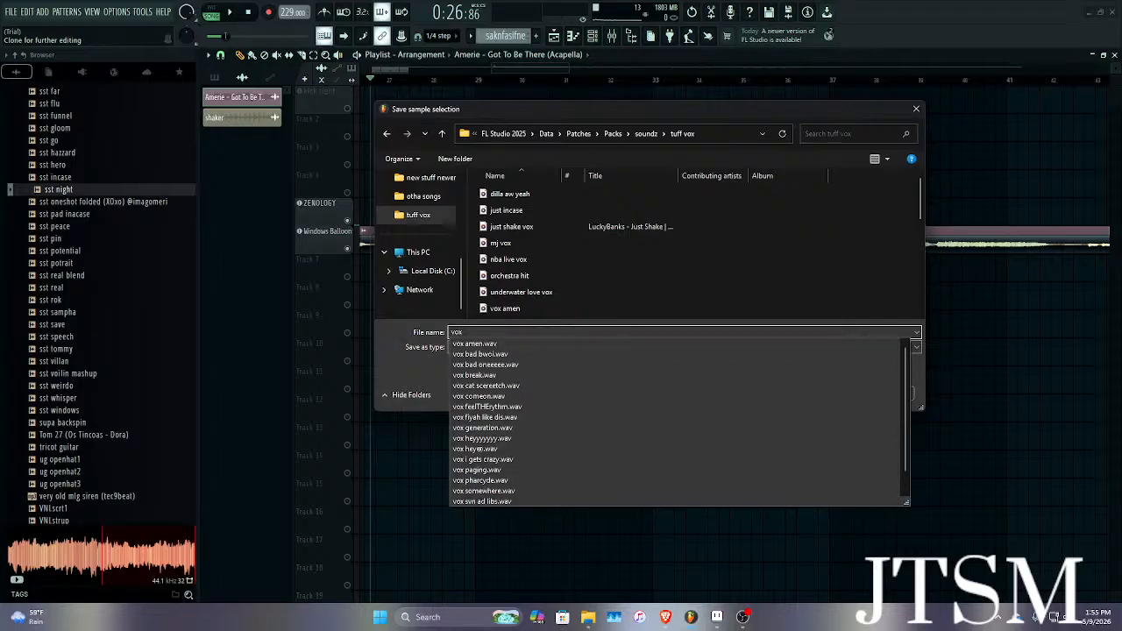
pyautogui.write(' u')
pyautogui.press('Return')
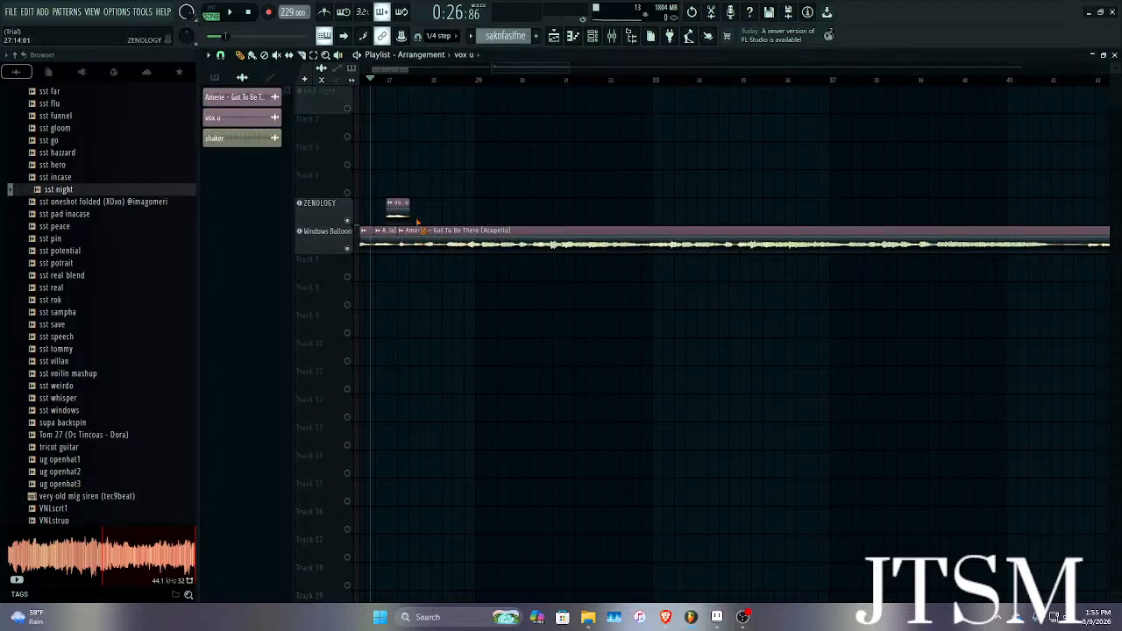
# Play the acapella beyond bar 27, slice it at the vocal phrase late in bar 30, and resume playback.
pyautogui.press('space')
pyautogui.scroll(-3, 439, 249)
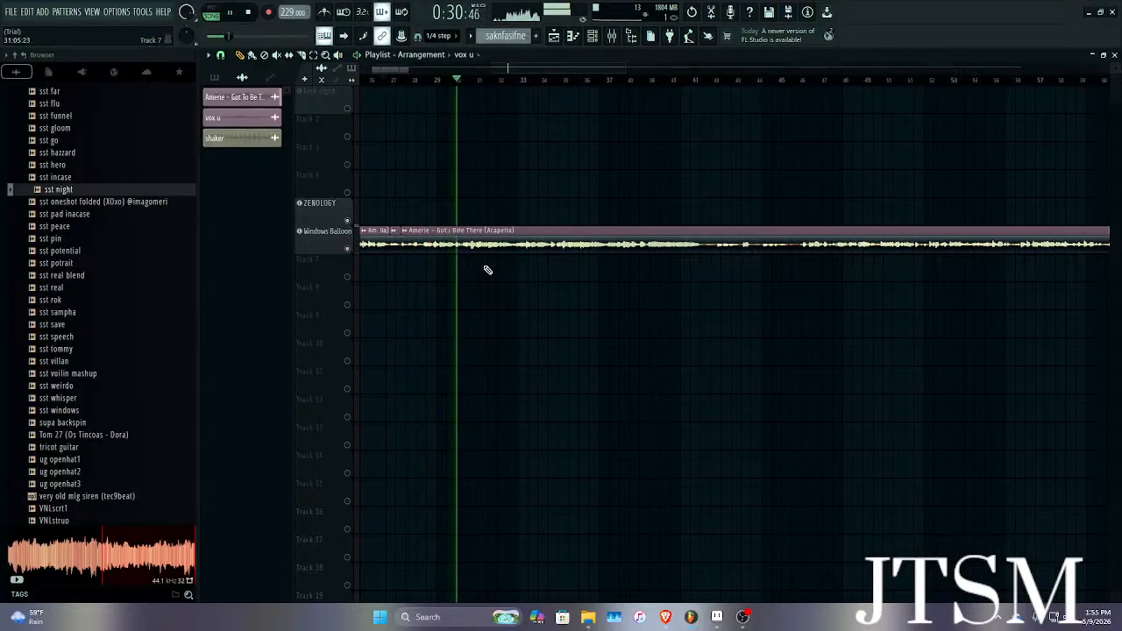
pyautogui.scroll(2, 485, 269)
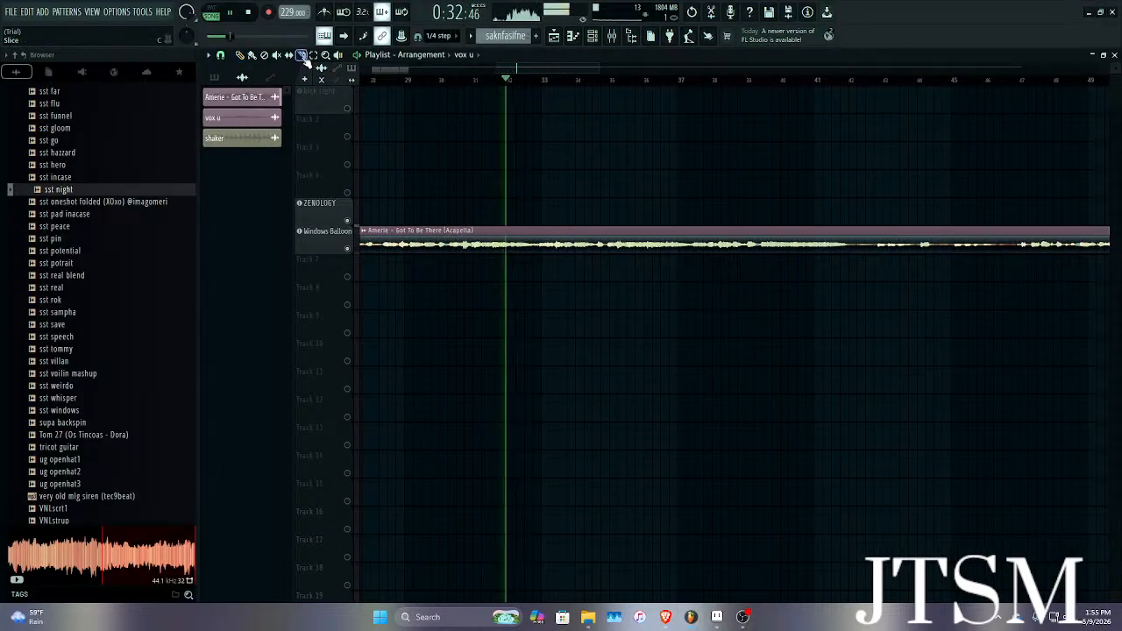
pyautogui.scroll(2, 470, 245)
pyautogui.press('space')
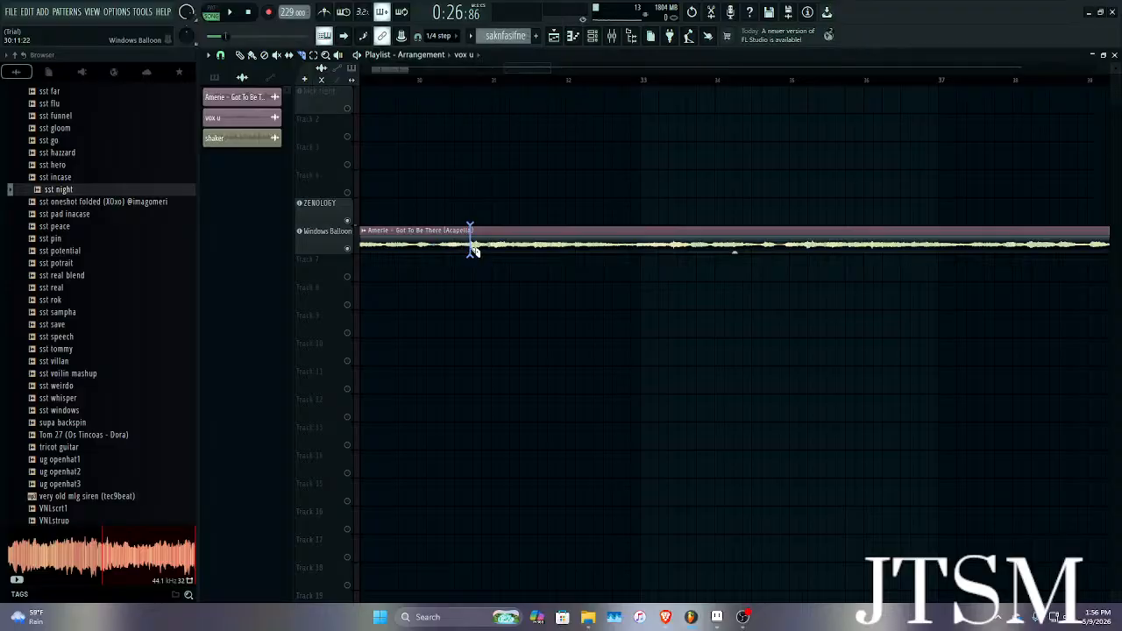
pyautogui.click(471, 250)
pyautogui.press('space')
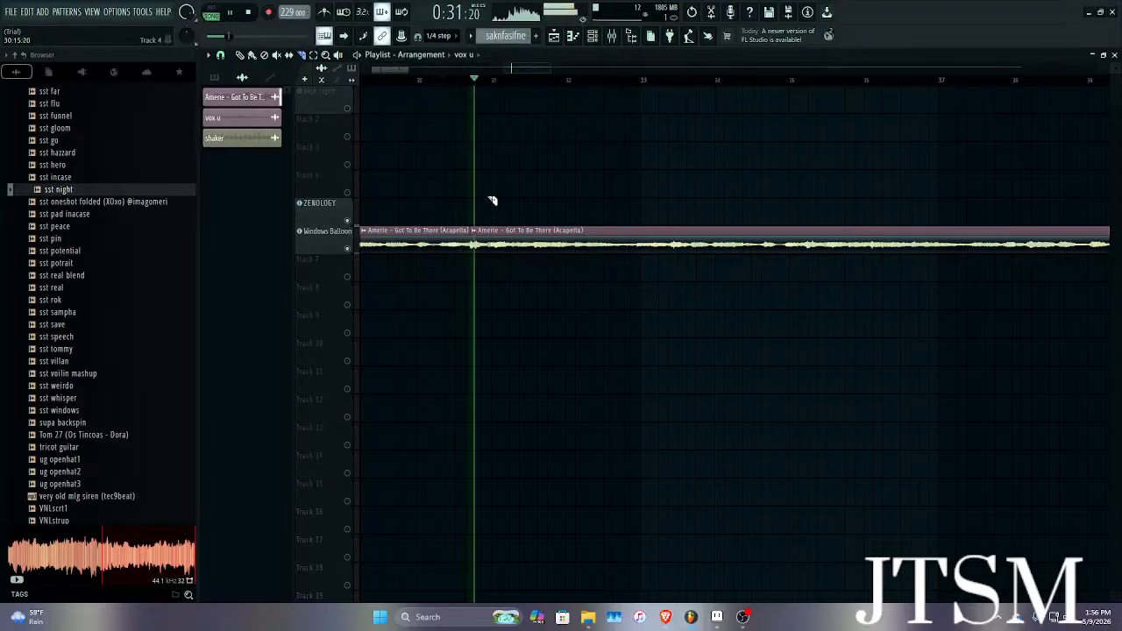
# Replay the phrase starting late in bar 30 and slice the acapella at its end, just before bar 33.
pyautogui.scroll(2, 680, 271)
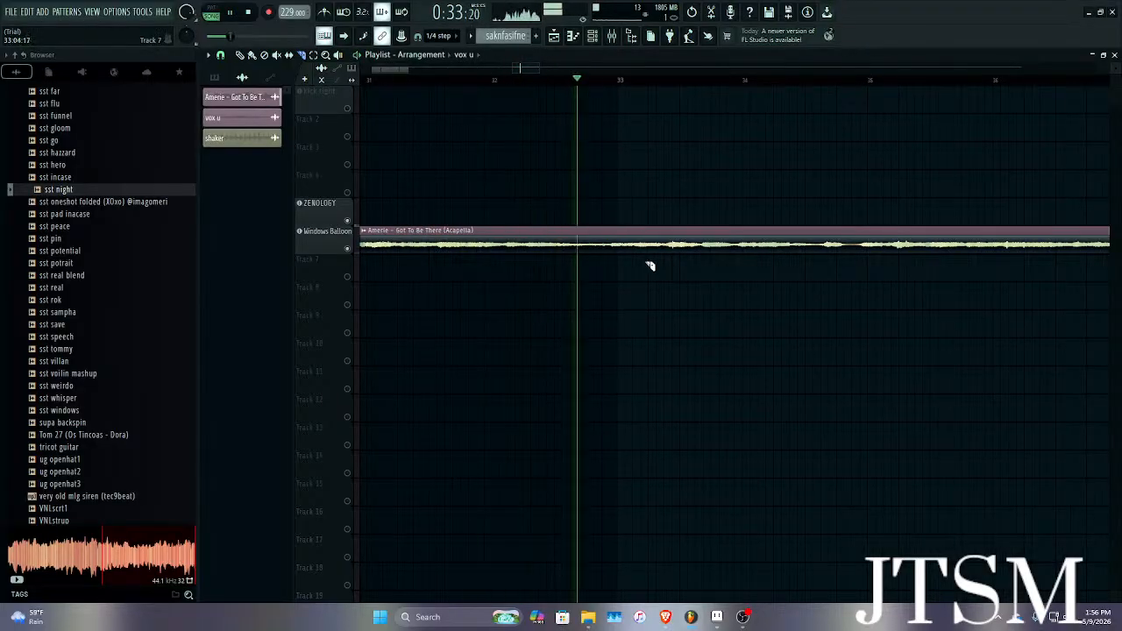
pyautogui.press('space')
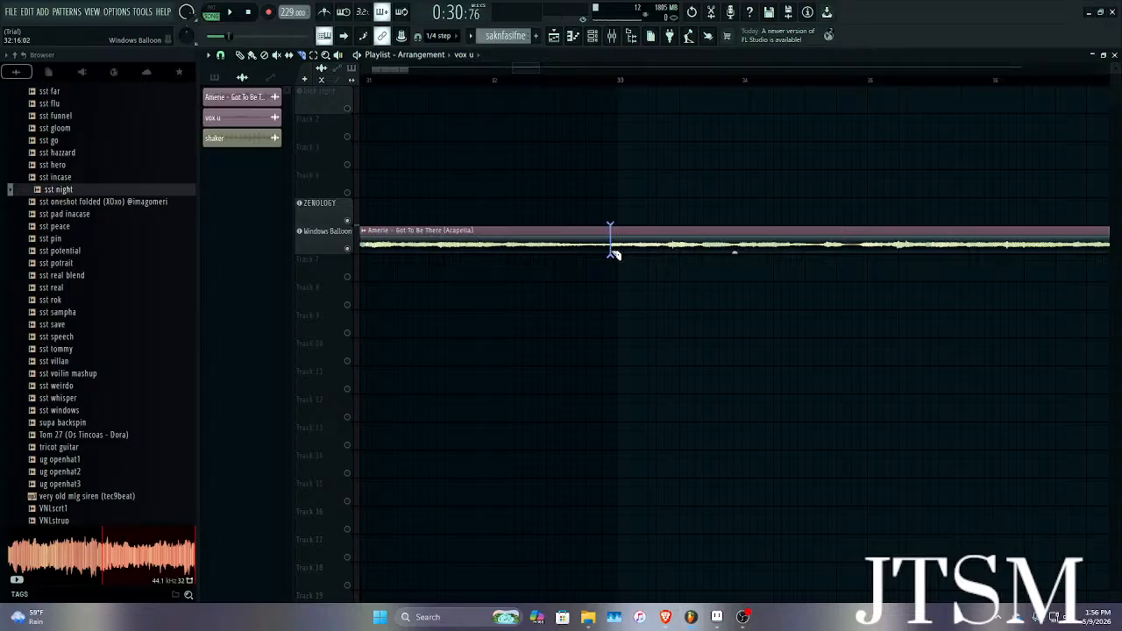
pyautogui.press('space')
pyautogui.scroll(-2, 591, 229)
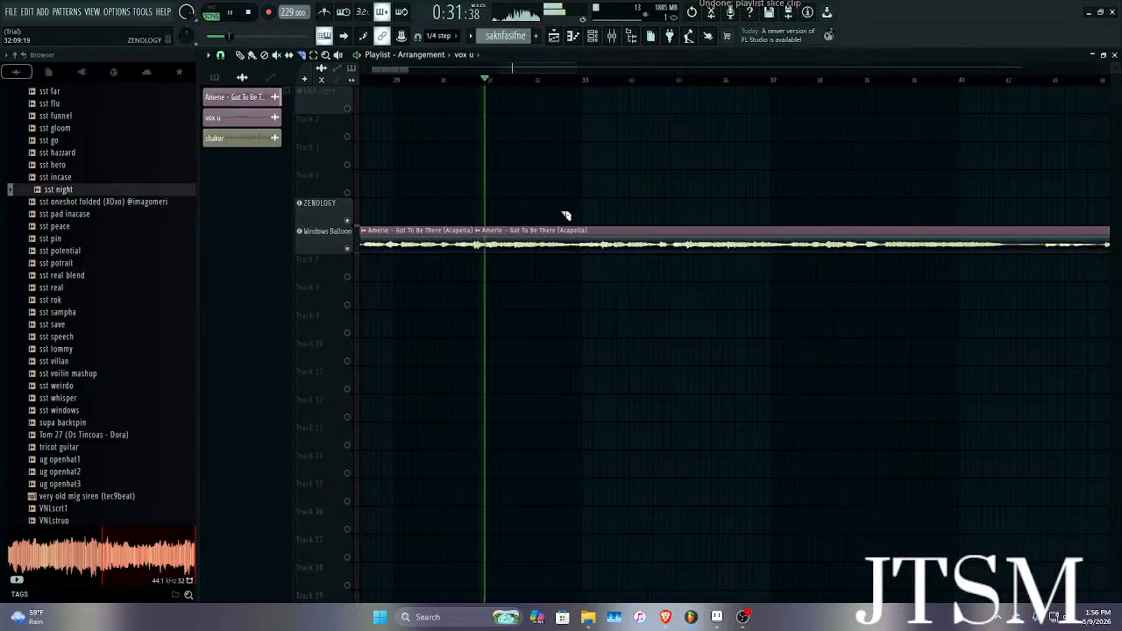
pyautogui.scroll(2, 579, 237)
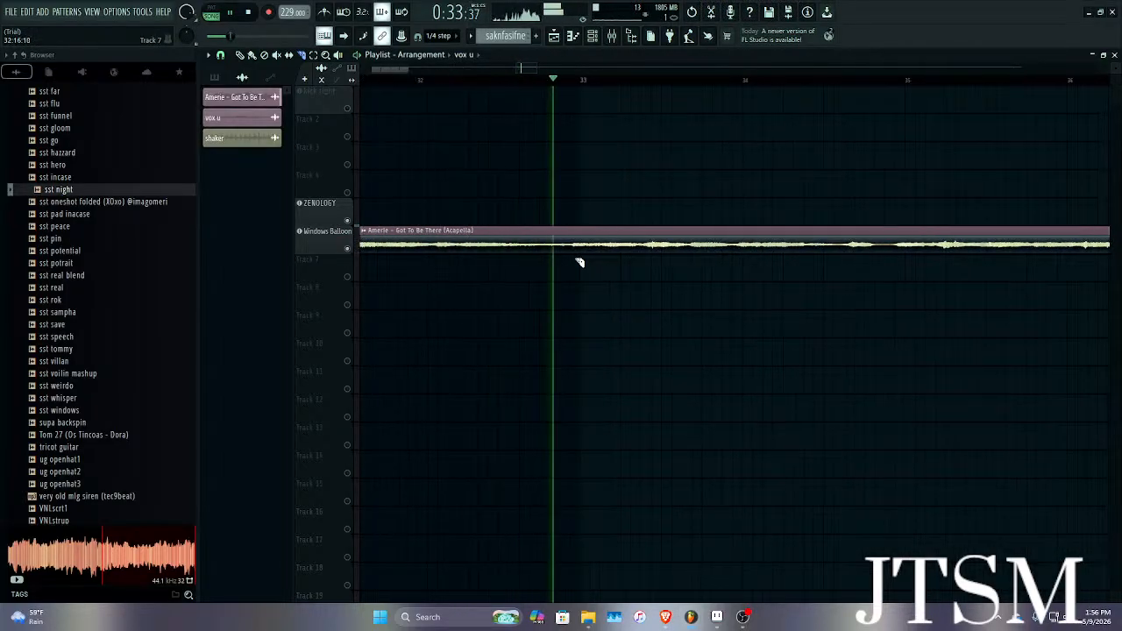
pyautogui.press('space')
pyautogui.click(574, 250)
pyautogui.scroll(-4, 575, 250)
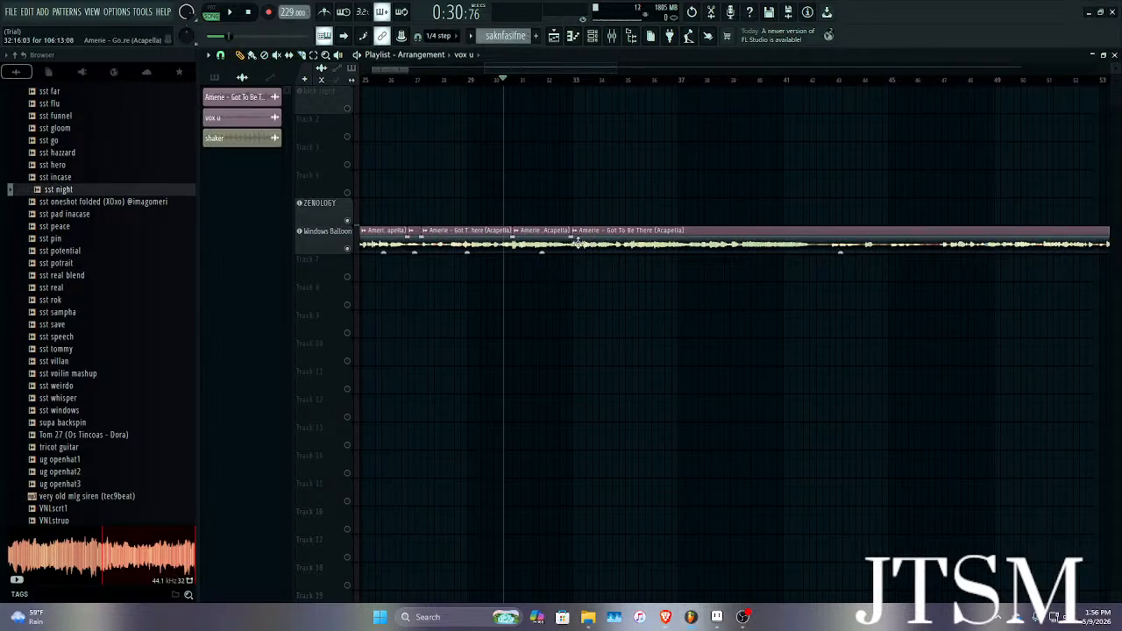
# Play the newly sliced part of the acapella, stop playback and mute the Windows Balloon track.
pyautogui.press('space')
pyautogui.scroll(2, 579, 244)
pyautogui.press('space')
pyautogui.scroll(-5, 495, 241)
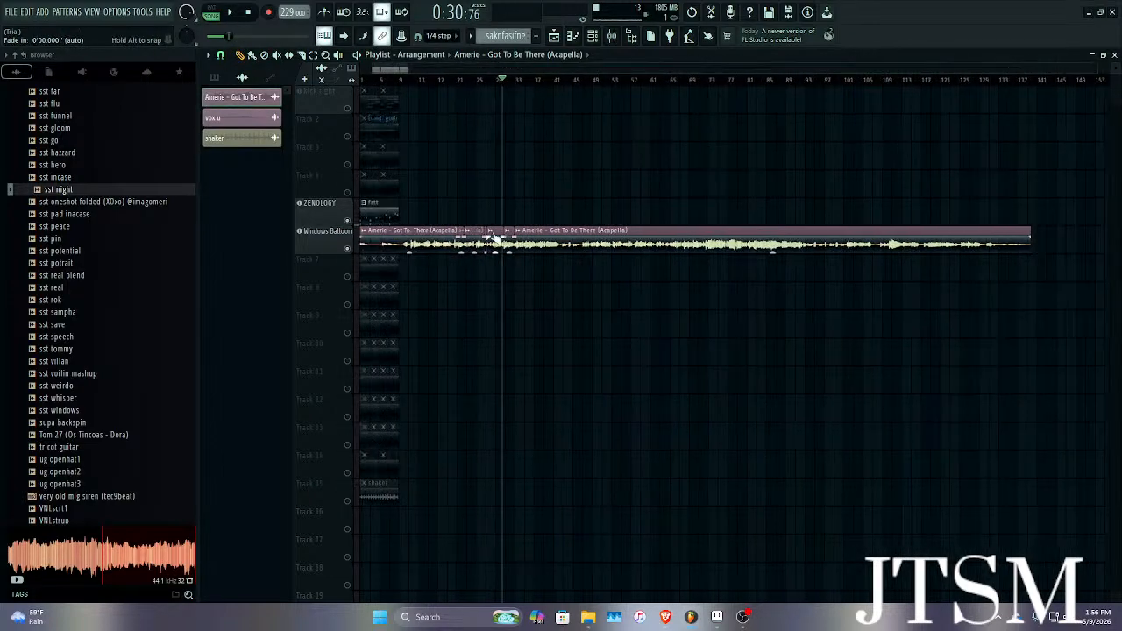
pyautogui.click(348, 250)
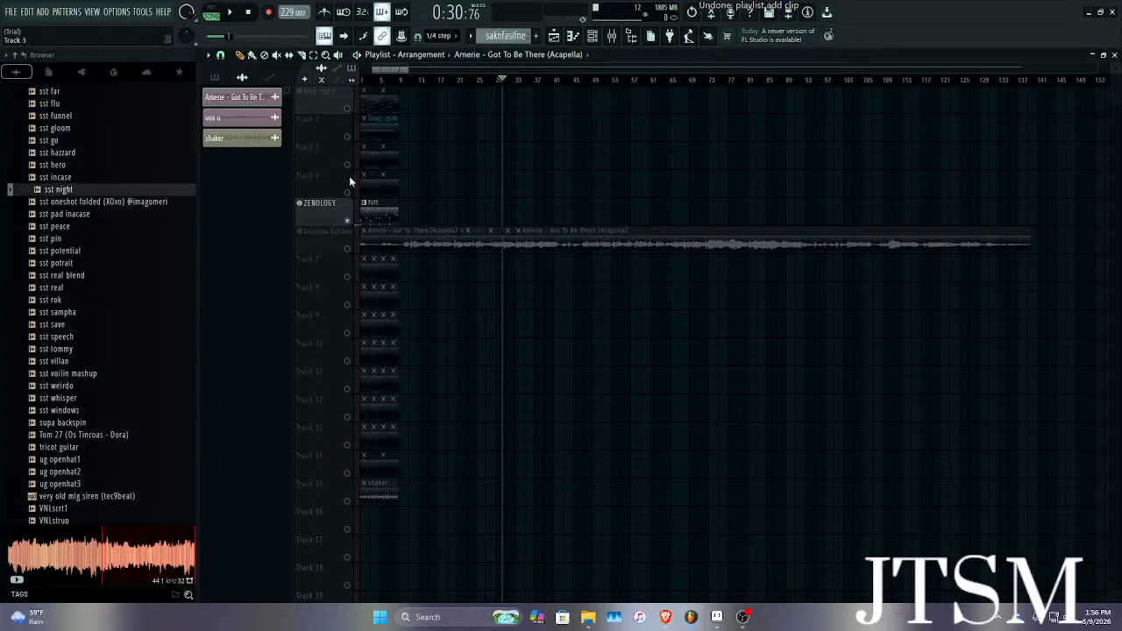
pyautogui.moveTo(356, 221); pyautogui.dragTo(315, 471)
pyautogui.click(529, 379)
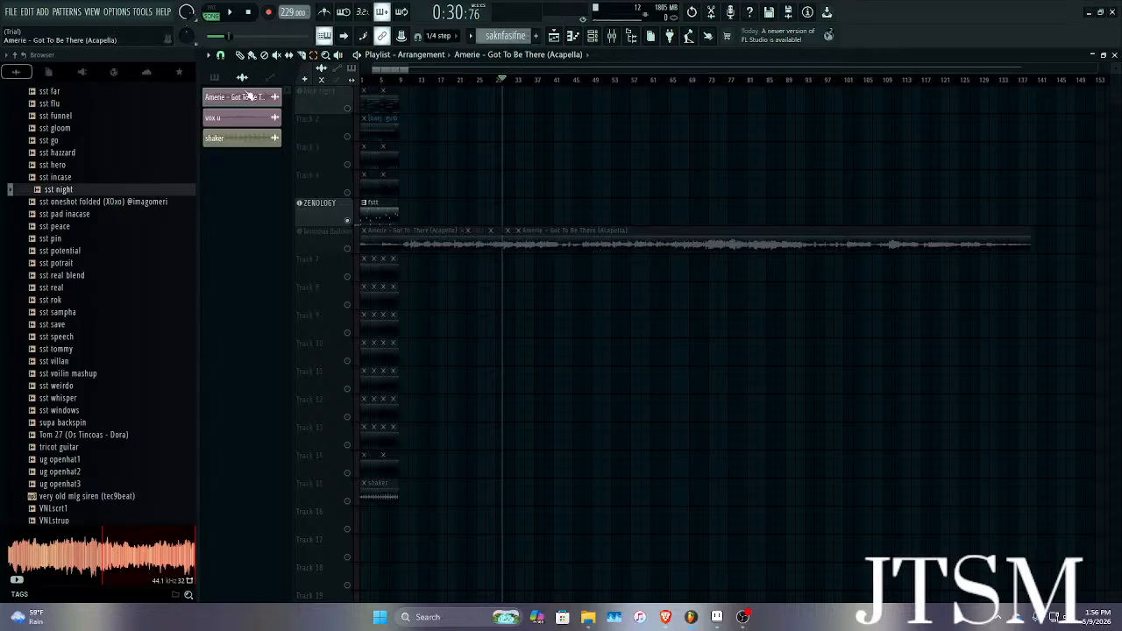
pyautogui.moveTo(519, 221); pyautogui.dragTo(547, 262)
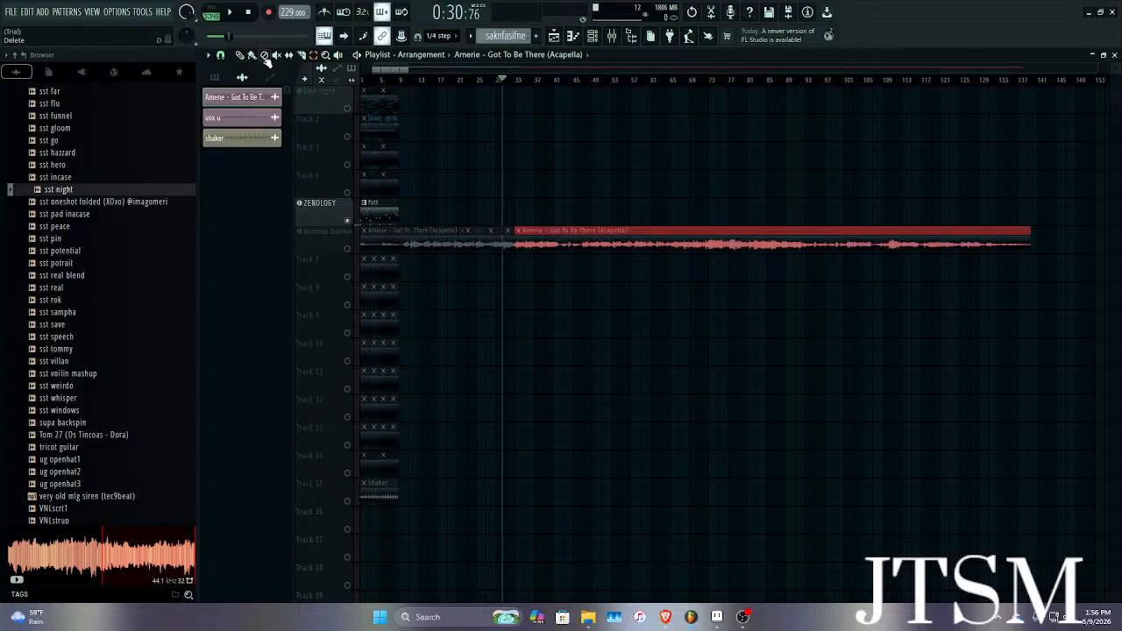
pyautogui.click(655, 305)
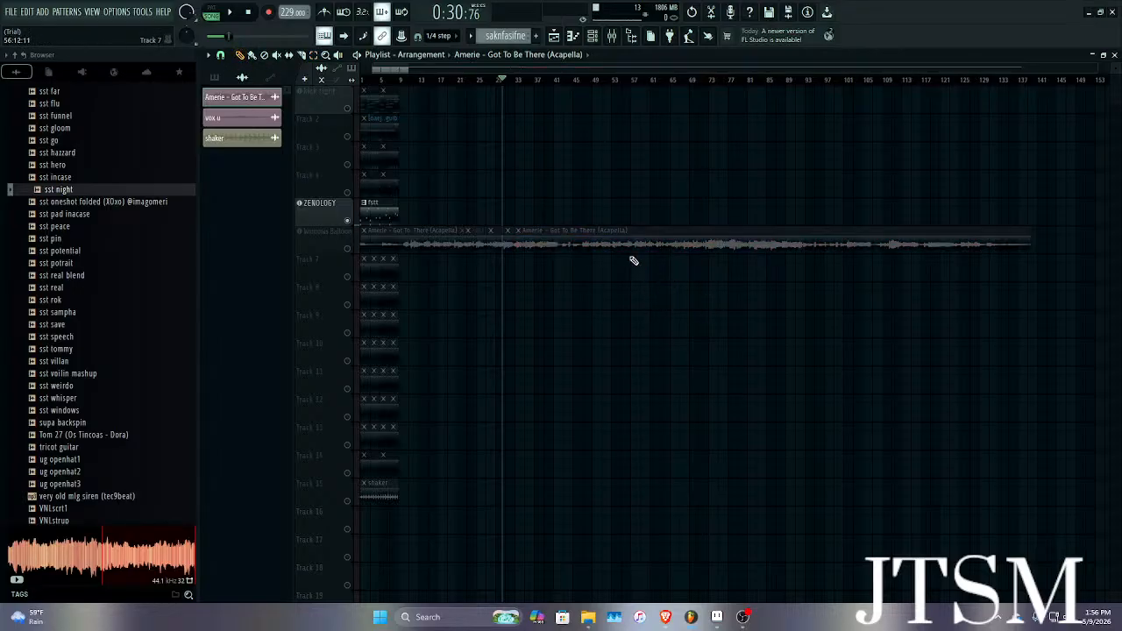
# Solo the Windows Balloon track and listen to the acapella from just before bar 33 for further phrases.
pyautogui.rightClick(348, 249)
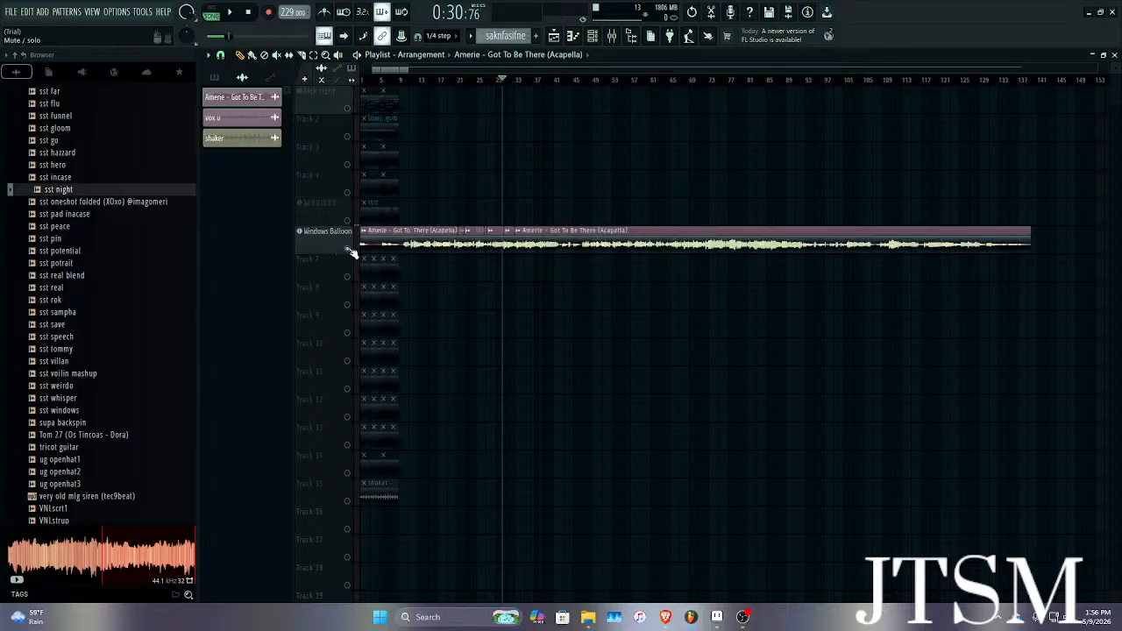
pyautogui.scroll(2, 565, 248)
pyautogui.scroll(4, 531, 170)
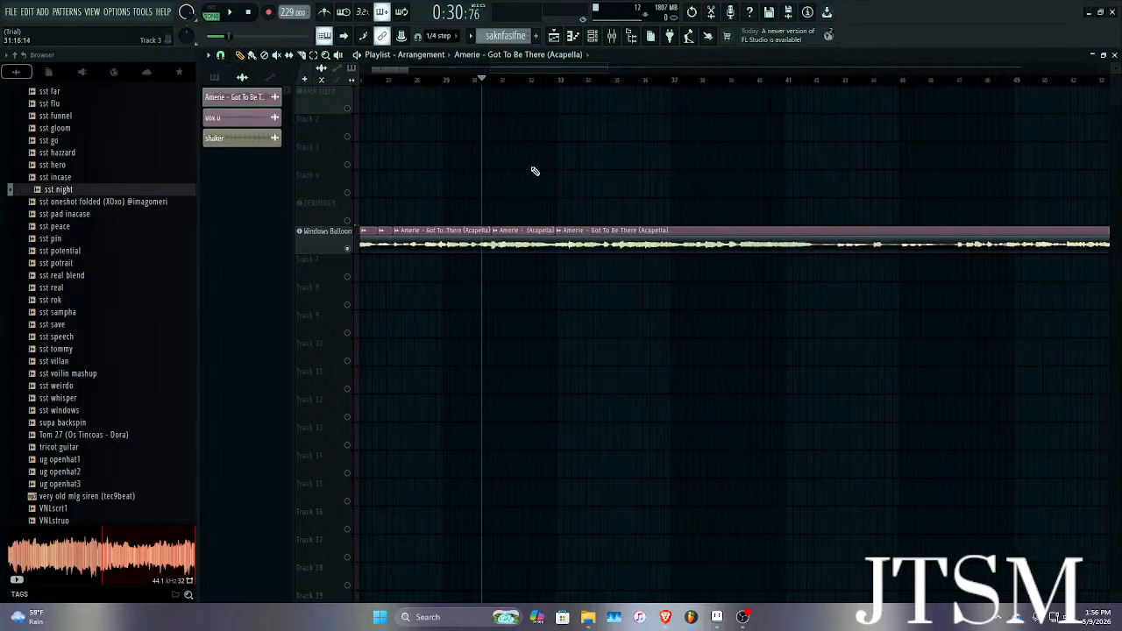
pyautogui.click(547, 79)
pyautogui.press('space')
pyautogui.scroll(2, 606, 160)
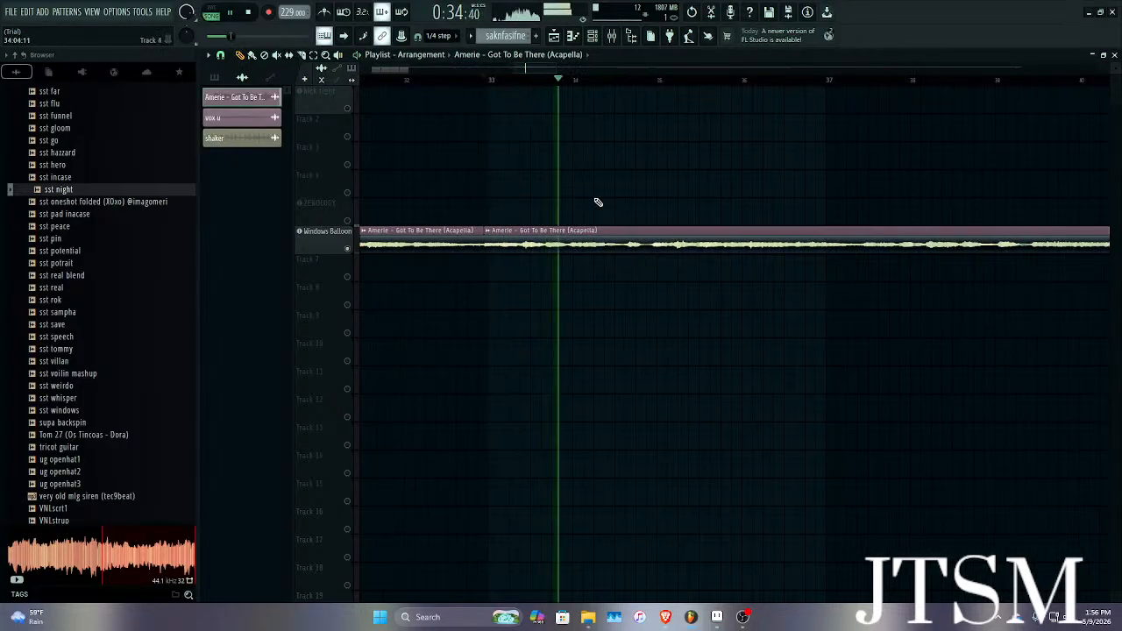
pyautogui.scroll(-5, 600, 203)
pyautogui.scroll(2, 731, 232)
pyautogui.scroll(2, 619, 211)
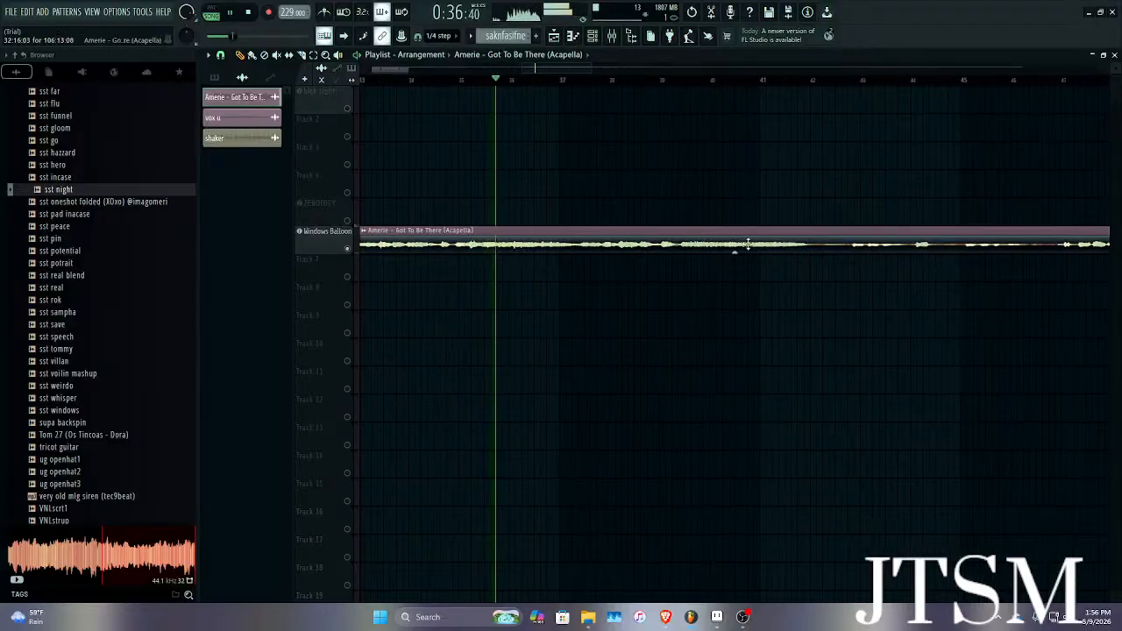
pyautogui.scroll(3, 653, 150)
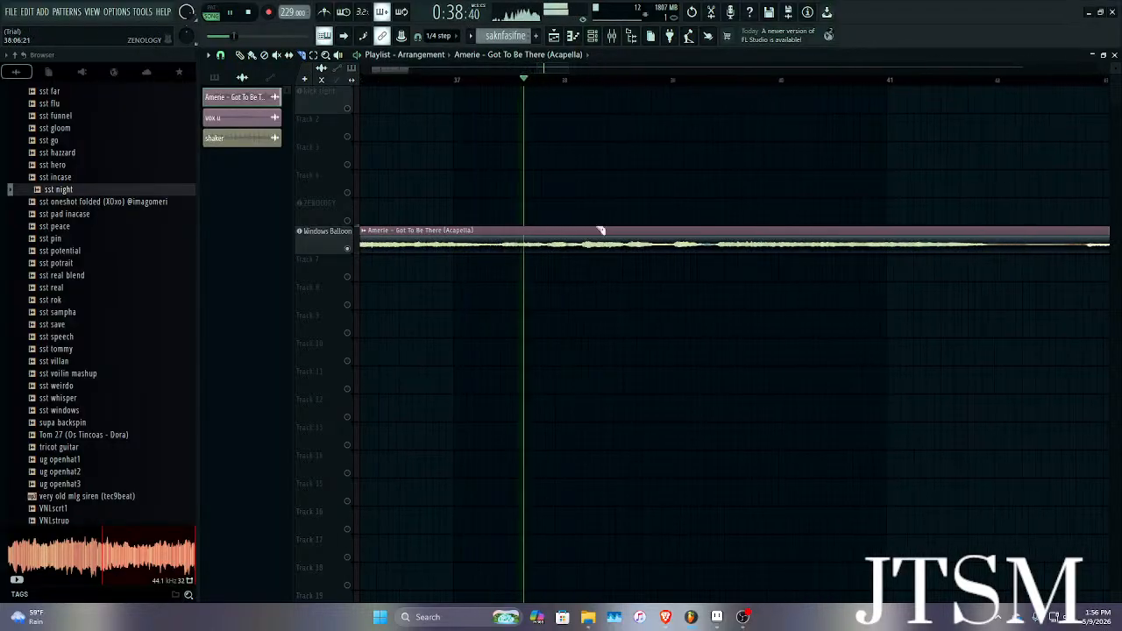
# Slice the acapella before the middle of bar 37 and again late in bar 41, during playback.
pyautogui.moveTo(499, 227); pyautogui.dragTo(500, 256)
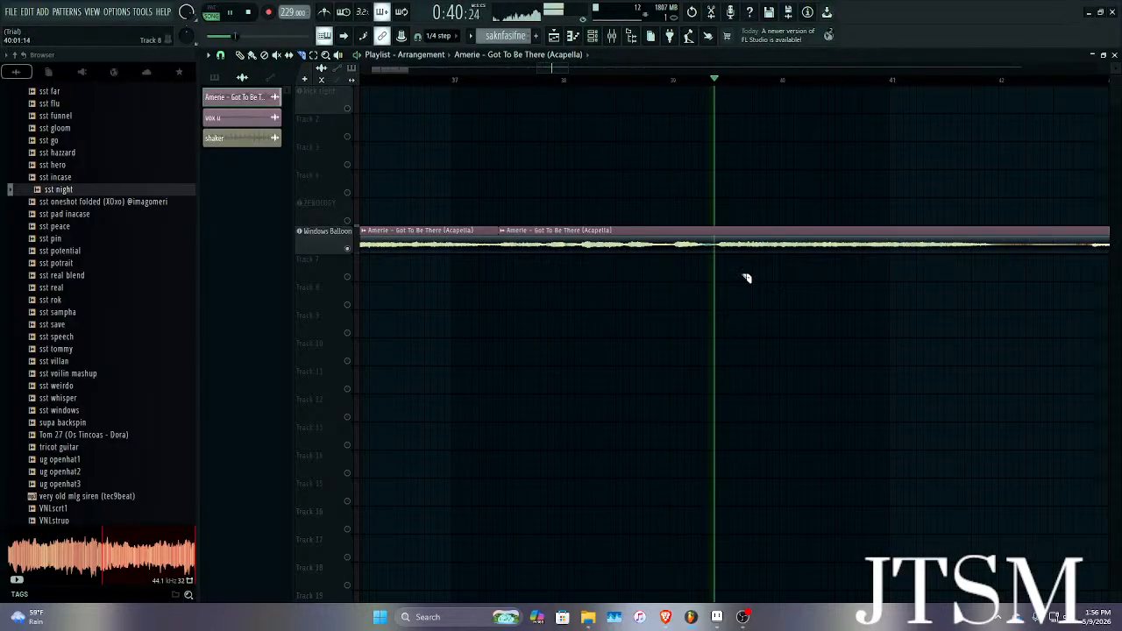
pyautogui.moveTo(716, 225); pyautogui.dragTo(1000, 261)
pyautogui.scroll(-6, 1000, 260)
pyautogui.scroll(-4, 1000, 261)
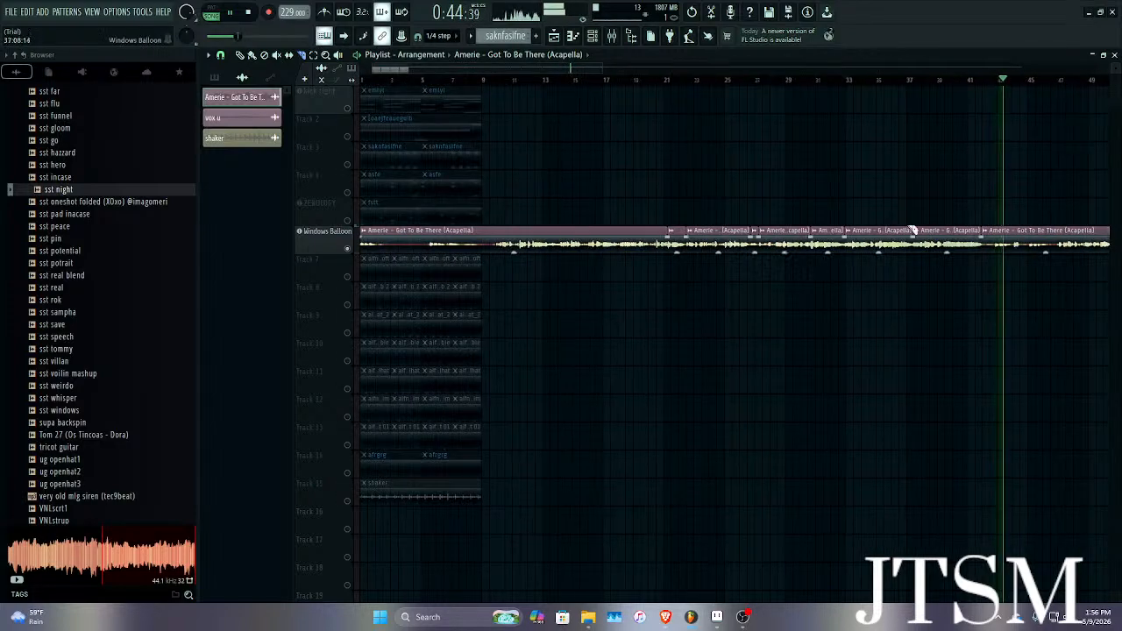
# Stop playback and delete the long unused acapella sections before bar 21 and after the last cut in bar 41.
pyautogui.press('space')
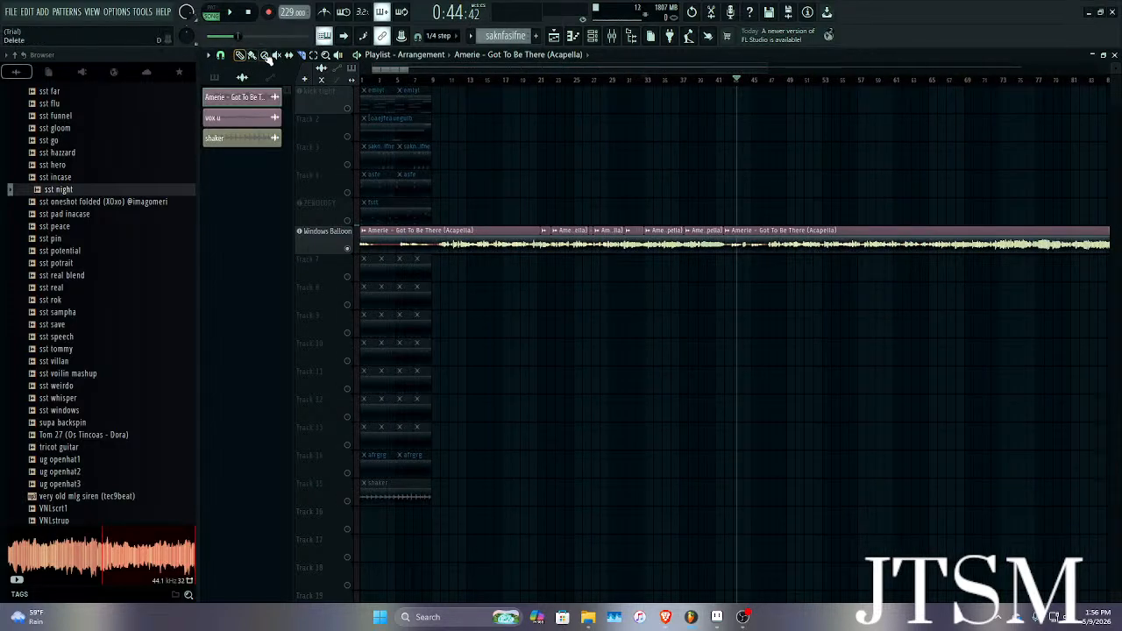
pyautogui.rightClick(977, 243)
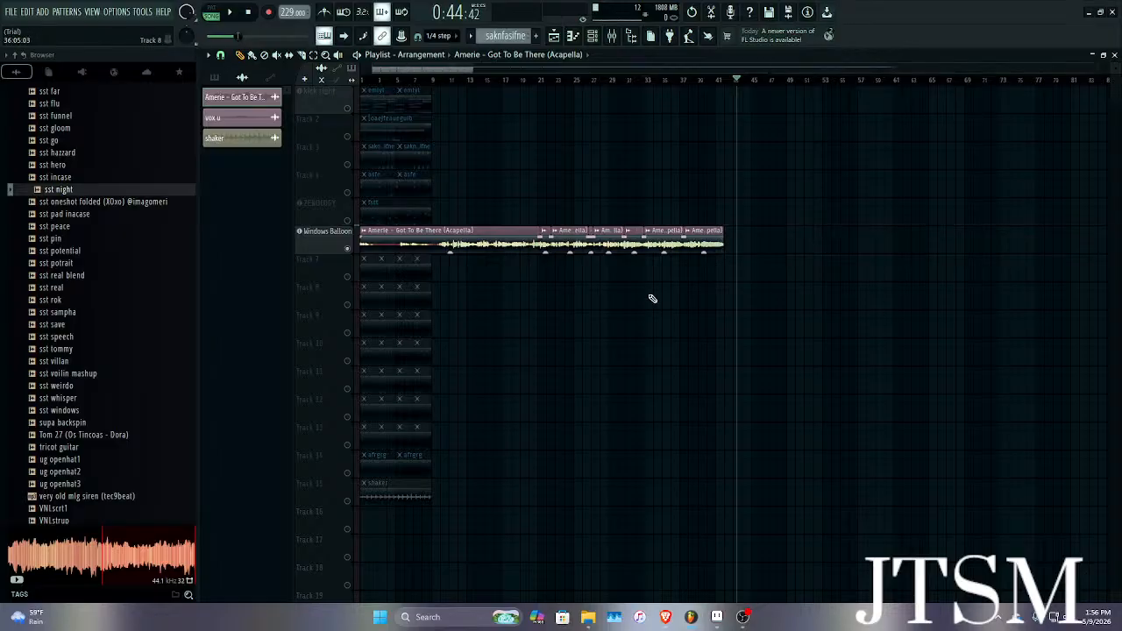
pyautogui.rightClick(494, 253)
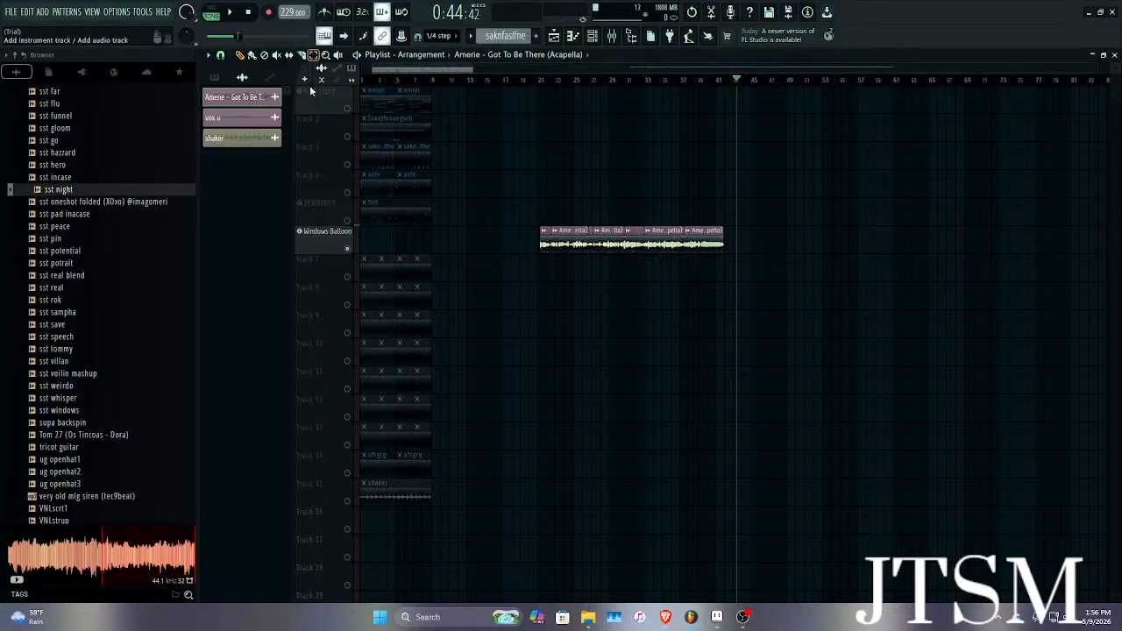
# Move all the drum and shaker clips from tracks 7 to 15 down by one track, leaving Track 7 empty.
pyautogui.moveTo(430, 257); pyautogui.dragTo(349, 496)
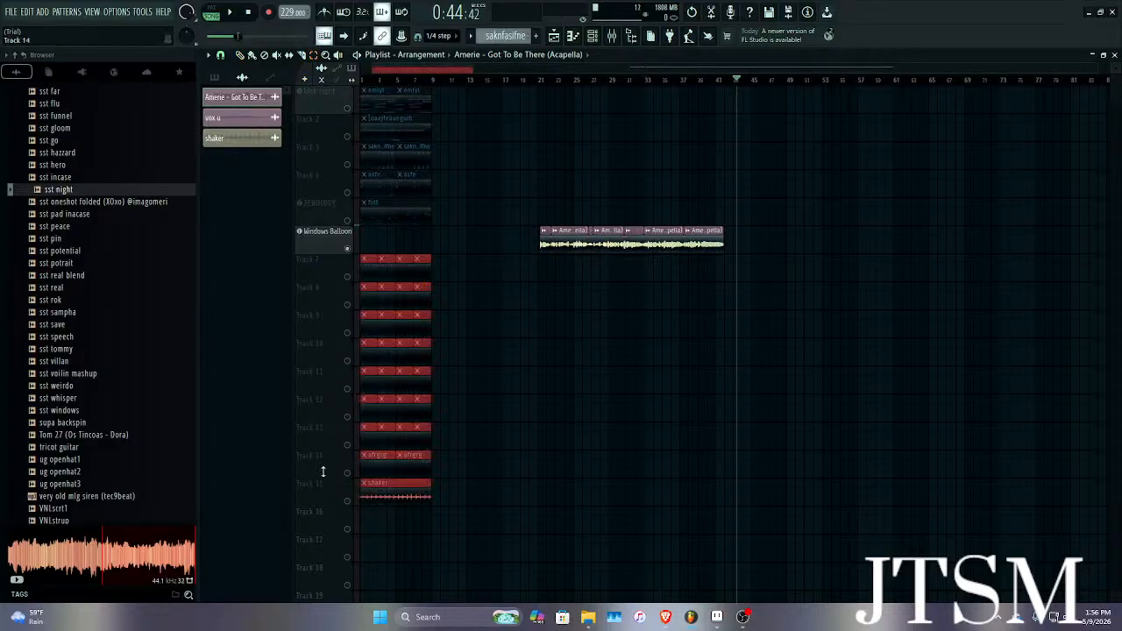
pyautogui.hotkey('shift', 'Down')
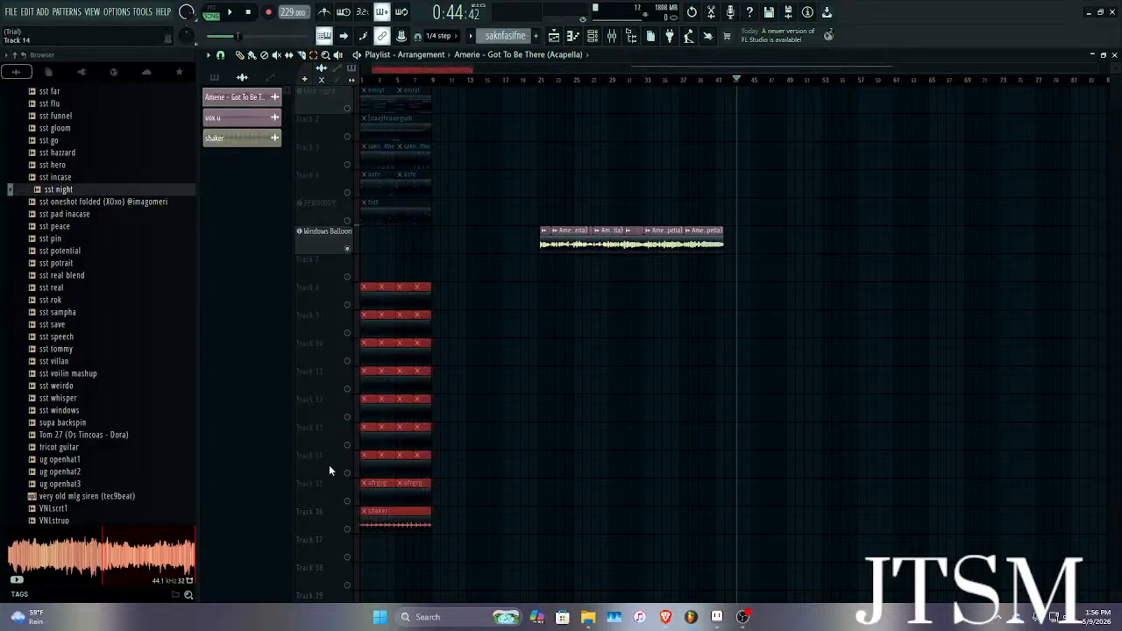
pyautogui.click(481, 298)
# Move all remaining acapella slices together to start at bar 1, and play them from the beginning.
pyautogui.moveTo(798, 215); pyautogui.dragTo(531, 282)
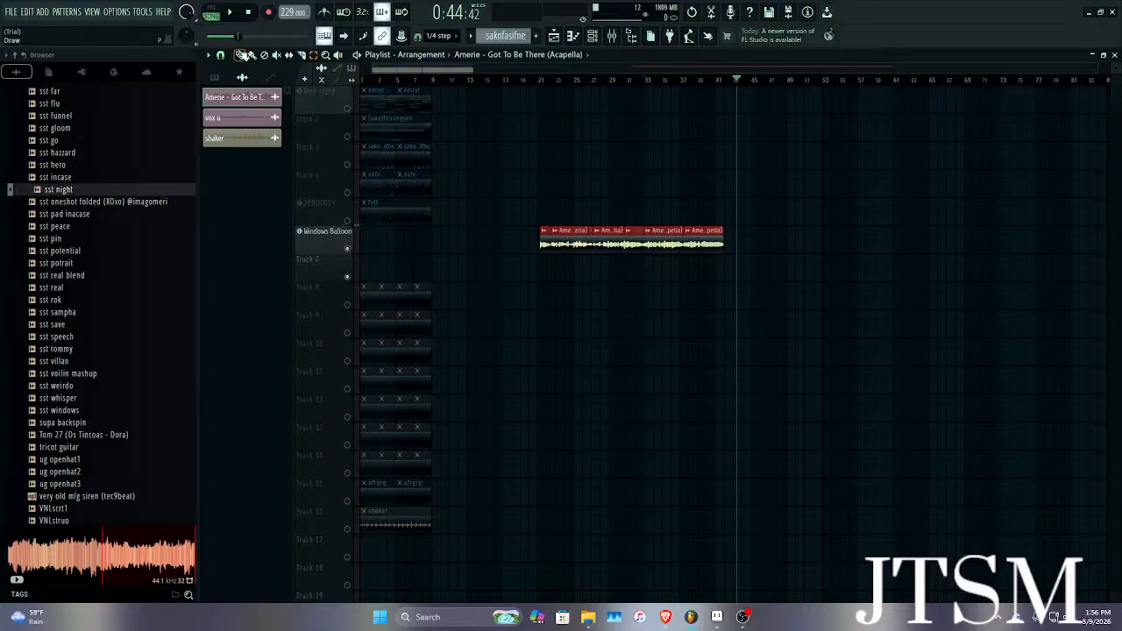
pyautogui.moveTo(662, 245); pyautogui.dragTo(343, 243)
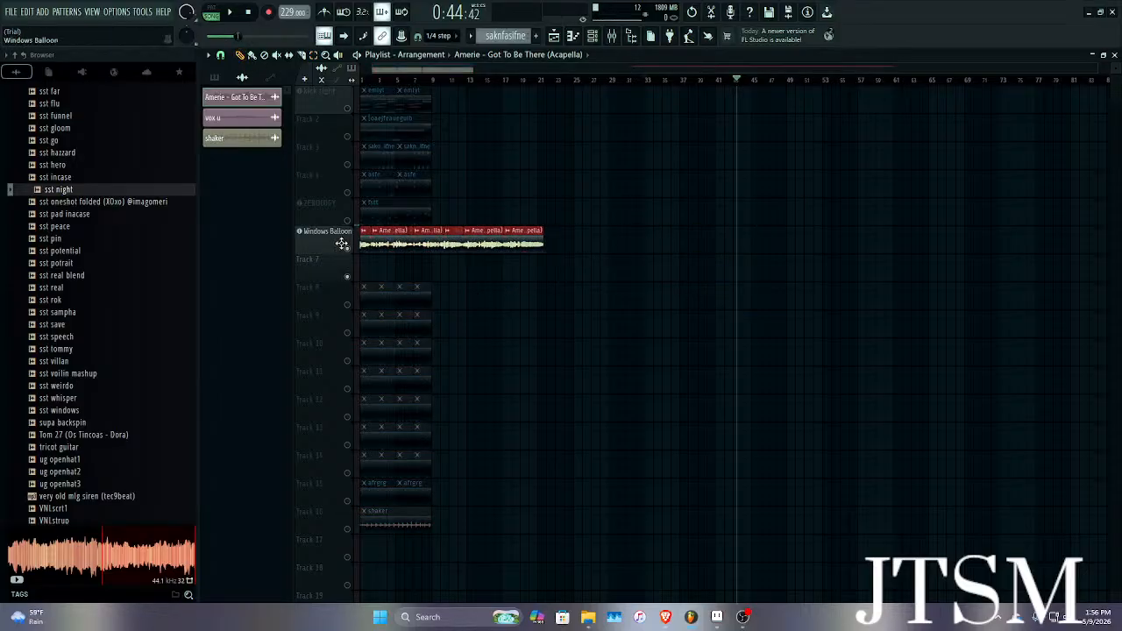
pyautogui.click(364, 80)
pyautogui.press('space')
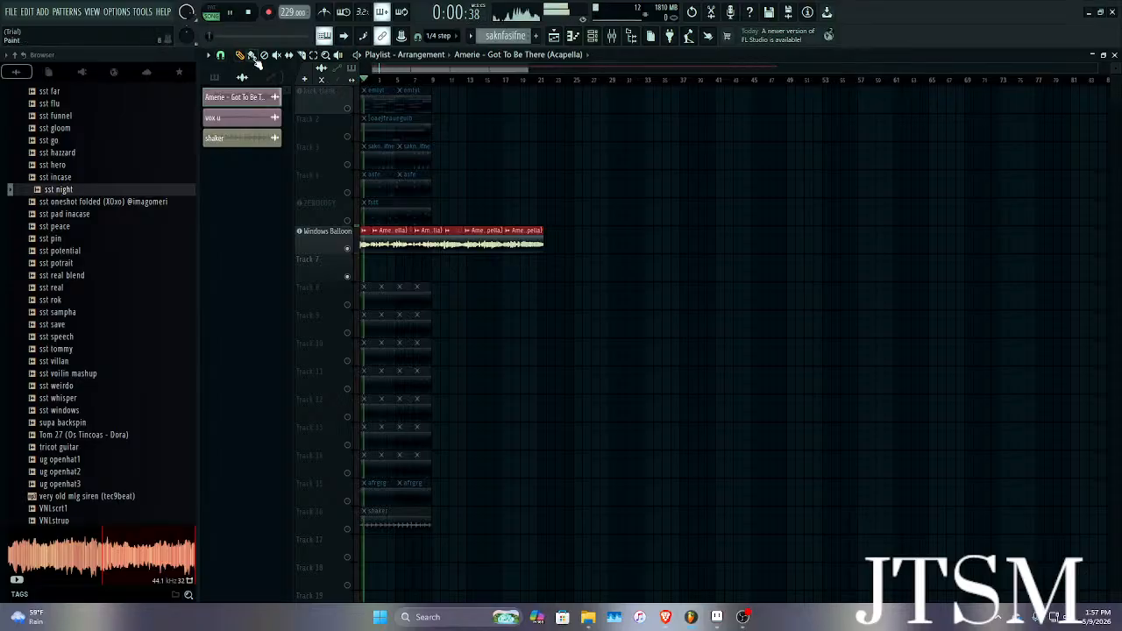
pyautogui.scroll(5, 283, 123)
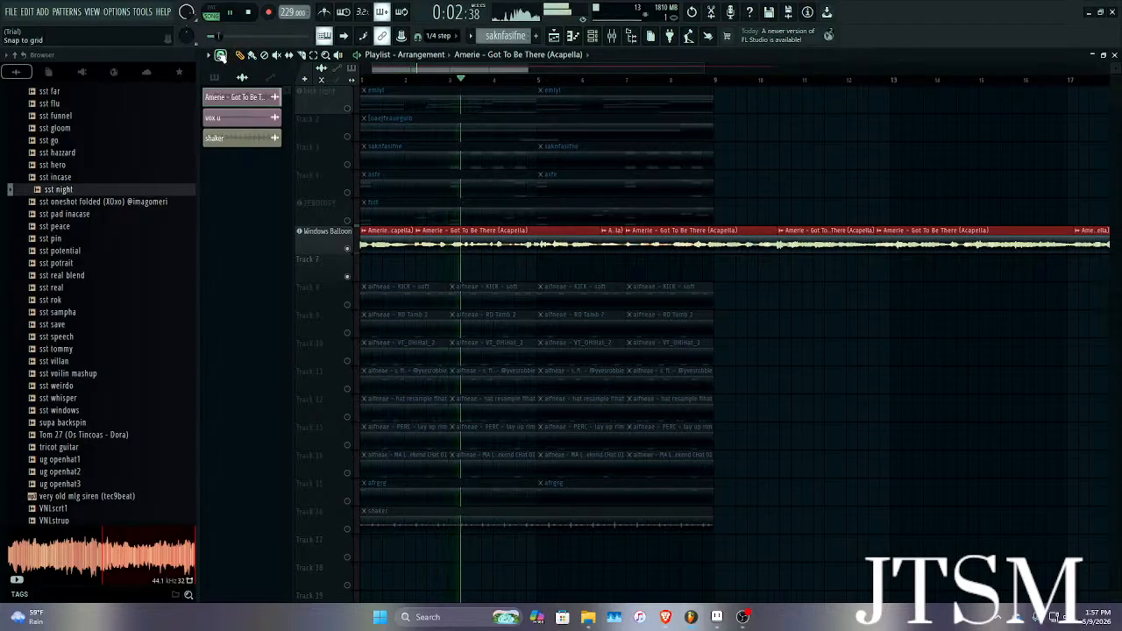
# Delete the second acapella slice, stop playback and shift the following slices earlier to close the gap.
pyautogui.rightClick(513, 246)
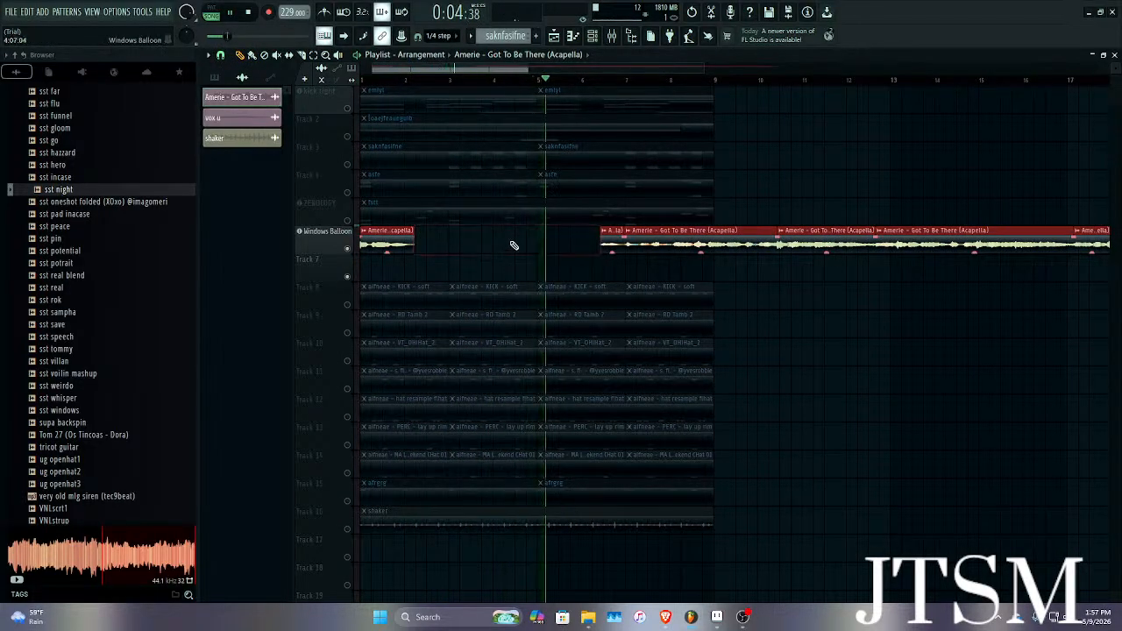
pyautogui.press('space')
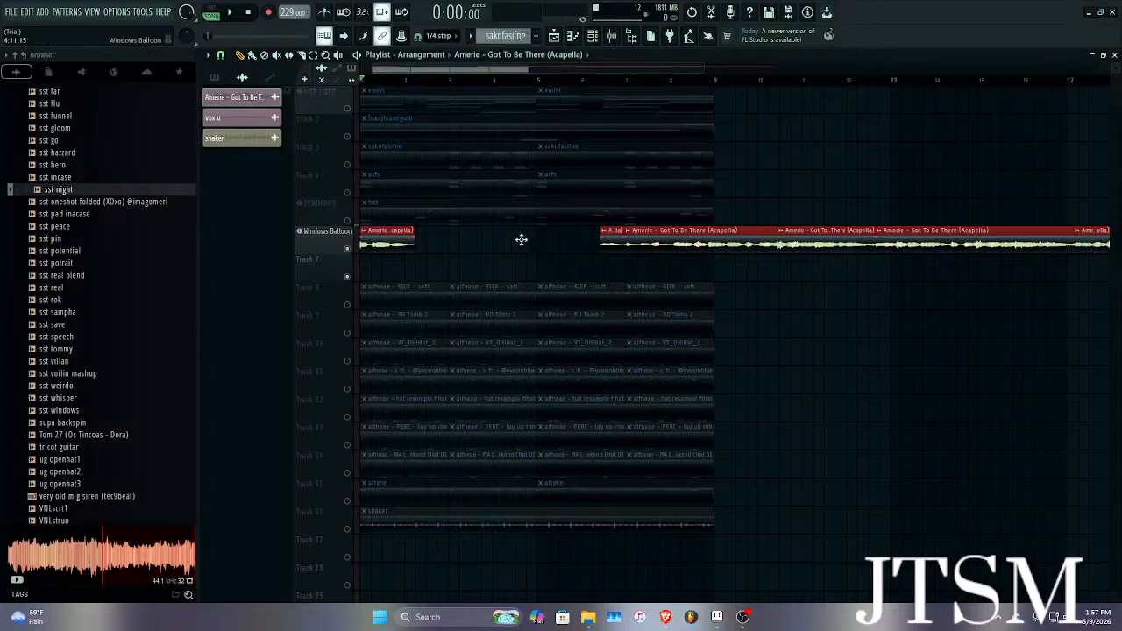
pyautogui.click(764, 209)
pyautogui.rightClick(764, 206)
pyautogui.scroll(-1, 764, 180)
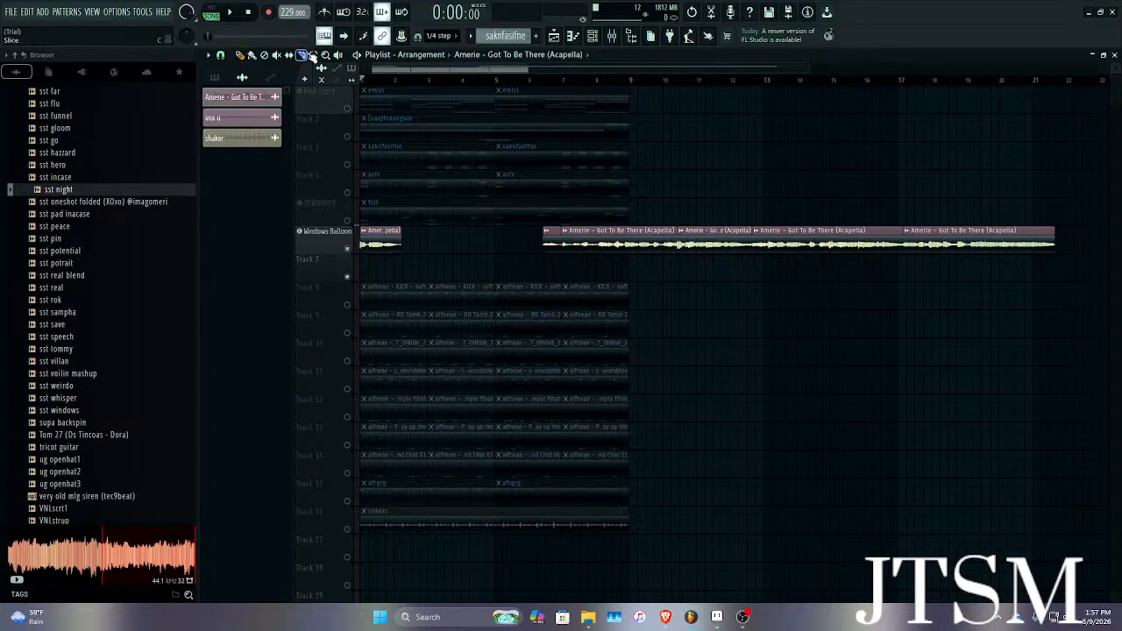
pyautogui.moveTo(517, 244); pyautogui.dragTo(1116, 245)
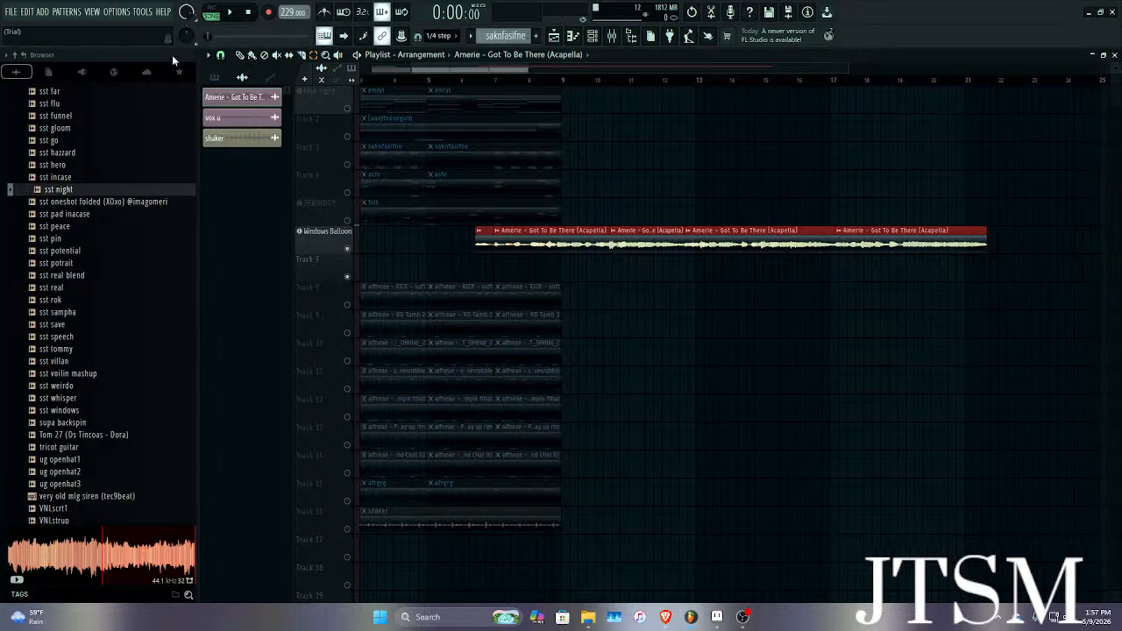
pyautogui.moveTo(482, 242); pyautogui.dragTo(414, 243)
# Play the acapella slices briefly, mute the Windows Balloon track and unmute the melody, drum and shaker tracks.
pyautogui.press('space')
pyautogui.press('space')
pyautogui.click(348, 249)
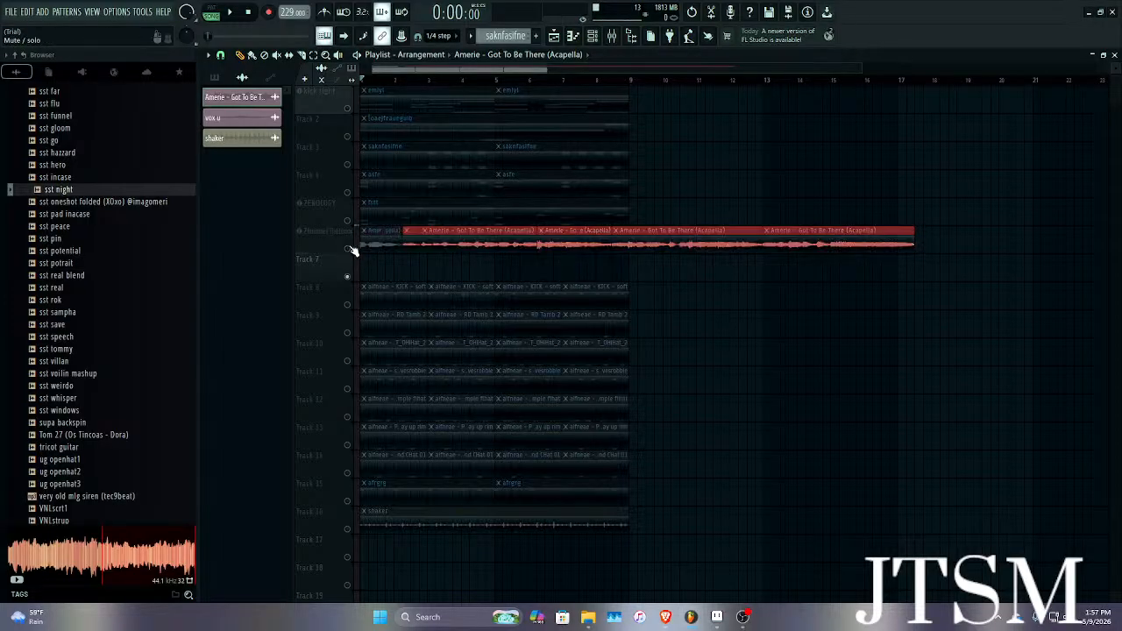
pyautogui.keyDown('ctrl'); pyautogui.click(389, 269); pyautogui.keyUp('ctrl')
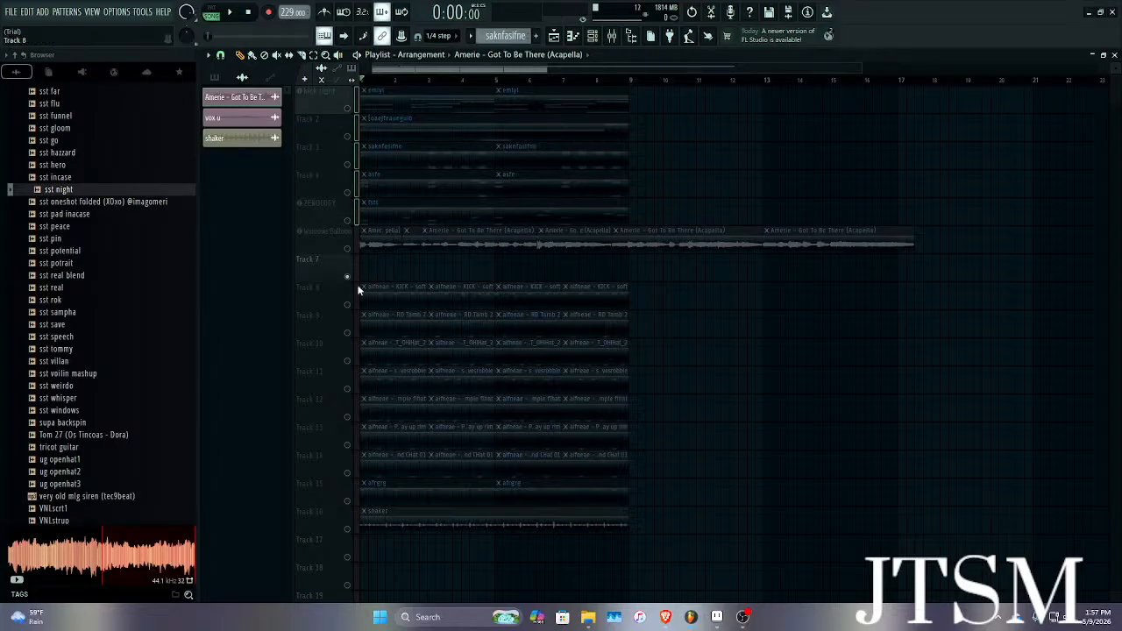
pyautogui.moveTo(355, 529); pyautogui.dragTo(354, 527)
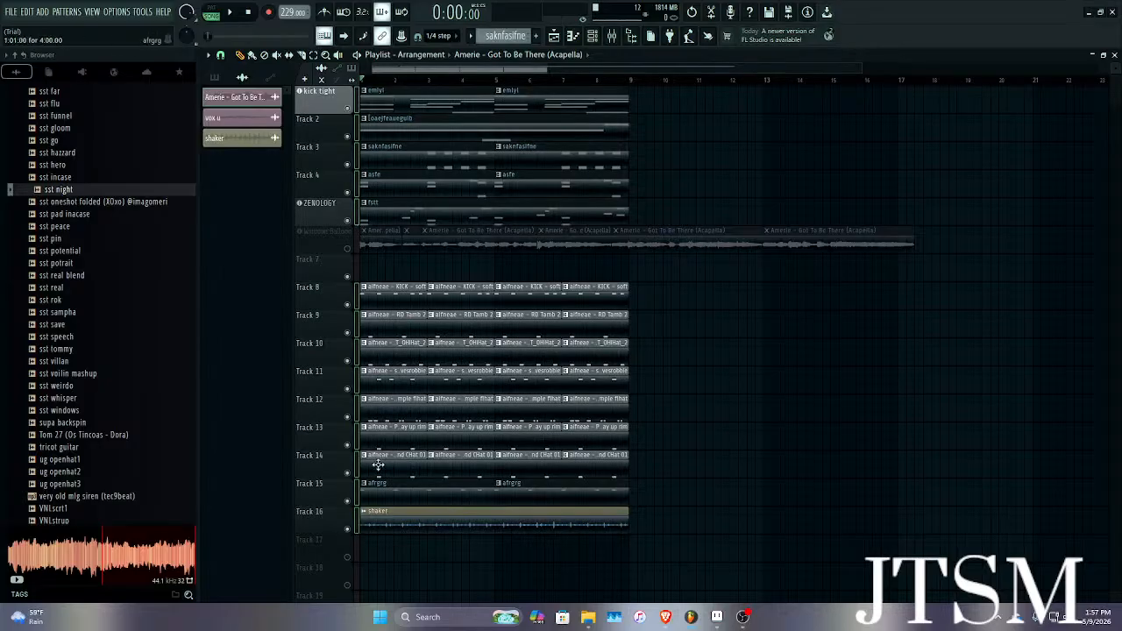
# Place the first acapella slice on Track 7 during playback of the beat, positioned from late in bar 3 to bar 5.
pyautogui.press('space')
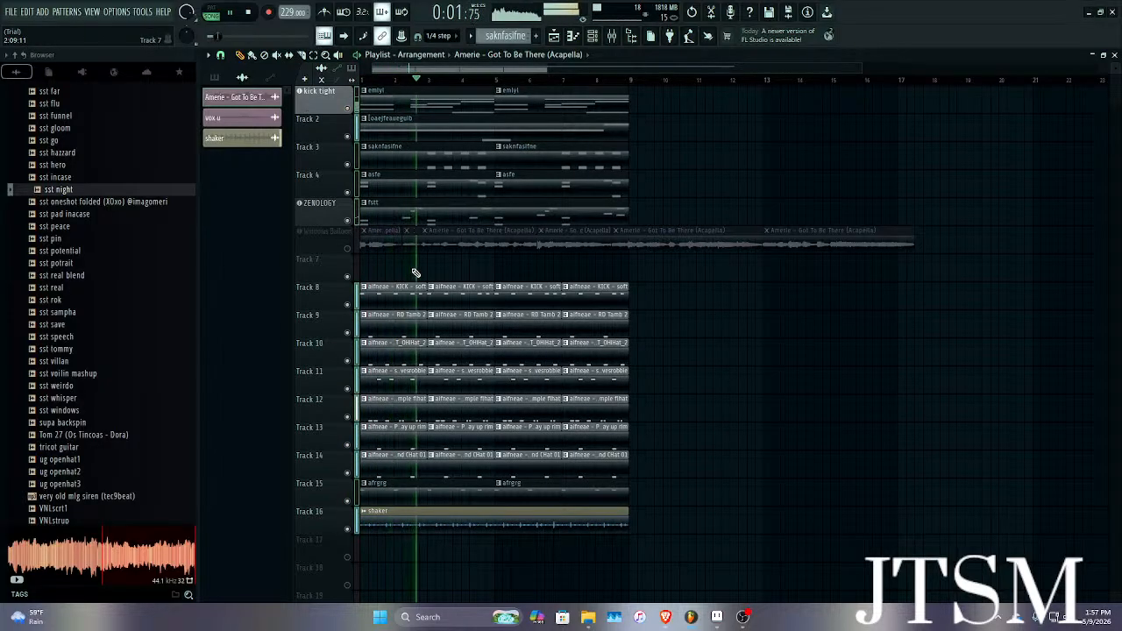
pyautogui.press('space')
pyautogui.click(446, 267)
pyautogui.press('space')
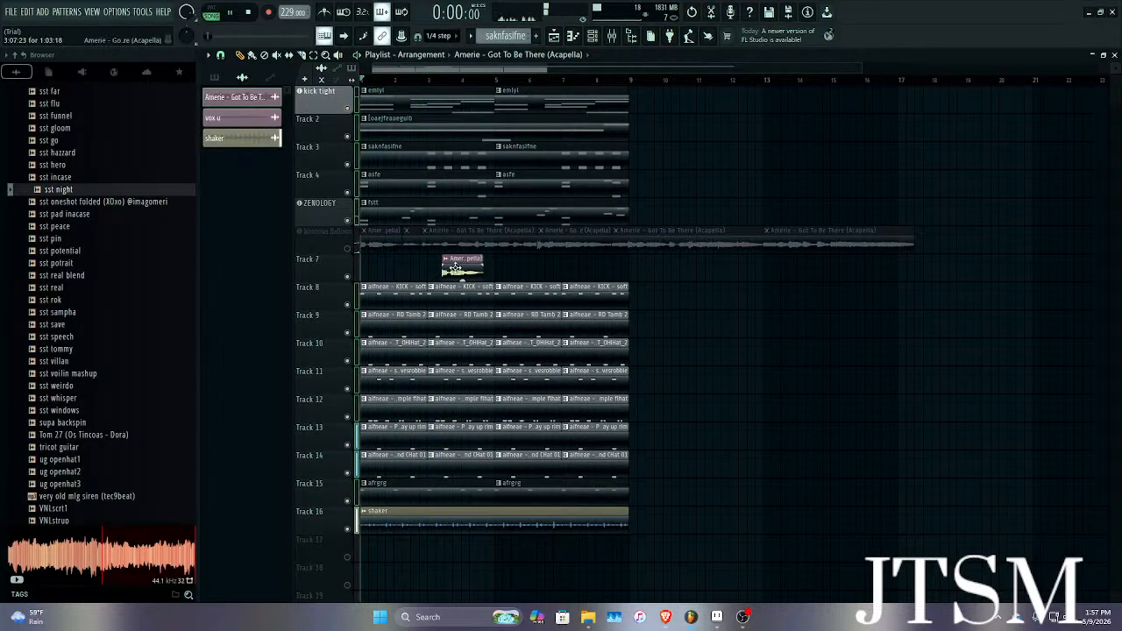
pyautogui.keyDown('ctrl'); pyautogui.scroll(2, 462, 273); pyautogui.keyUp('ctrl')
pyautogui.moveTo(473, 273); pyautogui.dragTo(499, 272)
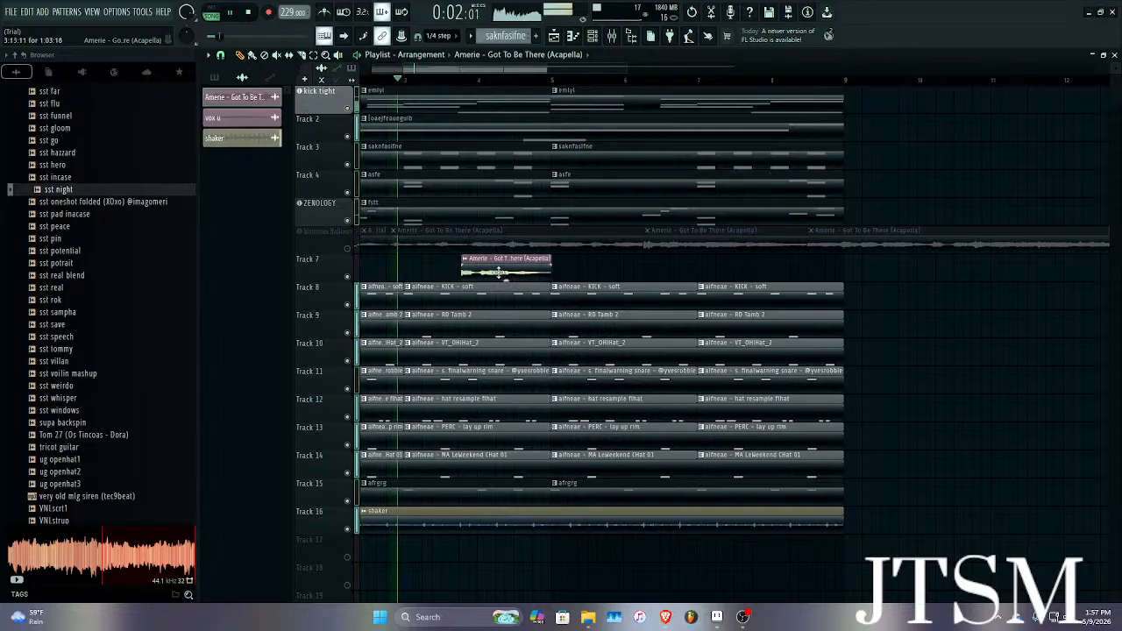
# Audition the Track 7 vocal slice against the full beat, stop playback and delete the slice.
pyautogui.press('space')
pyautogui.press('space')
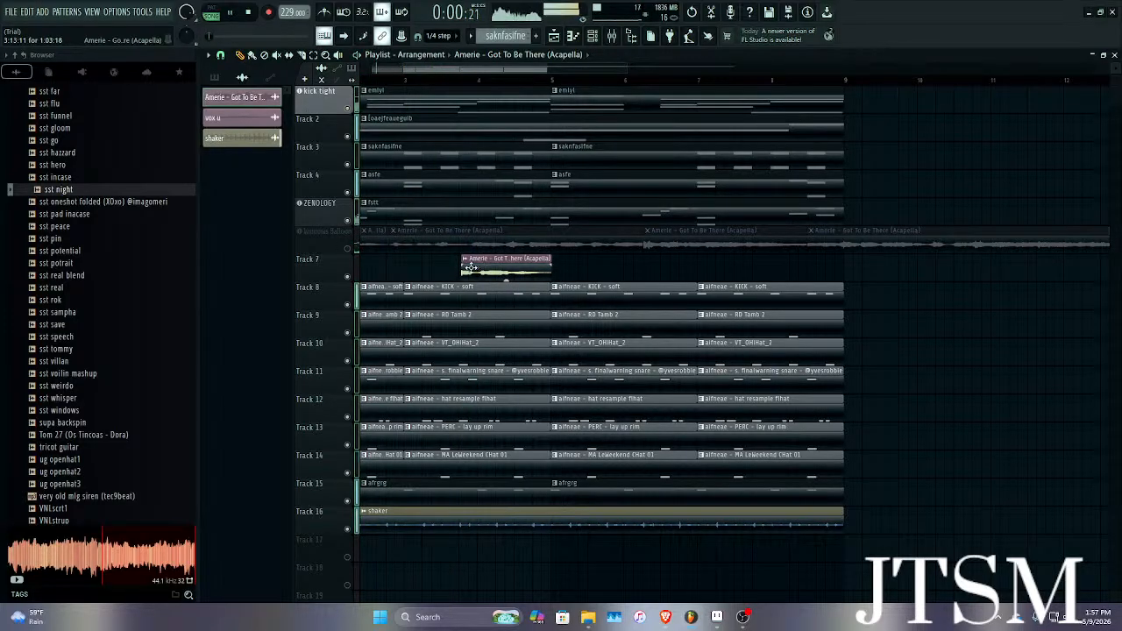
pyautogui.keyDown('ctrl'); pyautogui.scroll(2, 482, 268); pyautogui.keyUp('ctrl')
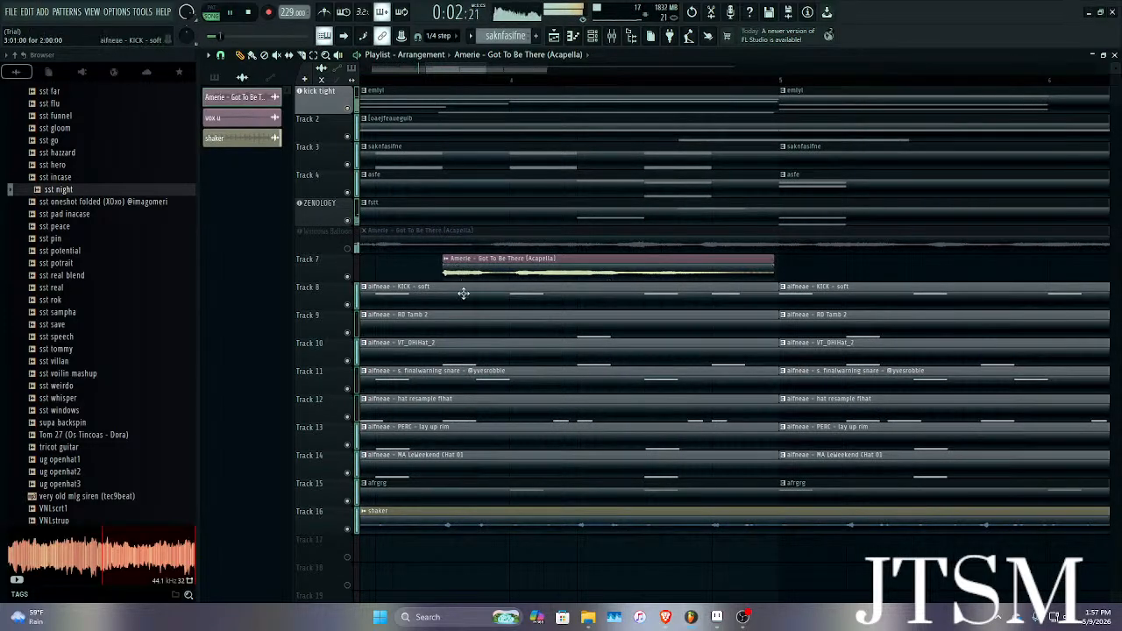
pyautogui.keyDown('ctrl'); pyautogui.scroll(-3, 557, 248); pyautogui.keyUp('ctrl')
pyautogui.keyDown('ctrl'); pyautogui.scroll(-1, 566, 256); pyautogui.keyUp('ctrl')
pyautogui.press('space')
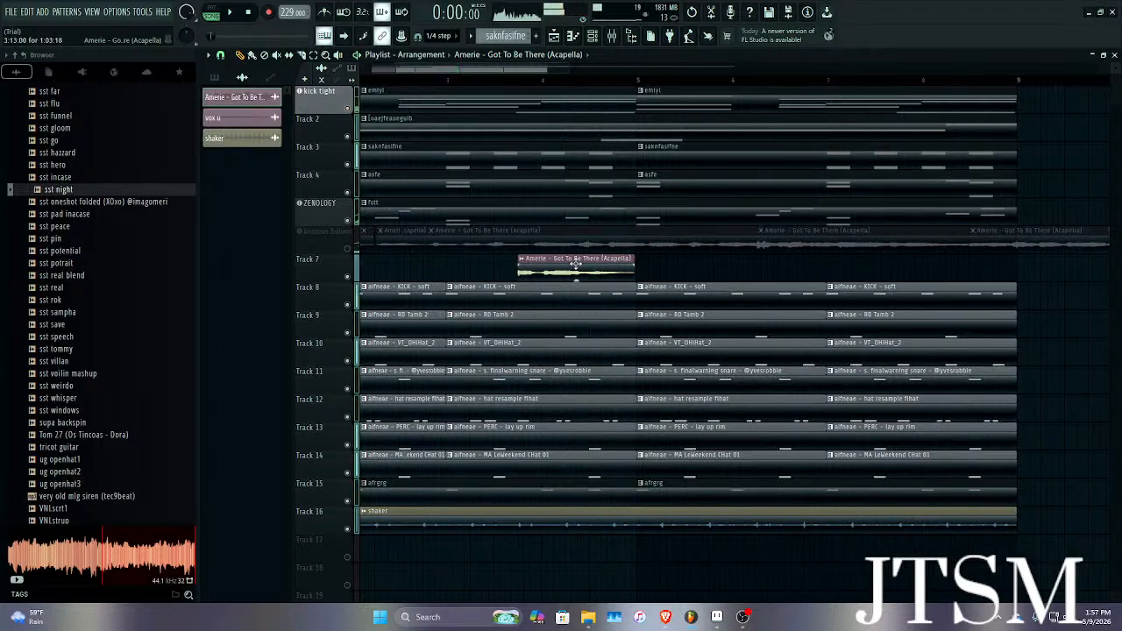
pyautogui.press('space')
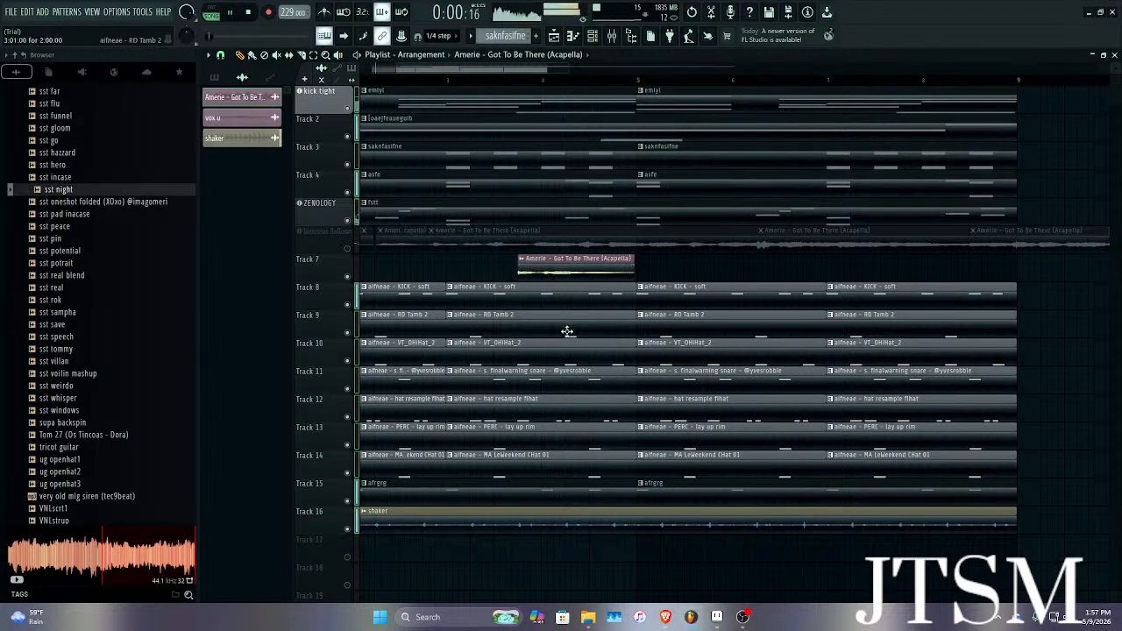
pyautogui.keyDown('ctrl'); pyautogui.scroll(-2, 545, 296); pyautogui.keyUp('ctrl')
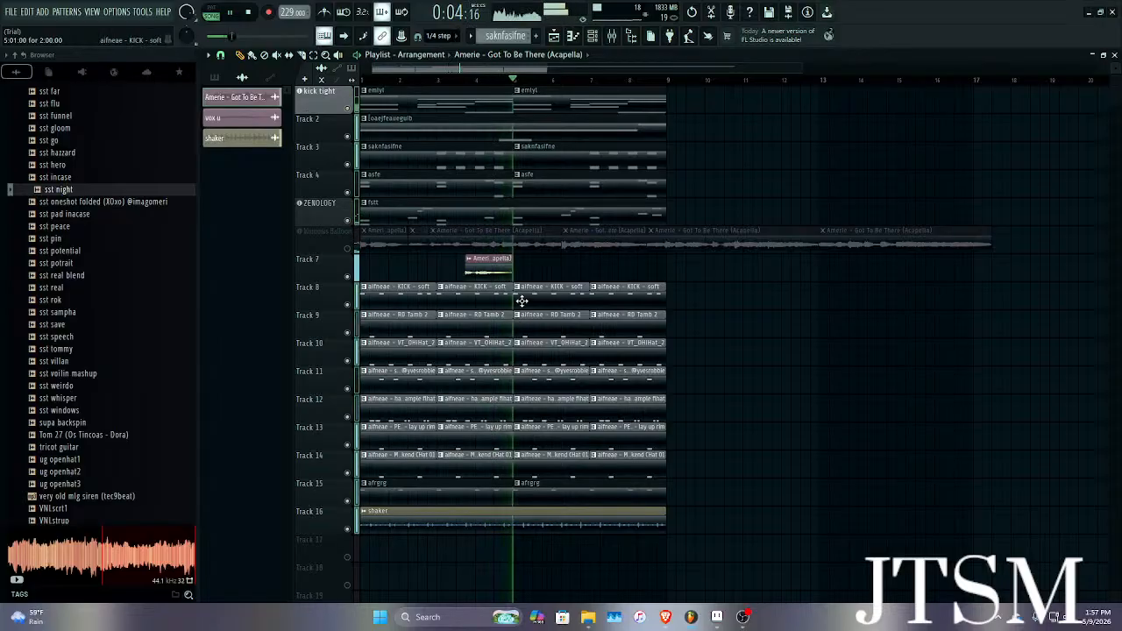
pyautogui.press('space')
pyautogui.rightClick(479, 270)
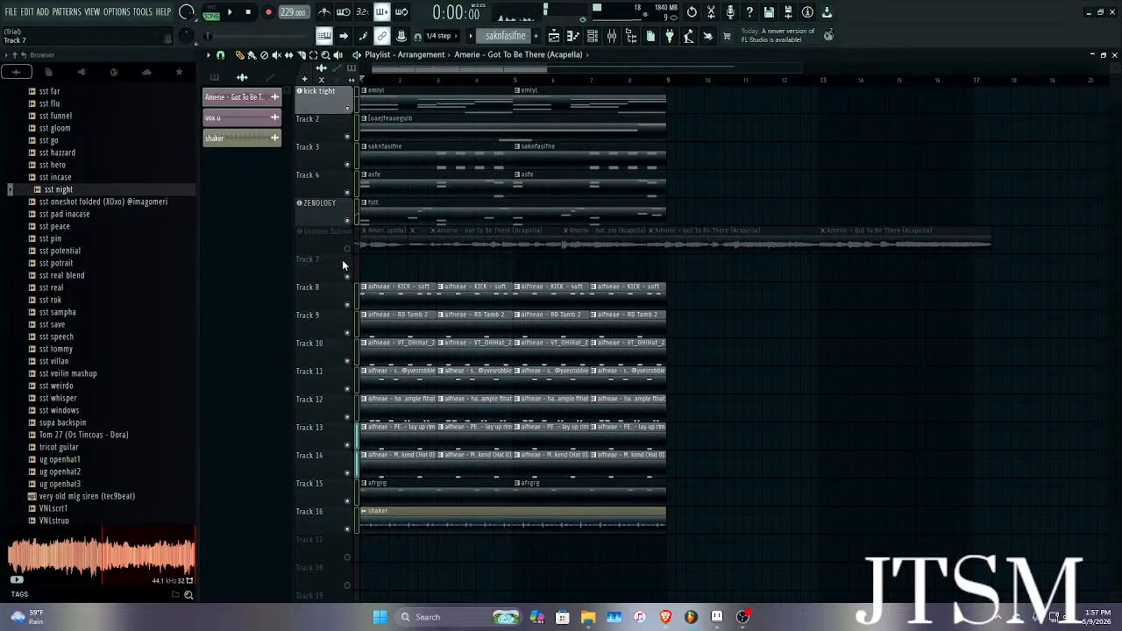
# Solo the Windows Balloon track and play the acapella slices to pick out a phrase.
pyautogui.rightClick(349, 249)
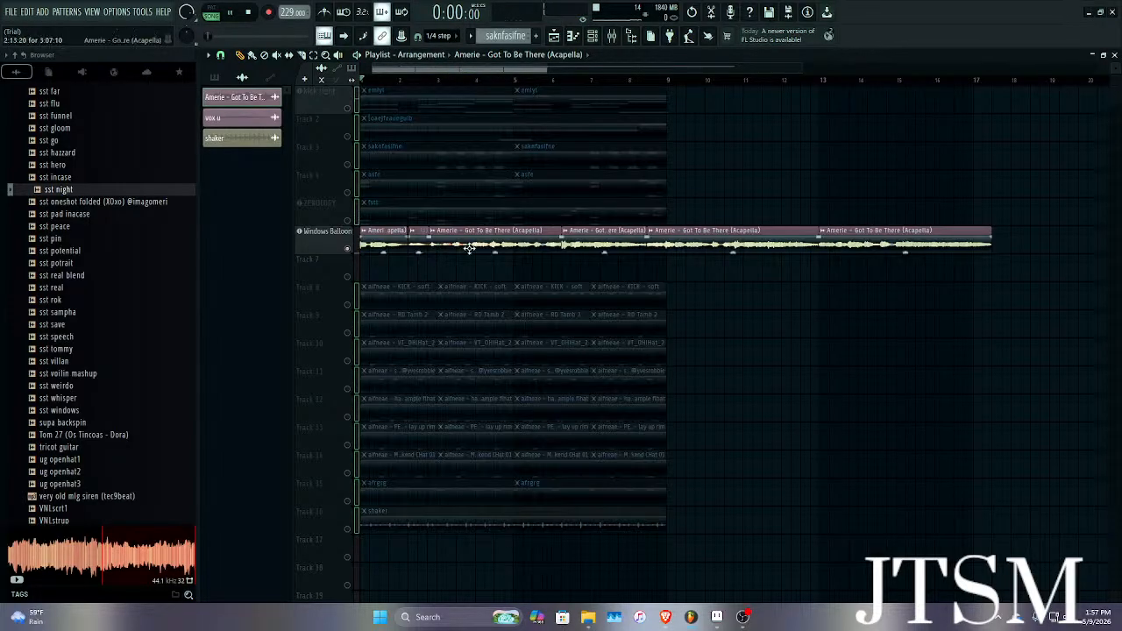
pyautogui.press('space')
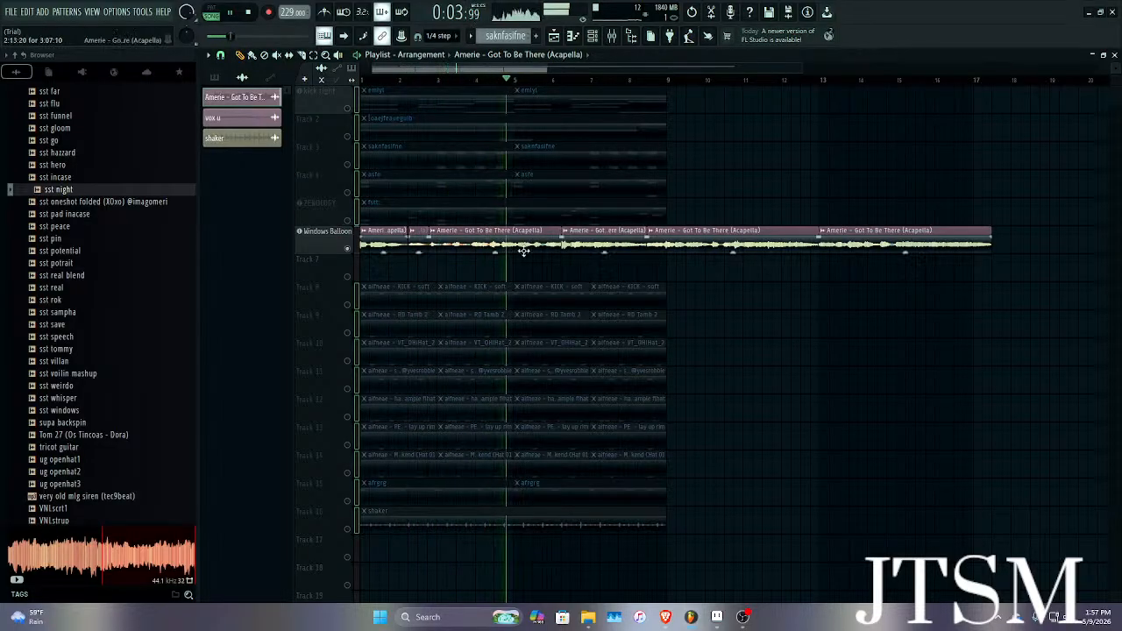
pyautogui.scroll(-2, 544, 237)
pyautogui.press('space')
# Copy the fourth acapella slice to the start of Track 7 and solo Track 7.
pyautogui.moveTo(556, 238); pyautogui.dragTo(366, 279)
pyautogui.rightClick(344, 276)
pyautogui.press('Escape')
pyautogui.rightClick(347, 277)
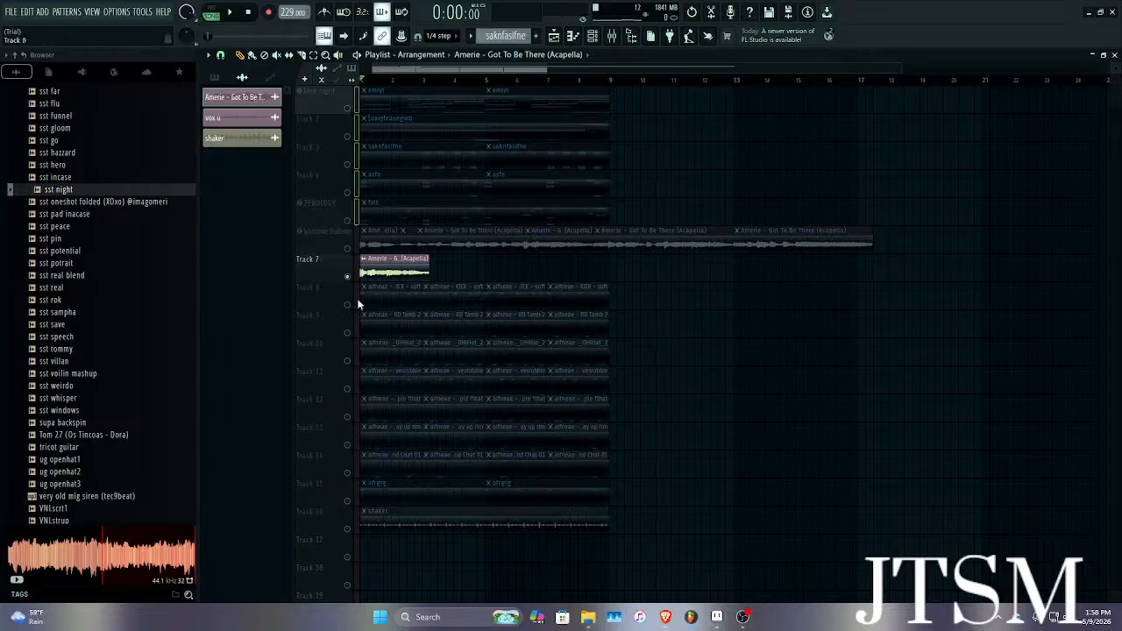
# Switch to OBS to check the livestream status, then return to FL Studio.
pyautogui.click(741, 619)
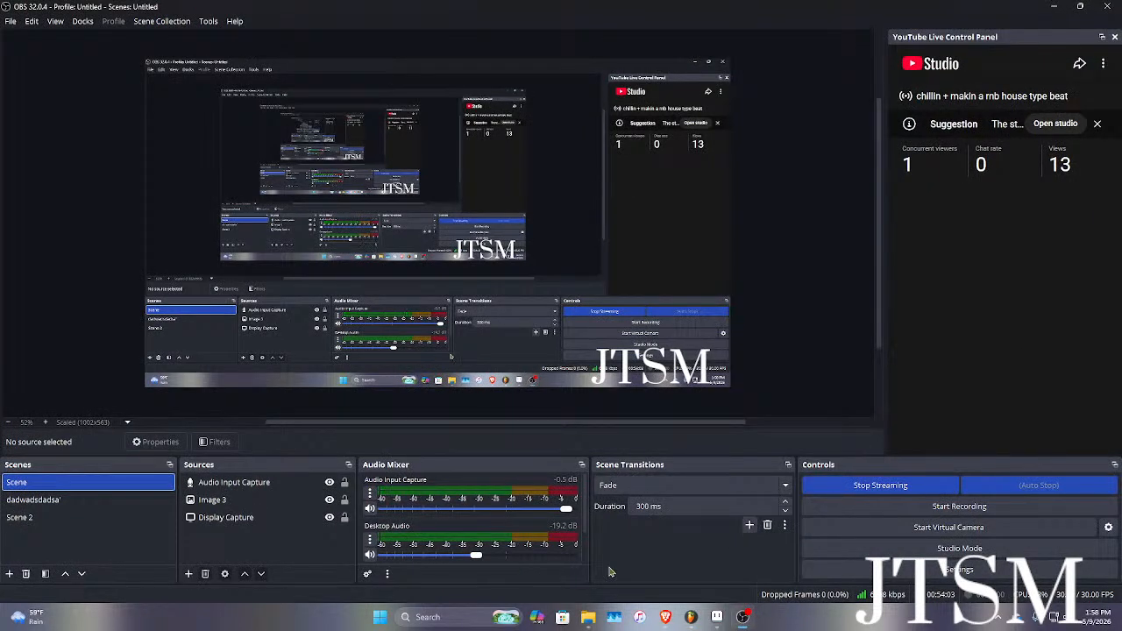
pyautogui.moveTo(691, 617)
pyautogui.click(608, 520)
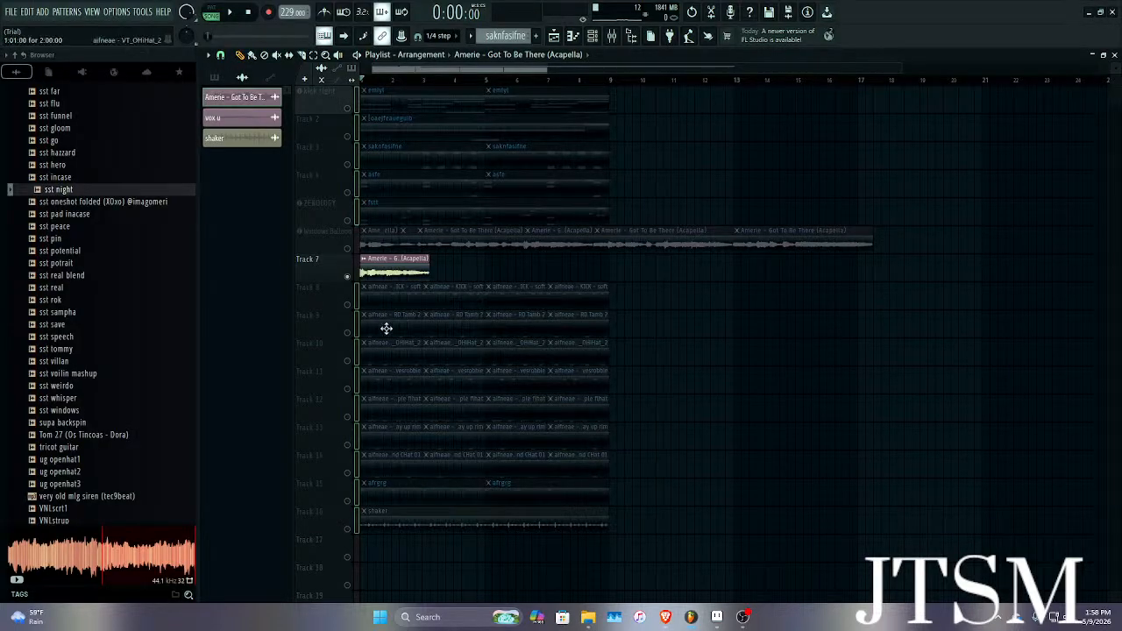
# Unsolo Track 7 and move its vocal slice to start at bar 3, auditioning it over the full beat.
pyautogui.click(348, 304)
pyautogui.click(348, 277)
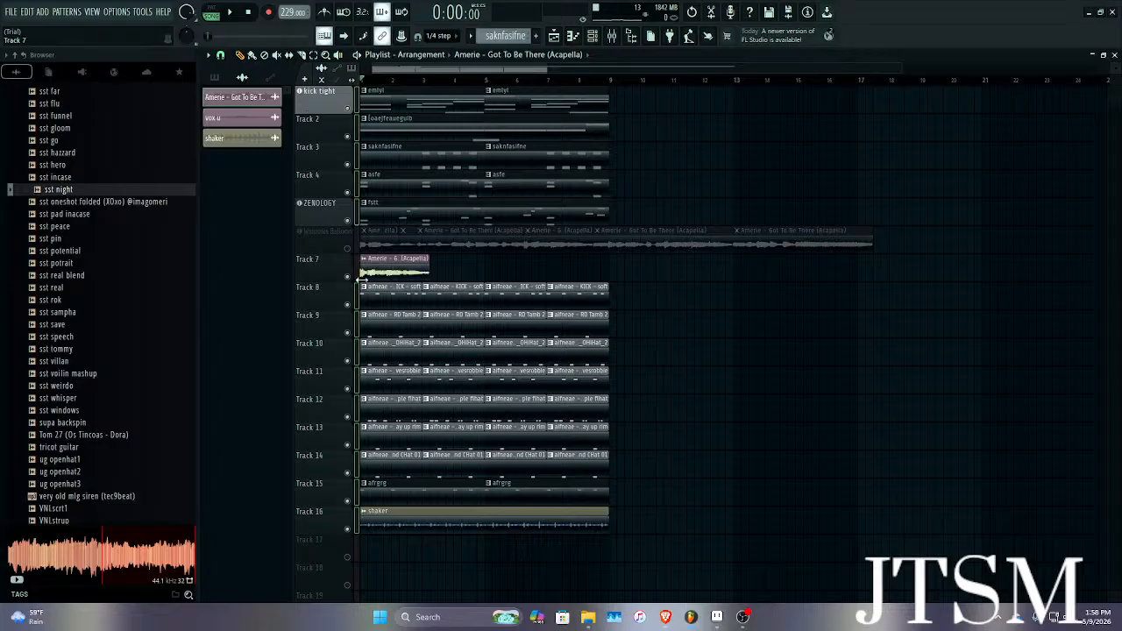
pyautogui.press('space')
pyautogui.moveTo(397, 268); pyautogui.dragTo(502, 267)
pyautogui.press('space')
pyautogui.press('space')
pyautogui.scroll(5, 438, 270)
pyautogui.scroll(3, 470, 269)
pyautogui.scroll(-4, 467, 270)
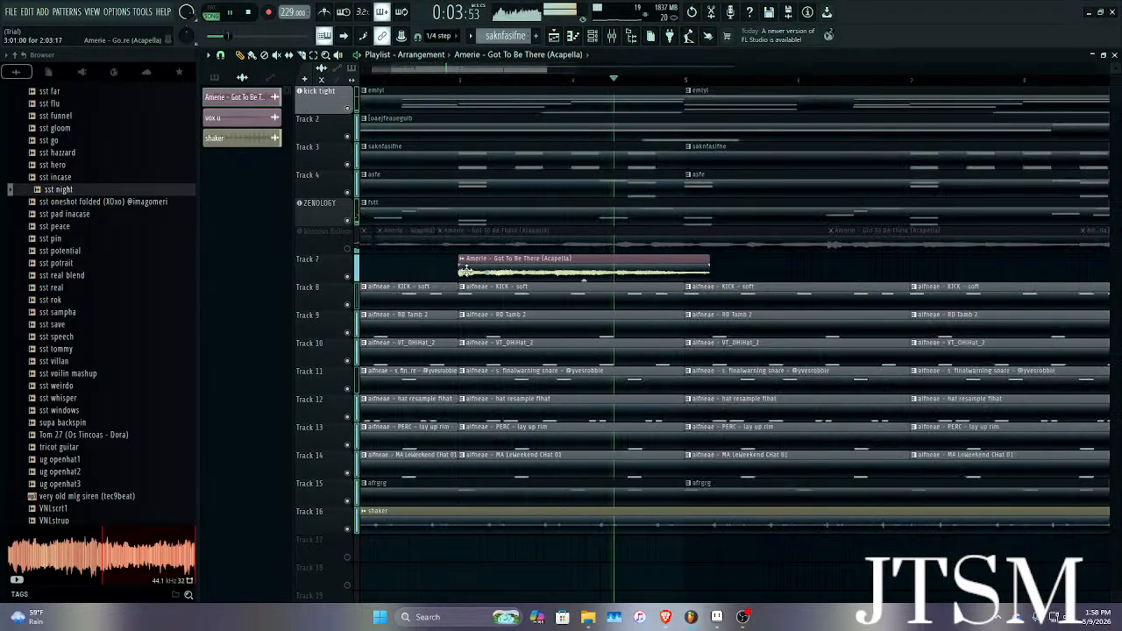
pyautogui.press('space')
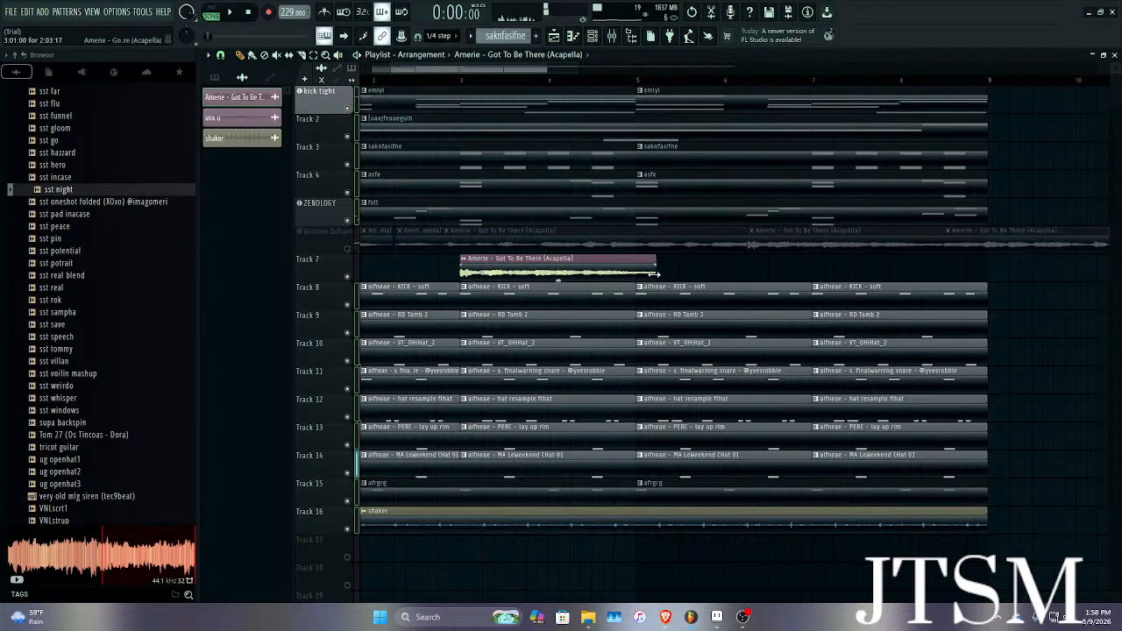
# Shorten the Track 7 vocal slice to end at bar 5 and check it with a short playback.
pyautogui.moveTo(653, 274); pyautogui.dragTo(637, 274)
pyautogui.scroll(1, 638, 274)
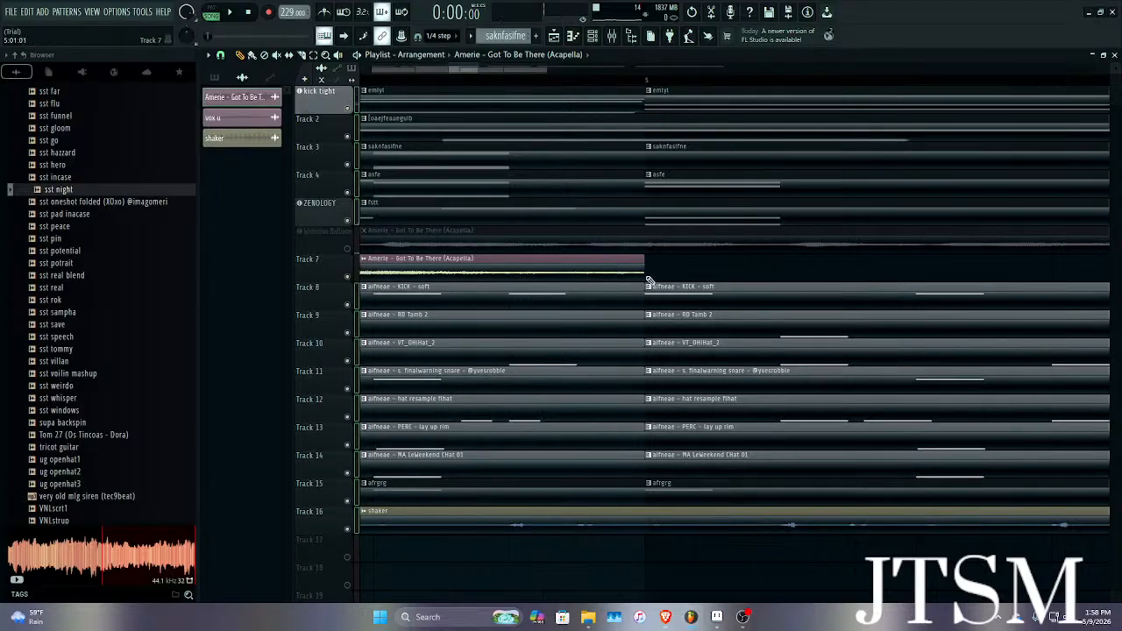
pyautogui.press('space')
pyautogui.scroll(-2, 645, 282)
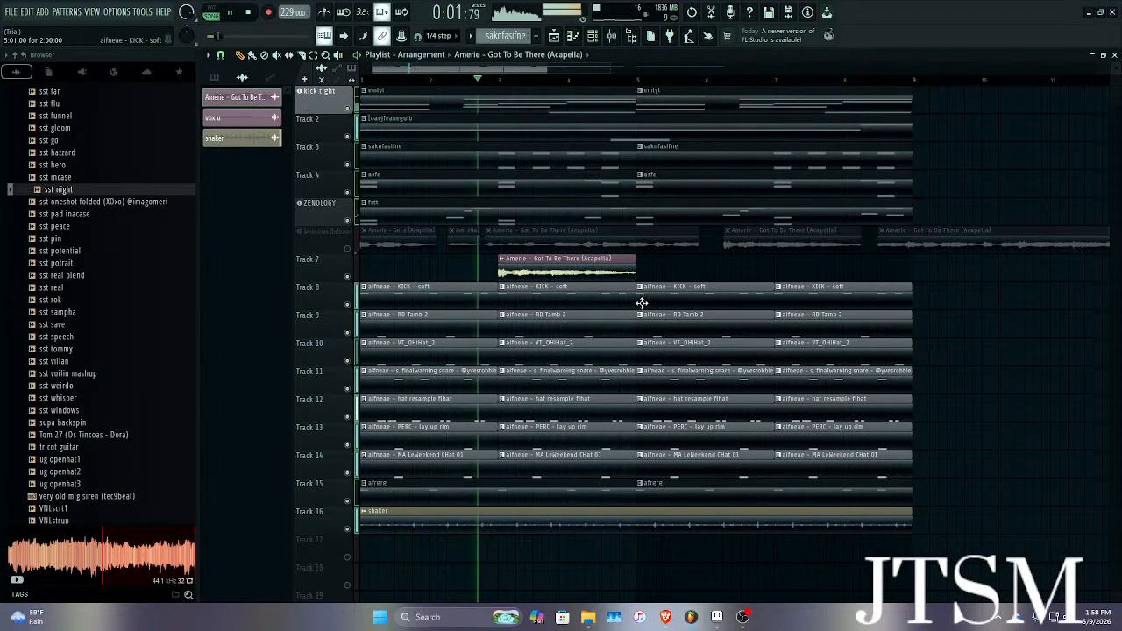
pyautogui.press('space')
# Set the acapella clip's time-stretching mode to Stretch and audition it over the beat.
pyautogui.doubleClick(578, 263)
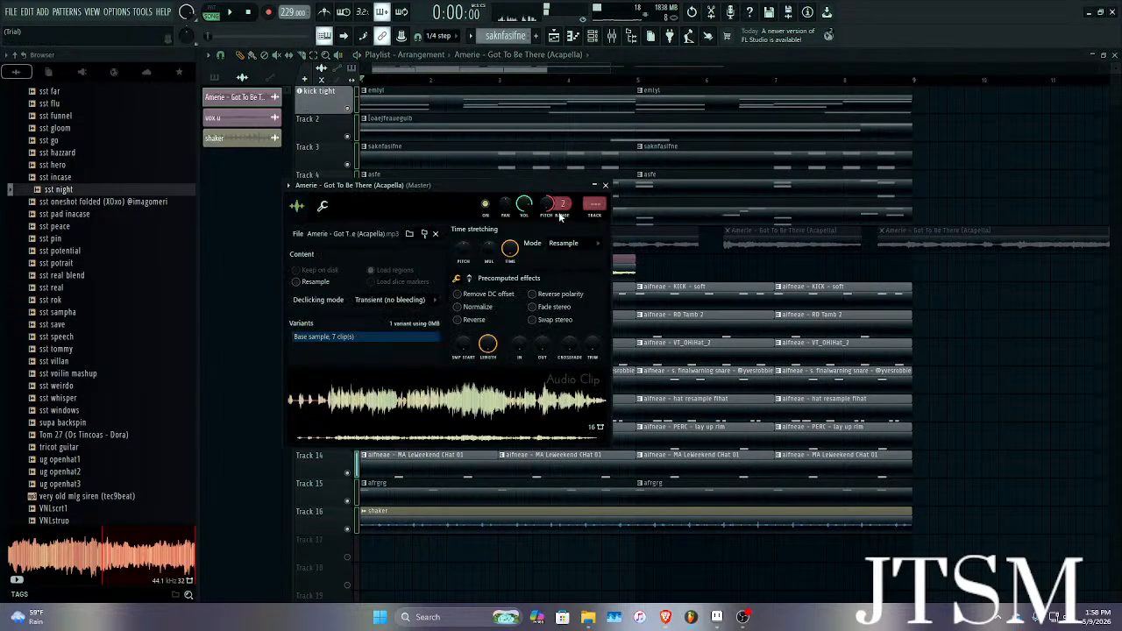
pyautogui.click(567, 242)
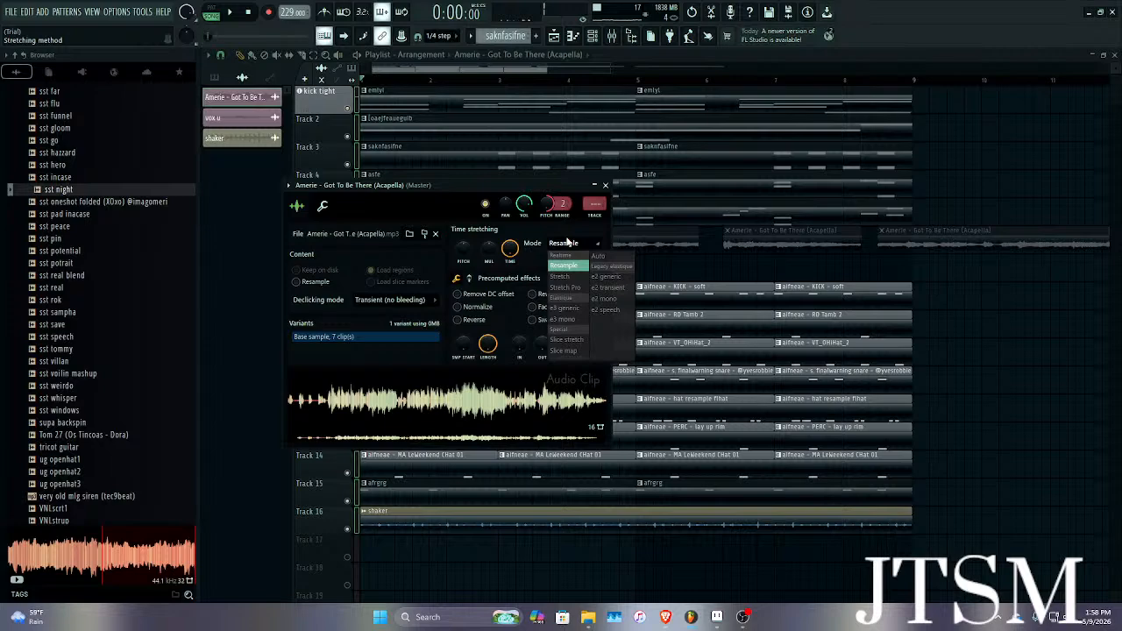
pyautogui.click(570, 277)
pyautogui.press('space')
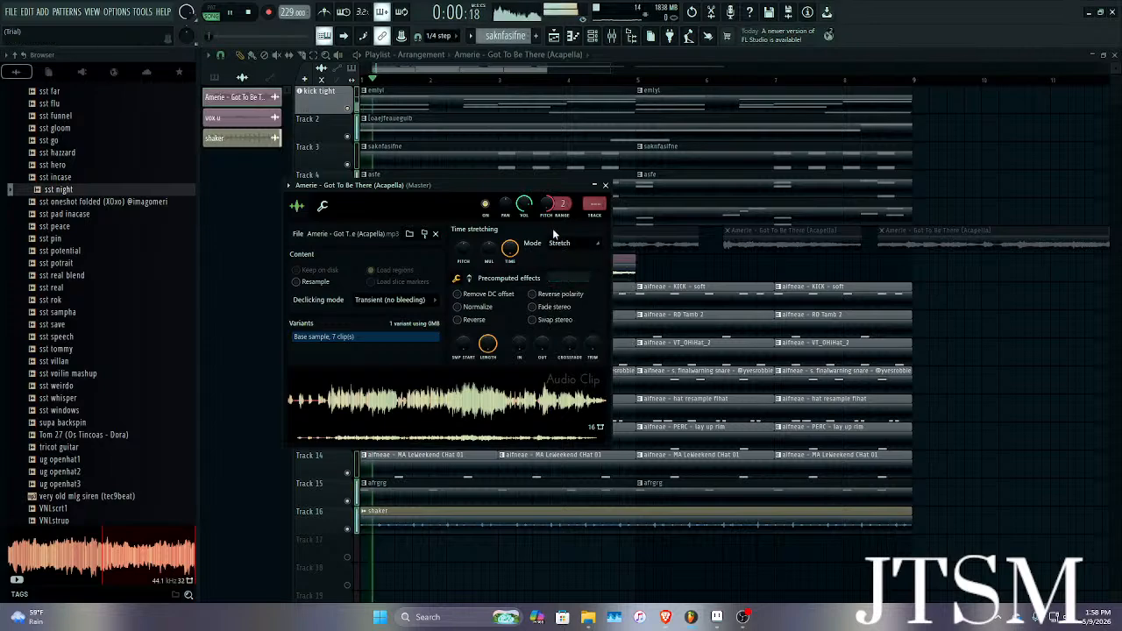
pyautogui.click(606, 186)
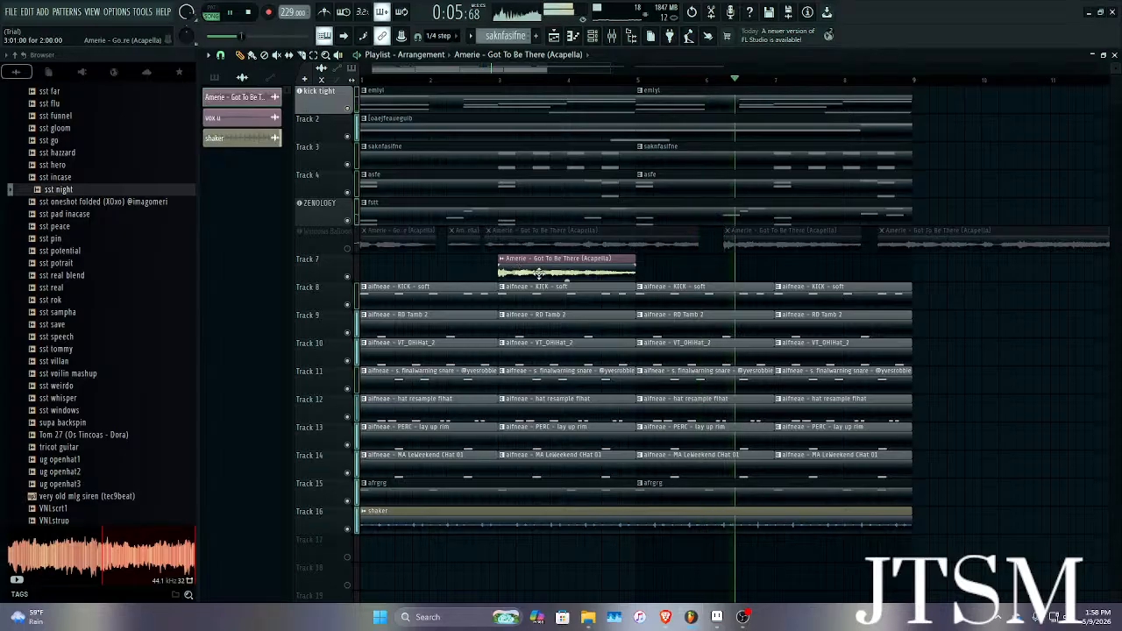
pyautogui.press('space')
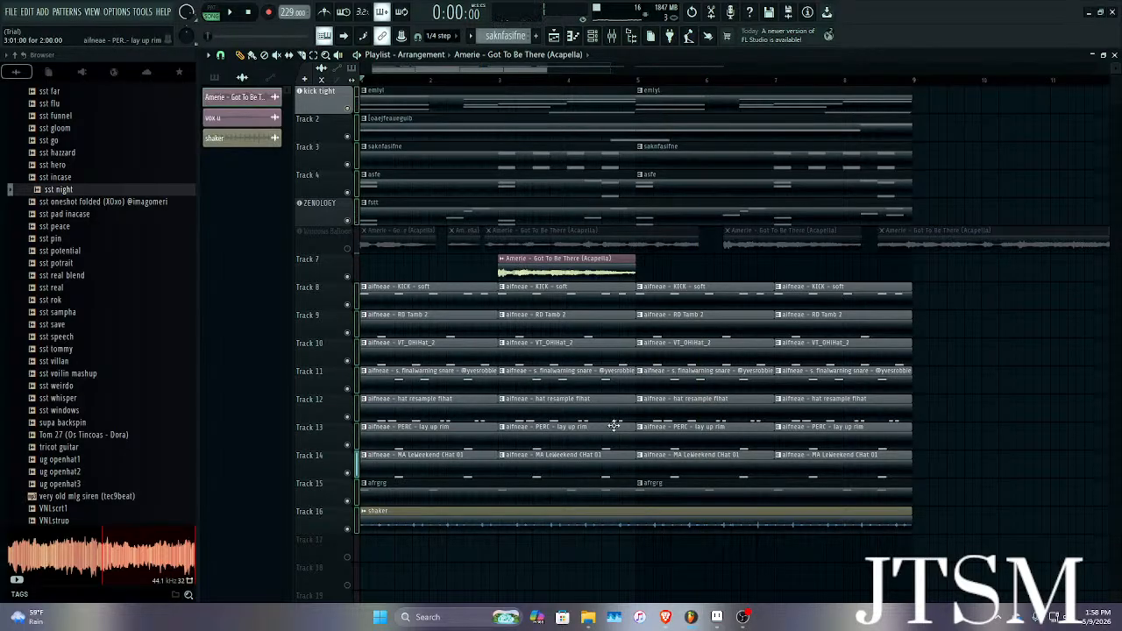
# Add short fades to both ends of the Track 7 vocal slice and audition it with the beat.
pyautogui.scroll(-4, 613, 425)
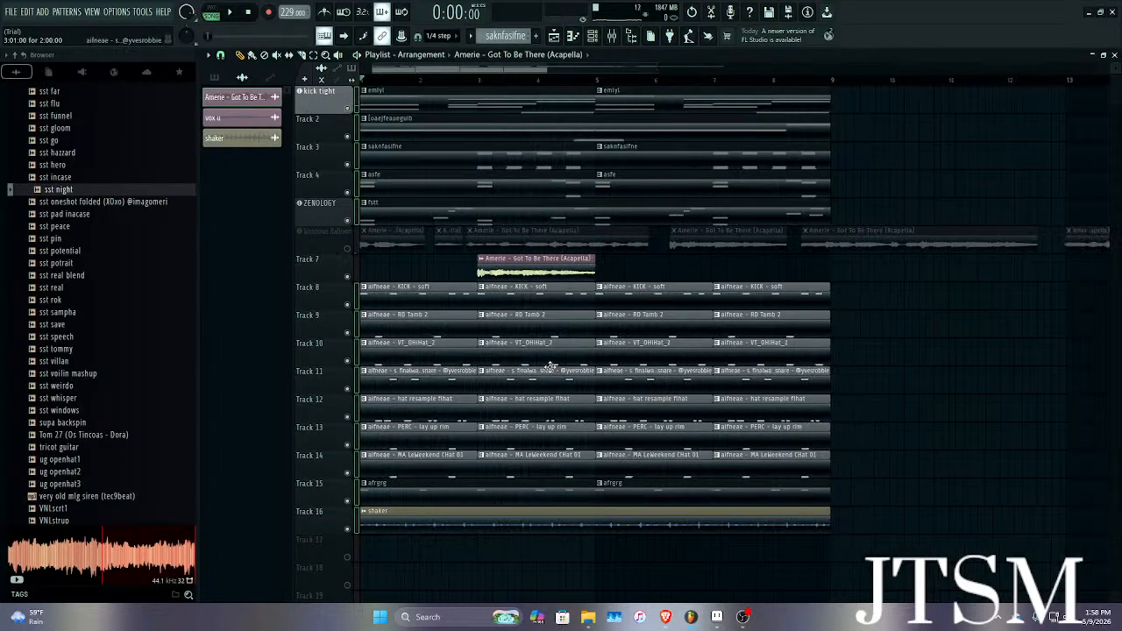
pyautogui.press('space')
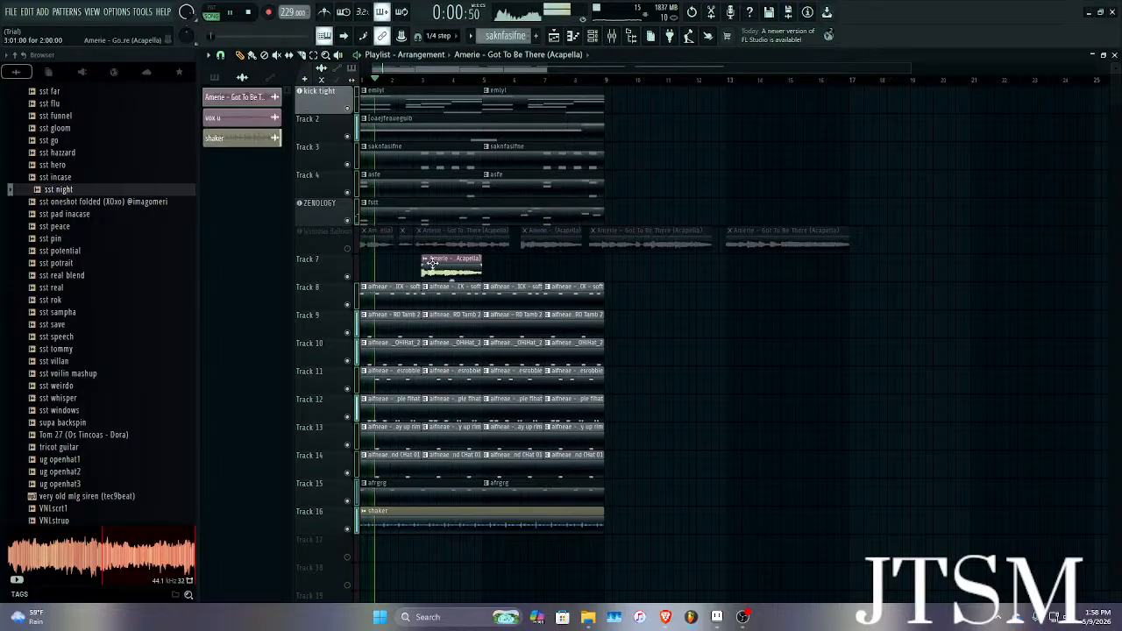
pyautogui.press('space')
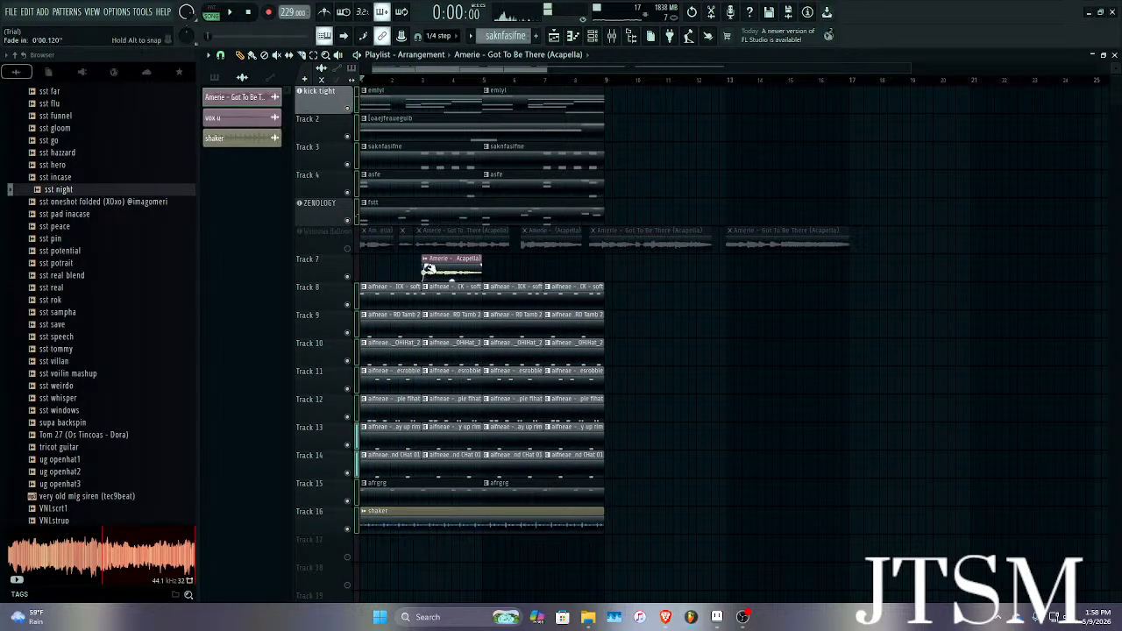
pyautogui.press('space')
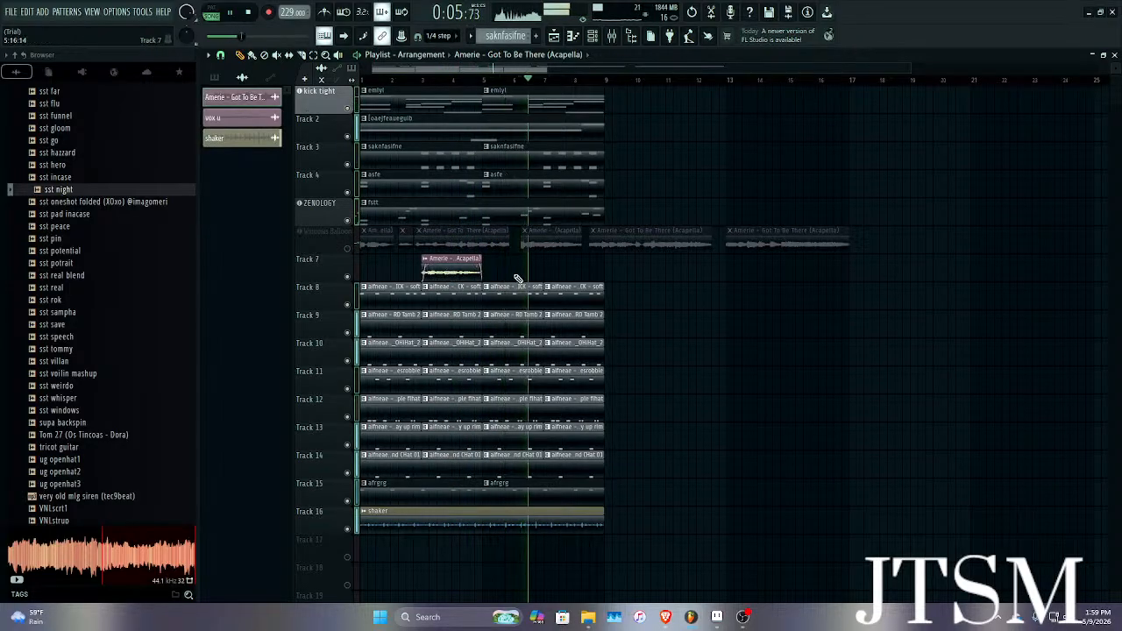
pyautogui.press('space')
# Delete the Track 7 vocal slice, then unmute and solo the Windows Balloon track during playback.
pyautogui.rightClick(434, 273)
pyautogui.click(348, 249)
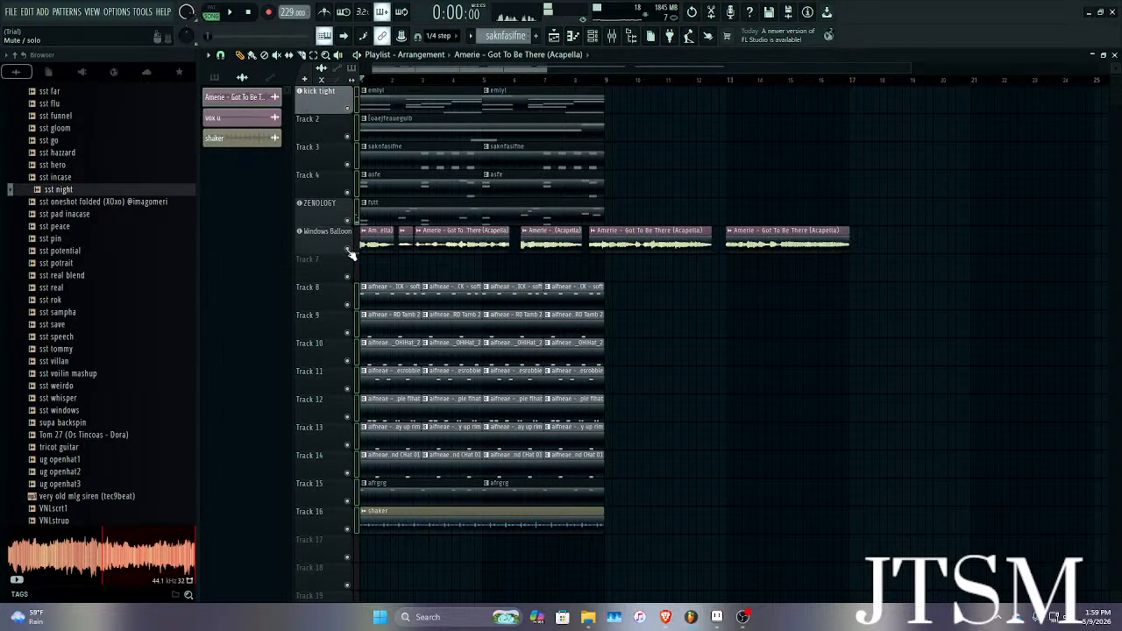
pyautogui.press('space')
pyautogui.rightClick(347, 249)
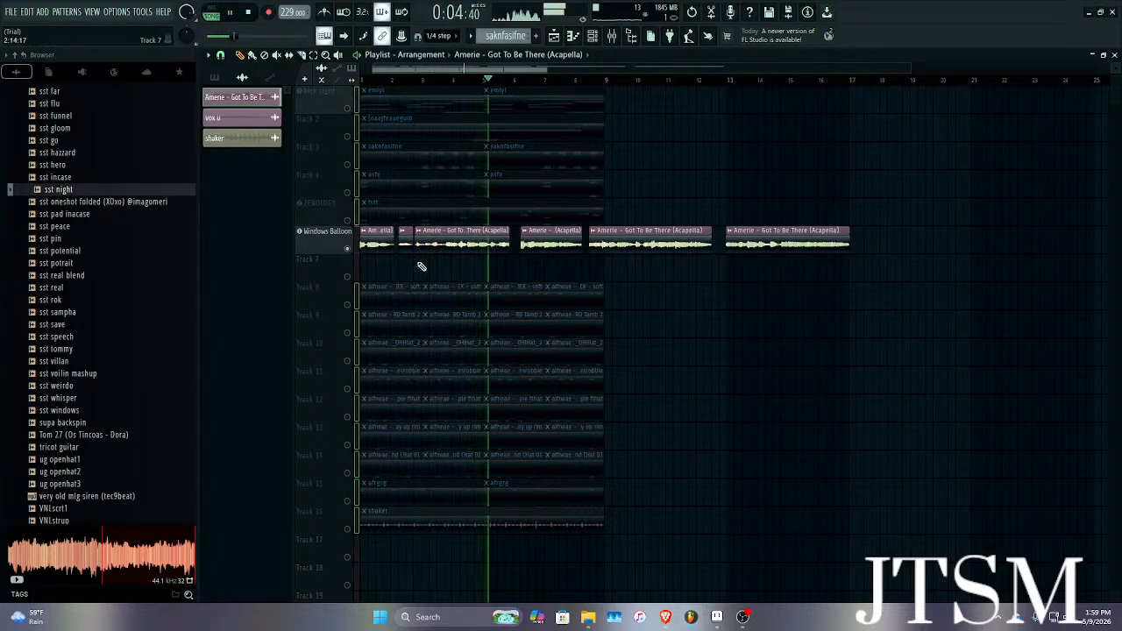
# Shift the fourth, fifth and sixth acapella slices earlier on the Windows Balloon track to close the gaps between them.
pyautogui.moveTo(549, 241); pyautogui.dragTo(536, 240)
pyautogui.press('space')
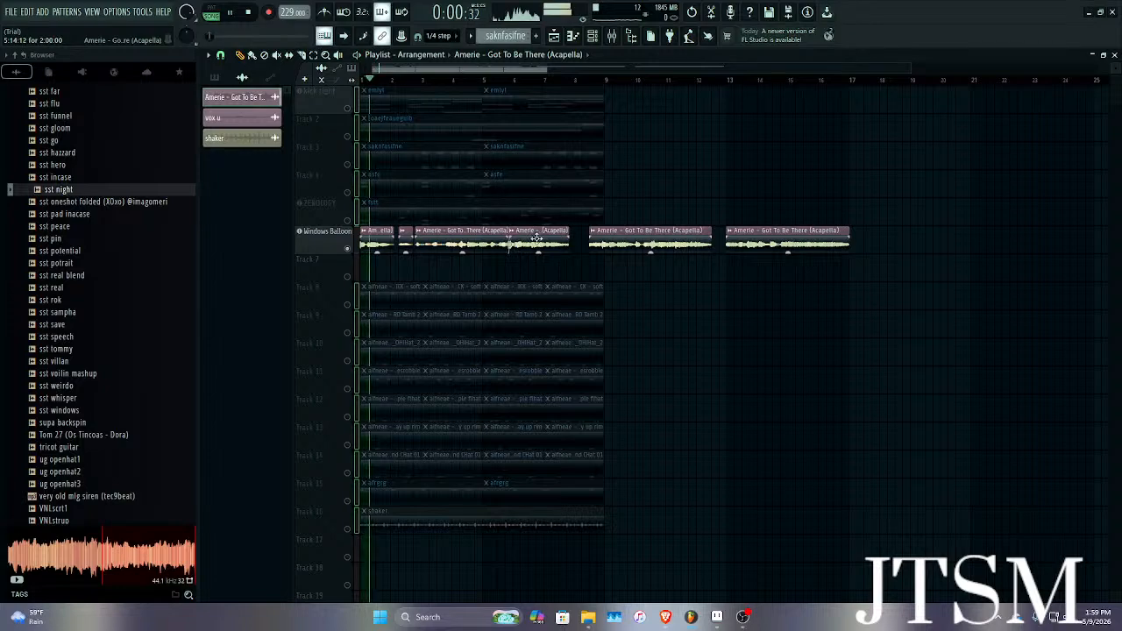
pyautogui.scroll(5, 537, 239)
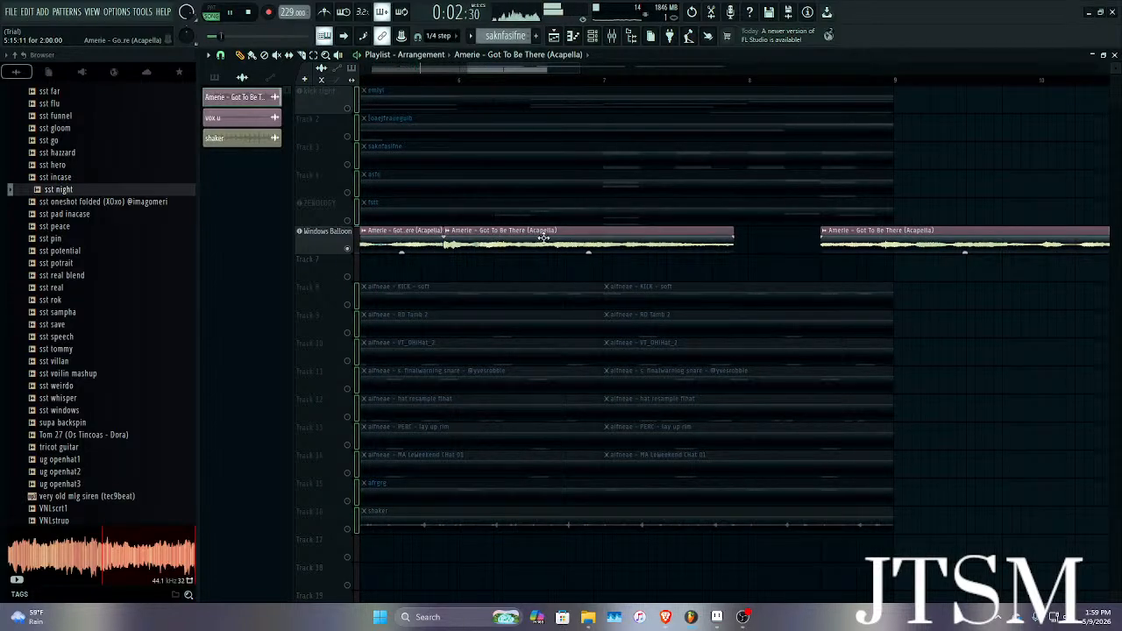
pyautogui.scroll(-3, 703, 248)
pyautogui.scroll(3, 792, 250)
pyautogui.moveTo(763, 237); pyautogui.dragTo(675, 238)
pyautogui.scroll(-5, 668, 246)
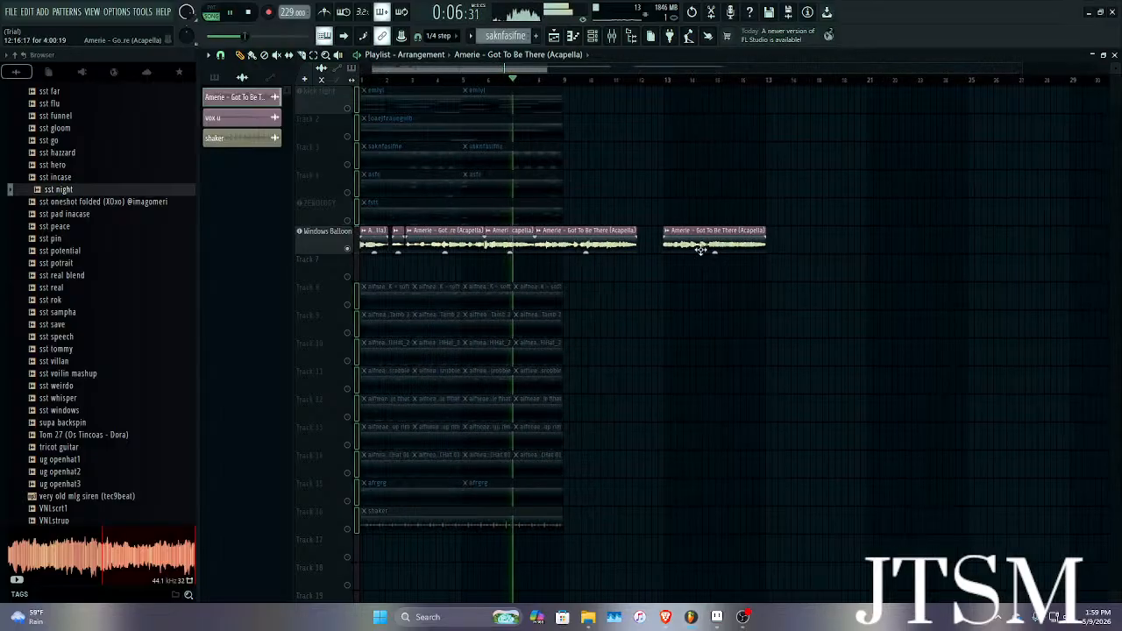
pyautogui.scroll(4, 663, 250)
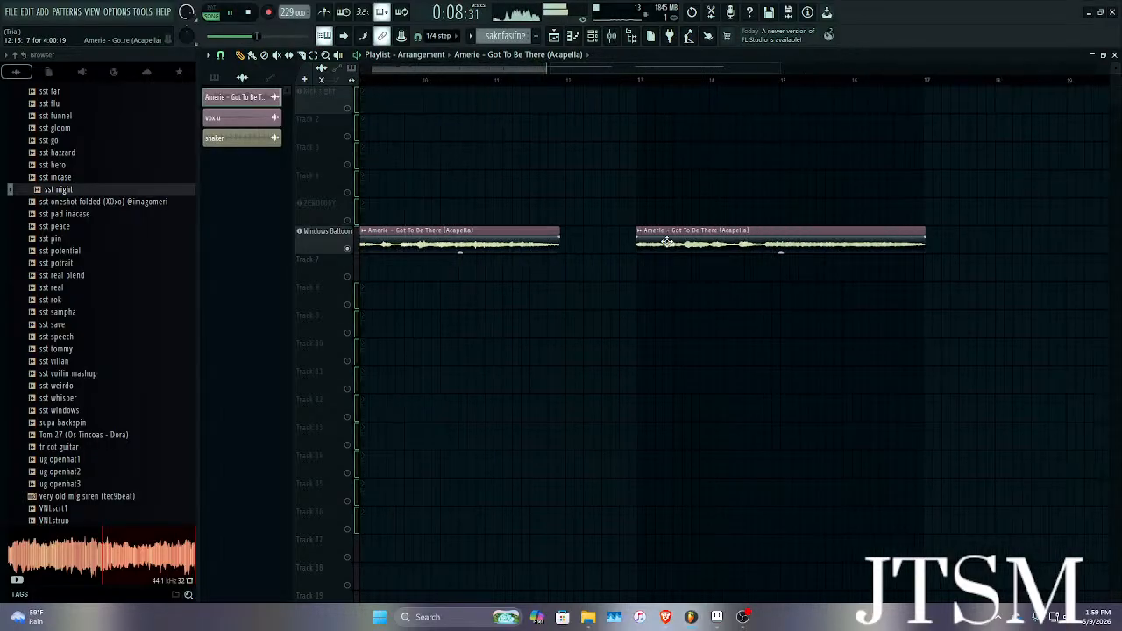
pyautogui.moveTo(664, 245); pyautogui.dragTo(596, 241)
pyautogui.press('space')
pyautogui.scroll(-4, 596, 241)
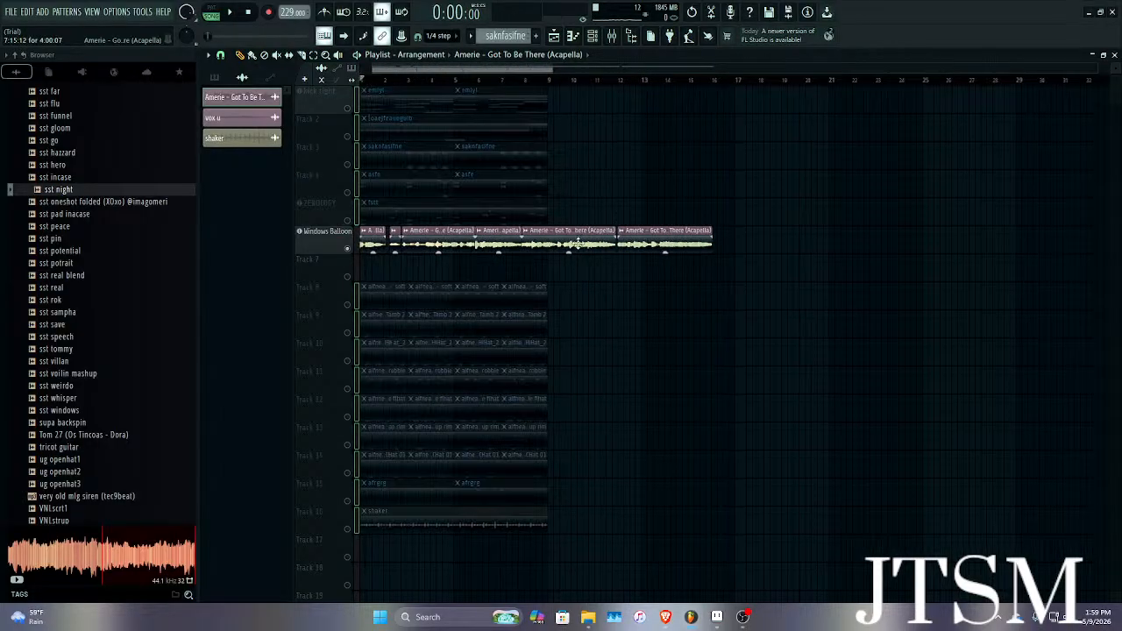
# Listen to the last acapella slices from around bar 11, then stop playback.
pyautogui.press('space')
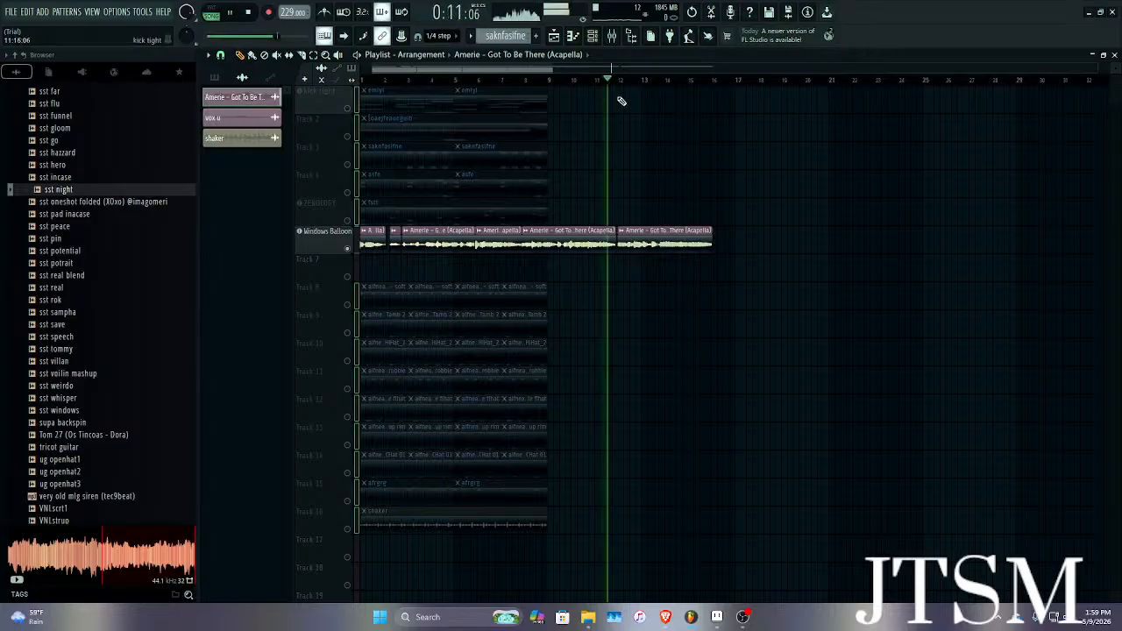
pyautogui.scroll(4, 701, 252)
pyautogui.scroll(3, 702, 251)
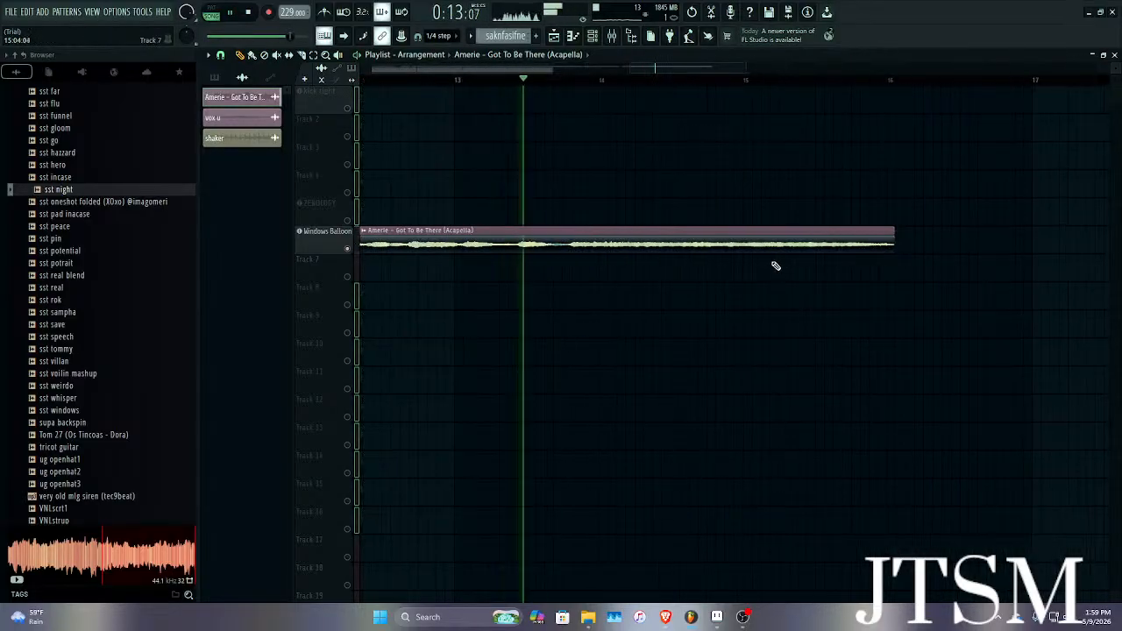
pyautogui.press('space')
pyautogui.scroll(-5, 533, 186)
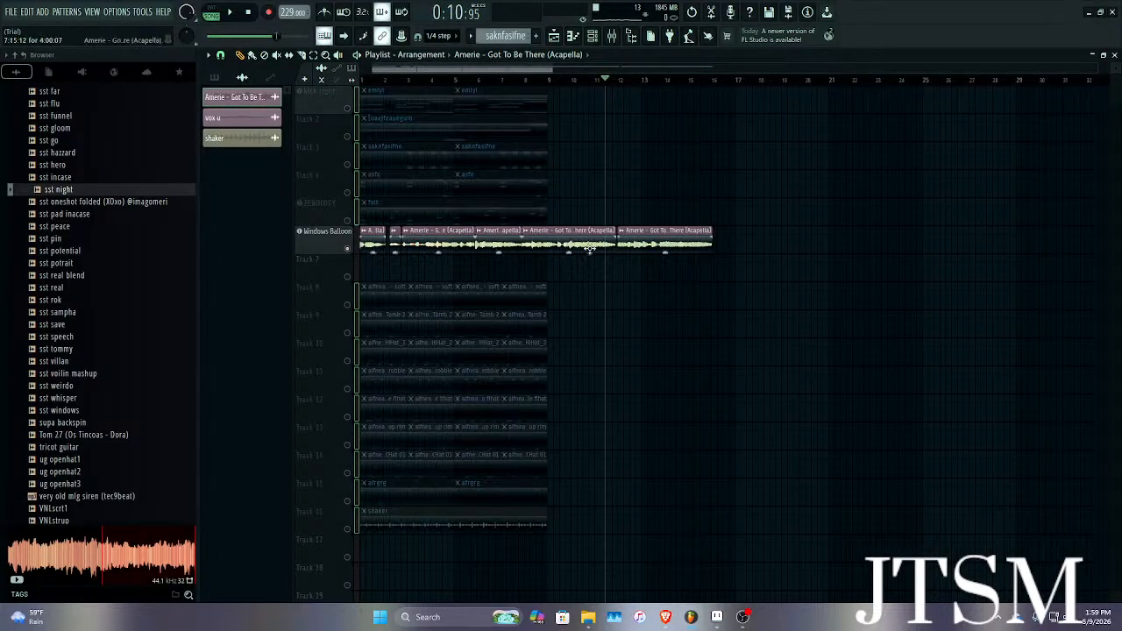
# Select the first five acapella slices on the Windows Balloon track and move them down to Track 18, leaving the last slice in place.
pyautogui.moveTo(599, 272); pyautogui.dragTo(371, 244)
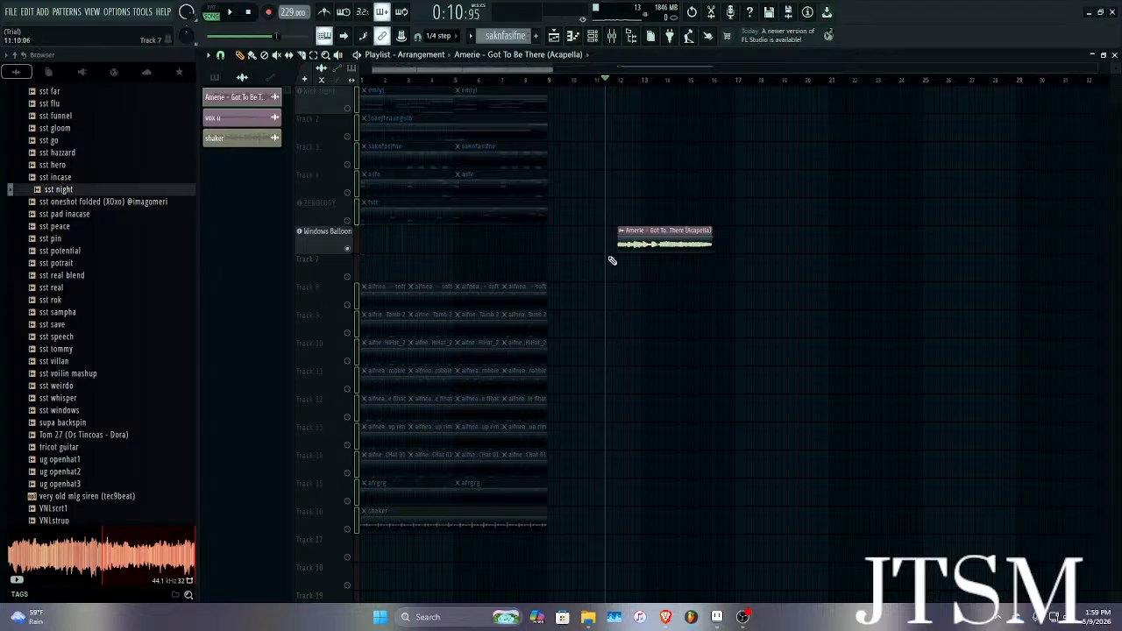
pyautogui.hotkey('ctrl', 'z')
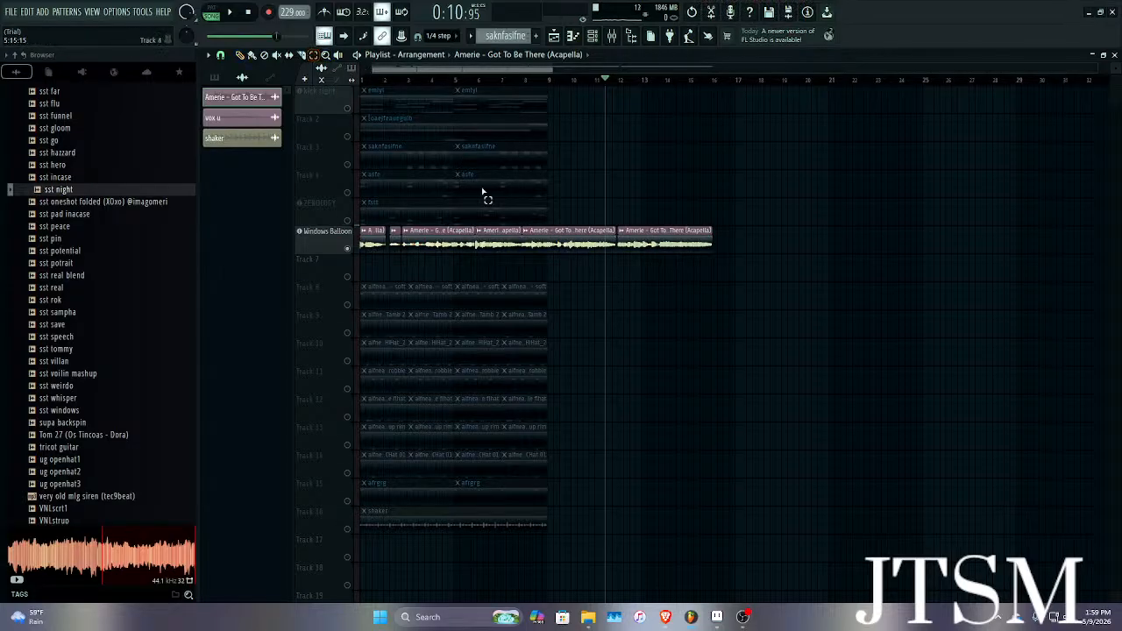
pyautogui.moveTo(614, 234); pyautogui.dragTo(277, 238)
pyautogui.press('Down')
pyautogui.press('Down')
pyautogui.press('Down')
pyautogui.press('Down')
pyautogui.press('Down')
pyautogui.press('Down')
pyautogui.press('Down')
pyautogui.press('Down')
pyautogui.press('Down')
pyautogui.press('Down')
pyautogui.press('Down')
pyautogui.press('Down')
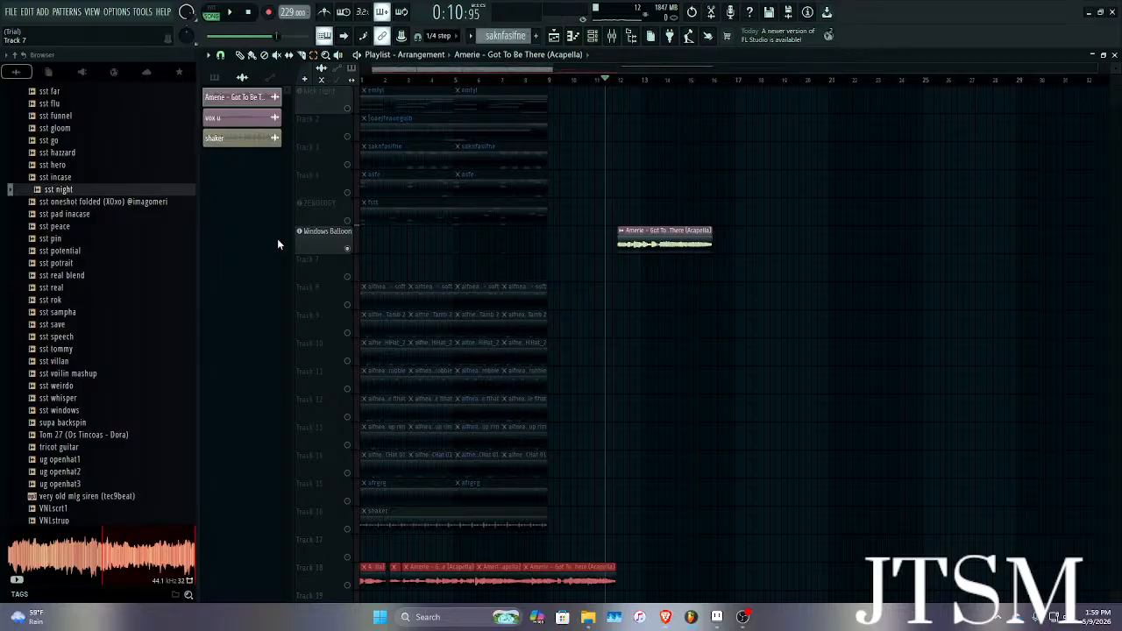
pyautogui.press('Down')
pyautogui.press('Down')
pyautogui.press('Down')
pyautogui.press('Down')
pyautogui.press('Down')
pyautogui.press('Down')
pyautogui.press('Down')
pyautogui.press('Down')
pyautogui.press('Down')
pyautogui.press('Down')
pyautogui.scroll(-2, 343, 261)
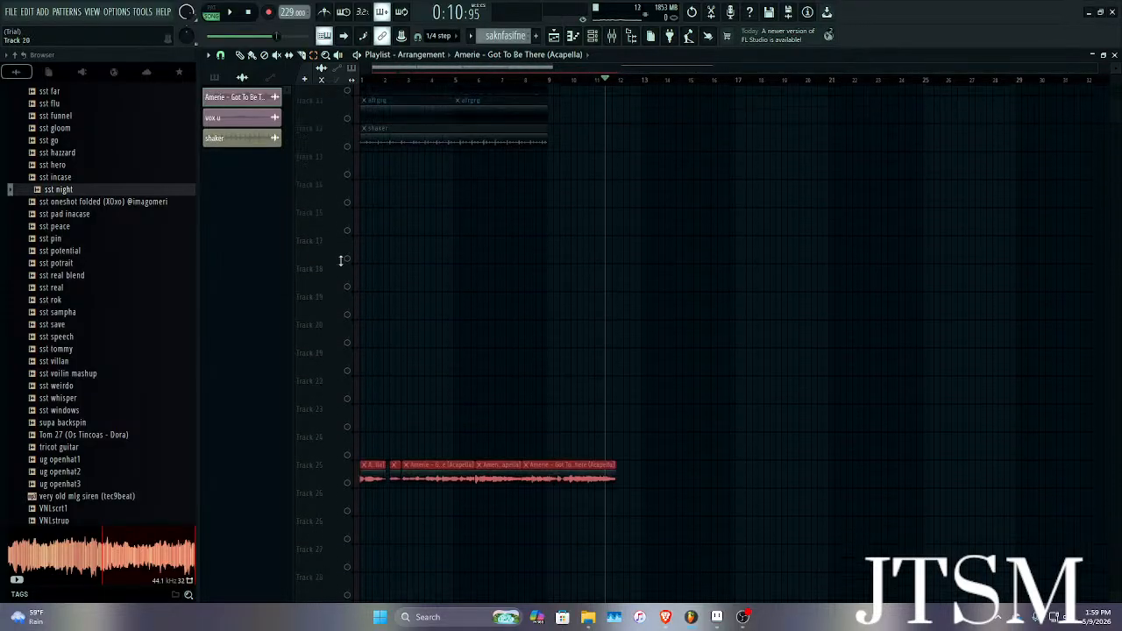
pyautogui.press('Up')
pyautogui.press('Up')
pyautogui.press('Up')
pyautogui.press('Up')
pyautogui.press('Up')
pyautogui.press('Up')
pyautogui.press('Up')
pyautogui.press('Up')
pyautogui.press('Up')
pyautogui.press('Up')
pyautogui.press('Up')
pyautogui.press('Up')
pyautogui.press('Down')
pyautogui.press('Down')
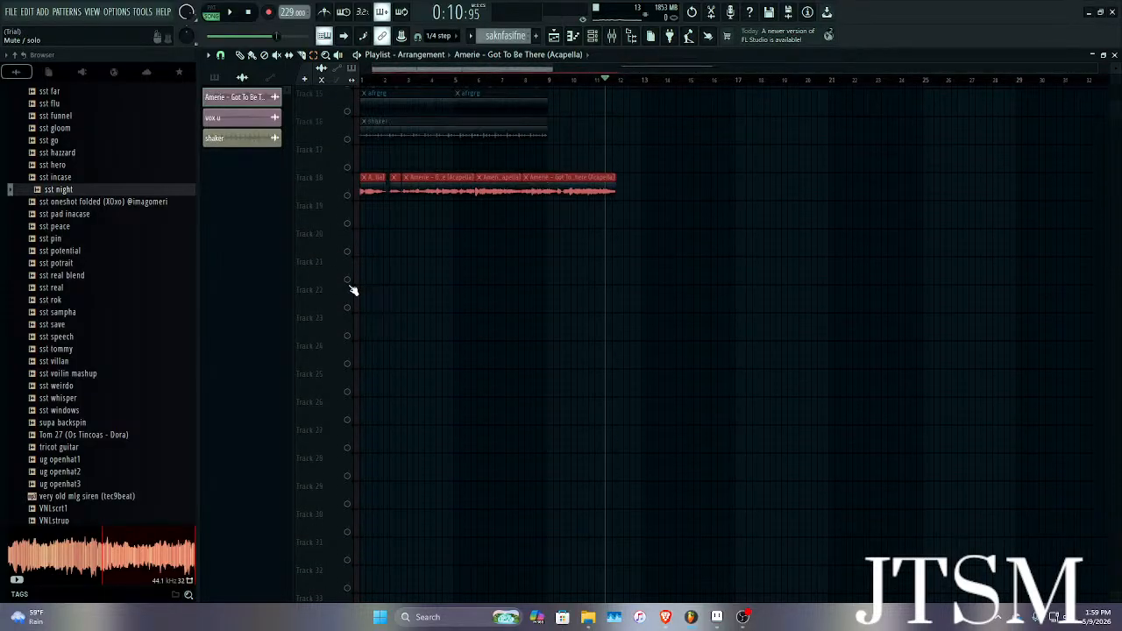
pyautogui.scroll(3, 298, 192)
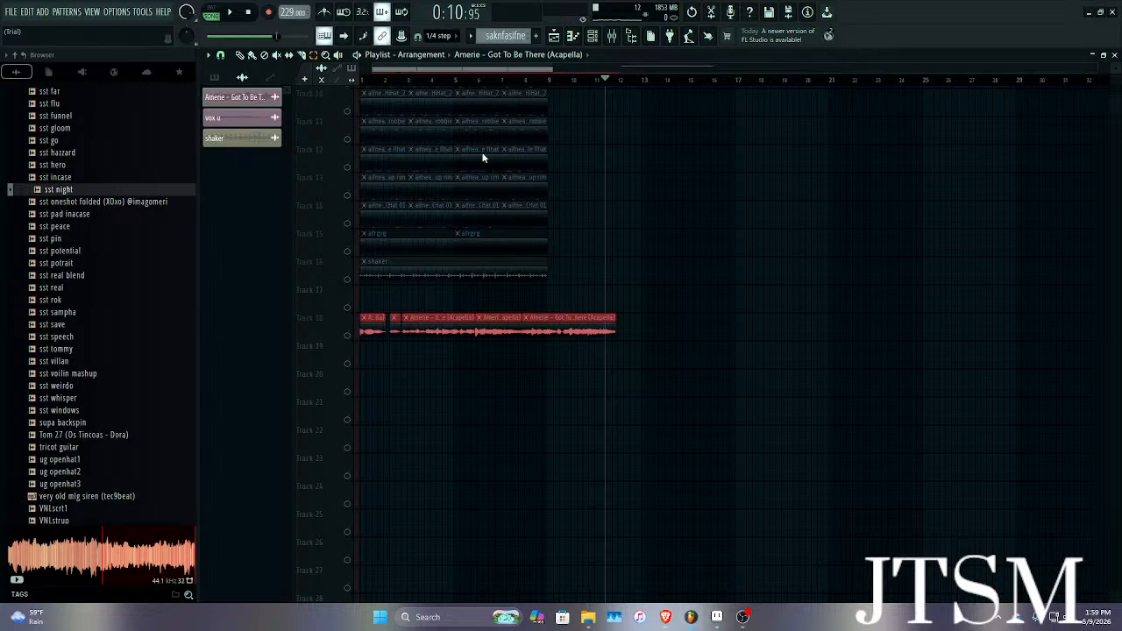
# Mute the acapella slices on Track 18, then move the Windows Balloon slice back to around bar 8 and end that track's solo.
pyautogui.click(560, 340)
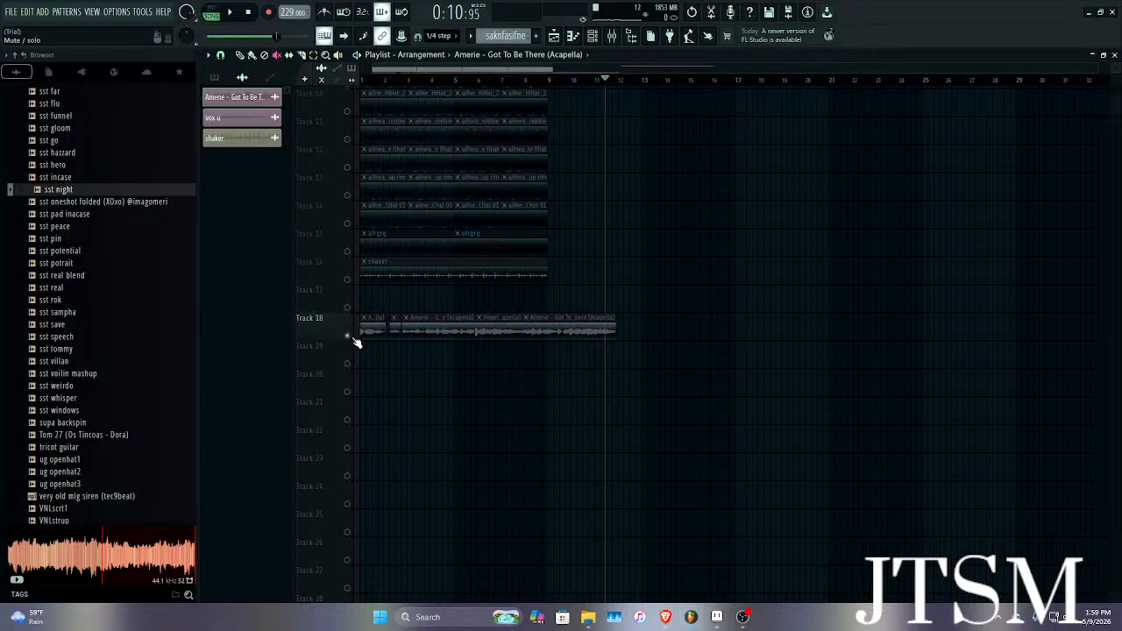
pyautogui.scroll(5, 350, 326)
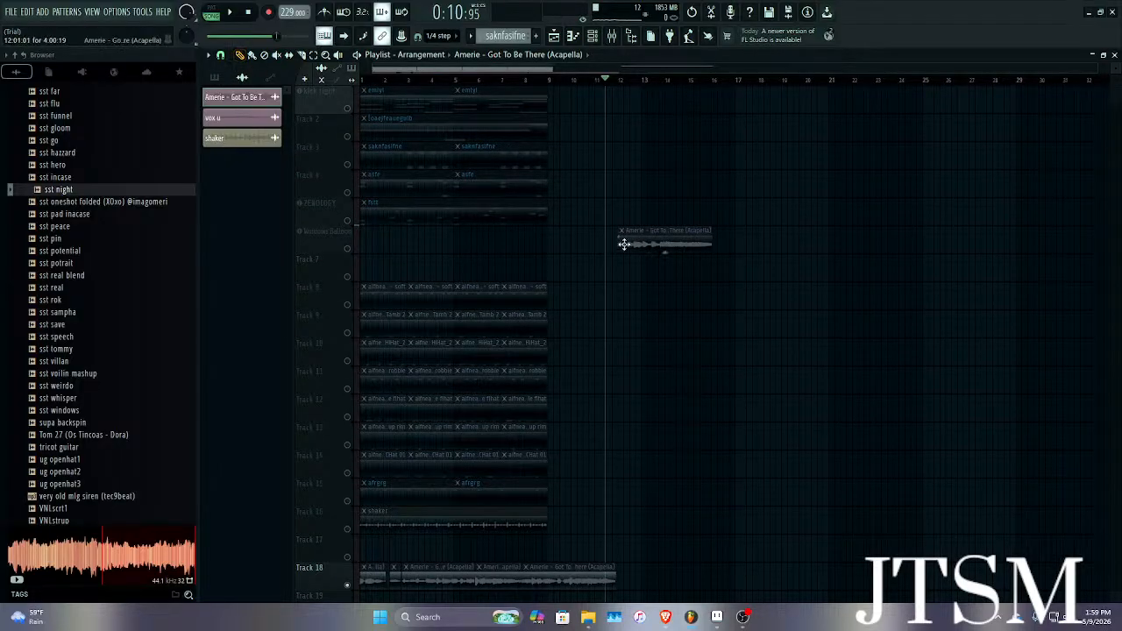
pyautogui.moveTo(624, 244); pyautogui.dragTo(576, 243)
pyautogui.rightClick(347, 251)
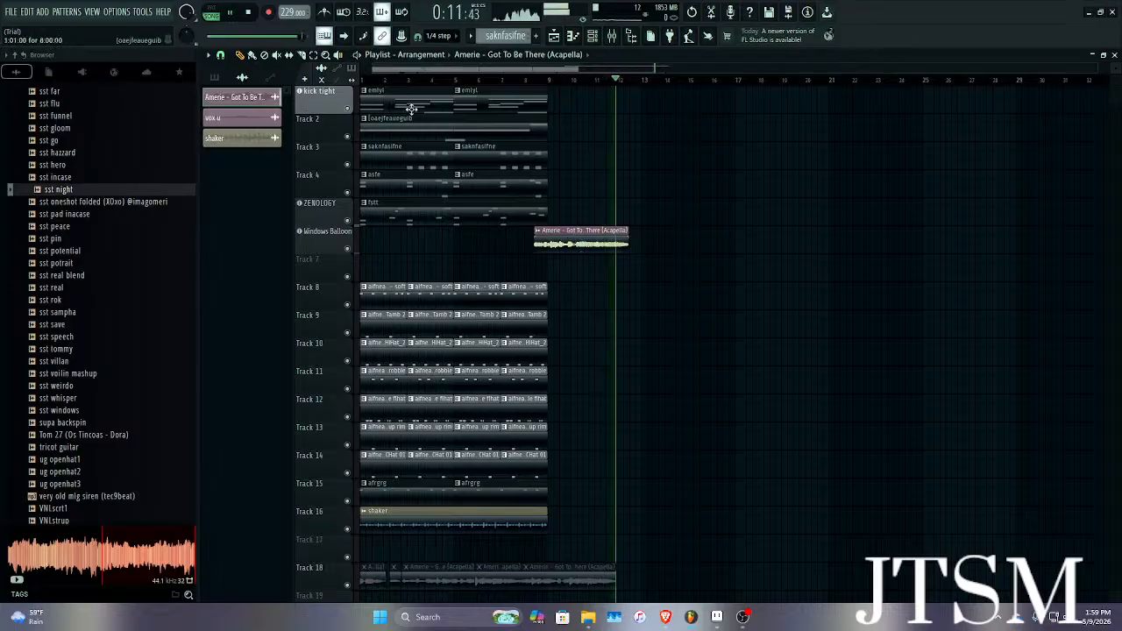
# Move the acapella slice on the Windows Balloon track to start at bar 5 and play it with the beat.
pyautogui.press('space')
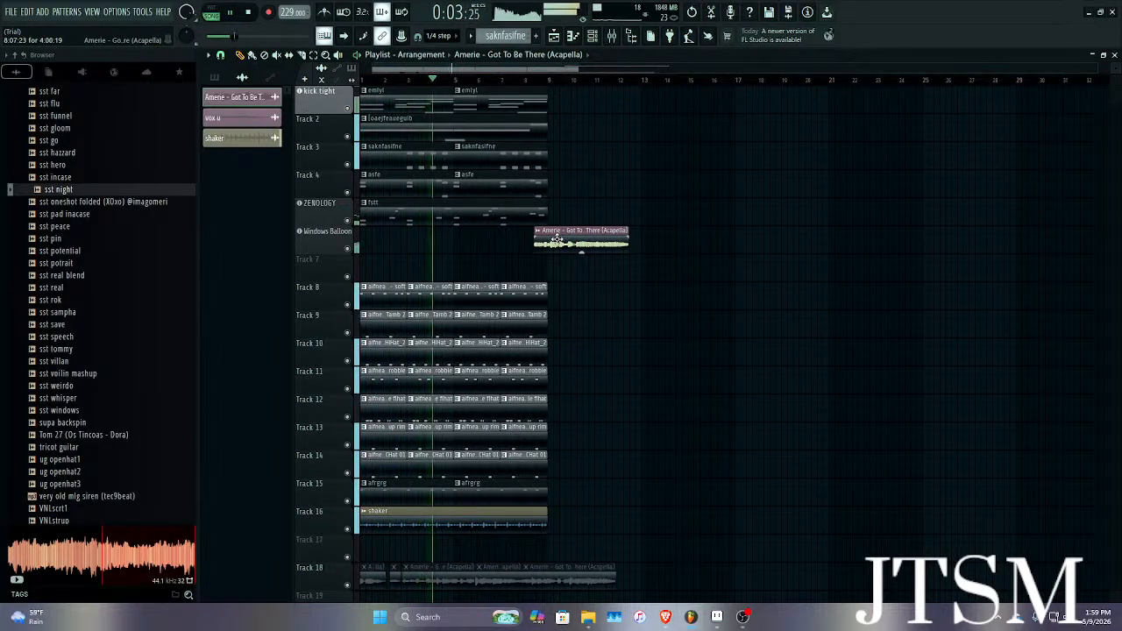
pyautogui.press('space')
pyautogui.scroll(5, 557, 238)
pyautogui.moveTo(552, 238); pyautogui.dragTo(426, 248)
pyautogui.scroll(5, 426, 248)
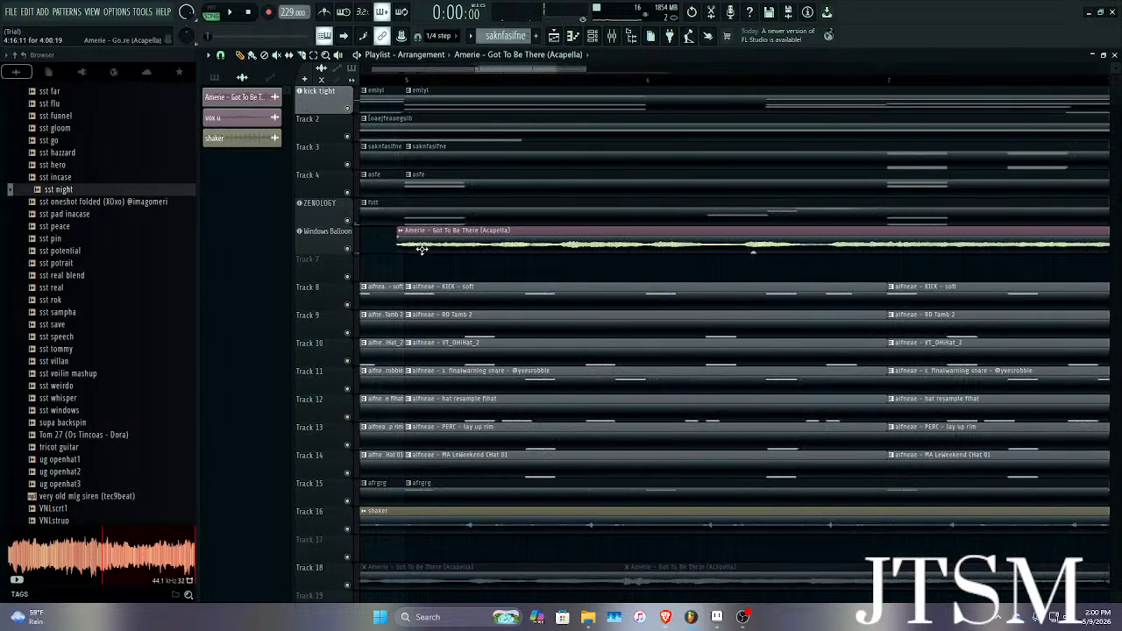
pyautogui.press('space')
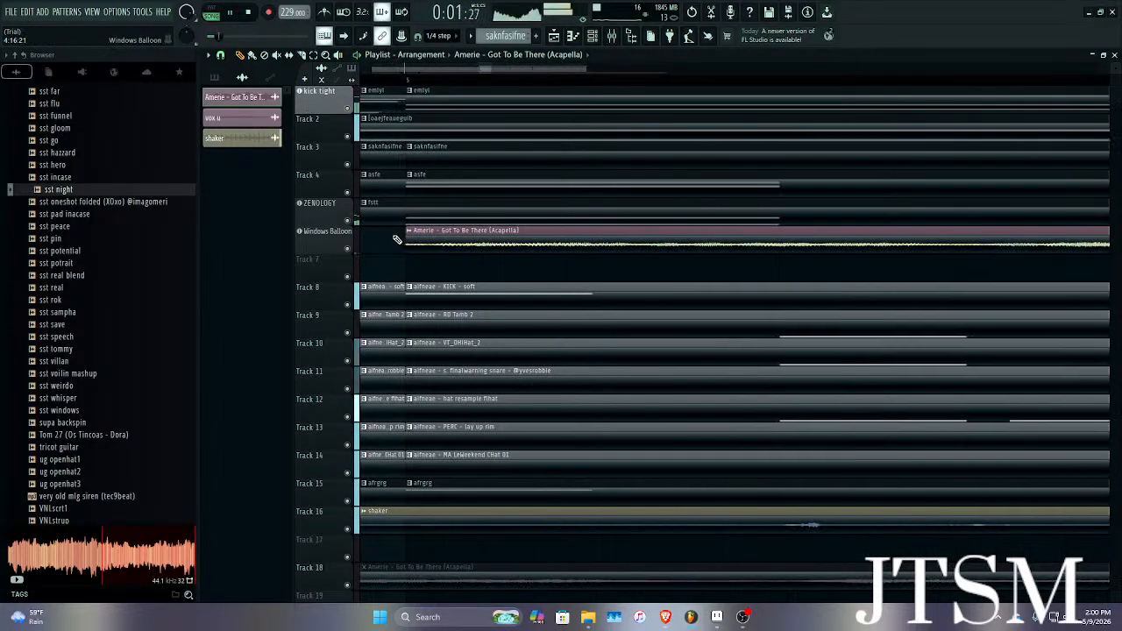
# Trim the Windows Balloon acapella slice to end at bar 9, making it four bars long, and listen to it over the beat.
pyautogui.scroll(-5, 397, 246)
pyautogui.scroll(-2, 397, 246)
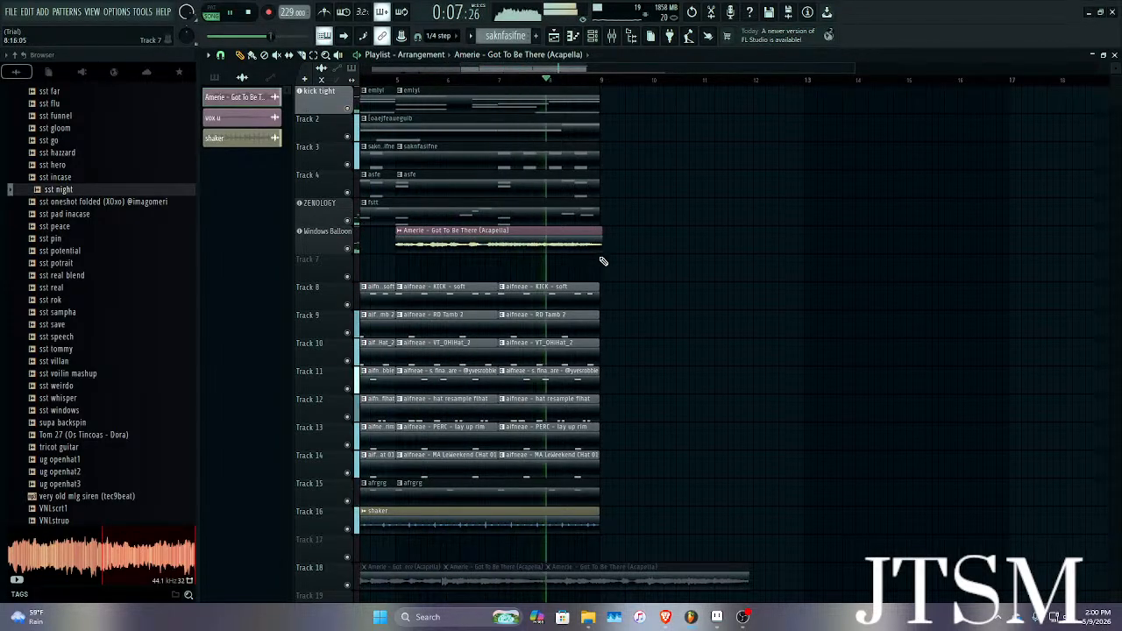
pyautogui.scroll(3, 603, 258)
pyautogui.press('space')
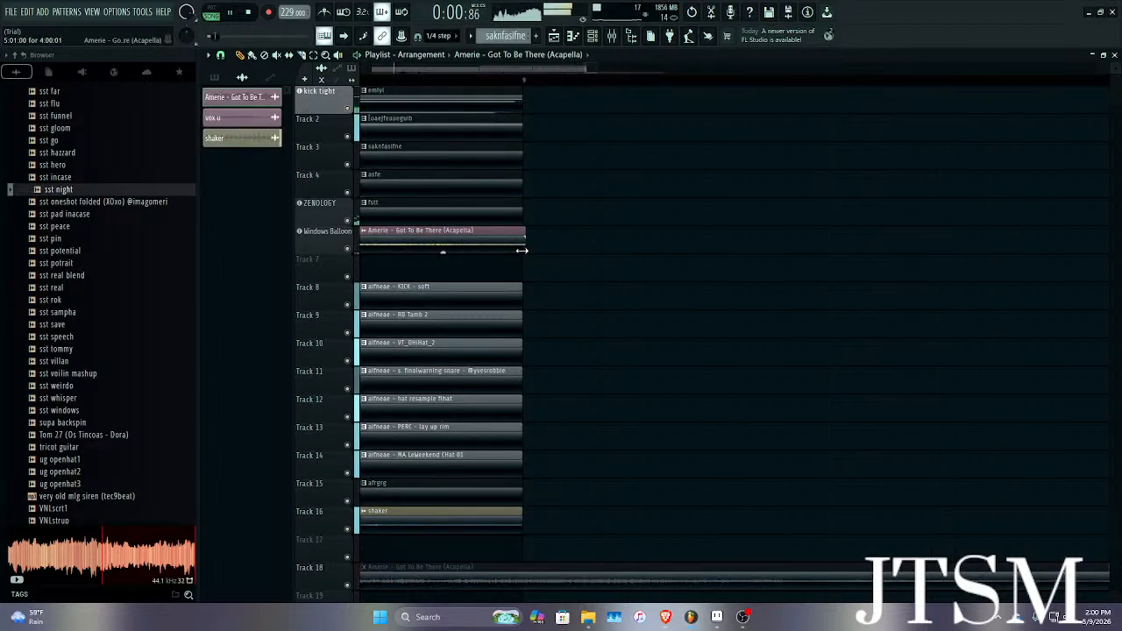
pyautogui.scroll(-5, 521, 250)
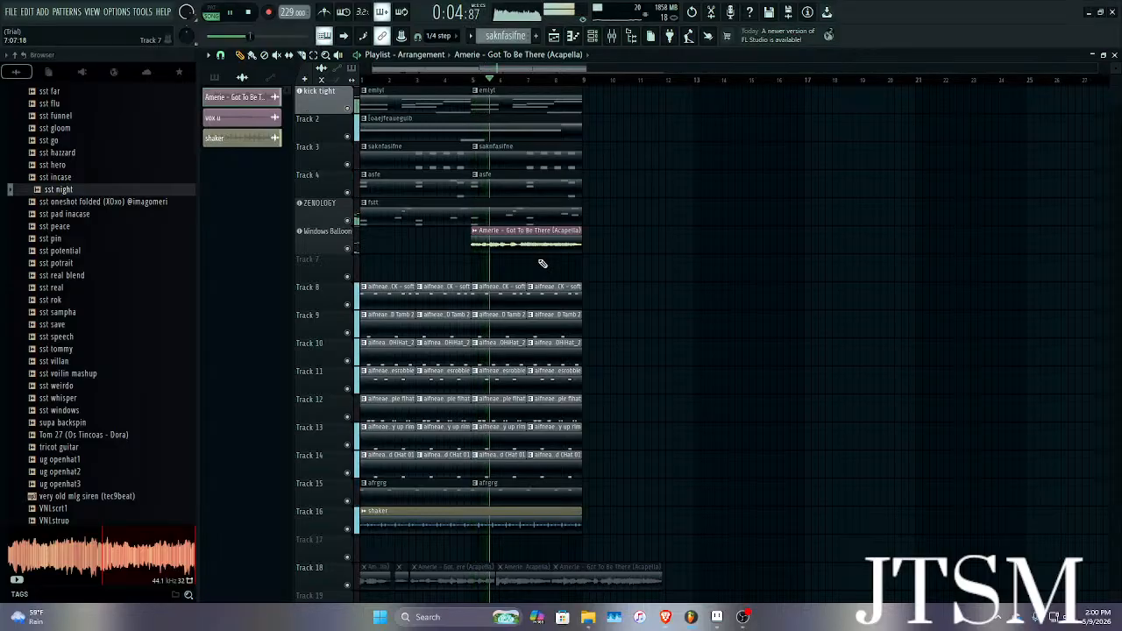
pyautogui.scroll(3, 561, 263)
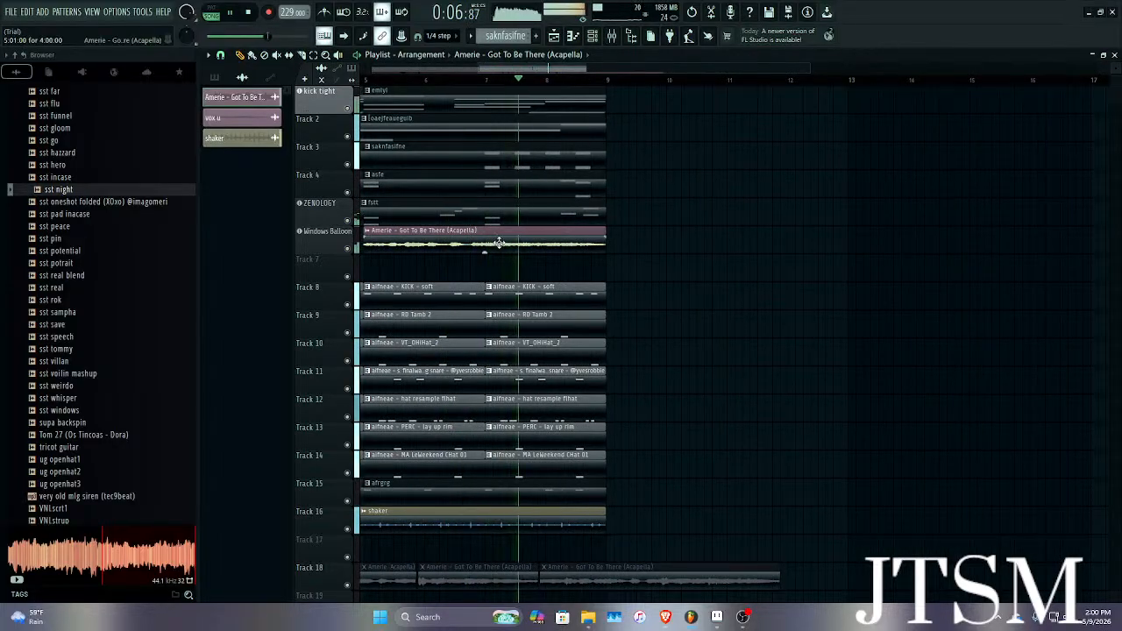
pyautogui.press('space')
# Shorten the acapella slice at bar 5 to a length of 0:09:03 from its end.
pyautogui.scroll(-3, 501, 244)
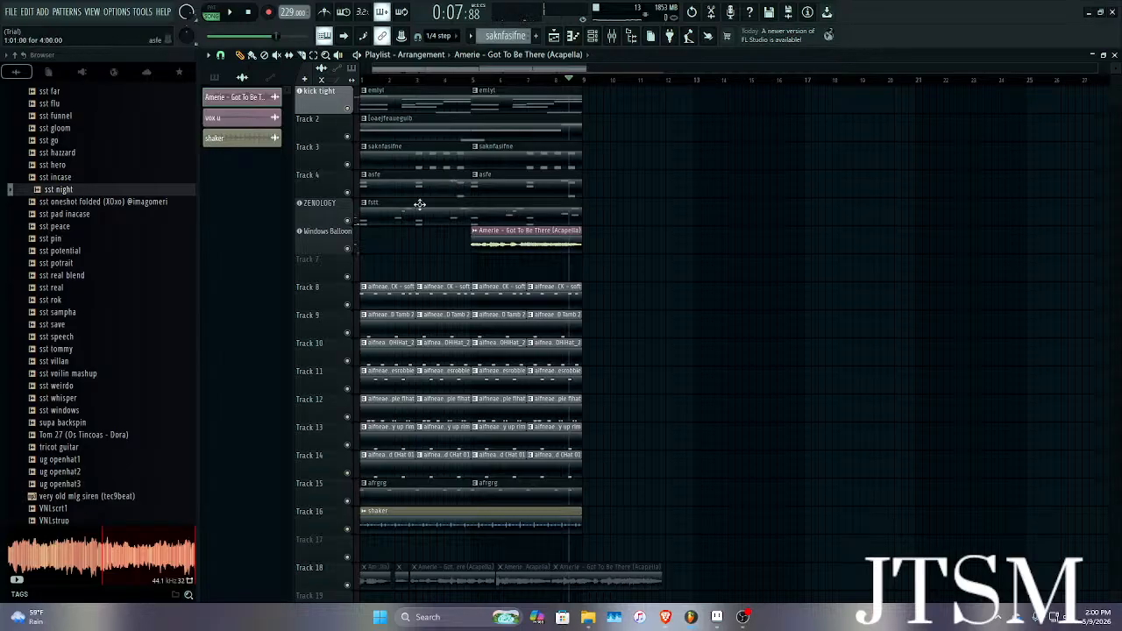
pyautogui.scroll(8, 477, 246)
pyautogui.moveTo(451, 264); pyautogui.dragTo(453, 232)
pyautogui.rightClick(452, 242)
pyautogui.scroll(4, 449, 257)
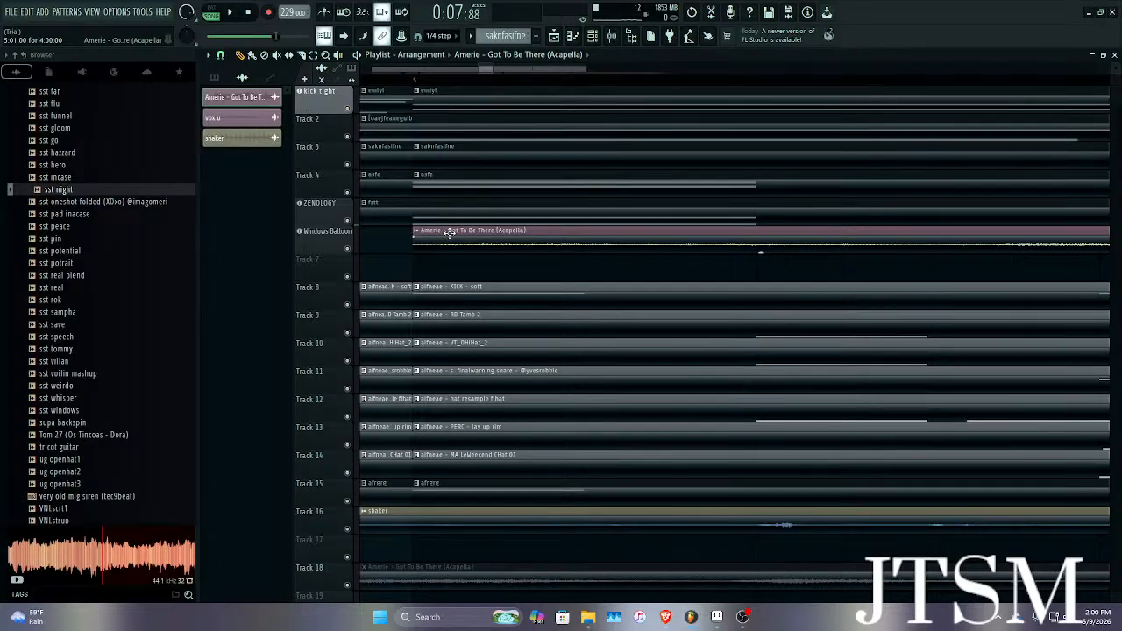
pyautogui.scroll(-5, 432, 217)
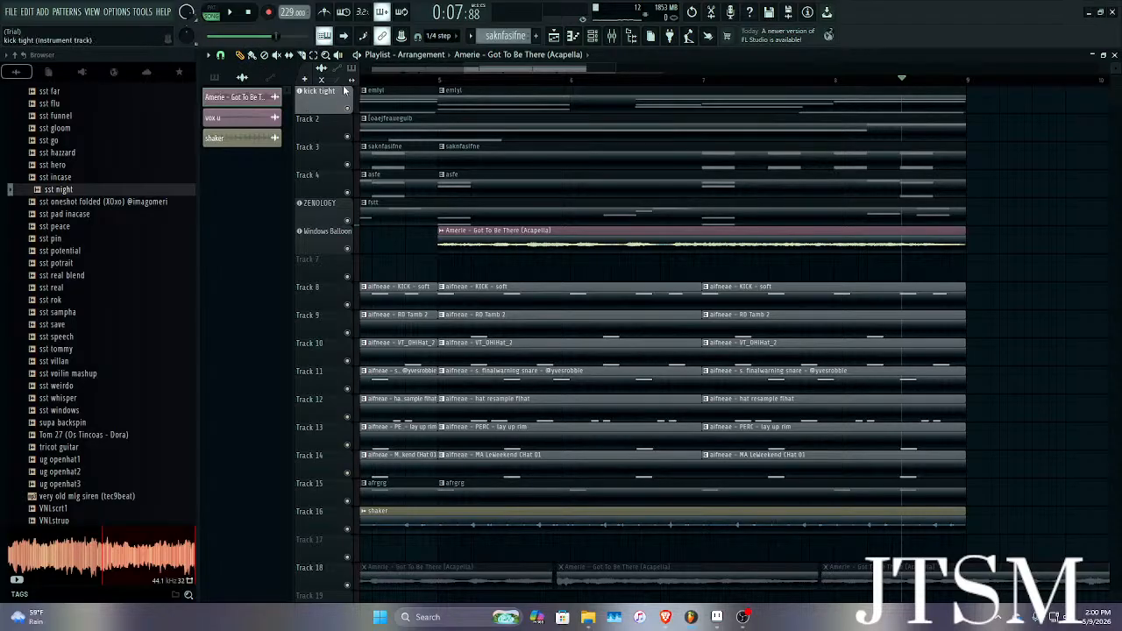
pyautogui.moveTo(966, 246); pyautogui.dragTo(551, 268)
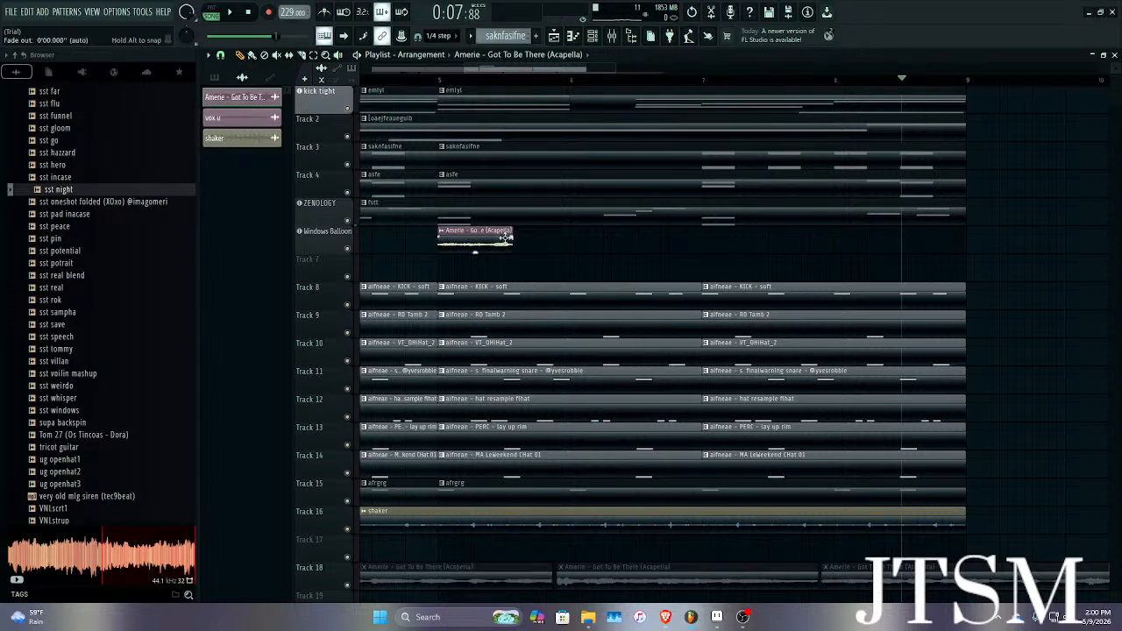
pyautogui.scroll(-5, 460, 143)
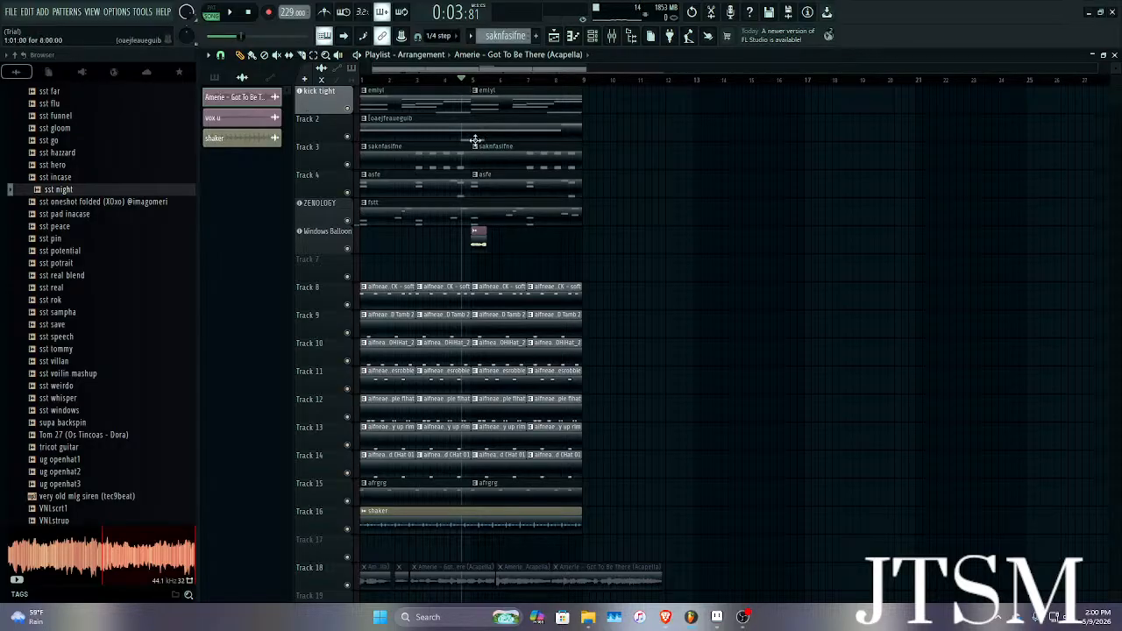
# Delete the shortened acapella slice from the Windows Balloon track and play the beat without vocals.
pyautogui.scroll(5, 489, 245)
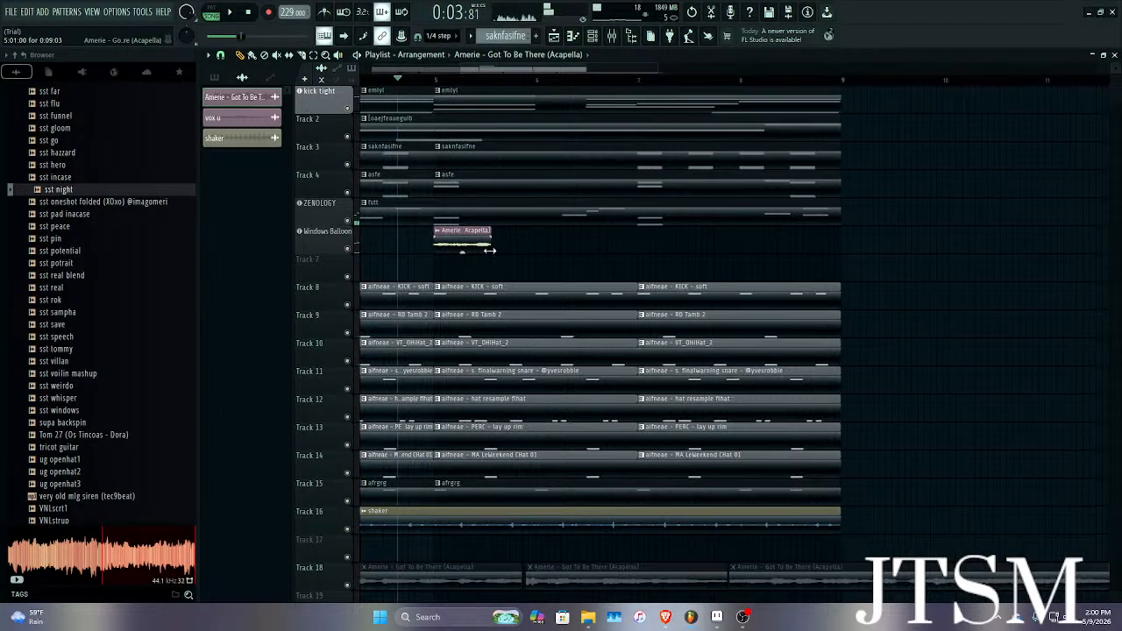
pyautogui.rightClick(477, 253)
pyautogui.scroll(-5, 467, 217)
pyautogui.scroll(-4, 467, 219)
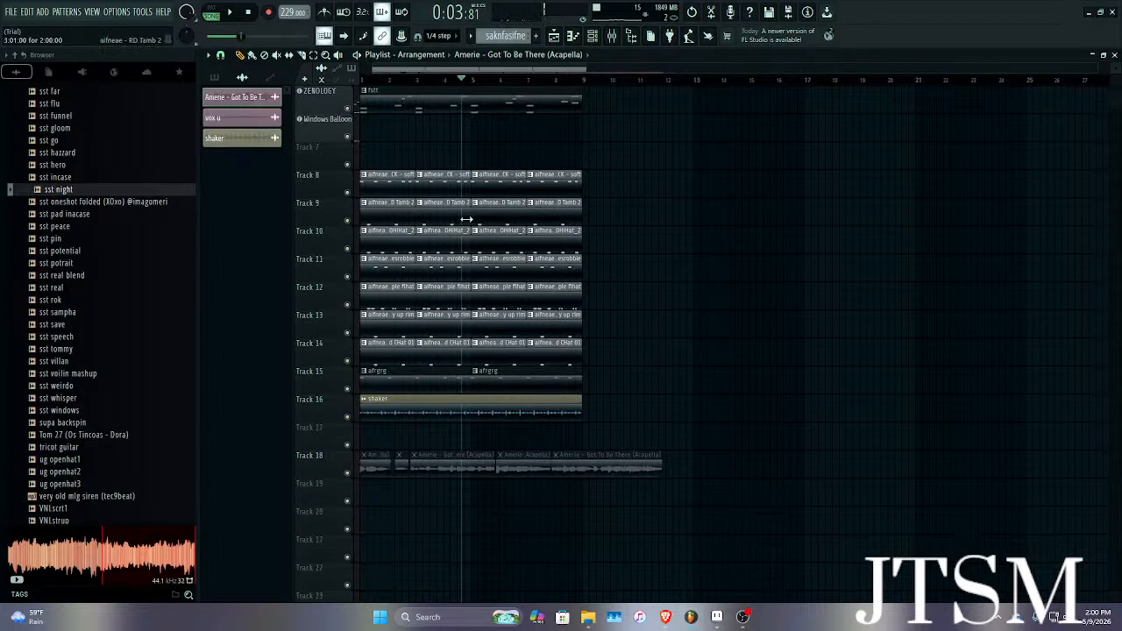
pyautogui.press('space')
pyautogui.scroll(4, 436, 211)
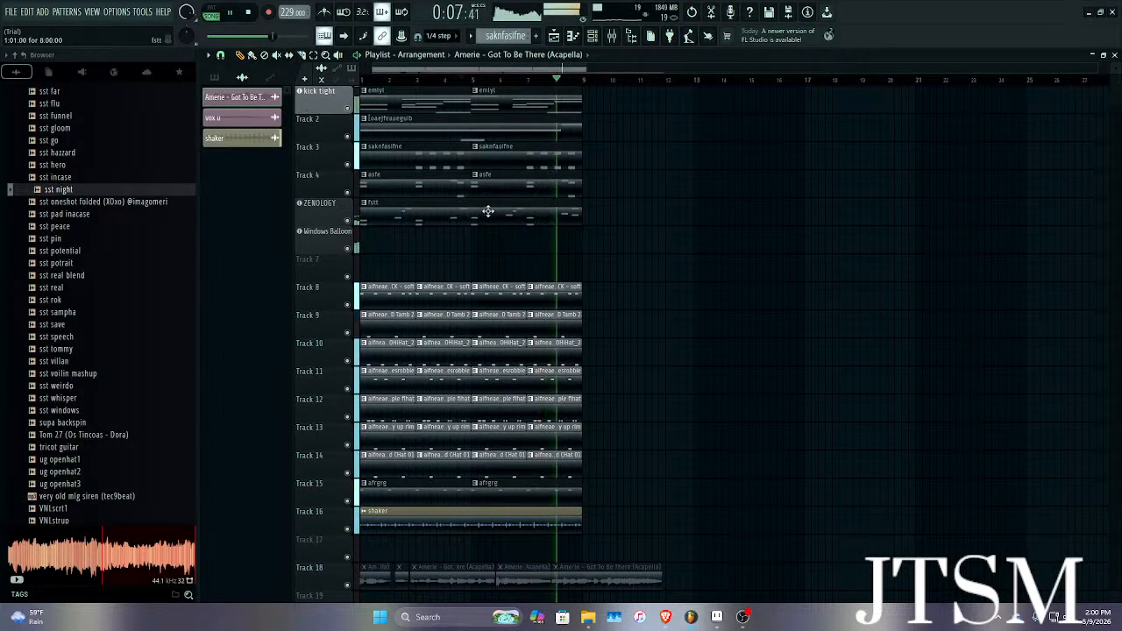
pyautogui.press('space')
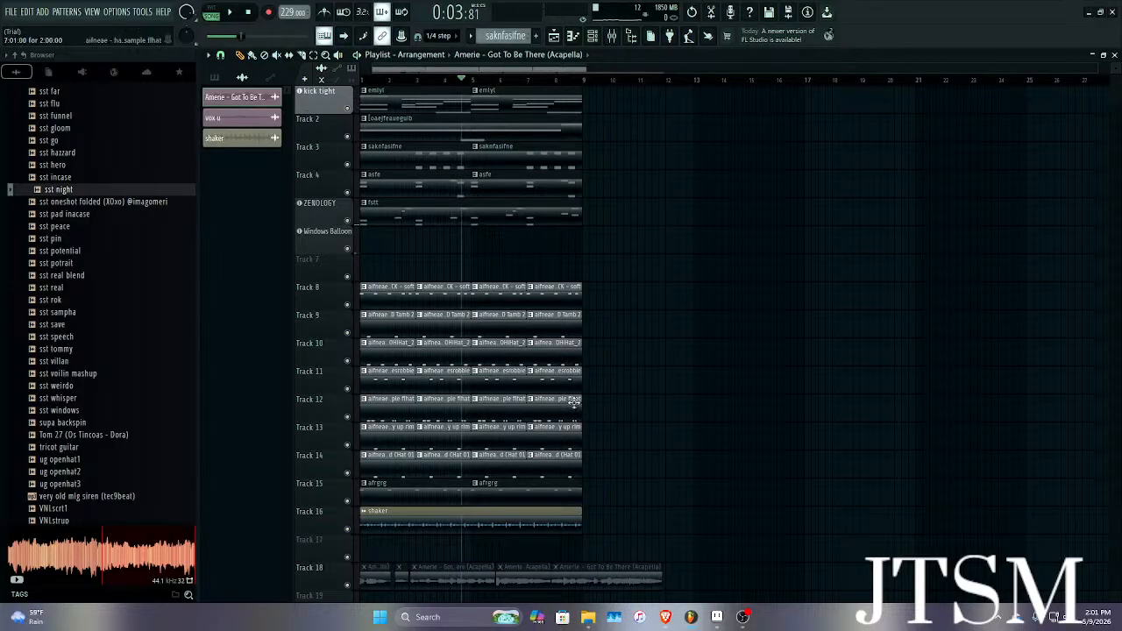
# Try moving the last Track 18 slice up to Track 7, undo the move, and solo Track 18.
pyautogui.moveTo(603, 559); pyautogui.dragTo(601, 258)
pyautogui.hotkey('ctrl', 'z')
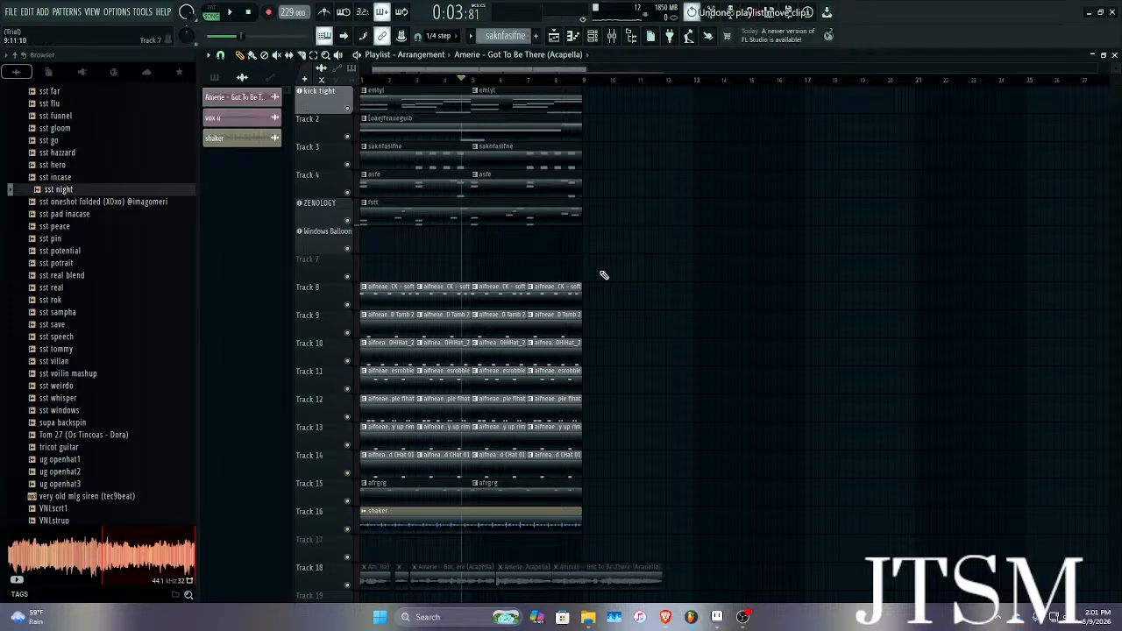
pyautogui.scroll(-5, 380, 427)
pyautogui.rightClick(351, 445)
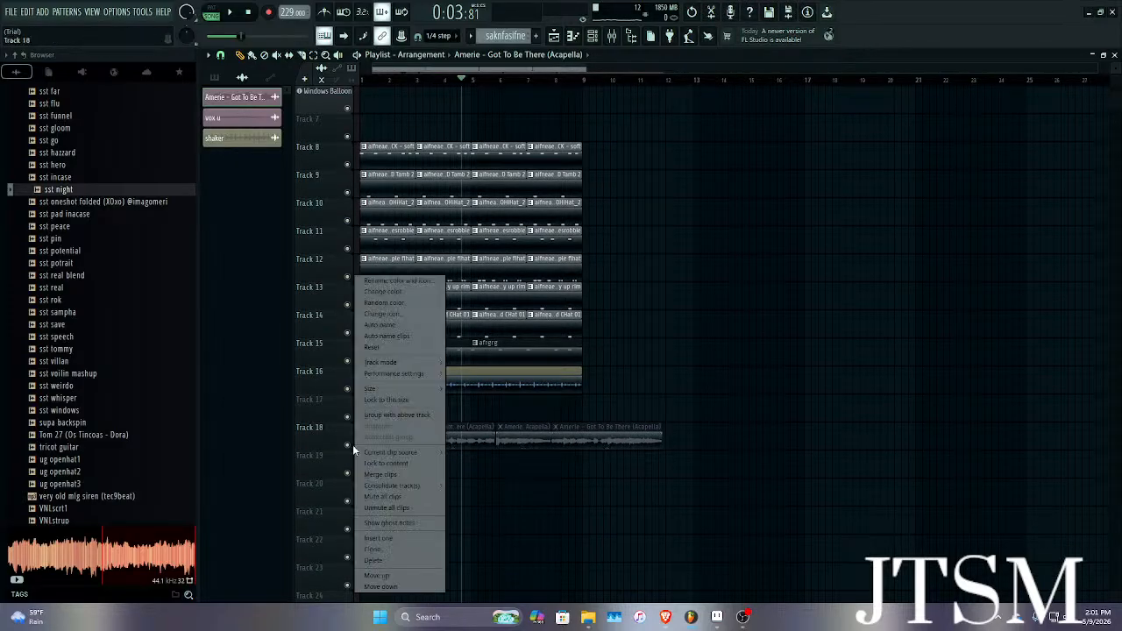
pyautogui.click(350, 447)
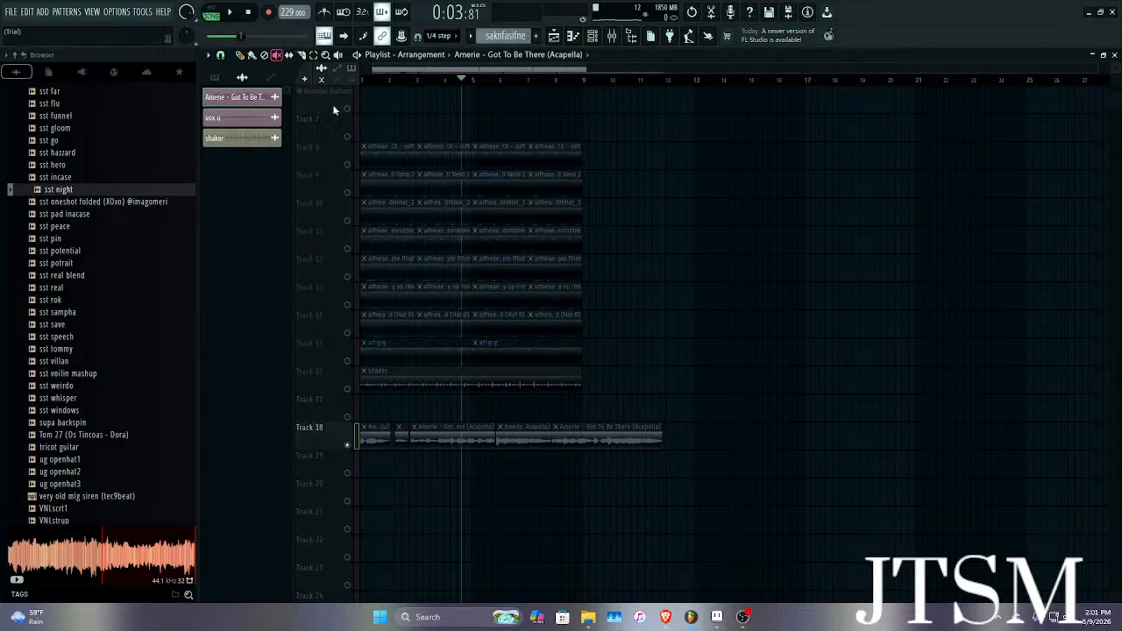
# Unmute all the acapella slices on Track 18 and play them back soloed.
pyautogui.moveTo(662, 430); pyautogui.dragTo(372, 437)
pyautogui.press('space')
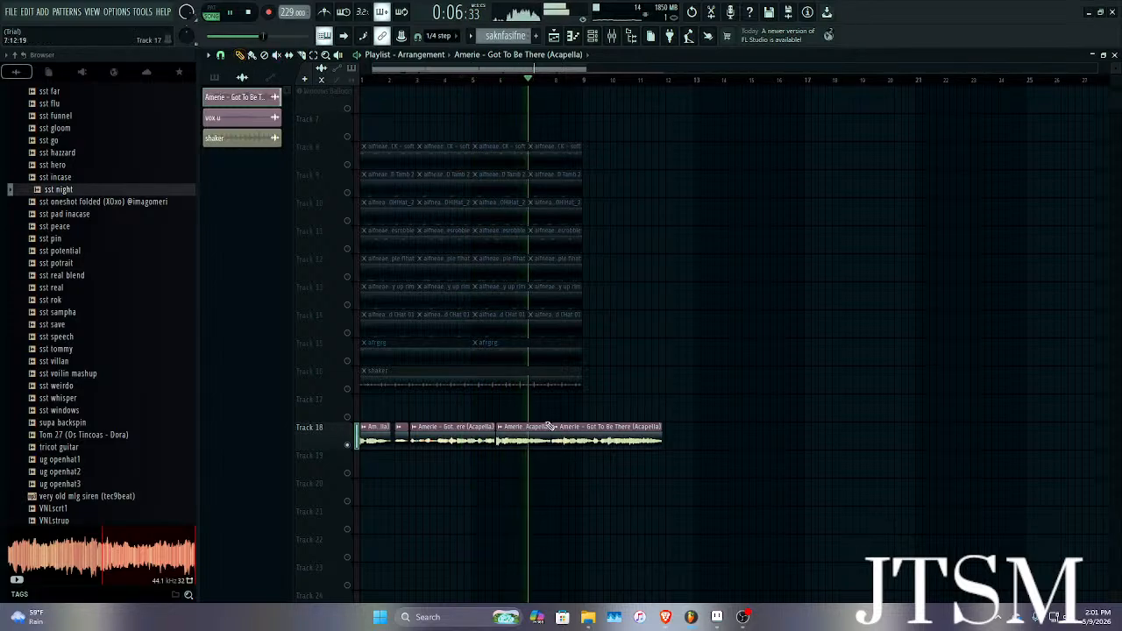
pyautogui.scroll(2, 666, 421)
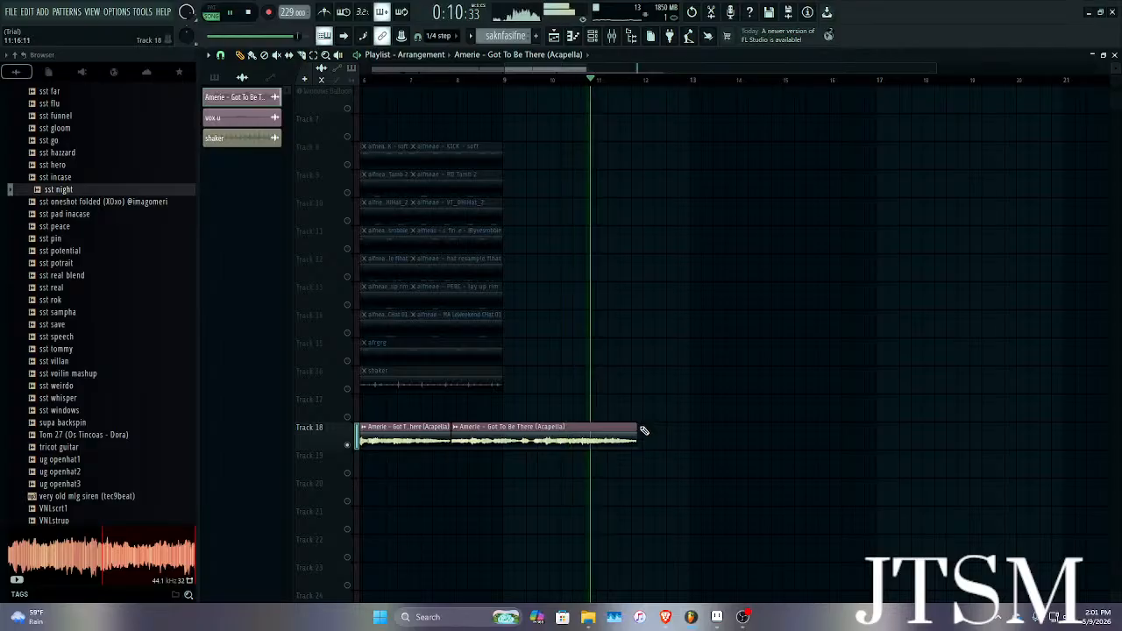
# Play back the soloed Amerie acapella clips on Track 18 from several positions.
pyautogui.press('space')
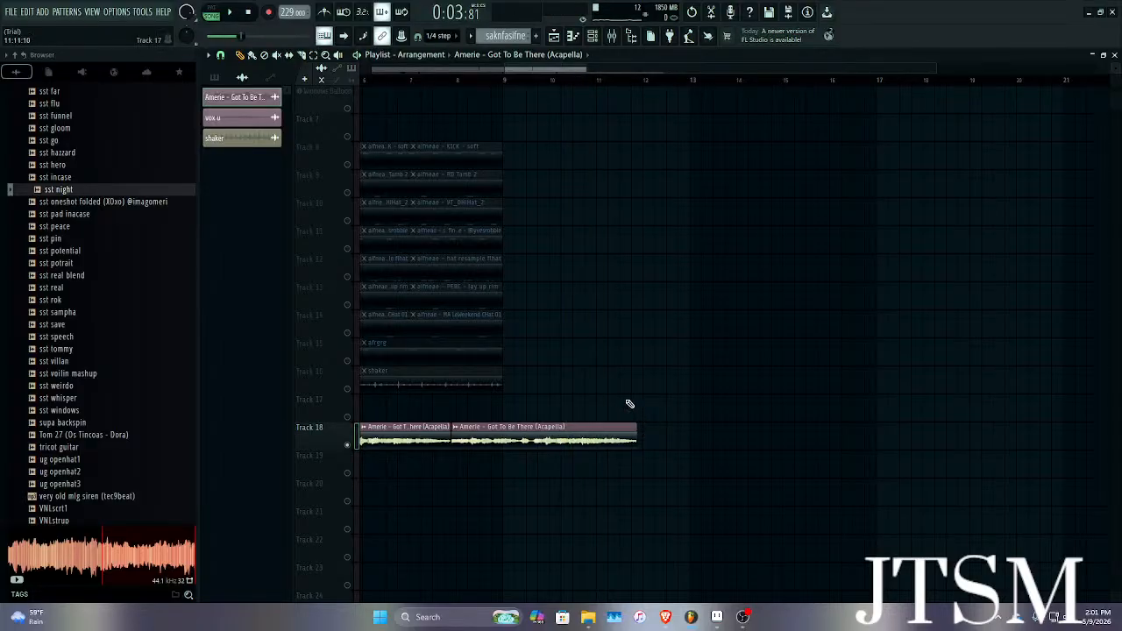
pyautogui.scroll(-2, 629, 404)
pyautogui.press('space')
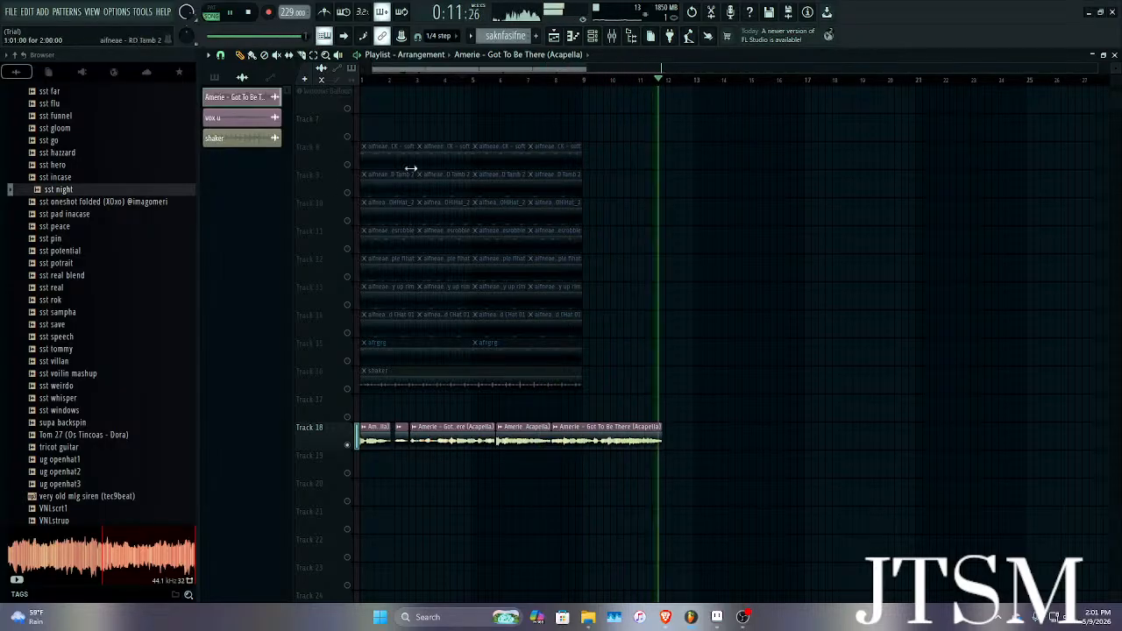
pyautogui.press('space')
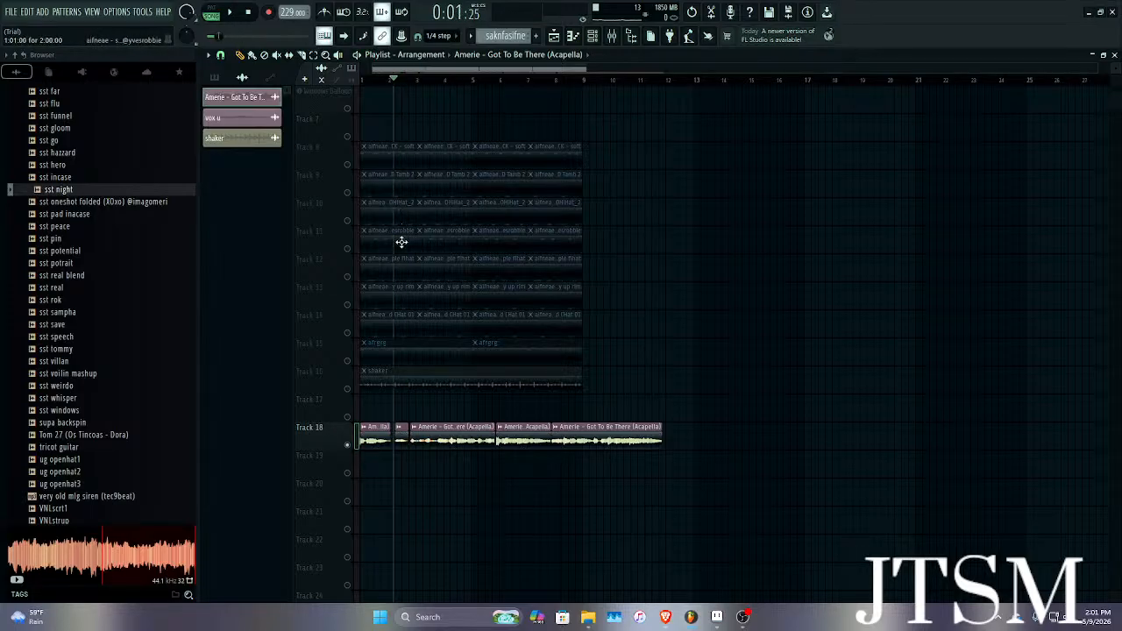
pyautogui.press('space')
pyautogui.press('space')
# Switch to the Brave browser, look through the past live streams on the YouTube channel, and return to FL Studio.
pyautogui.click(664, 620)
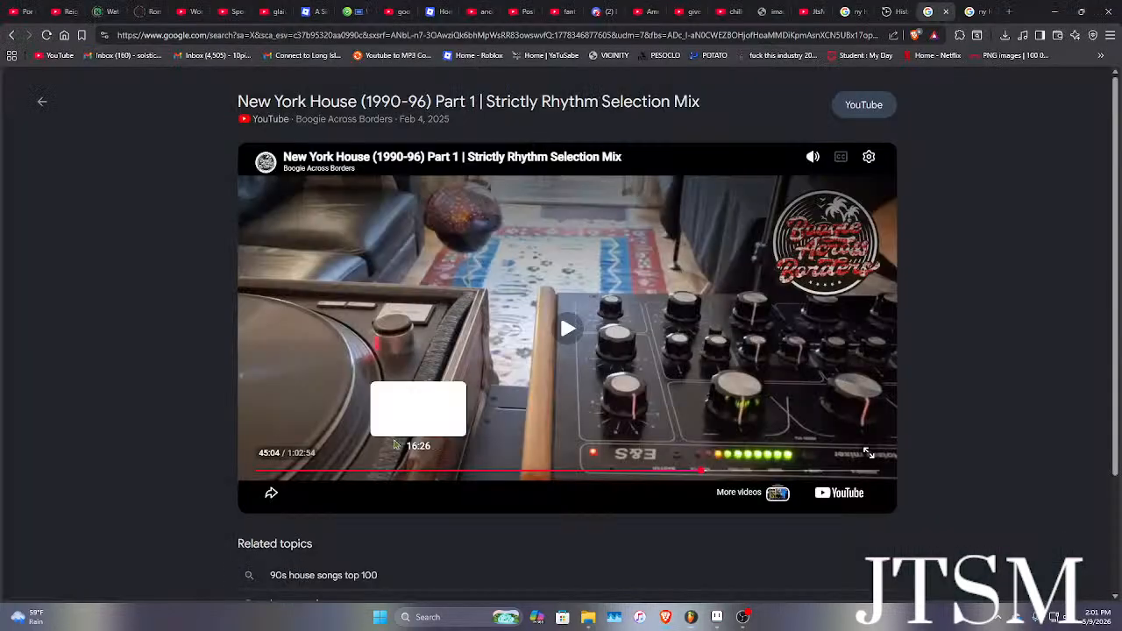
pyautogui.click(805, 8)
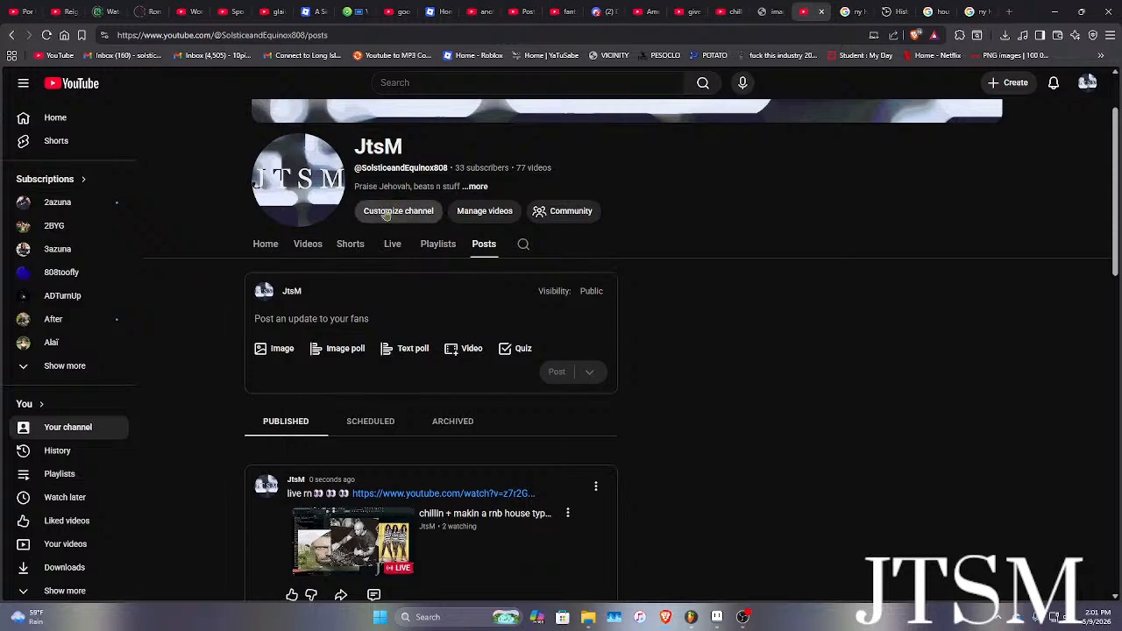
pyautogui.click(388, 246)
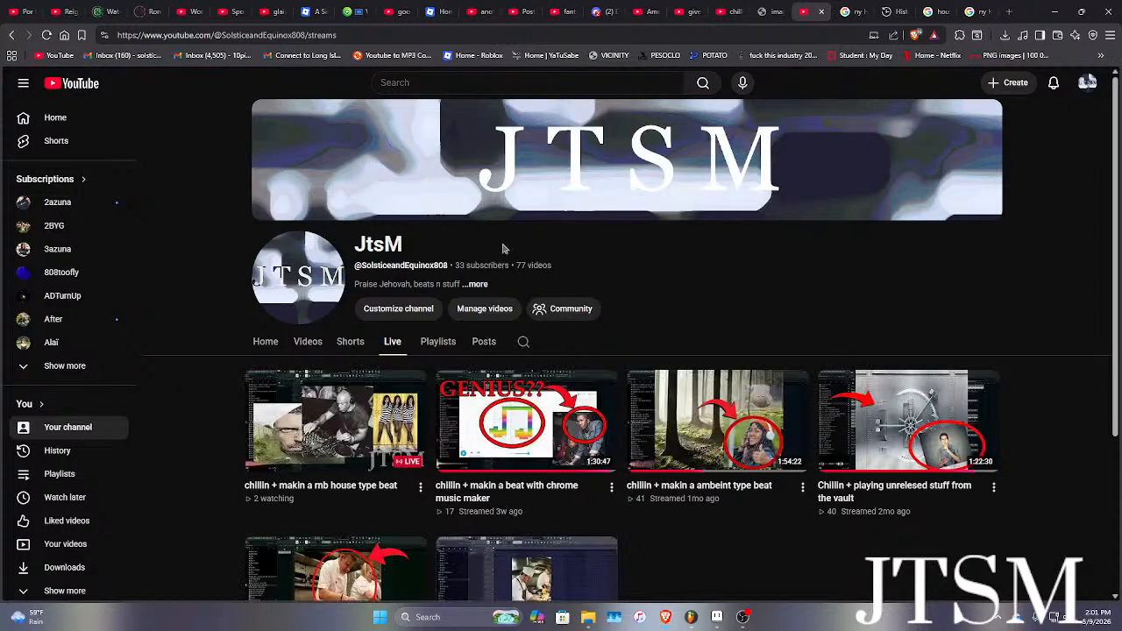
pyautogui.scroll(-2, 594, 208)
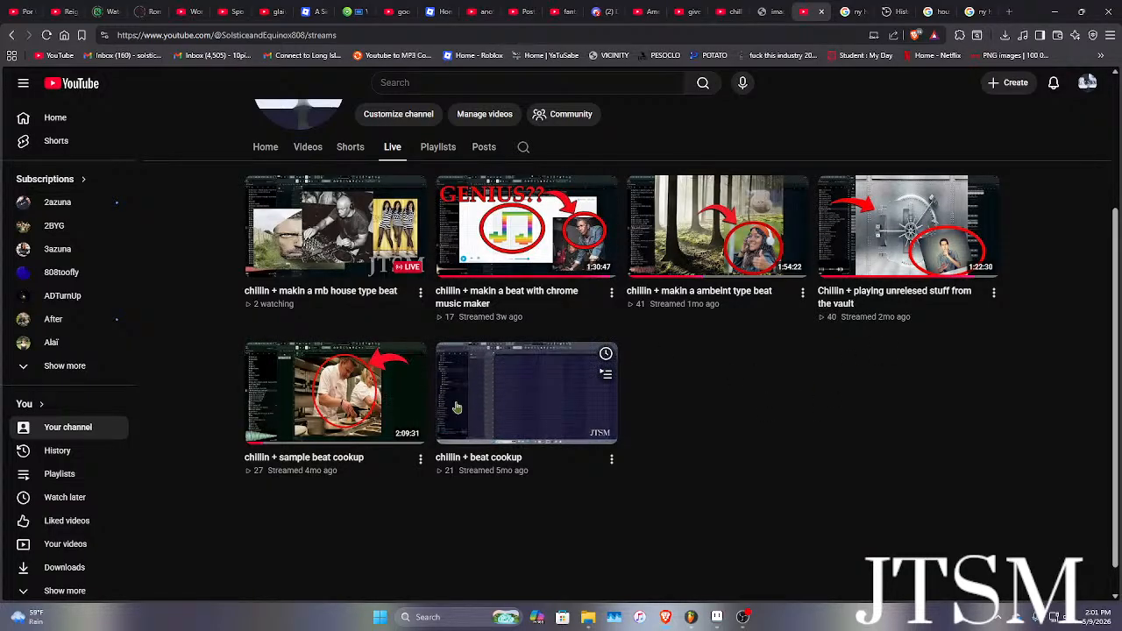
pyautogui.scroll(2, 456, 407)
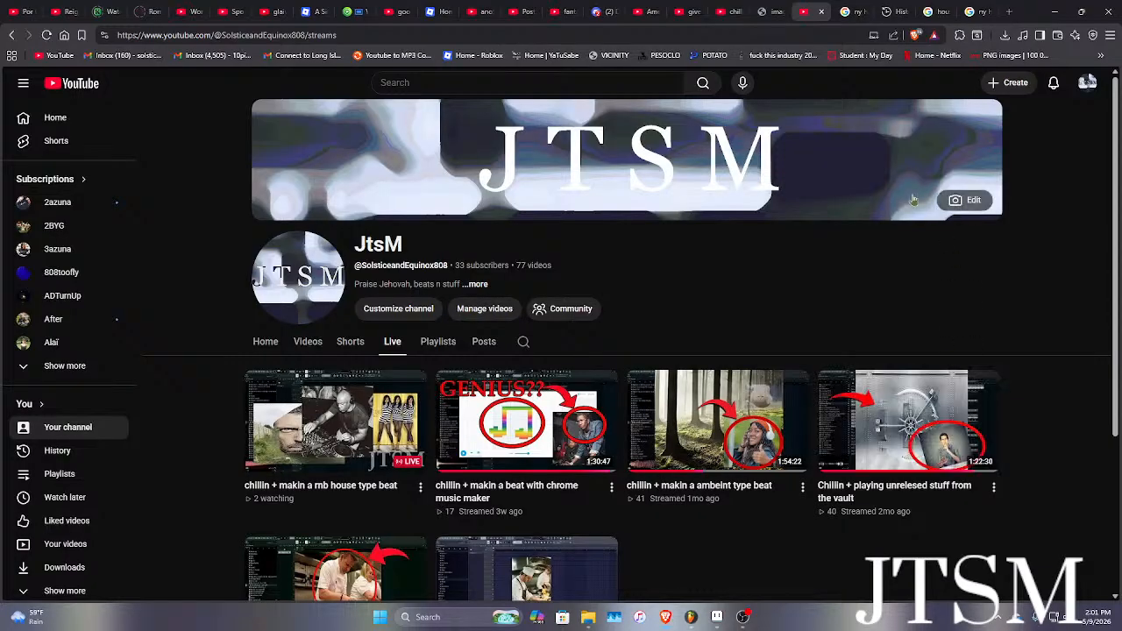
pyautogui.click(1057, 12)
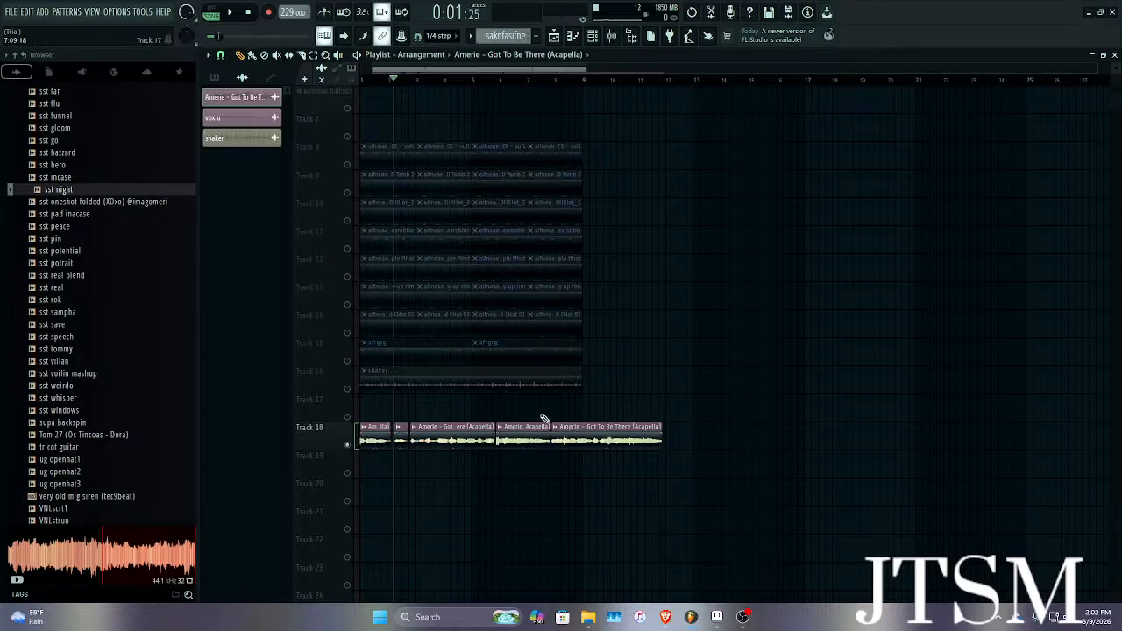
# Lengthen the short acapella clip on Track 7 and move it to start shortly after bar 5.
pyautogui.scroll(2, 379, 357)
pyautogui.scroll(4, 402, 177)
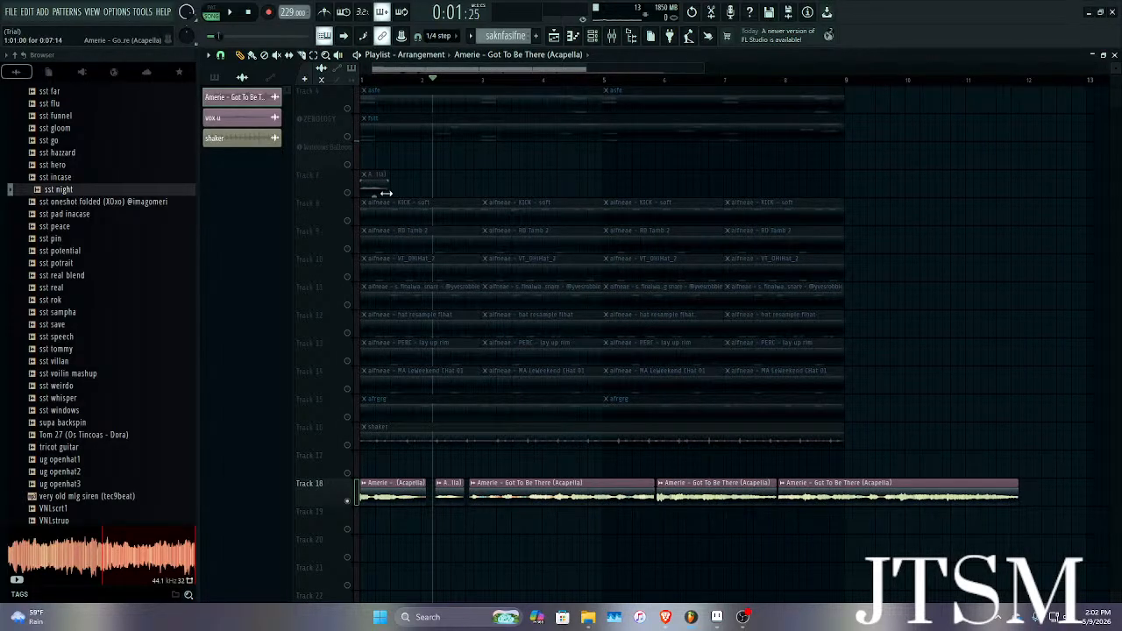
pyautogui.moveTo(430, 193); pyautogui.dragTo(512, 194)
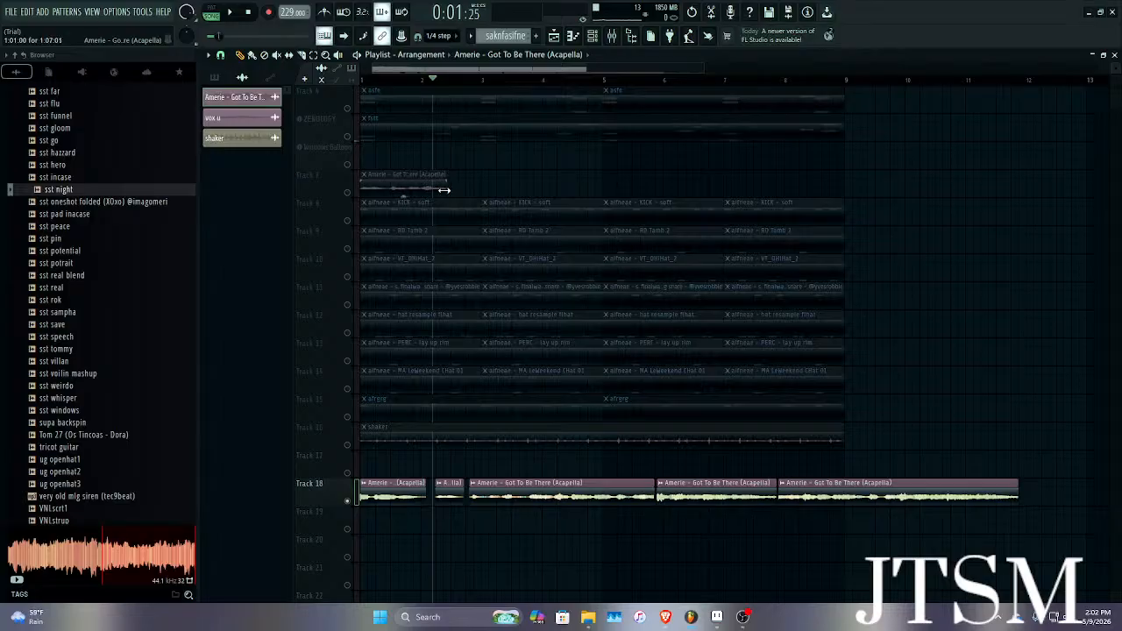
pyautogui.moveTo(389, 176); pyautogui.dragTo(652, 175)
# Turn off soloing so all tracks are active, and mute every acapella clip on Track 18.
pyautogui.rightClick(351, 194)
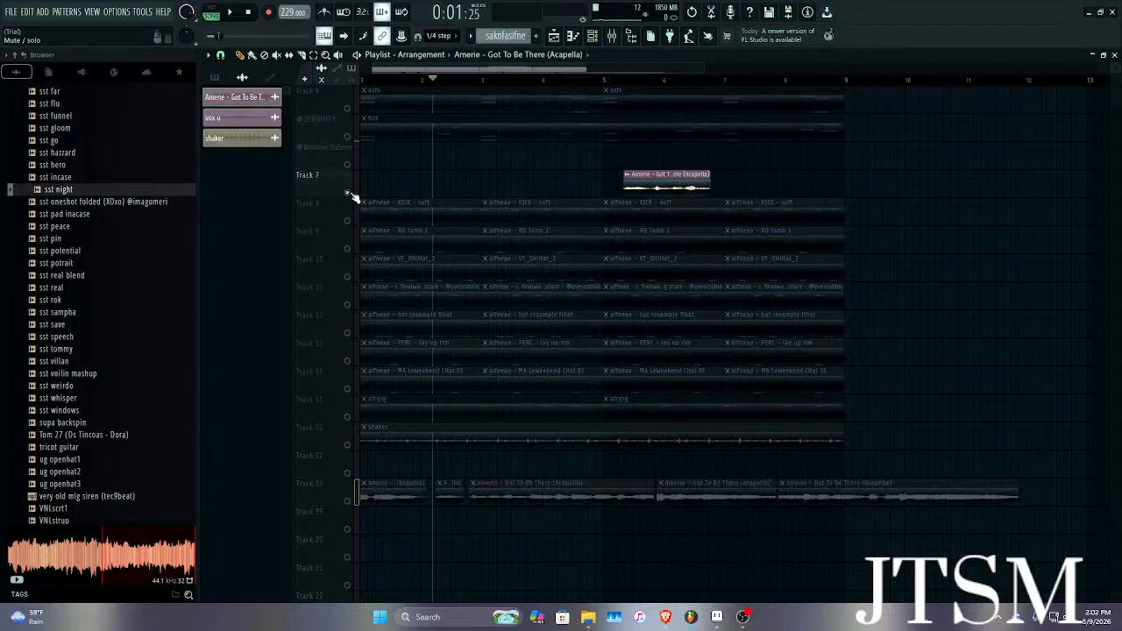
pyautogui.rightClick(351, 194)
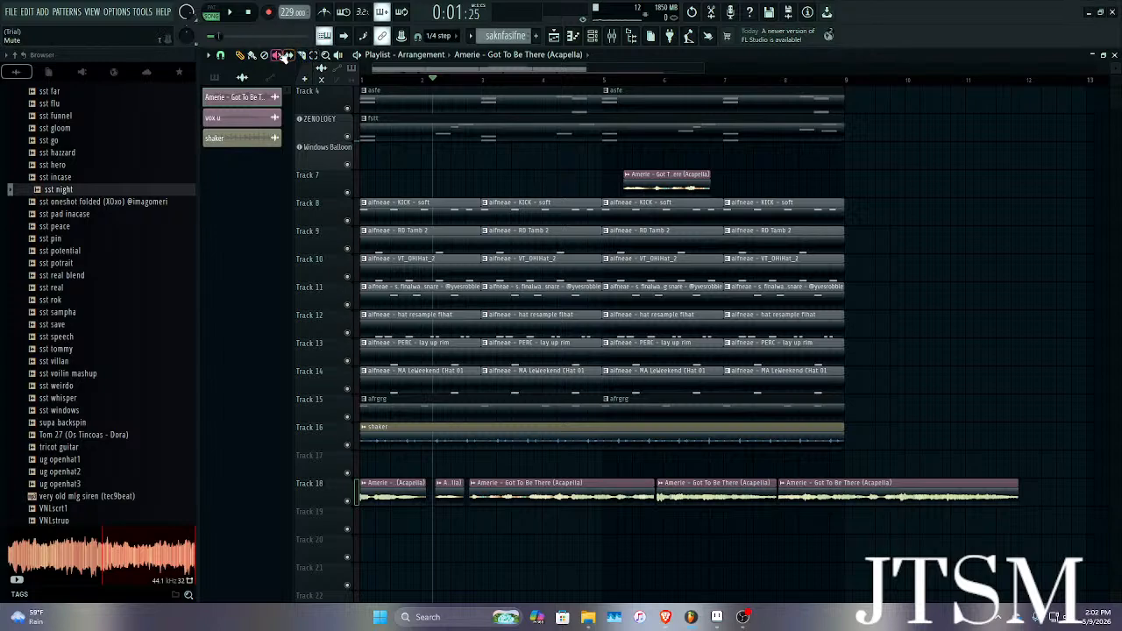
pyautogui.moveTo(1009, 491); pyautogui.dragTo(377, 495)
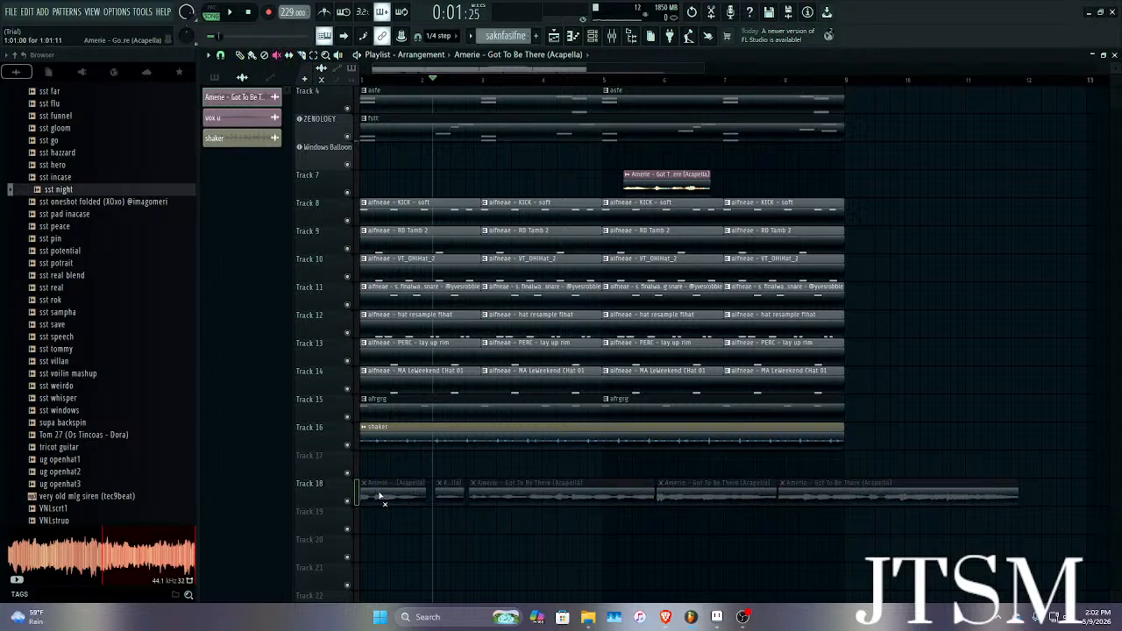
# Move the Track 7 acapella clip to start at 4:09:00 and play it against the beat.
pyautogui.press('space')
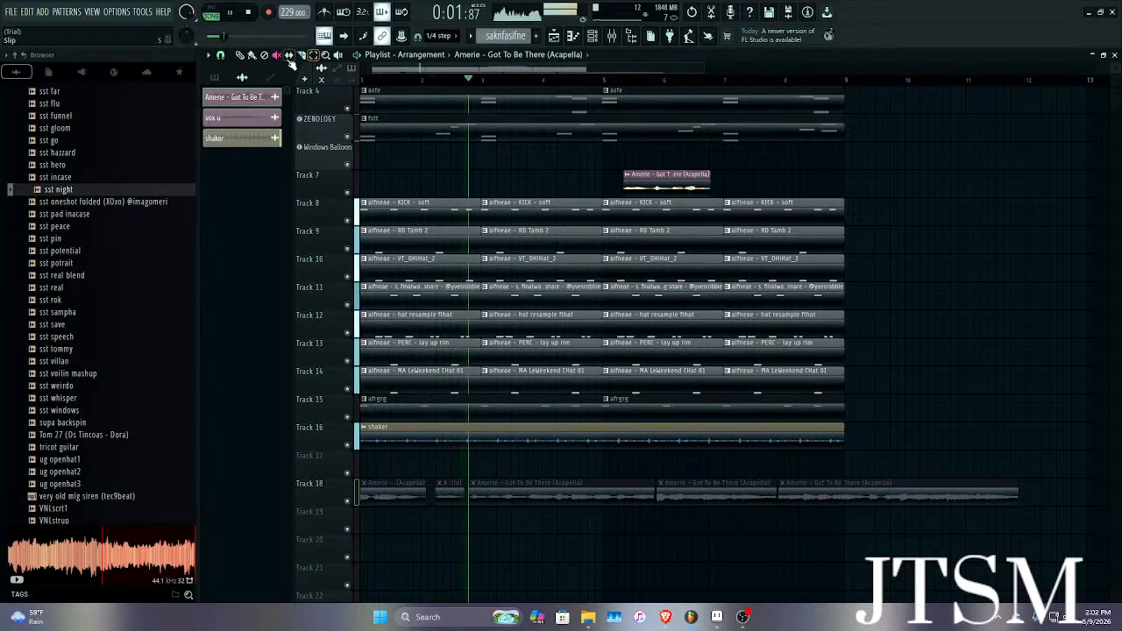
pyautogui.click(241, 55)
pyautogui.scroll(1, 718, 201)
pyautogui.scroll(2, 718, 202)
pyautogui.press('space')
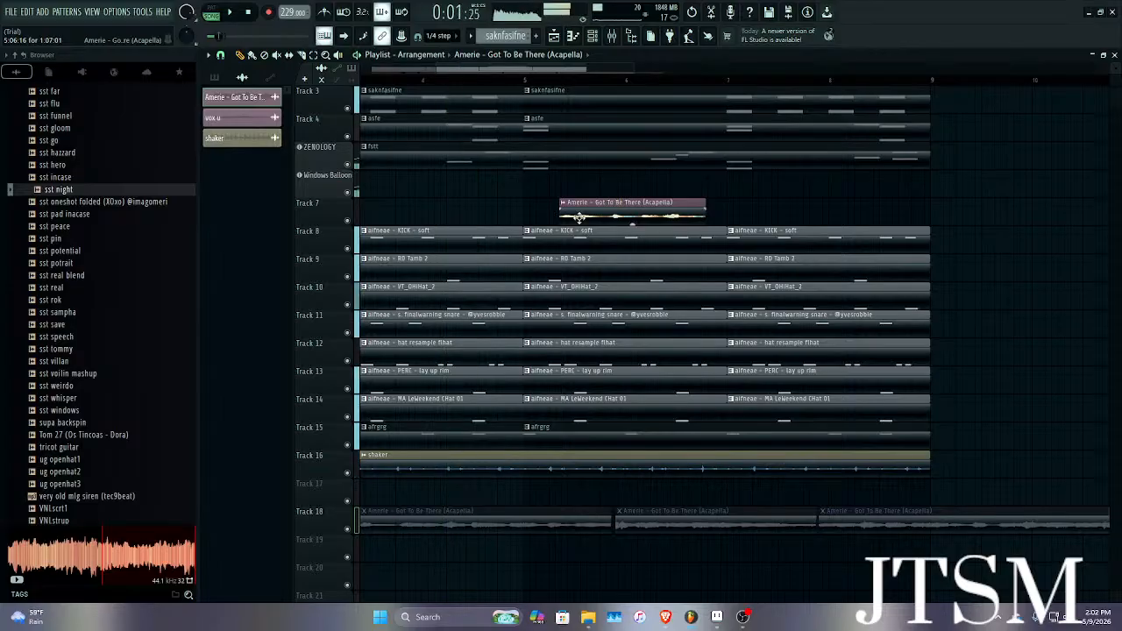
pyautogui.moveTo(575, 216); pyautogui.dragTo(489, 213)
pyautogui.scroll(3, 489, 214)
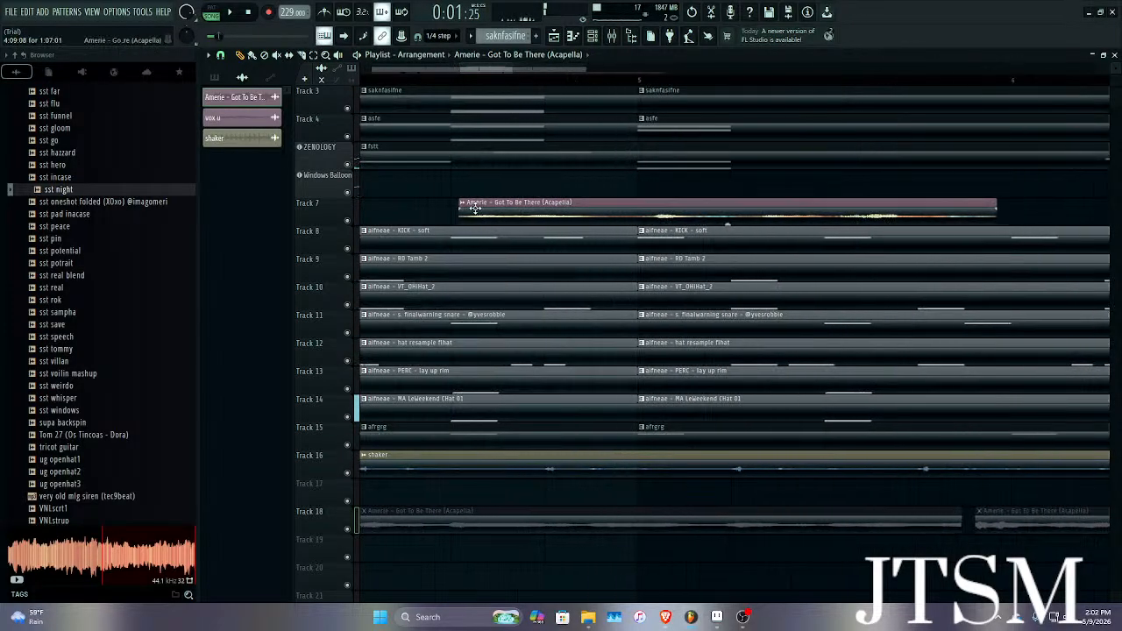
pyautogui.press('space')
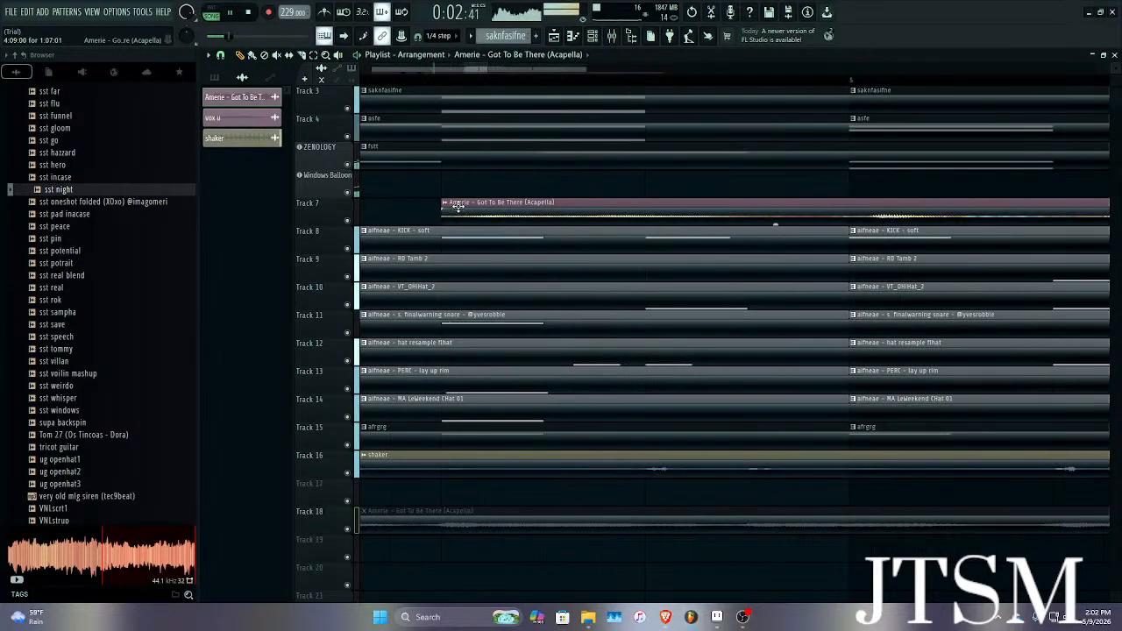
pyautogui.scroll(-4, 467, 208)
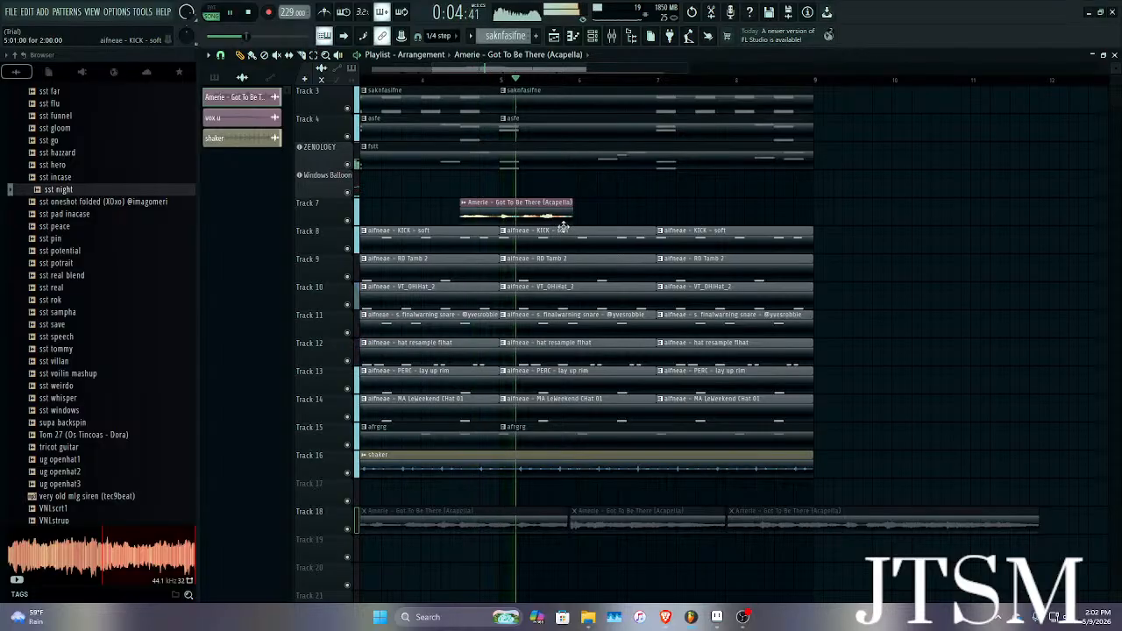
pyautogui.press('space')
# Set the Amerie acapella sample's pitch to +230 cents while listening to it with the beat.
pyautogui.doubleClick(530, 214)
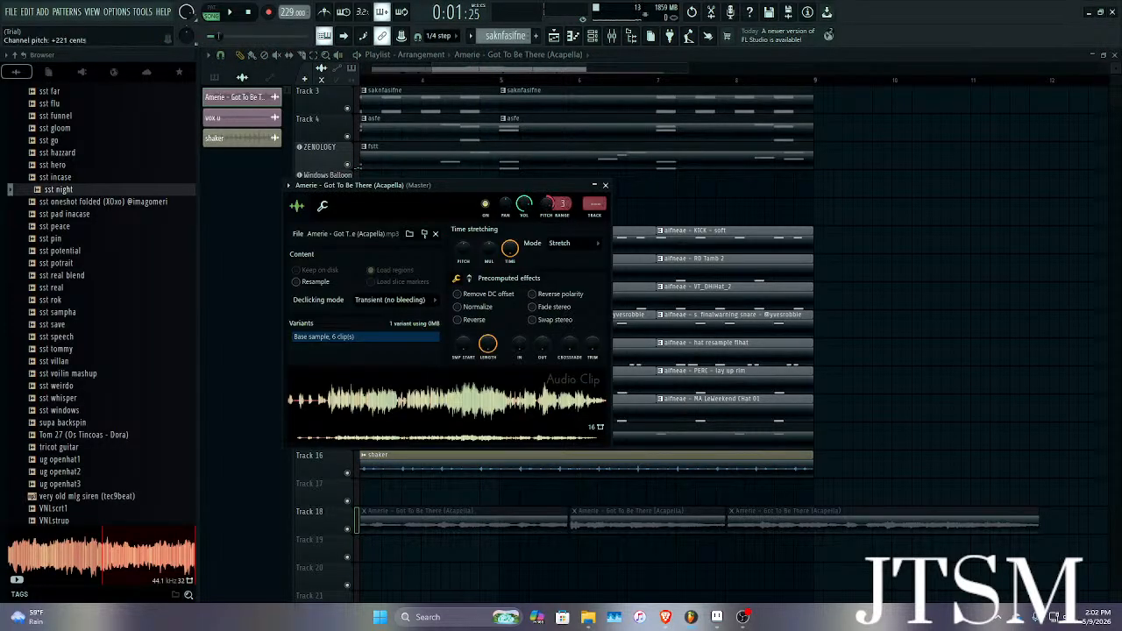
pyautogui.moveTo(547, 207); pyautogui.dragTo(848, 236)
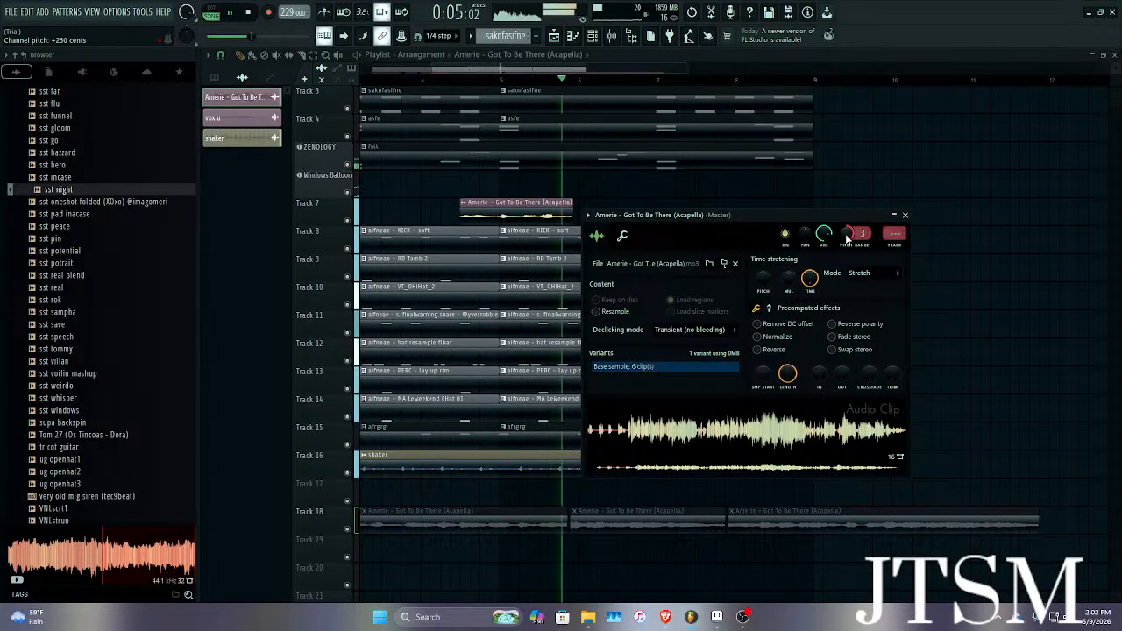
pyautogui.press('space')
pyautogui.click(905, 215)
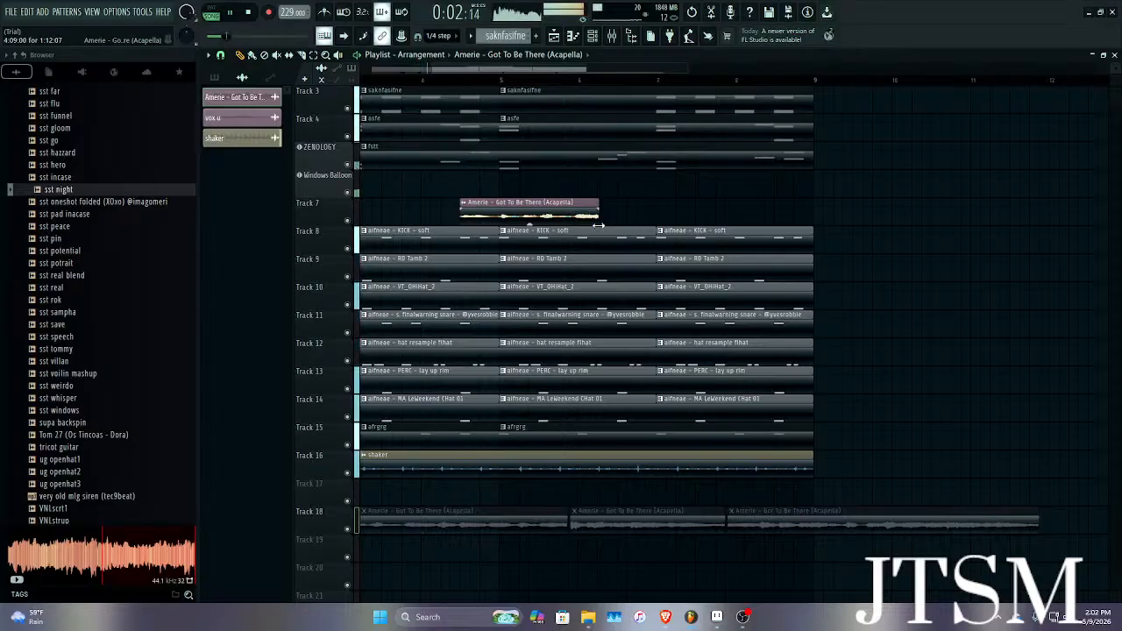
# Extend the end of the Track 7 acapella clip to a length of 1:14:05 and play the arrangement.
pyautogui.moveTo(599, 225)
pyautogui.mouseDown()
pyautogui.moveTo(645, 224)
pyautogui.moveTo(611, 221)
pyautogui.mouseUp()
pyautogui.press('space')
pyautogui.press('space')
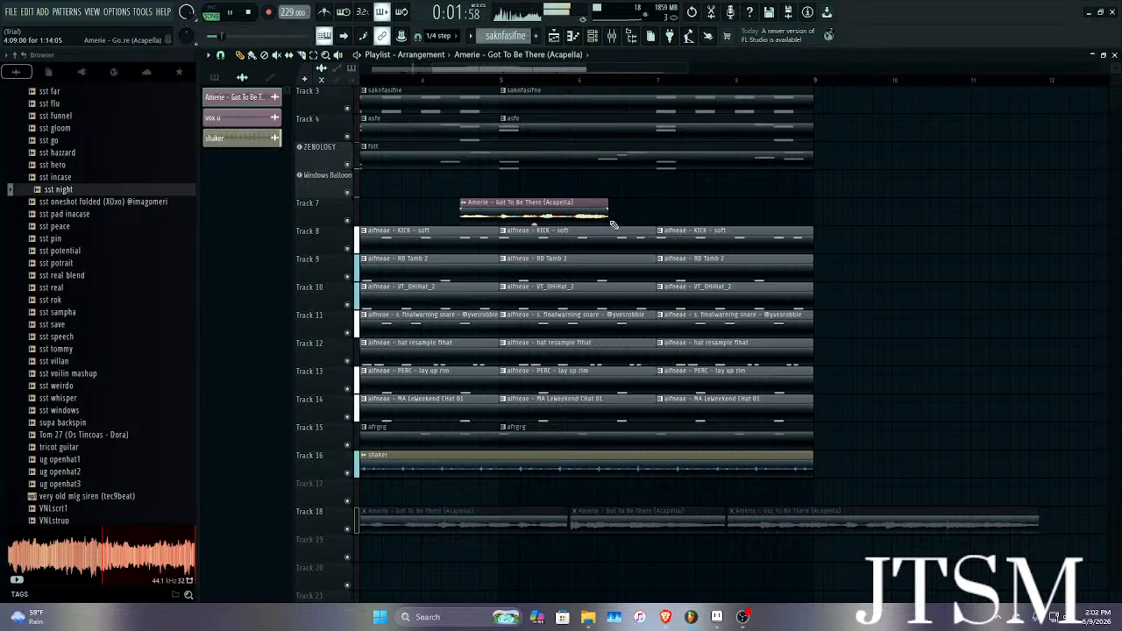
# Stop playback and try to slice the Track 7 acapella clip shortly before bar 6.
pyautogui.scroll(4, 613, 219)
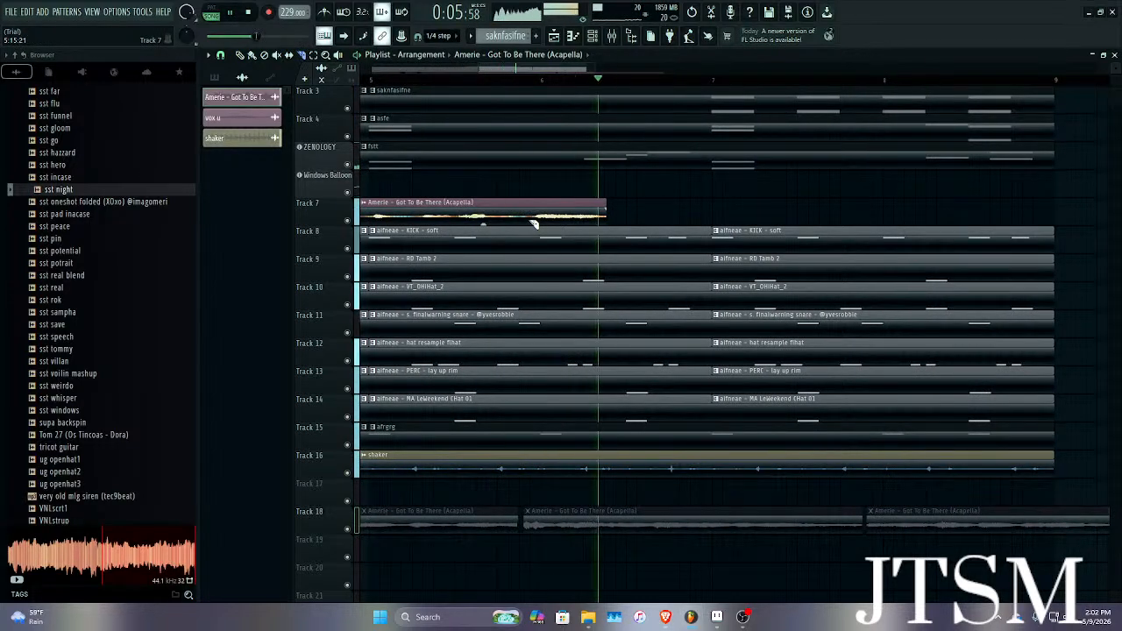
pyautogui.press('space')
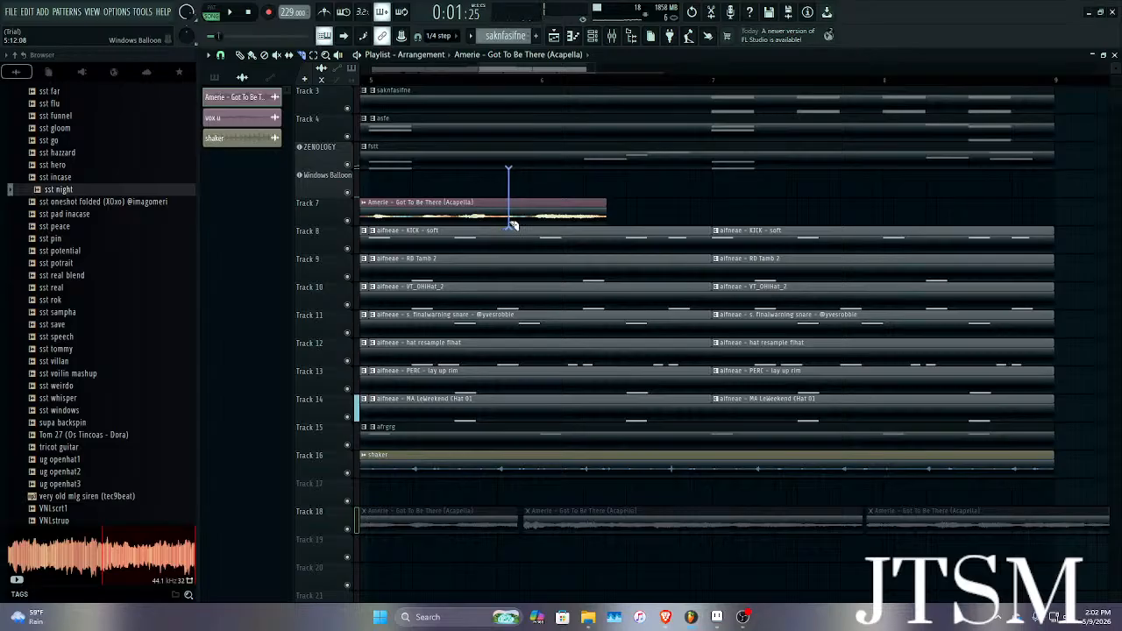
pyautogui.moveTo(522, 227); pyautogui.dragTo(536, 226)
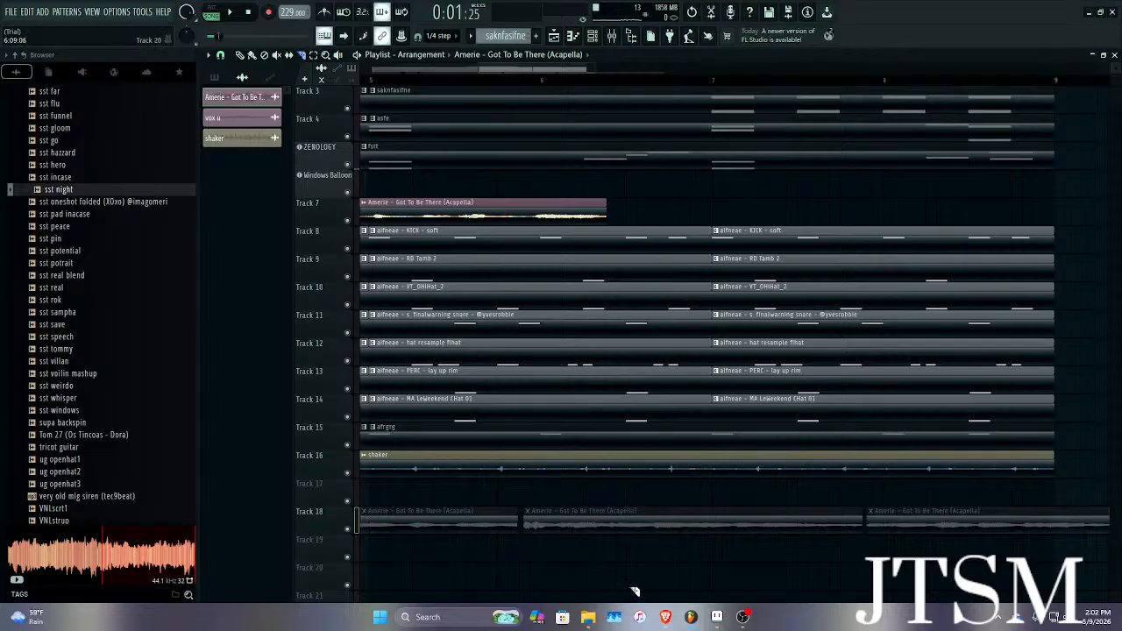
# Switch to the Brave browser, check the YouTube channel's videos and live streams, and return to FL Studio.
pyautogui.click(663, 618)
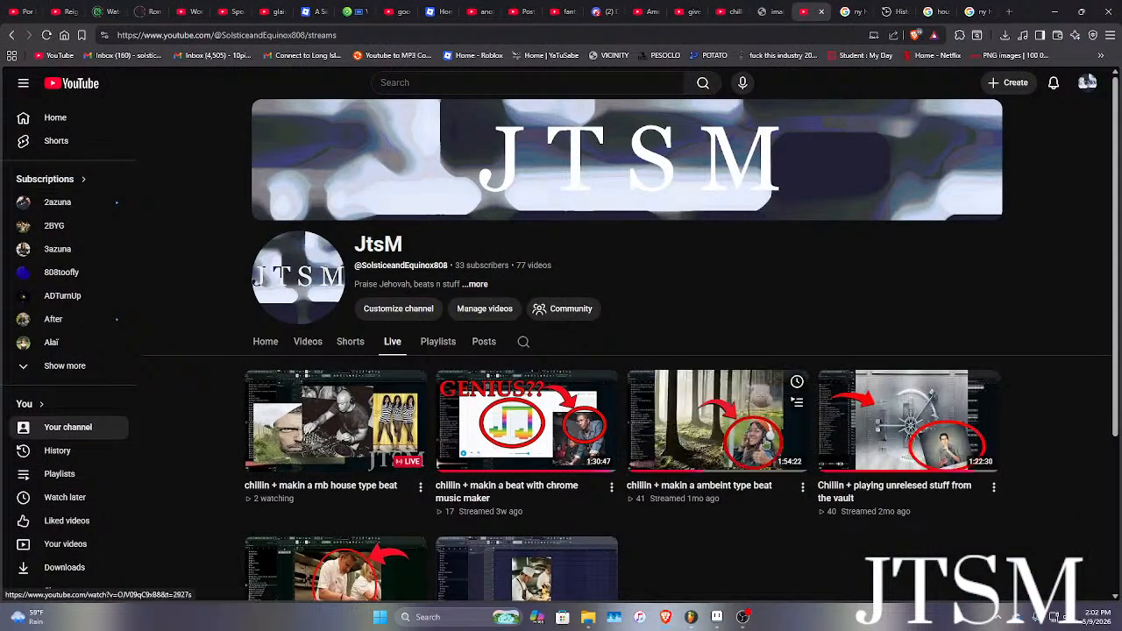
pyautogui.click(307, 345)
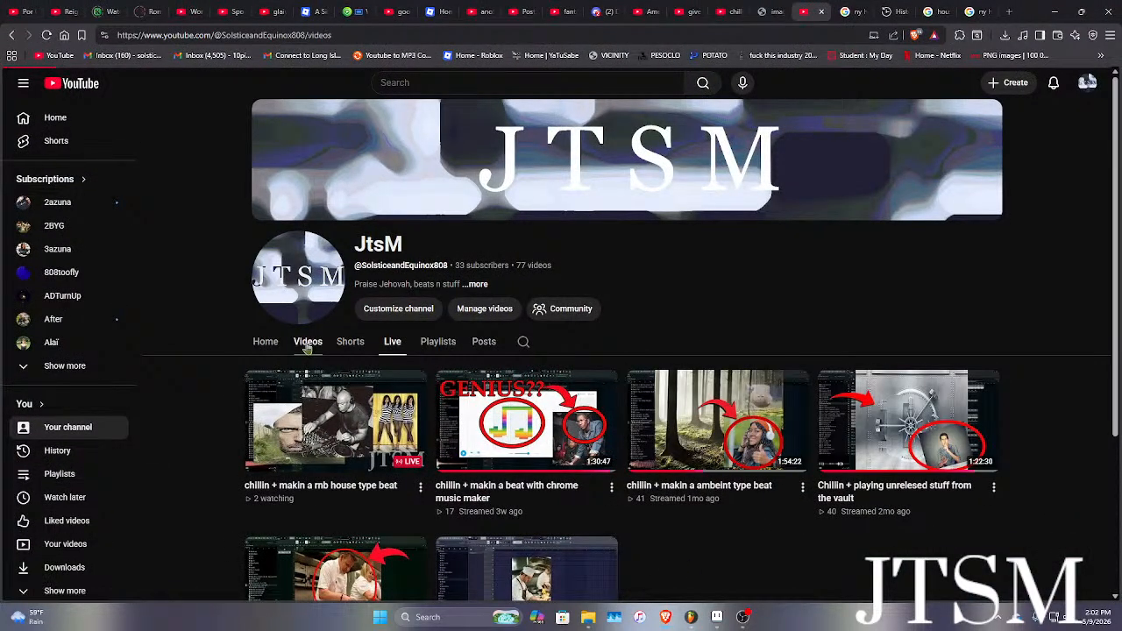
pyautogui.scroll(-1, 435, 372)
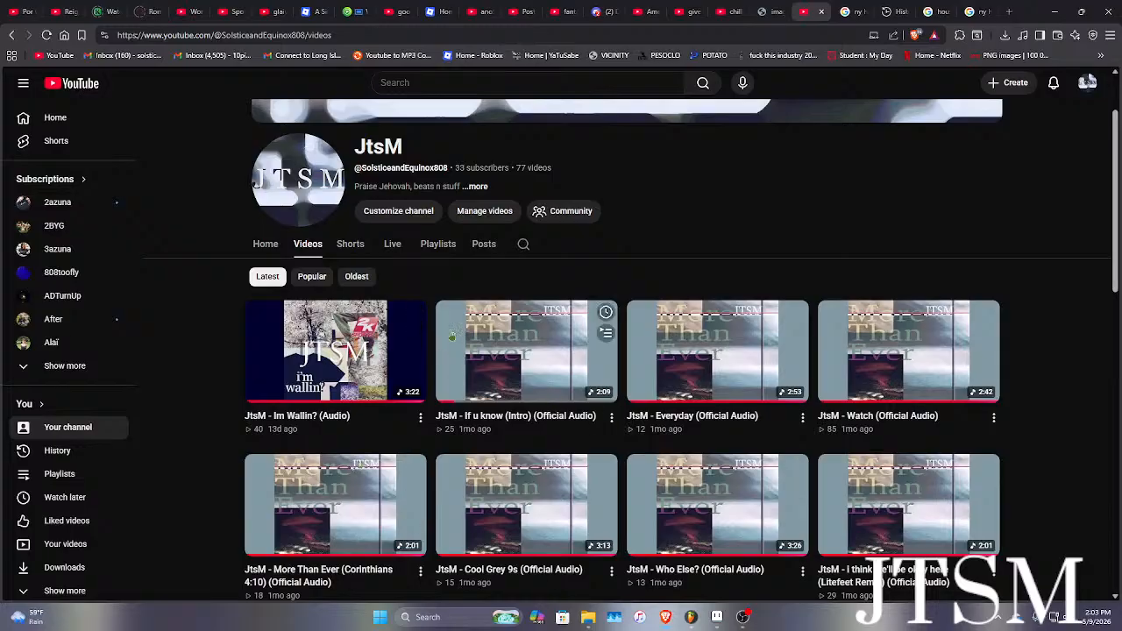
pyautogui.click(392, 245)
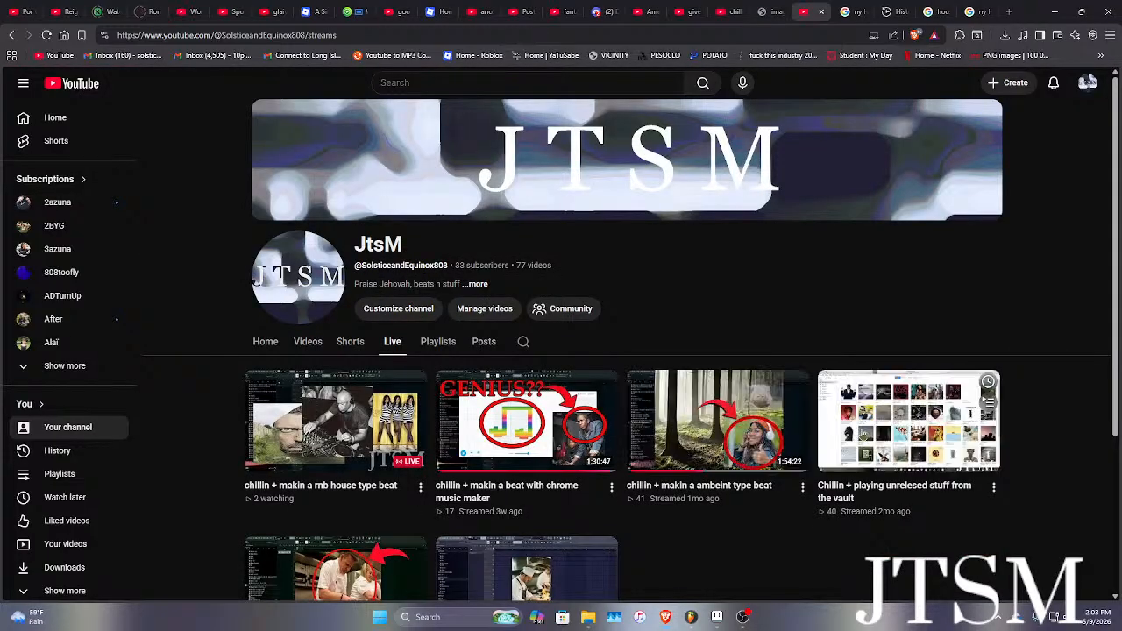
pyautogui.hotkey('alt', 'Tab')
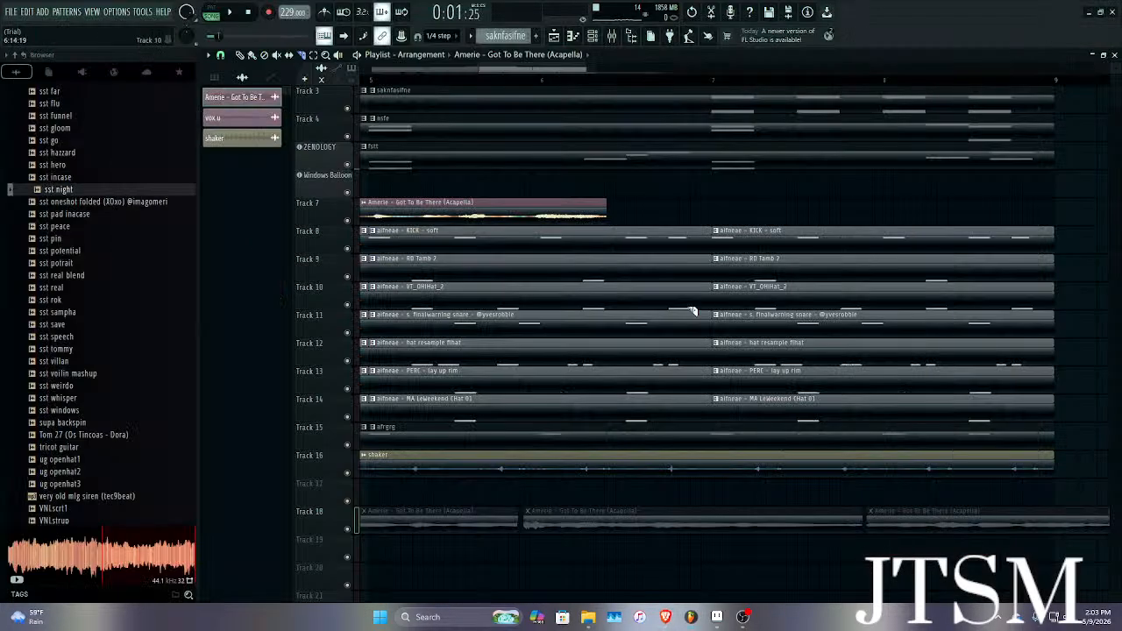
# Delete all Amerie acapella clips from Track 7 and Track 18 in the playlist.
pyautogui.scroll(-5, 640, 263)
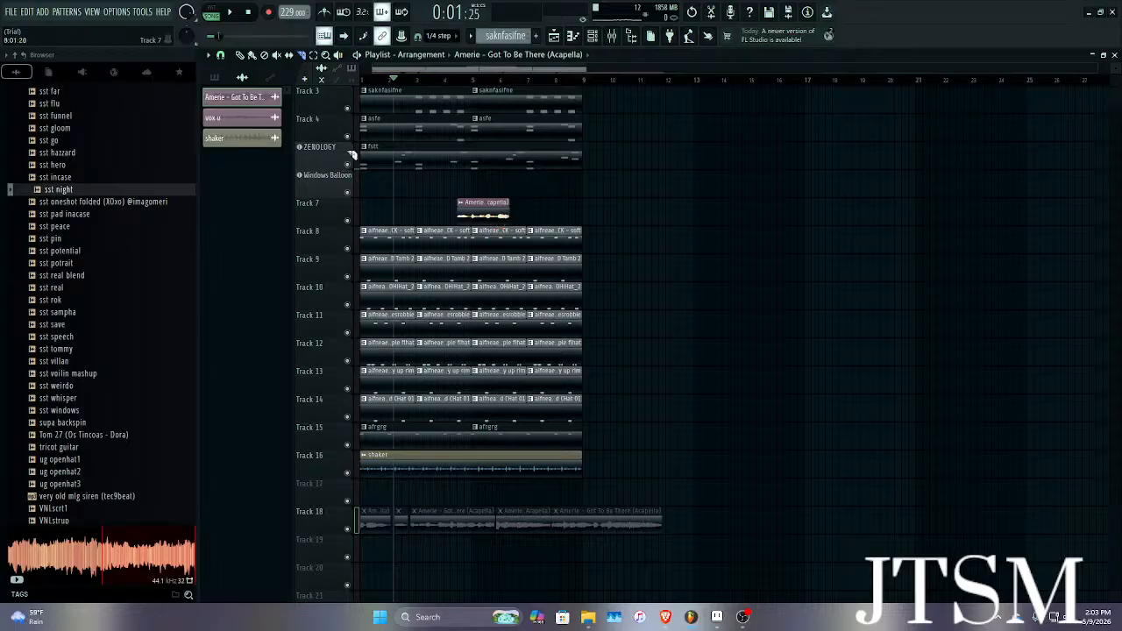
pyautogui.moveTo(482, 206); pyautogui.dragTo(605, 536)
pyautogui.scroll(1, 666, 561)
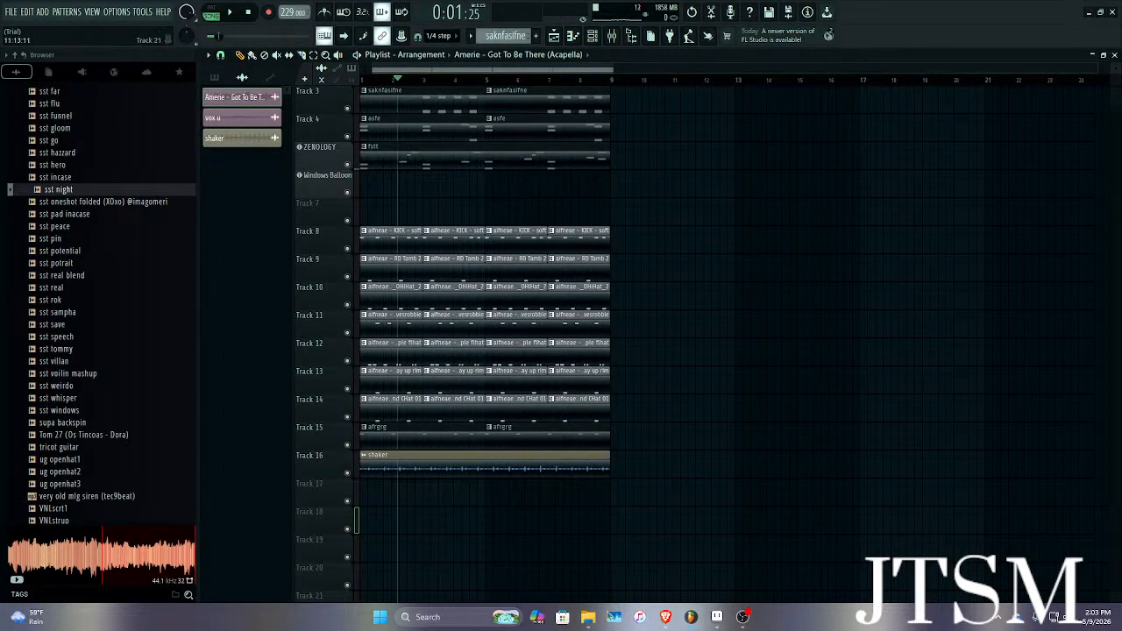
# Import "Sonic CD (JP) OST_ Special Stage 4" from the Downloads folder, place it on Track 7 at bar 1 and solo that track.
pyautogui.click(588, 617)
pyautogui.click(658, 204)
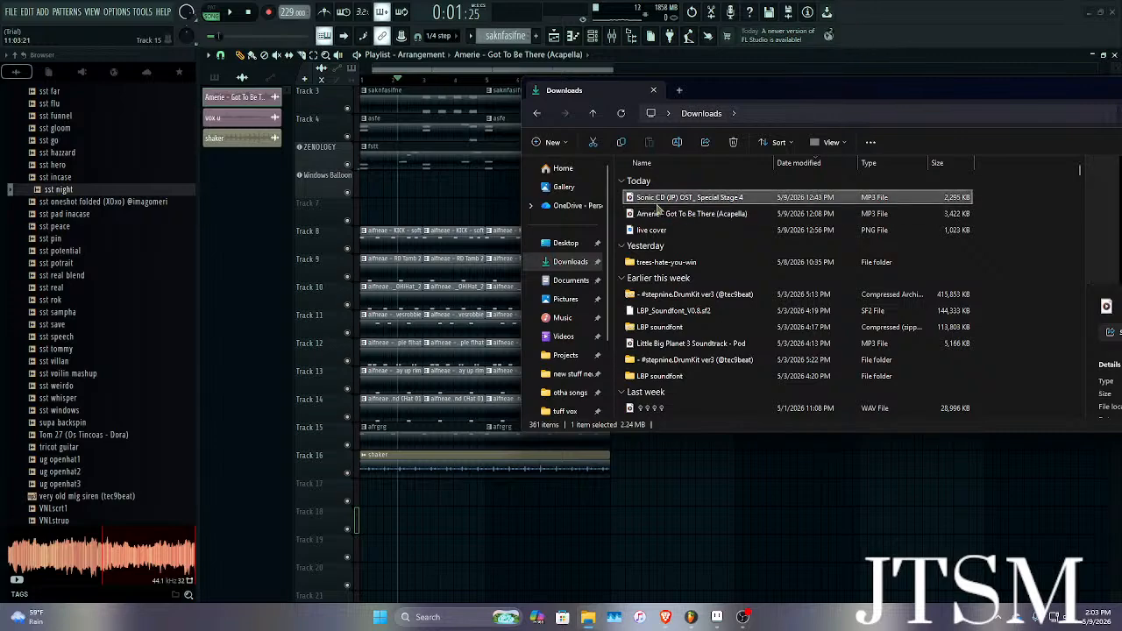
pyautogui.moveTo(416, 242); pyautogui.dragTo(254, 263)
pyautogui.click(236, 159)
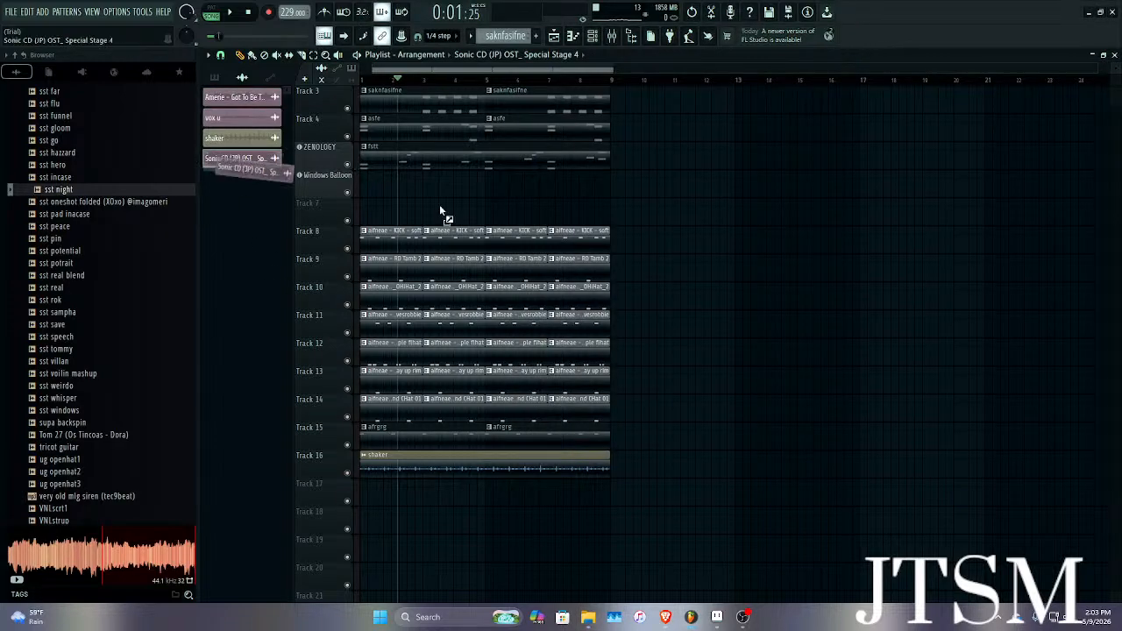
pyautogui.click(565, 214)
pyautogui.moveTo(625, 219); pyautogui.dragTo(427, 219)
pyautogui.keyDown('ctrl'); pyautogui.click(347, 220); pyautogui.keyUp('ctrl')
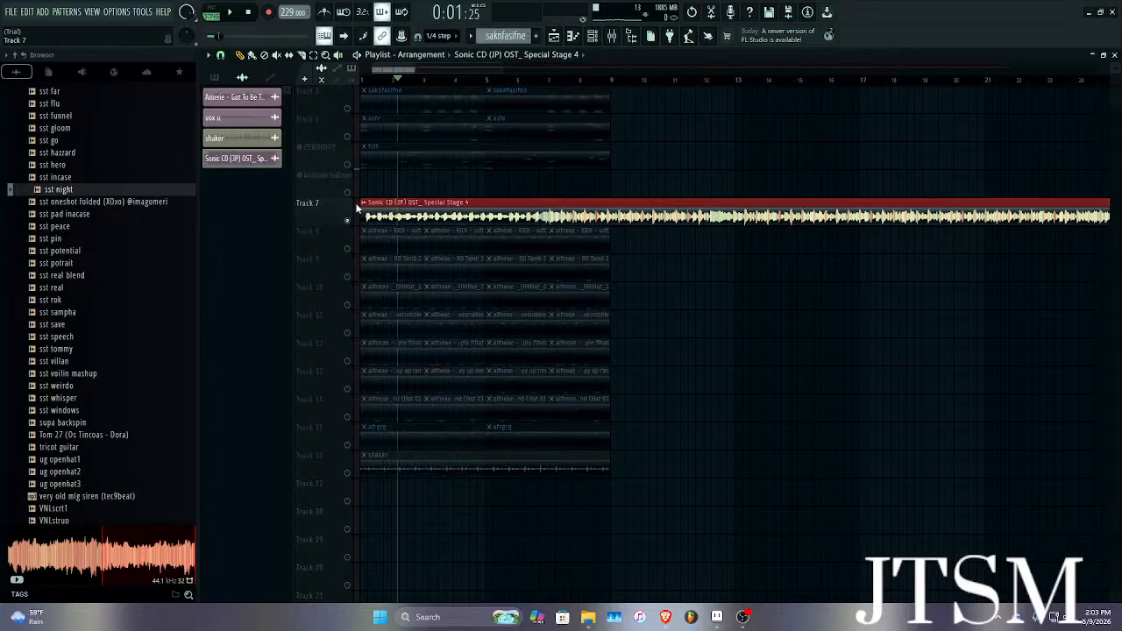
# Raise the Trim amount in the Sonic CD sample's channel settings and close them.
pyautogui.doubleClick(359, 212)
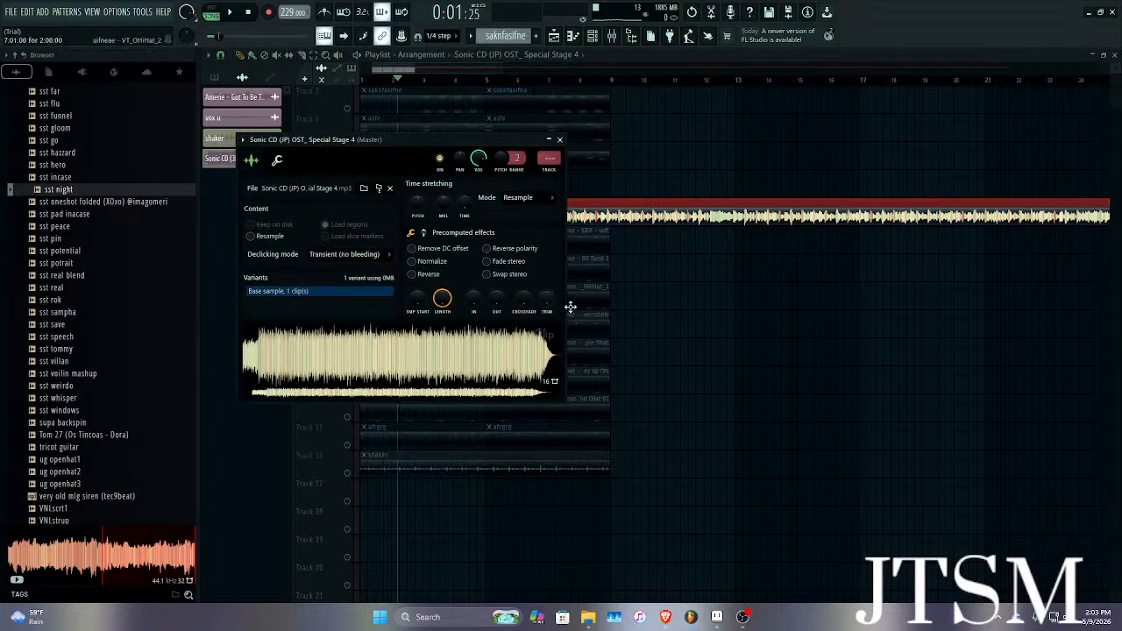
pyautogui.moveTo(546, 300); pyautogui.dragTo(546, 309)
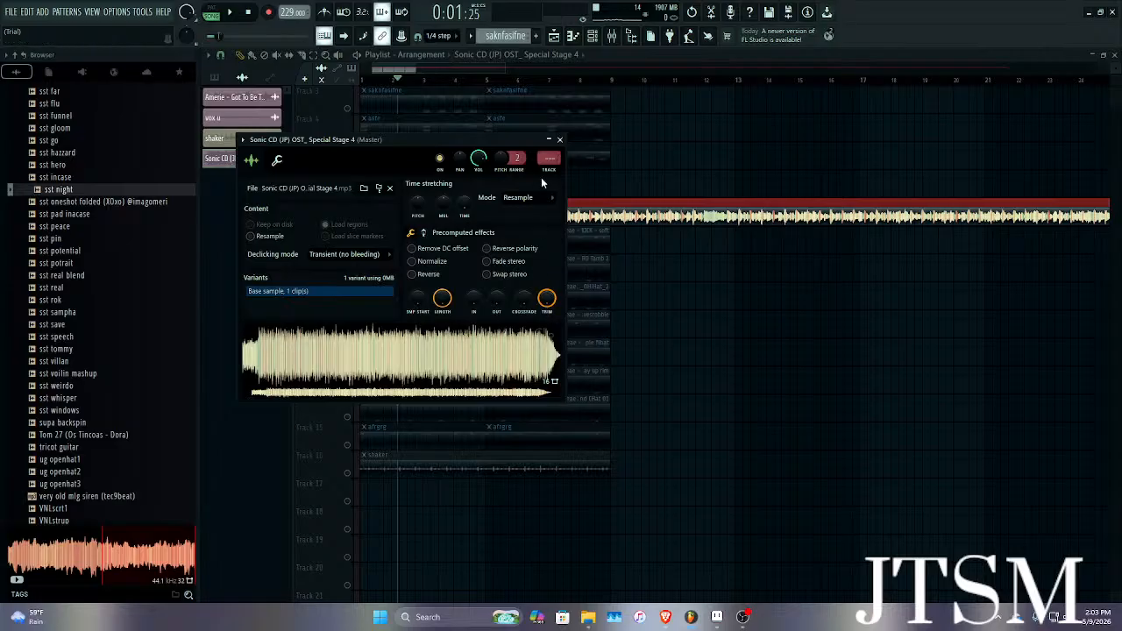
pyautogui.click(559, 140)
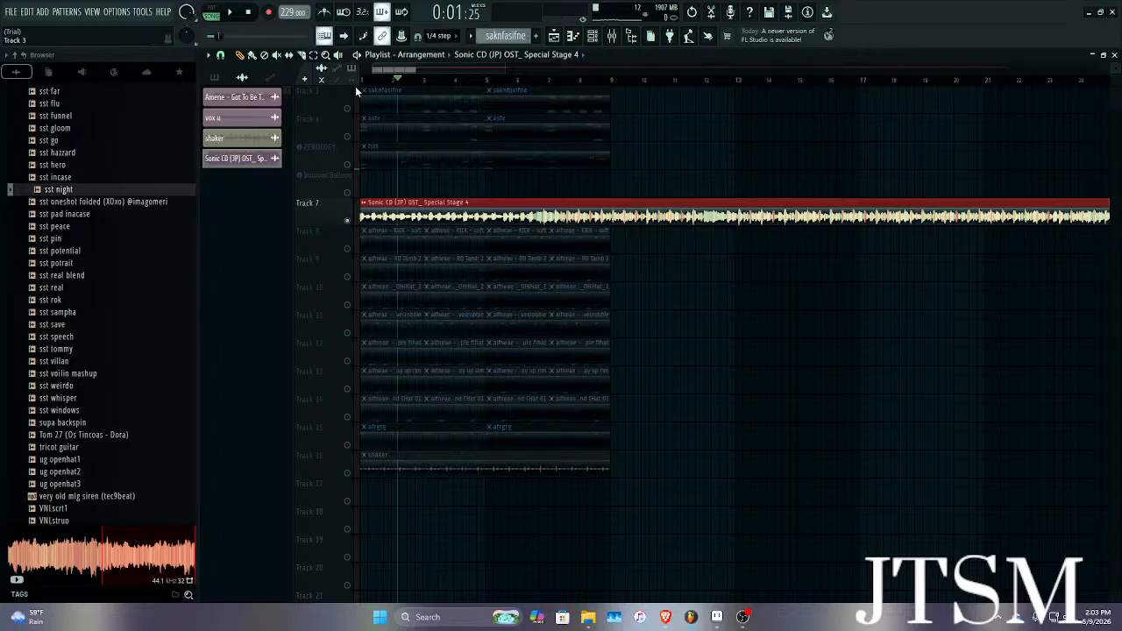
# Play the Sonic CD clip repeatedly from the start of the arrangement to locate where its loop should end.
pyautogui.moveTo(380, 80); pyautogui.dragTo(359, 80)
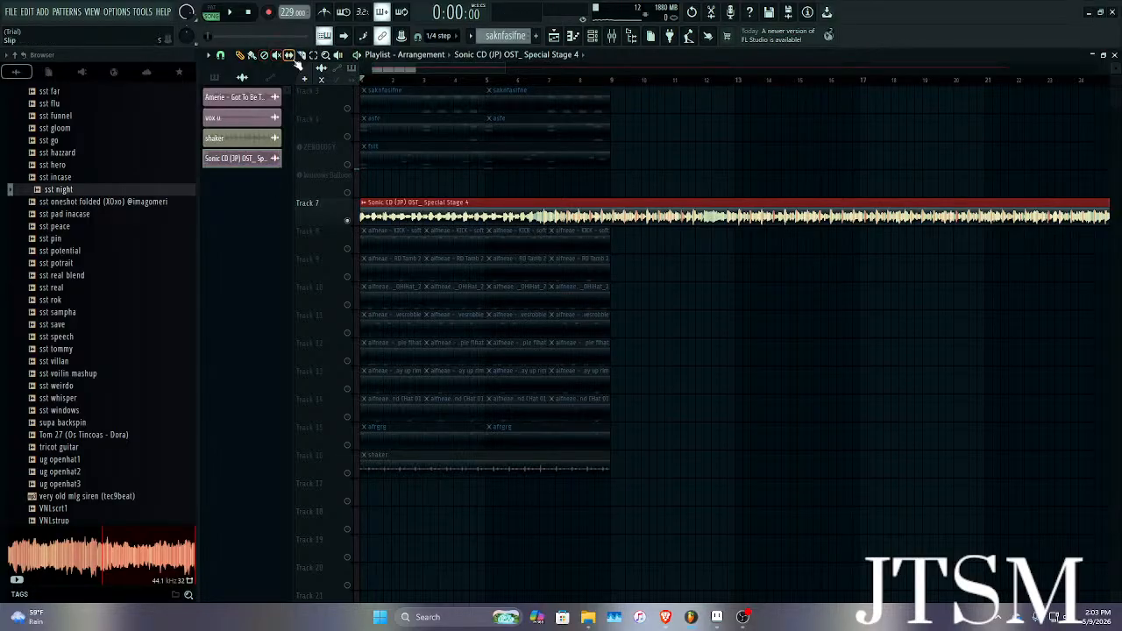
pyautogui.press('space')
pyautogui.scroll(3, 413, 213)
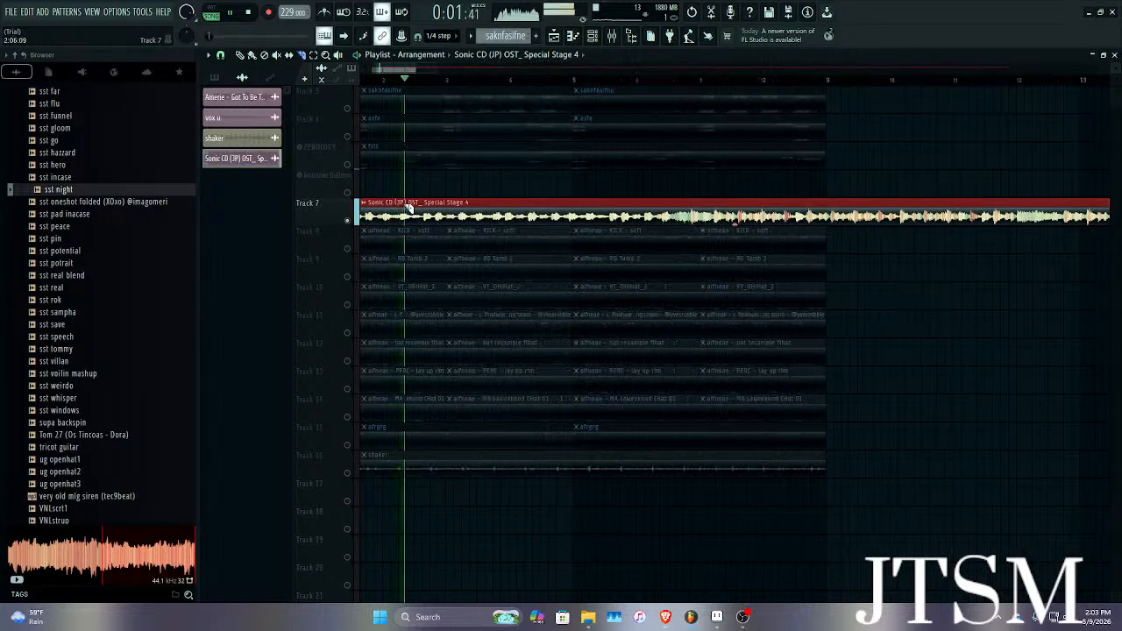
pyautogui.scroll(-3, 540, 220)
pyautogui.press('space')
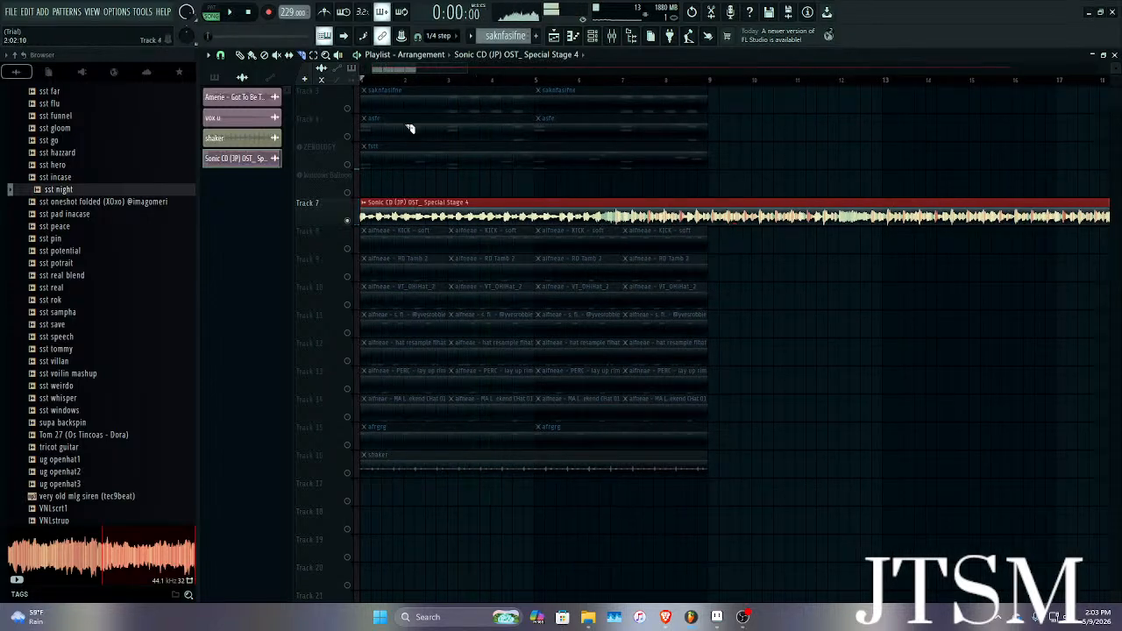
pyautogui.press('space')
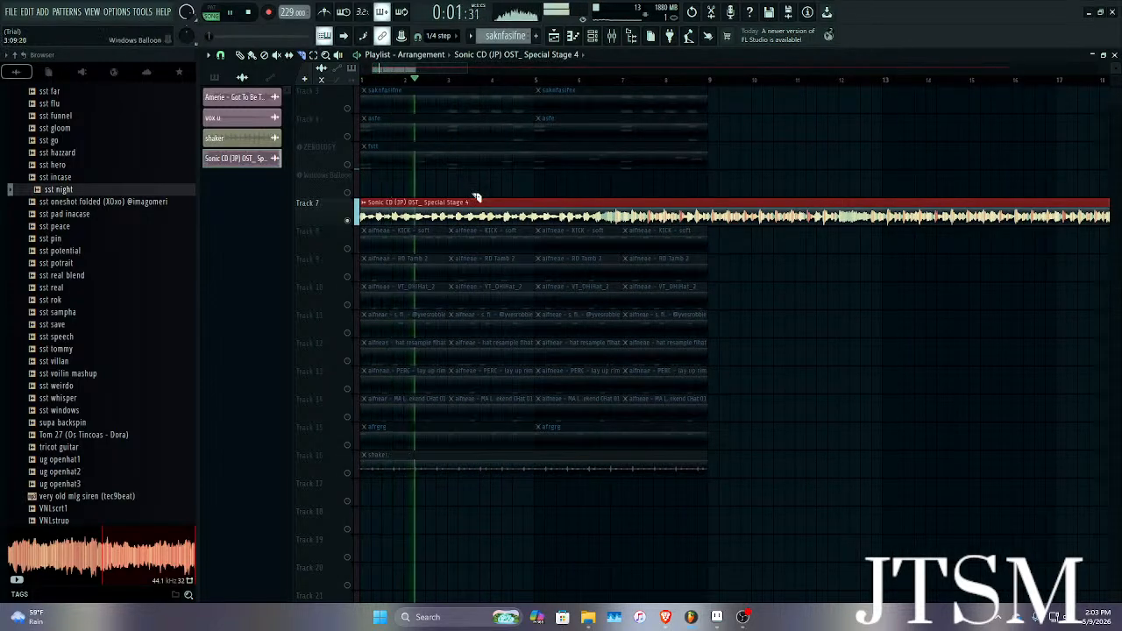
pyautogui.press('space')
pyautogui.scroll(3, 456, 214)
pyautogui.press('space')
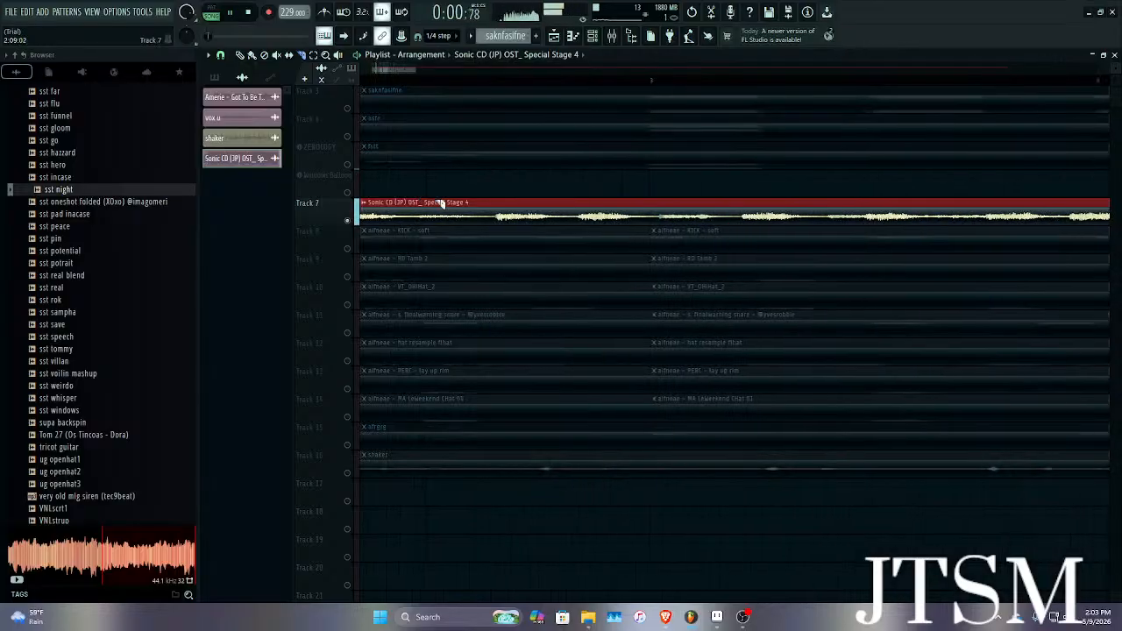
pyautogui.press('space')
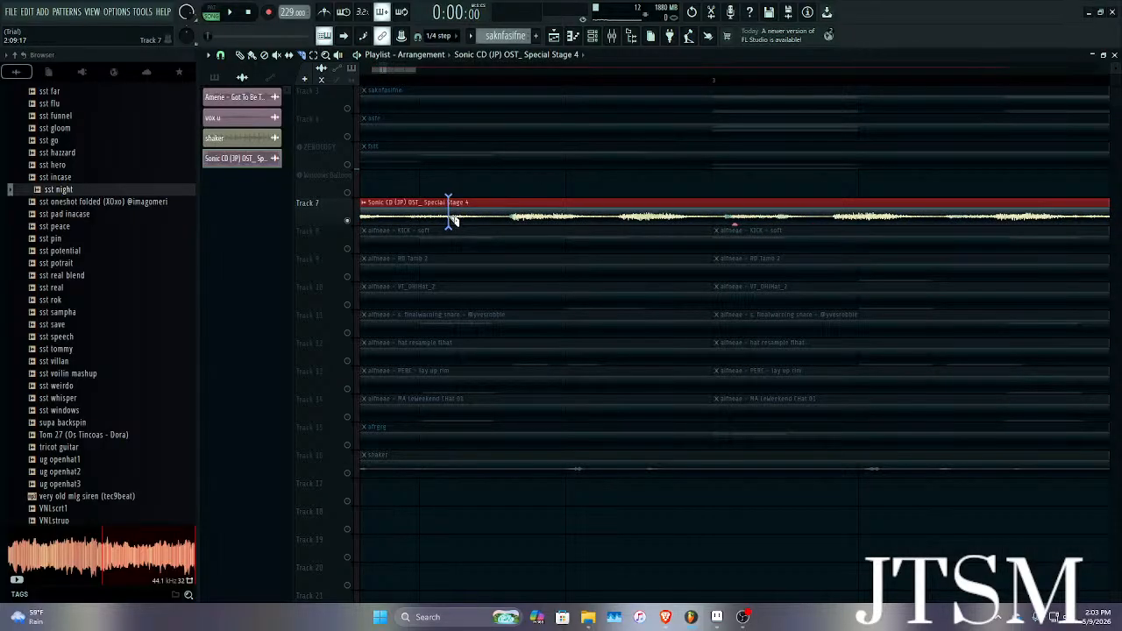
# Slice the Sonic CD clip on Track 7 at about 2:09:17 and delete the remainder after the cut.
pyautogui.click(451, 217)
pyautogui.scroll(-3, 449, 197)
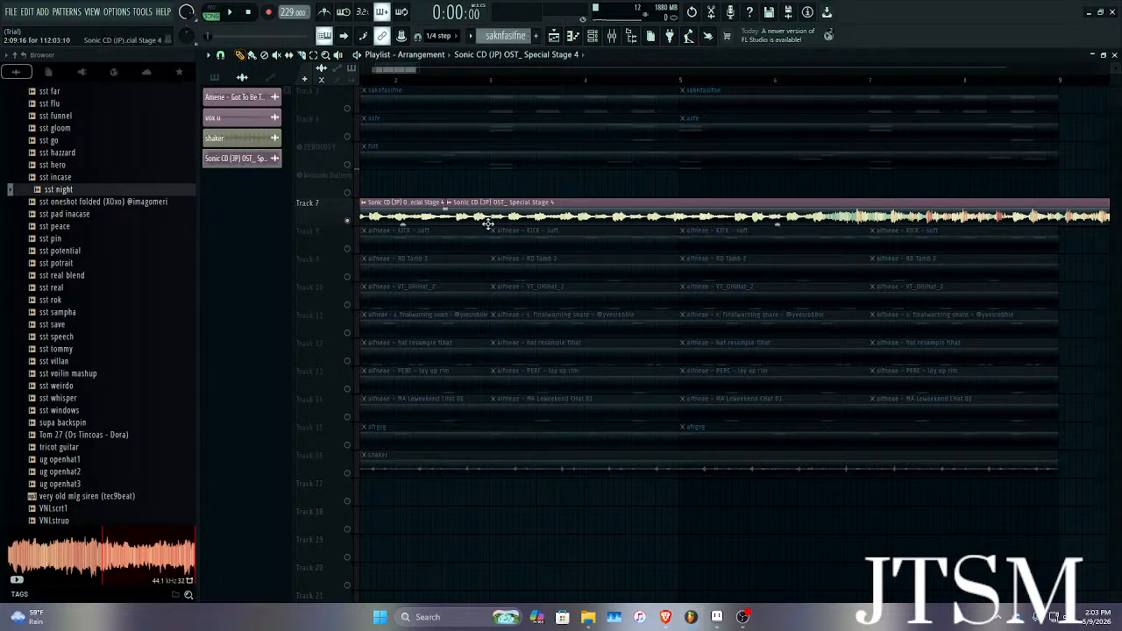
pyautogui.rightClick(550, 210)
# Place a copy of the shortened Sonic CD clip directly after the first one on Track 7 and play the loop.
pyautogui.scroll(3, 438, 217)
pyautogui.click(478, 219)
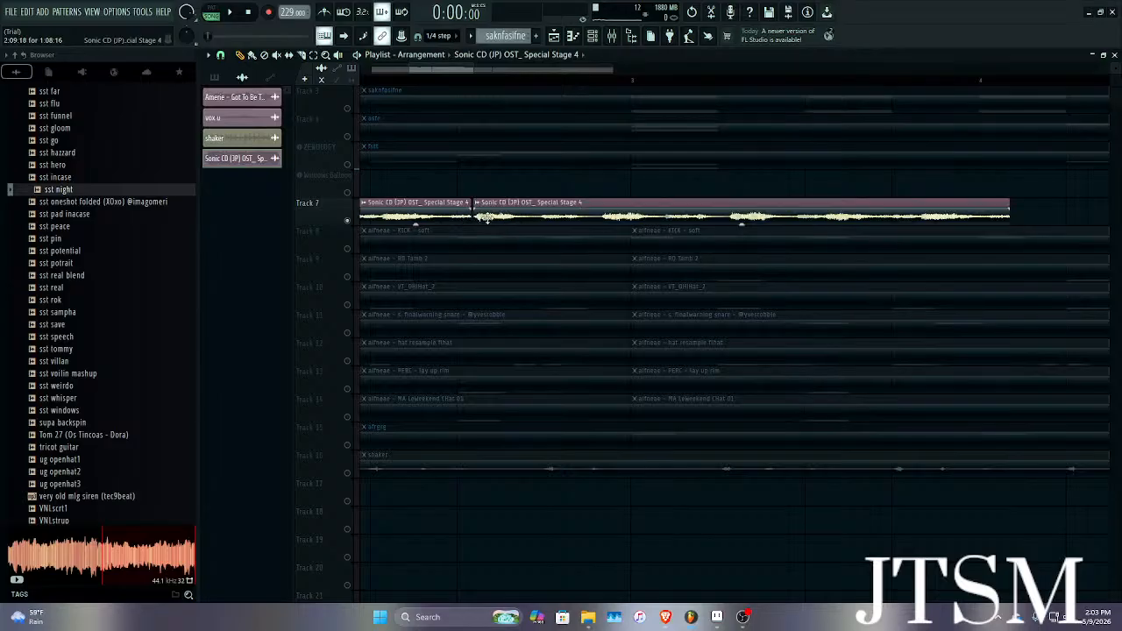
pyautogui.press('space')
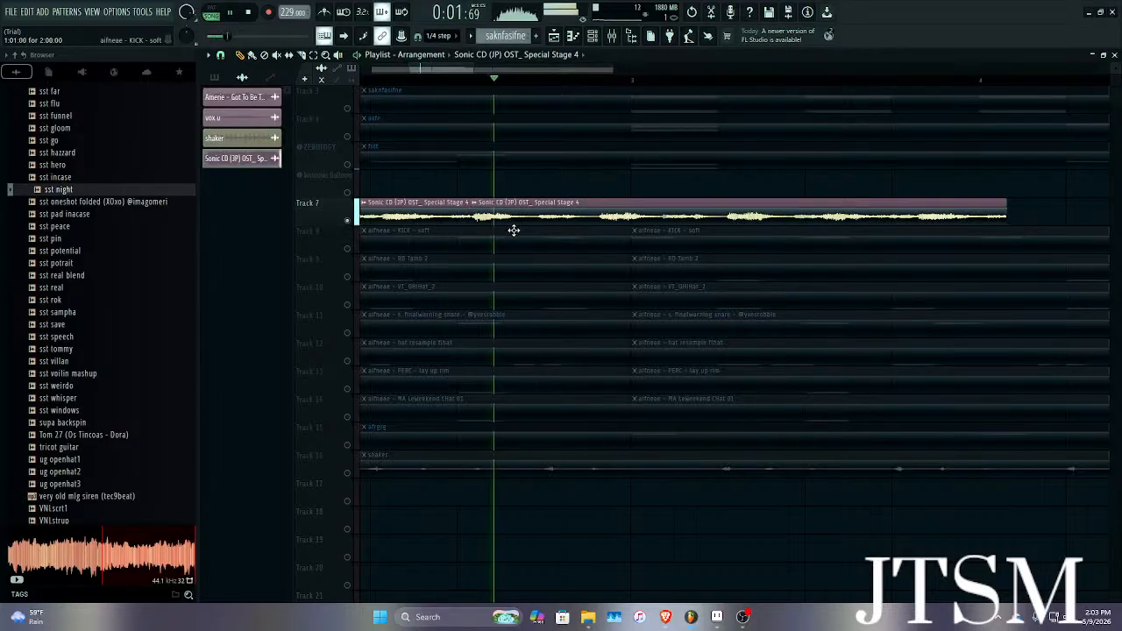
pyautogui.press('space')
pyautogui.scroll(2, 476, 220)
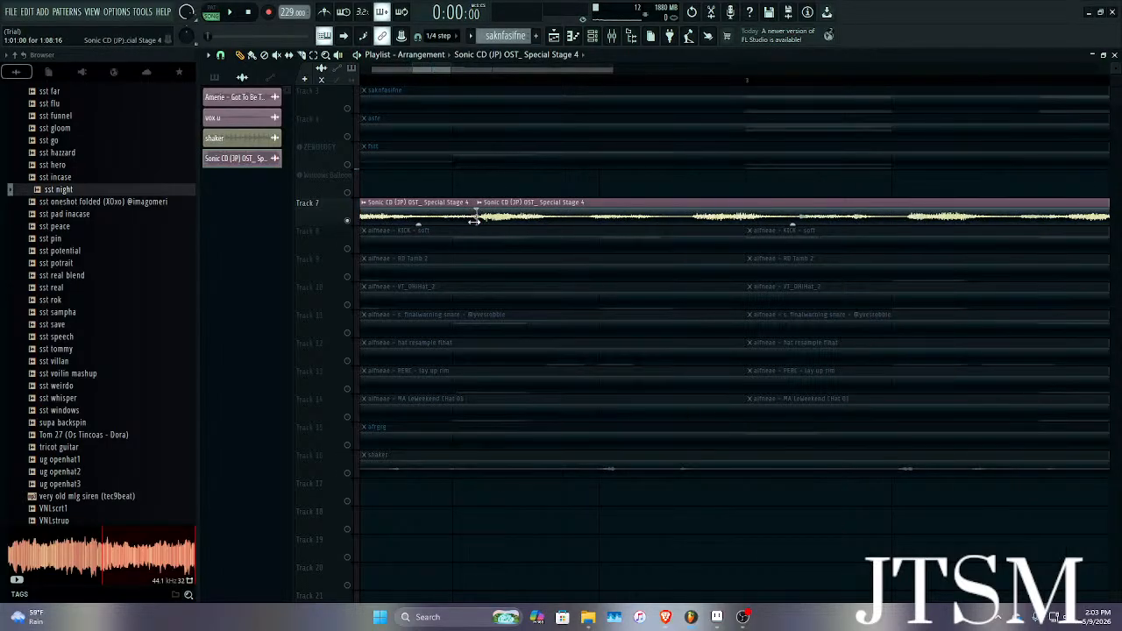
# Try shortening the end of the first Sonic CD clip during playback, delete the copy after it and undo the resize.
pyautogui.moveTo(473, 221); pyautogui.dragTo(455, 206)
pyautogui.press('space')
pyautogui.press('space')
pyautogui.press('space')
pyautogui.press('space')
pyautogui.rightClick(474, 216)
pyautogui.scroll(-5, 459, 186)
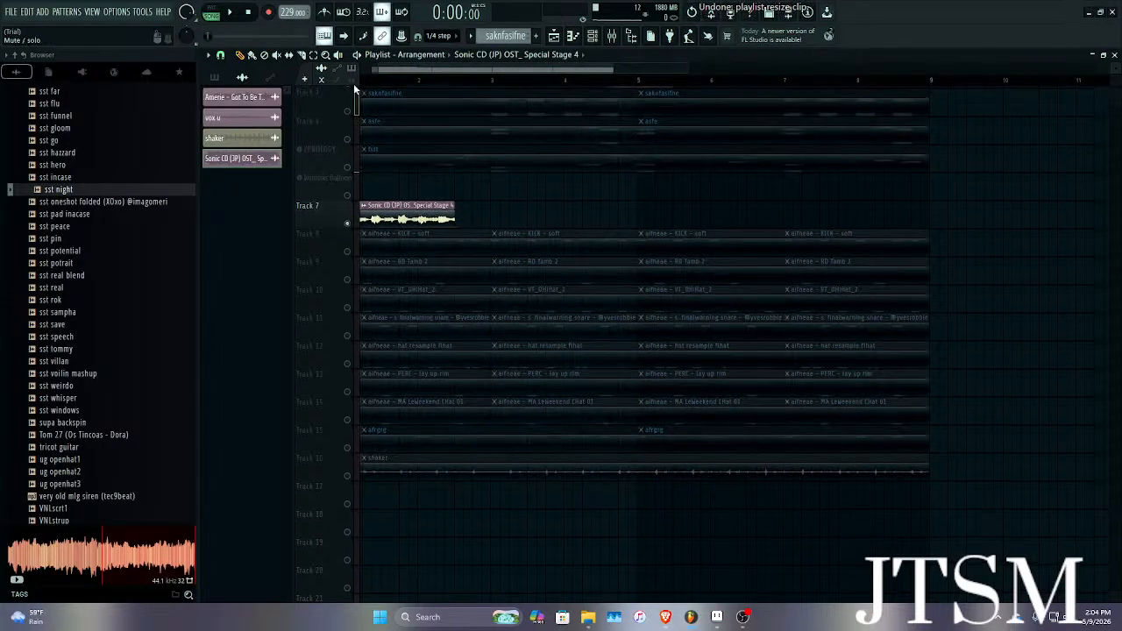
# Move the Sonic CD clip up to the Windows Balloon track and stretch it to a length of 2:00:00.
pyautogui.moveTo(387, 191); pyautogui.dragTo(387, 179)
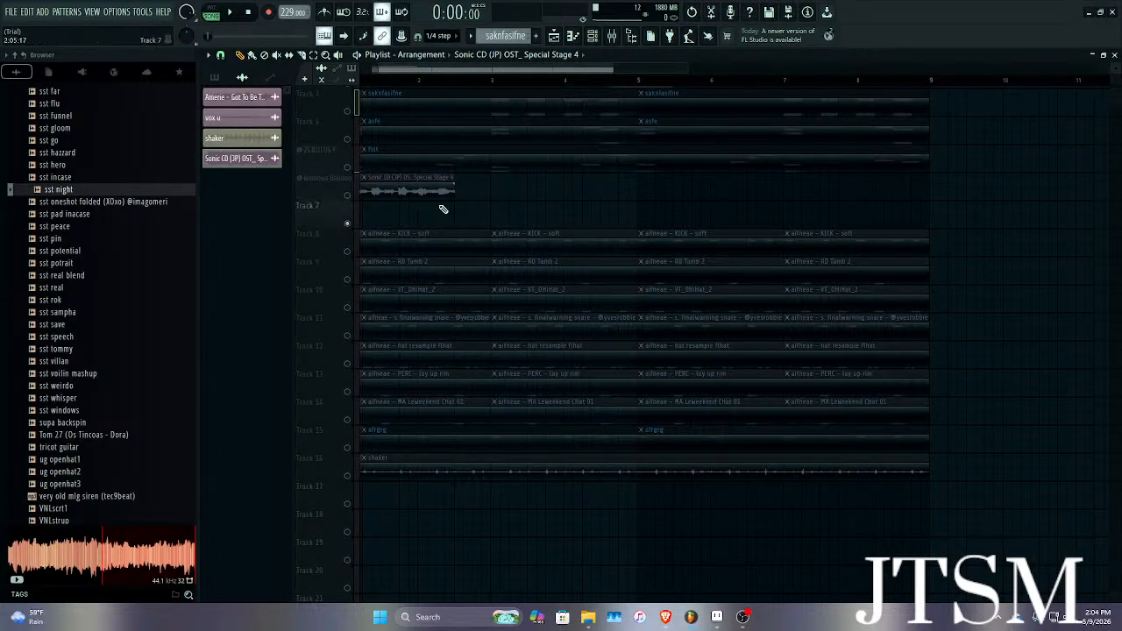
pyautogui.moveTo(448, 196); pyautogui.dragTo(386, 198)
pyautogui.moveTo(454, 194); pyautogui.dragTo(529, 194)
# Place a copy of the stretched Sonic CD clip at bar 3 and play the transition between both clips.
pyautogui.click(531, 195)
pyautogui.scroll(-5, 529, 195)
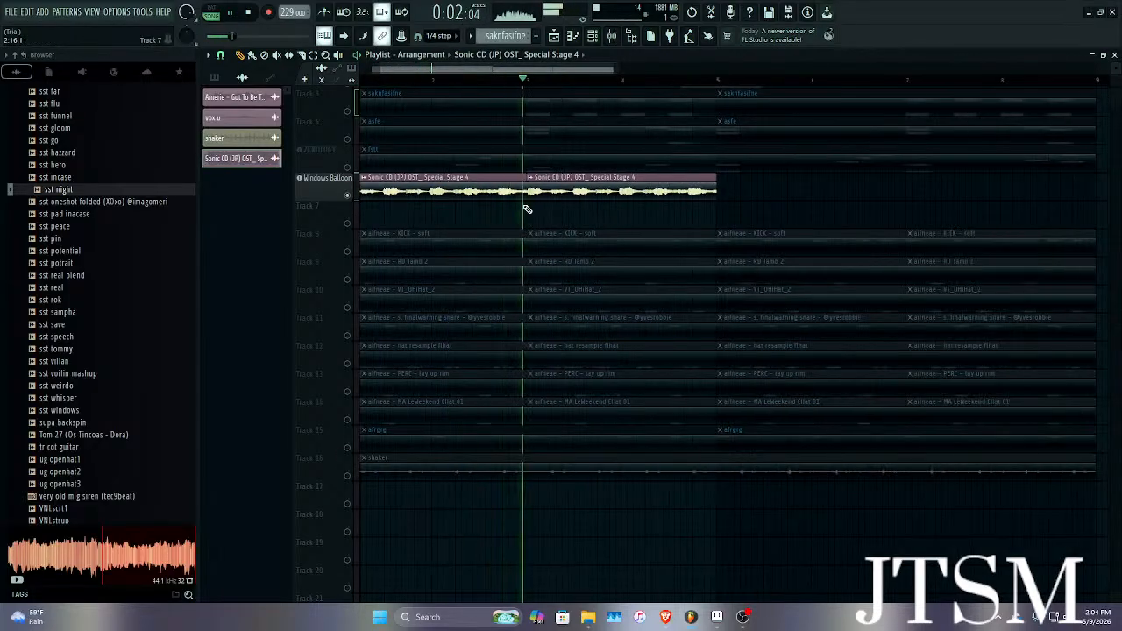
pyautogui.scroll(4, 529, 185)
pyautogui.press('space')
pyautogui.scroll(3, 523, 189)
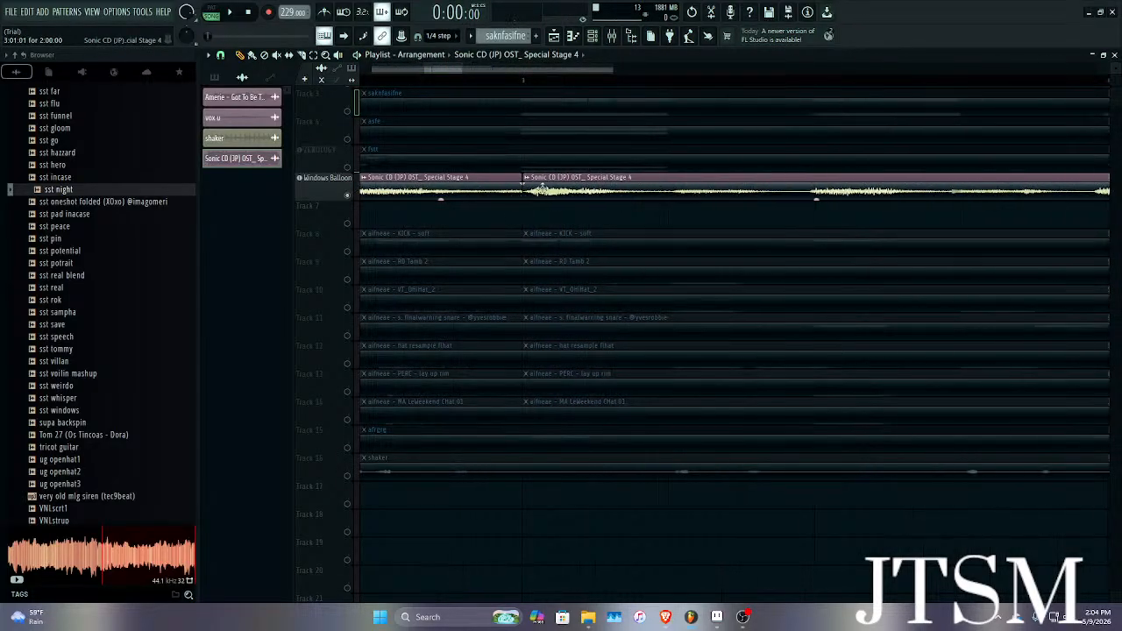
# Try shortening the first Sonic CD clip to 1:15:16 with the copy placed again at bar 3, and play the result.
pyautogui.rightClick(528, 186)
pyautogui.moveTo(521, 195)
pyautogui.mouseDown()
pyautogui.moveTo(510, 196)
pyautogui.moveTo(535, 193)
pyautogui.mouseUp()
pyautogui.click(529, 195)
pyautogui.press('space')
pyautogui.press('space')
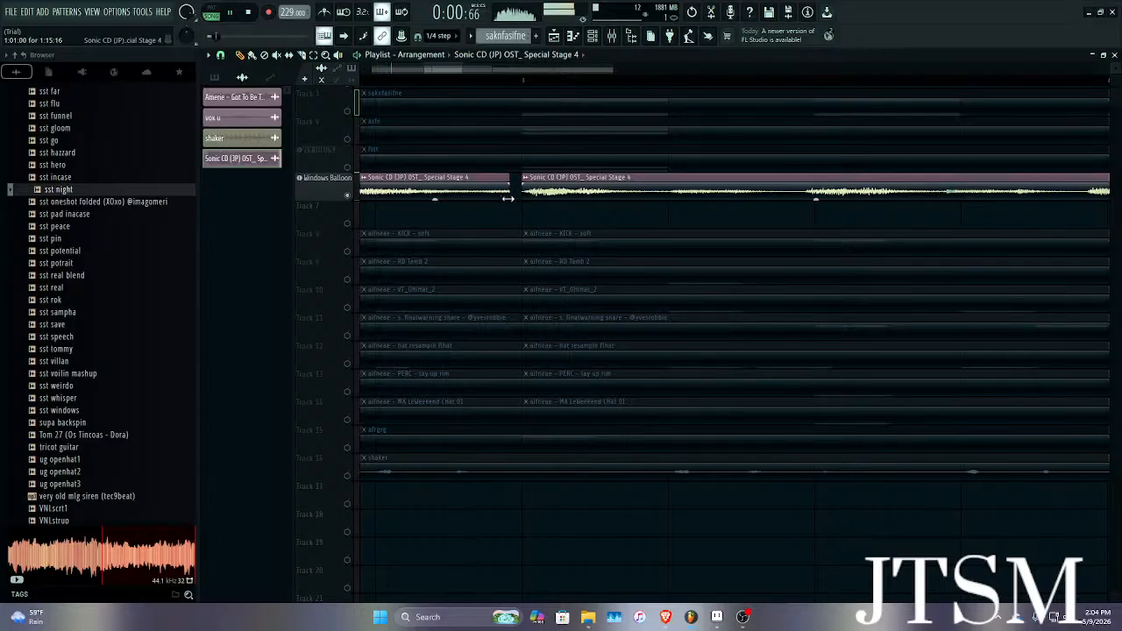
pyautogui.press('space')
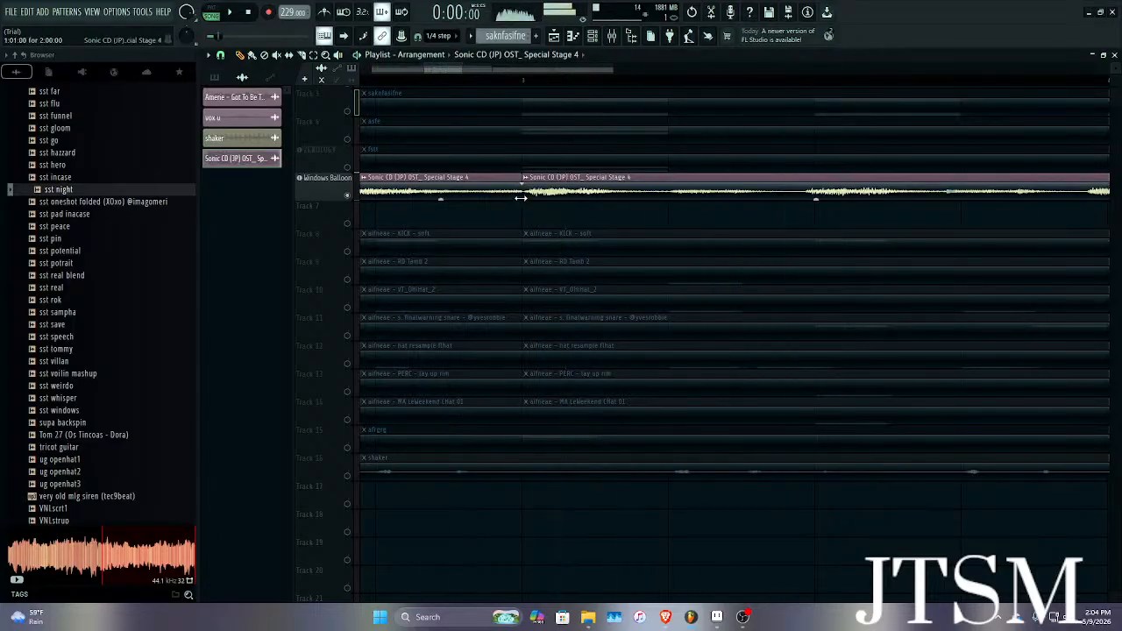
# Delete the Sonic CD copy at bar 3 and play the remaining clip from the start.
pyautogui.rightClick(562, 195)
pyautogui.scroll(-7, 511, 181)
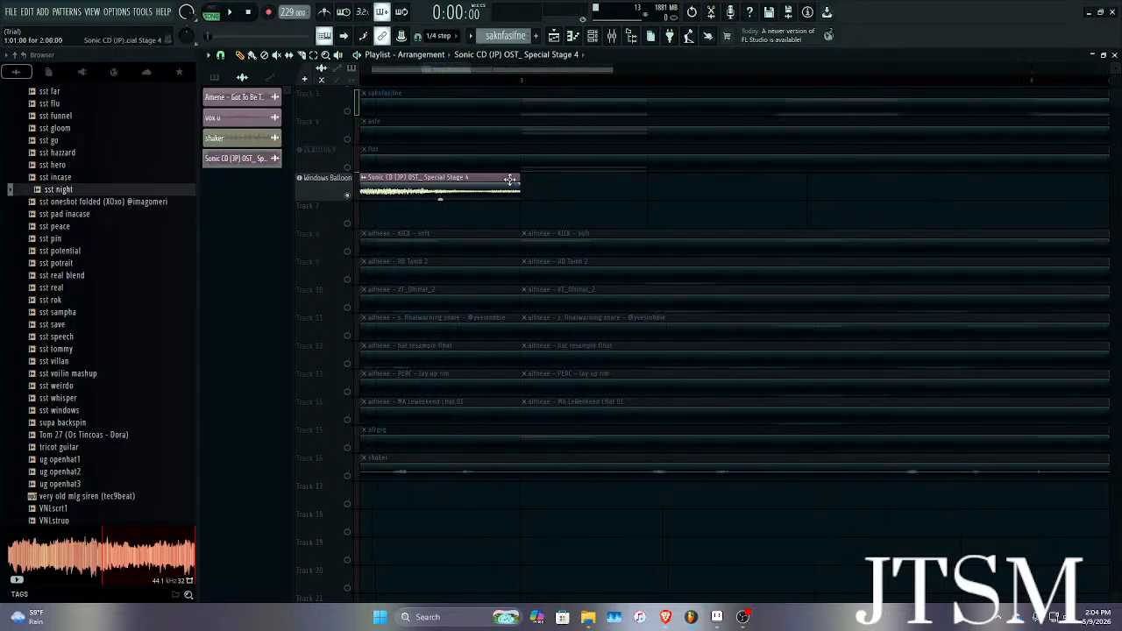
pyautogui.press('space')
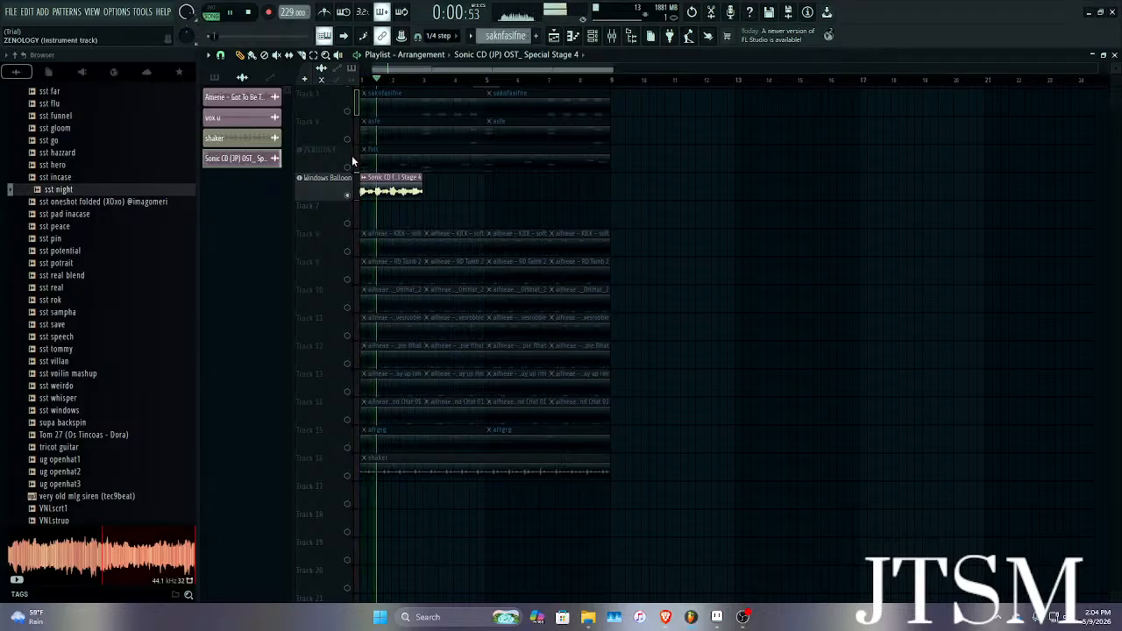
pyautogui.press('space')
# Turn on the metronome and play the two-bar Sonic CD clip against it.
pyautogui.scroll(4, 430, 215)
pyautogui.scroll(3, 452, 217)
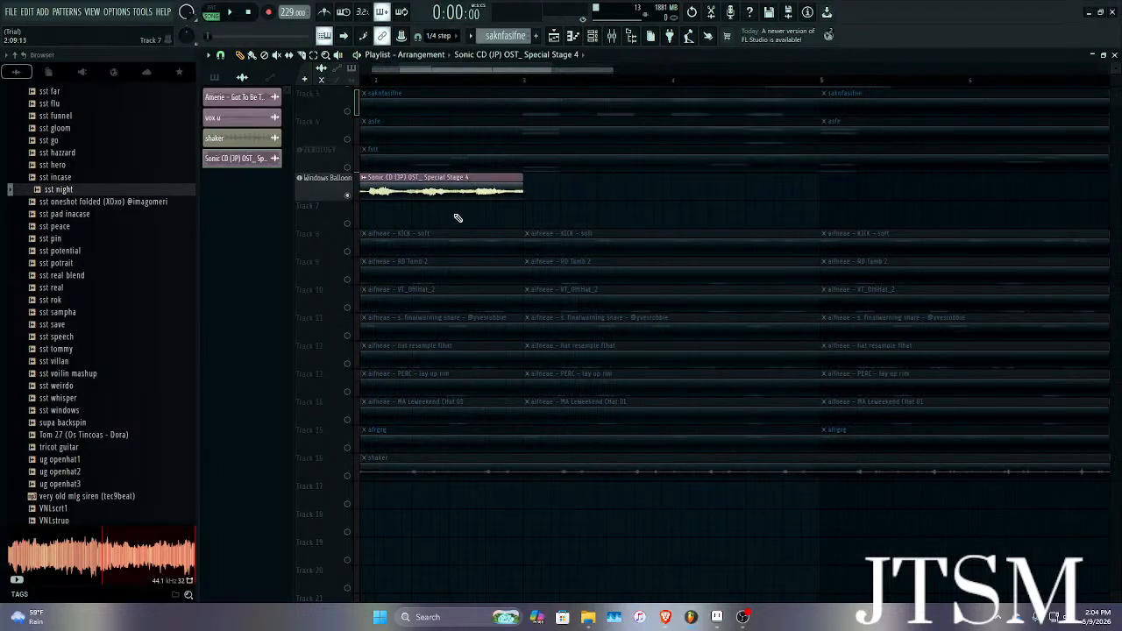
pyautogui.scroll(5, 438, 199)
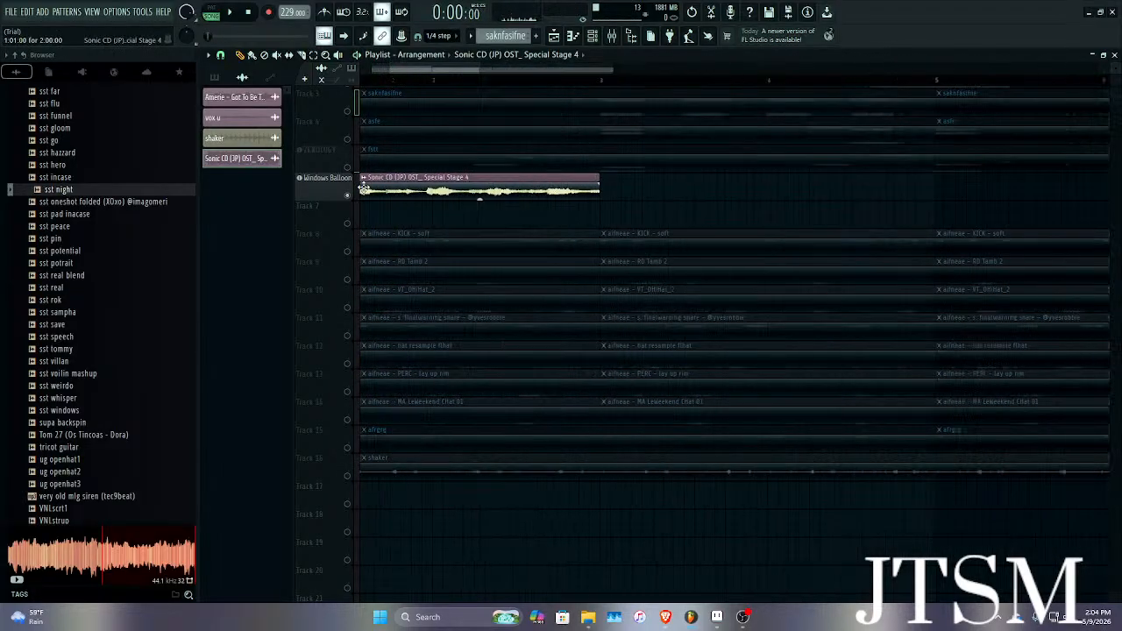
pyautogui.press('space')
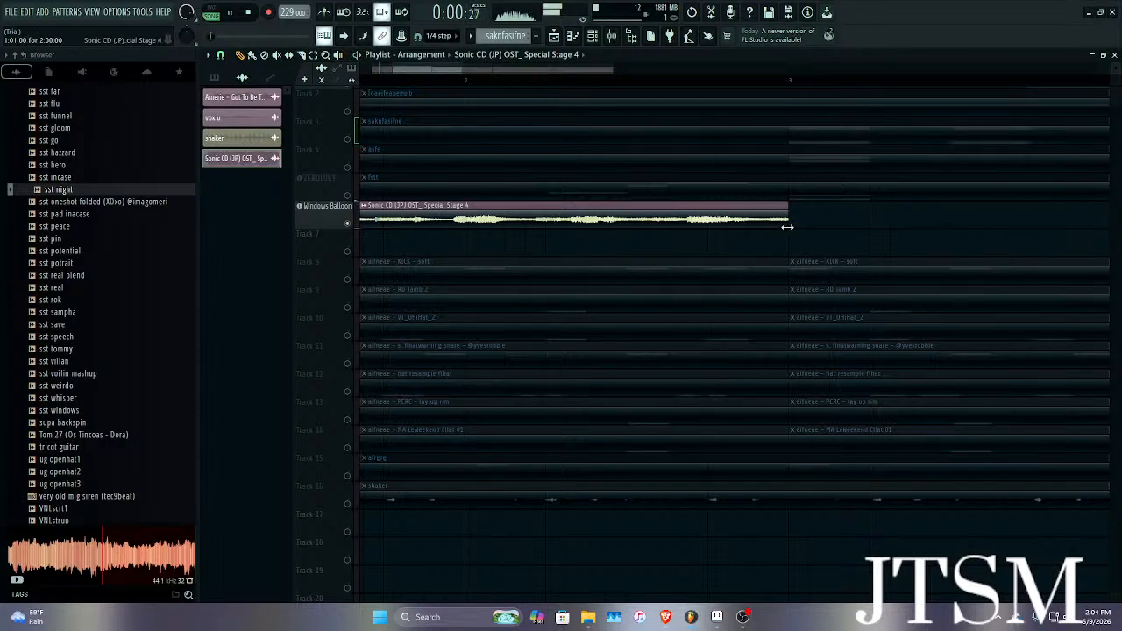
pyautogui.press('space')
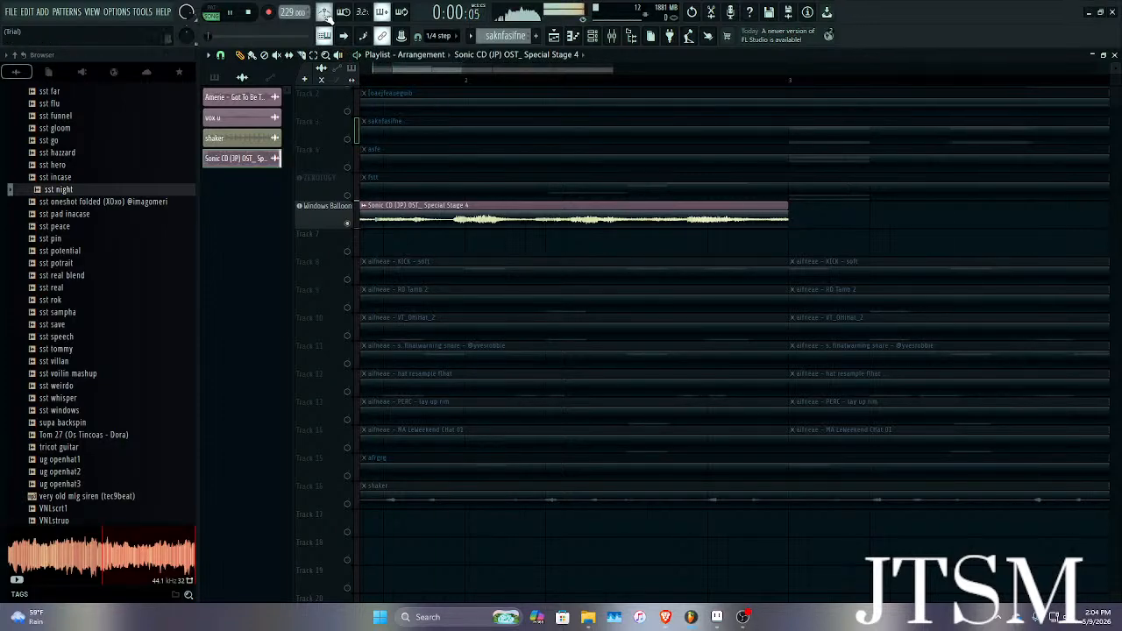
pyautogui.press('space')
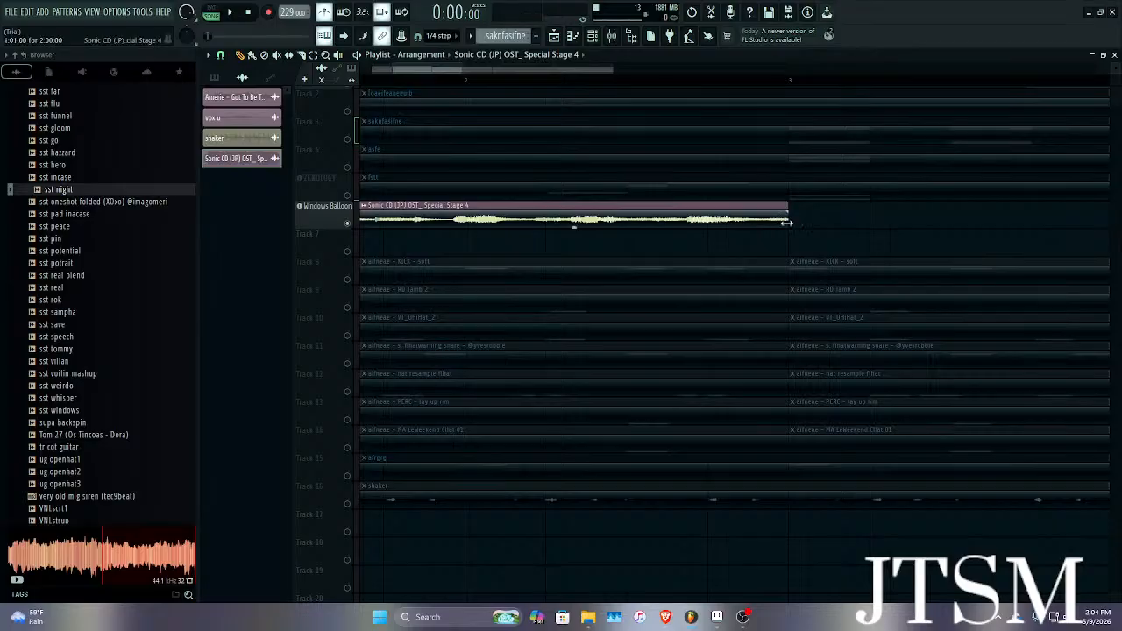
# Stretch the Sonic CD clip to a length of 2:01:03 and play it with the metronome.
pyautogui.moveTo(786, 224); pyautogui.dragTo(807, 224)
pyautogui.press('space')
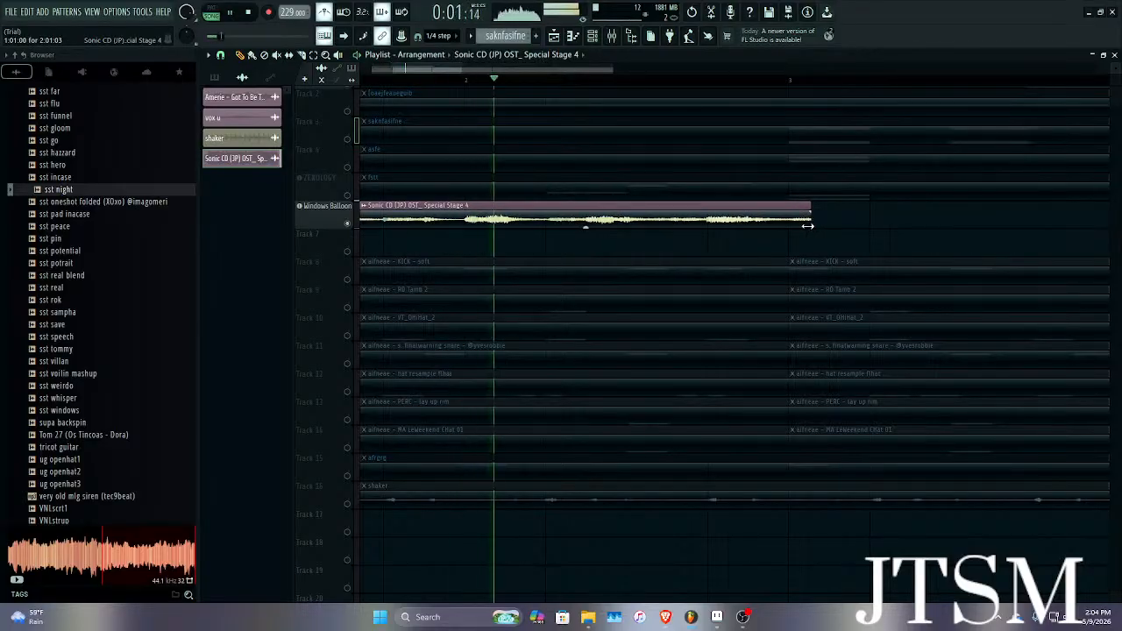
pyautogui.press('space')
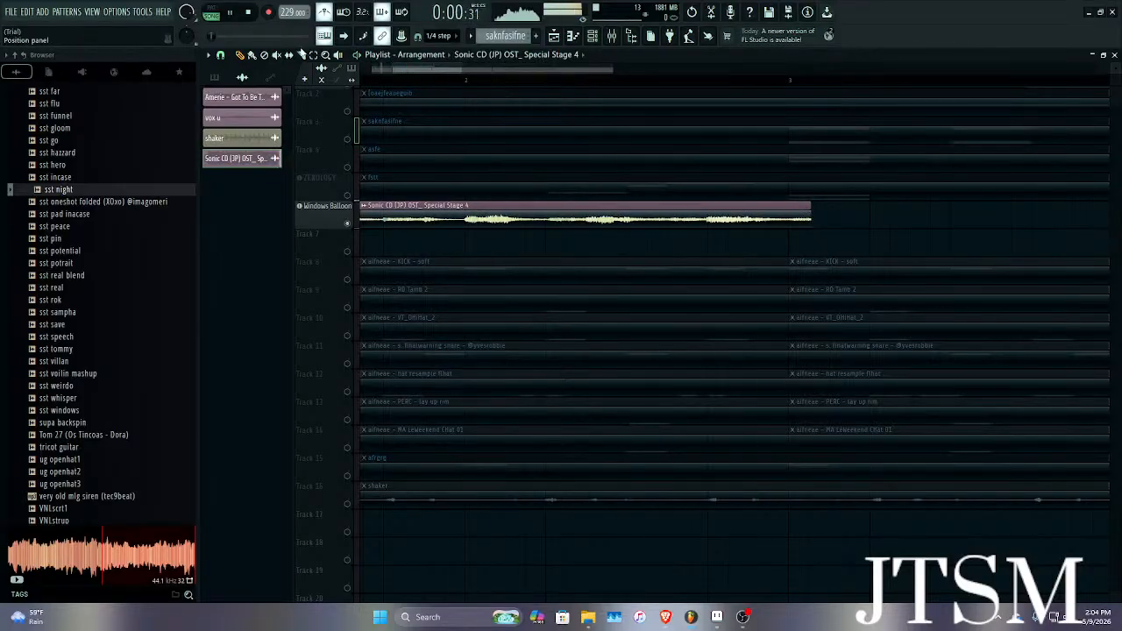
# Slice the stretched Sonic CD clip at bar 3 and delete the leftover piece after the cut.
pyautogui.click(301, 54)
pyautogui.scroll(5, 789, 184)
pyautogui.press('space')
pyautogui.click(793, 225)
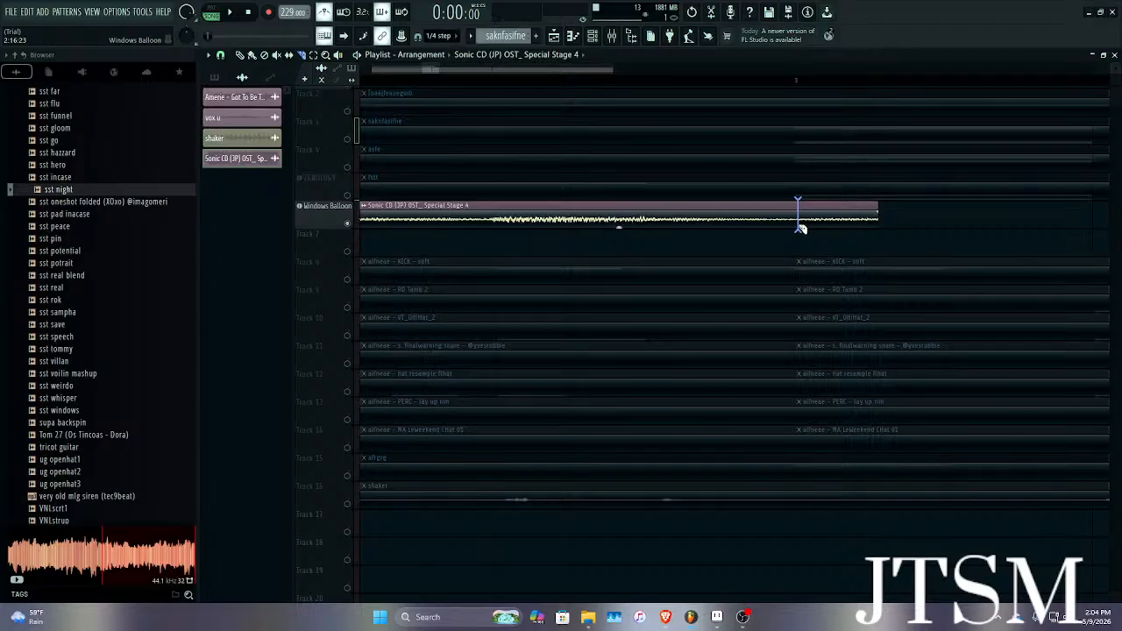
pyautogui.rightClick(849, 211)
# Place a copy of the trimmed two-bar Sonic CD clip at bar 3 and play both clips in sequence.
pyautogui.click(734, 218)
pyautogui.press('space')
pyautogui.click(799, 218)
pyautogui.scroll(-5, 826, 229)
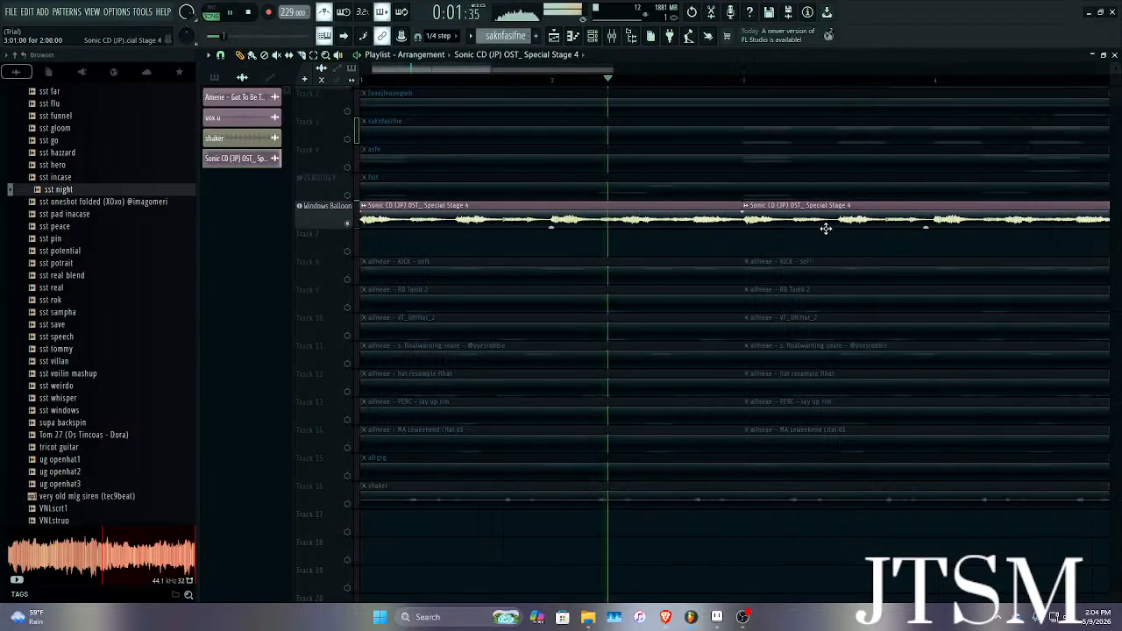
pyautogui.scroll(-4, 813, 216)
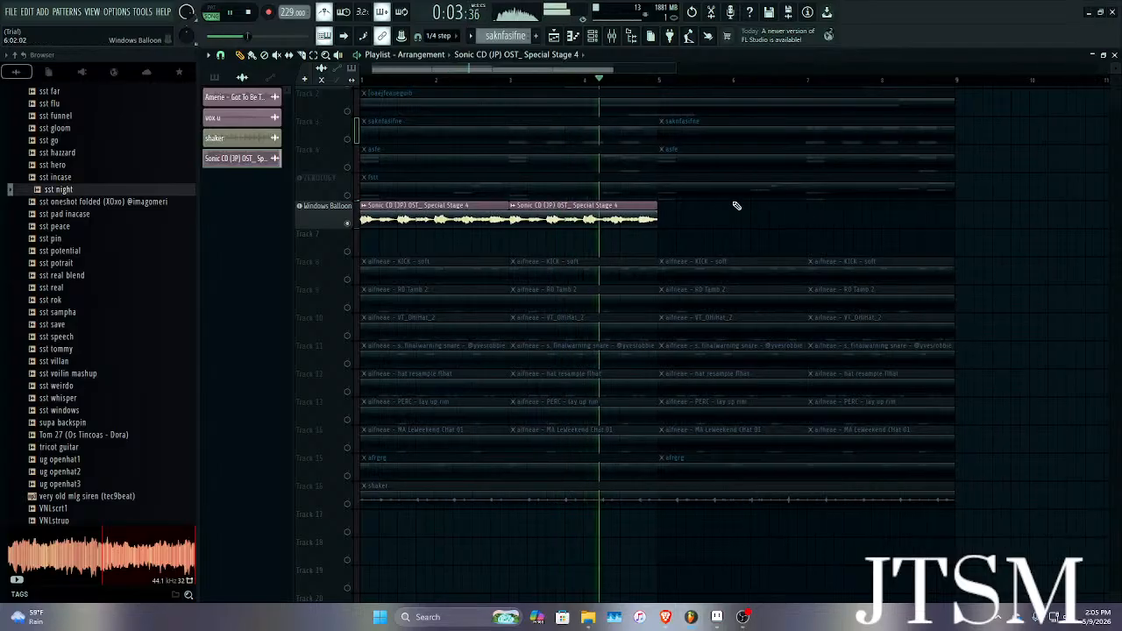
pyautogui.press('space')
pyautogui.scroll(-5, 648, 219)
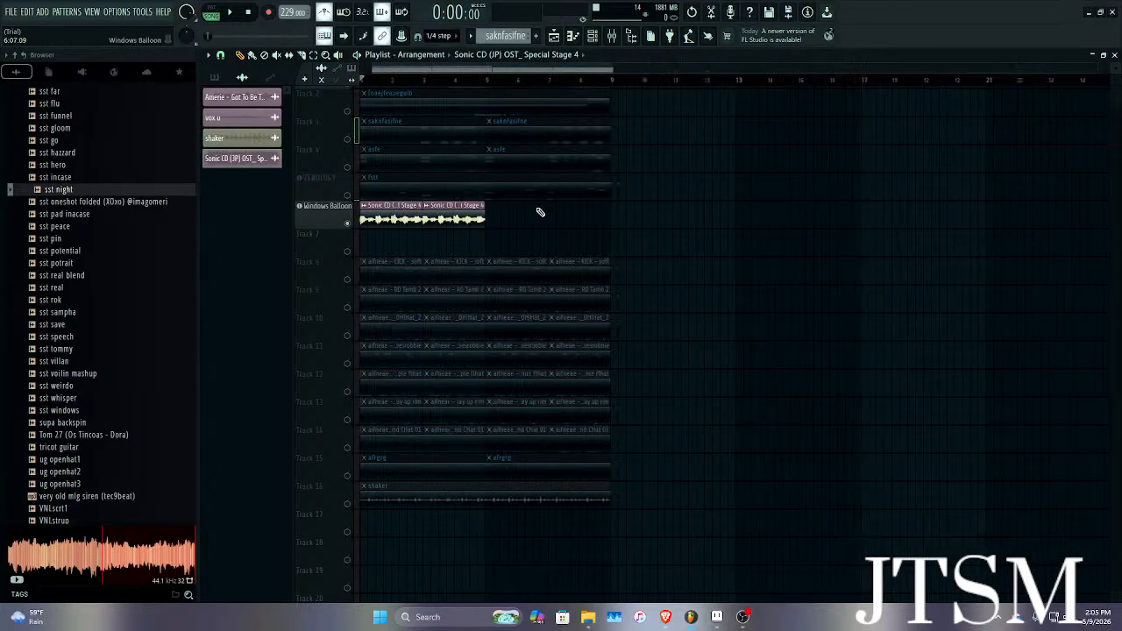
# Unmute Track 2, Track 3, Track 4 and the ZENOLOGY track and play them together with the Sonic CD clips.
pyautogui.click(348, 110)
pyautogui.click(348, 139)
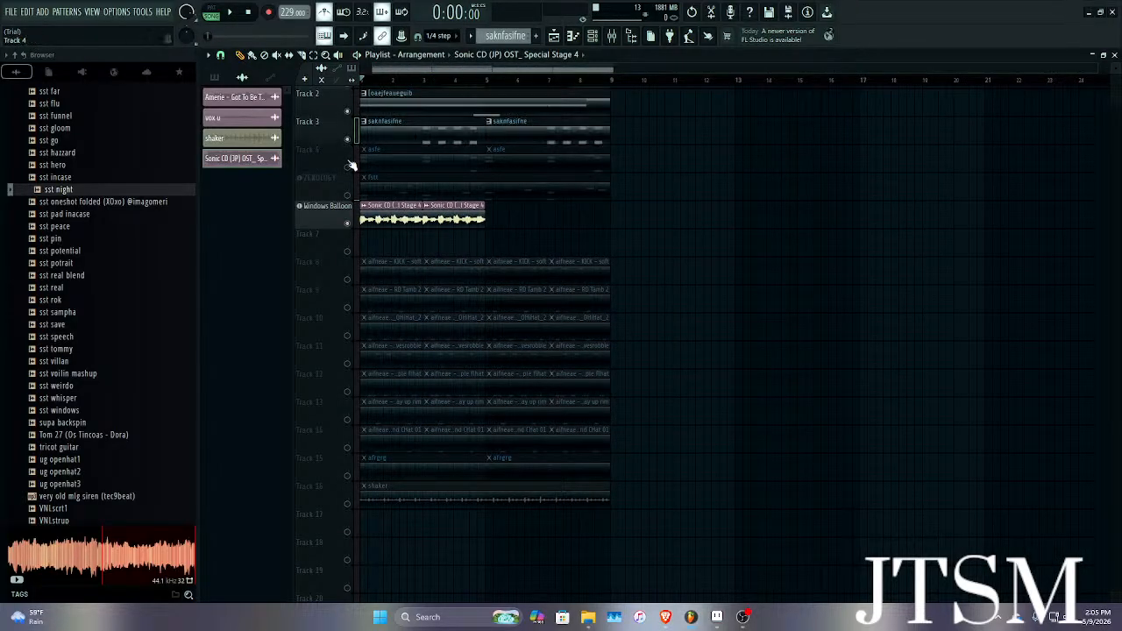
pyautogui.click(348, 166)
pyautogui.click(348, 194)
pyautogui.press('space')
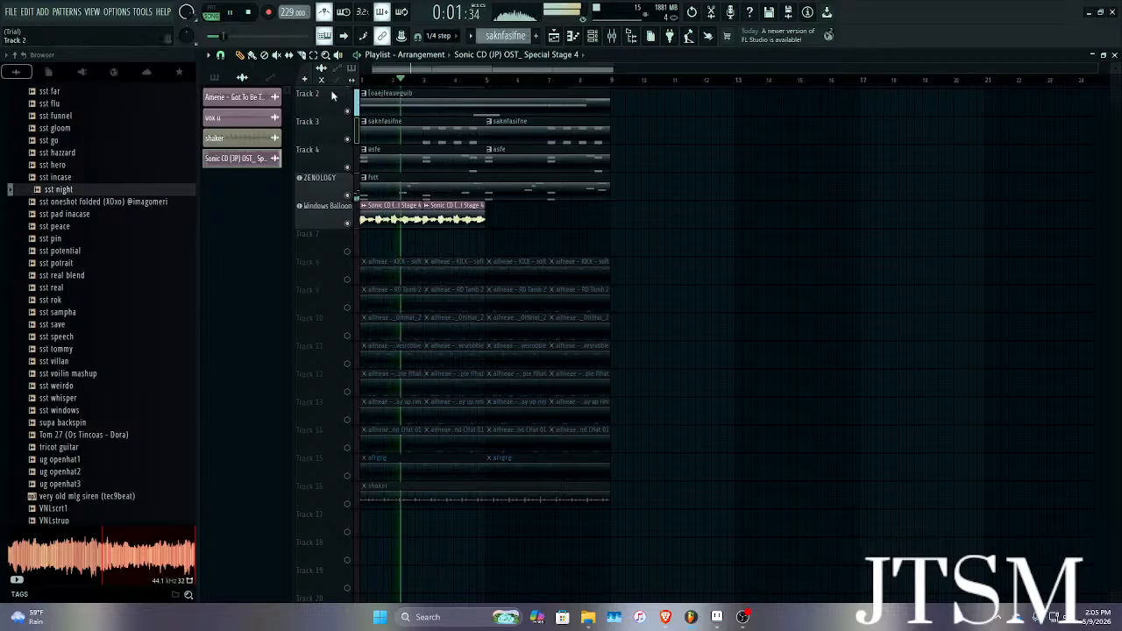
pyautogui.press('space')
# Lower the gain of both Sonic CD clips to about -6.5 dB and set the sample's time stretching mode to Stretch.
pyautogui.moveTo(494, 227); pyautogui.dragTo(325, 217)
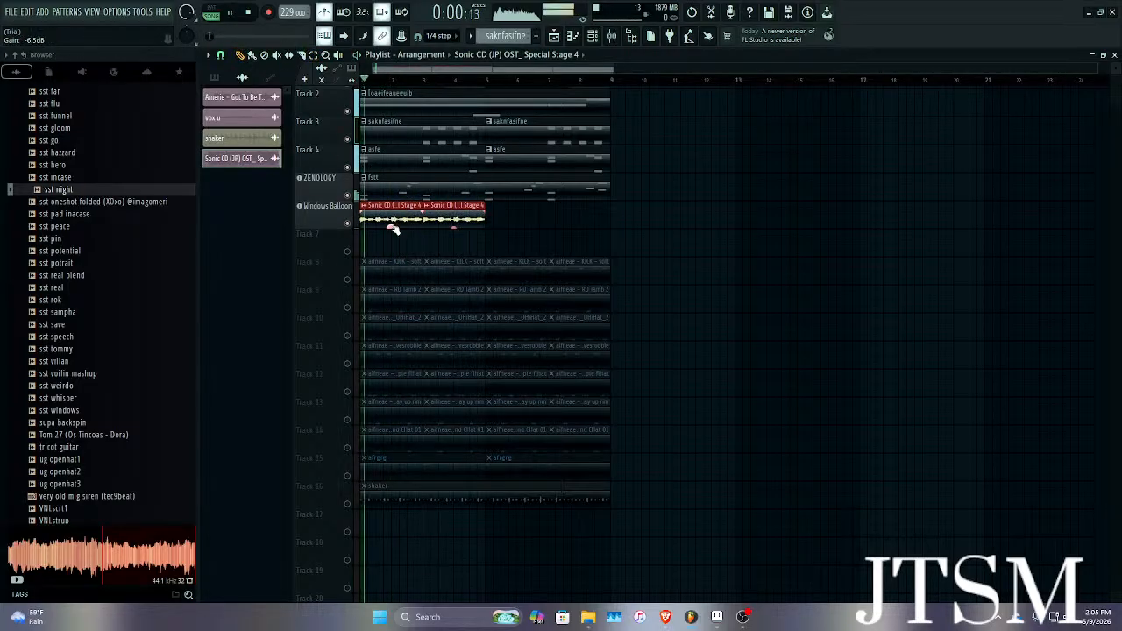
pyautogui.doubleClick(393, 220)
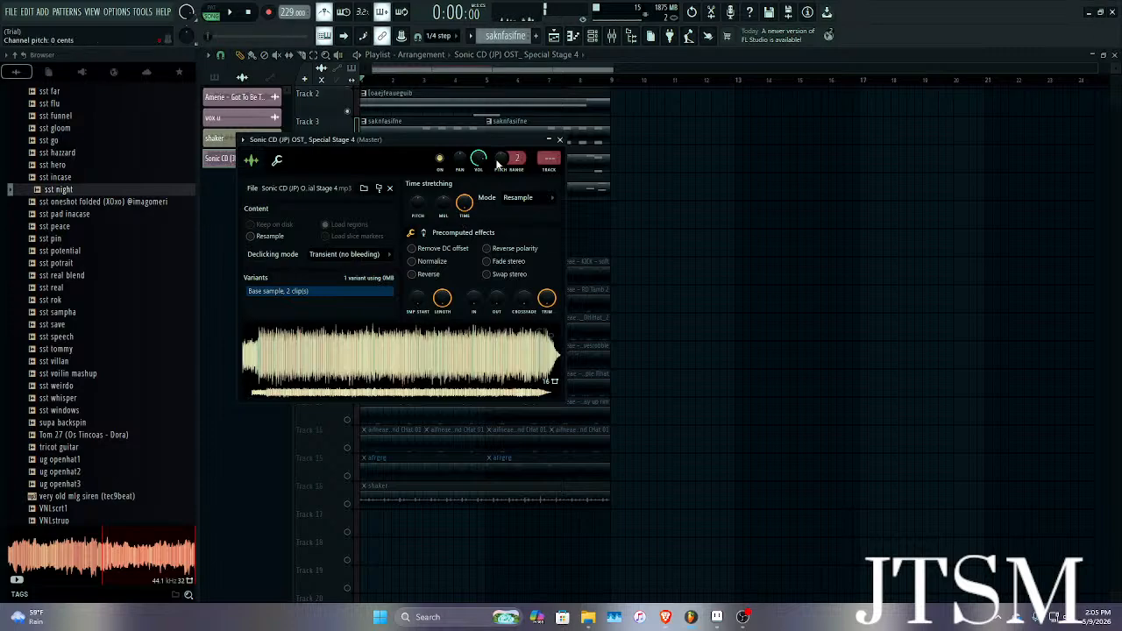
pyautogui.click(531, 199)
pyautogui.click(526, 232)
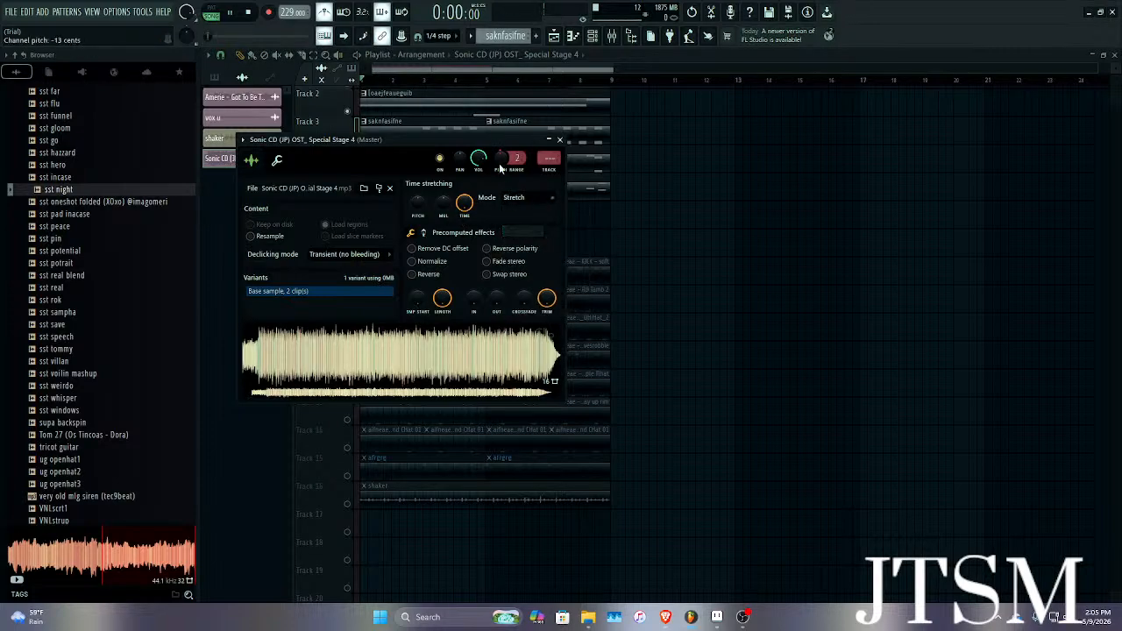
pyautogui.moveTo(498, 140); pyautogui.dragTo(750, 144)
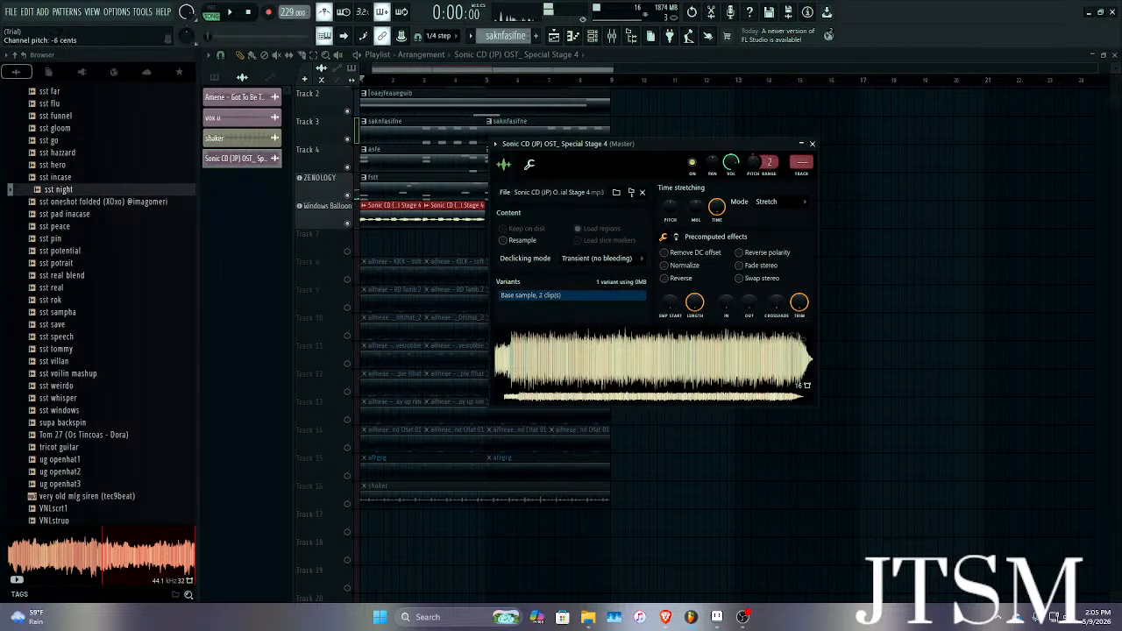
# Set the Sonic CD channel's pitch range to 6 semitones and its pitch to about -402 cents, checking it during playback.
pyautogui.press('space')
pyautogui.moveTo(759, 164); pyautogui.dragTo(759, 203)
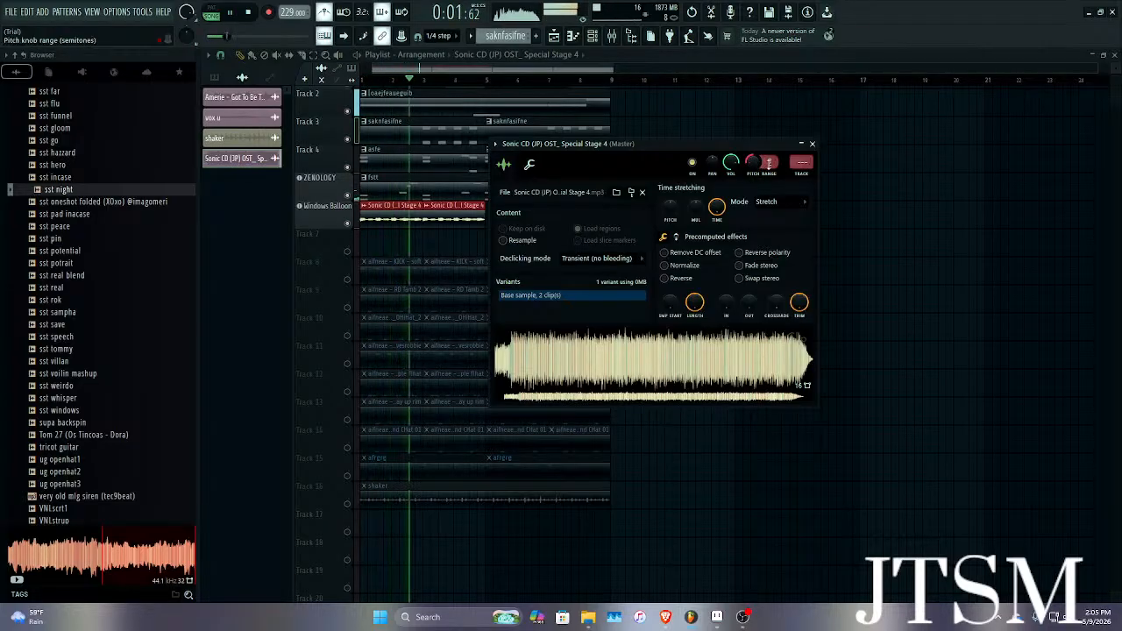
pyautogui.press('space')
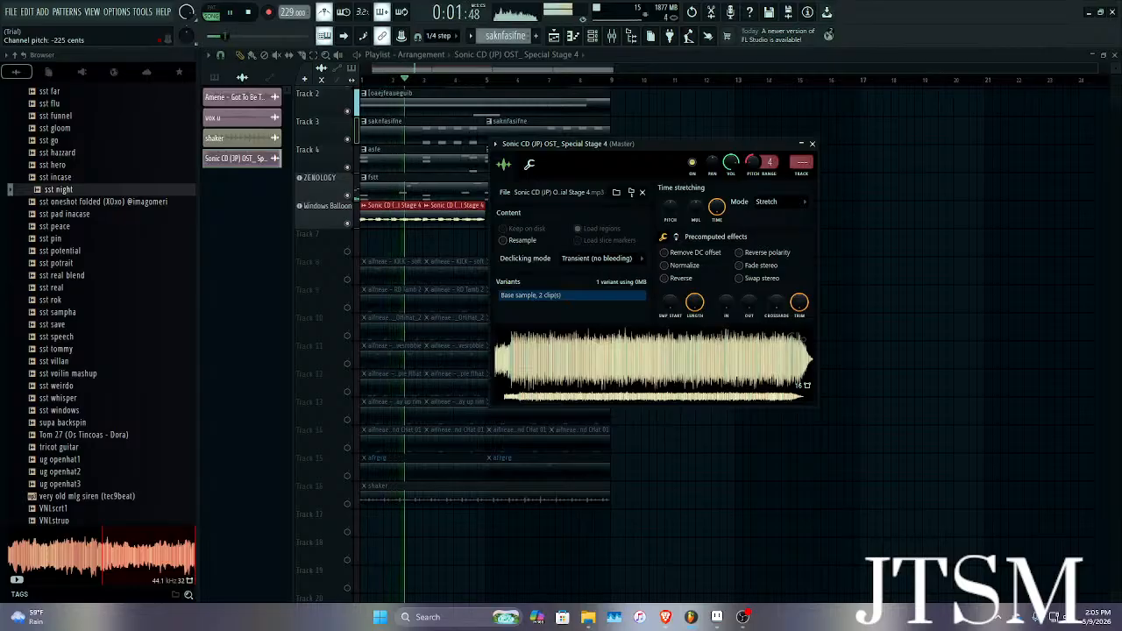
pyautogui.press('space')
pyautogui.moveTo(759, 164); pyautogui.dragTo(760, 180)
pyautogui.press('space')
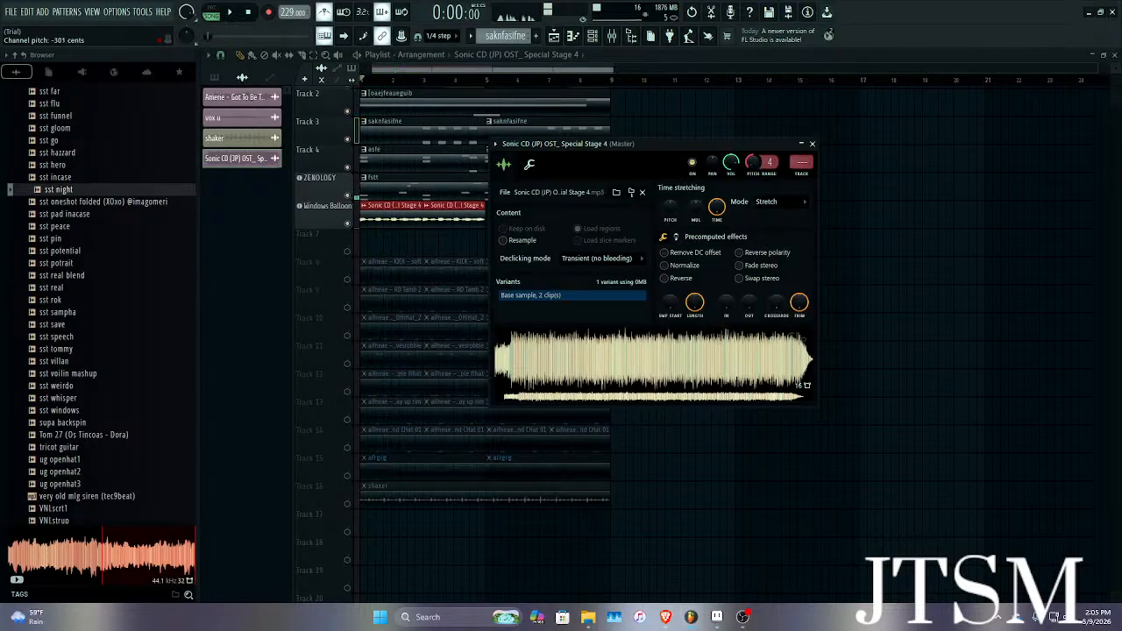
pyautogui.press('space')
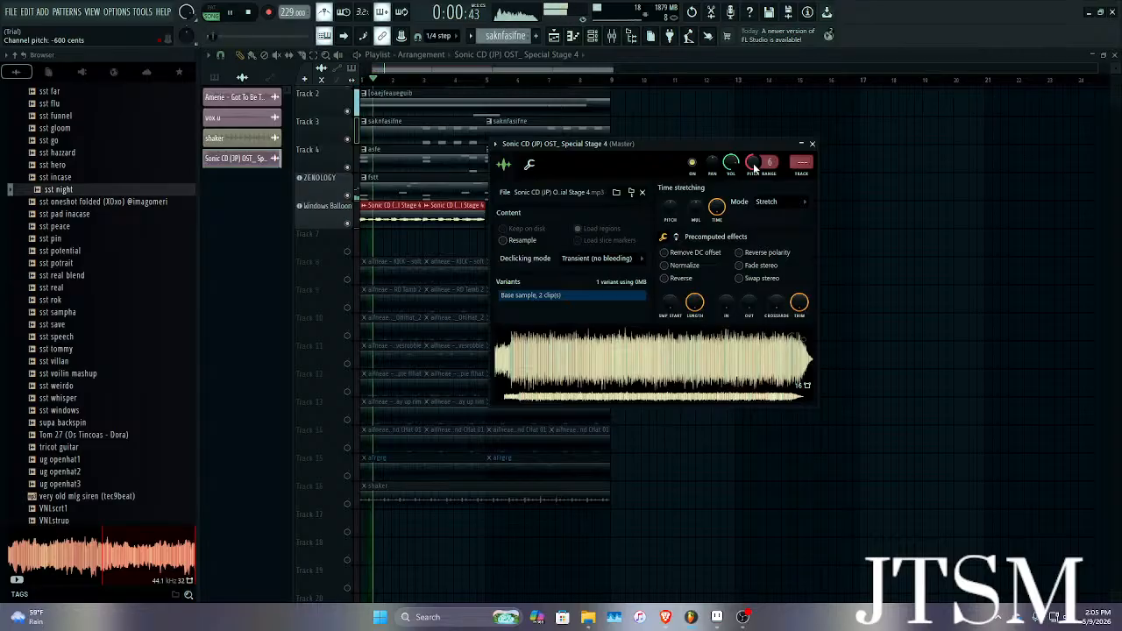
pyautogui.scroll(2, 755, 166)
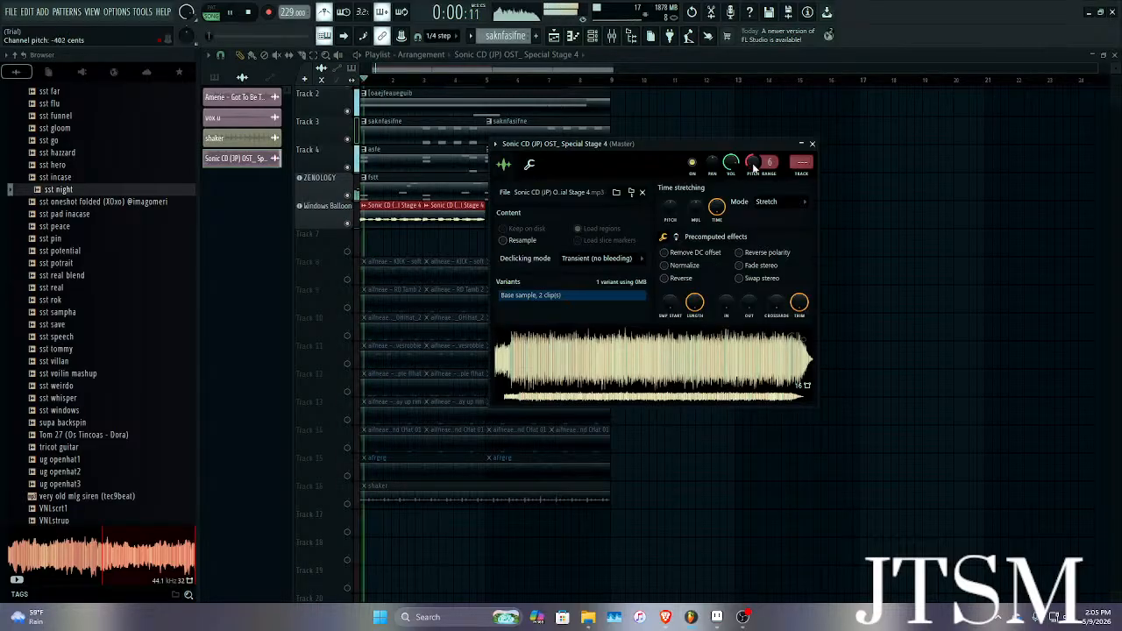
pyautogui.click(811, 144)
pyautogui.press('space')
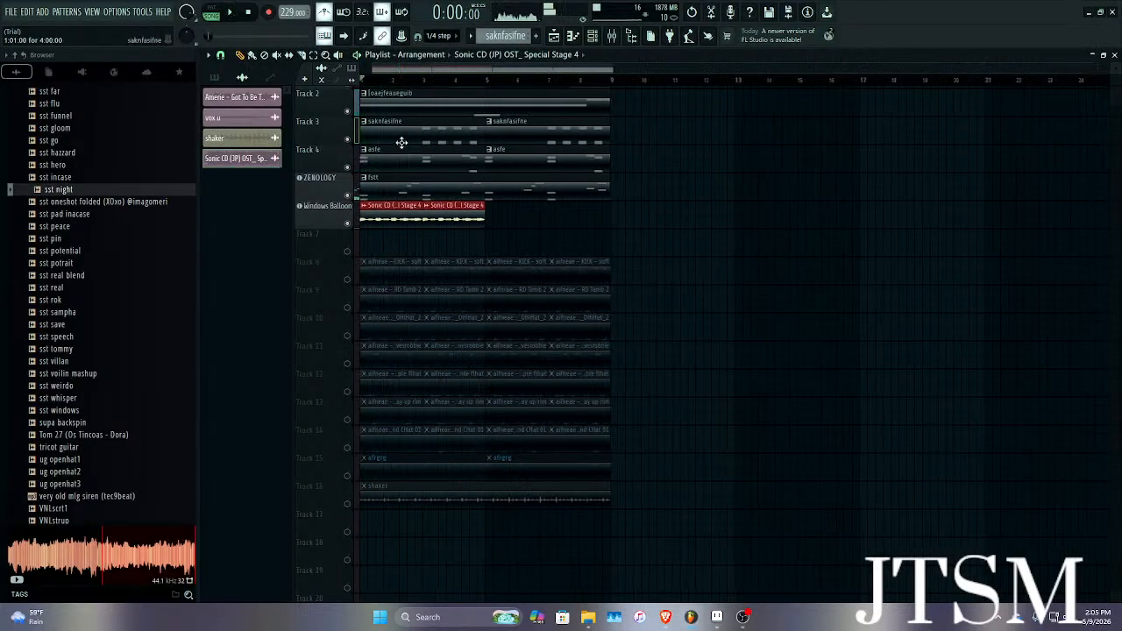
# Delete the second Sonic CD clip at bar 3 and play the remaining one with the synth patterns.
pyautogui.scroll(5, 402, 142)
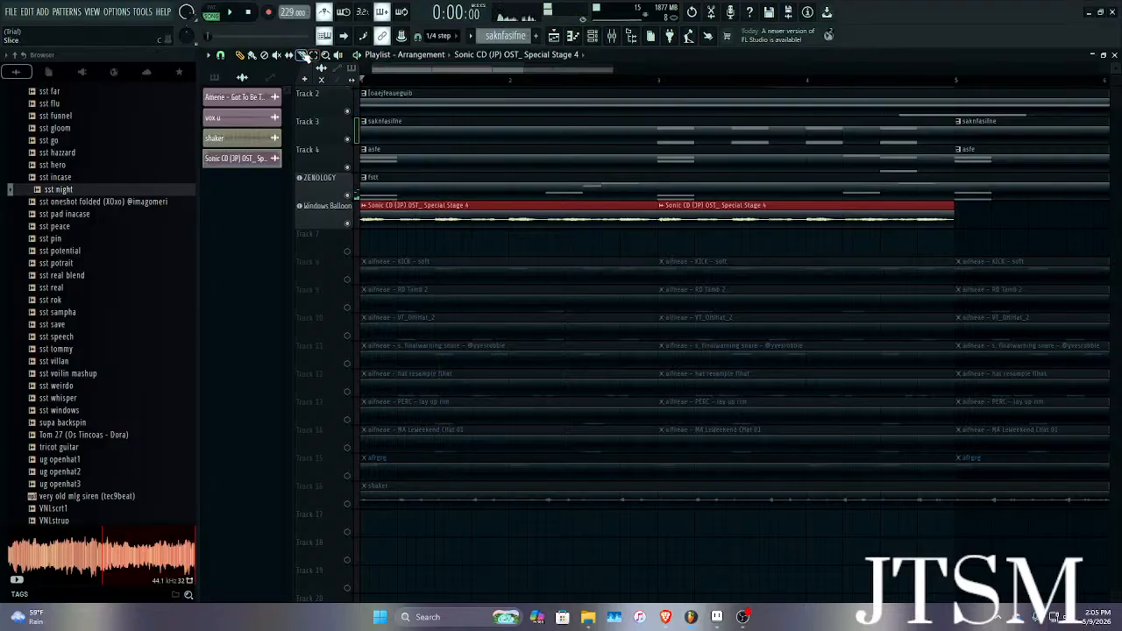
pyautogui.rightClick(735, 218)
pyautogui.click(696, 241)
pyautogui.rightClick(712, 251)
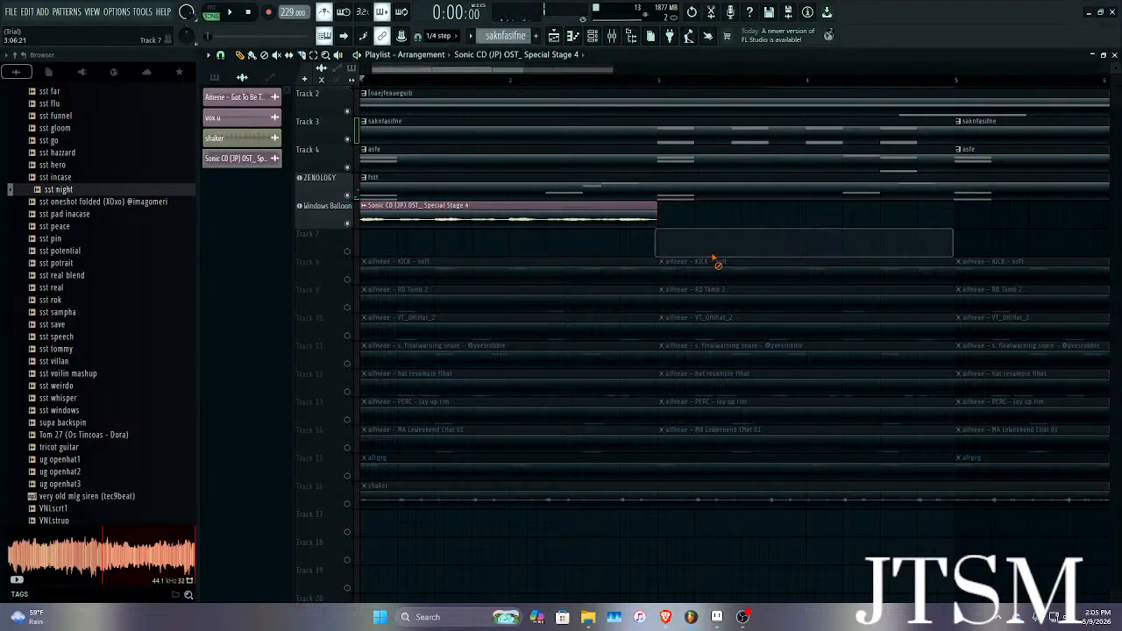
pyautogui.press('space')
pyautogui.press('space')
# Slice the remaining Sonic CD clip at bar 2 and delete the piece after the cut.
pyautogui.click(308, 55)
pyautogui.scroll(2, 596, 230)
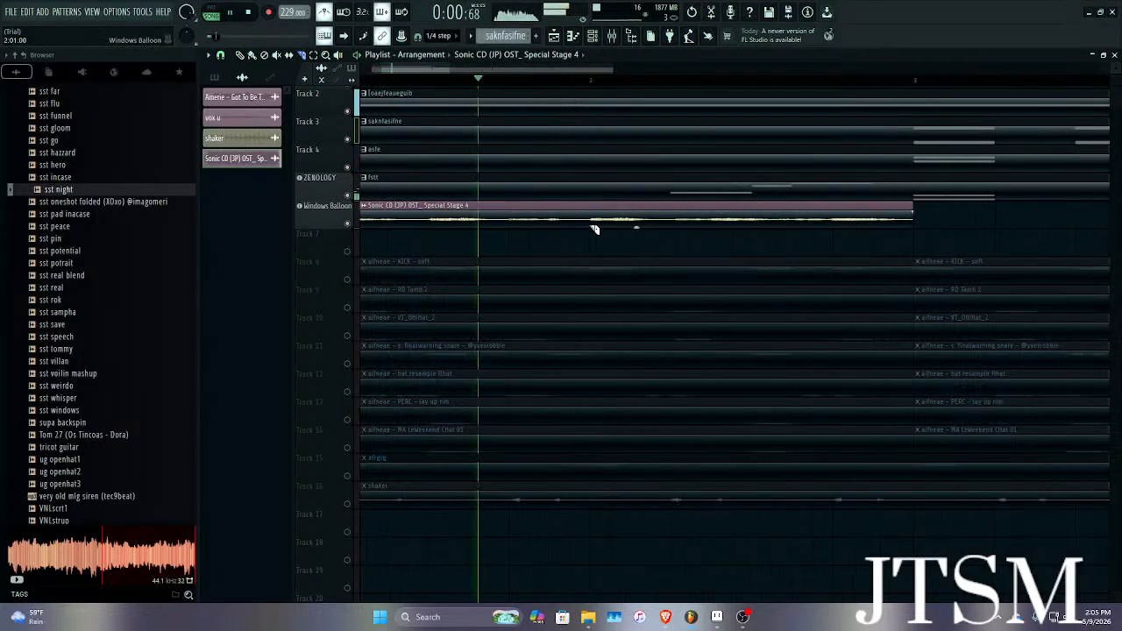
pyautogui.press('space')
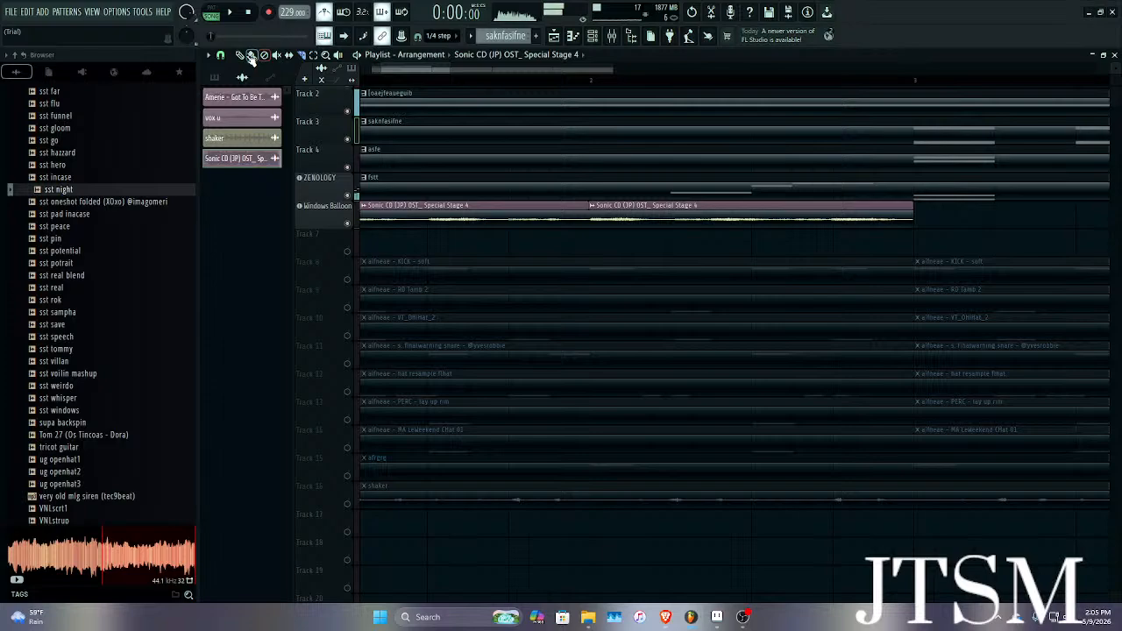
pyautogui.rightClick(666, 215)
pyautogui.scroll(-4, 661, 219)
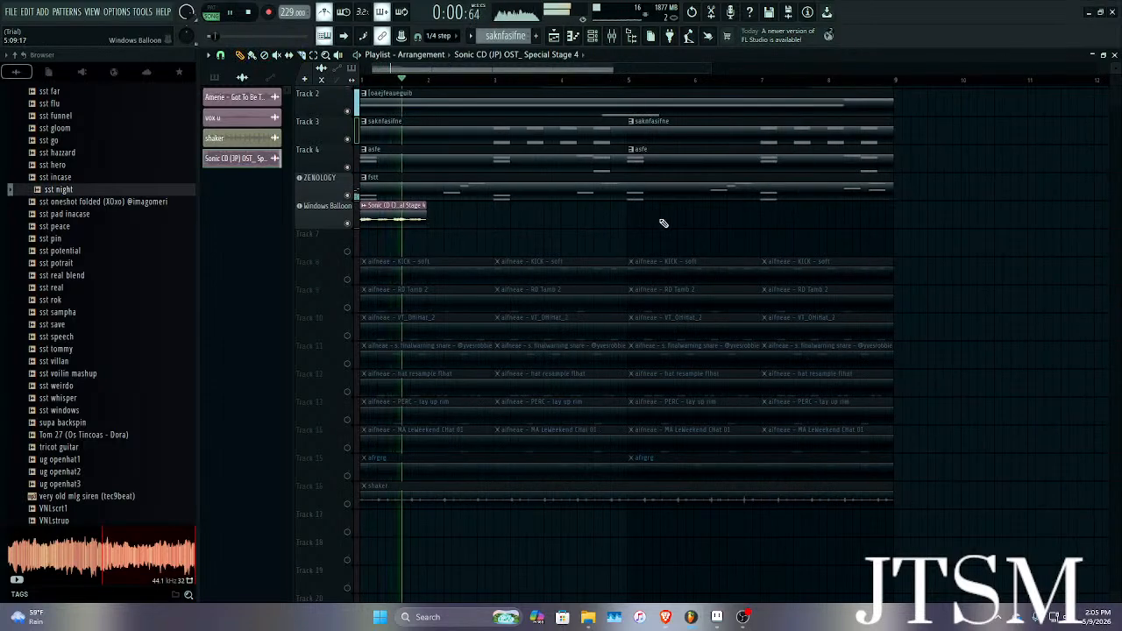
# Route the Sonic CD channel to mixer track 5 and load Fruity Convolver in its first effect slot.
pyautogui.doubleClick(406, 214)
pyautogui.click(801, 171)
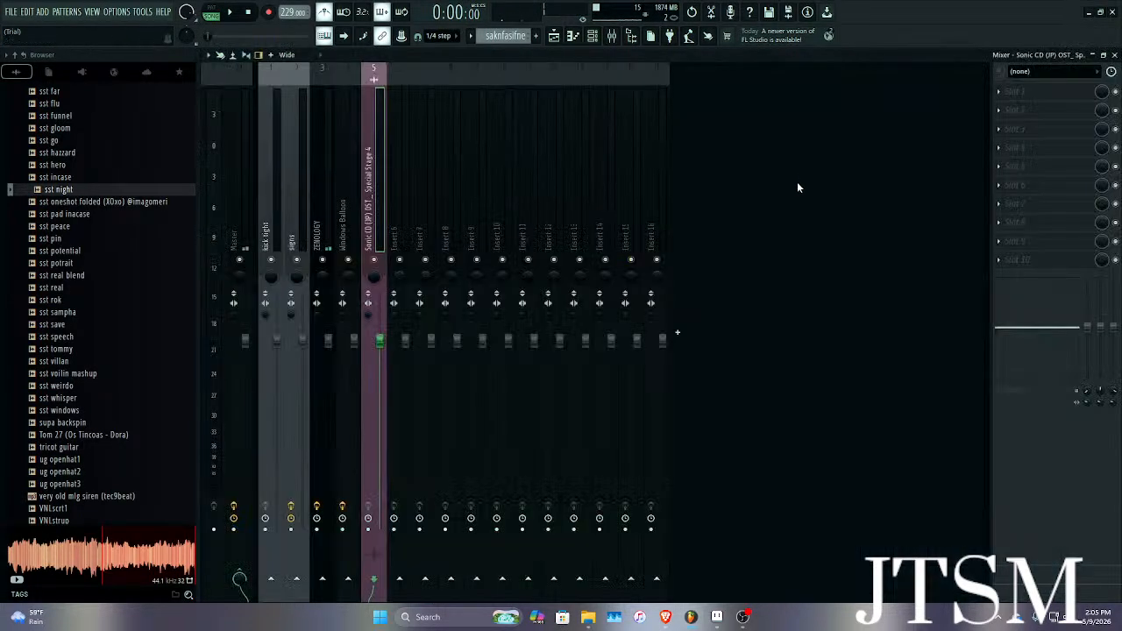
pyautogui.click(1015, 91)
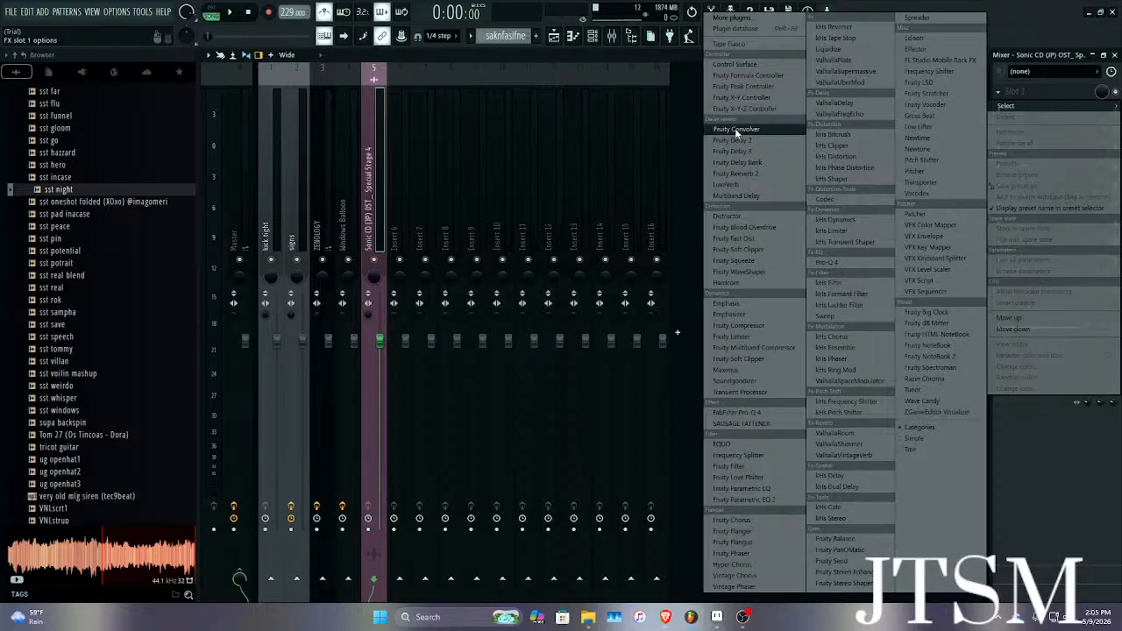
pyautogui.click(736, 130)
pyautogui.click(682, 170)
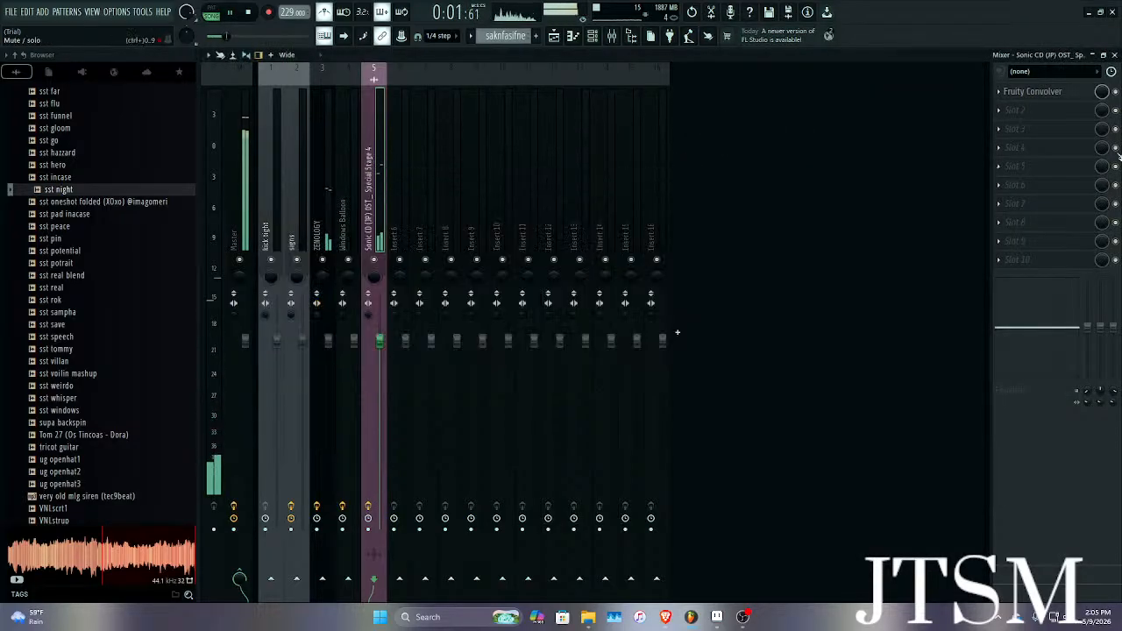
pyautogui.click(1114, 55)
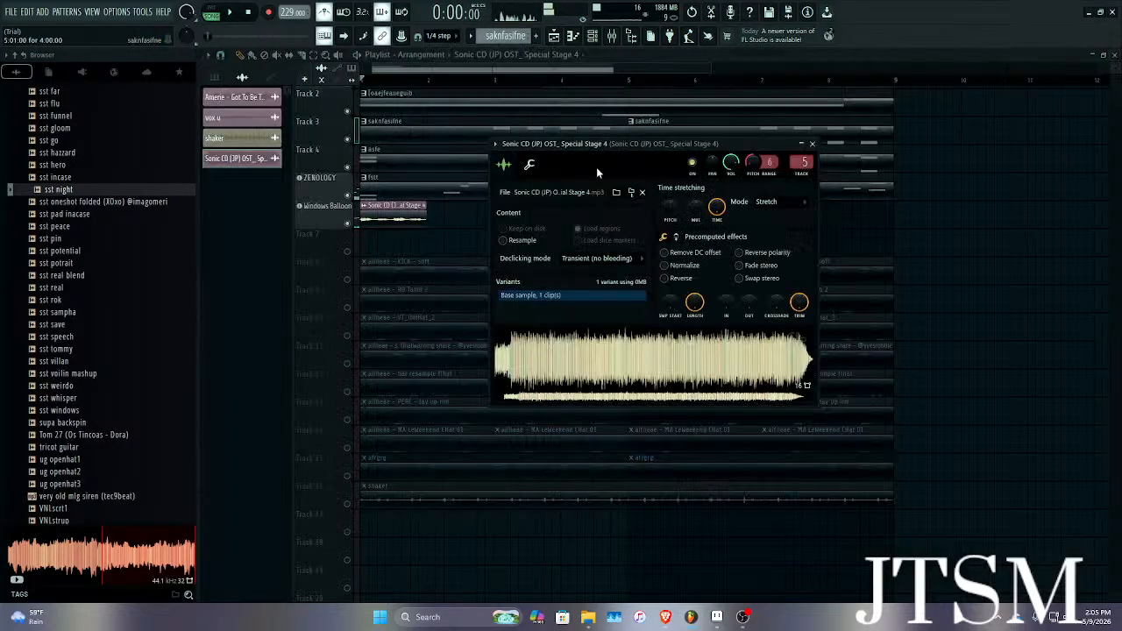
pyautogui.click(813, 144)
# Place a copy of the one-bar Sonic CD clip at bar 3 and align its start exactly with the bar line.
pyautogui.press('space')
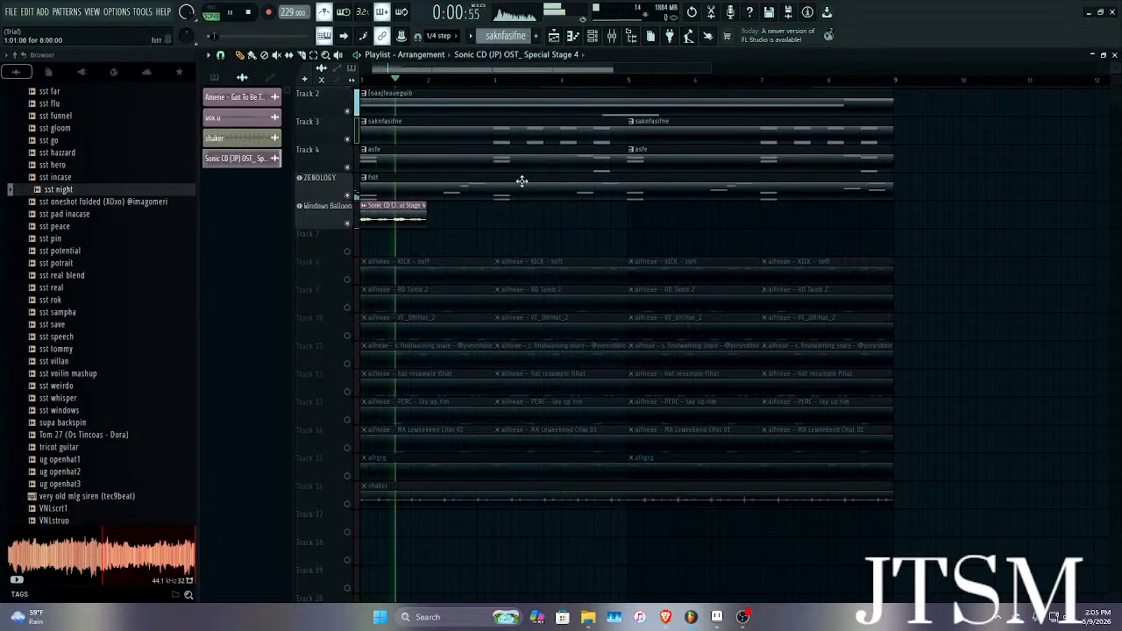
pyautogui.scroll(3, 500, 225)
pyautogui.click(502, 224)
pyautogui.press('space')
pyautogui.press('space')
pyautogui.scroll(6, 500, 218)
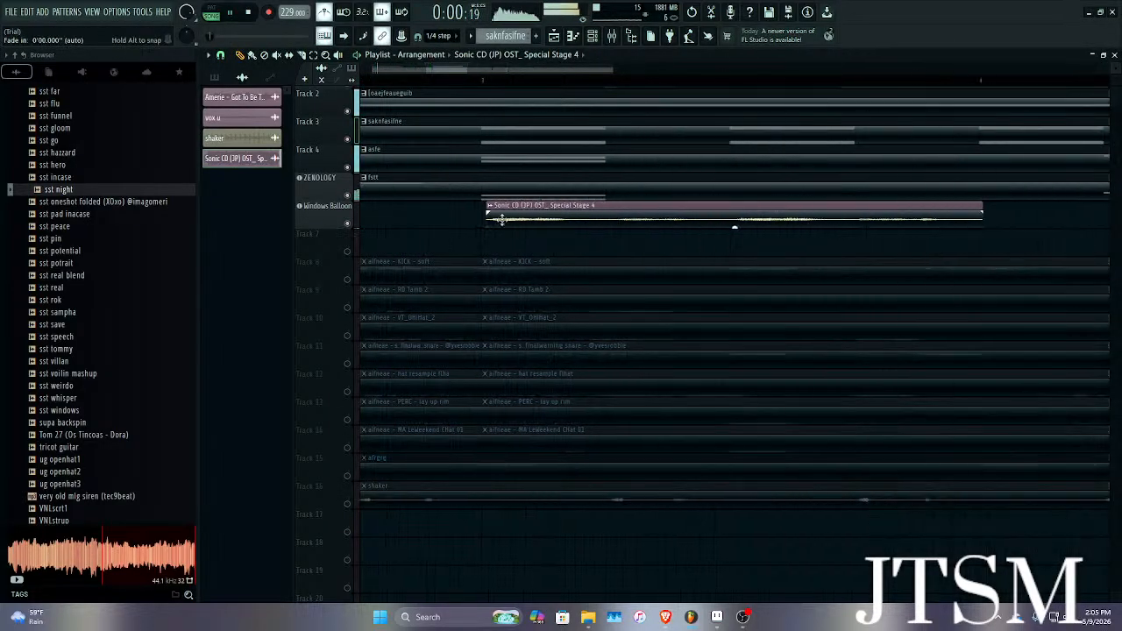
pyautogui.moveTo(490, 218)
pyautogui.mouseDown()
pyautogui.moveTo(505, 218)
pyautogui.moveTo(488, 220)
pyautogui.mouseUp()
# Place another copy of the one-bar Sonic CD clip at bar 5, aligned with the bar line.
pyautogui.scroll(-8, 489, 219)
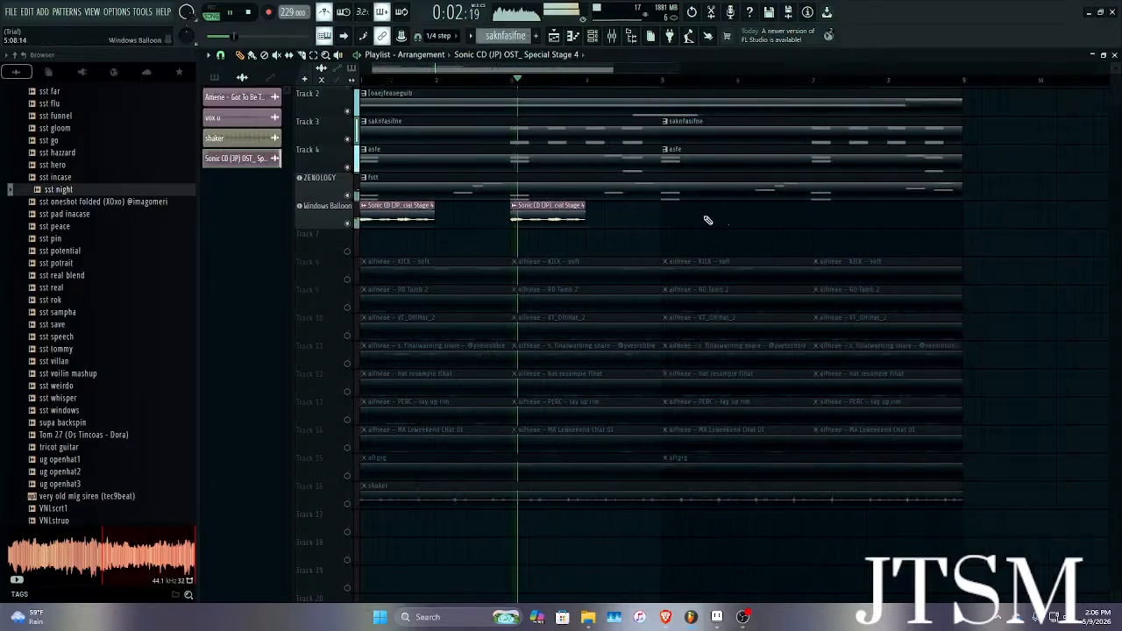
pyautogui.scroll(3, 711, 219)
pyautogui.scroll(5, 494, 213)
pyautogui.click(517, 222)
pyautogui.press('space')
pyautogui.scroll(-9, 527, 216)
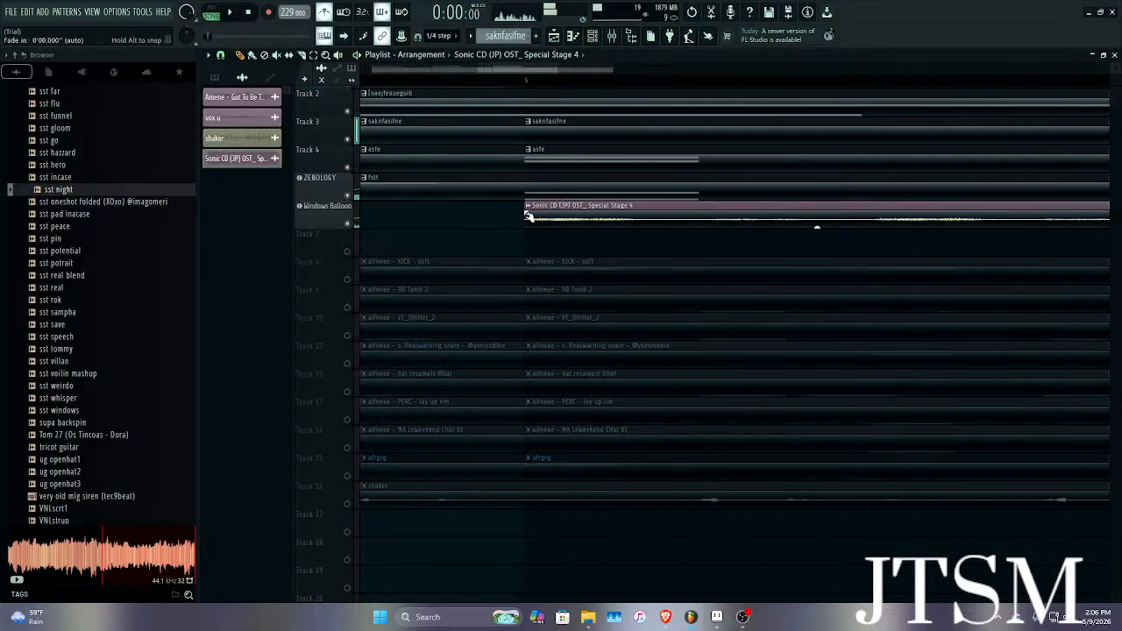
# Place a copy of the Sonic CD clip on Track 7 at 4:08:20, overlapping the clip at bar 5.
pyautogui.scroll(6, 478, 230)
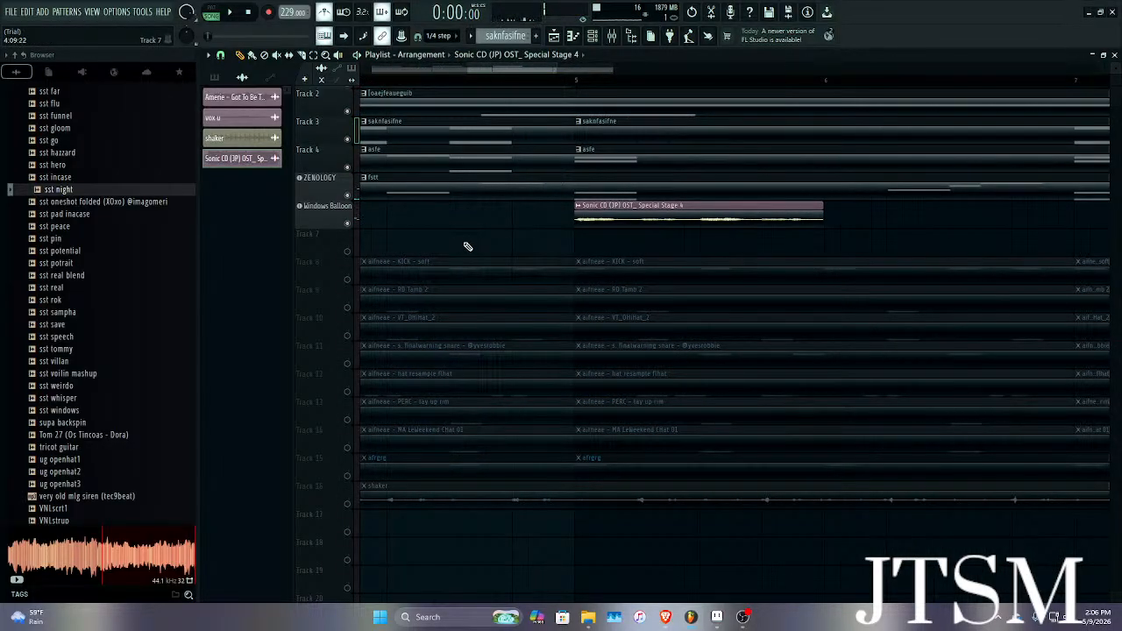
pyautogui.moveTo(464, 252); pyautogui.dragTo(479, 240)
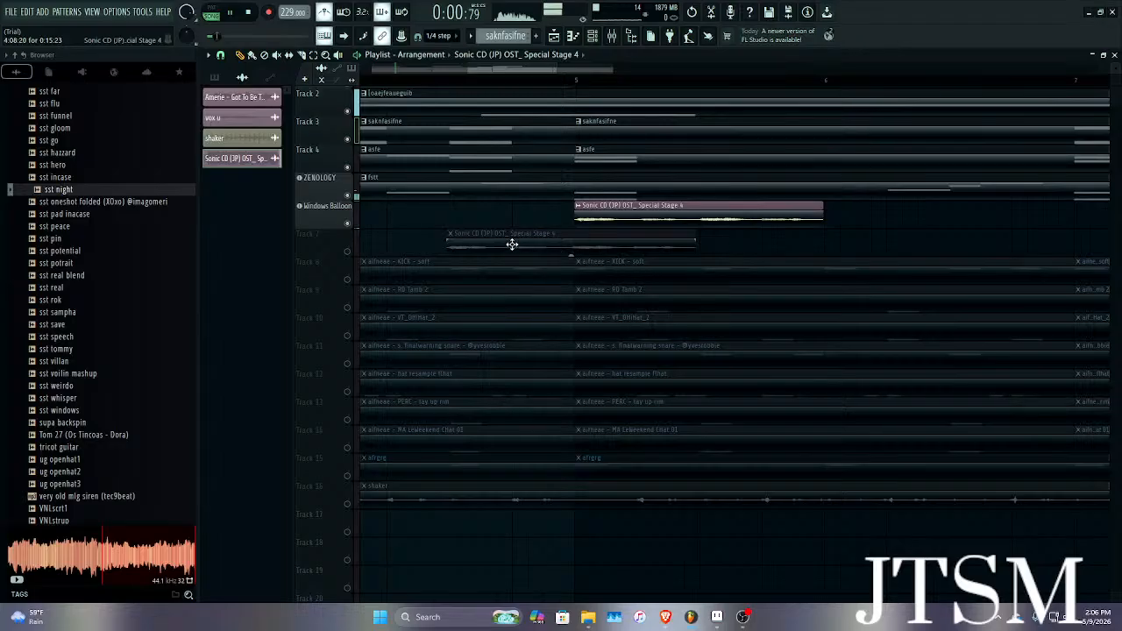
pyautogui.scroll(3, 512, 245)
pyautogui.press('space')
pyautogui.doubleClick(512, 245)
pyautogui.click(813, 143)
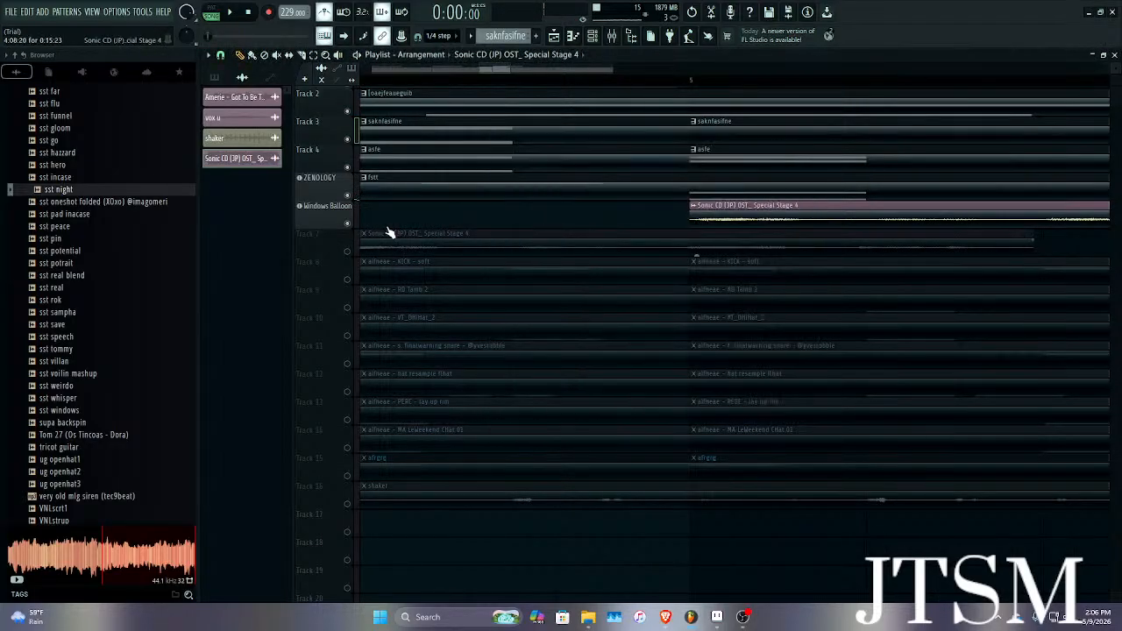
# Solo Track 7 and move its Sonic CD clip to start at 4:09:00.
pyautogui.scroll(-3, 353, 219)
pyautogui.rightClick(352, 251)
pyautogui.scroll(3, 360, 249)
pyautogui.moveTo(404, 246); pyautogui.dragTo(433, 243)
pyautogui.scroll(4, 370, 248)
pyautogui.click(418, 233)
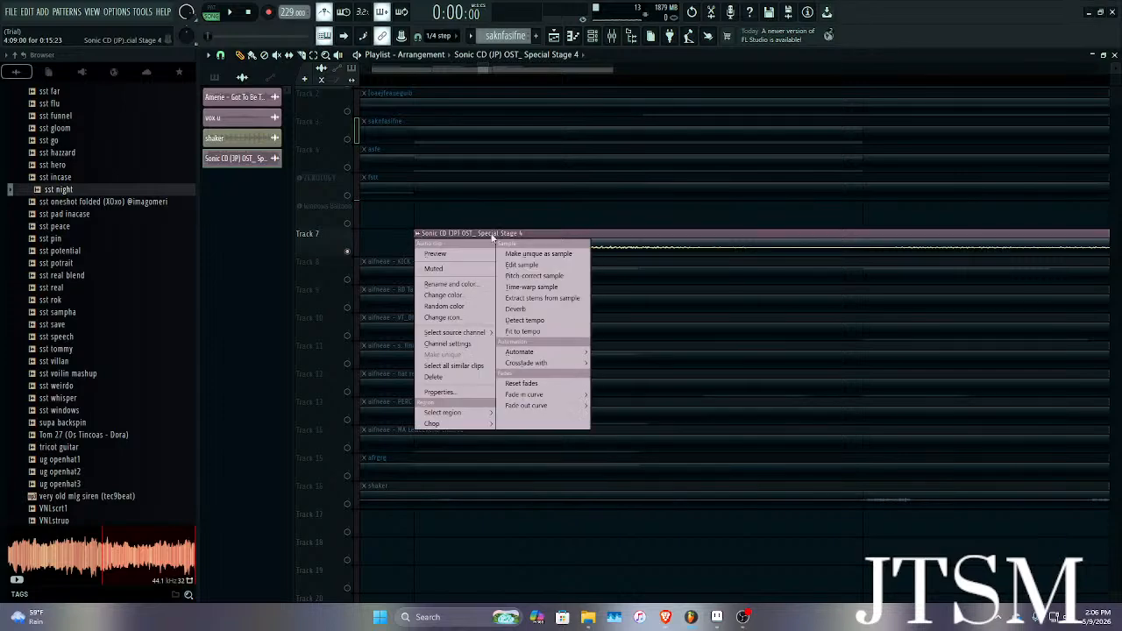
# Make the Track 7 Sonic CD clip unique as a sample and slice it at bar 5.
pyautogui.click(539, 253)
pyautogui.click(829, 393)
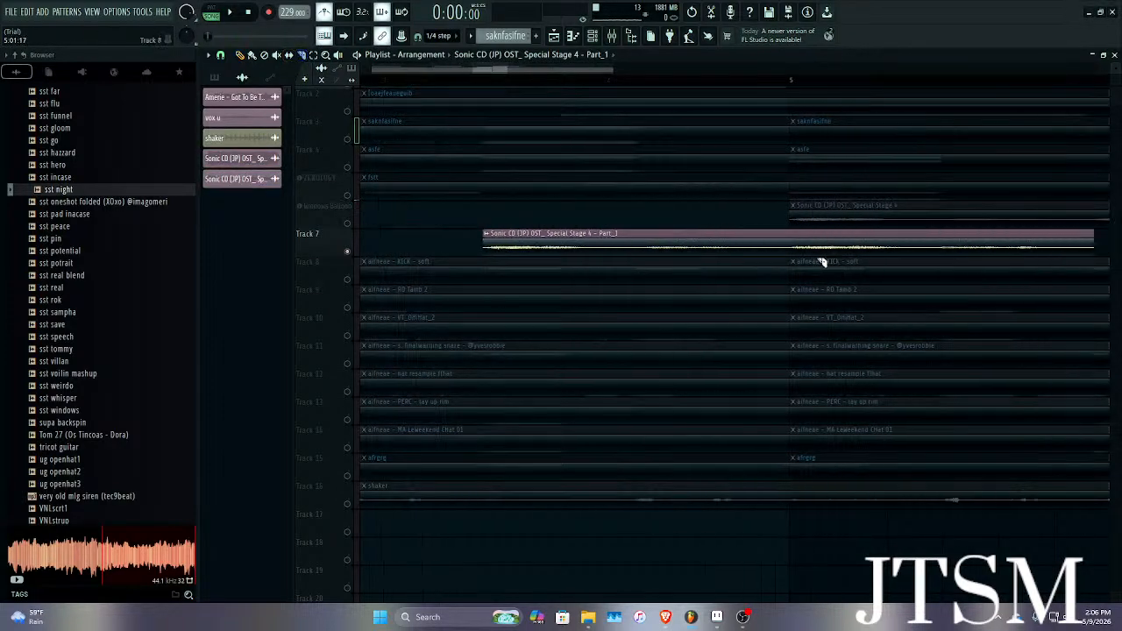
pyautogui.scroll(-1, 779, 258)
pyautogui.click(776, 259)
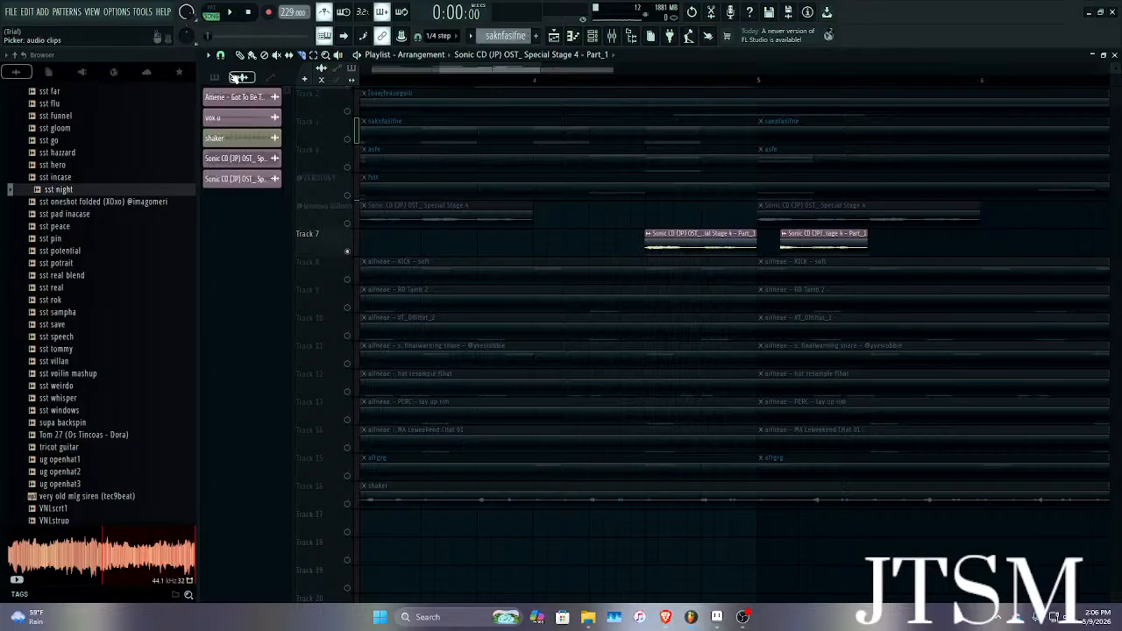
# Move the half-bar Part_1 piece to 4:09:00 on the Windows Balloon track, leaving Track 7 empty, and solo the Windows Balloon track.
pyautogui.moveTo(833, 236); pyautogui.dragTo(536, 207)
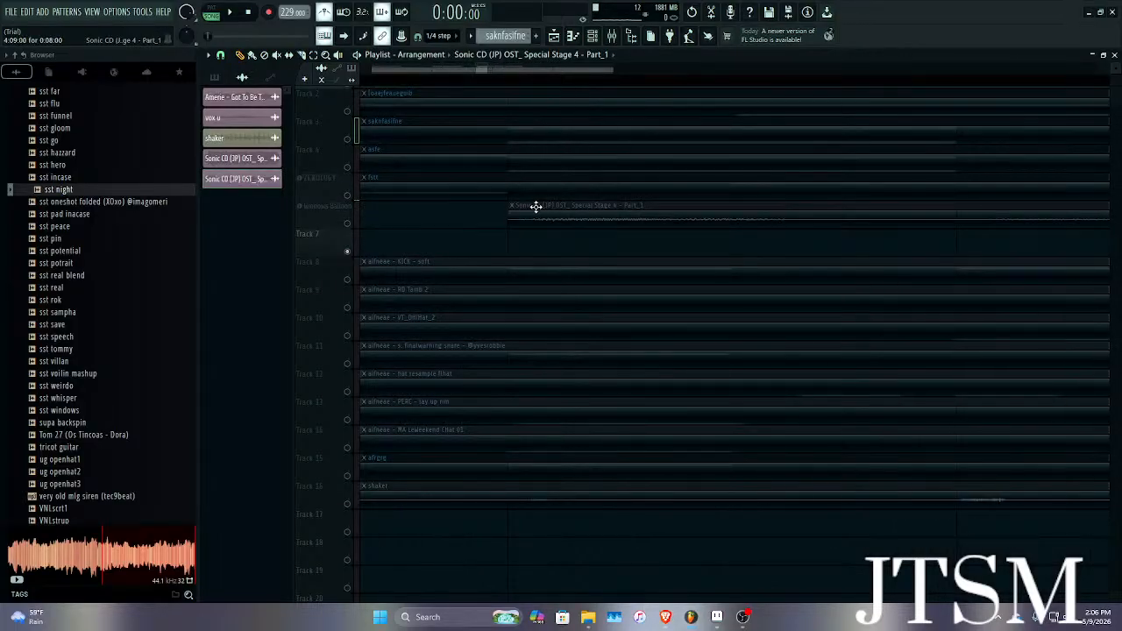
pyautogui.moveTo(535, 207); pyautogui.dragTo(536, 208)
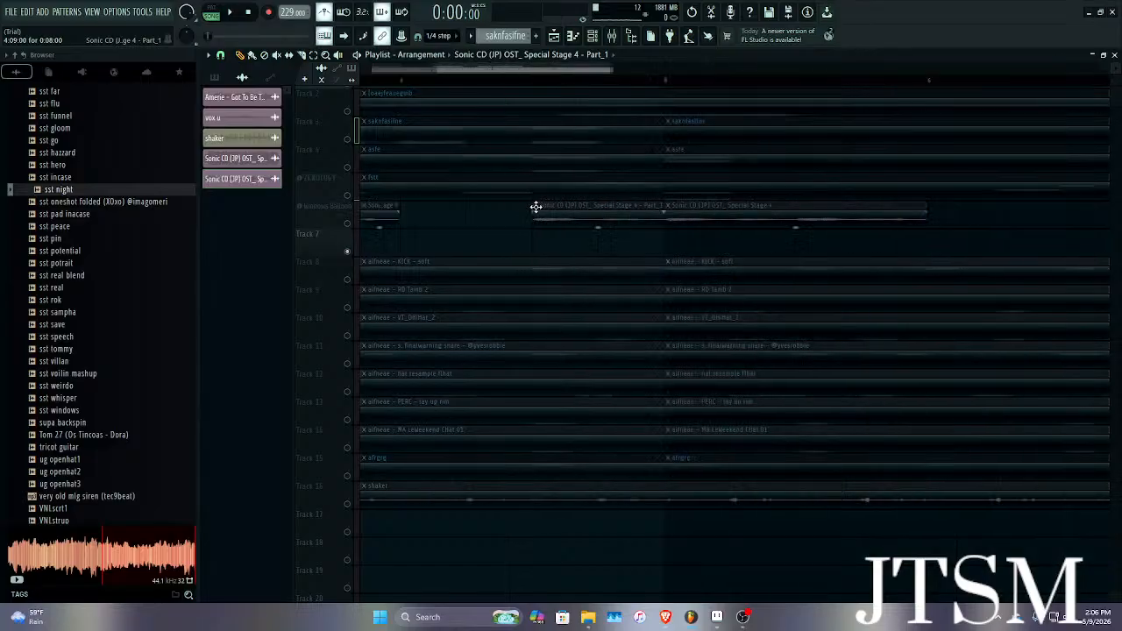
pyautogui.scroll(-5, 536, 210)
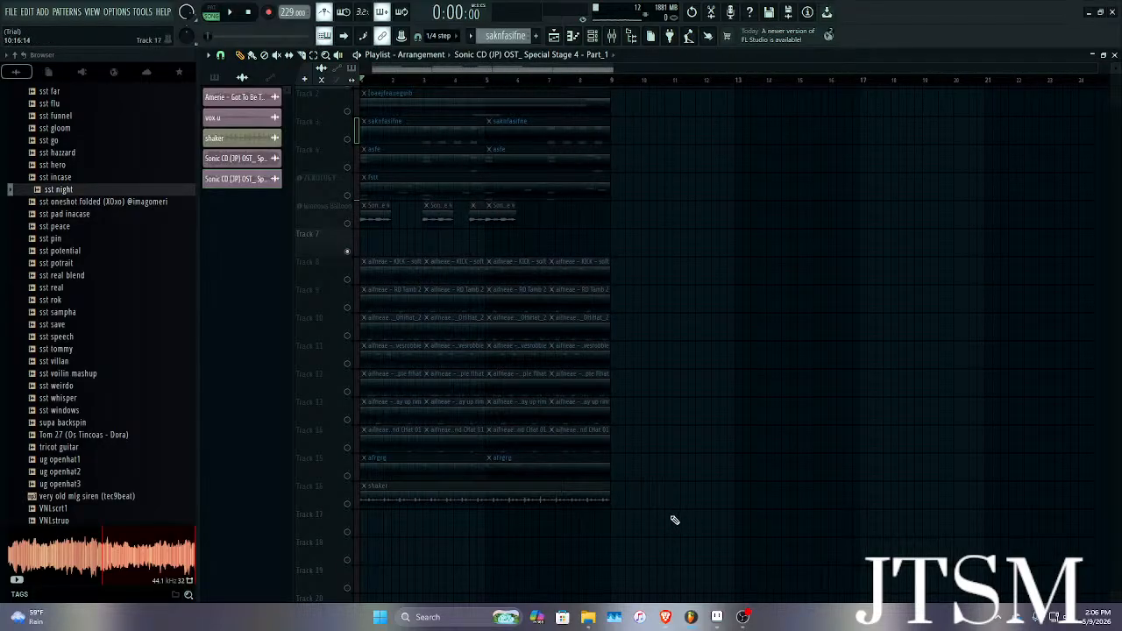
pyautogui.click(349, 225)
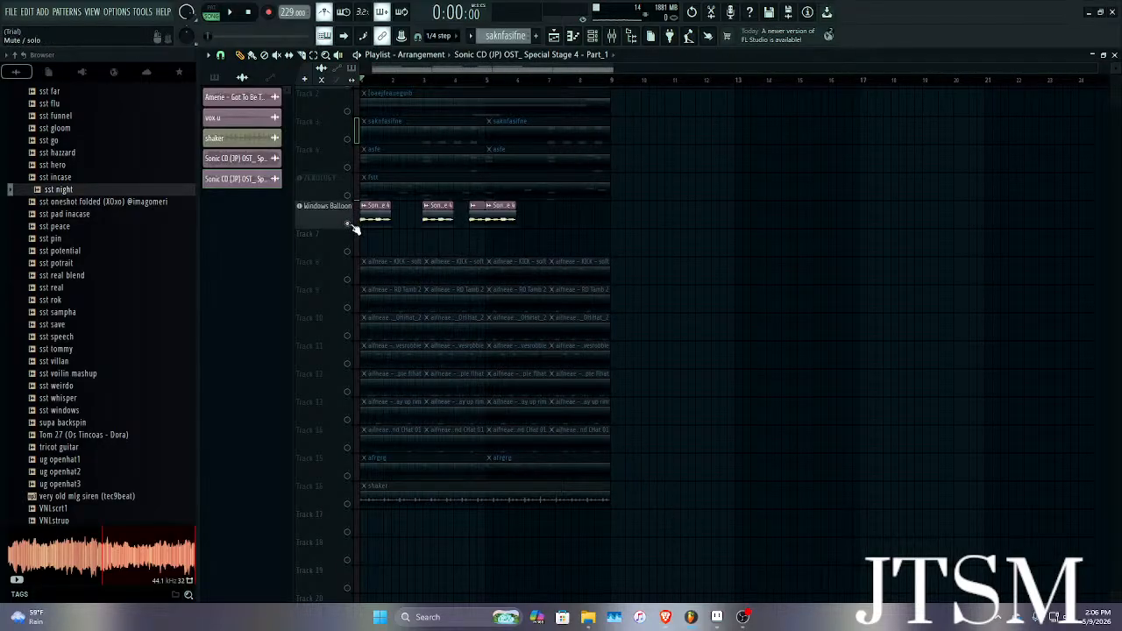
# Set the Sonic CD Part_1 clip's pitch range to 4 and lower its channel pitch to -283 cents while auditioning the soloed Windows Balloon track.
pyautogui.click(348, 224)
pyautogui.click(348, 225)
pyautogui.press('space')
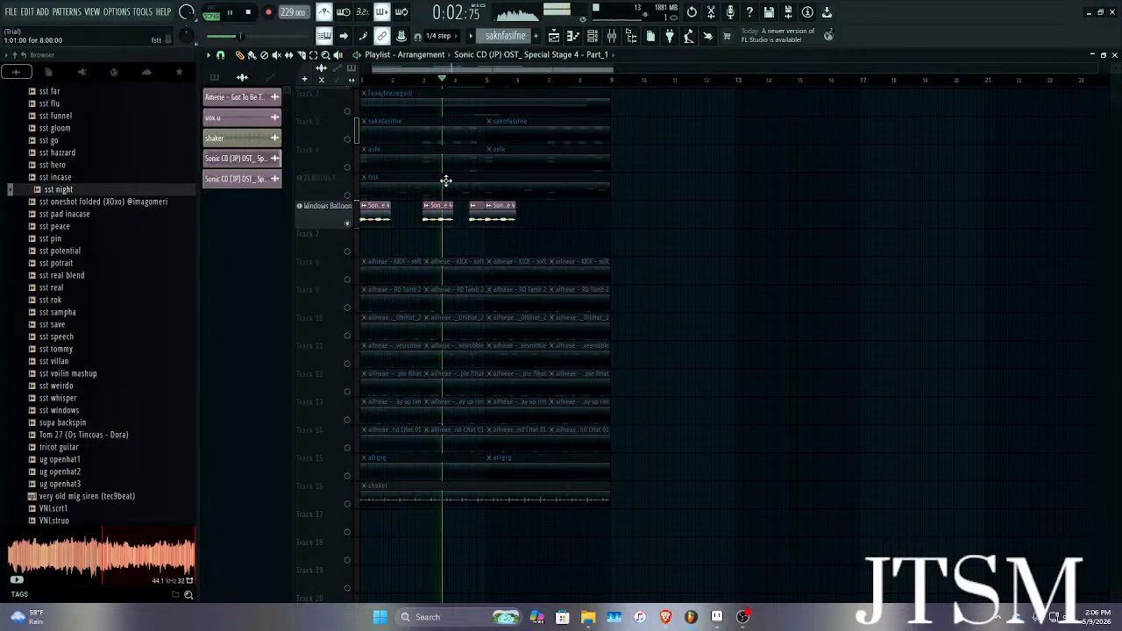
pyautogui.press('space')
pyautogui.doubleClick(476, 218)
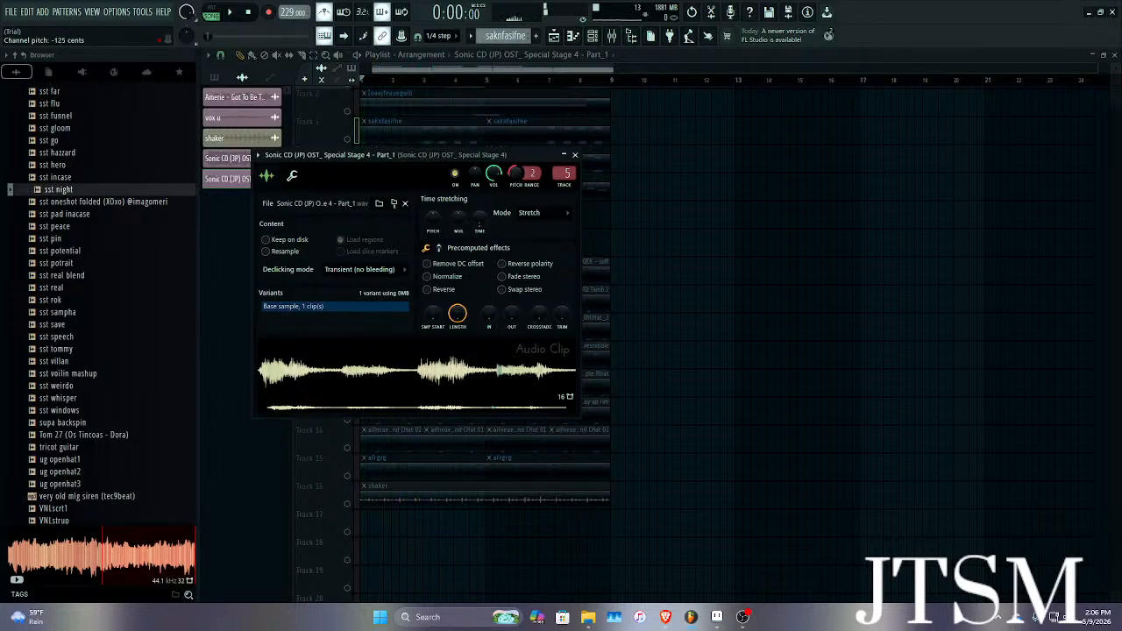
pyautogui.moveTo(505, 159); pyautogui.dragTo(634, 273)
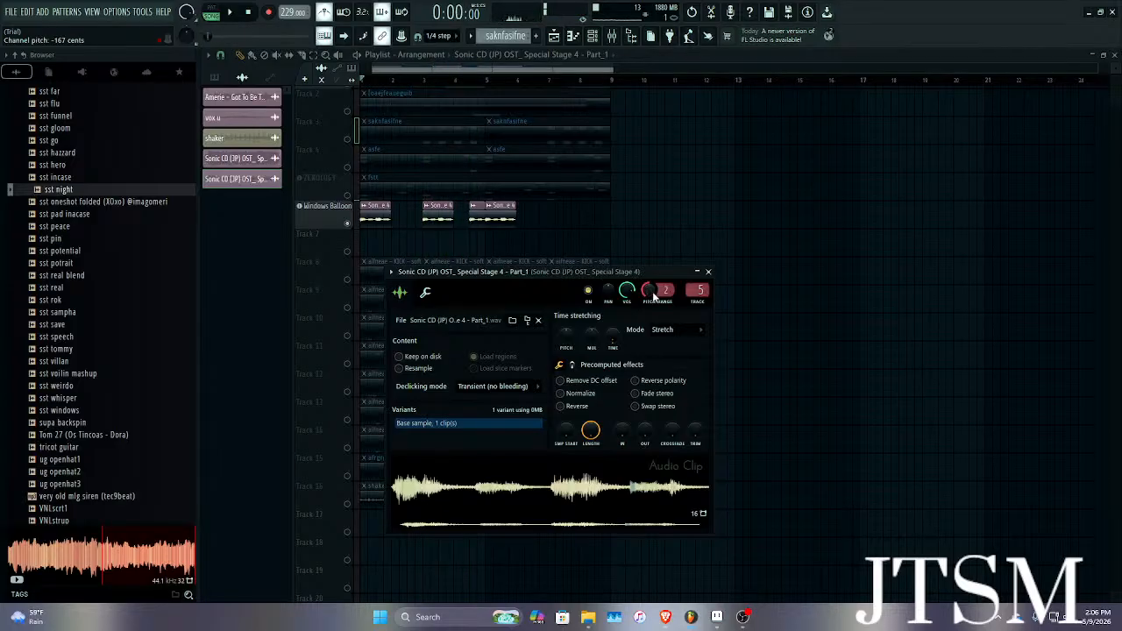
pyautogui.press('space')
pyautogui.moveTo(663, 292); pyautogui.dragTo(663, 301)
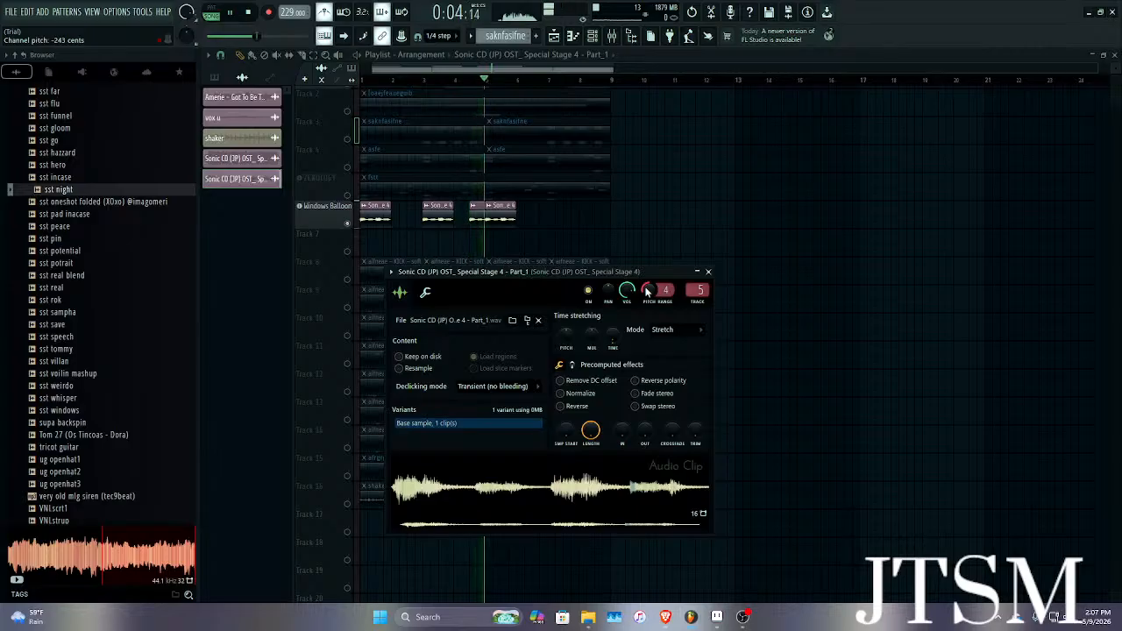
pyautogui.moveTo(647, 292); pyautogui.dragTo(647, 297)
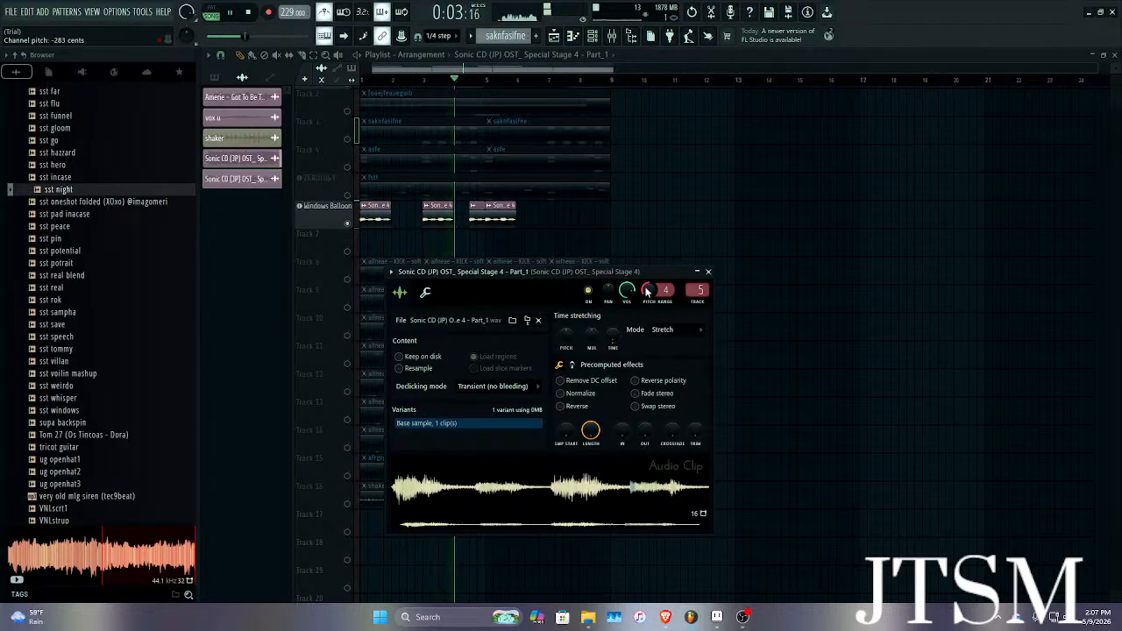
pyautogui.press('space')
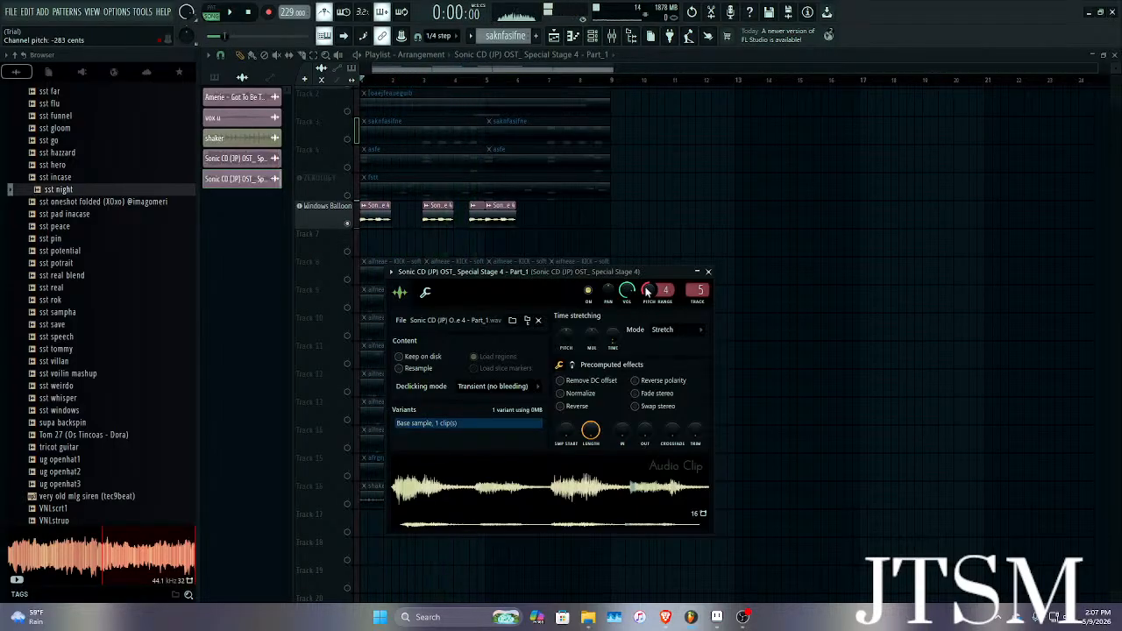
pyautogui.click(709, 272)
pyautogui.moveTo(565, 218); pyautogui.dragTo(354, 226)
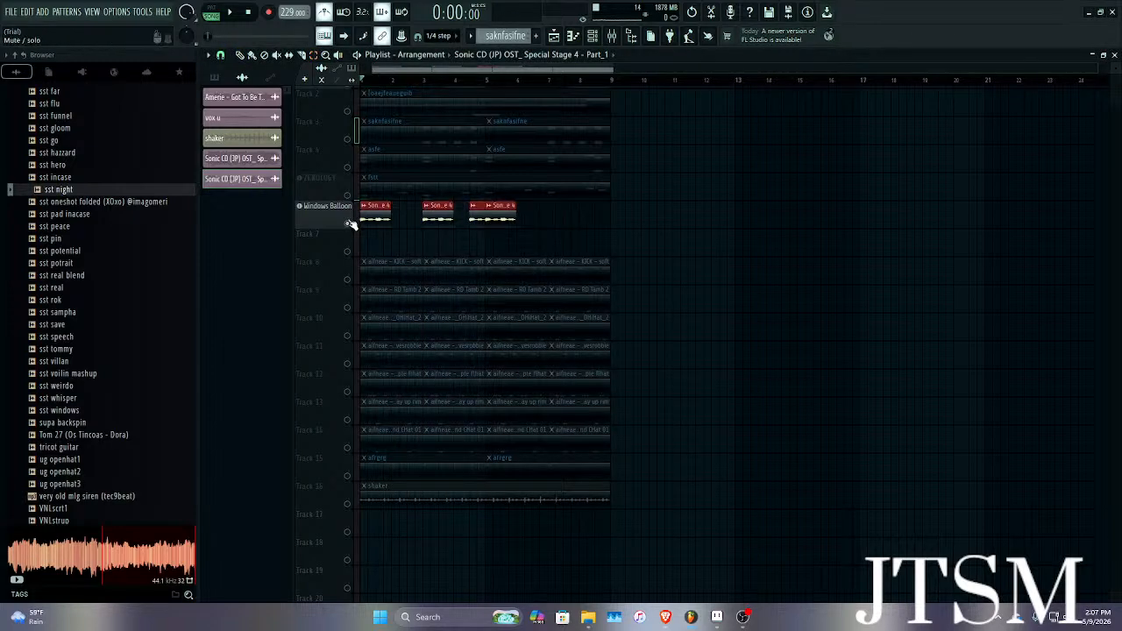
pyautogui.hotkey('ctrl', 'b')
pyautogui.press('space')
pyautogui.press('space')
pyautogui.hotkey('ctrl', 'z')
# Delete the Sonic CD clip at bar 5 and duplicate the remaining Windows Balloon clips into bars 5 to 8.
pyautogui.click(504, 222)
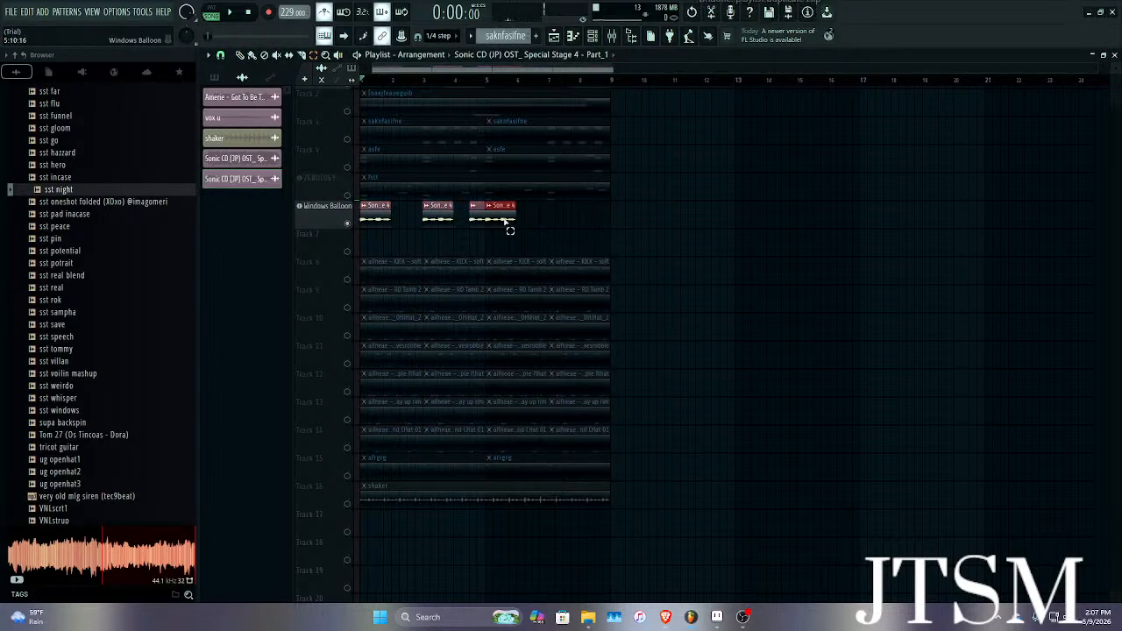
pyautogui.press('Delete')
pyautogui.moveTo(503, 222); pyautogui.dragTo(358, 226)
pyautogui.hotkey('ctrl', 'b')
pyautogui.press('space')
pyautogui.click(588, 252)
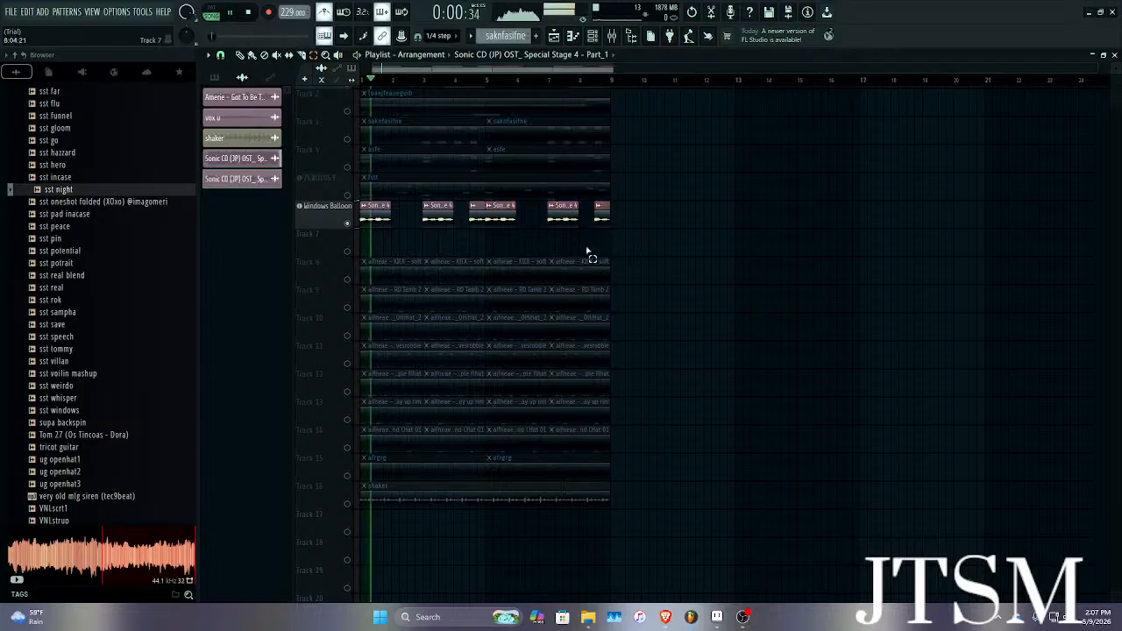
pyautogui.press('space')
# Unmute Tracks 2, 3 and 4, ZENOLOGY and kick tight alongside the sample, and select all clips on the Windows Balloon track.
pyautogui.click(348, 112)
pyautogui.press('space')
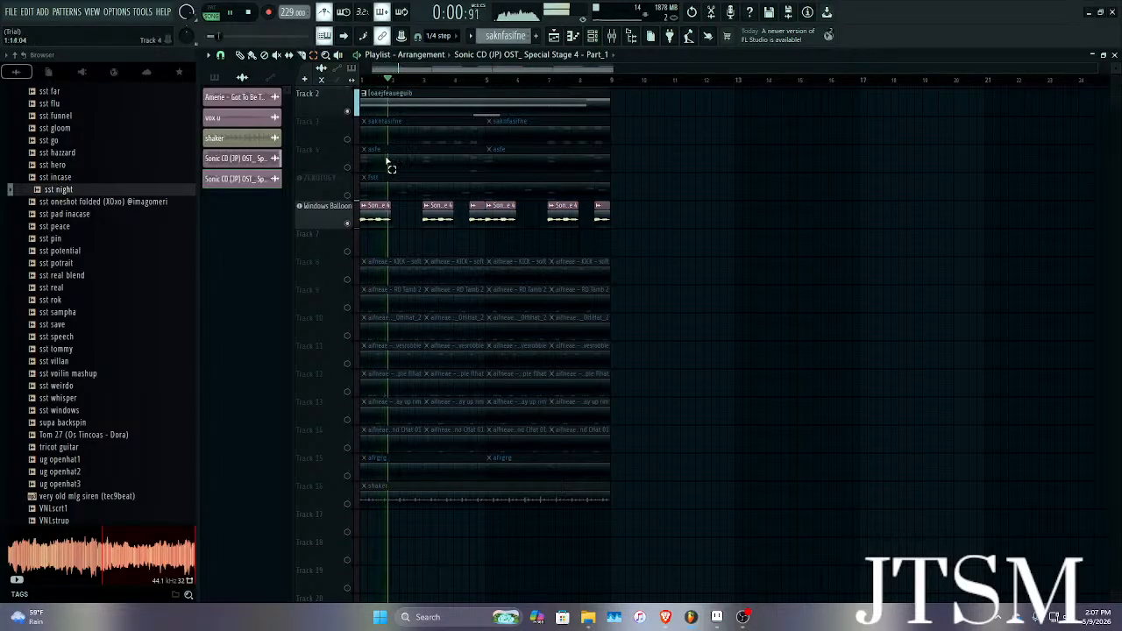
pyautogui.scroll(1, 388, 166)
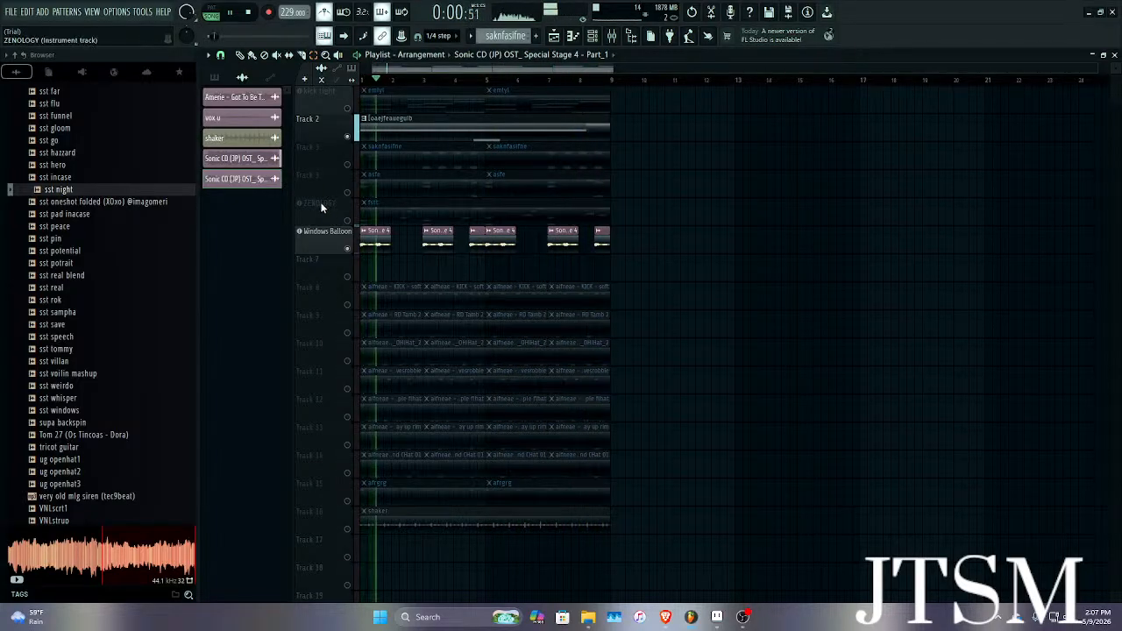
pyautogui.click(351, 196)
pyautogui.click(347, 192)
pyautogui.click(347, 164)
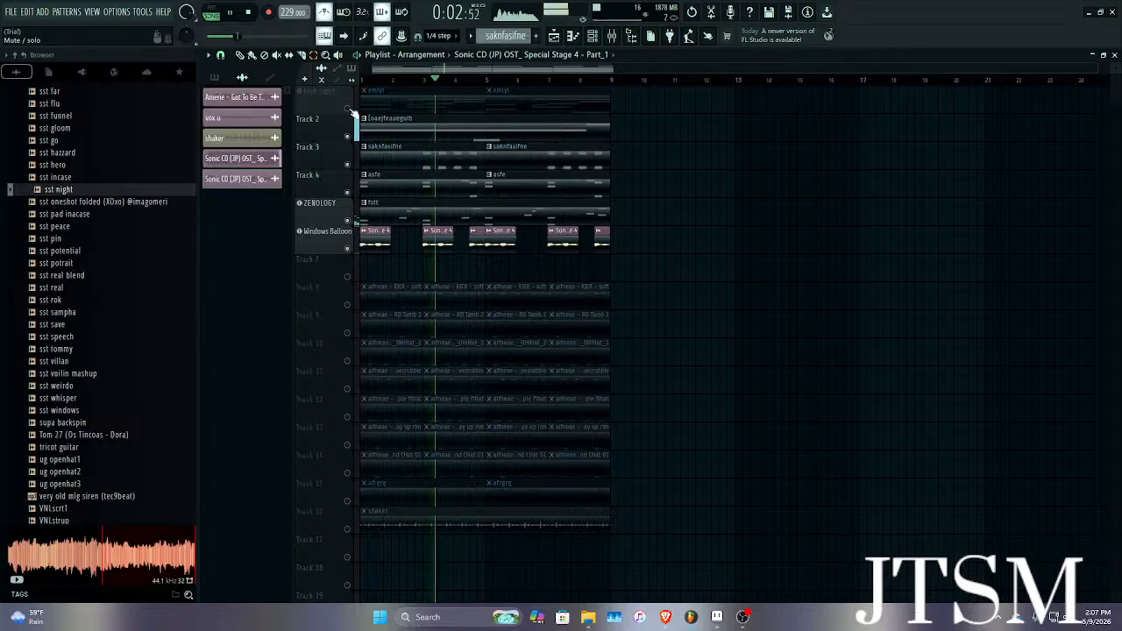
pyautogui.click(347, 108)
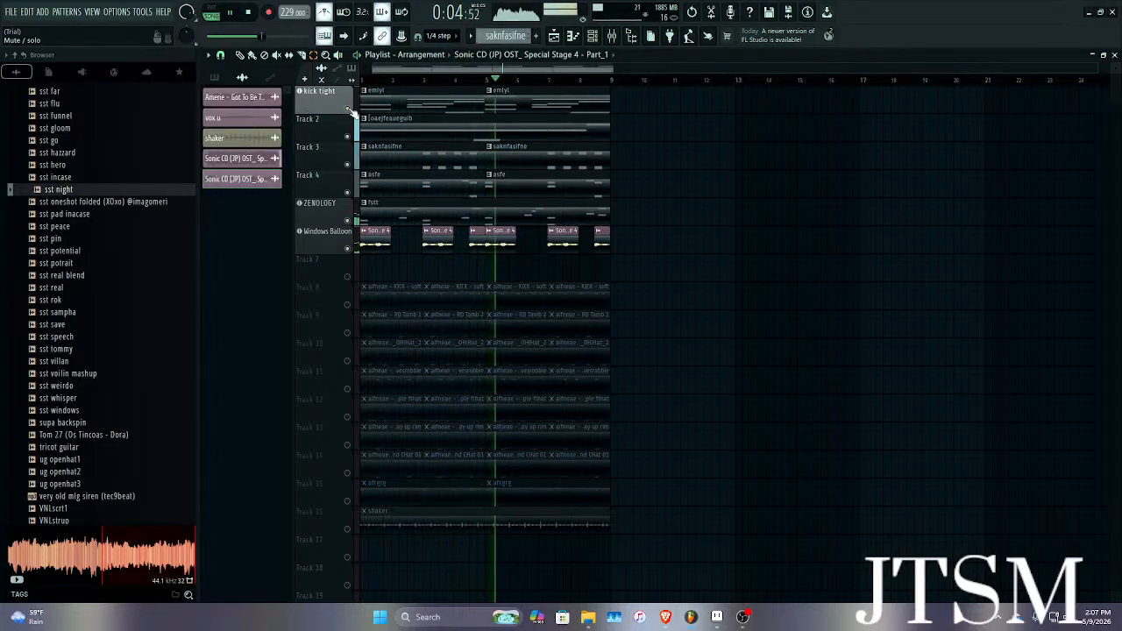
pyautogui.moveTo(650, 240); pyautogui.dragTo(365, 260)
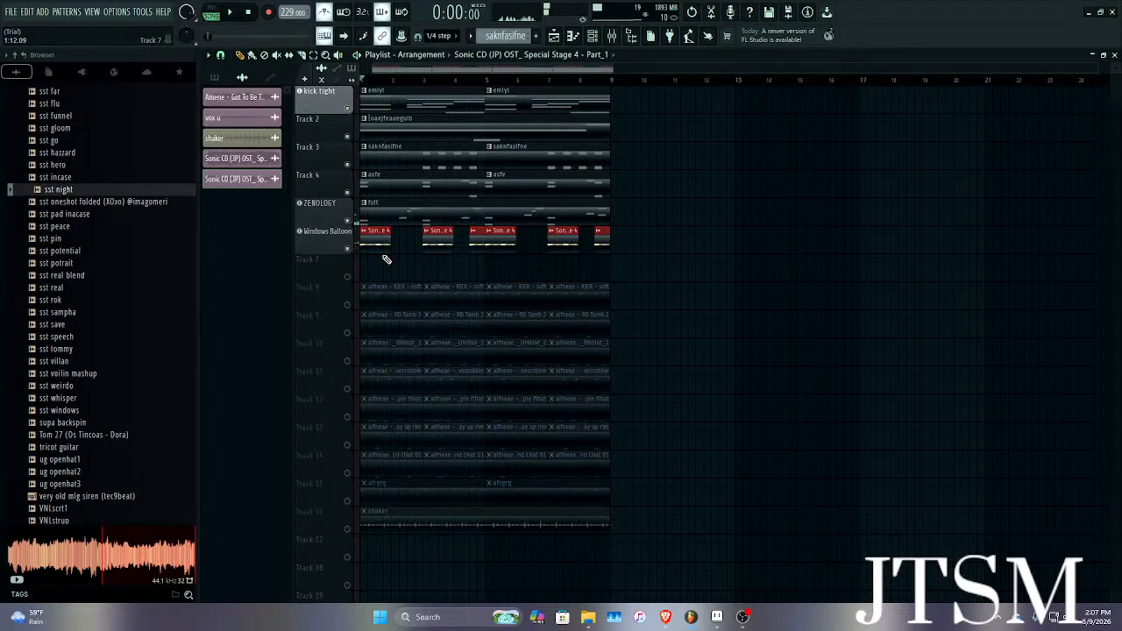
# Switch to the web browser to view the JtsM YouTube channel's playlists and latest videos, and return to FL Studio.
pyautogui.click(668, 619)
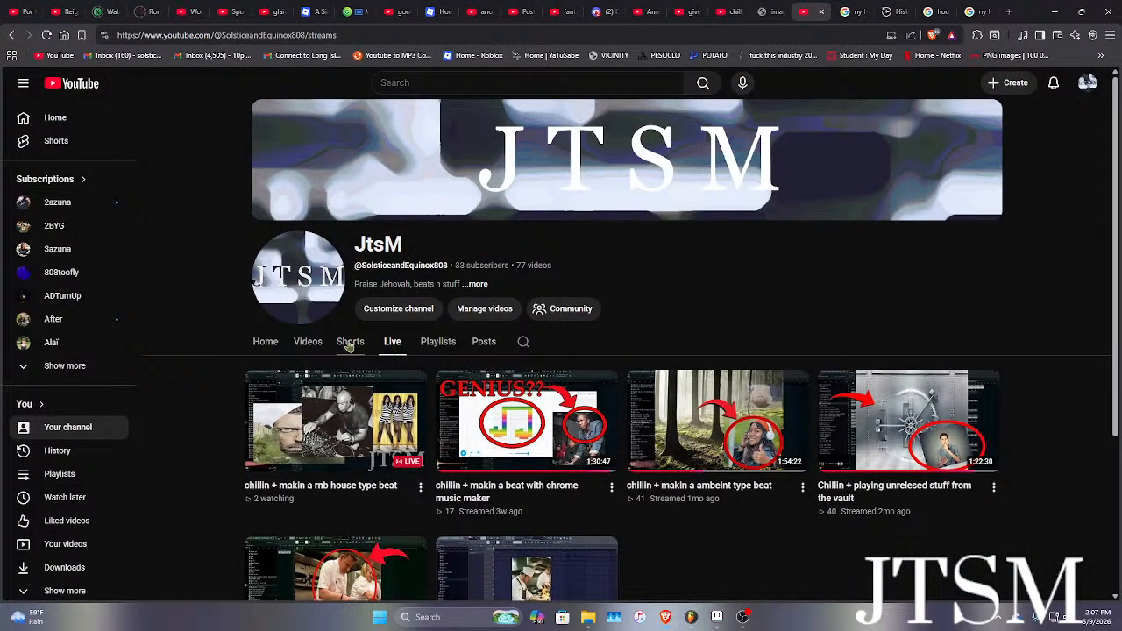
pyautogui.click(439, 347)
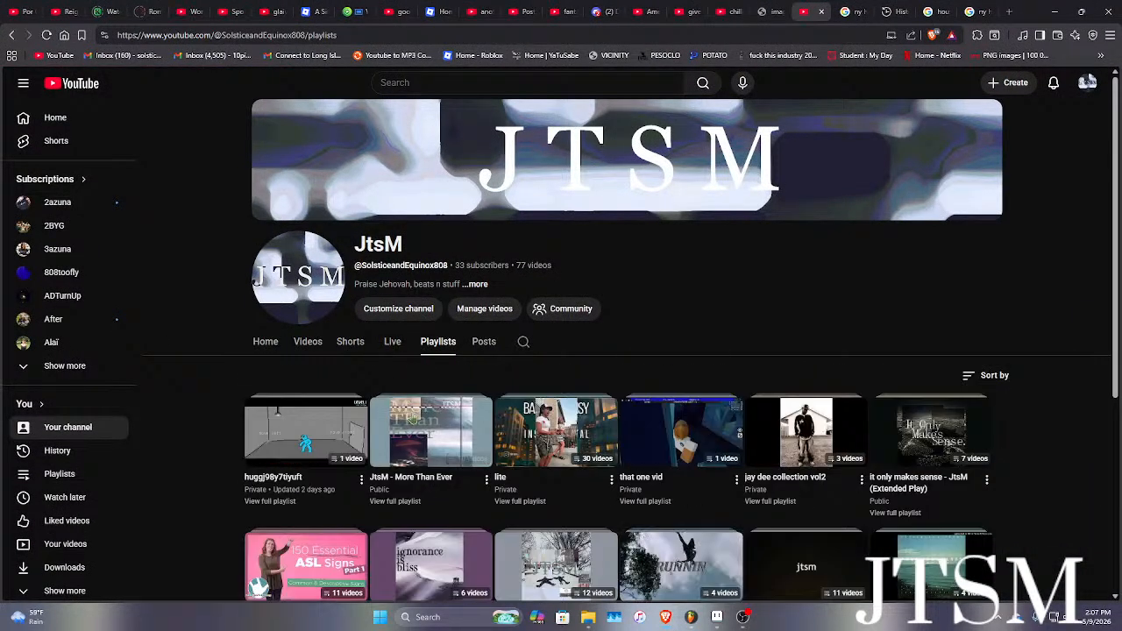
pyautogui.click(306, 344)
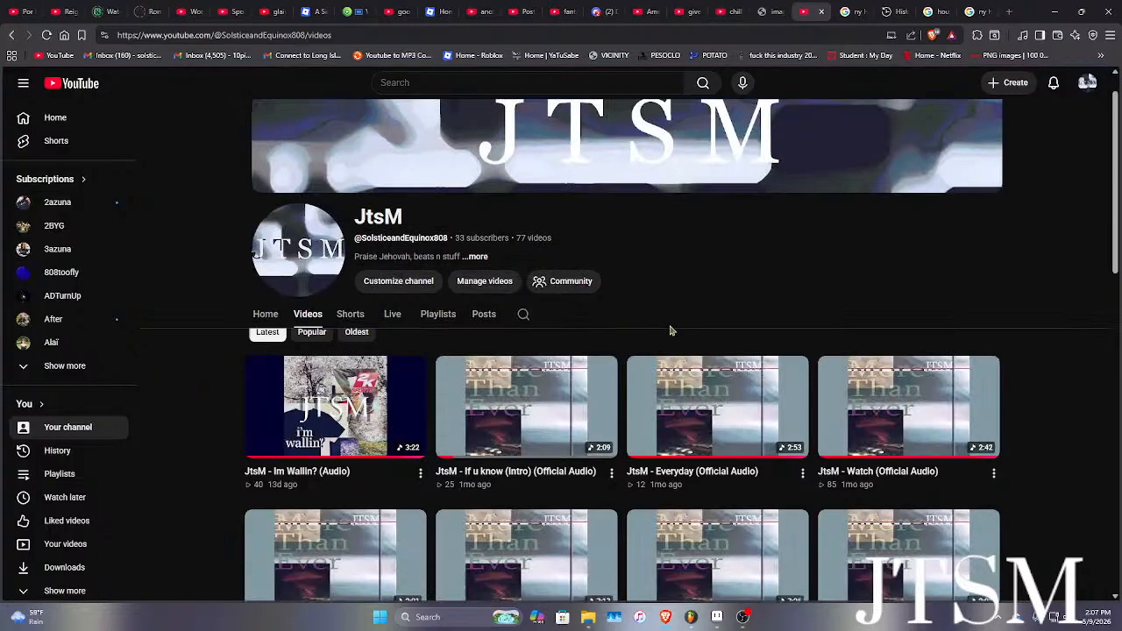
pyautogui.scroll(-2, 491, 321)
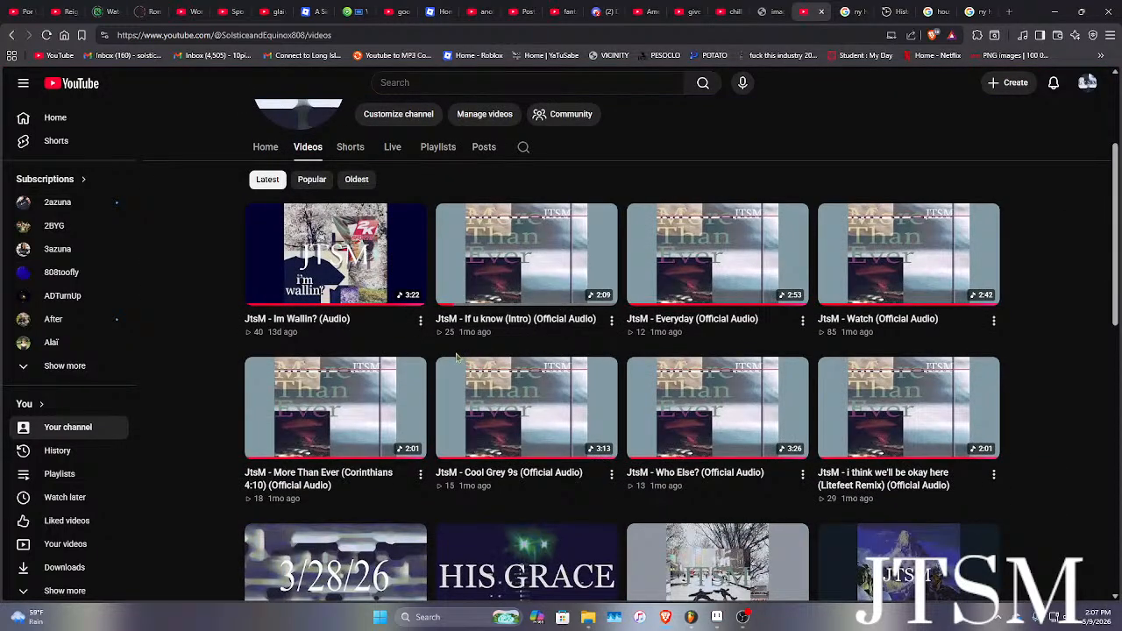
pyautogui.scroll(2, 366, 408)
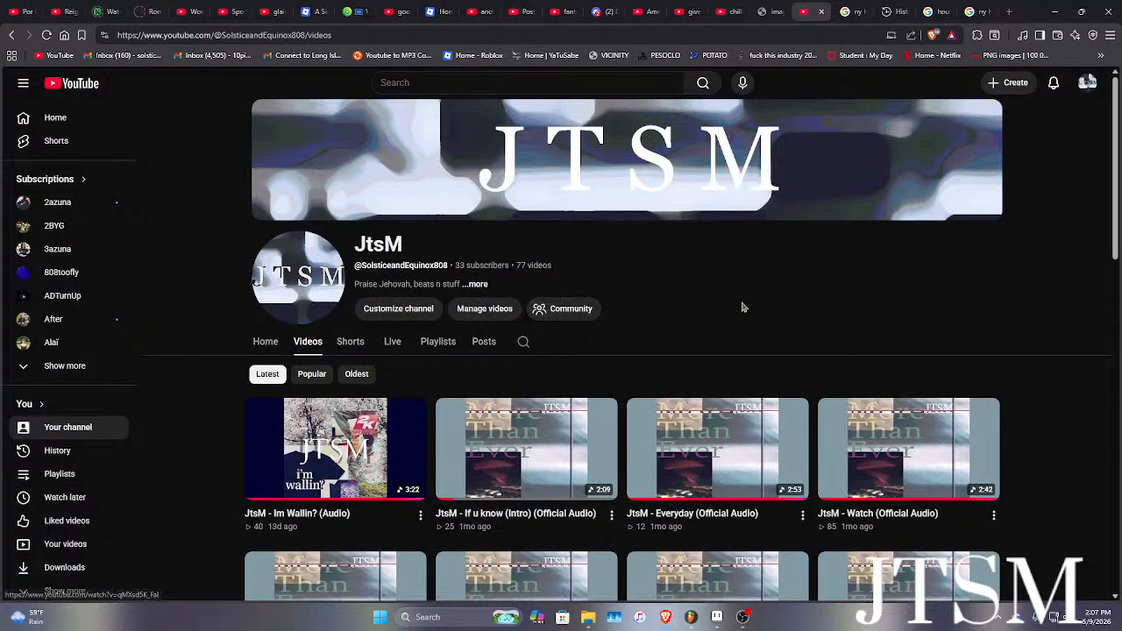
pyautogui.click(1054, 9)
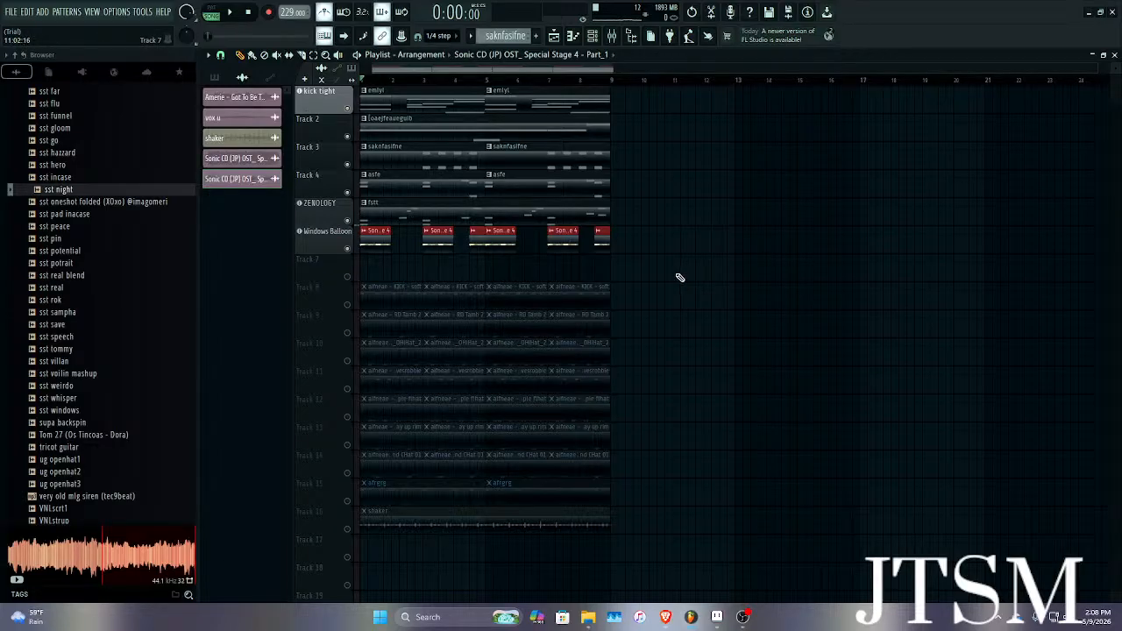
# Switch back to the browser and look through the JtsM channel's full list of videos and its playlists.
pyautogui.click(665, 617)
pyautogui.scroll(-10, 732, 340)
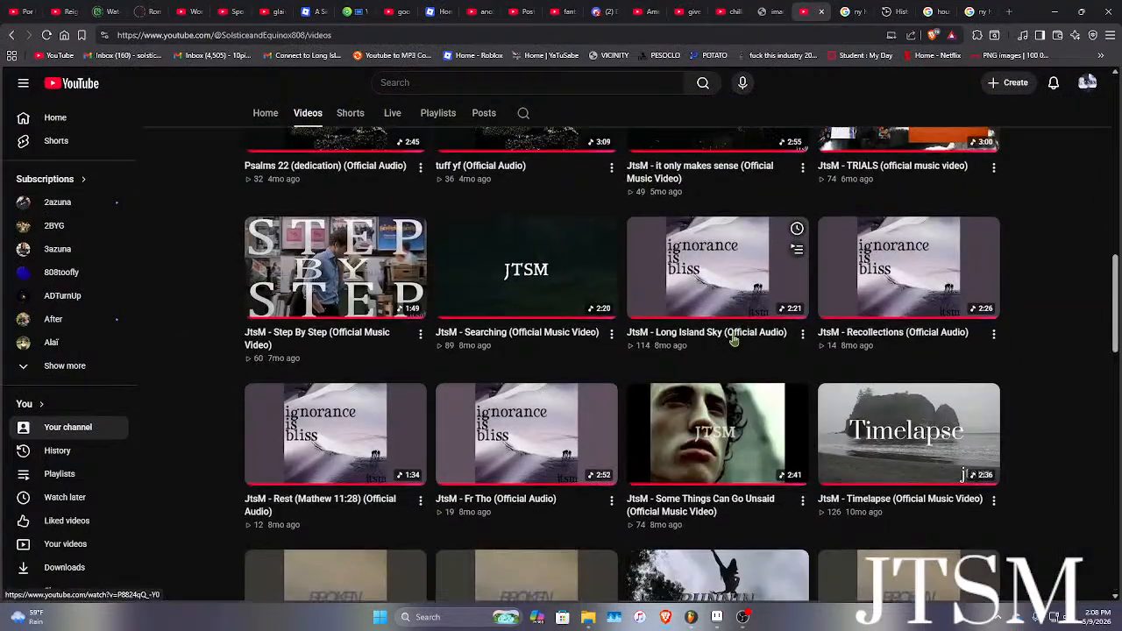
pyautogui.scroll(-20, 734, 341)
pyautogui.scroll(20, 732, 334)
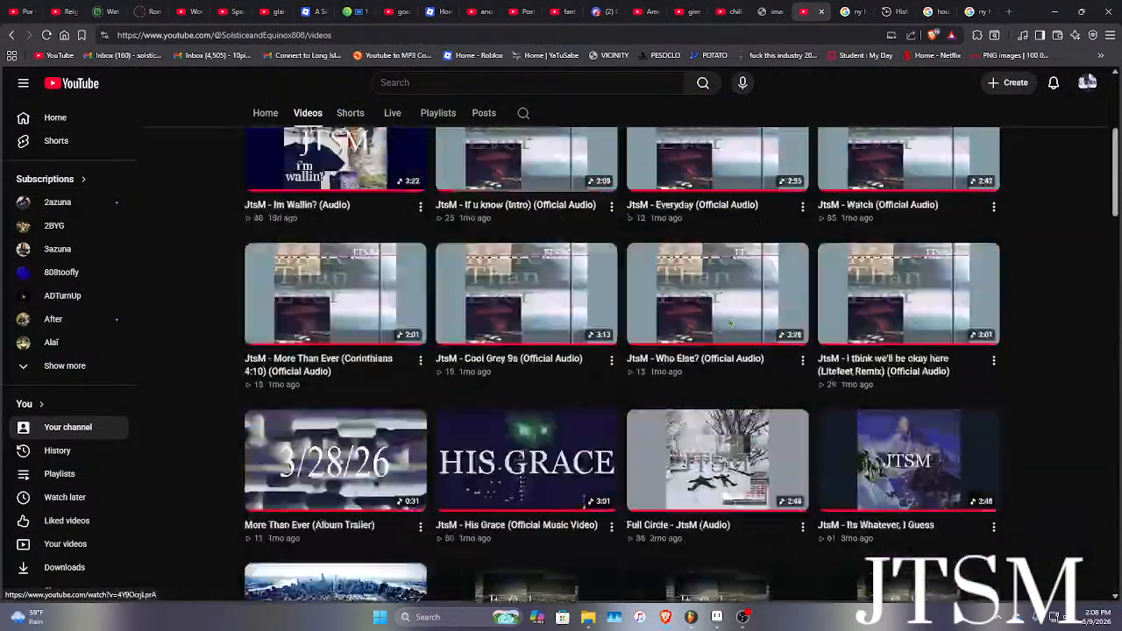
pyautogui.scroll(5, 728, 322)
pyautogui.click(444, 345)
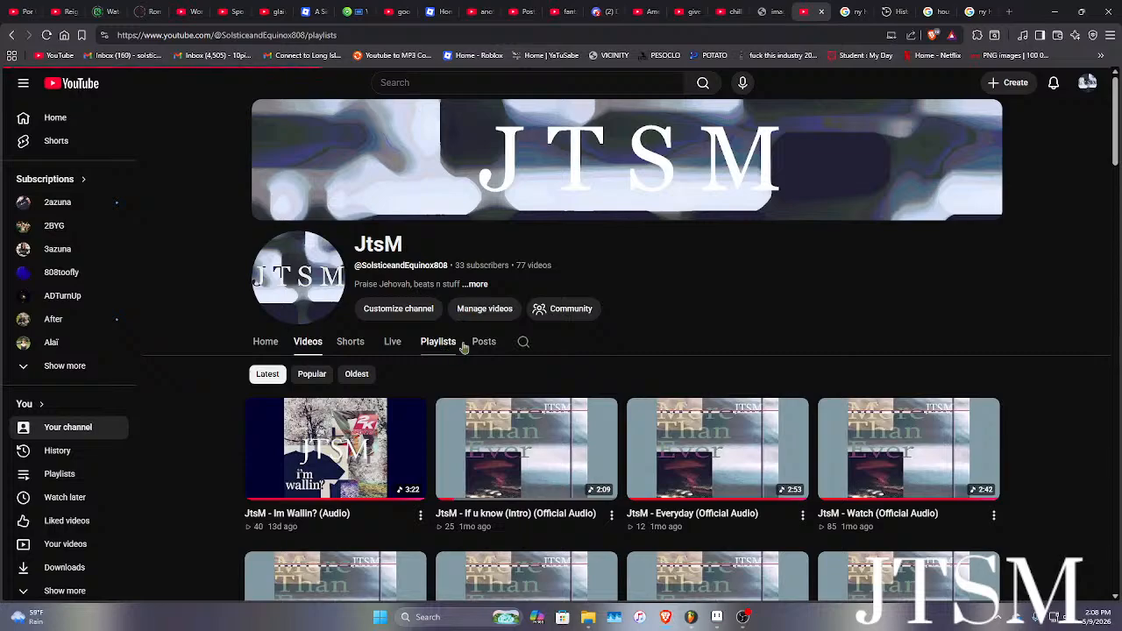
pyautogui.scroll(-3, 644, 286)
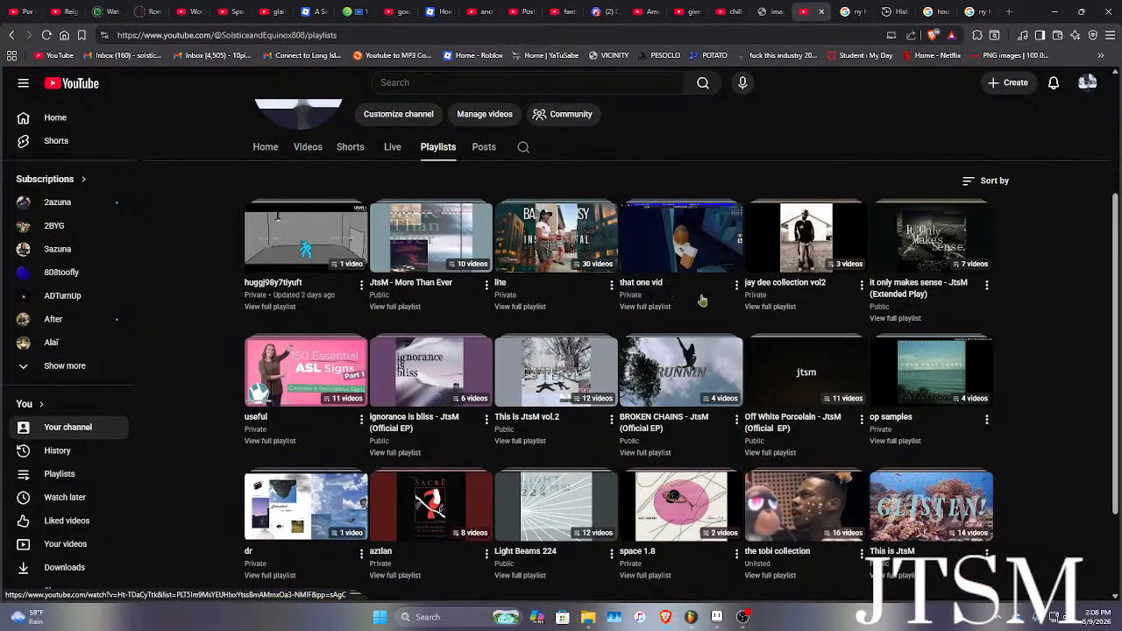
pyautogui.scroll(1, 1052, 326)
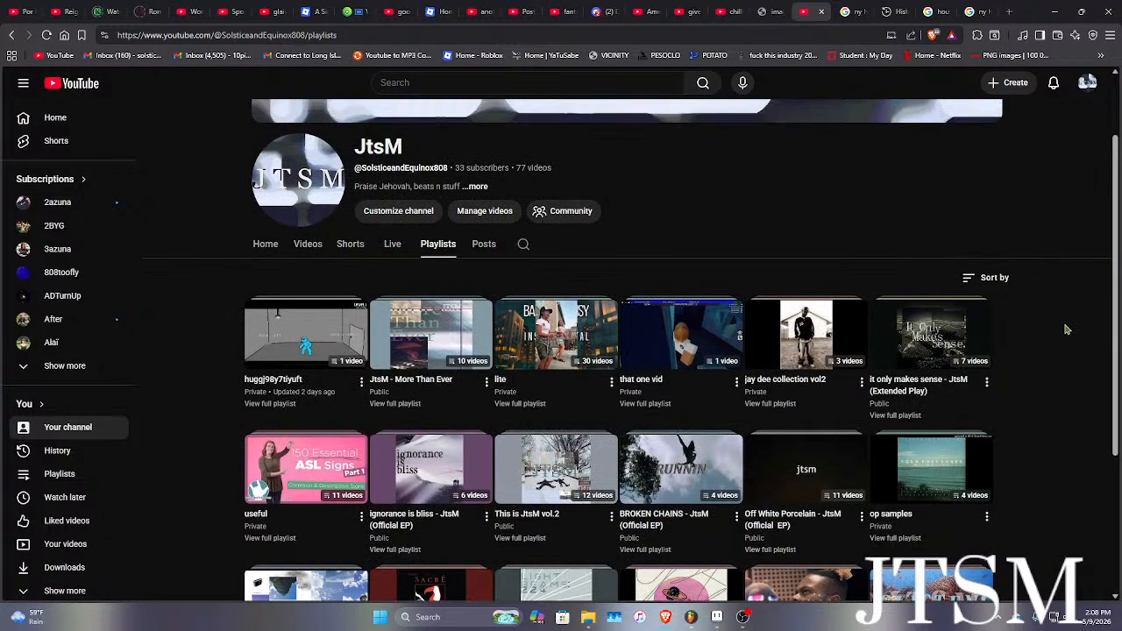
pyautogui.scroll(-3, 1069, 332)
pyautogui.scroll(3, 1026, 385)
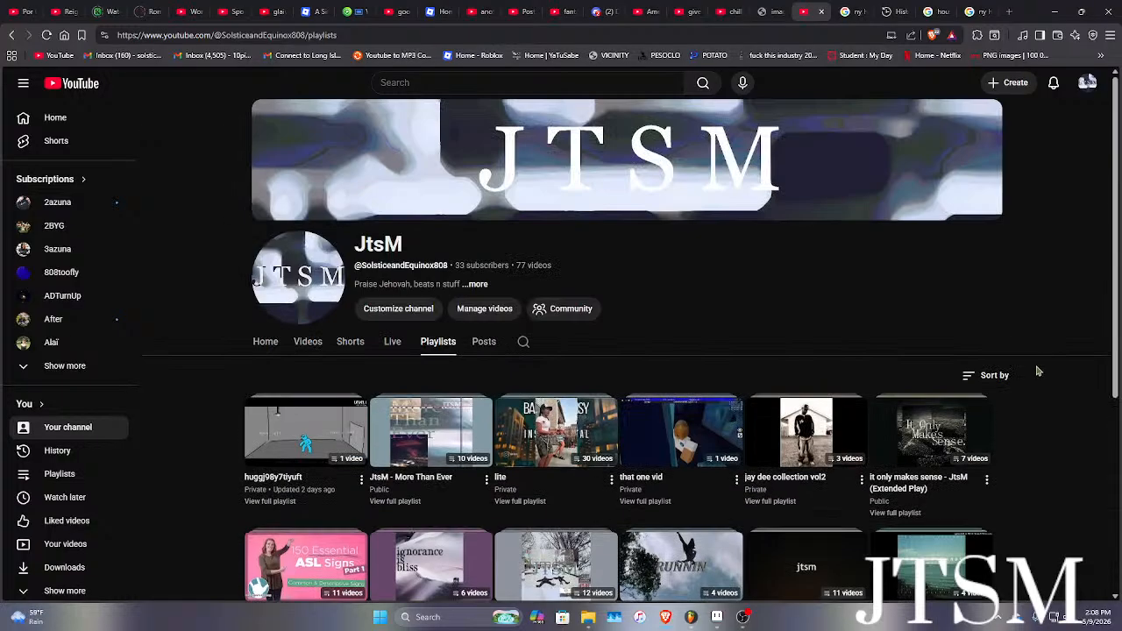
pyautogui.scroll(-3, 944, 304)
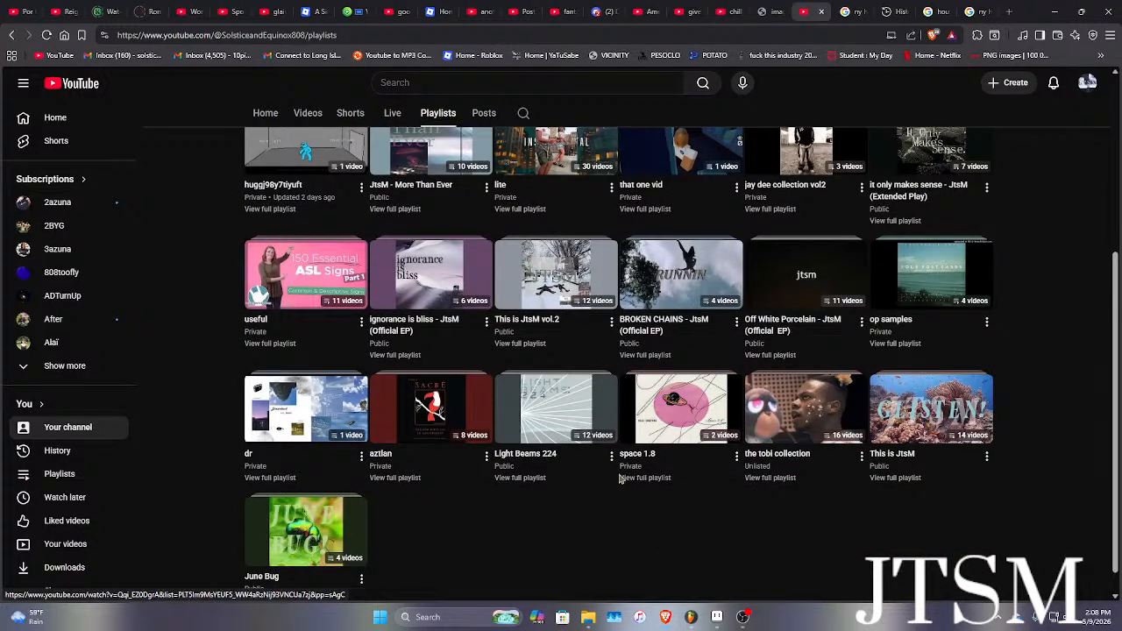
# Open the "This is JtsM vol.2" playlist in a new browser tab and switch to that tab.
pyautogui.rightClick(553, 345)
pyautogui.rightClick(532, 228)
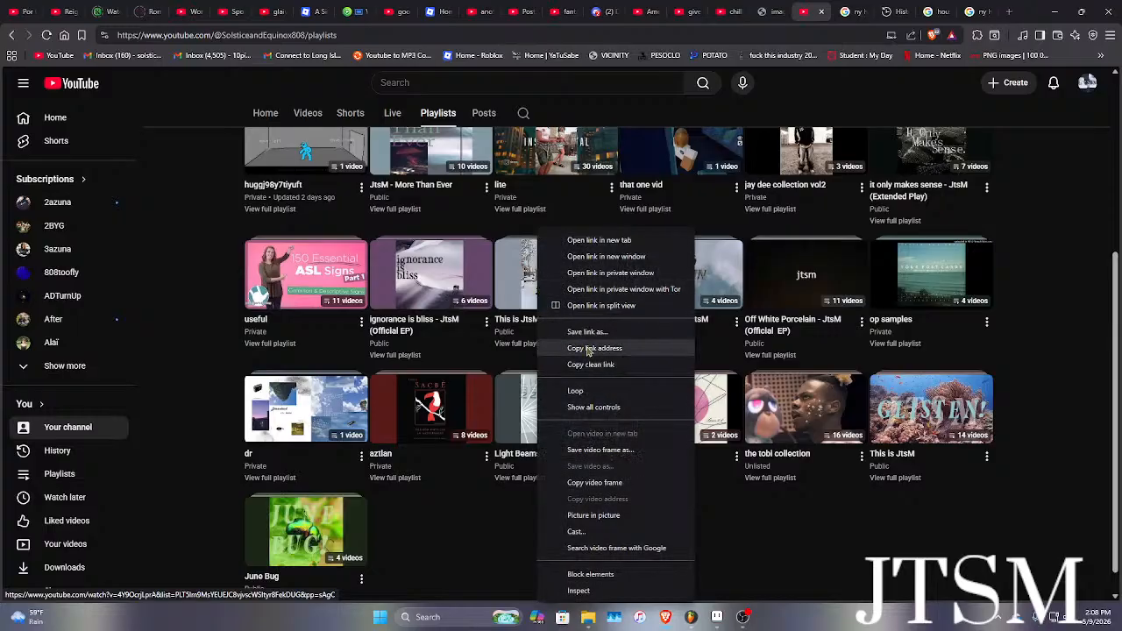
pyautogui.click(512, 226)
pyautogui.scroll(10, 513, 226)
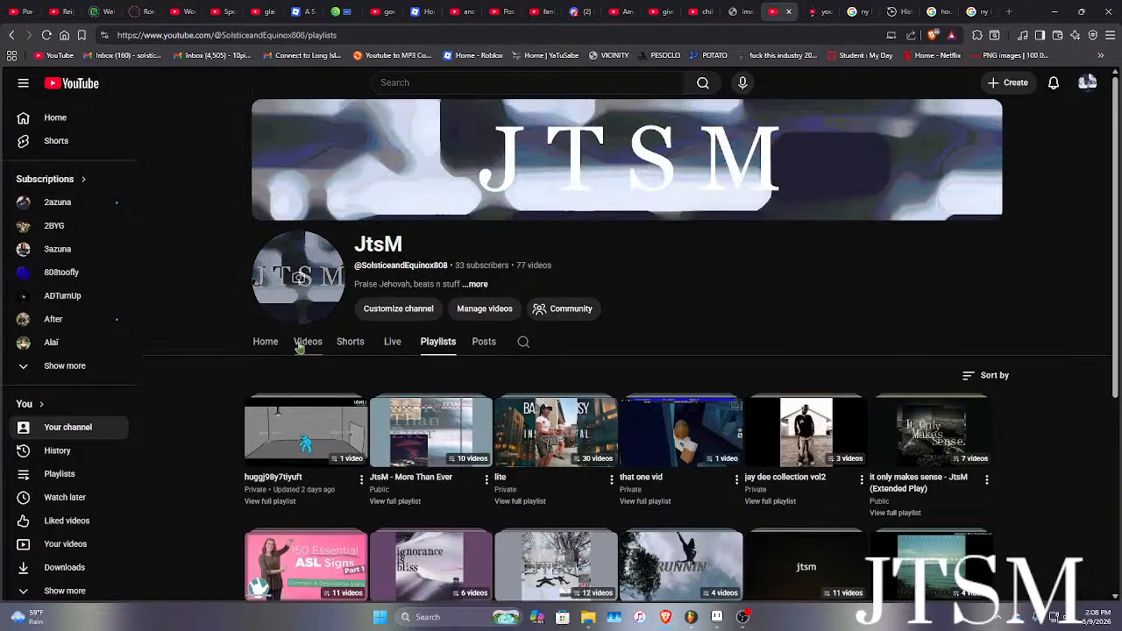
pyautogui.click(308, 341)
pyautogui.click(833, 12)
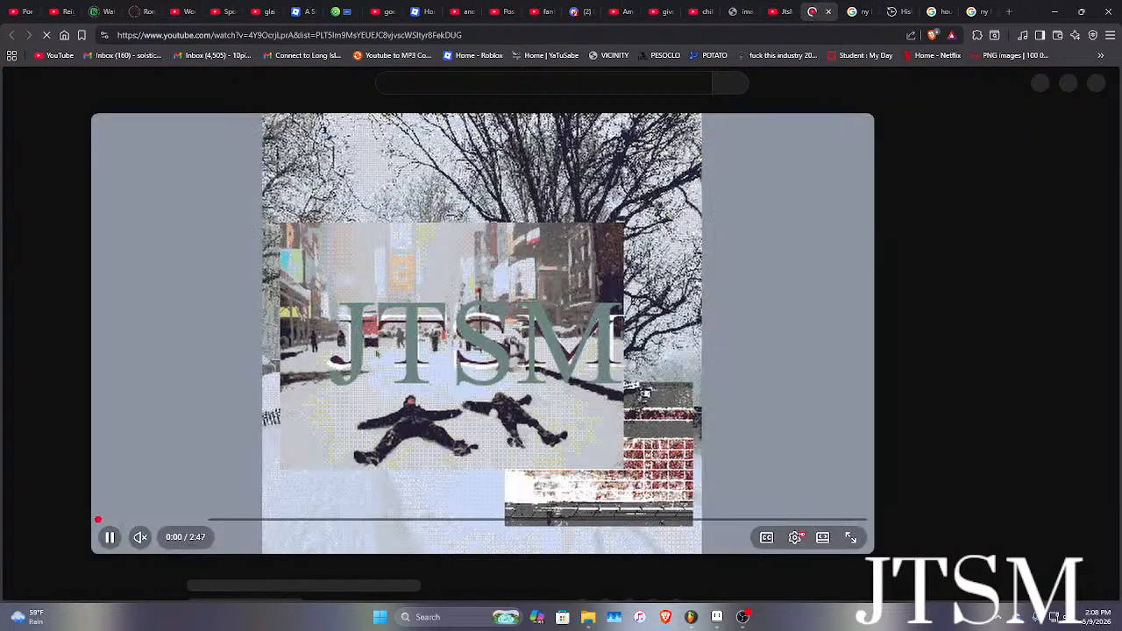
# Pause and unmute the Full Circle video, and look through the tracks of the "This is JtsM vol.2" playlist.
pyautogui.click(255, 379)
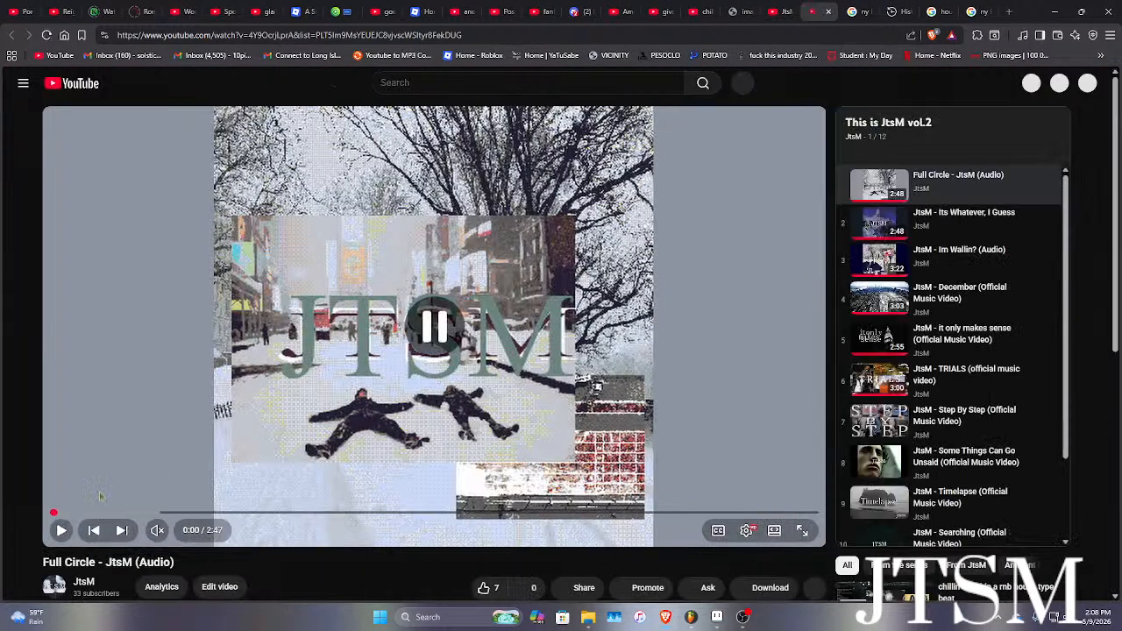
pyautogui.click(156, 531)
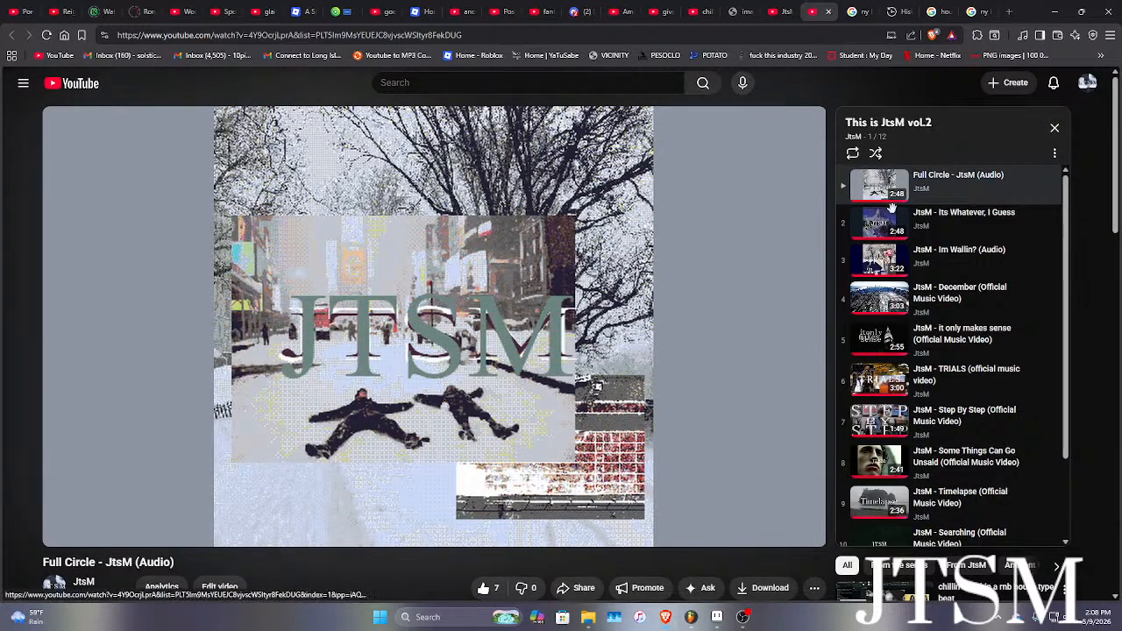
pyautogui.scroll(-2, 891, 292)
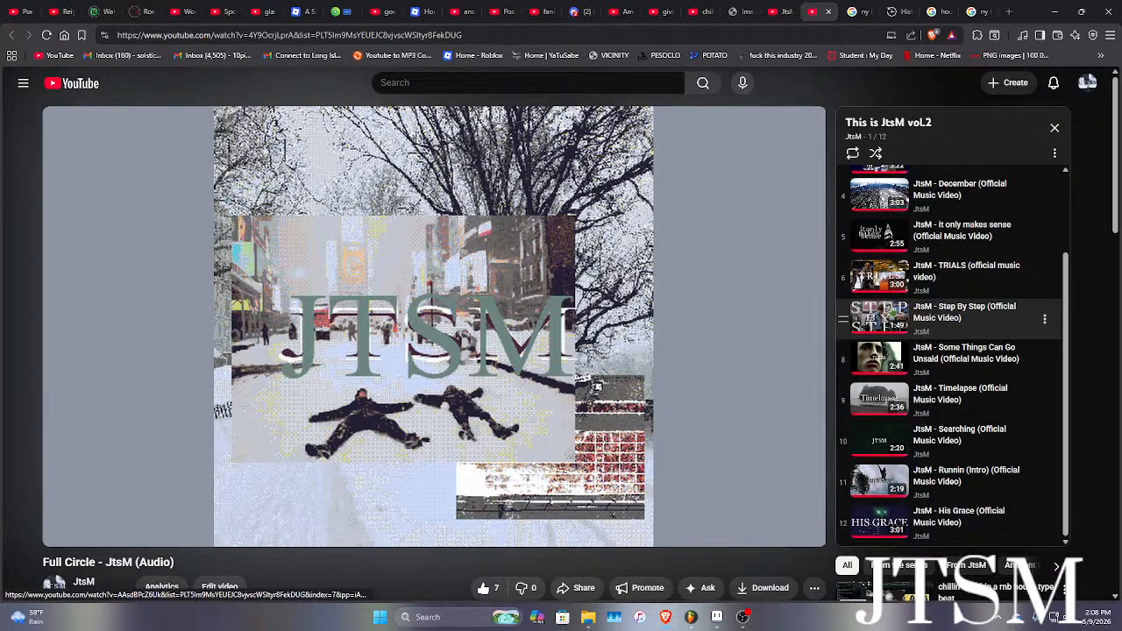
pyautogui.scroll(2, 890, 307)
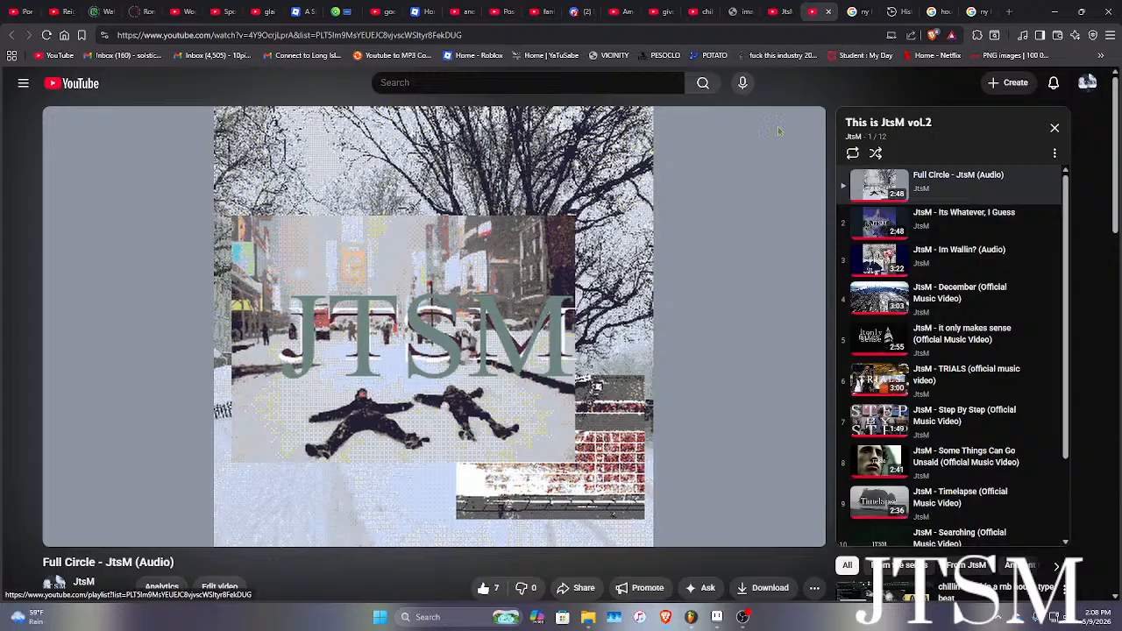
pyautogui.click(786, 14)
pyautogui.click(825, 10)
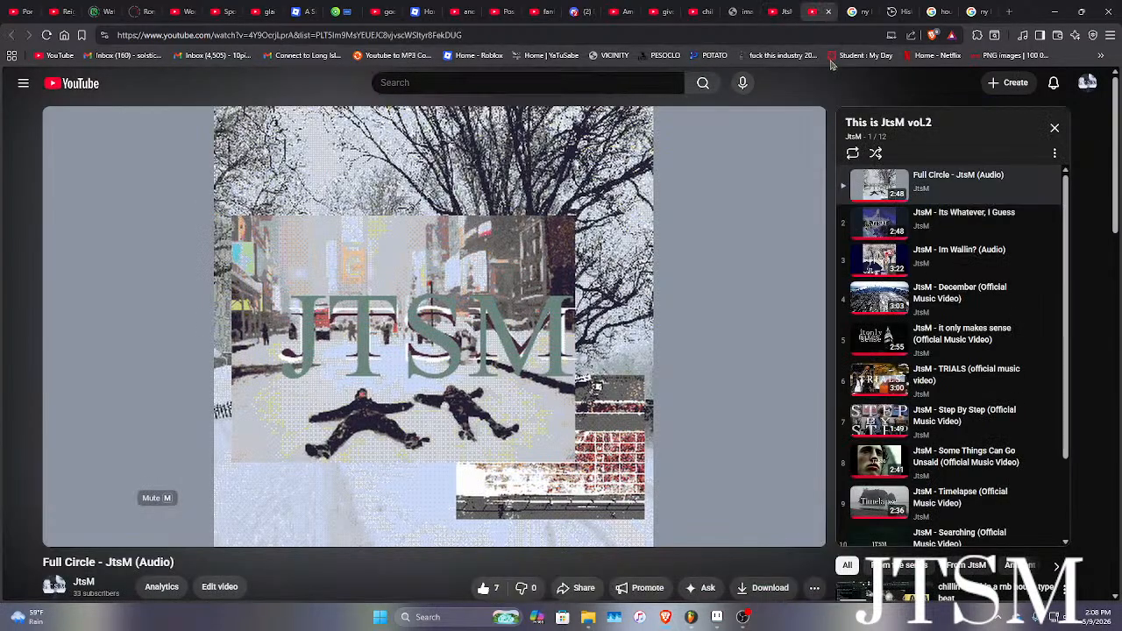
# Close the "This is JtsM vol.2" playlist tab, check the stream in OBS, and switch back to FL Studio.
pyautogui.click(1053, 156)
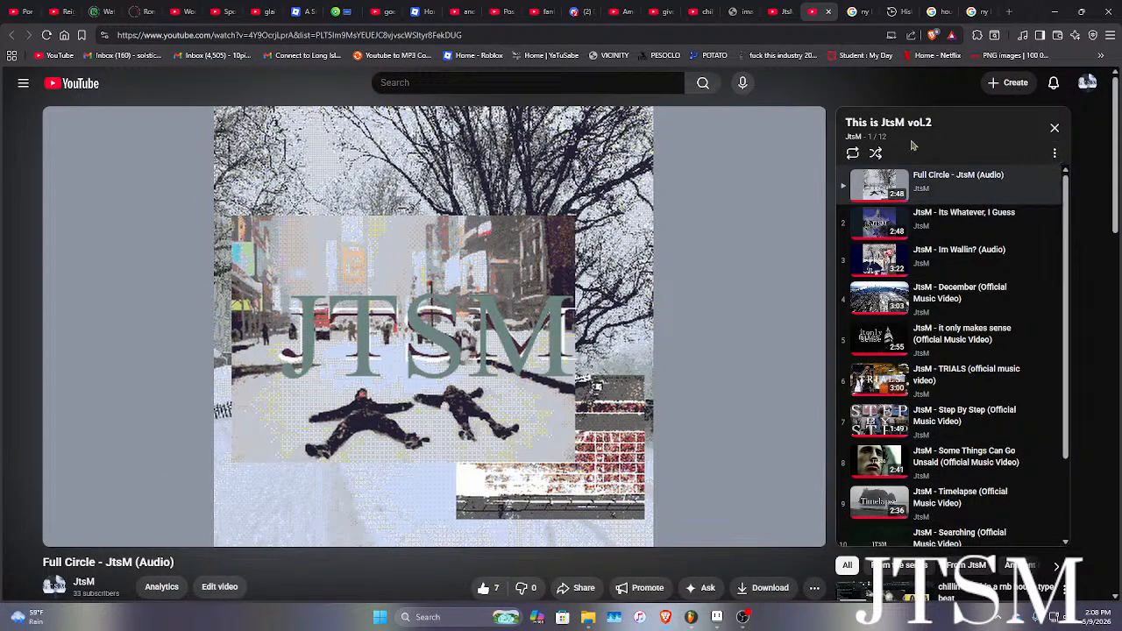
pyautogui.click(828, 12)
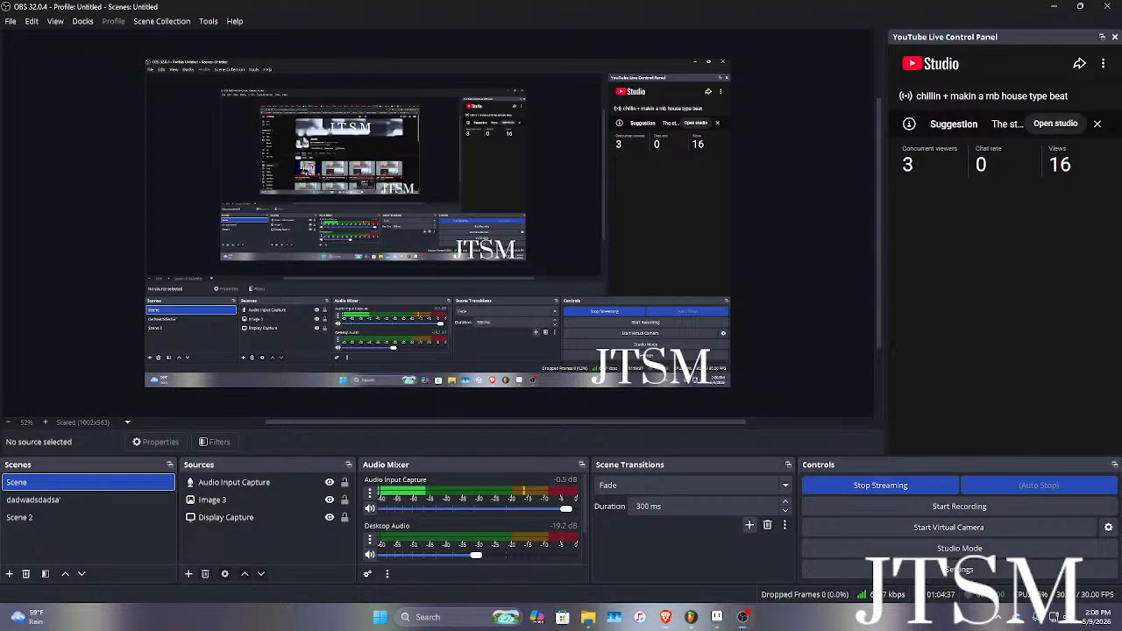
pyautogui.click(742, 617)
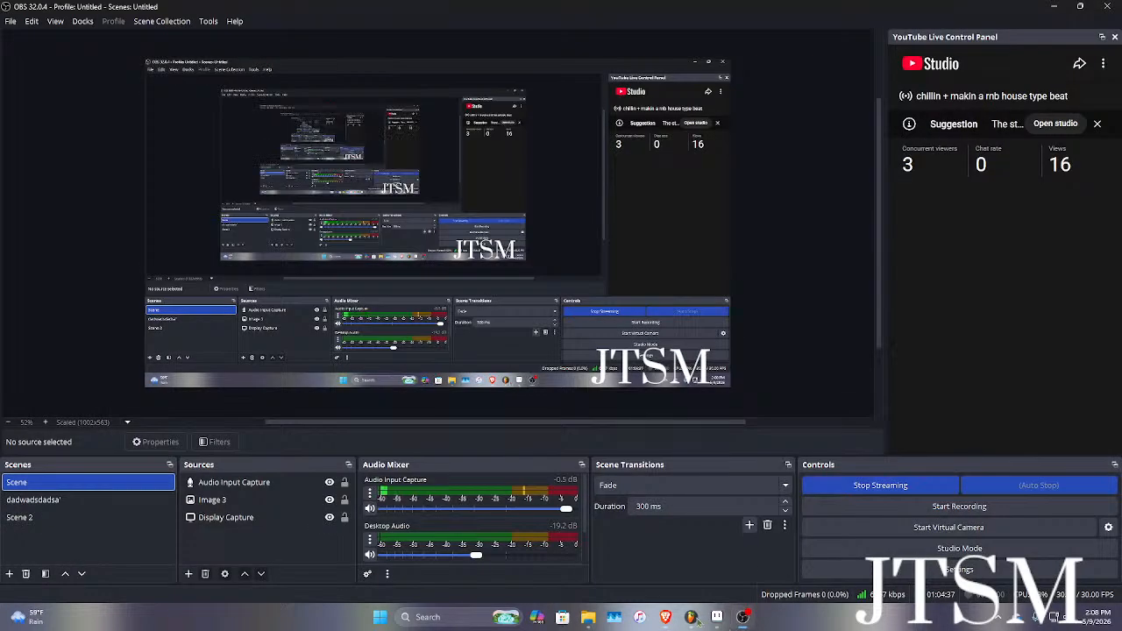
pyautogui.moveTo(692, 617)
pyautogui.click(720, 565)
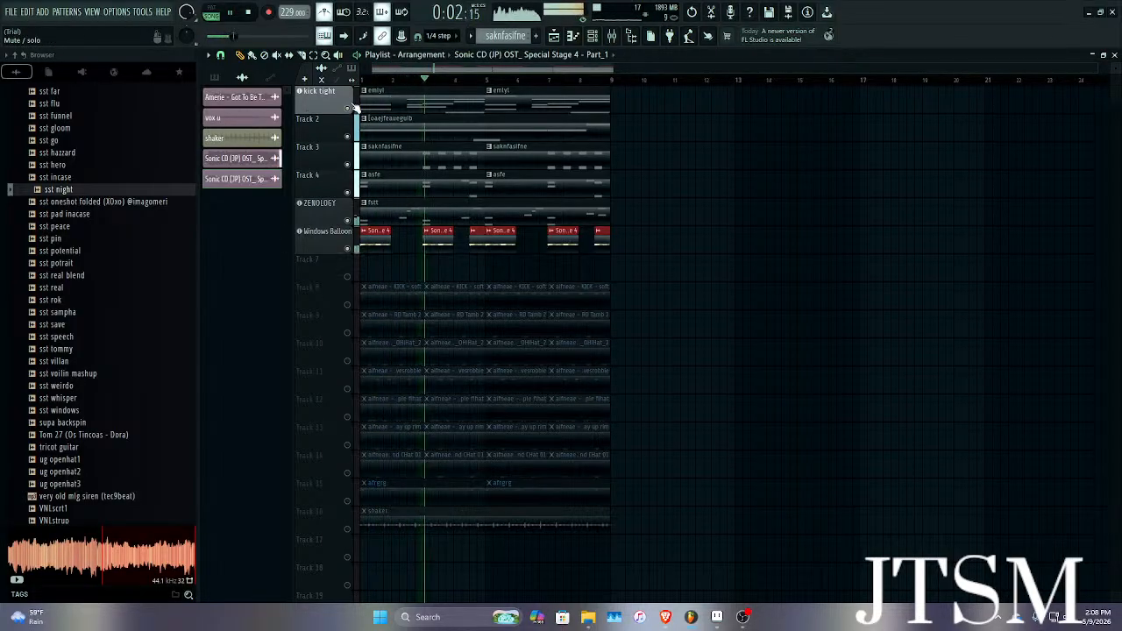
# Move the muted drum and shaker clips up one track to Tracks 7–15, and unmute those tracks during playback.
pyautogui.moveTo(652, 284); pyautogui.dragTo(305, 562)
pyautogui.hotkey('shift', 'Up')
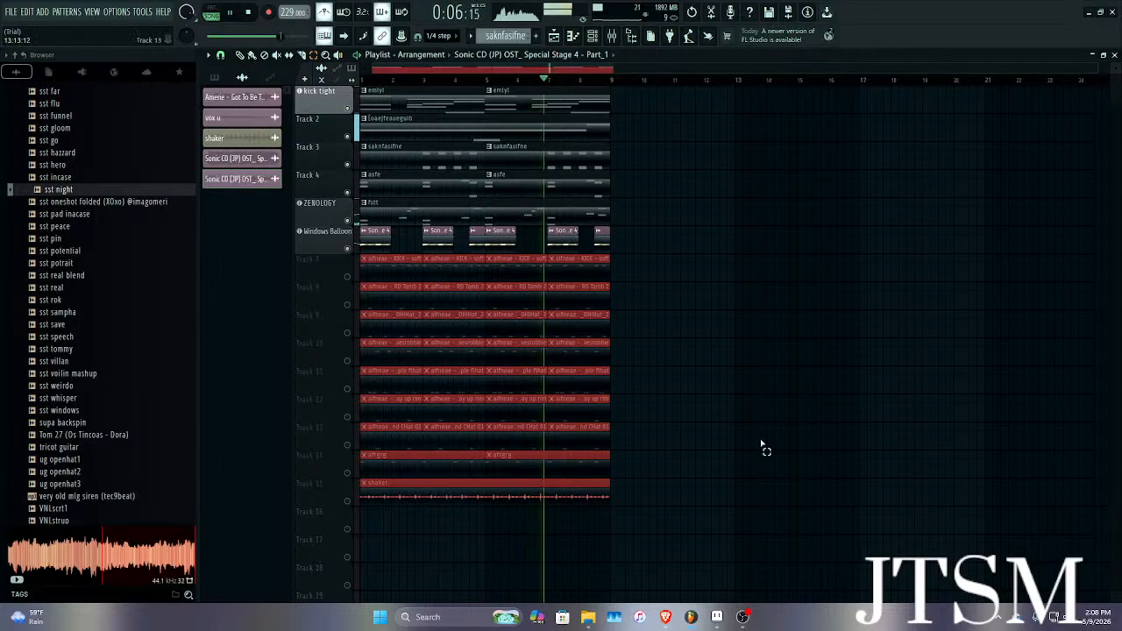
pyautogui.click(765, 450)
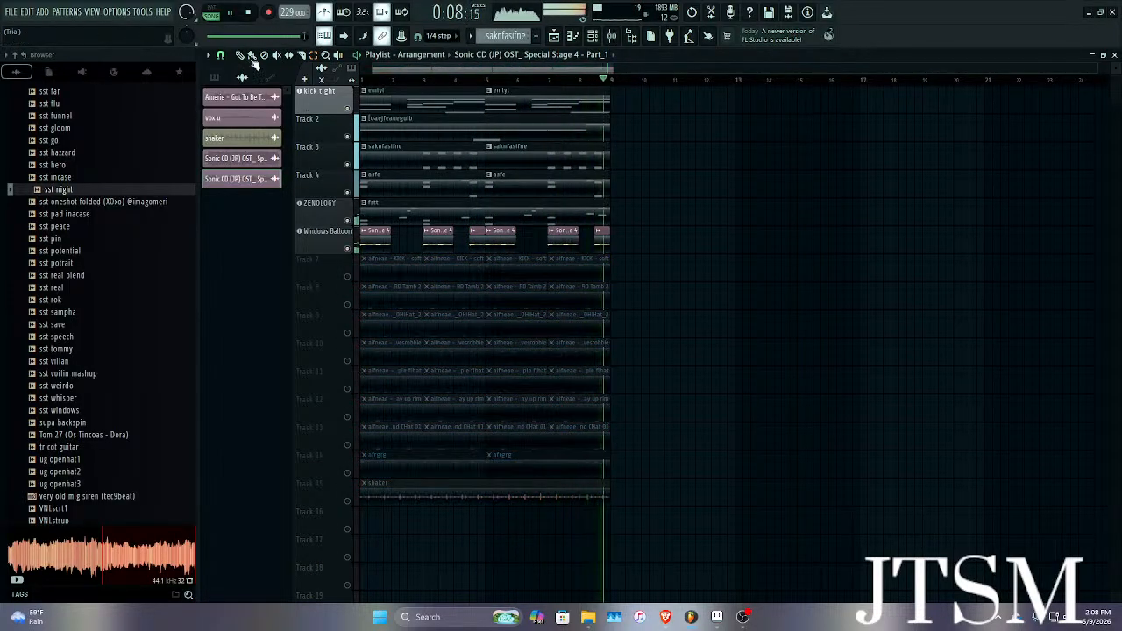
pyautogui.rightClick(349, 276)
pyautogui.rightClick(348, 276)
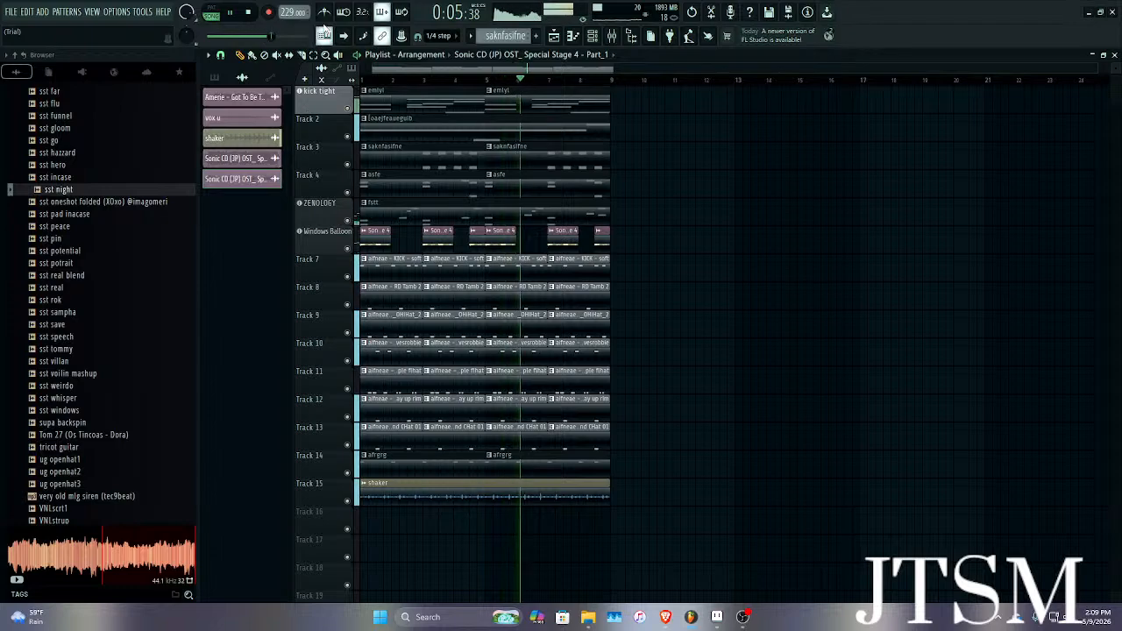
pyautogui.press('space')
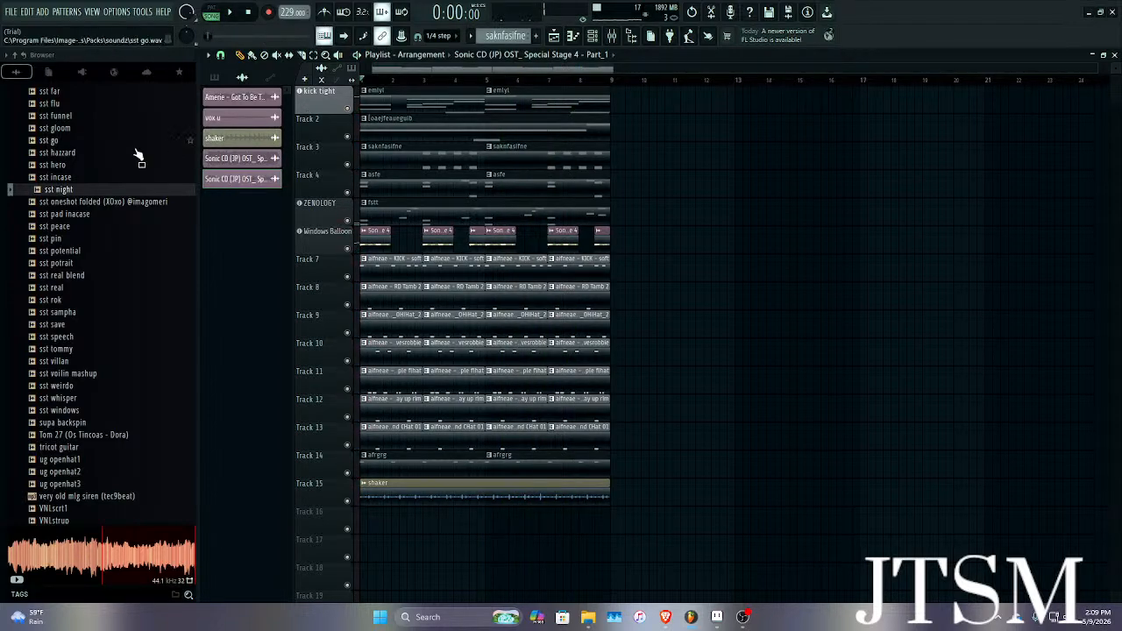
# Open the "tuff vox" sample folder and preview the "vox feelTHErythm" sample.
pyautogui.scroll(10, 55, 180)
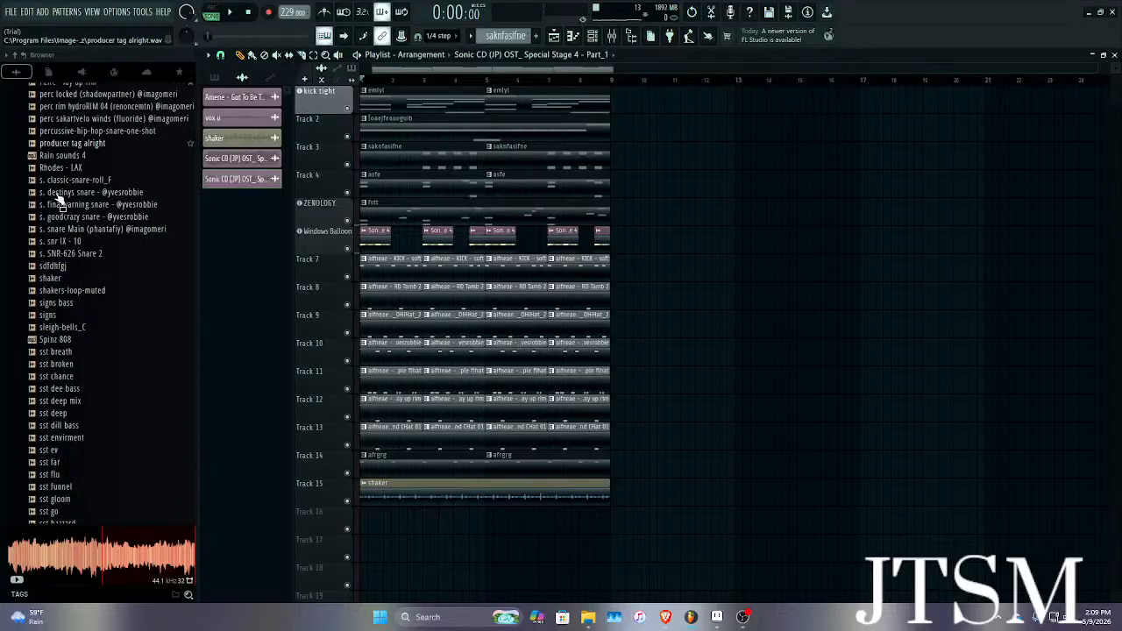
pyautogui.scroll(15, 56, 200)
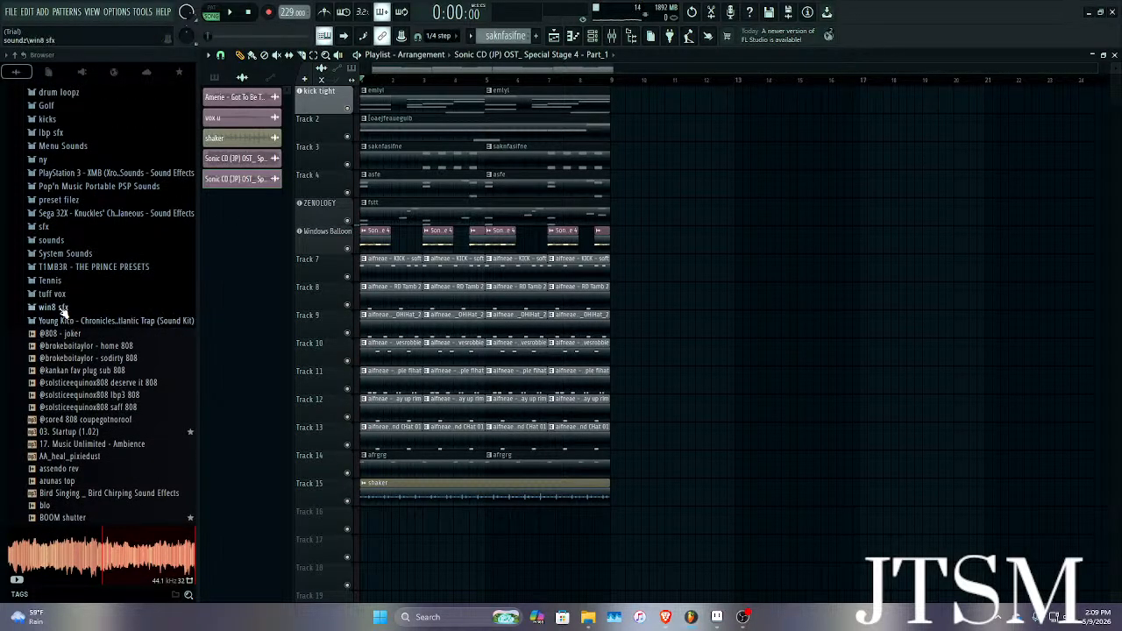
pyautogui.click(54, 294)
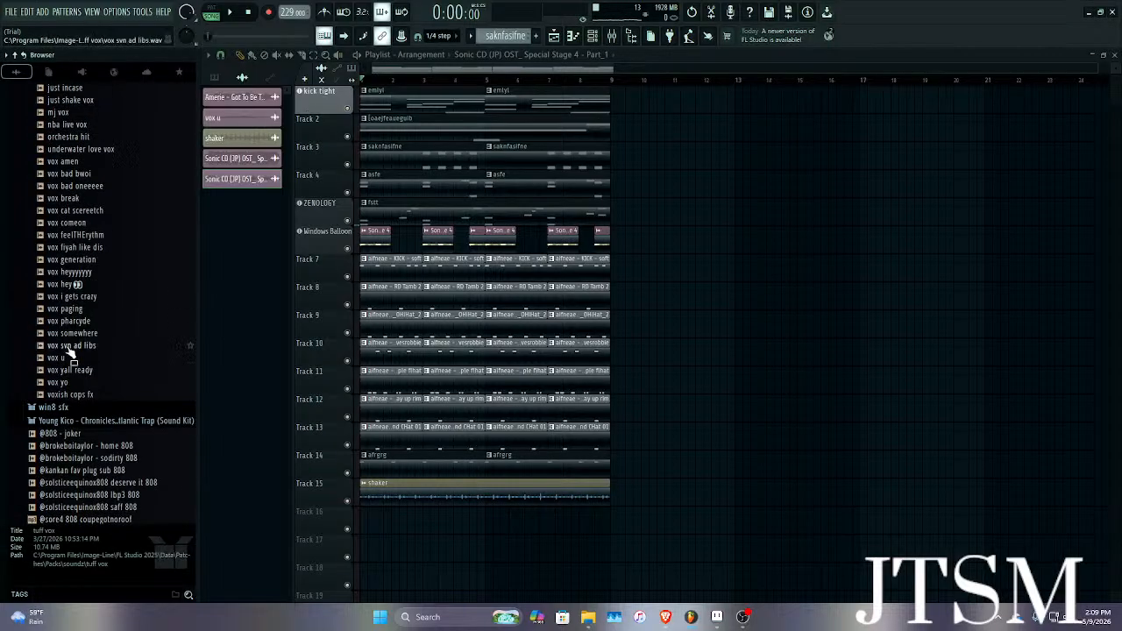
pyautogui.click(87, 235)
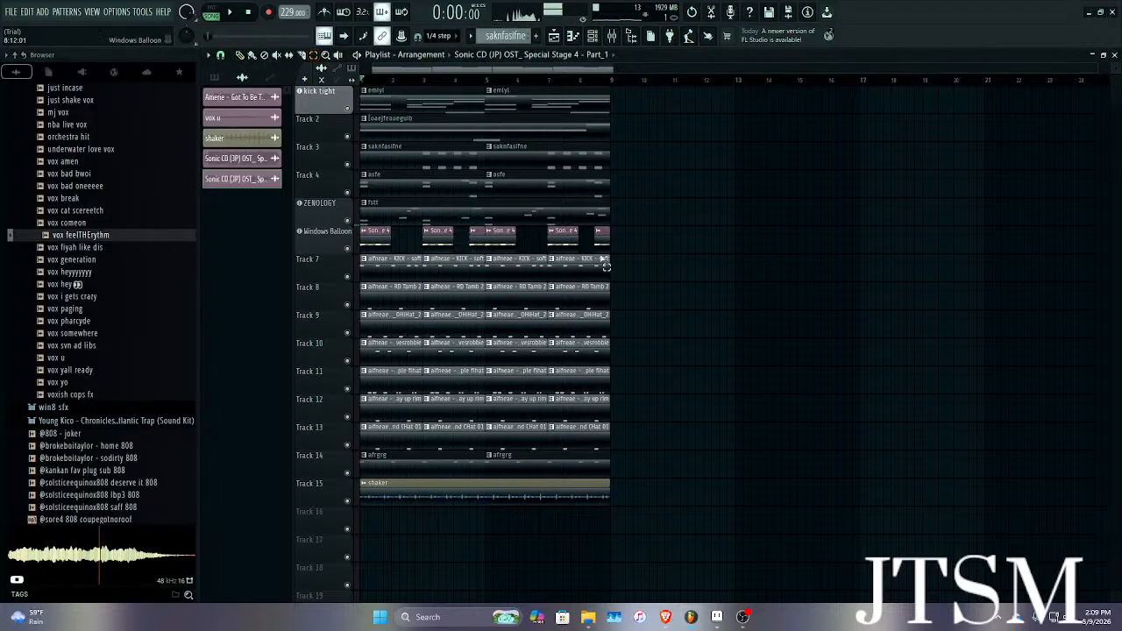
# Shift the drum and shaker clips down two tracks to Tracks 9–17, and place "vox feelTHErythm" at the start of Track 7.
pyautogui.moveTo(608, 255); pyautogui.dragTo(366, 511)
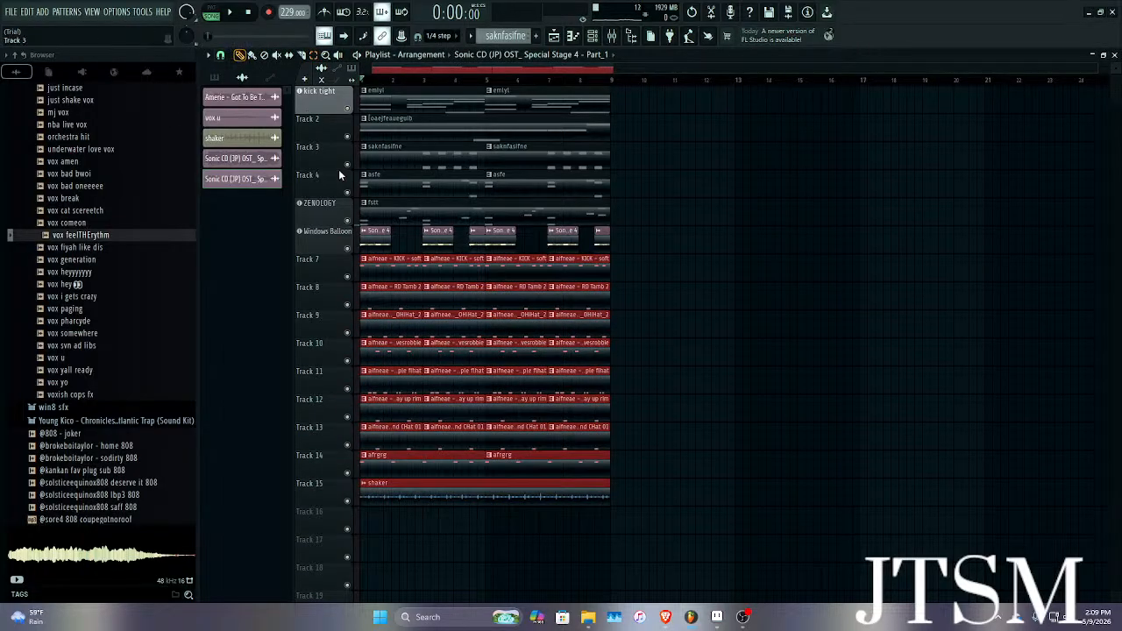
pyautogui.moveTo(380, 269); pyautogui.dragTo(380, 326)
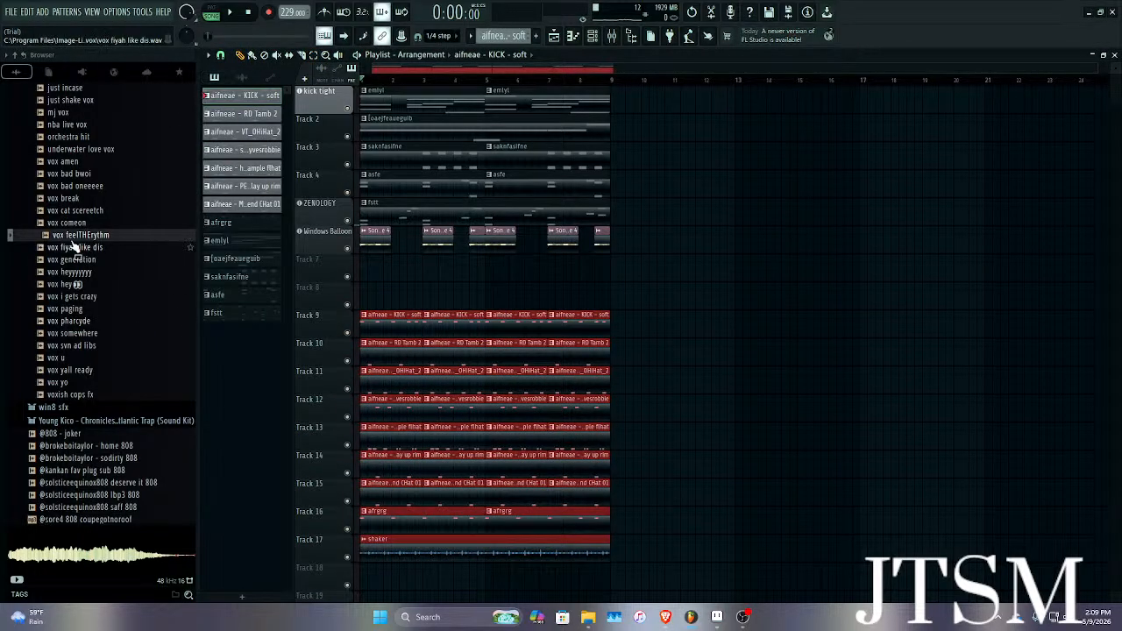
pyautogui.moveTo(77, 236); pyautogui.dragTo(352, 277)
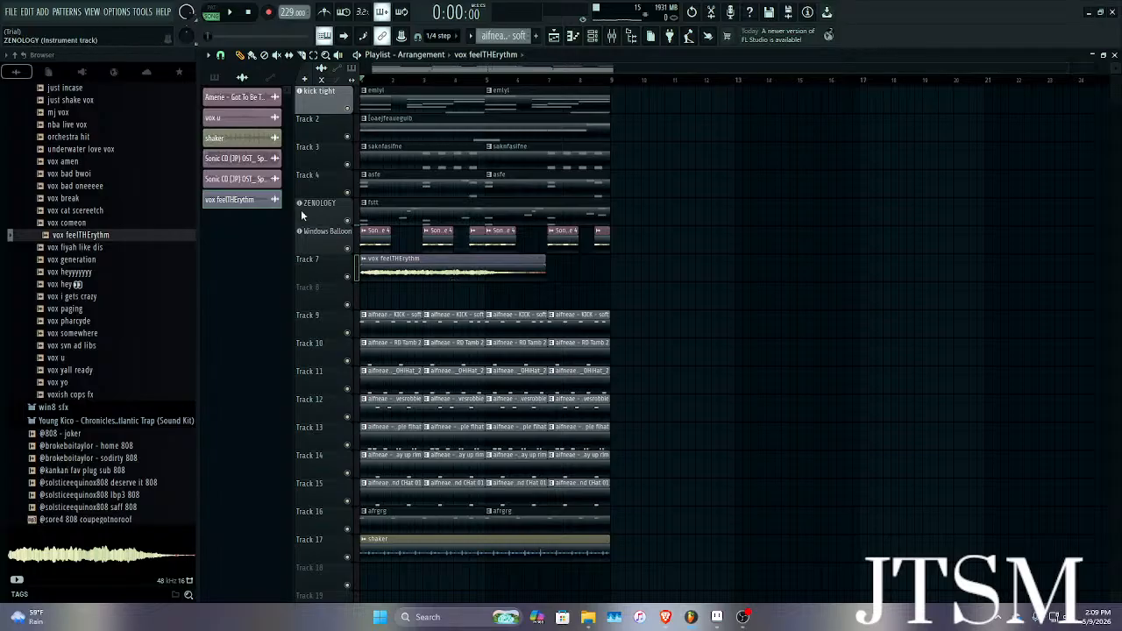
# Set the vox feelTHErythm clip's time-stretching mode to Stretch, and lower its pitch with a pitch range of 1 while auditioning it.
pyautogui.doubleClick(433, 265)
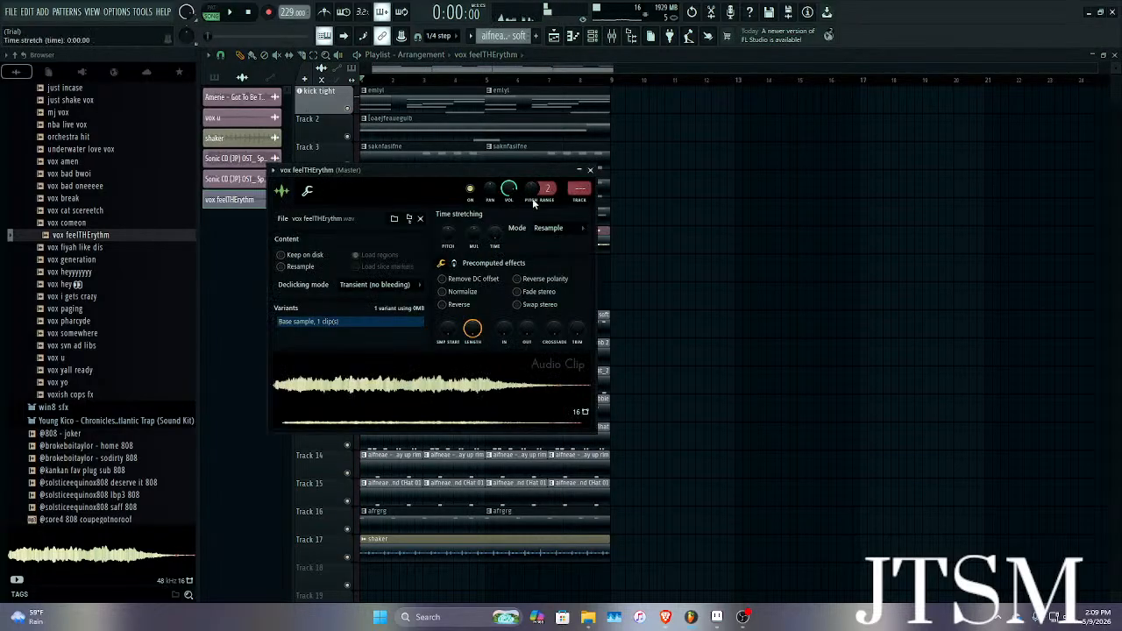
pyautogui.click(572, 229)
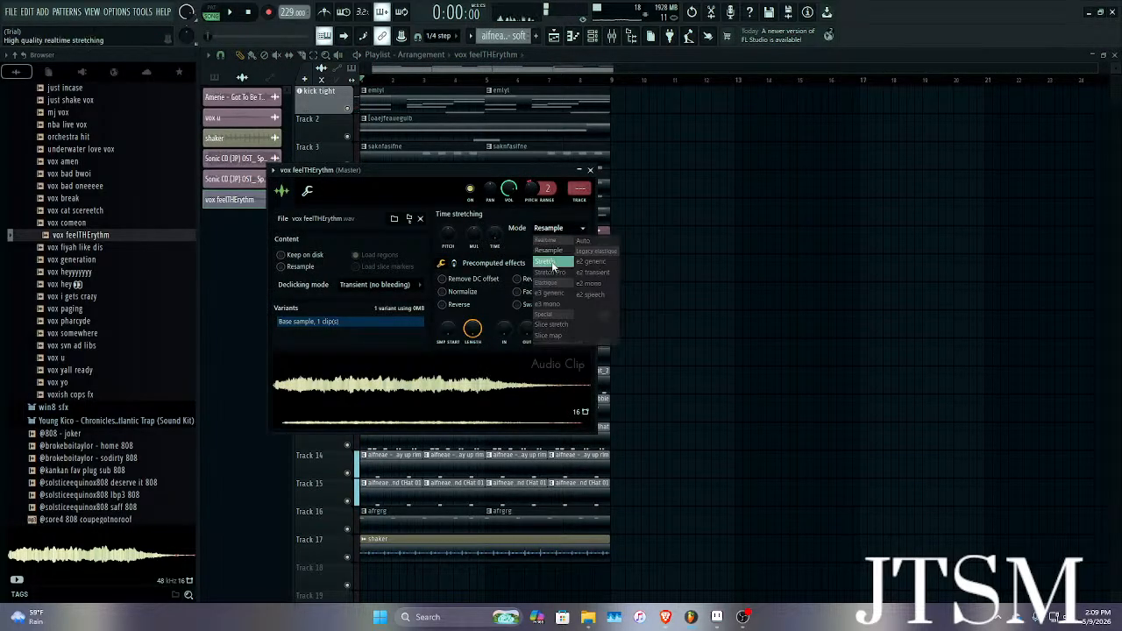
pyautogui.click(552, 263)
pyautogui.press('space')
pyautogui.press('space')
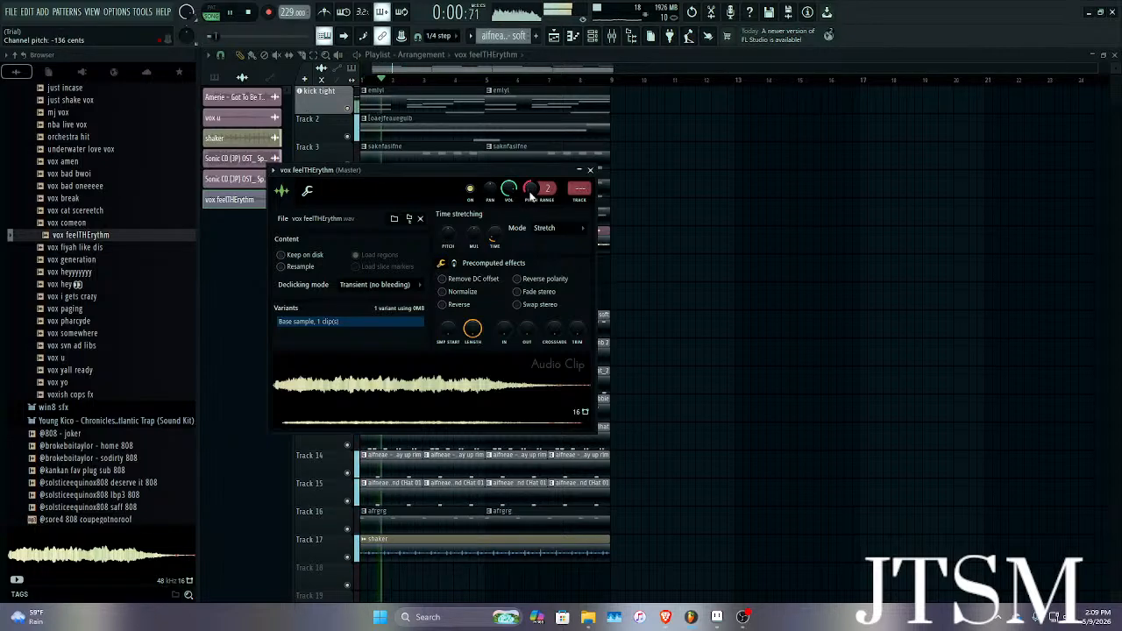
pyautogui.scroll(-3, 531, 191)
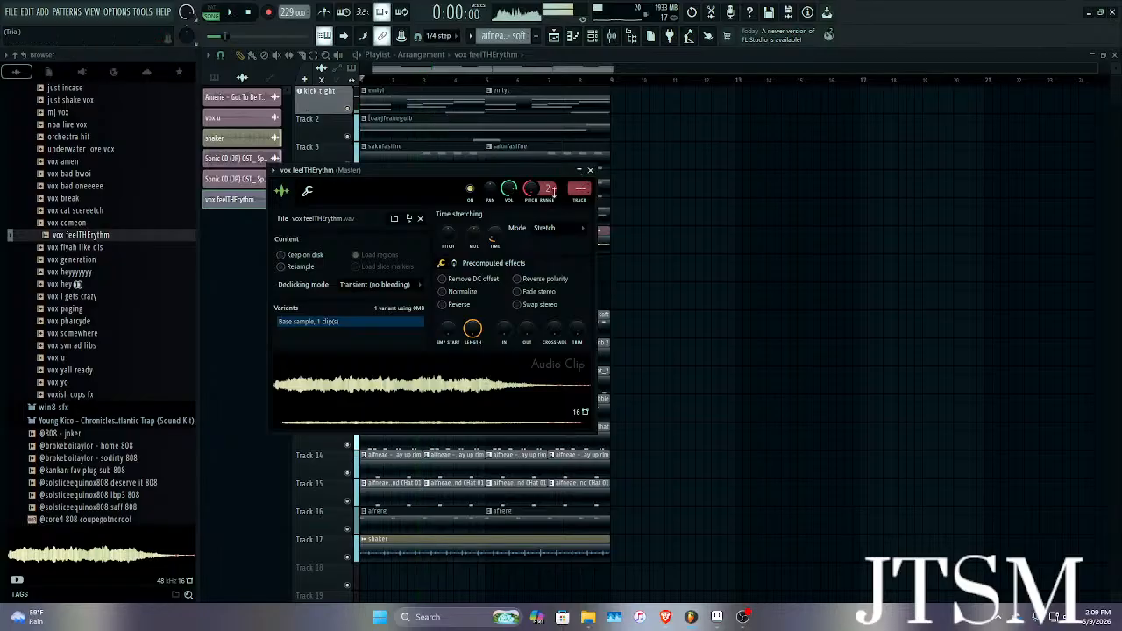
pyautogui.press('space')
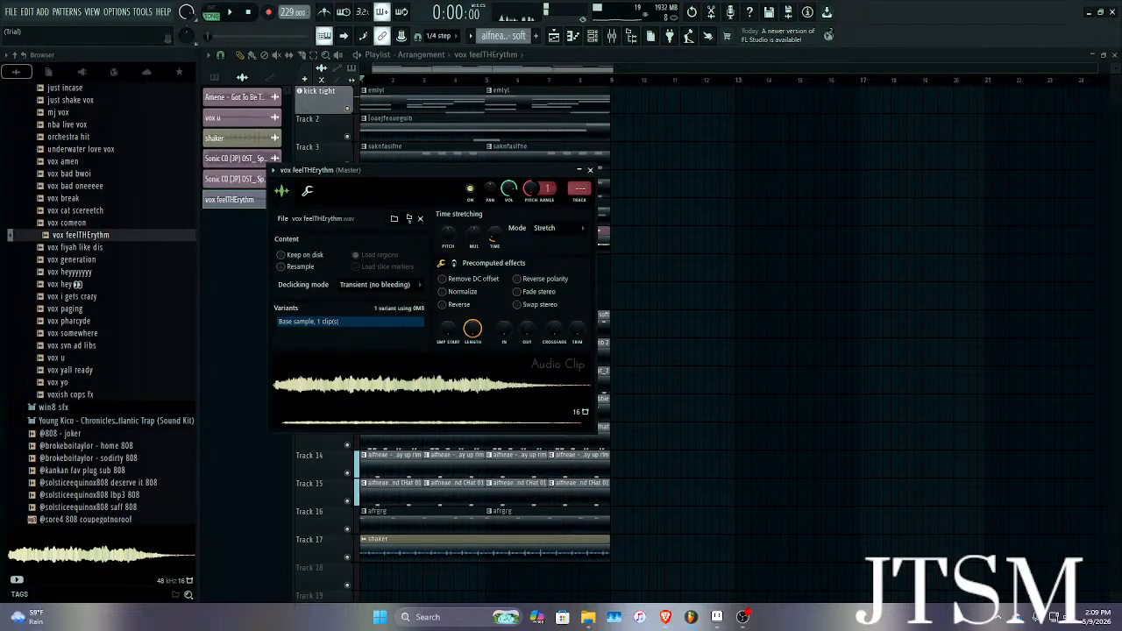
pyautogui.press('space')
pyautogui.click(591, 171)
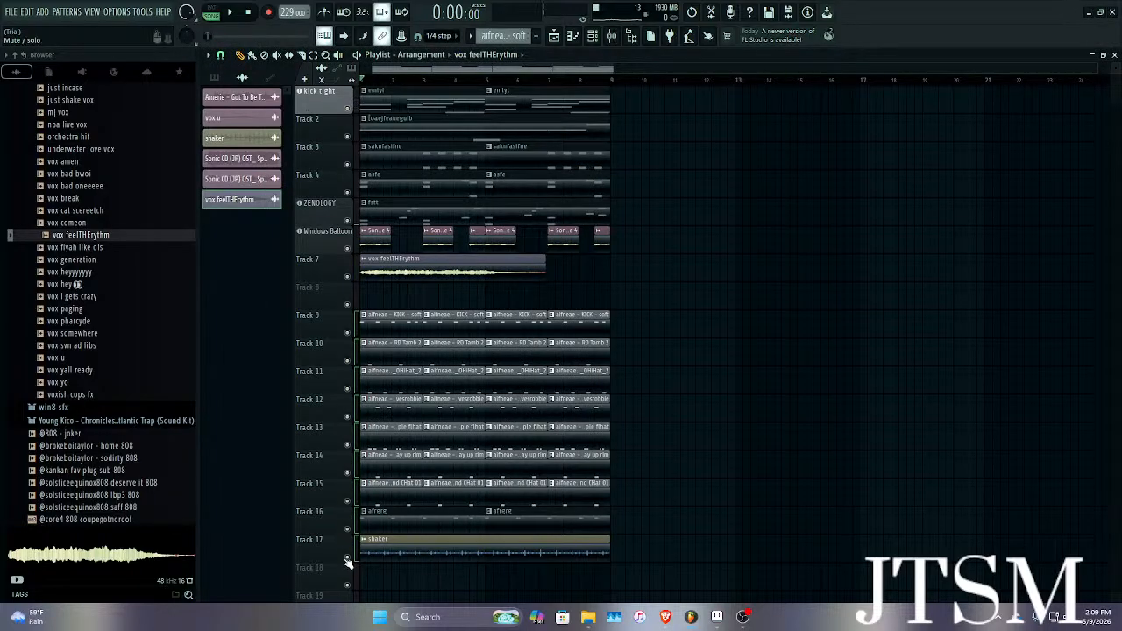
# Mute Tracks 9–17 and set the vox feelTHErythm clip's pitch range to 4 while listening to it with the melody.
pyautogui.moveTo(348, 562); pyautogui.dragTo(348, 331)
pyautogui.press('space')
pyautogui.doubleClick(375, 277)
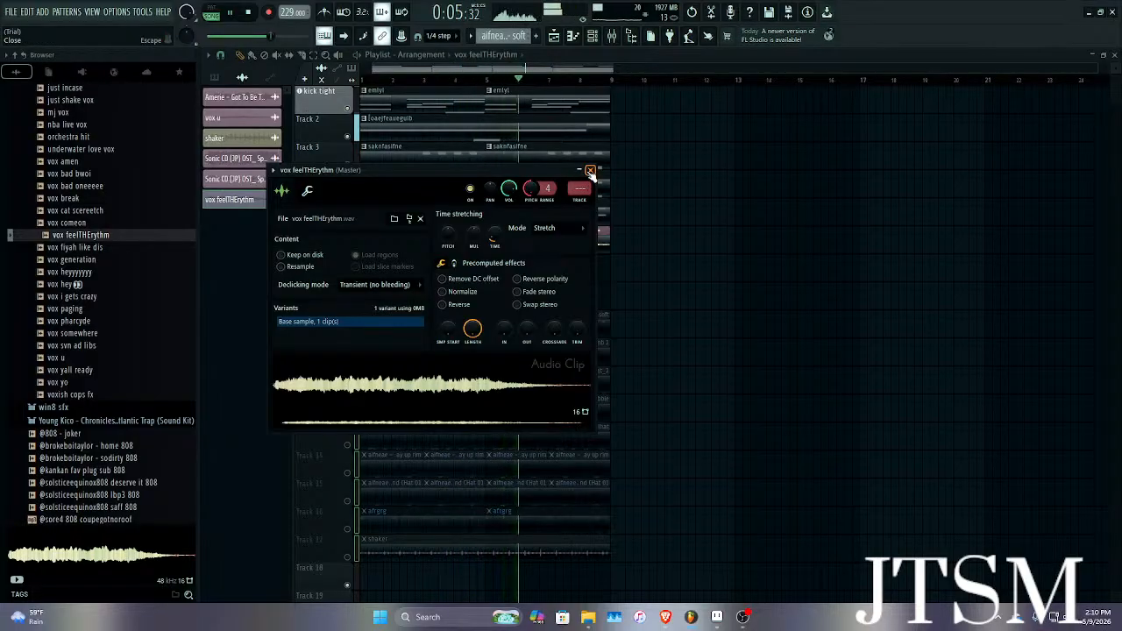
pyautogui.click(589, 171)
pyautogui.press('space')
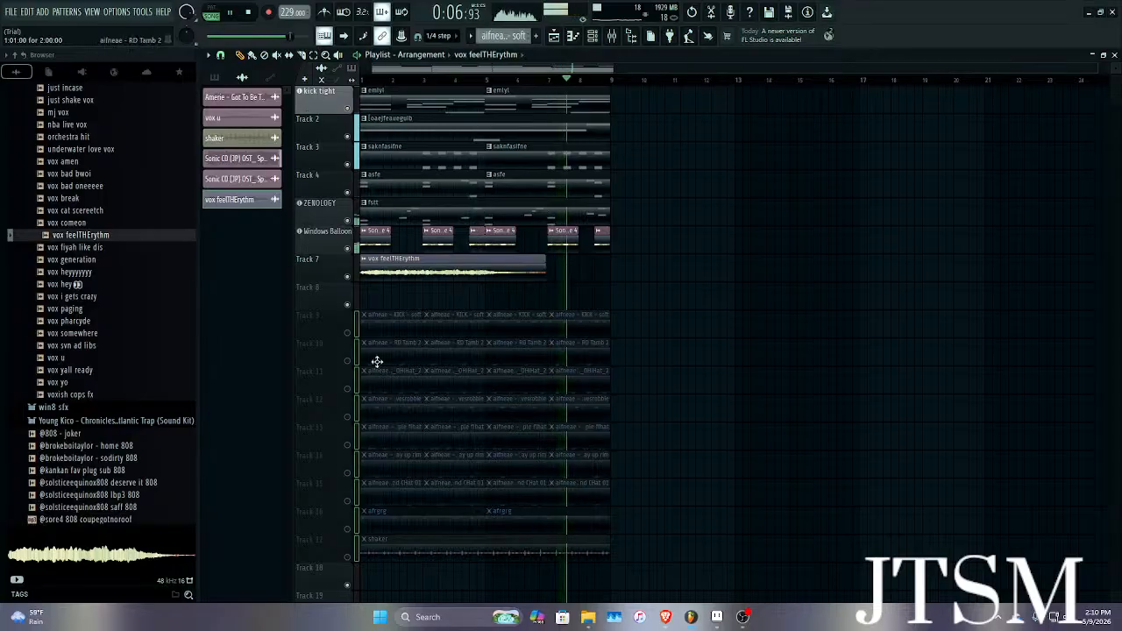
# Unmute Tracks 9–17 and play the vocal sample together with the full drums.
pyautogui.press('space')
pyautogui.click(350, 334)
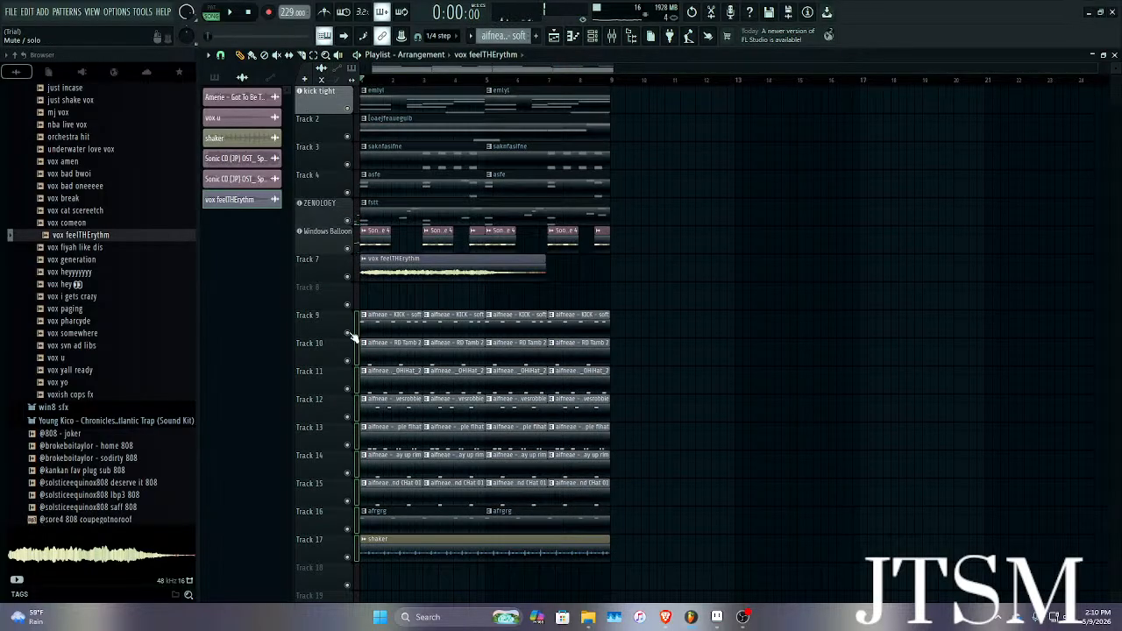
pyautogui.press('space')
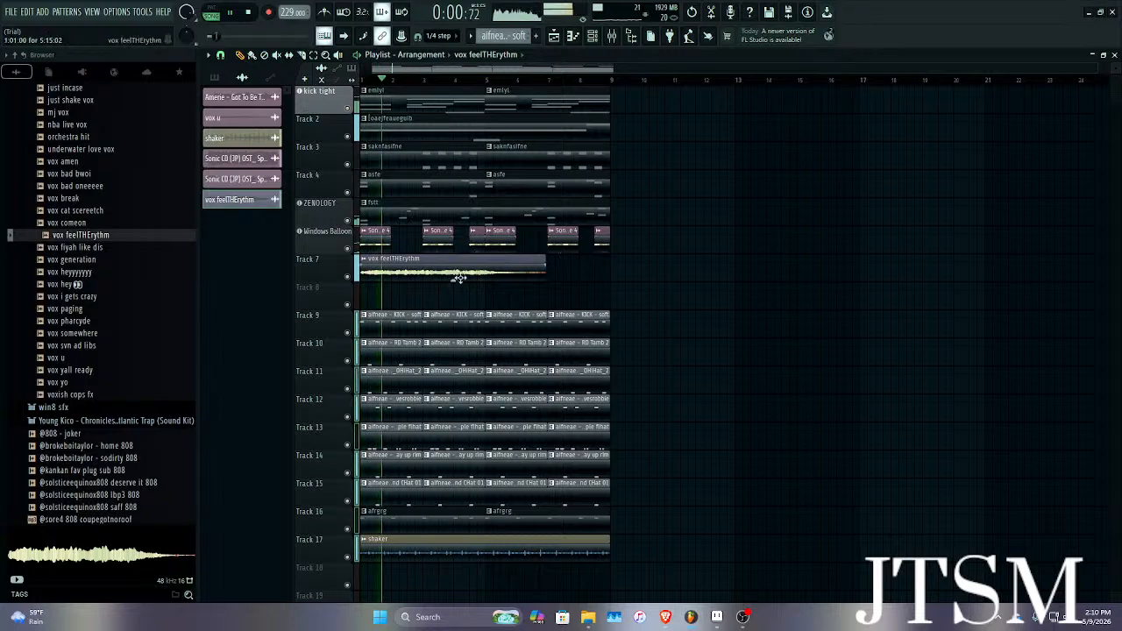
pyautogui.press('space')
# Cut off the short opening of the vocal clip on Track 7 and align the remainder with the start of bar 1.
pyautogui.scroll(5, 368, 261)
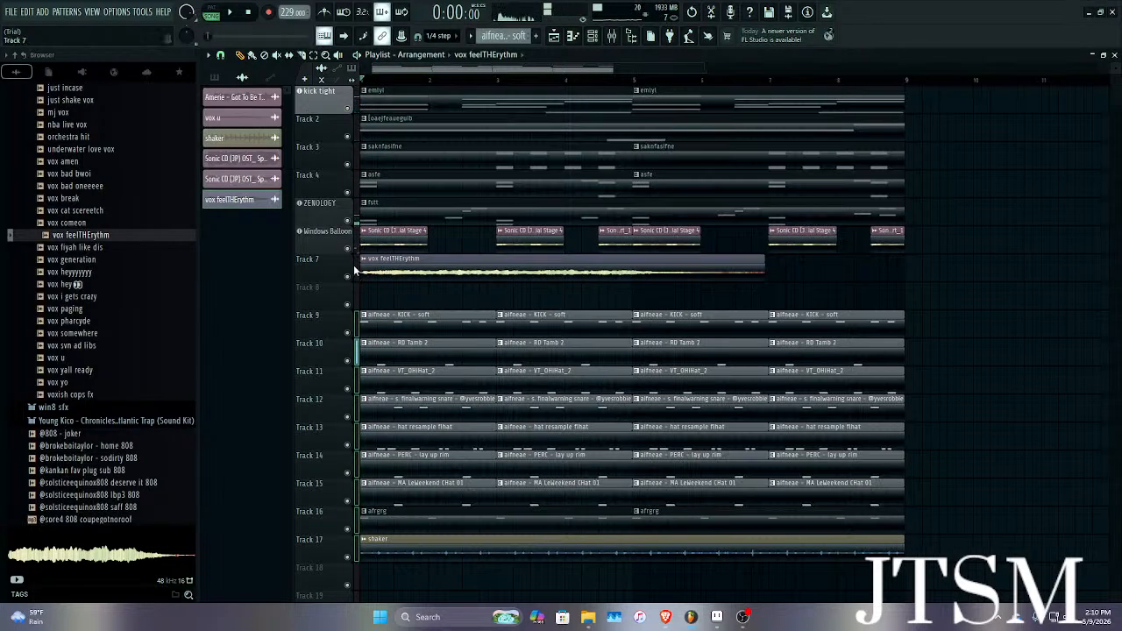
pyautogui.scroll(3, 394, 269)
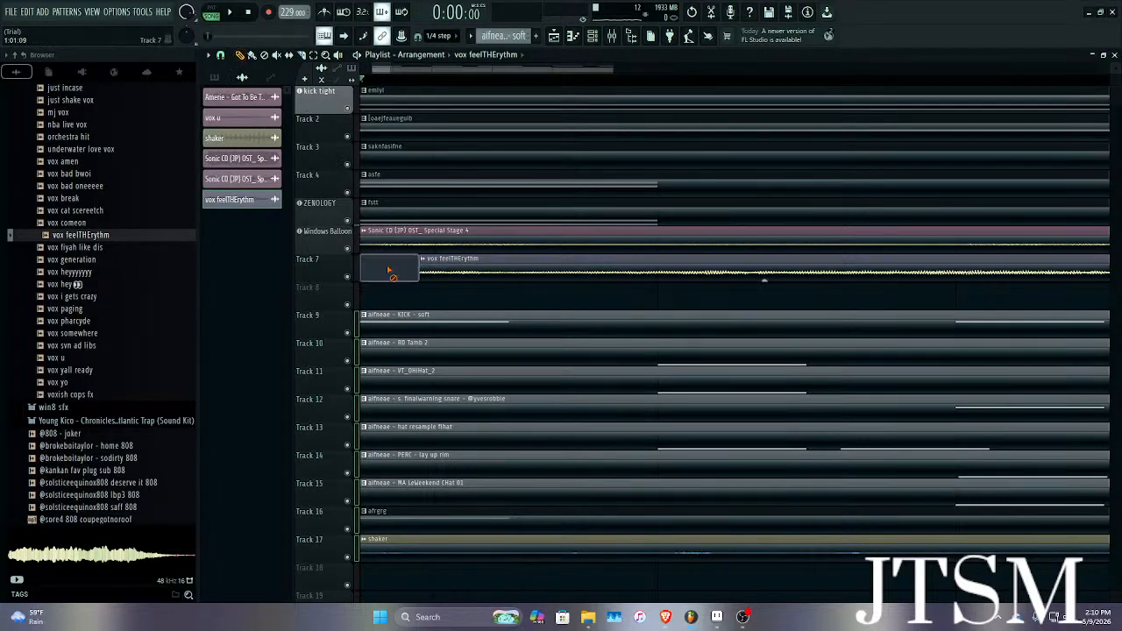
pyautogui.scroll(-5, 421, 263)
pyautogui.press('space')
pyautogui.scroll(-5, 421, 263)
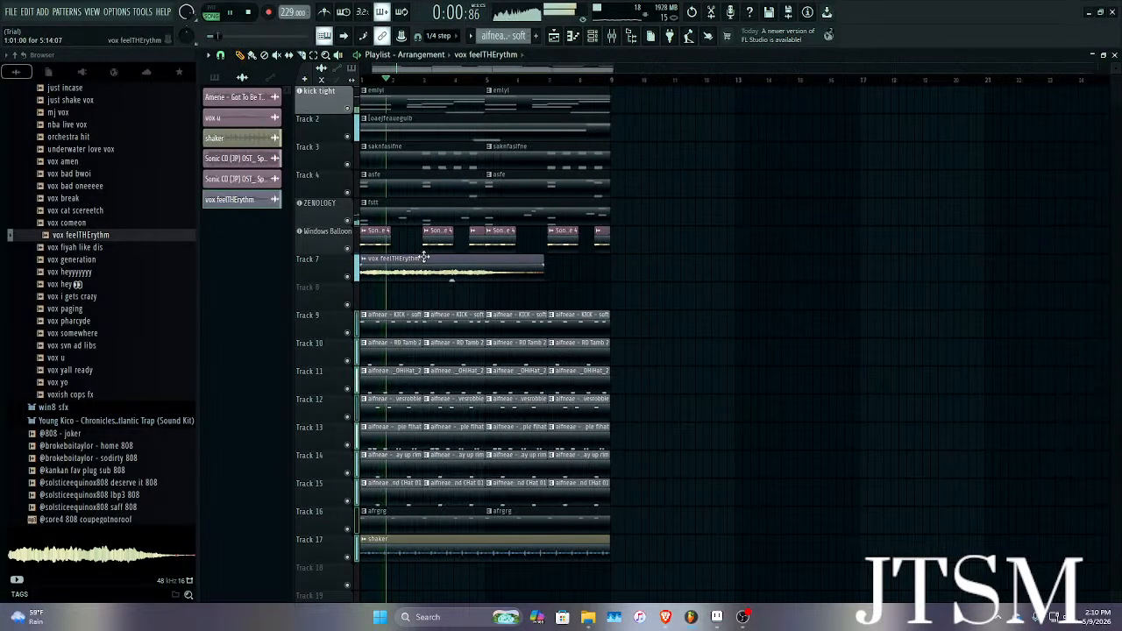
# Lengthen the vocal clip on Track 7 at its end to 5:14:23, and play the loop to check its timing.
pyautogui.scroll(5, 518, 268)
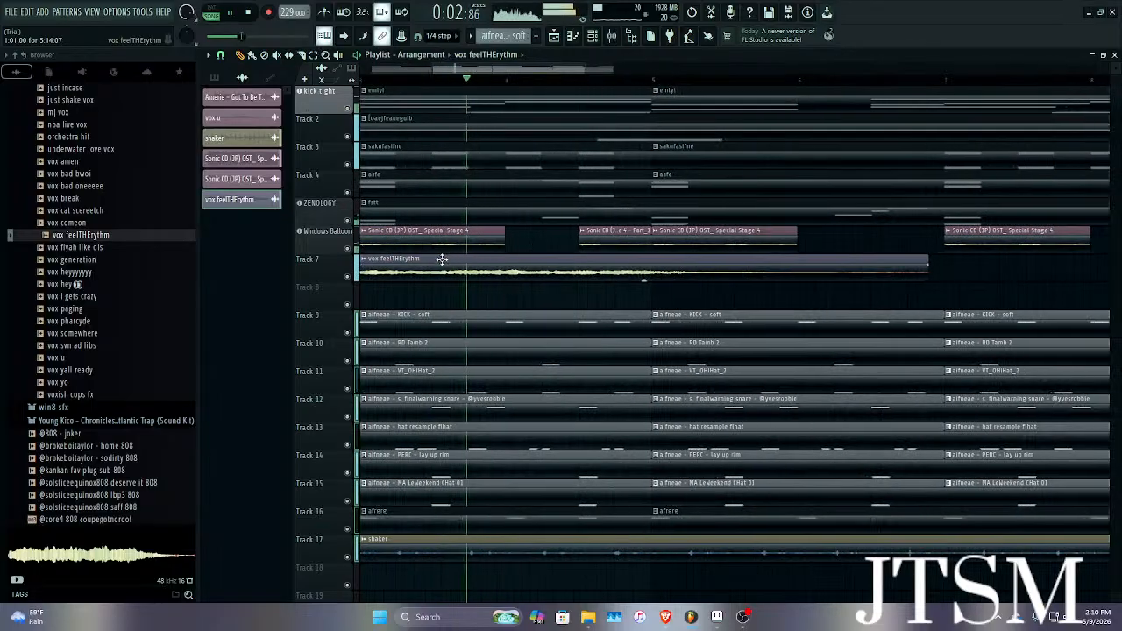
pyautogui.press('space')
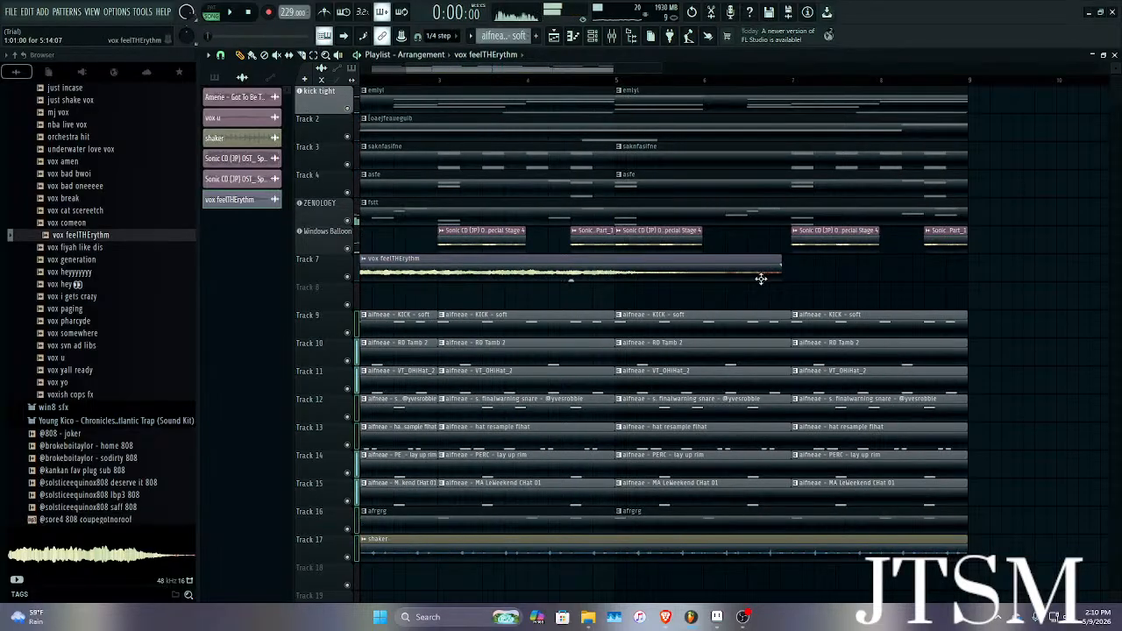
pyautogui.scroll(5, 780, 278)
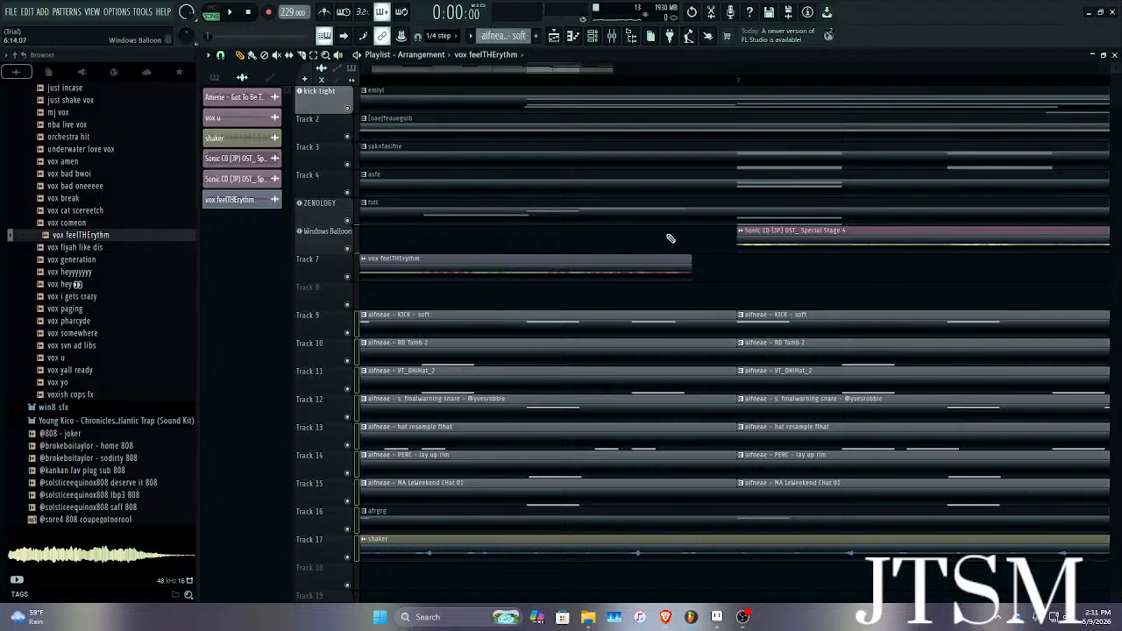
pyautogui.scroll(-5, 671, 238)
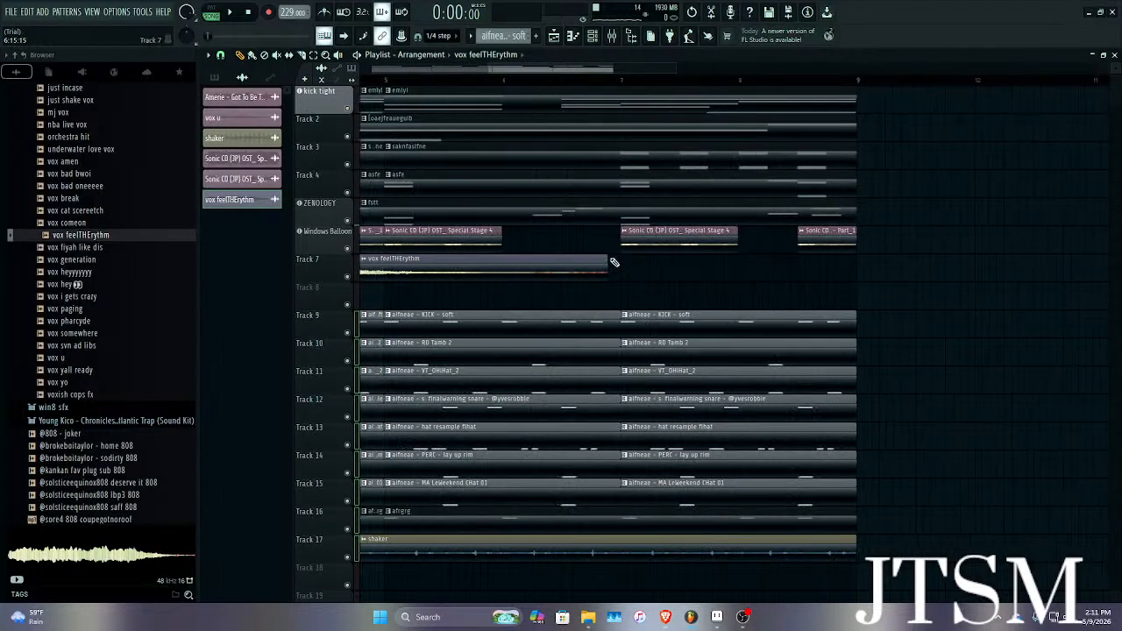
pyautogui.scroll(3, 421, 267)
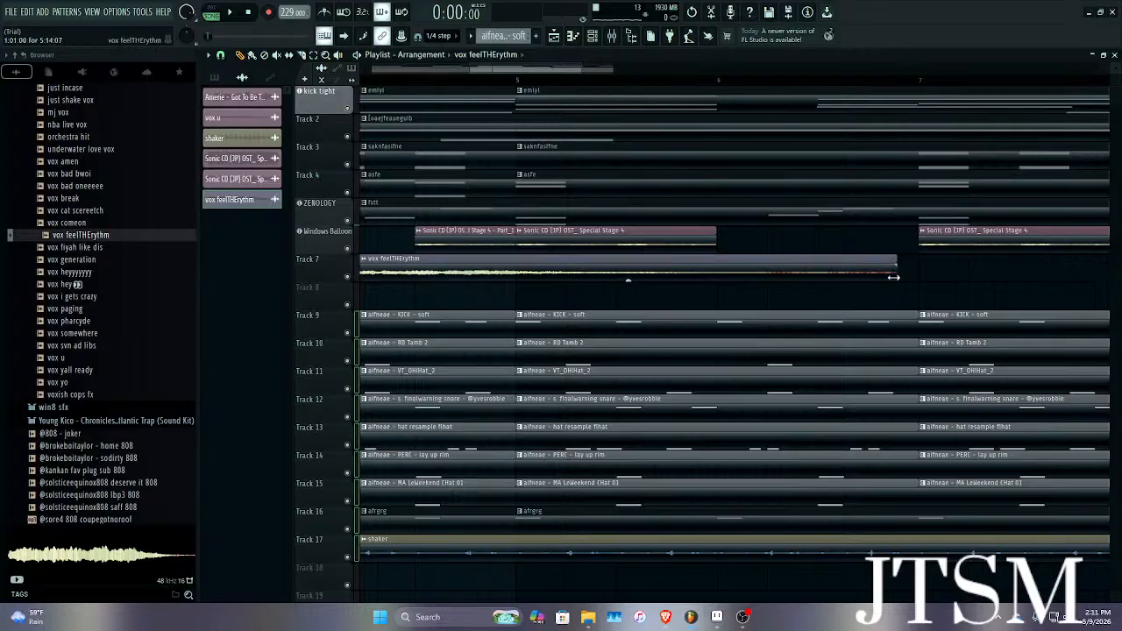
pyautogui.press('space')
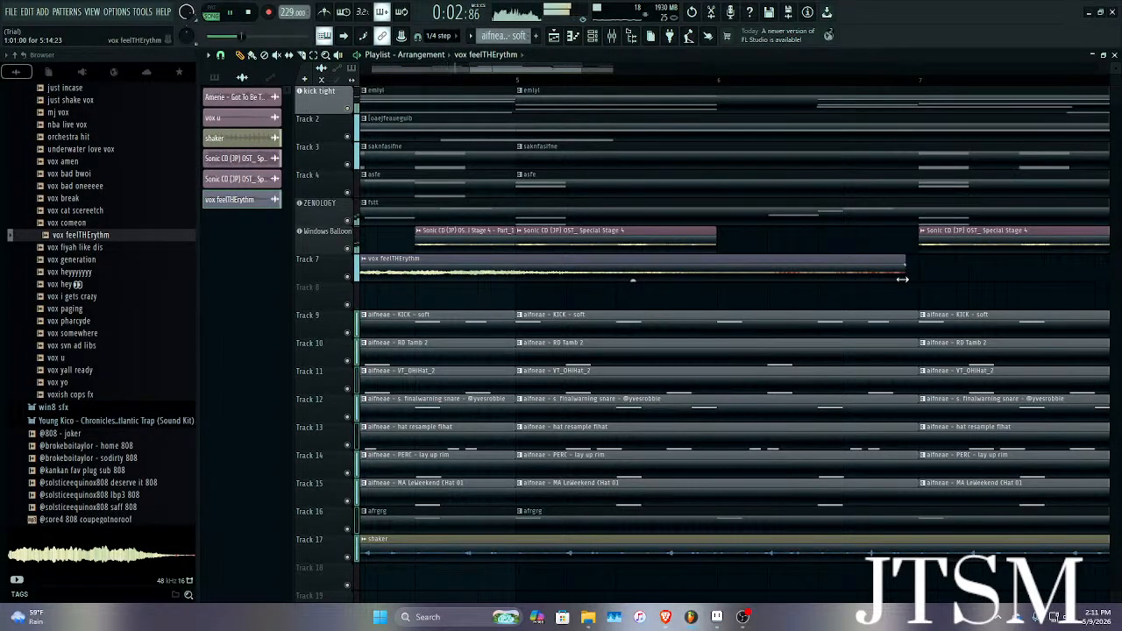
pyautogui.press('space')
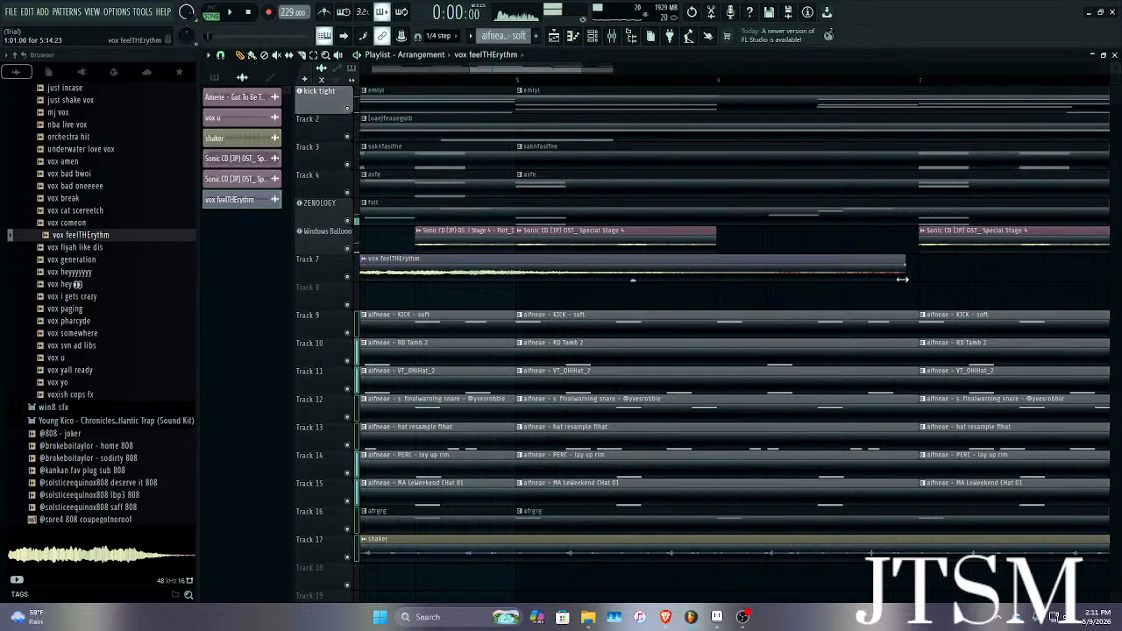
# Lengthen the vocal clip on Track 7 at its end to 5:15:13 and play the loop to check its timing.
pyautogui.scroll(-3, 902, 280)
pyautogui.scroll(-2, 826, 280)
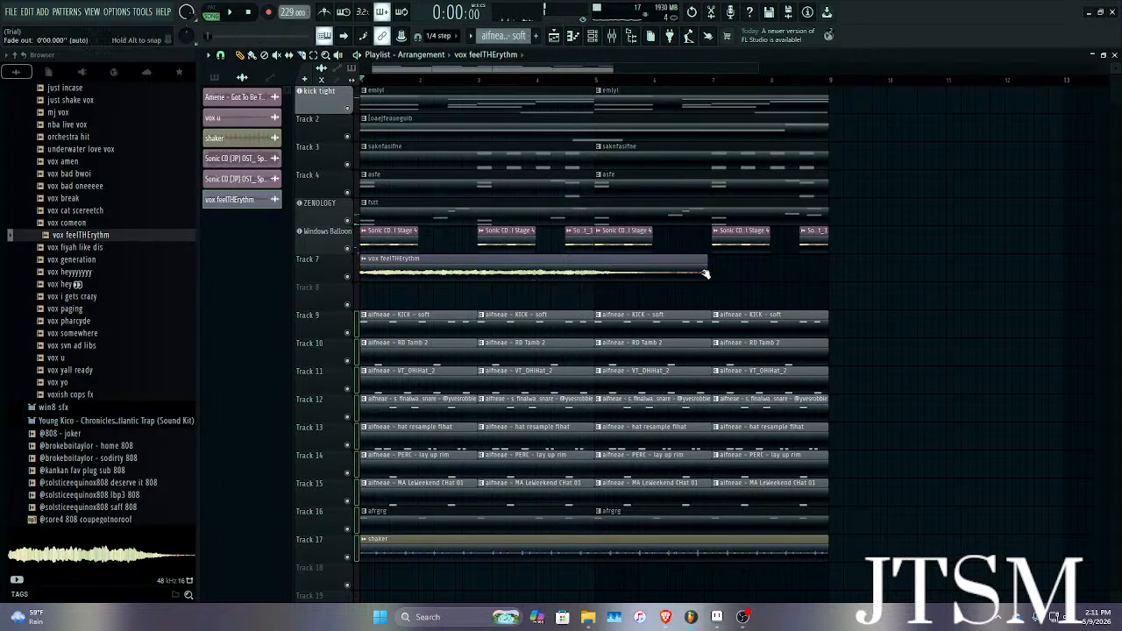
pyautogui.scroll(6, 707, 275)
pyautogui.moveTo(714, 276); pyautogui.dragTo(732, 281)
pyautogui.press('space')
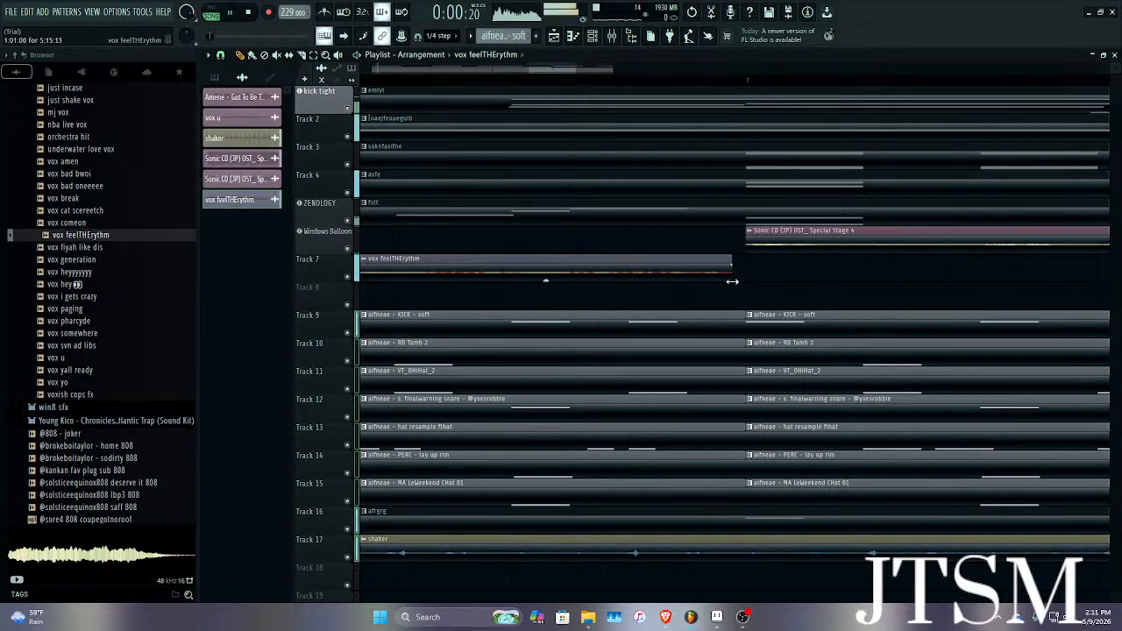
pyautogui.scroll(-6, 733, 282)
pyautogui.scroll(-1, 611, 278)
pyautogui.scroll(2, 530, 269)
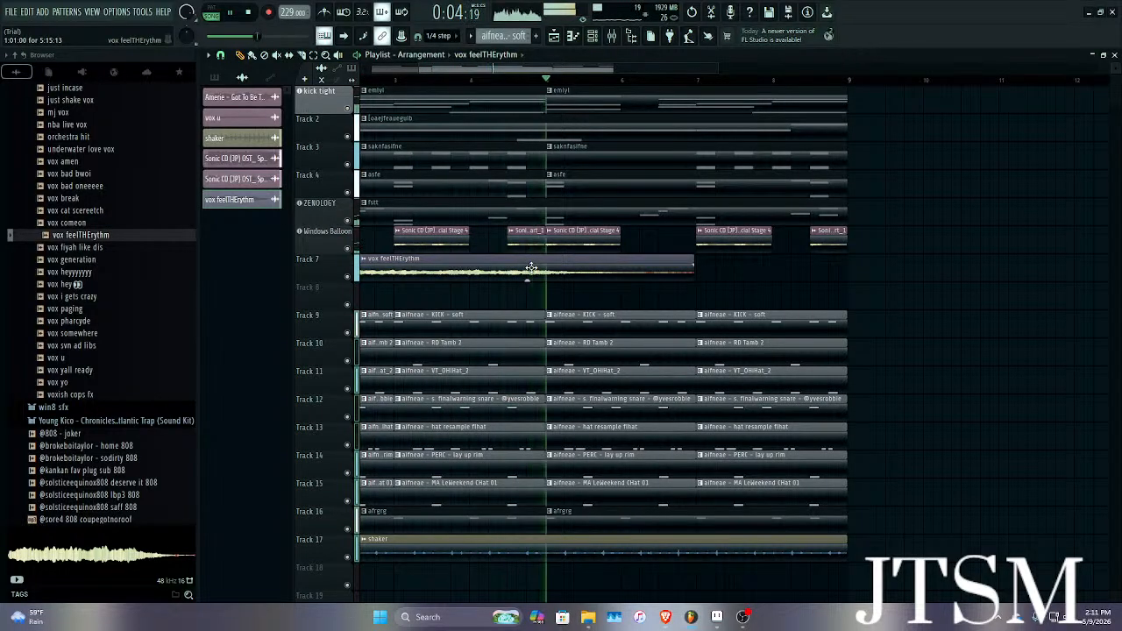
pyautogui.scroll(-3, 530, 269)
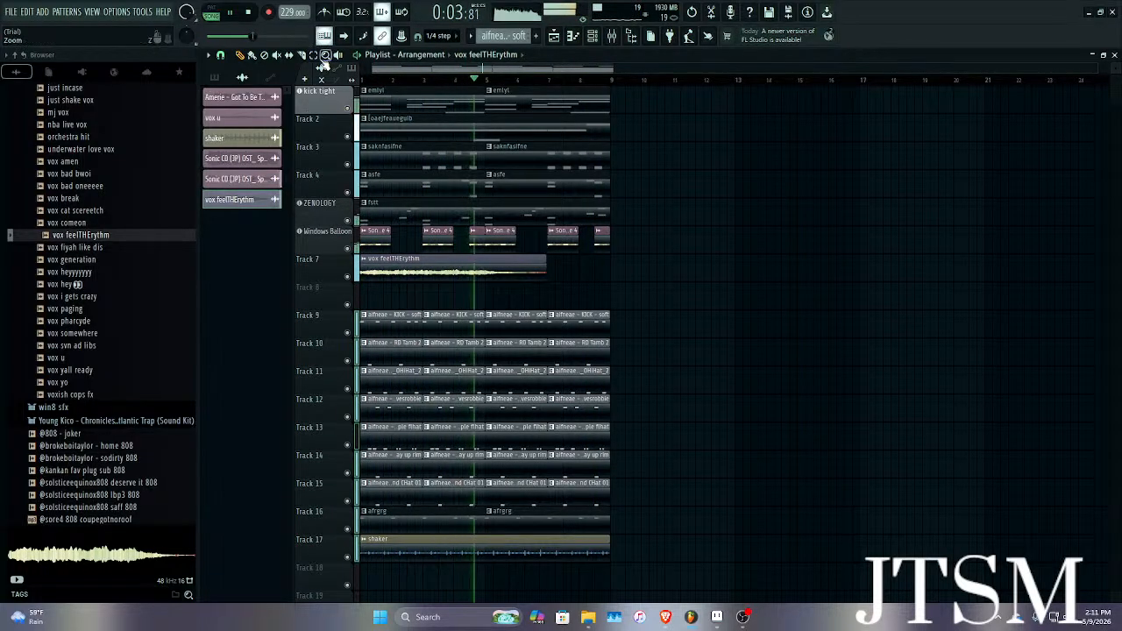
pyautogui.moveTo(644, 224); pyautogui.dragTo(358, 252)
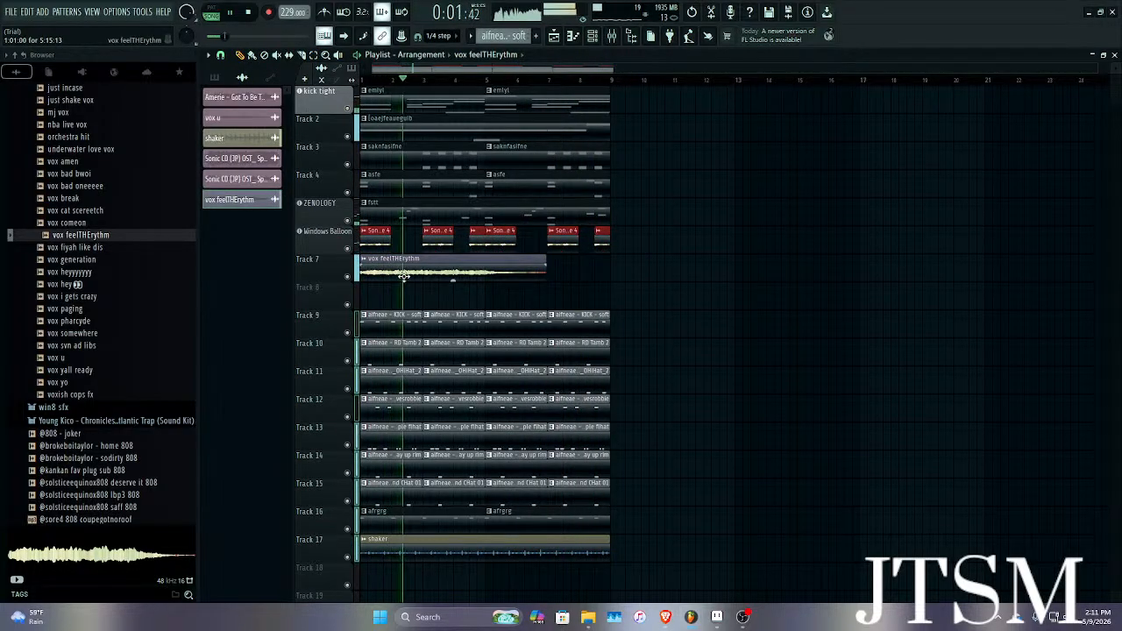
pyautogui.press('space')
pyautogui.click(657, 267)
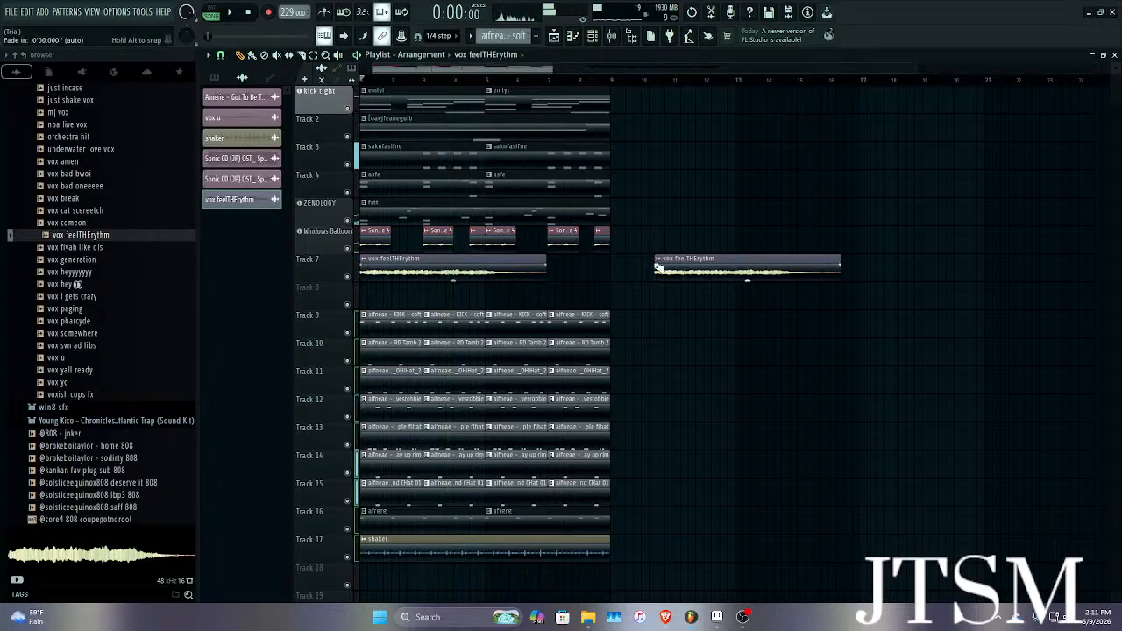
pyautogui.rightClick(657, 267)
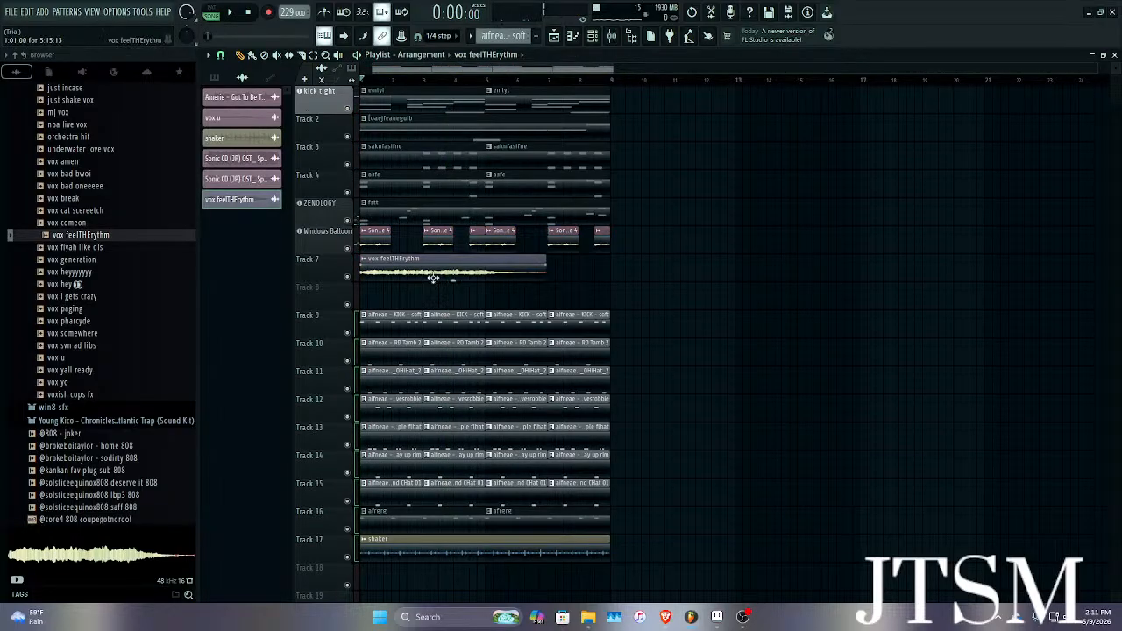
# Mute Tracks 1–8 and play Tracks 9–17 on their own to listen to the drums.
pyautogui.rightClick(348, 334)
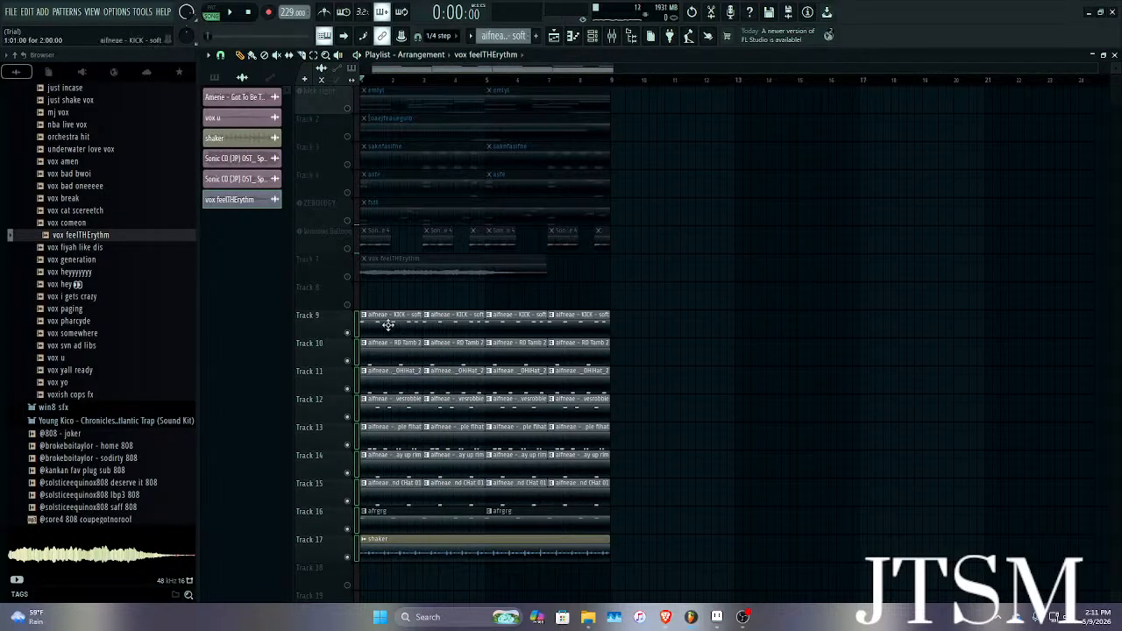
pyautogui.press('space')
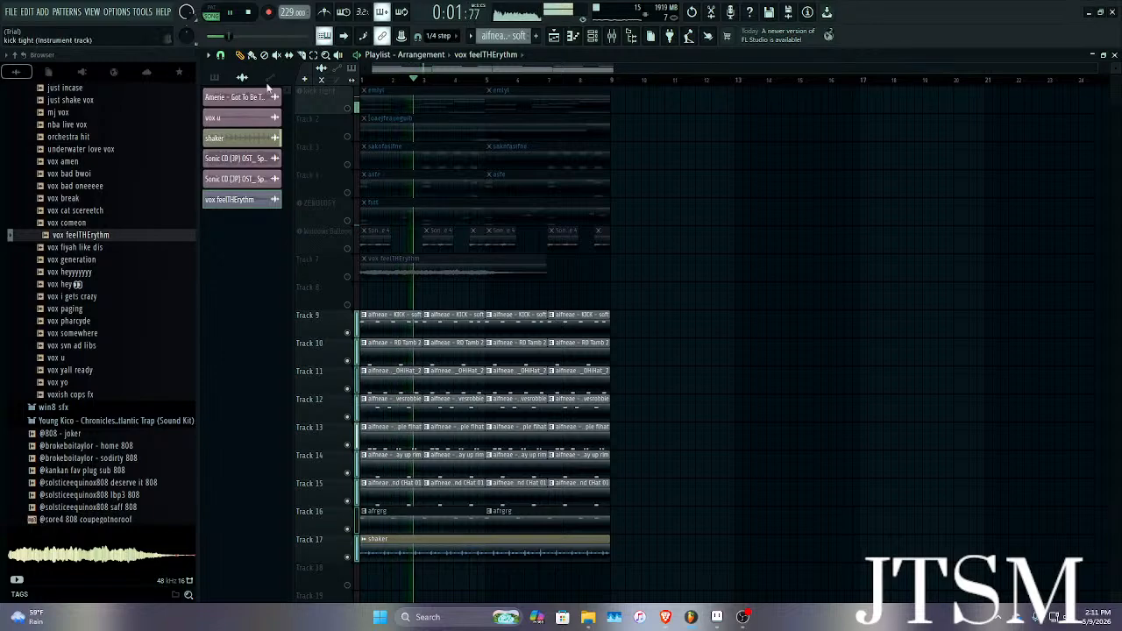
pyautogui.scroll(-2, 533, 213)
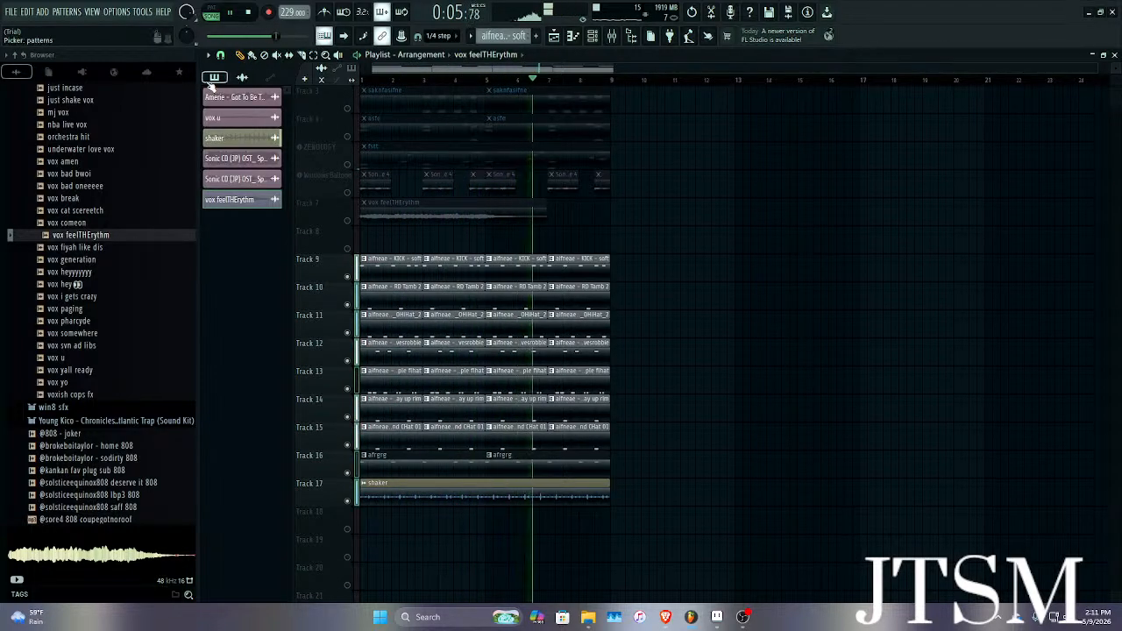
pyautogui.press('space')
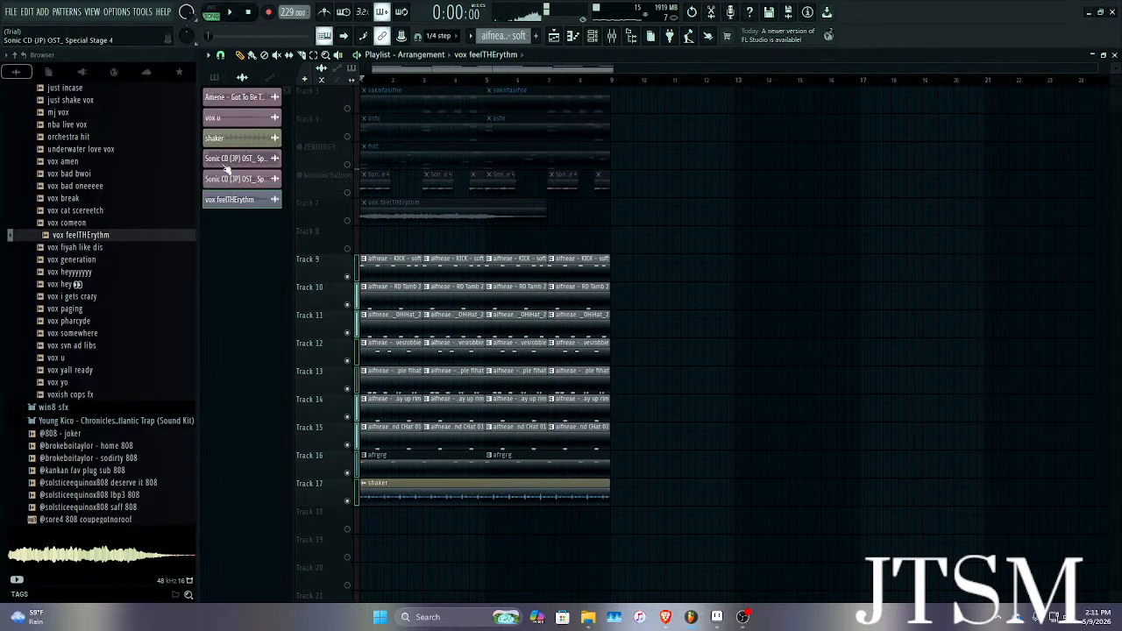
# Find the perc sakartvelo winds (fluoride) sample in the sound folder, load it into a new channel and close its settings.
pyautogui.scroll(6, 99, 292)
pyautogui.click(105, 308)
pyautogui.scroll(-1, 356, 230)
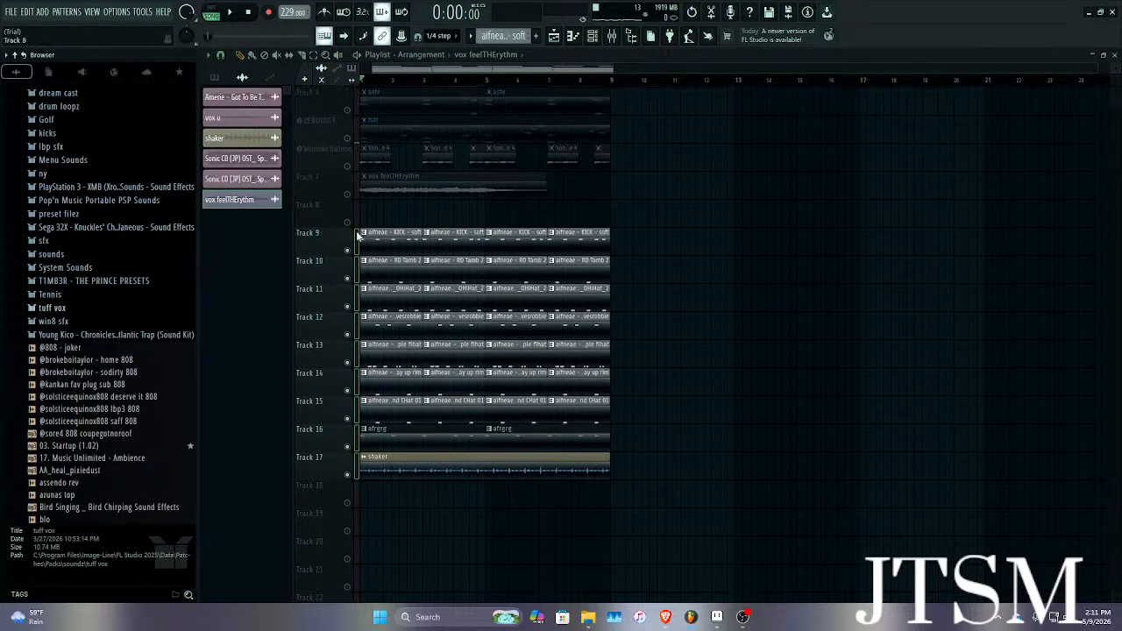
pyautogui.scroll(-15, 142, 290)
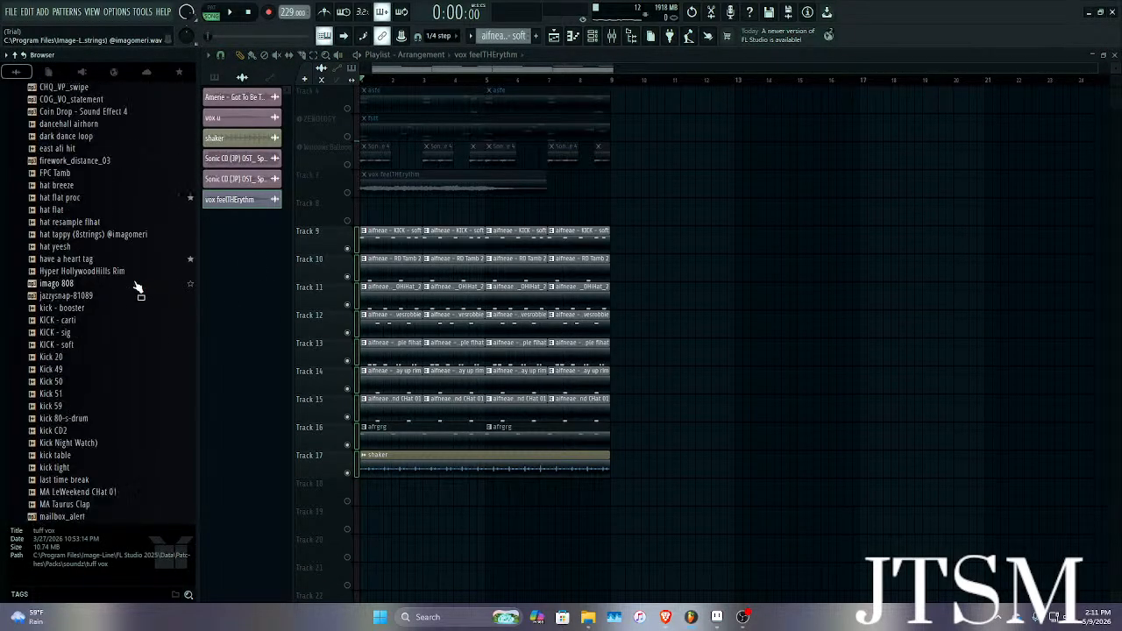
pyautogui.scroll(-5, 137, 288)
pyautogui.scroll(-3, 114, 294)
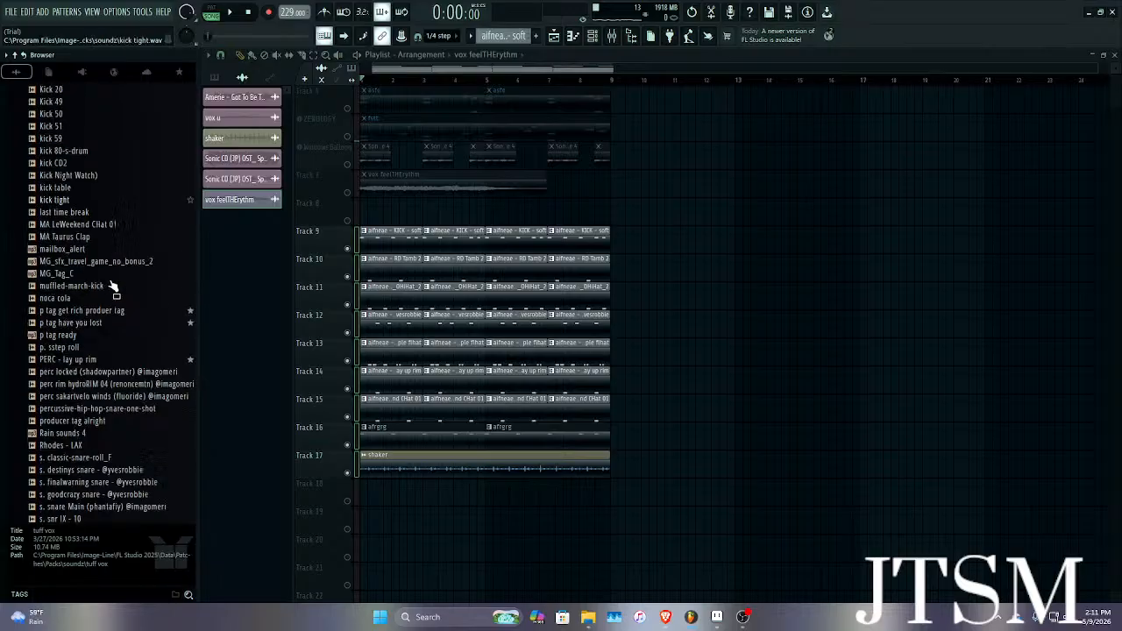
pyautogui.moveTo(104, 351)
pyautogui.mouseDown()
pyautogui.moveTo(111, 337)
pyautogui.moveTo(111, 352)
pyautogui.mouseUp()
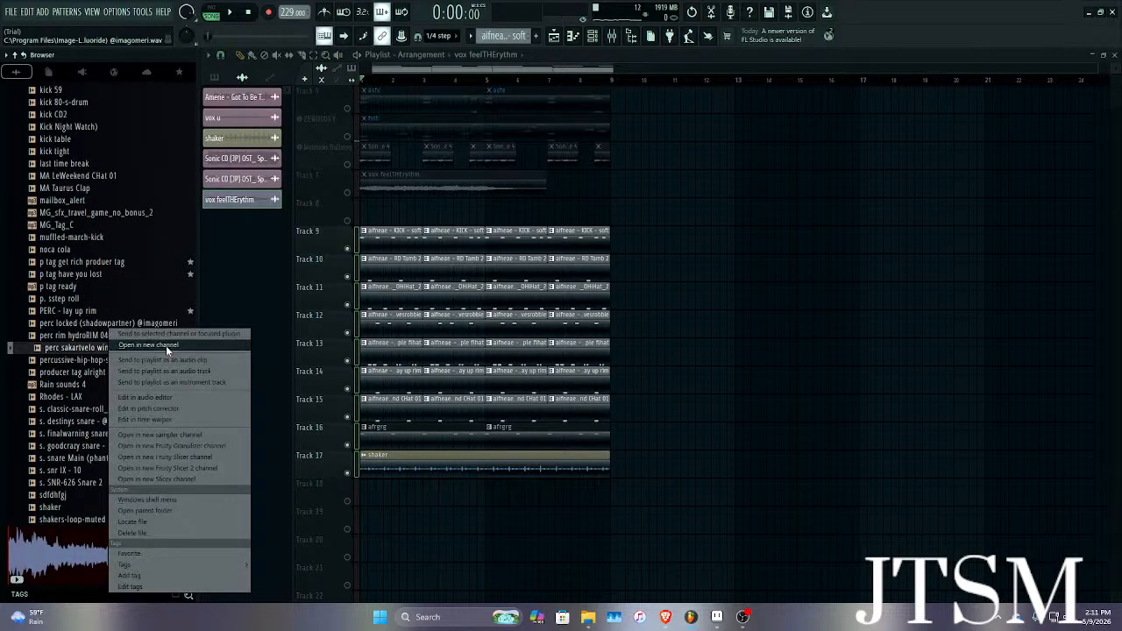
pyautogui.click(166, 346)
pyautogui.click(607, 188)
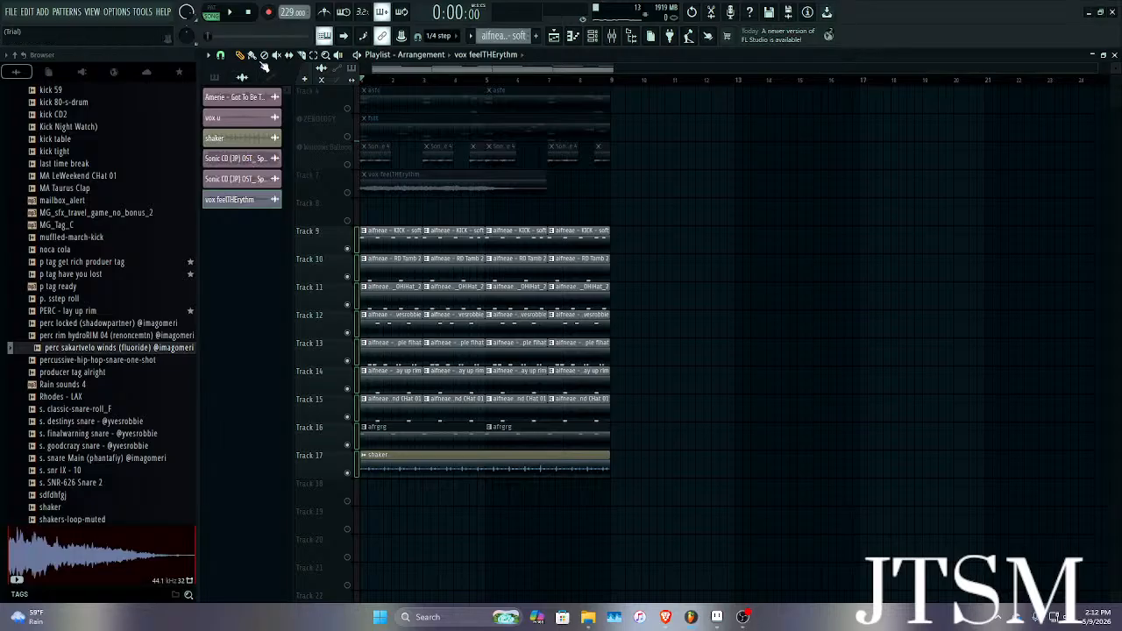
# Play the drums and examine the snare notes of the Track 12 pattern in the piano roll.
pyautogui.scroll(3, 386, 289)
pyautogui.press('space')
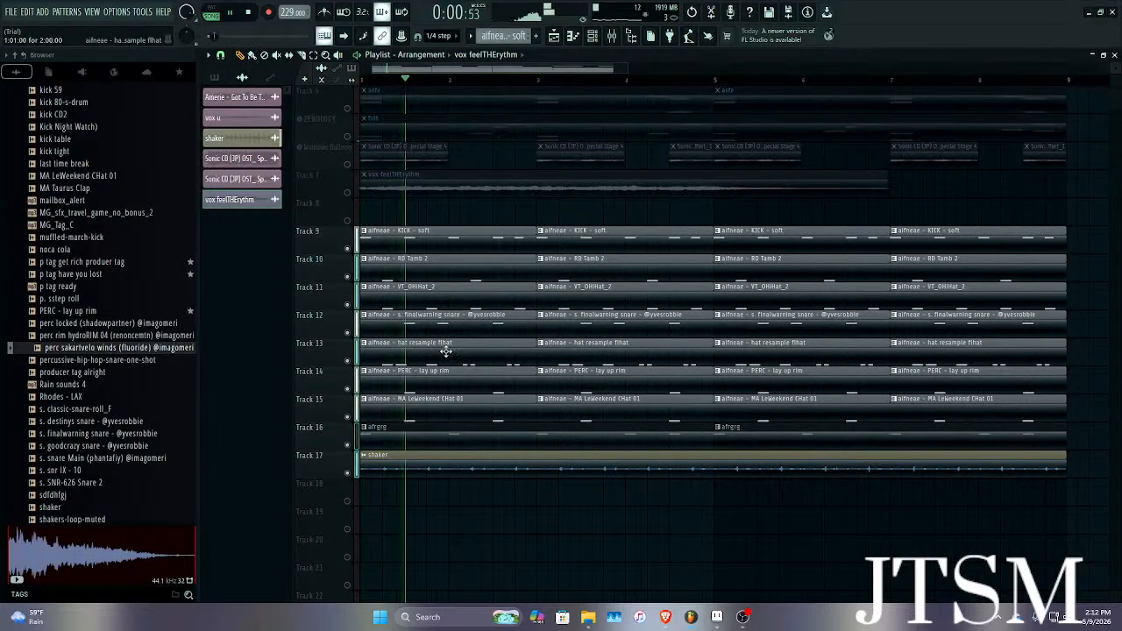
pyautogui.doubleClick(436, 323)
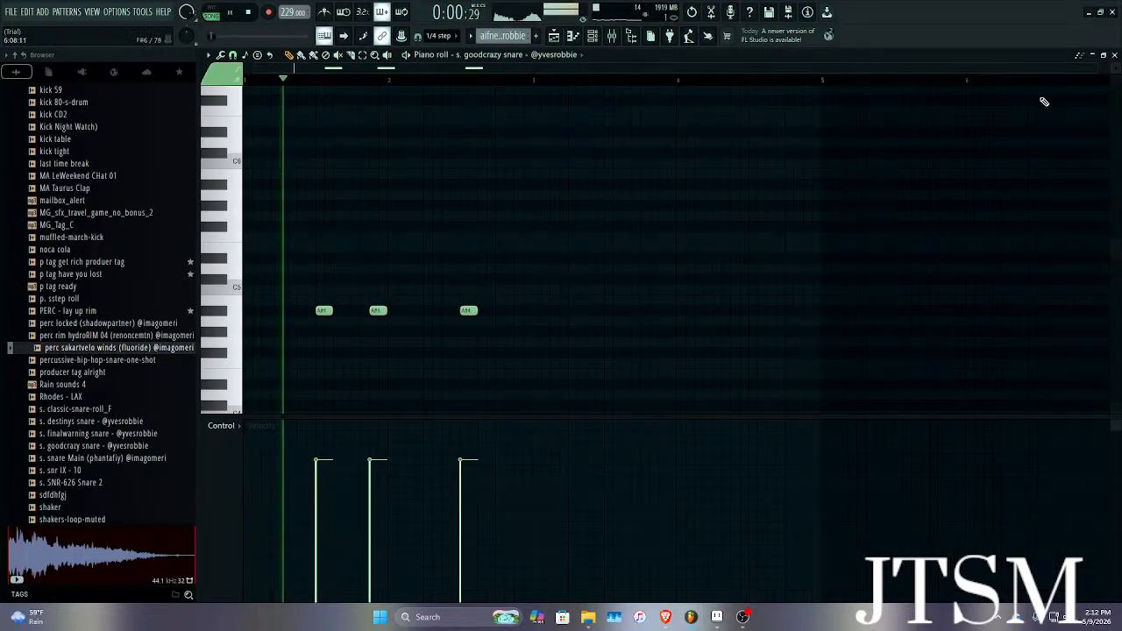
pyautogui.click(1115, 55)
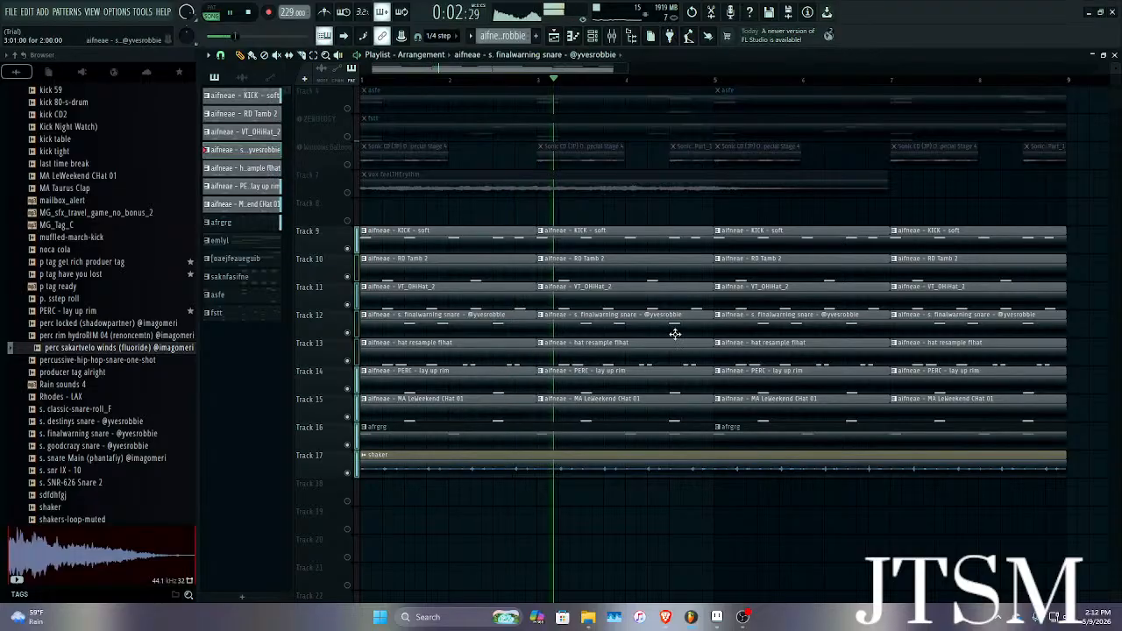
pyautogui.press('space')
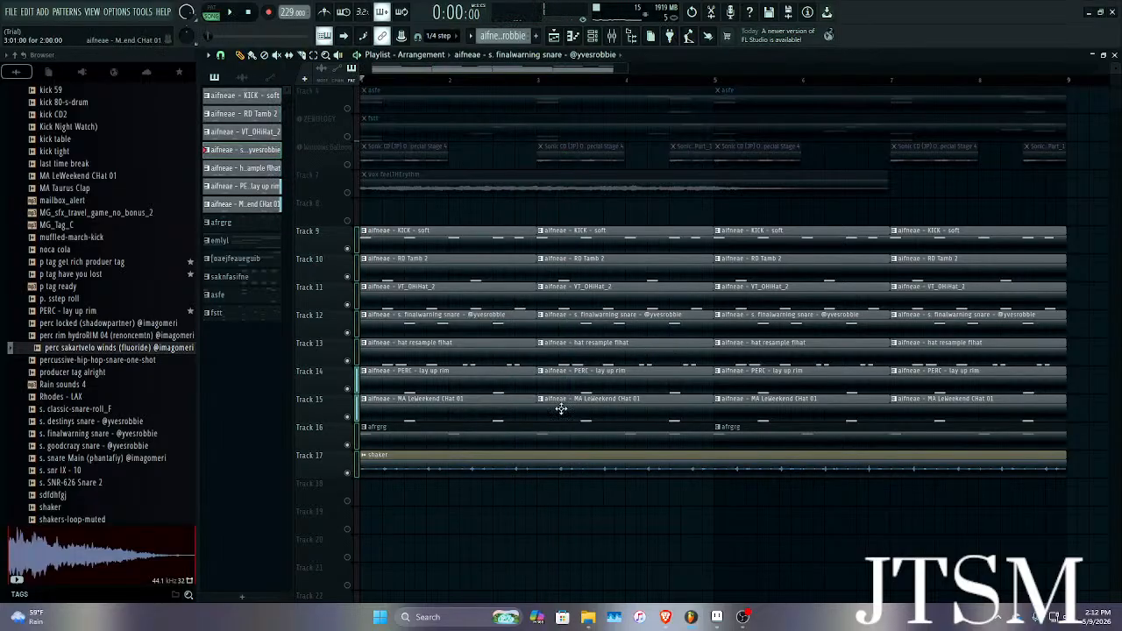
# In the PERC - lay up rim pattern, place a C5 perc sakartvelo winds note on the first rim hit.
pyautogui.doubleClick(432, 380)
pyautogui.click(478, 54)
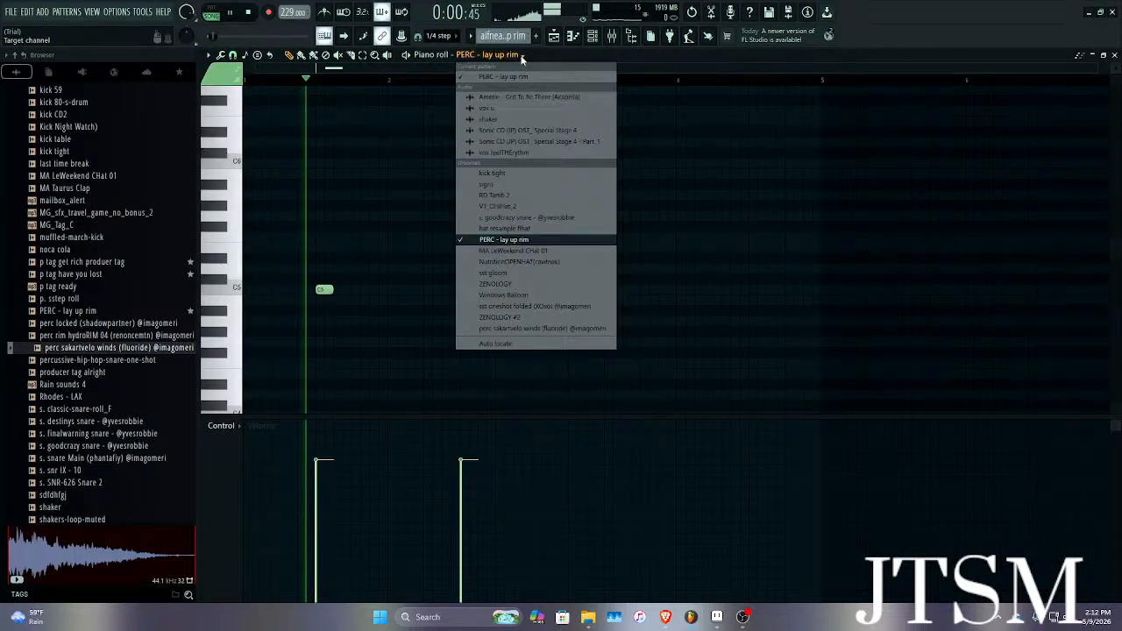
pyautogui.click(516, 319)
pyautogui.click(318, 290)
pyautogui.moveTo(317, 290); pyautogui.dragTo(314, 290)
pyautogui.press('space')
pyautogui.scroll(3, 314, 289)
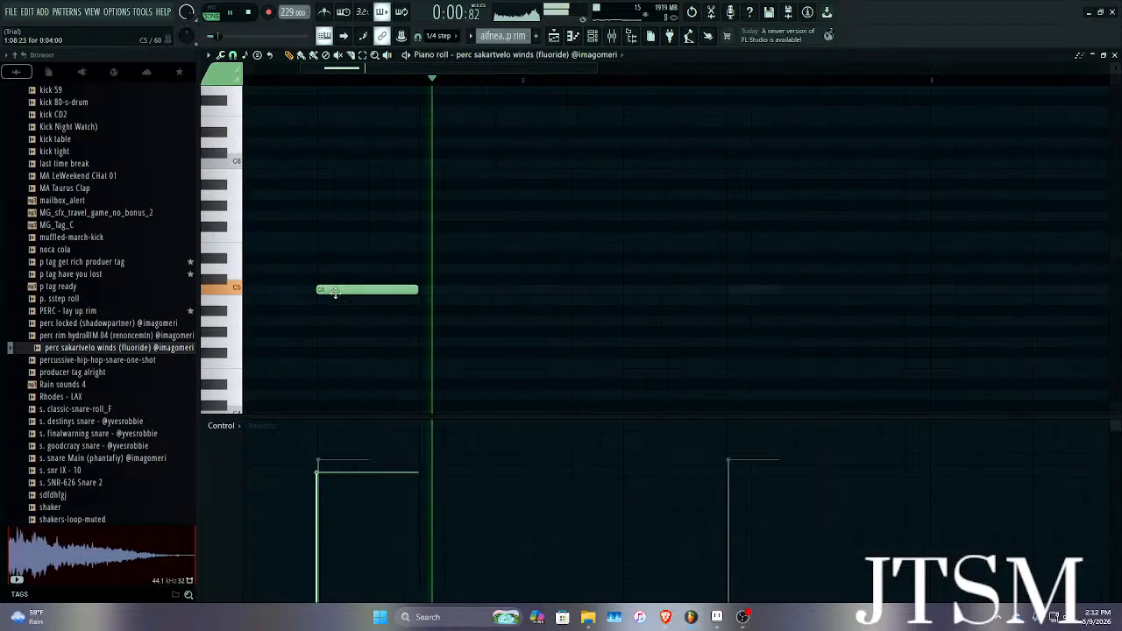
pyautogui.press('space')
# Add a second C5 perc sakartvelo winds note on the second rim hit and lower the velocity of both notes.
pyautogui.click(732, 290)
pyautogui.scroll(3, 726, 292)
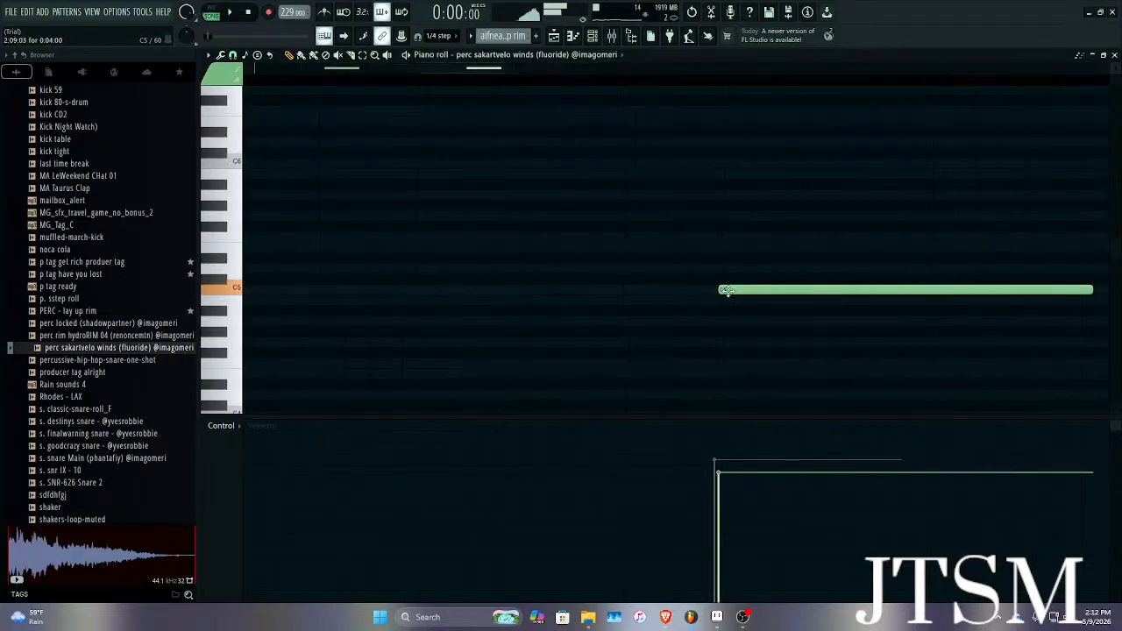
pyautogui.scroll(-5, 721, 290)
pyautogui.scroll(1, 518, 267)
pyautogui.scroll(4, 405, 283)
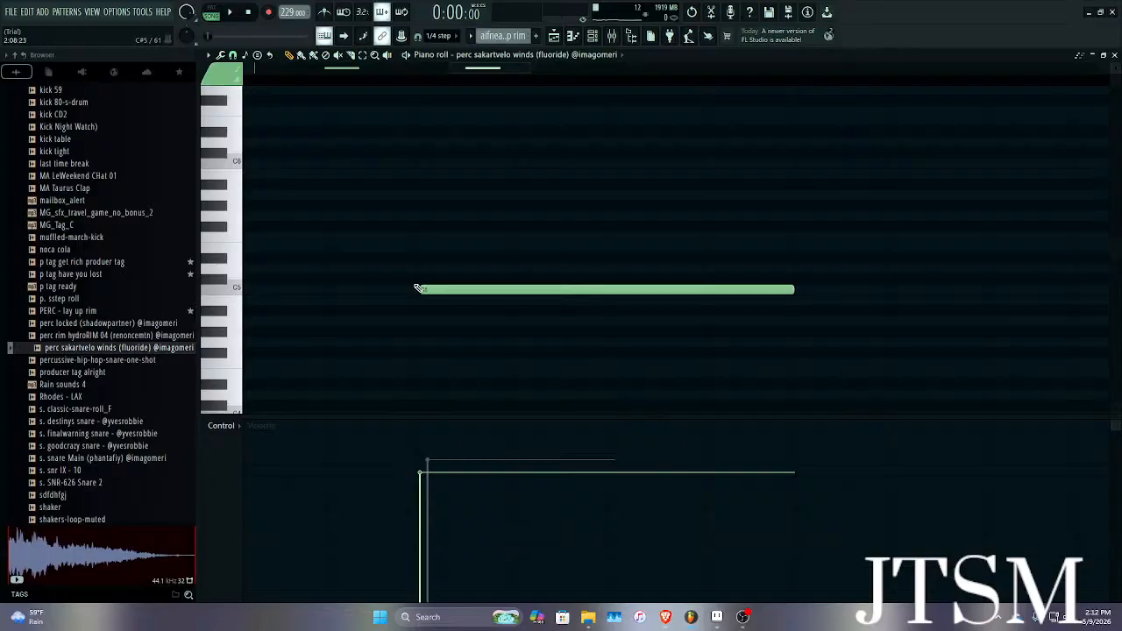
pyautogui.scroll(-5, 419, 288)
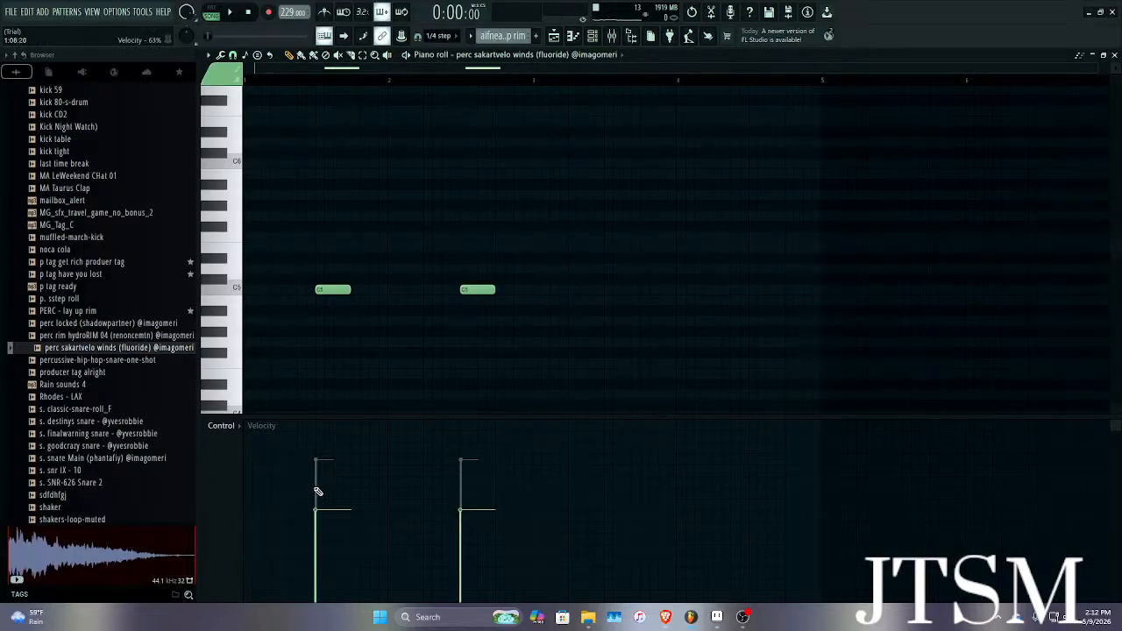
# Play the drums with the new percussion notes, closing the piano roll to follow them in the playlist.
pyautogui.press('space')
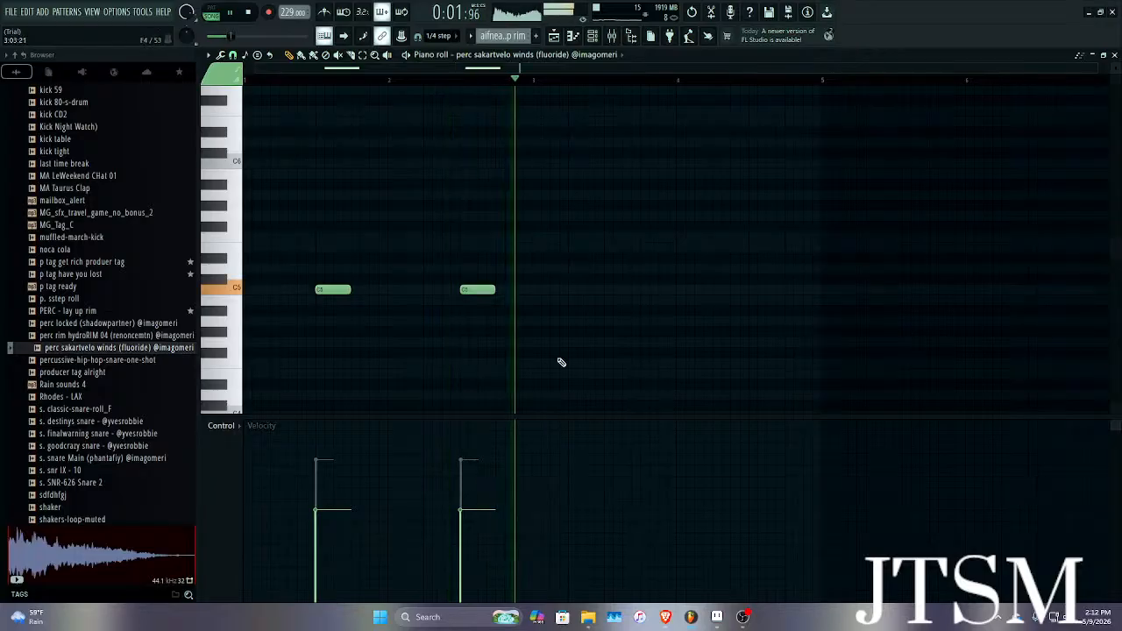
pyautogui.press('space')
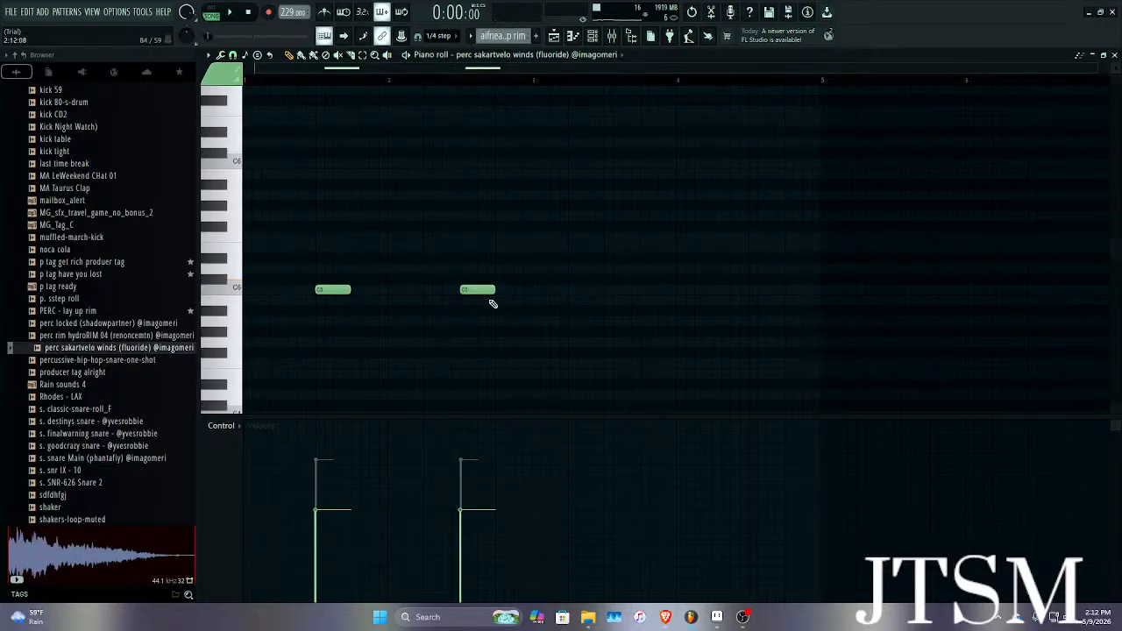
pyautogui.click(1104, 55)
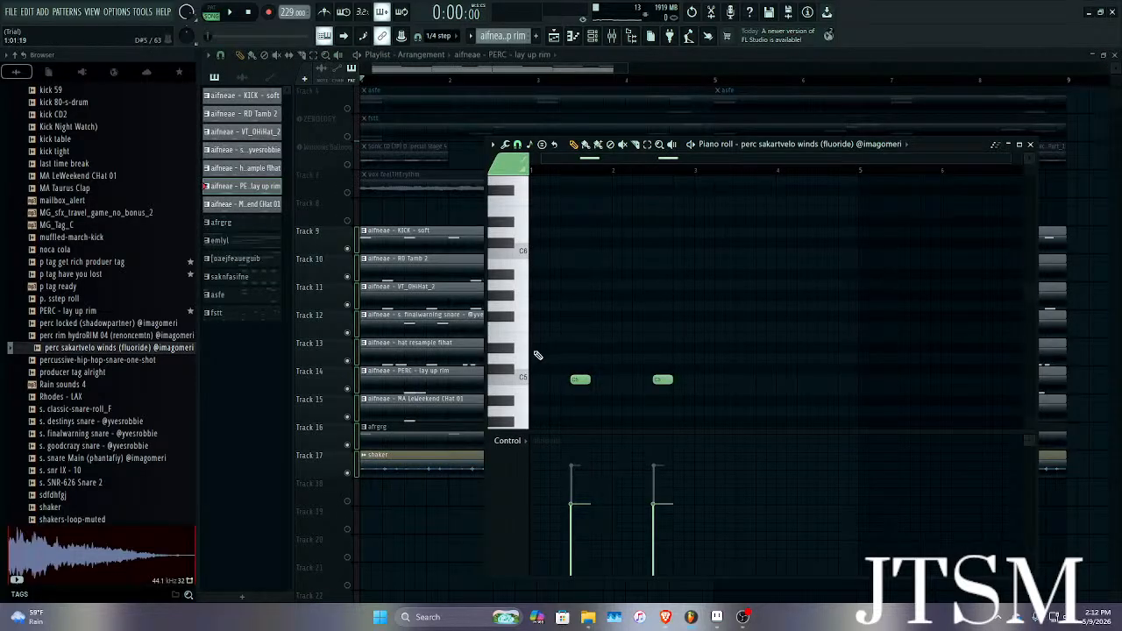
pyautogui.click(1031, 144)
pyautogui.press('space')
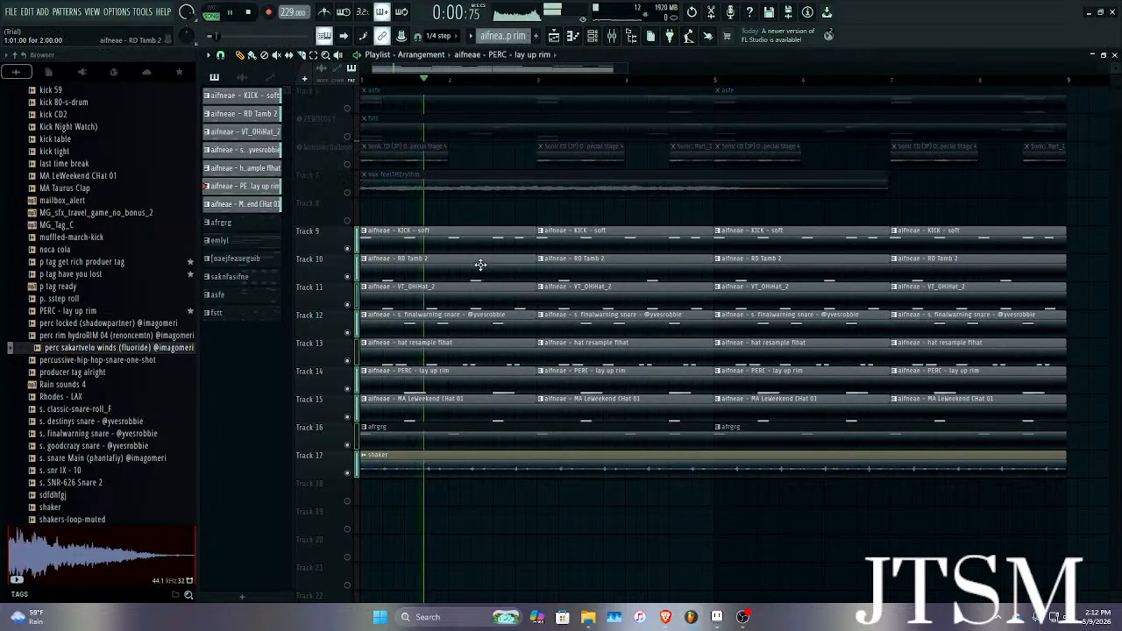
# Reopen the perc sakartvelo winds notes on Track 14, undo the latest velocity edits and lower the second note's velocity further.
pyautogui.doubleClick(478, 382)
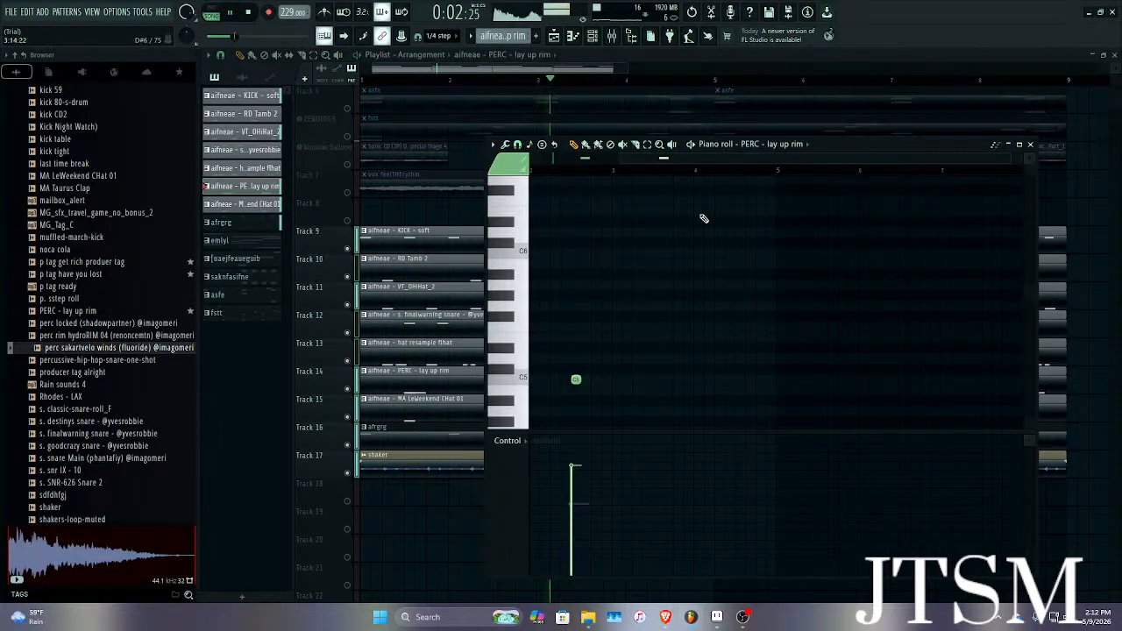
pyautogui.click(1019, 146)
pyautogui.click(464, 289)
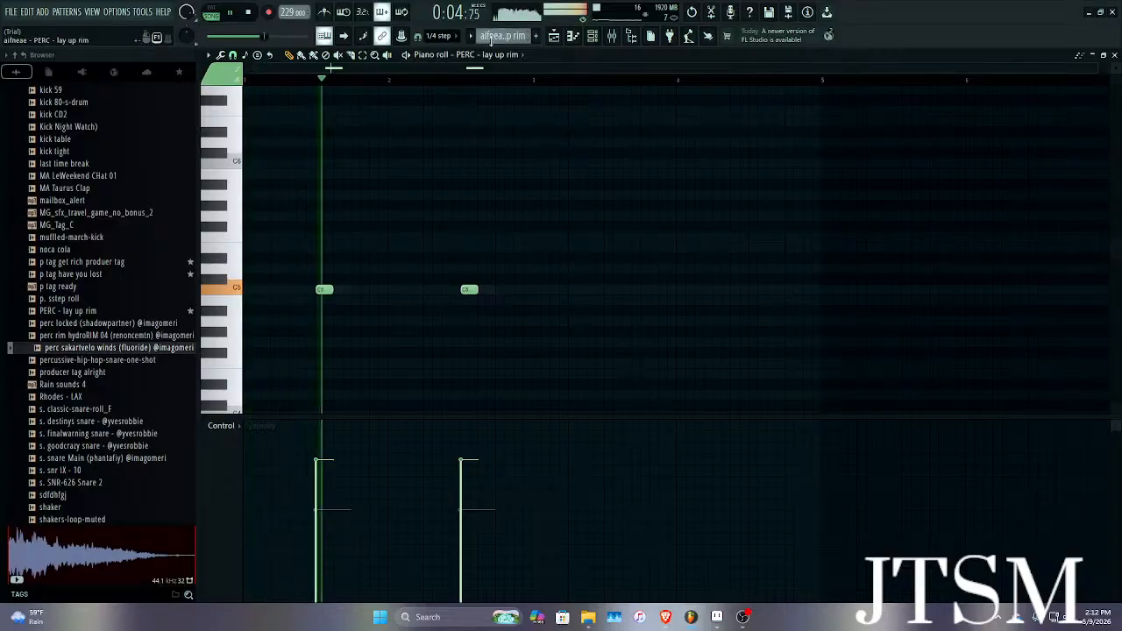
pyautogui.click(491, 54)
pyautogui.click(504, 340)
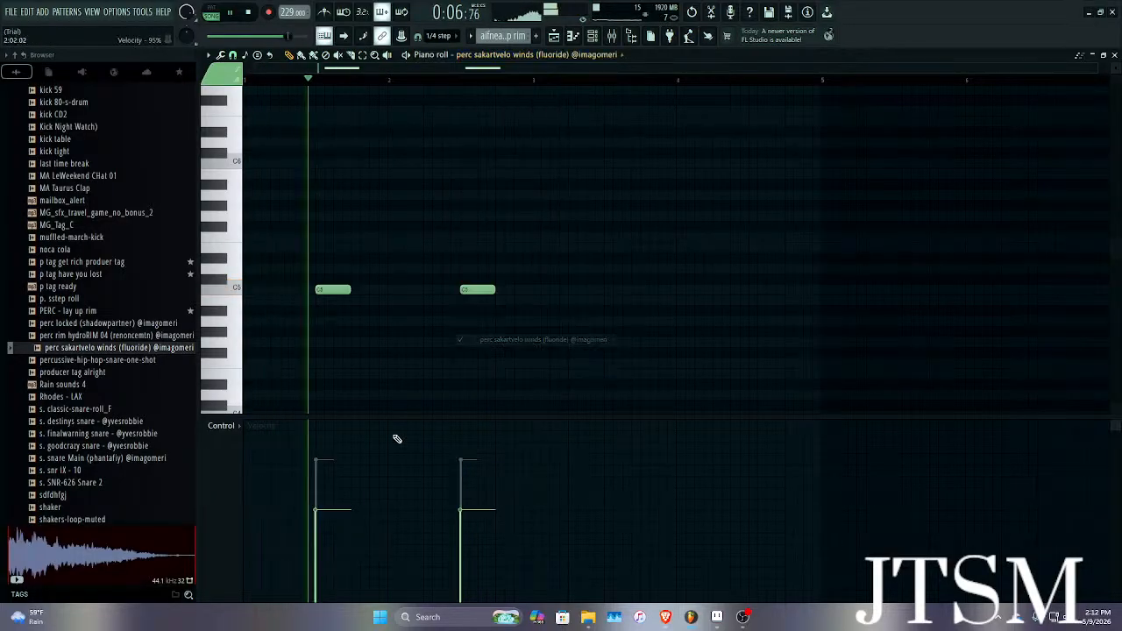
pyautogui.press('space')
pyautogui.hotkey('ctrl', 'z')
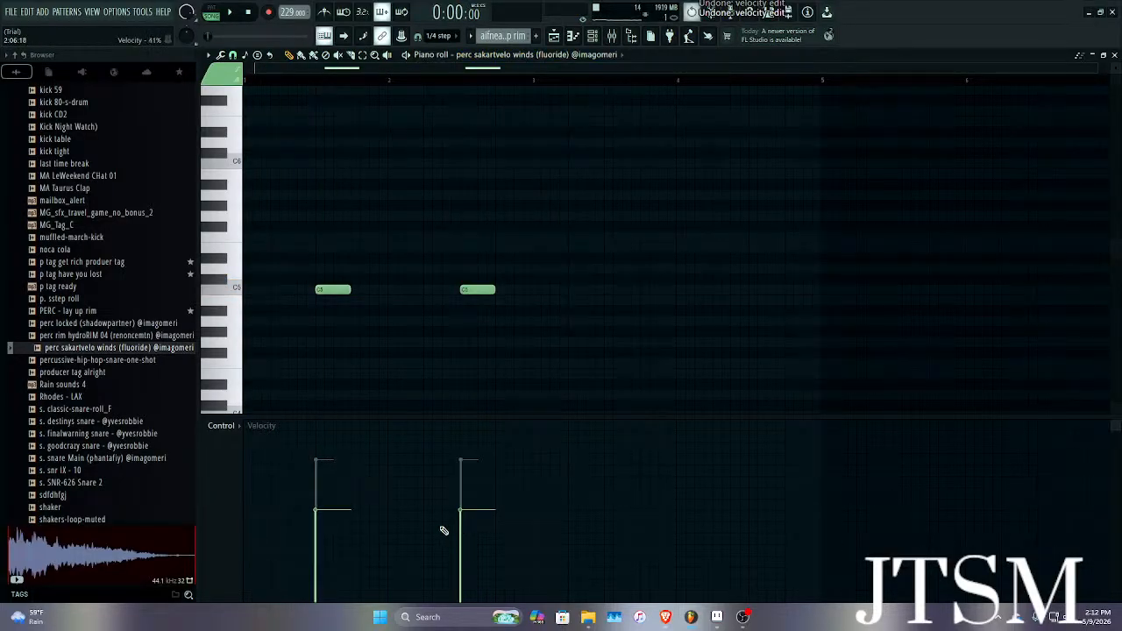
pyautogui.press('space')
pyautogui.click(474, 557)
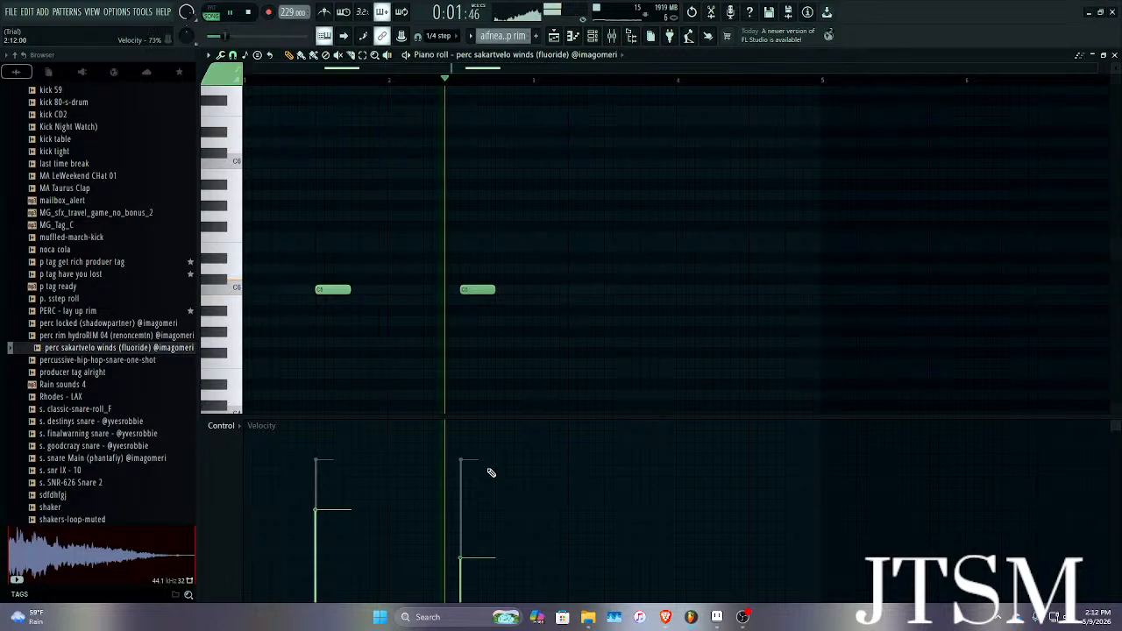
# Pan the perc sakartvelo winds channel 40% right while the drums play, then stop playback and return to the playlist.
pyautogui.click(612, 37)
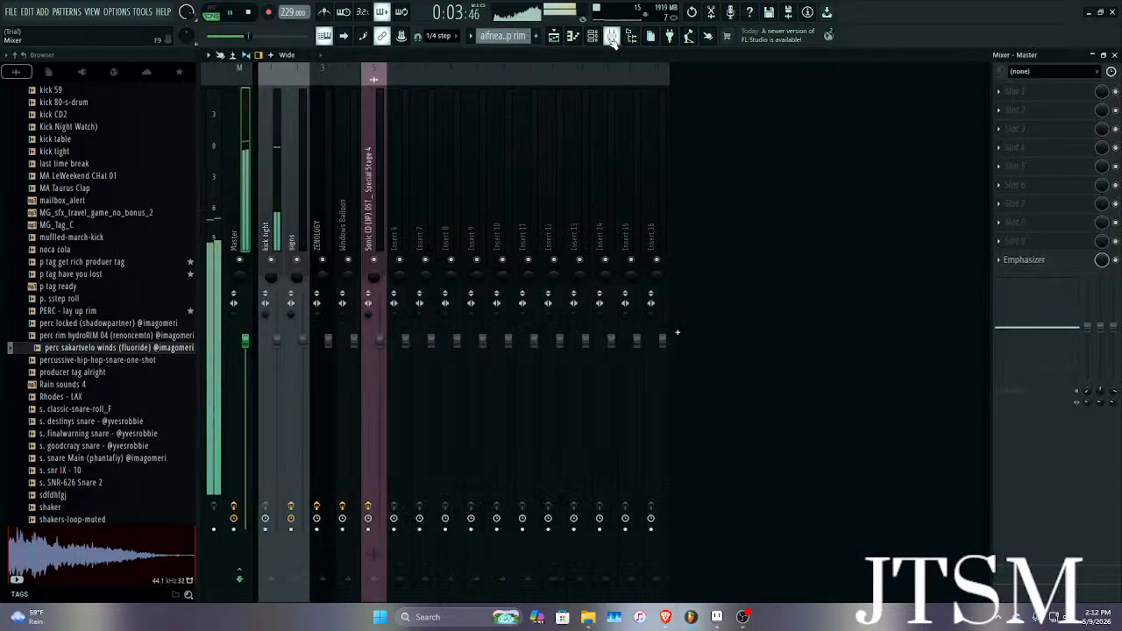
pyautogui.click(612, 37)
pyautogui.press('space')
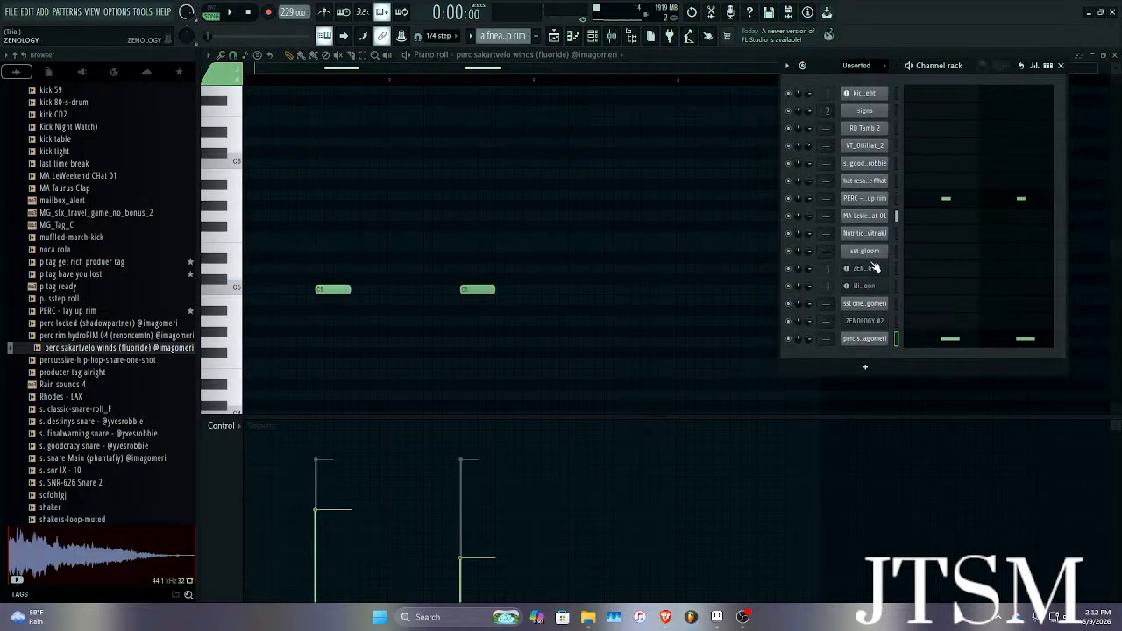
pyautogui.click(881, 340)
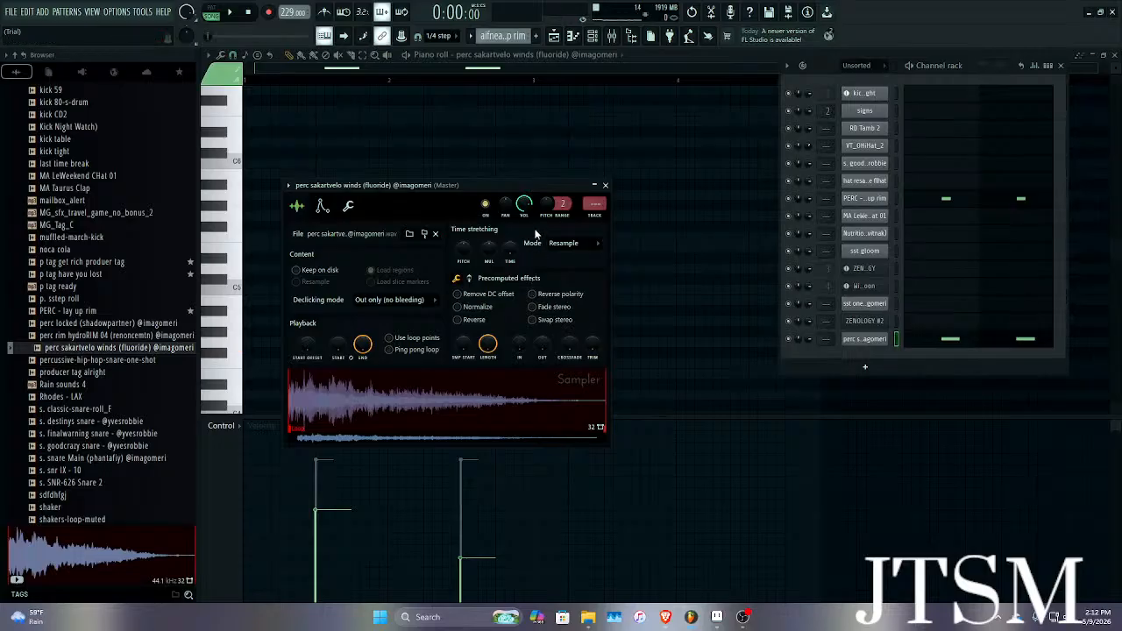
pyautogui.scroll(5, 508, 205)
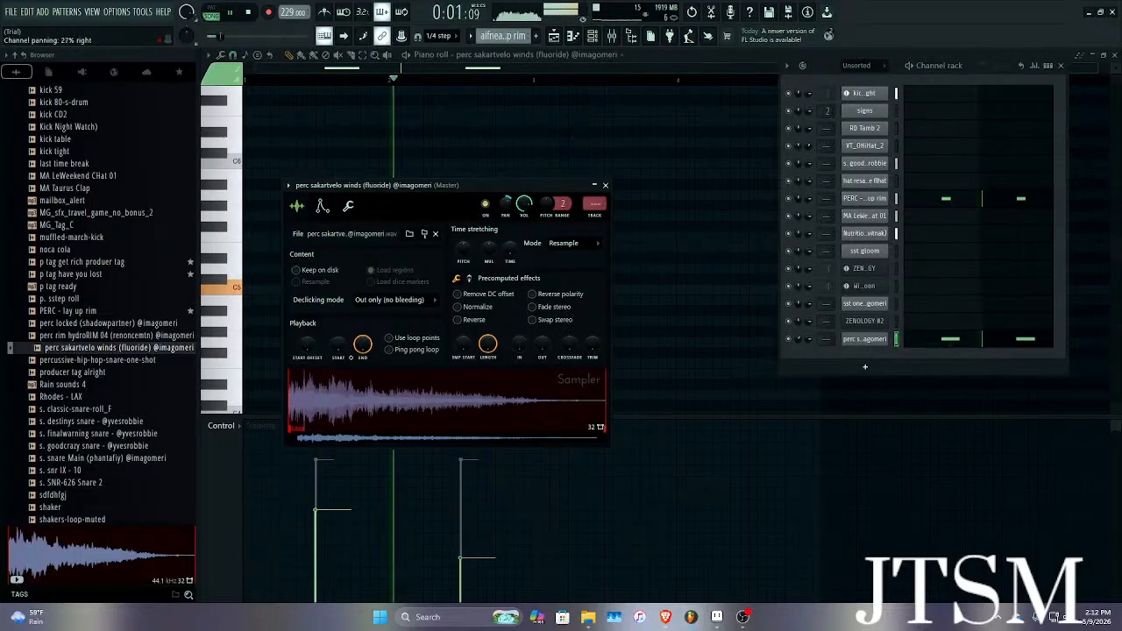
pyautogui.scroll(-2, 509, 205)
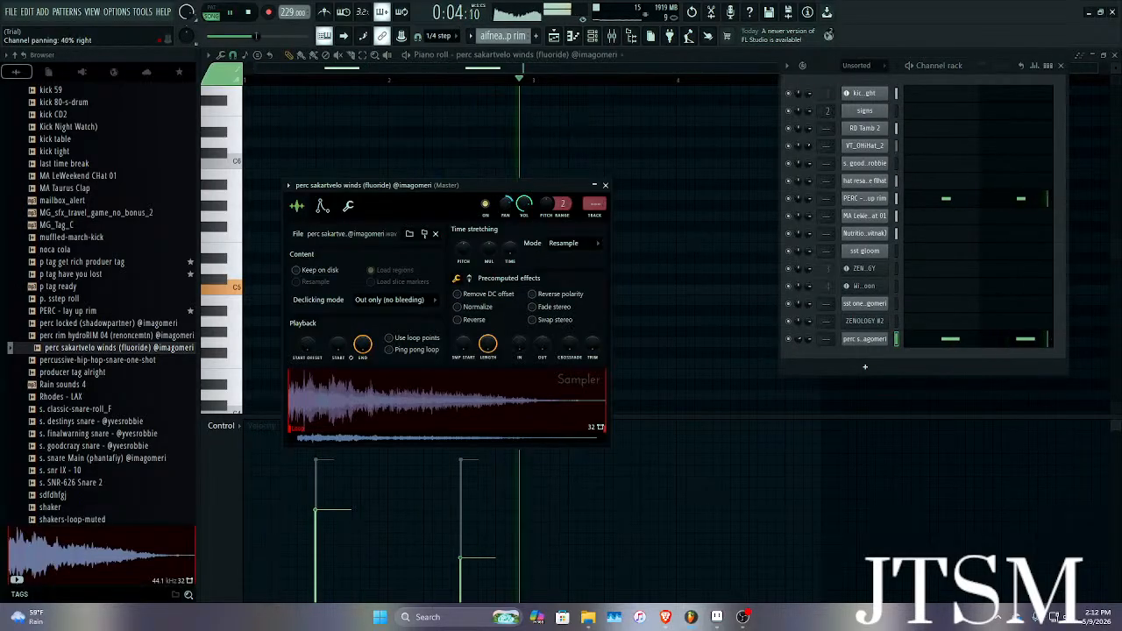
pyautogui.click(605, 185)
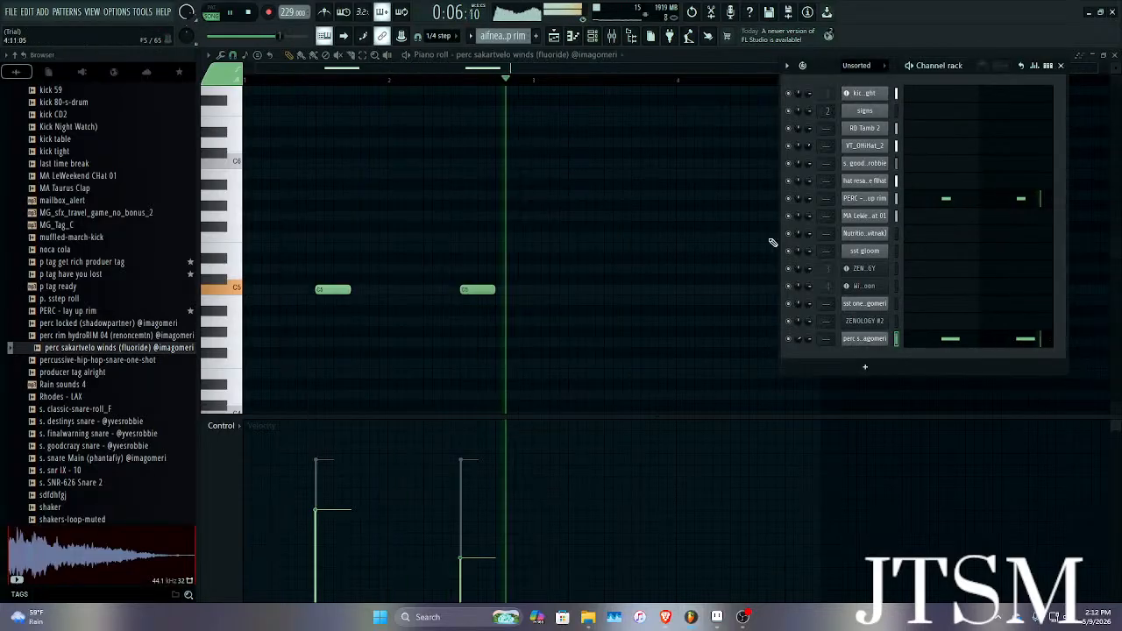
pyautogui.click(1061, 65)
pyautogui.press('space')
pyautogui.press('F5')
# Browse the sample list and audition the s. snare Main and s. goodcrazy snare samples.
pyautogui.scroll(-5, 613, 237)
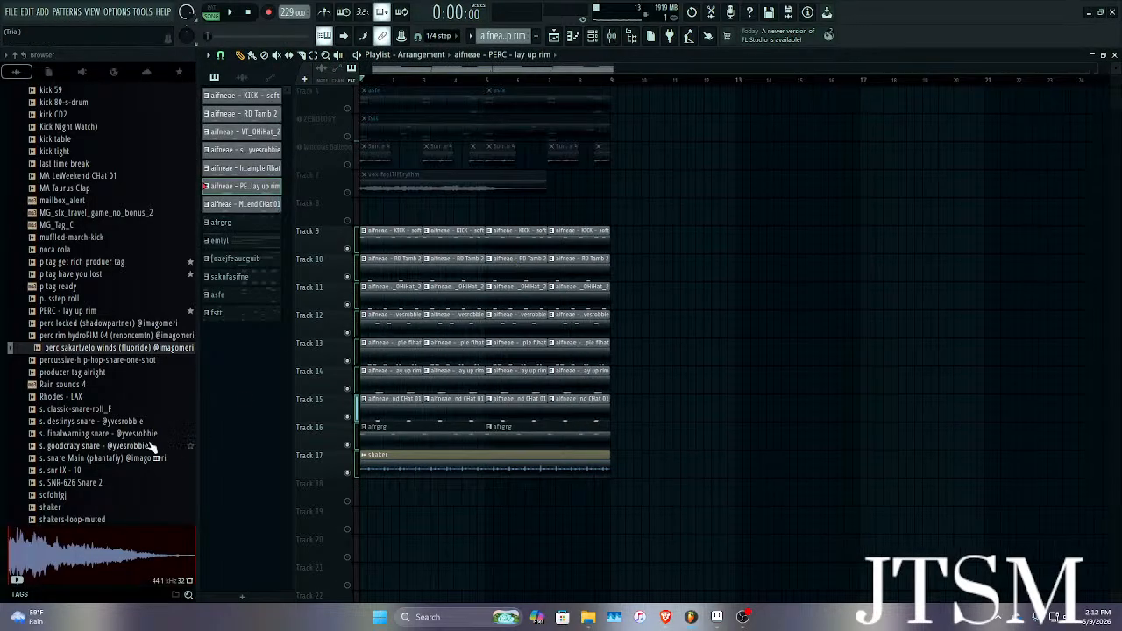
pyautogui.click(112, 458)
pyautogui.click(112, 446)
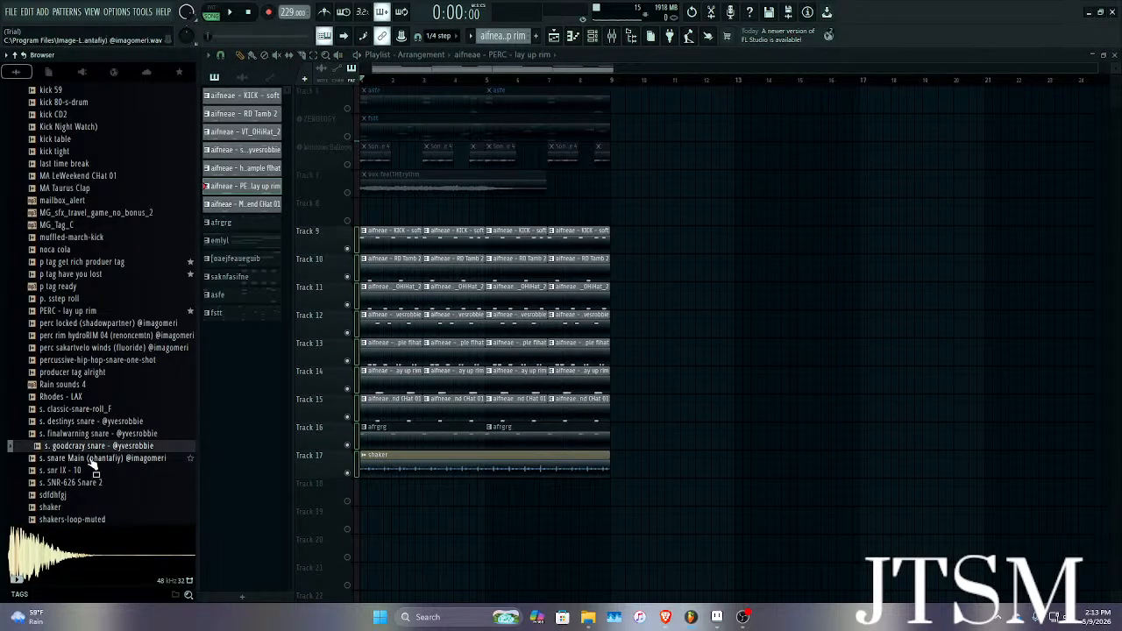
pyautogui.scroll(-10, 98, 361)
pyautogui.scroll(10, 99, 360)
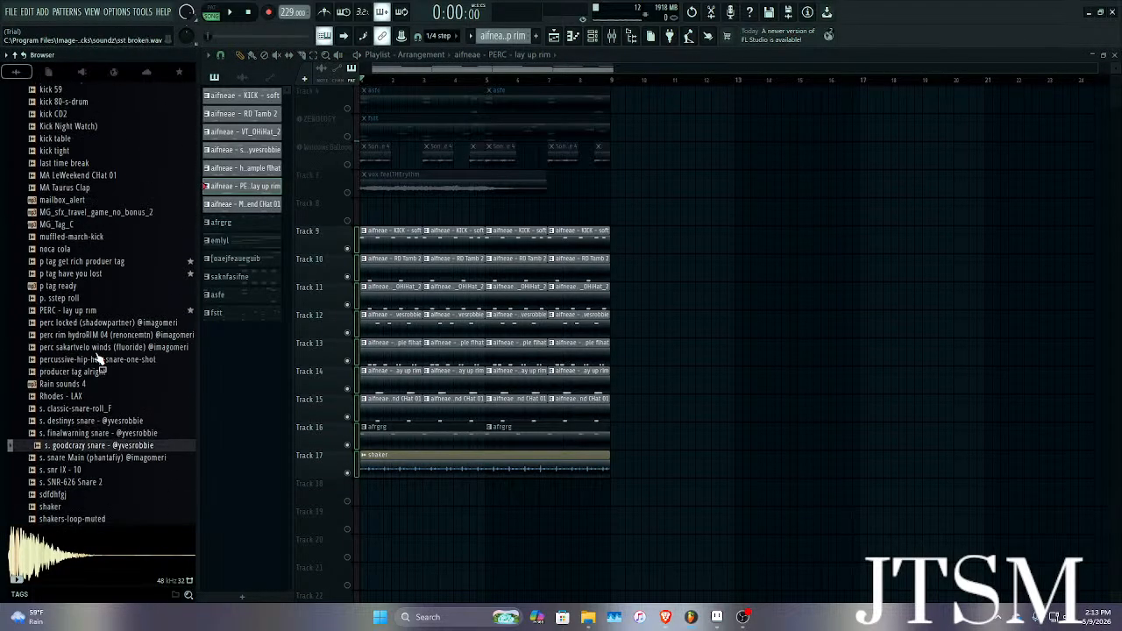
pyautogui.scroll(-10, 99, 359)
pyautogui.scroll(10, 99, 363)
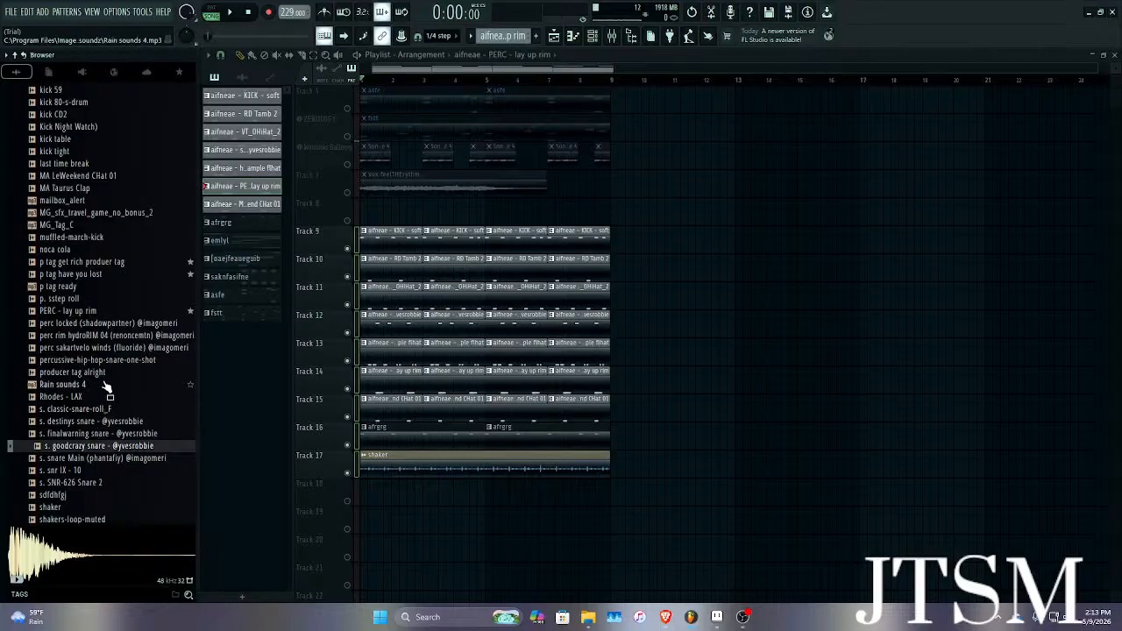
# Audition the percussion samples from p. sstep roll to percussive-hip-hop-snare-one-shot and compare them with the playing drums.
pyautogui.click(88, 299)
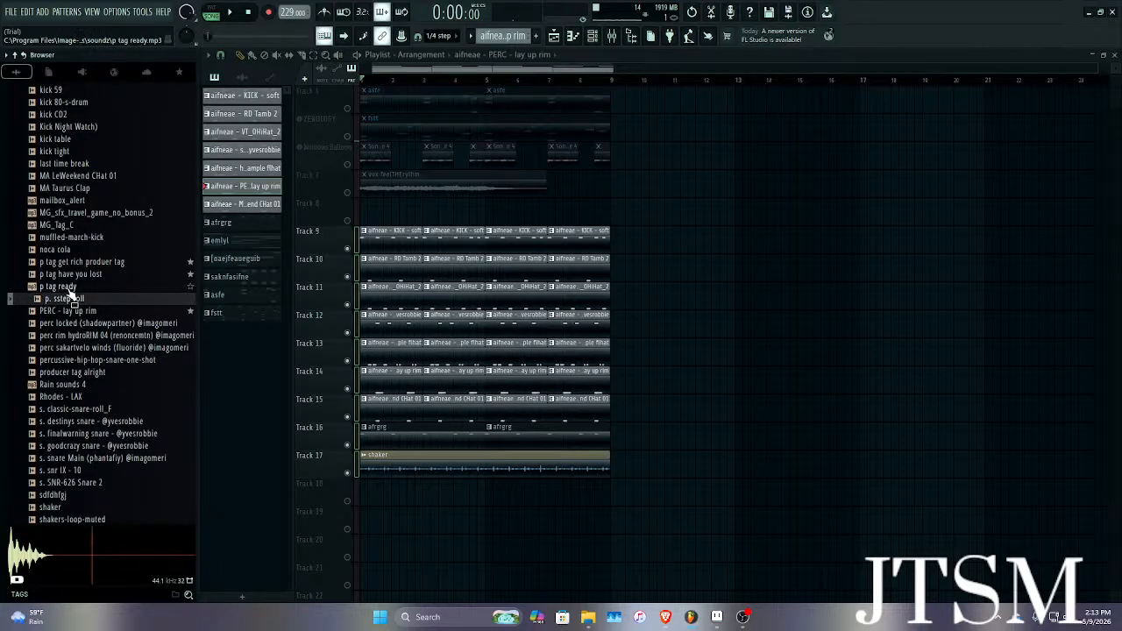
pyautogui.click(95, 322)
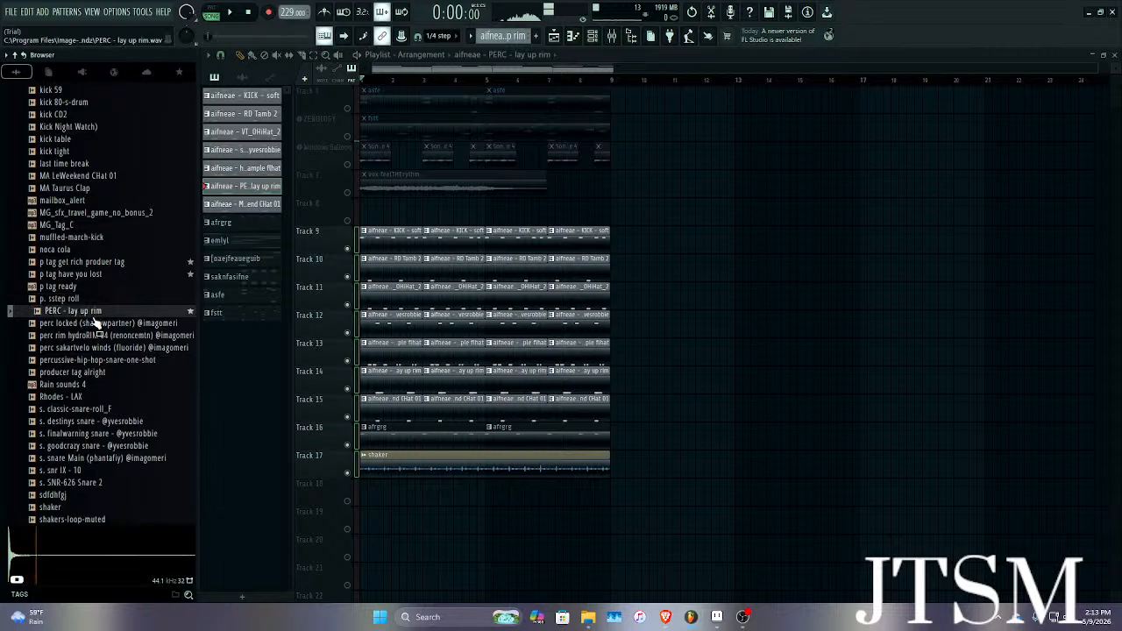
pyautogui.click(101, 336)
pyautogui.click(102, 349)
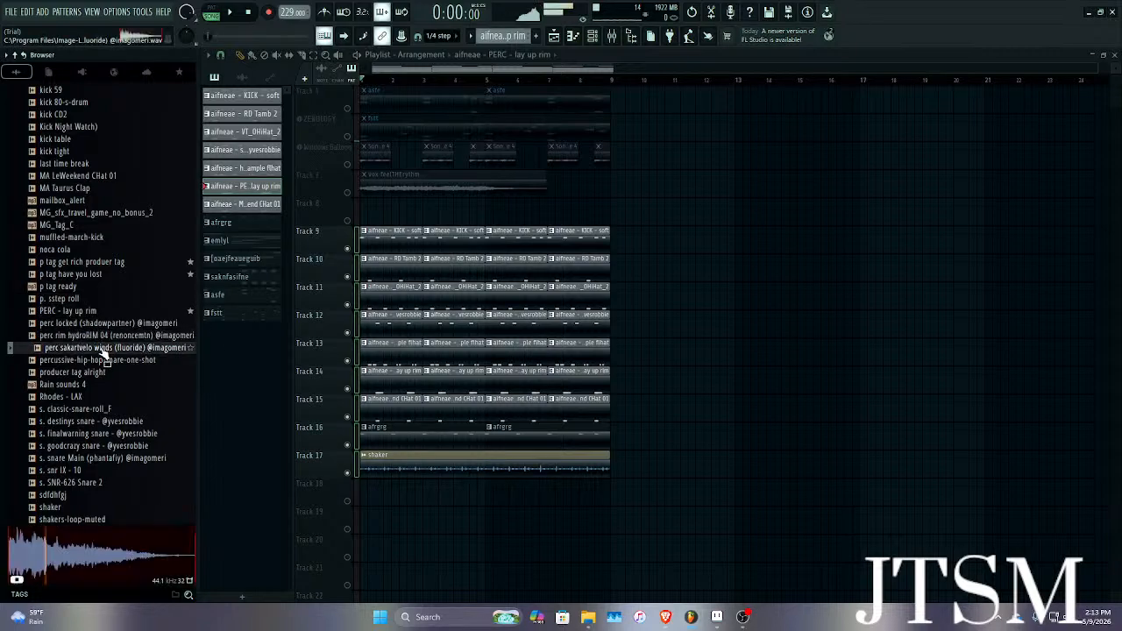
pyautogui.click(95, 337)
pyautogui.click(99, 359)
pyautogui.click(100, 372)
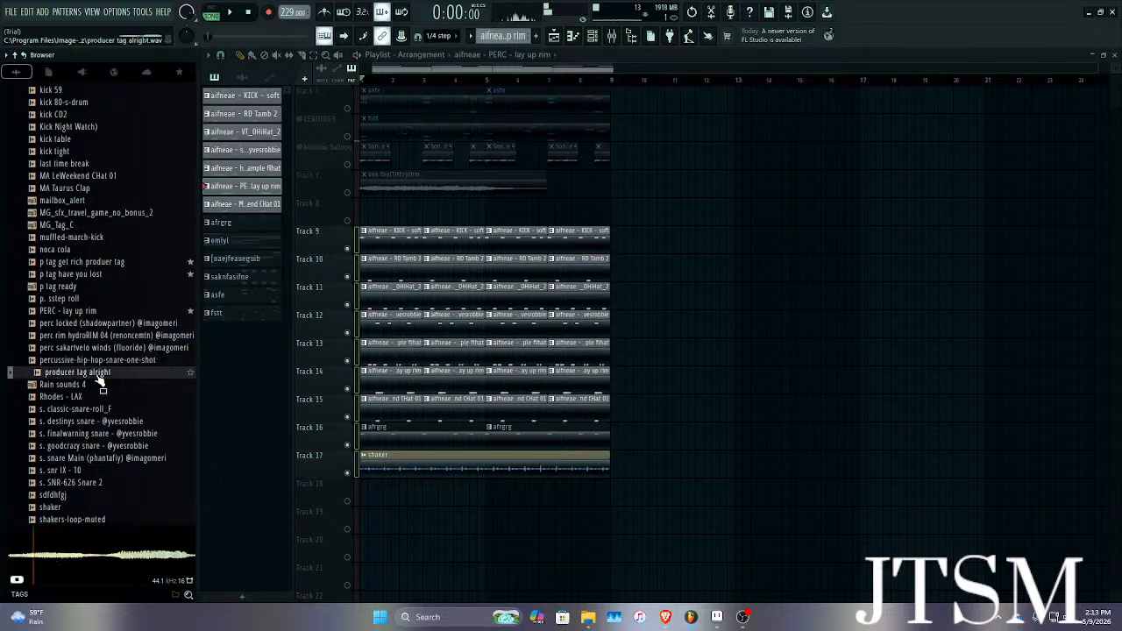
pyautogui.click(103, 361)
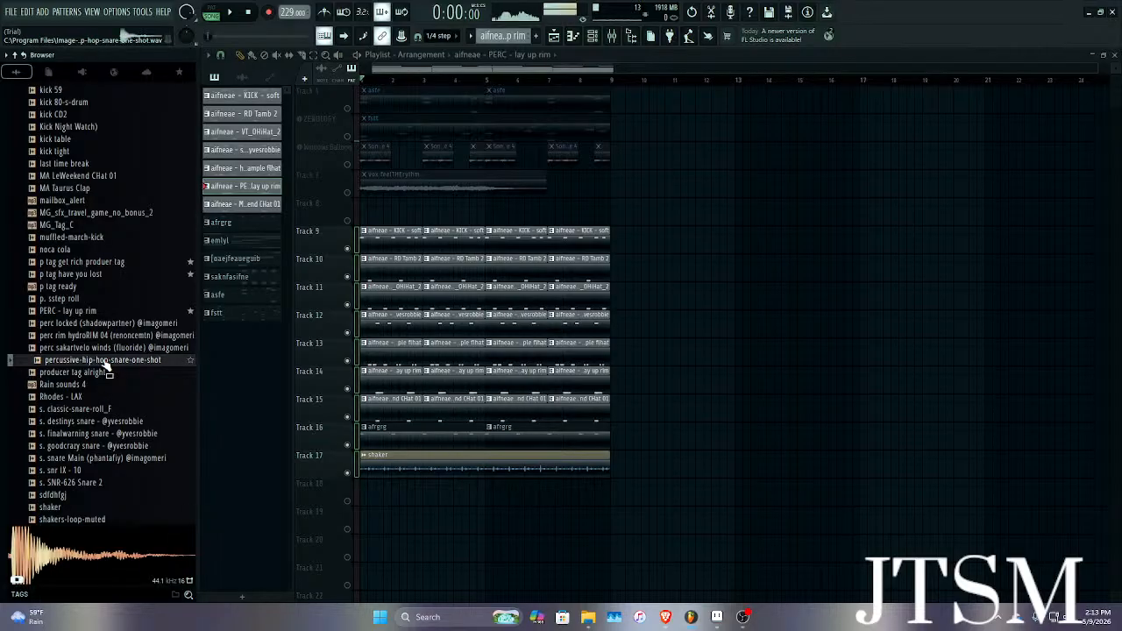
pyautogui.press('space')
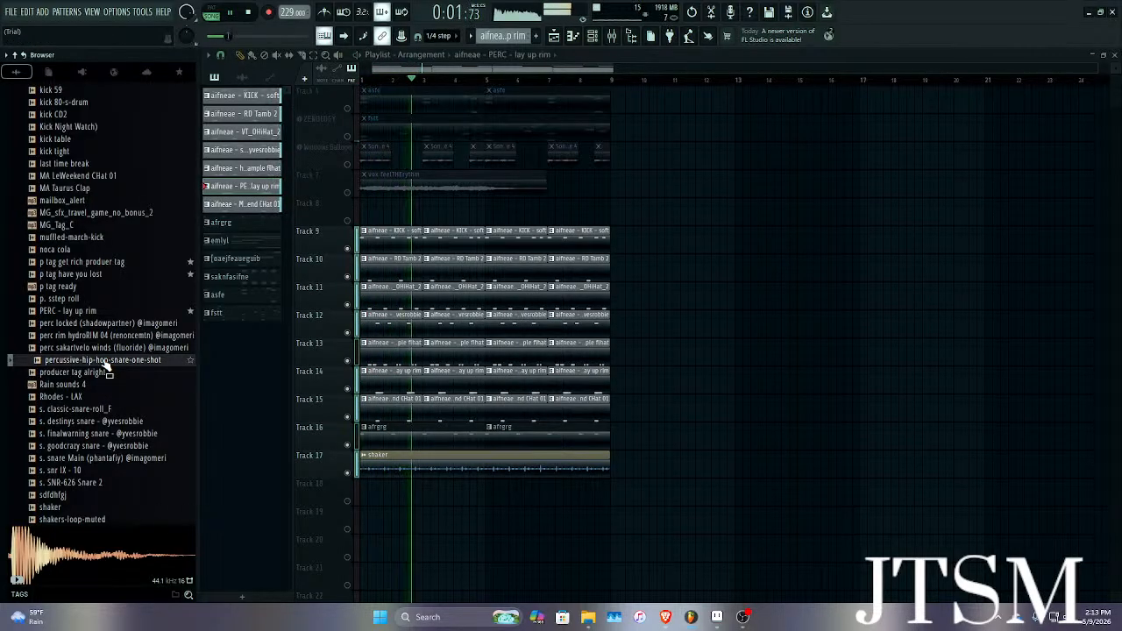
pyautogui.press('space')
# Set the project tempo to 234 BPM and load the perc rim hydroRIM 04 sample into a new channel.
pyautogui.click(99, 336)
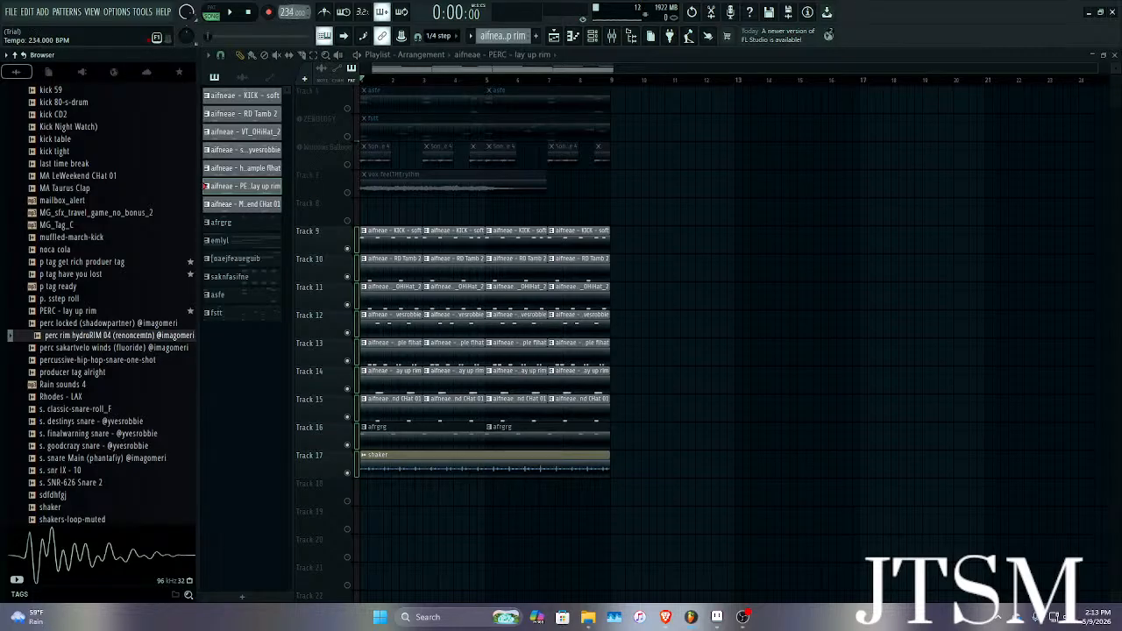
pyautogui.click(100, 325)
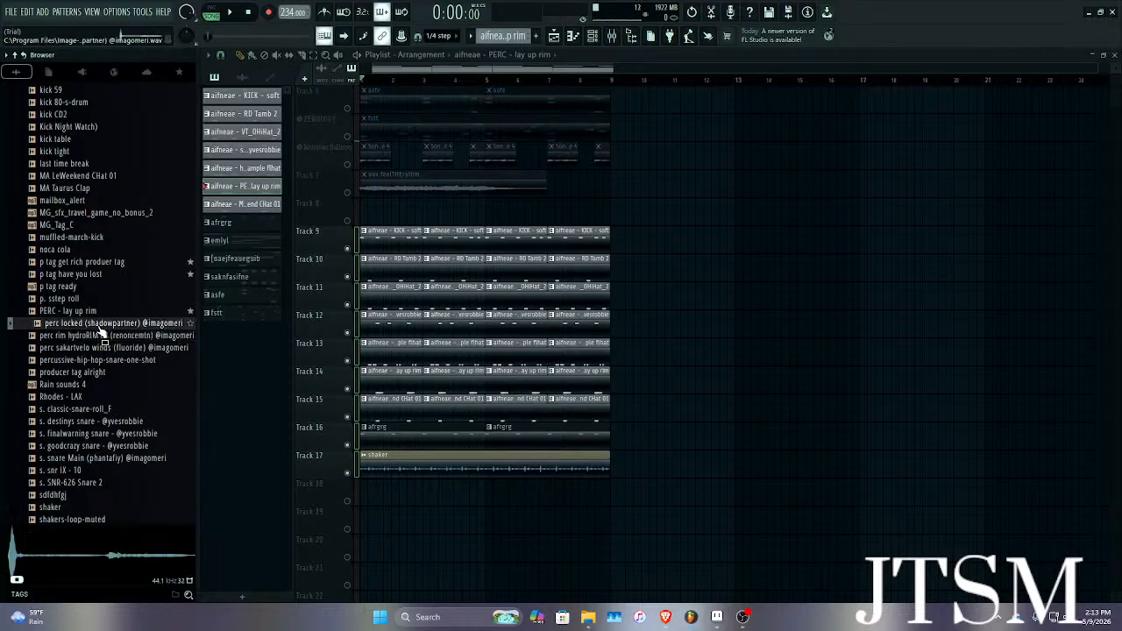
pyautogui.rightClick(97, 324)
pyautogui.click(61, 337)
pyautogui.rightClick(63, 338)
pyautogui.click(87, 346)
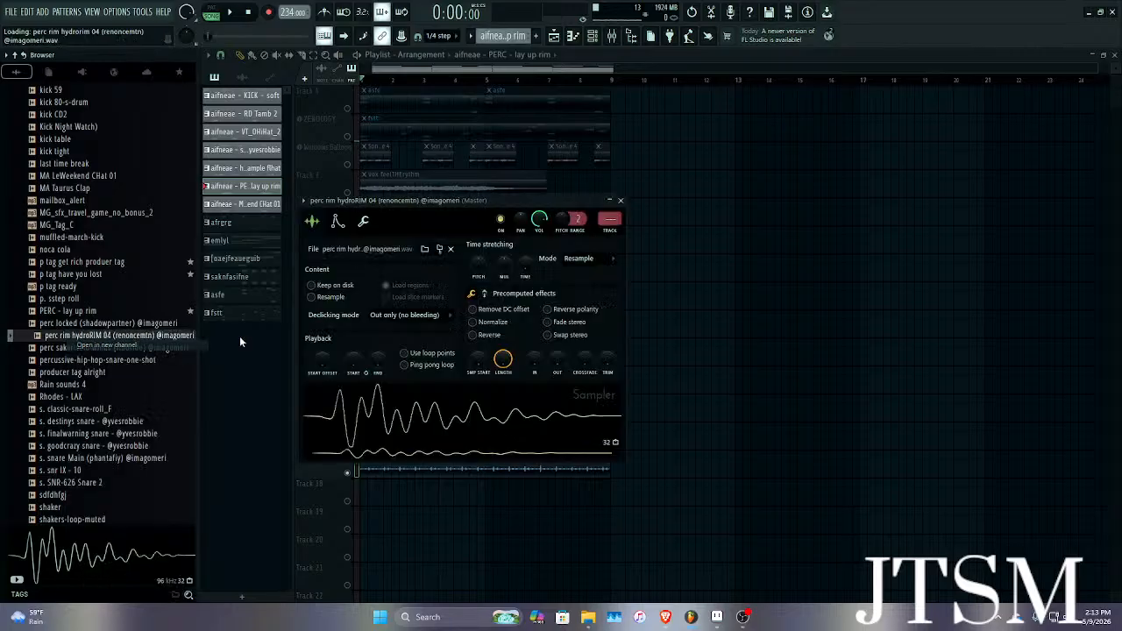
pyautogui.click(621, 202)
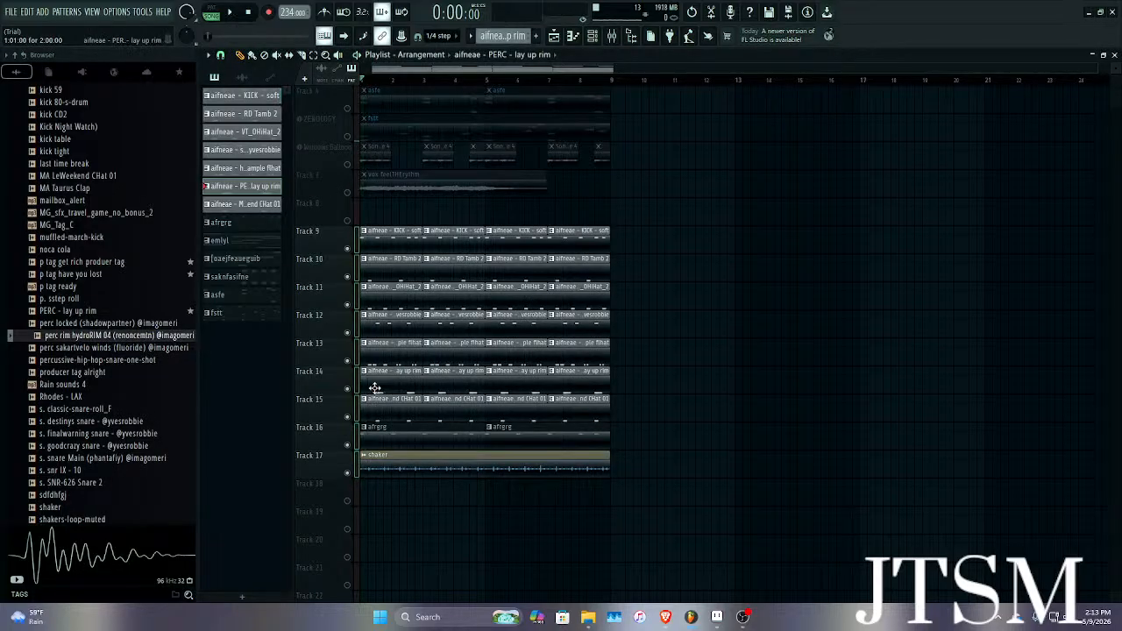
# Play the drums briefly, then open the hat resample flhat pattern on Track 13 and show perc rim hydroRIM 04 in its piano roll.
pyautogui.press('space')
pyautogui.scroll(2, 386, 379)
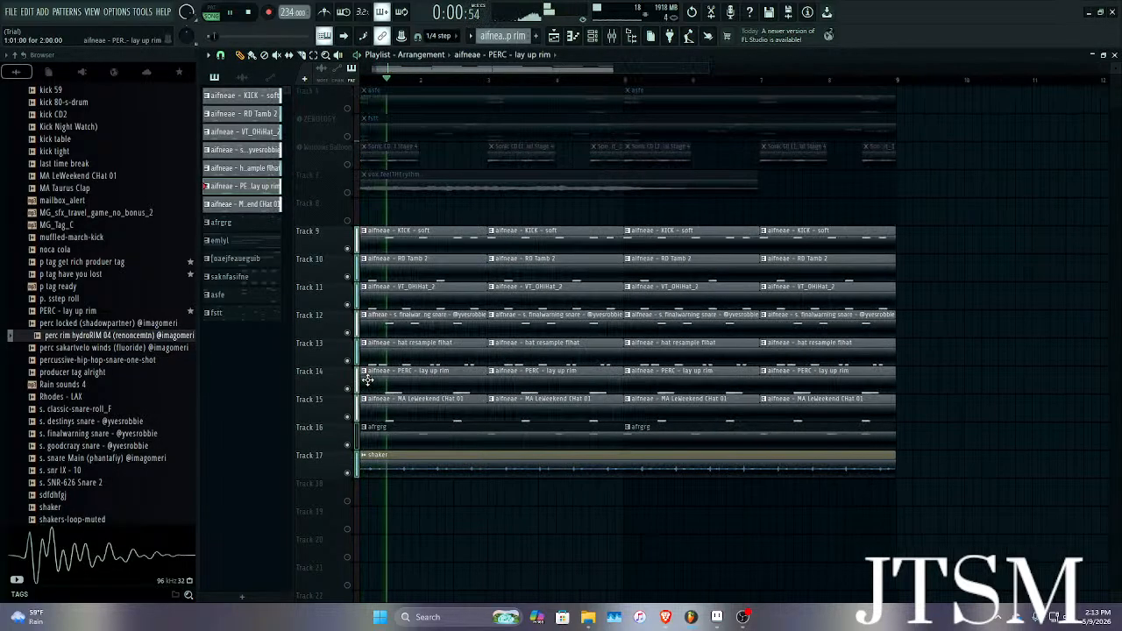
pyautogui.press('space')
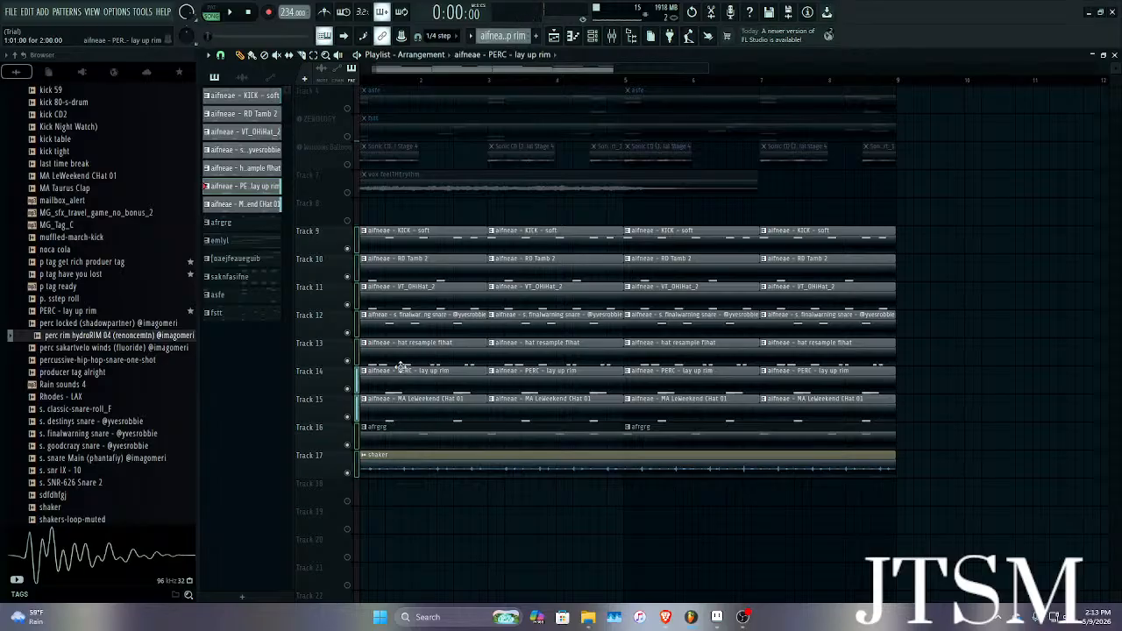
pyautogui.scroll(2, 368, 357)
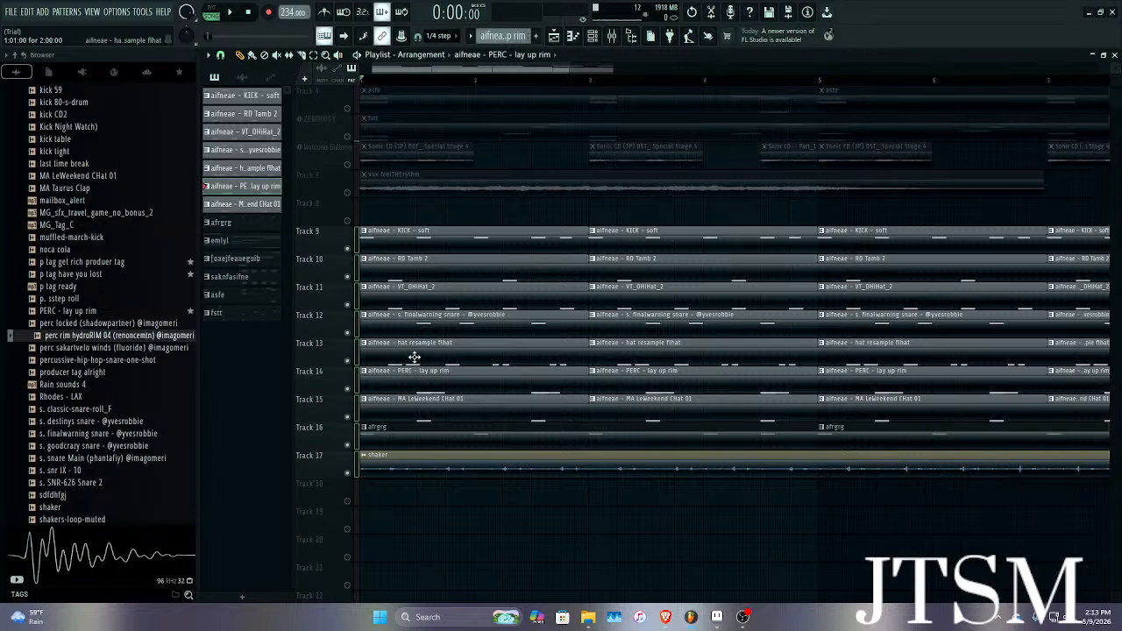
pyautogui.doubleClick(414, 357)
pyautogui.click(497, 57)
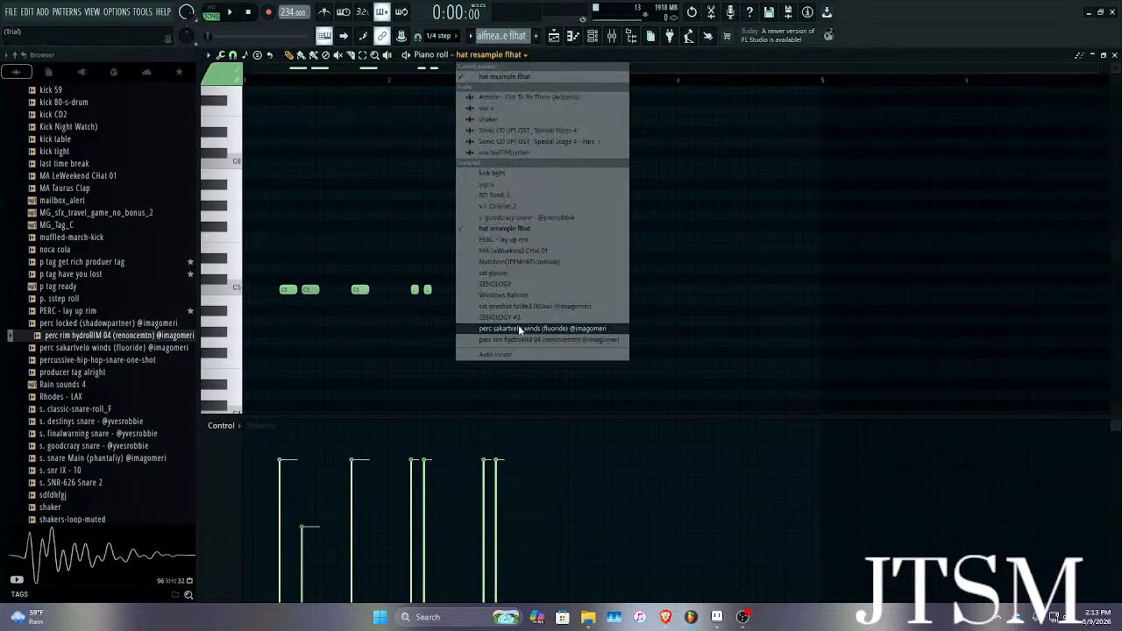
pyautogui.click(518, 326)
# Place a perc rim hydroRIM 04 note on F5 at the pattern's start and raise its velocity to about the hats' level.
pyautogui.click(256, 238)
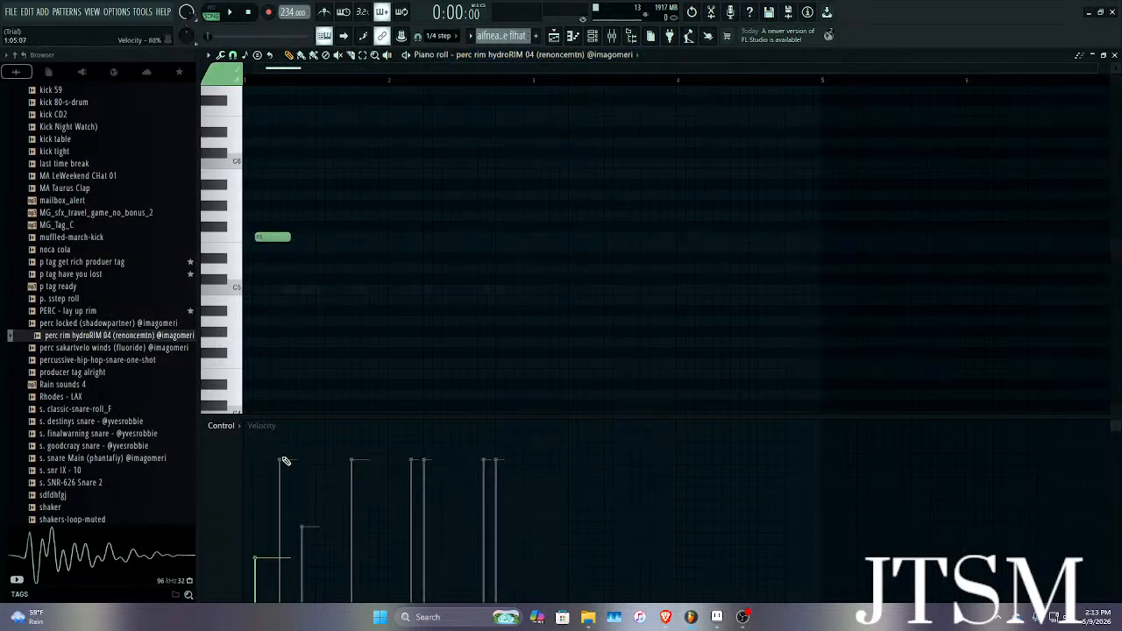
pyautogui.moveTo(262, 237); pyautogui.dragTo(250, 226)
pyautogui.press('space')
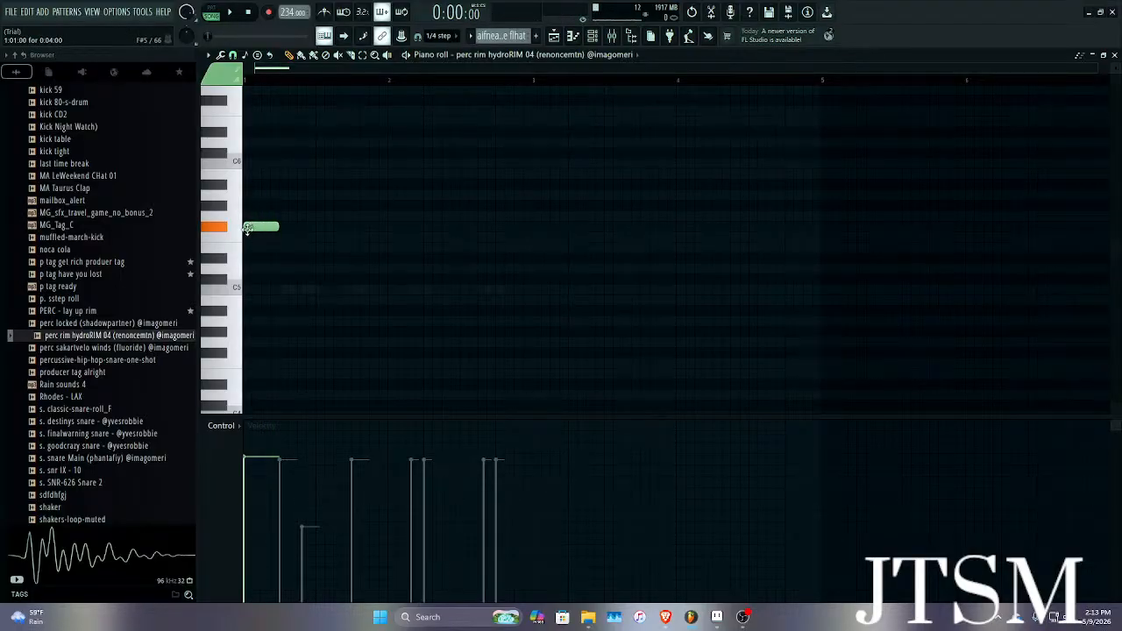
pyautogui.moveTo(247, 229); pyautogui.dragTo(246, 239)
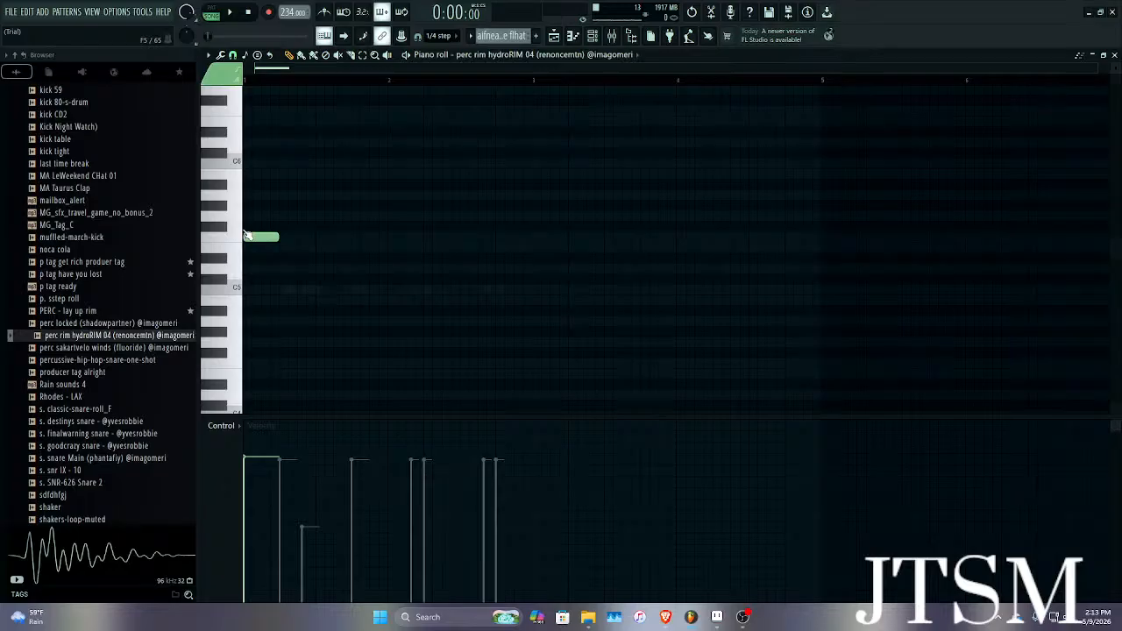
# Switch to OBS to check the live stream's YouTube control panel, then return to FL Studio.
pyautogui.click(742, 619)
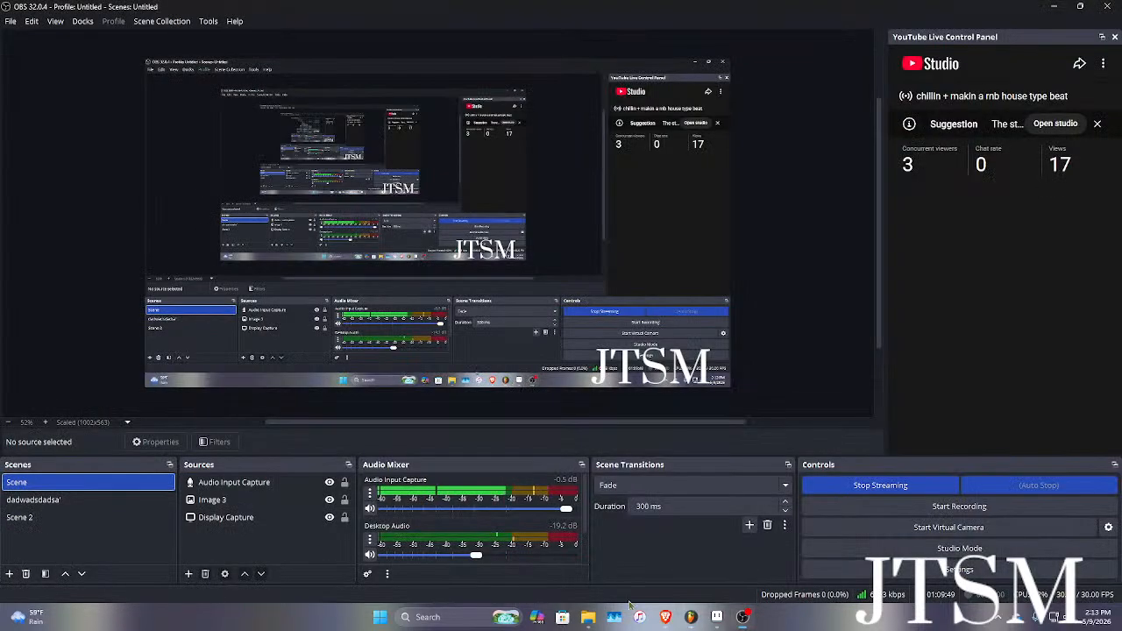
pyautogui.moveTo(667, 619)
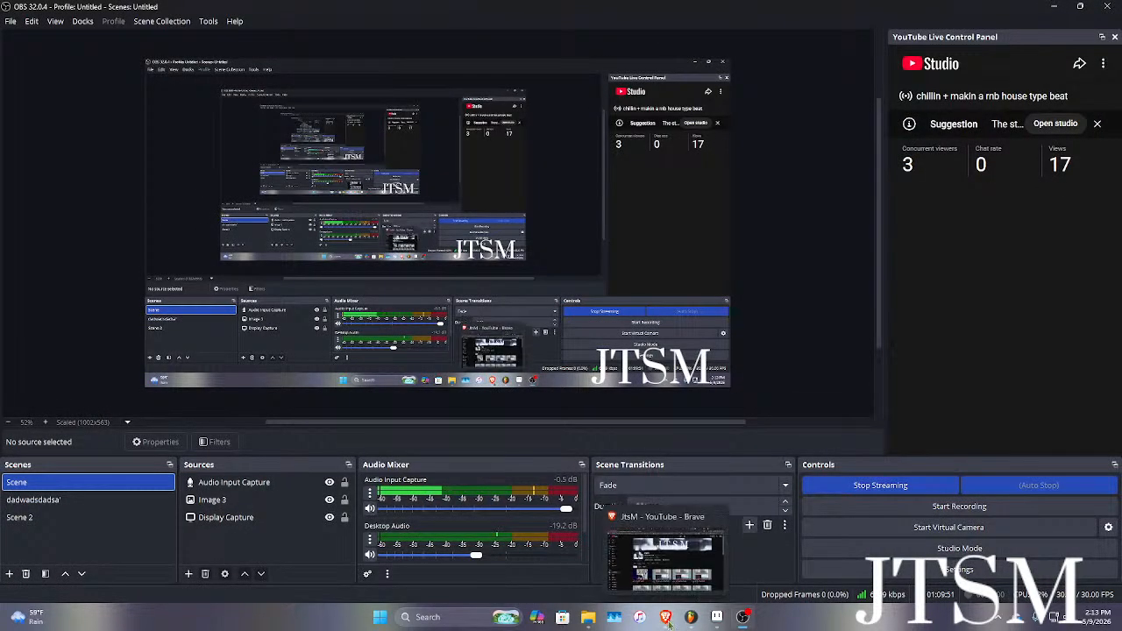
pyautogui.click(624, 583)
pyautogui.click(1057, 15)
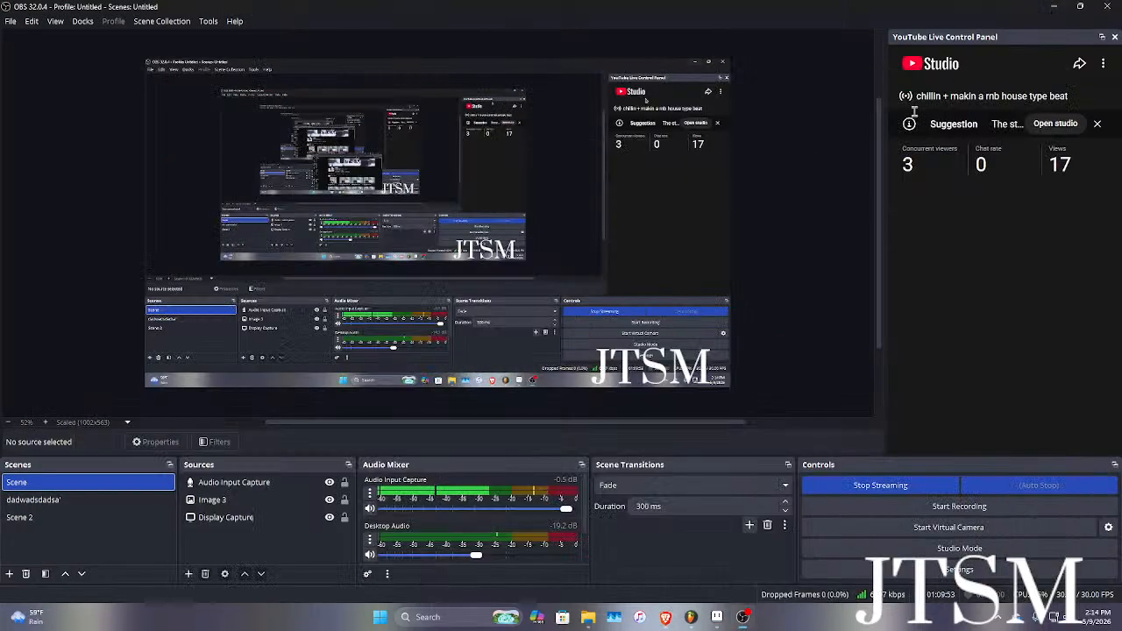
pyautogui.click(1054, 6)
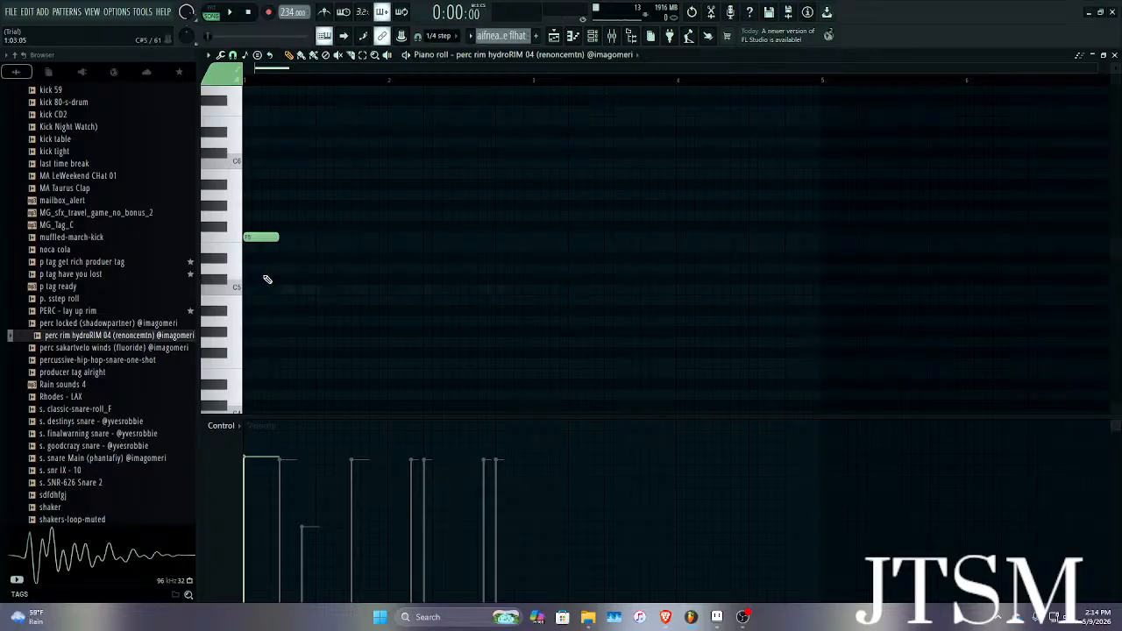
# In the playlist, unmute Tracks 1 to 7 and mute drum Tracks 9 to 17 to isolate the melodic parts.
pyautogui.click(1093, 55)
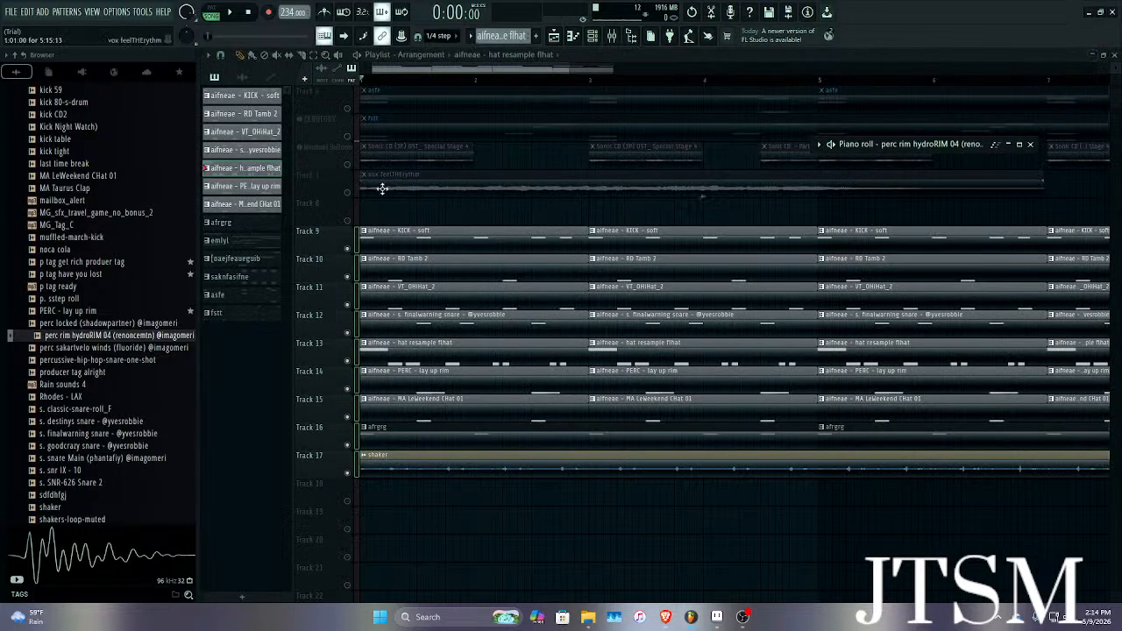
pyautogui.scroll(-3, 338, 175)
pyautogui.scroll(3, 338, 175)
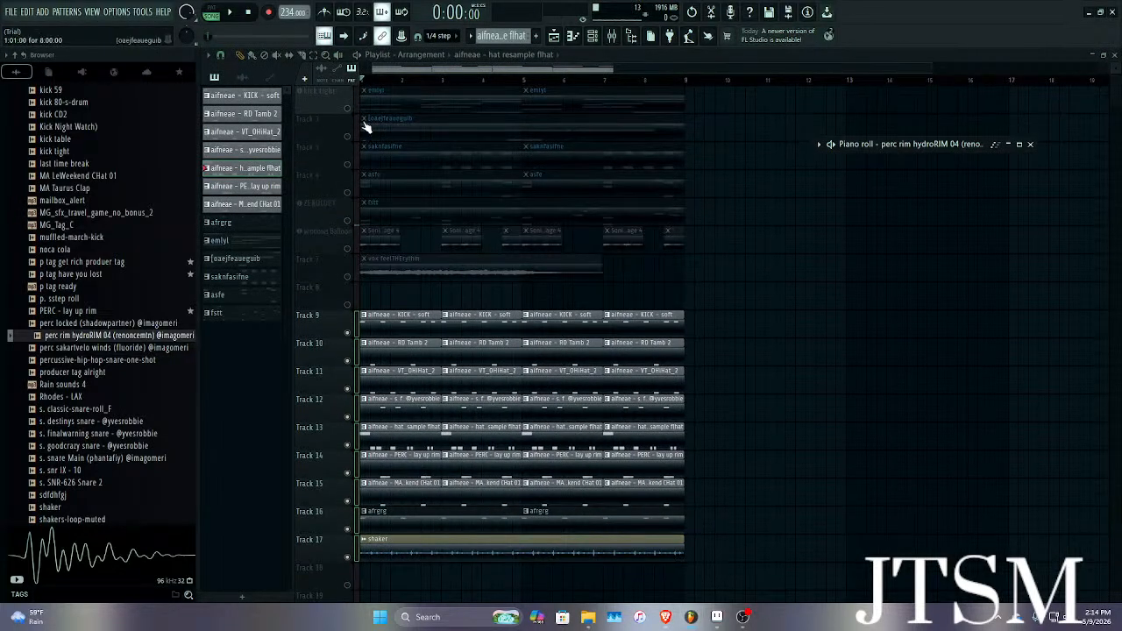
pyautogui.moveTo(356, 105); pyautogui.dragTo(351, 279)
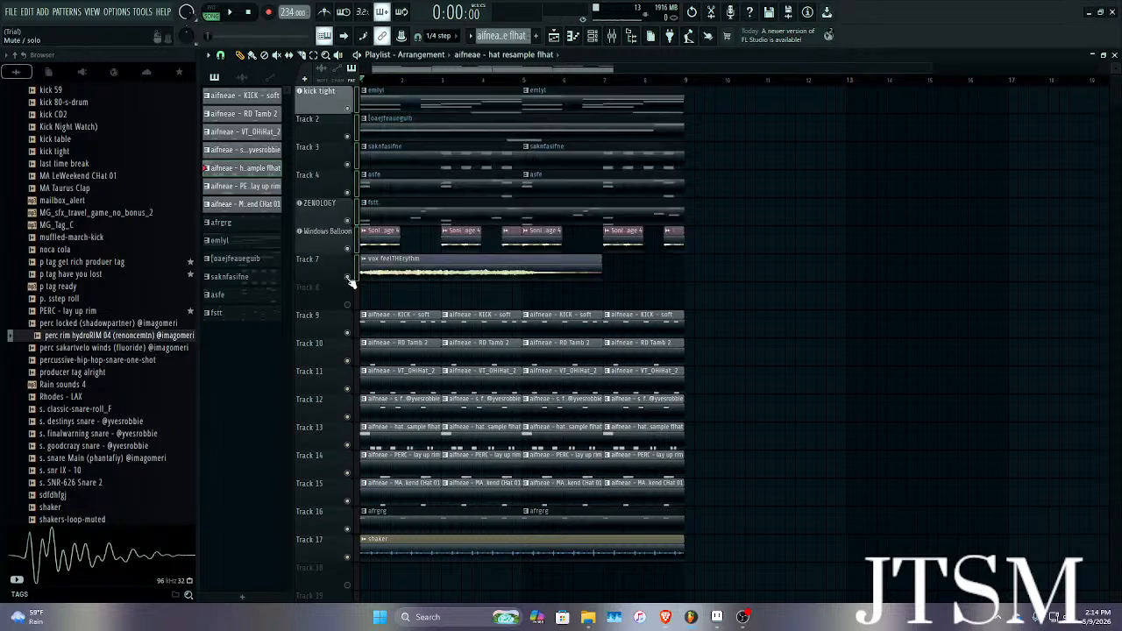
pyautogui.press('space')
pyautogui.press('space')
pyautogui.rightClick(350, 277)
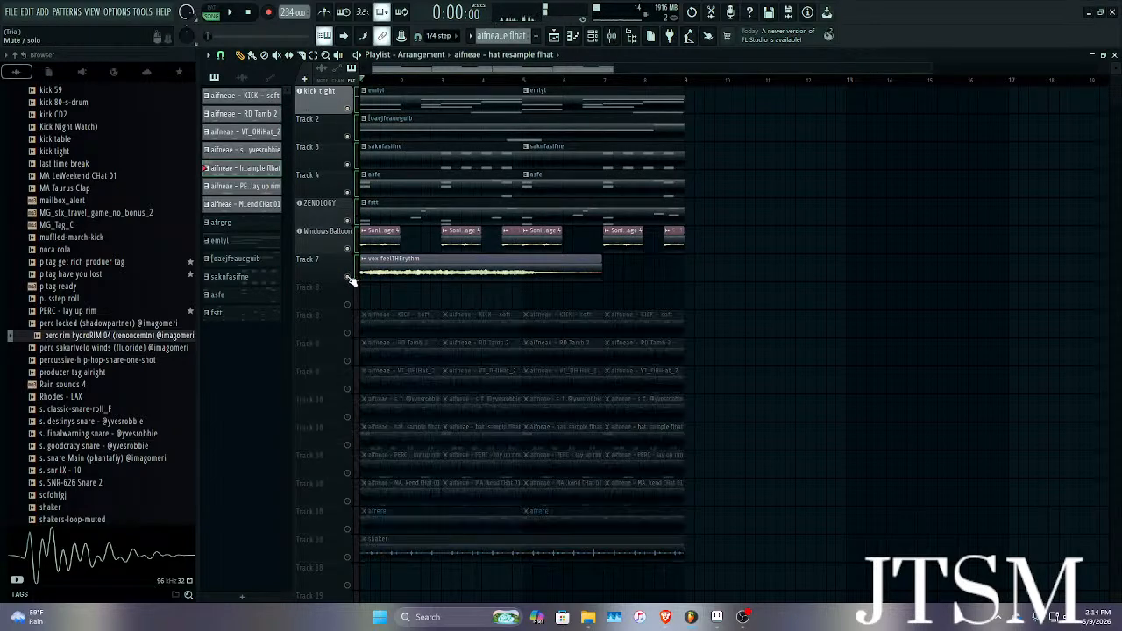
# Play the isolated melodic parts briefly, then unmute drum Tracks 9 to 17 in the playlist.
pyautogui.press('space')
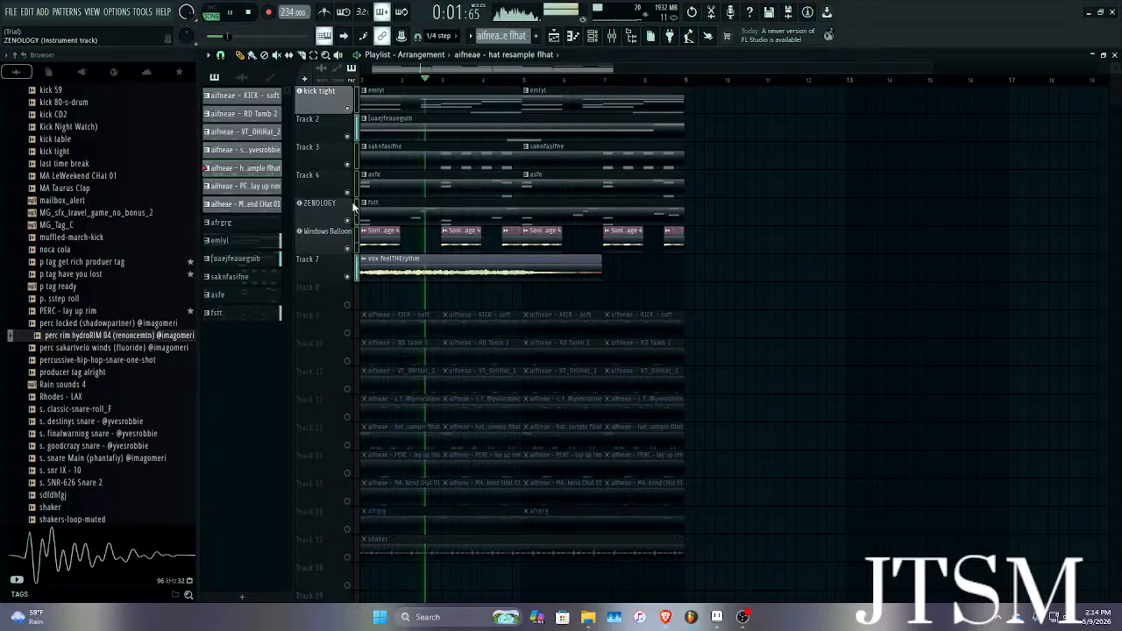
pyautogui.rightClick(348, 277)
pyautogui.press('space')
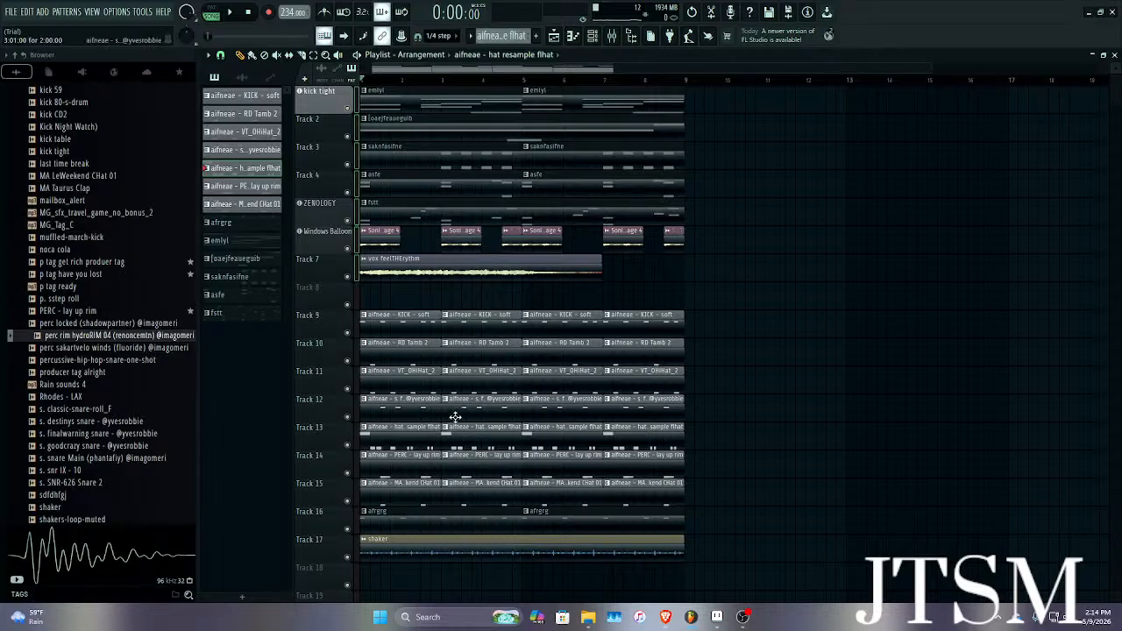
# Open the hat resample flhat pattern from Track 13, show perc rim hydroRIM 04 in the piano roll, and set playback to pattern mode.
pyautogui.scroll(-1, 404, 471)
pyautogui.scroll(5, 392, 473)
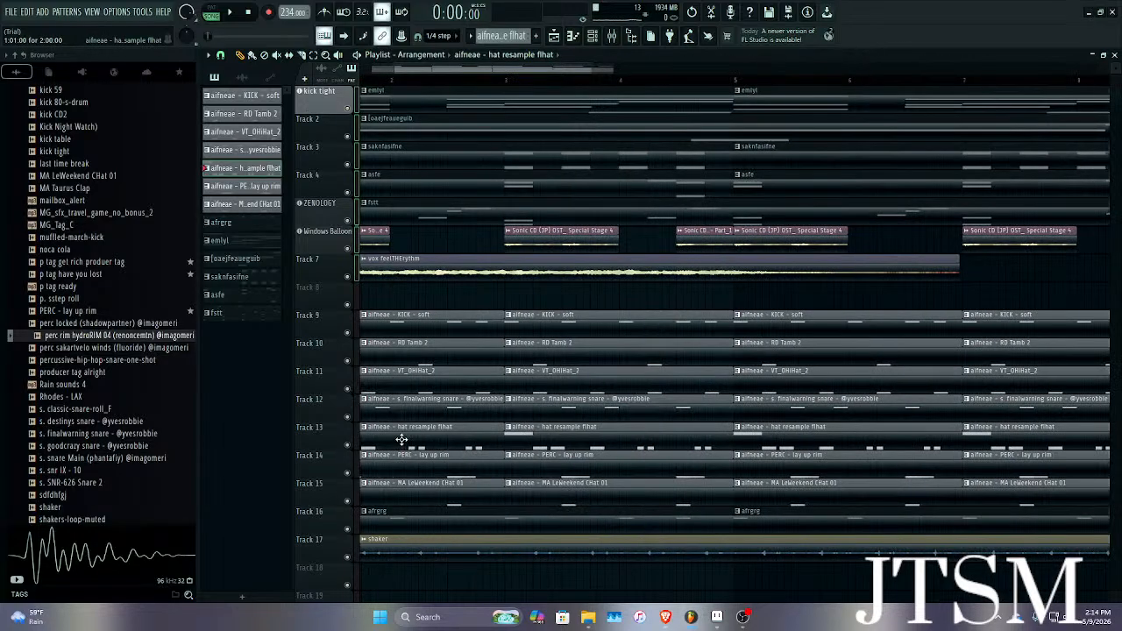
pyautogui.doubleClick(402, 440)
pyautogui.scroll(-5, 402, 439)
pyautogui.click(1019, 144)
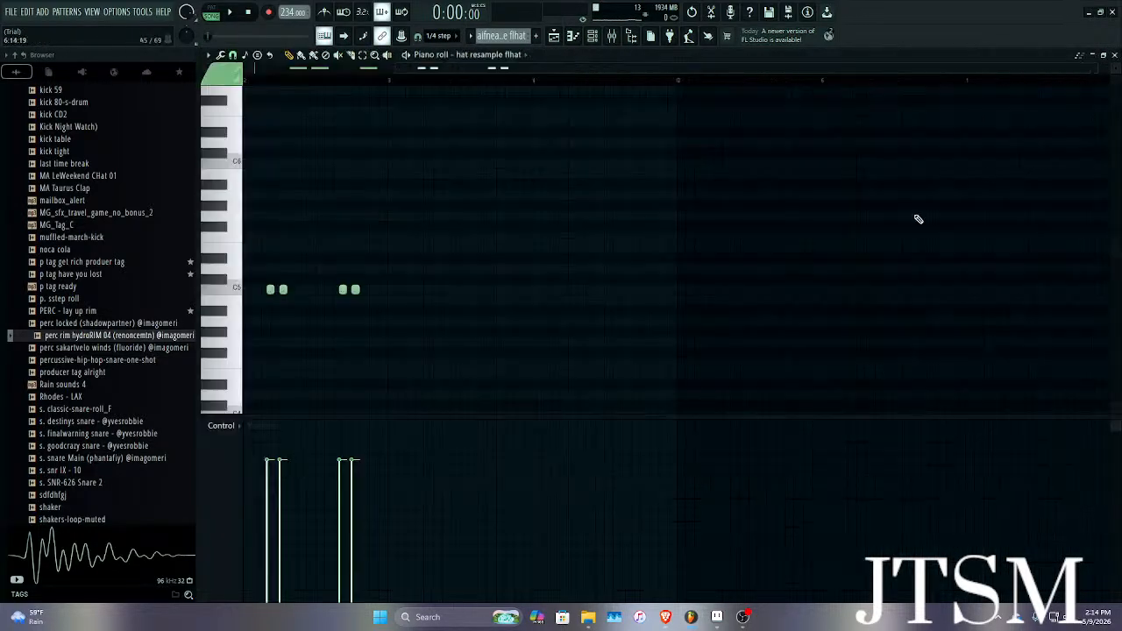
pyautogui.hscroll(-3, 912, 219)
pyautogui.press('space')
pyautogui.click(477, 69)
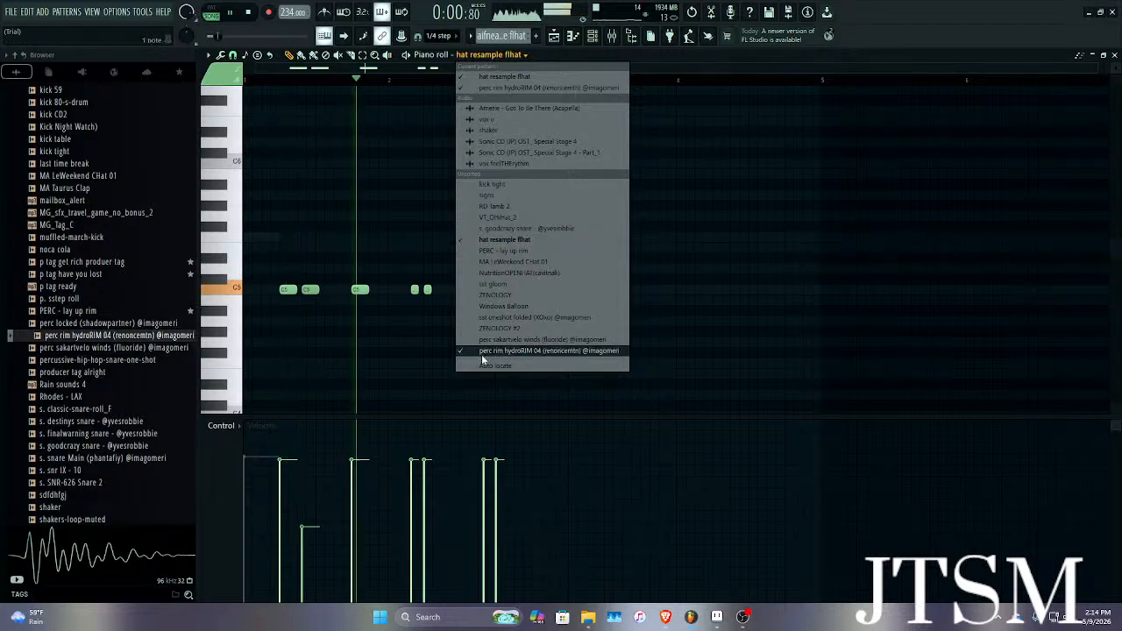
pyautogui.click(484, 354)
pyautogui.click(211, 10)
pyautogui.press('space')
pyautogui.press('space')
# Add a perc rim hydroRIM 04 note on F5 at the start of bar 2 and play the pattern.
pyautogui.scroll(4, 289, 178)
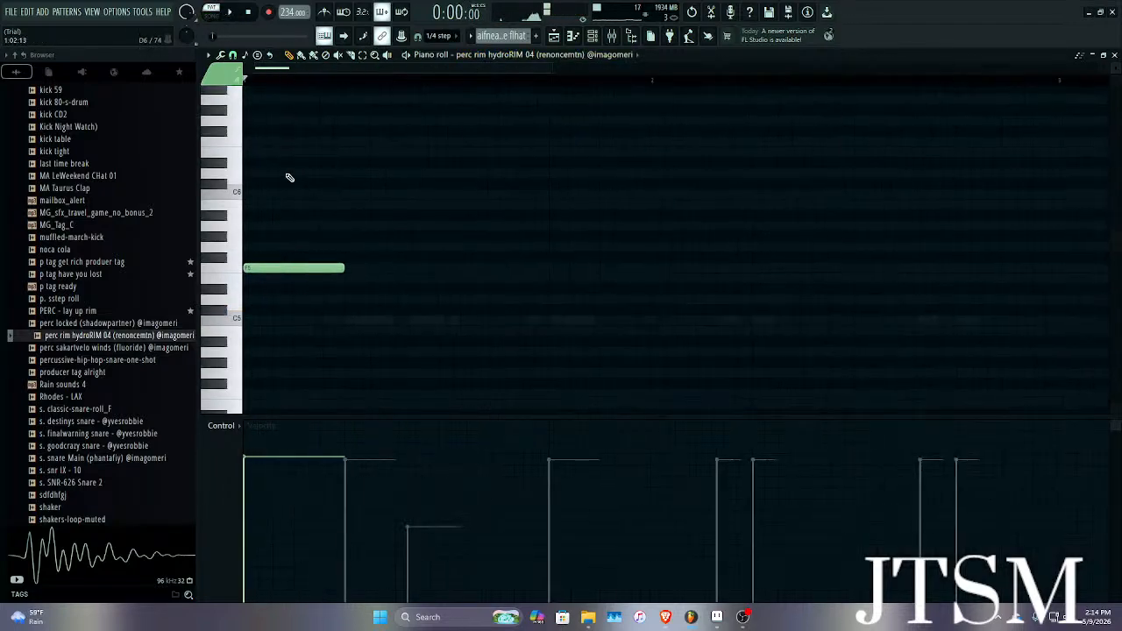
pyautogui.scroll(-2, 328, 198)
pyautogui.press('space')
pyautogui.press('space')
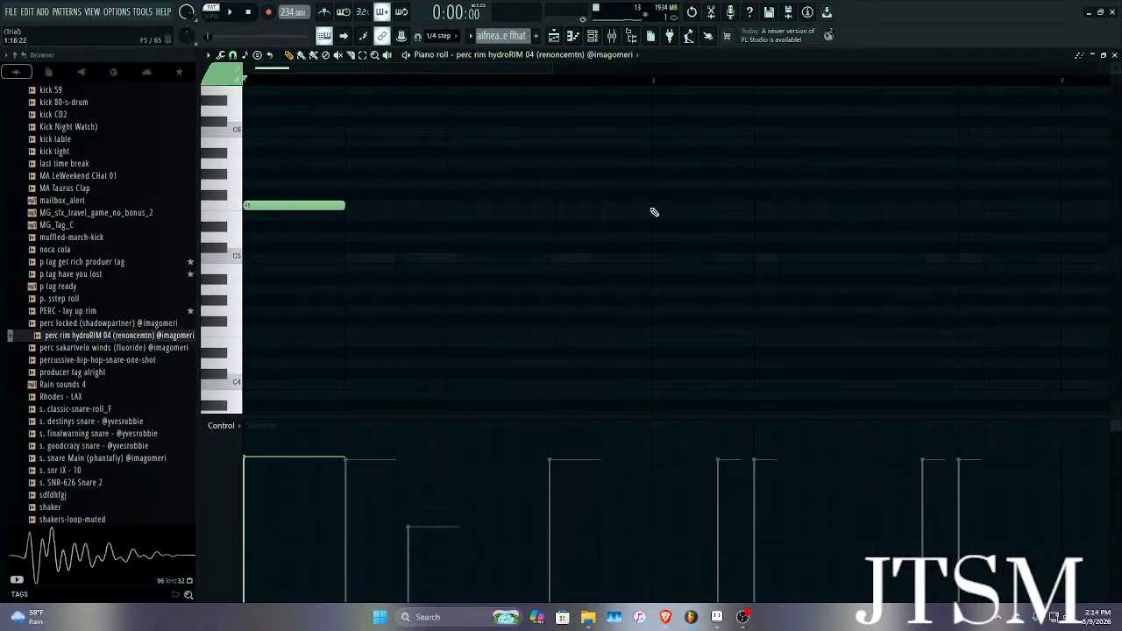
pyautogui.click(655, 207)
pyautogui.press('space')
pyautogui.scroll(4, 656, 208)
pyautogui.scroll(-4, 661, 206)
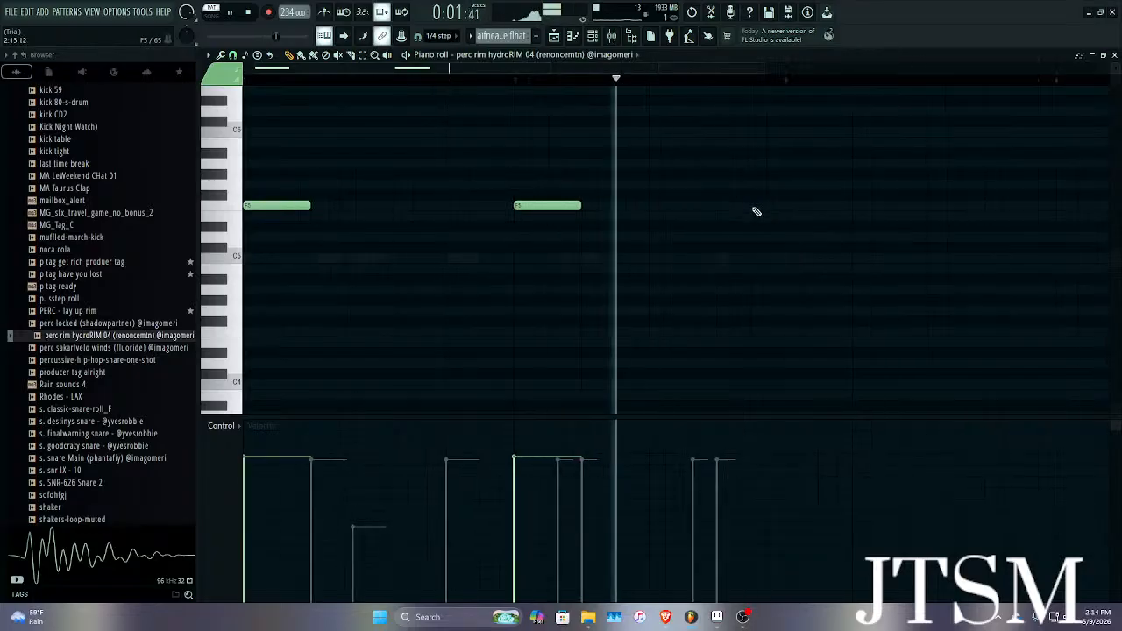
# Add another rim note on F5 halfway through bar 2 and align its start to 2:09:00.
pyautogui.click(514, 210)
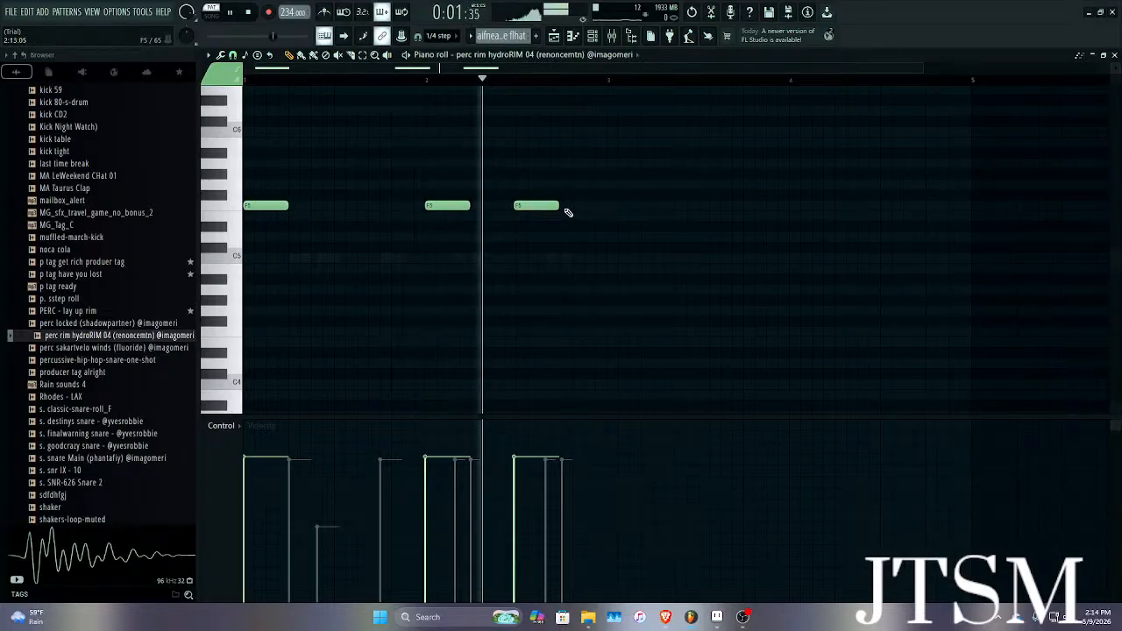
pyautogui.scroll(4, 522, 207)
pyautogui.scroll(4, 521, 205)
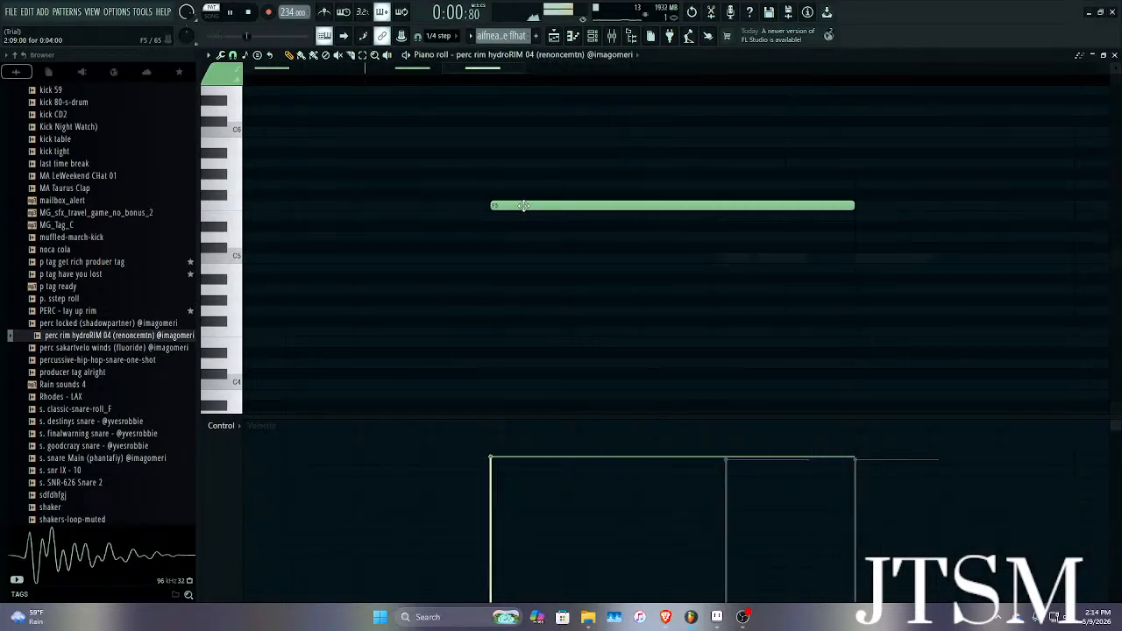
pyautogui.scroll(-3, 822, 207)
pyautogui.scroll(1, 835, 213)
pyautogui.scroll(-4, 741, 219)
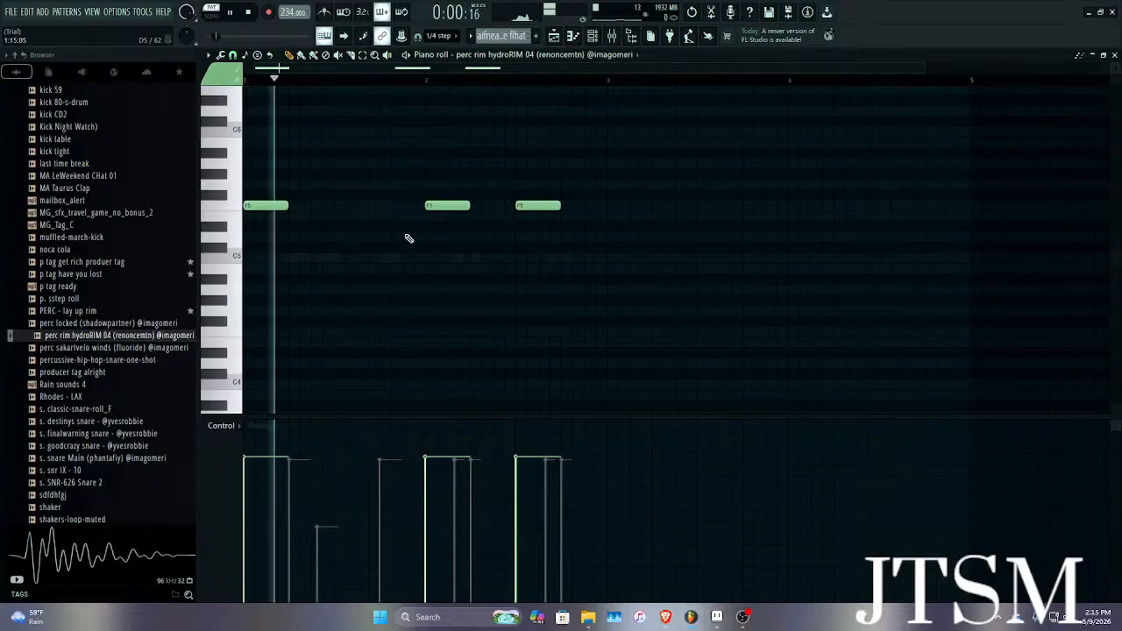
# Duplicate the three rim notes and move the copies on F5 so they start at 3:01:00.
pyautogui.press('space')
pyautogui.hotkey('ctrl', 'b')
pyautogui.scroll(3, 634, 204)
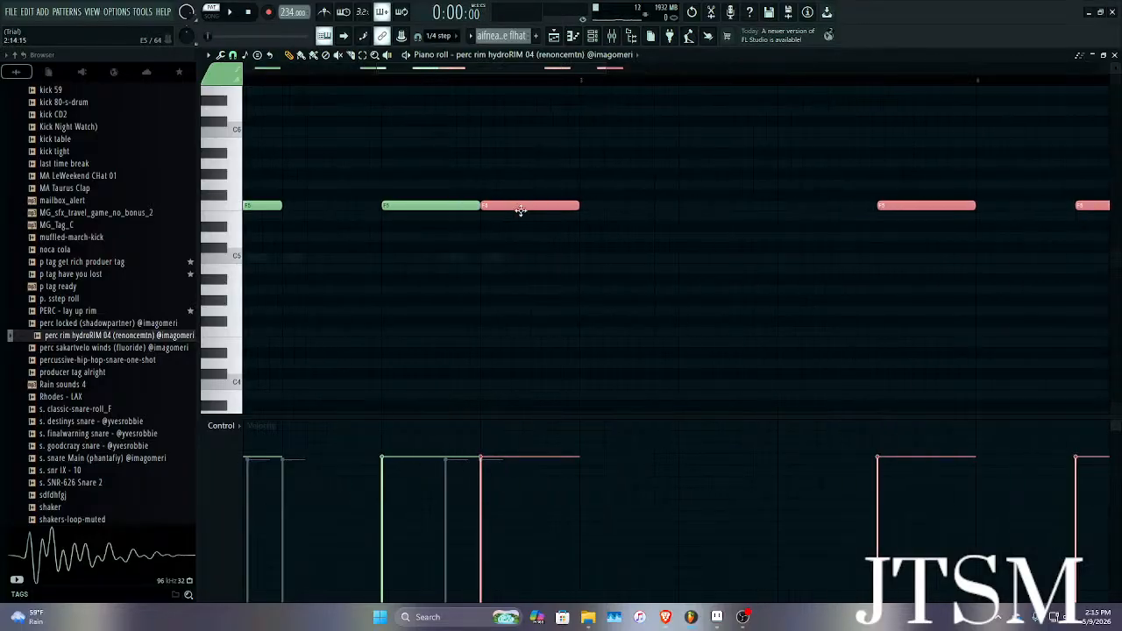
pyautogui.moveTo(520, 210); pyautogui.dragTo(621, 218)
pyautogui.moveTo(611, 216); pyautogui.dragTo(612, 202)
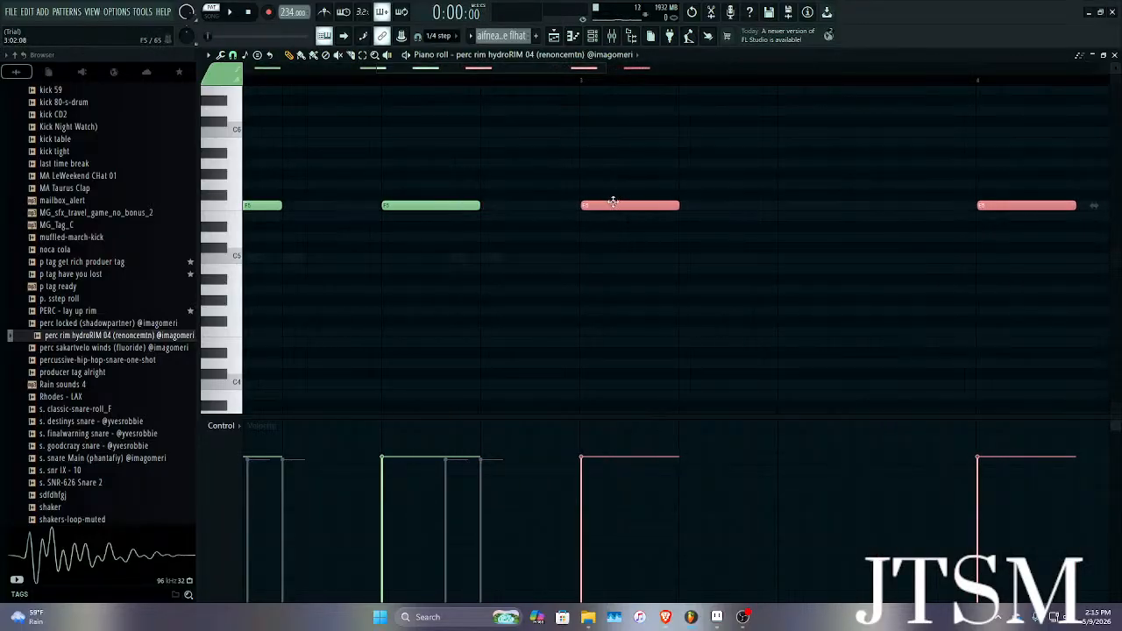
pyautogui.scroll(3, 593, 205)
pyautogui.scroll(1, 579, 205)
pyautogui.scroll(-6, 576, 205)
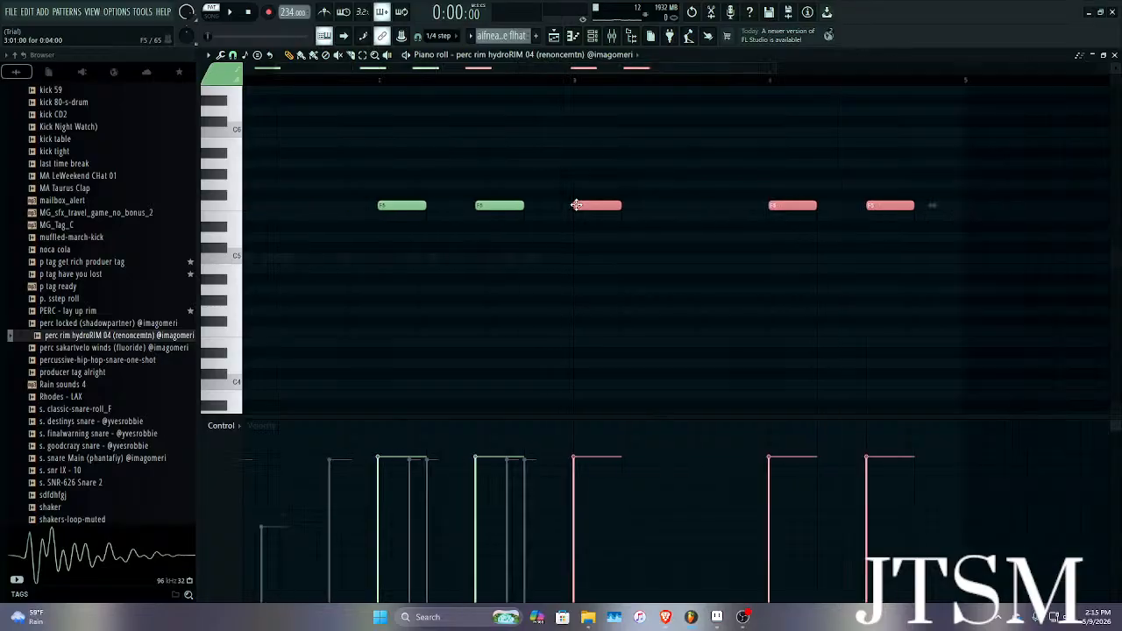
# Play the pattern and add an extra rim note on F5 in bar 3, starting at 3:09:00.
pyautogui.press('space')
pyautogui.scroll(4, 567, 198)
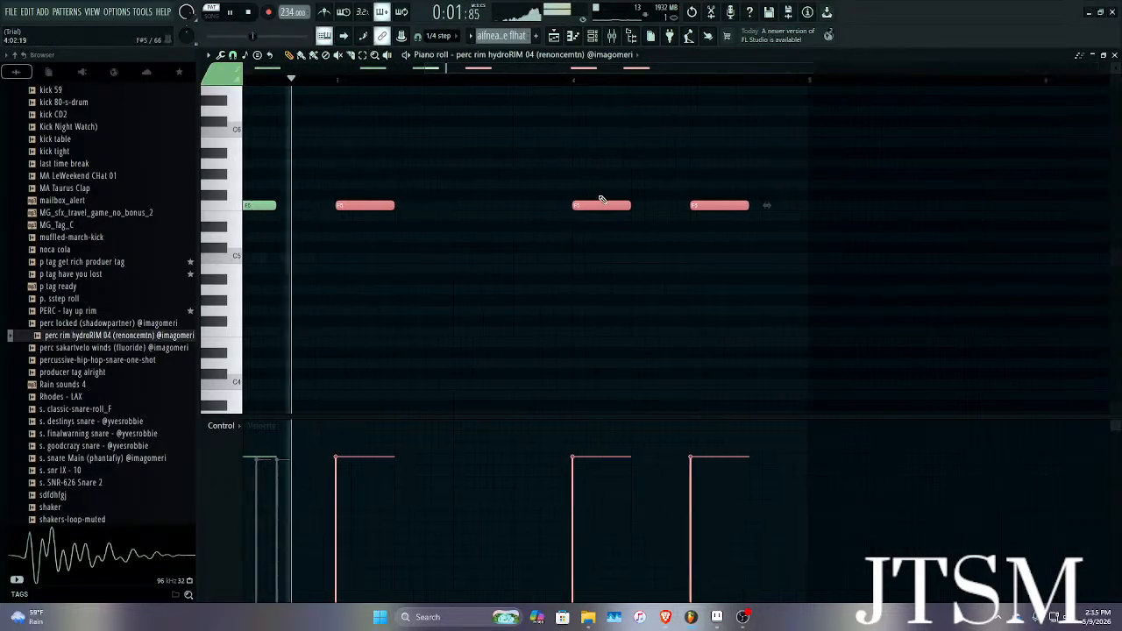
pyautogui.press('space')
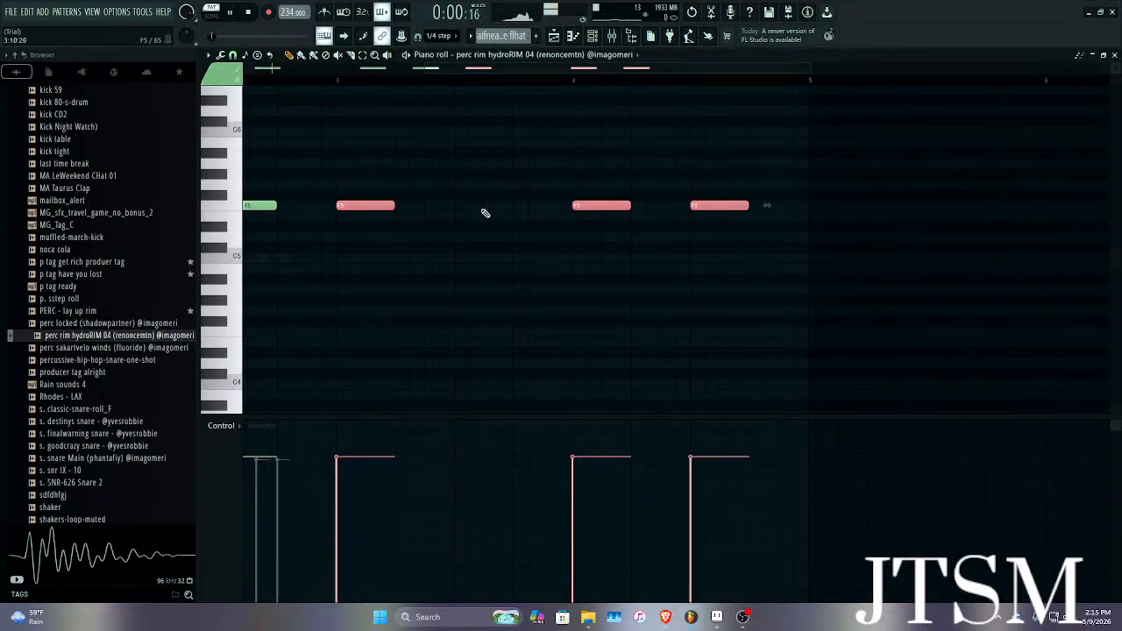
pyautogui.click(480, 210)
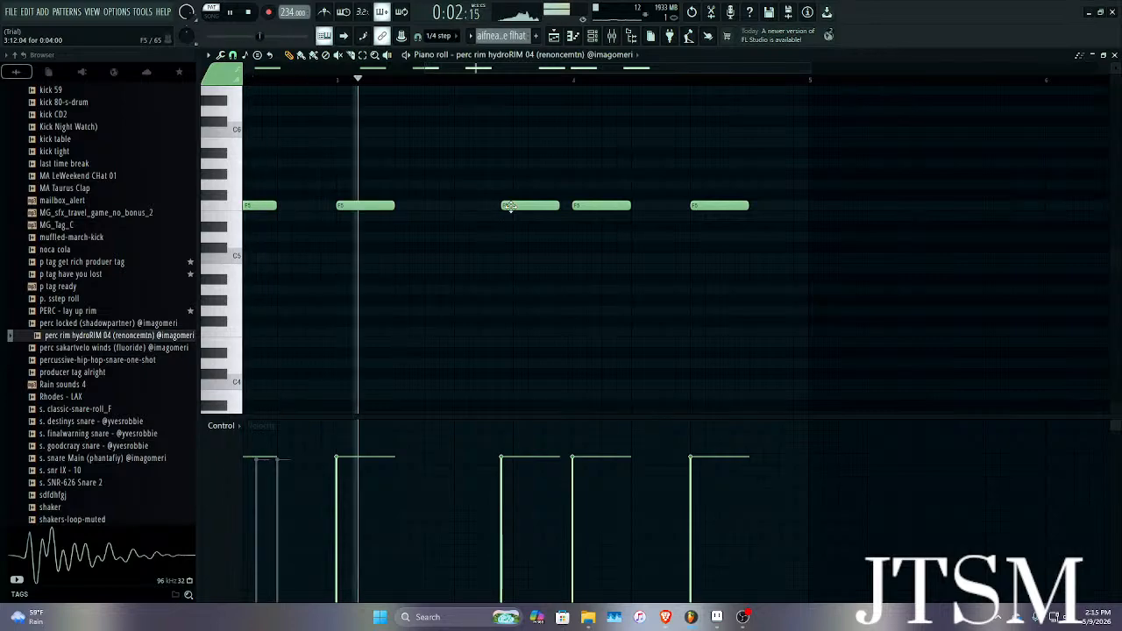
pyautogui.press('space')
pyautogui.scroll(4, 460, 210)
pyautogui.press('space')
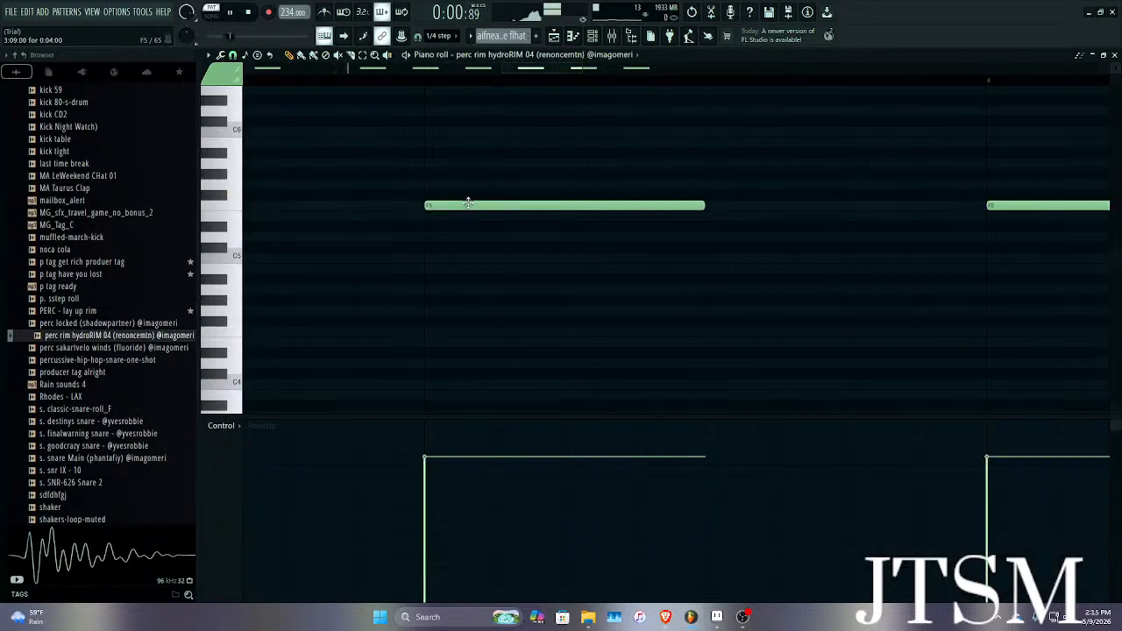
# Shorten the 3:09:00 rim note to two steps, add a matching note at 3:13:00, and lower both velocities below the other rim notes.
pyautogui.moveTo(708, 206); pyautogui.dragTo(566, 206)
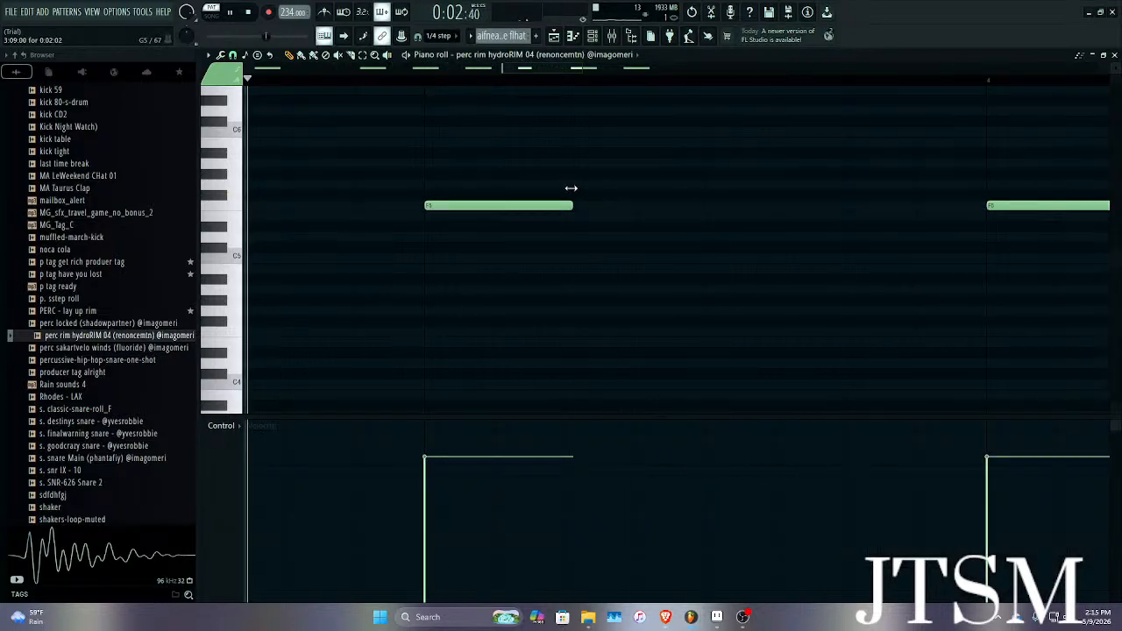
pyautogui.click(710, 209)
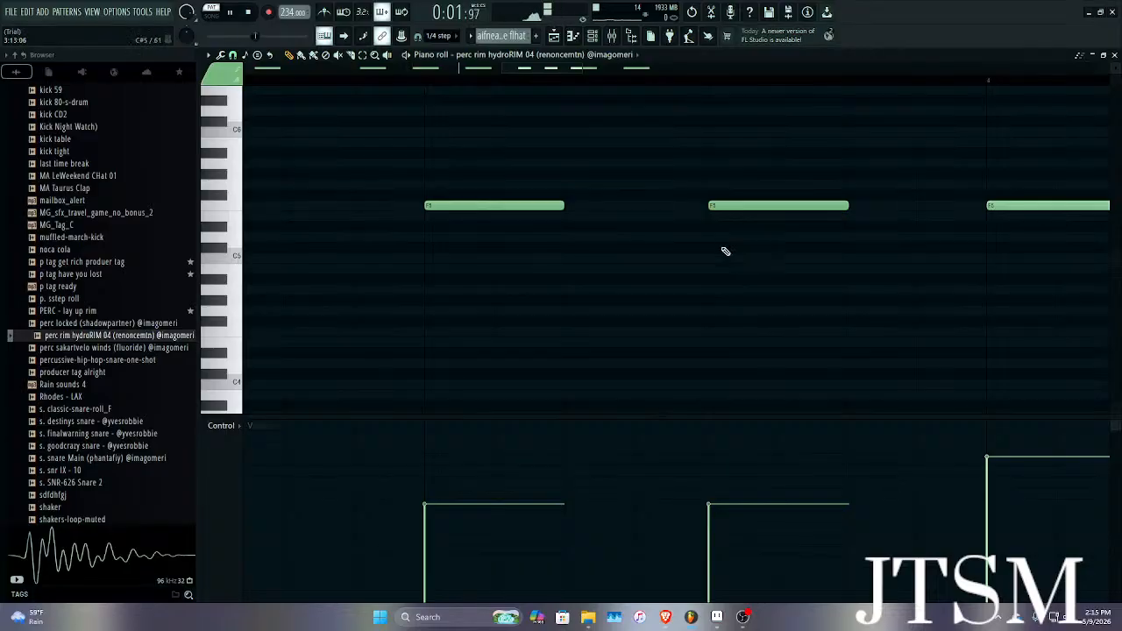
pyautogui.click(723, 217)
pyautogui.rightClick(725, 219)
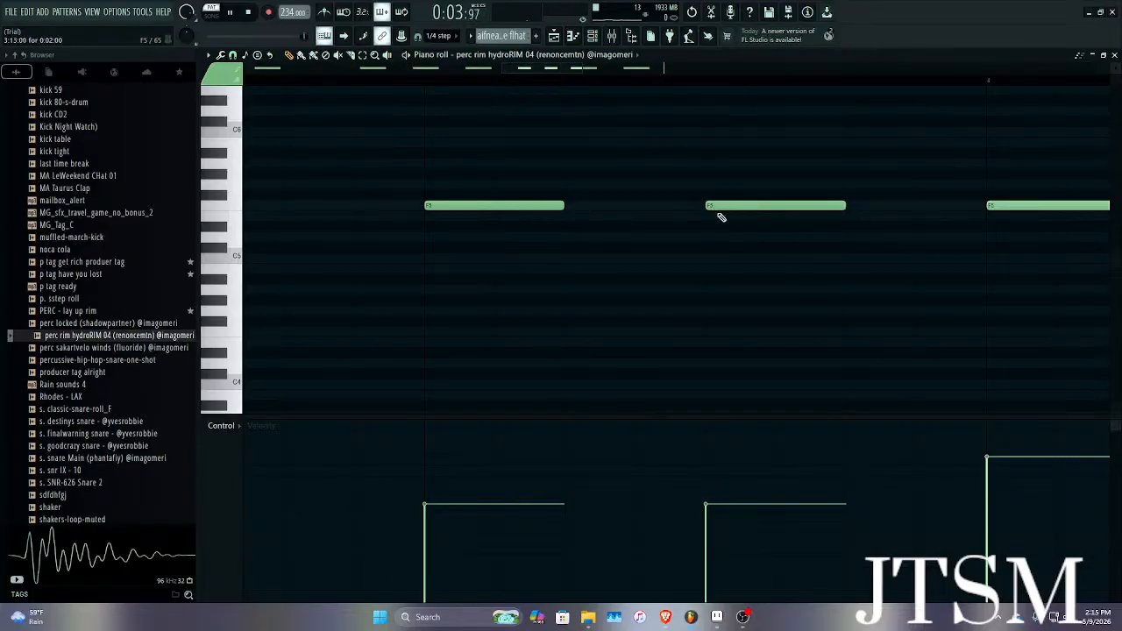
pyautogui.scroll(-3, 582, 501)
pyautogui.moveTo(725, 496)
pyautogui.mouseDown()
pyautogui.moveTo(738, 494)
pyautogui.moveTo(739, 456)
pyautogui.moveTo(739, 469)
pyautogui.mouseUp()
pyautogui.scroll(-1, 641, 374)
pyautogui.scroll(-2, 641, 375)
pyautogui.press('space')
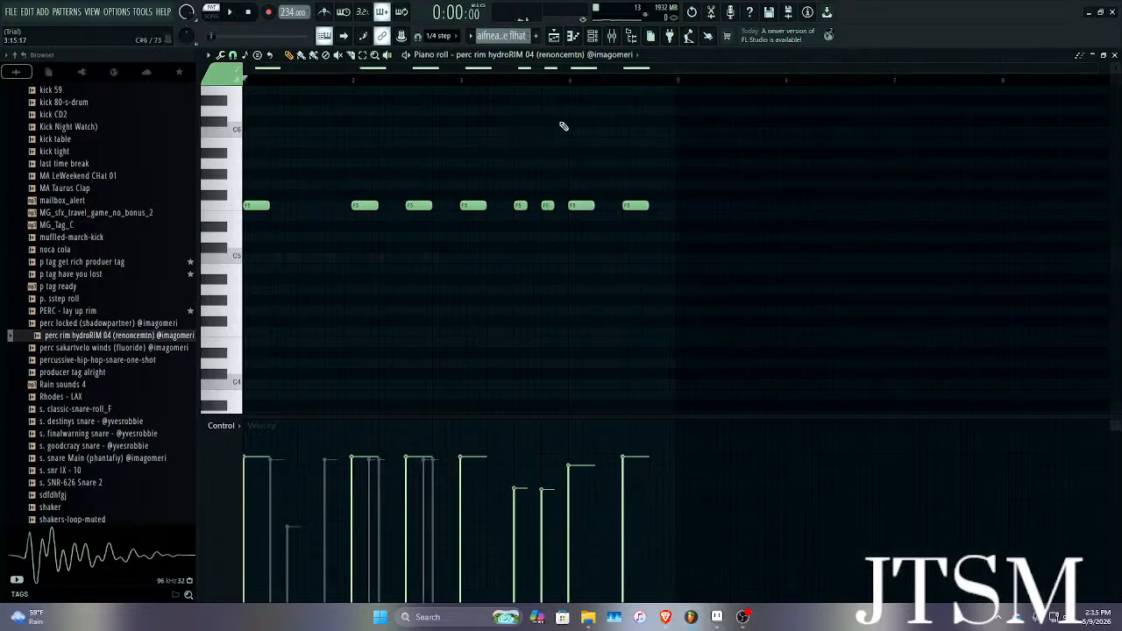
# Show hat resample flhat in the piano roll and duplicate its bars 1 and 2 notes into bars 3 and 4.
pyautogui.click(501, 56)
pyautogui.click(496, 240)
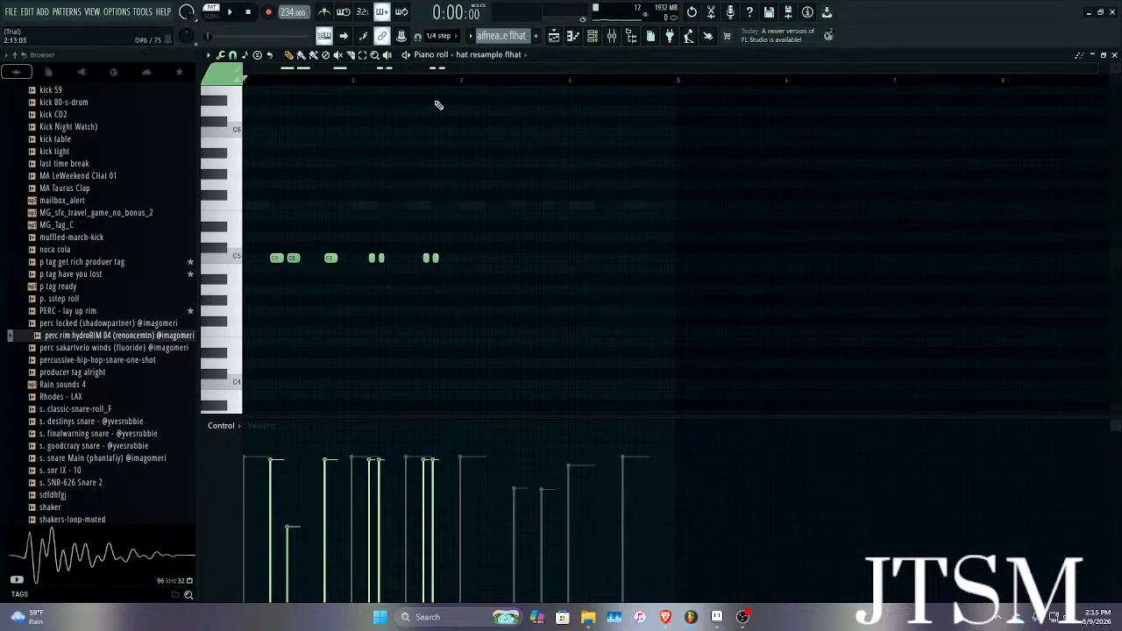
pyautogui.moveTo(461, 81); pyautogui.dragTo(245, 82)
pyautogui.scroll(7, 484, 82)
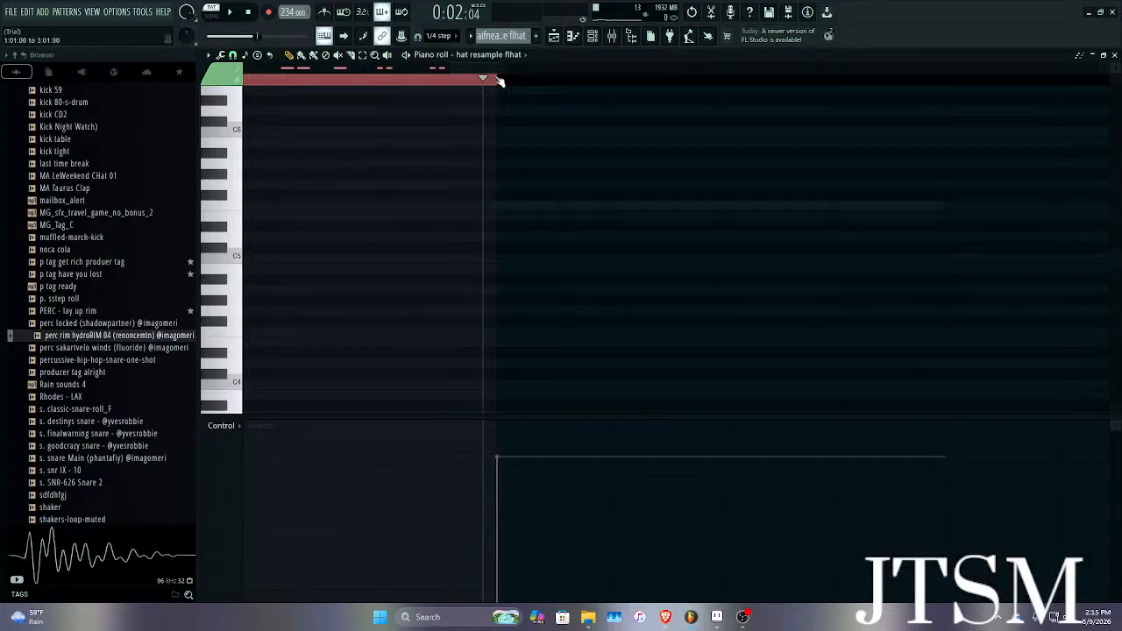
pyautogui.scroll(-6, 500, 83)
pyautogui.press('space')
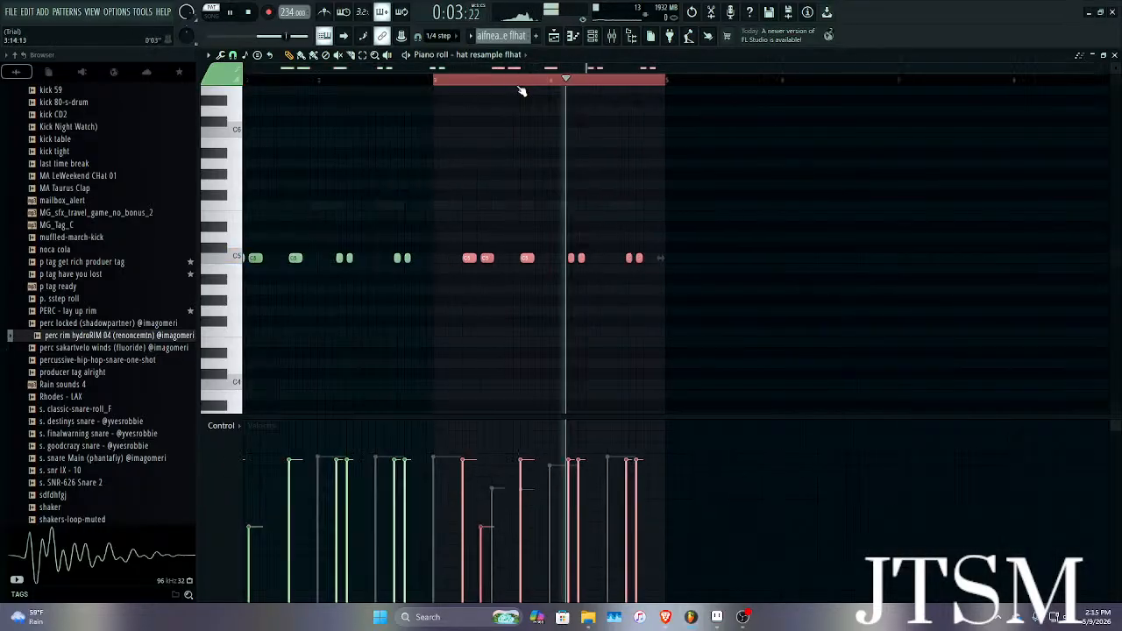
pyautogui.doubleClick(591, 82)
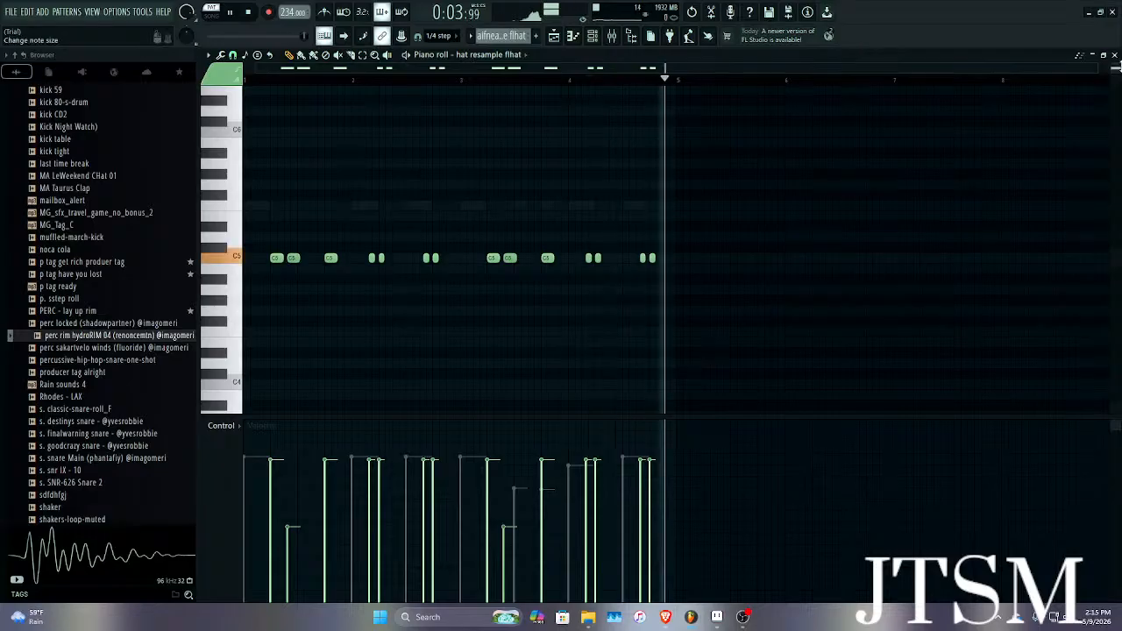
# Close the piano roll and delete the overlapping hat resample flhat clips at bars 3 and 7 on Track 13.
pyautogui.click(1115, 56)
pyautogui.rightClick(591, 434)
pyautogui.rightClick(469, 434)
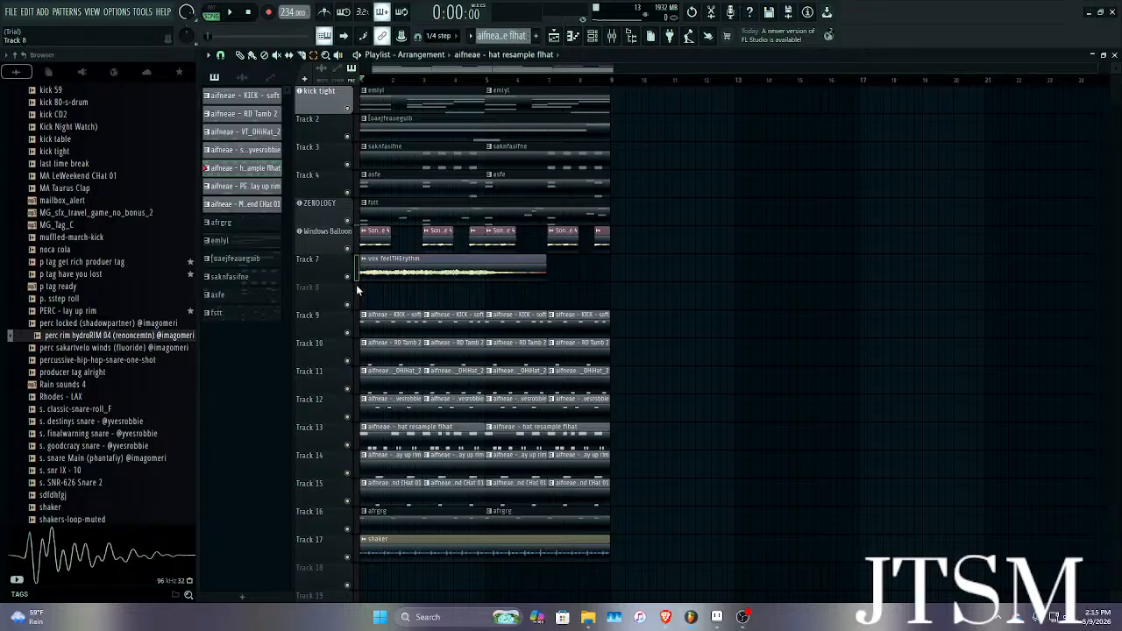
# Select all drum clips on Tracks 9 to 17 and move them up one track to close the gap at Track 8.
pyautogui.moveTo(675, 290); pyautogui.dragTo(331, 601)
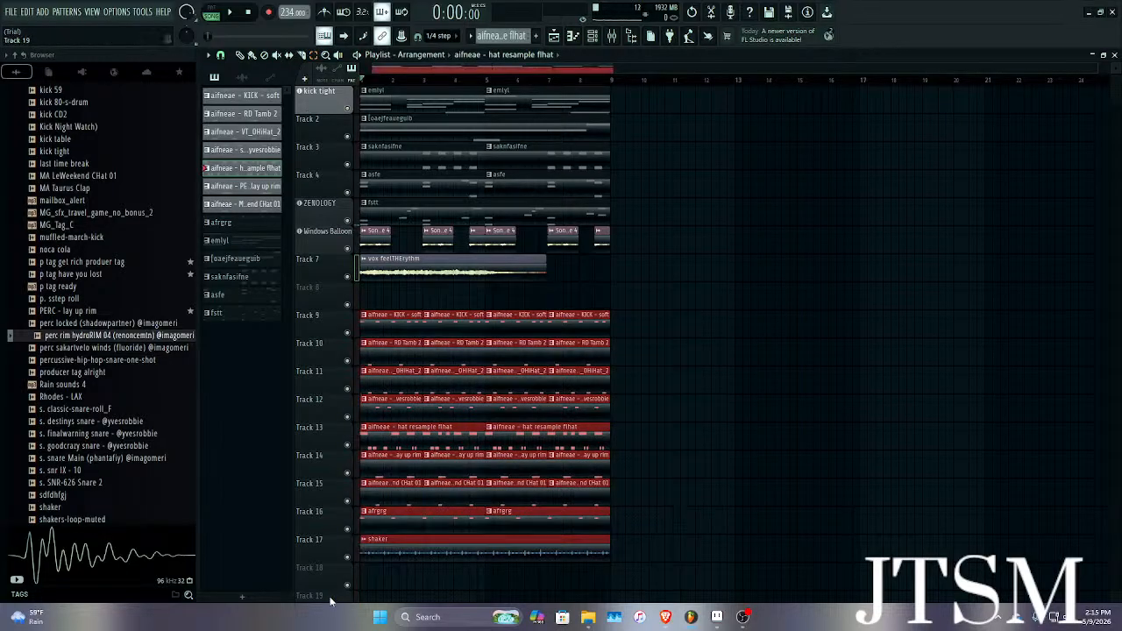
pyautogui.hotkey('shift', 'Up')
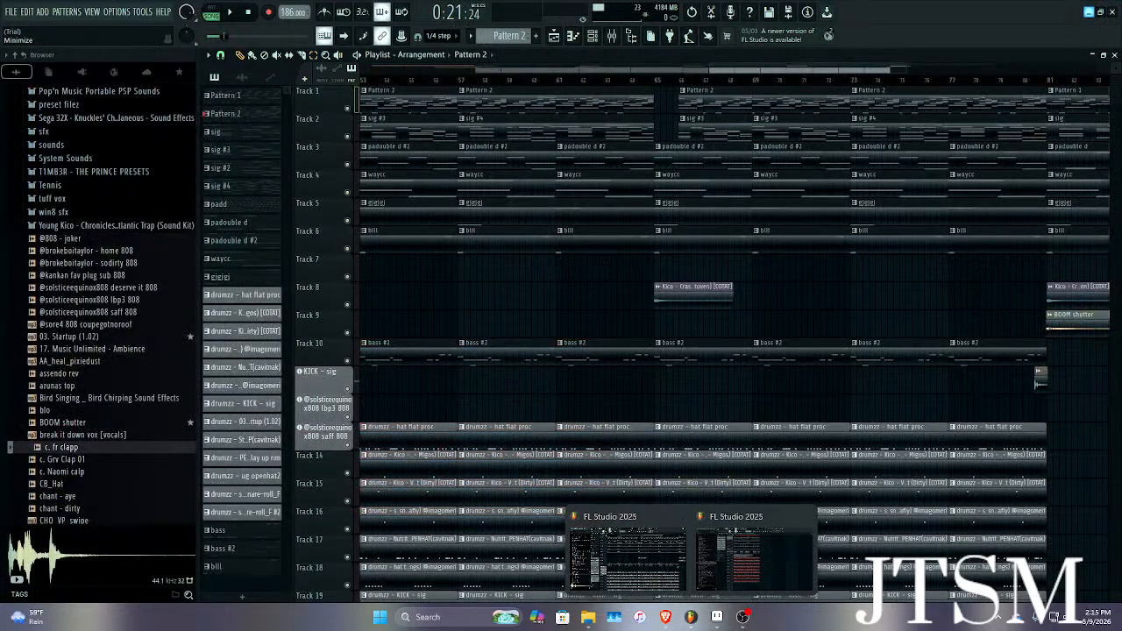
# Switch to OBS, lower the Audio Input Capture volume to -1.9 dB, and return to the beat project in FL Studio.
pyautogui.click(741, 620)
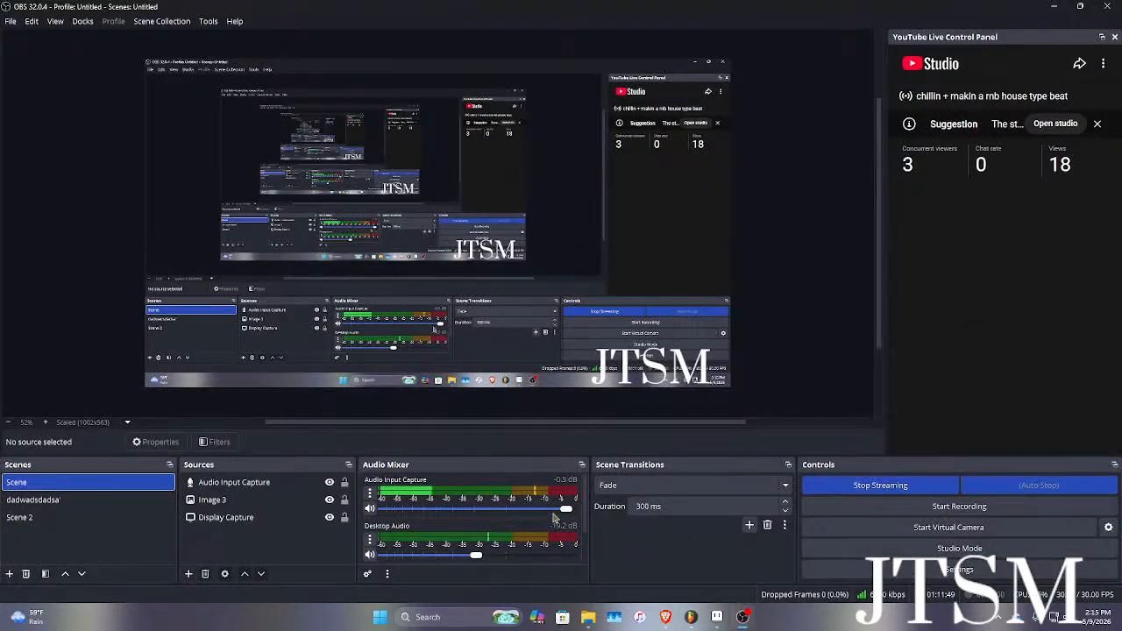
pyautogui.click(553, 517)
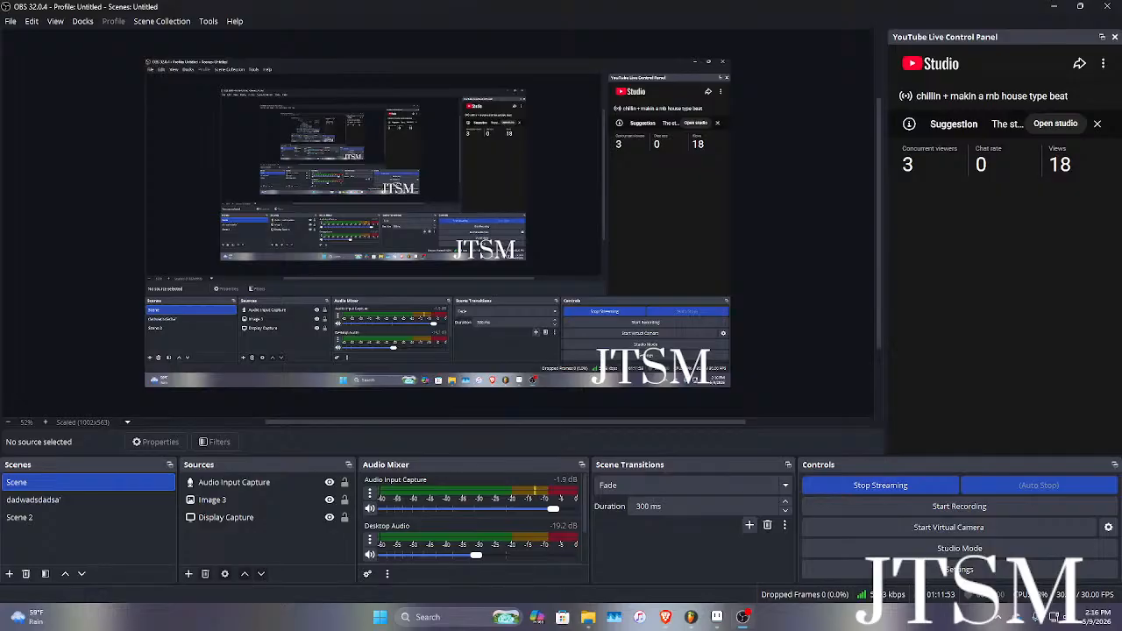
pyautogui.click(737, 553)
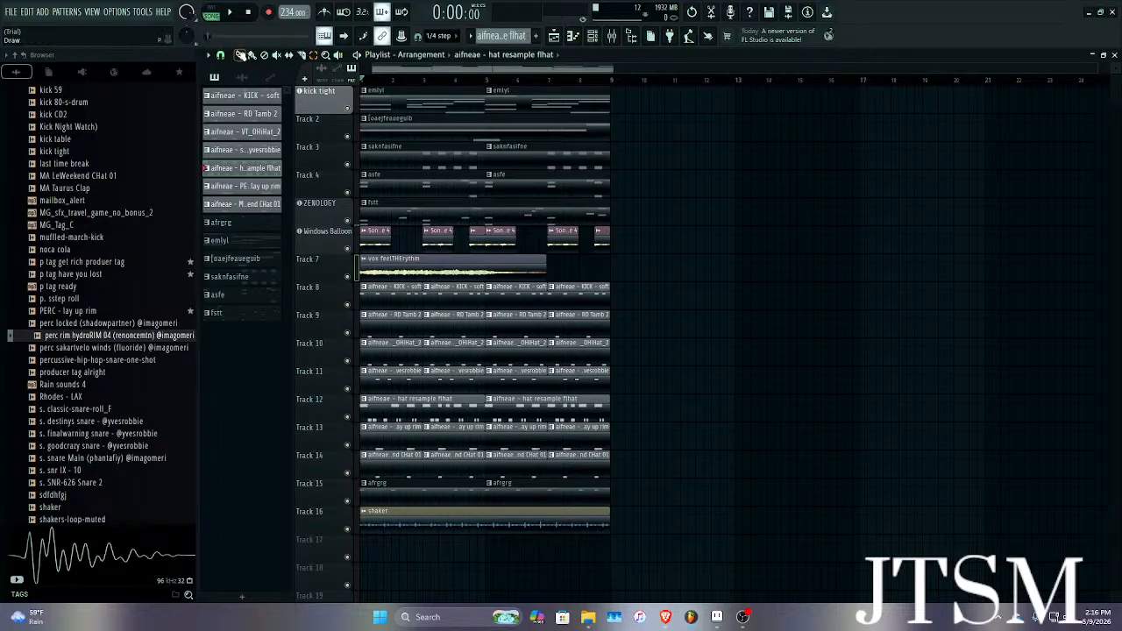
# Play the full arrangement from the beginning to hear the drums together with the melodic parts.
pyautogui.press('super')
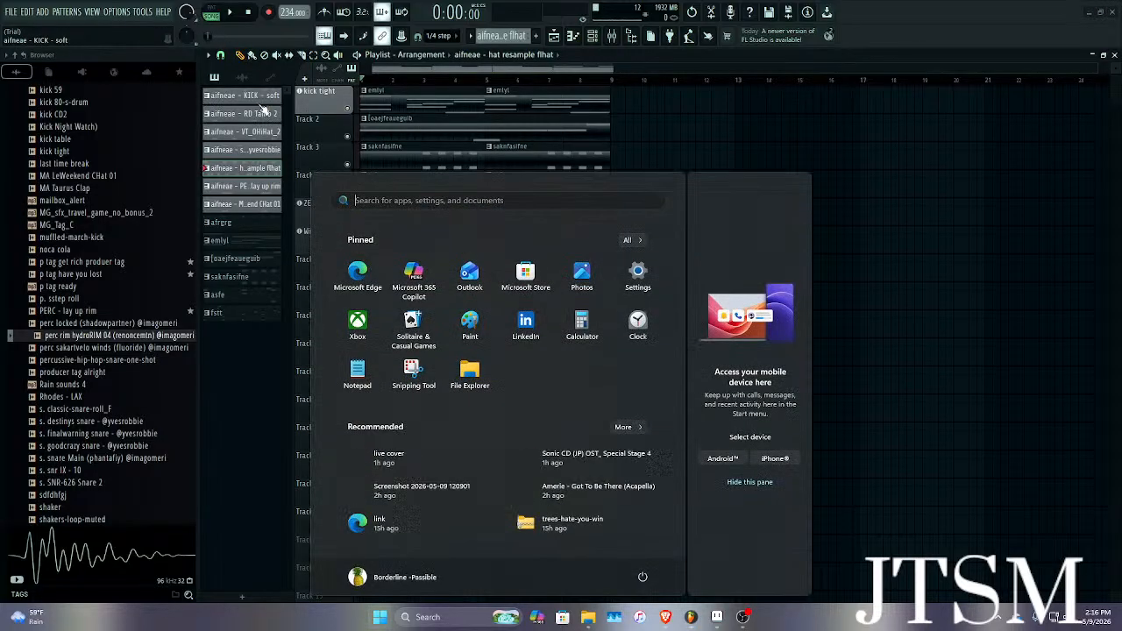
pyautogui.press('super')
pyautogui.press('space')
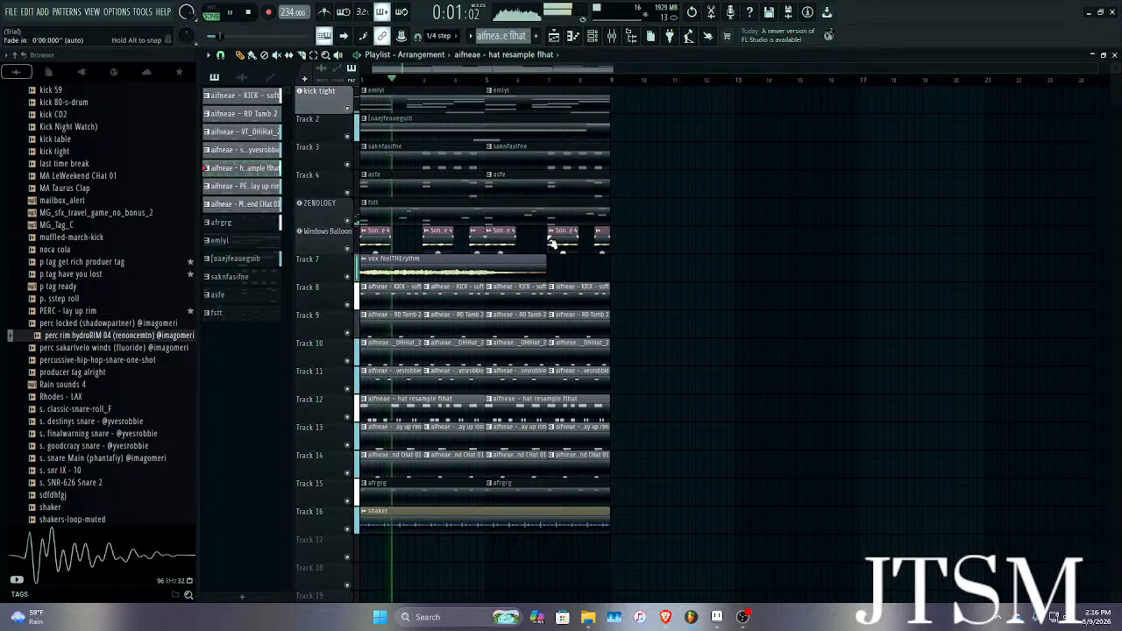
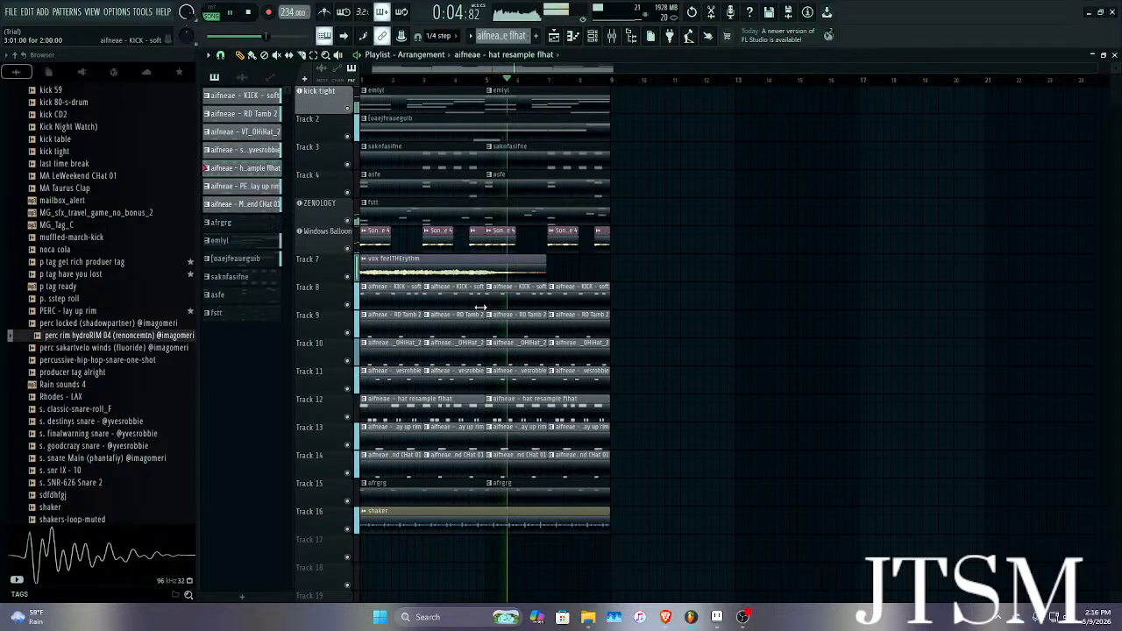
# Raise the bar 2 note of the finalwarning snare pattern by one semitone, play it briefly, and close the piano roll.
pyautogui.press('space')
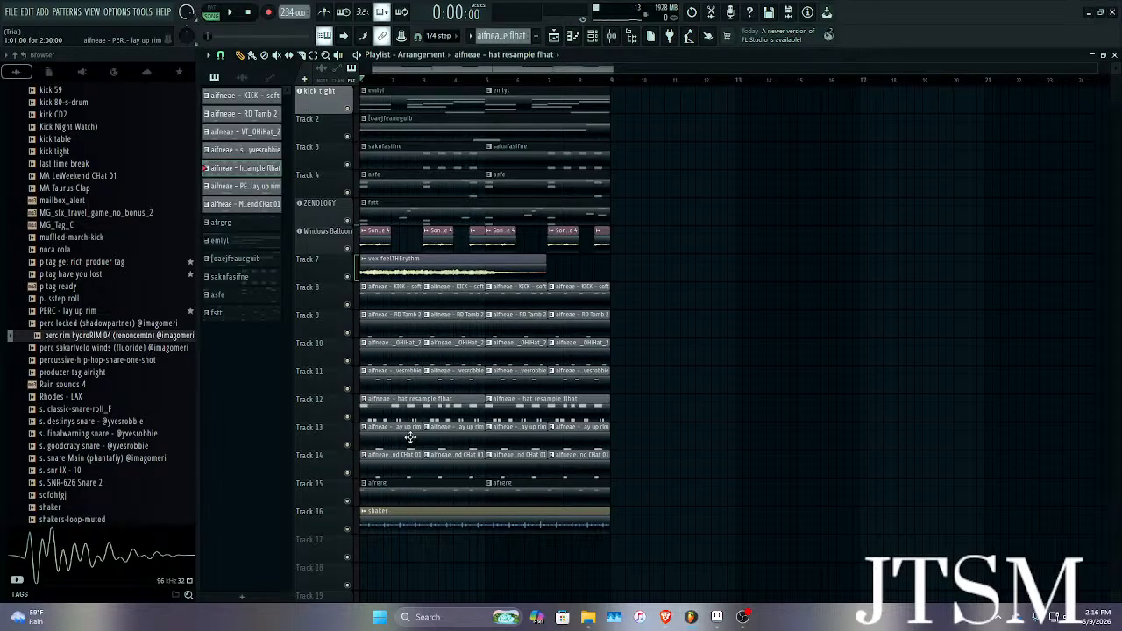
pyautogui.keyDown('ctrl'); pyautogui.scroll(5, 410, 436); pyautogui.keyUp('ctrl')
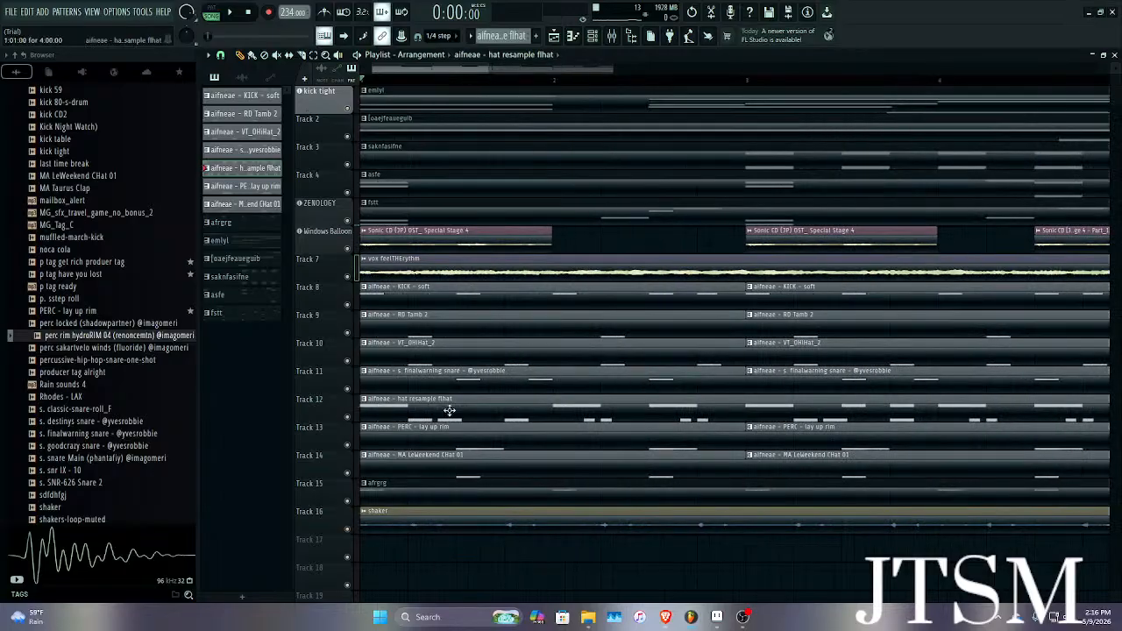
pyautogui.keyDown('ctrl'); pyautogui.scroll(-5, 449, 410); pyautogui.keyUp('ctrl')
pyautogui.doubleClick(426, 375)
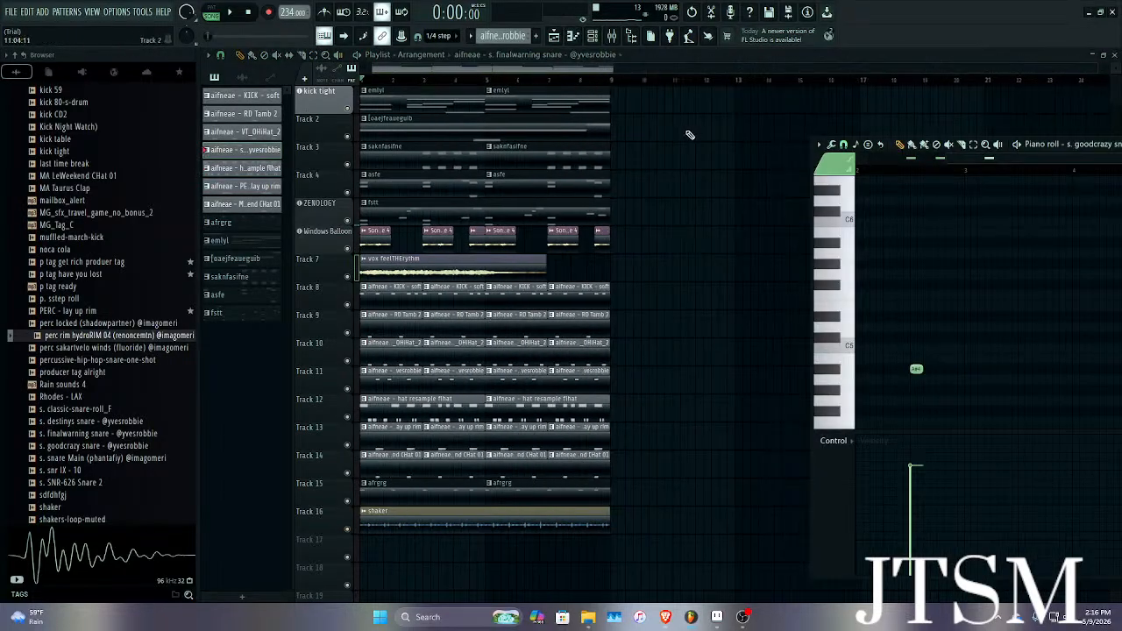
pyautogui.moveTo(823, 155); pyautogui.dragTo(481, 203)
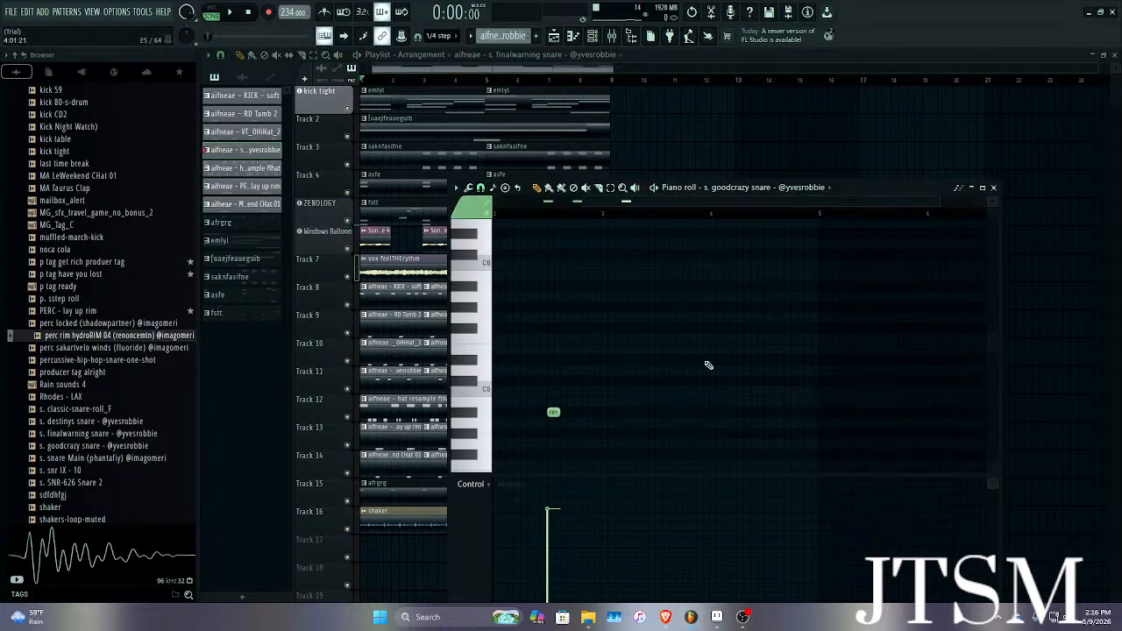
pyautogui.click(554, 412)
pyautogui.hotkey('ctrl', 'z')
pyautogui.press('space')
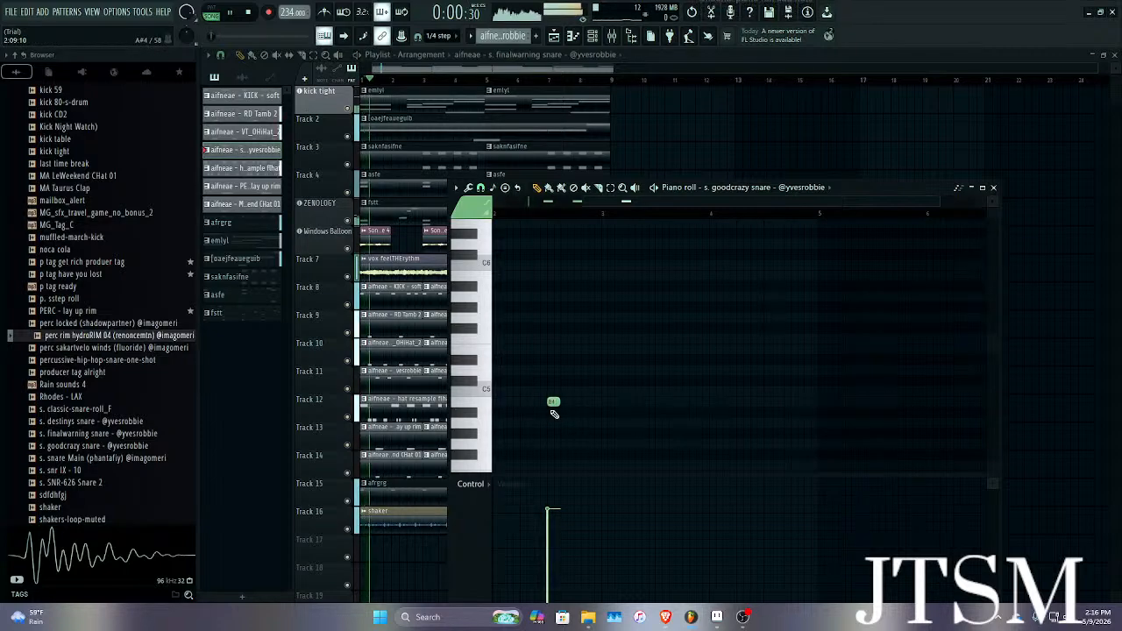
pyautogui.click(993, 187)
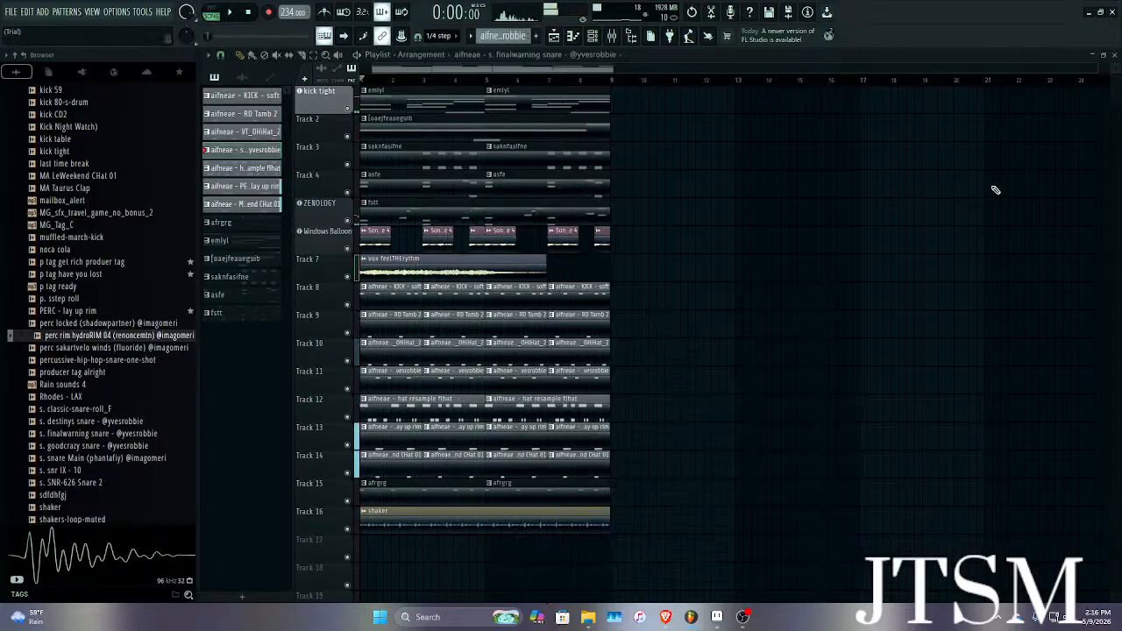
pyautogui.press('space')
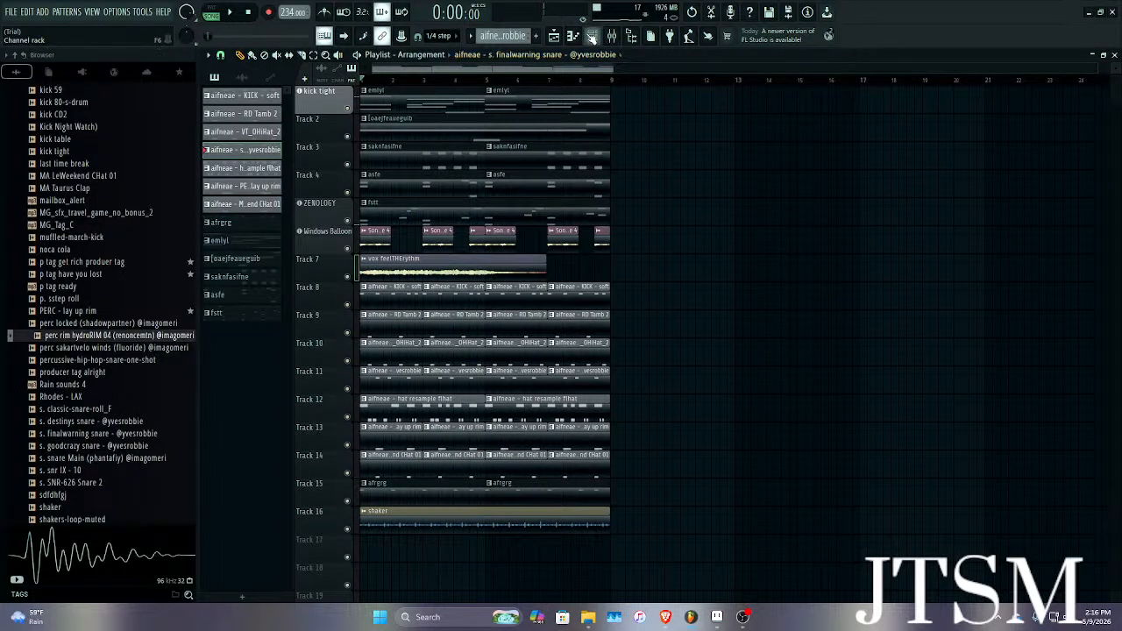
# Route the s. goodcrazy snare channel to mixer insert 6 and load FabFilter Pro-Q 4 in its first effect slot.
pyautogui.click(591, 36)
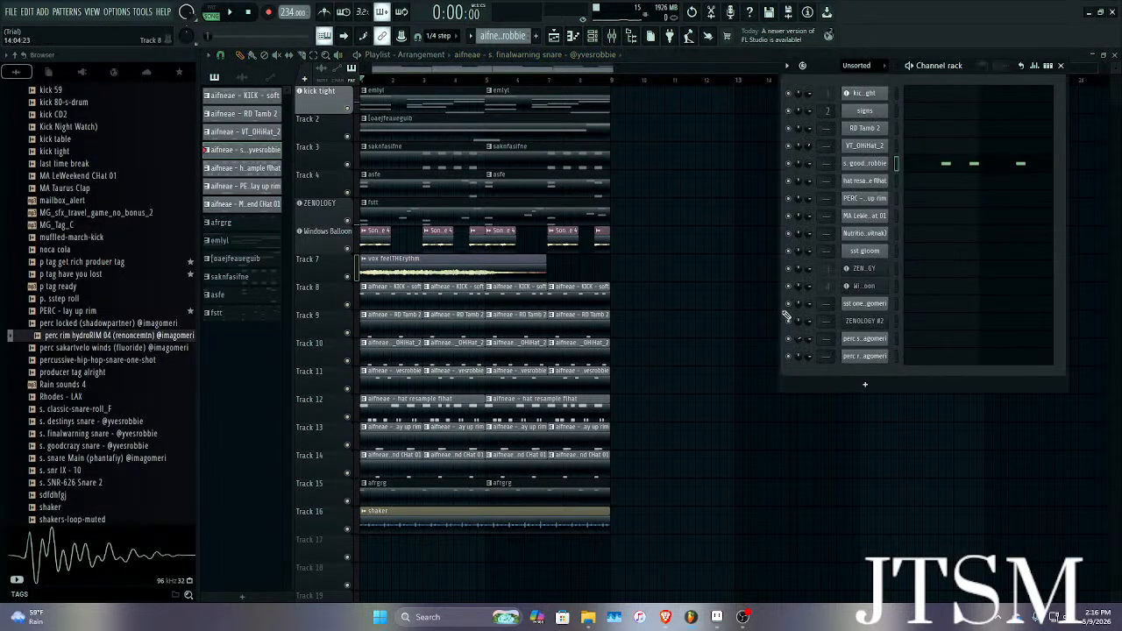
pyautogui.click(877, 164)
pyautogui.hotkey('ctrl', 'l')
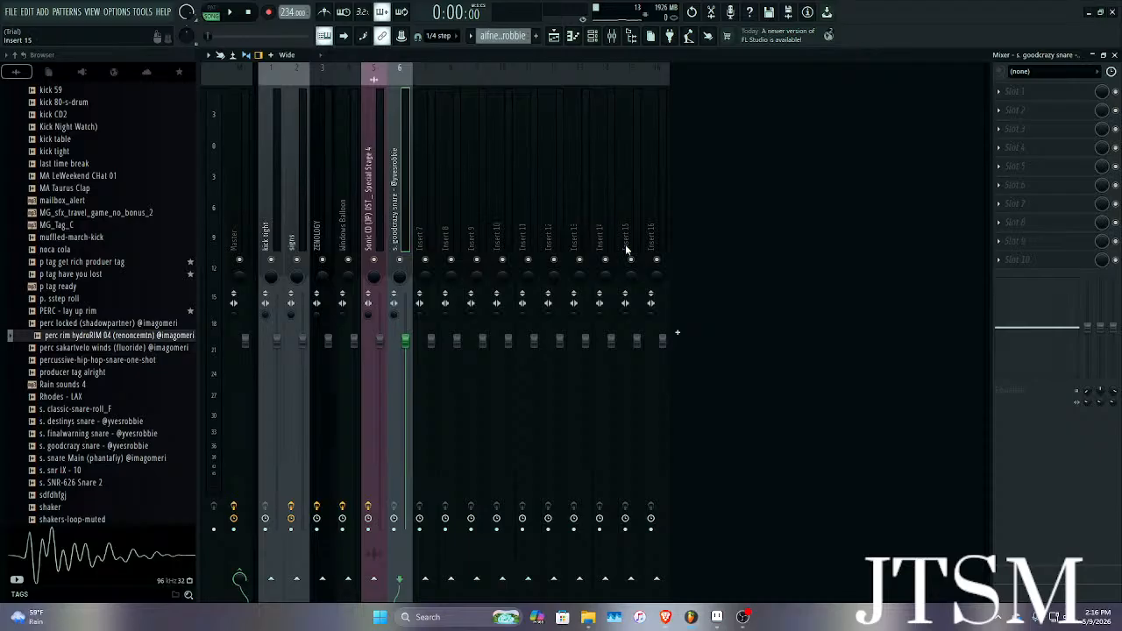
pyautogui.click(1015, 92)
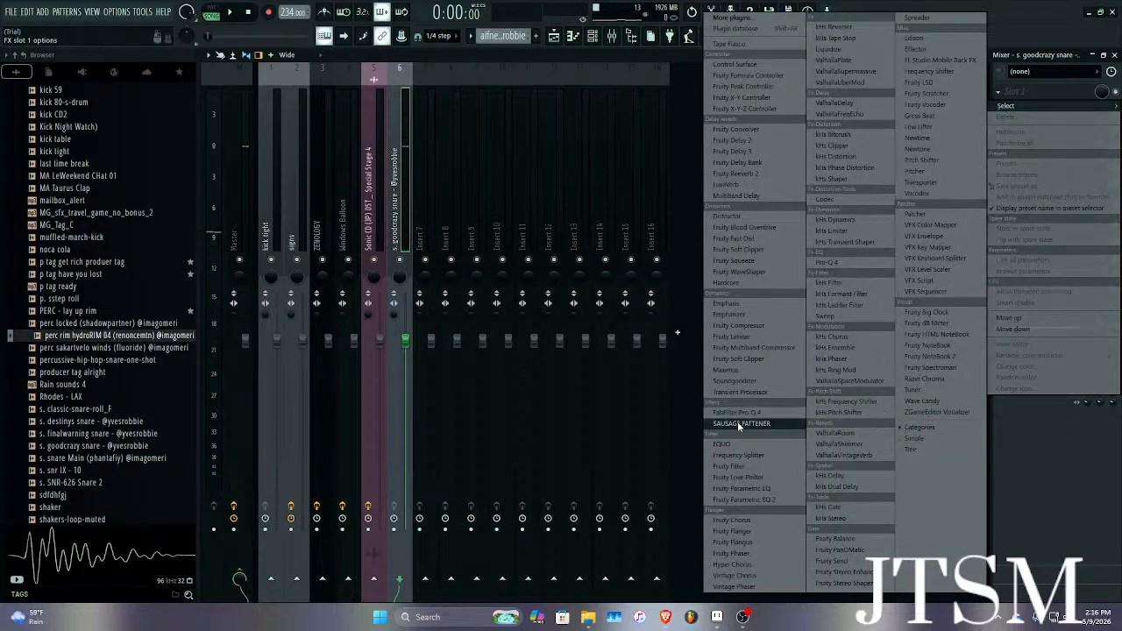
pyautogui.click(737, 412)
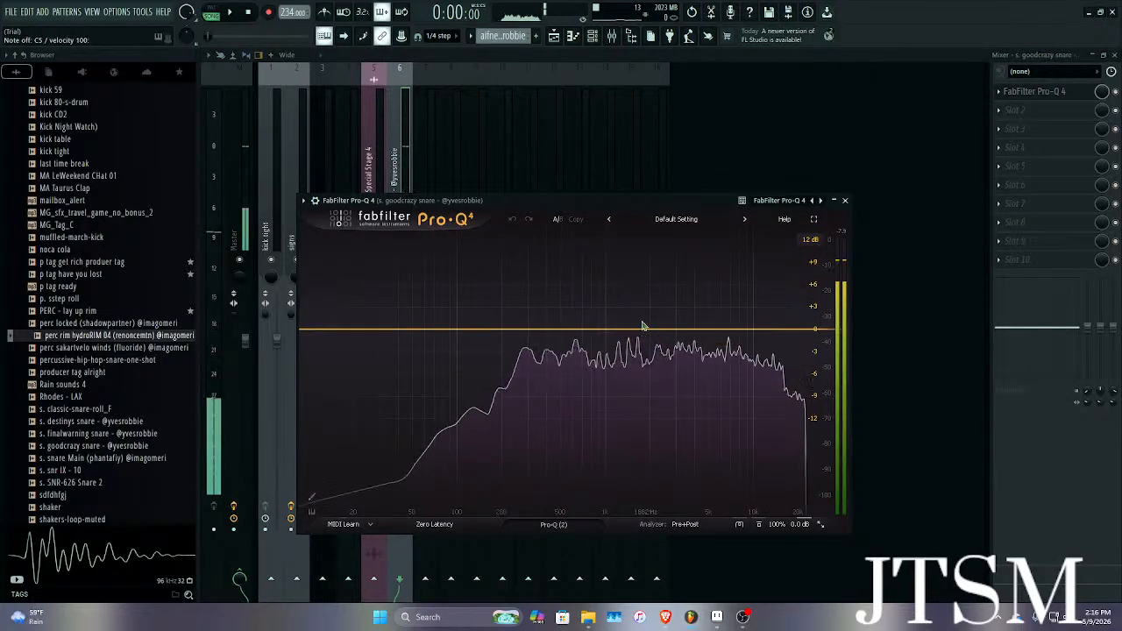
# Boost the snare about 4 dB near 4970 Hz and add a 12 dB/oct low cut at about 320 Hz.
pyautogui.moveTo(633, 324); pyautogui.dragTo(717, 301)
pyautogui.moveTo(342, 330); pyautogui.dragTo(532, 343)
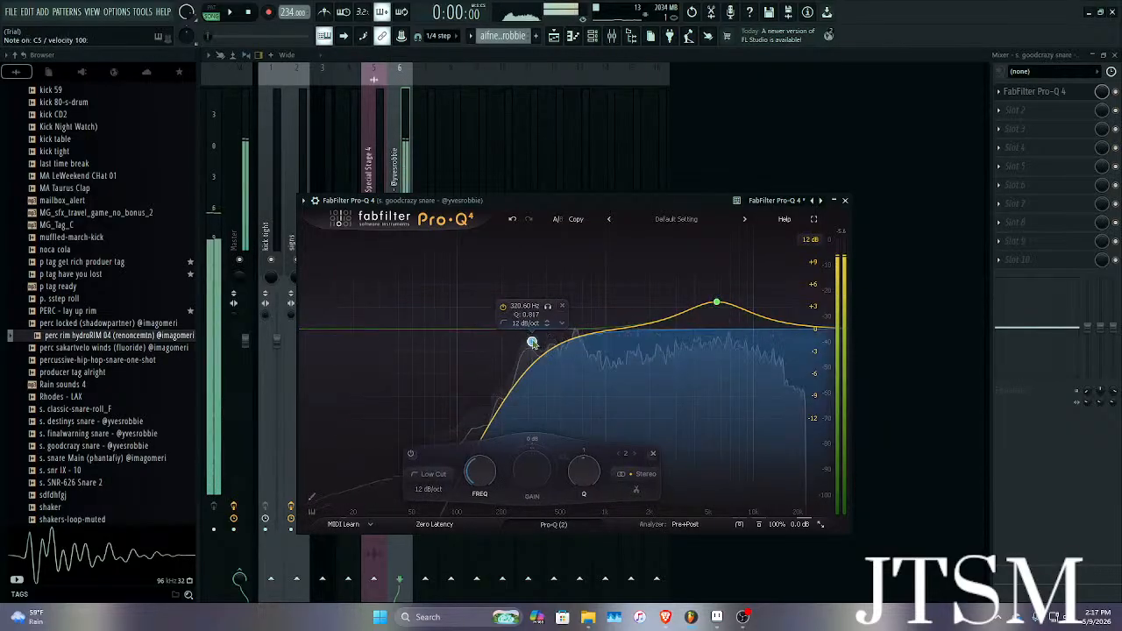
pyautogui.moveTo(717, 303); pyautogui.dragTo(710, 300)
# Play the arrangement to check the equalised snare, close the equaliser and sampler windows, and stop playback in the playlist.
pyautogui.press('space')
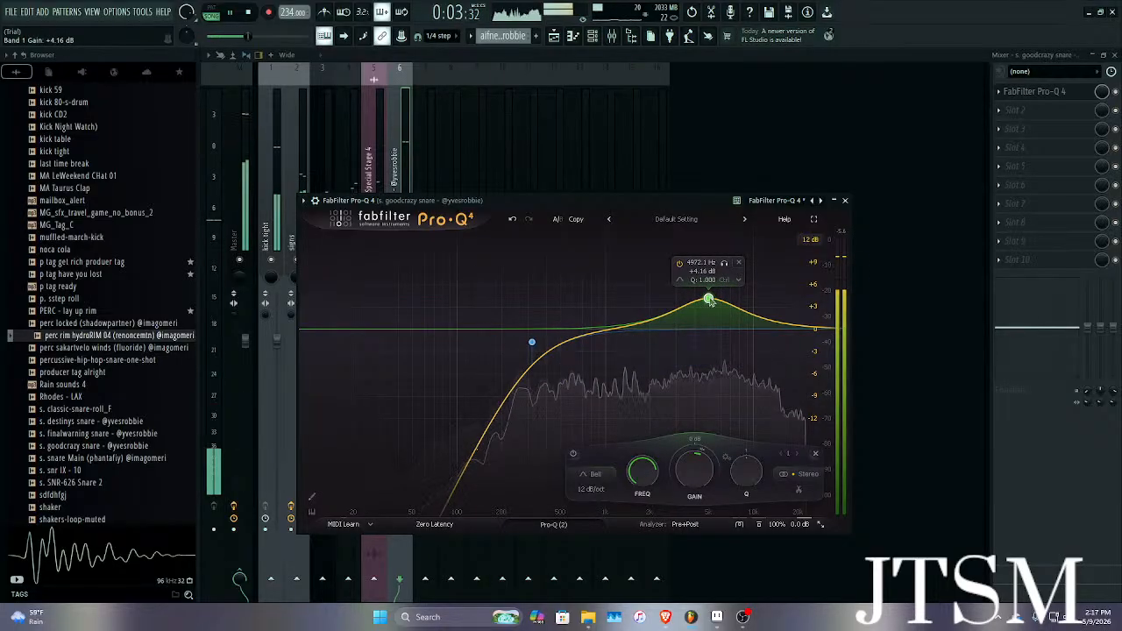
pyautogui.click(847, 202)
pyautogui.press('F9')
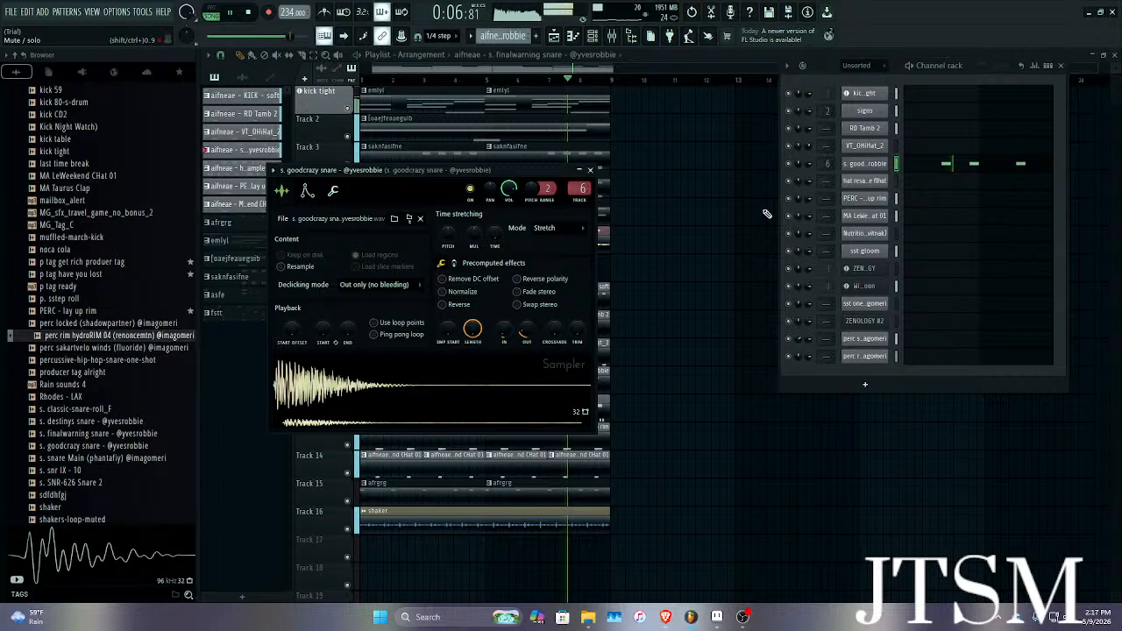
pyautogui.click(590, 170)
pyautogui.press('F6')
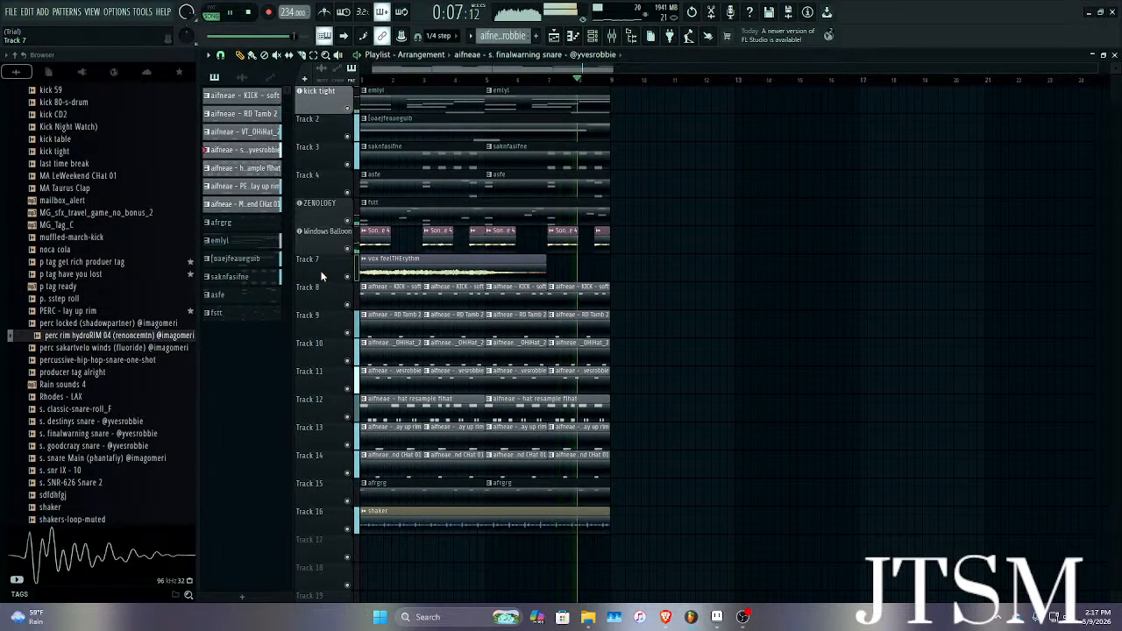
pyautogui.press('space')
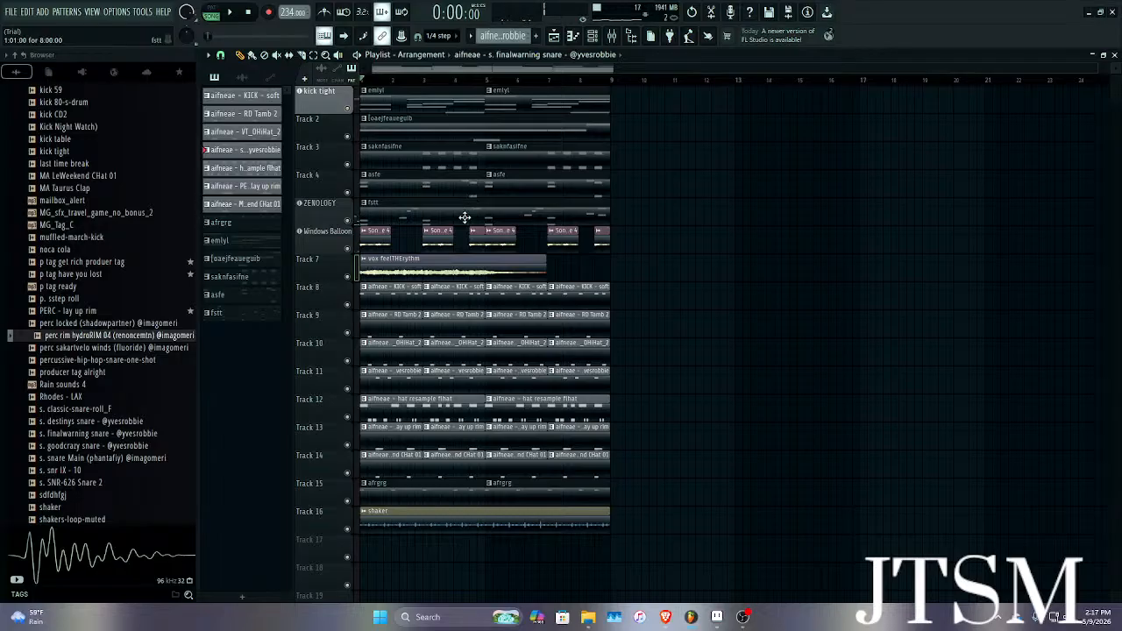
# Open ZENOLOGY #2 and audition the MK-80 Phaser and Nylon EPiano presets in the E.Piano2 category.
pyautogui.click(611, 35)
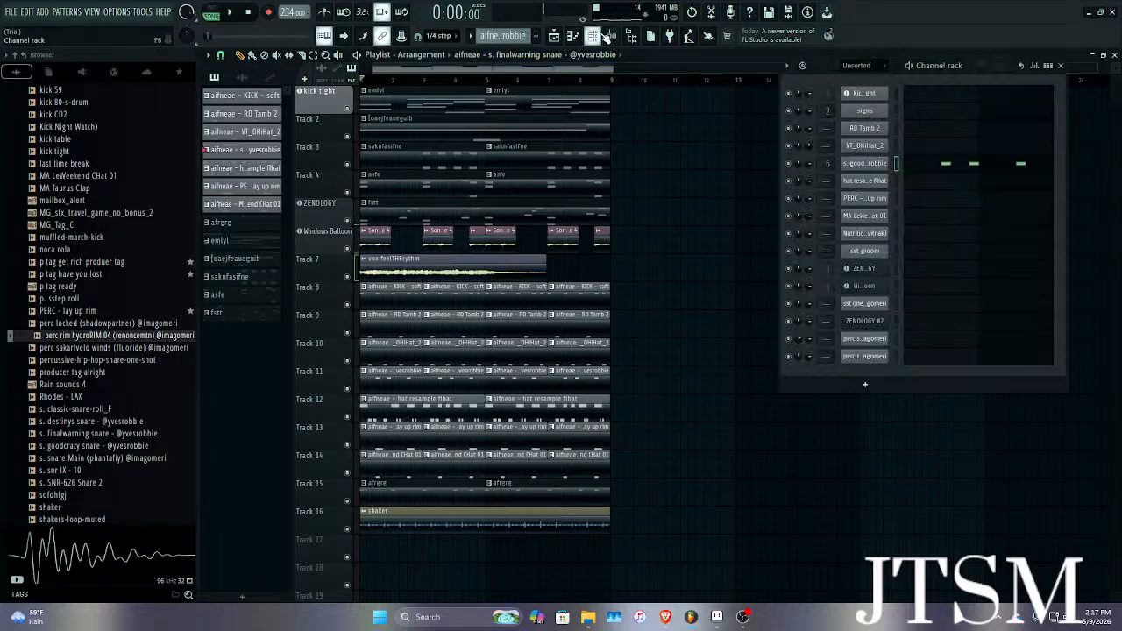
pyautogui.click(864, 321)
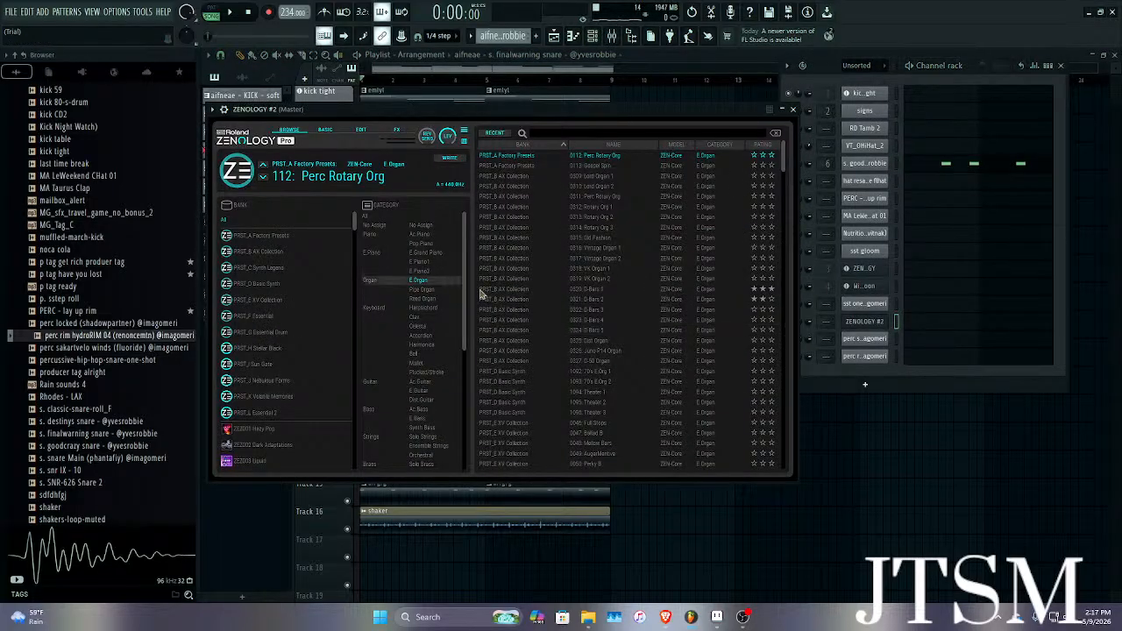
pyautogui.click(426, 272)
pyautogui.click(554, 249)
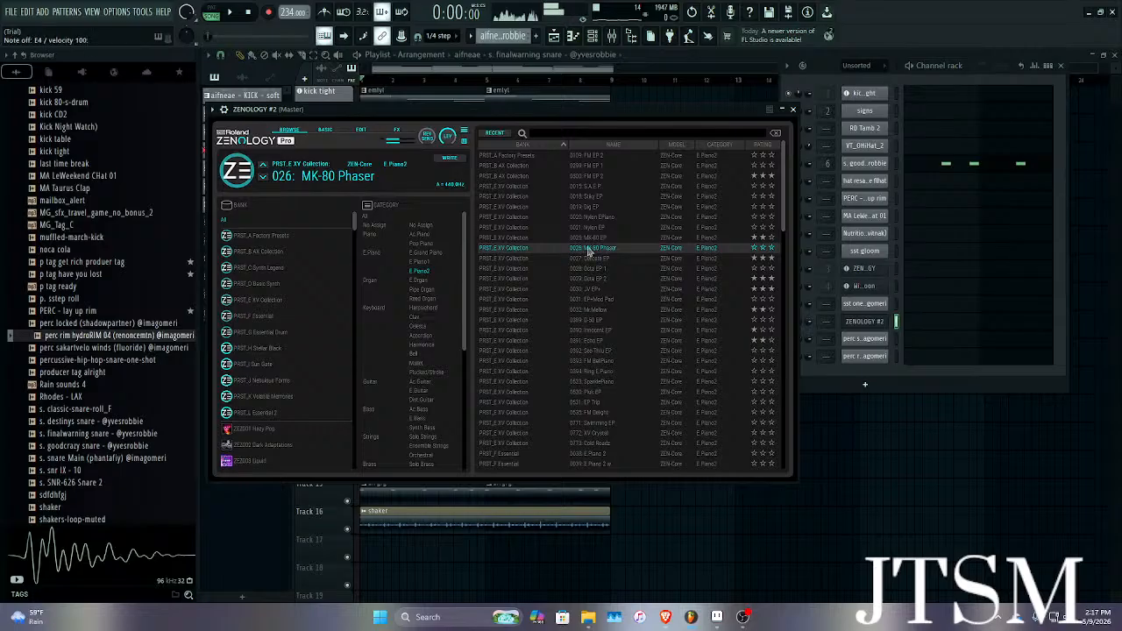
pyautogui.click(602, 218)
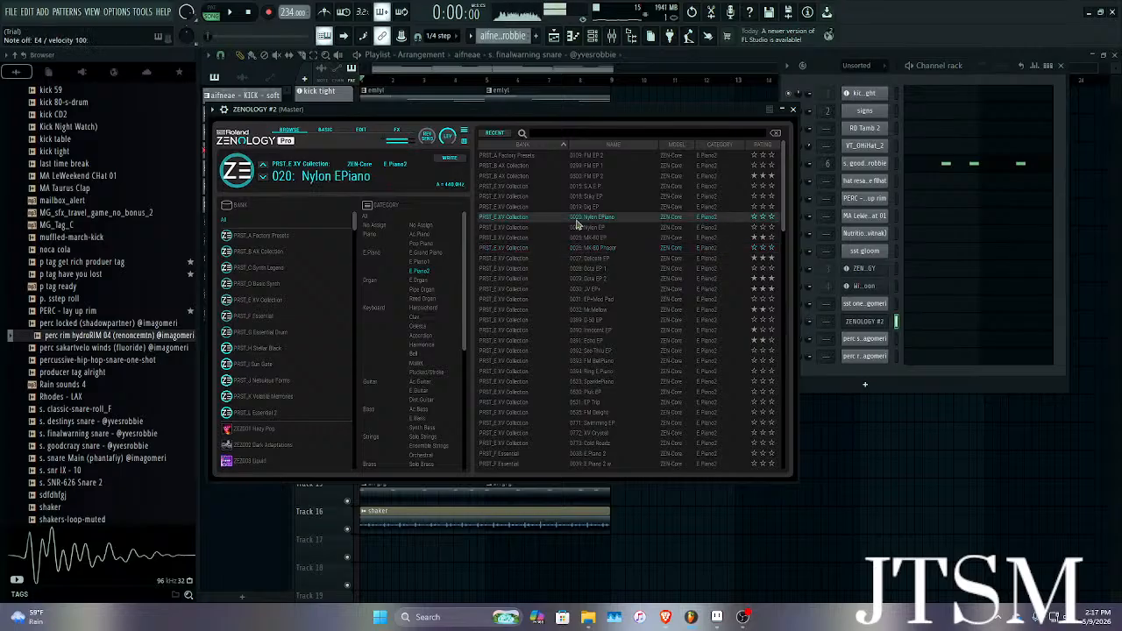
# Audition Pop Piano presets in ZENOLOGY #2, load Piano Blend, and try it against the arrangement.
pyautogui.click(423, 244)
pyautogui.click(583, 228)
pyautogui.click(604, 248)
pyautogui.click(618, 258)
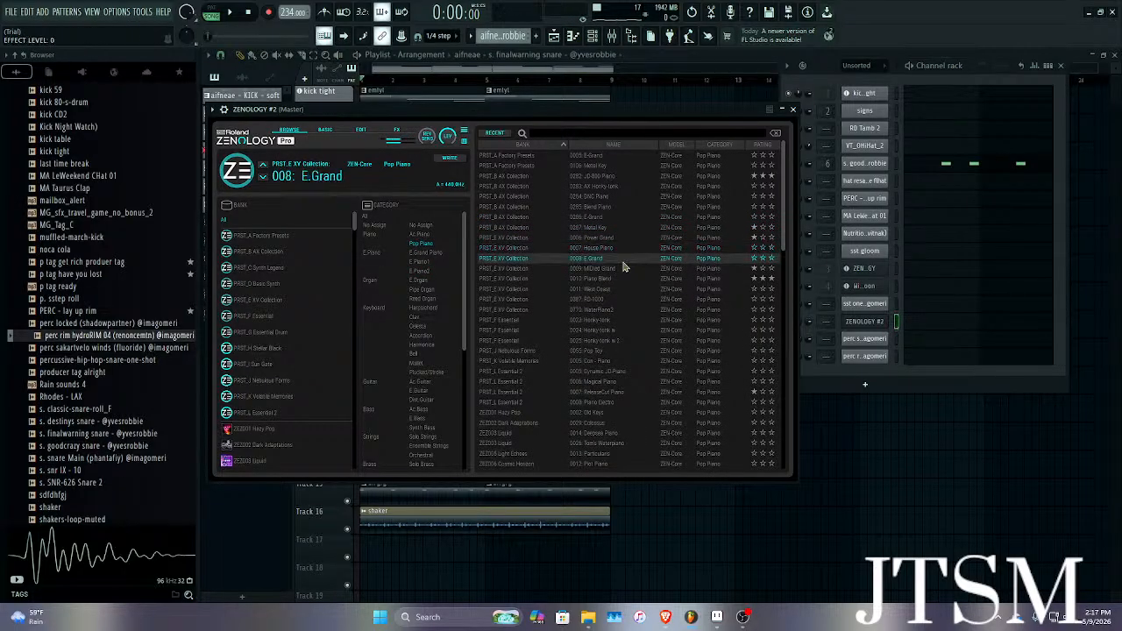
pyautogui.click(624, 268)
pyautogui.click(626, 278)
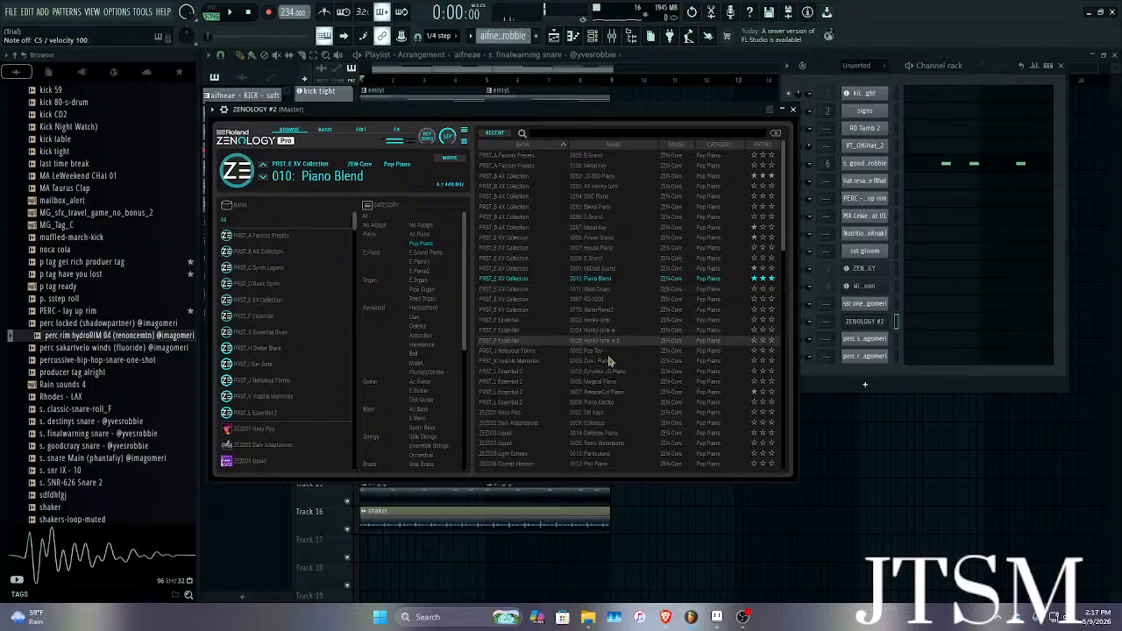
pyautogui.press('space')
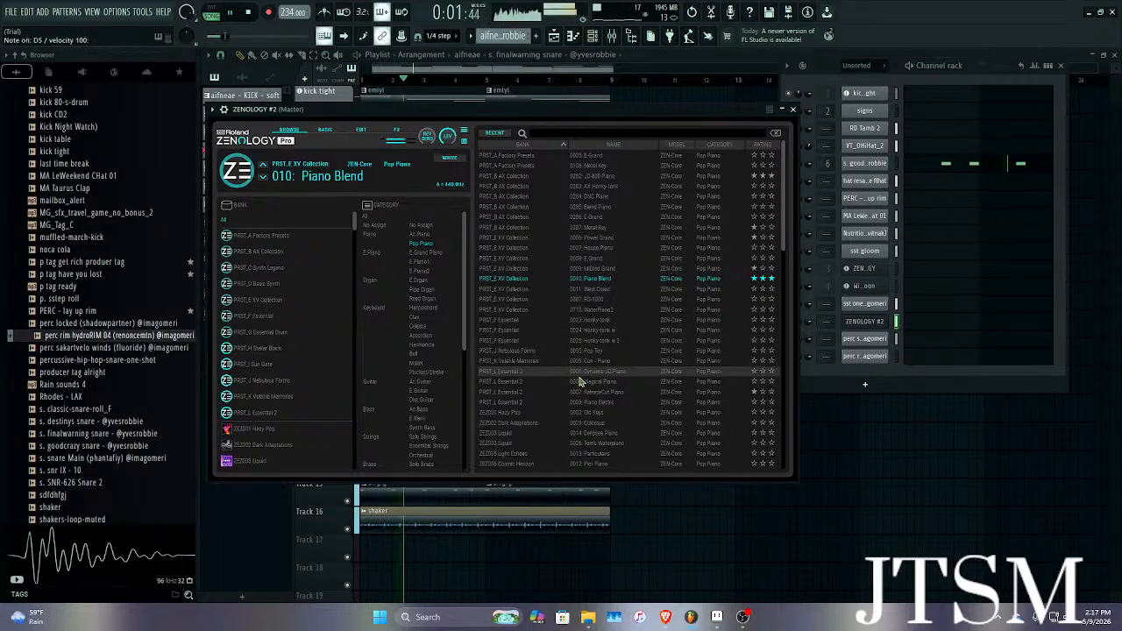
pyautogui.press('space')
# Close the synth and channel rack, and create a new pattern named gsgshd.
pyautogui.click(793, 110)
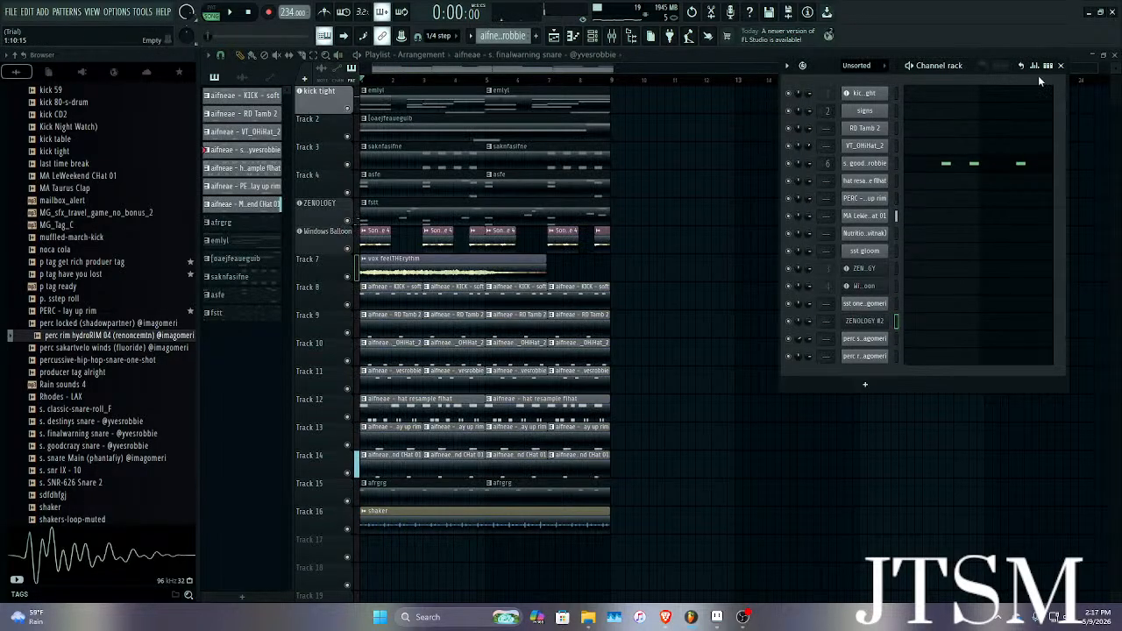
pyautogui.click(1061, 66)
pyautogui.click(537, 36)
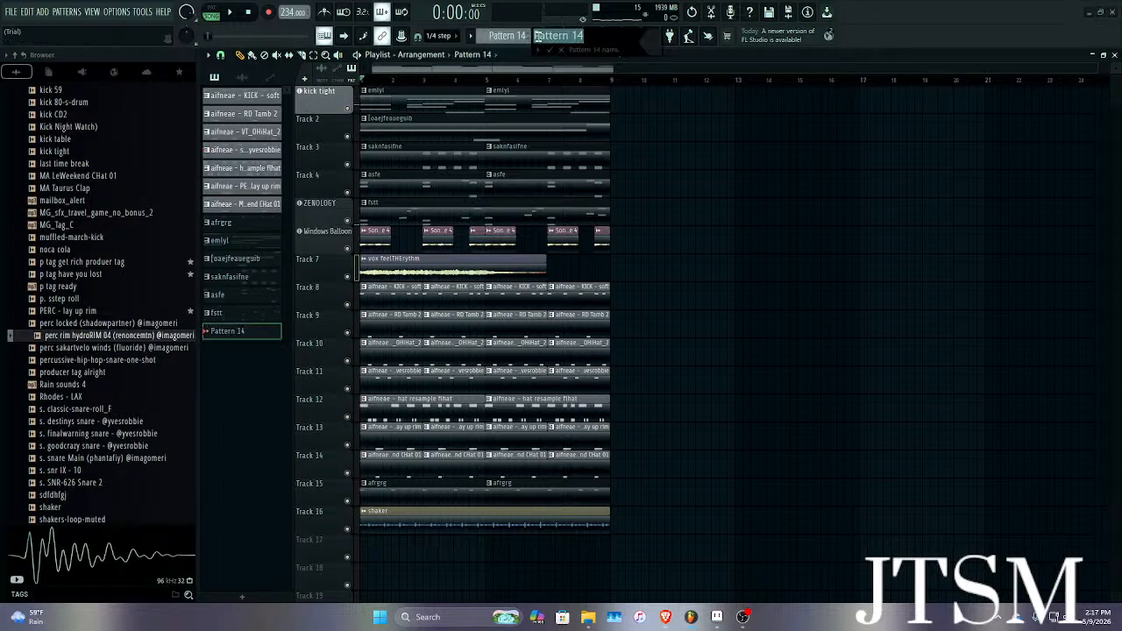
pyautogui.write('gsgshd')
pyautogui.press('Return')
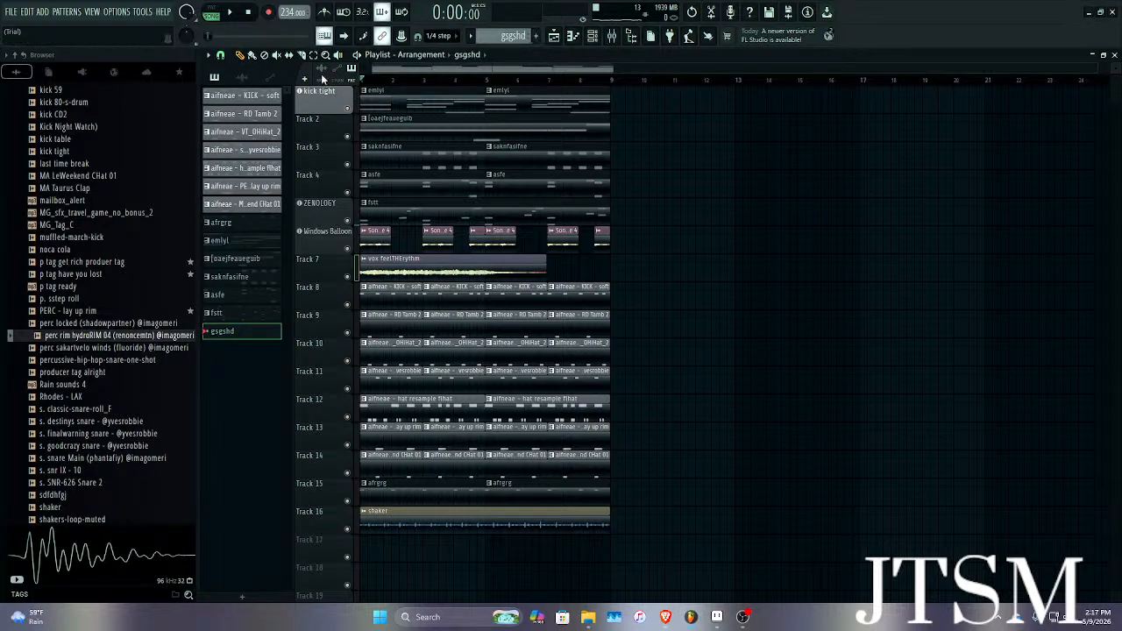
# Move all clips on Tracks 7 to 16 down one track to free Track 7.
pyautogui.moveTo(644, 268); pyautogui.dragTo(180, 523)
pyautogui.hotkey('shift', 'Down')
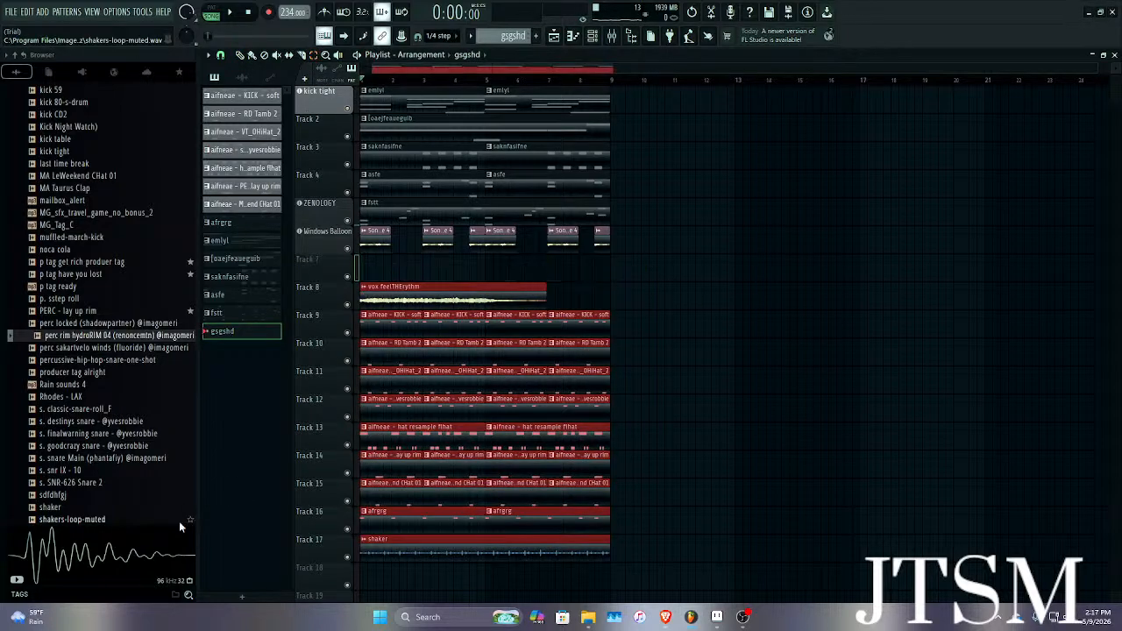
pyautogui.hotkey('shift', 'Down')
pyautogui.hotkey('shift', 'Up')
pyautogui.click(408, 436)
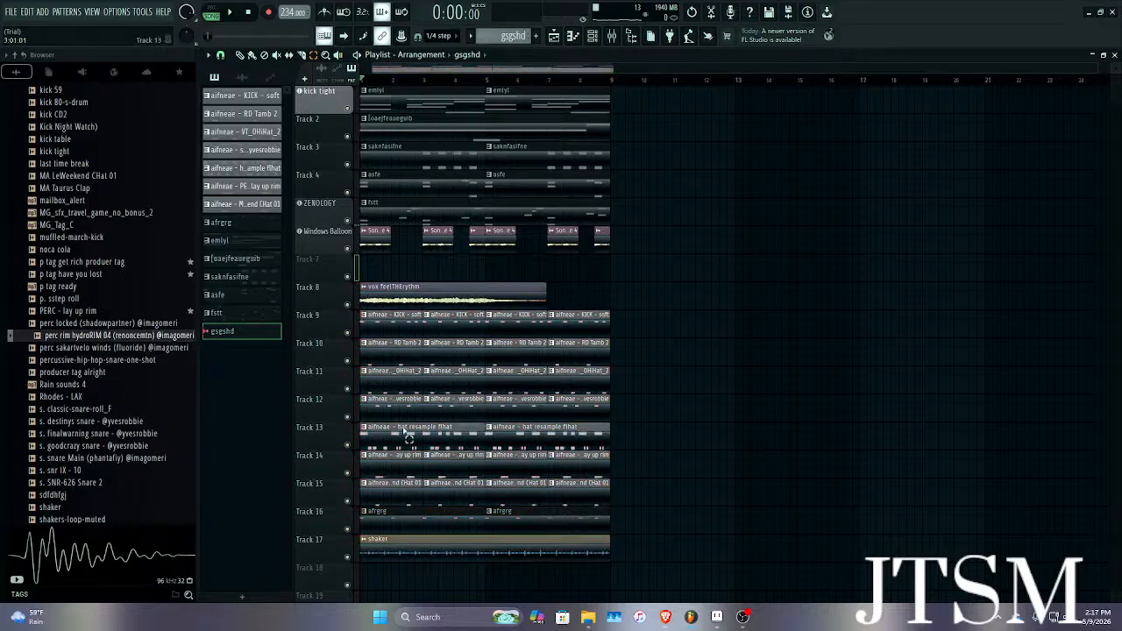
# Move the Sonic CD clips down to Track 7 and place the gsgshd pattern on the freed Windows Balloon track.
pyautogui.moveTo(238, 329); pyautogui.dragTo(690, 345)
pyautogui.hotkey('ctrl', 'z')
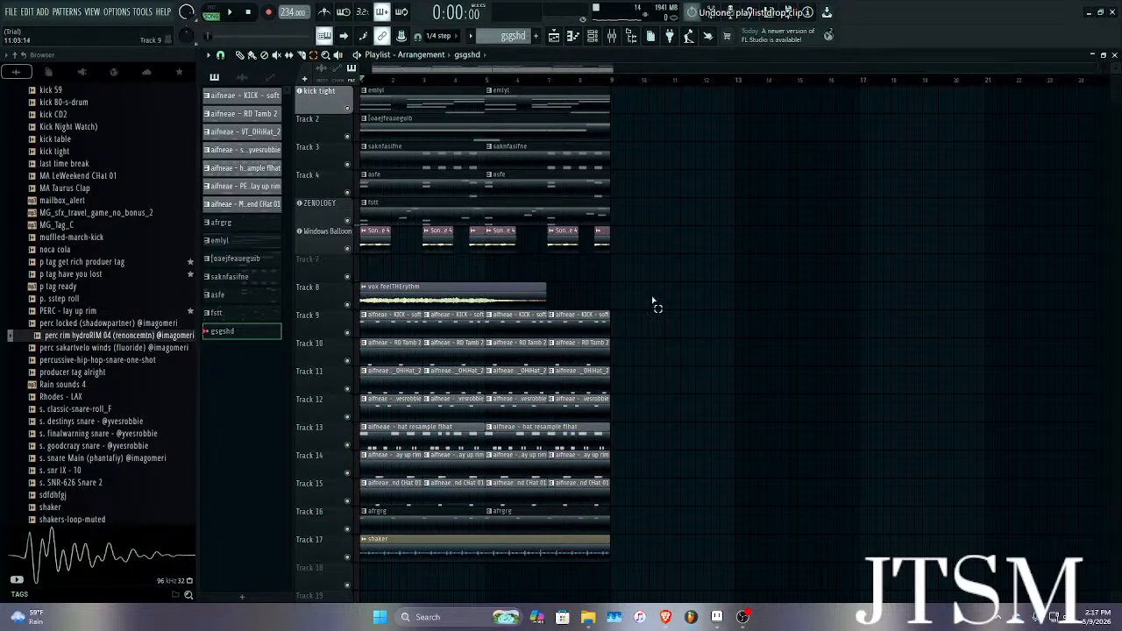
pyautogui.moveTo(657, 219); pyautogui.dragTo(290, 285)
pyautogui.moveTo(659, 224); pyautogui.dragTo(327, 246)
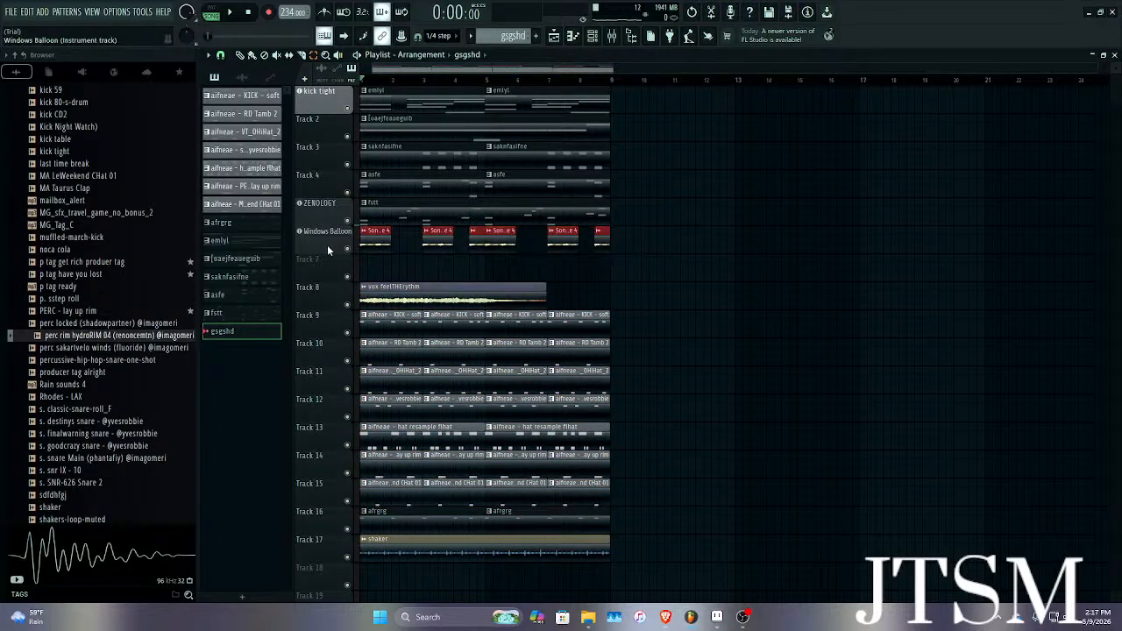
pyautogui.hotkey('shift', 'Down')
pyautogui.moveTo(222, 330); pyautogui.dragTo(390, 250)
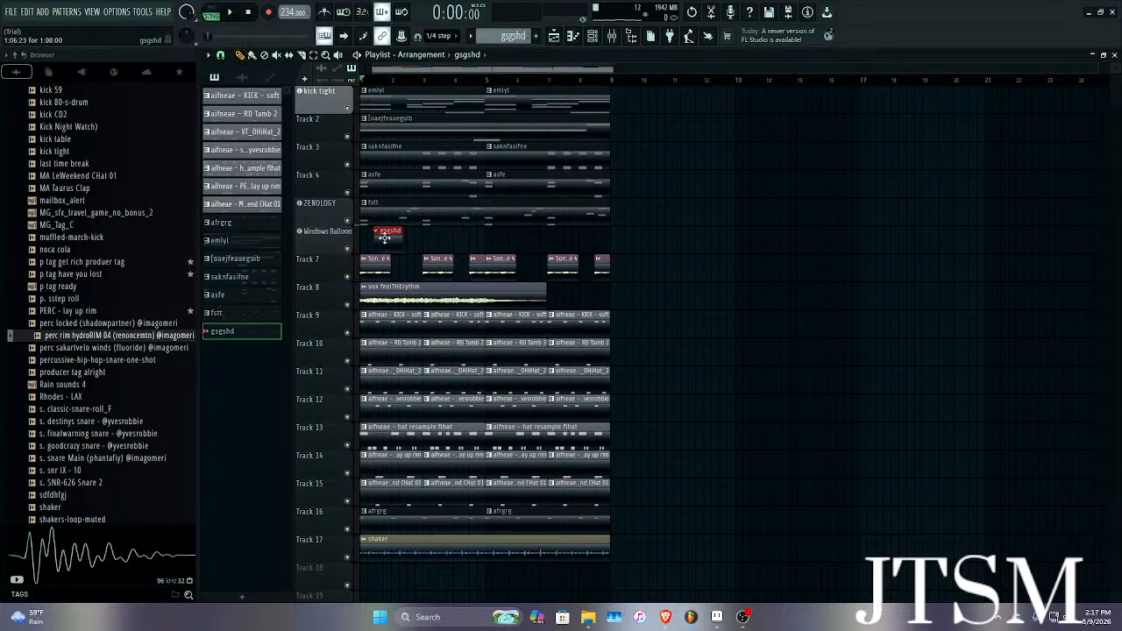
# Open the gsgshd pattern in a maximised piano roll and set its target channel to ZENOLOGY #2.
pyautogui.doubleClick(373, 235)
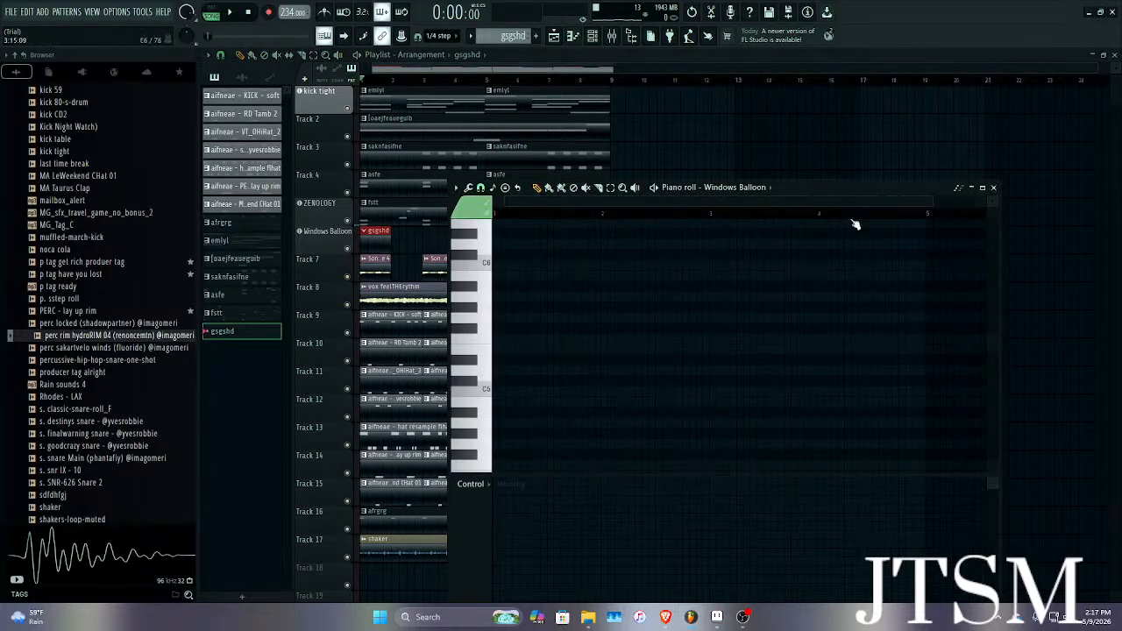
pyautogui.click(984, 188)
pyautogui.click(491, 57)
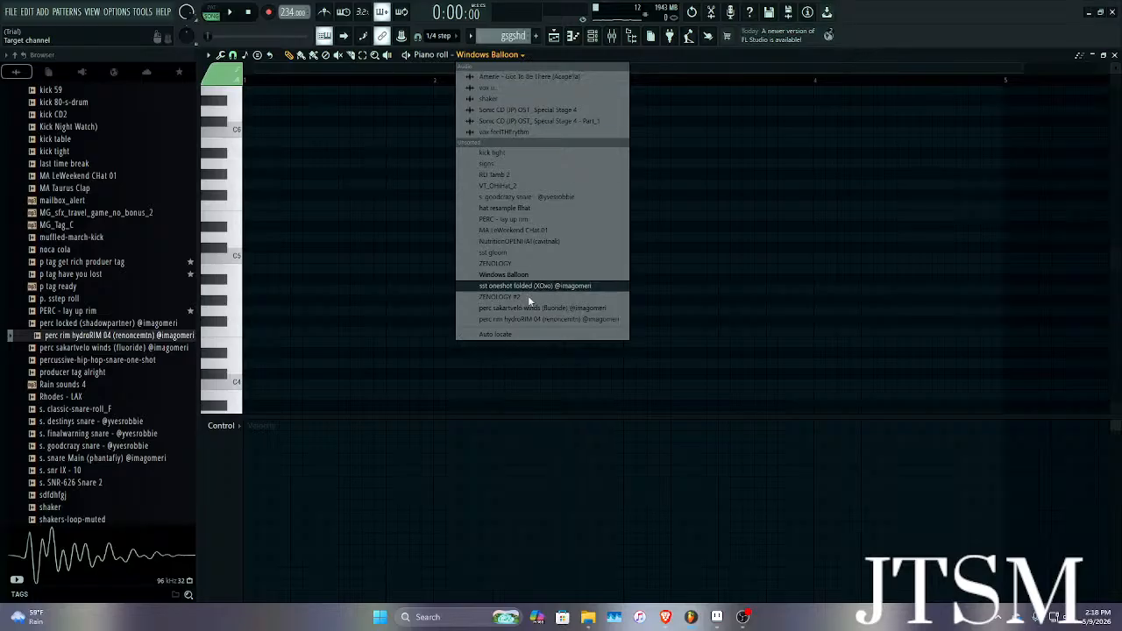
pyautogui.click(512, 309)
pyautogui.click(491, 65)
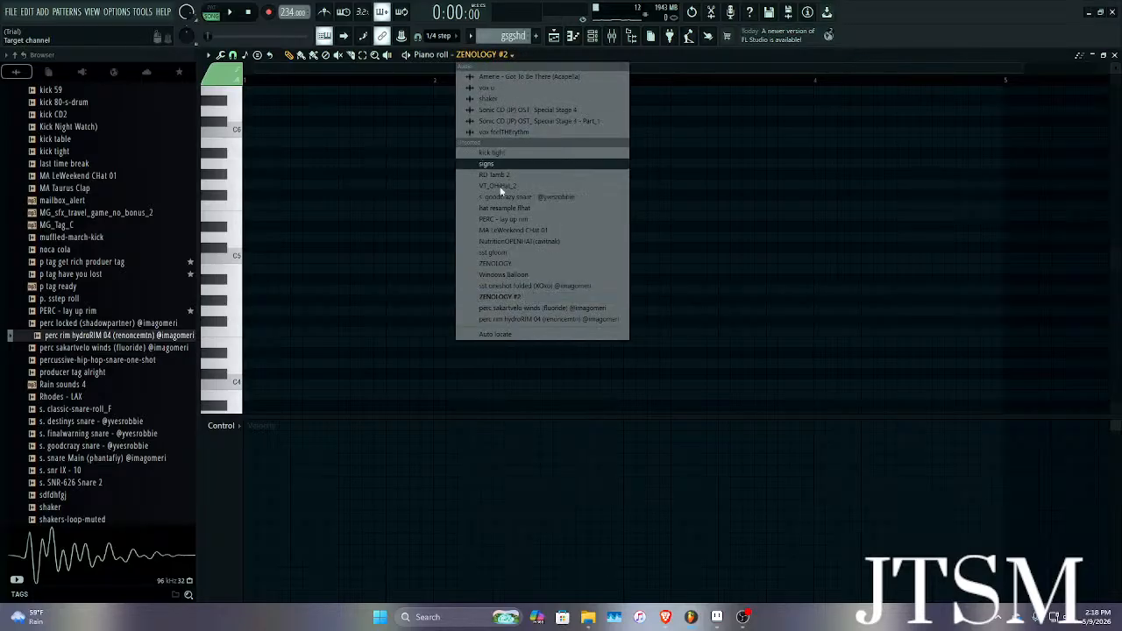
pyautogui.click(500, 274)
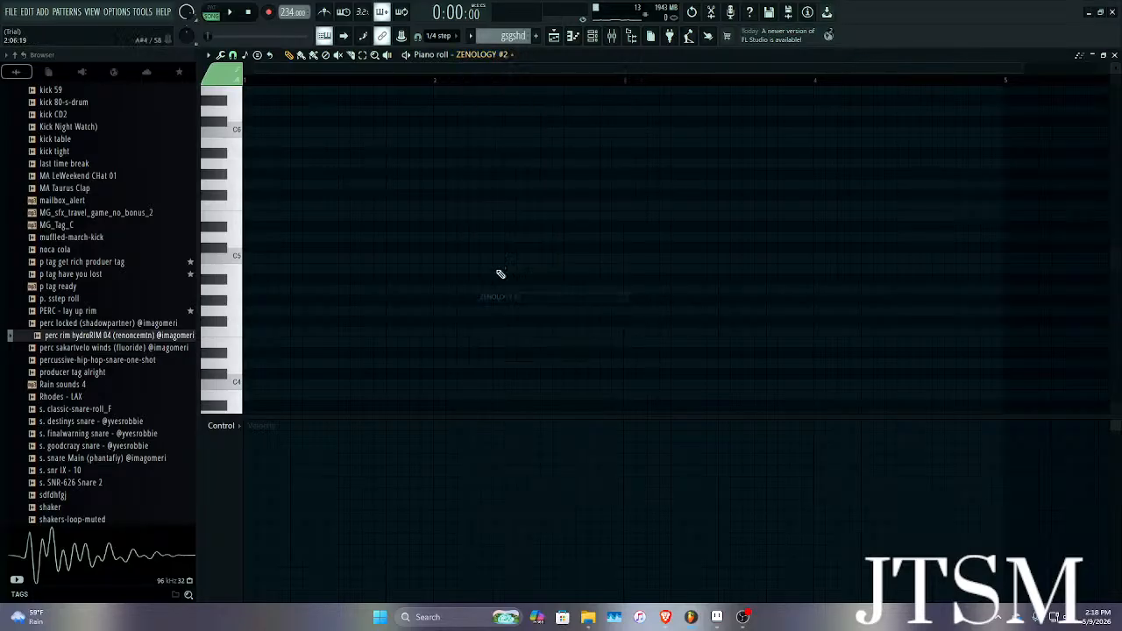
# Switch playback to pattern mode and draw an F4 note on the last beat of bar 1, extended to bar 2.
pyautogui.click(208, 11)
pyautogui.press('space')
pyautogui.press('space')
pyautogui.click(393, 310)
pyautogui.click(399, 300)
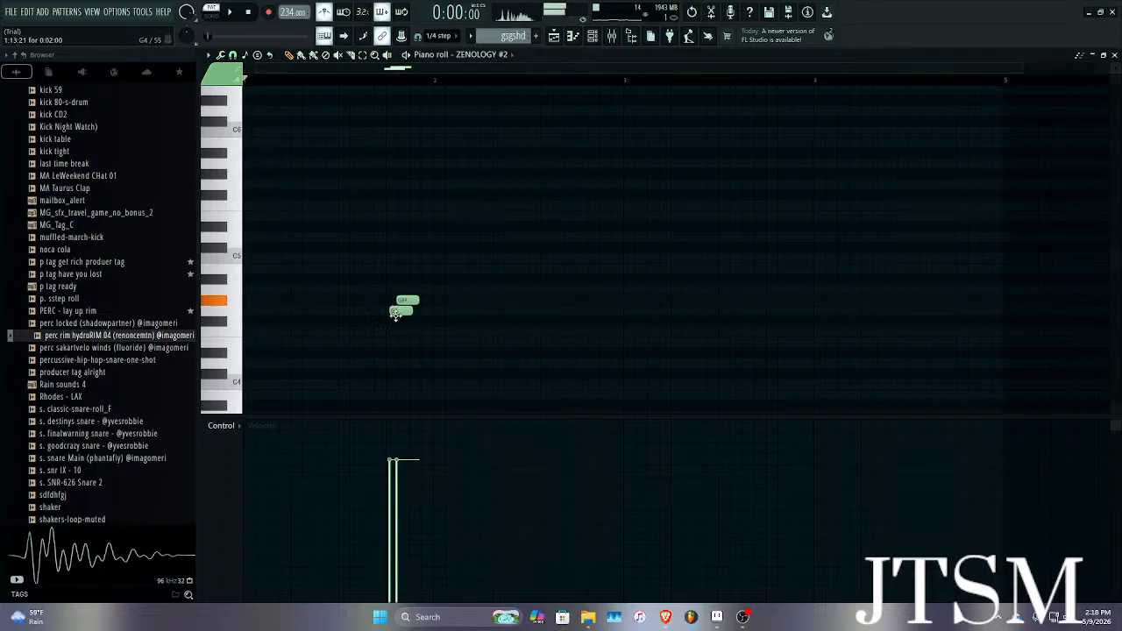
pyautogui.rightClick(397, 313)
pyautogui.moveTo(391, 313); pyautogui.dragTo(391, 333)
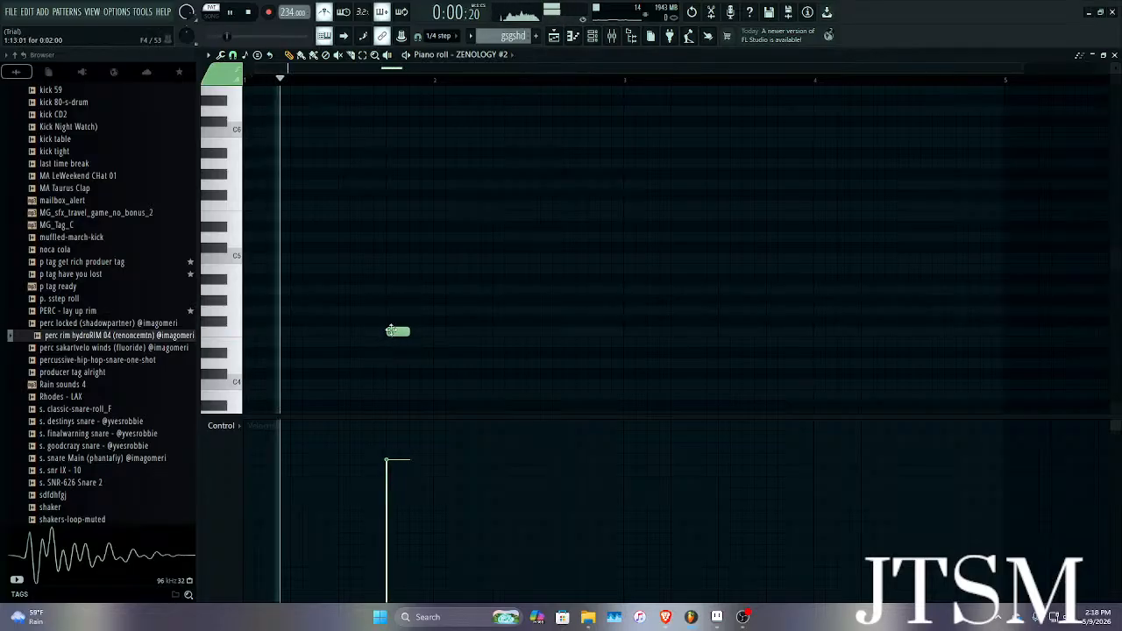
pyautogui.scroll(3, 391, 332)
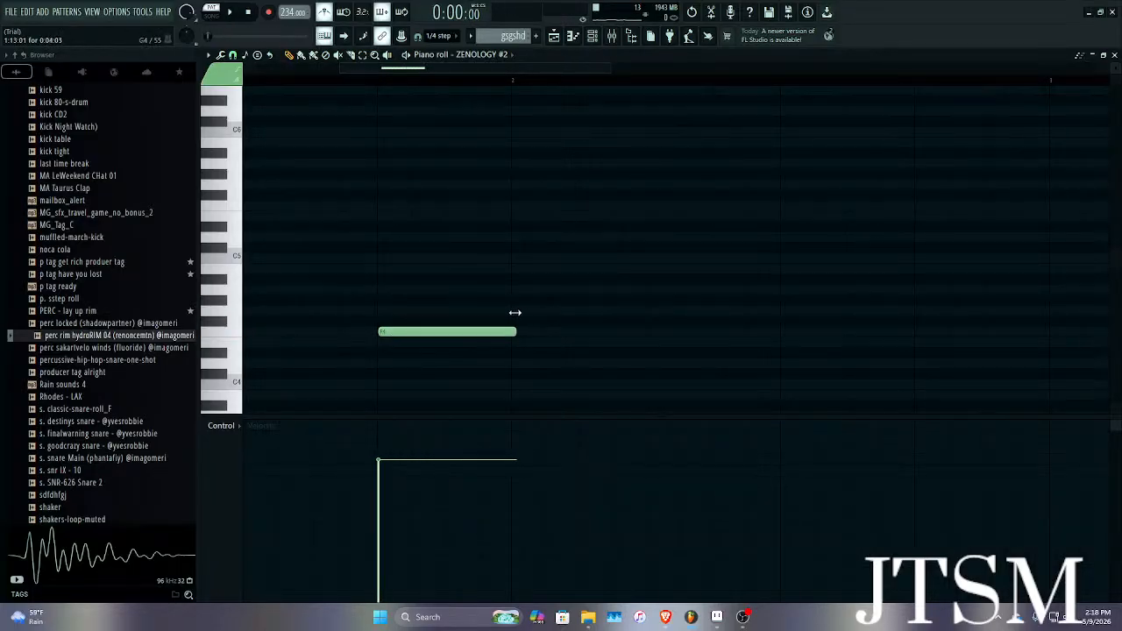
pyautogui.scroll(-3, 515, 313)
# Add a C5 note of the same length at the start of bar 2 and audition the pattern.
pyautogui.moveTo(490, 216); pyautogui.dragTo(479, 204)
pyautogui.rightClick(484, 207)
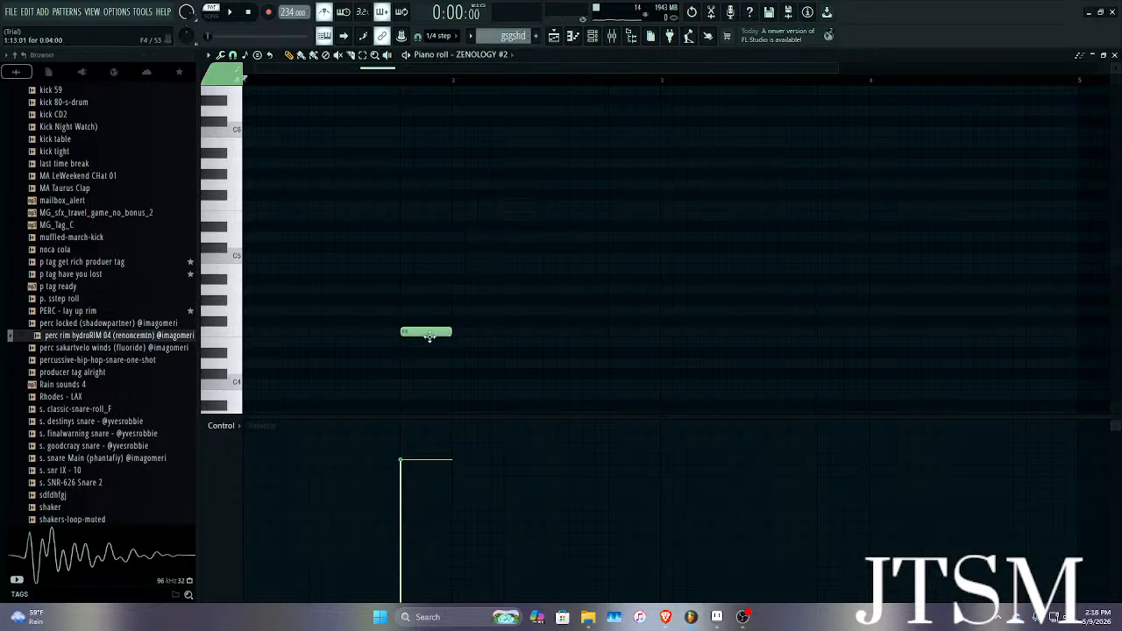
pyautogui.moveTo(466, 292); pyautogui.dragTo(460, 262)
pyautogui.press('space')
pyautogui.press('space')
# Try out pitches such as F#4, G4 and D#4 for the third melody note, deleting each one.
pyautogui.click(545, 318)
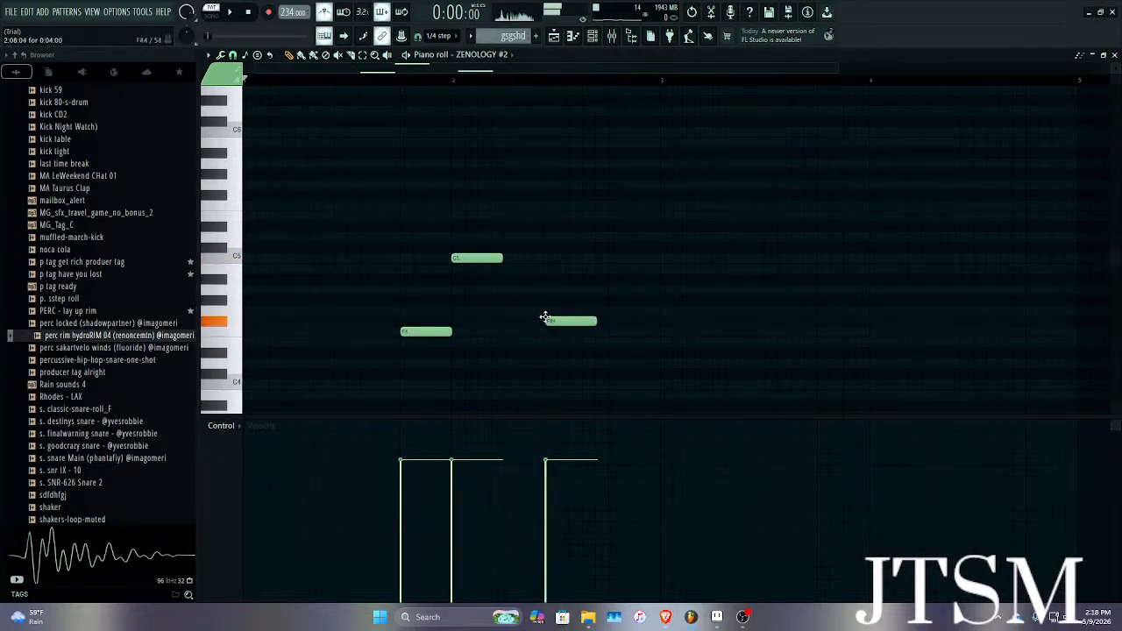
pyautogui.moveTo(555, 293); pyautogui.dragTo(554, 336)
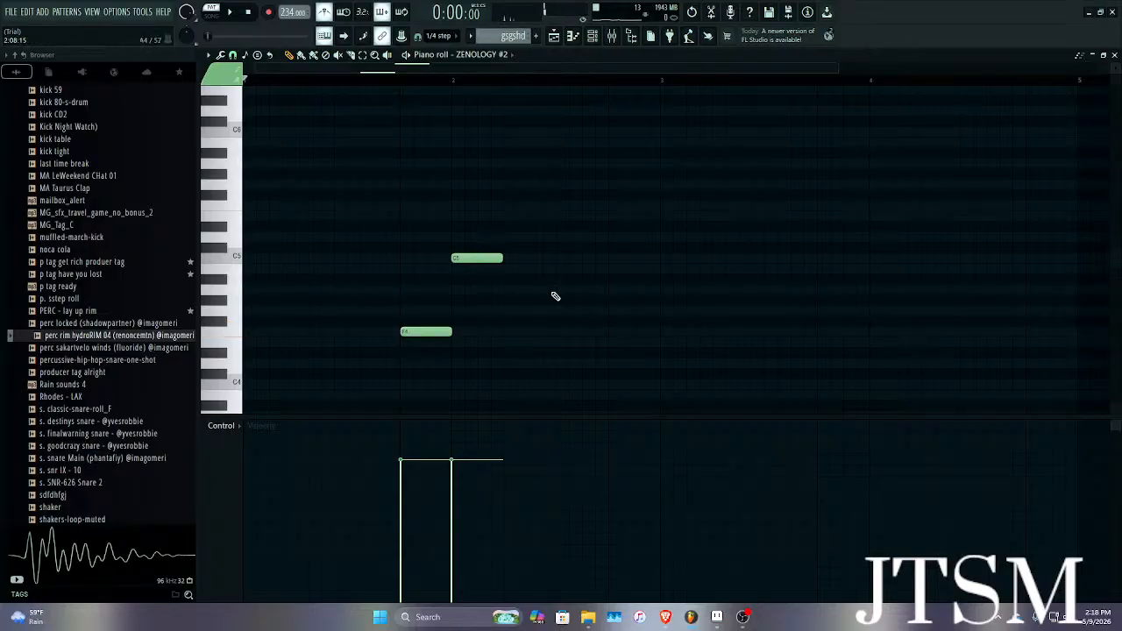
pyautogui.click(552, 293)
pyautogui.rightClick(553, 293)
pyautogui.press('space')
pyautogui.press('space')
pyautogui.click(527, 312)
pyautogui.press('space')
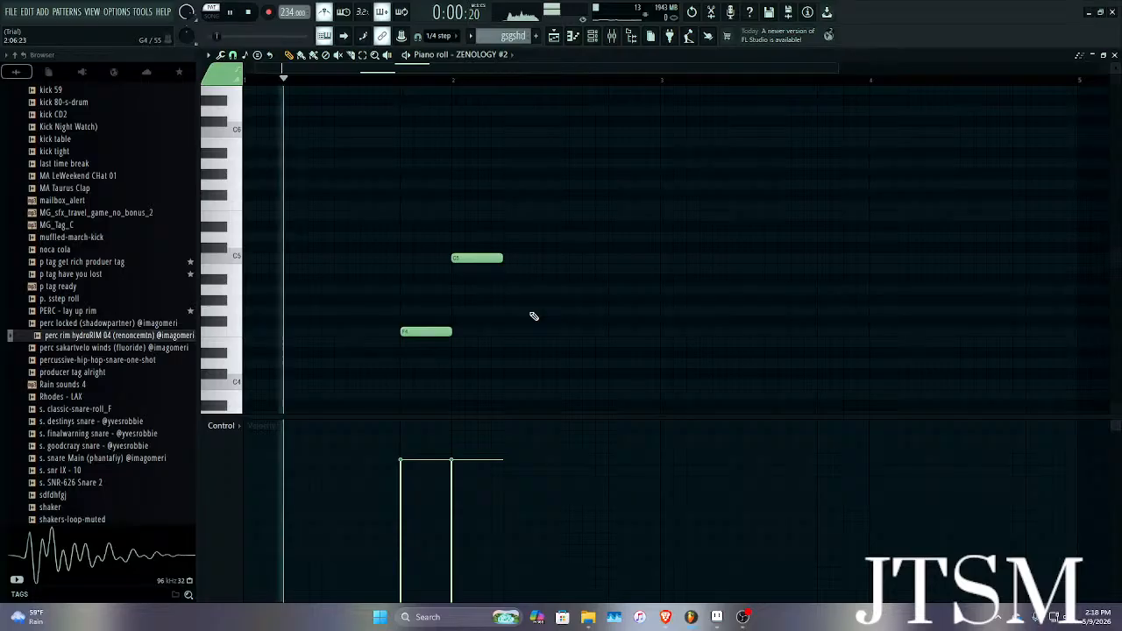
pyautogui.press('space')
pyautogui.scroll(-1, 506, 343)
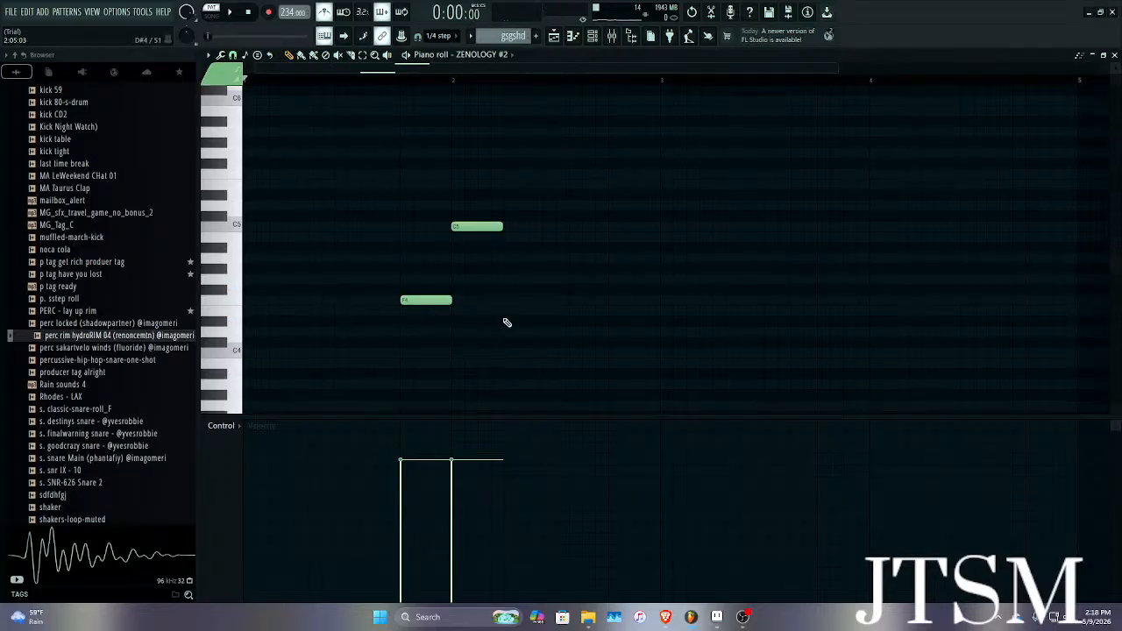
pyautogui.click(507, 320)
pyautogui.rightClick(510, 322)
# Continue the melody after the C5 note with a C#4 note followed by a C4 note.
pyautogui.press('space')
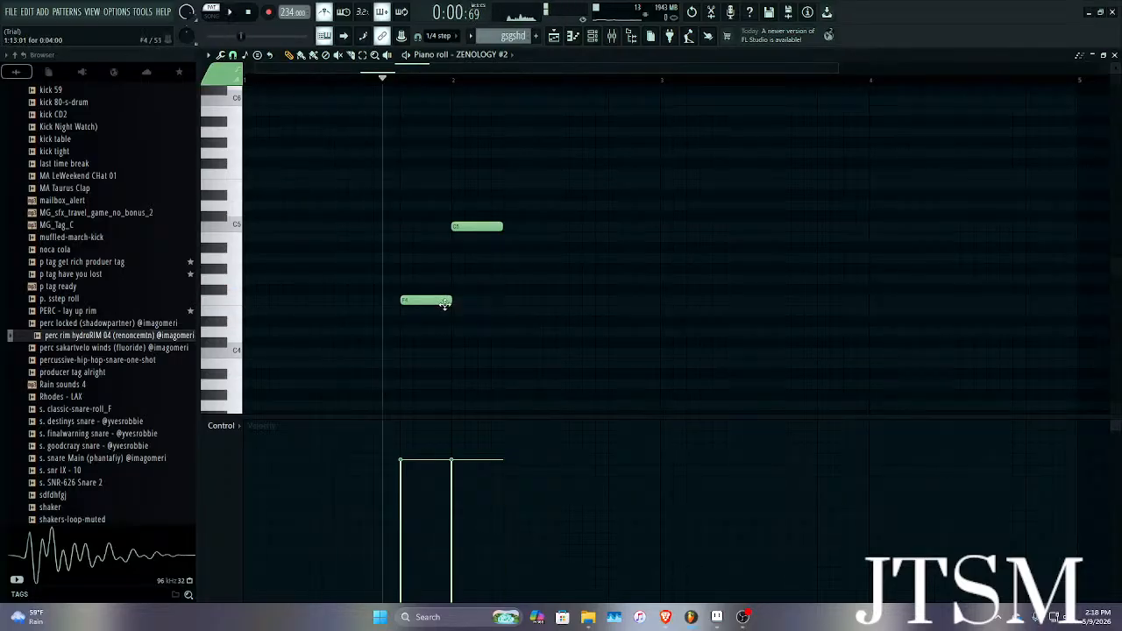
pyautogui.scroll(3, 447, 303)
pyautogui.scroll(2, 470, 241)
pyautogui.scroll(-3, 482, 237)
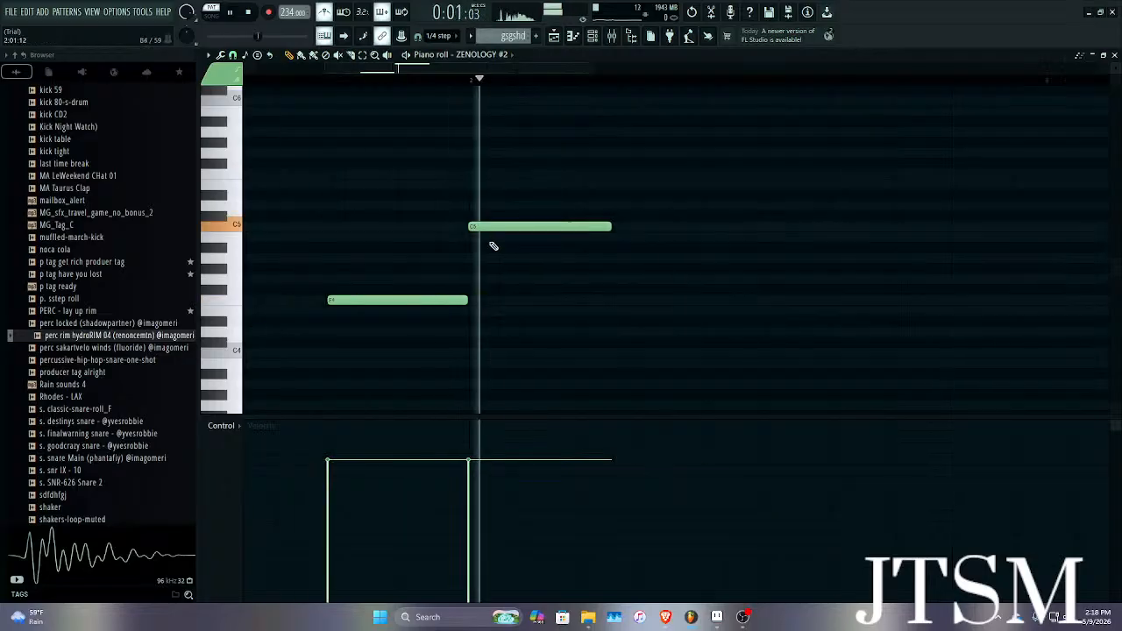
pyautogui.press('space')
pyautogui.click(588, 343)
pyautogui.rightClick(591, 345)
pyautogui.click(596, 340)
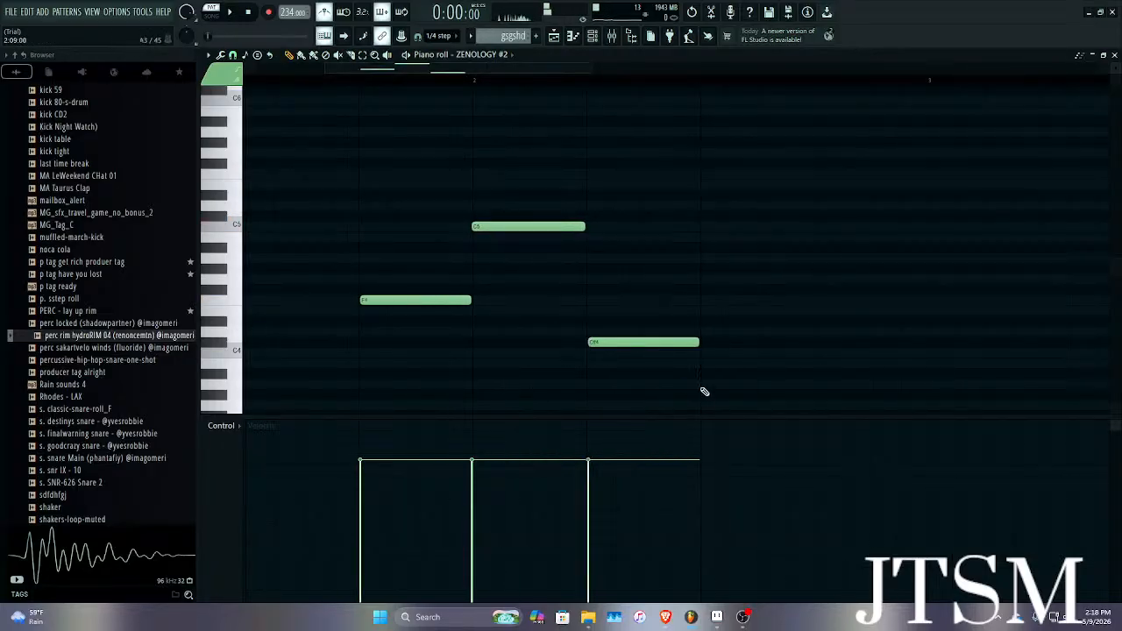
pyautogui.click(704, 386)
pyautogui.scroll(-2, 712, 381)
pyautogui.moveTo(657, 384); pyautogui.dragTo(654, 349)
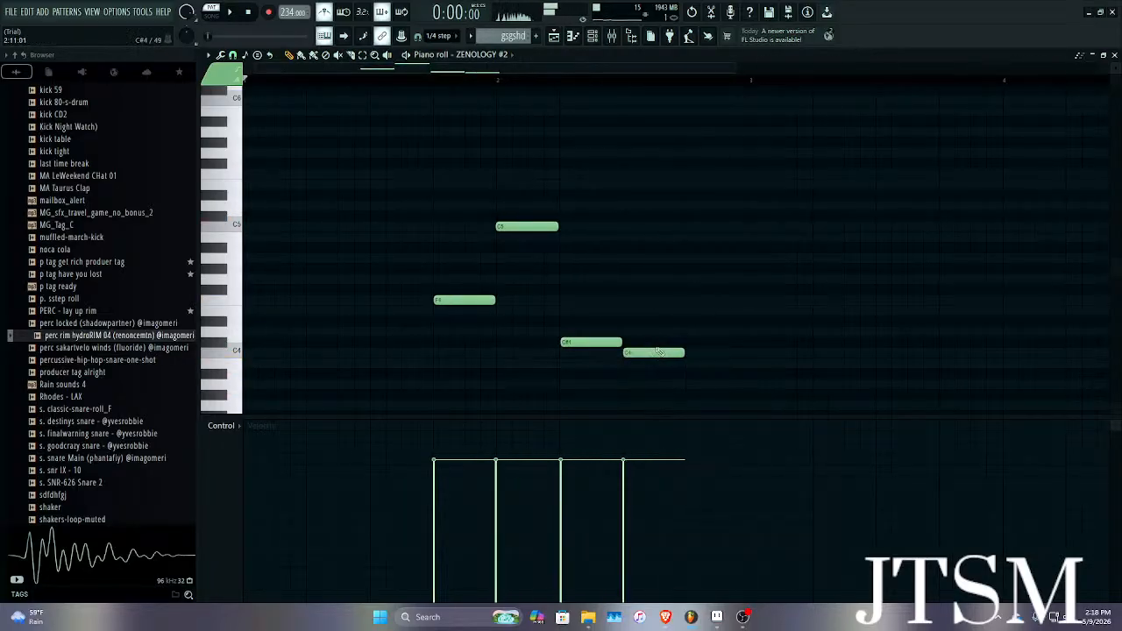
# Layer an F4 note above the C#4 note and a D#4 note above the C4 note, aligned with their starts.
pyautogui.scroll(-3, 616, 341)
pyautogui.click(428, 298)
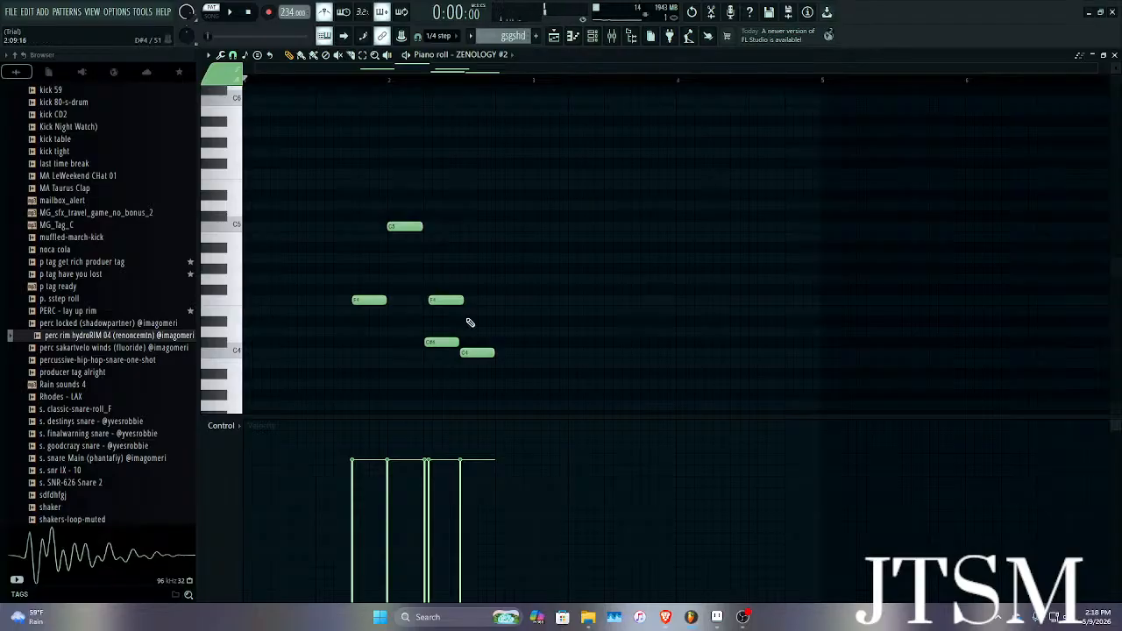
pyautogui.scroll(1, 451, 312)
pyautogui.moveTo(422, 299); pyautogui.dragTo(421, 299)
pyautogui.scroll(4, 536, 336)
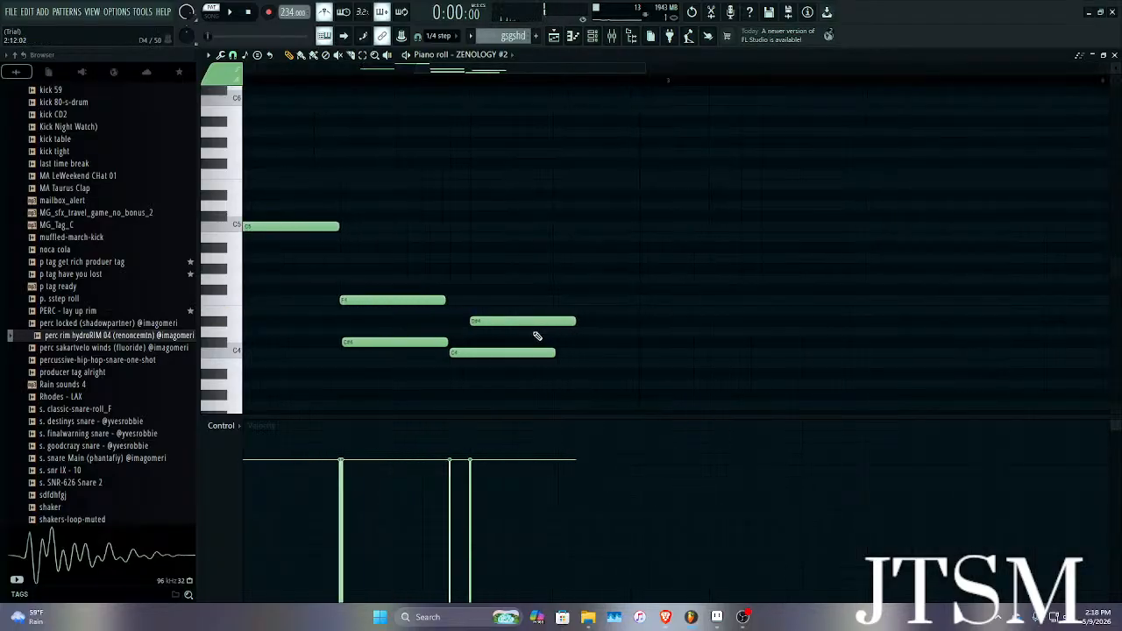
pyautogui.moveTo(511, 320); pyautogui.dragTo(579, 299)
pyautogui.scroll(-6, 474, 319)
# Duplicate the whole phrase and move the copy later so that it ends at bar 5.
pyautogui.hotkey('ctrl', 'b')
pyautogui.scroll(1, 514, 297)
pyautogui.moveTo(730, 318); pyautogui.dragTo(876, 319)
pyautogui.scroll(3, 882, 319)
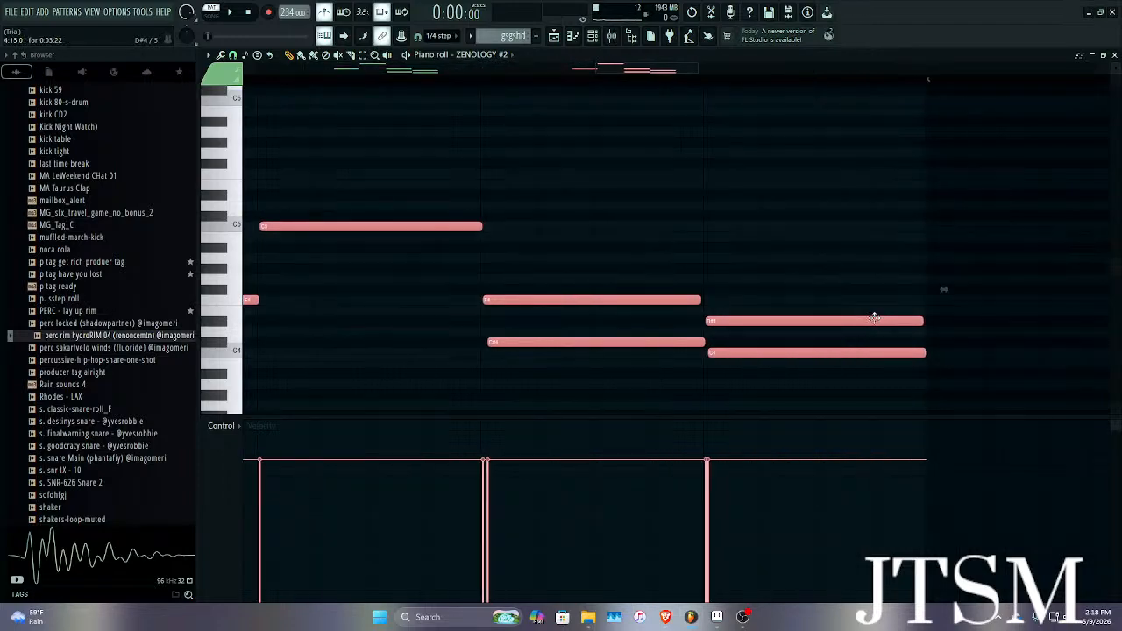
pyautogui.scroll(-3, 709, 302)
# Delete the copy's upper F4 and D#4 chord notes and the first phrase's C#4 and C4 notes, and audition the result.
pyautogui.click(711, 301)
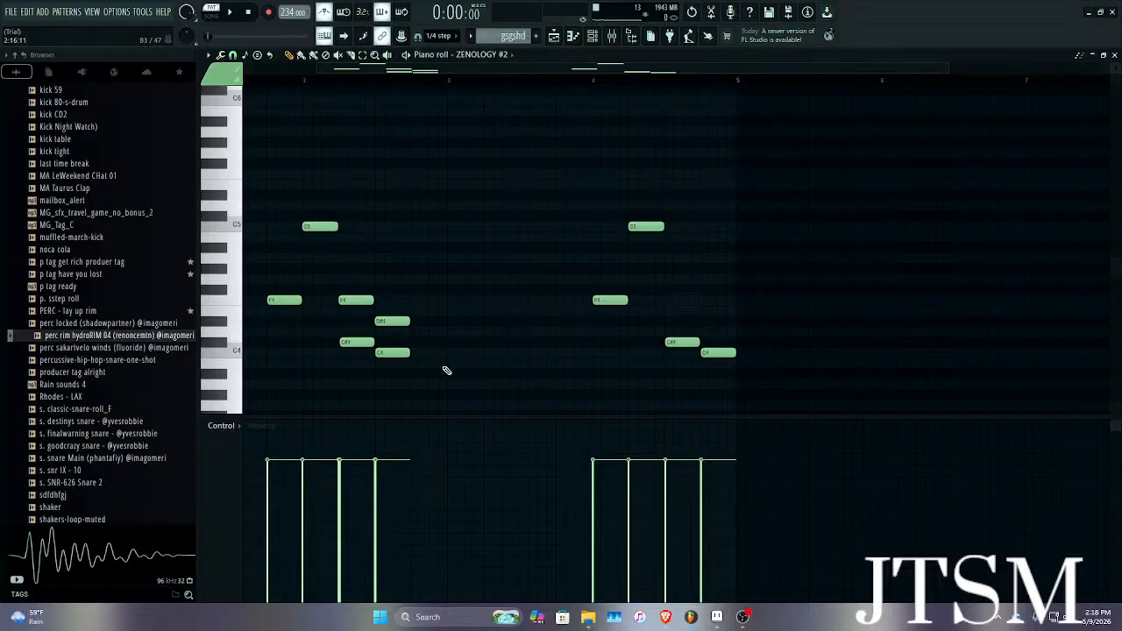
pyautogui.rightClick(391, 352)
pyautogui.rightClick(356, 342)
pyautogui.press('space')
pyautogui.scroll(-2, 350, 354)
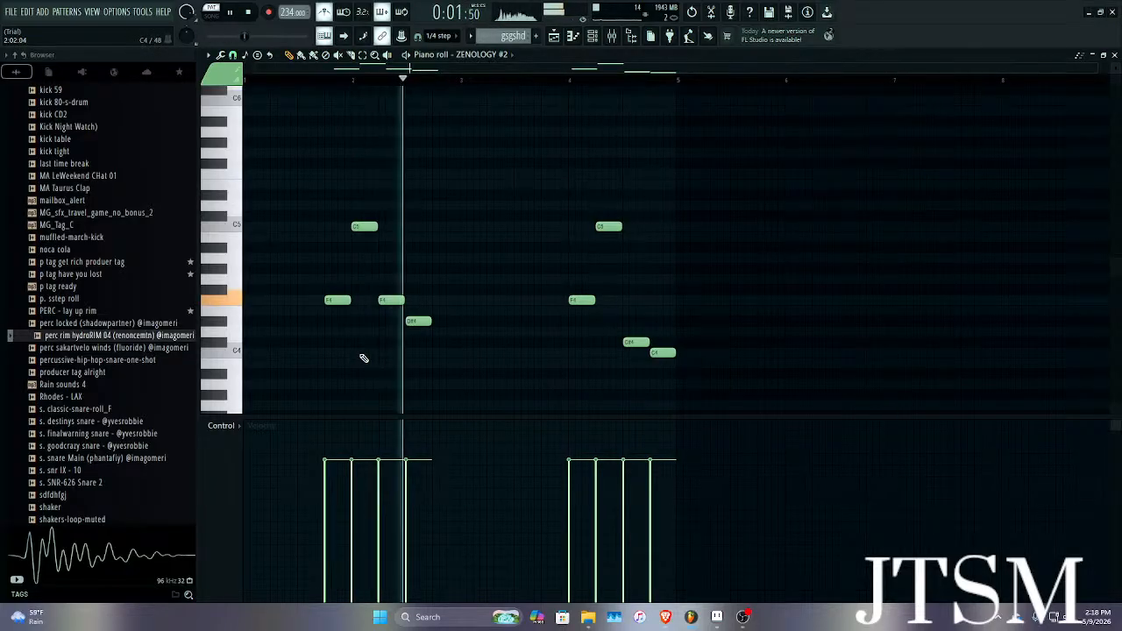
pyautogui.press('space')
# Shift the first phrase's last F4 and D#4 notes later, with D#4 ending at bar 3, and check the timing.
pyautogui.scroll(3, 383, 301)
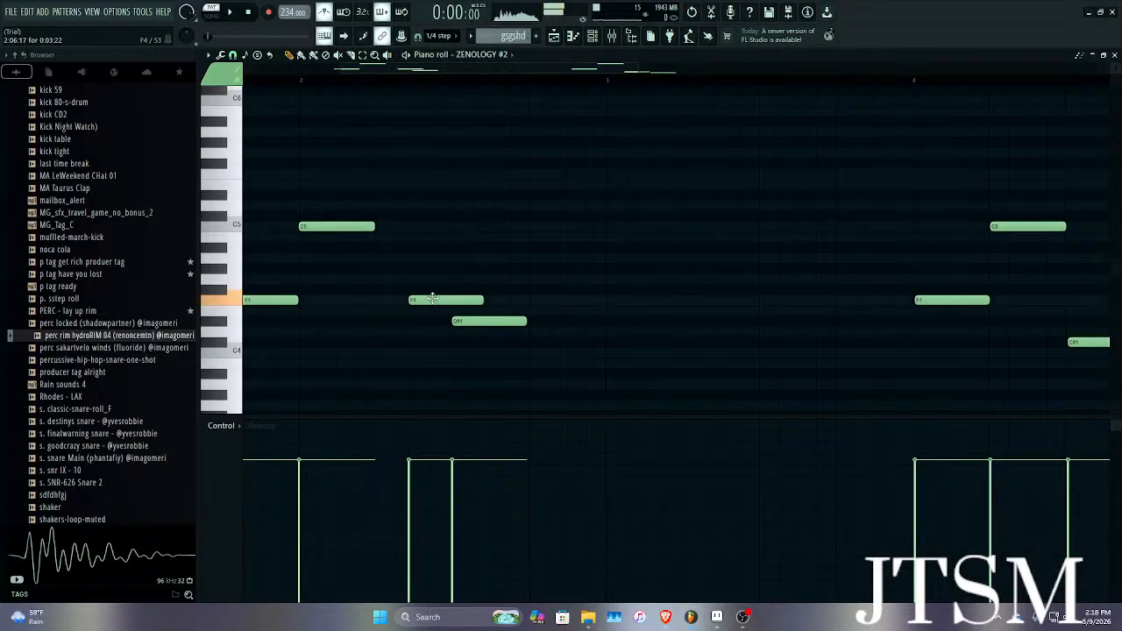
pyautogui.moveTo(432, 298); pyautogui.dragTo(536, 323)
pyautogui.press('space')
pyautogui.press('space')
pyautogui.press('space')
pyautogui.scroll(3, 535, 324)
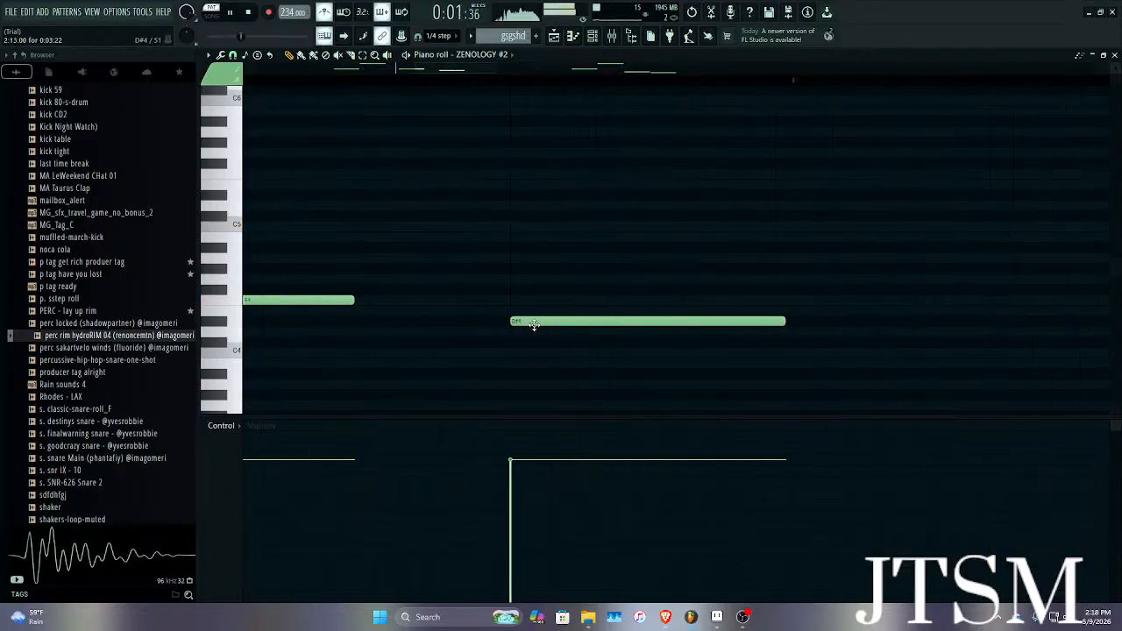
pyautogui.scroll(-6, 535, 325)
pyautogui.scroll(2, 903, 365)
pyautogui.scroll(-1, 848, 358)
pyautogui.press('space')
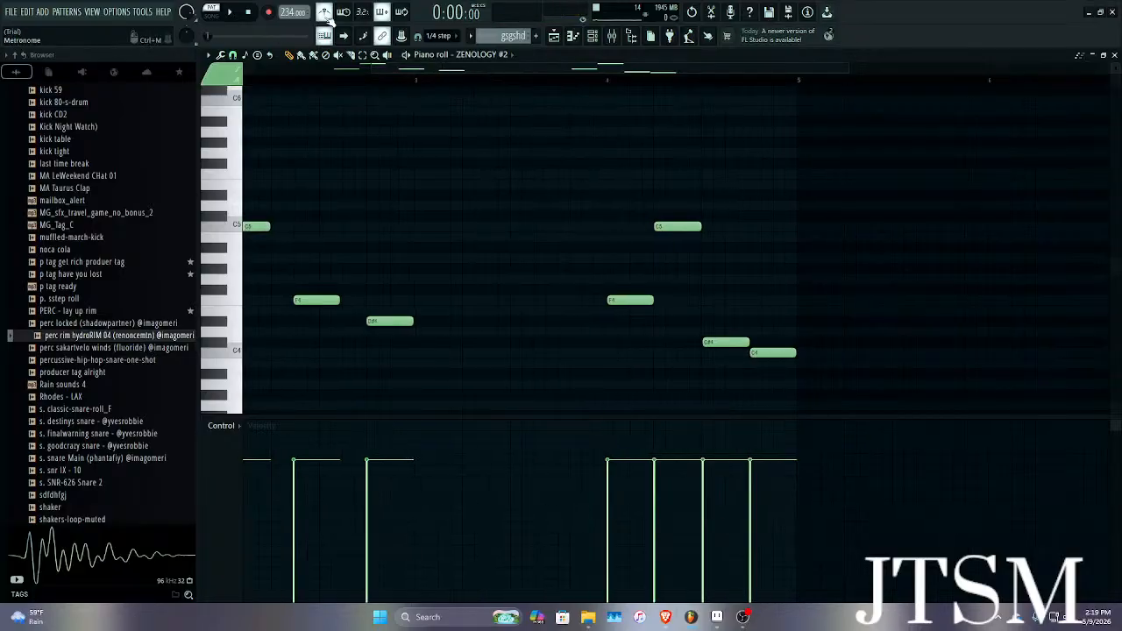
# Try shifting the second four-note phrase earlier so that its C5 note starts at bar 4.
pyautogui.moveTo(508, 120); pyautogui.dragTo(947, 430)
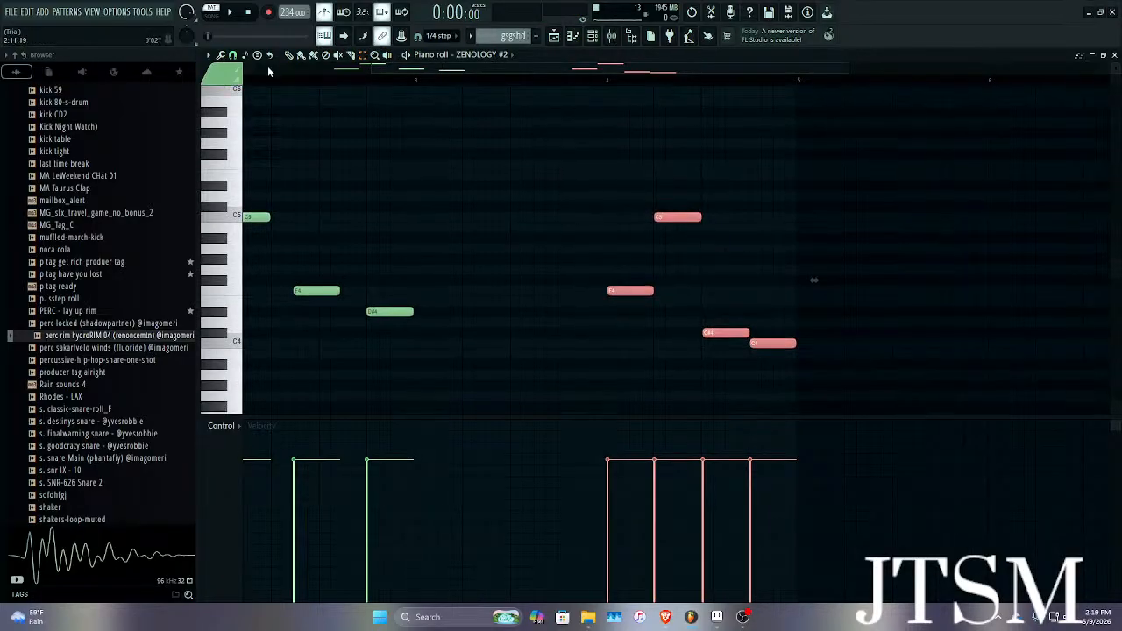
pyautogui.scroll(2, 627, 286)
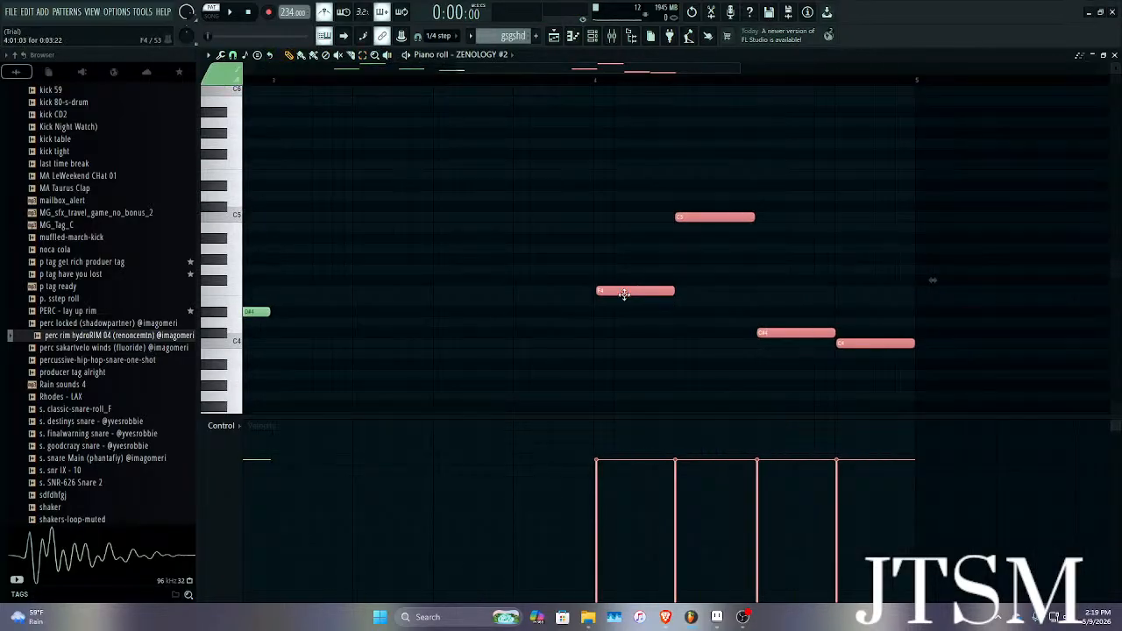
pyautogui.scroll(-3, 625, 293)
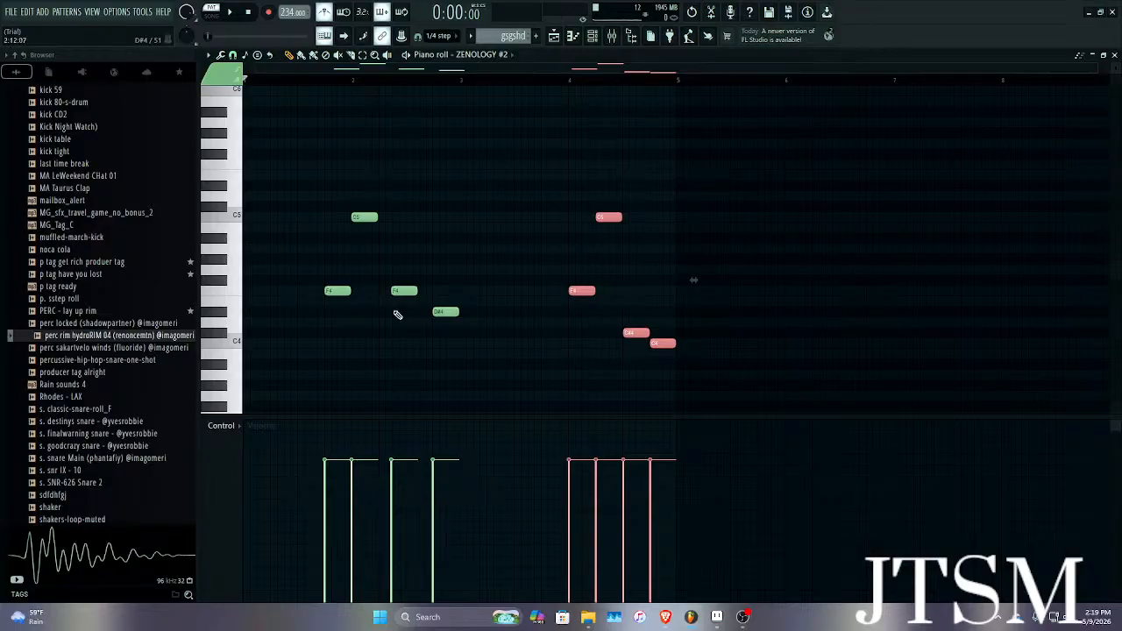
pyautogui.scroll(4, 509, 307)
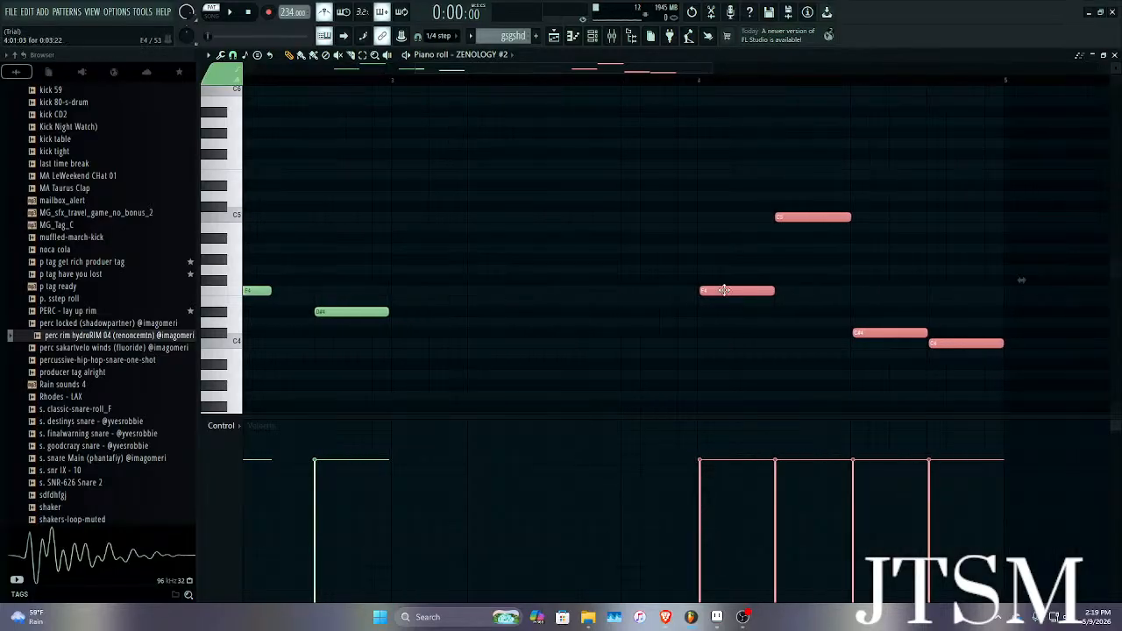
pyautogui.moveTo(724, 291); pyautogui.dragTo(641, 292)
pyautogui.scroll(3, 641, 293)
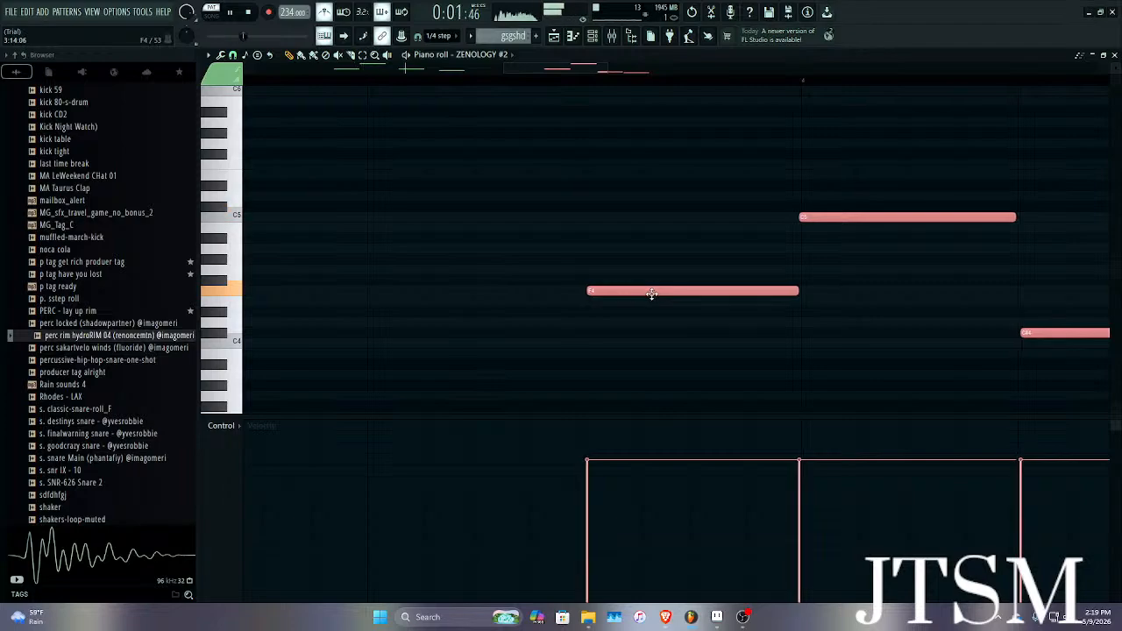
pyautogui.scroll(-5, 649, 294)
pyautogui.click(658, 320)
pyautogui.rightClick(663, 320)
pyautogui.press('space')
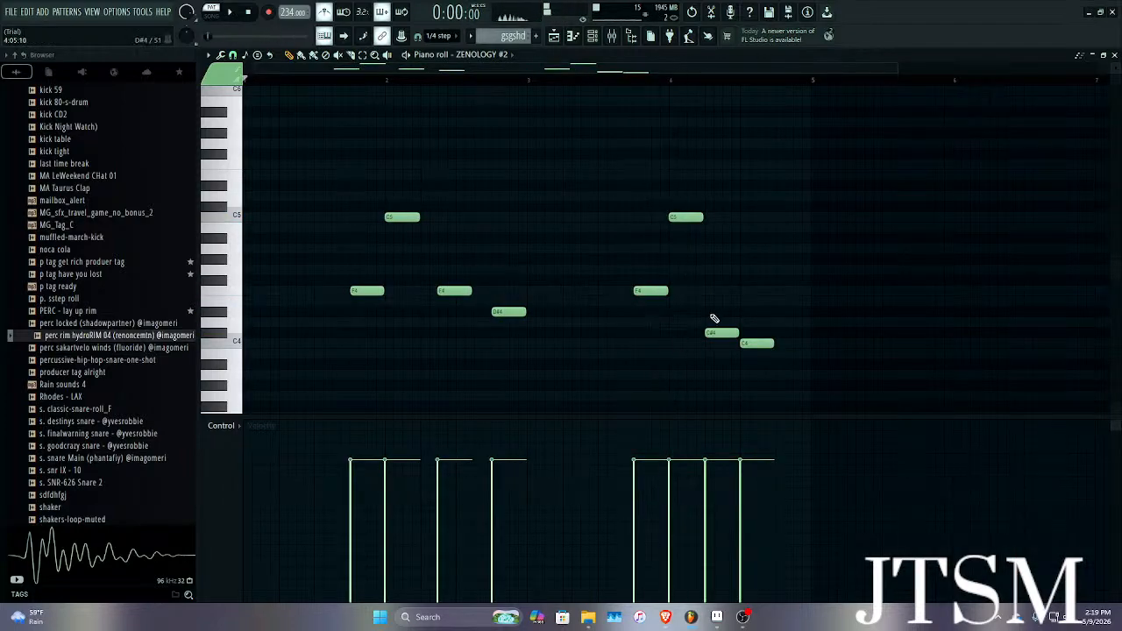
pyautogui.scroll(1, 716, 319)
pyautogui.hotkey('ctrl', 'z')
pyautogui.hotkey('ctrl', 'z')
pyautogui.moveTo(719, 330); pyautogui.dragTo(767, 330)
pyautogui.press('space')
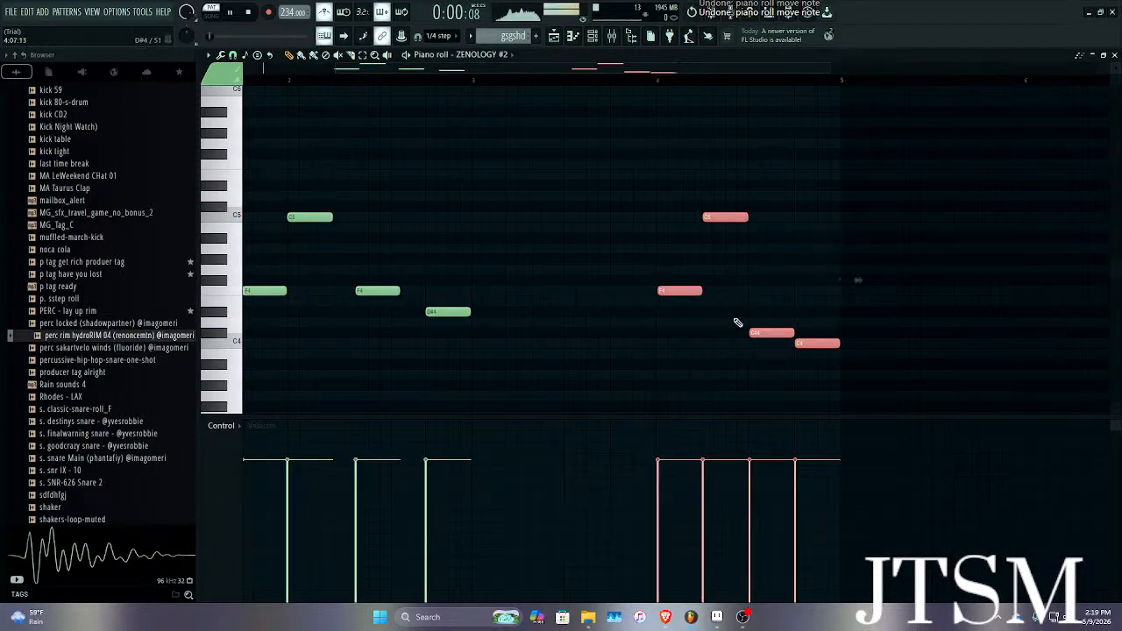
# Try removing all four notes of the second phrase.
pyautogui.click(712, 353)
pyautogui.rightClick(717, 355)
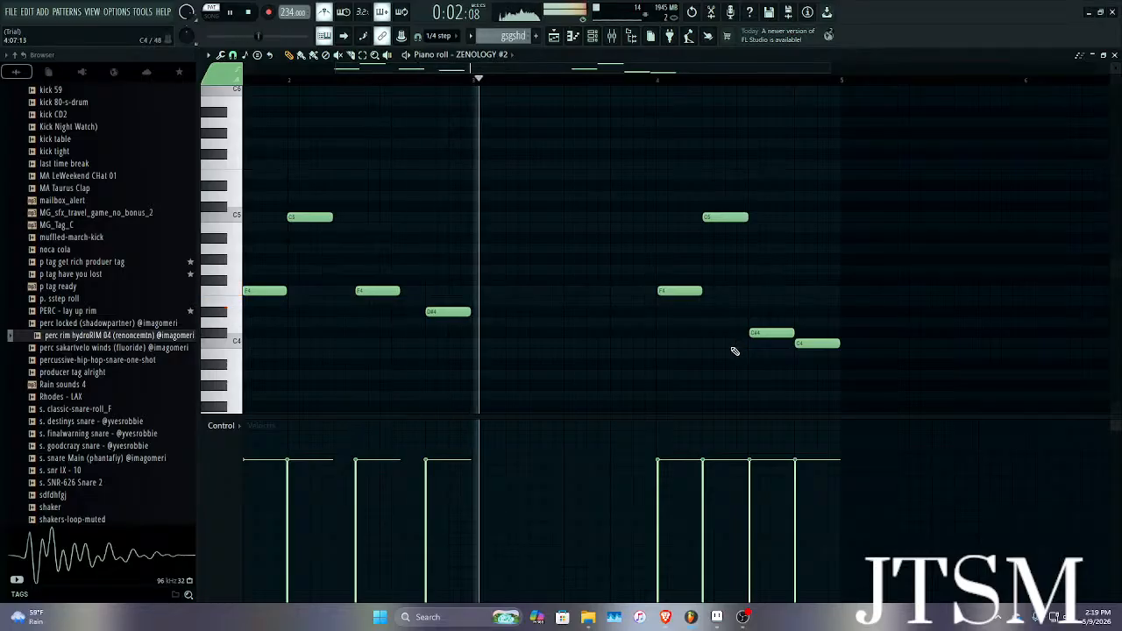
pyautogui.press('space')
pyautogui.scroll(-1, 699, 297)
pyautogui.rightClick(682, 260)
pyautogui.rightClick(726, 187)
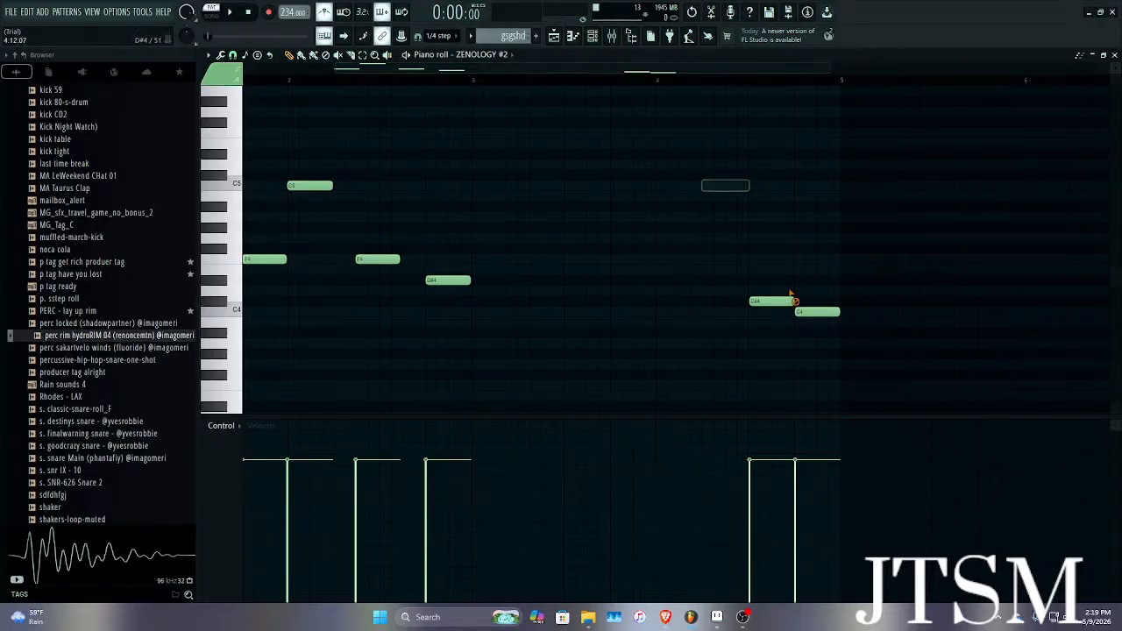
pyautogui.rightClick(787, 301)
pyautogui.rightClick(802, 311)
pyautogui.scroll(-1, 755, 304)
pyautogui.hotkey('ctrl', 'z')
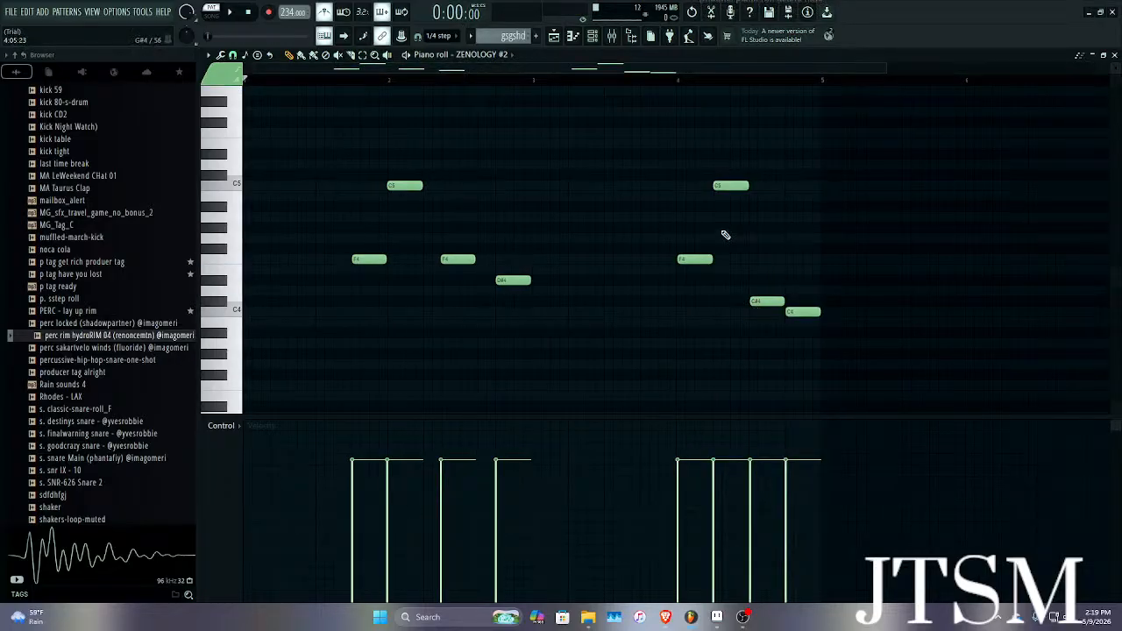
# Try duplicating the complete two-phrase melody from bar 5 onward.
pyautogui.hotkey('ctrl', 'b')
pyautogui.scroll(4, 522, 267)
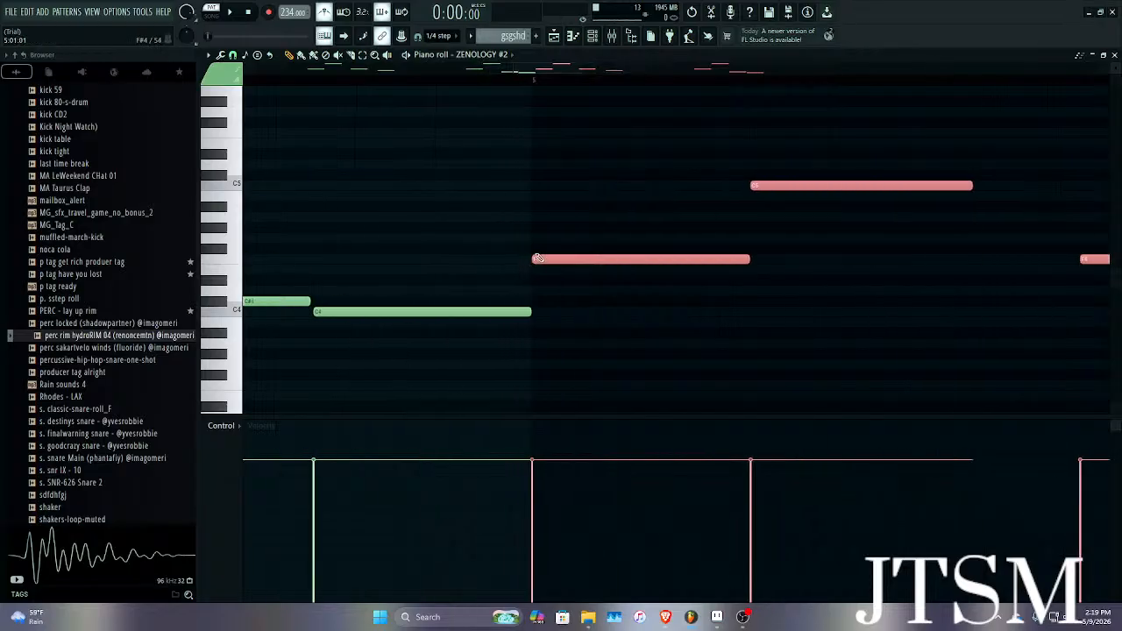
pyautogui.scroll(-4, 538, 318)
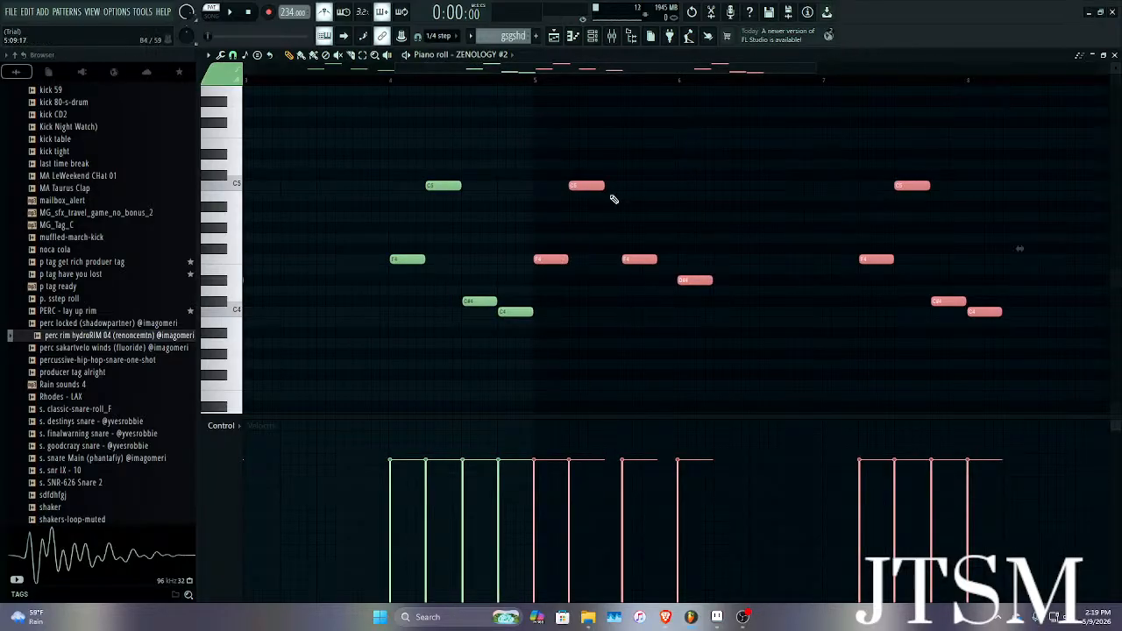
pyautogui.hotkey('ctrl', 'z')
# Select the second phrase's four notes and try moving them, as well as duplicating them into bar 5.
pyautogui.click(362, 55)
pyautogui.moveTo(361, 95); pyautogui.dragTo(655, 421)
pyautogui.moveTo(409, 233); pyautogui.dragTo(553, 232)
pyautogui.scroll(4, 545, 235)
pyautogui.hotkey('ctrl', 'z')
pyautogui.scroll(-4, 544, 237)
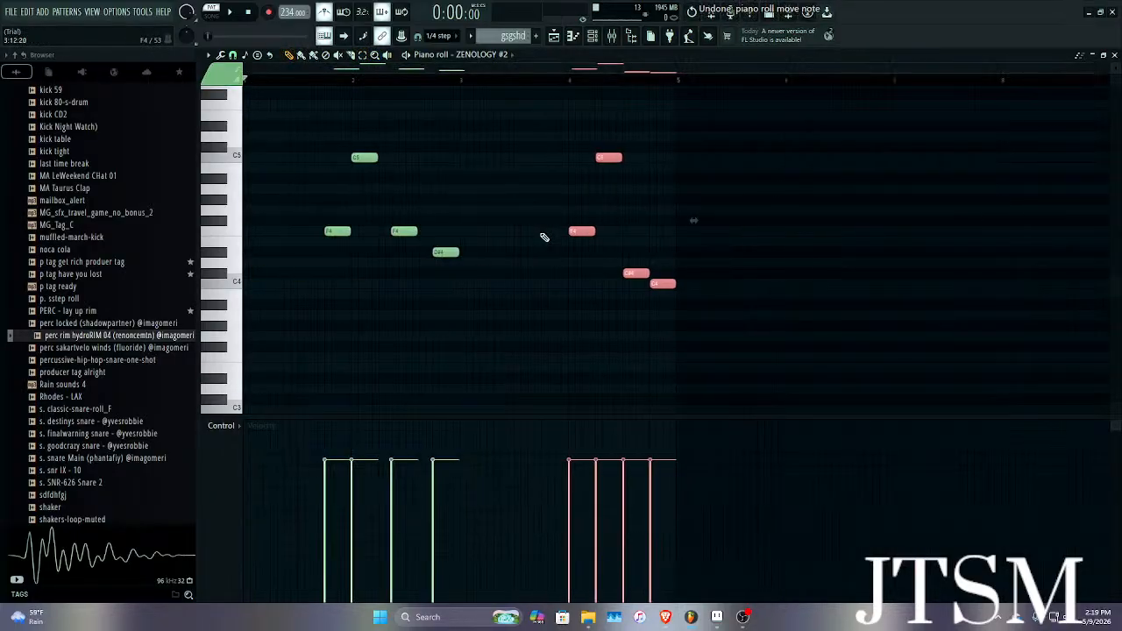
pyautogui.hotkey('ctrl', 'b')
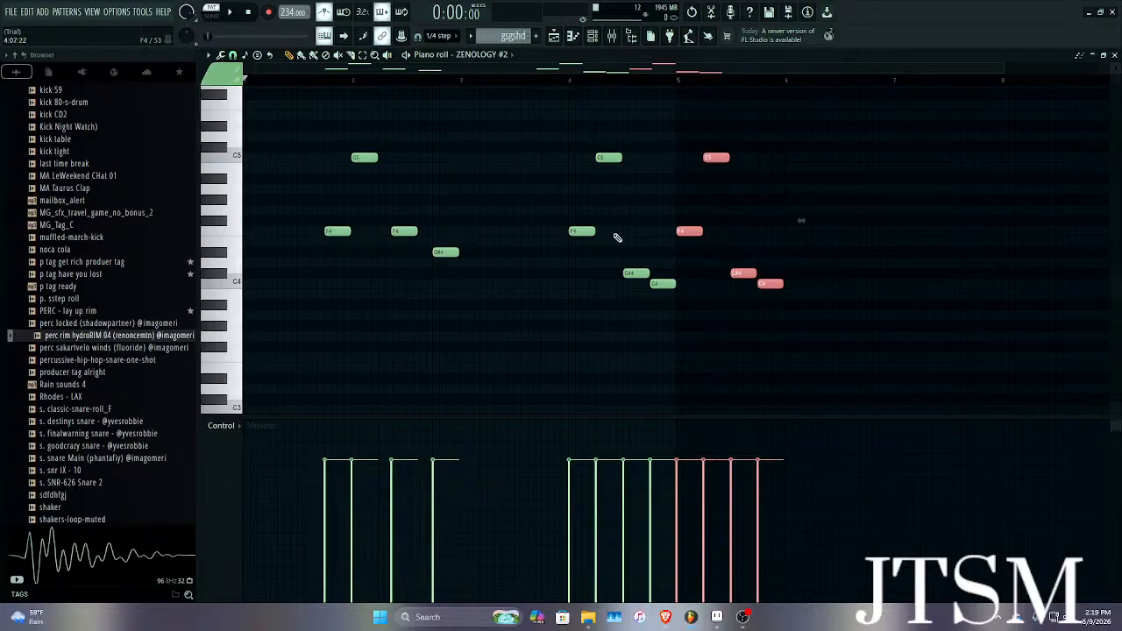
pyautogui.hotkey('ctrl', 'z')
pyautogui.hotkey('ctrl', 'z')
# Remove the second phrase's four notes and replace them with a duplicate of the first phrase starting at bar 5.
pyautogui.rightClick(608, 158)
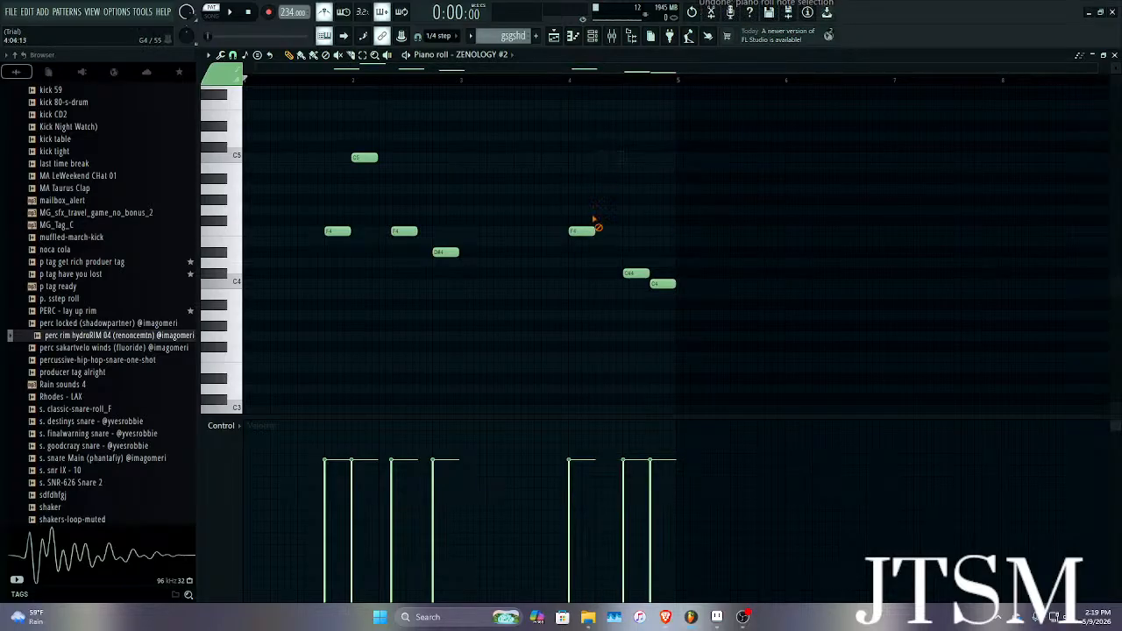
pyautogui.rightClick(583, 232)
pyautogui.rightClick(665, 283)
pyautogui.rightClick(636, 273)
pyautogui.hotkey('ctrl', 'b')
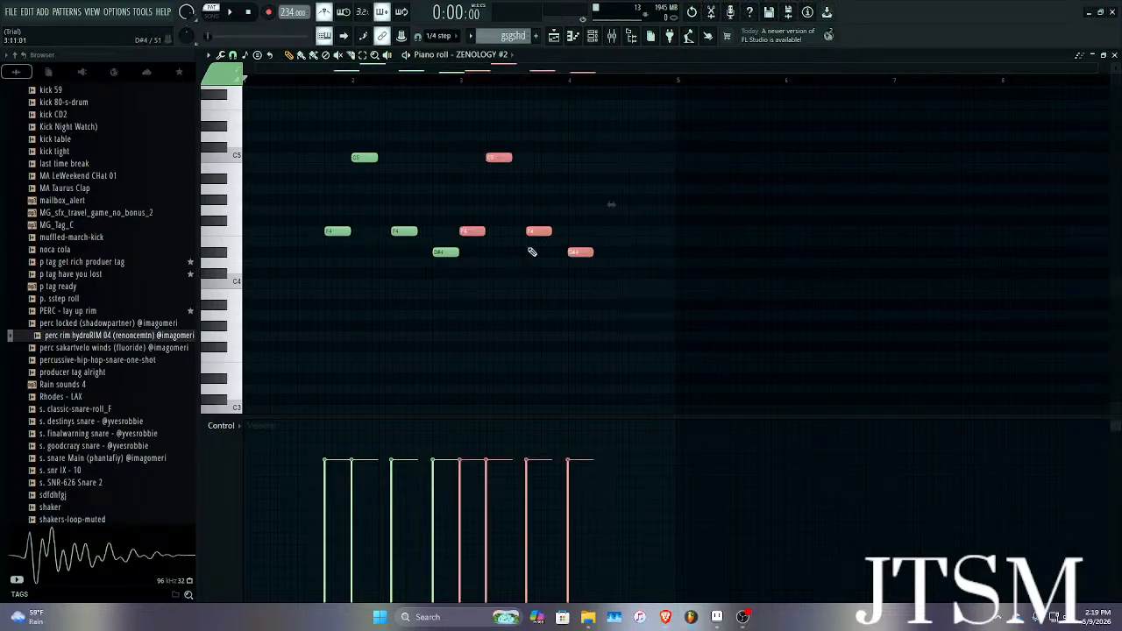
pyautogui.moveTo(476, 233); pyautogui.dragTo(710, 253)
# Lower the duplicated phrase's third note to D#4 and its last note to C4 at bar 6, and play the melody.
pyautogui.scroll(5, 686, 232)
pyautogui.scroll(-5, 657, 236)
pyautogui.click(687, 285)
pyautogui.rightClick(687, 286)
pyautogui.scroll(4, 789, 251)
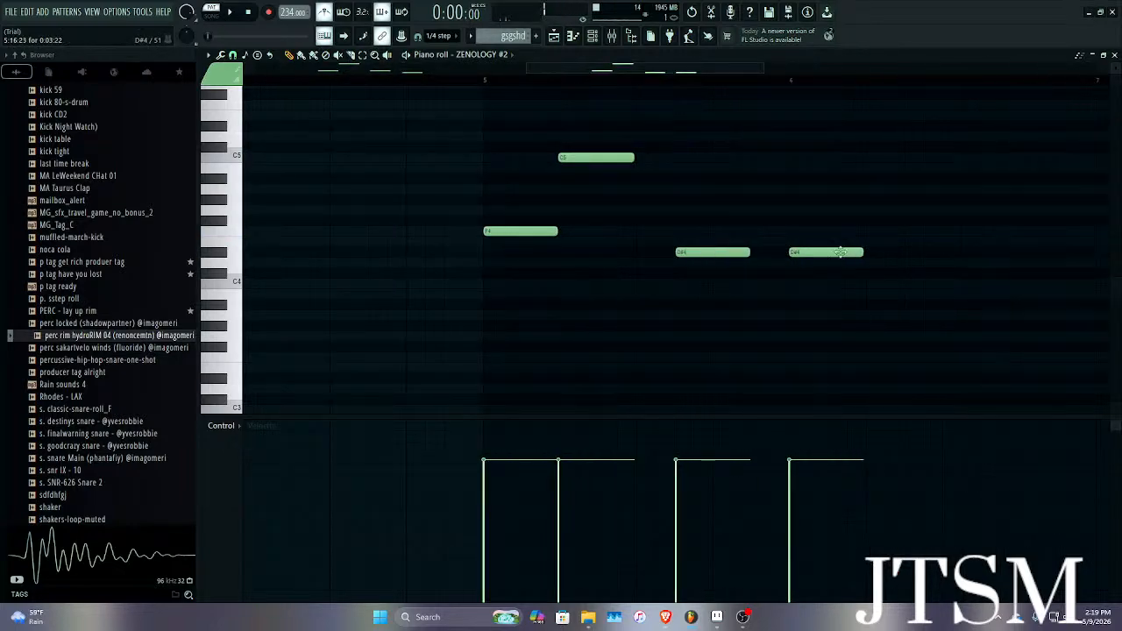
pyautogui.moveTo(839, 252); pyautogui.dragTo(806, 283)
pyautogui.press('space')
pyautogui.scroll(4, 804, 283)
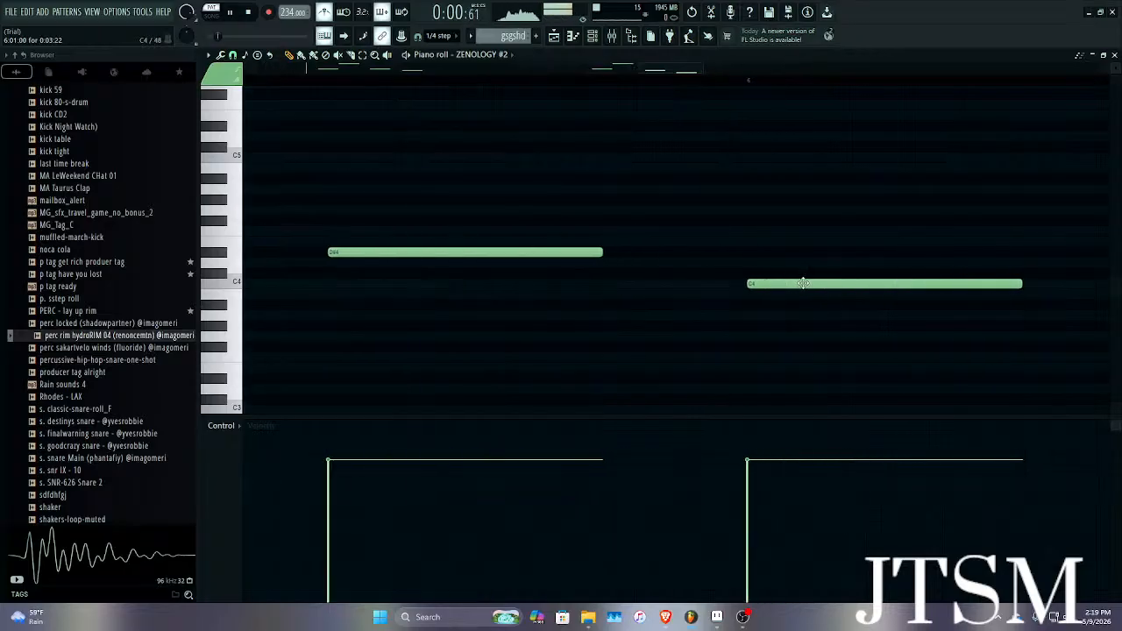
pyautogui.scroll(-5, 509, 283)
pyautogui.scroll(4, 491, 272)
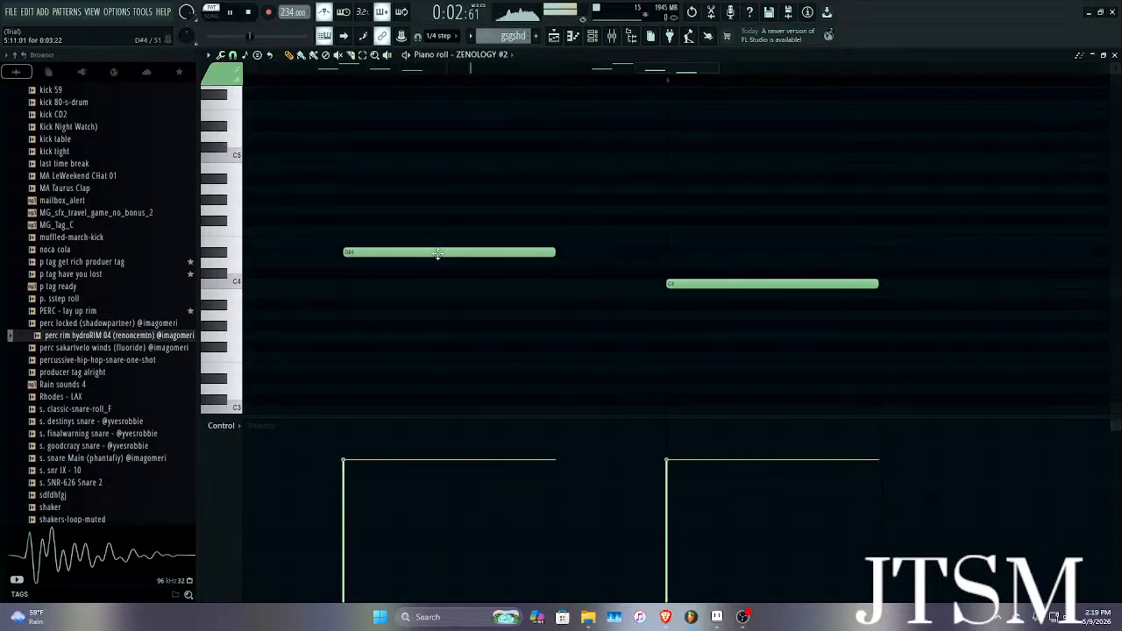
pyautogui.scroll(-5, 436, 253)
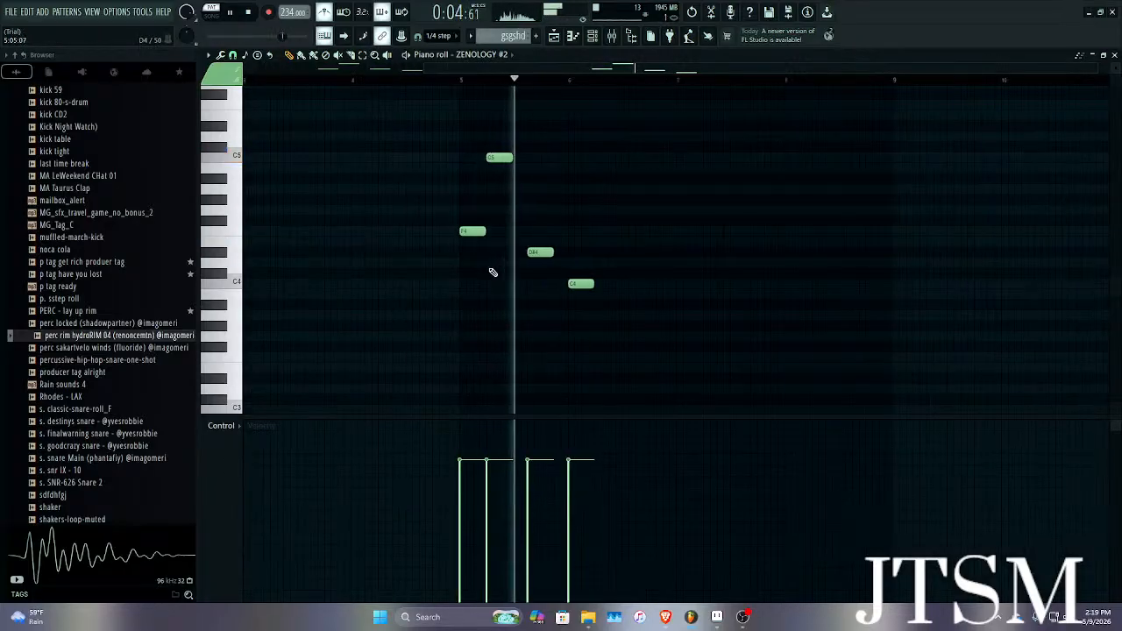
# Select the second phrase's four notes and shift them later so that the C5 note starts at bar 6.
pyautogui.press('space')
pyautogui.hotkey('ctrl', 'a')
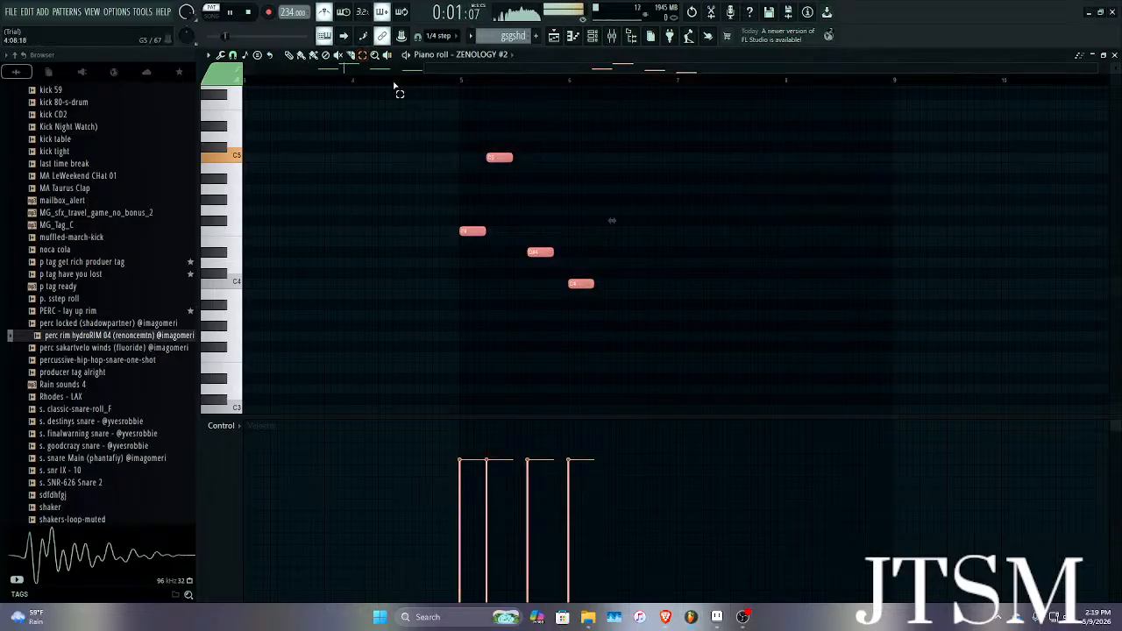
pyautogui.moveTo(593, 285); pyautogui.dragTo(653, 285)
pyautogui.scroll(4, 653, 285)
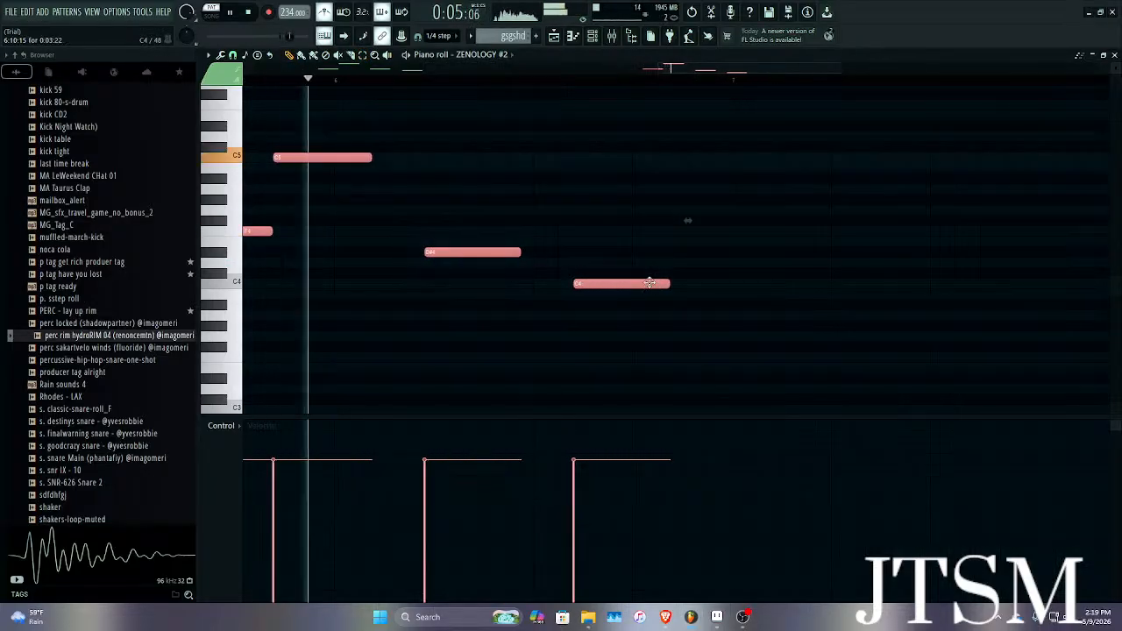
pyautogui.hotkey('ctrl', 'z')
pyautogui.scroll(-2, 491, 247)
pyautogui.moveTo(371, 231); pyautogui.dragTo(418, 234)
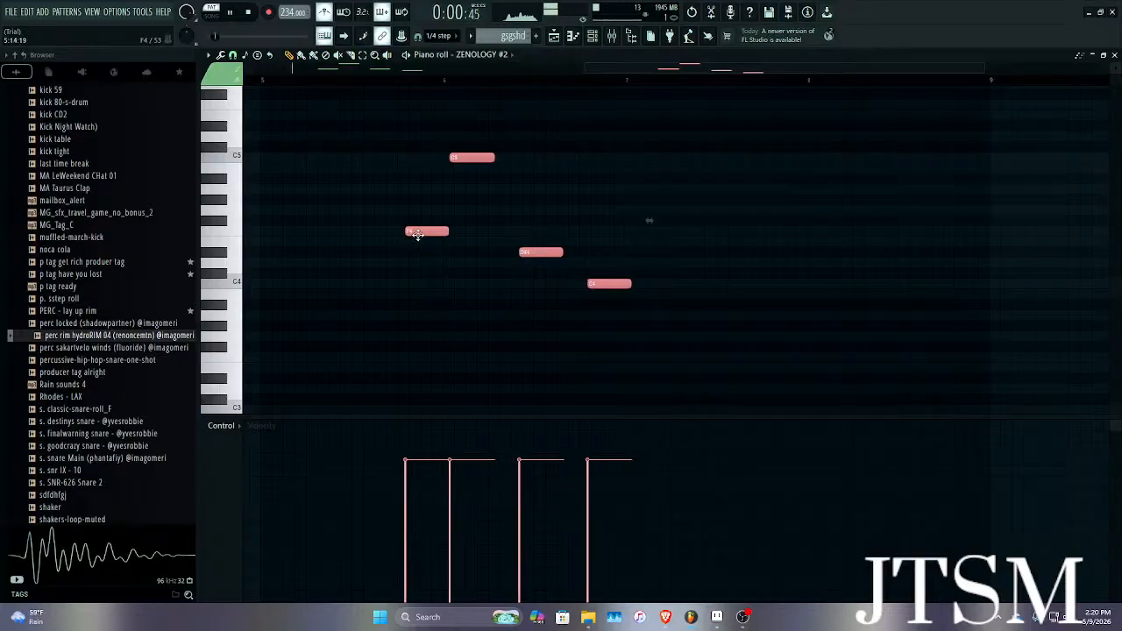
pyautogui.scroll(2, 392, 230)
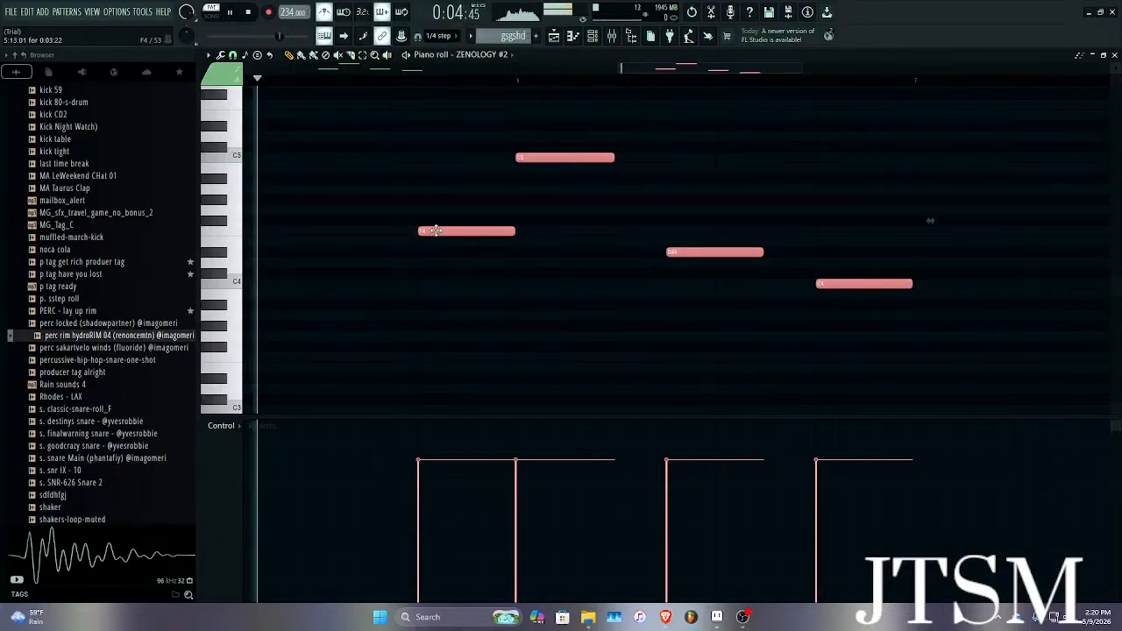
pyautogui.scroll(-3, 611, 240)
pyautogui.click(542, 336)
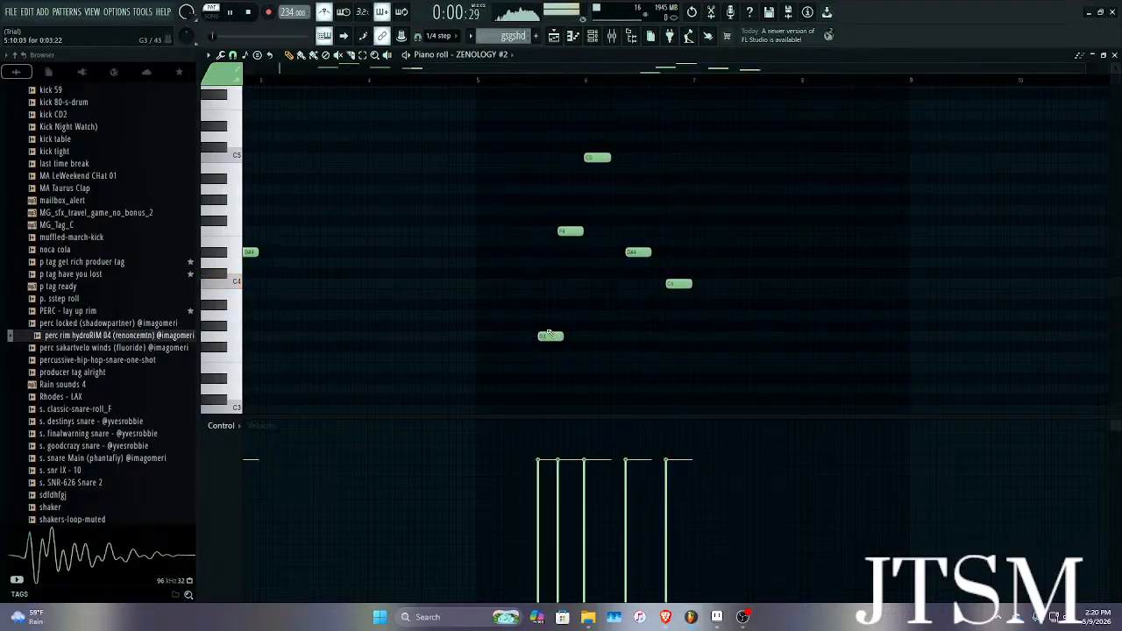
pyautogui.rightClick(543, 337)
# Close the piano roll and extend the gsgshd clip in the playlist to bar 9.
pyautogui.click(1115, 55)
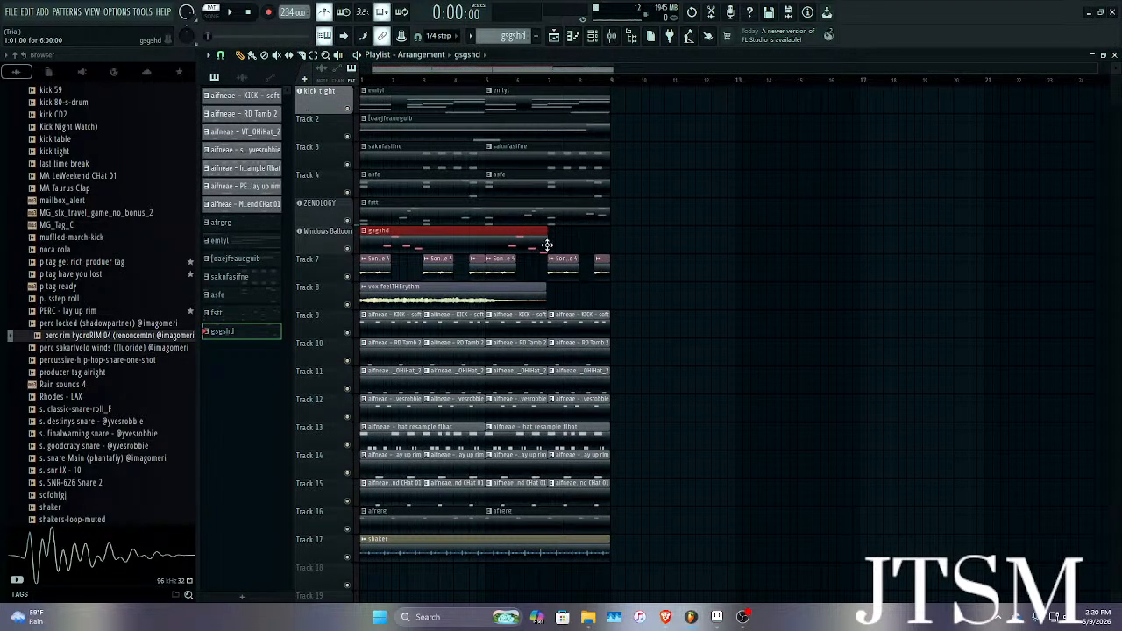
pyautogui.scroll(3, 611, 240)
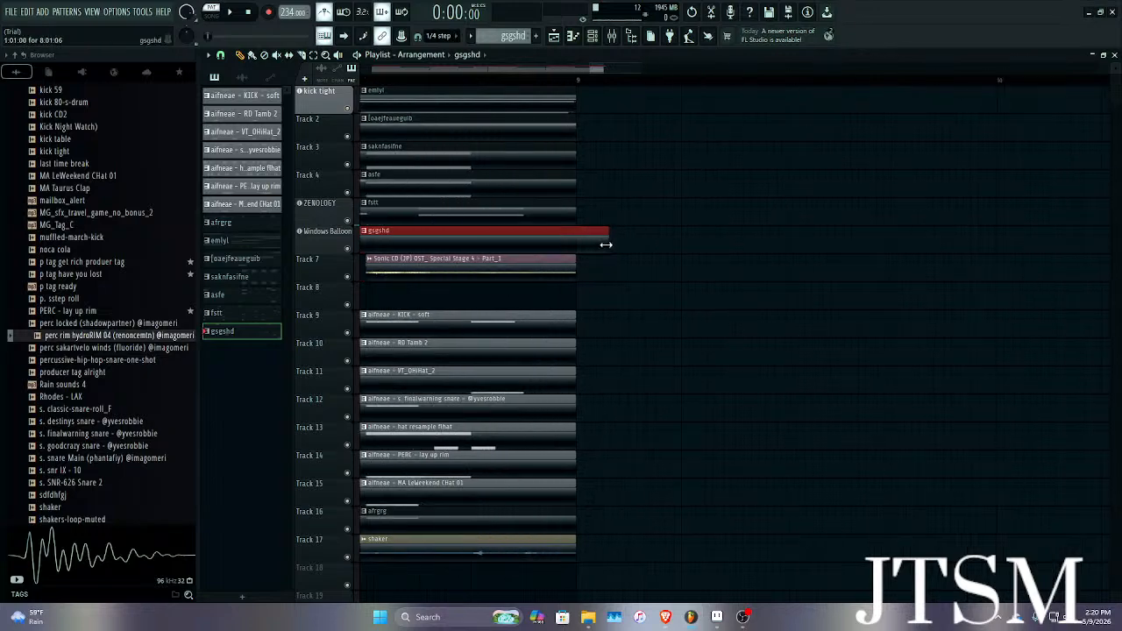
pyautogui.scroll(-4, 576, 237)
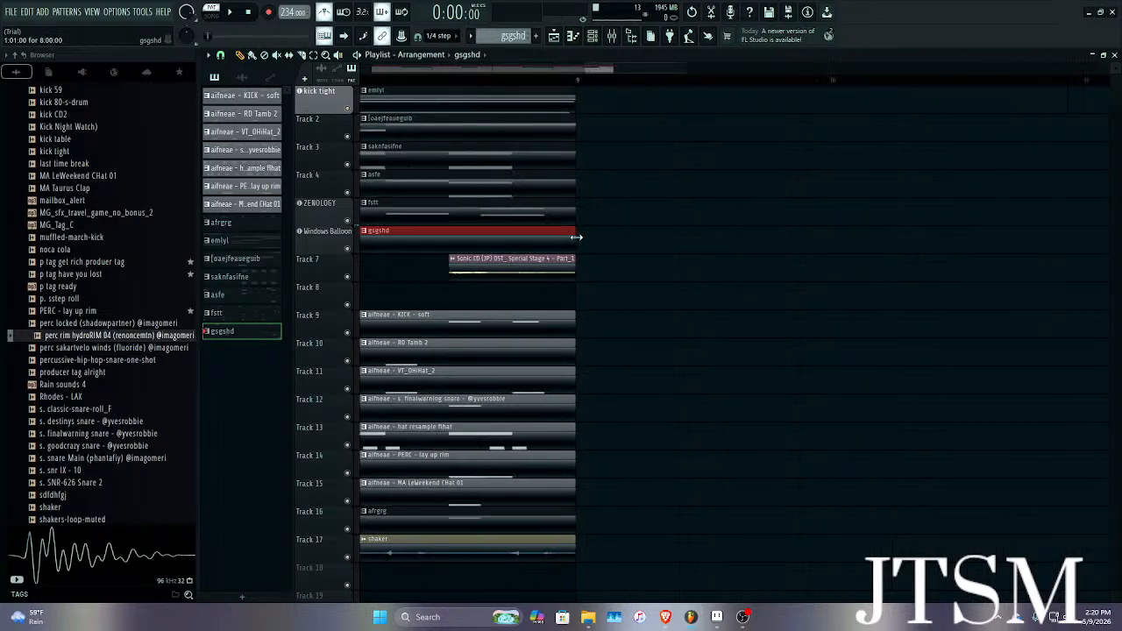
pyautogui.press('space')
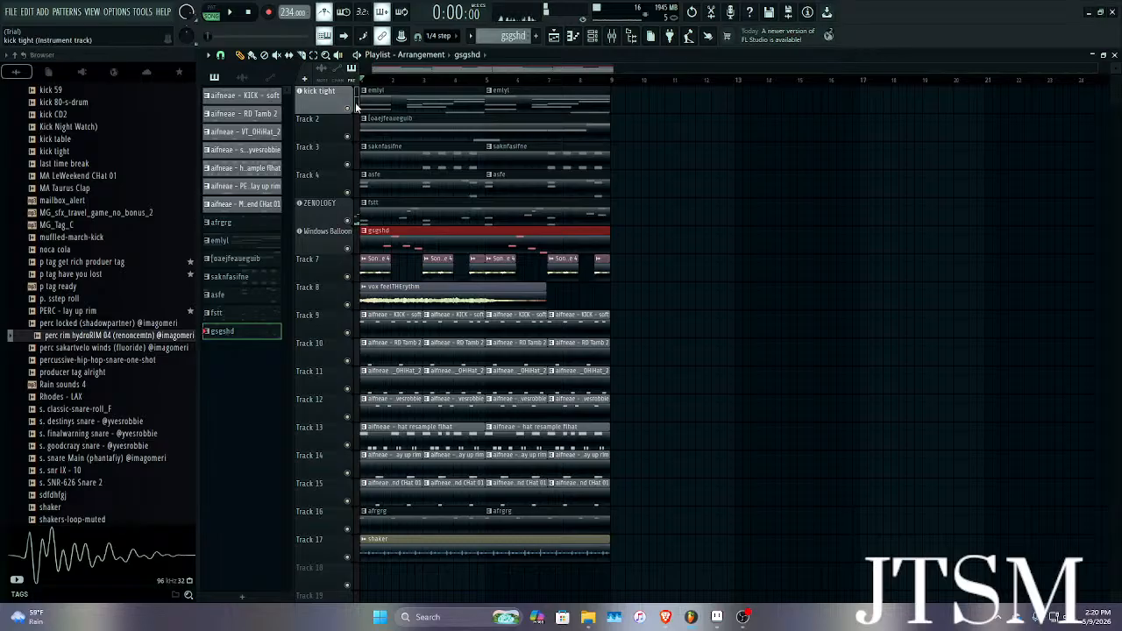
# Mute Track 8 and all tracks below it, keep the first seven tracks audible, and play the arrangement.
pyautogui.click(348, 303)
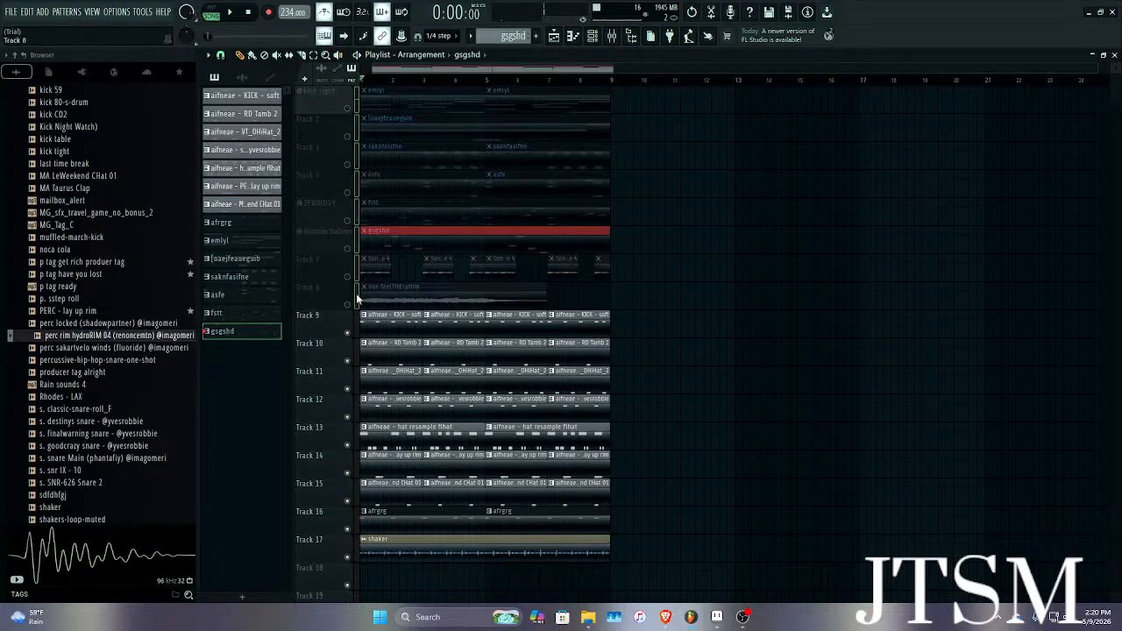
pyautogui.moveTo(357, 278); pyautogui.dragTo(357, 105)
pyautogui.rightClick(349, 116)
pyautogui.press('space')
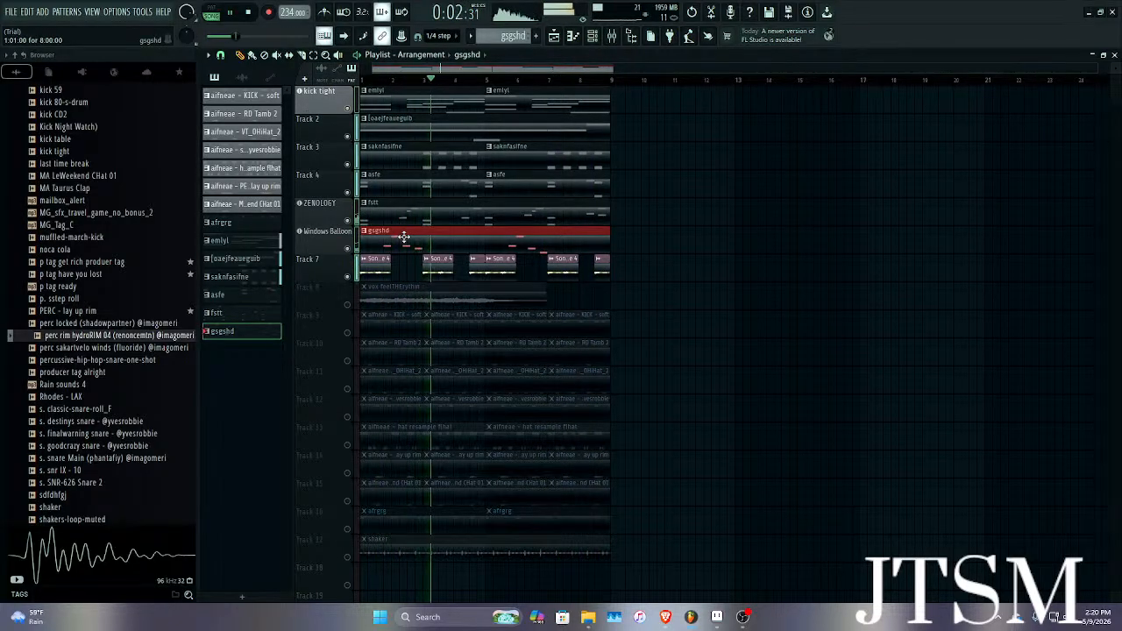
# Route the ZENOLOGY #2 channel to free mixer track 7.
pyautogui.click(613, 35)
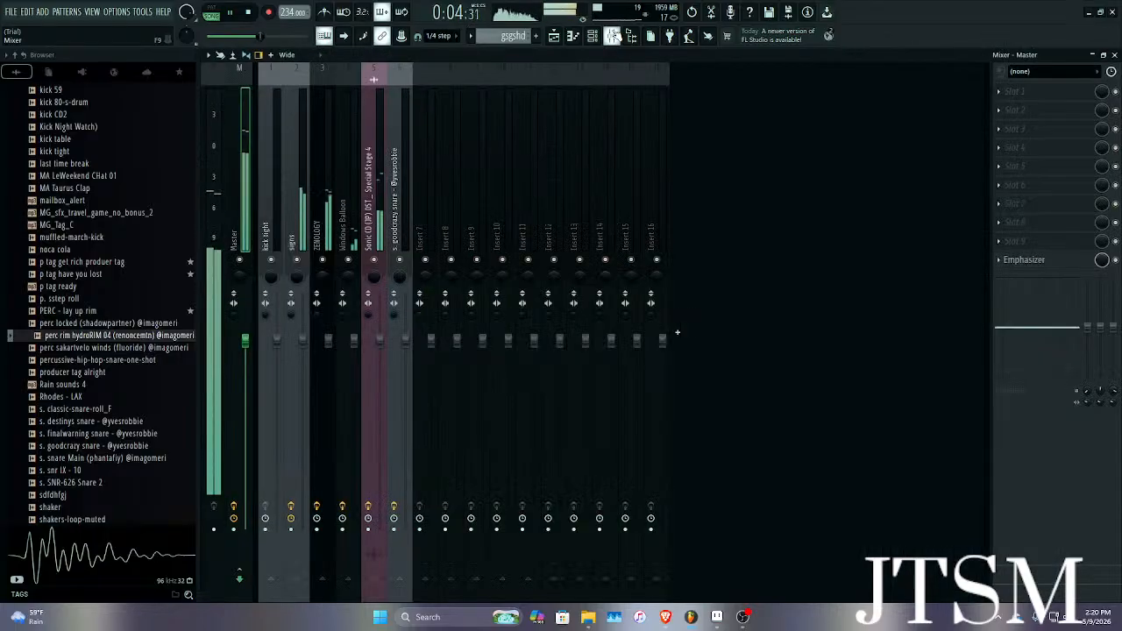
pyautogui.click(612, 36)
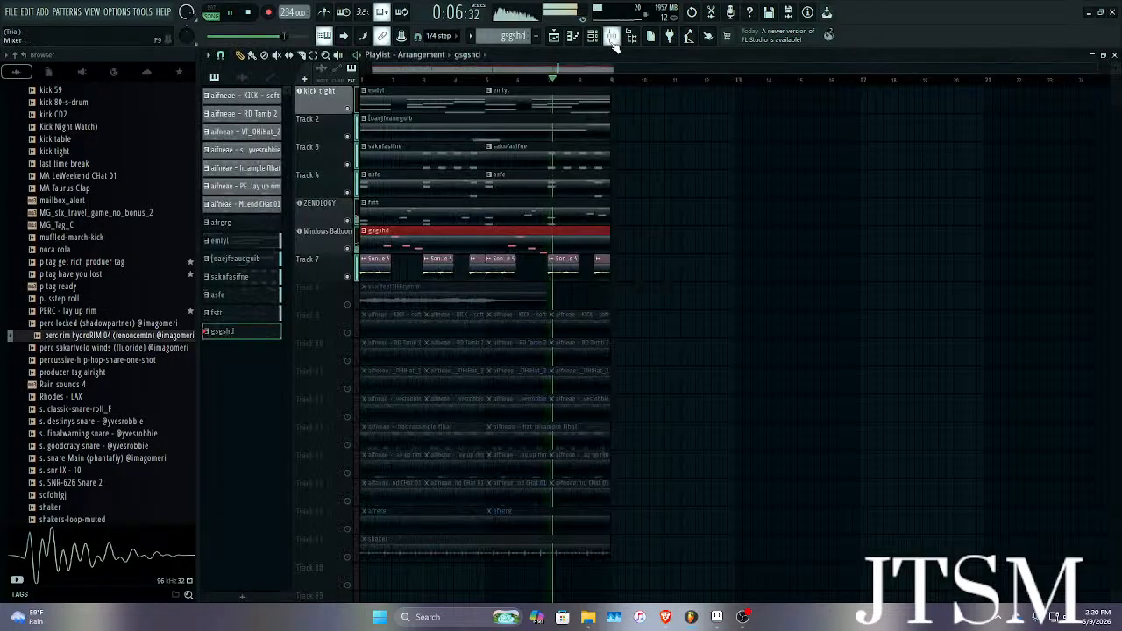
pyautogui.click(613, 37)
pyautogui.click(594, 36)
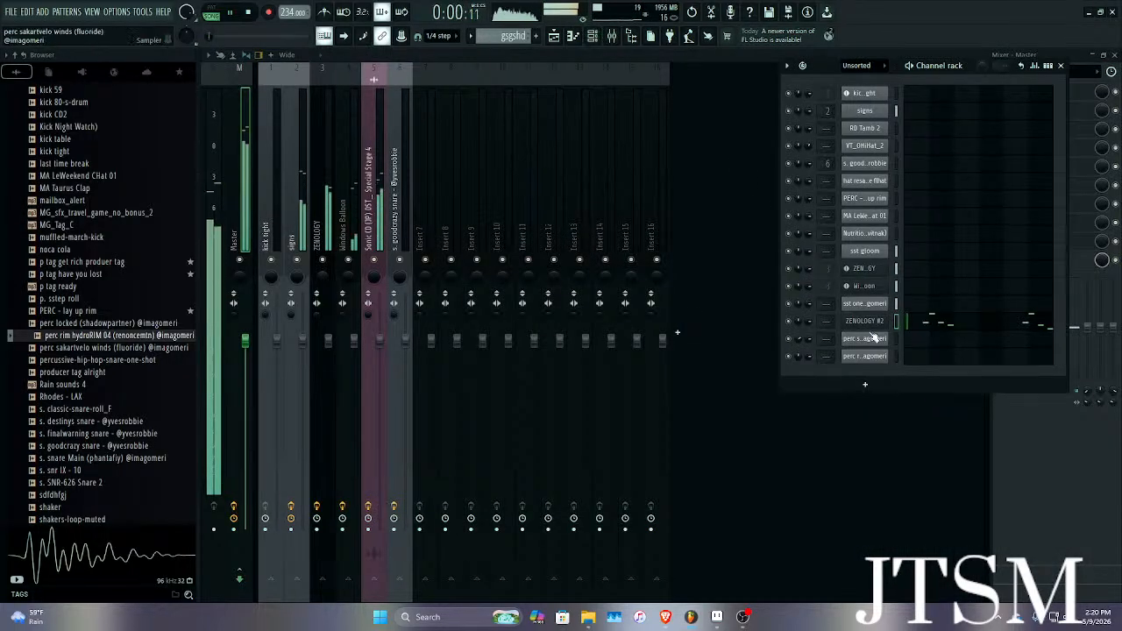
pyautogui.rightClick(874, 323)
pyautogui.click(916, 465)
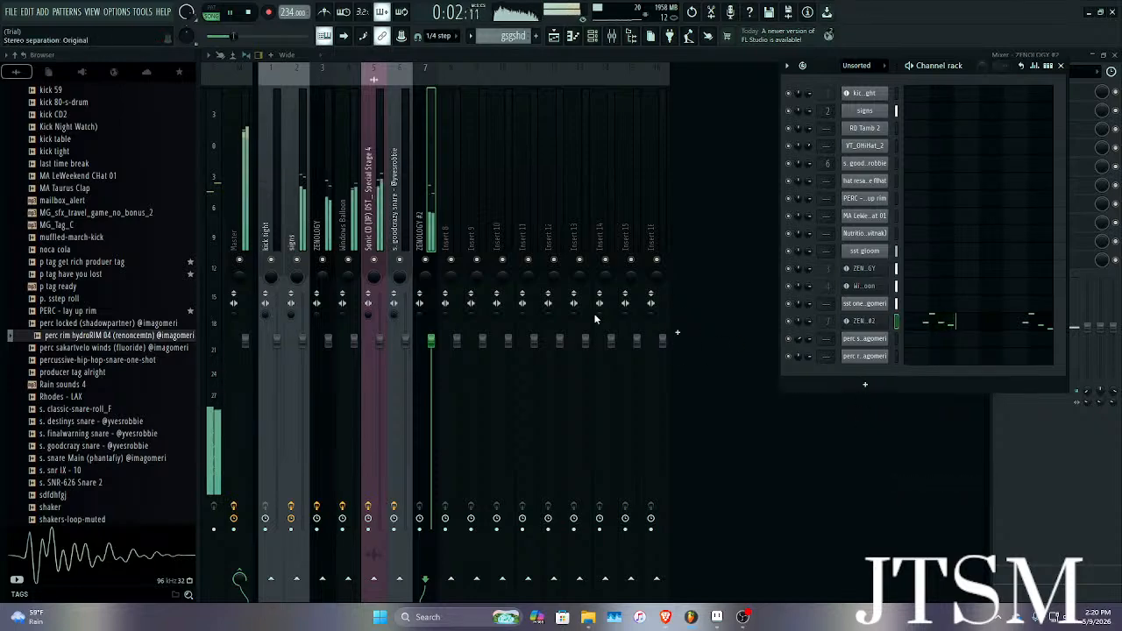
pyautogui.press('F6')
# Pan the Sonic CD mixer track left and the ZENOLOGY #2 track 28% right, and bring up the Channel rack.
pyautogui.moveTo(374, 277); pyautogui.dragTo(374, 283)
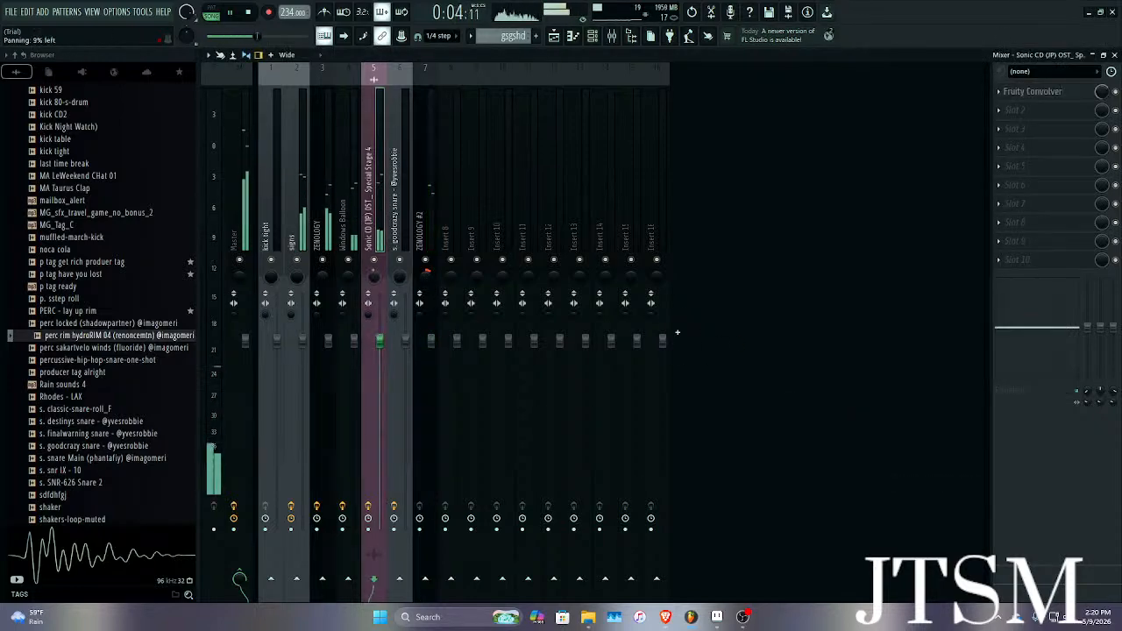
pyautogui.click(427, 277)
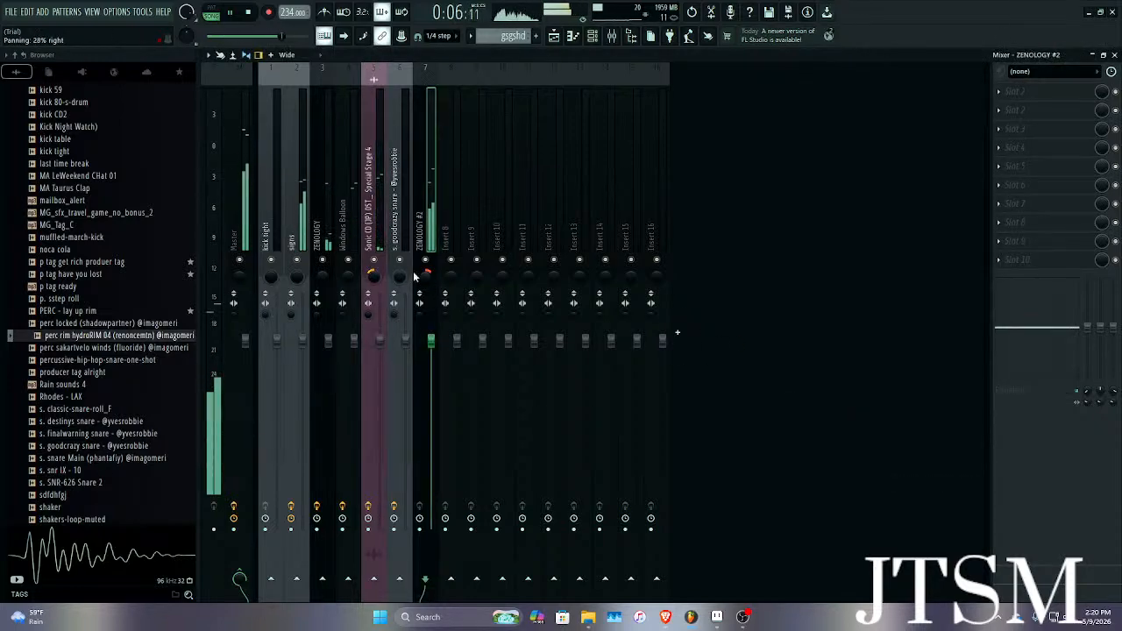
pyautogui.click(338, 282)
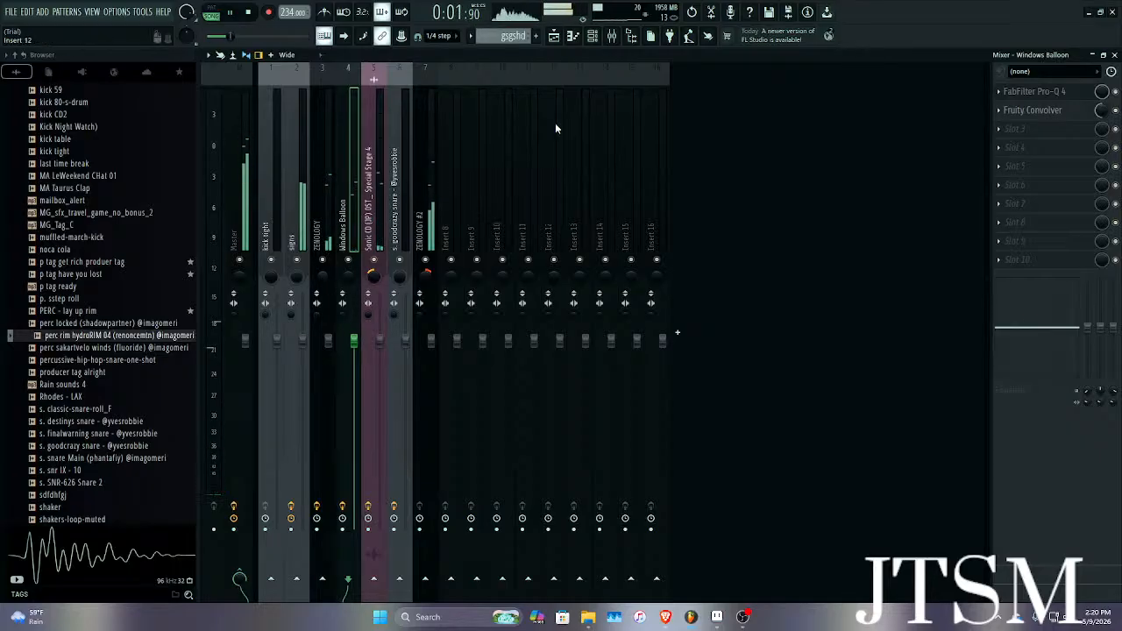
pyautogui.press('F6')
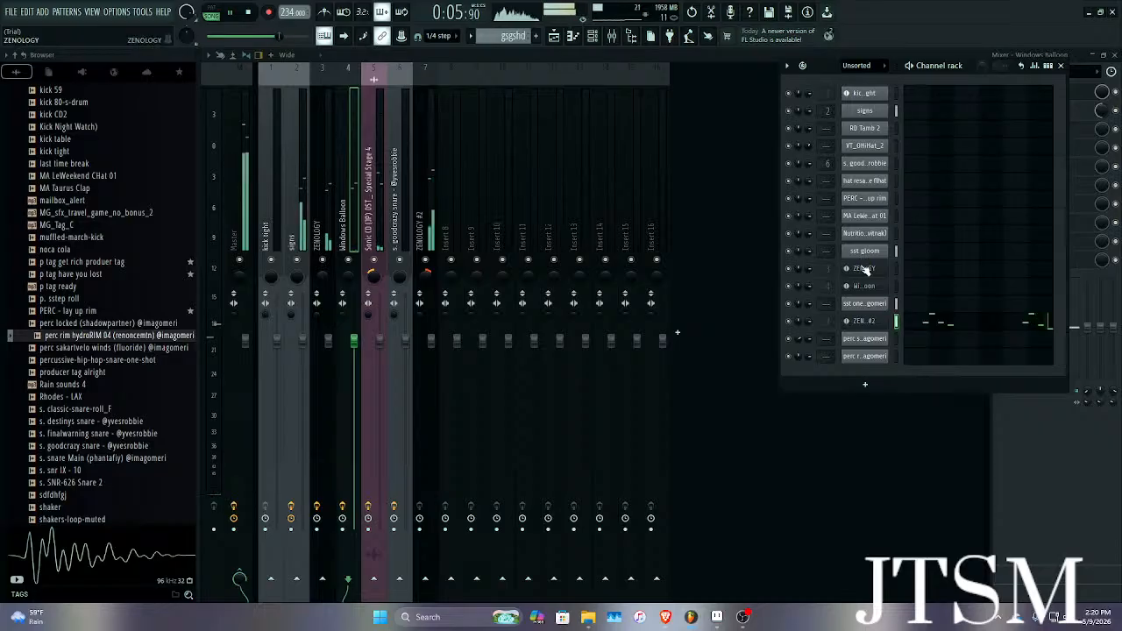
# Assign the sst oneshot folded channel to a new instrument track and lower its mixer volume.
pyautogui.rightClick(882, 315)
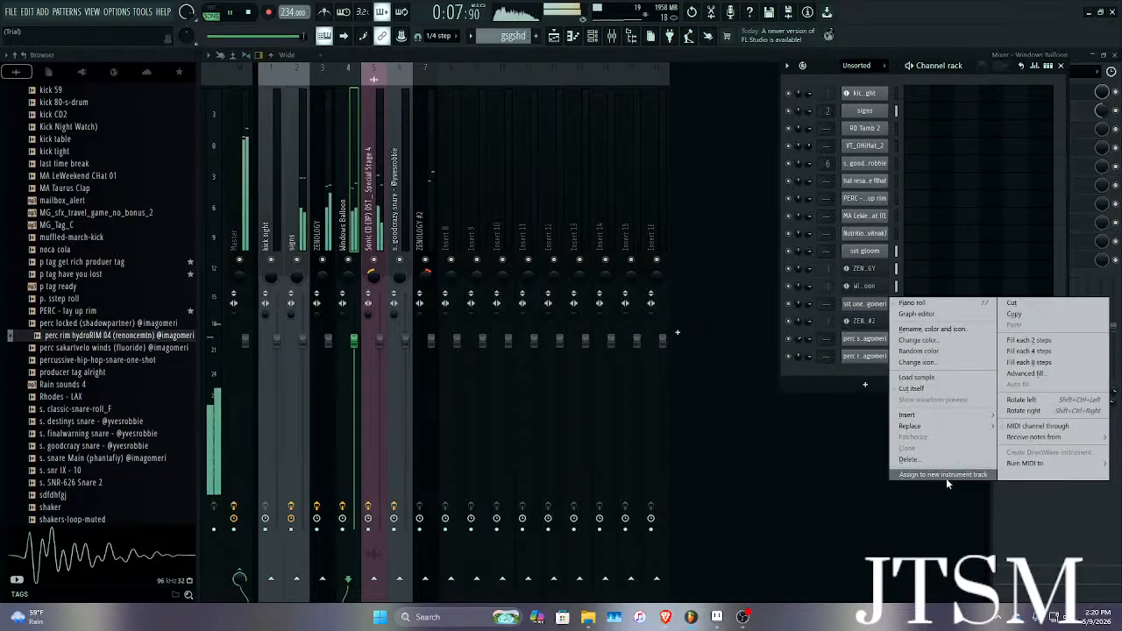
pyautogui.click(946, 477)
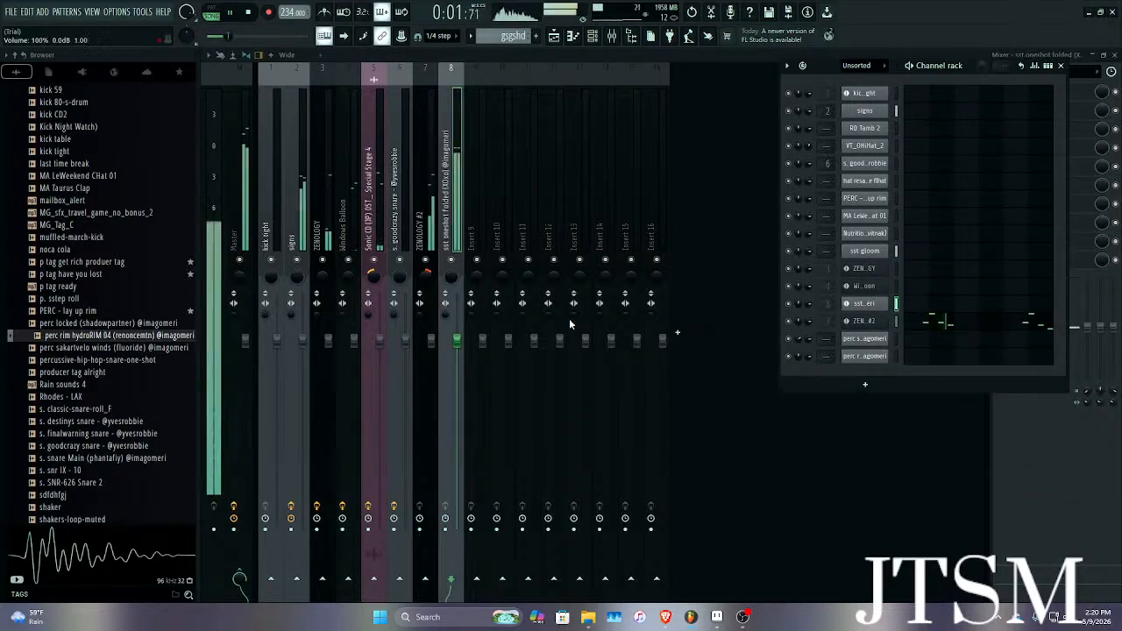
pyautogui.moveTo(456, 340); pyautogui.dragTo(459, 362)
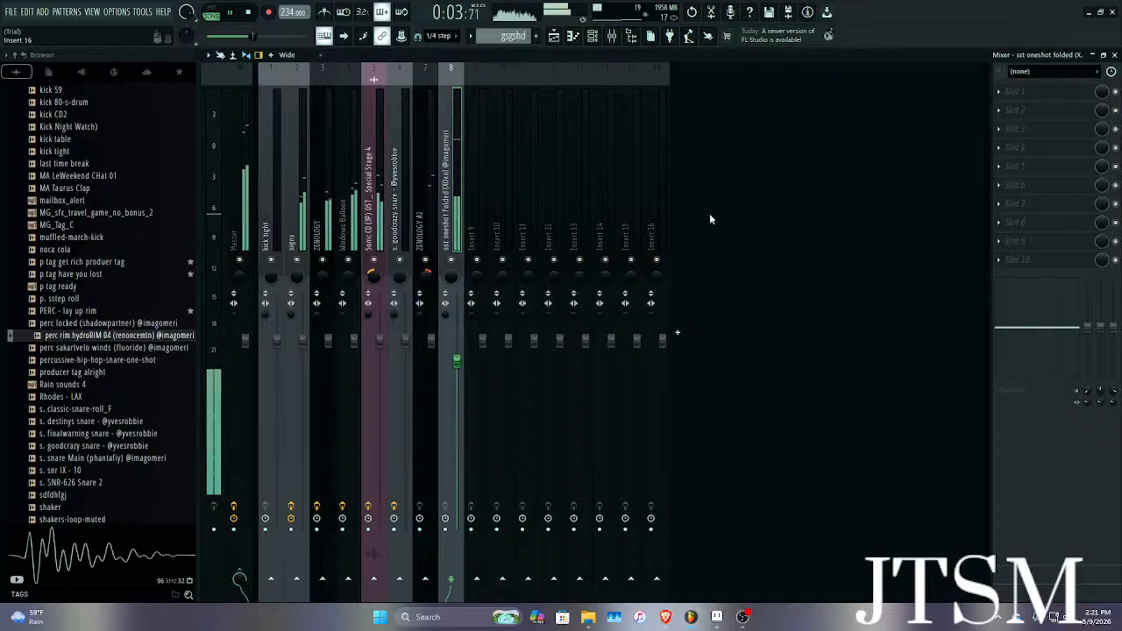
# Add Fruity Delay 2 to the sst oneshot folded track, with input volume at 57% and an adjusted delay time.
pyautogui.click(1017, 91)
pyautogui.click(735, 140)
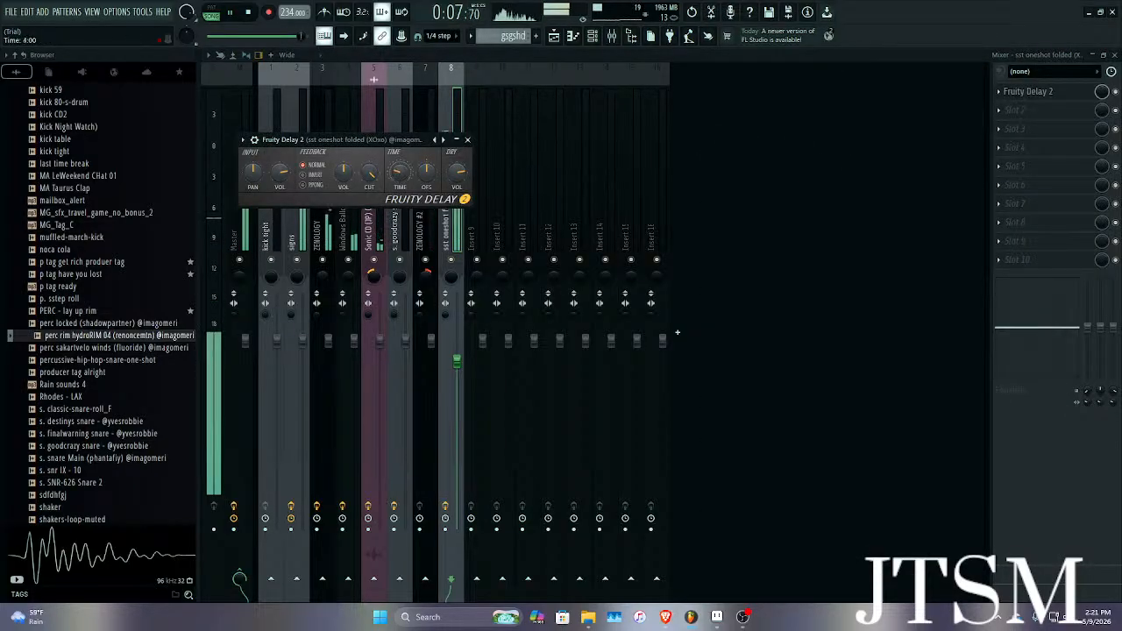
pyautogui.moveTo(279, 172); pyautogui.dragTo(279, 180)
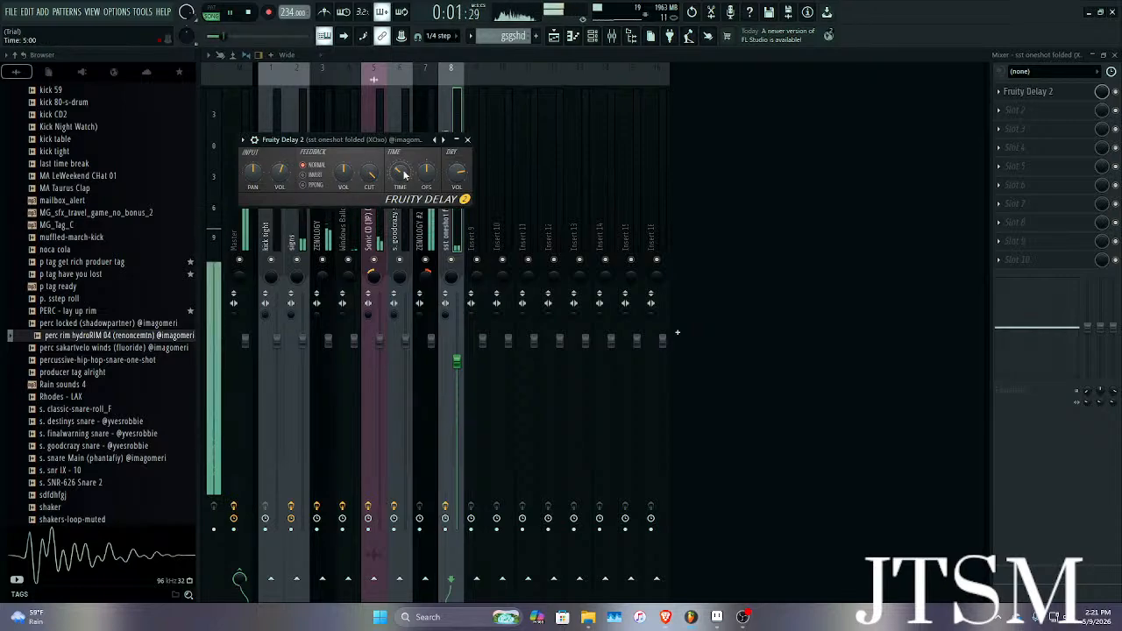
pyautogui.moveTo(402, 173); pyautogui.dragTo(403, 168)
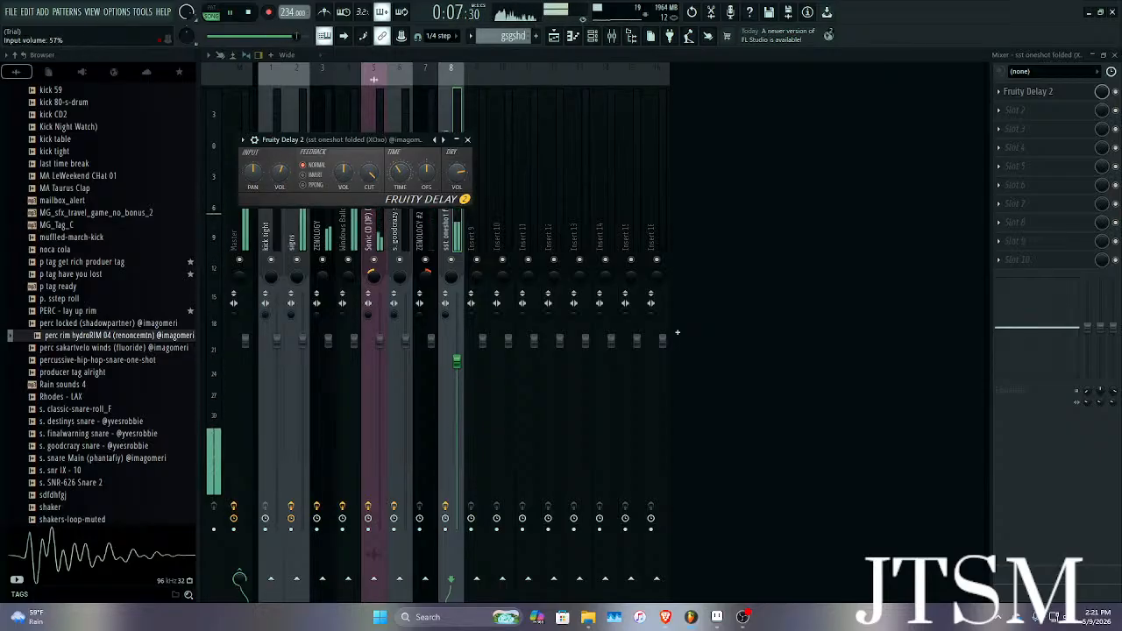
pyautogui.click(468, 139)
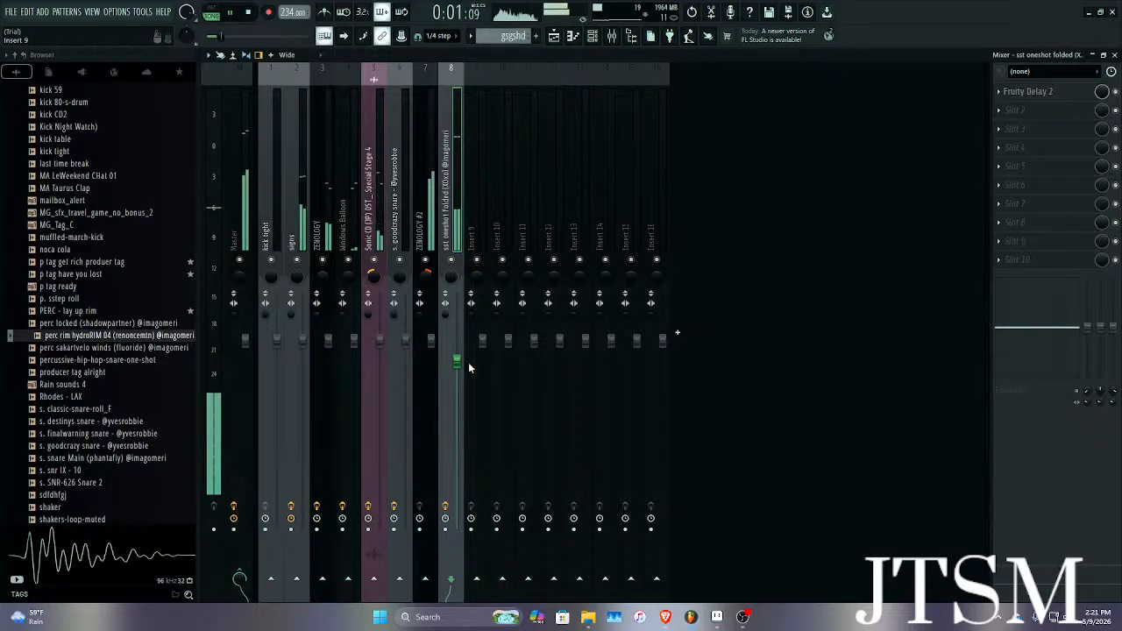
# Lower the sst oneshot folded track's mixer volume a bit further and select the signs mixer track.
pyautogui.moveTo(457, 362); pyautogui.dragTo(457, 375)
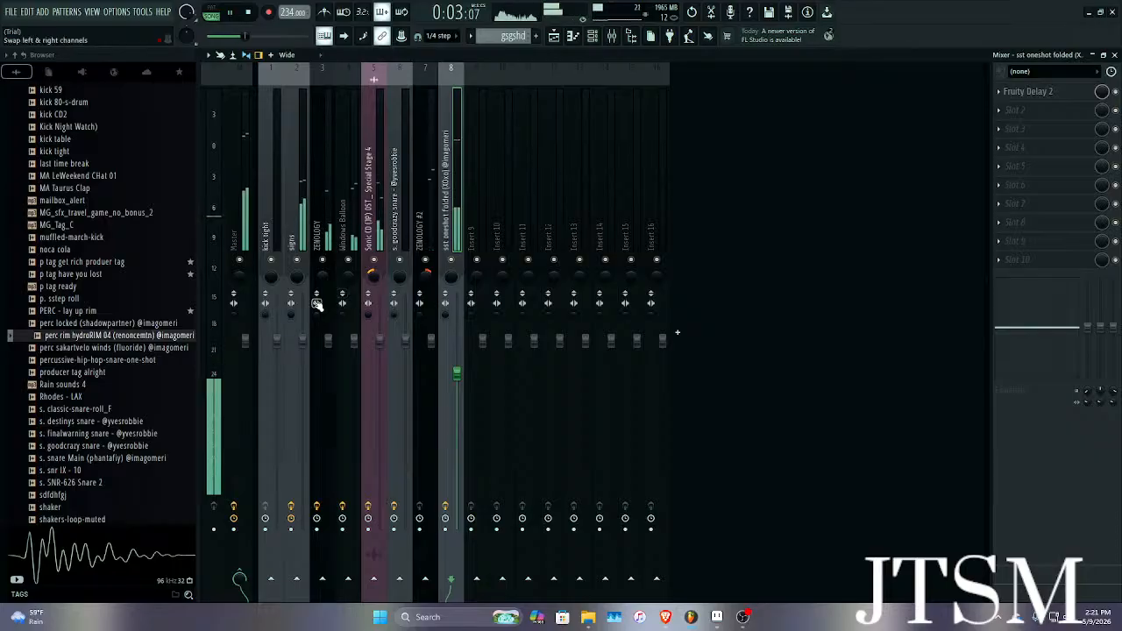
pyautogui.moveTo(297, 279)
pyautogui.mouseDown()
pyautogui.moveTo(296, 312)
pyautogui.moveTo(297, 292)
pyautogui.mouseUp()
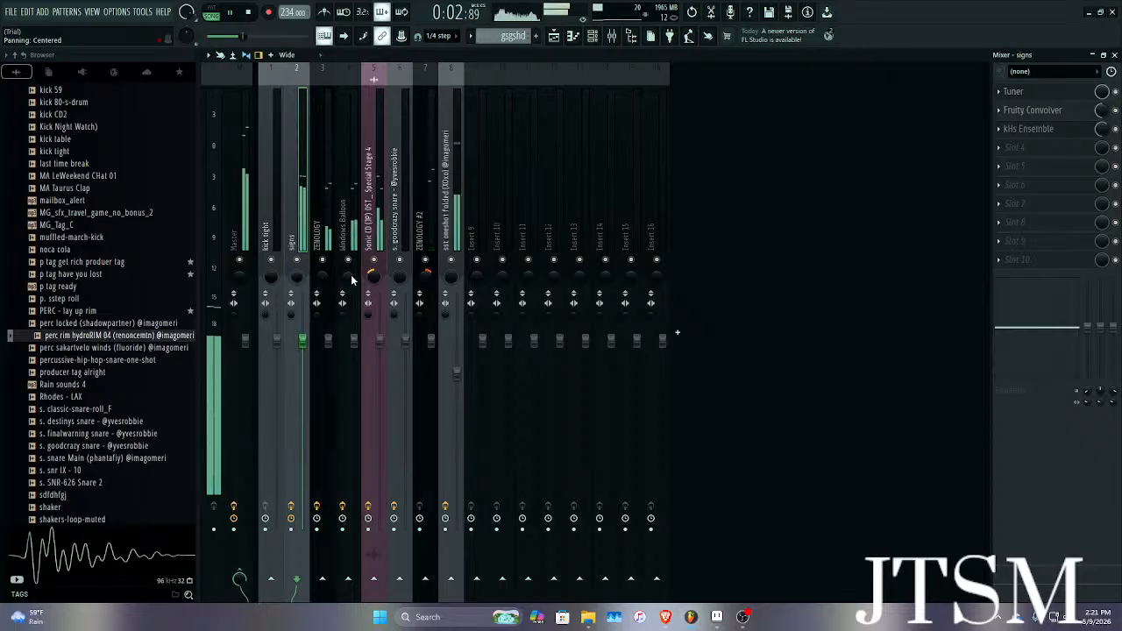
# Assign the sst gloom channel to a new instrument track and solo that mixer track.
pyautogui.click(612, 36)
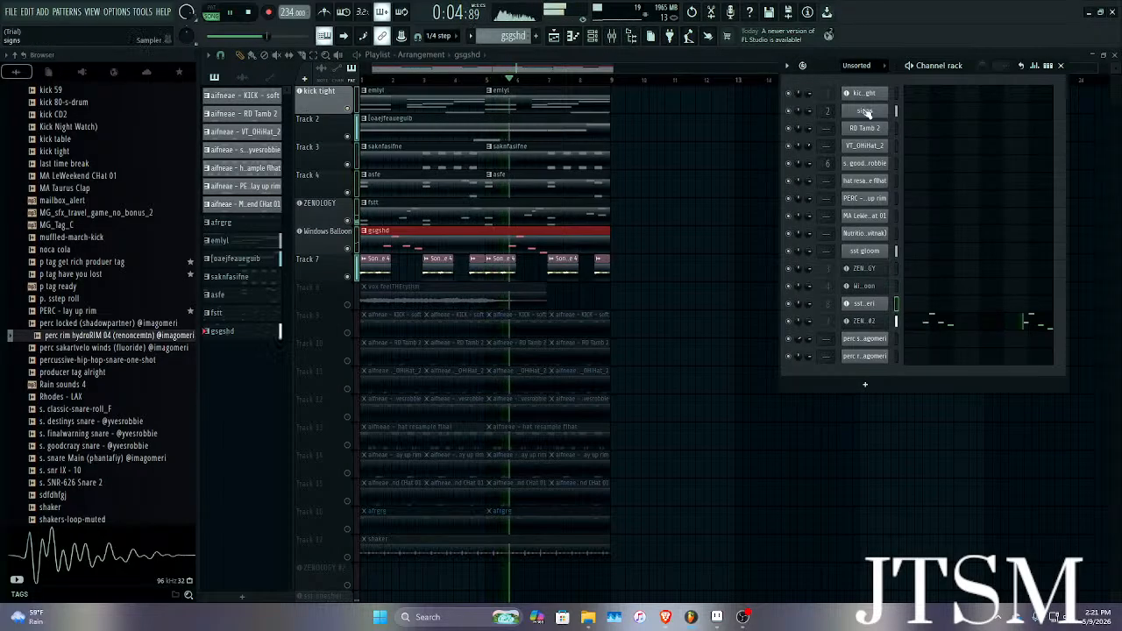
pyautogui.rightClick(866, 236)
pyautogui.click(912, 424)
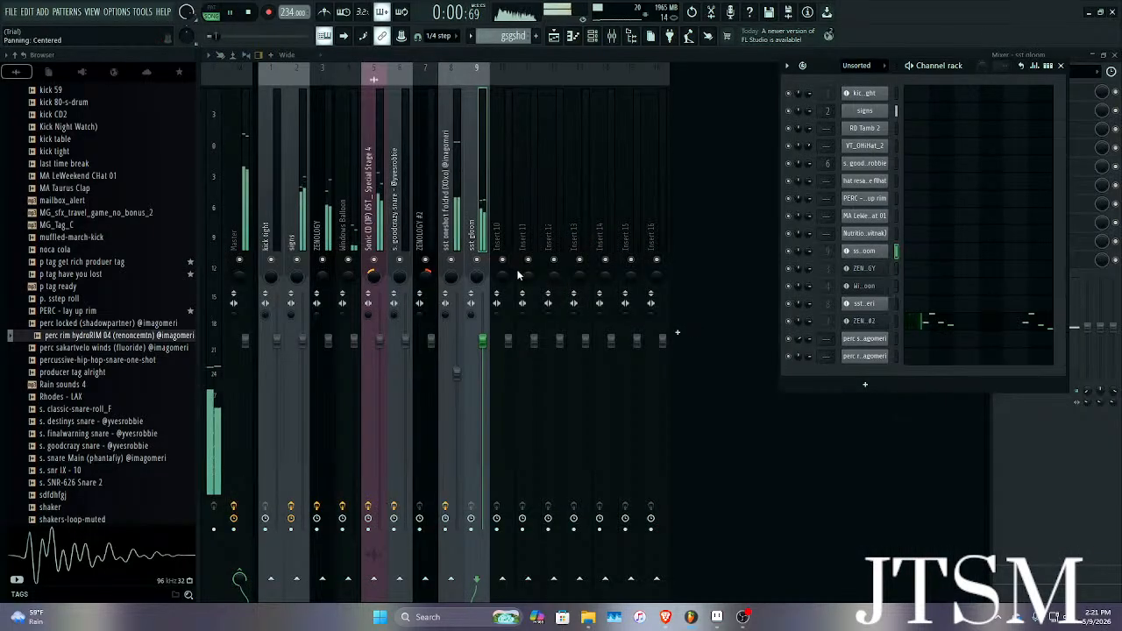
pyautogui.click(484, 274)
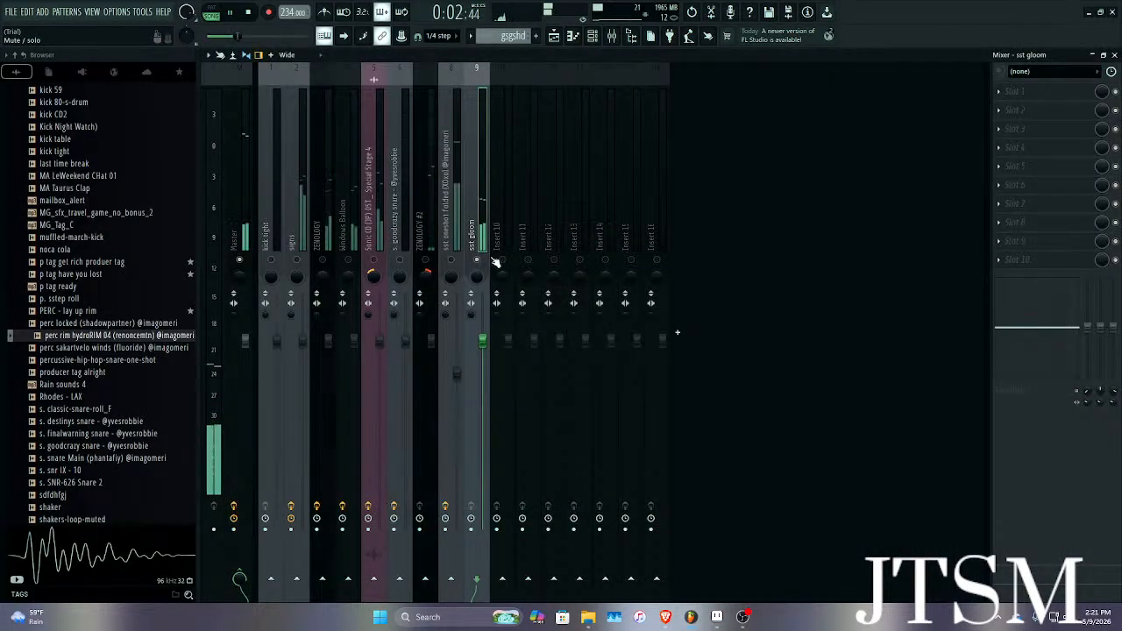
# Add Fruity Convolver to the first effect slot of the sst gloom track and close its window.
pyautogui.click(1015, 91)
pyautogui.click(743, 133)
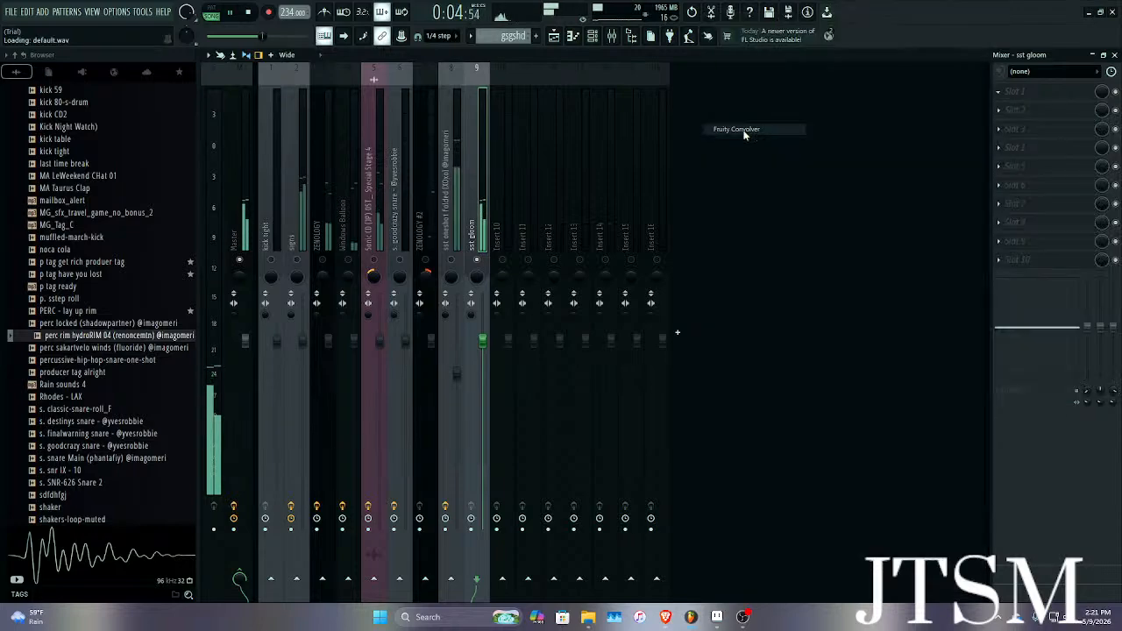
pyautogui.click(681, 170)
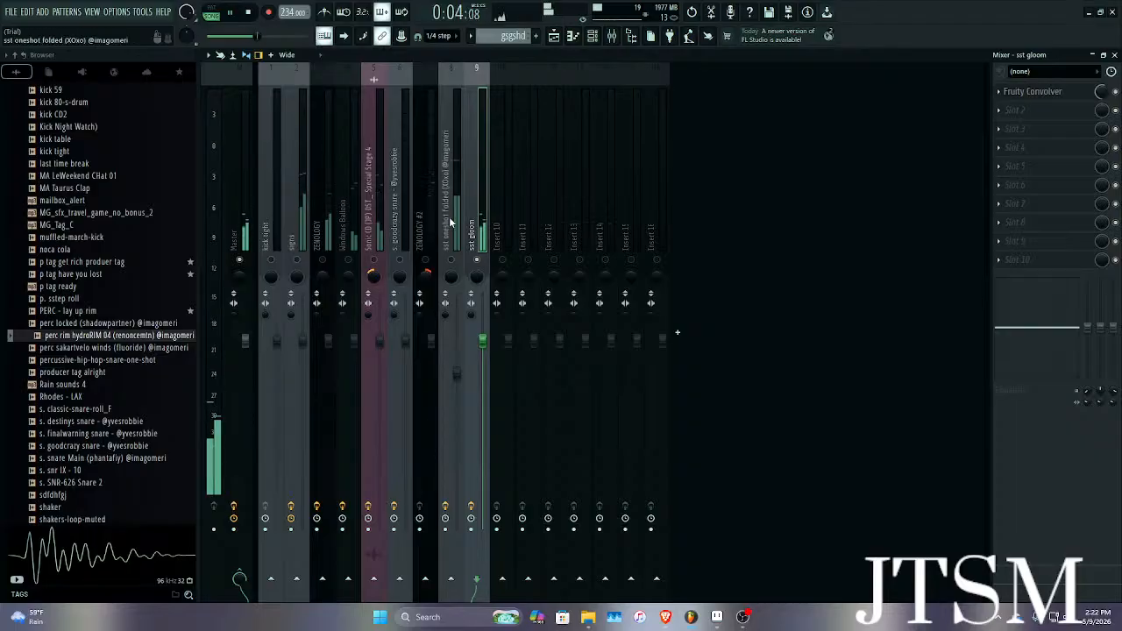
# Unmute the signs track to hear it together with sst gloom, and re-enable all mixer tracks.
pyautogui.click(304, 233)
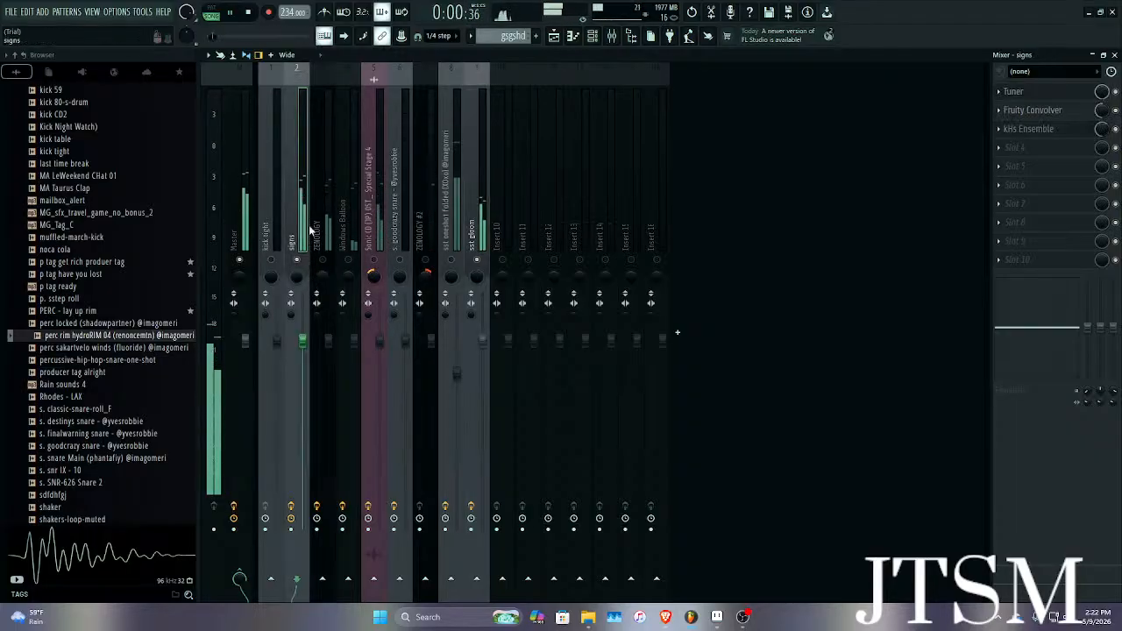
pyautogui.click(1114, 55)
pyautogui.click(682, 171)
pyautogui.click(1060, 65)
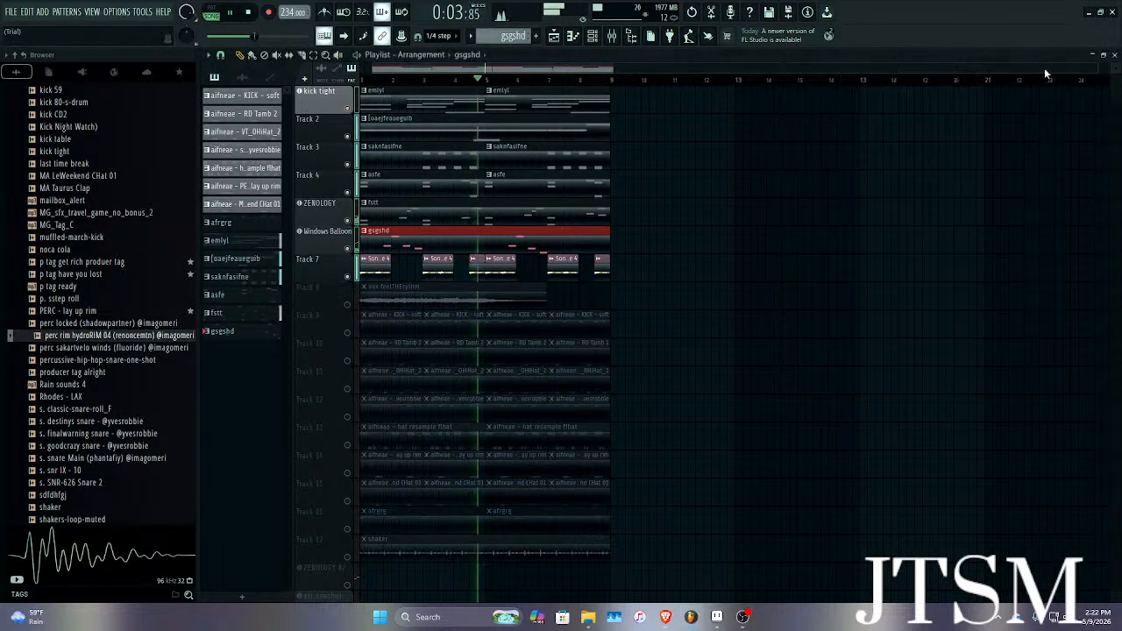
pyautogui.click(612, 36)
pyautogui.click(612, 36)
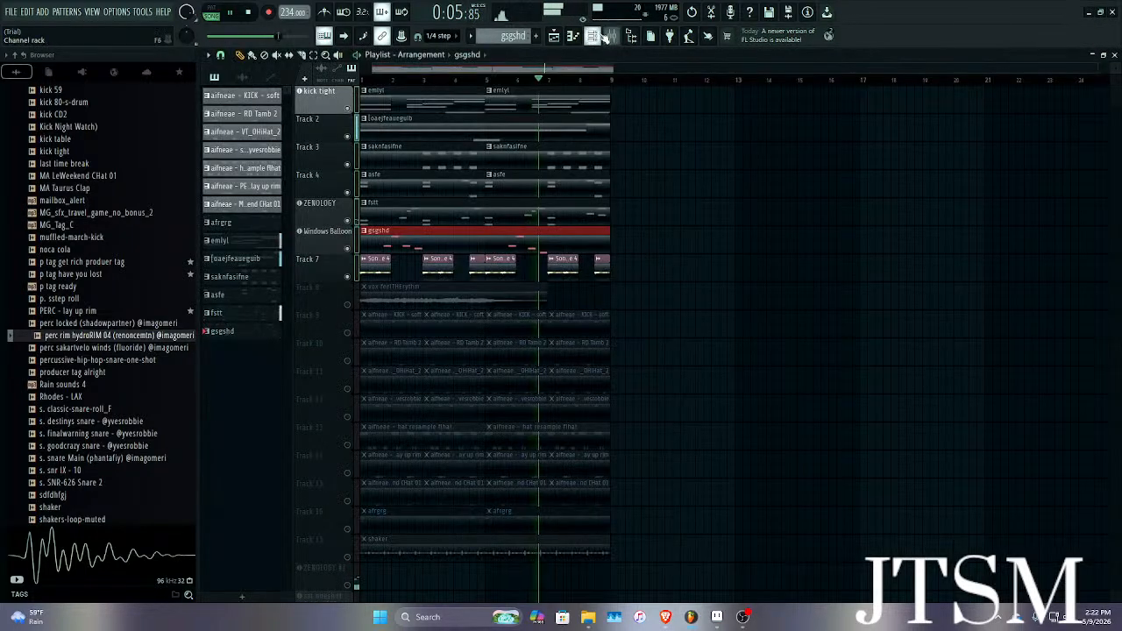
pyautogui.click(612, 36)
pyautogui.click(592, 36)
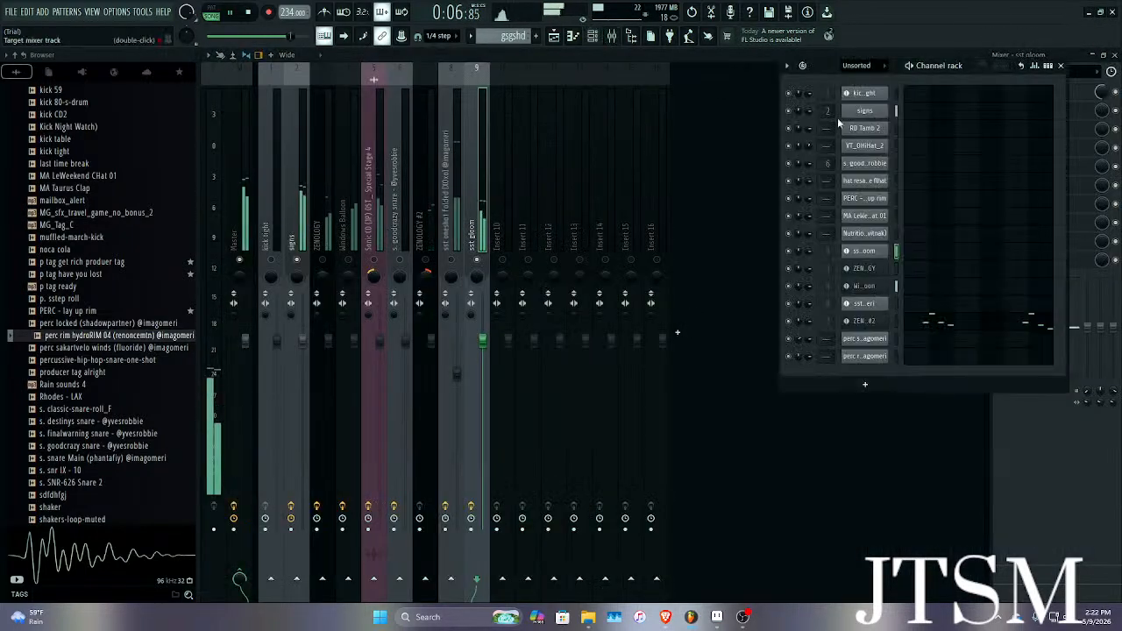
pyautogui.click(286, 268)
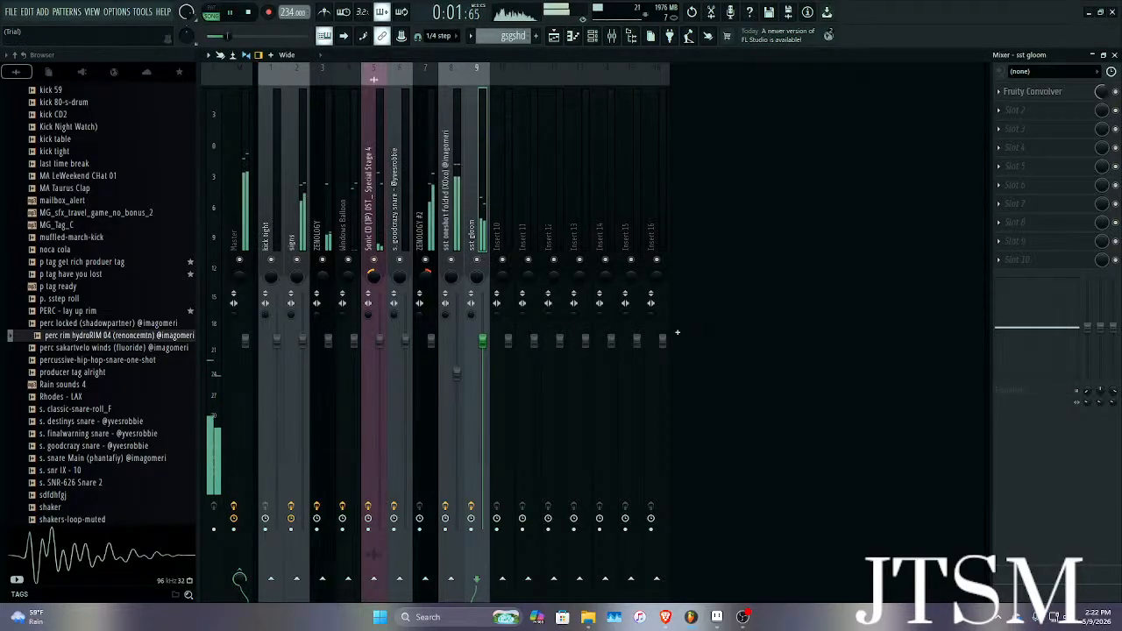
# Stop playback, clone the emlyl pattern in the playlist, and open the clone's signs notes in the piano roll.
pyautogui.click(1115, 54)
pyautogui.press('space')
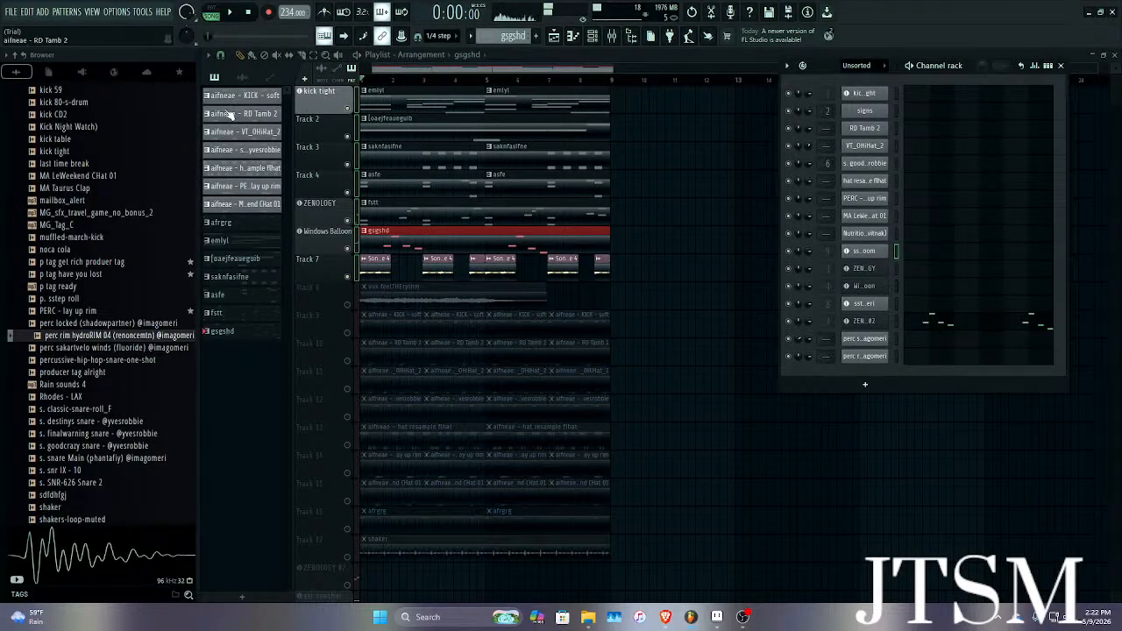
pyautogui.rightClick(246, 241)
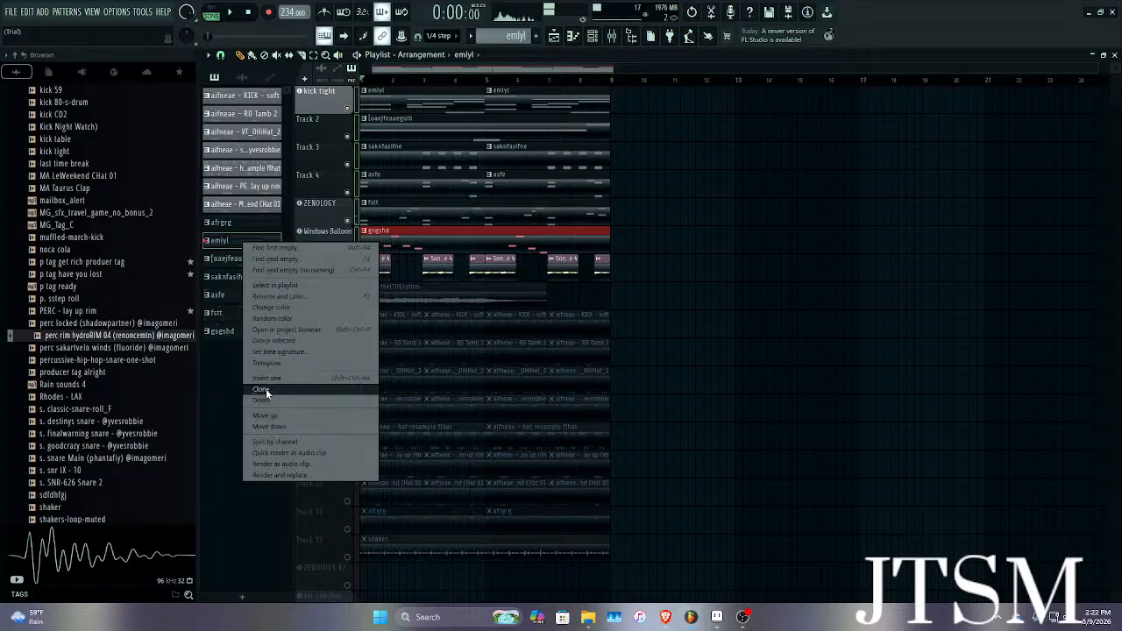
pyautogui.click(266, 388)
pyautogui.doubleClick(257, 265)
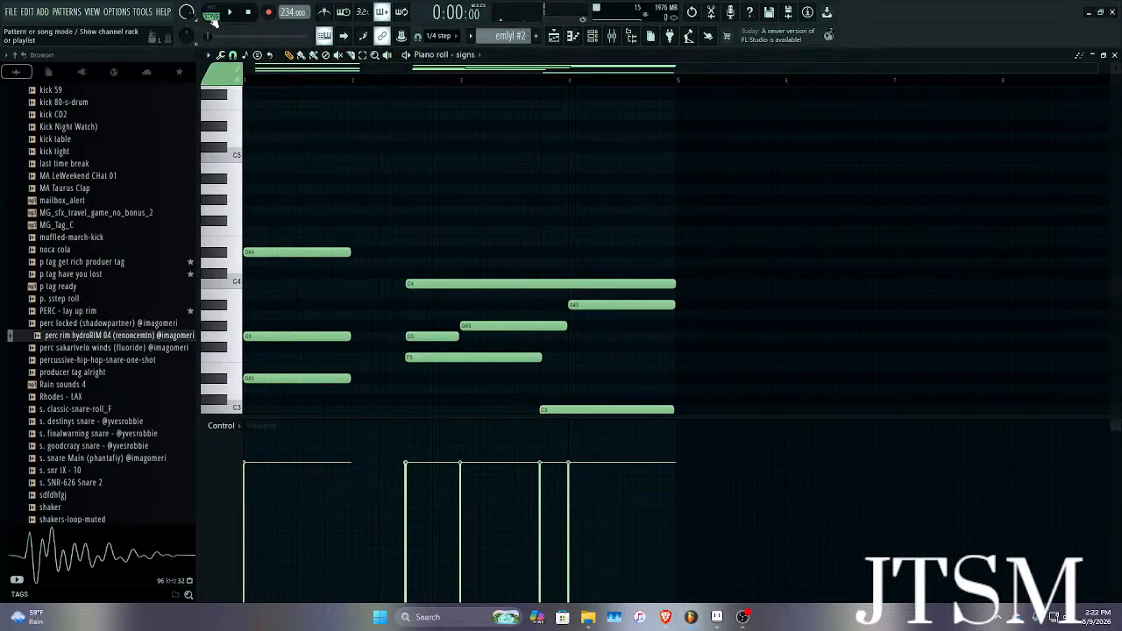
# Switch to pattern playback and add a one-bar G#4 note above the chord in bar 1, auditioning its pitch.
pyautogui.click(212, 16)
pyautogui.press('space')
pyautogui.moveTo(273, 202); pyautogui.dragTo(193, 190)
pyautogui.press('space')
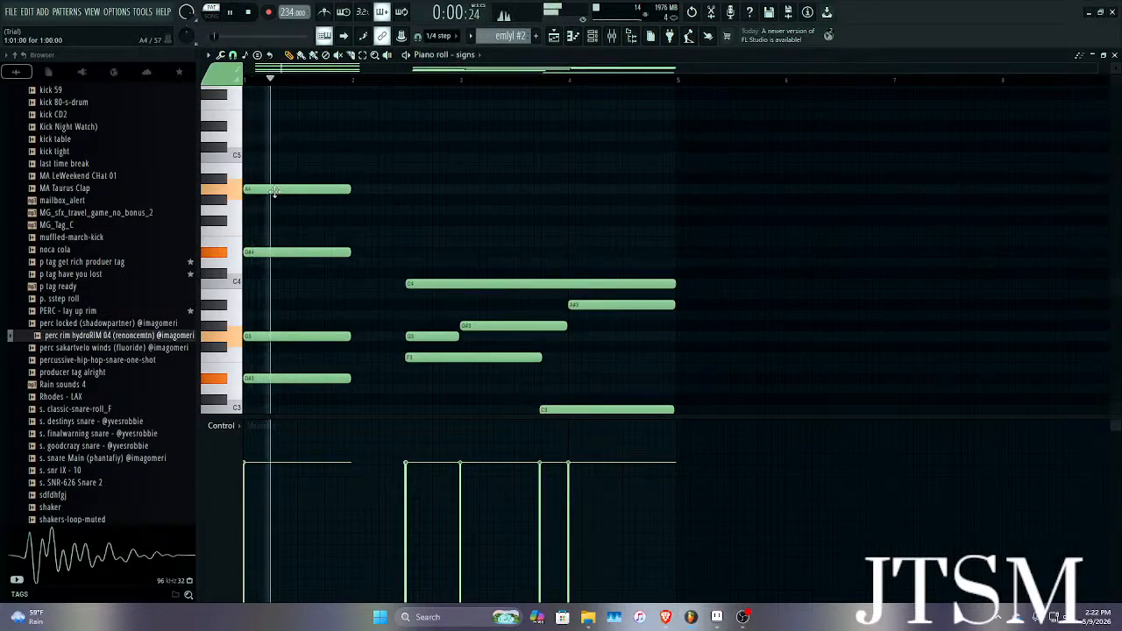
pyautogui.press('space')
pyautogui.moveTo(276, 191); pyautogui.dragTo(277, 202)
pyautogui.press('space')
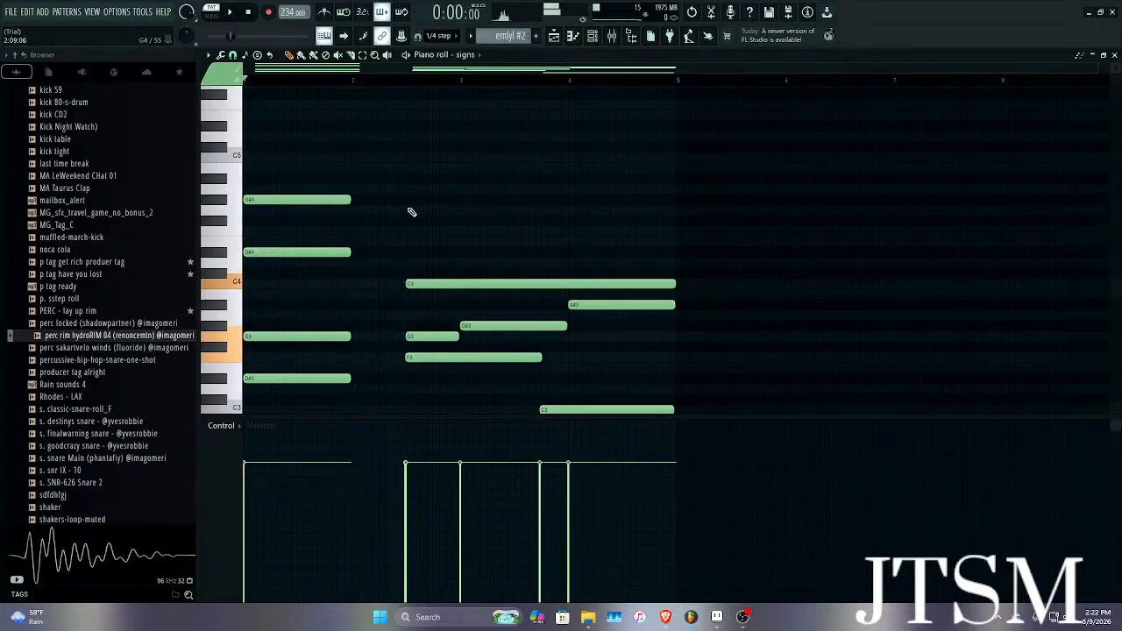
# Add a one-bar G4 melody note at bar 3 and play the pattern to check it.
pyautogui.click(462, 201)
pyautogui.moveTo(470, 201); pyautogui.dragTo(463, 208)
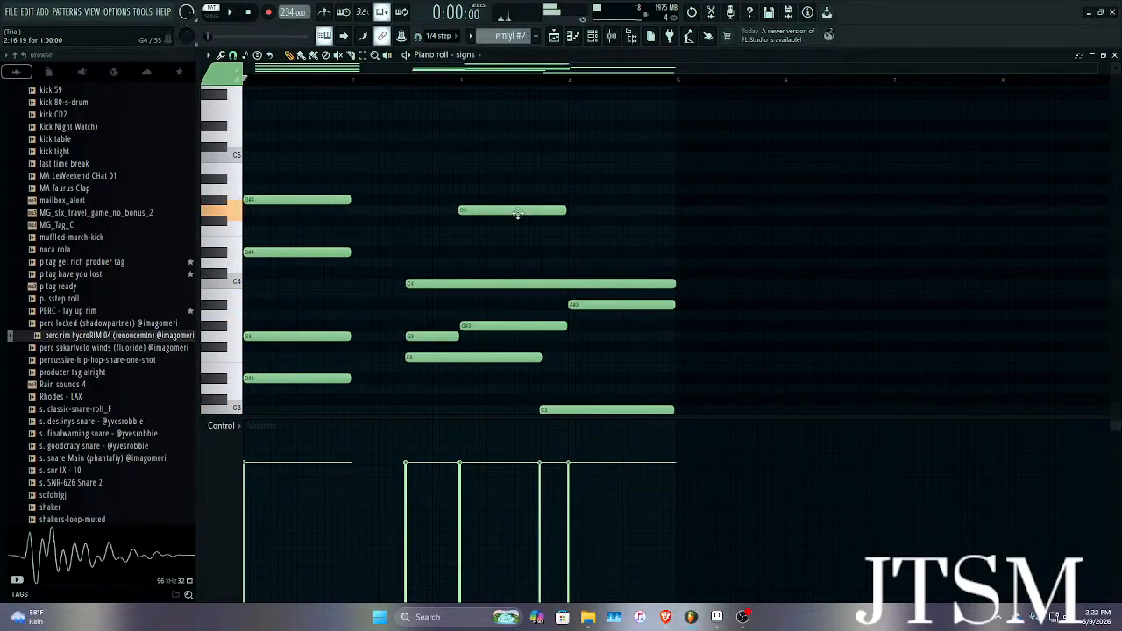
pyautogui.scroll(5, 456, 208)
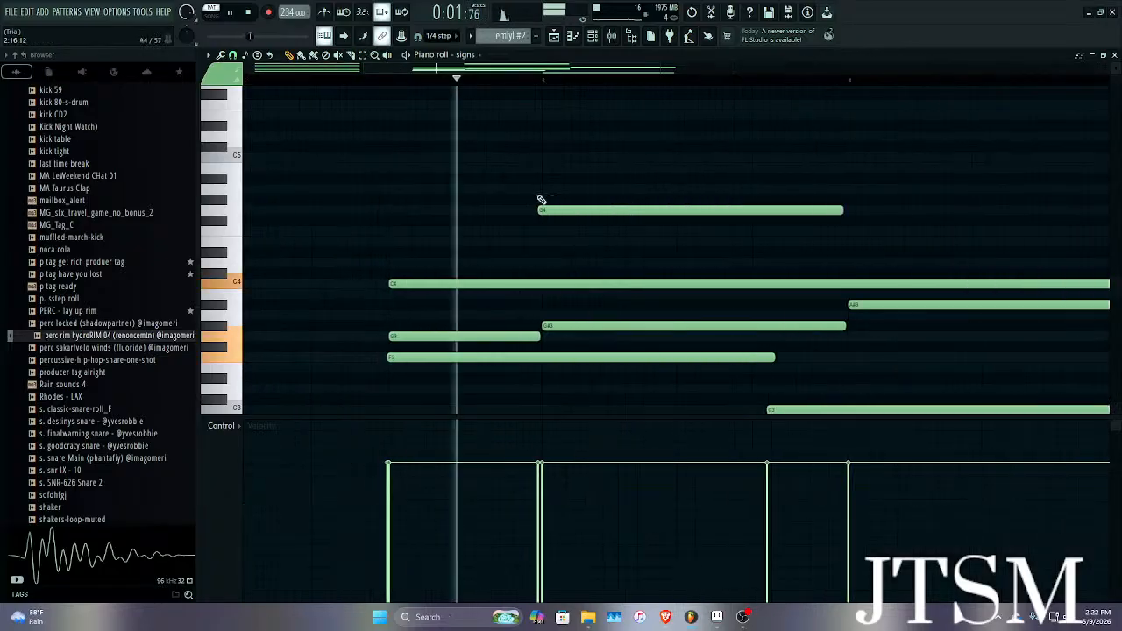
pyautogui.press('space')
pyautogui.scroll(-5, 614, 230)
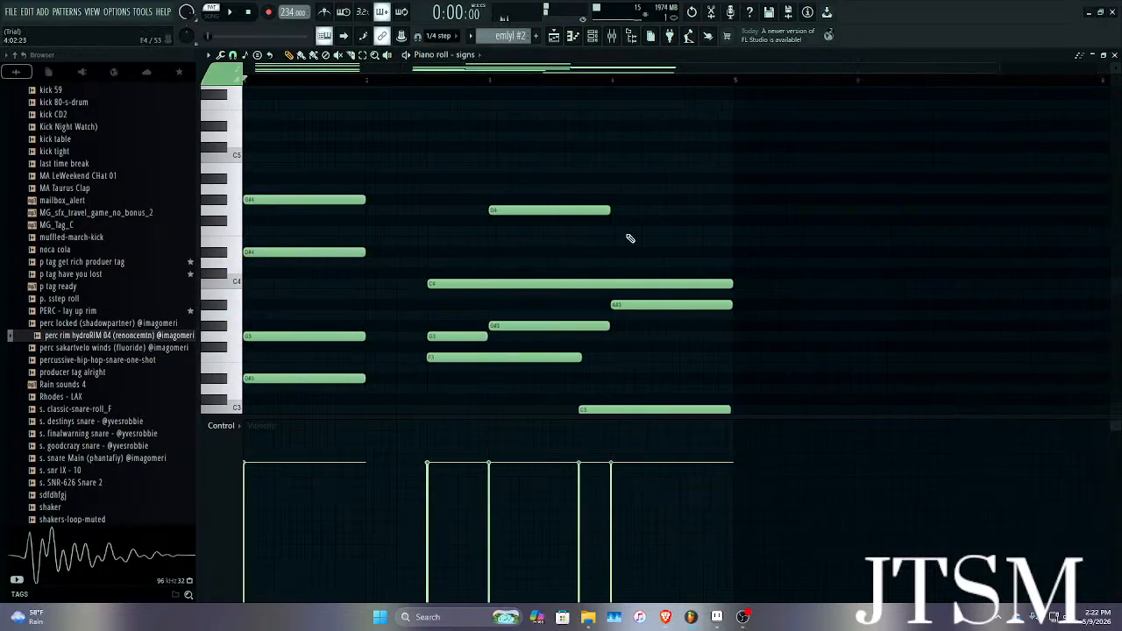
# Add a one-bar D#4 melody note at bar 4 and play the pattern to check it.
pyautogui.moveTo(614, 232); pyautogui.dragTo(615, 259)
pyautogui.press('space')
pyautogui.scroll(5, 615, 256)
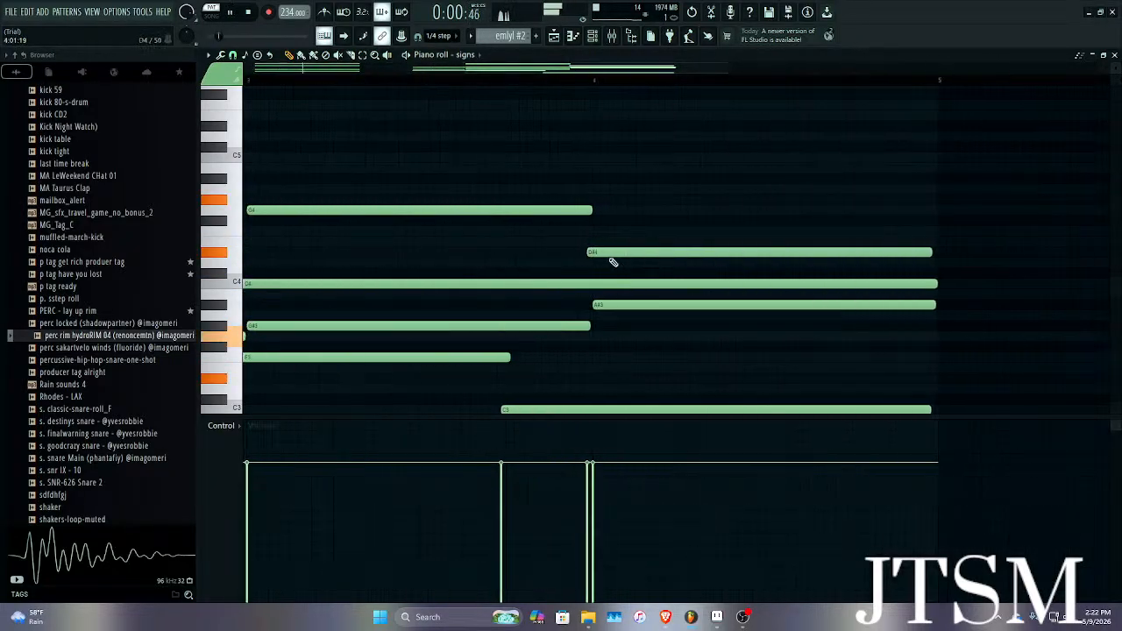
pyautogui.scroll(-5, 609, 253)
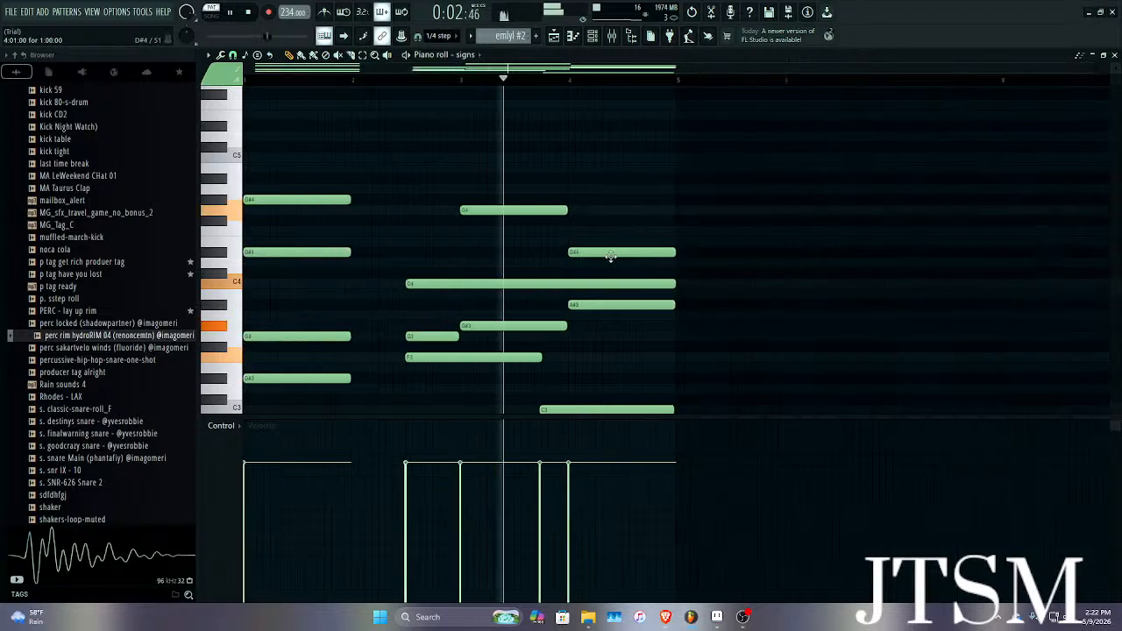
pyautogui.press('space')
# Add short quarter-bar C5 notes above the chord in bar 1.
pyautogui.click(305, 157)
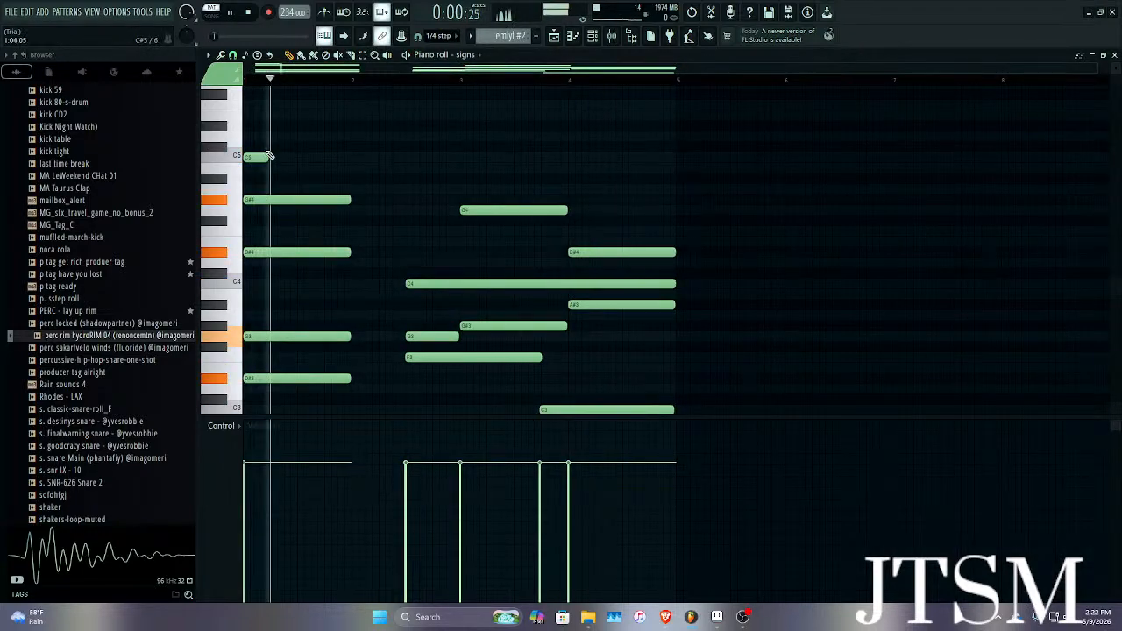
pyautogui.scroll(3, 272, 156)
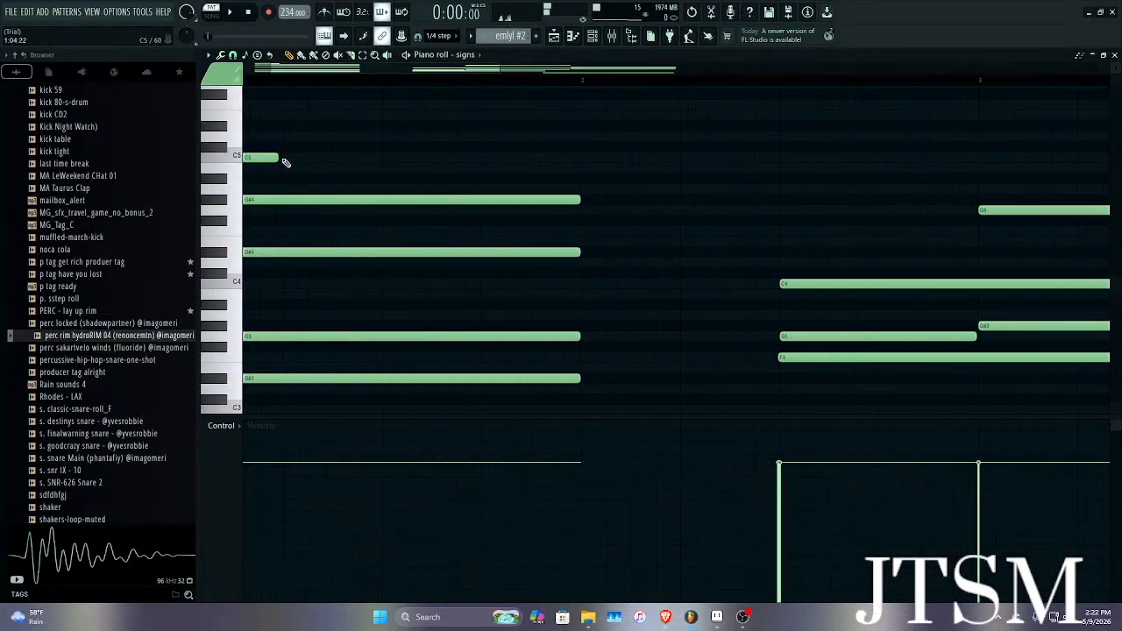
pyautogui.click(388, 158)
pyautogui.scroll(-3, 439, 155)
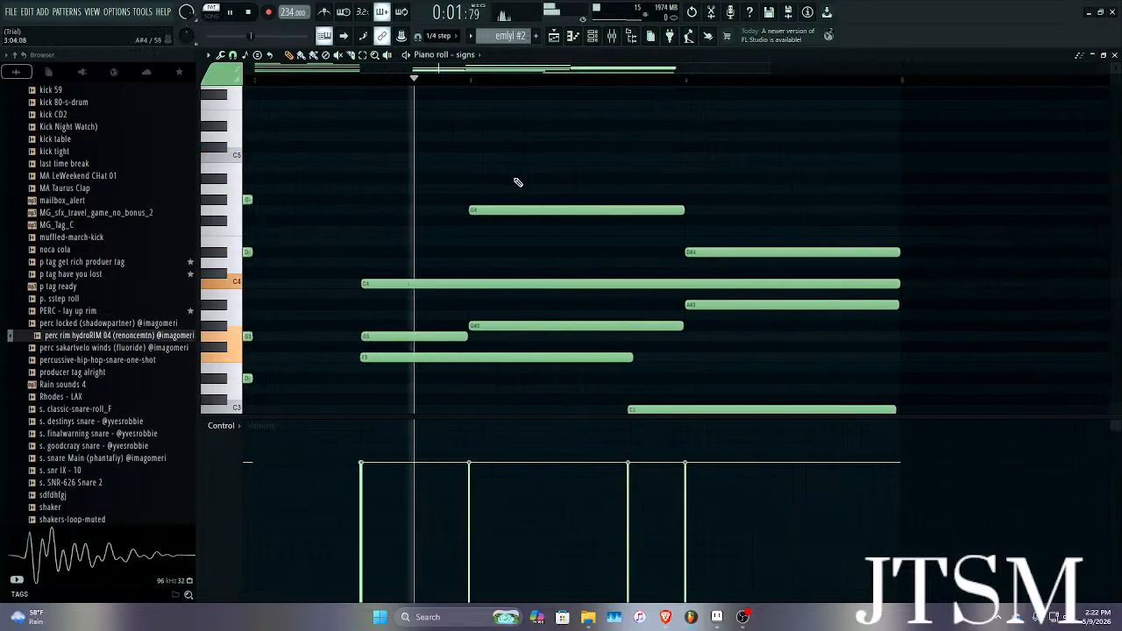
# Add two quarter-bar C5 notes in bar 3, one at the start and one at the middle of the bar.
pyautogui.press('space')
pyautogui.scroll(3, 594, 208)
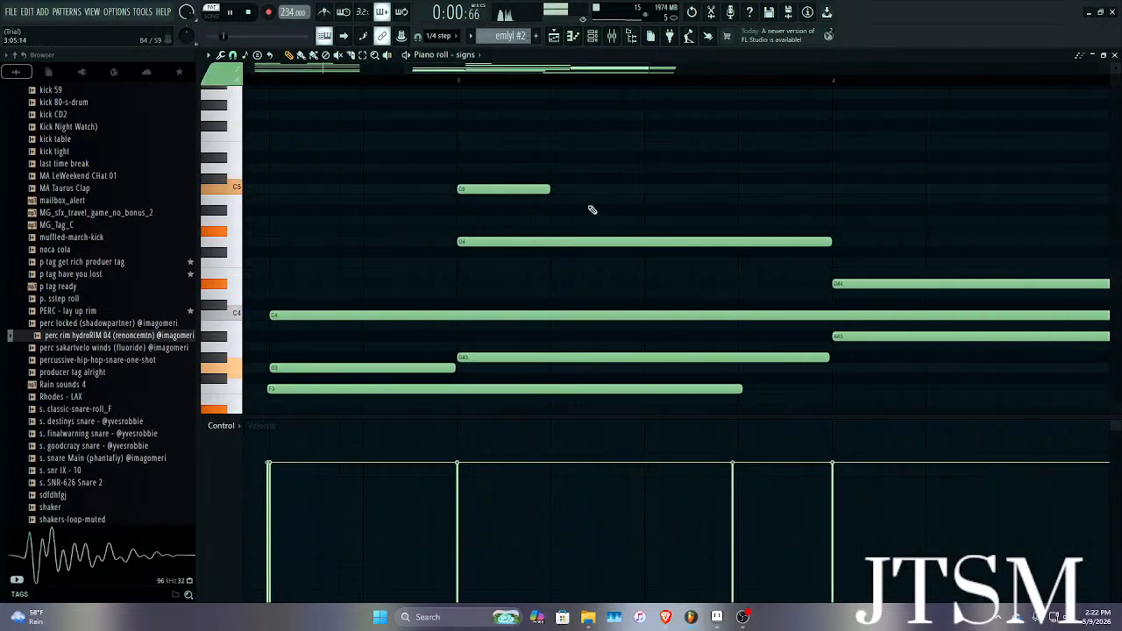
pyautogui.click(659, 191)
pyautogui.scroll(-3, 679, 191)
pyautogui.scroll(4, 730, 208)
pyautogui.scroll(-5, 824, 217)
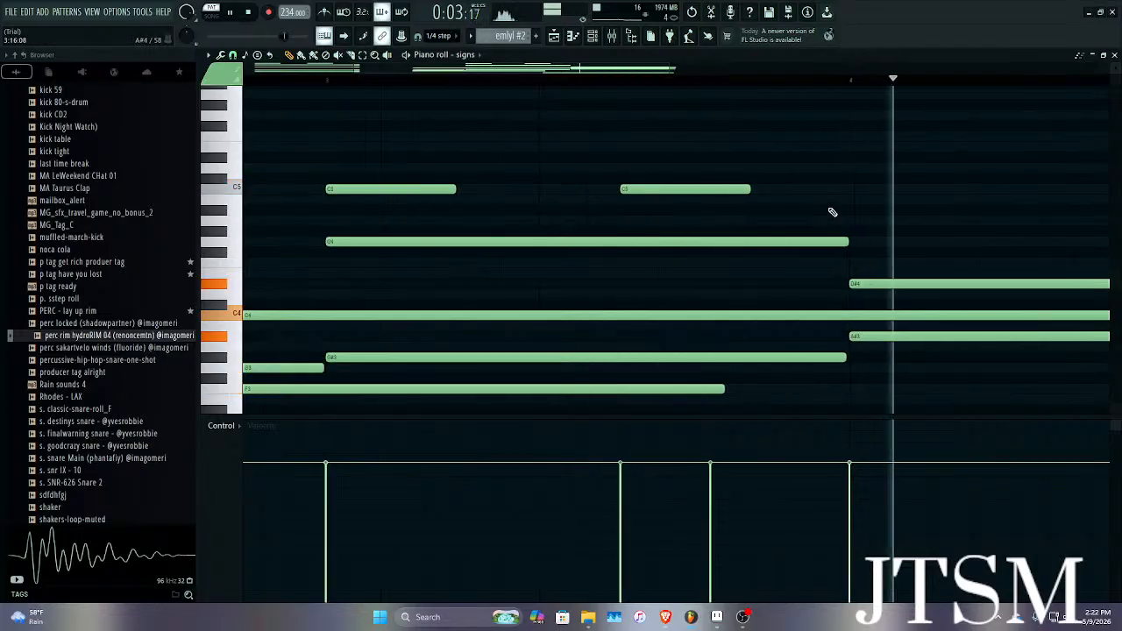
pyautogui.scroll(3, 724, 202)
pyautogui.scroll(1, 724, 196)
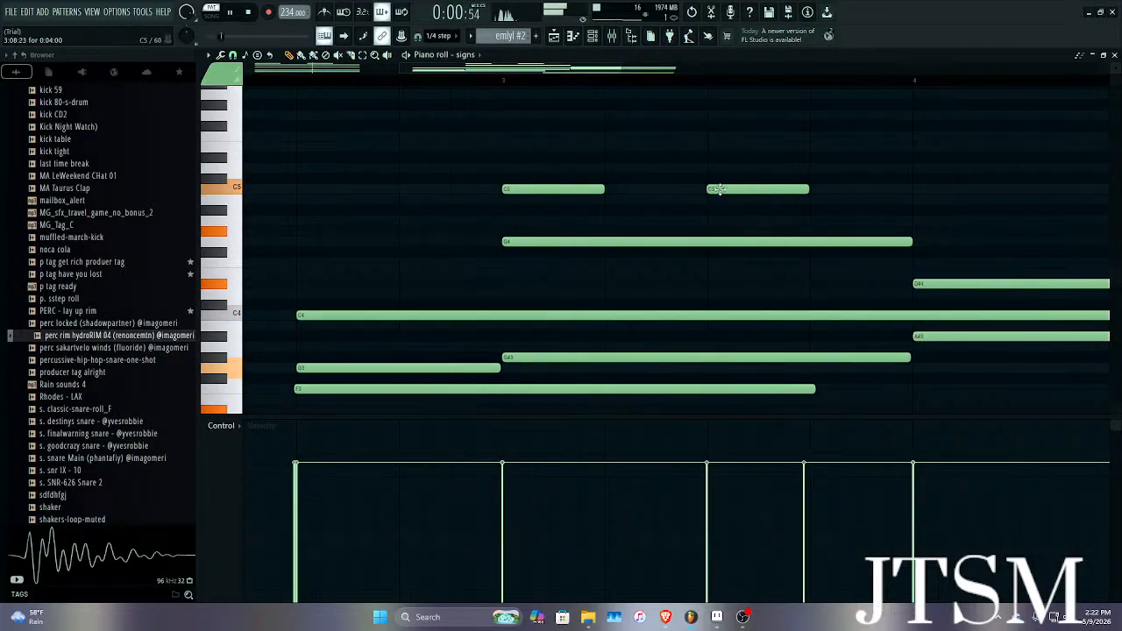
pyautogui.scroll(3, 718, 191)
pyautogui.scroll(-6, 723, 195)
pyautogui.scroll(3, 684, 200)
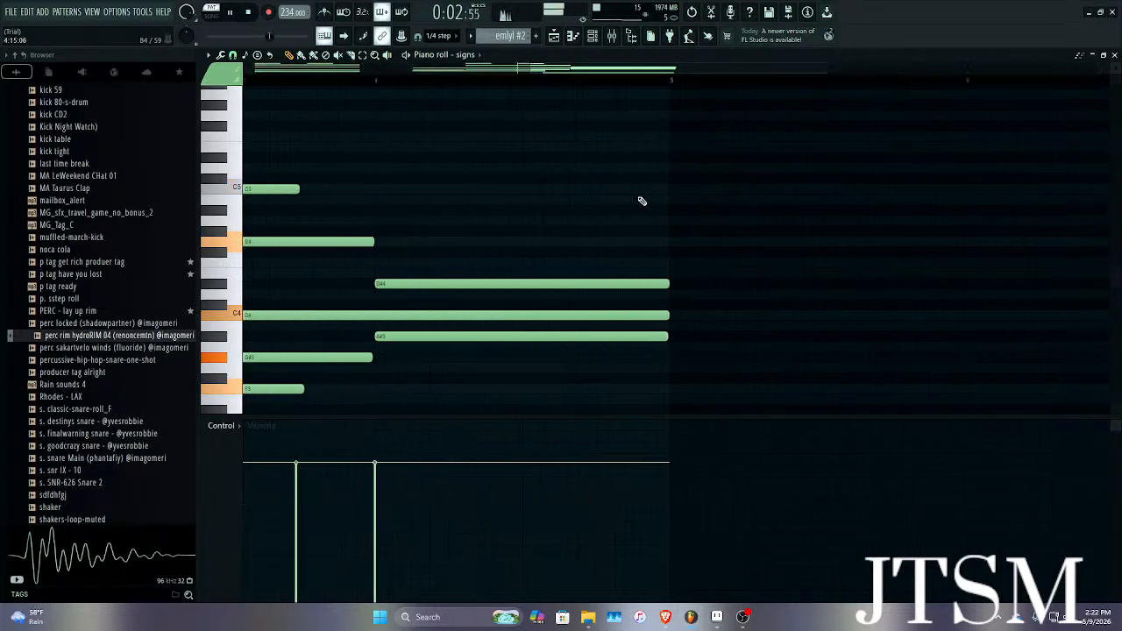
pyautogui.press('space')
pyautogui.click(503, 180)
pyautogui.rightClick(503, 180)
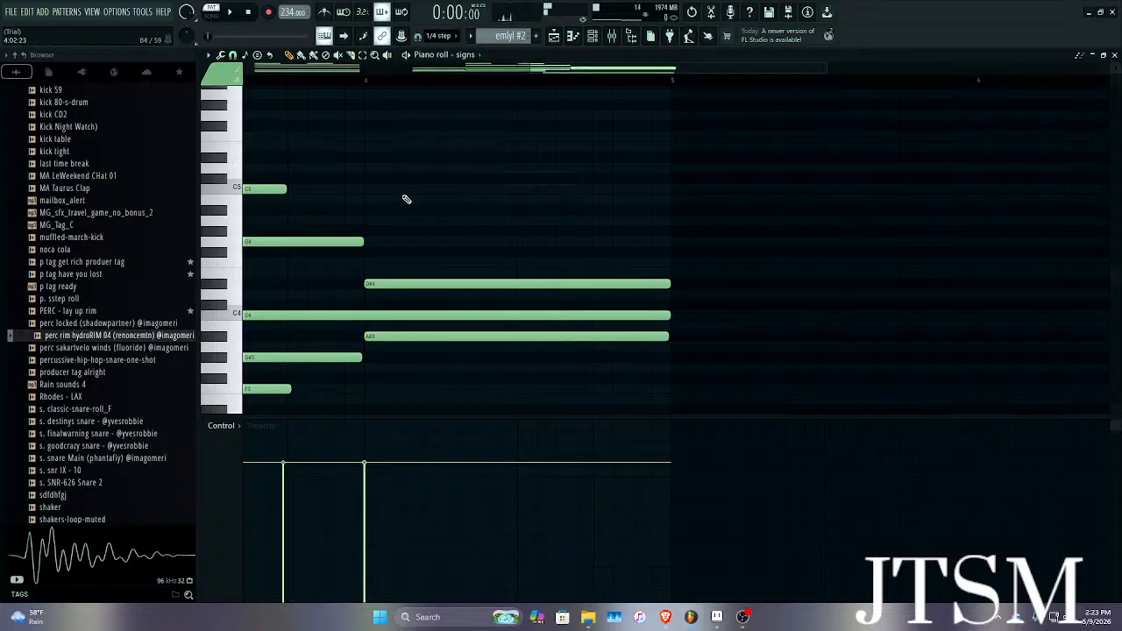
pyautogui.scroll(-3, 421, 197)
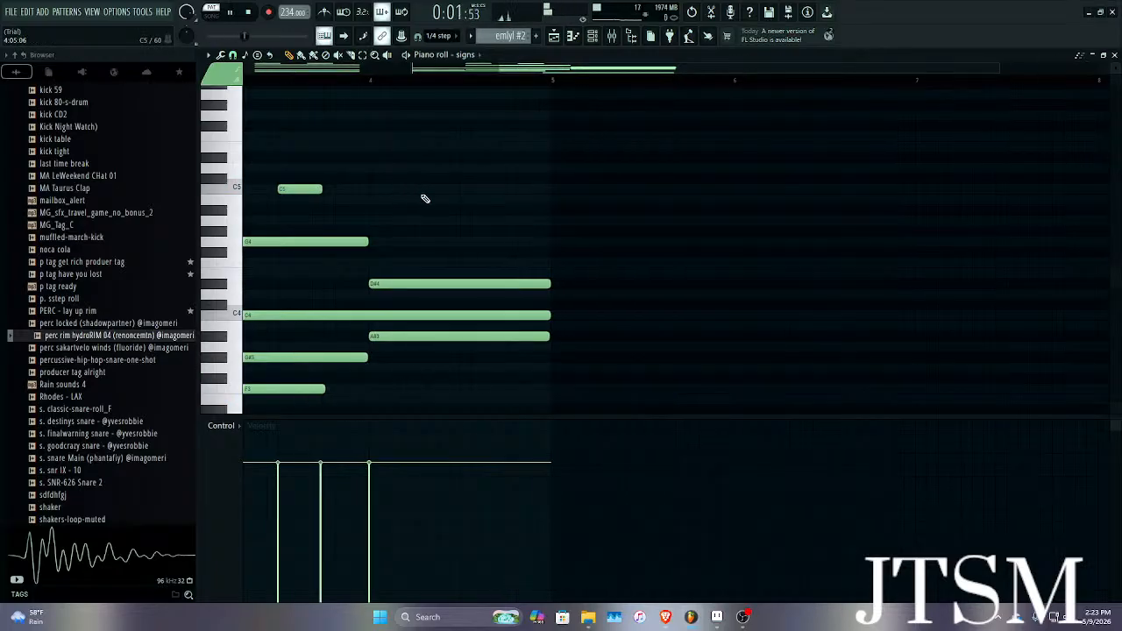
pyautogui.press('space')
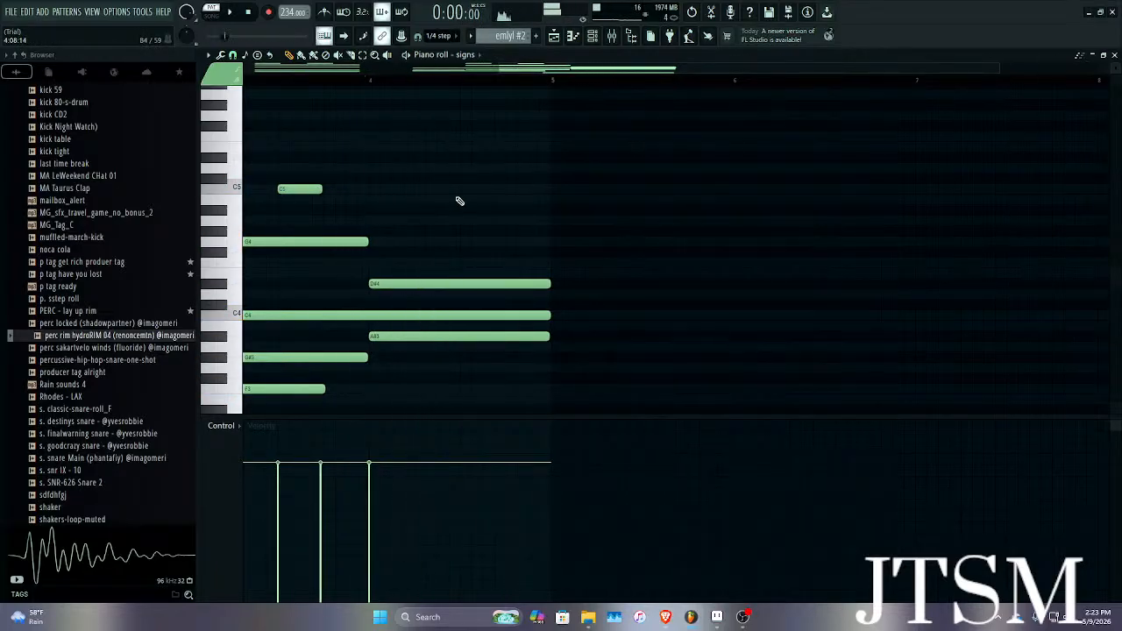
# Add a quarter-bar C5 note at 4:09 followed by a quarter-bar C#5 note at 4:13 to end bar 4.
pyautogui.scroll(4, 458, 192)
pyautogui.press('space')
pyautogui.click(543, 180)
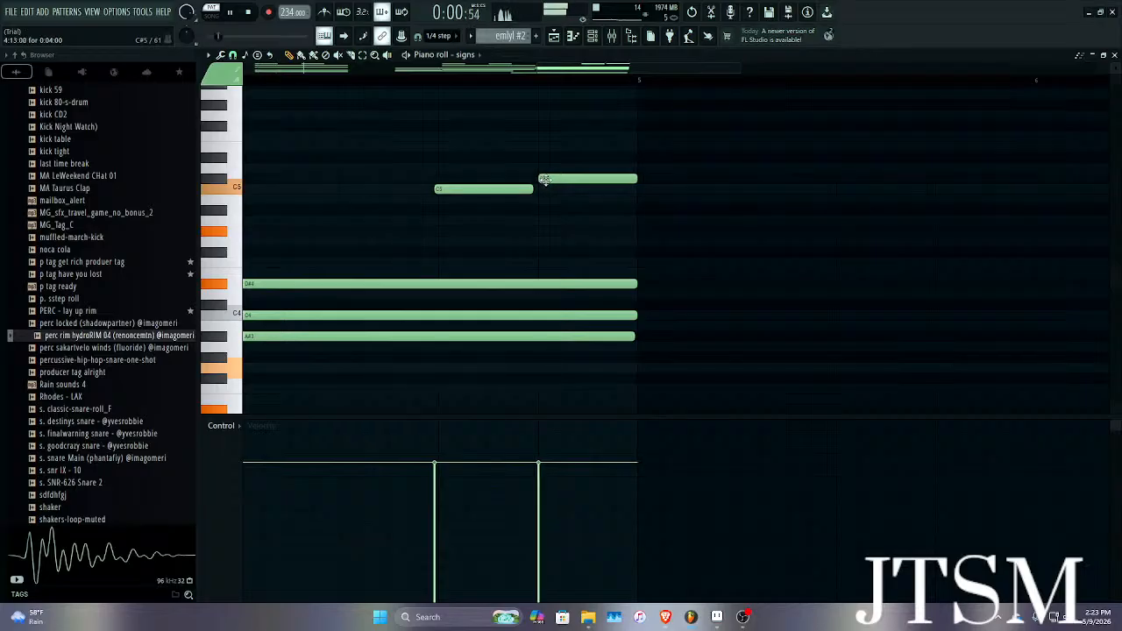
pyautogui.scroll(6, 535, 184)
pyautogui.scroll(-10, 505, 192)
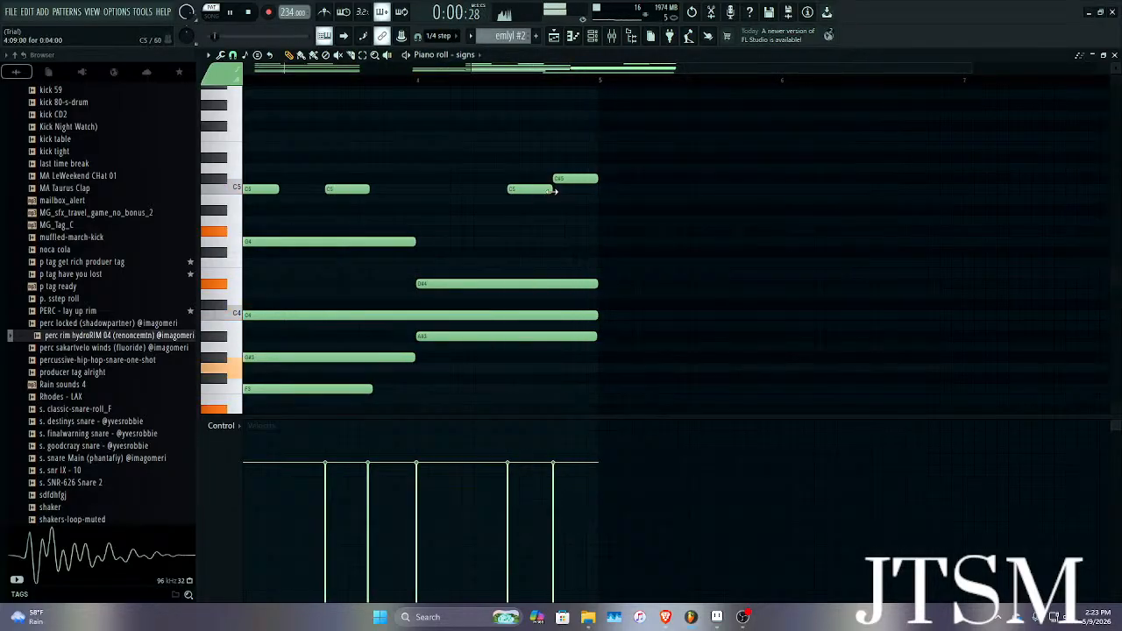
pyautogui.scroll(-3, 544, 197)
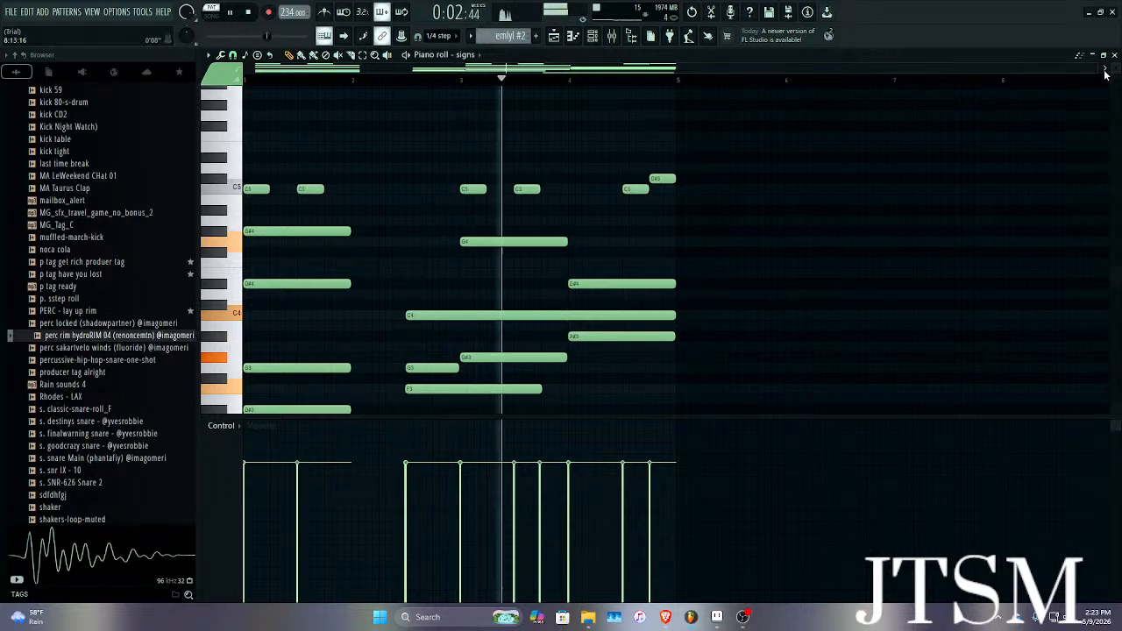
# Duplicate the whole four-bar phrase into bars 5 to 8 and deselect the copied notes.
pyautogui.hotkey('ctrl', 'b')
pyautogui.scroll(6, 696, 204)
pyautogui.scroll(-4, 695, 204)
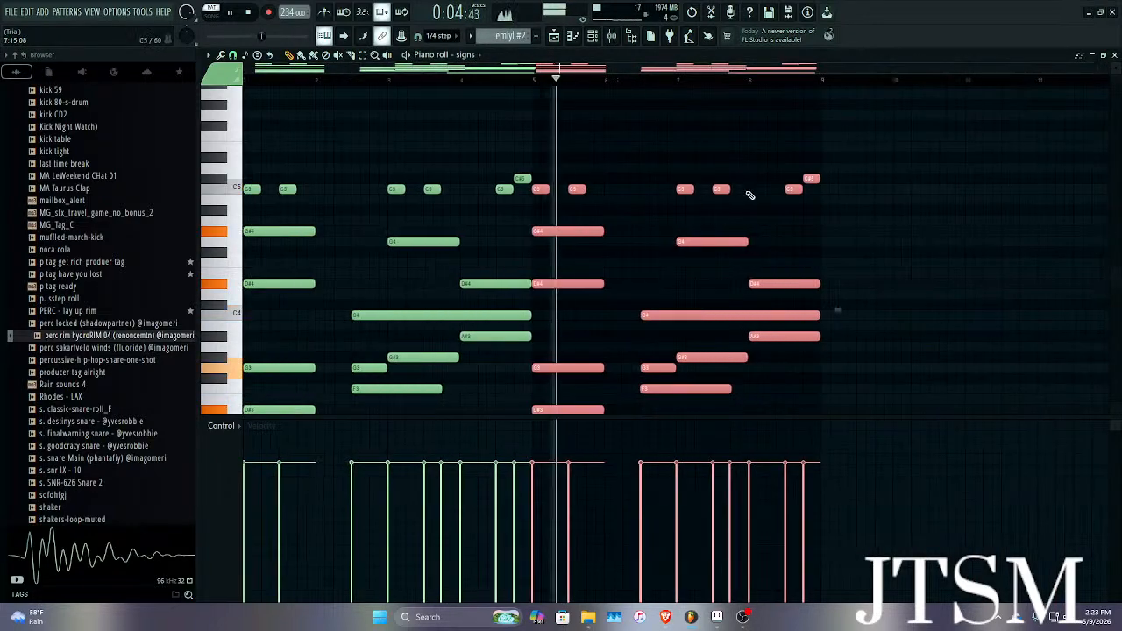
pyautogui.hotkey('ctrl', 'd')
# Raise the C5 note at 8:09 to D#5, keep the C#5 after it, and play the phrase to check it.
pyautogui.scroll(2, 806, 225)
pyautogui.moveTo(710, 192); pyautogui.dragTo(695, 158)
pyautogui.press('space')
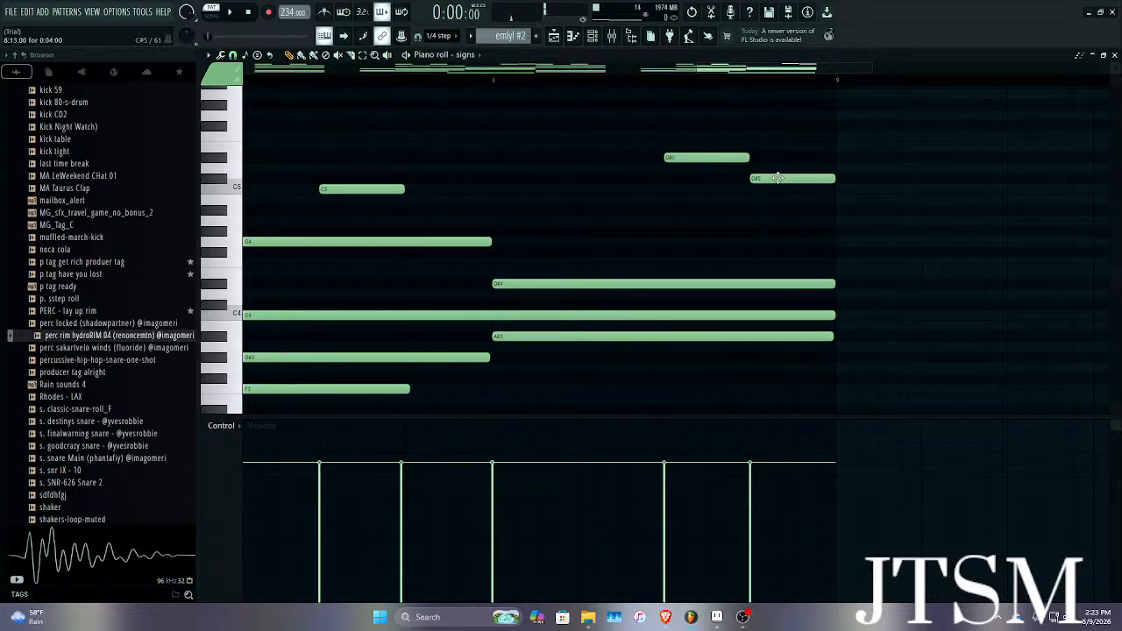
pyautogui.moveTo(776, 179); pyautogui.dragTo(777, 182)
pyautogui.press('space')
pyautogui.scroll(3, 680, 150)
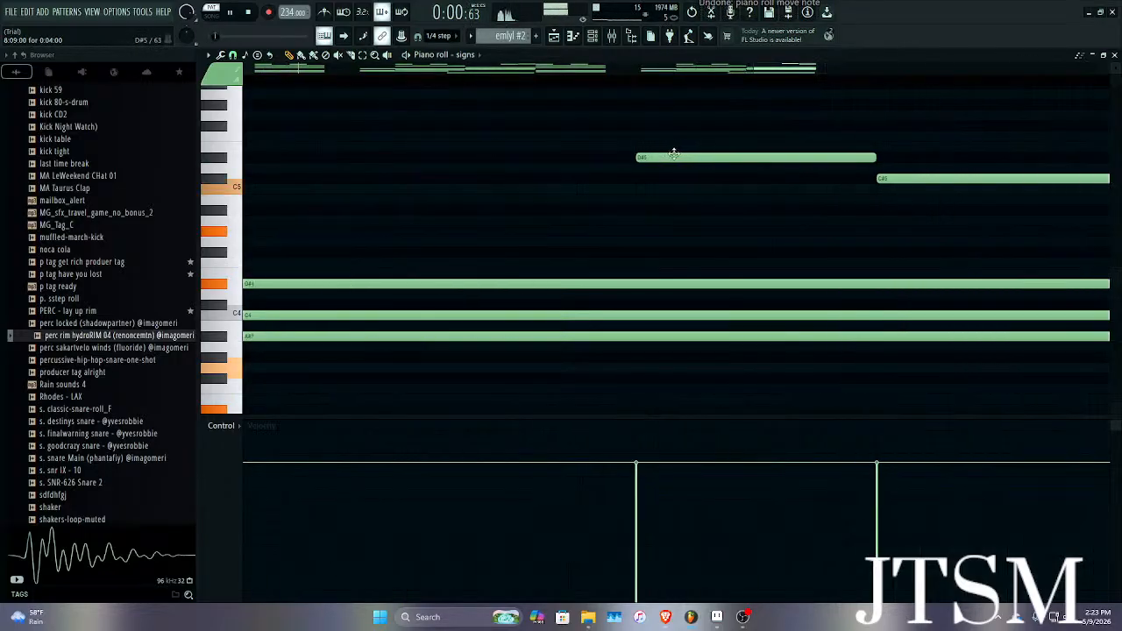
pyautogui.scroll(-3, 855, 183)
pyautogui.press('space')
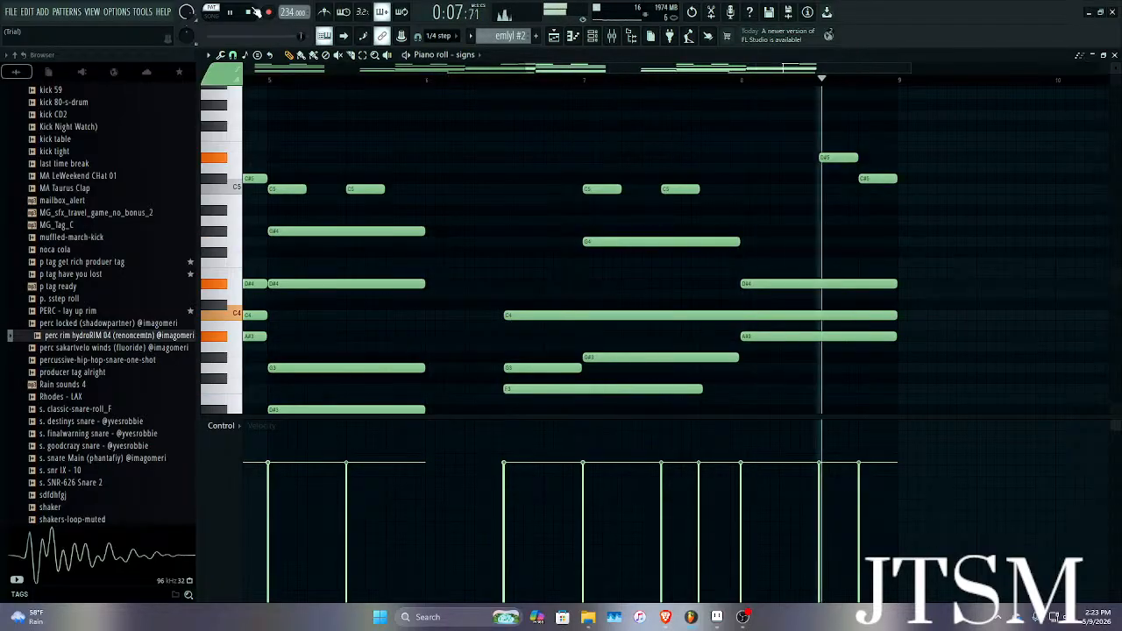
# Close the melody's piano roll and play the arrangement in song mode.
pyautogui.click(253, 12)
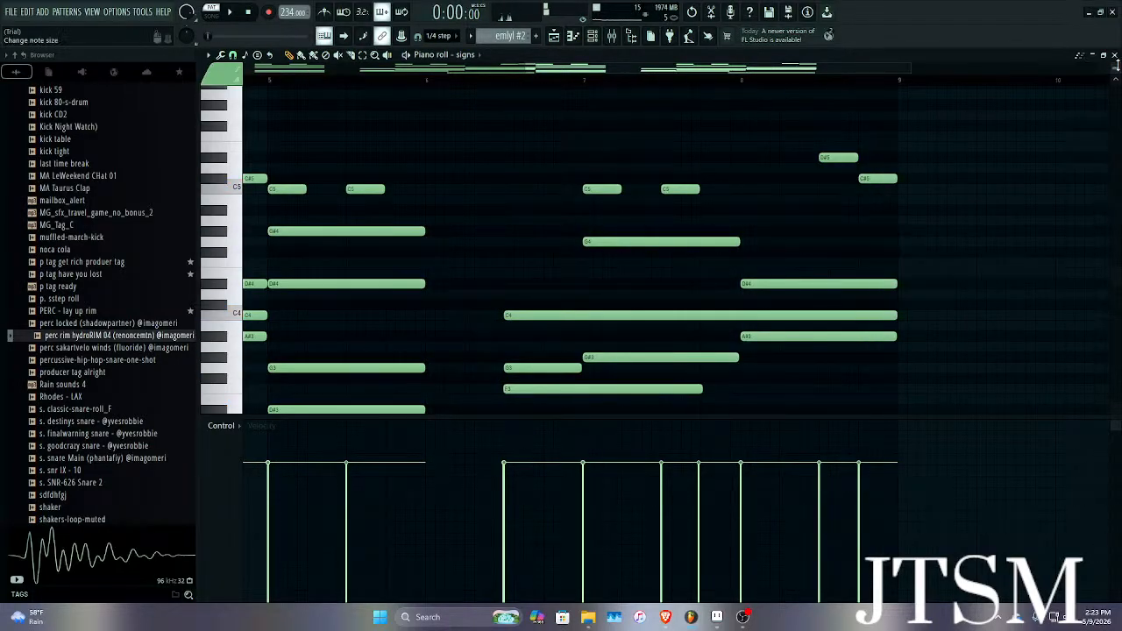
pyautogui.click(1114, 55)
pyautogui.press('l')
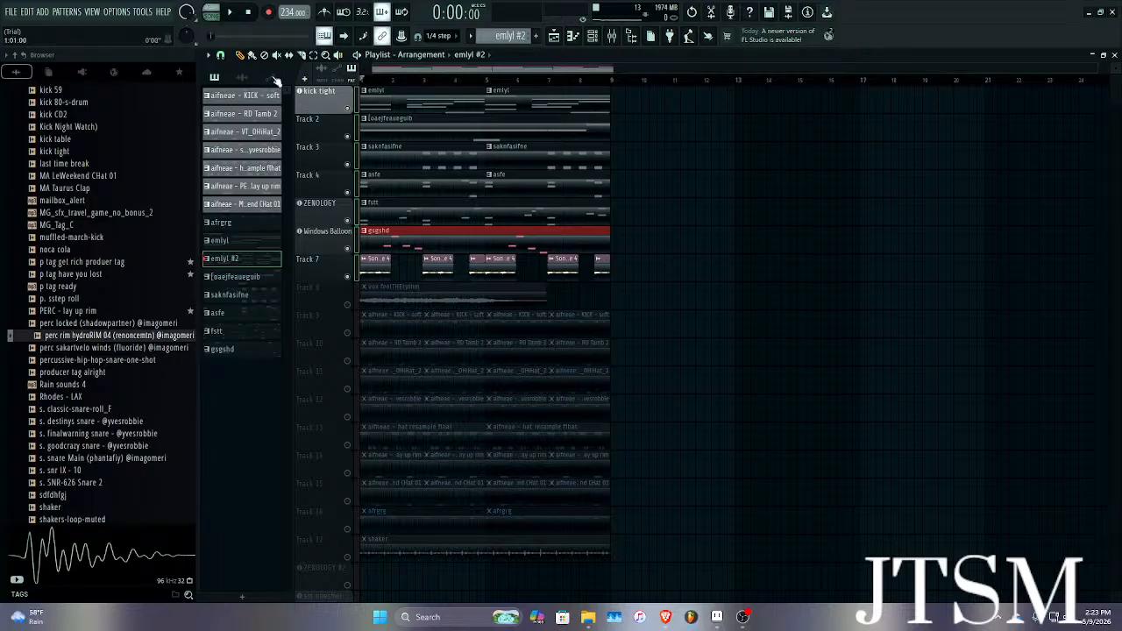
pyautogui.press('space')
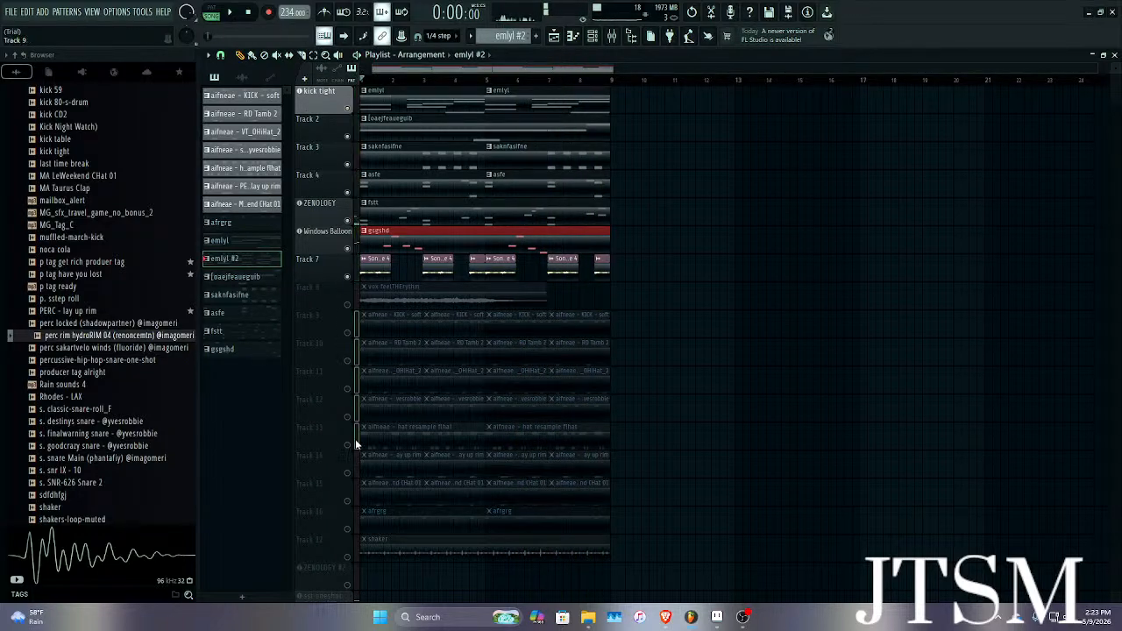
# Solo the drum and percussion tracks 9 to 17 in the playlist and listen to them.
pyautogui.click(350, 557)
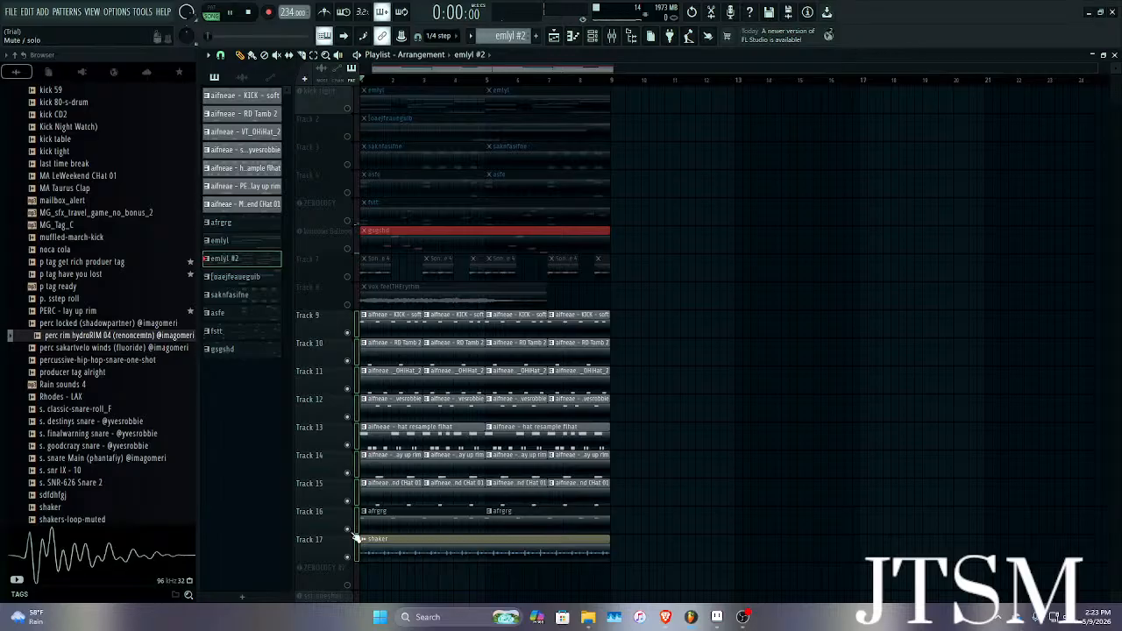
pyautogui.press('space')
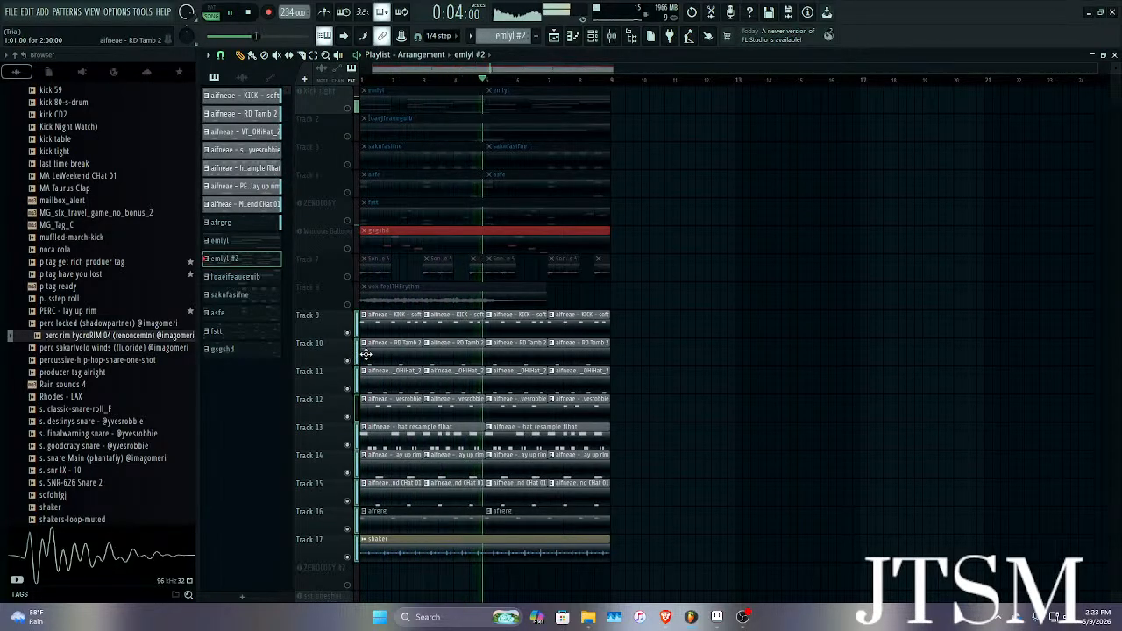
pyautogui.press('space')
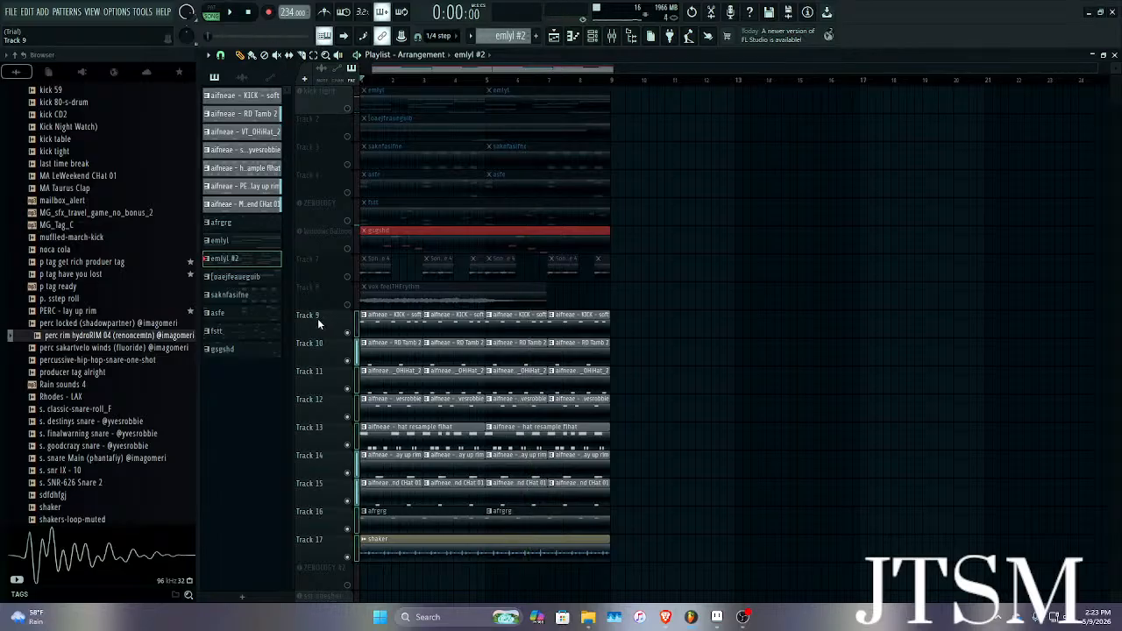
# Clone the aifneae - KICK - soft pattern and open the clone's kick notes for editing.
pyautogui.scroll(-2, 382, 310)
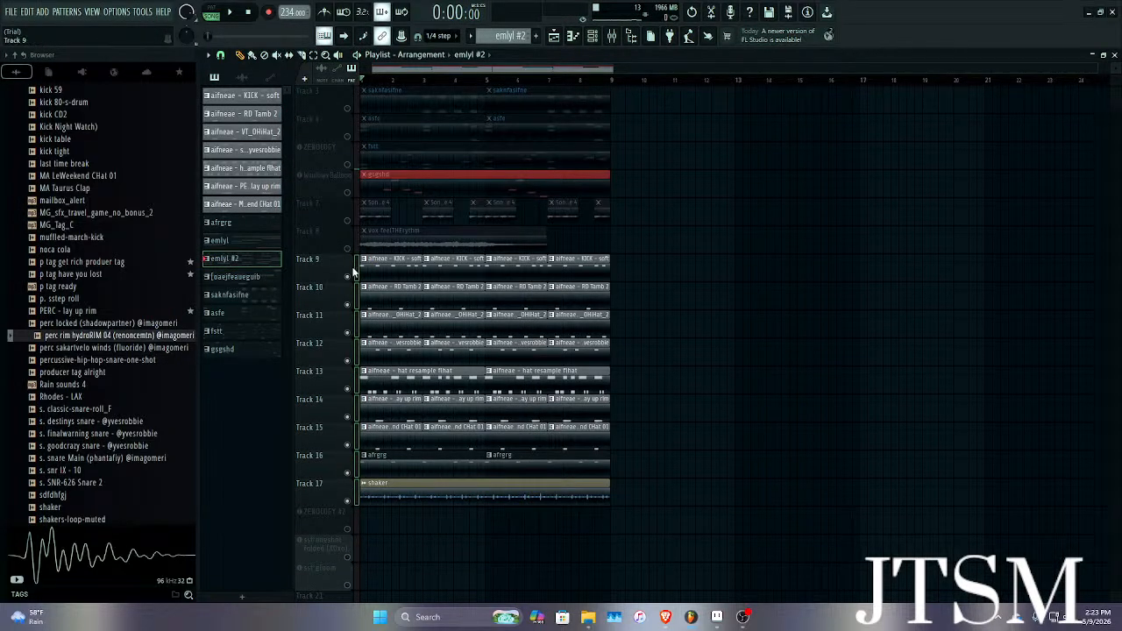
pyautogui.click(394, 263)
pyautogui.rightClick(238, 99)
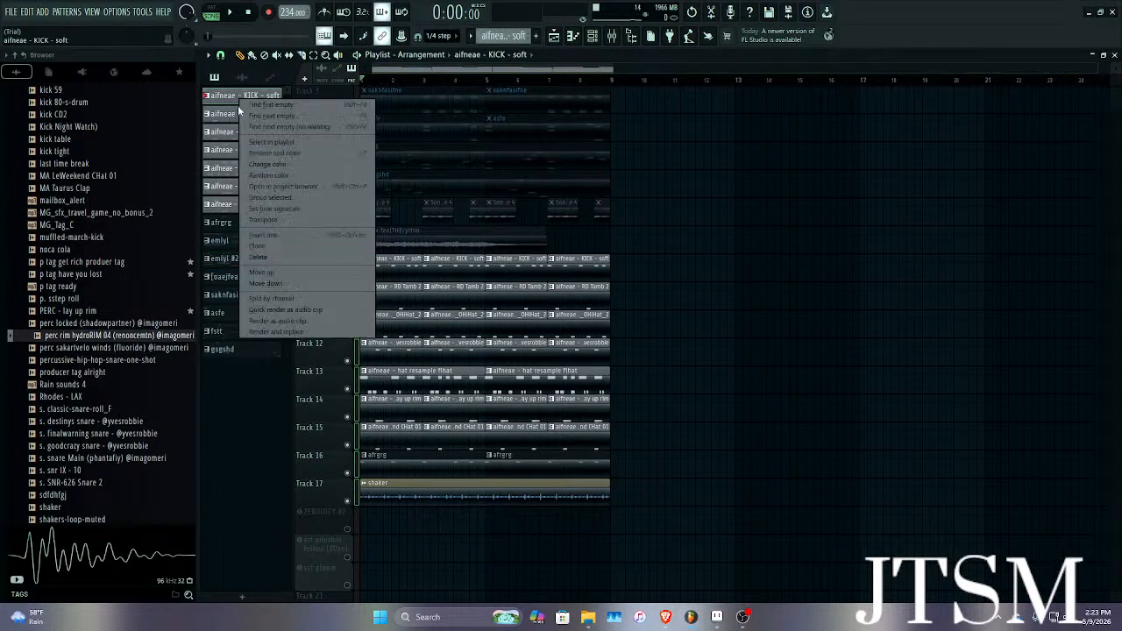
pyautogui.click(272, 246)
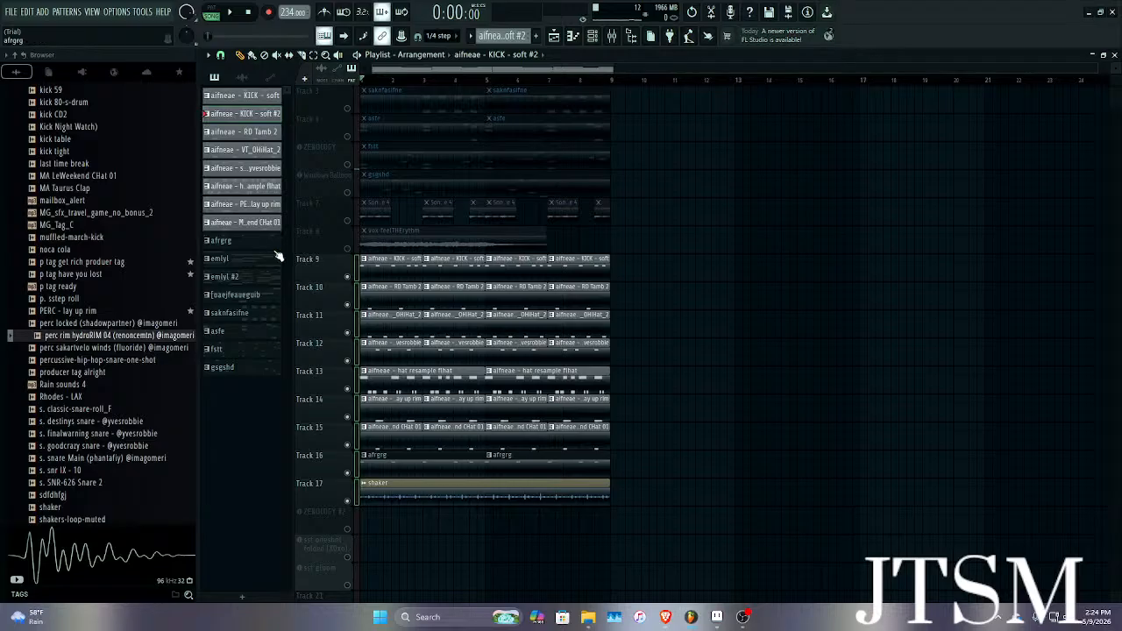
pyautogui.doubleClick(244, 114)
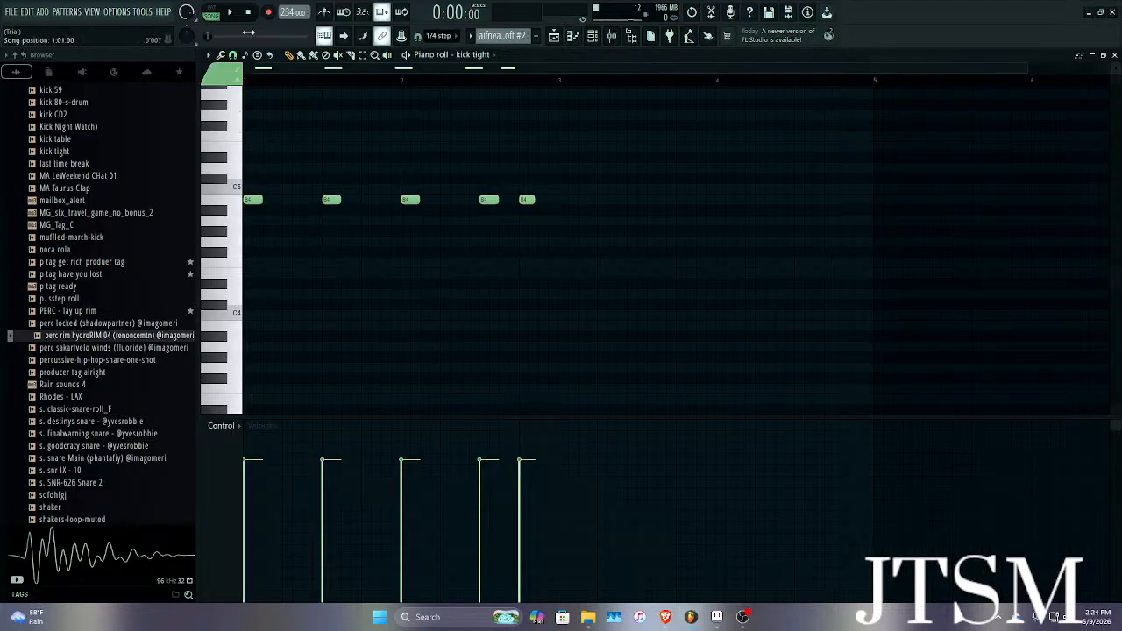
# Add a two-step B4 kick note at 1:15, directly before bar 2, and lower its velocity to 49%.
pyautogui.press('space')
pyautogui.scroll(3, 381, 207)
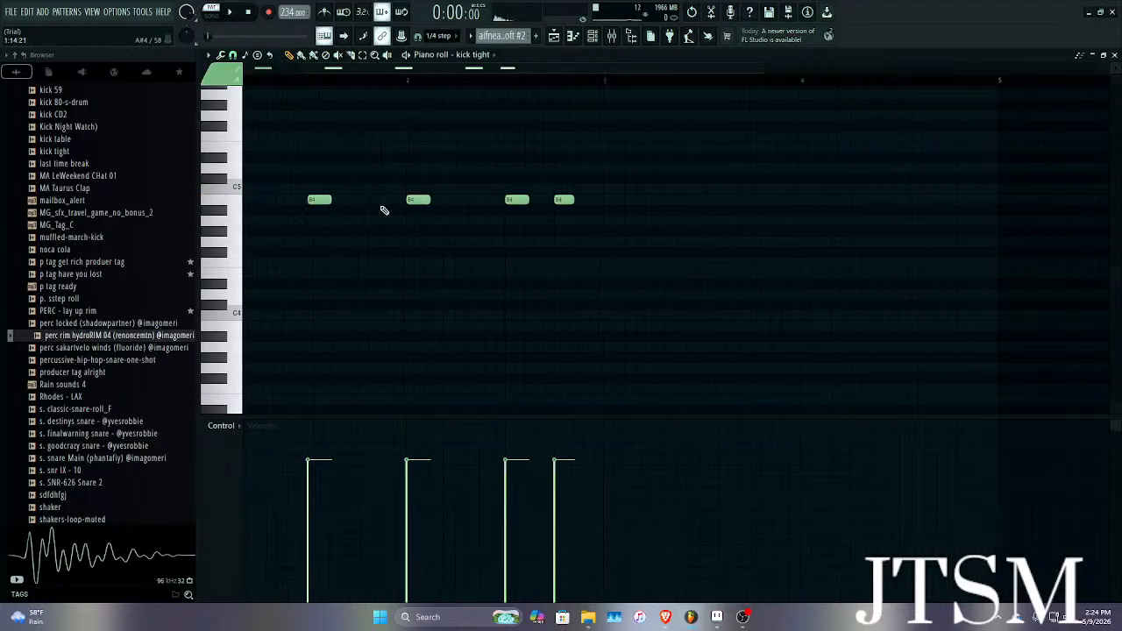
pyautogui.click(381, 208)
pyautogui.rightClick(392, 210)
pyautogui.press('space')
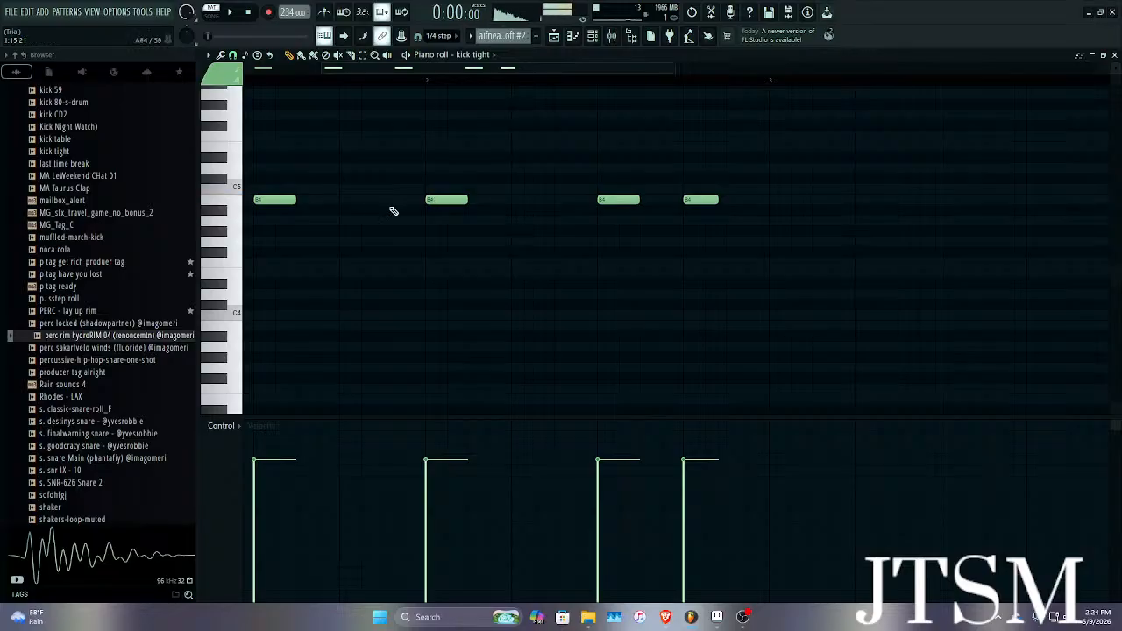
pyautogui.scroll(4, 394, 212)
pyautogui.click(426, 207)
pyautogui.click(430, 522)
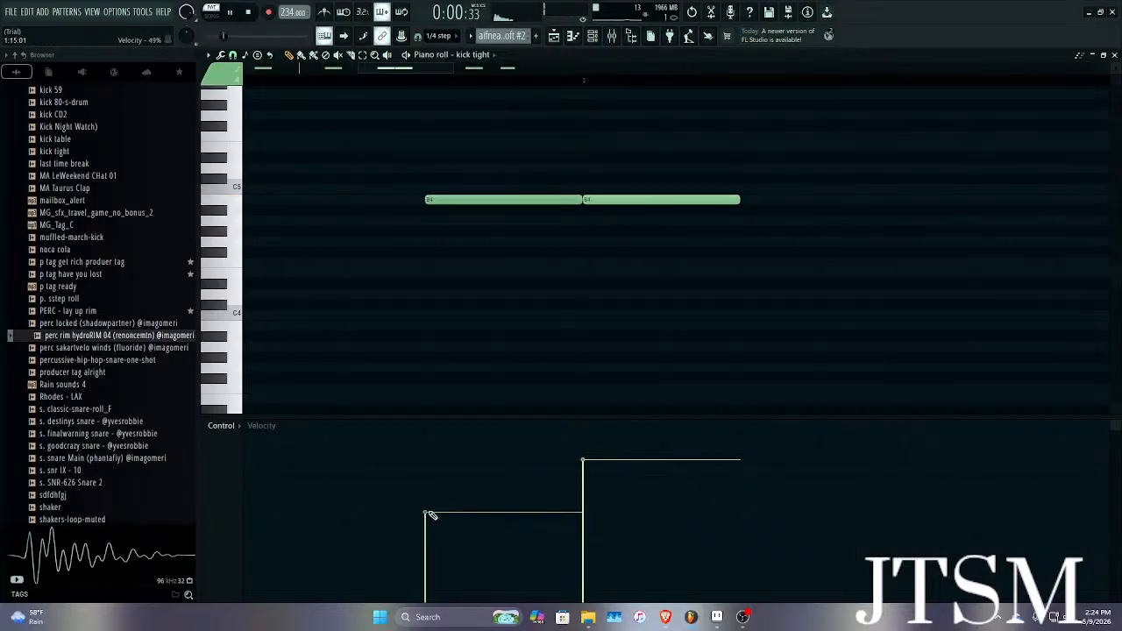
# Add a soft two-step B4 kick note at 2:07, directly before the kick in the middle of bar 2.
pyautogui.scroll(-5, 427, 206)
pyautogui.press('space')
pyautogui.scroll(2, 556, 195)
pyautogui.click(554, 200)
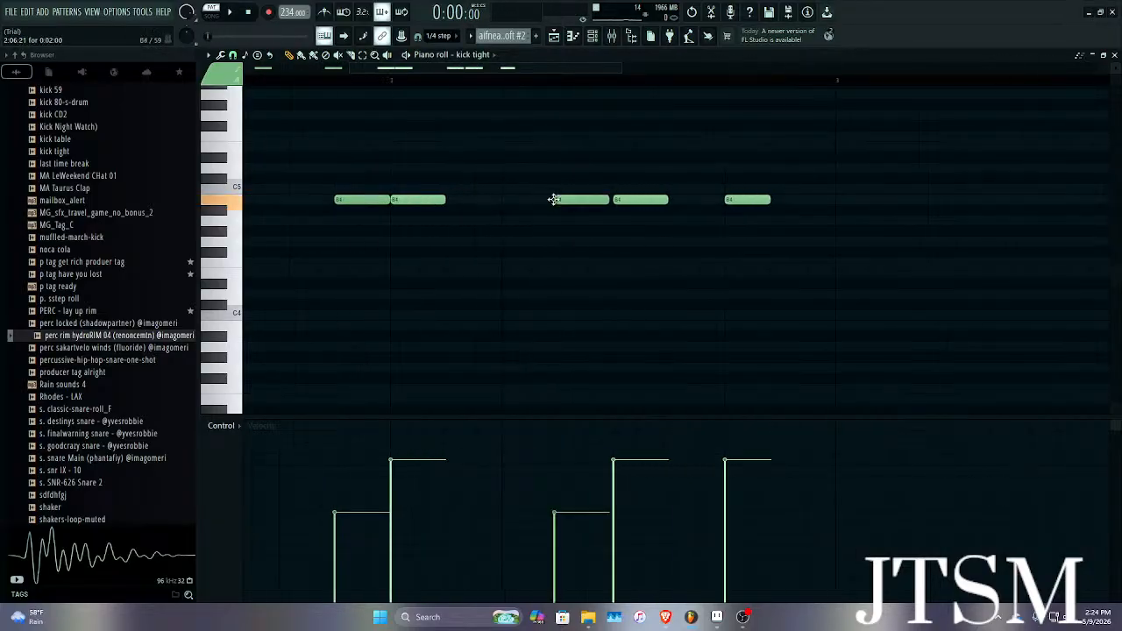
pyautogui.press('space')
pyautogui.scroll(4, 554, 200)
pyautogui.moveTo(559, 201); pyautogui.dragTo(569, 202)
pyautogui.press('space')
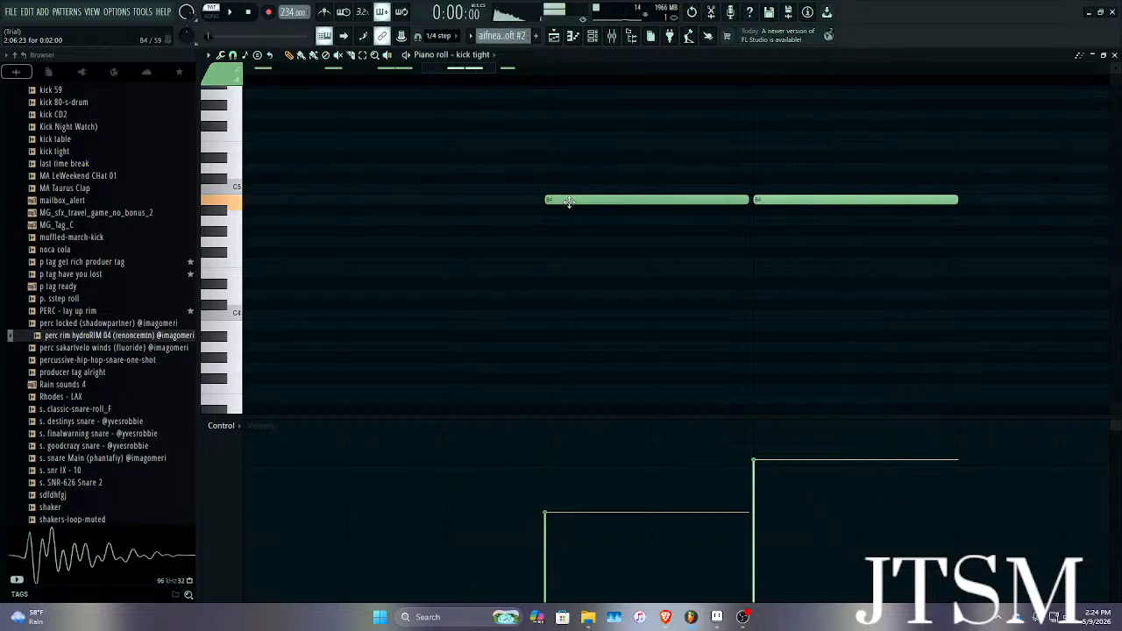
pyautogui.scroll(-4, 776, 211)
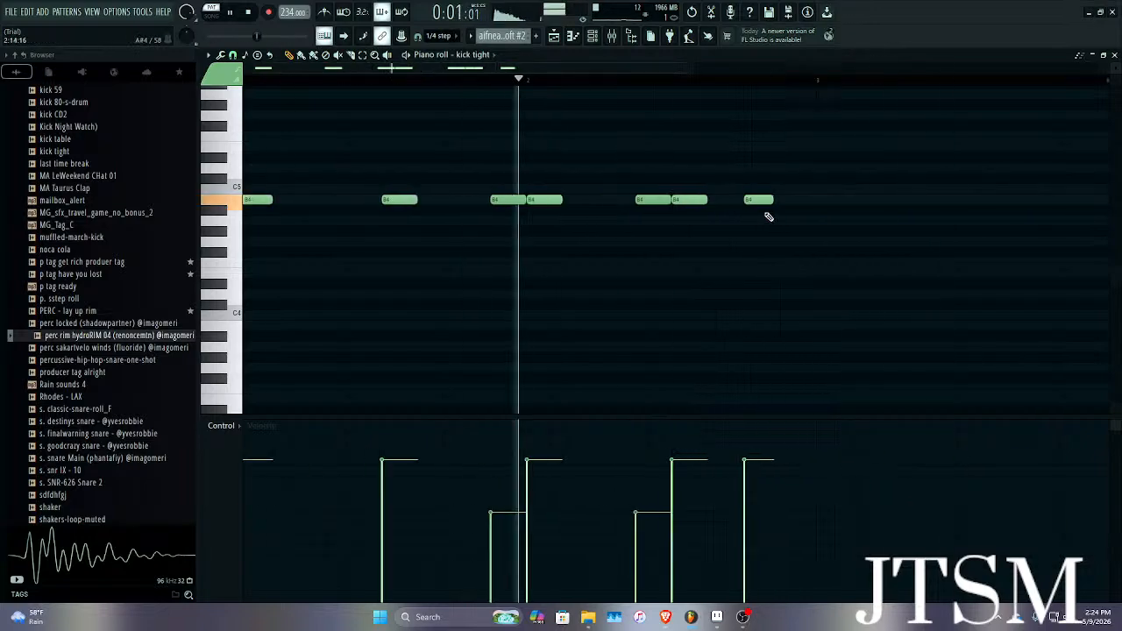
# Add a soft two-step B4 kick note at 2:11:12, slightly overlapping the last kick of bar 2.
pyautogui.scroll(3, 748, 220)
pyautogui.press('space')
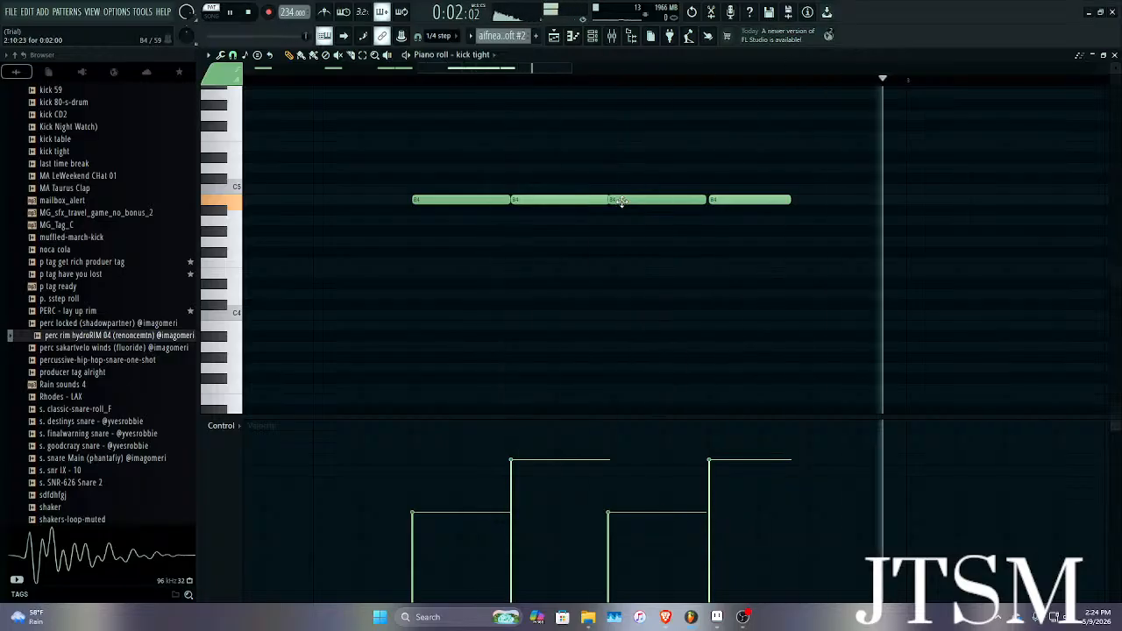
pyautogui.moveTo(622, 201); pyautogui.dragTo(594, 200)
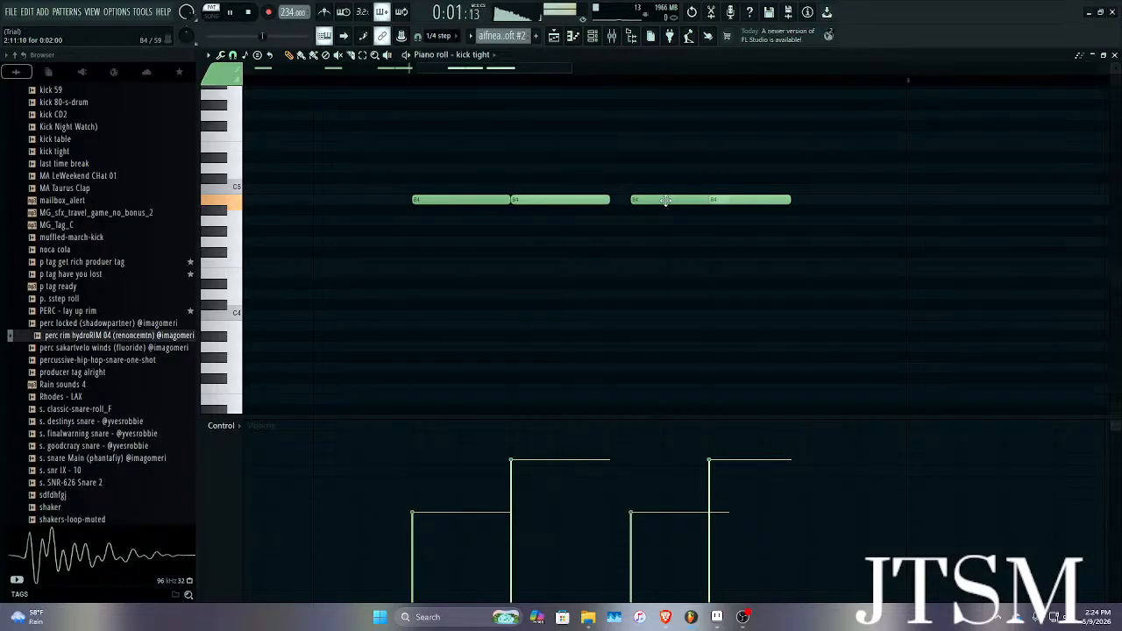
pyautogui.moveTo(665, 201); pyautogui.dragTo(667, 200)
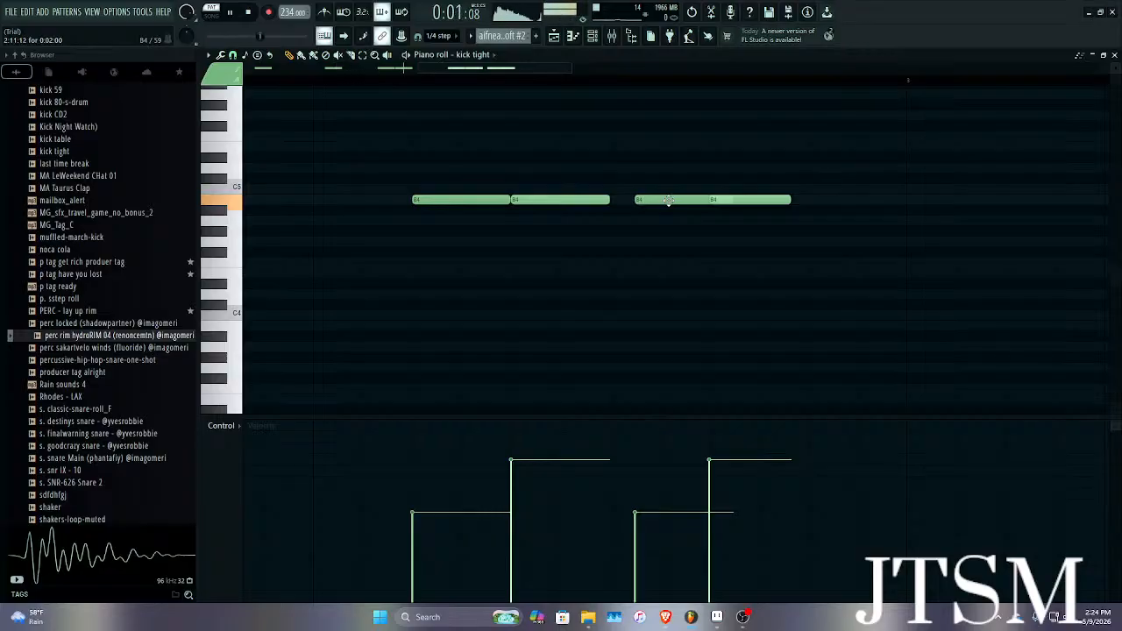
pyautogui.scroll(5, 671, 204)
pyautogui.press('space')
# Duplicate the two-bar kick rhythm into bars 3 and 4, aligning the first copied note with the start of bar 3.
pyautogui.scroll(-5, 667, 204)
pyautogui.scroll(-4, 639, 213)
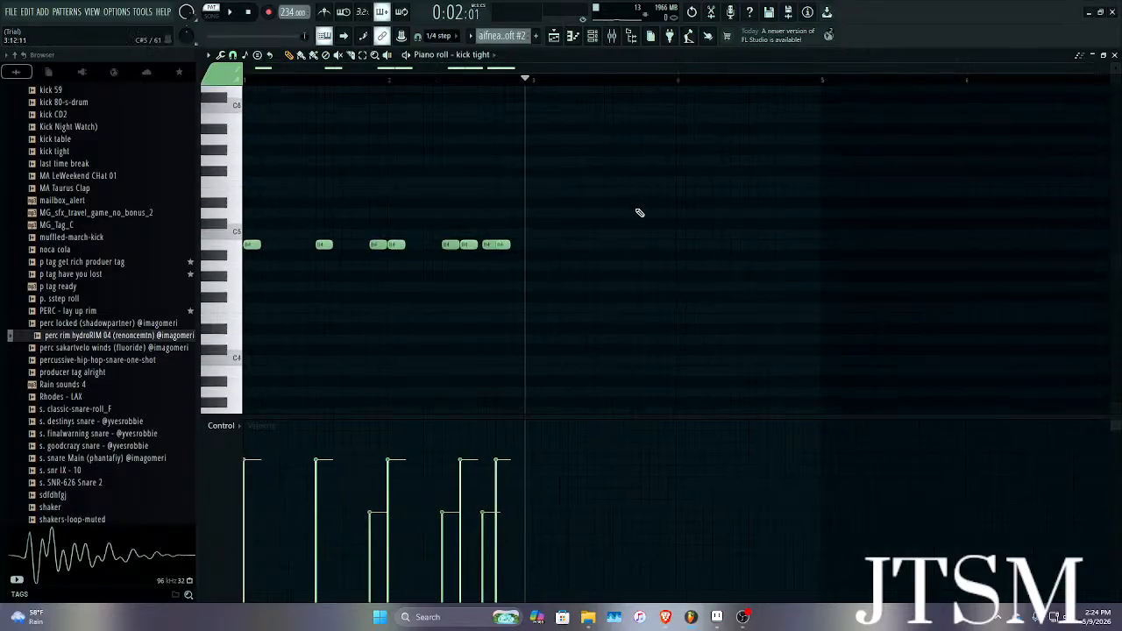
pyautogui.hotkey('ctrl', 'b')
pyautogui.scroll(5, 522, 263)
pyautogui.moveTo(521, 264); pyautogui.dragTo(640, 257)
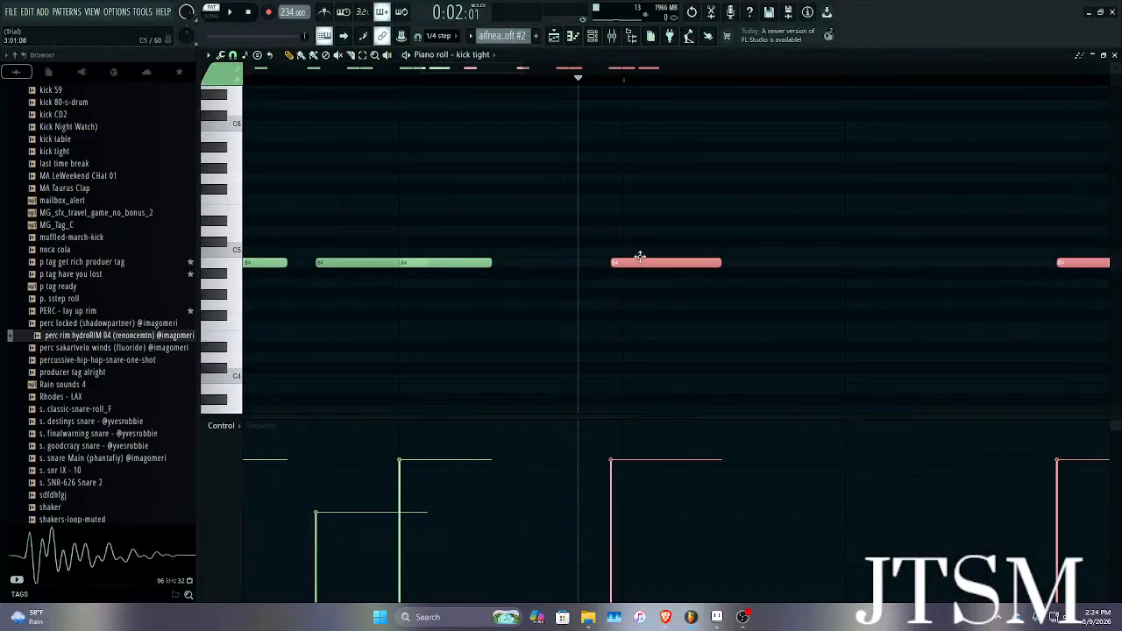
pyautogui.scroll(3, 625, 268)
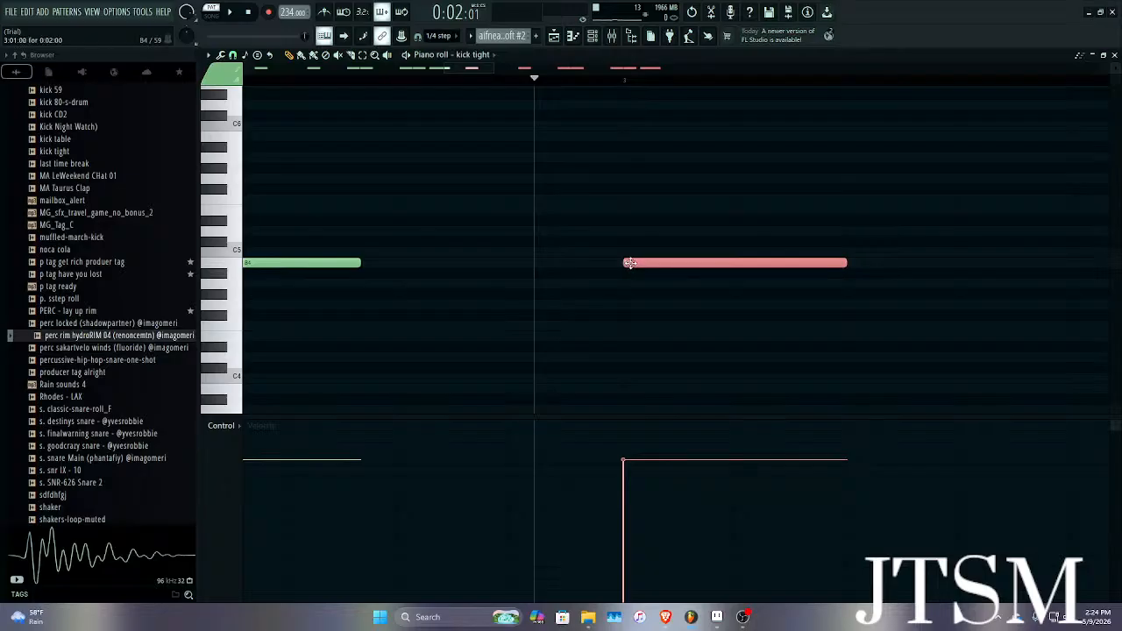
pyautogui.scroll(-6, 632, 264)
# Add a full-strength two-step B4 kick note at 3:13, ahead of the soft kick before bar 4.
pyautogui.click(659, 285)
pyautogui.rightClick(661, 285)
pyautogui.press('space')
pyautogui.scroll(4, 701, 283)
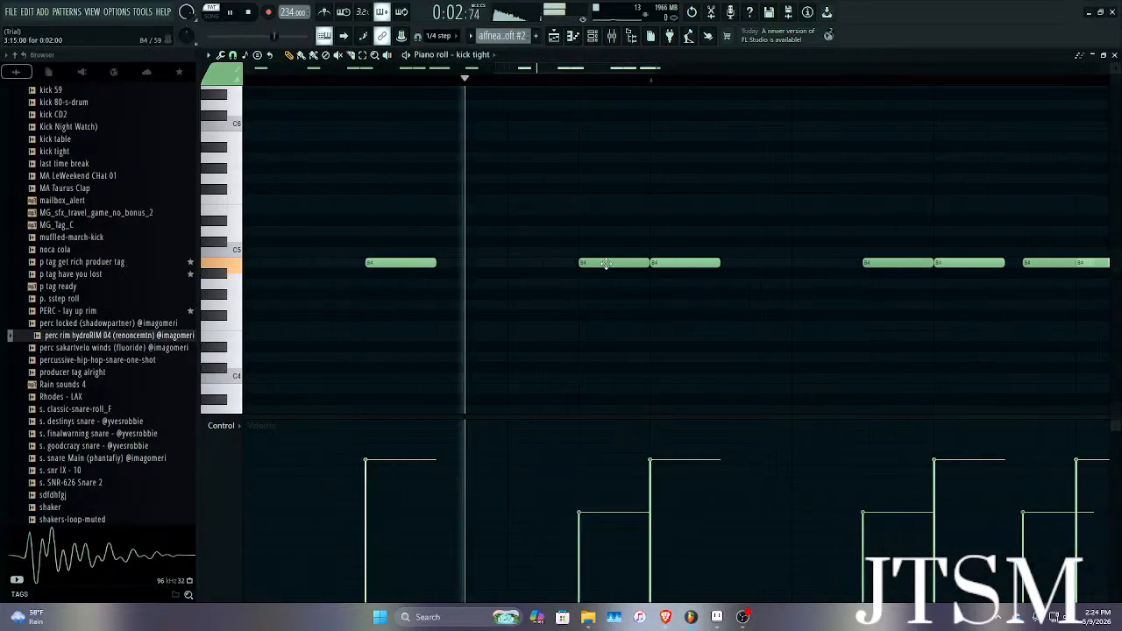
pyautogui.press('space')
pyautogui.scroll(3, 513, 272)
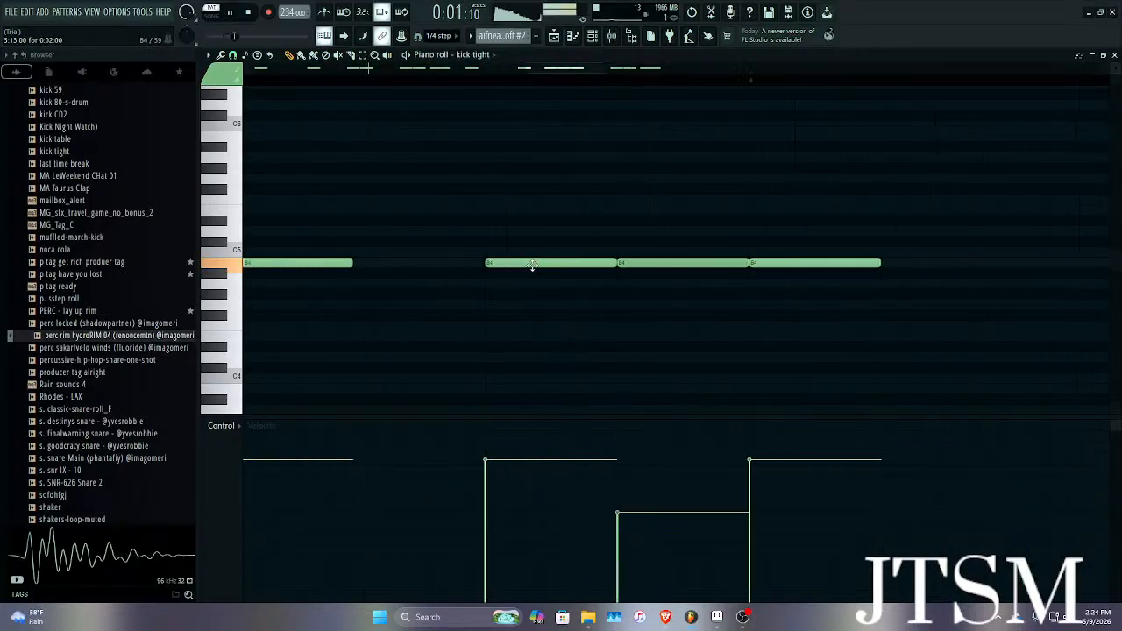
# Replace the kick clips on Track 9 with two back-to-back KICK - soft #2 clips starting at bars 1 and 5.
pyautogui.scroll(-6, 539, 281)
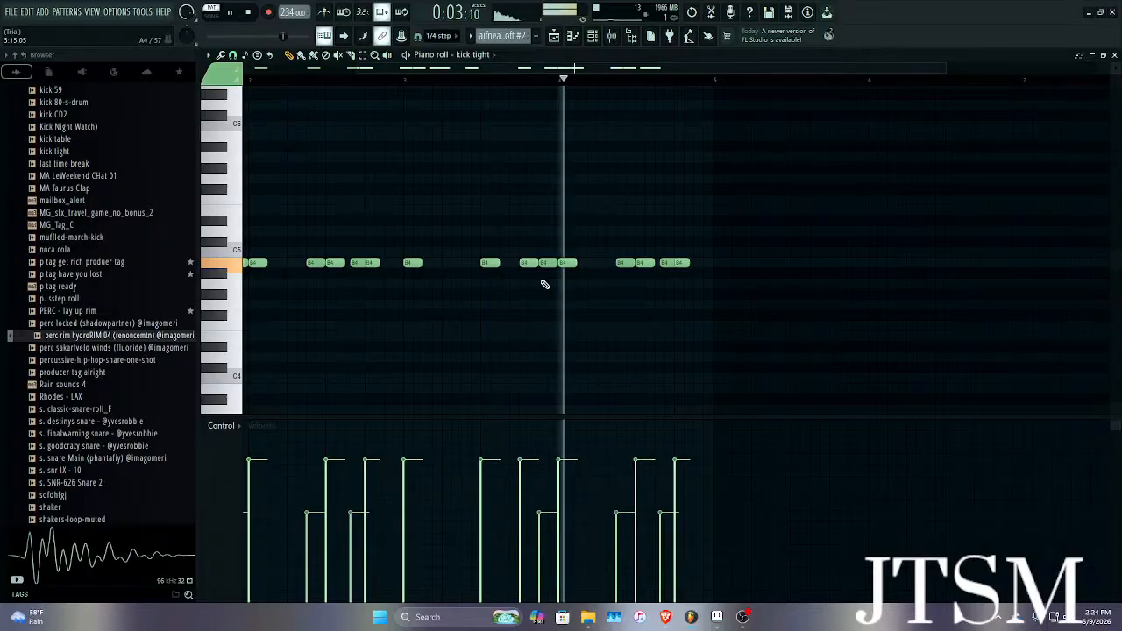
pyautogui.press('space')
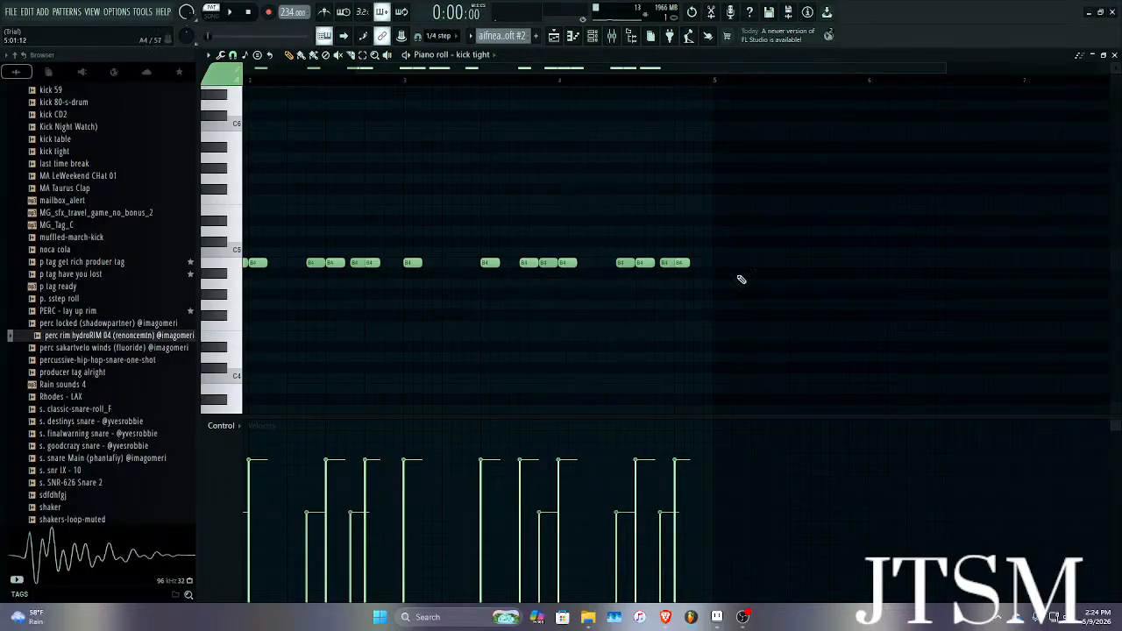
pyautogui.click(1115, 56)
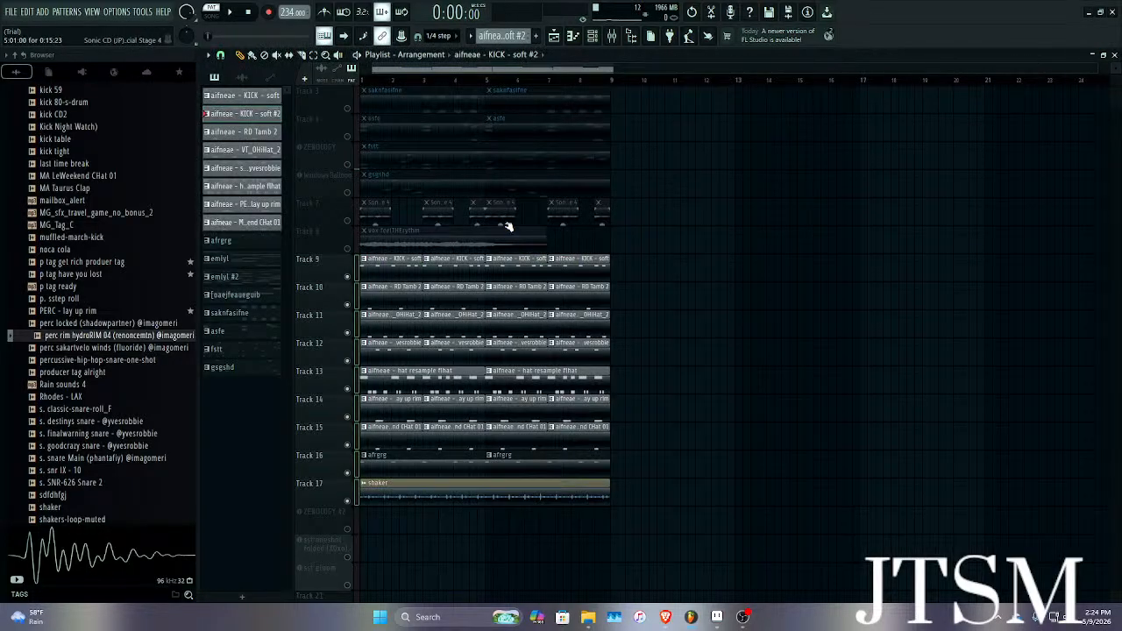
pyautogui.rightClick(598, 264)
pyautogui.click(383, 267)
pyautogui.press('space')
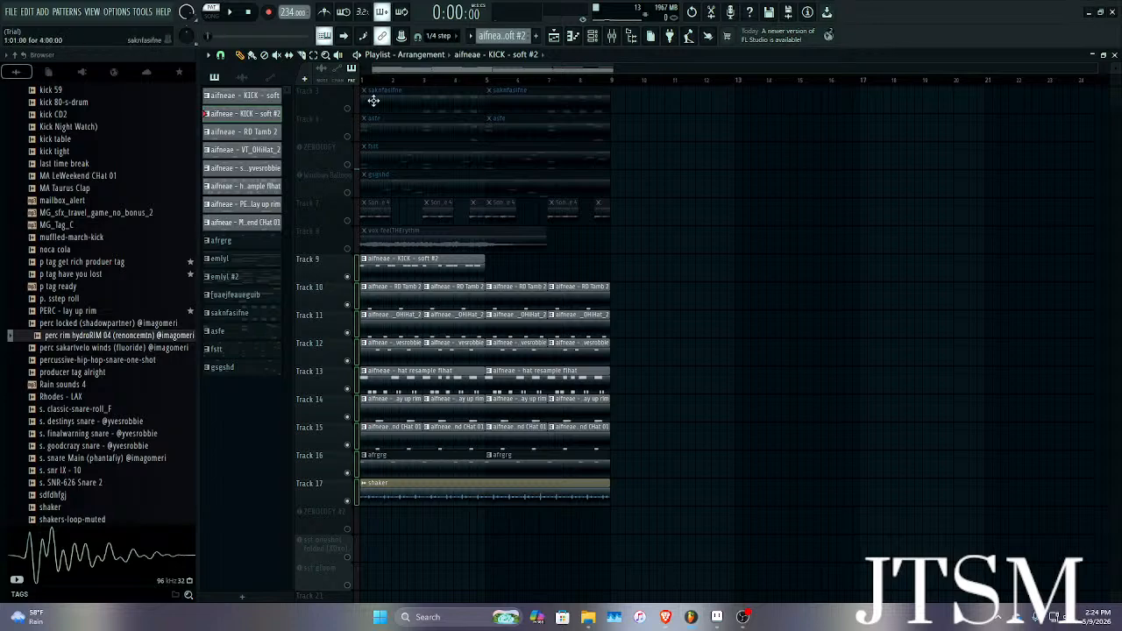
pyautogui.click(312, 55)
pyautogui.moveTo(488, 263); pyautogui.dragTo(444, 274)
pyautogui.hotkey('ctrl', 'b')
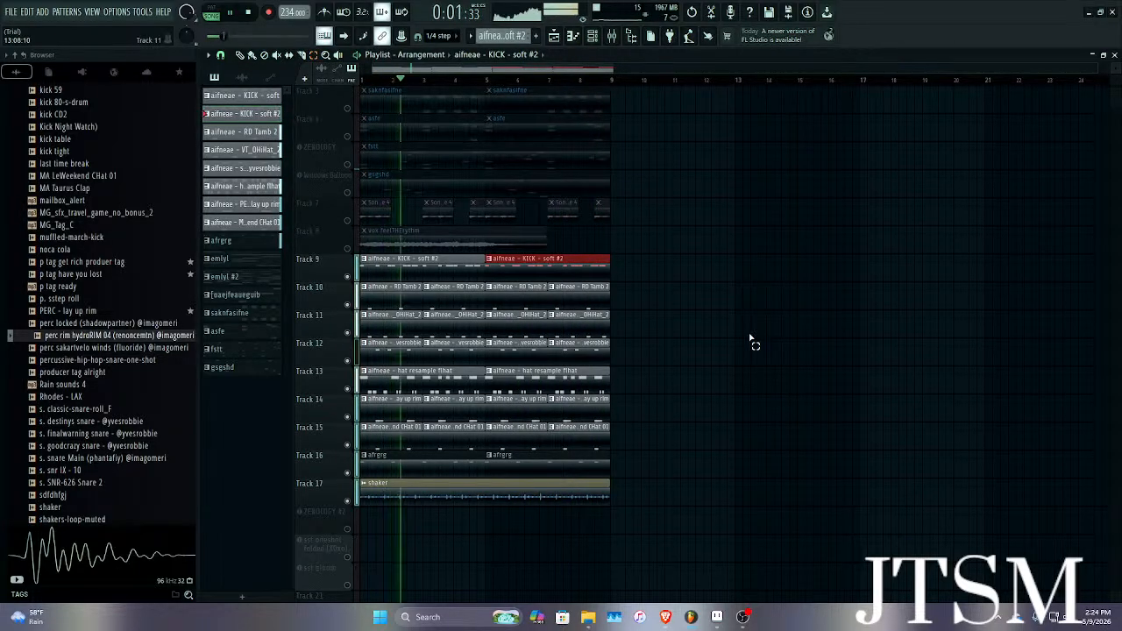
# In KICK - soft #2, nudge the soft notes before the last kicks of bars 2 and 4 slightly earlier, with bar 2's at 2:11:09.
pyautogui.doubleClick(426, 260)
pyautogui.scroll(6, 424, 256)
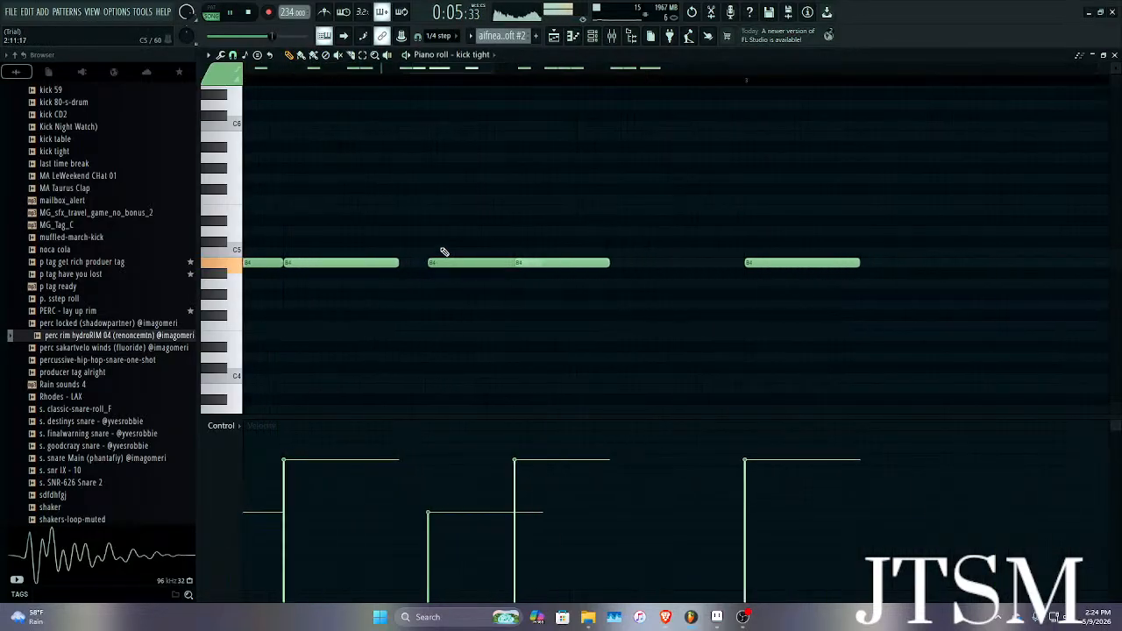
pyautogui.press('space')
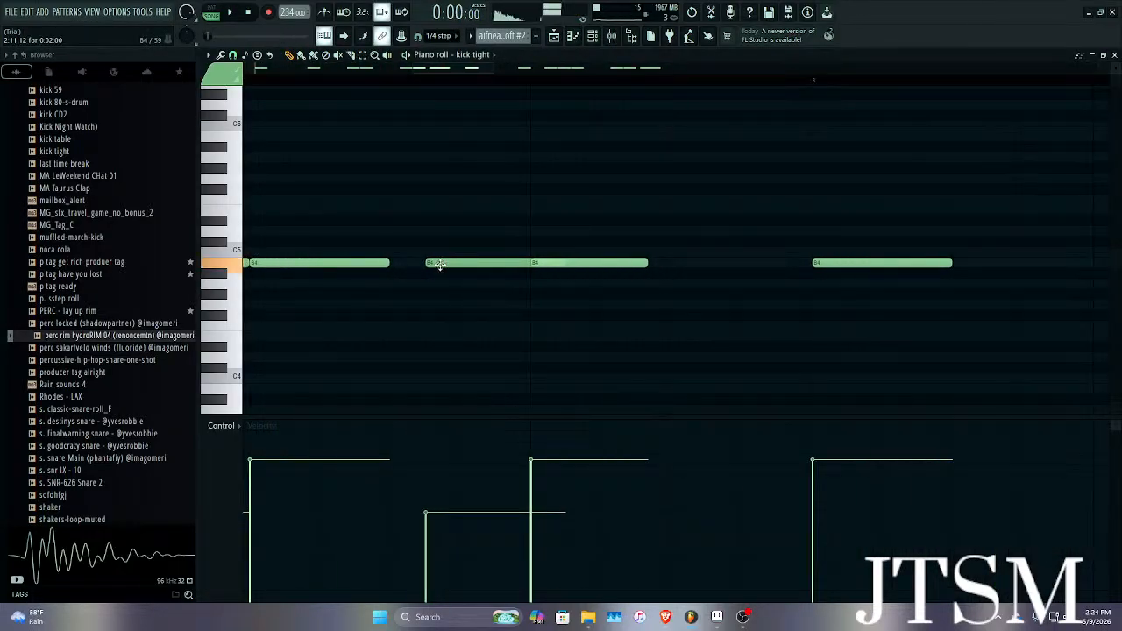
pyautogui.scroll(-4, 431, 266)
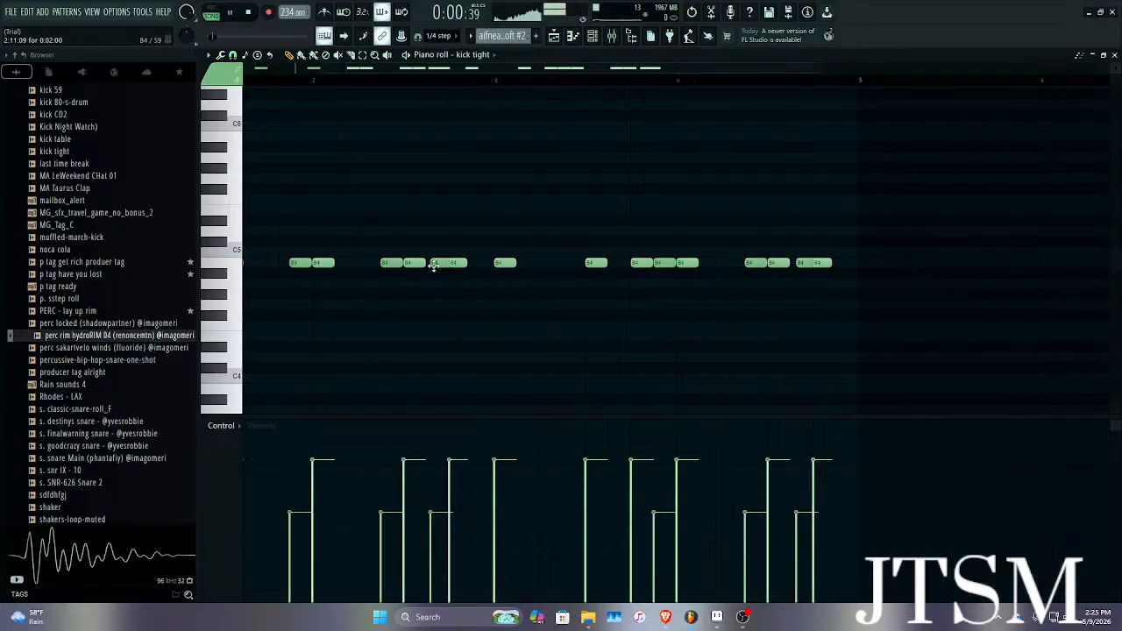
pyautogui.press('space')
pyautogui.scroll(-3, 463, 261)
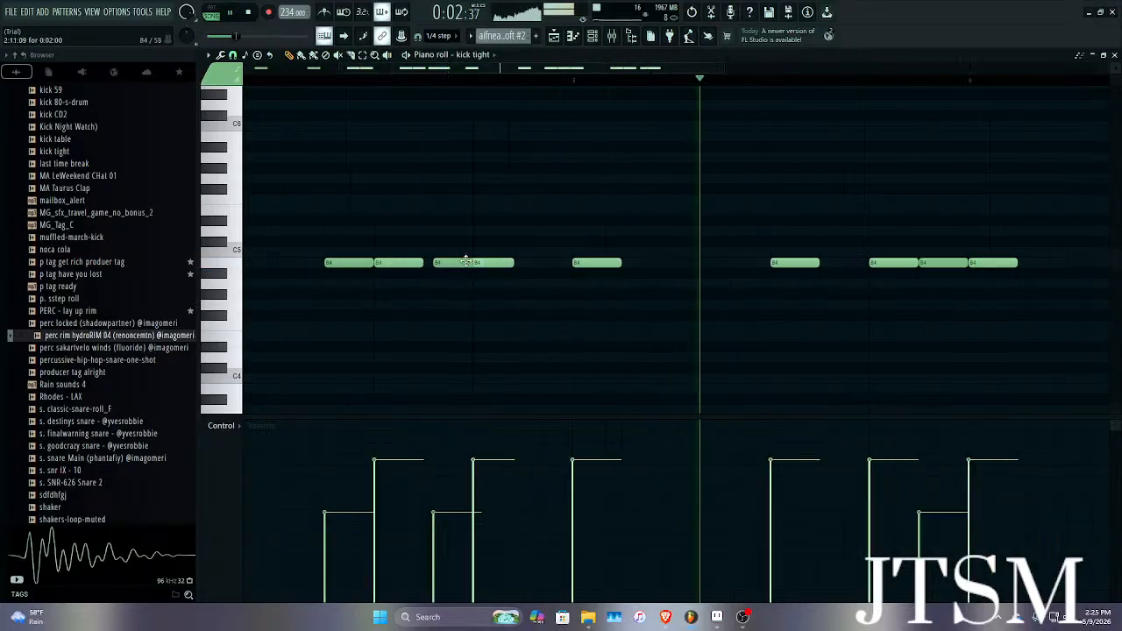
pyautogui.scroll(4, 556, 274)
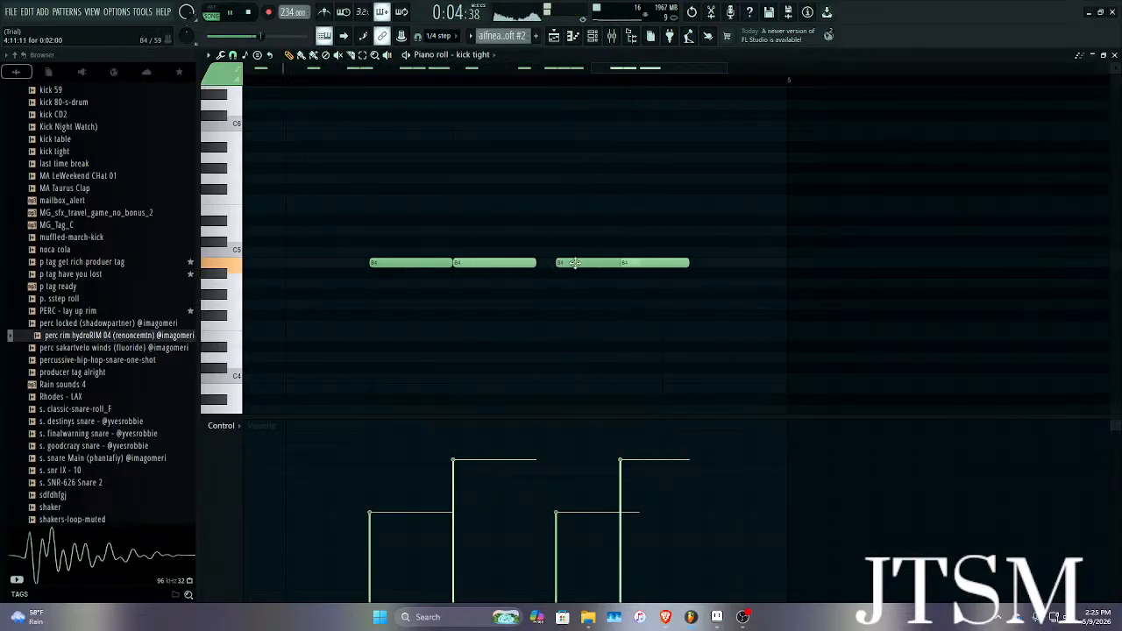
pyautogui.scroll(-3, 573, 266)
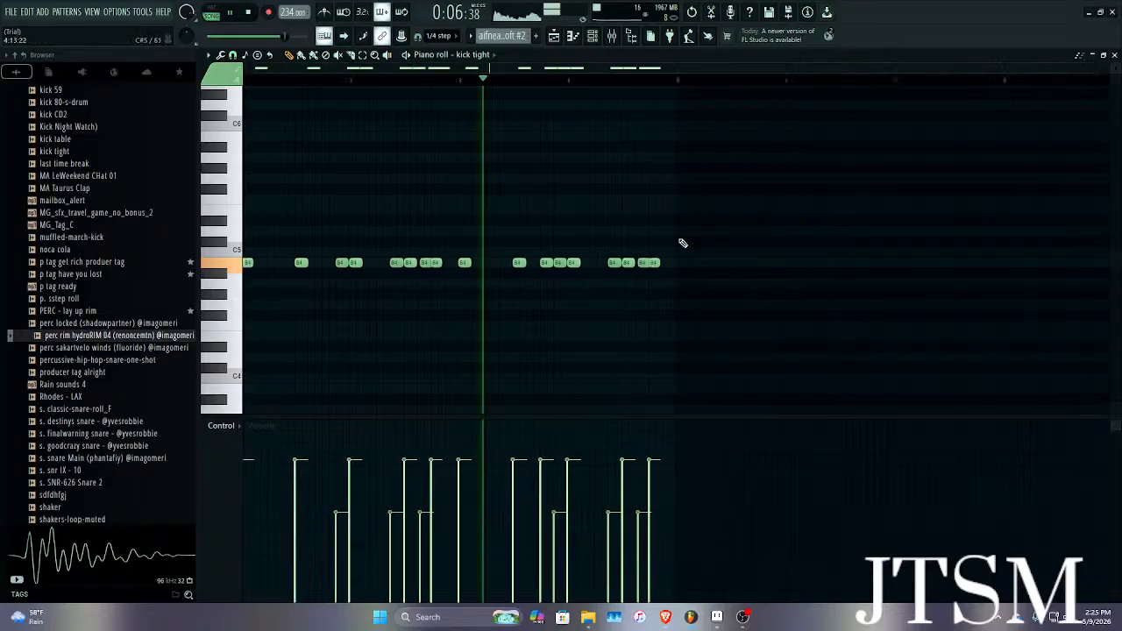
pyautogui.press('F5')
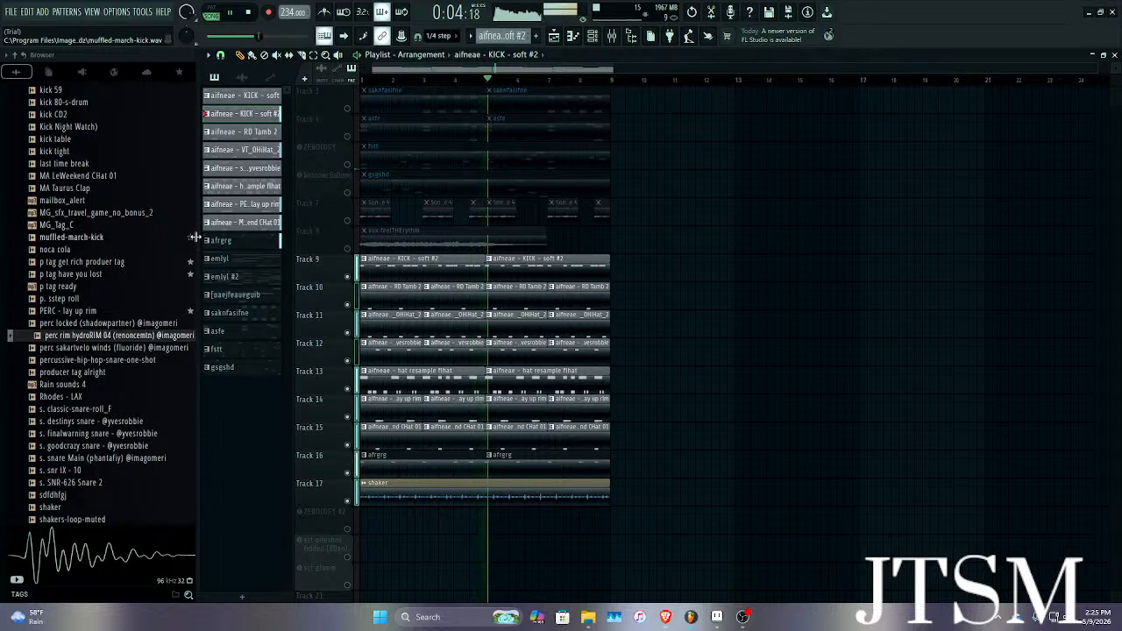
pyautogui.press('space')
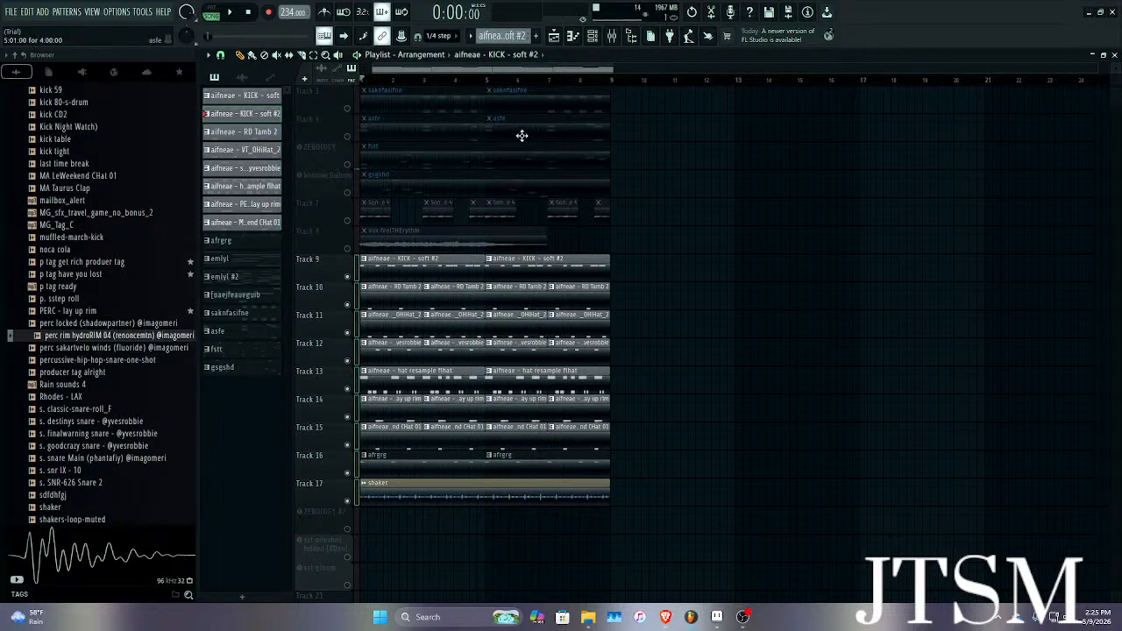
pyautogui.scroll(2, 375, 325)
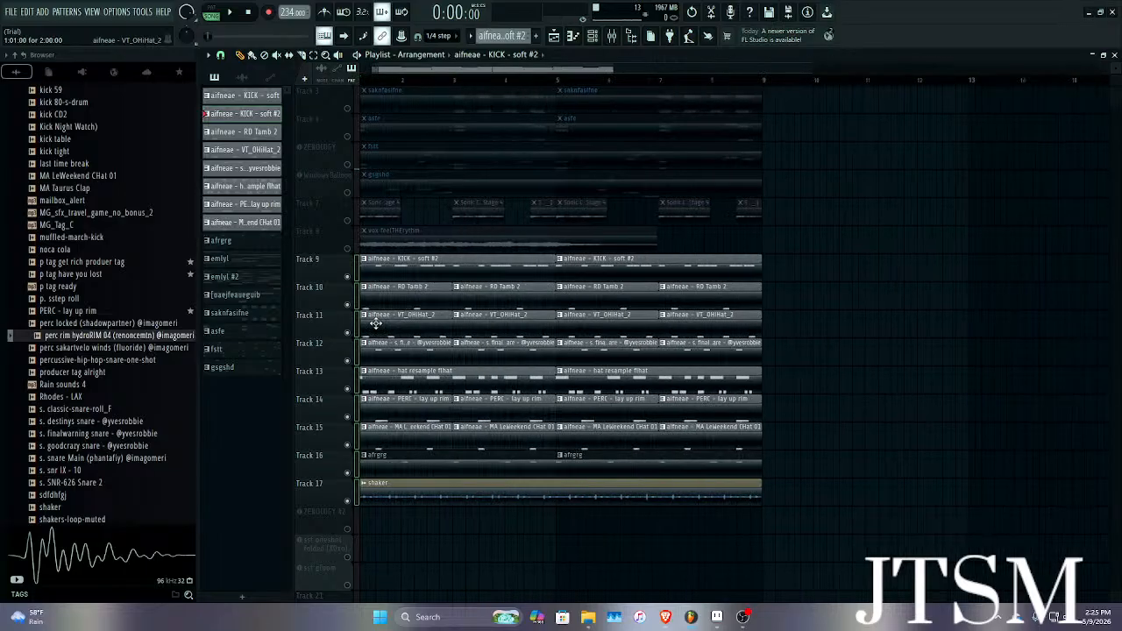
pyautogui.scroll(1, 408, 463)
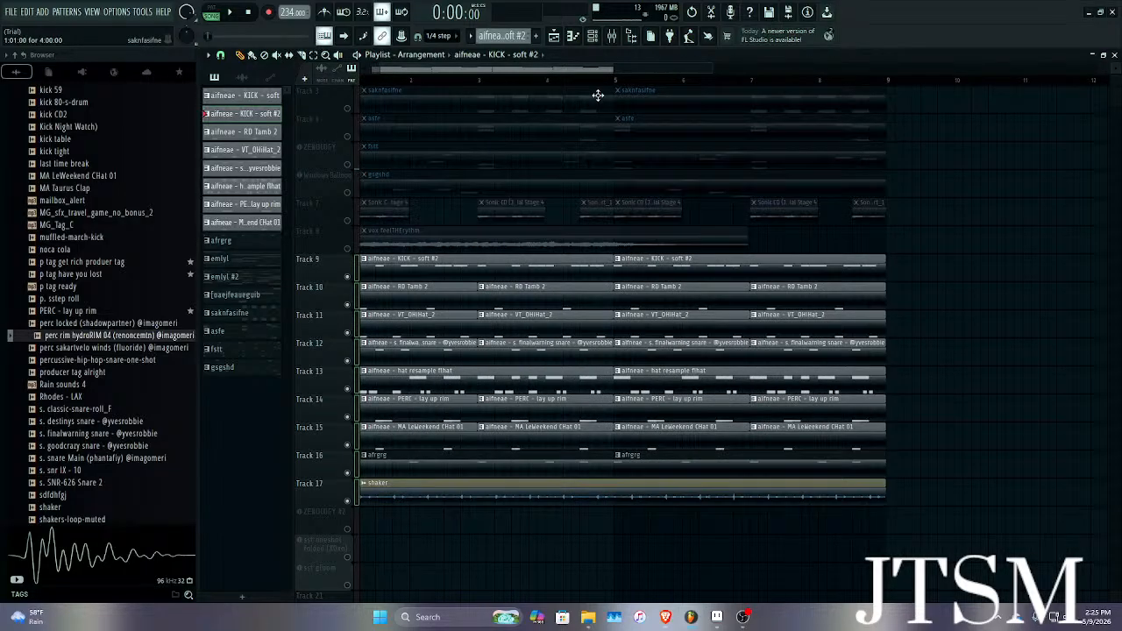
pyautogui.click(595, 37)
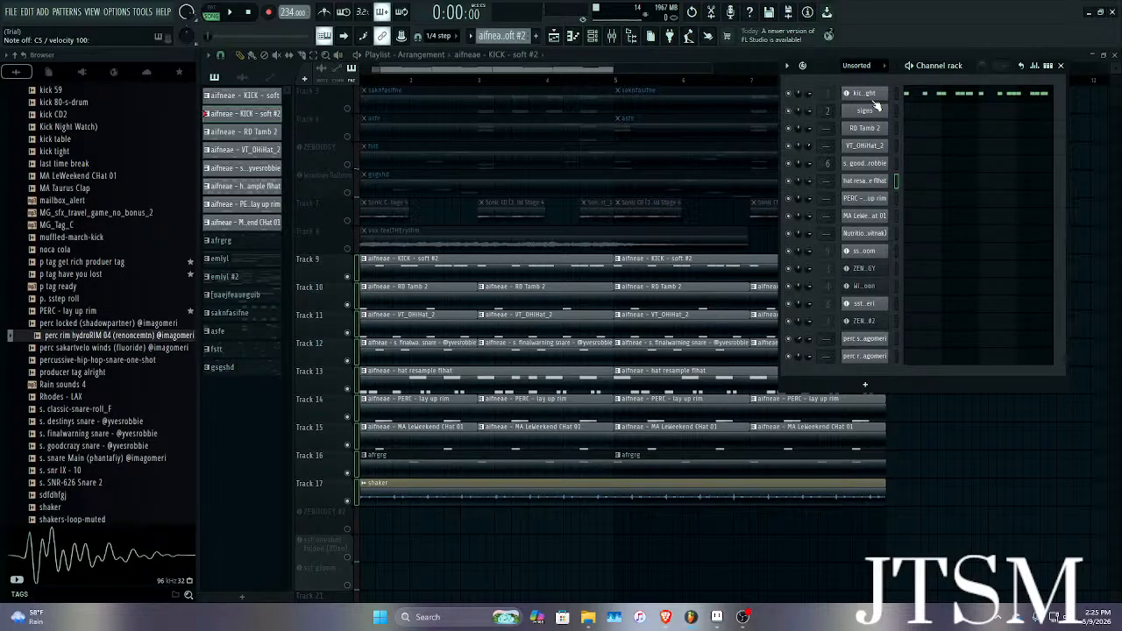
pyautogui.click(1061, 66)
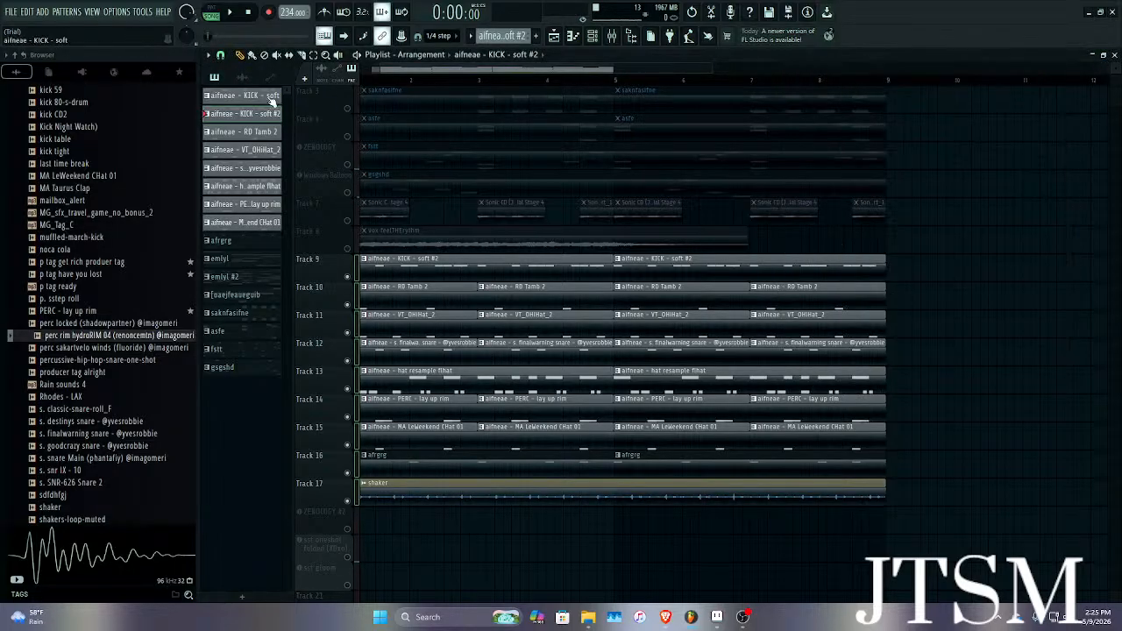
# Audition the starred samples in the browser, including FLS_Ride 04a, OPEN_DIALOGUE, RD Tamb 2 and SFX - out the hood.
pyautogui.click(179, 73)
pyautogui.click(77, 163)
pyautogui.click(68, 188)
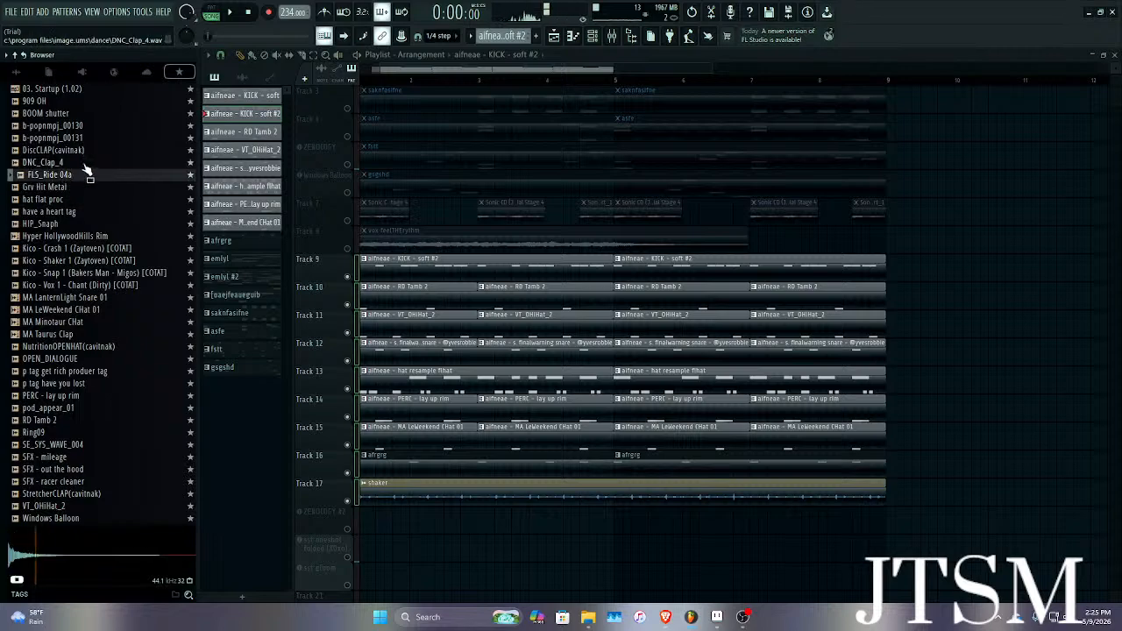
pyautogui.click(77, 272)
pyautogui.click(76, 249)
pyautogui.click(61, 358)
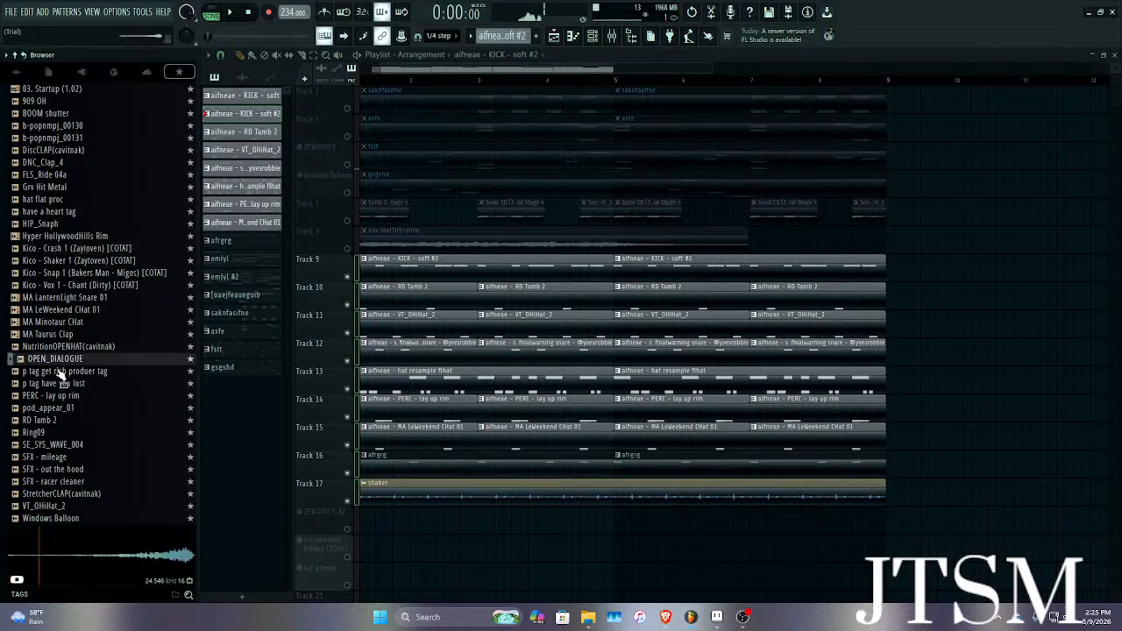
pyautogui.click(70, 383)
pyautogui.click(70, 408)
pyautogui.click(70, 423)
pyautogui.click(69, 446)
pyautogui.click(69, 469)
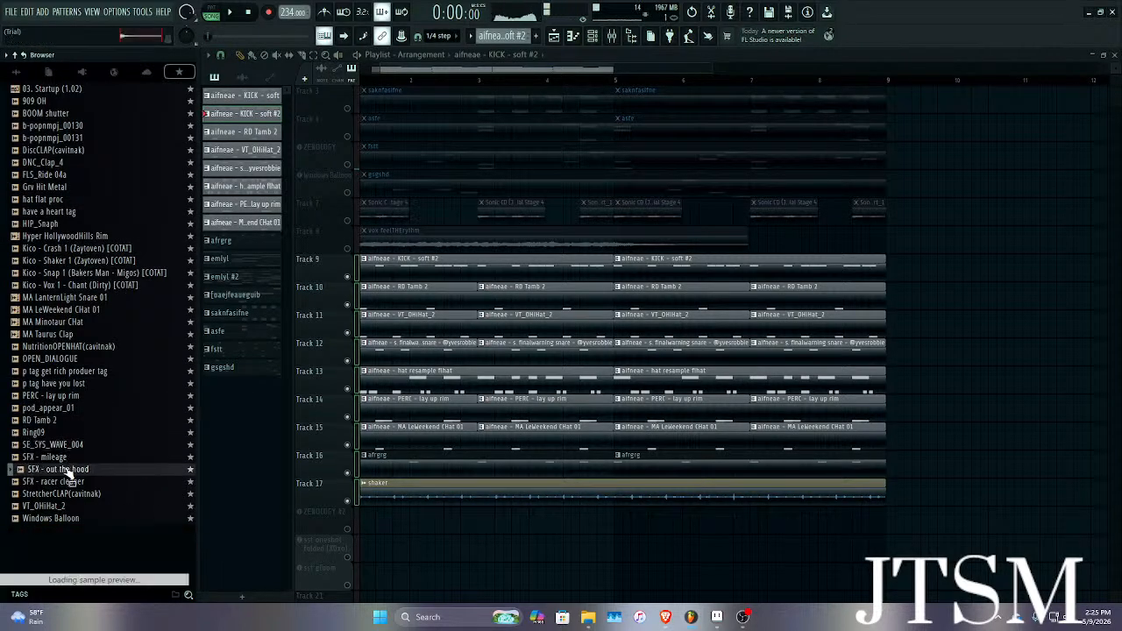
# Browse the soundz pack and audition the Claps & Snaps samples in the Young Kico sound kit.
pyautogui.click(16, 75)
pyautogui.scroll(14, 55, 125)
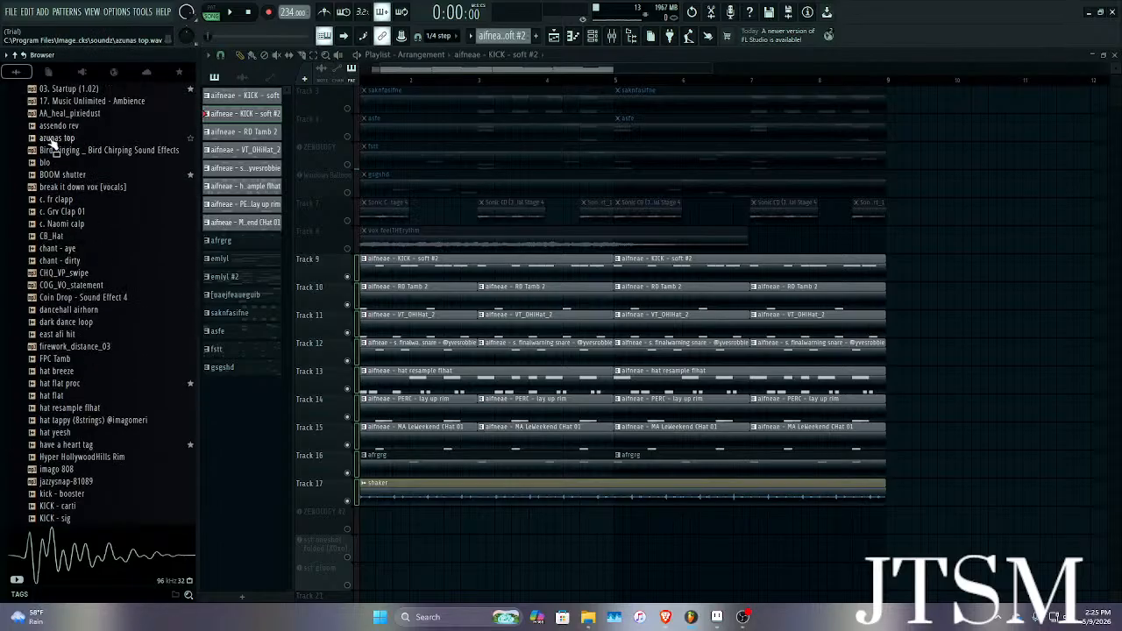
pyautogui.click(68, 347)
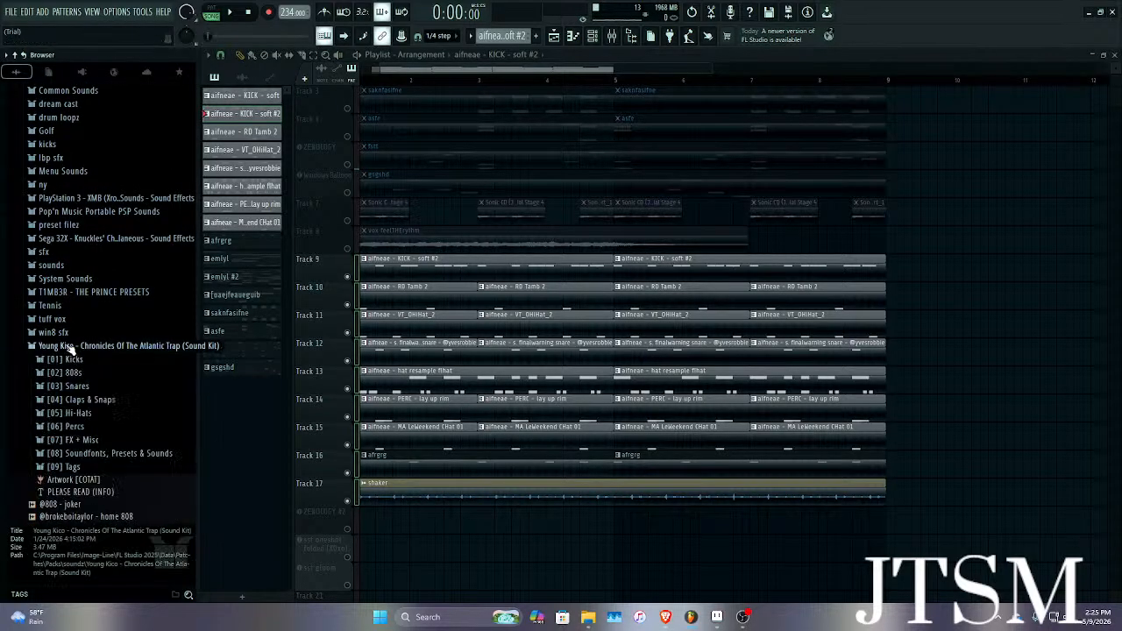
pyautogui.click(70, 386)
pyautogui.click(79, 360)
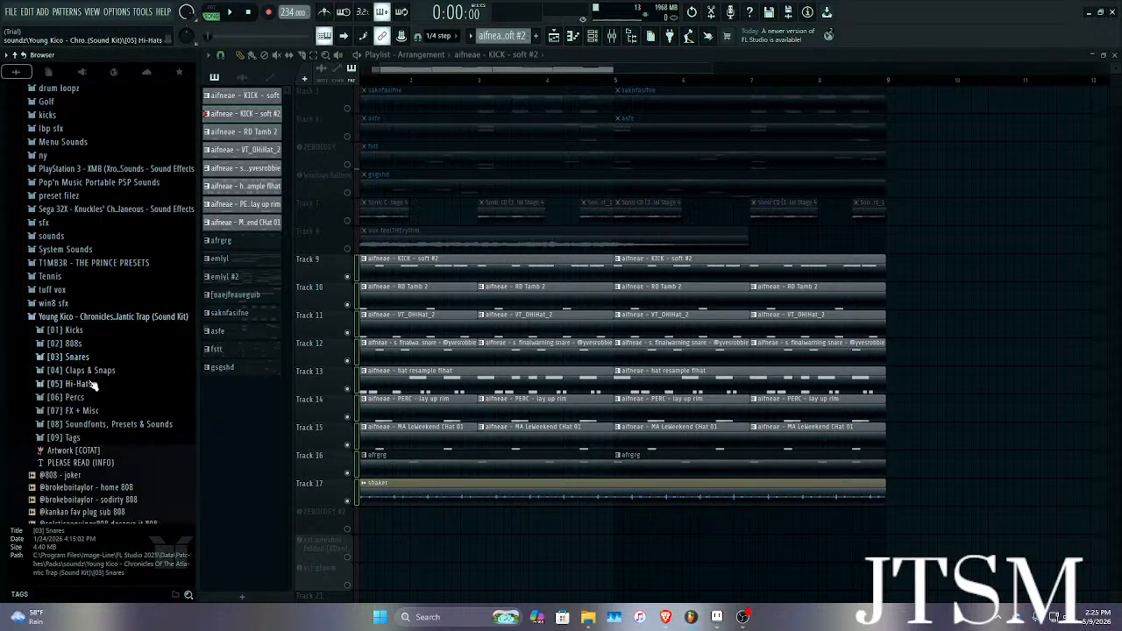
pyautogui.click(87, 370)
pyautogui.scroll(-3, 109, 302)
pyautogui.click(105, 309)
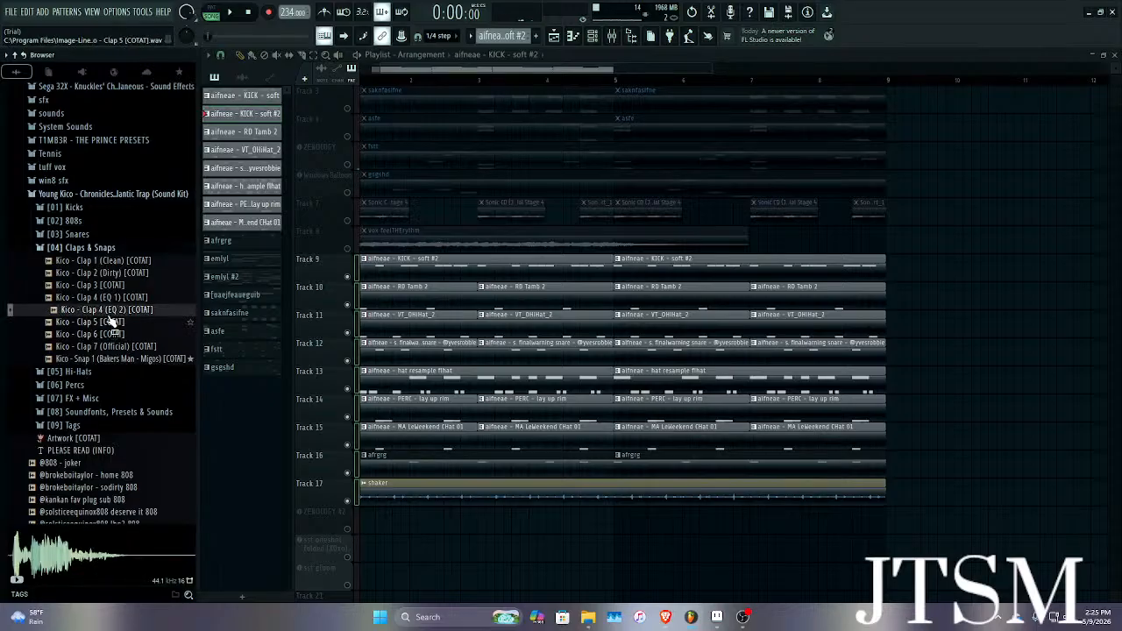
pyautogui.click(108, 298)
pyautogui.click(105, 284)
pyautogui.click(98, 273)
pyautogui.click(96, 261)
pyautogui.click(95, 249)
pyautogui.scroll(4, 87, 252)
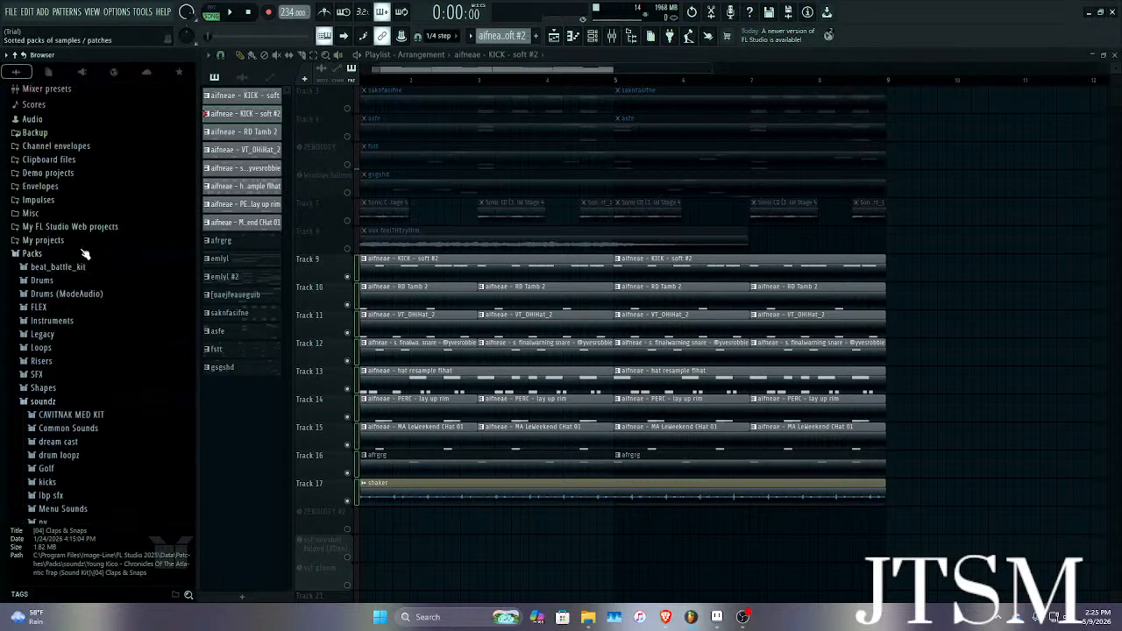
pyautogui.scroll(-3, 79, 263)
pyautogui.click(53, 316)
pyautogui.scroll(4, 84, 245)
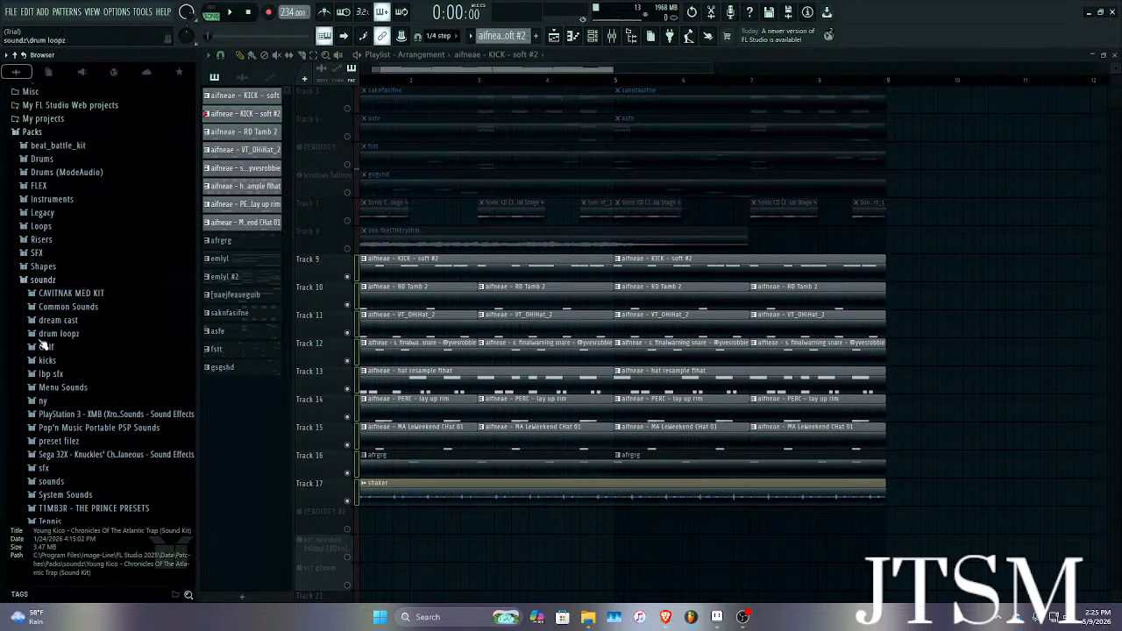
# Audition the clap samples in the Clap folder of the CAVITNAK MED KIT, comparing PumpsCLAP and ReflexCLAP.
pyautogui.click(70, 294)
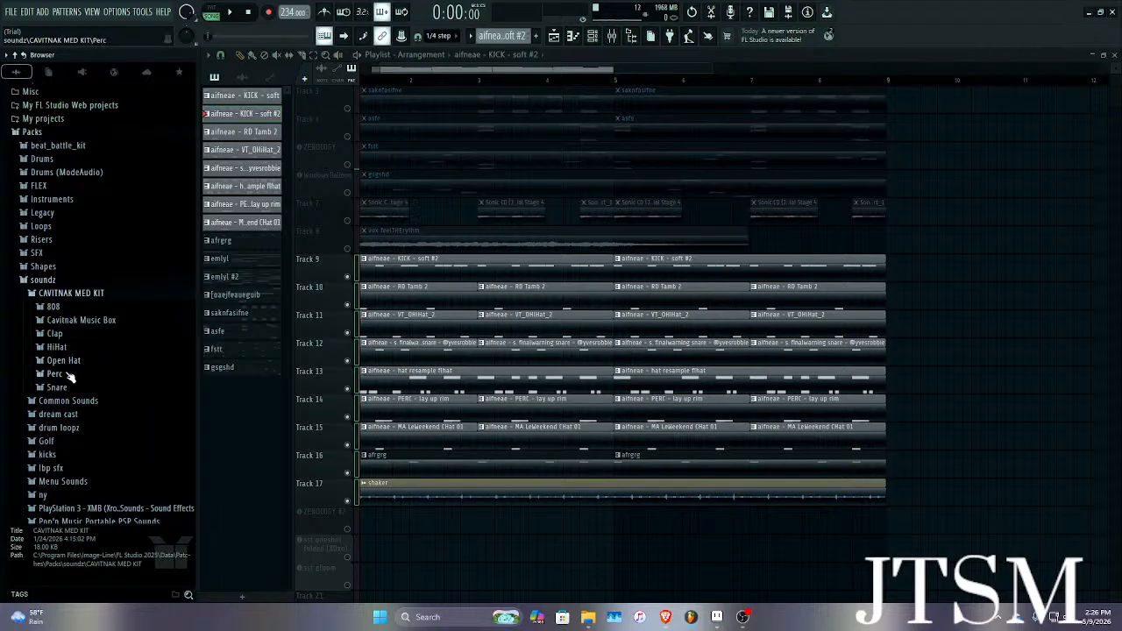
pyautogui.click(71, 375)
pyautogui.click(54, 357)
pyautogui.click(55, 316)
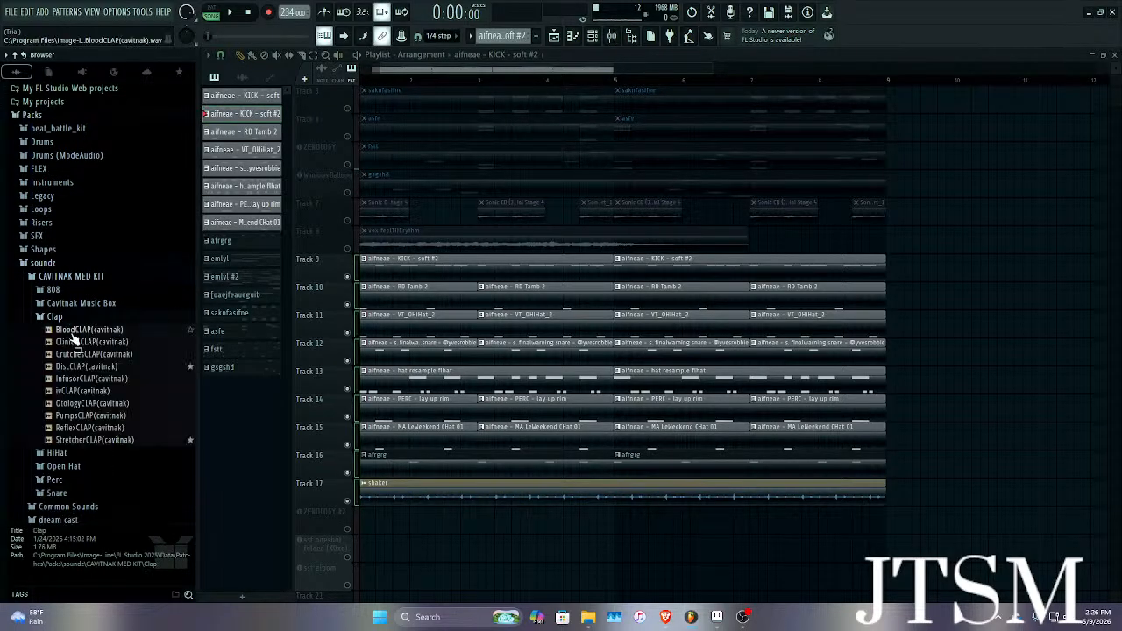
pyautogui.click(88, 341)
pyautogui.click(88, 353)
pyautogui.click(77, 366)
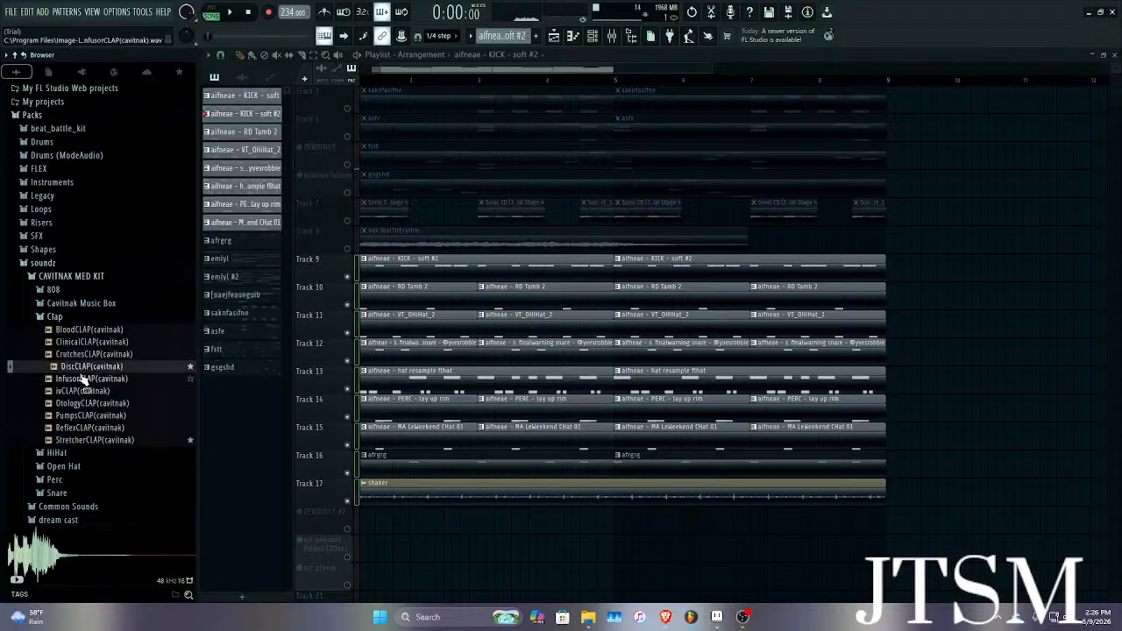
pyautogui.click(80, 379)
pyautogui.click(86, 392)
pyautogui.click(88, 403)
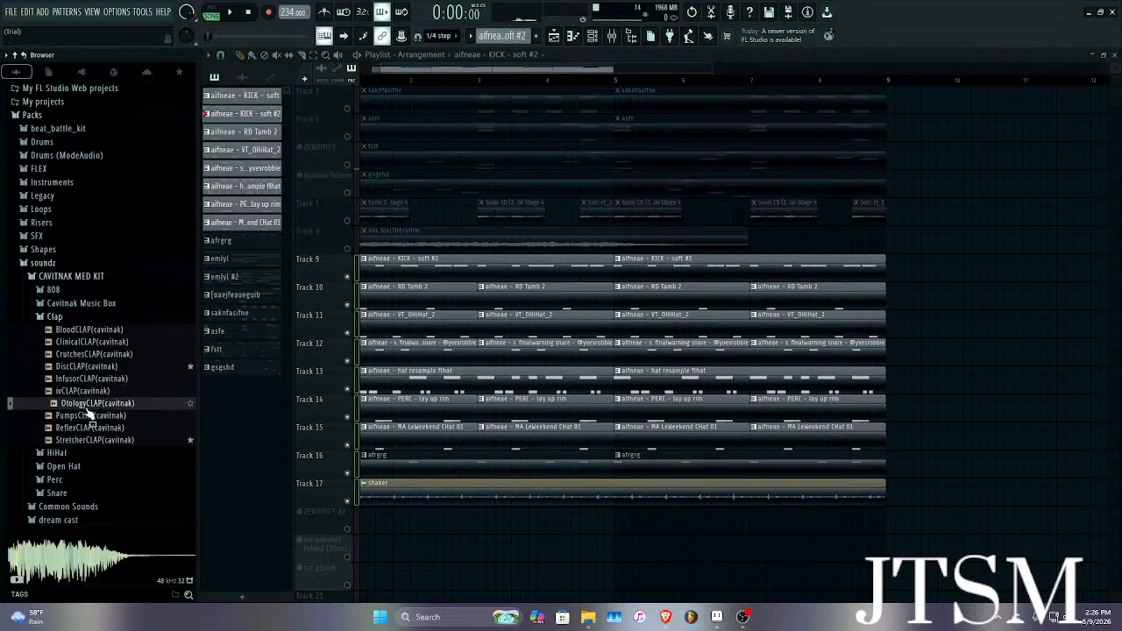
pyautogui.click(86, 418)
pyautogui.click(86, 428)
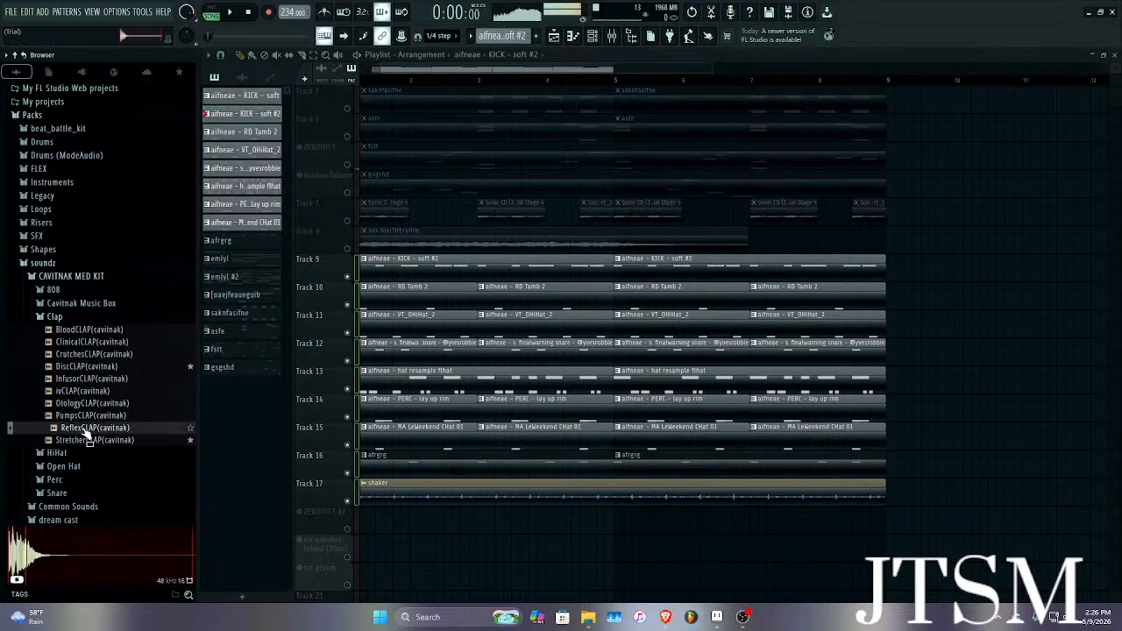
pyautogui.click(88, 440)
pyautogui.click(91, 417)
pyautogui.click(90, 429)
pyautogui.click(91, 417)
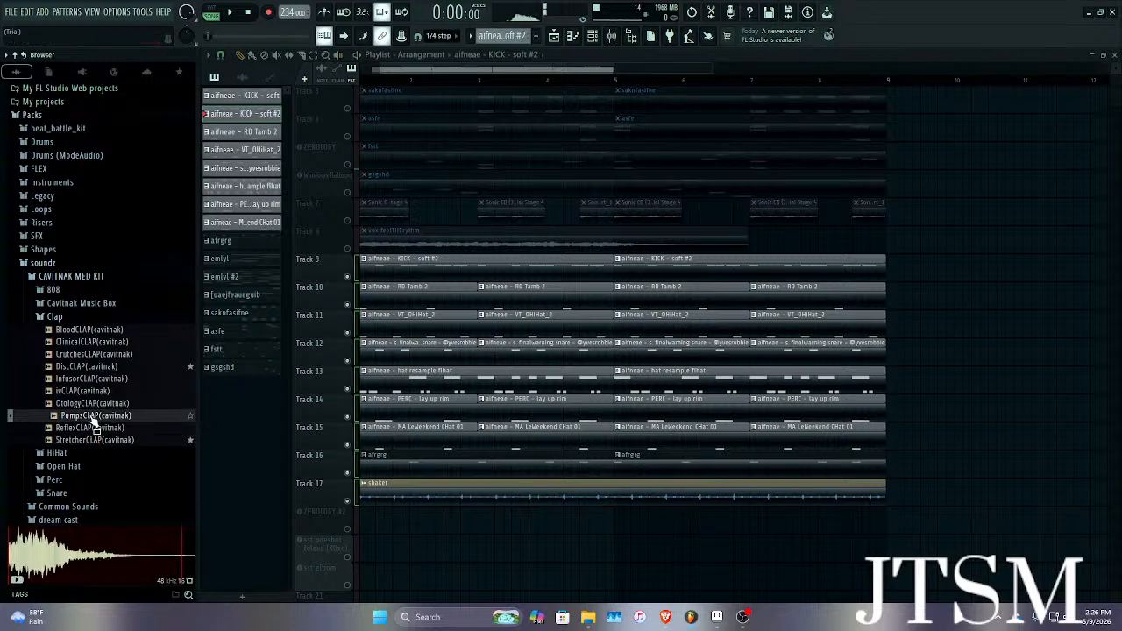
# Load OtologyCLAP(cavitnak) into a new sampler channel and close its settings window.
pyautogui.click(91, 403)
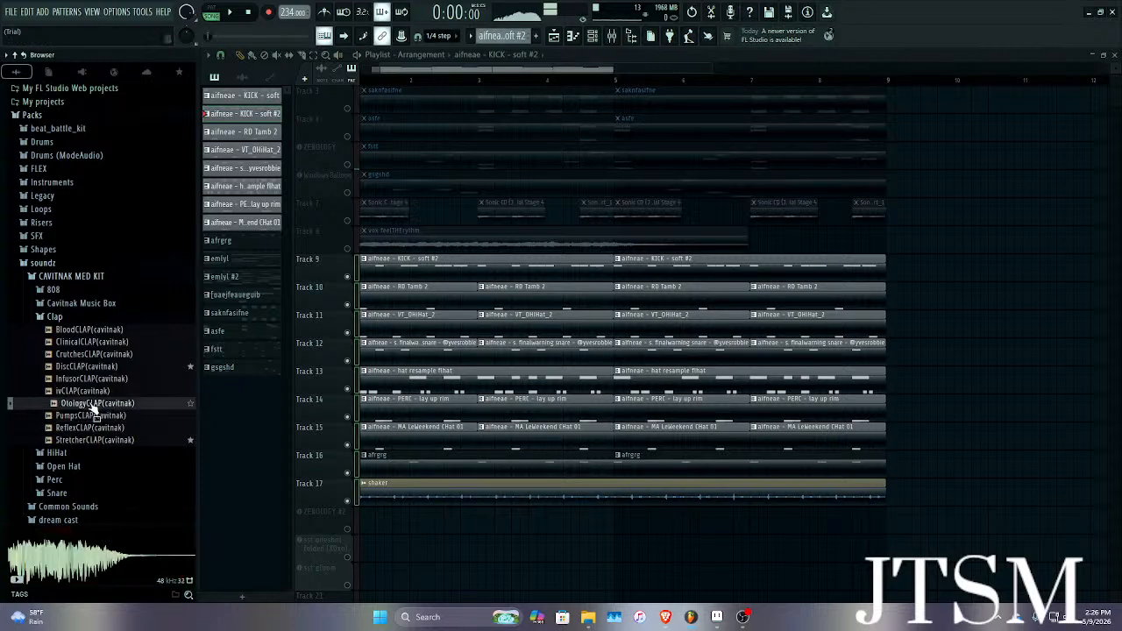
pyautogui.rightClick(91, 403)
pyautogui.click(157, 345)
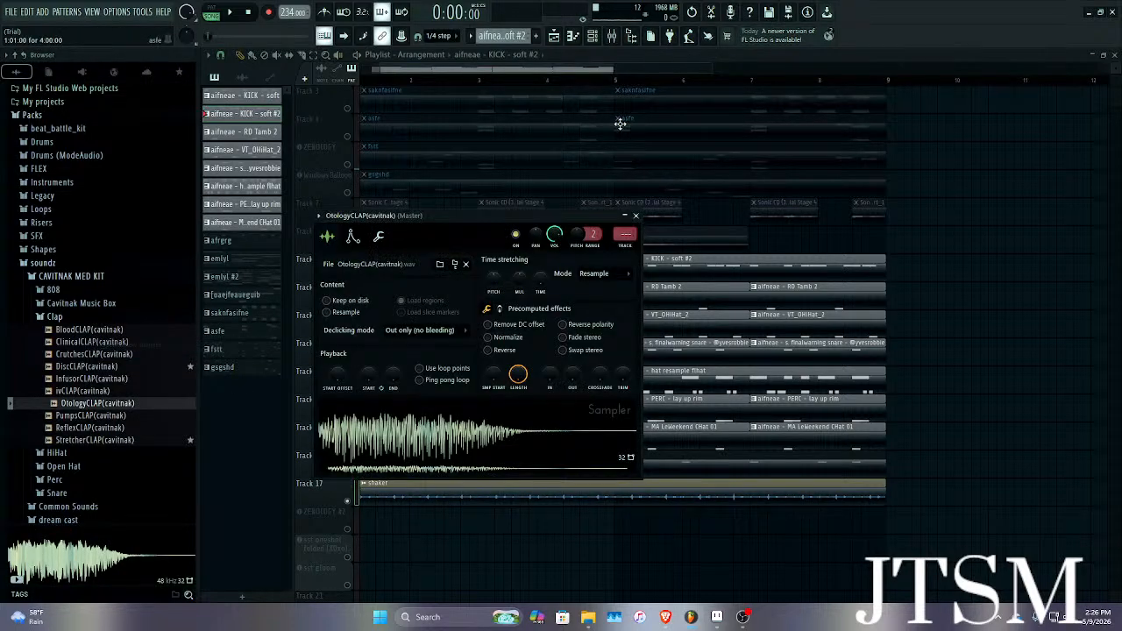
pyautogui.click(635, 215)
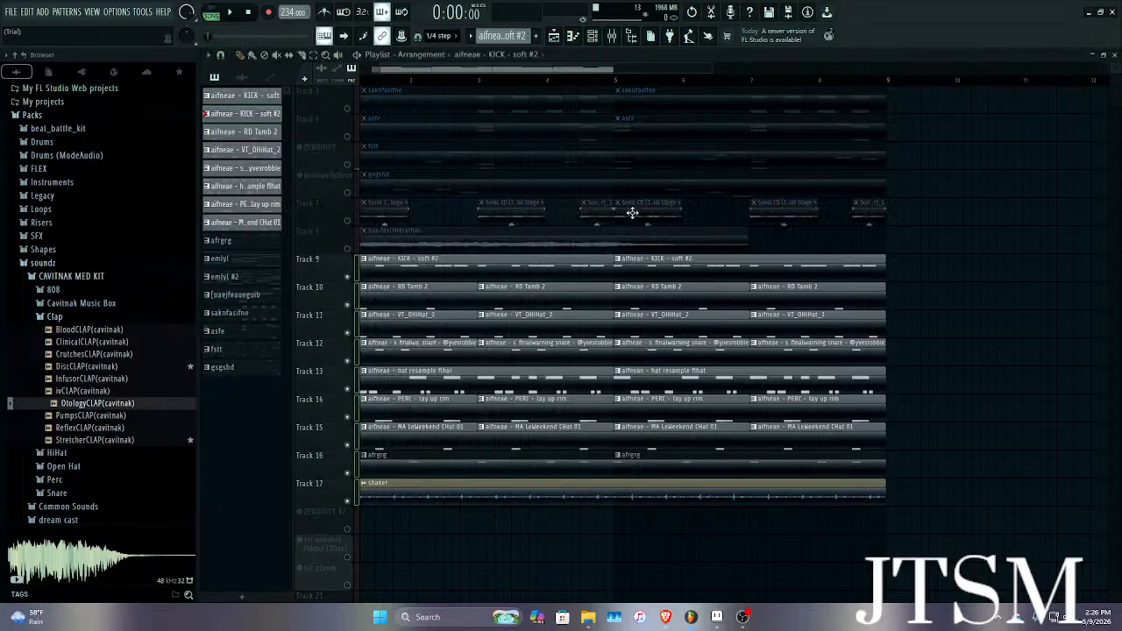
# Slightly lower the velocity of both OtologyCLAP notes in the PERC - lay up rim pattern during playback, and close the piano roll.
pyautogui.doubleClick(379, 405)
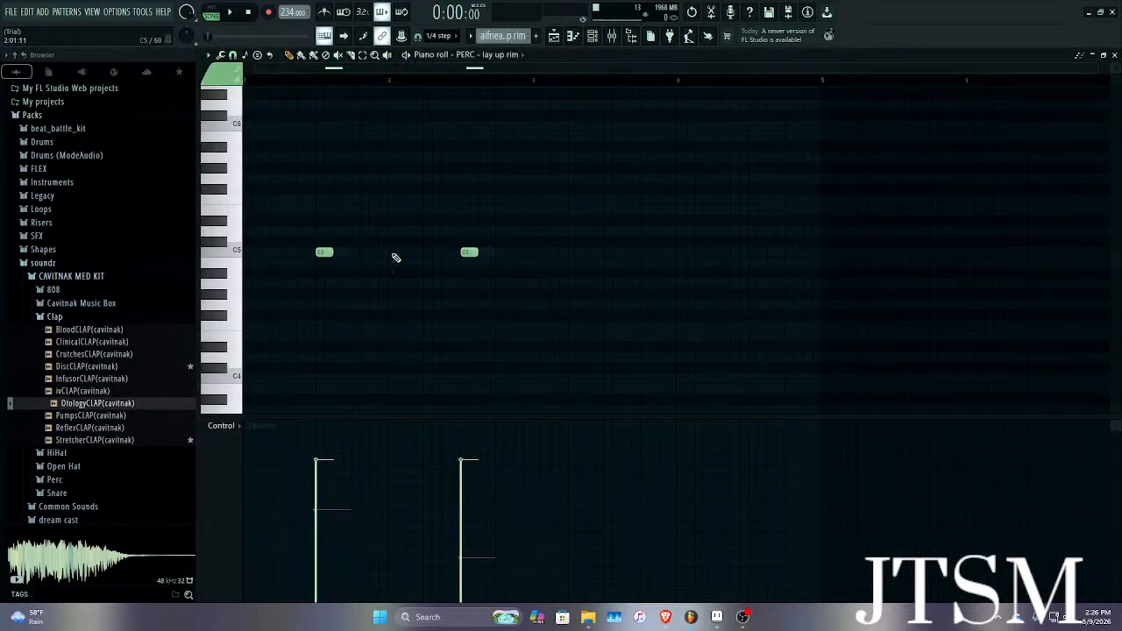
pyautogui.click(501, 55)
pyautogui.click(488, 362)
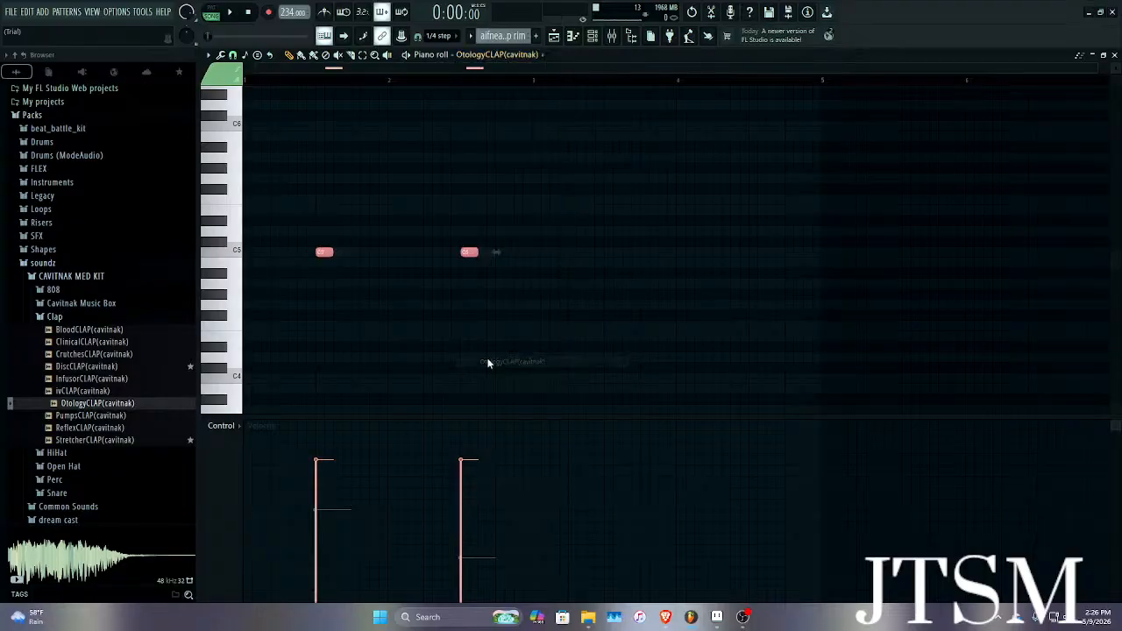
pyautogui.press('space')
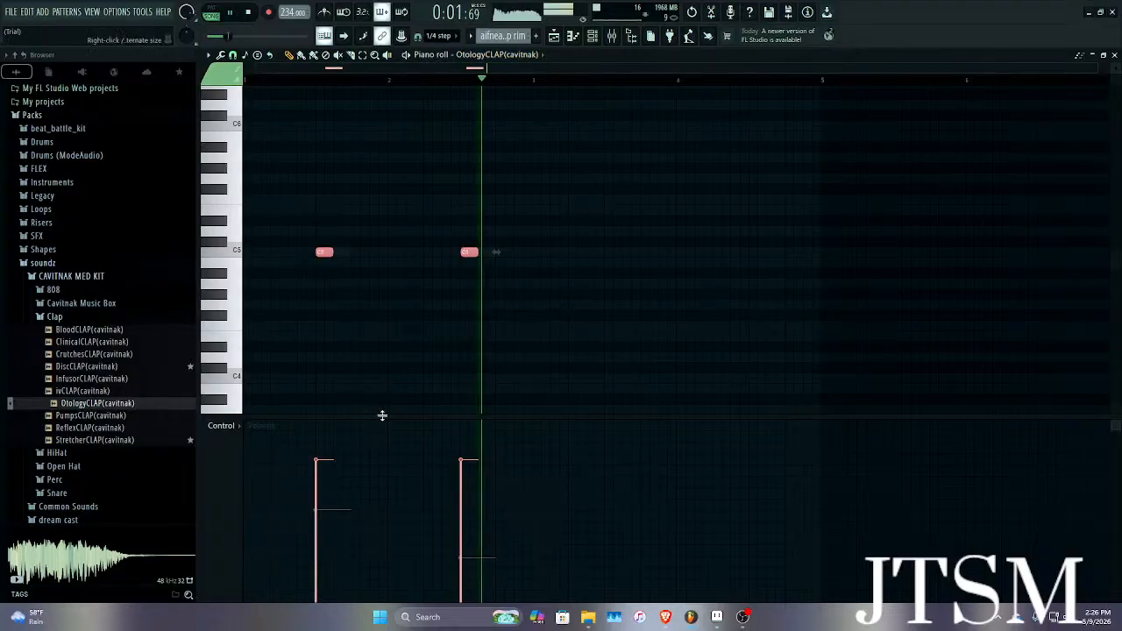
pyautogui.click(320, 472)
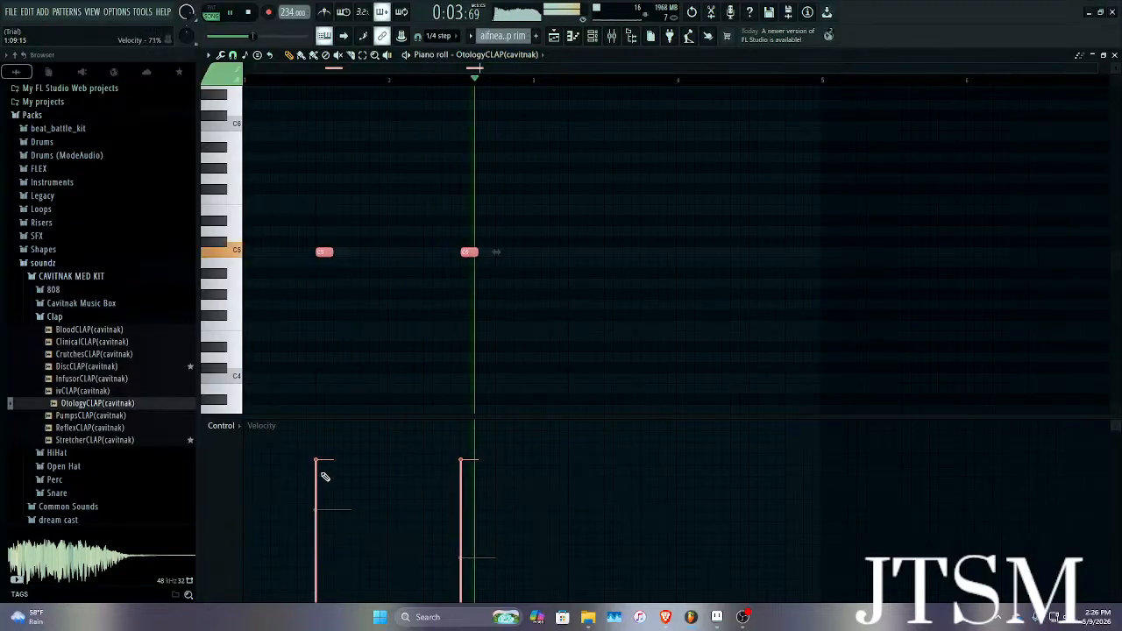
pyautogui.click(459, 472)
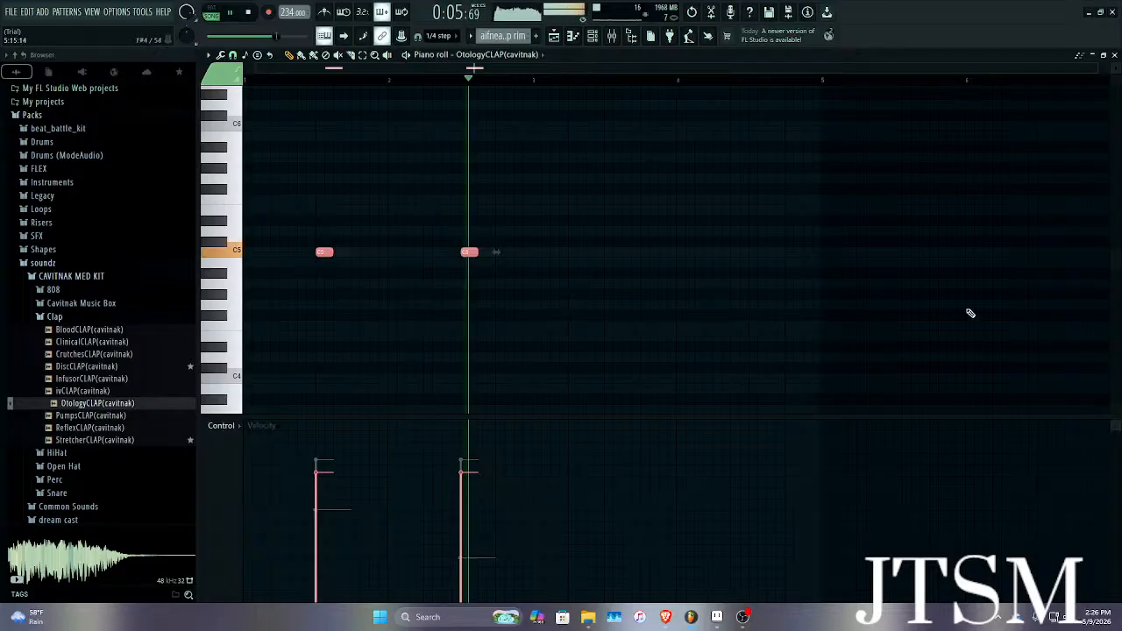
pyautogui.click(1115, 54)
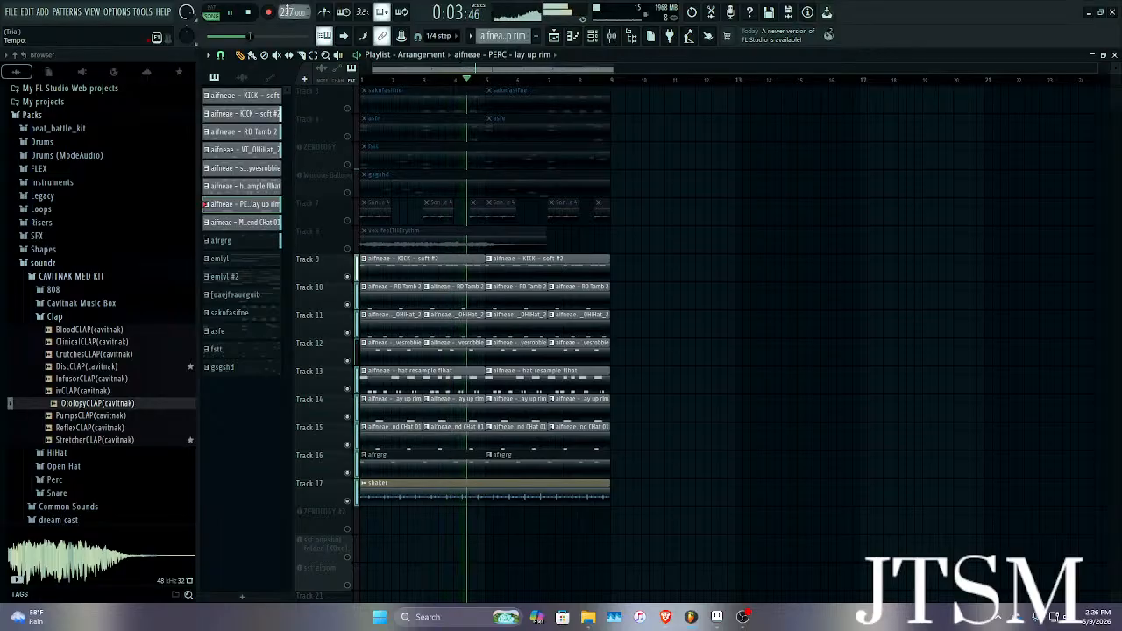
# Raise the project tempo to 238 BPM and unmute all the playlist tracks silenced by the drum group's solo.
pyautogui.scroll(4, 298, 12)
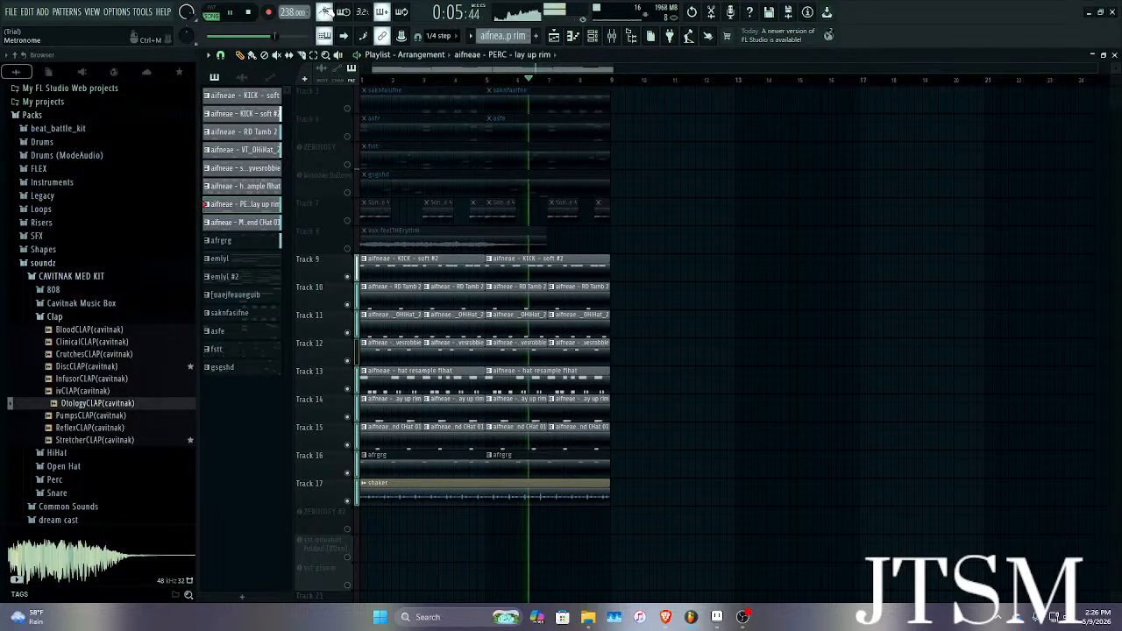
pyautogui.rightClick(353, 250)
pyautogui.rightClick(353, 250)
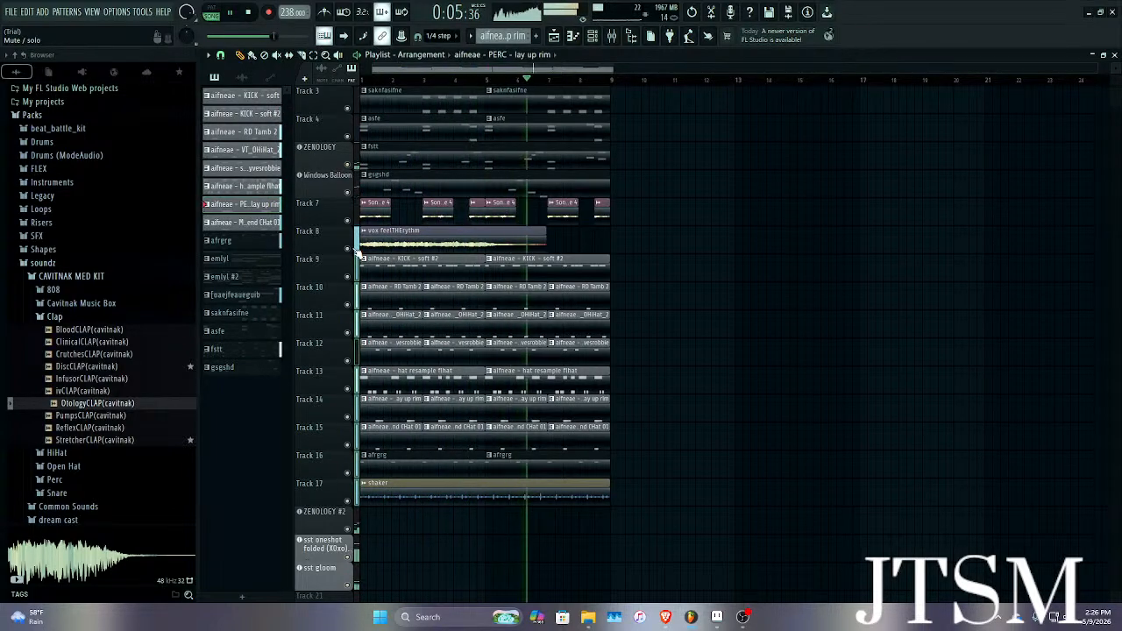
# Route the vox feelTHErythm clip to its own mixer track and add Fruity Convolver at about 54% mix level.
pyautogui.doubleClick(447, 250)
pyautogui.hotkey('ctrl', 'l')
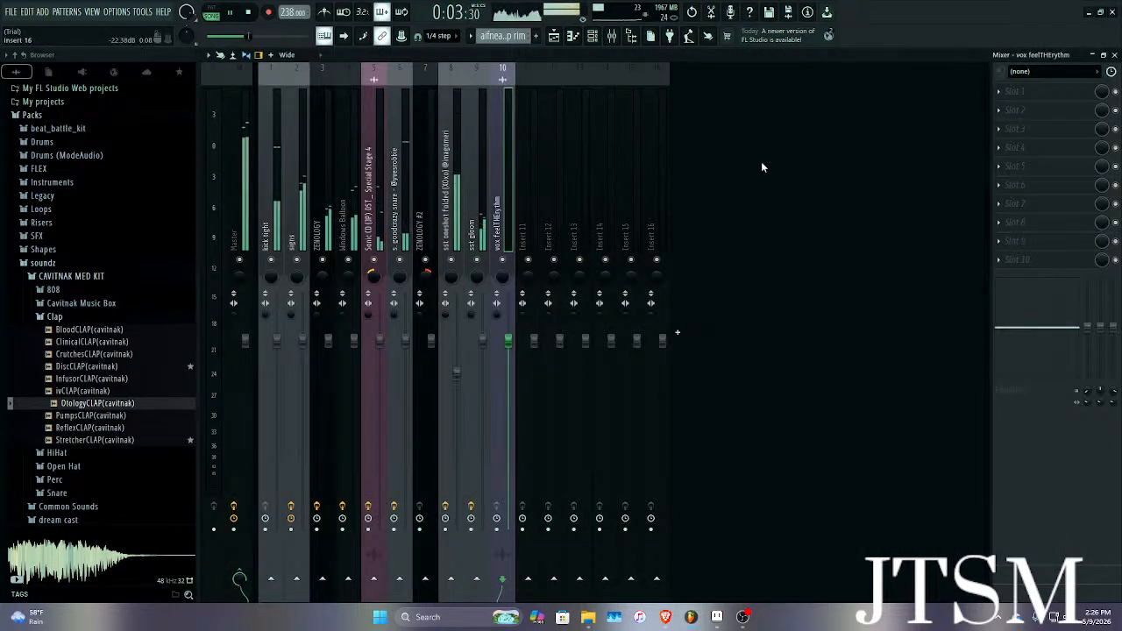
pyautogui.click(998, 92)
pyautogui.moveTo(1006, 106)
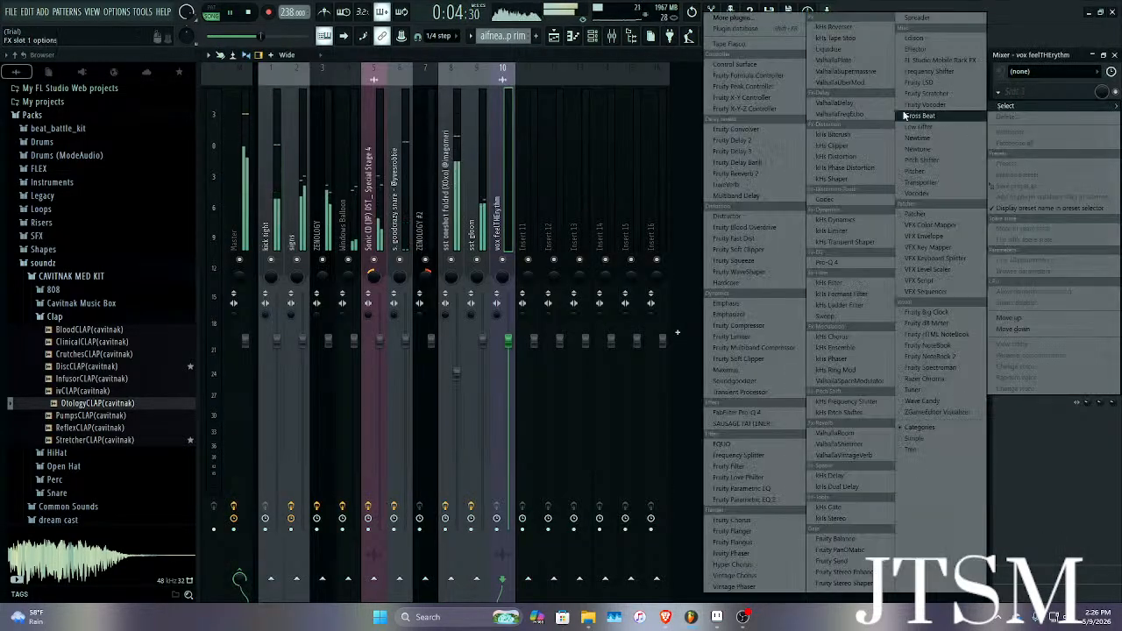
pyautogui.click(773, 131)
pyautogui.moveTo(1103, 98); pyautogui.dragTo(677, 333)
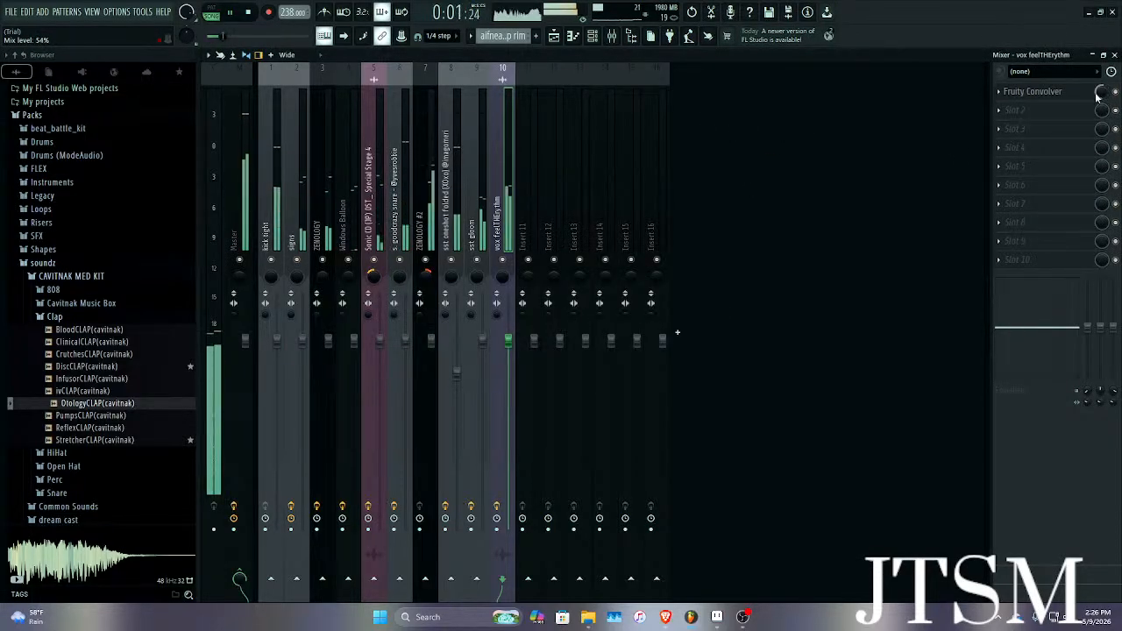
# Add Fruity Delay 2 to the vox feelTHErythm mixer track's second slot and set its delay time to 4:00 while testing playback.
pyautogui.click(1087, 109)
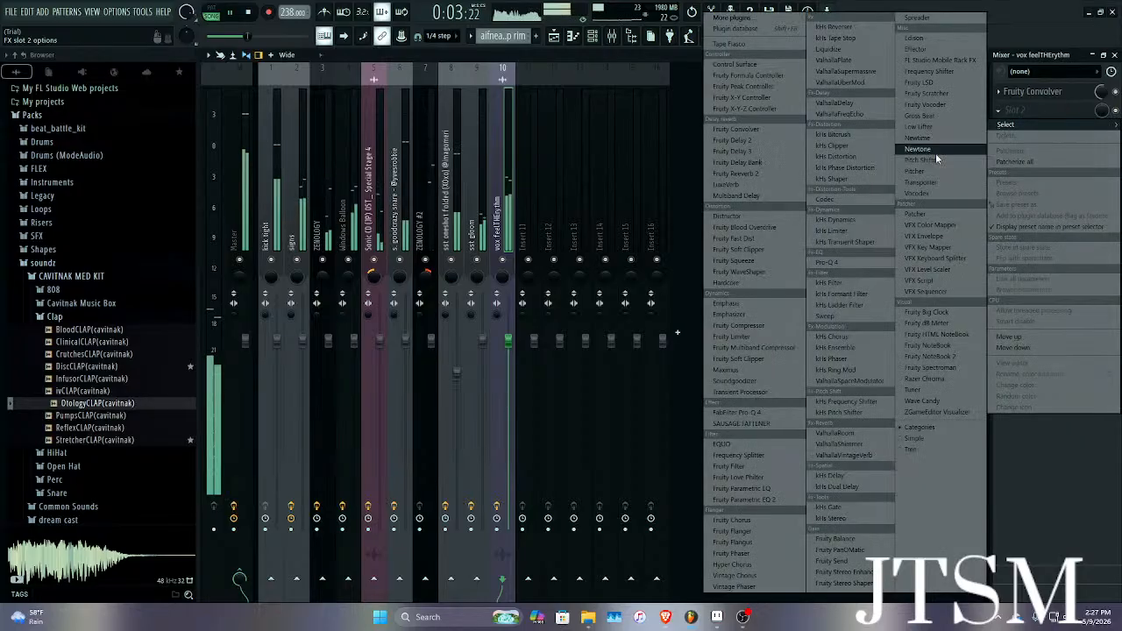
pyautogui.click(728, 140)
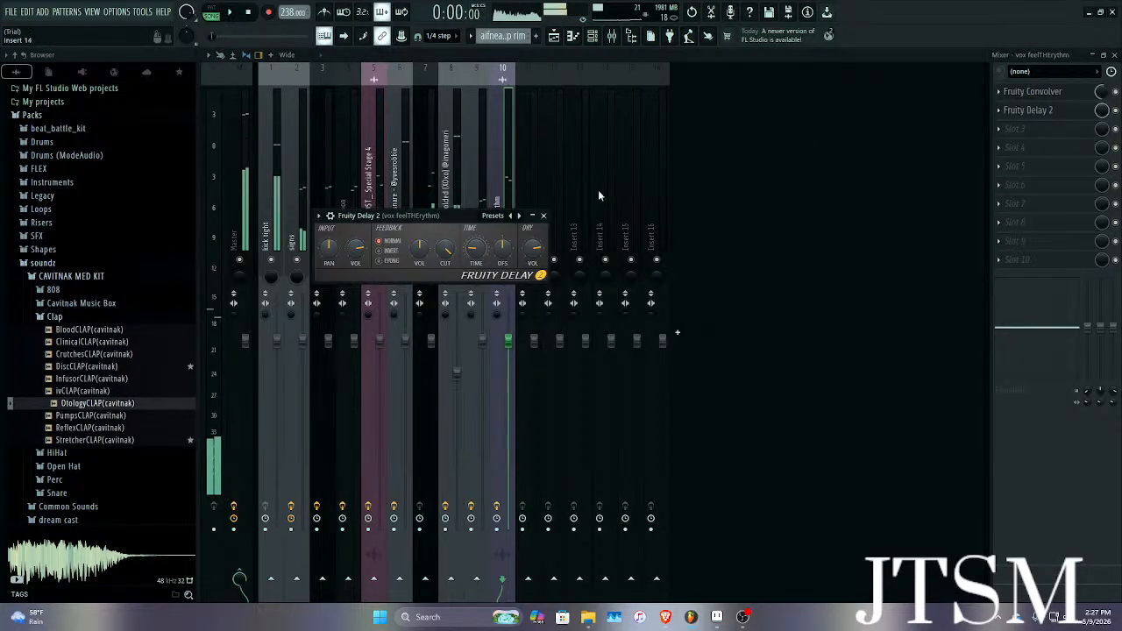
pyautogui.press('space')
pyautogui.press('space')
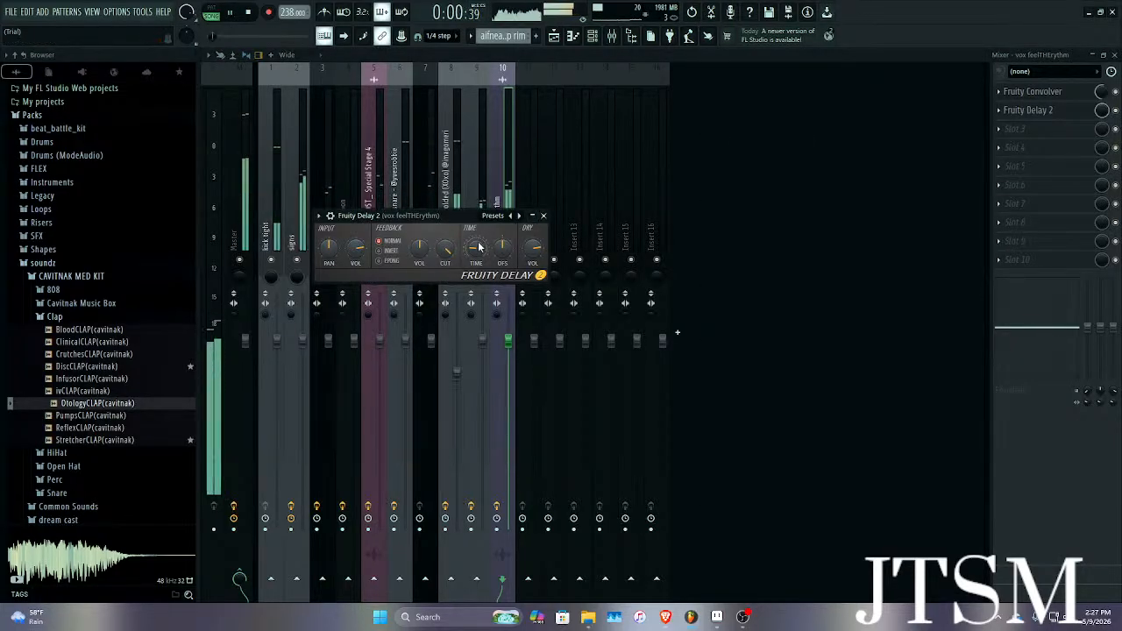
pyautogui.press('space')
pyautogui.moveTo(475, 250); pyautogui.dragTo(476, 242)
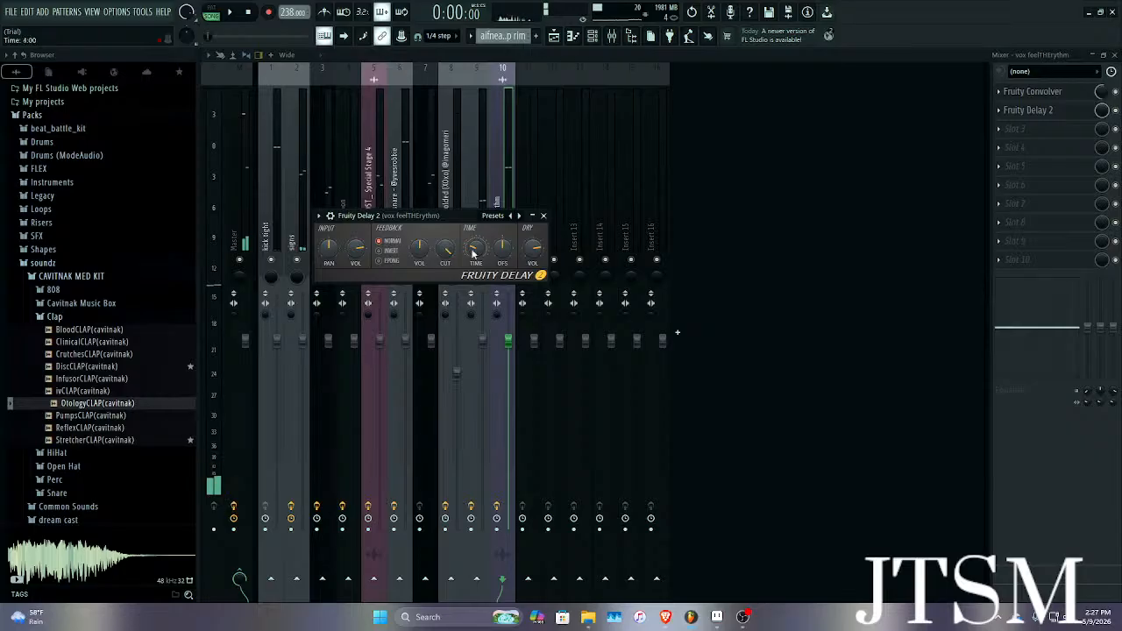
pyautogui.press('space')
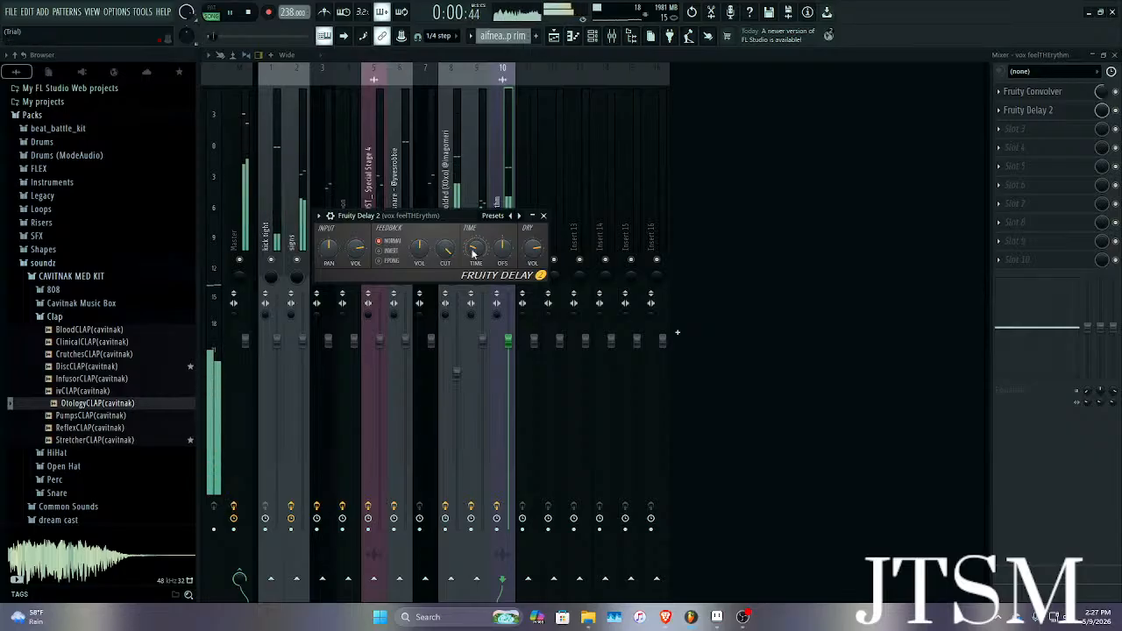
pyautogui.click(542, 216)
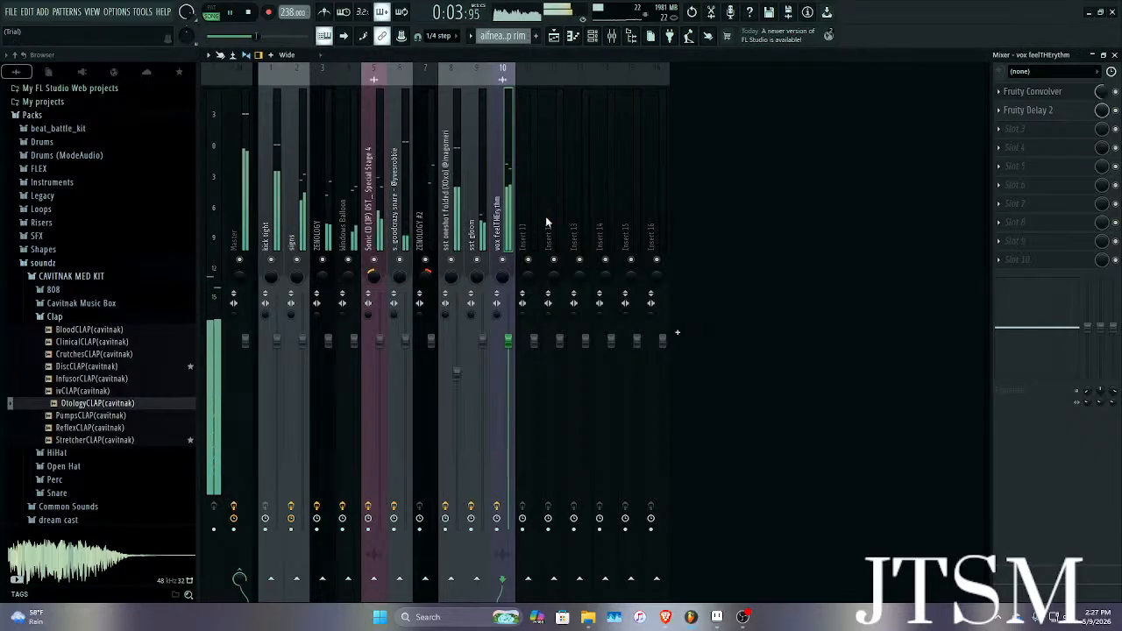
# Set the Fruity Delay 2 time on the vox feelTHErythm track to 8:00 and close the plugin.
pyautogui.press('space')
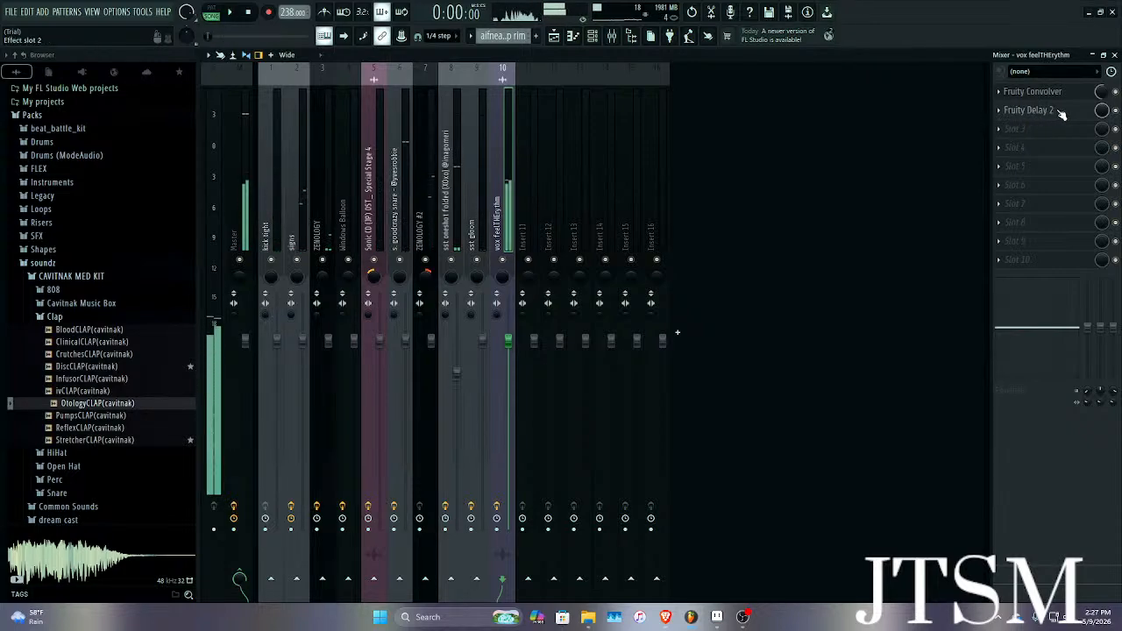
pyautogui.click(1042, 109)
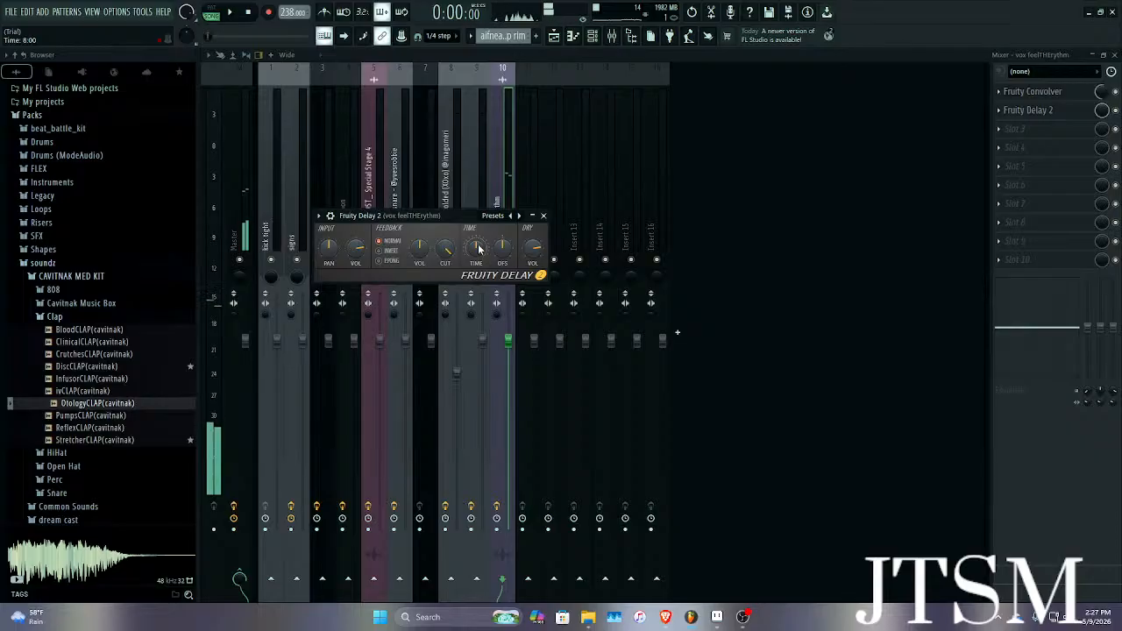
pyautogui.press('q')
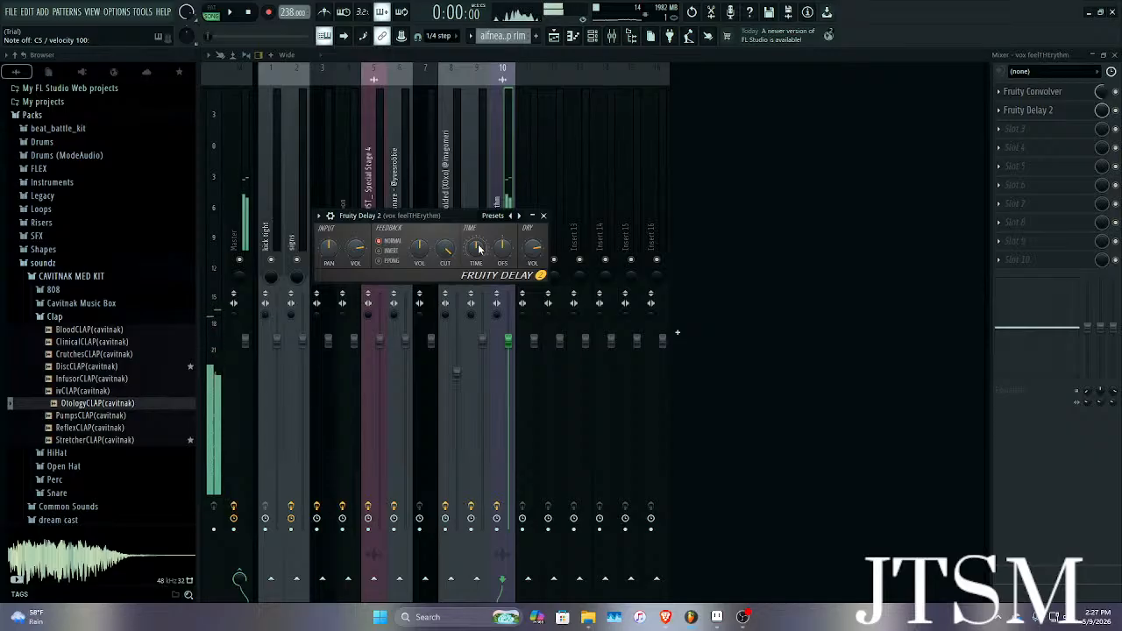
pyautogui.click(544, 216)
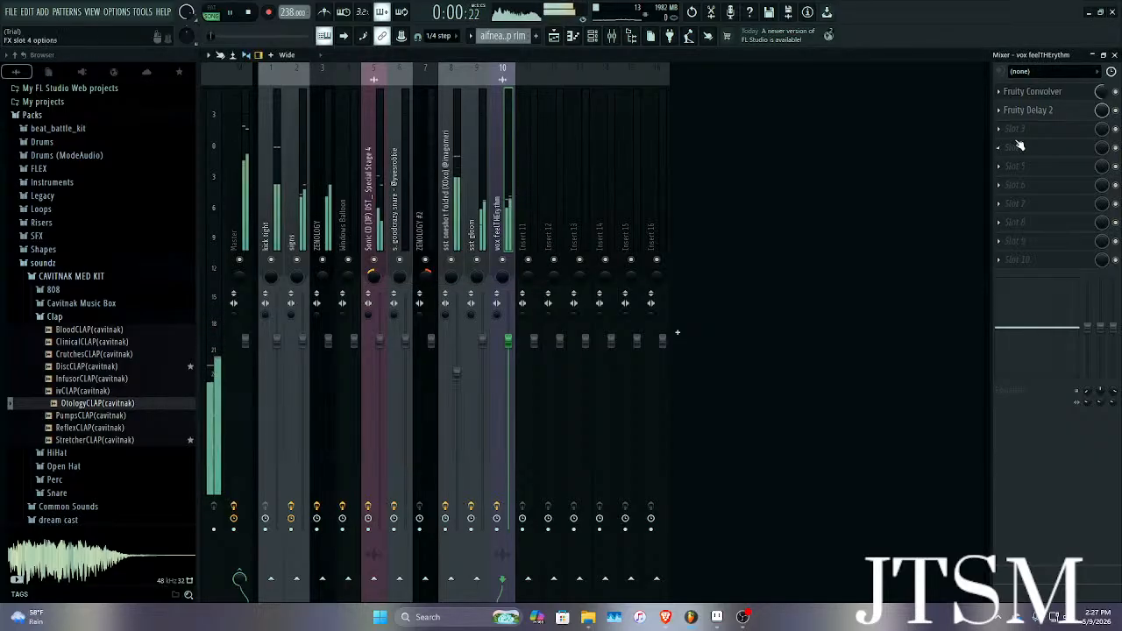
# Close the mixer, Fruity Convolver and vox channel windows, and list the patterns in the playlist's picker.
pyautogui.press('F9')
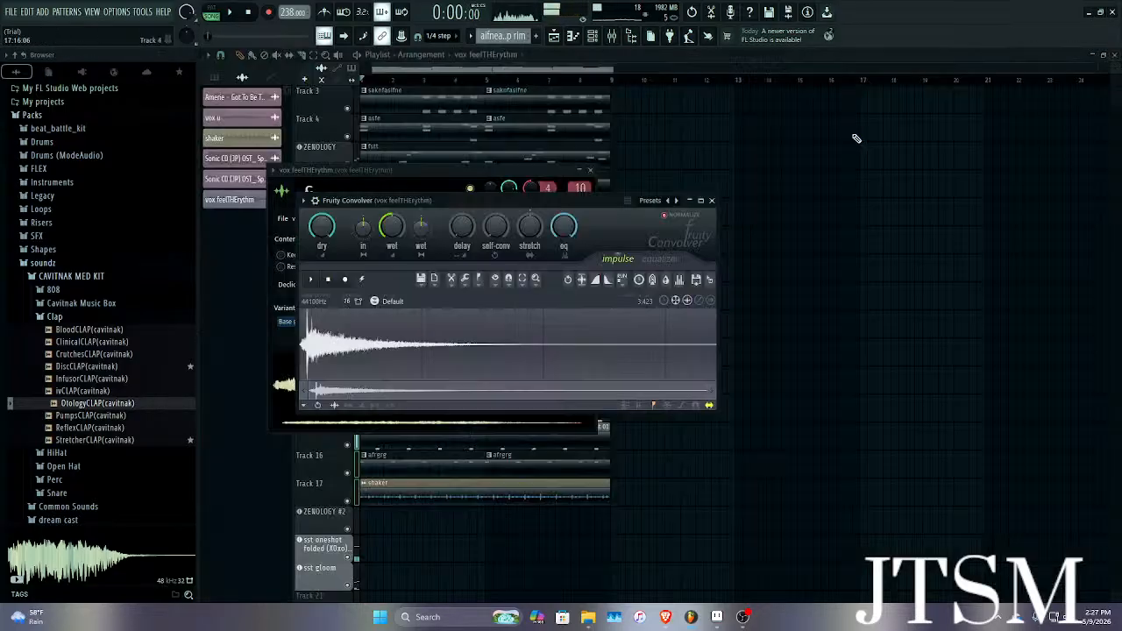
pyautogui.click(713, 201)
pyautogui.click(590, 170)
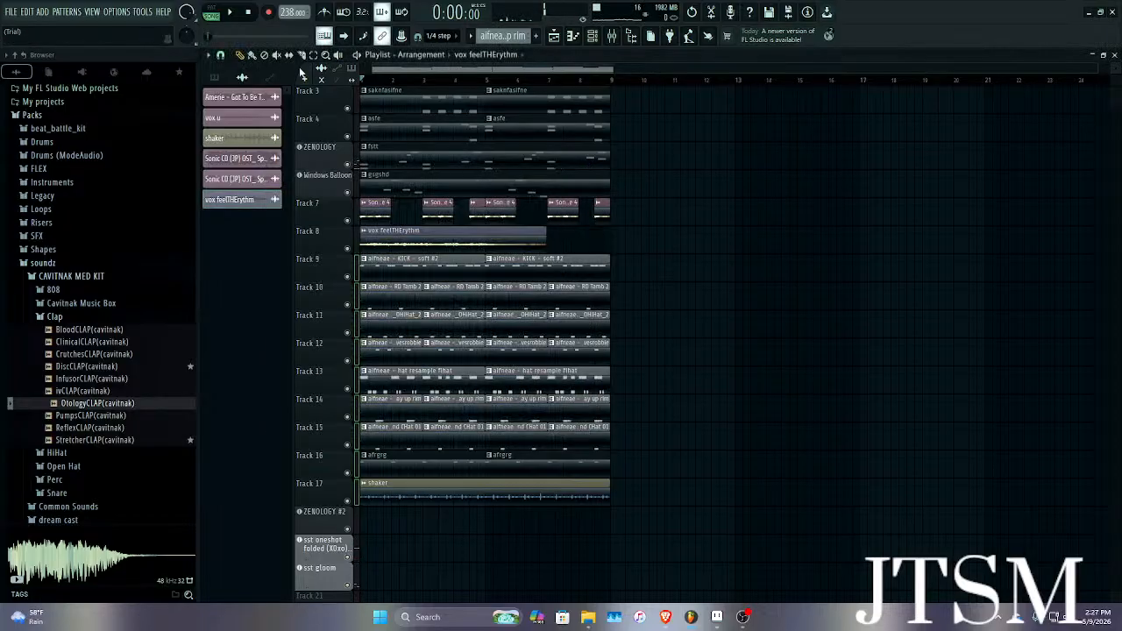
pyautogui.click(214, 78)
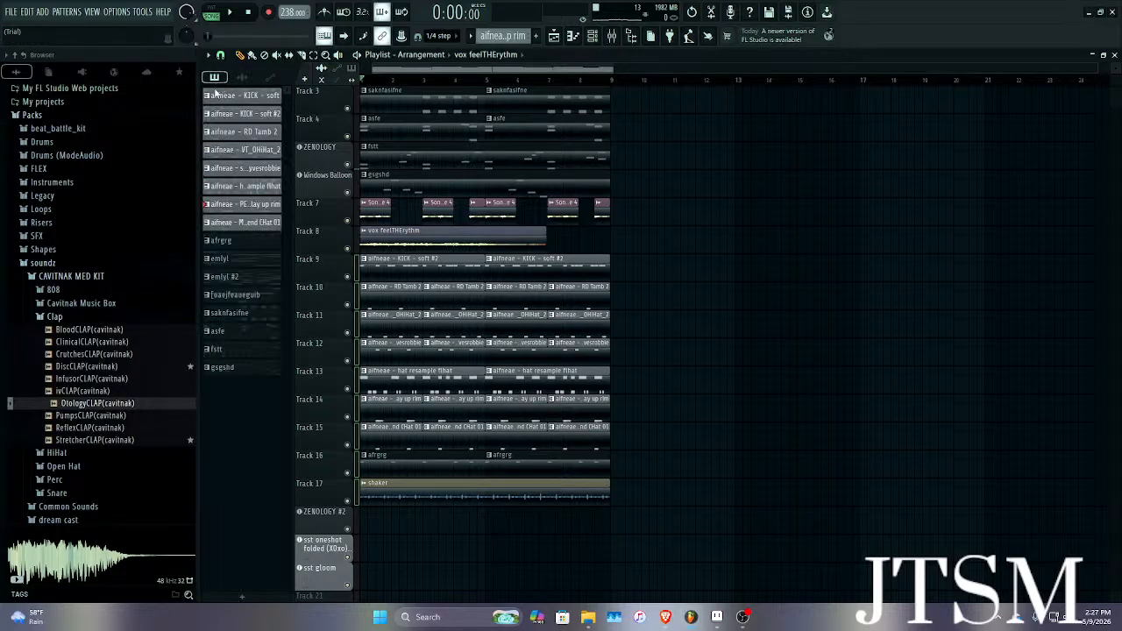
# Solo the hat resample flhat clips on Track 13, listen to them, and unsolo the tracks.
pyautogui.click(392, 387)
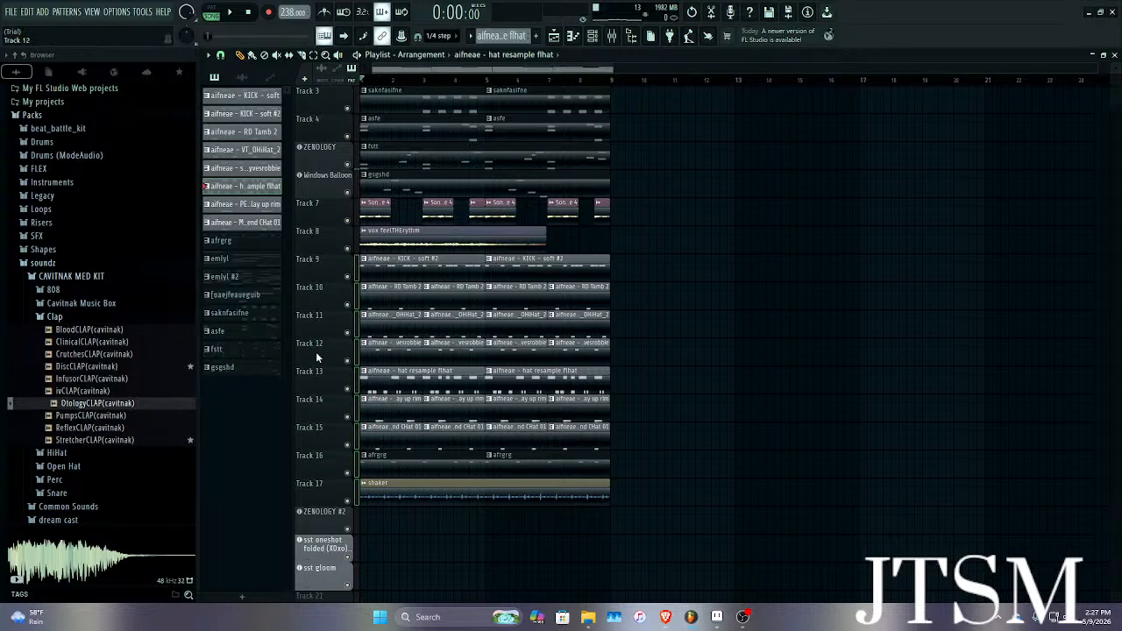
pyautogui.rightClick(353, 389)
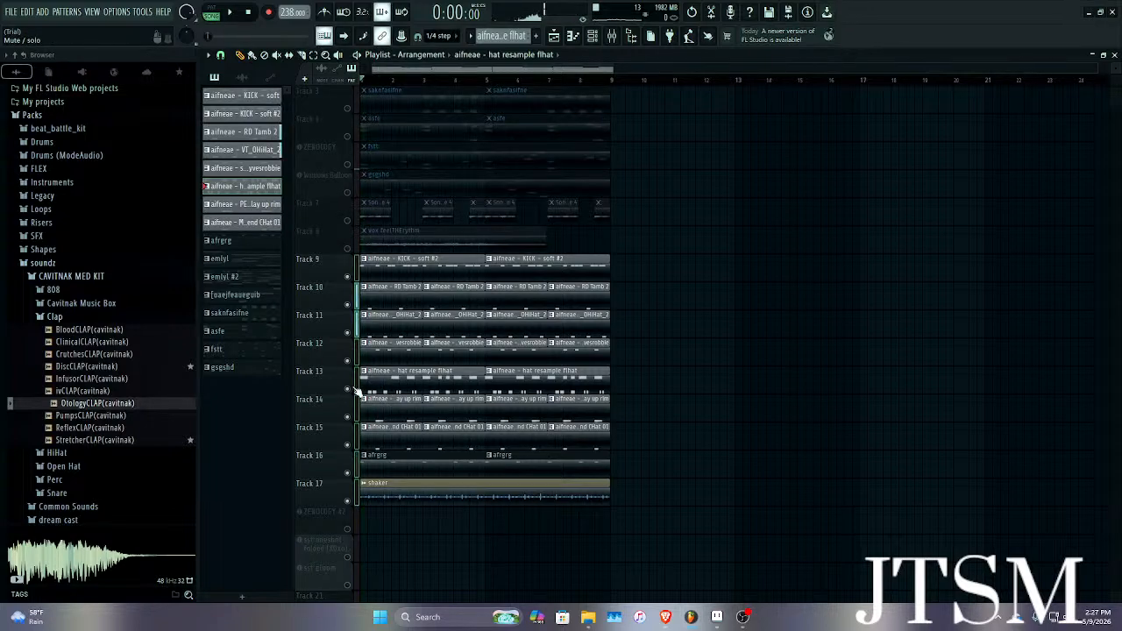
pyautogui.rightClick(352, 388)
pyautogui.press('space')
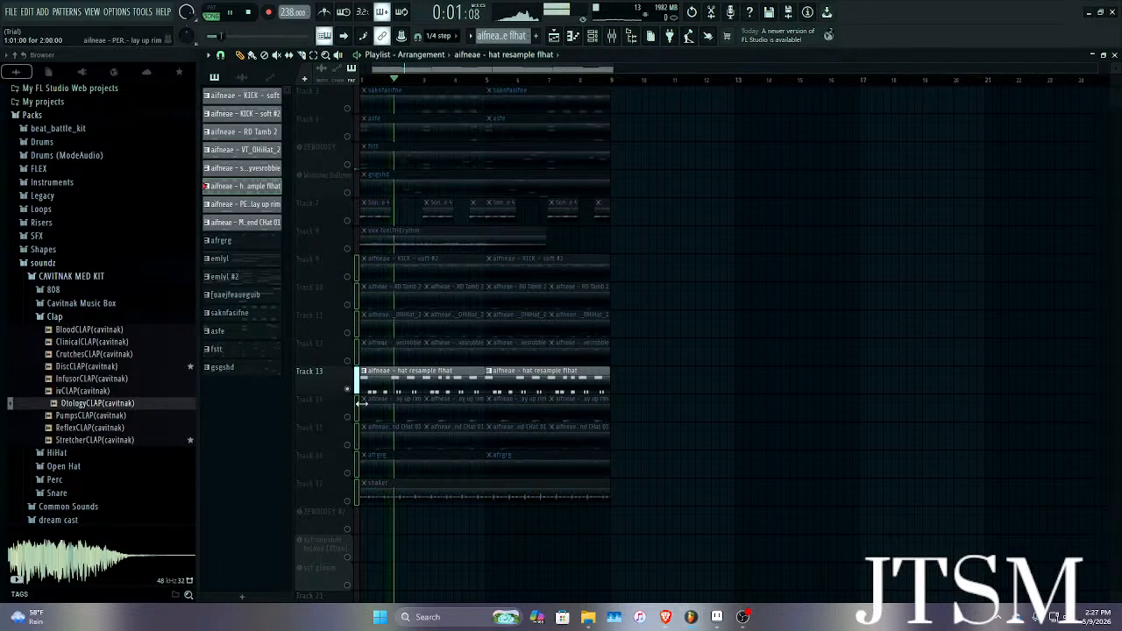
pyautogui.rightClick(349, 424)
pyautogui.rightClick(348, 419)
pyautogui.rightClick(348, 419)
pyautogui.press('space')
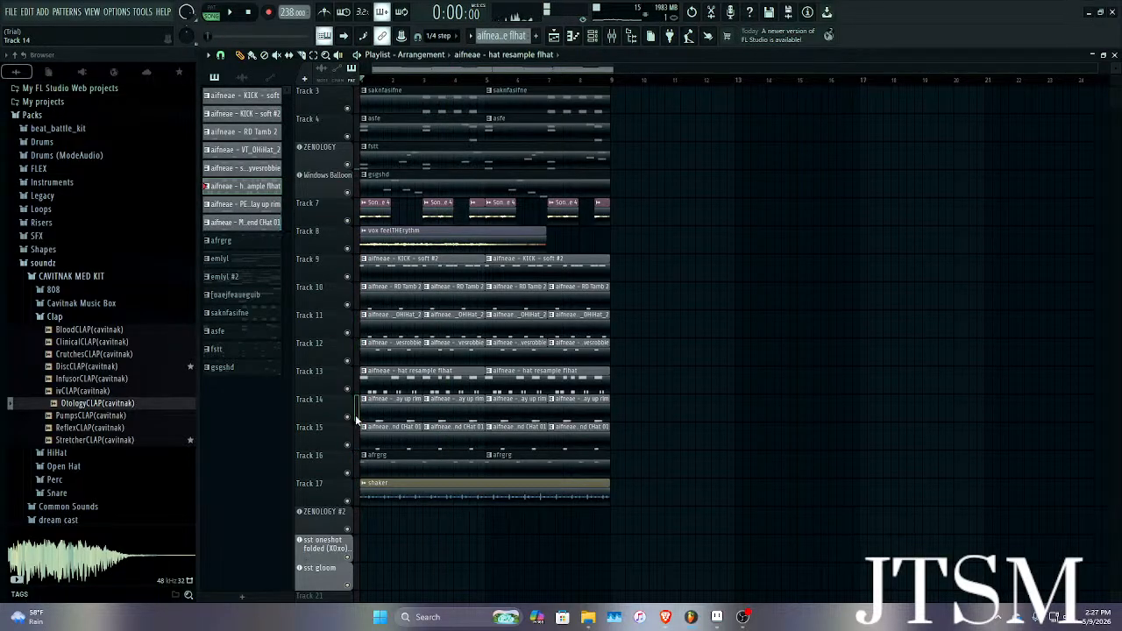
# Audition Tracks 13, 12, 11, 15 and 14 in solo one after another, leaving Track 14 soloed.
pyautogui.rightClick(353, 388)
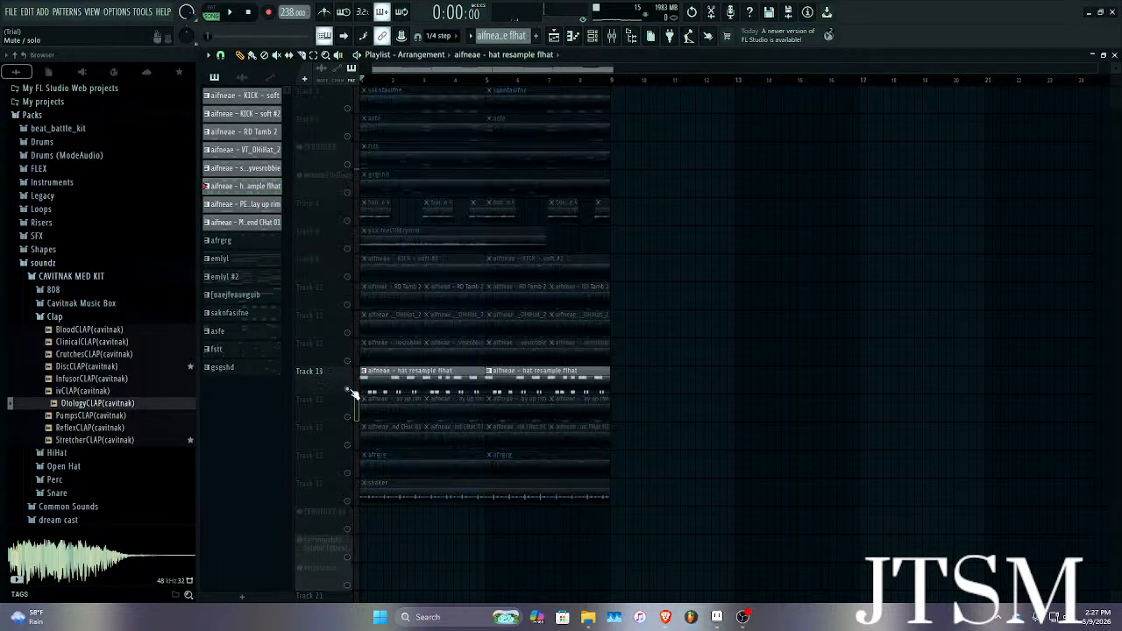
pyautogui.press('space')
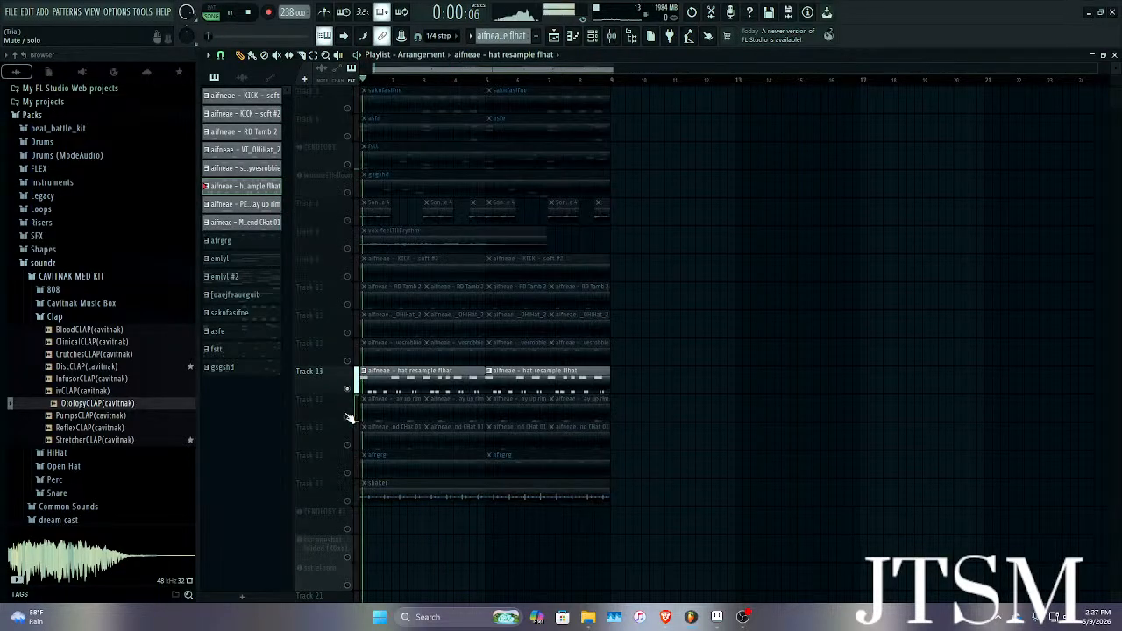
pyautogui.rightClick(348, 360)
pyautogui.rightClick(351, 321)
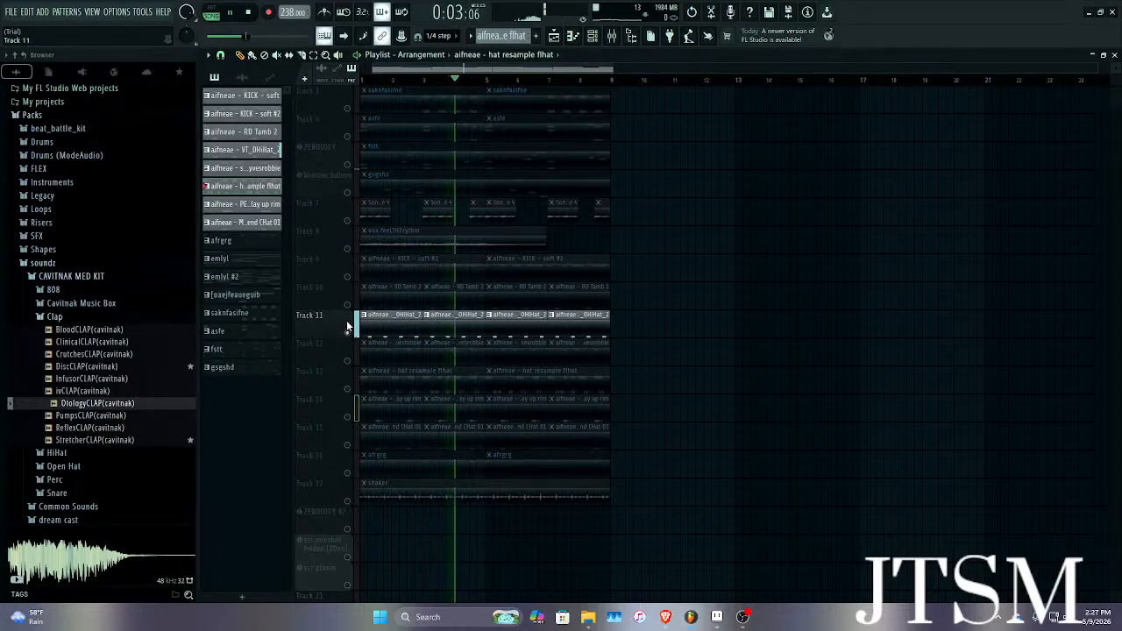
pyautogui.rightClick(351, 443)
pyautogui.rightClick(349, 418)
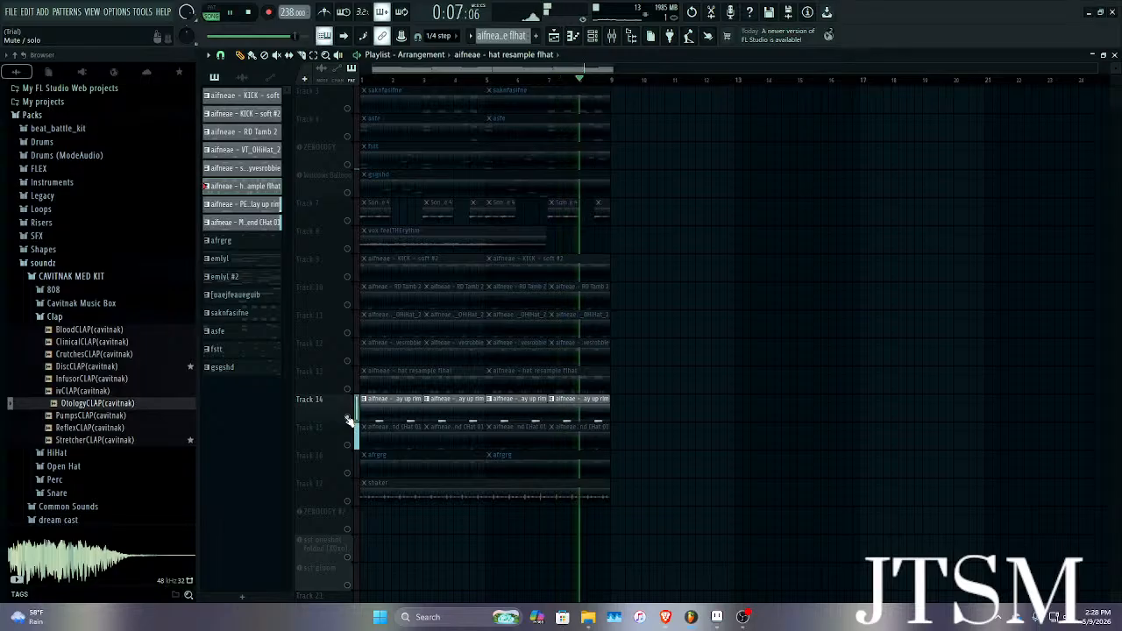
pyautogui.press('space')
# Split the hat resample flhat pattern by channel and delete the PERC - lay up rim clips from Track 14.
pyautogui.rightClick(254, 185)
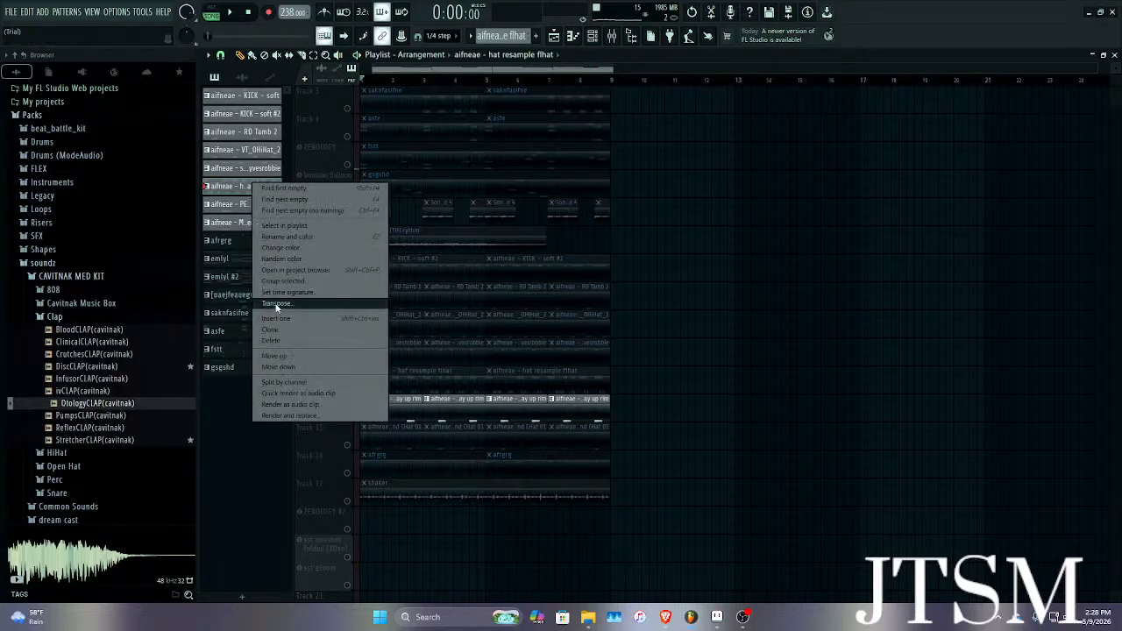
pyautogui.click(304, 381)
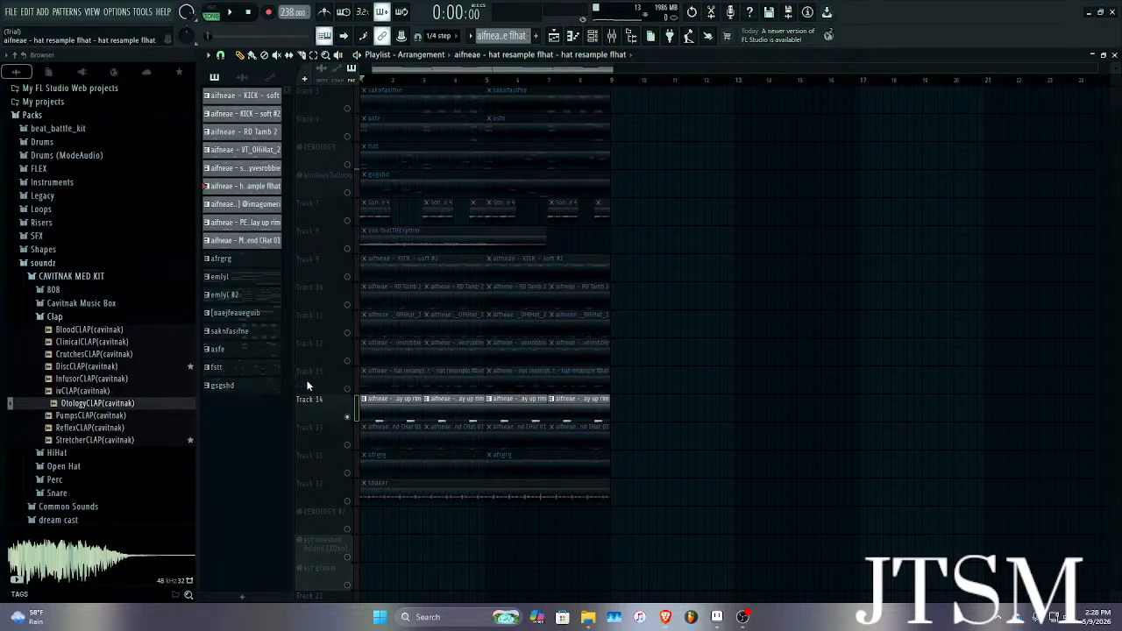
pyautogui.rightClick(588, 408)
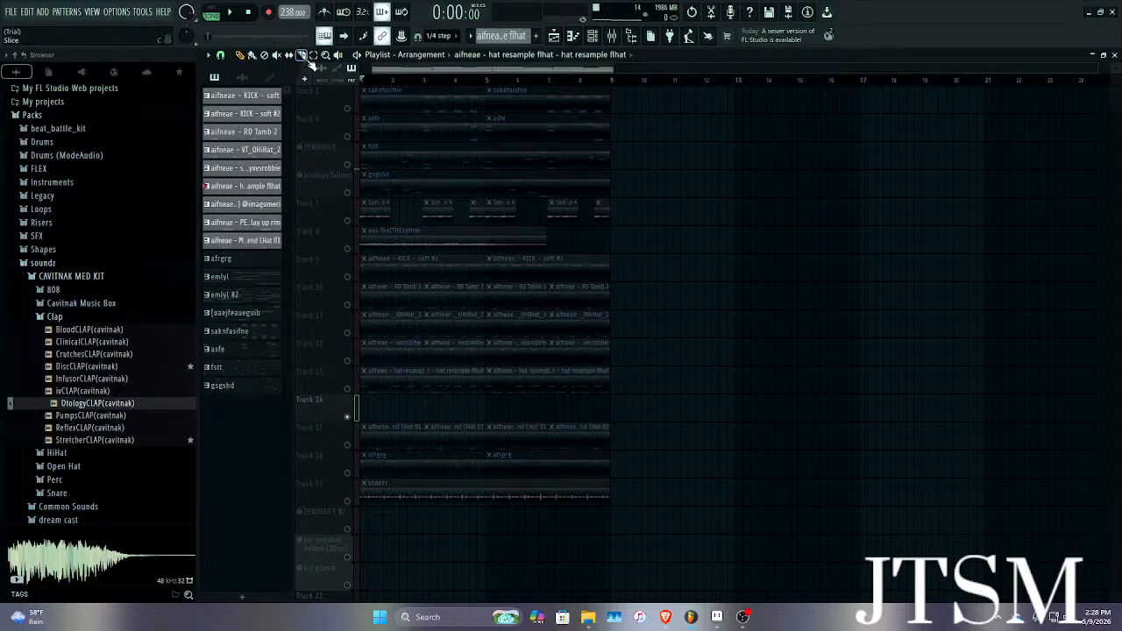
# Undo the deletion of the PERC - lay up rim clips on Track 14 and play them briefly.
pyautogui.hotkey('ctrl', 'z')
pyautogui.press('space')
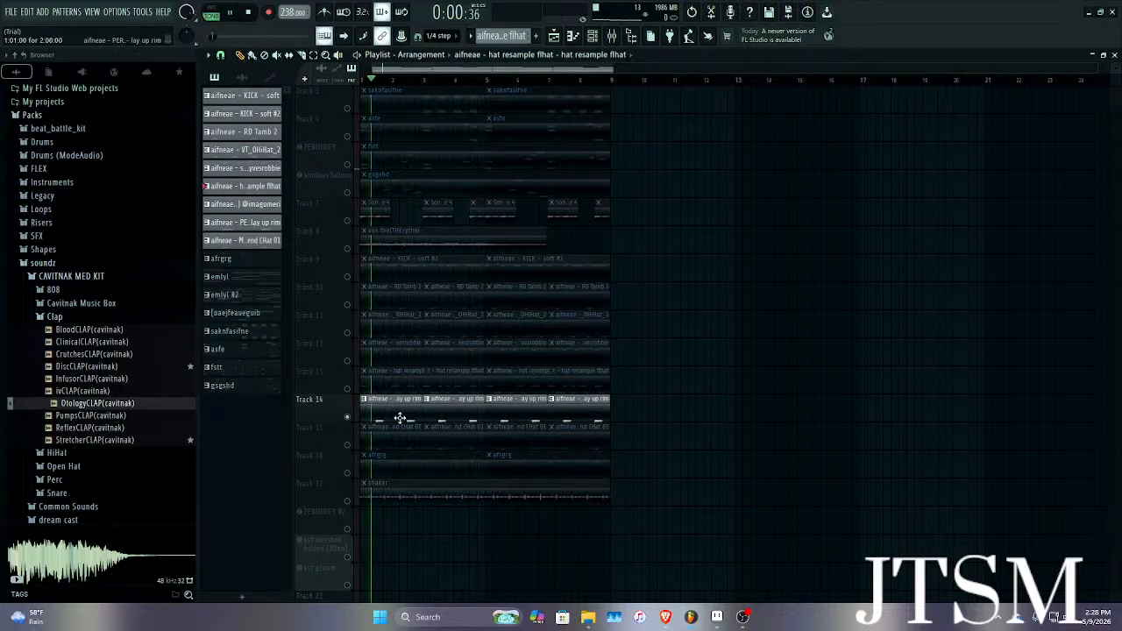
pyautogui.press('space')
pyautogui.moveTo(391, 416); pyautogui.dragTo(737, 377)
pyautogui.moveTo(602, 412); pyautogui.dragTo(657, 420)
pyautogui.hotkey('ctrl', 'z')
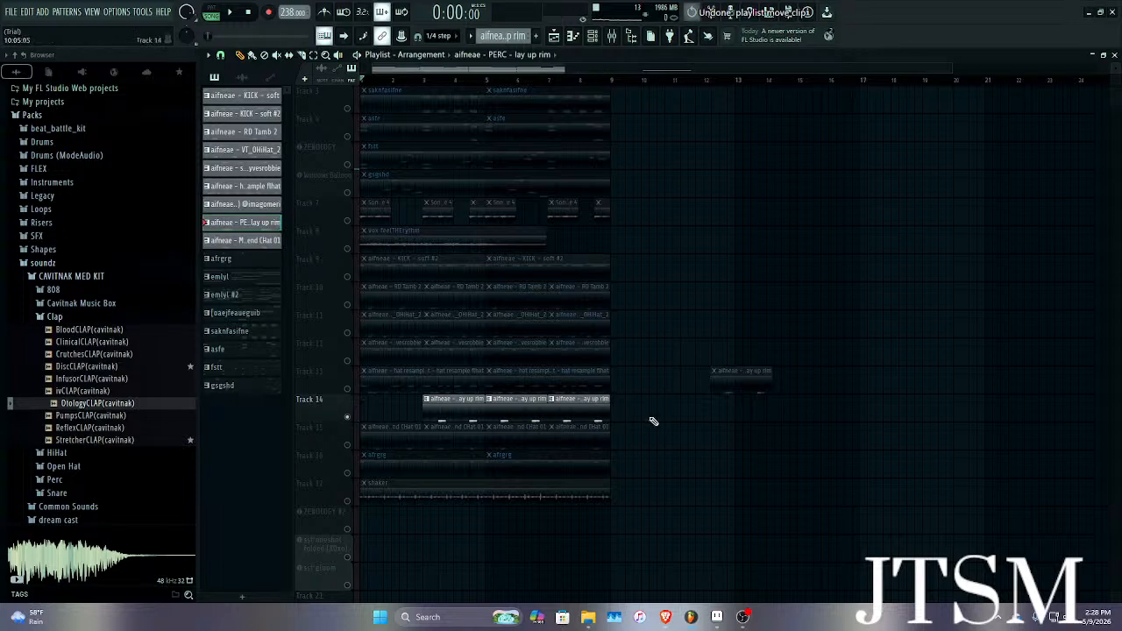
pyautogui.moveTo(731, 380); pyautogui.dragTo(274, 421)
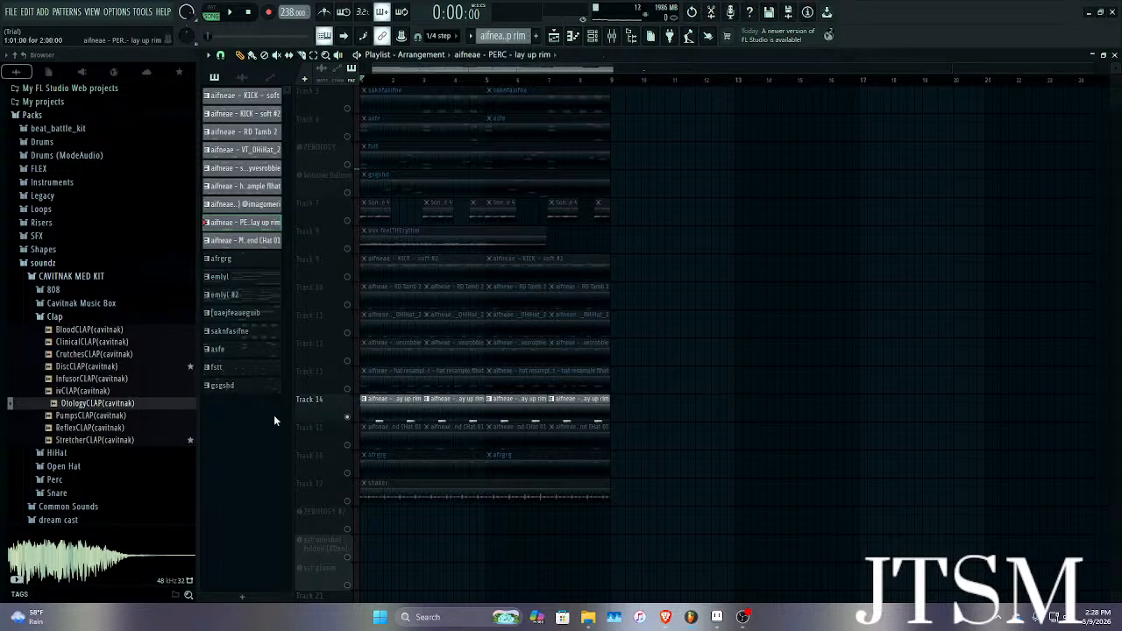
# Split the PERC - lay up rim pattern by channel and set aside one clip of each resulting pattern past bar 9.
pyautogui.rightClick(251, 224)
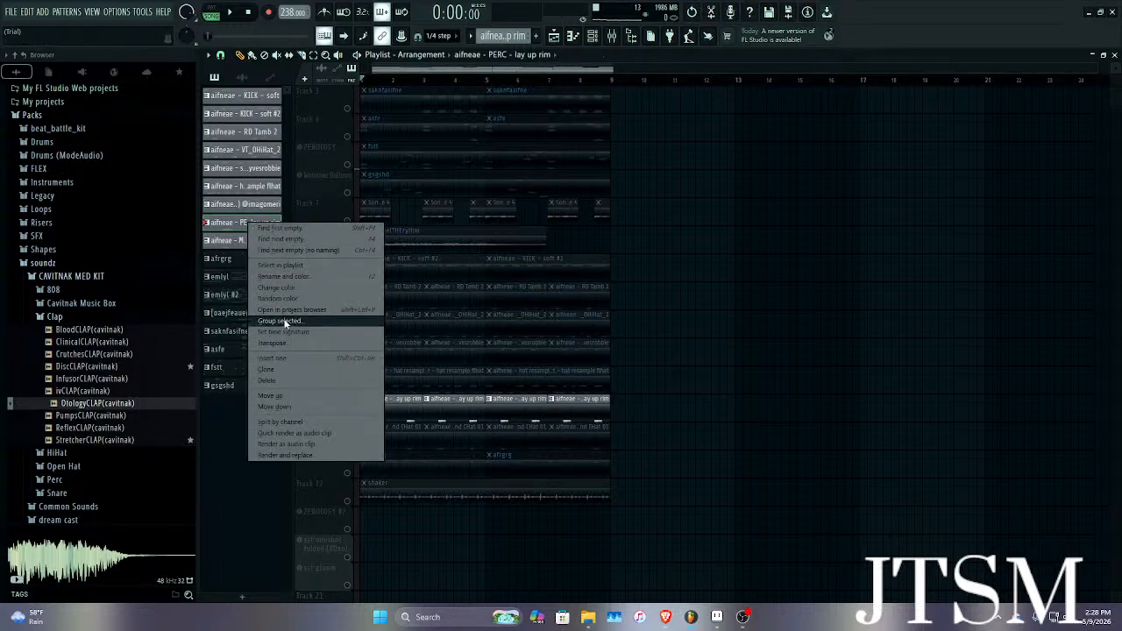
pyautogui.click(274, 407)
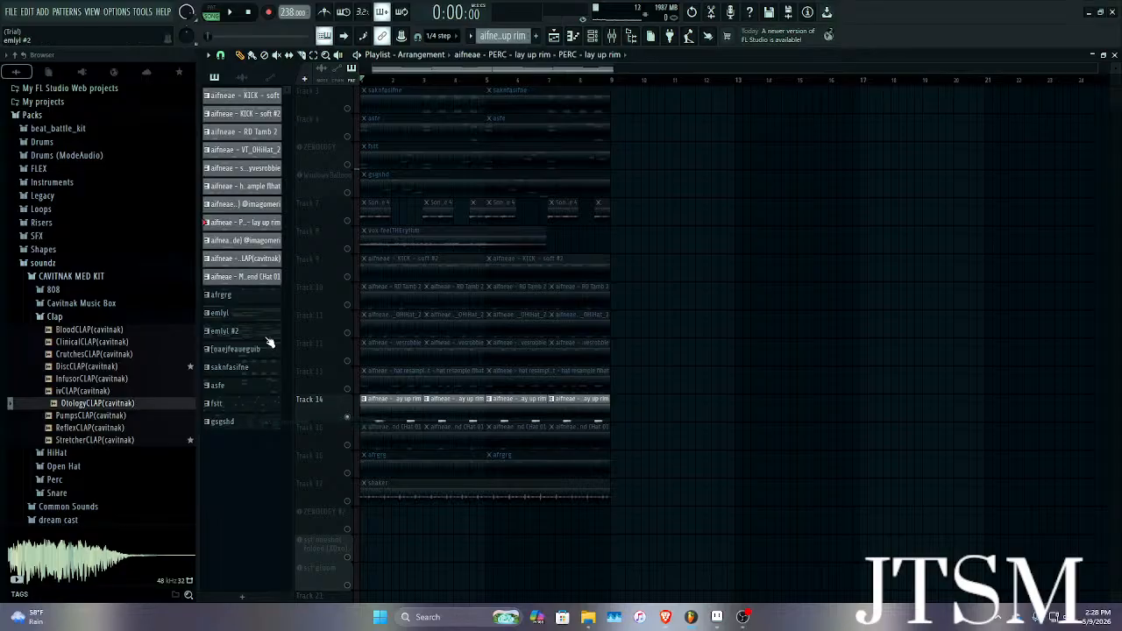
pyautogui.moveTo(414, 409); pyautogui.dragTo(769, 377)
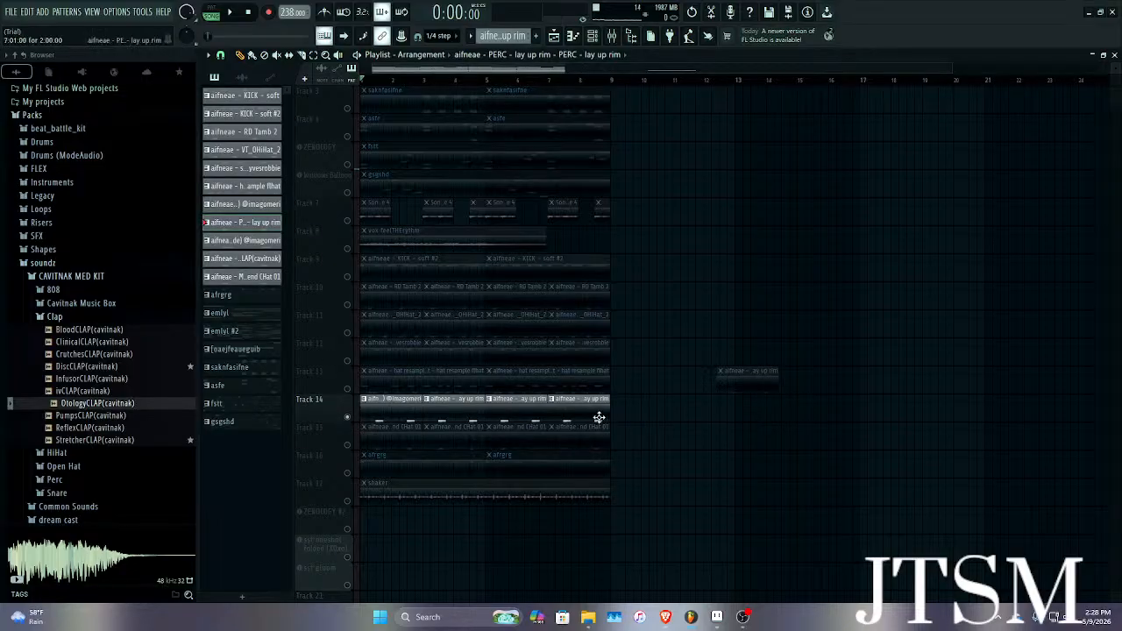
pyautogui.moveTo(599, 417); pyautogui.dragTo(747, 415)
pyautogui.rightClick(741, 412)
pyautogui.moveTo(601, 408); pyautogui.dragTo(751, 415)
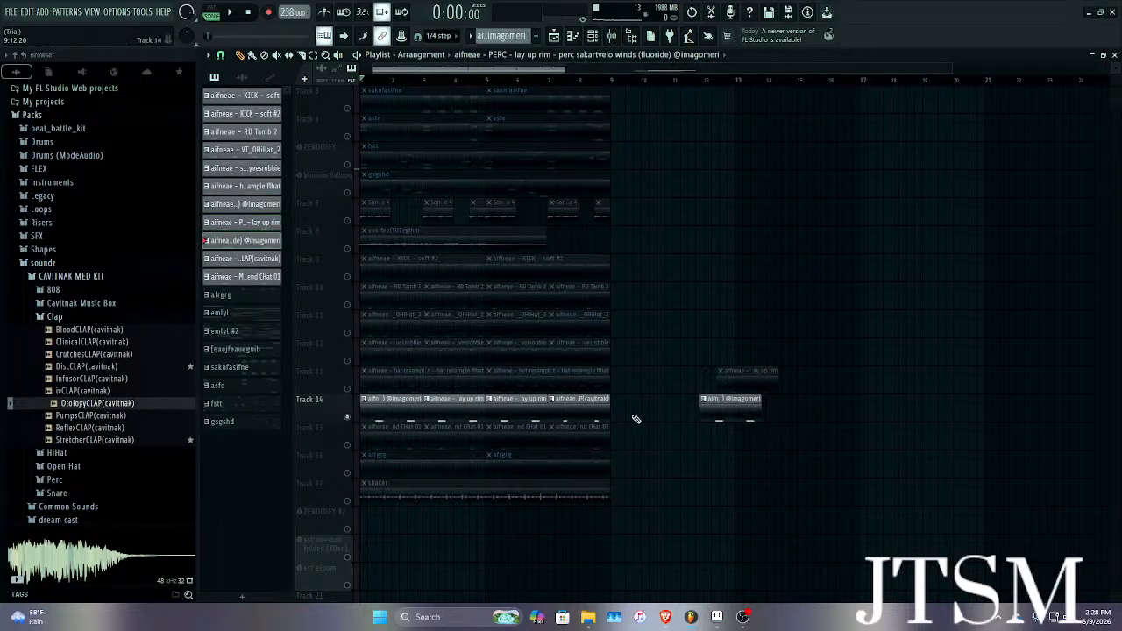
pyautogui.moveTo(594, 412); pyautogui.dragTo(672, 420)
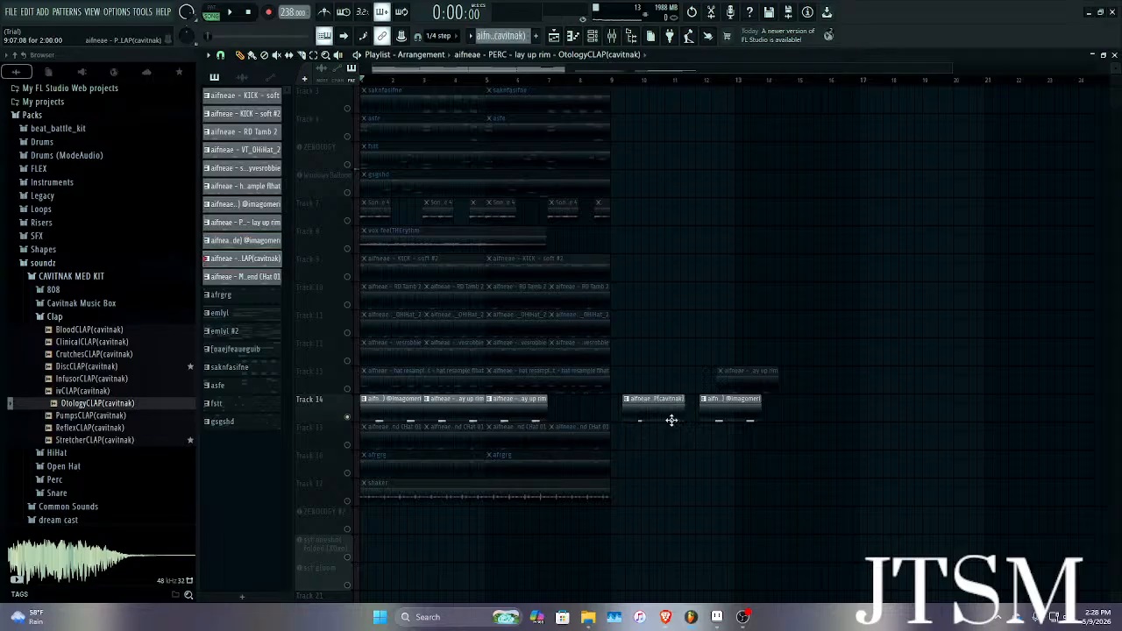
# Delete the clips before bar 9 from Track 14 and move the clips on Tracks 15 to 17 down two tracks.
pyautogui.rightClick(535, 411)
pyautogui.rightClick(454, 410)
pyautogui.rightClick(391, 409)
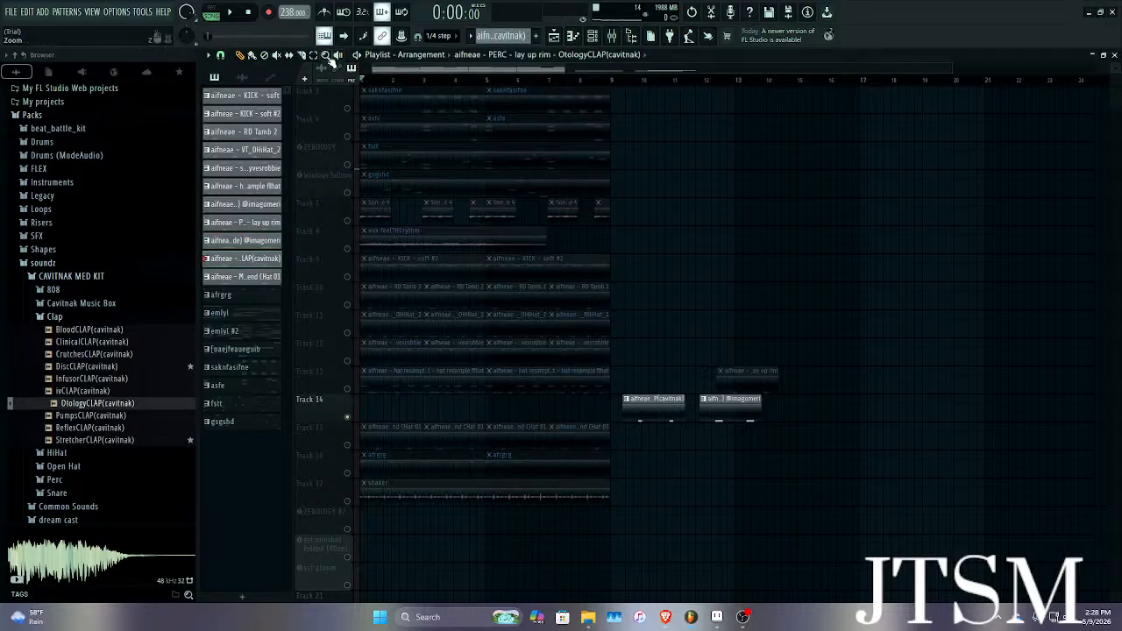
pyautogui.moveTo(599, 431); pyautogui.dragTo(387, 551)
pyautogui.hotkey('shift', 'Down')
pyautogui.hotkey('shift', 'Down')
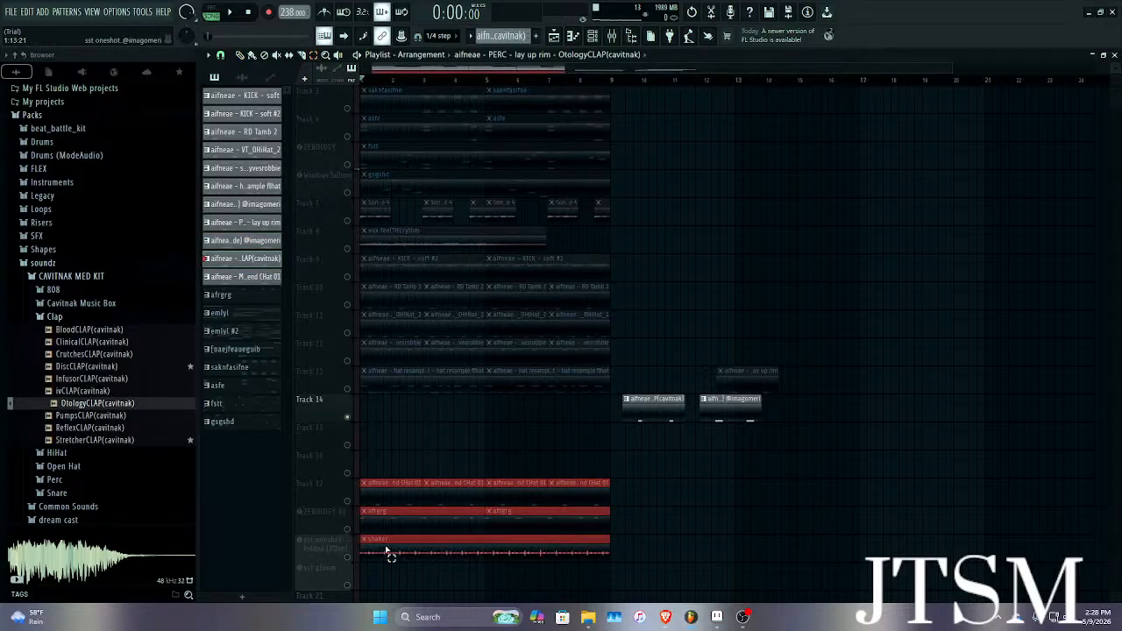
pyautogui.moveTo(647, 386); pyautogui.dragTo(319, 440)
pyautogui.click(776, 402)
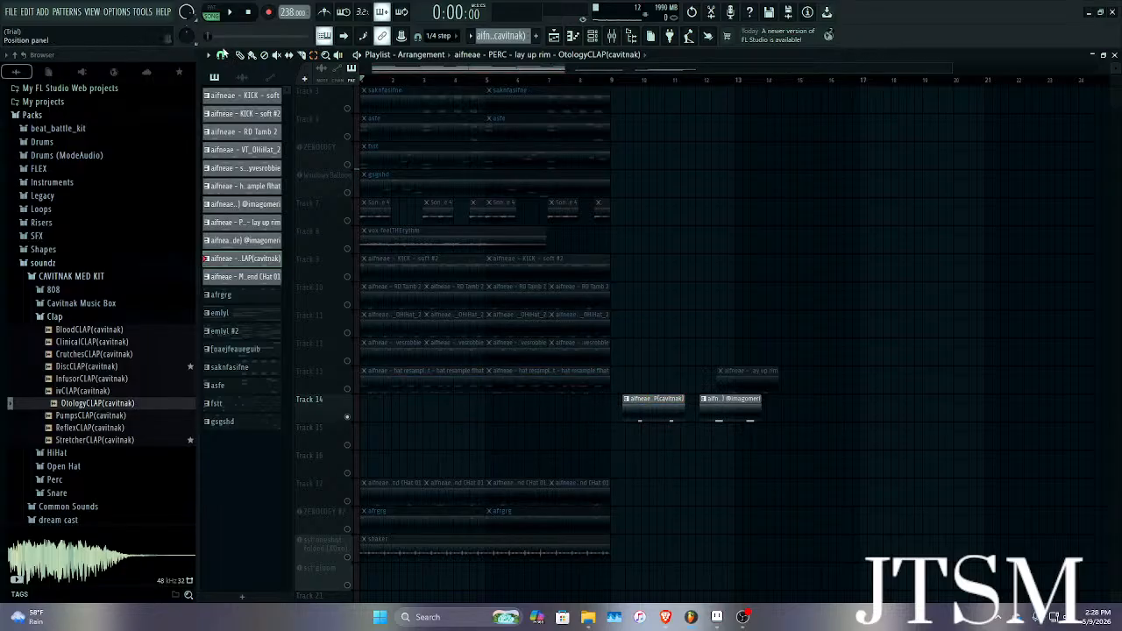
# Place the OtologyCLAP, perc sakartvelo winds and lay up rim clips at bar 1 on Tracks 14, 15 and 16 respectively.
pyautogui.moveTo(641, 396); pyautogui.dragTo(380, 398)
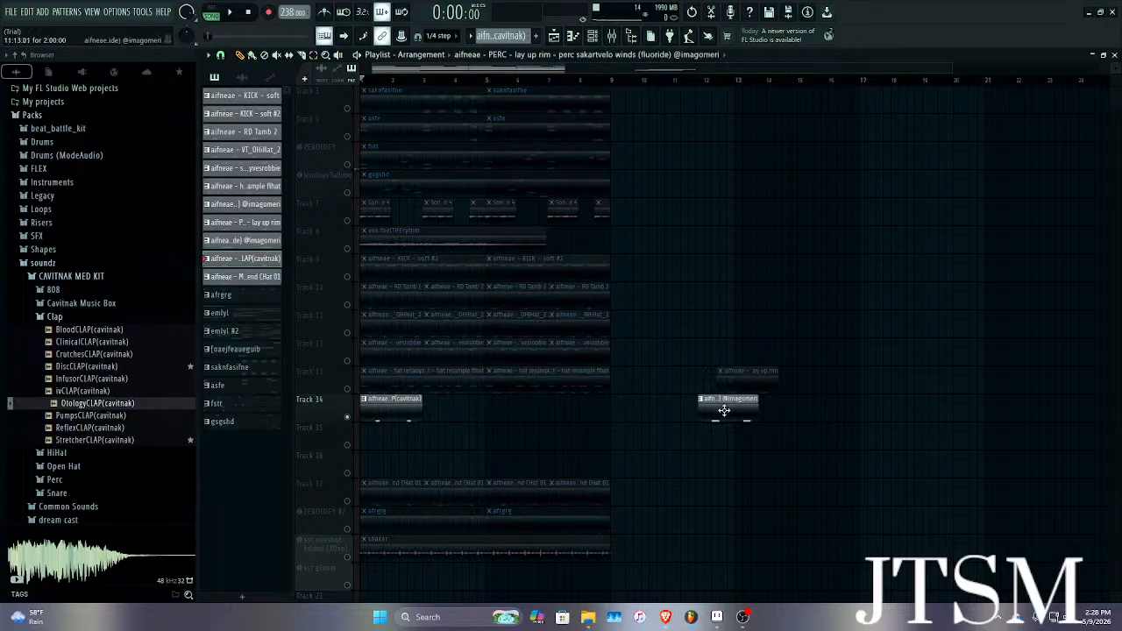
pyautogui.moveTo(727, 401); pyautogui.dragTo(369, 439)
pyautogui.moveTo(738, 377); pyautogui.dragTo(350, 470)
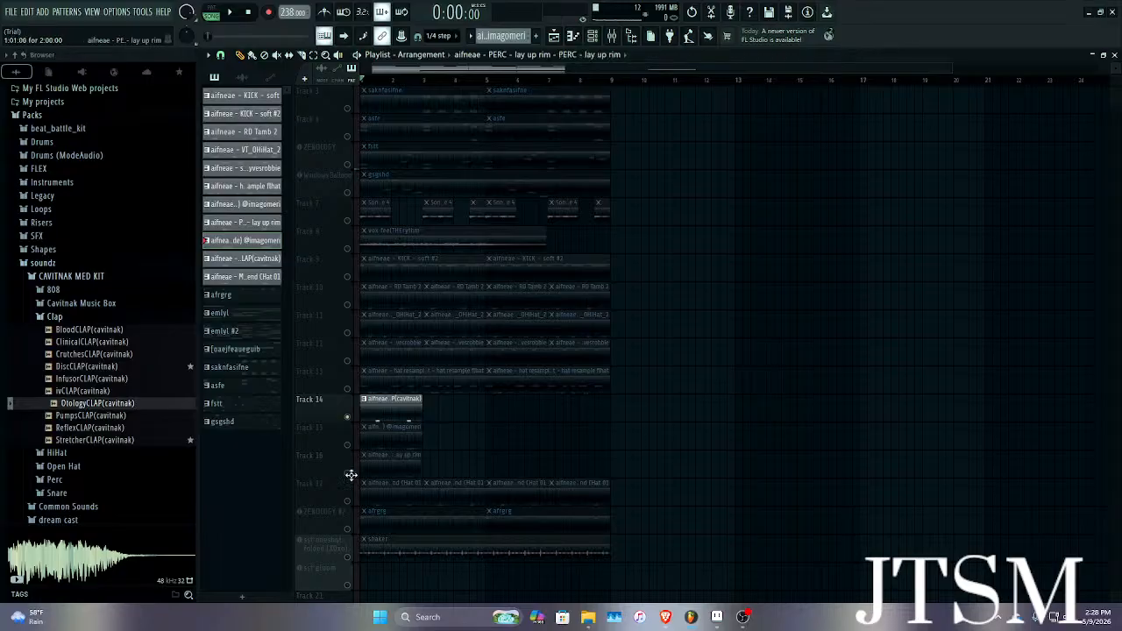
# Repeat the clap, perc and rim clips on Tracks 14 to 16 three times to fill up to bar 9.
pyautogui.moveTo(432, 394); pyautogui.dragTo(331, 470)
pyautogui.hotkey('ctrl', 'b')
pyautogui.hotkey('ctrl', 'b')
pyautogui.hotkey('ctrl', 'b')
pyautogui.click(641, 438)
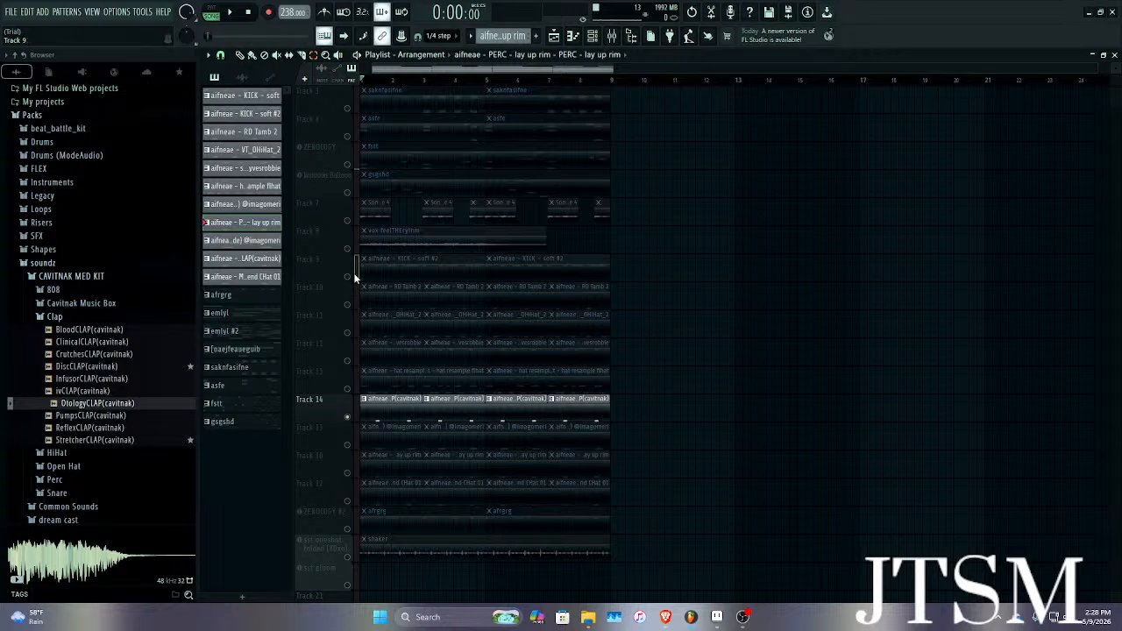
# Unmute Track 9 through sst oneshot folded and replace the first KICK - soft #2 clip on Track 9 with two KICK - soft clips.
pyautogui.moveTo(354, 273); pyautogui.dragTo(355, 532)
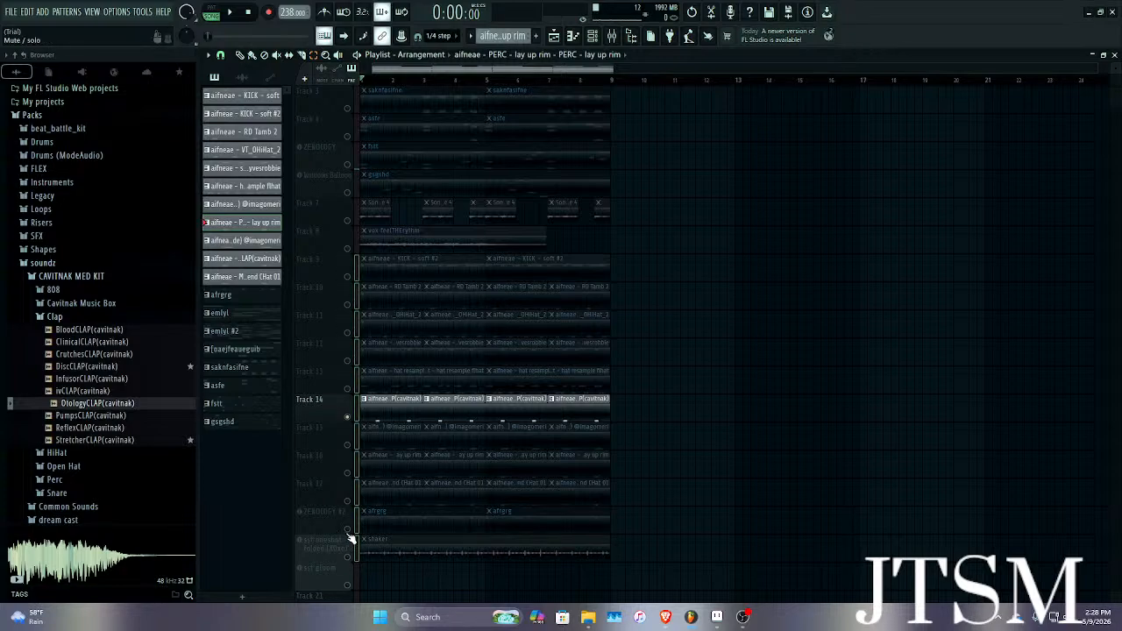
pyautogui.click(349, 532)
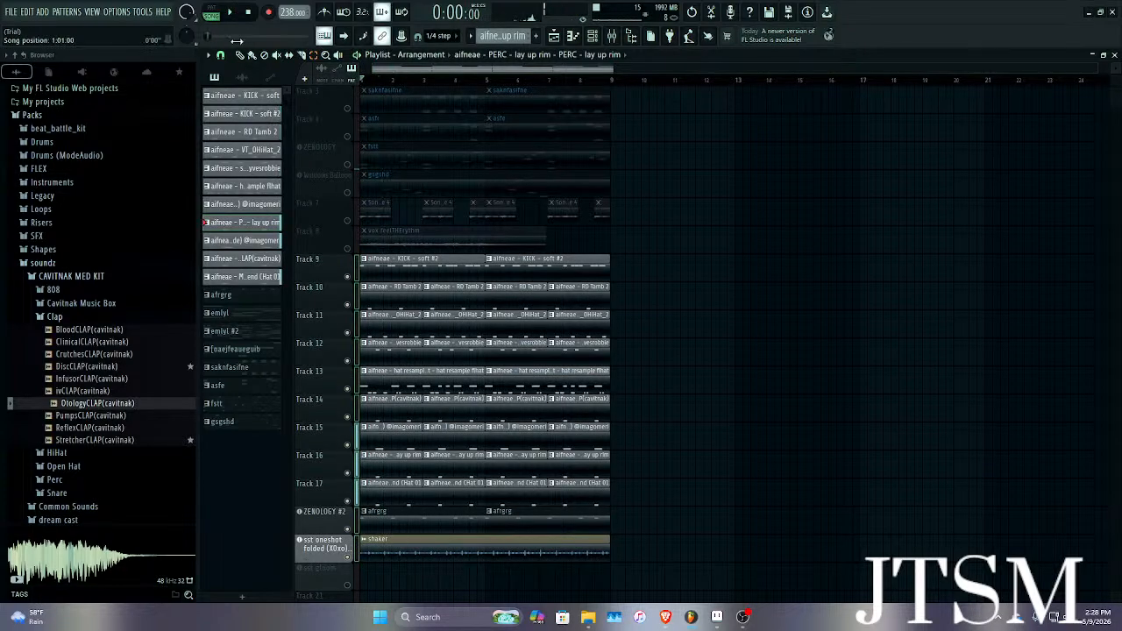
pyautogui.moveTo(421, 268); pyautogui.dragTo(376, 269)
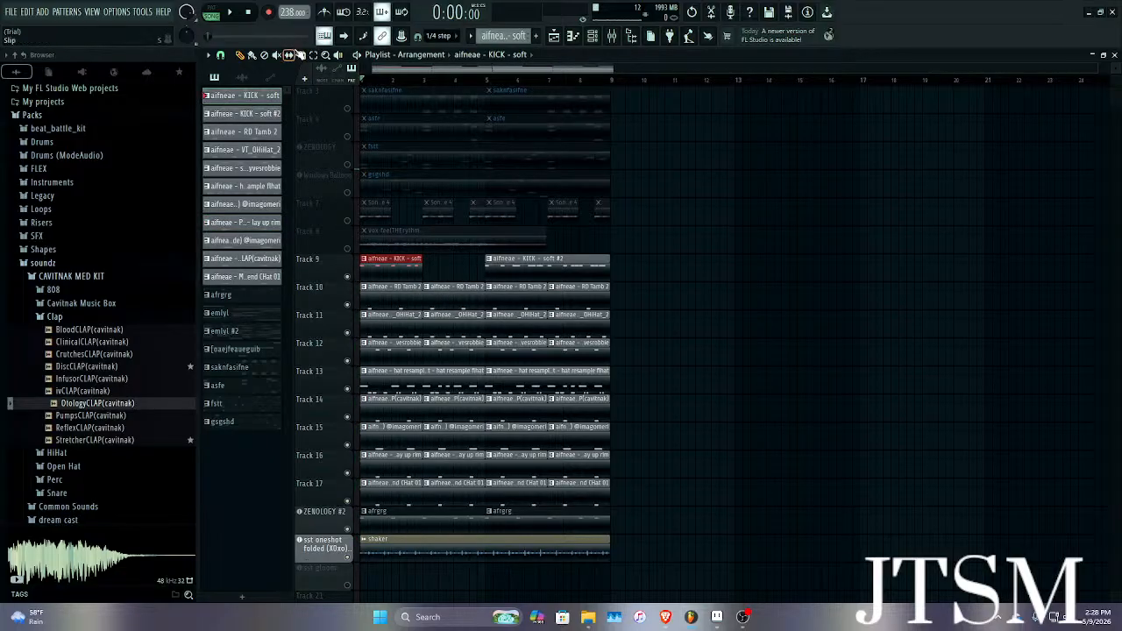
pyautogui.press('space')
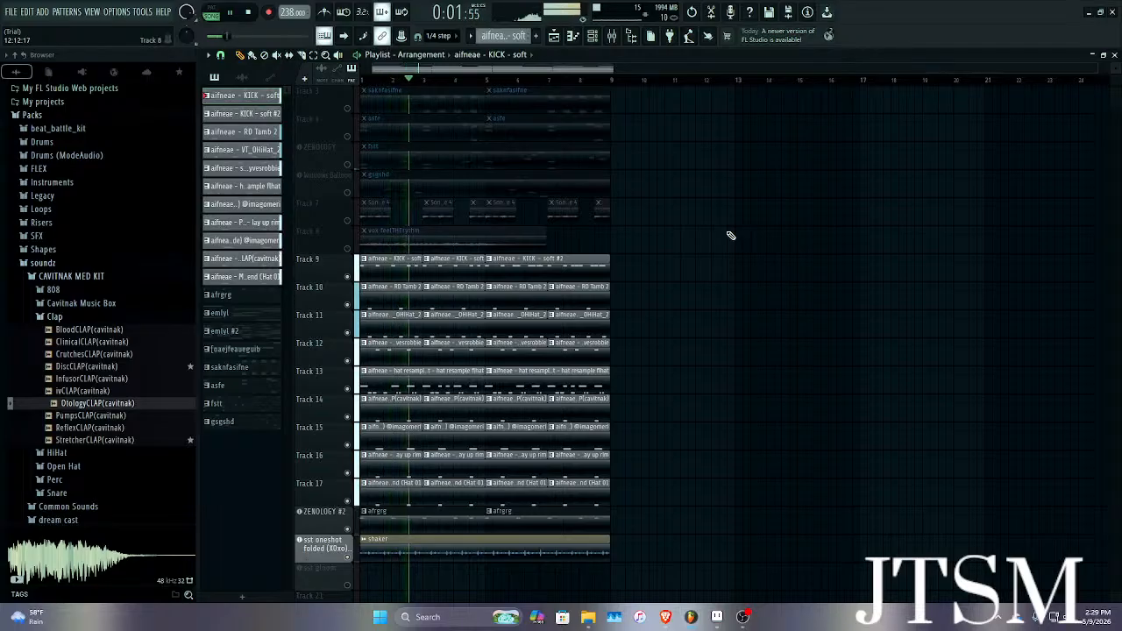
pyautogui.press('space')
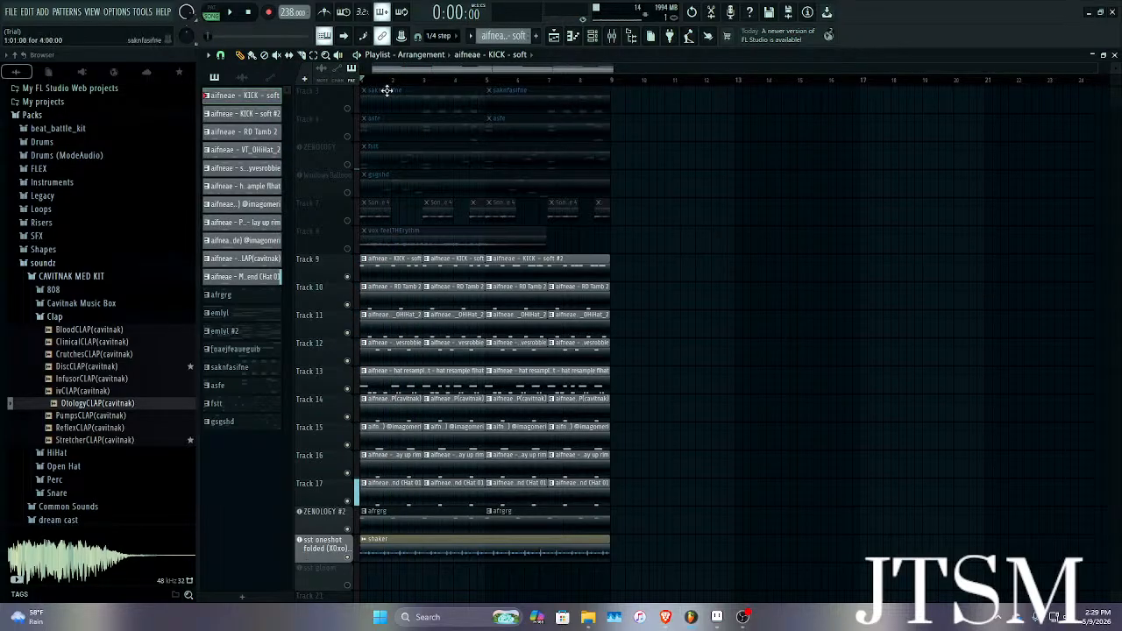
pyautogui.moveTo(637, 86); pyautogui.dragTo(358, 256)
pyautogui.hotkey('ctrl', 'b')
pyautogui.hotkey('ctrl', 'b')
pyautogui.hotkey('ctrl', 'b')
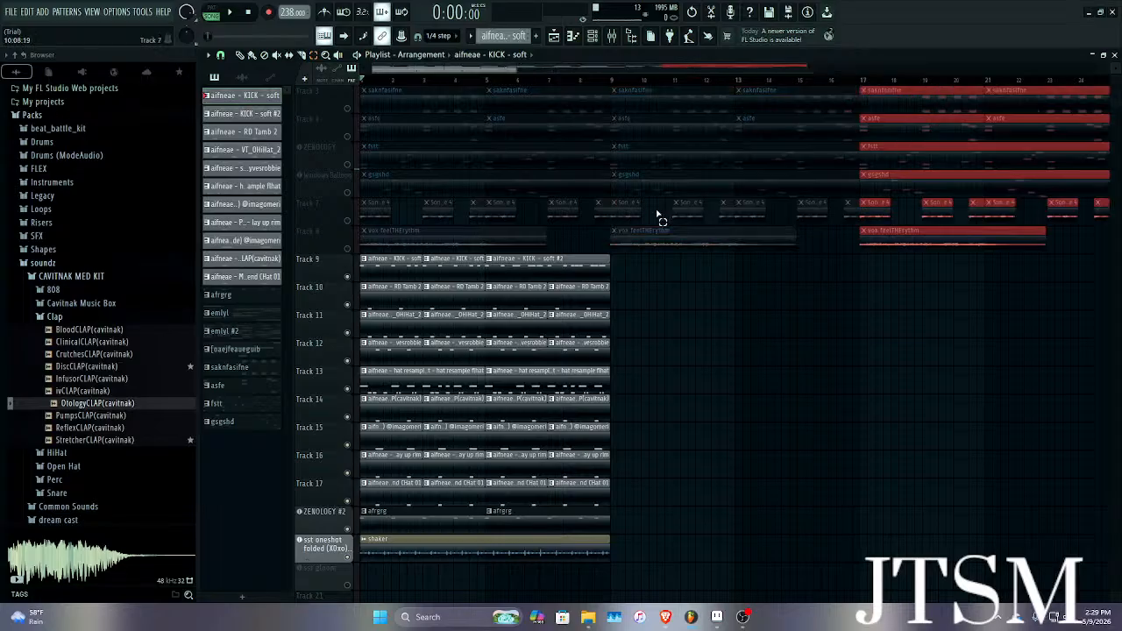
pyautogui.scroll(-3, 644, 218)
pyautogui.scroll(-1, 614, 261)
pyautogui.scroll(3, 623, 265)
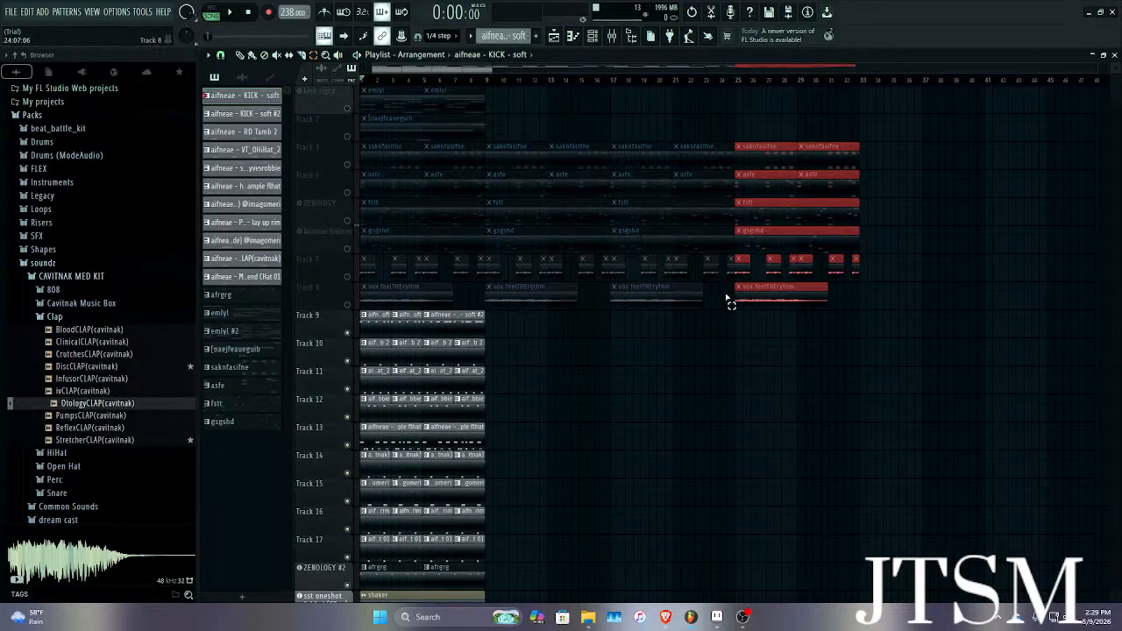
pyautogui.hotkey('ctrl', 'z')
pyautogui.hotkey('ctrl', 'z')
pyautogui.hotkey('ctrl', 'z')
# Repeat the clips on the tracks from kick tight through Track 8 three times, up to bar 33.
pyautogui.moveTo(526, 94); pyautogui.dragTo(282, 304)
pyautogui.hotkey('ctrl', 'b')
pyautogui.hotkey('ctrl', 'b')
pyautogui.hotkey('ctrl', 'b')
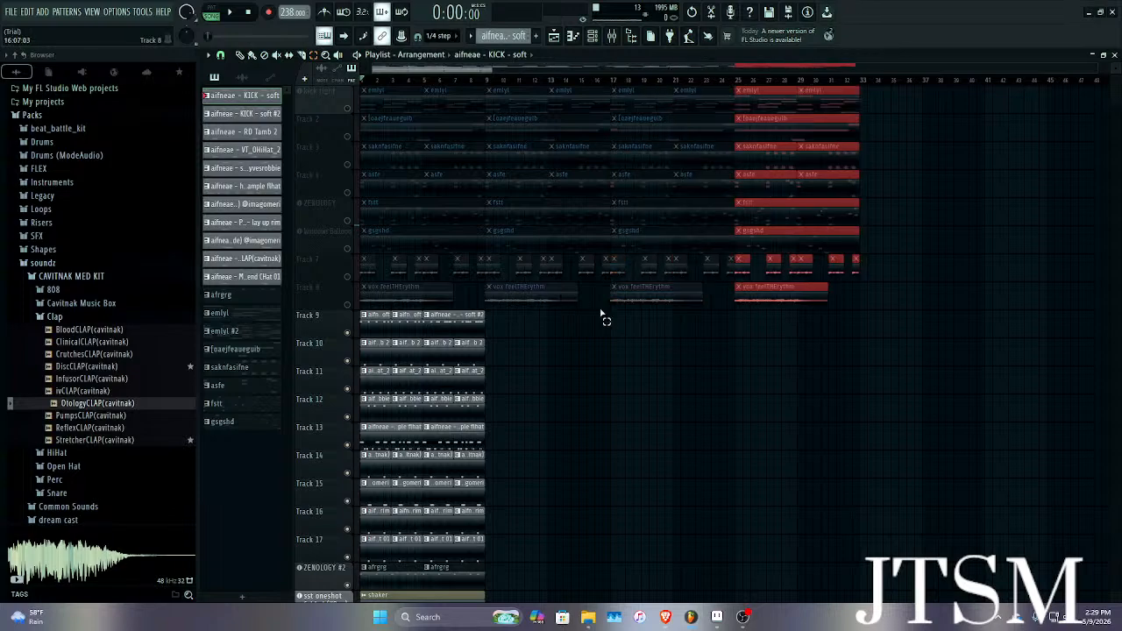
# Delete the vox feelTHErythm clips at bars 1 and 17 from Track 8.
pyautogui.moveTo(603, 338); pyautogui.dragTo(386, 127)
pyautogui.click(495, 146)
pyautogui.click(449, 158)
pyautogui.moveTo(464, 283); pyautogui.dragTo(378, 291)
pyautogui.press('Delete')
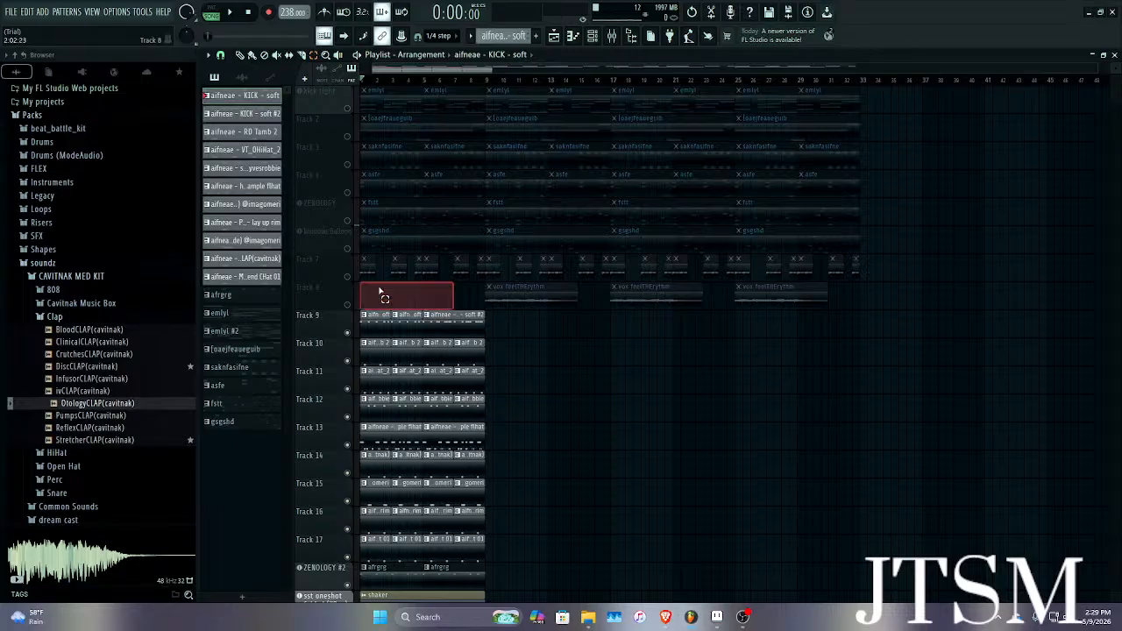
pyautogui.rightClick(614, 296)
# Delete the fstt and gsgshd clips before bar 17 from the ZENOLOGY and Windows Balloon tracks.
pyautogui.rightClick(415, 238)
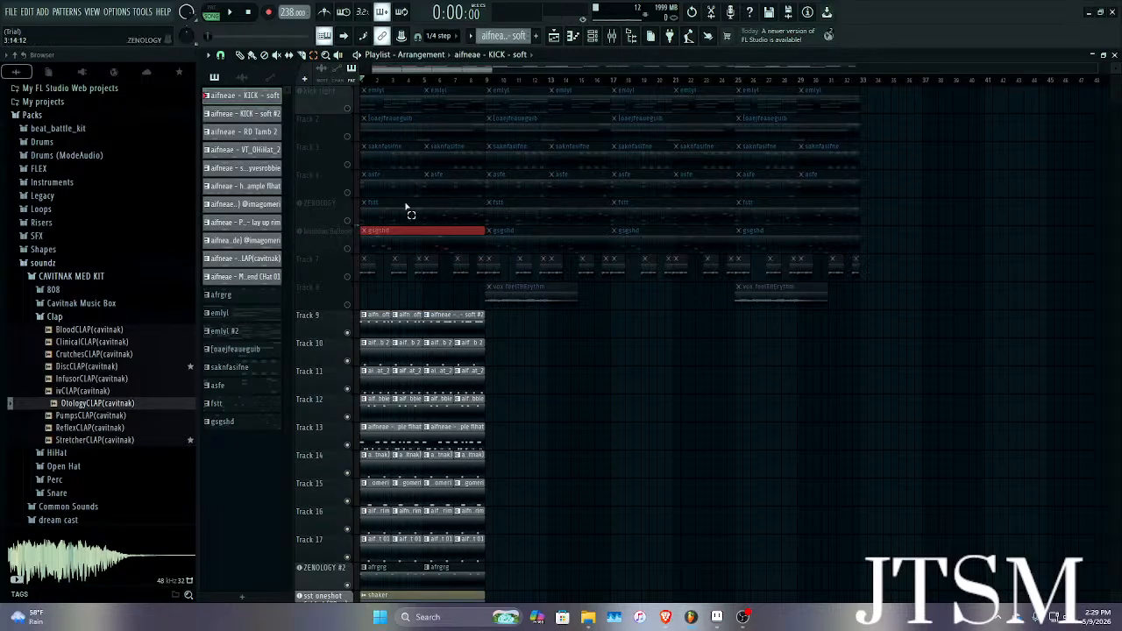
pyautogui.moveTo(540, 201); pyautogui.dragTo(428, 243)
pyautogui.press('Delete')
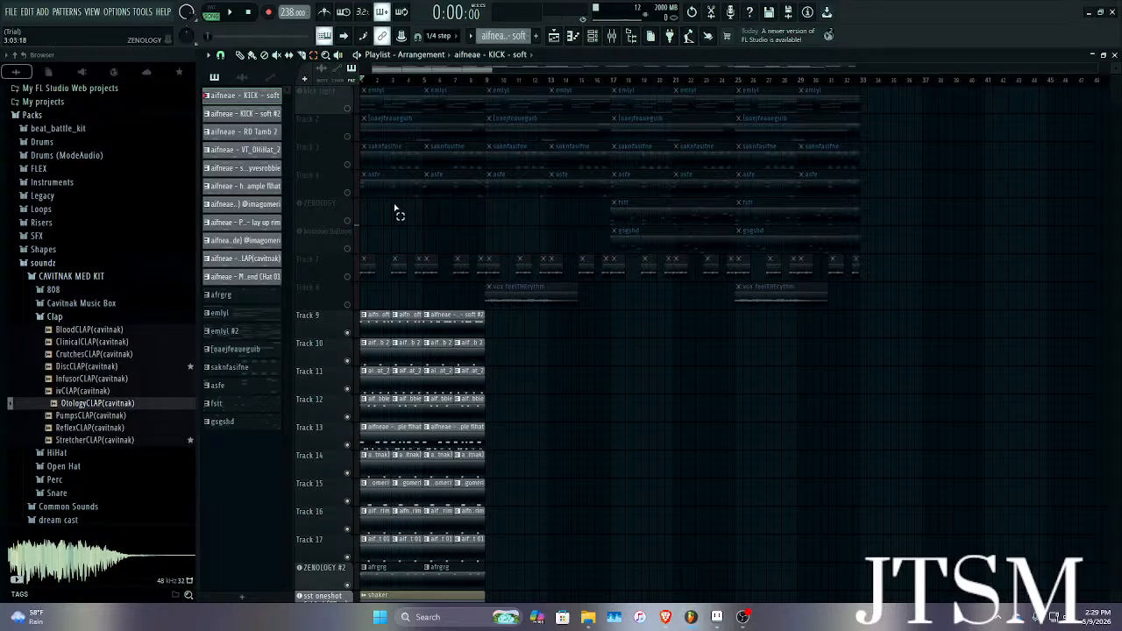
# Delete the asfe clips before bar 17 from Track 4, checking Tracks 4 and 3 in solo.
pyautogui.rightClick(348, 192)
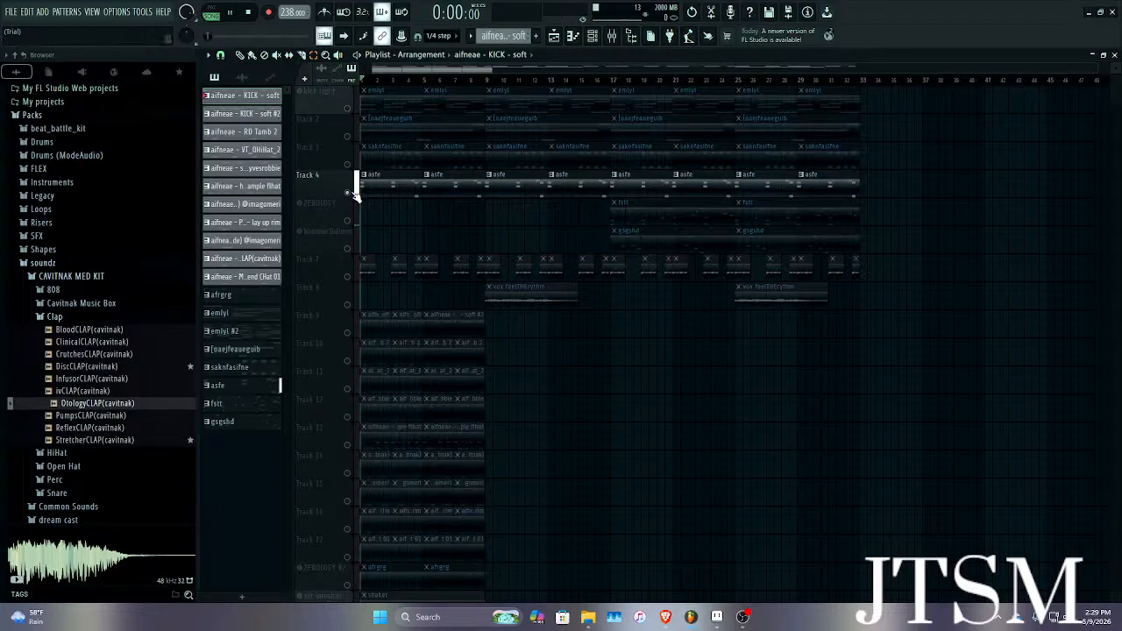
pyautogui.rightClick(348, 192)
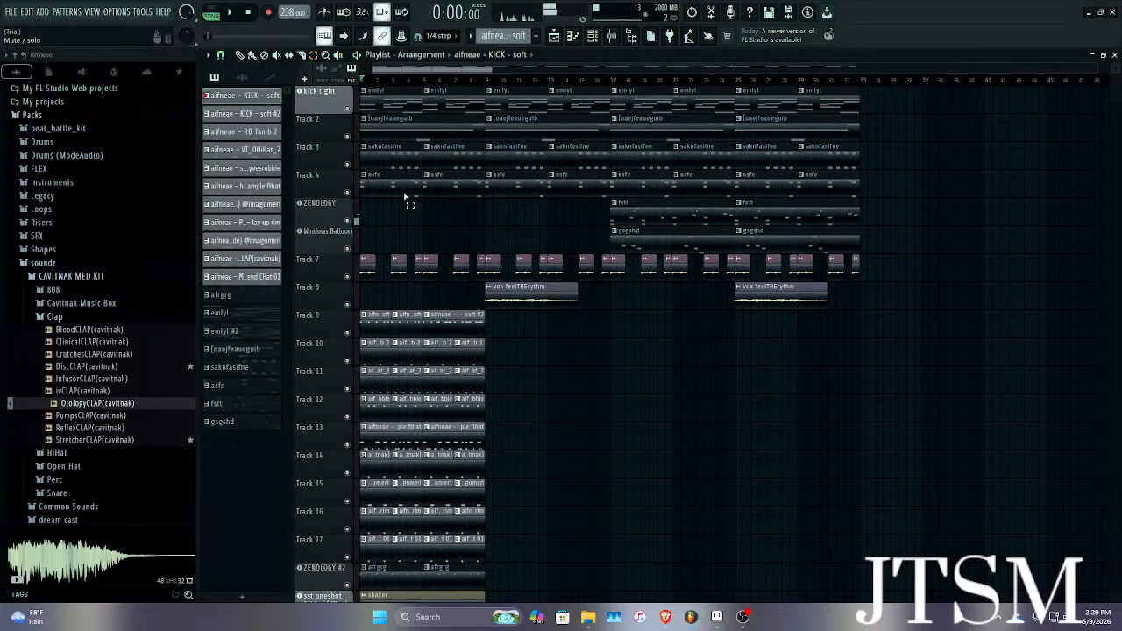
pyautogui.moveTo(571, 192); pyautogui.dragTo(359, 170)
pyautogui.press('Delete')
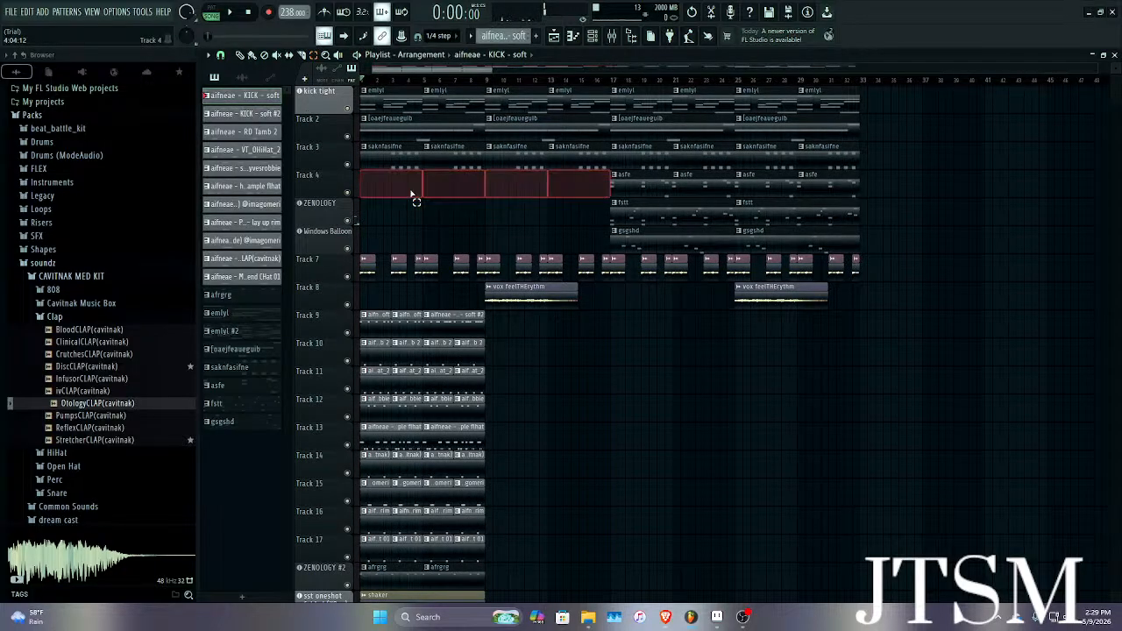
pyautogui.rightClick(347, 164)
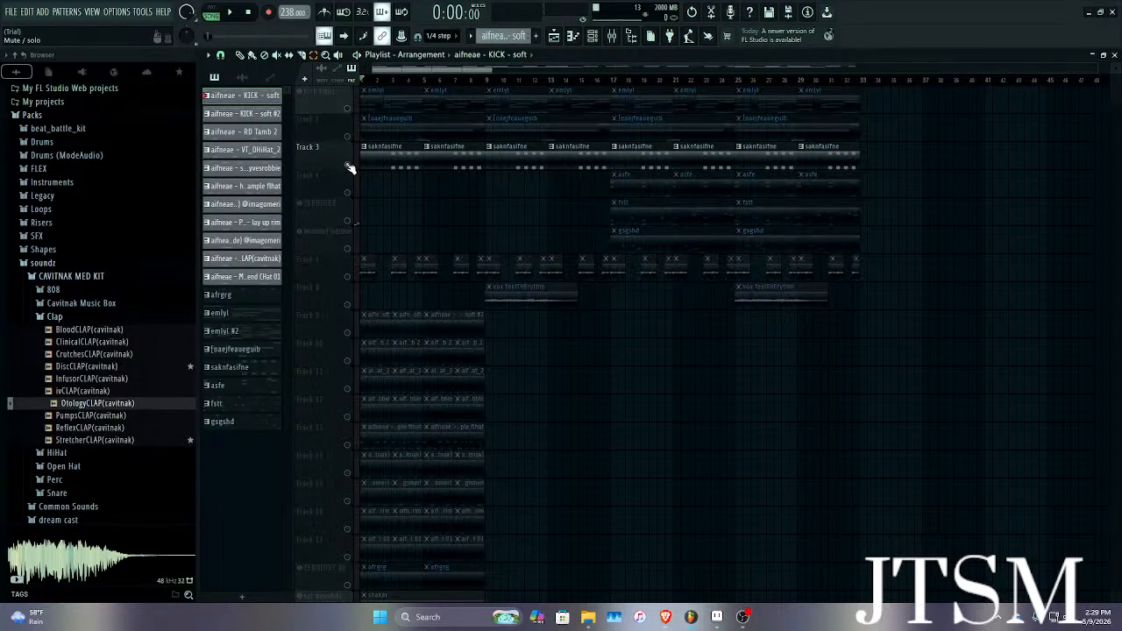
pyautogui.rightClick(347, 164)
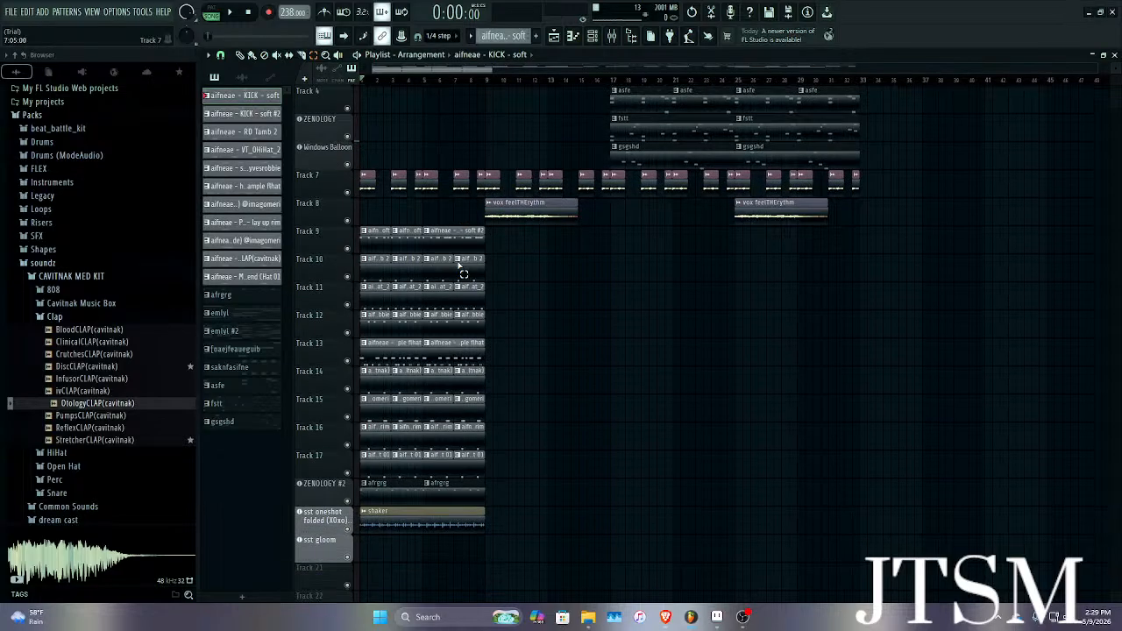
# Move all clips on the tracks from kick tight through Track 8 so that they start exactly at bar 17.
pyautogui.moveTo(370, 109); pyautogui.dragTo(977, 263)
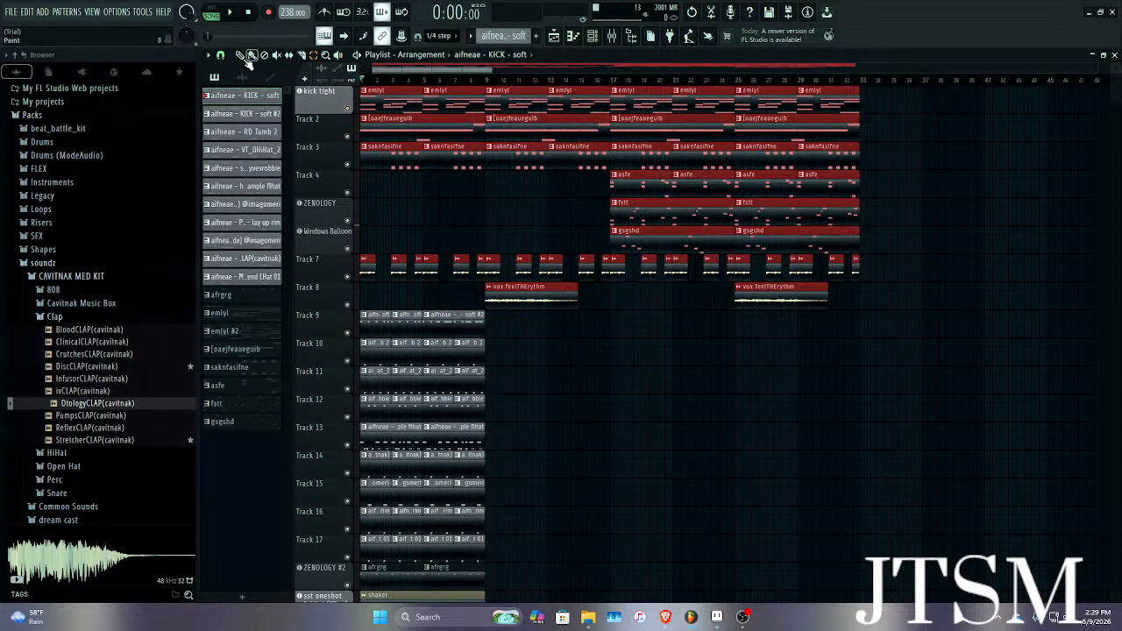
pyautogui.moveTo(383, 91); pyautogui.dragTo(637, 118)
pyautogui.scroll(5, 619, 271)
pyautogui.scroll(4, 619, 271)
pyautogui.moveTo(573, 274); pyautogui.dragTo(540, 273)
pyautogui.moveTo(466, 271); pyautogui.dragTo(458, 272)
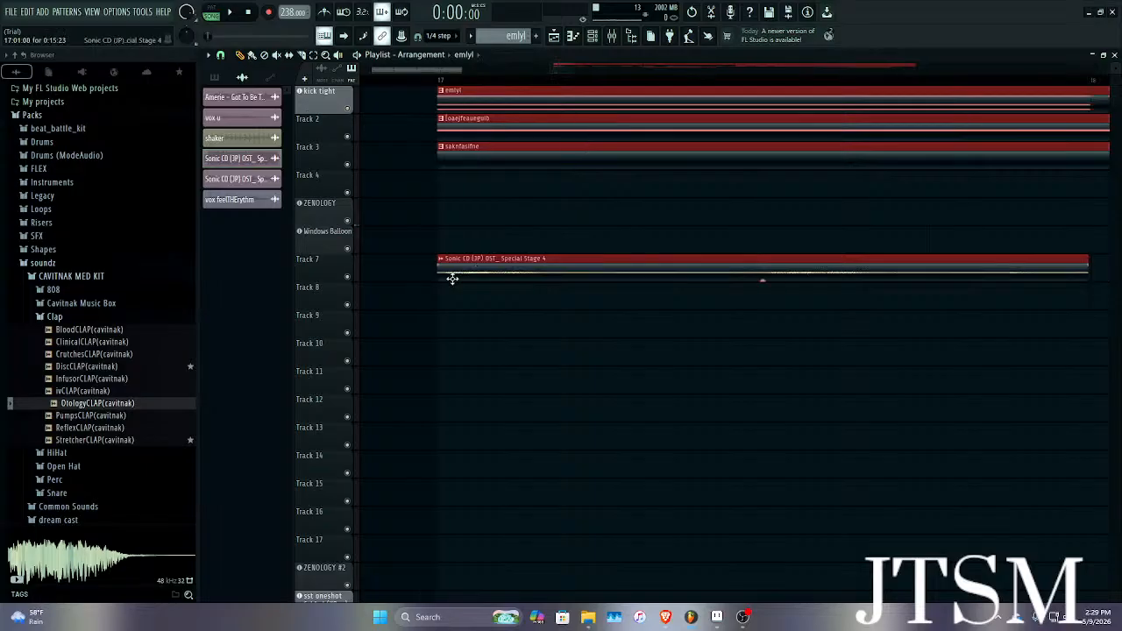
pyautogui.scroll(-6, 451, 275)
pyautogui.scroll(-1, 450, 294)
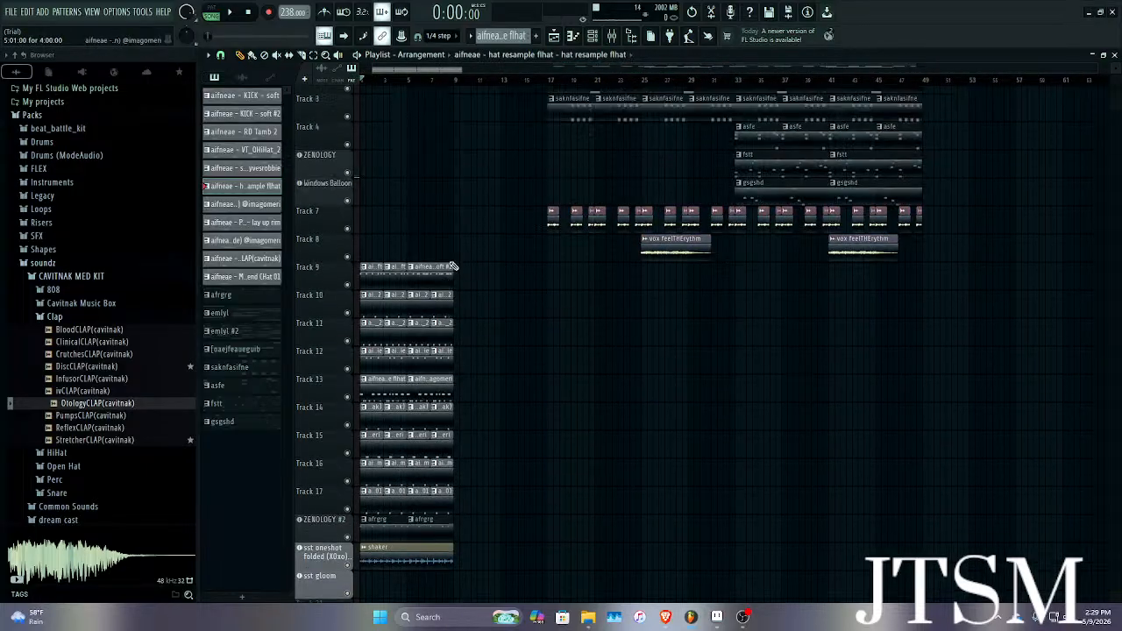
# Repeat the drum, afrgrg and shaker clips on Track 9 through sst oneshot folded until they reach bar 49.
pyautogui.moveTo(358, 220); pyautogui.dragTo(459, 605)
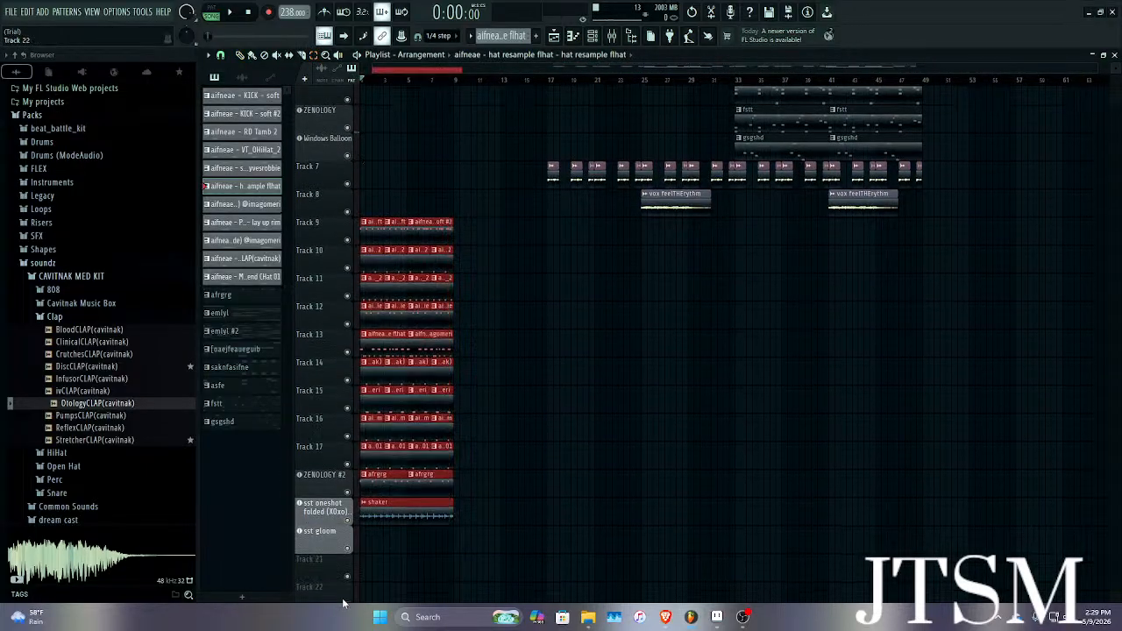
pyautogui.hotkey('ctrl', 'b')
pyautogui.click(418, 550)
pyautogui.scroll(1, 566, 356)
pyautogui.moveTo(569, 244); pyautogui.dragTo(358, 578)
pyautogui.hotkey('ctrl', 'b')
pyautogui.hotkey('ctrl', 'b')
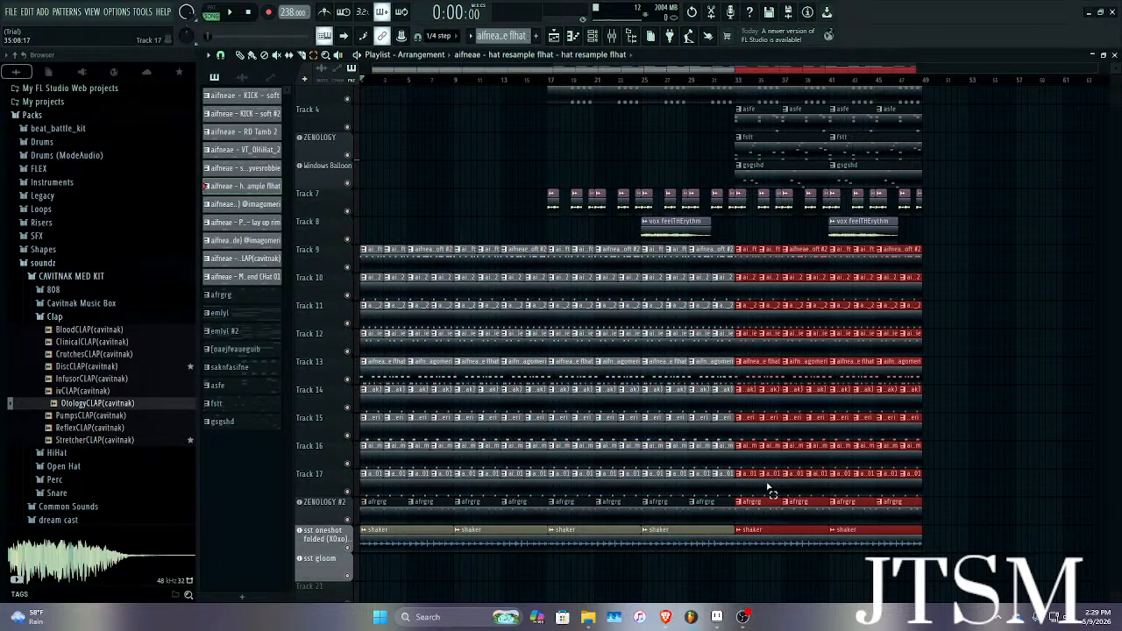
# Create a new pattern named 808.
pyautogui.click(1023, 355)
pyautogui.scroll(5, 662, 208)
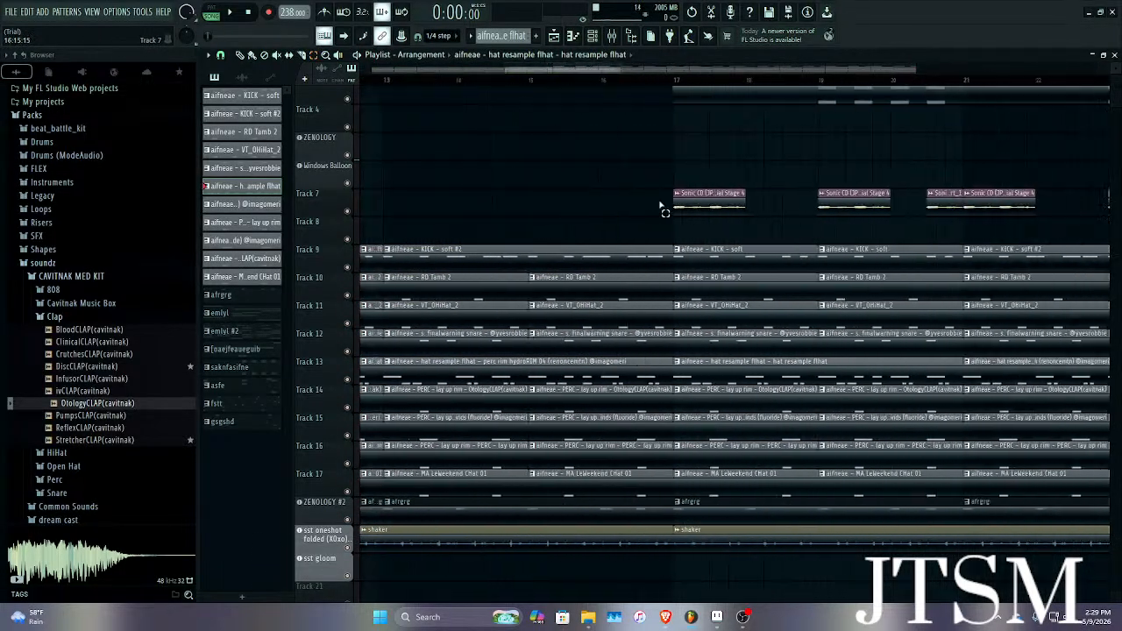
pyautogui.scroll(-5, 511, 119)
pyautogui.click(537, 35)
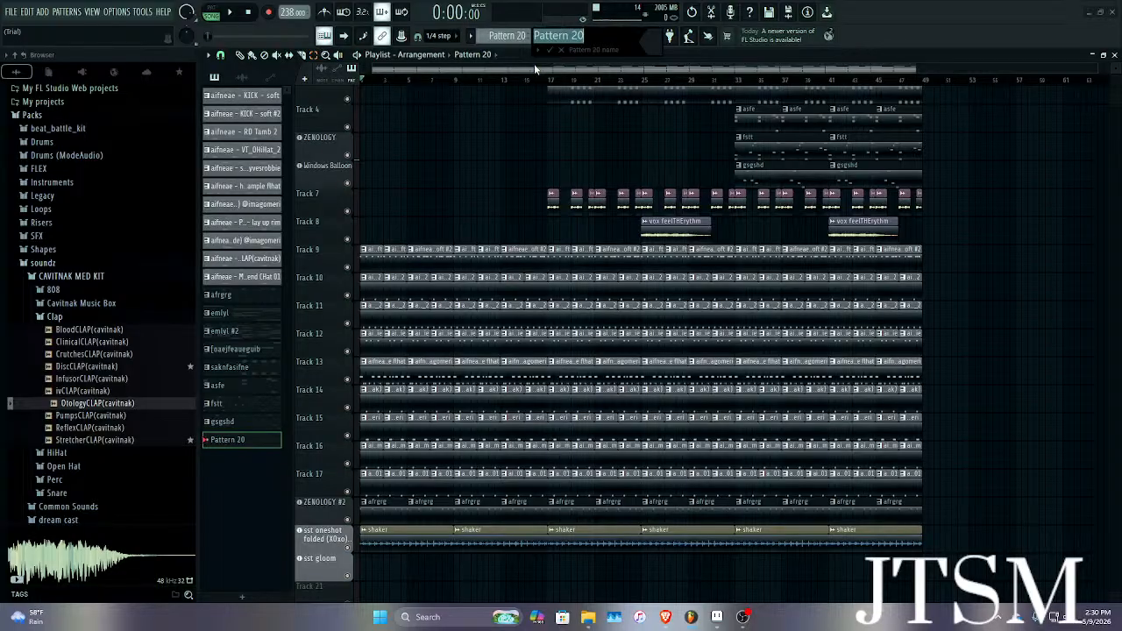
pyautogui.write('808')
pyautogui.press('Return')
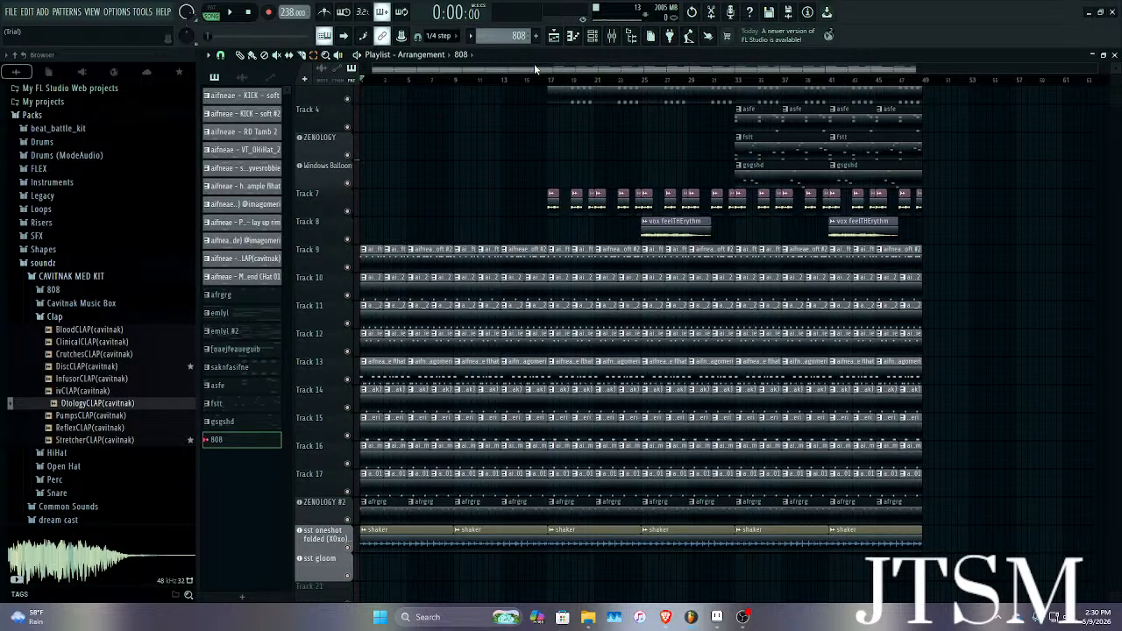
# Collapse the Clap and CAVITNAK MED KIT sample folders, playing back the start of the arrangement.
pyautogui.click(56, 316)
pyautogui.click(59, 276)
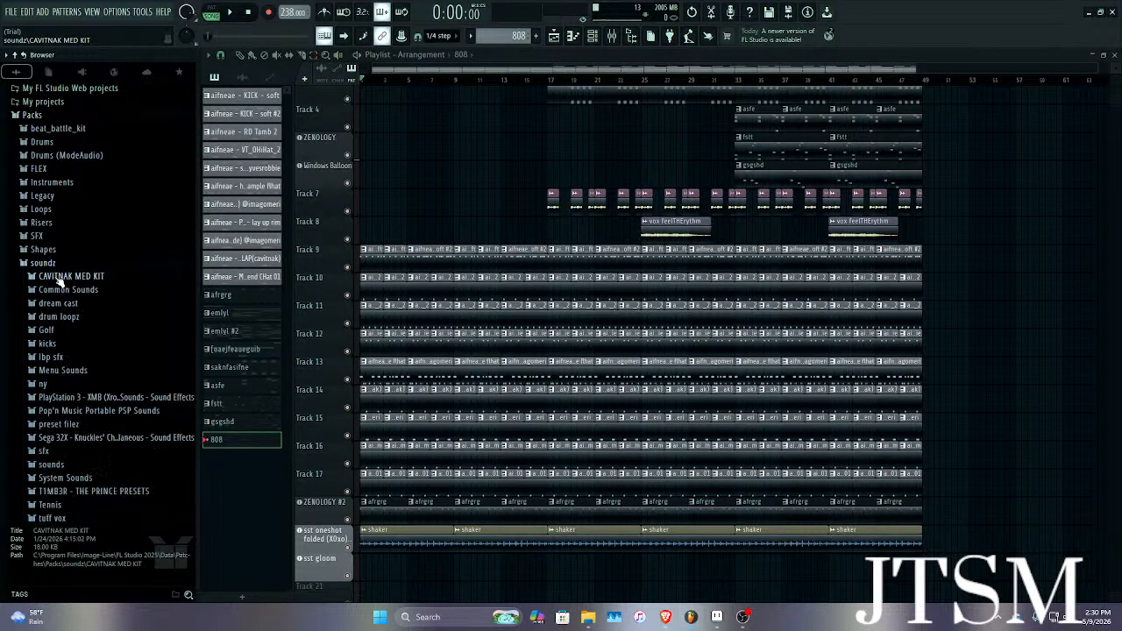
pyautogui.press('space')
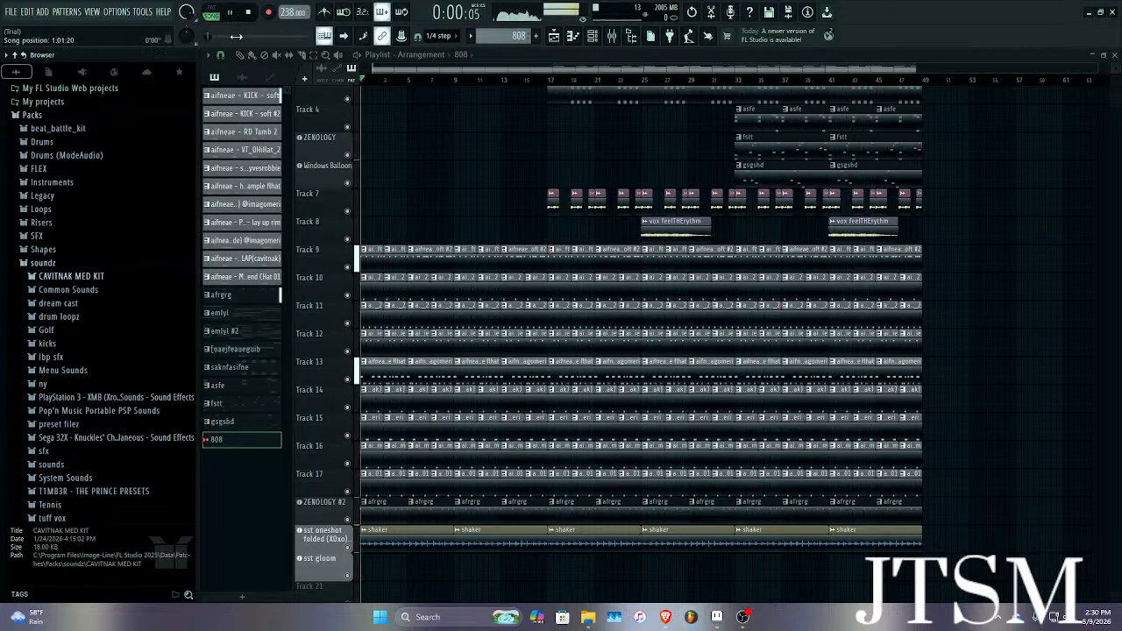
pyautogui.press('space')
pyautogui.scroll(-5, 61, 253)
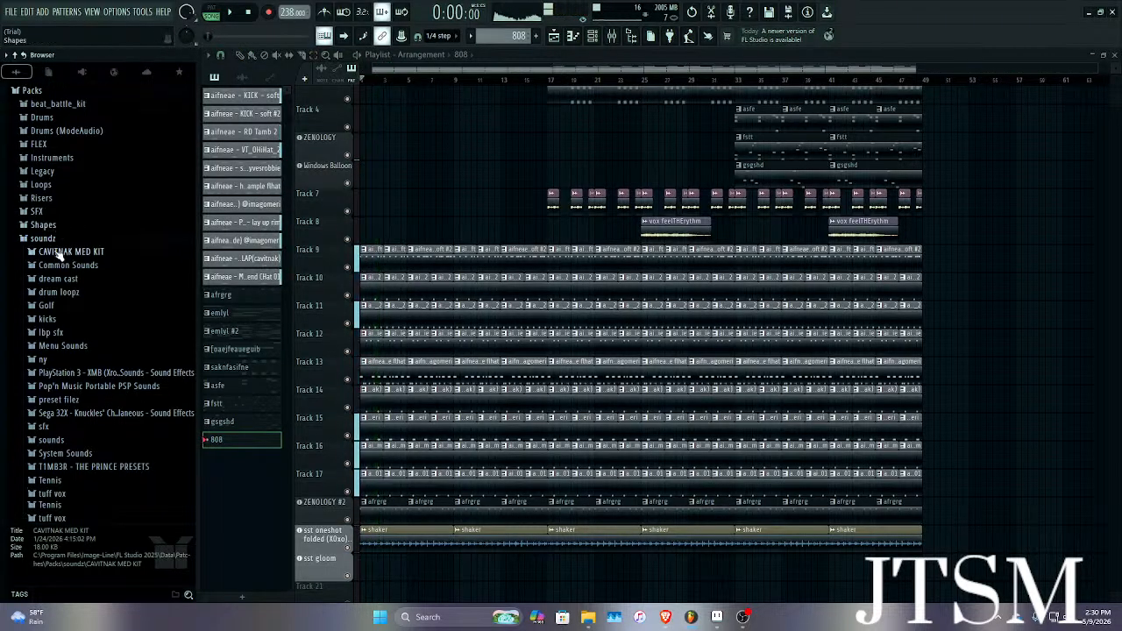
# Audition the loose 808 samples in the soundz folder, comparing the kankan, solsticeequinox808 and sore4 ones.
pyautogui.click(82, 349)
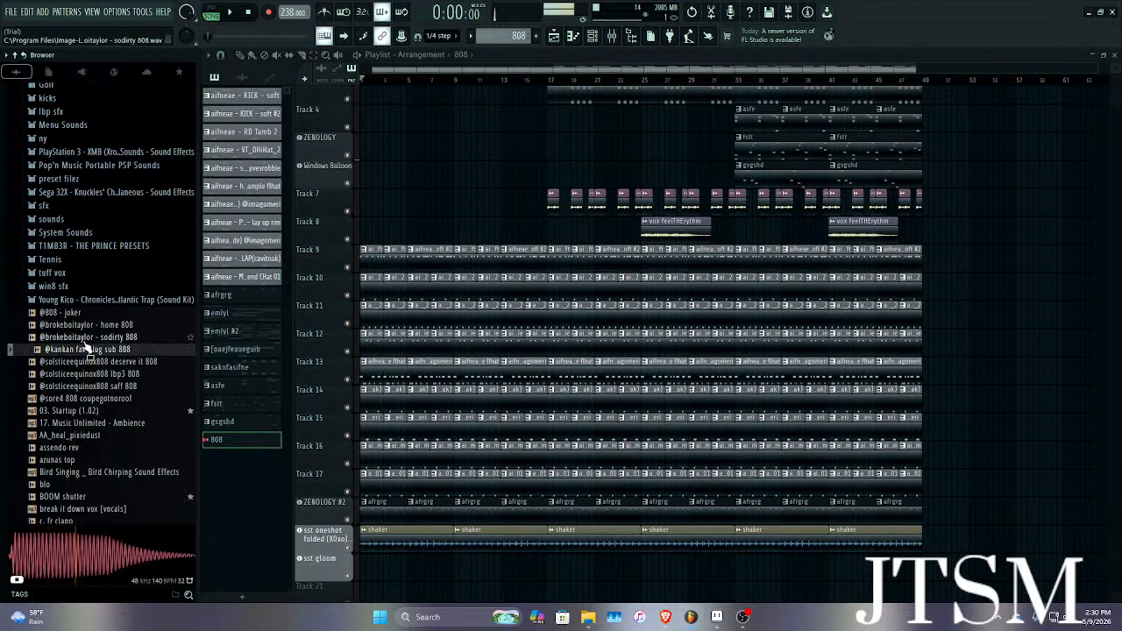
pyautogui.click(89, 362)
pyautogui.click(92, 375)
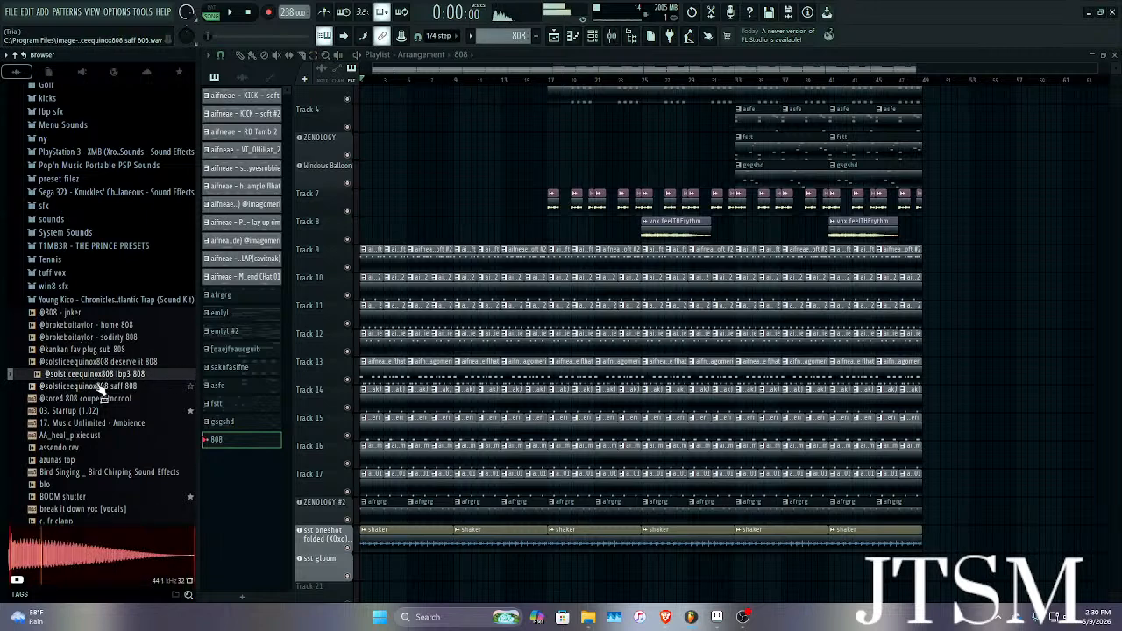
pyautogui.click(99, 386)
pyautogui.click(102, 399)
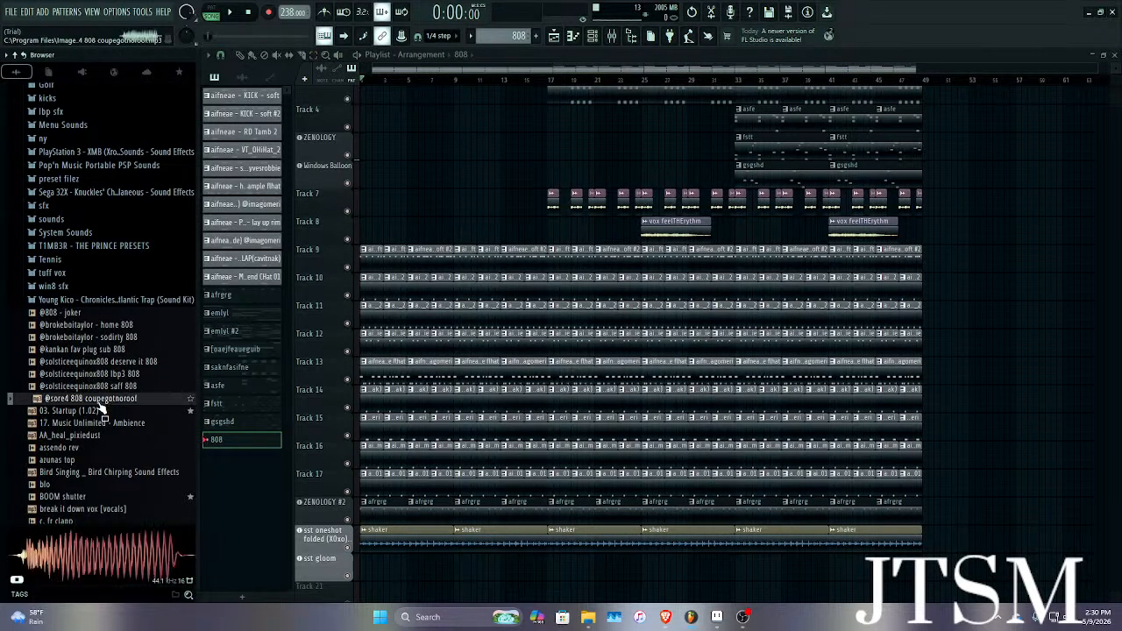
pyautogui.click(101, 387)
pyautogui.rightClick(102, 387)
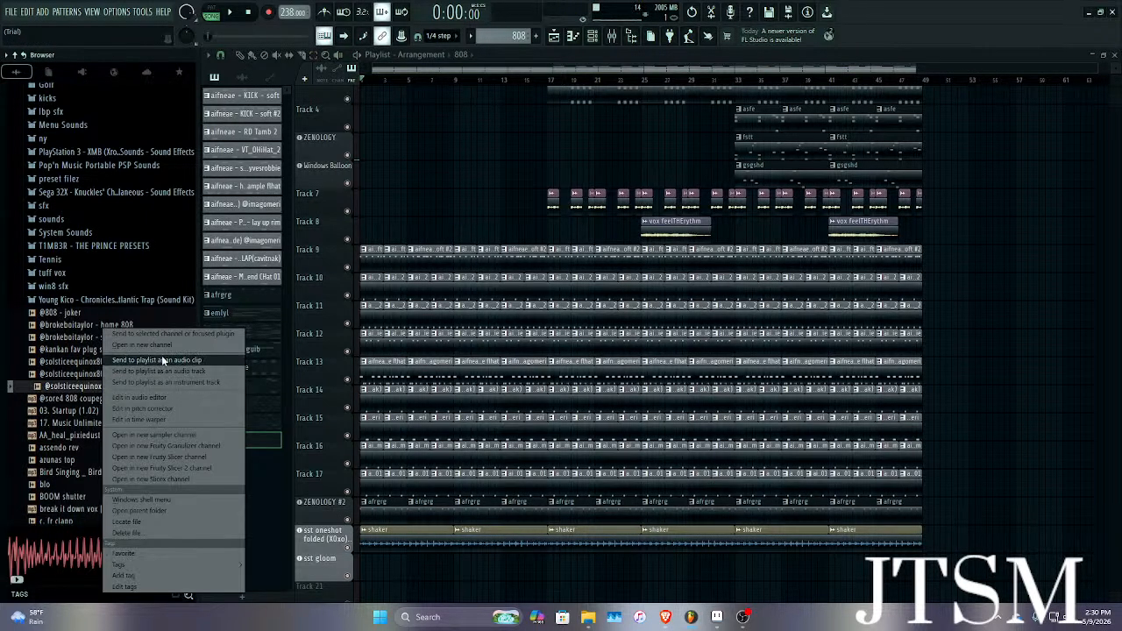
pyautogui.click(77, 380)
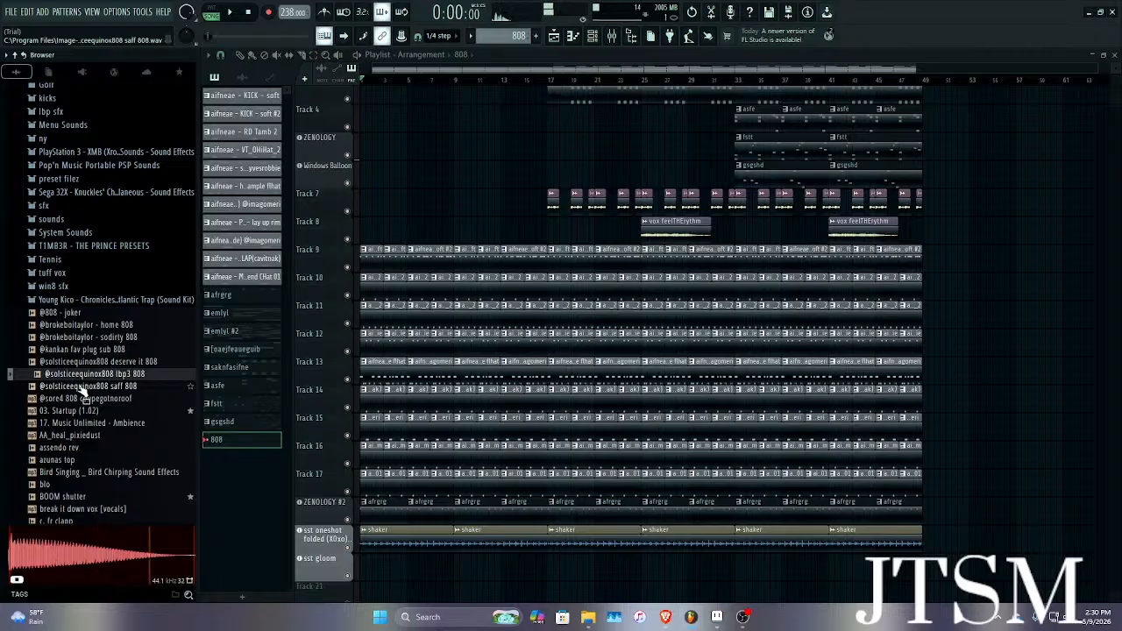
pyautogui.click(87, 386)
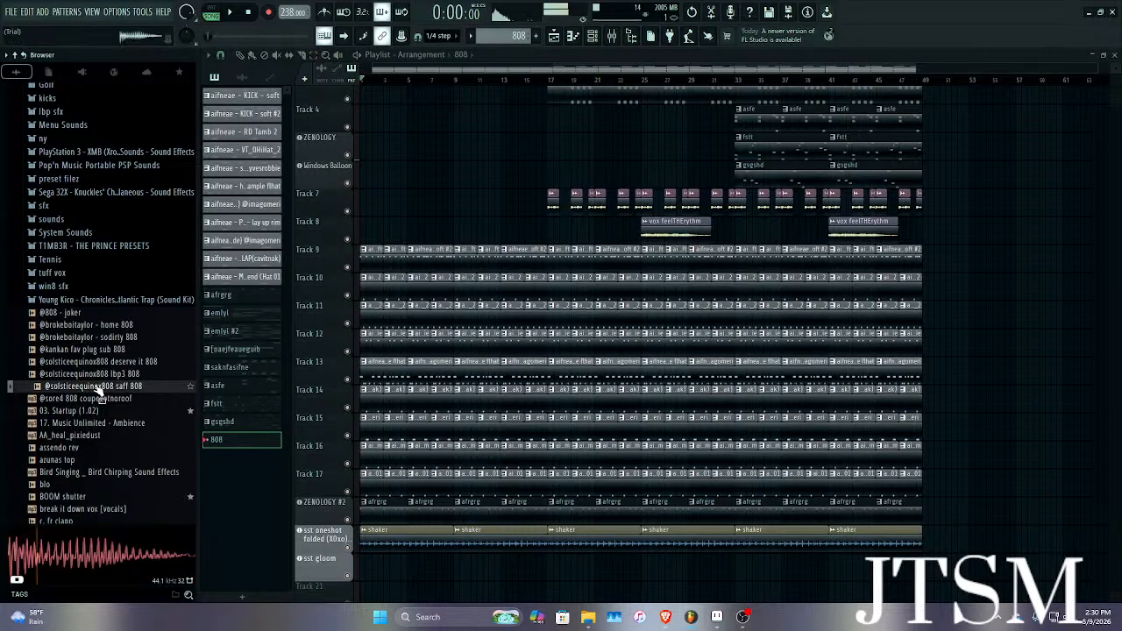
pyautogui.press('Up')
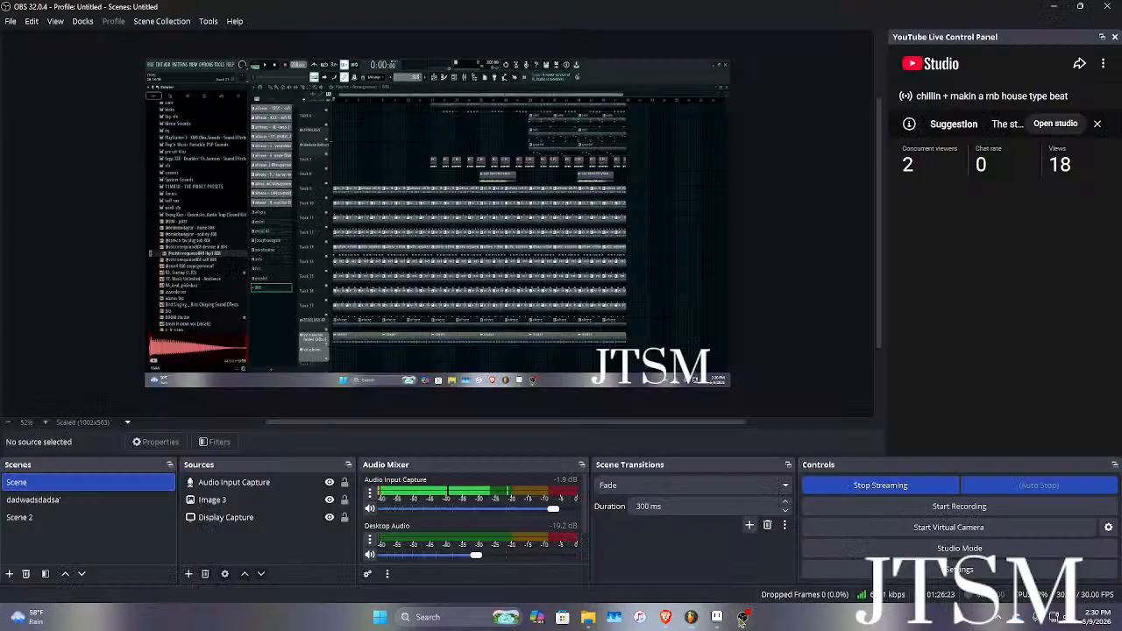
# Switch to OBS to check the live stream, and return to FL Studio.
pyautogui.click(746, 617)
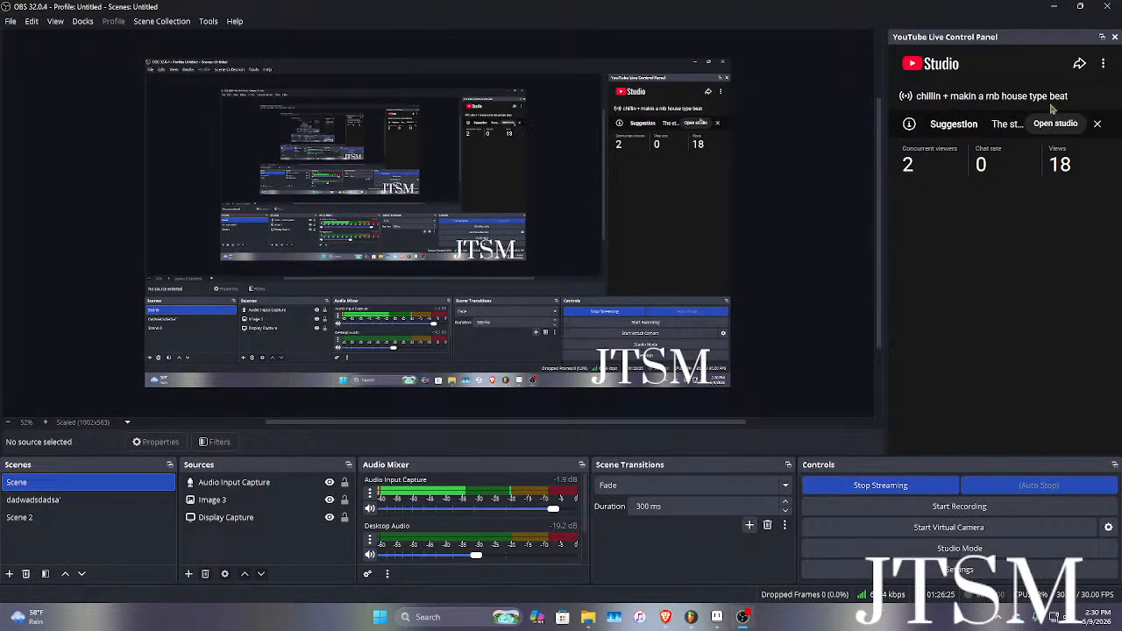
pyautogui.click(1056, 8)
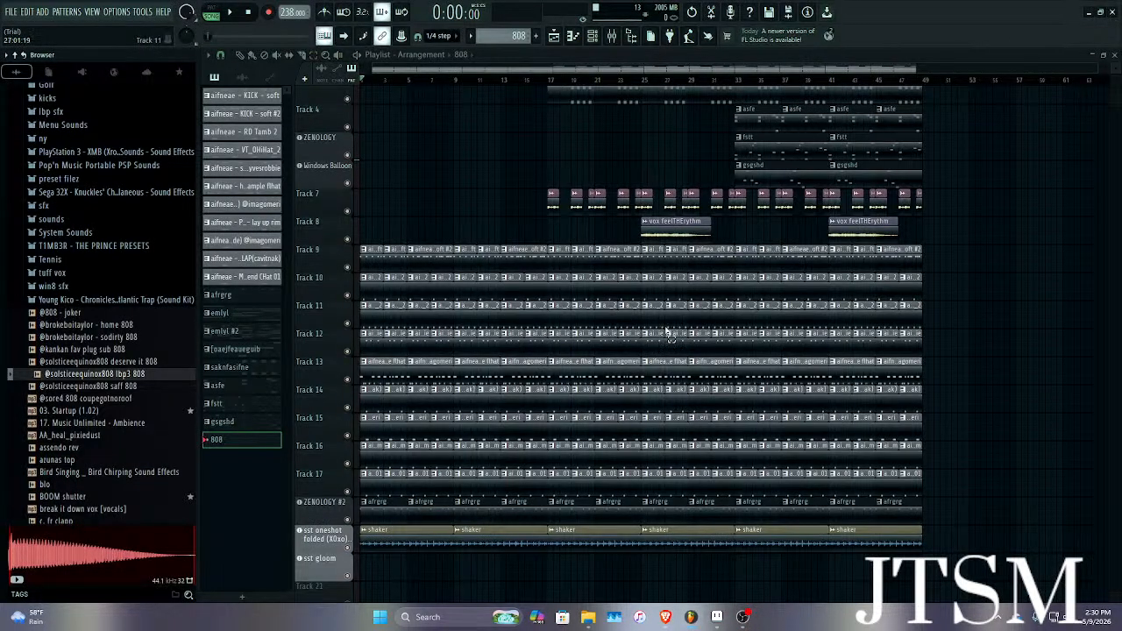
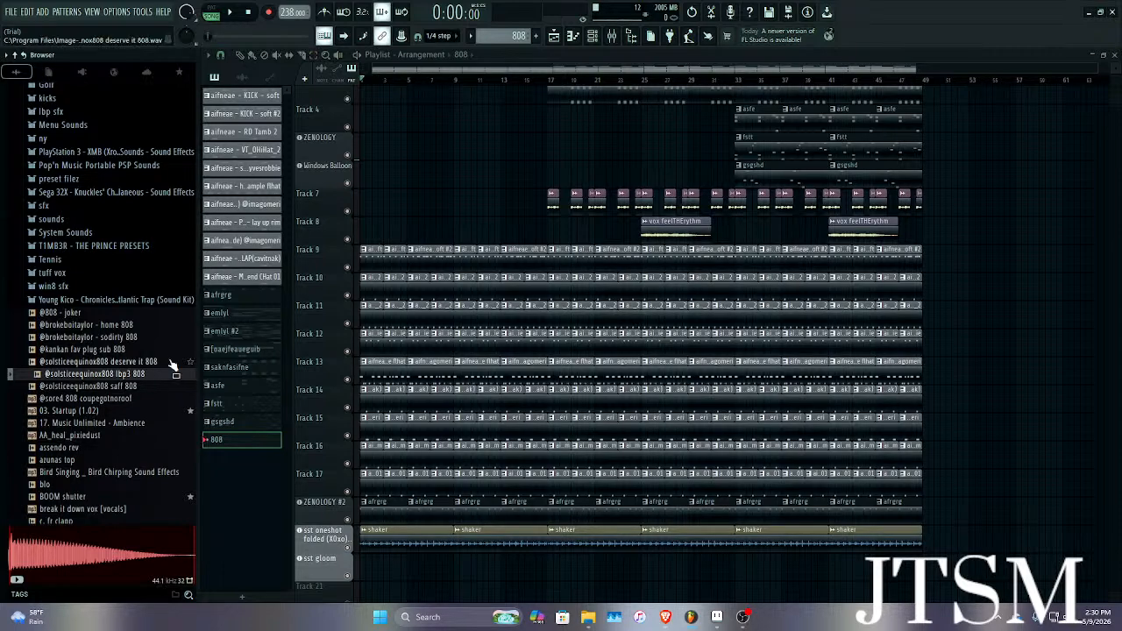
pyautogui.click(124, 385)
pyautogui.click(121, 376)
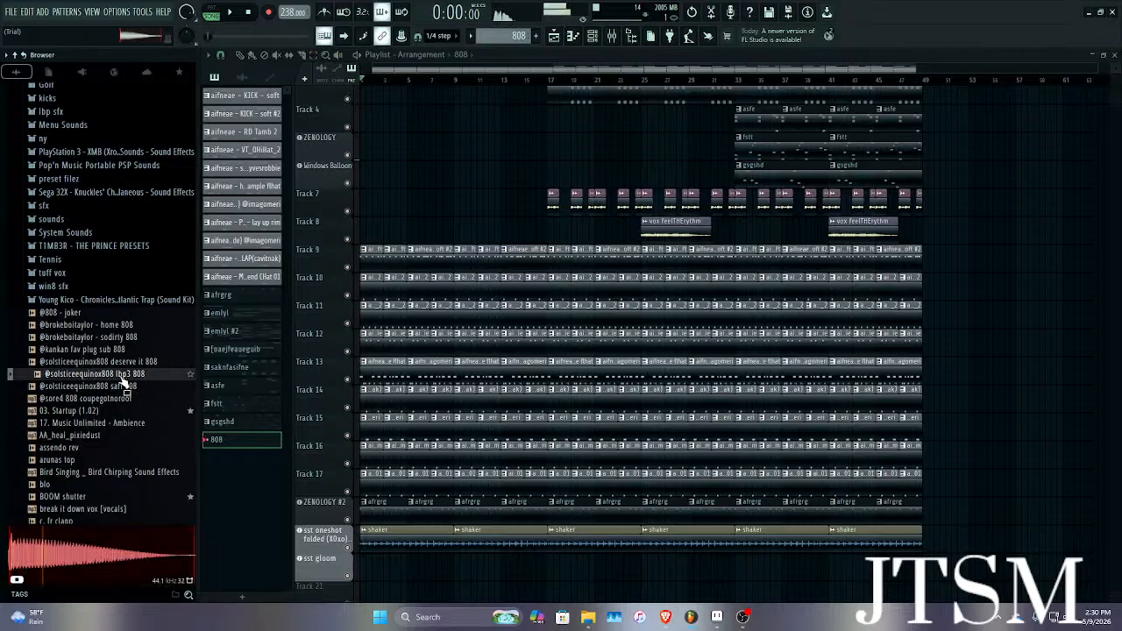
pyautogui.click(124, 386)
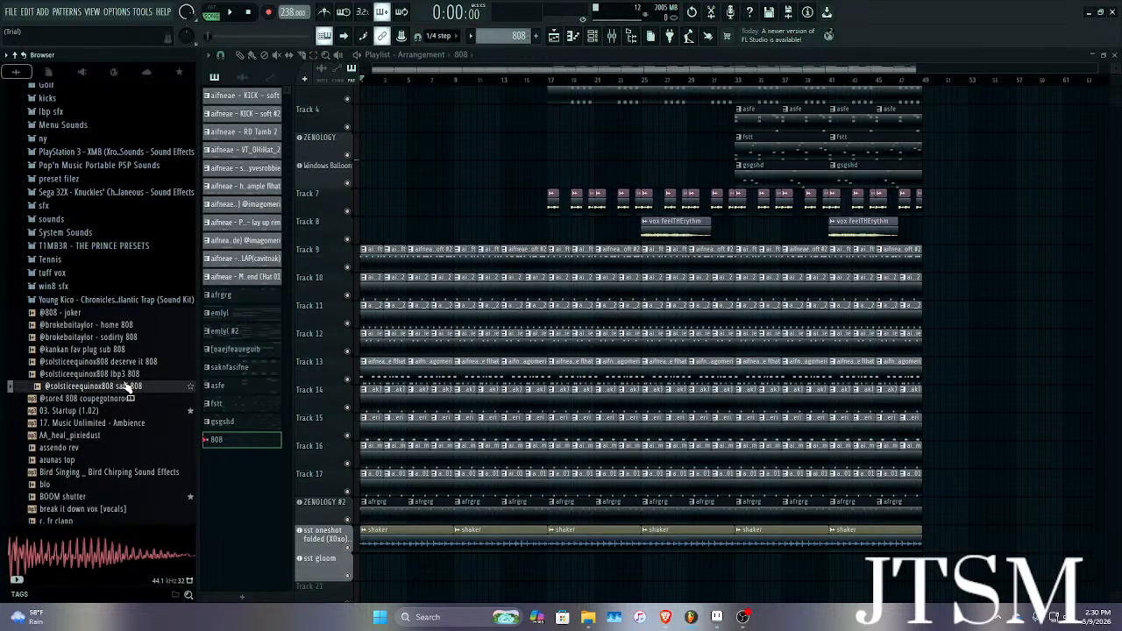
pyautogui.rightClick(126, 388)
pyautogui.click(192, 346)
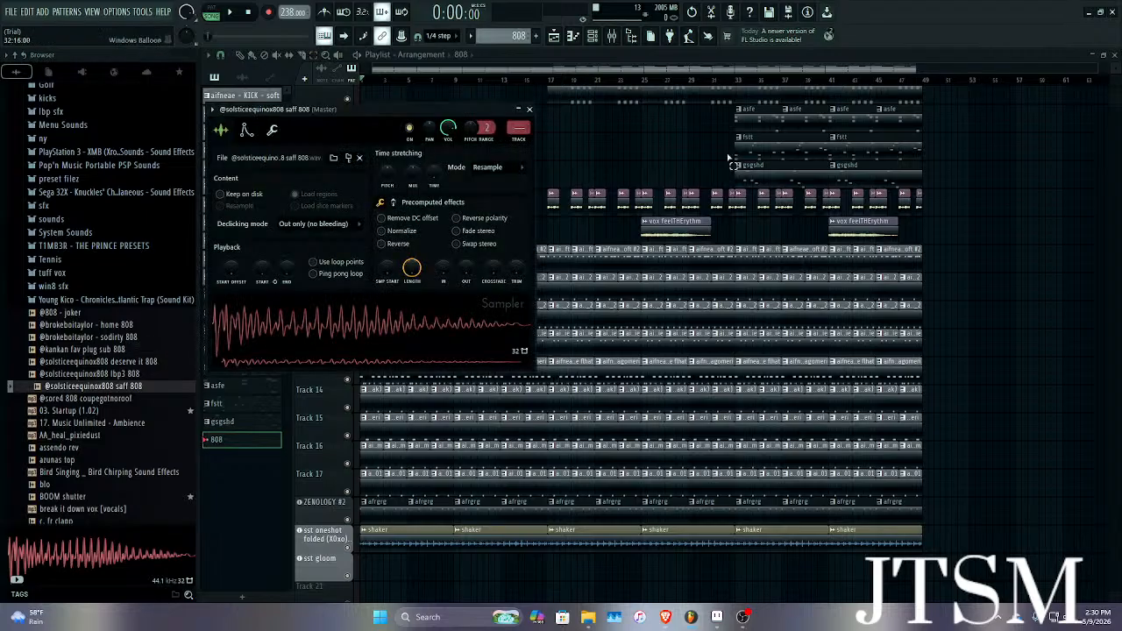
pyautogui.click(529, 109)
# Place a C5 note at the start of bar 1 in the 808 pattern's piano roll and play it in pattern mode.
pyautogui.doubleClick(267, 440)
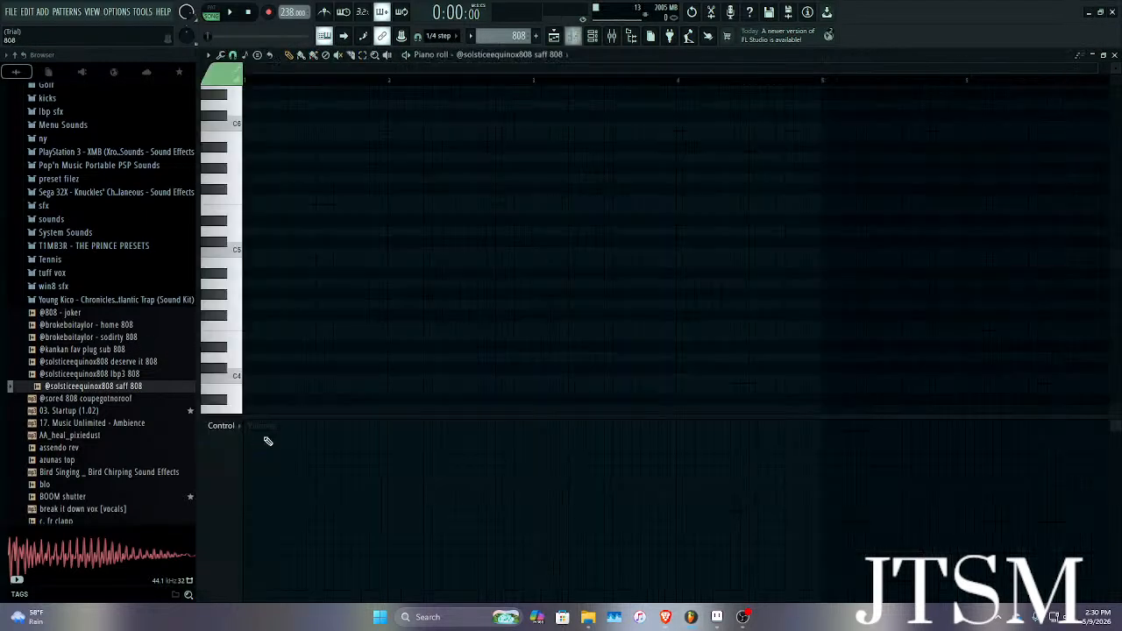
pyautogui.click(267, 326)
pyautogui.rightClick(271, 326)
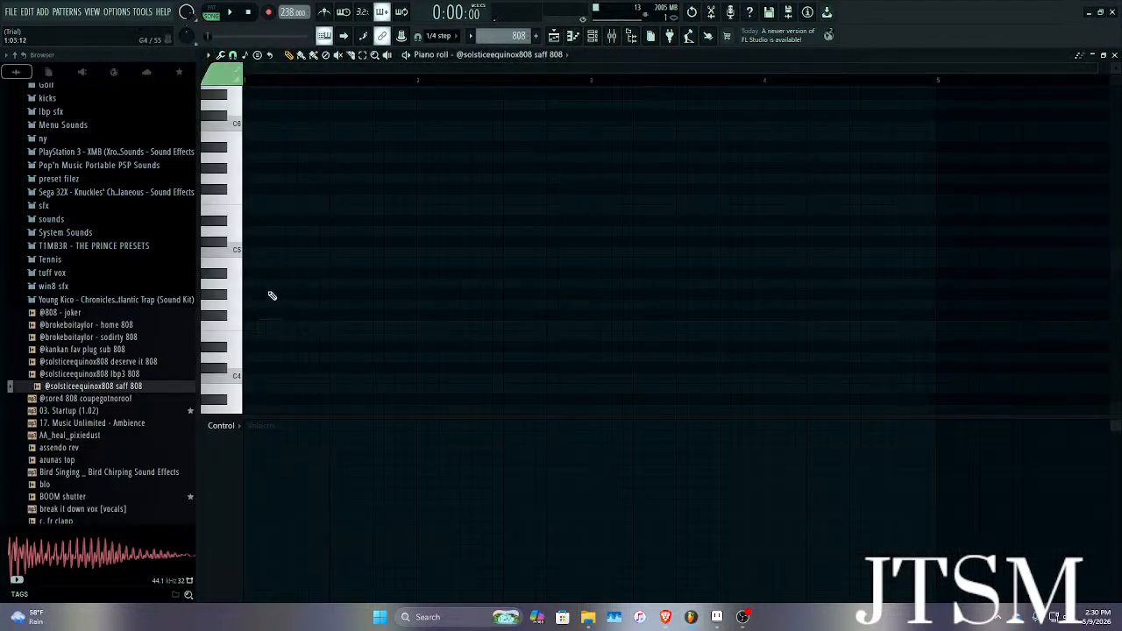
pyautogui.click(252, 252)
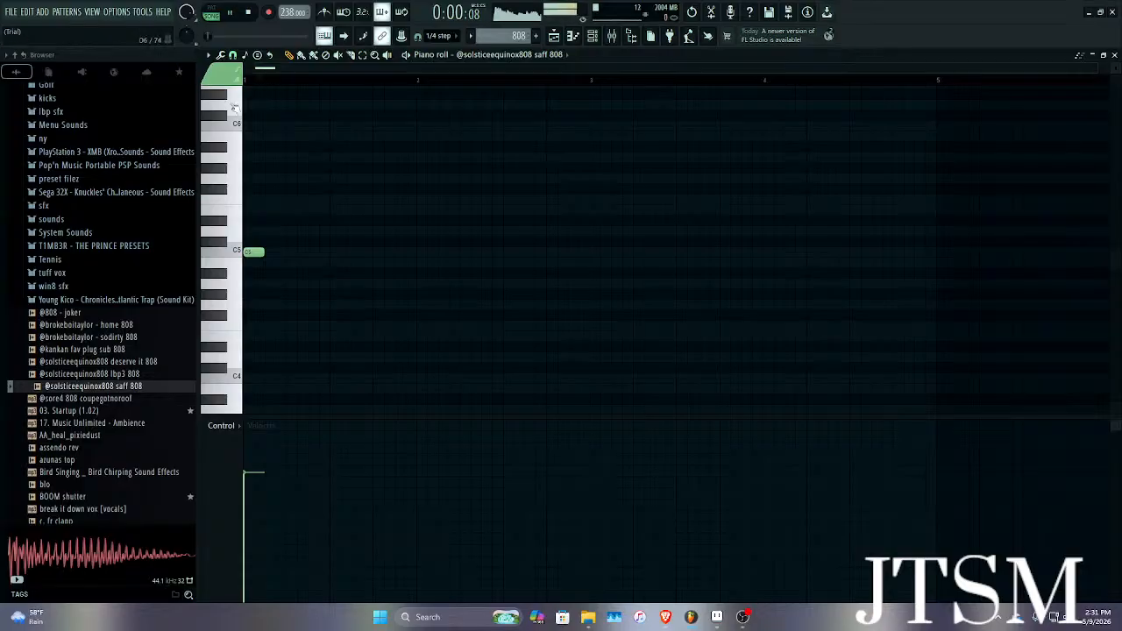
pyautogui.click(211, 13)
pyautogui.press('space')
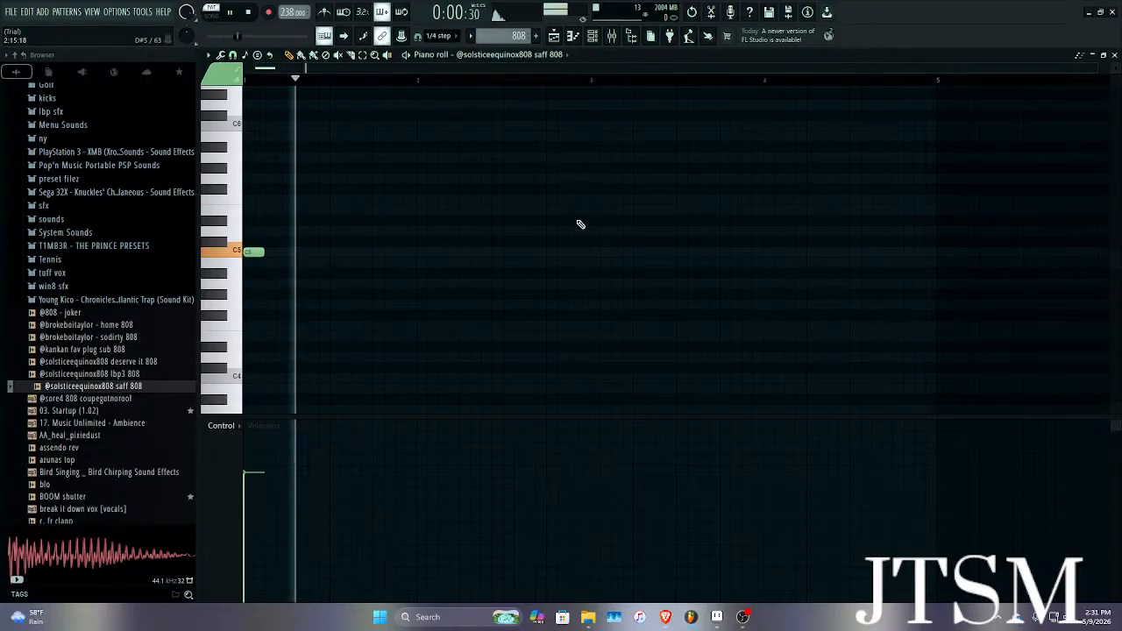
pyautogui.press('space')
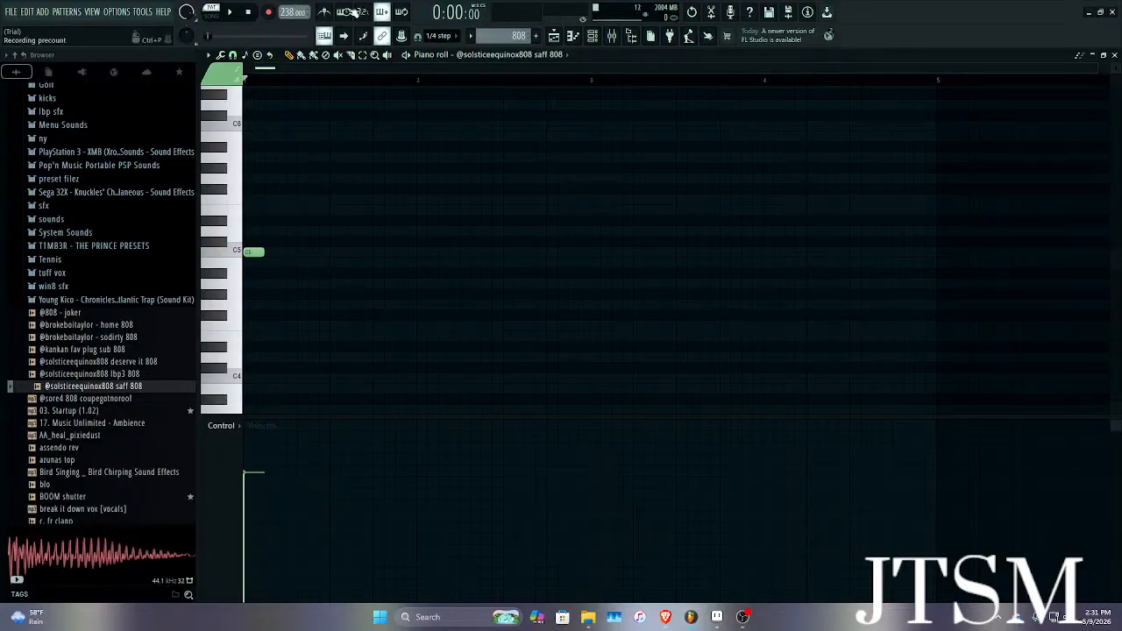
# Turn on the metronome and add a C5 note at the start of bar 3, checking it with playback.
pyautogui.click(323, 12)
pyautogui.press('space')
pyautogui.moveTo(516, 254); pyautogui.dragTo(565, 250)
pyautogui.press('space')
pyautogui.scroll(5, 599, 254)
pyautogui.scroll(-5, 566, 251)
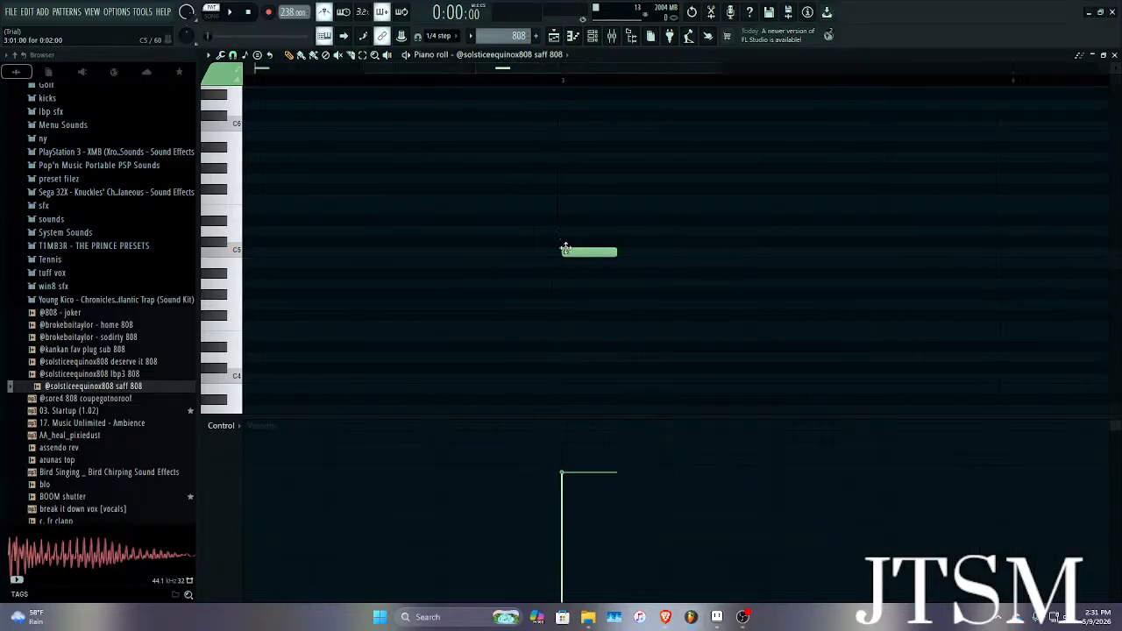
pyautogui.press('space')
pyautogui.scroll(3, 837, 272)
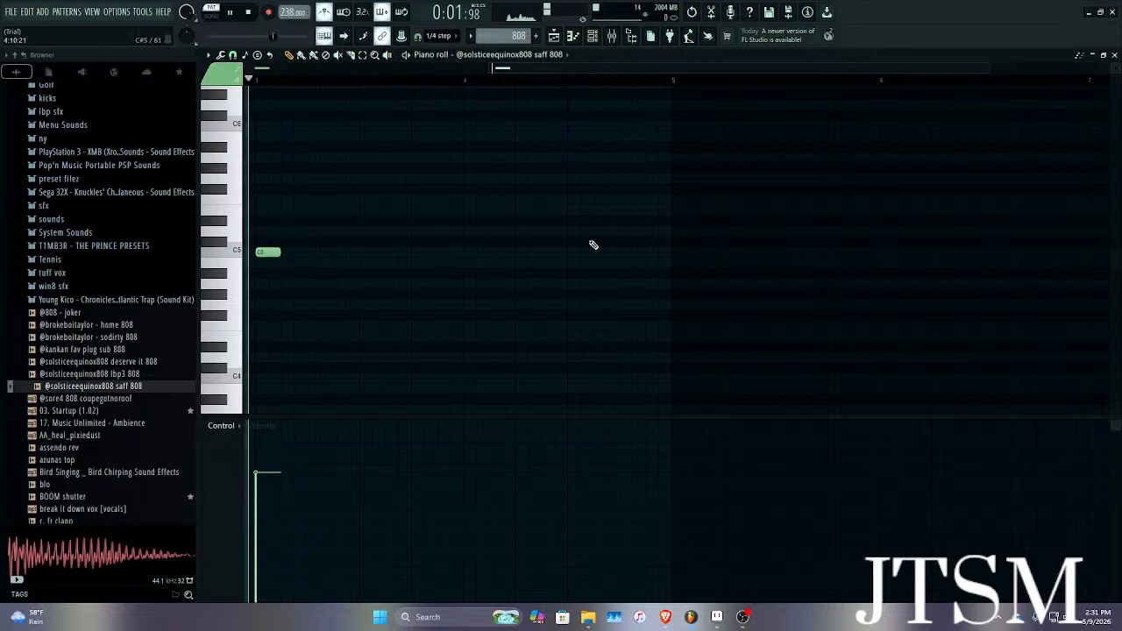
pyautogui.press('space')
# Add two F5 notes in bar 4 of the 808 pattern, at steps 5 and 13, checking the timing with playback.
pyautogui.moveTo(515, 221); pyautogui.dragTo(516, 196)
pyautogui.scroll(5, 616, 205)
pyautogui.press('space')
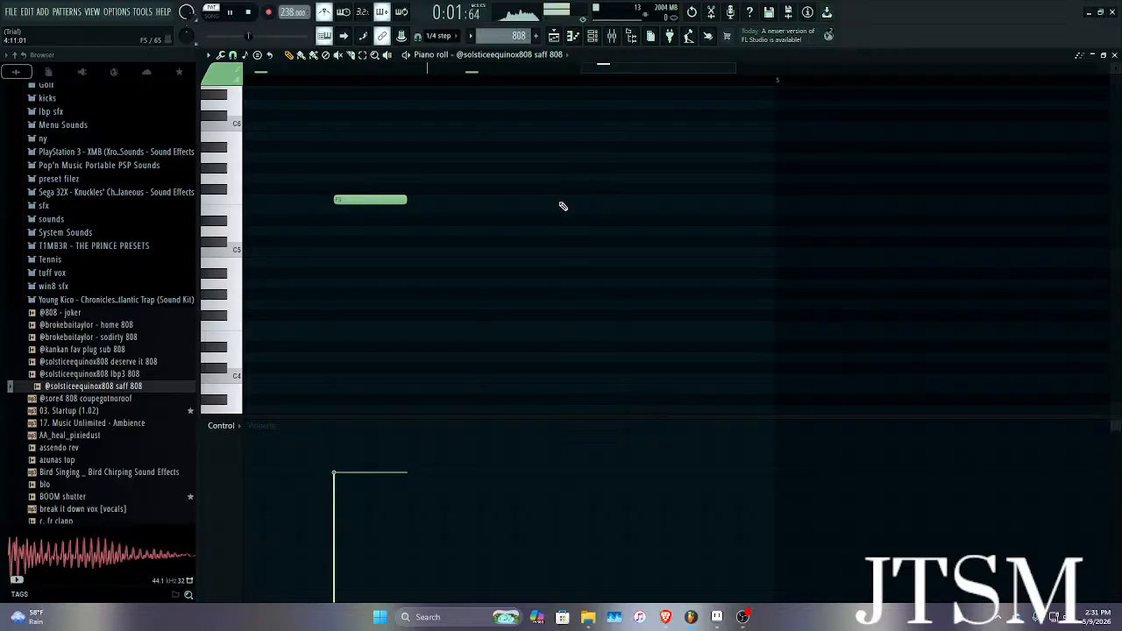
pyautogui.click(636, 202)
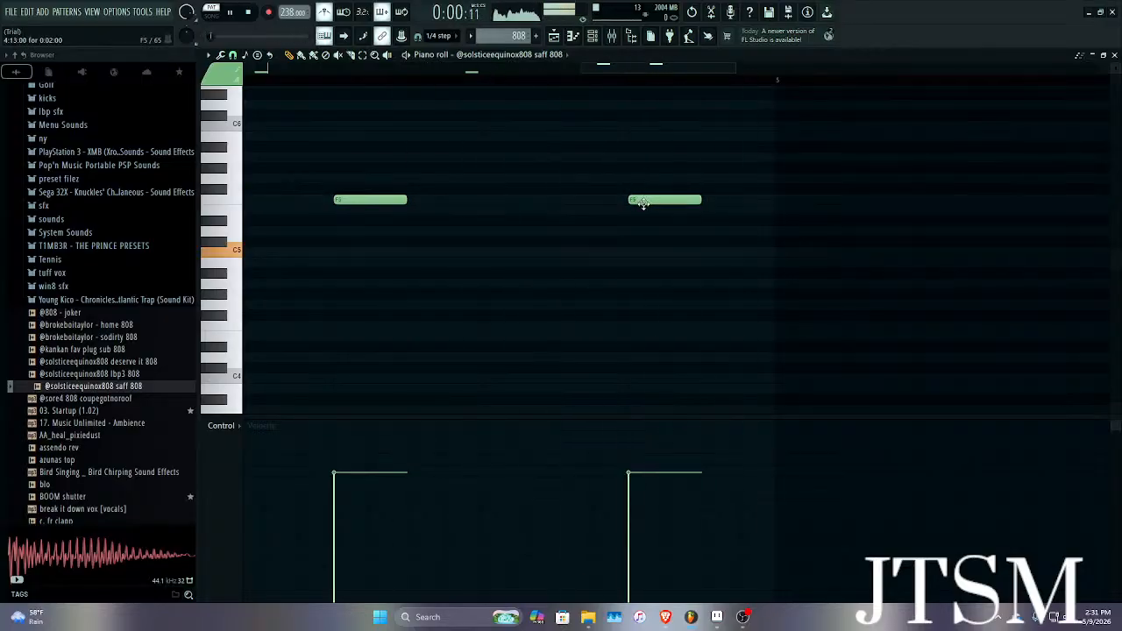
pyautogui.scroll(-5, 641, 201)
pyautogui.press('space')
# Shift all playlist clips from Track 10 through sst oneshot folded down one track to free Track 10.
pyautogui.click(1115, 55)
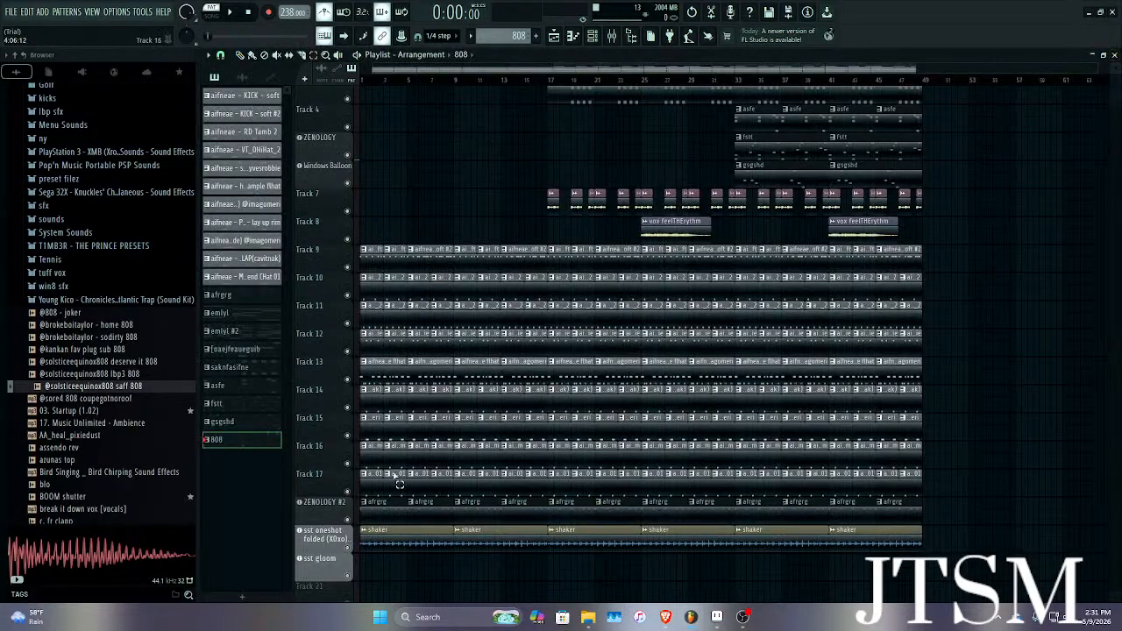
pyautogui.scroll(-3, 333, 307)
pyautogui.moveTo(932, 457); pyautogui.dragTo(705, 442)
pyautogui.click(520, 286)
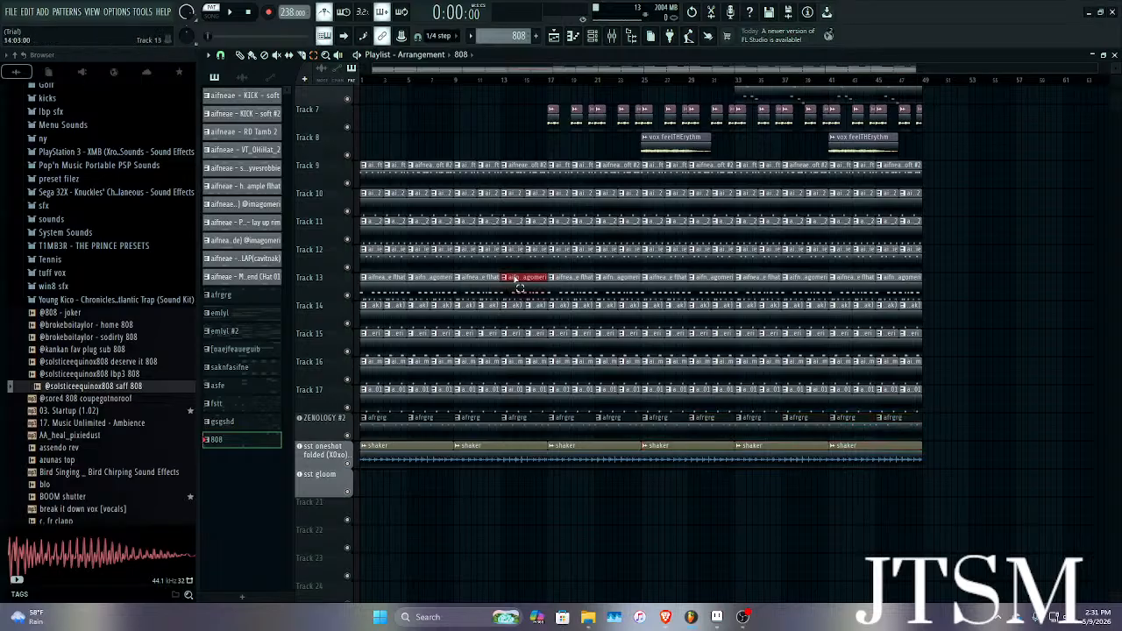
pyautogui.moveTo(952, 204); pyautogui.dragTo(242, 576)
pyautogui.hotkey('shift', 'Down')
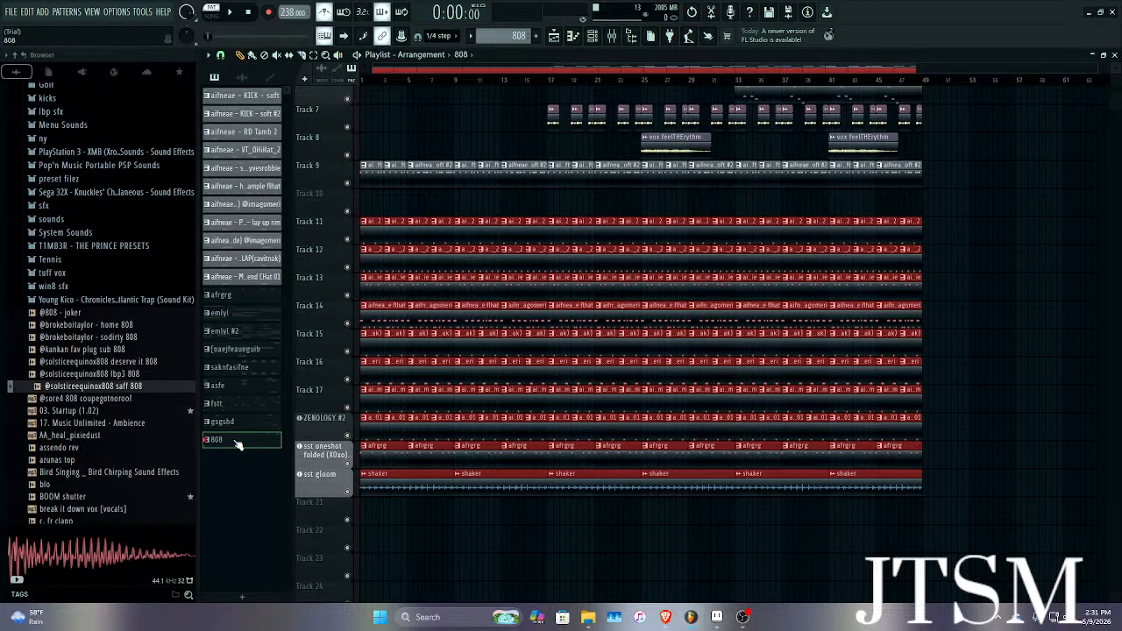
pyautogui.click(438, 197)
pyautogui.moveTo(443, 198); pyautogui.dragTo(375, 198)
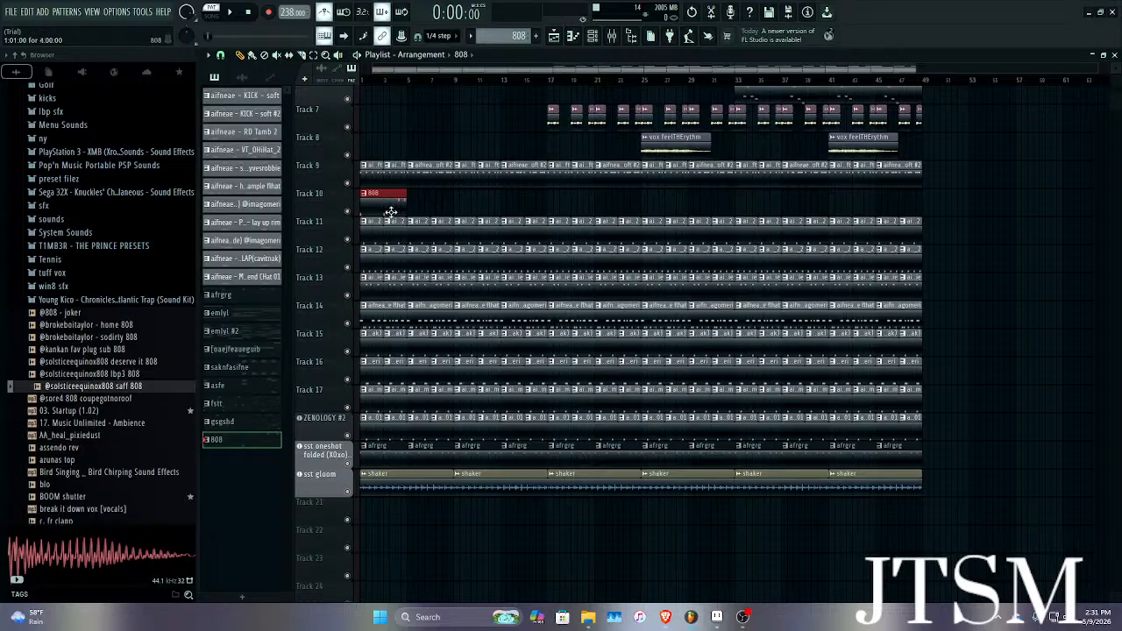
pyautogui.press('Delete')
# Duplicate the 808 pattern's four notes and align the copies to start at bar 5.
pyautogui.doubleClick(248, 446)
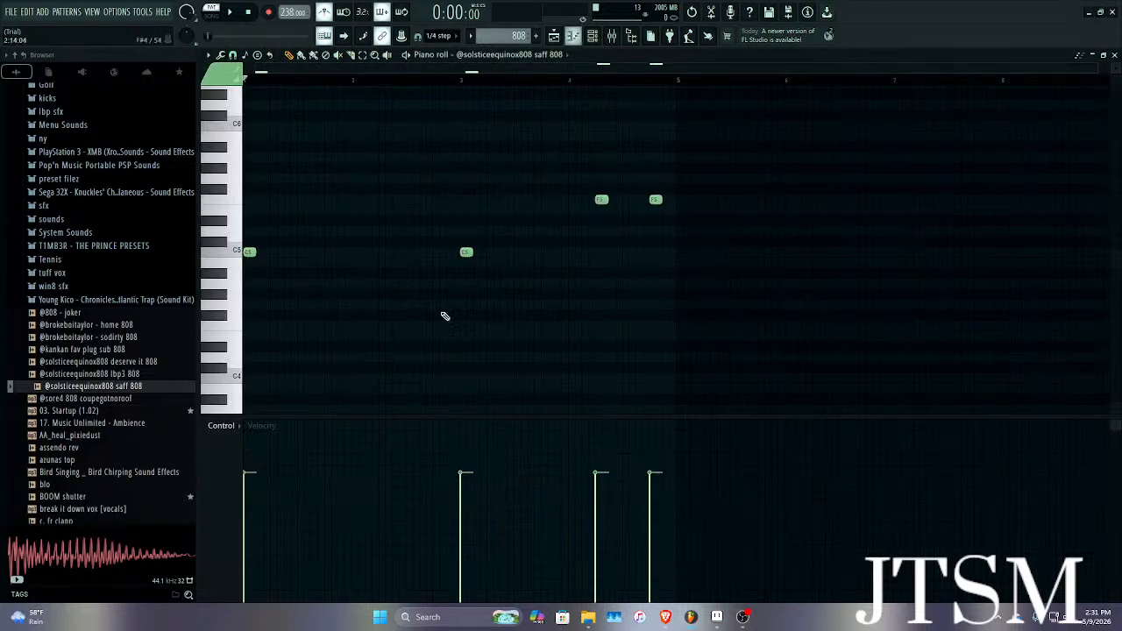
pyautogui.hotkey('ctrl', 'b')
pyautogui.scroll(8, 681, 278)
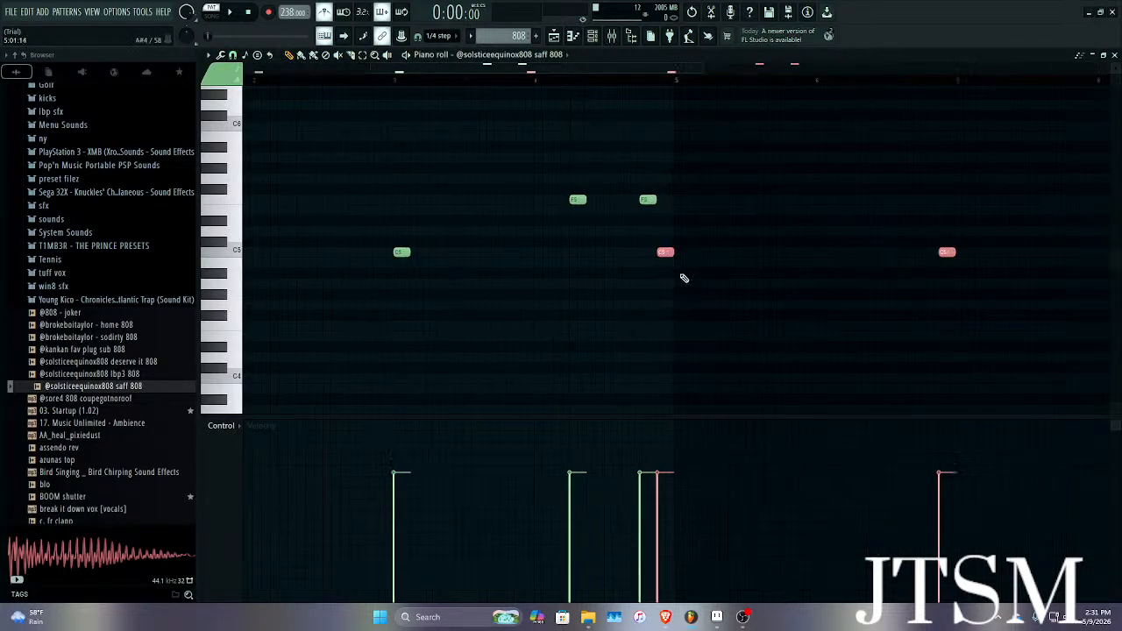
pyautogui.moveTo(639, 253); pyautogui.dragTo(777, 252)
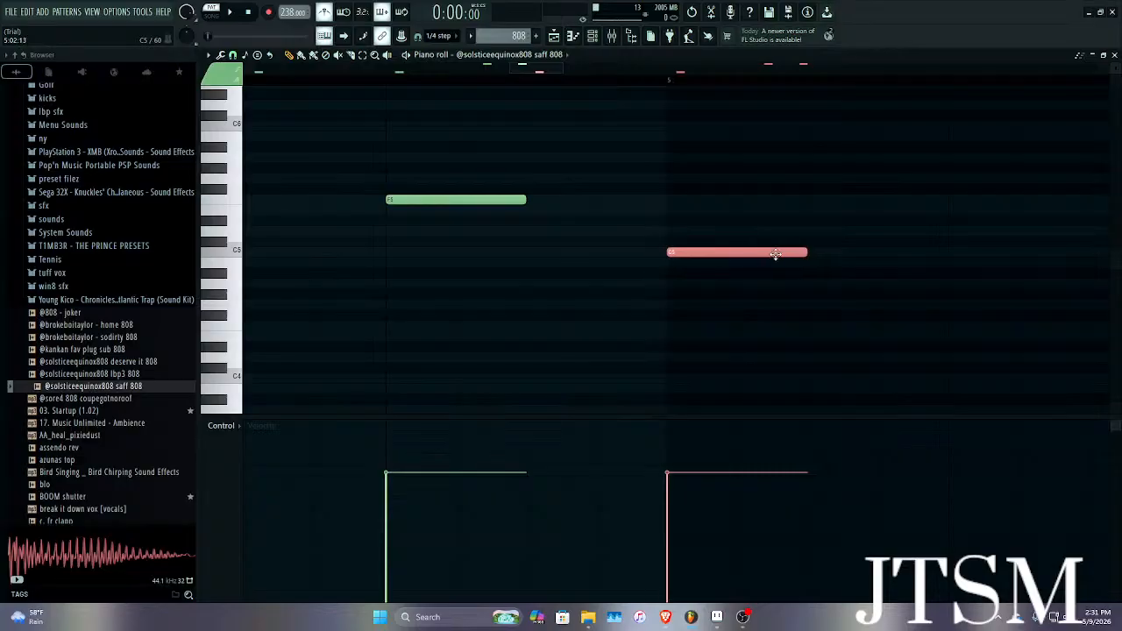
# Place a single eight-bar 808 pattern clip at the start of Track 10 in the playlist.
pyautogui.scroll(-5, 764, 251)
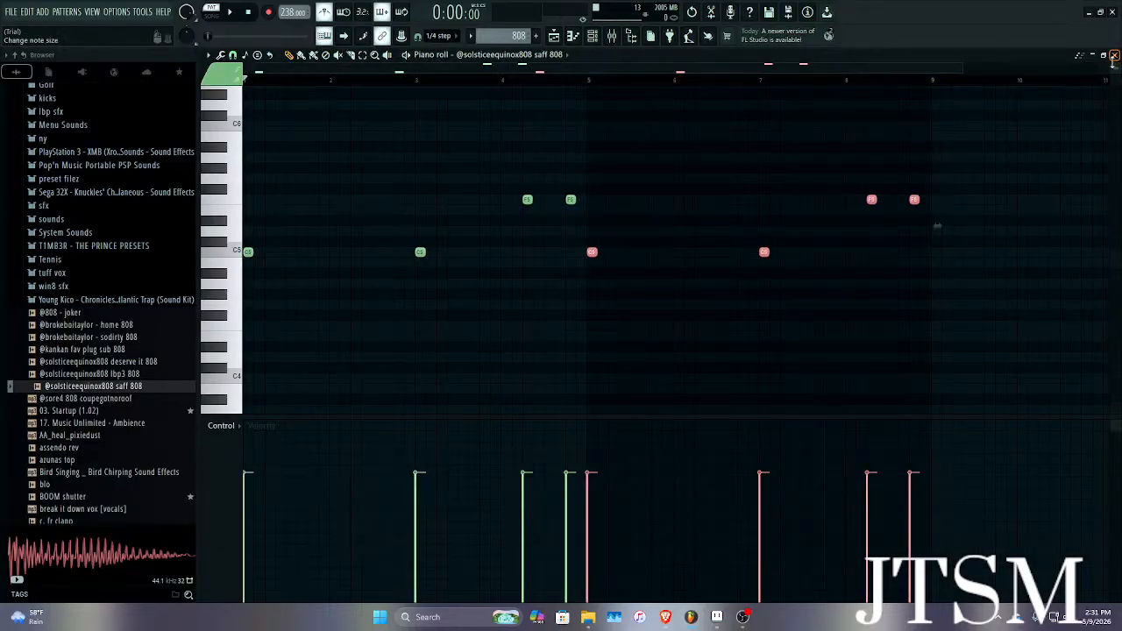
pyautogui.click(1114, 56)
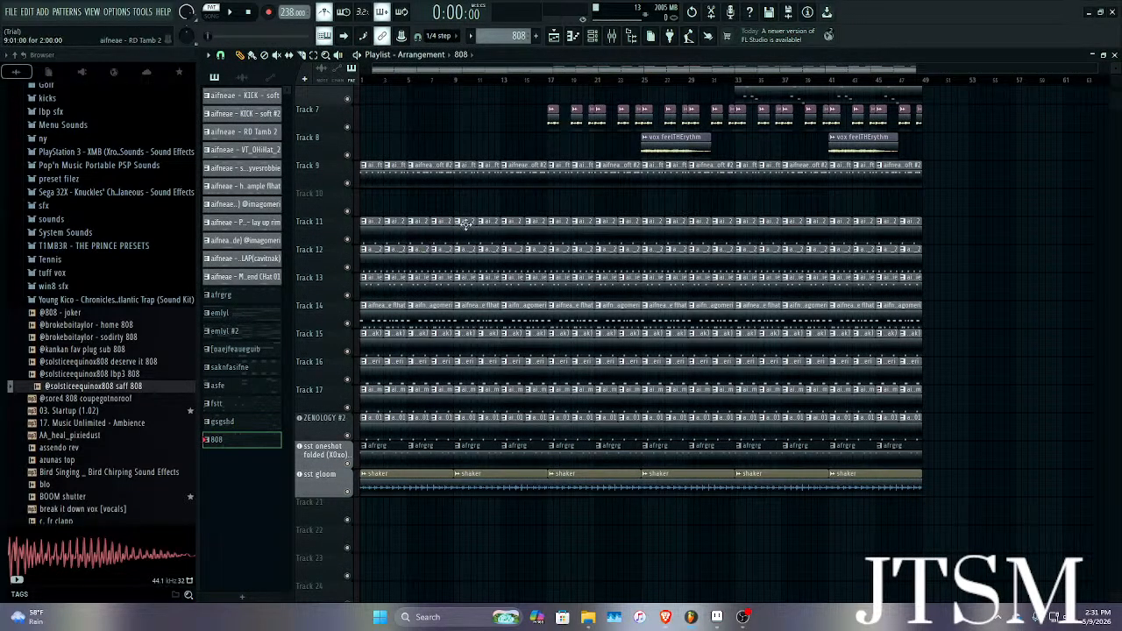
pyautogui.click(431, 198)
pyautogui.moveTo(469, 202); pyautogui.dragTo(430, 197)
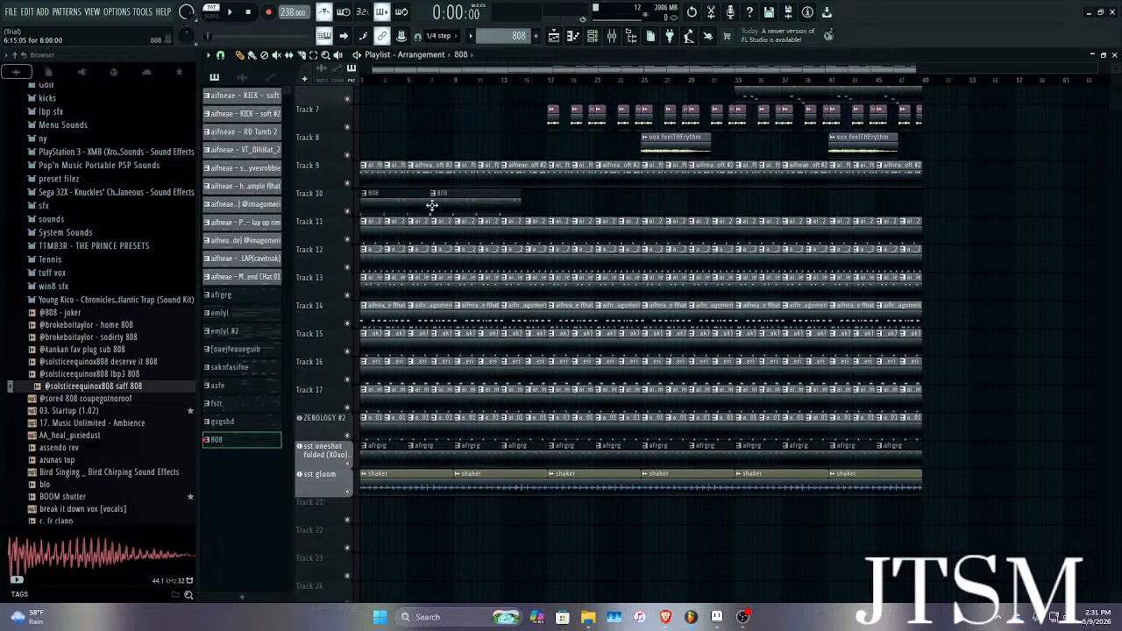
# Repeat the 808 clip along Track 10 up to bar 49 while listening to the song.
pyautogui.press('space')
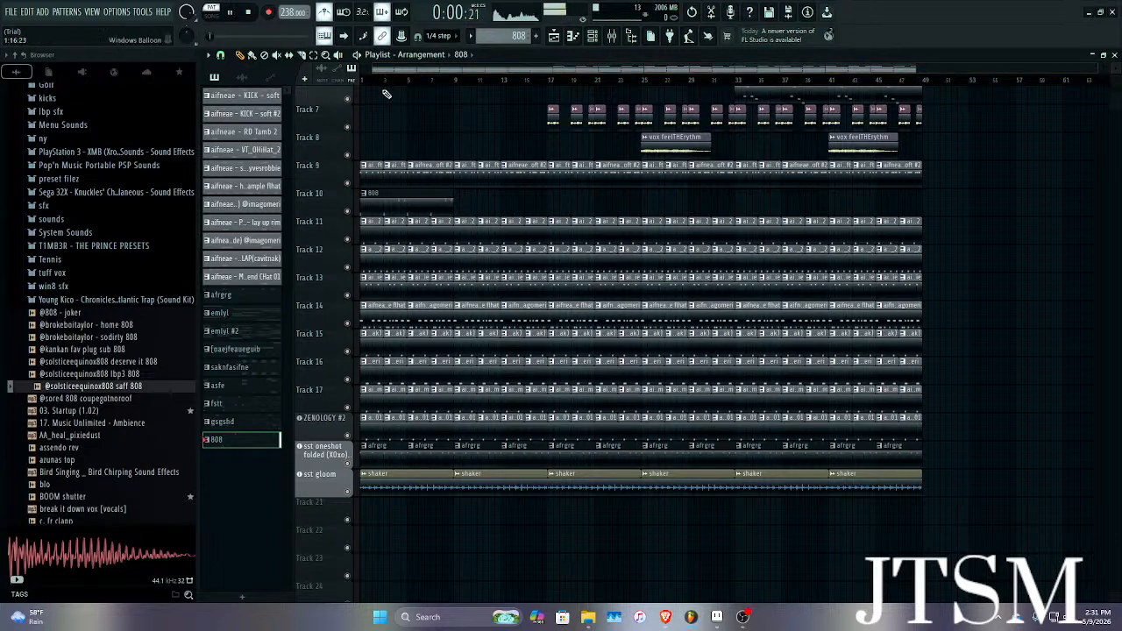
pyautogui.click(313, 56)
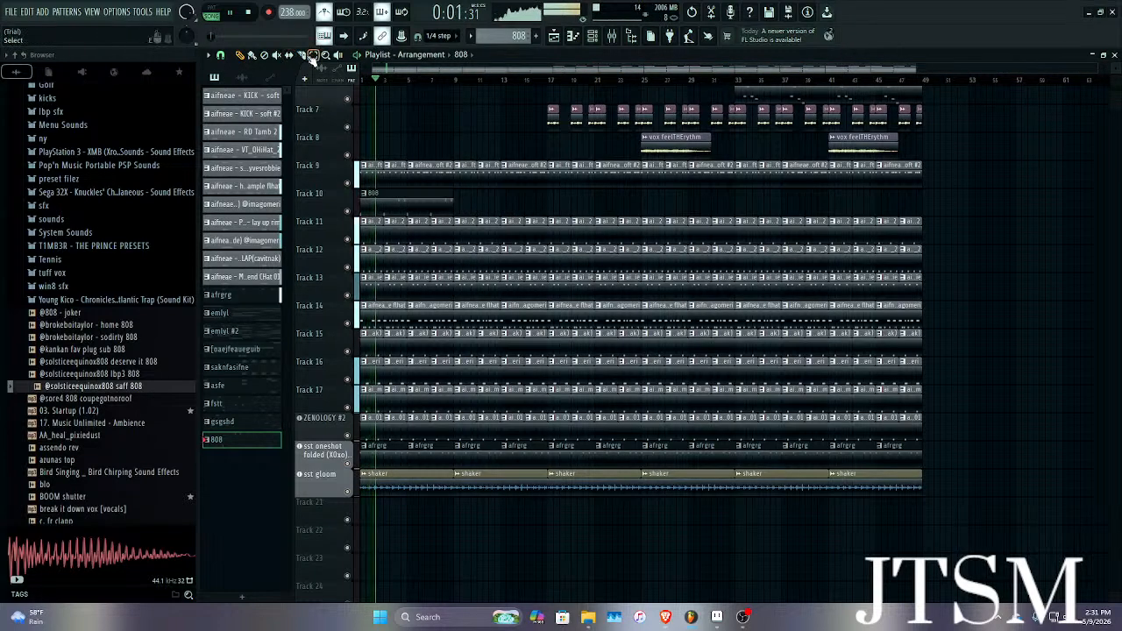
pyautogui.moveTo(473, 198); pyautogui.dragTo(356, 214)
pyautogui.hotkey('ctrl', 'b')
pyautogui.hotkey('ctrl', 'b')
pyautogui.hotkey('ctrl', 'b')
pyautogui.hotkey('ctrl', 'b')
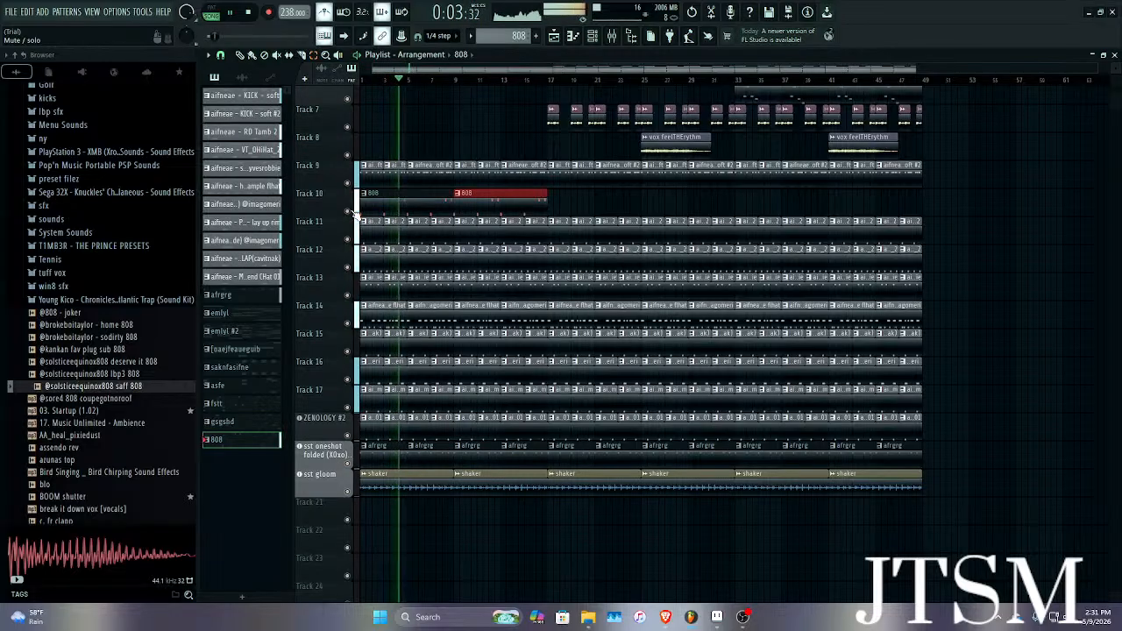
pyautogui.hotkey('ctrl', 'b')
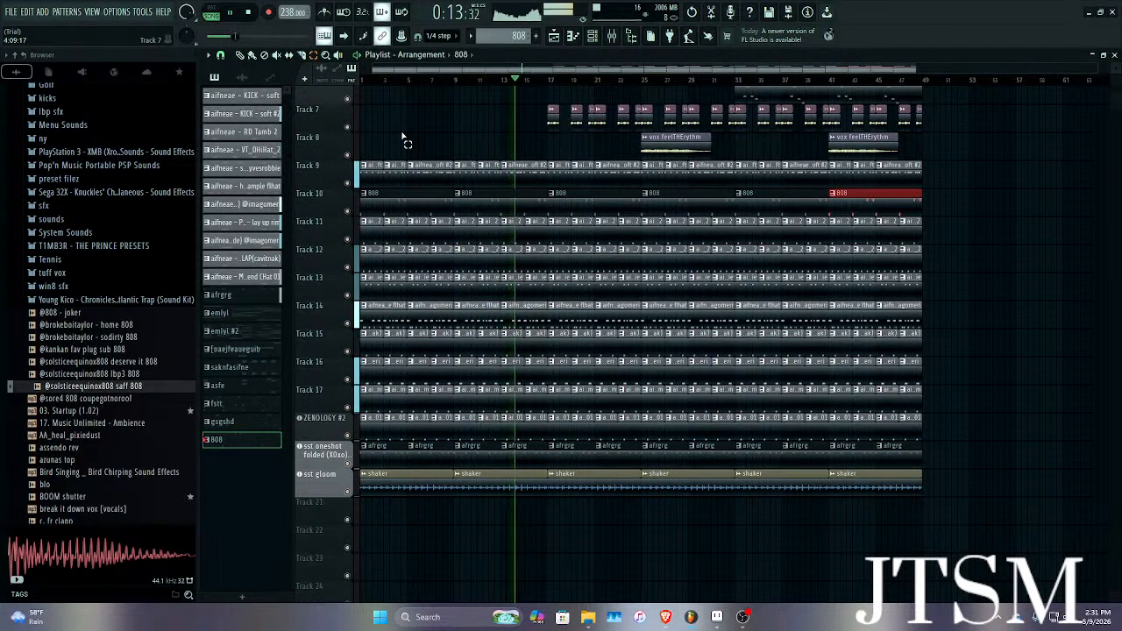
pyautogui.press('space')
# Keep a single vox feelTHErythm clip on Track 8 starting exactly at bar 33, and show the browser's starred samples.
pyautogui.scroll(4, 427, 125)
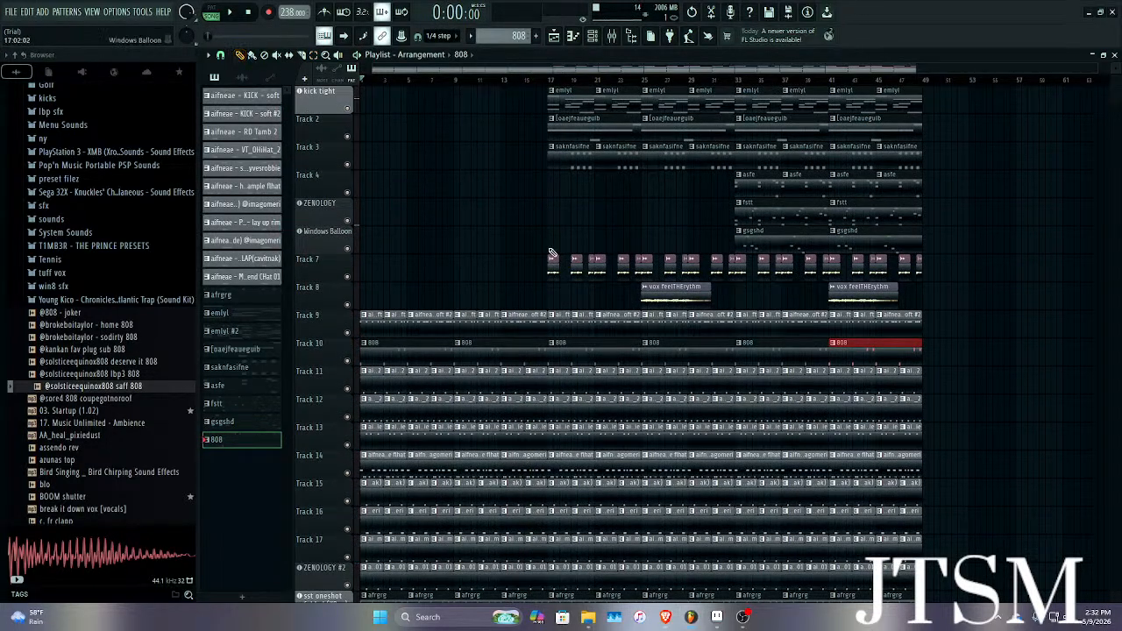
pyautogui.moveTo(516, 228); pyautogui.dragTo(527, 261)
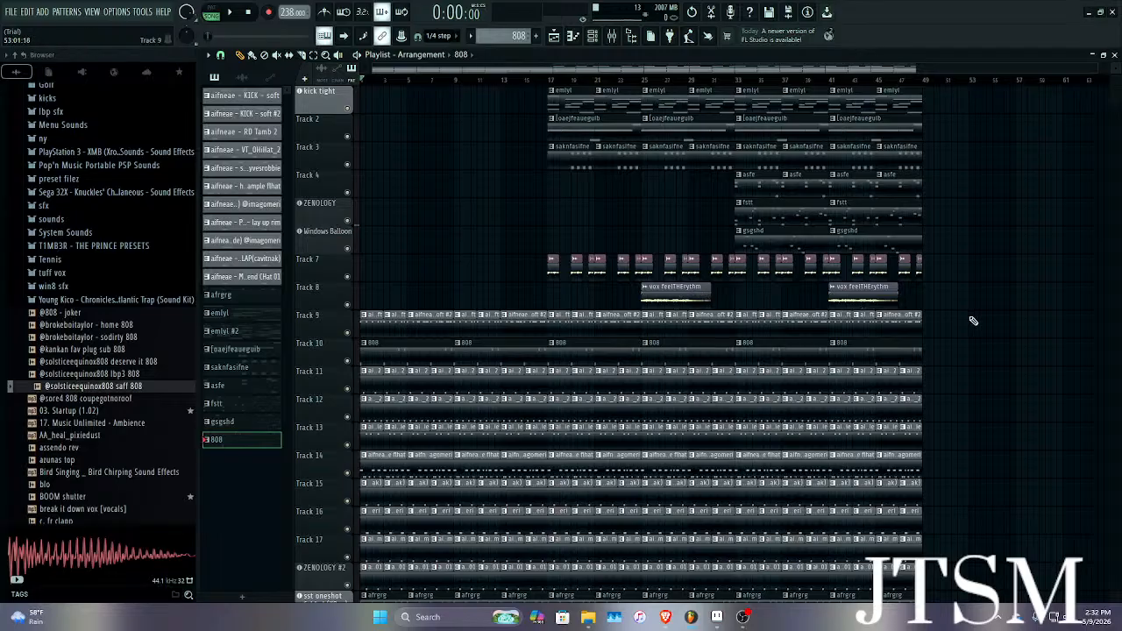
pyautogui.click(669, 301)
pyautogui.scroll(5, 666, 301)
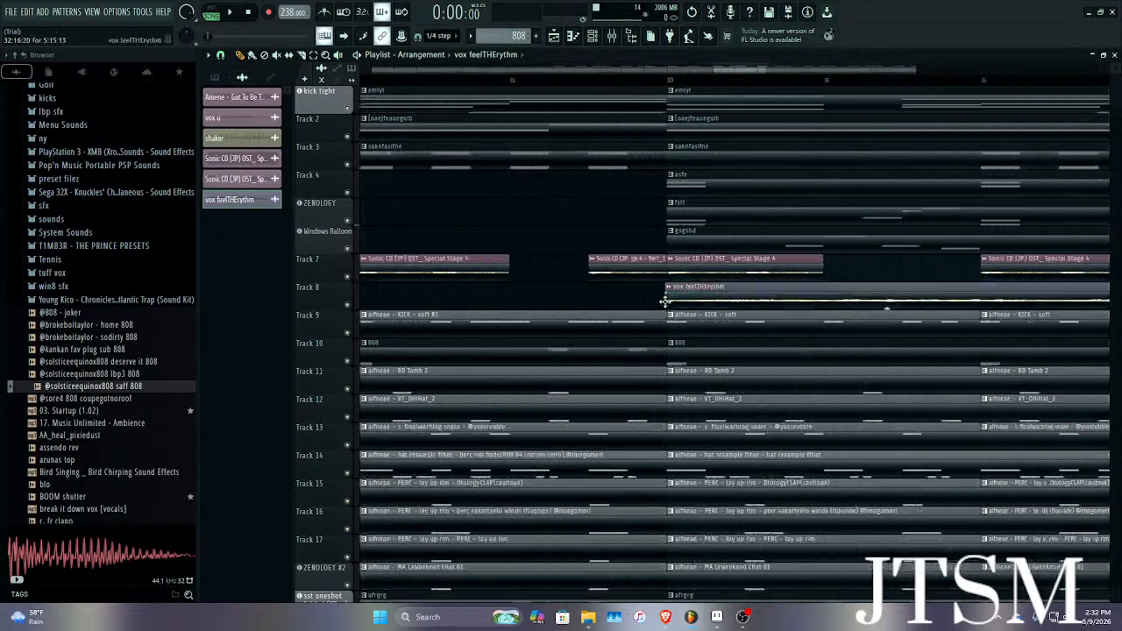
pyautogui.scroll(-5, 634, 300)
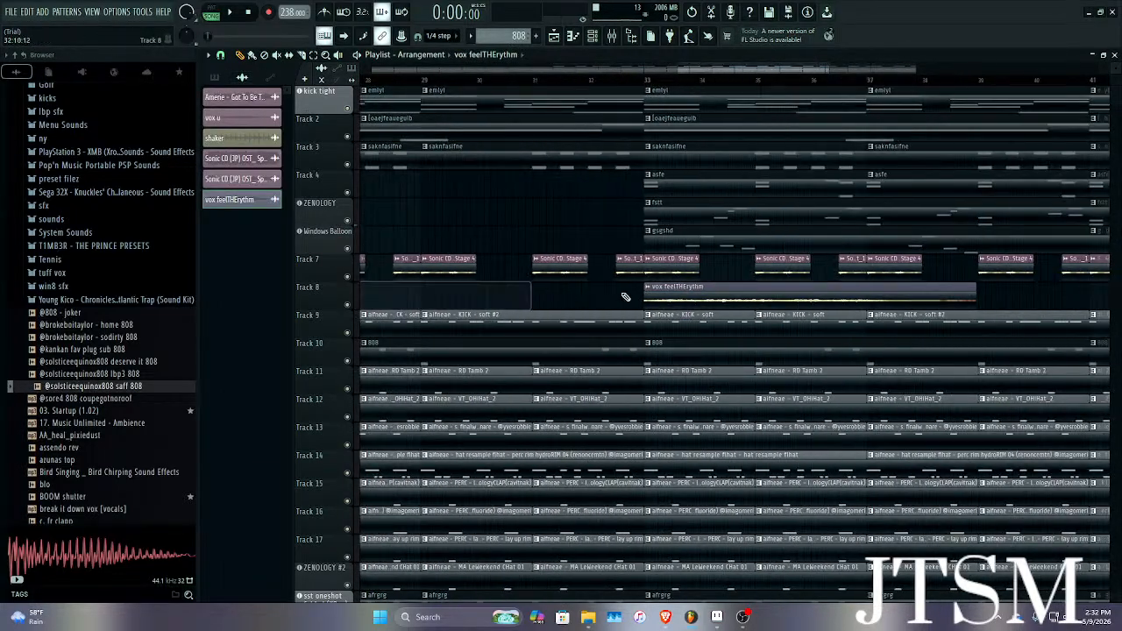
pyautogui.scroll(6, 613, 297)
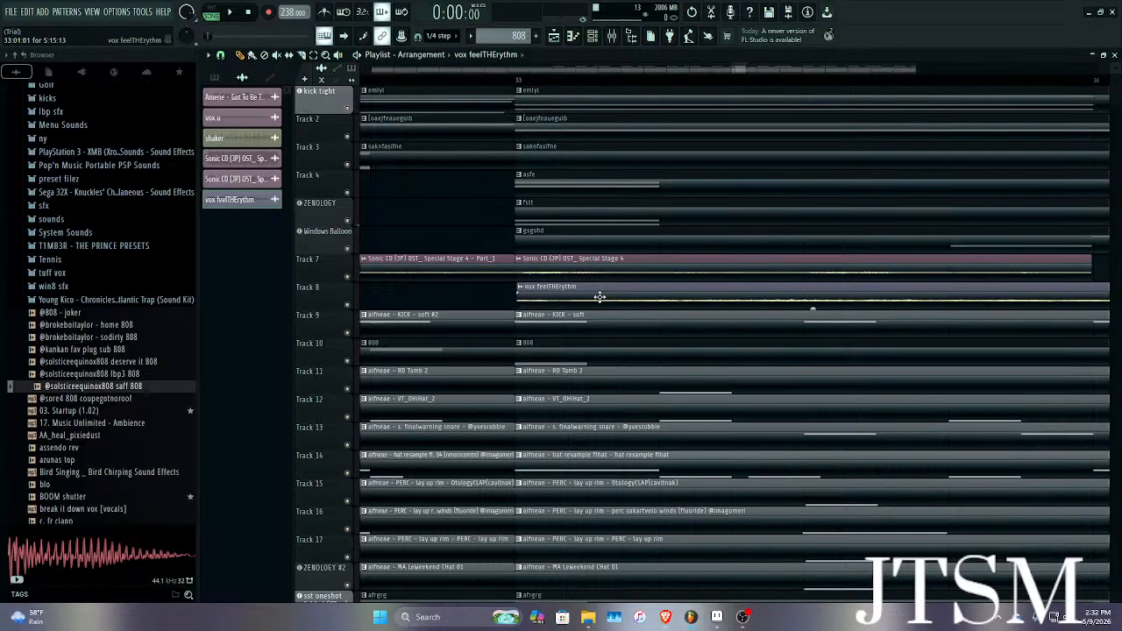
pyautogui.scroll(4, 454, 305)
pyautogui.moveTo(658, 301); pyautogui.dragTo(655, 300)
pyautogui.scroll(-2, 654, 300)
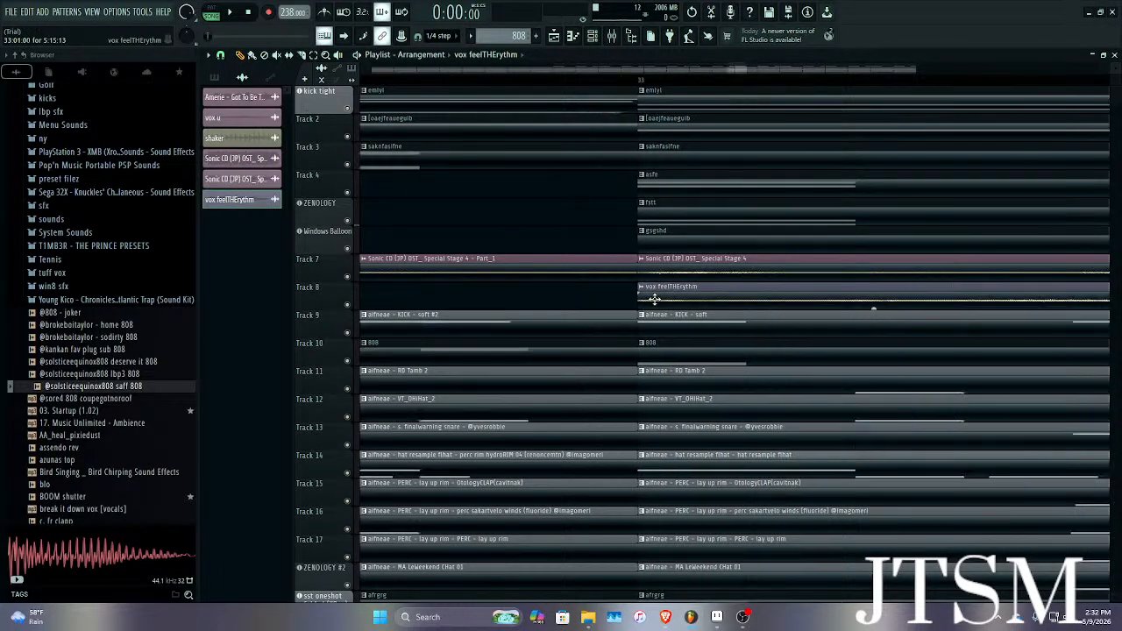
pyautogui.scroll(-7, 655, 300)
pyautogui.click(182, 74)
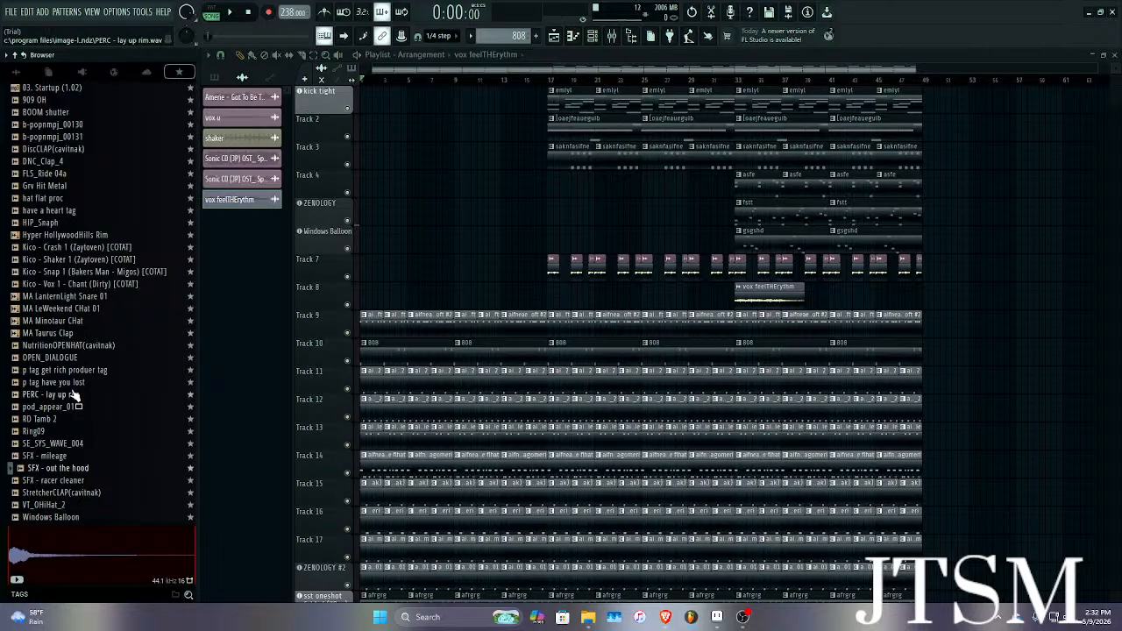
# Remove the kick clips on Track 9 and the 808 clip on Track 10 from the first eight bars, listening to the intro.
pyautogui.scroll(-3, 445, 371)
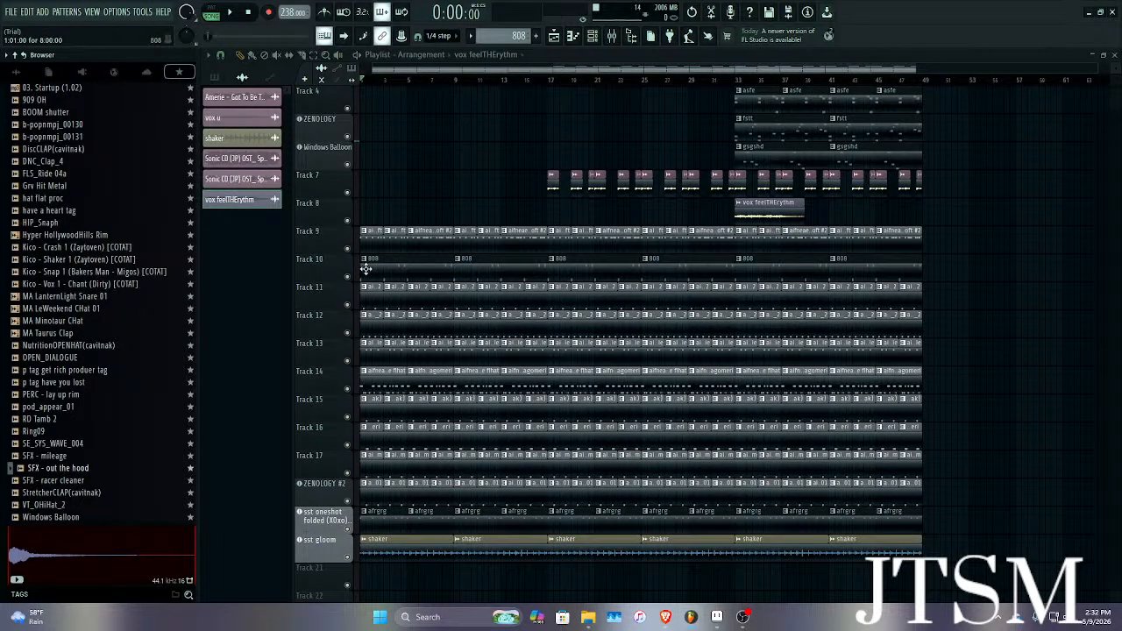
pyautogui.moveTo(366, 248); pyautogui.dragTo(385, 280)
pyautogui.press('space')
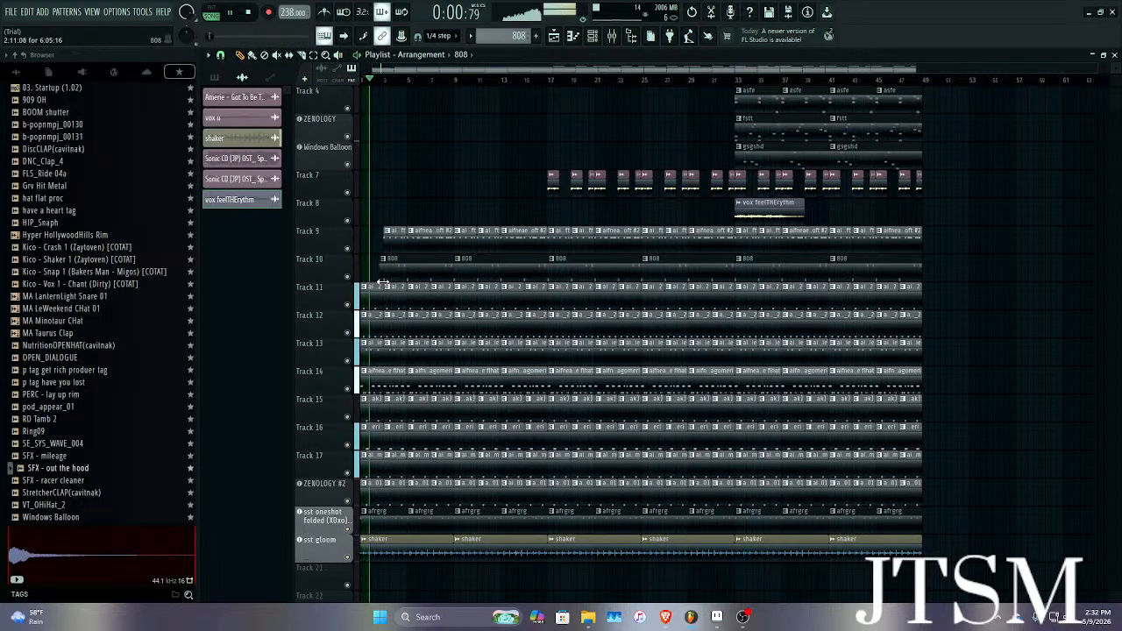
pyautogui.press('space')
pyautogui.rightClick(392, 274)
pyautogui.rightClick(393, 249)
pyautogui.press('space')
pyautogui.rightClick(419, 249)
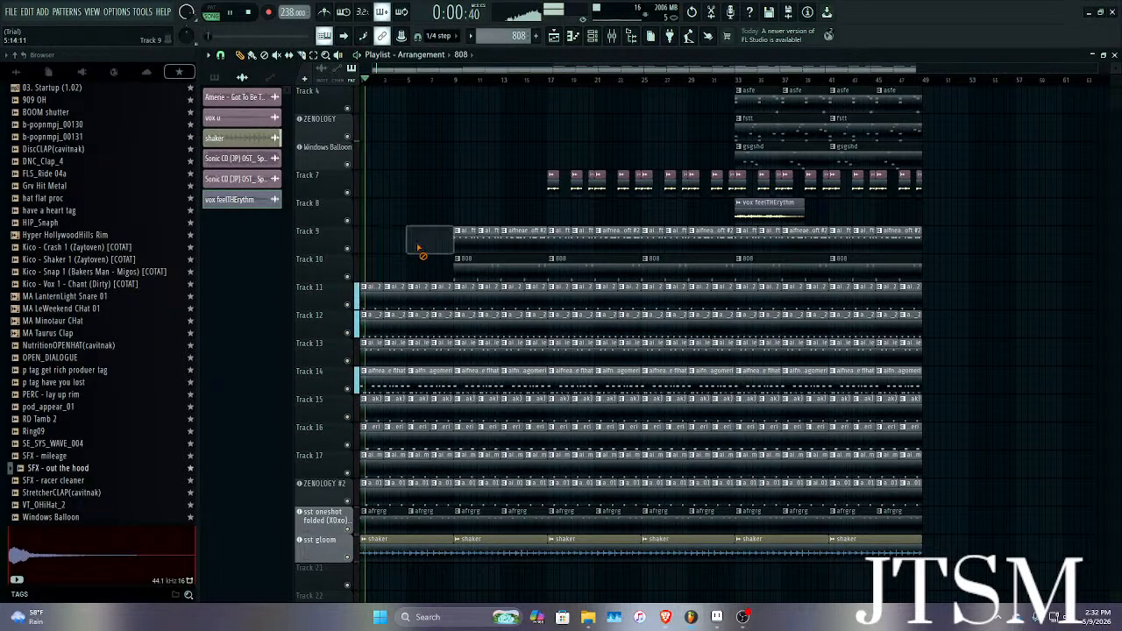
pyautogui.scroll(-2, 394, 319)
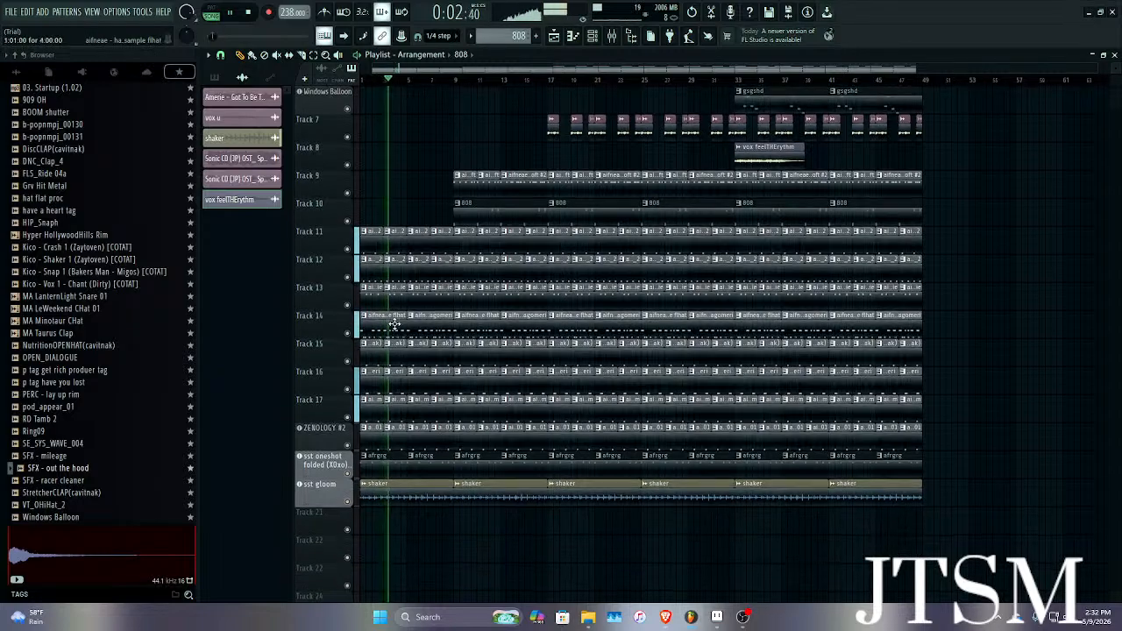
# Try the intro without the two Track 17 percussion clips in bars 1 to 4, checking it with playback.
pyautogui.press('space')
pyautogui.scroll(5, 377, 350)
pyautogui.moveTo(419, 73); pyautogui.dragTo(400, 74)
pyautogui.press('space')
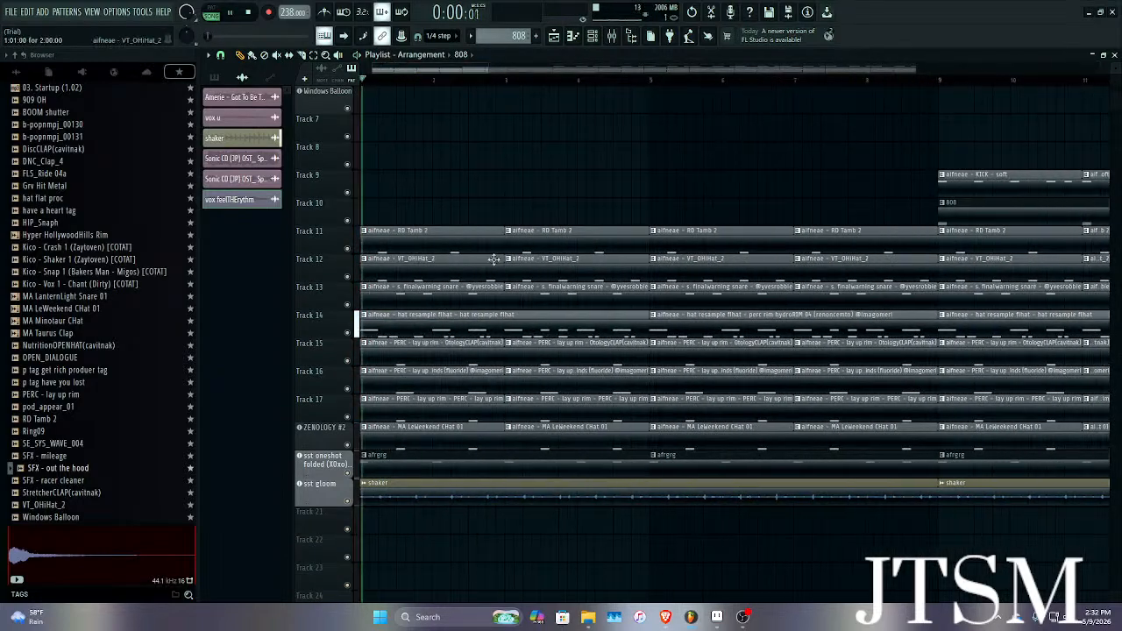
pyautogui.press('space')
pyautogui.rightClick(465, 408)
pyautogui.rightClick(551, 409)
pyautogui.press('space')
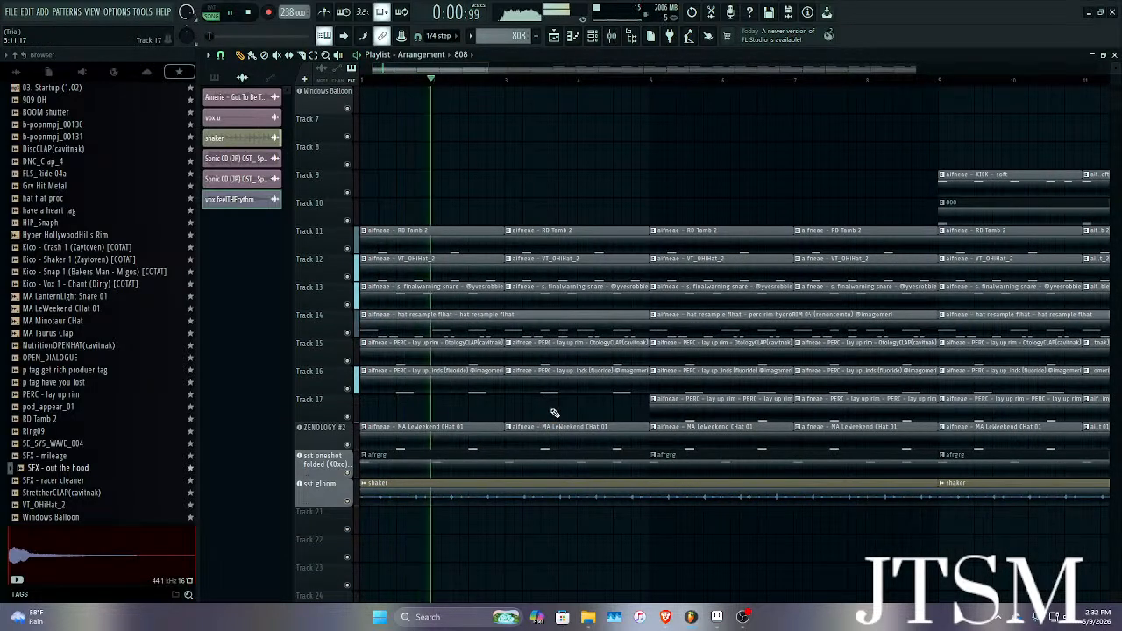
pyautogui.hotkey('ctrl', 'z')
pyautogui.hotkey('ctrl', 'z')
# Remove the Track 16 percussion clips from the first eight bars and play through to the kick's entry.
pyautogui.rightClick(544, 379)
pyautogui.rightClick(453, 384)
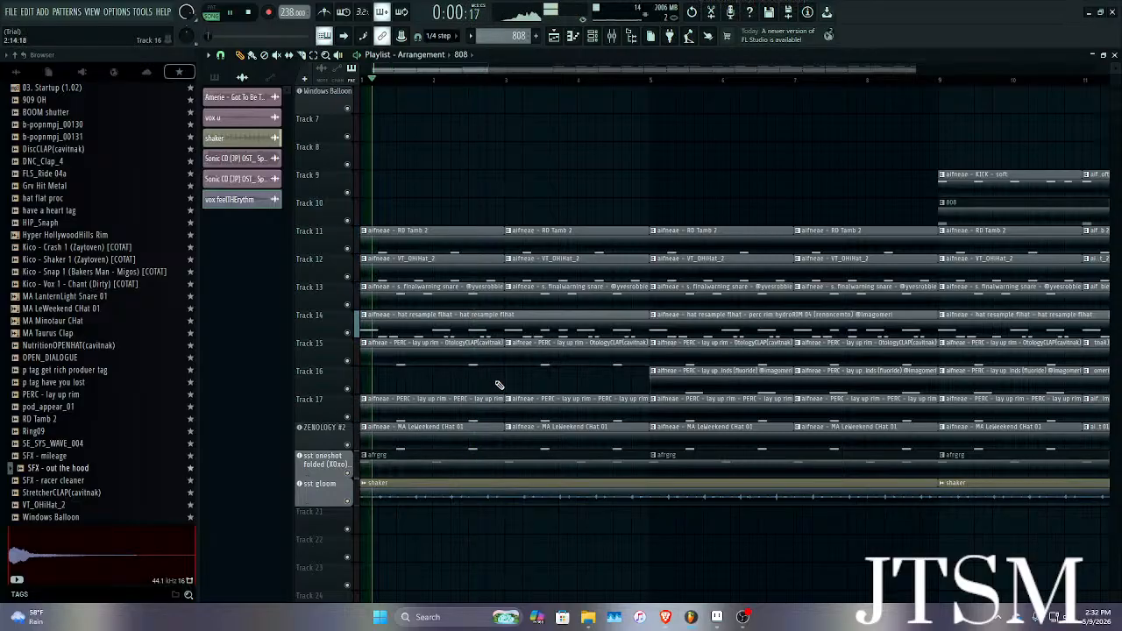
pyautogui.scroll(-3, 504, 386)
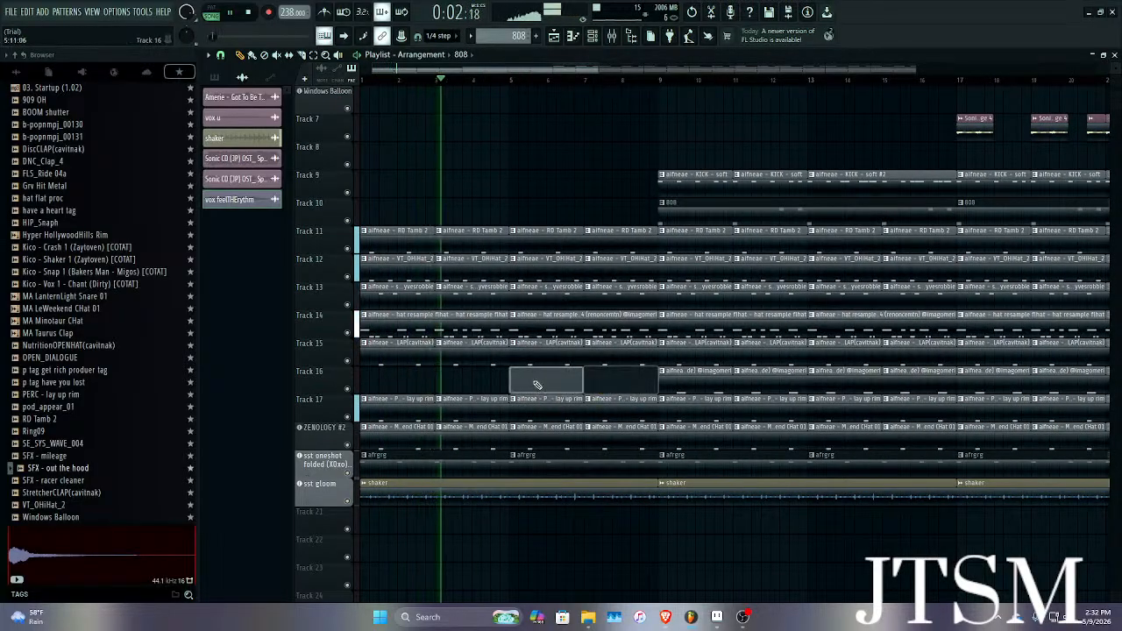
pyautogui.scroll(-2, 556, 391)
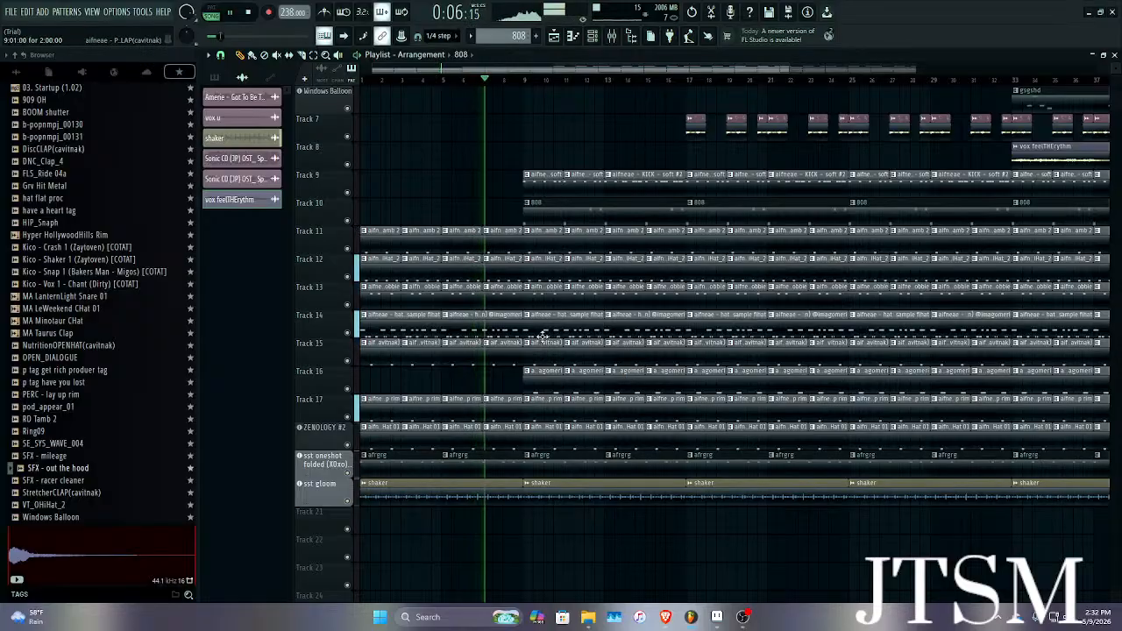
pyautogui.scroll(3, 504, 219)
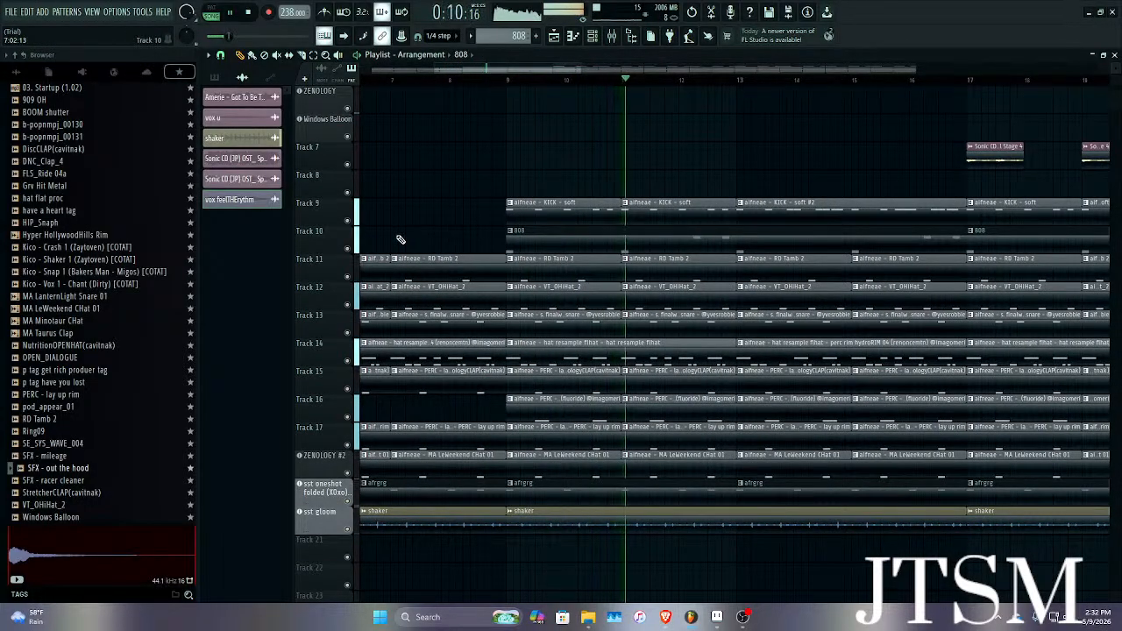
pyautogui.scroll(-4, 451, 235)
pyautogui.press('space')
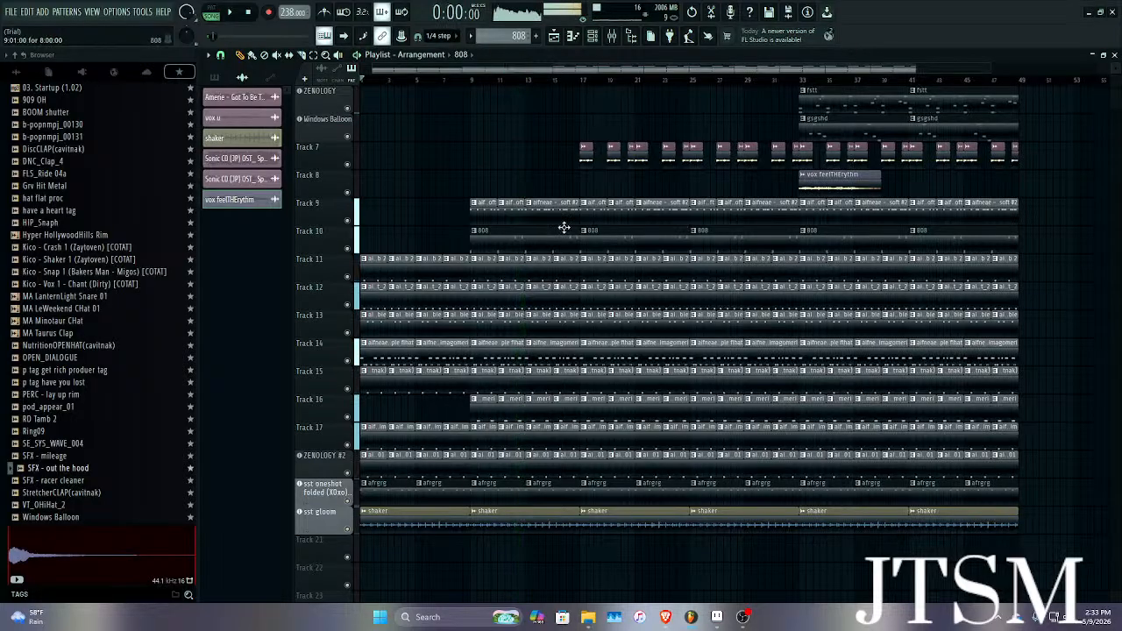
# Delete the KICK - soft #2 clips at bars 13, 21 and 29 on Track 9.
pyautogui.rightClick(553, 204)
pyautogui.rightClick(659, 207)
pyautogui.rightClick(765, 211)
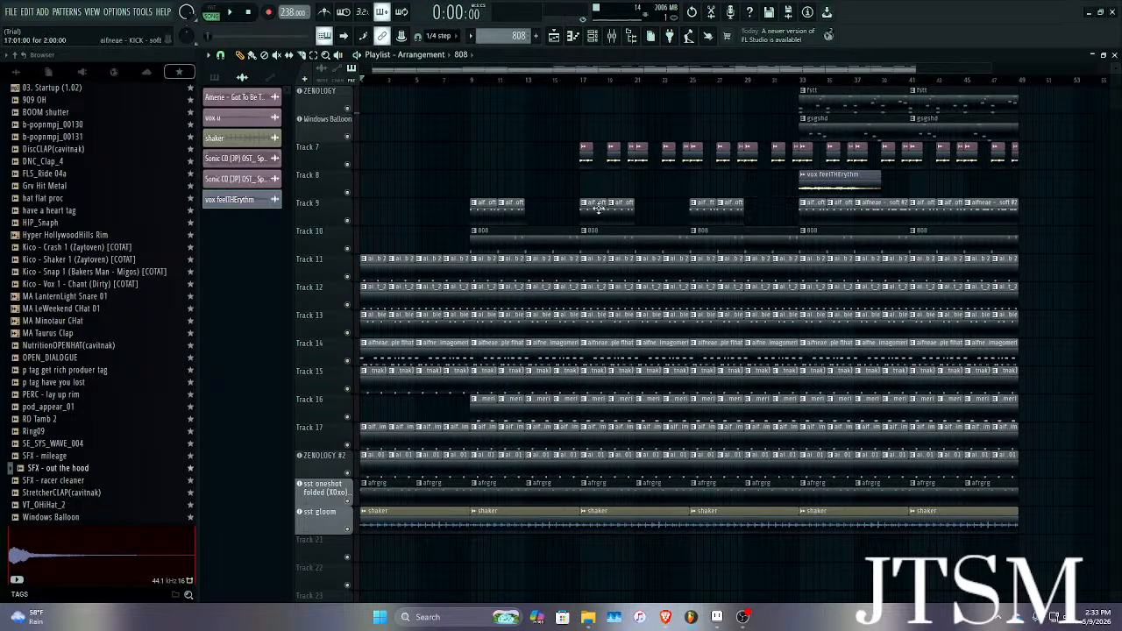
pyautogui.scroll(2, 780, 219)
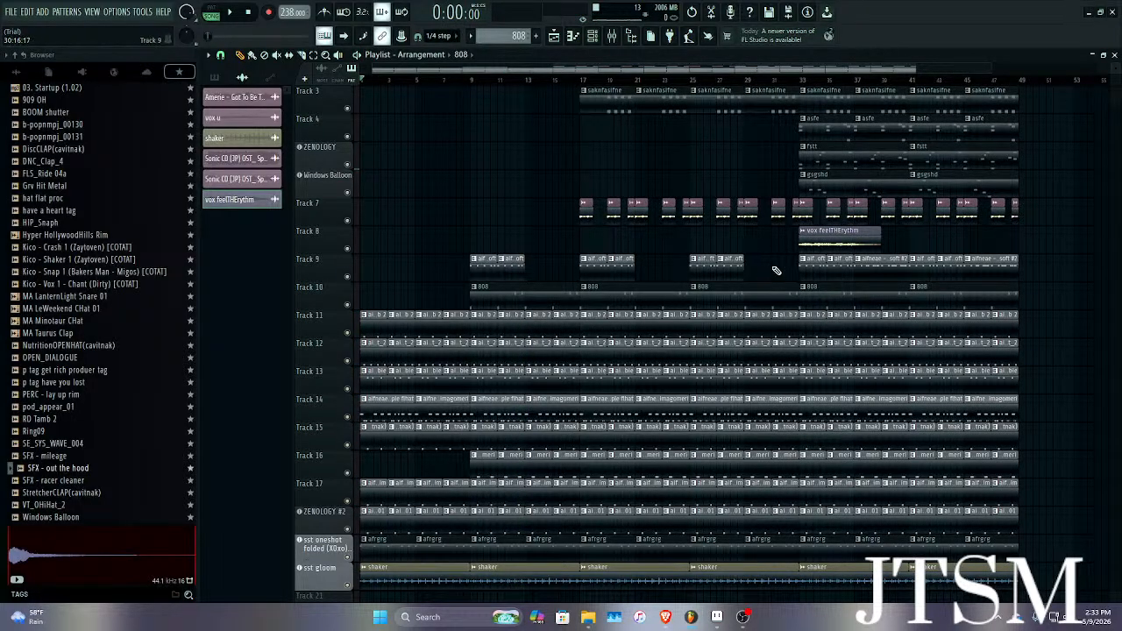
# Replace the KICK - soft clips at bars 33–36 and 41–44 on Track 9 with KICK - soft #2 clips.
pyautogui.rightClick(833, 277)
pyautogui.click(942, 263)
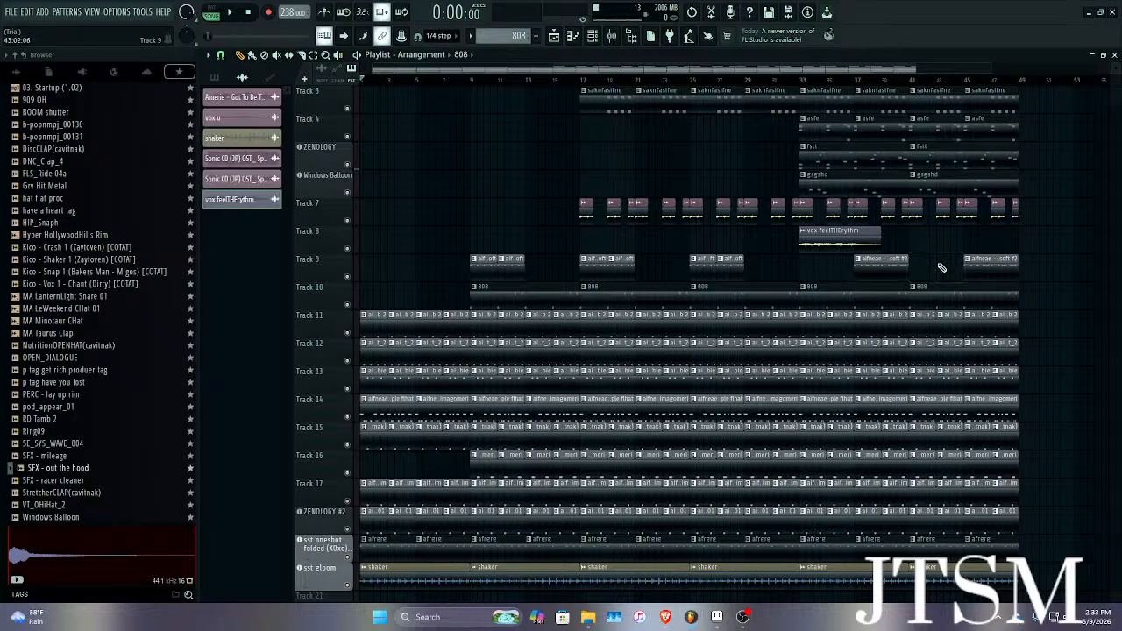
pyautogui.scroll(4, 865, 268)
pyautogui.click(643, 263)
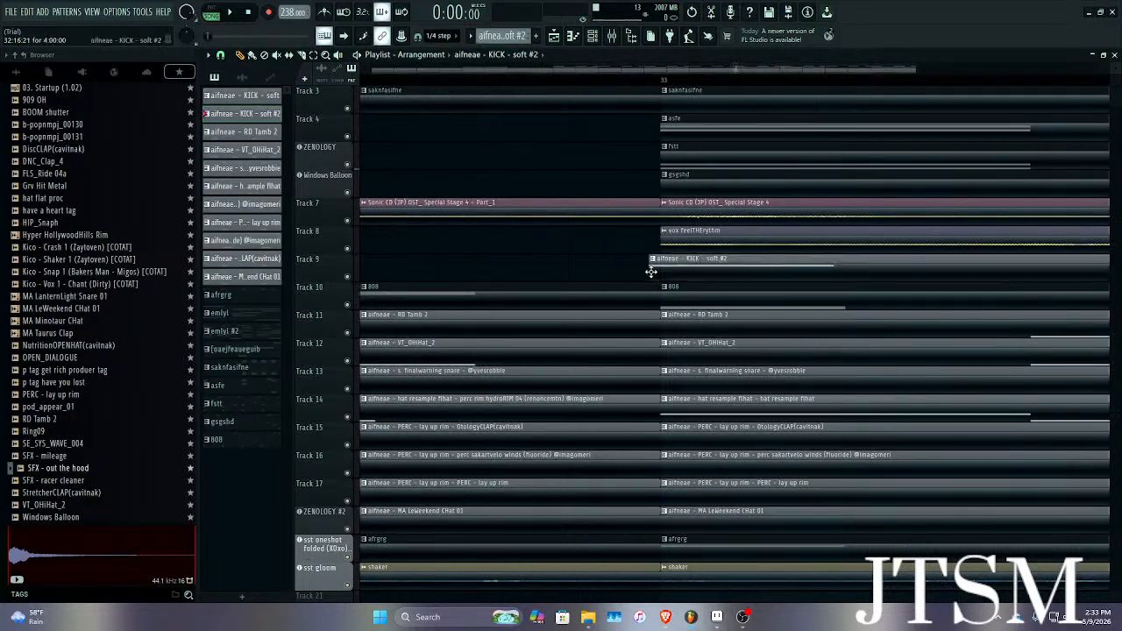
pyautogui.scroll(-2, 692, 265)
pyautogui.scroll(-2, 692, 266)
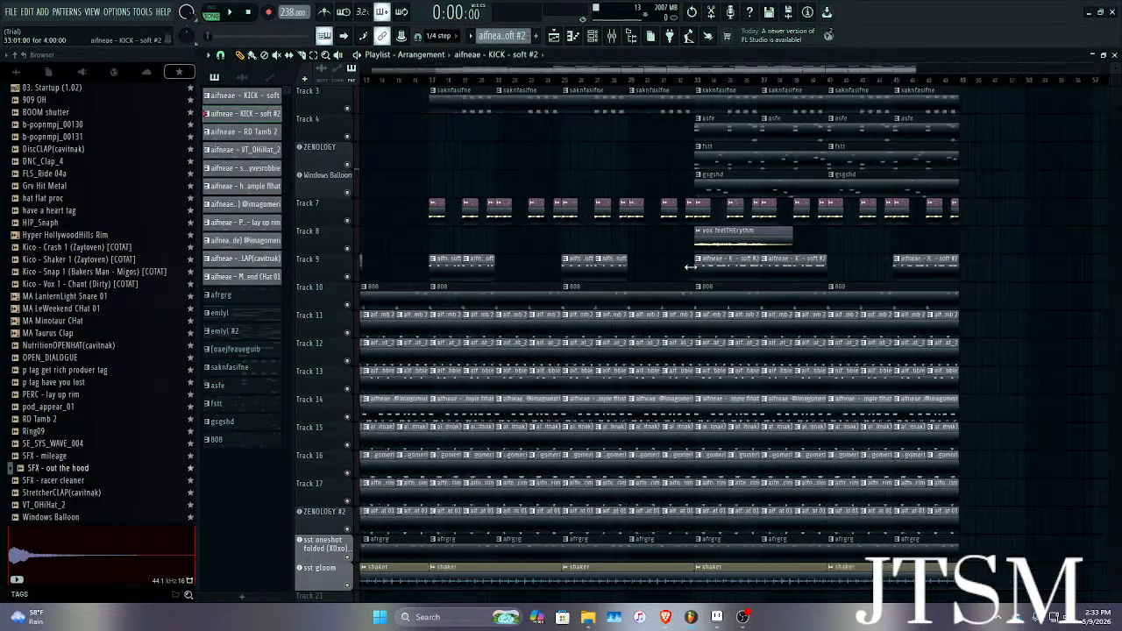
pyautogui.scroll(4, 813, 270)
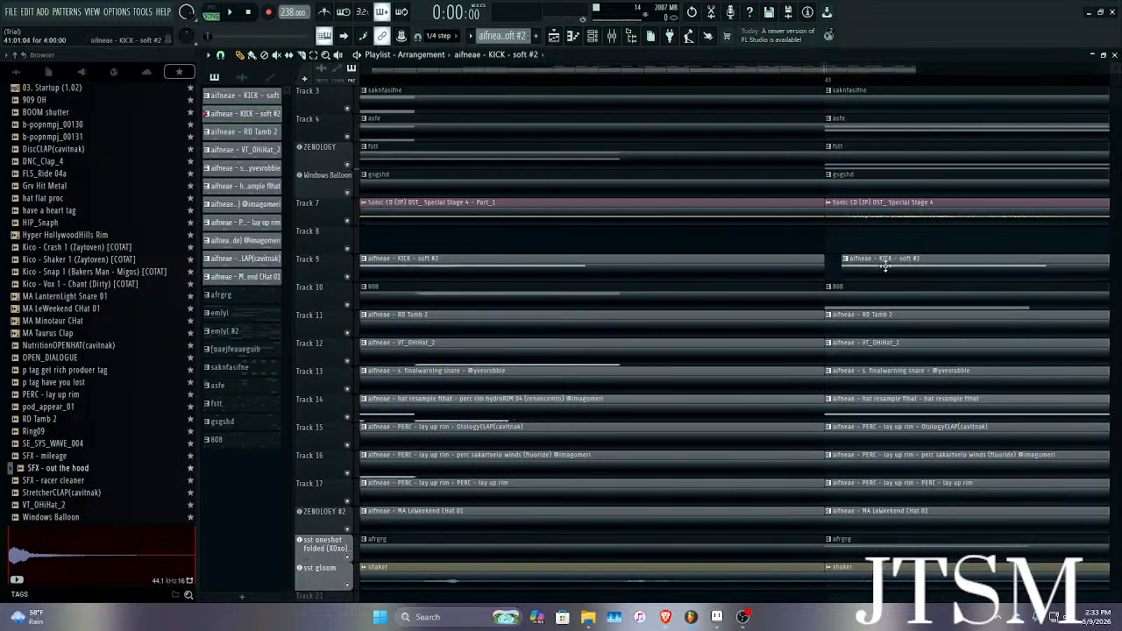
pyautogui.click(885, 265)
pyautogui.scroll(-7, 666, 267)
# Duplicate the KICK - soft clip pairs on Track 9 into the gaps at bars 13, 21 and 29, and start playback.
pyautogui.scroll(1, 633, 270)
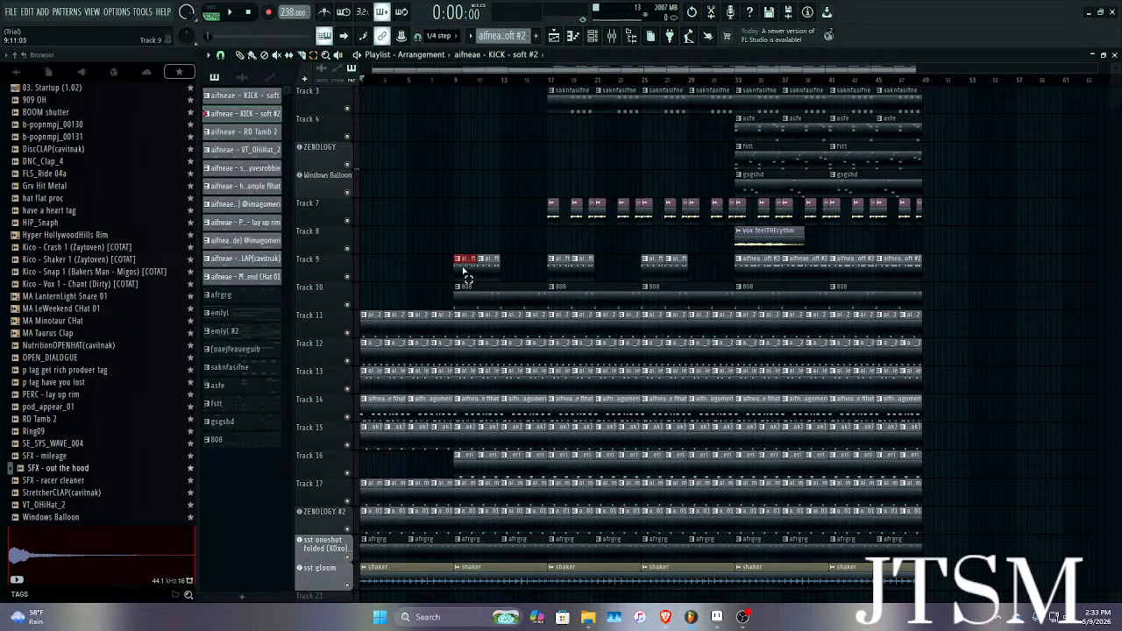
pyautogui.moveTo(456, 276); pyautogui.dragTo(592, 279)
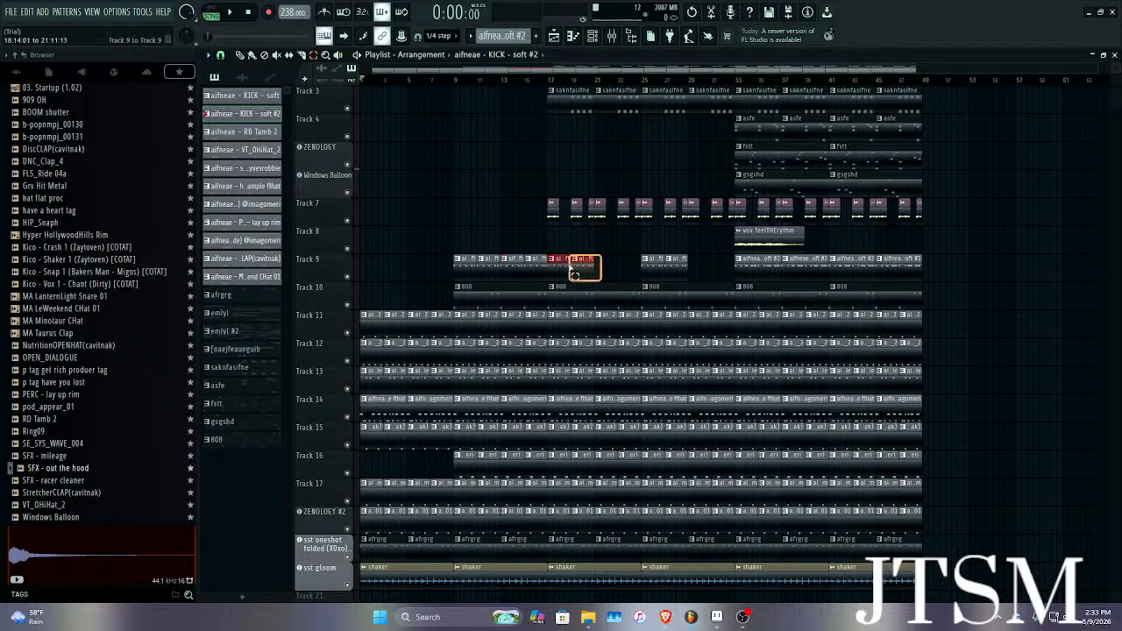
pyautogui.moveTo(669, 275); pyautogui.dragTo(746, 302)
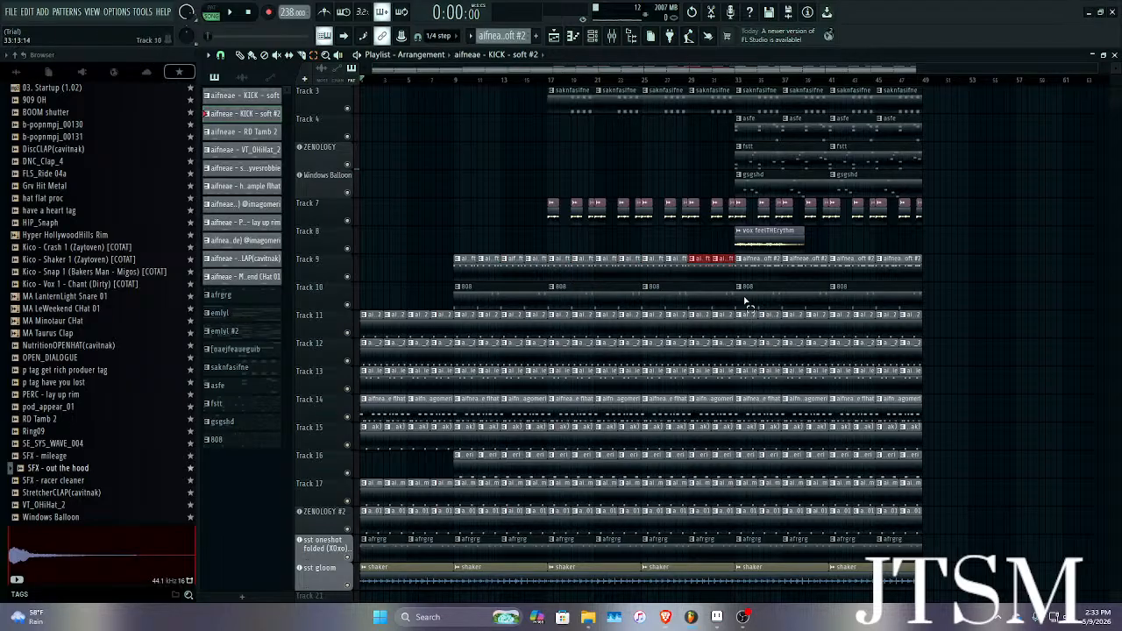
pyautogui.press('space')
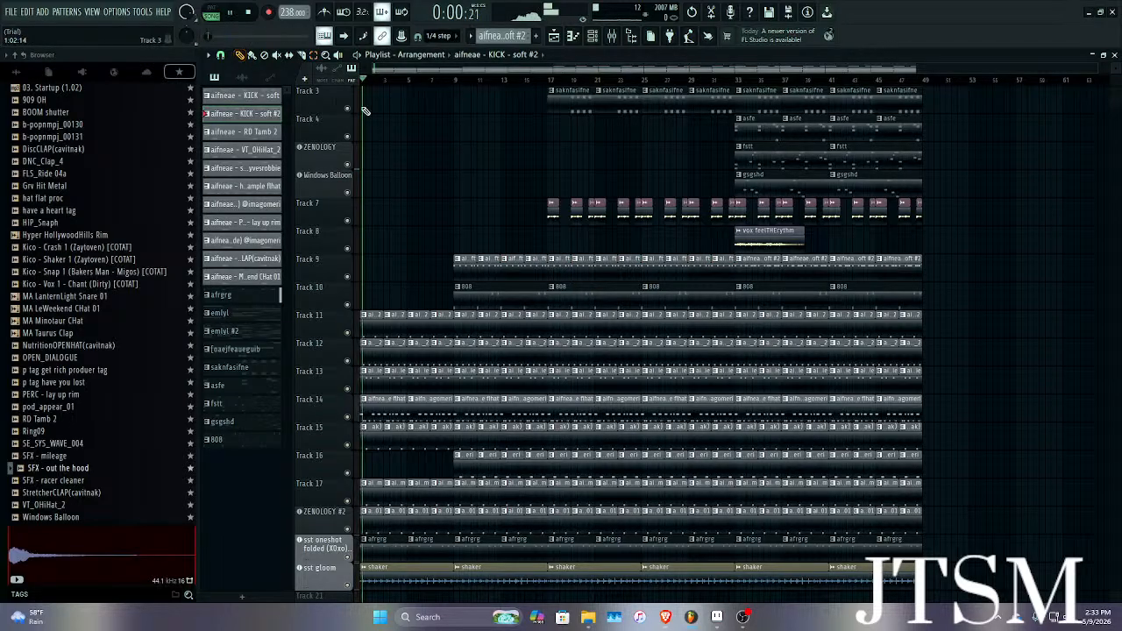
# Stop playback, audition the favourite samples and place Kico - Crash 1 (Zaytoven) [COTAT] on Track 21 at bar 9.
pyautogui.press('space')
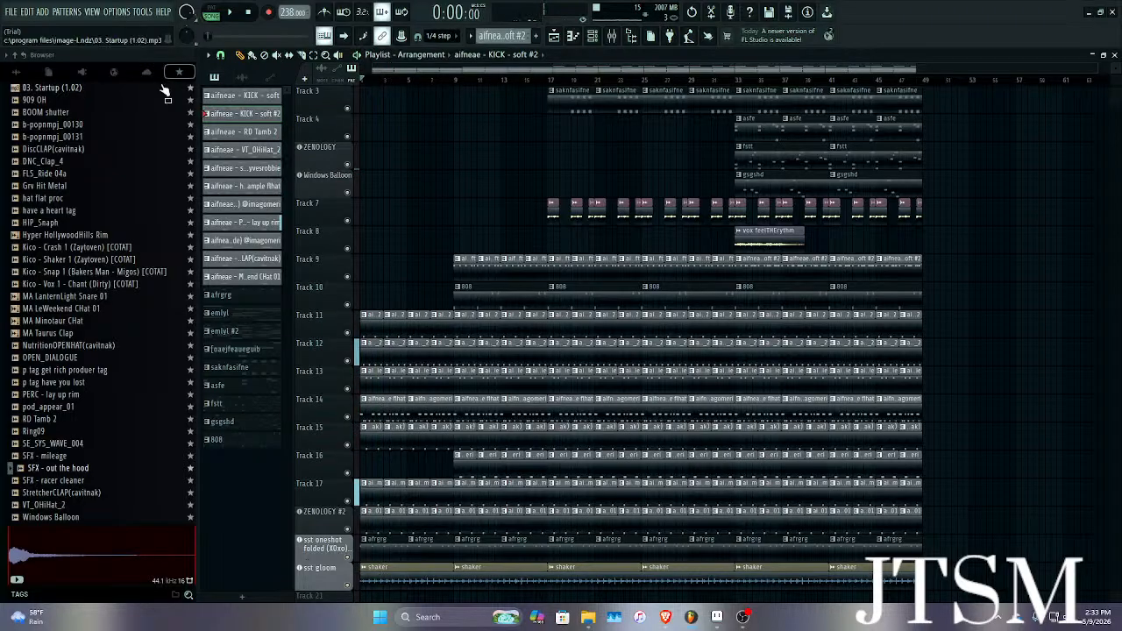
pyautogui.click(83, 272)
pyautogui.click(83, 261)
pyautogui.click(83, 249)
pyautogui.click(67, 236)
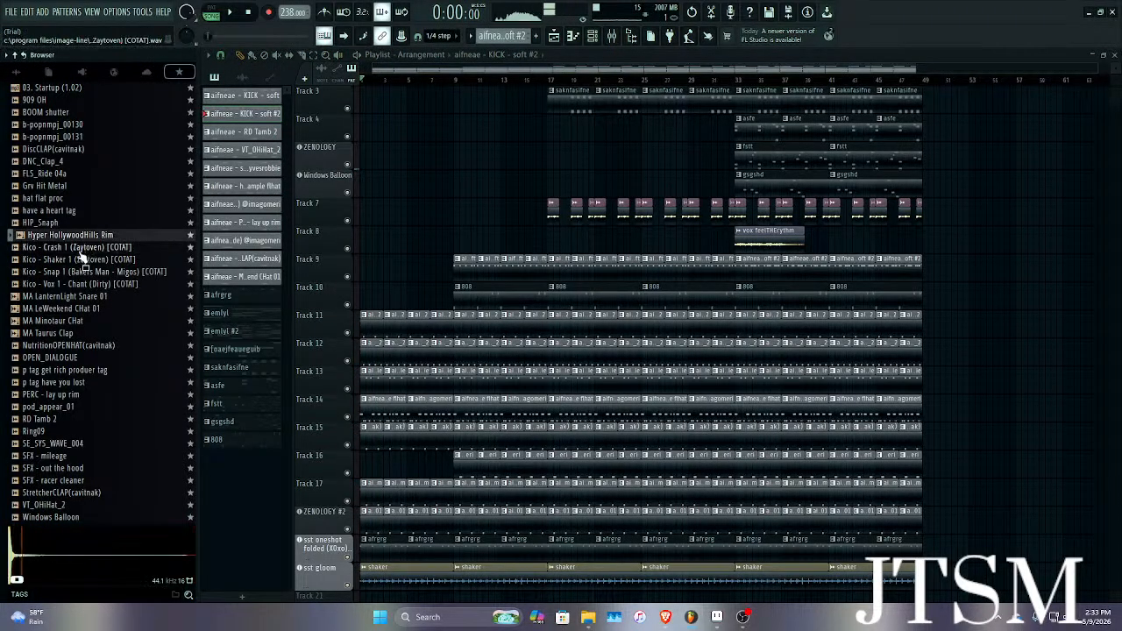
pyautogui.click(81, 249)
pyautogui.scroll(-4, 315, 213)
pyautogui.moveTo(128, 262); pyautogui.dragTo(452, 485)
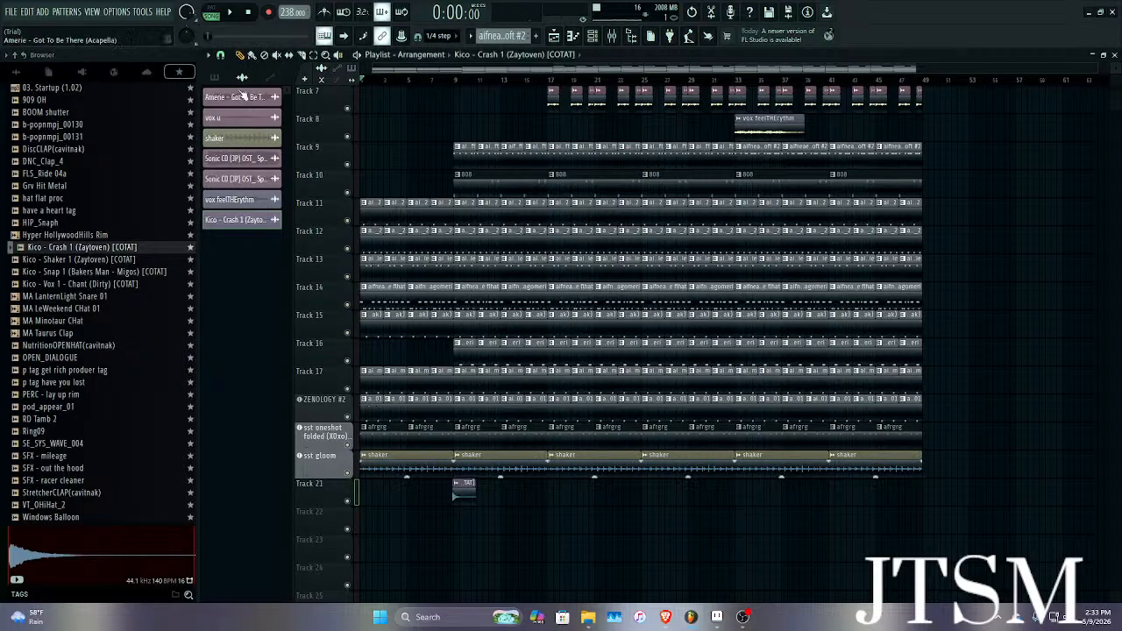
pyautogui.scroll(6, 393, 492)
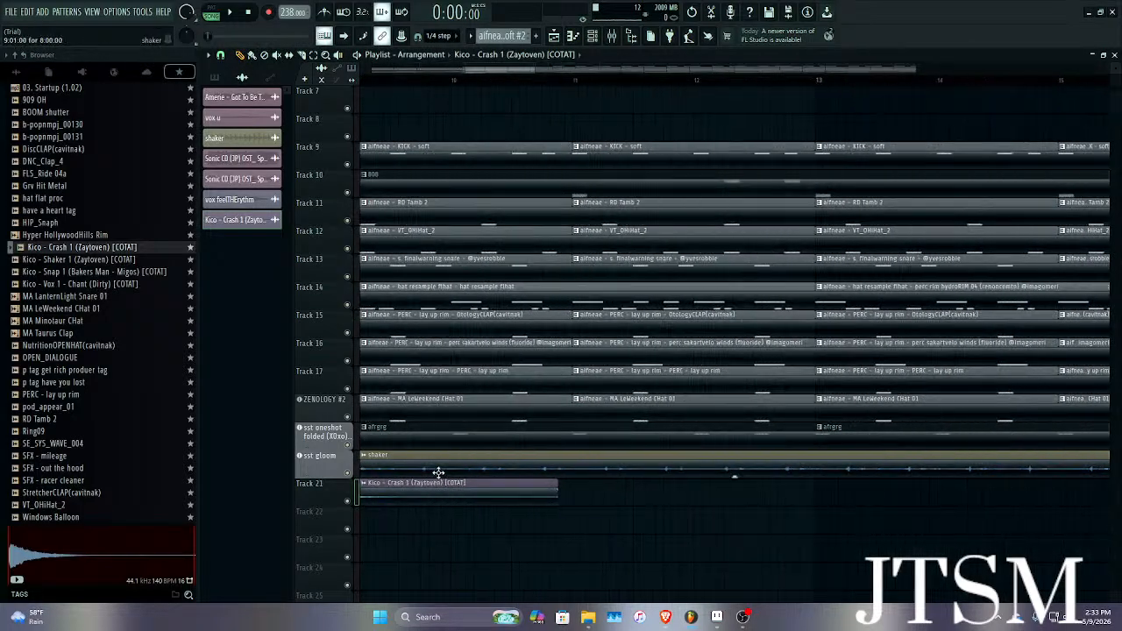
pyautogui.moveTo(393, 492); pyautogui.dragTo(492, 496)
pyautogui.scroll(5, 394, 504)
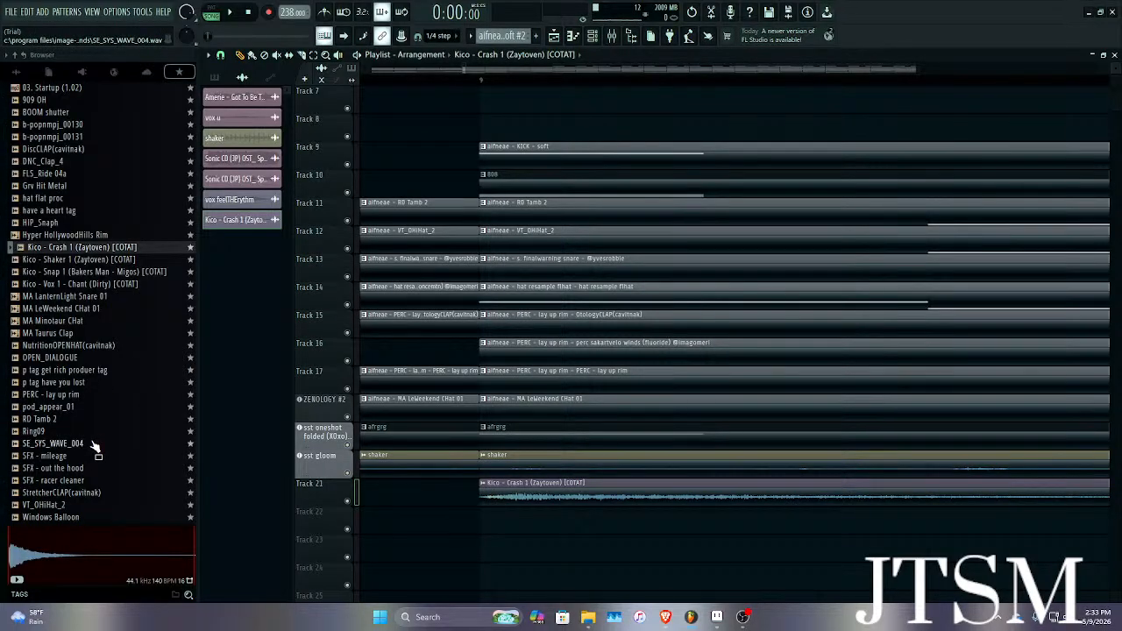
# Audition more favourite samples and place MA Minotaur CHat on Track 22 just before bar 9, at 8:13.
pyautogui.click(101, 273)
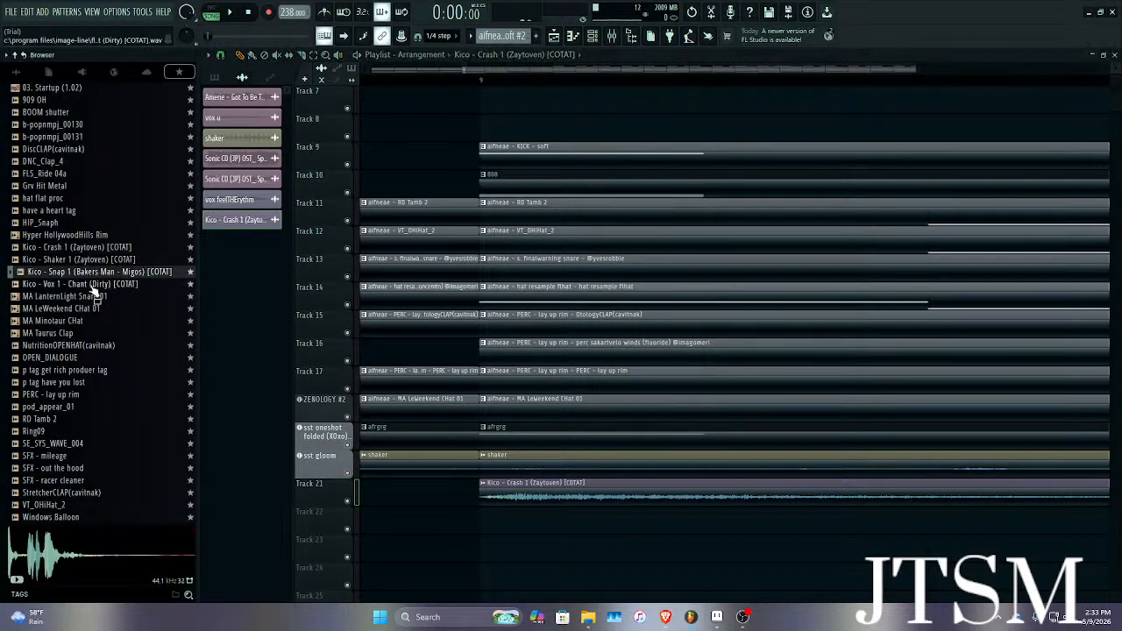
pyautogui.click(101, 285)
pyautogui.click(100, 272)
pyautogui.click(103, 260)
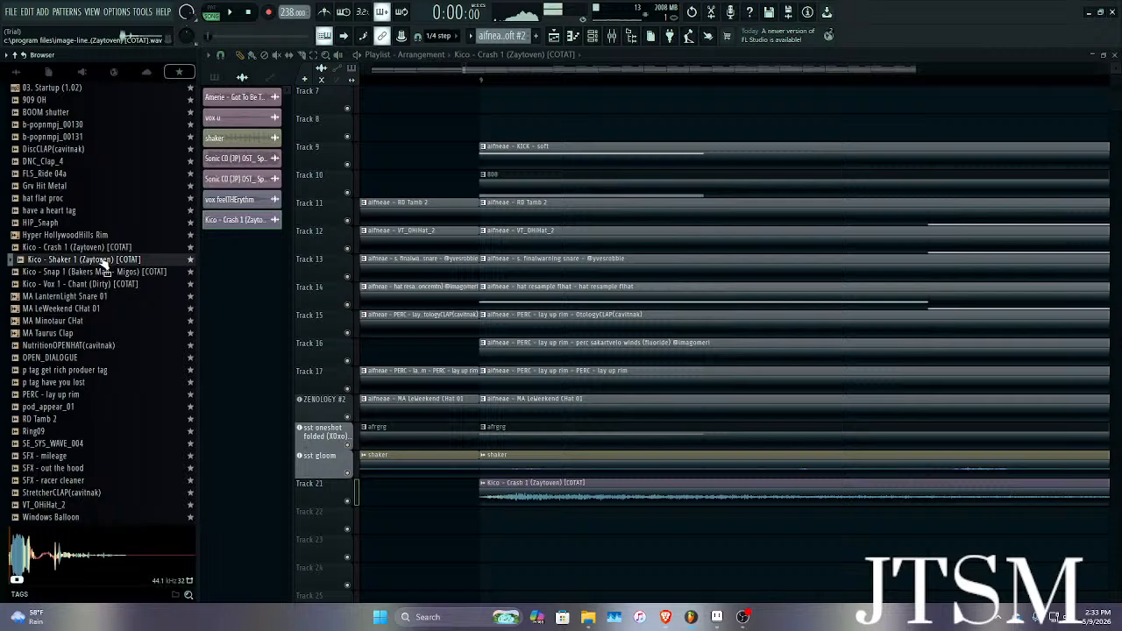
pyautogui.click(73, 333)
pyautogui.click(77, 321)
pyautogui.click(86, 299)
pyautogui.click(83, 311)
pyautogui.click(77, 323)
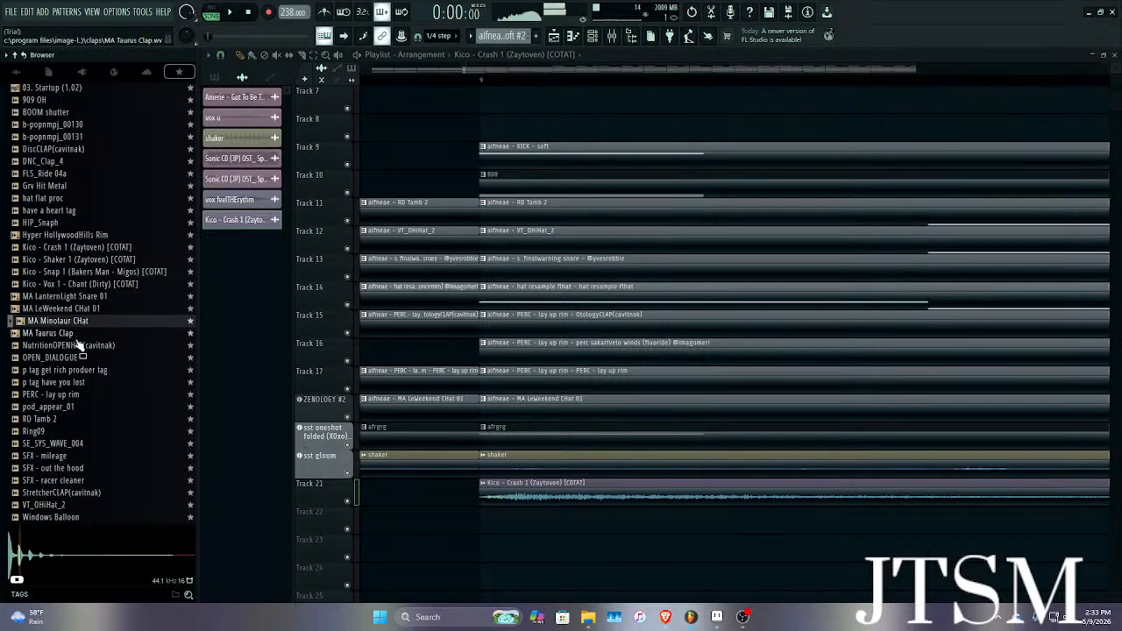
pyautogui.click(79, 345)
pyautogui.moveTo(77, 322); pyautogui.dragTo(445, 517)
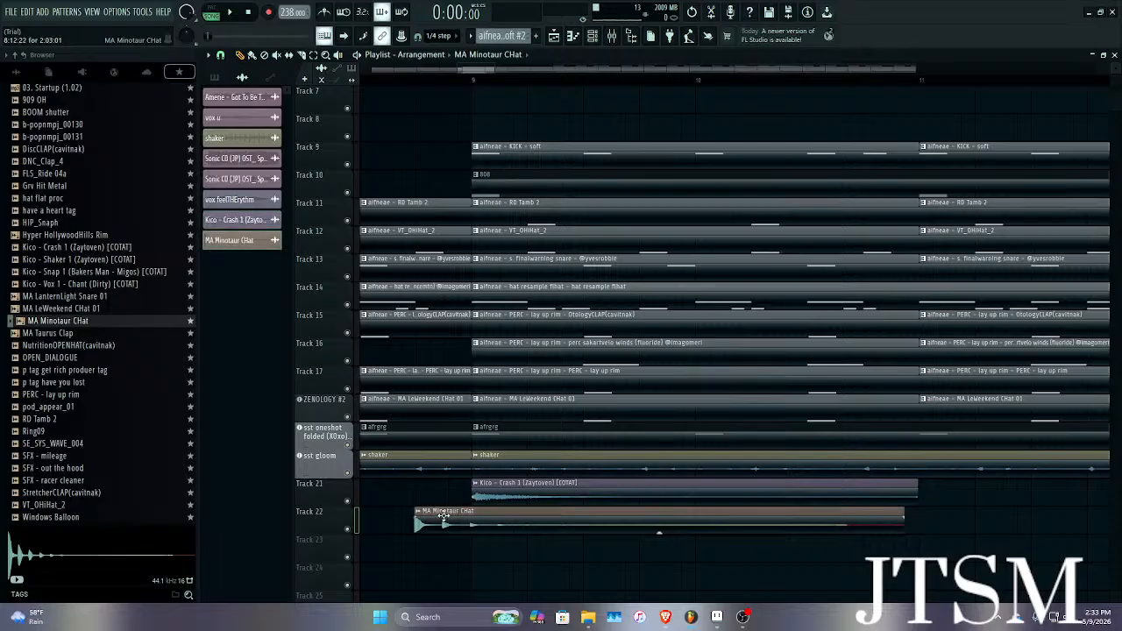
pyautogui.scroll(5, 424, 528)
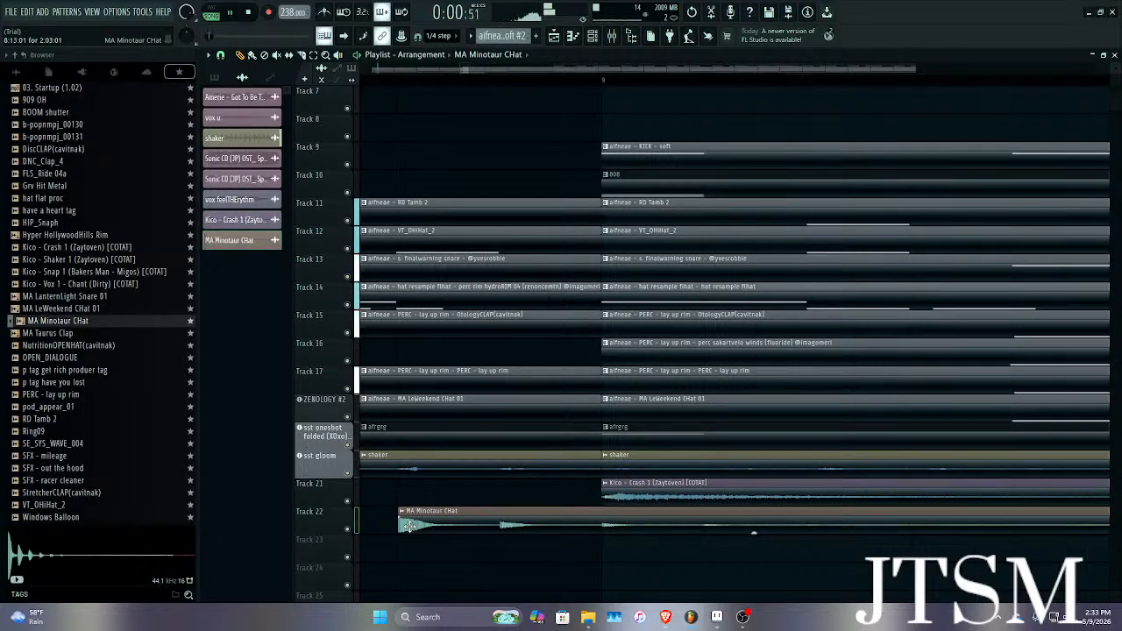
# Play the intro, then try the MA Minotaur CHat clip on Track 22 earlier, starting at 8:07.
pyautogui.scroll(-3, 403, 529)
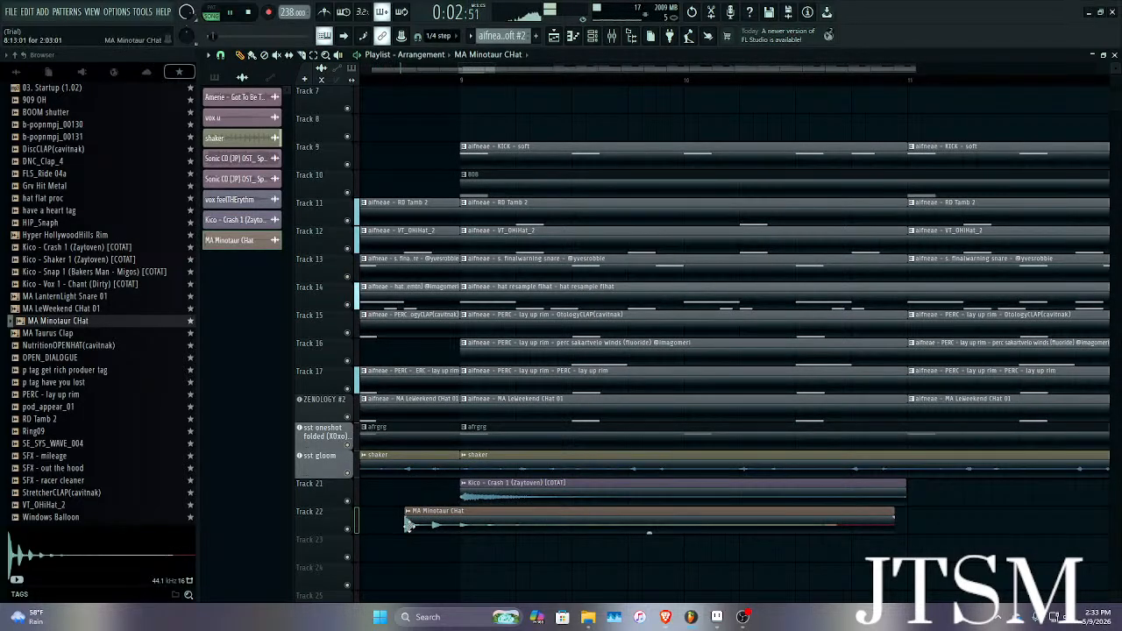
pyautogui.scroll(-8, 404, 524)
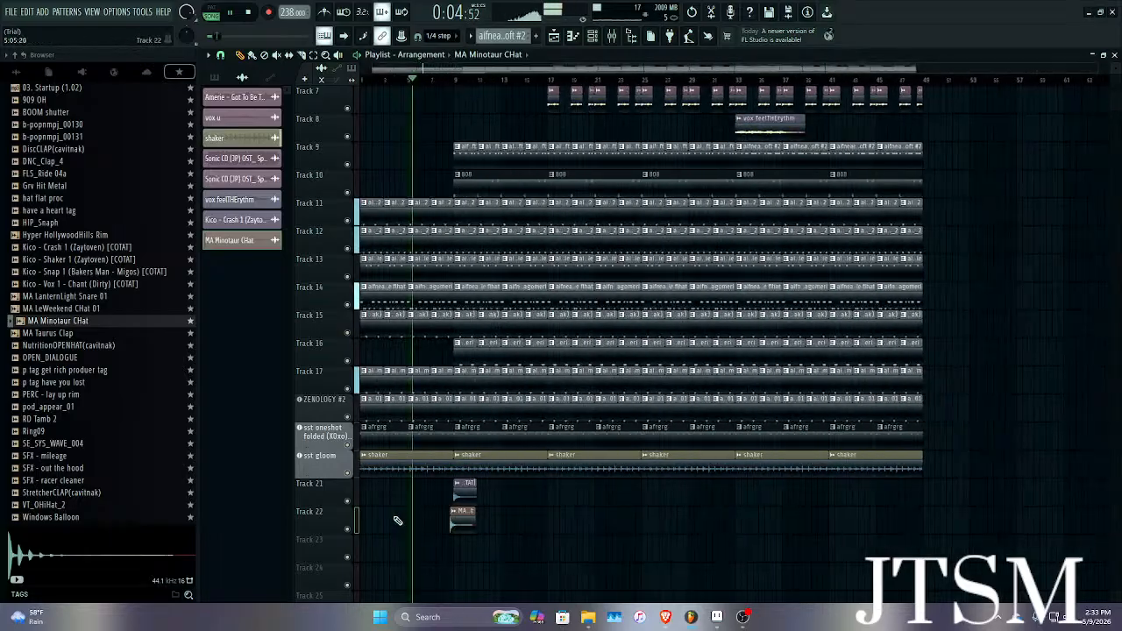
pyautogui.scroll(8, 452, 529)
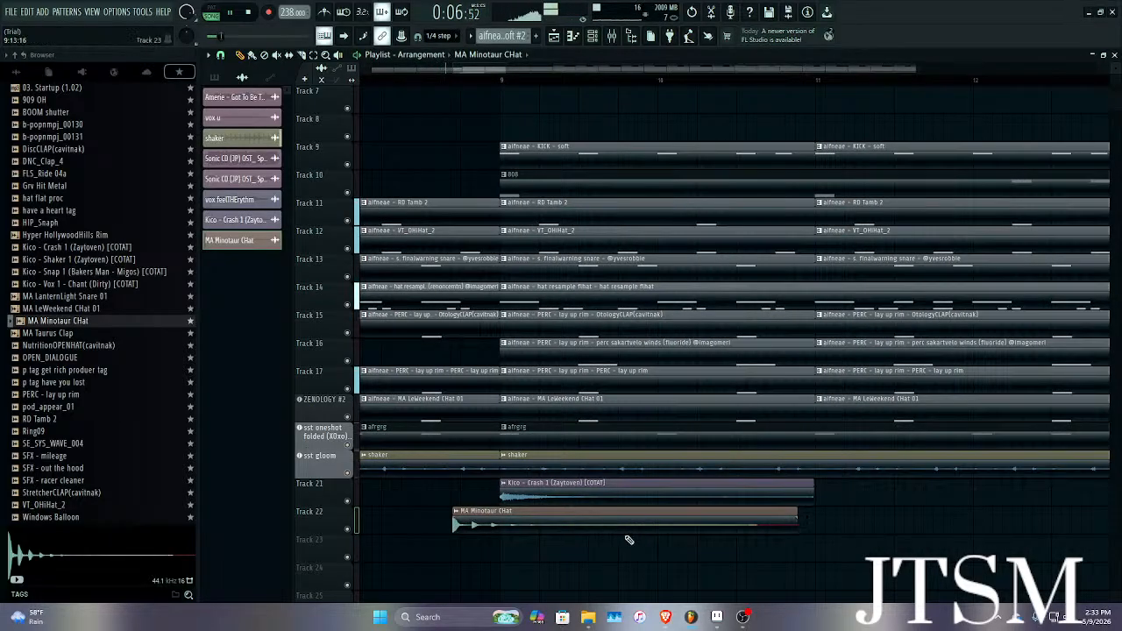
pyautogui.press('space')
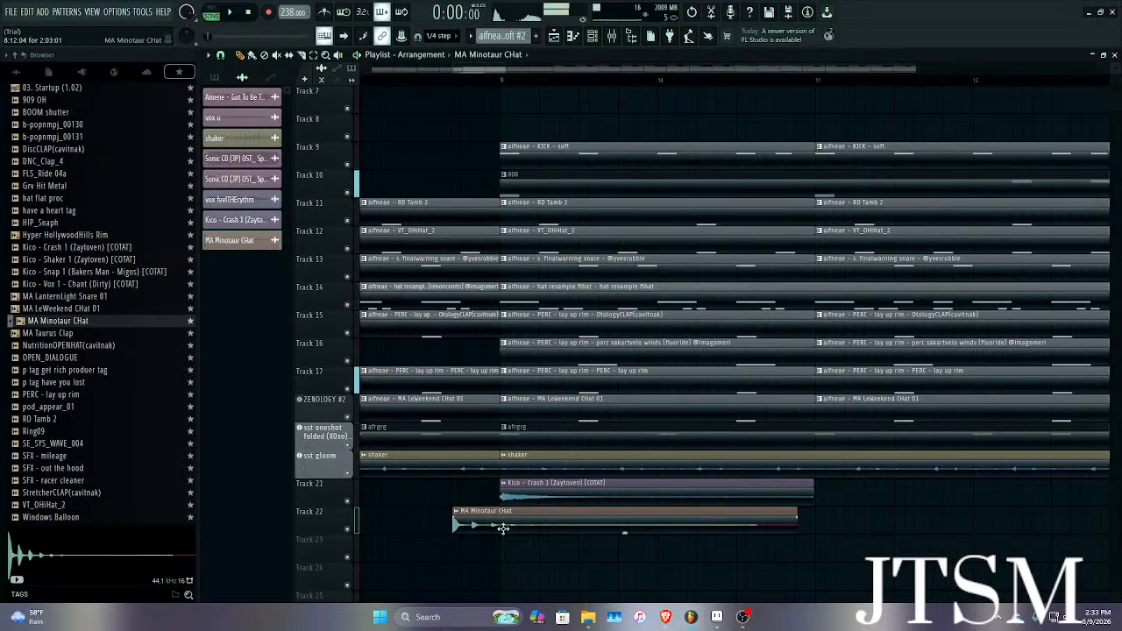
pyautogui.moveTo(473, 527); pyautogui.dragTo(440, 527)
pyautogui.scroll(5, 416, 529)
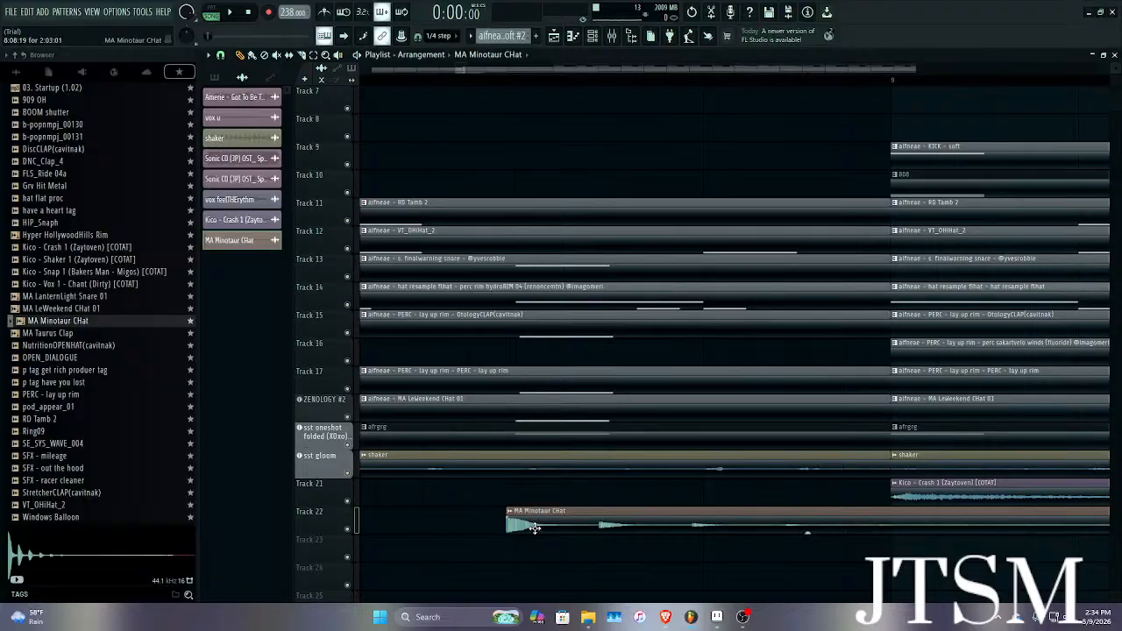
pyautogui.scroll(-5, 544, 528)
pyautogui.scroll(3, 587, 531)
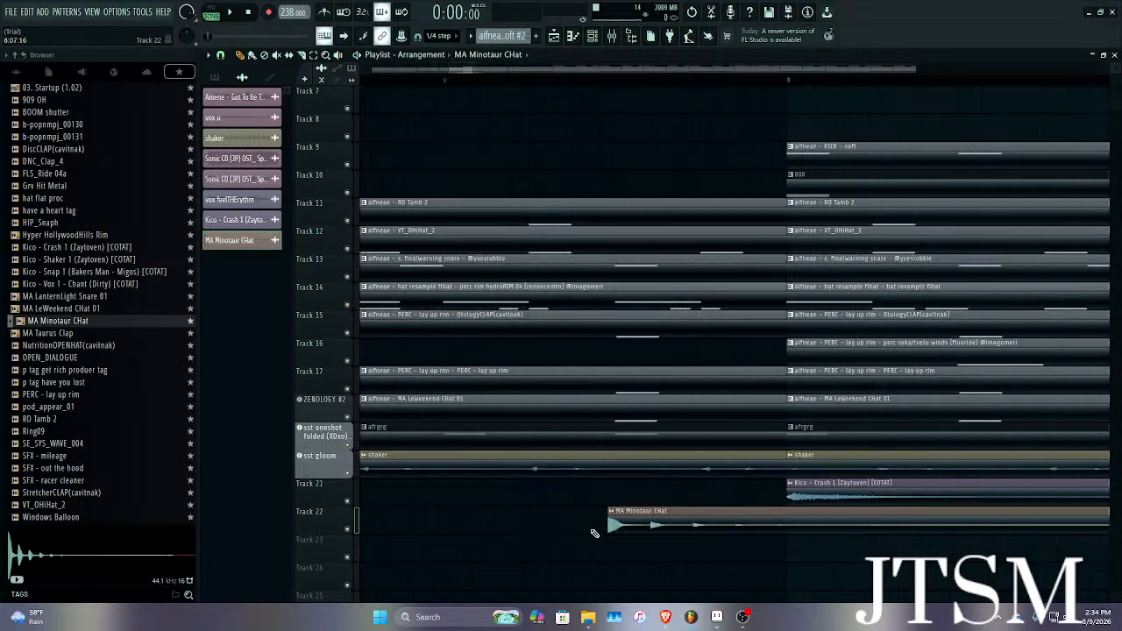
pyautogui.scroll(2, 594, 532)
pyautogui.moveTo(631, 519); pyautogui.dragTo(600, 518)
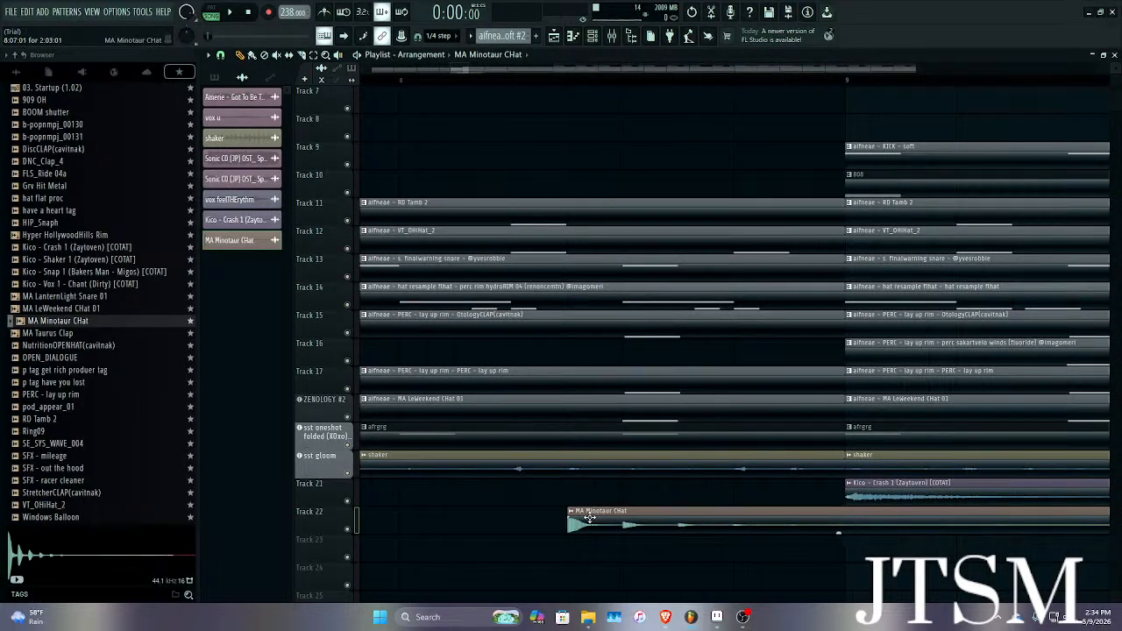
pyautogui.scroll(4, 583, 522)
# Play the intro and lower the MA Minotaur CHat clip's gain to -7.9 dB.
pyautogui.press('space')
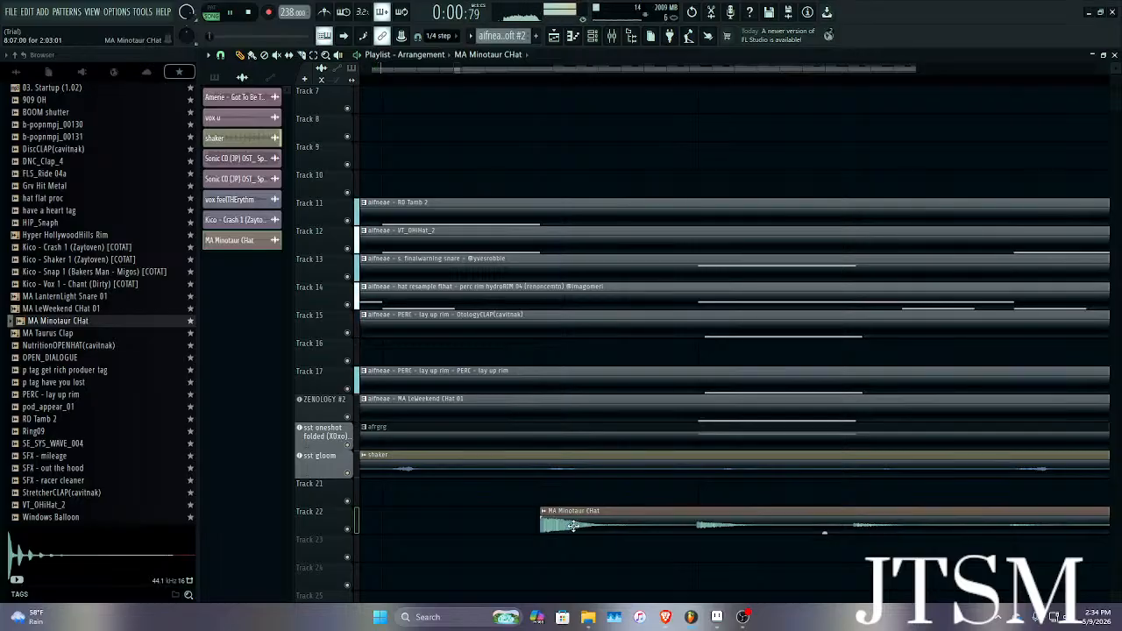
pyautogui.scroll(-4, 572, 526)
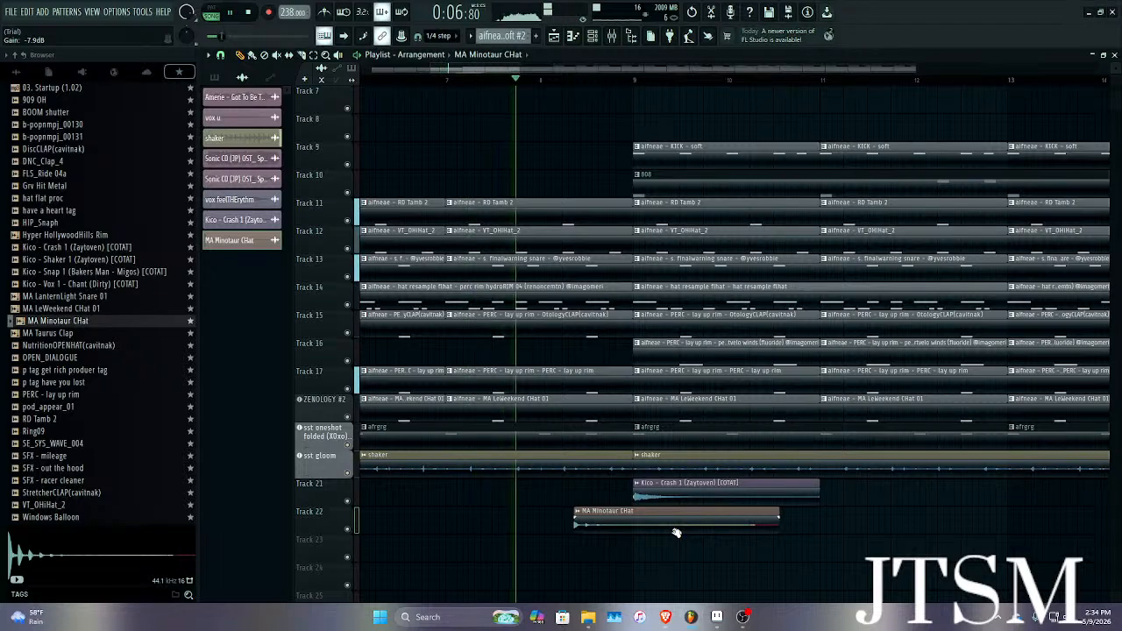
pyautogui.press('space')
pyautogui.scroll(5, 634, 531)
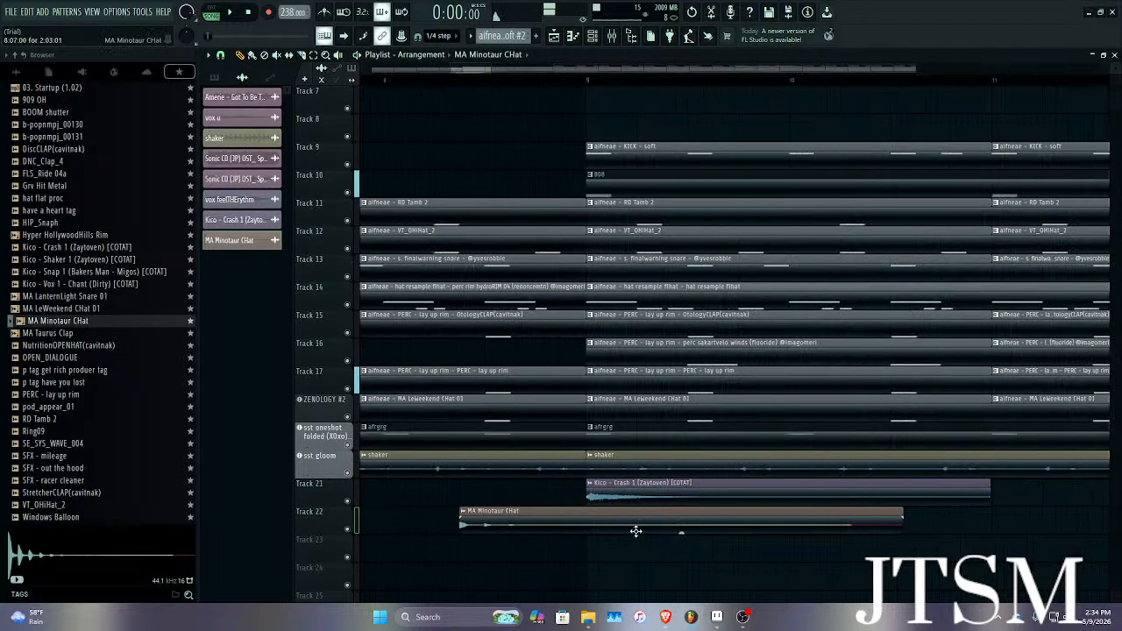
# Move the MA Minotaur CHat clip on Track 22 to start at 8:09 and play through its transition into bar 9.
pyautogui.moveTo(449, 511); pyautogui.dragTo(521, 516)
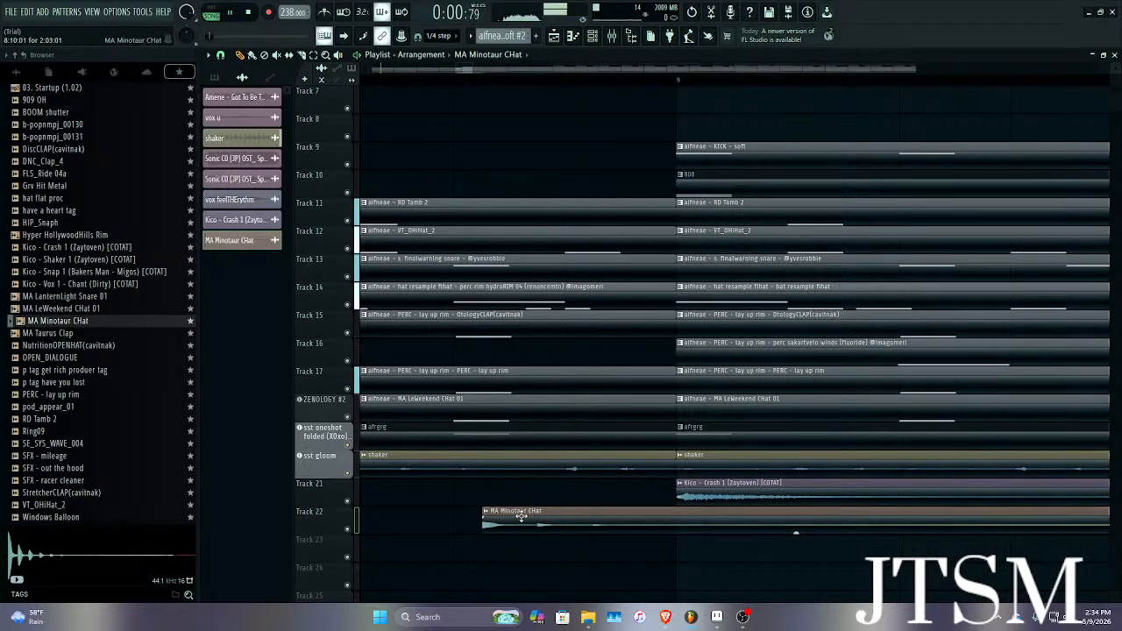
pyautogui.scroll(4, 492, 521)
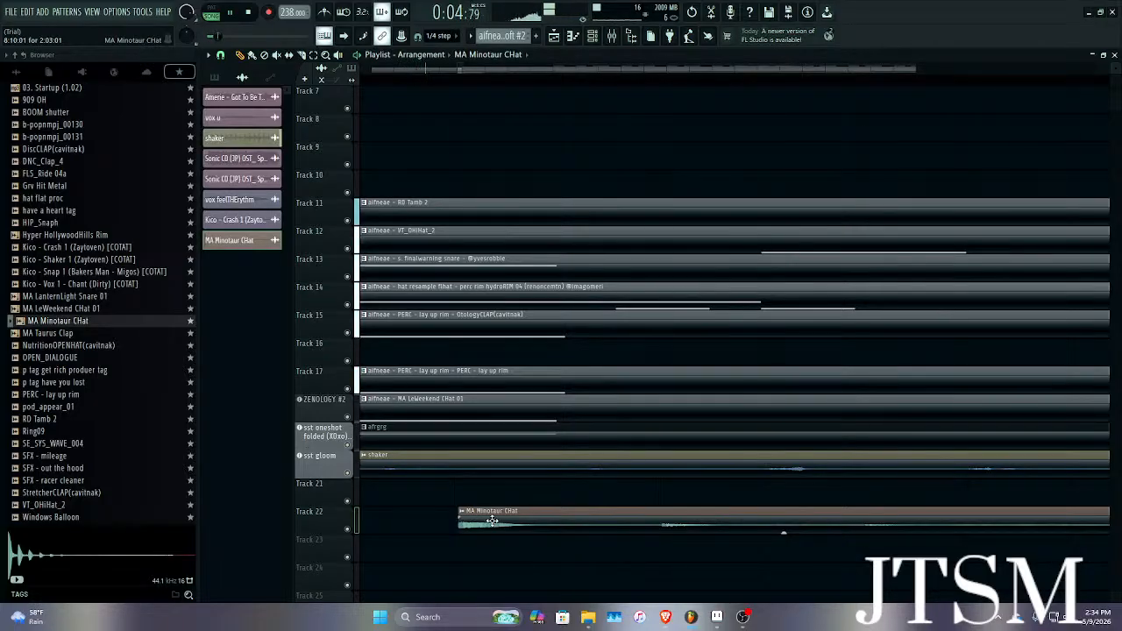
pyautogui.scroll(-5, 491, 520)
pyautogui.scroll(5, 492, 519)
pyautogui.moveTo(492, 517); pyautogui.dragTo(472, 526)
pyautogui.scroll(-2, 487, 518)
pyautogui.press('space')
pyautogui.press('space')
pyautogui.scroll(4, 473, 527)
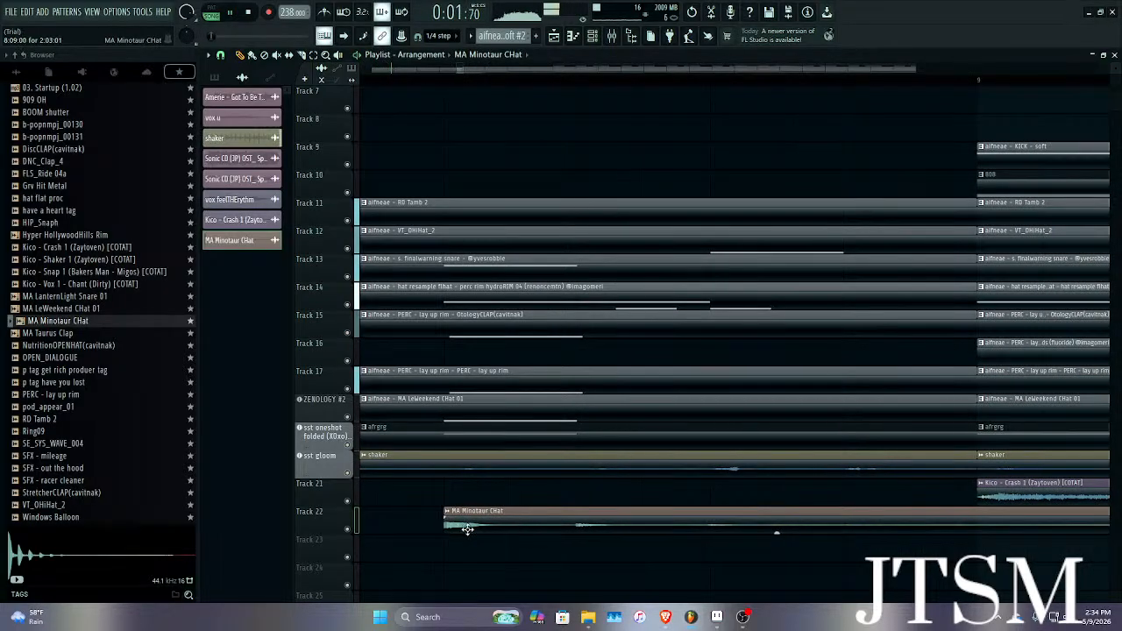
pyautogui.scroll(-8, 467, 528)
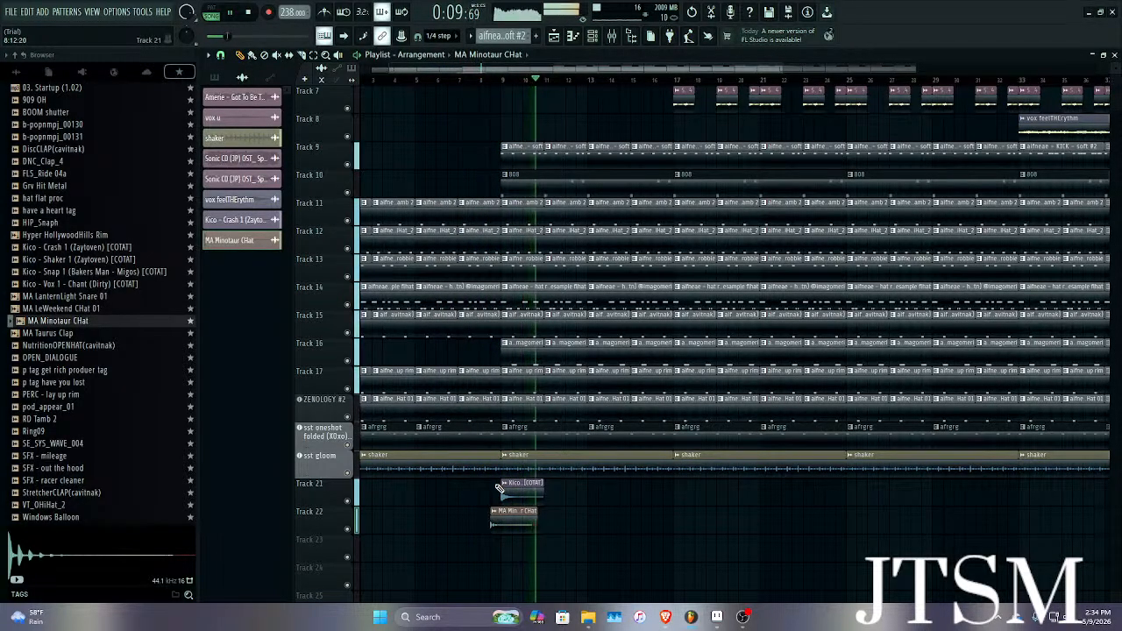
pyautogui.press('space')
# Shift all clips from Track 15 downward by one track and delete the Track 14 hat clips from bar 5 onward.
pyautogui.scroll(4, 429, 133)
pyautogui.moveTo(449, 70); pyautogui.dragTo(202, 125)
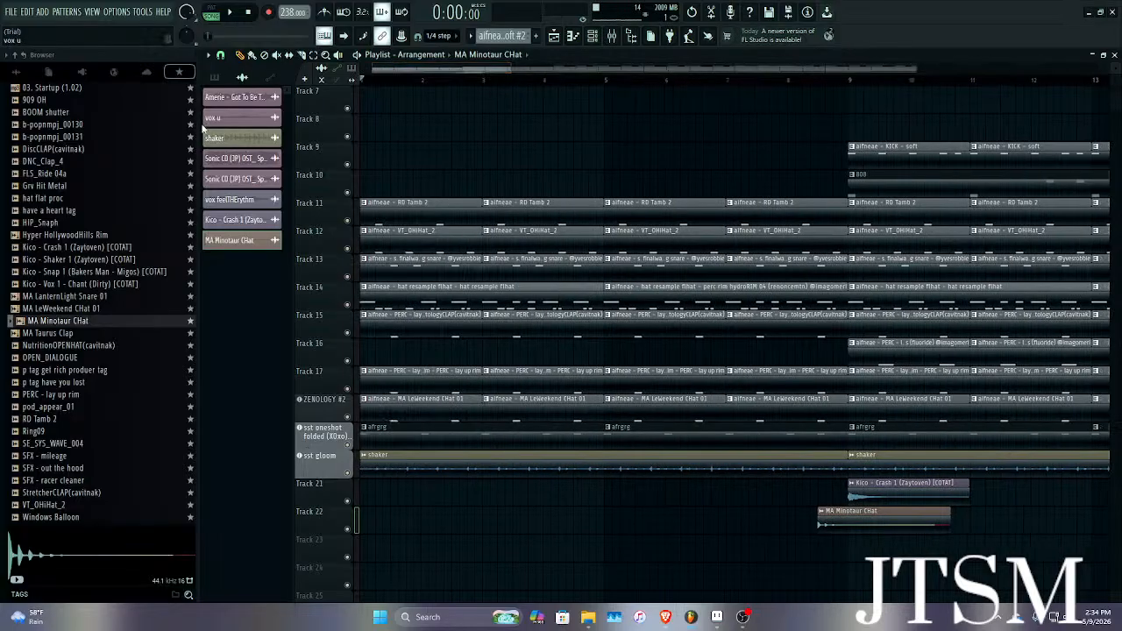
pyautogui.press('space')
pyautogui.press('space')
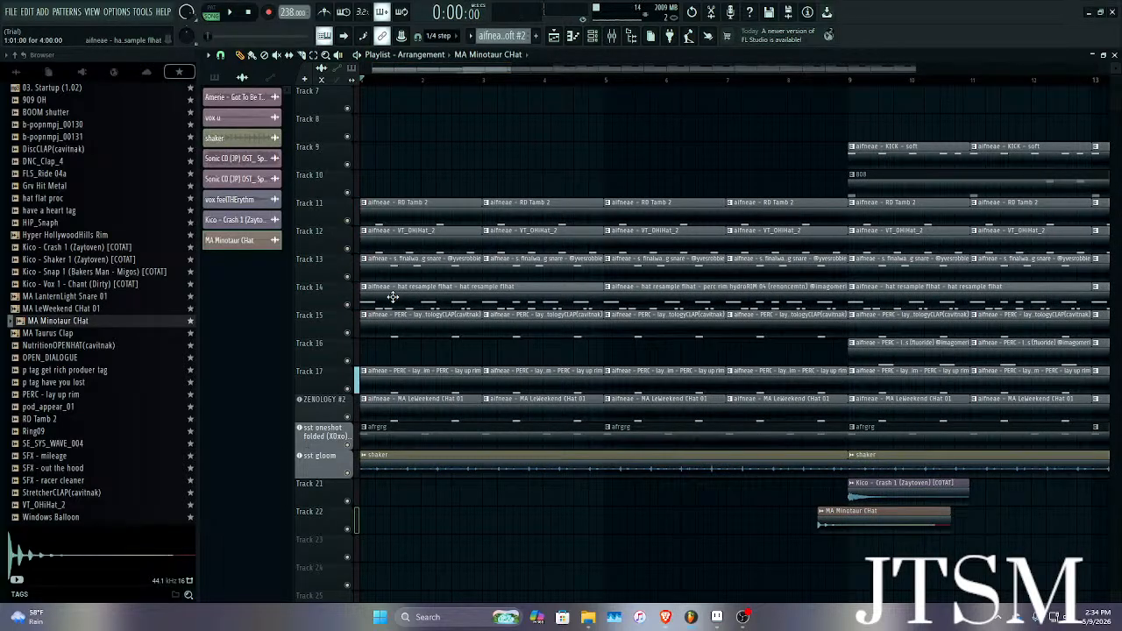
pyautogui.scroll(-5, 538, 250)
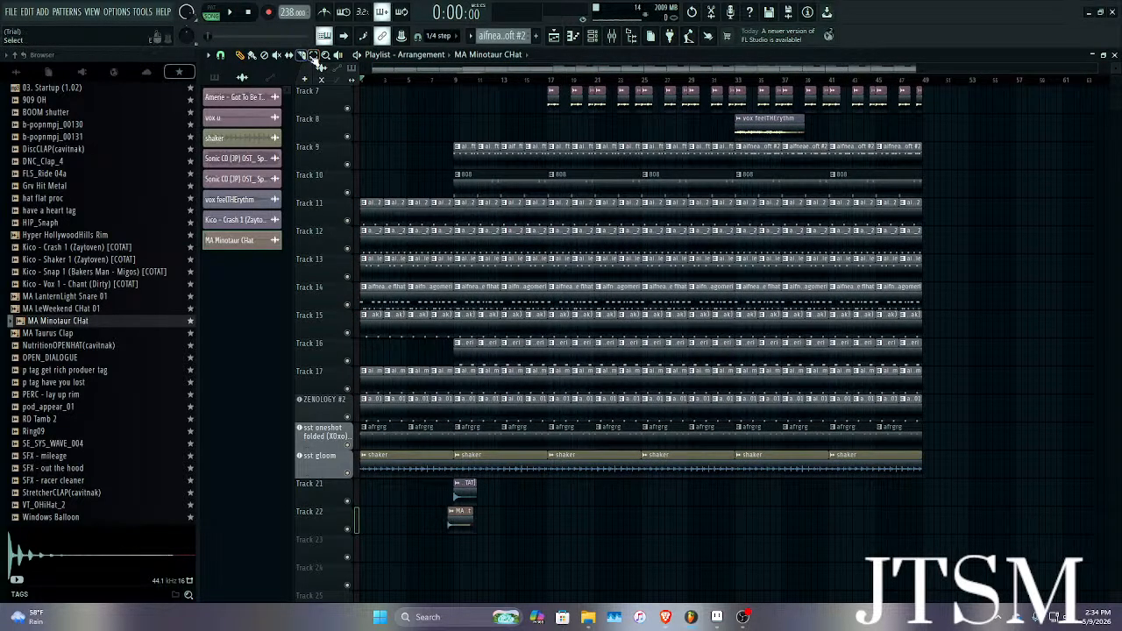
pyautogui.moveTo(946, 310); pyautogui.dragTo(248, 515)
pyautogui.hotkey('shift', 'Down')
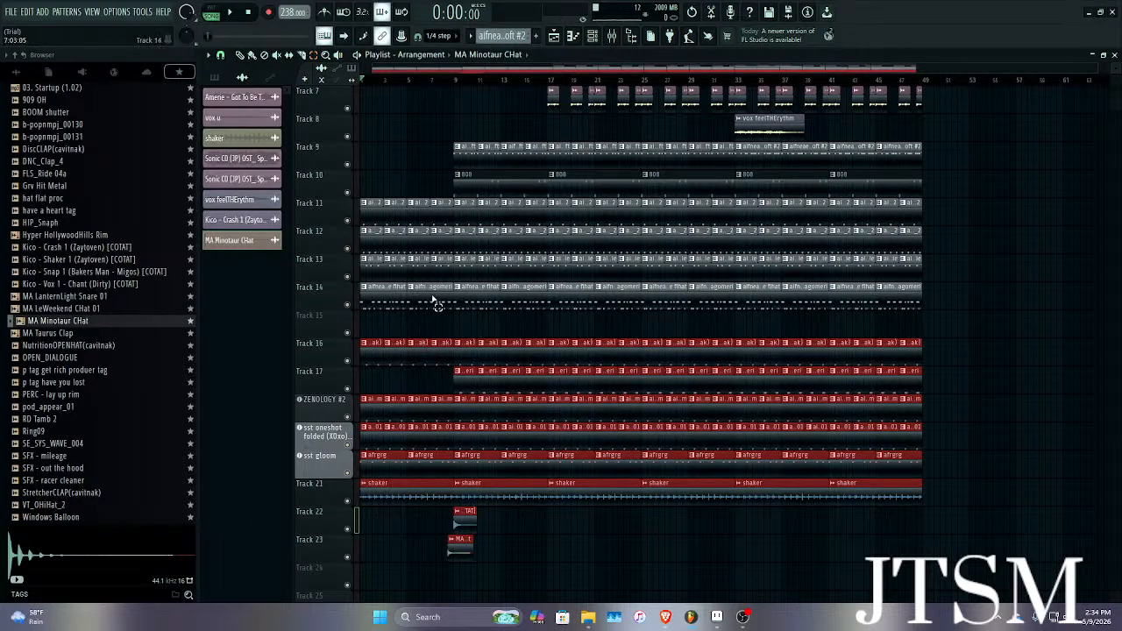
pyautogui.moveTo(431, 299); pyautogui.dragTo(1088, 319)
pyautogui.press('Delete')
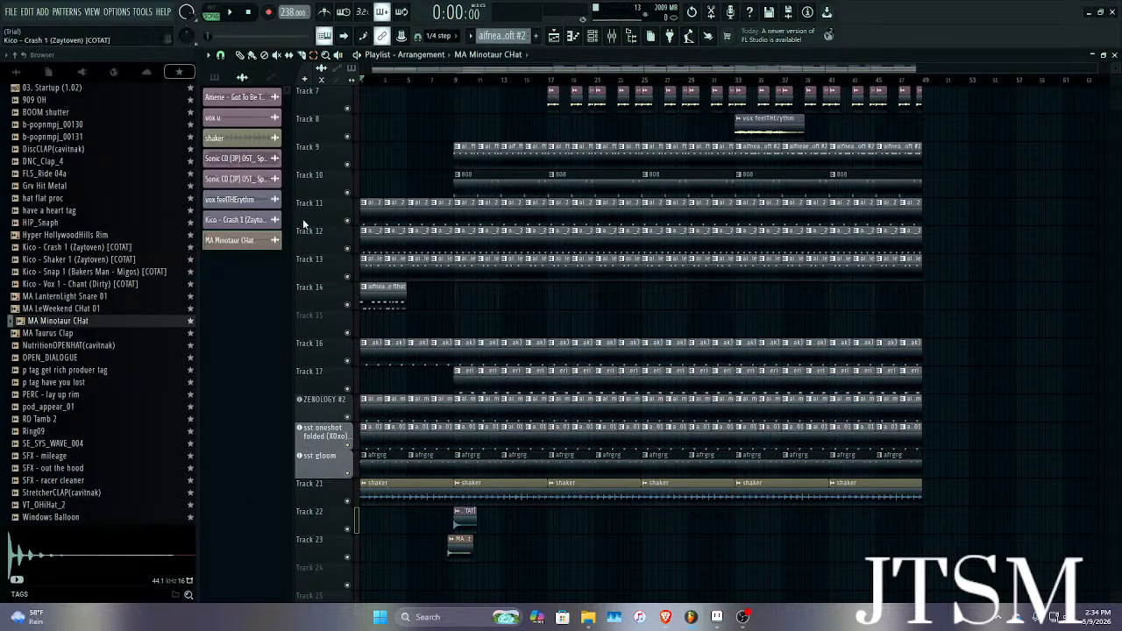
# Try to split the KICK - soft #2 pattern by channel.
pyautogui.click(216, 76)
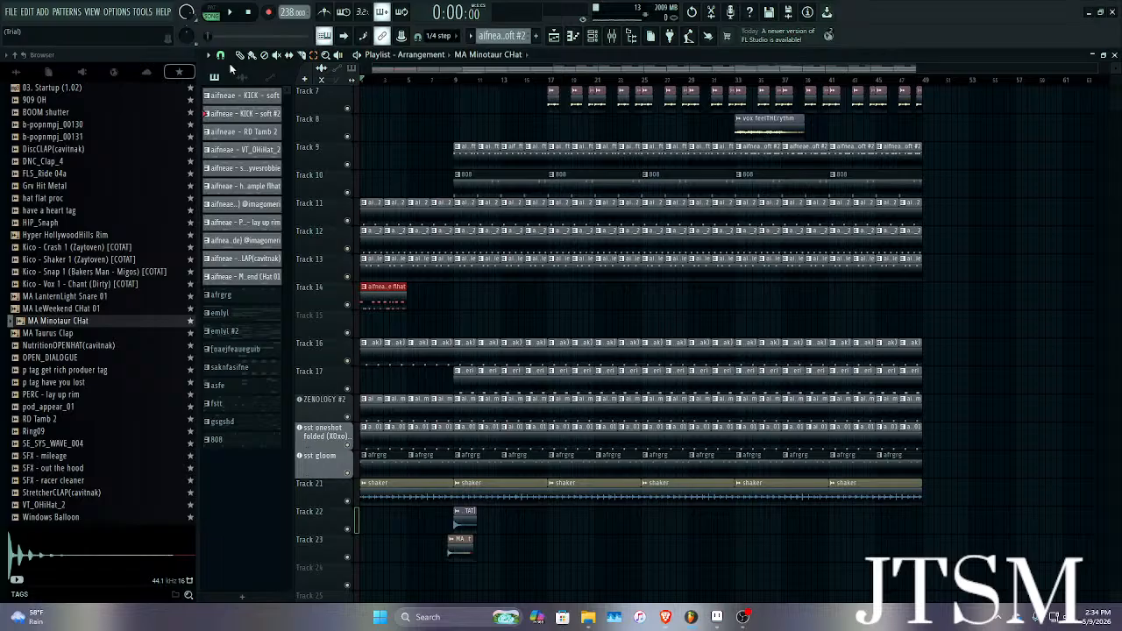
pyautogui.rightClick(243, 109)
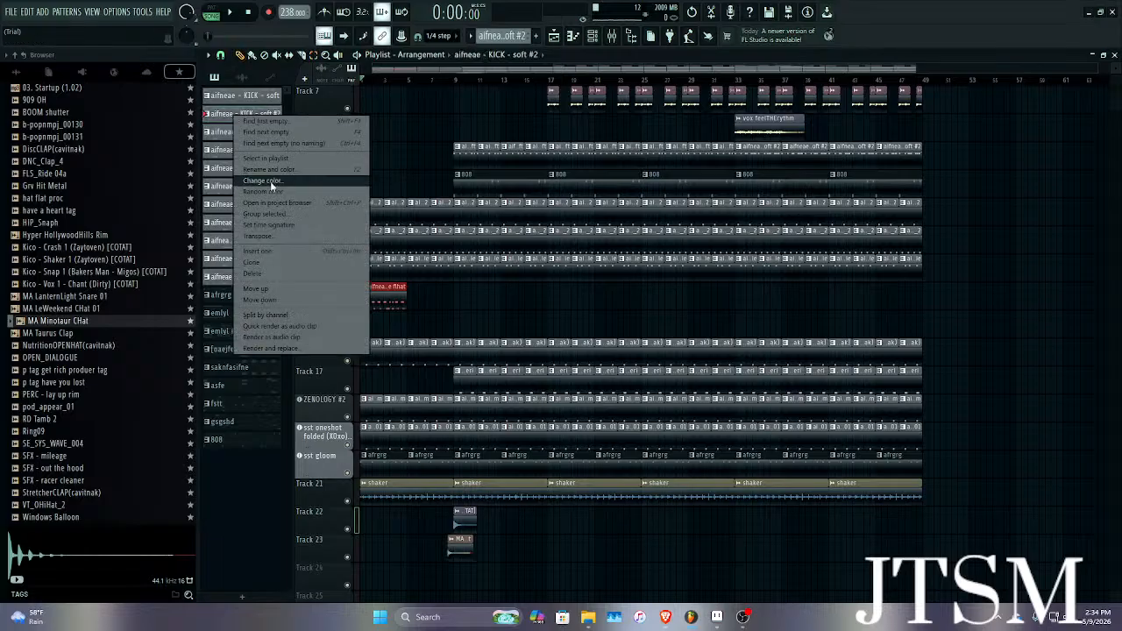
pyautogui.click(267, 315)
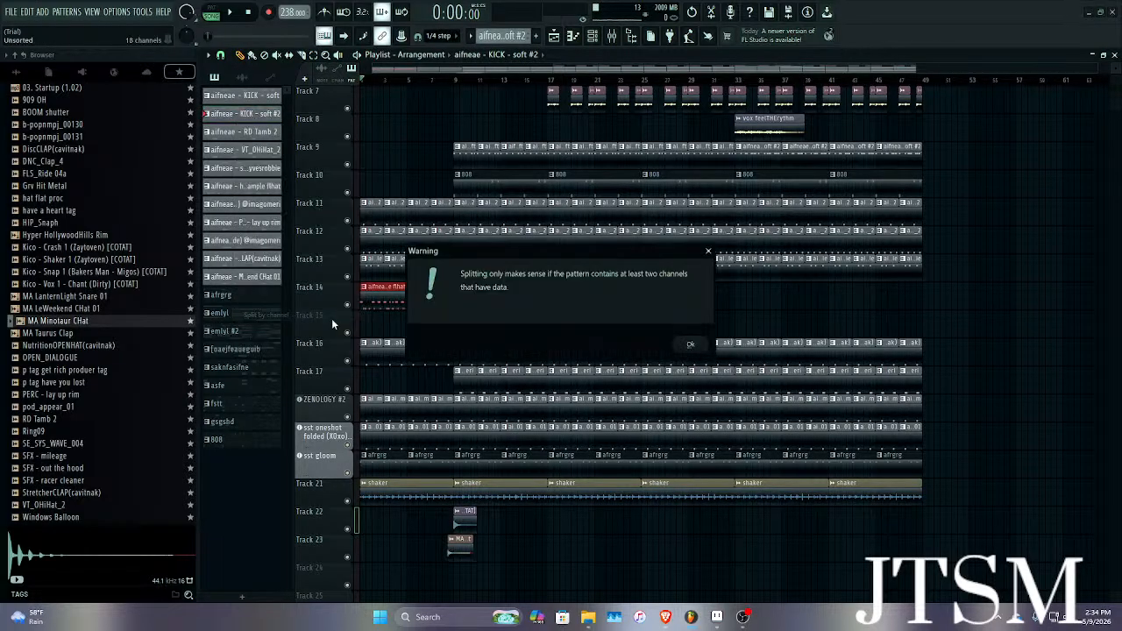
pyautogui.click(689, 346)
# Try to split the hat resample flhat pattern by channel.
pyautogui.click(385, 301)
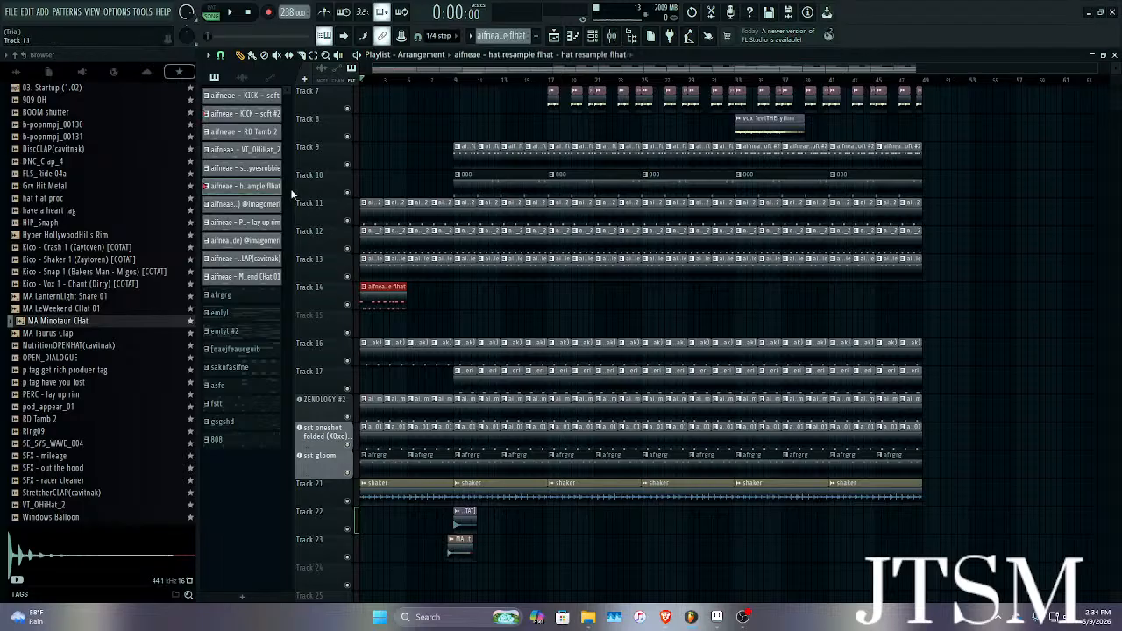
pyautogui.rightClick(243, 188)
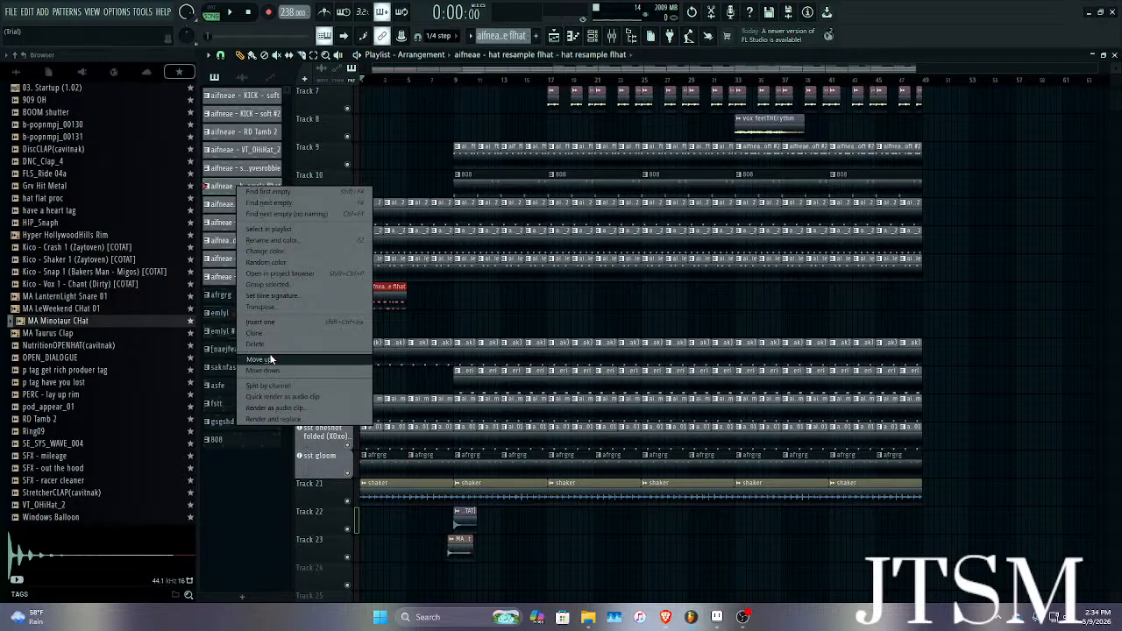
pyautogui.click(267, 386)
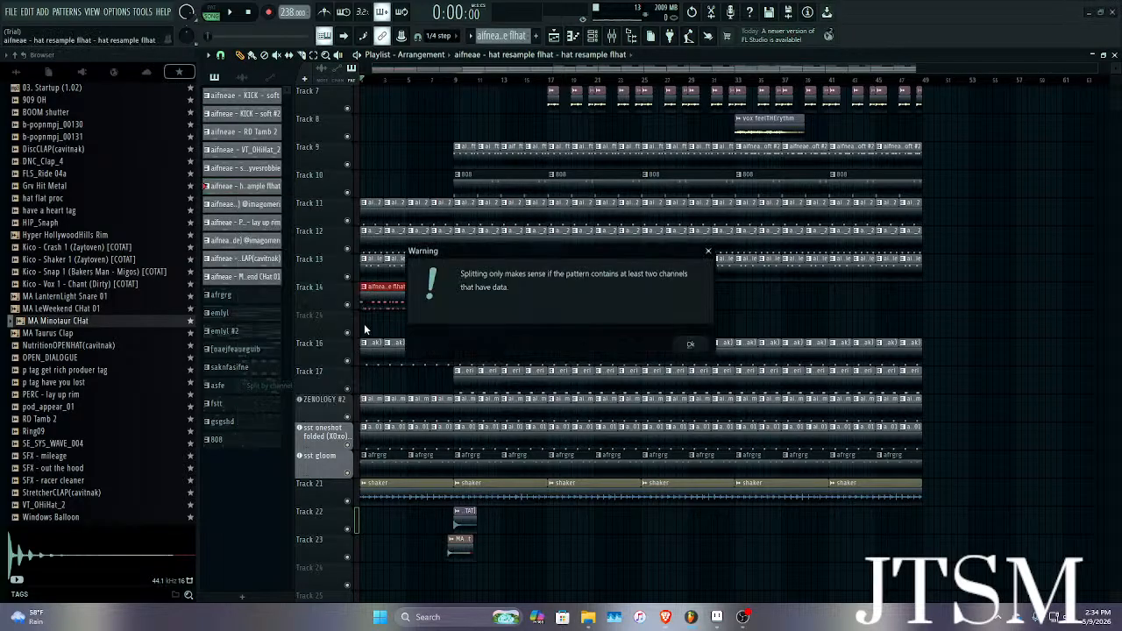
pyautogui.click(692, 346)
# Remove the hat resample flhat clip from Track 14 and place that pattern on Track 15 at bar 1.
pyautogui.rightClick(464, 304)
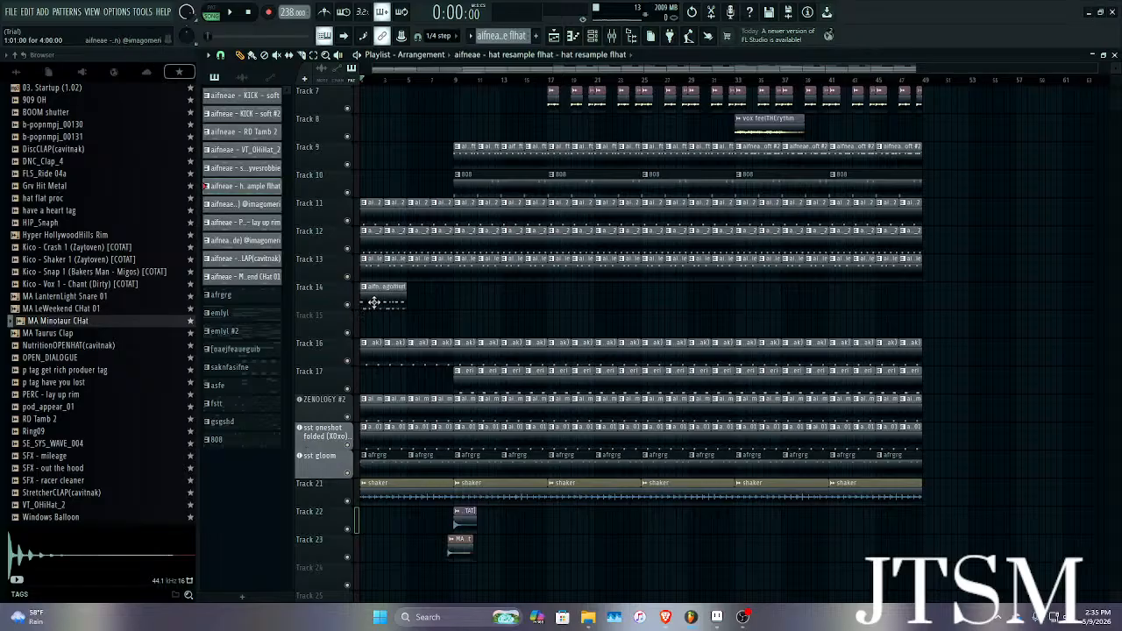
pyautogui.doubleClick(251, 190)
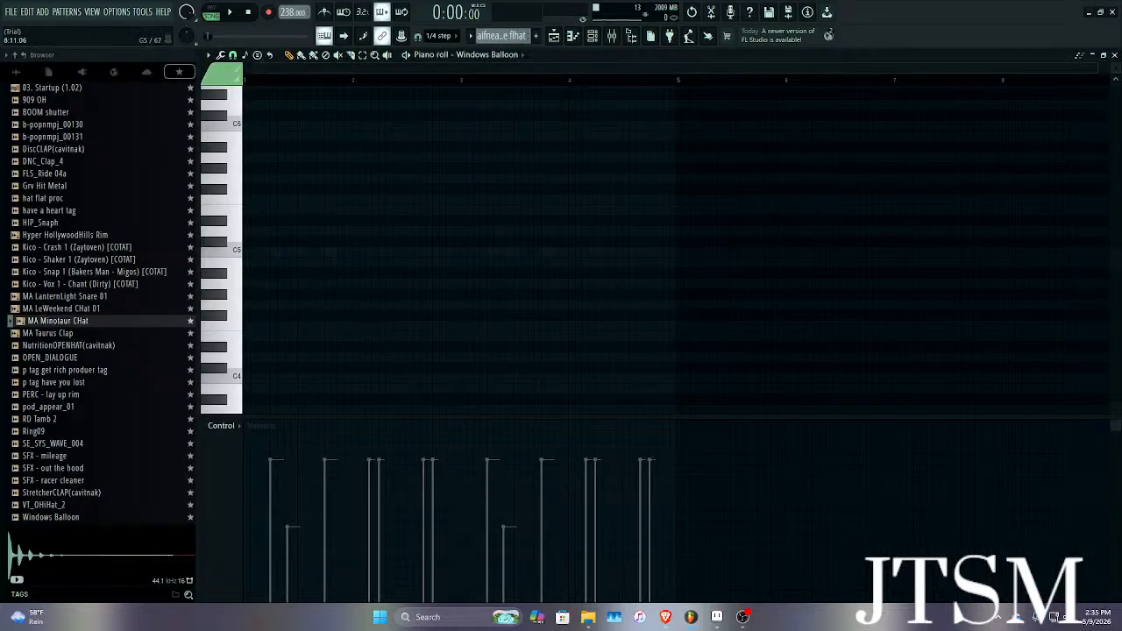
pyautogui.click(1114, 55)
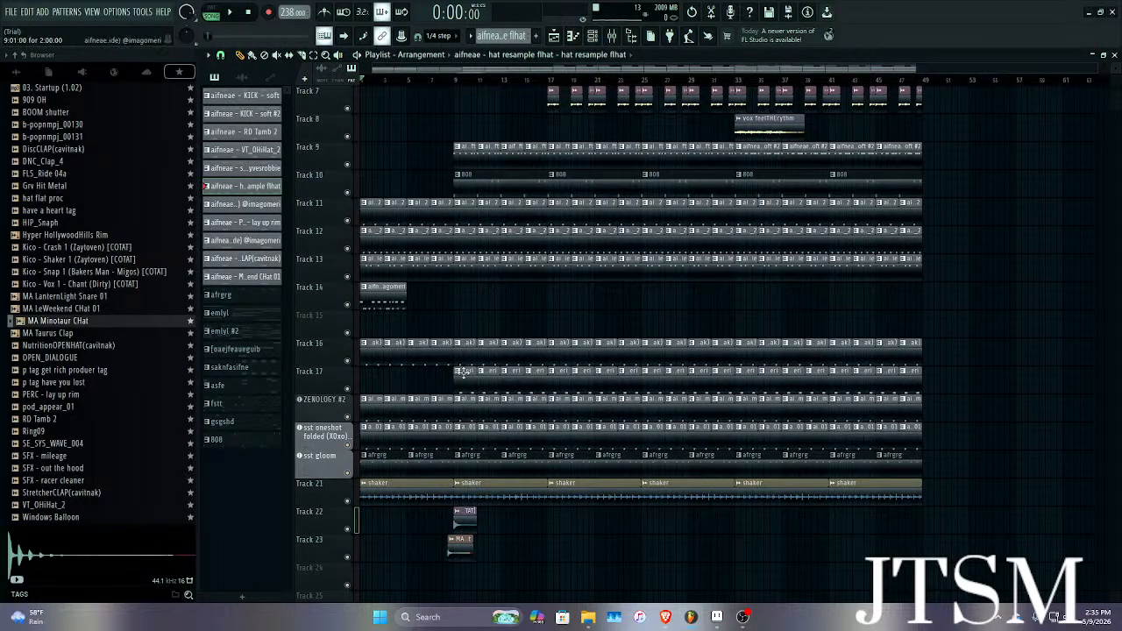
pyautogui.scroll(4, 427, 212)
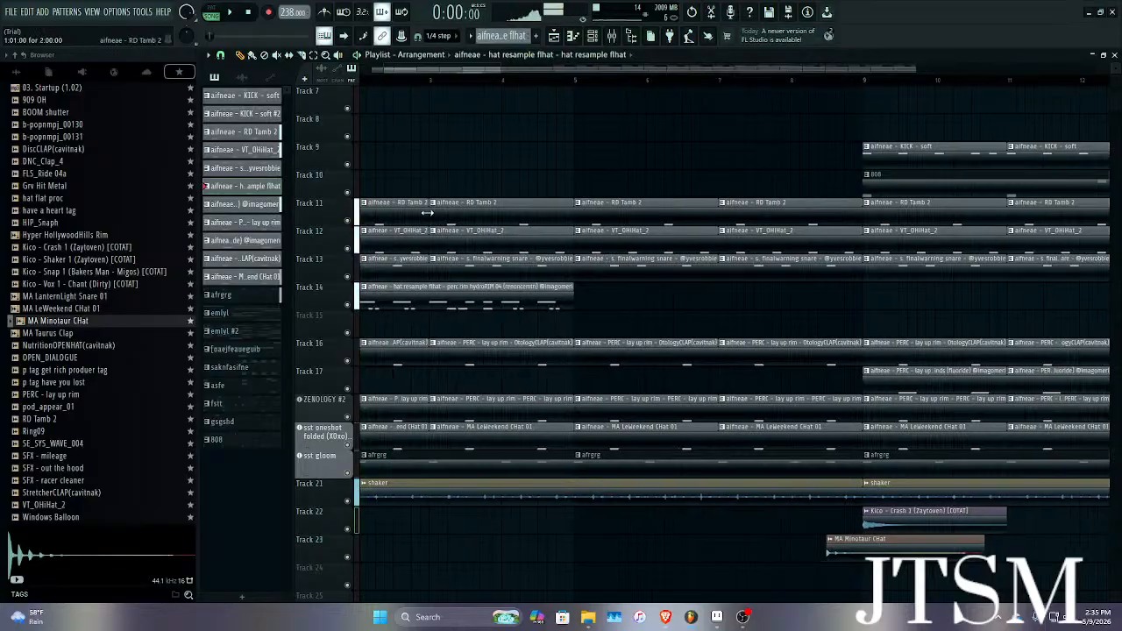
pyautogui.click(426, 298)
pyautogui.scroll(-2, 454, 291)
pyautogui.moveTo(433, 291); pyautogui.dragTo(376, 328)
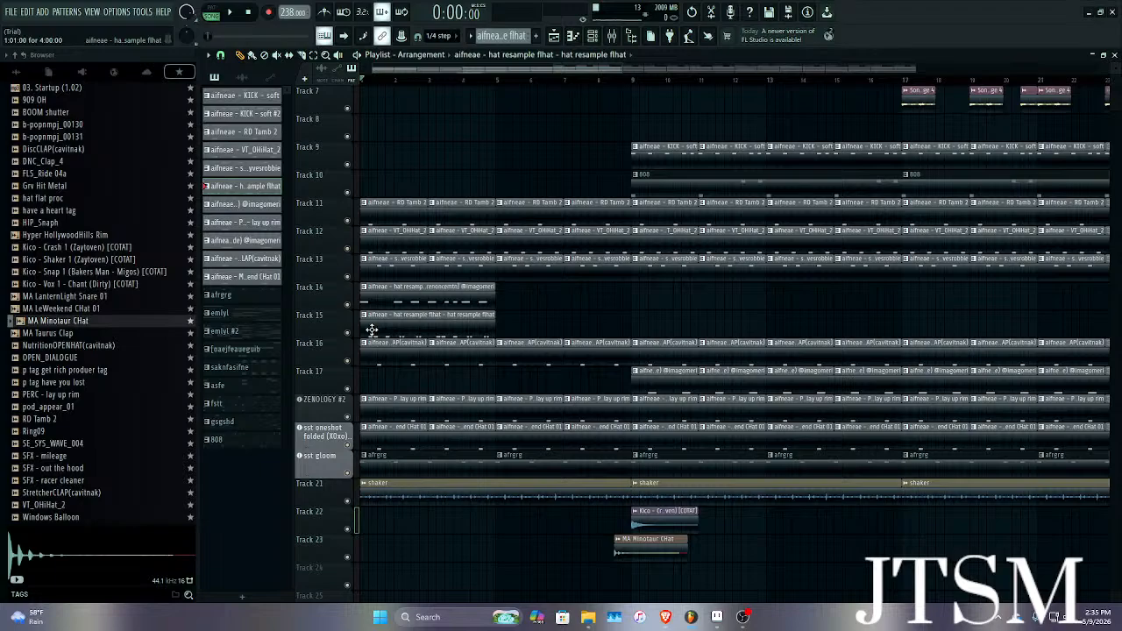
# Play the arrangement from about bar 33 to check the last section.
pyautogui.scroll(-3, 372, 313)
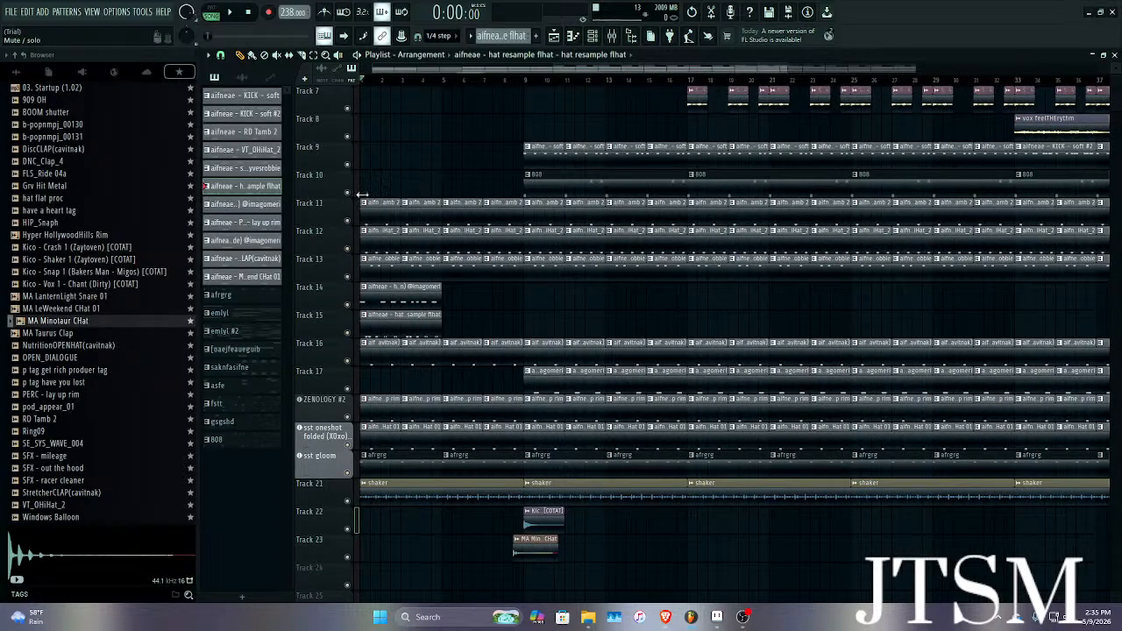
pyautogui.scroll(-2, 466, 182)
pyautogui.scroll(4, 806, 143)
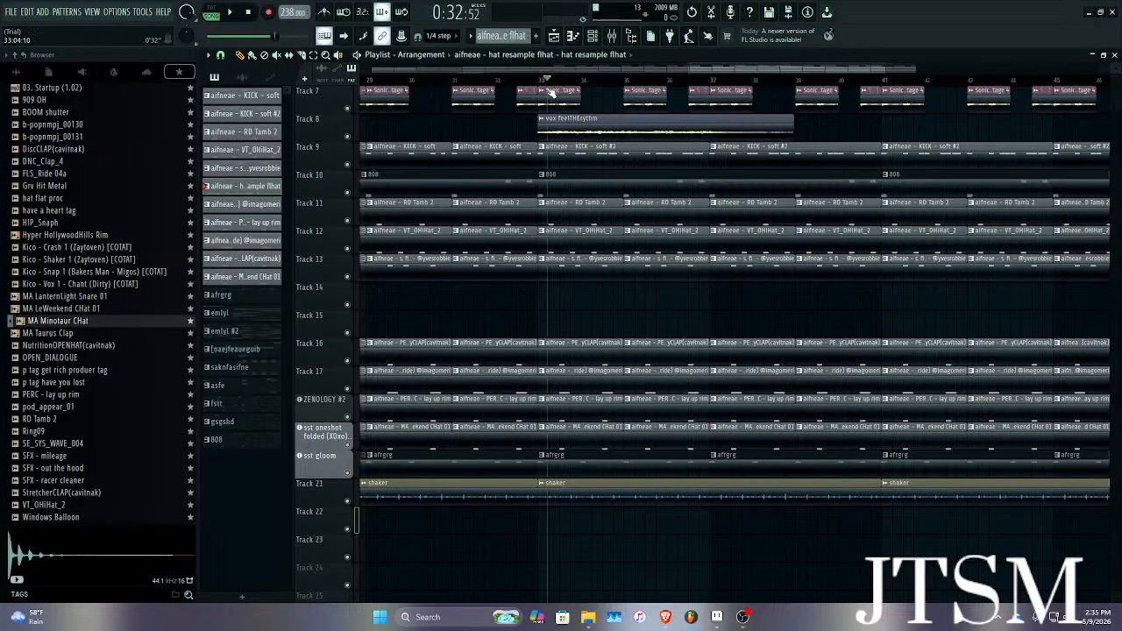
pyautogui.scroll(-4, 510, 116)
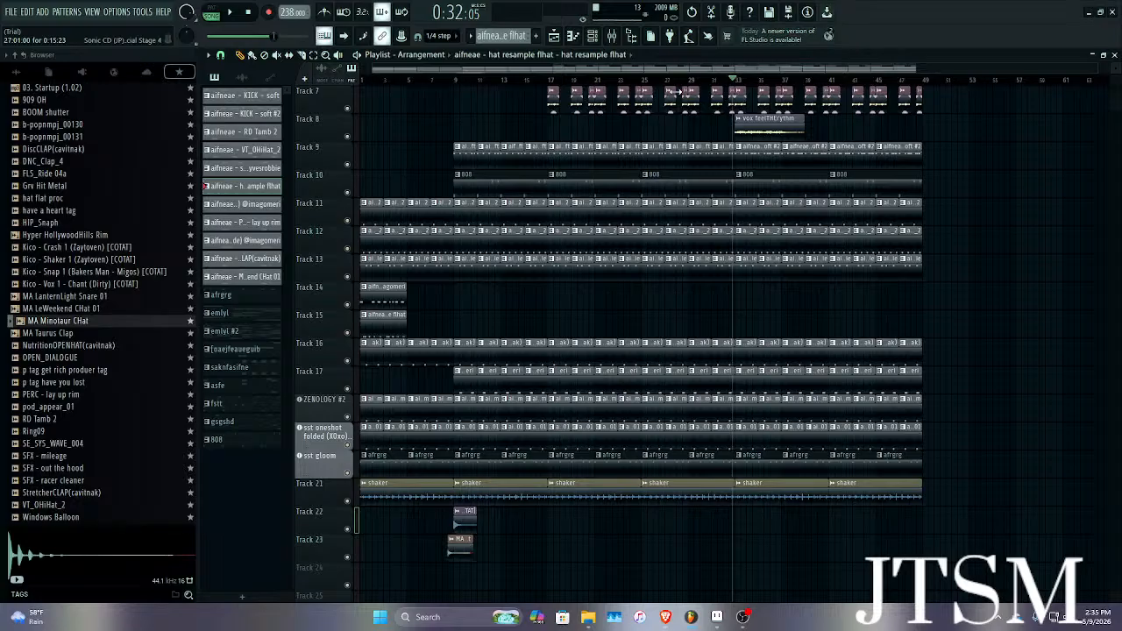
pyautogui.scroll(2, 677, 92)
pyautogui.press('space')
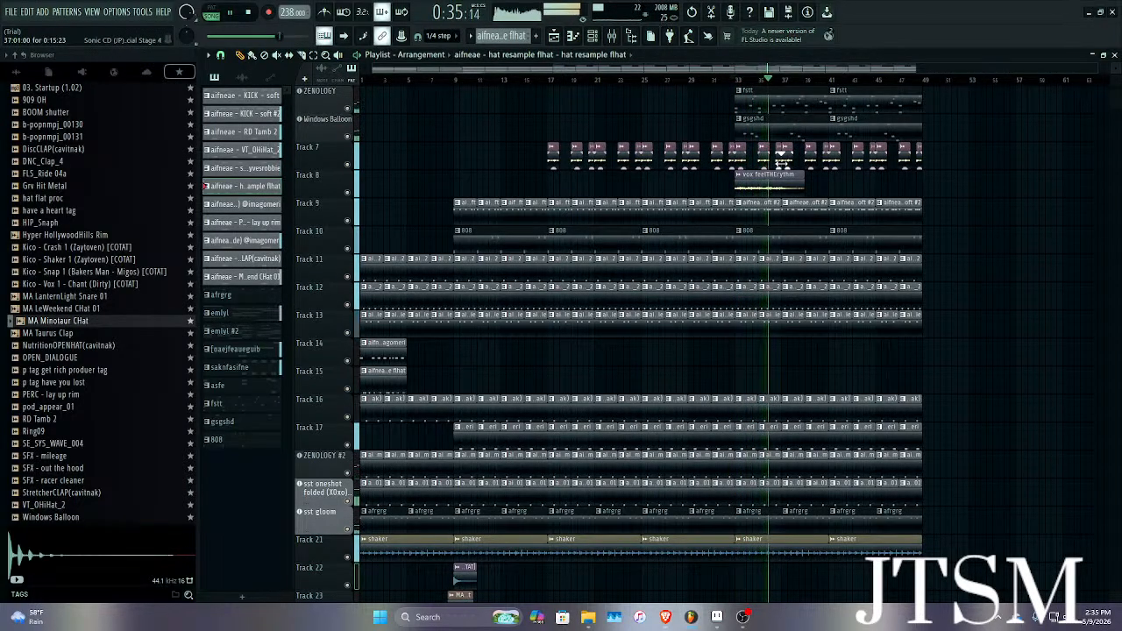
pyautogui.press('space')
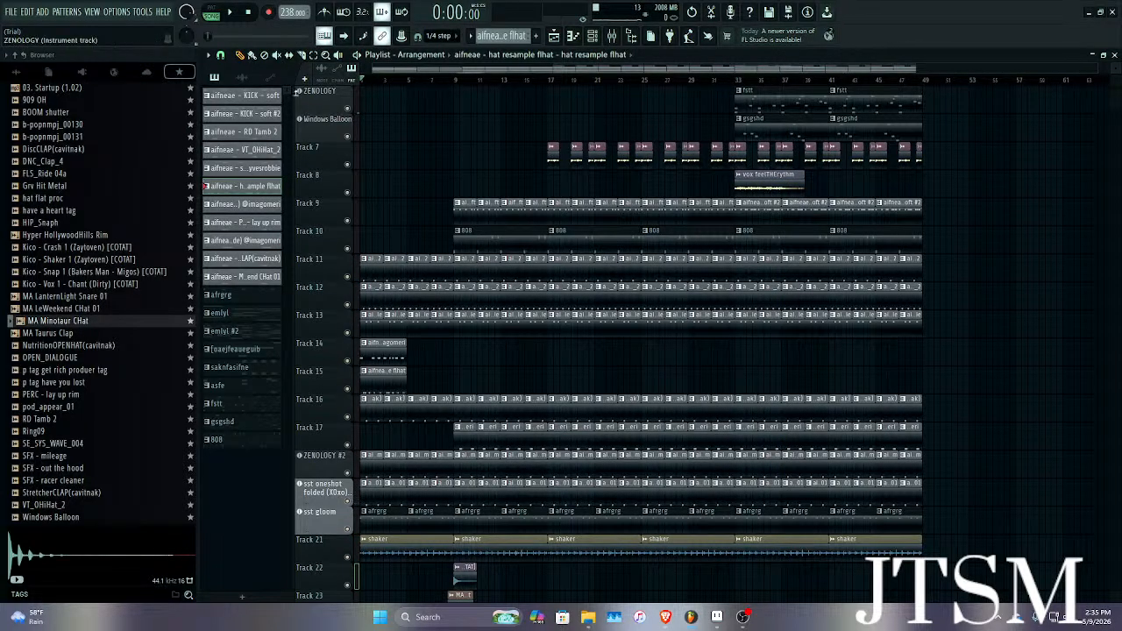
# Select the two hat clips on Tracks 14 and 15 and duplicate them repeatedly up to bar 49.
pyautogui.click(273, 78)
pyautogui.click(241, 77)
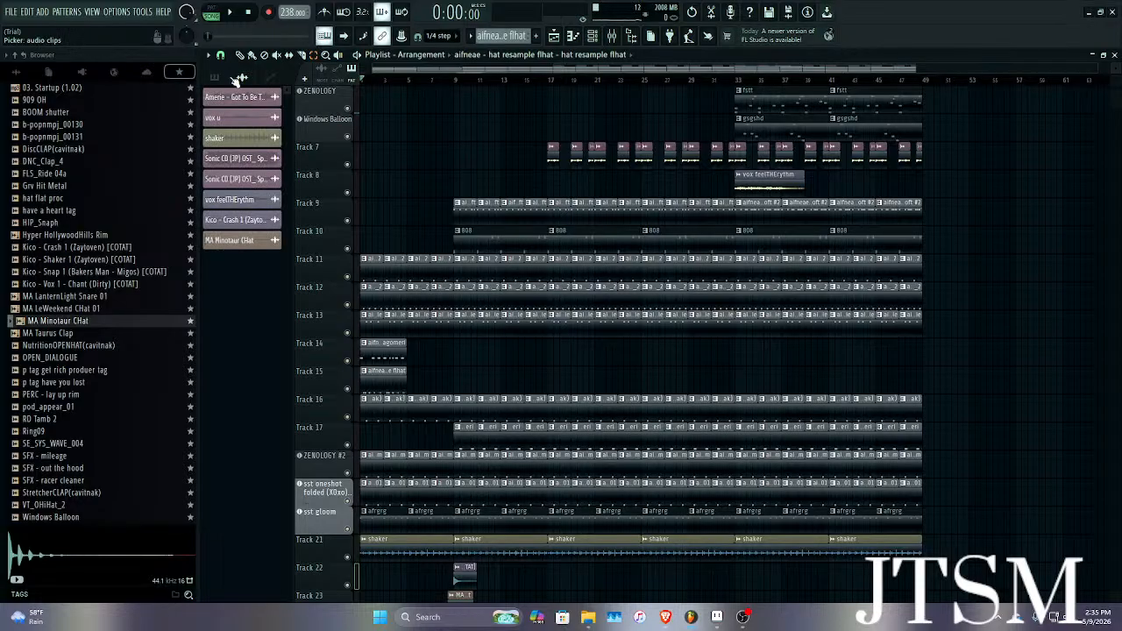
pyautogui.click(215, 78)
pyautogui.moveTo(430, 355); pyautogui.dragTo(383, 374)
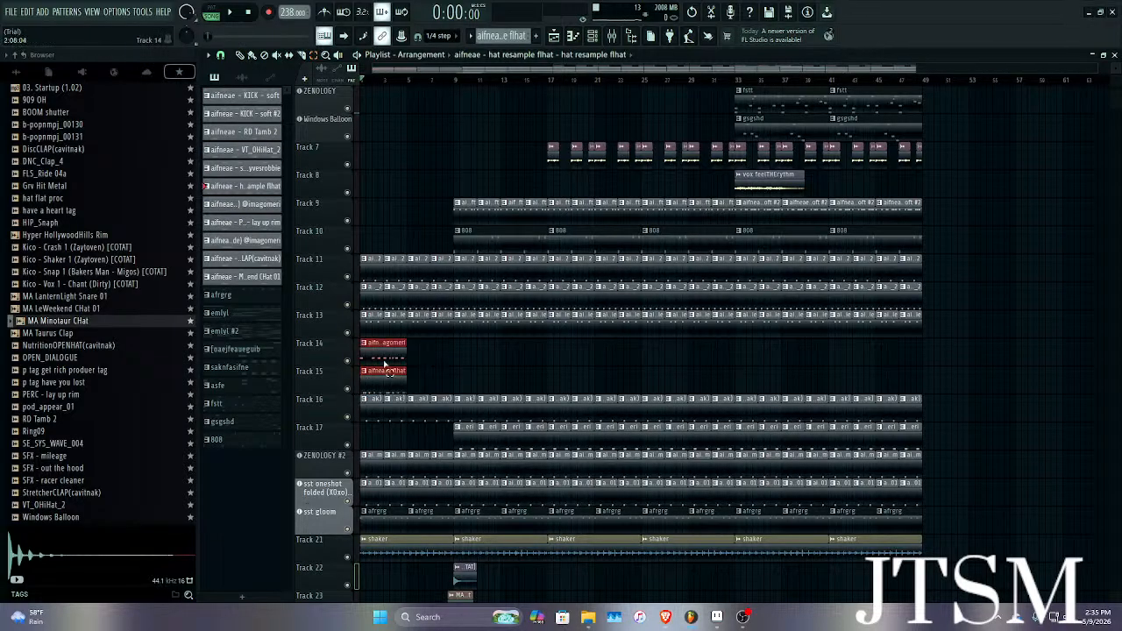
pyautogui.scroll(2, 511, 286)
pyautogui.hotkey('ctrl', 'b')
pyautogui.hotkey('ctrl', 'b')
pyautogui.hotkey('ctrl', 'b')
pyautogui.hotkey('ctrl', 'b')
pyautogui.hotkey('ctrl', 'b')
pyautogui.hotkey('ctrl', 'b')
pyautogui.hotkey('ctrl', 'b')
pyautogui.hotkey('ctrl', 'b')
pyautogui.hotkey('ctrl', 'b')
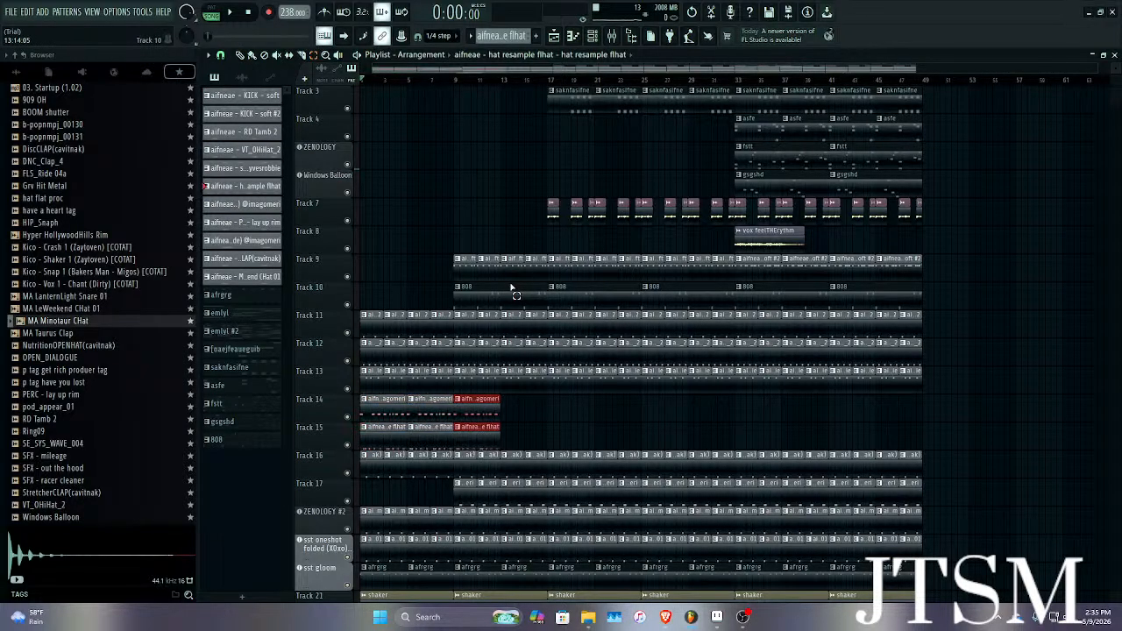
pyautogui.hotkey('ctrl', 'b')
pyautogui.hotkey('ctrl', 'b')
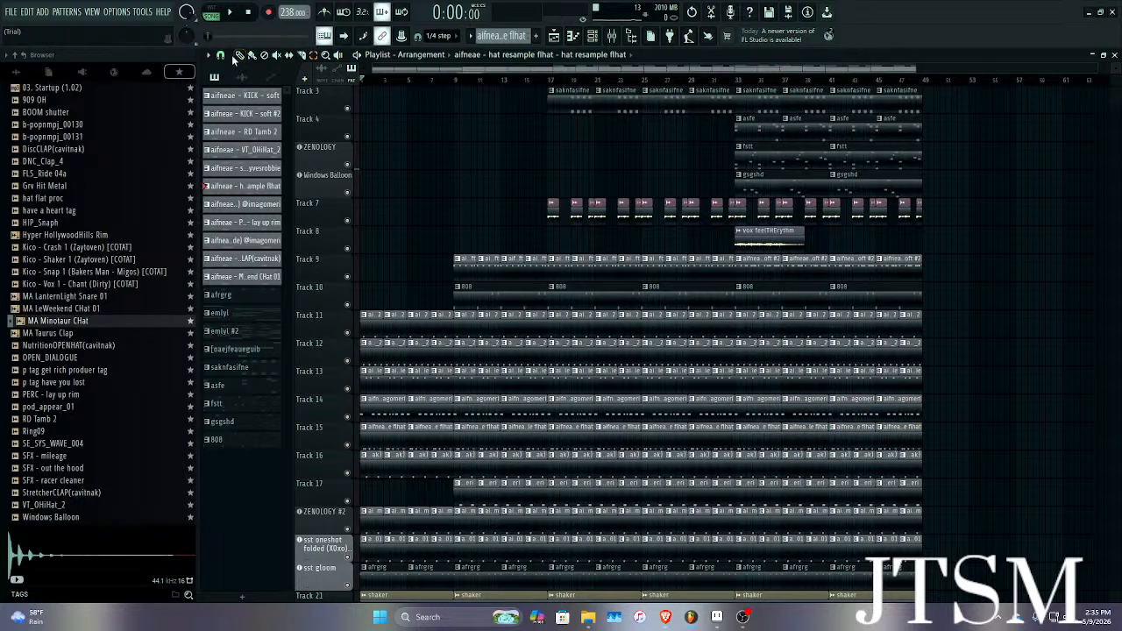
# Play the song from the start into the section at bar 17, reviewing the tracks.
pyautogui.press('space')
pyautogui.scroll(-6, 573, 187)
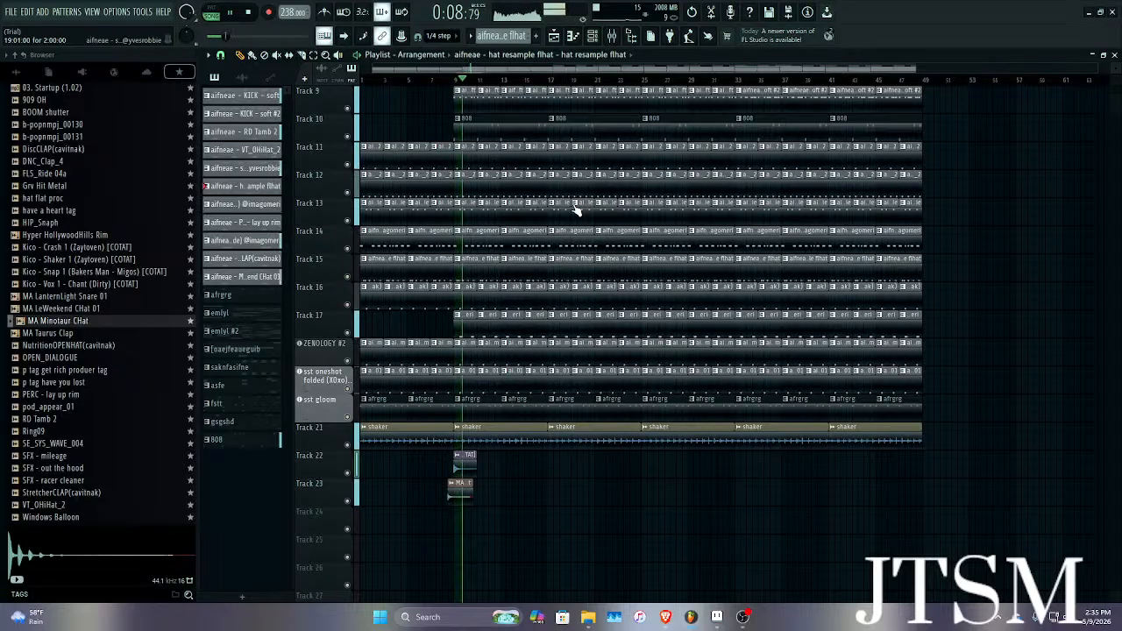
pyautogui.scroll(4, 576, 210)
pyautogui.scroll(4, 576, 210)
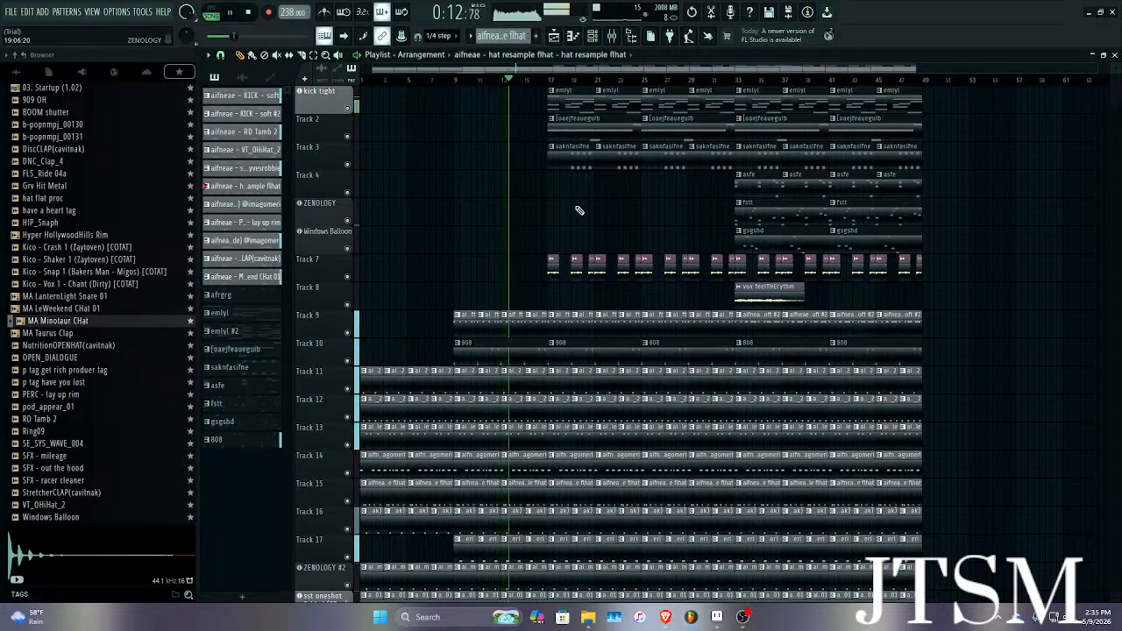
pyautogui.scroll(-3, 581, 209)
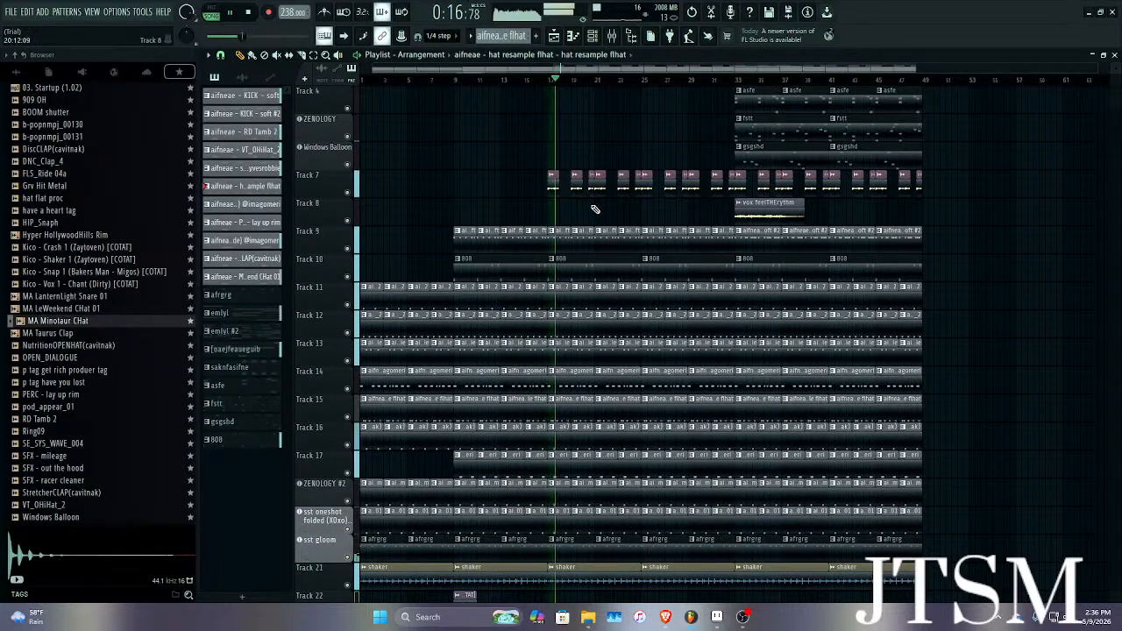
pyautogui.scroll(3, 590, 206)
pyautogui.press('space')
# Delete the two Track 2 pattern clips between bars 17 and 33 and play that section.
pyautogui.rightClick(684, 124)
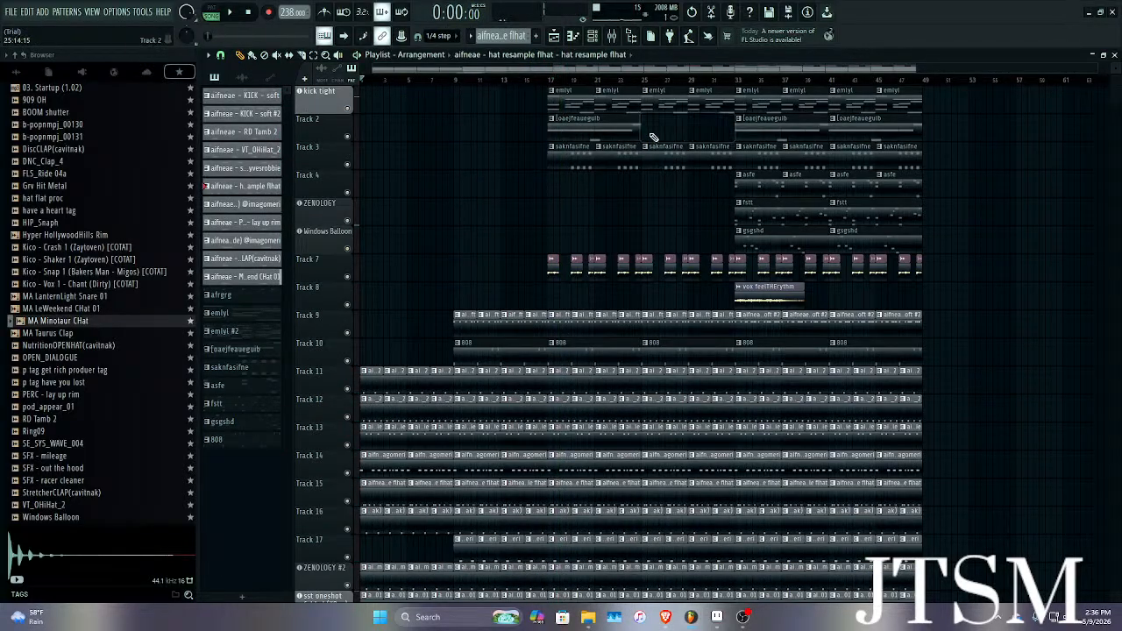
pyautogui.rightClick(578, 123)
pyautogui.press('space')
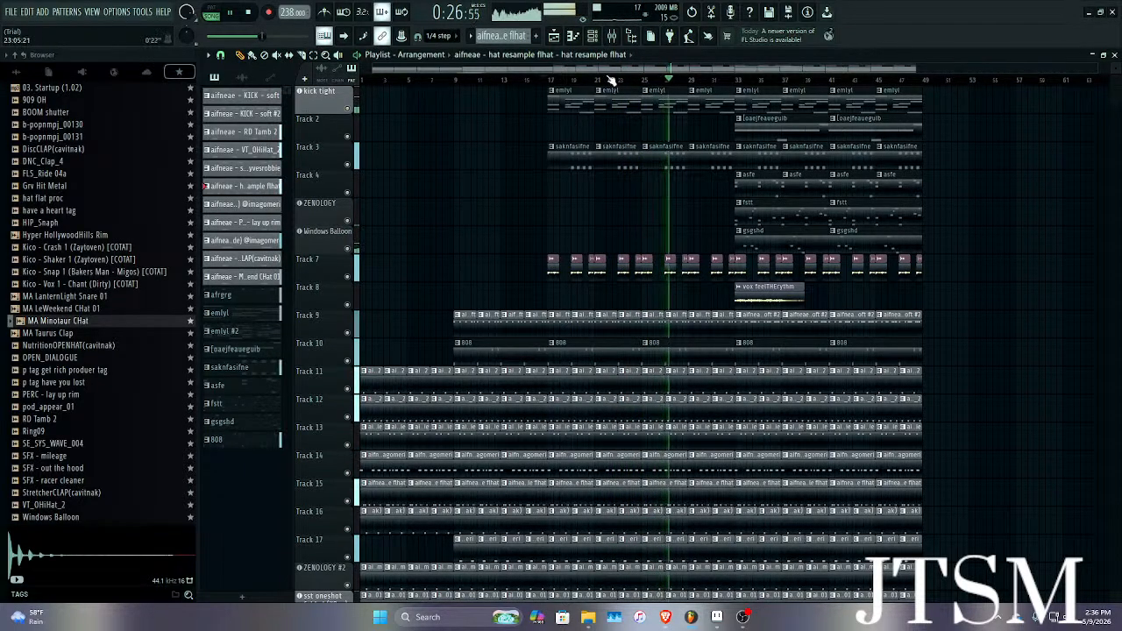
pyautogui.press('space')
# Preview samples in the browser and add the have a heart tag sample to Track 24.
pyautogui.scroll(-1, 390, 201)
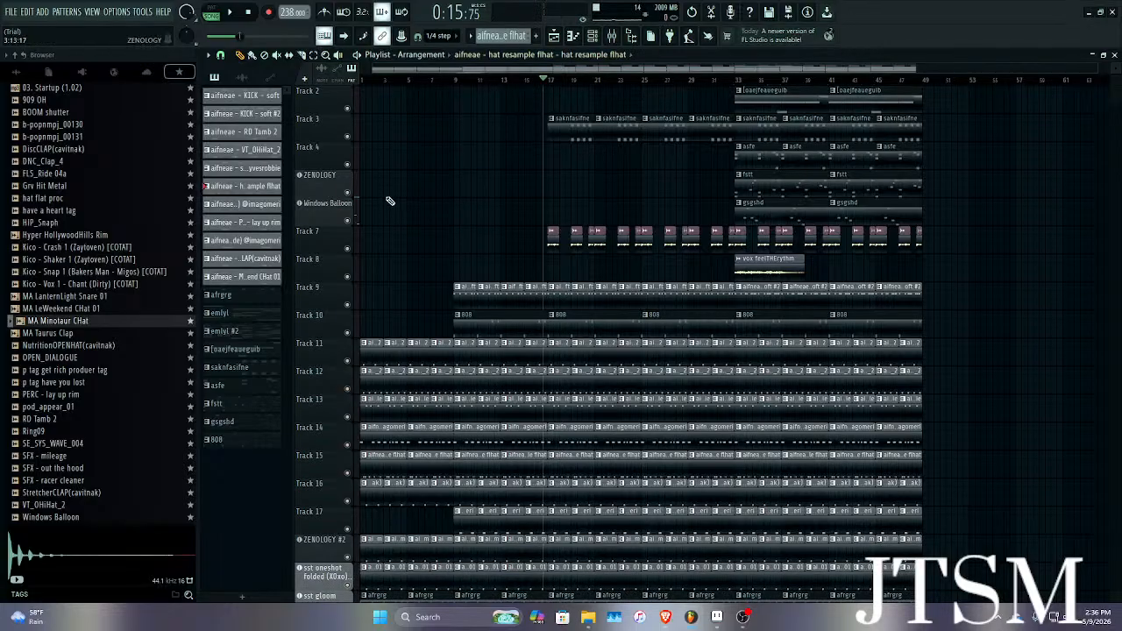
pyautogui.click(98, 370)
pyautogui.press('Up')
pyautogui.press('Up')
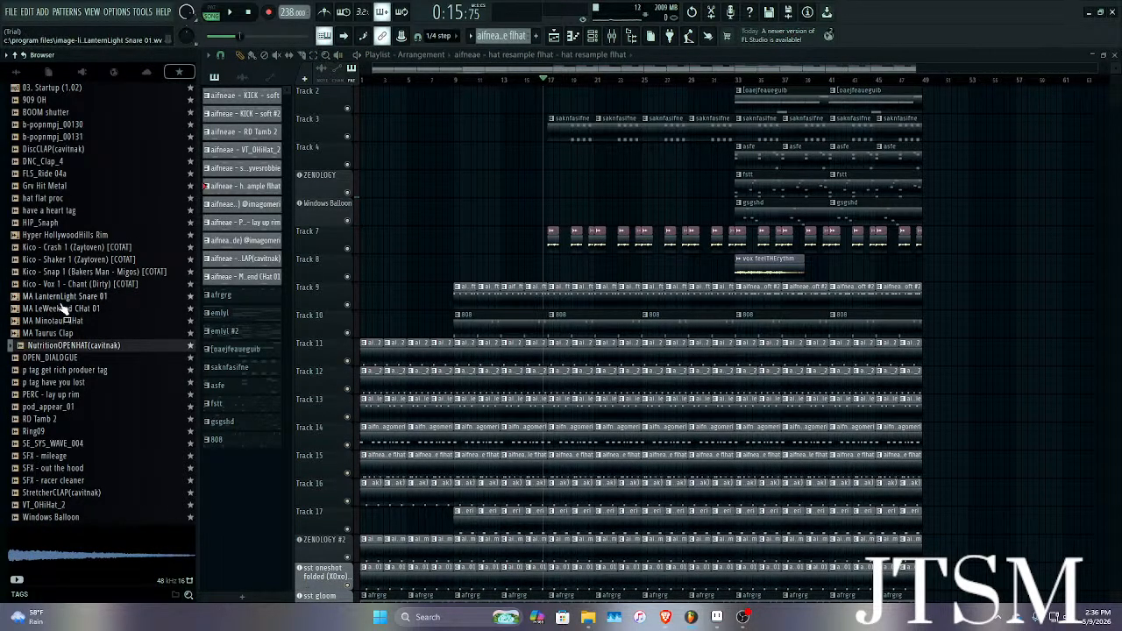
pyautogui.moveTo(66, 211); pyautogui.dragTo(995, 387)
pyautogui.scroll(-3, 1002, 378)
pyautogui.moveTo(889, 386); pyautogui.dragTo(426, 463)
pyautogui.scroll(5, 445, 344)
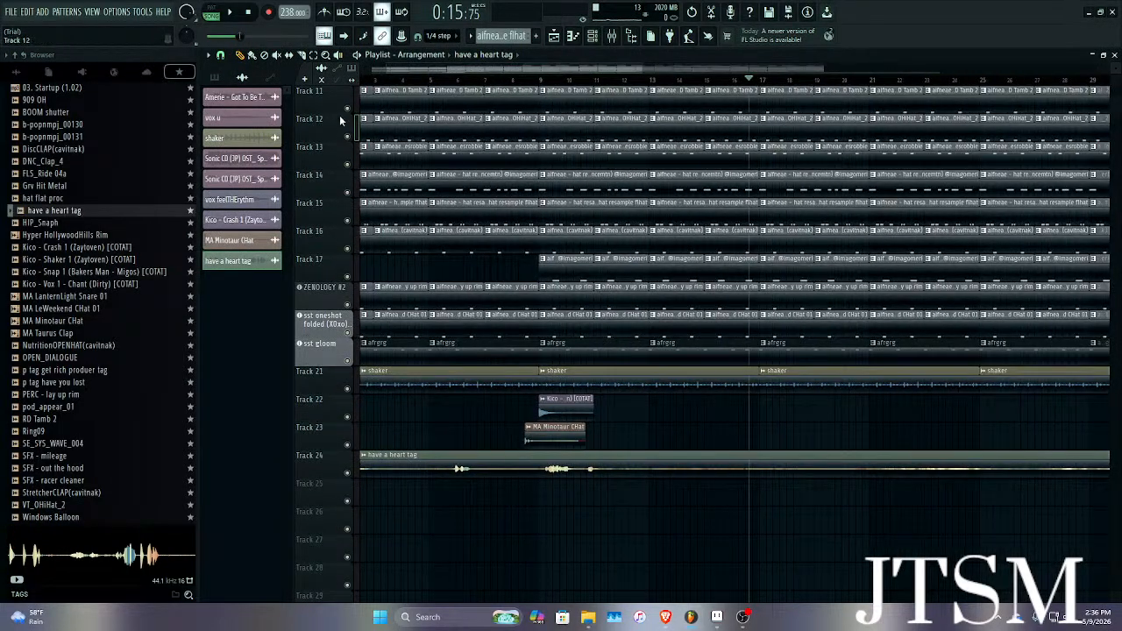
# Slice off and delete the outer parts of the have a heart tag clip on Track 24, and shift the remainder to bar 1.
pyautogui.click(581, 469)
pyautogui.scroll(-3, 457, 464)
pyautogui.scroll(4, 393, 453)
pyautogui.click(424, 56)
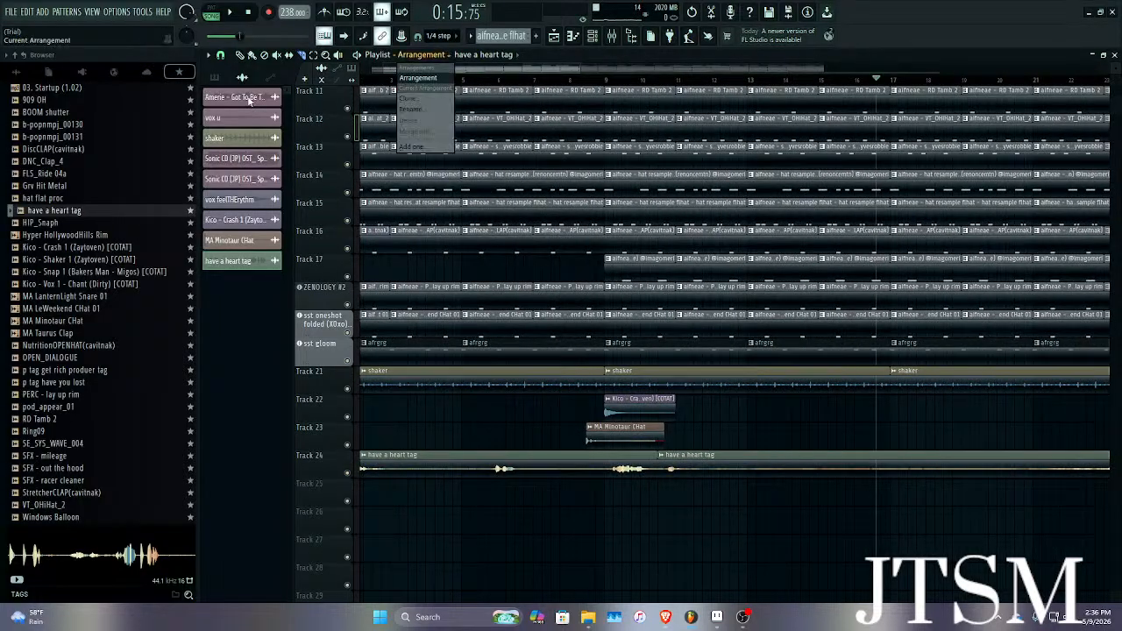
pyautogui.moveTo(500, 70); pyautogui.dragTo(311, 117)
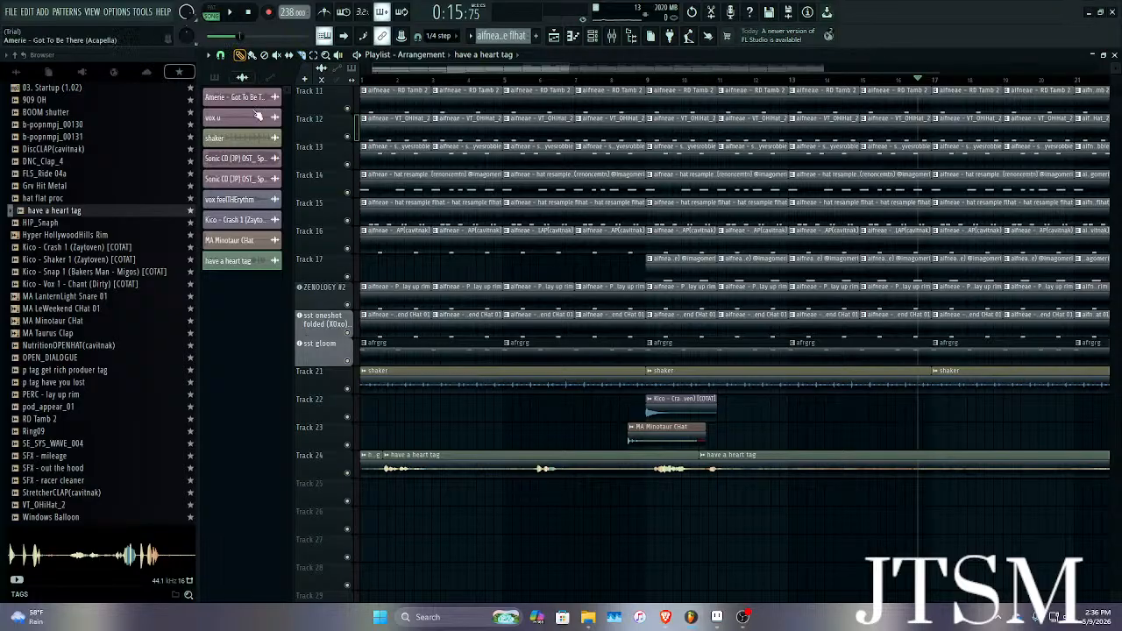
pyautogui.rightClick(792, 475)
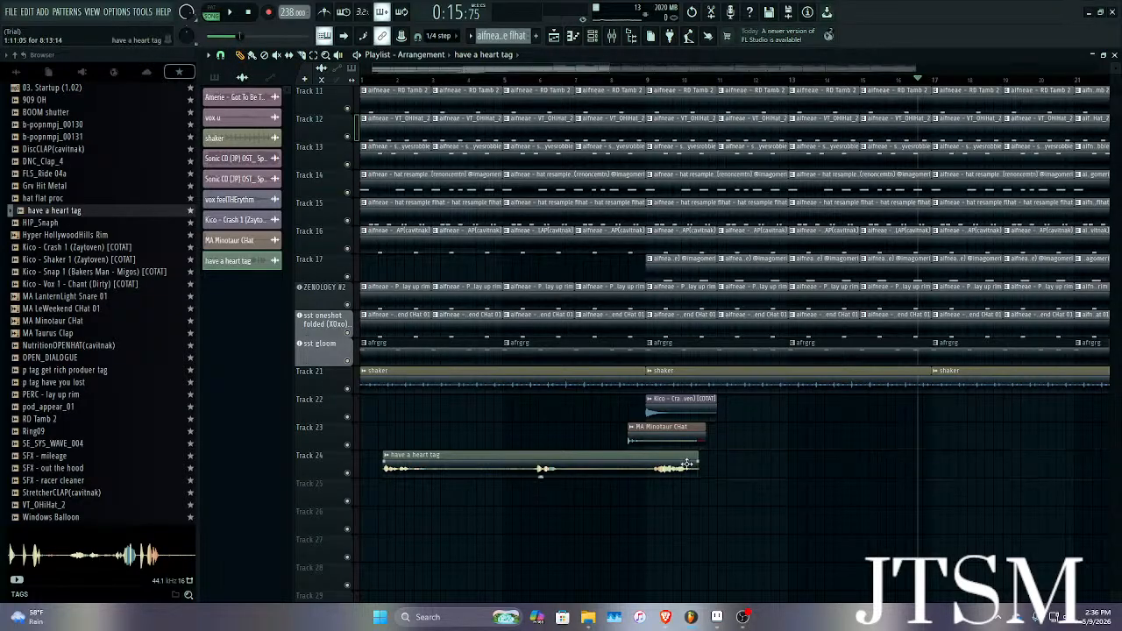
pyautogui.moveTo(688, 459); pyautogui.dragTo(609, 459)
pyautogui.scroll(4, 657, 469)
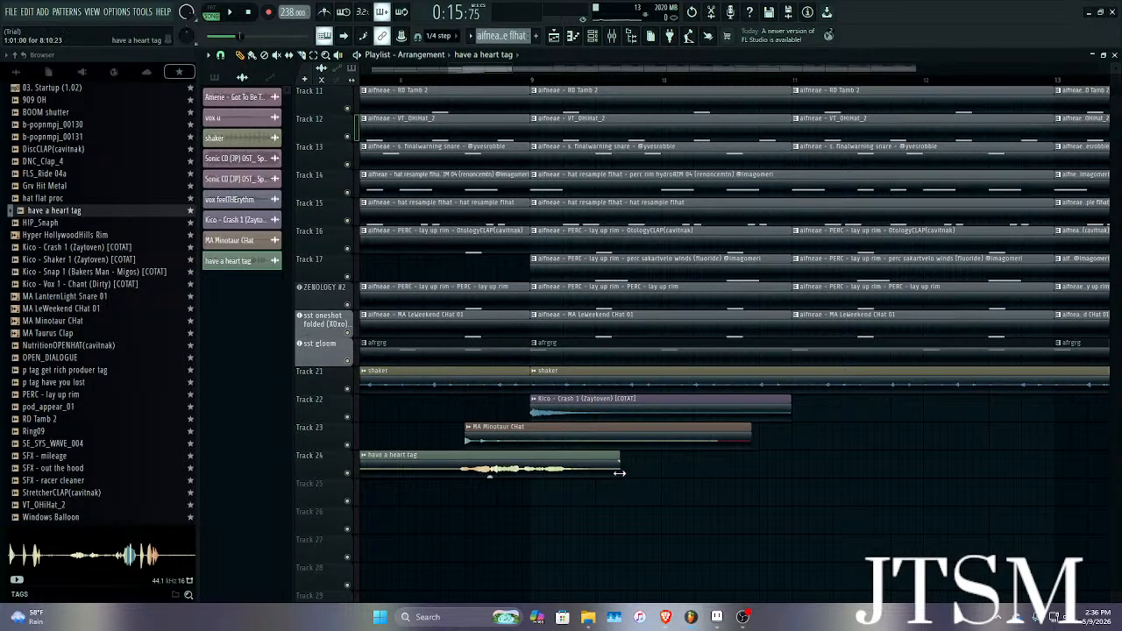
# Route the have a heart tag clip to mixer track 11 and set its time-stretching mode to Stretch.
pyautogui.doubleClick(569, 469)
pyautogui.click(559, 184)
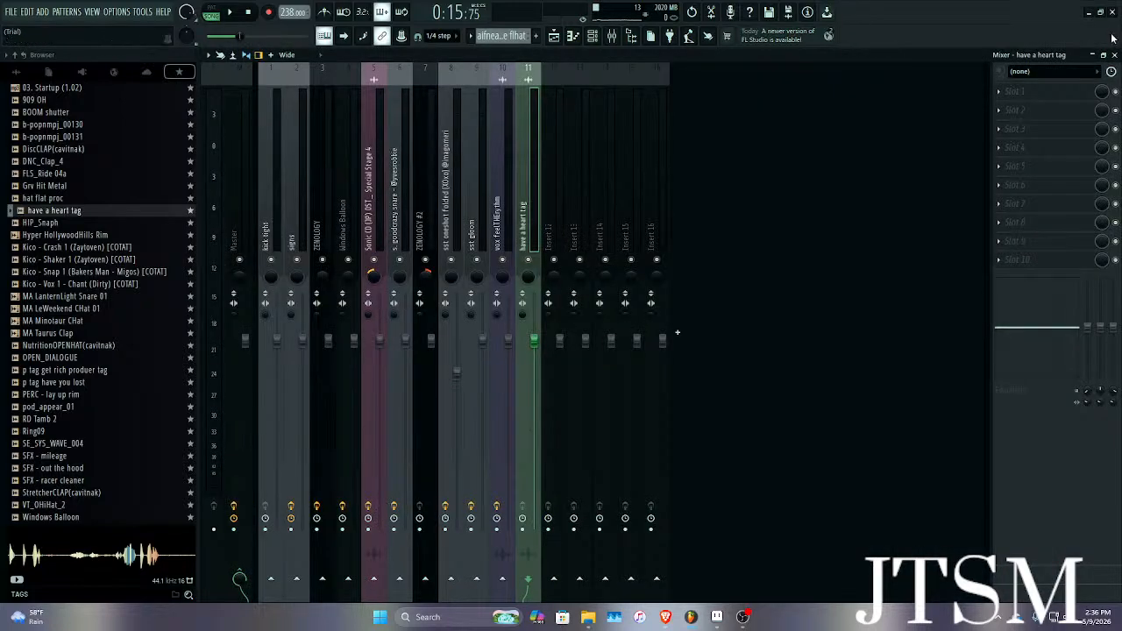
pyautogui.click(1114, 54)
pyautogui.click(543, 213)
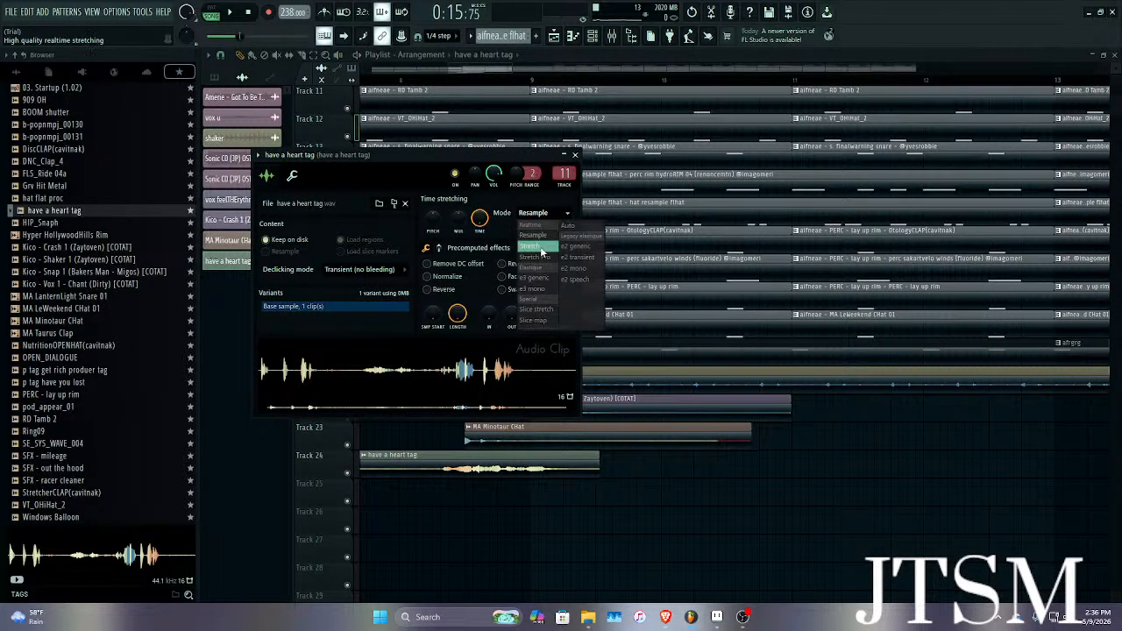
pyautogui.click(542, 251)
# Add Fruity Convolver to the first effect slot of mixer track 11 and lower its mix level to about 52%.
pyautogui.click(564, 175)
pyautogui.click(1058, 98)
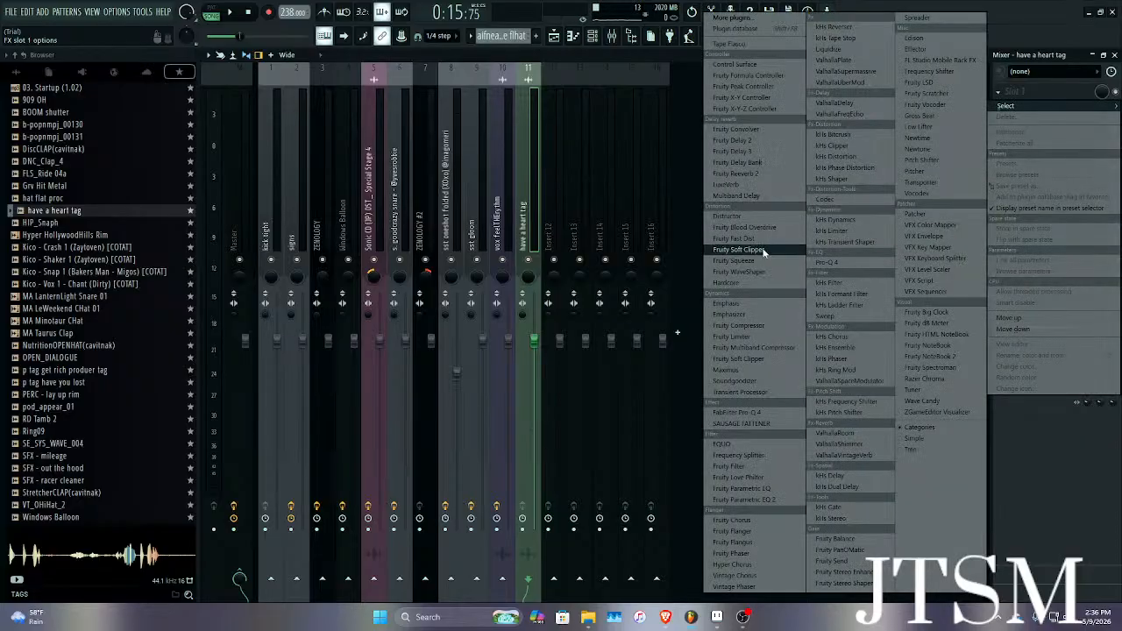
pyautogui.click(744, 130)
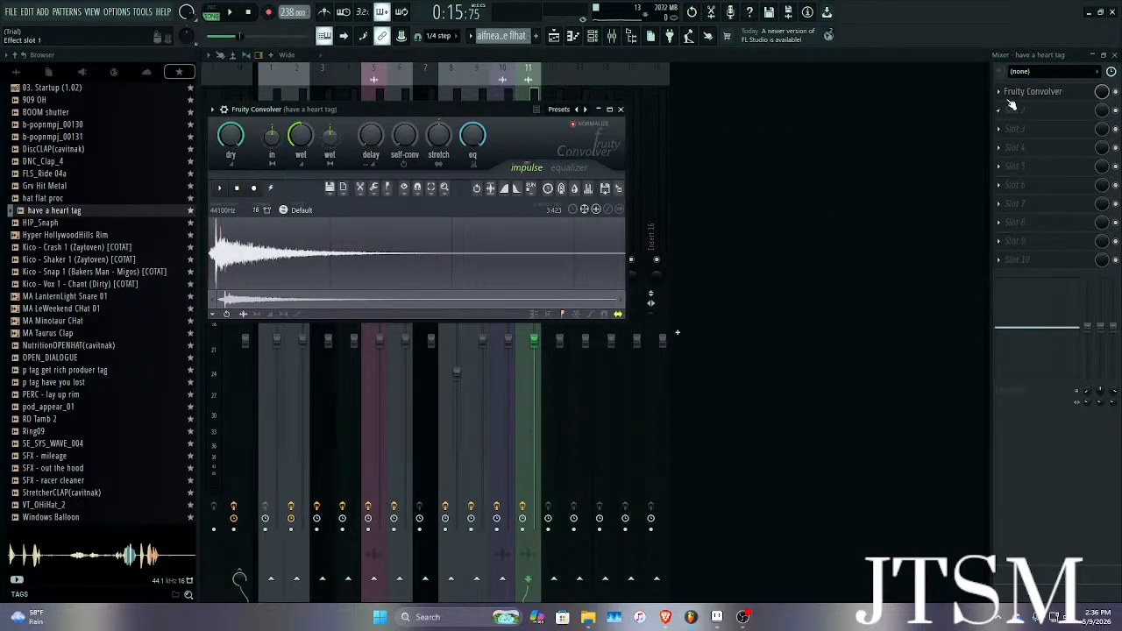
pyautogui.moveTo(1102, 93); pyautogui.dragTo(1102, 123)
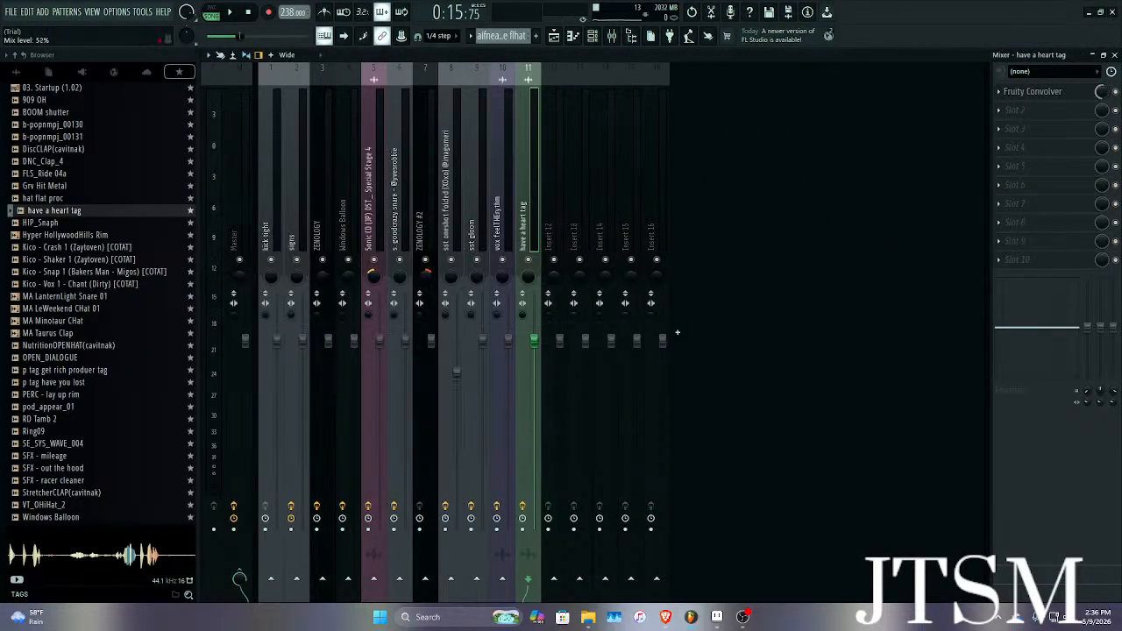
pyautogui.click(1114, 54)
pyautogui.click(621, 110)
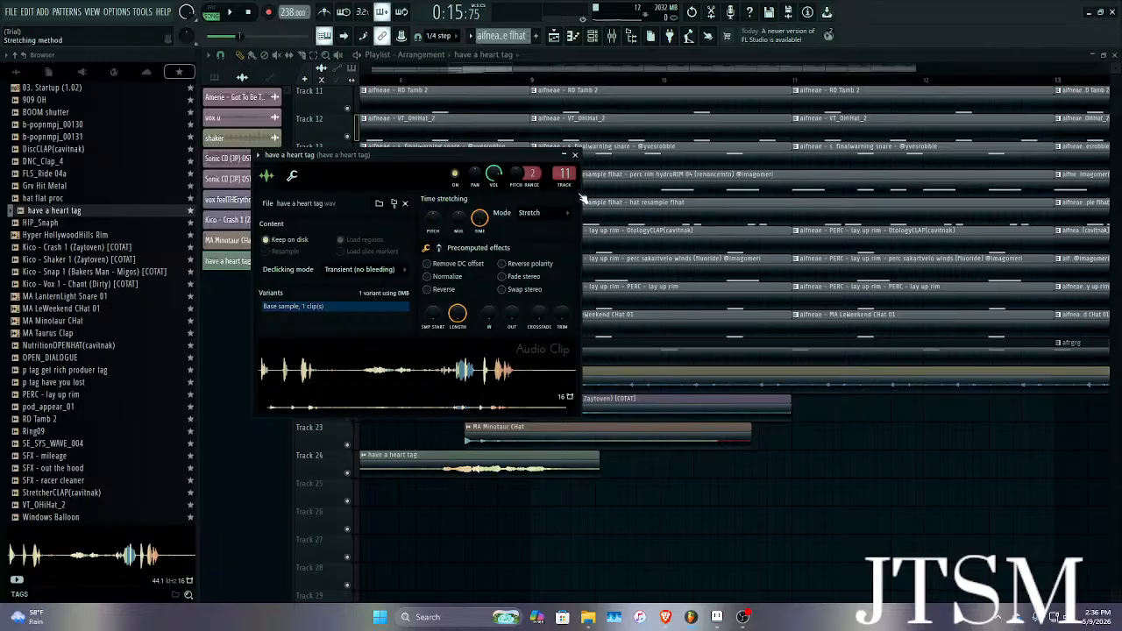
# Close the have a heart tag settings and add a Kico - Crash 1 clip at bar 33 on Track 22.
pyautogui.click(575, 155)
pyautogui.keyDown('ctrl'); pyautogui.scroll(-3, 589, 403); pyautogui.keyUp('ctrl')
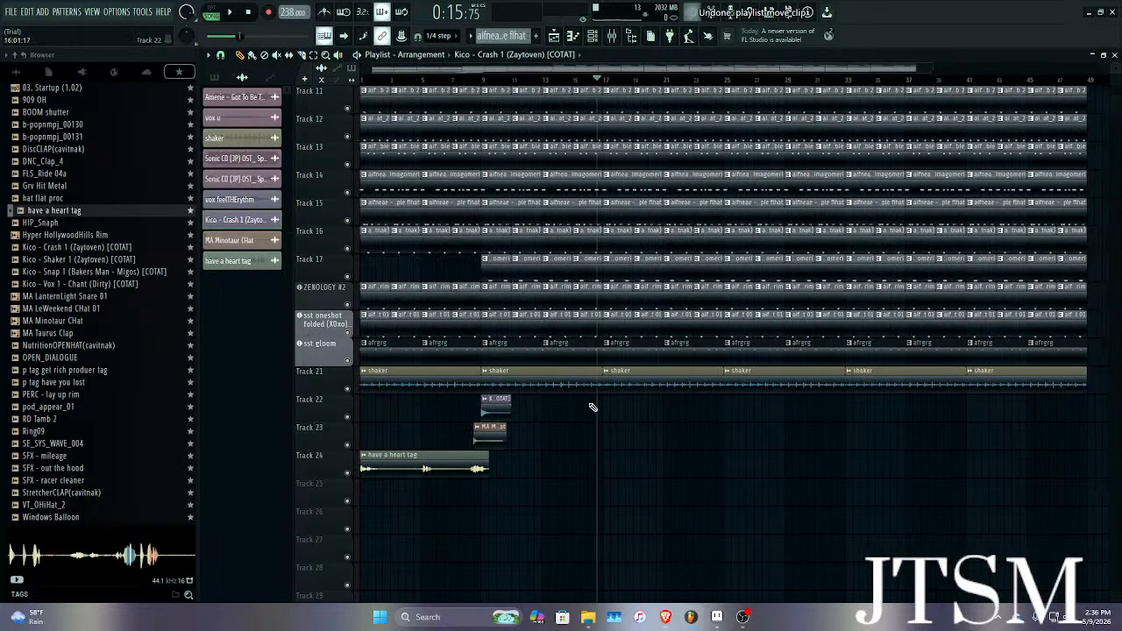
pyautogui.scroll(6, 614, 391)
pyautogui.scroll(-5, 570, 395)
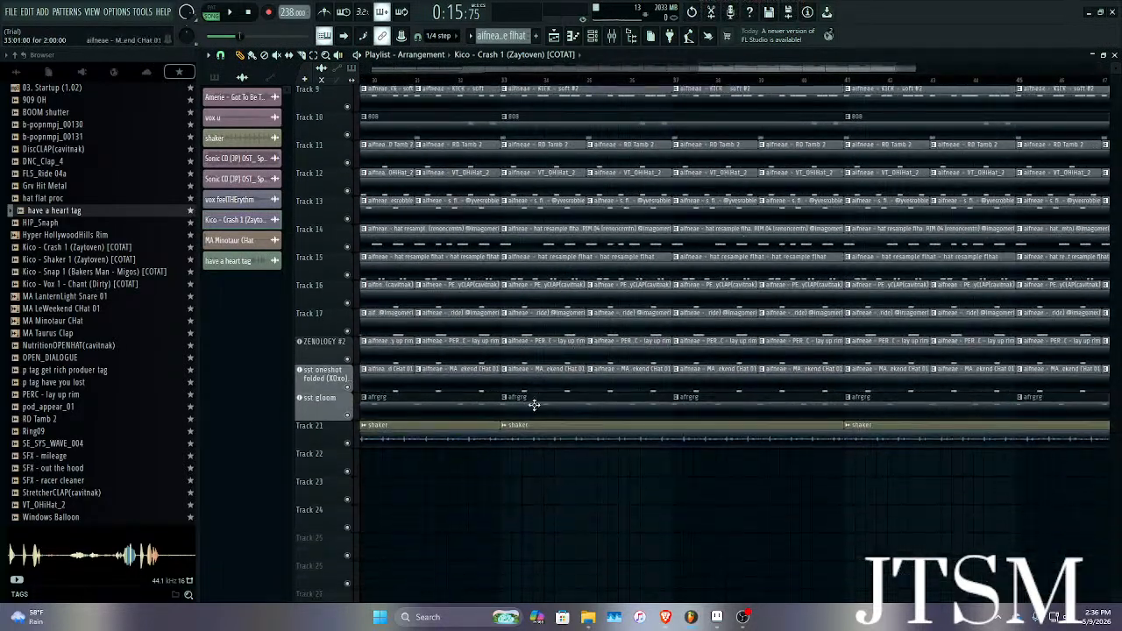
pyautogui.keyDown('ctrl'); pyautogui.scroll(6, 517, 421); pyautogui.keyUp('ctrl')
pyautogui.click(480, 442)
pyautogui.keyDown('ctrl'); pyautogui.scroll(-5, 501, 421); pyautogui.keyUp('ctrl')
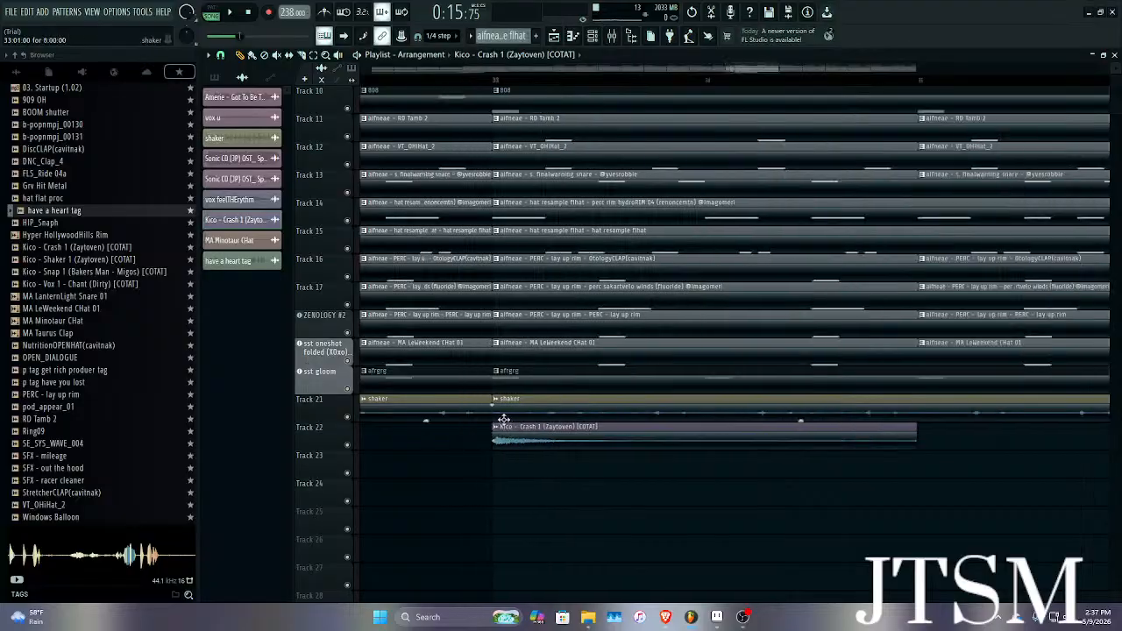
# Create an automation clip for the Master track's volume from the mixer and return to the playlist.
pyautogui.click(617, 39)
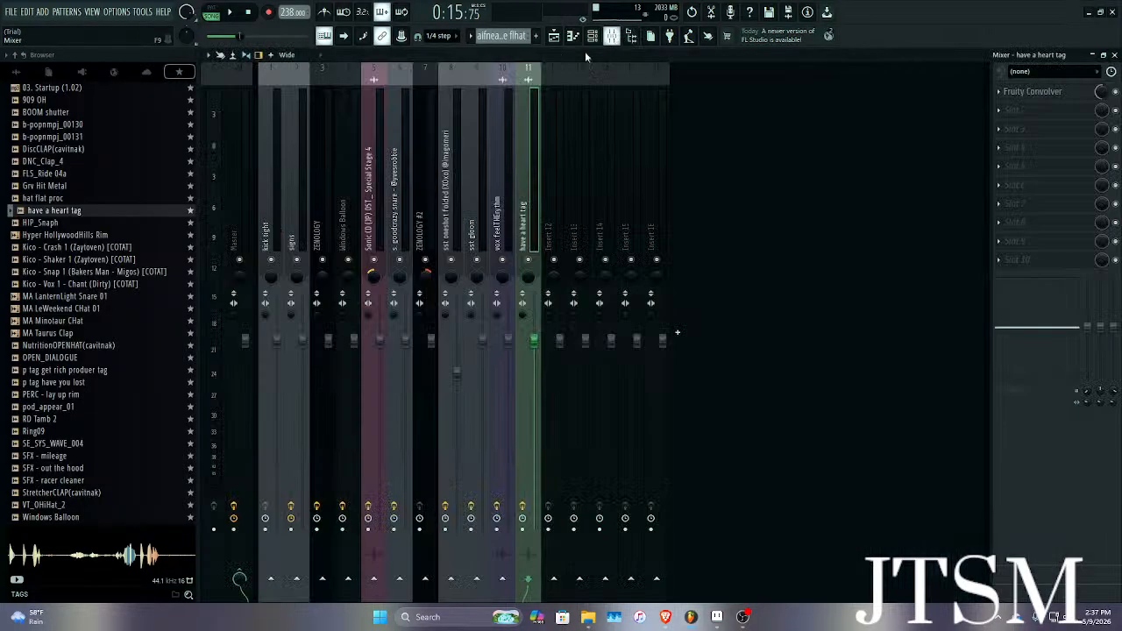
pyautogui.rightClick(249, 348)
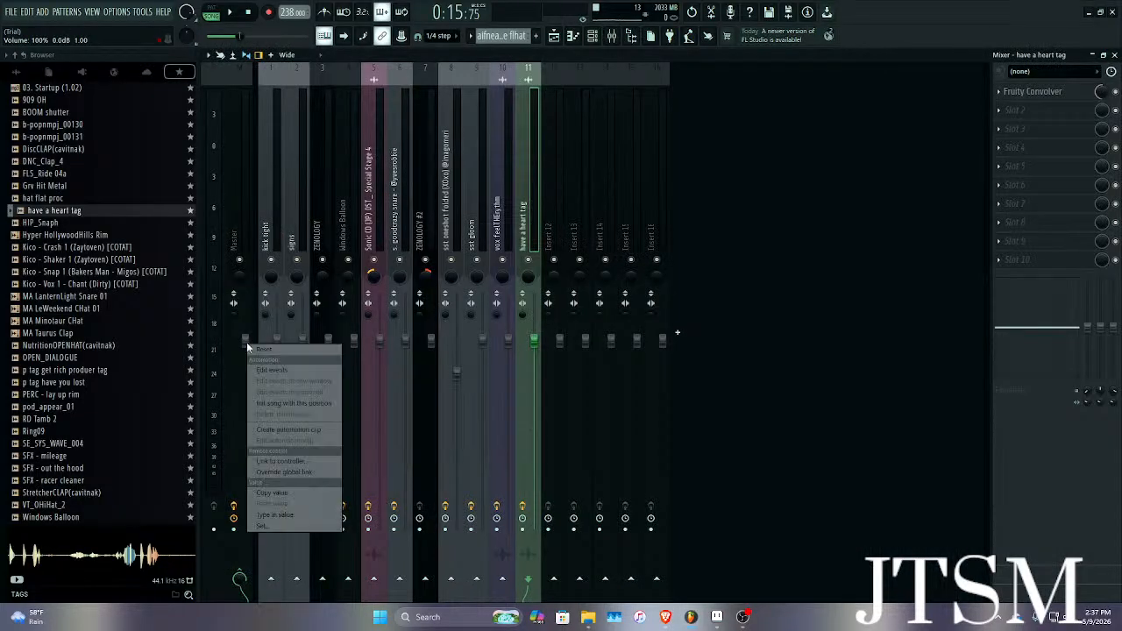
pyautogui.click(285, 429)
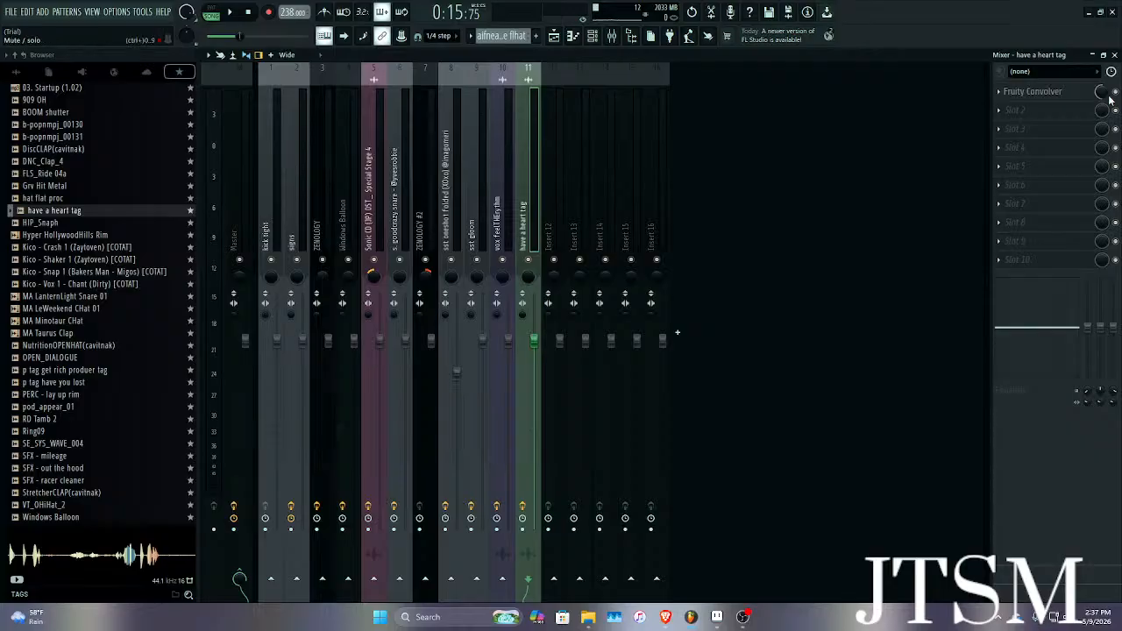
pyautogui.click(1114, 54)
# Shape the Master - Volume automation into a short dip to the minimum just before bar 33, back at full level on bar 33.
pyautogui.scroll(5, 548, 359)
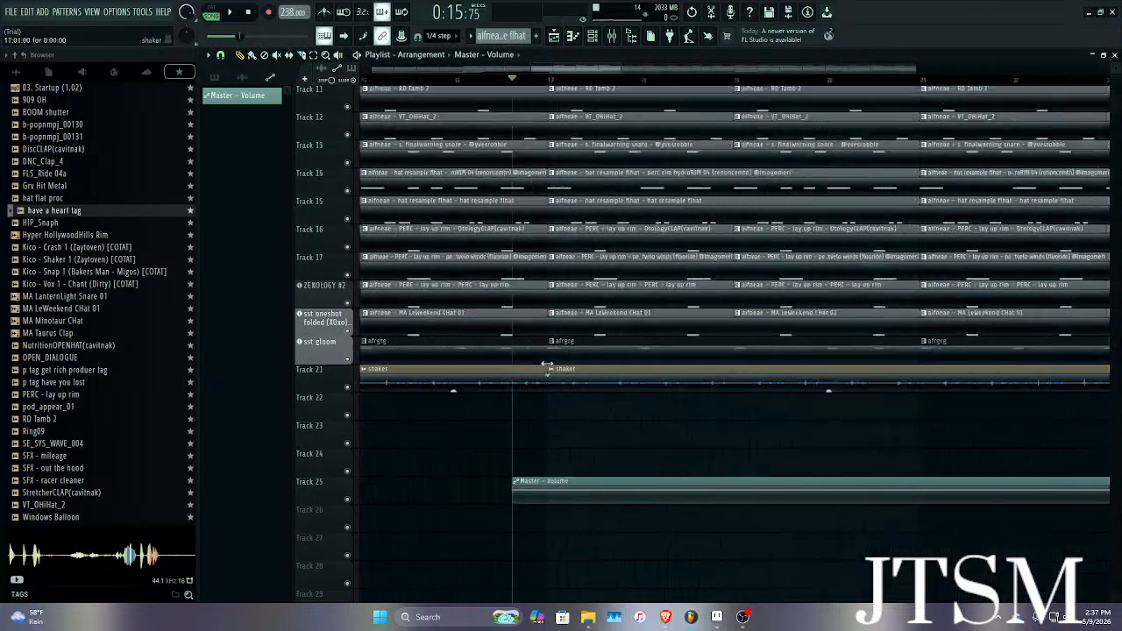
pyautogui.hscroll(4, 548, 347)
pyautogui.scroll(-5, 579, 369)
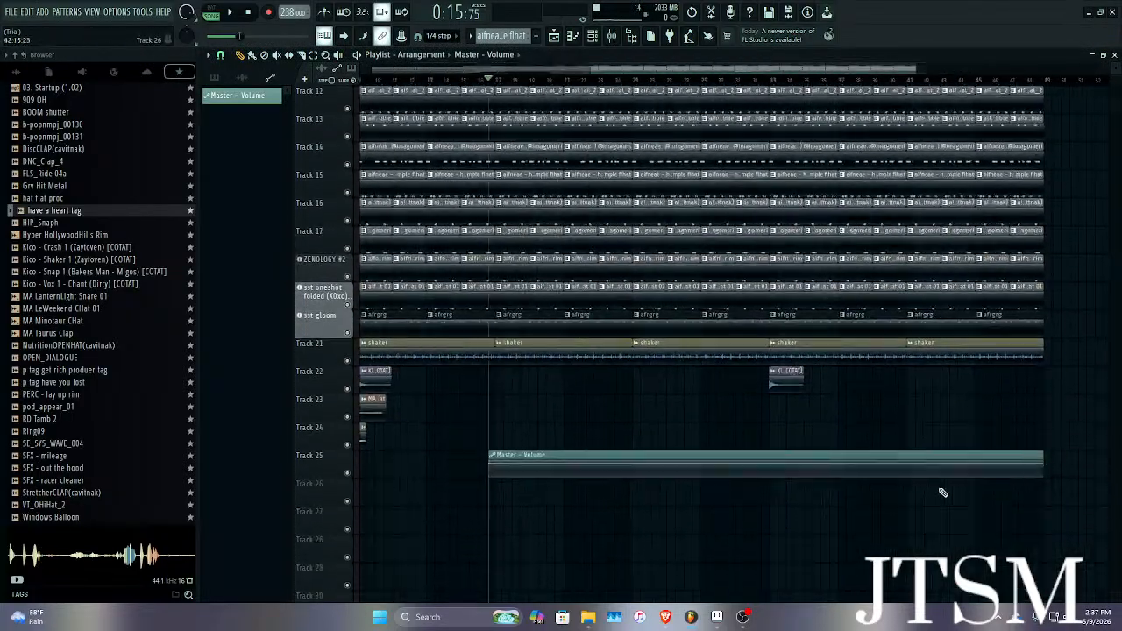
pyautogui.keyDown('ctrl'); pyautogui.scroll(4, 524, 447); pyautogui.keyUp('ctrl')
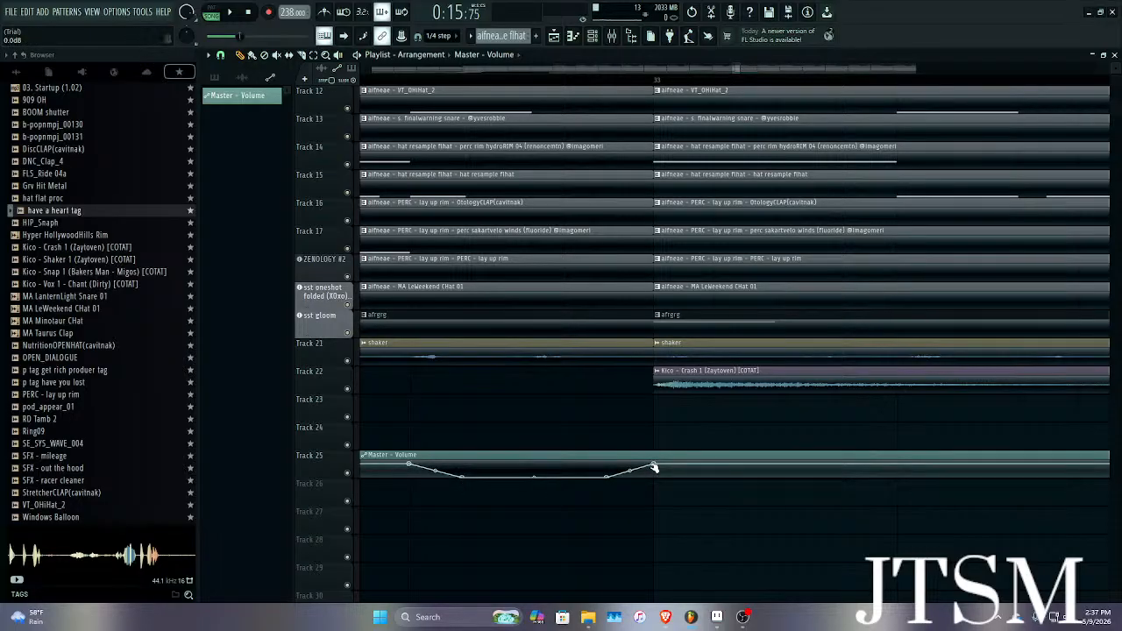
pyautogui.scroll(-5, 650, 439)
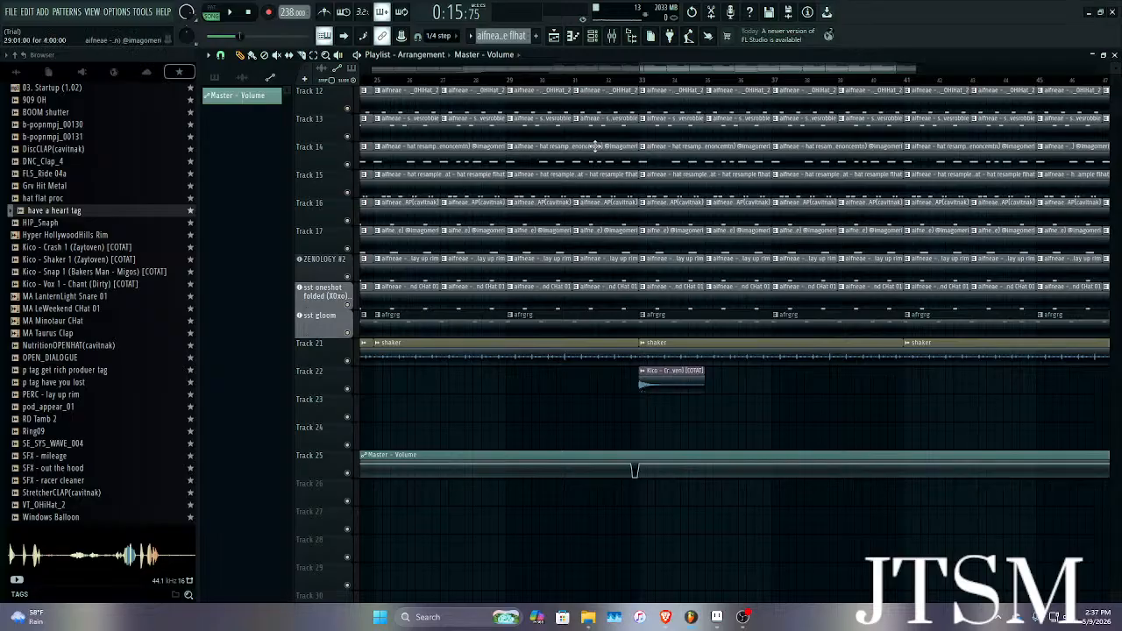
# Play the song from the start and nudge the have a heart tag clip's timing slightly on Track 24.
pyautogui.scroll(-4, 592, 158)
pyautogui.scroll(6, 448, 343)
pyautogui.scroll(-5, 483, 403)
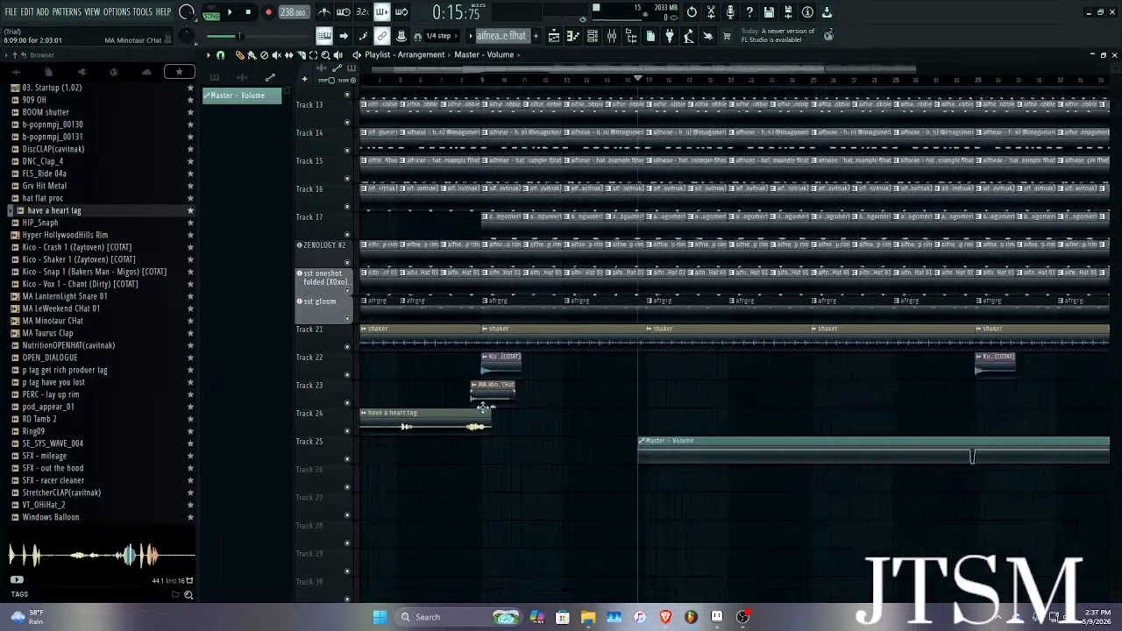
pyautogui.scroll(-1, 483, 407)
pyautogui.moveTo(406, 83); pyautogui.dragTo(339, 275)
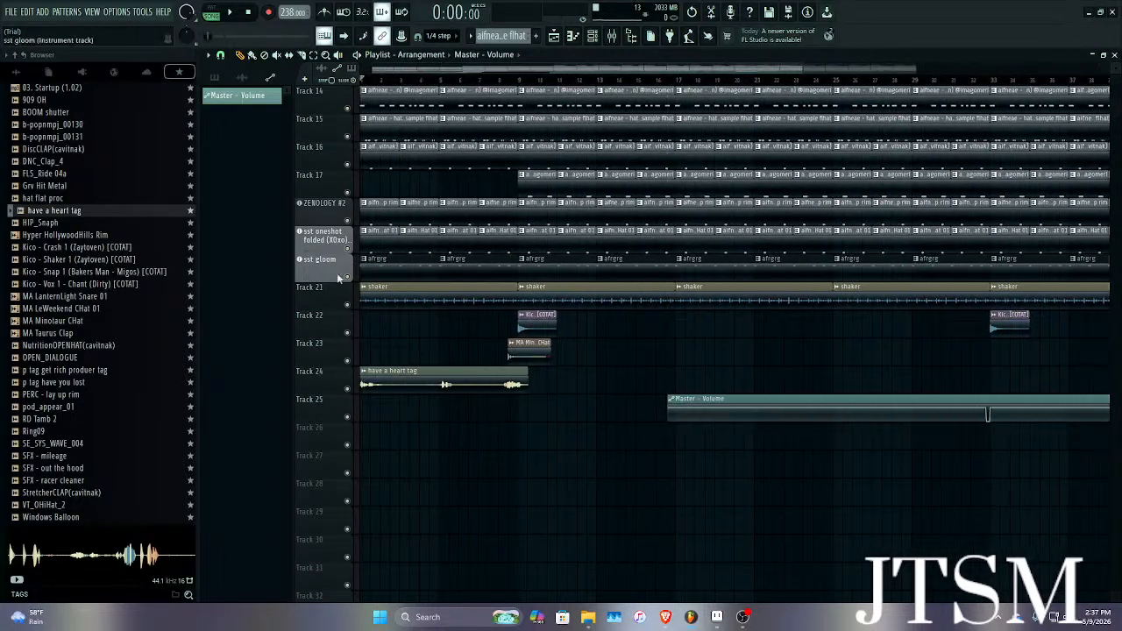
pyautogui.rightClick(347, 377)
pyautogui.click(336, 386)
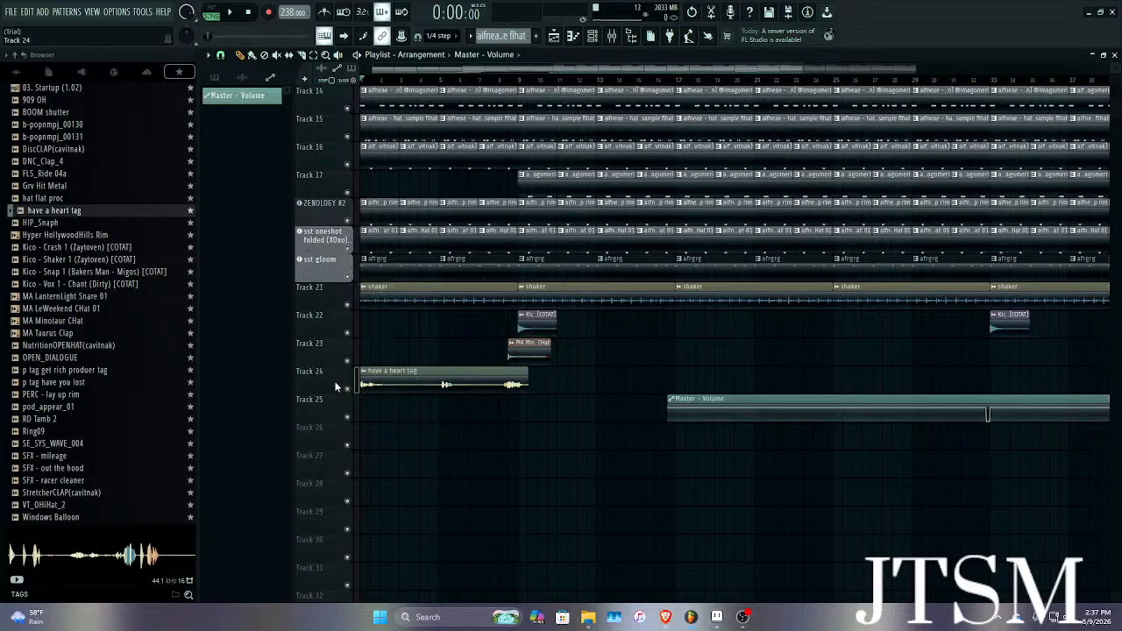
pyautogui.press('space')
pyautogui.scroll(3, 463, 348)
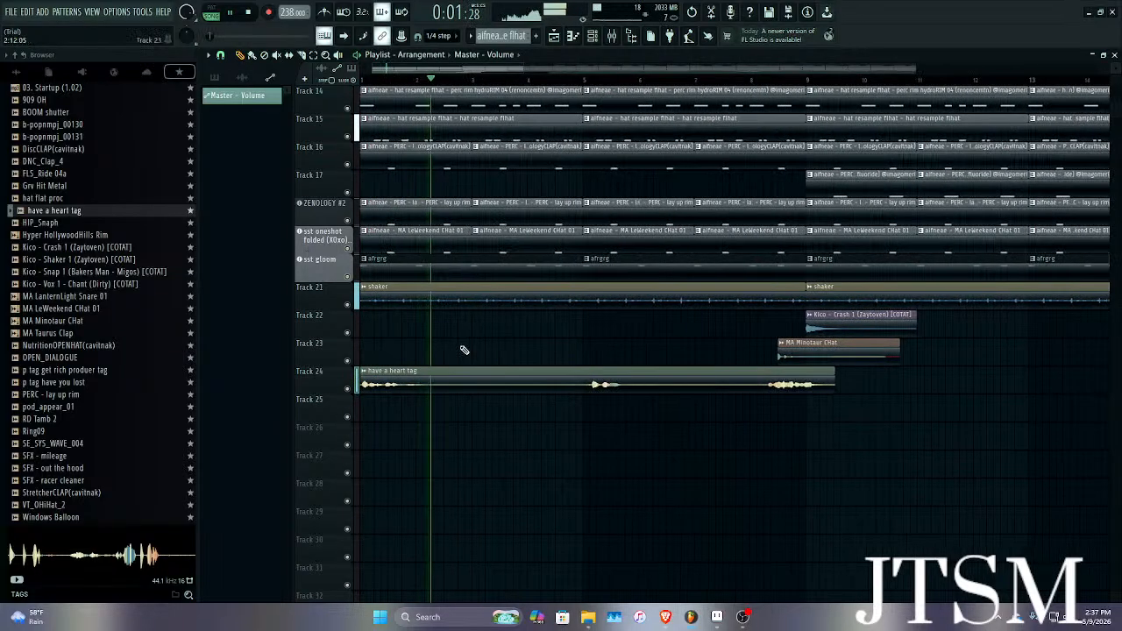
pyautogui.scroll(-2, 632, 389)
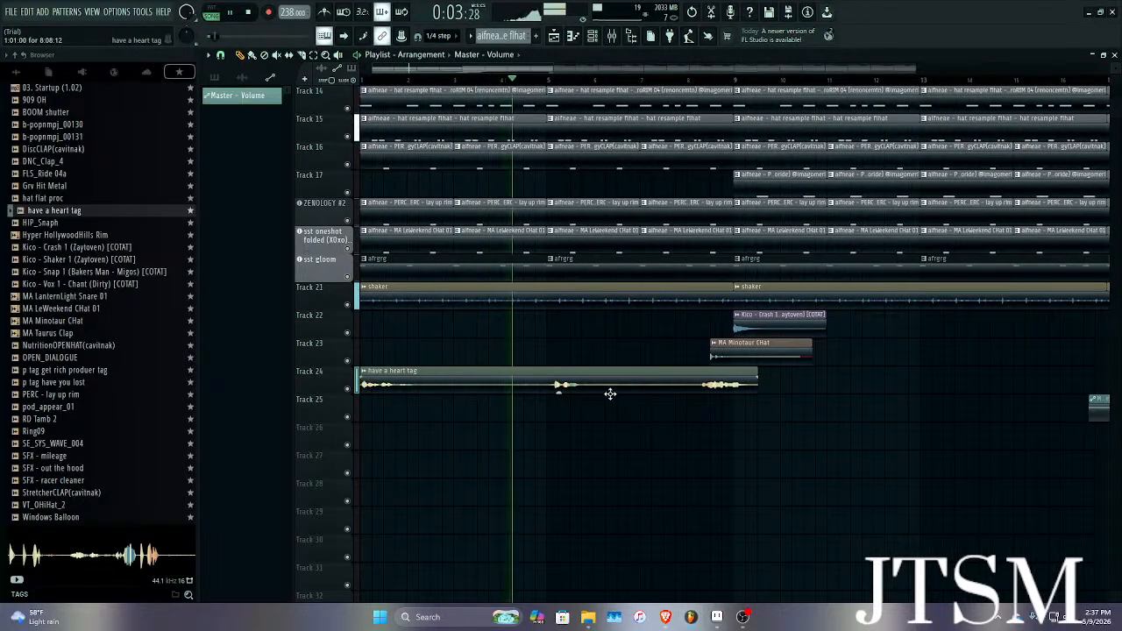
pyautogui.scroll(4, 766, 400)
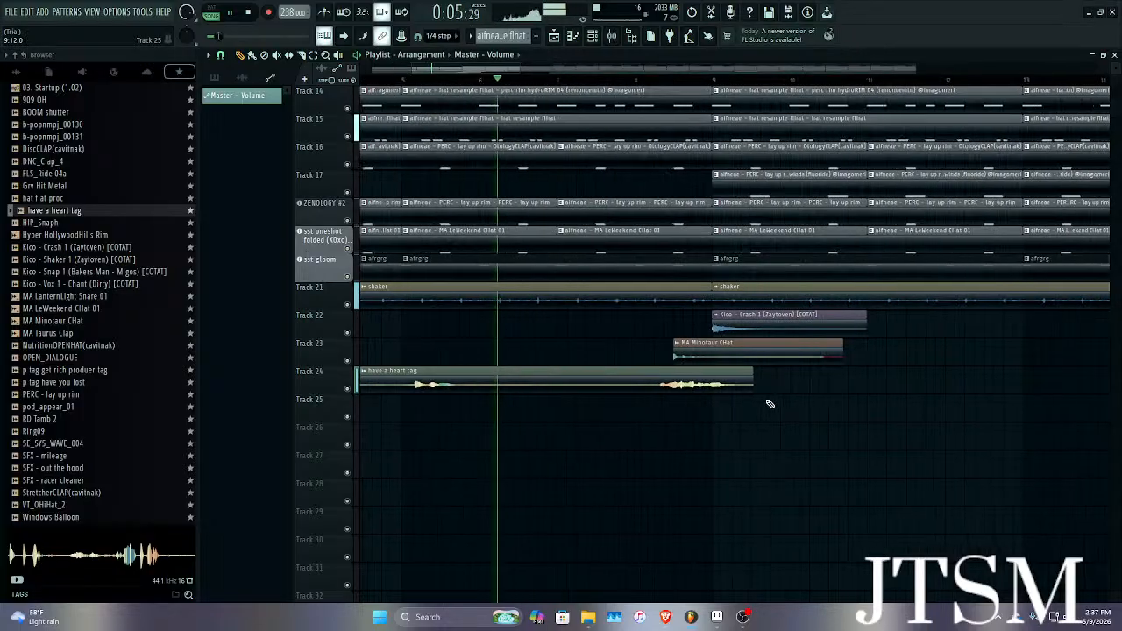
pyautogui.moveTo(722, 380); pyautogui.dragTo(727, 378)
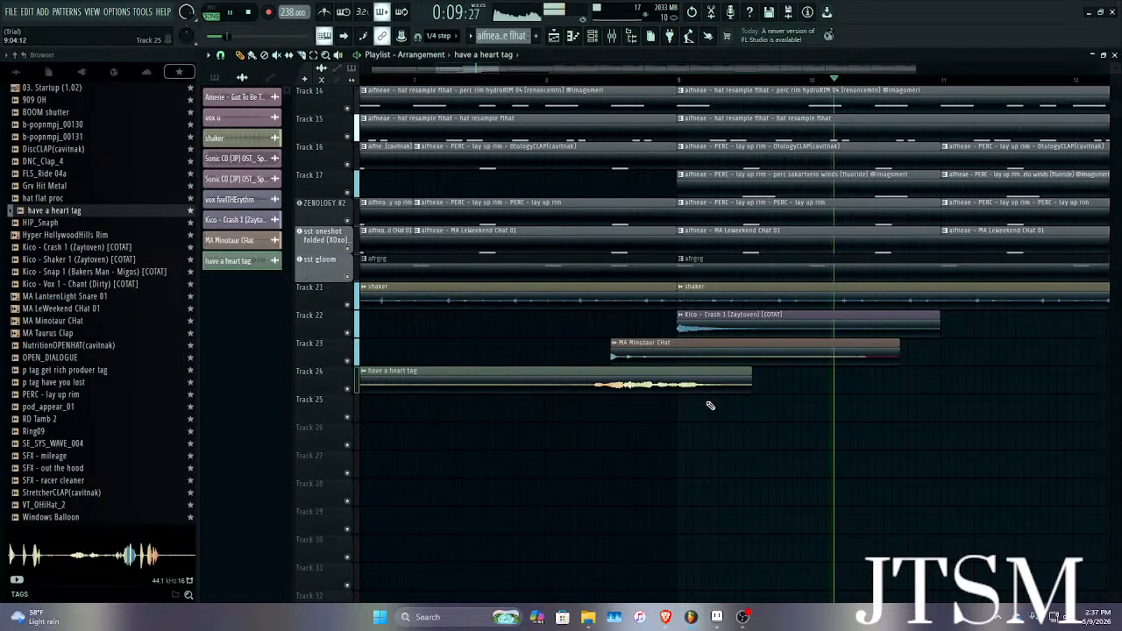
# Trim both ends of the Master - Volume automation clip to a short segment from about bar 31 to just past bar 33.
pyautogui.scroll(-4, 641, 372)
pyautogui.scroll(-3, 627, 359)
pyautogui.scroll(2, 626, 359)
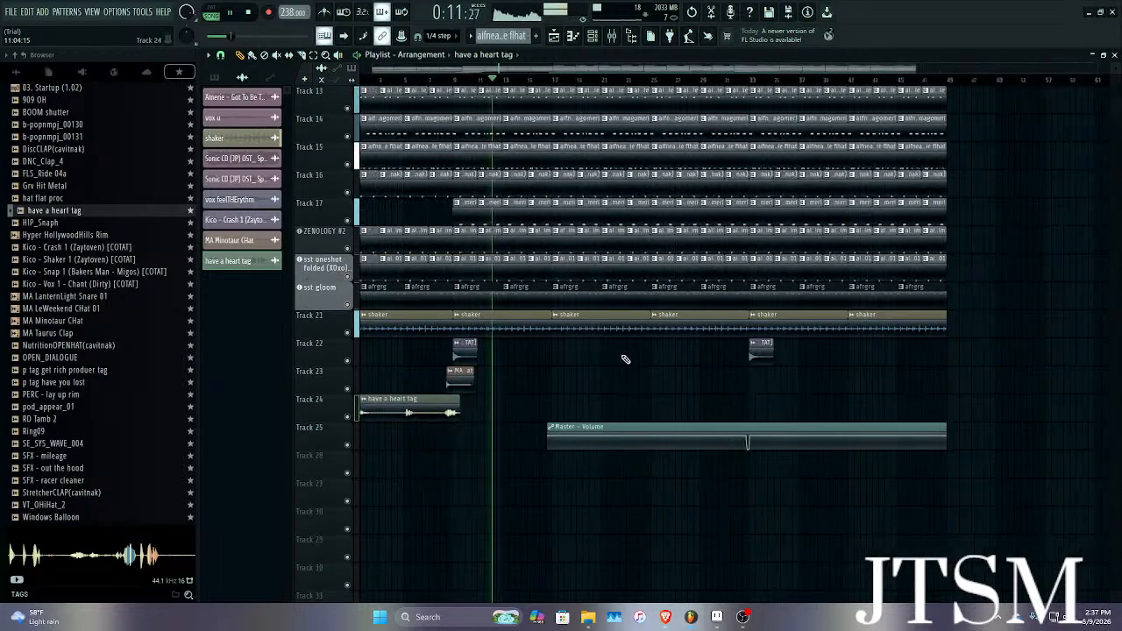
pyautogui.moveTo(545, 428); pyautogui.dragTo(714, 404)
pyautogui.moveTo(922, 427); pyautogui.dragTo(744, 423)
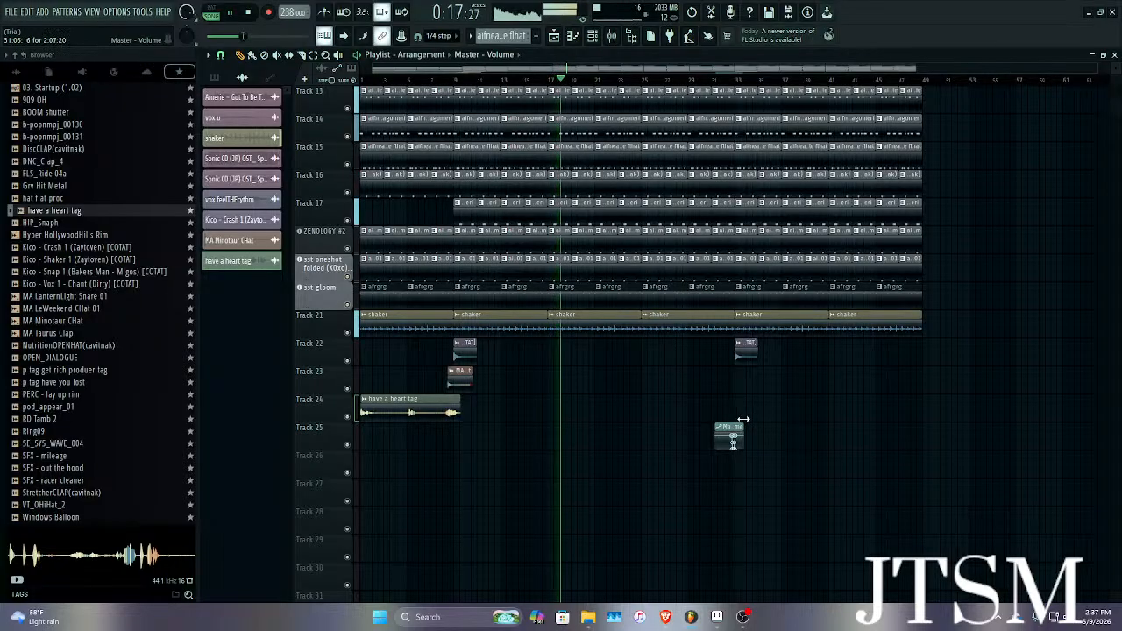
# Delete the two emlyl clips between bars 17 and 25 on the kick tight track.
pyautogui.scroll(5, 496, 221)
pyautogui.scroll(7, 526, 193)
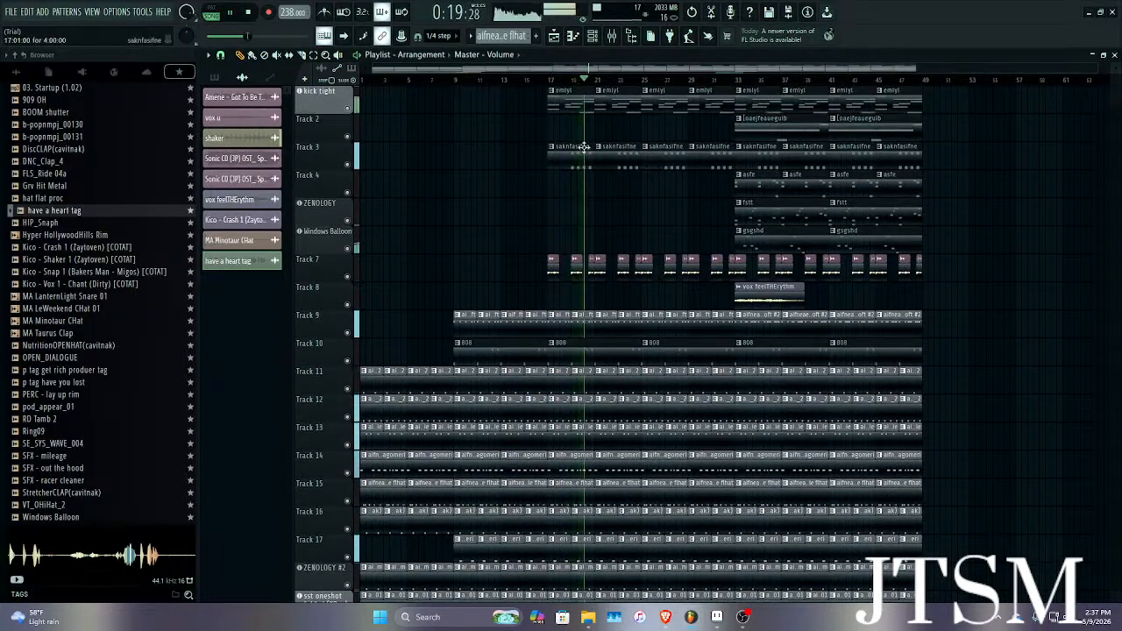
pyautogui.press('space')
pyautogui.rightClick(612, 103)
pyautogui.rightClick(594, 97)
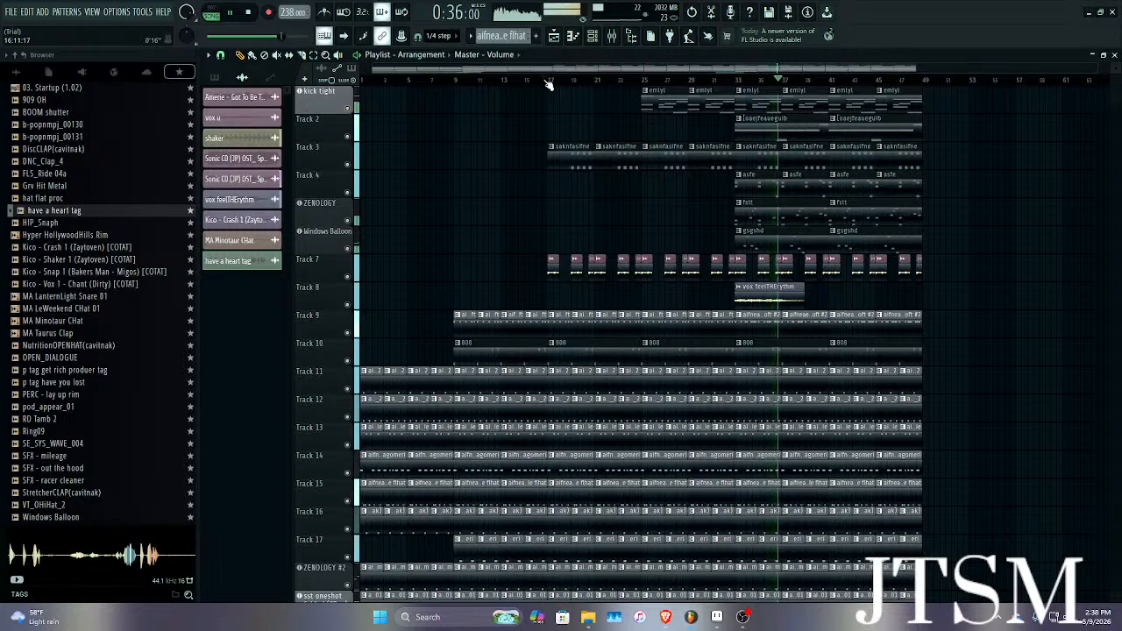
# Try to duplicate the gsgshd clips on the Windows Balloon track.
pyautogui.click(313, 56)
pyautogui.scroll(5, 969, 181)
pyautogui.scroll(-3, 914, 189)
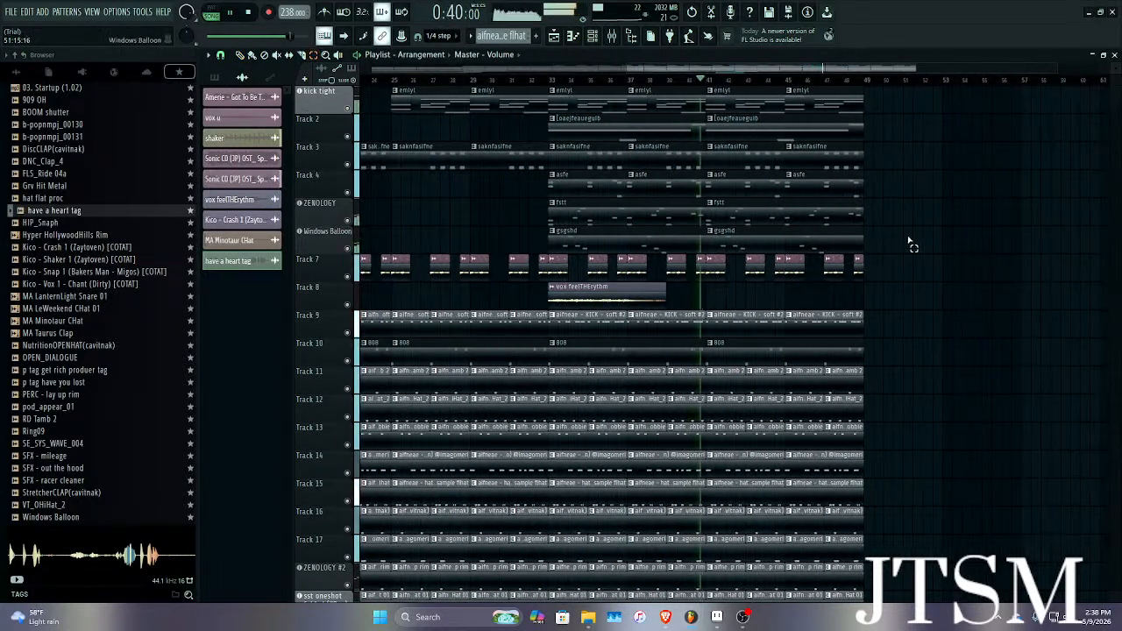
pyautogui.moveTo(692, 242); pyautogui.dragTo(786, 246)
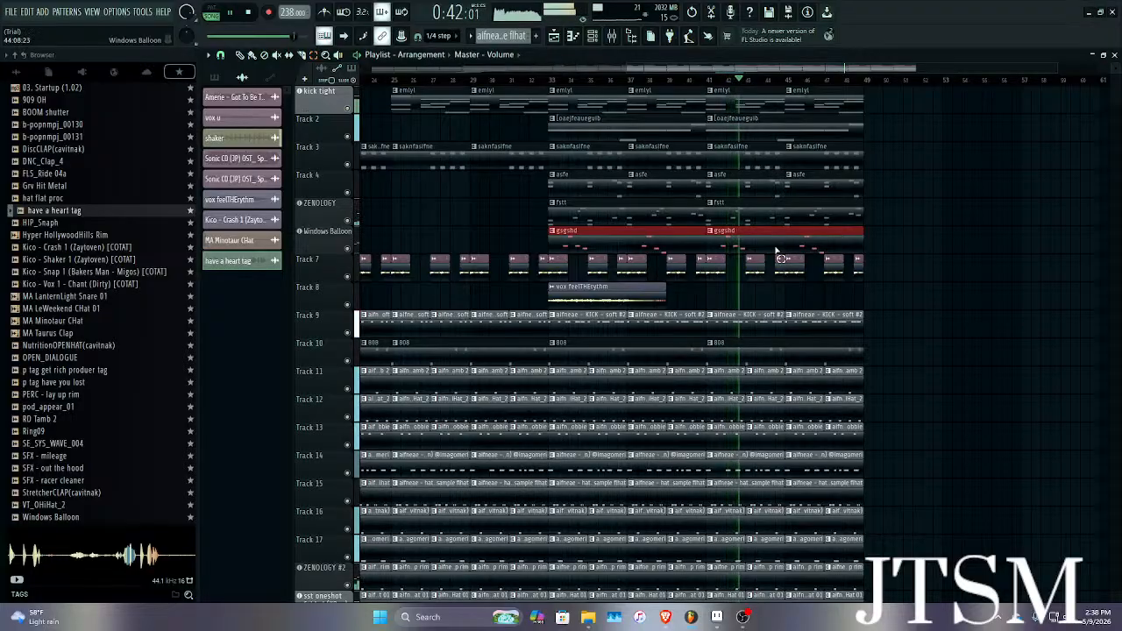
pyautogui.hotkey('ctrl', 'b')
pyautogui.hotkey('ctrl', 'z')
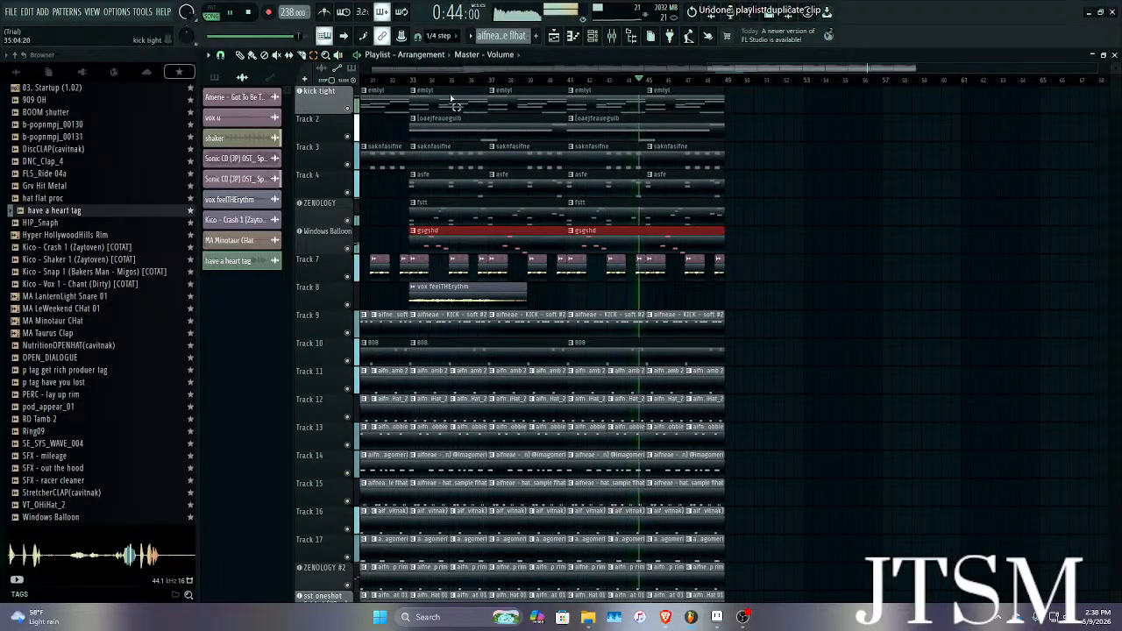
# Select the clips on all tracks from bar 33 to 49 and duplicate them to bars 49 to 65.
pyautogui.moveTo(421, 91); pyautogui.dragTo(804, 339)
pyautogui.hotkey('ctrl', 'b')
pyautogui.scroll(5, 840, 323)
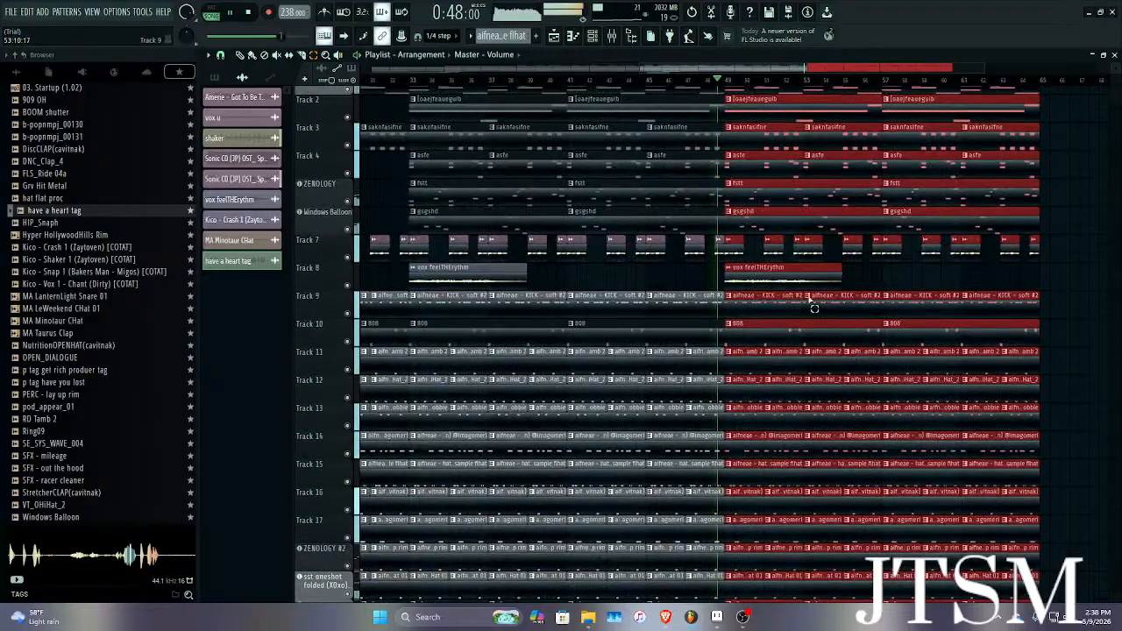
# Delete the two gsgshd clips between bars 33 and 49 on the Windows Balloon track.
pyautogui.scroll(-3, 788, 295)
pyautogui.moveTo(724, 230); pyautogui.dragTo(561, 207)
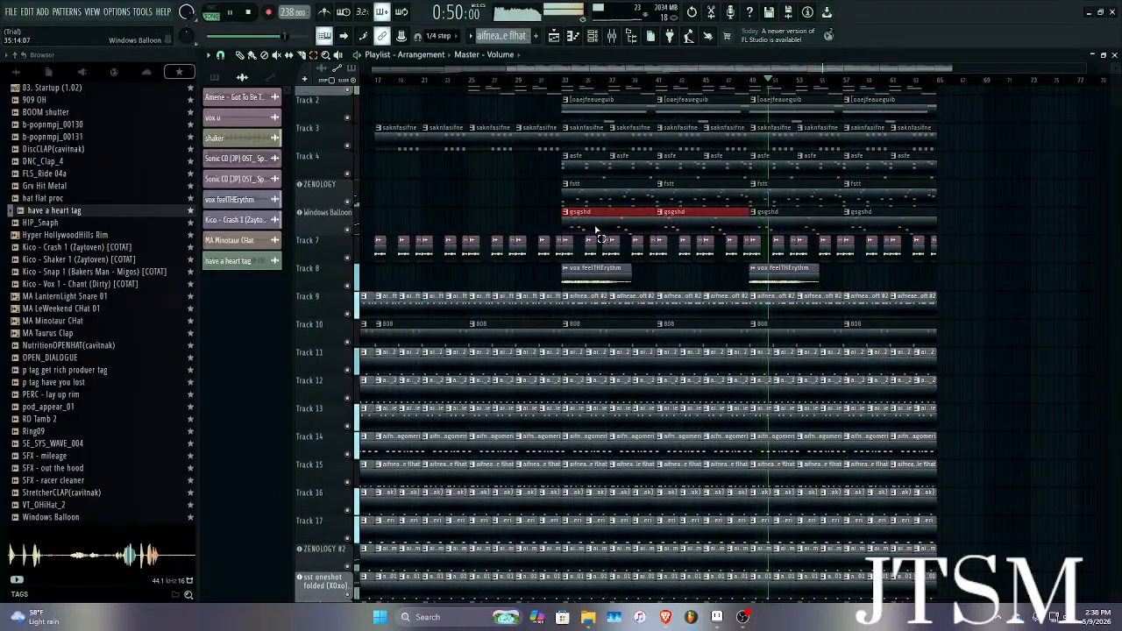
pyautogui.press('Delete')
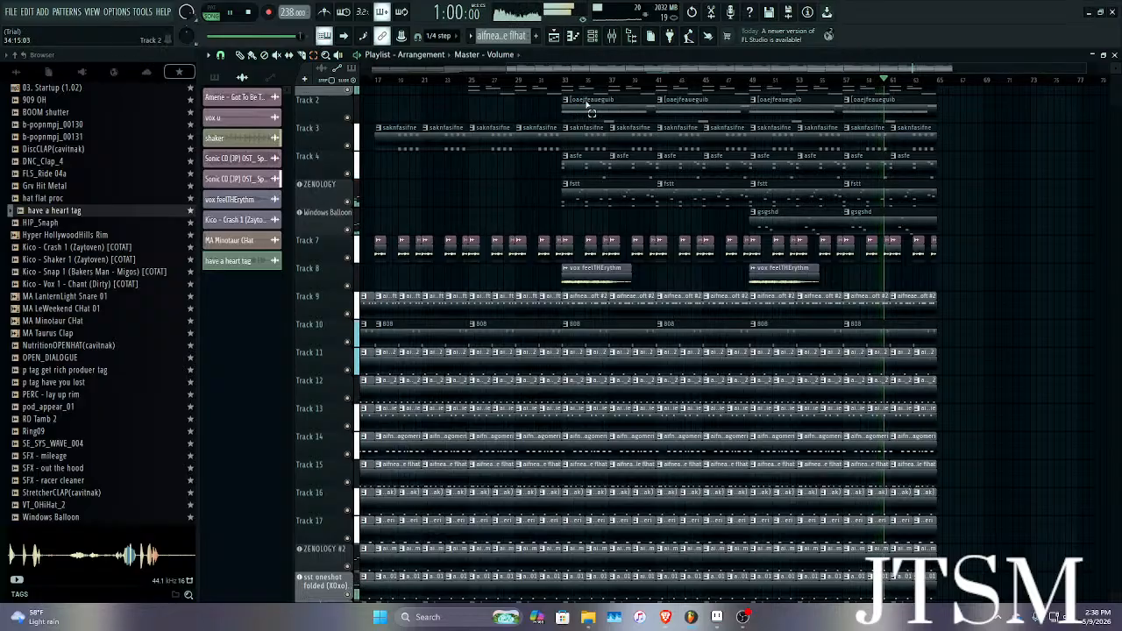
# Duplicate all clips from bars 33 to 65 into bars 65 to 97, stop playback and clear the selection.
pyautogui.scroll(1, 600, 110)
pyautogui.moveTo(593, 118); pyautogui.dragTo(1083, 508)
pyautogui.scroll(5, 1073, 494)
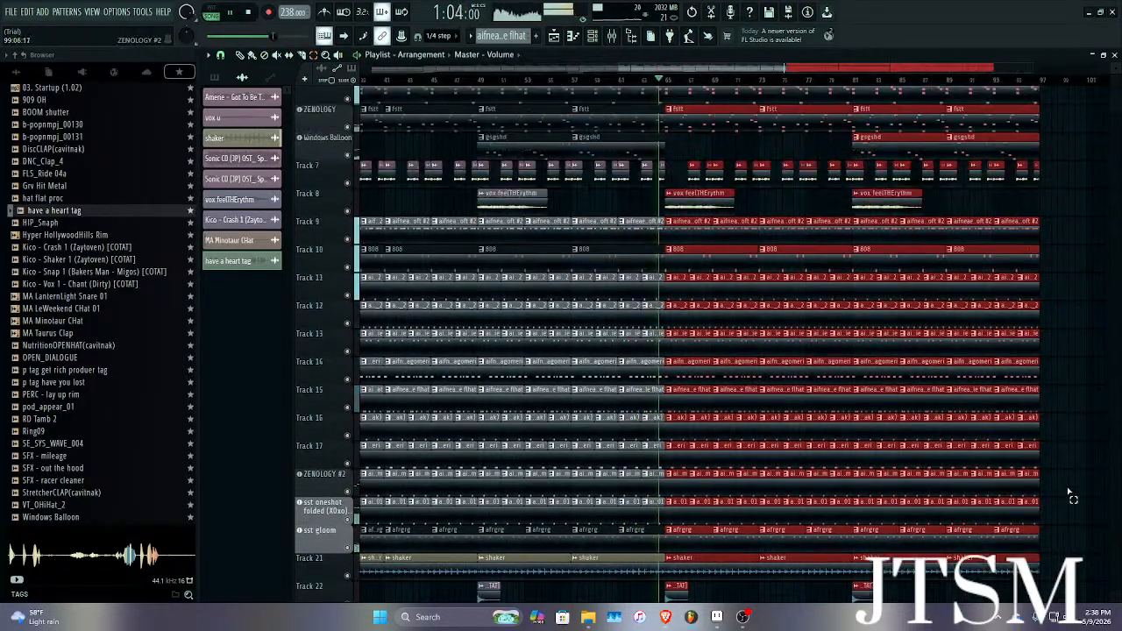
pyautogui.press('space')
pyautogui.click(1081, 371)
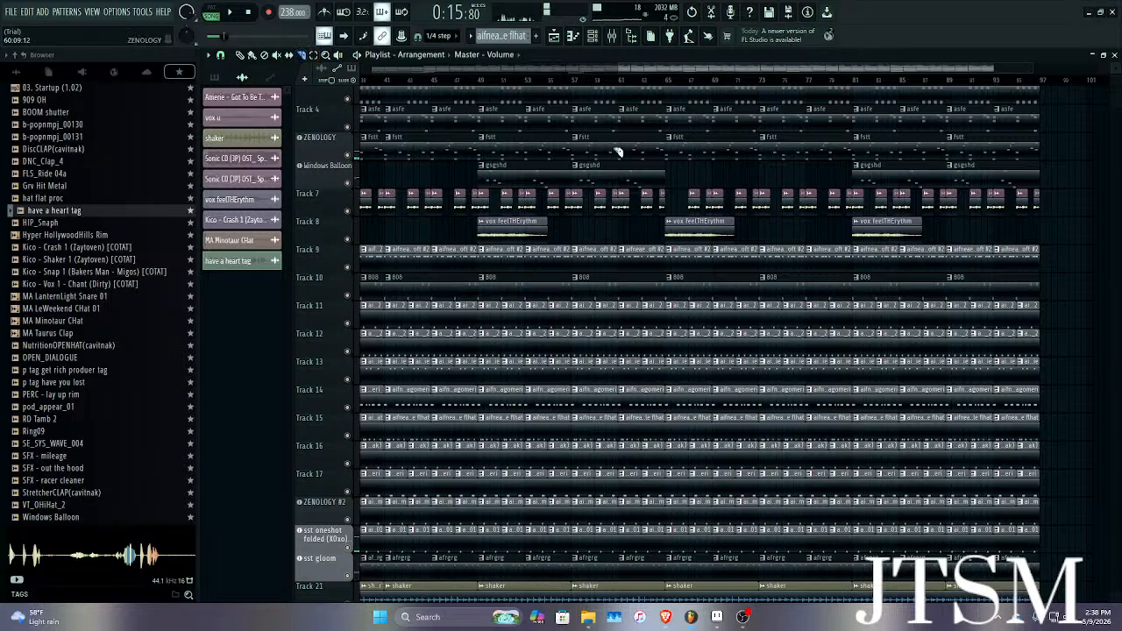
# Slice the clips on Tracks 9 to 21 at bar 66.
pyautogui.scroll(5, 717, 239)
pyautogui.scroll(2, 739, 249)
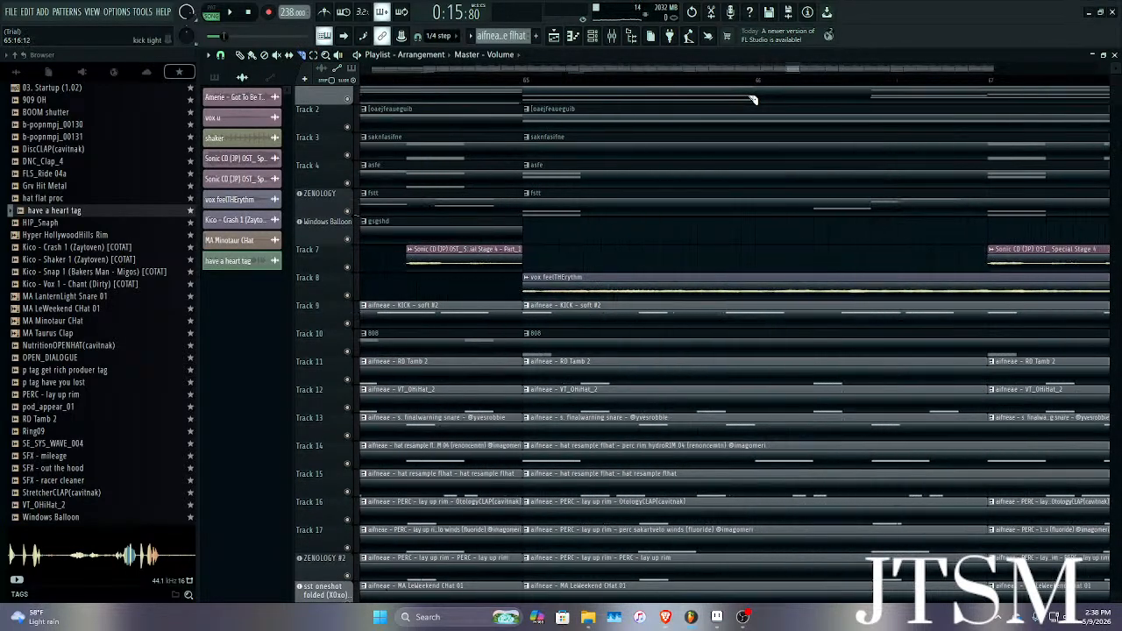
pyautogui.scroll(-2, 763, 81)
pyautogui.scroll(-4, 772, 210)
pyautogui.scroll(4, 772, 211)
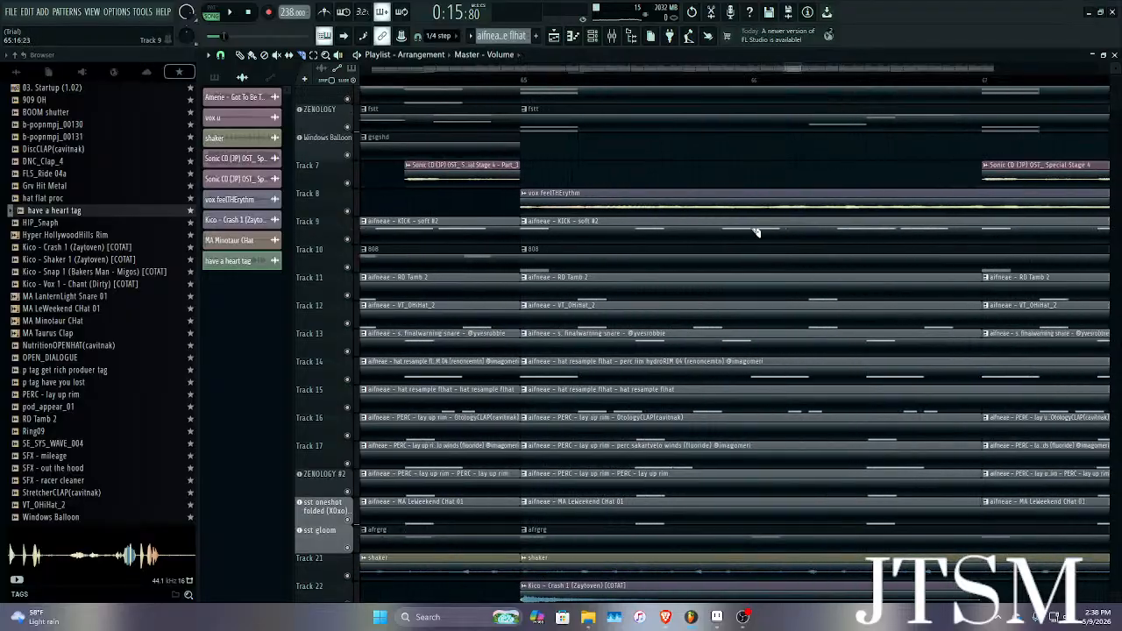
pyautogui.scroll(1, 755, 232)
pyautogui.scroll(-6, 759, 234)
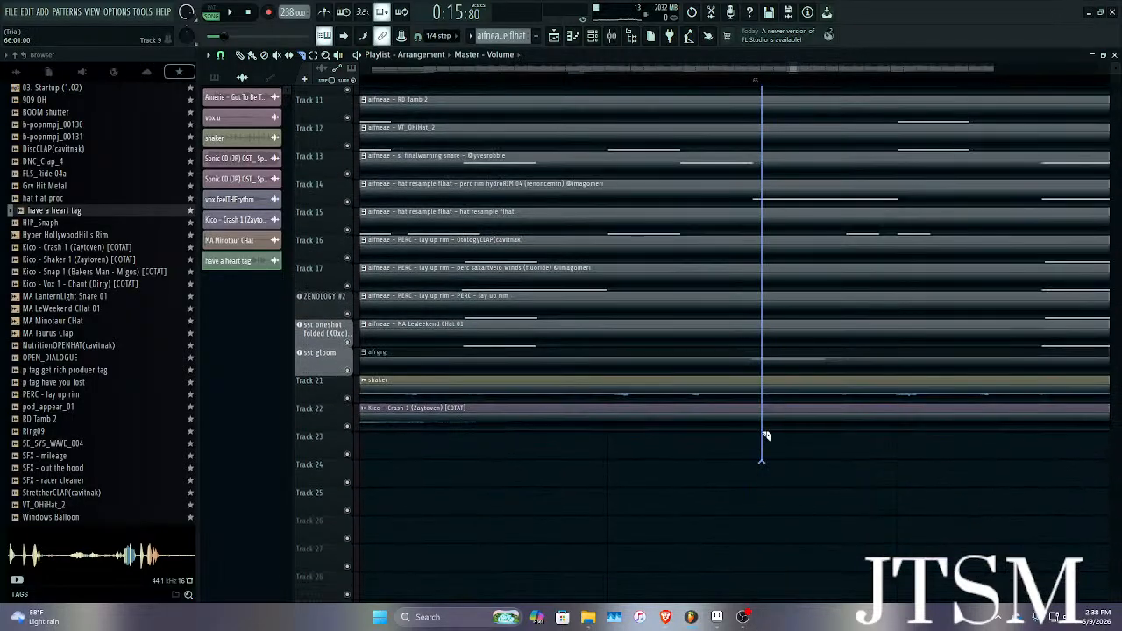
pyautogui.scroll(-3, 754, 368)
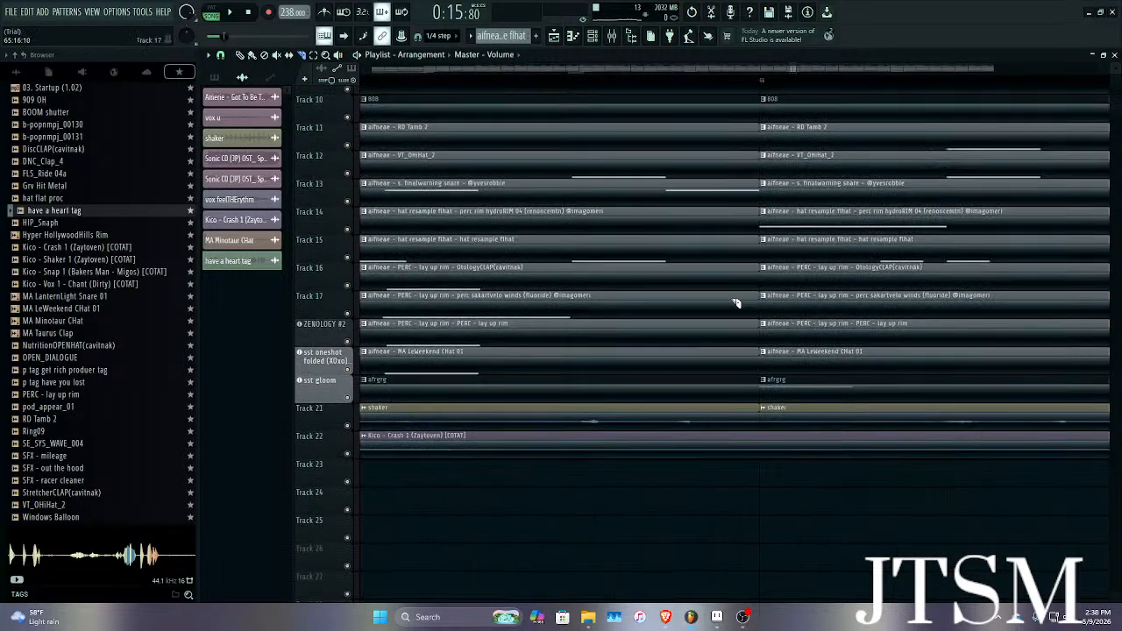
pyautogui.scroll(4, 740, 302)
pyautogui.scroll(2, 741, 290)
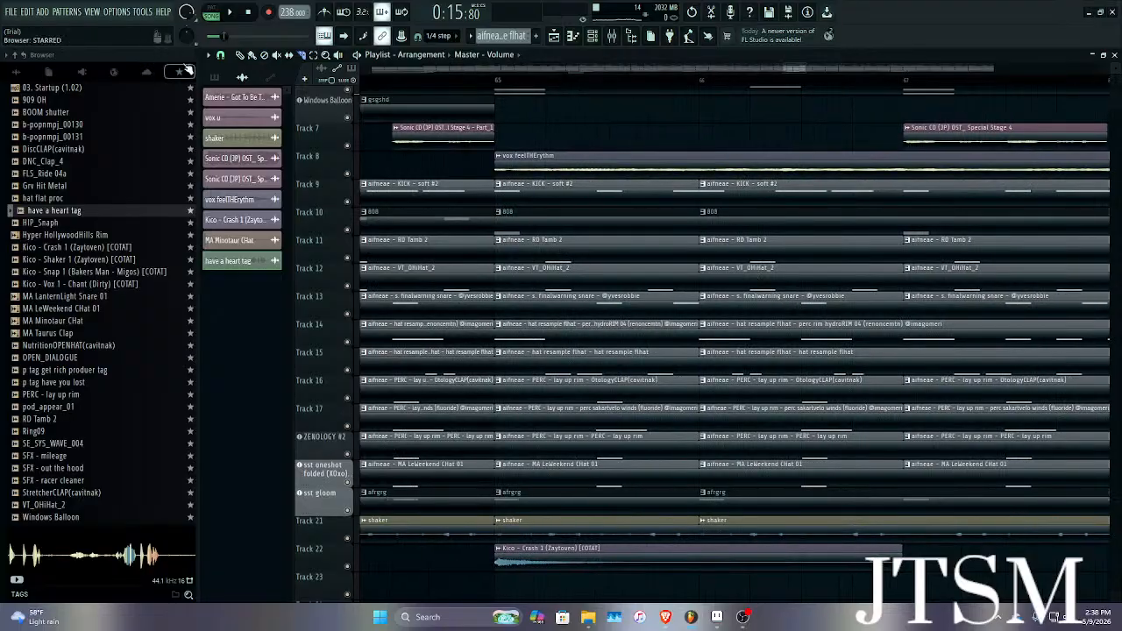
# Delete the bar 65 clips on Tracks 9, 10, 12, 14, 15 and sst gloom, and play back the section.
pyautogui.rightClick(575, 188)
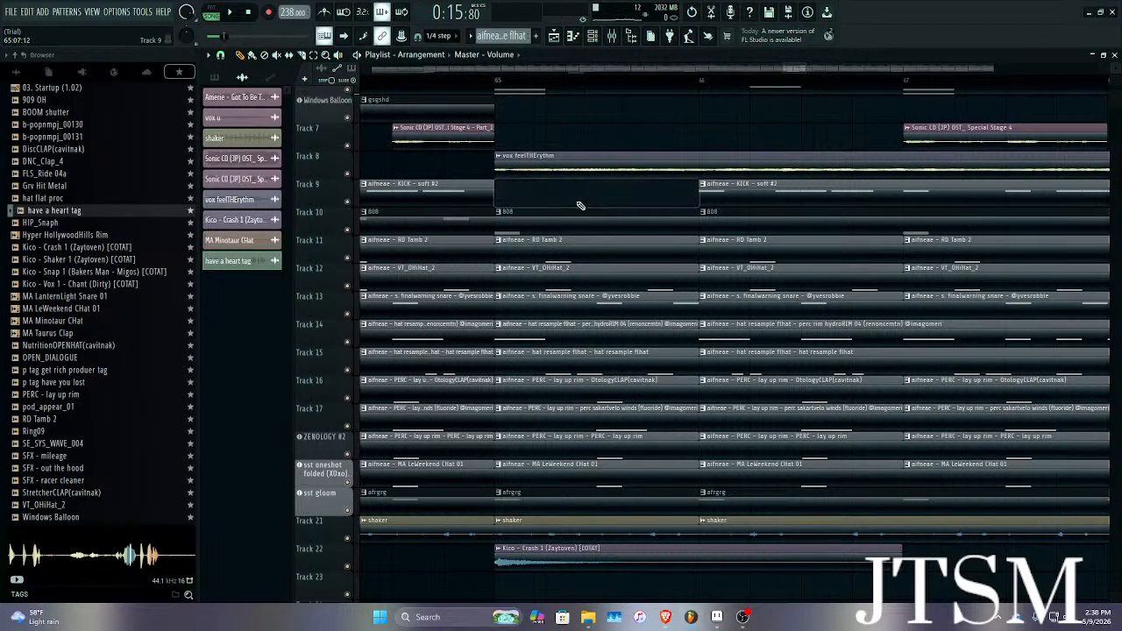
pyautogui.rightClick(556, 218)
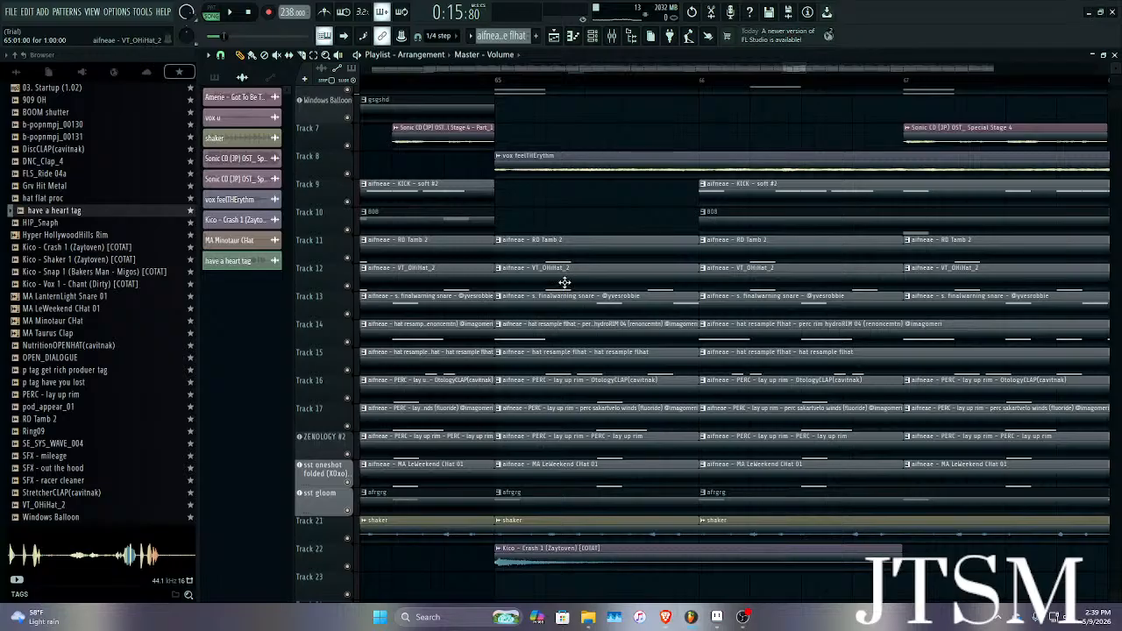
pyautogui.rightClick(564, 272)
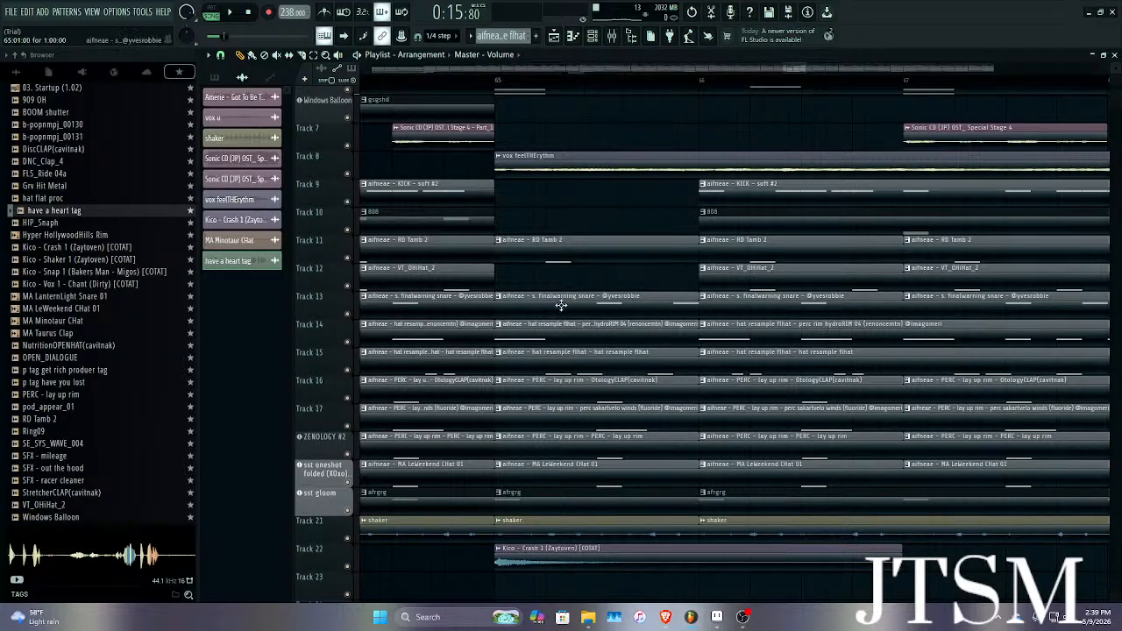
pyautogui.scroll(2, 561, 305)
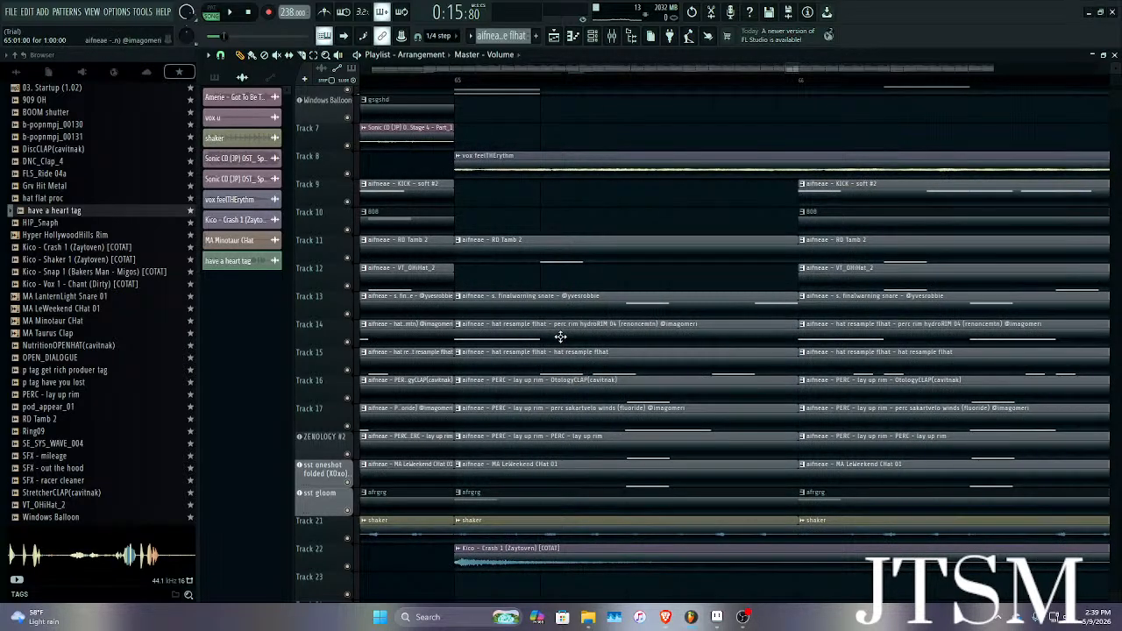
pyautogui.rightClick(560, 336)
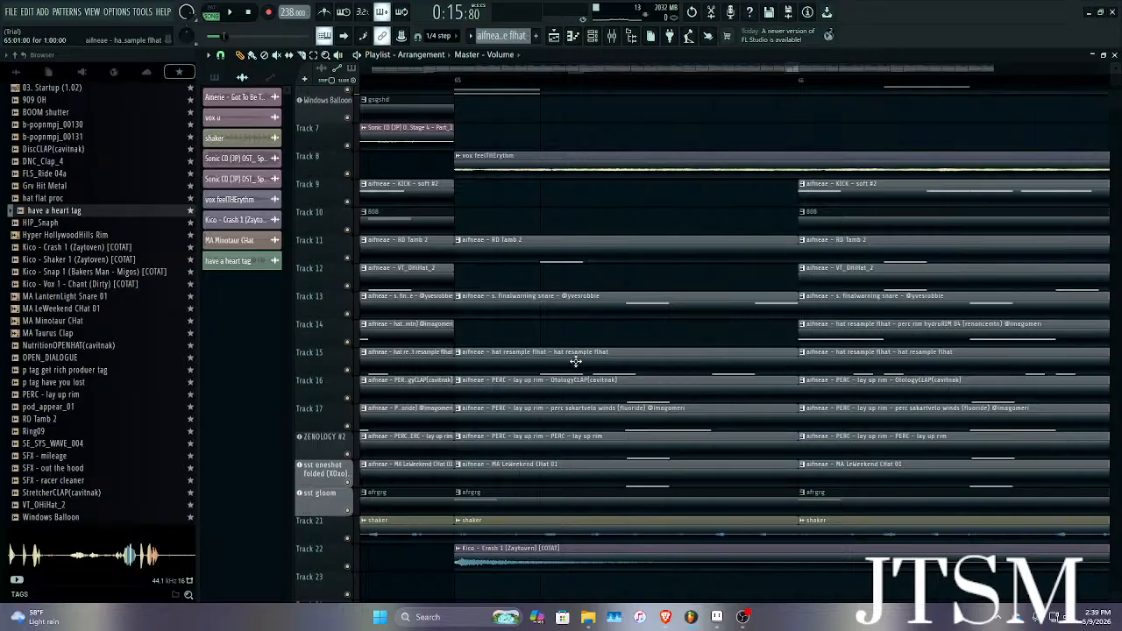
pyautogui.rightClick(576, 360)
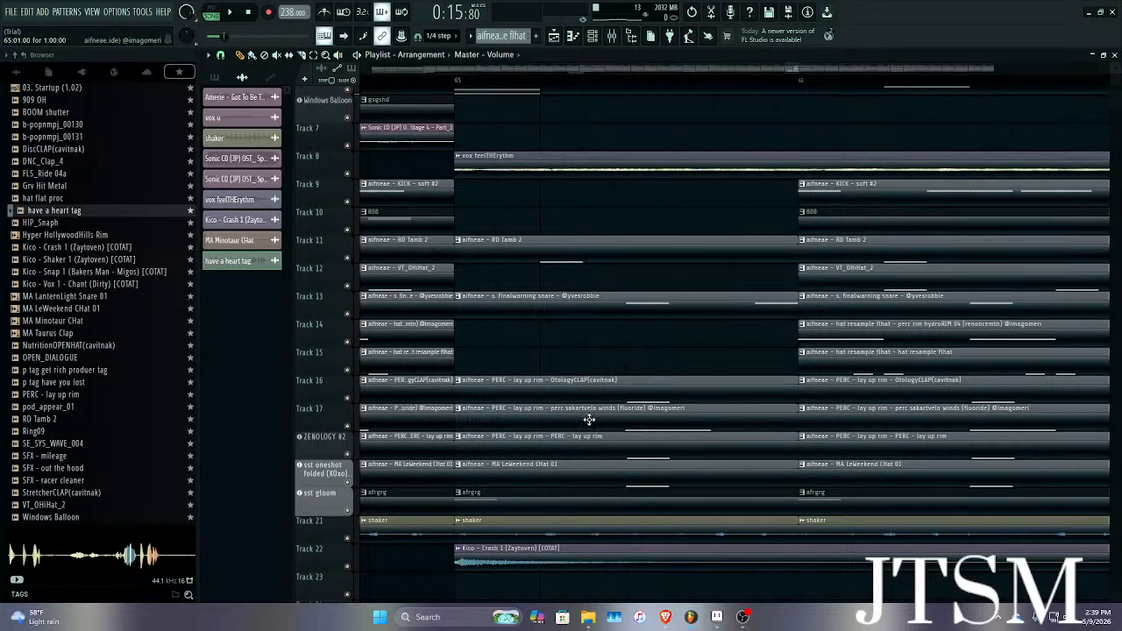
pyautogui.rightClick(573, 497)
pyautogui.scroll(-2, 573, 497)
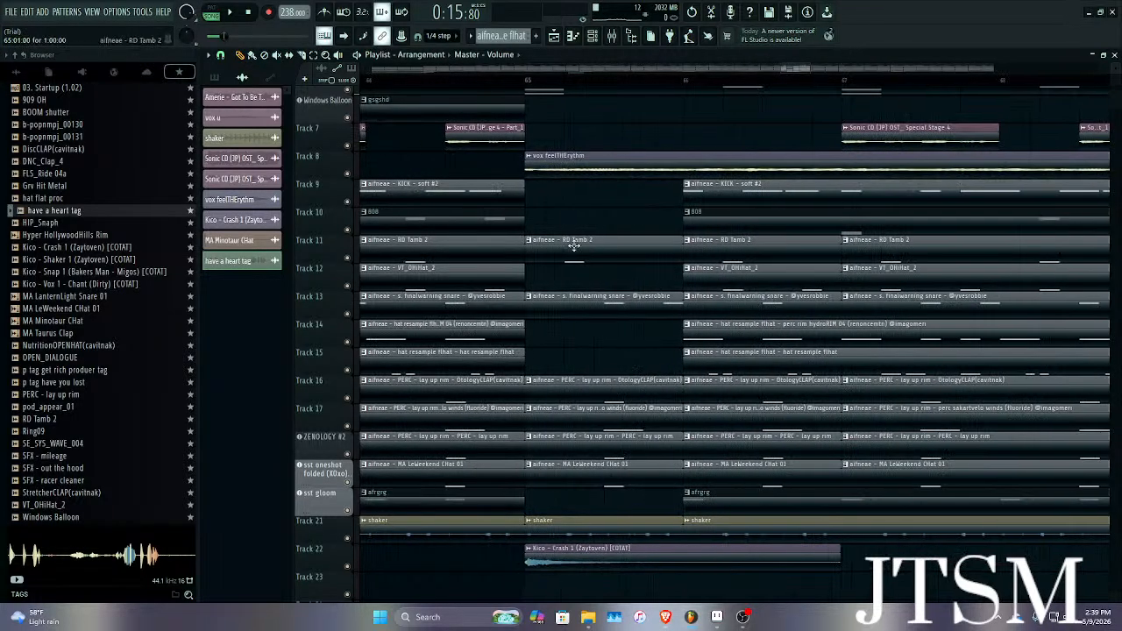
pyautogui.press('space')
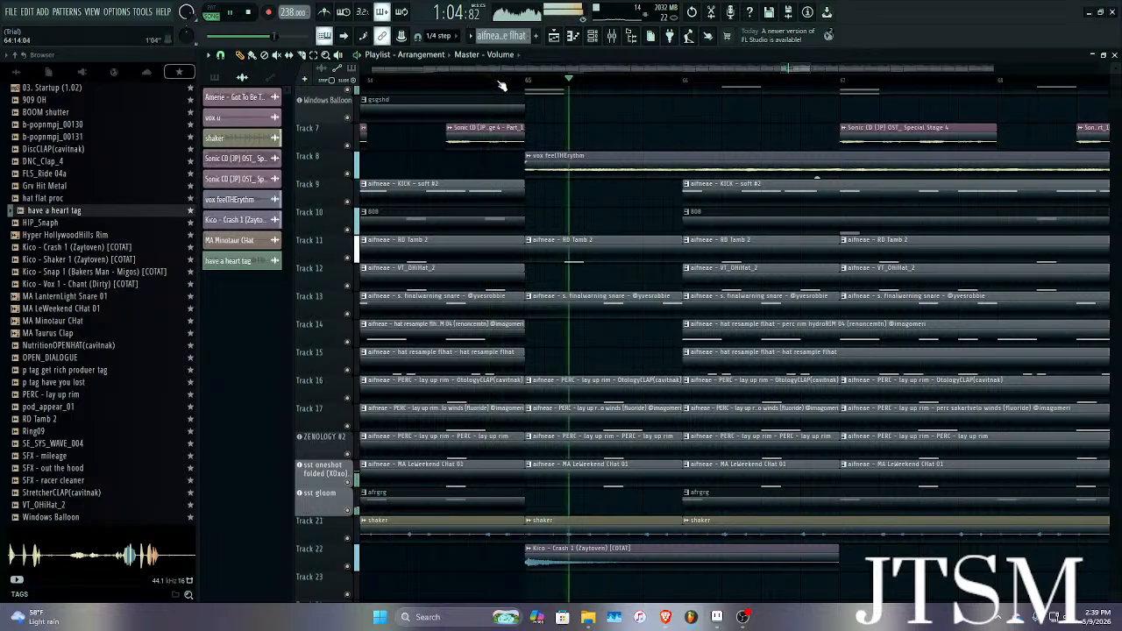
pyautogui.press('space')
pyautogui.press('space')
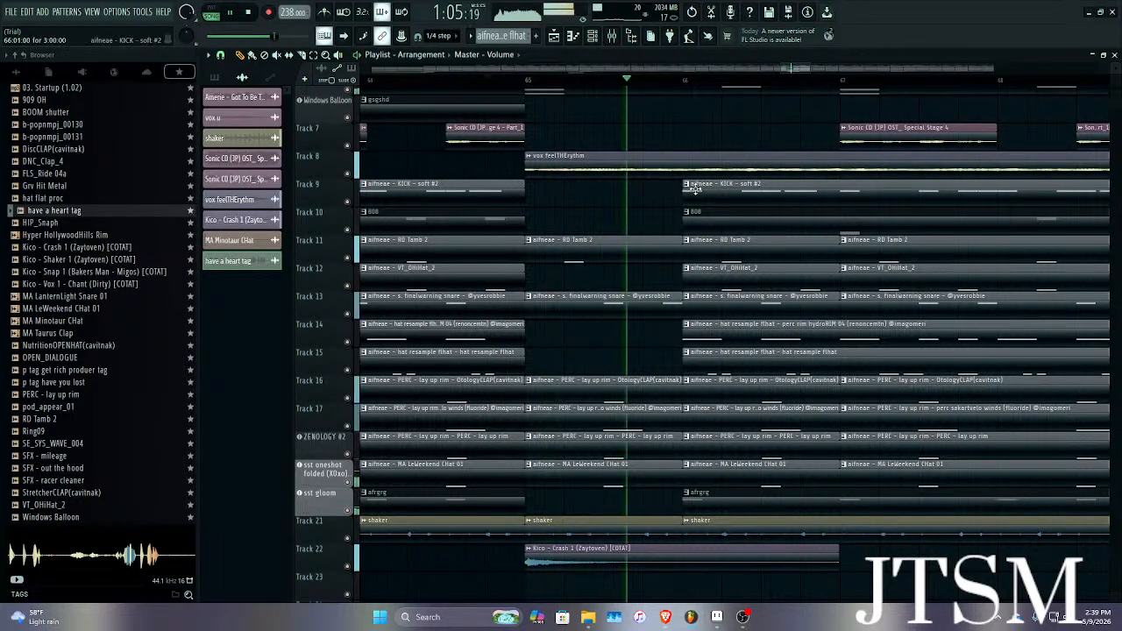
pyautogui.press('space')
# Delete the clips starting at bar 66 on Tracks 9, 10, 12, 14, 15 and sst gloom, and play back the section.
pyautogui.scroll(2, 734, 199)
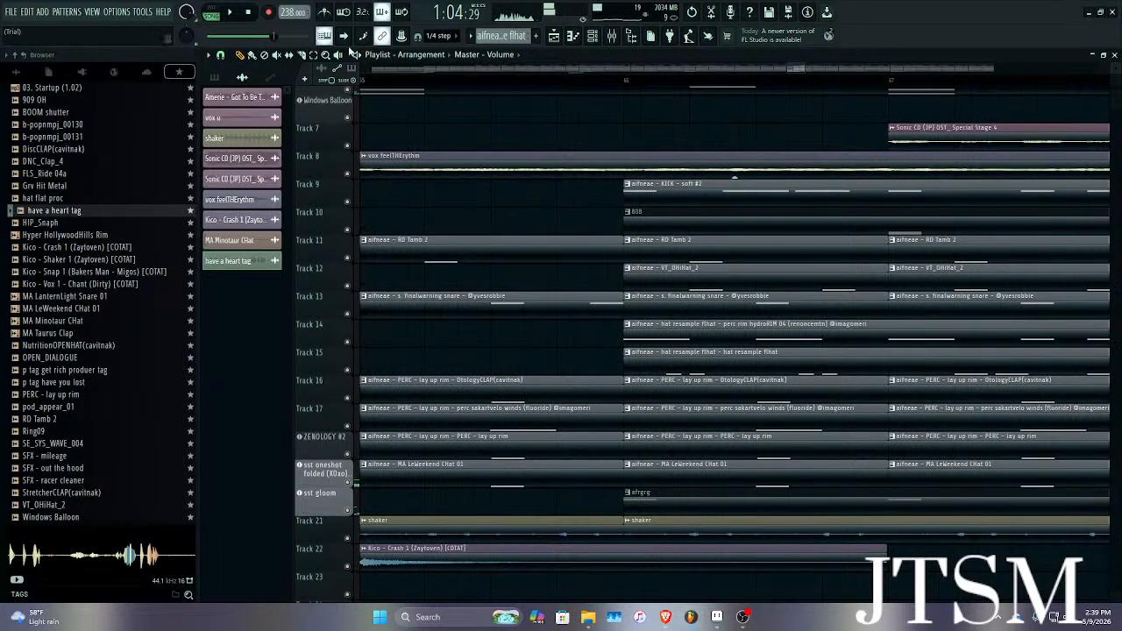
pyautogui.scroll(1, 870, 189)
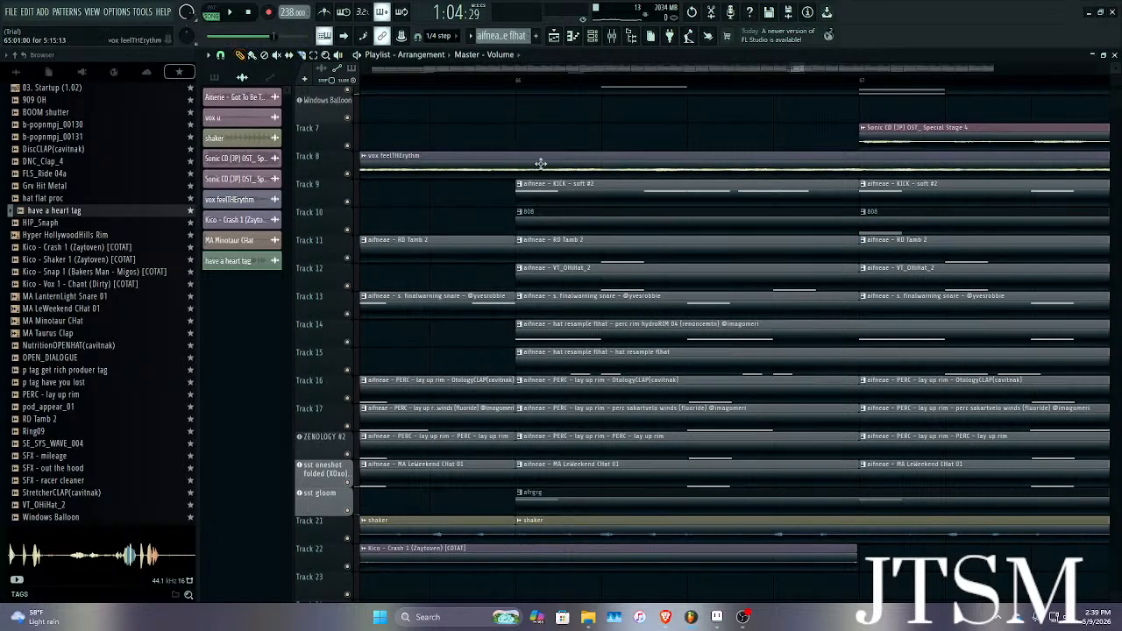
pyautogui.rightClick(559, 202)
pyautogui.rightClick(567, 221)
pyautogui.rightClick(579, 280)
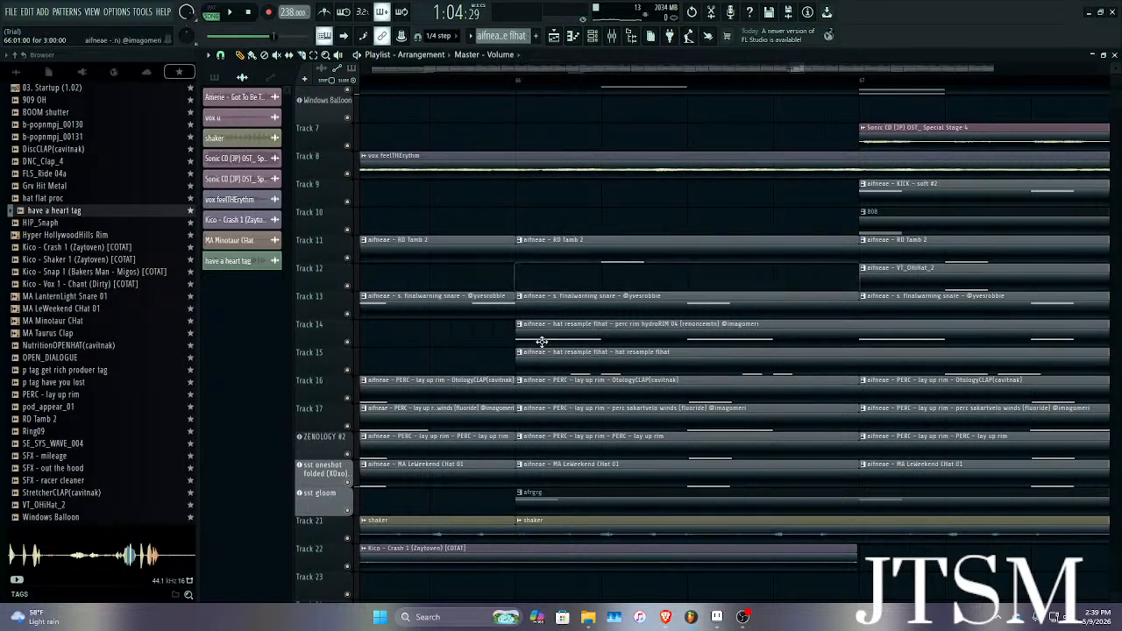
pyautogui.rightClick(540, 338)
pyautogui.rightClick(540, 359)
pyautogui.rightClick(539, 503)
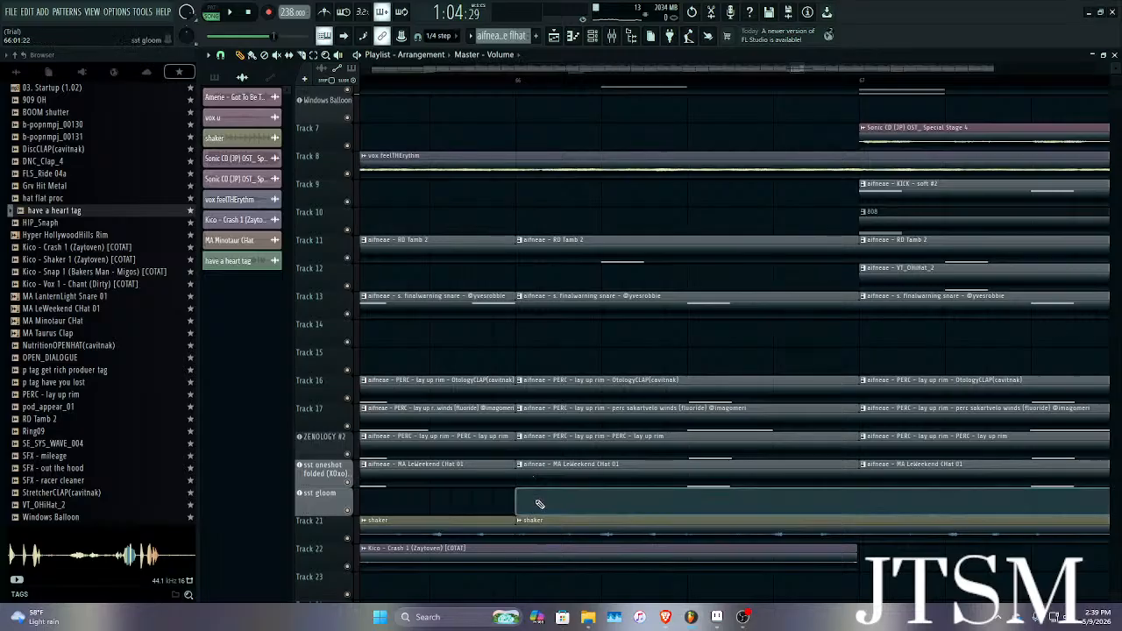
pyautogui.scroll(-3, 531, 396)
pyautogui.press('space')
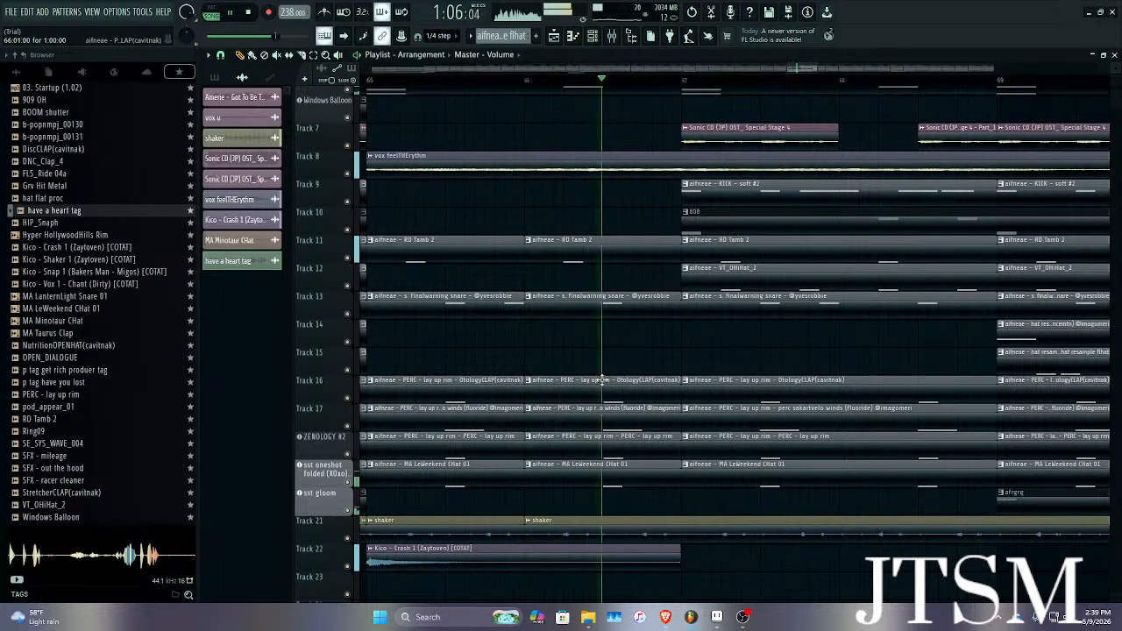
pyautogui.scroll(-2, 658, 354)
pyautogui.press('space')
# Move the Kico - Crash 1 clip on Track 22 from bar 65 to bar 67.
pyautogui.moveTo(580, 561); pyautogui.dragTo(764, 557)
pyautogui.scroll(5, 674, 576)
pyautogui.moveTo(692, 557); pyautogui.dragTo(669, 561)
pyautogui.scroll(3, 671, 559)
pyautogui.scroll(-3, 652, 454)
pyautogui.scroll(-4, 652, 454)
pyautogui.scroll(5, 631, 385)
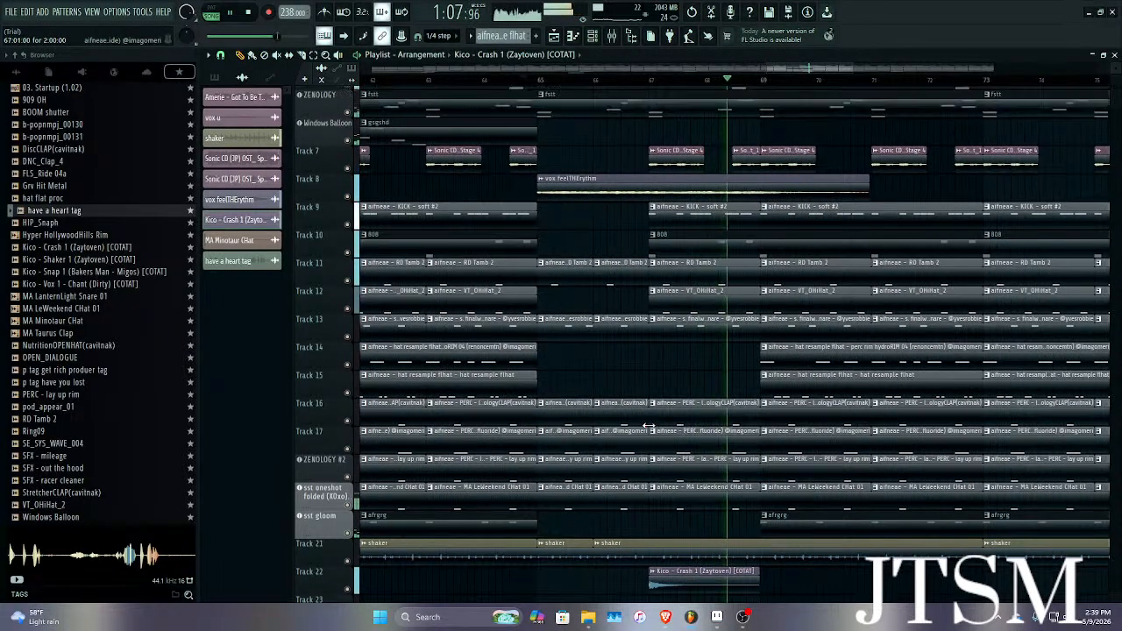
# Duplicate the two gsgshd clips from bars 49 to 65 into bars 65 to 81 on the Windows Balloon track.
pyautogui.scroll(-3, 625, 366)
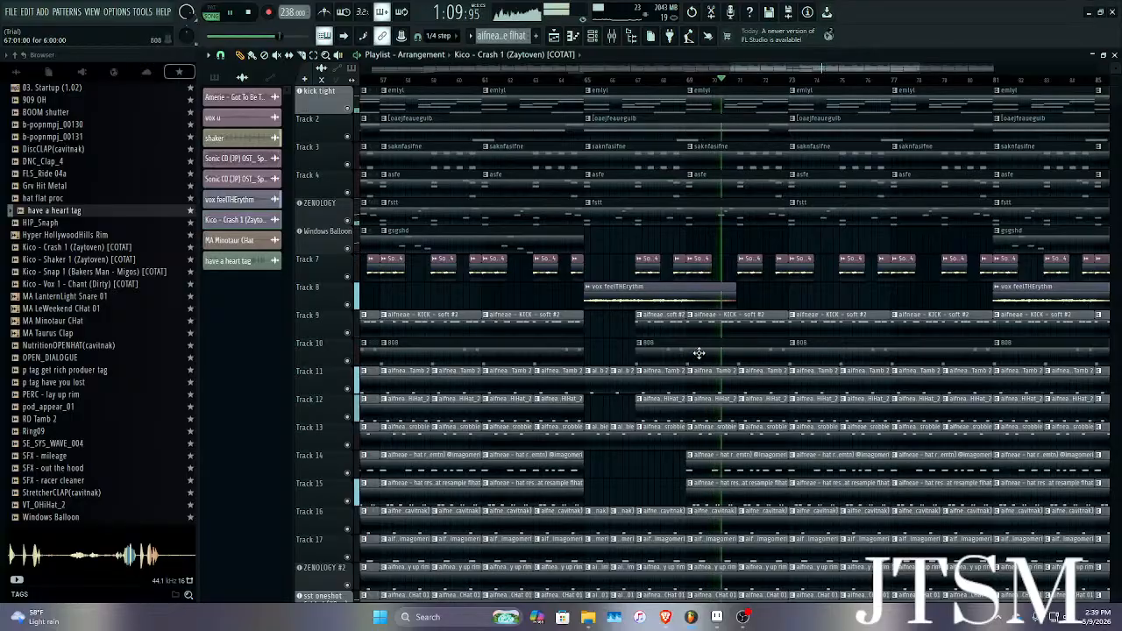
pyautogui.scroll(-4, 614, 263)
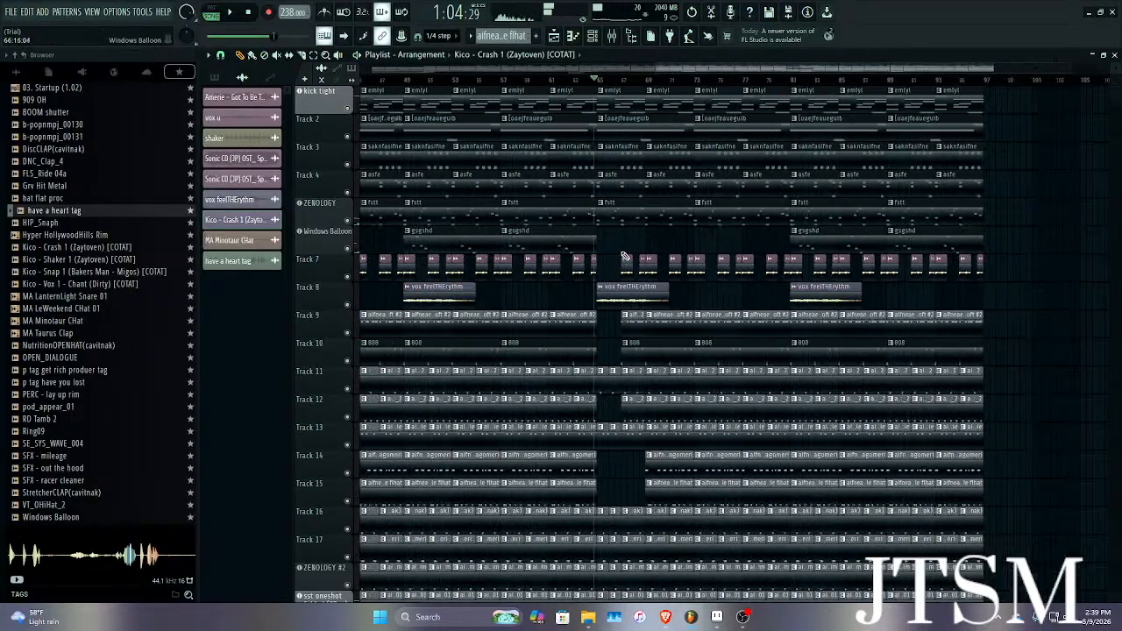
pyautogui.moveTo(557, 221); pyautogui.dragTo(463, 243)
pyautogui.hotkey('ctrl', 'b')
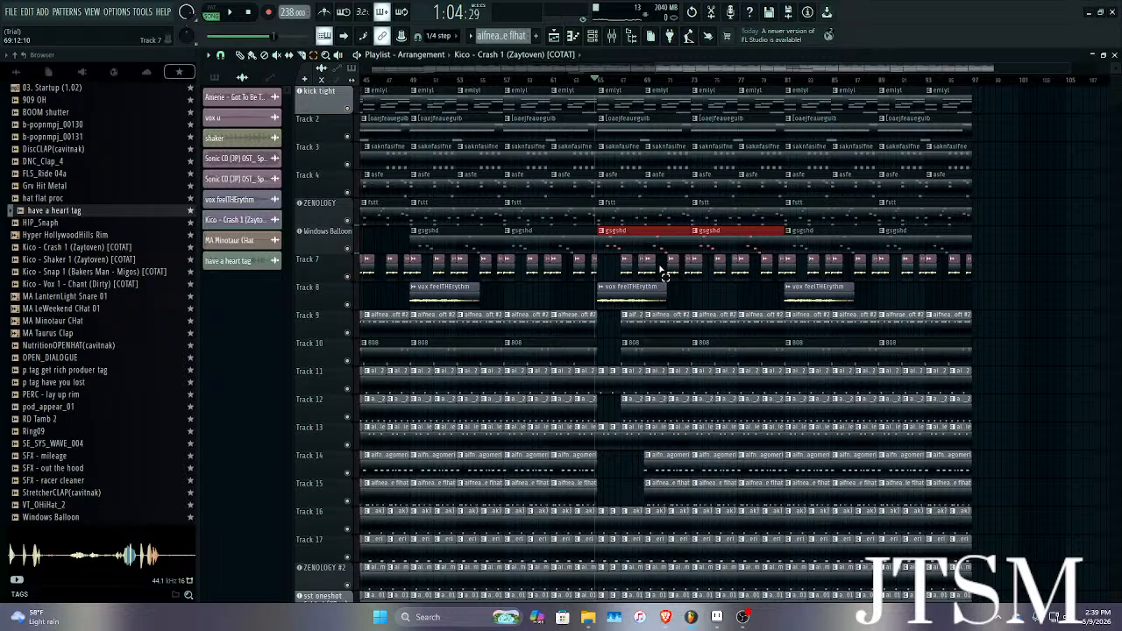
pyautogui.click(947, 232)
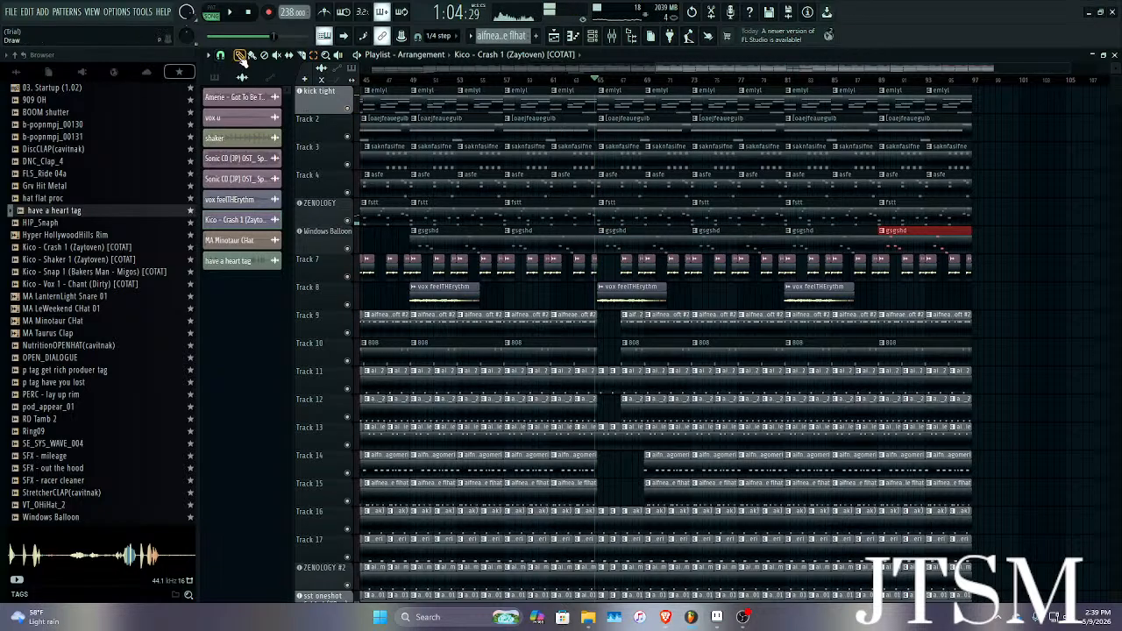
# Slice the kick tight and Track 2 clips at bar 67 and delete their bars 65 to 67 portions.
pyautogui.scroll(5, 641, 155)
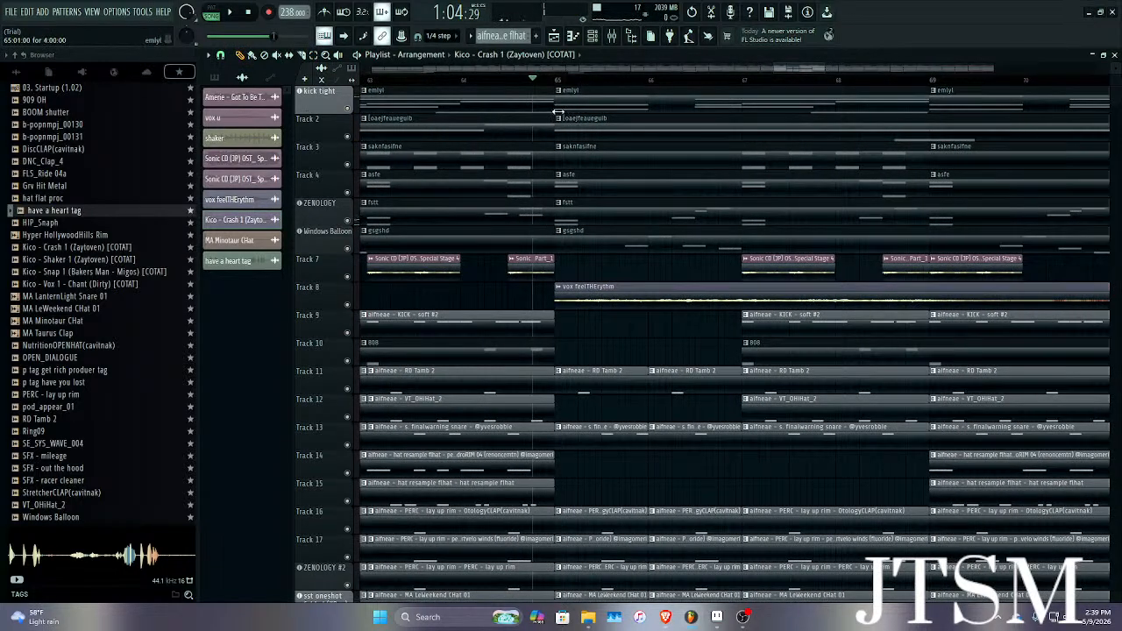
pyautogui.scroll(3, 809, 117)
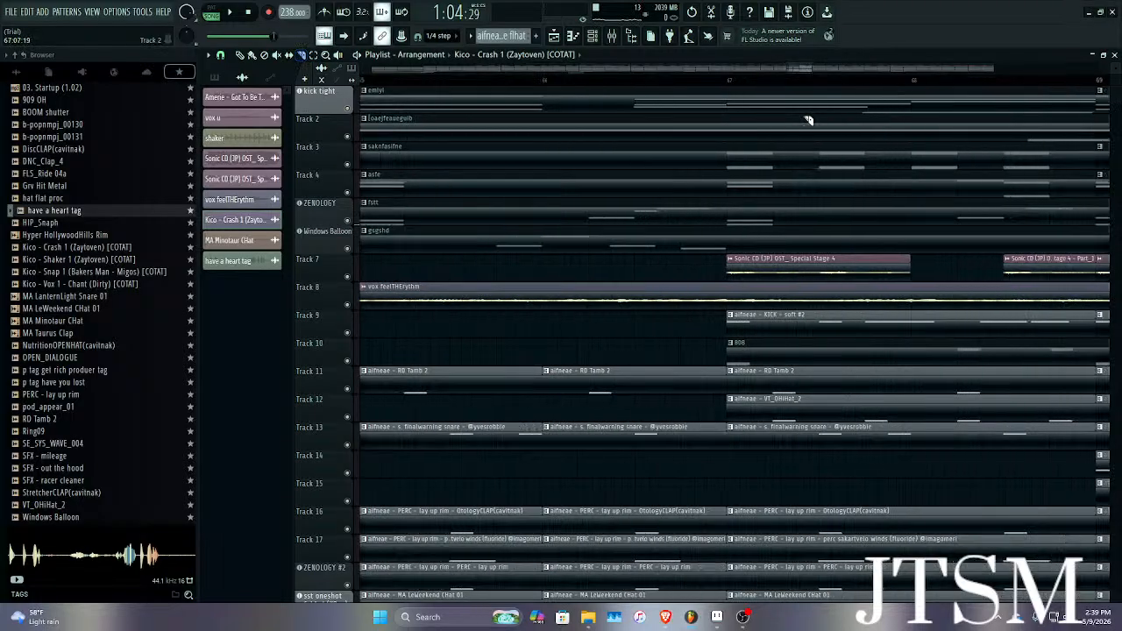
pyautogui.scroll(-3, 726, 128)
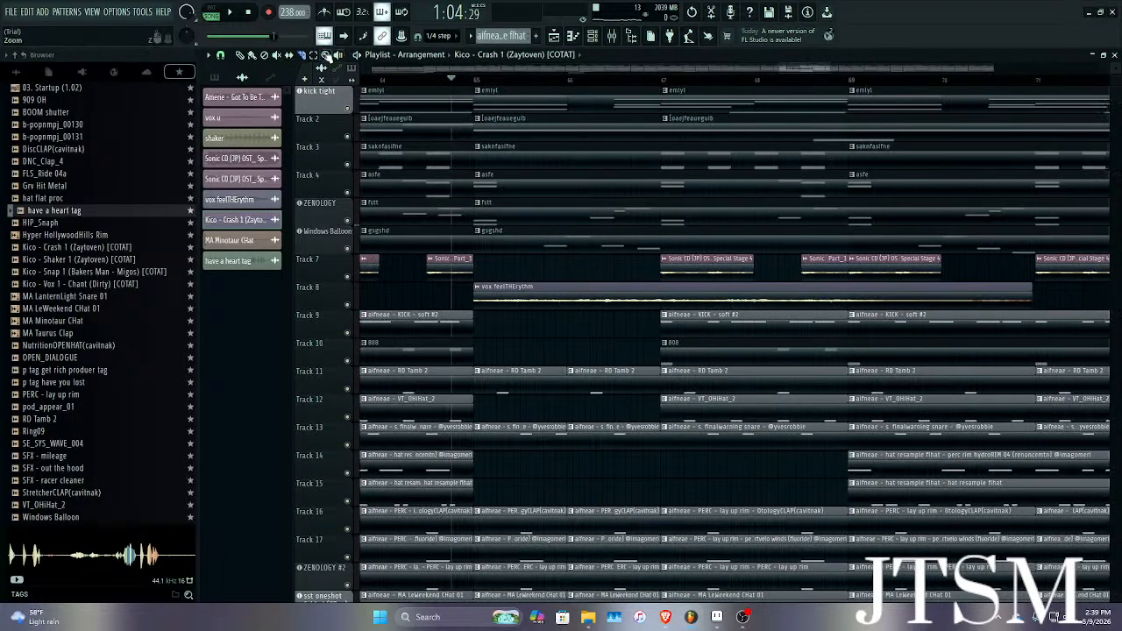
pyautogui.moveTo(473, 88); pyautogui.dragTo(663, 140)
pyautogui.press('Delete')
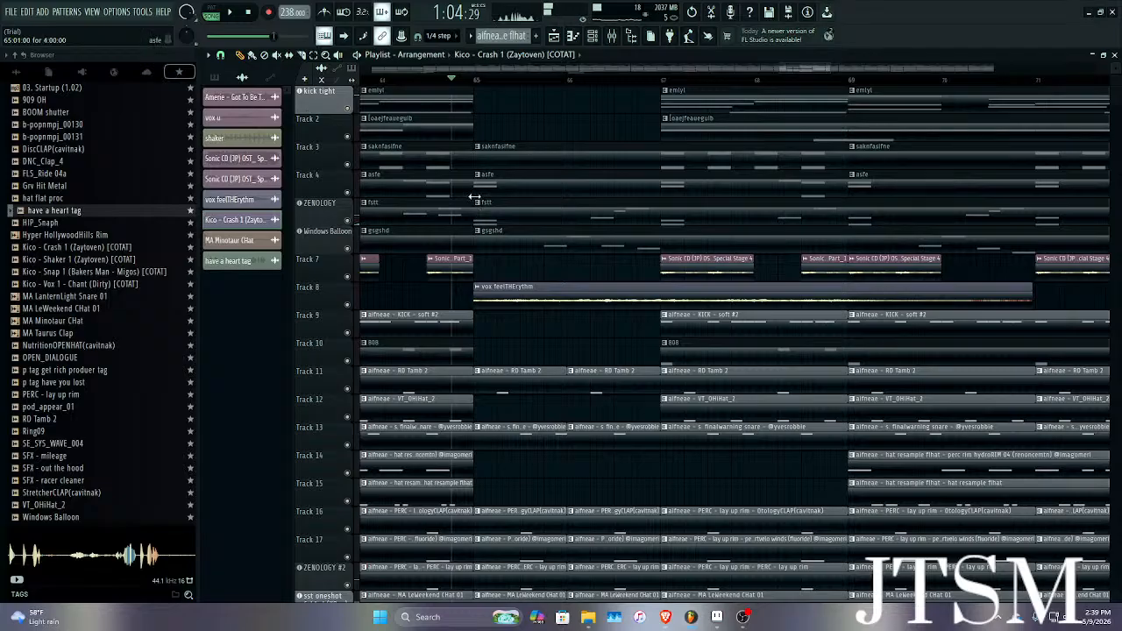
# Trim the start of Track 4's asfe clip to about bar 66.6 and ZENOLOGY's fstt clip to about bar 66, and play the section.
pyautogui.moveTo(475, 197); pyautogui.dragTo(546, 206)
pyautogui.moveTo(626, 210); pyautogui.dragTo(619, 210)
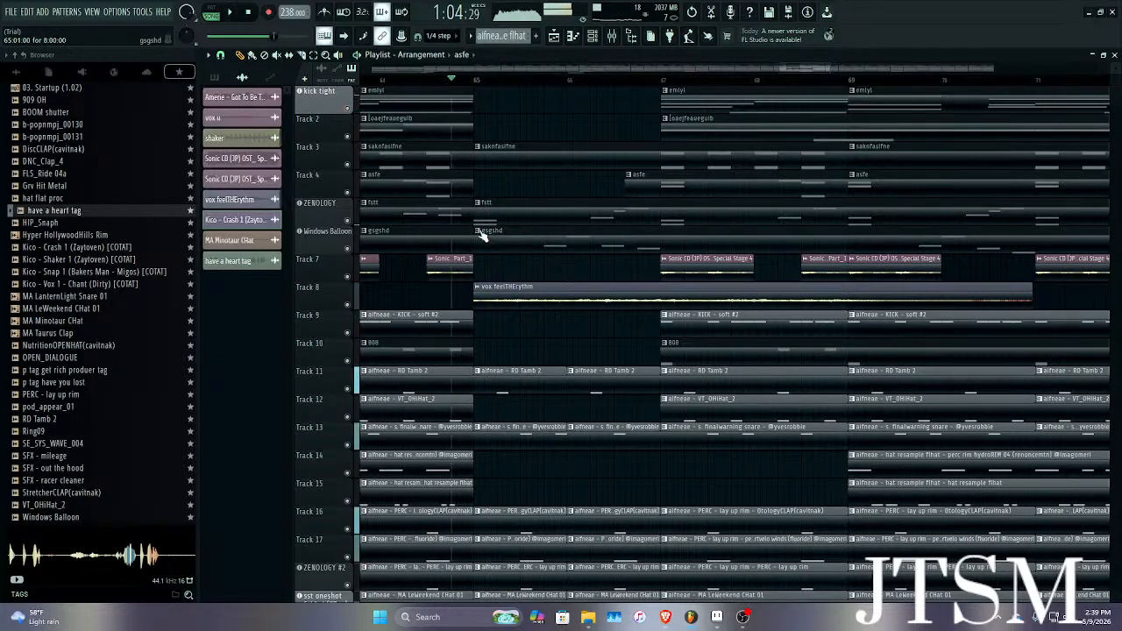
pyautogui.moveTo(477, 225); pyautogui.dragTo(563, 226)
pyautogui.press('space')
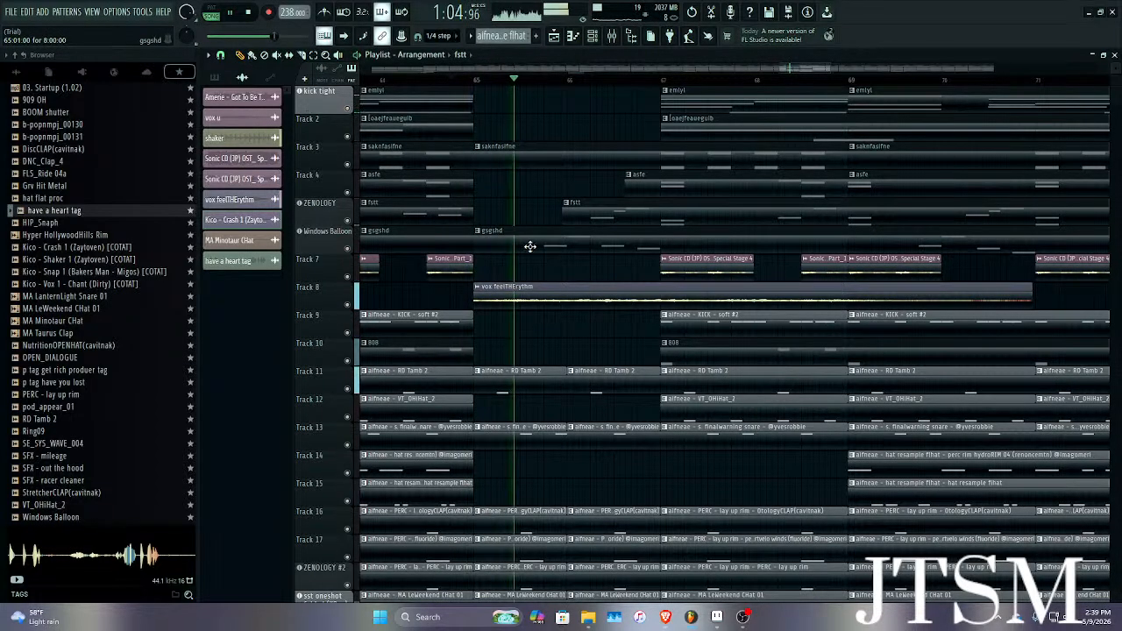
pyautogui.press('space')
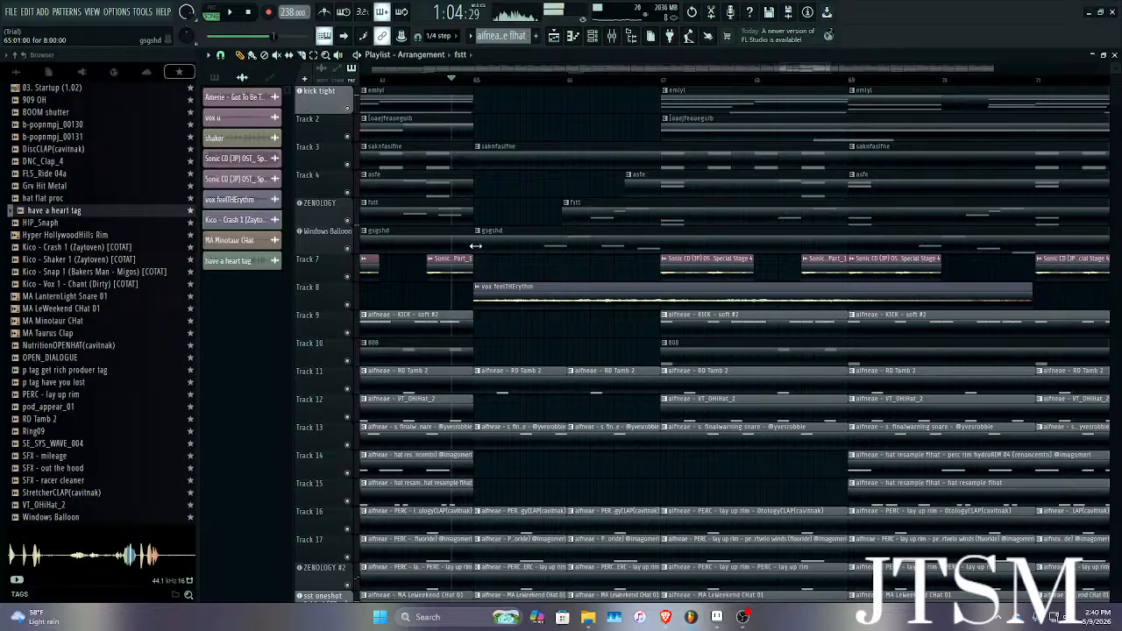
# Trim the start of the gsgshd clip on the Windows Balloon track from bar 65 to bar 67 and audition the arrangement.
pyautogui.moveTo(475, 247); pyautogui.dragTo(666, 239)
pyautogui.press('space')
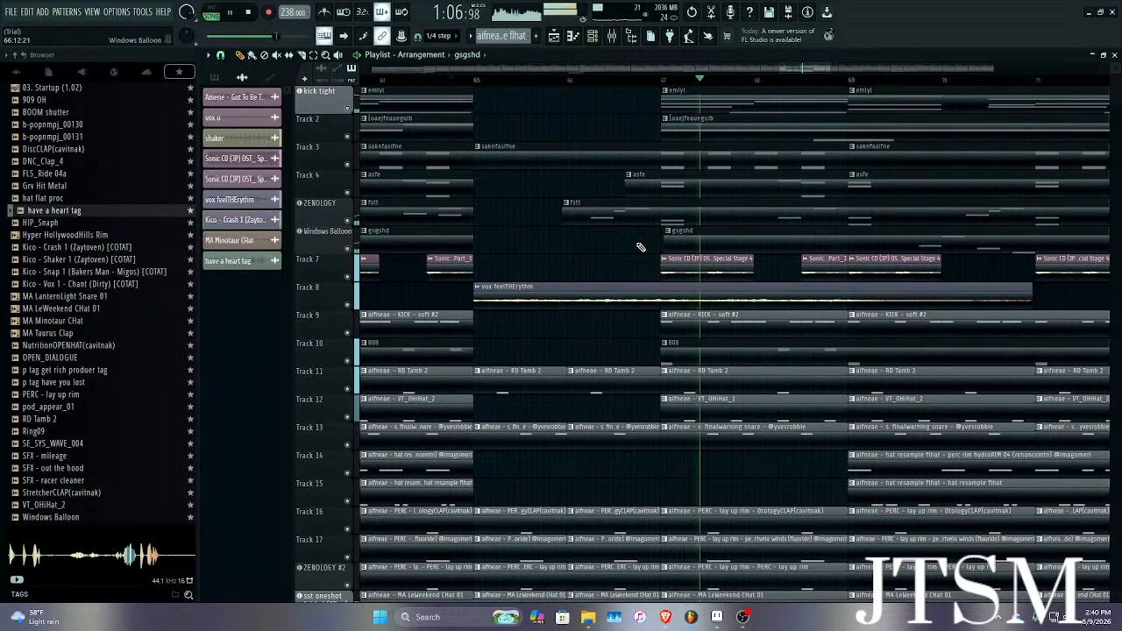
pyautogui.scroll(-5, 638, 245)
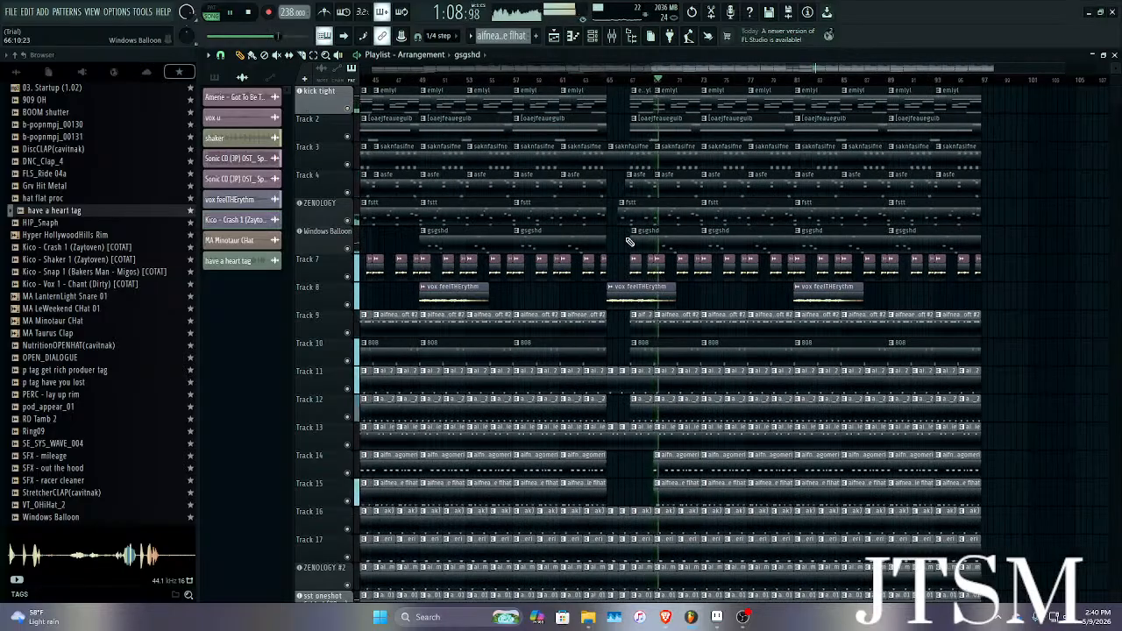
pyautogui.scroll(2, 910, 264)
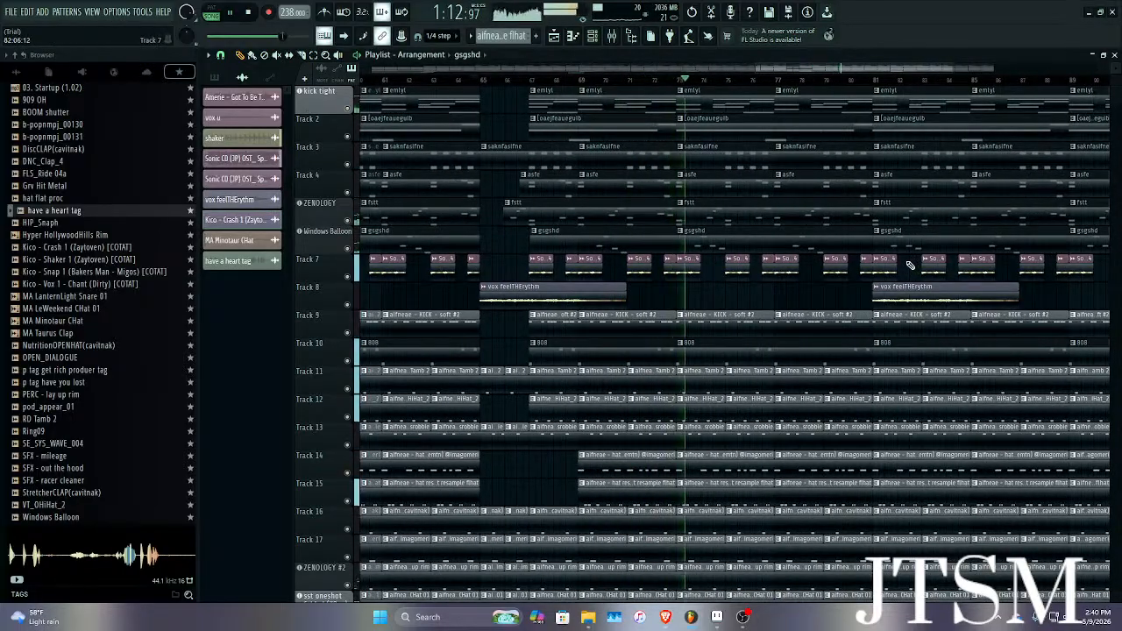
pyautogui.scroll(-3, 908, 269)
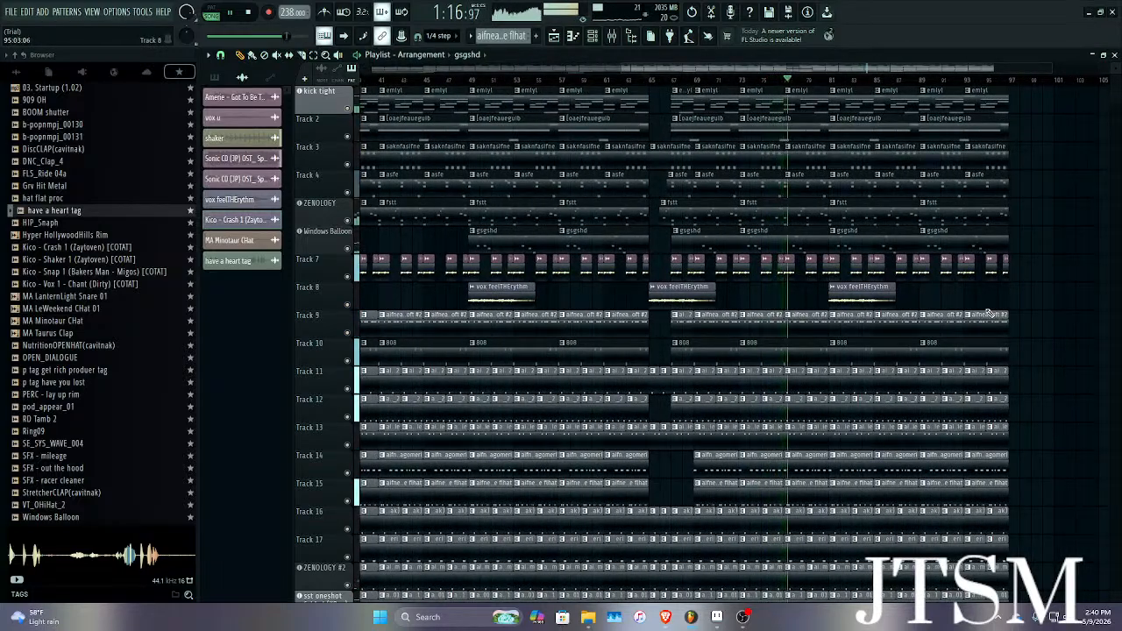
pyautogui.scroll(-3, 920, 309)
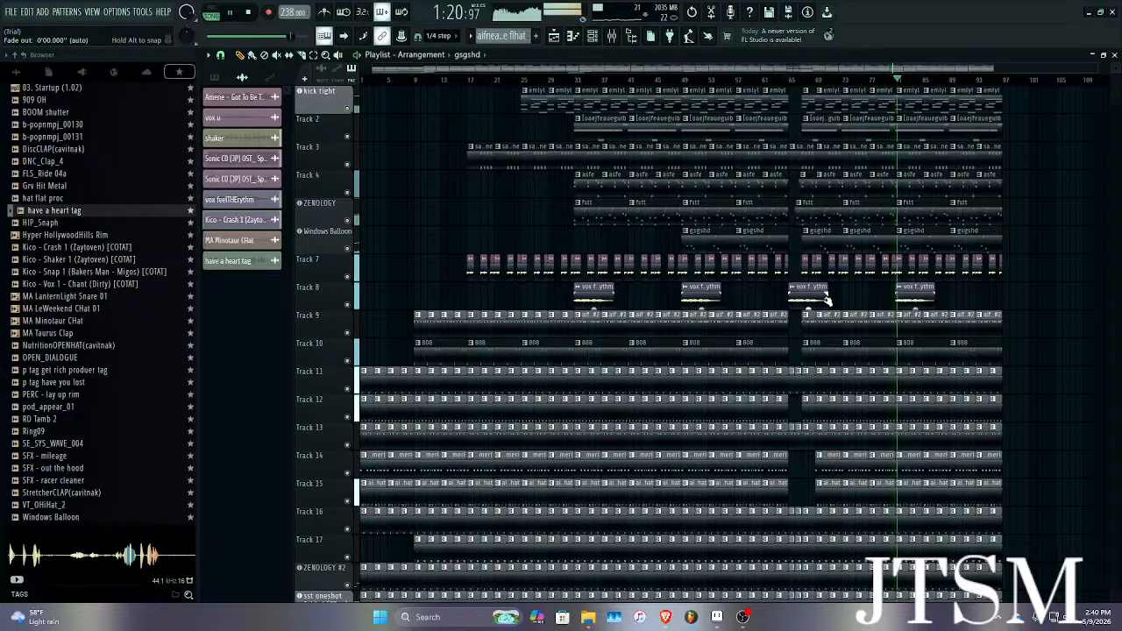
pyautogui.press('space')
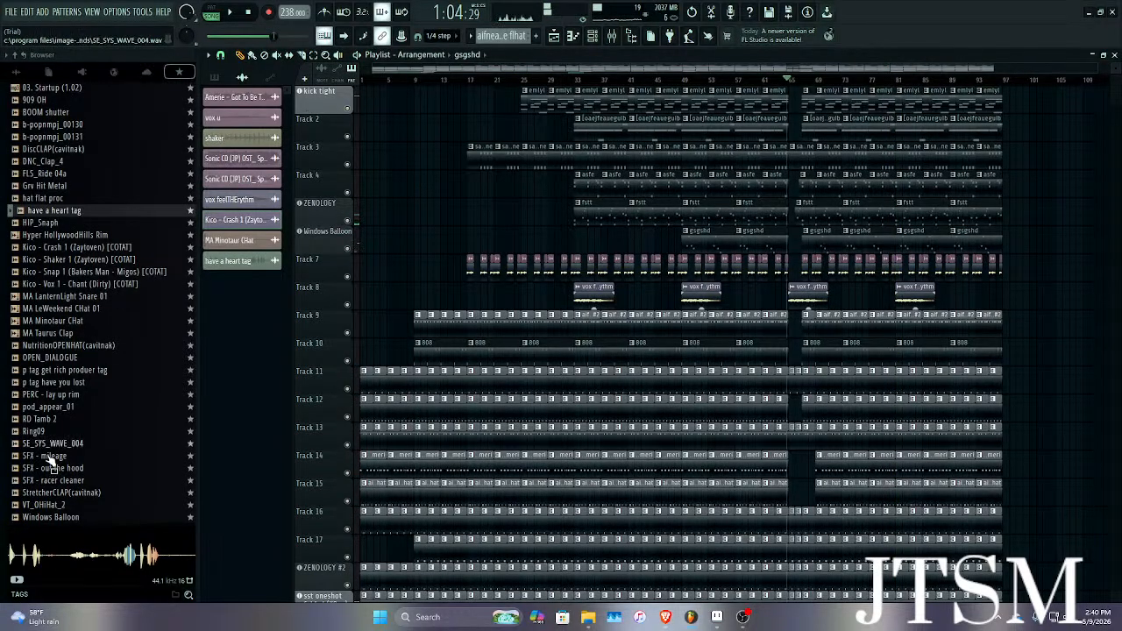
# Look through the soundz sample folder and audition the VNLscrt1 sample.
pyautogui.click(17, 74)
pyautogui.scroll(-15, 50, 209)
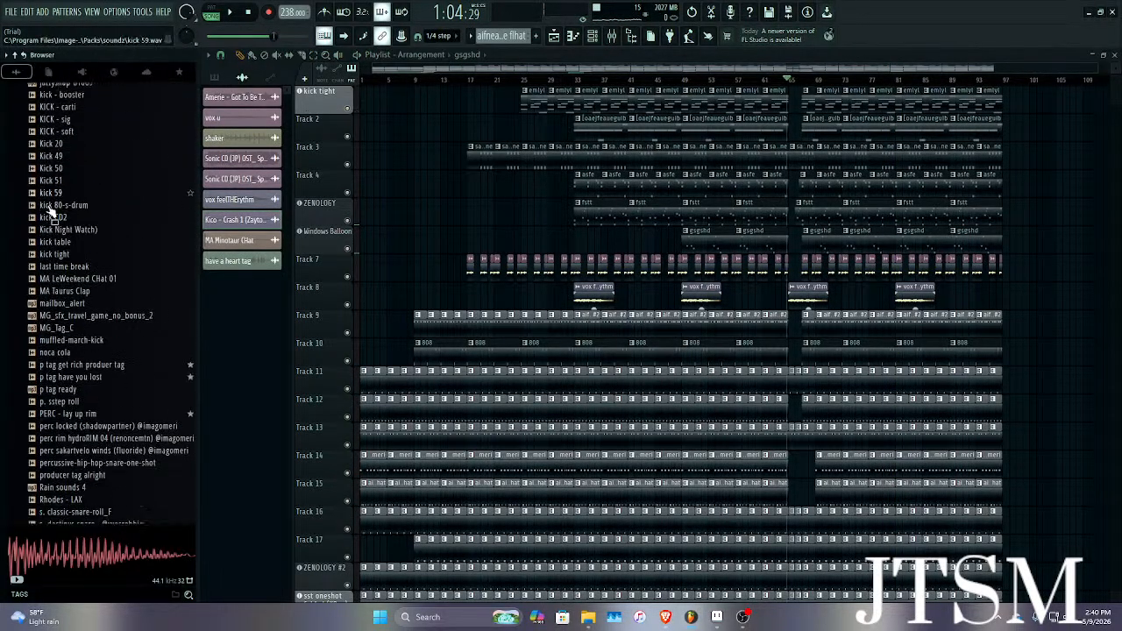
pyautogui.scroll(-10, 52, 219)
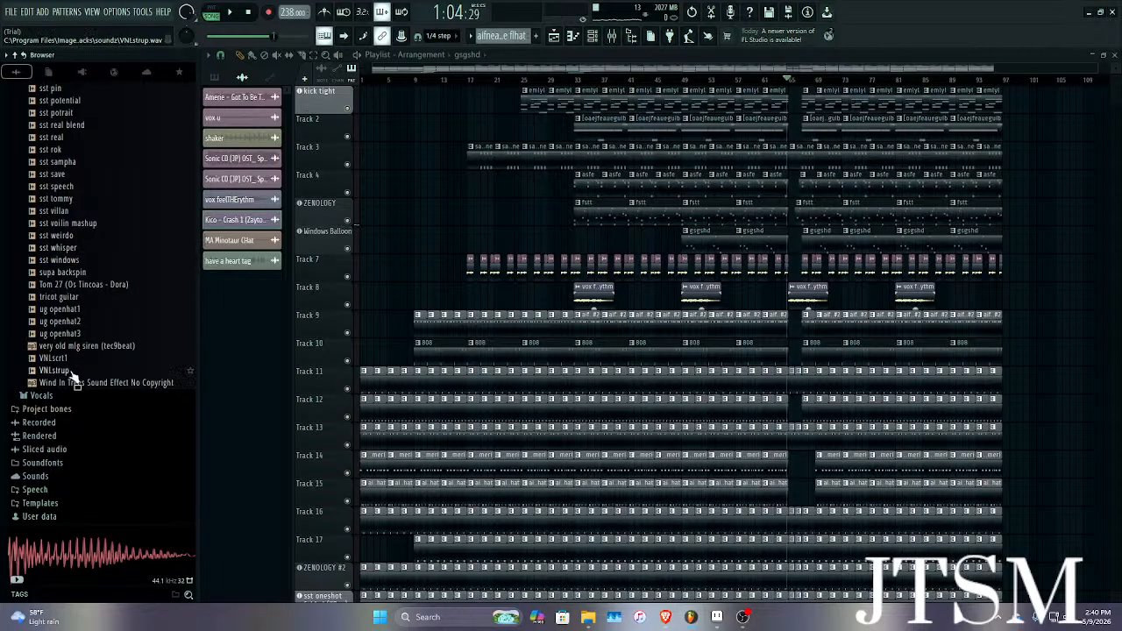
pyautogui.click(75, 360)
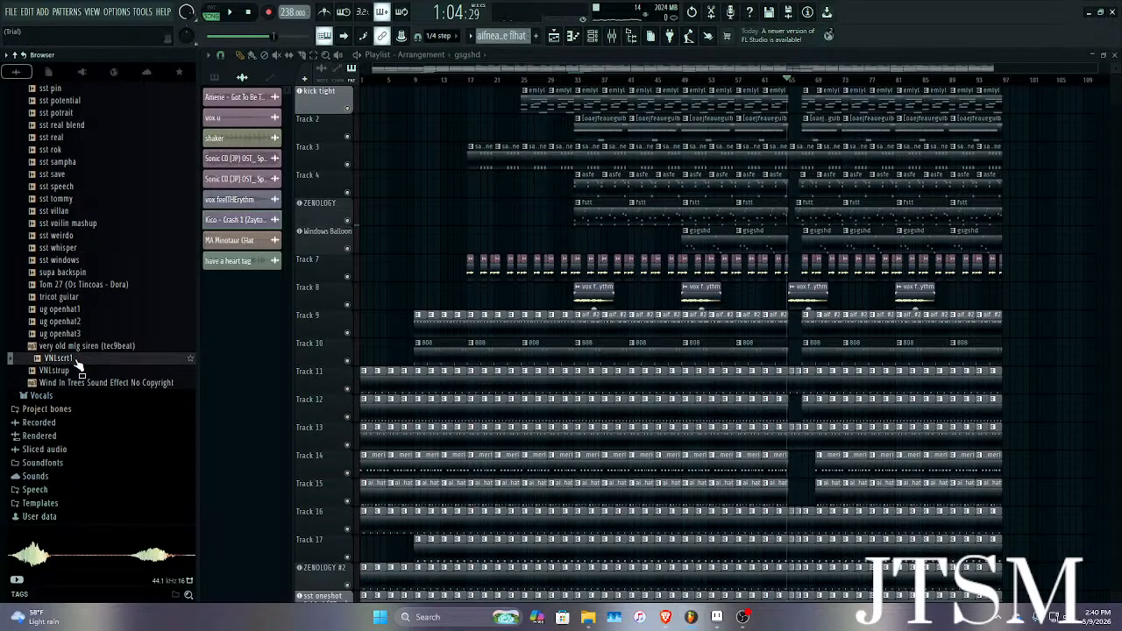
pyautogui.scroll(20, 75, 272)
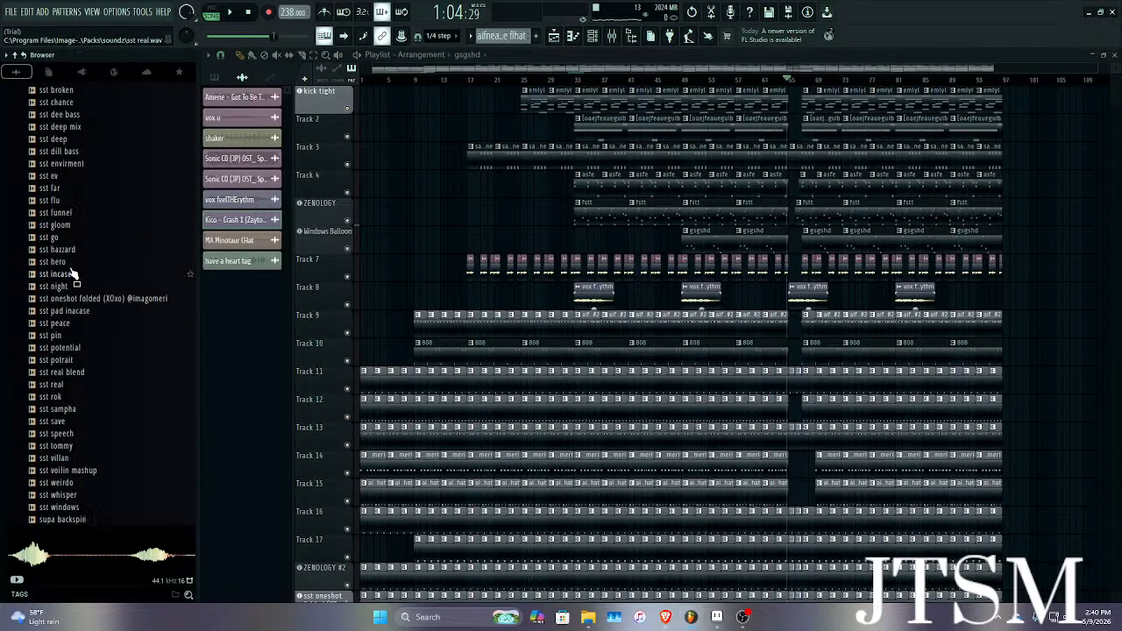
pyautogui.scroll(-20, 70, 260)
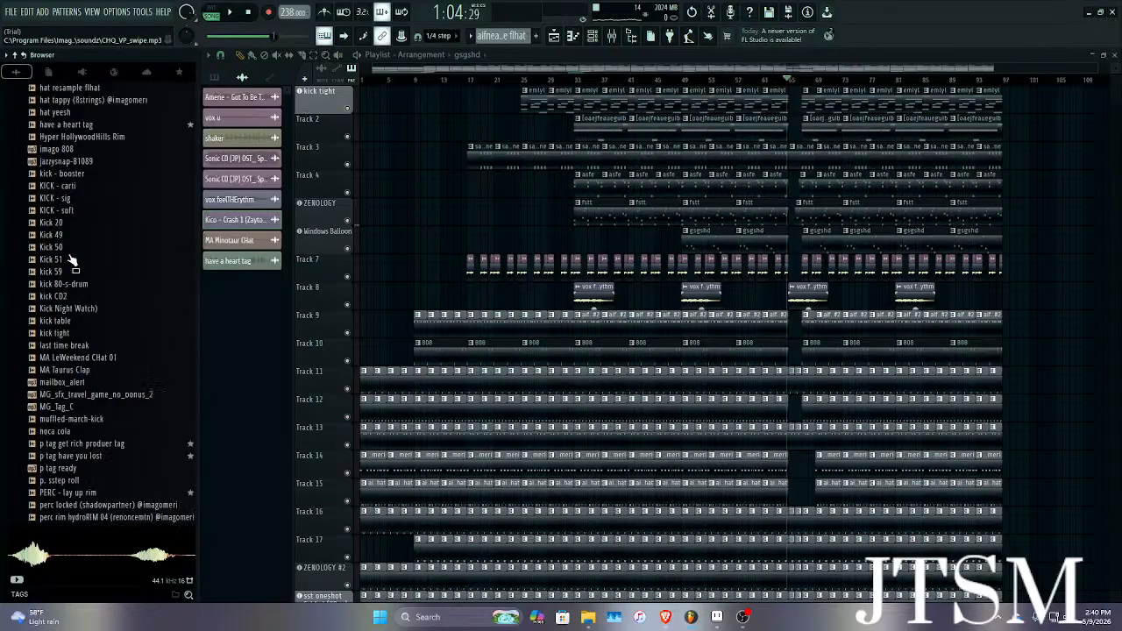
pyautogui.scroll(-7, 63, 276)
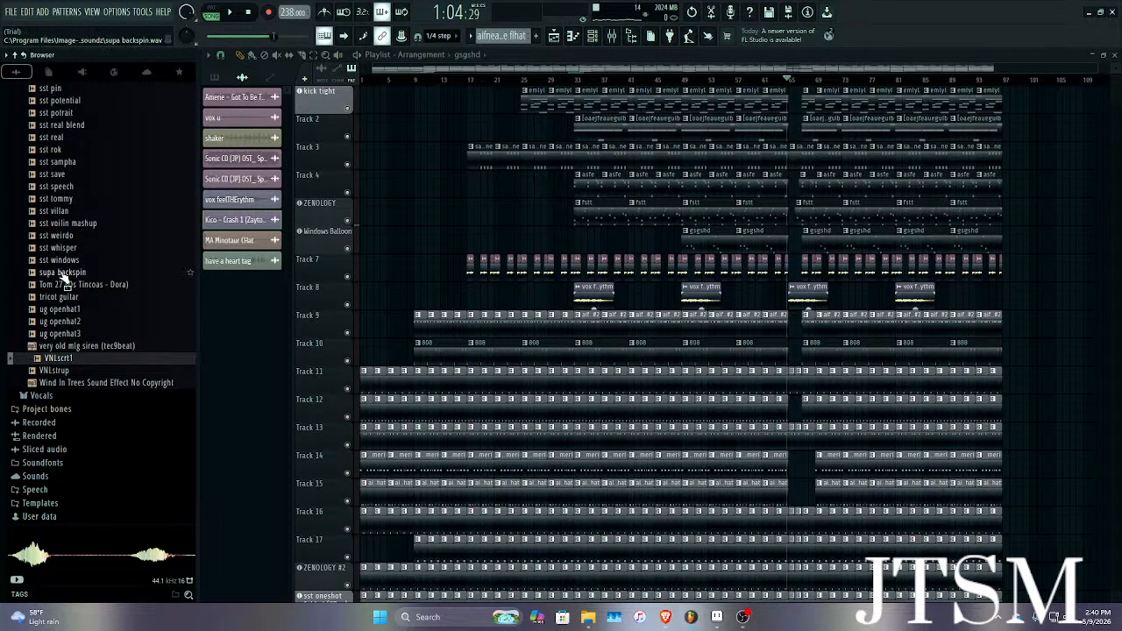
# Audition the supa backspin sample and place it as an audio clip on Track 23 within bar 65.
pyautogui.click(63, 273)
pyautogui.rightClick(63, 275)
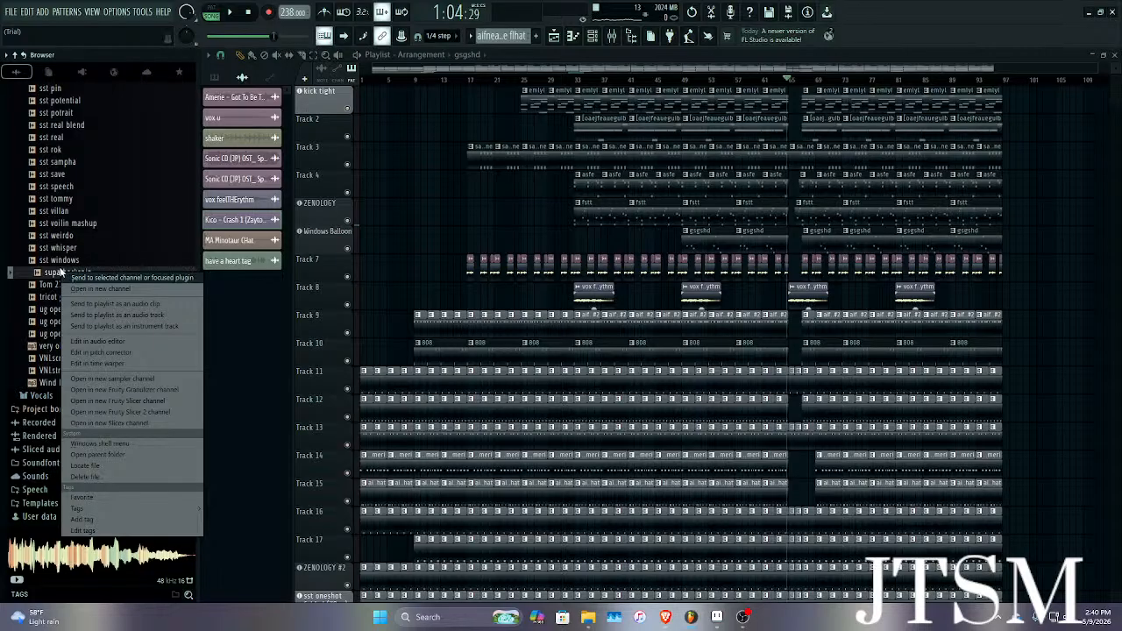
pyautogui.click(53, 275)
pyautogui.scroll(-5, 267, 273)
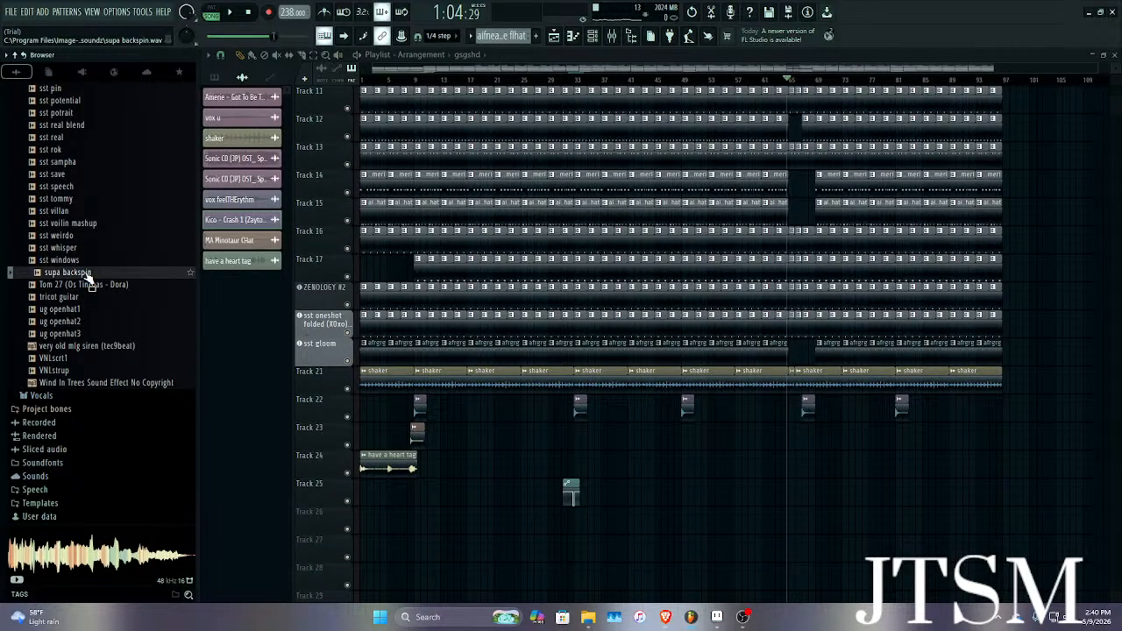
pyautogui.moveTo(87, 274); pyautogui.dragTo(727, 521)
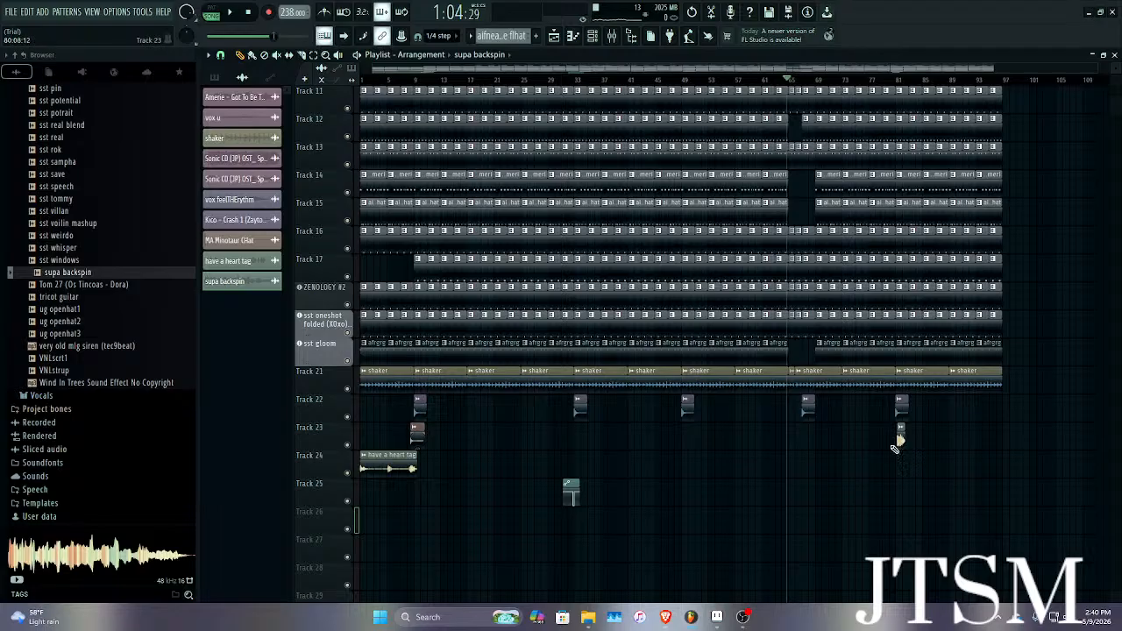
pyautogui.scroll(4, 827, 396)
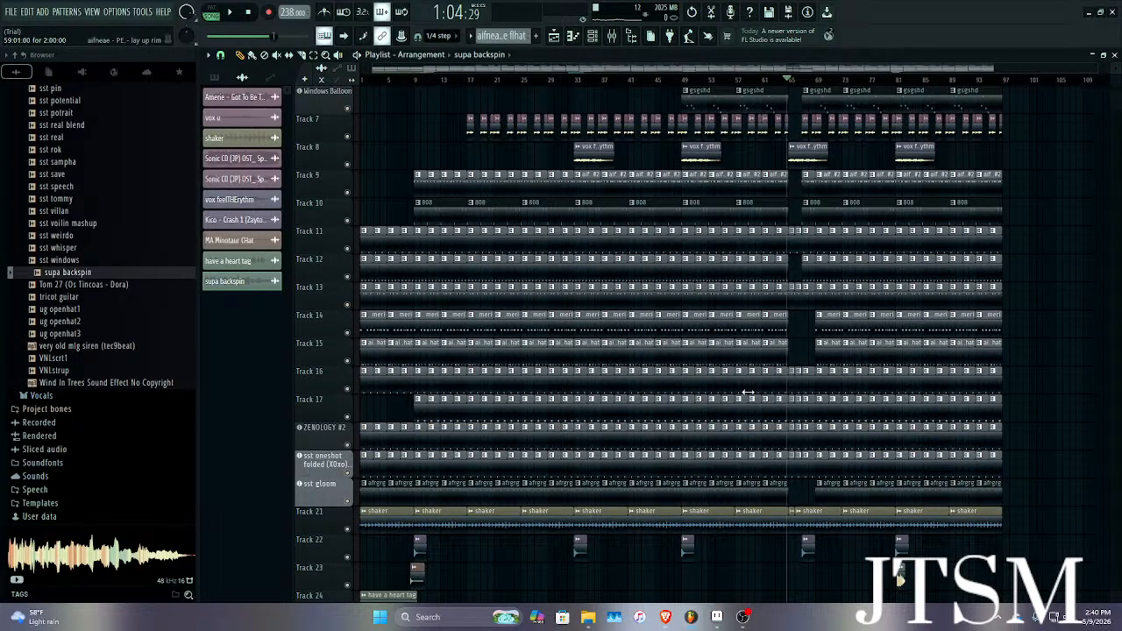
pyautogui.scroll(-3, 501, 197)
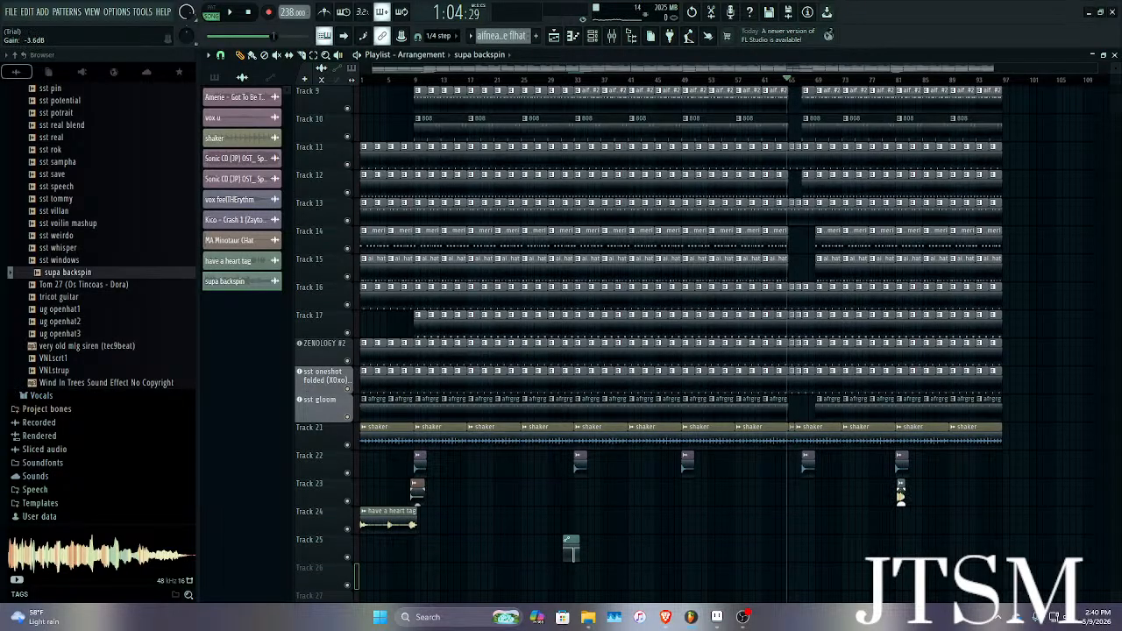
pyautogui.scroll(3, 728, 172)
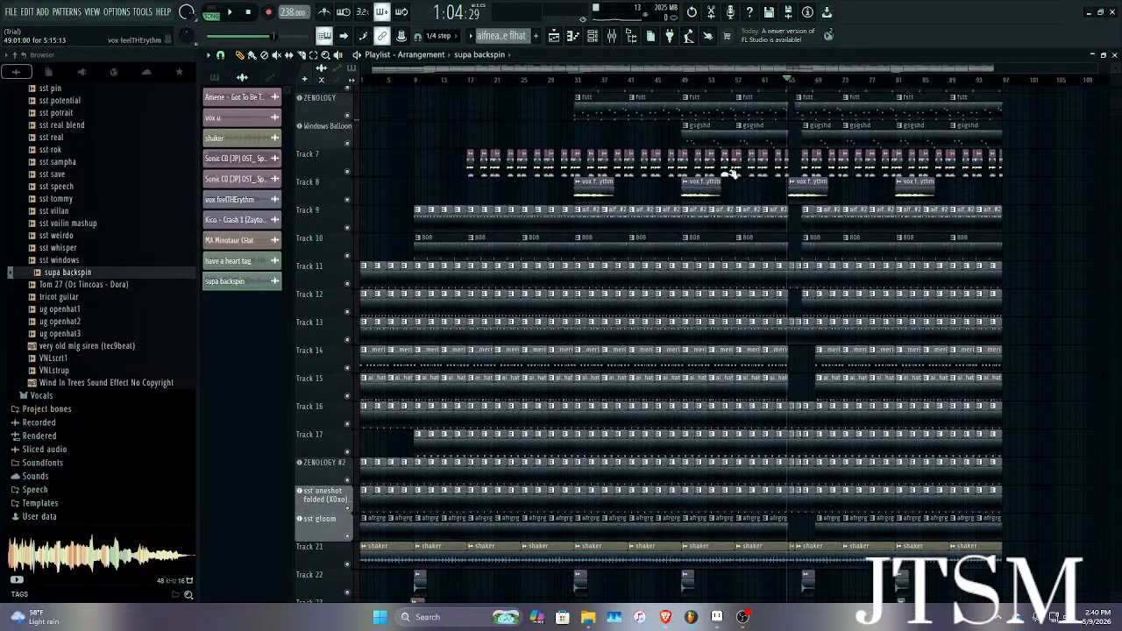
pyautogui.scroll(-4, 884, 193)
pyautogui.scroll(3, 895, 396)
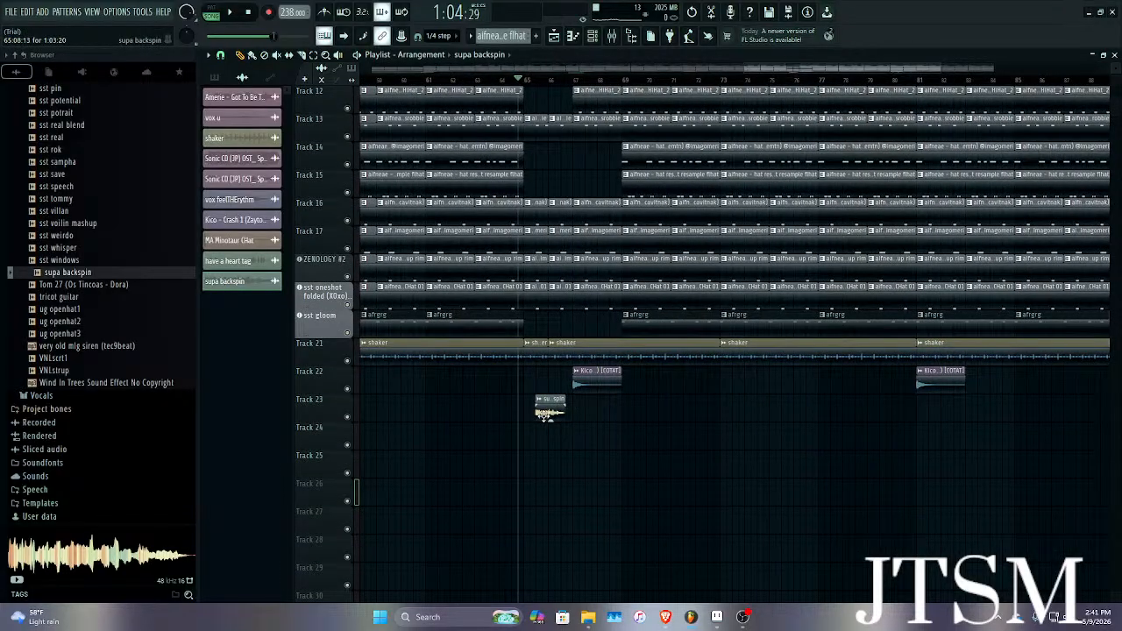
# Try reversing the supa backspin sample and shift its clip slightly within bar 65.
pyautogui.doubleClick(546, 414)
pyautogui.click(457, 319)
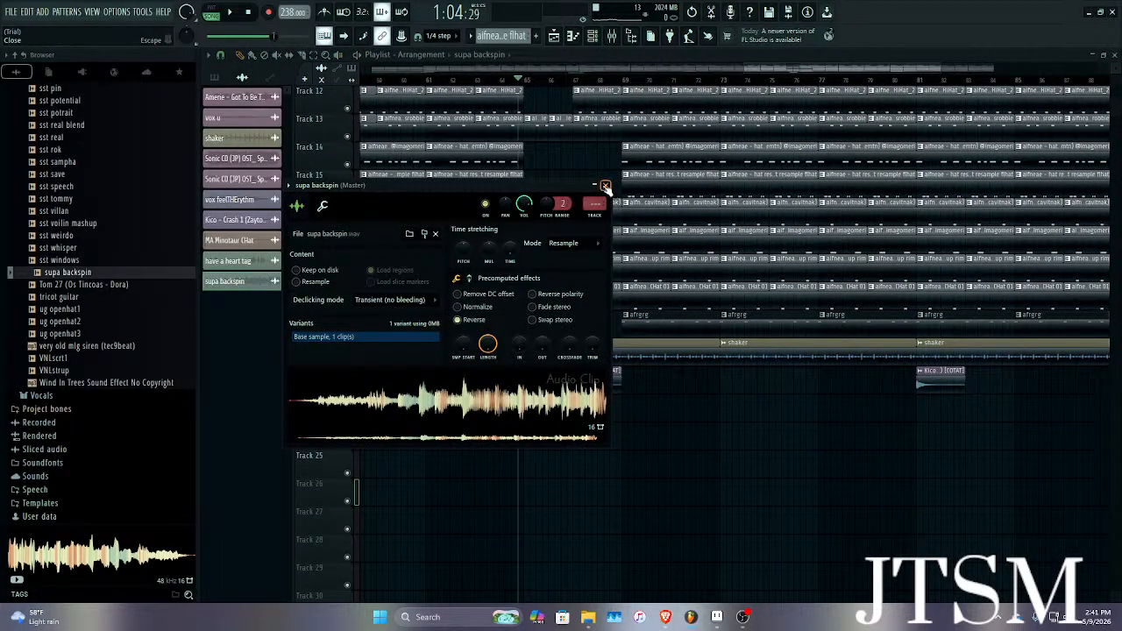
pyautogui.click(605, 188)
pyautogui.scroll(3, 536, 412)
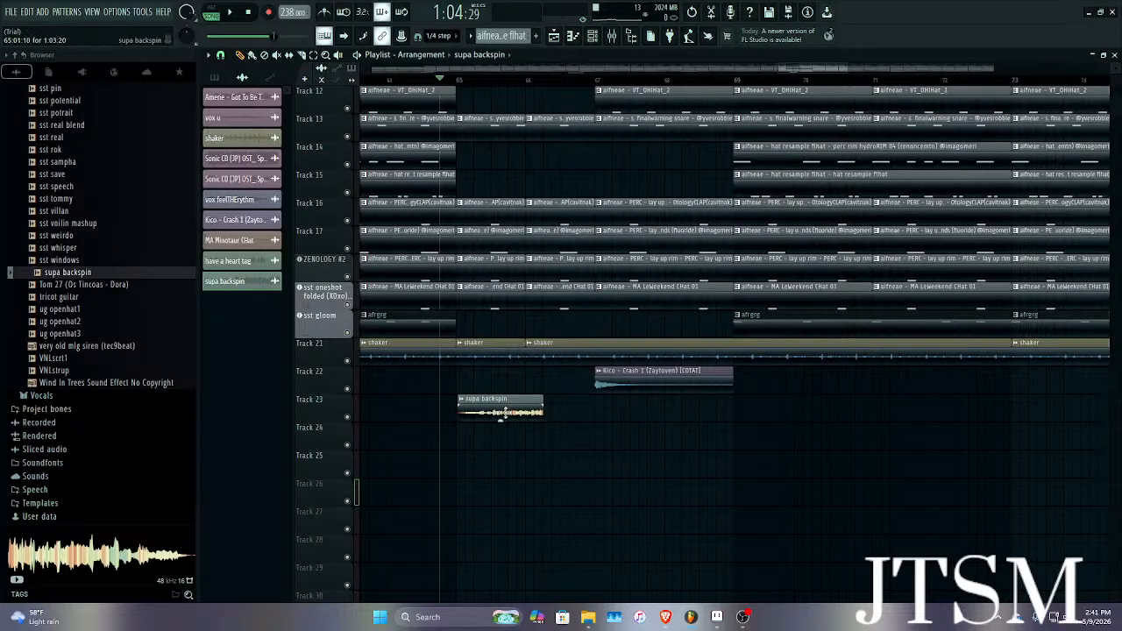
pyautogui.moveTo(504, 413); pyautogui.dragTo(527, 413)
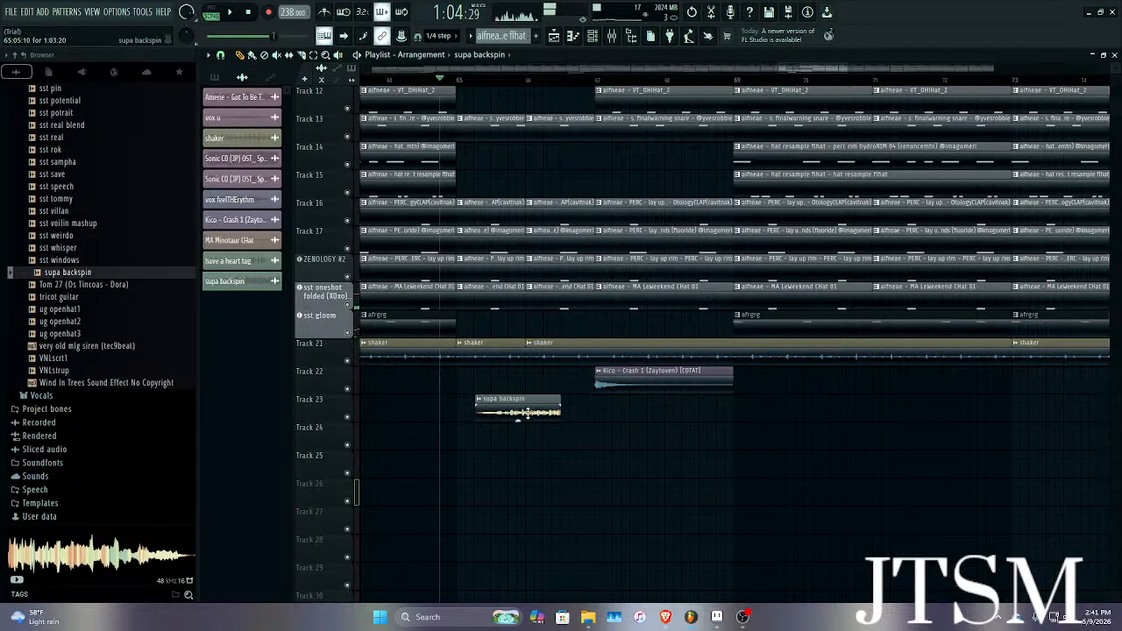
# Turn off the Reverse effect on the supa backspin sample.
pyautogui.doubleClick(528, 413)
pyautogui.click(468, 321)
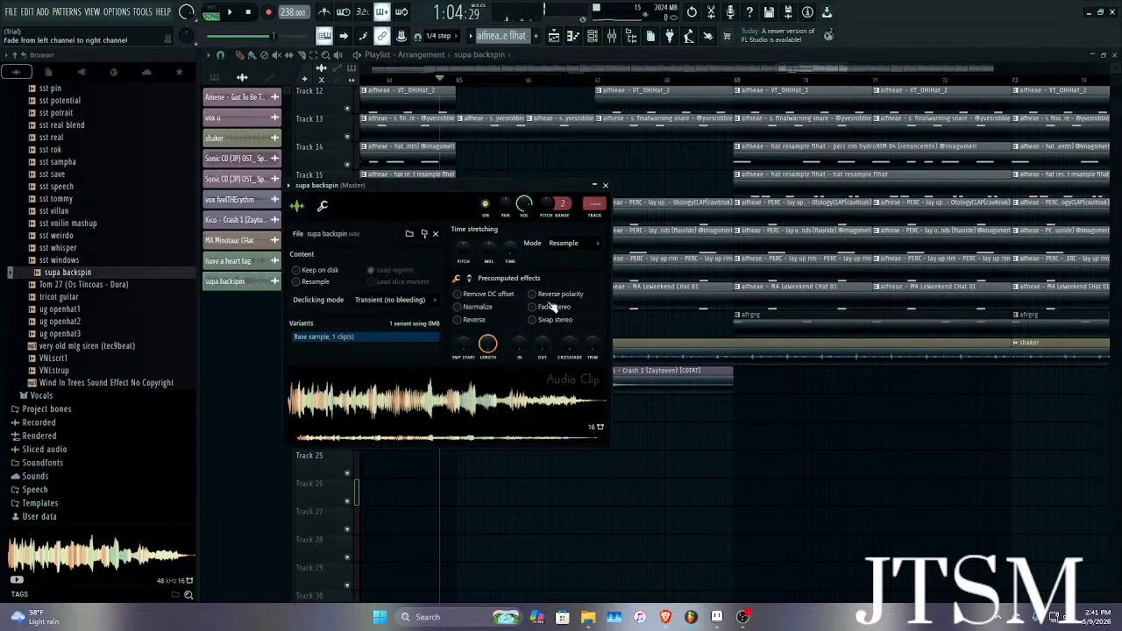
pyautogui.click(605, 187)
# Align the supa backspin clip with the start of bar 65 on Track 23 and audition the transition.
pyautogui.scroll(3, 430, 321)
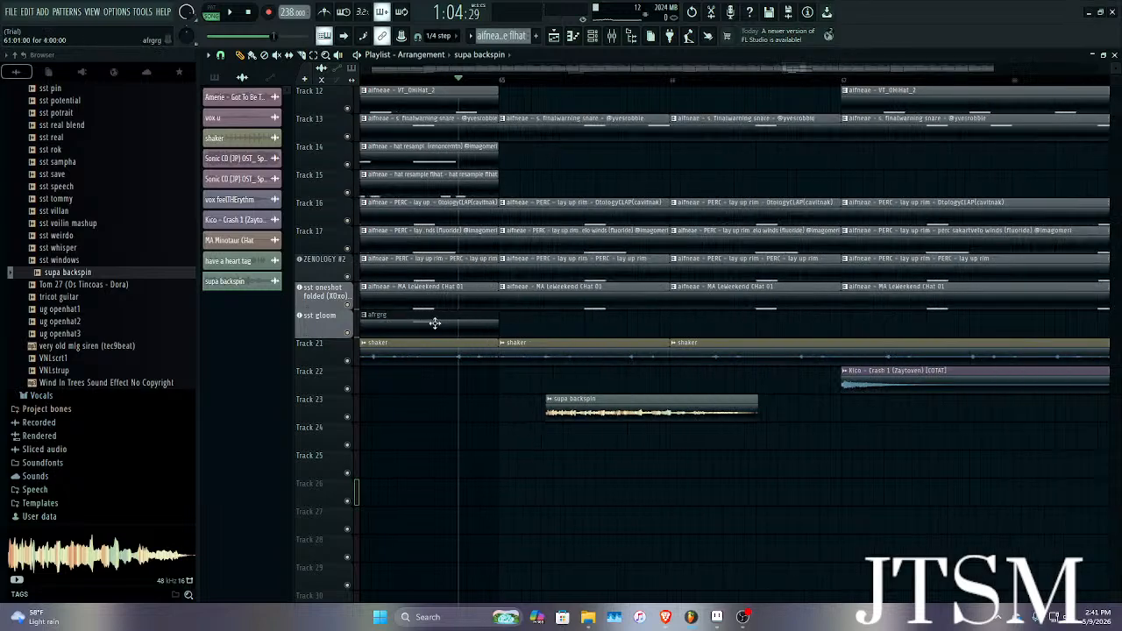
pyautogui.scroll(-5, 558, 378)
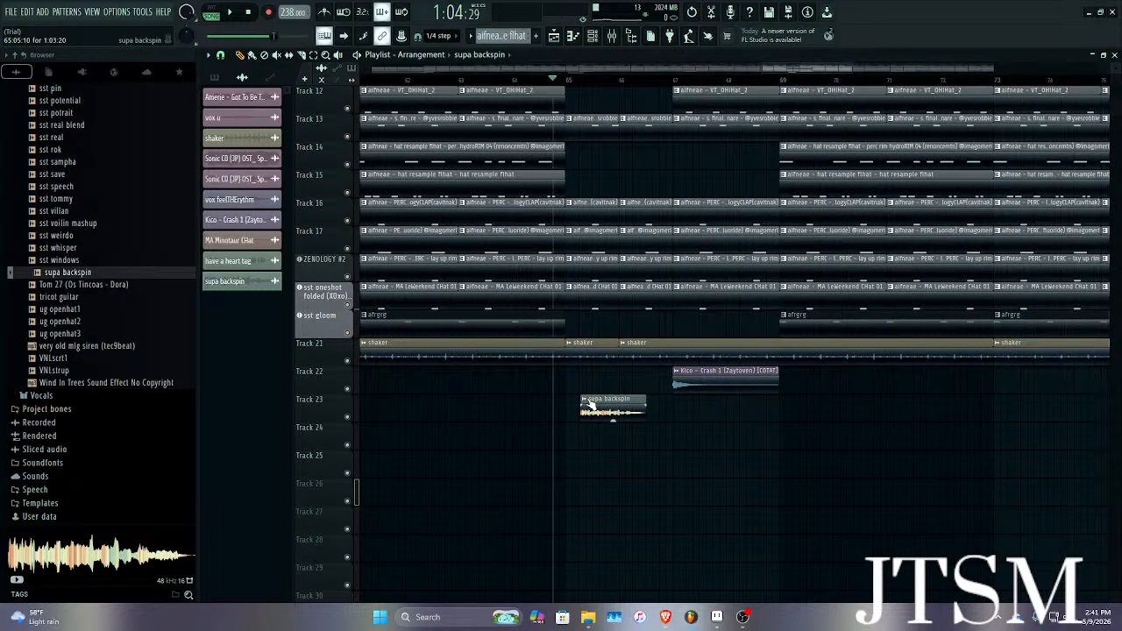
pyautogui.scroll(4, 572, 403)
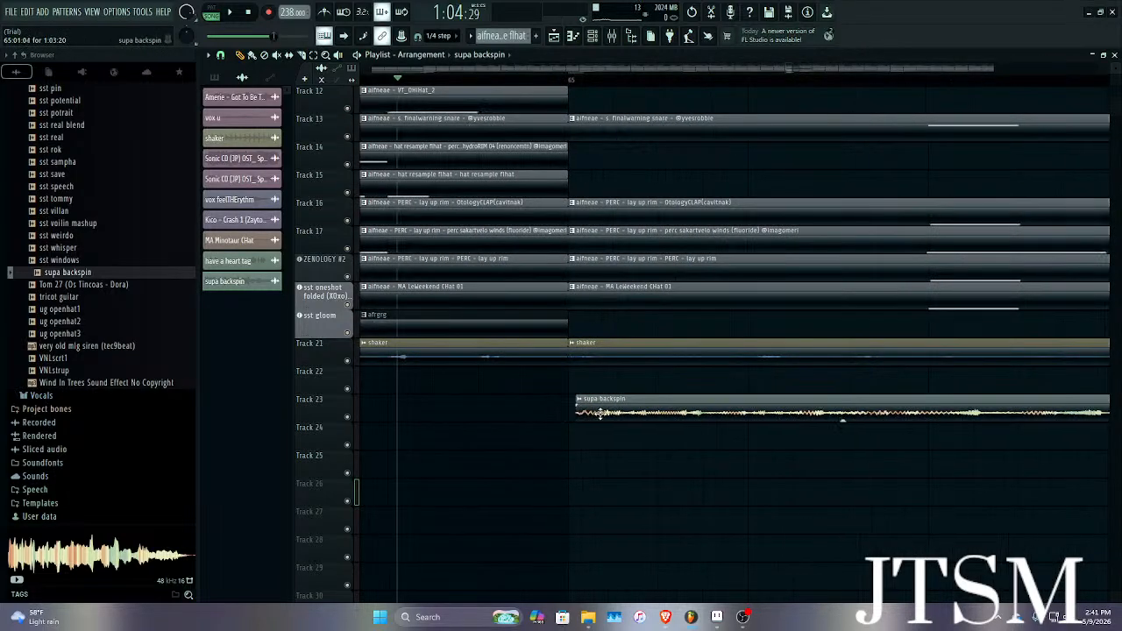
pyautogui.press('space')
pyautogui.scroll(-4, 589, 416)
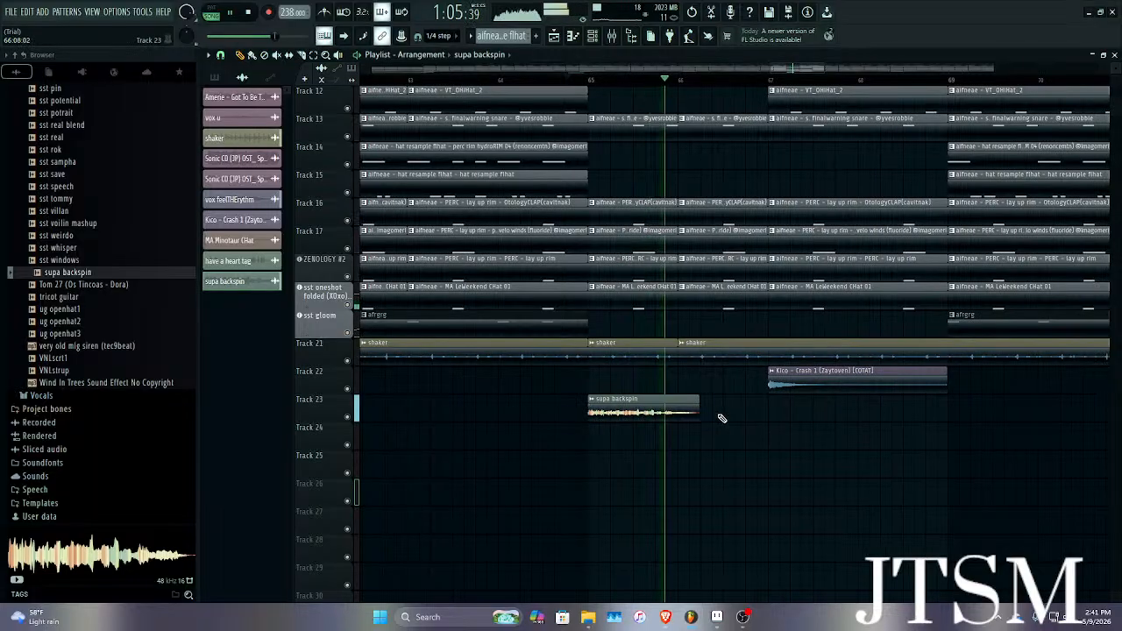
pyautogui.press('space')
pyautogui.scroll(-5, 663, 408)
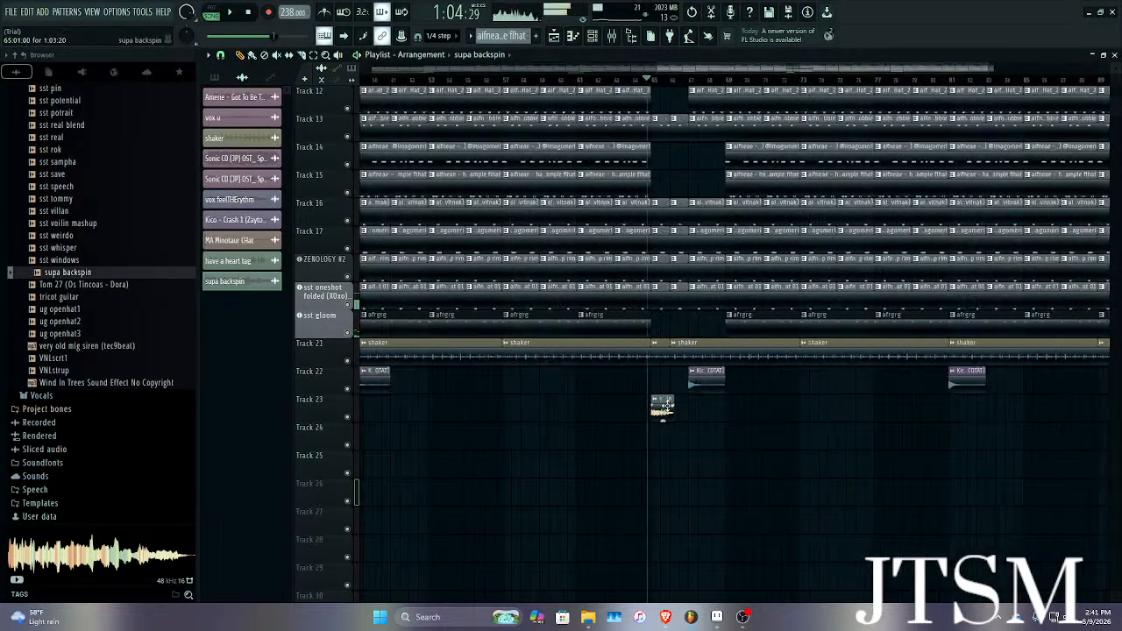
pyautogui.moveTo(392, 398); pyautogui.dragTo(601, 400)
pyautogui.hotkey('ctrl', 'z')
pyautogui.scroll(-3, 640, 401)
pyautogui.scroll(5, 733, 404)
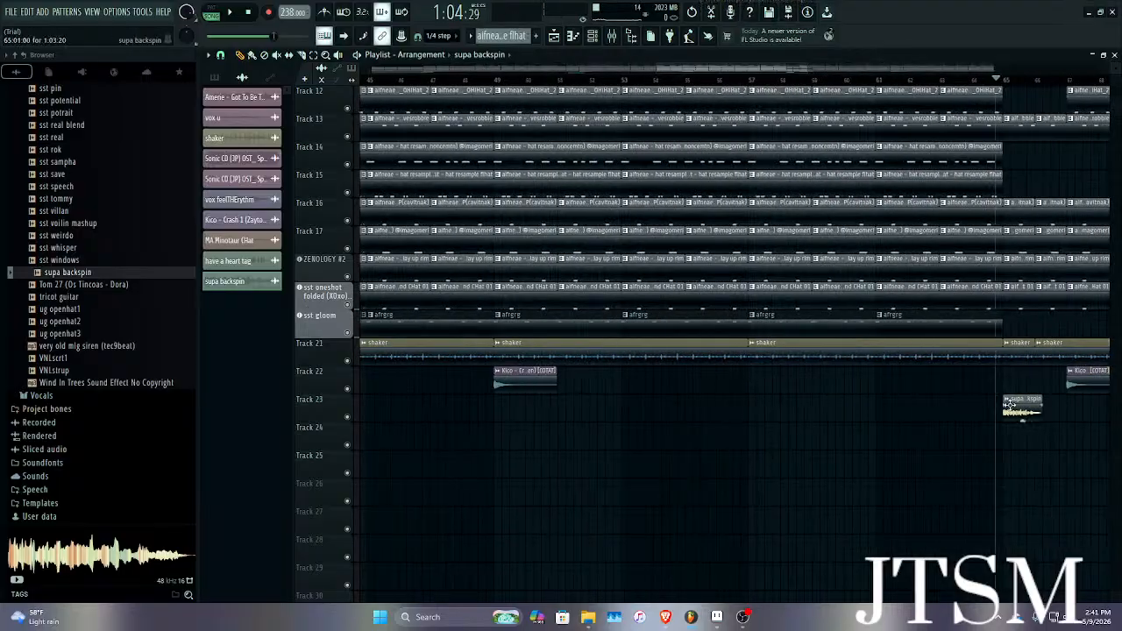
# Move the Kico - Crash 1 clip on Track 22 from bar 67 to the start of bar 65.
pyautogui.scroll(-5, 1012, 406)
pyautogui.scroll(3, 1008, 402)
pyautogui.scroll(-3, 964, 391)
pyautogui.scroll(4, 921, 390)
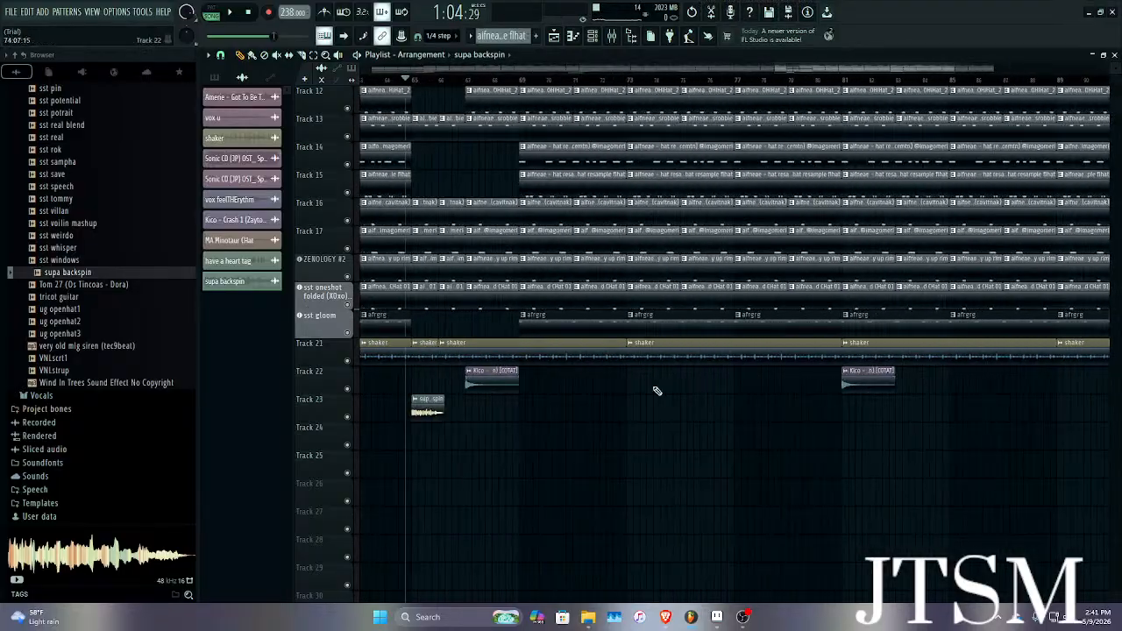
pyautogui.scroll(5, 417, 383)
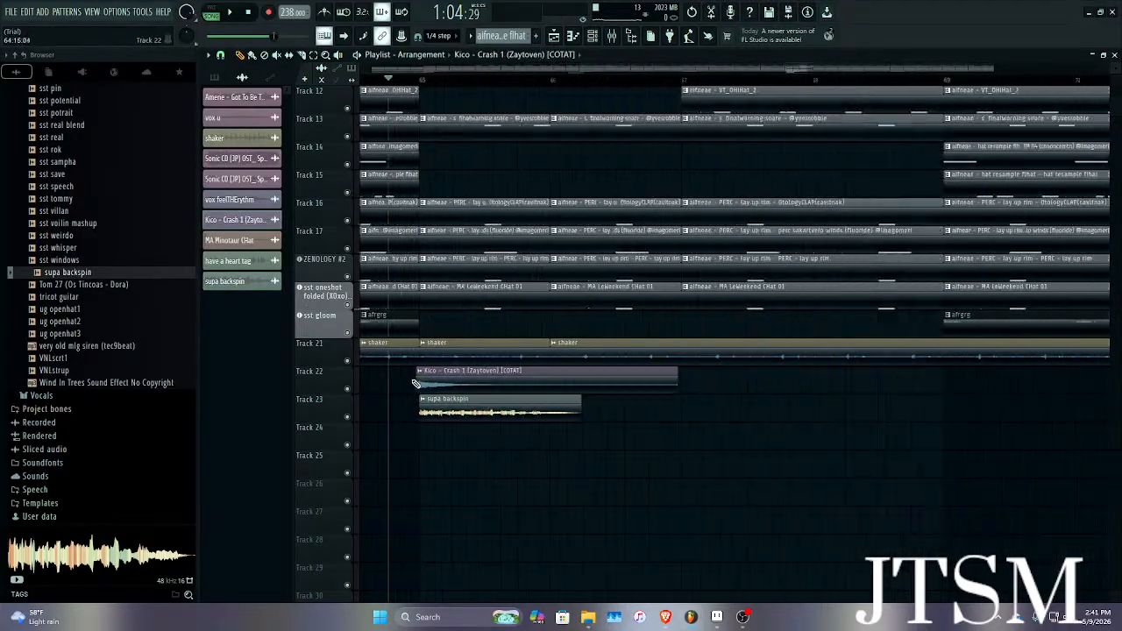
pyautogui.scroll(-4, 529, 381)
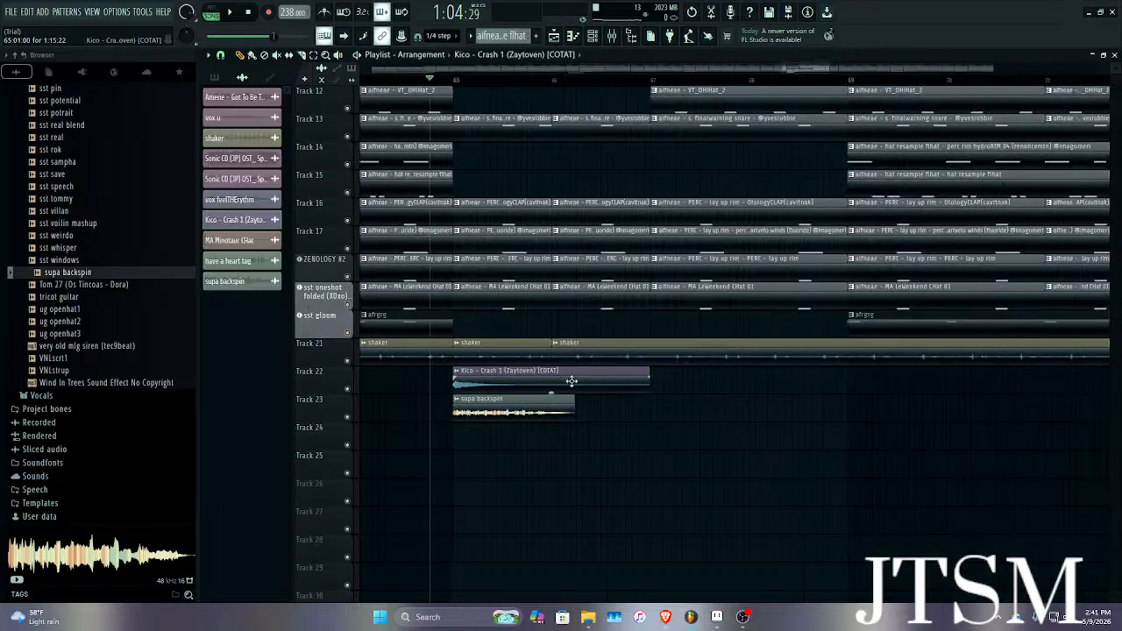
# Slice the attack off a second Kico - Crash 1 clip and place its tail on Track 22 at bar 67, directly after the first crash.
pyautogui.click(567, 430)
pyautogui.moveTo(567, 429); pyautogui.dragTo(425, 433)
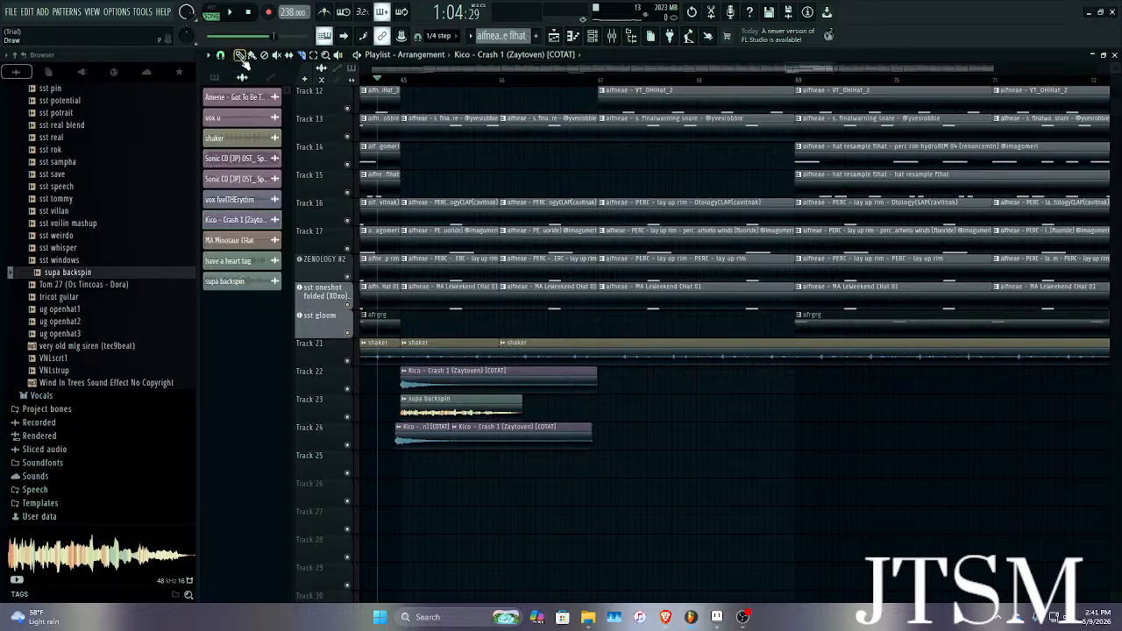
pyautogui.moveTo(501, 436); pyautogui.dragTo(591, 376)
pyautogui.scroll(3, 628, 410)
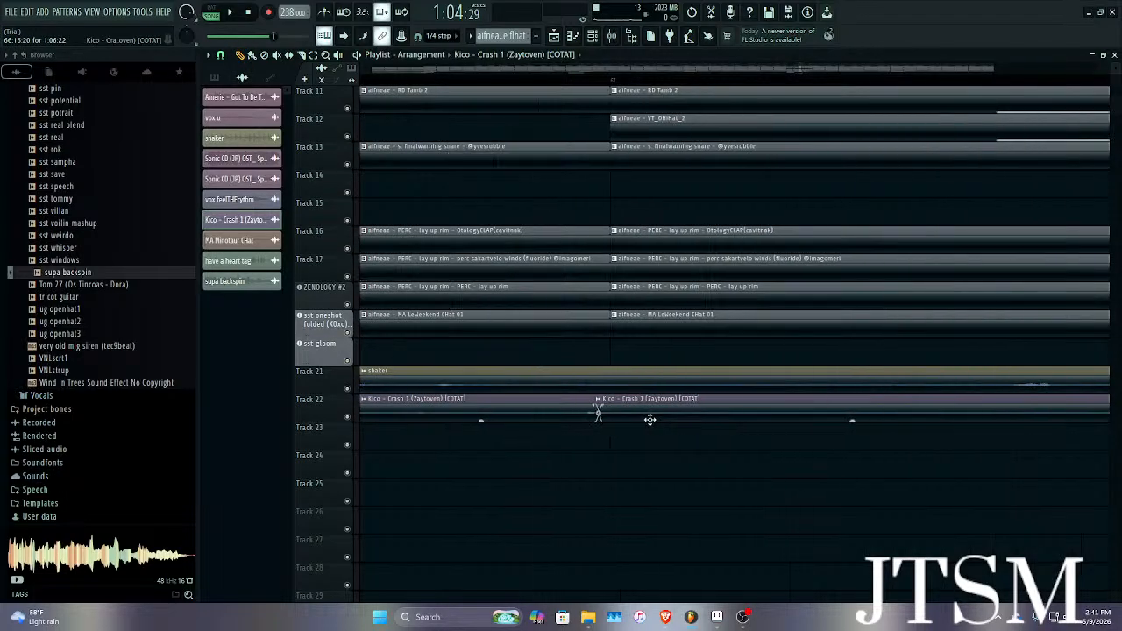
pyautogui.scroll(-2, 666, 418)
pyautogui.scroll(-3, 666, 417)
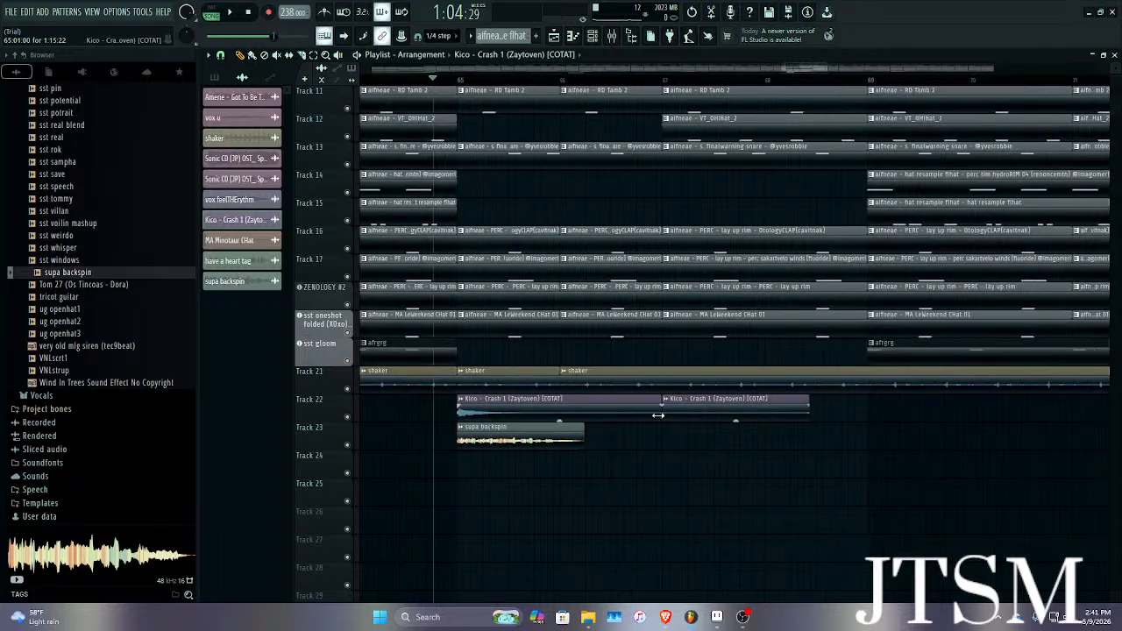
# Slip the audio inside the second Kico - Crash 1 clip on Track 22 and audition the breakdown from bar 65.
pyautogui.press('space')
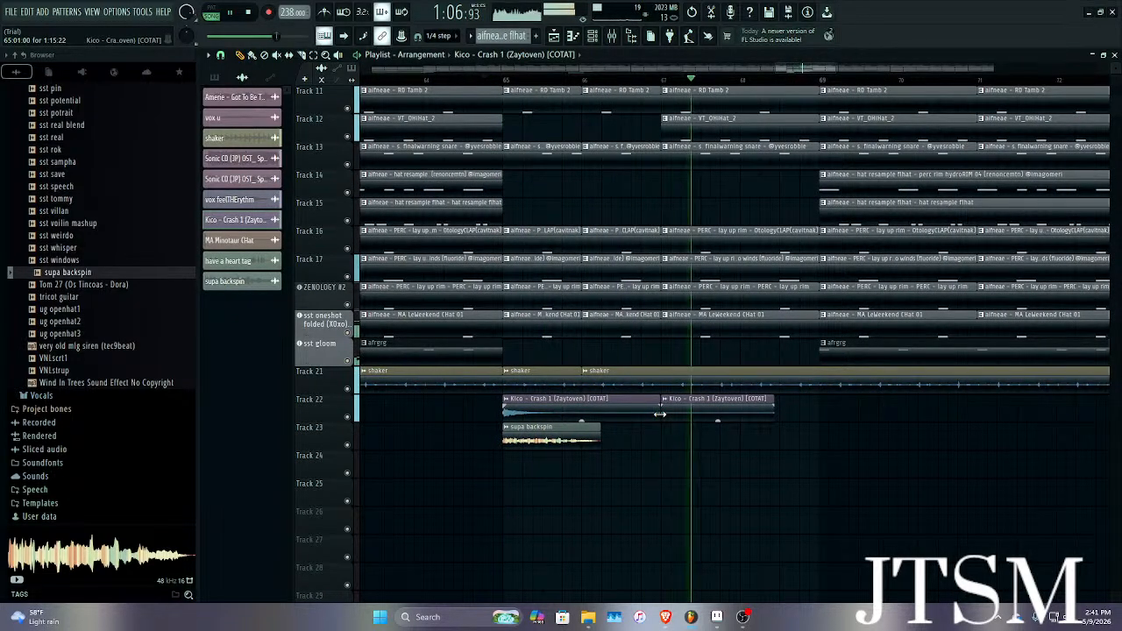
pyautogui.press('space')
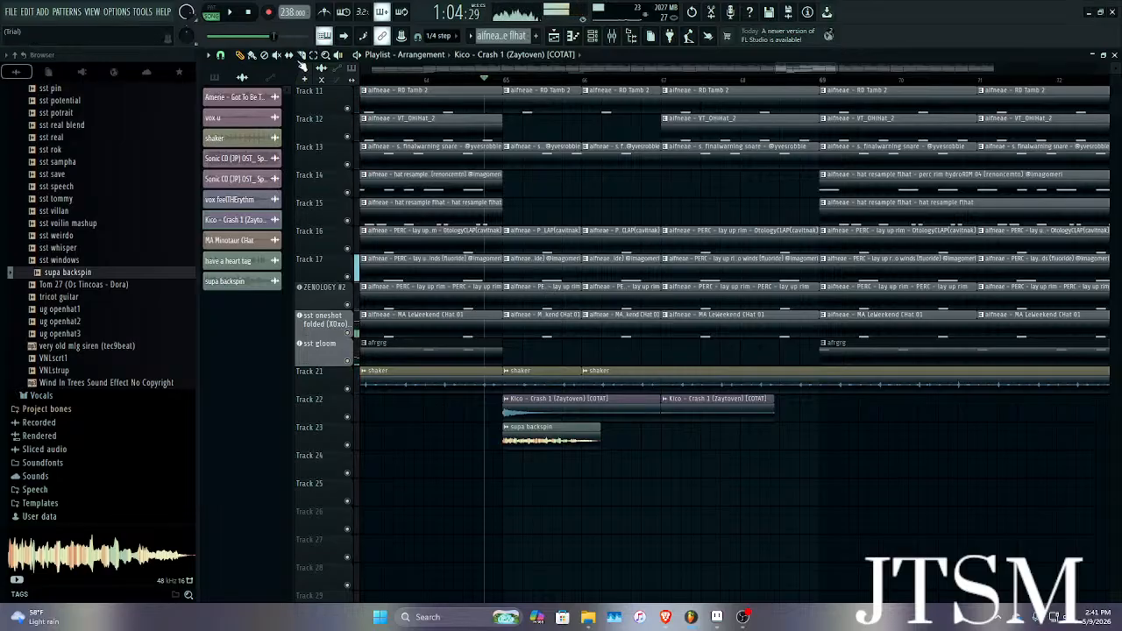
pyautogui.scroll(3, 676, 400)
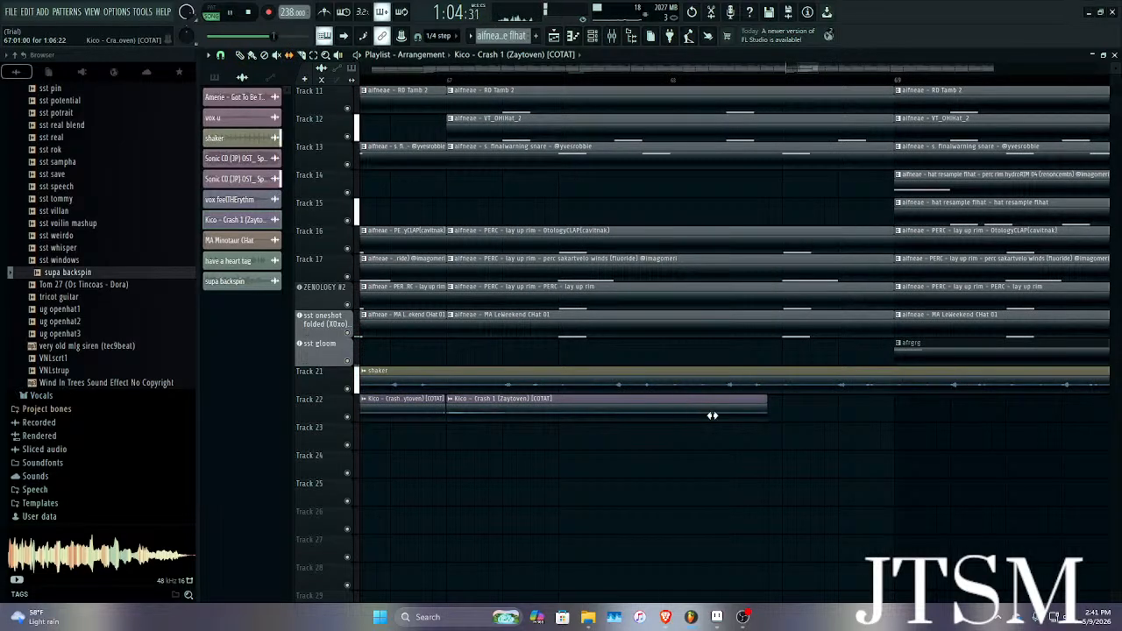
pyautogui.scroll(-3, 689, 412)
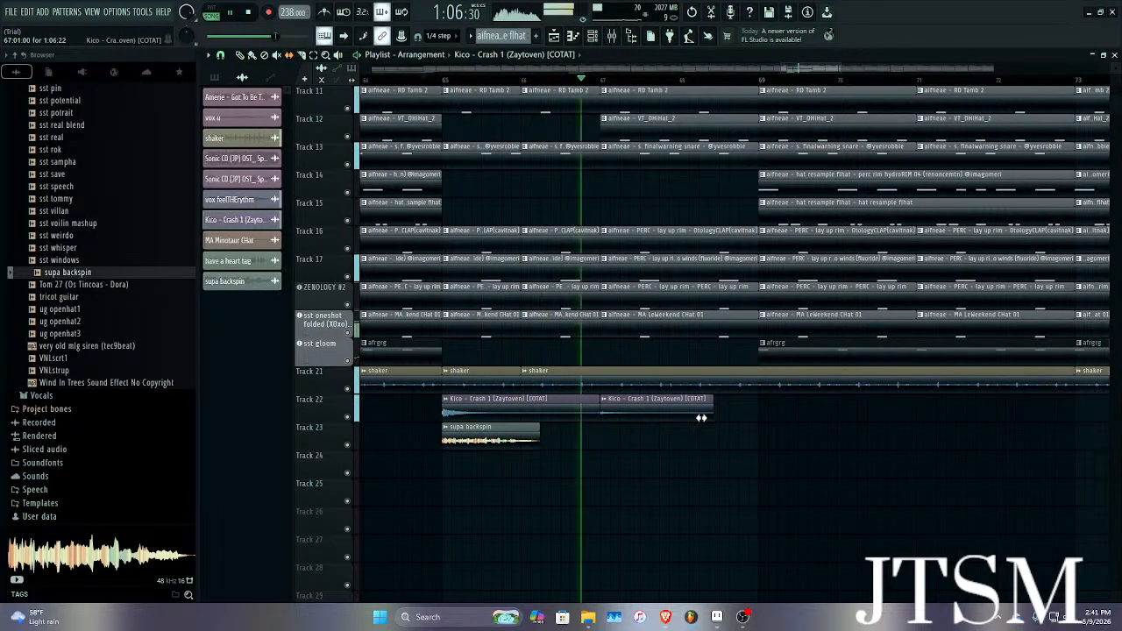
# Play the arrangement from the breakdown towards its end at bar 97 and check how all tracks run out.
pyautogui.scroll(-4, 699, 430)
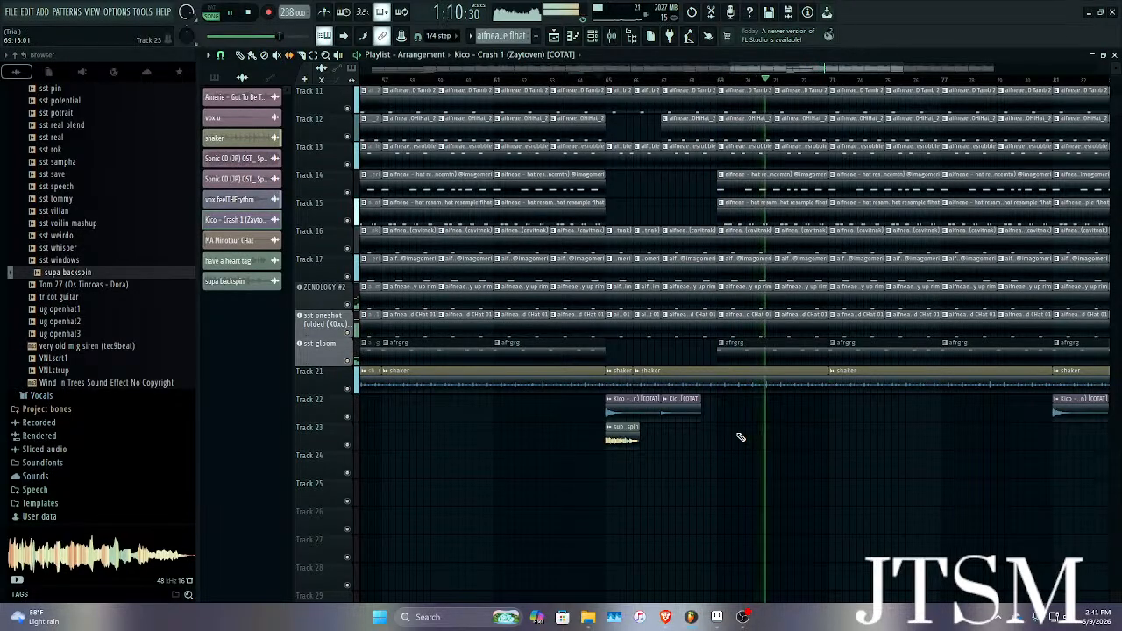
pyautogui.scroll(3, 584, 231)
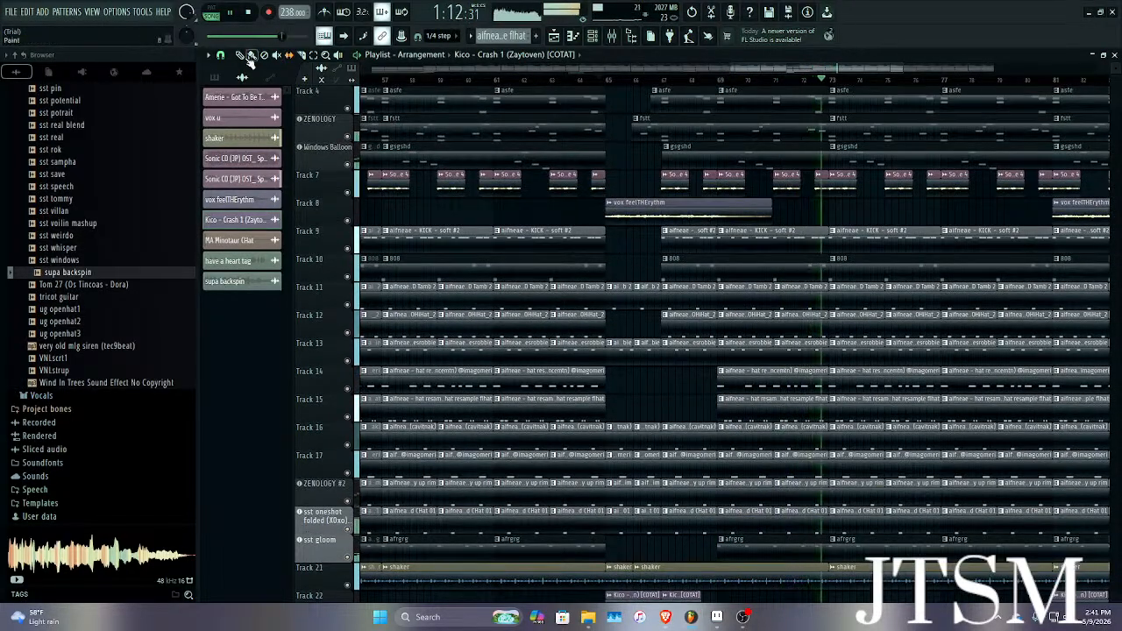
pyautogui.scroll(-5, 691, 145)
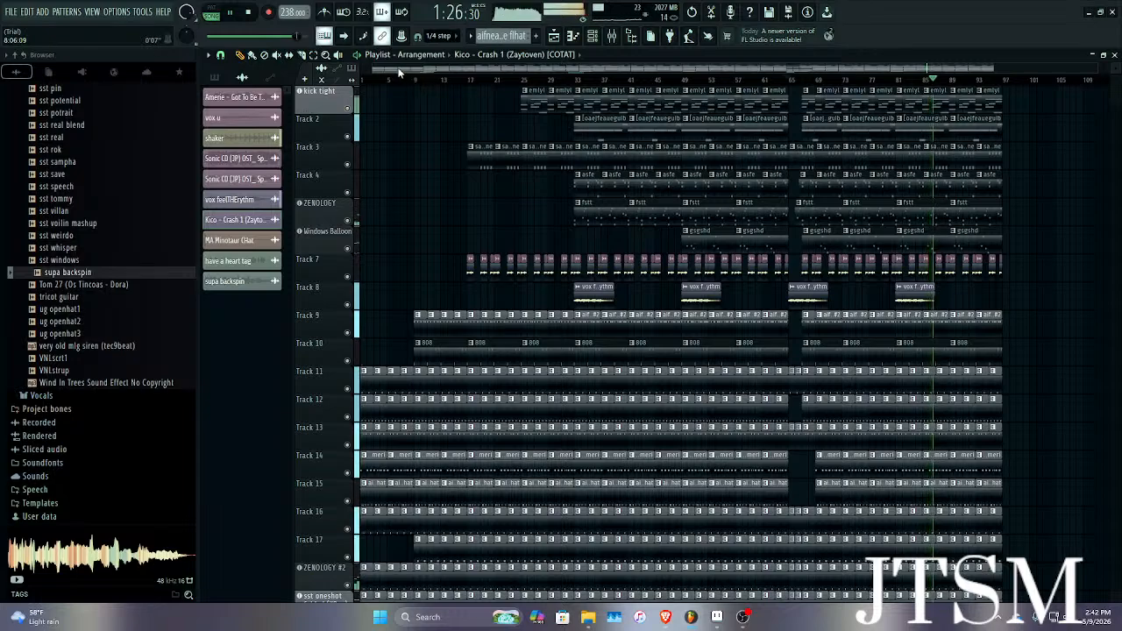
pyautogui.moveTo(582, 69); pyautogui.dragTo(679, 68)
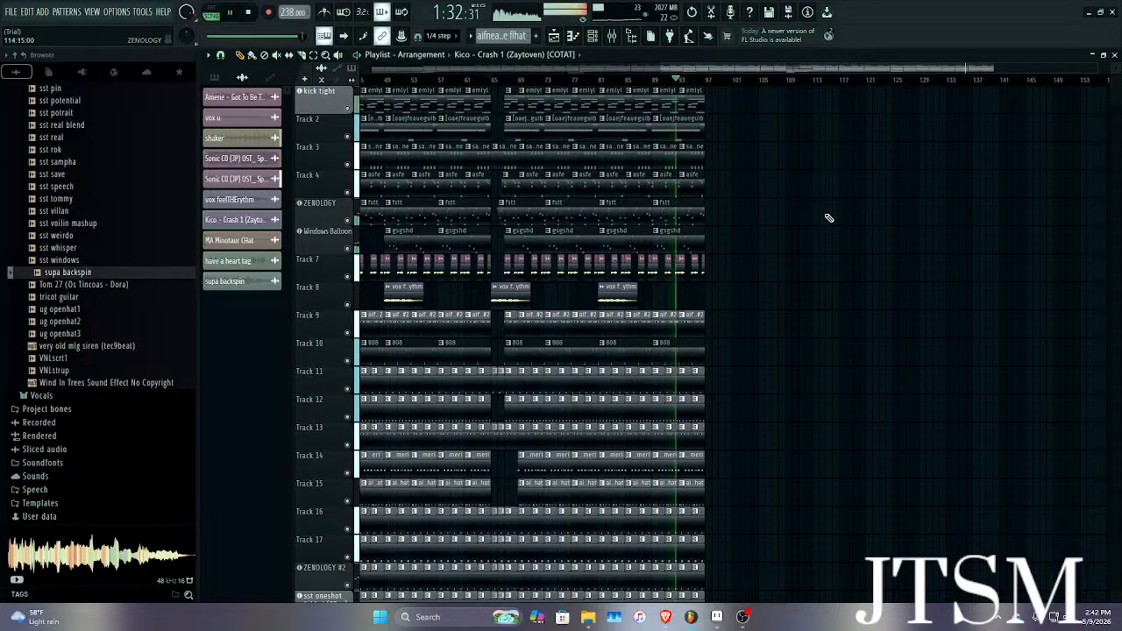
pyautogui.scroll(4, 907, 220)
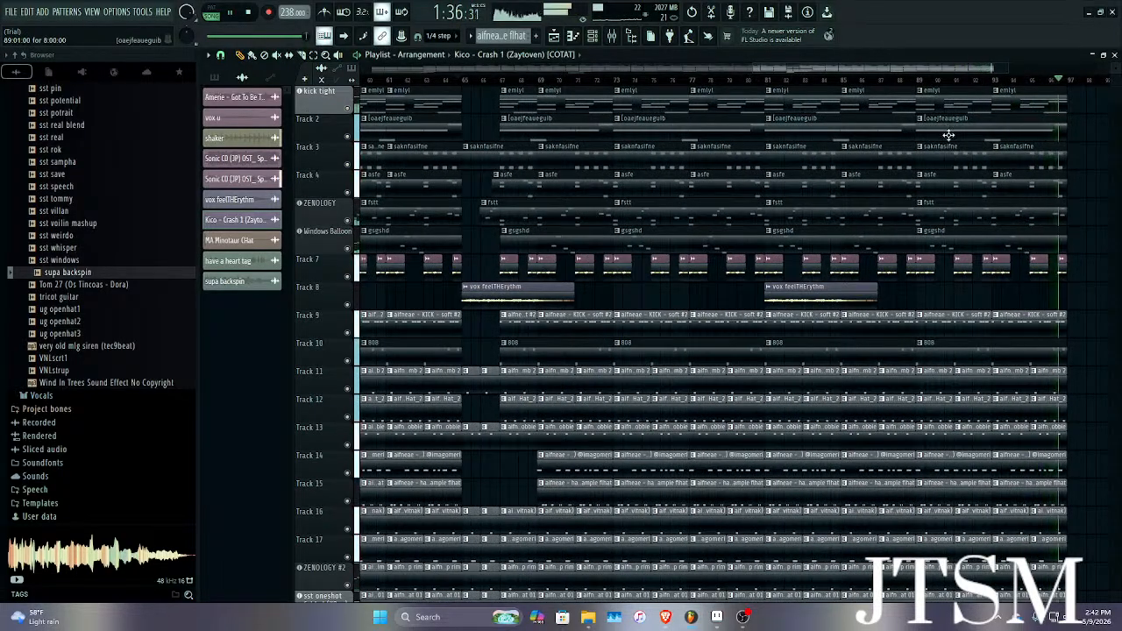
pyautogui.press('space')
# Browse the sample list for a vocal and preview break it down vox [vocals].
pyautogui.scroll(5, 42, 107)
pyautogui.scroll(15, 42, 106)
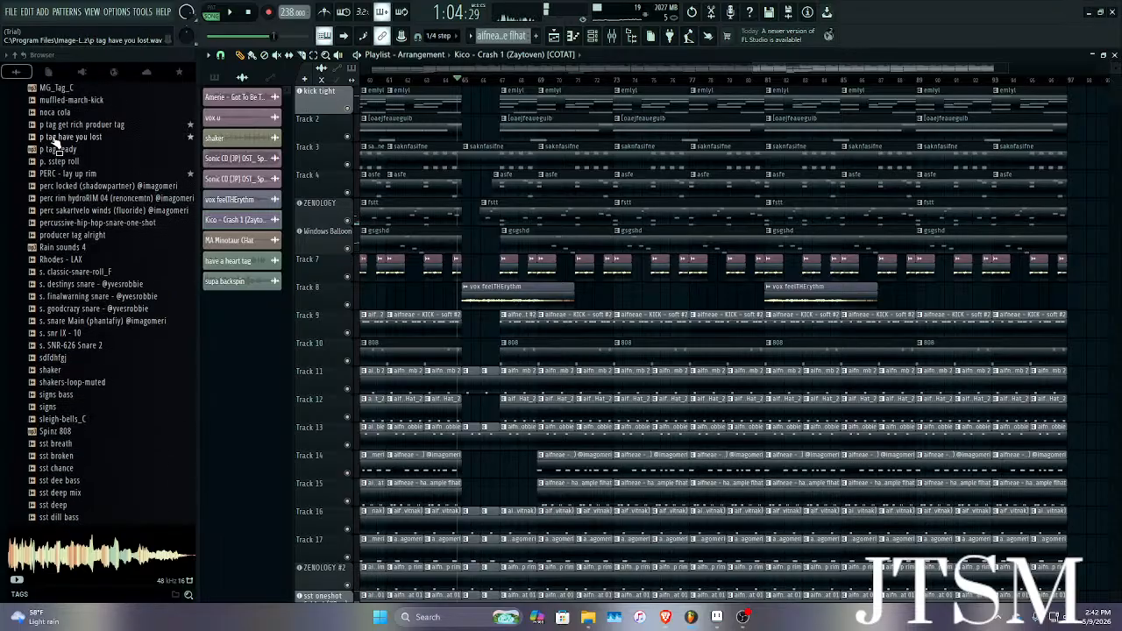
pyautogui.scroll(10, 62, 148)
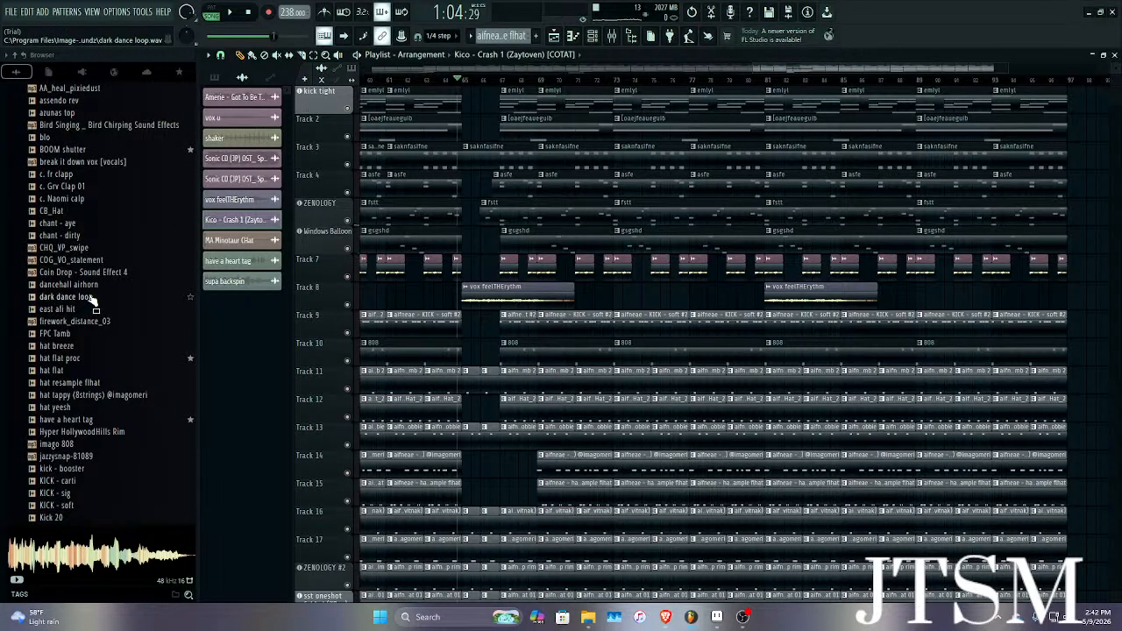
pyautogui.scroll(7, 87, 303)
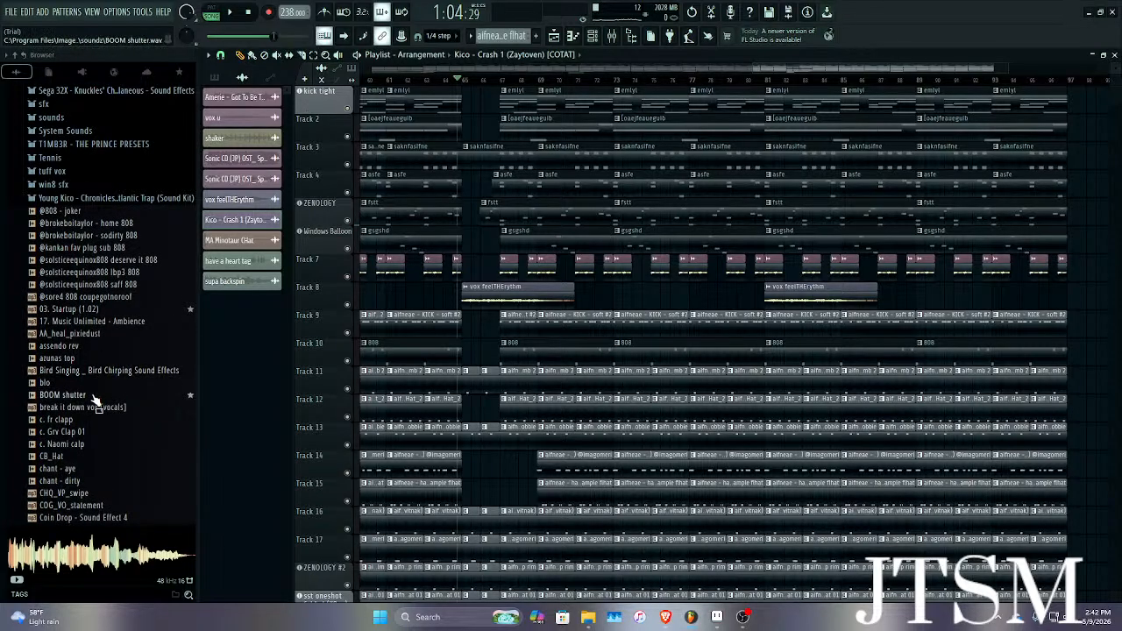
pyautogui.click(94, 410)
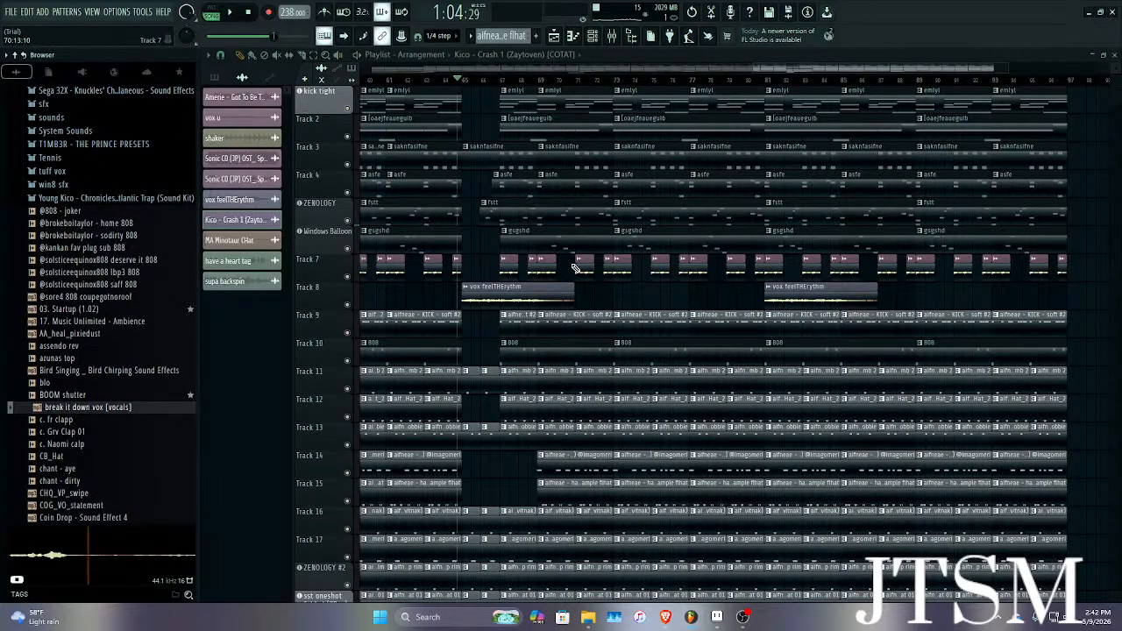
# Place the break it down vox [vocals] sample on Track 24 around bar 90.
pyautogui.scroll(-3, 480, 306)
pyautogui.scroll(-5, 481, 306)
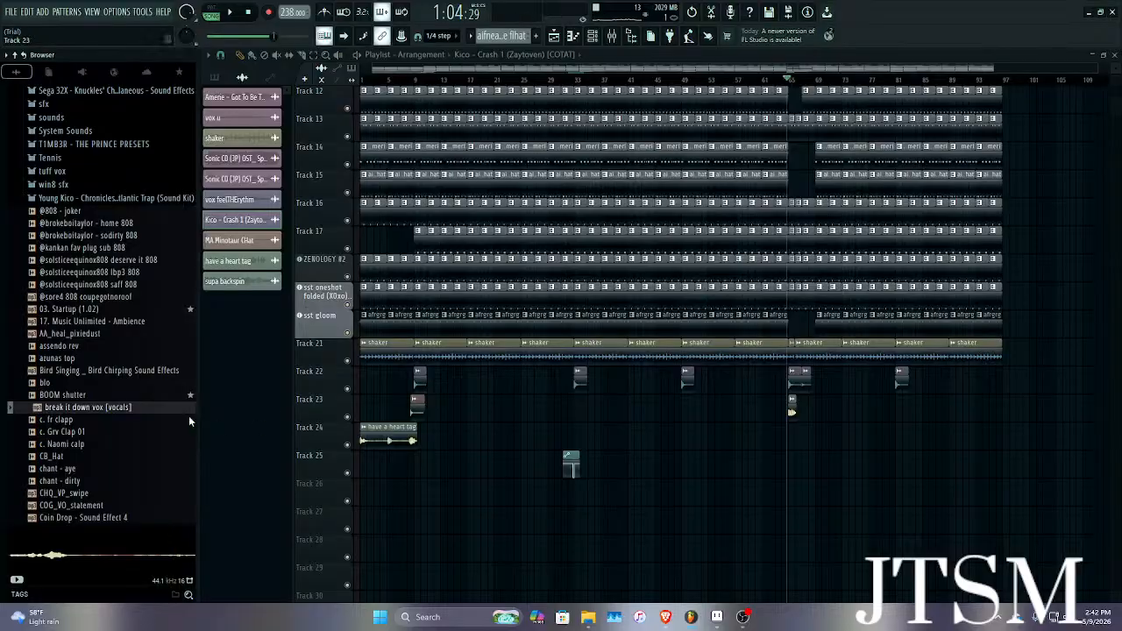
pyautogui.moveTo(167, 409); pyautogui.dragTo(968, 432)
pyautogui.scroll(5, 1012, 436)
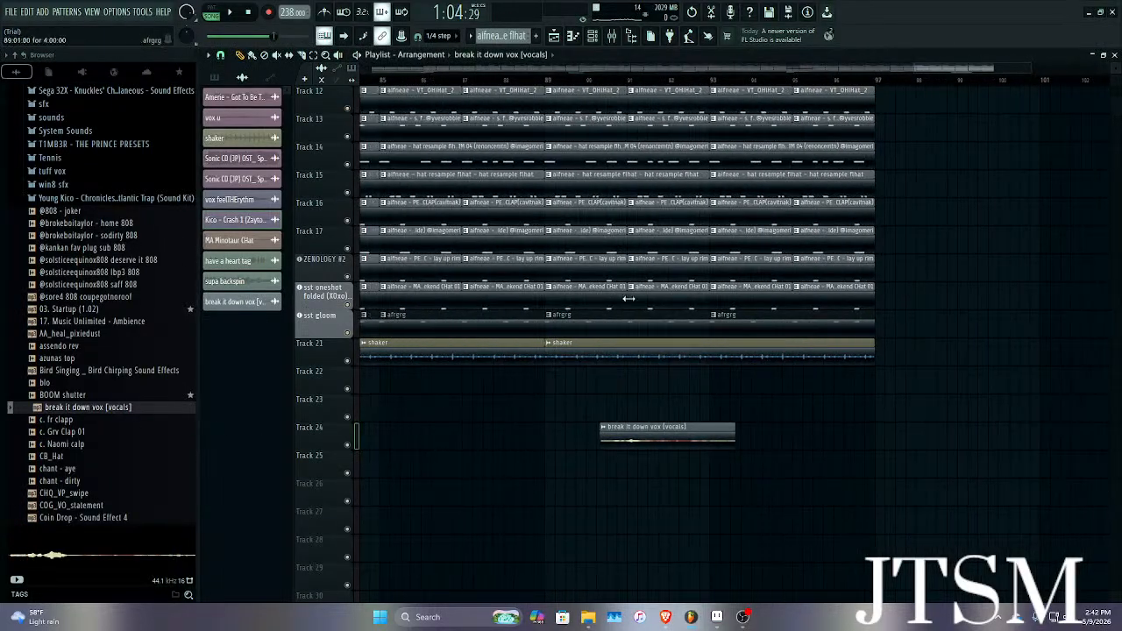
# Slice the vocal clip on Track 24 shortly after its start and delete the long remainder, keeping only the opening piece.
pyautogui.scroll(4, 596, 383)
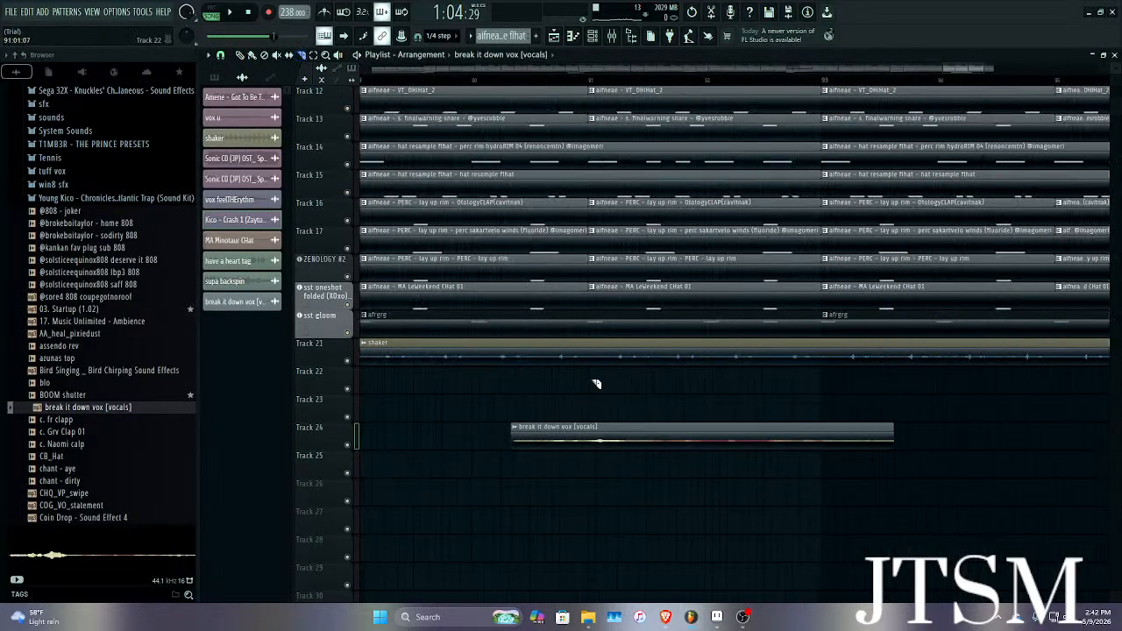
pyautogui.scroll(4, 549, 462)
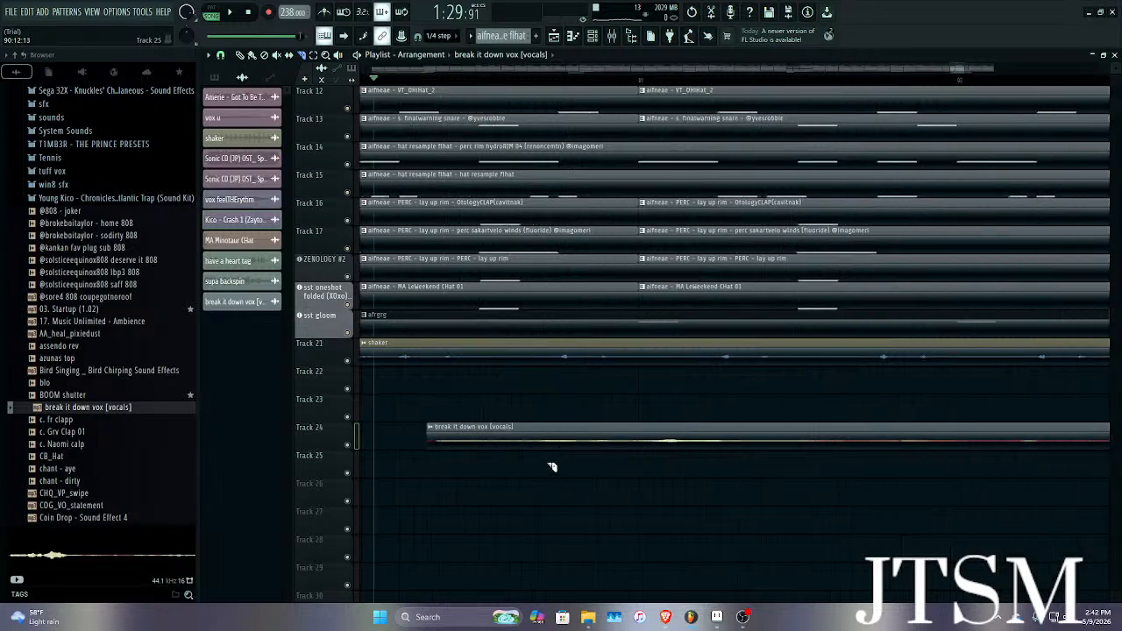
pyautogui.scroll(-3, 491, 394)
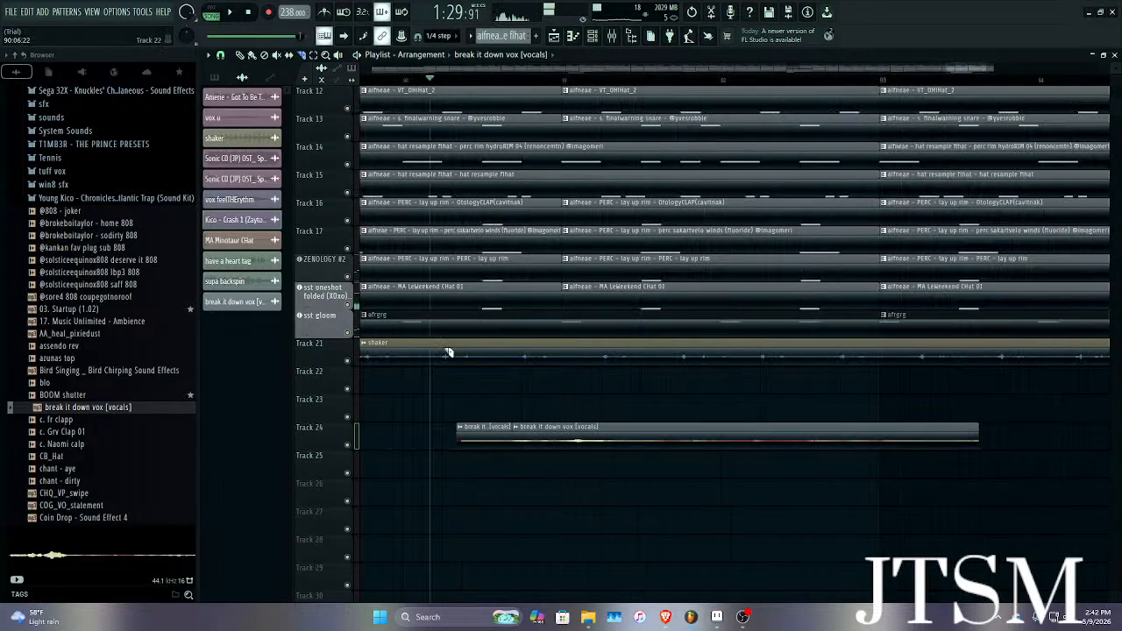
pyautogui.rightClick(539, 454)
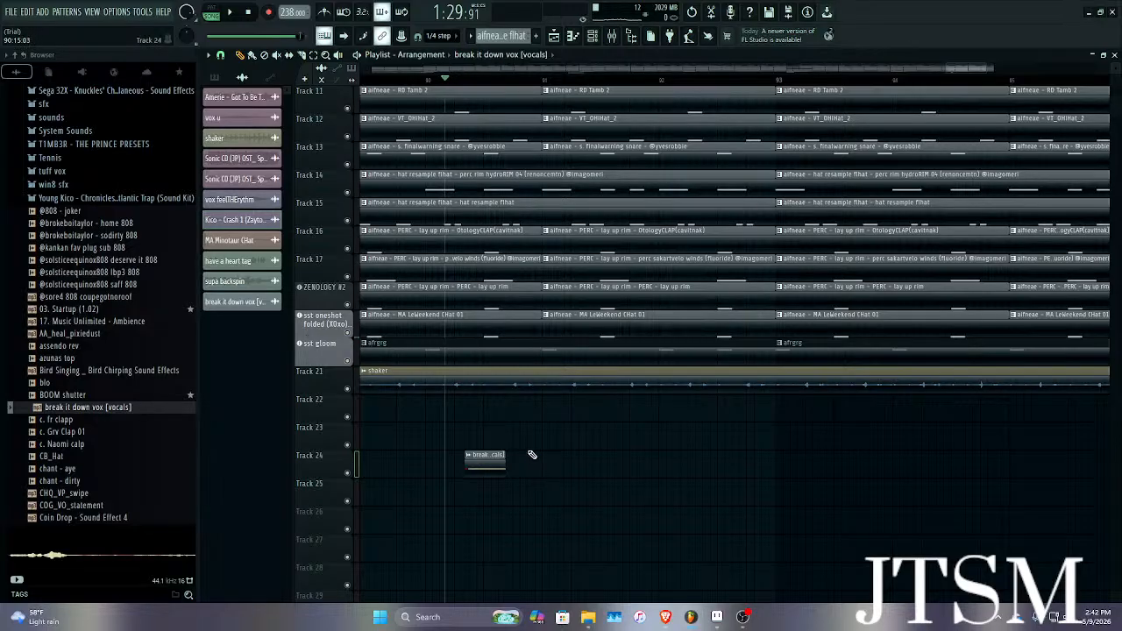
# Move the short vocal piece from Track 24 to Track 22 at the arrangement's end, just after bar 97 begins.
pyautogui.scroll(-3, 532, 438)
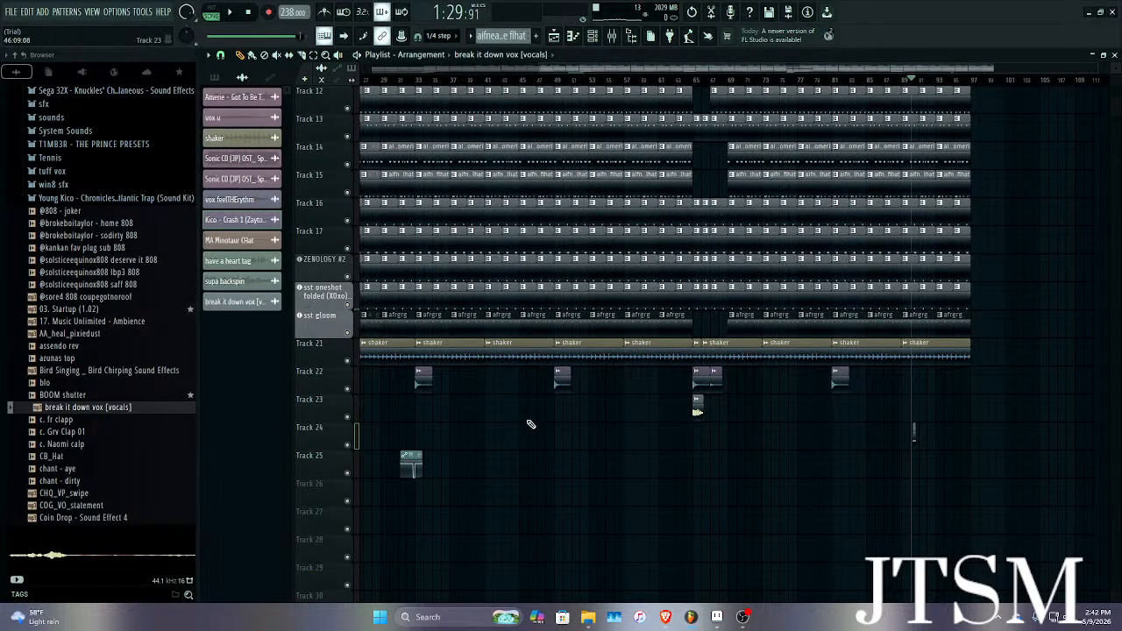
pyautogui.scroll(4, 994, 419)
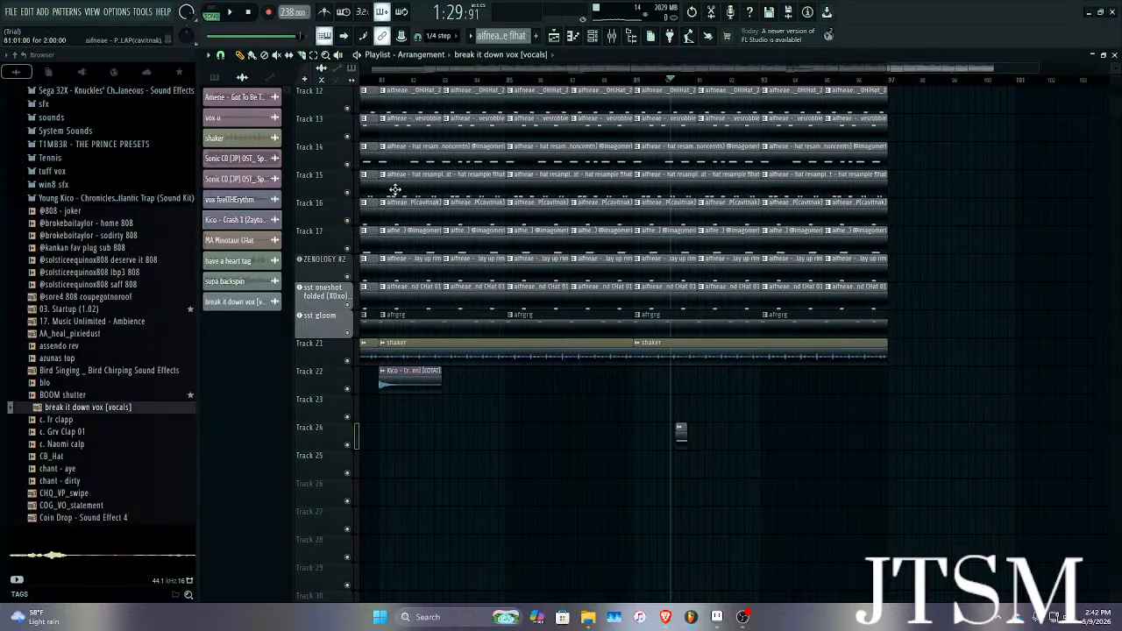
pyautogui.scroll(2, 816, 378)
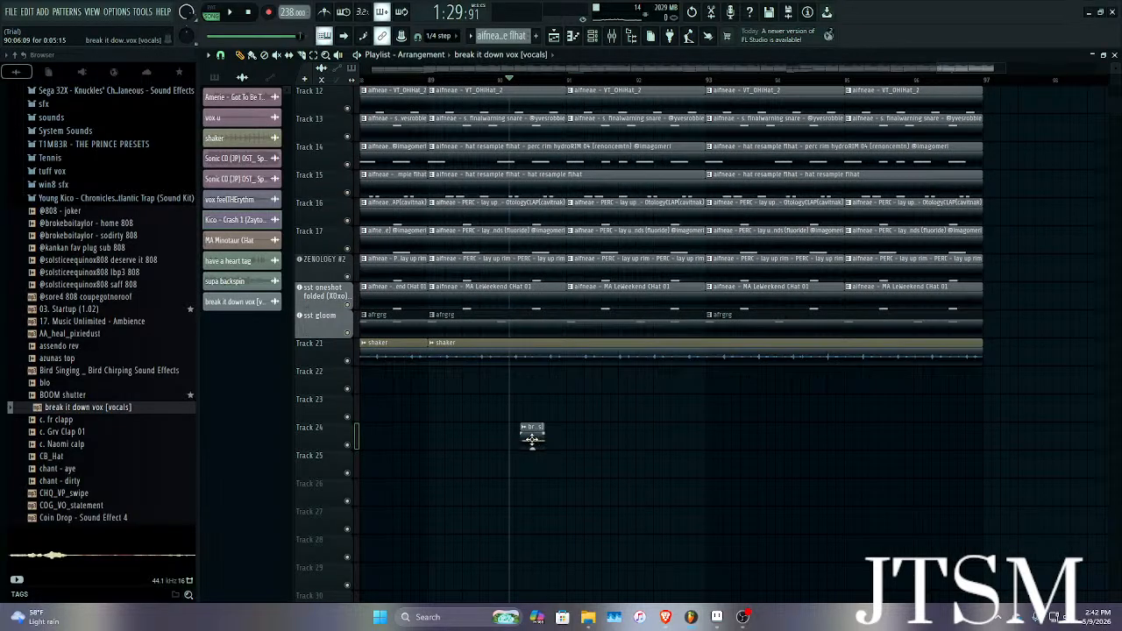
pyautogui.moveTo(532, 438); pyautogui.dragTo(739, 386)
# Turn on Normalize for the break it down vox [vocals] sample and close its settings.
pyautogui.doubleClick(671, 383)
pyautogui.click(488, 323)
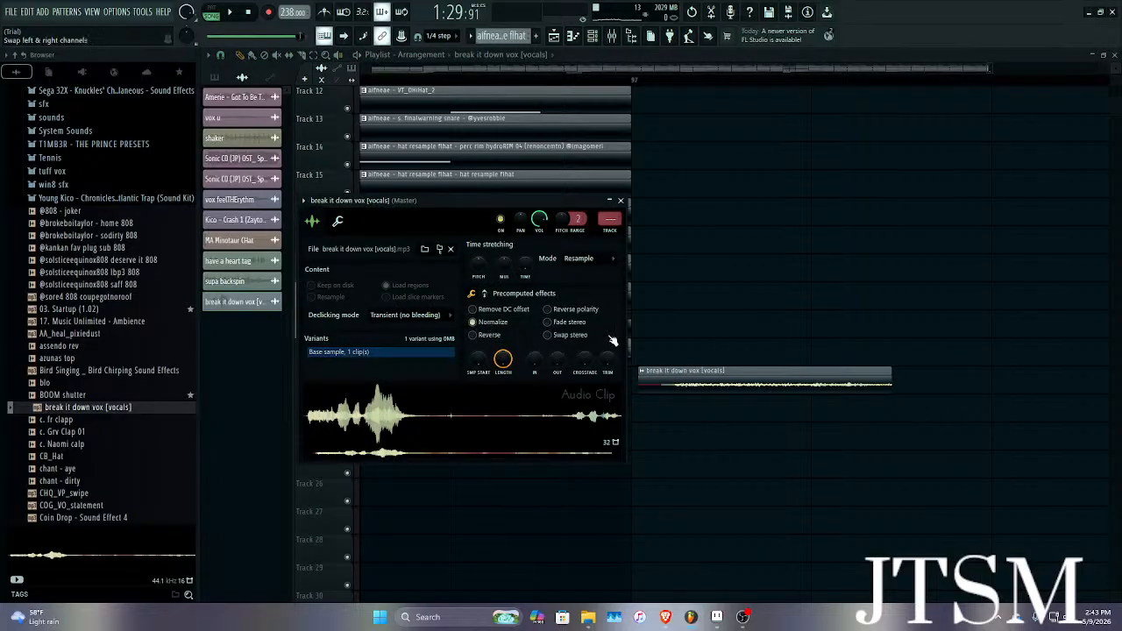
pyautogui.click(620, 201)
# Extend the vocal clip on Track 22 to about three bars and shift it to start slightly before bar 97.
pyautogui.scroll(-3, 741, 298)
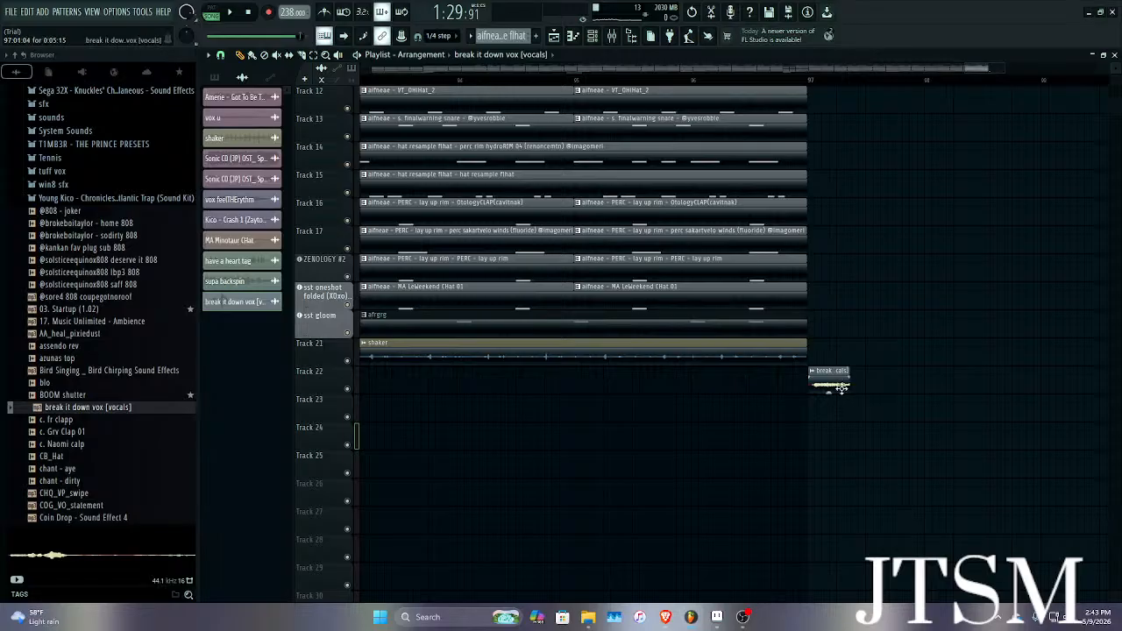
pyautogui.moveTo(841, 388); pyautogui.dragTo(1049, 392)
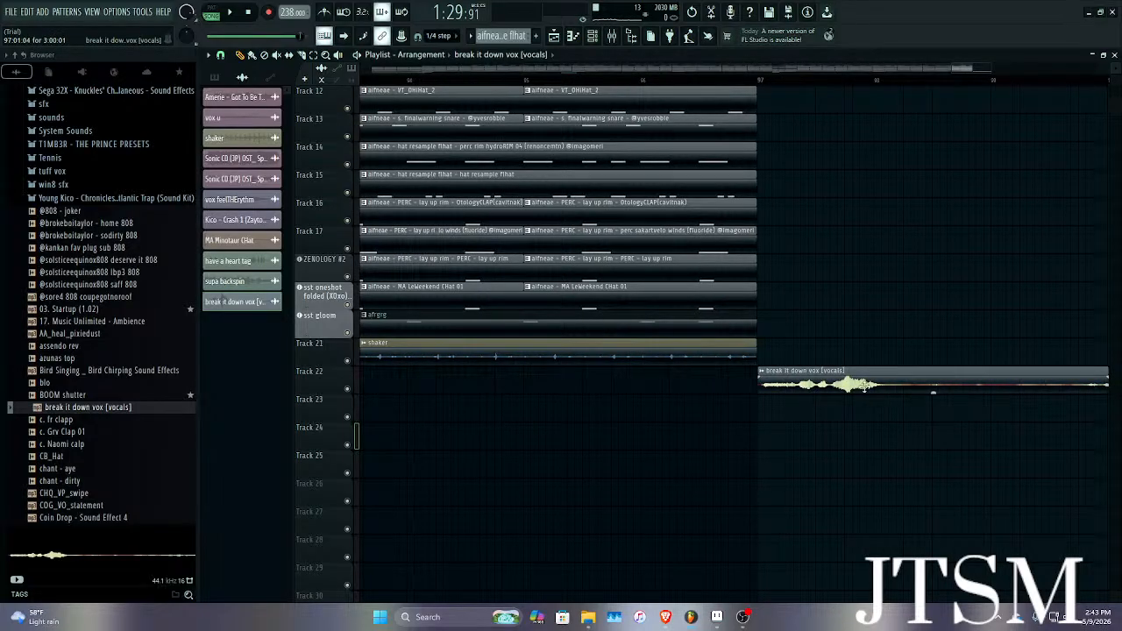
pyautogui.moveTo(865, 387)
pyautogui.mouseDown()
pyautogui.moveTo(846, 383)
pyautogui.moveTo(859, 383)
pyautogui.mouseUp()
pyautogui.scroll(2, 859, 383)
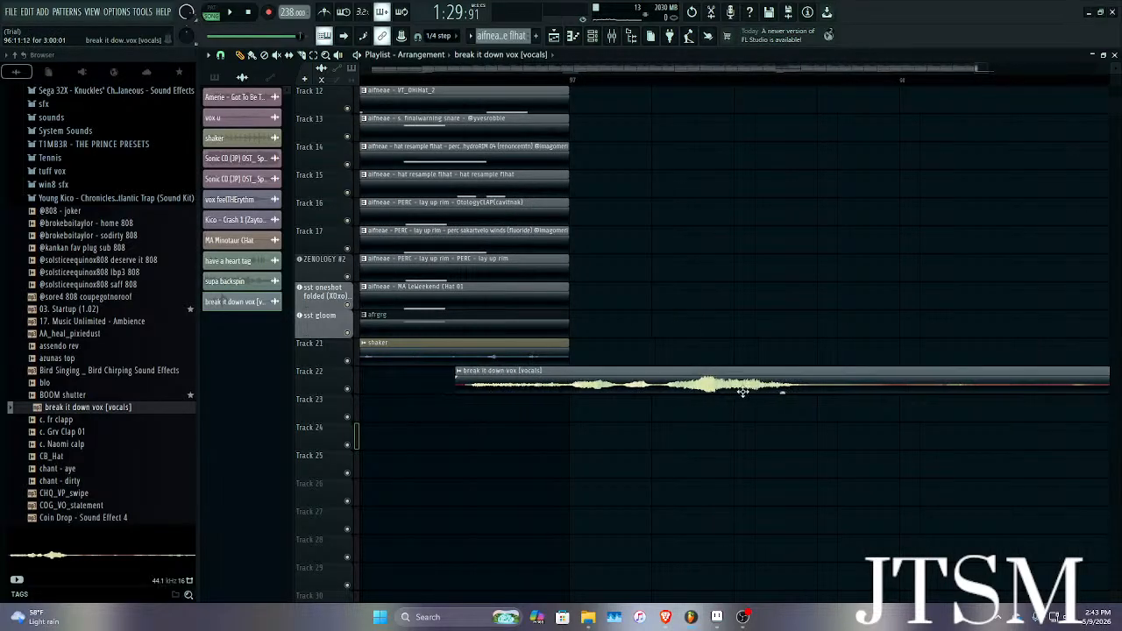
pyautogui.moveTo(742, 392); pyautogui.dragTo(739, 391)
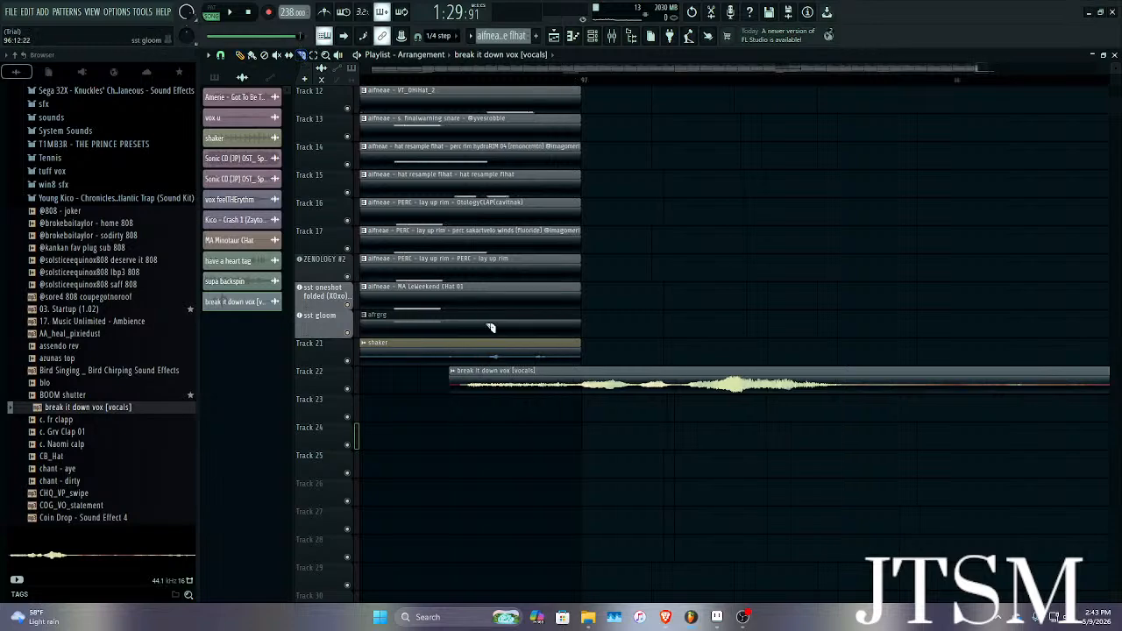
# Slice off and delete the vocal clip's lead-in before bar 97, and lower the remaining clip's gain to about -6.2 dB.
pyautogui.scroll(2, 696, 404)
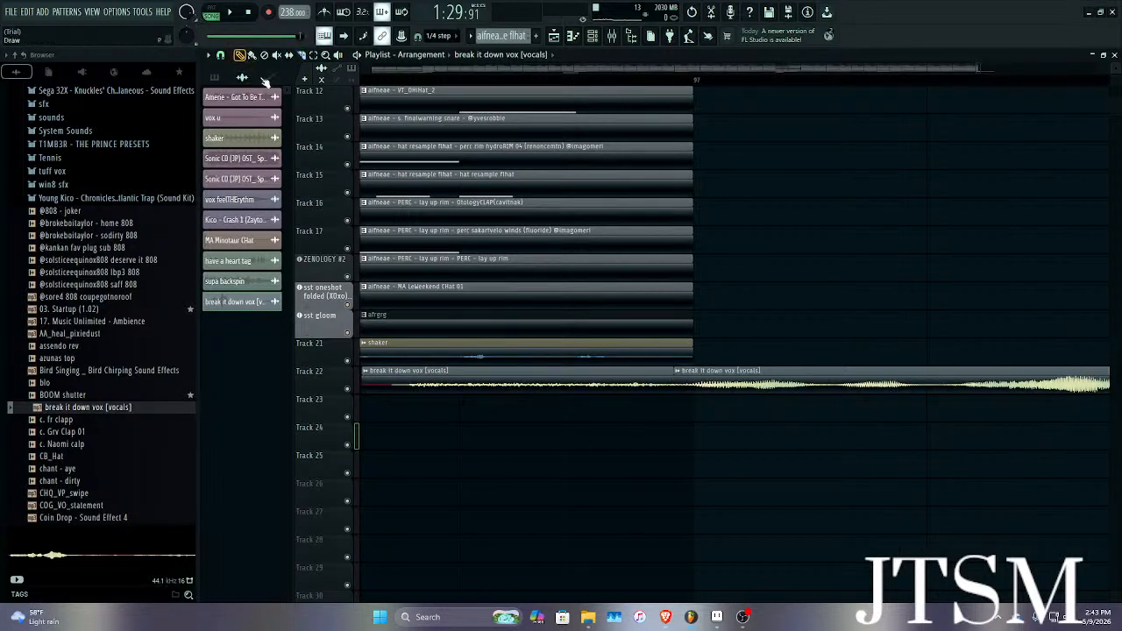
pyautogui.rightClick(609, 372)
pyautogui.scroll(-2, 788, 401)
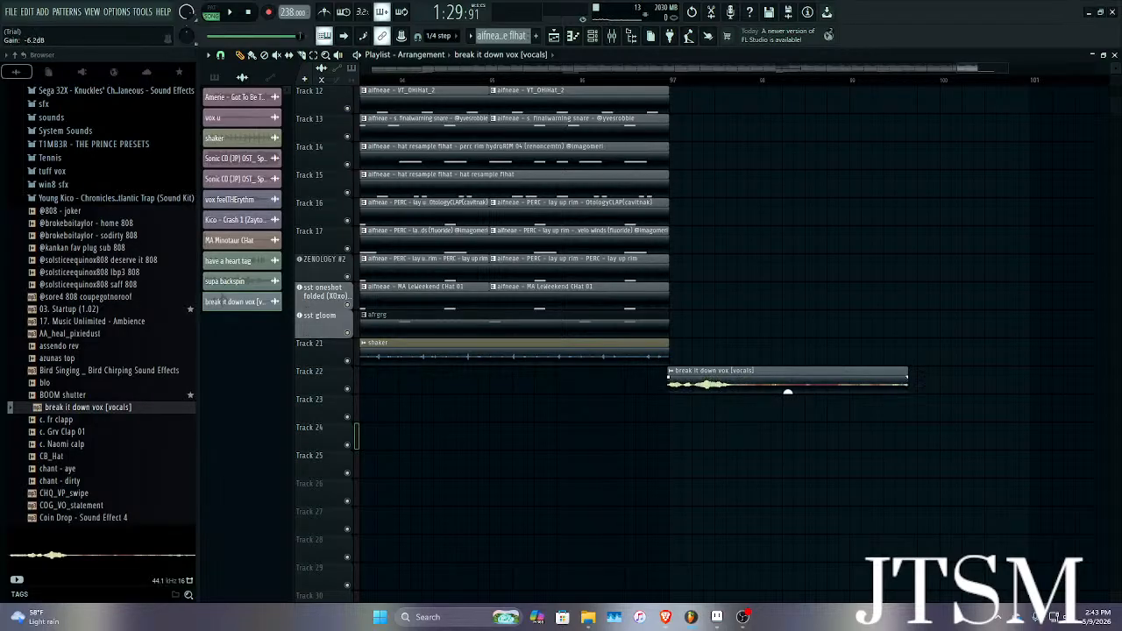
# Move the trimmed vocal clip on Track 22 back to 96:03:23 and audition it against the arrangement.
pyautogui.moveTo(741, 385); pyautogui.dragTo(711, 408)
pyautogui.scroll(2, 628, 389)
pyautogui.press('space')
pyautogui.scroll(-3, 712, 403)
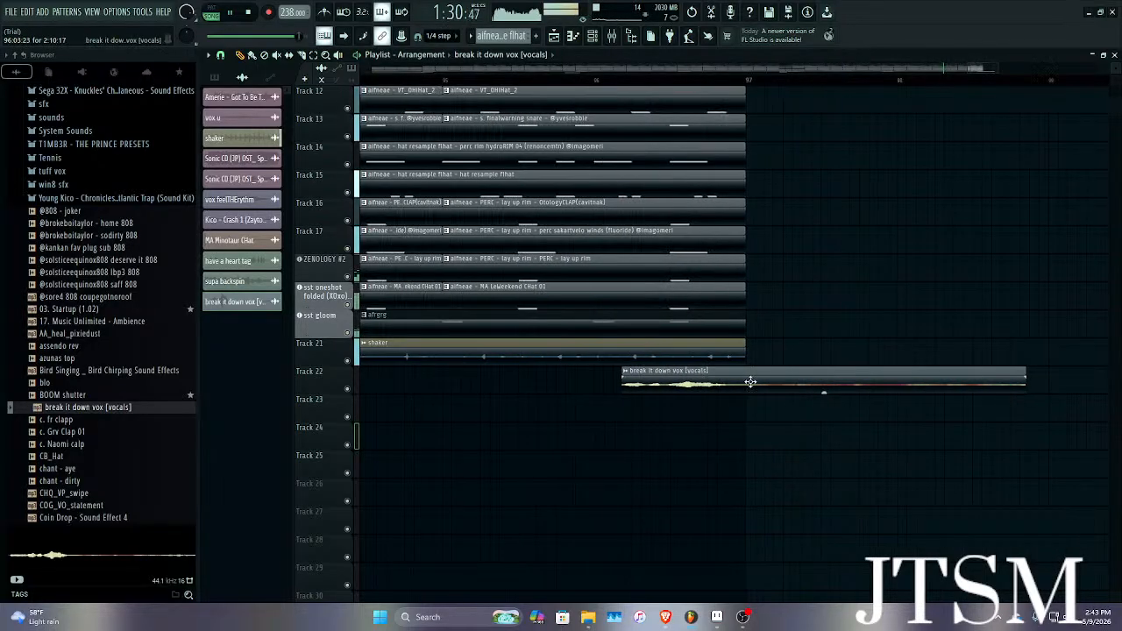
pyautogui.press('space')
pyautogui.scroll(-4, 768, 307)
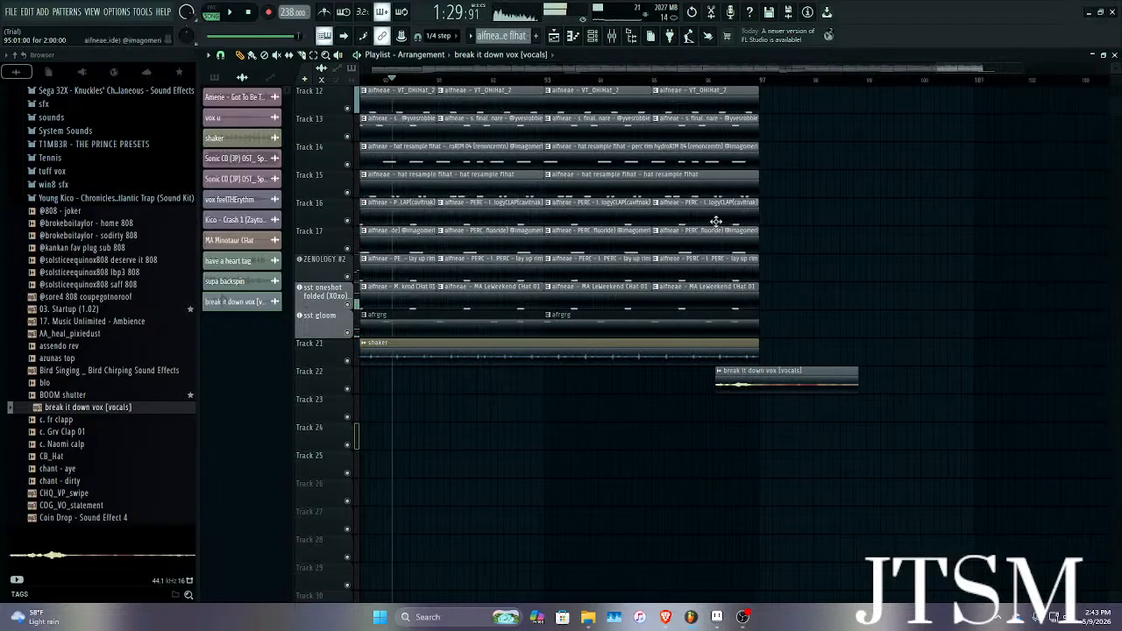
# Audition the closing bars and nudge the vocal clip on Track 22 earlier to 96:02:17.
pyautogui.scroll(3, 613, 140)
pyautogui.press('space')
pyautogui.scroll(3, 857, 345)
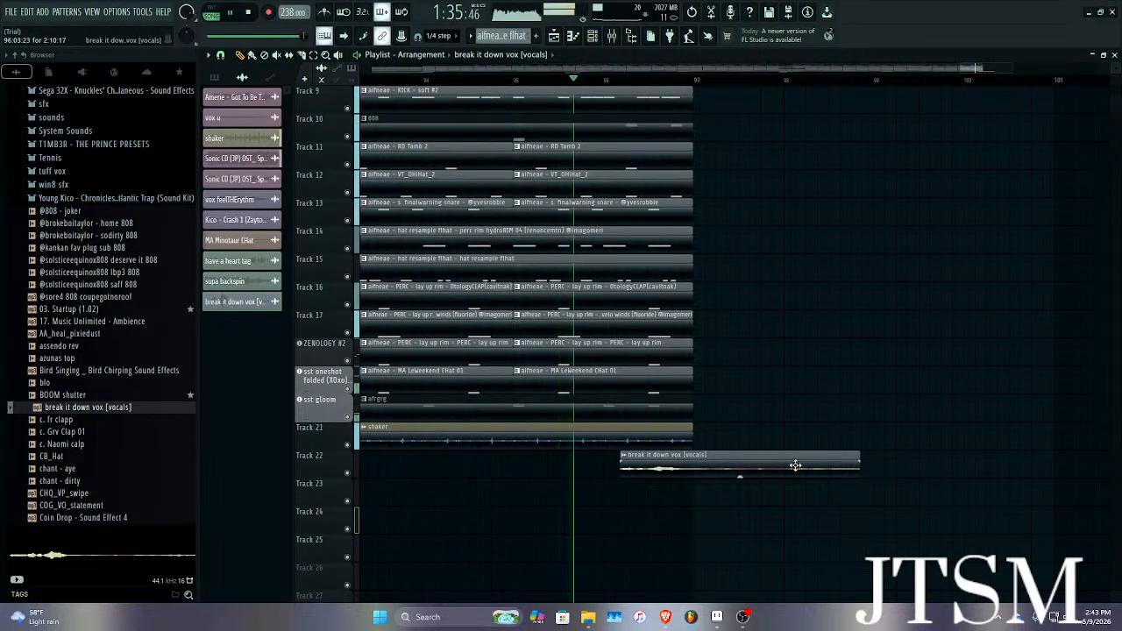
pyautogui.press('space')
pyautogui.scroll(3, 671, 466)
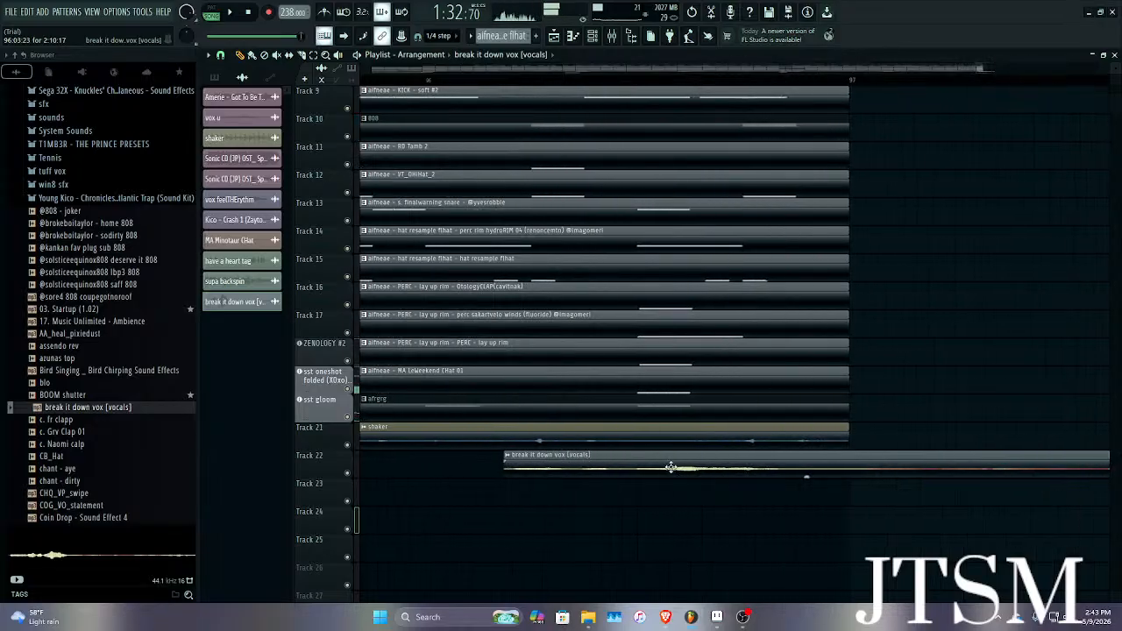
pyautogui.press('space')
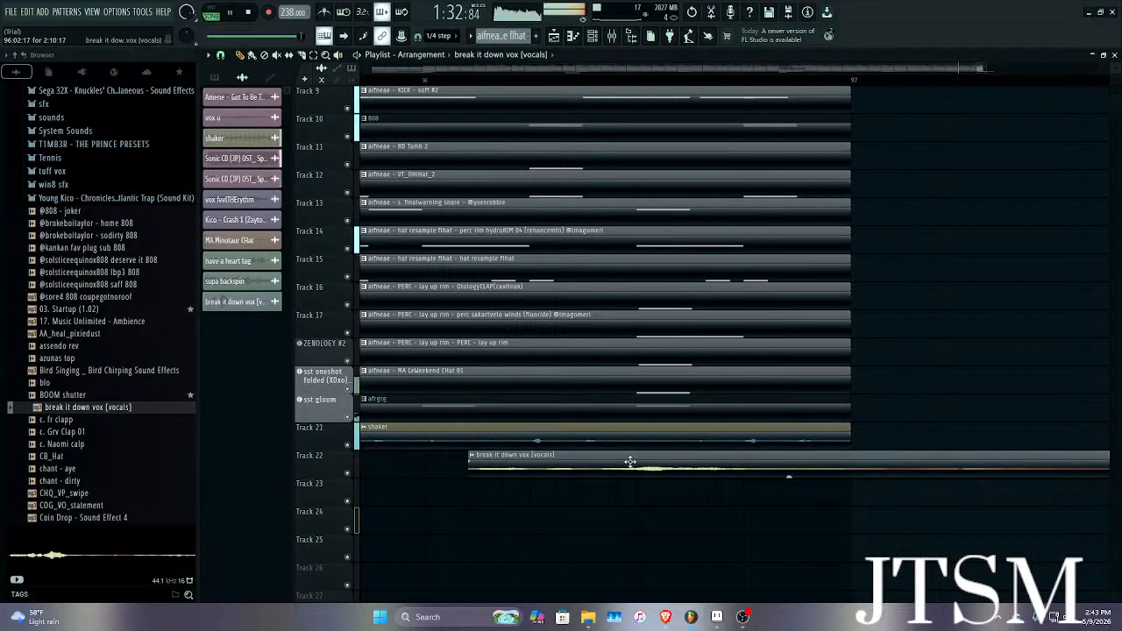
pyautogui.scroll(-2, 629, 455)
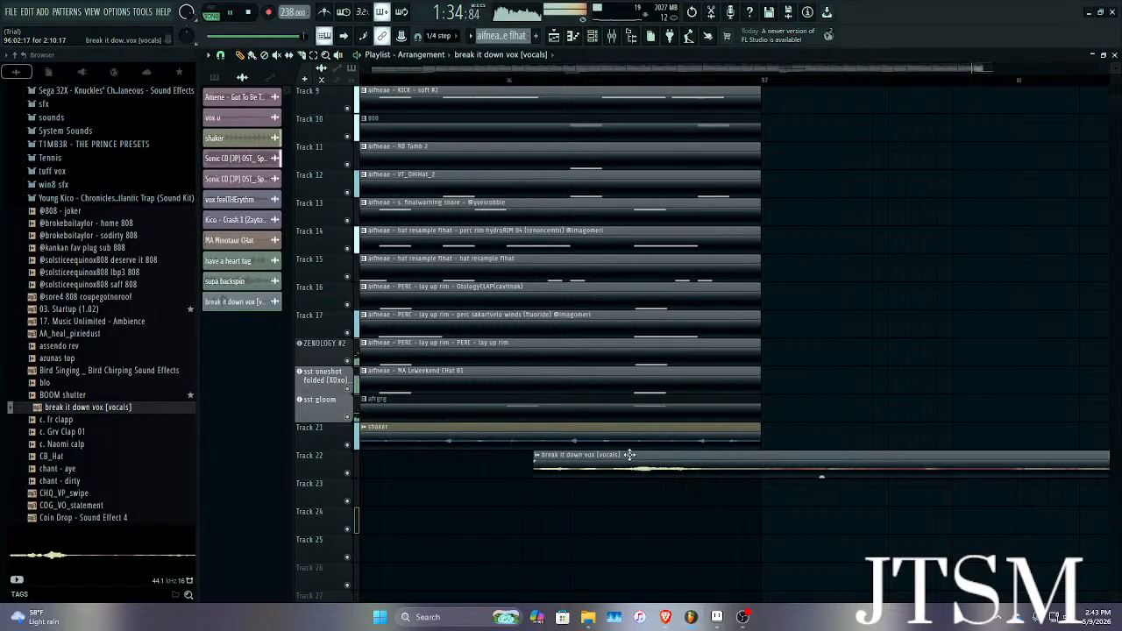
# Stop playback, remove the vocal clip from Track 22, and delete the "break it down vox [vocals]" channel from the project.
pyautogui.press('space')
pyautogui.rightClick(829, 472)
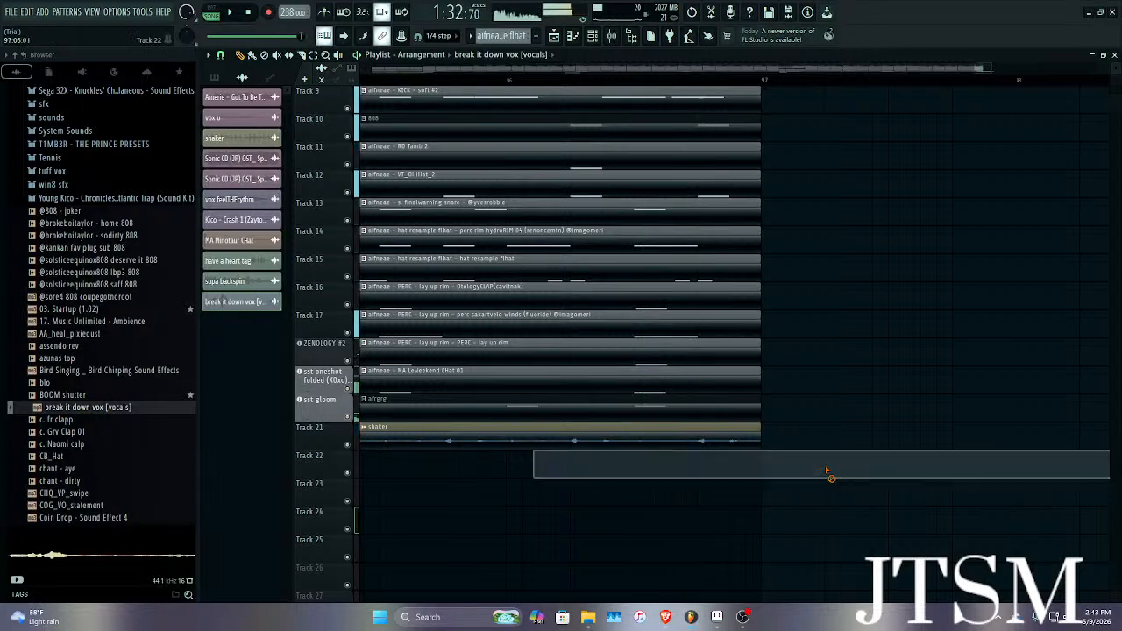
pyautogui.scroll(-4, 389, 412)
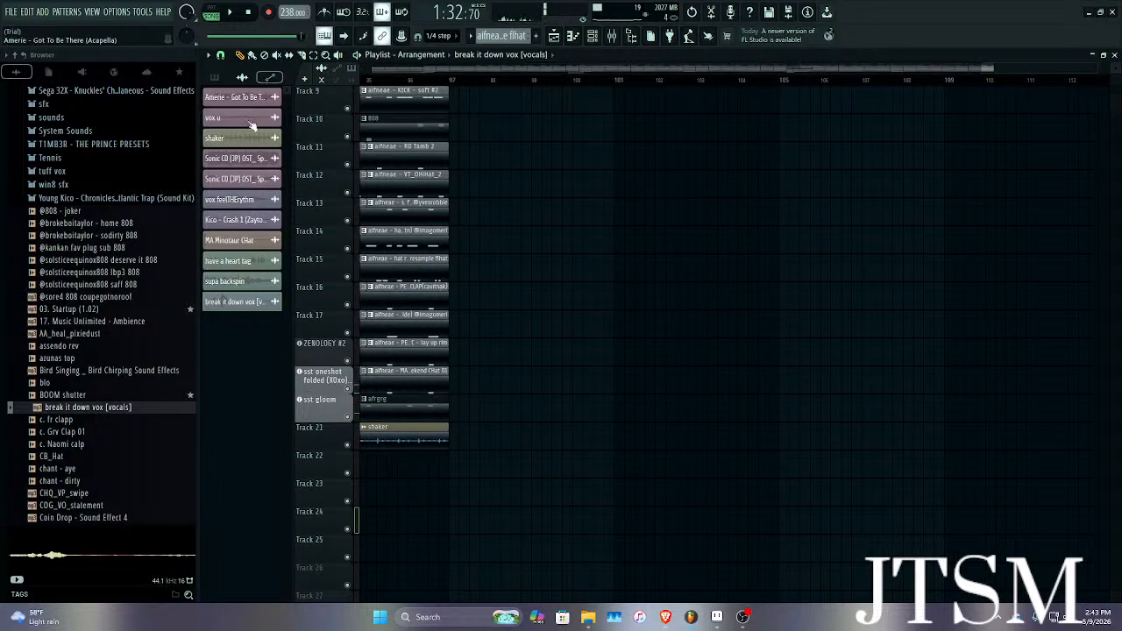
pyautogui.rightClick(242, 302)
pyautogui.click(256, 445)
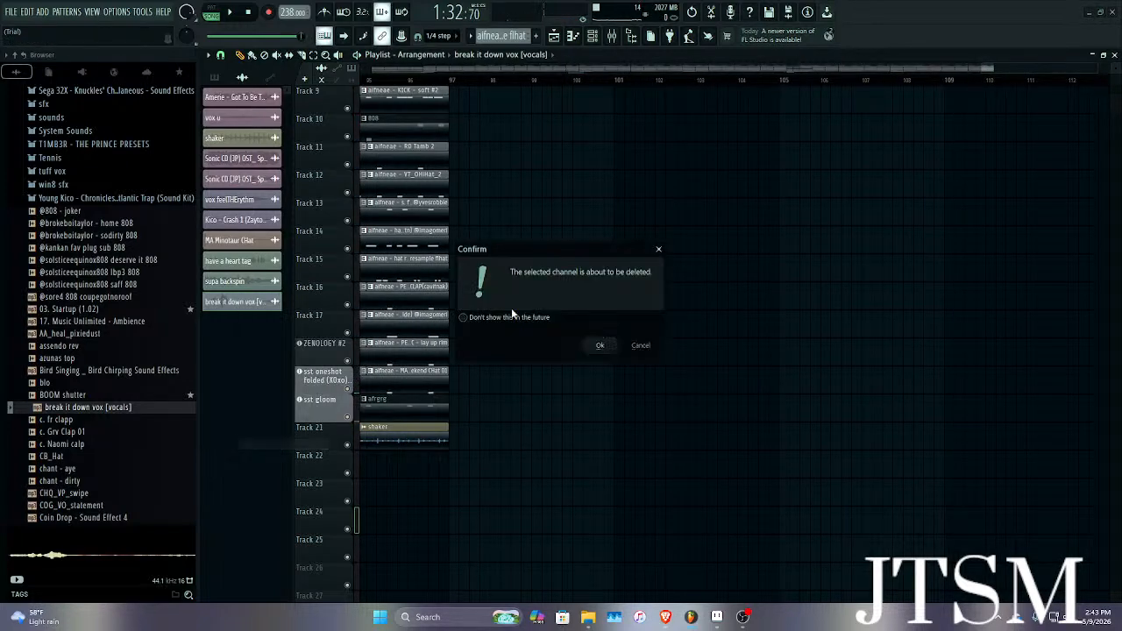
pyautogui.click(598, 345)
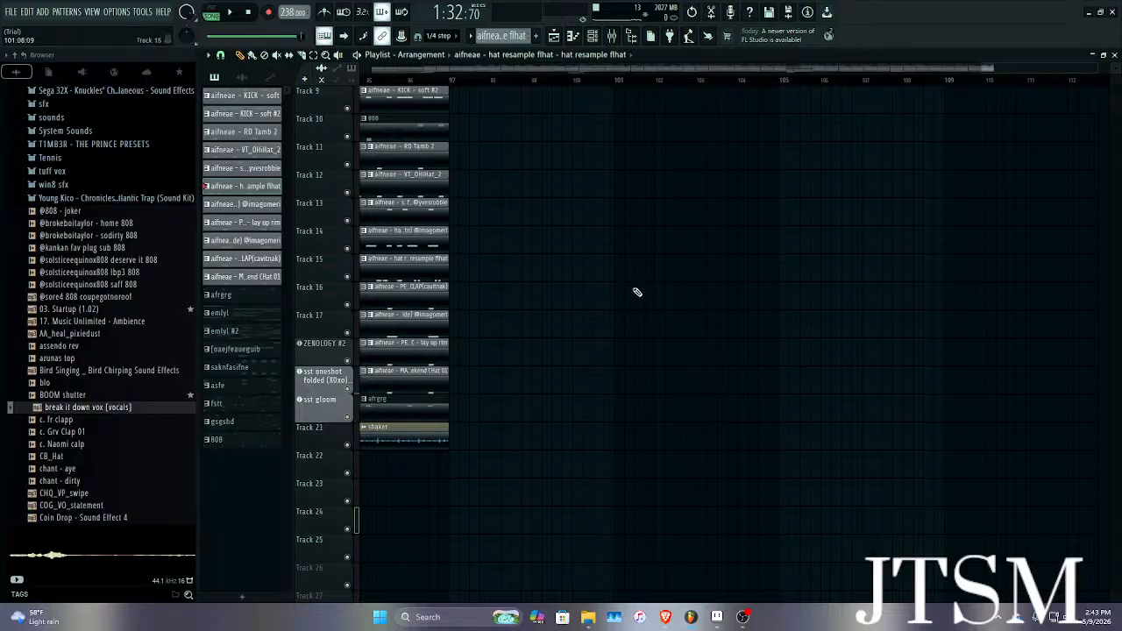
# Browse the sample list for a replacement ending sound, auditioning tricot guitar, VNLstrup and VNLscrt1.
pyautogui.scroll(-15, 95, 276)
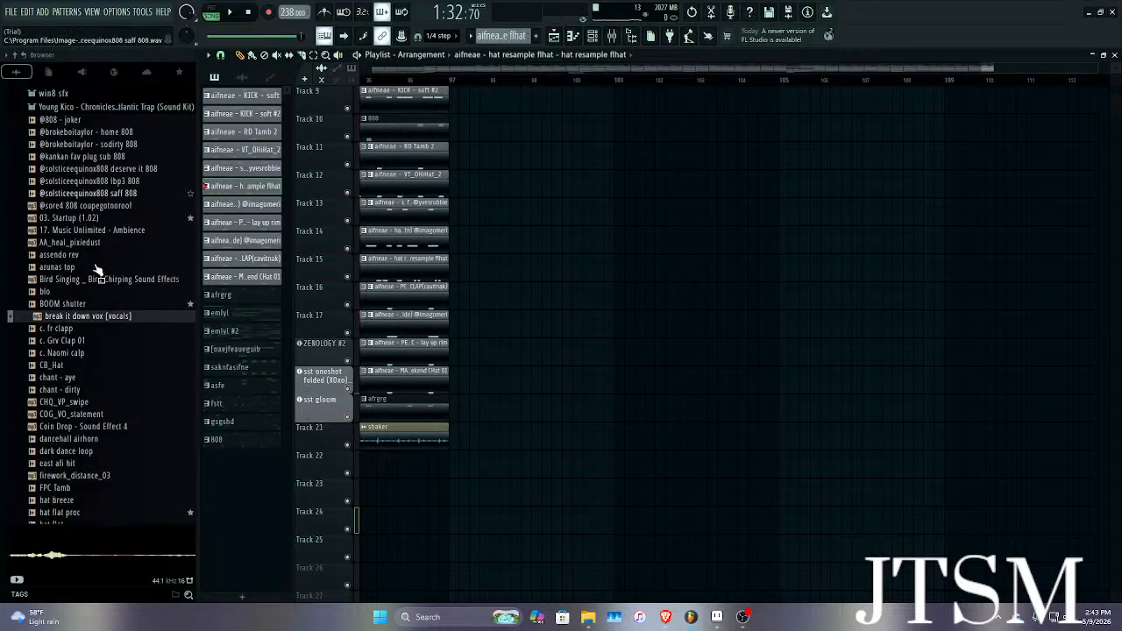
pyautogui.scroll(-10, 94, 276)
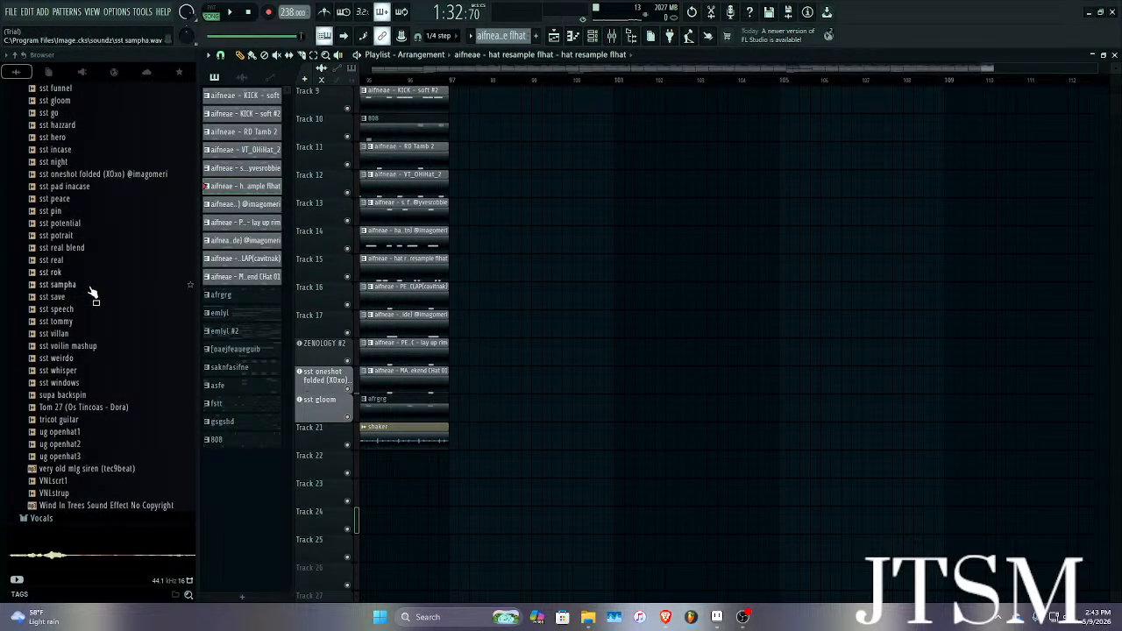
pyautogui.click(64, 420)
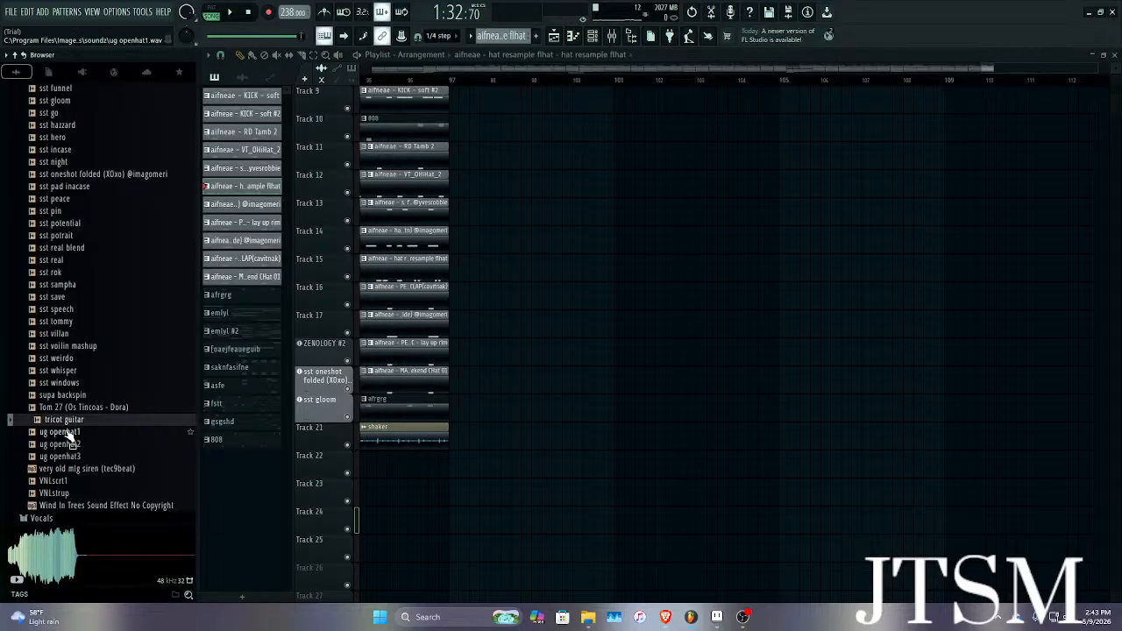
pyautogui.click(83, 493)
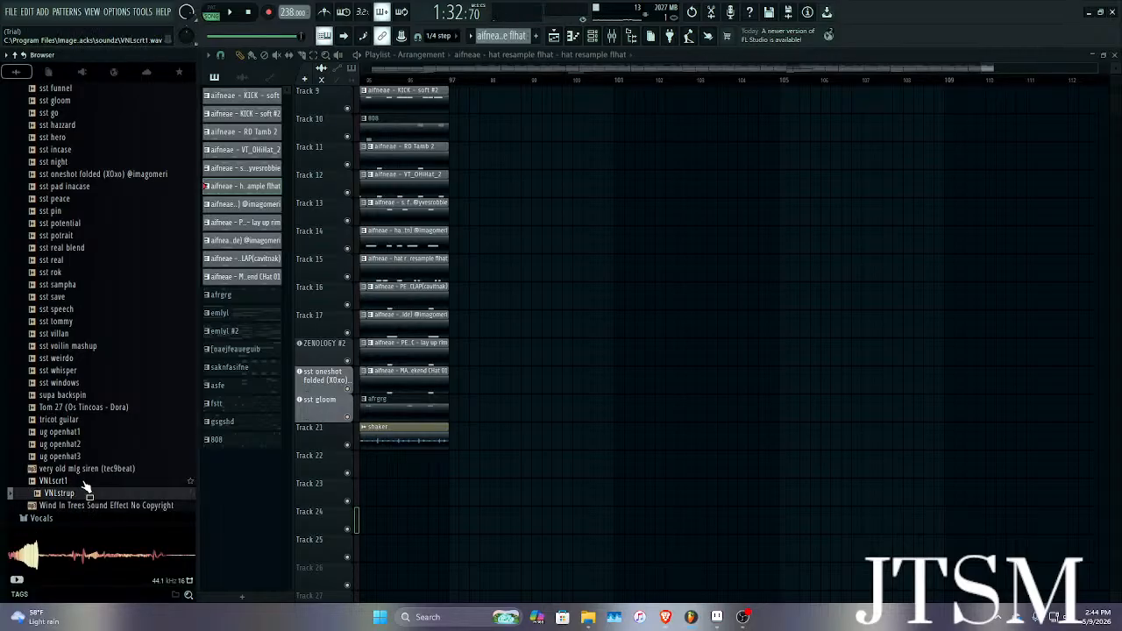
pyautogui.click(87, 481)
pyautogui.scroll(20, 91, 471)
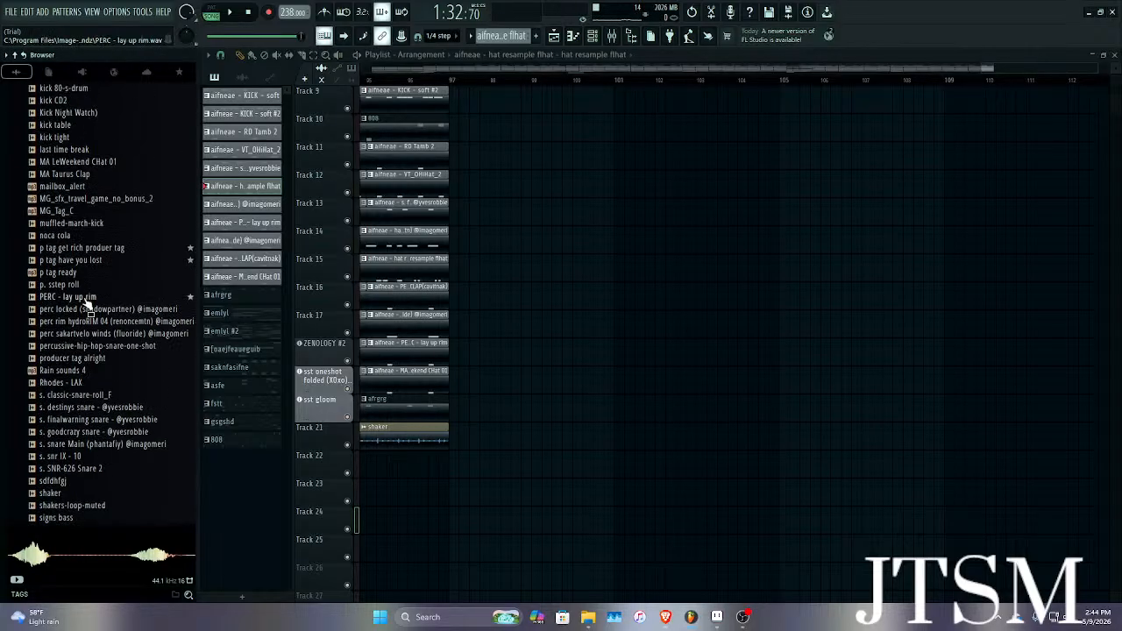
# Look through the Young Kico sound kit folder and the loose samples for a replacement ending sound.
pyautogui.click(75, 321)
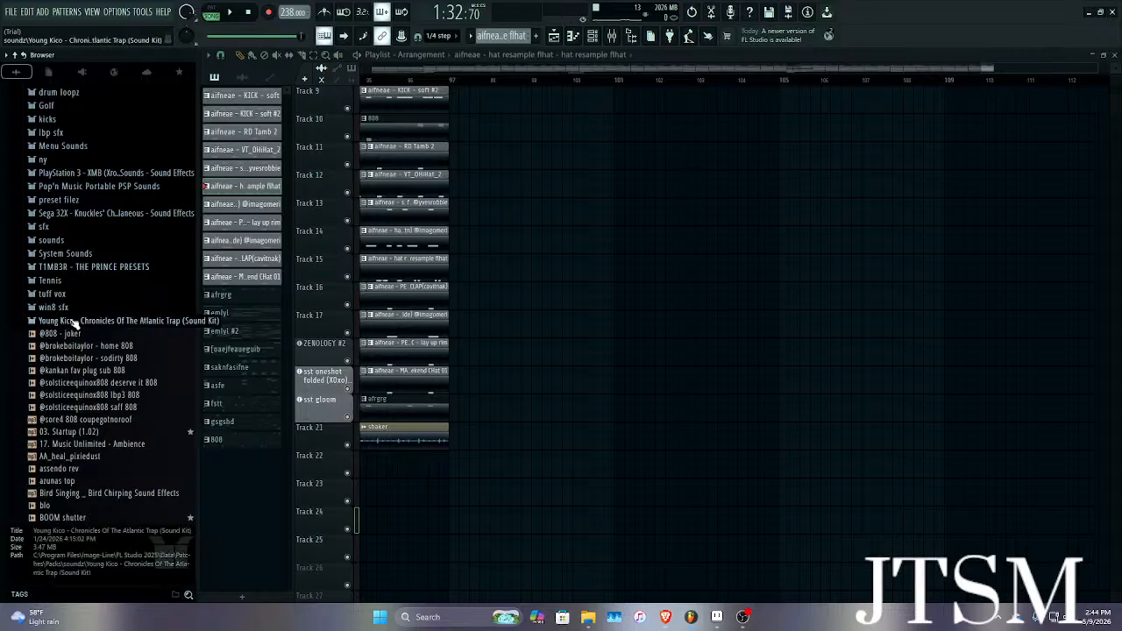
pyautogui.scroll(-10, 83, 302)
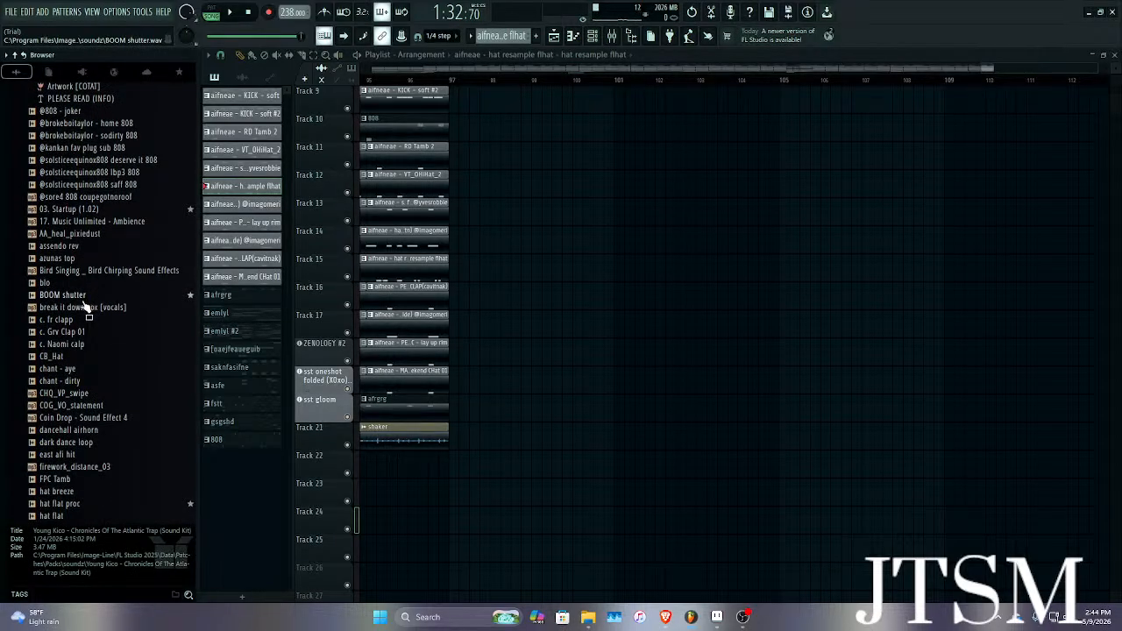
pyautogui.scroll(-20, 83, 307)
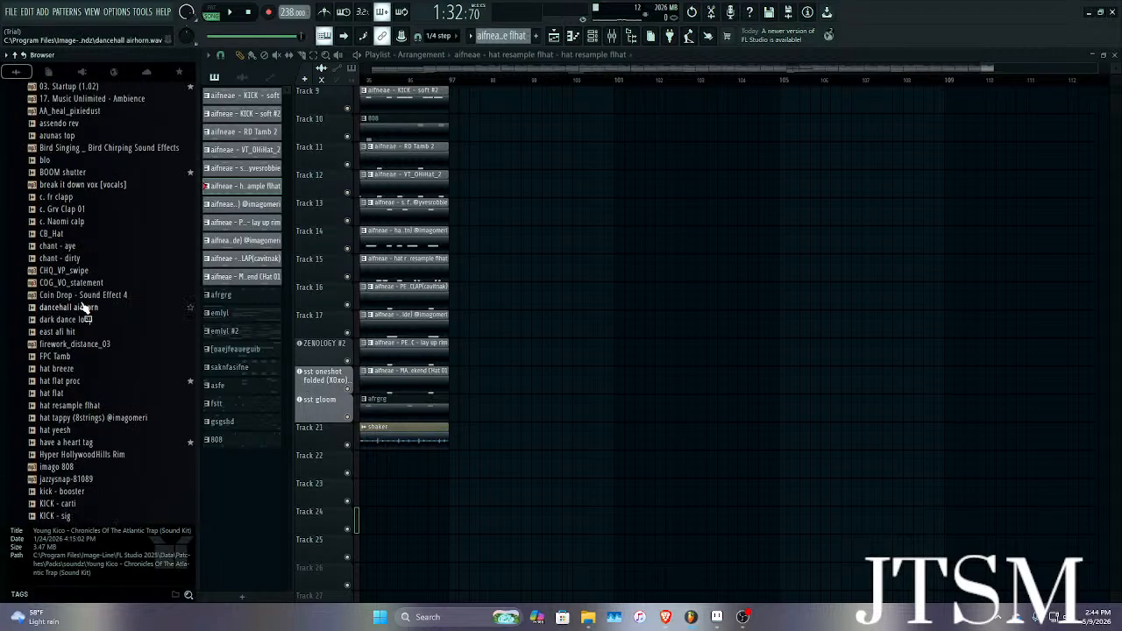
pyautogui.scroll(-20, 83, 307)
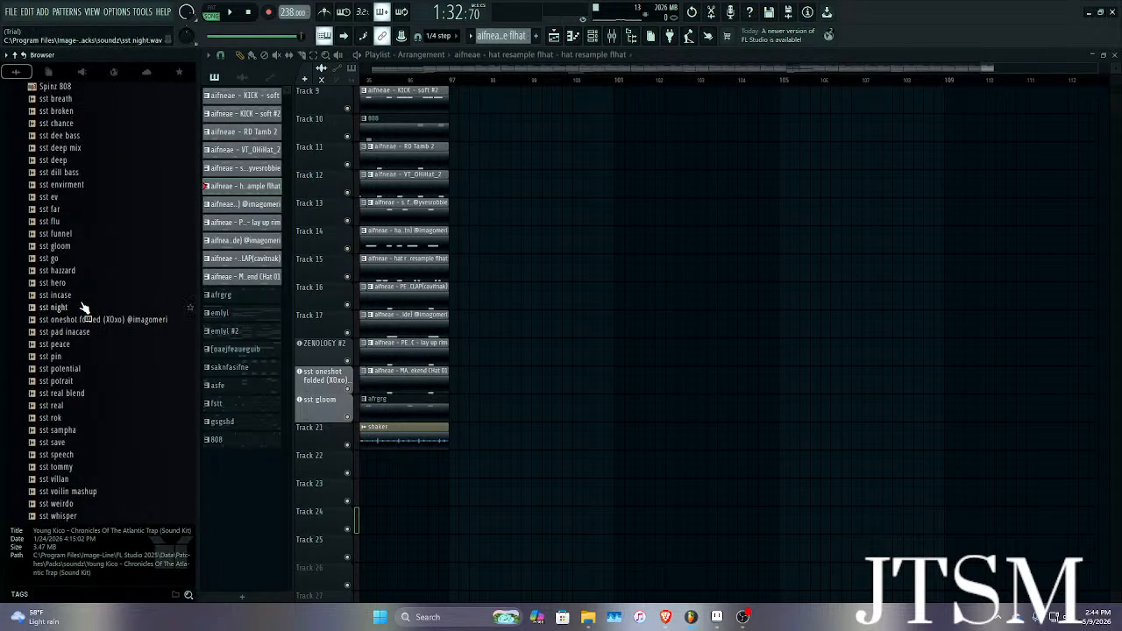
pyautogui.scroll(20, 83, 307)
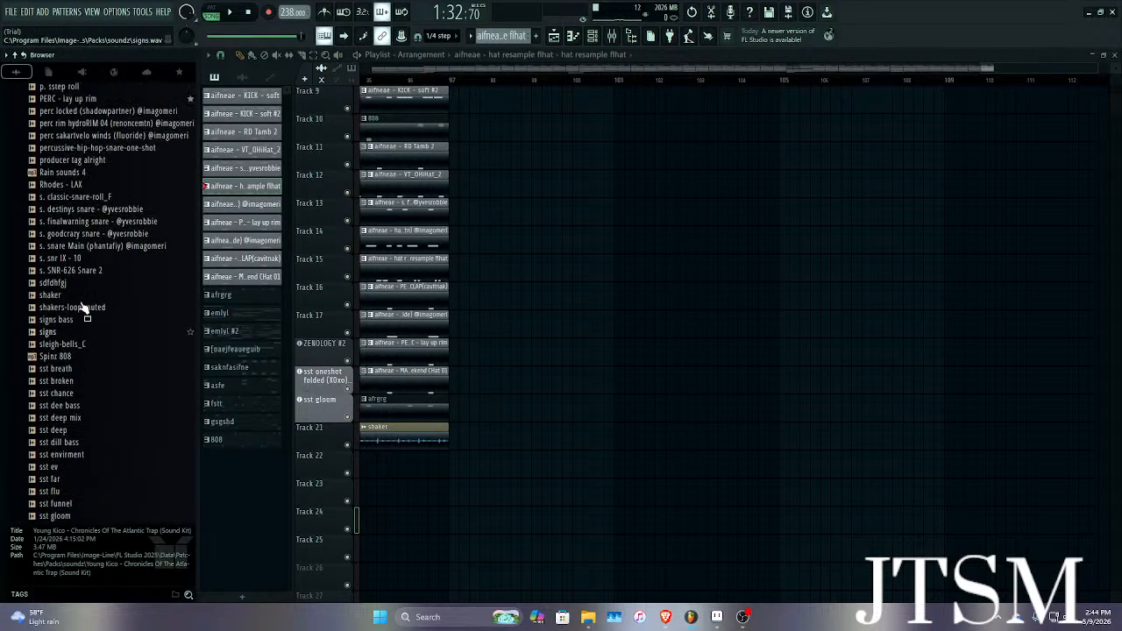
pyautogui.scroll(-20, 83, 307)
pyautogui.scroll(20, 82, 308)
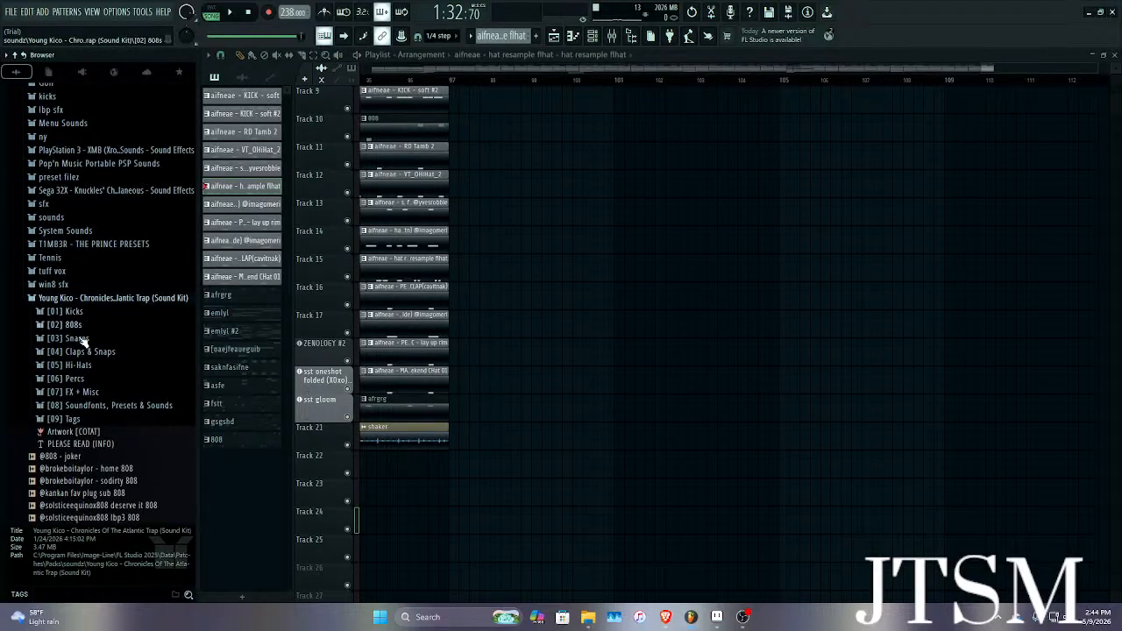
pyautogui.click(51, 299)
# Open the tuff vox sample folder and audition underwater love vox, nba live vox and just shake vox.
pyautogui.click(55, 271)
pyautogui.scroll(-3, 78, 289)
pyautogui.scroll(4, 78, 288)
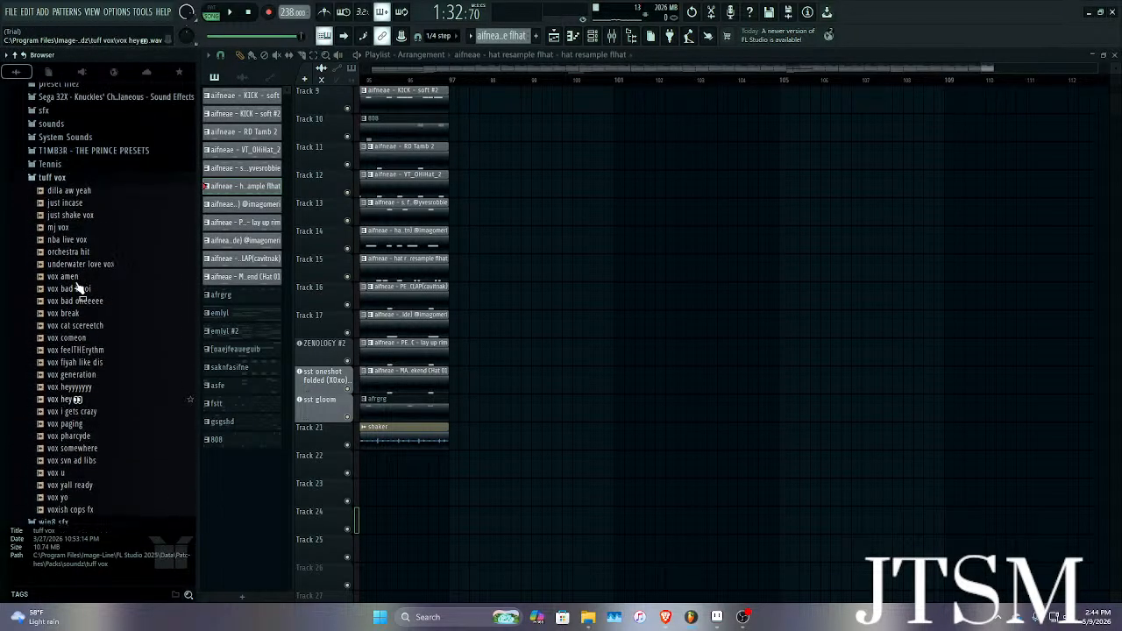
pyautogui.click(79, 272)
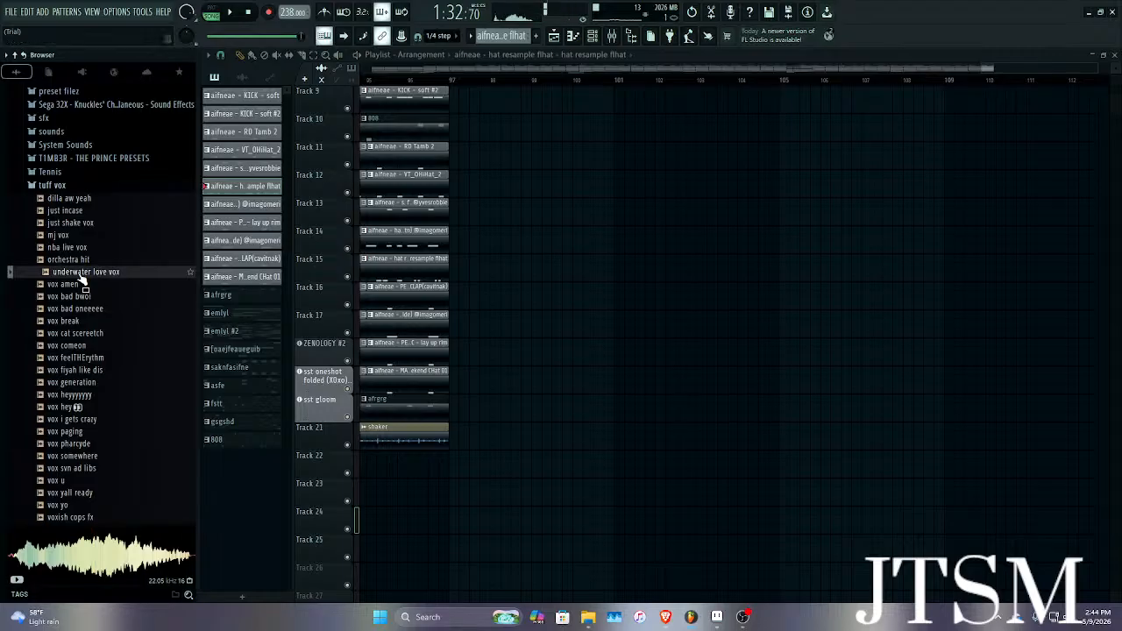
pyautogui.click(89, 248)
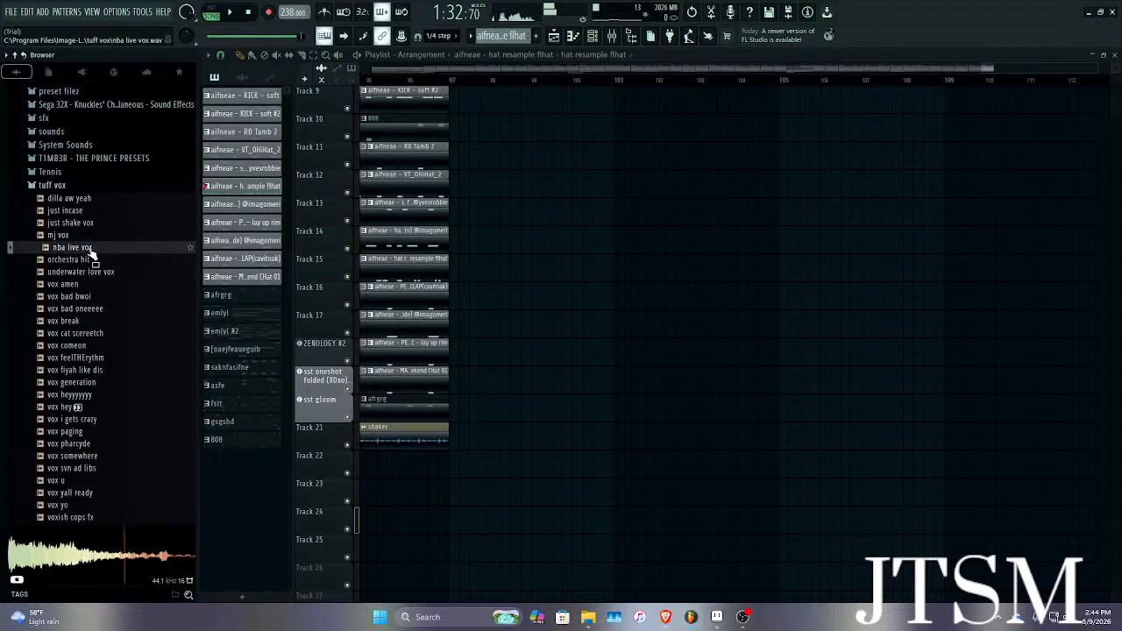
pyautogui.click(96, 223)
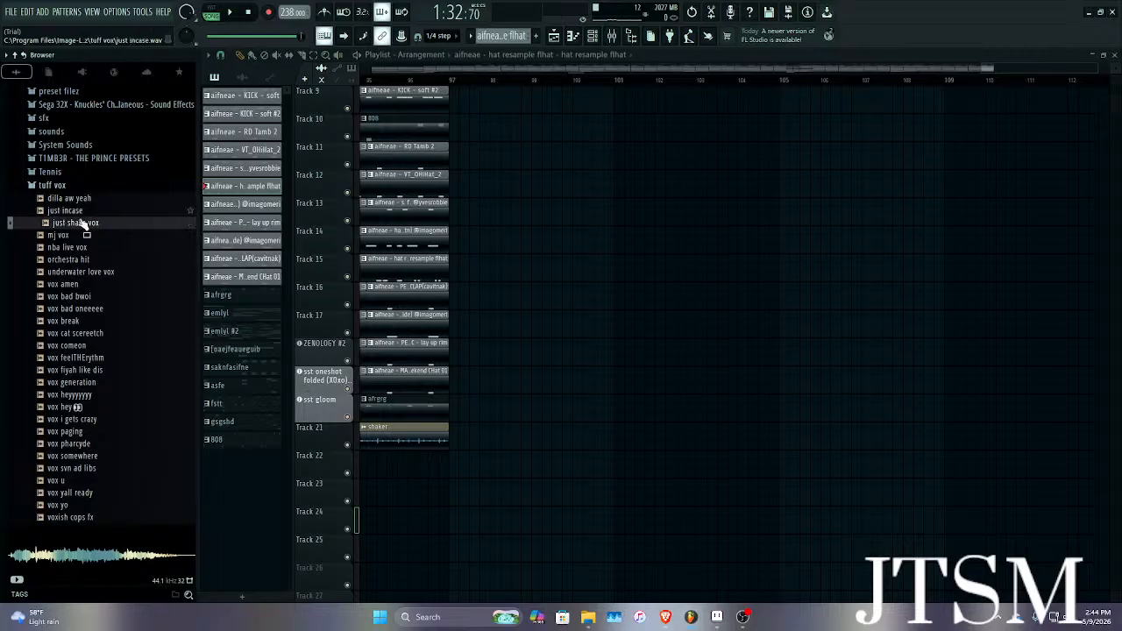
# Audition voxish cops fx, vox u, vox yall ready and vox yo in the tuff vox folder.
pyautogui.click(86, 517)
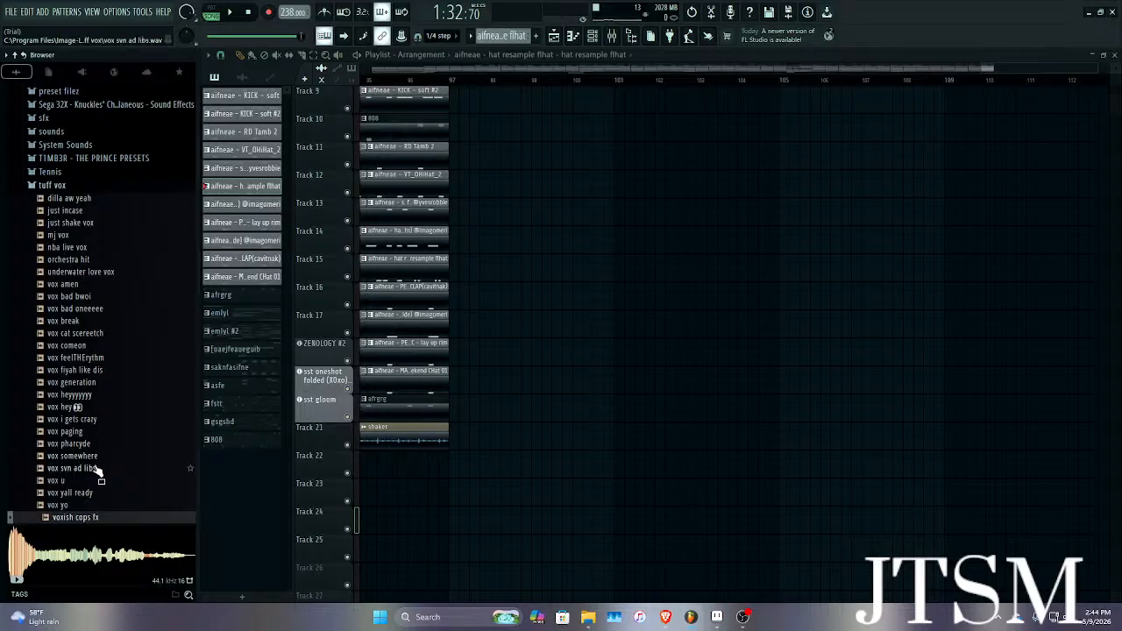
pyautogui.click(91, 481)
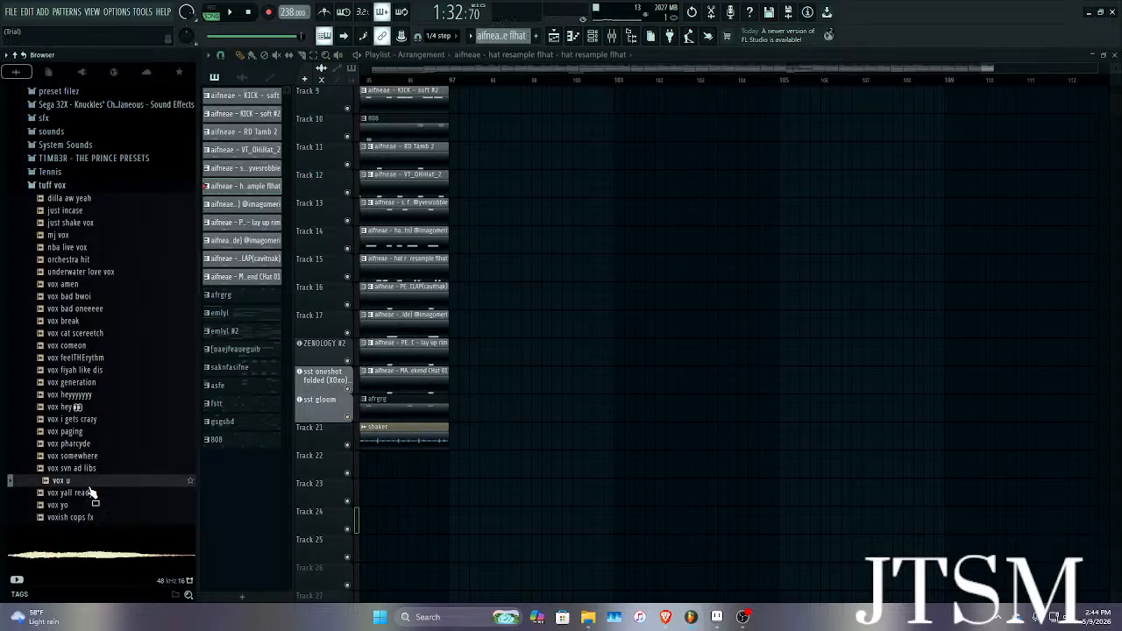
pyautogui.click(90, 494)
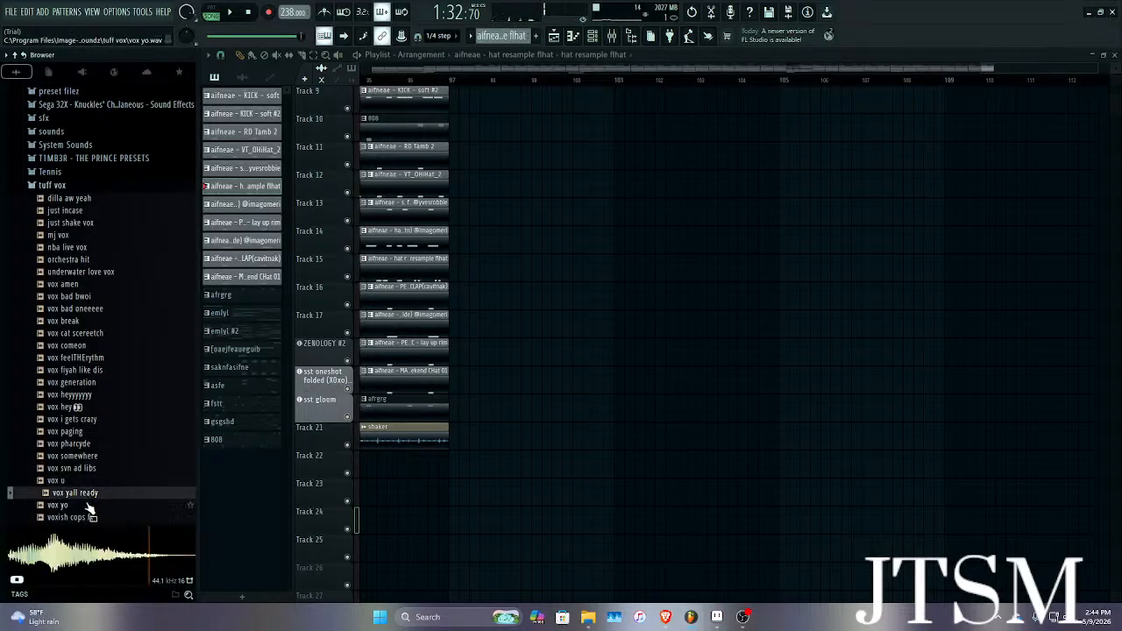
pyautogui.click(89, 506)
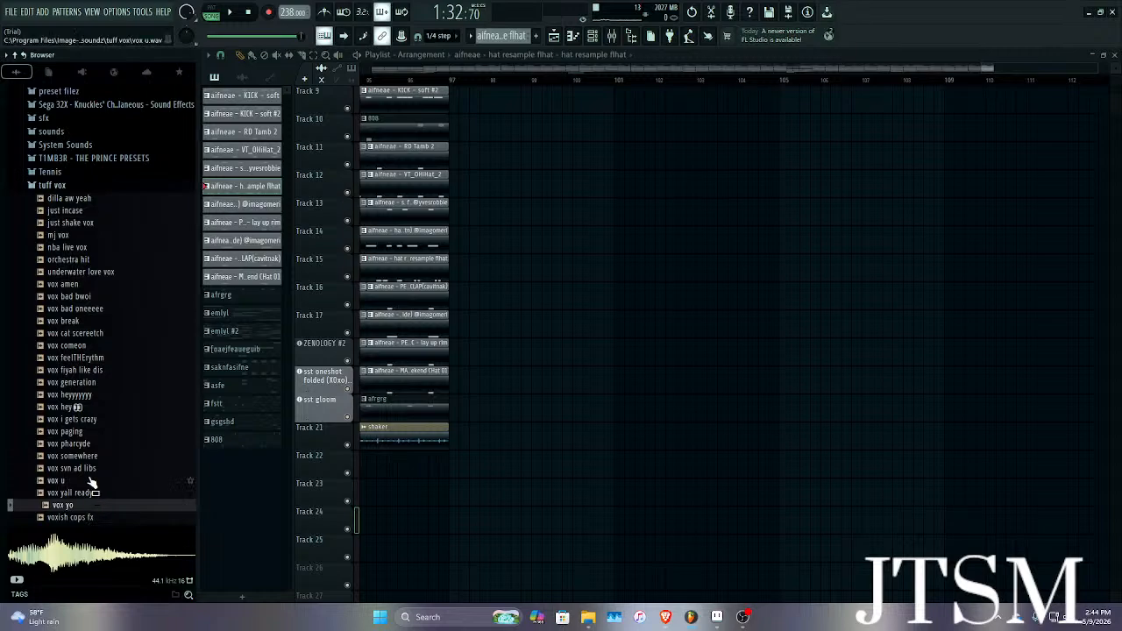
# Audition vox heyyyyyyy, vox comeon, vox cat scereetch, orchestra hit, nba live vox and mj vox.
pyautogui.click(77, 395)
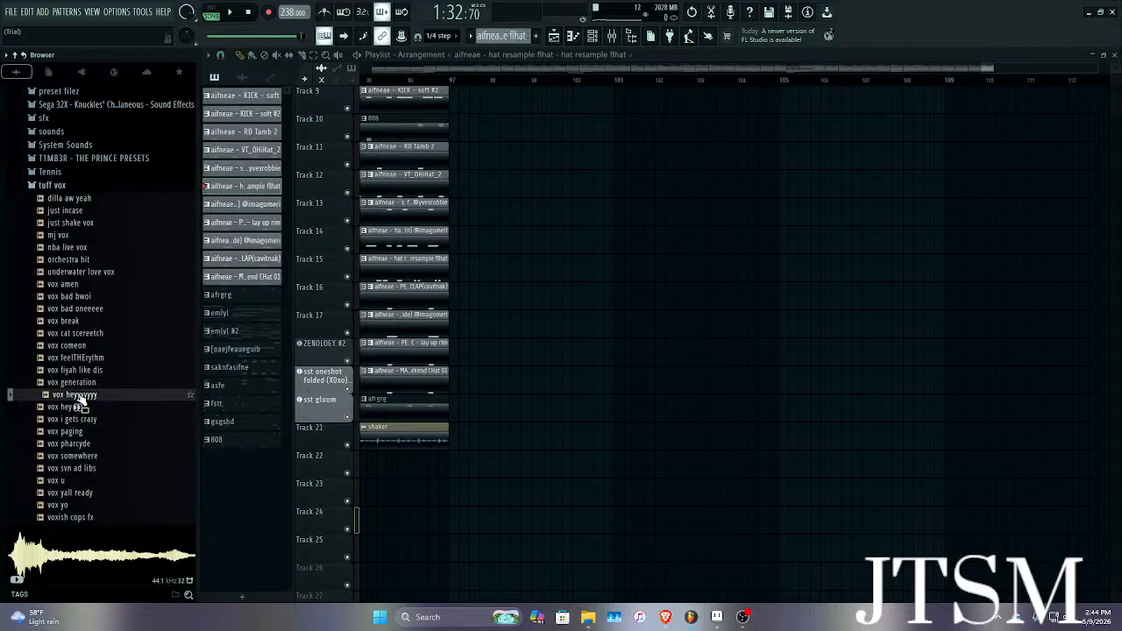
pyautogui.click(67, 347)
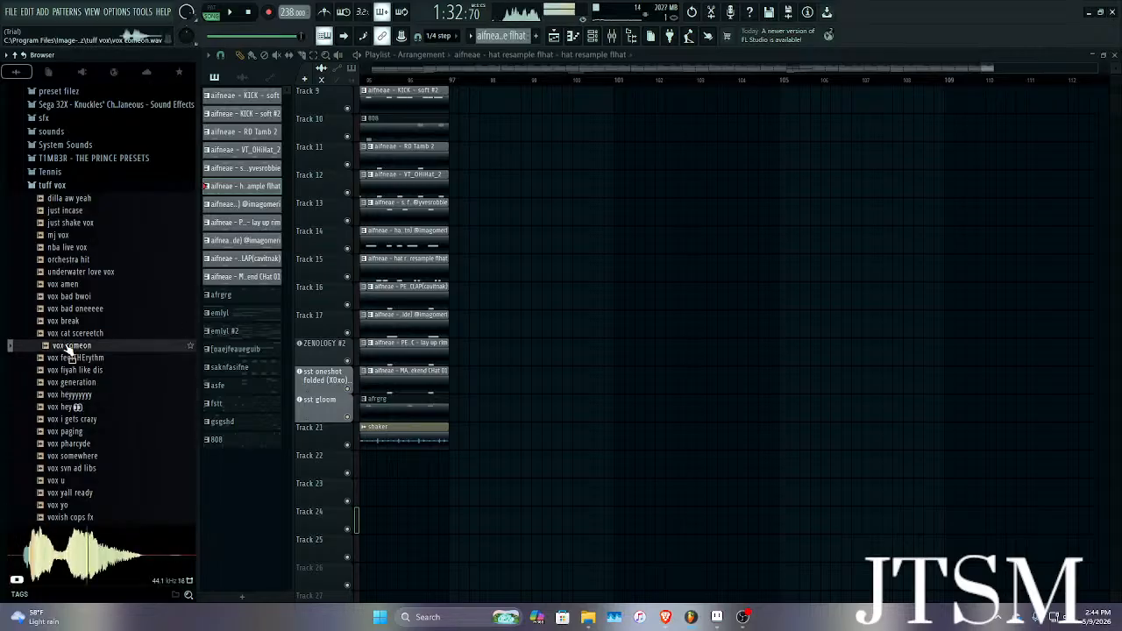
pyautogui.press('Up')
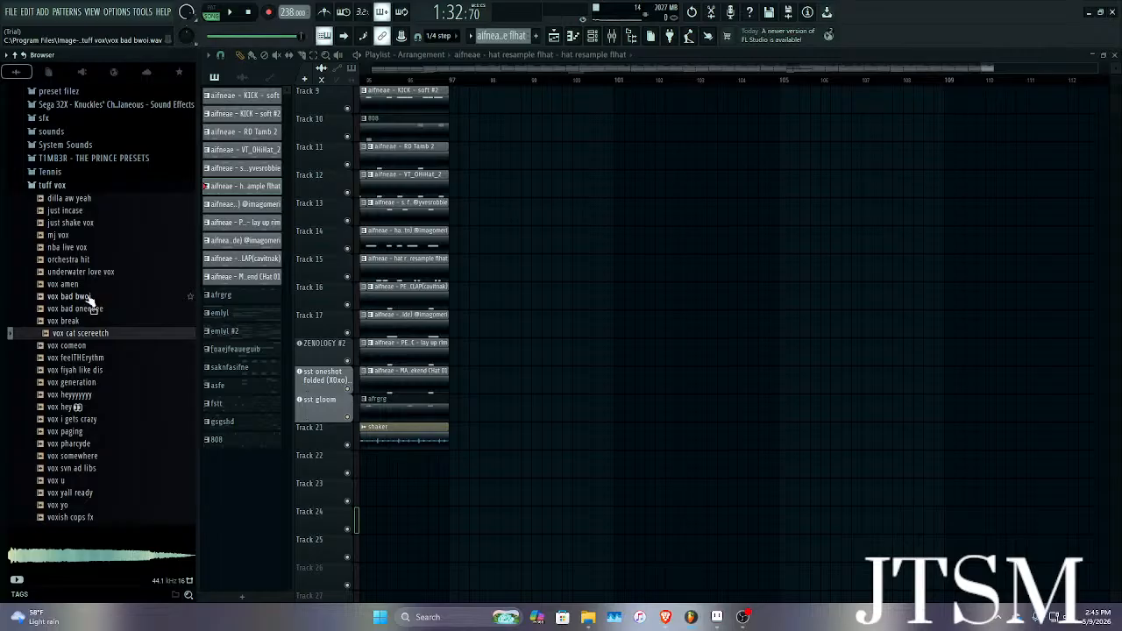
pyautogui.click(78, 259)
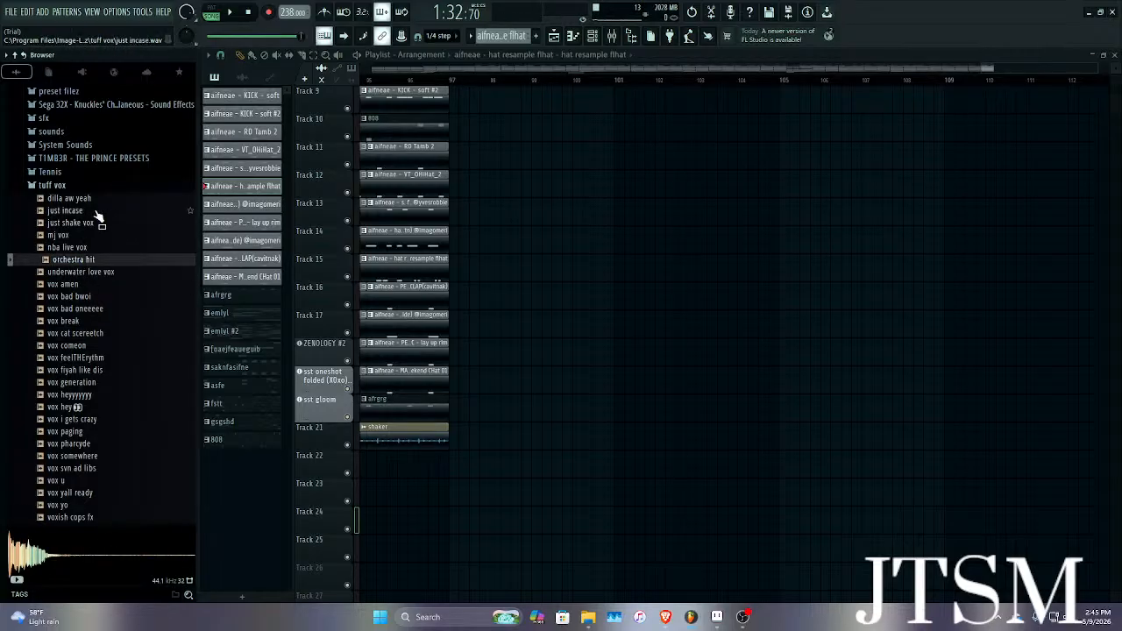
pyautogui.click(73, 248)
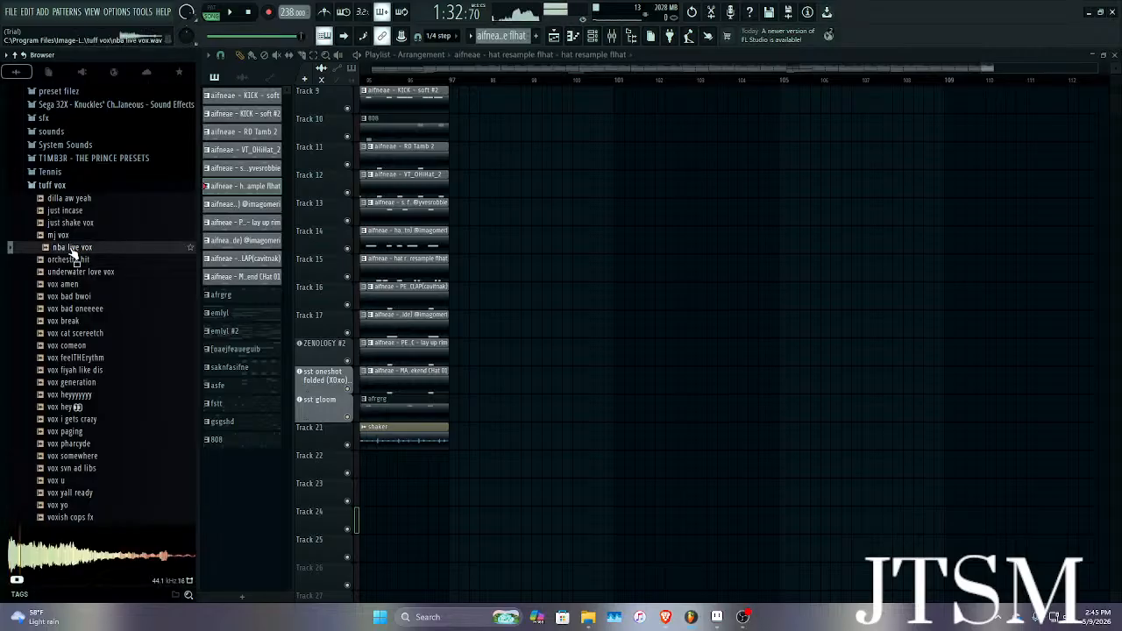
pyautogui.click(74, 236)
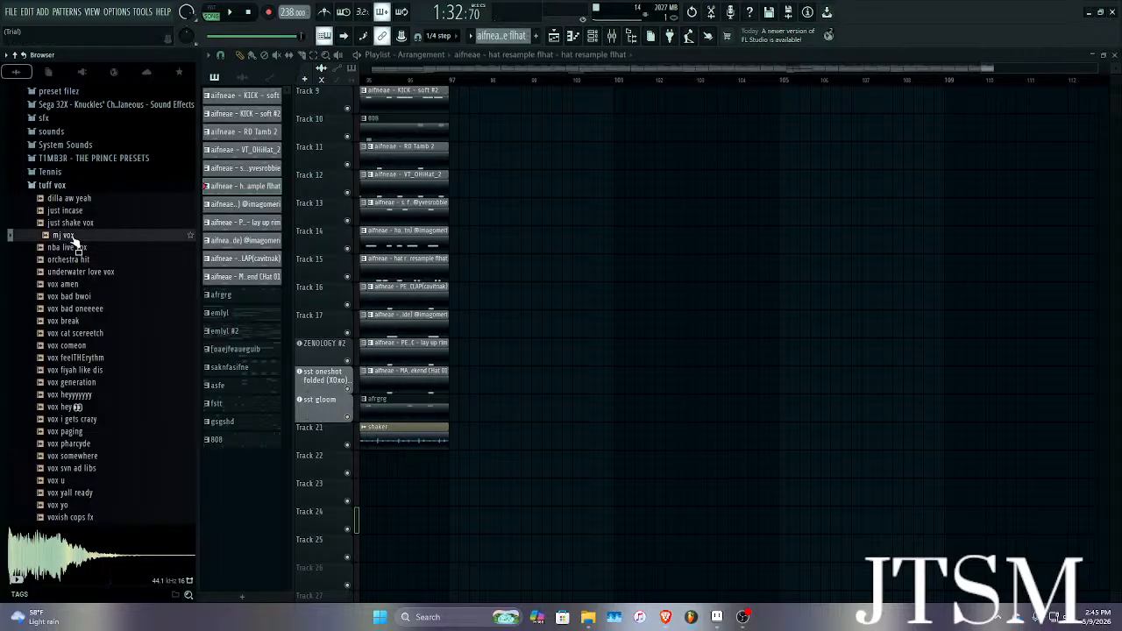
# Switch to the Brave browser and search YouTube for "skateboardtricks".
pyautogui.click(664, 619)
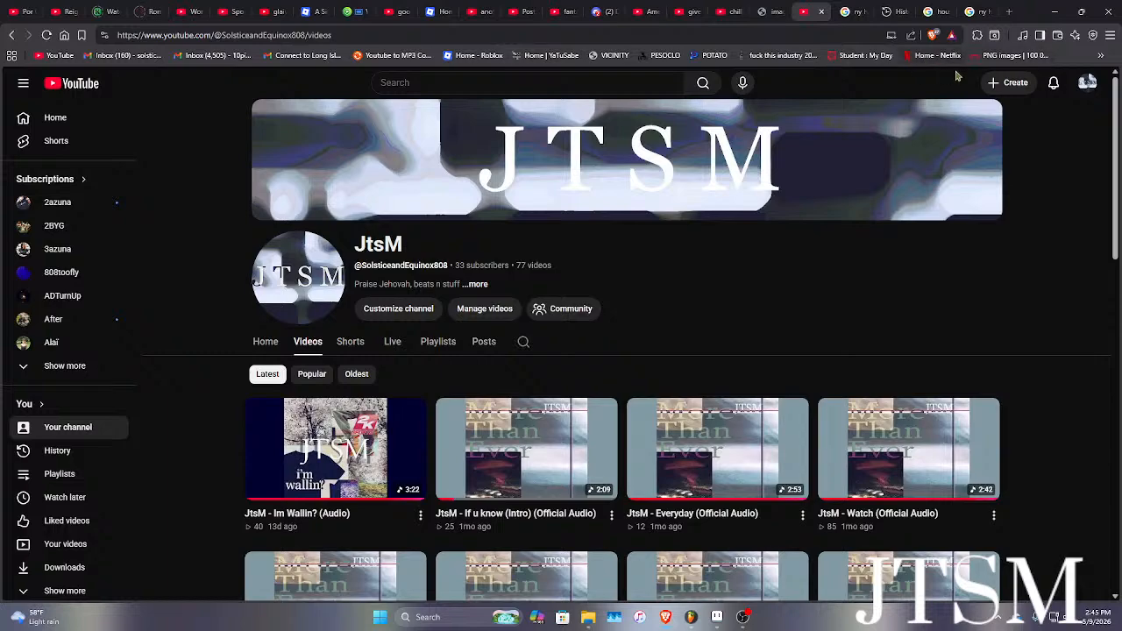
pyautogui.click(577, 84)
pyautogui.write('s')
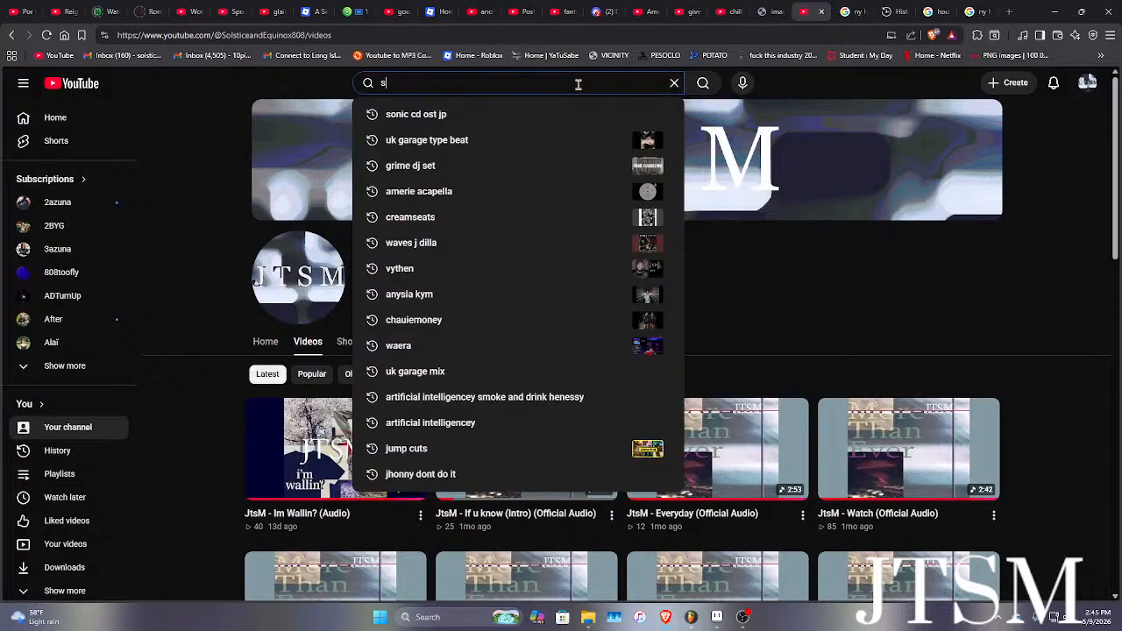
pyautogui.write('katebo')
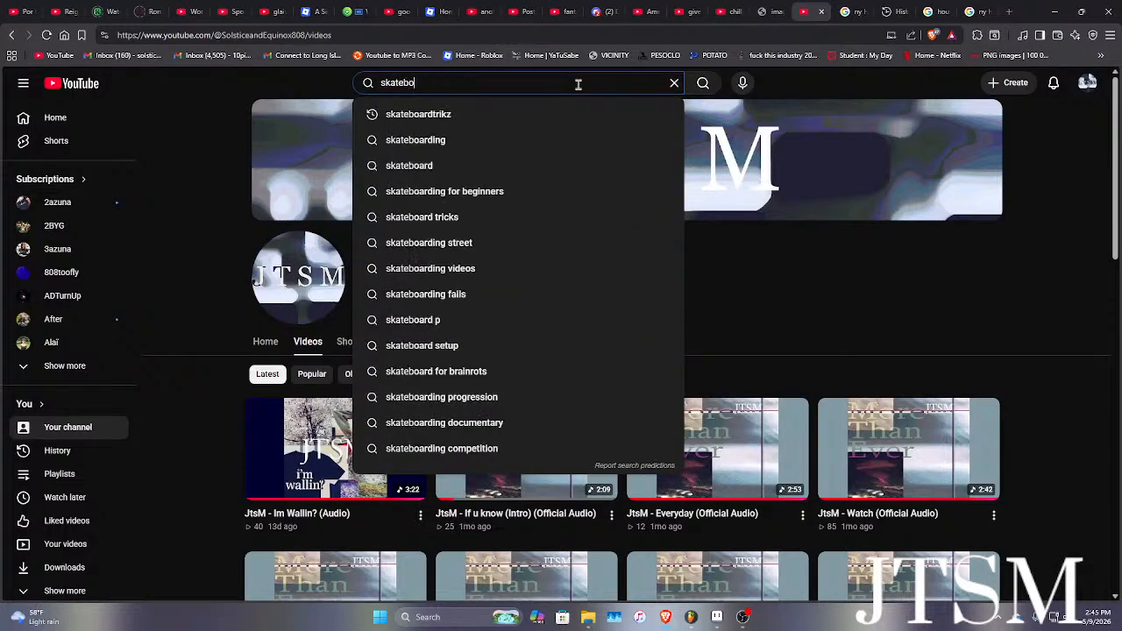
pyautogui.write('icks')
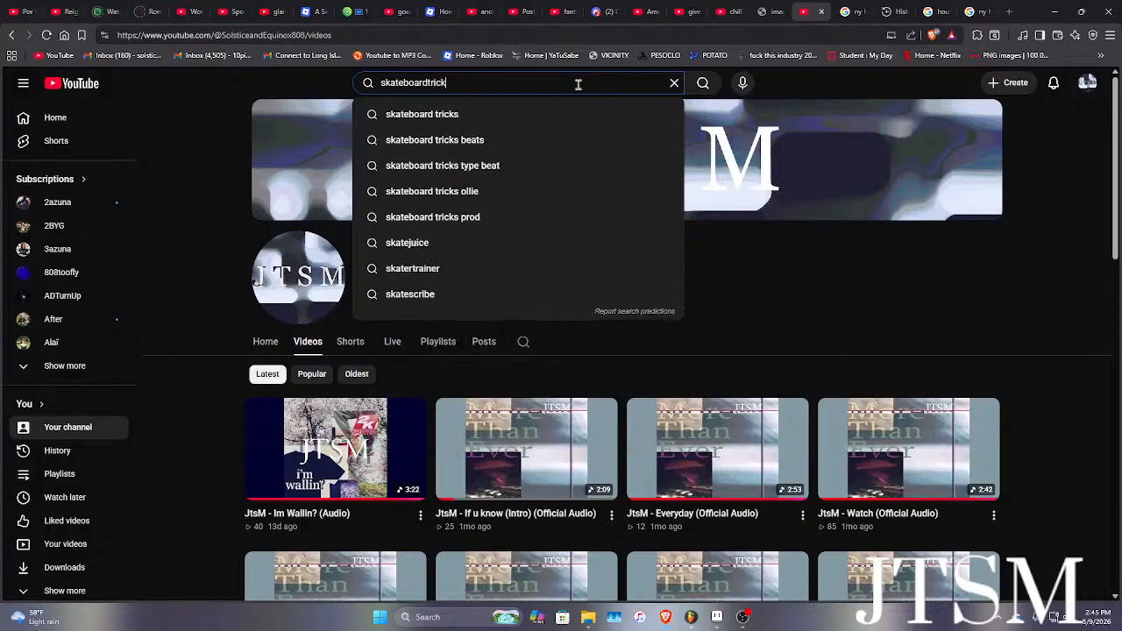
pyautogui.press('Return')
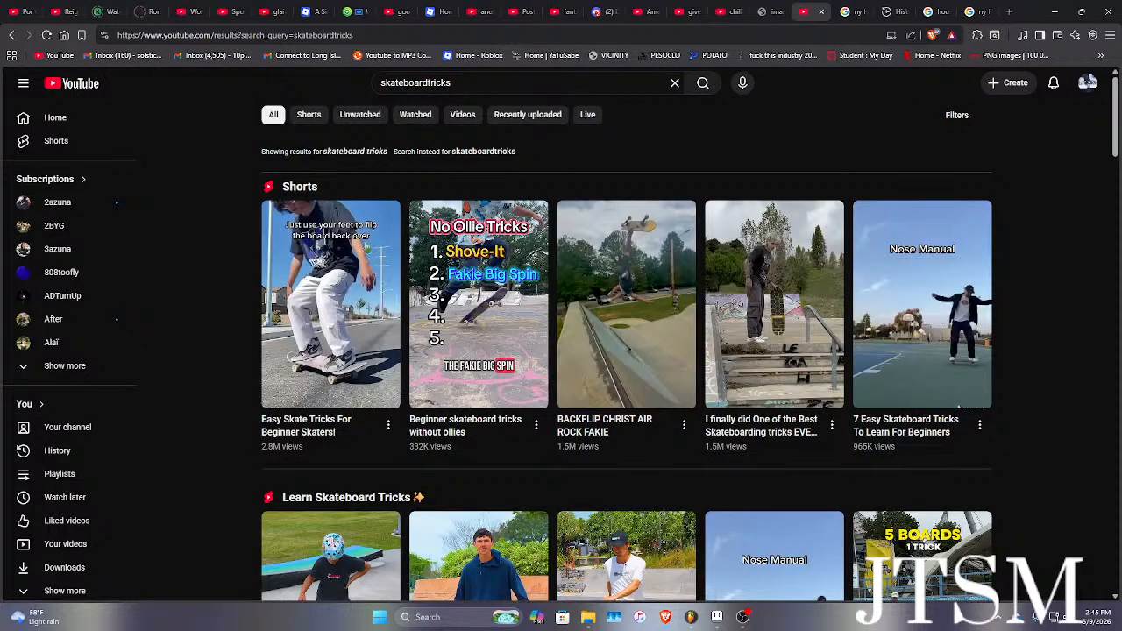
pyautogui.scroll(-8, 526, 263)
# Correct the YouTube search to "skateboardtrickz" and open the channel of that name.
pyautogui.click(505, 81)
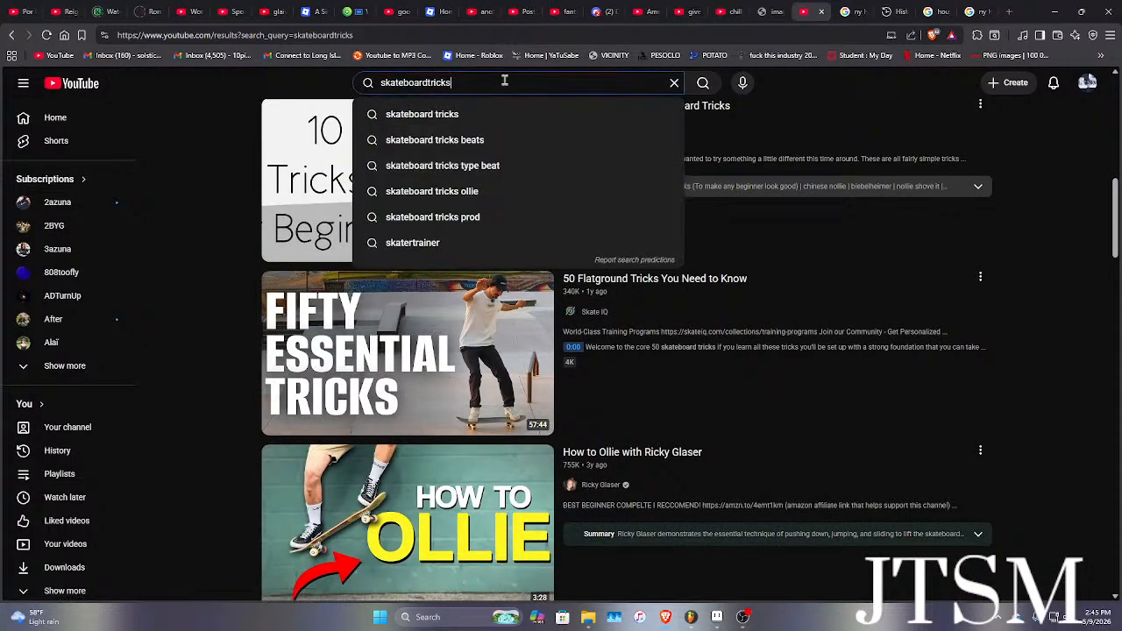
pyautogui.press('BackSpace')
pyautogui.write('z')
pyautogui.press('Escape')
pyautogui.click(424, 211)
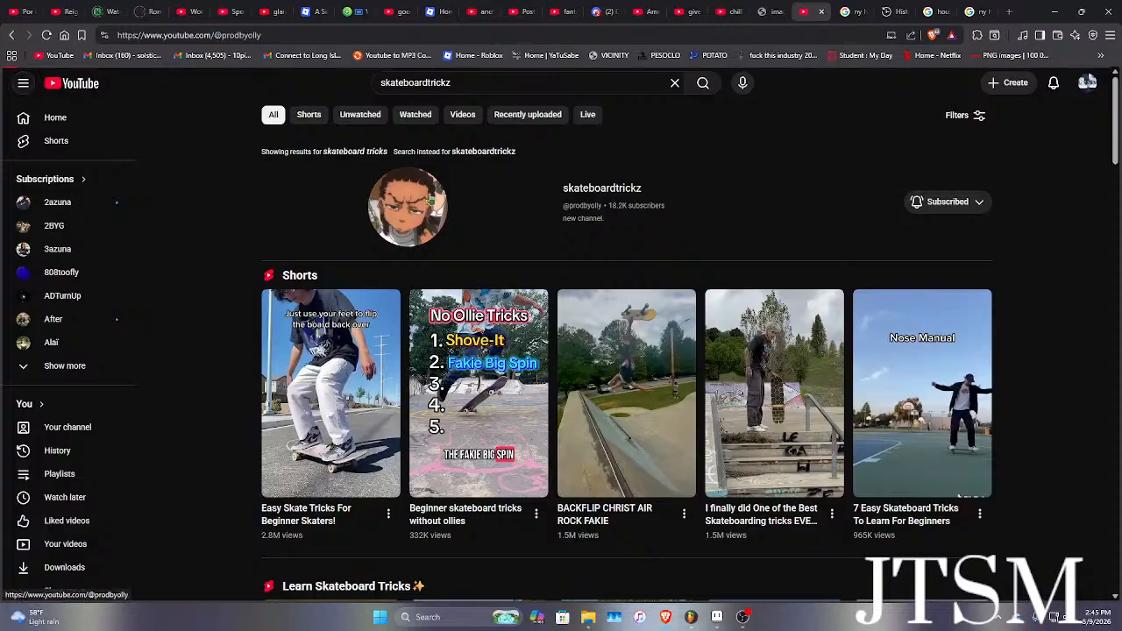
# Look through the skateboardtrickz channel's live streams and uploaded videos for a beat to reference.
pyautogui.click(311, 229)
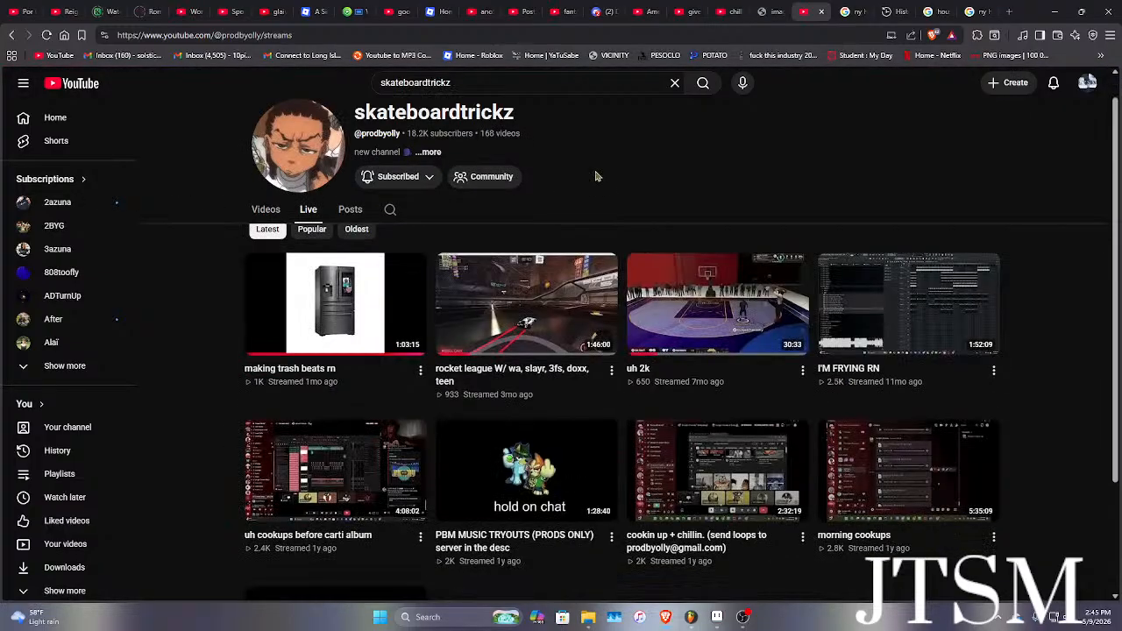
pyautogui.scroll(-2, 594, 175)
pyautogui.scroll(2, 475, 193)
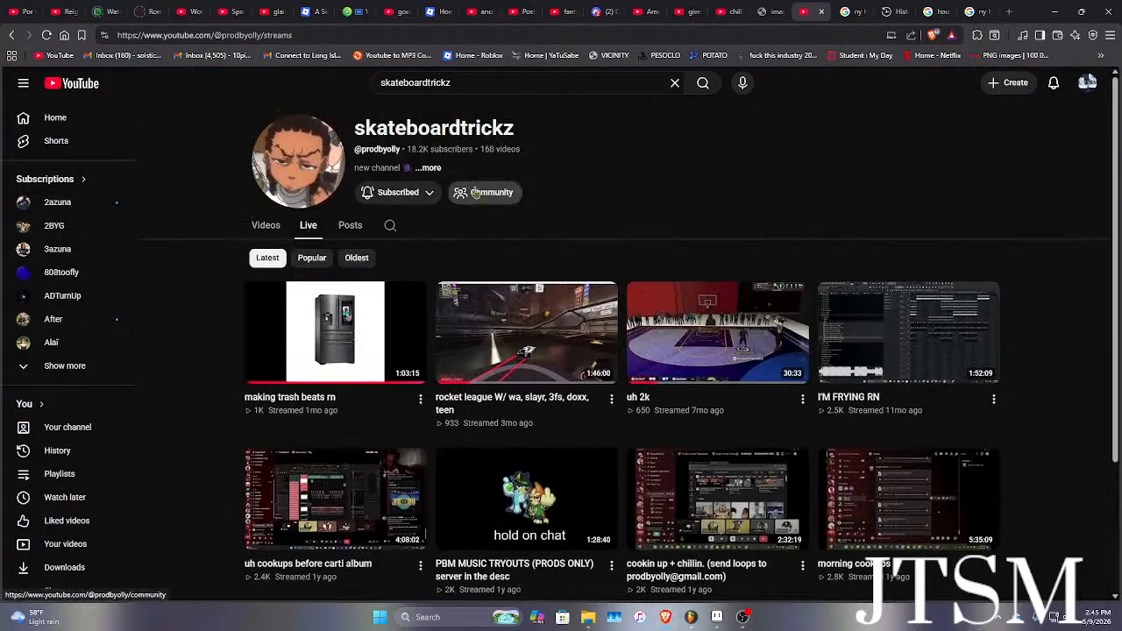
pyautogui.click(266, 228)
pyautogui.scroll(-7, 711, 183)
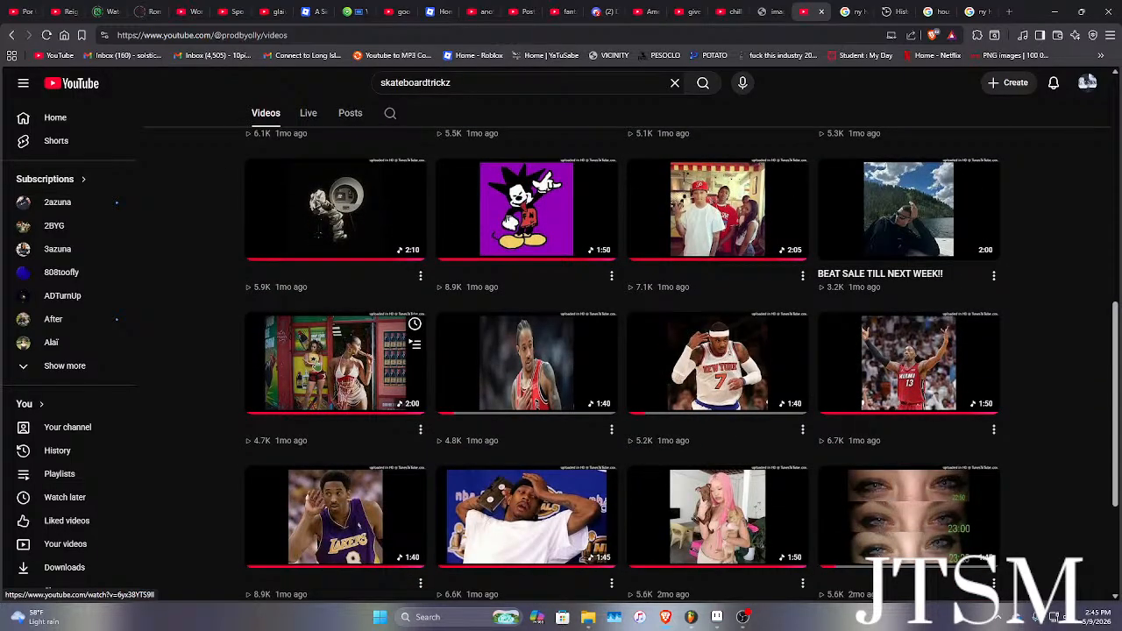
pyautogui.scroll(-6, 336, 341)
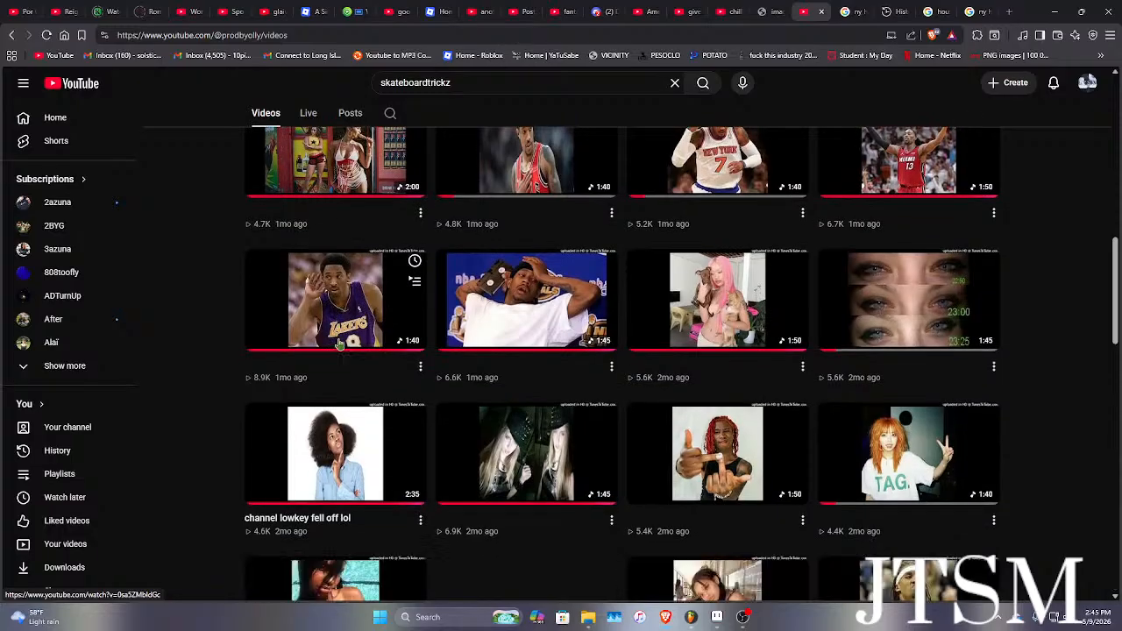
pyautogui.scroll(-3, 336, 342)
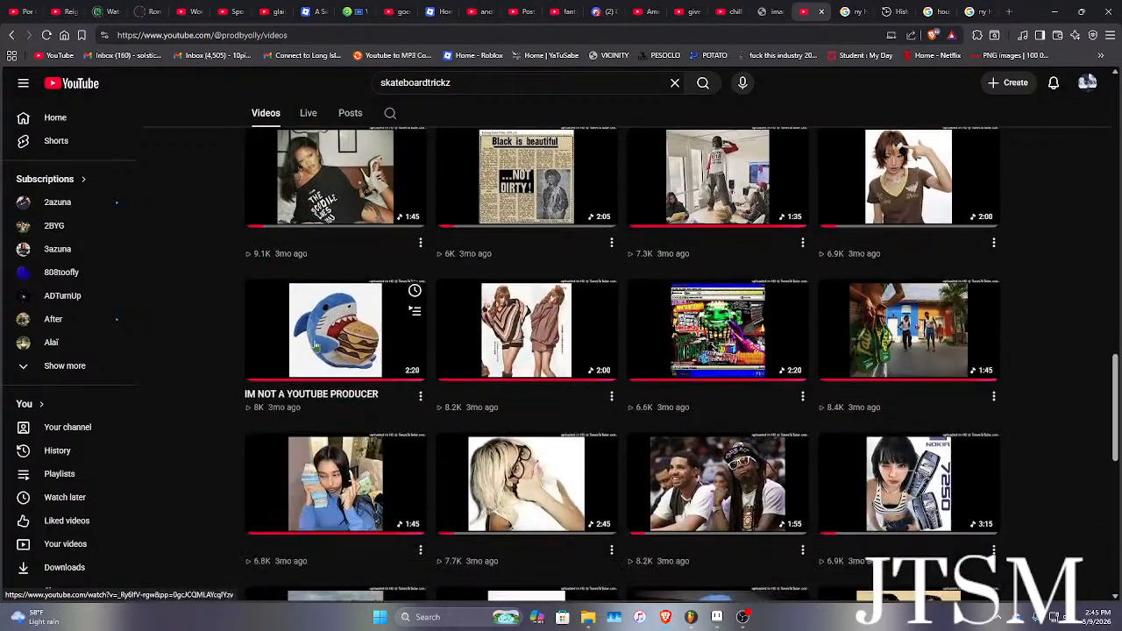
# Open the video with the green flip-flops thumbnail, listen to its opening and pause it at 0:13.
pyautogui.click(867, 357)
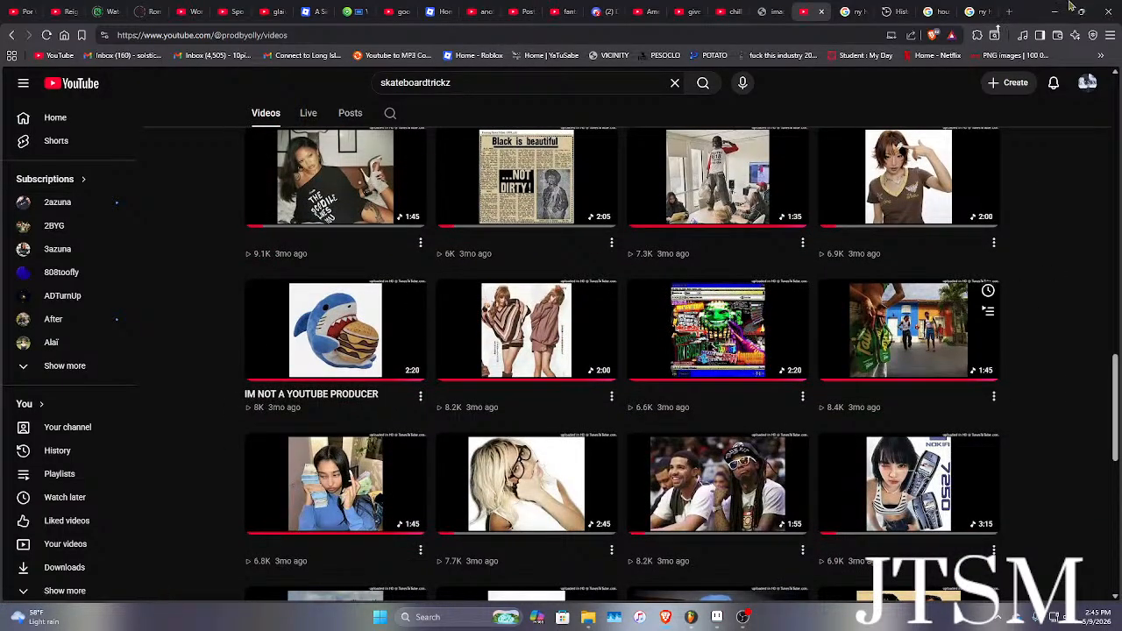
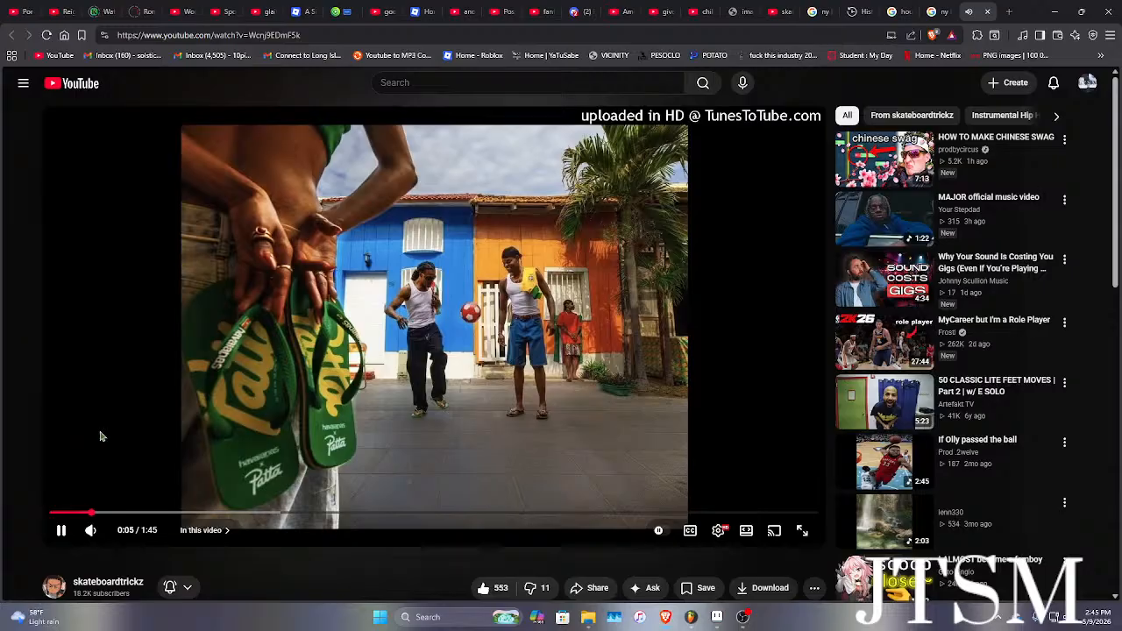
pyautogui.scroll(-1, 141, 357)
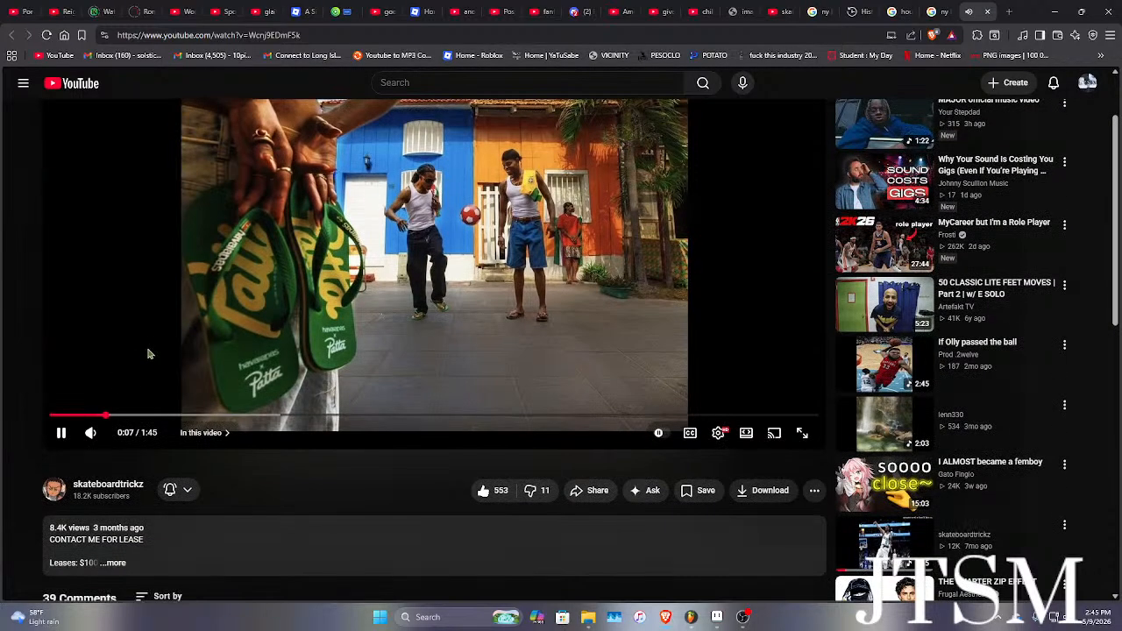
pyautogui.scroll(1, 149, 353)
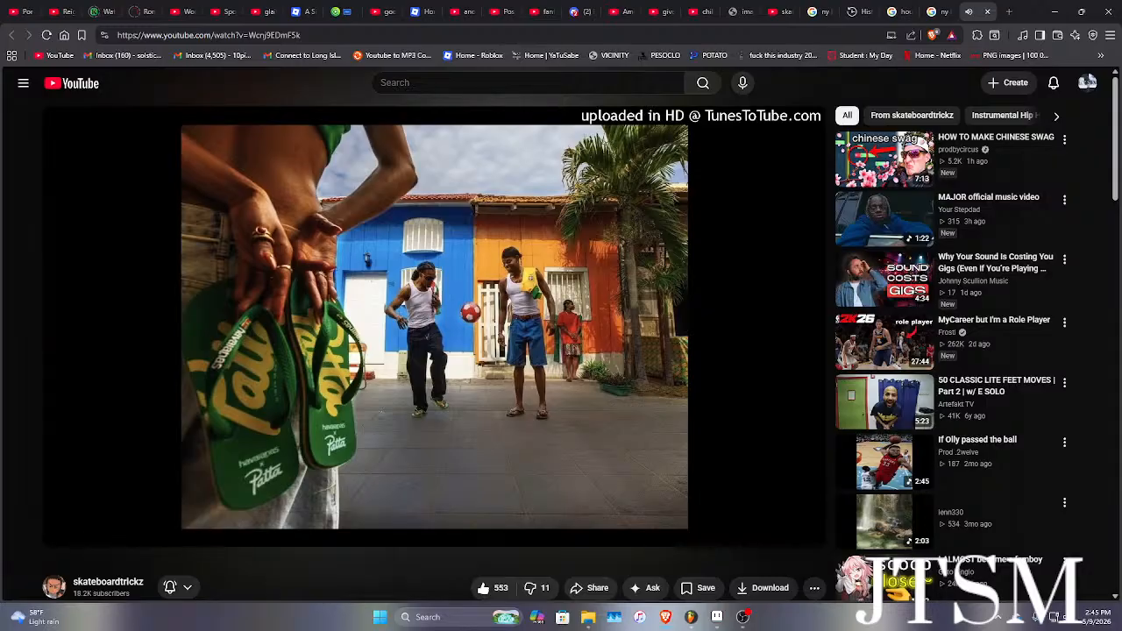
pyautogui.click(298, 331)
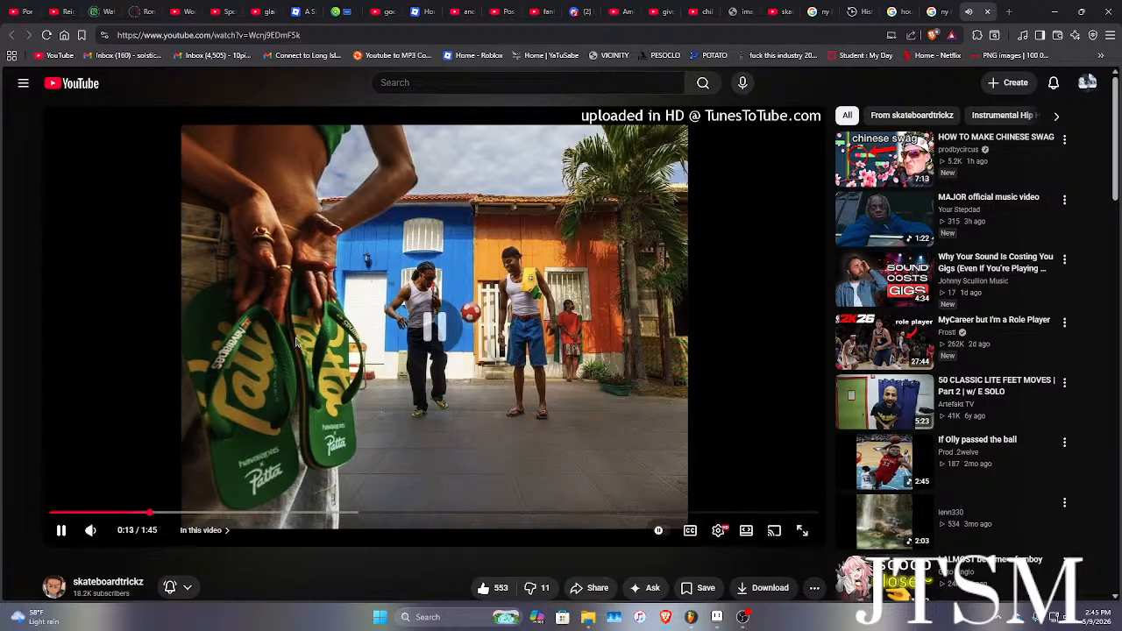
pyautogui.rightClick(322, 323)
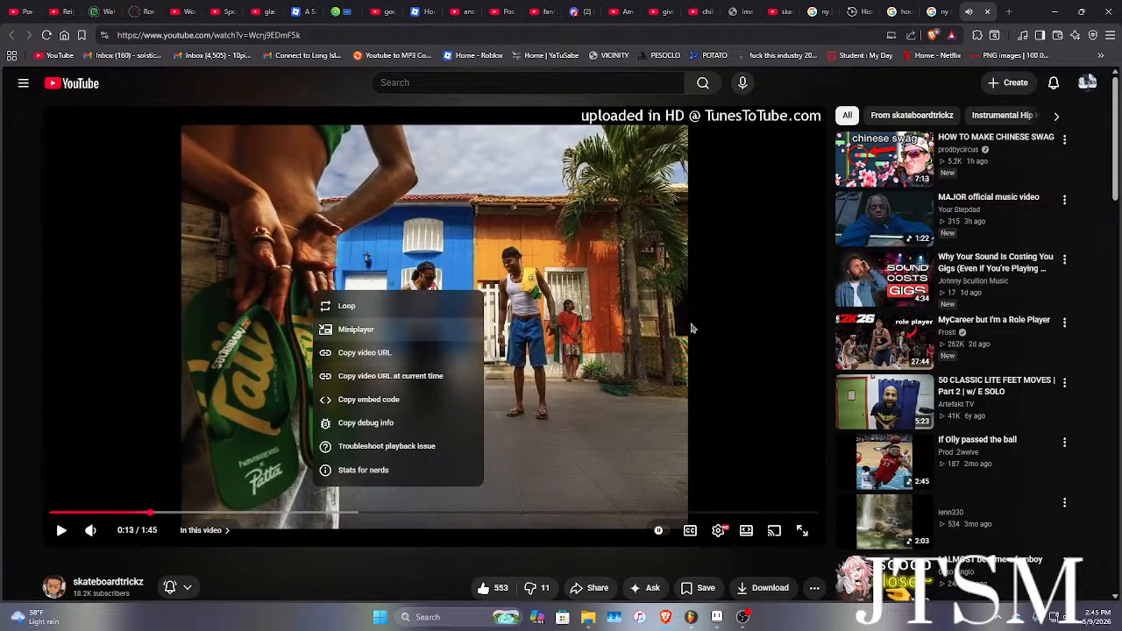
# Close the beat video, the skateboardtrickz channel, the Google search and history tabs, and the Discord image tab.
pyautogui.click(989, 11)
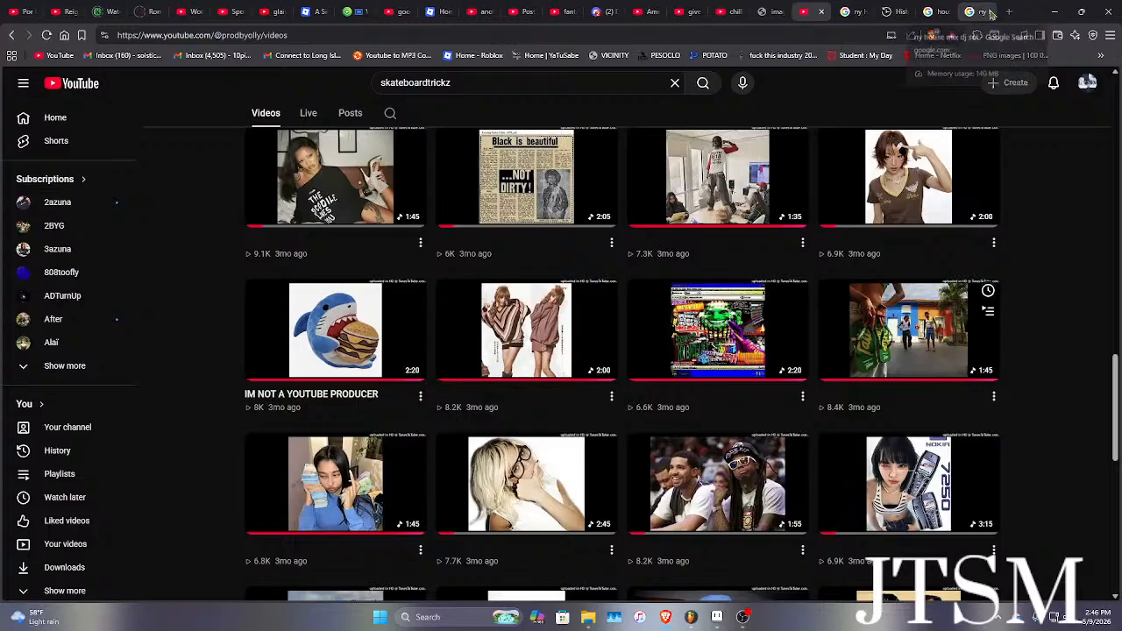
pyautogui.click(822, 13)
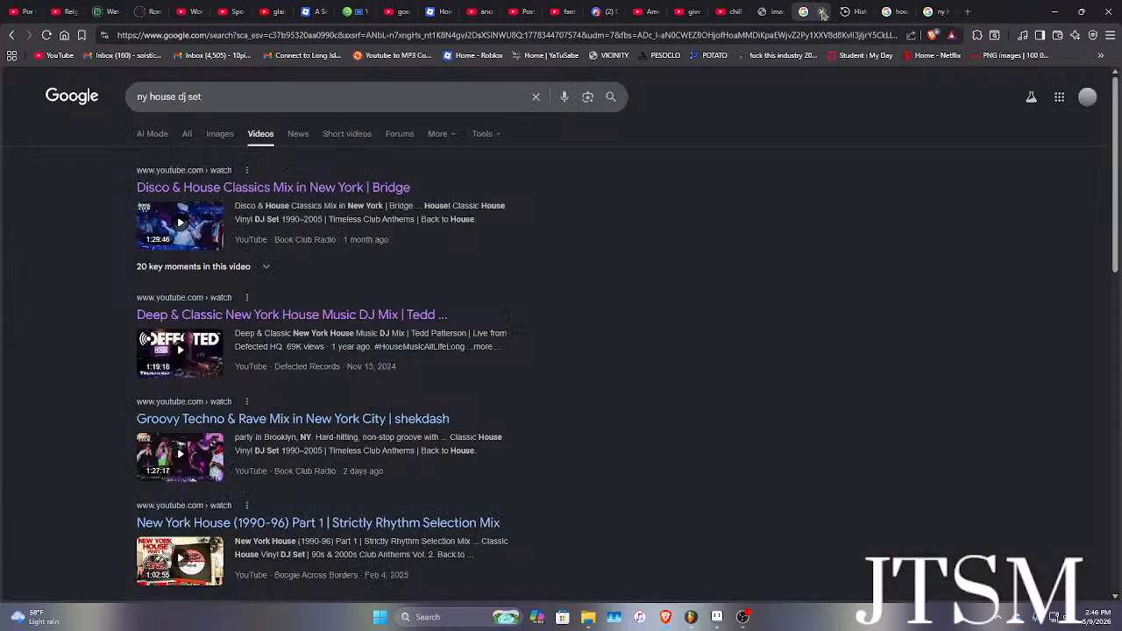
pyautogui.click(822, 13)
pyautogui.click(822, 12)
pyautogui.click(822, 12)
pyautogui.click(823, 12)
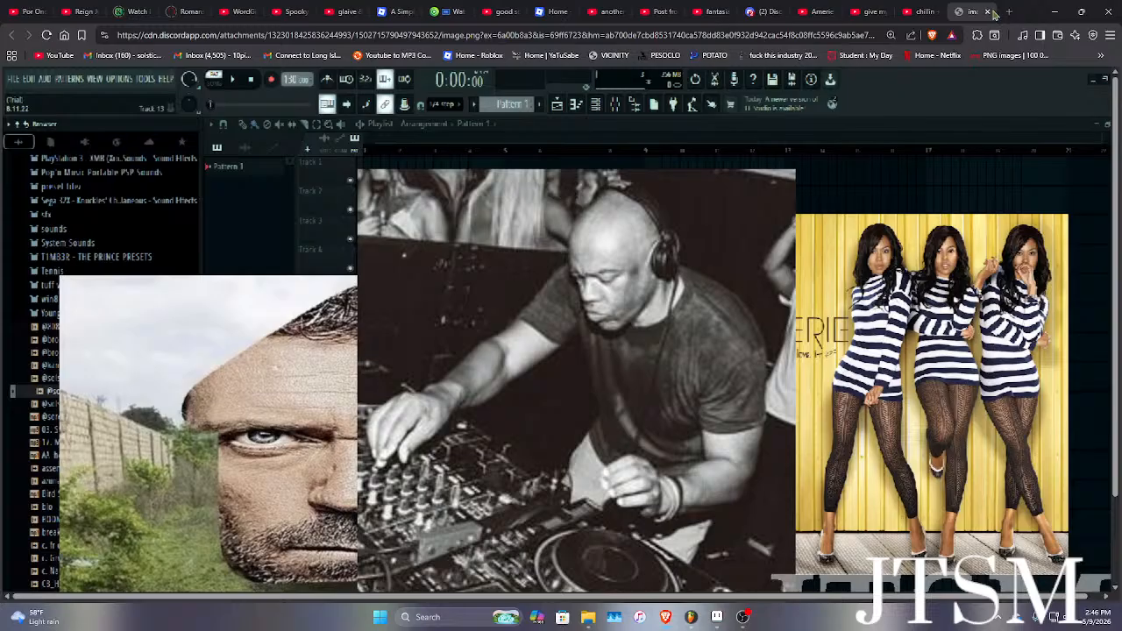
pyautogui.click(988, 12)
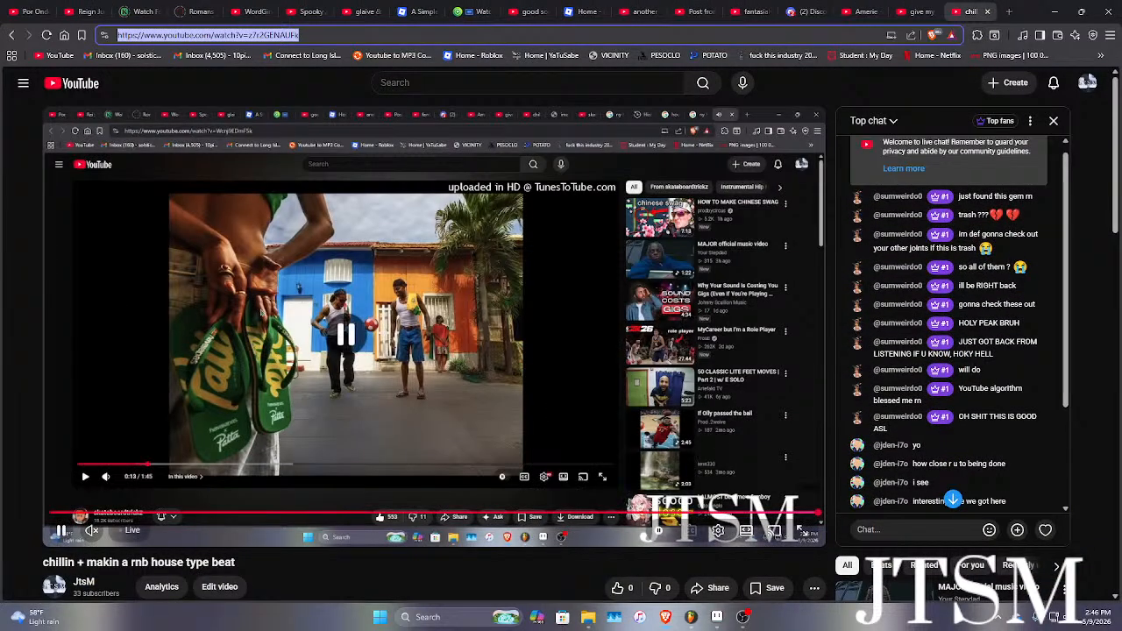
# Read the latest live chat messages on the "chillin + makin a rnb house type beat" stream page.
pyautogui.click(952, 499)
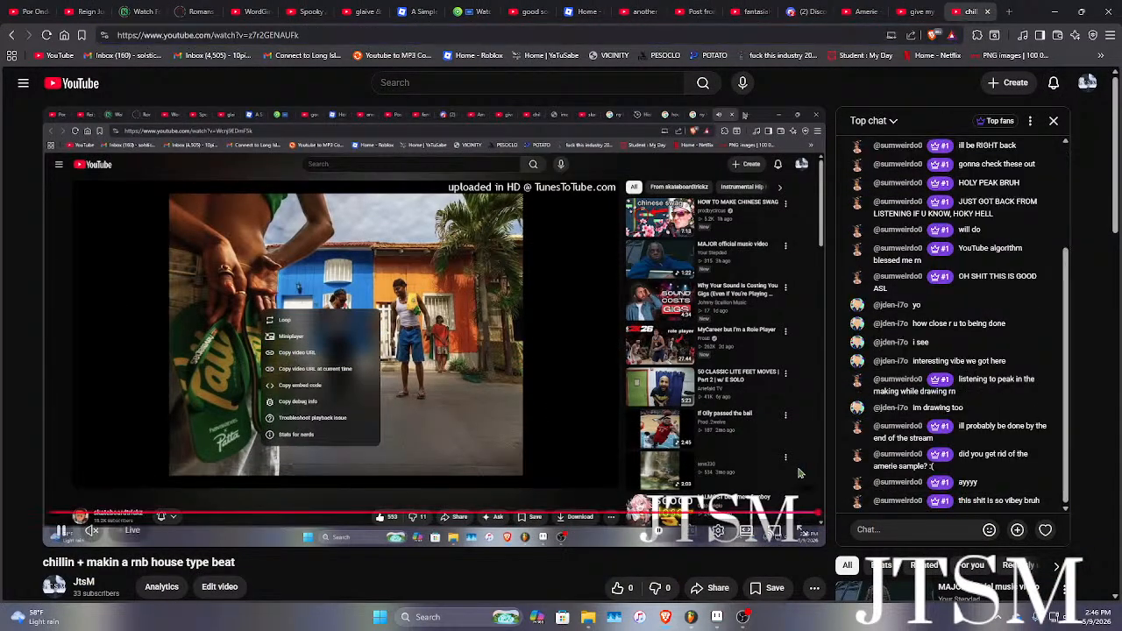
pyautogui.scroll(-5, 793, 509)
pyautogui.scroll(2, 780, 561)
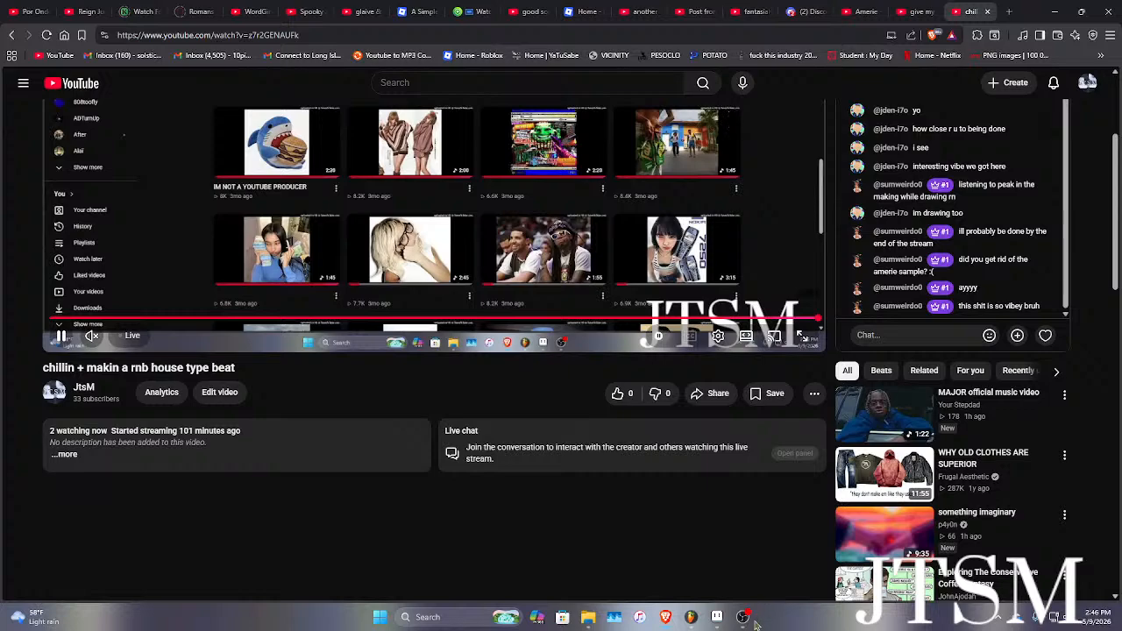
# Return to the FL Studio project and collapse the tuff vox sample folder.
pyautogui.moveTo(691, 621)
pyautogui.click(777, 562)
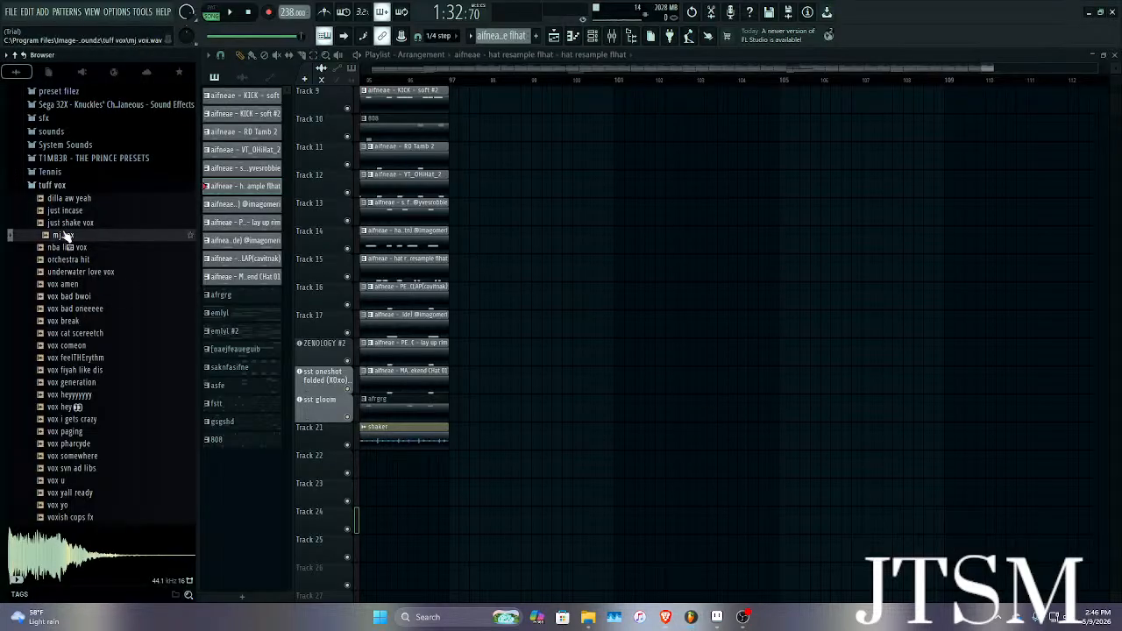
pyautogui.click(59, 186)
pyautogui.click(59, 186)
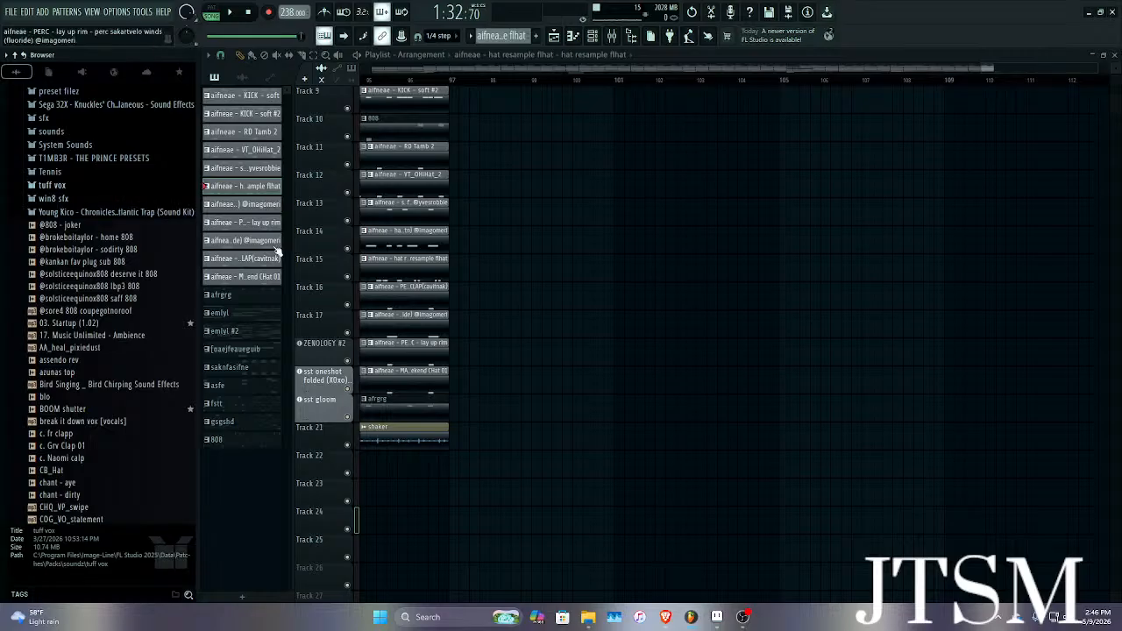
# Play the arrangement from around bar 95, then look through the loose samples and the playlist for the ending.
pyautogui.click(391, 81)
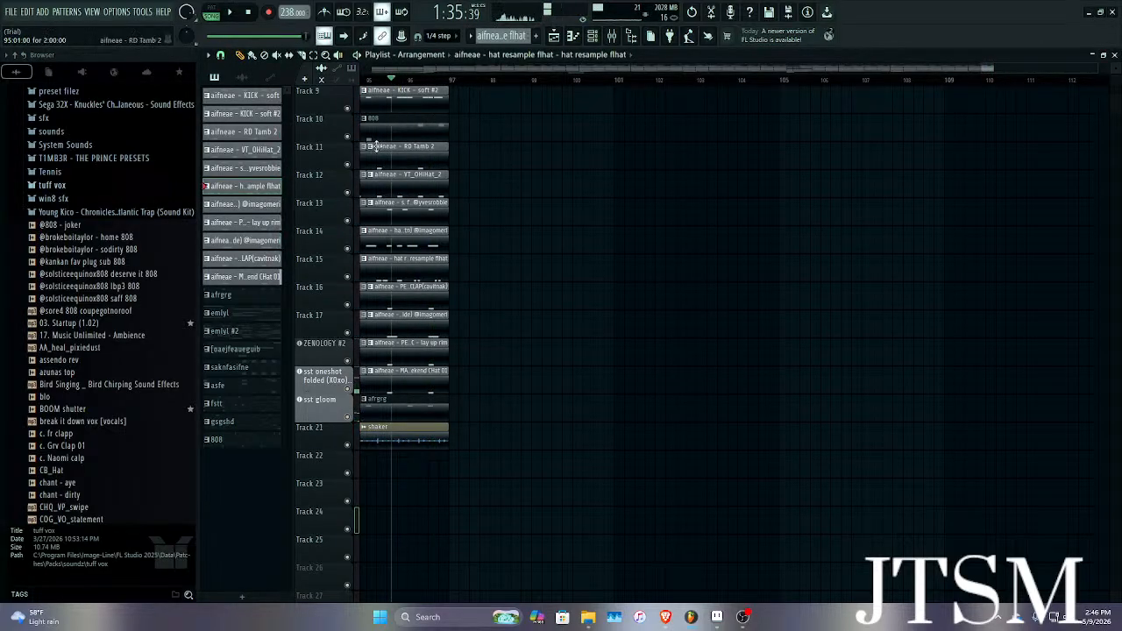
pyautogui.scroll(-15, 128, 270)
pyautogui.scroll(-20, 128, 270)
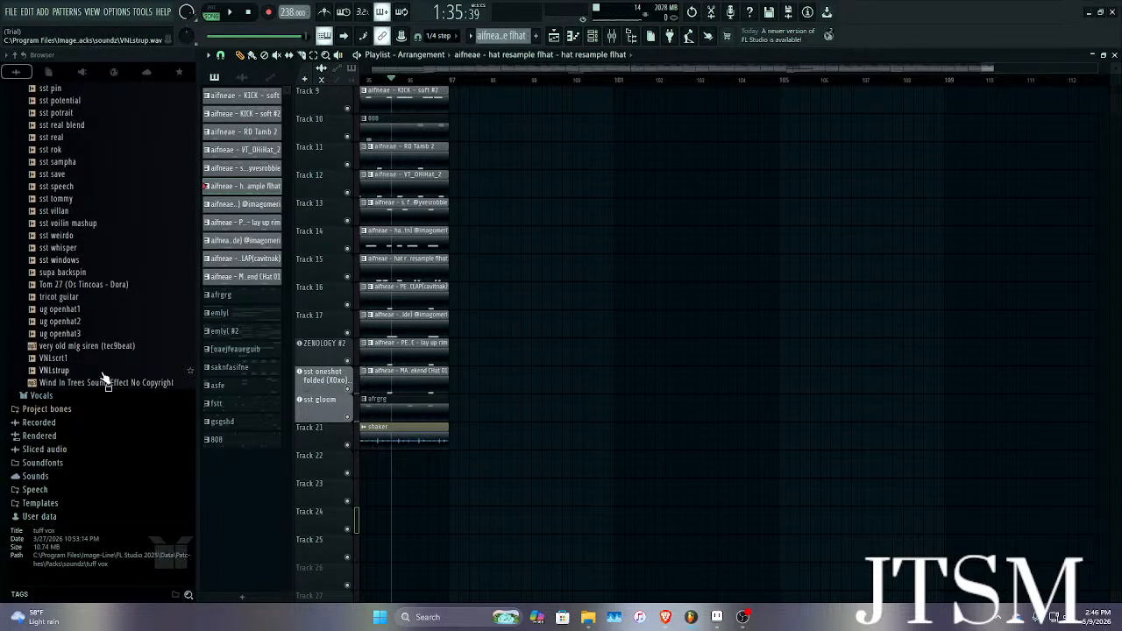
pyautogui.scroll(3, 103, 342)
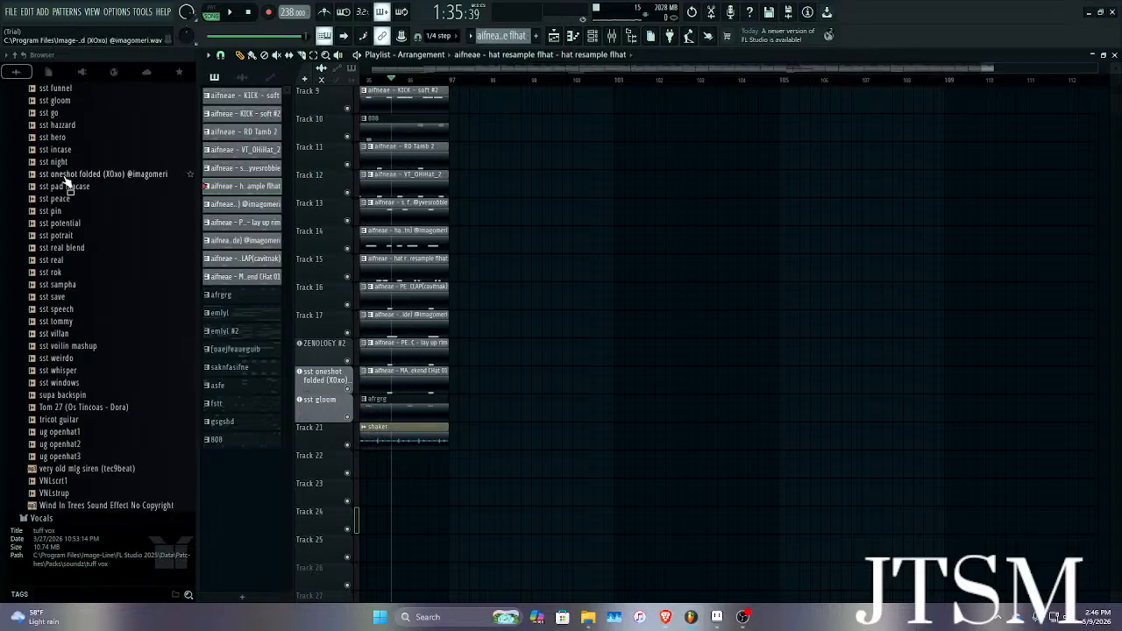
pyautogui.scroll(3, 410, 214)
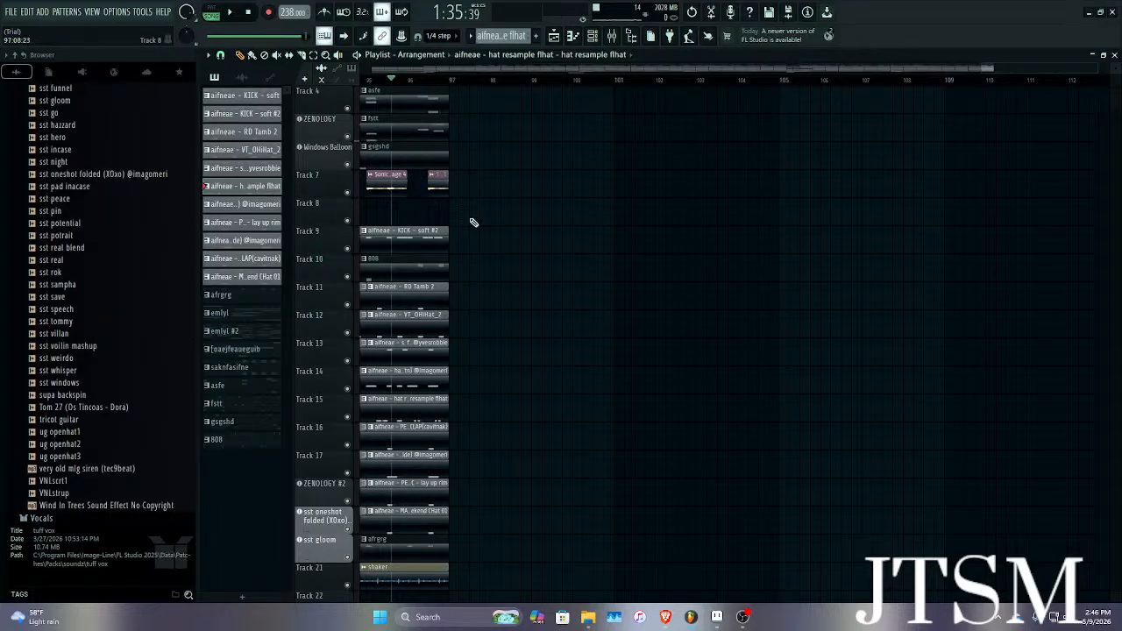
pyautogui.scroll(-5, 474, 223)
pyautogui.scroll(1, 954, 307)
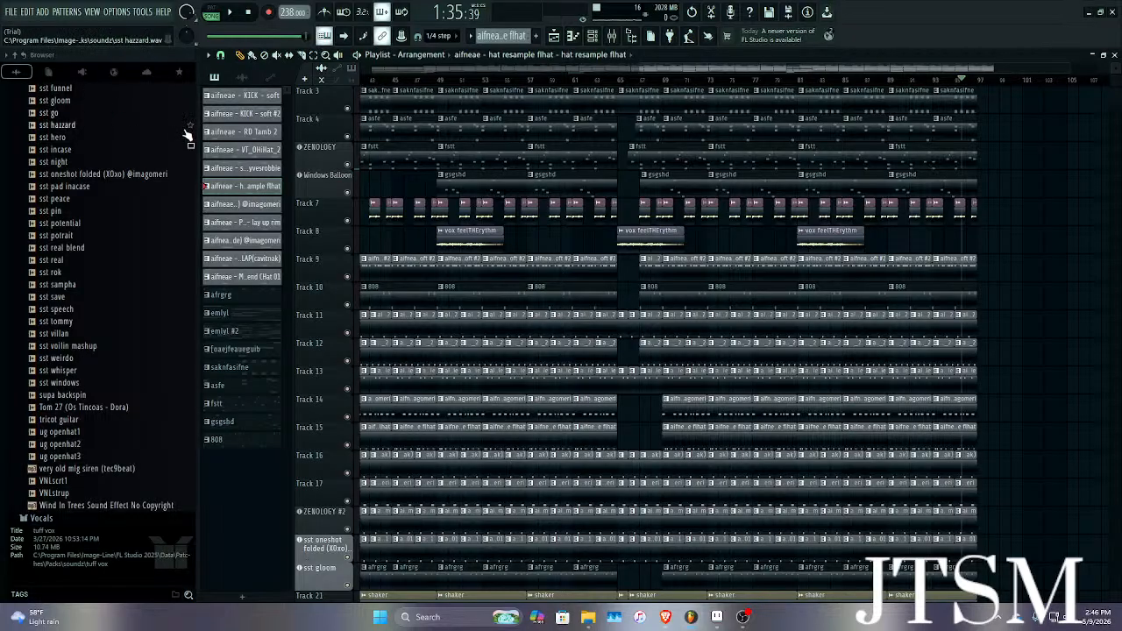
# Add a new empty pattern after the 808 pattern, keeping its default name.
pyautogui.rightClick(262, 439)
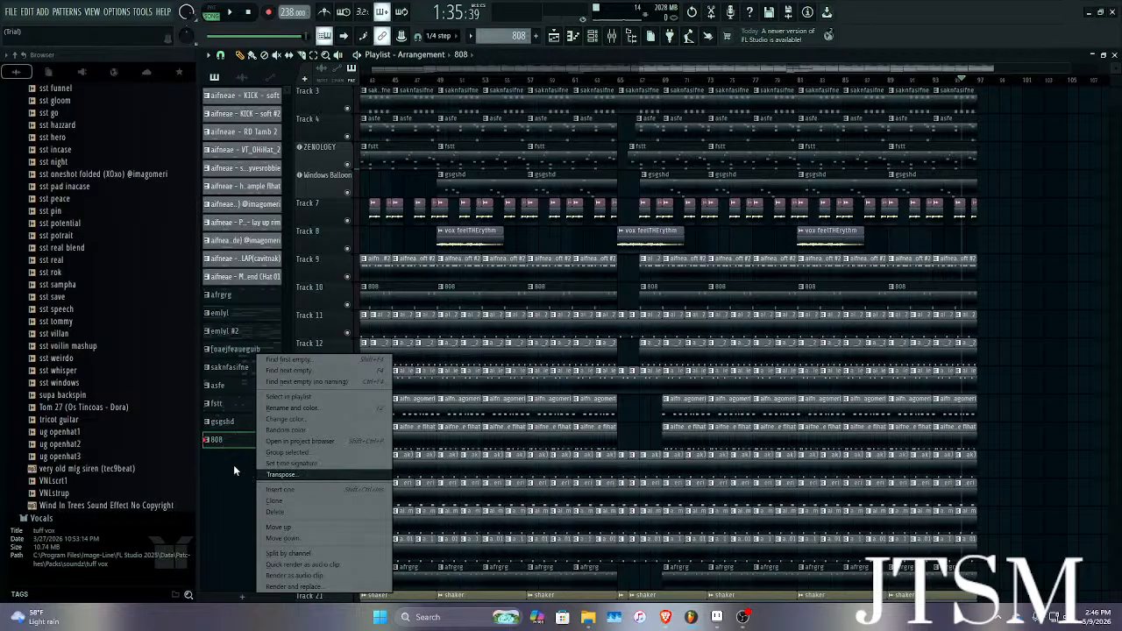
pyautogui.rightClick(224, 441)
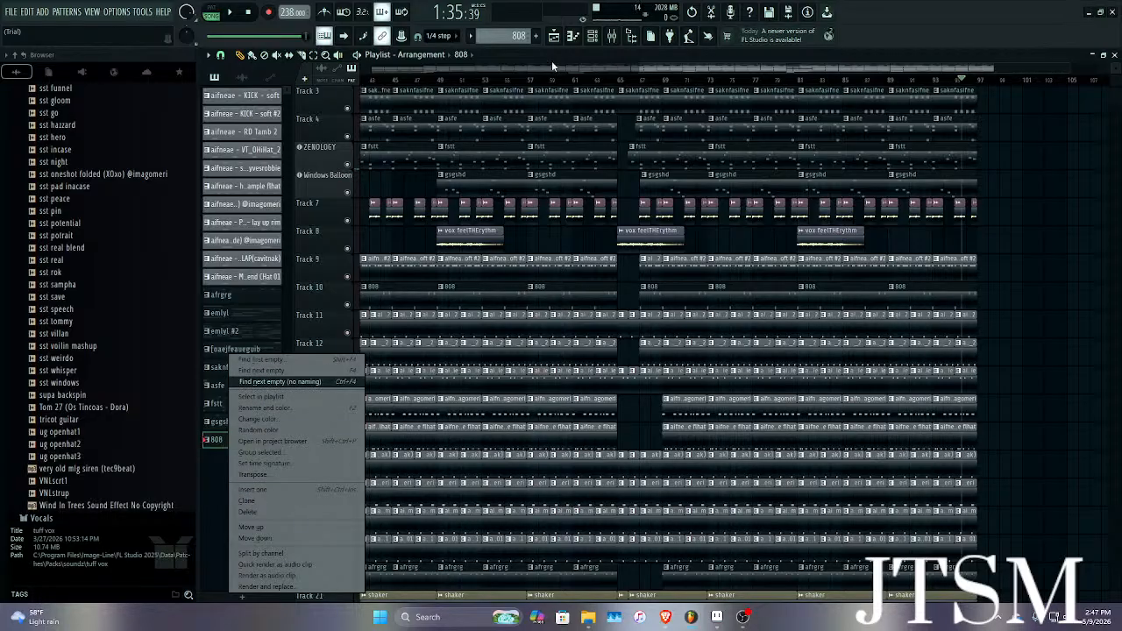
pyautogui.click(537, 37)
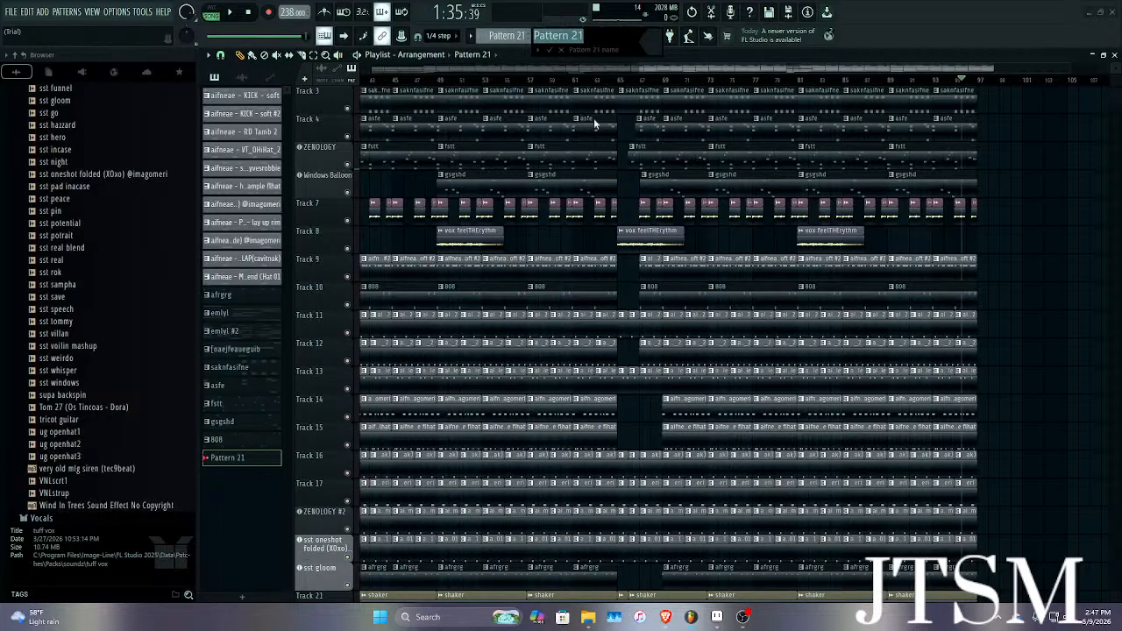
pyautogui.click(550, 50)
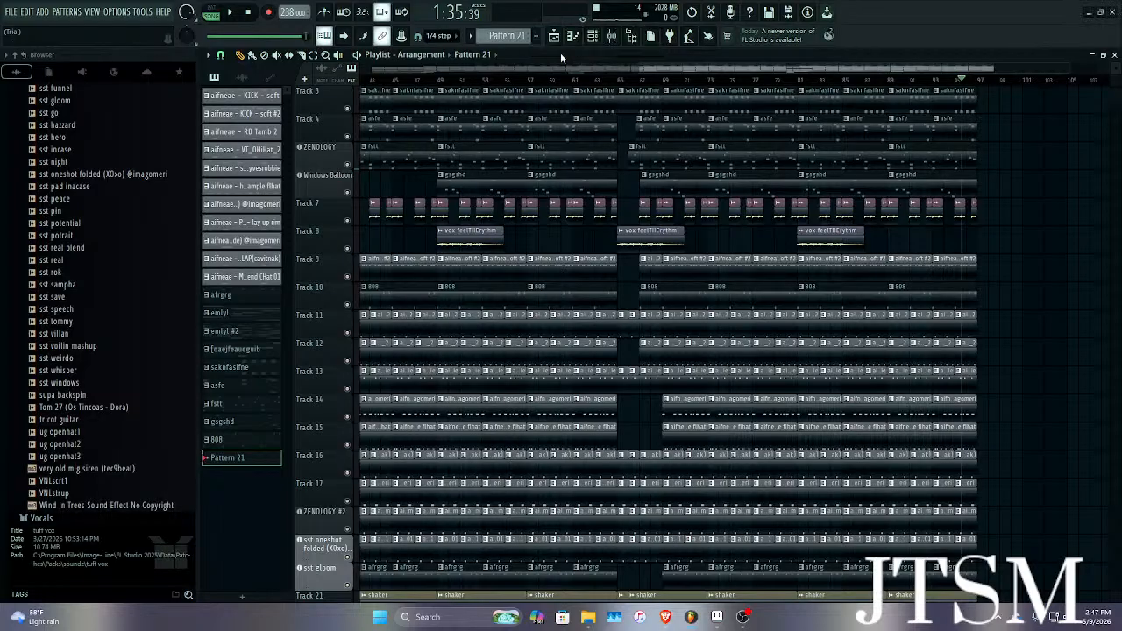
# Delete the empty Pattern 21 and accept the deletion.
pyautogui.rightClick(235, 463)
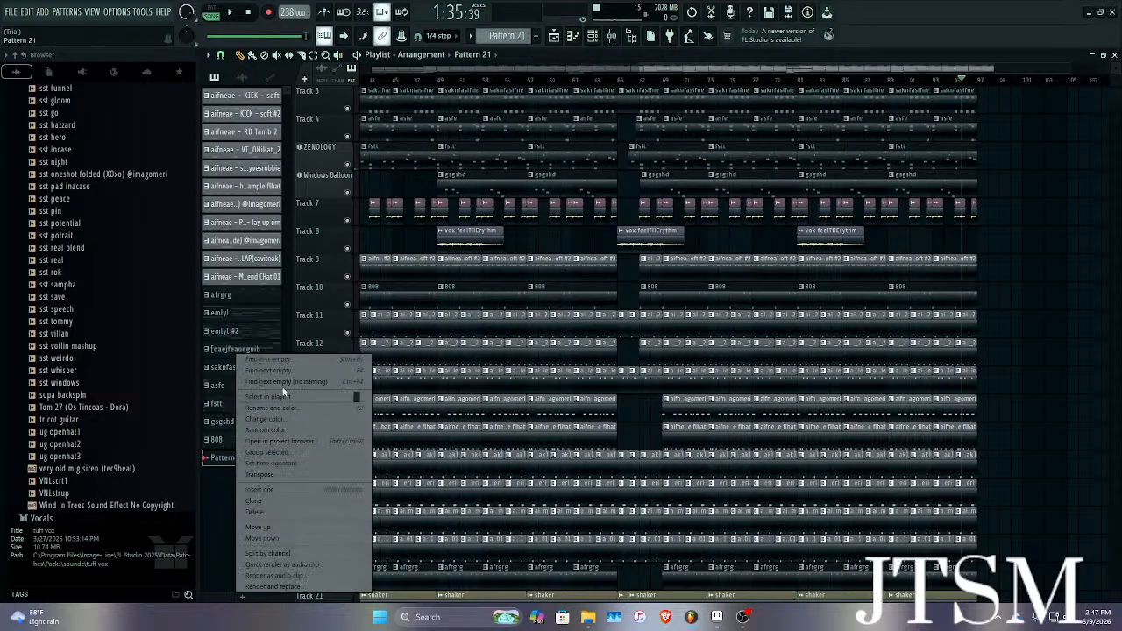
pyautogui.click(257, 512)
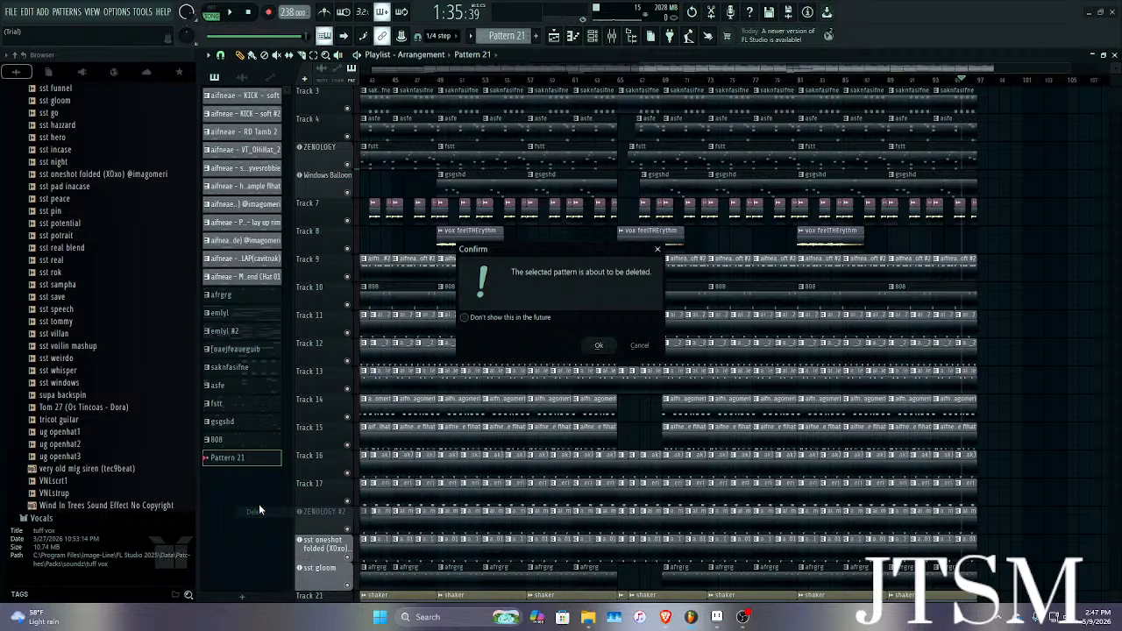
pyautogui.click(599, 344)
pyautogui.rightClick(250, 440)
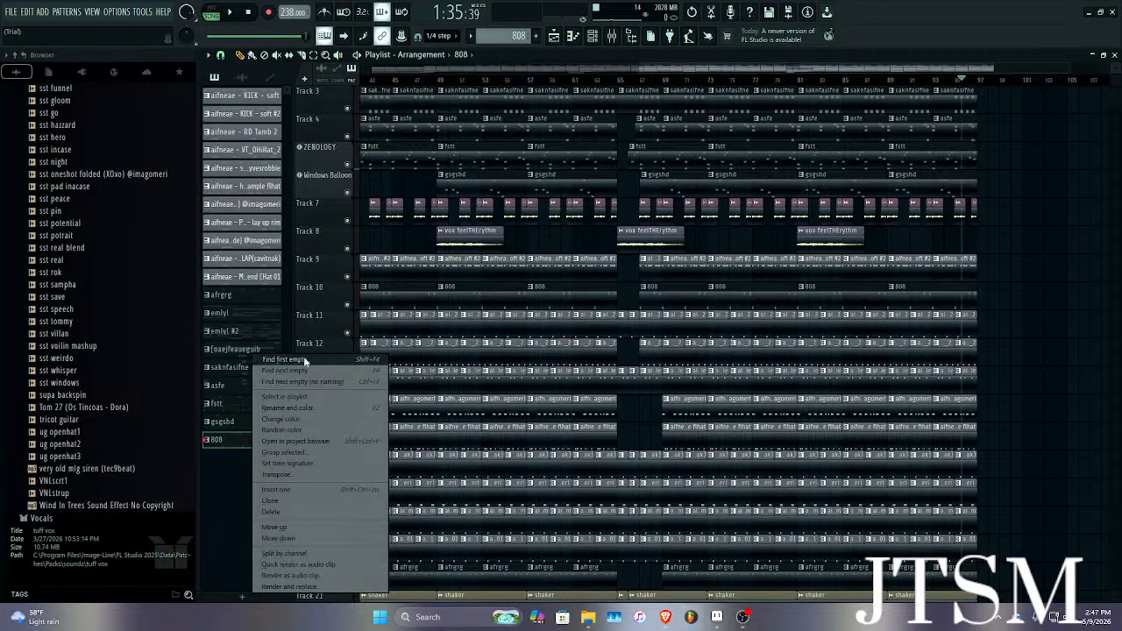
pyautogui.press('Down')
pyautogui.press('Down')
pyautogui.press('Down')
pyautogui.press('Down')
pyautogui.press('Down')
pyautogui.press('Down')
pyautogui.press('Down')
pyautogui.press('Down')
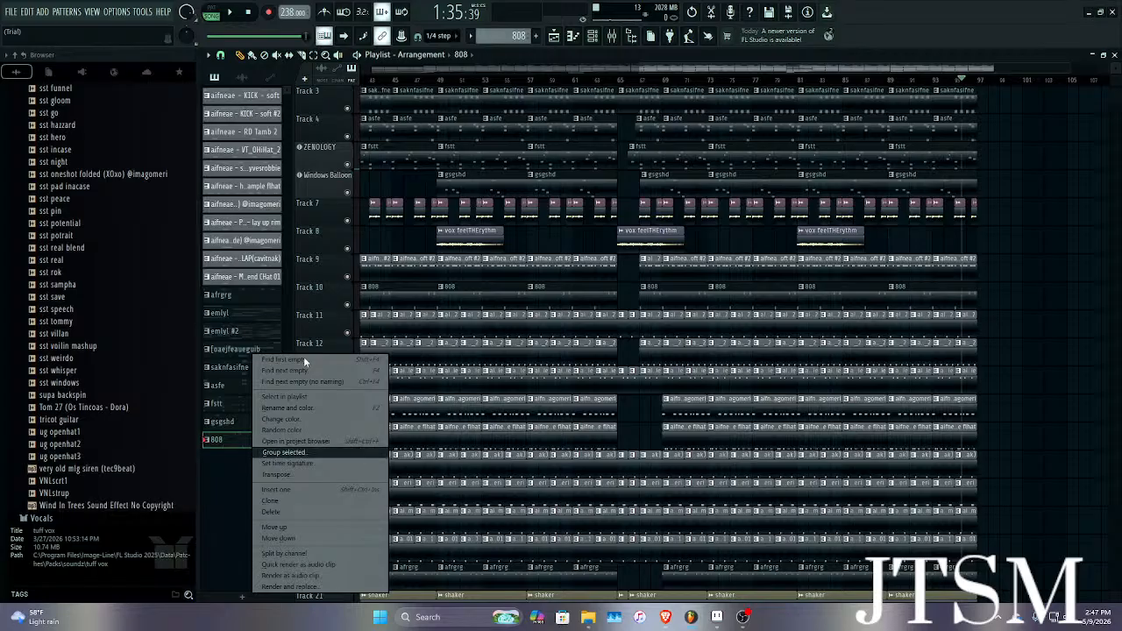
pyautogui.press('Down')
pyautogui.press('Down')
pyautogui.press('Down')
pyautogui.press('Down')
pyautogui.press('Down')
pyautogui.press('Down')
pyautogui.press('Down')
pyautogui.press('Down')
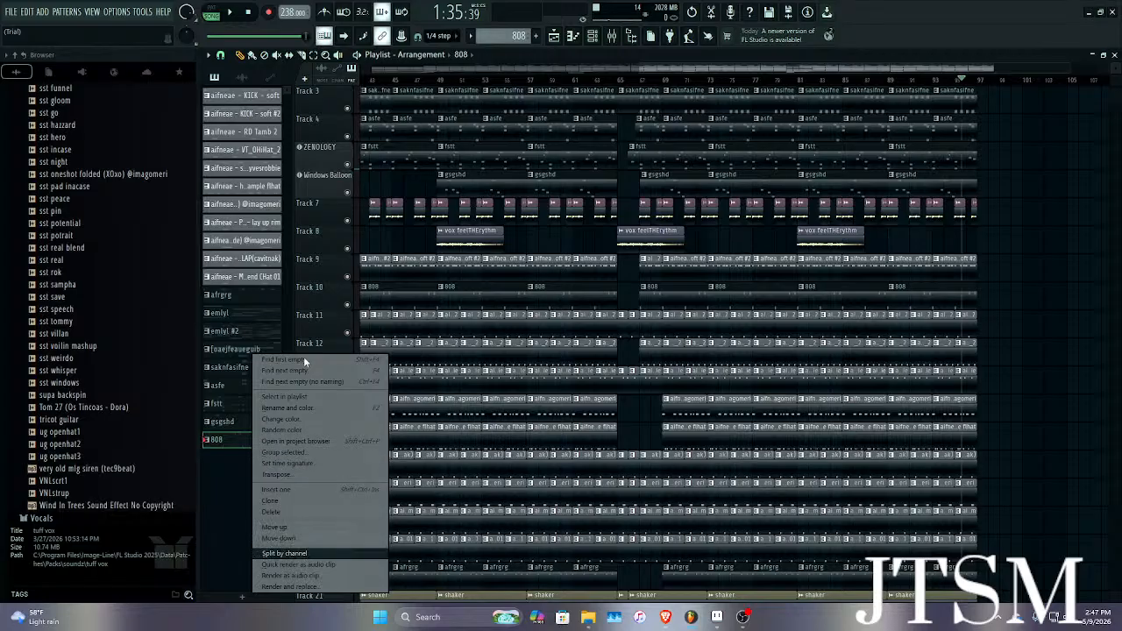
pyautogui.press('Down')
pyautogui.press('Down')
pyautogui.press('Down')
pyautogui.rightClick(266, 283)
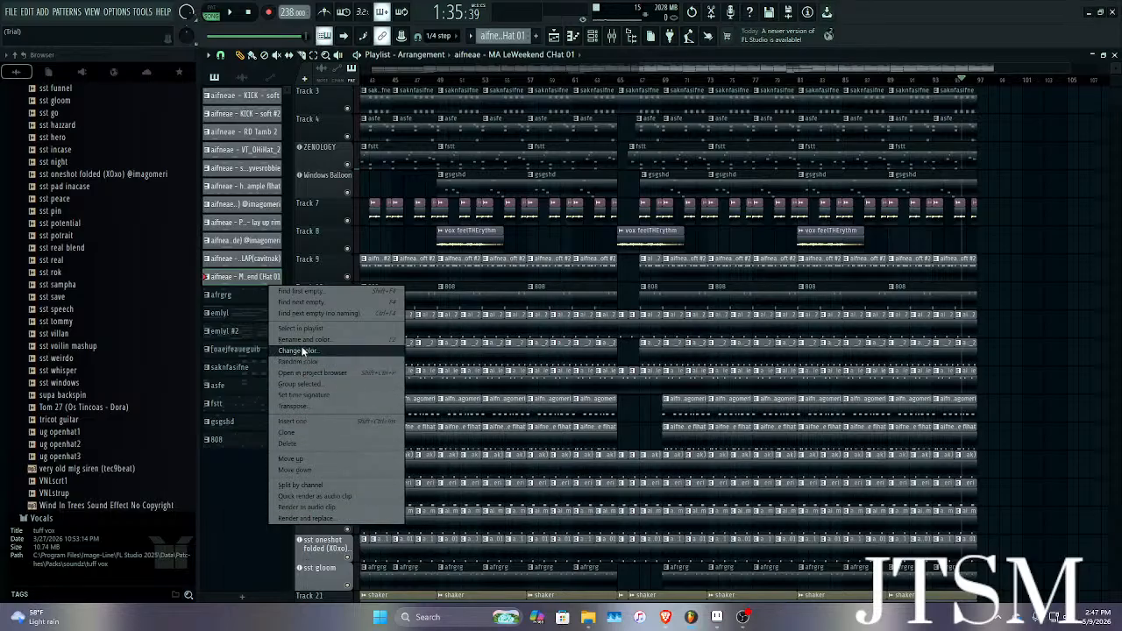
# Clone the 808 pattern and open the copy's notes in the piano roll.
pyautogui.rightClick(228, 444)
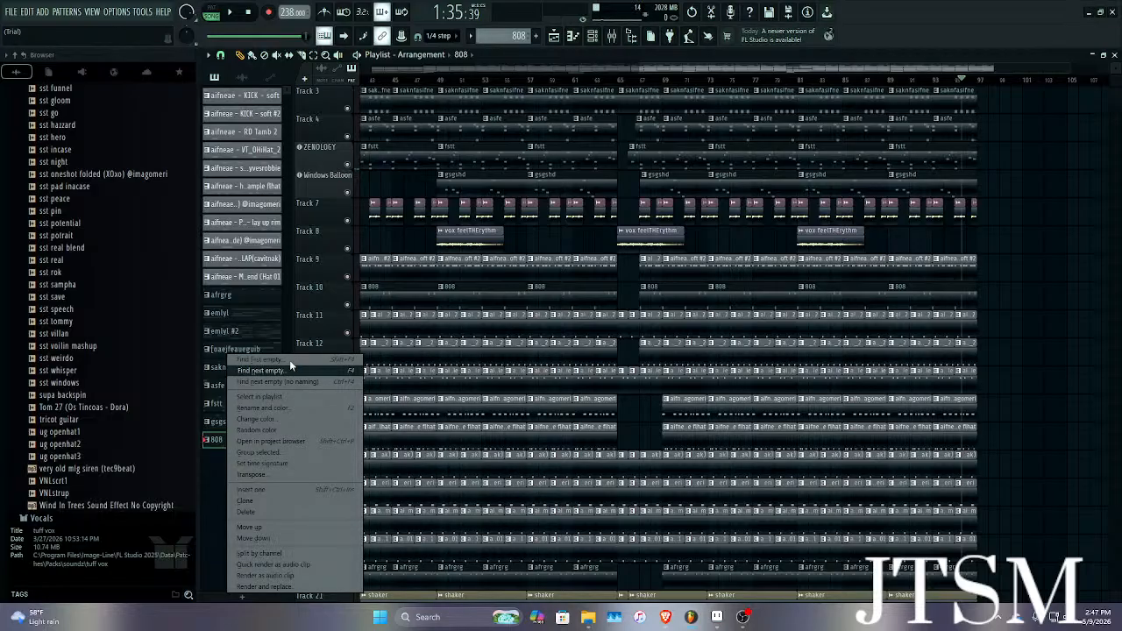
pyautogui.click(259, 503)
pyautogui.doubleClick(236, 464)
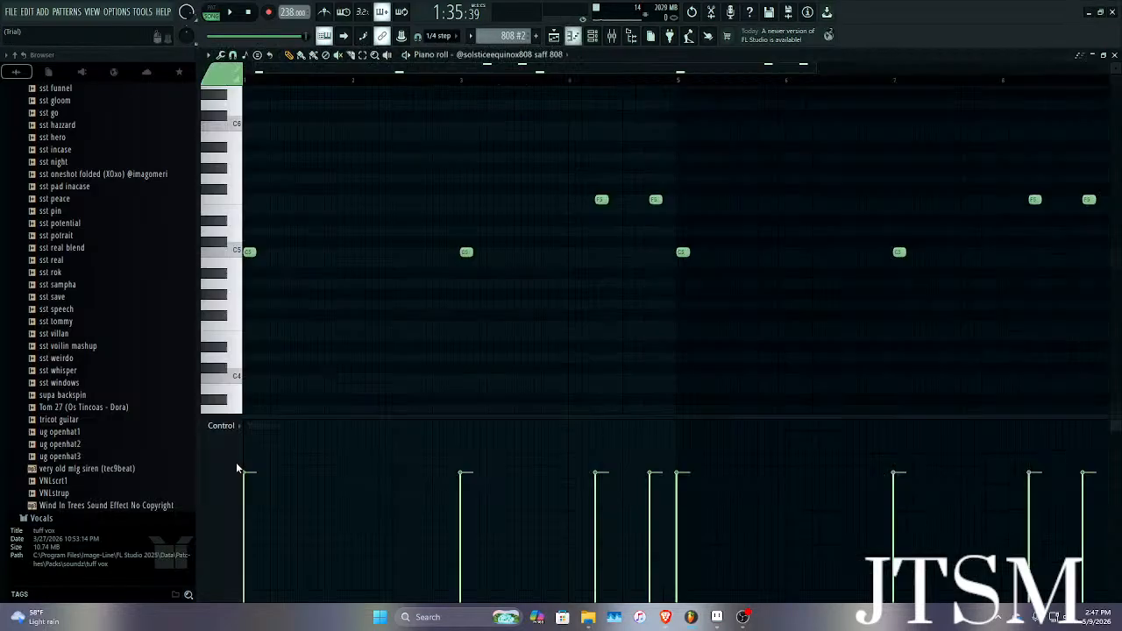
# Set playback to pattern mode and audition the start of the copied 808 pattern.
pyautogui.scroll(-2, 421, 328)
pyautogui.click(211, 12)
pyautogui.press('space')
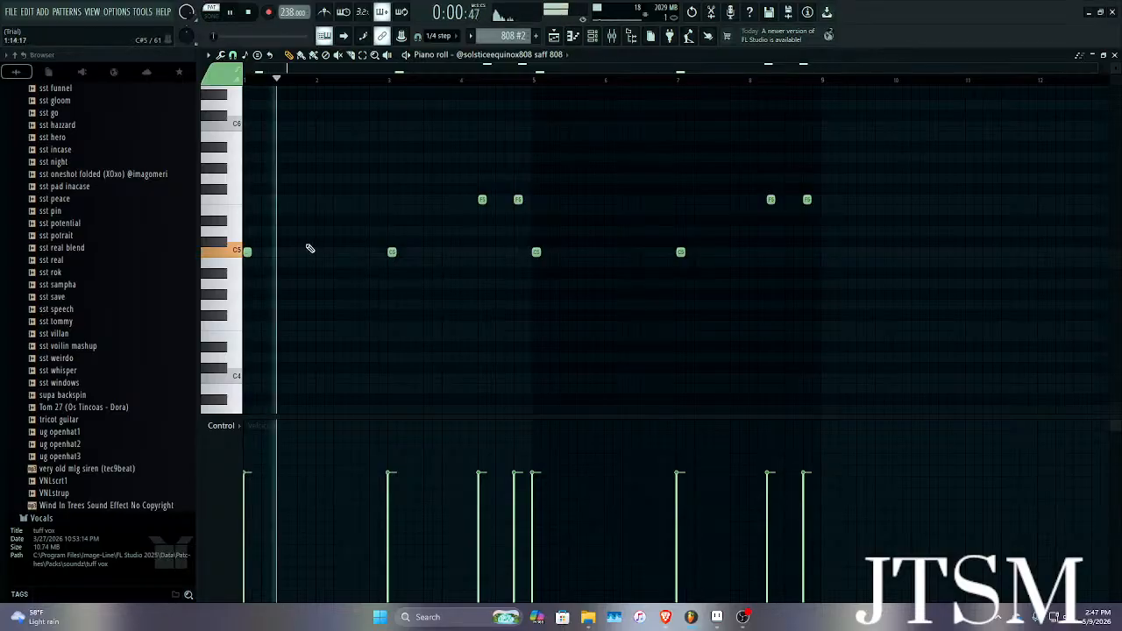
pyautogui.scroll(2, 296, 199)
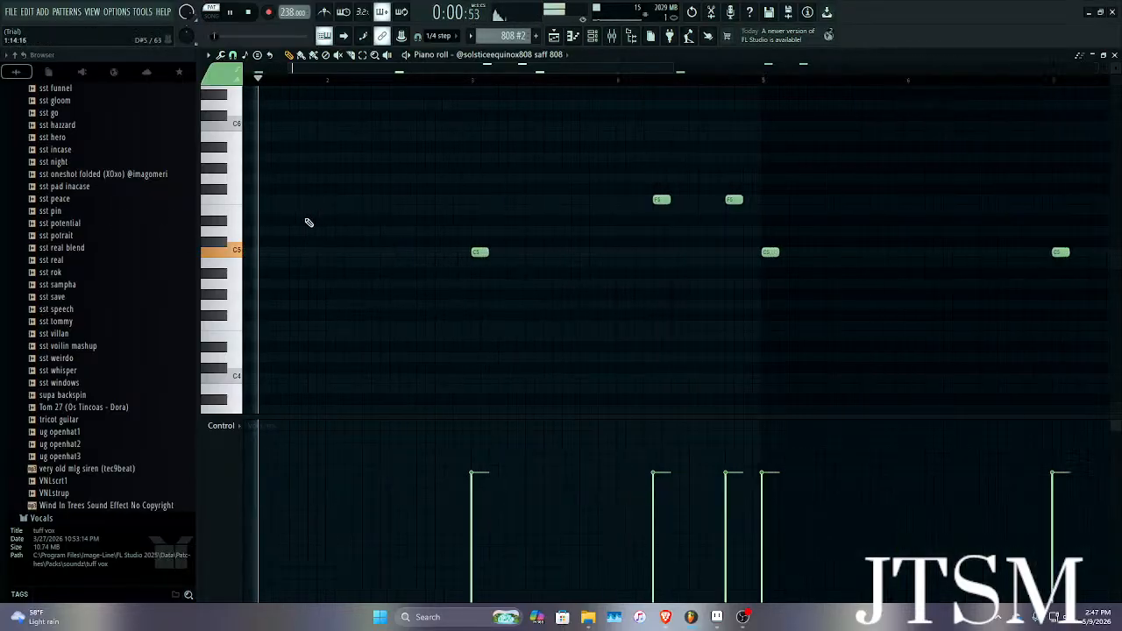
pyautogui.press('space')
pyautogui.click(332, 199)
pyautogui.click(330, 178)
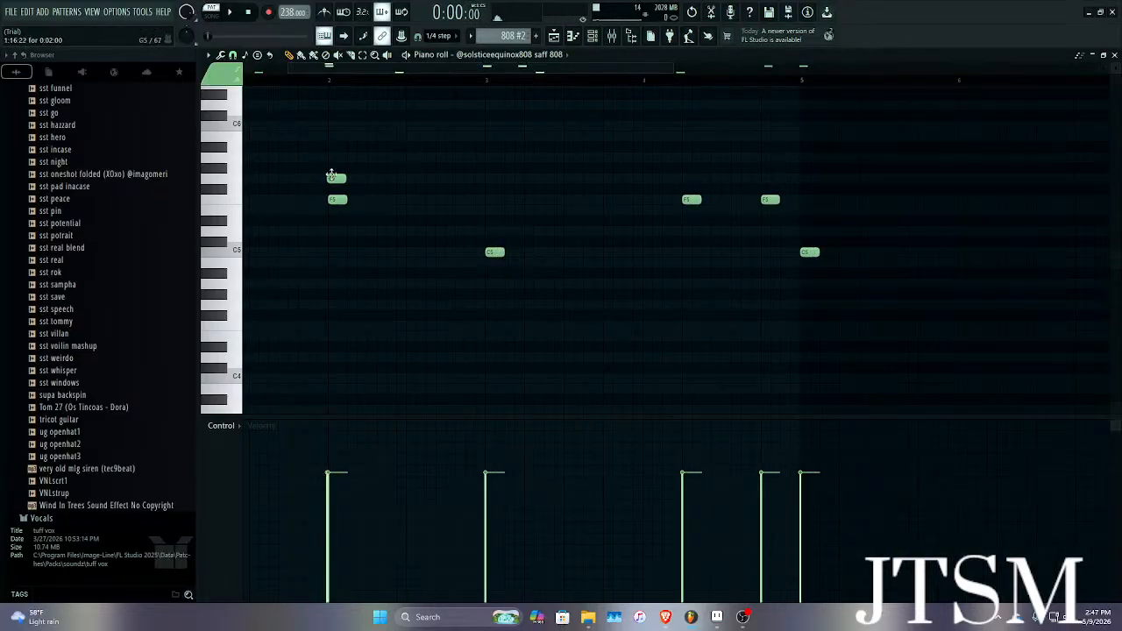
pyautogui.rightClick(331, 178)
pyautogui.rightClick(332, 199)
pyautogui.click(330, 158)
pyautogui.rightClick(330, 158)
# Look through the 808 samples among the loose sounds in the sample browser.
pyautogui.scroll(20, 74, 224)
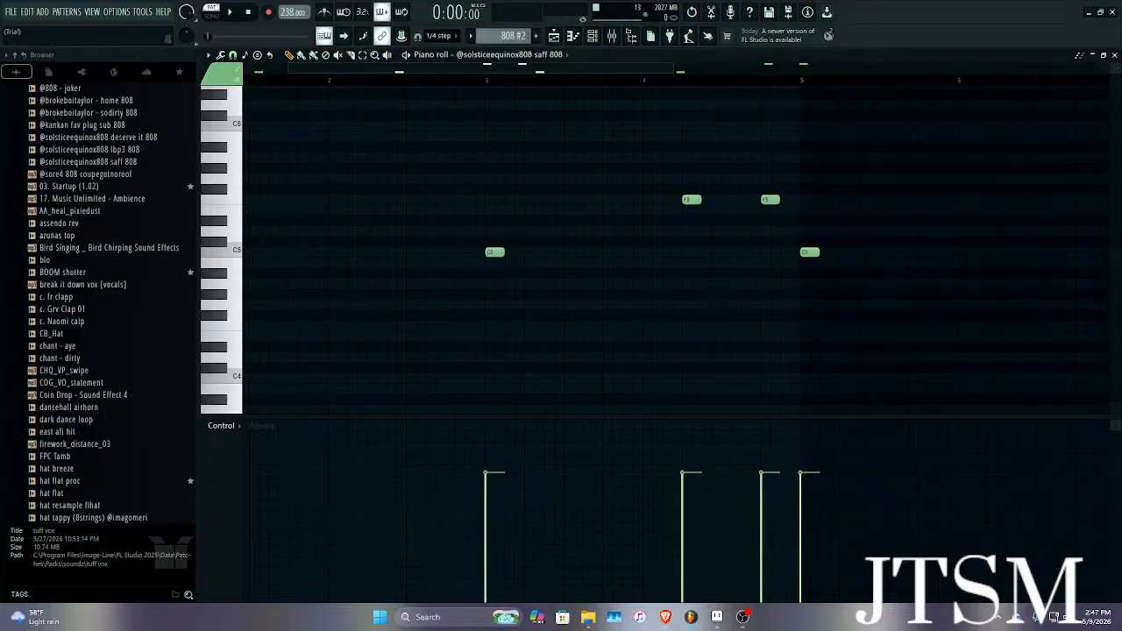
pyautogui.scroll(6, 99, 248)
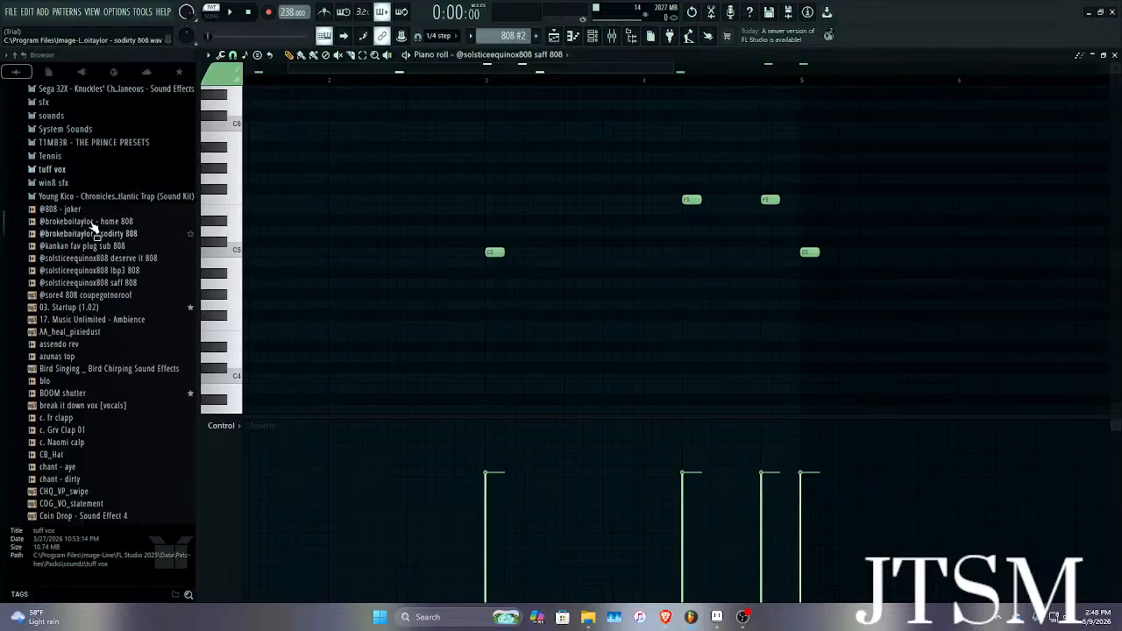
pyautogui.scroll(-3, 85, 256)
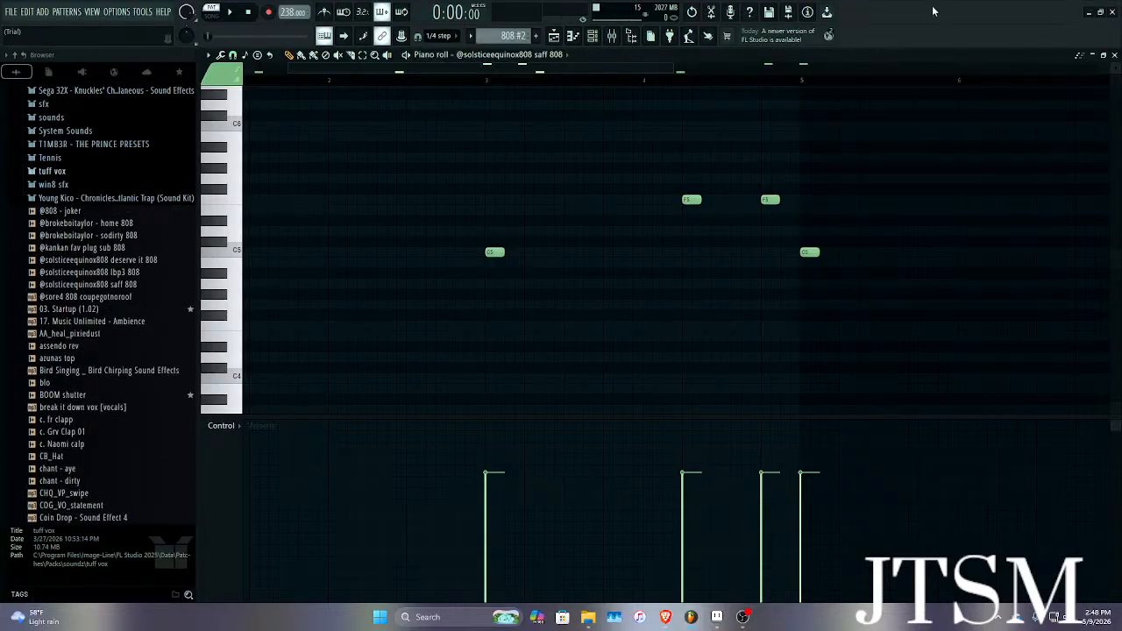
# Minimize FL Studio and look through the tracks in the desktop folder new stuff newer.
pyautogui.click(1093, 17)
pyautogui.click(1064, 14)
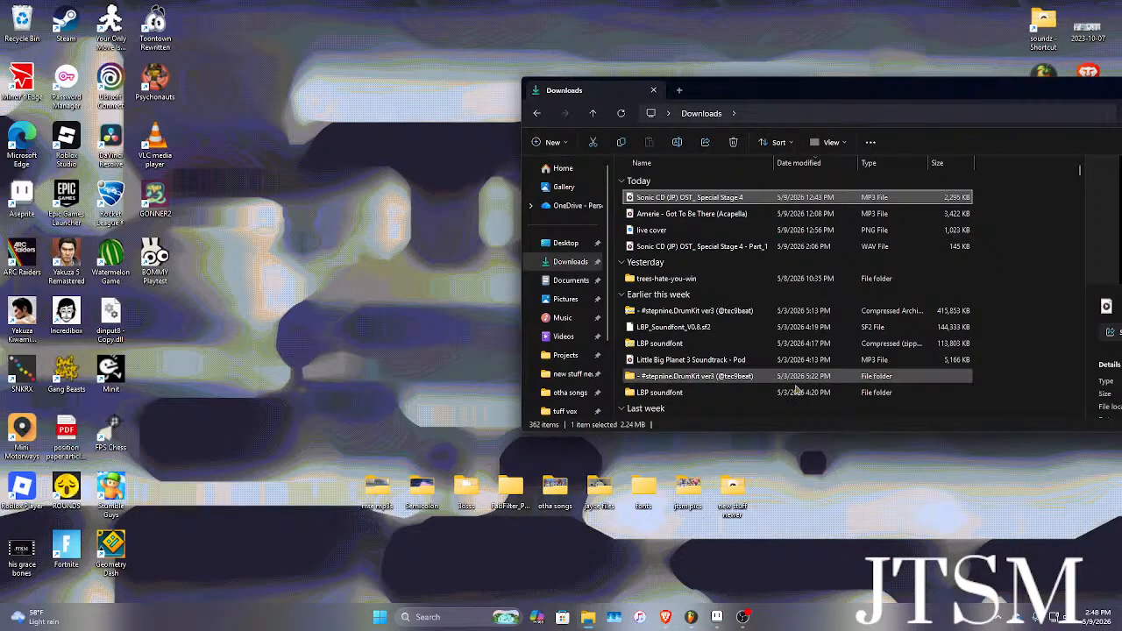
pyautogui.click(731, 492)
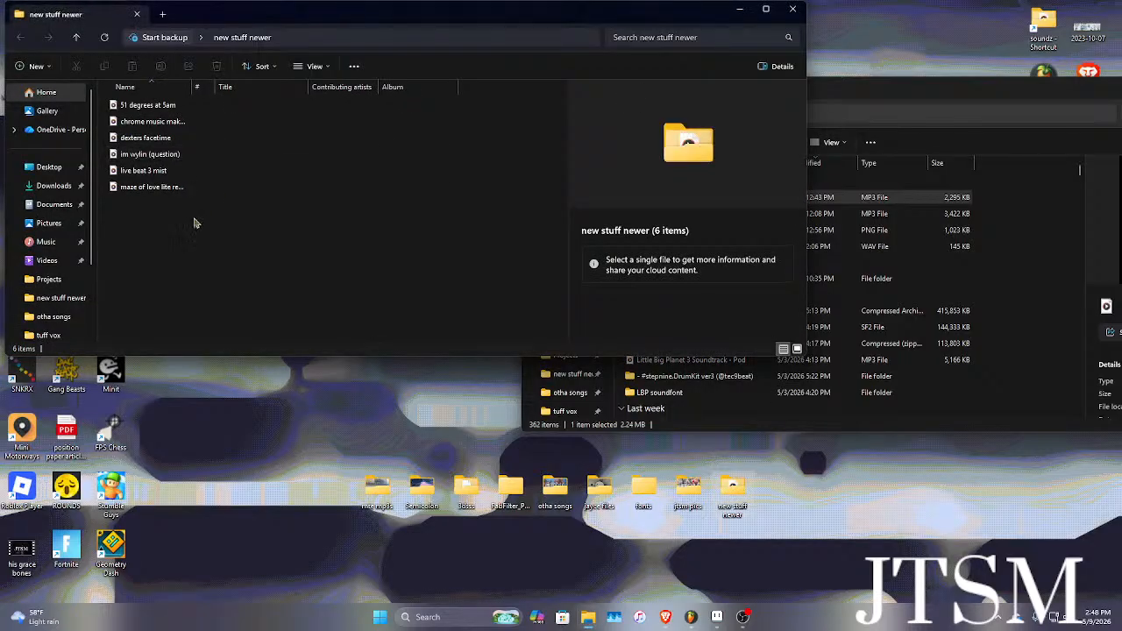
pyautogui.moveTo(195, 219); pyautogui.dragTo(181, 111)
pyautogui.click(167, 108)
pyautogui.click(166, 125)
pyautogui.click(162, 140)
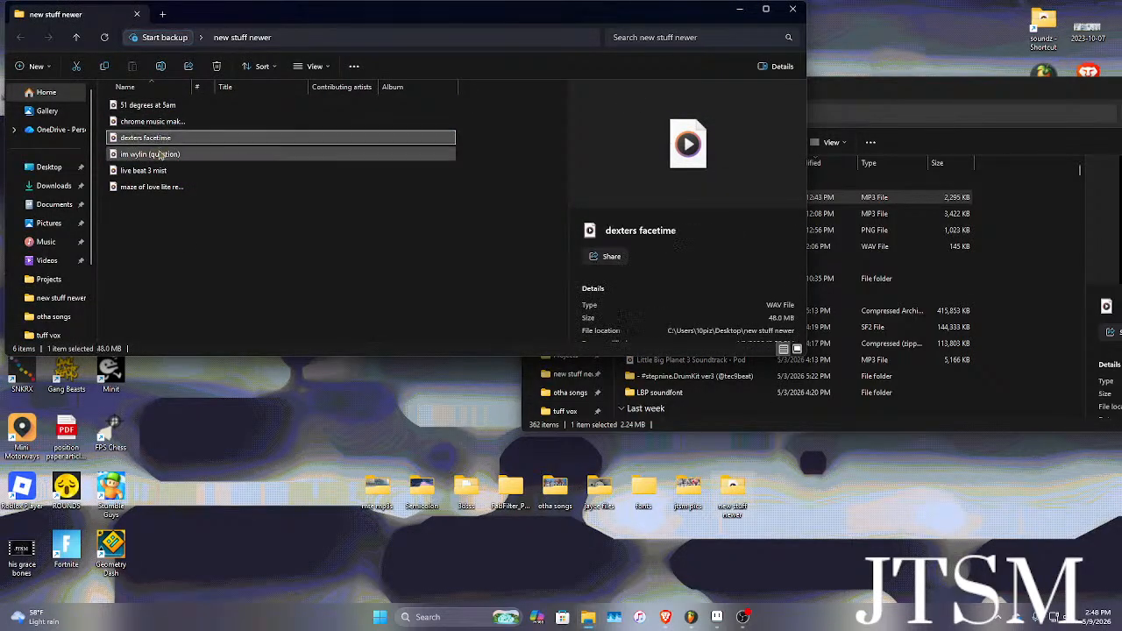
pyautogui.click(157, 155)
pyautogui.click(160, 171)
pyautogui.click(165, 187)
pyautogui.click(361, 306)
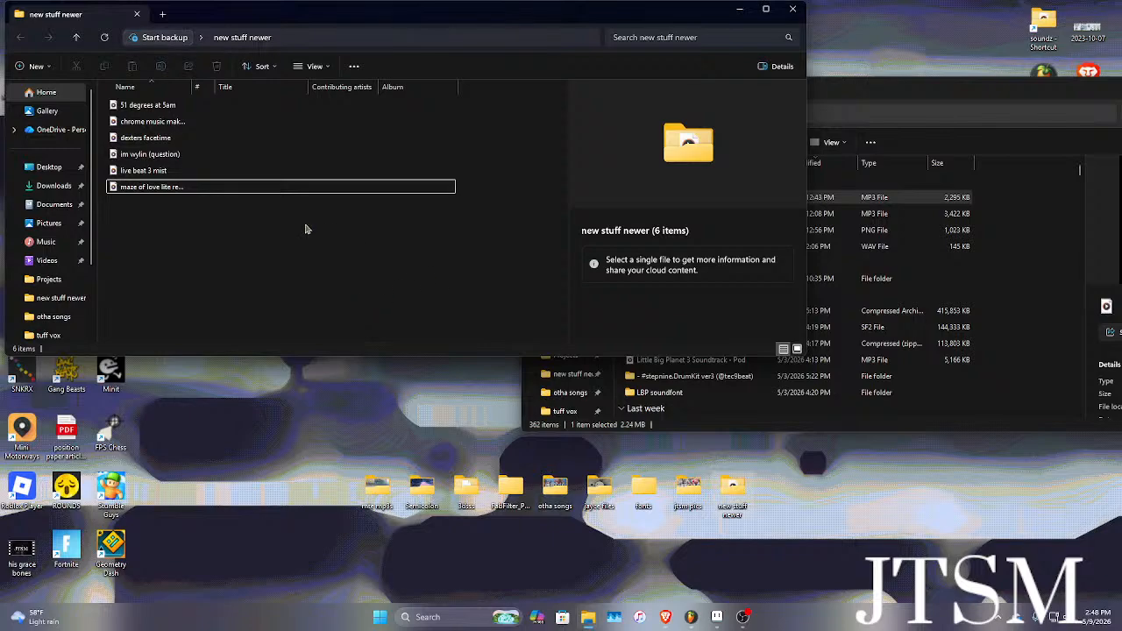
pyautogui.moveTo(143, 213); pyautogui.dragTo(153, 107)
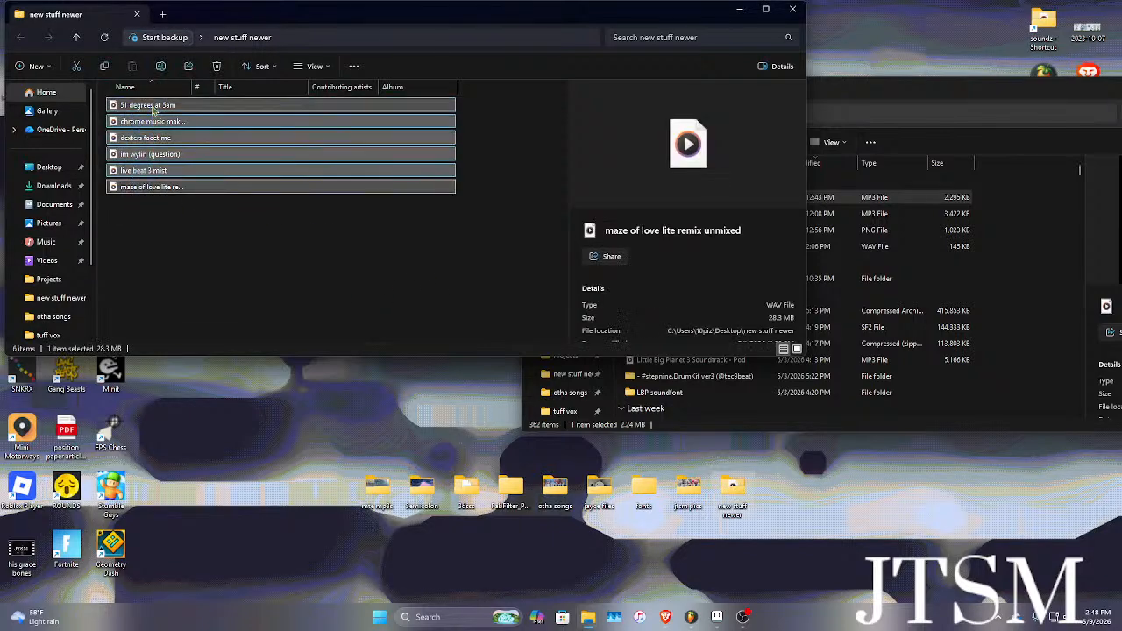
pyautogui.click(206, 267)
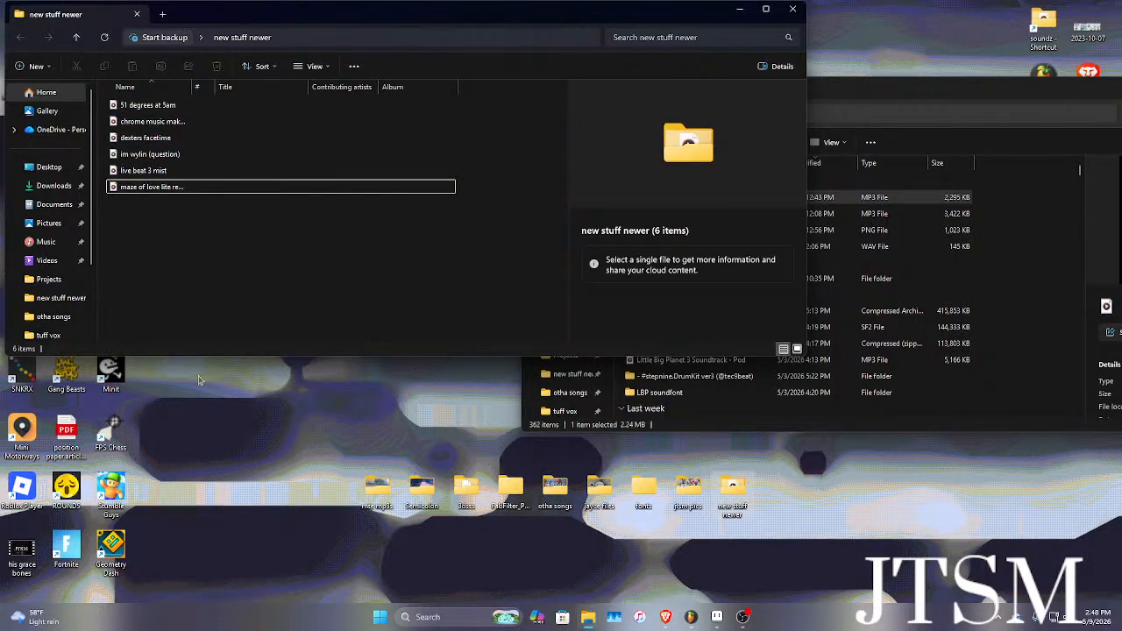
pyautogui.moveTo(306, 252); pyautogui.dragTo(179, 133)
pyautogui.click(187, 246)
pyautogui.moveTo(187, 246); pyautogui.dragTo(180, 118)
pyautogui.click(357, 309)
# Switch to the Brave browser, glance over the open YouTube video pages and minimize it again.
pyautogui.click(664, 617)
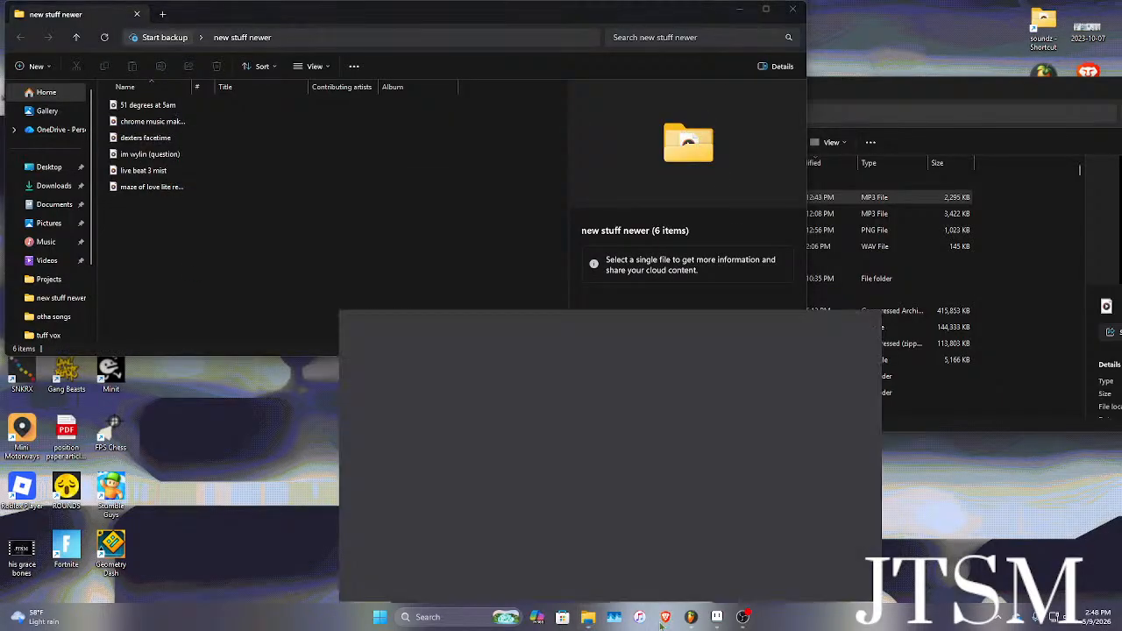
pyautogui.click(865, 7)
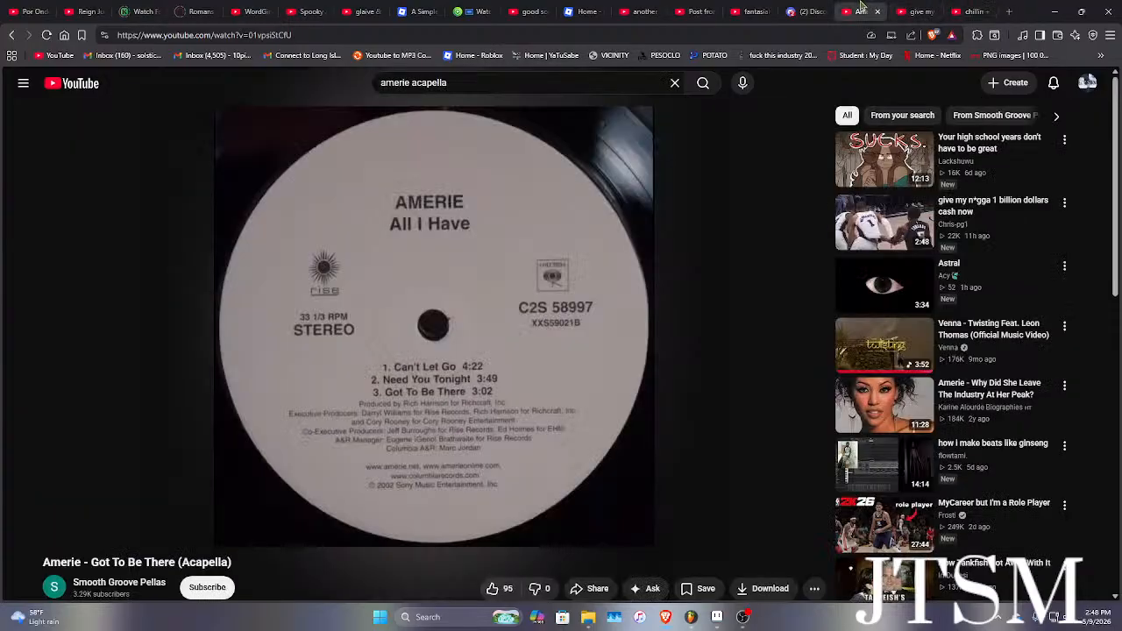
pyautogui.click(921, 7)
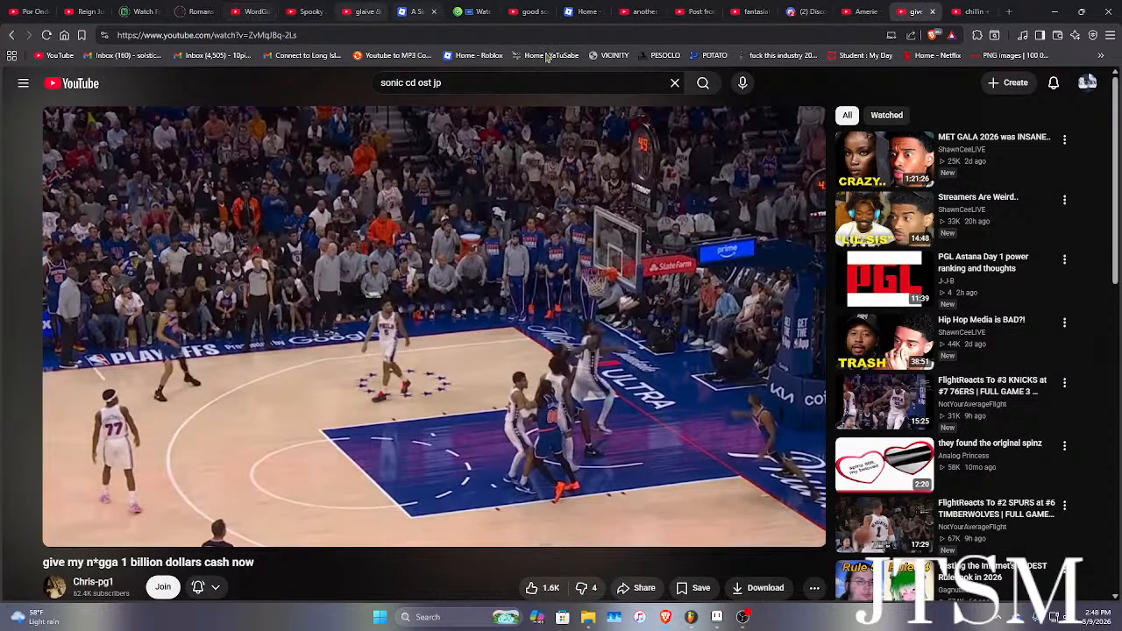
pyautogui.click(1054, 11)
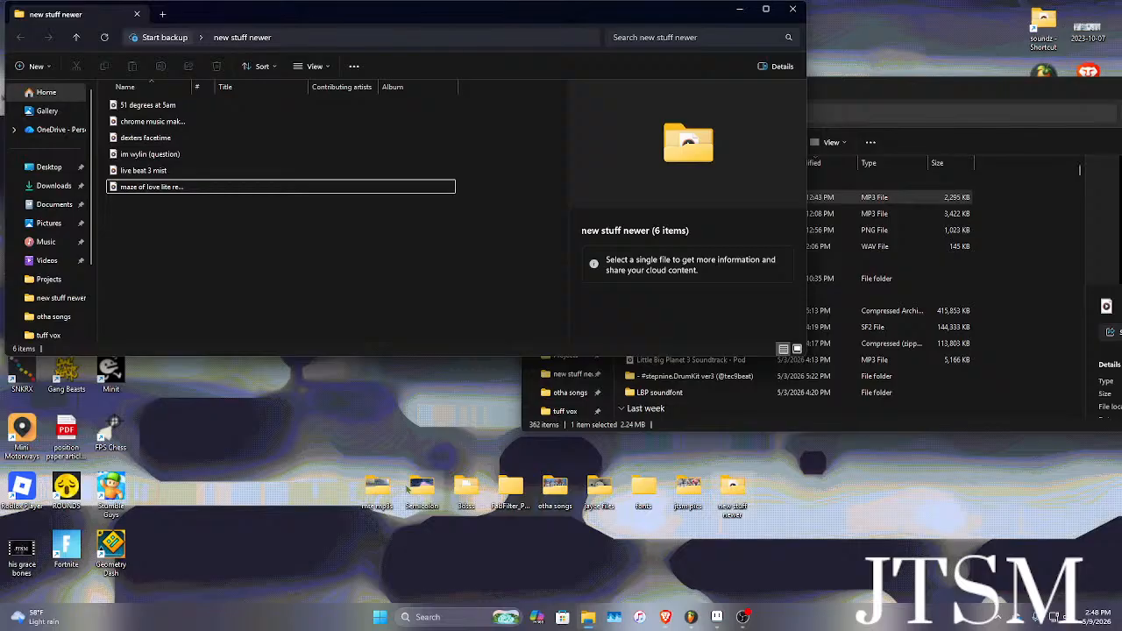
# Look through the song files in the desktop folder otha songs to the end of the list and close it.
pyautogui.doubleClick(537, 492)
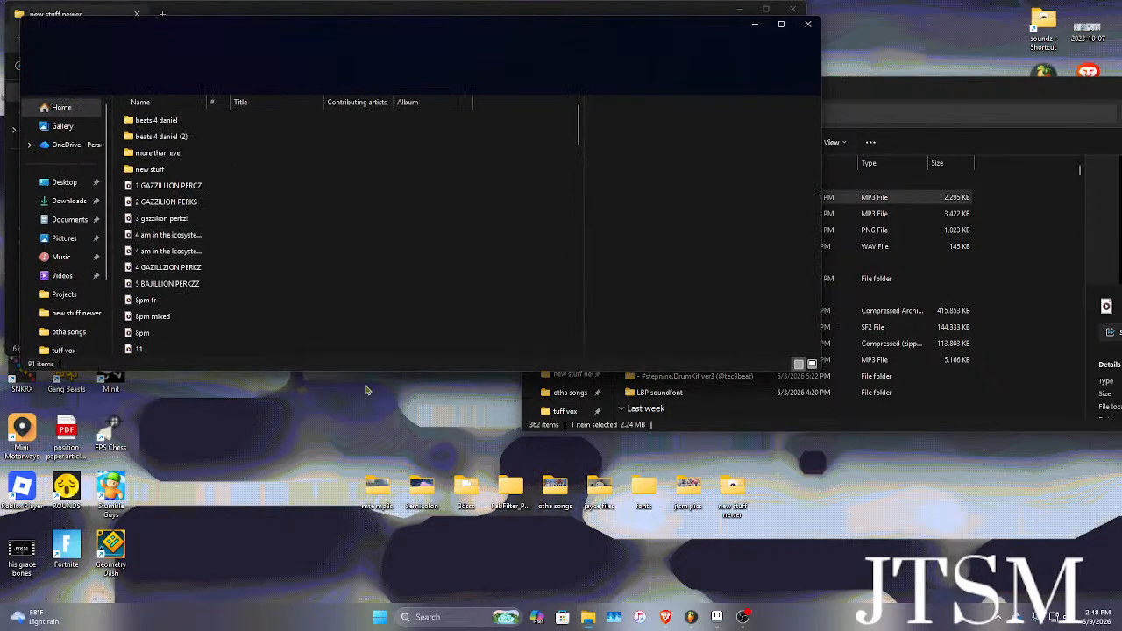
pyautogui.scroll(-15, 372, 241)
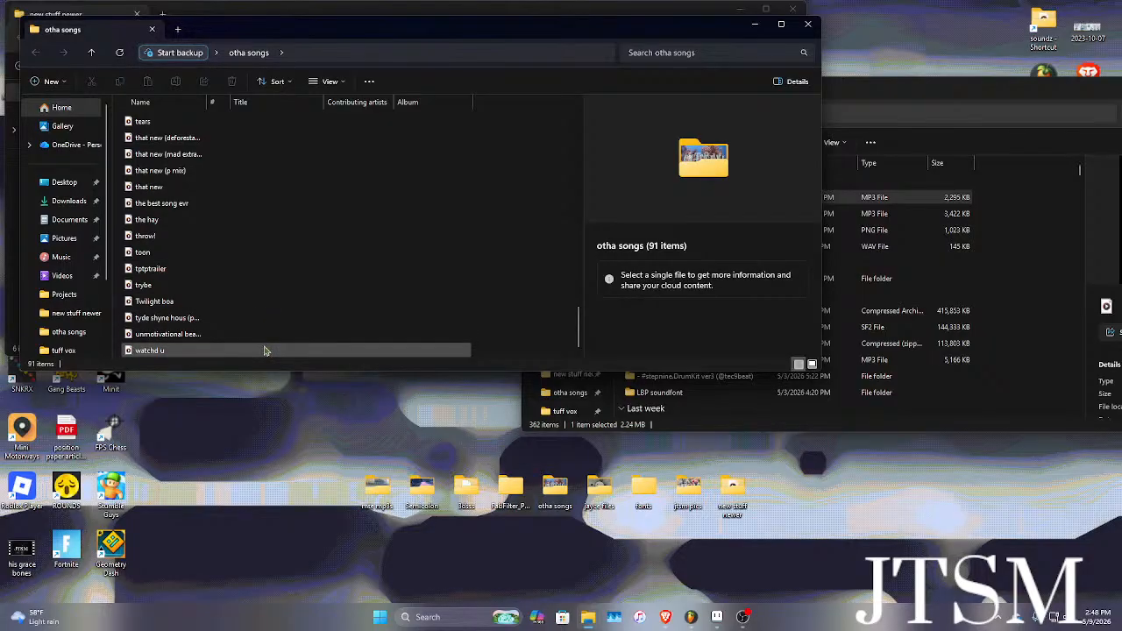
pyautogui.click(809, 24)
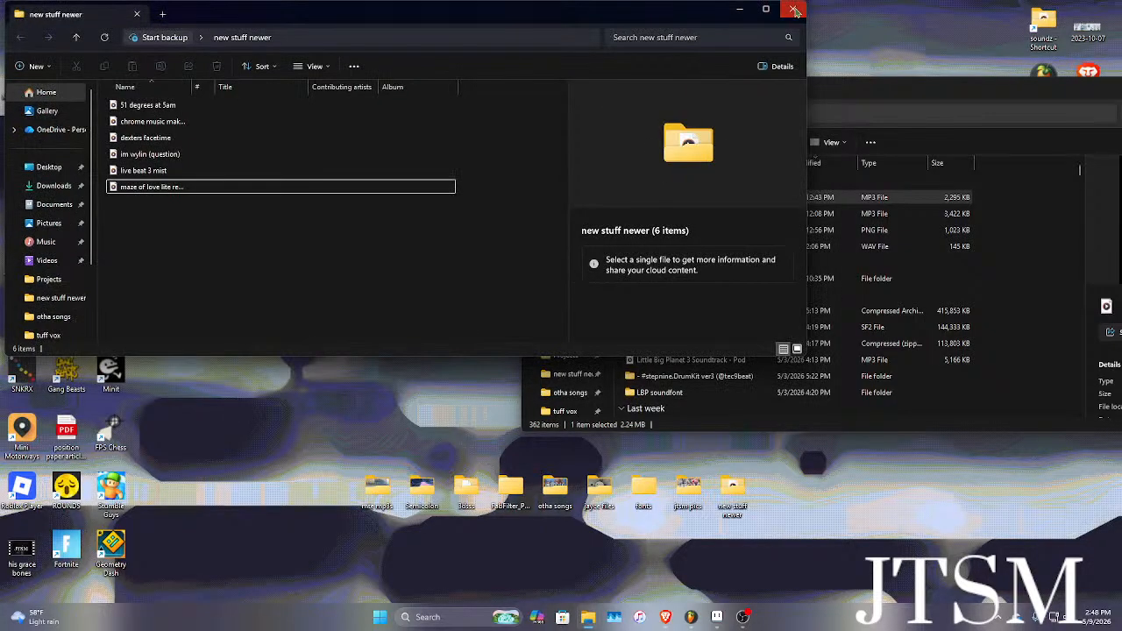
# Close the new stuff newer and Downloads folder windows.
pyautogui.click(792, 10)
pyautogui.moveTo(761, 104); pyautogui.dragTo(491, 98)
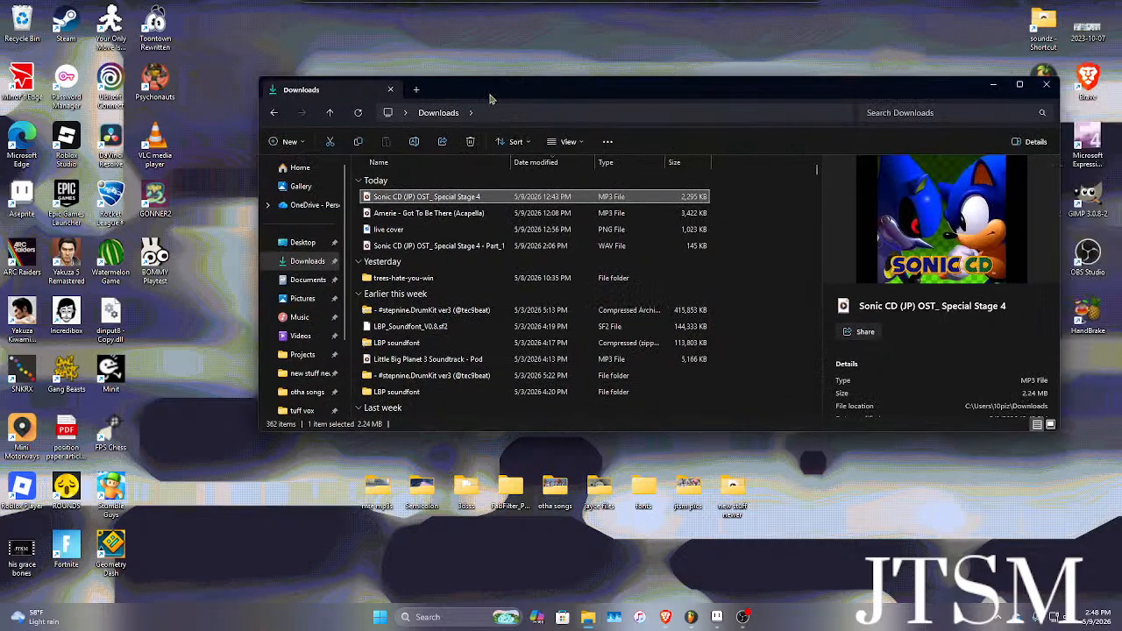
pyautogui.click(1048, 81)
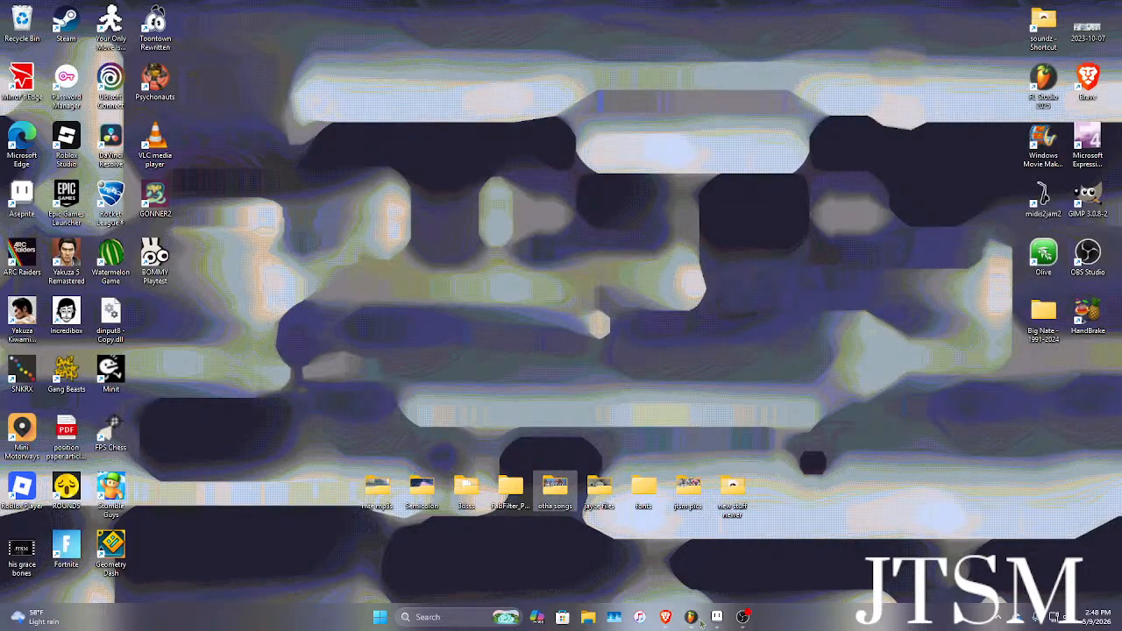
# Return to the FL Studio project and play the start of the copied 808 pattern.
pyautogui.moveTo(690, 620)
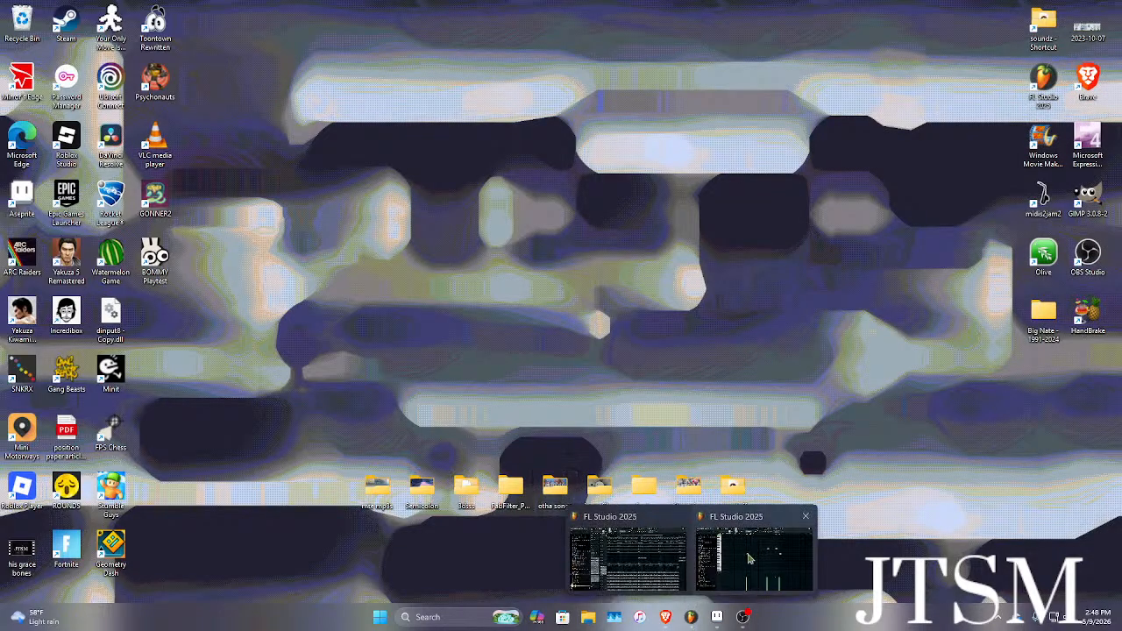
pyautogui.click(630, 526)
pyautogui.scroll(-3, 398, 211)
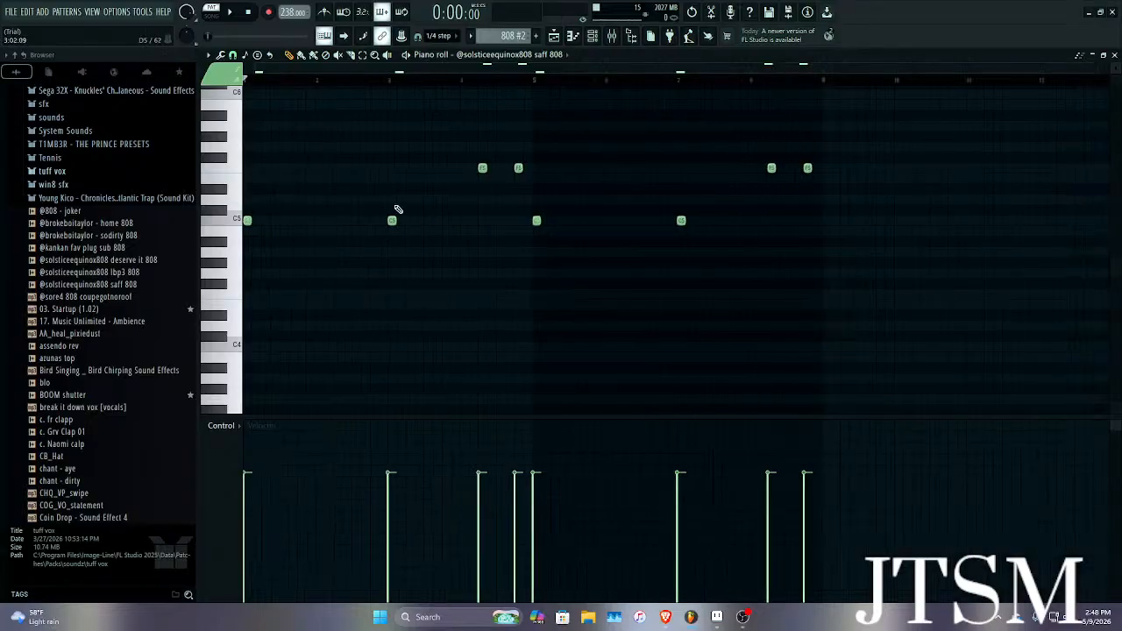
pyautogui.press('space')
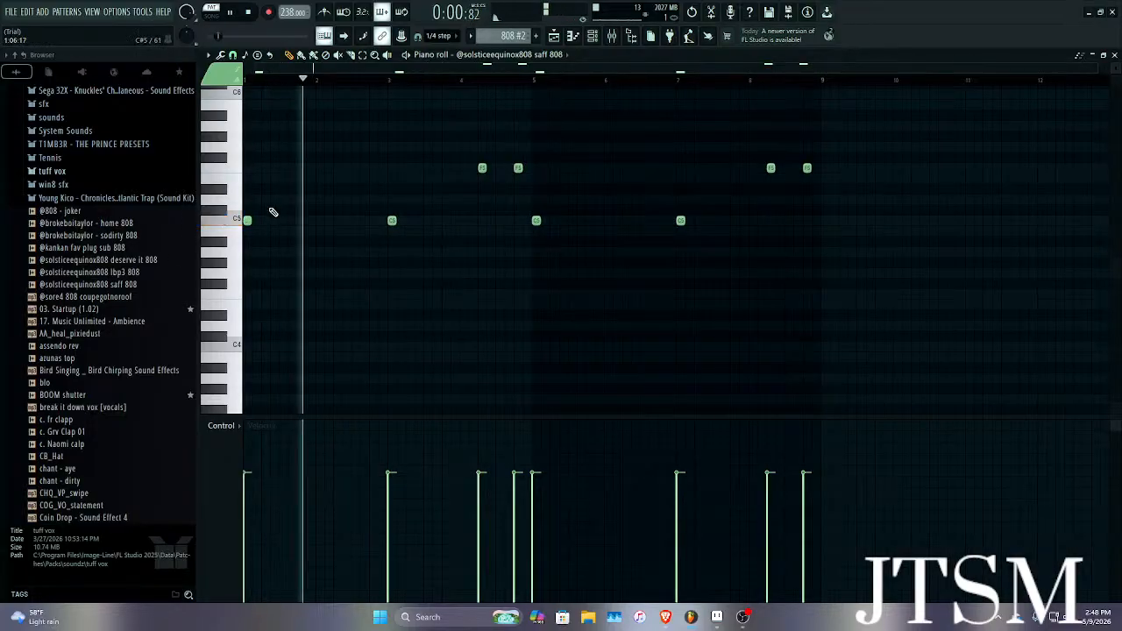
pyautogui.press('space')
pyautogui.click(114, 224)
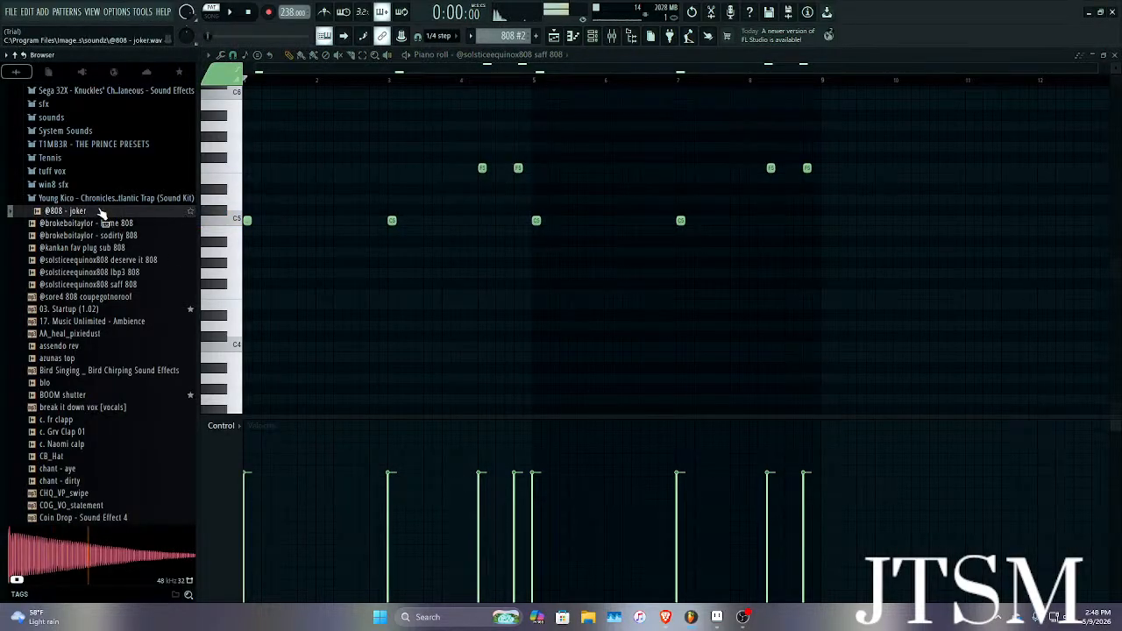
pyautogui.rightClick(138, 214)
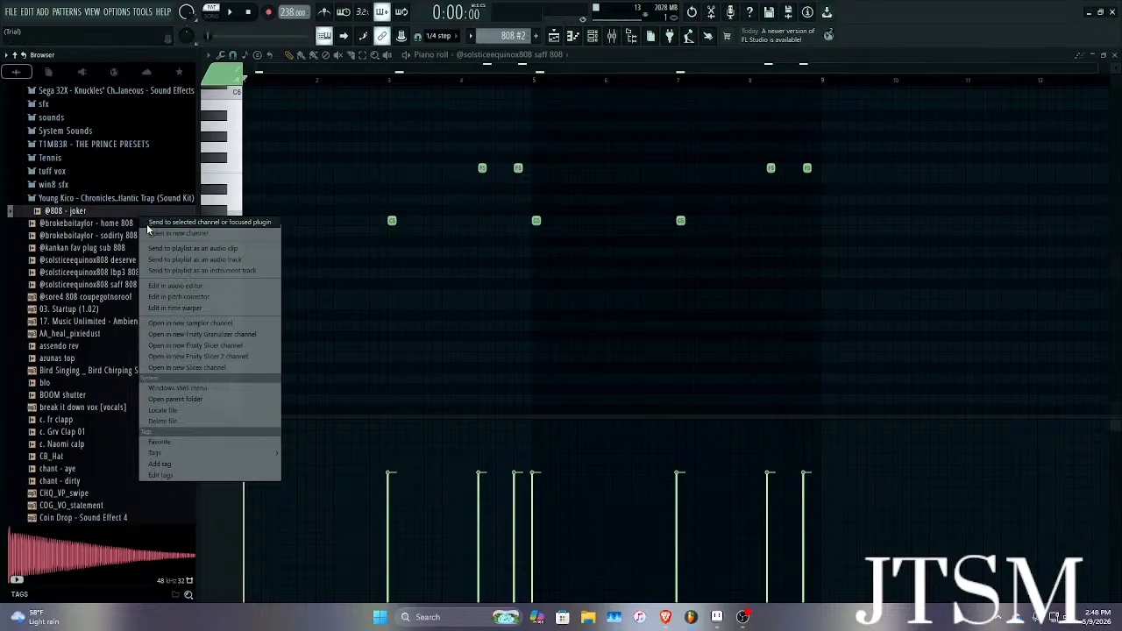
pyautogui.click(175, 222)
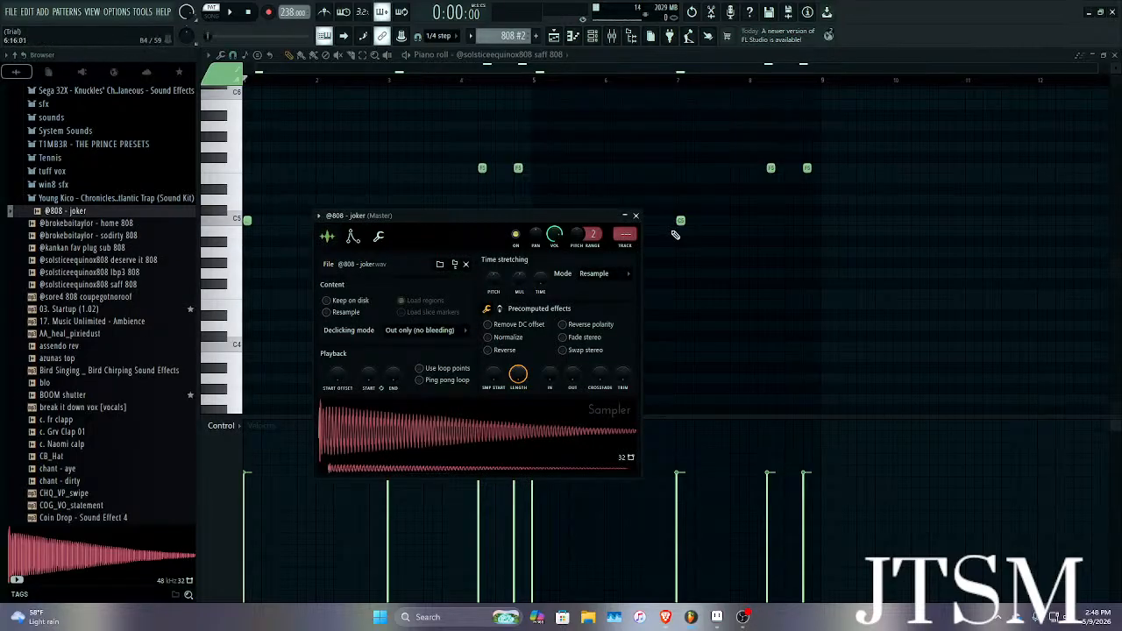
pyautogui.click(635, 214)
pyautogui.click(521, 54)
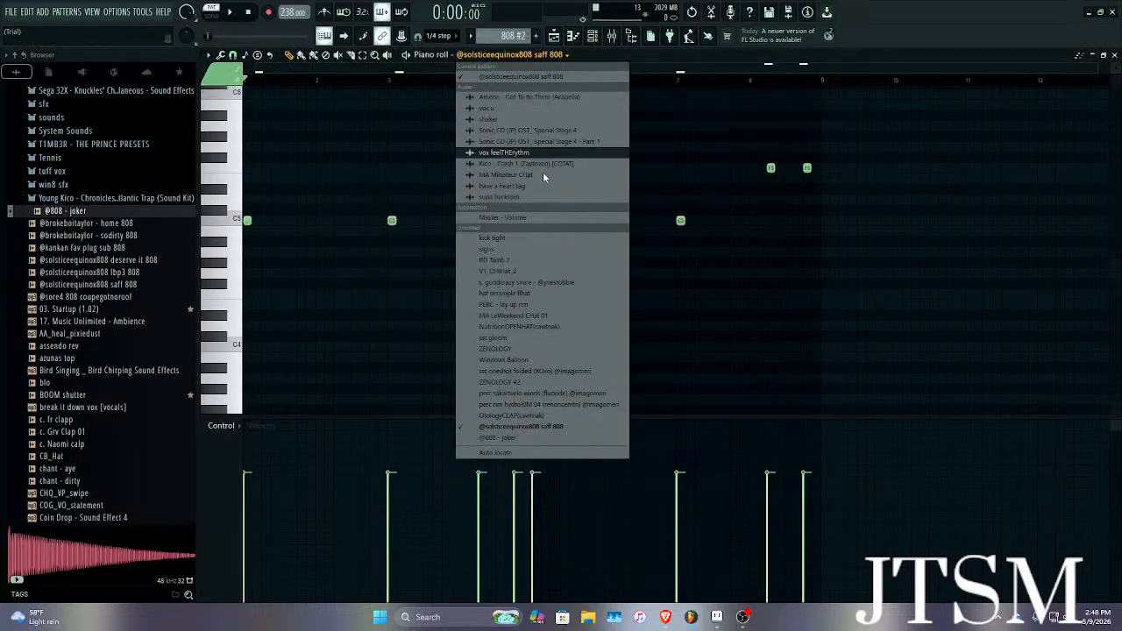
pyautogui.click(480, 439)
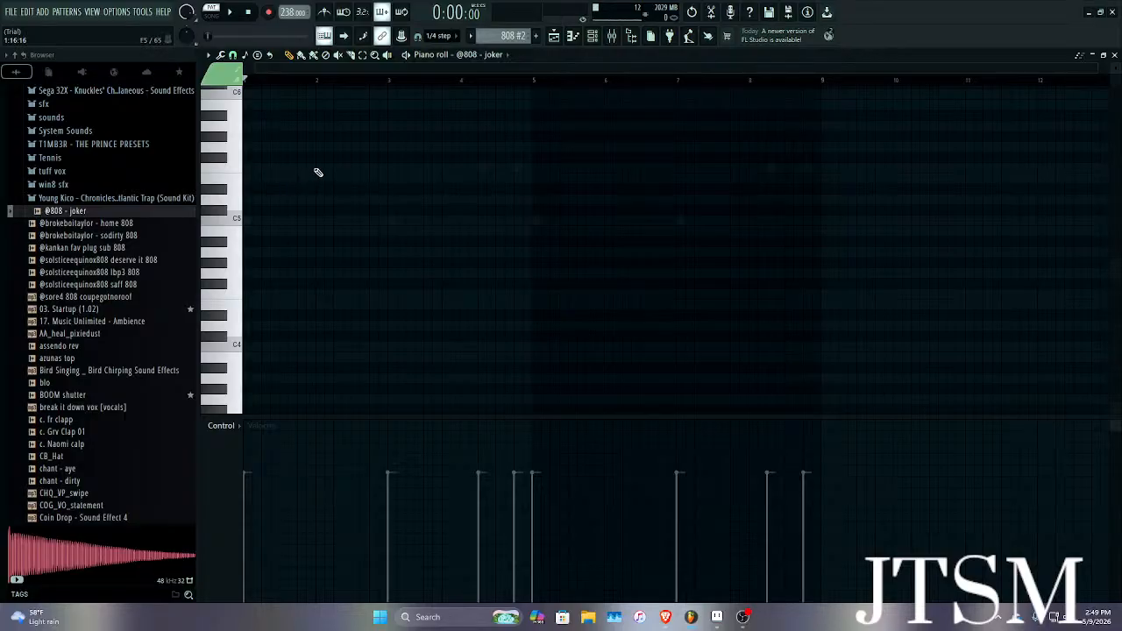
# Try a short E5 note late in bar 1 of the joker 808 and play the pattern.
pyautogui.scroll(2, 272, 118)
pyautogui.scroll(-2, 272, 105)
pyautogui.scroll(5, 288, 86)
pyautogui.scroll(-4, 298, 98)
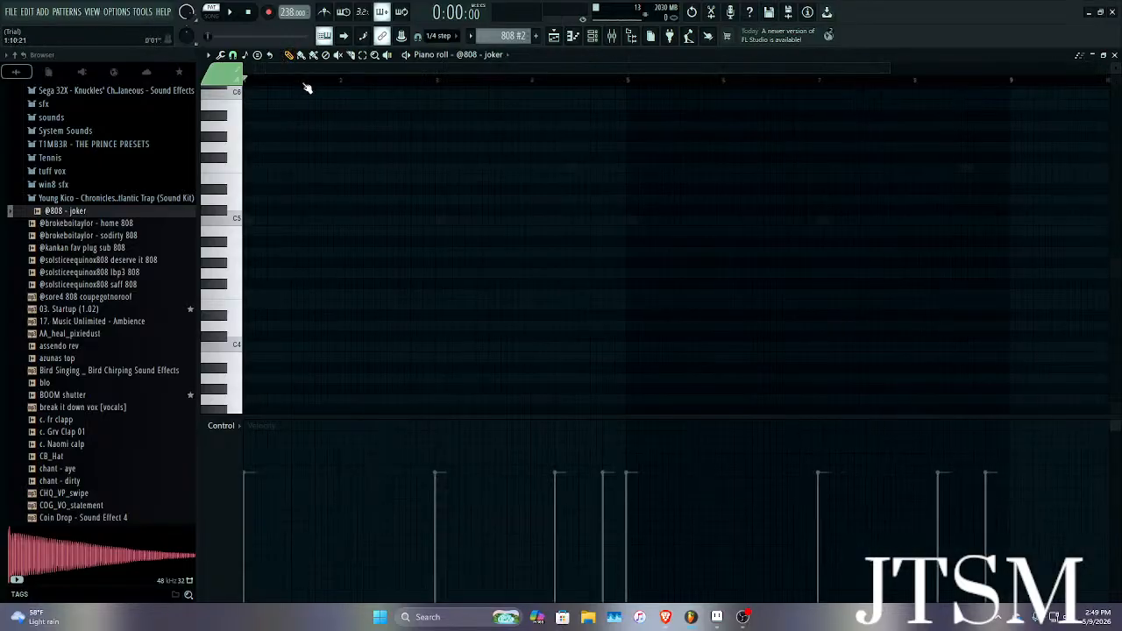
pyautogui.click(318, 170)
pyautogui.scroll(3, 317, 171)
pyautogui.moveTo(317, 170); pyautogui.dragTo(318, 182)
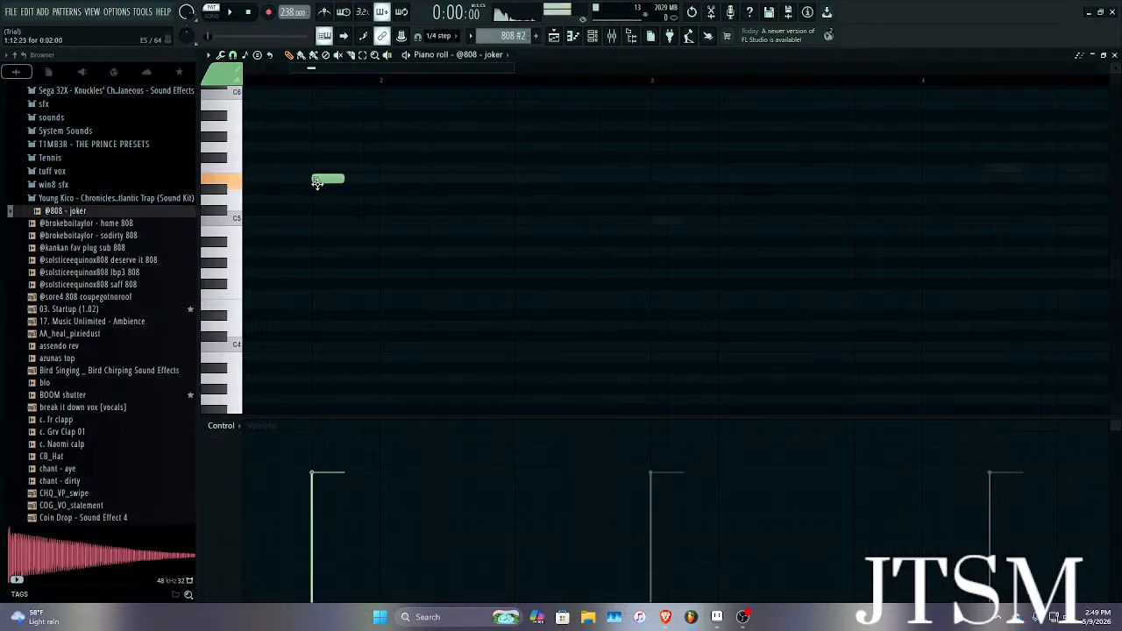
pyautogui.press('space')
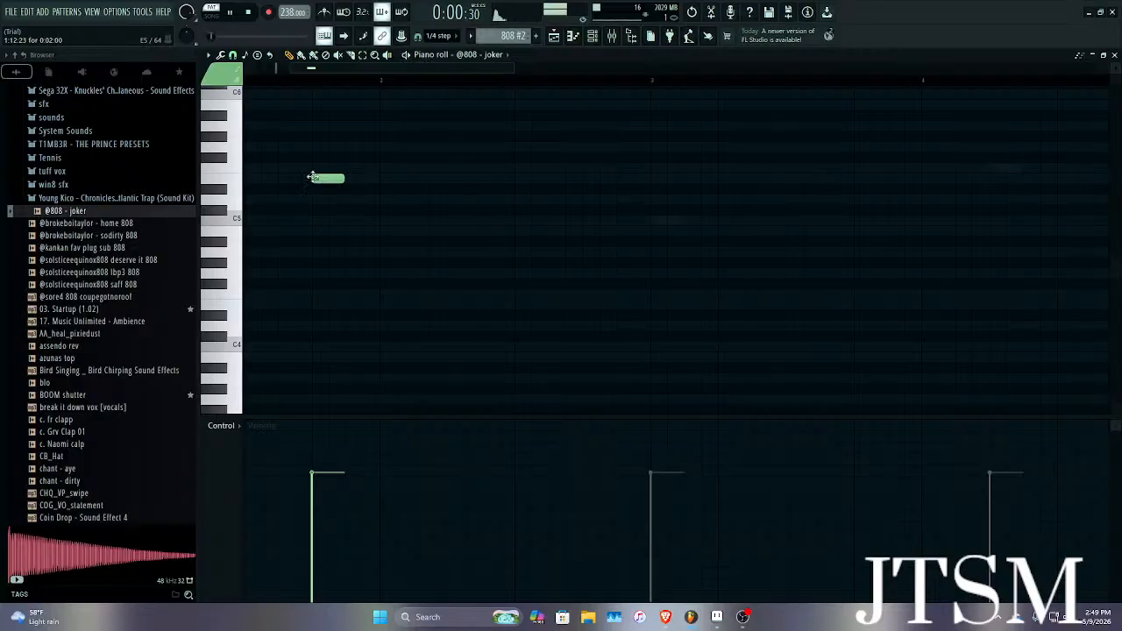
pyautogui.press('space')
# Replace the test note with a short F5 note on the last beat of bar 2 and play the pattern.
pyautogui.rightClick(329, 179)
pyautogui.moveTo(416, 189); pyautogui.dragTo(401, 187)
pyautogui.hotkey('ctrl', 'Up')
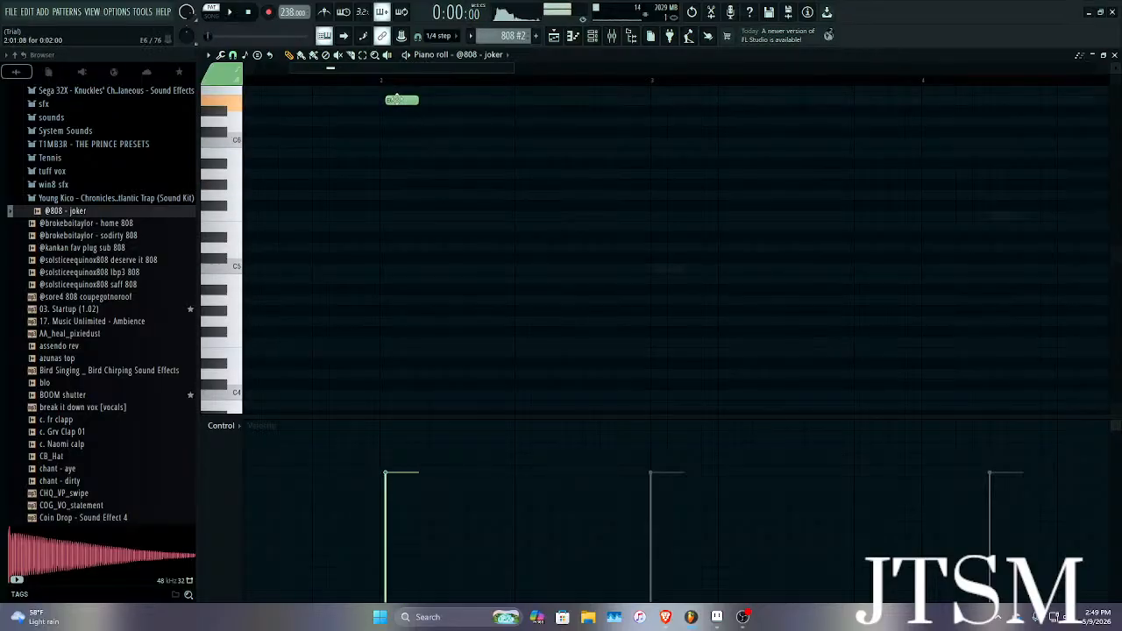
pyautogui.moveTo(396, 101); pyautogui.dragTo(391, 90)
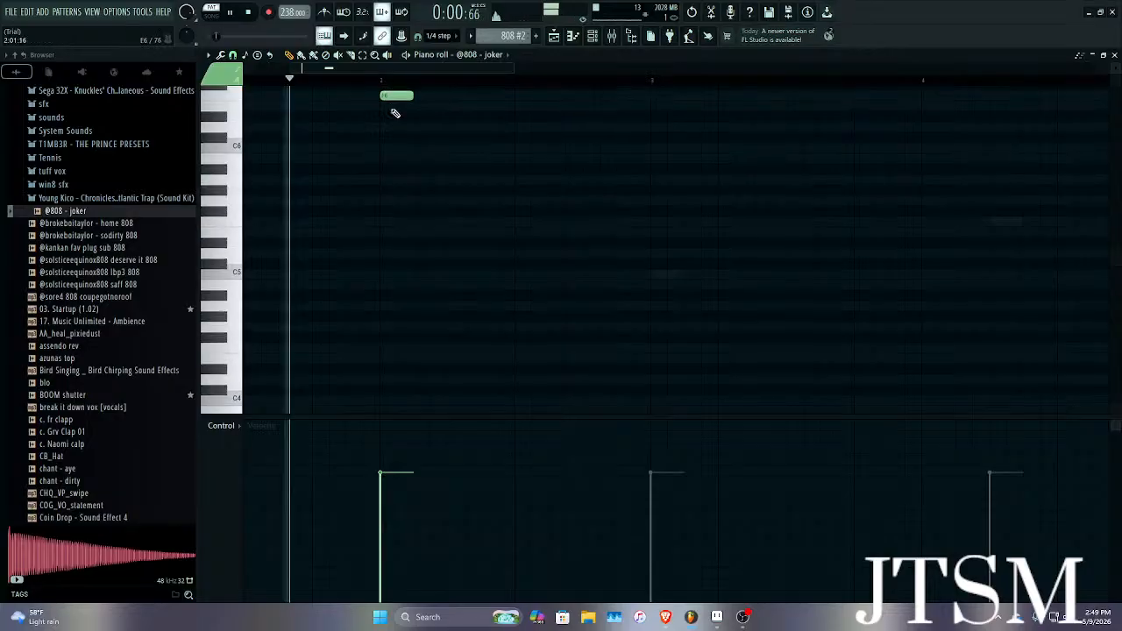
pyautogui.hotkey('ctrl', 'Down')
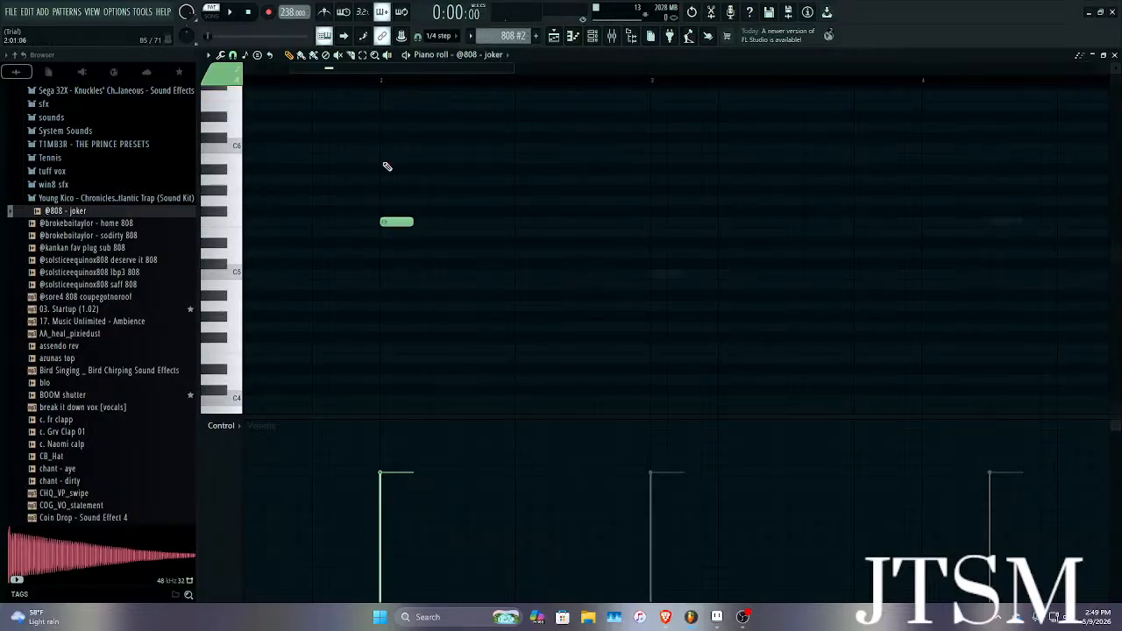
pyautogui.moveTo(395, 221); pyautogui.dragTo(608, 222)
pyautogui.press('space')
pyautogui.scroll(4, 613, 211)
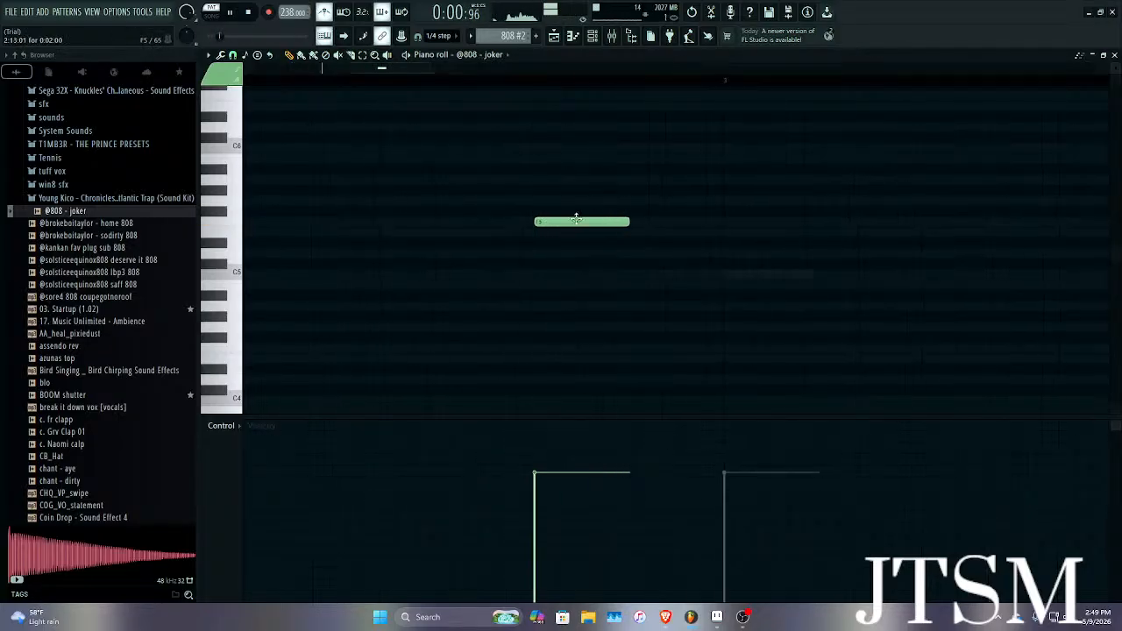
pyautogui.scroll(-8, 583, 222)
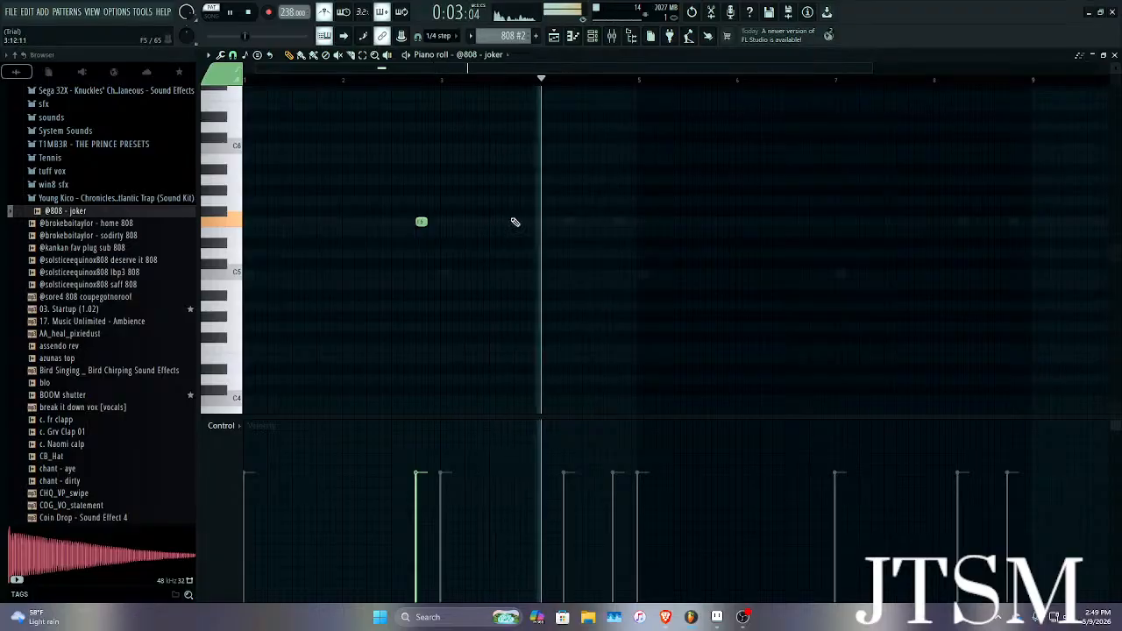
pyautogui.press('space')
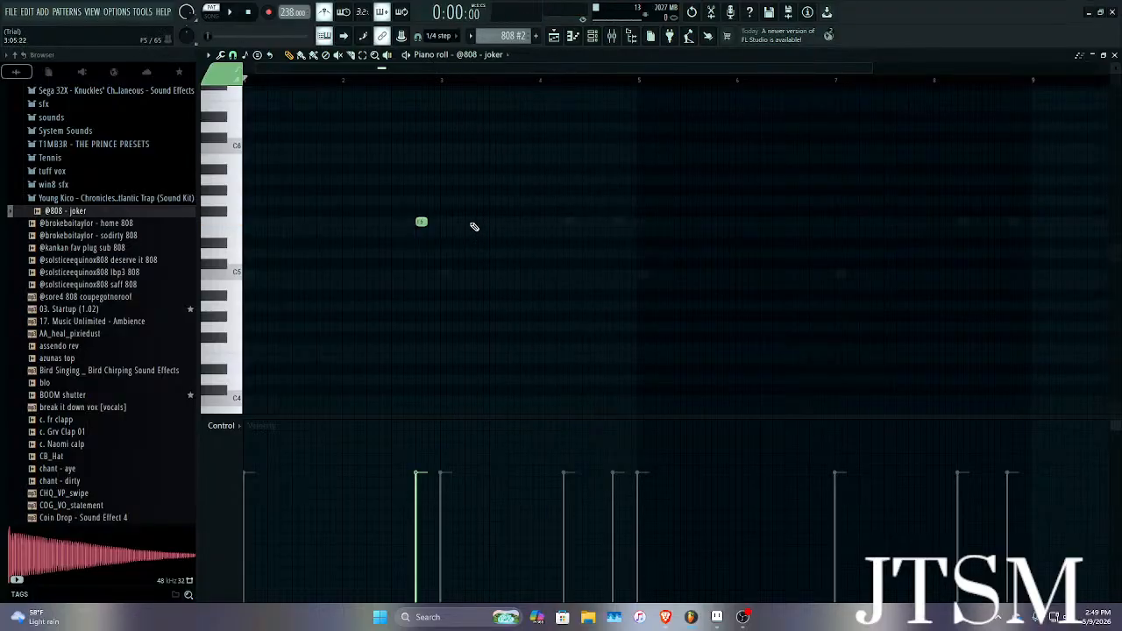
pyautogui.click(594, 35)
pyautogui.click(859, 409)
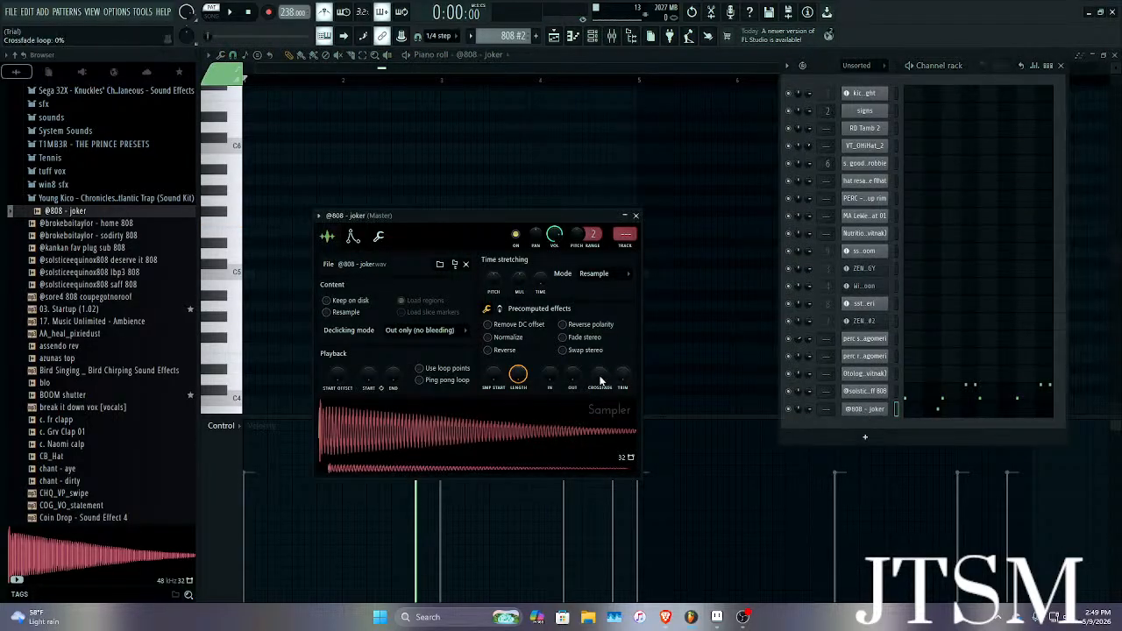
pyautogui.moveTo(570, 378); pyautogui.dragTo(574, 377)
pyautogui.press('space')
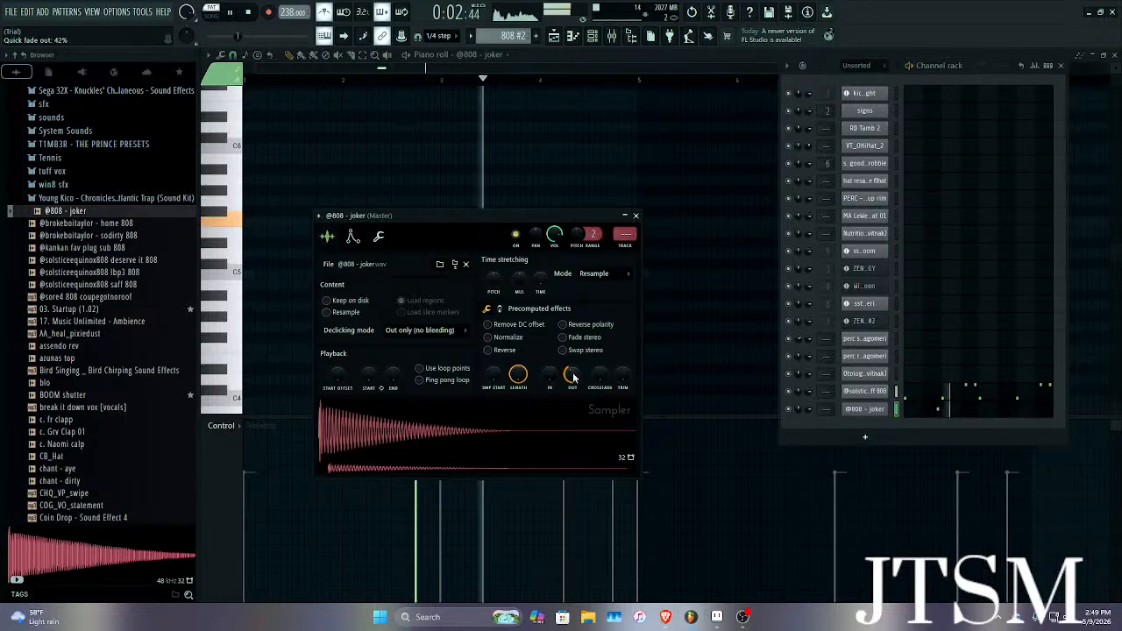
pyautogui.press('space')
pyautogui.click(635, 216)
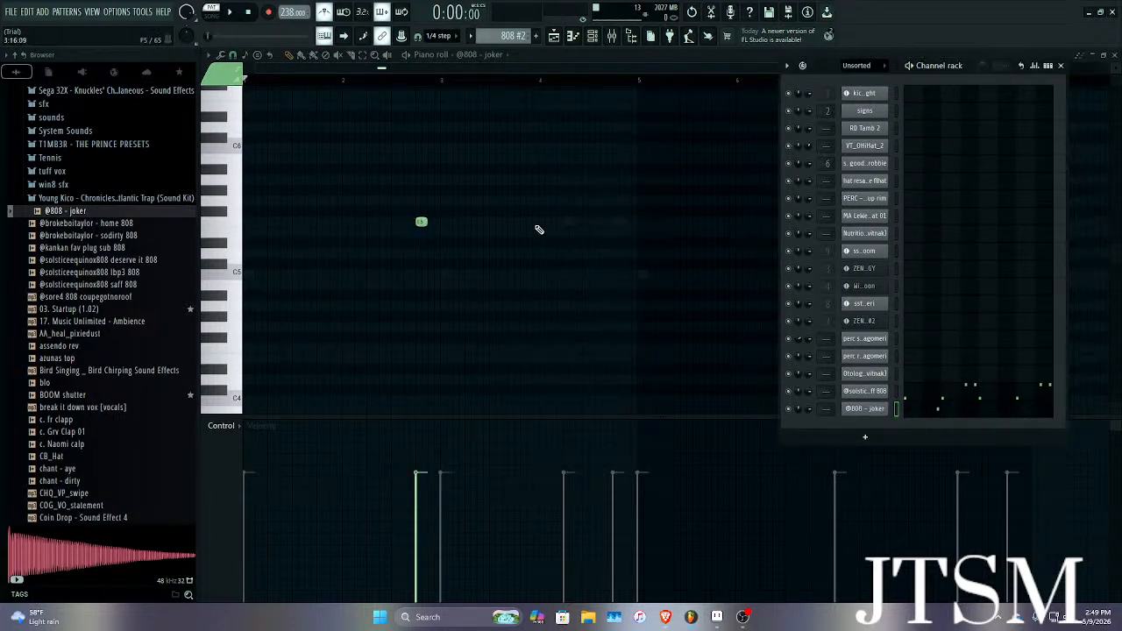
# Hide the channel rack, add a G#5 note at the start of bar 4 and play the pattern.
pyautogui.press('F6')
pyautogui.click(542, 212)
pyautogui.moveTo(541, 213); pyautogui.dragTo(524, 191)
pyautogui.press('space')
pyautogui.keyDown('ctrl'); pyautogui.scroll(5, 539, 193); pyautogui.keyUp('ctrl')
pyautogui.keyDown('ctrl'); pyautogui.scroll(2, 539, 194); pyautogui.keyUp('ctrl')
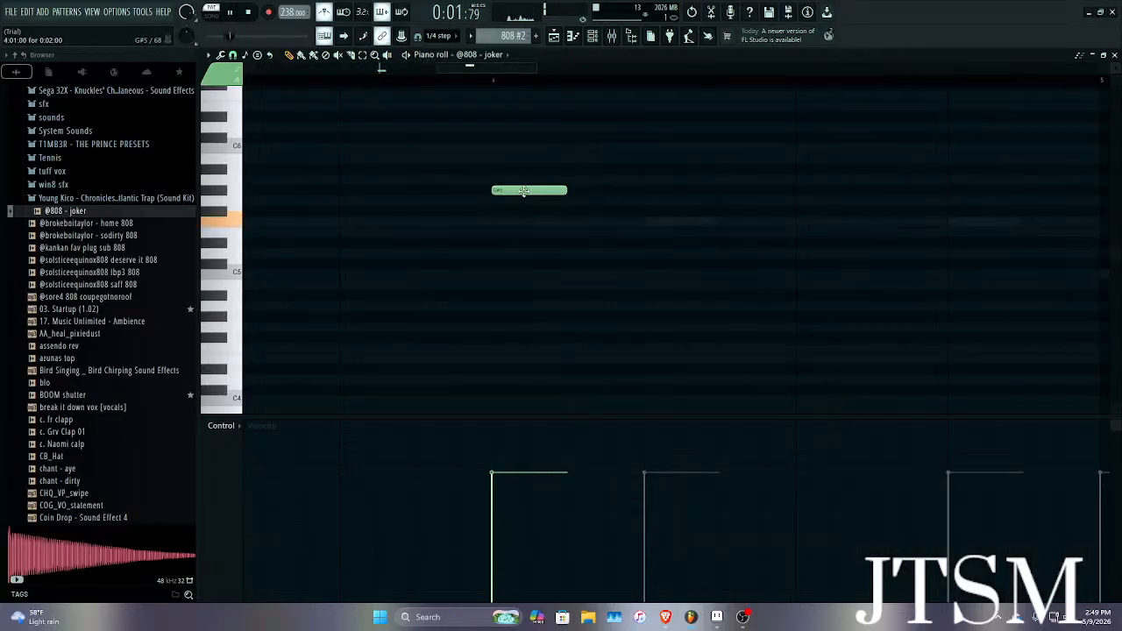
pyautogui.press('space')
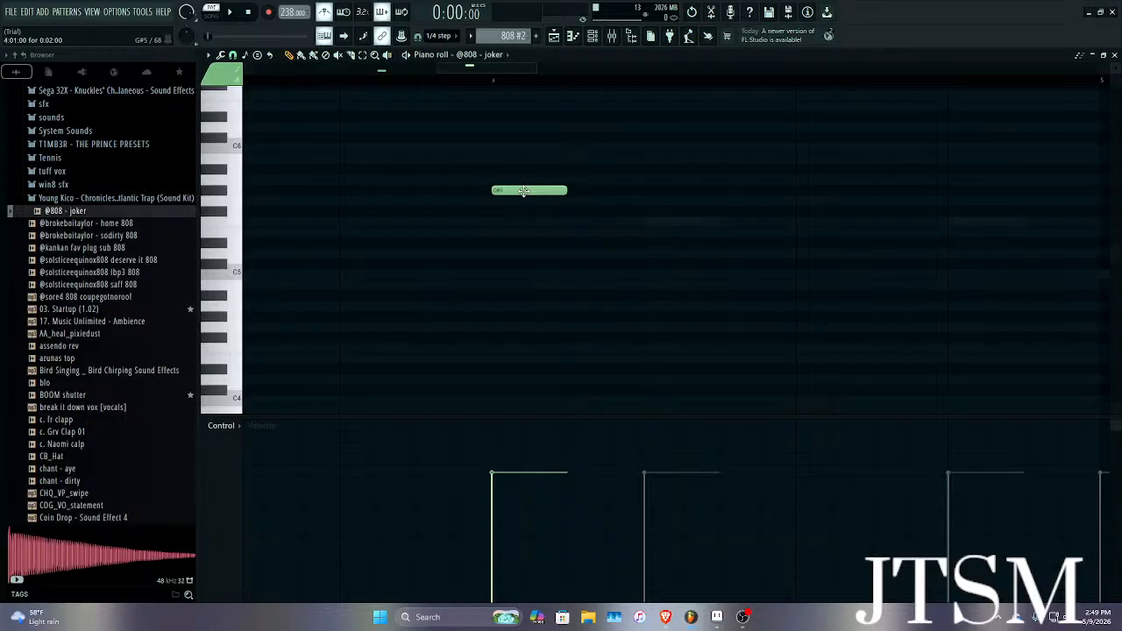
pyautogui.keyDown('ctrl'); pyautogui.scroll(-3, 524, 191); pyautogui.keyUp('ctrl')
pyautogui.keyDown('ctrl'); pyautogui.scroll(1, 731, 232); pyautogui.keyUp('ctrl')
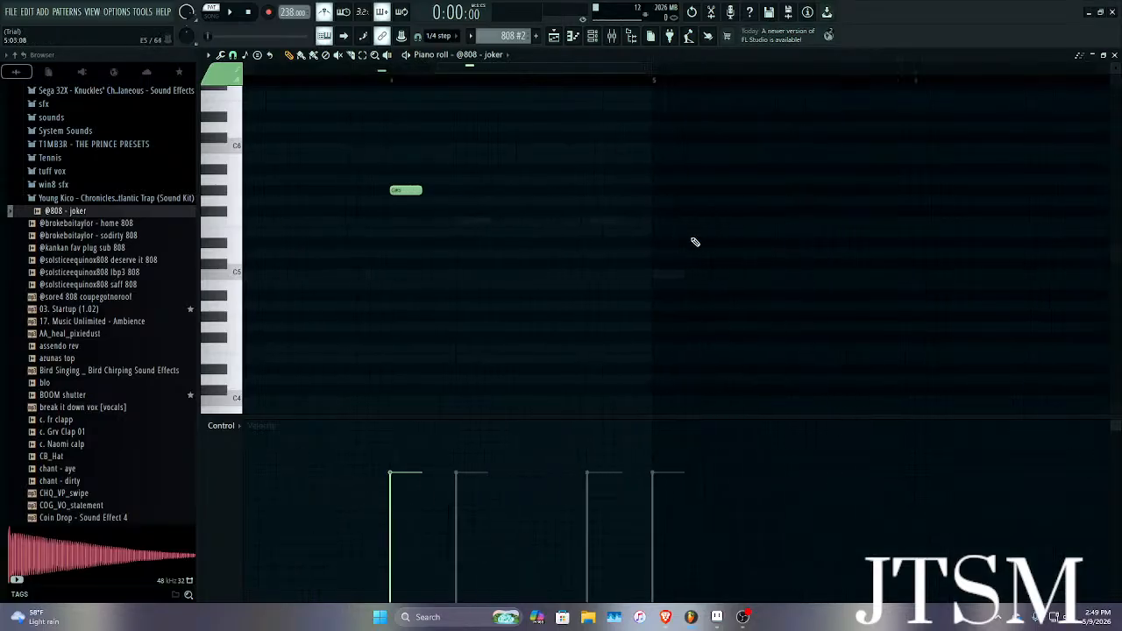
pyautogui.keyDown('ctrl'); pyautogui.scroll(-1, 664, 235); pyautogui.keyUp('ctrl')
pyautogui.press('space')
pyautogui.keyDown('ctrl'); pyautogui.scroll(-1, 644, 237); pyautogui.keyUp('ctrl')
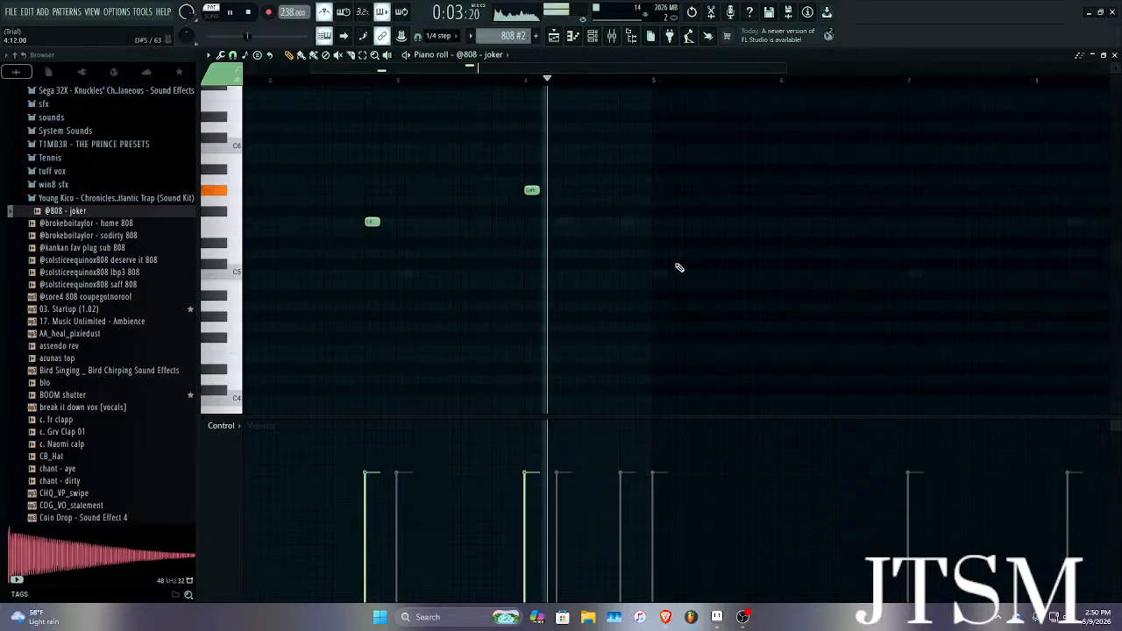
pyautogui.press('space')
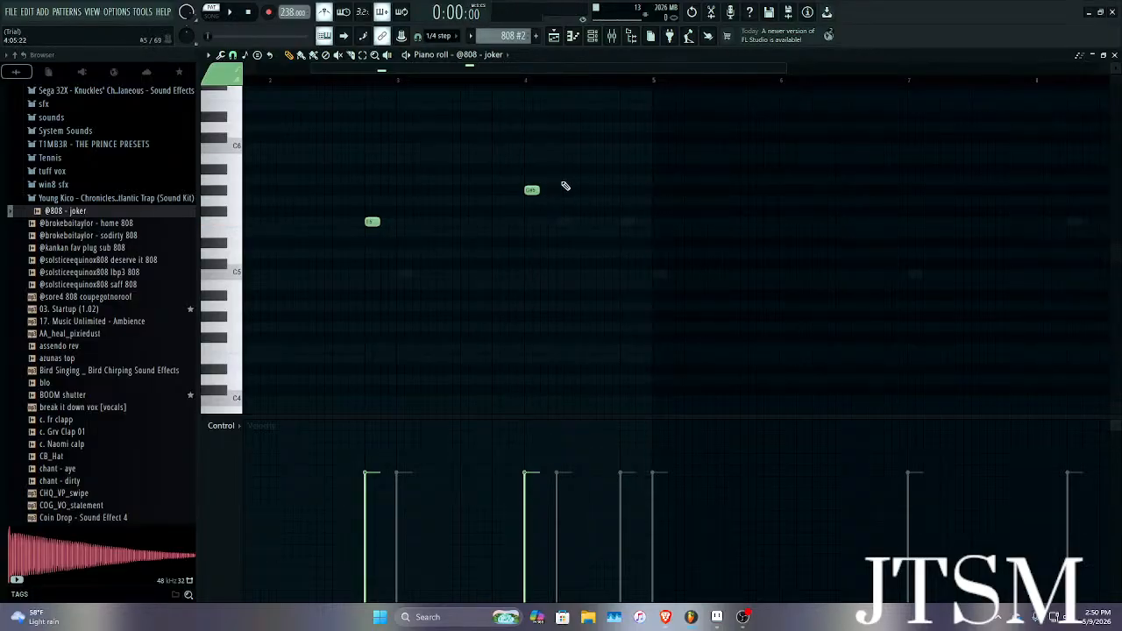
# Add a second G#5 note on beat 2 of bar 4 with very low velocity and play the pattern.
pyautogui.keyDown('ctrl'); pyautogui.scroll(3, 566, 186); pyautogui.keyUp('ctrl')
pyautogui.moveTo(572, 193); pyautogui.dragTo(575, 192)
pyautogui.press('space')
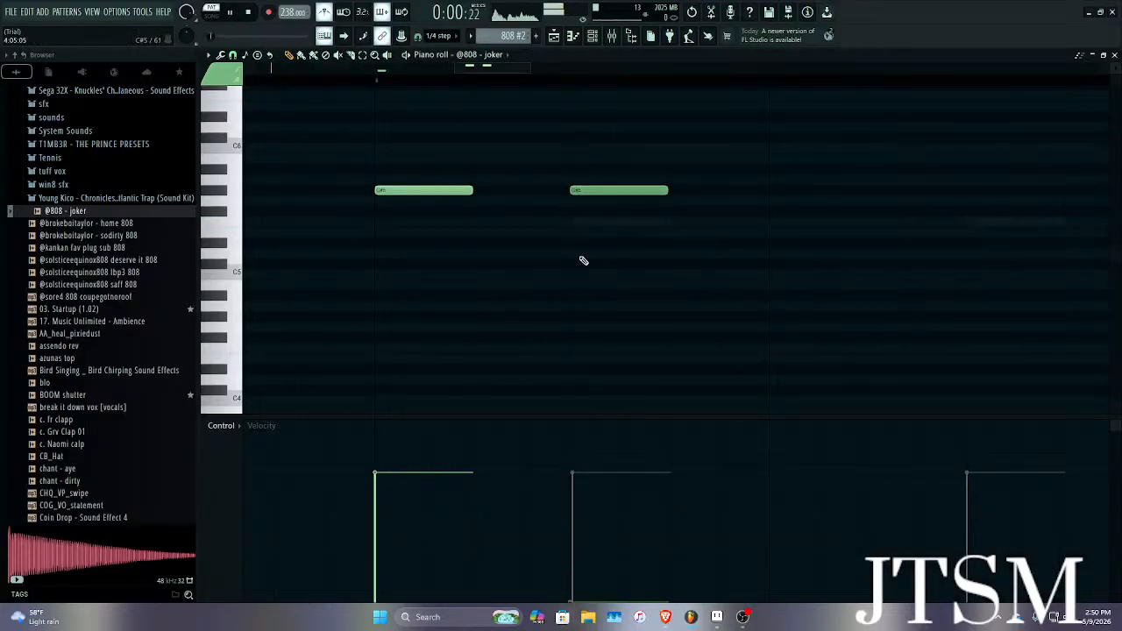
pyautogui.keyDown('ctrl'); pyautogui.scroll(-3, 581, 230); pyautogui.keyUp('ctrl')
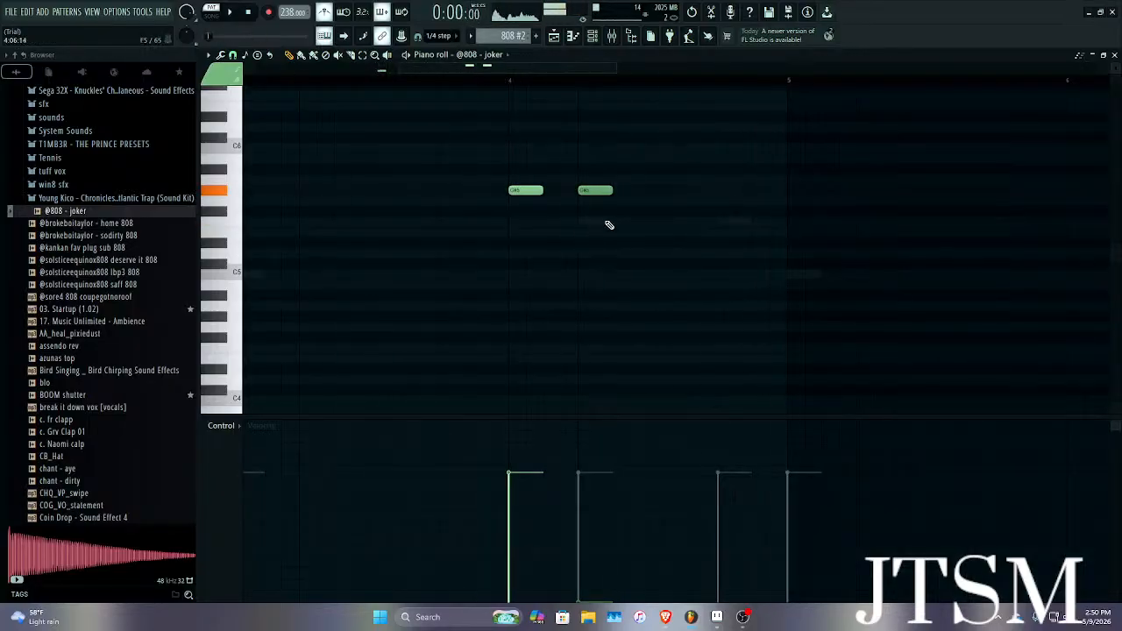
pyautogui.keyDown('ctrl'); pyautogui.scroll(-3, 587, 210); pyautogui.keyUp('ctrl')
pyautogui.press('space')
# Duplicate the joker notes of bars 1 to 4 into bars 5 to 8 and clear the selection.
pyautogui.hotkey('ctrl', 'a')
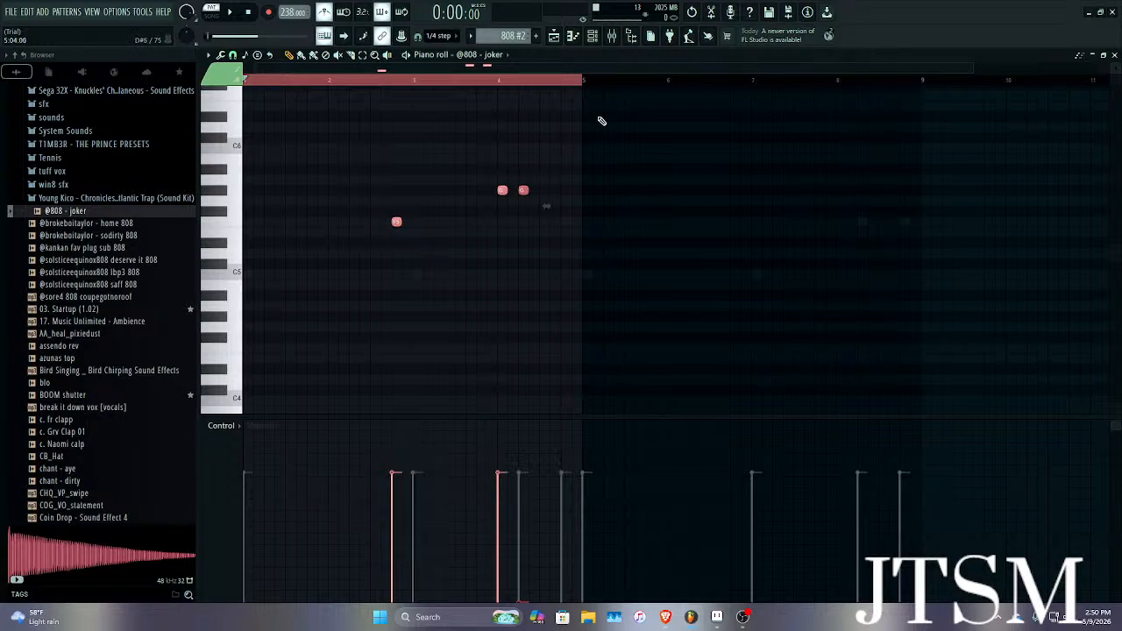
pyautogui.press('Delete')
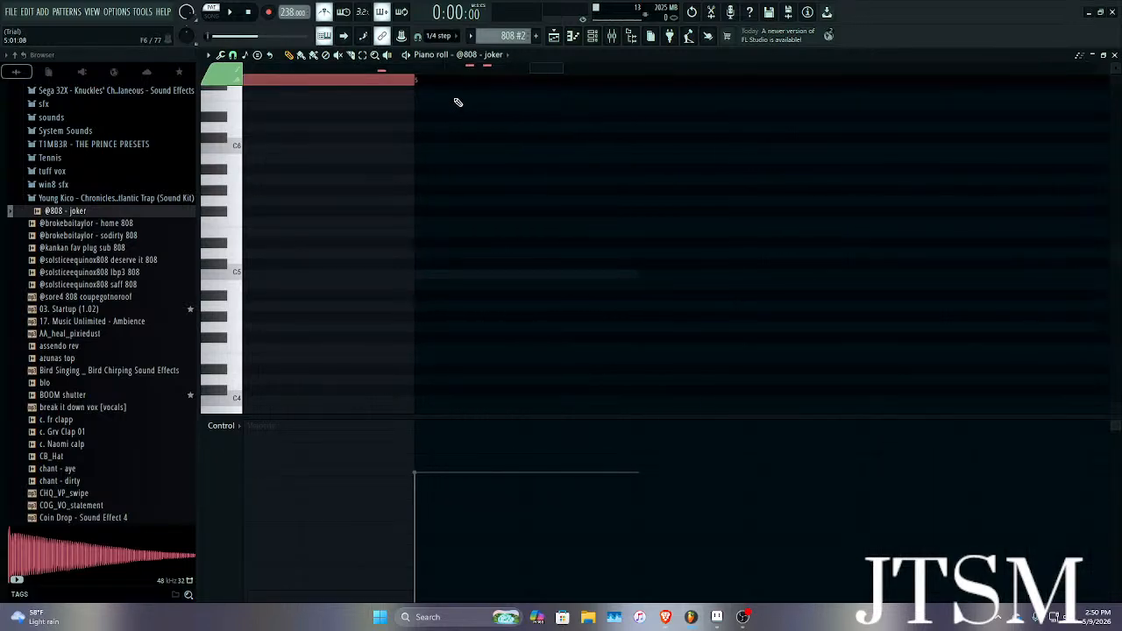
pyautogui.hotkey('ctrl', 'b')
pyautogui.scroll(-8, 453, 114)
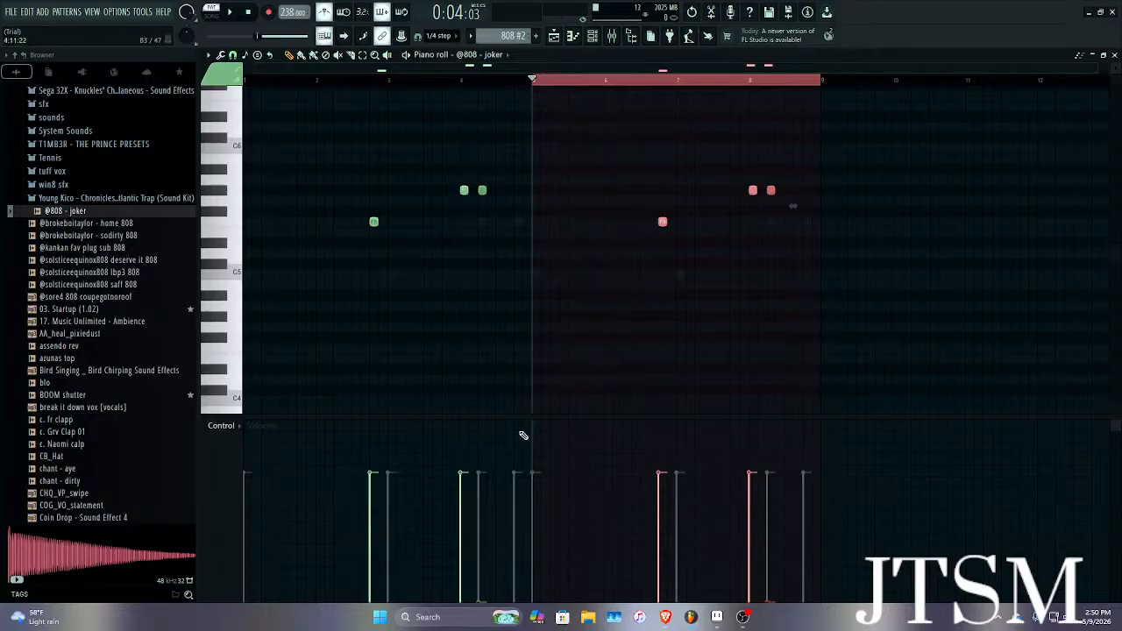
pyautogui.click(892, 190)
pyautogui.rightClick(892, 190)
pyautogui.doubleClick(654, 82)
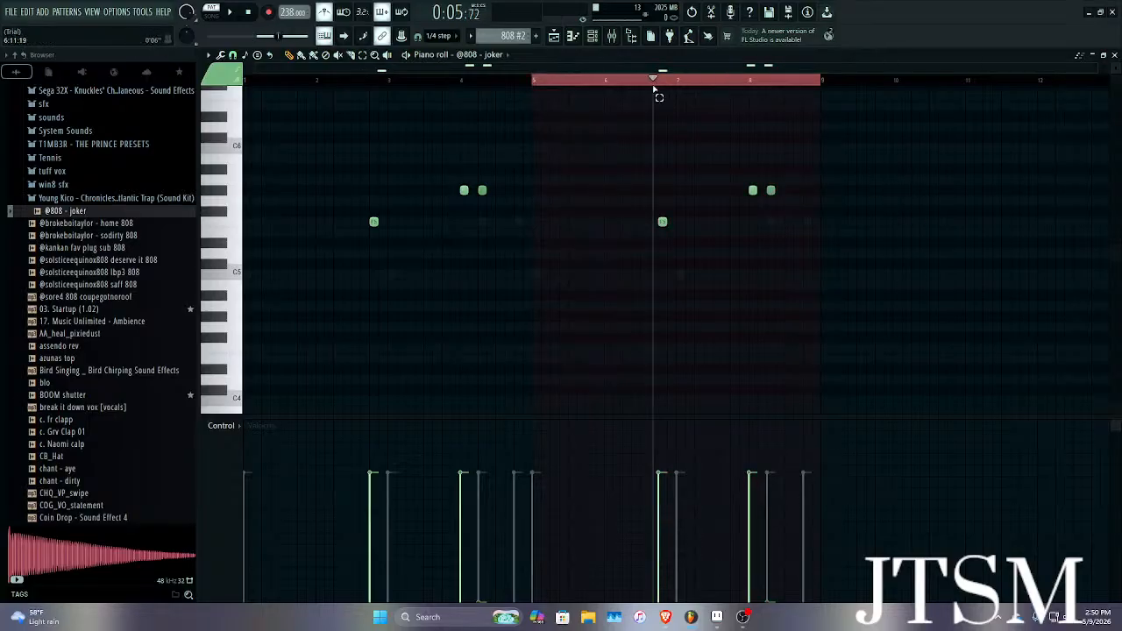
pyautogui.scroll(-3, 653, 103)
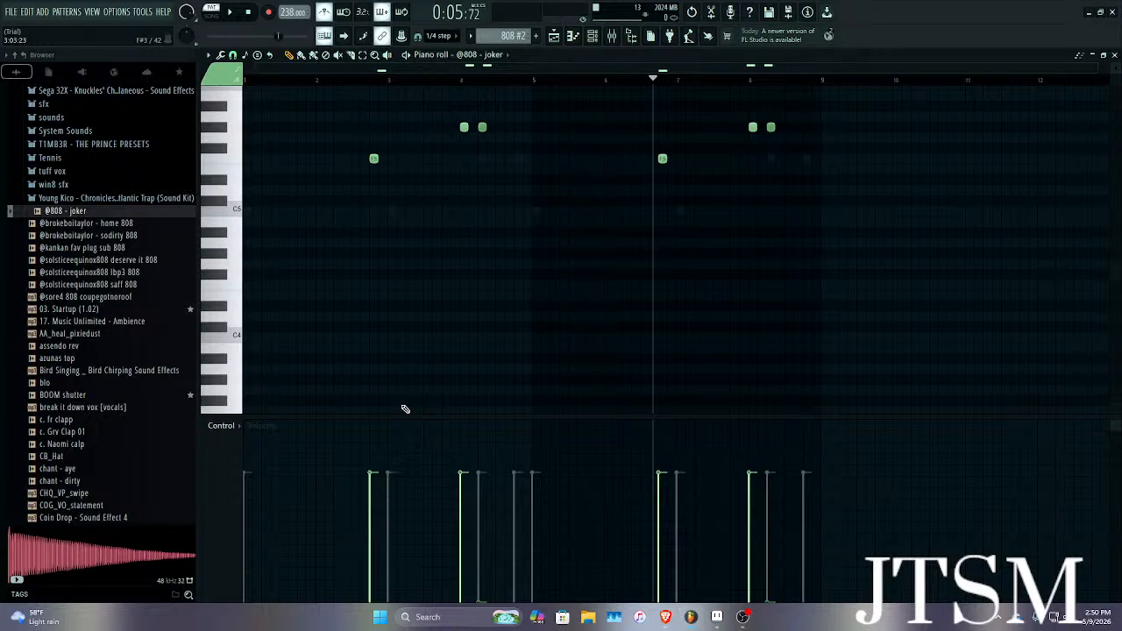
# Switch to File Explorer, search for "unmoti" and play the unmotivational beat track in Media Player.
pyautogui.click(586, 617)
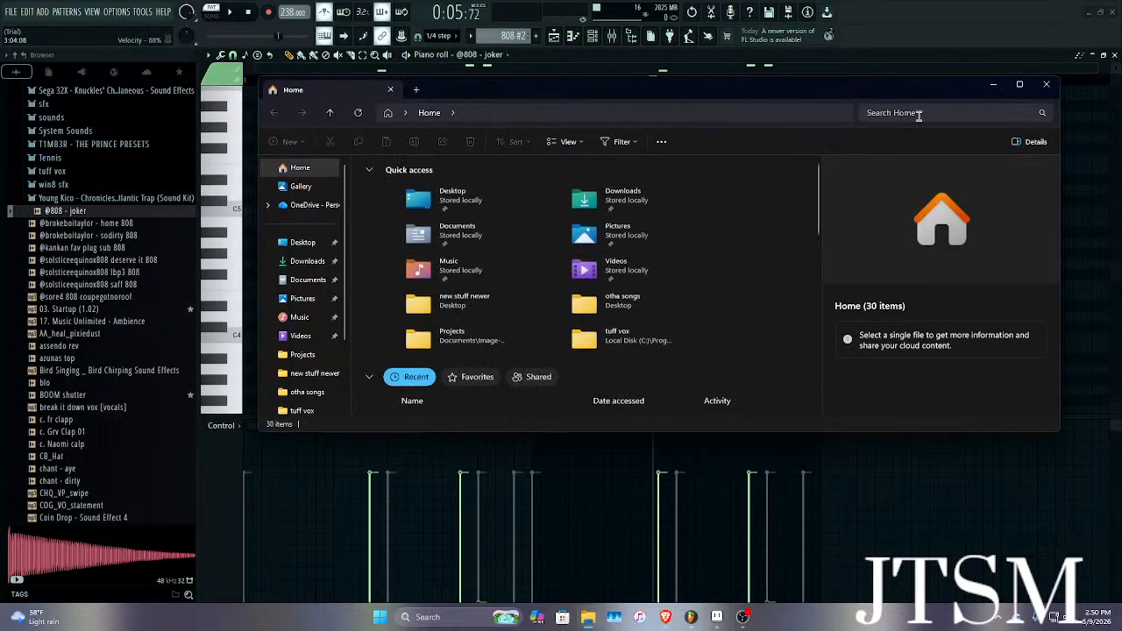
pyautogui.click(919, 113)
pyautogui.write('un')
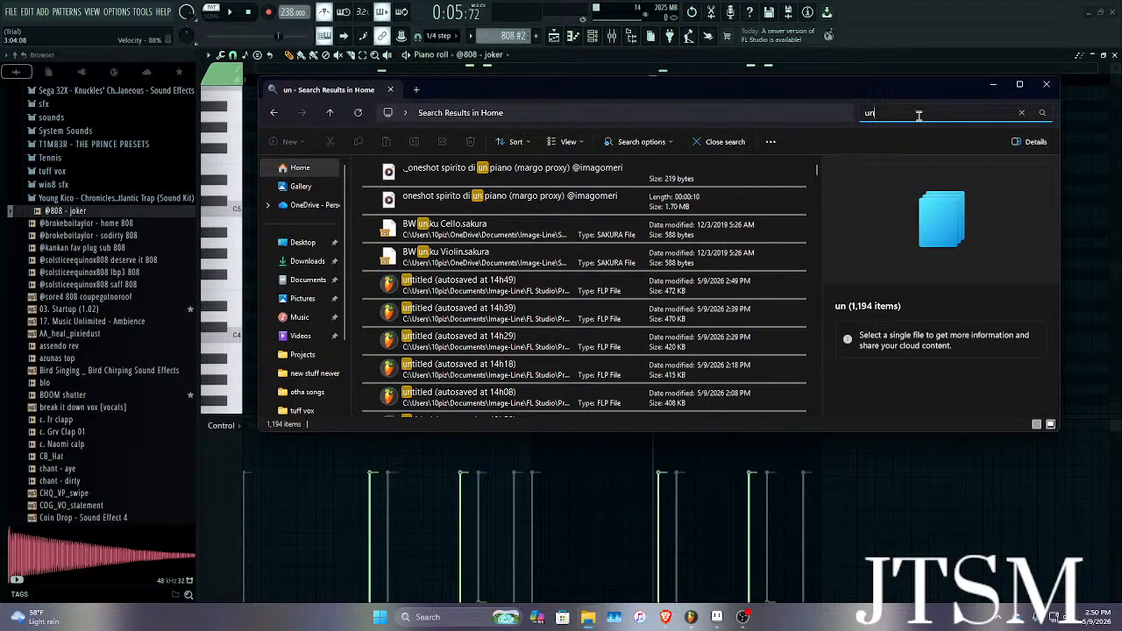
pyautogui.write('moti')
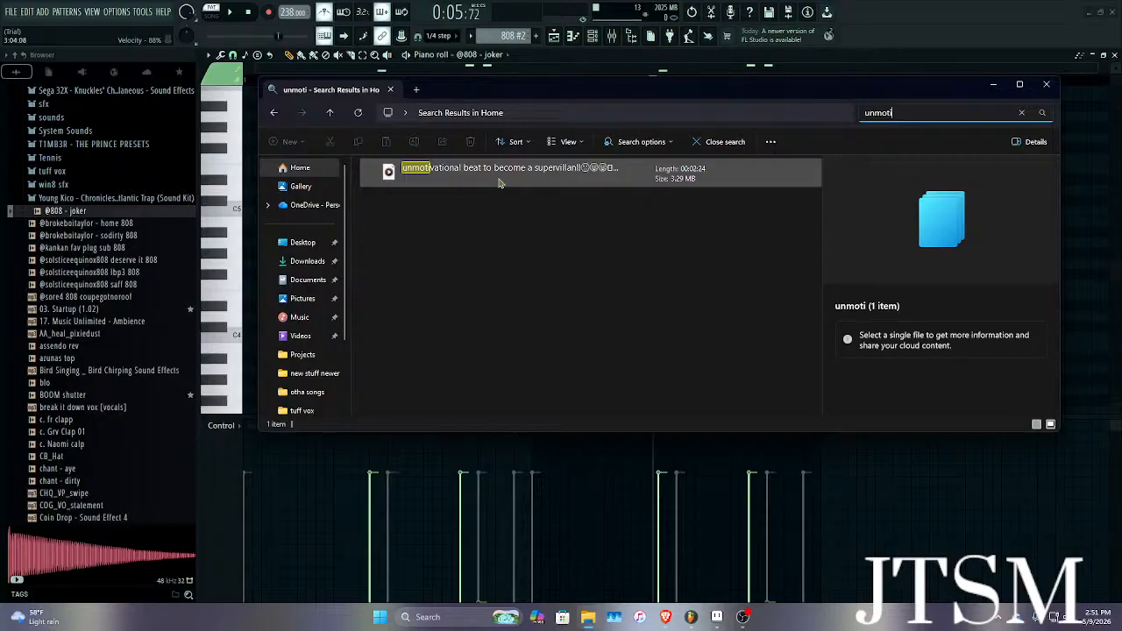
pyautogui.doubleClick(499, 182)
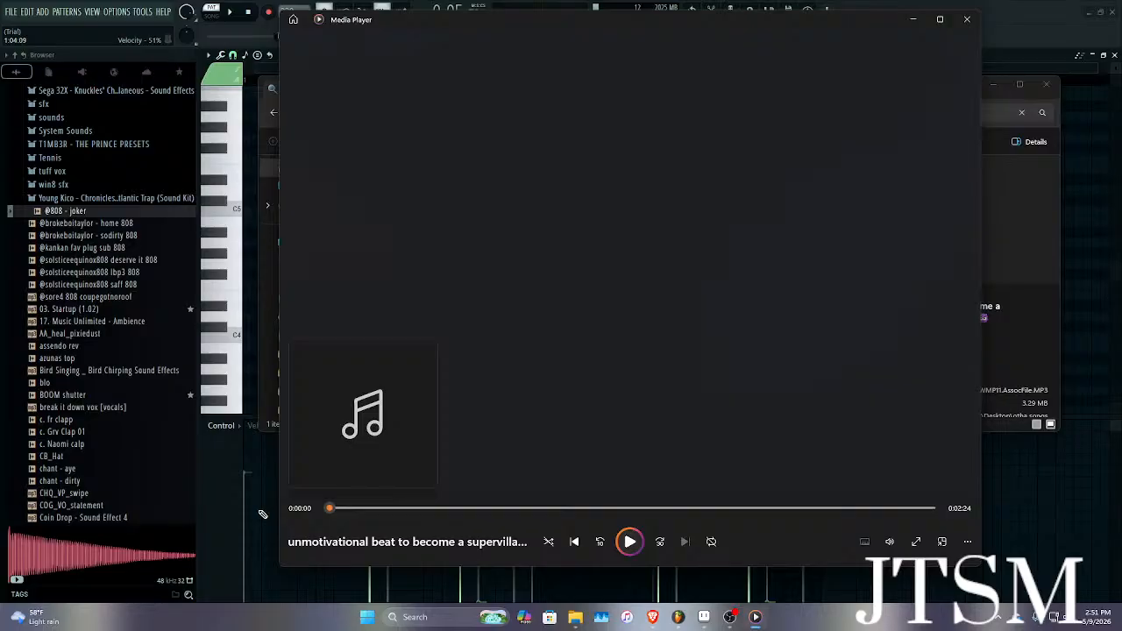
pyautogui.click(629, 542)
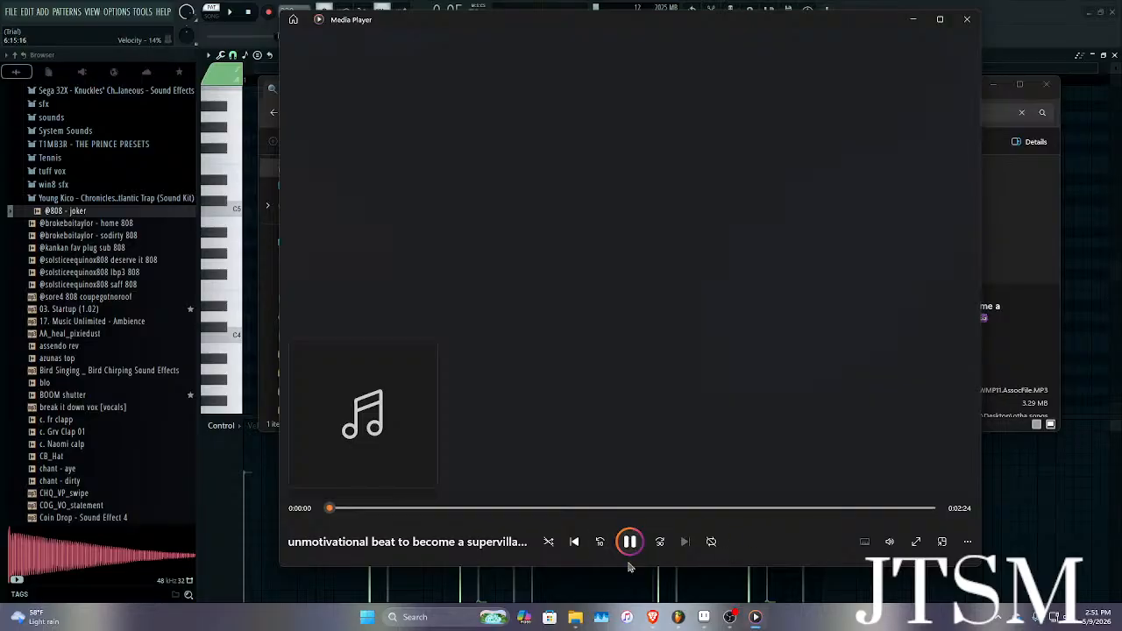
# Stop the track, close Media Player and File Explorer, and return to the FL Studio playlist.
pyautogui.click(888, 542)
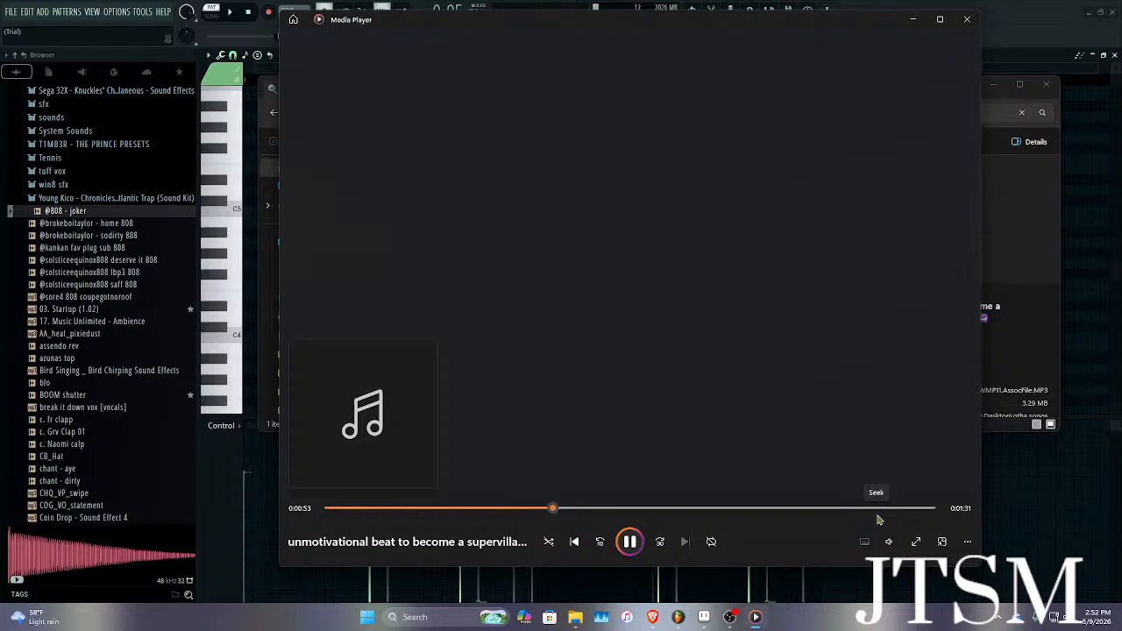
pyautogui.click(629, 541)
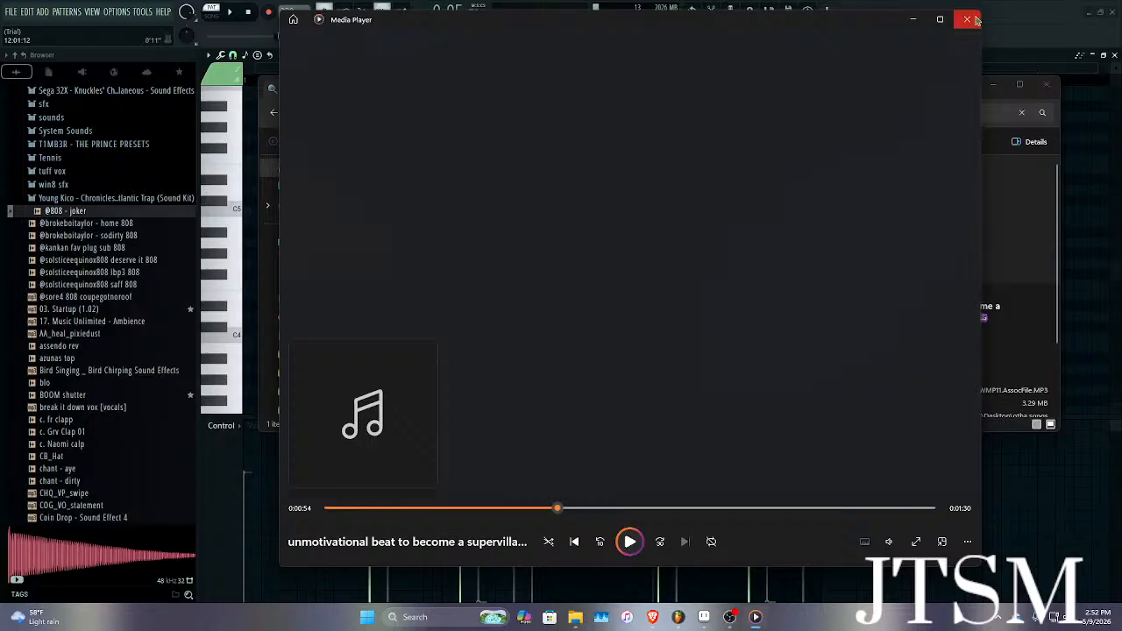
pyautogui.click(969, 20)
pyautogui.click(1044, 88)
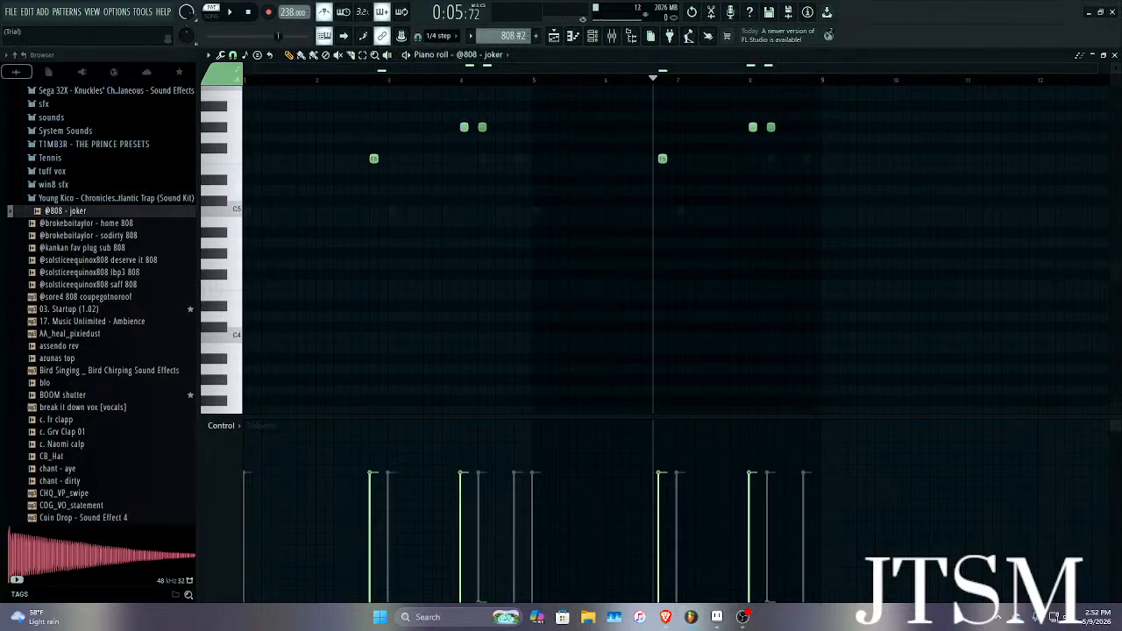
pyautogui.click(1114, 54)
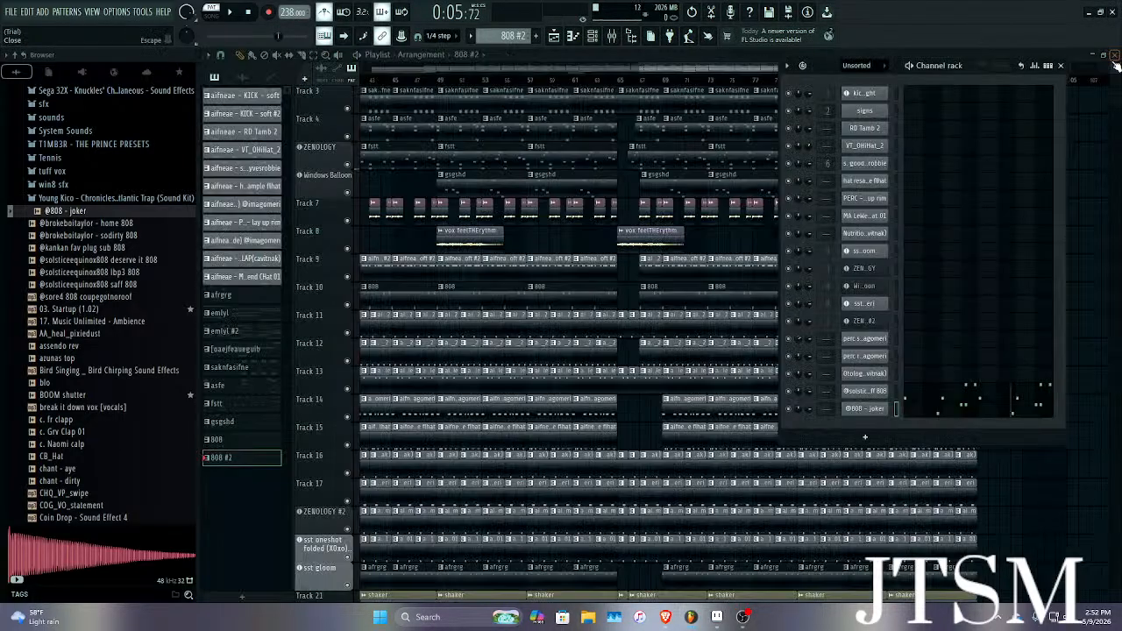
# Close the channel rack and examine the whole arrangement across its tracks and its end around bar 97.
pyautogui.click(1060, 66)
pyautogui.scroll(-1, 545, 323)
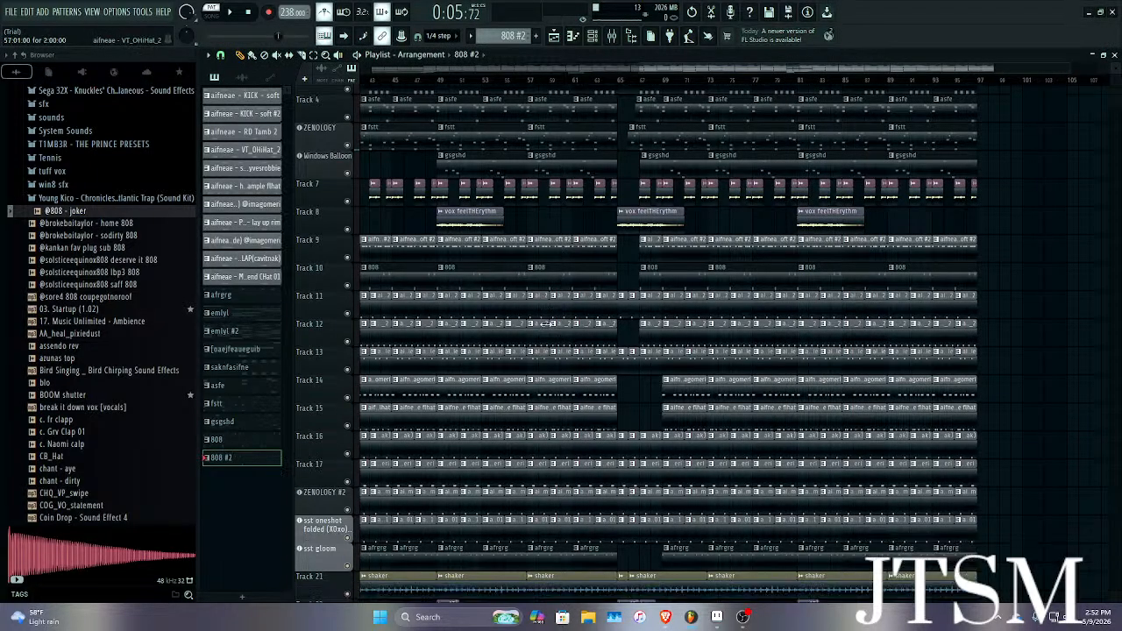
pyautogui.scroll(-5, 545, 324)
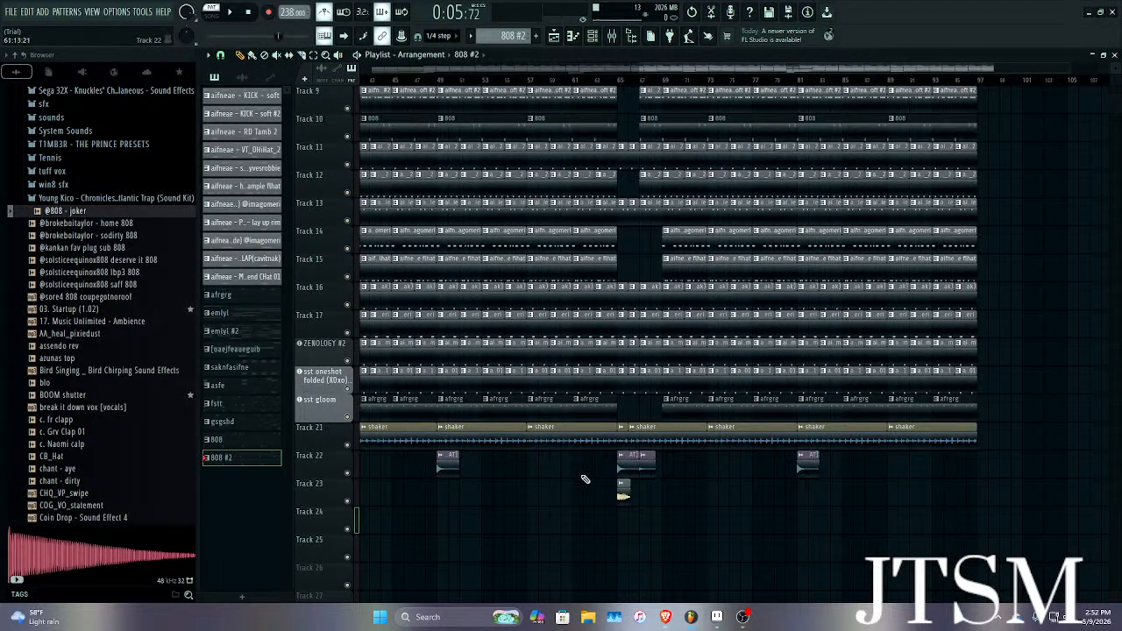
pyautogui.scroll(4, 626, 444)
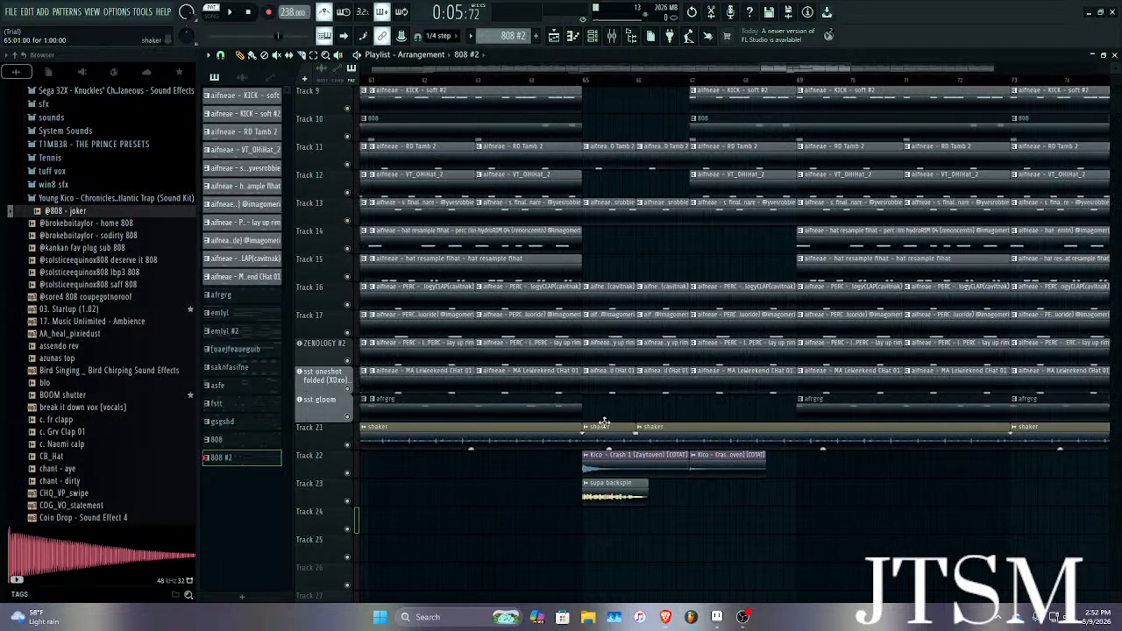
pyautogui.scroll(-5, 604, 423)
pyautogui.scroll(5, 739, 294)
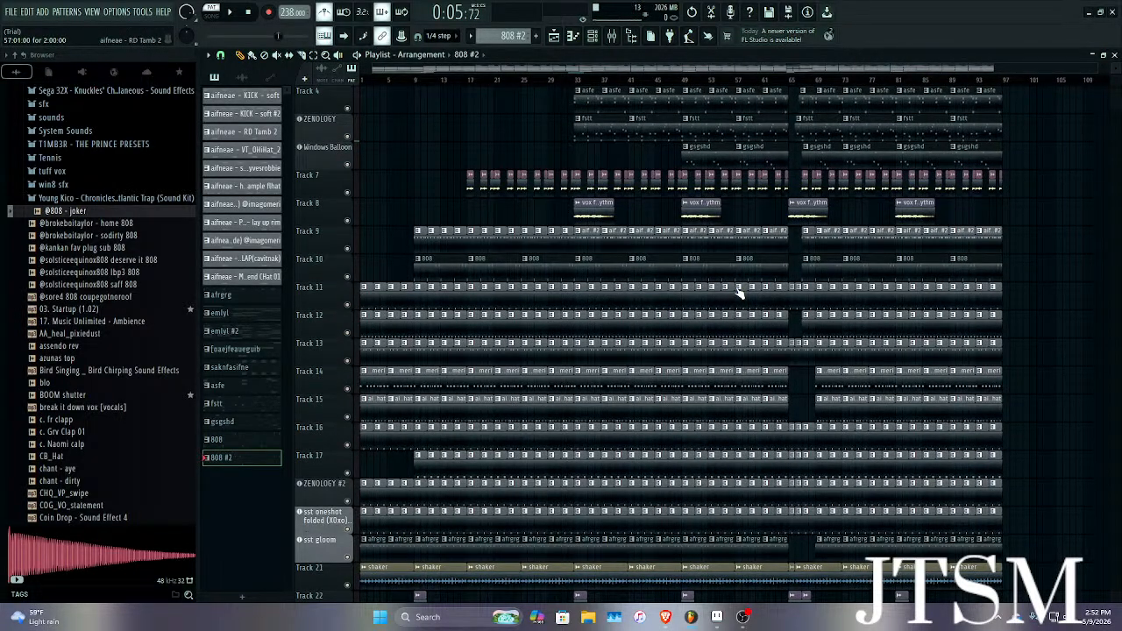
pyautogui.scroll(3, 1023, 306)
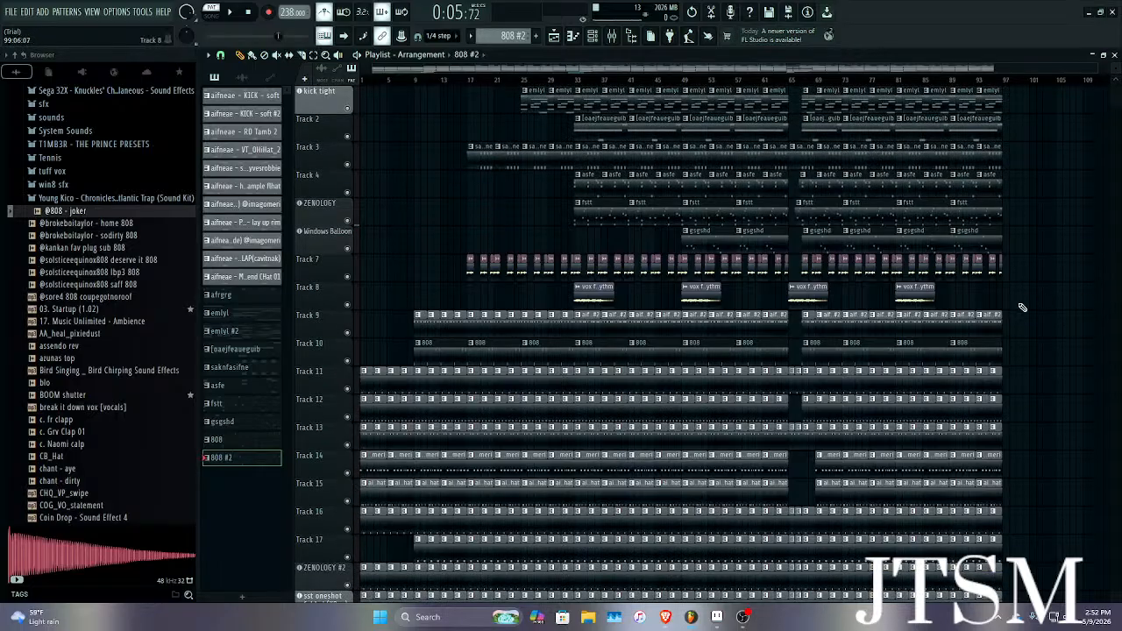
pyautogui.scroll(5, 1022, 307)
pyautogui.scroll(-6, 964, 289)
pyautogui.scroll(-4, 908, 281)
pyautogui.scroll(2, 1052, 316)
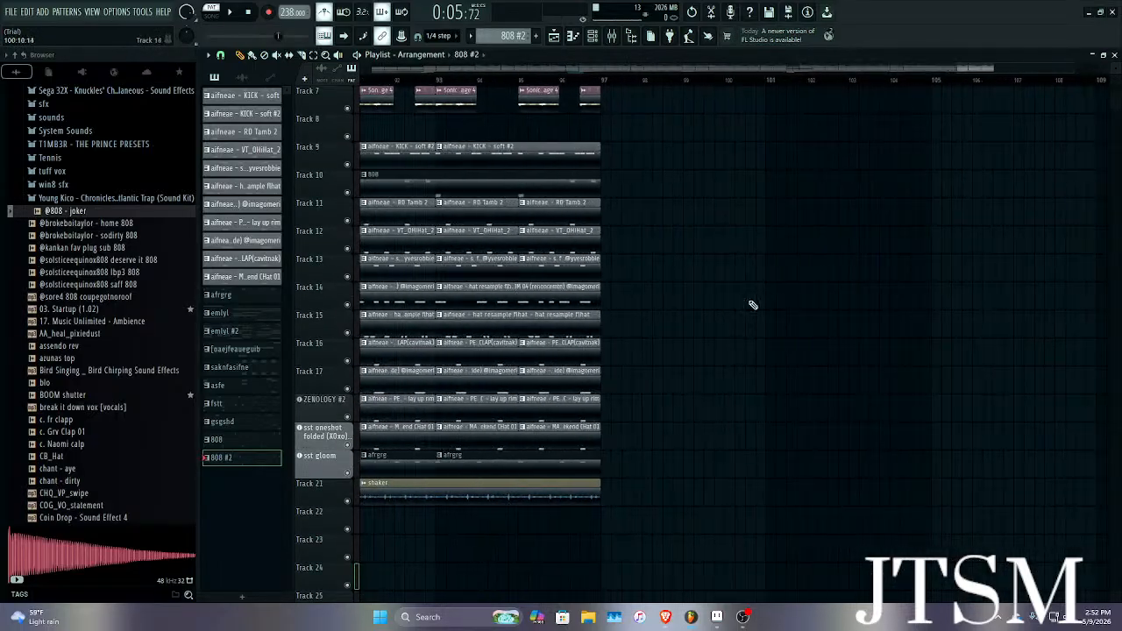
pyautogui.scroll(-4, 709, 253)
# Open the 808 #2 pattern in the piano roll, then close it and return to the playlist's end.
pyautogui.doubleClick(247, 461)
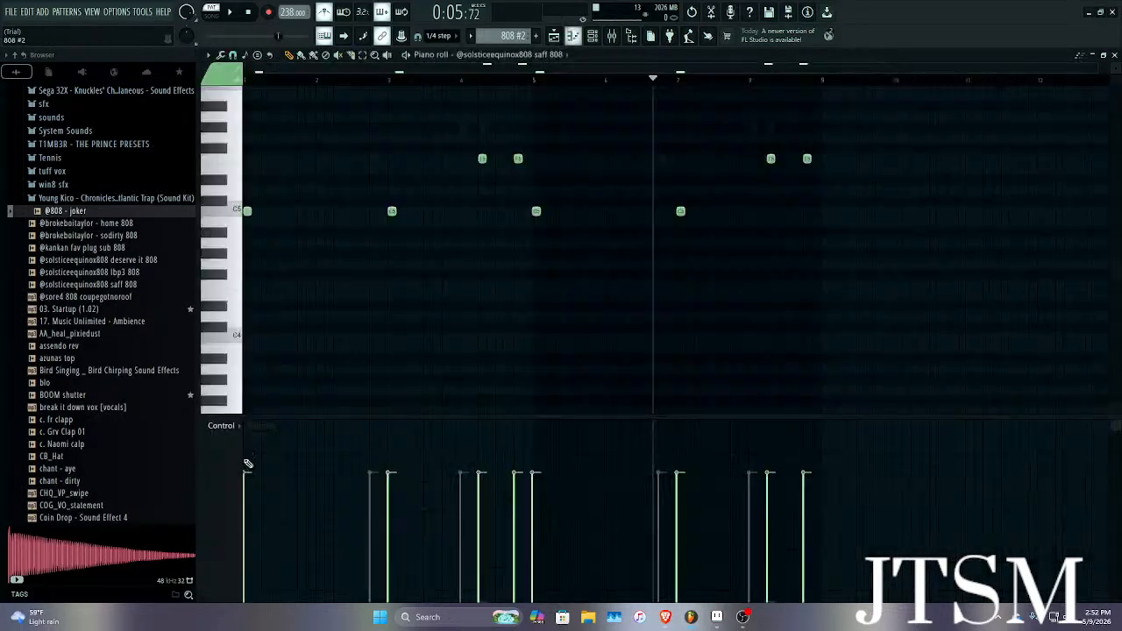
pyautogui.click(1115, 55)
pyautogui.scroll(5, 1086, 145)
pyautogui.scroll(5, 944, 341)
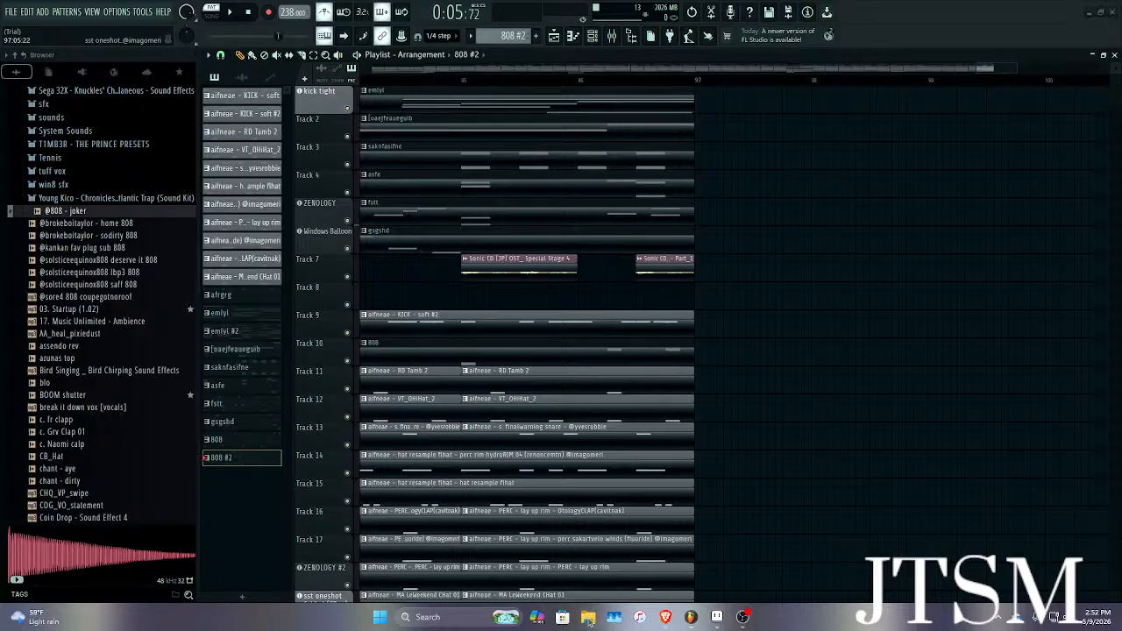
# Switch to File Explorer, search for "unmoti" and open the unmotivational beat track in Media Player.
pyautogui.click(589, 617)
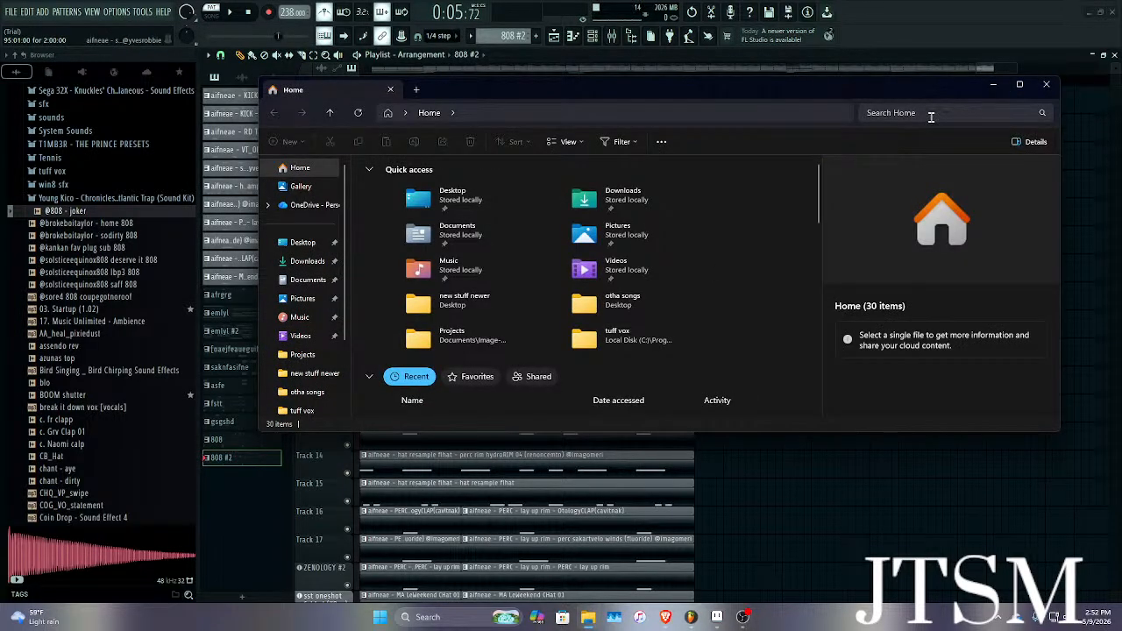
pyautogui.click(931, 117)
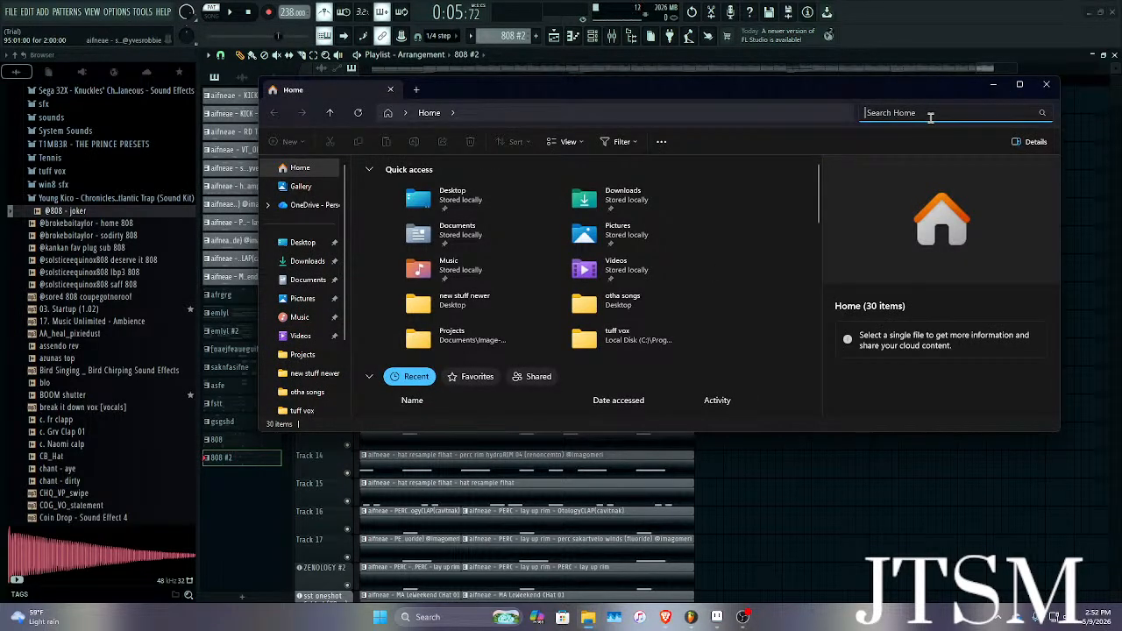
pyautogui.write('un')
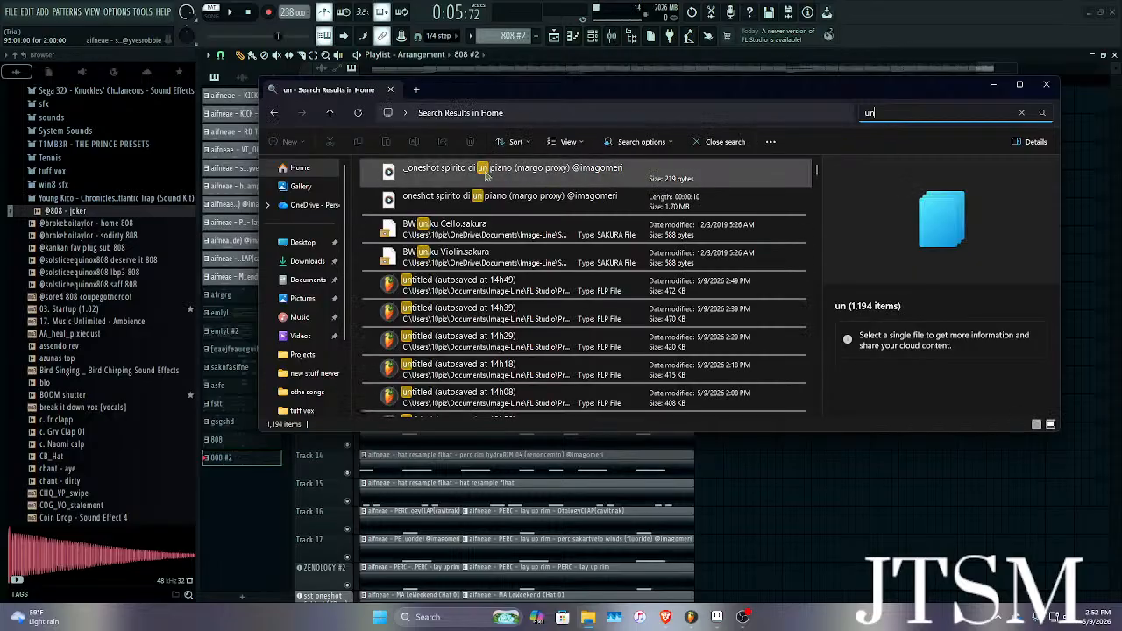
pyautogui.write('mod')
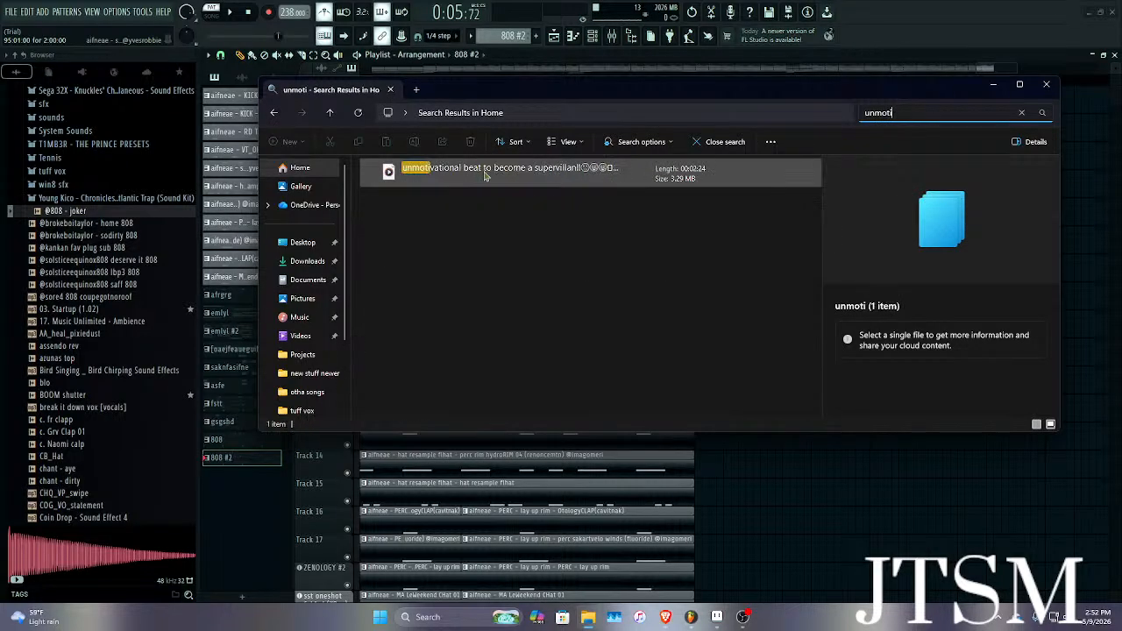
pyautogui.doubleClick(484, 170)
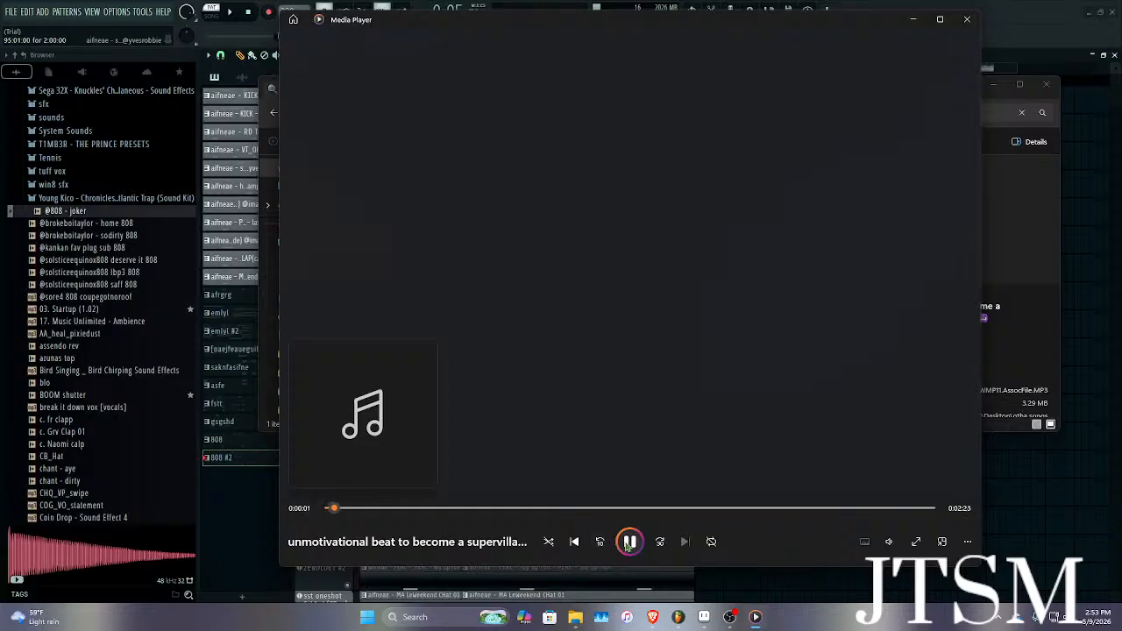
# Pause the reference track, raise the Media Player volume, and listen from the middle, skipping to about 1:30.
pyautogui.click(630, 541)
pyautogui.click(891, 543)
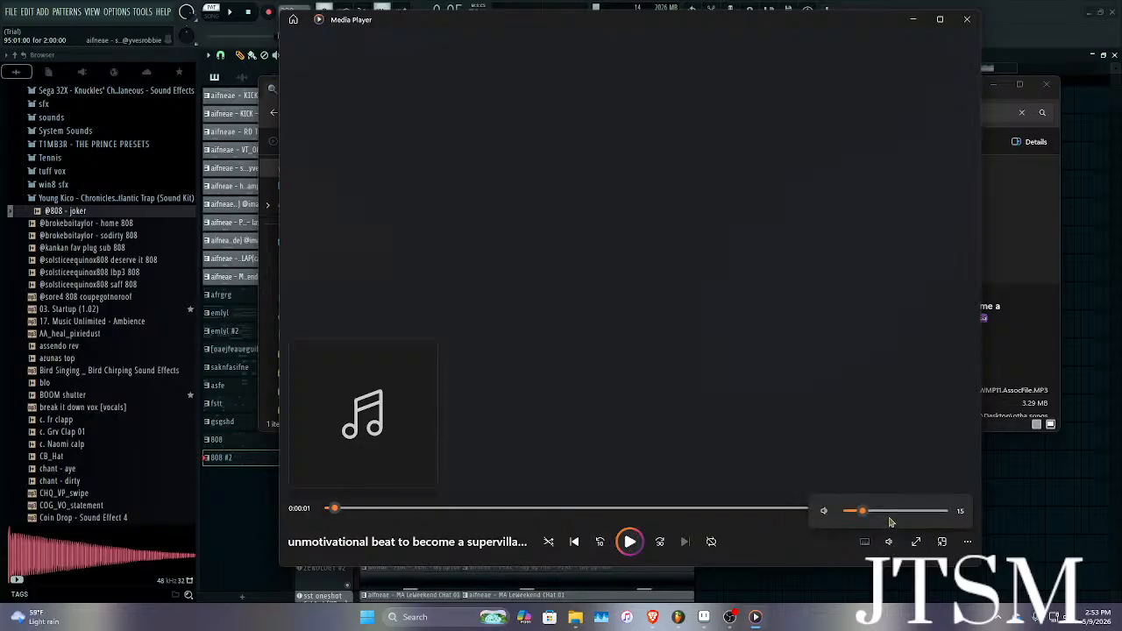
pyautogui.moveTo(903, 513)
pyautogui.mouseDown()
pyautogui.moveTo(914, 512)
pyautogui.moveTo(904, 514)
pyautogui.mouseUp()
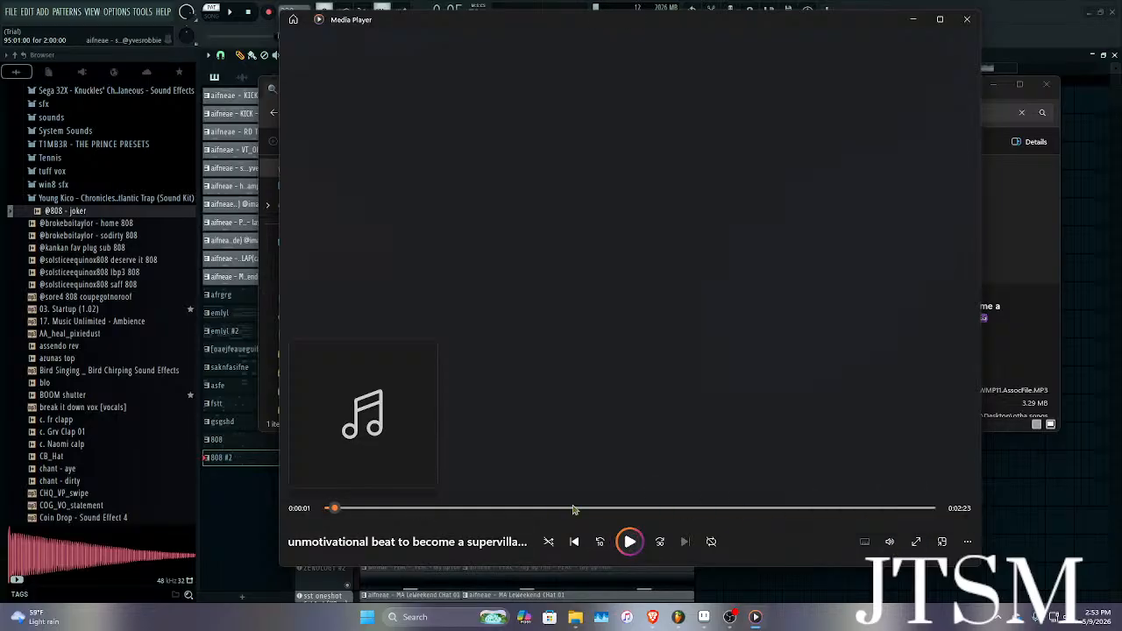
pyautogui.moveTo(574, 509); pyautogui.dragTo(641, 533)
pyautogui.click(640, 534)
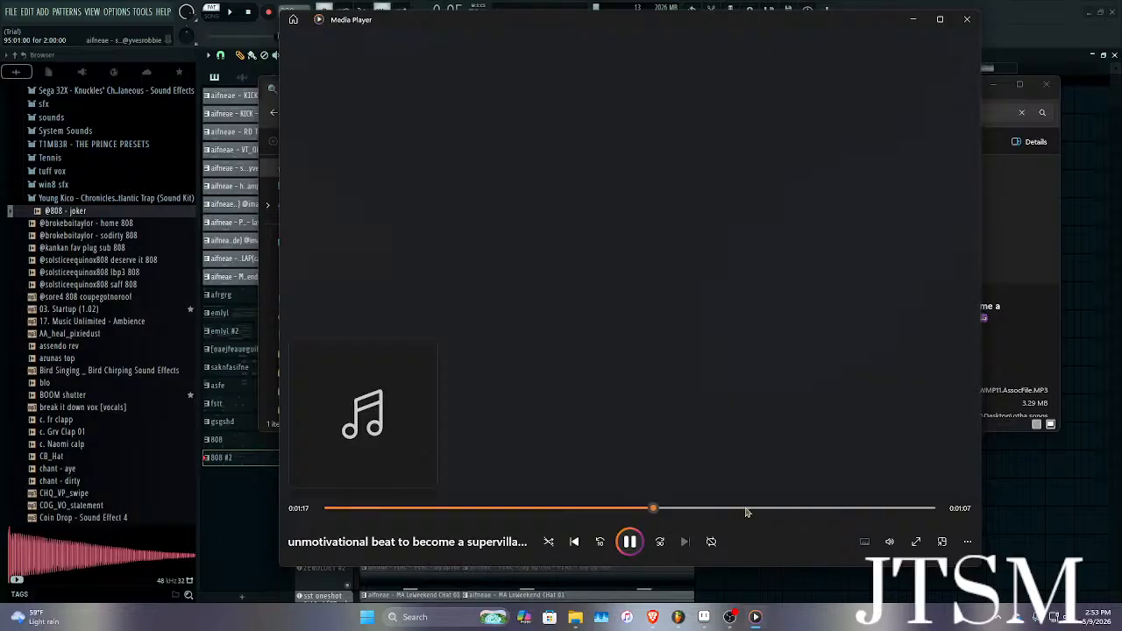
pyautogui.click(763, 509)
pyautogui.click(714, 509)
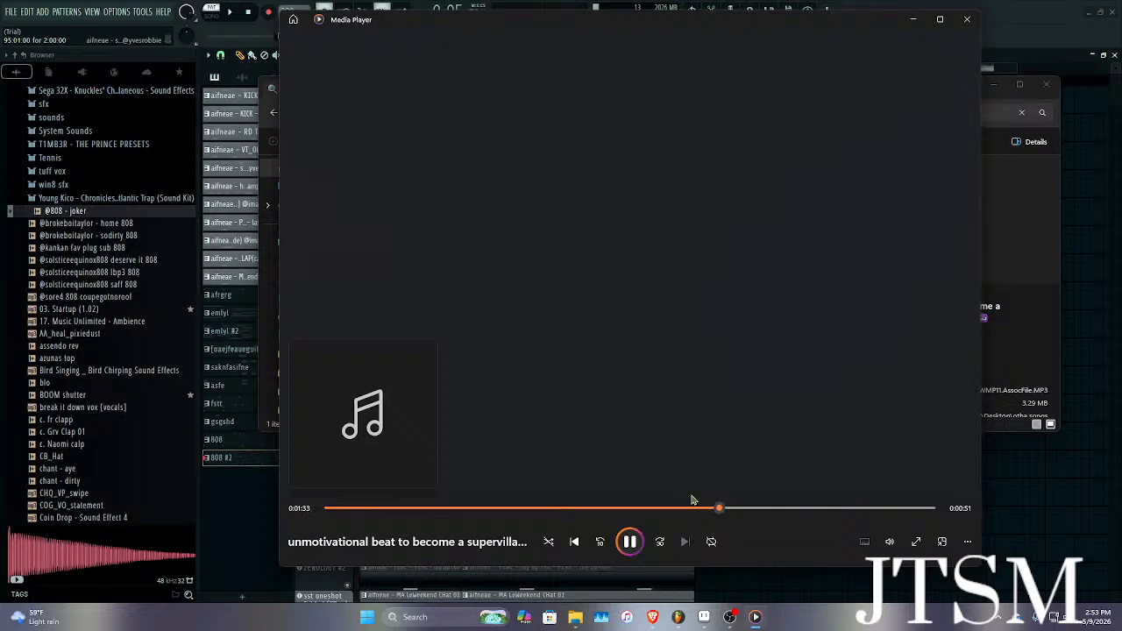
# Pause the reference track, close Media Player and File Explorer, and return to the FL Studio playlist.
pyautogui.moveTo(890, 540)
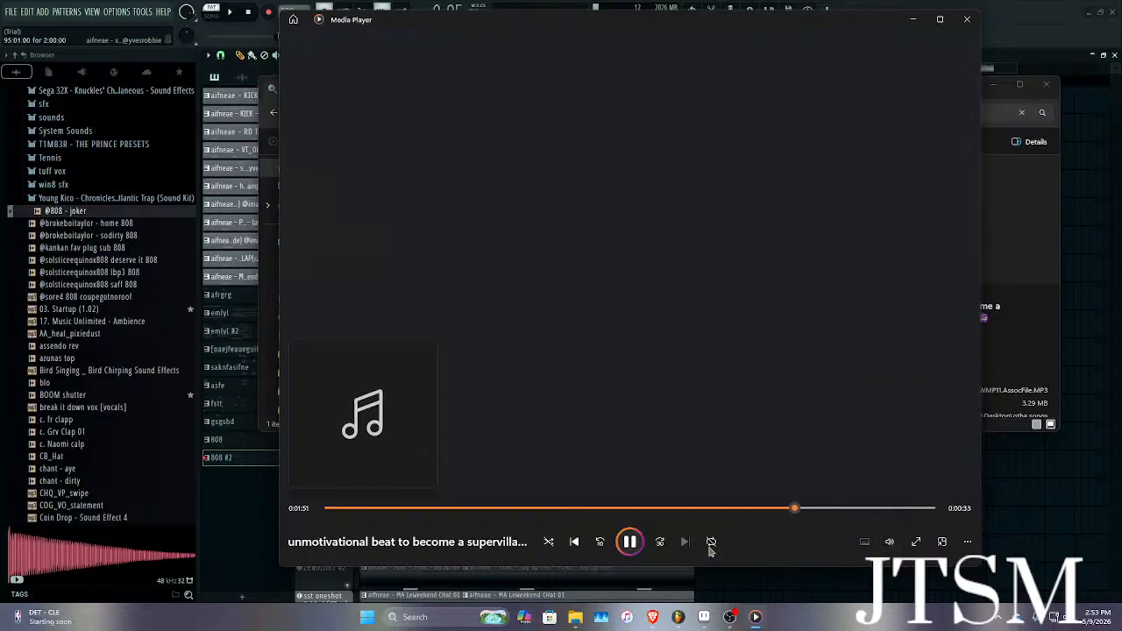
pyautogui.press('space')
pyautogui.click(967, 19)
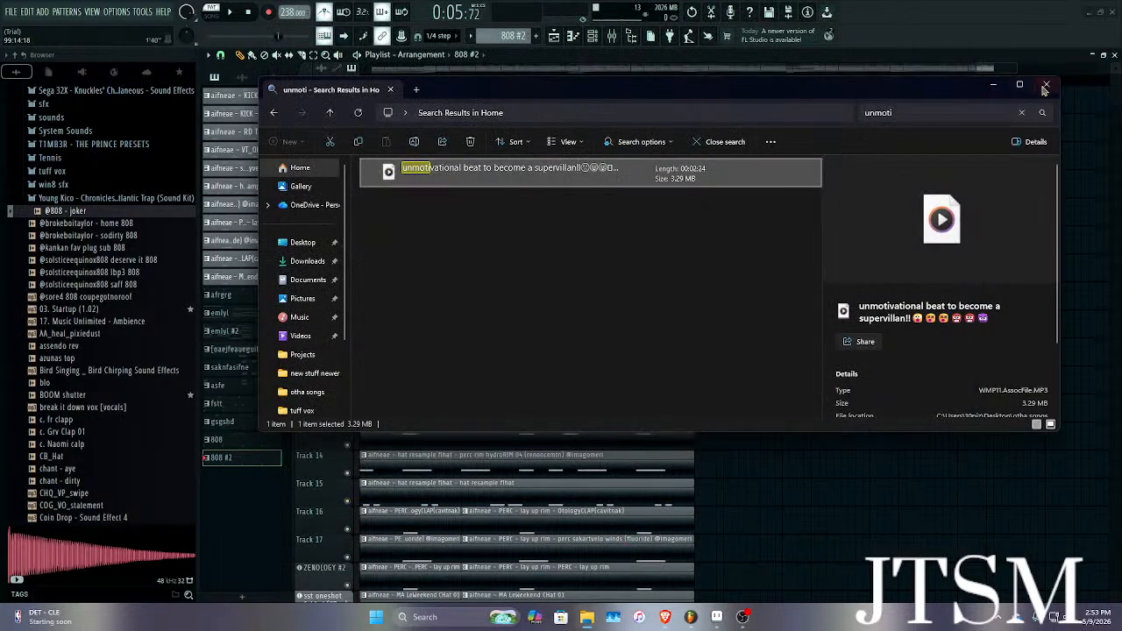
pyautogui.click(587, 255)
pyautogui.click(566, 181)
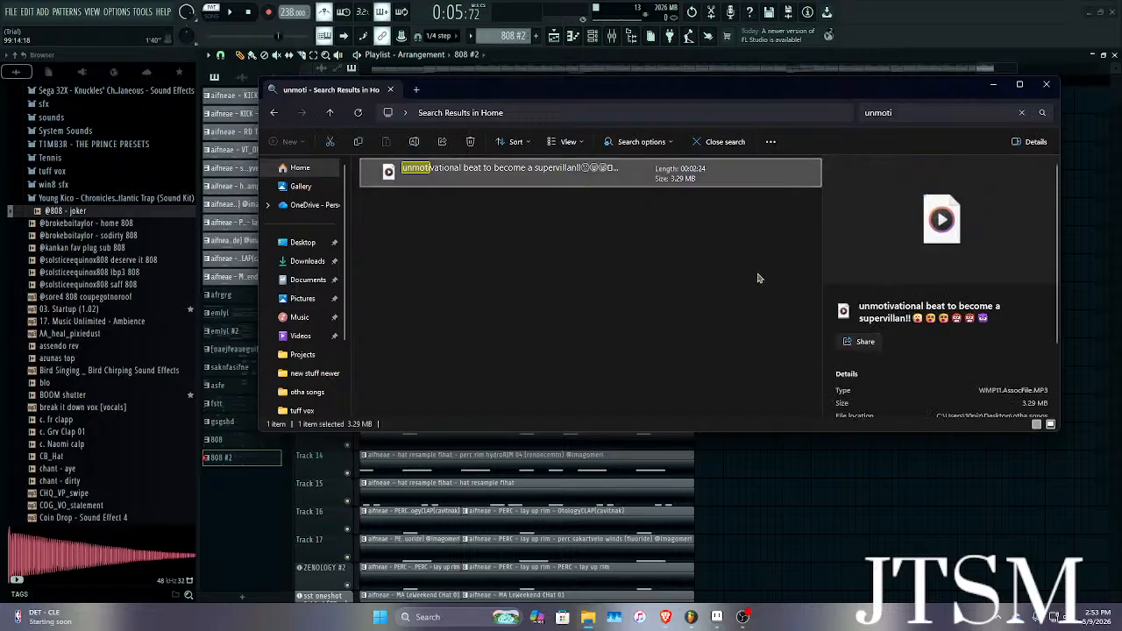
pyautogui.click(1045, 83)
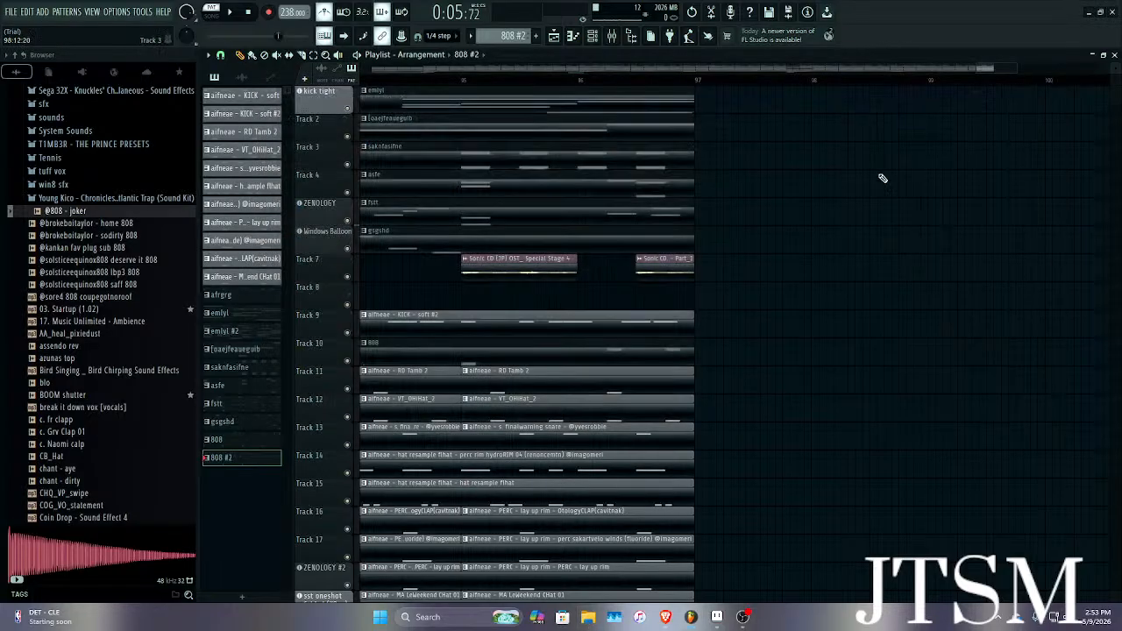
# Place the 808 #2 pattern on Track 10 starting at bar 97, directly after the last 808 clip.
pyautogui.scroll(5, 773, 340)
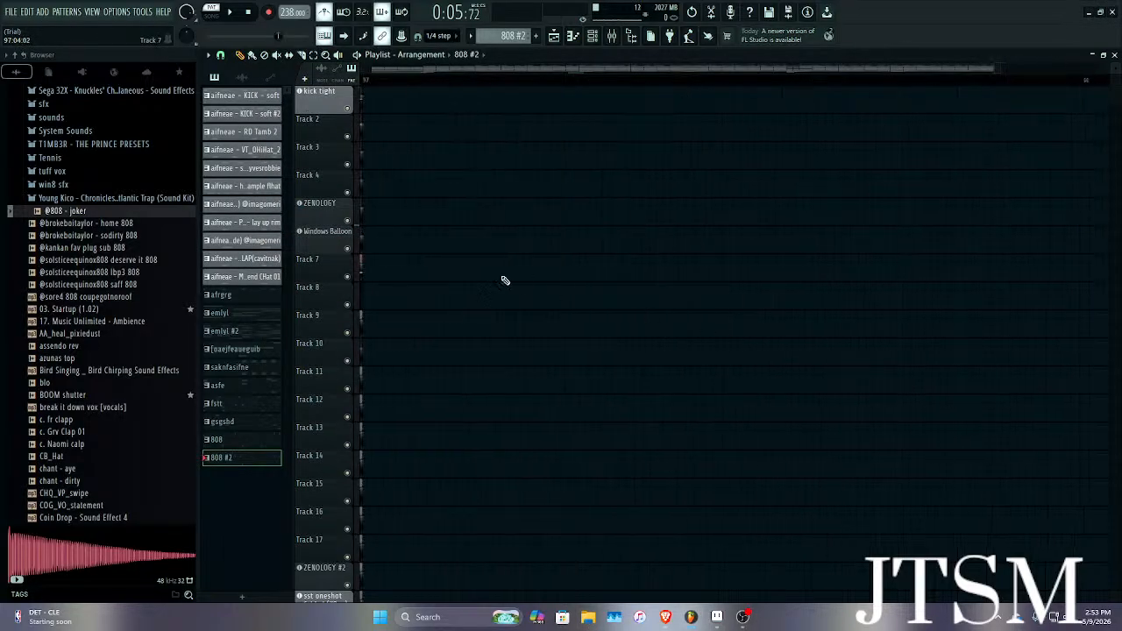
pyautogui.scroll(-6, 568, 310)
pyautogui.scroll(3, 530, 322)
pyautogui.click(421, 327)
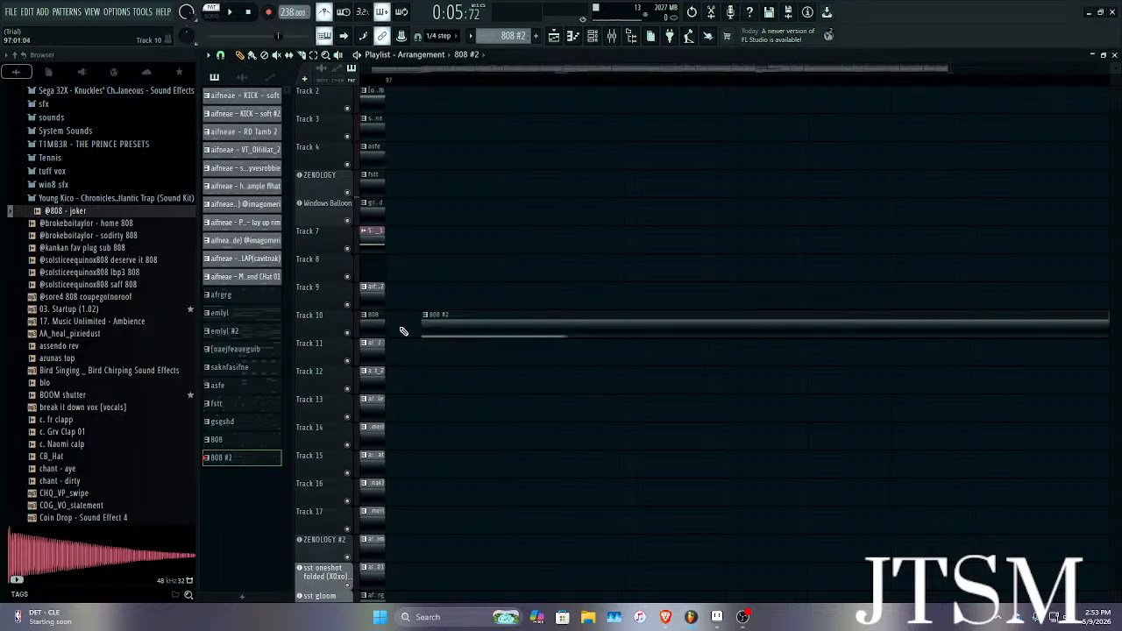
pyautogui.moveTo(446, 321); pyautogui.dragTo(419, 318)
# Duplicate the last two KICK - soft #2 clips on Track 9 into bars 97 to 104.
pyautogui.scroll(-3, 409, 296)
pyautogui.scroll(-5, 412, 296)
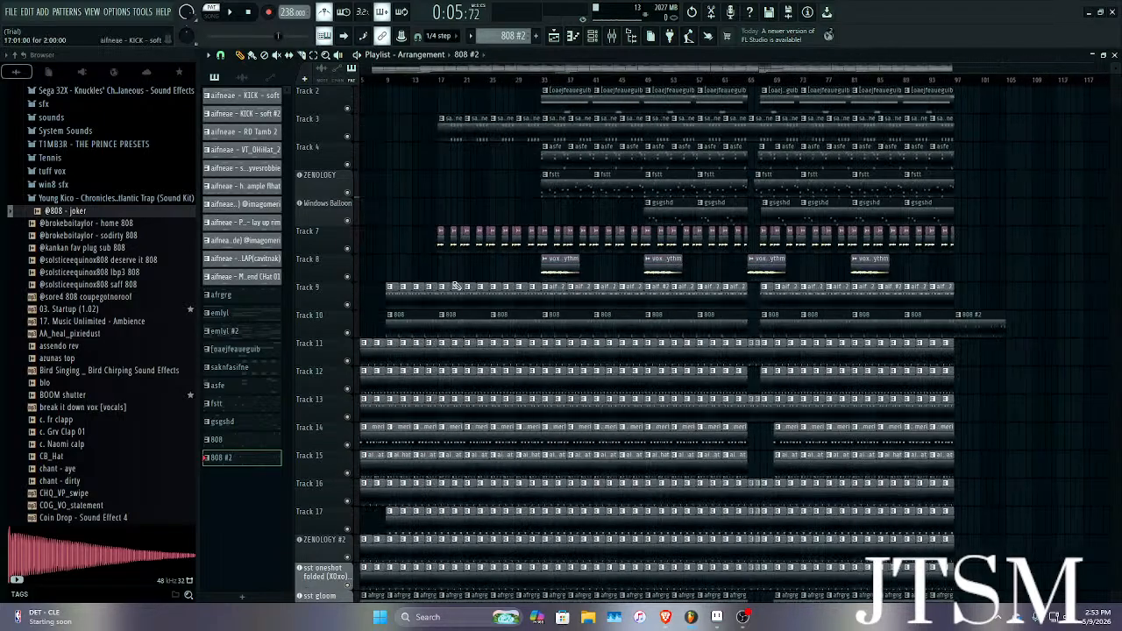
pyautogui.scroll(4, 1040, 258)
pyautogui.scroll(-4, 727, 166)
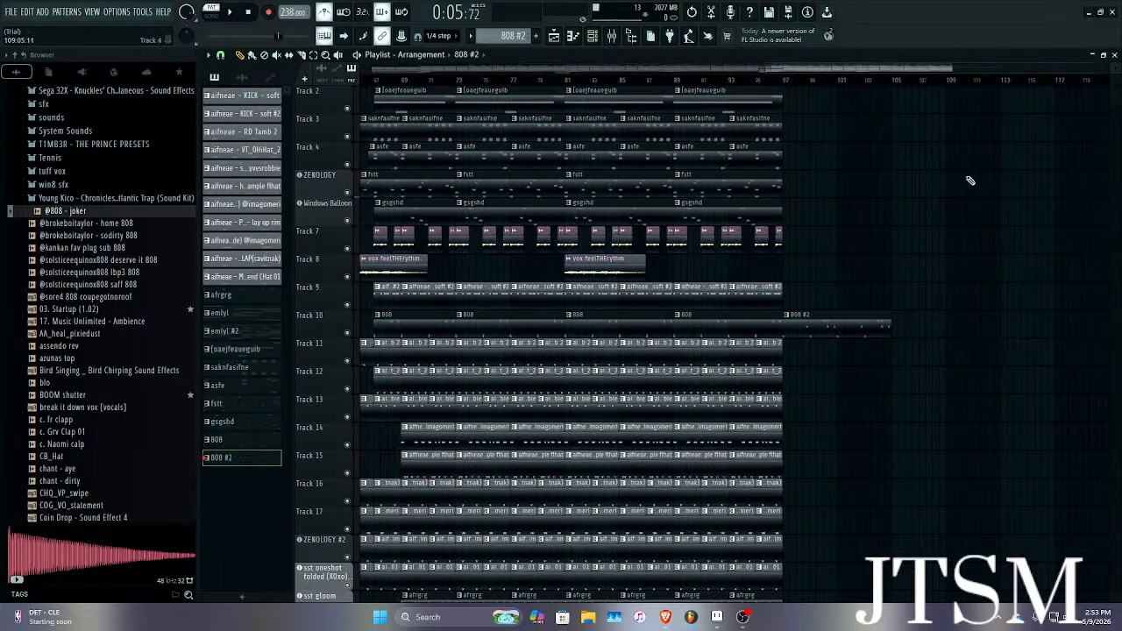
pyautogui.click(314, 55)
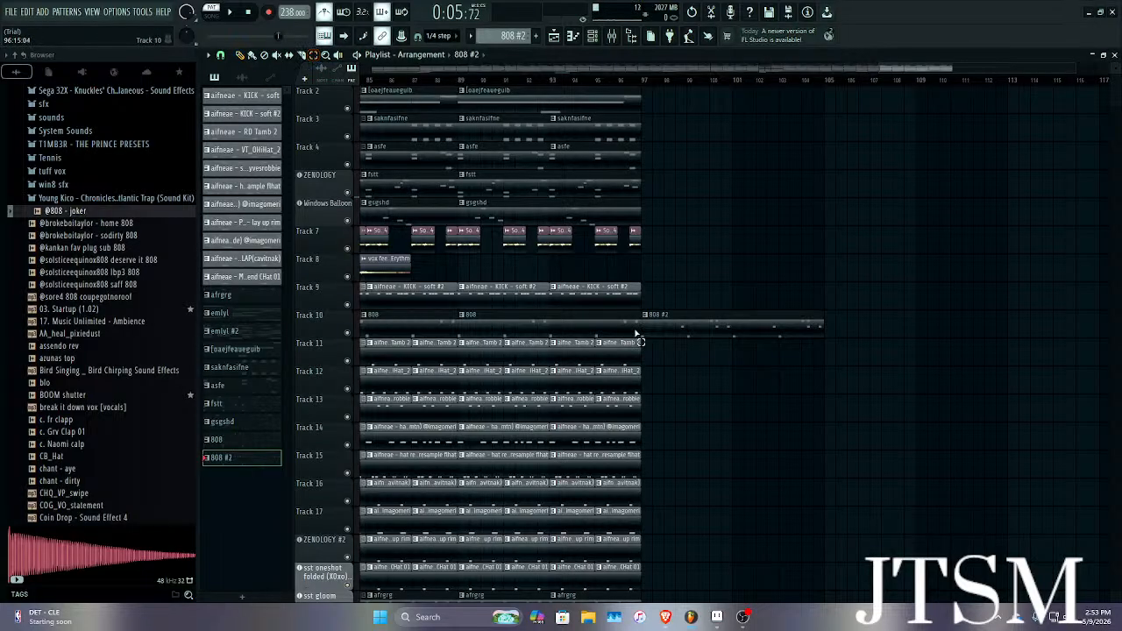
pyautogui.moveTo(623, 310); pyautogui.dragTo(520, 294)
pyautogui.hotkey('ctrl', 'b')
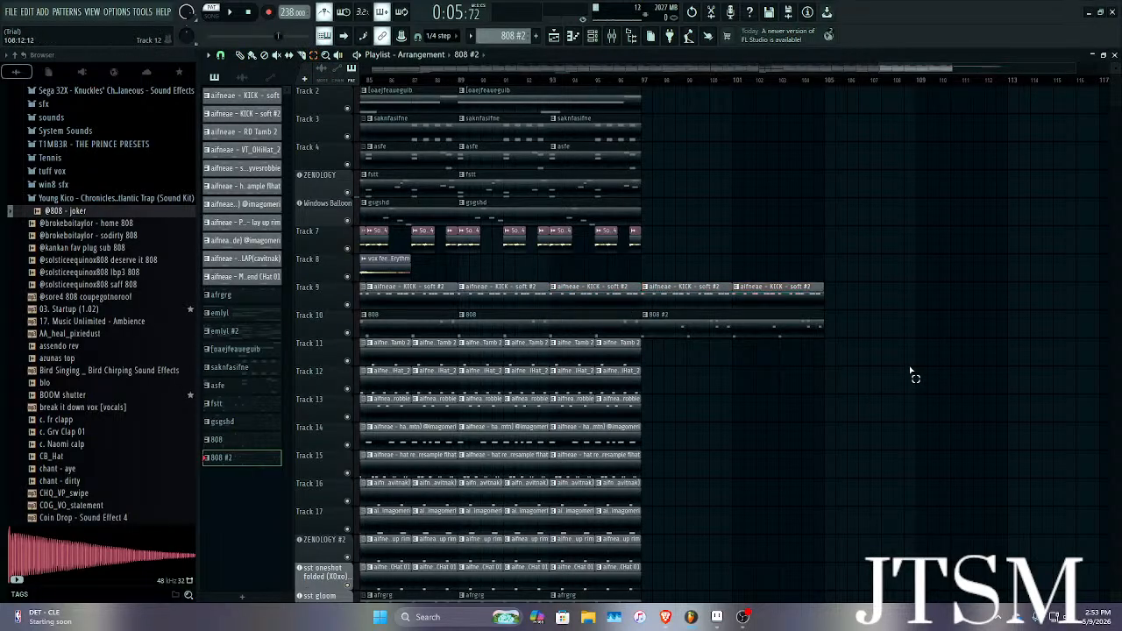
# Duplicate the clips of bars 89 to 96 from Track 11 through the sst gloom track into bars 97 to 104.
pyautogui.moveTo(856, 282); pyautogui.dragTo(479, 439)
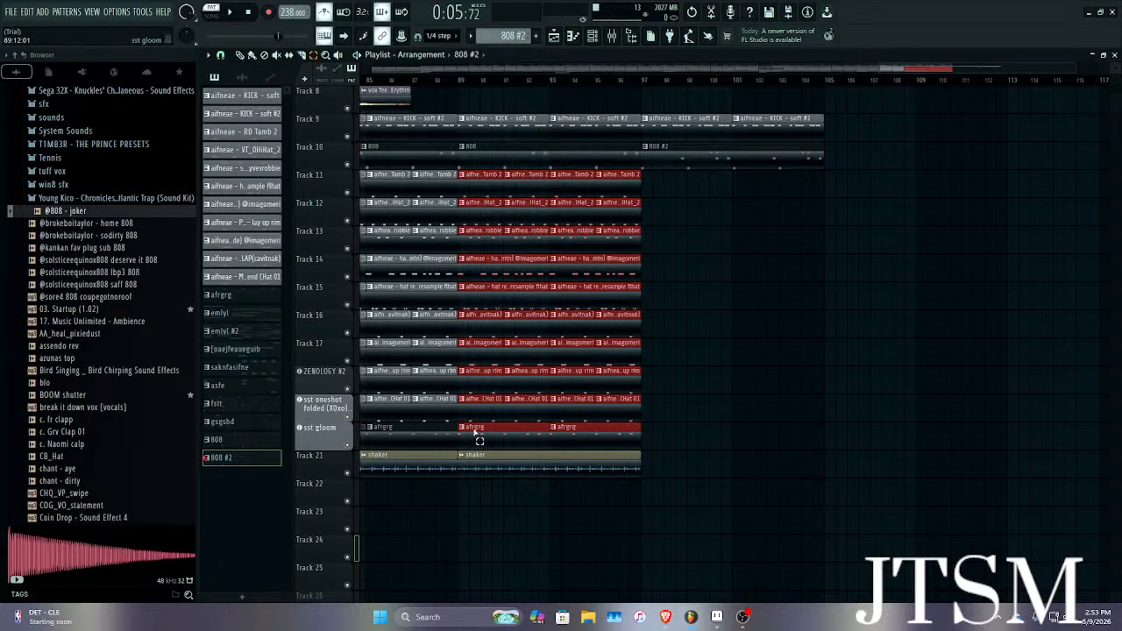
pyautogui.hotkey('ctrl', 'b')
pyautogui.click(806, 463)
# Duplicate the last shaker clip on Track 21 into bars 97 to 104.
pyautogui.moveTo(585, 452); pyautogui.dragTo(444, 471)
pyautogui.scroll(-3, 538, 466)
pyautogui.scroll(-2, 539, 465)
pyautogui.click(753, 492)
pyautogui.moveTo(995, 455); pyautogui.dragTo(958, 467)
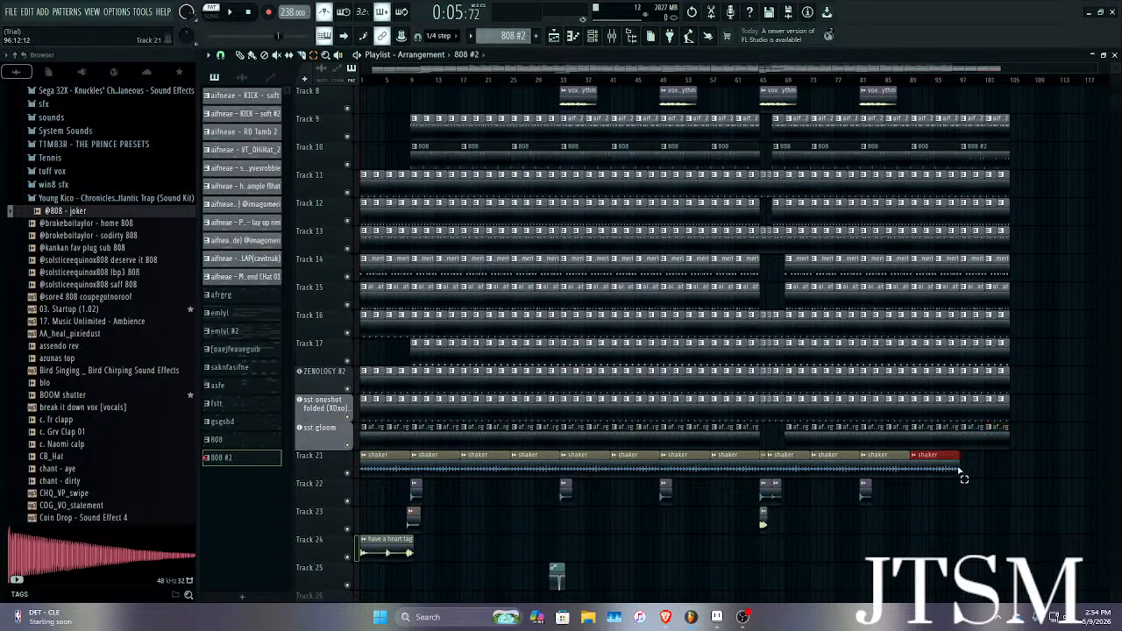
pyautogui.hotkey('ctrl', 'b')
# Duplicate the drum, 808 #2, afrgrg and shaker clips of bars 97 to 104 into bars 105 to 112 and clear the selection.
pyautogui.scroll(5, 1049, 484)
pyautogui.scroll(3, 903, 329)
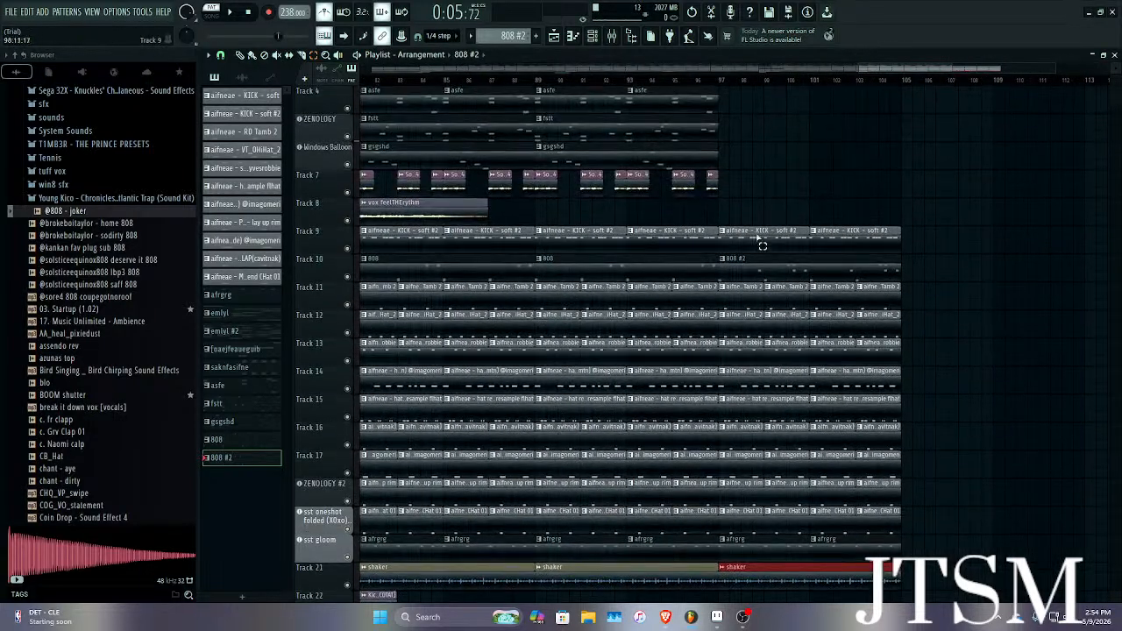
pyautogui.moveTo(758, 235); pyautogui.dragTo(896, 512)
pyautogui.hotkey('ctrl', 'b')
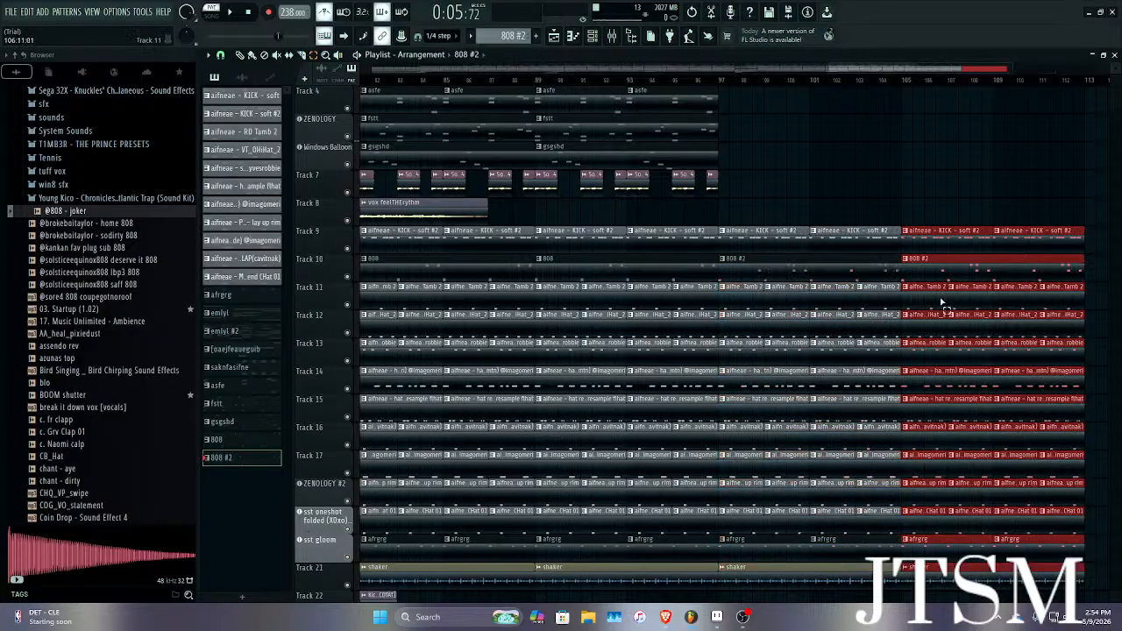
pyautogui.click(964, 184)
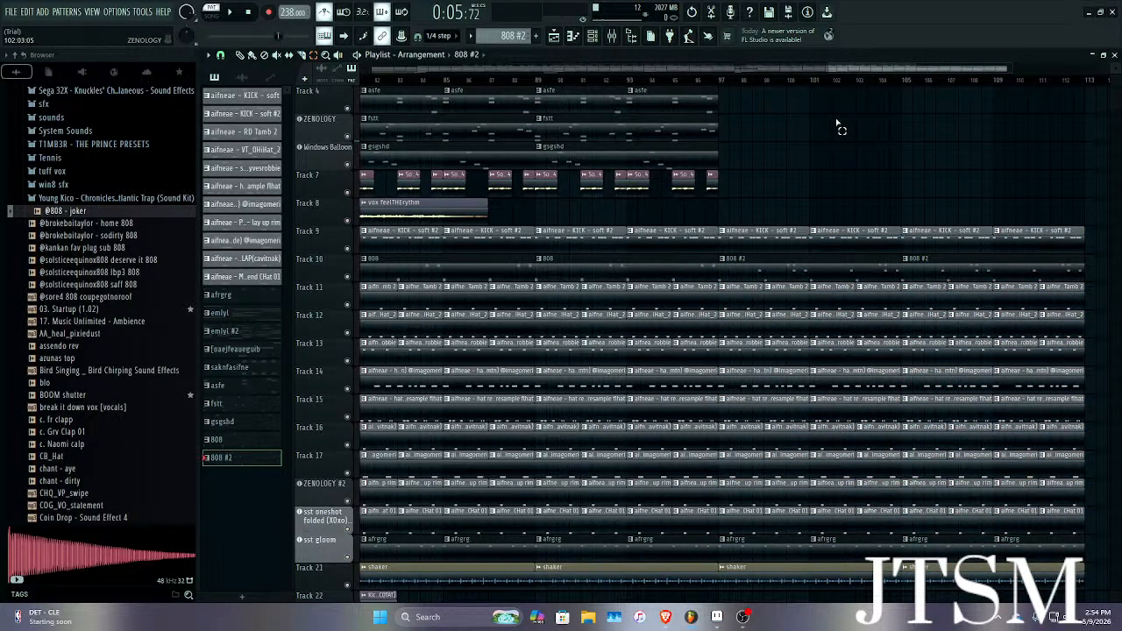
# Place a Kico - Crash 1 (Zaytoven) [COTAT] clip on Track 22 at bar 97.
pyautogui.scroll(3, 837, 124)
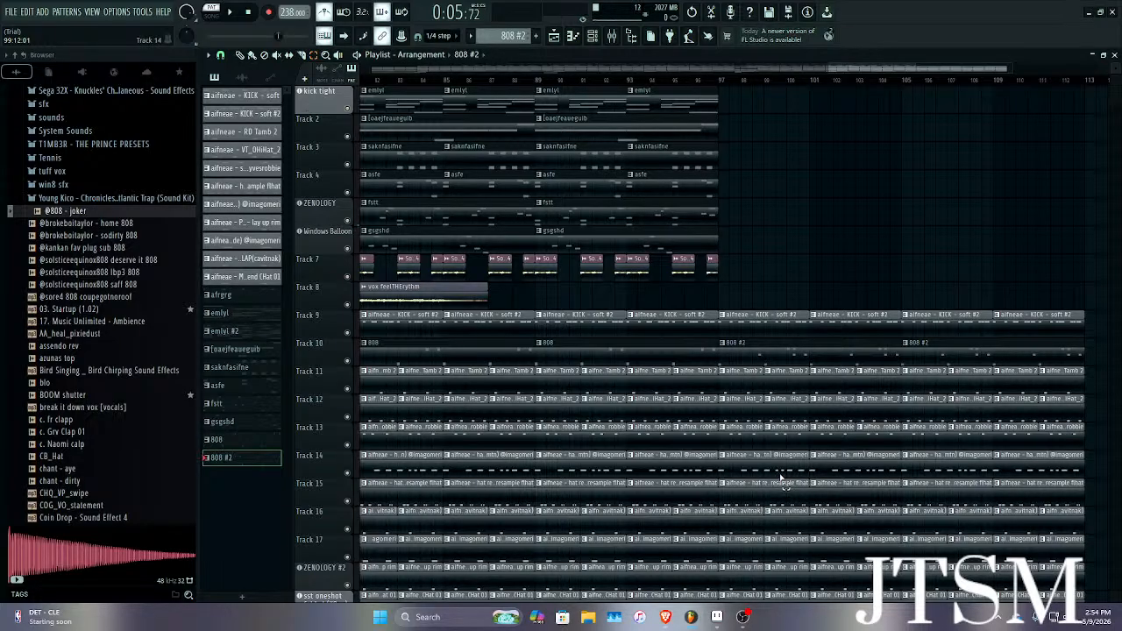
pyautogui.scroll(-4, 719, 154)
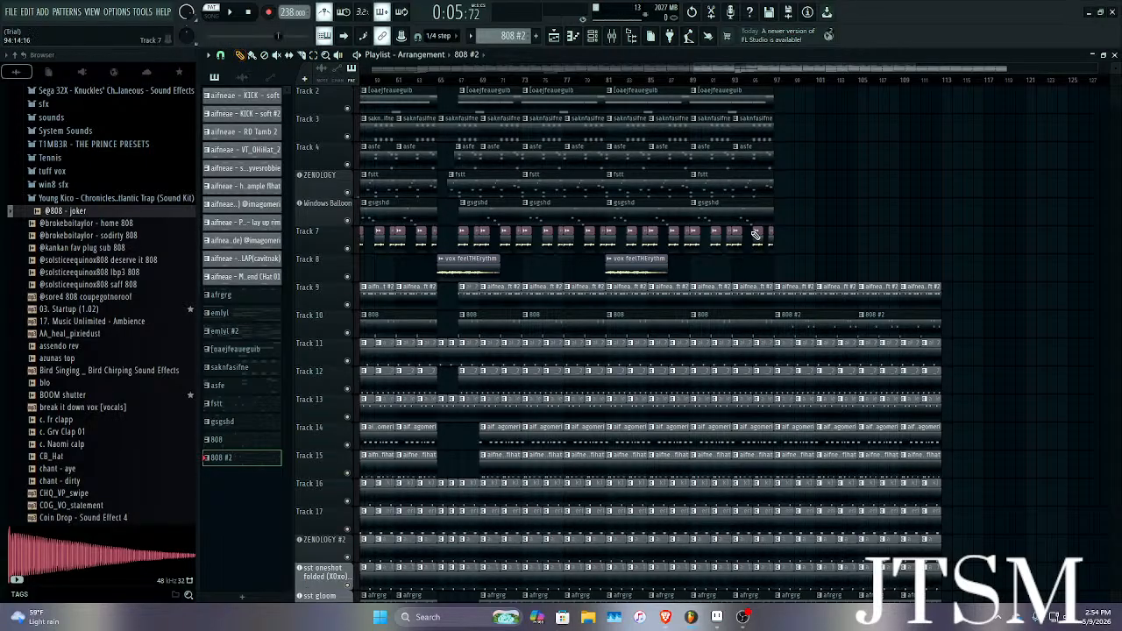
pyautogui.scroll(-3, 861, 275)
pyautogui.scroll(-2, 861, 274)
pyautogui.scroll(4, 619, 412)
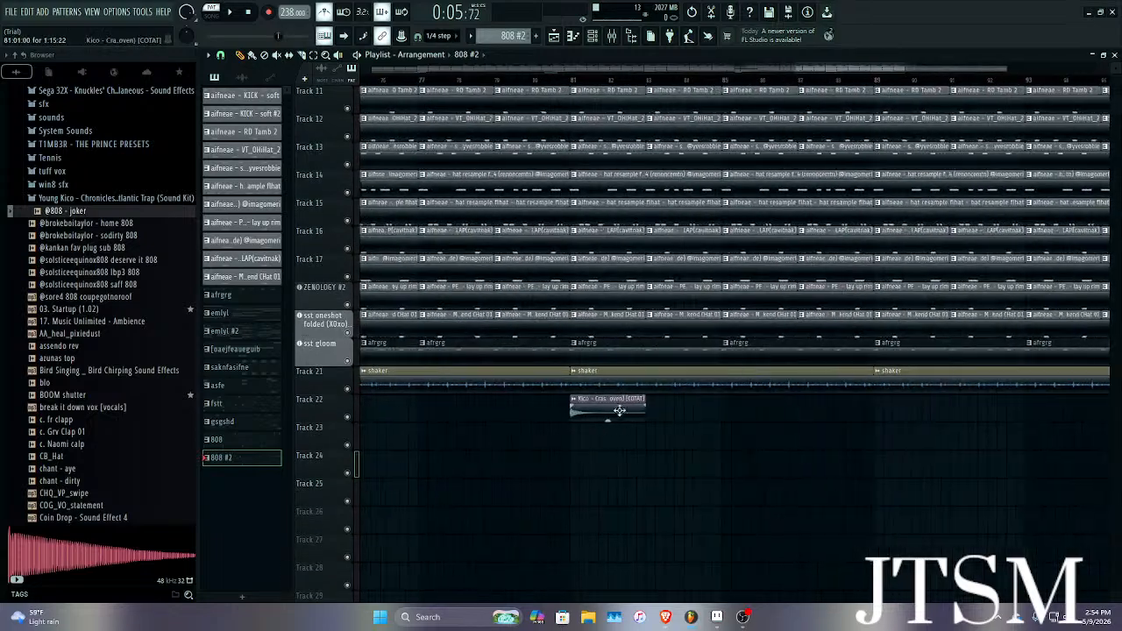
pyautogui.click(619, 413)
pyautogui.scroll(-5, 819, 368)
pyautogui.scroll(4, 898, 261)
pyautogui.scroll(4, 896, 260)
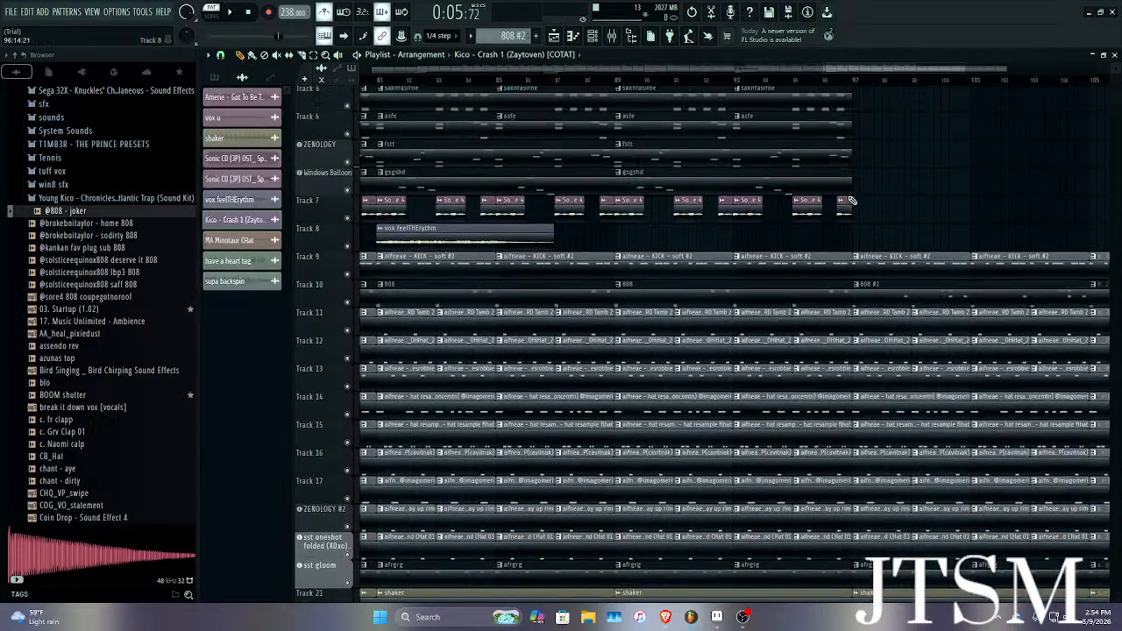
pyautogui.click(765, 493)
pyautogui.scroll(2, 765, 494)
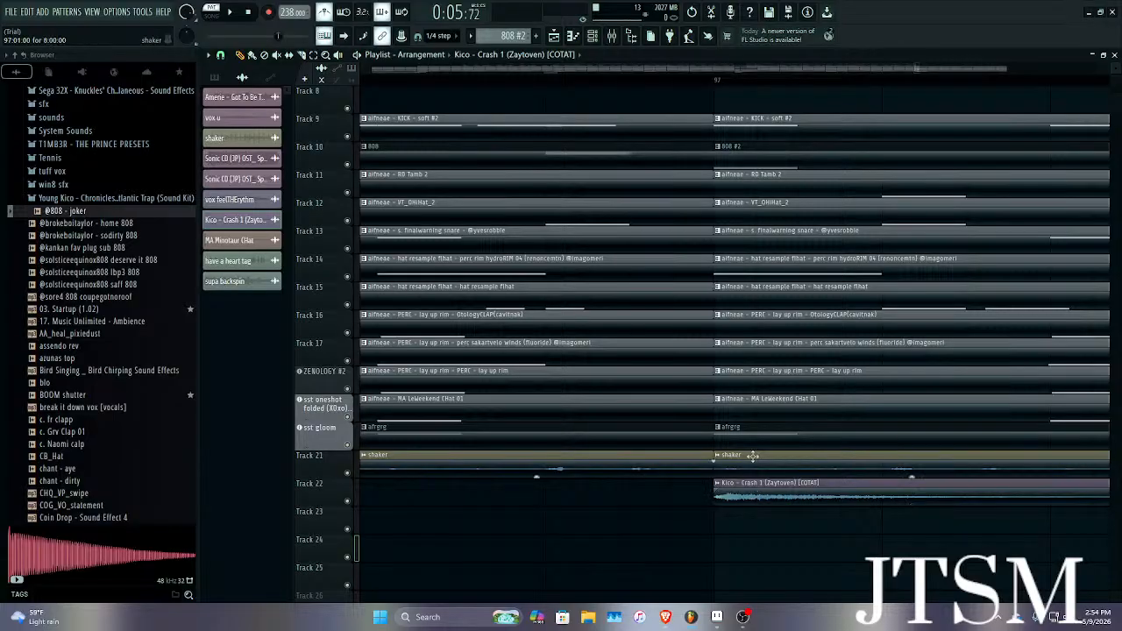
pyautogui.scroll(-5, 771, 509)
pyautogui.scroll(1, 796, 520)
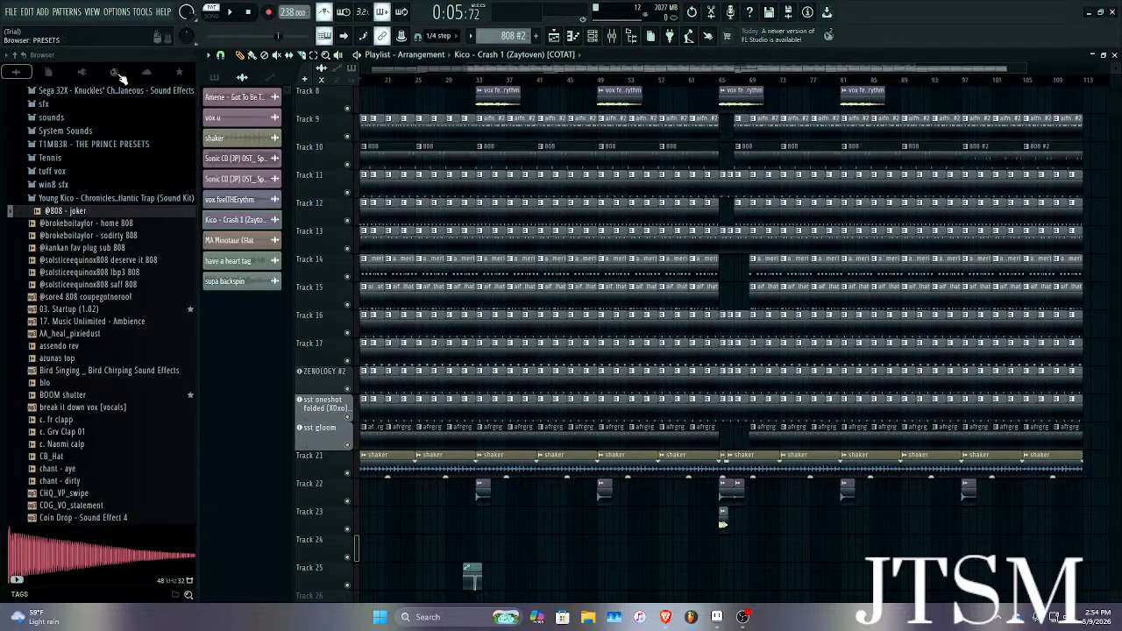
# Add the favourited BOOM shutter sample to Track 23 and align its start with bar 97.
pyautogui.click(177, 72)
pyautogui.scroll(-2, 677, 421)
pyautogui.scroll(1, 677, 421)
pyautogui.scroll(-2, 741, 307)
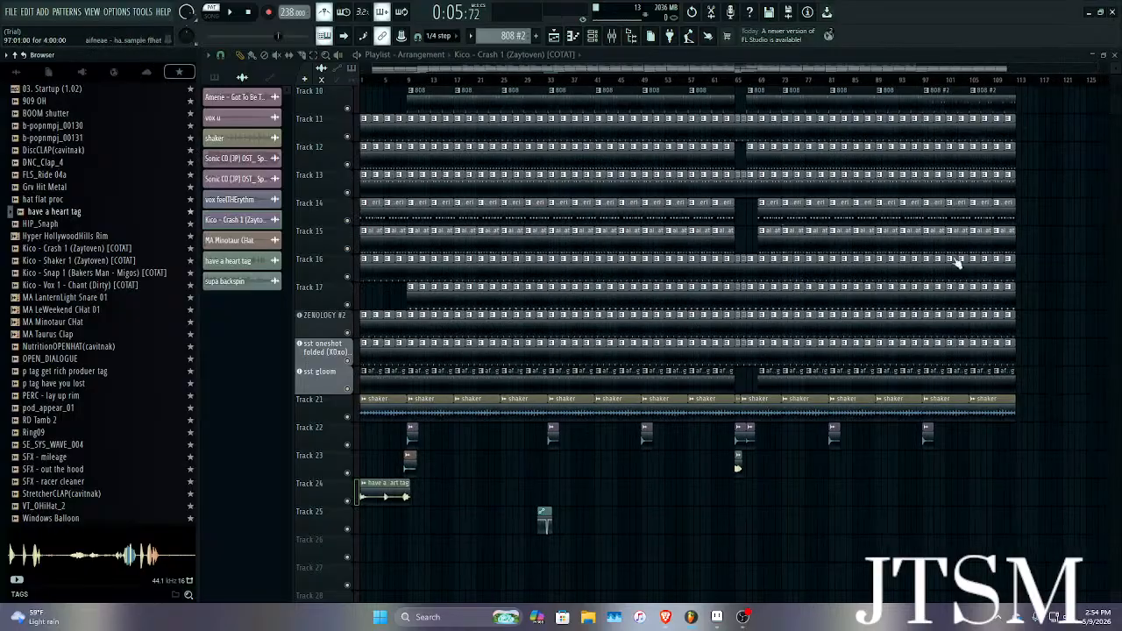
pyautogui.scroll(3, 1046, 377)
pyautogui.scroll(2, 1046, 384)
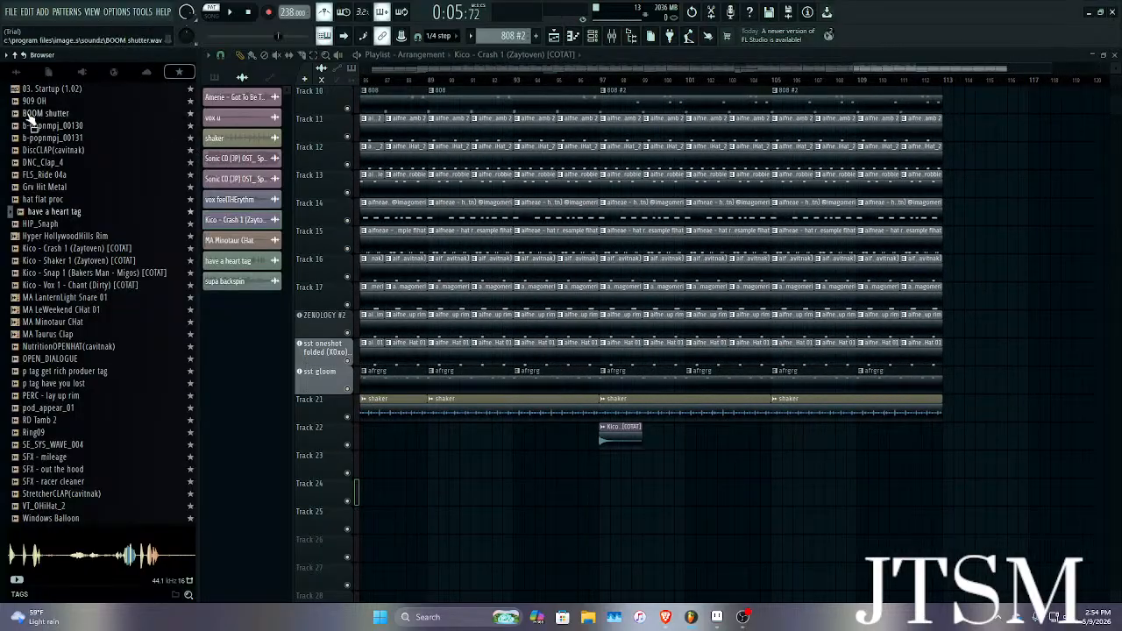
pyautogui.moveTo(48, 113); pyautogui.dragTo(603, 468)
pyautogui.scroll(8, 661, 494)
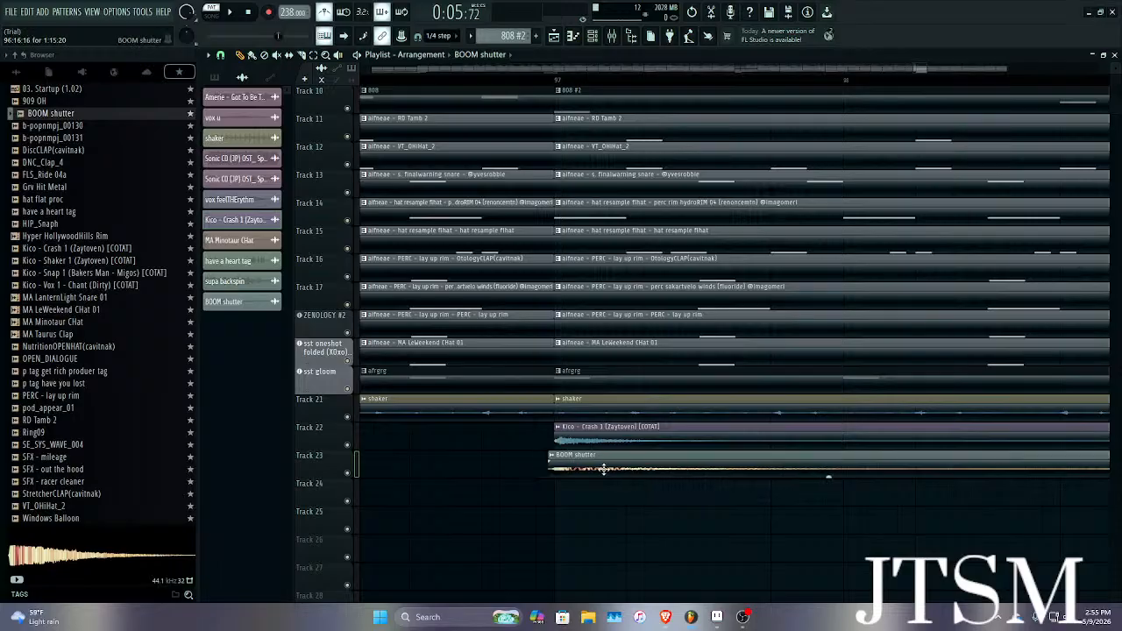
pyautogui.scroll(-6, 591, 377)
# Play the arrangement from just before bar 96 to hear the transition into the ending.
pyautogui.click(516, 82)
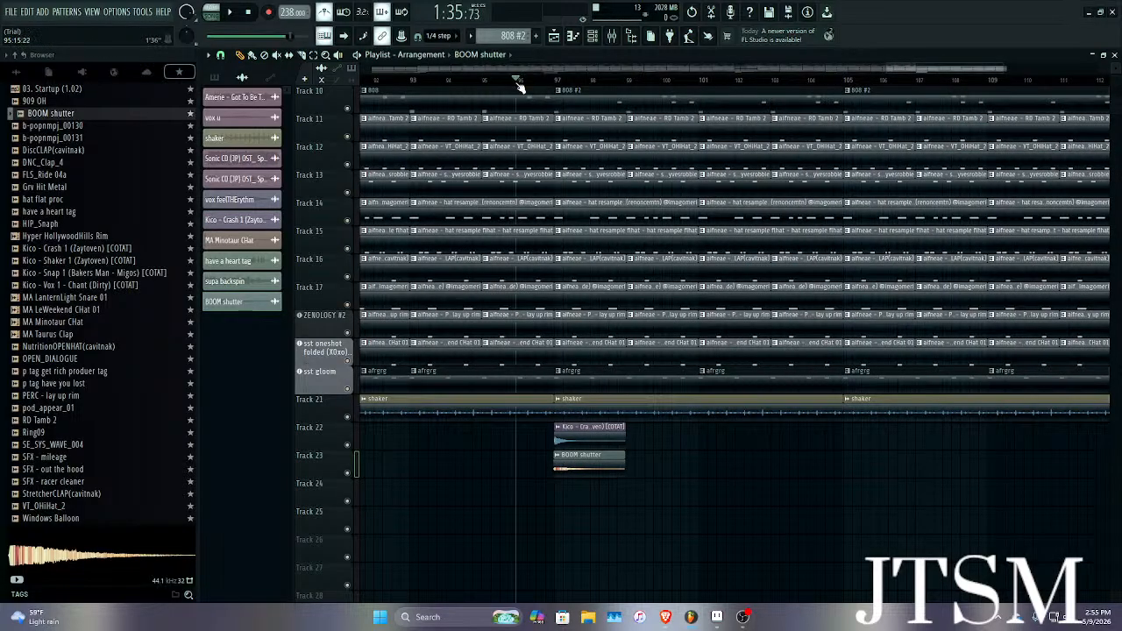
pyautogui.press('space')
pyautogui.scroll(5, 545, 162)
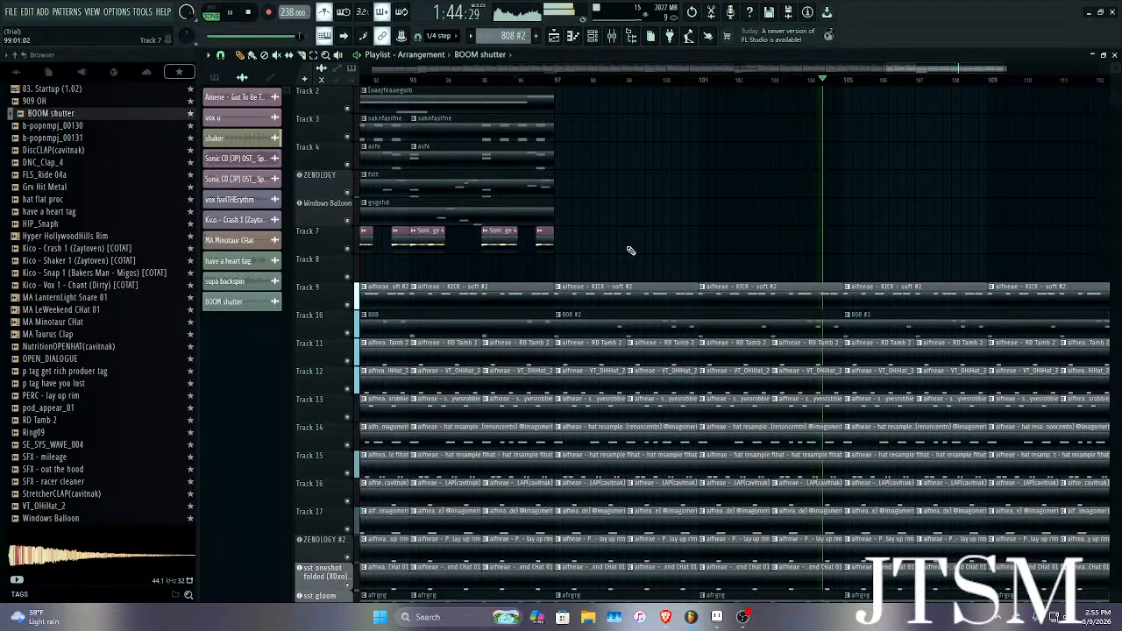
pyautogui.press('space')
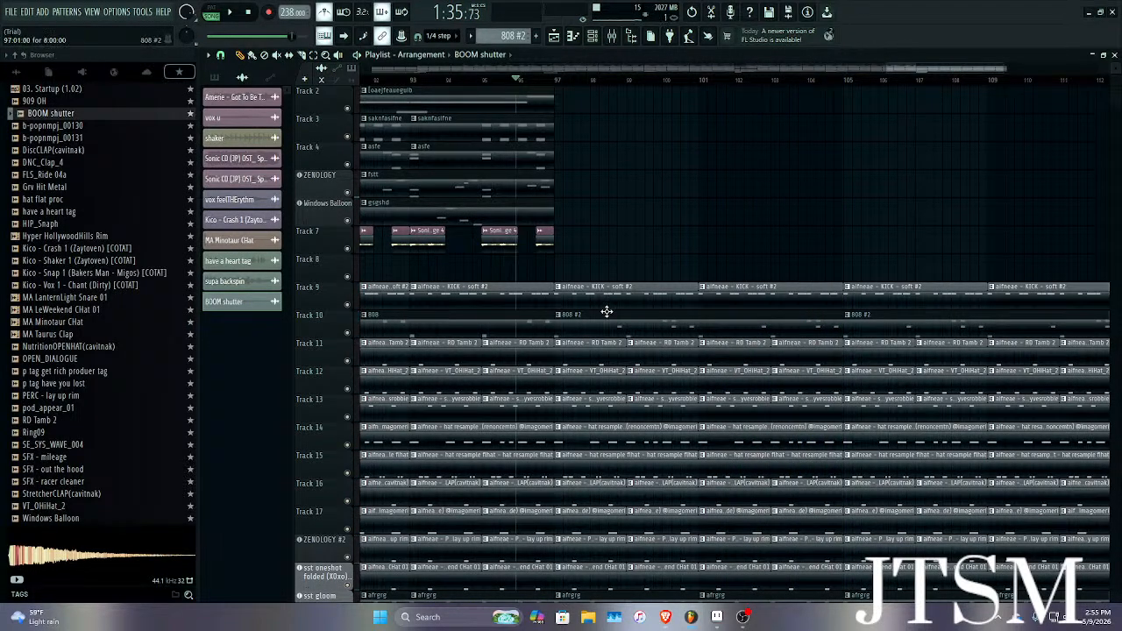
# Open the 808 #2 pattern's notes and audition the kankan fav plug sub 808 and solsticeequinox808 lbp3 808 samples.
pyautogui.click(616, 331)
pyautogui.doubleClick(617, 331)
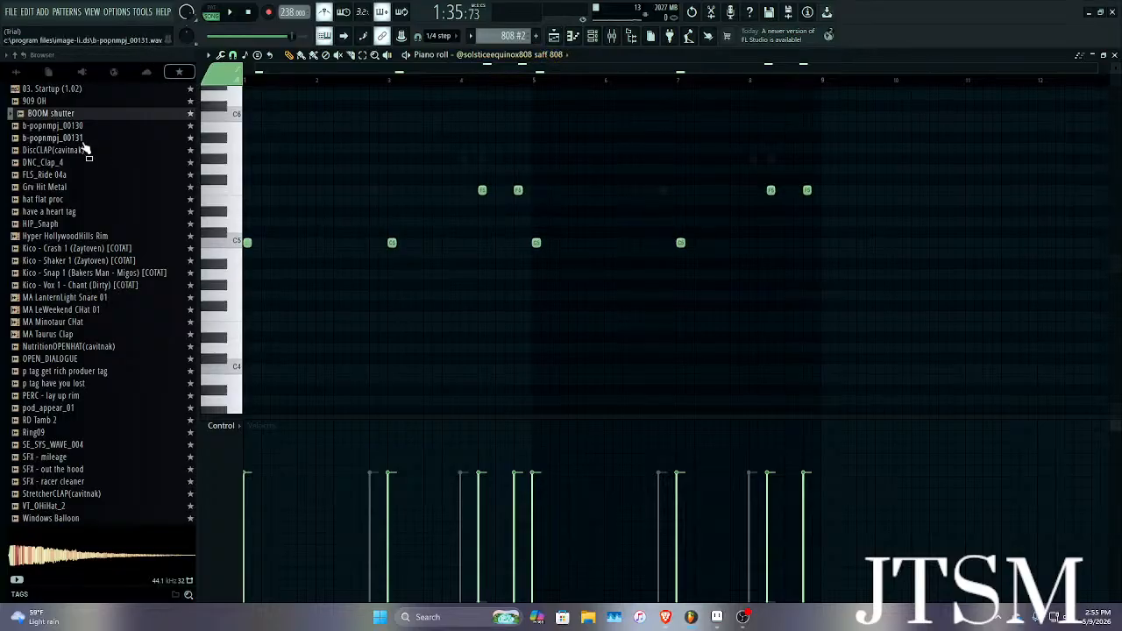
pyautogui.click(25, 72)
pyautogui.click(70, 273)
pyautogui.click(91, 261)
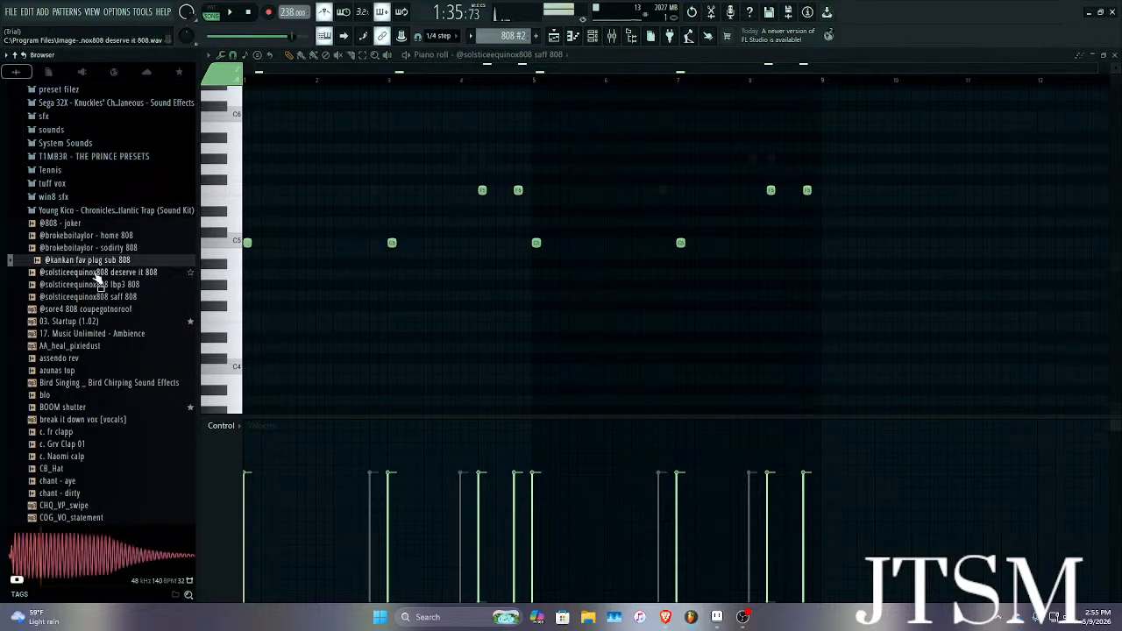
pyautogui.click(96, 285)
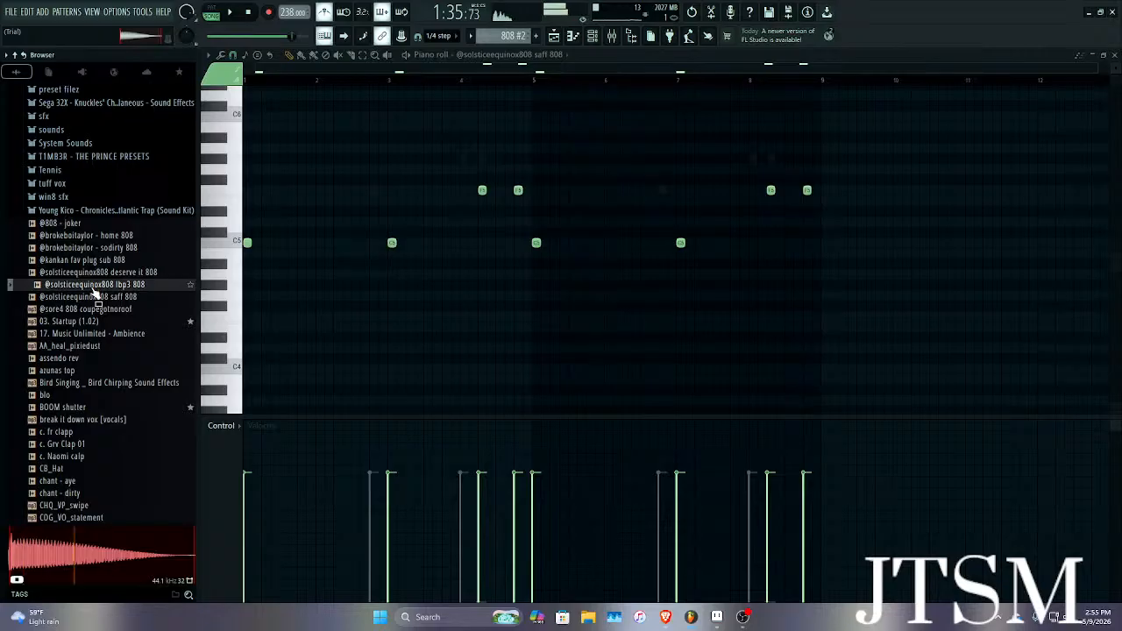
pyautogui.click(592, 38)
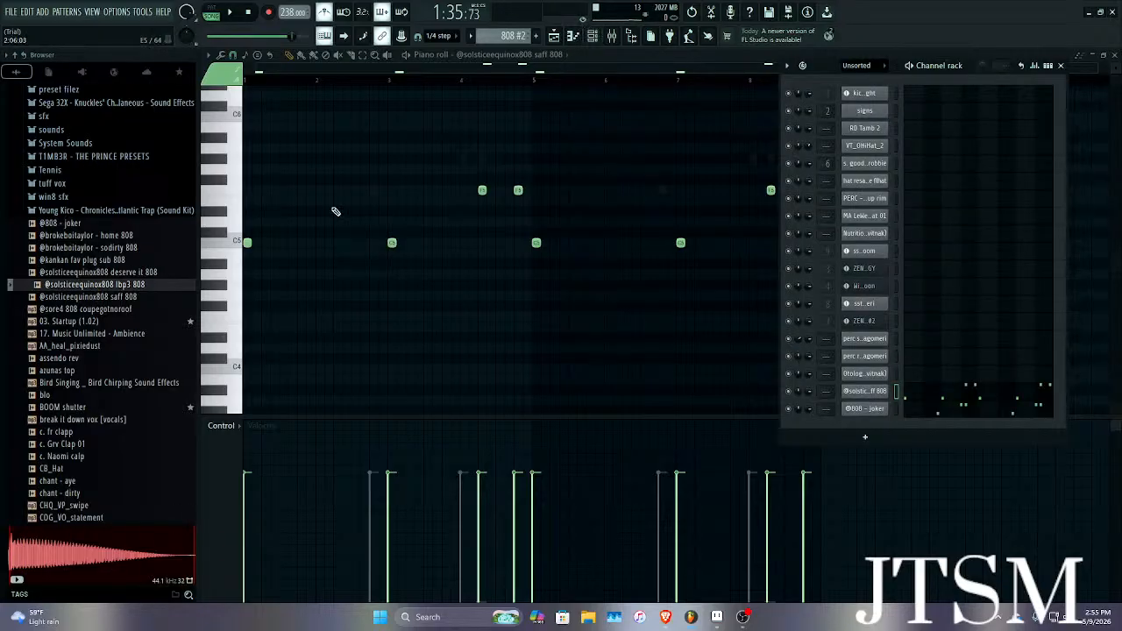
pyautogui.moveTo(85, 285); pyautogui.dragTo(862, 410)
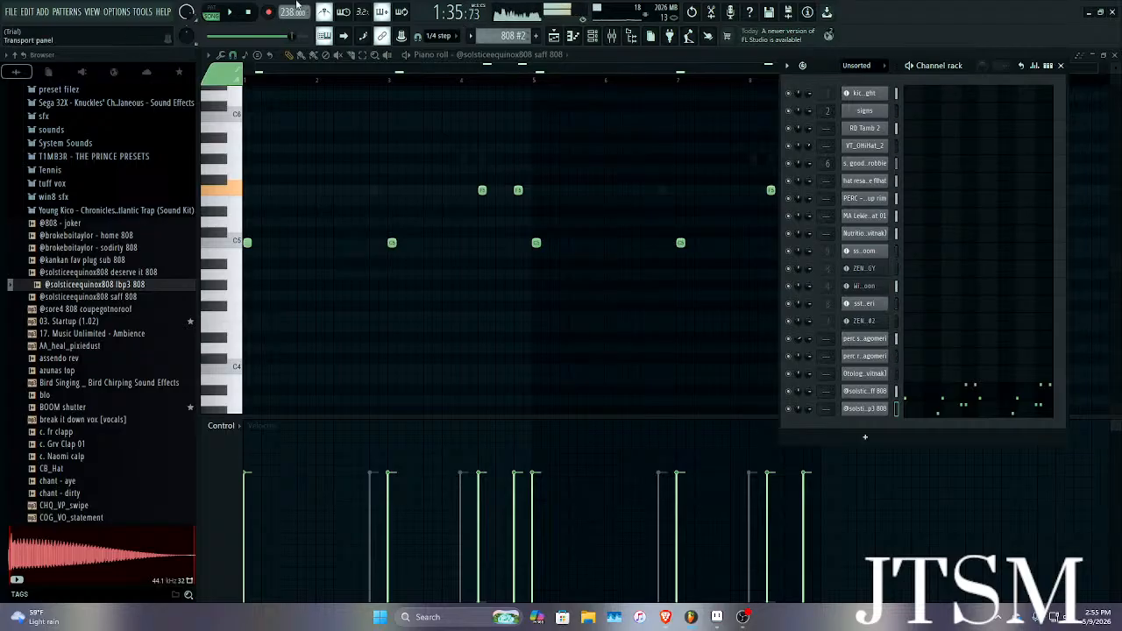
pyautogui.press('space')
pyautogui.press('F6')
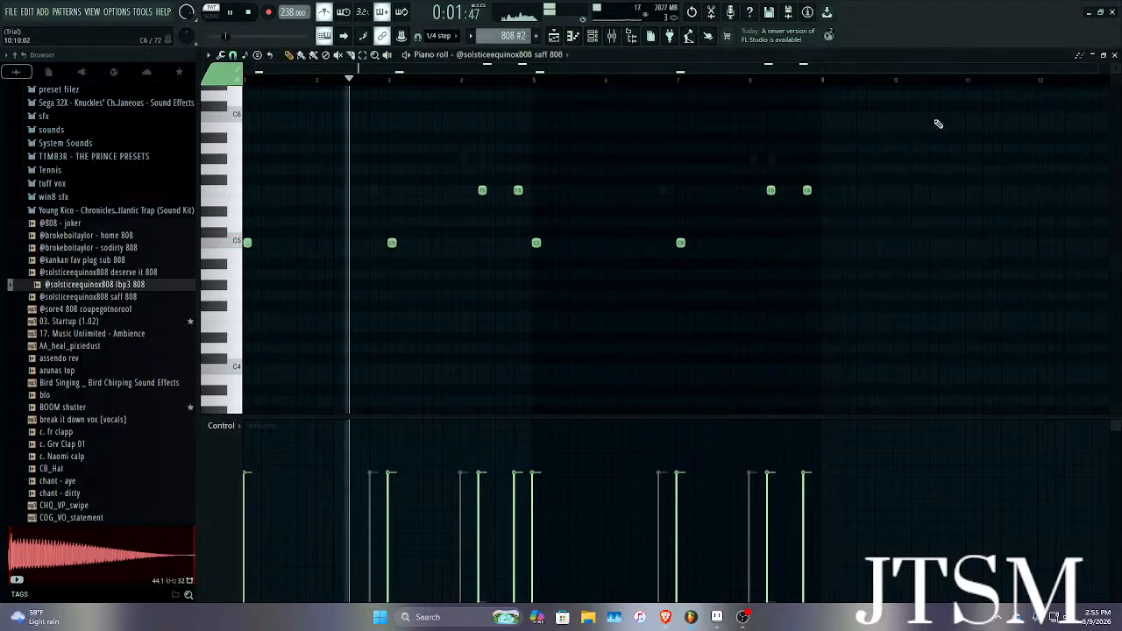
pyautogui.click(544, 55)
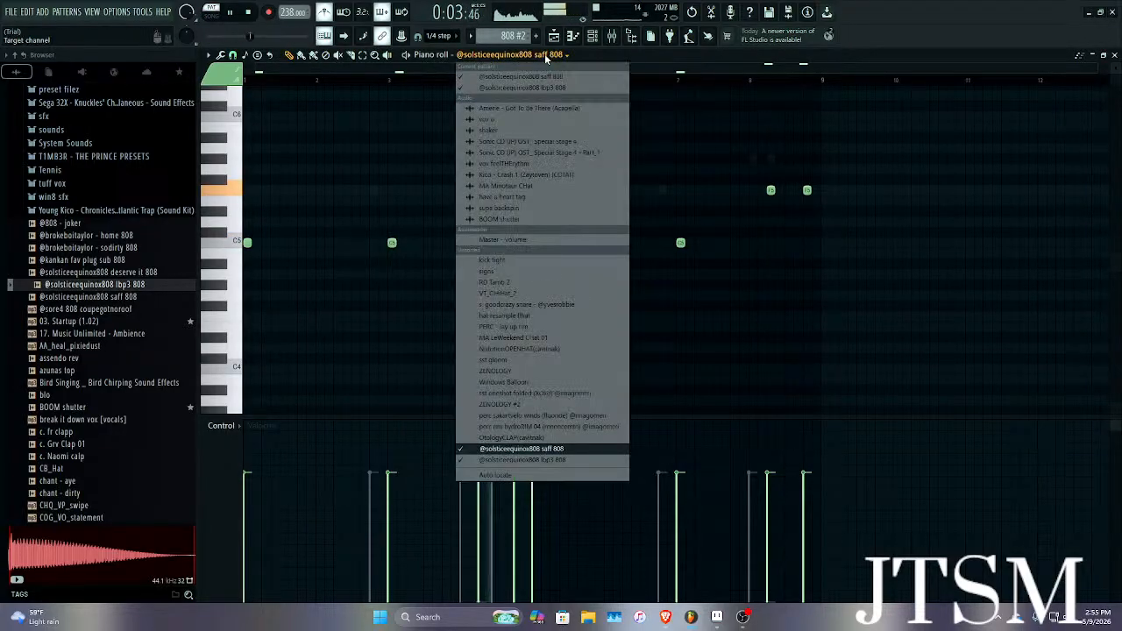
pyautogui.click(510, 456)
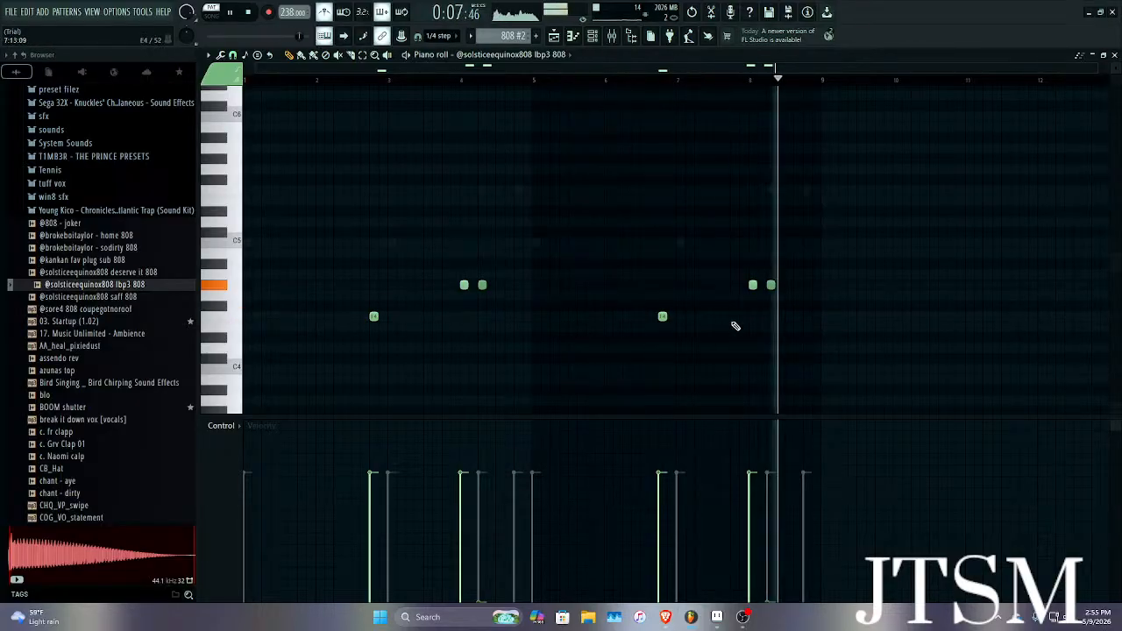
pyautogui.scroll(4, 735, 326)
pyautogui.scroll(3, 648, 328)
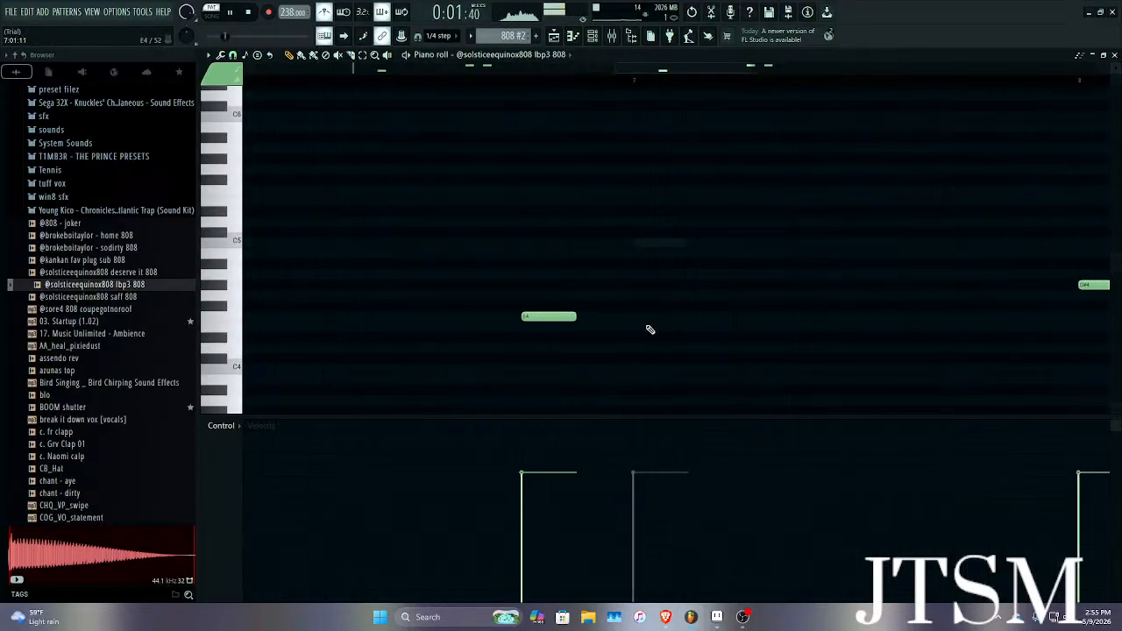
pyautogui.scroll(-6, 614, 314)
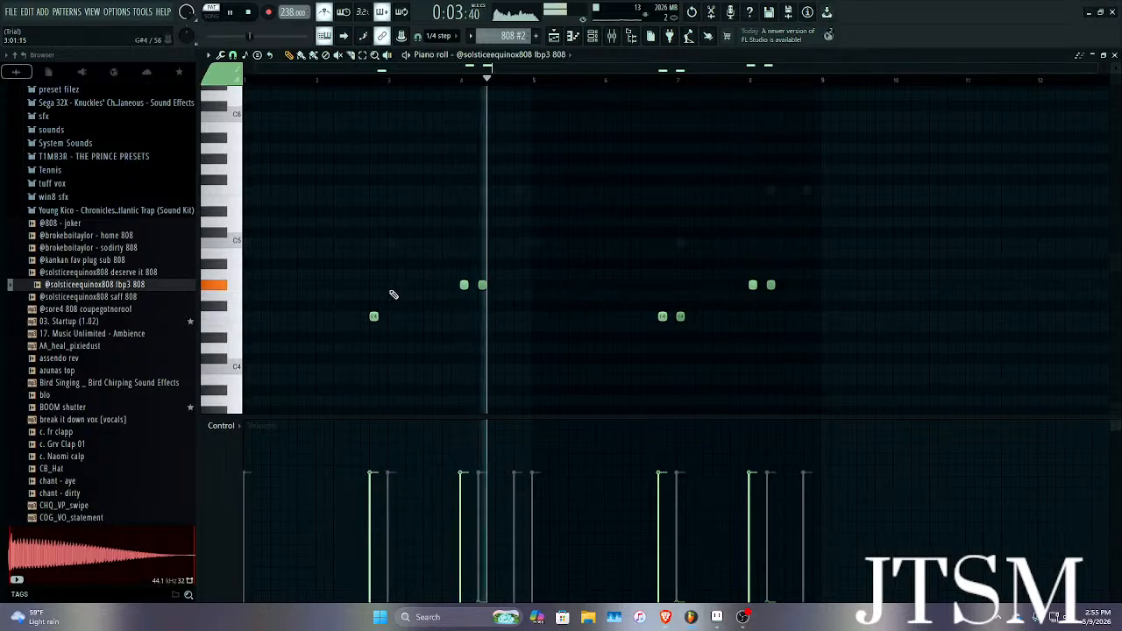
pyautogui.scroll(5, 385, 320)
pyautogui.scroll(1, 372, 318)
pyautogui.scroll(-6, 388, 319)
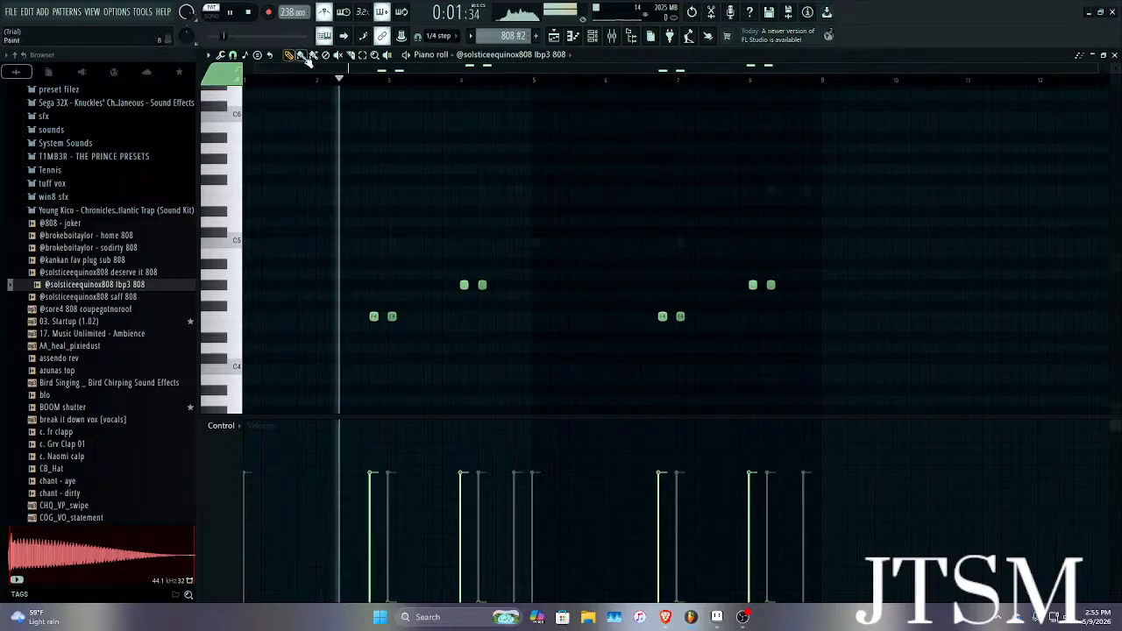
pyautogui.scroll(2, 812, 392)
pyautogui.scroll(1, 811, 392)
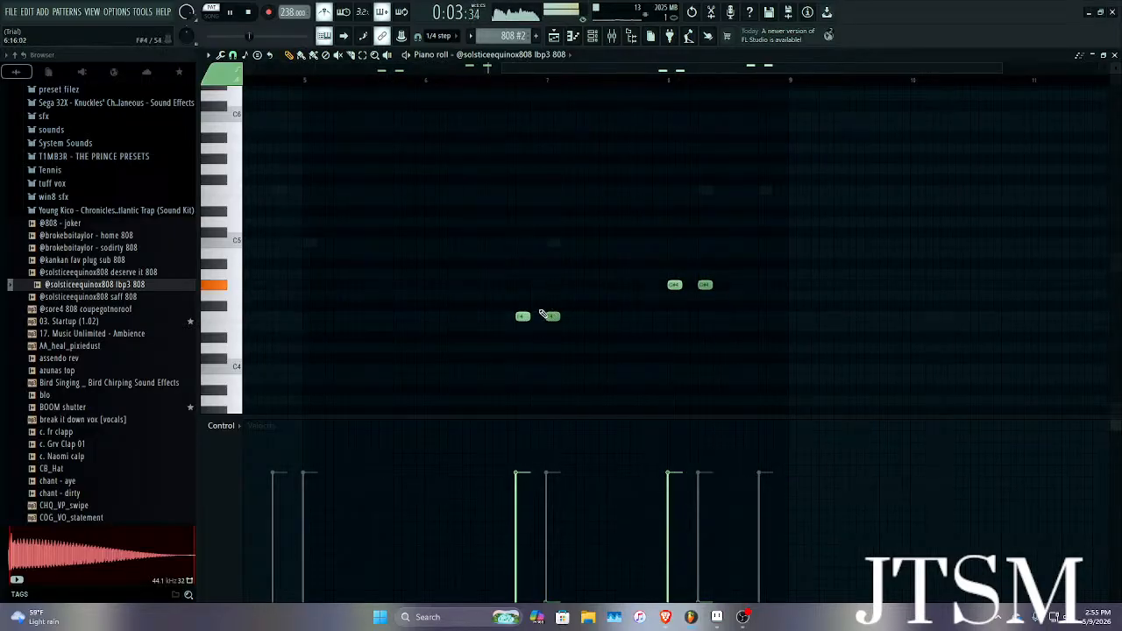
pyautogui.scroll(3, 622, 316)
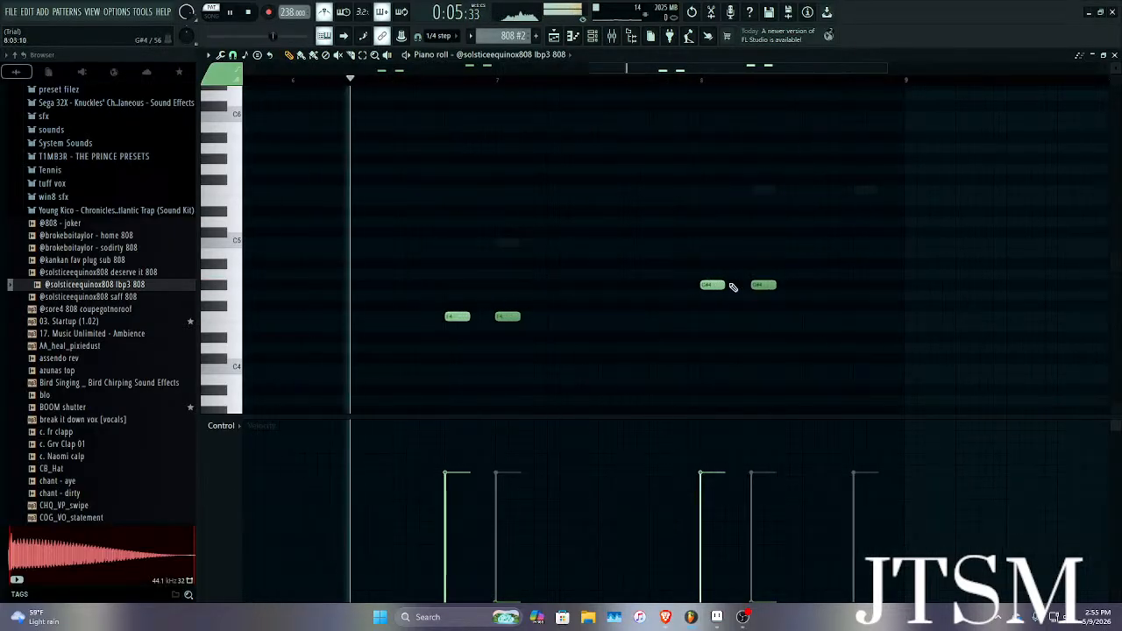
pyautogui.press('space')
pyautogui.click(472, 315)
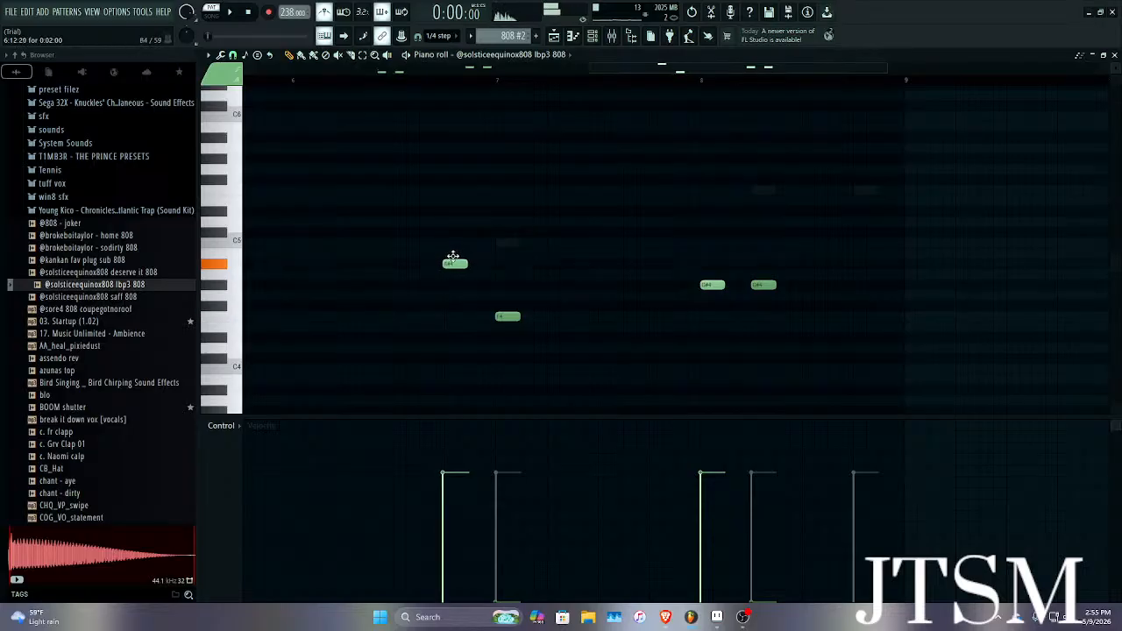
pyautogui.hotkey('ctrl', 'z')
pyautogui.scroll(3, 453, 296)
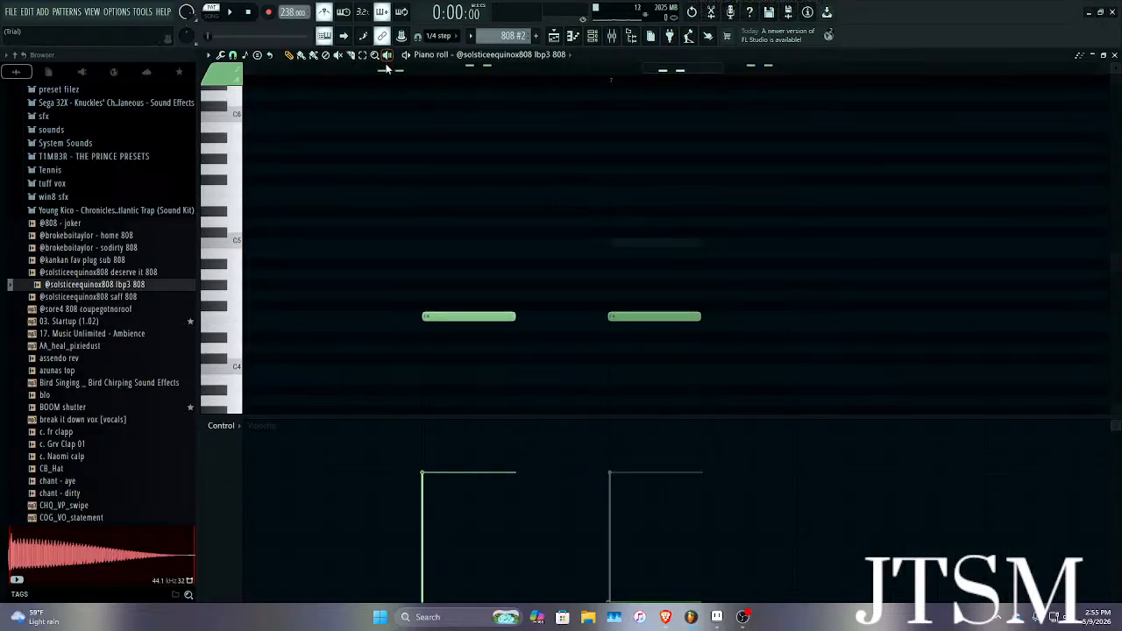
pyautogui.click(415, 220)
pyautogui.moveTo(420, 221); pyautogui.dragTo(444, 266)
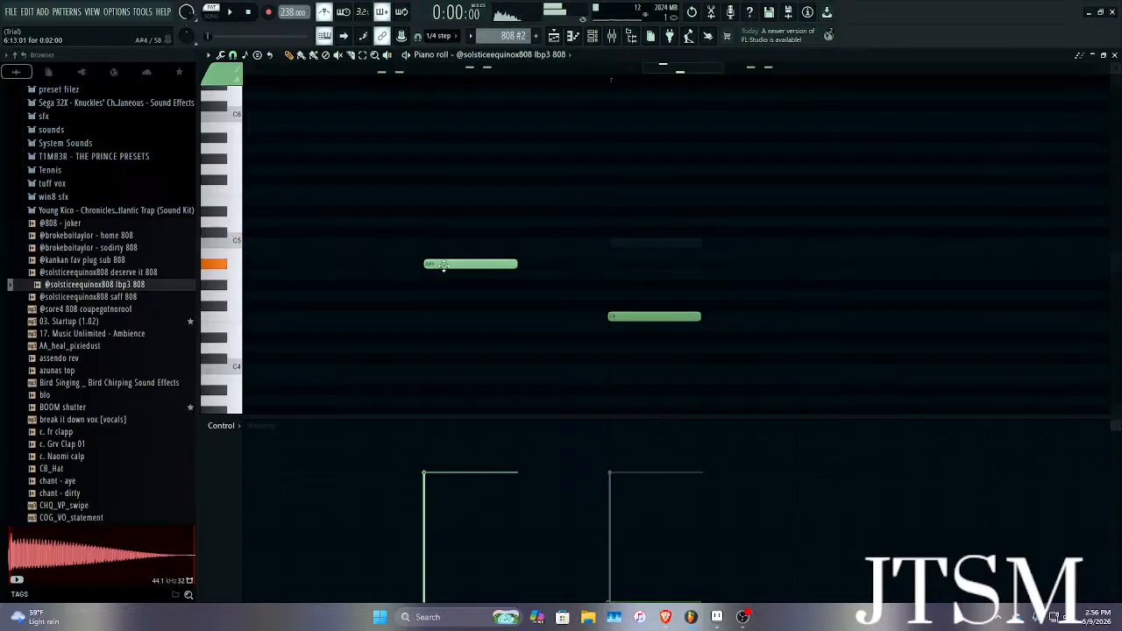
pyautogui.hotkey('ctrl', 'z')
# Raise the lbp3 808 note one beat before bar 7 to C5 and play back the passage.
pyautogui.click(389, 81)
pyautogui.press('space')
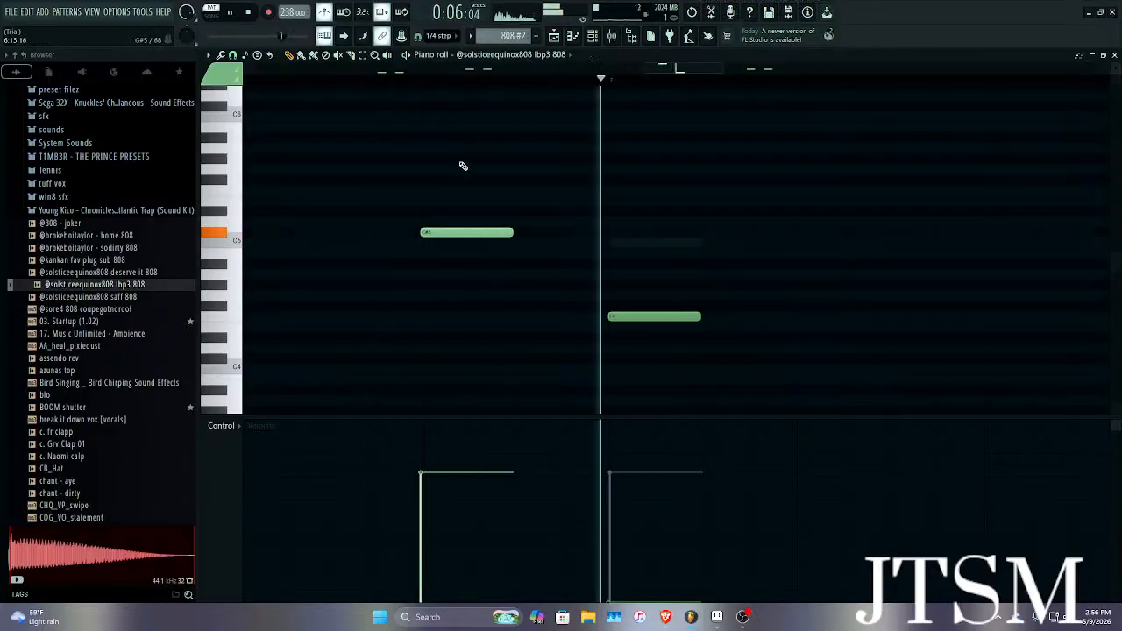
pyautogui.scroll(-4, 465, 193)
pyautogui.press('space')
pyautogui.scroll(3, 468, 219)
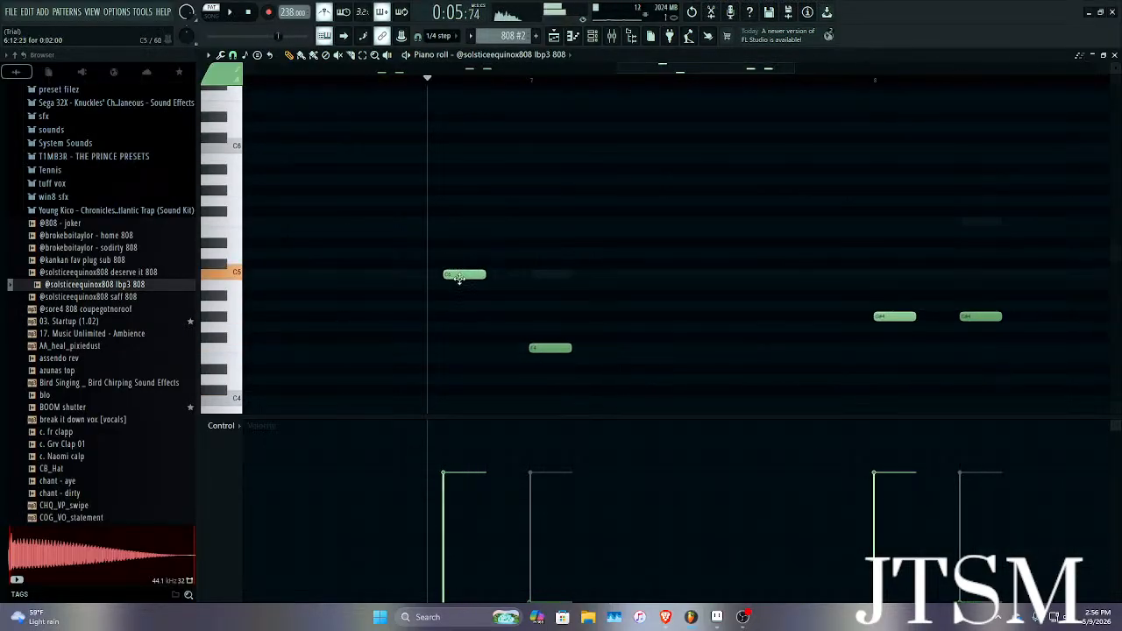
pyautogui.press('space')
pyautogui.scroll(-3, 654, 290)
pyautogui.scroll(3, 836, 321)
pyautogui.press('space')
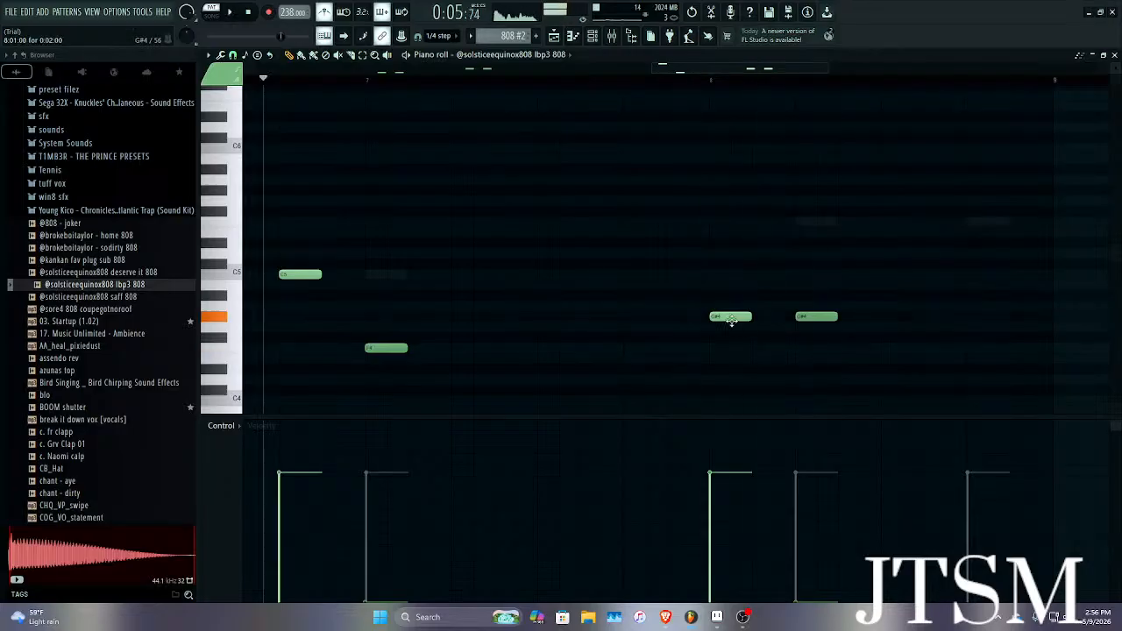
# Try moving the G#4 note at the start of bar 8, play it back and return to the arrangement.
pyautogui.moveTo(730, 313)
pyautogui.mouseDown()
pyautogui.moveTo(731, 295)
pyautogui.moveTo(713, 297)
pyautogui.moveTo(716, 331)
pyautogui.moveTo(713, 312)
pyautogui.mouseUp()
pyautogui.press('space')
pyautogui.scroll(3, 718, 296)
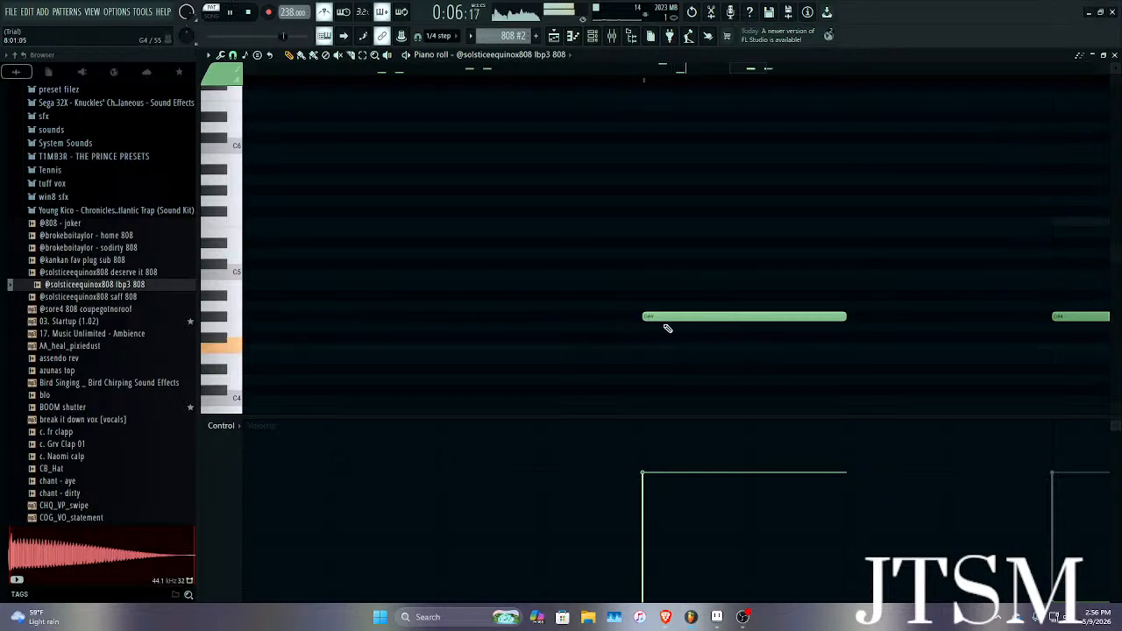
pyautogui.scroll(-5, 667, 328)
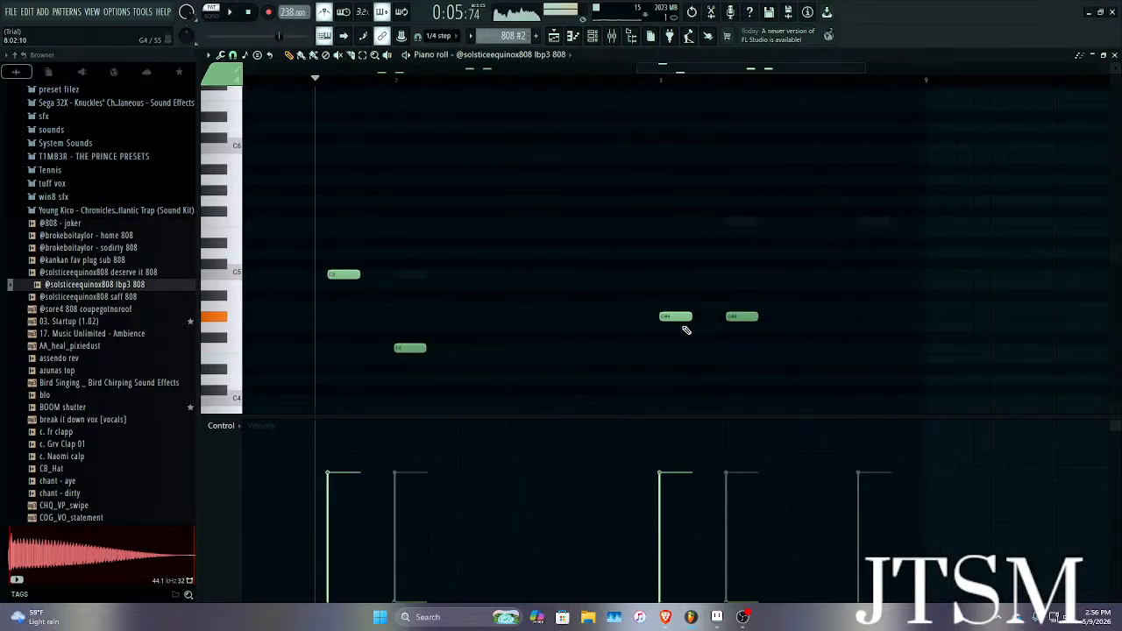
pyautogui.scroll(-6, 687, 329)
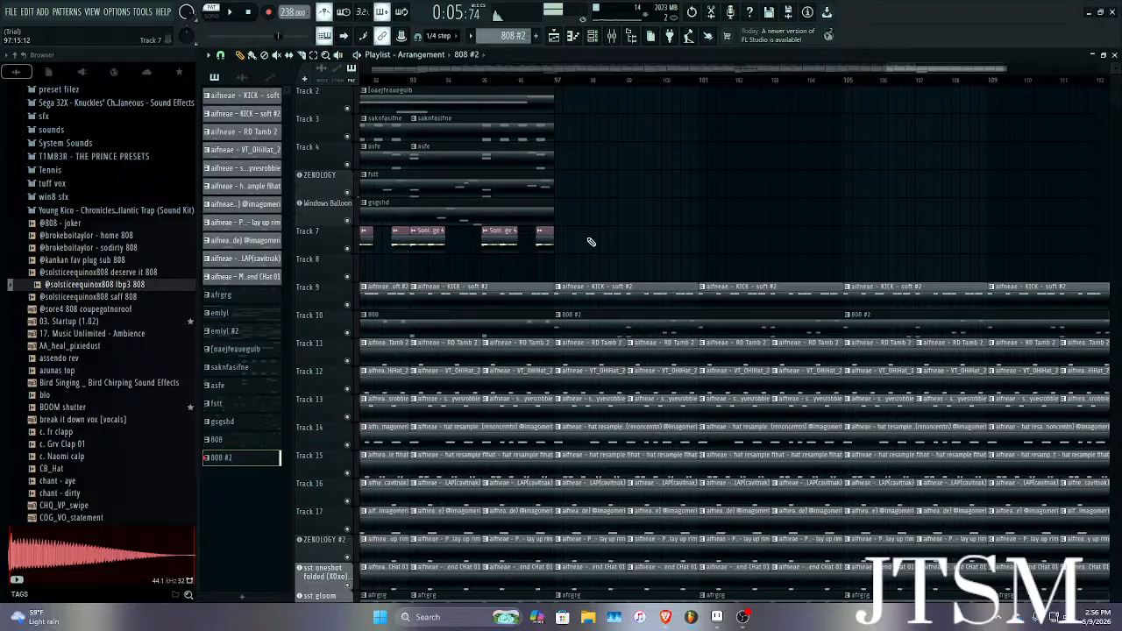
pyautogui.scroll(-3, 591, 242)
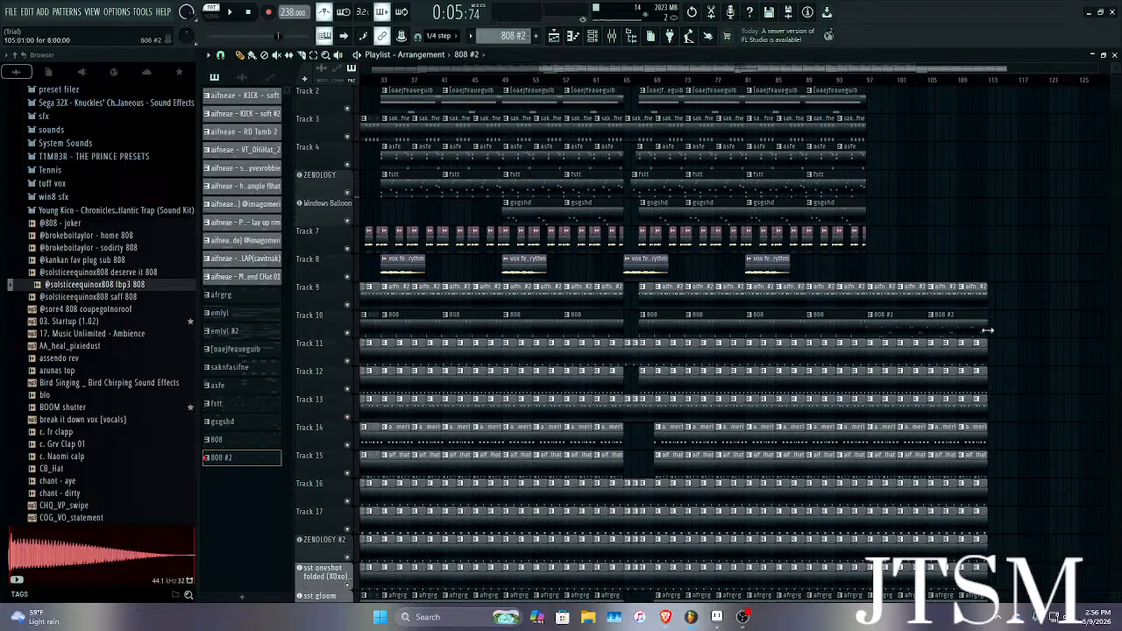
# Play back the arrangement from bar 97 to review the ending.
pyautogui.press('space')
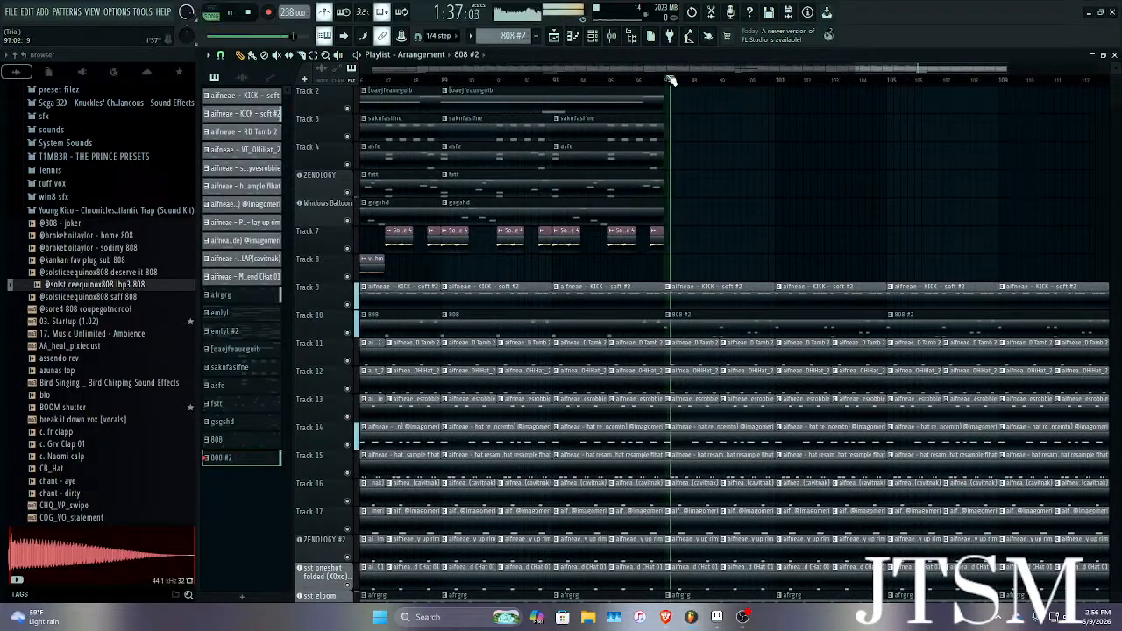
pyautogui.scroll(3, 848, 279)
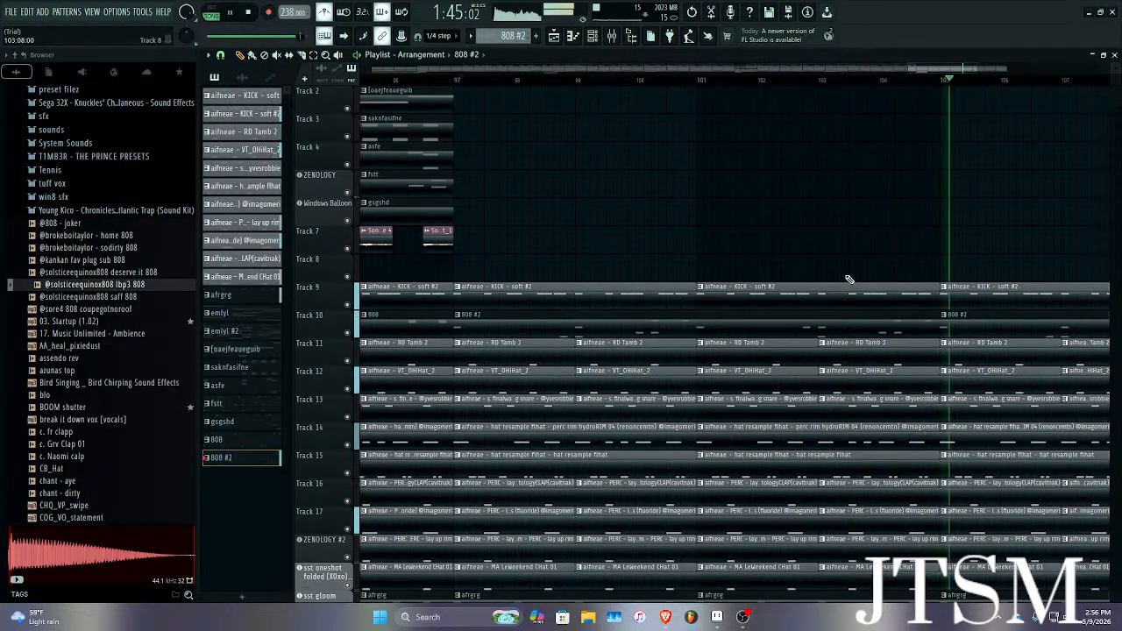
pyautogui.press('space')
pyautogui.scroll(-5, 931, 251)
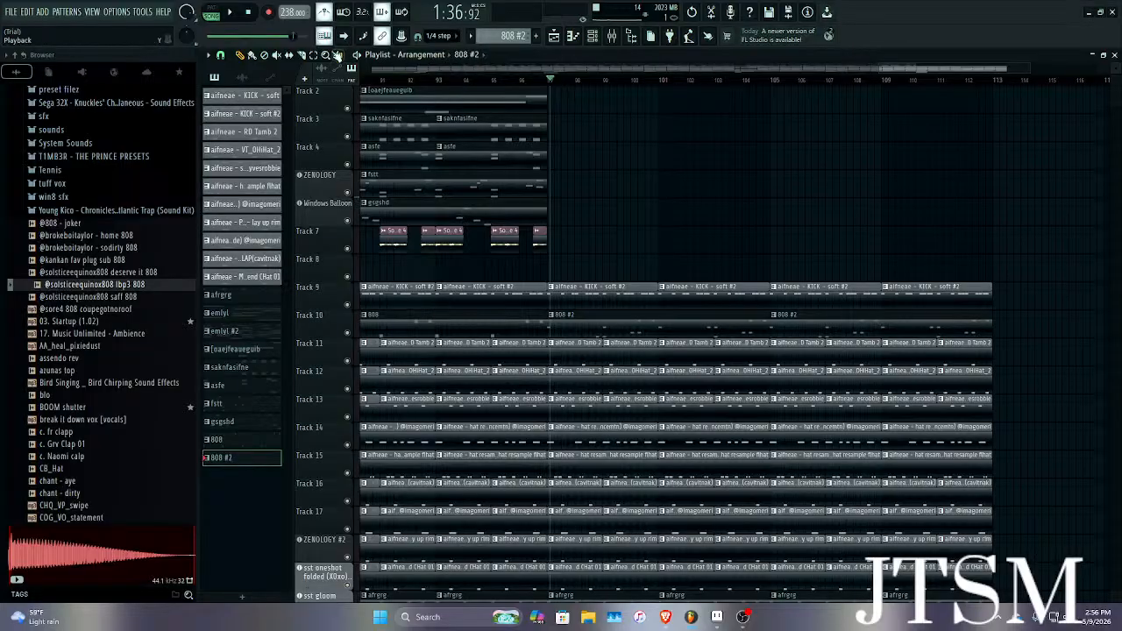
# Duplicate the Sonic CD clips from bars 89 to 96 on Track 7 twice to fill bars 97 to 112, and play them.
pyautogui.scroll(-4, 839, 213)
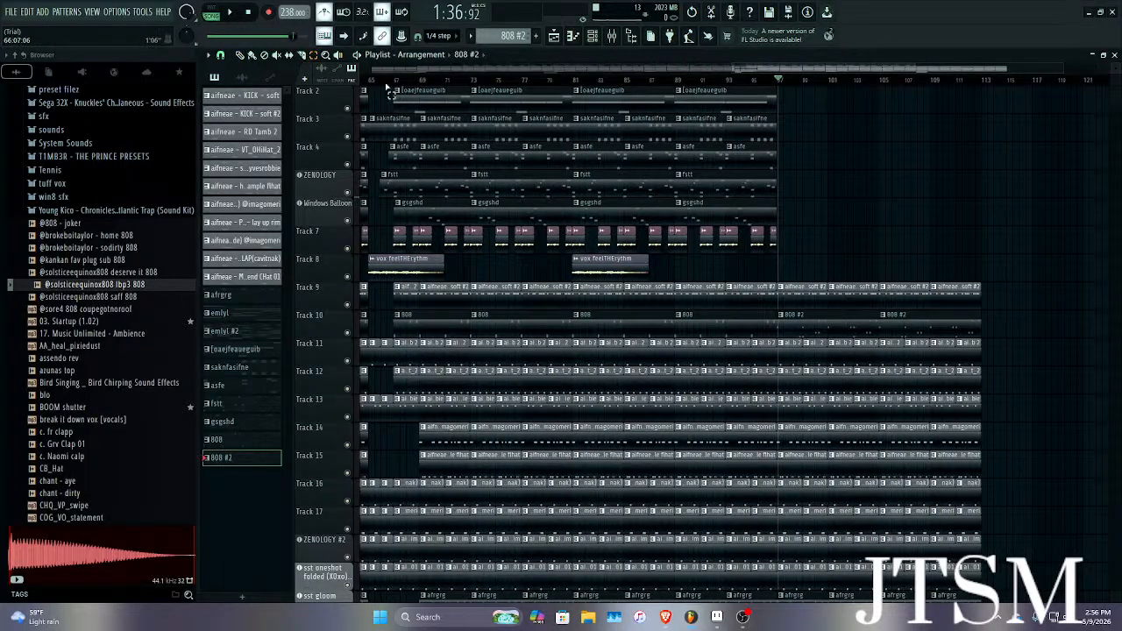
pyautogui.scroll(2, 801, 252)
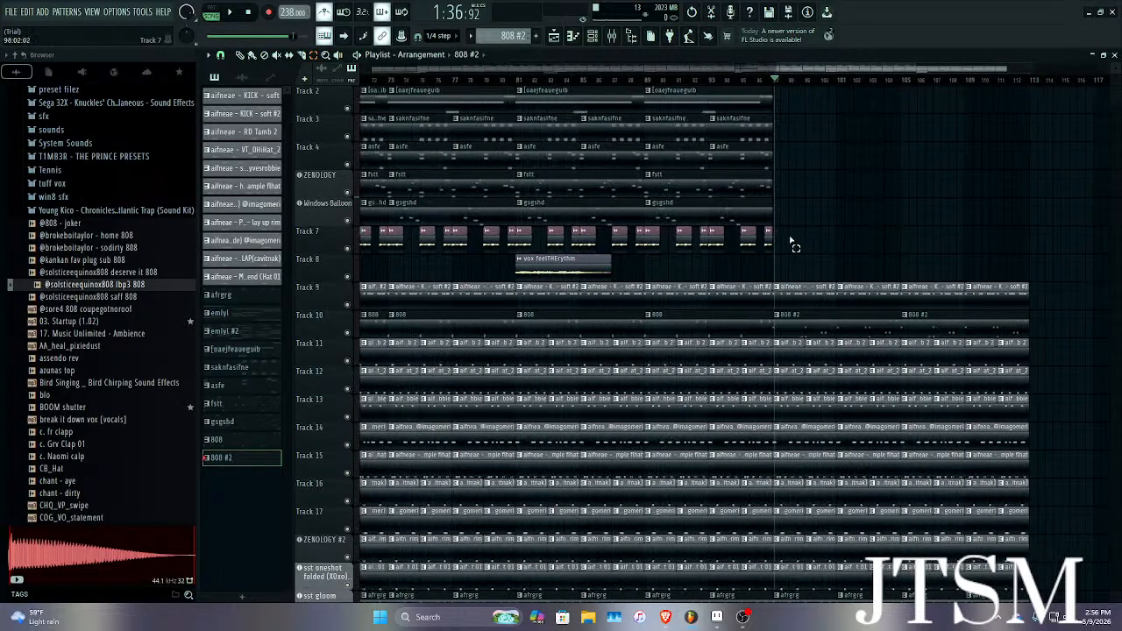
pyautogui.moveTo(791, 232); pyautogui.dragTo(650, 254)
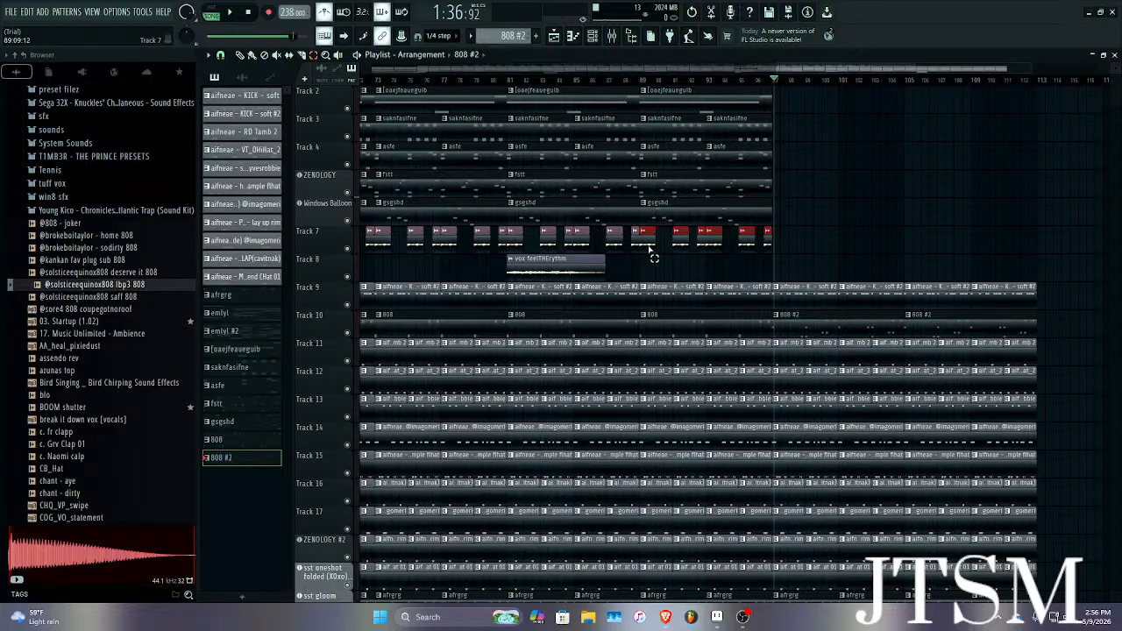
pyautogui.hotkey('ctrl', 'b')
pyautogui.hotkey('ctrl', 'b')
pyautogui.scroll(2, 1091, 318)
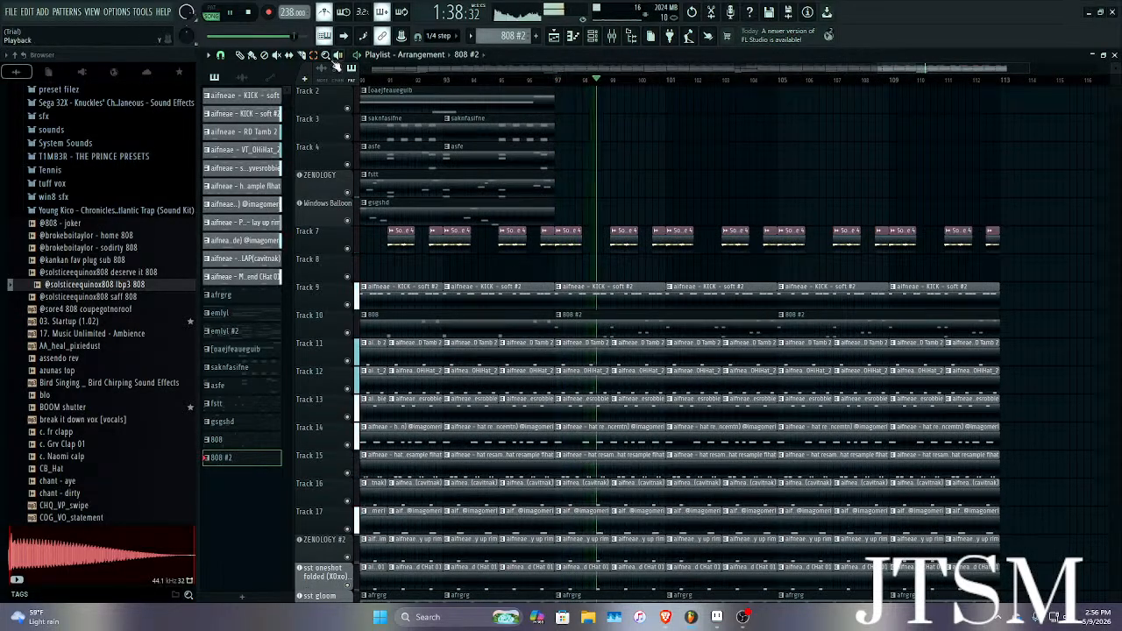
pyautogui.press('space')
# On Track 7, delete the short Part_1 clip before bar 101, extend the bar 99 Special Stage 4 clip to bar 101 and play it.
pyautogui.scroll(4, 590, 248)
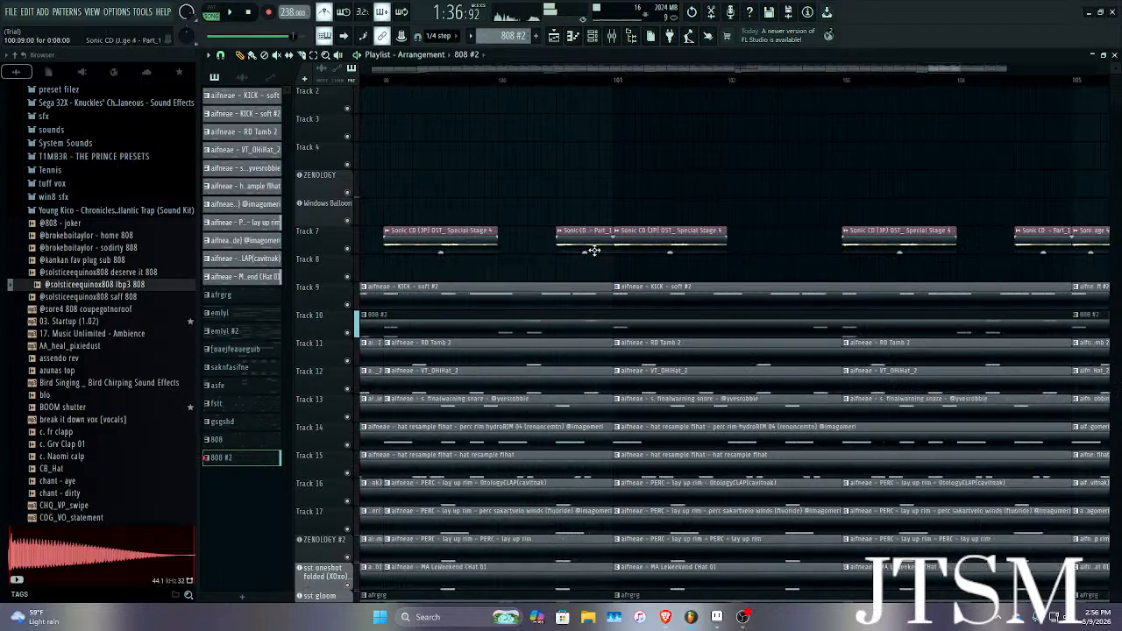
pyautogui.moveTo(448, 251); pyautogui.dragTo(499, 266)
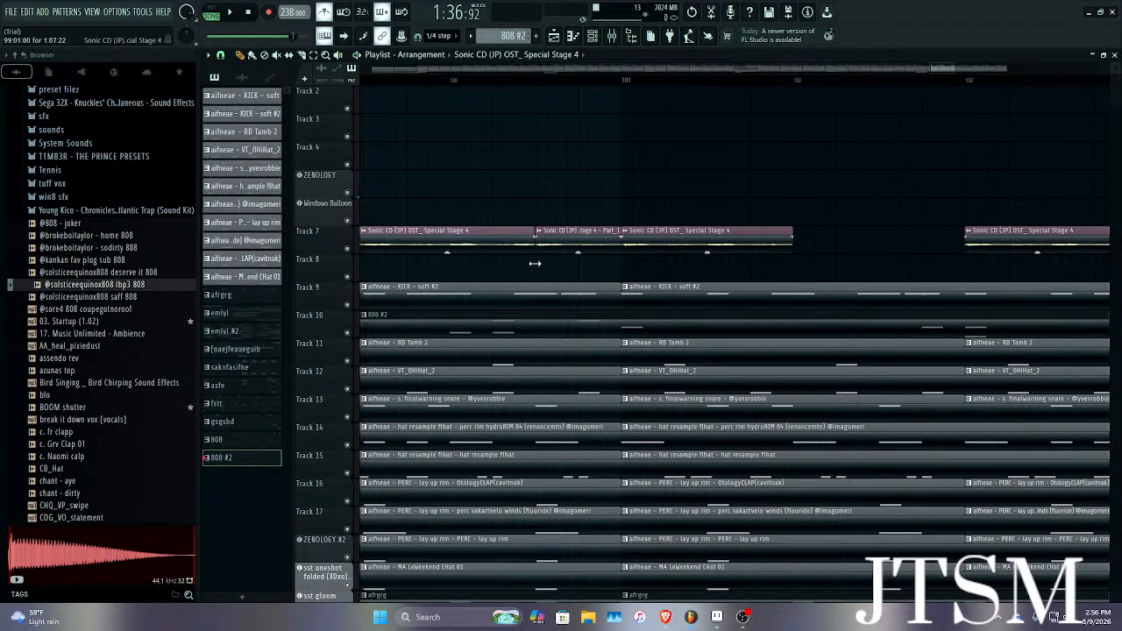
pyautogui.rightClick(540, 255)
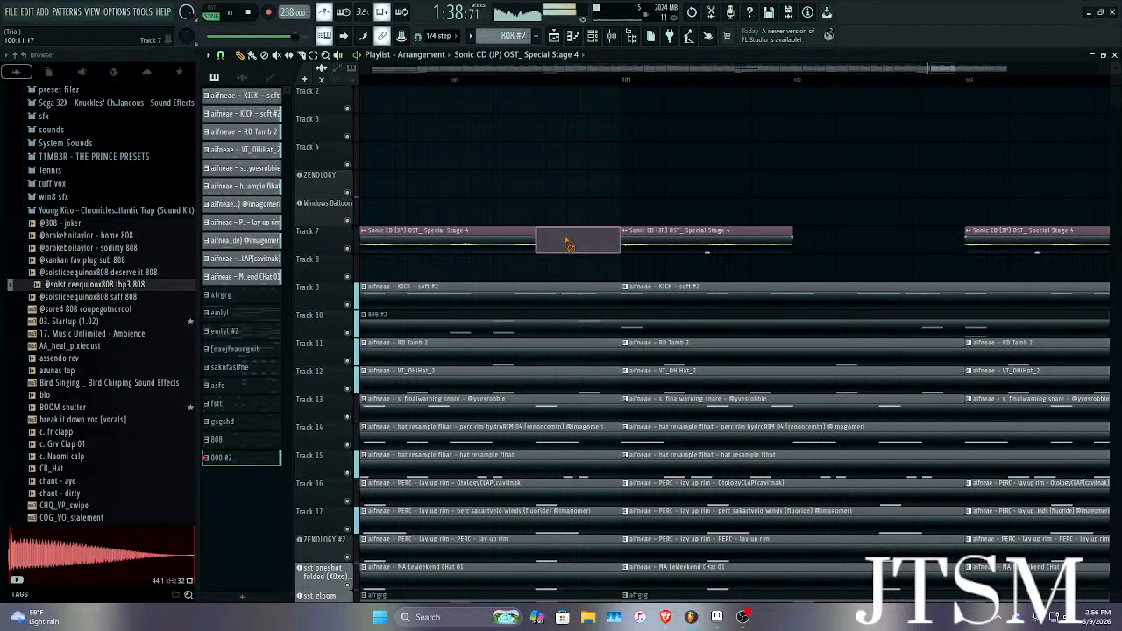
pyautogui.press('space')
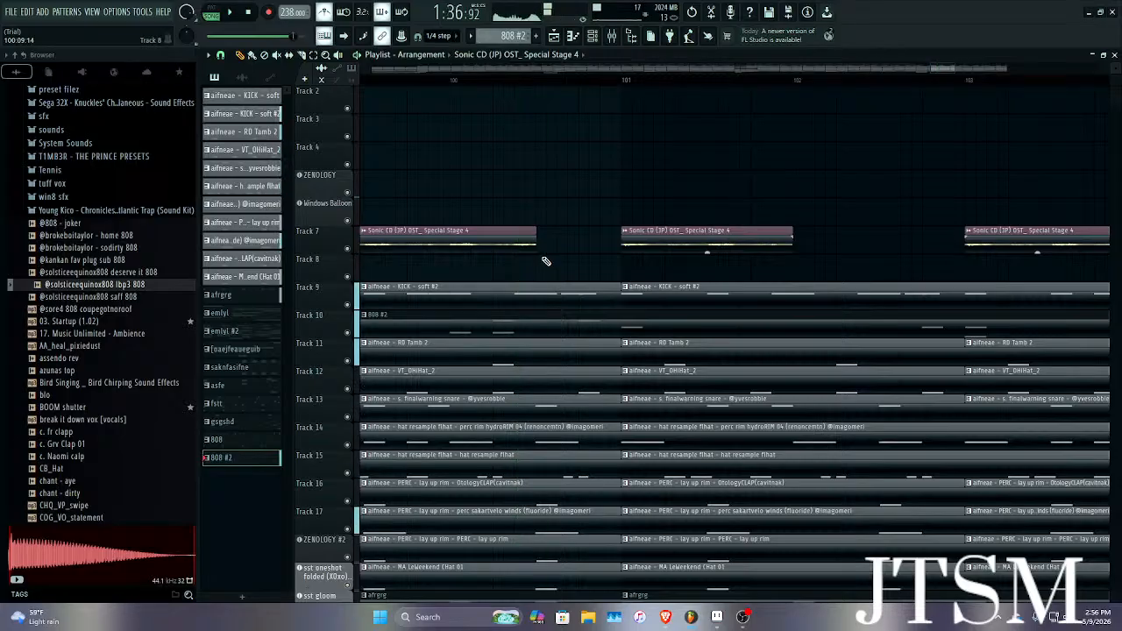
pyautogui.moveTo(535, 251); pyautogui.dragTo(627, 272)
pyautogui.press('space')
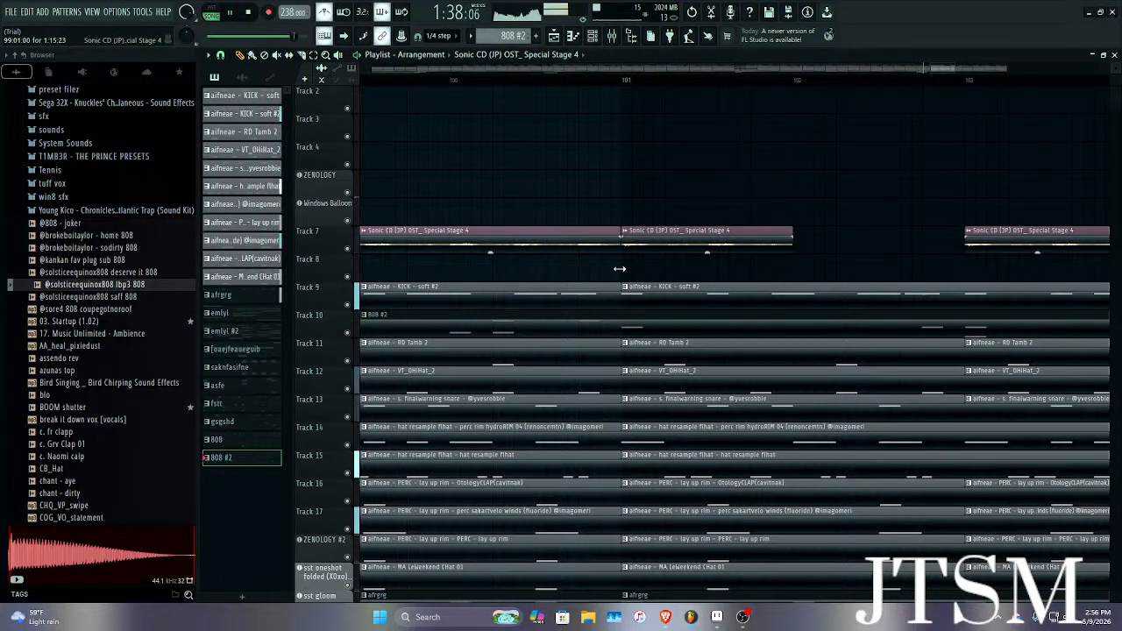
# Listen to the passage from bar 99 onward and delete the short Part_1 clip before bar 105 on Track 7.
pyautogui.keyDown('ctrl'); pyautogui.scroll(-5, 618, 269); pyautogui.keyUp('ctrl')
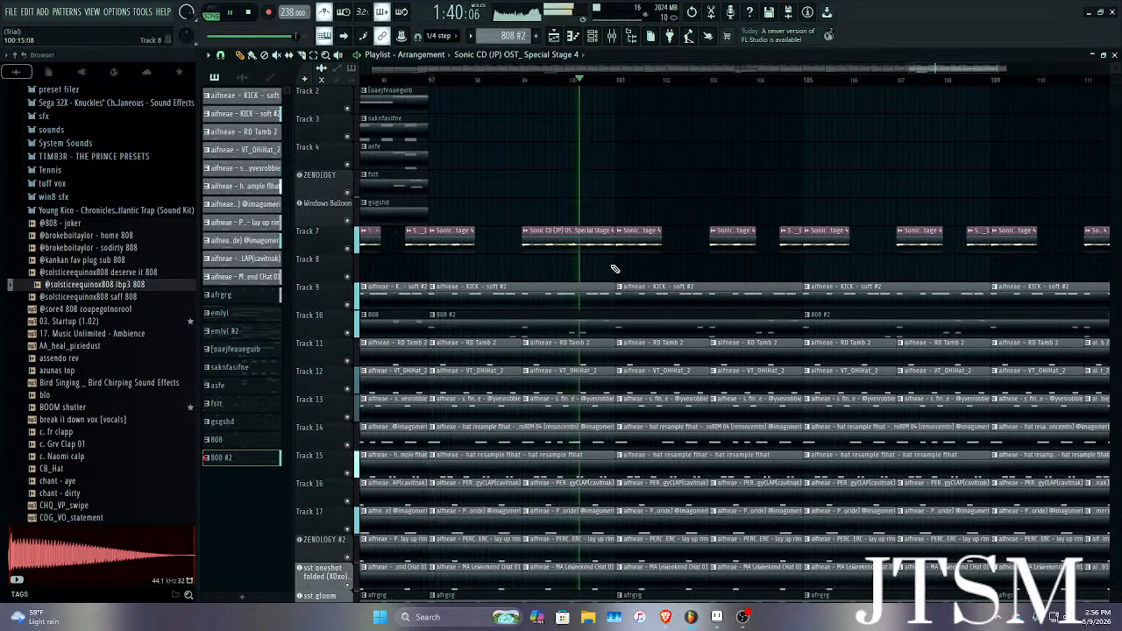
pyautogui.keyDown('ctrl'); pyautogui.scroll(3, 1038, 268); pyautogui.keyUp('ctrl')
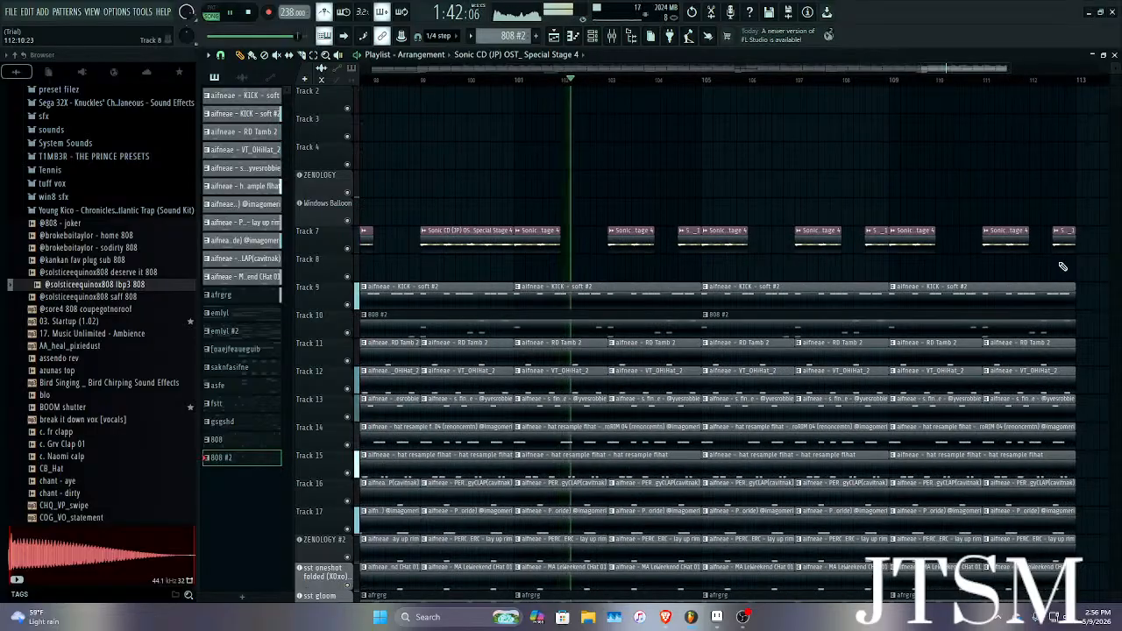
pyautogui.keyDown('ctrl'); pyautogui.scroll(-3, 508, 237); pyautogui.keyUp('ctrl')
pyautogui.press('space')
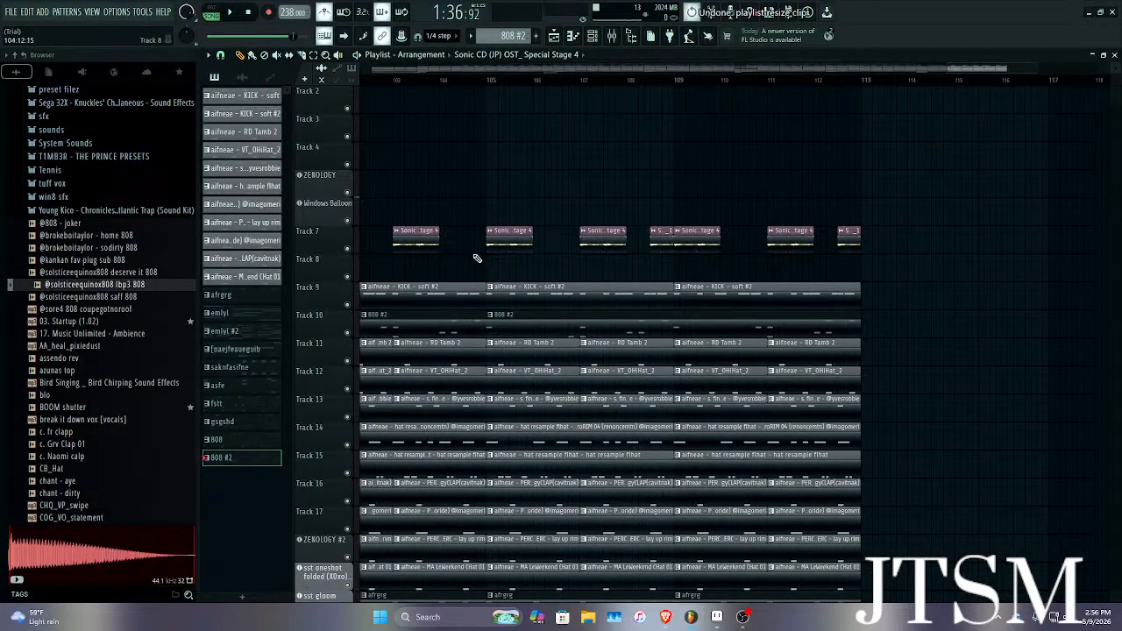
# Try placing a Special Stage 4 clip on Track 8 just before bar 105, and delete it again.
pyautogui.keyDown('ctrl'); pyautogui.scroll(3, 461, 253); pyautogui.keyUp('ctrl')
pyautogui.click(392, 243)
pyautogui.click(504, 270)
pyautogui.keyDown('ctrl'); pyautogui.scroll(3, 505, 270); pyautogui.keyUp('ctrl')
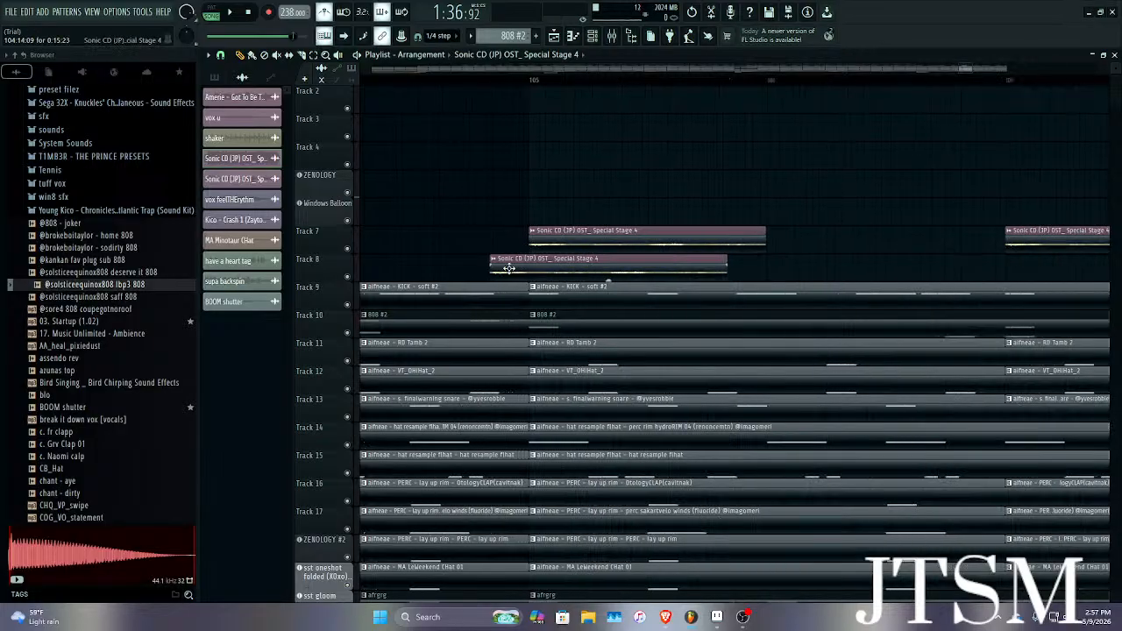
pyautogui.rightClick(509, 267)
pyautogui.keyDown('ctrl'); pyautogui.scroll(-5, 518, 263); pyautogui.keyUp('ctrl')
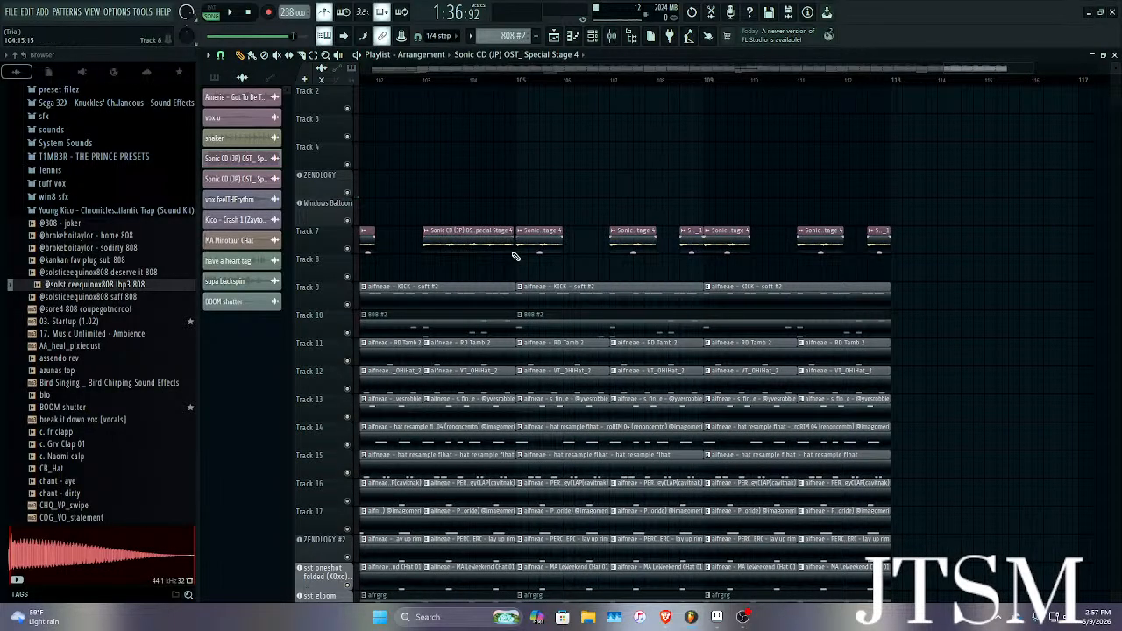
# End the bar 103 Special Stage 4 clip at 104:13 and place a matching copy below it on Track 8, aligned to bar 103.
pyautogui.keyDown('ctrl'); pyautogui.scroll(5, 516, 255); pyautogui.keyUp('ctrl')
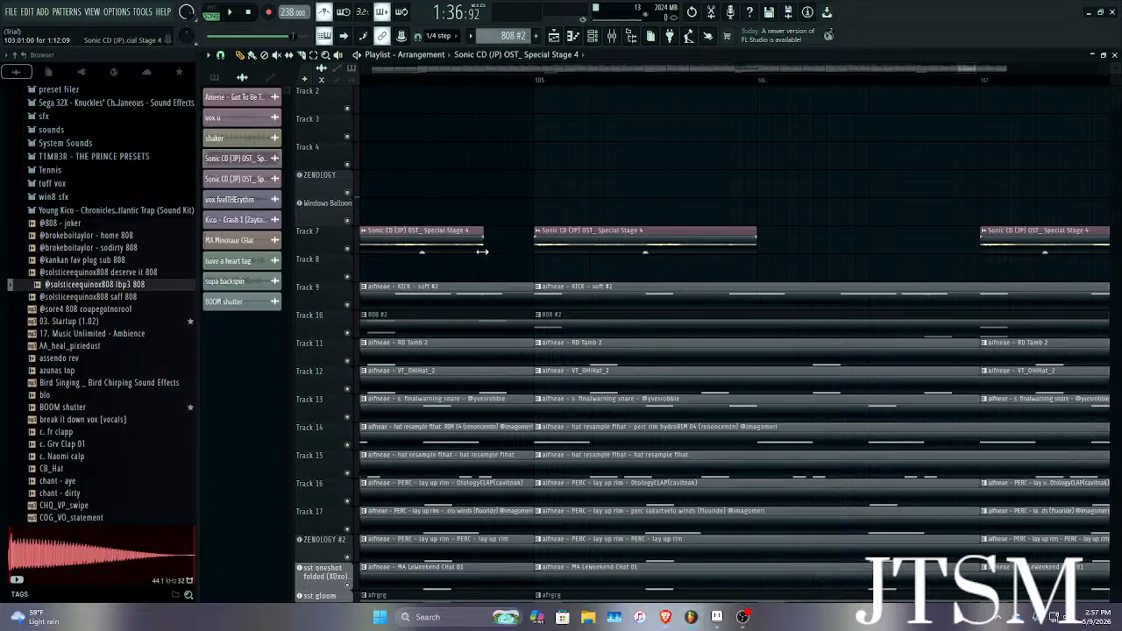
pyautogui.keyDown('ctrl'); pyautogui.scroll(-4, 479, 254); pyautogui.keyUp('ctrl')
pyautogui.click(390, 268)
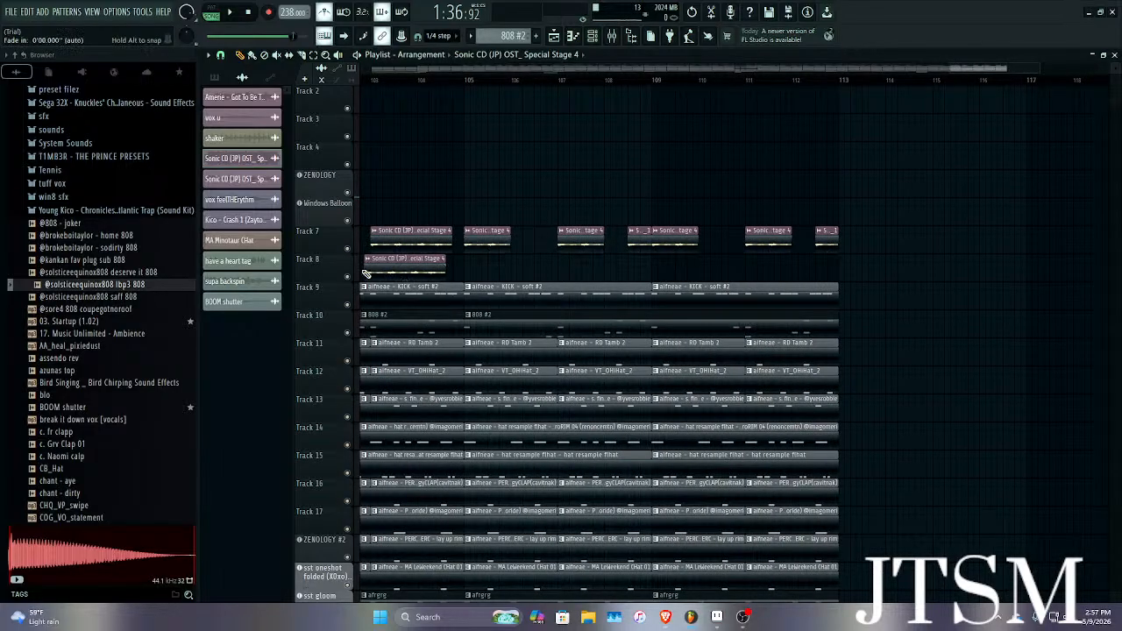
pyautogui.keyDown('ctrl'); pyautogui.scroll(5, 389, 268); pyautogui.keyUp('ctrl')
pyautogui.moveTo(389, 268); pyautogui.dragTo(496, 273)
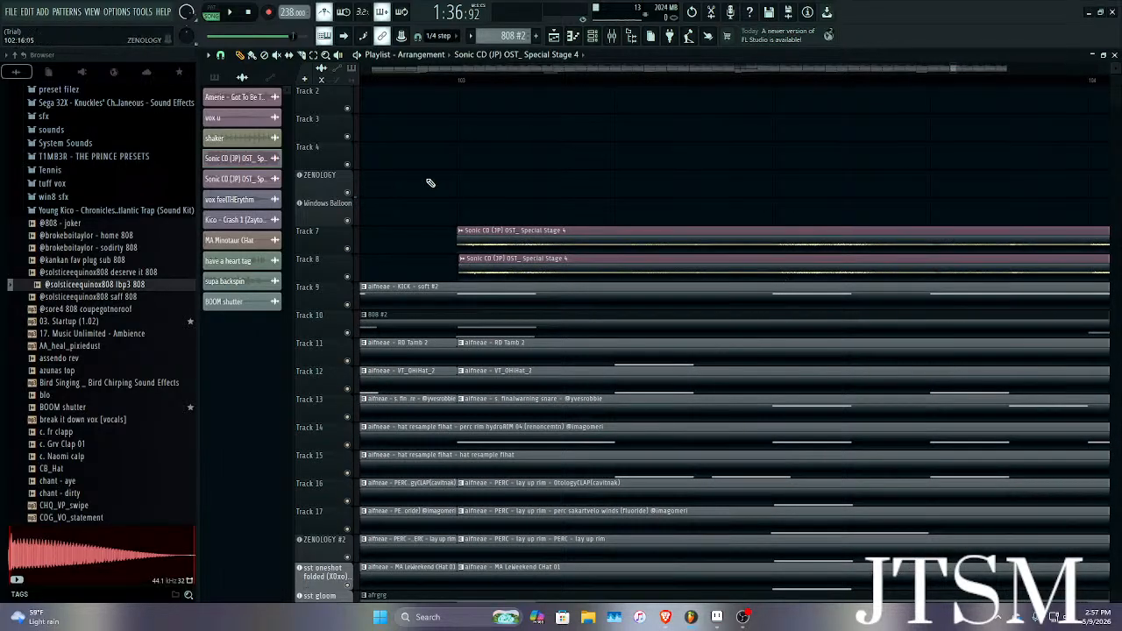
pyautogui.keyDown('ctrl'); pyautogui.scroll(-3, 428, 180); pyautogui.keyUp('ctrl')
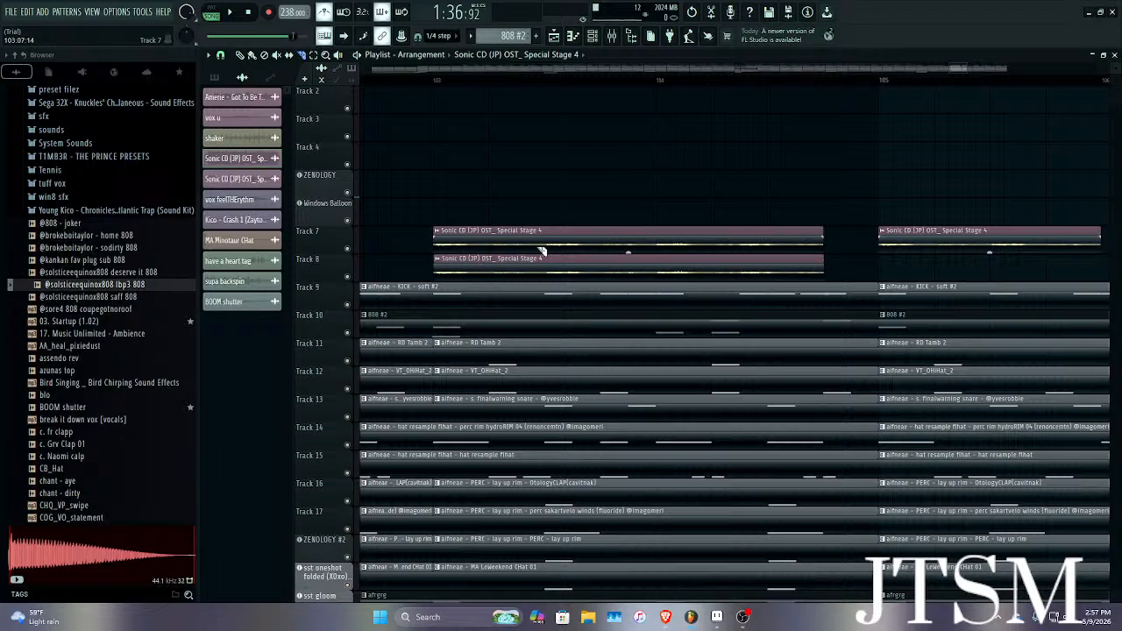
# Mute Track 8 and play back the passage through bar 103.
pyautogui.press('space')
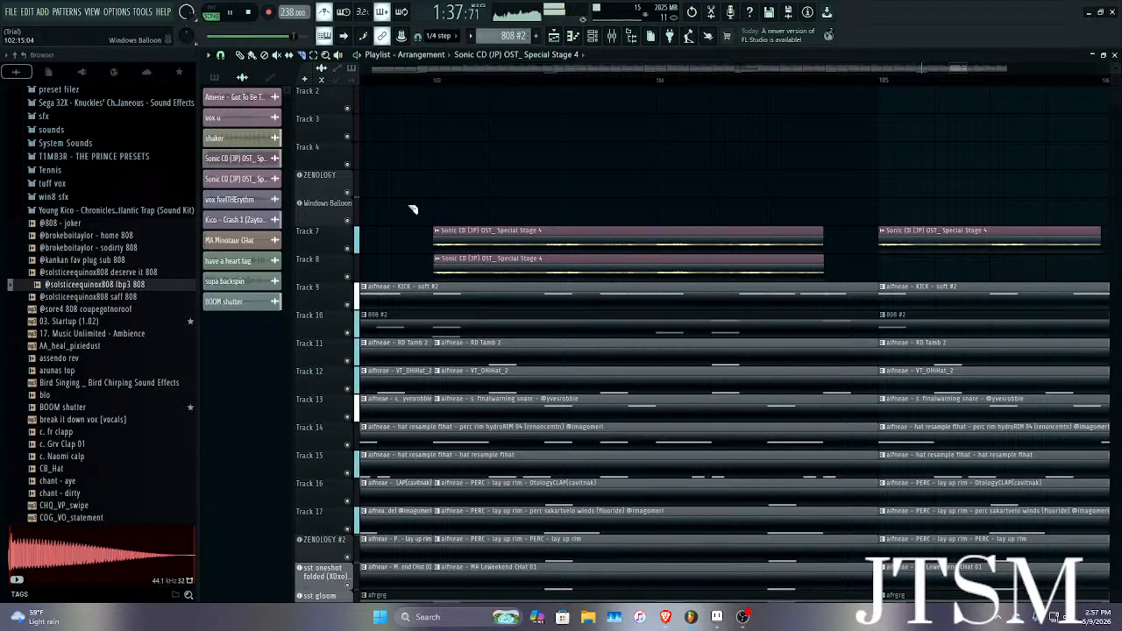
pyautogui.click(348, 275)
pyautogui.keyDown('ctrl'); pyautogui.scroll(-4, 583, 260); pyautogui.keyUp('ctrl')
pyautogui.keyDown('ctrl'); pyautogui.scroll(2, 715, 289); pyautogui.keyUp('ctrl')
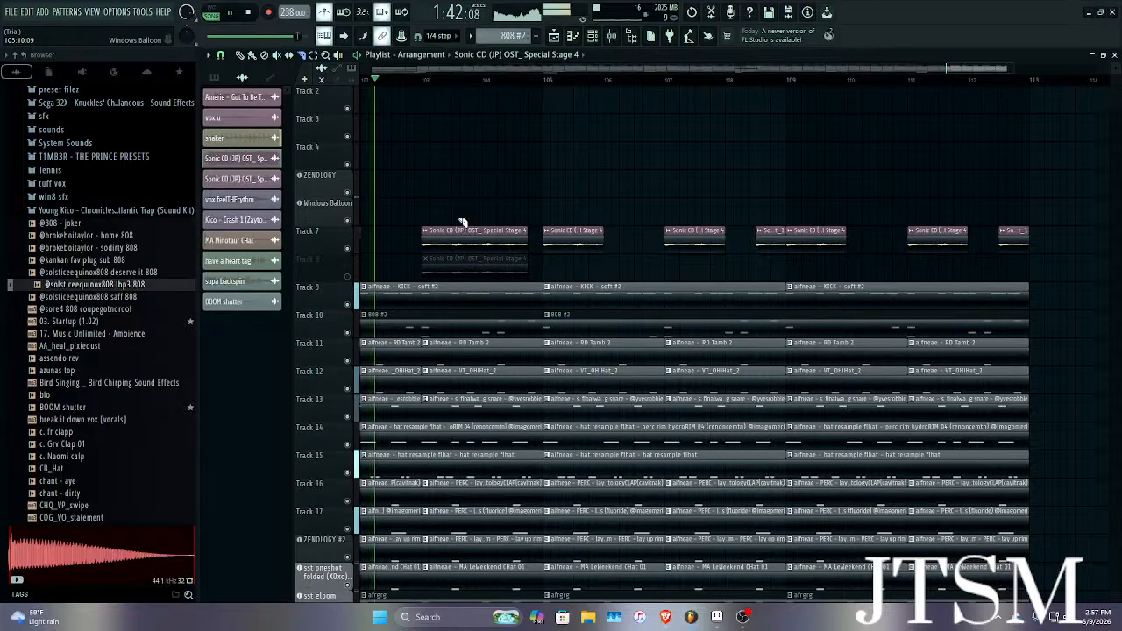
pyautogui.press('space')
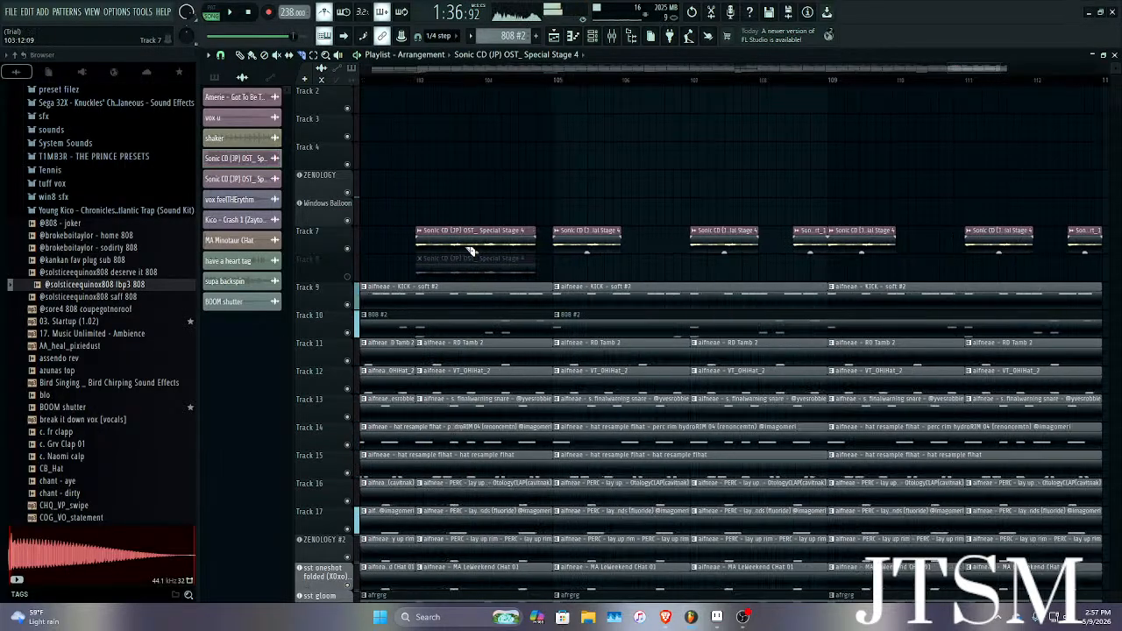
# Slice the Track 8 copy at bar 104, delete its first part and move the remainder to start at 104:13.
pyautogui.keyDown('ctrl'); pyautogui.scroll(2, 472, 252); pyautogui.keyUp('ctrl')
pyautogui.keyDown('ctrl'); pyautogui.scroll(3, 503, 274); pyautogui.keyUp('ctrl')
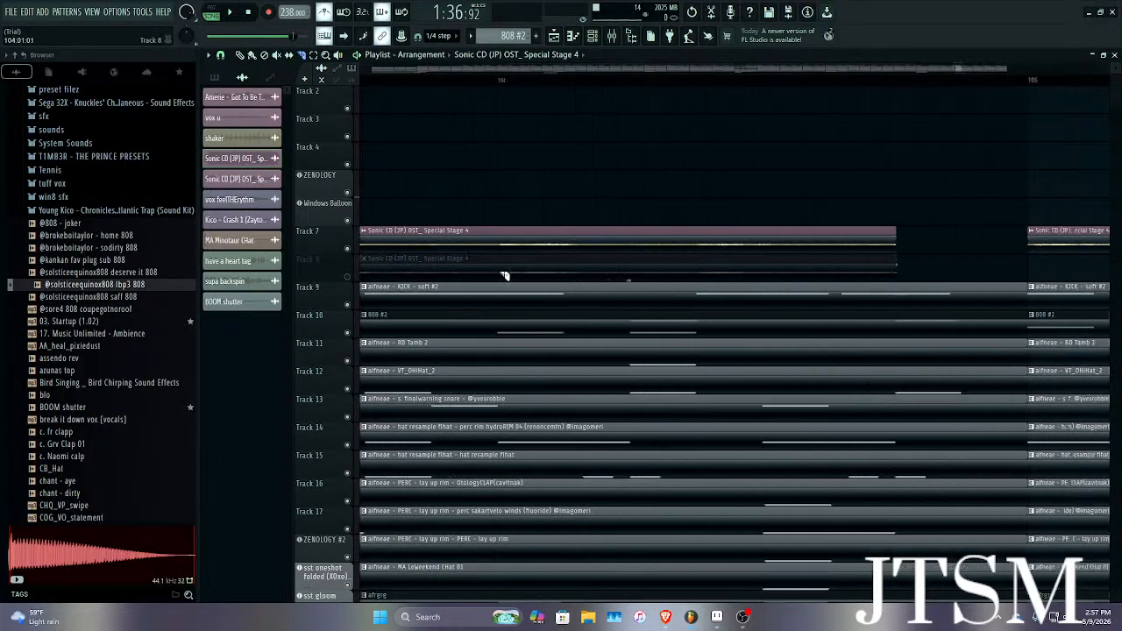
pyautogui.rightClick(430, 263)
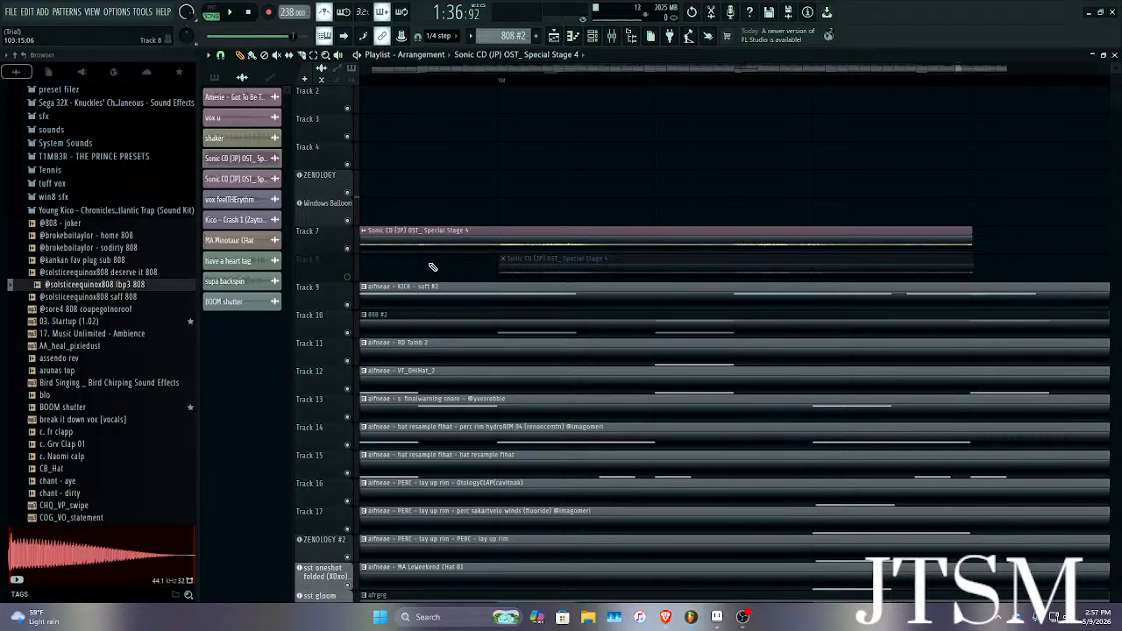
pyautogui.keyDown('ctrl'); pyautogui.scroll(-5, 432, 266); pyautogui.keyUp('ctrl')
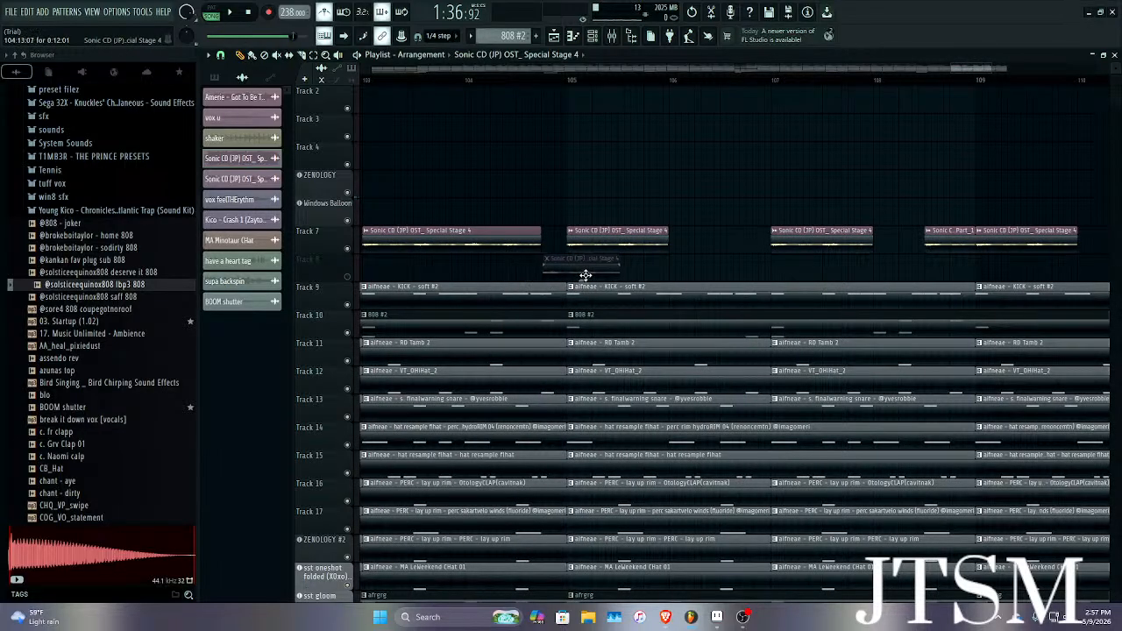
# Cut the Track 8 piece off at bar 105 and move it into the gap on Track 7 from 104:13 to bar 105.
pyautogui.keyDown('ctrl'); pyautogui.scroll(5, 570, 263); pyautogui.keyUp('ctrl')
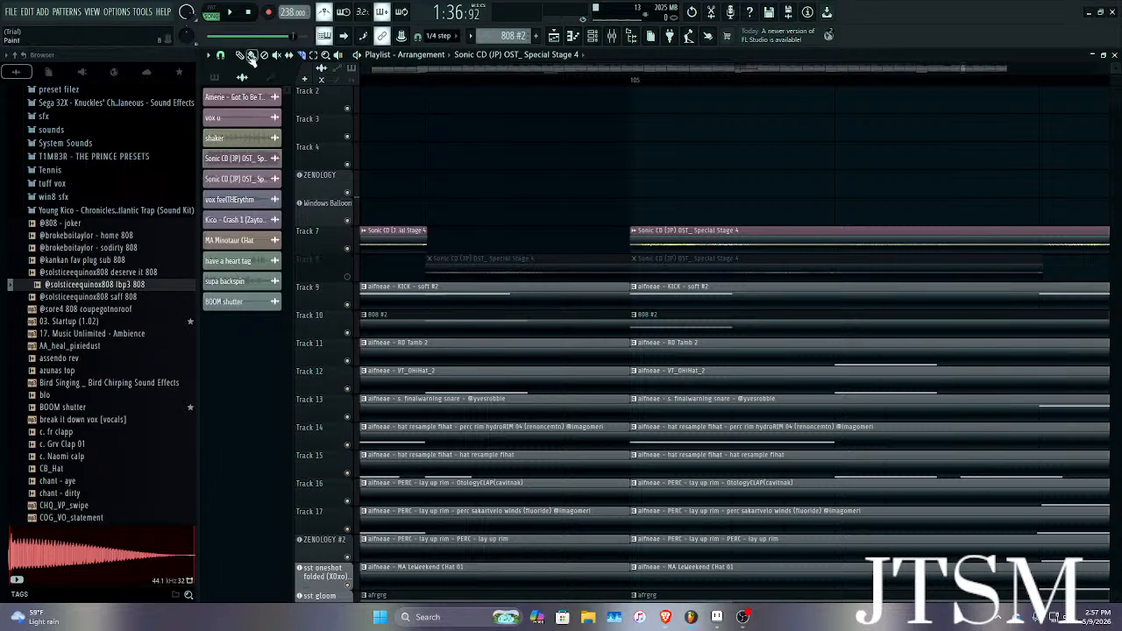
pyautogui.rightClick(719, 271)
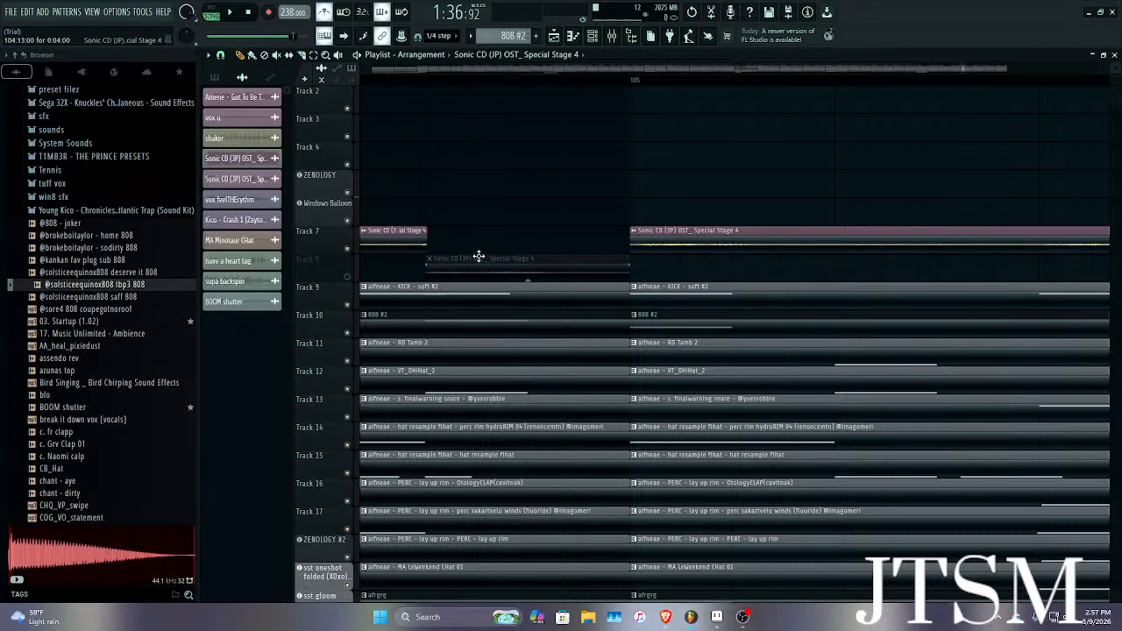
pyautogui.moveTo(478, 233); pyautogui.dragTo(437, 208)
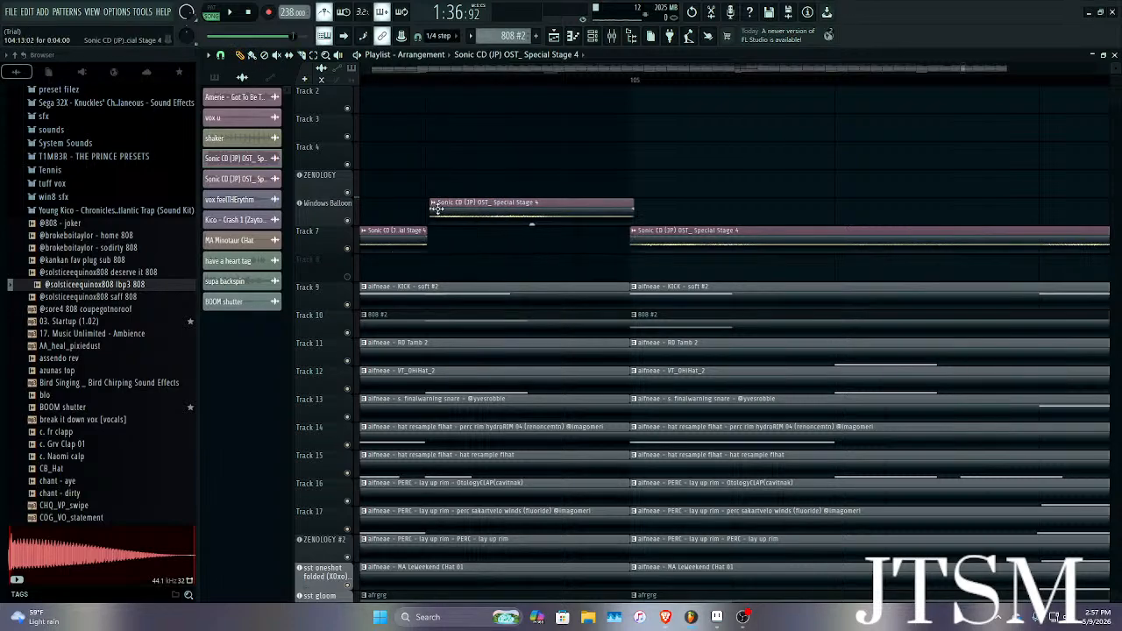
pyautogui.scroll(4, 431, 215)
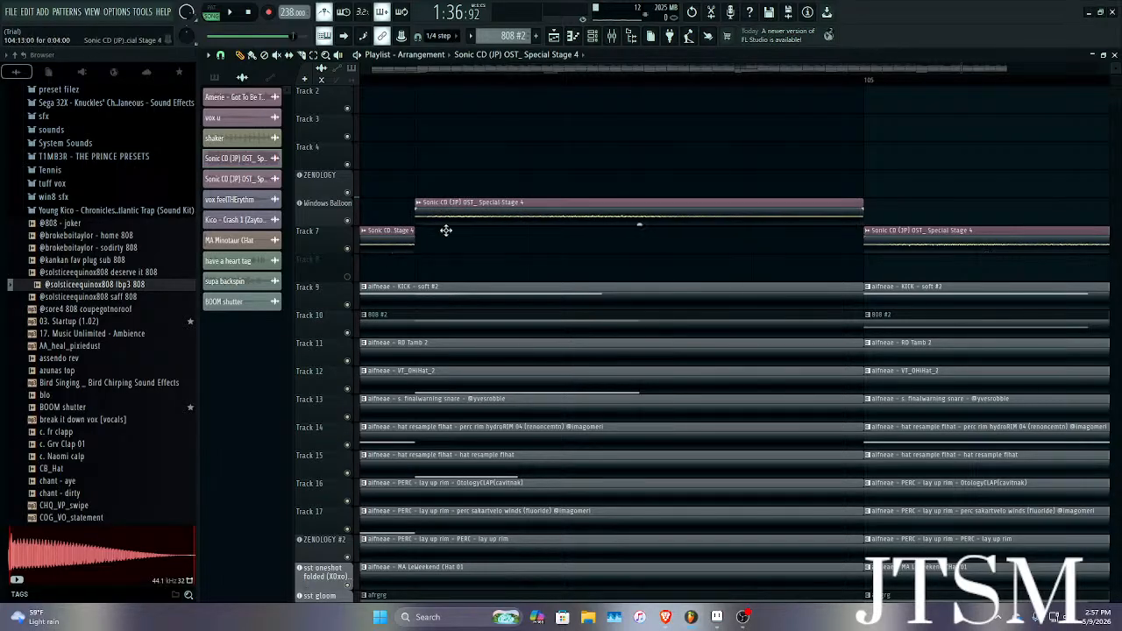
pyautogui.moveTo(449, 209); pyautogui.dragTo(445, 237)
pyautogui.scroll(-5, 473, 235)
pyautogui.scroll(-4, 481, 235)
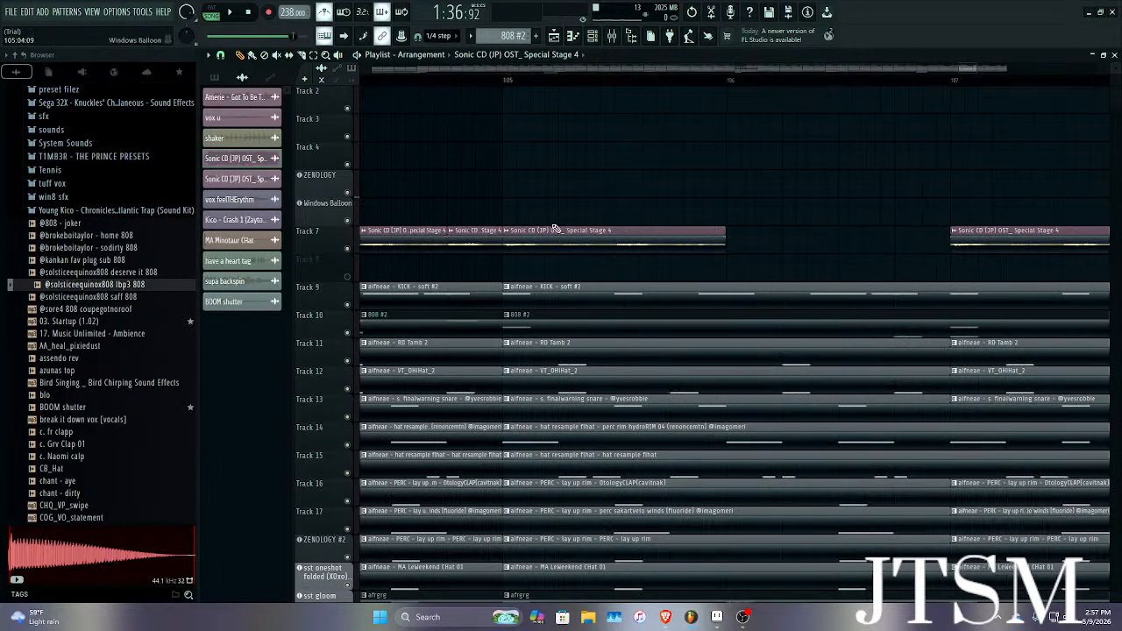
# Check the sample settings of the Special Stage 4 audio clip, close them and play back the edited ending.
pyautogui.click(268, 163)
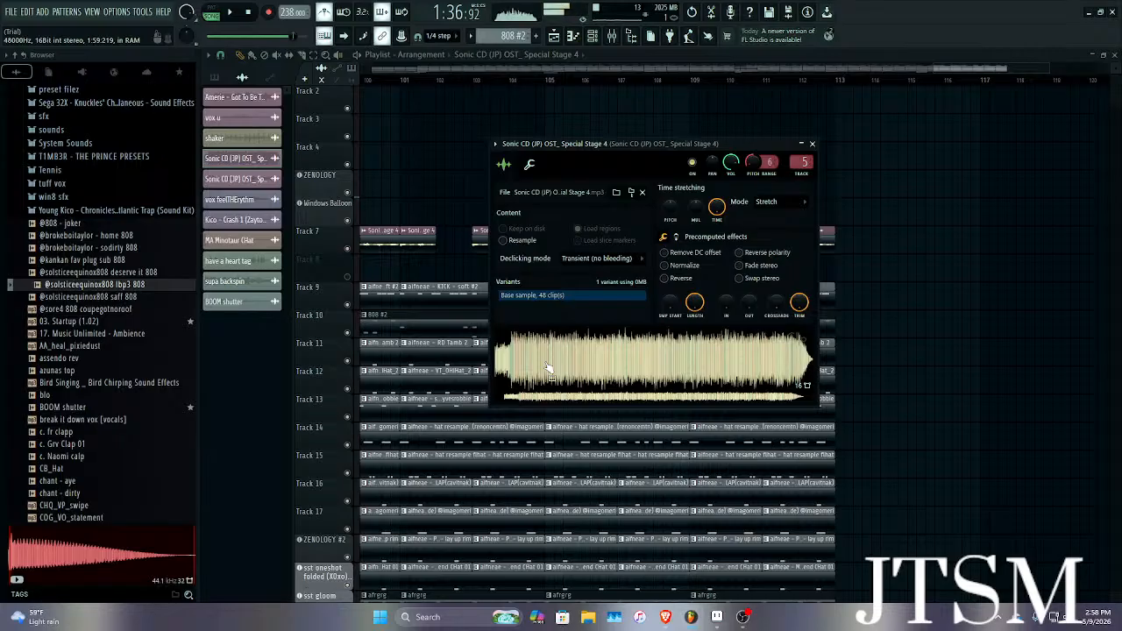
pyautogui.click(812, 144)
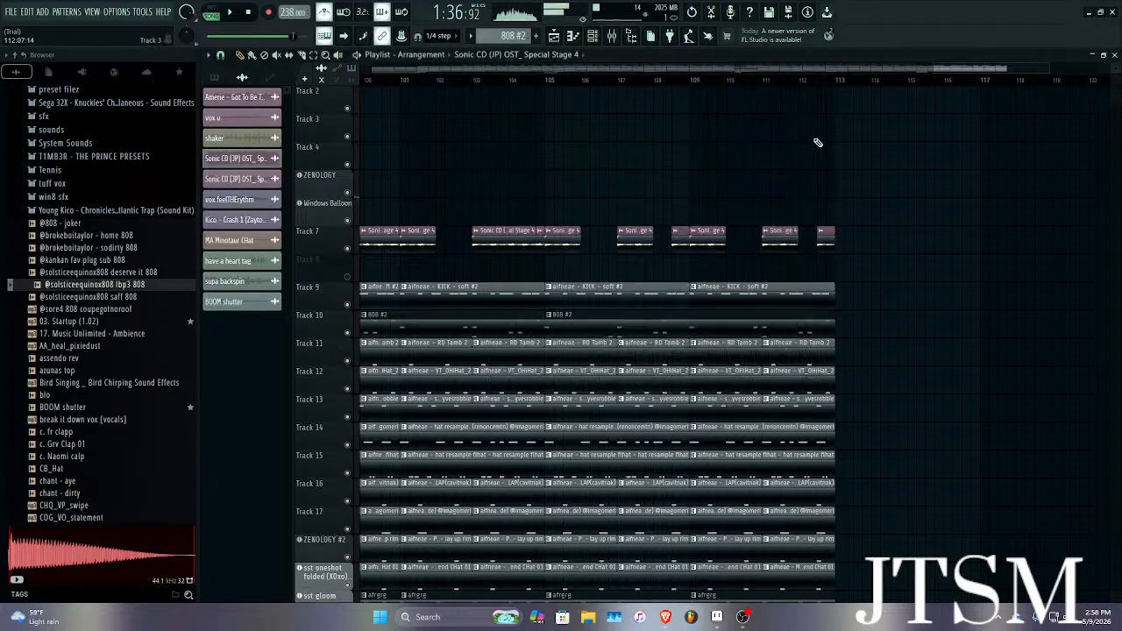
pyautogui.press('space')
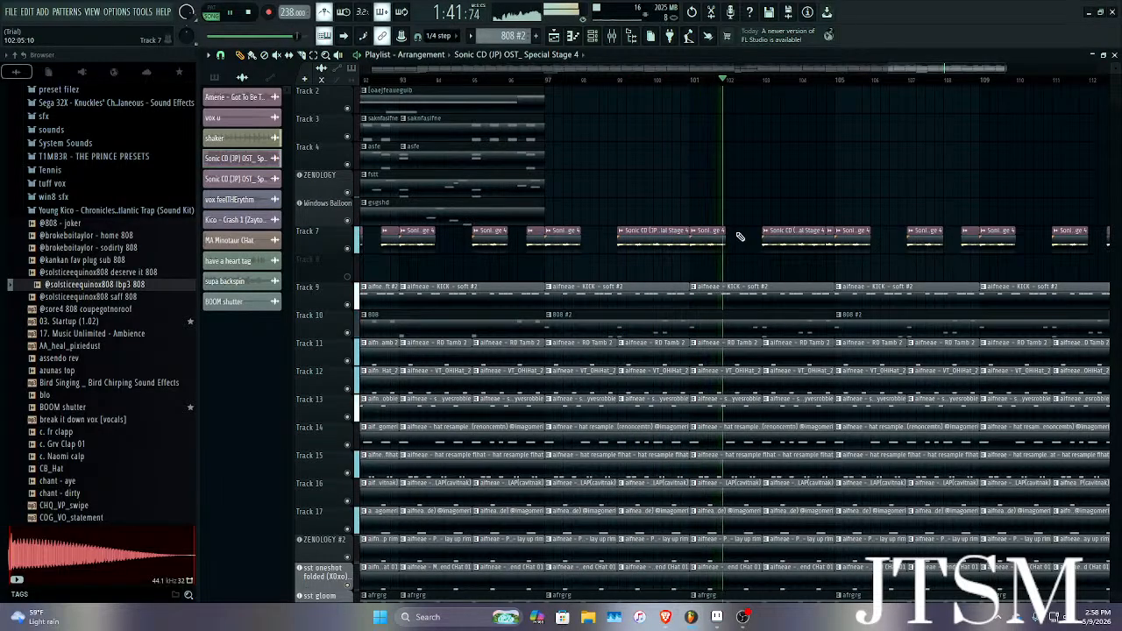
# Pick the vox feelTHErythm clip on Track 8 as the clip for placing, unmute the track and restart playback.
pyautogui.scroll(-3, 739, 236)
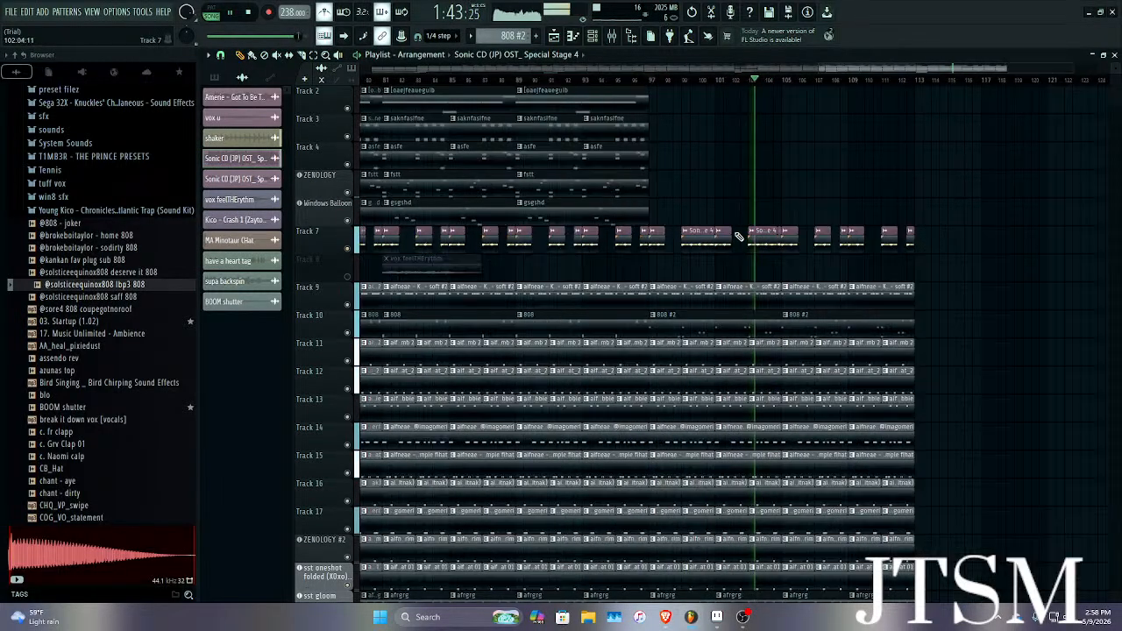
pyautogui.click(439, 264)
pyautogui.press('space')
pyautogui.click(347, 277)
pyautogui.press('space')
pyautogui.scroll(4, 741, 281)
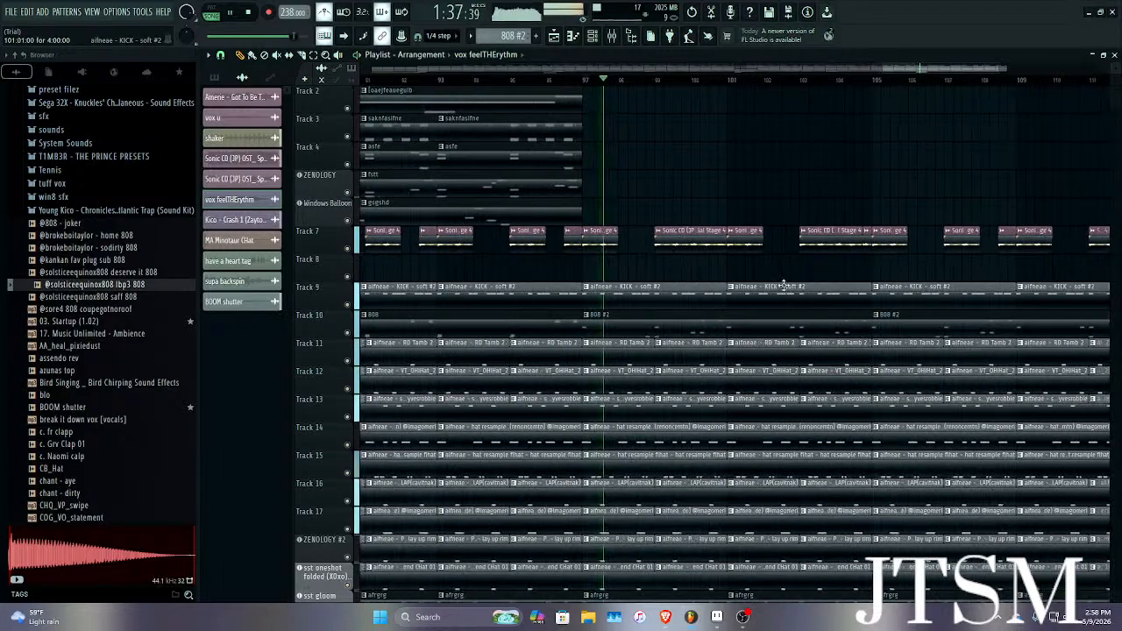
# Add a vox feelTHErythm clip to Track 8 and move it to start at bar 105.
pyautogui.click(803, 267)
pyautogui.scroll(3, 805, 266)
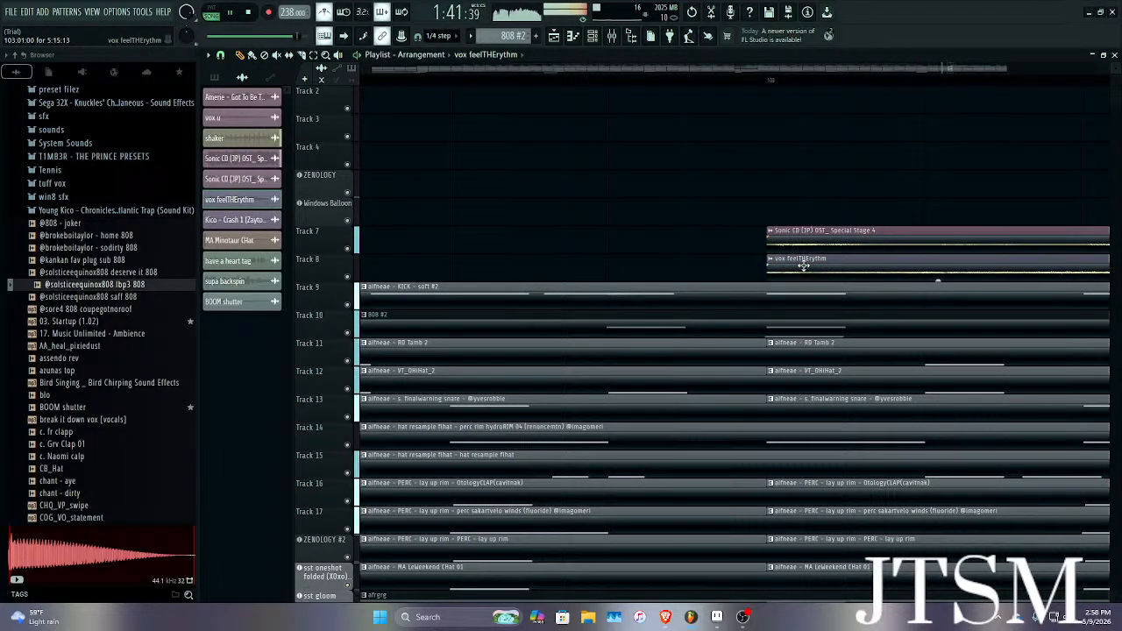
pyautogui.scroll(-3, 803, 266)
pyautogui.moveTo(803, 265); pyautogui.dragTo(945, 272)
pyautogui.scroll(6, 962, 268)
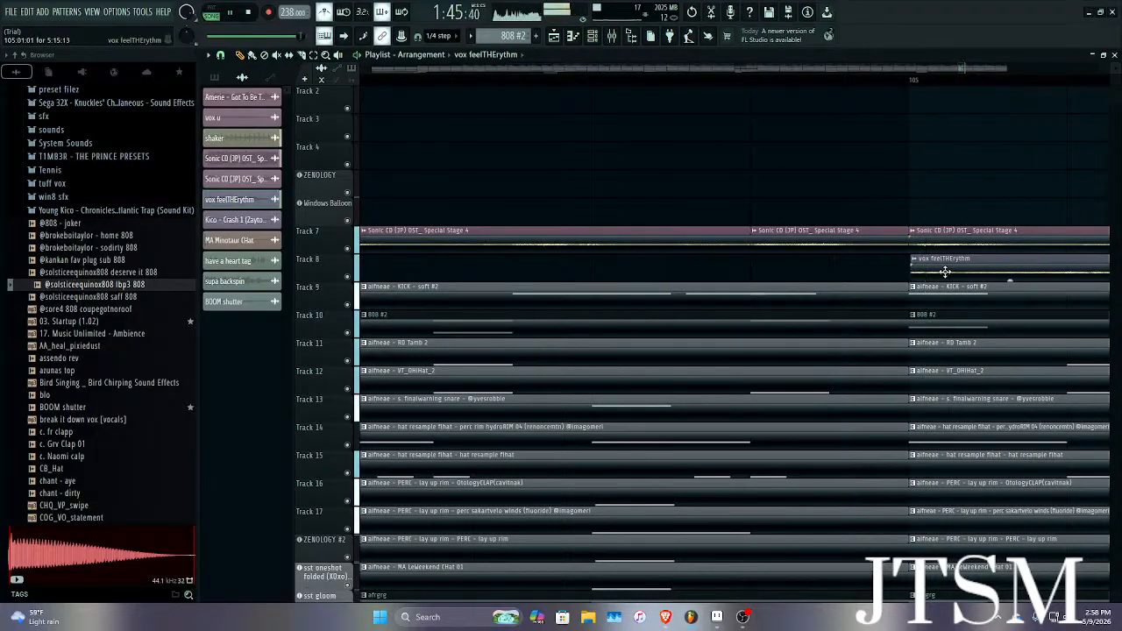
pyautogui.scroll(3, 947, 272)
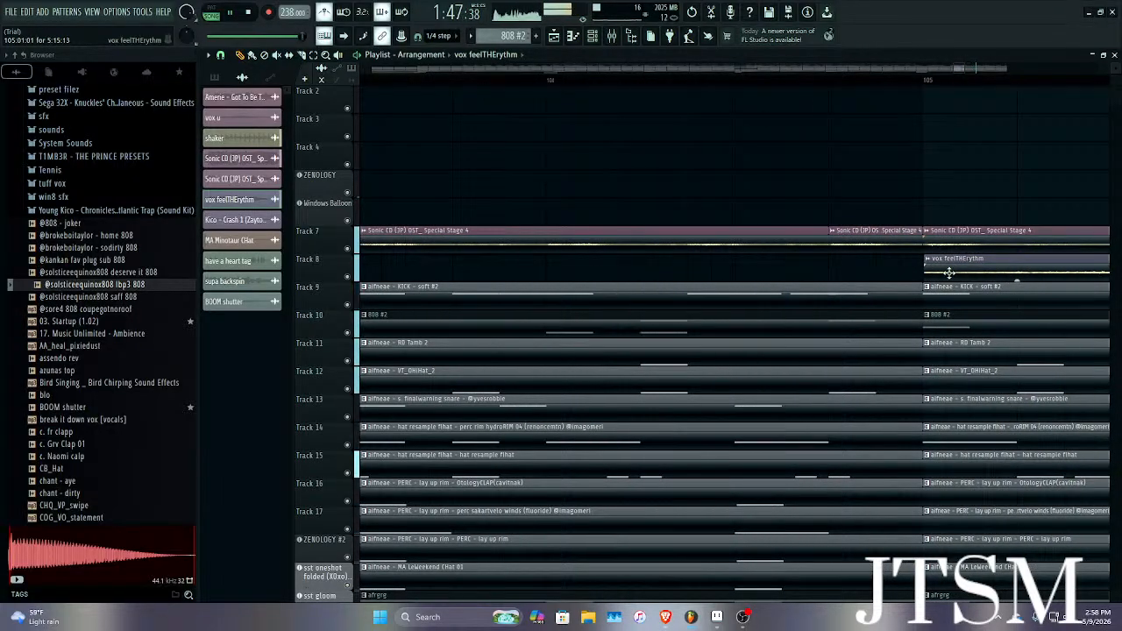
pyautogui.scroll(-8, 955, 274)
pyautogui.scroll(1, 1038, 281)
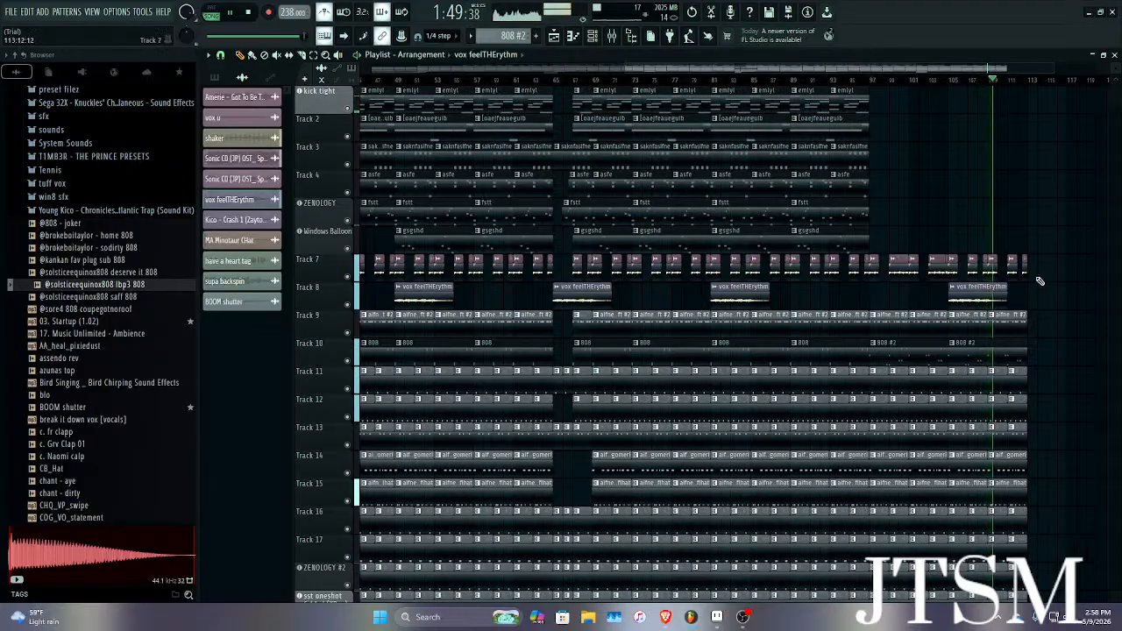
# Delete the last short Special Stage 4 piece on Track 7 and extend the clip from bar 111 to bar 113.
pyautogui.scroll(8, 1039, 281)
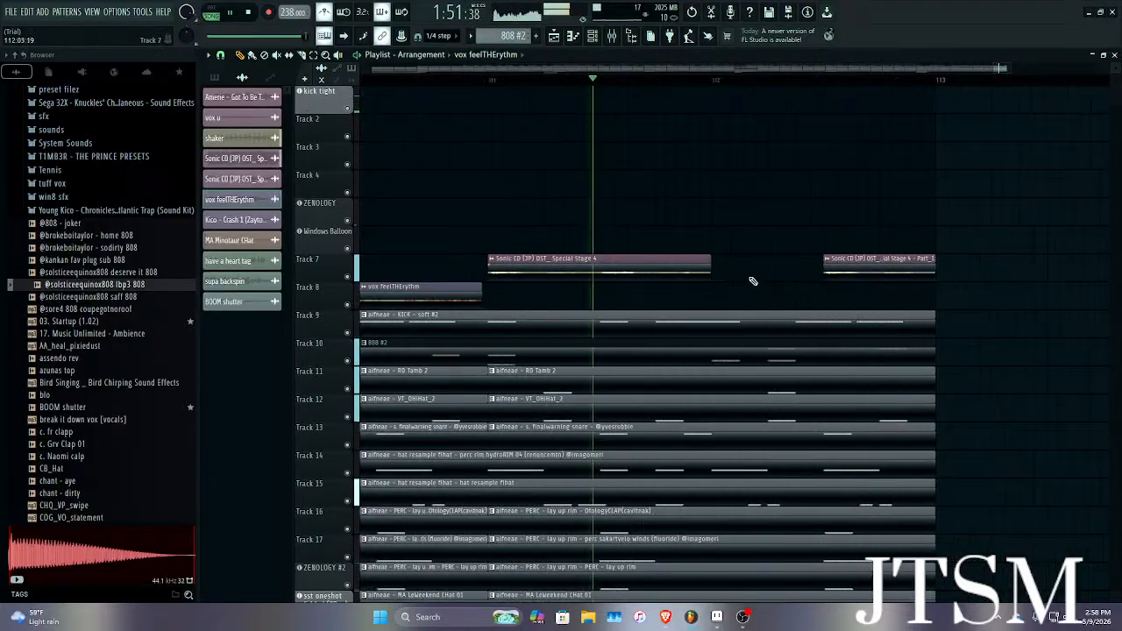
pyautogui.press('space')
pyautogui.moveTo(710, 270); pyautogui.dragTo(812, 291)
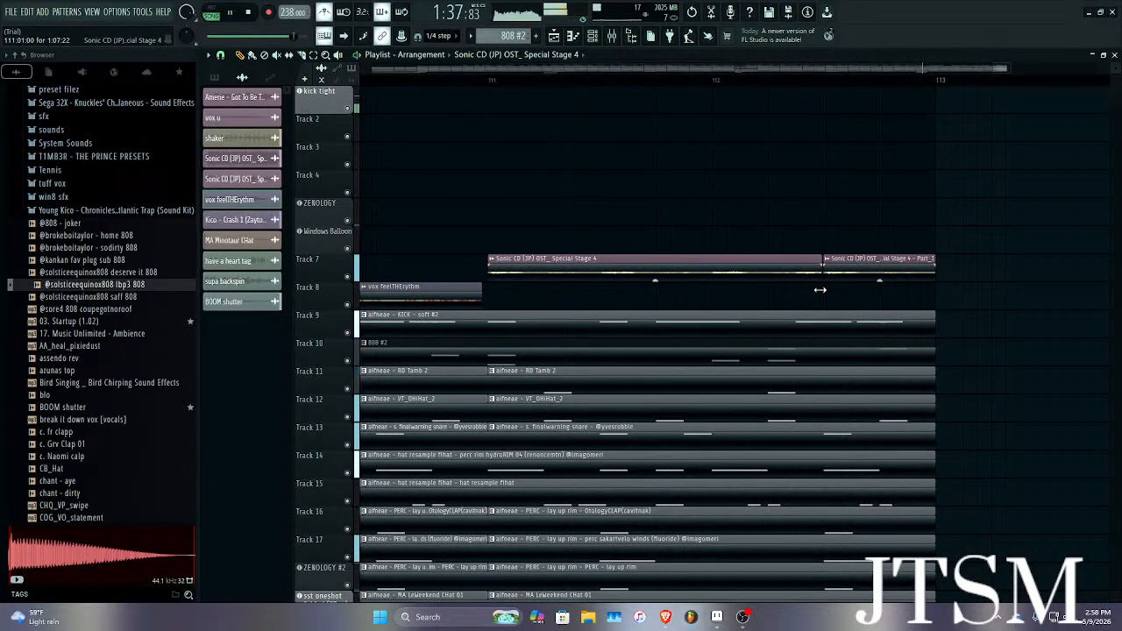
pyautogui.rightClick(846, 279)
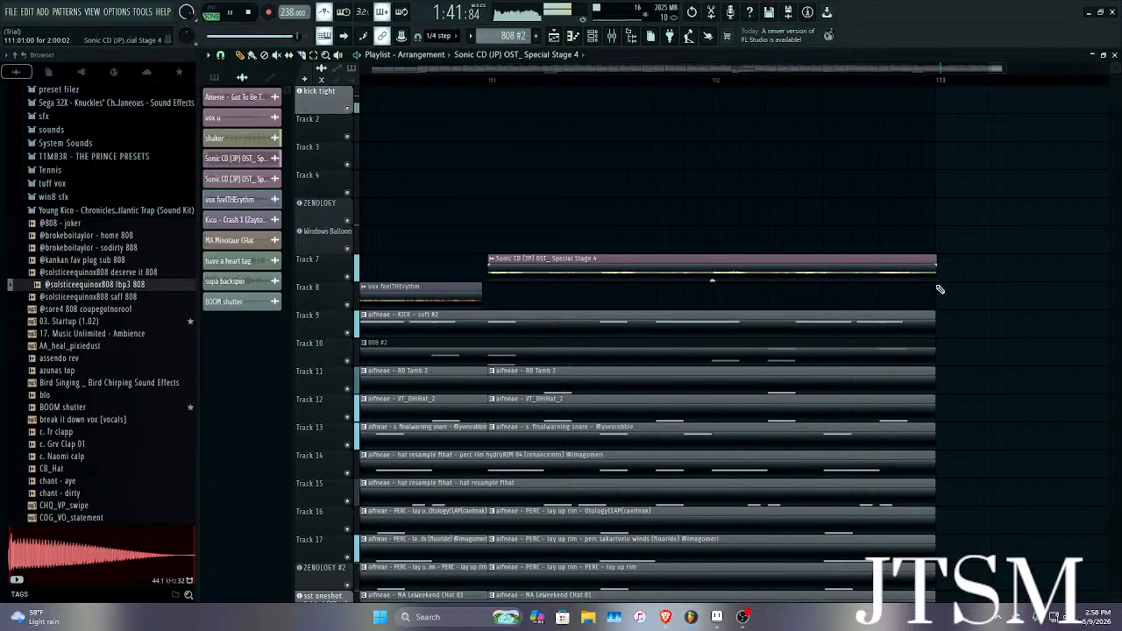
pyautogui.scroll(3, 939, 290)
pyautogui.scroll(-3, 925, 278)
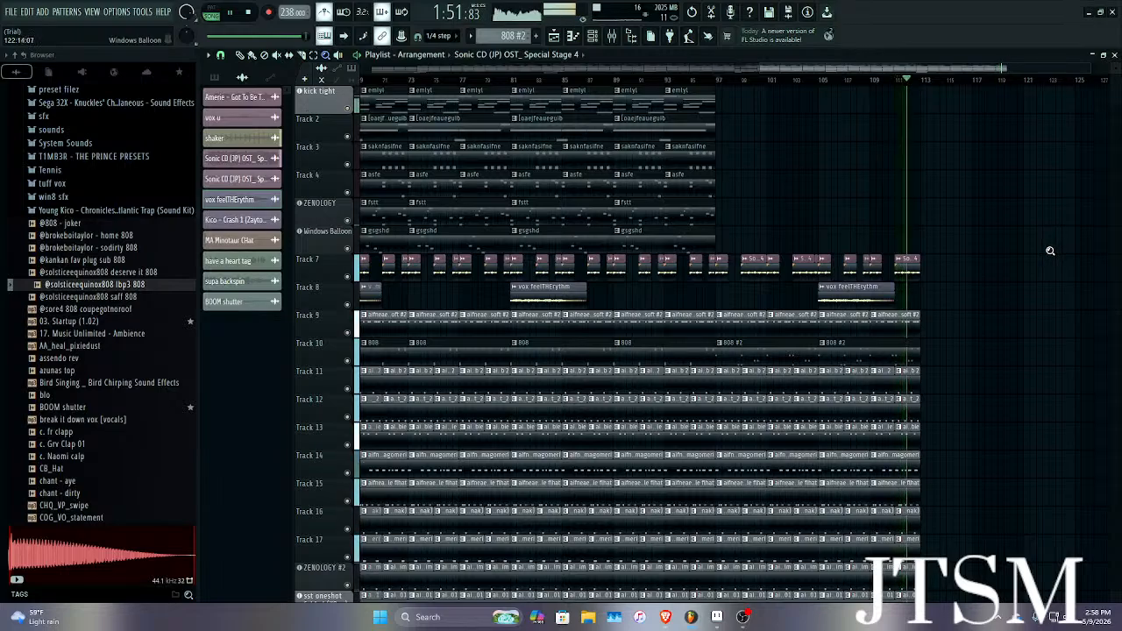
# Select all clips of the ending from bar 97 up to bar 113 on every track and duplicate them after bar 112.
pyautogui.moveTo(1036, 255)
pyautogui.mouseDown()
pyautogui.moveTo(929, 307)
pyautogui.moveTo(739, 505)
pyautogui.moveTo(909, 210)
pyautogui.moveTo(1031, 254)
pyautogui.mouseUp()
pyautogui.rightClick(999, 252)
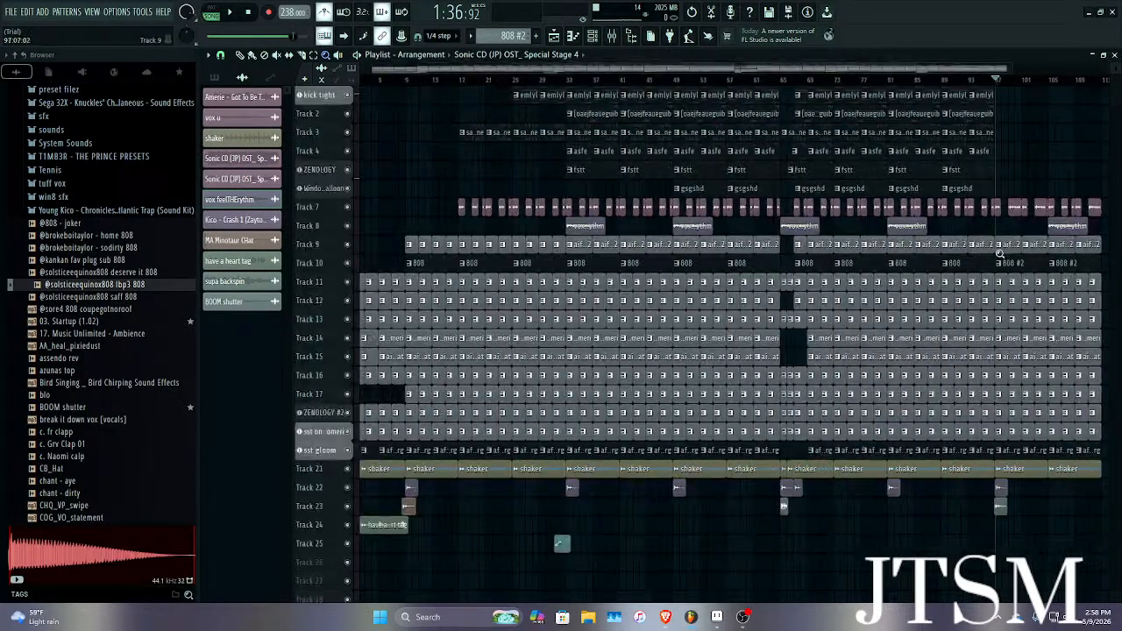
pyautogui.click(947, 237)
pyautogui.click(964, 230)
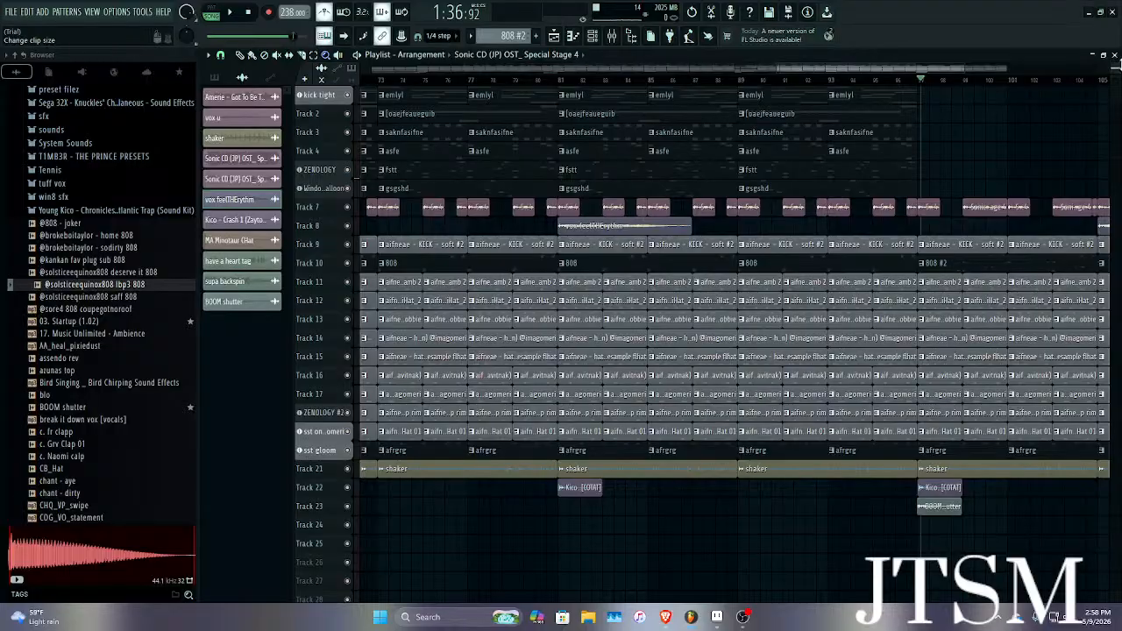
pyautogui.moveTo(1117, 66); pyautogui.dragTo(1118, 79)
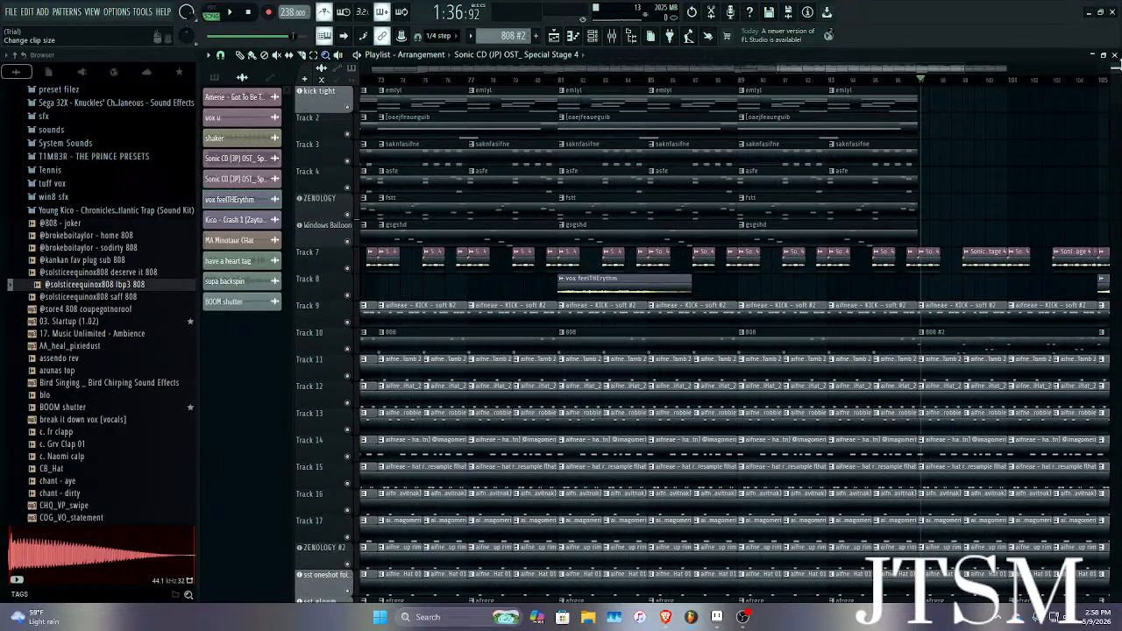
pyautogui.click(240, 57)
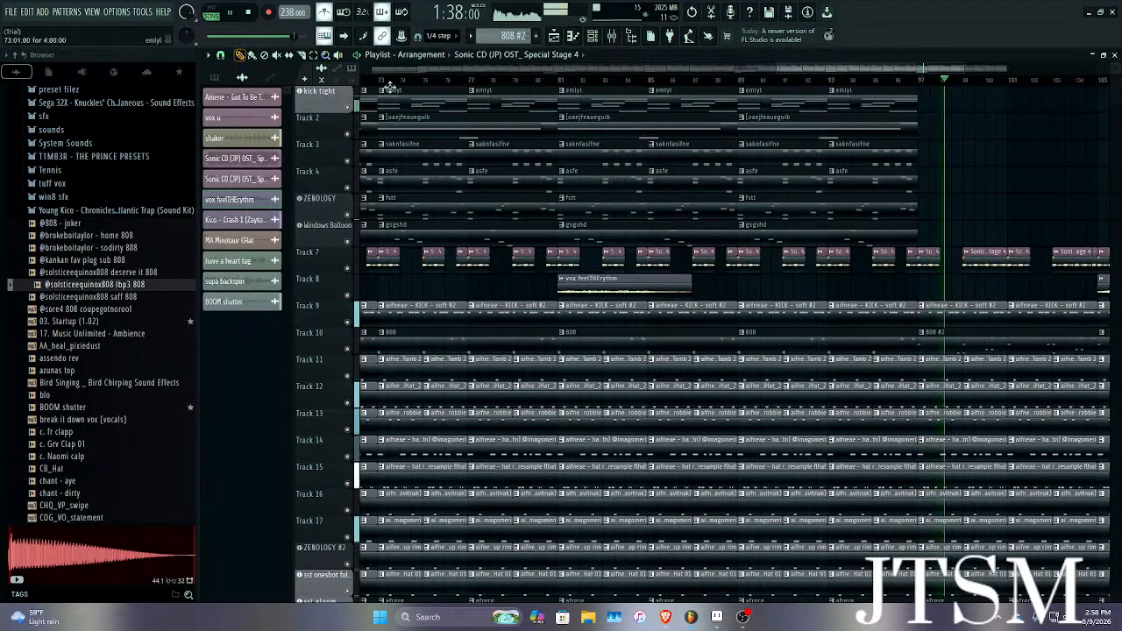
pyautogui.scroll(-5, 345, 70)
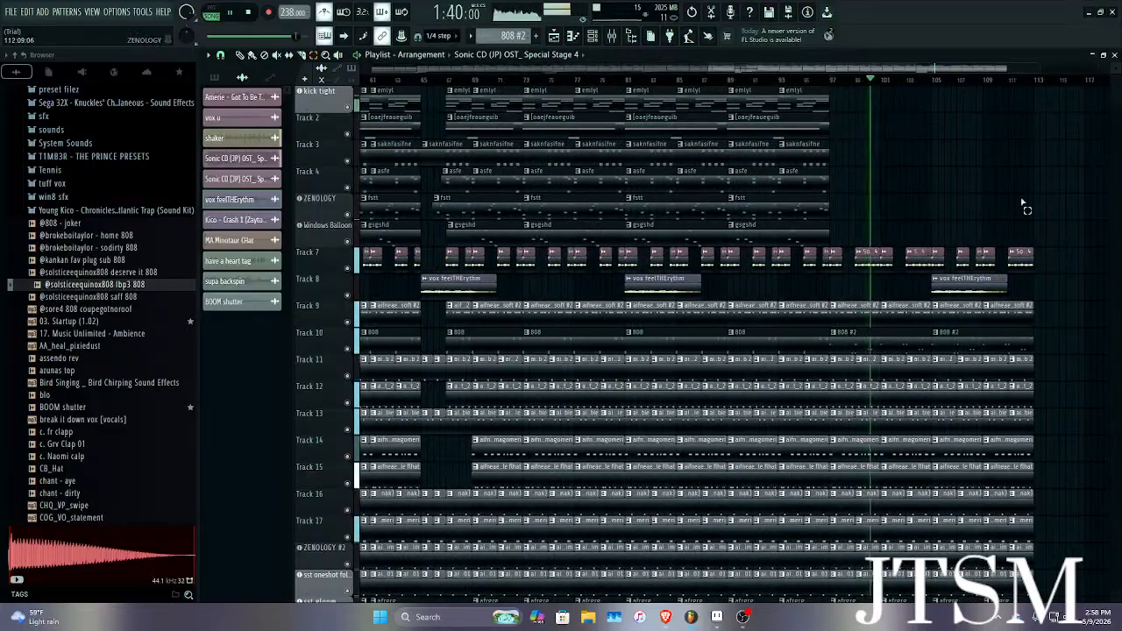
pyautogui.scroll(5, 996, 247)
pyautogui.moveTo(1049, 221); pyautogui.dragTo(566, 569)
pyautogui.scroll(5, 769, 488)
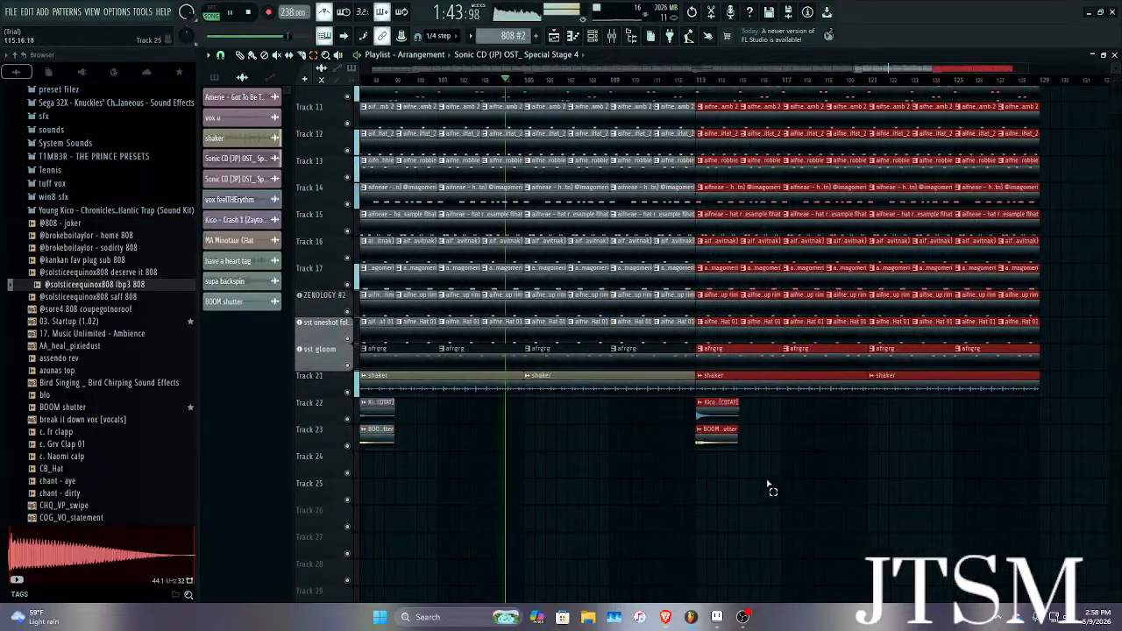
# Align the duplicated section to start exactly at bar 113, and remove the stray Special Stage 4 clip from Track 26.
pyautogui.scroll(6, 688, 331)
pyautogui.scroll(1, 690, 333)
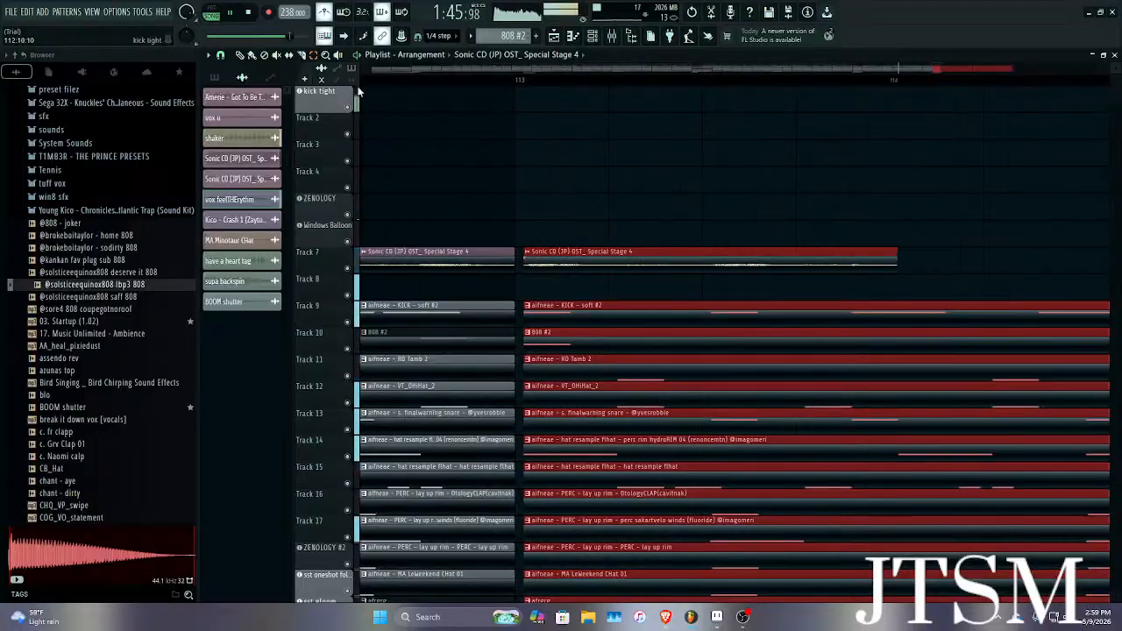
pyautogui.scroll(8, 543, 216)
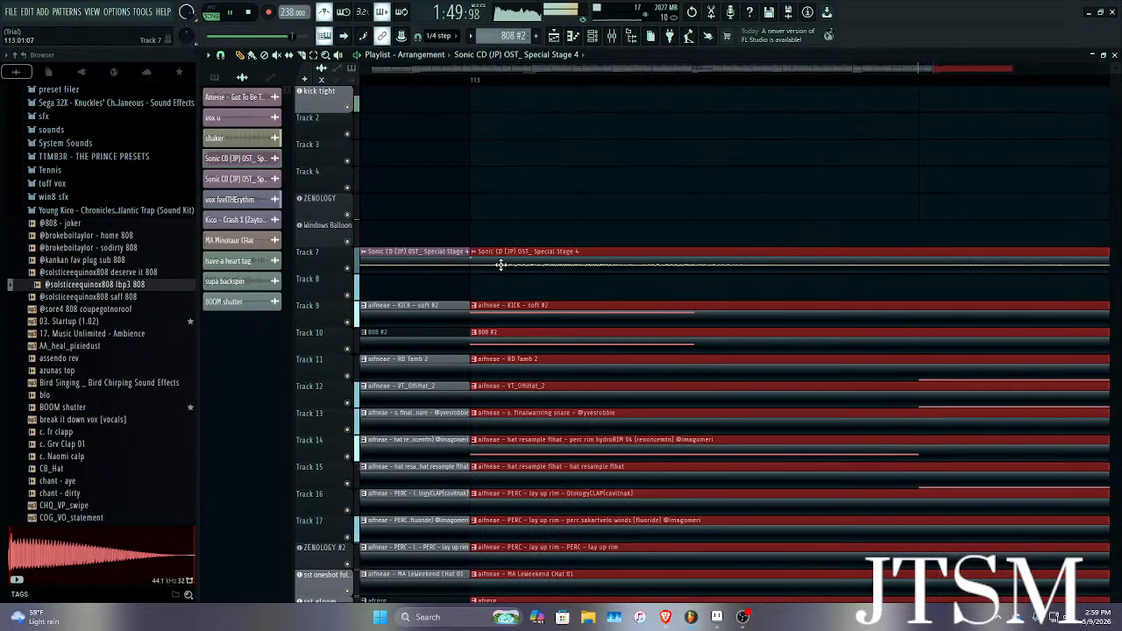
pyautogui.scroll(-3, 511, 268)
pyautogui.scroll(-5, 504, 298)
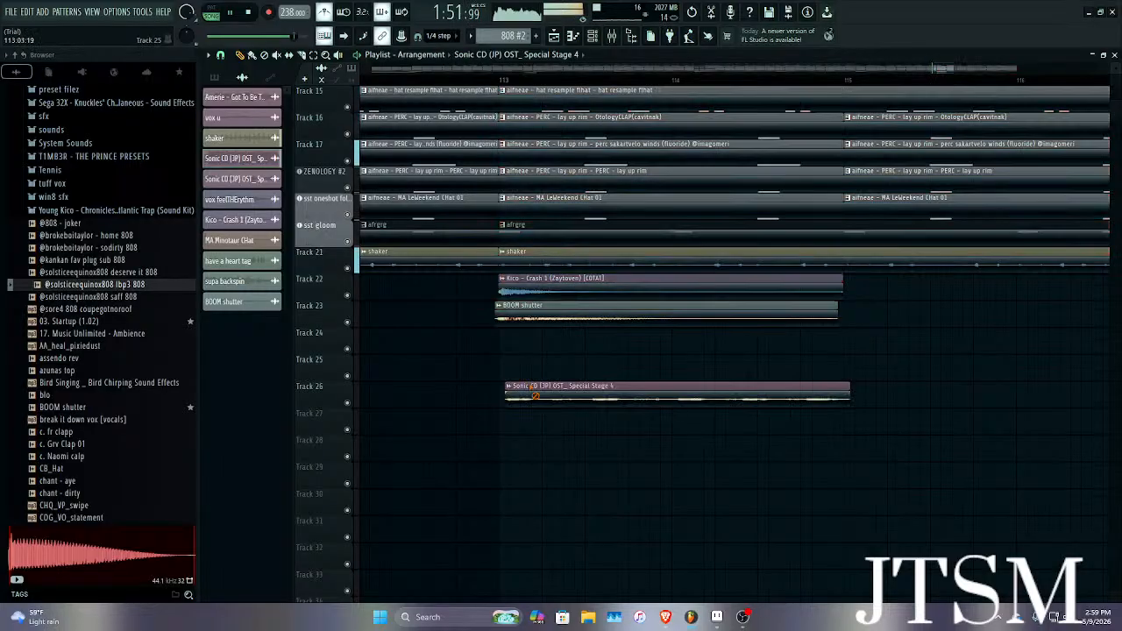
pyautogui.scroll(4, 504, 342)
pyautogui.press('space')
pyautogui.scroll(-4, 501, 326)
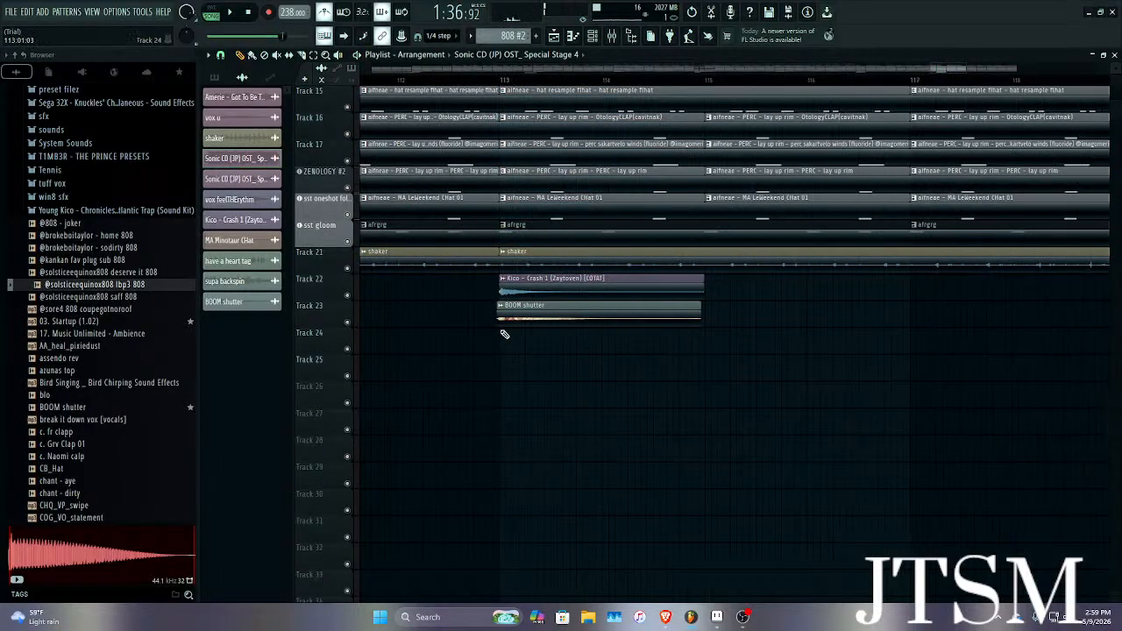
# Duplicate the melodic pattern clips of bars 89 to 96, from the kick tight track down to Windows Balloon, to bar 97.
pyautogui.scroll(8, 488, 318)
pyautogui.scroll(-3, 463, 293)
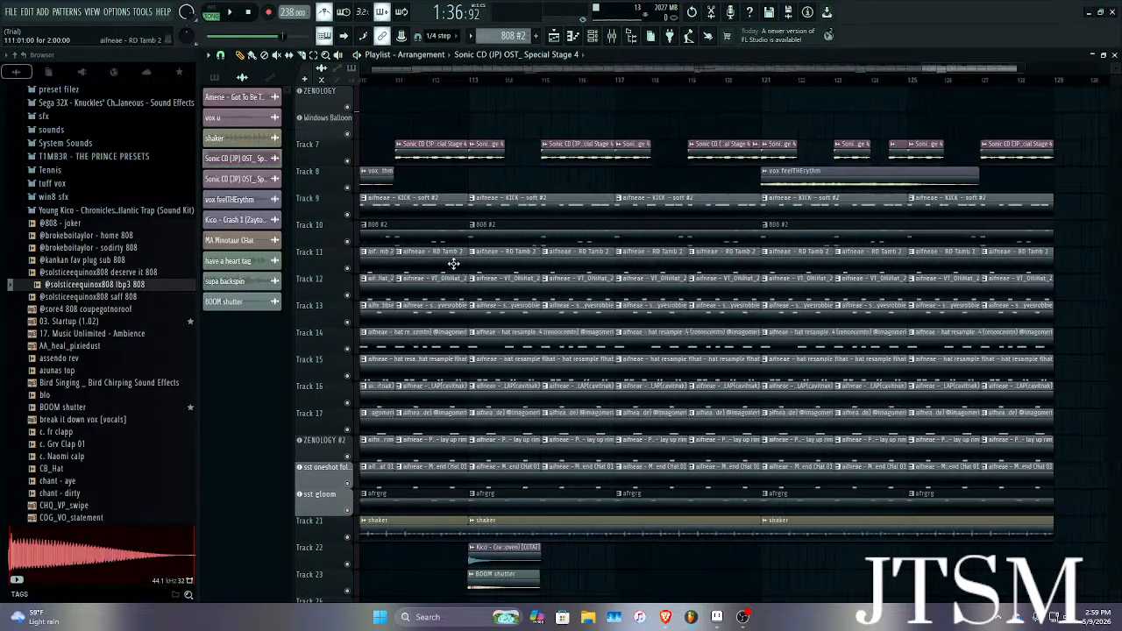
pyautogui.scroll(-4, 453, 229)
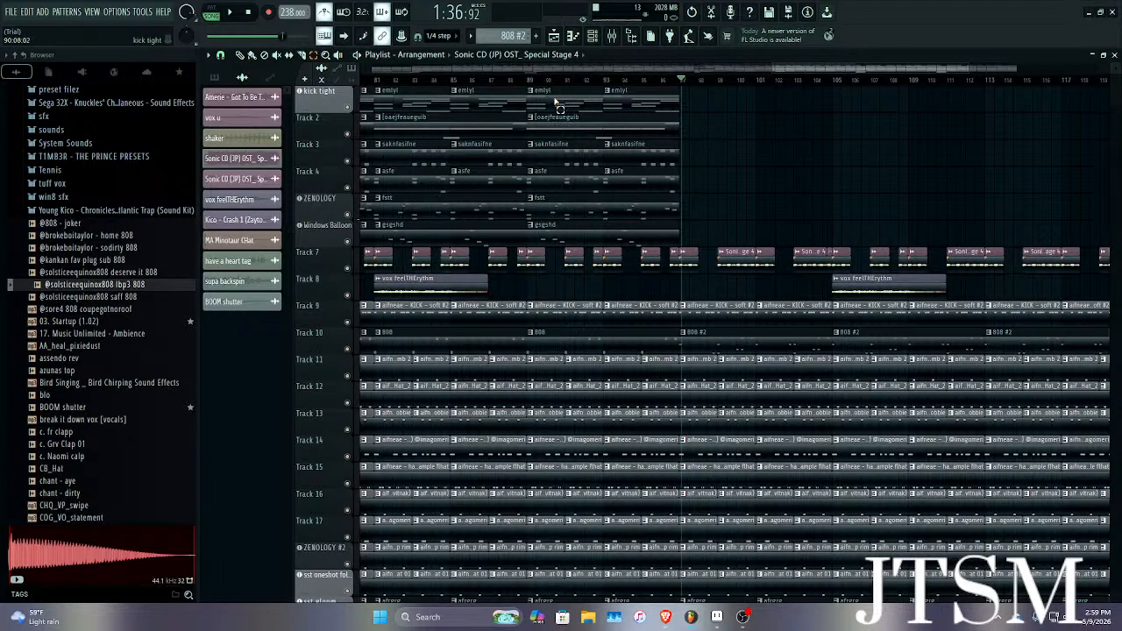
pyautogui.moveTo(554, 100); pyautogui.dragTo(707, 238)
pyautogui.hotkey('ctrl', 'b')
pyautogui.scroll(-5, 772, 200)
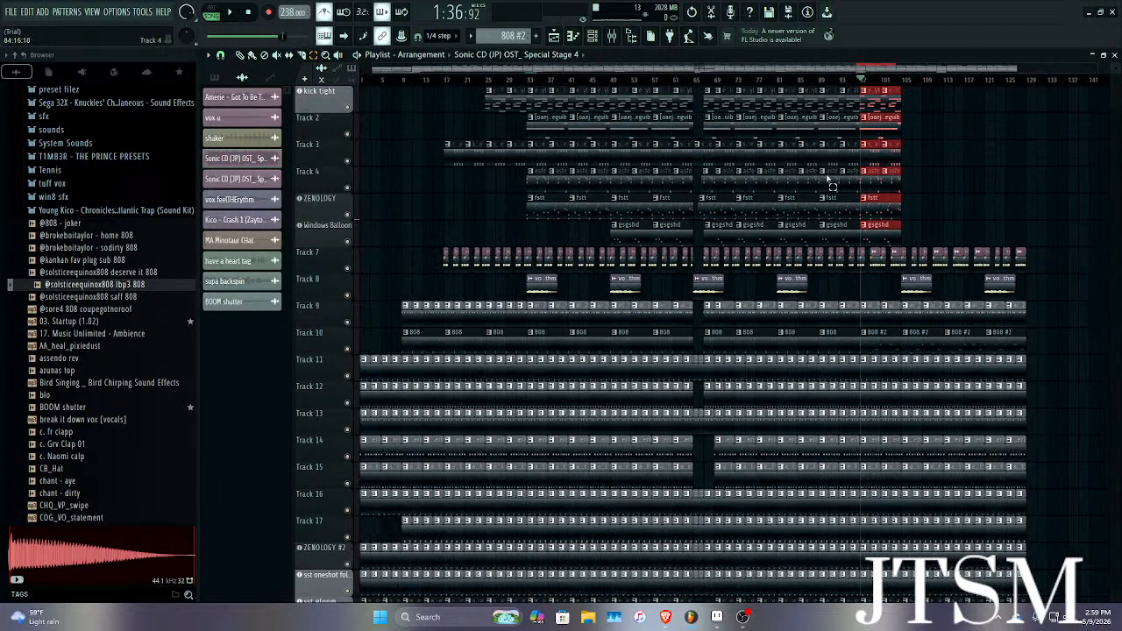
# Move the duplicated melodic pattern clips from bar 97 to start exactly at bar 113.
pyautogui.scroll(4, 829, 180)
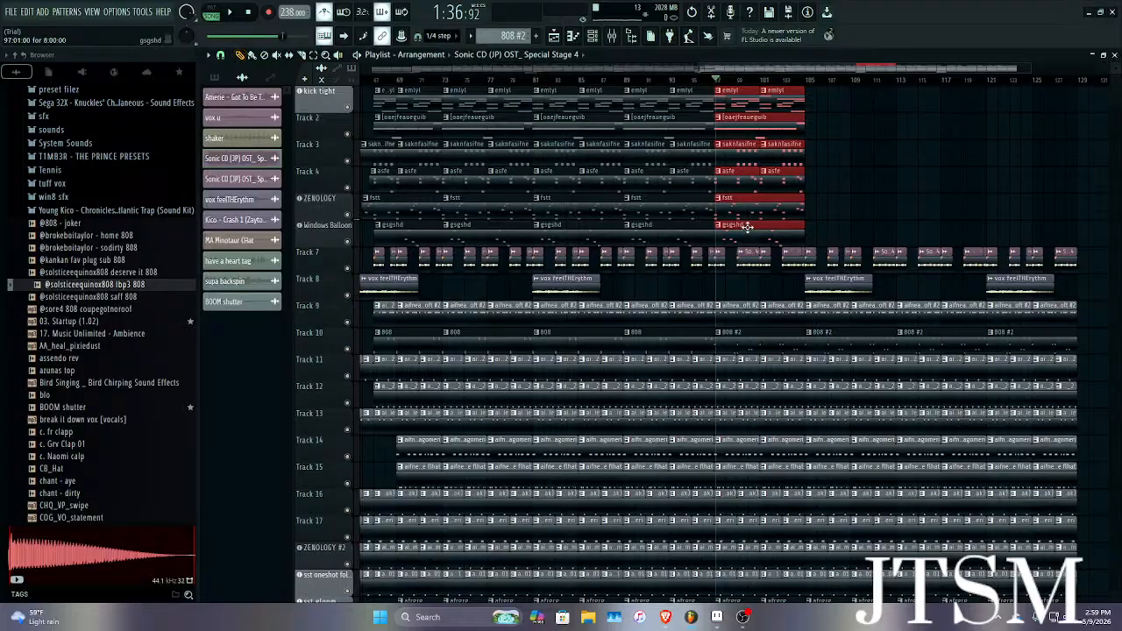
pyautogui.scroll(-2, 746, 227)
pyautogui.scroll(-3, 875, 274)
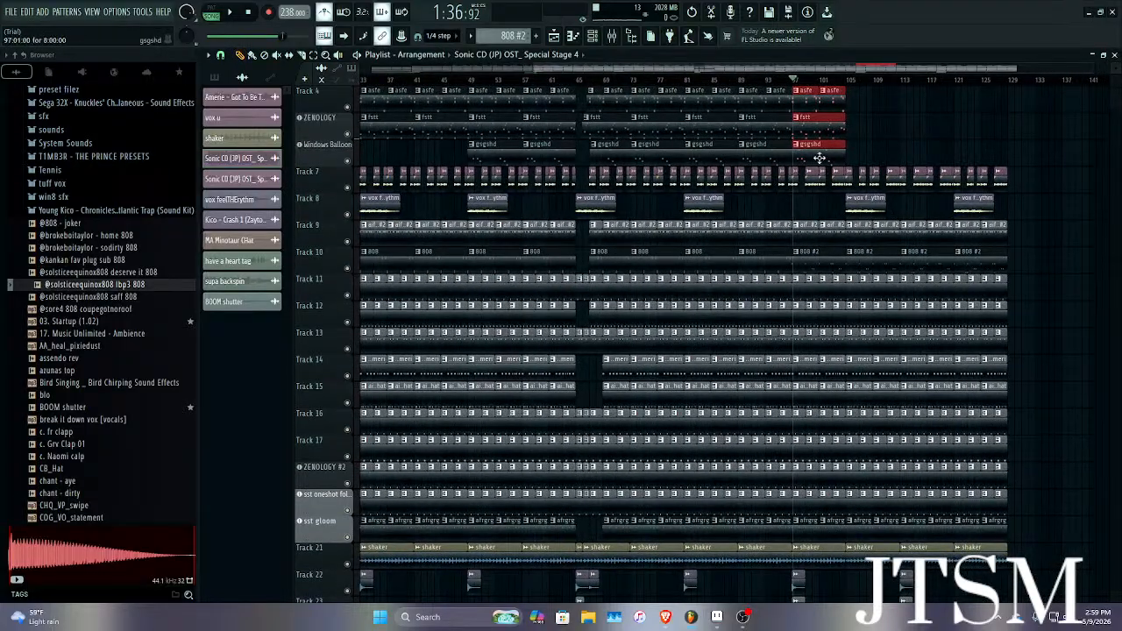
pyautogui.moveTo(803, 158); pyautogui.dragTo(913, 162)
pyautogui.scroll(10, 919, 173)
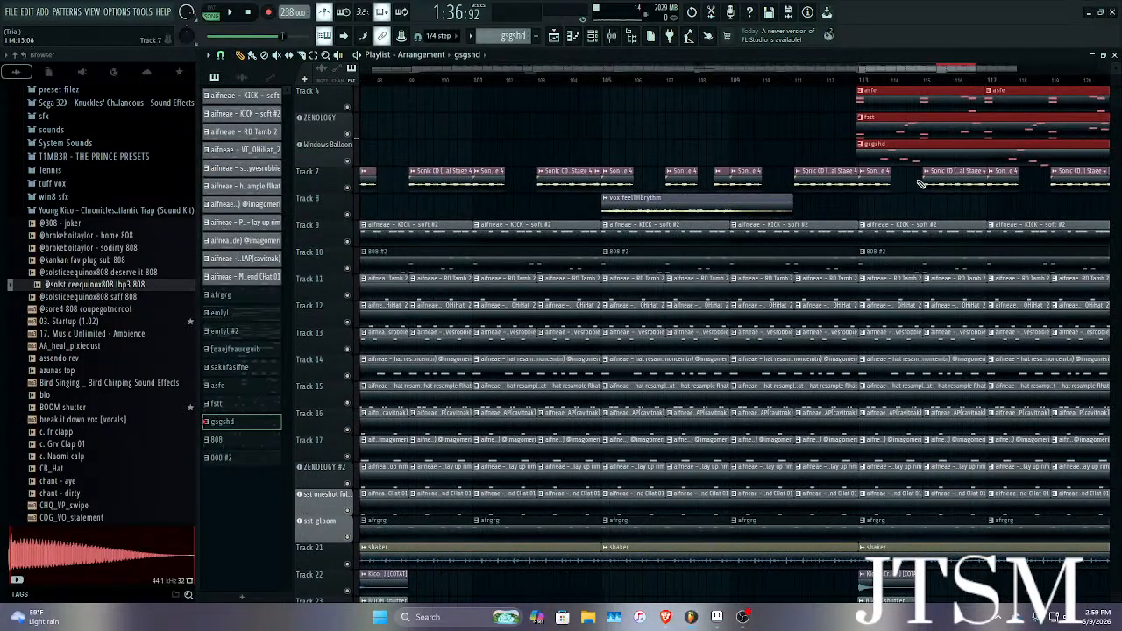
pyautogui.scroll(6, 919, 173)
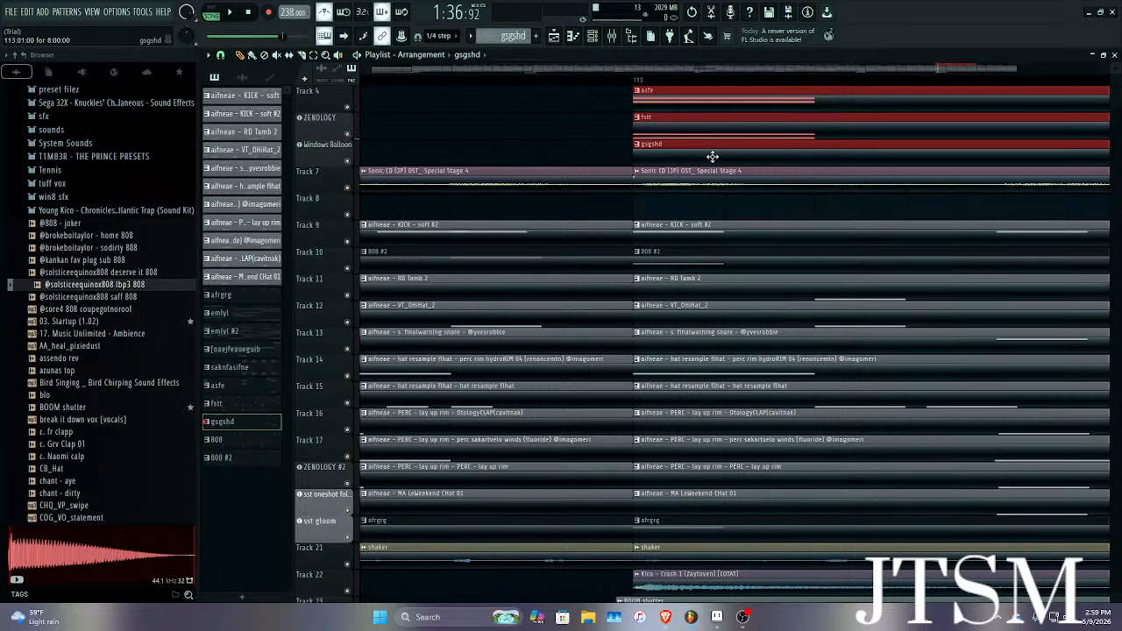
# Duplicate the melodic pattern clips at bar 113 once more to fill bars 121 to 128.
pyautogui.scroll(-6, 712, 156)
pyautogui.hotkey('ctrl', 'b')
pyautogui.scroll(3, 1041, 282)
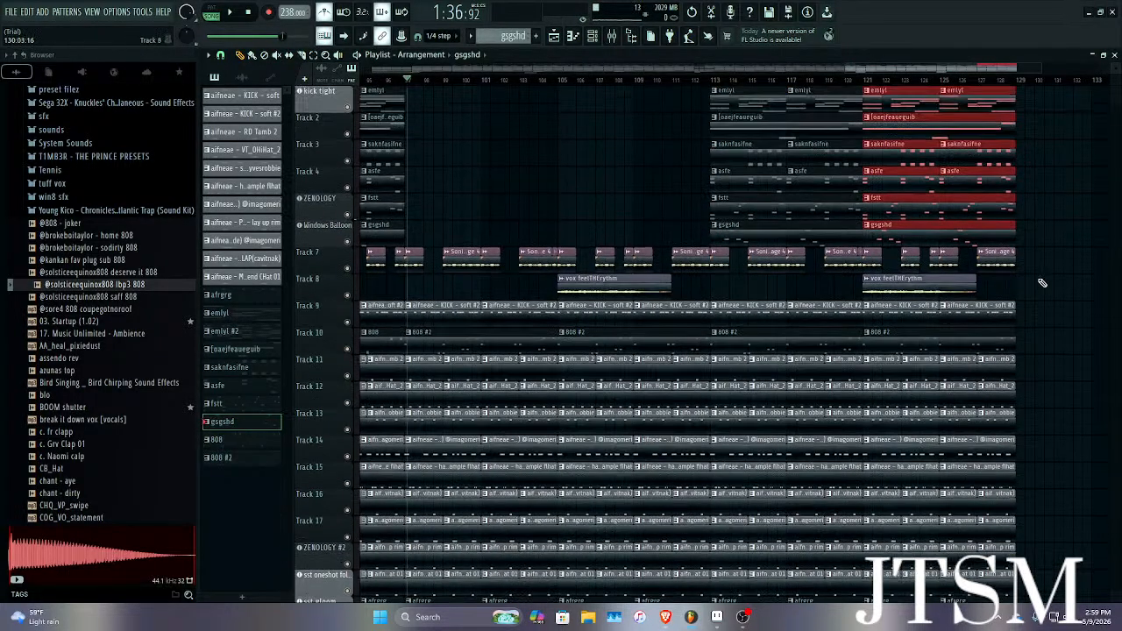
# Replace the emlyl clips on the kick tight track in bars 113 to 128 with two emlyl #2 clips and play back from bar 97.
pyautogui.moveTo(715, 109); pyautogui.dragTo(1094, 104)
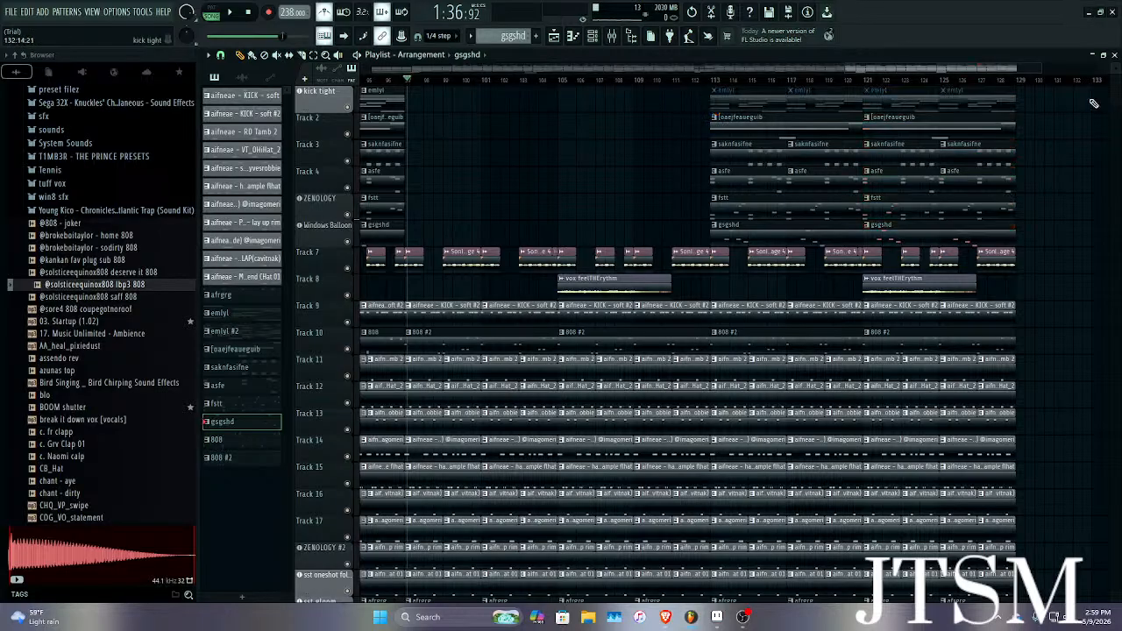
pyautogui.press('Delete')
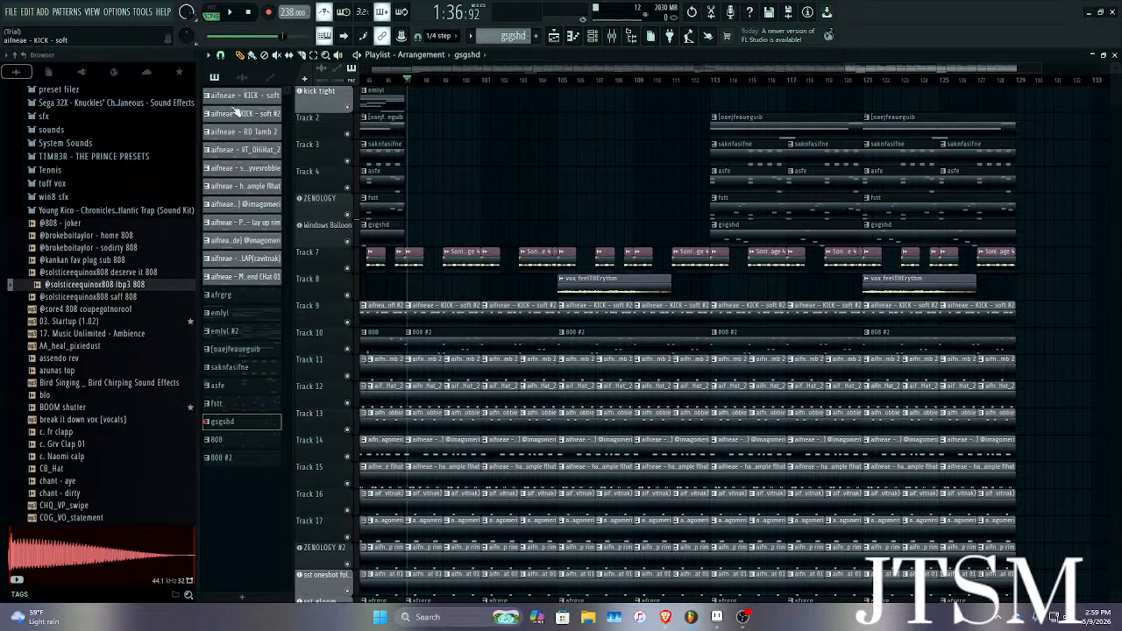
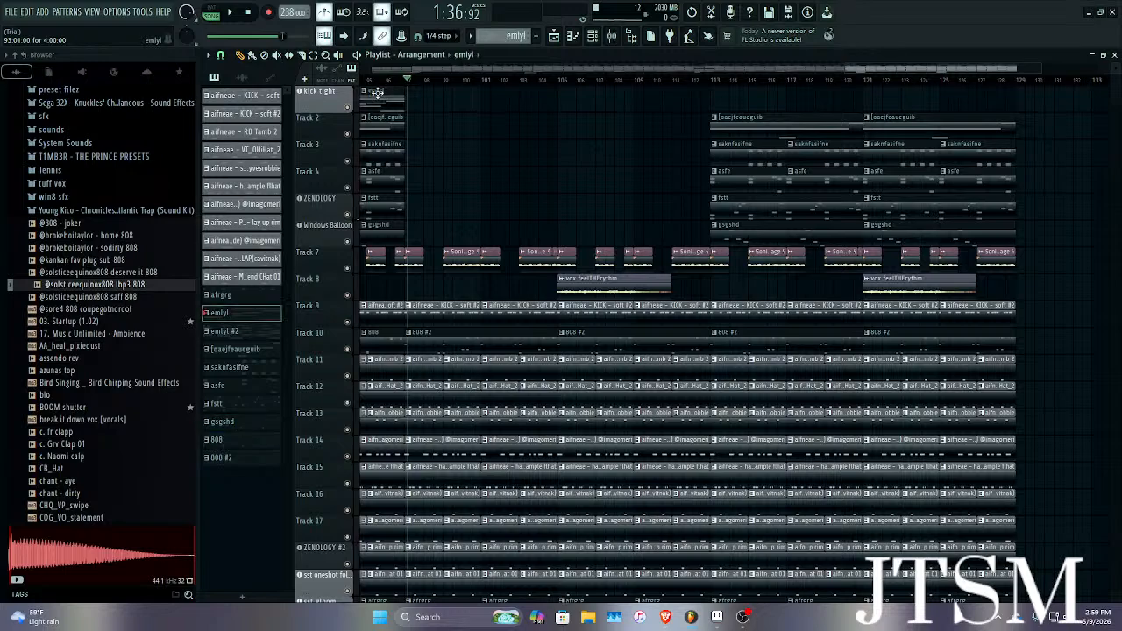
pyautogui.moveTo(249, 340); pyautogui.dragTo(664, 106)
pyautogui.scroll(5, 737, 100)
pyautogui.scroll(2, 681, 106)
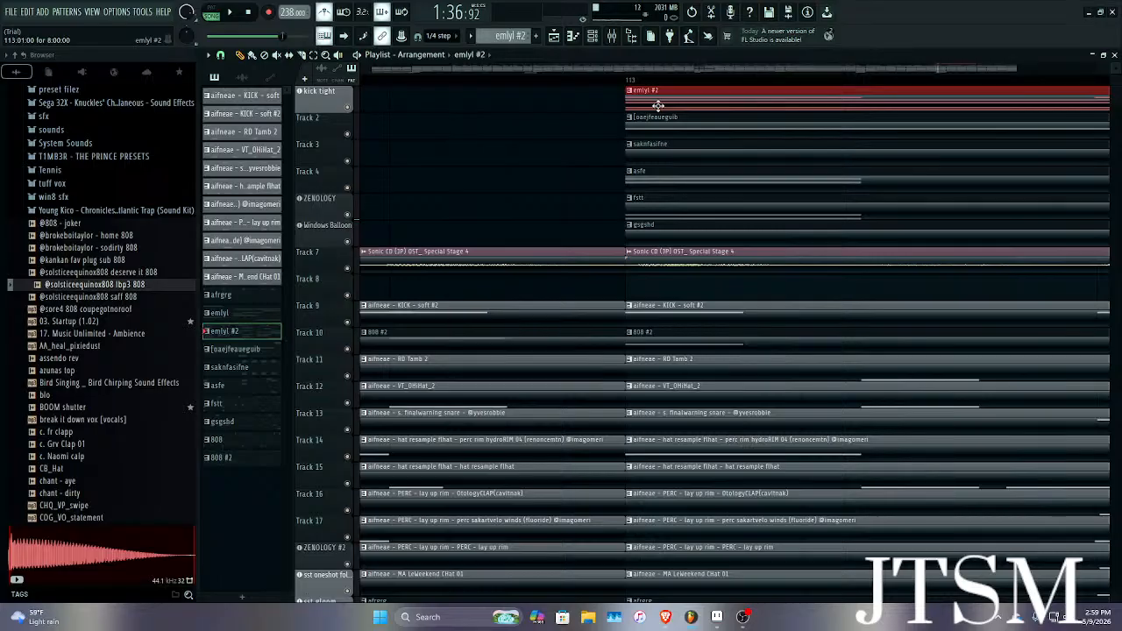
pyautogui.scroll(-4, 720, 184)
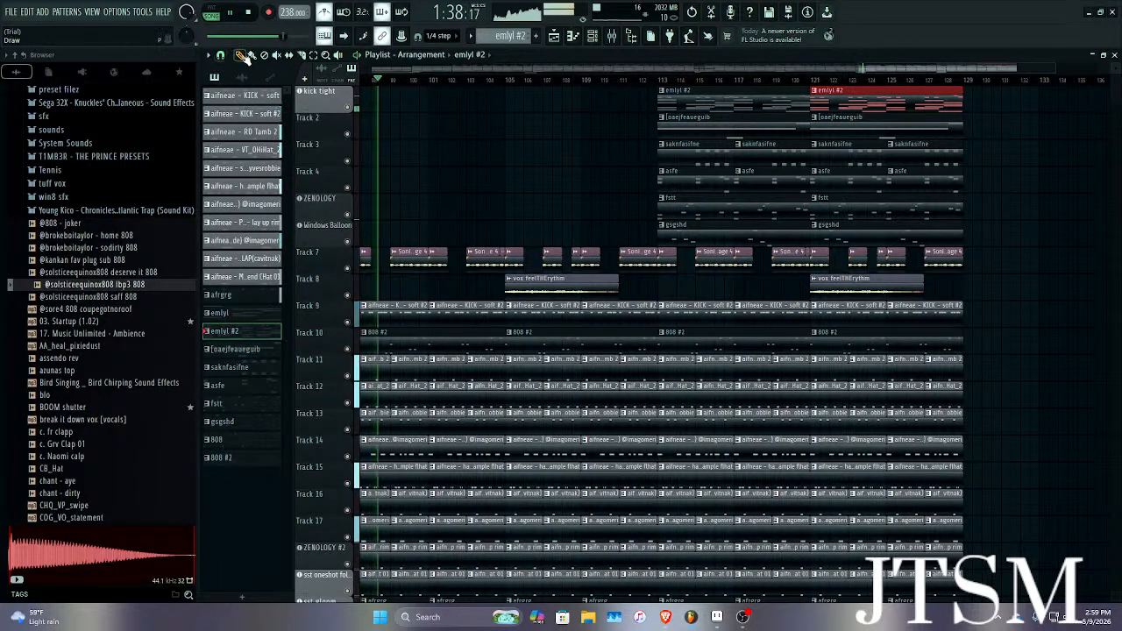
pyautogui.scroll(-3, 739, 233)
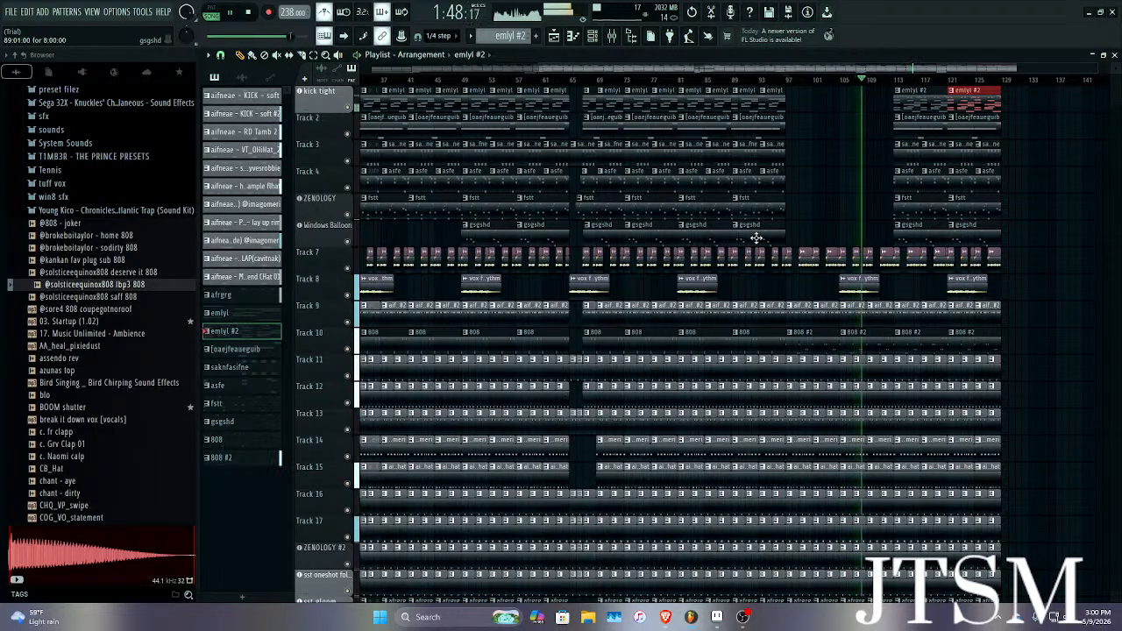
pyautogui.scroll(3, 1052, 277)
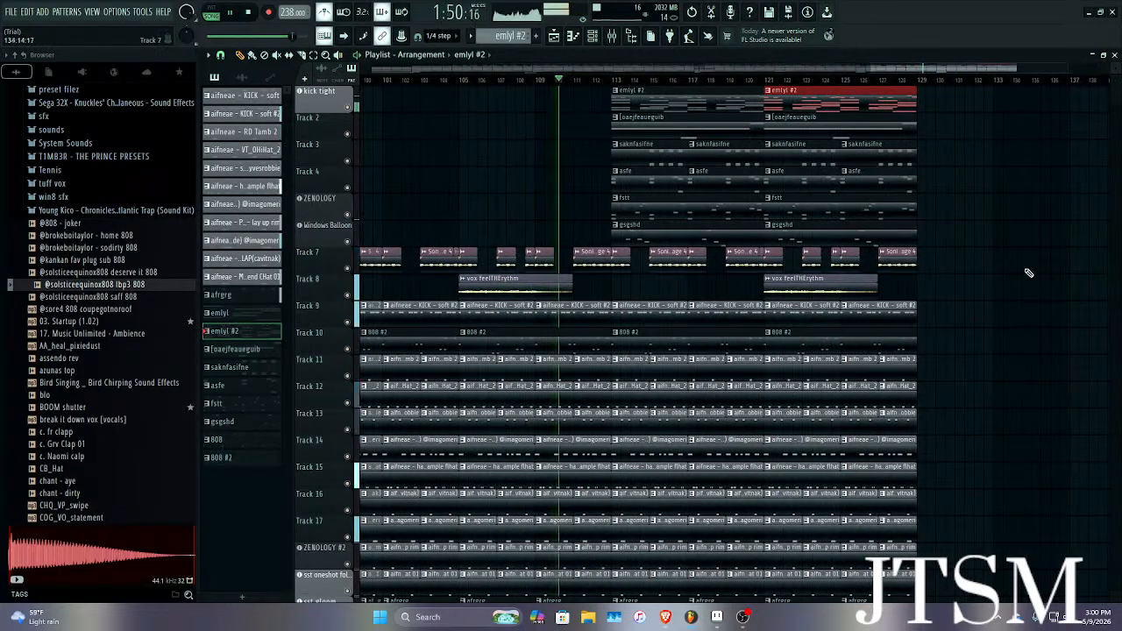
# Delete the Sonic CD audio clips on Track 7 from bar 113 to bar 128.
pyautogui.scroll(-1, 903, 263)
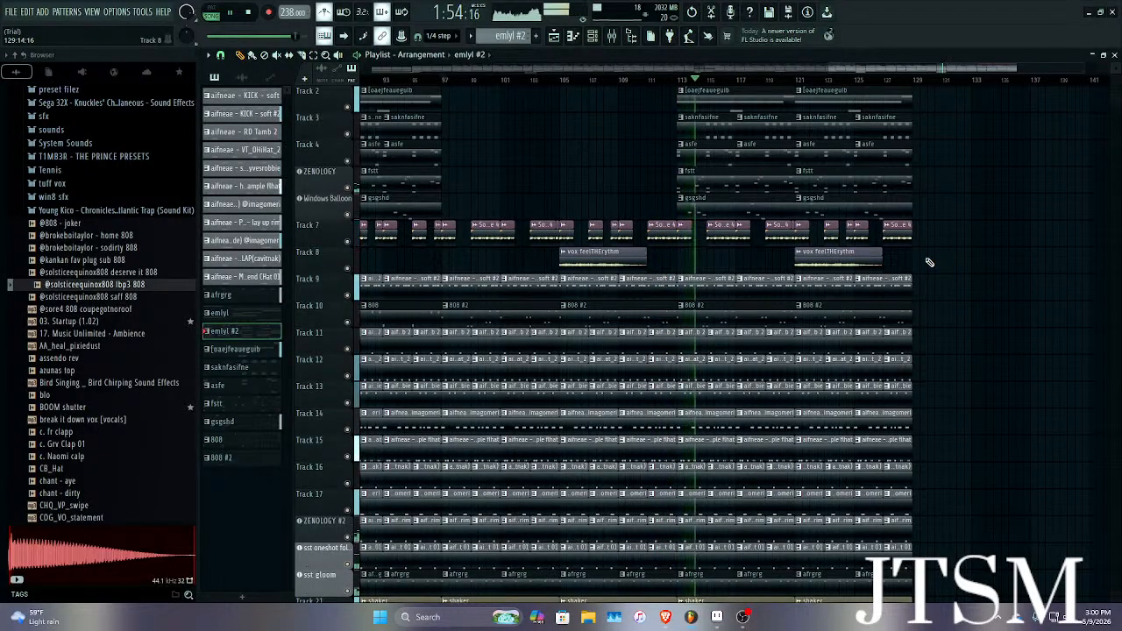
pyautogui.scroll(2, 964, 219)
pyautogui.scroll(1, 977, 202)
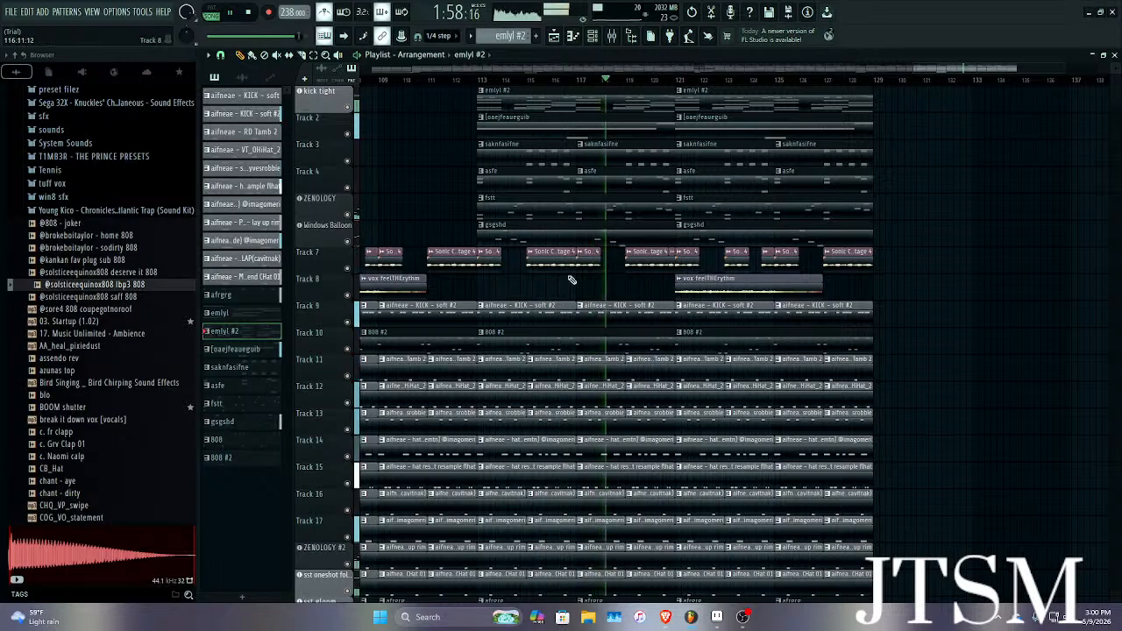
pyautogui.press('space')
pyautogui.moveTo(517, 270); pyautogui.dragTo(904, 272)
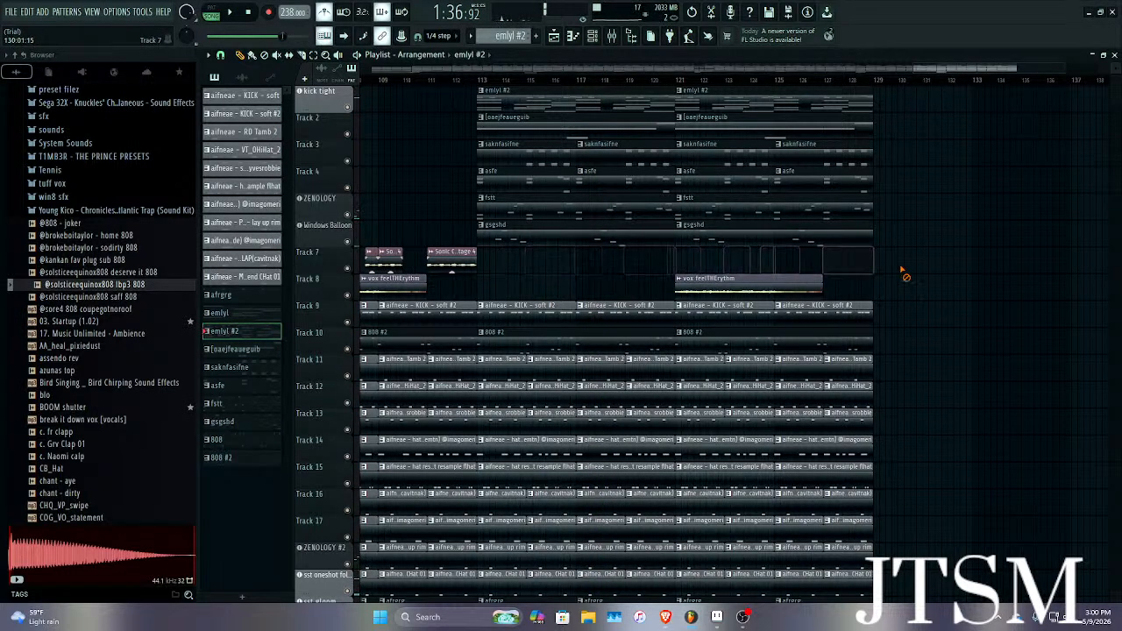
# Duplicate the Sonic CD audio clips of bars 105 to 112 on Track 7 to fill bars 113 to 128.
pyautogui.scroll(-3, 886, 269)
pyautogui.scroll(2, 802, 258)
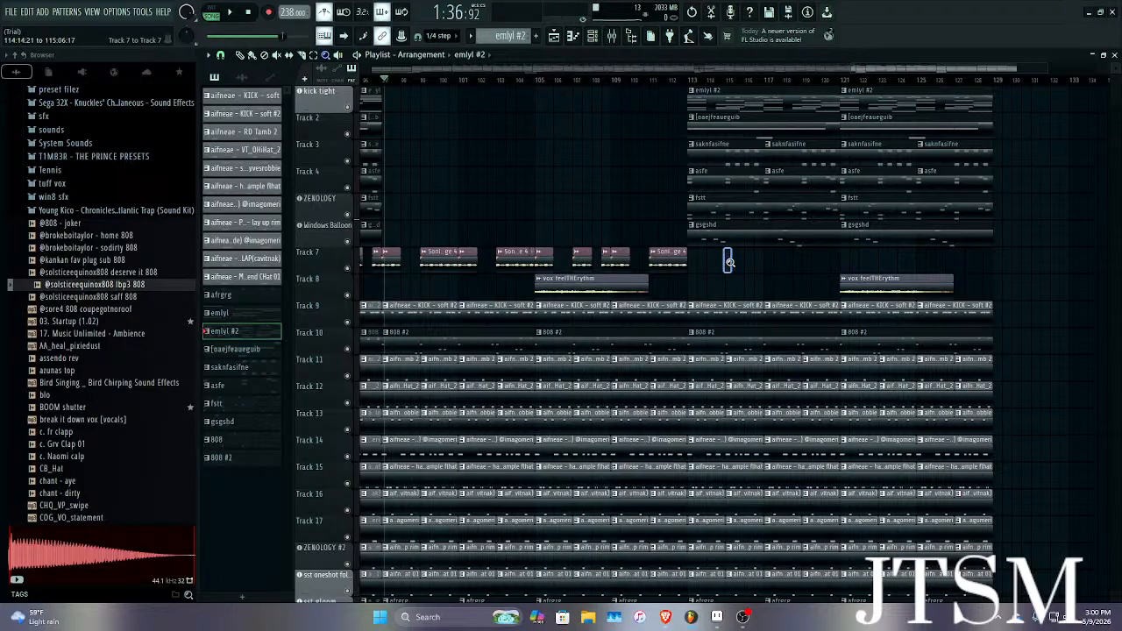
pyautogui.moveTo(733, 263); pyautogui.dragTo(734, 263)
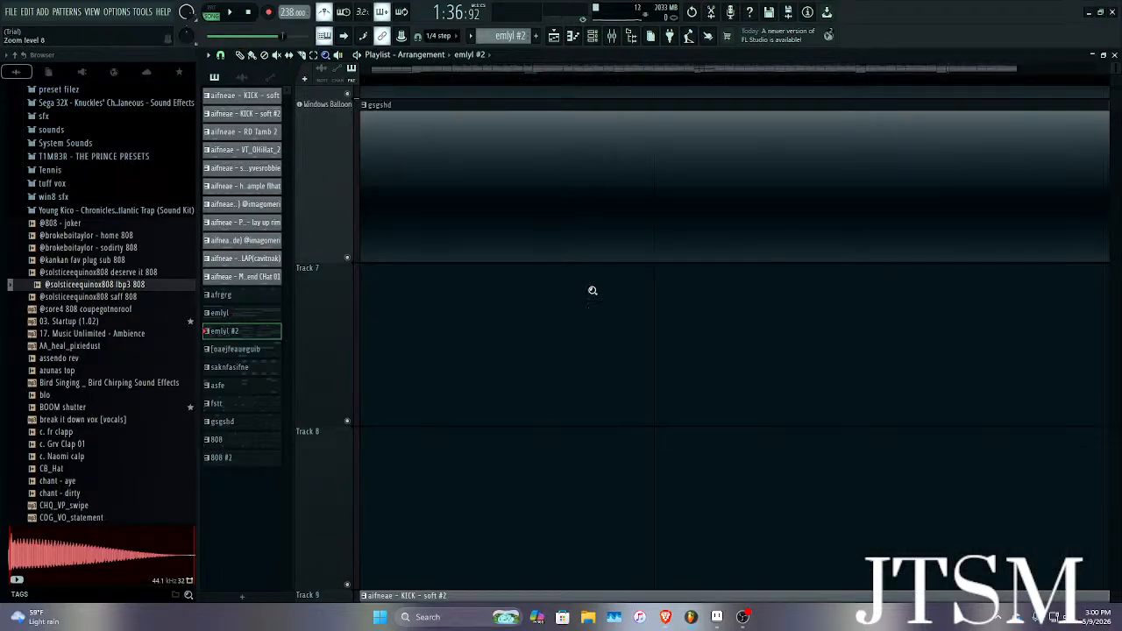
pyautogui.rightClick(600, 289)
pyautogui.scroll(5, 1104, 144)
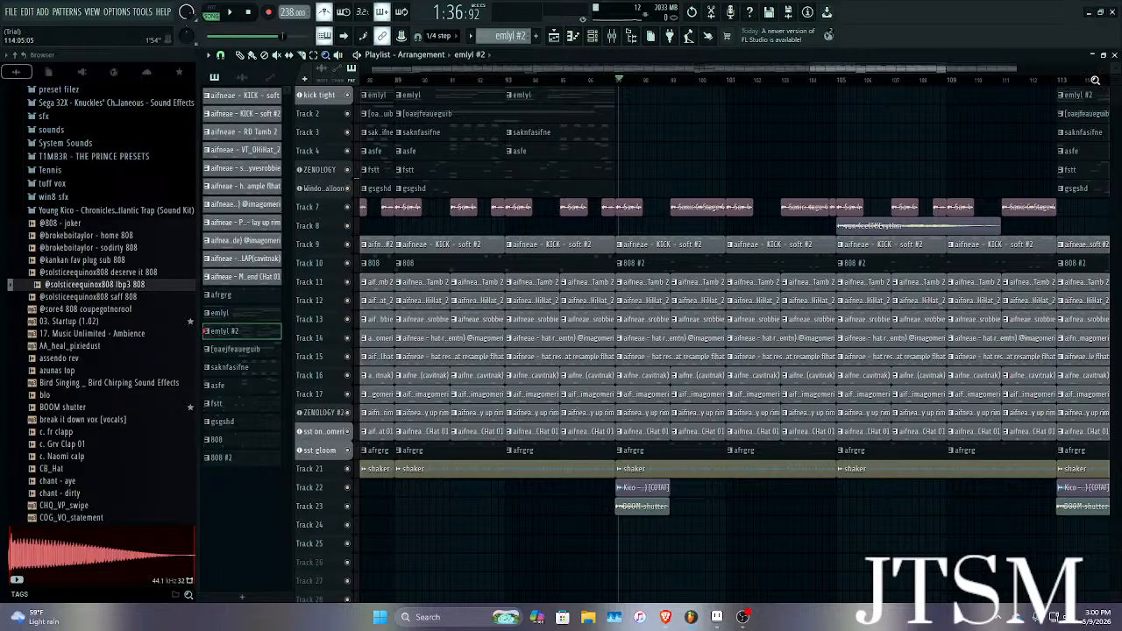
pyautogui.moveTo(1111, 79); pyautogui.dragTo(1111, 49)
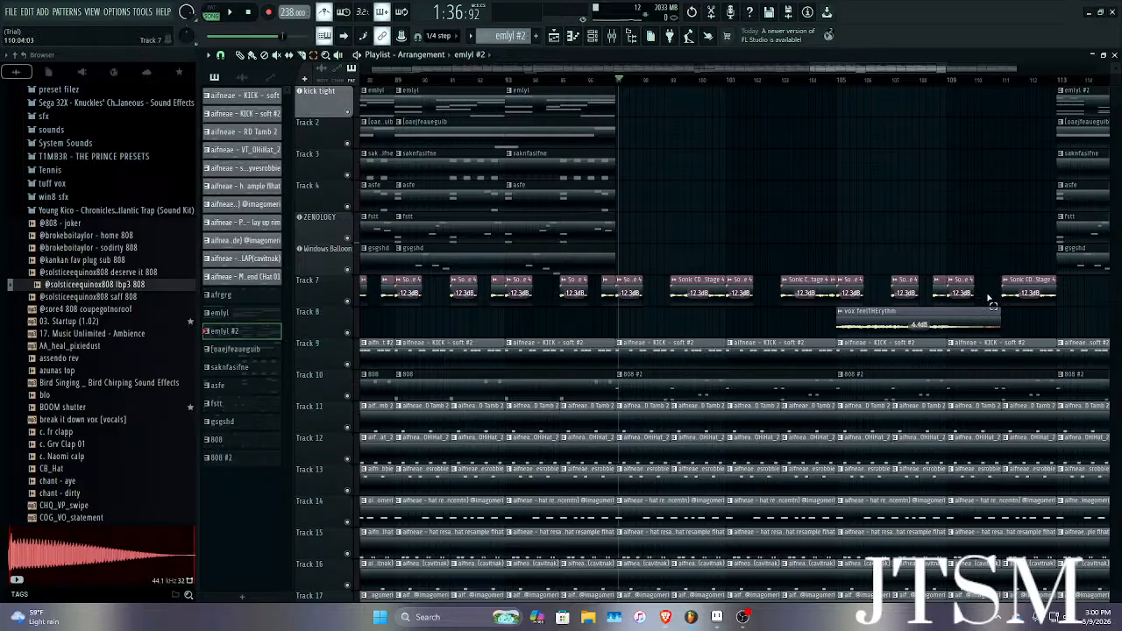
pyautogui.moveTo(1066, 303); pyautogui.dragTo(780, 309)
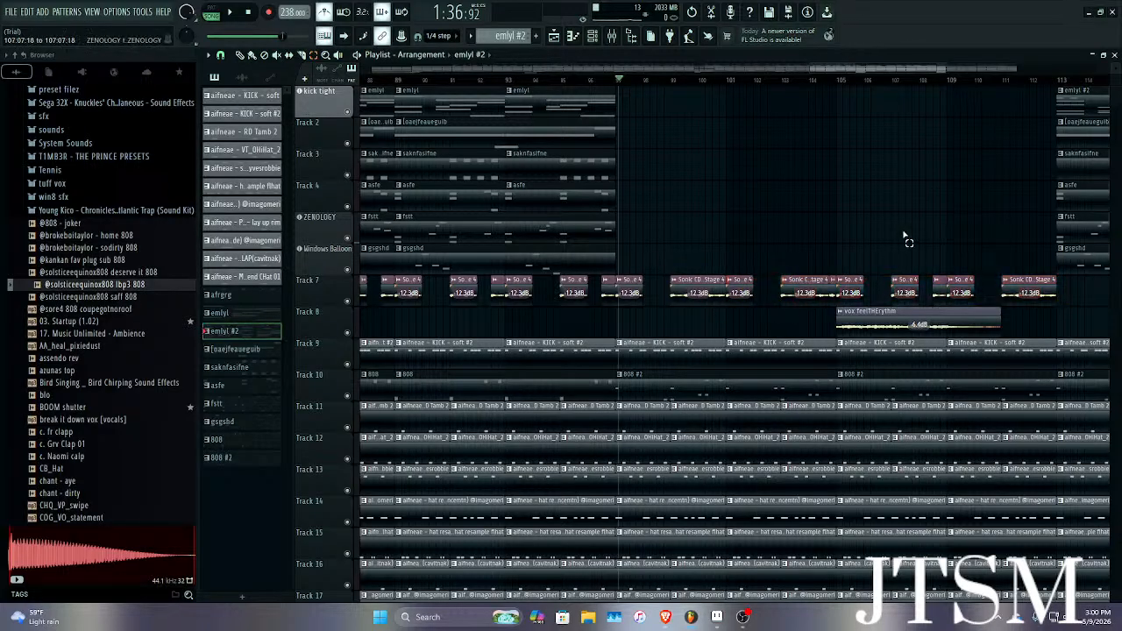
pyautogui.moveTo(847, 290); pyautogui.dragTo(1062, 302)
pyautogui.scroll(5, 1089, 296)
pyautogui.hotkey('ctrl', 'b')
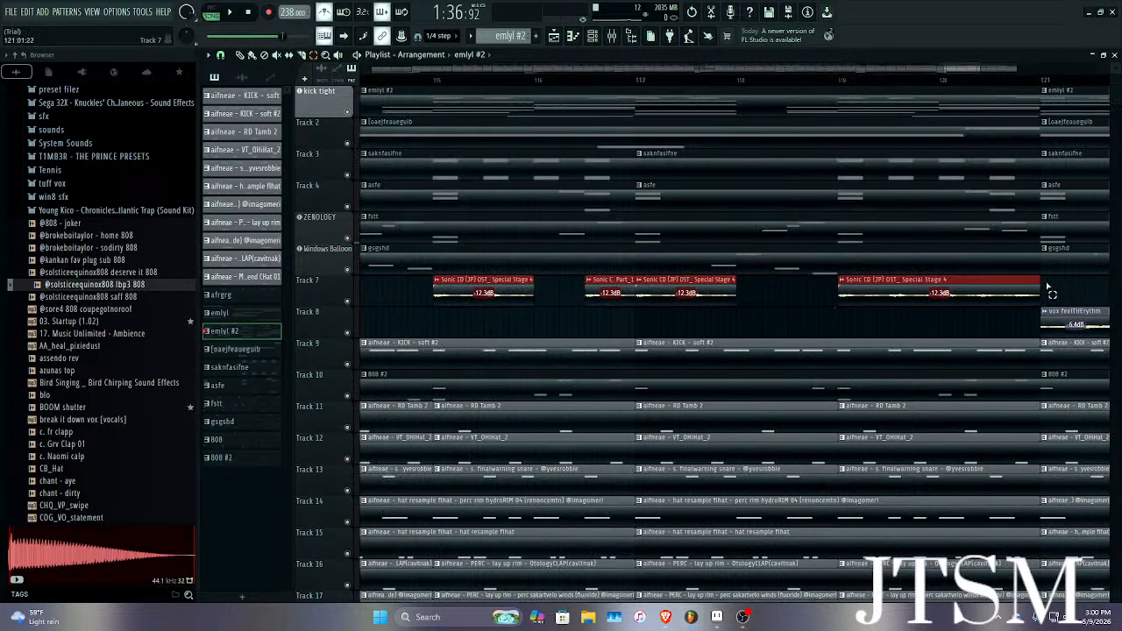
# Play the arrangement from bar 97 to review the breakdown leading up to bar 113.
pyautogui.scroll(-6, 918, 295)
pyautogui.press('space')
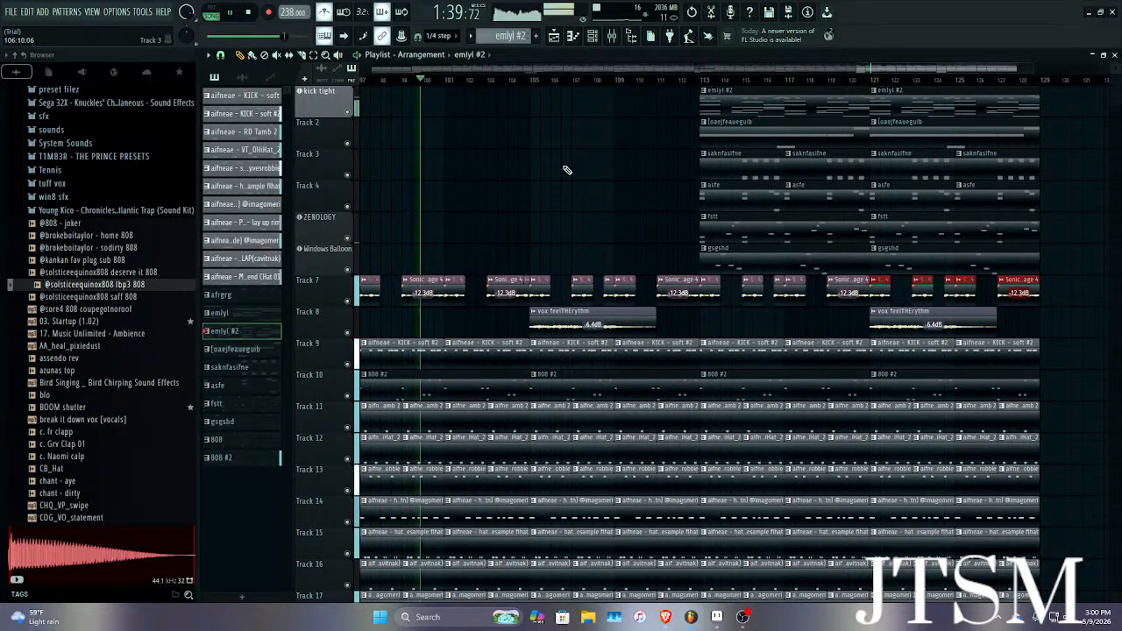
pyautogui.scroll(-3, 577, 175)
pyautogui.scroll(1, 672, 233)
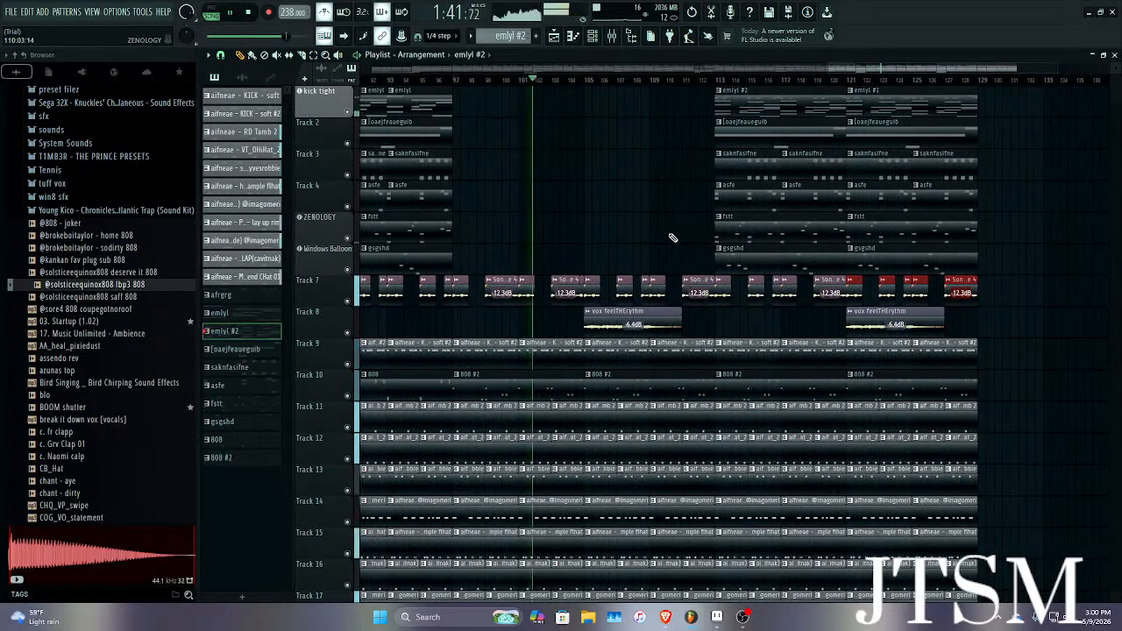
pyautogui.scroll(2, 703, 263)
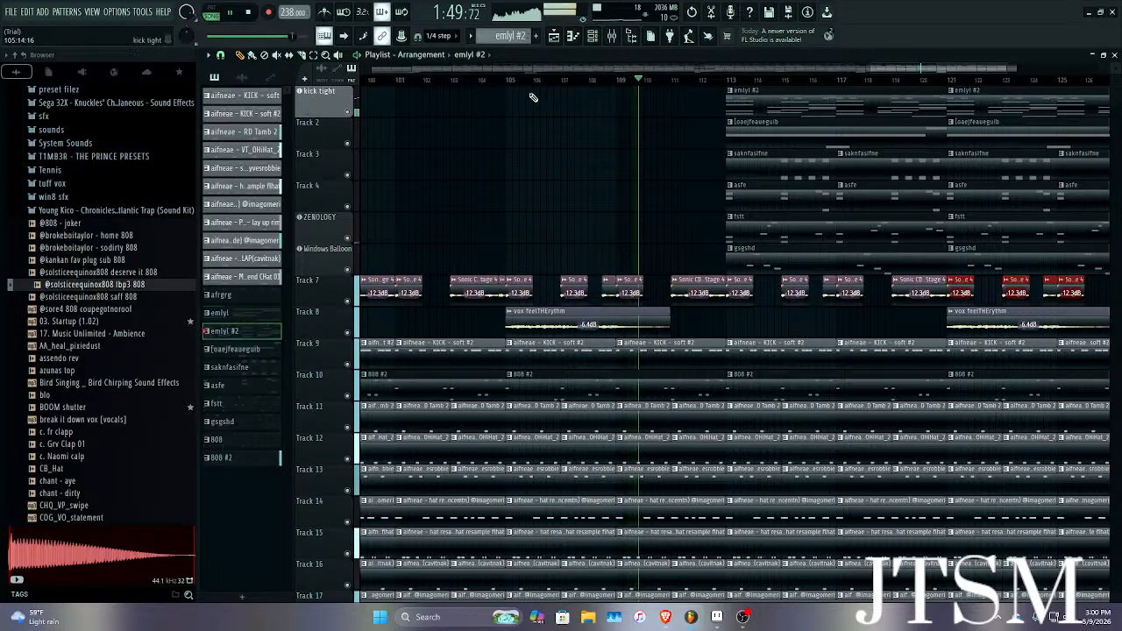
pyautogui.press('space')
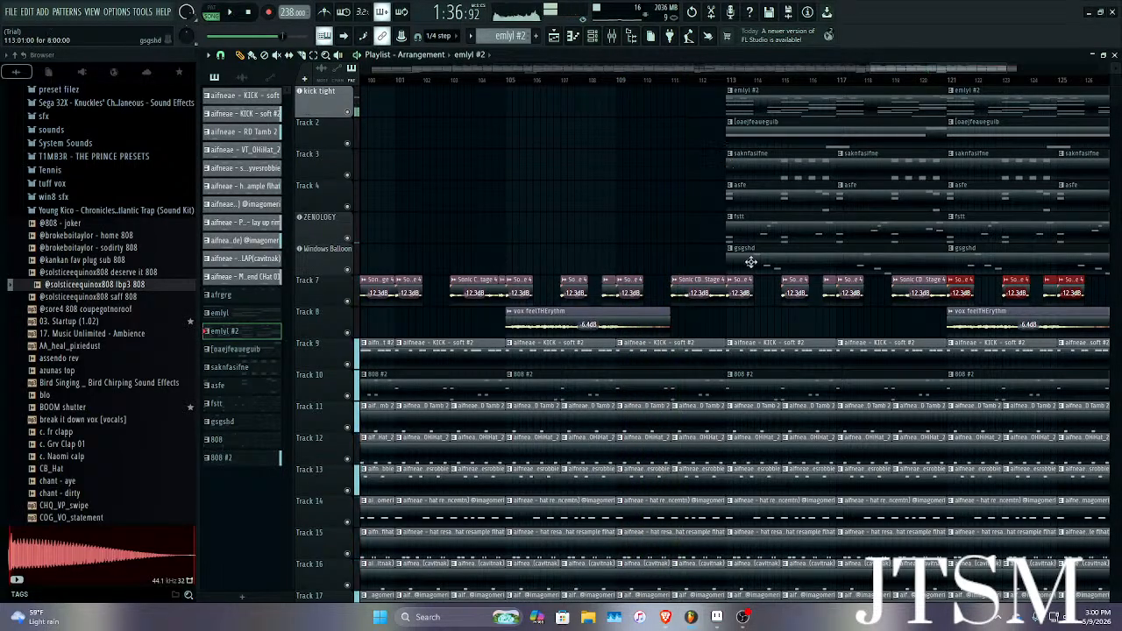
# Clear the percussion clips from Track 13 to sst oneshot folded in bars 111 and 112, trimming Track 14's clip, and play back the break.
pyautogui.scroll(-5, 763, 261)
pyautogui.scroll(4, 798, 260)
pyautogui.scroll(-1, 516, 205)
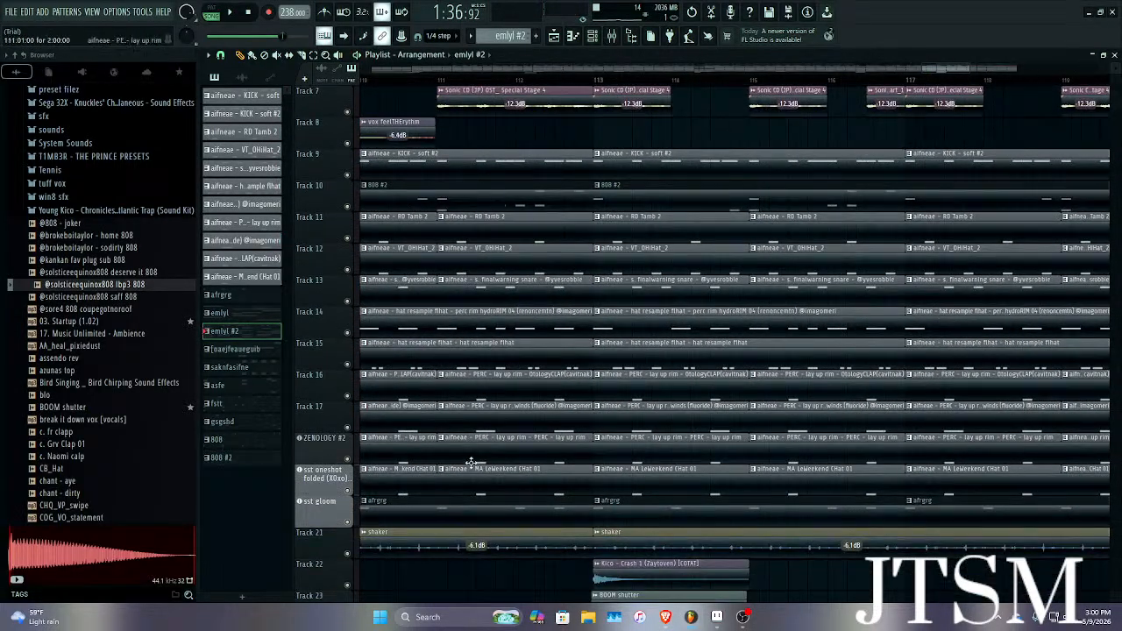
pyautogui.moveTo(526, 483)
pyautogui.mouseDown()
pyautogui.moveTo(520, 321)
pyautogui.moveTo(506, 474)
pyautogui.mouseUp()
pyautogui.hotkey('ctrl', 'z')
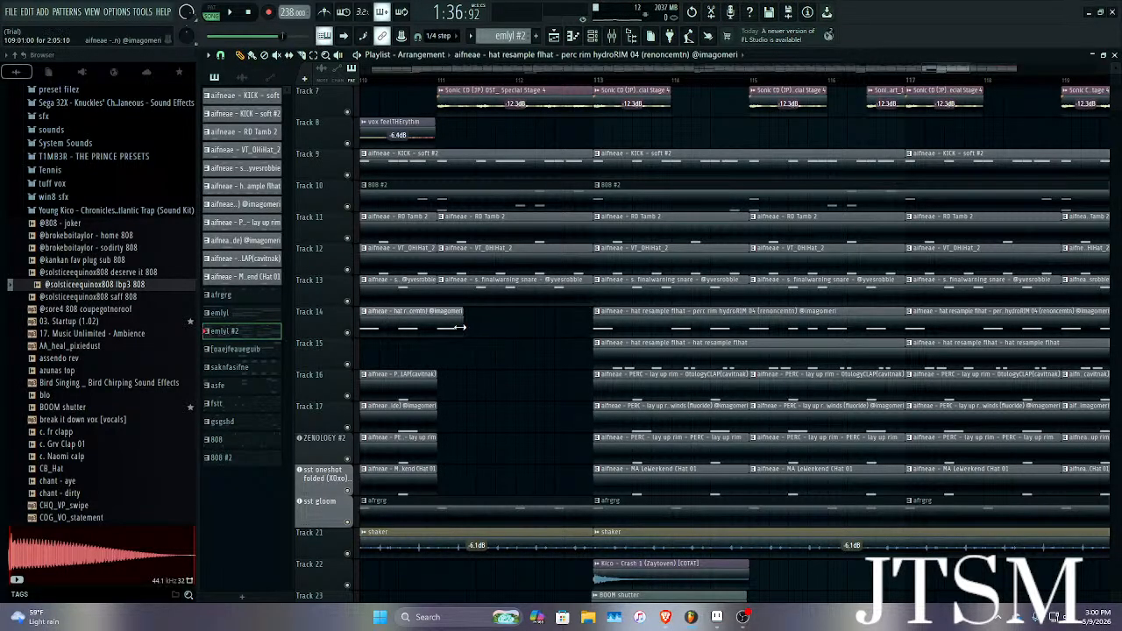
pyautogui.click(417, 81)
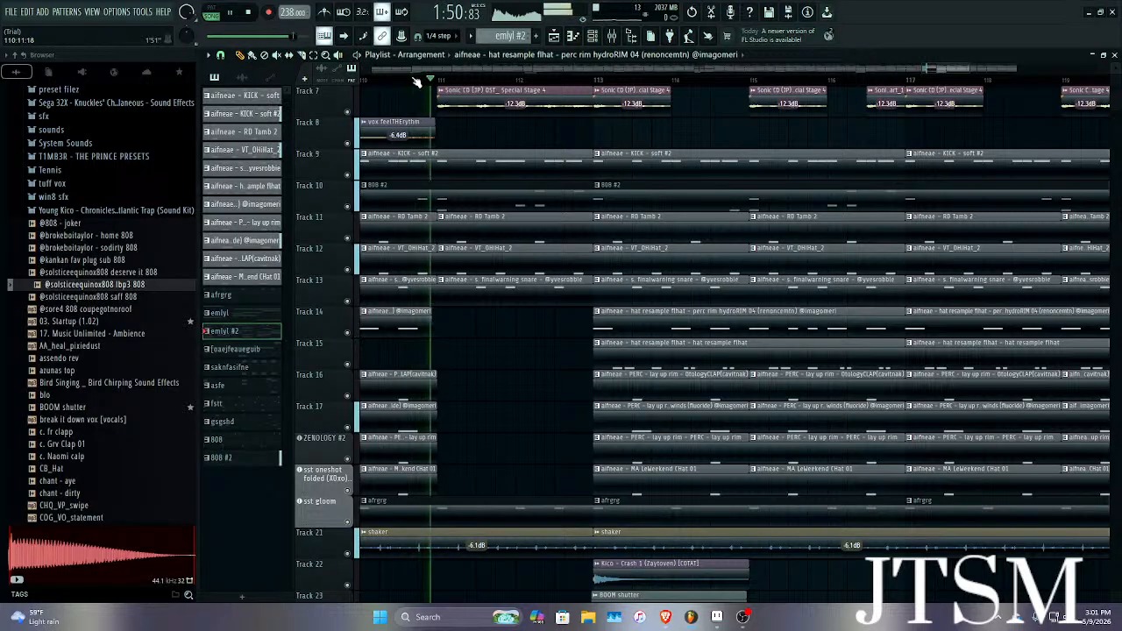
pyautogui.click(568, 292)
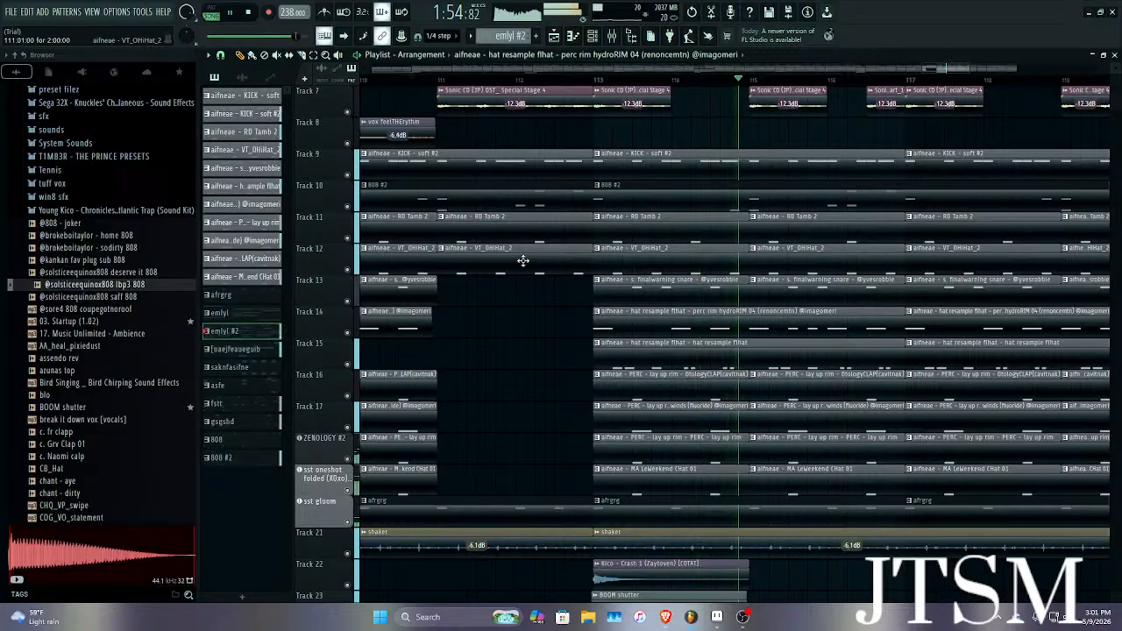
pyautogui.scroll(-2, 561, 199)
pyautogui.scroll(3, 684, 198)
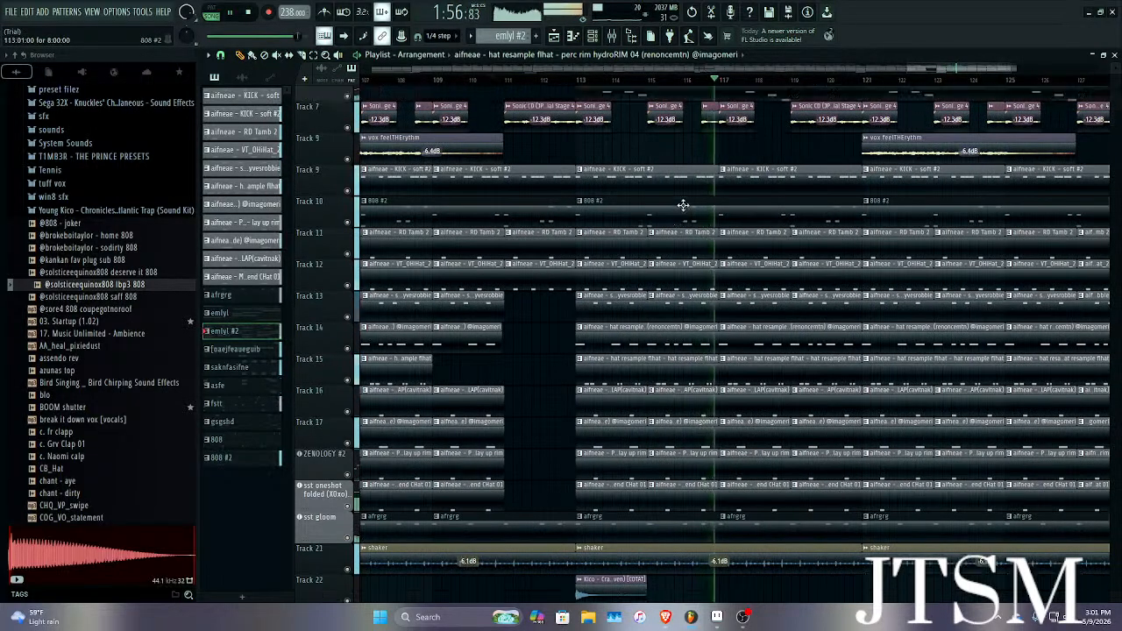
pyautogui.scroll(-2, 682, 193)
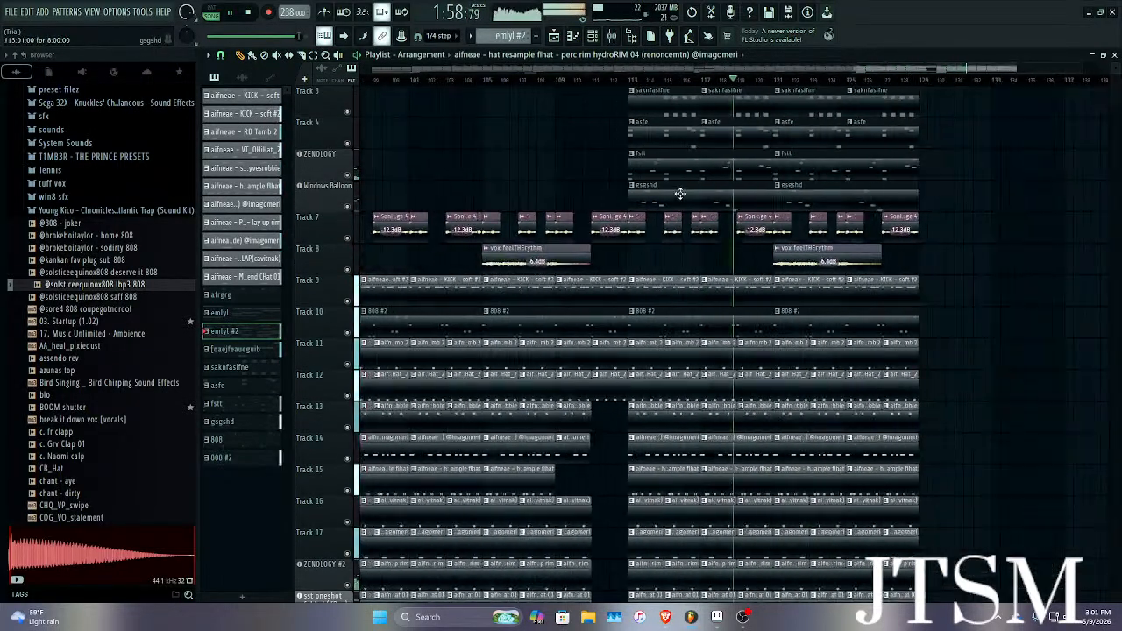
pyautogui.scroll(3, 780, 197)
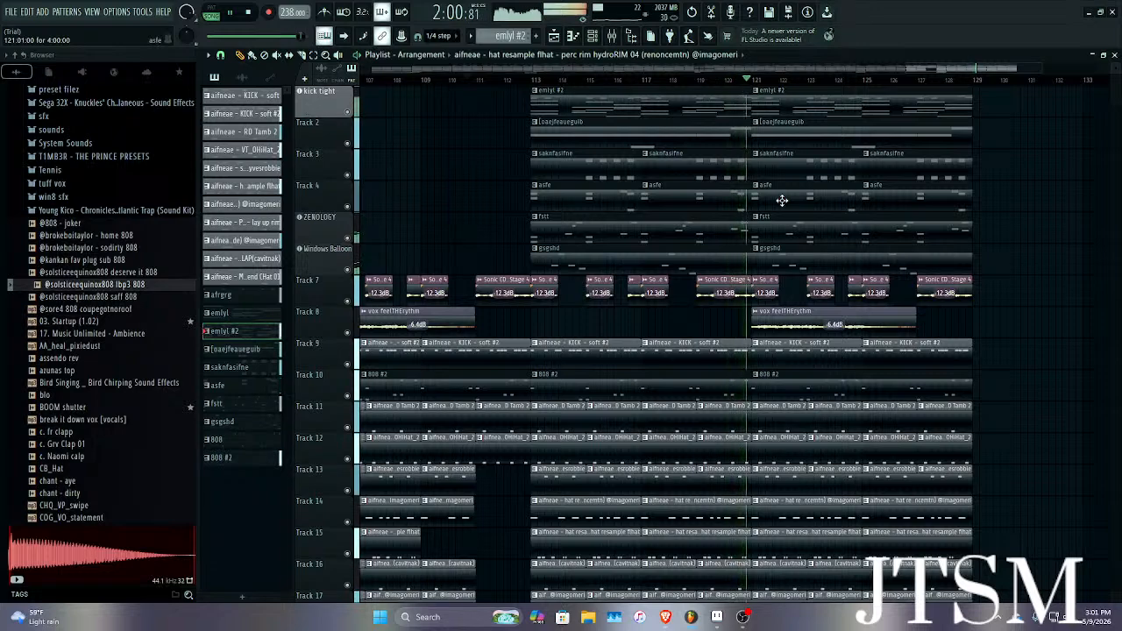
pyautogui.press('space')
# In the signs part of emlyl #2, try raising the D#5 note near the end of bar 8 to F5 and play it back.
pyautogui.doubleClick(678, 93)
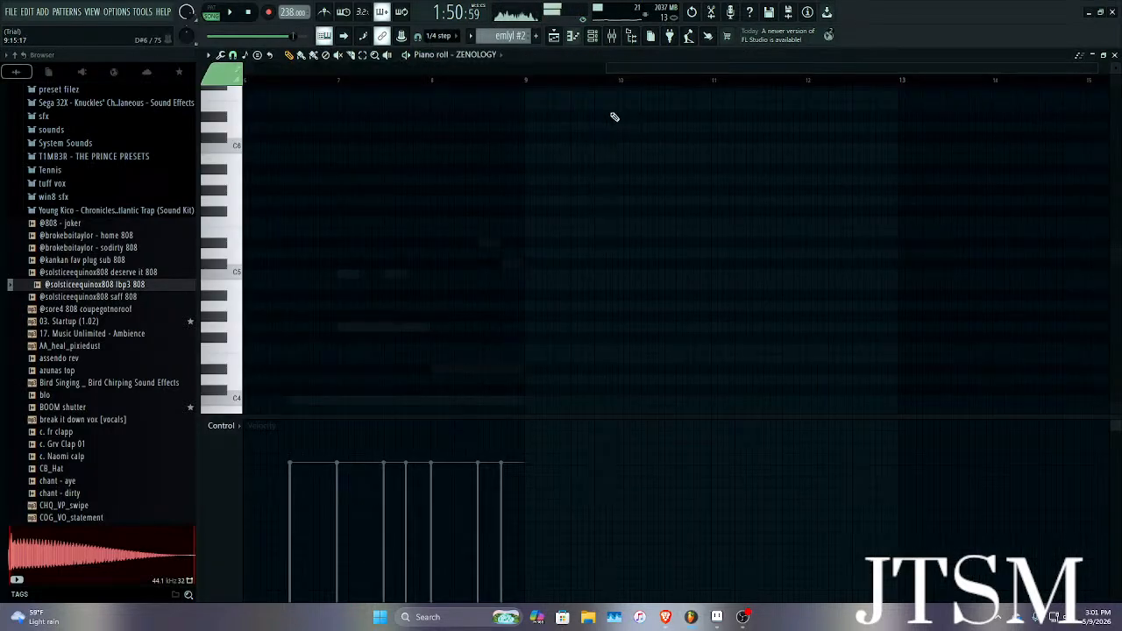
pyautogui.click(500, 56)
pyautogui.click(505, 260)
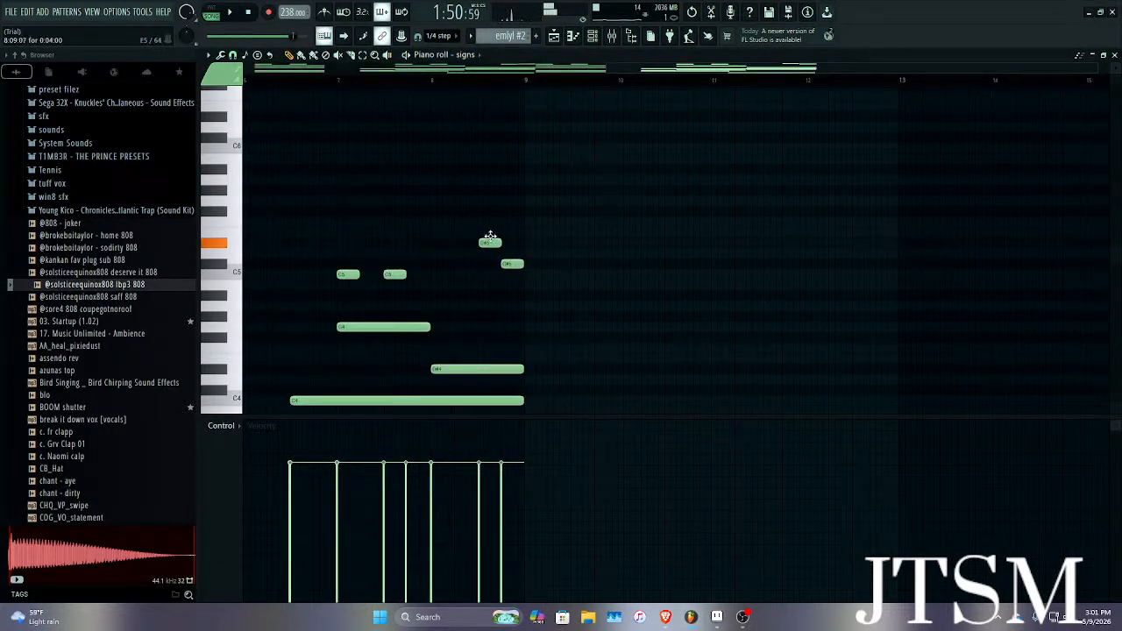
pyautogui.moveTo(490, 235); pyautogui.dragTo(490, 215)
pyautogui.press('space')
pyautogui.scroll(4, 491, 216)
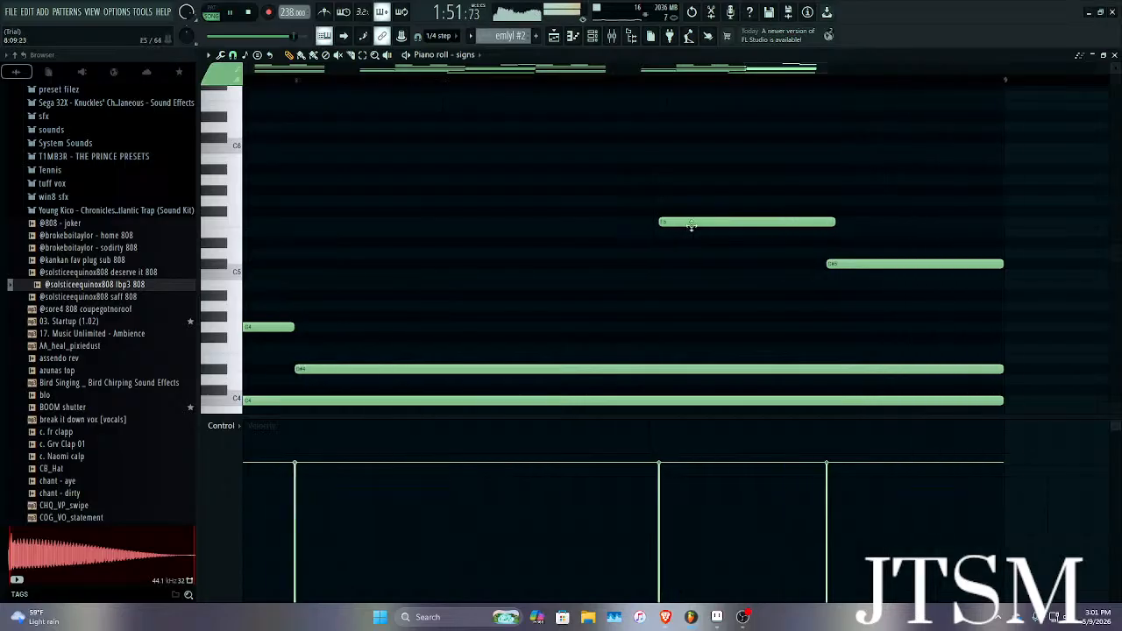
pyautogui.scroll(1, 692, 225)
pyautogui.scroll(-5, 681, 225)
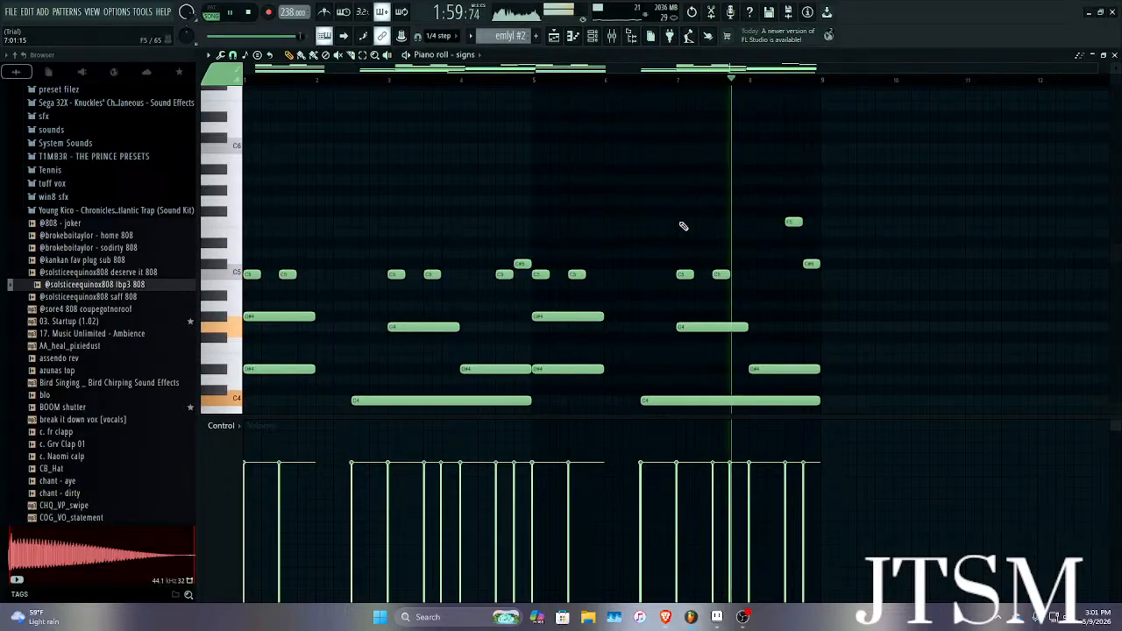
pyautogui.press('space')
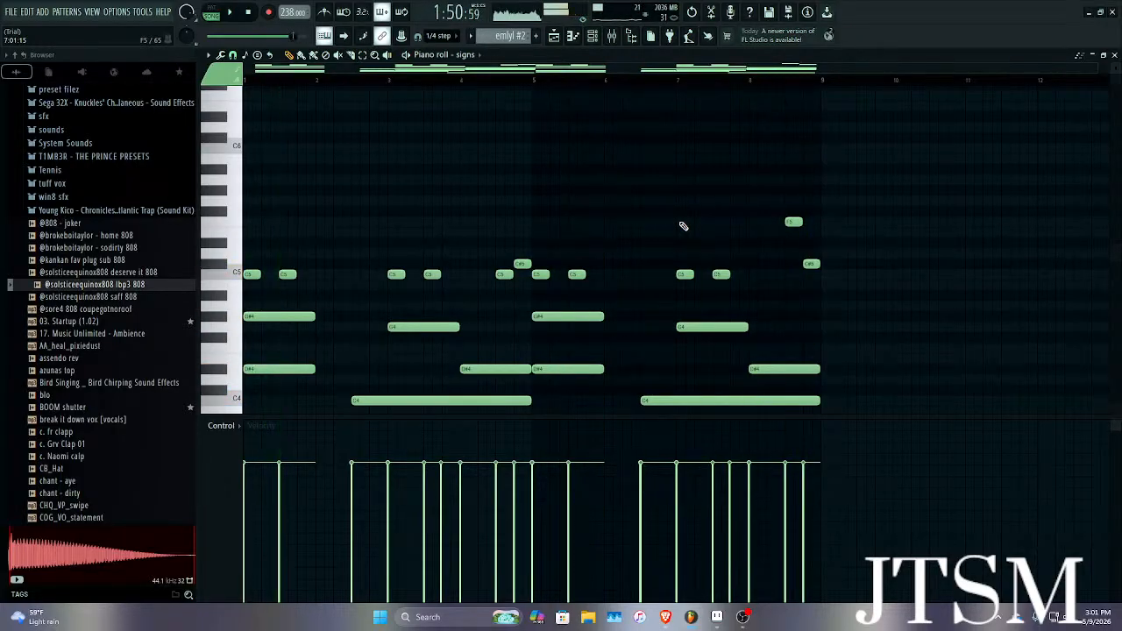
# Return the raised F5 note of the signs part to D#5, play it back, and close the piano roll.
pyautogui.scroll(4, 1026, 208)
pyautogui.scroll(-3, 614, 215)
pyautogui.scroll(4, 762, 219)
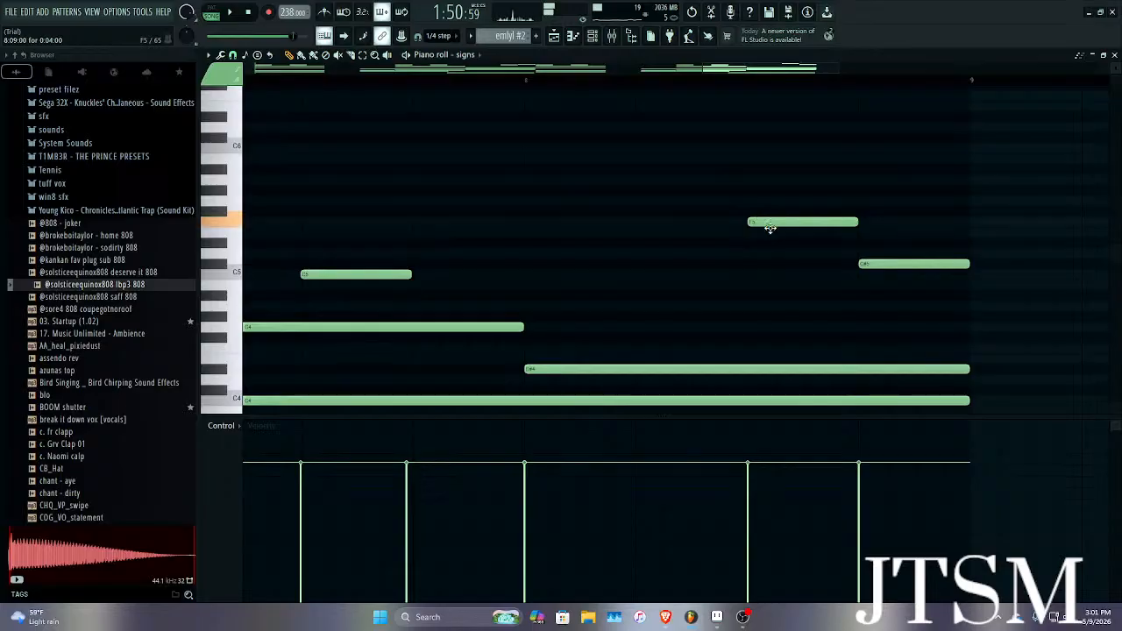
pyautogui.moveTo(769, 227)
pyautogui.mouseDown()
pyautogui.moveTo(771, 242)
pyautogui.moveTo(755, 242)
pyautogui.mouseUp()
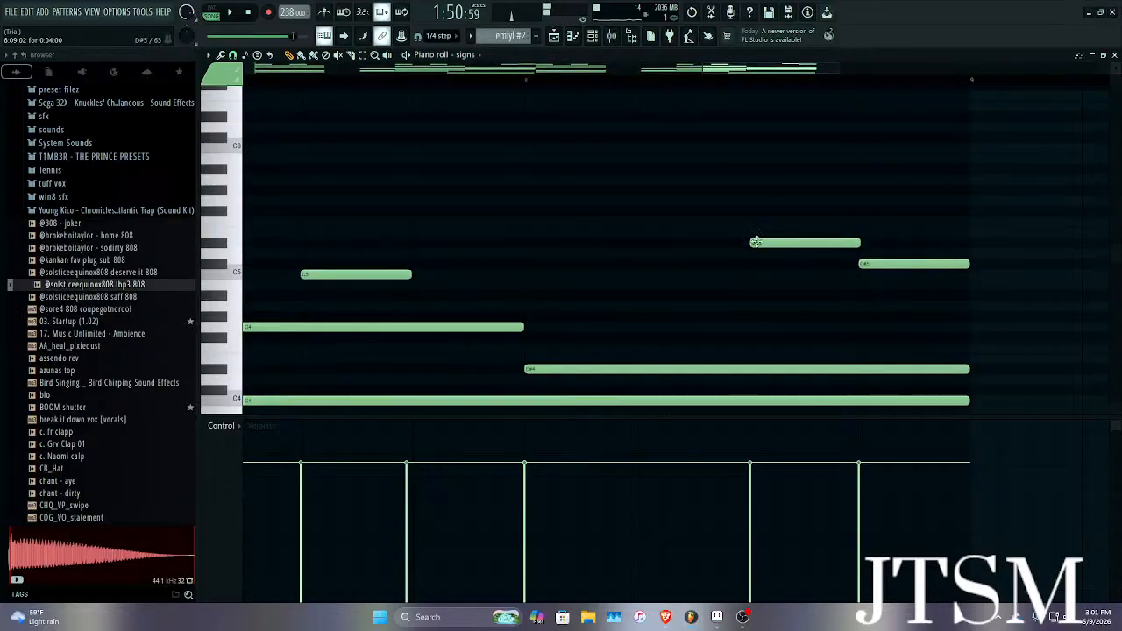
pyautogui.press('space')
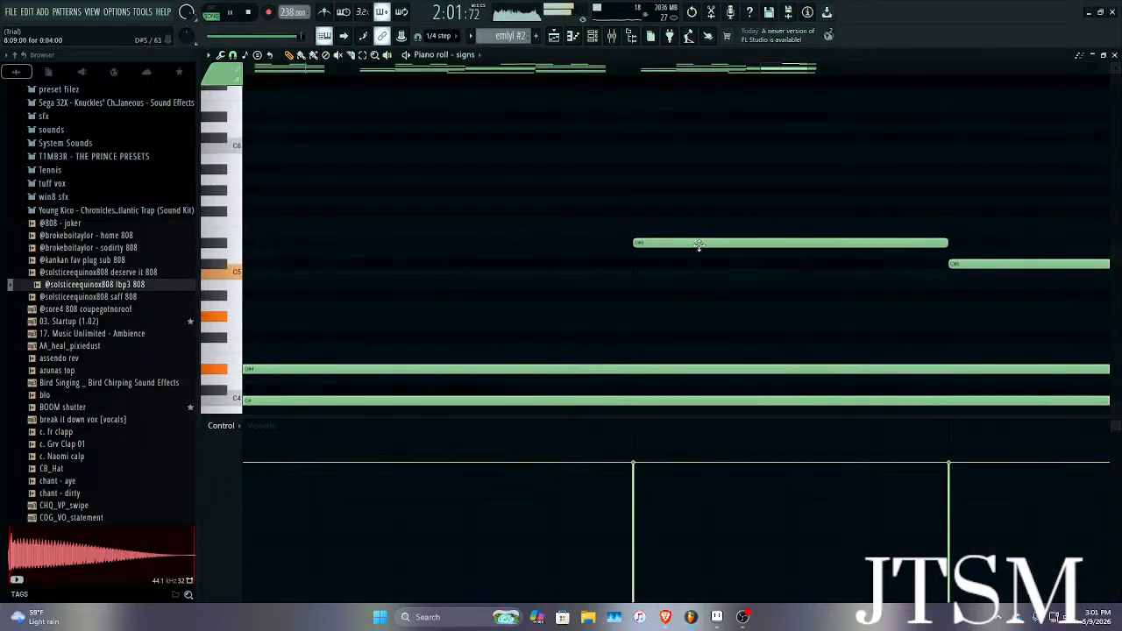
pyautogui.scroll(-5, 708, 217)
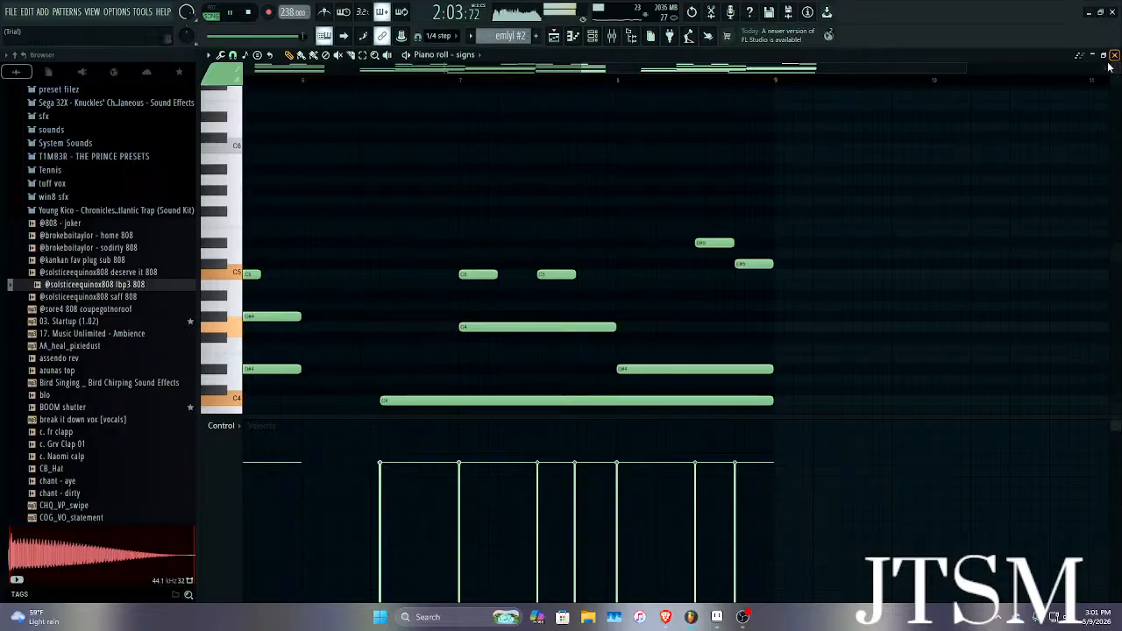
pyautogui.click(1113, 56)
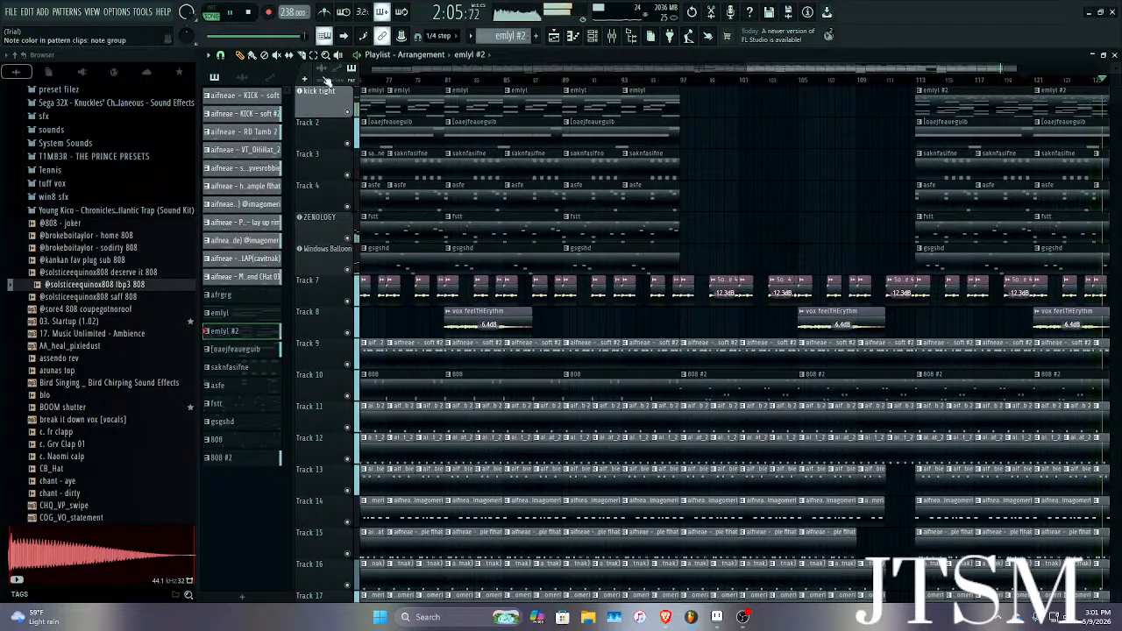
# Try to duplicate all the clips between bars 113 and 129 directly after themselves.
pyautogui.scroll(-3, 888, 112)
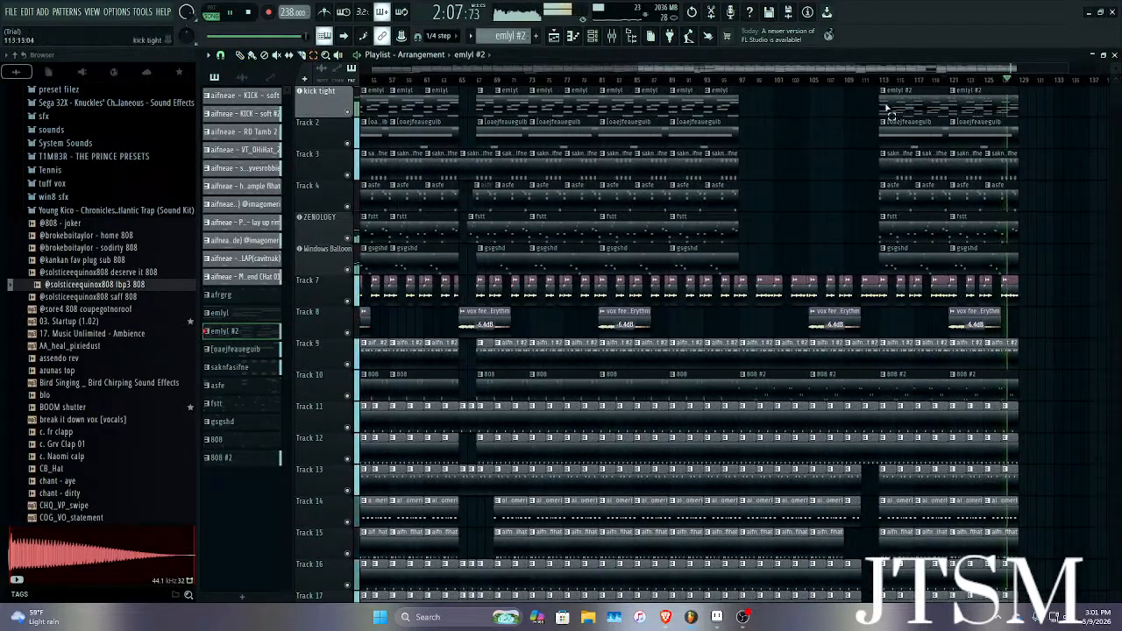
pyautogui.moveTo(886, 109); pyautogui.dragTo(1071, 596)
pyautogui.hotkey('ctrl', 'b')
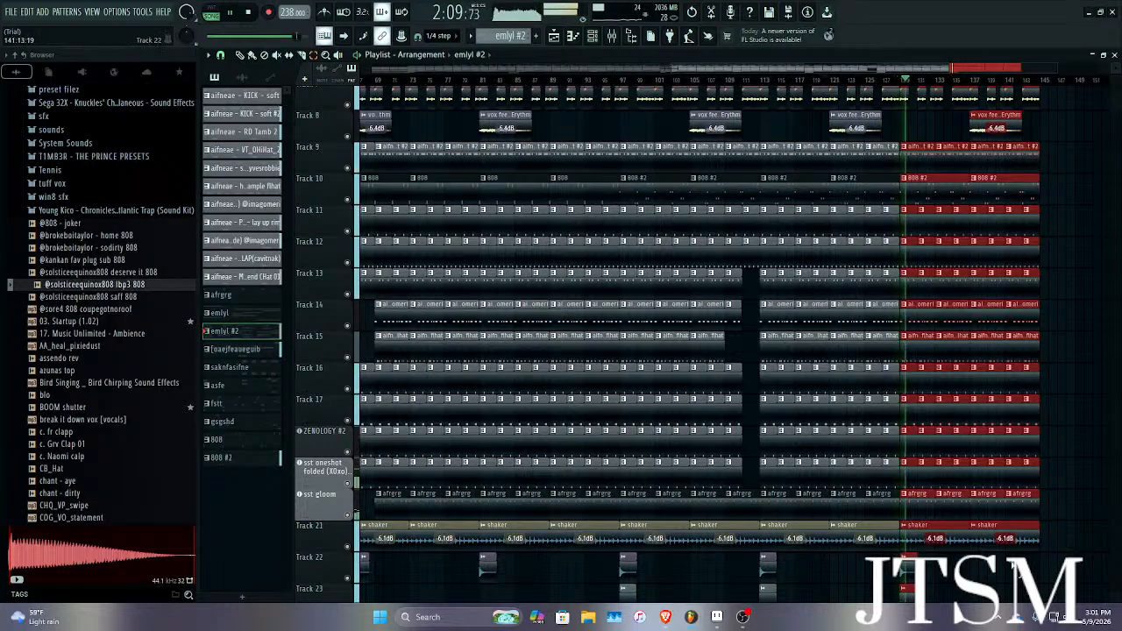
pyautogui.hotkey('ctrl', 'd')
pyautogui.scroll(3, 1014, 565)
pyautogui.press('space')
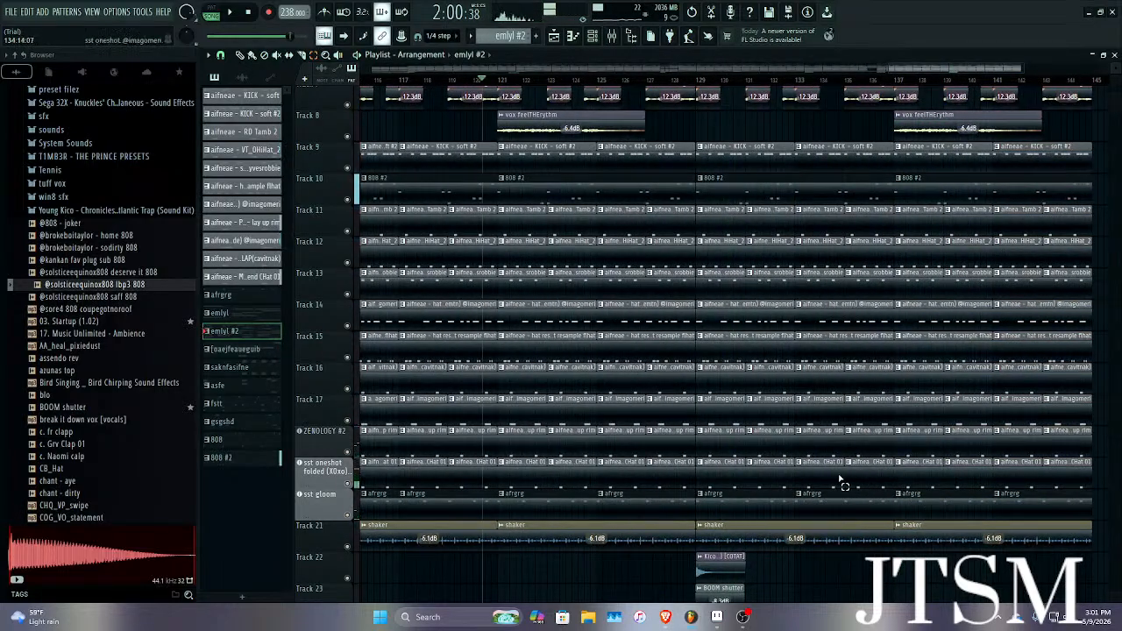
pyautogui.scroll(-4, 824, 465)
pyautogui.scroll(3, 802, 451)
pyautogui.hotkey('ctrl', 'z')
pyautogui.scroll(-4, 612, 434)
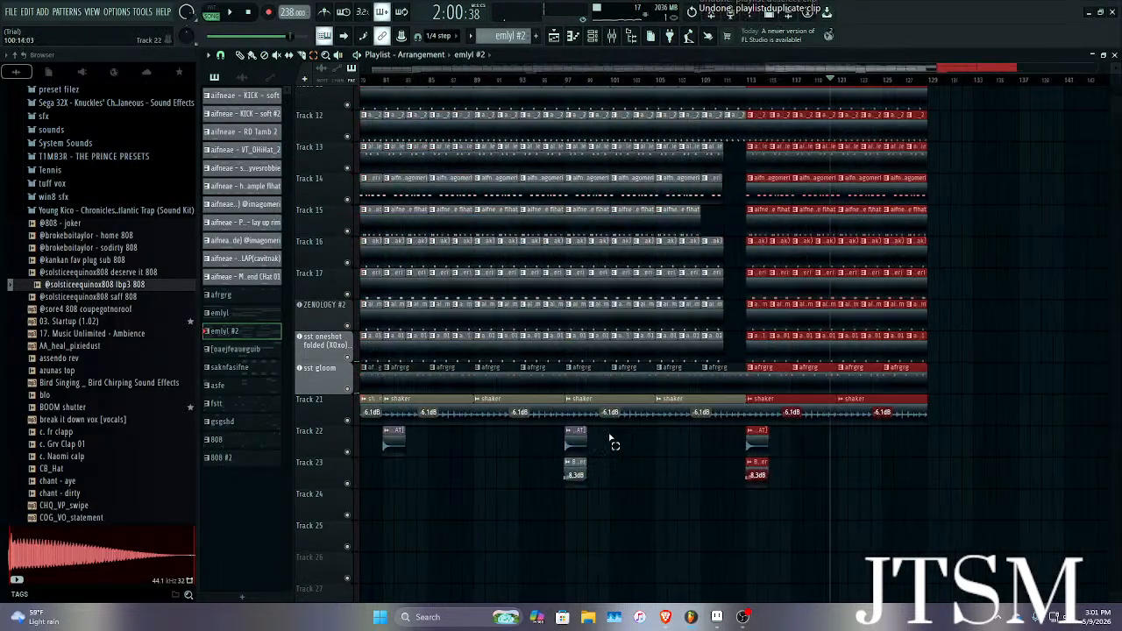
# Clear the clip selection and align the BOOM shutter clip on Track 23 with the start of bar 113.
pyautogui.hotkey('ctrl', 'd')
pyautogui.scroll(9, 764, 465)
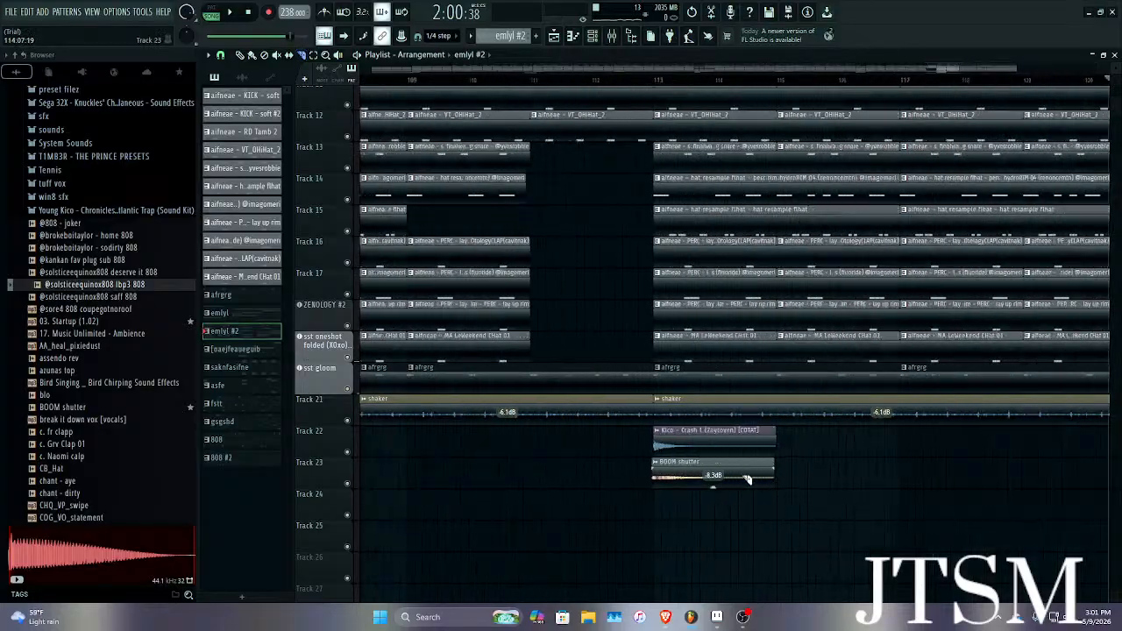
pyautogui.click(556, 487)
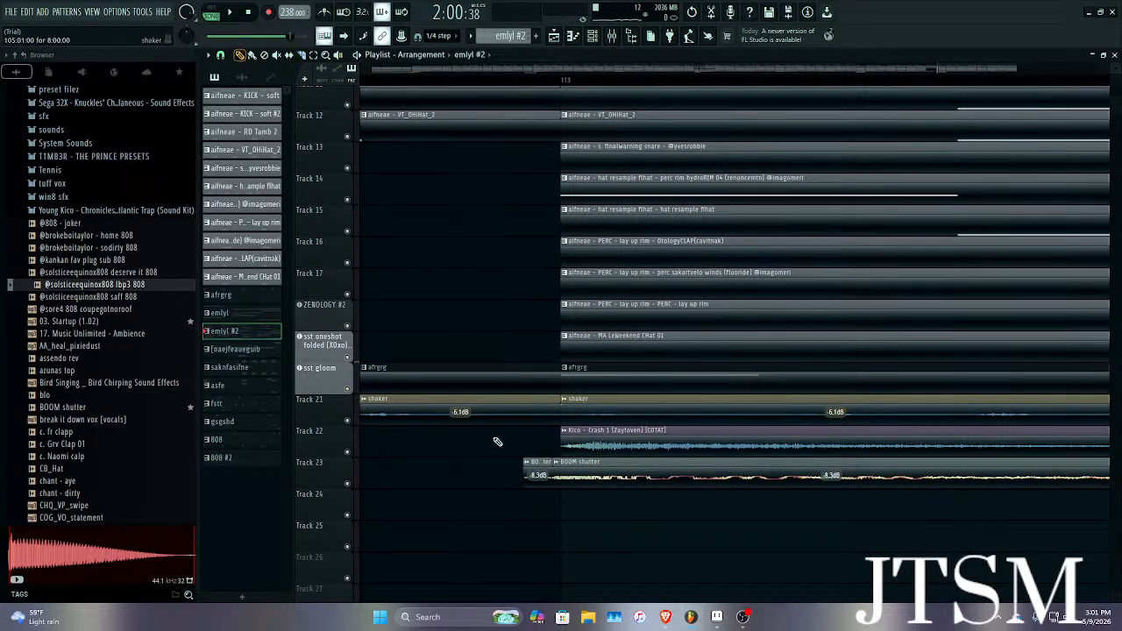
pyautogui.scroll(-8, 538, 461)
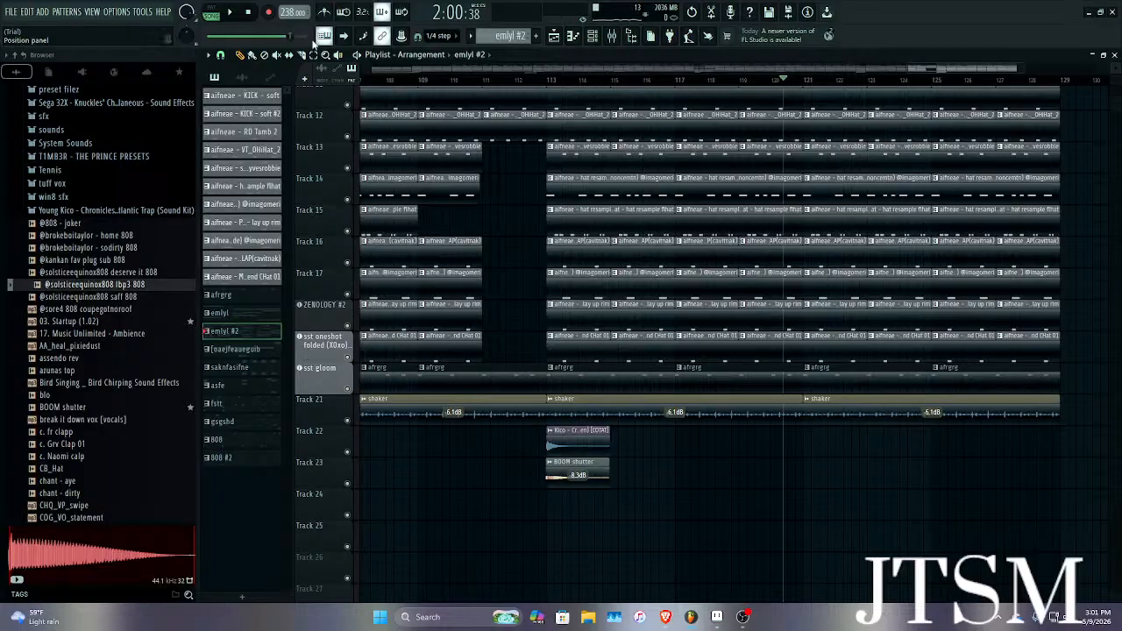
pyautogui.scroll(10, 571, 443)
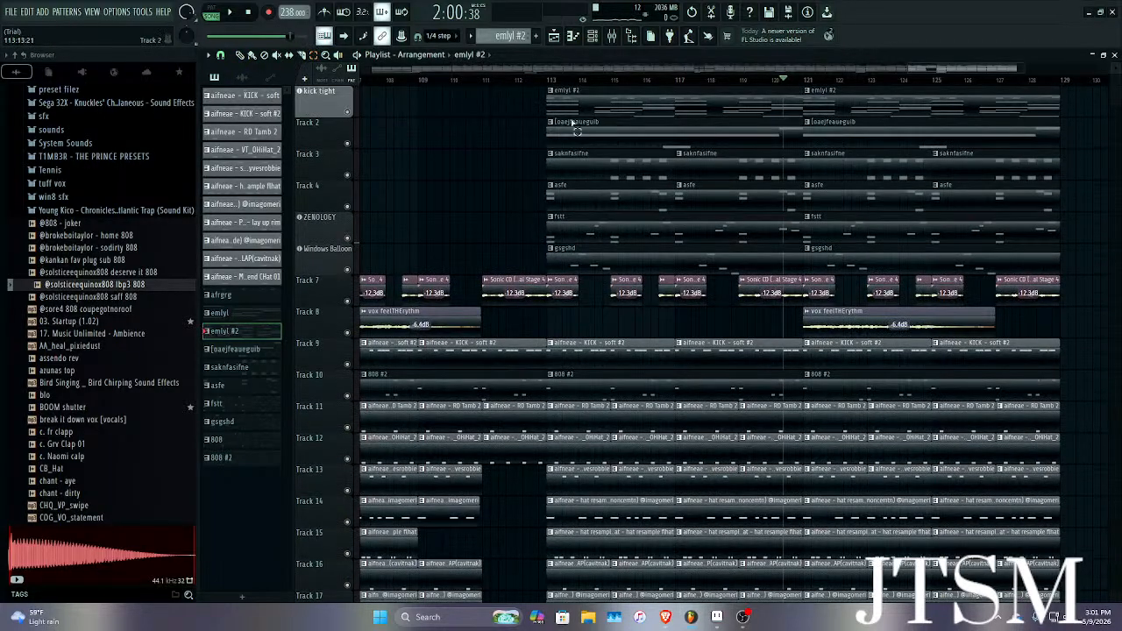
# Duplicate the bar 113 to 129 clips from the kick tight track through Track 22 directly after themselves, then play the arrangement.
pyautogui.moveTo(566, 89); pyautogui.dragTo(1068, 605)
pyautogui.hscroll(5, 1047, 498)
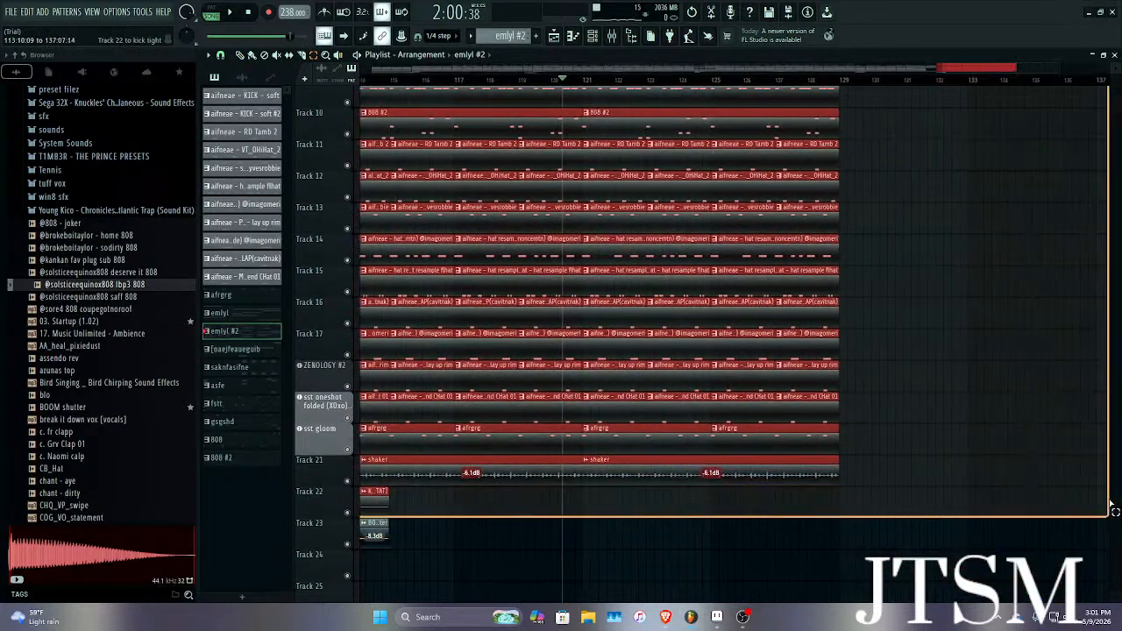
pyautogui.hotkey('ctrl', 'b')
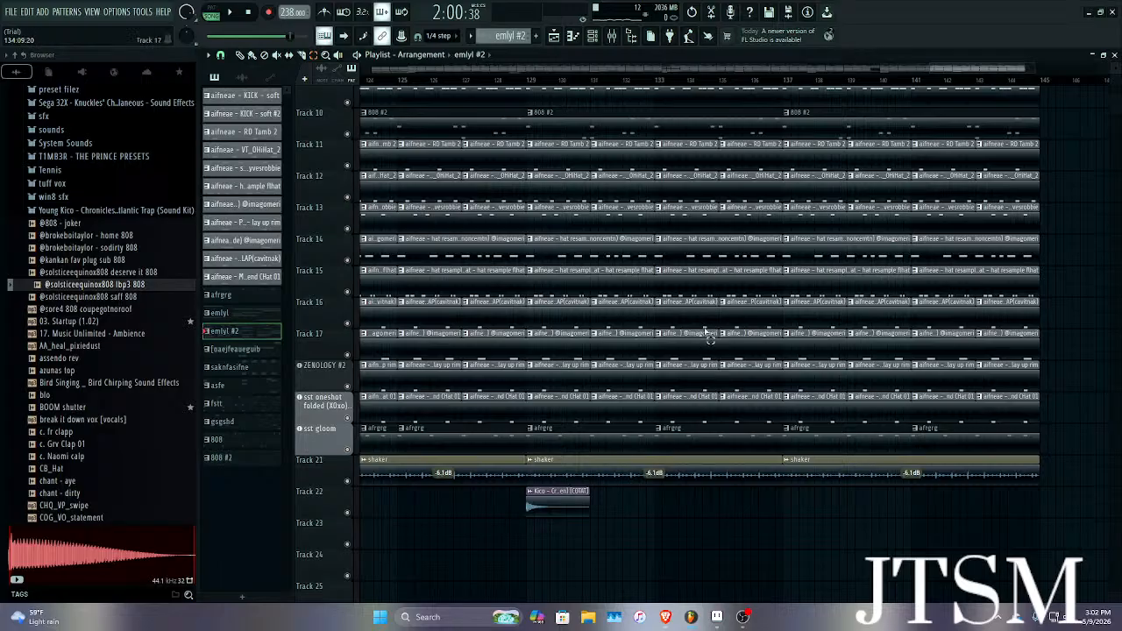
pyautogui.scroll(-3, 707, 324)
pyautogui.keyDown('ctrl'); pyautogui.scroll(-3, 939, 313); pyautogui.keyUp('ctrl')
pyautogui.scroll(5, 973, 307)
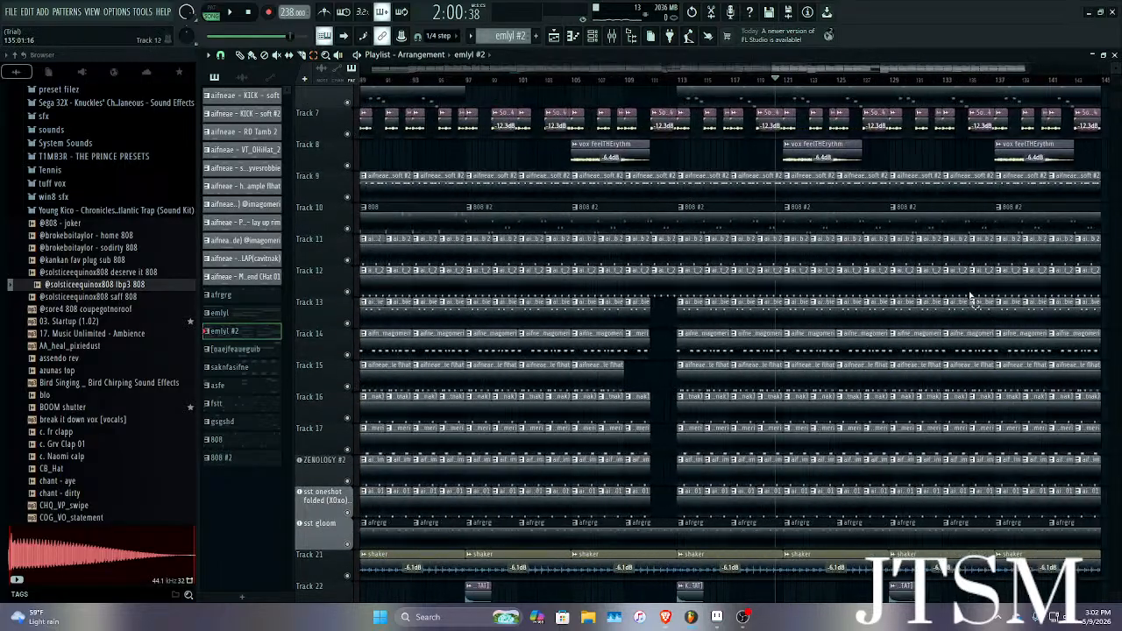
pyautogui.scroll(5, 972, 300)
pyautogui.press('space')
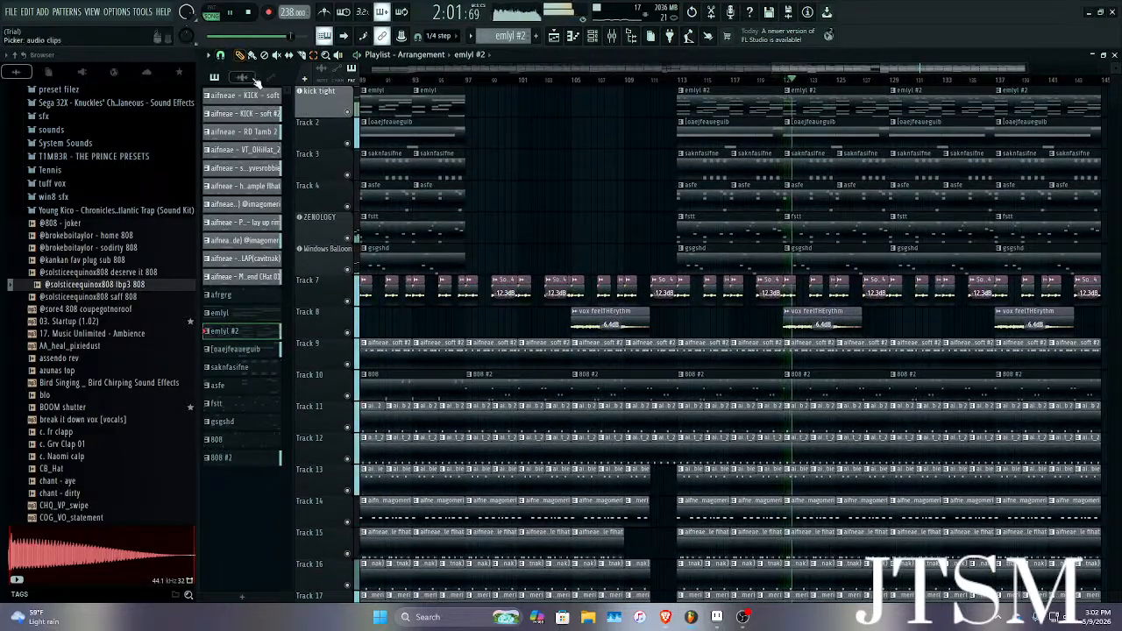
# Switch to OBS to check the live stream, then return to FL Studio.
pyautogui.click(743, 617)
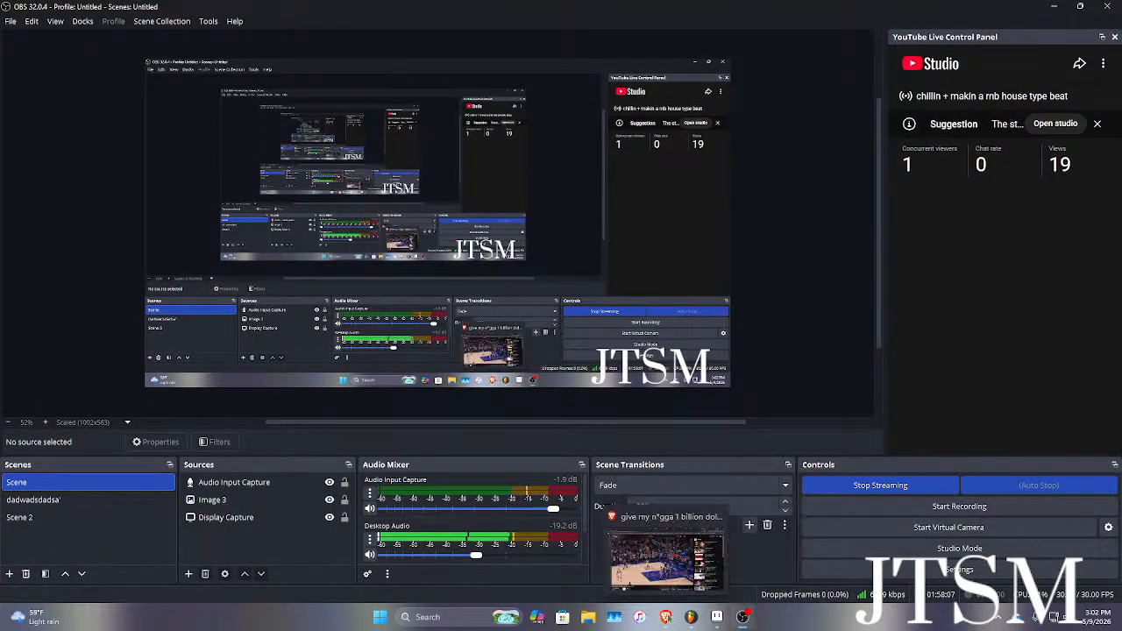
pyautogui.click(692, 617)
pyautogui.click(717, 617)
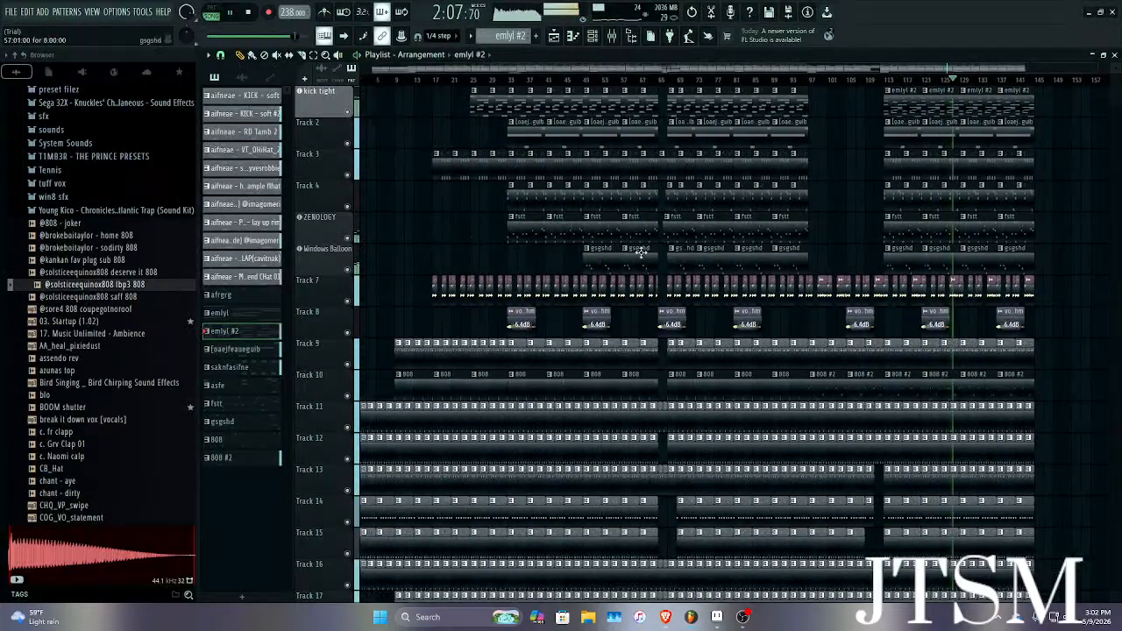
# Place a copy of the Kico - Crash 1 clip at the start of bar 145 on Track 22 and stop playback.
pyautogui.scroll(-4, 959, 273)
pyautogui.moveTo(684, 64); pyautogui.dragTo(851, 65)
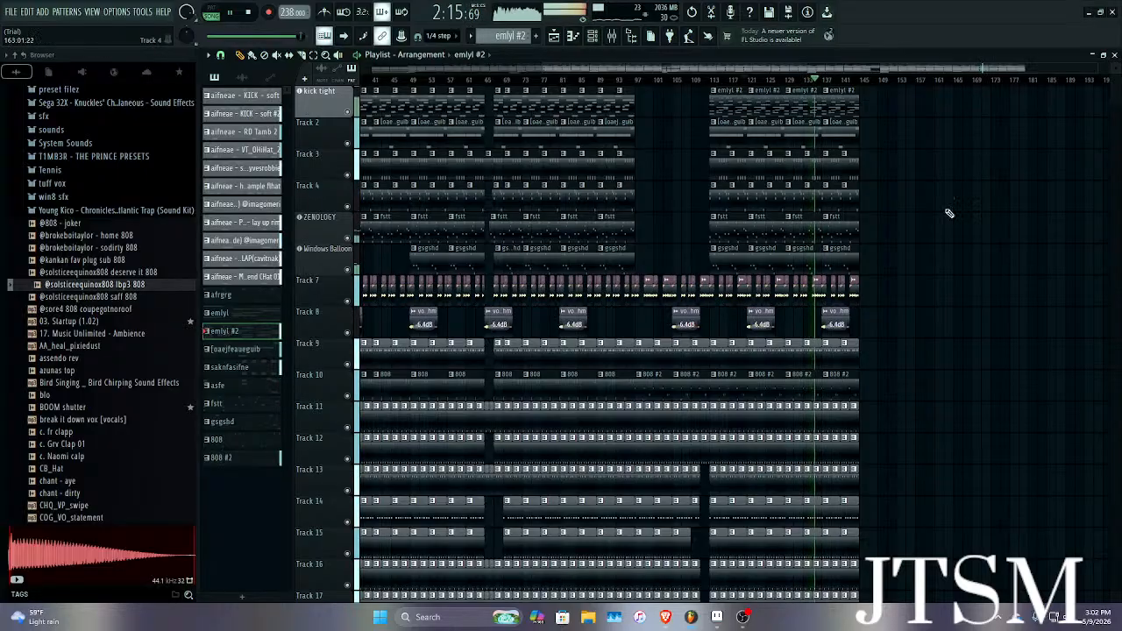
pyautogui.scroll(3, 792, 245)
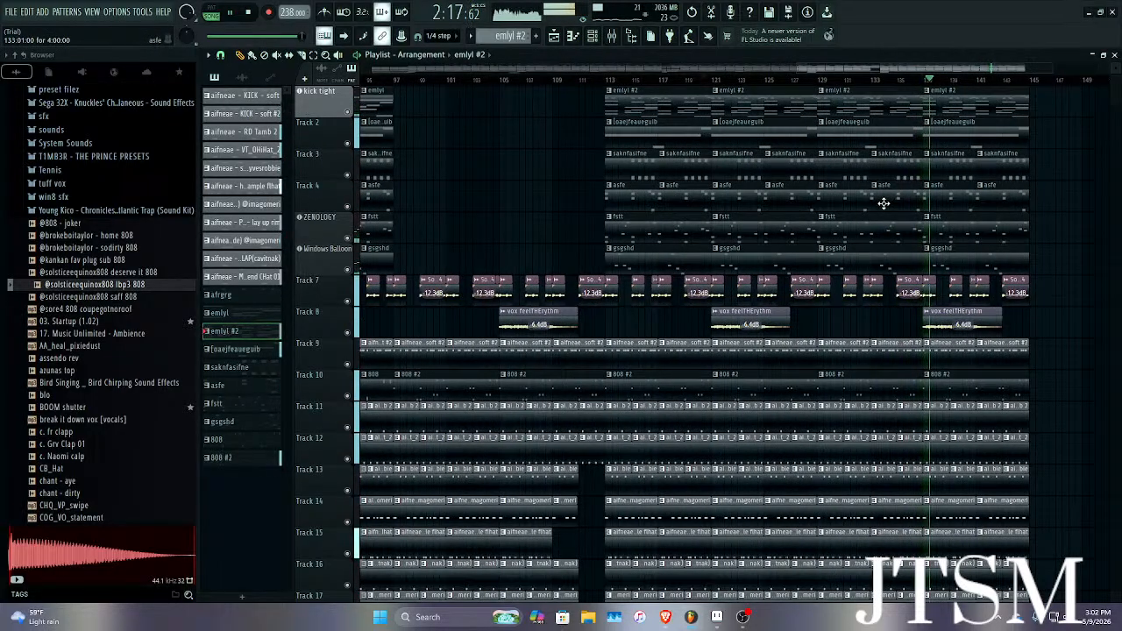
pyautogui.scroll(-3, 915, 204)
pyautogui.scroll(5, 1053, 228)
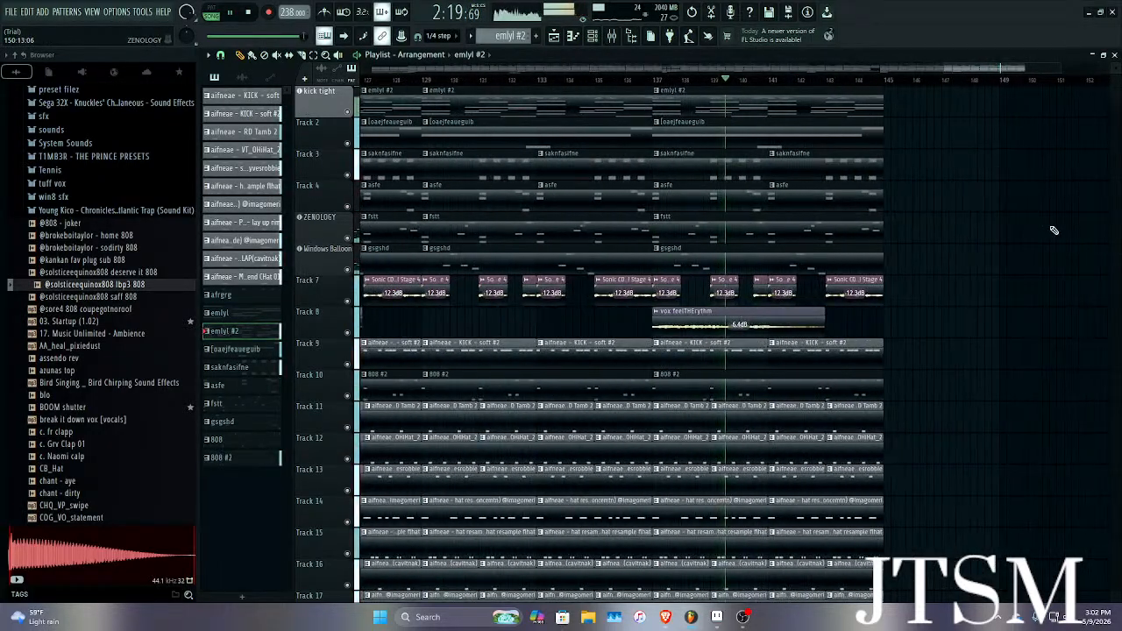
pyautogui.scroll(-6, 1043, 233)
pyautogui.click(441, 389)
pyautogui.scroll(6, 977, 395)
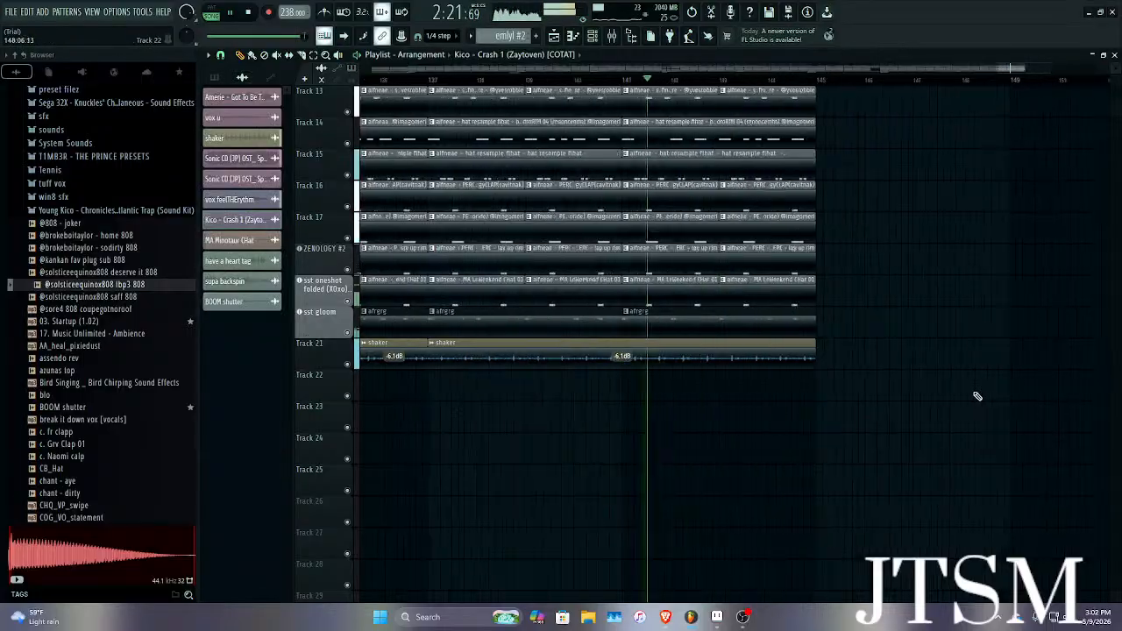
pyautogui.moveTo(690, 393); pyautogui.dragTo(668, 388)
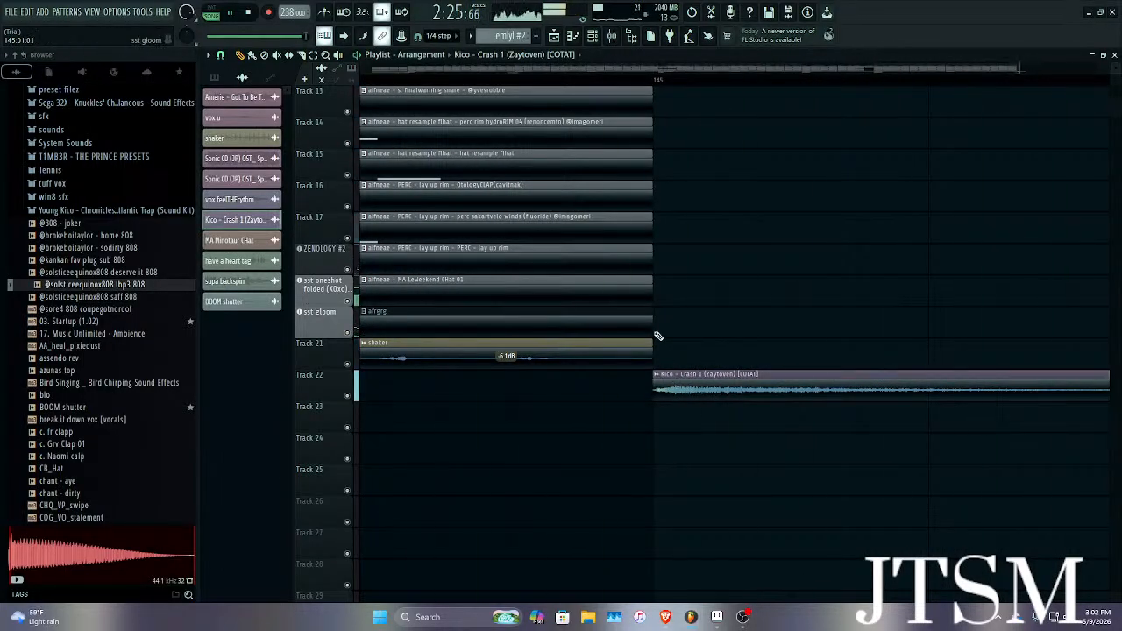
pyautogui.press('space')
# Extend the [oaejfeaueguib clips on Track 2 and the saknfasifne clips on Track 3 from bar 145 to bar 161 by duplicating them.
pyautogui.scroll(1, 655, 333)
pyautogui.scroll(-6, 651, 308)
pyautogui.scroll(11, 726, 253)
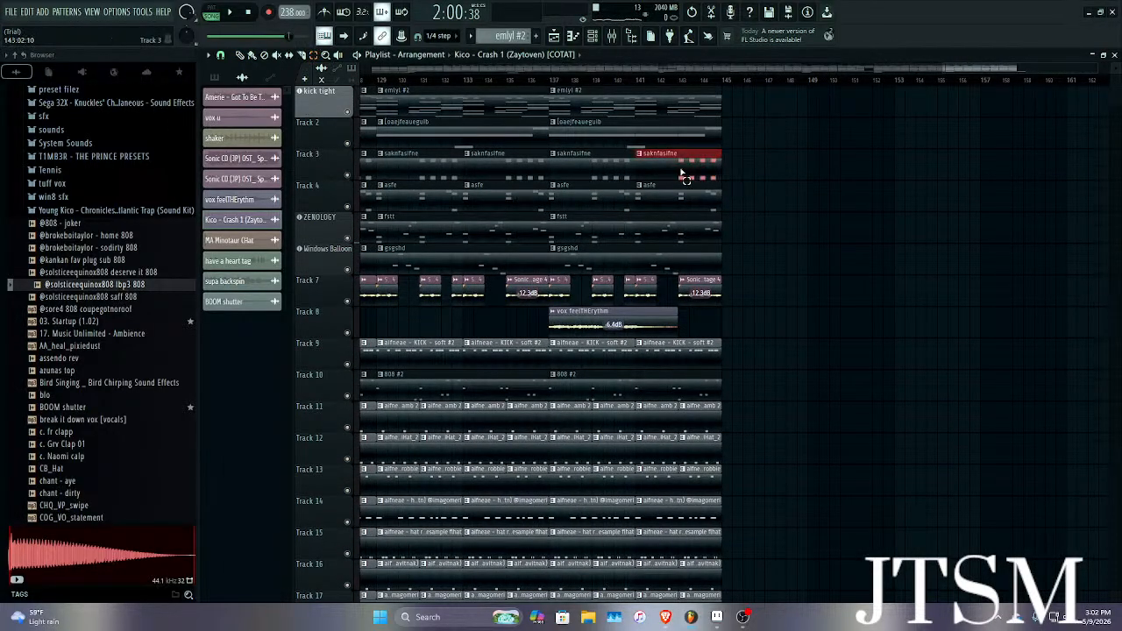
pyautogui.hotkey('ctrl', 'b')
pyautogui.keyDown('ctrl'); pyautogui.click(682, 143); pyautogui.keyUp('ctrl')
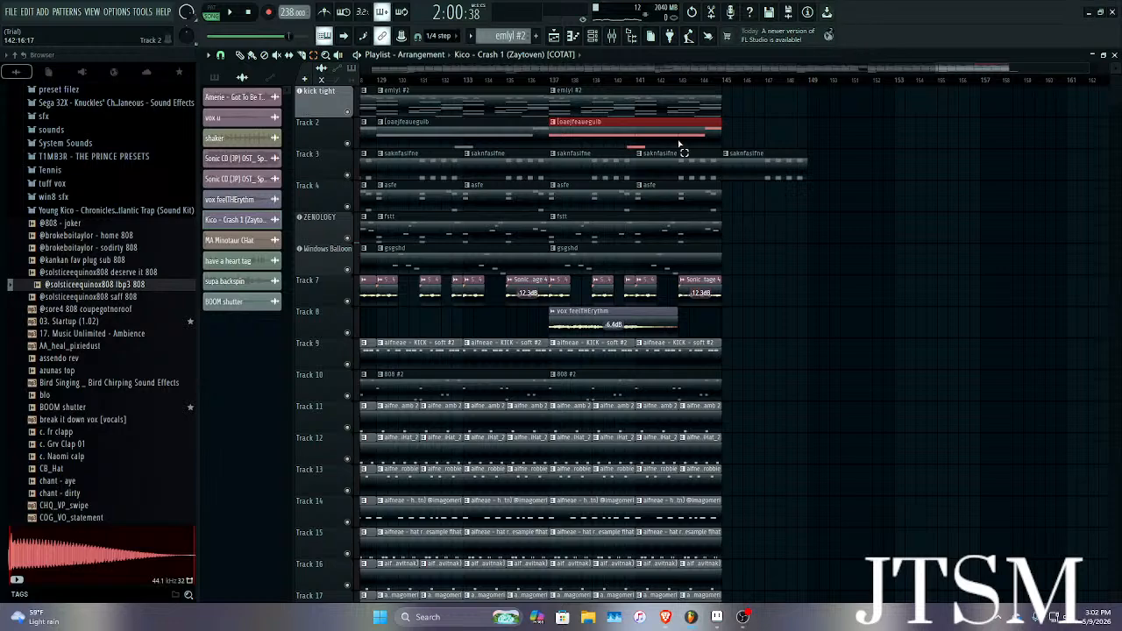
pyautogui.hotkey('ctrl', 'b')
pyautogui.keyDown('ctrl'); pyautogui.click(796, 176); pyautogui.keyUp('ctrl')
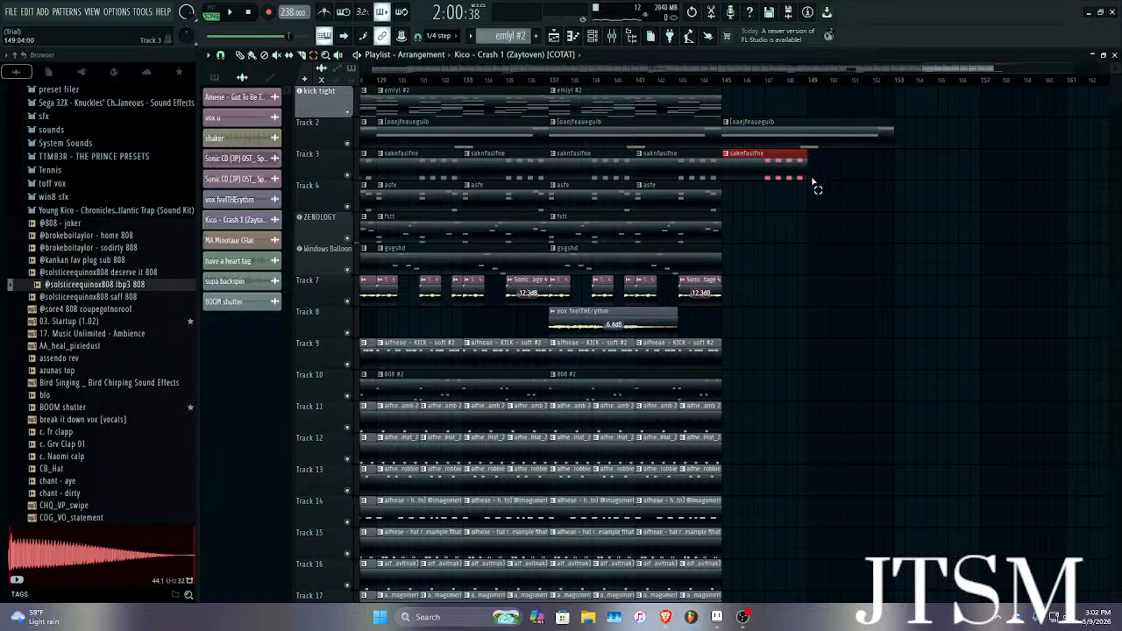
pyautogui.hotkey('ctrl', 'b')
pyautogui.moveTo(915, 117); pyautogui.dragTo(765, 182)
pyautogui.hotkey('ctrl', 'b')
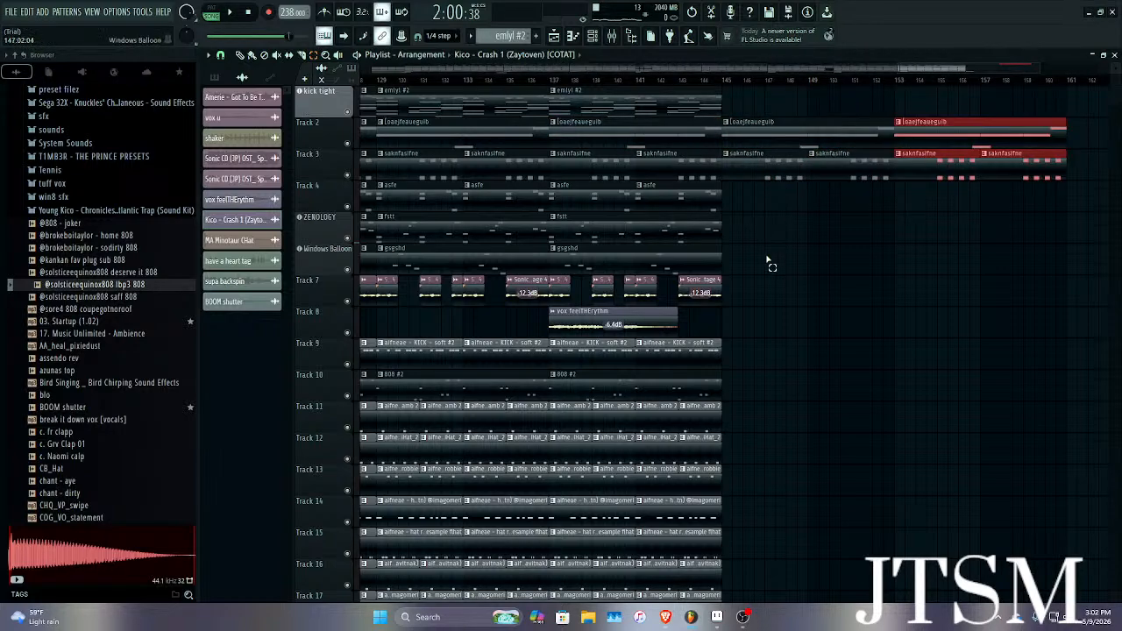
# Duplicate the last fstt clip on the ZENOLOGY track twice to fill bars 145 to 161.
pyautogui.keyDown('ctrl'); pyautogui.click(666, 230); pyautogui.keyUp('ctrl')
pyautogui.hotkey('ctrl', 'b')
pyautogui.hotkey('ctrl', 'b')
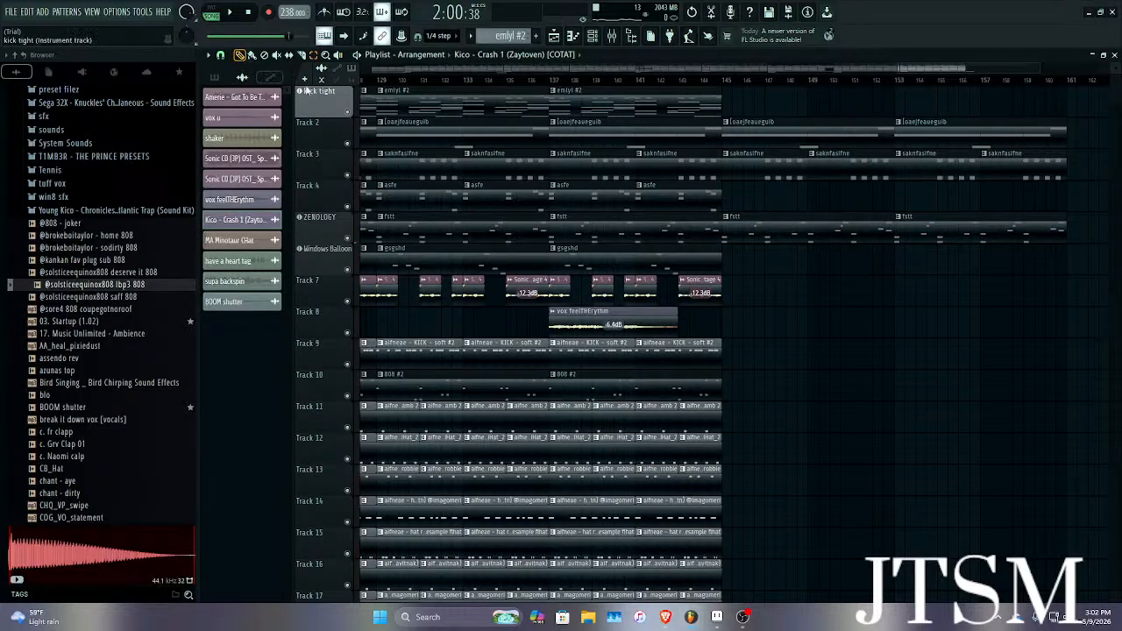
# Open the asfe pattern from Track 4 in the piano roll, play its notes on their own, and close the editor.
pyautogui.click(411, 206)
pyautogui.scroll(-5, 977, 256)
pyautogui.scroll(3, 975, 255)
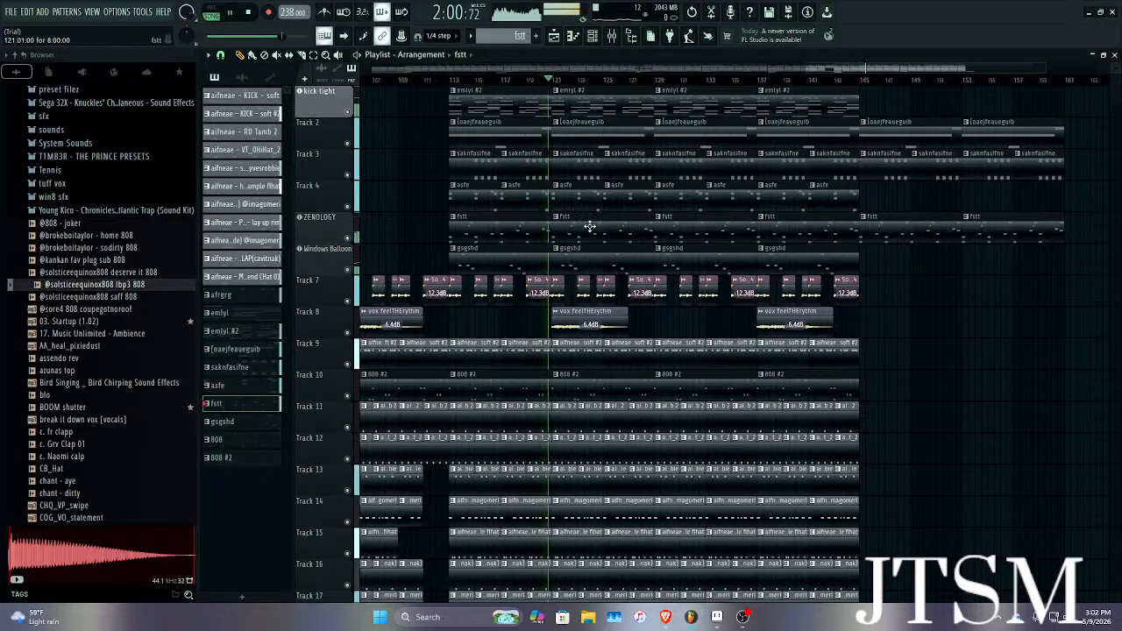
pyautogui.doubleClick(564, 206)
pyautogui.scroll(-3, 495, 213)
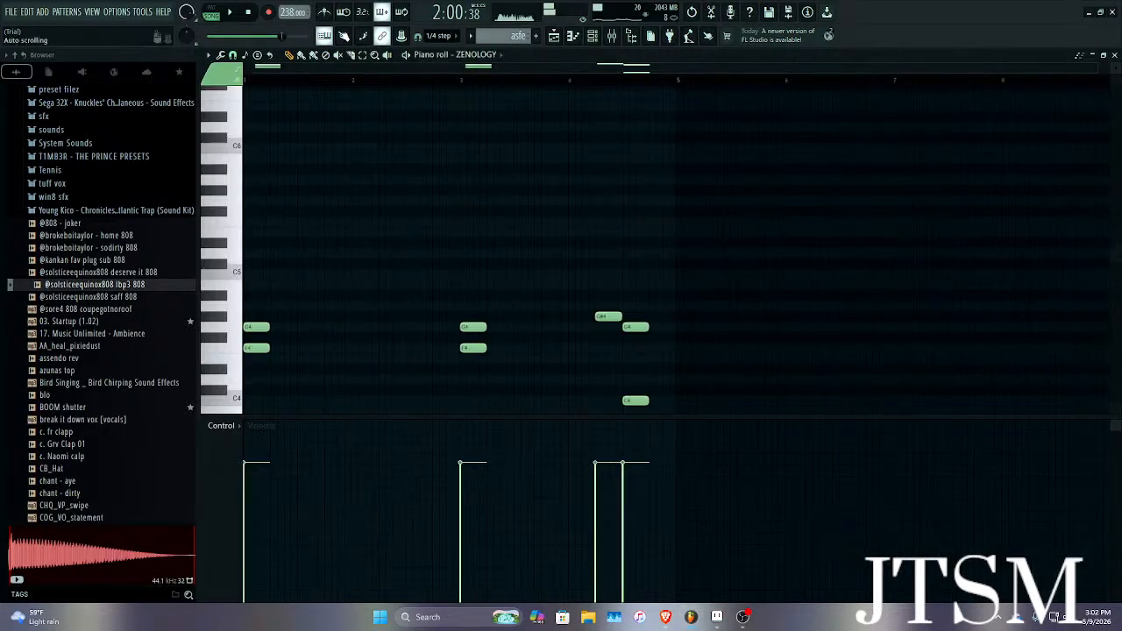
pyautogui.press('space')
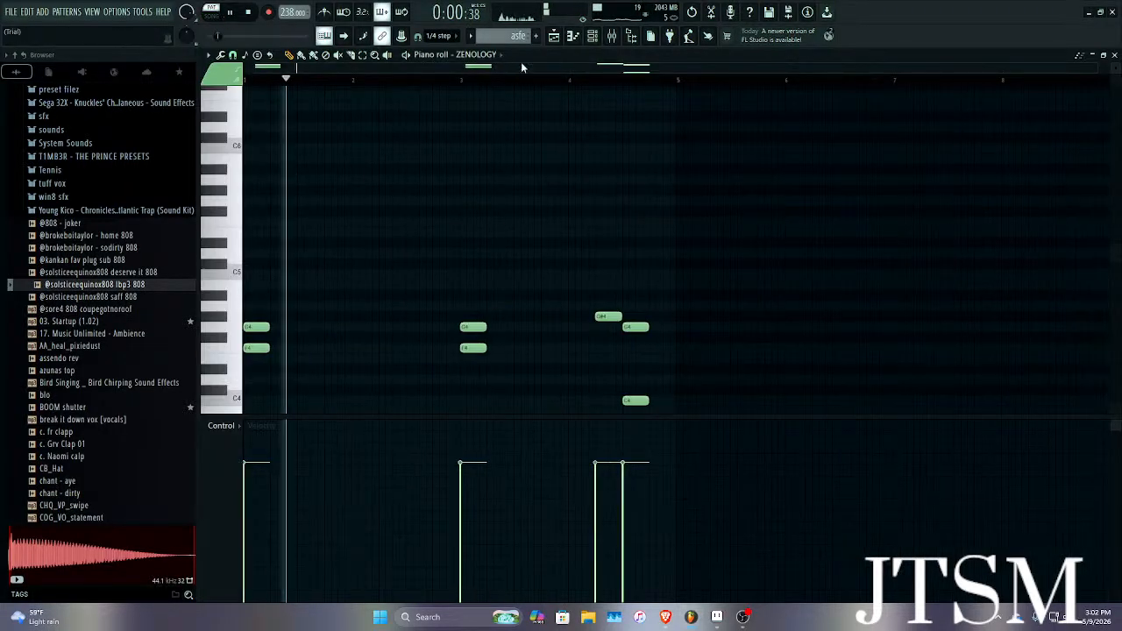
pyautogui.click(1114, 55)
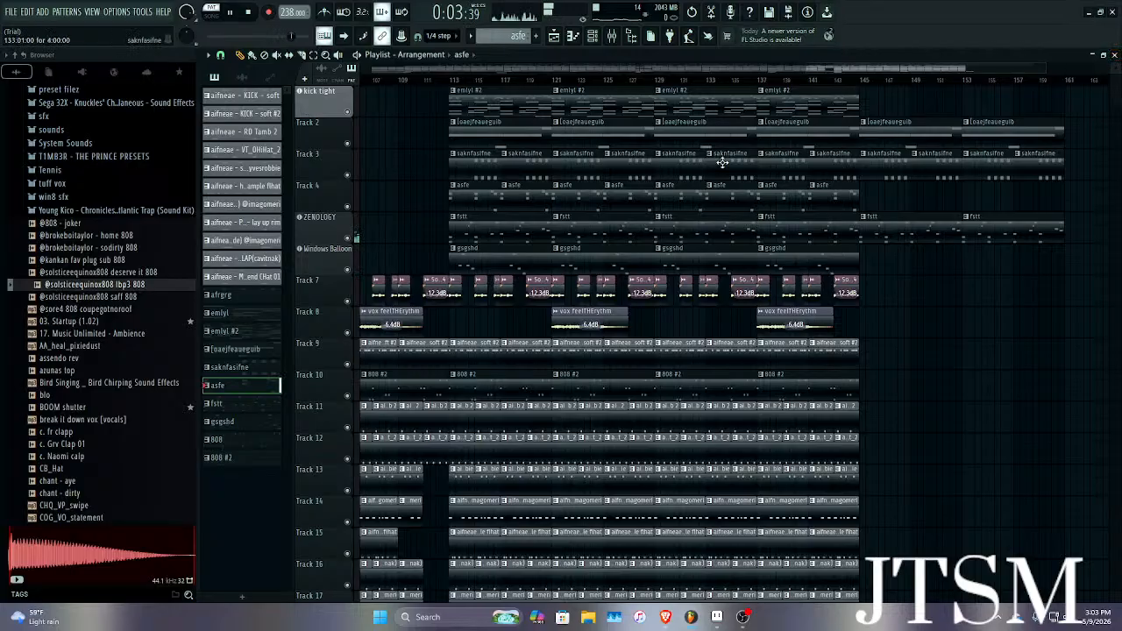
# Play the arrangement from around bar 113 to hear the section, then stop playback.
pyautogui.click(451, 81)
pyautogui.press('space')
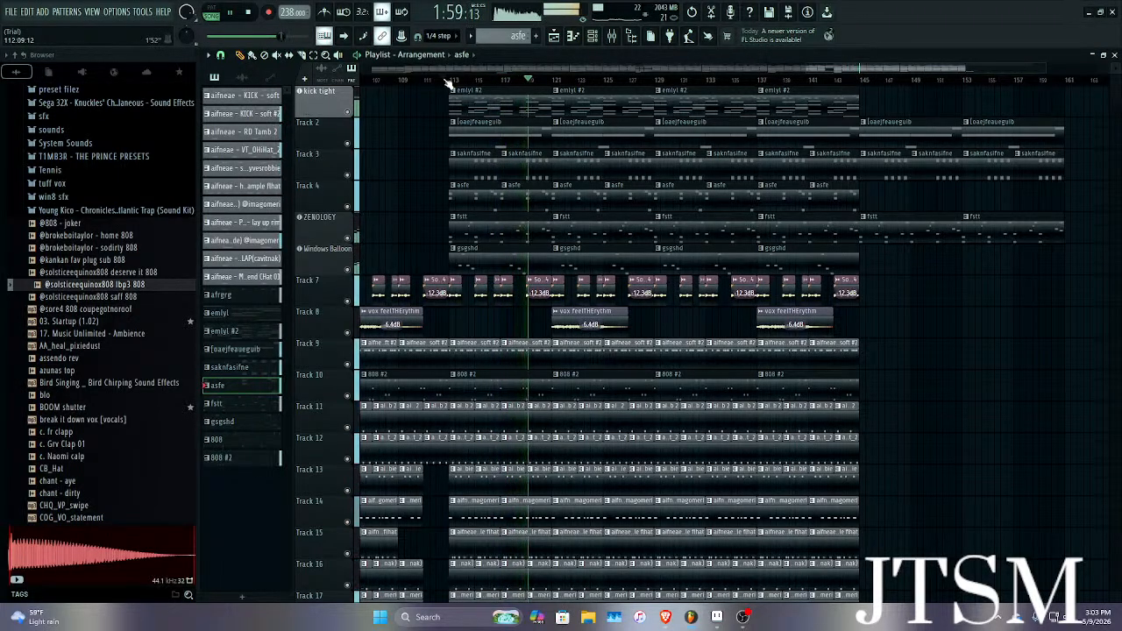
pyautogui.press('space')
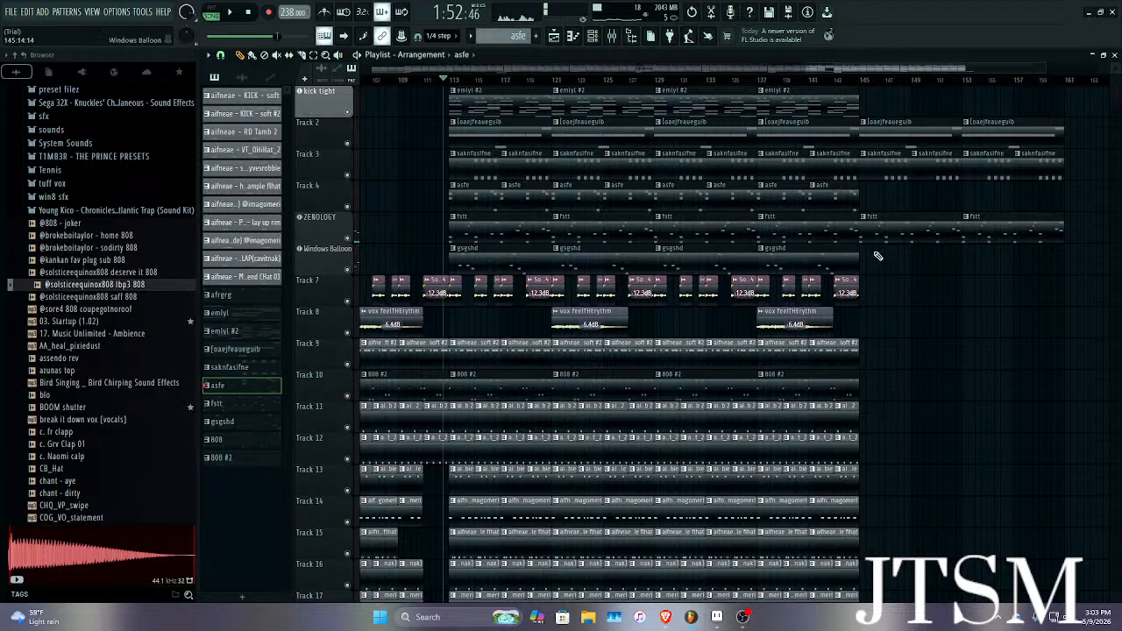
# Clone the fstt pattern and open the clone in the ZENOLOGY piano roll.
pyautogui.rightClick(233, 409)
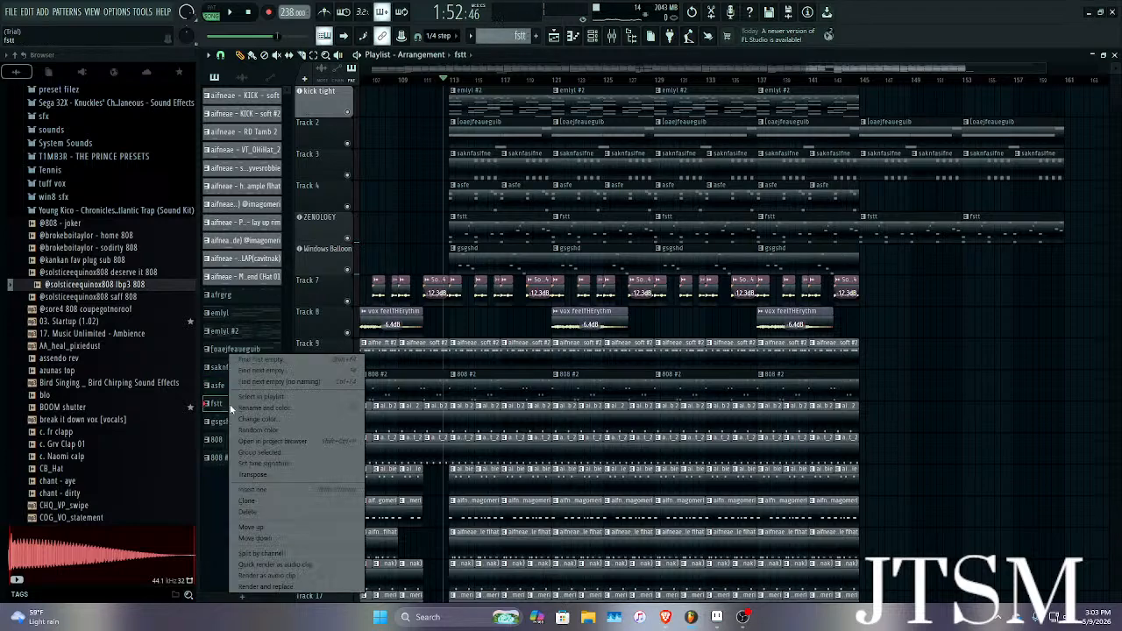
pyautogui.click(264, 501)
pyautogui.click(260, 430)
pyautogui.scroll(-2, 351, 298)
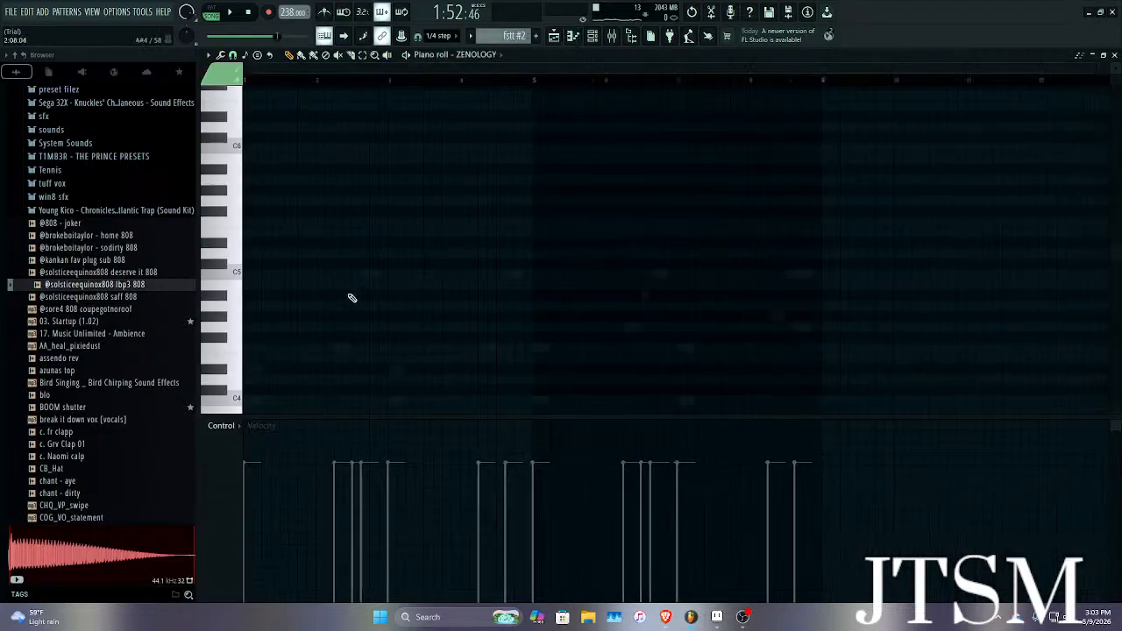
pyautogui.scroll(-3, 417, 189)
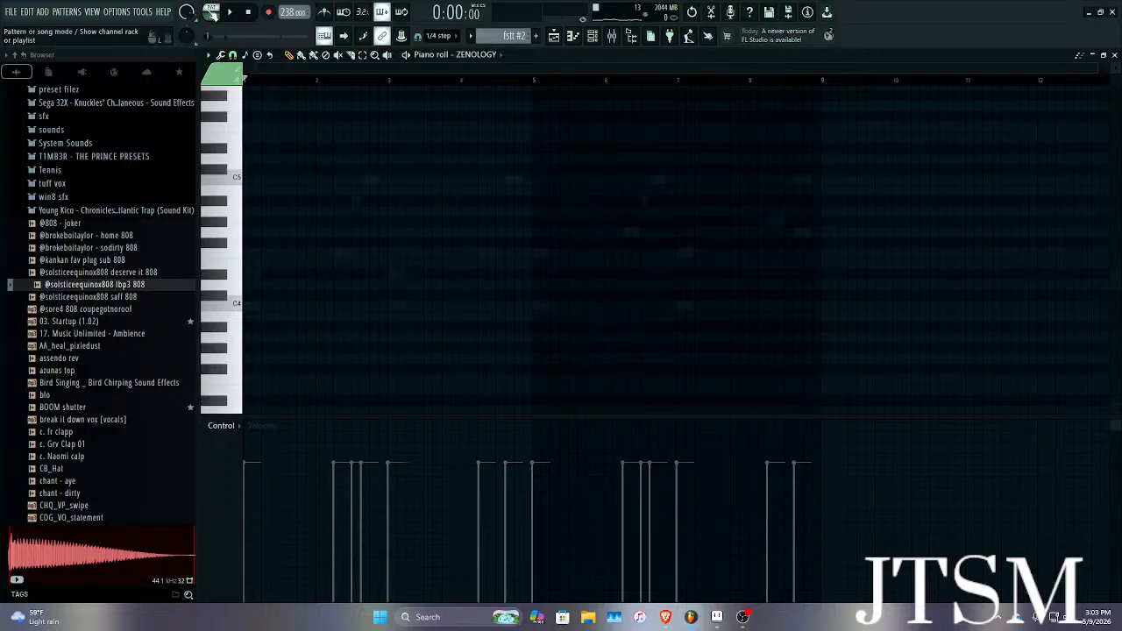
# Switch the piano roll to the sst oneshot folded channel and add an A#4 note at the start of bar 1.
pyautogui.press('space')
pyautogui.click(478, 54)
pyautogui.click(468, 383)
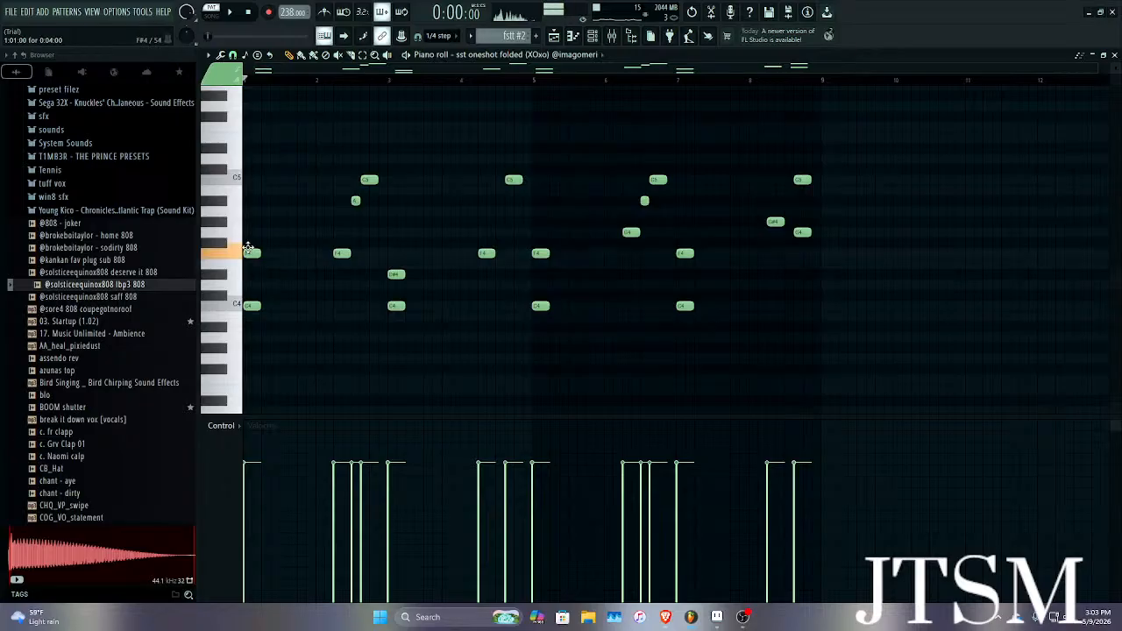
pyautogui.press('space')
pyautogui.click(252, 201)
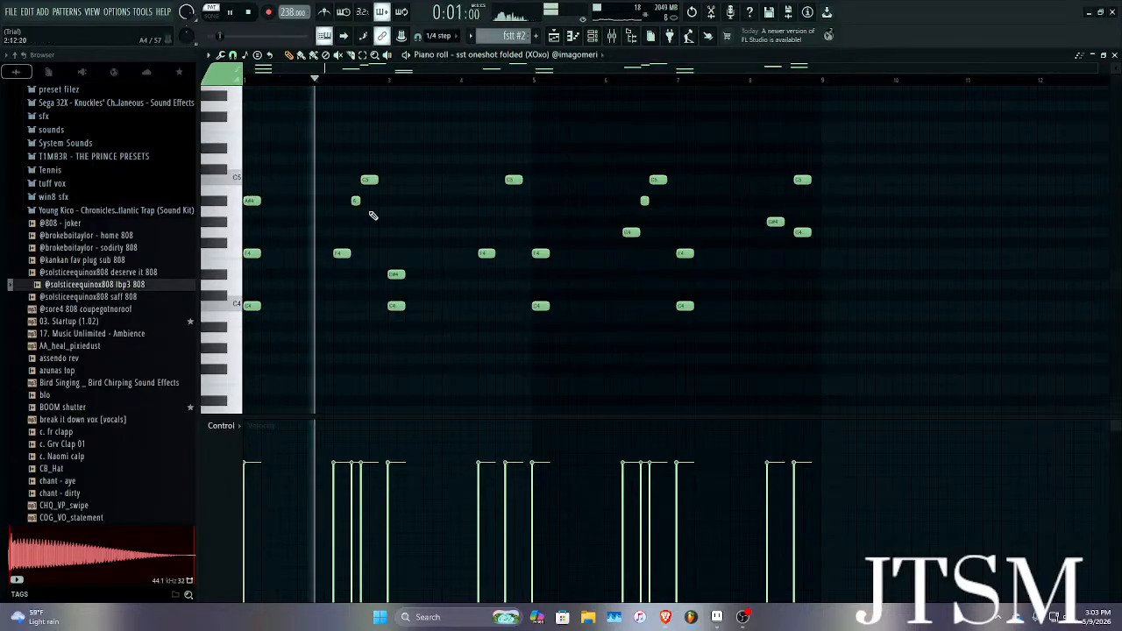
# Add a G#4 note above the F4 in bar 2 and a two-step G4 note aligned beneath the short A#4.
pyautogui.press('space')
pyautogui.scroll(1, 337, 223)
pyautogui.scroll(2, 332, 228)
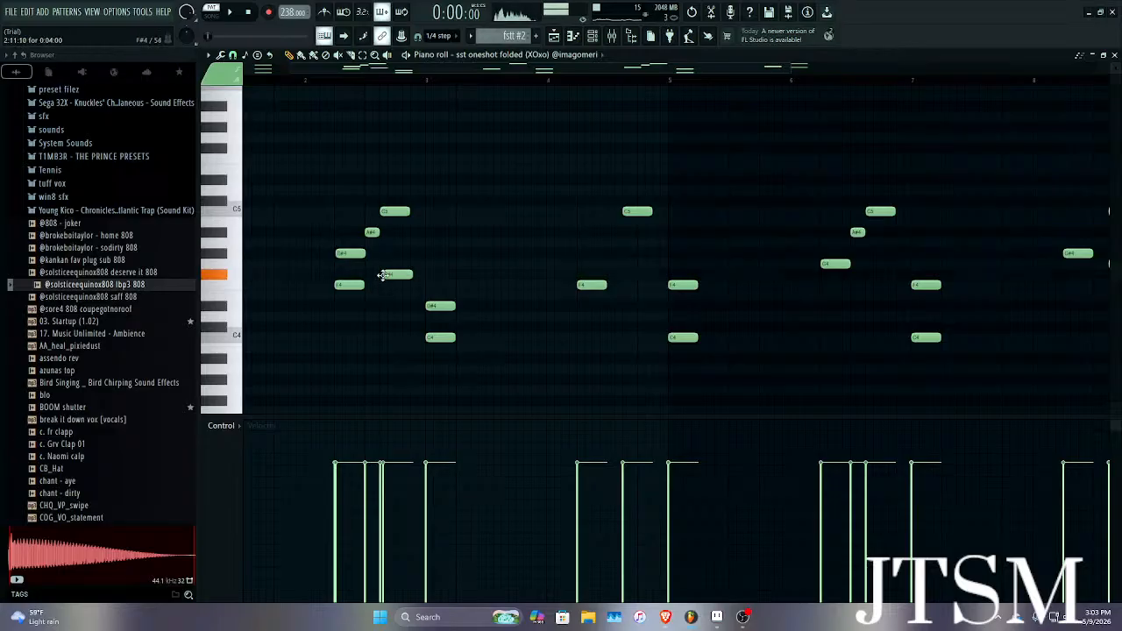
pyautogui.scroll(4, 390, 285)
pyautogui.press('space')
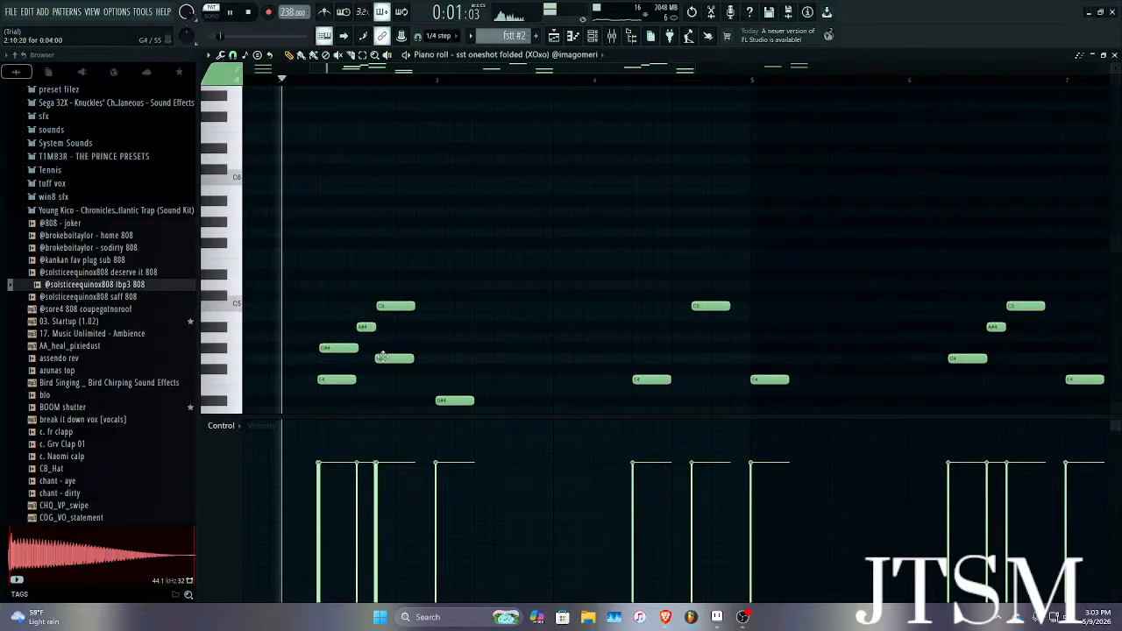
pyautogui.scroll(-2, 391, 333)
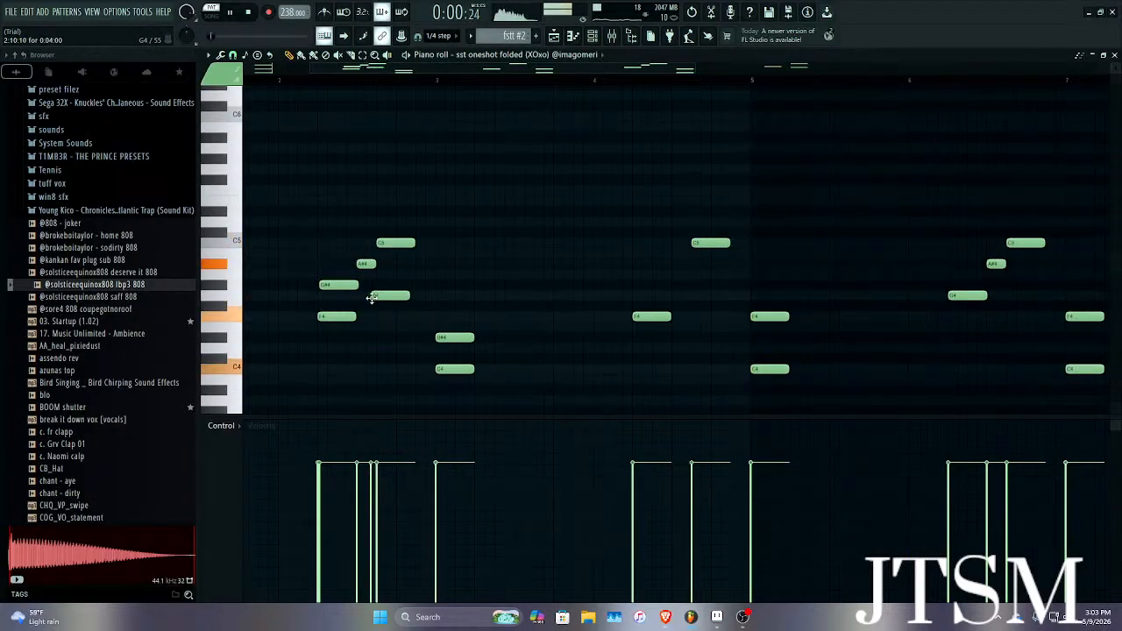
pyautogui.scroll(4, 369, 298)
pyautogui.press('space')
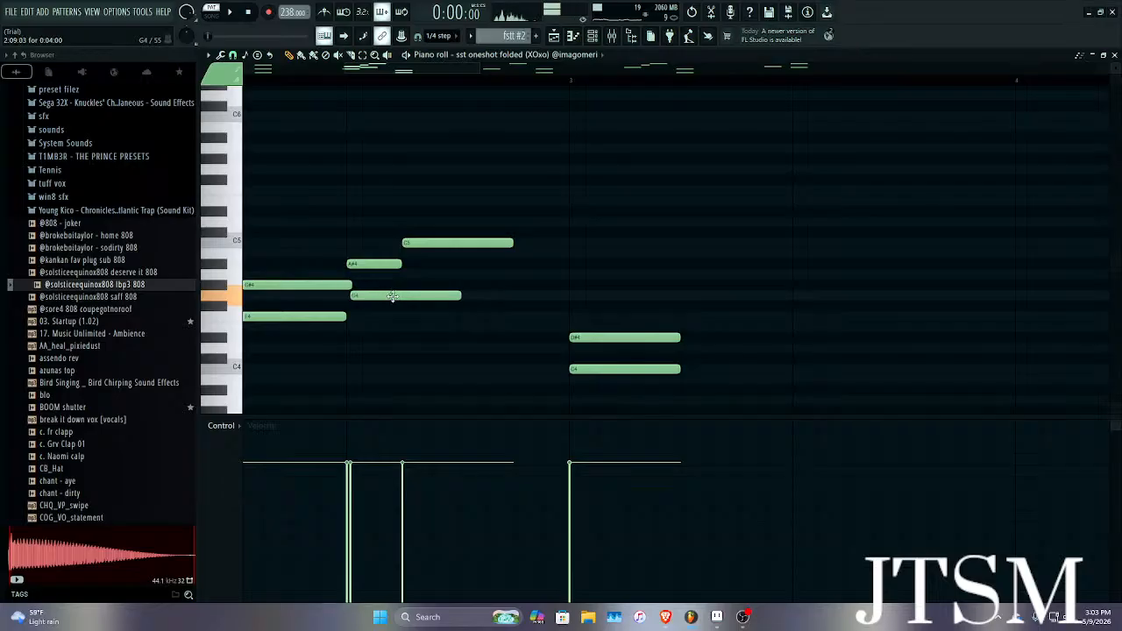
pyautogui.press('space')
pyautogui.press('space')
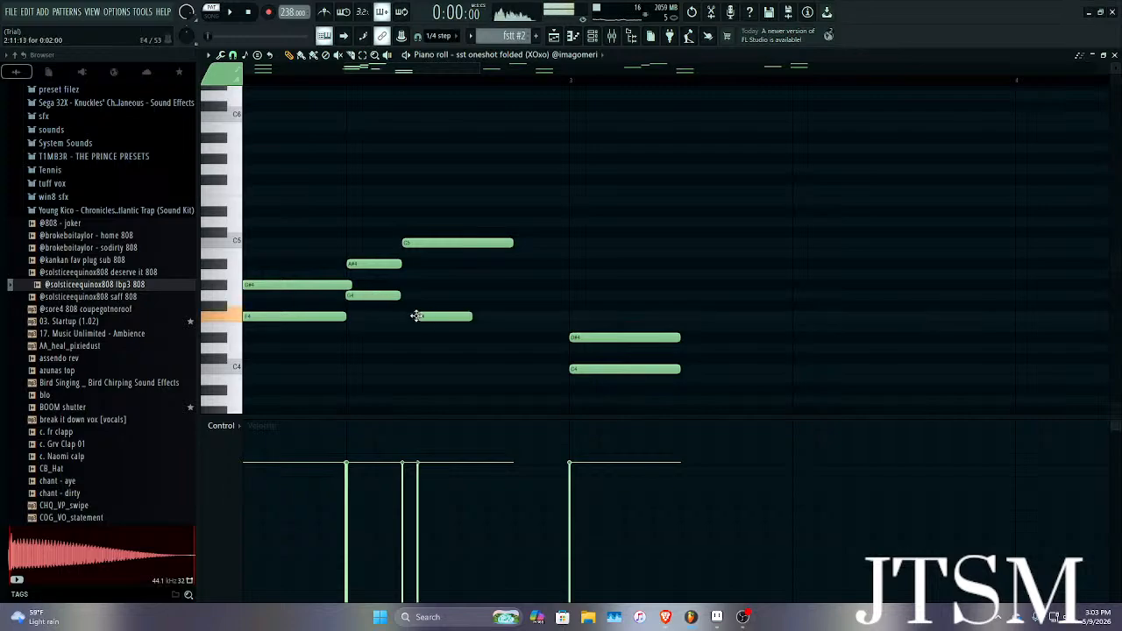
# Place a C4 note near the end of bar 2, starting at about 2:13 beneath the C5.
pyautogui.moveTo(416, 315); pyautogui.dragTo(400, 357)
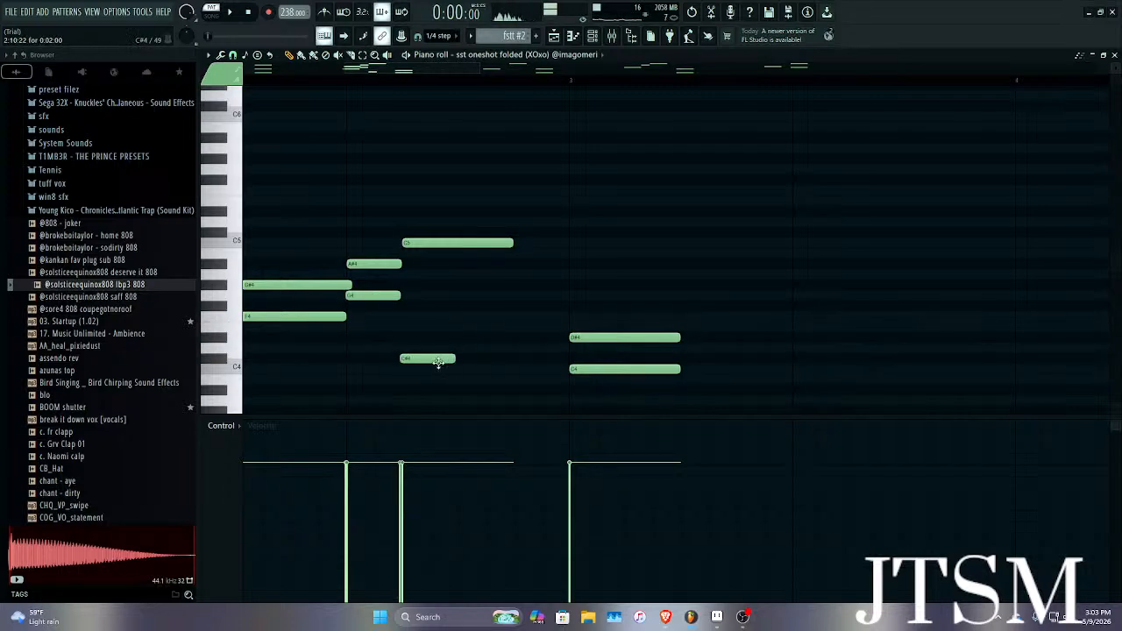
pyautogui.press('space')
pyautogui.moveTo(474, 362); pyautogui.dragTo(495, 370)
pyautogui.press('space')
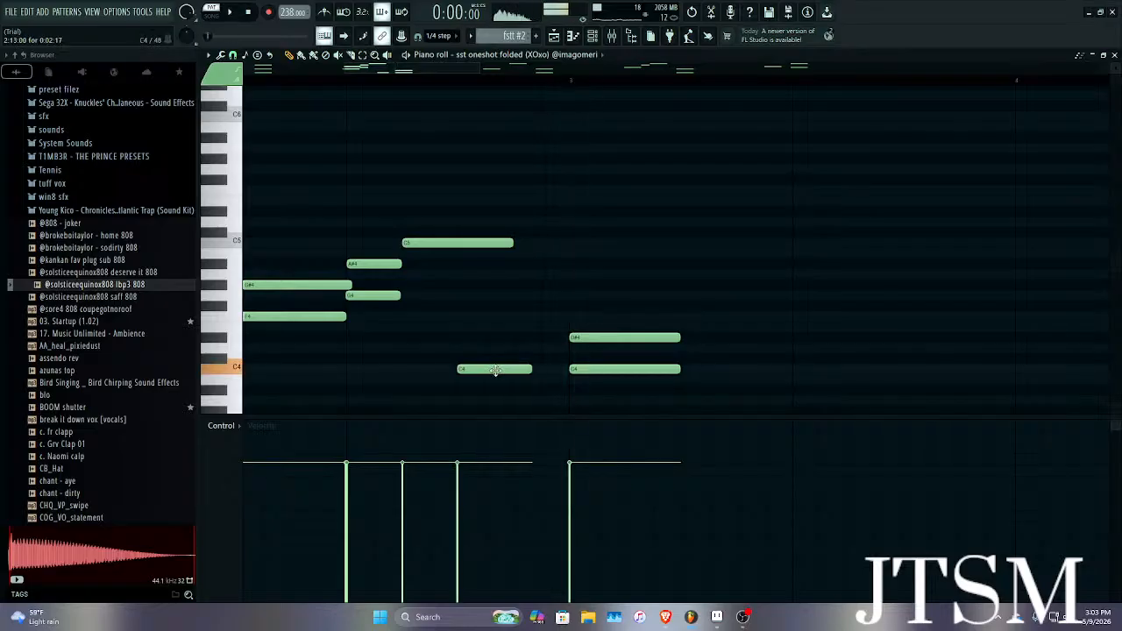
# Align the start of the bar 2 G#4 note with the F4 beneath it.
pyautogui.scroll(-5, 496, 369)
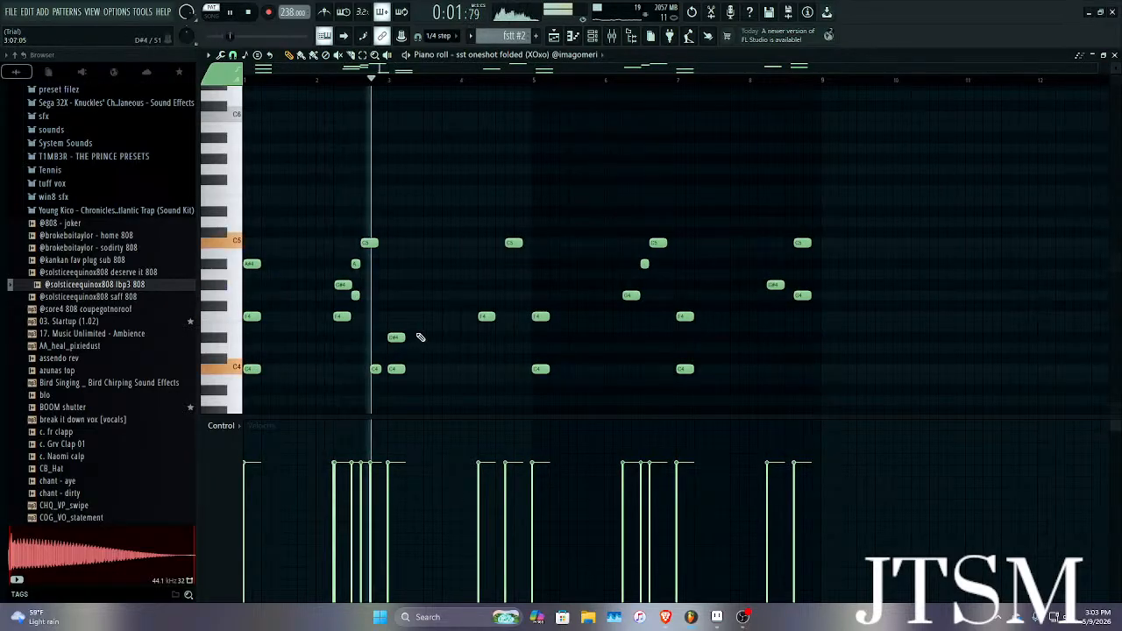
pyautogui.scroll(5, 342, 291)
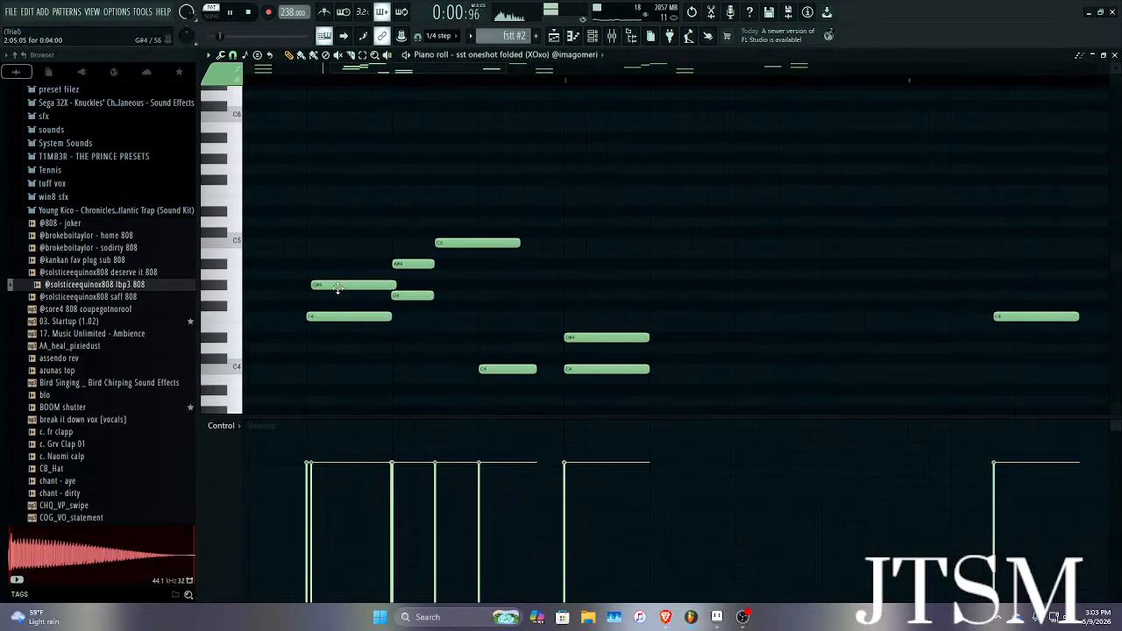
pyautogui.scroll(-4, 323, 286)
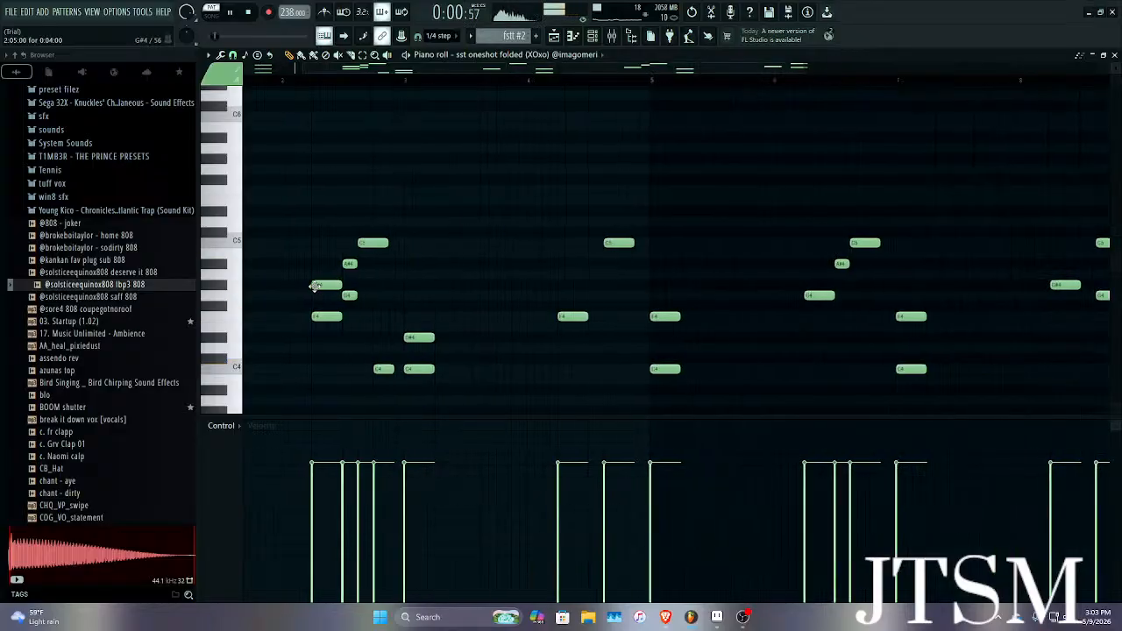
pyautogui.scroll(-2, 386, 303)
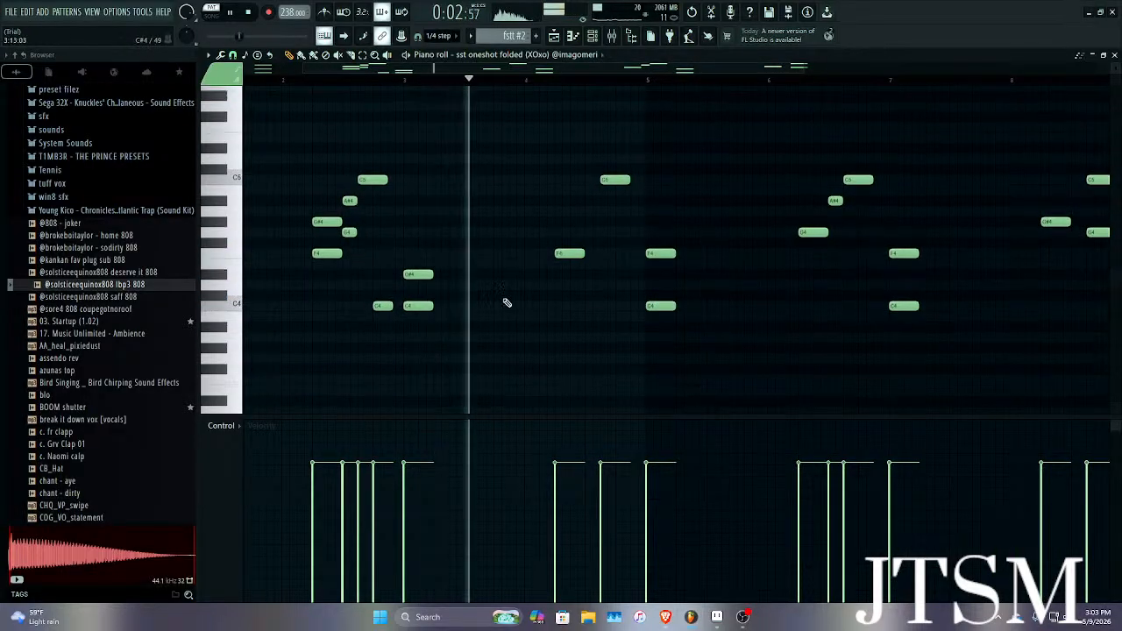
# Add a two-step G4 note directly after the F4 in bar 4 and play the pattern.
pyautogui.scroll(3, 631, 296)
pyautogui.press('space')
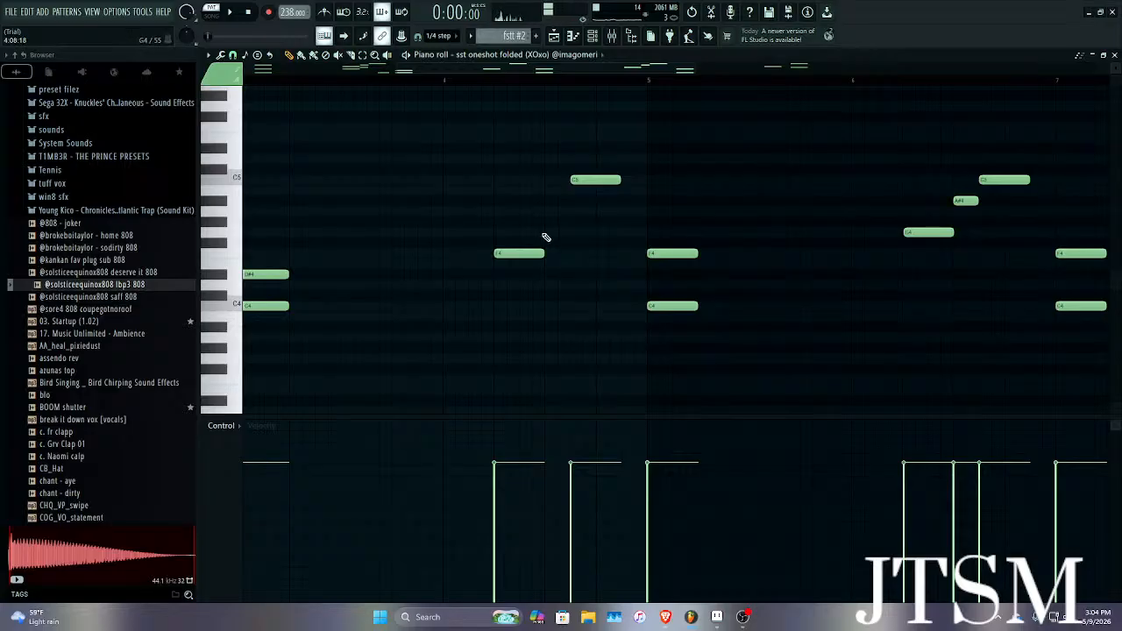
pyautogui.scroll(3, 561, 231)
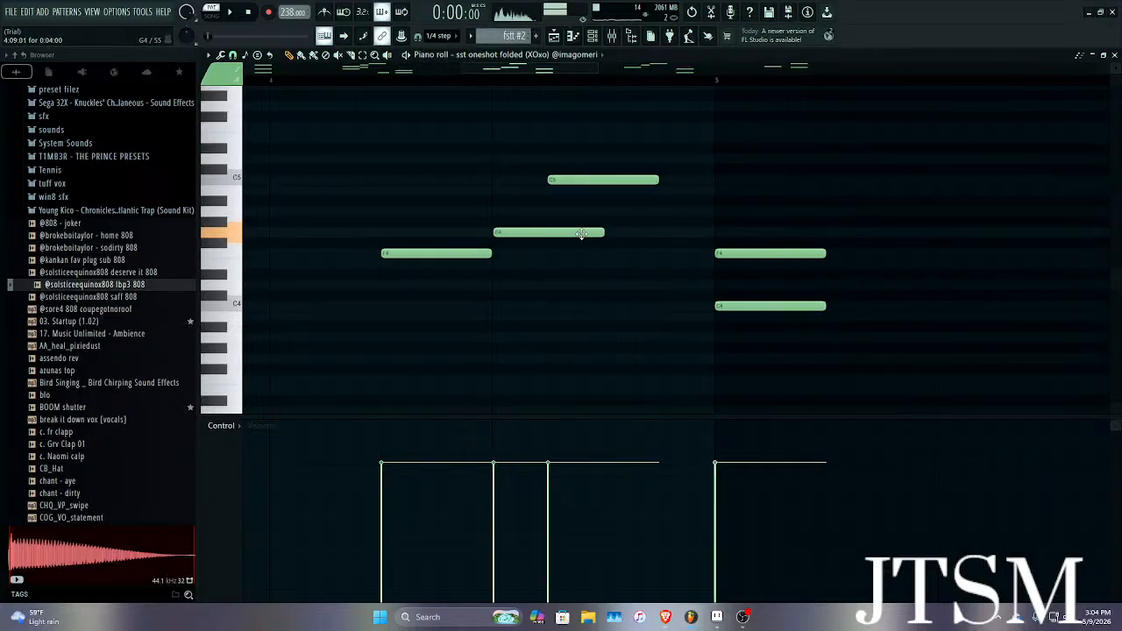
pyautogui.scroll(-4, 548, 228)
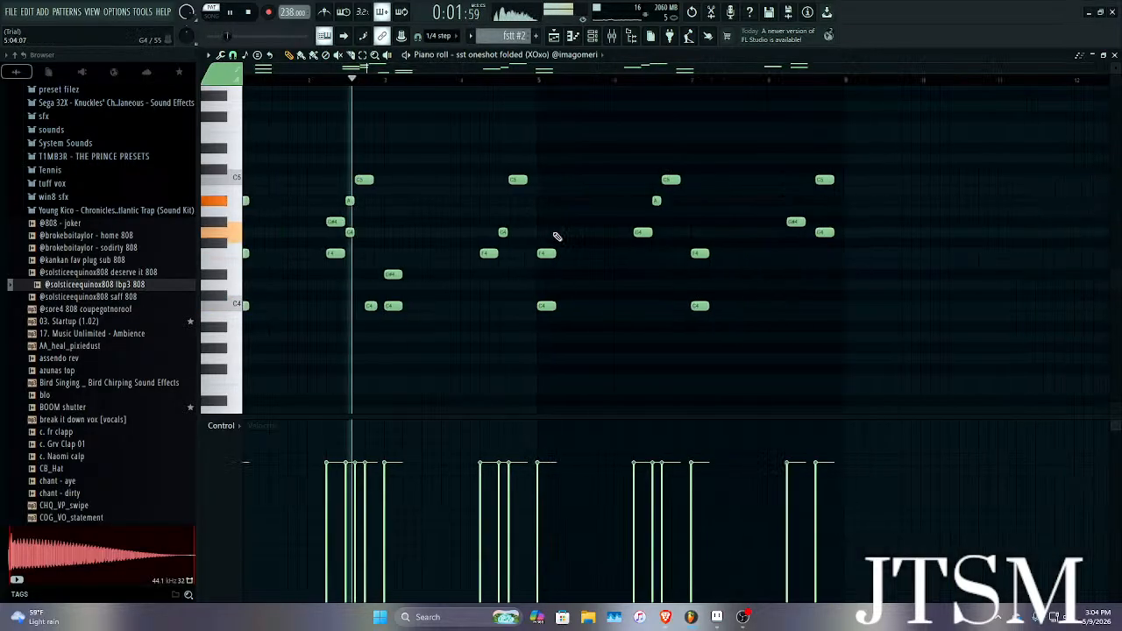
pyautogui.scroll(2, 534, 240)
pyautogui.scroll(1, 532, 241)
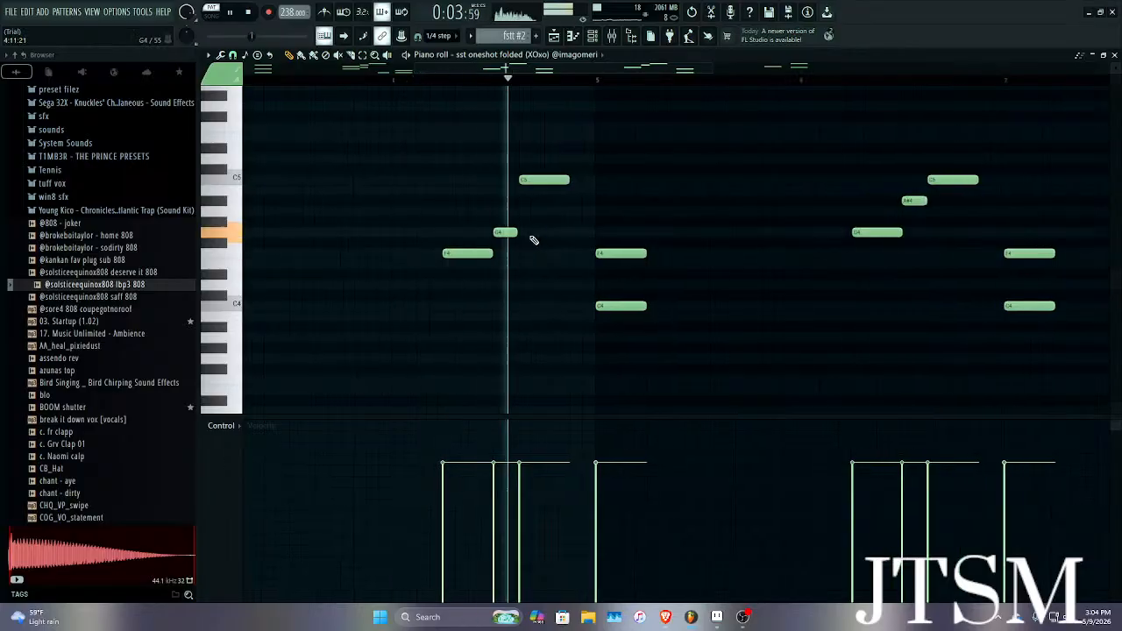
# Move the bar 4 C5 note to the bar's end and lengthen the G4 to meet it.
pyautogui.press('space')
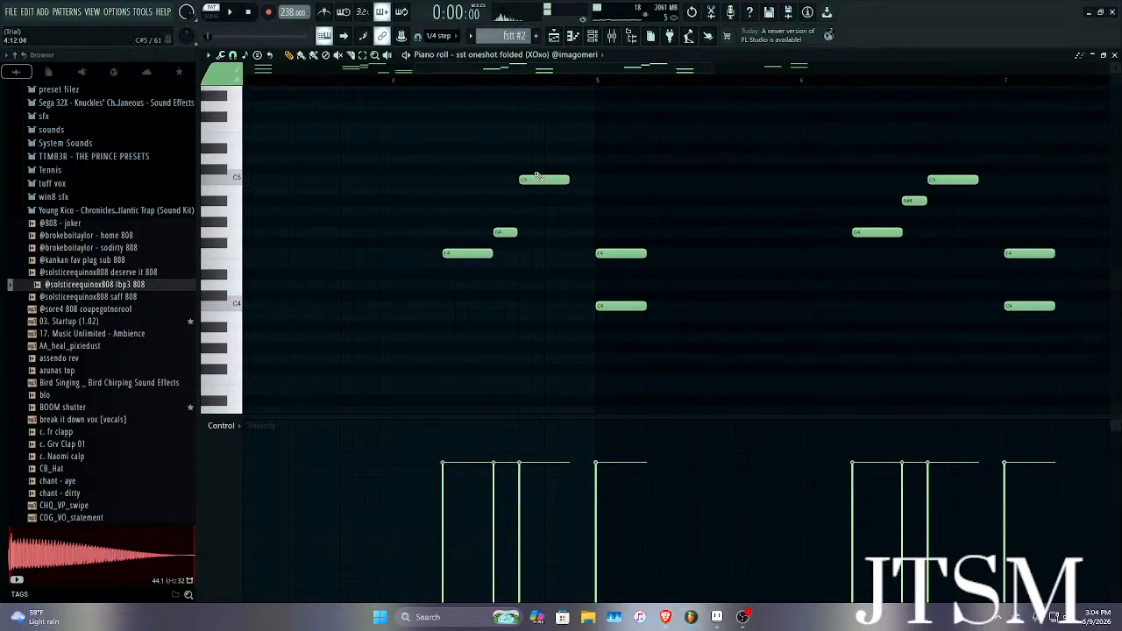
pyautogui.press('space')
pyautogui.scroll(3, 545, 181)
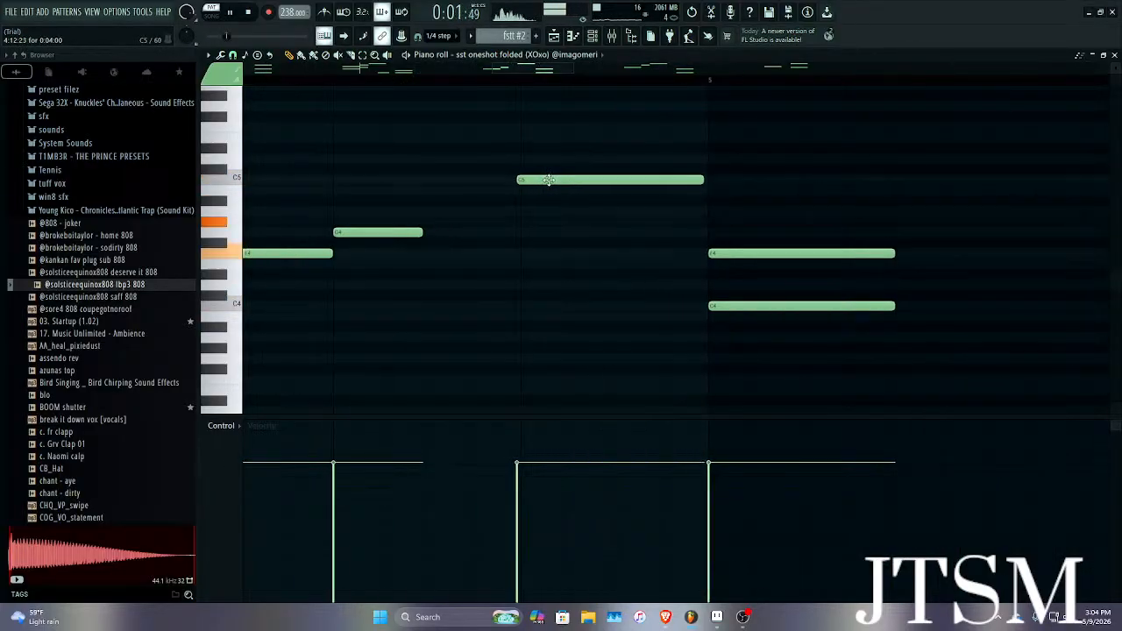
pyautogui.moveTo(548, 179); pyautogui.dragTo(552, 180)
pyautogui.moveTo(480, 228); pyautogui.dragTo(521, 223)
# Delete the notes from bar 5 onward and duplicate the first four bars into bars 5 to 8, leaving the copies deselected.
pyautogui.press('space')
pyautogui.scroll(-6, 644, 233)
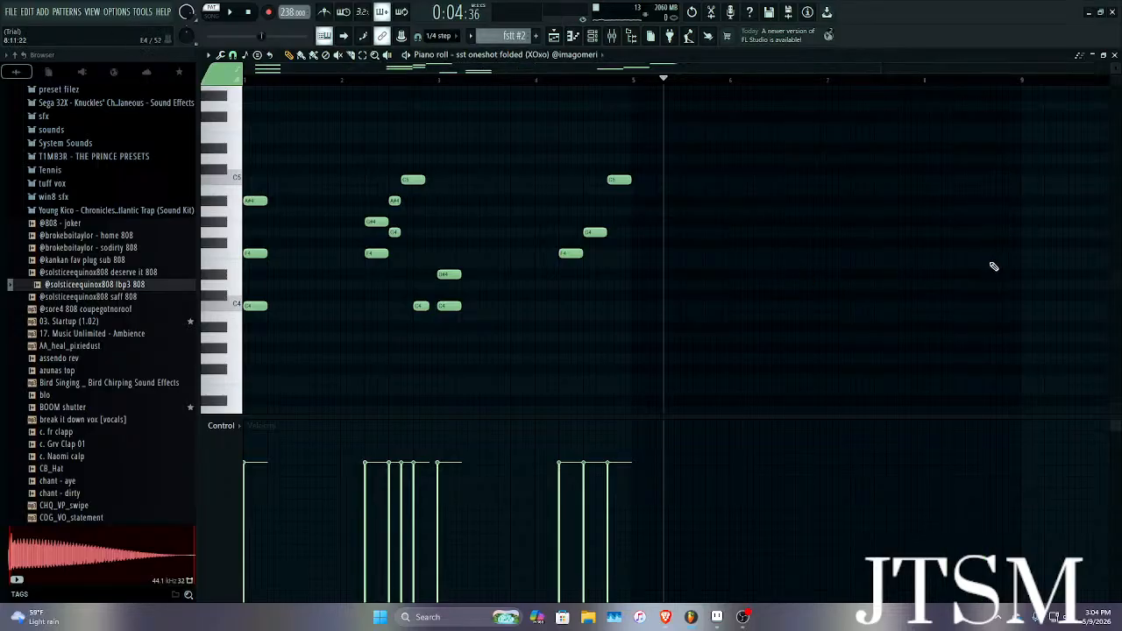
pyautogui.hotkey('ctrl', 'b')
pyautogui.scroll(9, 690, 246)
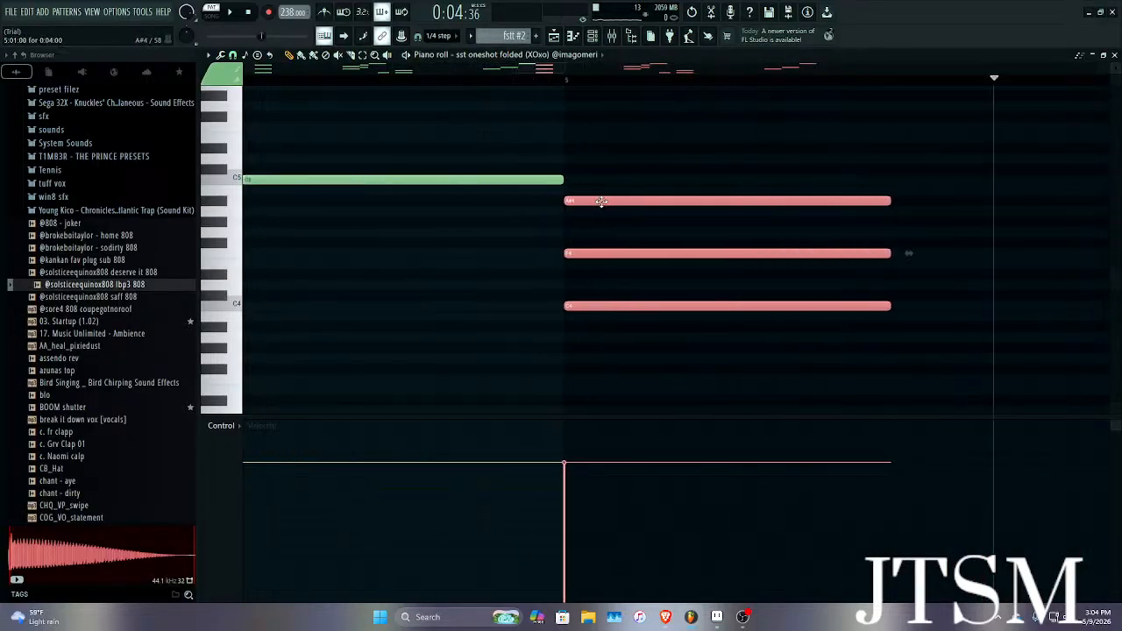
pyautogui.scroll(-9, 602, 201)
pyautogui.press('space')
pyautogui.scroll(-4, 579, 121)
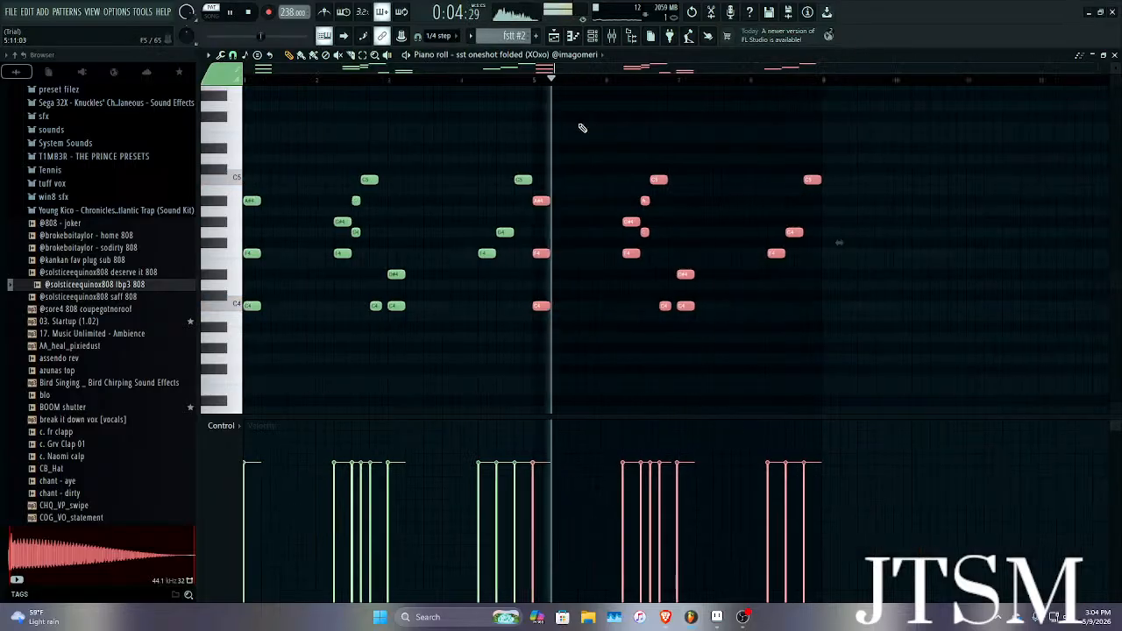
pyautogui.press('space')
pyautogui.click(581, 377)
pyautogui.rightClick(581, 377)
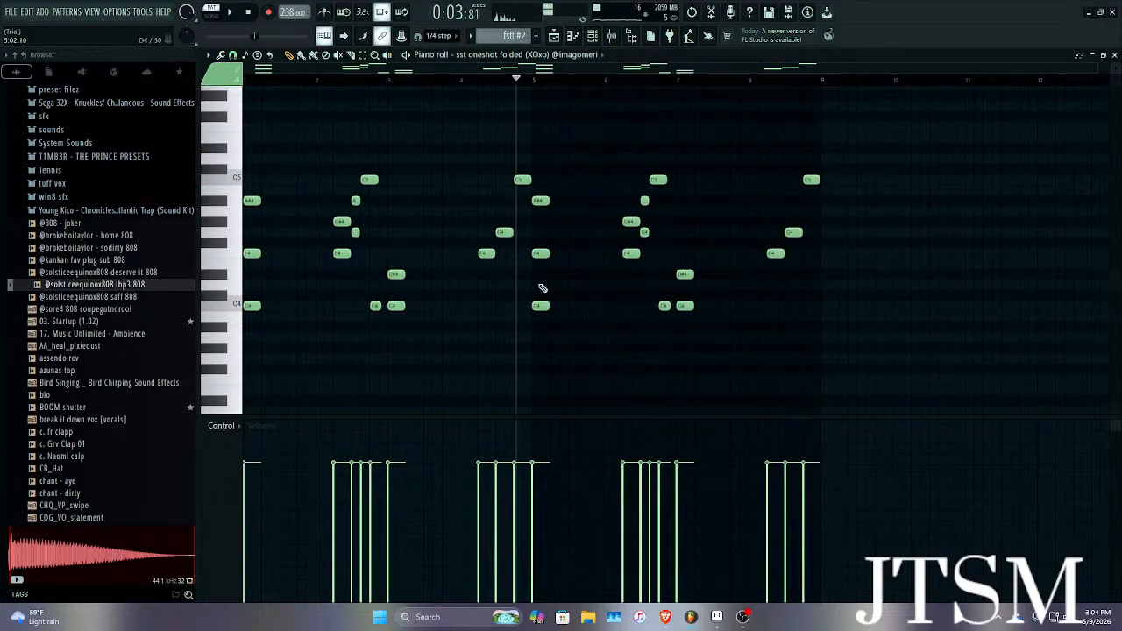
# Raise the F4 in the bar 5 chord to G4 and play the phrase.
pyautogui.scroll(4, 542, 289)
pyautogui.moveTo(513, 253); pyautogui.dragTo(505, 238)
pyautogui.press('space')
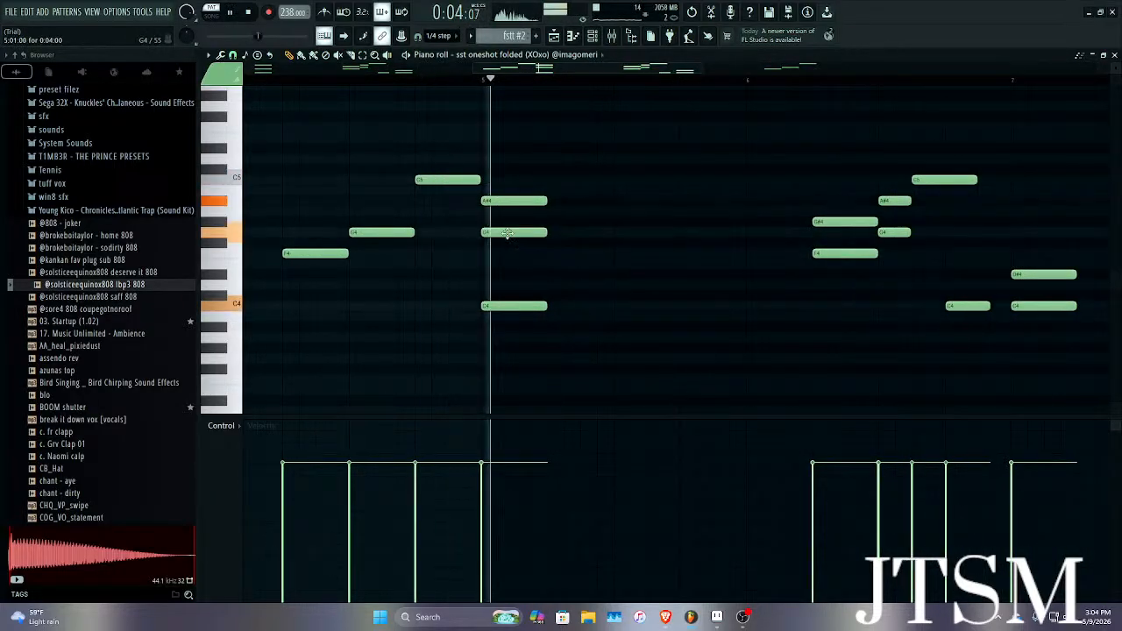
pyautogui.scroll(-4, 605, 235)
pyautogui.scroll(2, 614, 235)
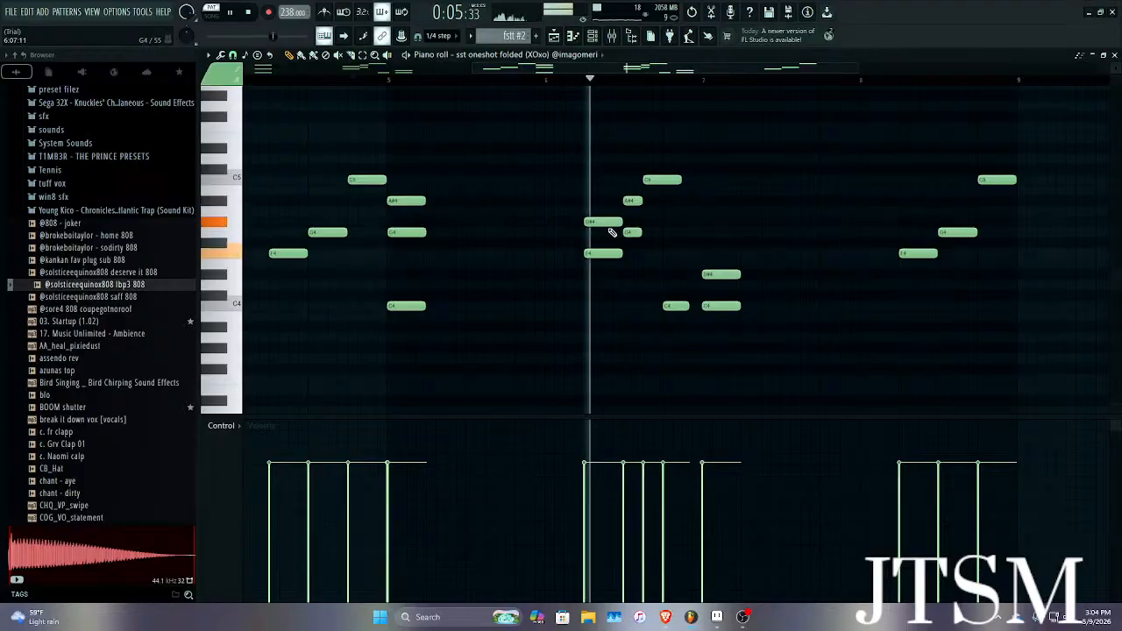
# Add a D#5 note above the bar 6 G#4 and a C#5 above the A#4, shortened to the A#4's length.
pyautogui.press('space')
pyautogui.click(601, 148)
pyautogui.scroll(3, 604, 148)
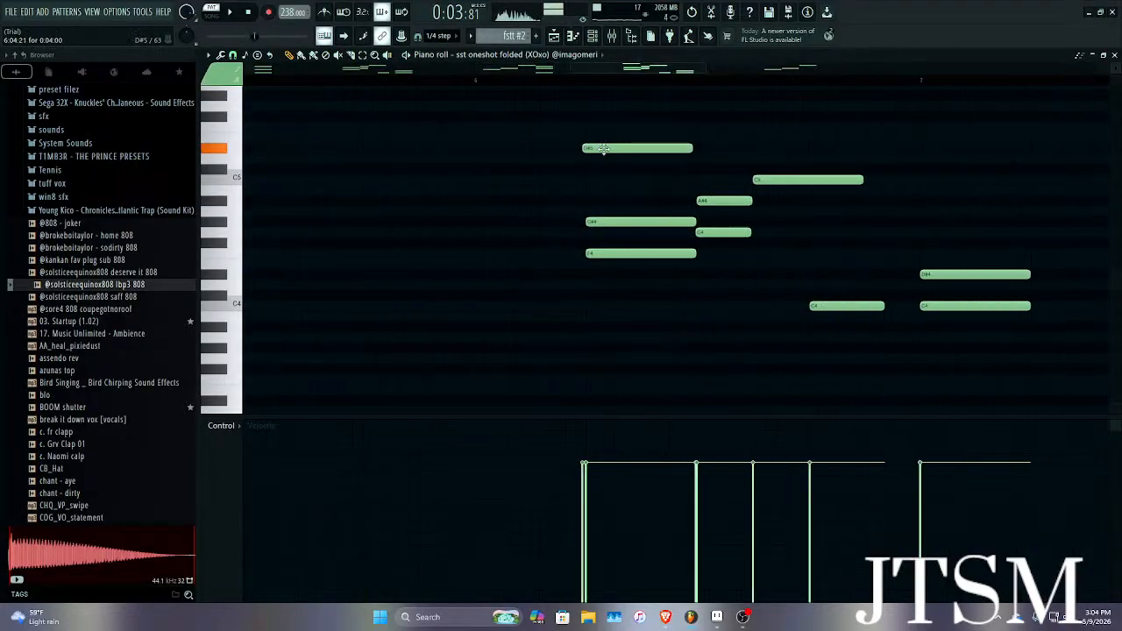
pyautogui.moveTo(730, 149); pyautogui.dragTo(717, 176)
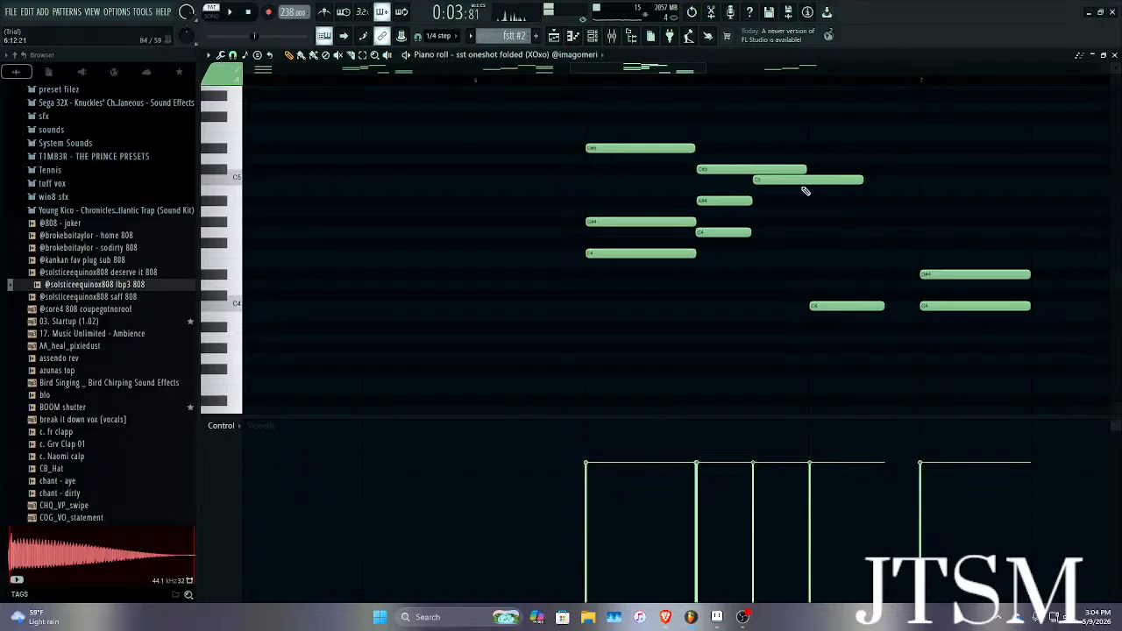
pyautogui.moveTo(804, 165); pyautogui.dragTo(756, 166)
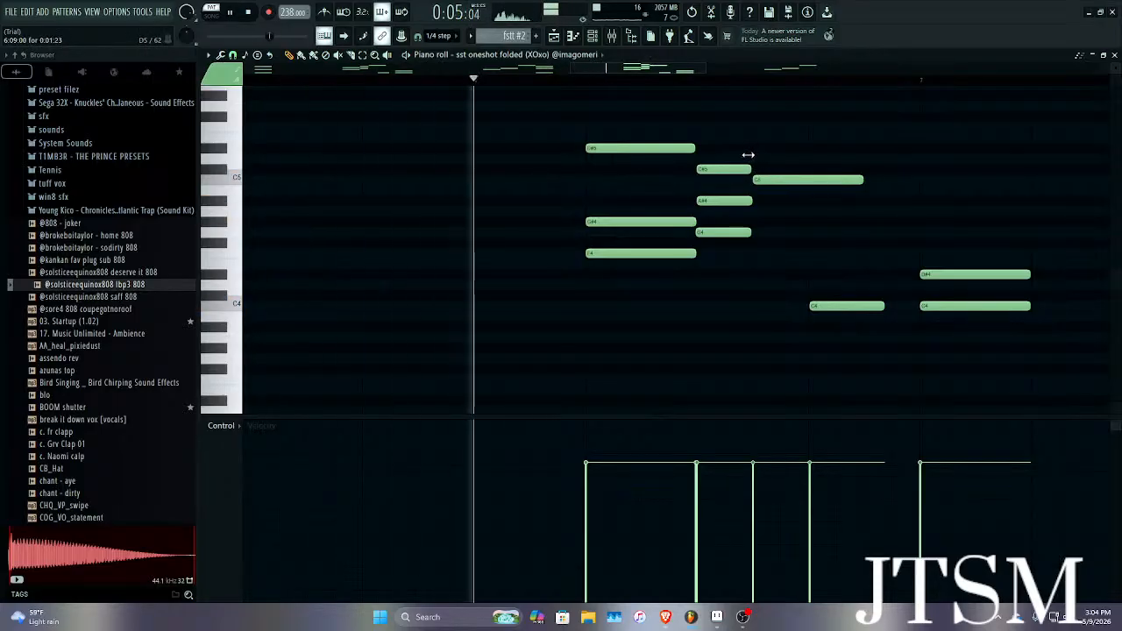
# Move the C5 note in bar 6 later so it starts about with the C4 beneath it.
pyautogui.scroll(-3, 771, 176)
pyautogui.press('space')
pyautogui.scroll(3, 773, 191)
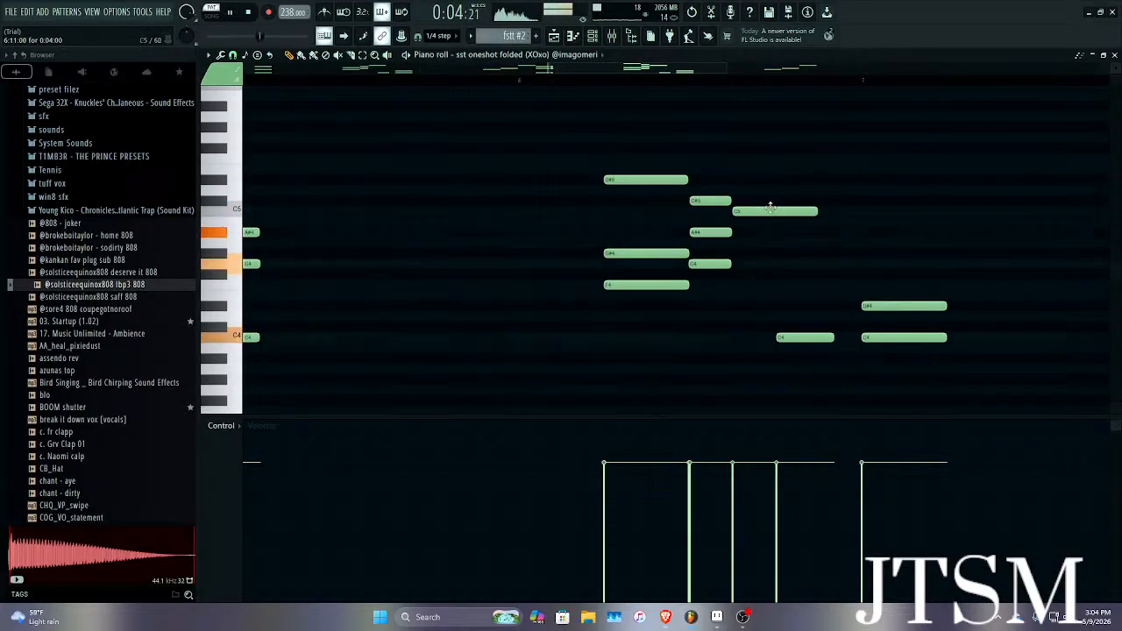
pyautogui.moveTo(770, 207); pyautogui.dragTo(810, 208)
pyautogui.press('space')
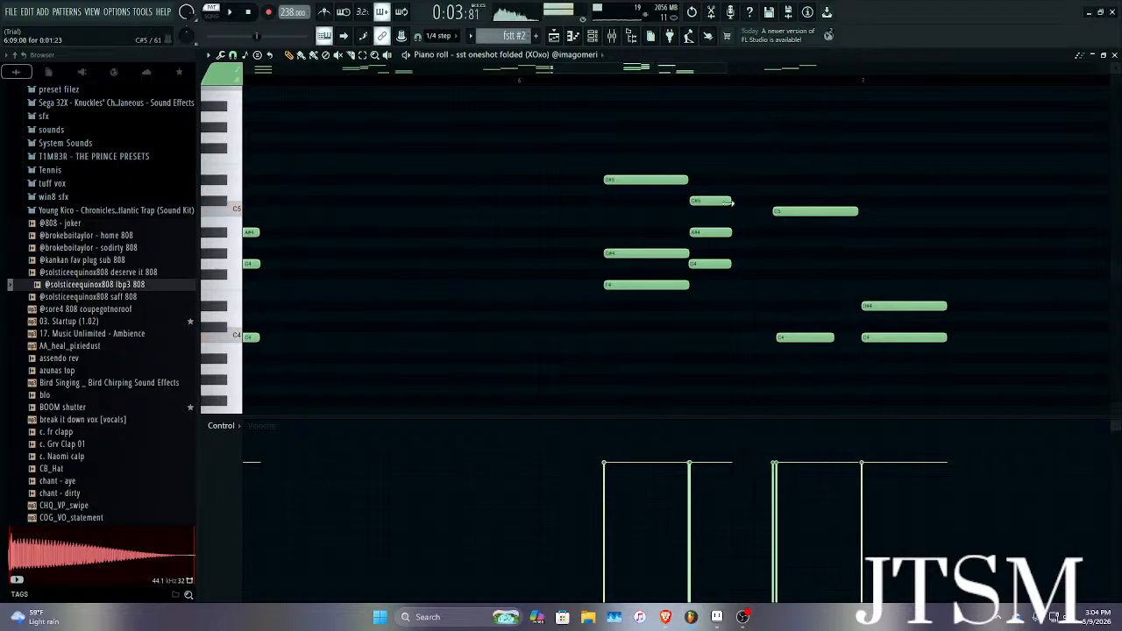
# Try a shortened A#4 note in the gap before the C5 in bar 6.
pyautogui.click(735, 232)
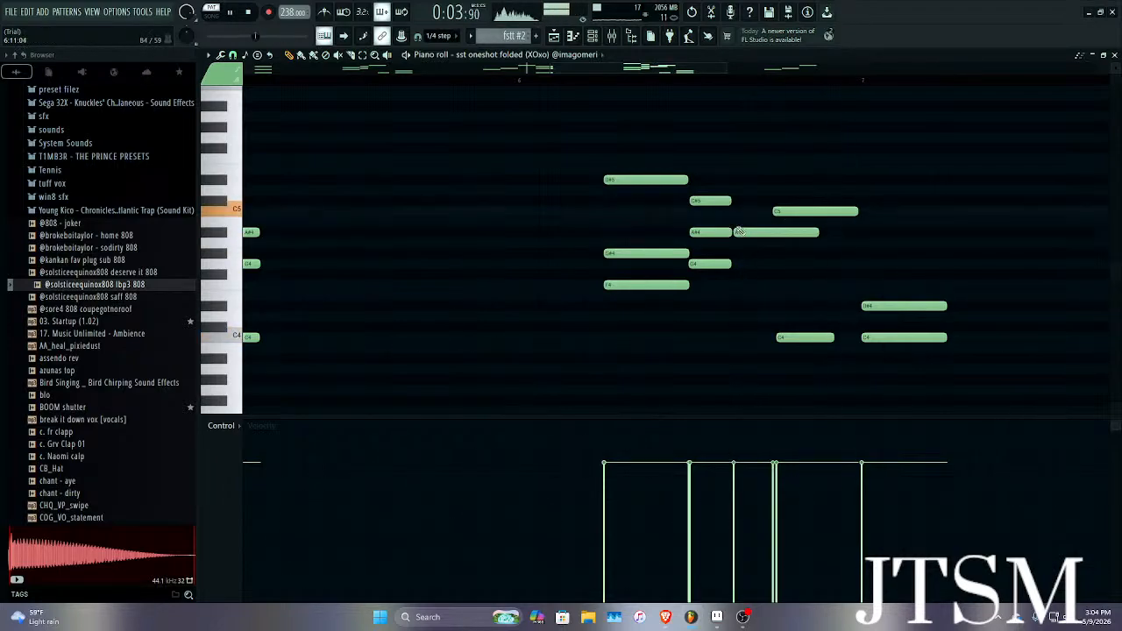
pyautogui.press('space')
pyautogui.moveTo(817, 232); pyautogui.dragTo(771, 230)
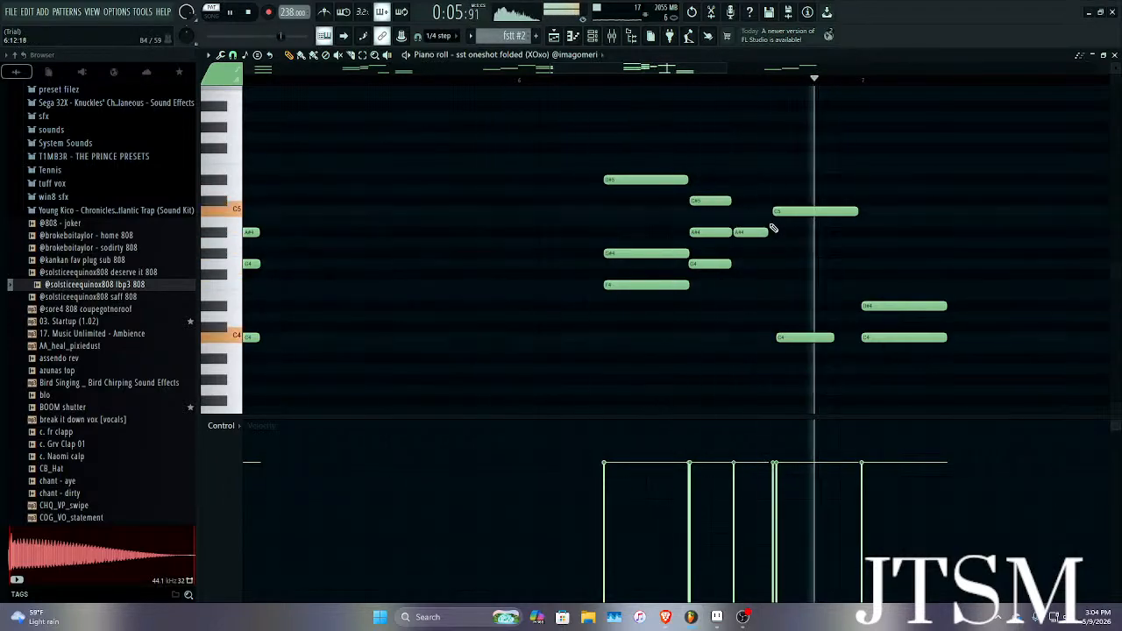
pyautogui.press('space')
pyautogui.press('space')
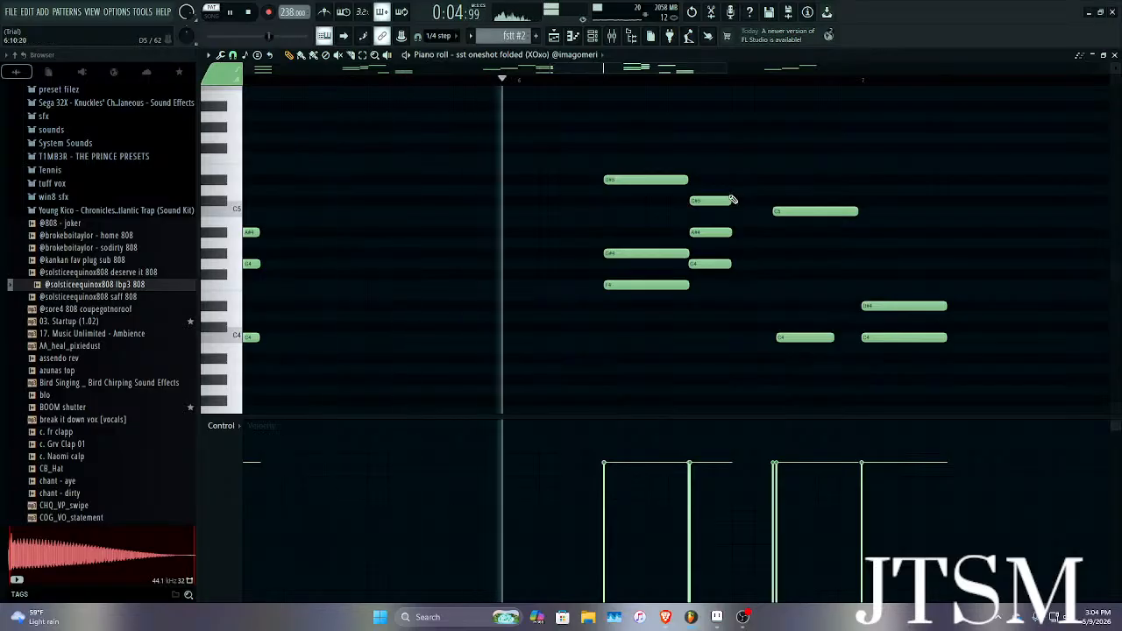
# Add a C4 note at about 8:02, ahead of the F4 in bar 8, and play the phrase.
pyautogui.scroll(-3, 789, 219)
pyautogui.scroll(2, 816, 245)
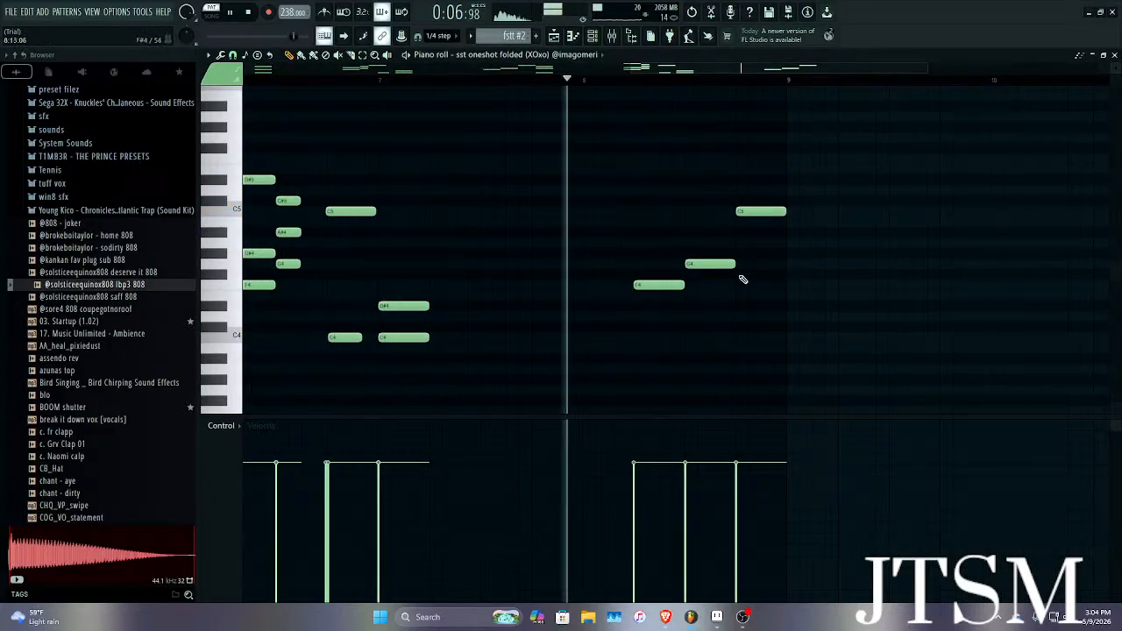
pyautogui.press('space')
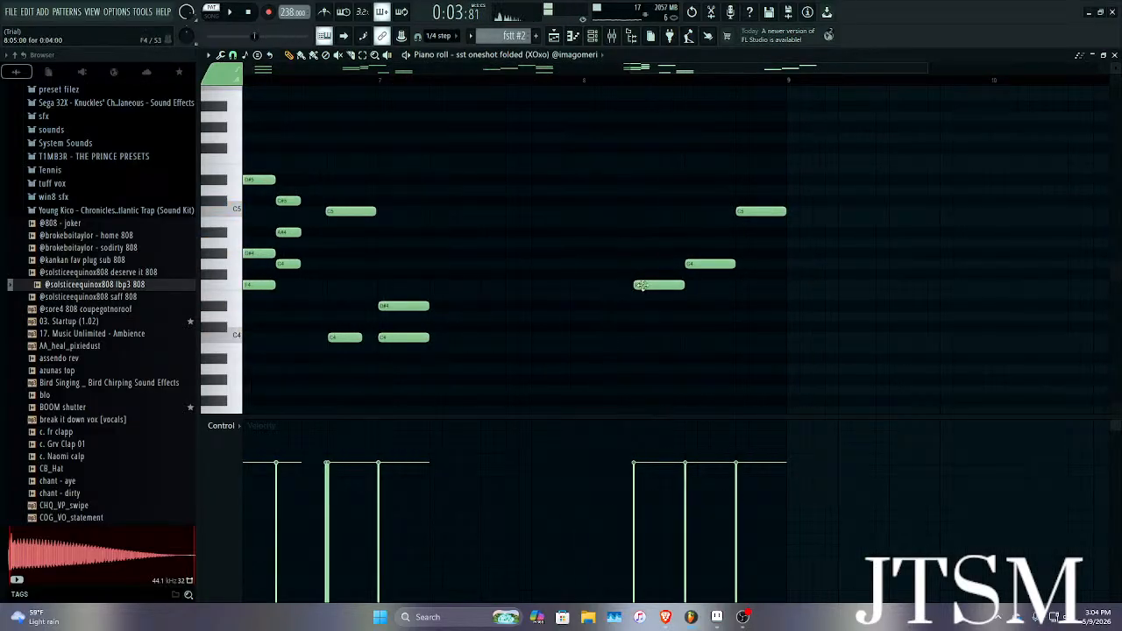
pyautogui.scroll(3, 626, 300)
pyautogui.moveTo(579, 327); pyautogui.dragTo(552, 338)
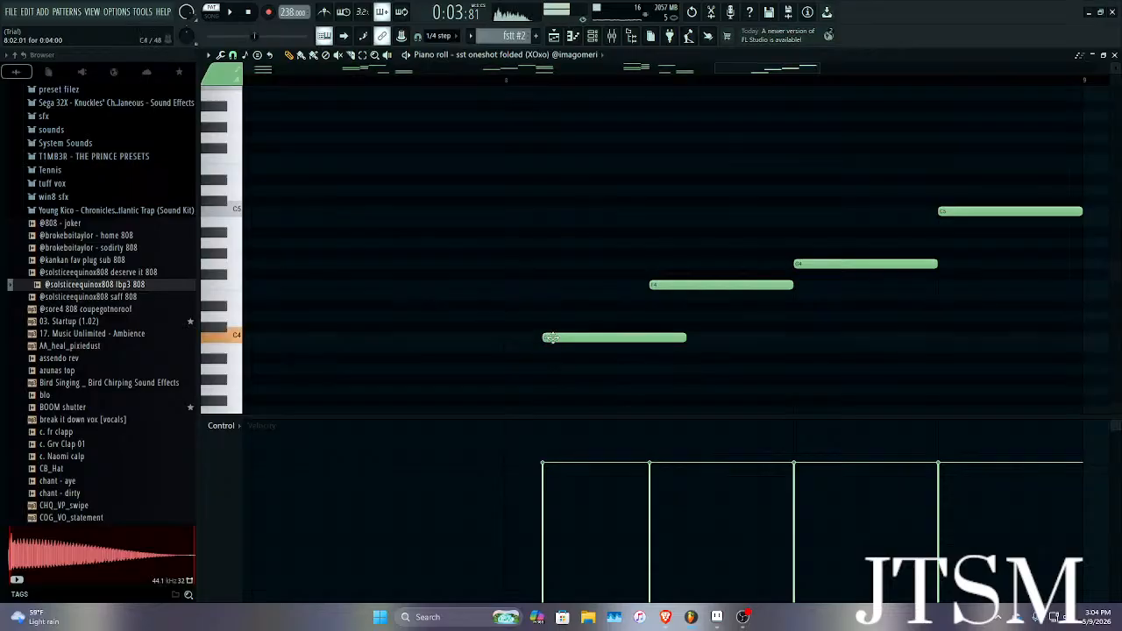
pyautogui.press('space')
pyautogui.scroll(-3, 561, 340)
pyautogui.scroll(3, 702, 348)
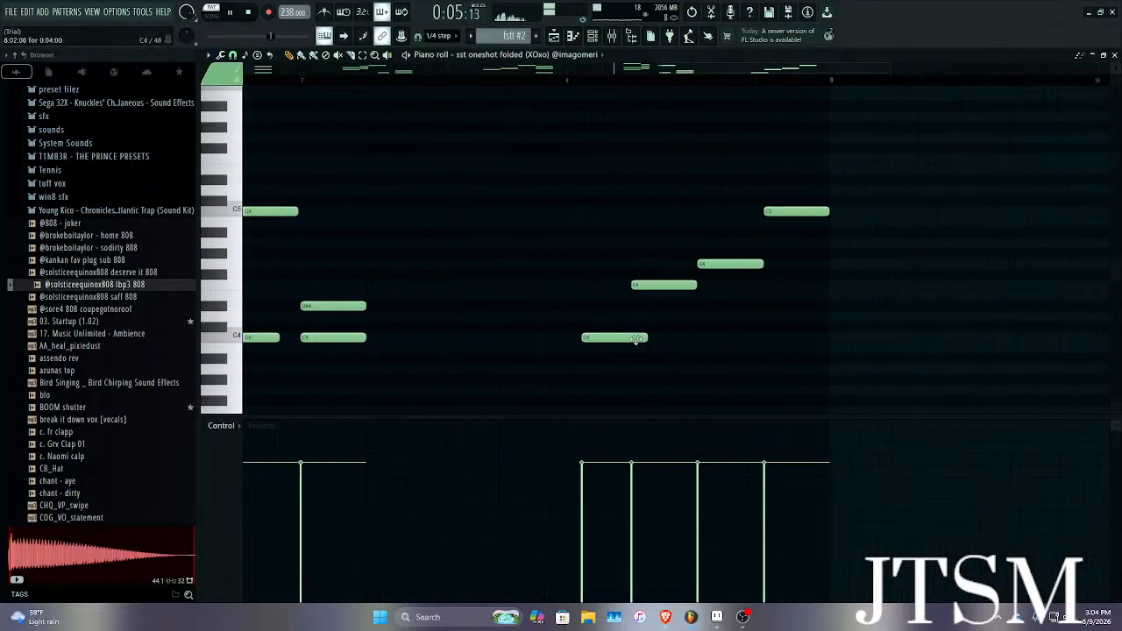
# Align the C4 with the start of bar 8 and add a D#4 note starting midway under that bar's G4.
pyautogui.scroll(2, 597, 337)
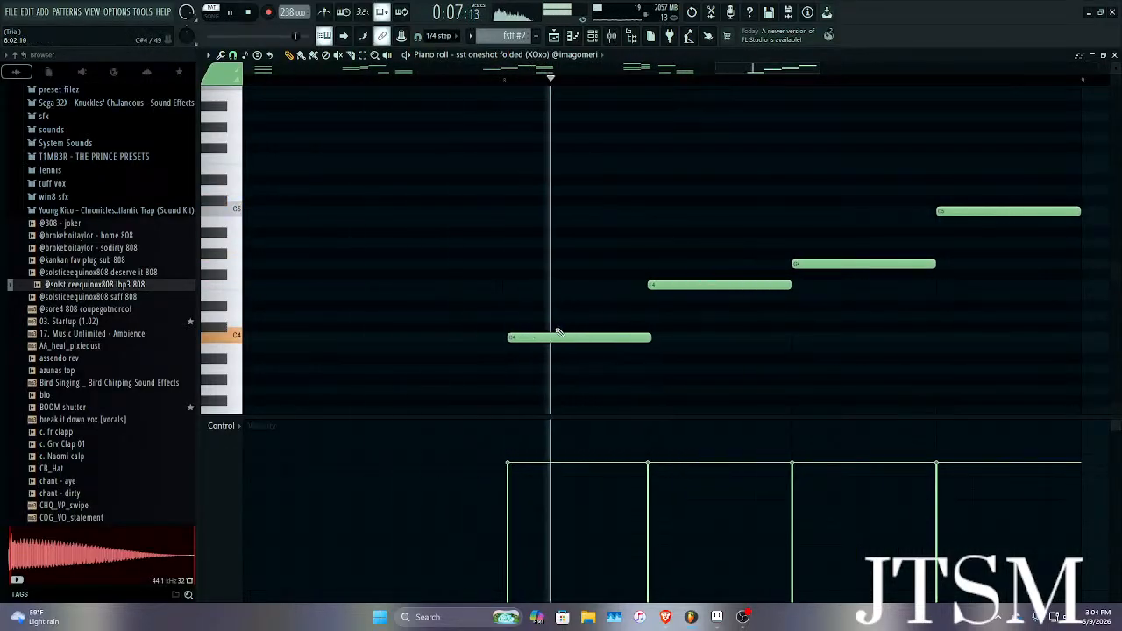
pyautogui.press('space')
pyautogui.scroll(-1, 815, 292)
pyautogui.click(864, 276)
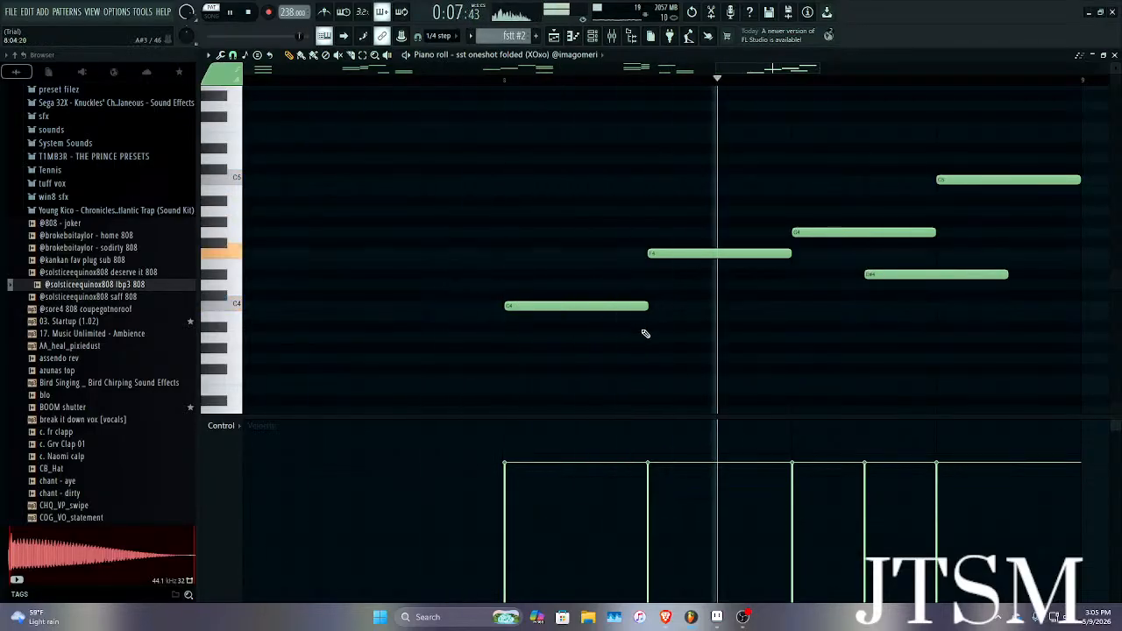
# Try a C4 note at the start of bar 4, ahead of the F4.
pyautogui.scroll(-6, 965, 247)
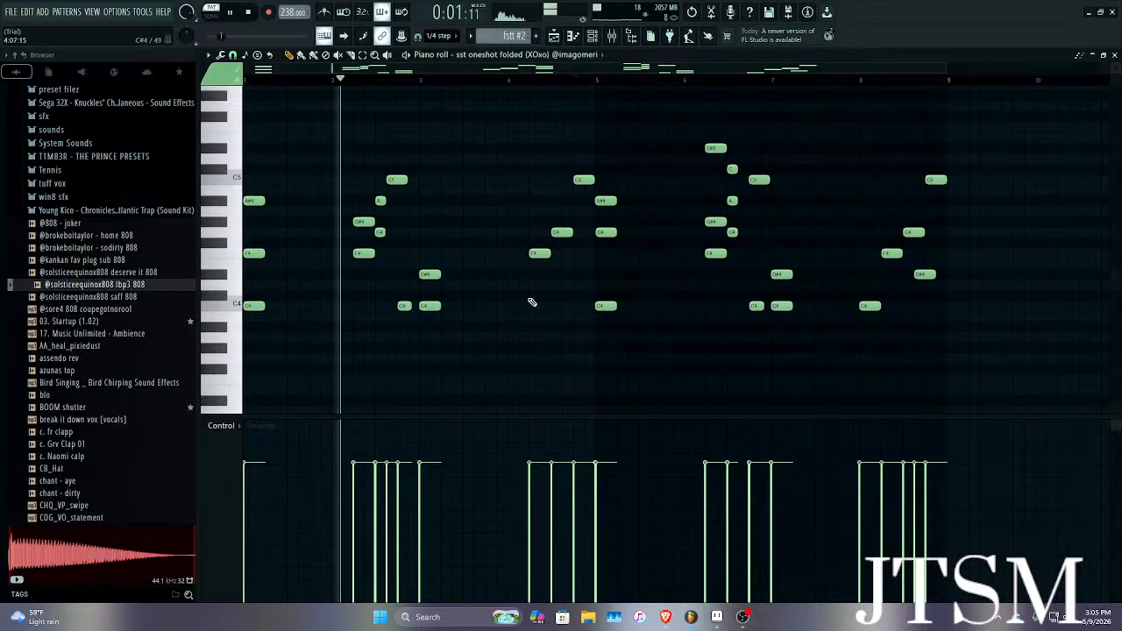
pyautogui.scroll(5, 526, 305)
pyautogui.scroll(3, 472, 305)
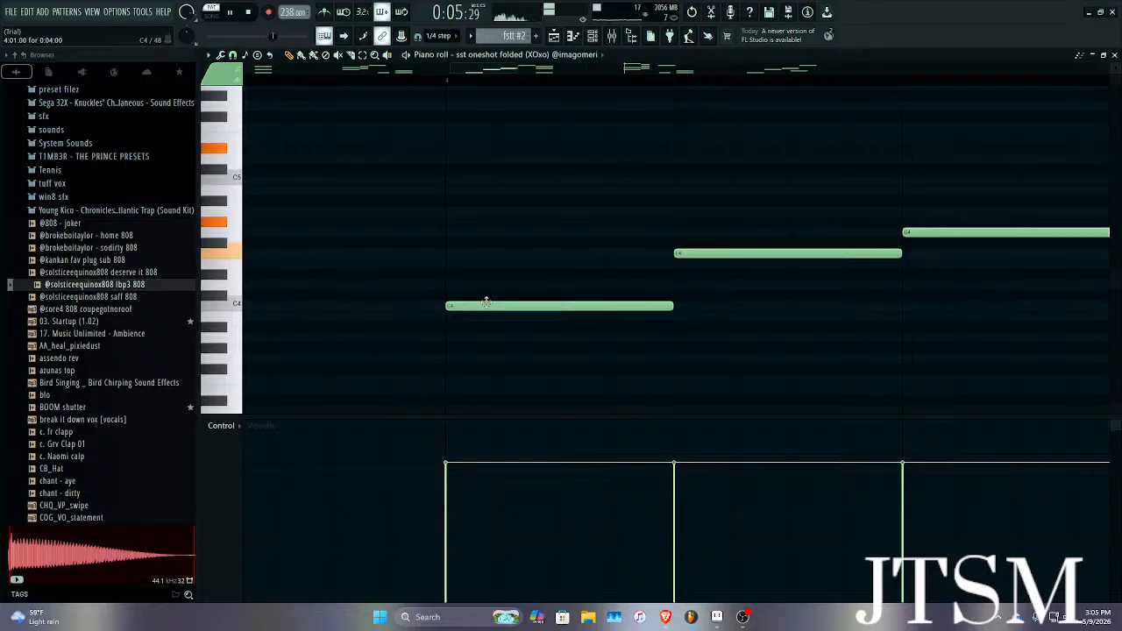
pyautogui.hotkey('ctrl', 'z')
# Replace the two fstt clips after bar 145 on the ZENOLOGY track with fstt #2 clips at bars 145 and 153.
pyautogui.click(1115, 55)
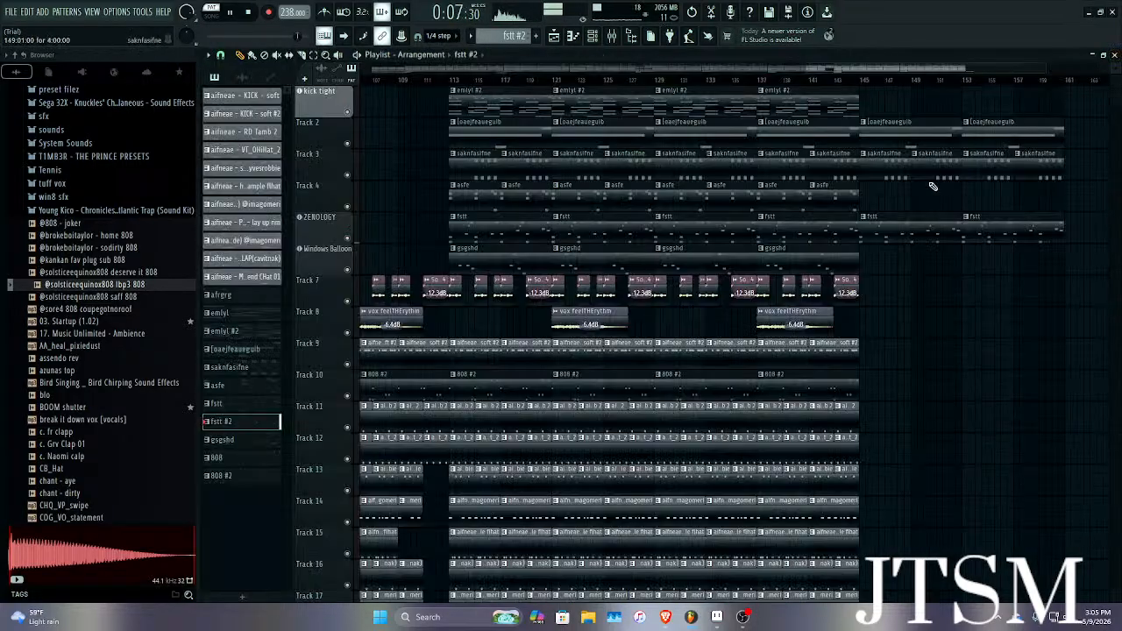
pyautogui.scroll(5, 1004, 232)
pyautogui.rightClick(1062, 228)
pyautogui.rightClick(772, 227)
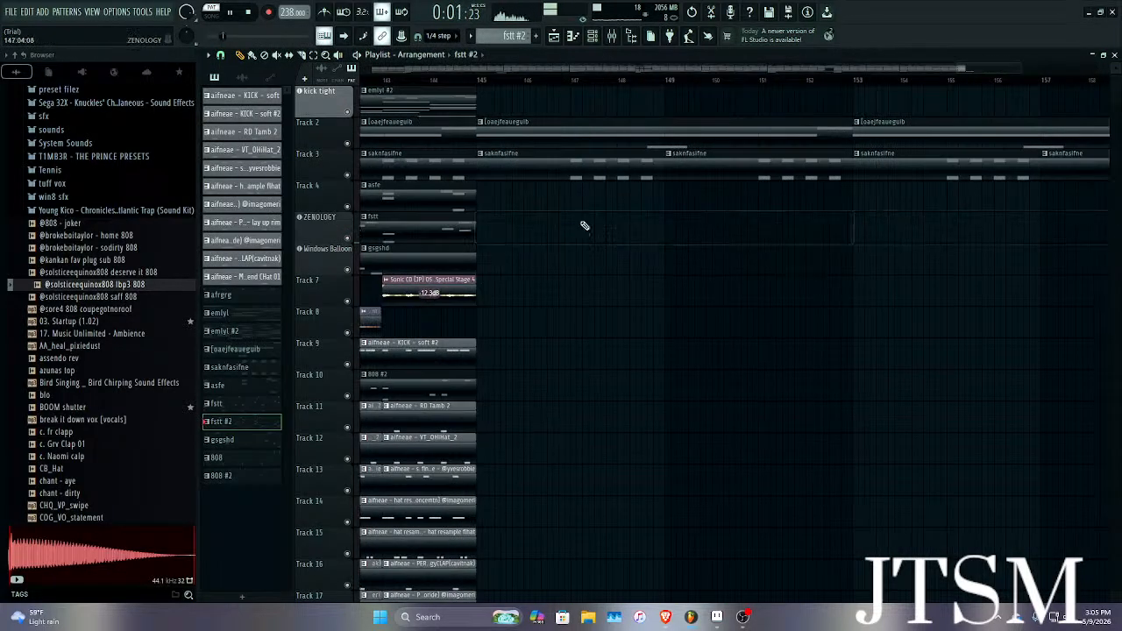
pyautogui.scroll(7, 479, 234)
pyautogui.click(482, 232)
pyautogui.scroll(3, 477, 232)
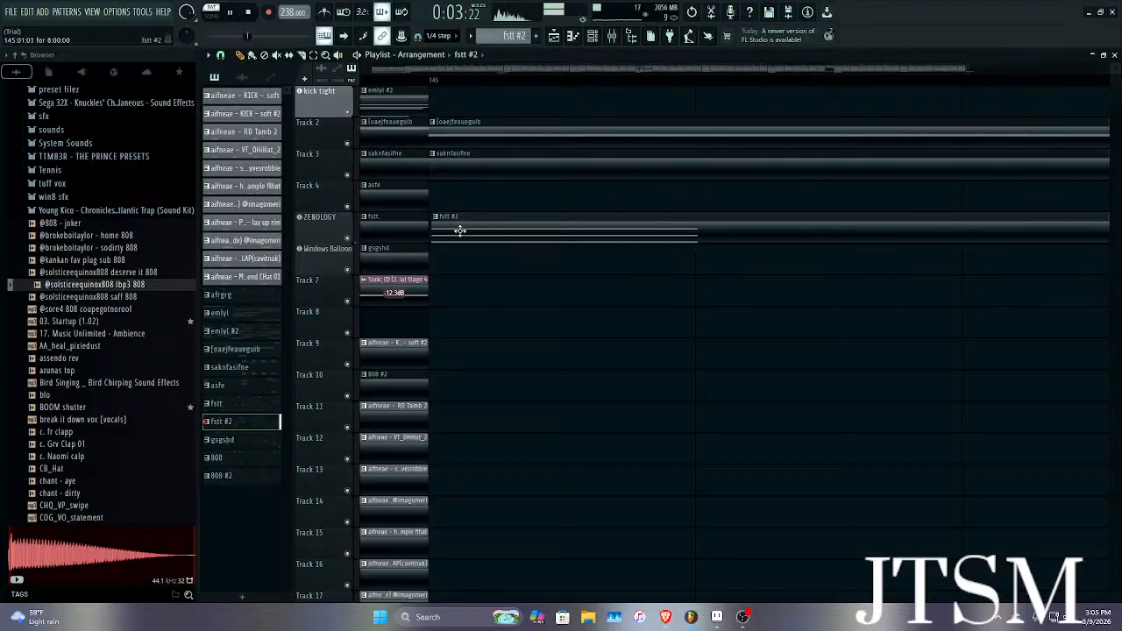
pyautogui.moveTo(478, 213); pyautogui.dragTo(546, 288)
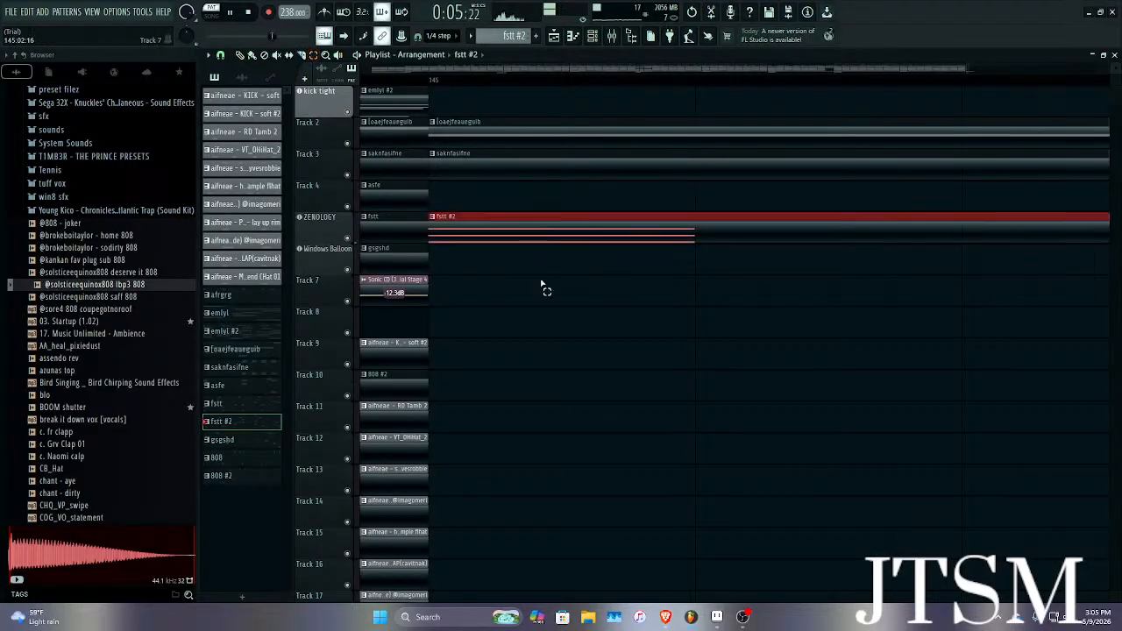
pyautogui.hotkey('ctrl', 'b')
# Replace the four fstt clips between bars 113 and 145 on the ZENOLOGY track with repeated fstt #2 clips.
pyautogui.scroll(-10, 553, 257)
pyautogui.click(574, 283)
pyautogui.scroll(-5, 415, 150)
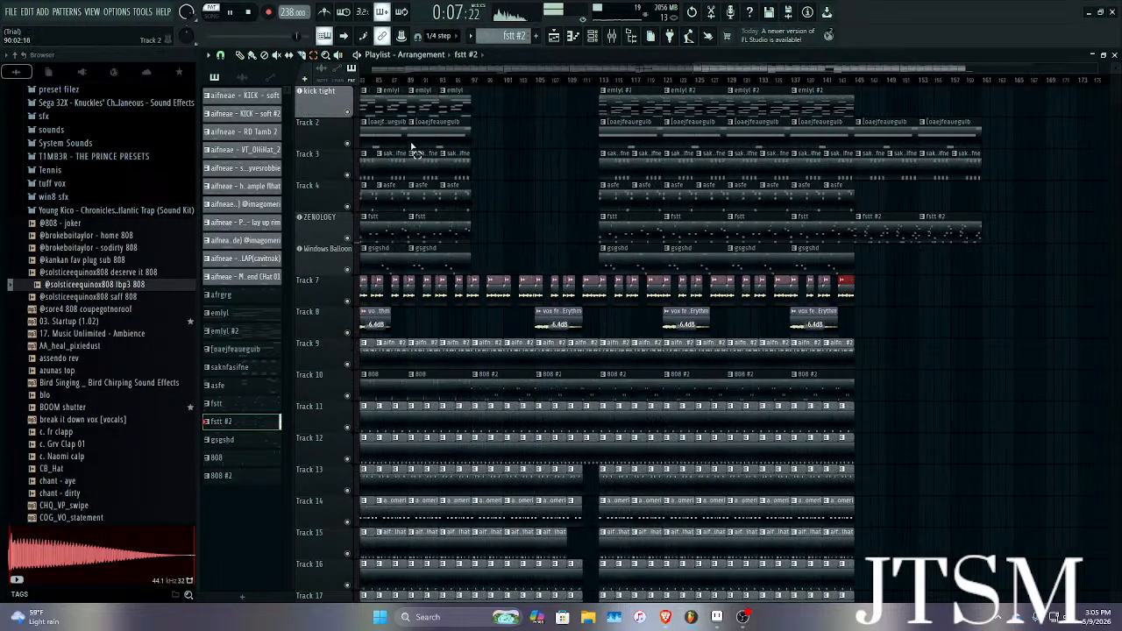
pyautogui.moveTo(832, 227); pyautogui.dragTo(649, 230)
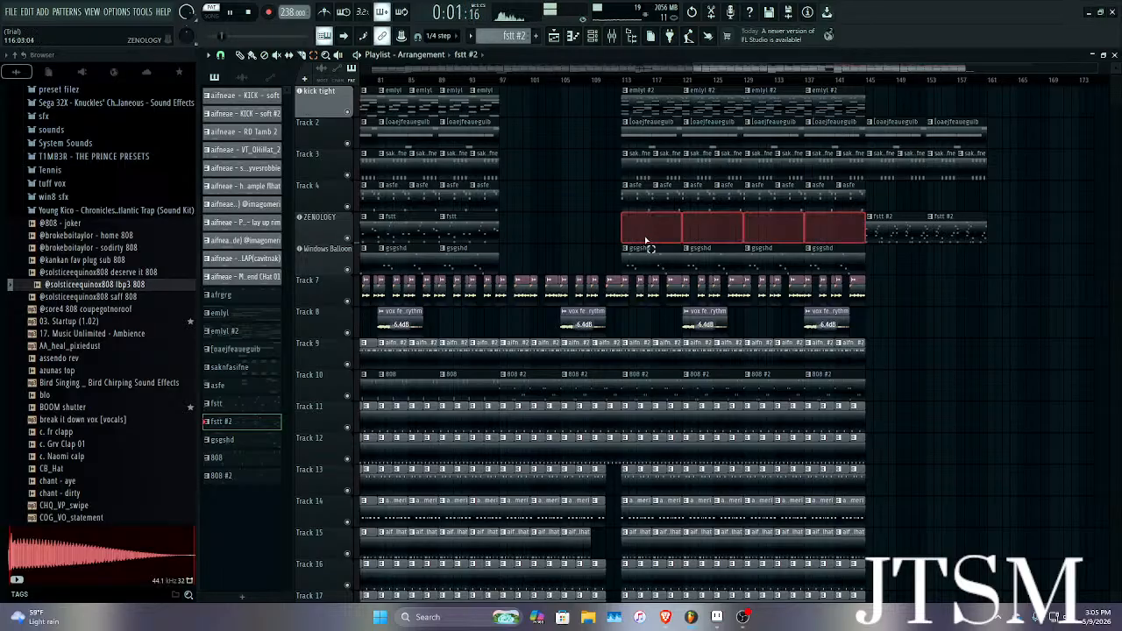
pyautogui.press('Delete')
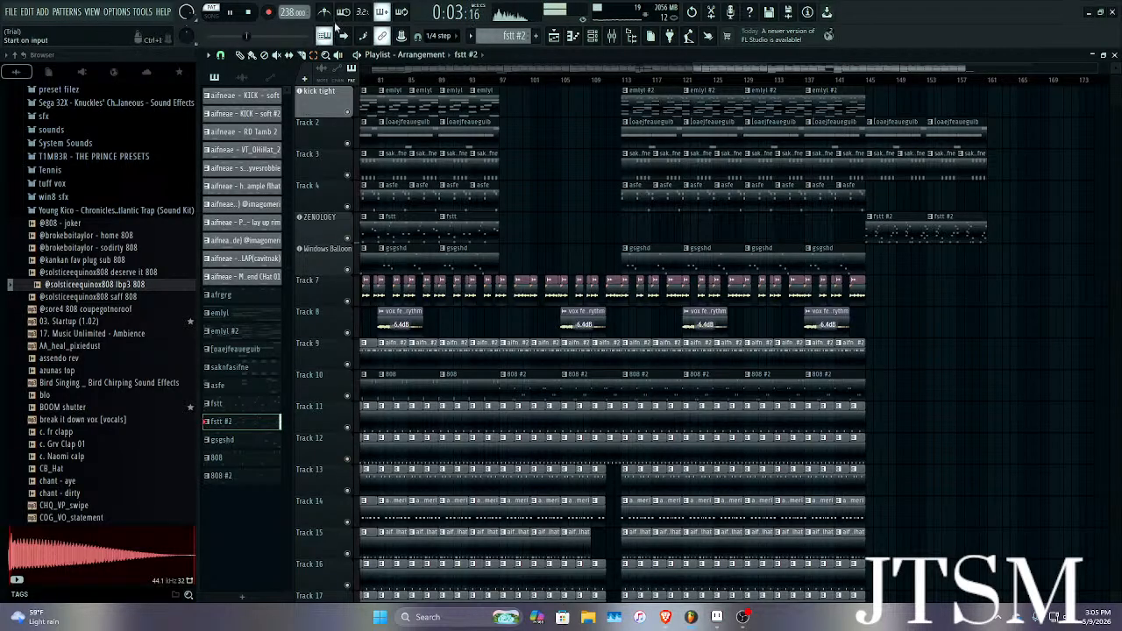
pyautogui.scroll(5, 604, 225)
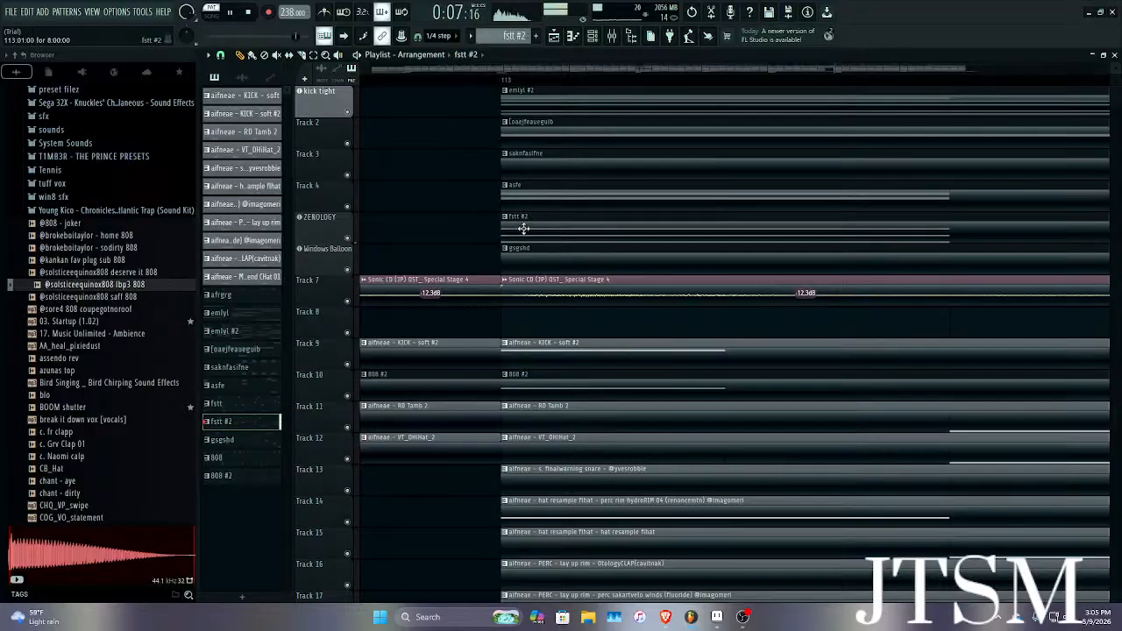
pyautogui.scroll(-3, 363, 75)
pyautogui.click(313, 59)
pyautogui.hscroll(2, 508, 235)
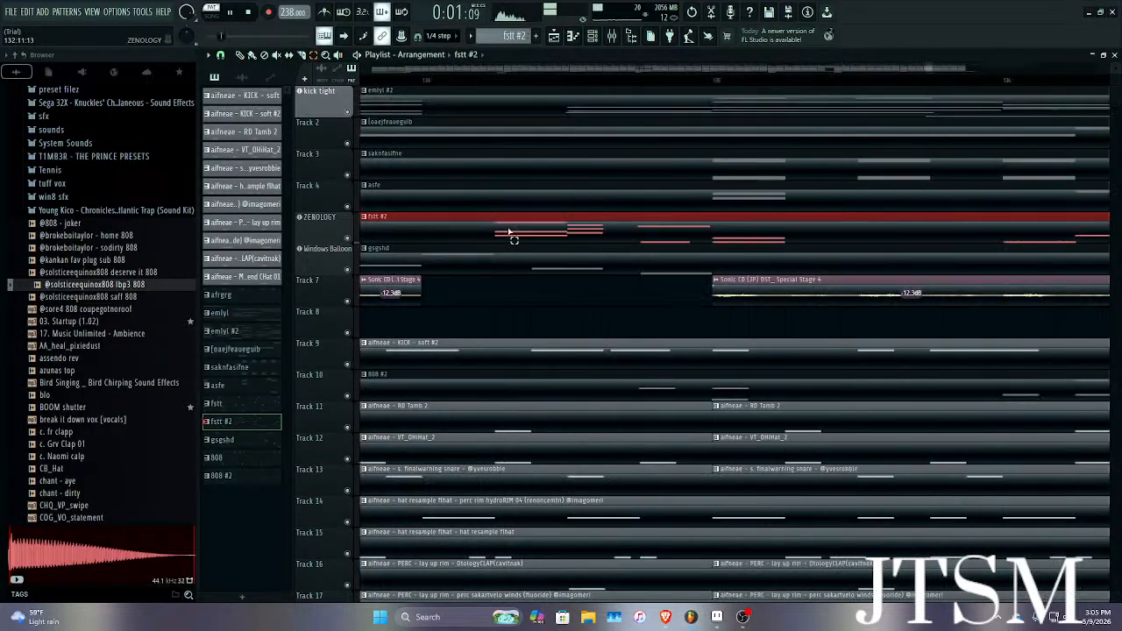
pyautogui.scroll(-5, 513, 237)
pyautogui.hscroll(3, 523, 248)
# Play the song from just before bar 145 to check the transition into the outro and the layers that stop there.
pyautogui.press('space')
pyautogui.scroll(-5, 994, 362)
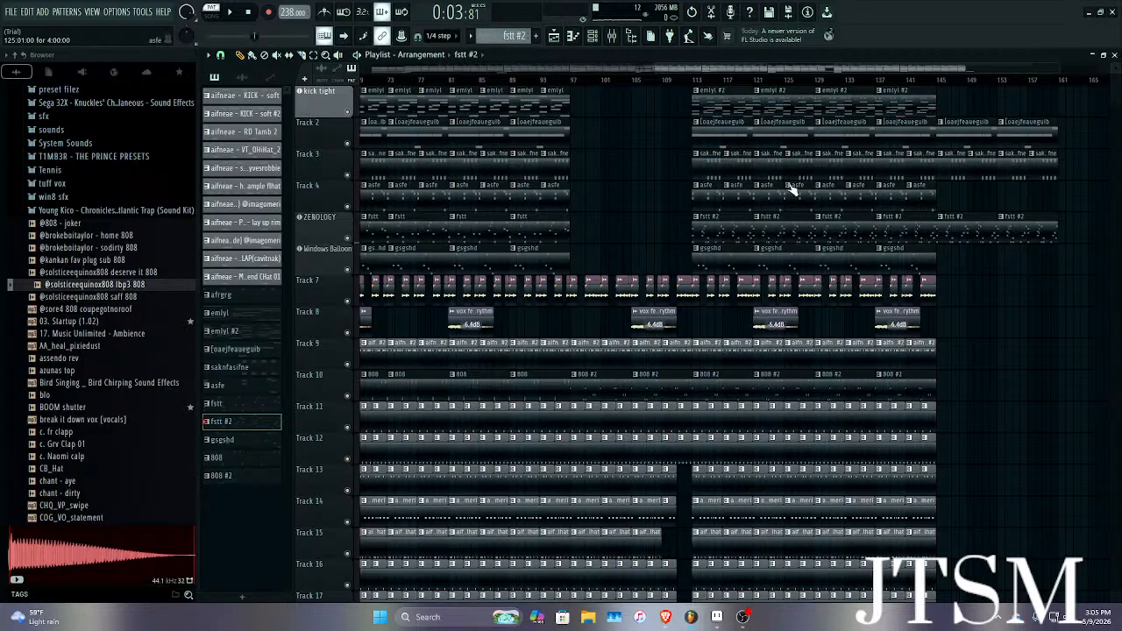
pyautogui.doubleClick(930, 79)
pyautogui.scroll(4, 956, 81)
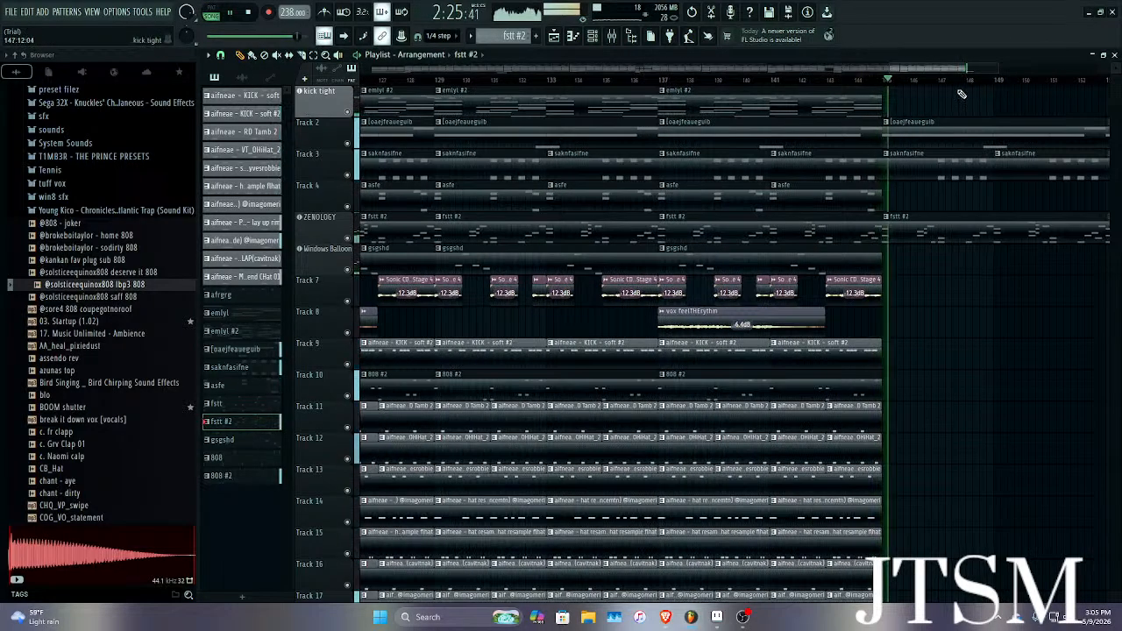
pyautogui.scroll(-4, 954, 105)
pyautogui.press('space')
pyautogui.scroll(1, 912, 167)
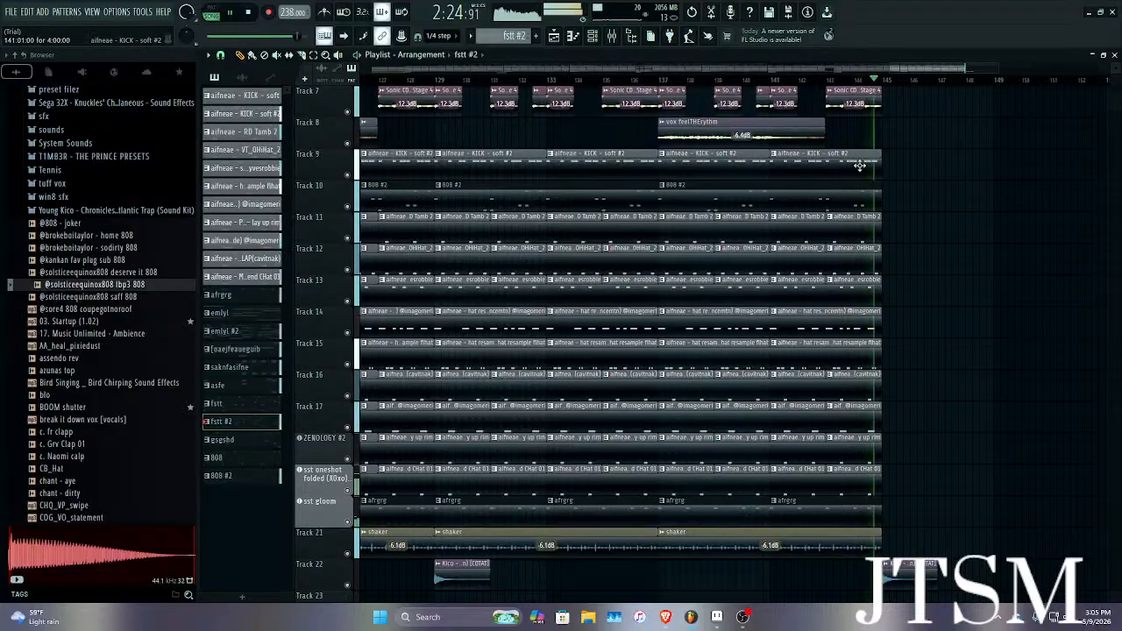
pyautogui.scroll(4, 955, 334)
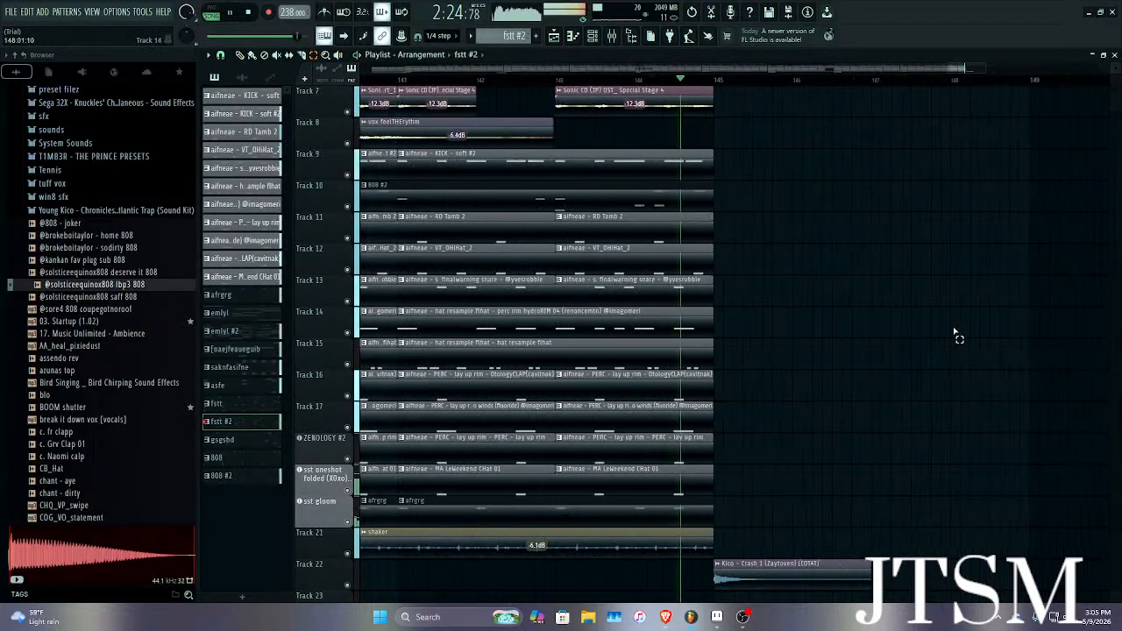
# Duplicate the bar 141 to 145 clips of the perc rim hydroRIM, PERC winds and PERC lay up rim tracks to bar 145.
pyautogui.click(532, 326)
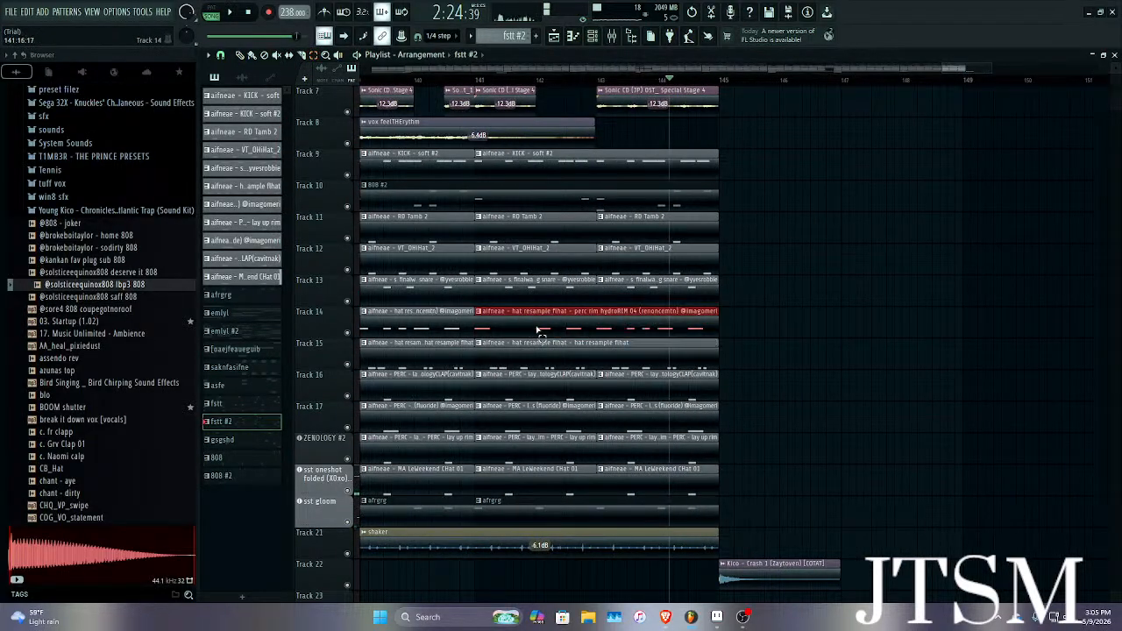
pyautogui.hotkey('ctrl', 'b')
pyautogui.press('space')
pyautogui.moveTo(750, 358); pyautogui.dragTo(568, 377)
pyautogui.moveTo(739, 414); pyautogui.dragTo(533, 449)
pyautogui.hotkey('ctrl', 'b')
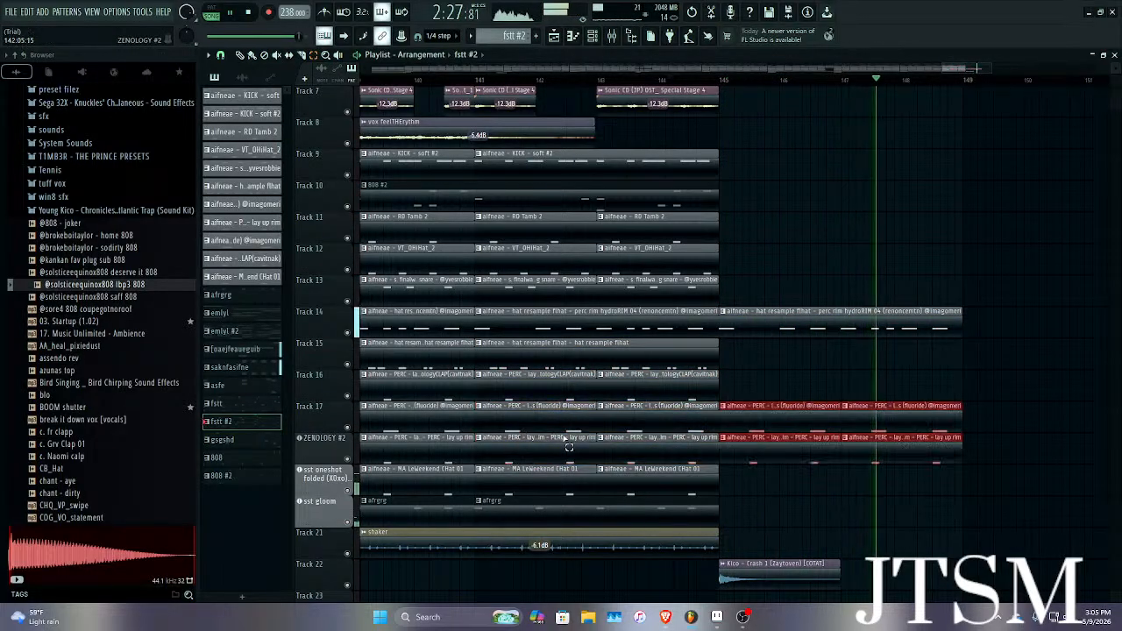
# Repeat the copied percussion clips on Track 14, Track 17 and the ZENOLOGY #2 track from bar 149.
pyautogui.moveTo(1002, 277); pyautogui.dragTo(791, 458)
pyautogui.hotkey('ctrl', 's')
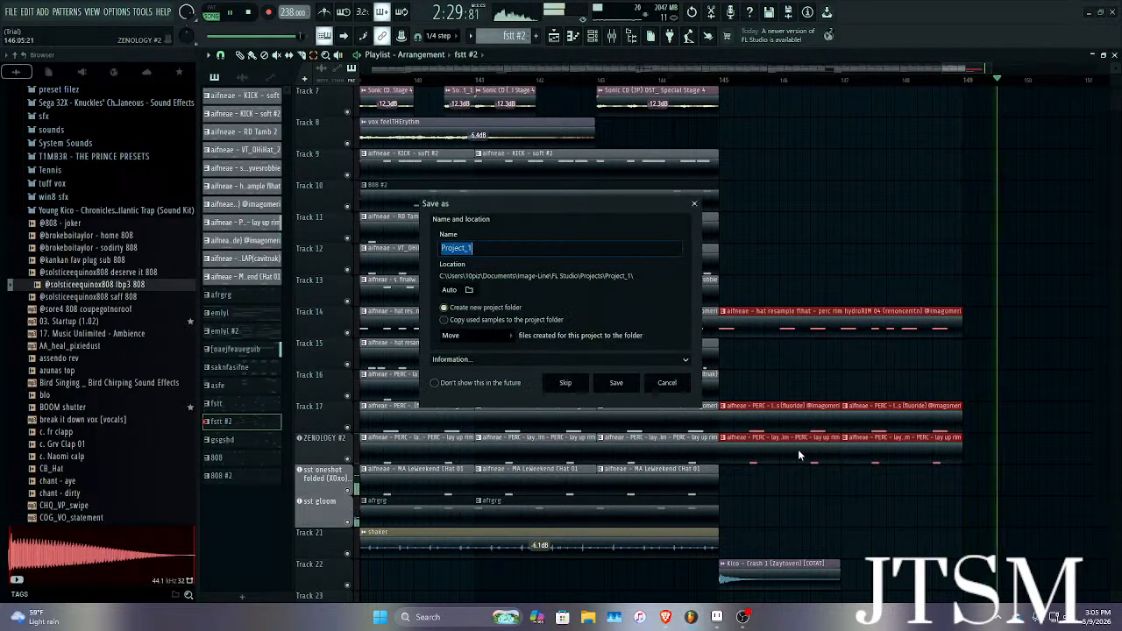
pyautogui.click(696, 206)
pyautogui.keyDown('ctrl'); pyautogui.scroll(-5, 736, 243); pyautogui.keyUp('ctrl')
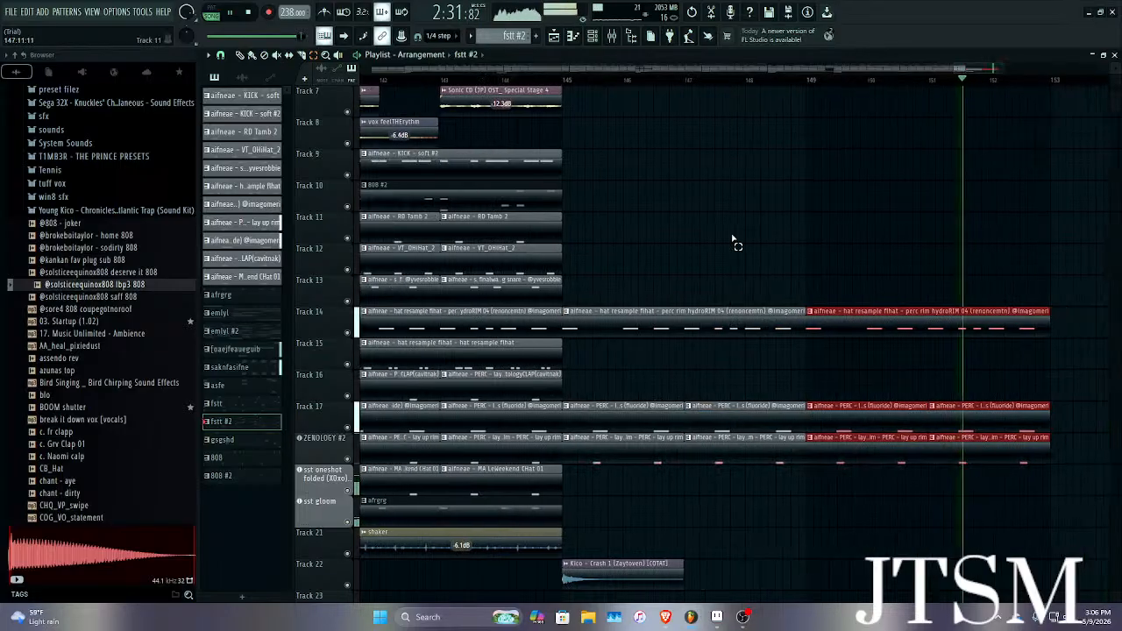
pyautogui.scroll(3, 844, 280)
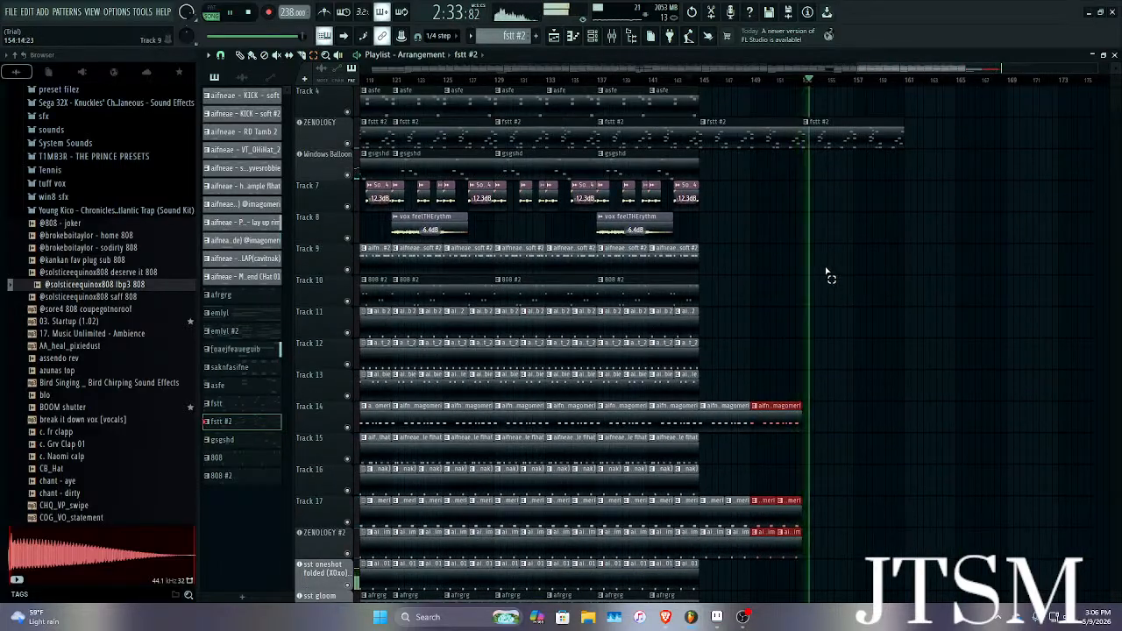
pyautogui.press('space')
# Duplicate the two OtologyCLAP clips before bar 145 on Track 16 twice to reach bar 153, and play the outro.
pyautogui.scroll(-3, 827, 273)
pyautogui.keyDown('ctrl'); pyautogui.scroll(5, 687, 404); pyautogui.keyUp('ctrl')
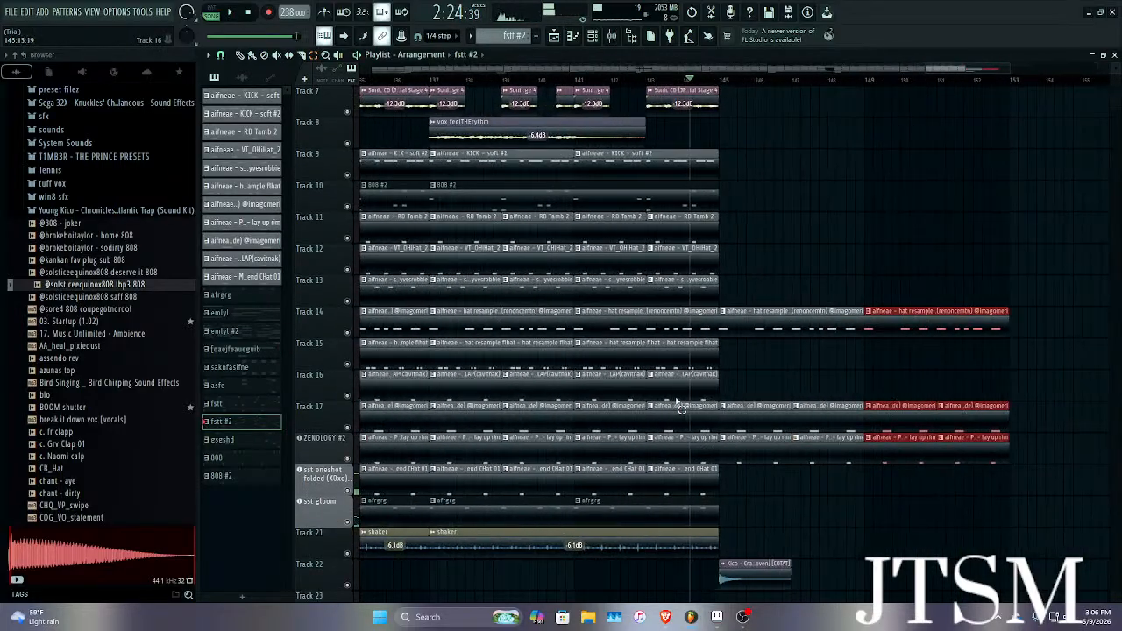
pyautogui.click(731, 487)
pyautogui.moveTo(743, 369); pyautogui.dragTo(586, 391)
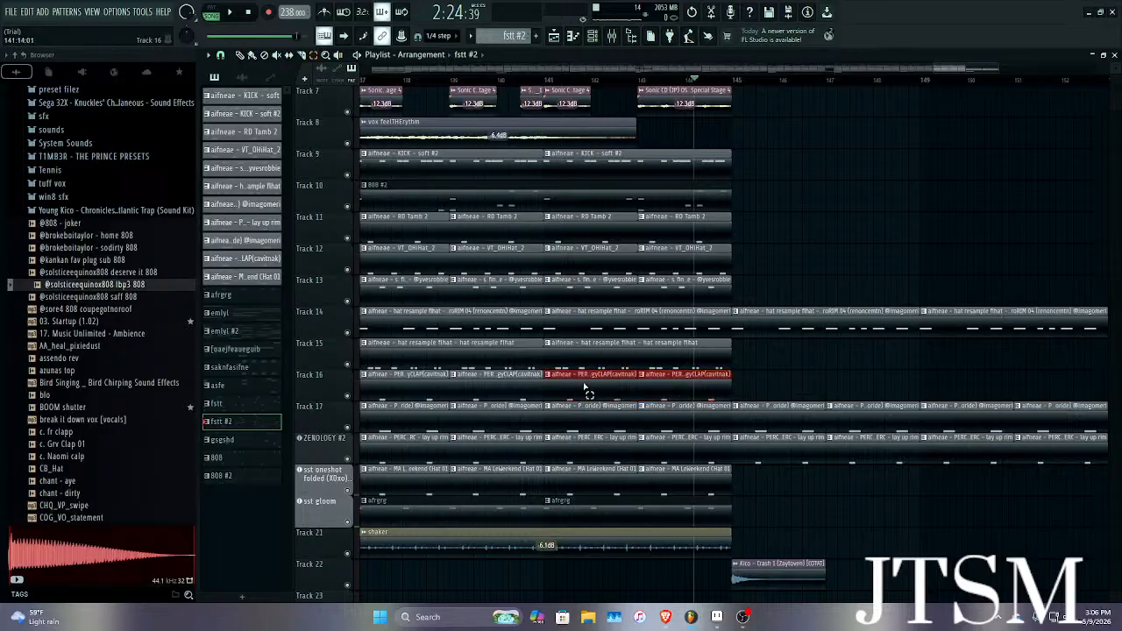
pyautogui.hotkey('ctrl', 'b')
pyautogui.hotkey('ctrl', 'b')
pyautogui.hscroll(2, 641, 389)
pyautogui.press('space')
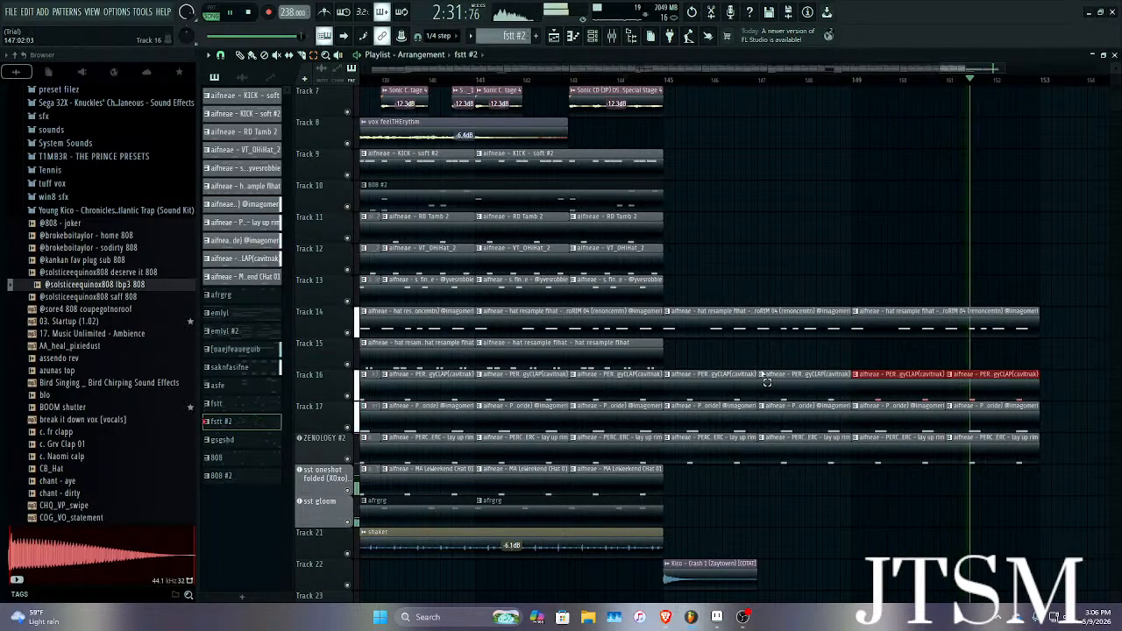
# Extend the top track into the outro with emlyl #2 clips at bars 145 and 153, listening to the result.
pyautogui.scroll(3, 970, 269)
pyautogui.keyDown('ctrl'); pyautogui.scroll(-2, 984, 269); pyautogui.keyUp('ctrl')
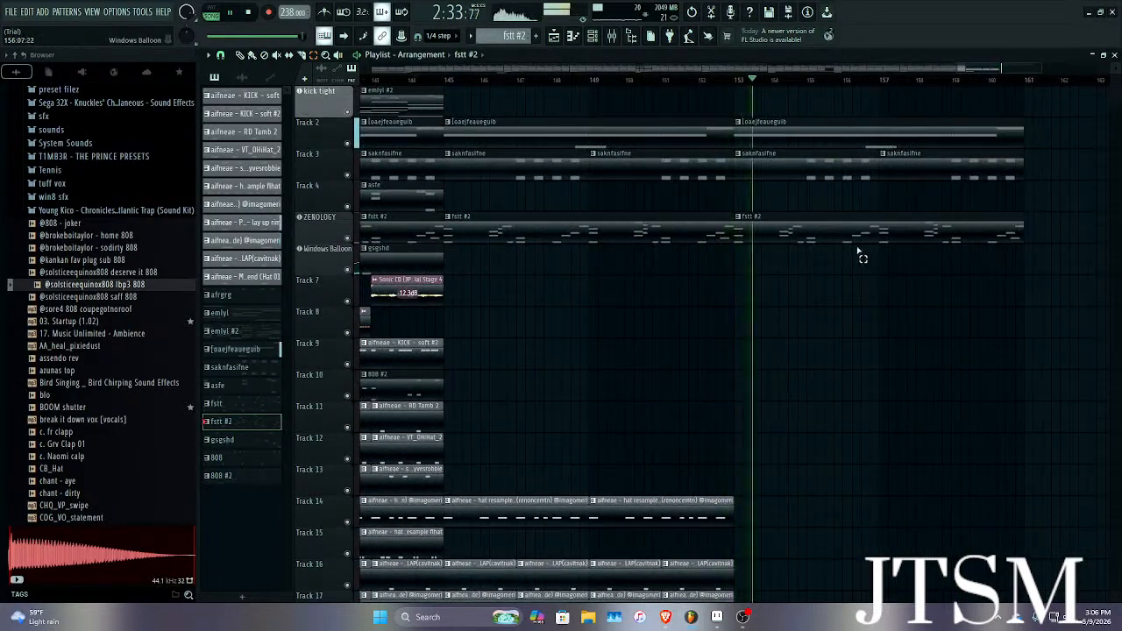
pyautogui.keyDown('ctrl'); pyautogui.scroll(-1, 824, 246); pyautogui.keyUp('ctrl')
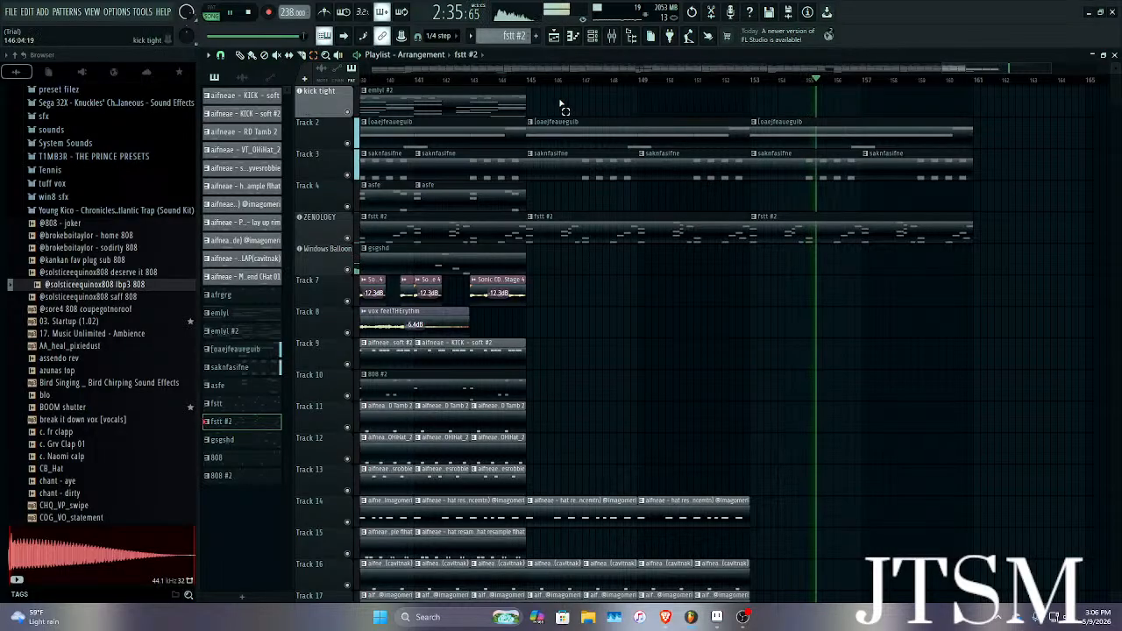
pyautogui.keyDown('ctrl'); pyautogui.scroll(-2, 563, 107); pyautogui.keyUp('ctrl')
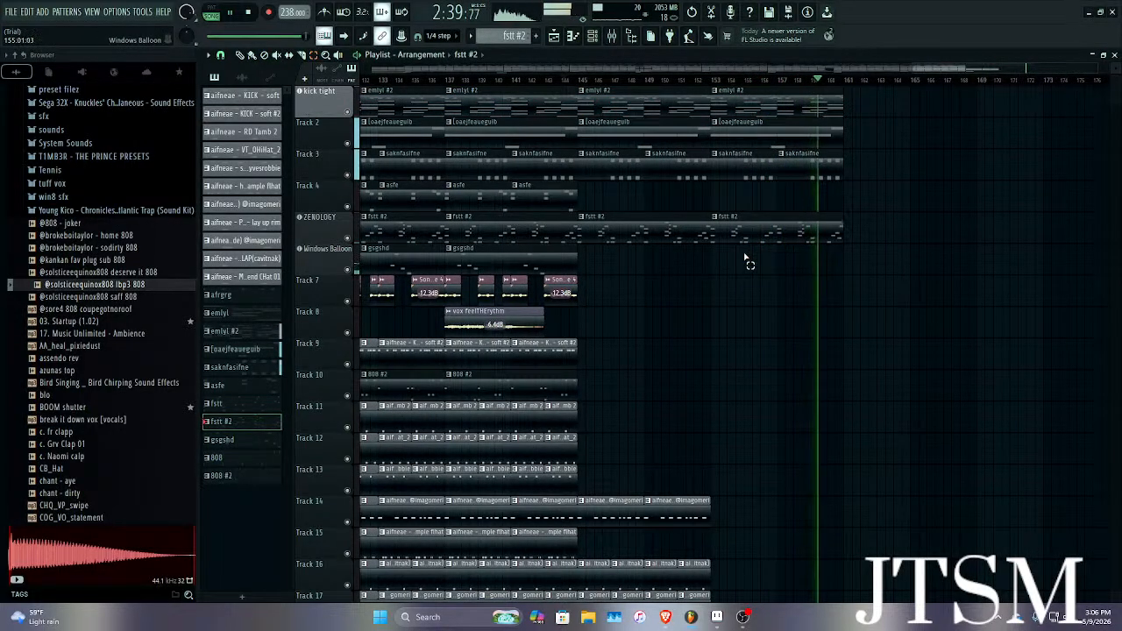
pyautogui.press('space')
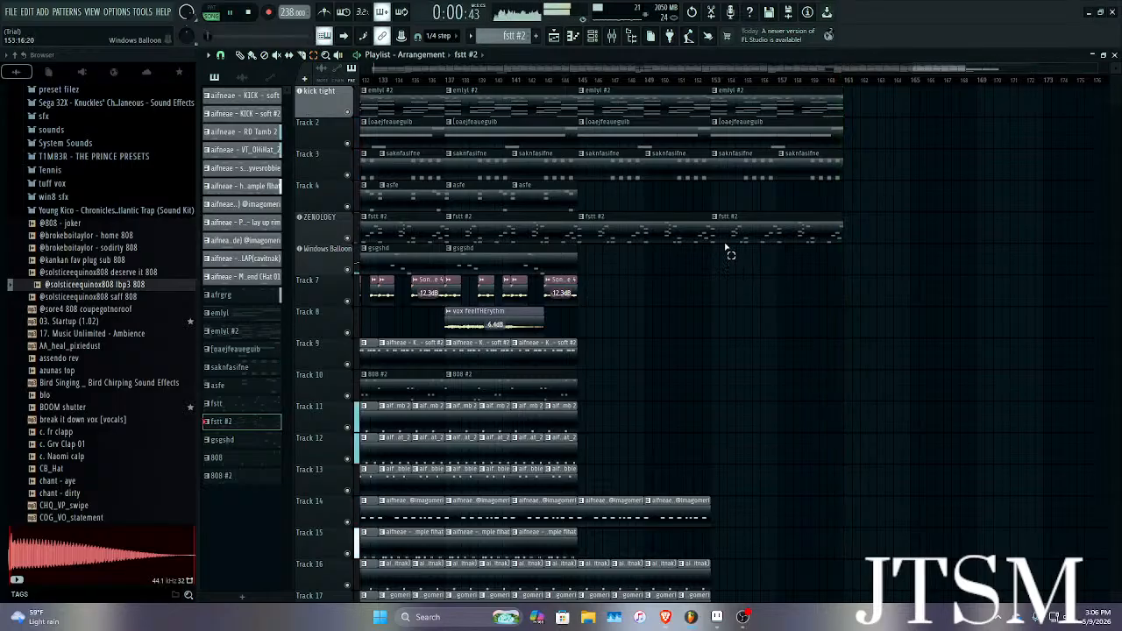
# Look over the whole arrangement and inspect the shaker audio clip's settings.
pyautogui.keyDown('ctrl'); pyautogui.scroll(-4, 730, 253); pyautogui.keyUp('ctrl')
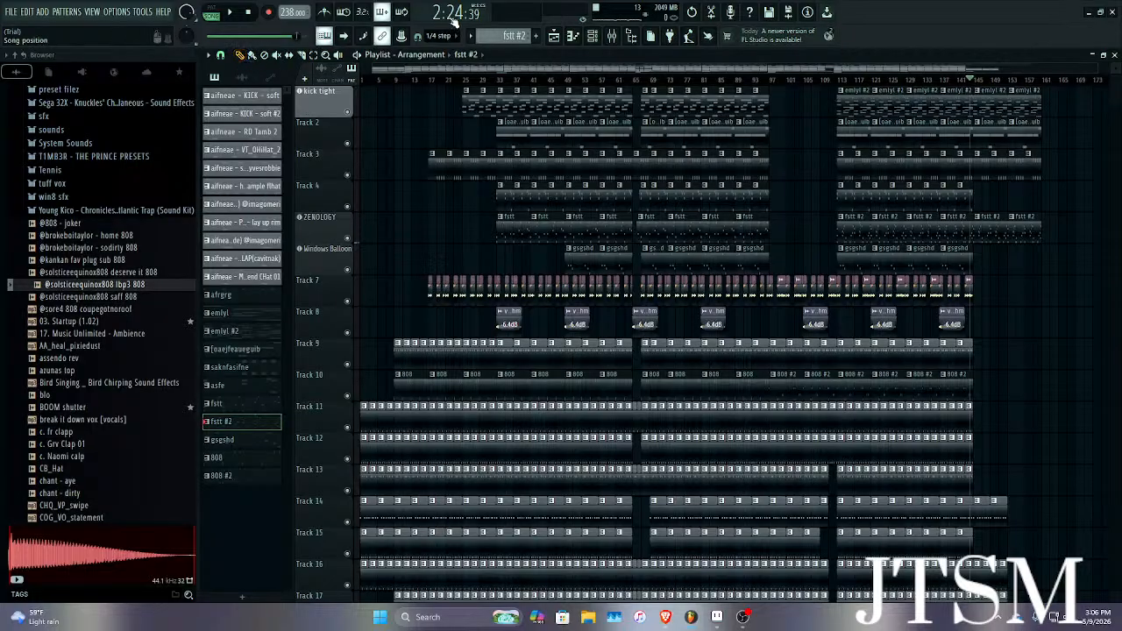
pyautogui.scroll(-5, 373, 447)
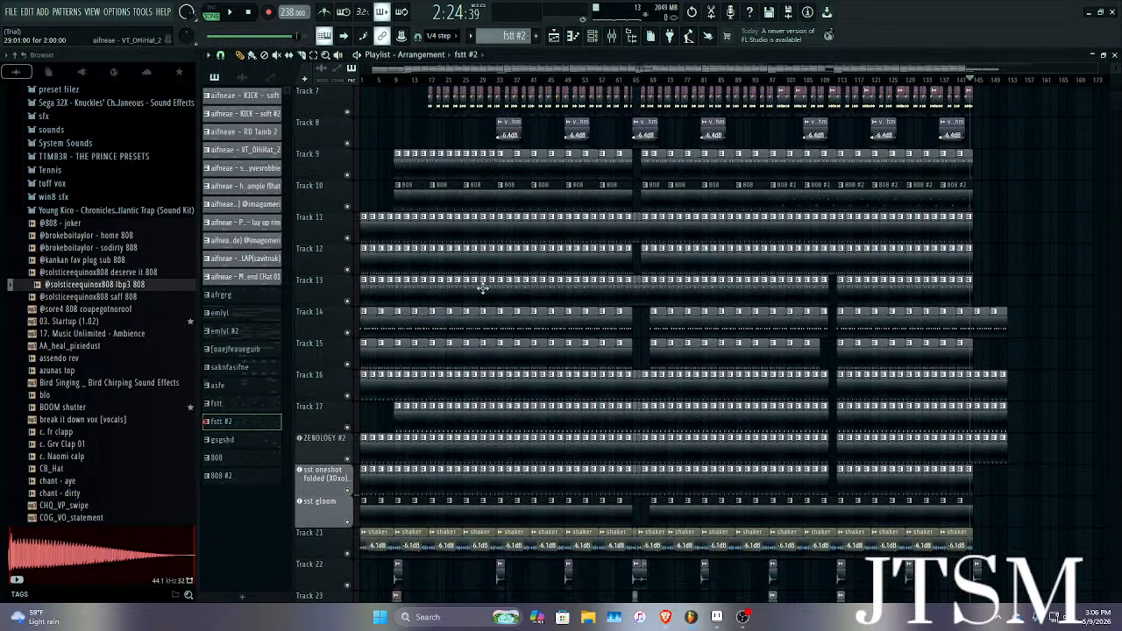
pyautogui.keyDown('ctrl'); pyautogui.scroll(3, 374, 448); pyautogui.keyUp('ctrl')
pyautogui.keyDown('ctrl'); pyautogui.scroll(2, 374, 448); pyautogui.keyUp('ctrl')
pyautogui.doubleClick(375, 447)
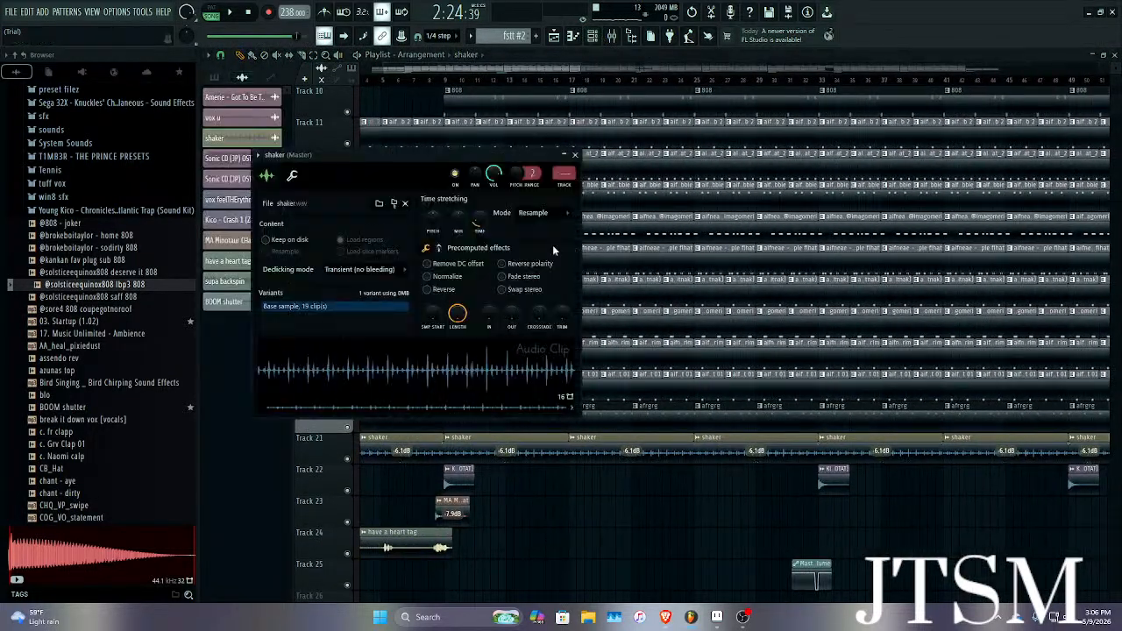
pyautogui.click(575, 156)
pyautogui.scroll(5, 573, 163)
pyautogui.keyDown('ctrl'); pyautogui.scroll(-4, 563, 143); pyautogui.keyUp('ctrl')
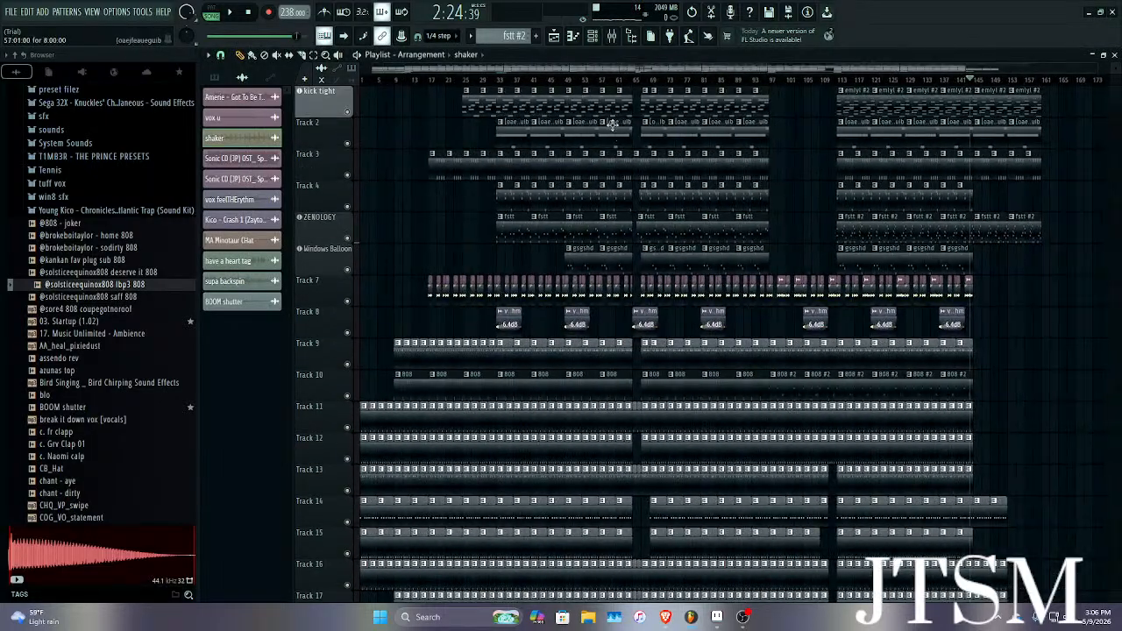
# Inspect the notes of the sst gloom pattern on Track 2 and bring up the channel rack.
pyautogui.doubleClick(491, 123)
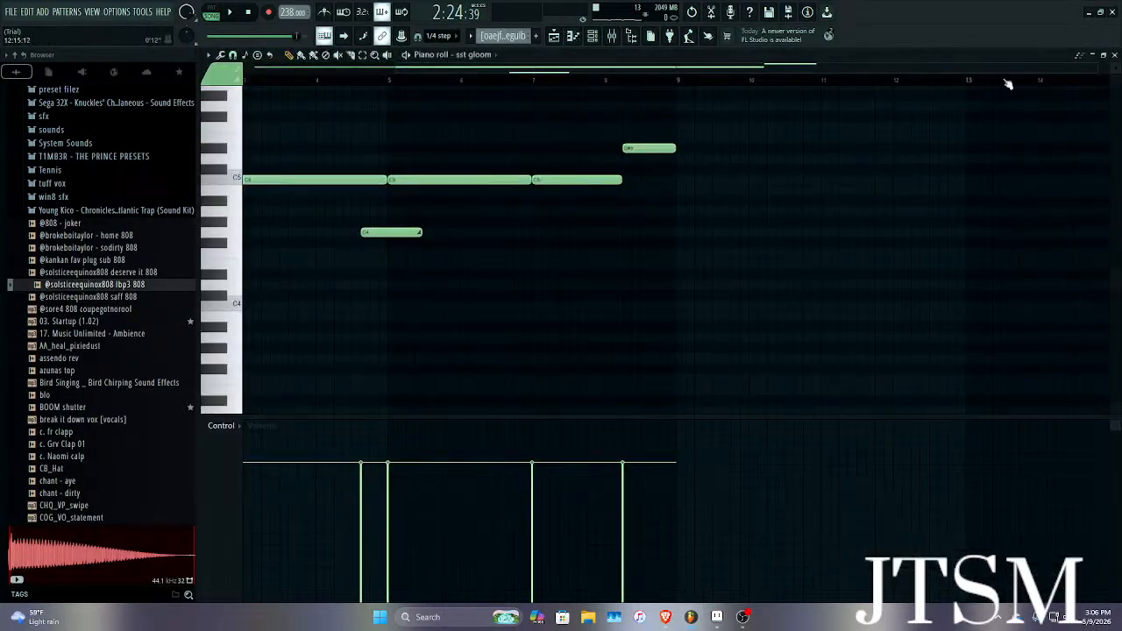
pyautogui.click(1114, 55)
pyautogui.click(591, 36)
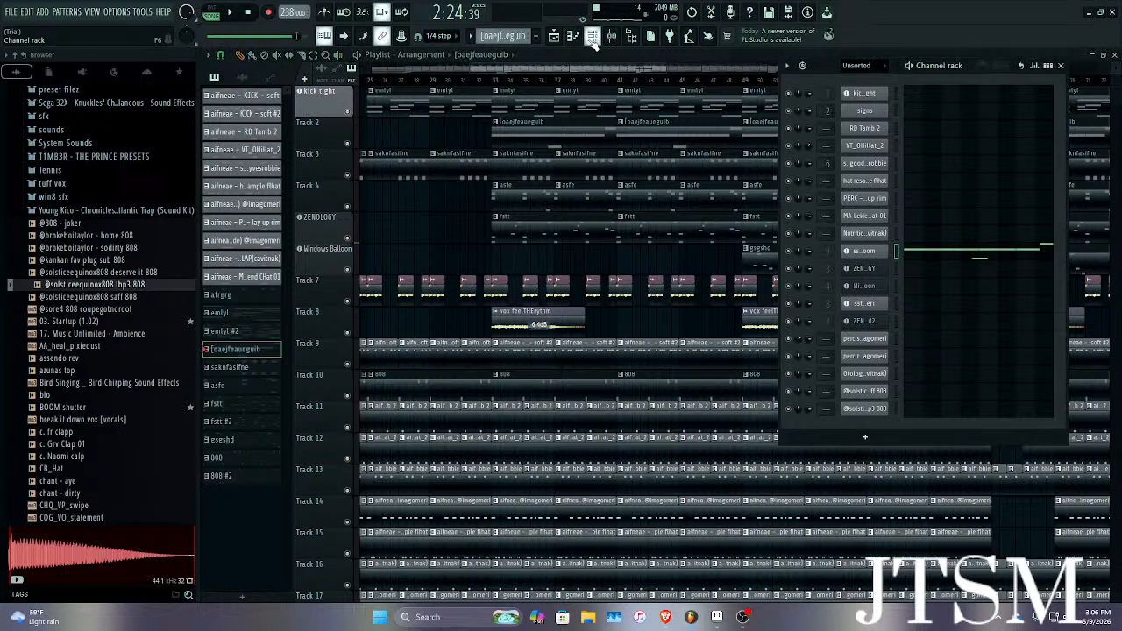
# Audition the channels from kick tight down to sst gloom to identify their sounds, and view sst gloom's volume envelope.
pyautogui.click(864, 96)
pyautogui.click(864, 111)
pyautogui.click(864, 128)
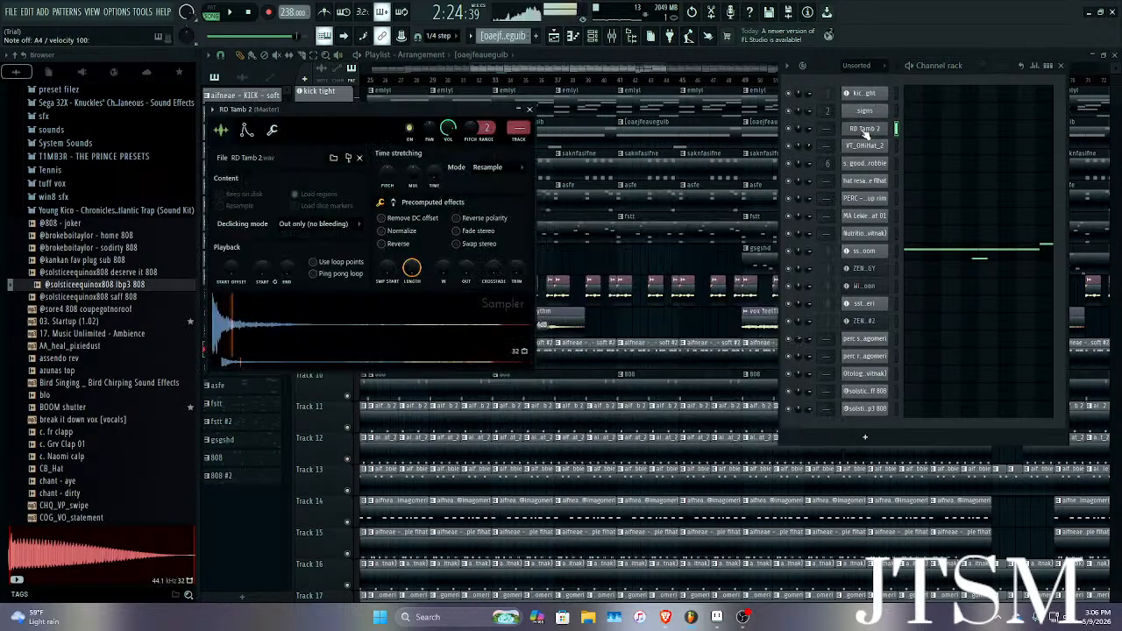
pyautogui.click(871, 146)
pyautogui.click(865, 163)
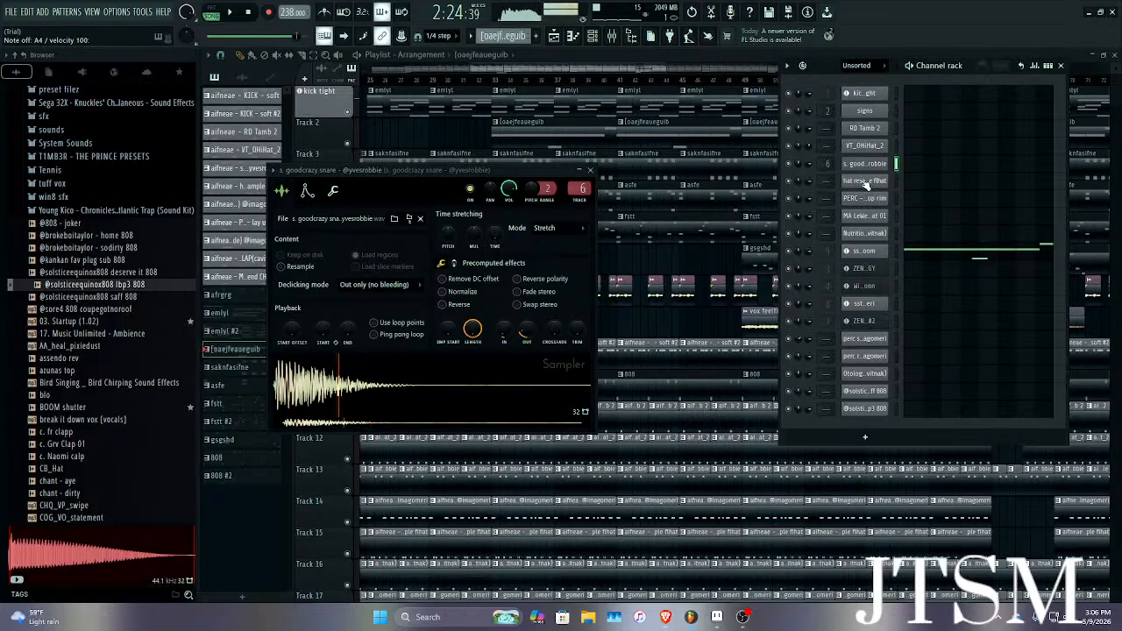
pyautogui.click(864, 180)
pyautogui.click(865, 199)
pyautogui.click(865, 216)
pyautogui.click(865, 233)
pyautogui.click(866, 250)
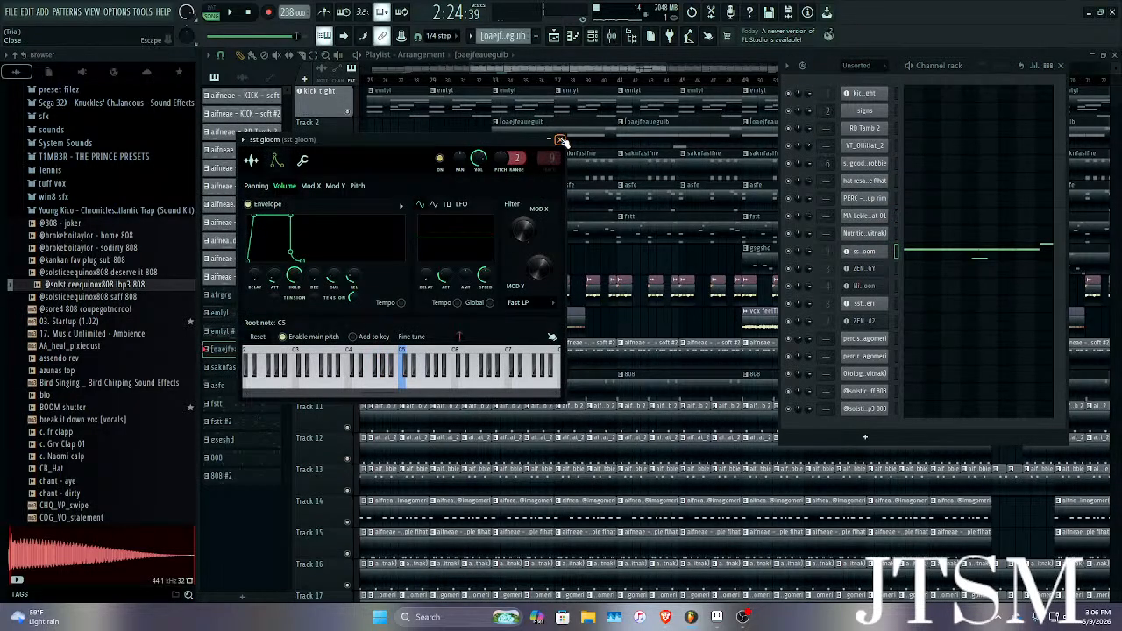
pyautogui.click(559, 139)
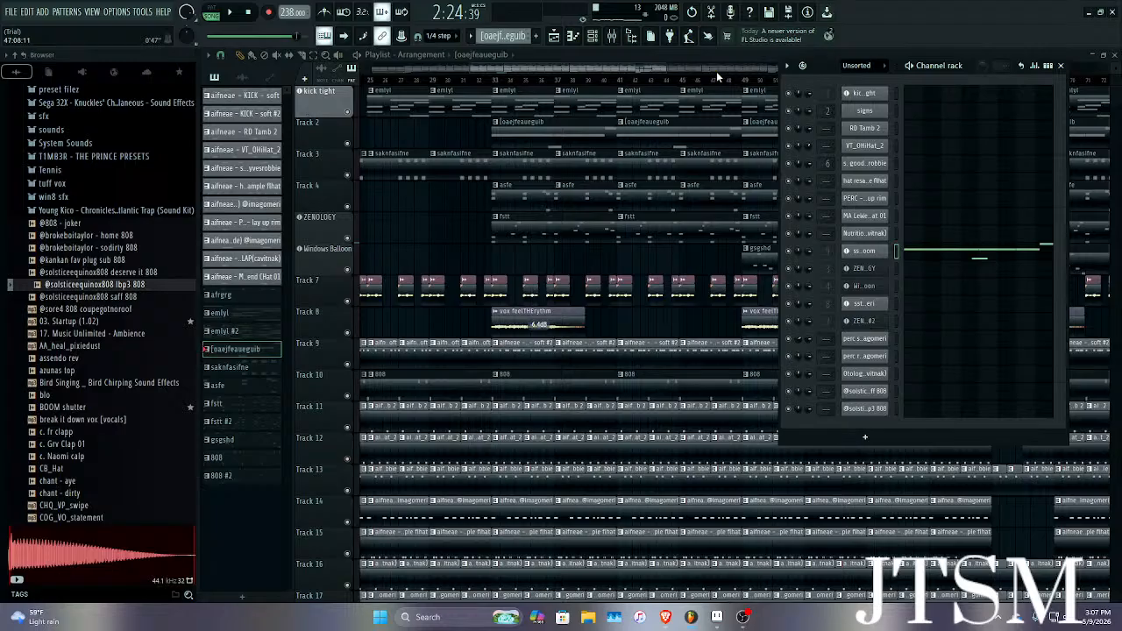
# Play the outro with the mixer open and route the kick tight track to the sst gloom track.
pyautogui.click(616, 40)
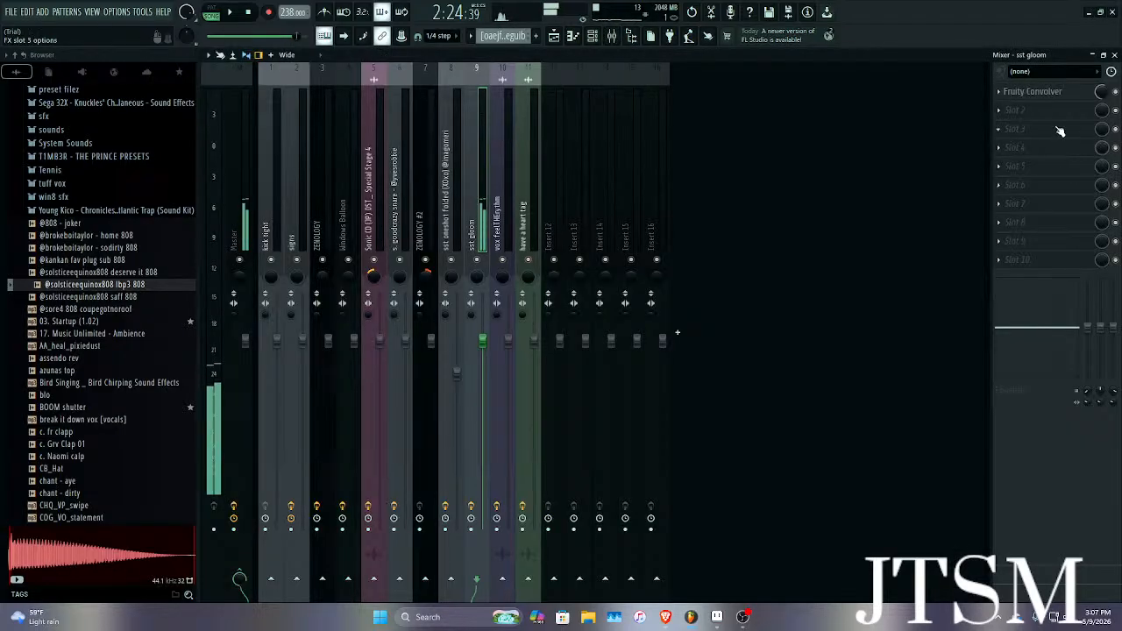
pyautogui.press('space')
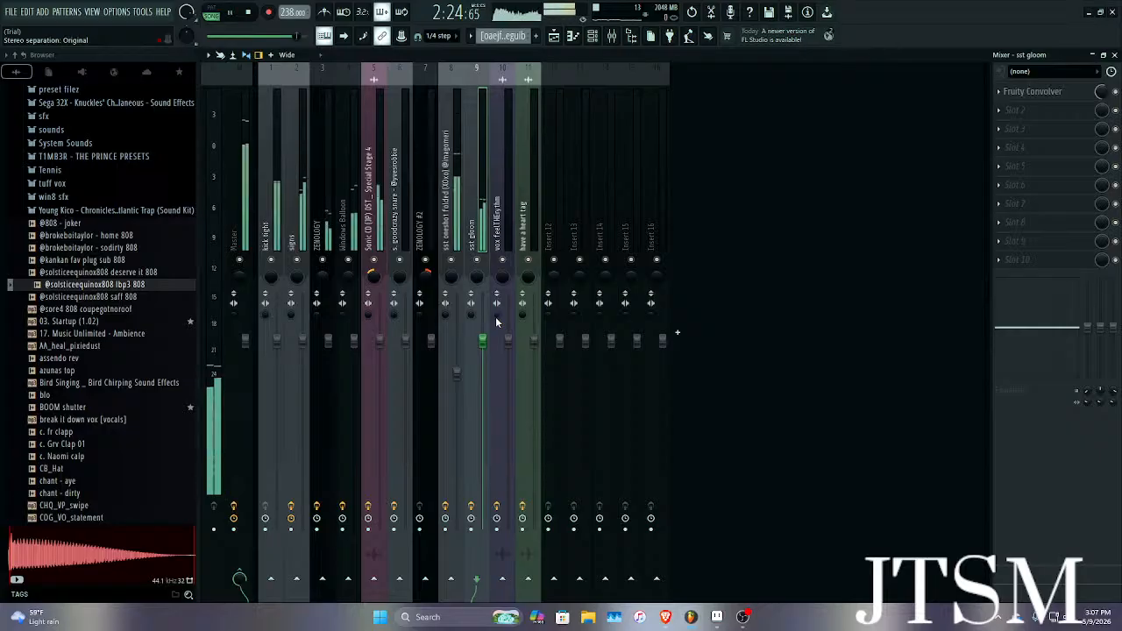
pyautogui.press('space')
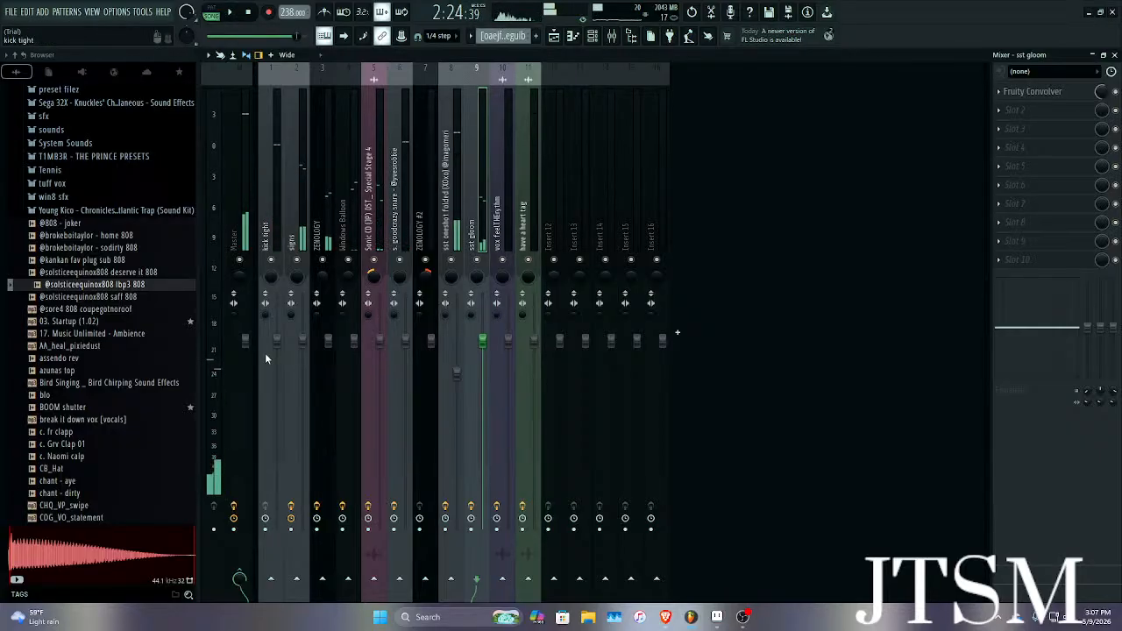
pyautogui.click(267, 351)
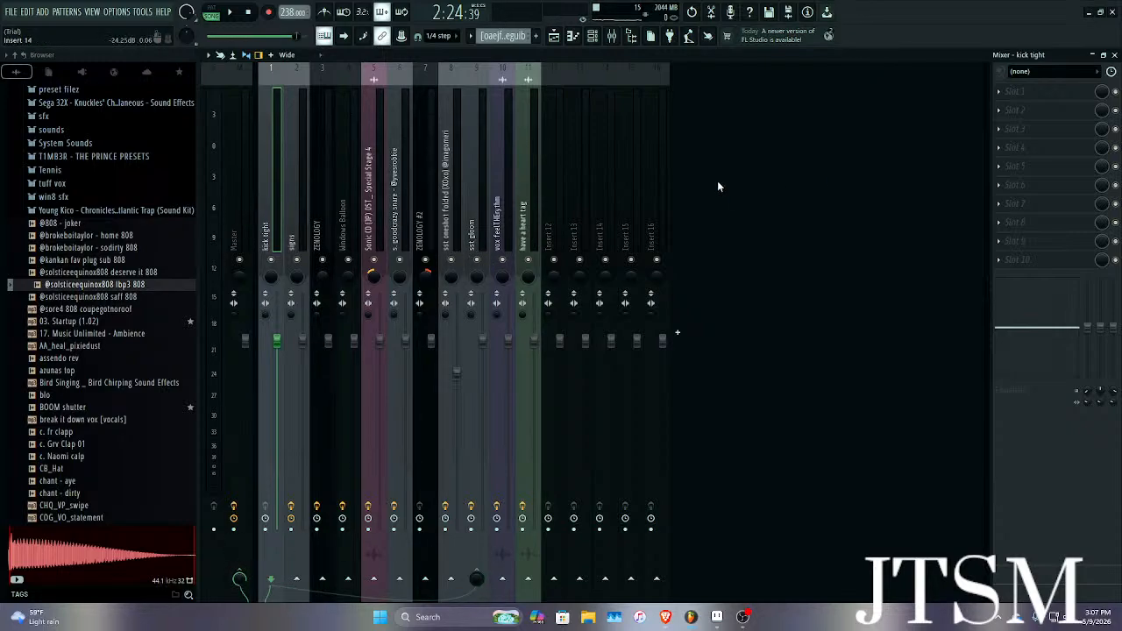
pyautogui.click(999, 92)
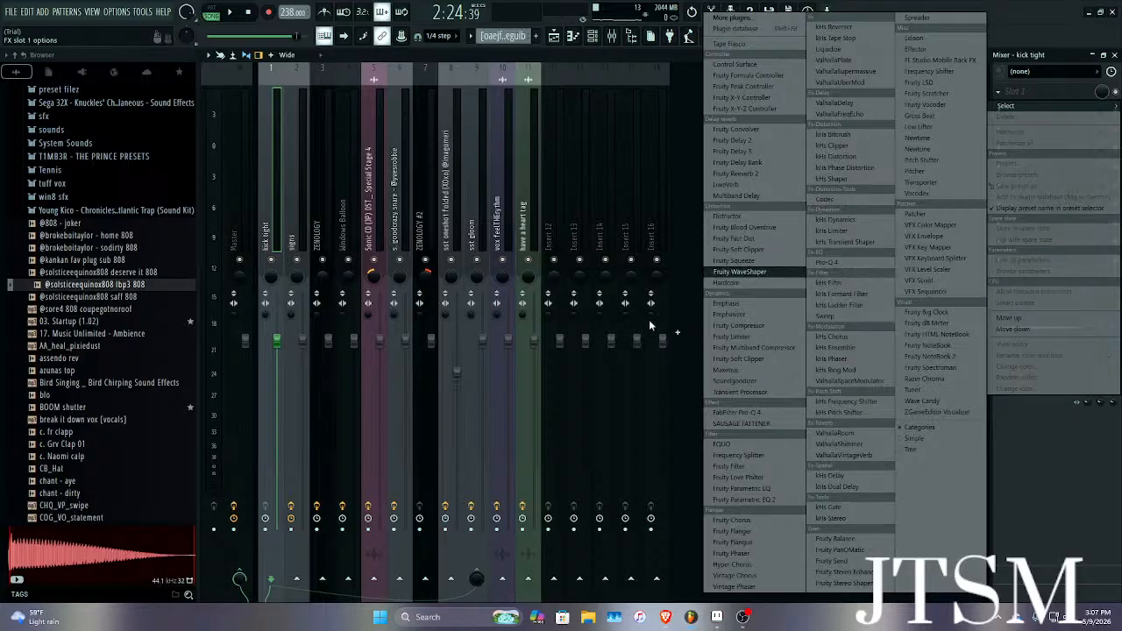
pyautogui.click(475, 223)
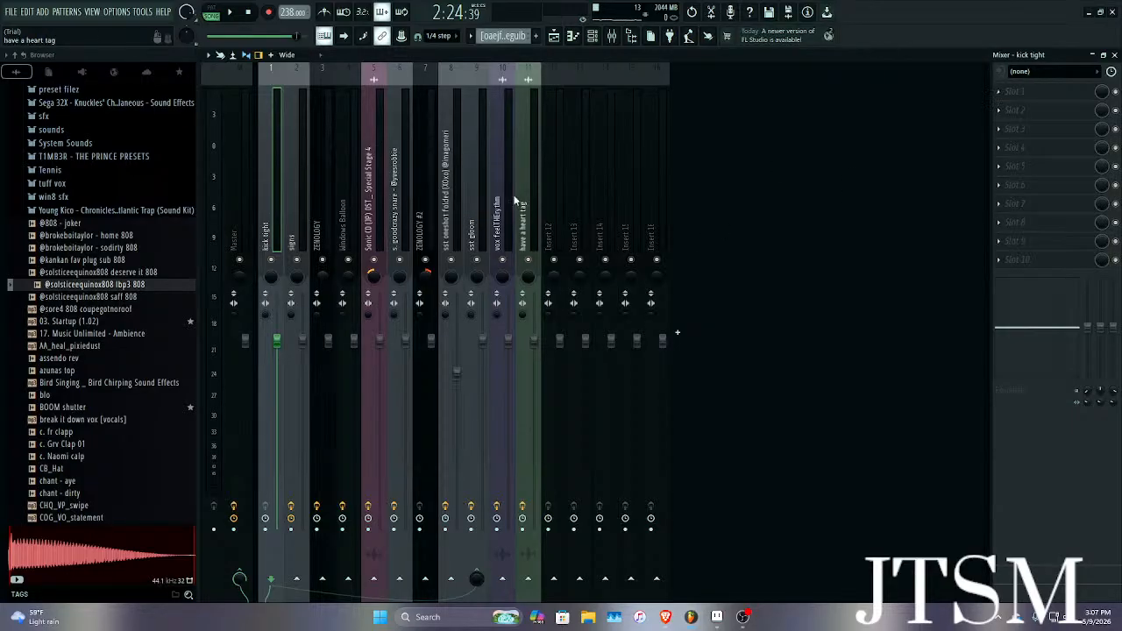
# Add a Fruity Limiter to the sst gloom mixer track, set it to COMP mode with sidechain input 1, and test it in playback.
pyautogui.click(478, 221)
pyautogui.click(1020, 117)
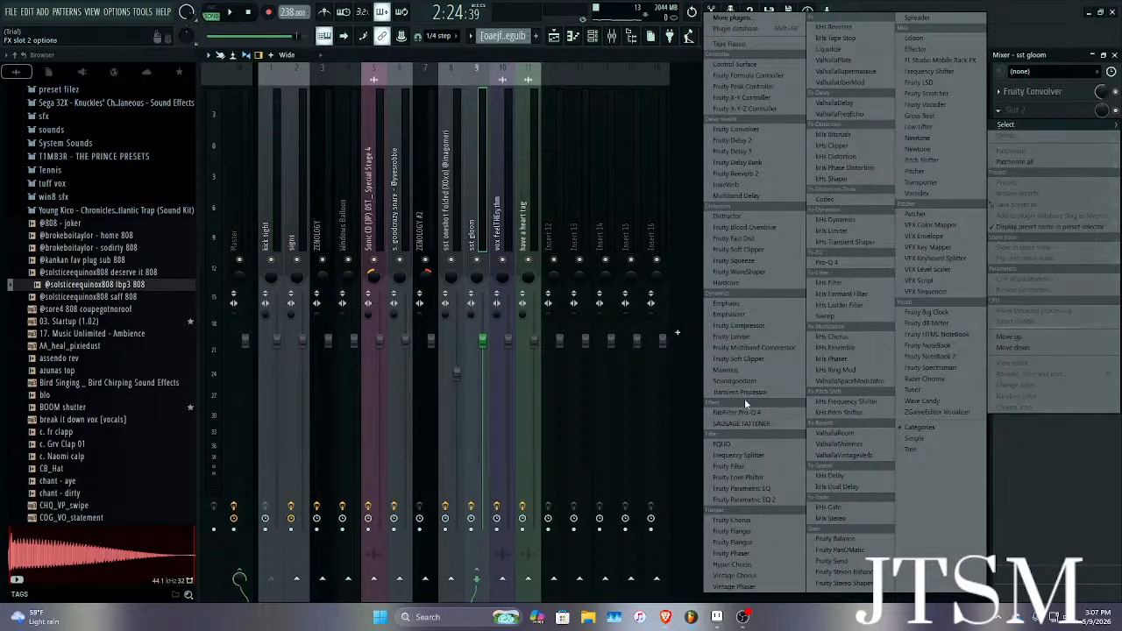
pyautogui.click(734, 337)
pyautogui.click(387, 360)
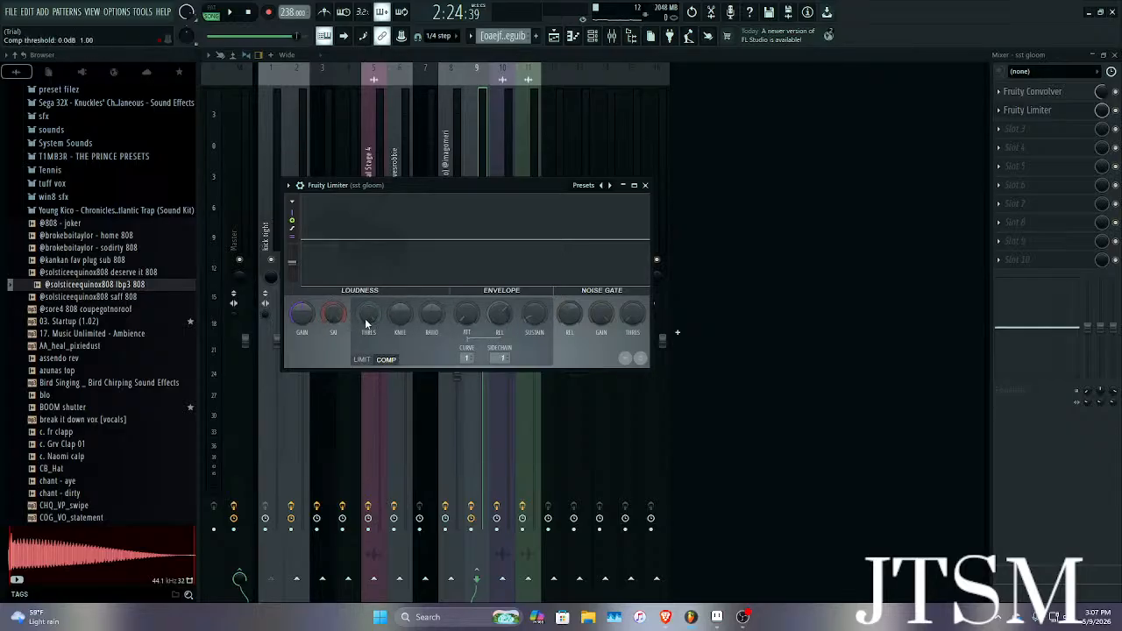
pyautogui.press('space')
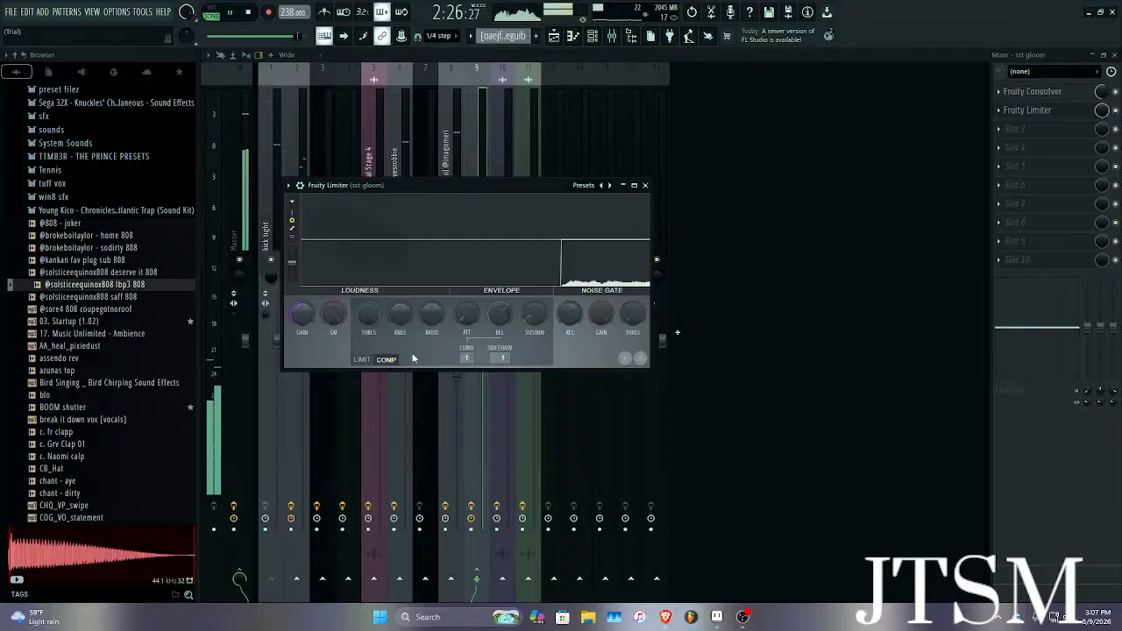
pyautogui.press('space')
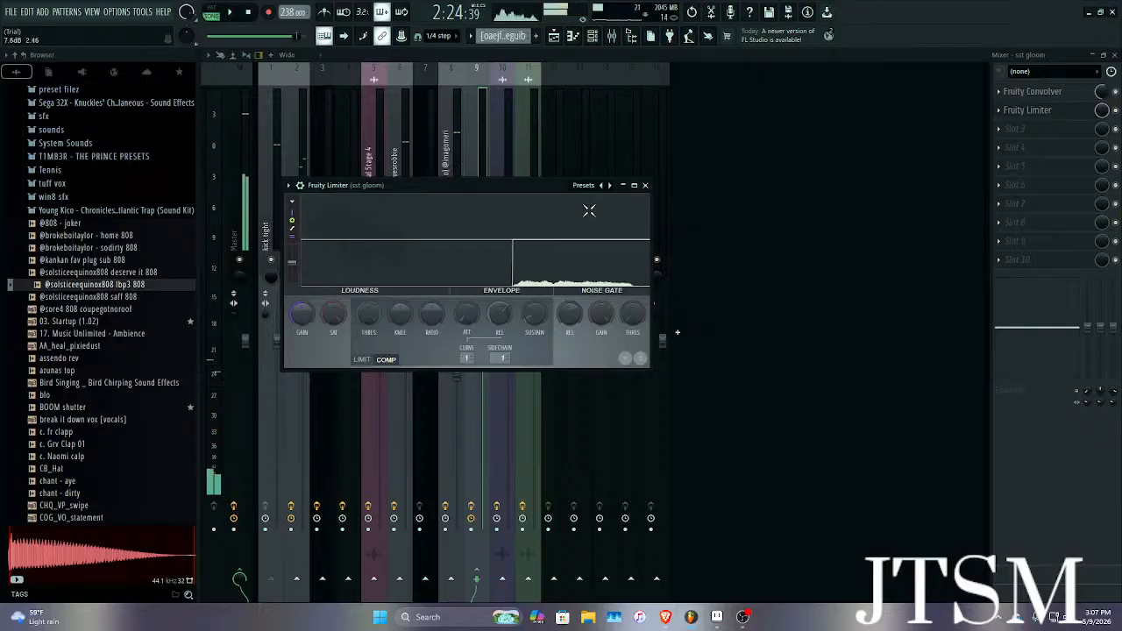
pyautogui.click(645, 186)
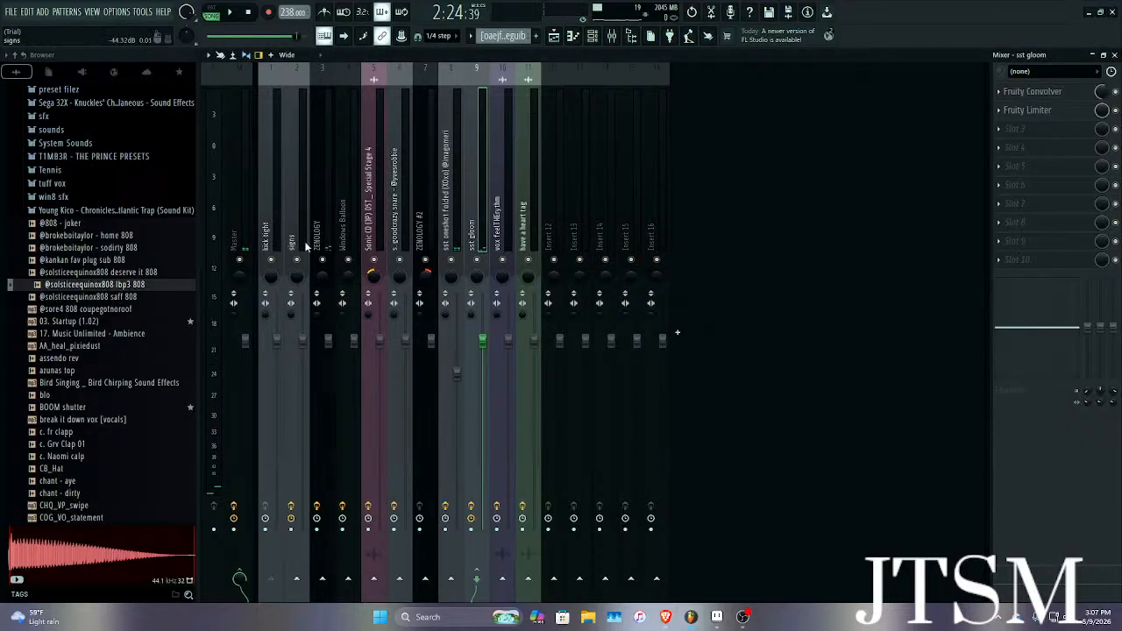
# Listen to the outro with the kick tight mixer track selected, and start playlist playback from about bar 34.
pyautogui.click(271, 240)
pyautogui.press('space')
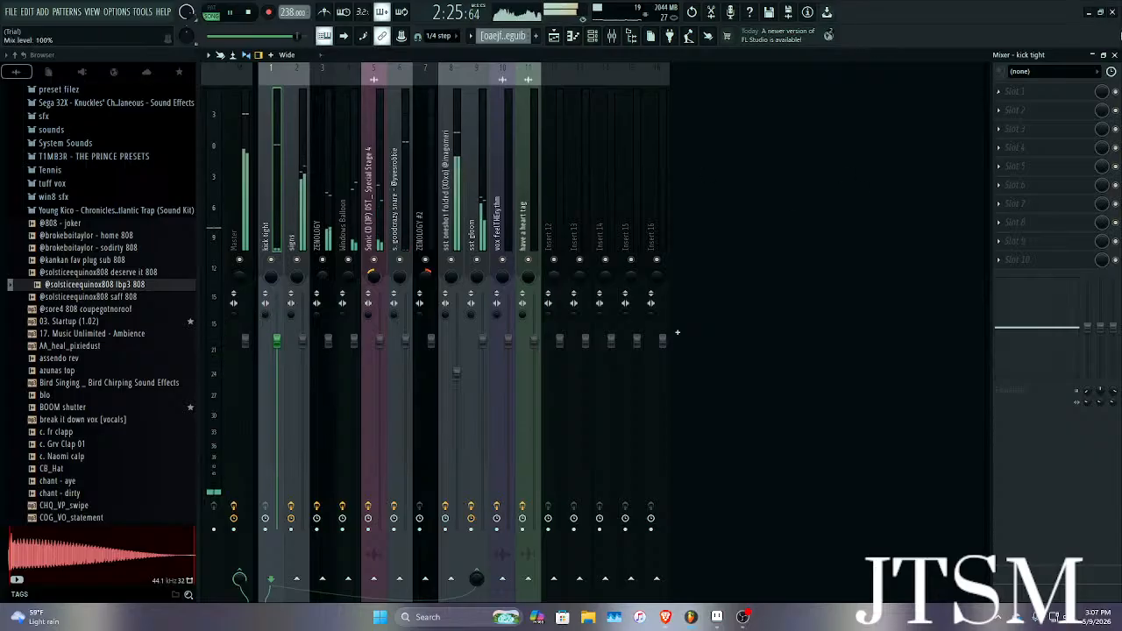
pyautogui.press('space')
pyautogui.press('F9')
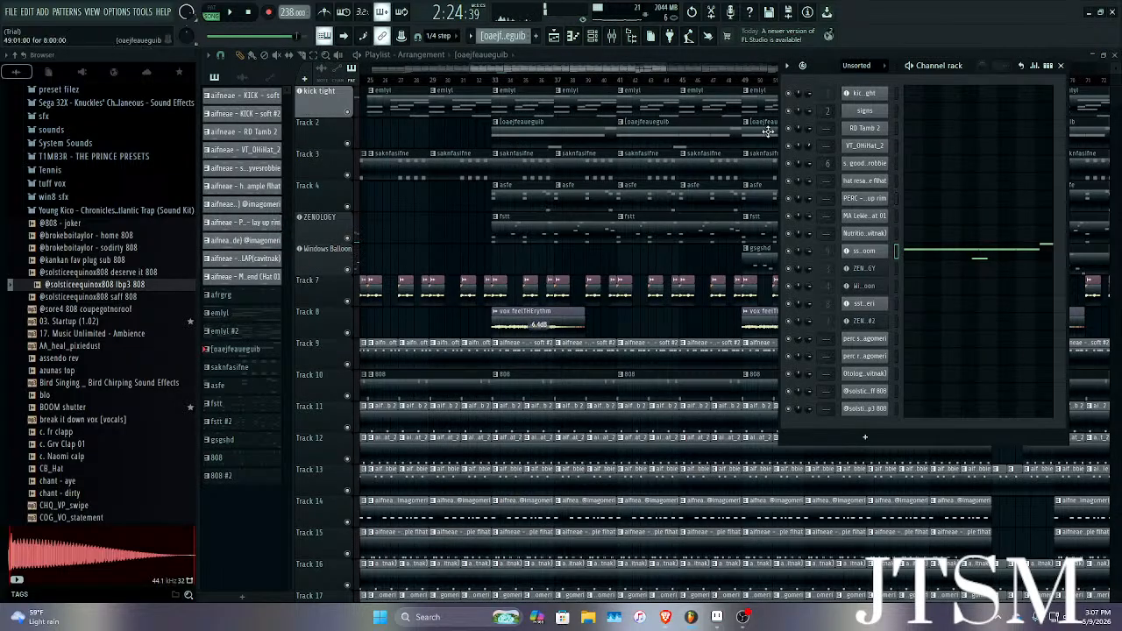
pyautogui.click(508, 87)
pyautogui.press('space')
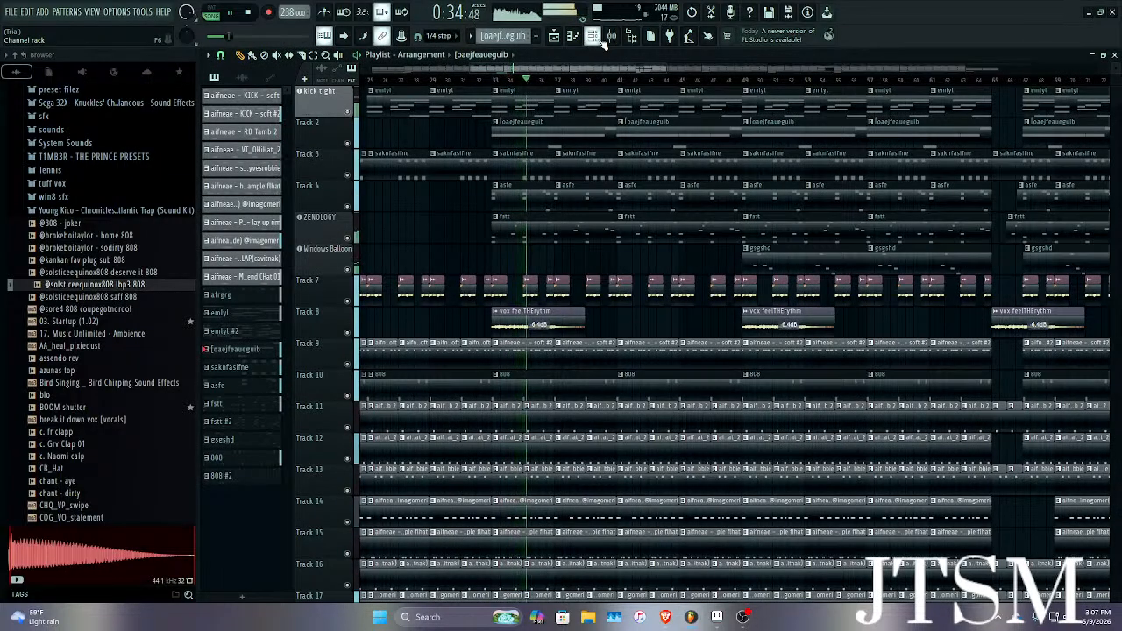
# Watch the Fruity Limiter on the sst gloom mixer track during playback to check whether the sidechain reacts.
pyautogui.click(593, 37)
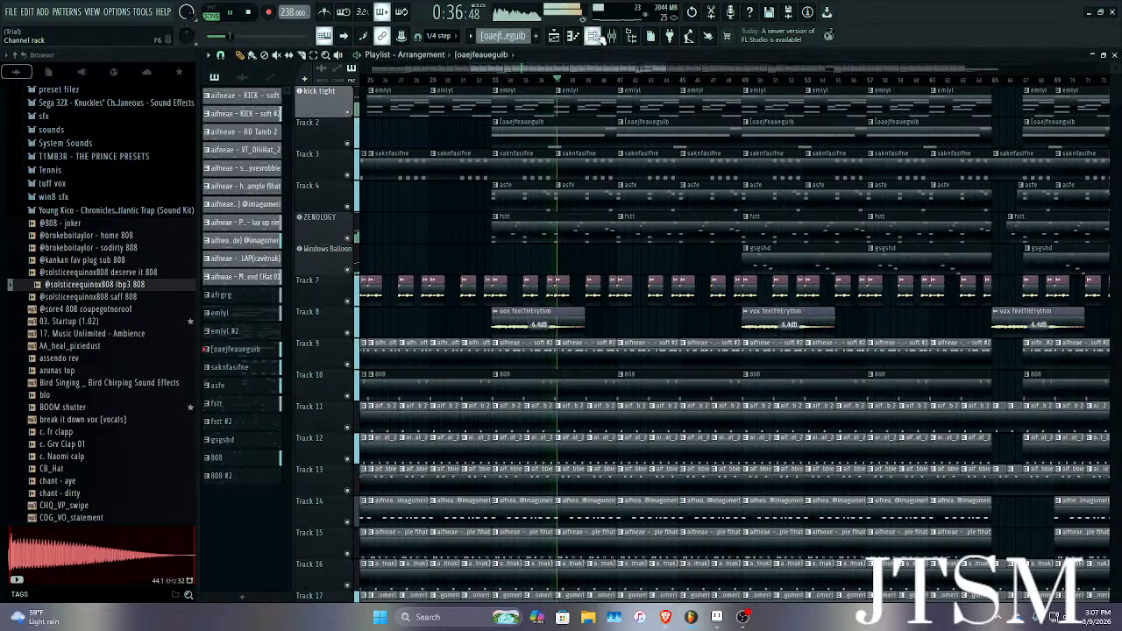
pyautogui.click(594, 37)
pyautogui.click(611, 36)
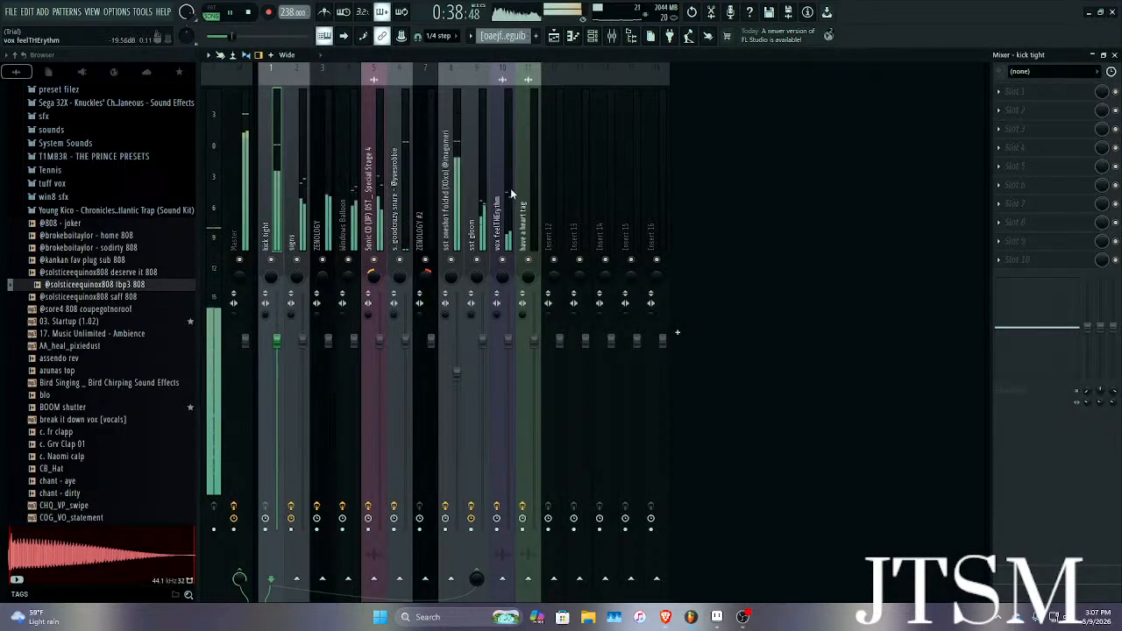
pyautogui.click(477, 198)
pyautogui.click(1028, 109)
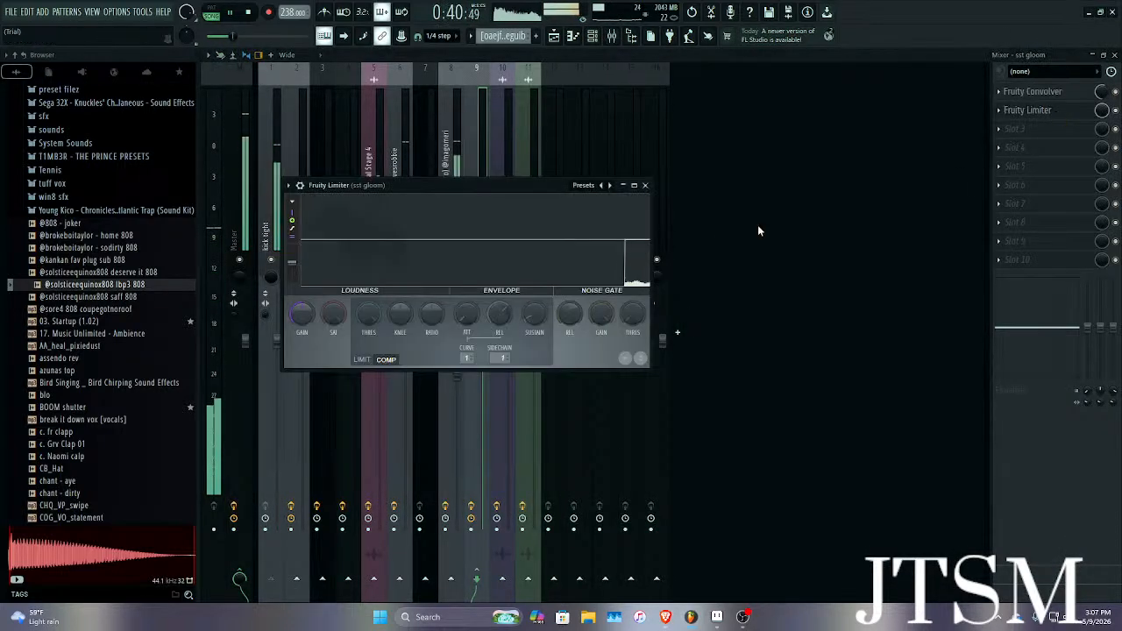
pyautogui.moveTo(416, 187); pyautogui.dragTo(649, 203)
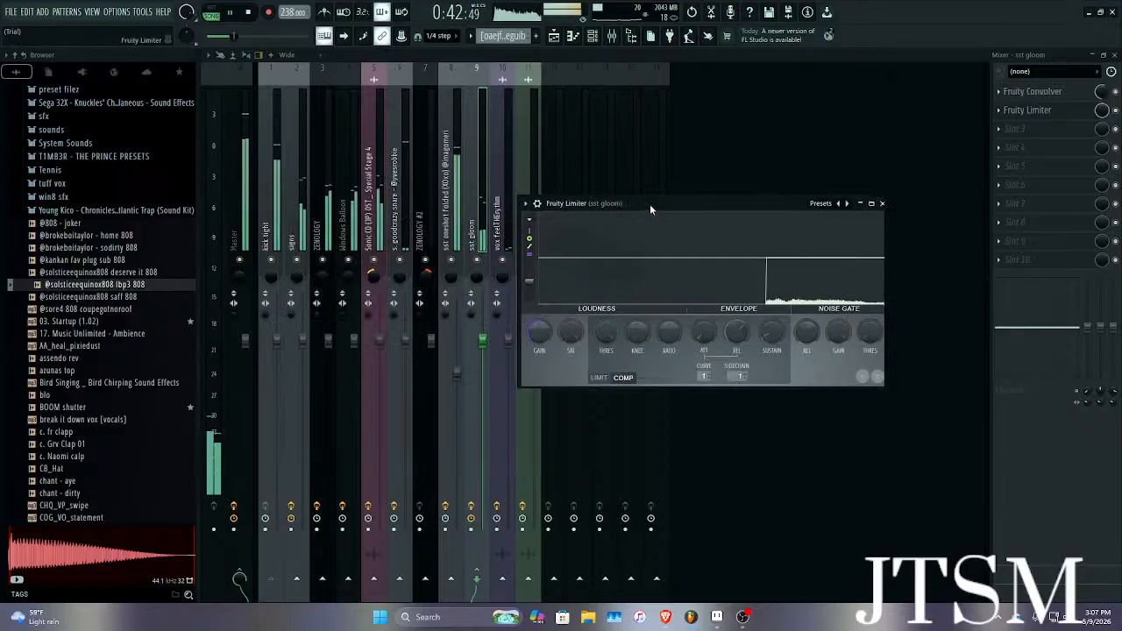
pyautogui.press('space')
pyautogui.press('Escape')
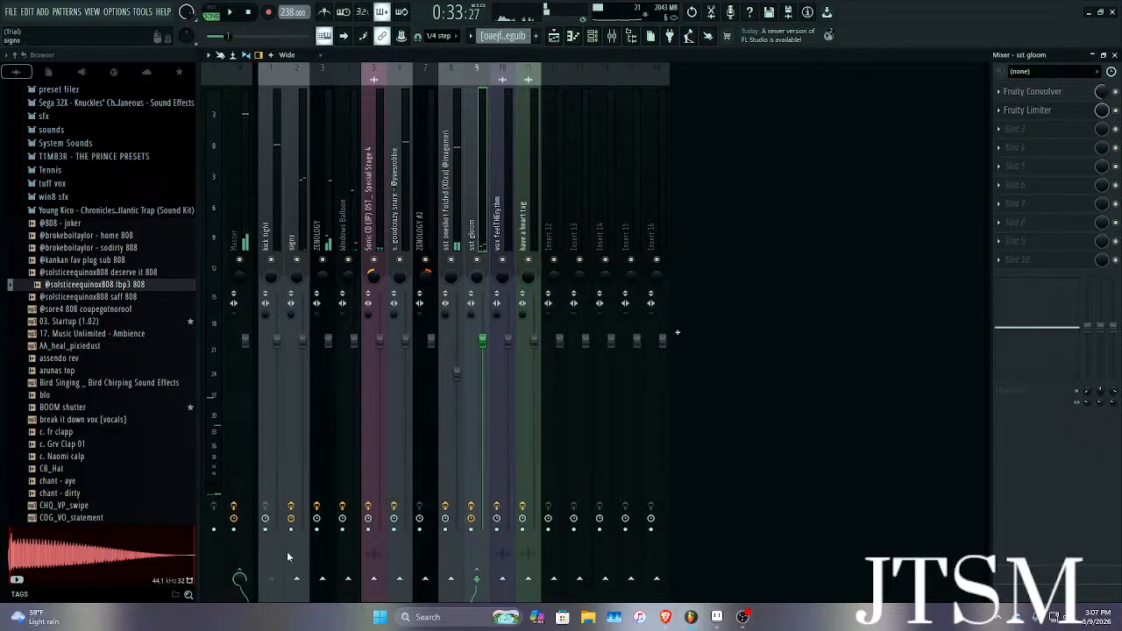
# Try routing the sst gloom mixer track to kick tight instead, and check the limiter's sidechain response in playback.
pyautogui.click(279, 235)
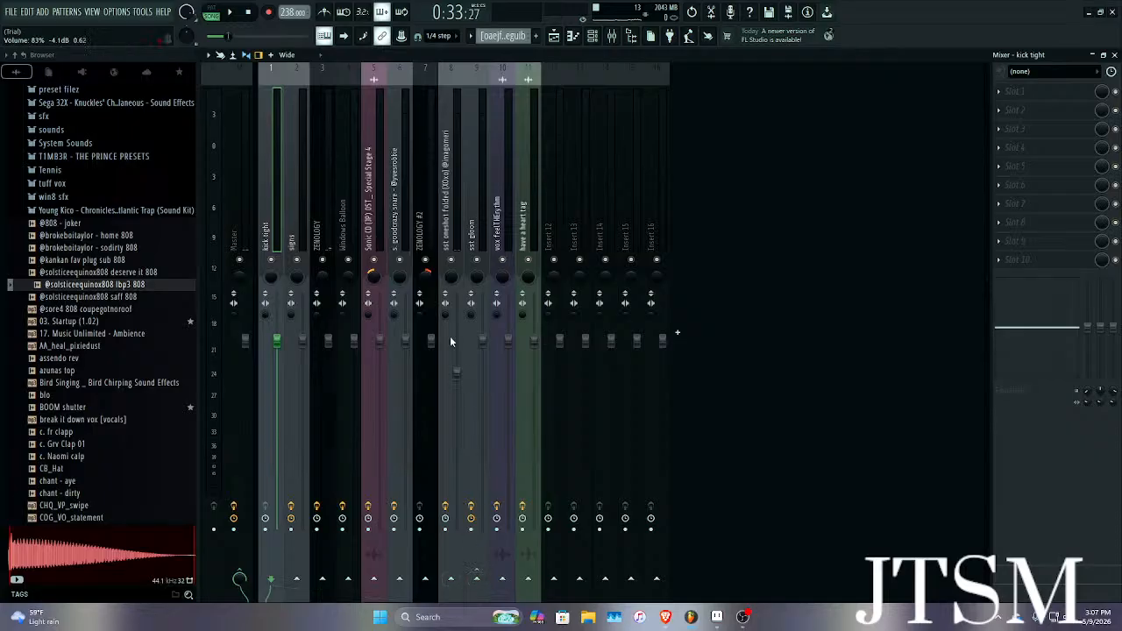
pyautogui.click(471, 233)
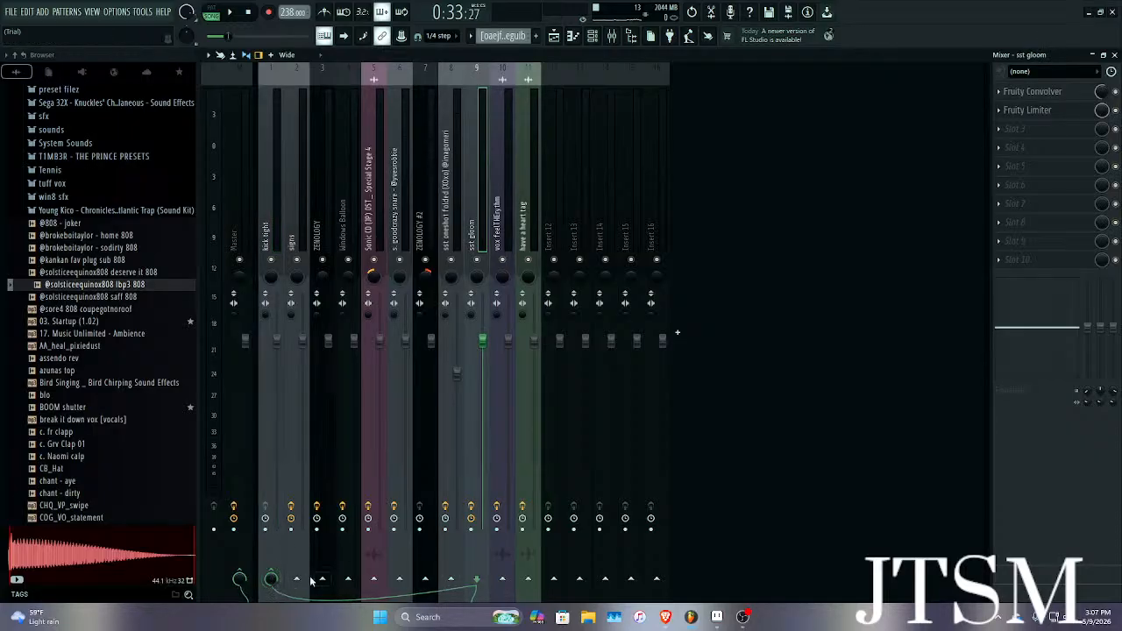
pyautogui.click(1043, 110)
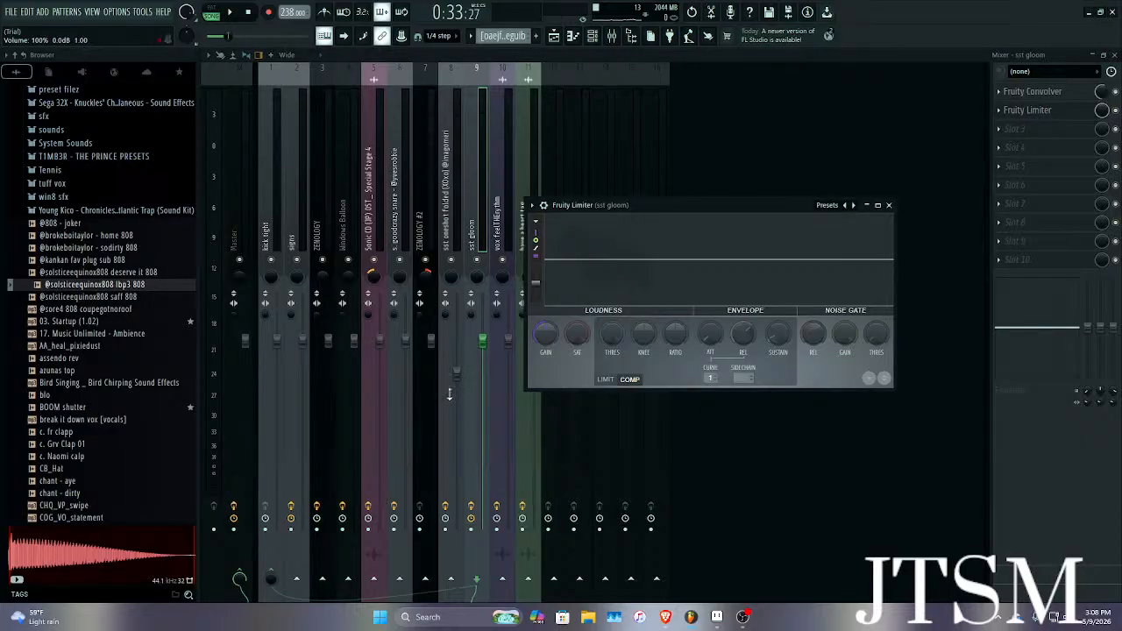
pyautogui.press('space')
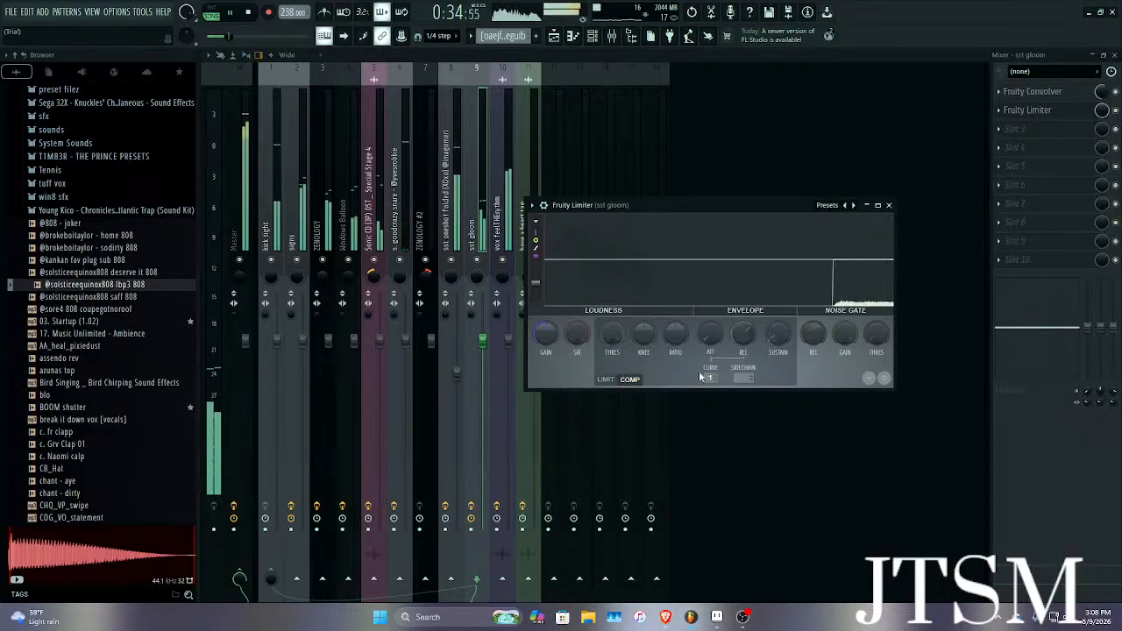
pyautogui.press('space')
# Route the kick tight mixer track to sst gloom as a sidechain-only send with its level at 0%.
pyautogui.click(278, 224)
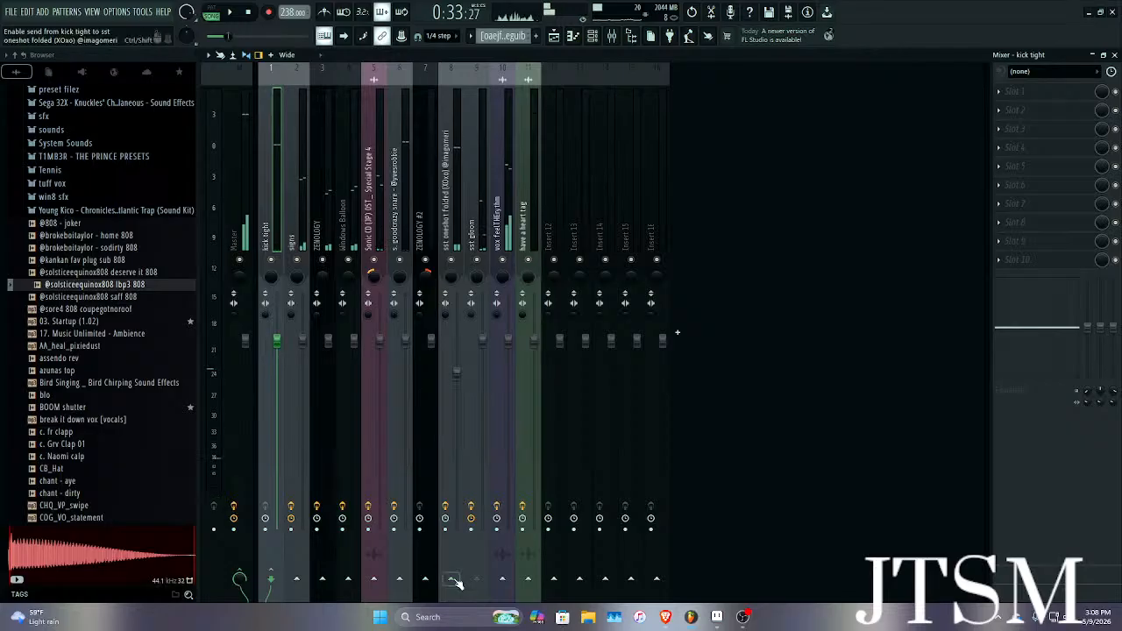
pyautogui.click(454, 211)
pyautogui.click(468, 195)
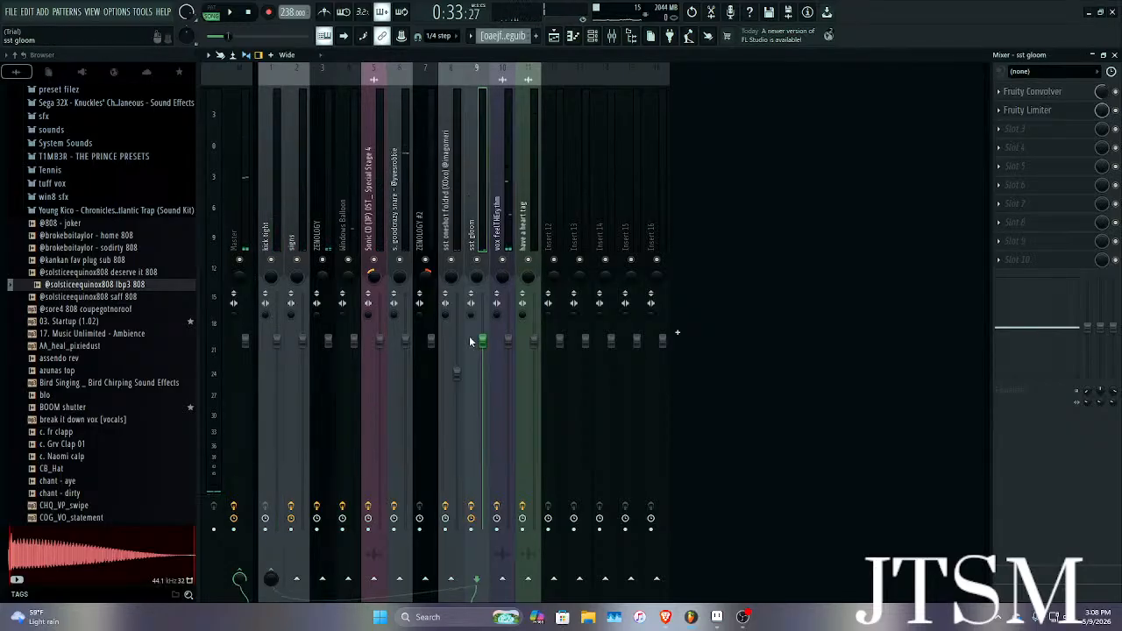
pyautogui.click(282, 226)
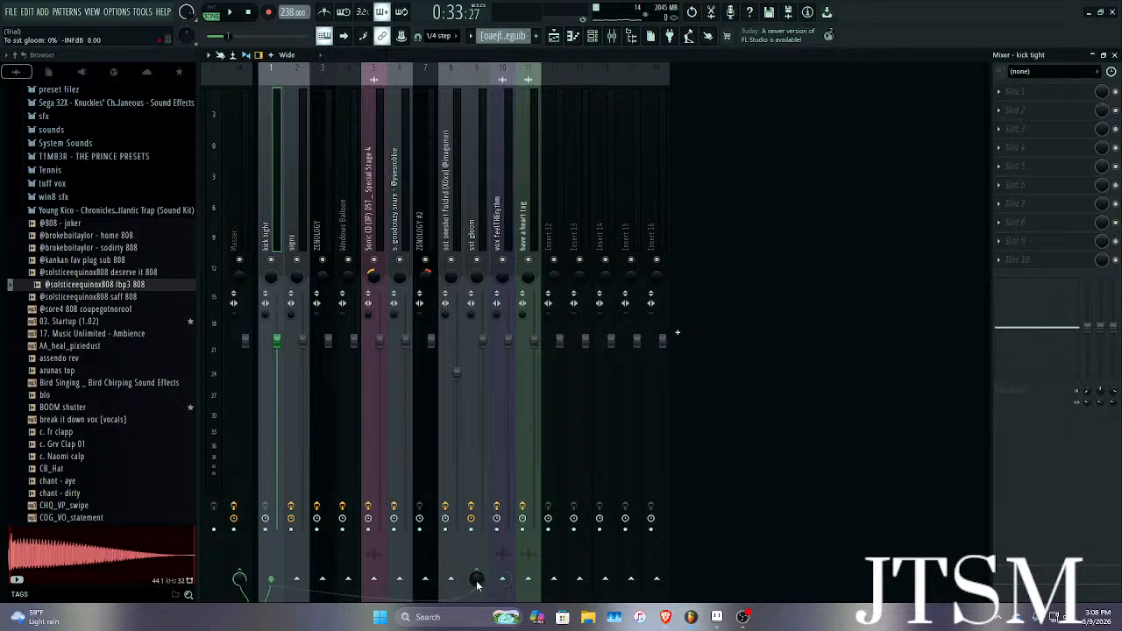
pyautogui.click(473, 225)
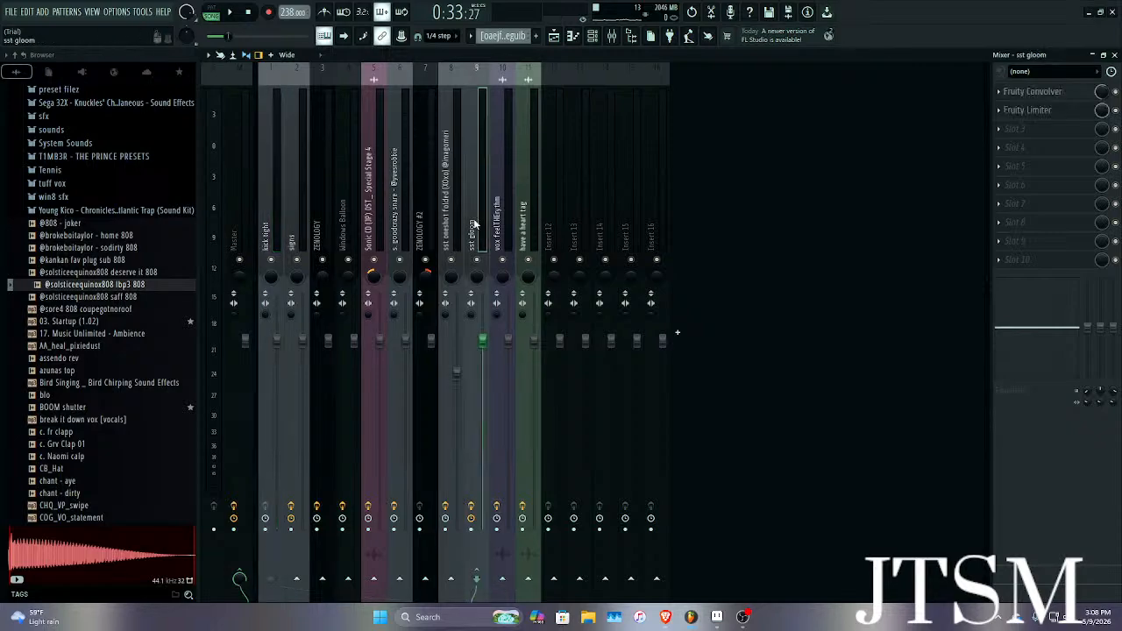
# Set the sst gloom Fruity Limiter to sidechain input 1, lower its threshold, and raise its knee and ratio during playback.
pyautogui.click(1042, 112)
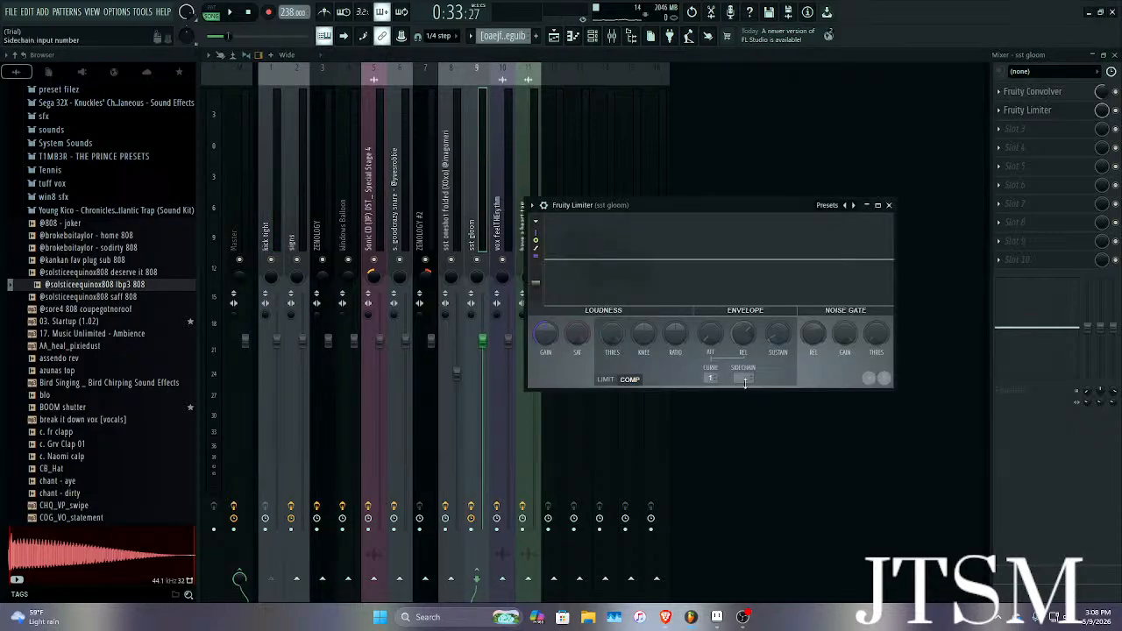
pyautogui.press('space')
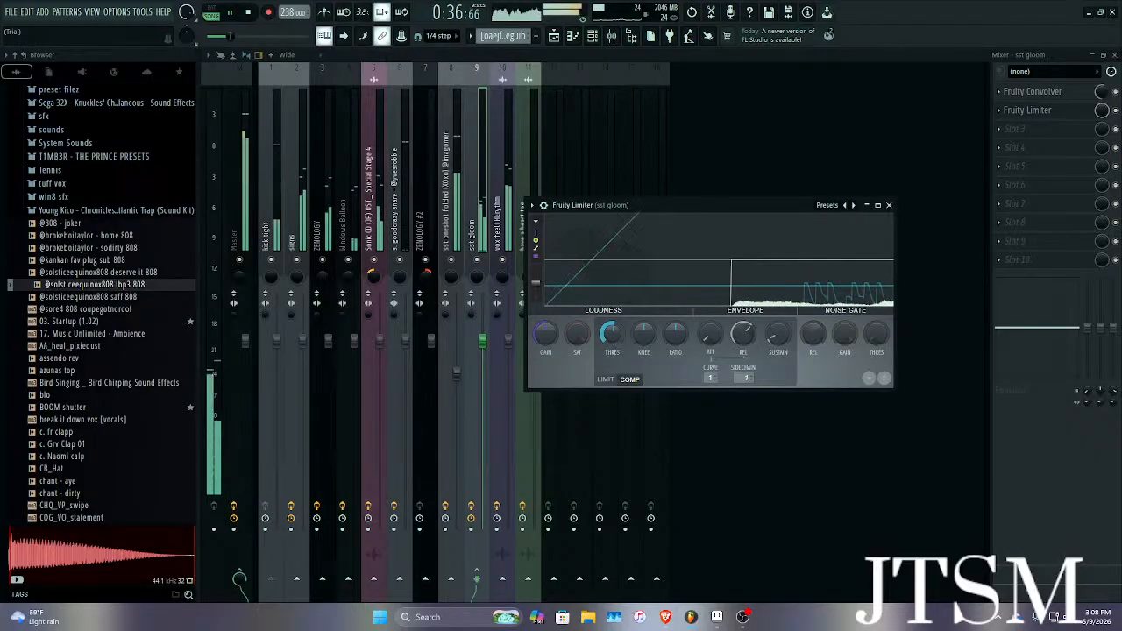
pyautogui.moveTo(611, 333); pyautogui.dragTo(614, 344)
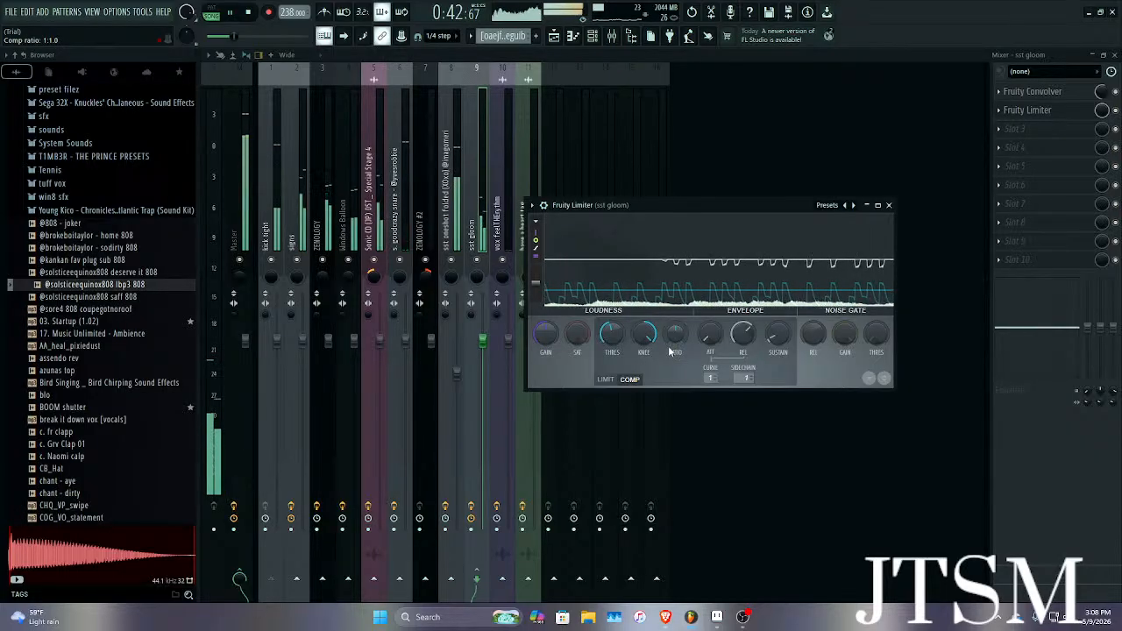
pyautogui.moveTo(672, 339); pyautogui.dragTo(672, 308)
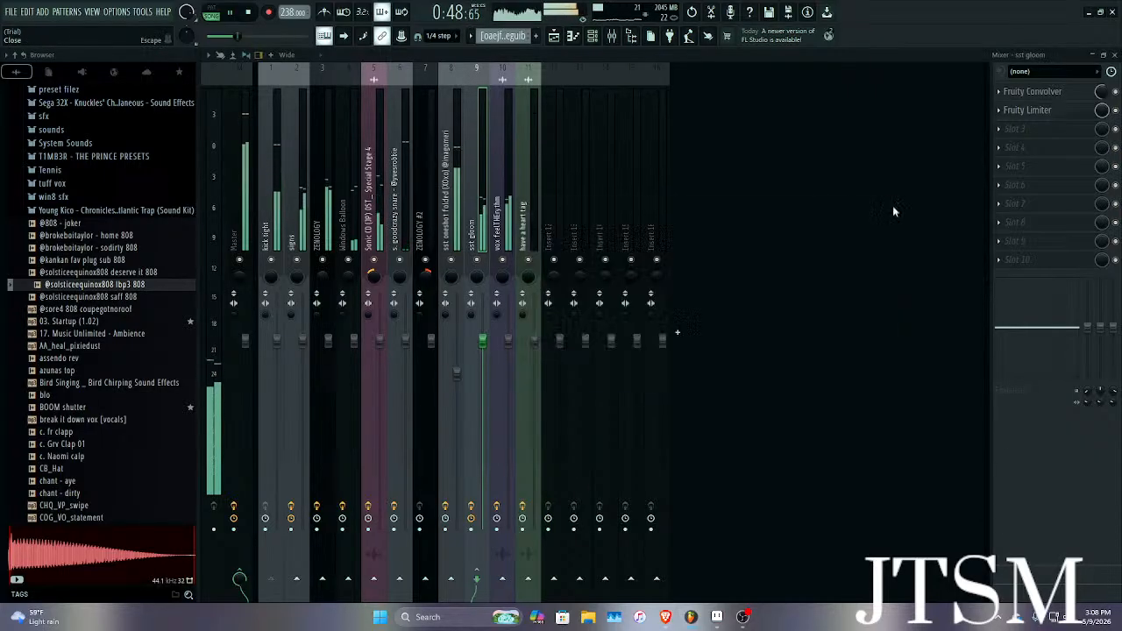
pyautogui.click(888, 205)
# Route kick tight to the signs mixer track as a sidechain send, and add a Fruity Limiter in slot 4 of signs.
pyautogui.click(272, 200)
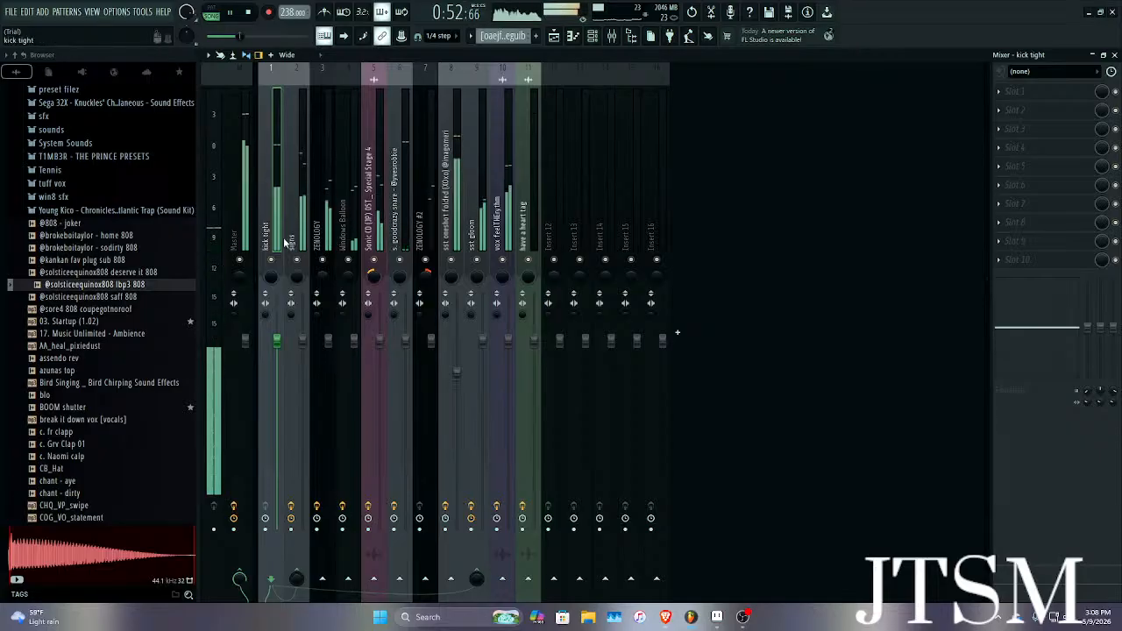
pyautogui.click(302, 219)
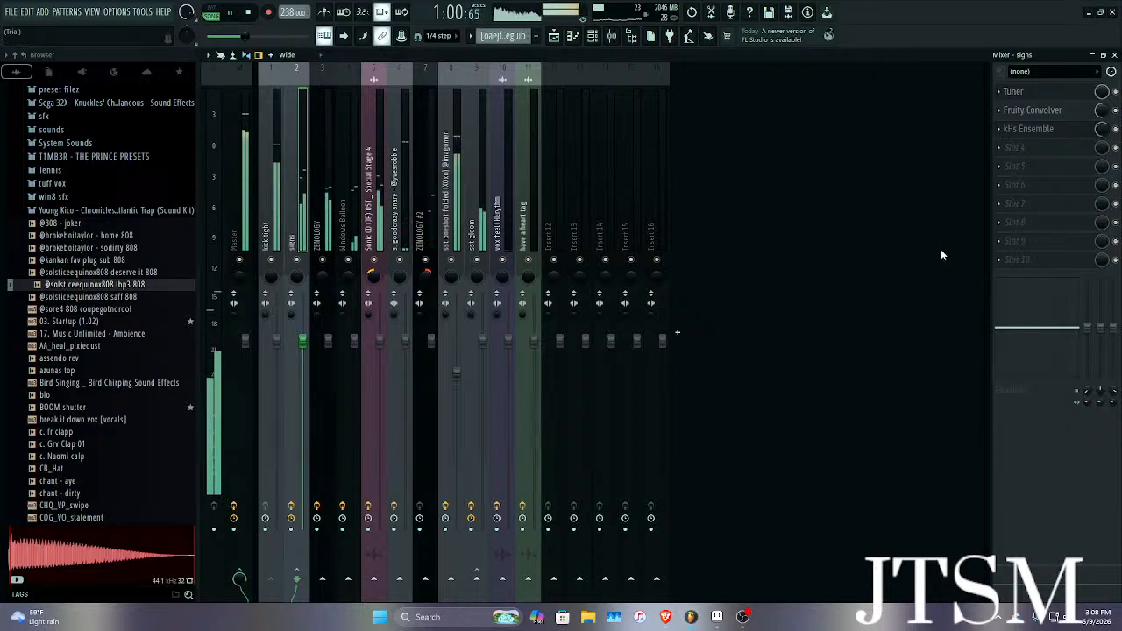
pyautogui.click(1015, 147)
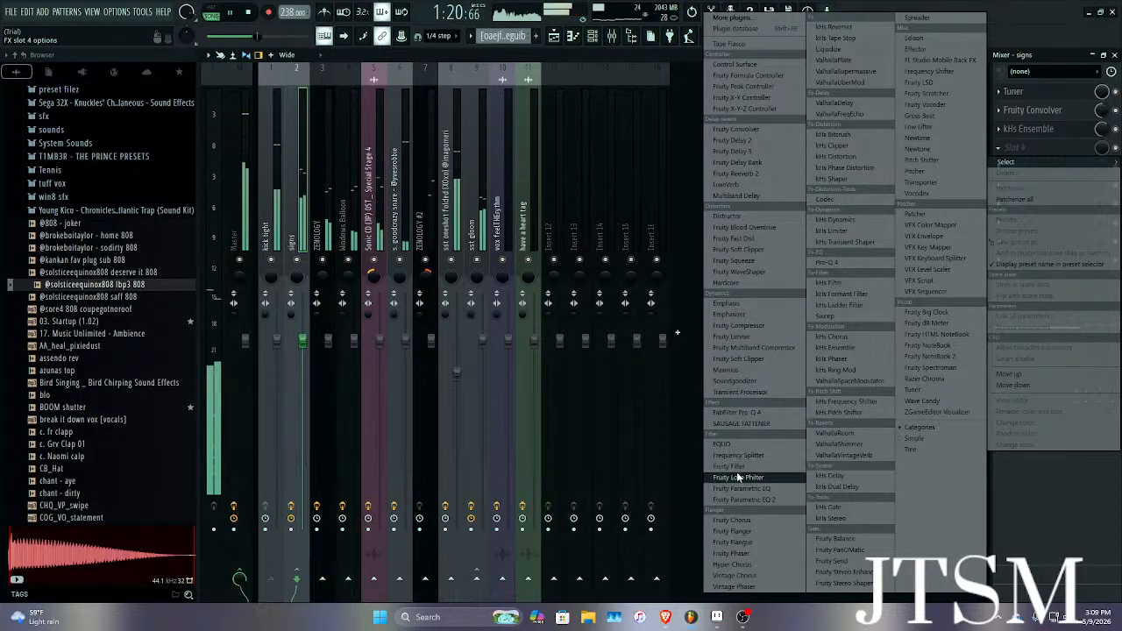
pyautogui.click(735, 337)
# Set the signs limiter to COMP mode with sidechain input 1, threshold about -18.4 dB, and a raised knee and ratio.
pyautogui.click(326, 299)
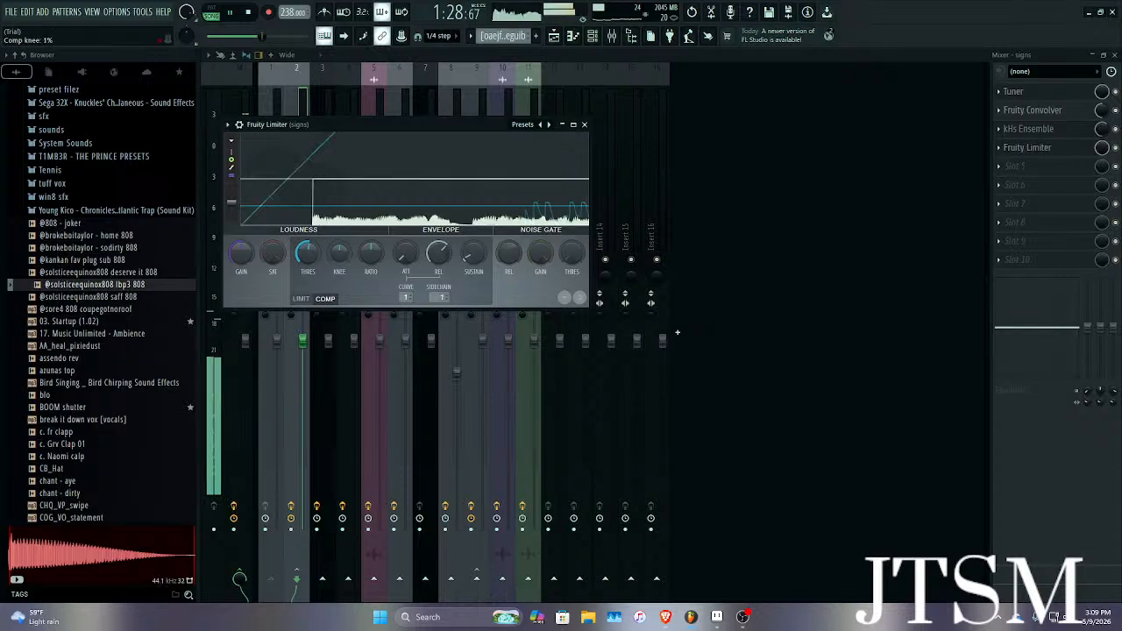
pyautogui.moveTo(347, 253); pyautogui.dragTo(377, 261)
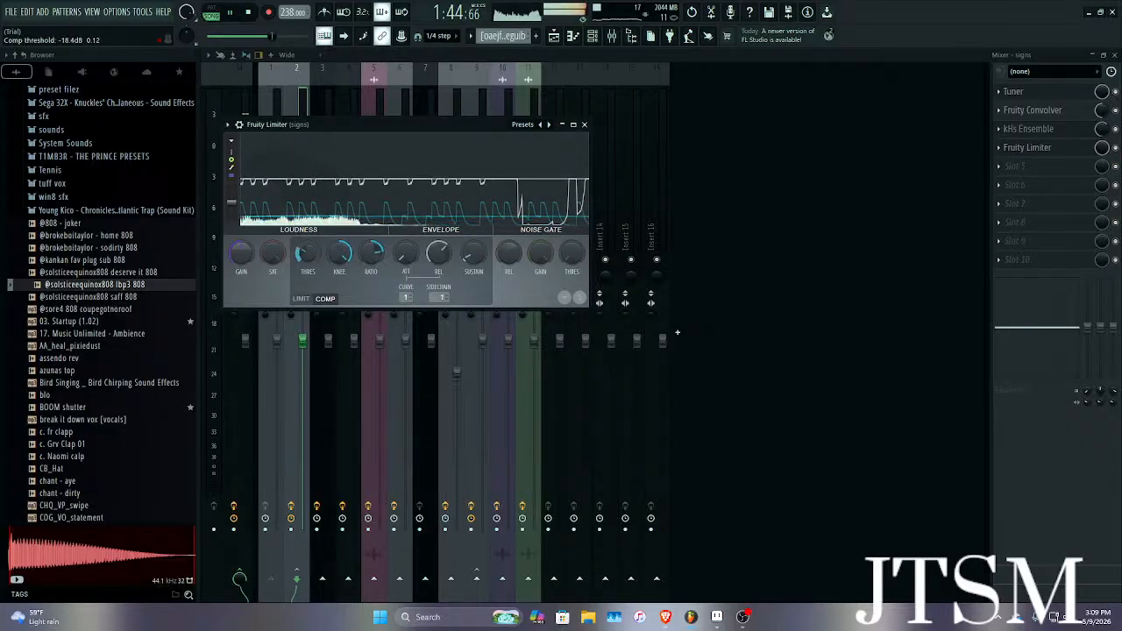
pyautogui.click(582, 124)
# Route kick tight to the Sonic CD Special Stage 4 mixer track, and add a Fruity Limiter in that track's slot 2.
pyautogui.click(277, 202)
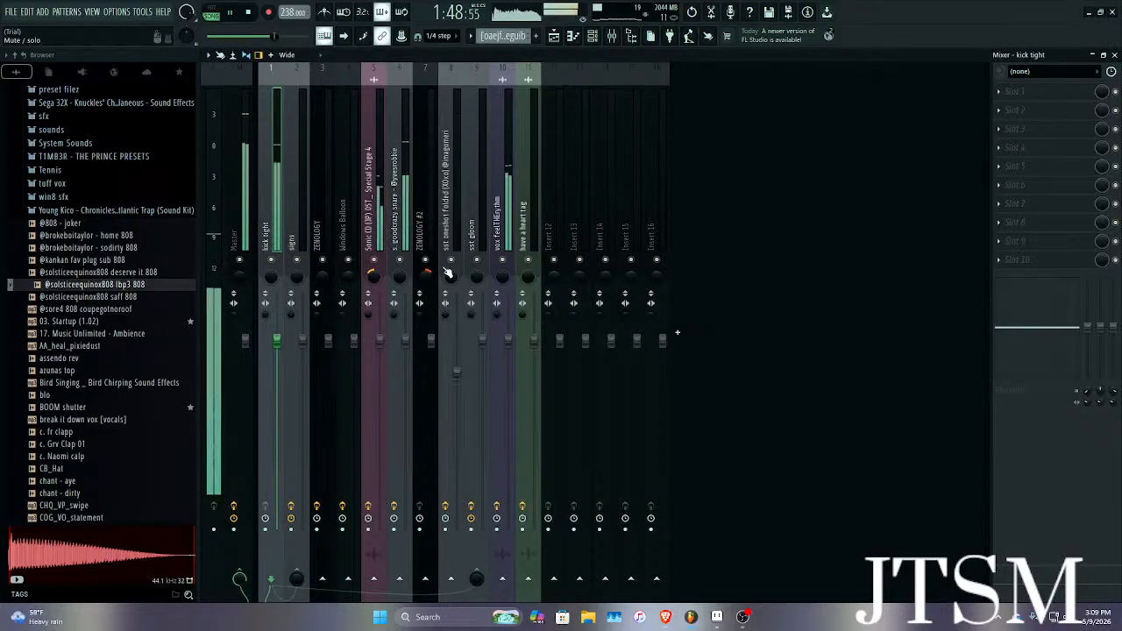
pyautogui.click(377, 263)
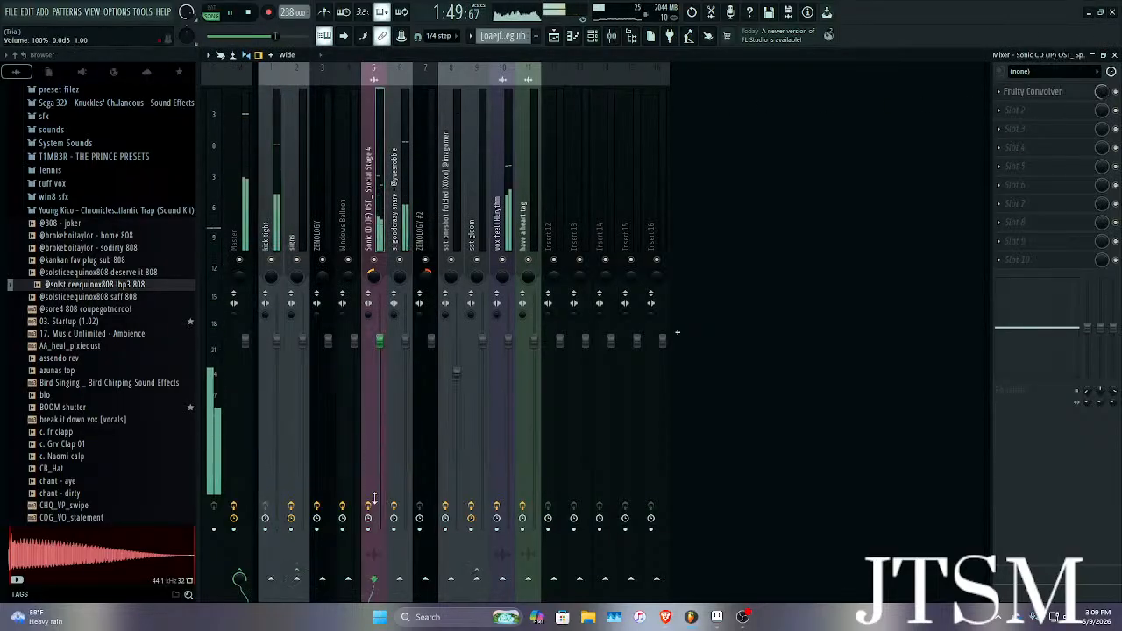
pyautogui.click(261, 263)
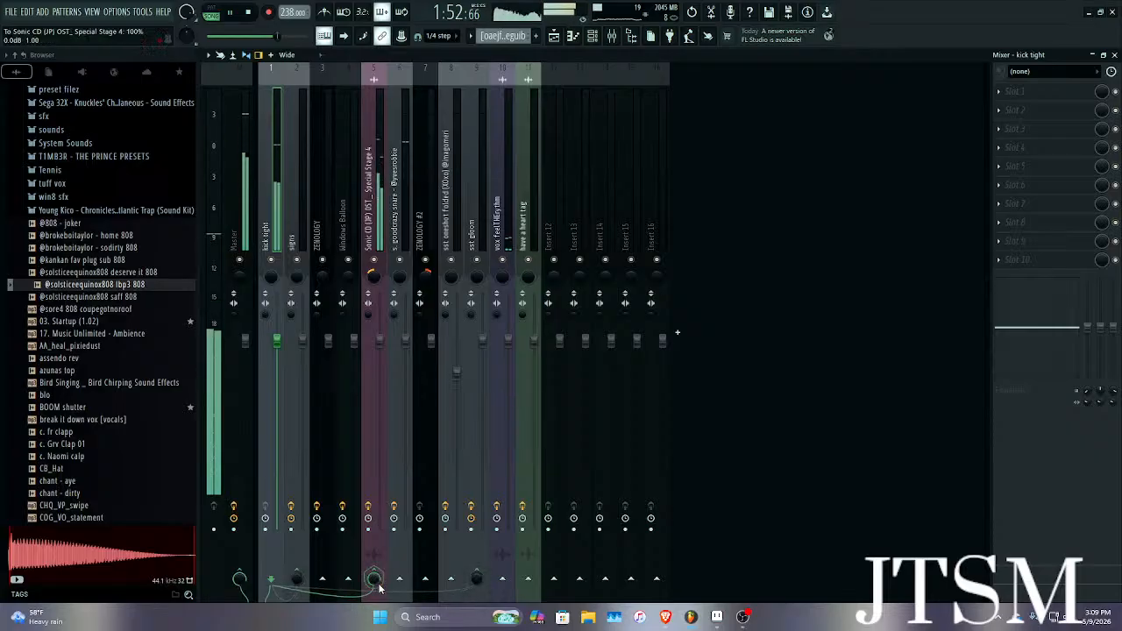
pyautogui.click(377, 403)
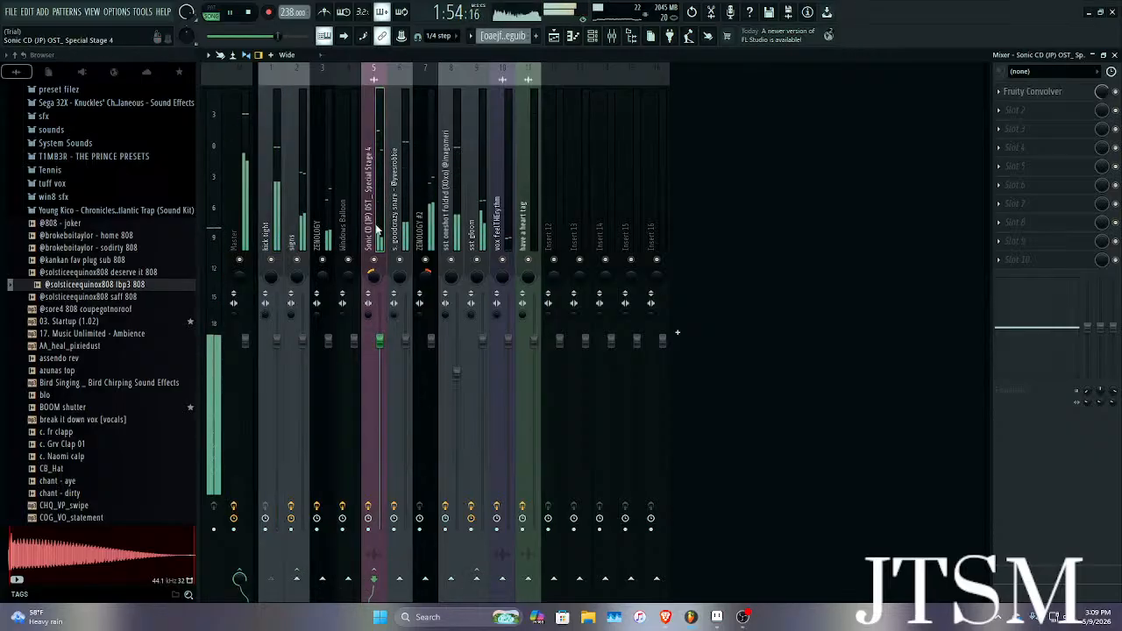
pyautogui.click(1056, 112)
pyautogui.moveTo(1008, 125)
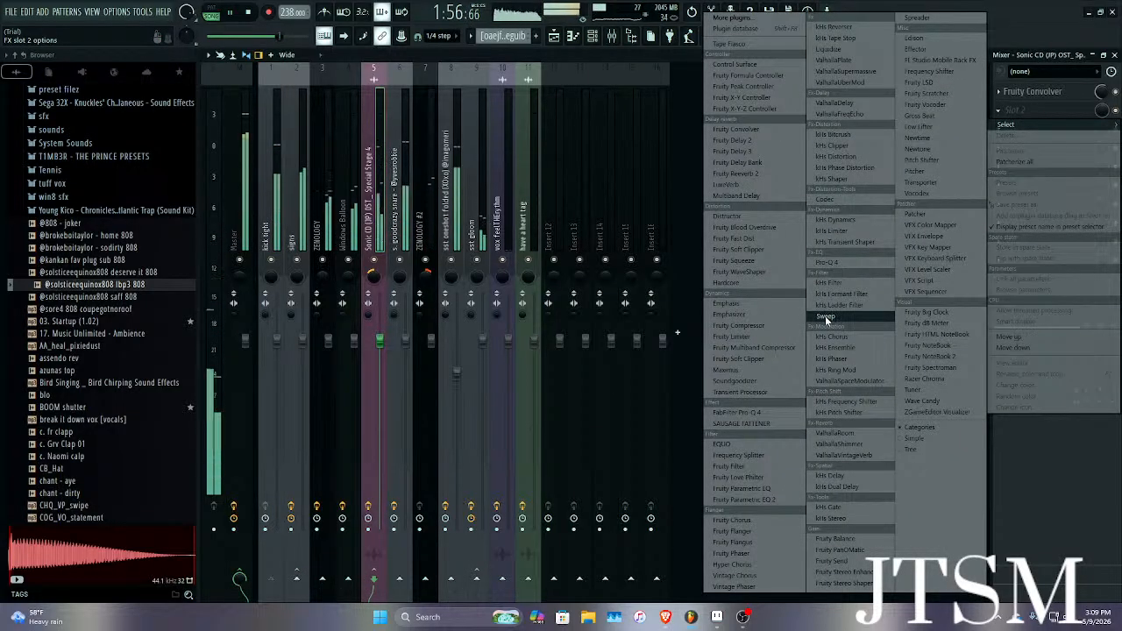
pyautogui.click(737, 336)
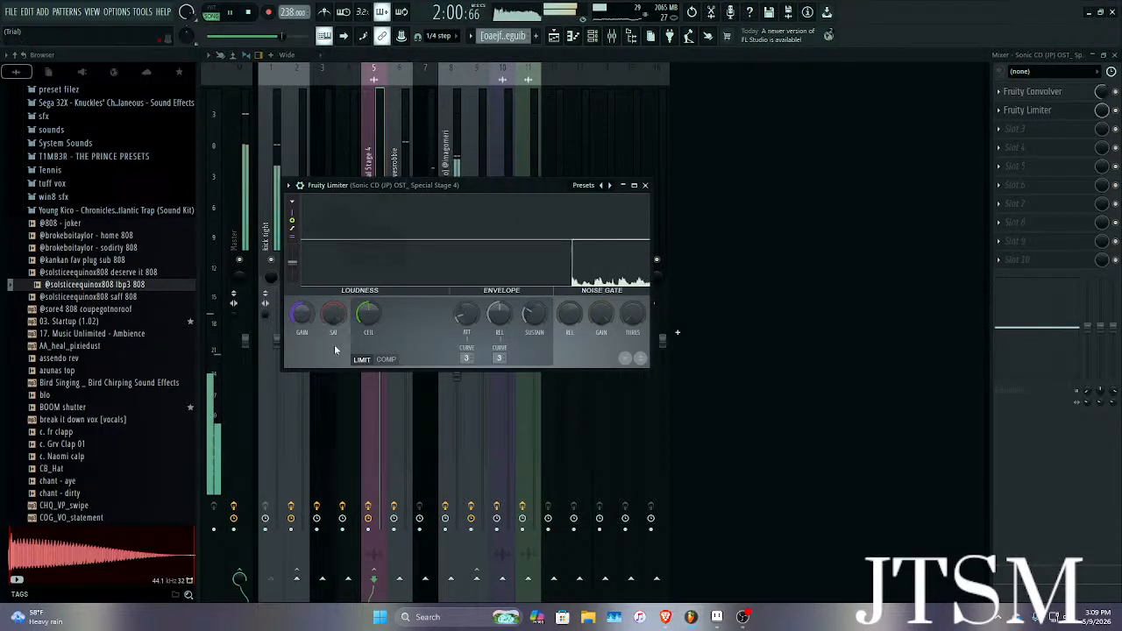
# Set the Sonic CD track's limiter to COMP mode with sidechain input 1, lower its threshold, and raise its ratio.
pyautogui.click(386, 360)
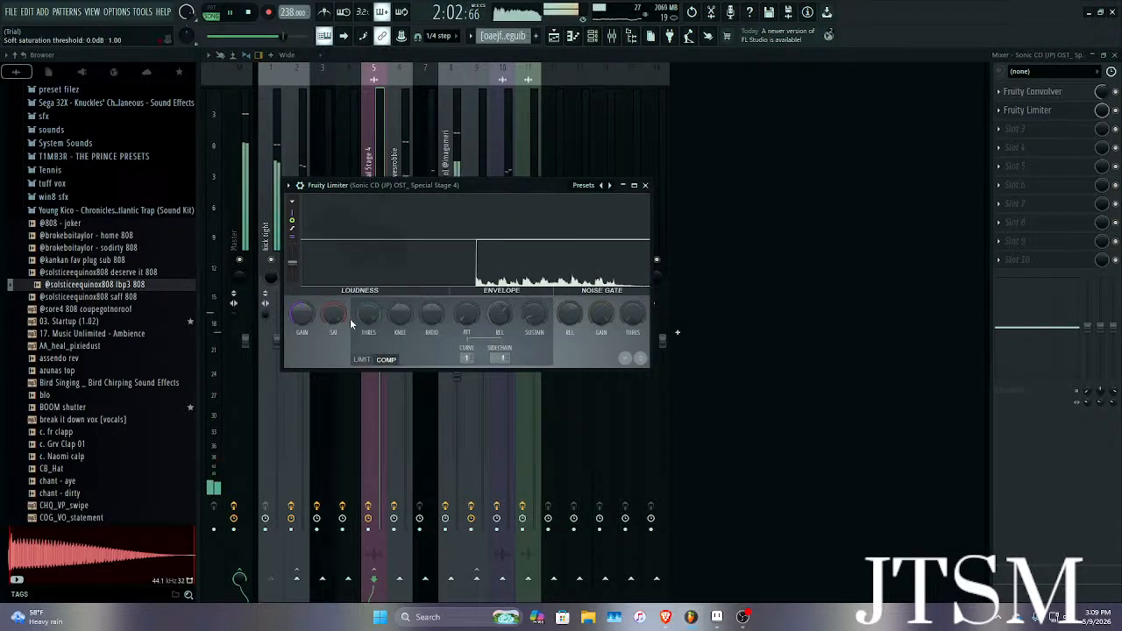
pyautogui.moveTo(369, 314); pyautogui.dragTo(370, 350)
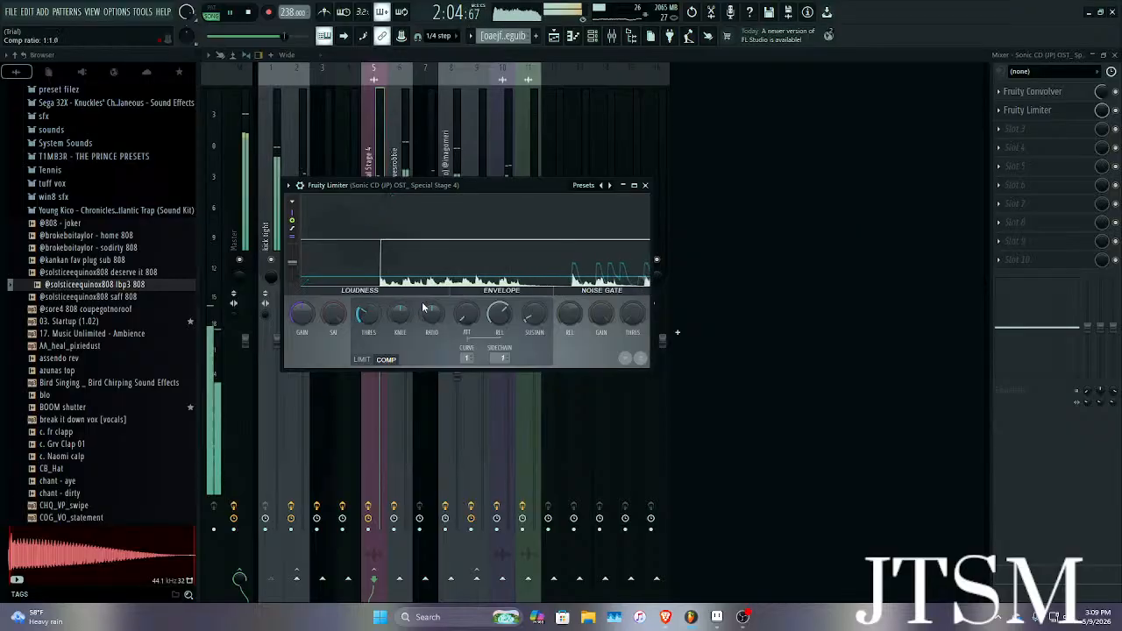
pyautogui.moveTo(423, 309); pyautogui.dragTo(440, 307)
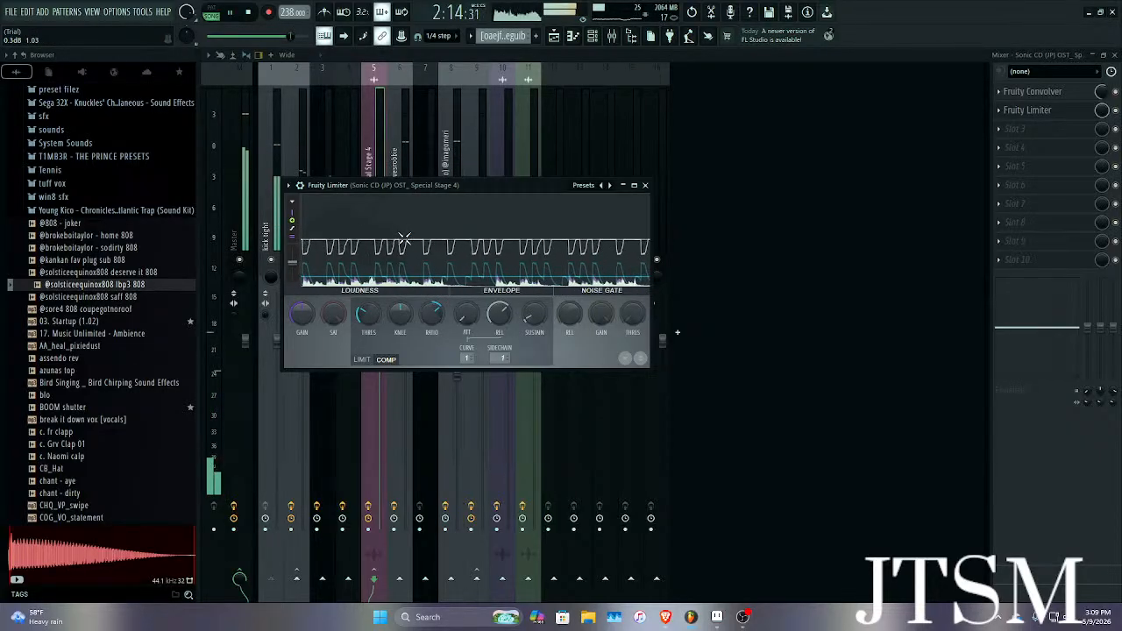
pyautogui.click(644, 186)
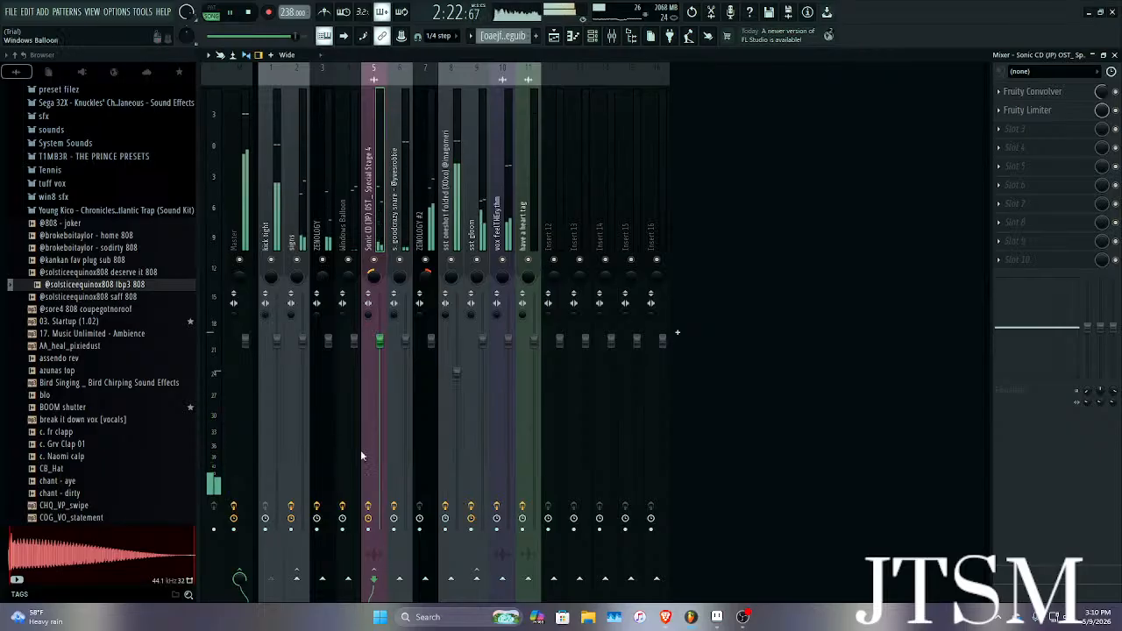
# Reduce the compression ratio of the Sonic CD track's limiter to about 1.3:1.
pyautogui.click(1049, 112)
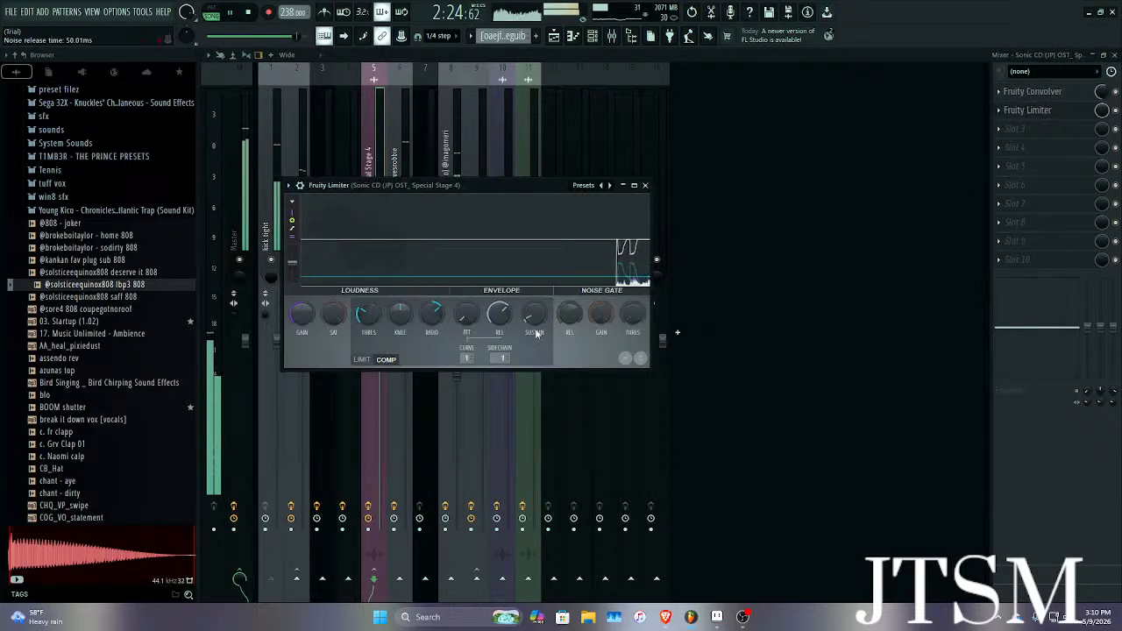
pyautogui.moveTo(431, 314); pyautogui.dragTo(432, 337)
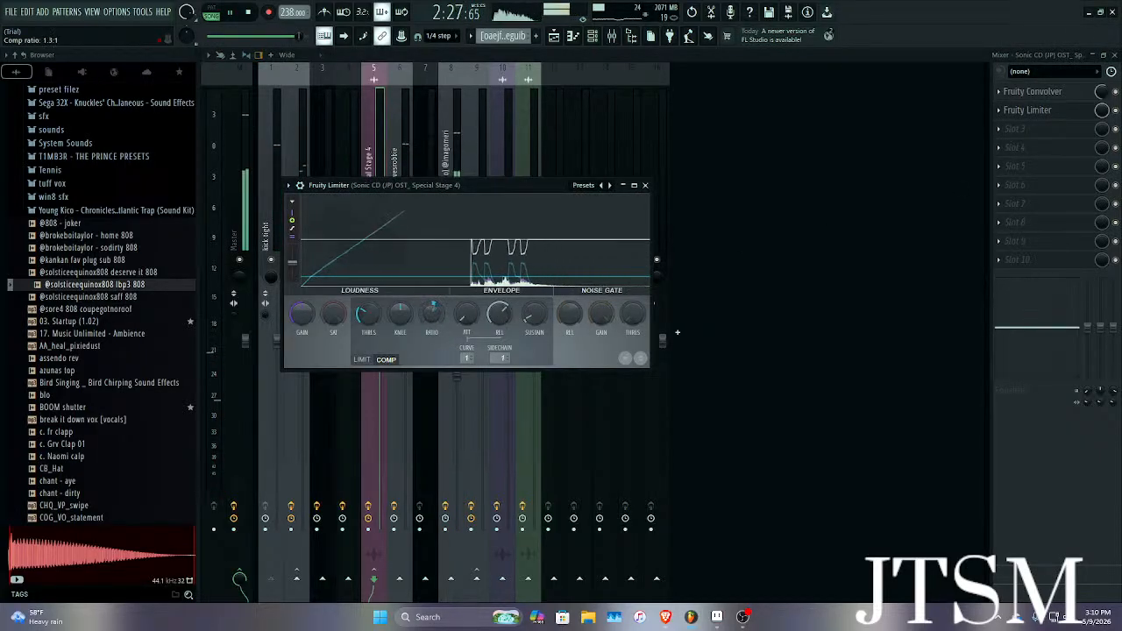
pyautogui.click(645, 184)
# Stop playback and close the mixer and channel rack to show the whole playlist.
pyautogui.click(1115, 55)
pyautogui.press('space')
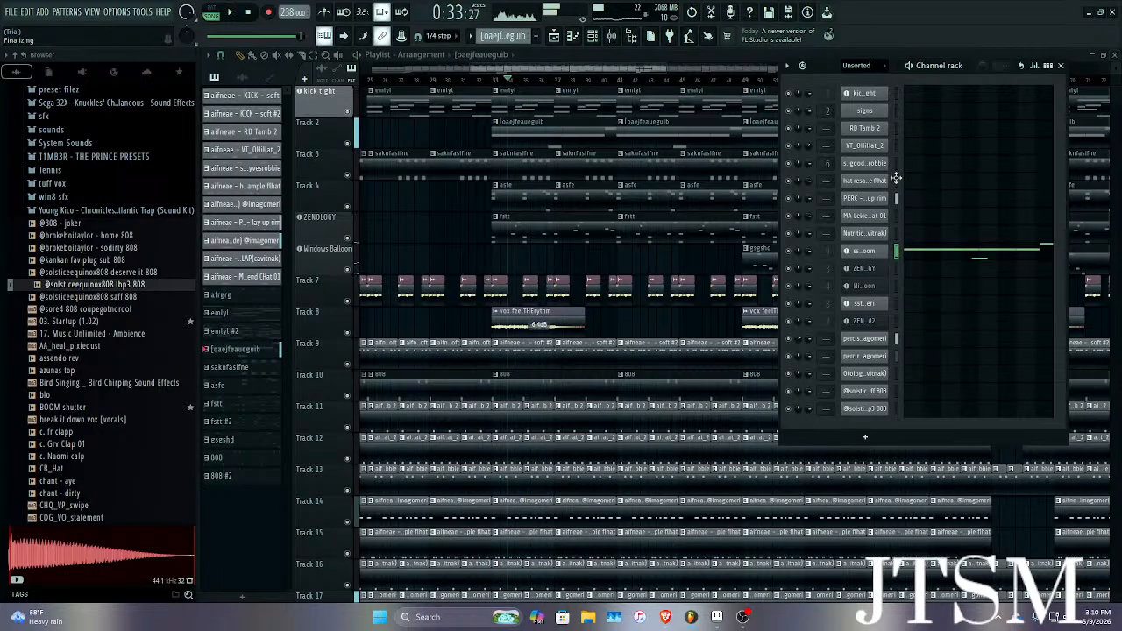
pyautogui.click(1058, 67)
# Duplicate the last finalwarning snare clip on Track 13 four times to extend the snare from bar 145 to bar 153.
pyautogui.scroll(-3, 706, 239)
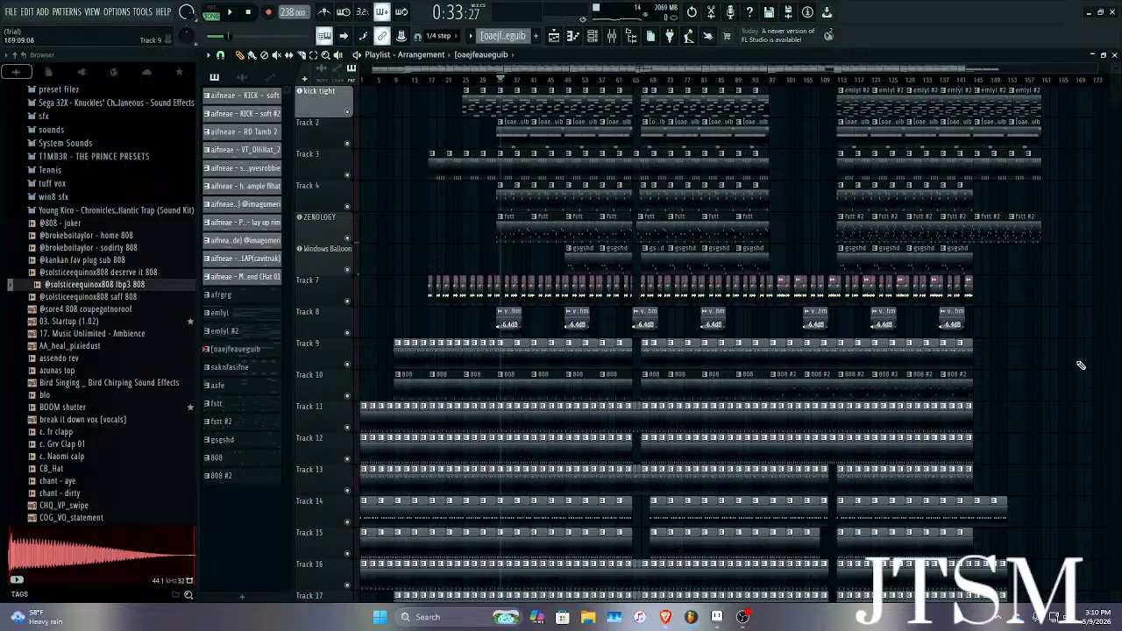
pyautogui.scroll(5, 1081, 365)
pyautogui.scroll(-3, 611, 321)
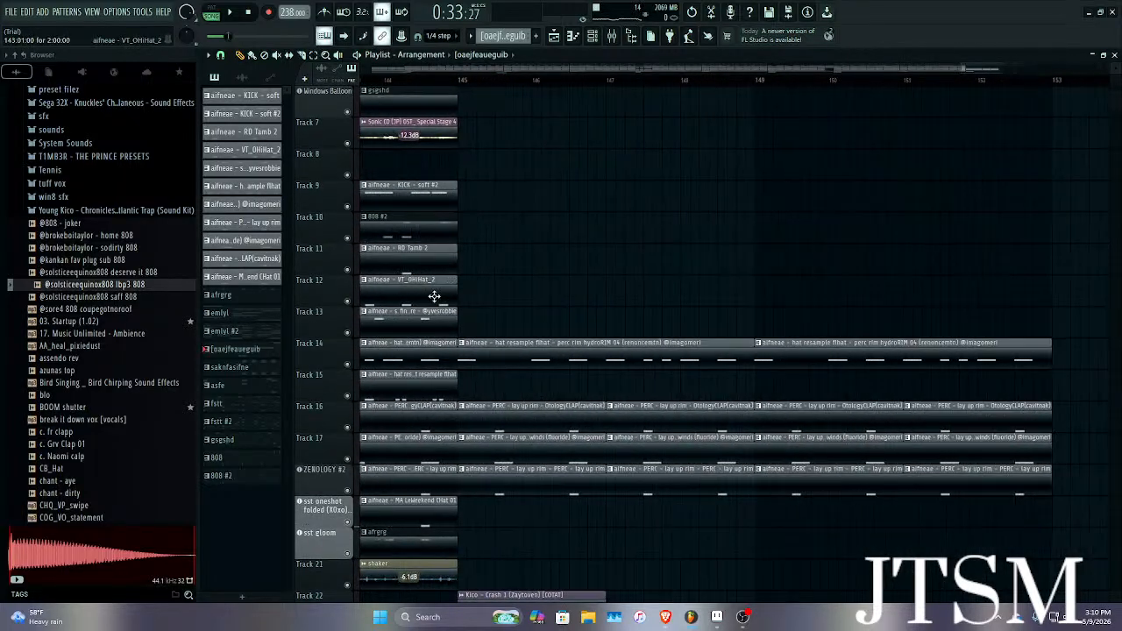
pyautogui.scroll(4, 431, 296)
pyautogui.scroll(2, 431, 295)
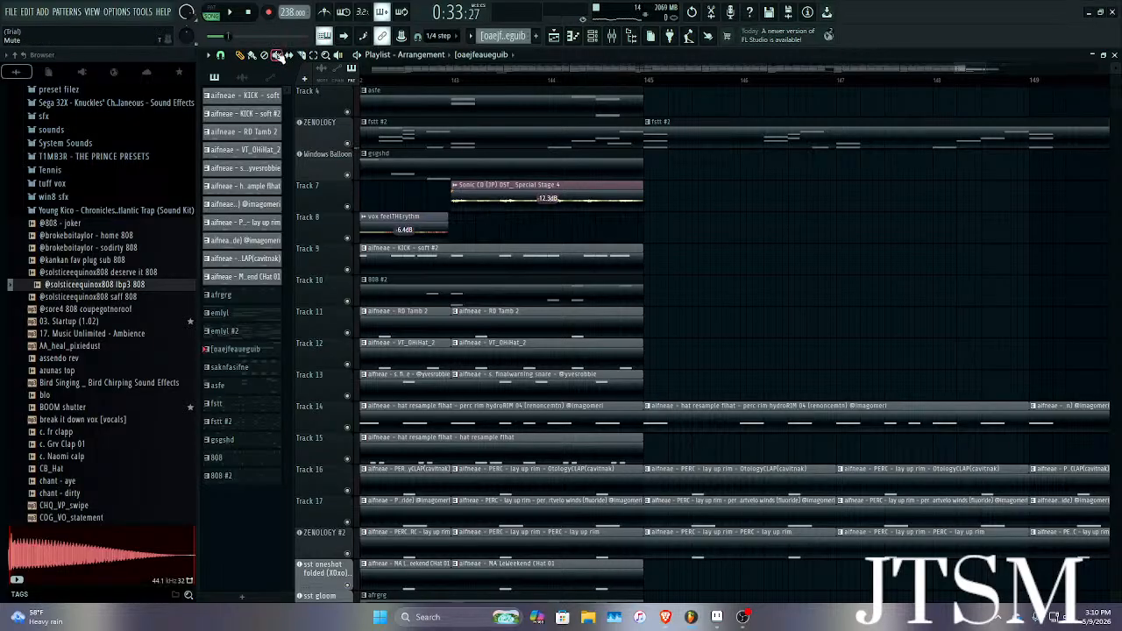
pyautogui.scroll(-3, 449, 180)
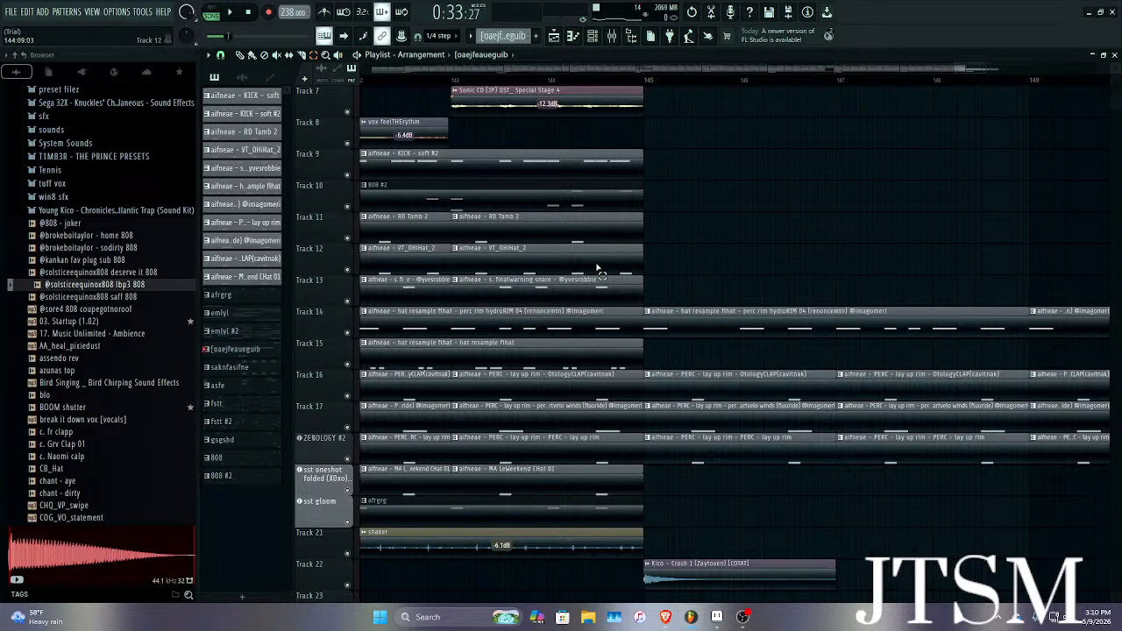
pyautogui.scroll(-1, 598, 270)
pyautogui.click(570, 256)
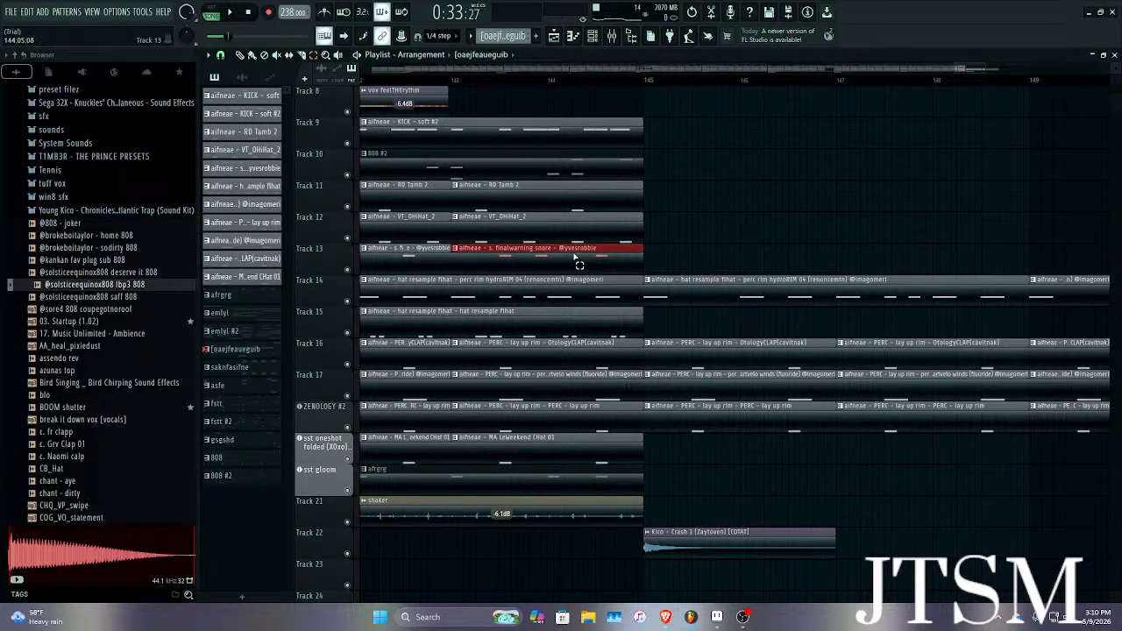
pyautogui.hotkey('ctrl', 'b')
pyautogui.hotkey('ctrl', 'b')
pyautogui.scroll(-4, 596, 256)
pyautogui.hotkey('ctrl', 'b')
pyautogui.hotkey('ctrl', 'b')
pyautogui.click(847, 261)
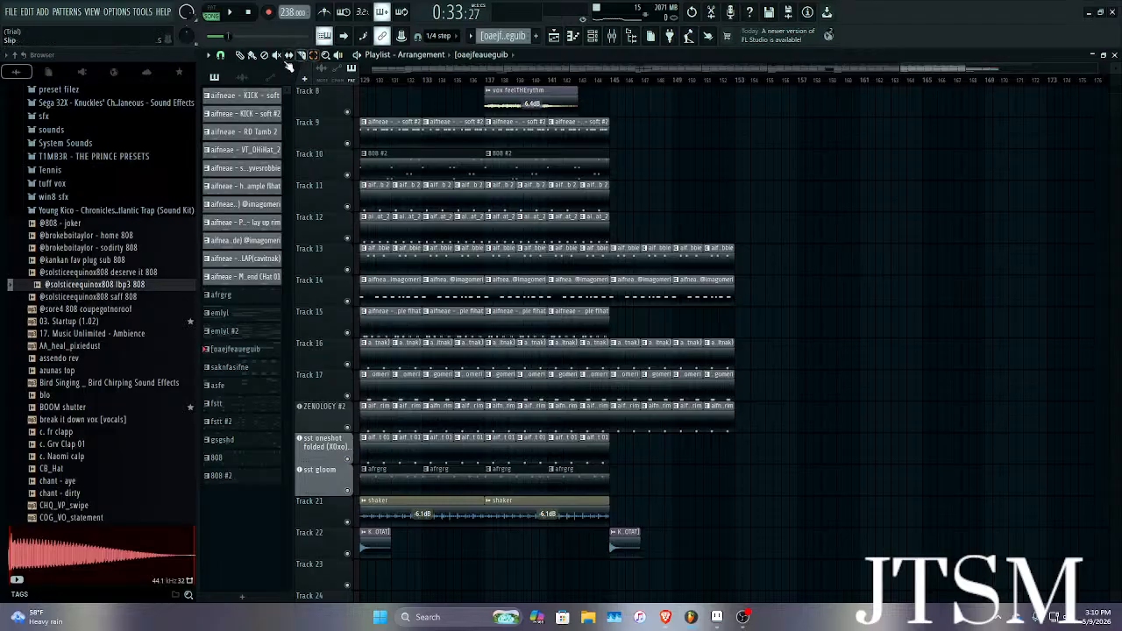
# Play the arrangement from about bar 145 to listen to the outro with the extended snare.
pyautogui.click(619, 80)
pyautogui.press('space')
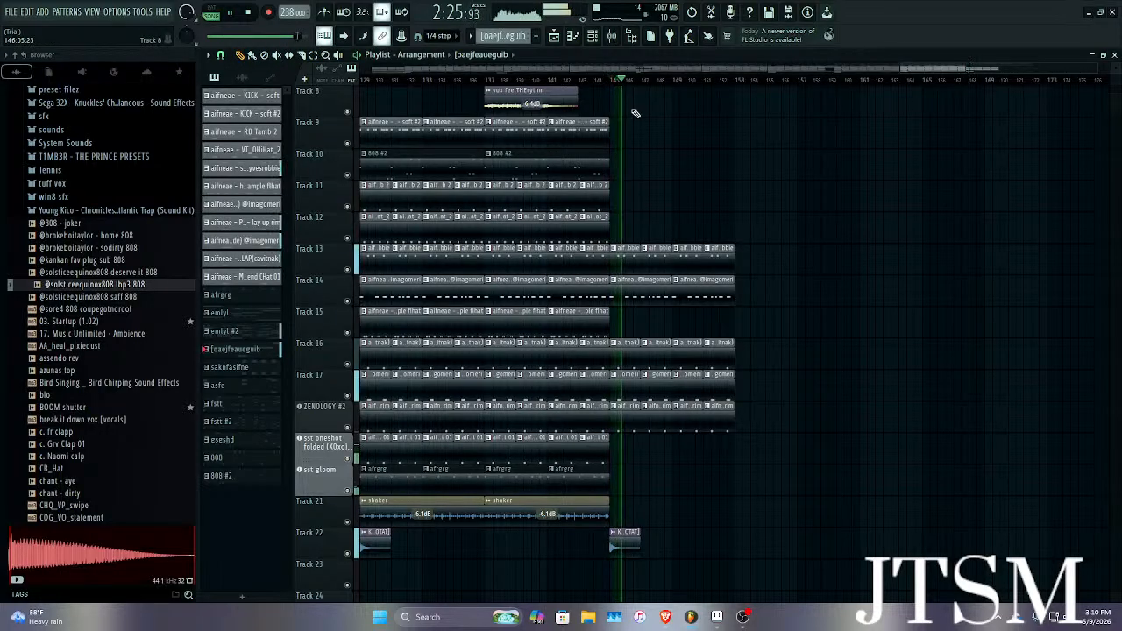
pyautogui.scroll(2, 655, 137)
pyautogui.scroll(3, 648, 156)
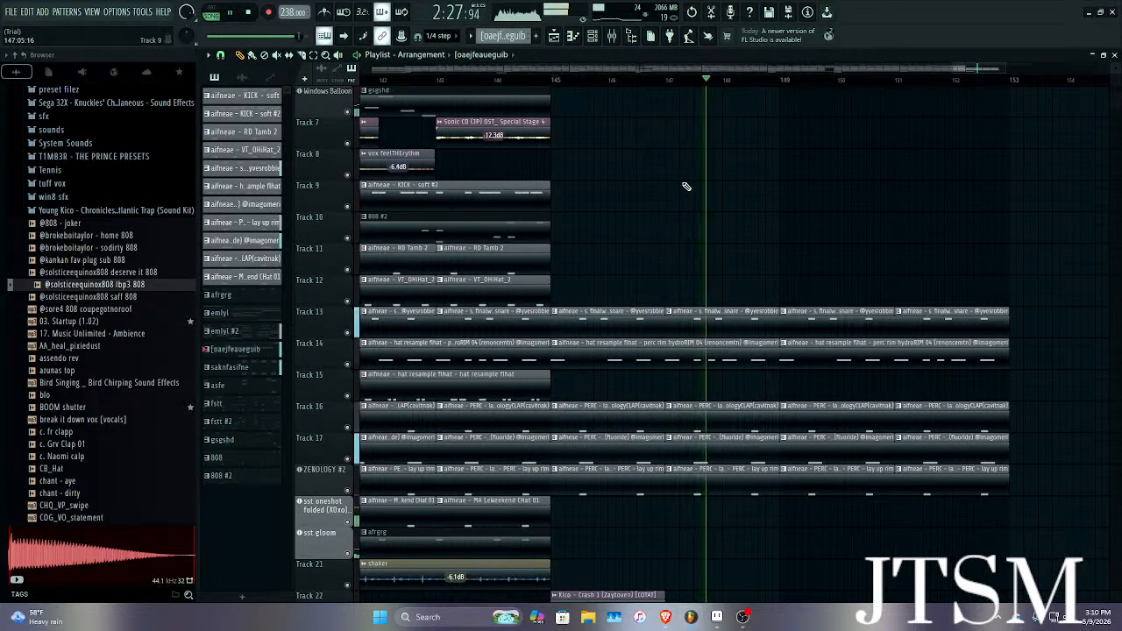
pyautogui.scroll(2, 693, 188)
pyautogui.scroll(-1, 696, 191)
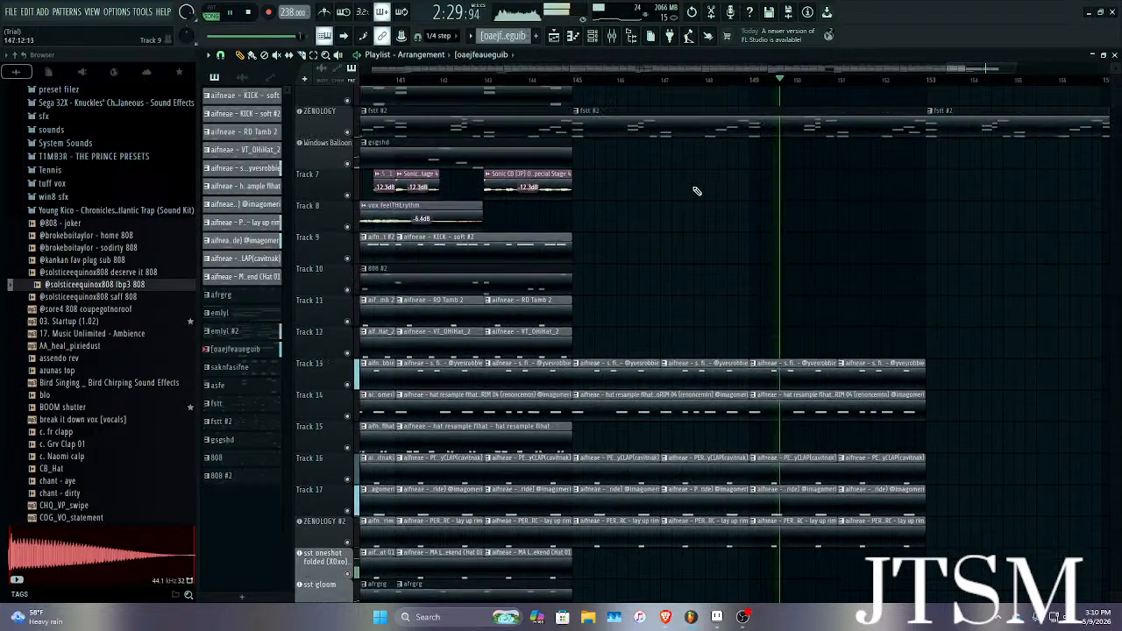
# Look over all playlist tracks while the outro plays to its end, and return the playhead to the start.
pyautogui.scroll(3, 697, 191)
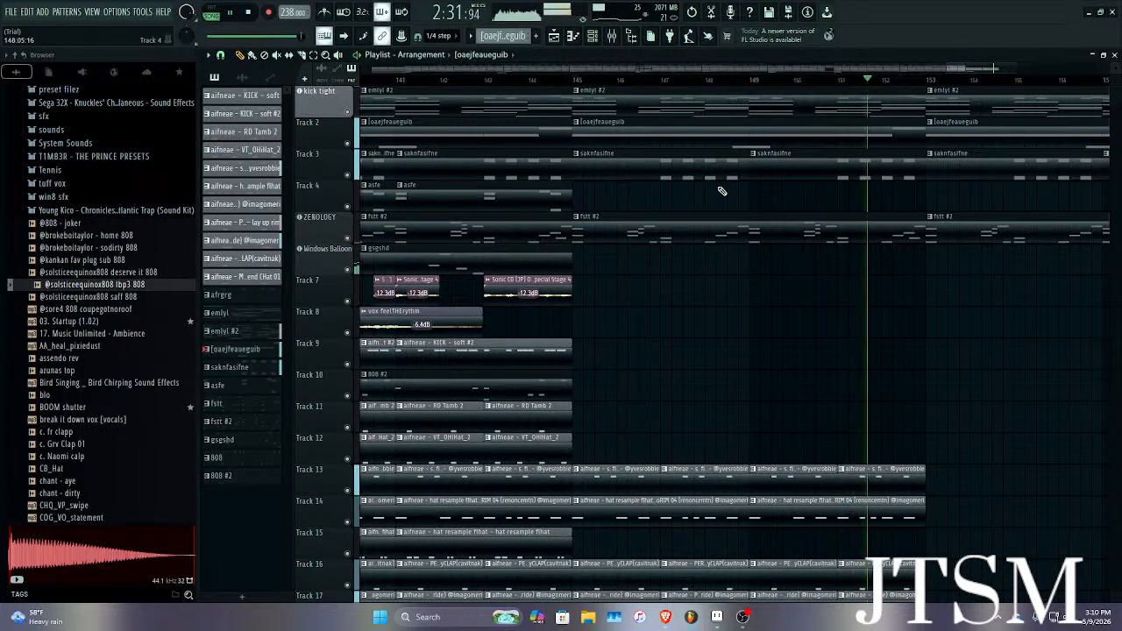
pyautogui.scroll(-7, 722, 188)
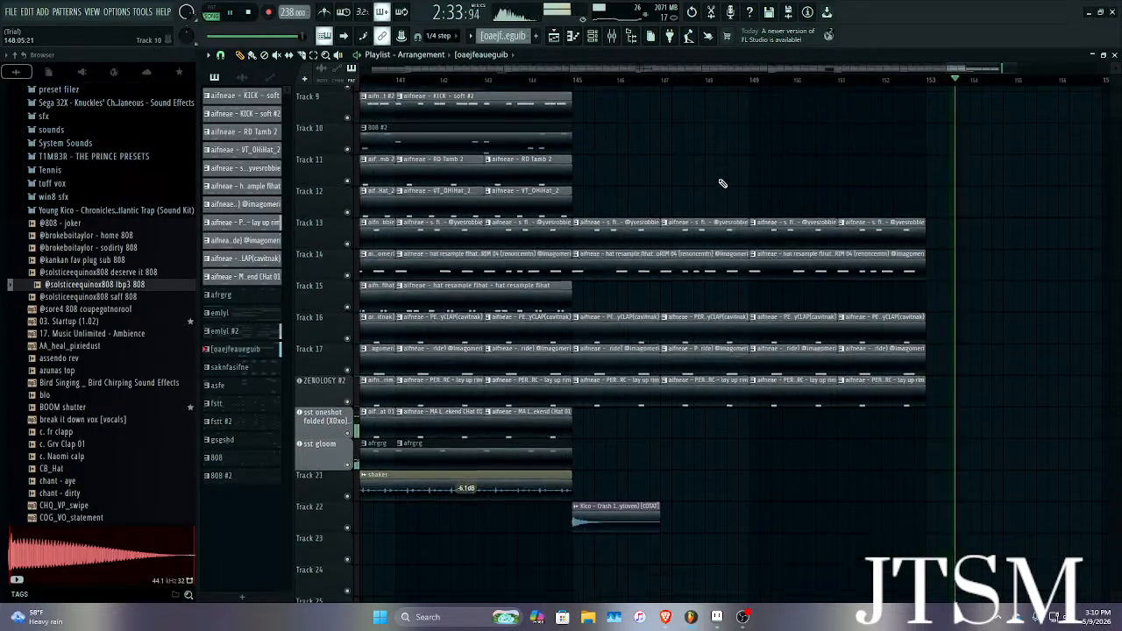
pyautogui.scroll(-1, 721, 183)
pyautogui.scroll(-4, 655, 166)
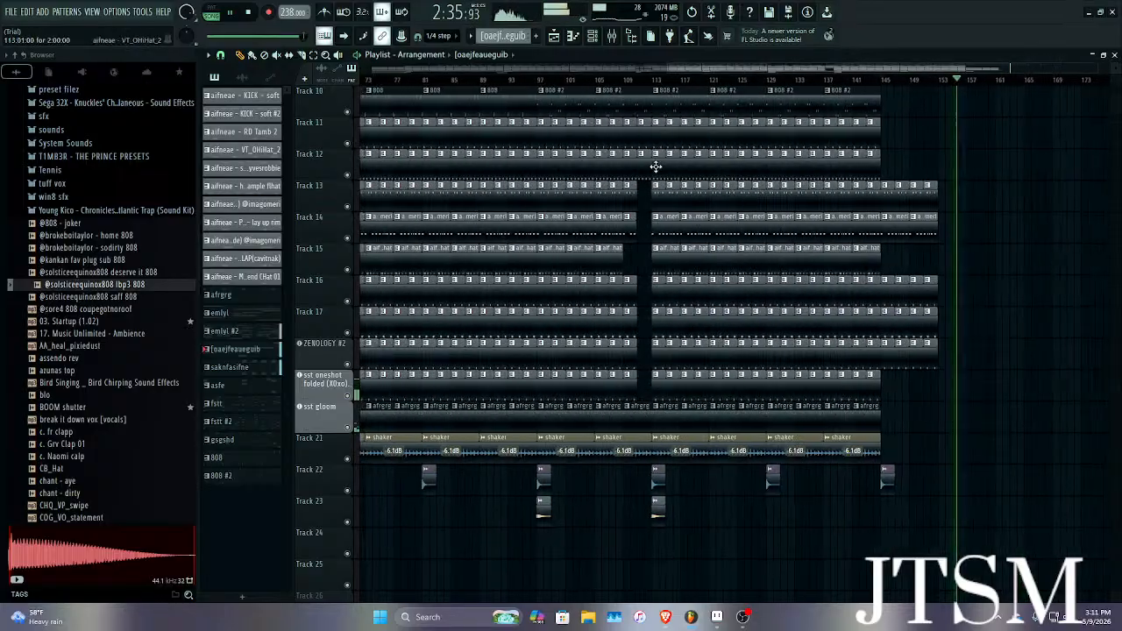
pyautogui.scroll(-2, 656, 167)
pyautogui.press('space')
pyautogui.scroll(4, 581, 153)
pyautogui.click(248, 12)
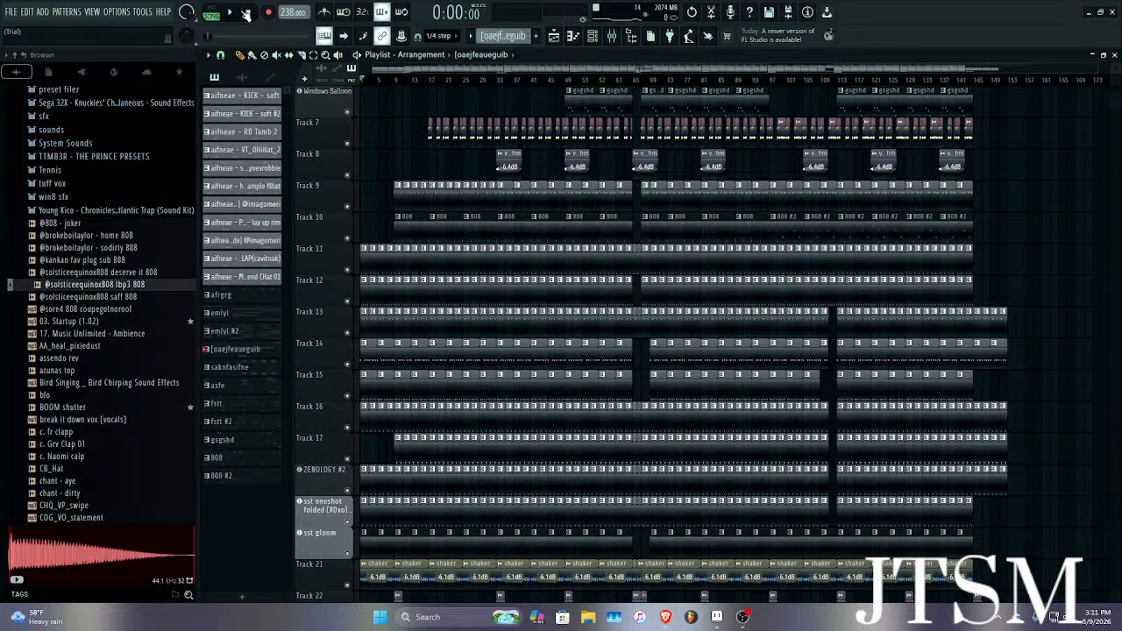
# Lower the threshold of the Fruity Limiter on the Sonic CD mixer track and return to the playlist.
pyautogui.click(611, 37)
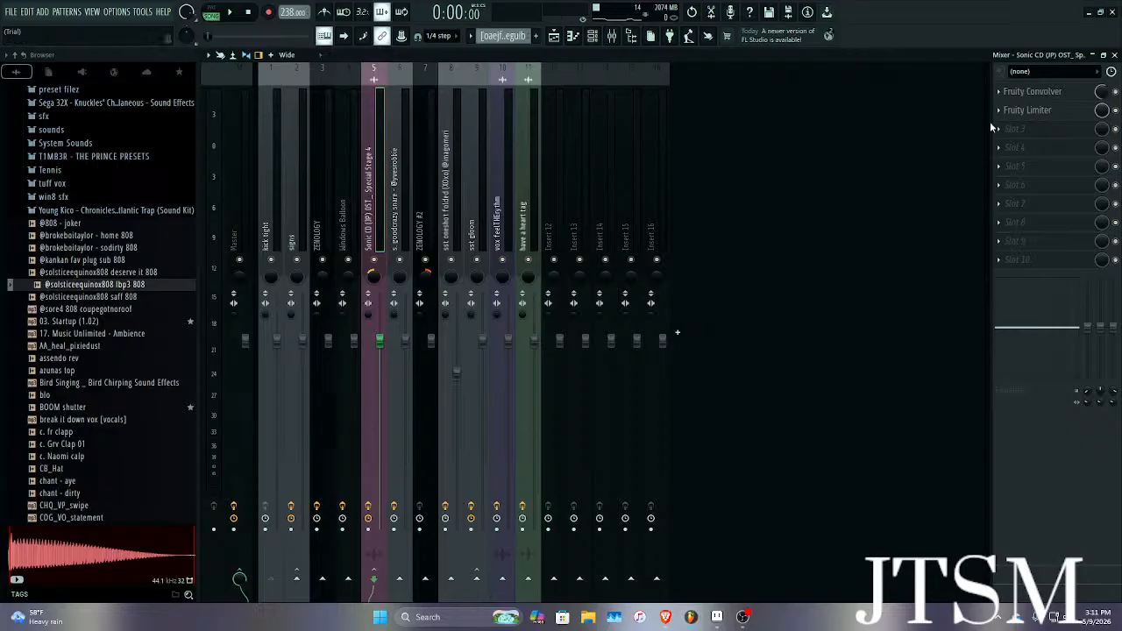
pyautogui.click(1047, 111)
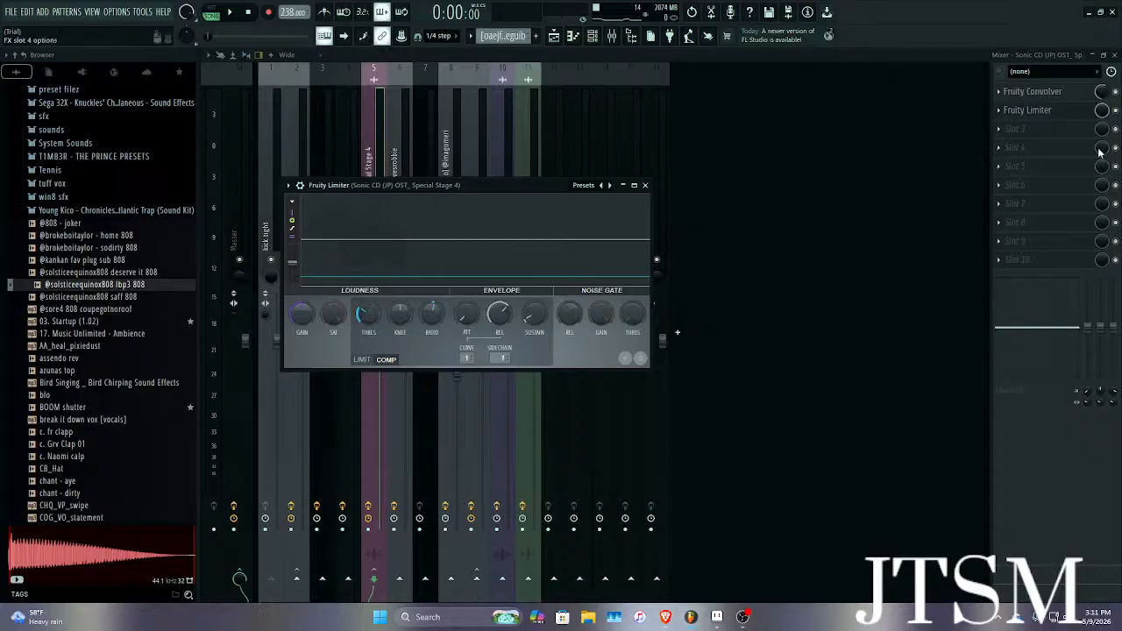
pyautogui.moveTo(368, 314); pyautogui.dragTo(368, 338)
pyautogui.click(634, 185)
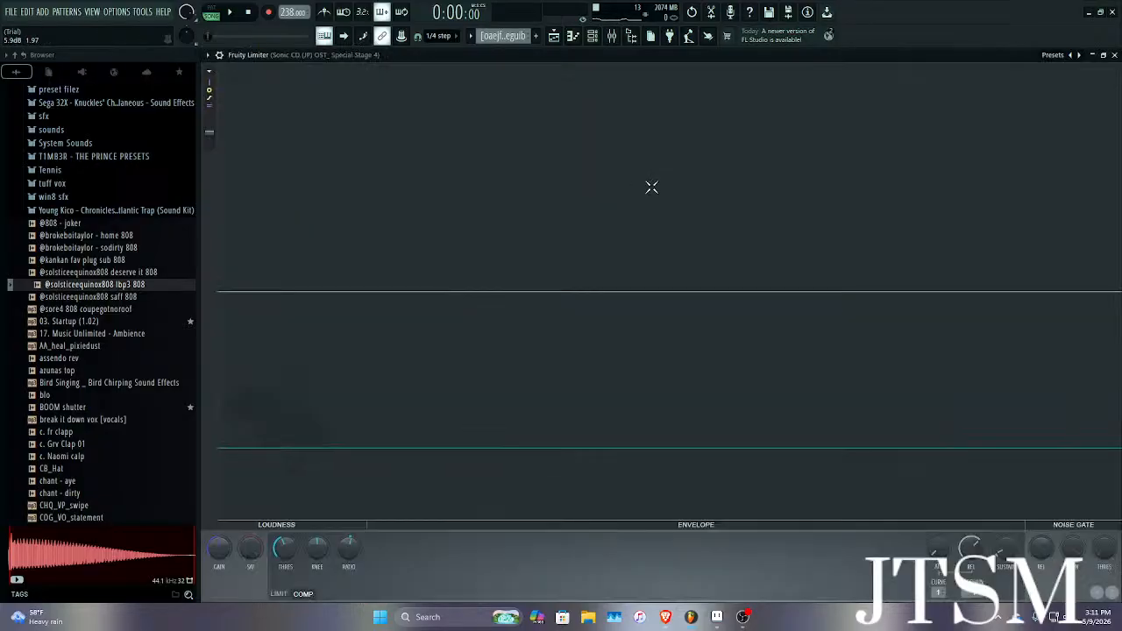
pyautogui.click(1113, 54)
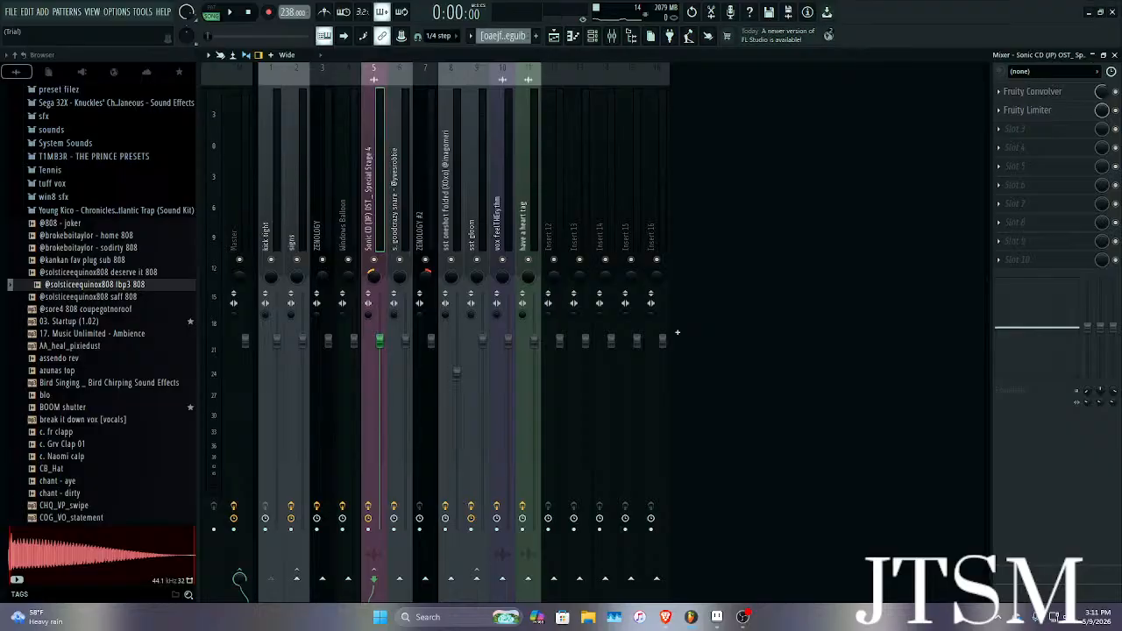
pyautogui.click(1115, 55)
# Play the arrangement from bar 65 to listen to the break leading into bar 67.
pyautogui.scroll(-6, 574, 285)
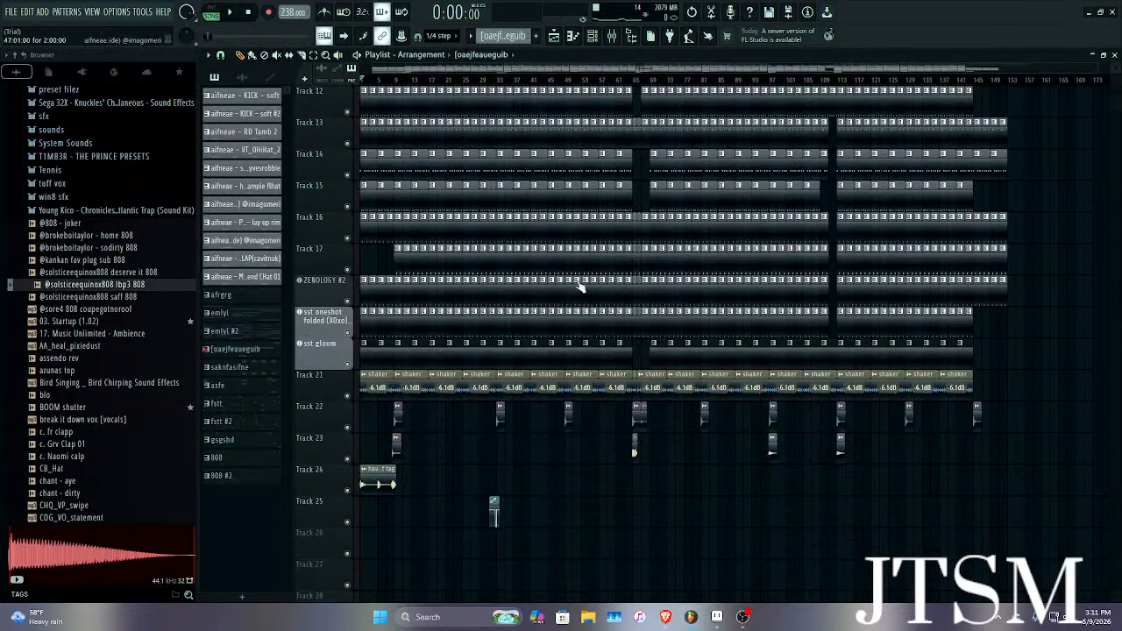
pyautogui.scroll(3, 643, 393)
pyautogui.scroll(-2, 627, 400)
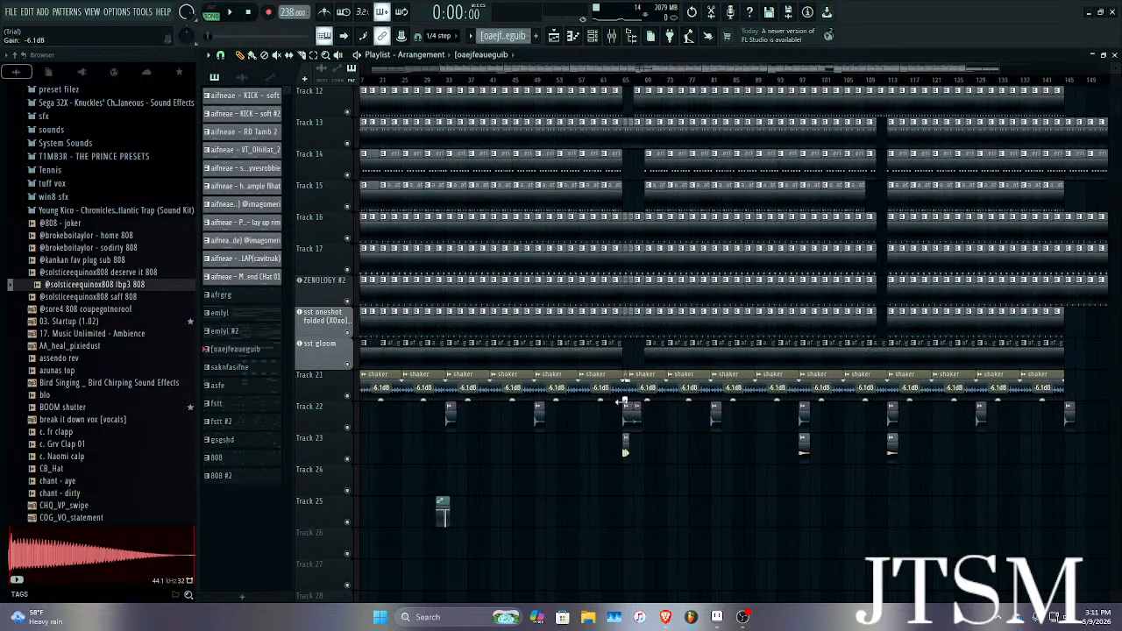
pyautogui.scroll(7, 623, 461)
pyautogui.scroll(3, 623, 461)
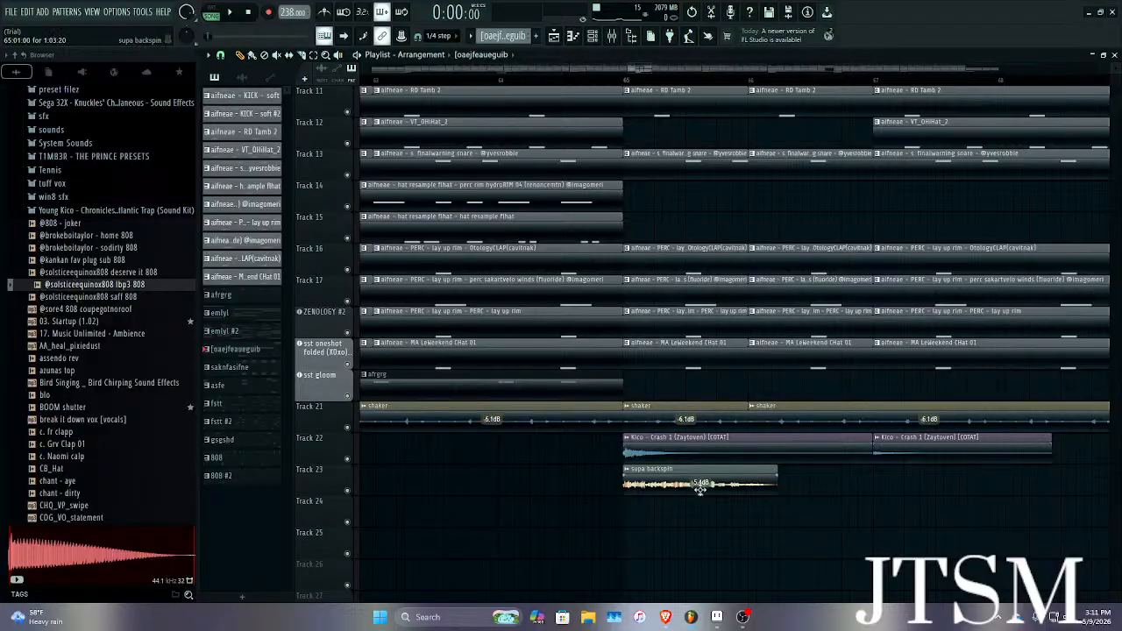
pyautogui.scroll(6, 673, 355)
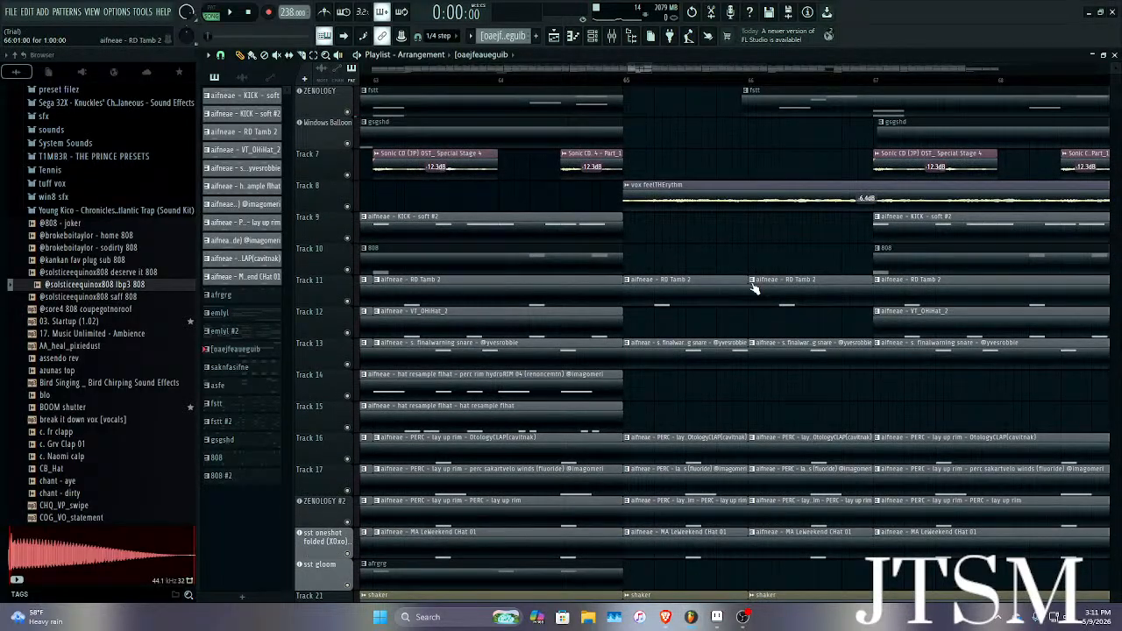
pyautogui.click(628, 80)
pyautogui.press('space')
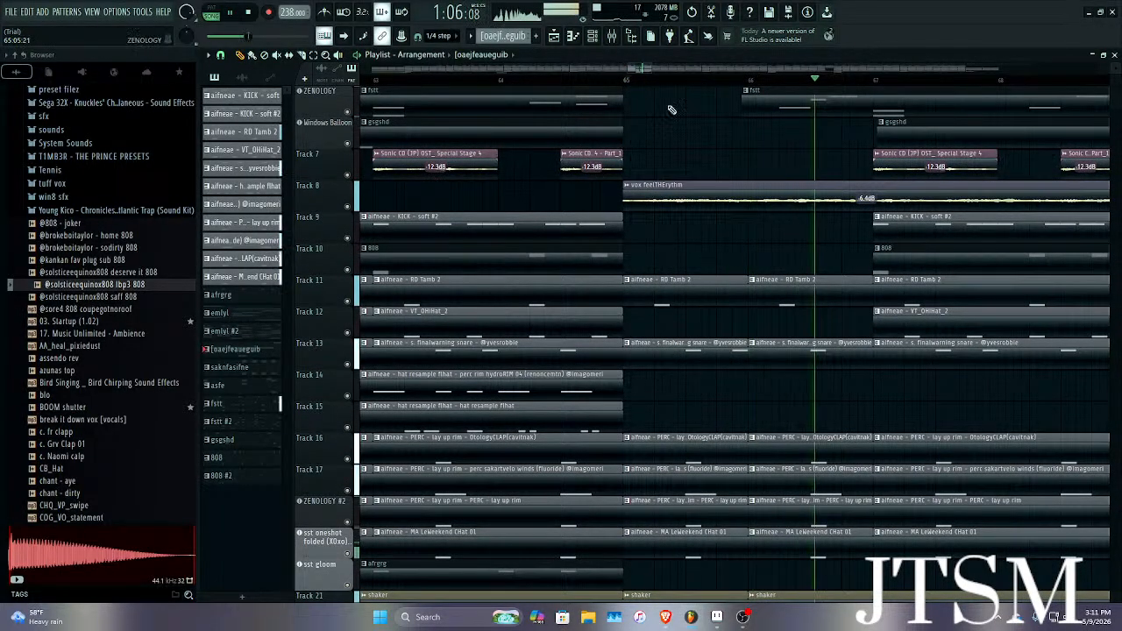
pyautogui.press('space')
# Delete the VT_OHiHat_2 clip on Track 12 and the KICK - soft #2 clip on Track 9 at bar 67.
pyautogui.scroll(4, 847, 246)
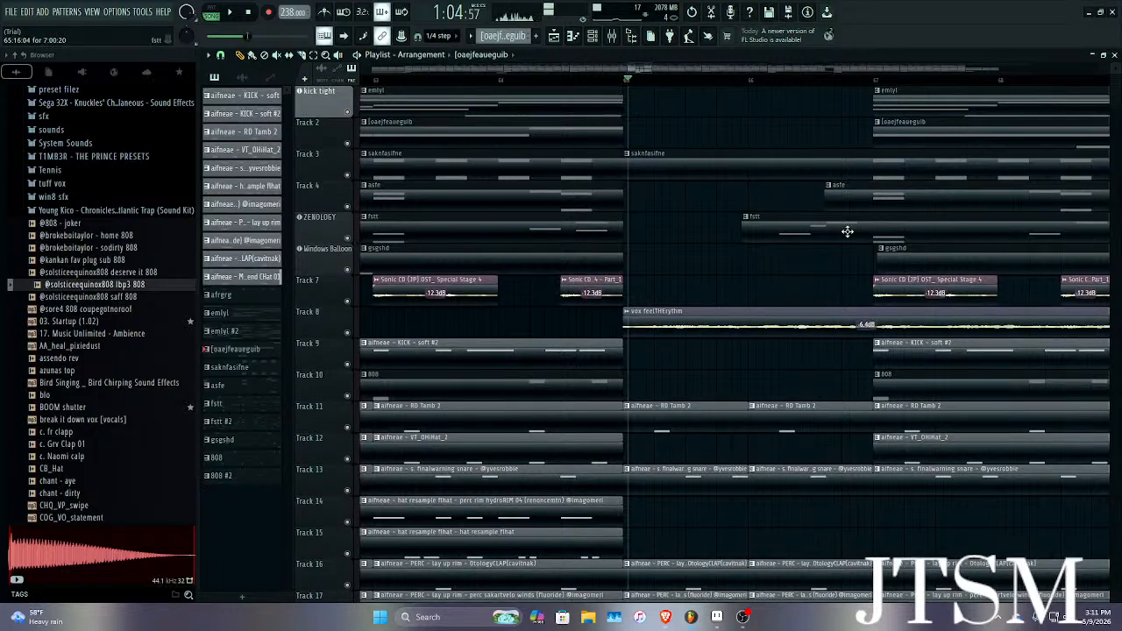
pyautogui.scroll(-7, 847, 232)
pyautogui.scroll(-5, 847, 232)
pyautogui.scroll(4, 1040, 315)
pyautogui.rightClick(586, 286)
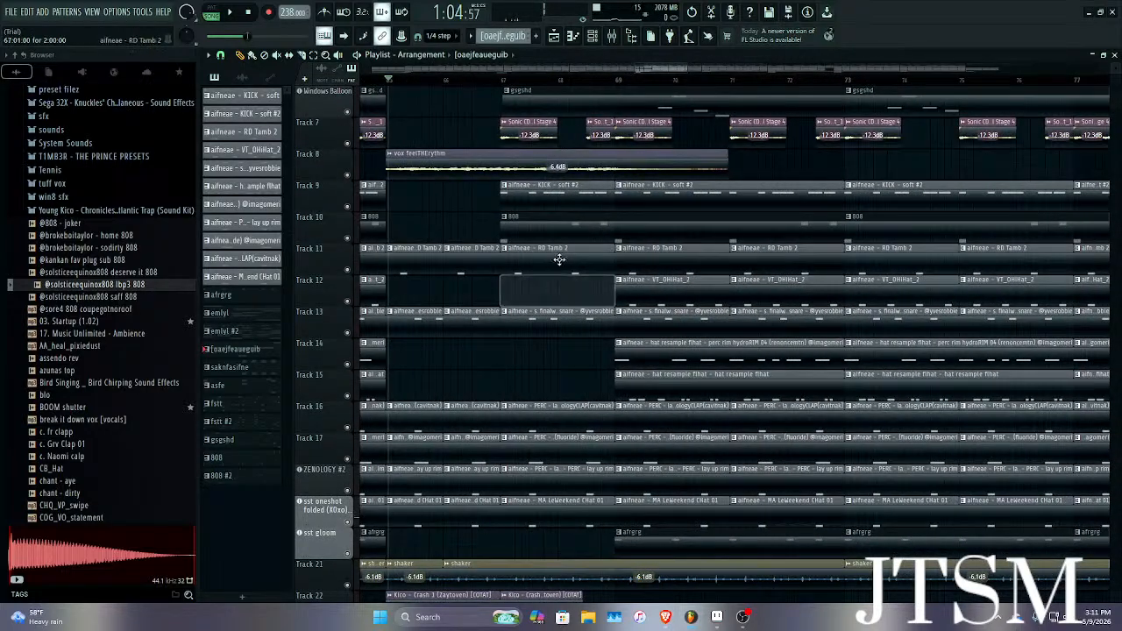
pyautogui.press('space')
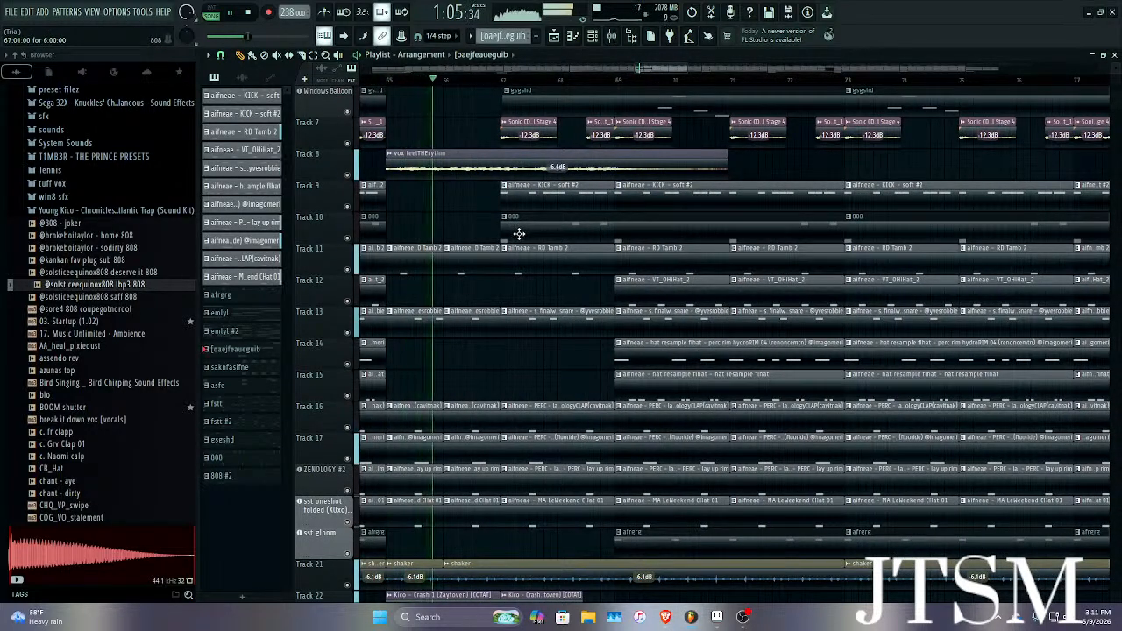
pyautogui.press('space')
pyautogui.rightClick(511, 203)
pyautogui.press('space')
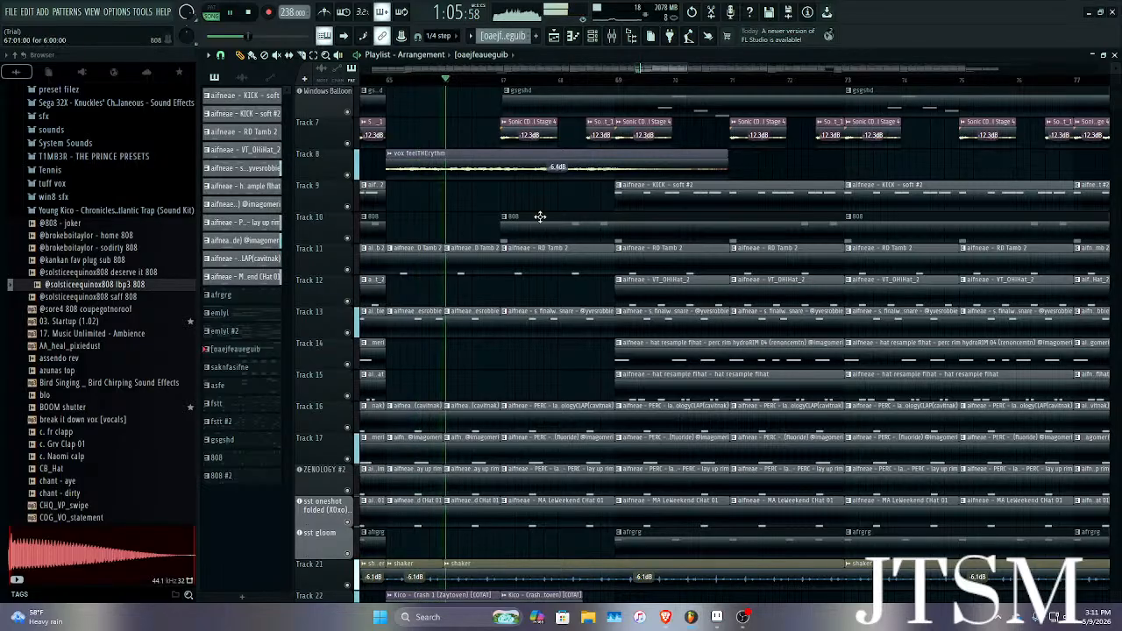
pyautogui.press('space')
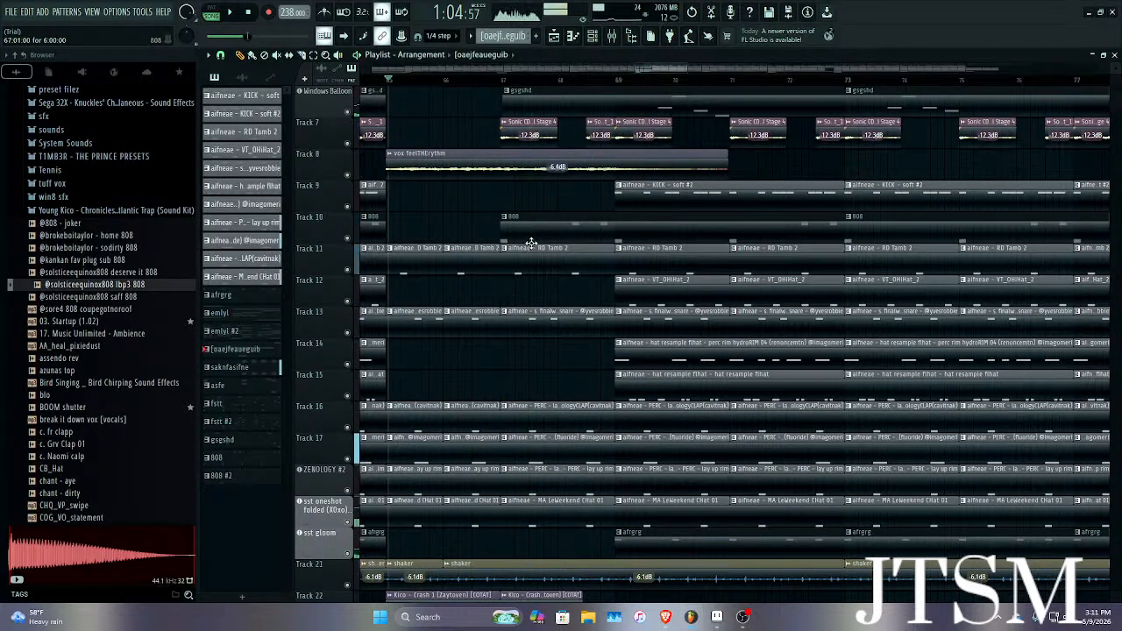
# Trim the starts of the bar 67 gsgshd and asfe clips to just before bar 69, and delete the bar 67 emlyl clip.
pyautogui.scroll(5, 531, 254)
pyautogui.moveTo(503, 260); pyautogui.dragTo(616, 260)
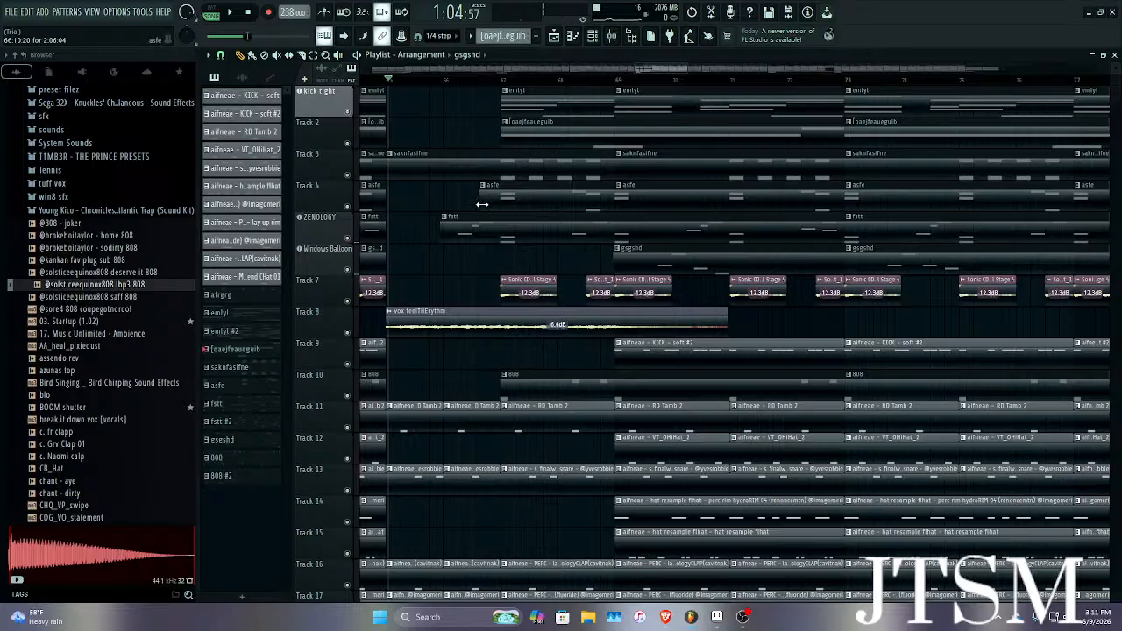
pyautogui.moveTo(482, 205); pyautogui.dragTo(607, 212)
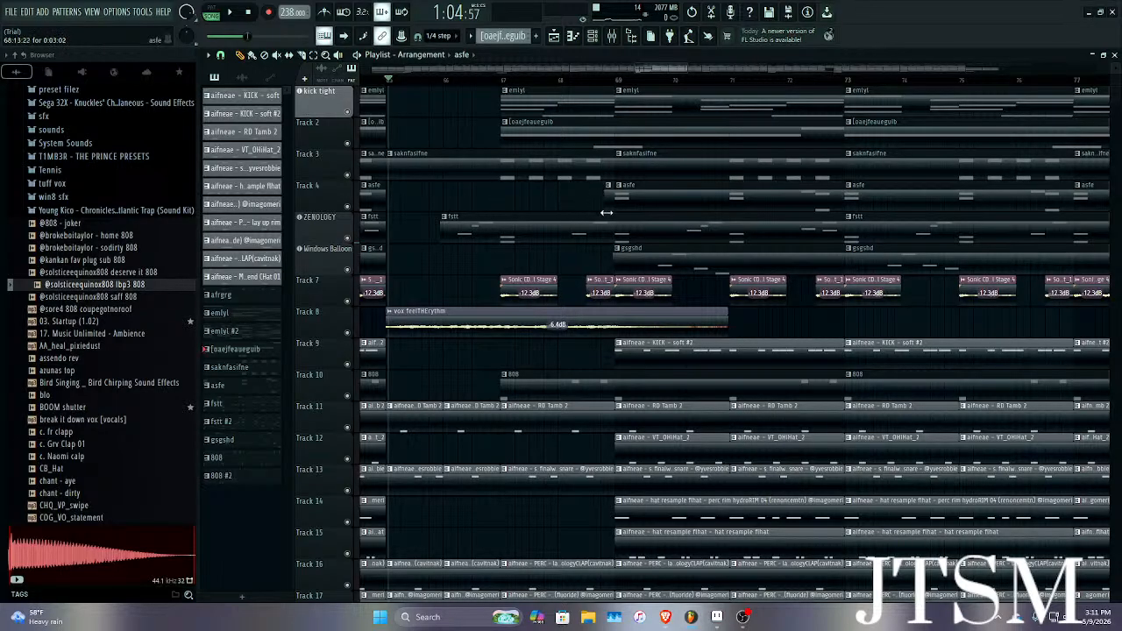
pyautogui.rightClick(502, 109)
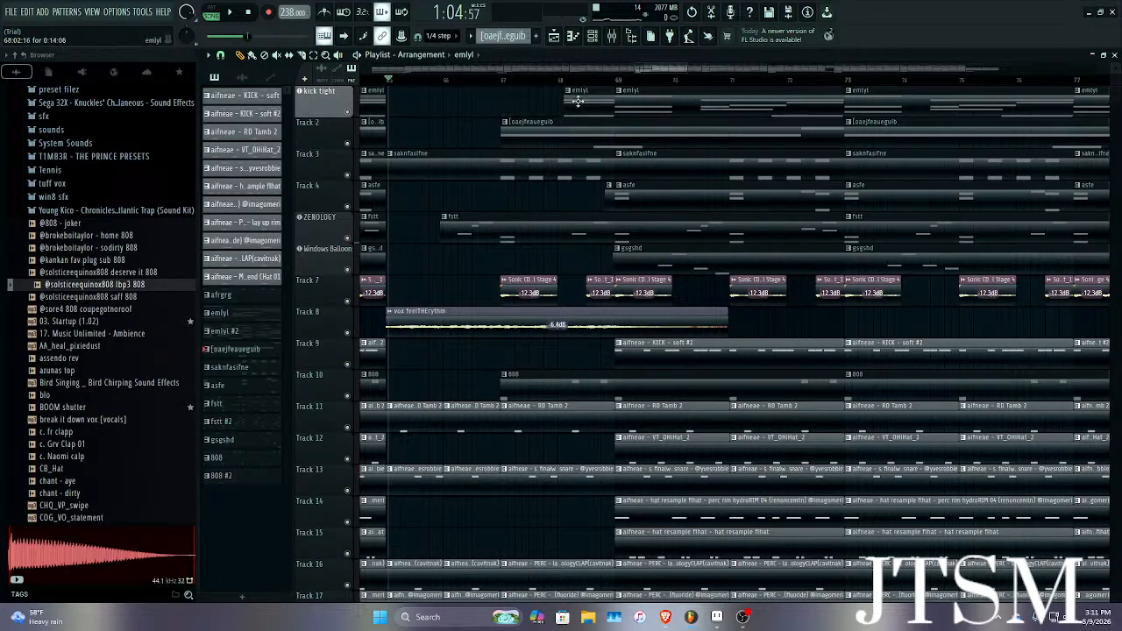
pyautogui.press('space')
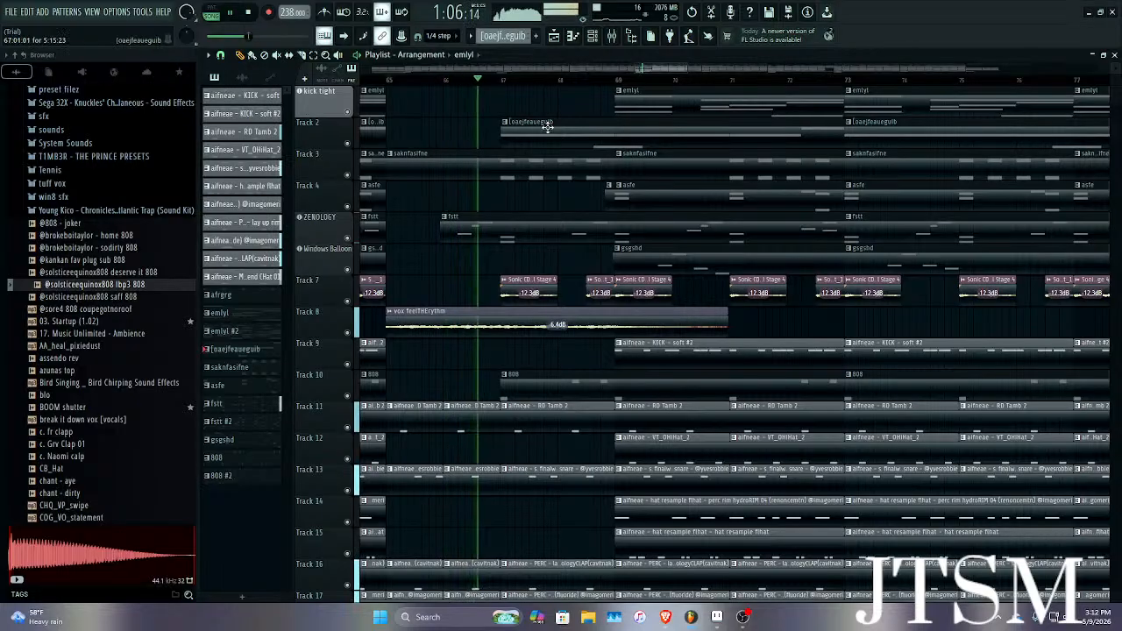
pyautogui.press('space')
# Move the Kico - Crash 1 clip on Track 22 from bar 67 to bar 69 and delete it there.
pyautogui.press('space')
pyautogui.scroll(-8, 526, 351)
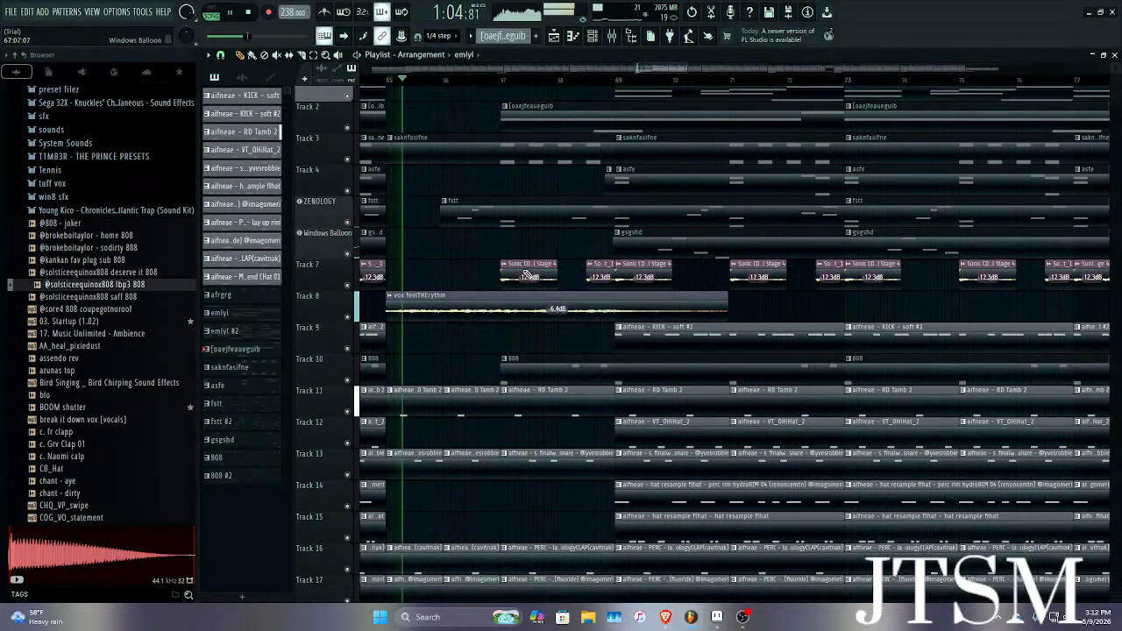
pyautogui.moveTo(538, 514); pyautogui.dragTo(619, 521)
pyautogui.scroll(7, 624, 520)
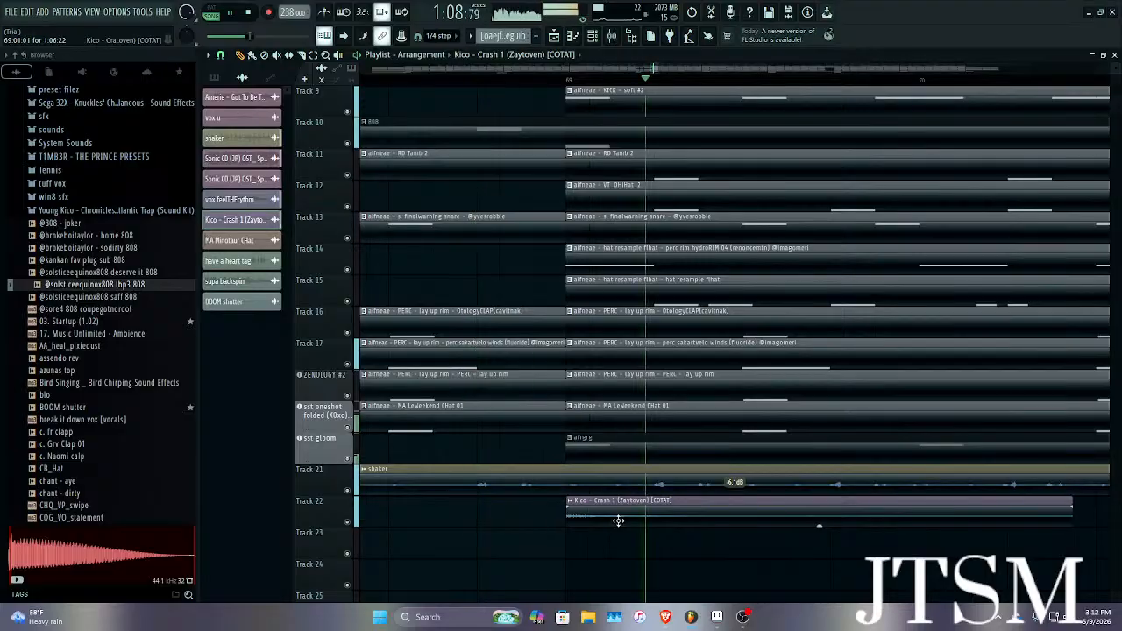
pyautogui.rightClick(622, 522)
# Copy the Kico - Crash 1 clip from bar 65 to bar 69 on Track 22.
pyautogui.scroll(-7, 620, 523)
pyautogui.click(502, 515)
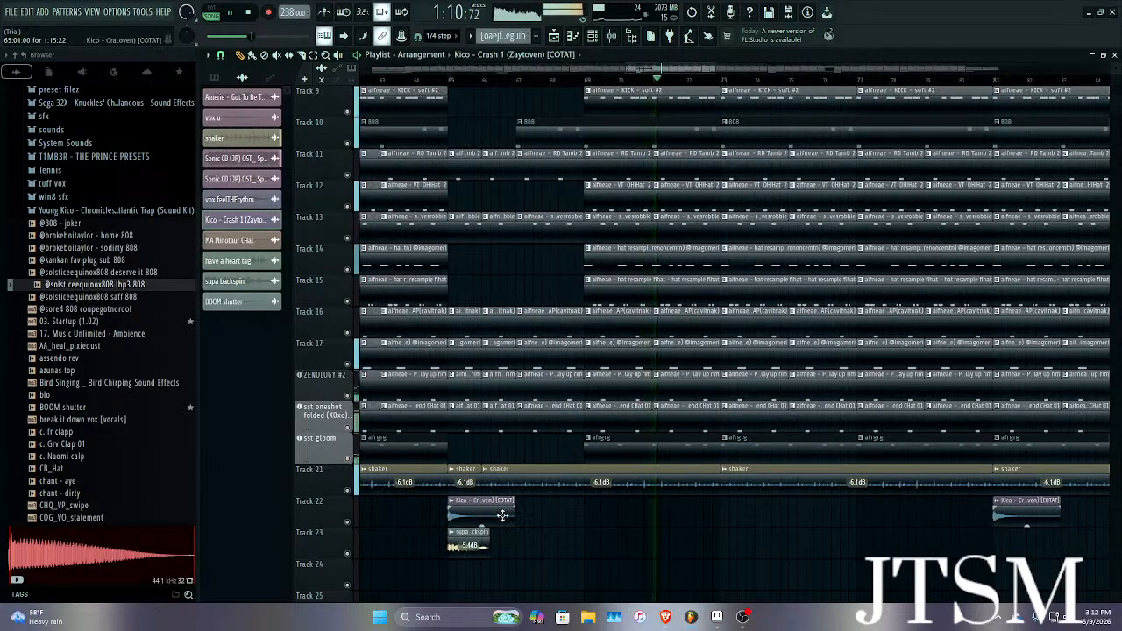
pyautogui.scroll(5, 589, 522)
pyautogui.click(599, 524)
pyautogui.press('space')
pyautogui.scroll(5, 600, 521)
# Play the reworked break from bar 65 past bar 69, and return the playhead to the song start.
pyautogui.press('space')
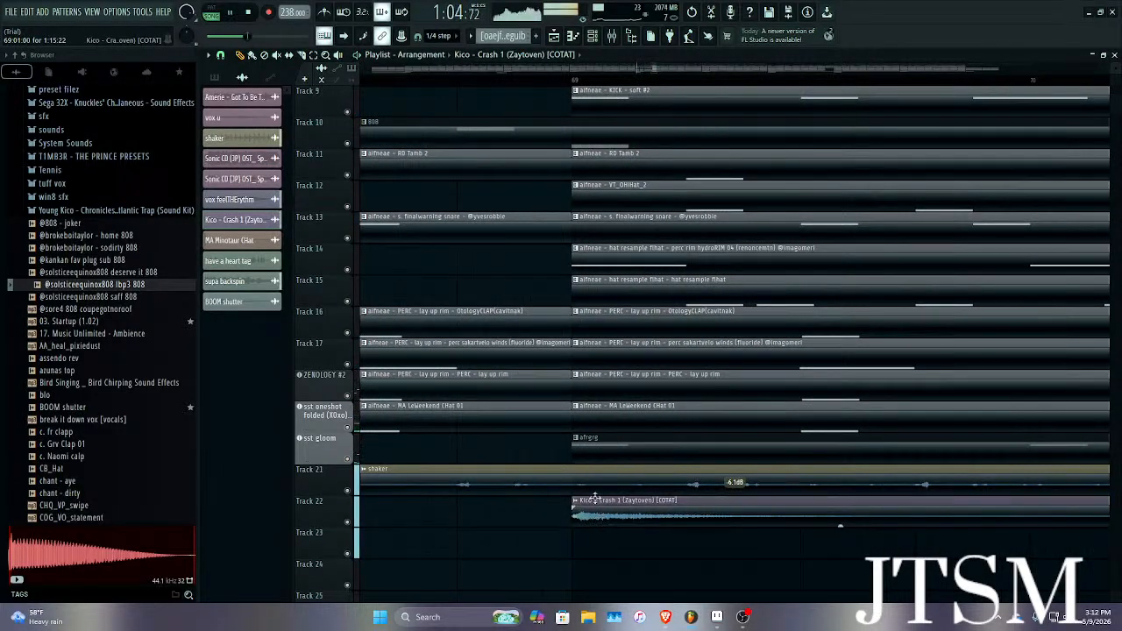
pyautogui.scroll(-6, 533, 502)
pyautogui.scroll(3, 536, 351)
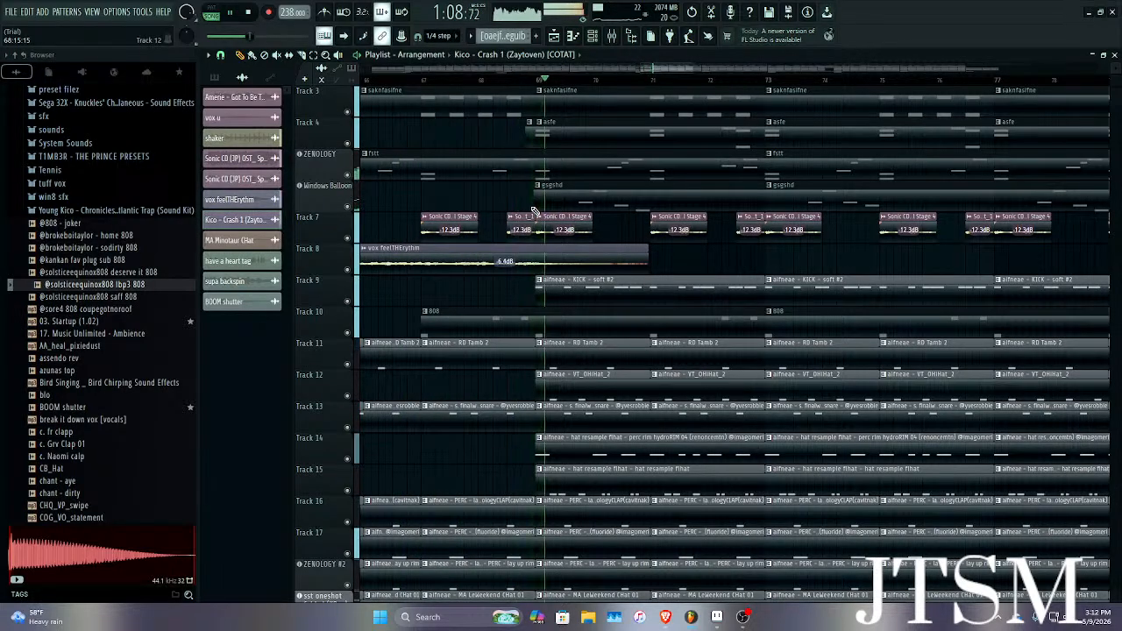
pyautogui.press('space')
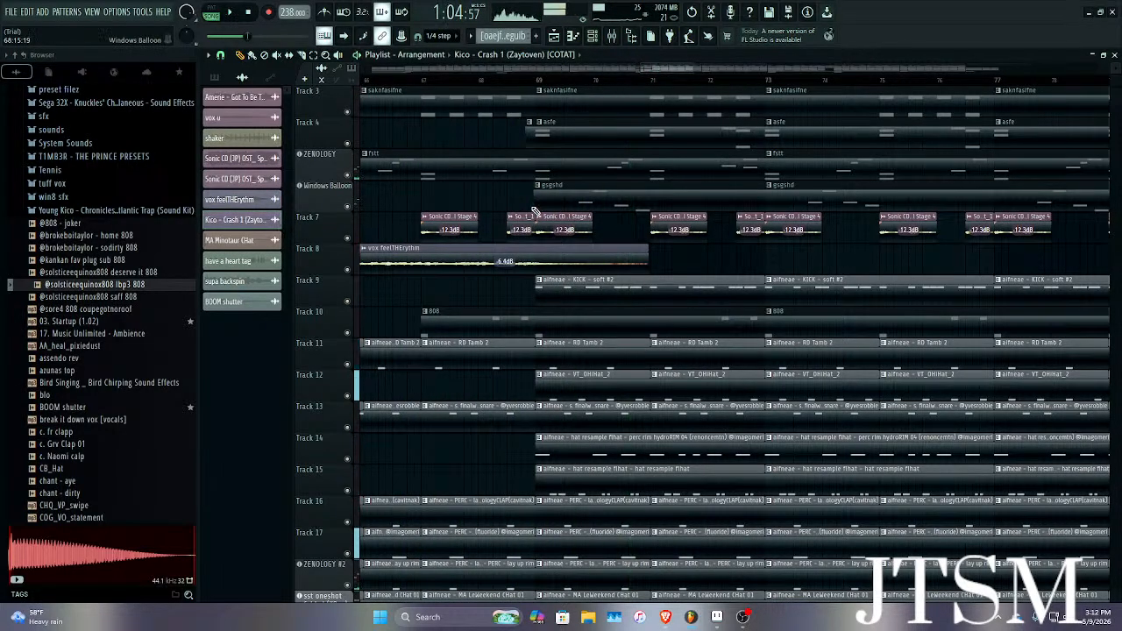
pyautogui.scroll(-5, 533, 213)
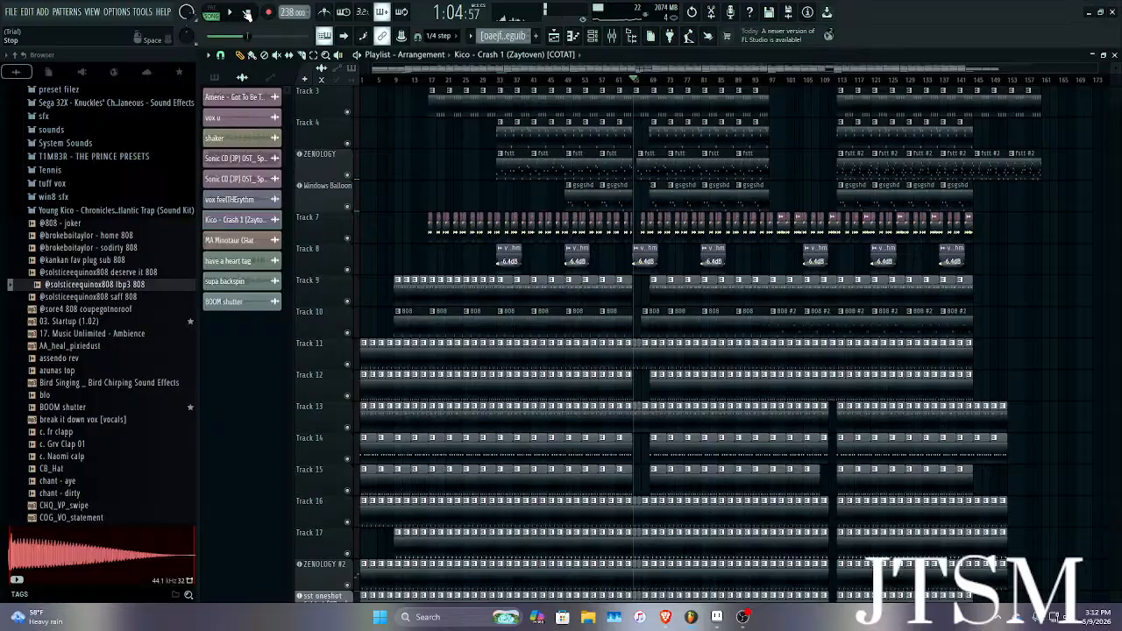
pyautogui.click(247, 14)
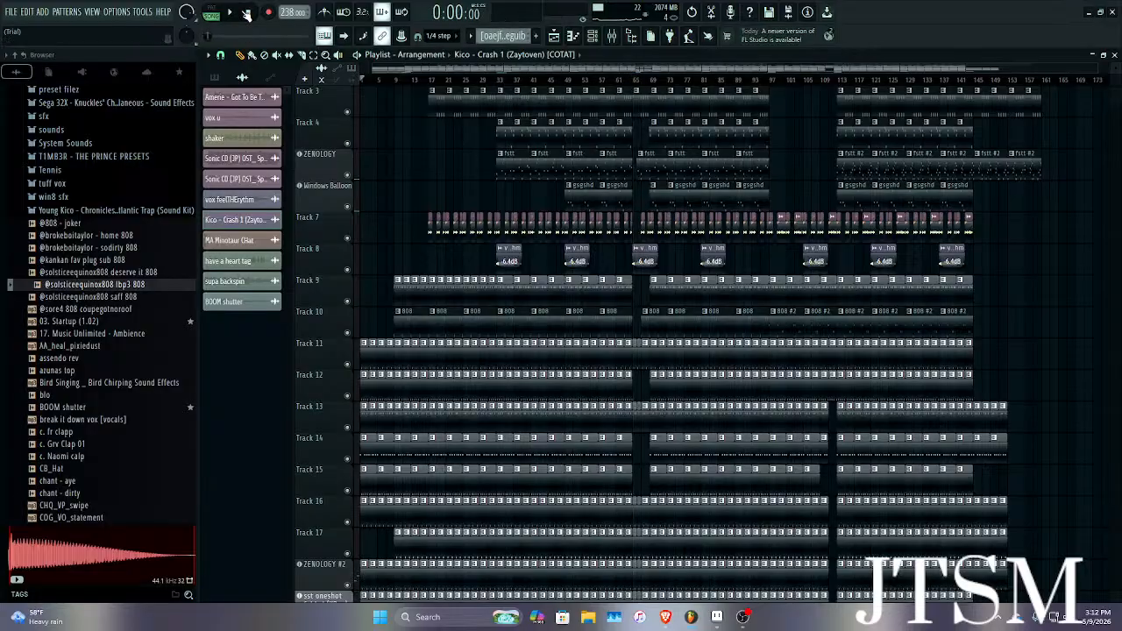
# Audition samples in the sfx folder of the browser, including SFX - uhh! and SFX - ysl.
pyautogui.click(98, 119)
pyautogui.moveTo(96, 151); pyautogui.dragTo(111, 506)
pyautogui.scroll(-11, 170, 258)
pyautogui.scroll(4, 119, 292)
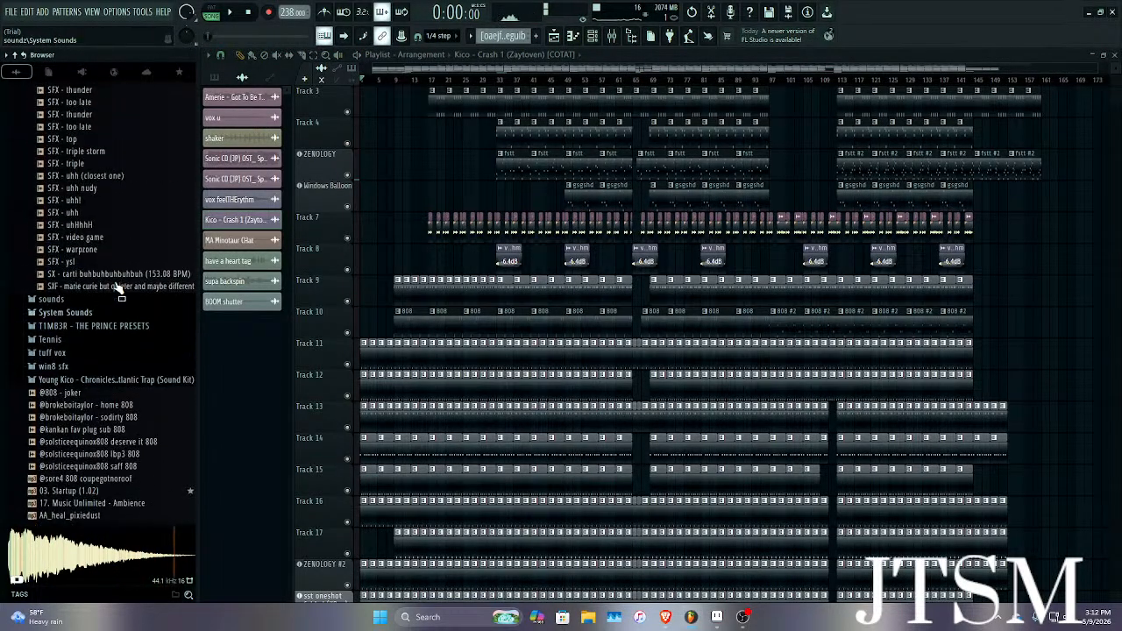
pyautogui.click(110, 274)
pyautogui.click(98, 299)
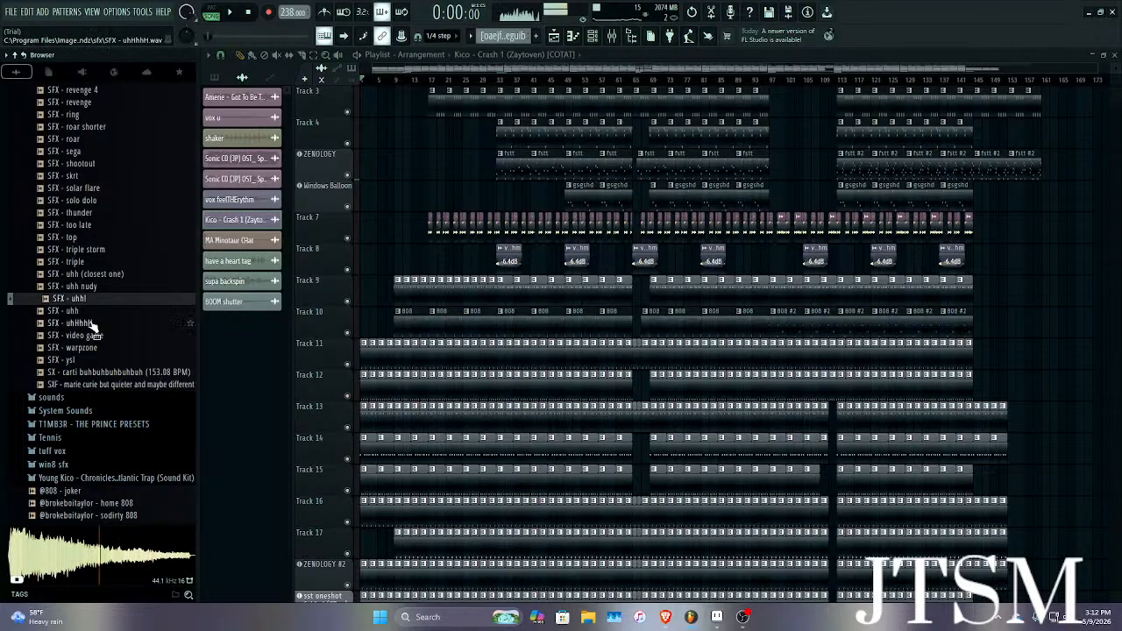
pyautogui.click(87, 349)
pyautogui.scroll(7, 88, 342)
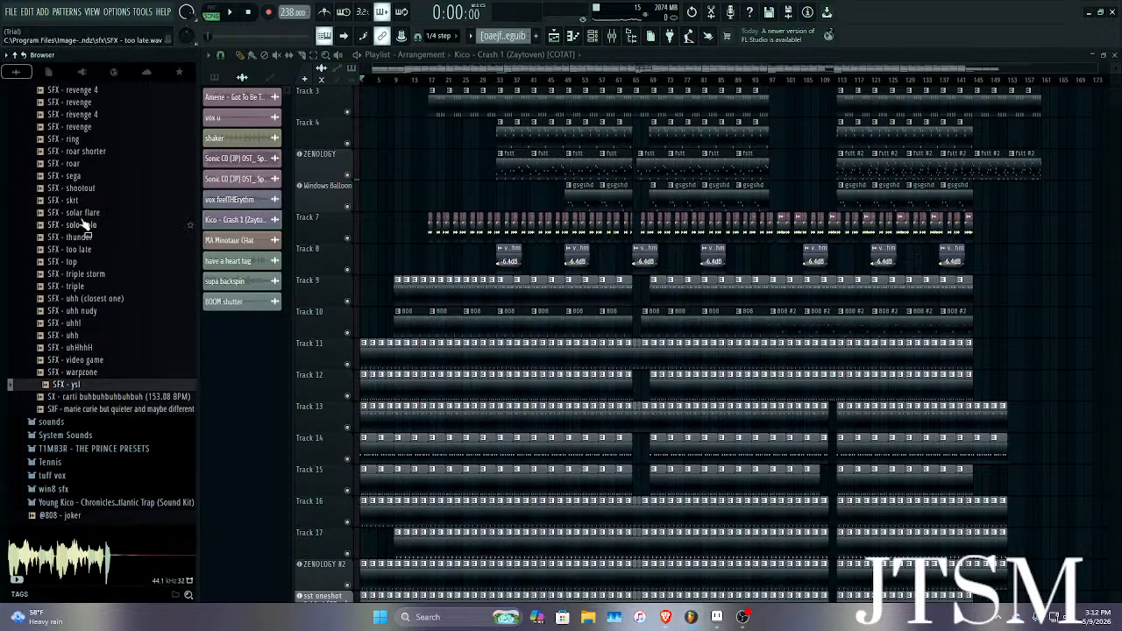
pyautogui.click(81, 201)
pyautogui.scroll(15, 80, 201)
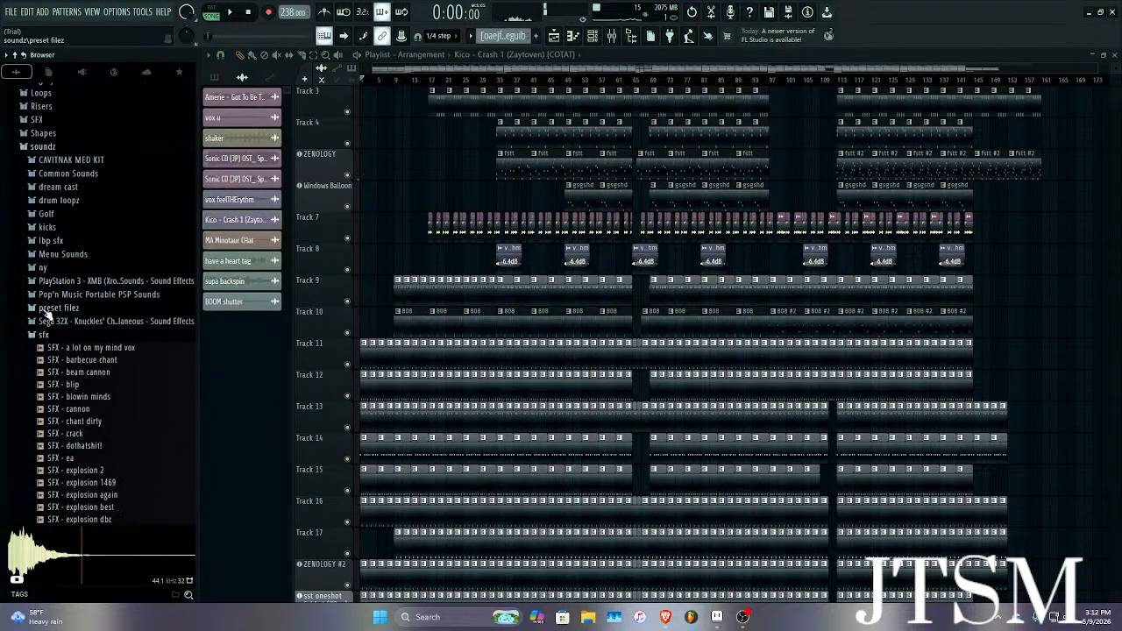
# Browse the Sega 32X, preset filez and Pop'n Music Portable PSP Sounds folders inside the soundz pack for sound effects.
pyautogui.click(68, 334)
pyautogui.click(70, 323)
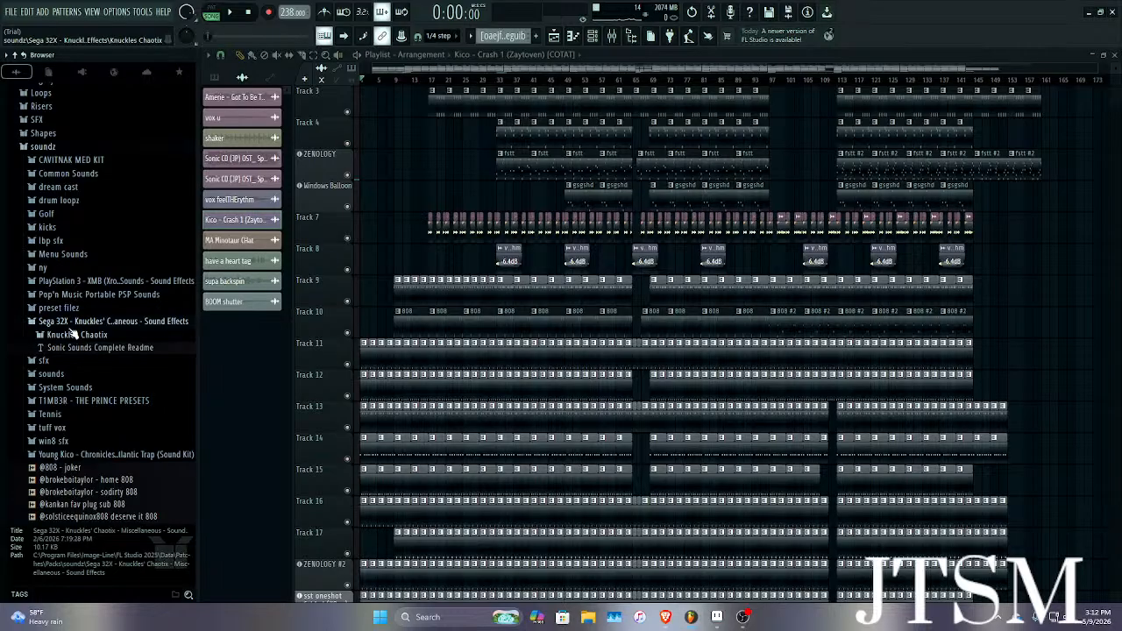
pyautogui.click(74, 323)
pyautogui.click(73, 314)
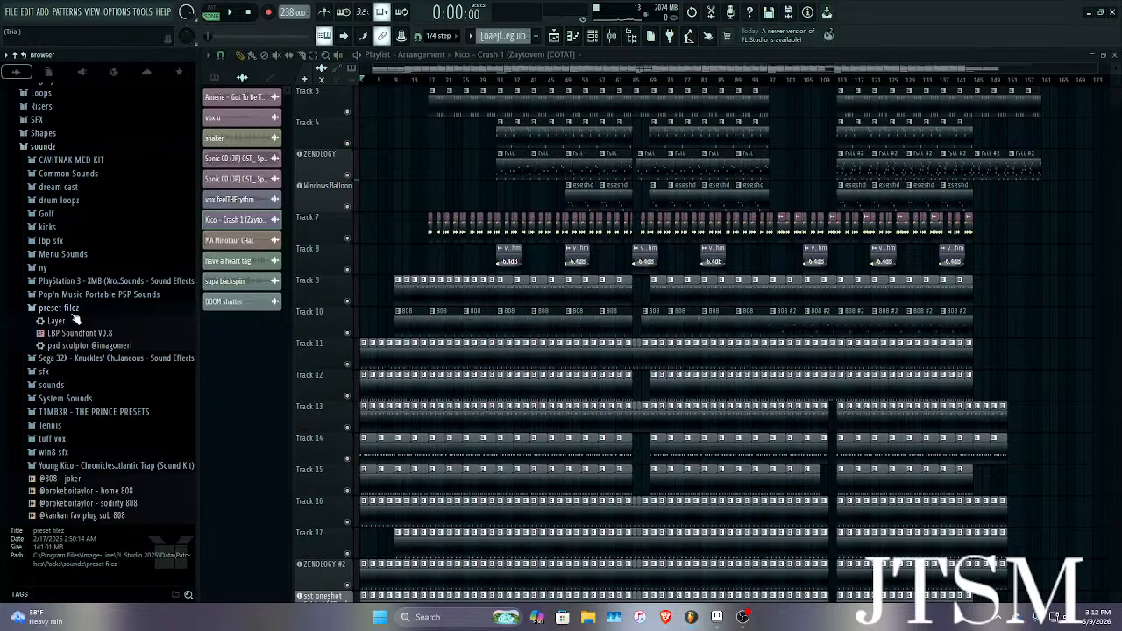
pyautogui.click(73, 307)
pyautogui.click(79, 295)
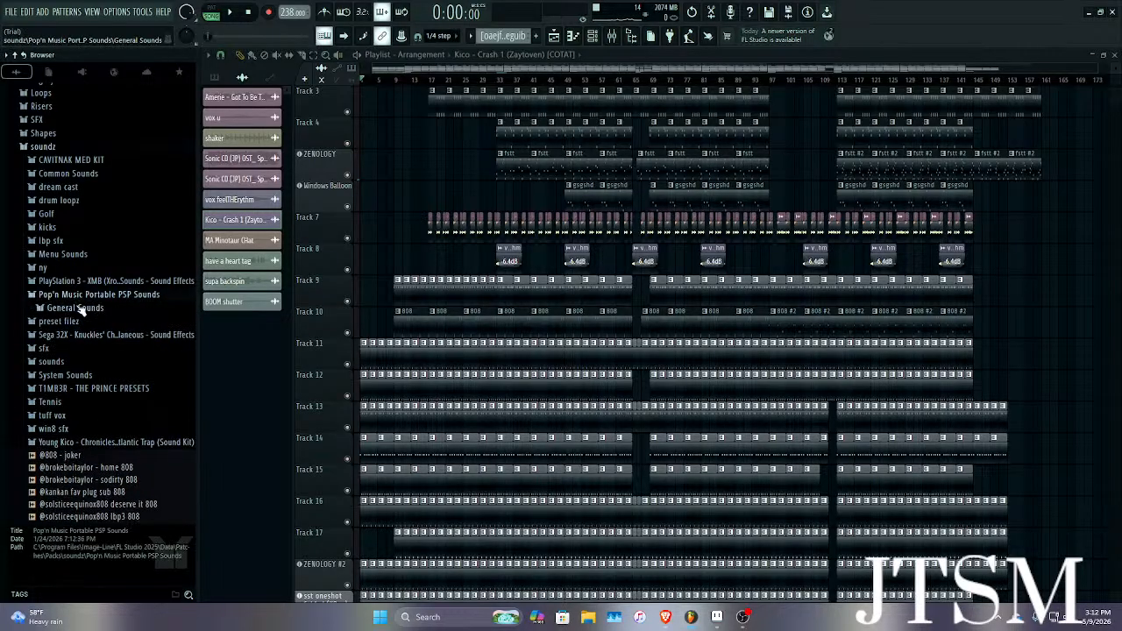
pyautogui.click(75, 308)
pyautogui.scroll(-5, 355, 279)
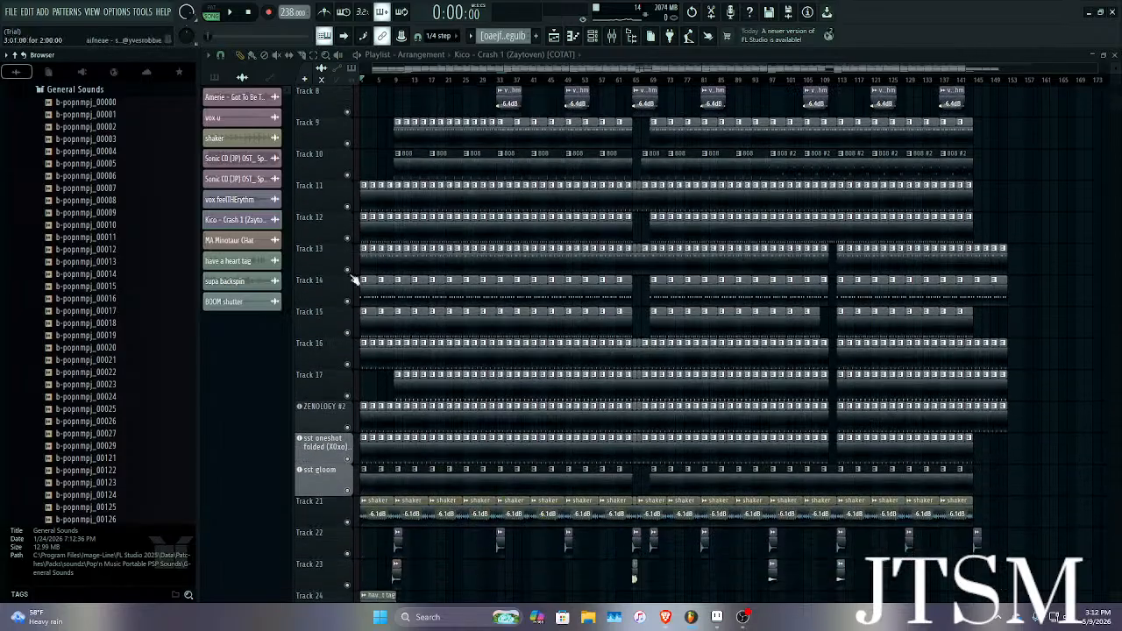
pyautogui.scroll(6, 119, 379)
pyautogui.scroll(-3, 75, 396)
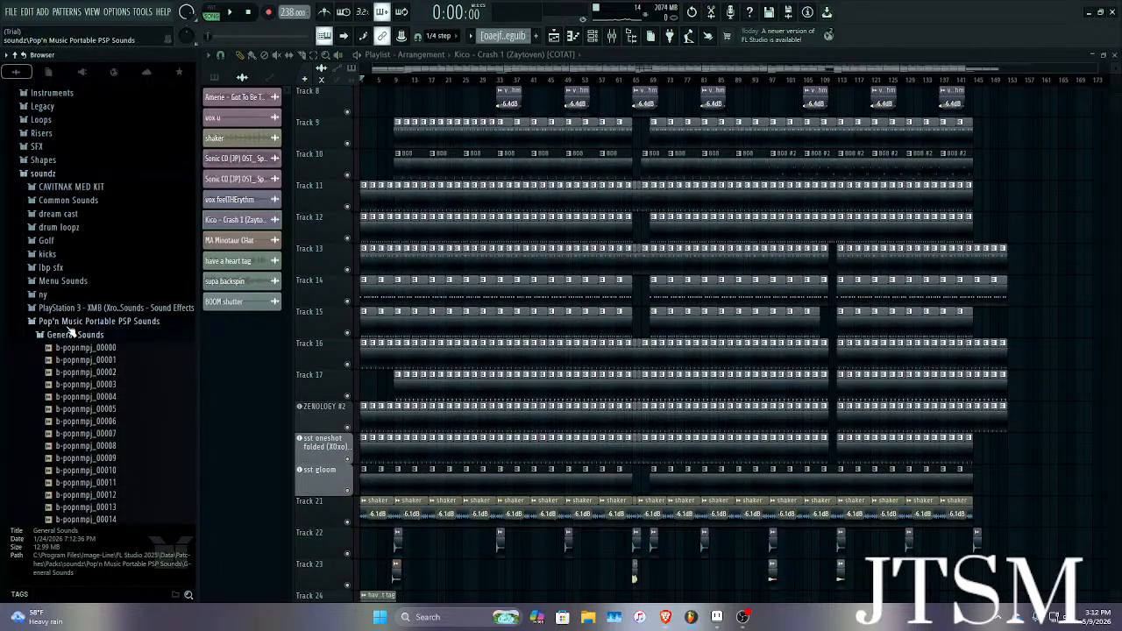
pyautogui.click(74, 332)
pyautogui.click(37, 174)
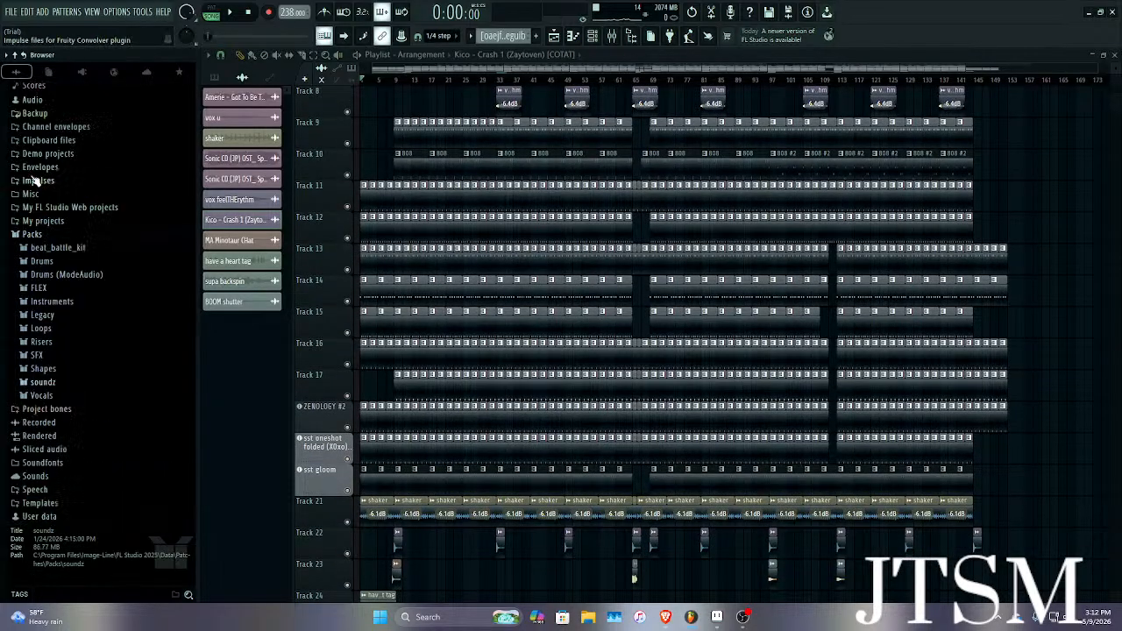
# Audition samples in the lbp sfx folder of soundz, including start_menu_close_01, pod_error_01, impact_big_03 and energy_ball_death_01 against the playing song.
pyautogui.click(38, 386)
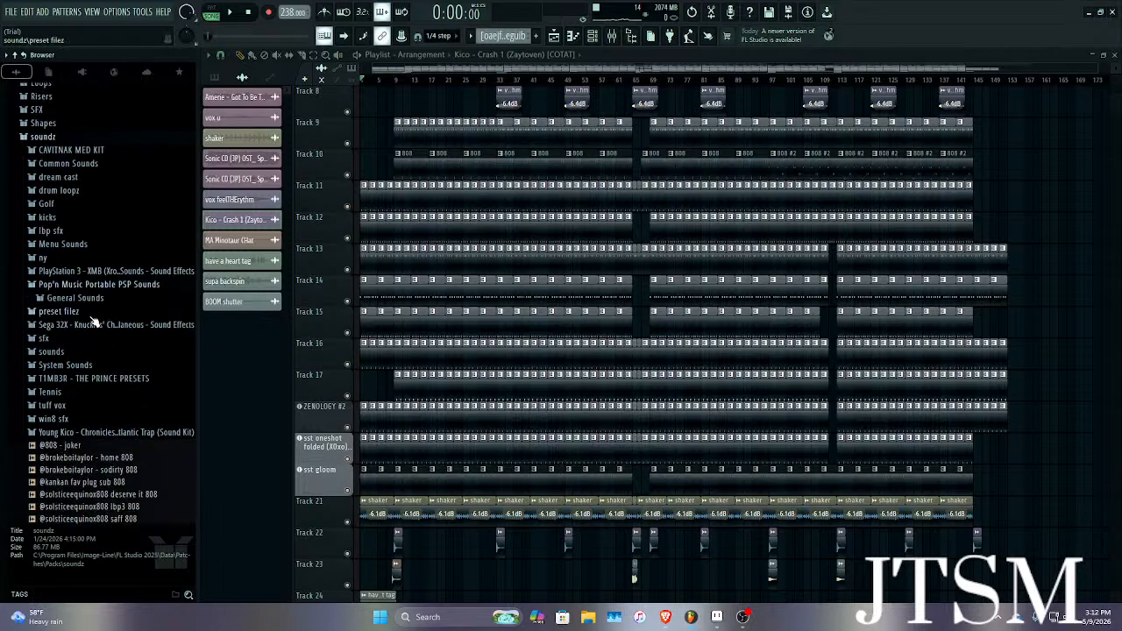
pyautogui.click(51, 233)
pyautogui.scroll(-2, 416, 261)
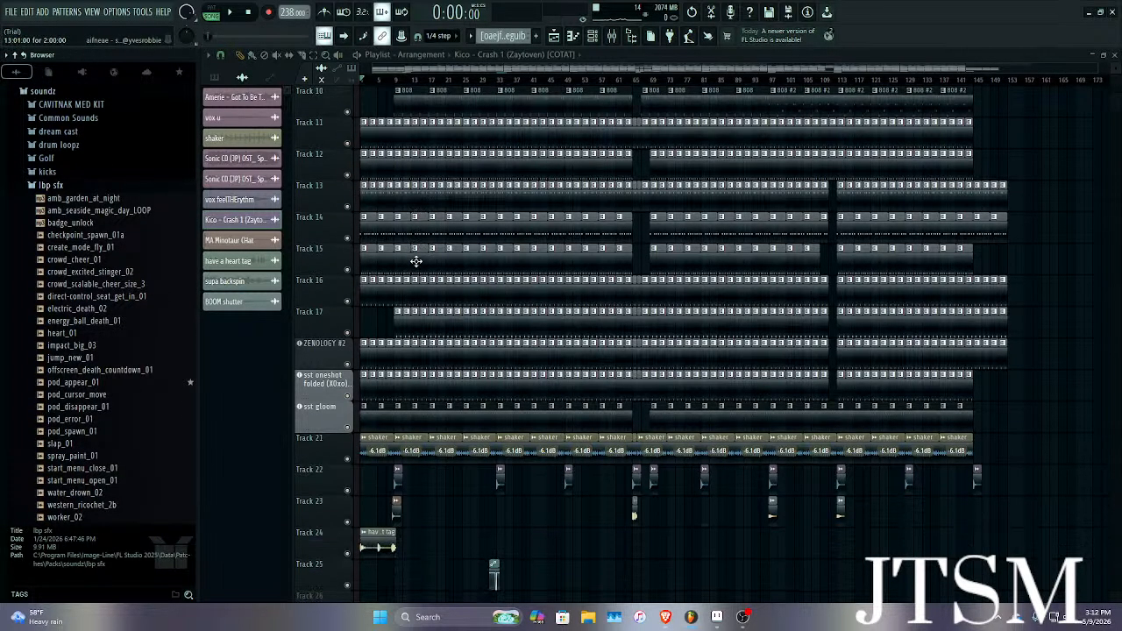
pyautogui.click(98, 468)
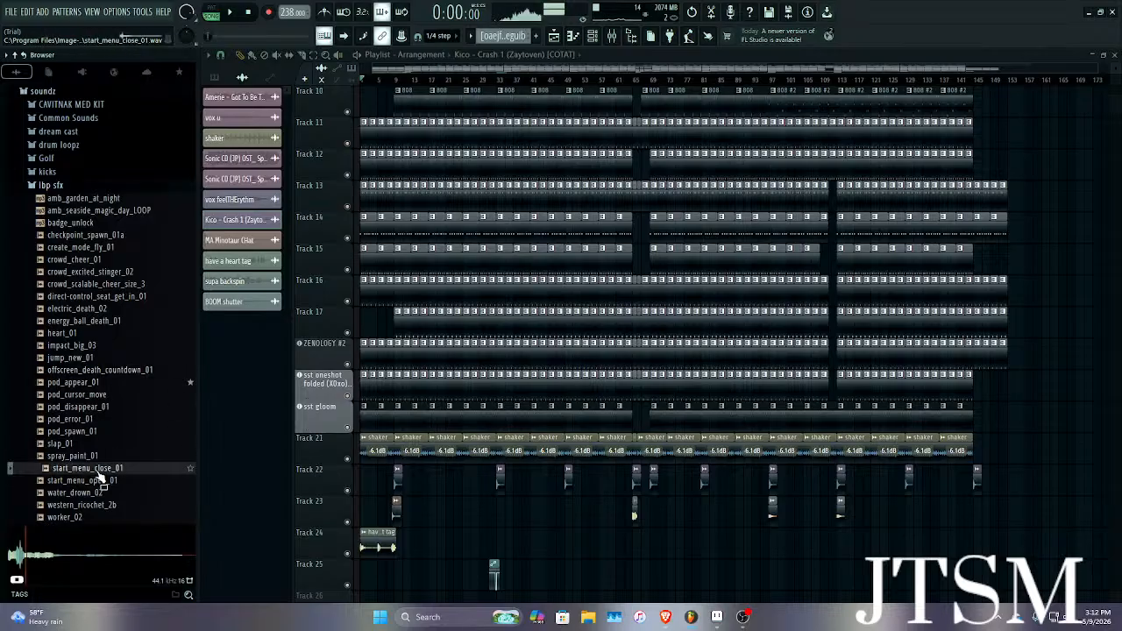
pyautogui.click(90, 420)
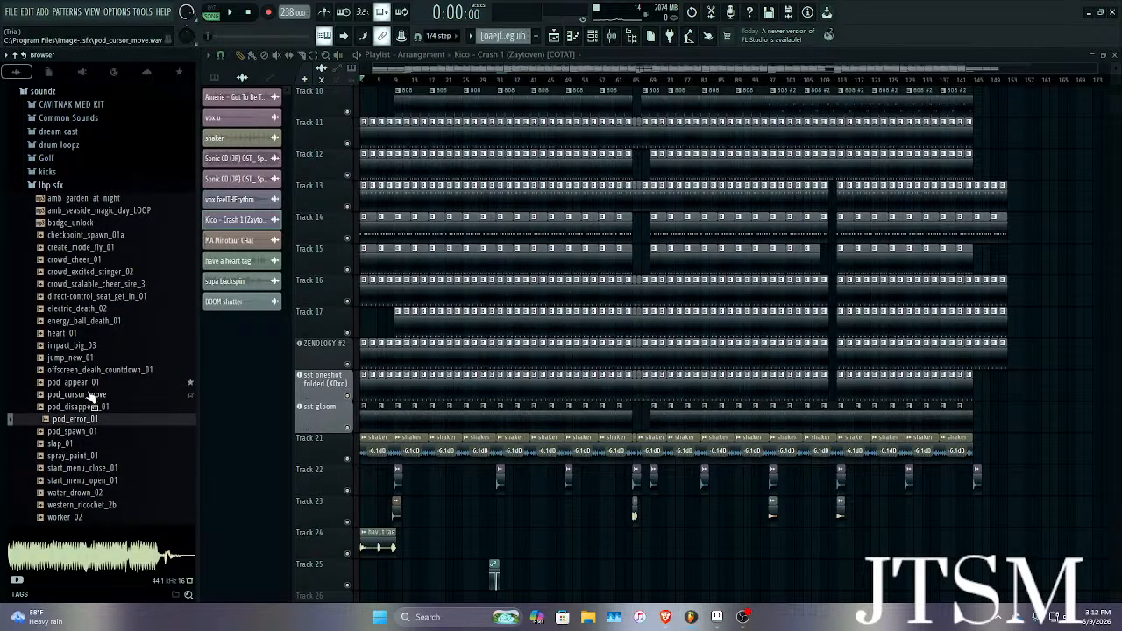
pyautogui.press('space')
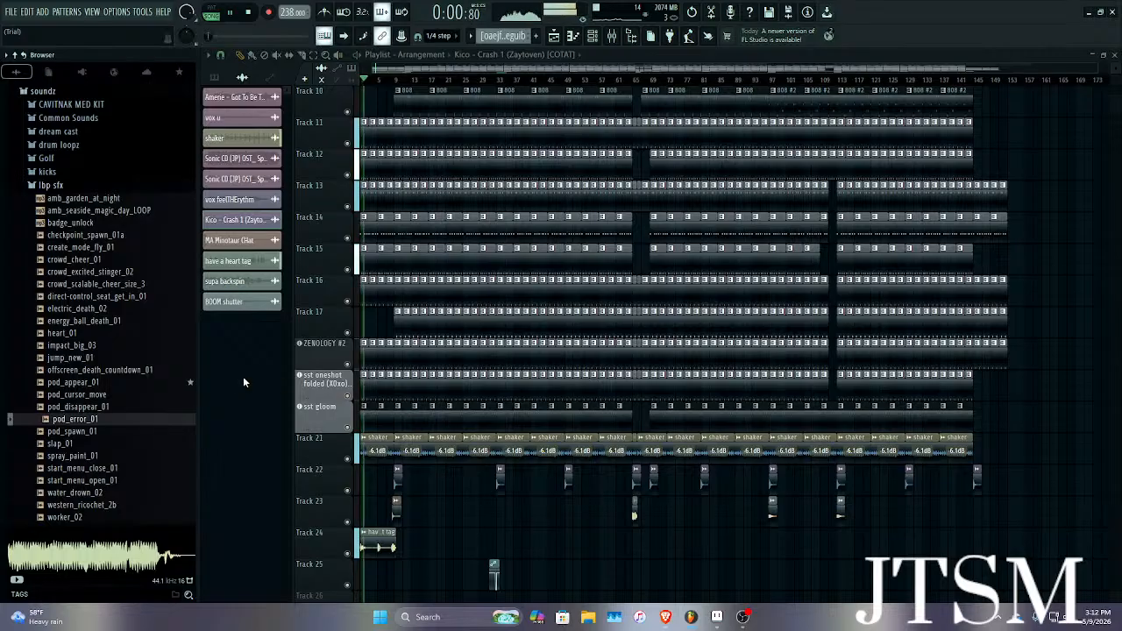
pyautogui.click(92, 348)
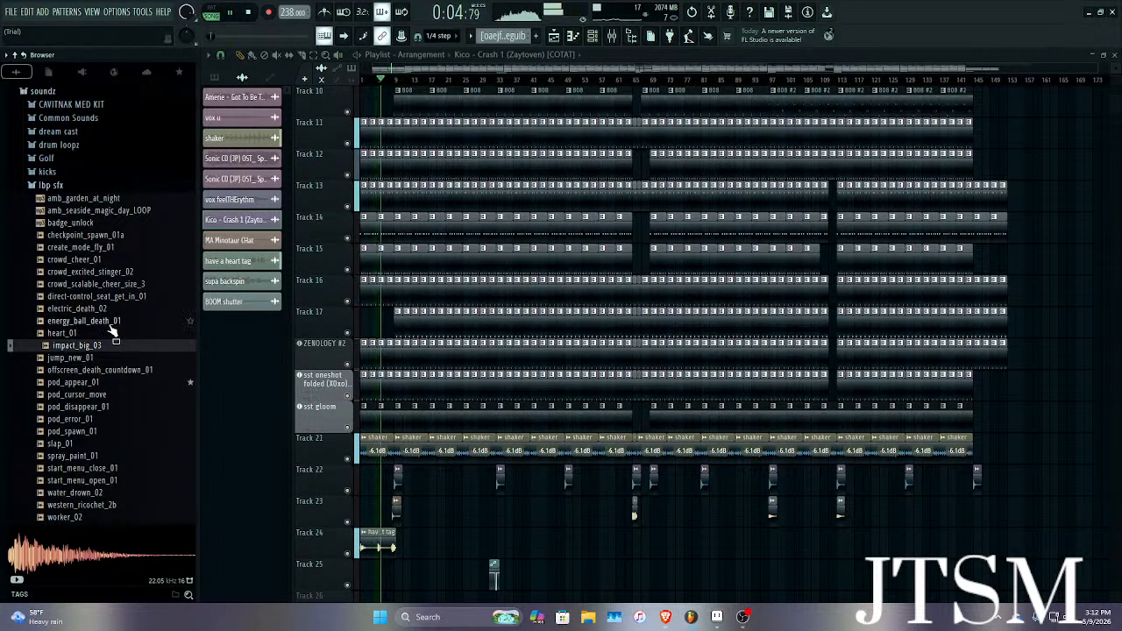
pyautogui.click(105, 322)
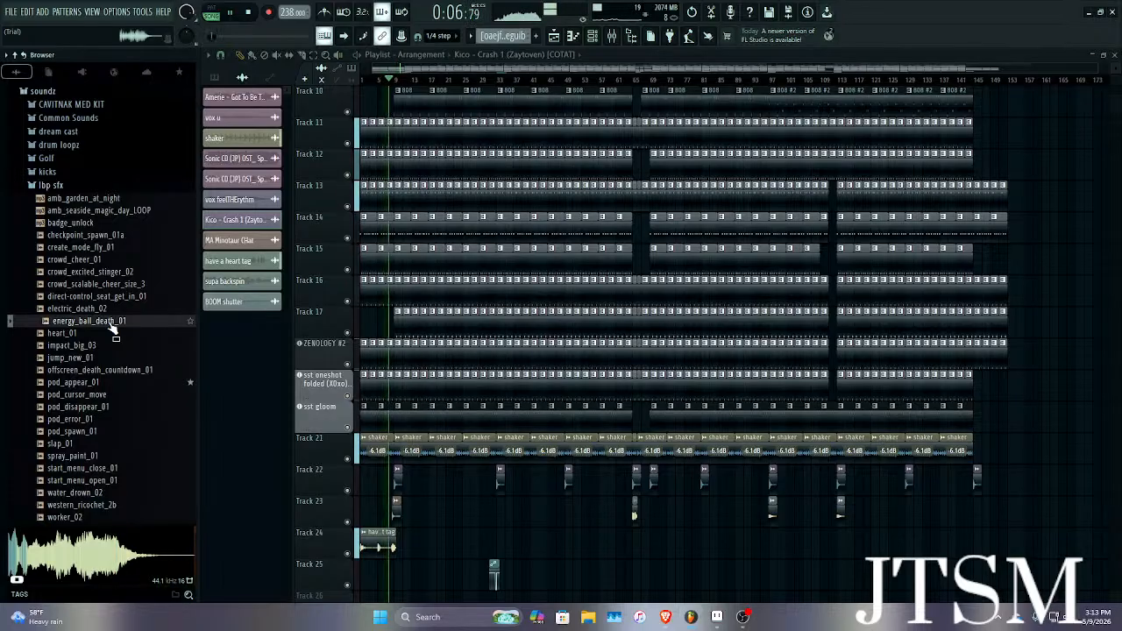
# Place the energy_ball_death_01 sample on Track 25 at bar 9 with its gain at -13.2 dB.
pyautogui.moveTo(112, 327); pyautogui.dragTo(465, 570)
pyautogui.scroll(8, 395, 569)
pyautogui.press('space')
pyautogui.scroll(5, 448, 573)
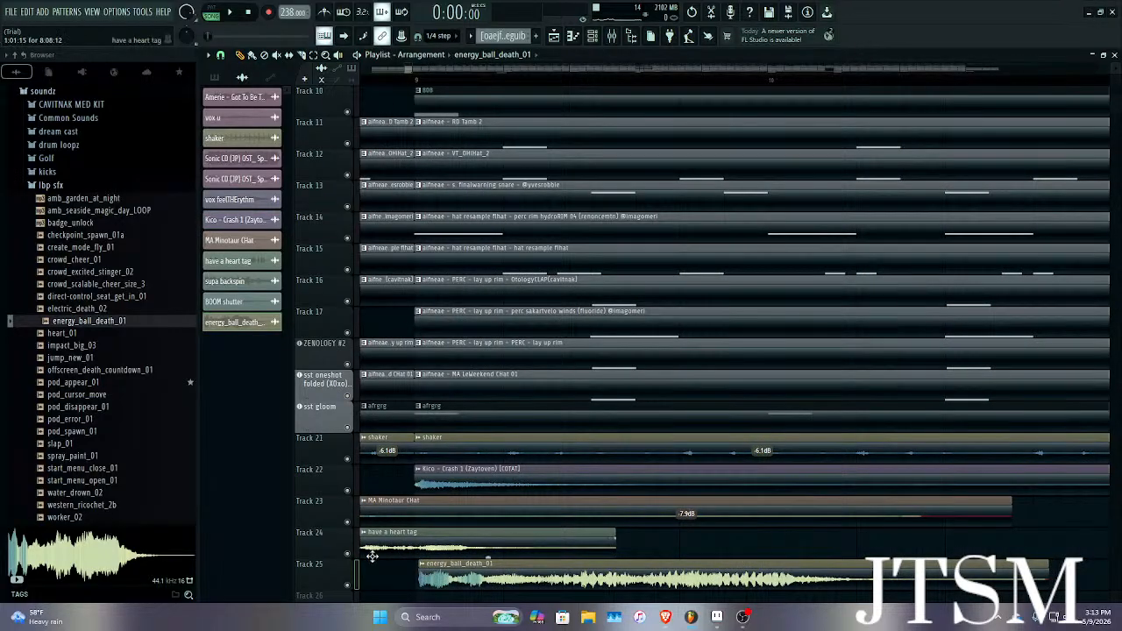
pyautogui.scroll(3, 372, 556)
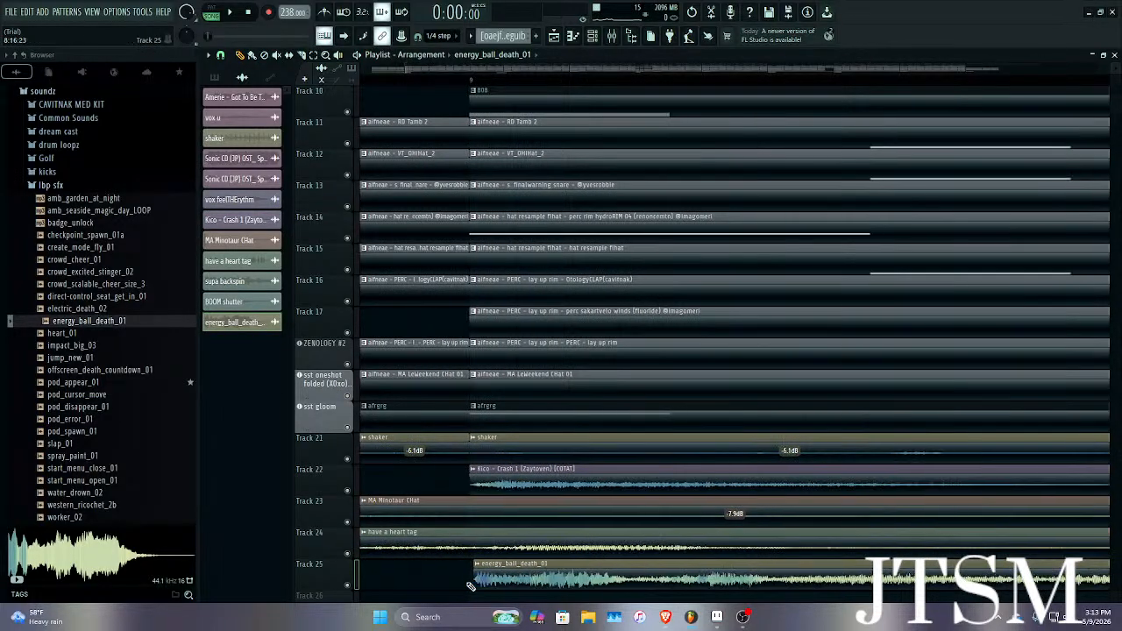
pyautogui.press('space')
pyautogui.scroll(-5, 601, 586)
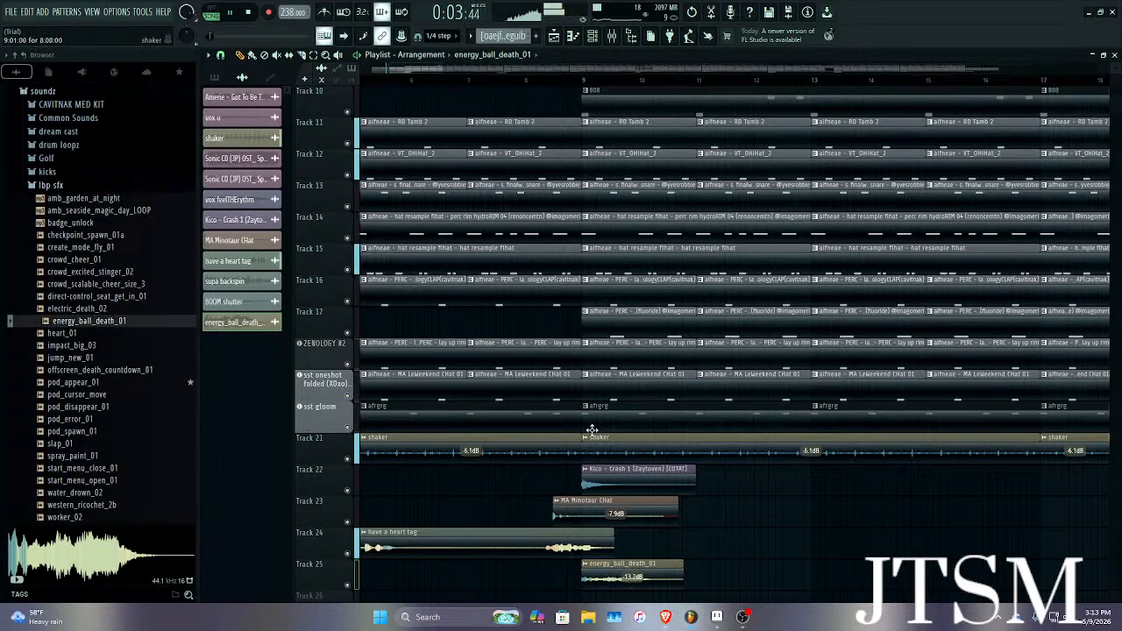
# Lower the energy_ball_death_01 clip's gain to -20.4 dB and replay the section from just before bar 9.
pyautogui.click(559, 81)
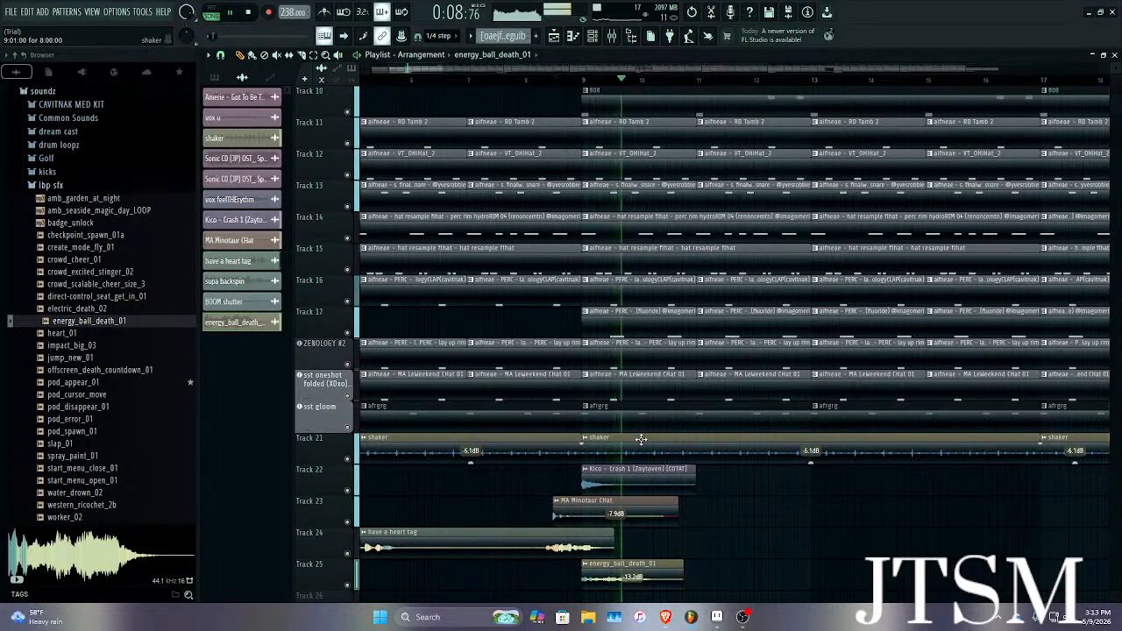
pyautogui.moveTo(633, 578); pyautogui.dragTo(632, 588)
pyautogui.press('space')
pyautogui.press('space')
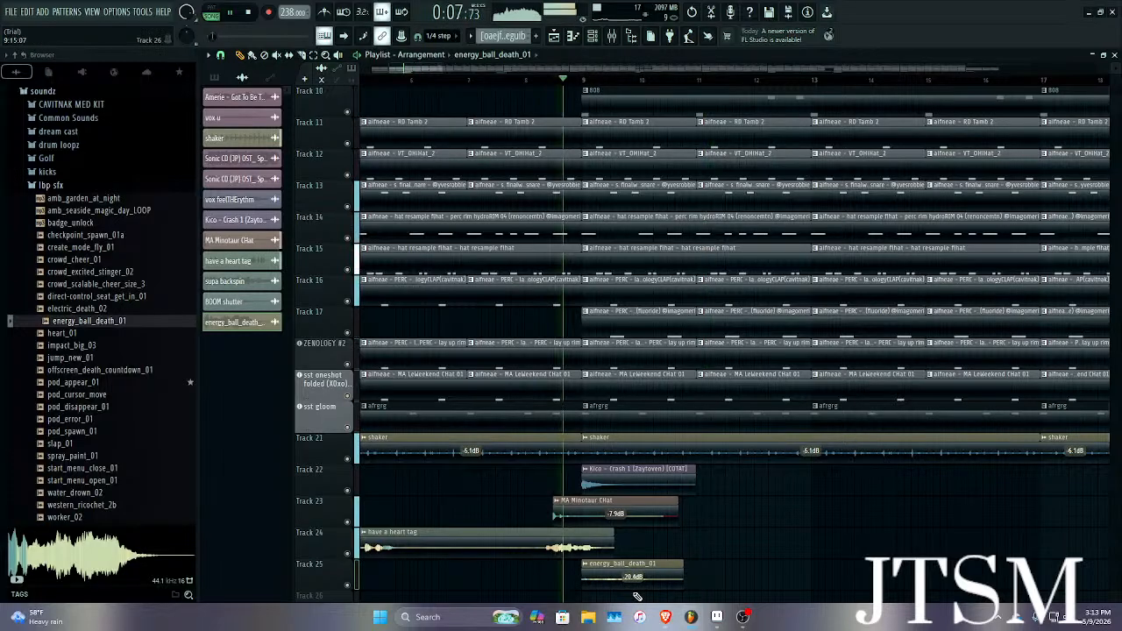
pyautogui.press('space')
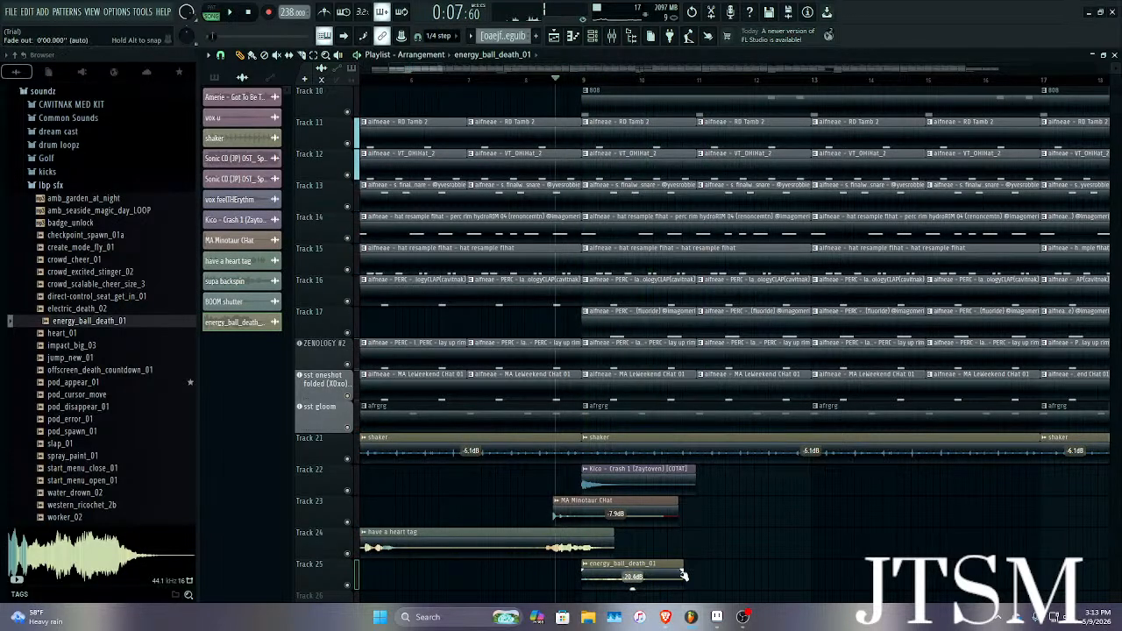
# Try a curved fade-out on the energy_ball_death_01 clip, and delete the clip from Track 25.
pyautogui.press('space')
pyautogui.press('space')
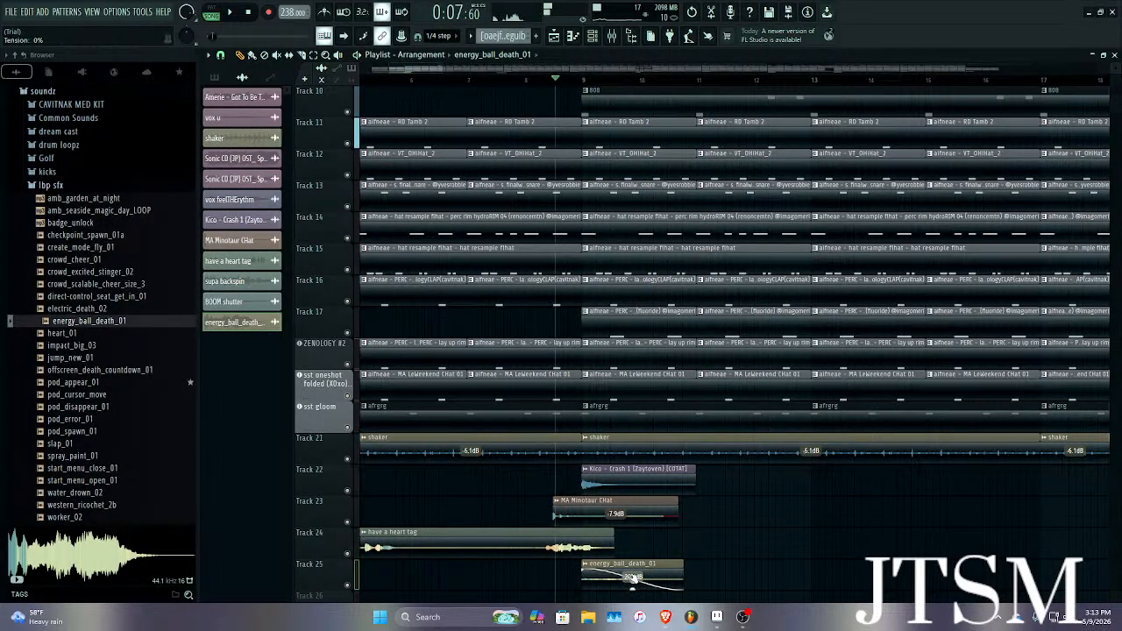
pyautogui.press('space')
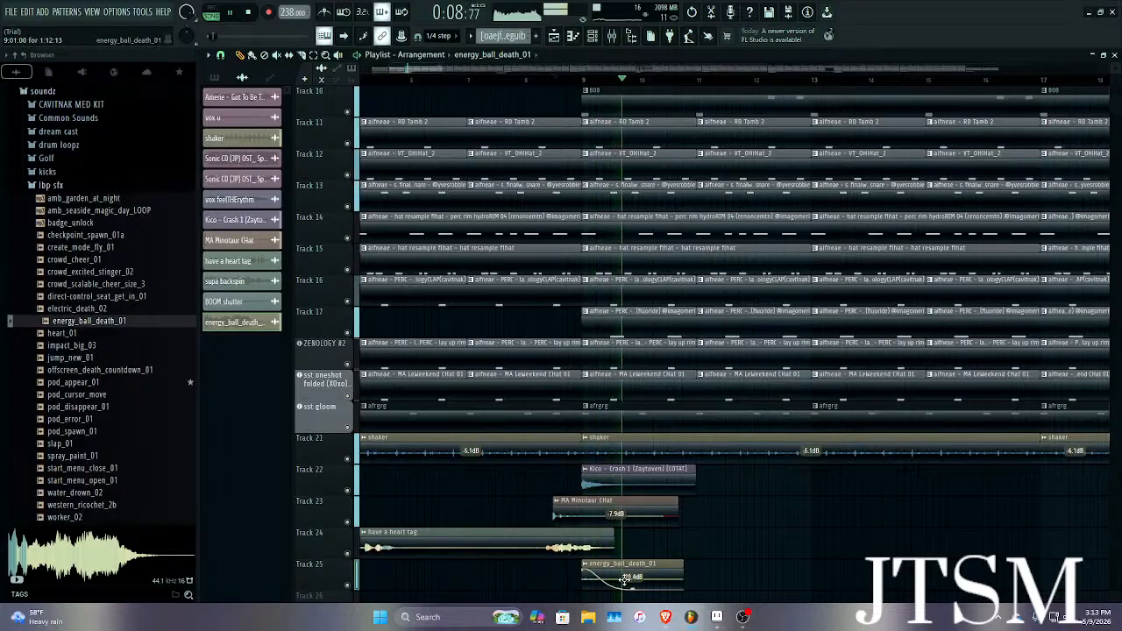
pyautogui.press('space')
pyautogui.rightClick(625, 577)
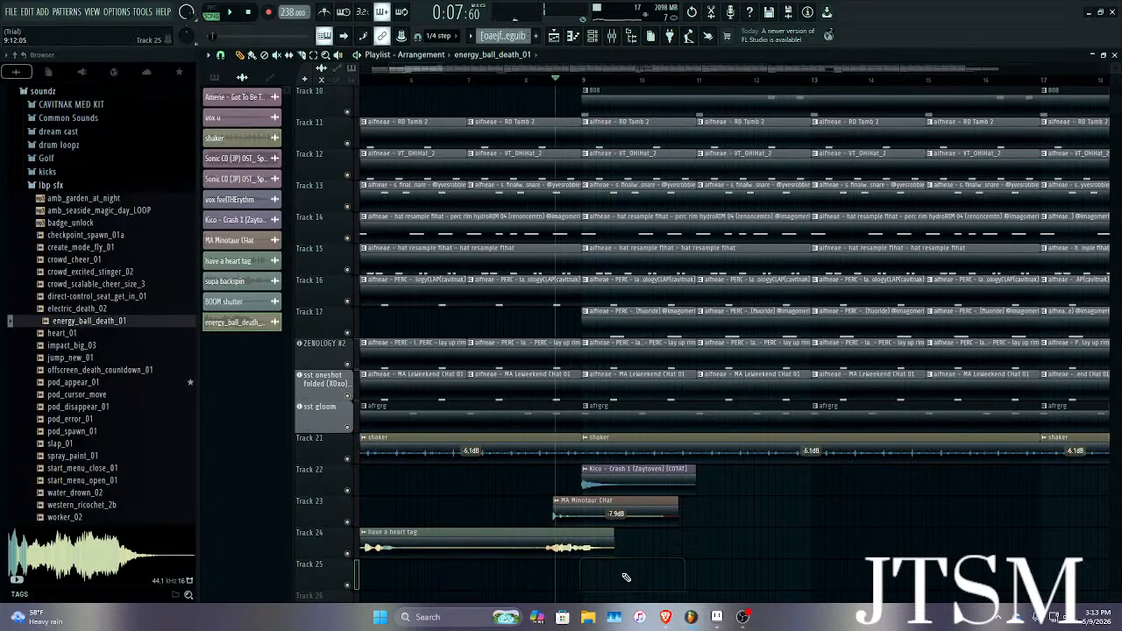
# Audition the lbp sfx samples from direct-control_seat_get_in_01 up through the crowd sounds, create_mode_fly_01 and checkpoint_spawn_01a to badge_unlock.
pyautogui.click(92, 298)
pyautogui.click(93, 284)
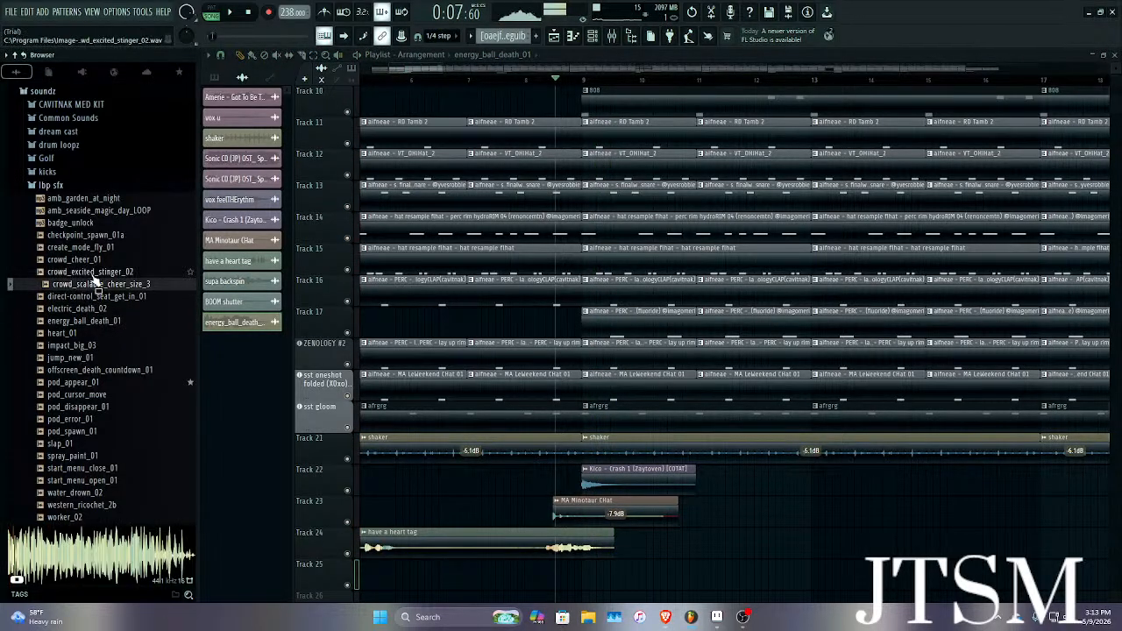
pyautogui.click(93, 271)
pyautogui.click(94, 259)
pyautogui.click(94, 247)
pyautogui.click(94, 235)
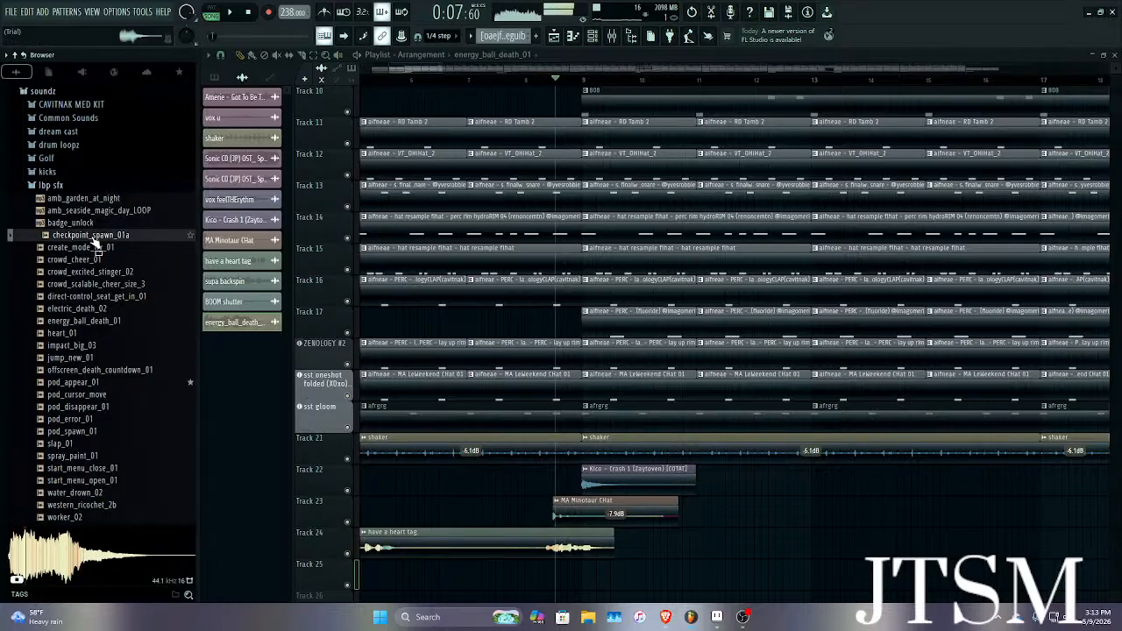
pyautogui.click(94, 222)
# Audition further lbp sfx samples: pod_cursor_move, slap_01, spray_paint_01, start_menu_close_01, water_drown_02, western_ricochet_2b and worker_02.
pyautogui.click(95, 395)
pyautogui.click(96, 443)
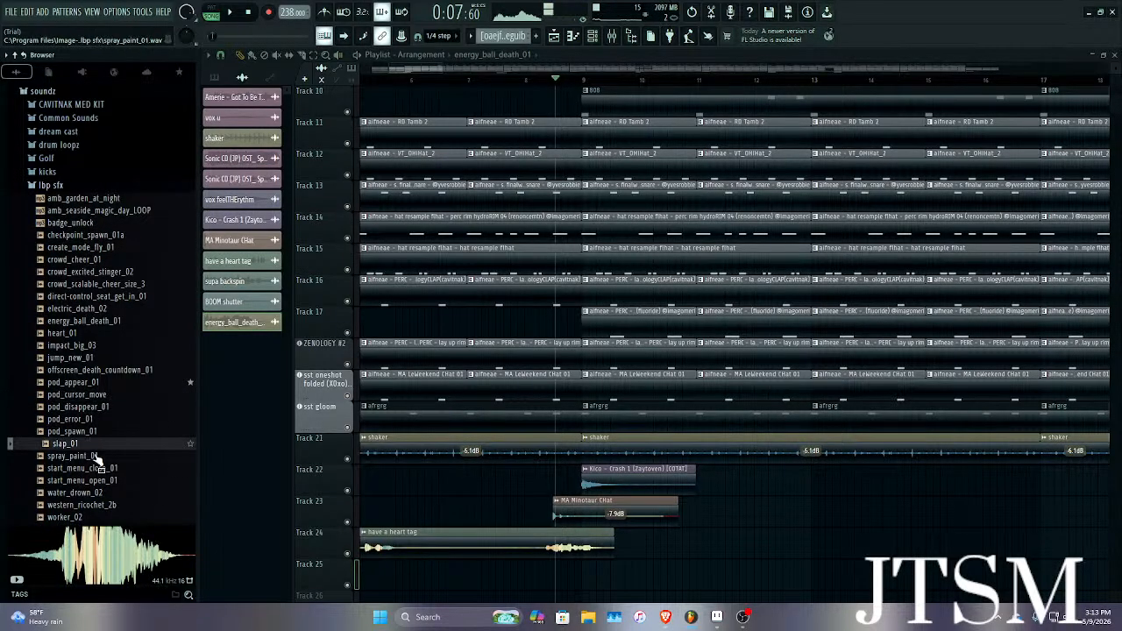
pyautogui.click(97, 455)
pyautogui.click(98, 469)
pyautogui.click(101, 494)
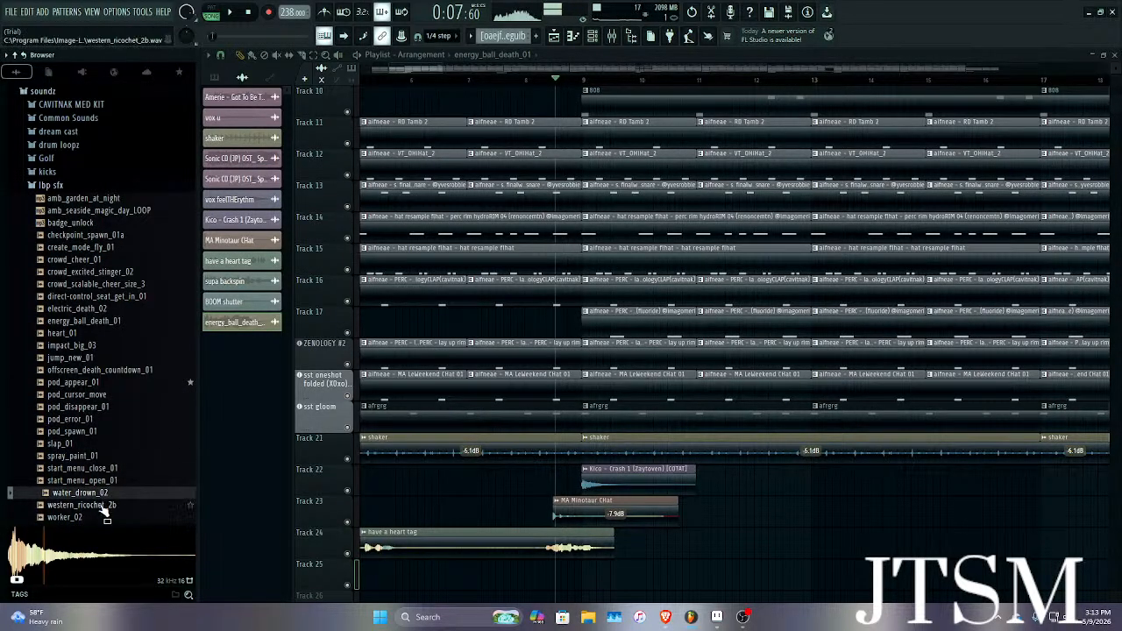
pyautogui.click(96, 506)
pyautogui.click(95, 517)
# Place water_drown_02 on Track 25 just before bar 9, set its gain to -9.1 dB and play the section.
pyautogui.moveTo(93, 493); pyautogui.dragTo(584, 508)
pyautogui.scroll(4, 598, 508)
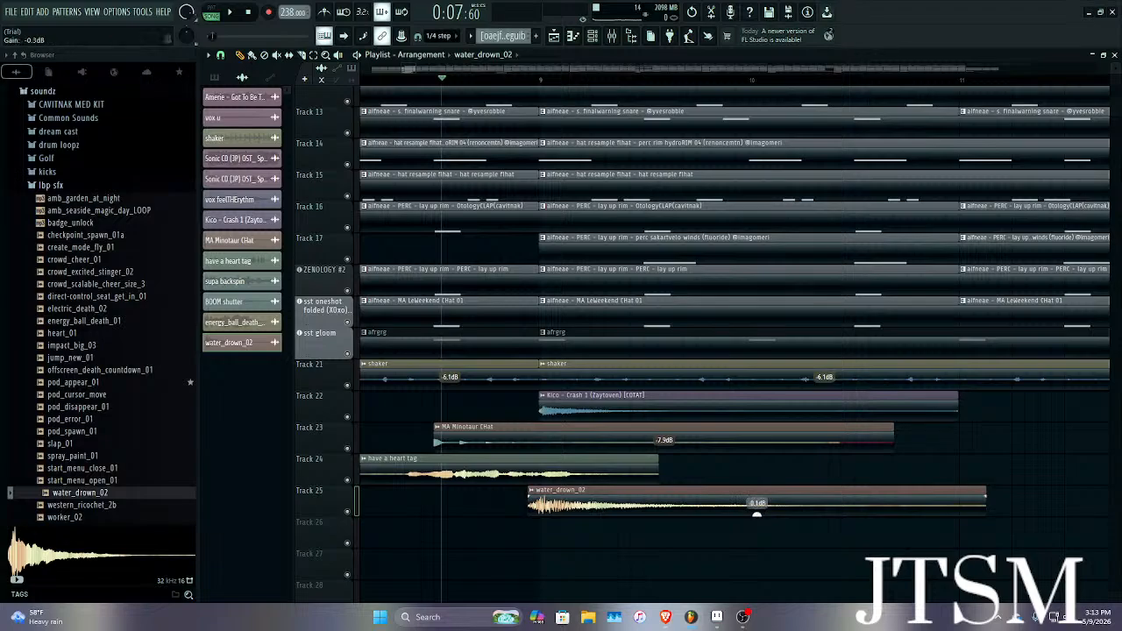
pyautogui.press('space')
pyautogui.scroll(-5, 720, 462)
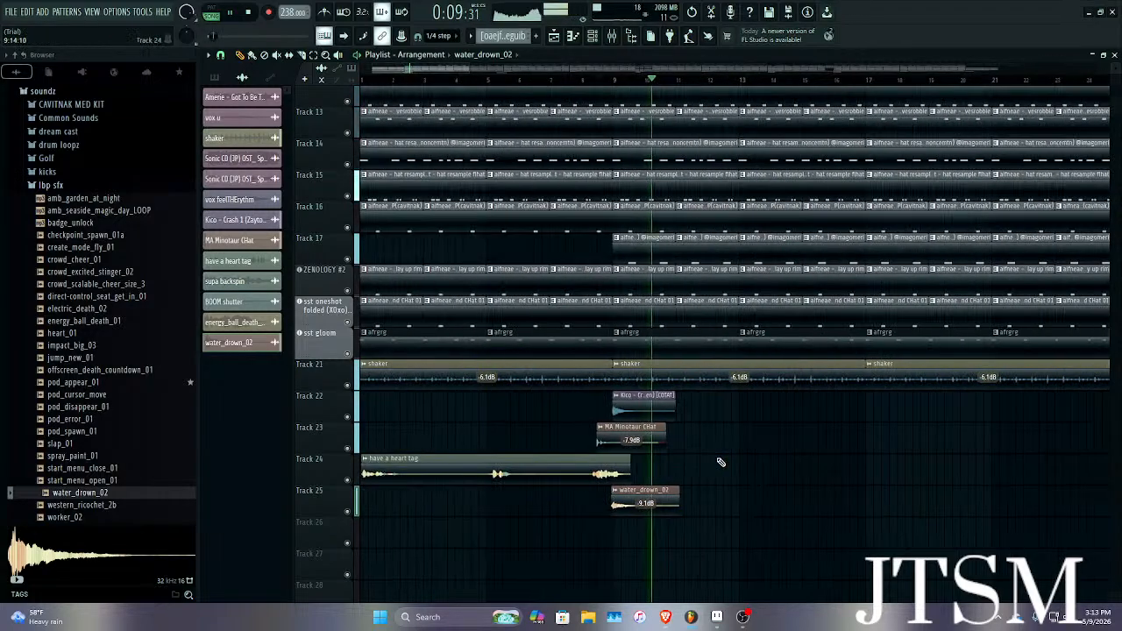
# Add a second water_drown_02 clip on Track 24, starting slightly before bar 113 beneath the BOOM shutter clip.
pyautogui.scroll(-6, 721, 461)
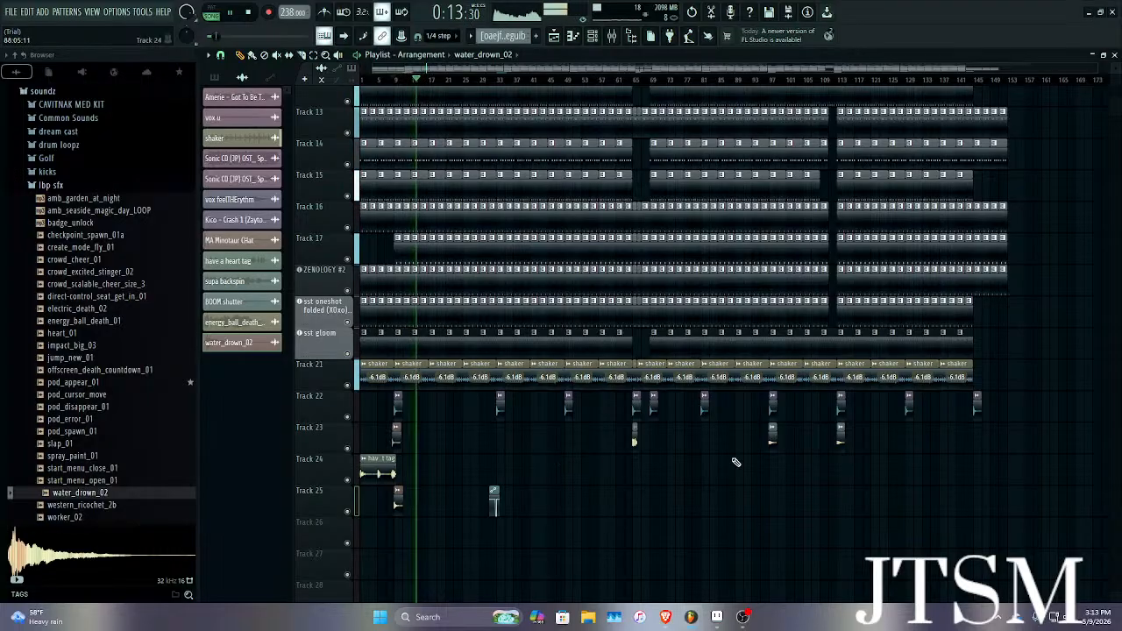
pyautogui.scroll(10, 693, 457)
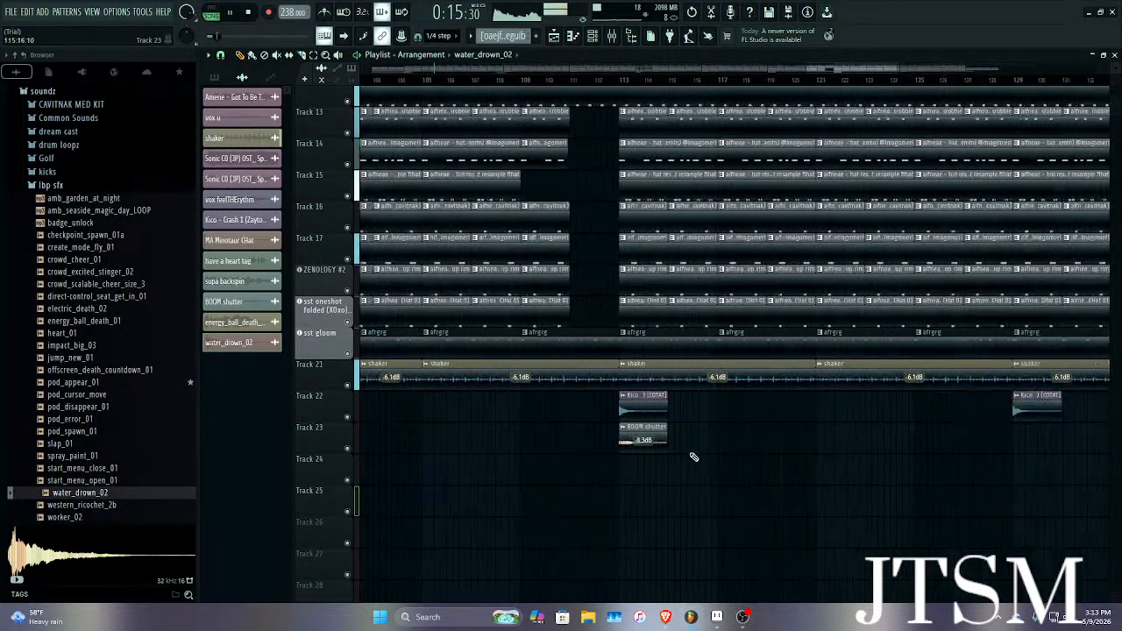
pyautogui.scroll(6, 624, 465)
pyautogui.click(578, 475)
pyautogui.scroll(4, 596, 473)
pyautogui.moveTo(598, 472); pyautogui.dragTo(631, 470)
pyautogui.press('space')
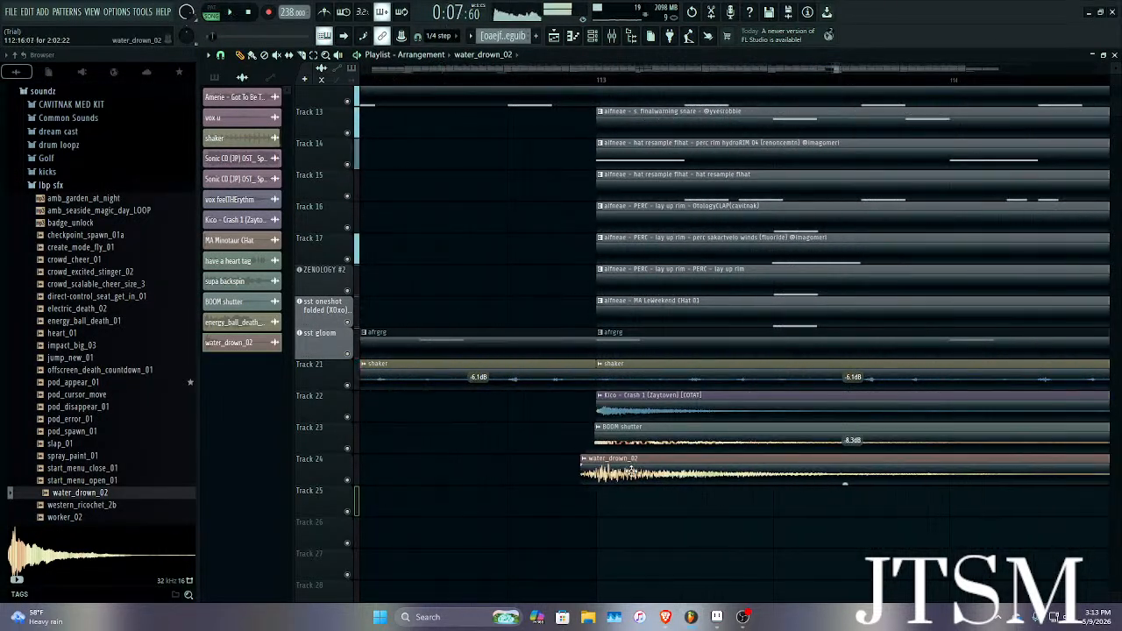
# Match the bar 113 water_drown_02 clip to the bar 9 one by setting its gain to -9.1 dB.
pyautogui.scroll(-8, 636, 473)
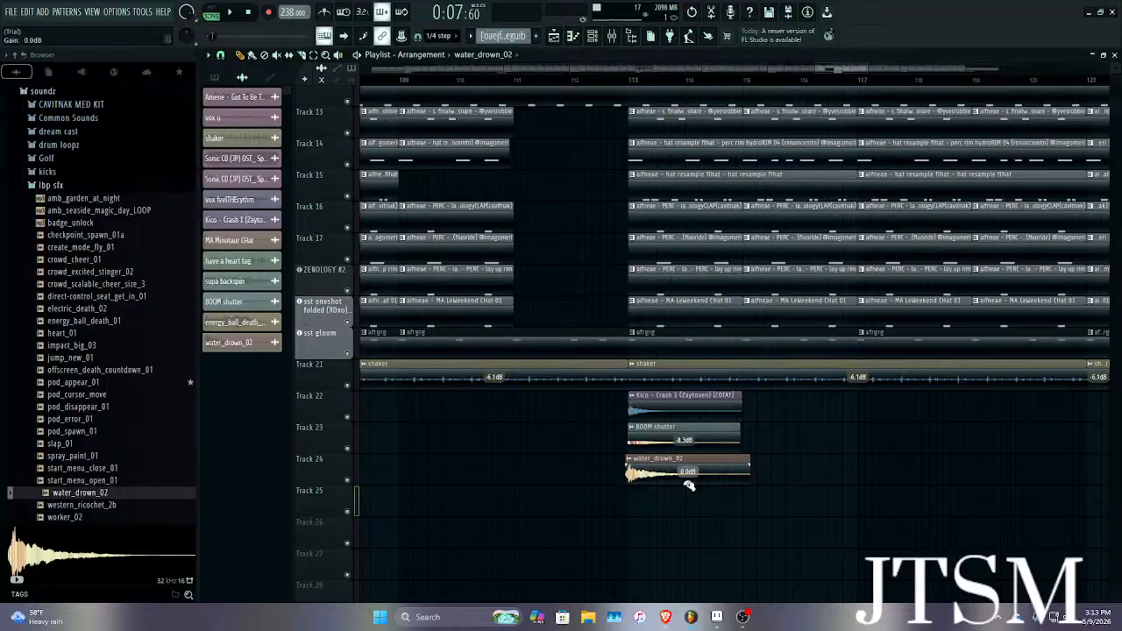
pyautogui.scroll(-9, 688, 485)
pyautogui.scroll(7, 433, 504)
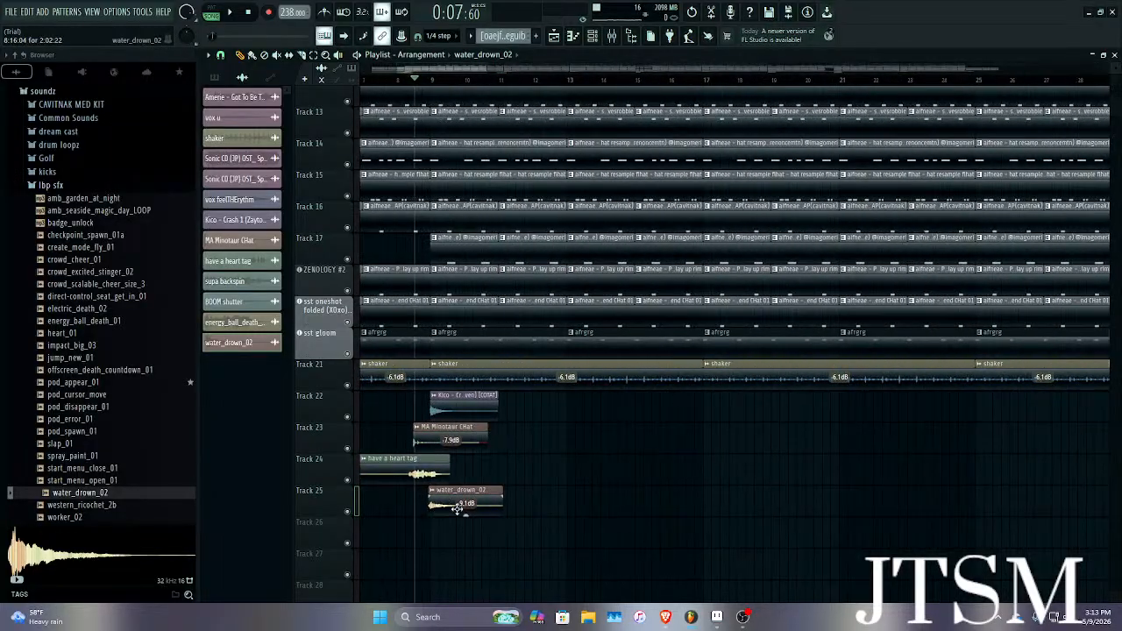
pyautogui.scroll(-8, 789, 474)
pyautogui.scroll(7, 739, 490)
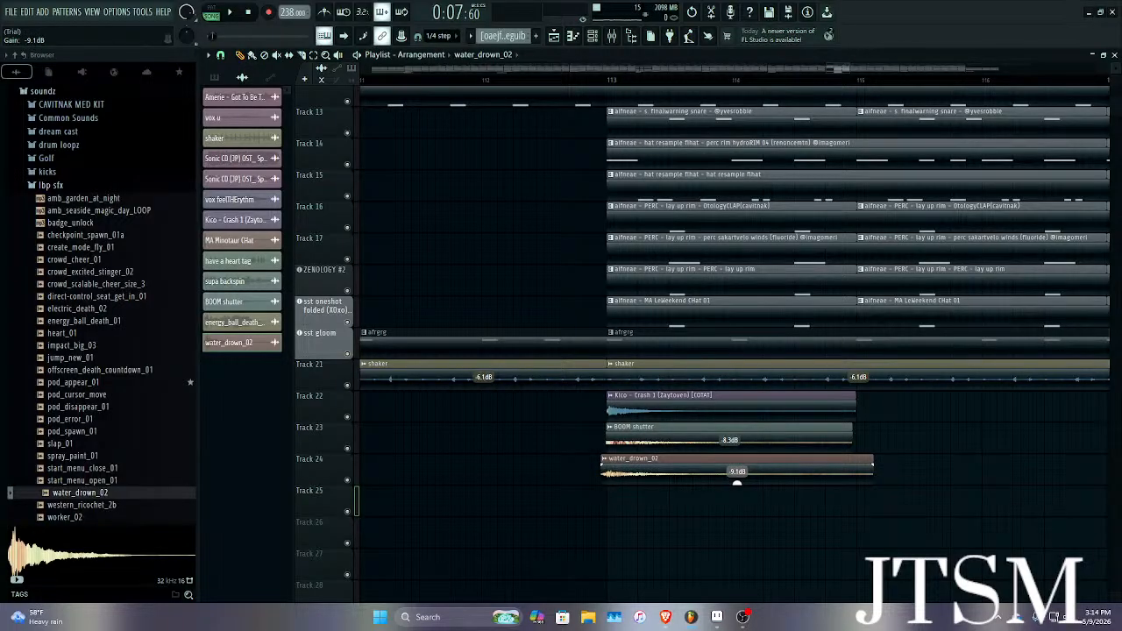
pyautogui.scroll(-8, 738, 483)
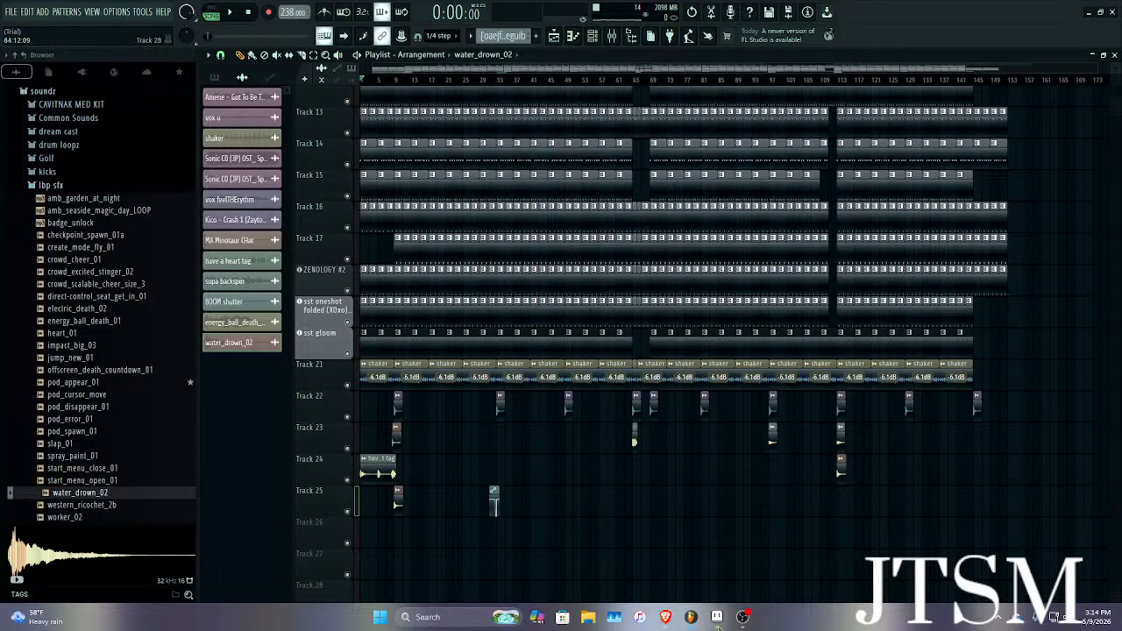
# Check the live stream status in OBS and return to the playlist to review its upper tracks.
pyautogui.click(743, 618)
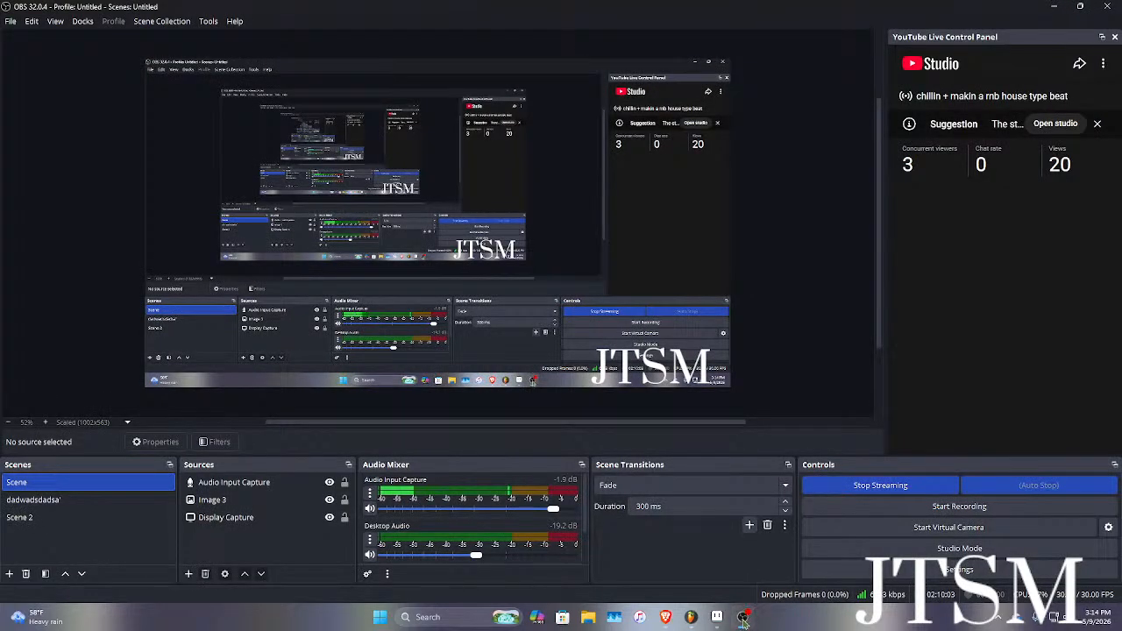
pyautogui.click(742, 618)
pyautogui.scroll(6, 580, 399)
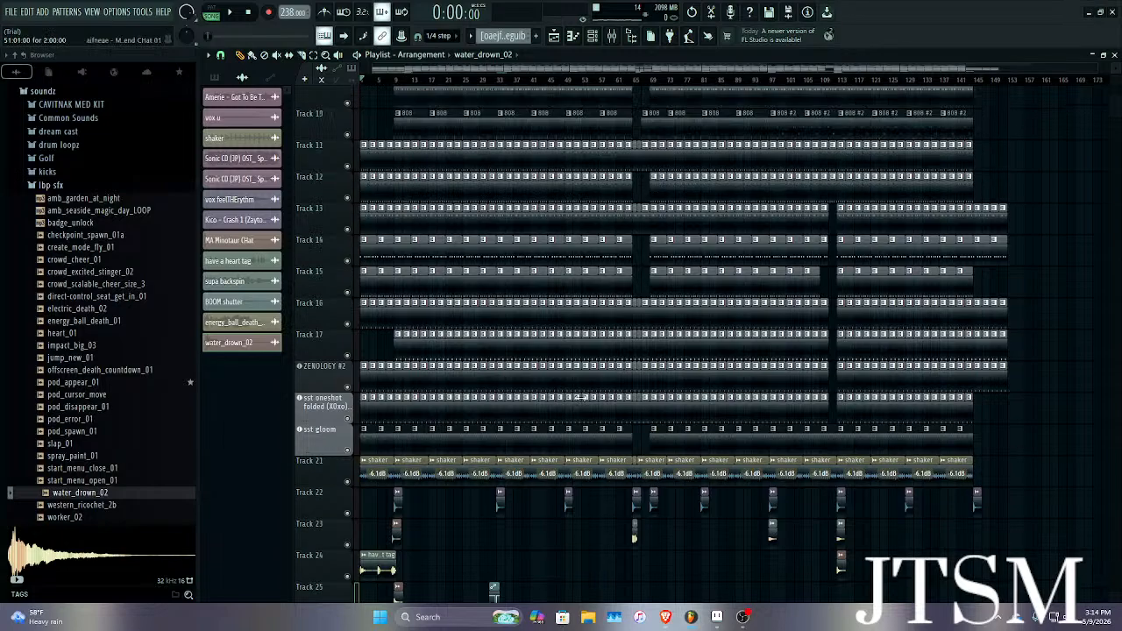
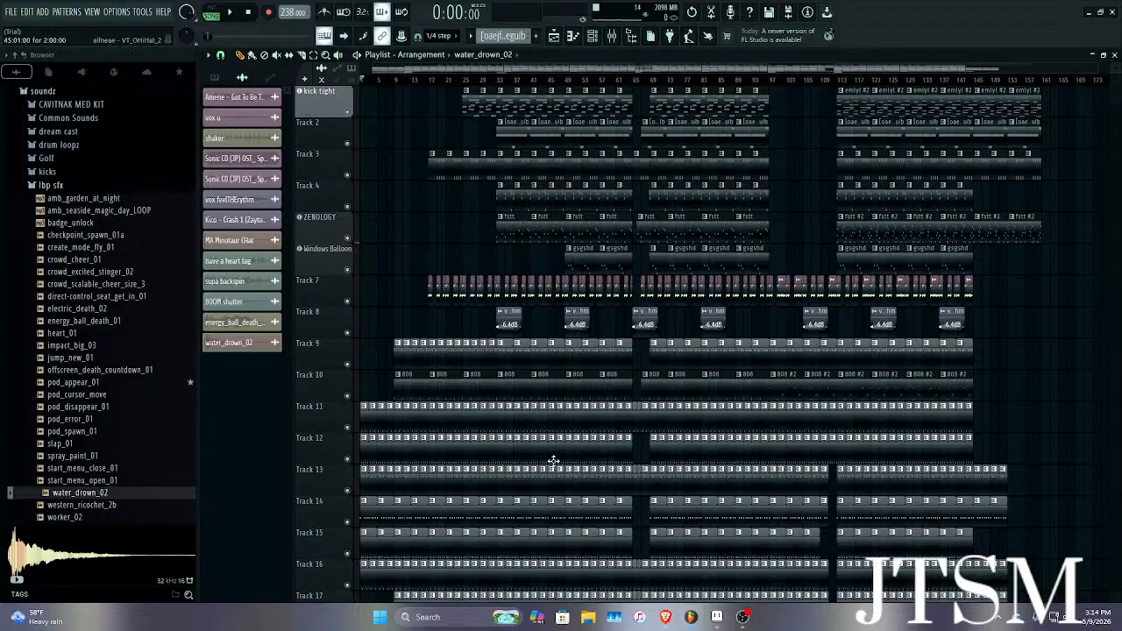
# Switch to the Brave browser and bring up the open YouTube post "idk guys should i drop tdy?".
pyautogui.click(666, 620)
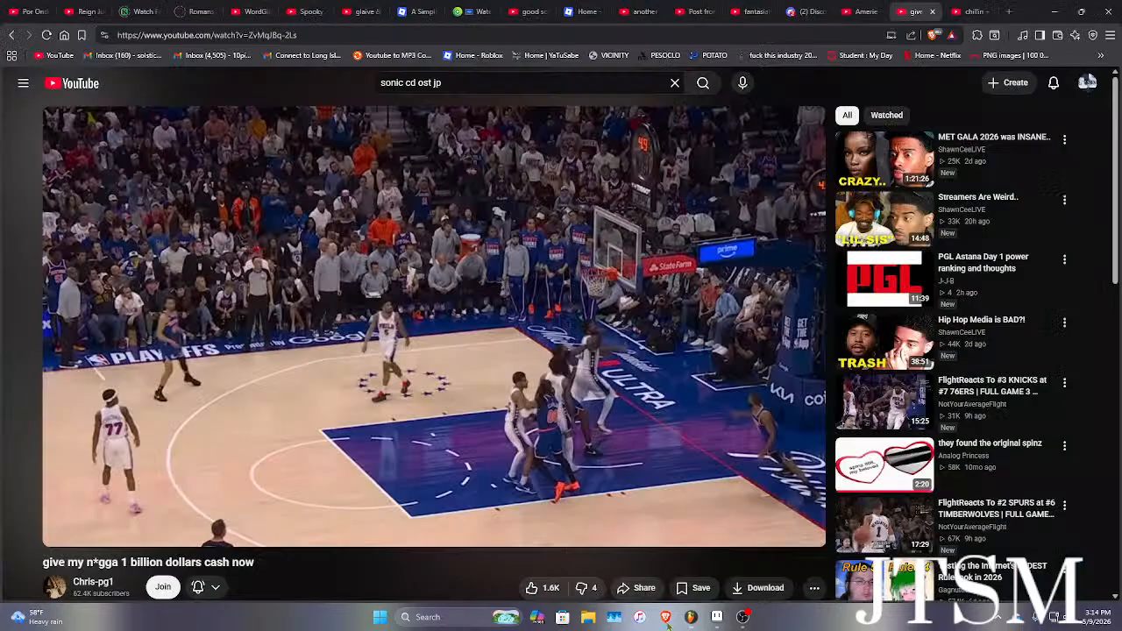
pyautogui.click(963, 10)
pyautogui.click(934, 9)
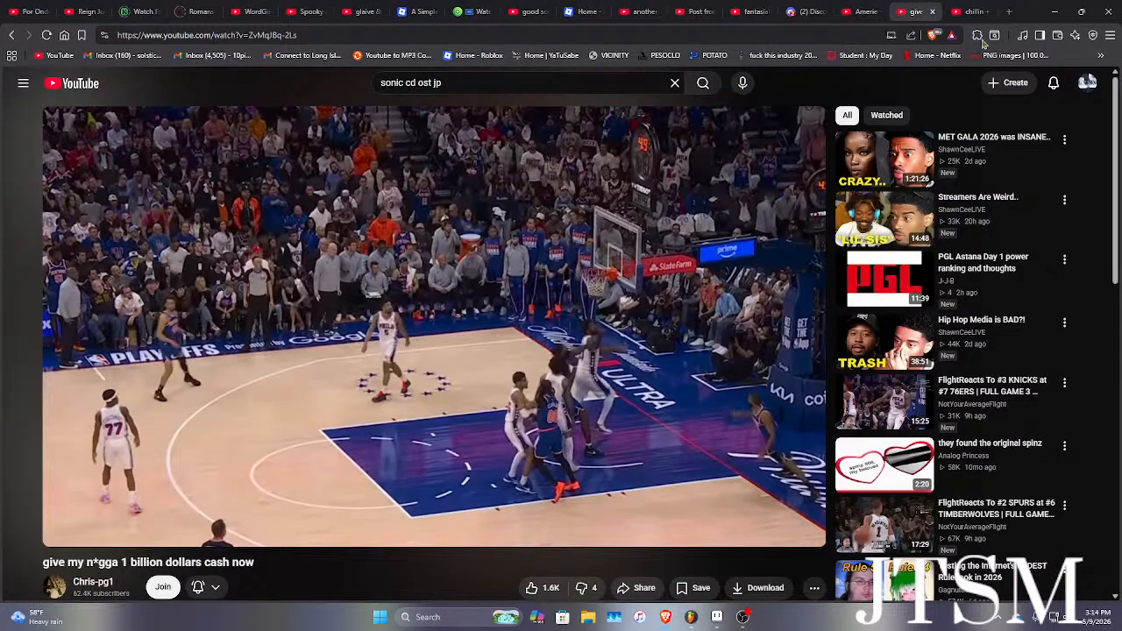
pyautogui.click(873, 11)
pyautogui.click(754, 11)
pyautogui.click(687, 11)
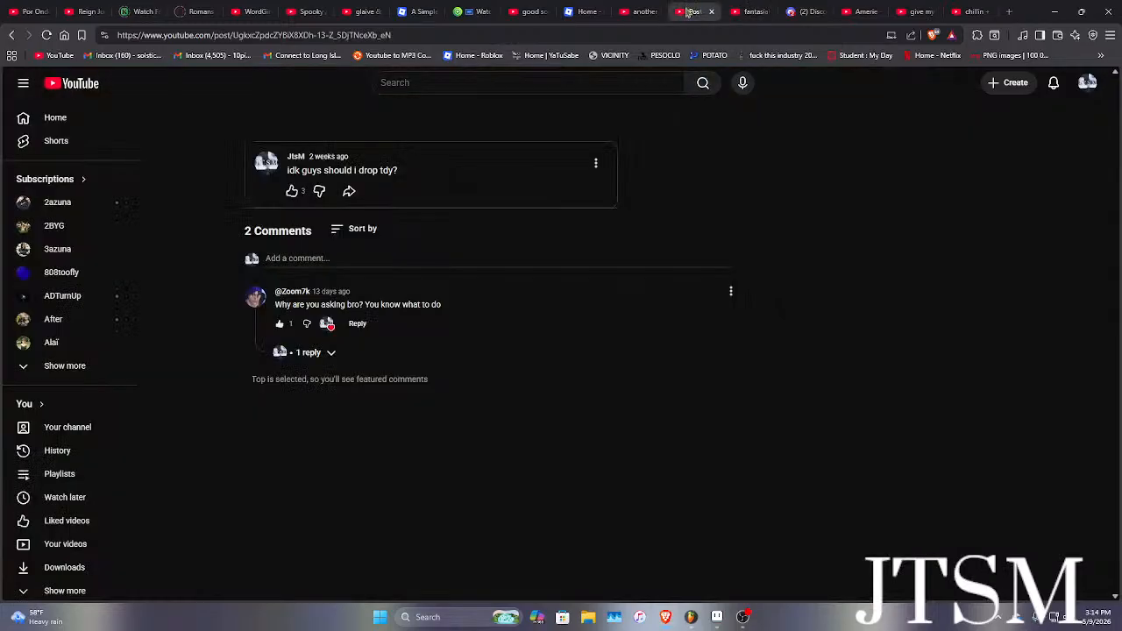
# Open the channel behind the post and look through its published community posts.
pyautogui.click(266, 164)
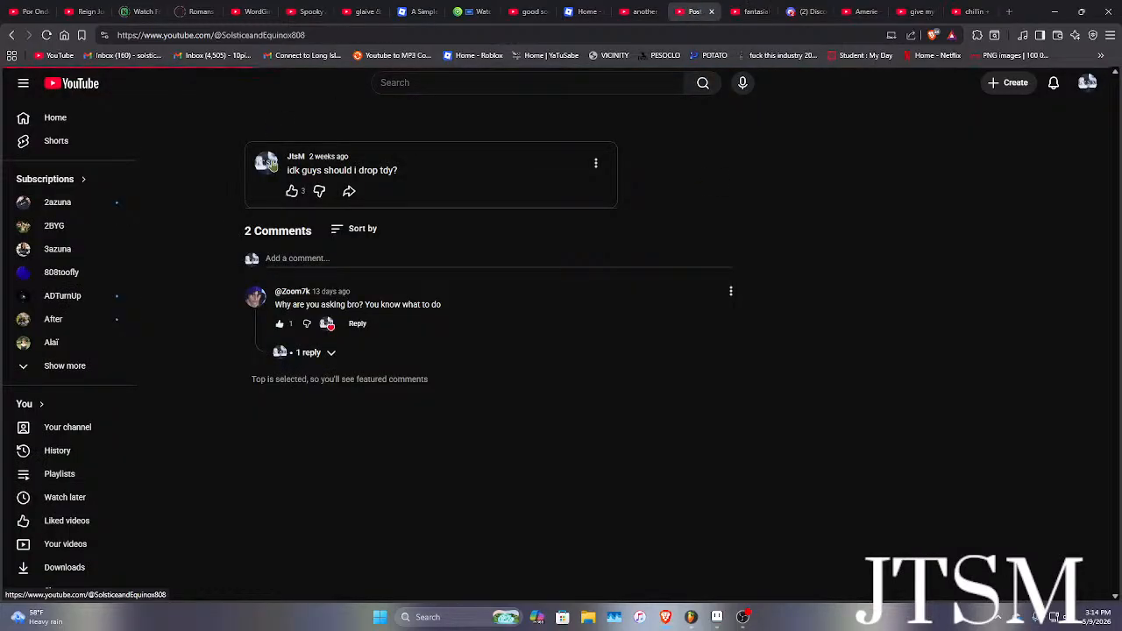
pyautogui.click(391, 342)
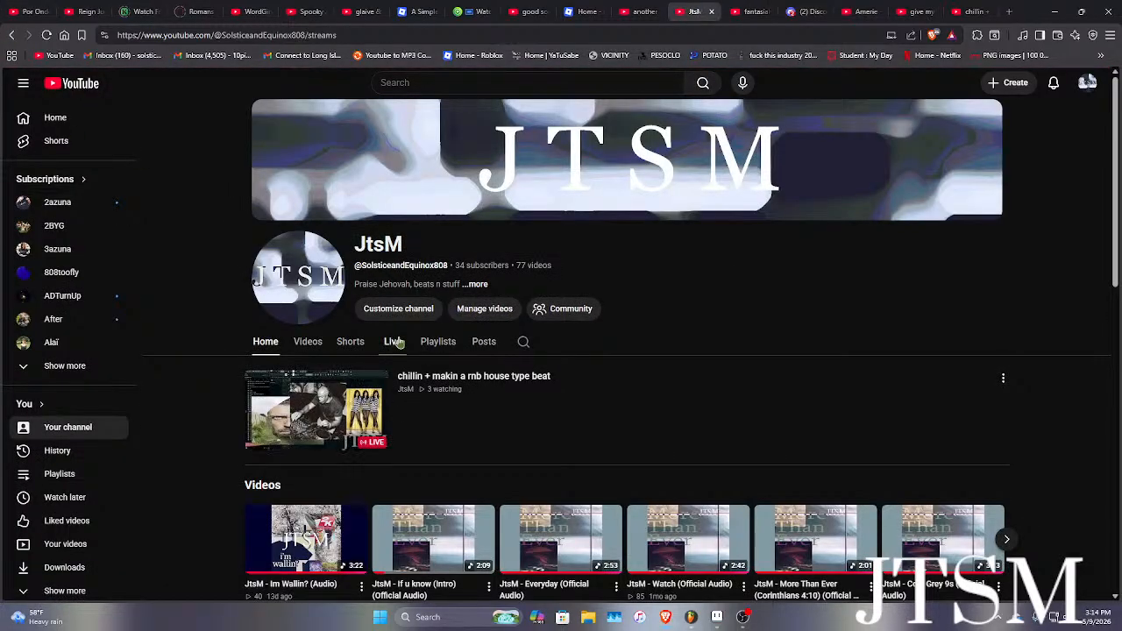
pyautogui.click(478, 342)
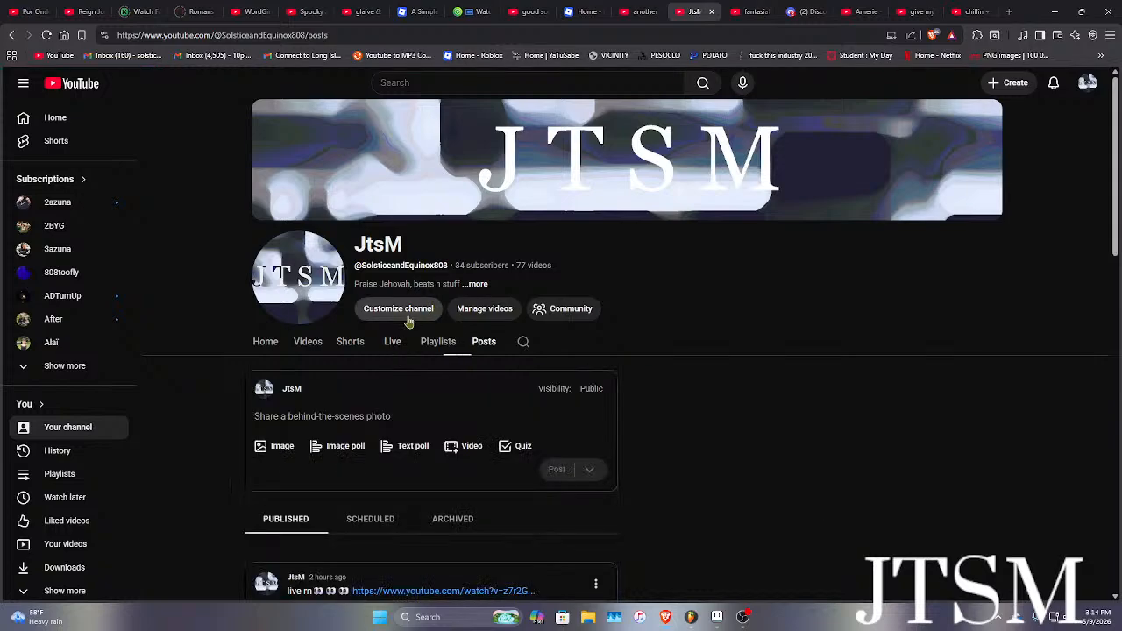
pyautogui.scroll(-4, 406, 324)
pyautogui.scroll(3, 400, 328)
pyautogui.scroll(-7, 404, 327)
pyautogui.scroll(-7, 404, 328)
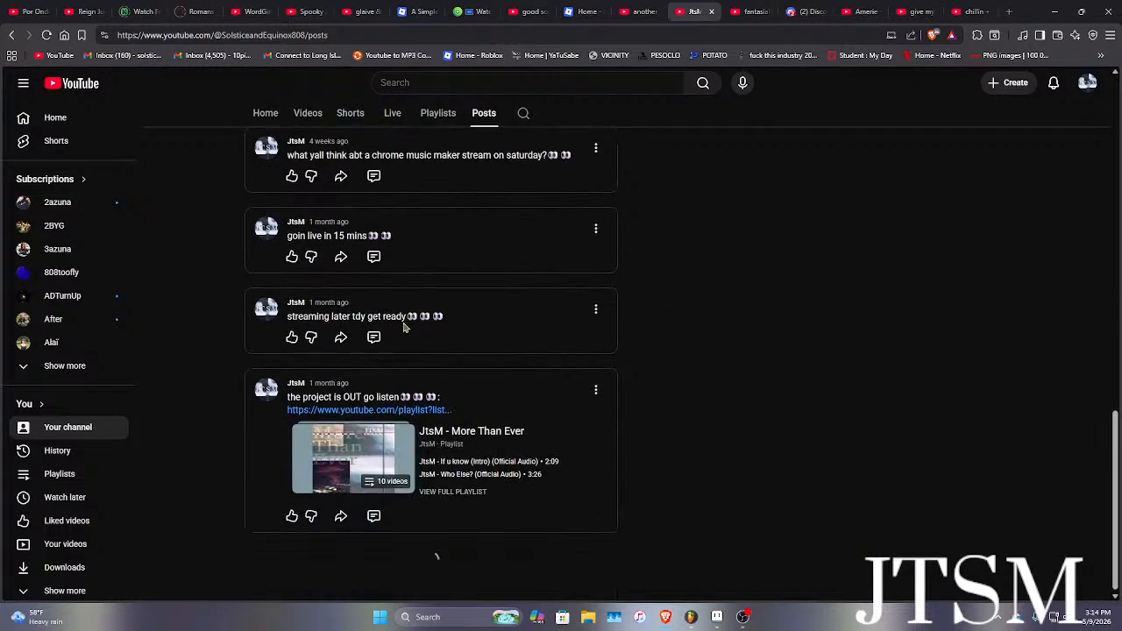
pyautogui.scroll(15, 439, 342)
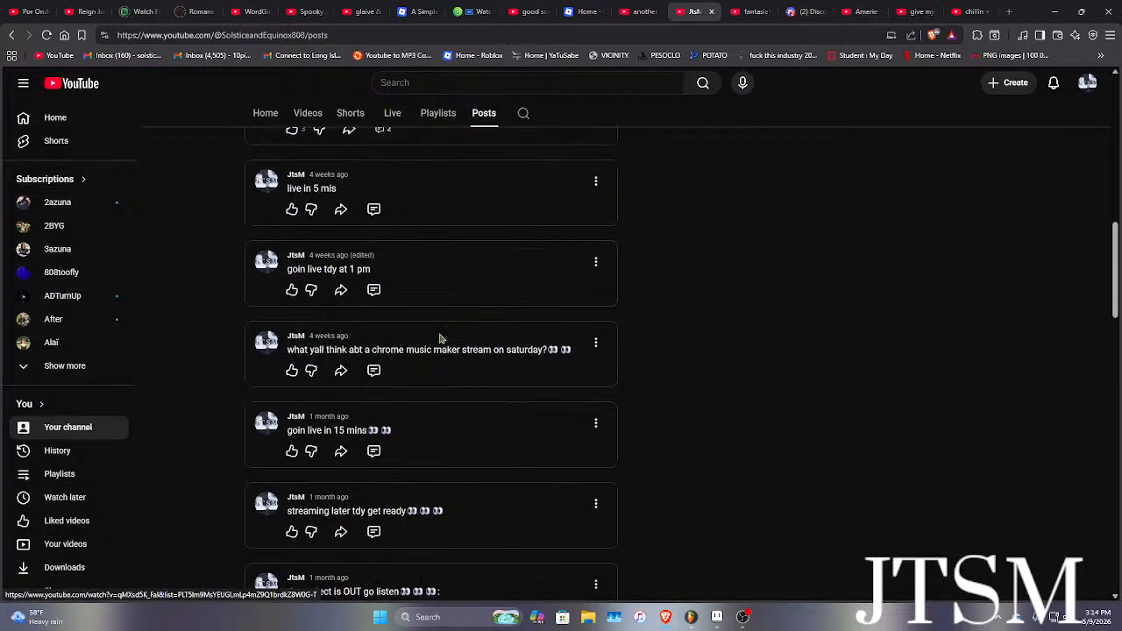
pyautogui.scroll(-5, 427, 342)
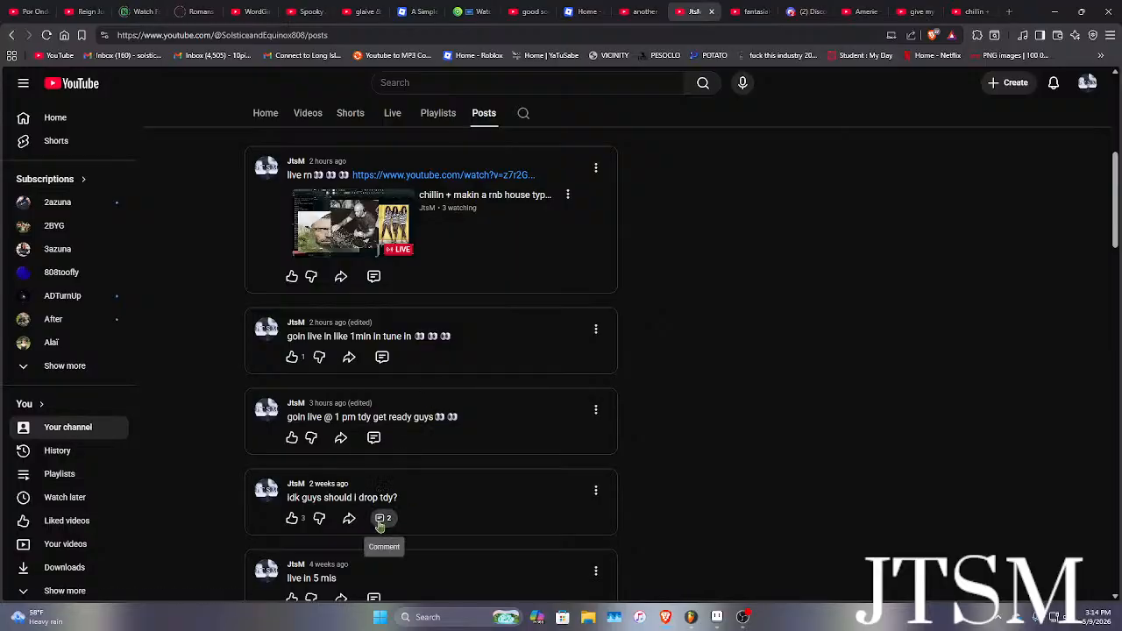
# Open the comments of "idk guys should i drop tdy?", read the reply under the first comment and collapse it again.
pyautogui.click(382, 518)
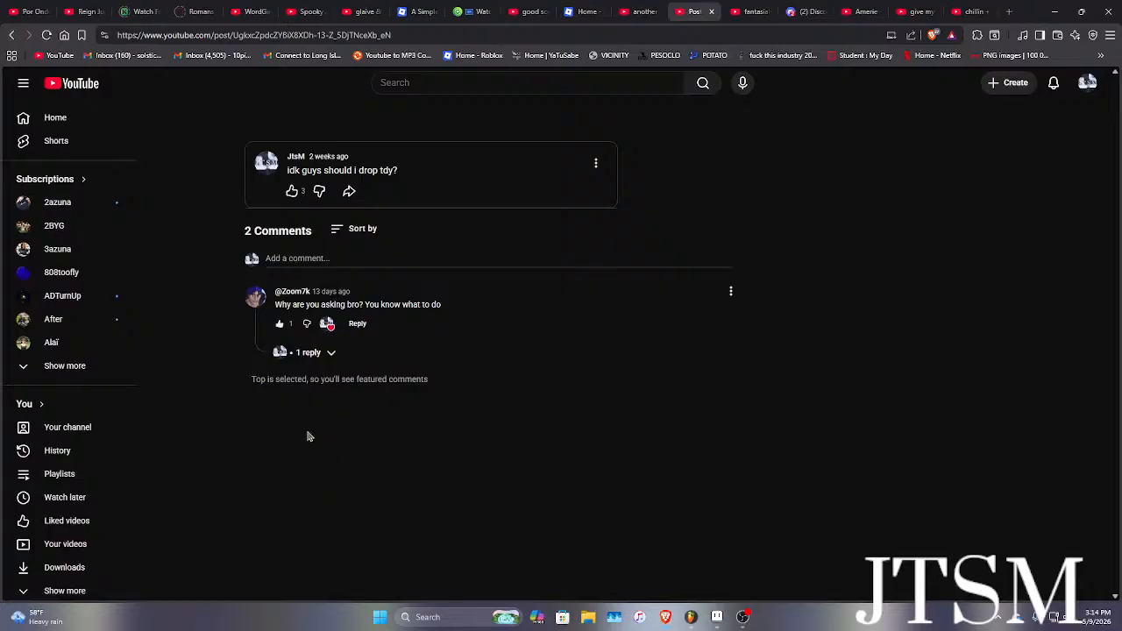
pyautogui.click(307, 353)
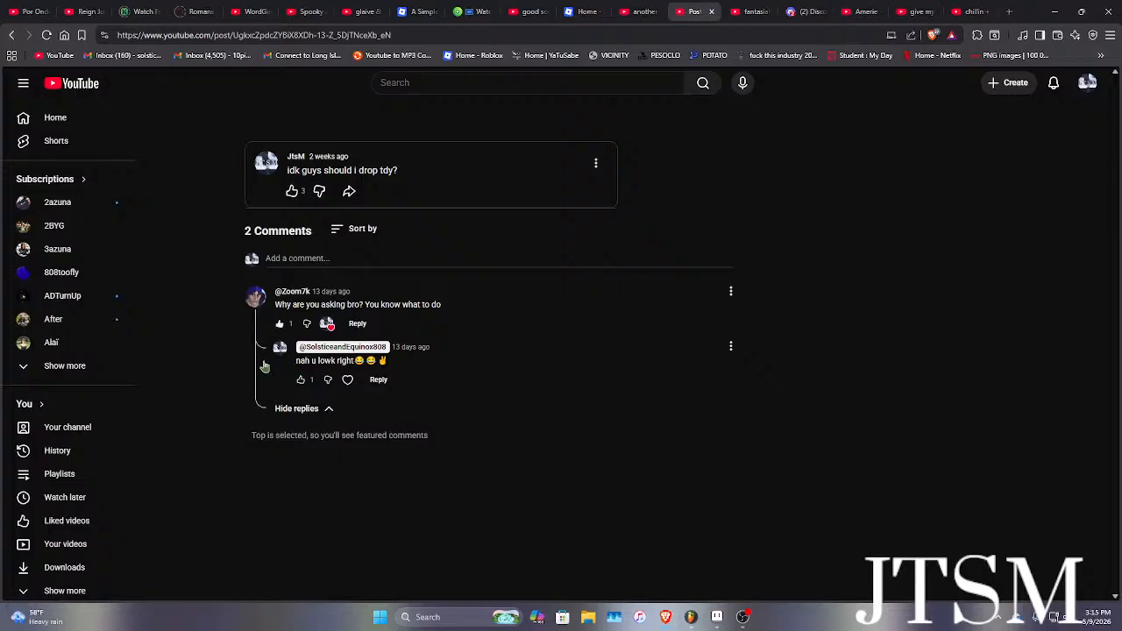
pyautogui.click(264, 366)
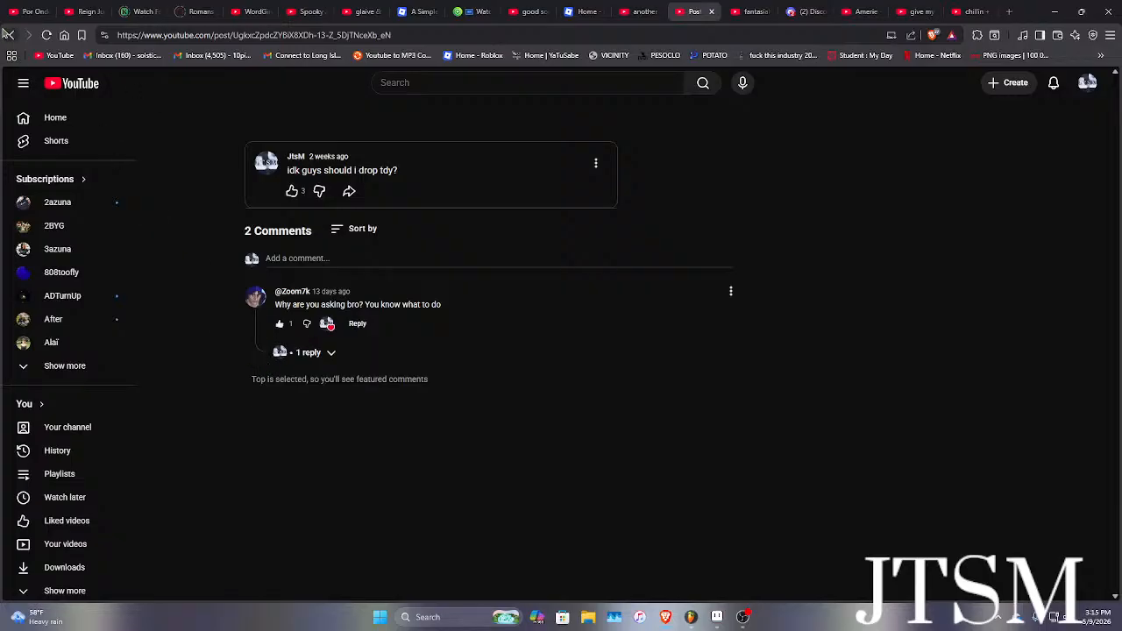
# Go back to the channel page and look over its list of live streams.
pyautogui.click(8, 34)
pyautogui.click(392, 343)
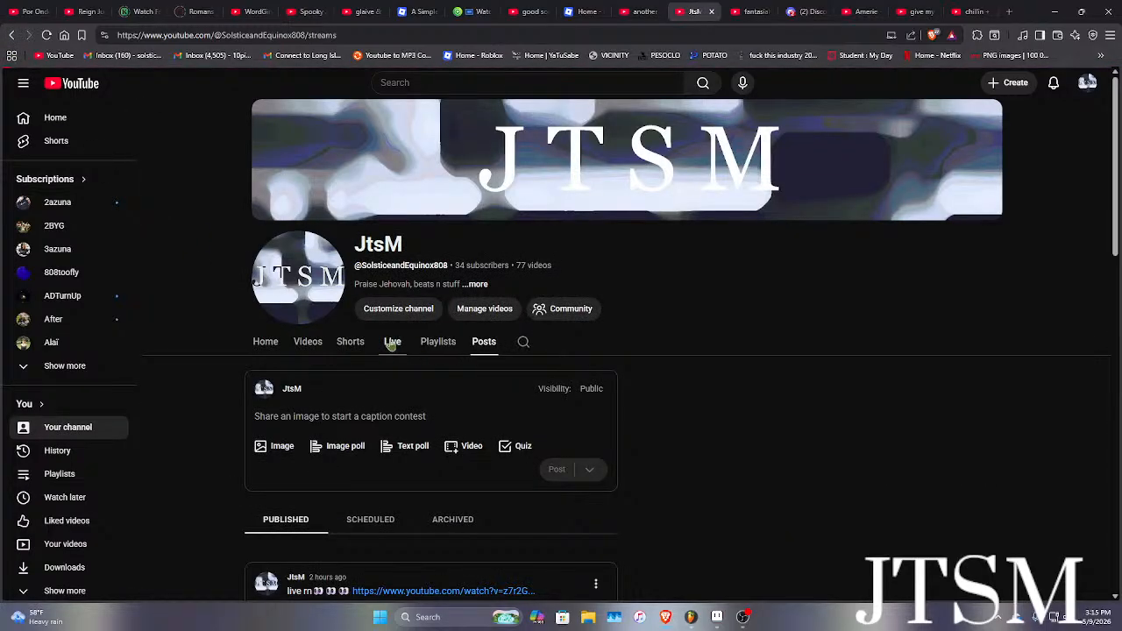
pyautogui.scroll(-2, 526, 412)
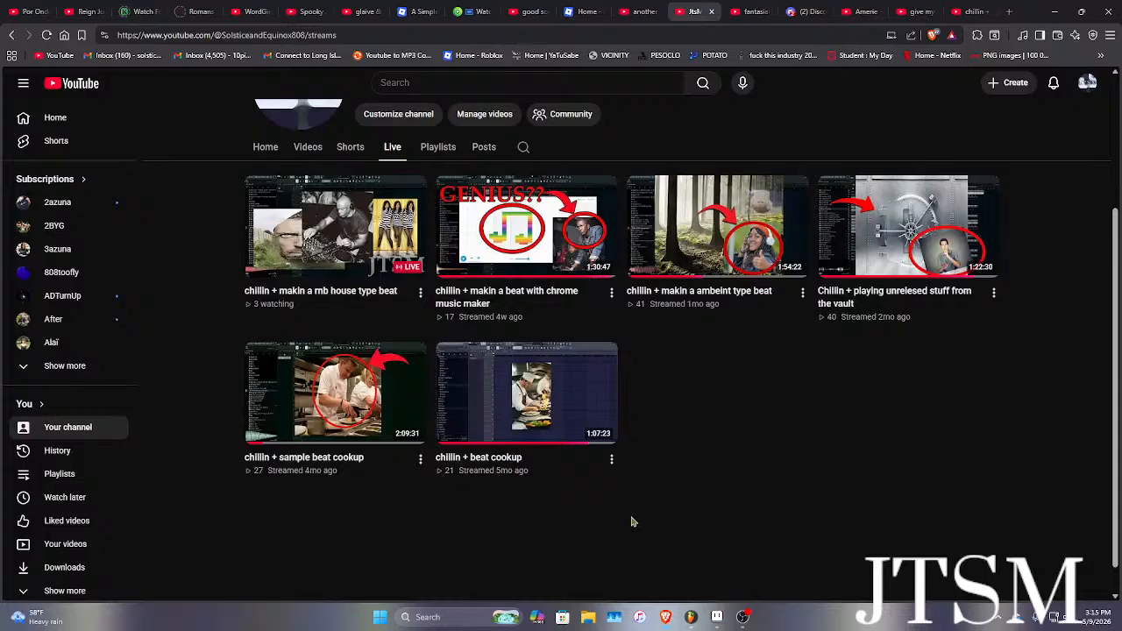
# Search the web for "the sounds resource" in a new tab and open The Sounds Resource site.
pyautogui.click(1009, 12)
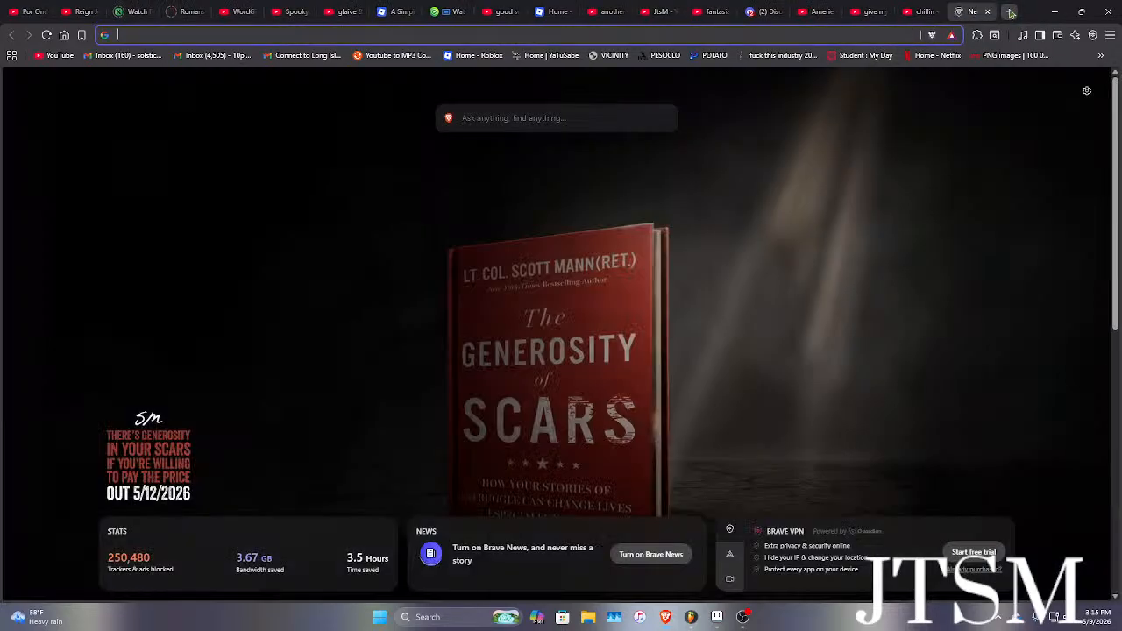
pyautogui.write('the sou')
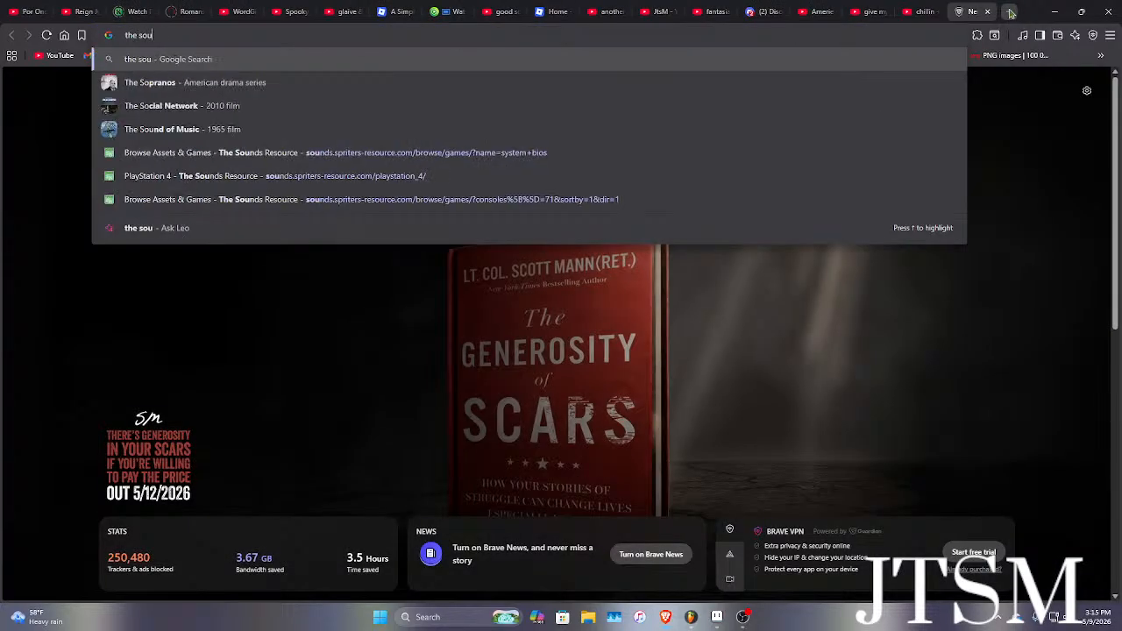
pyautogui.write('nds resource')
pyautogui.press('Return')
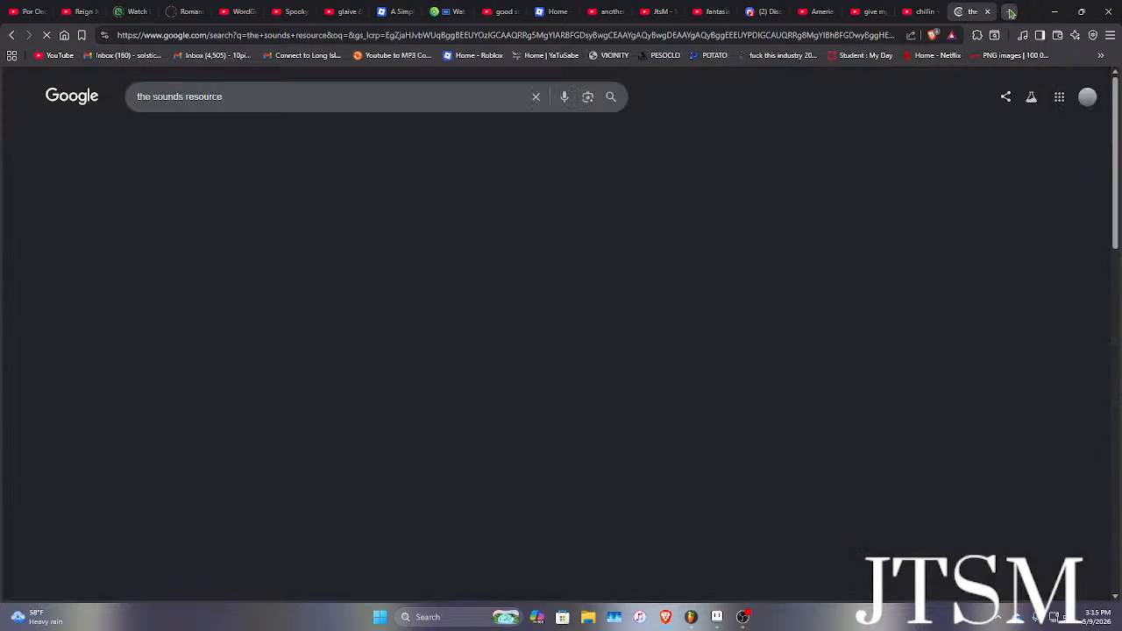
pyautogui.click(228, 212)
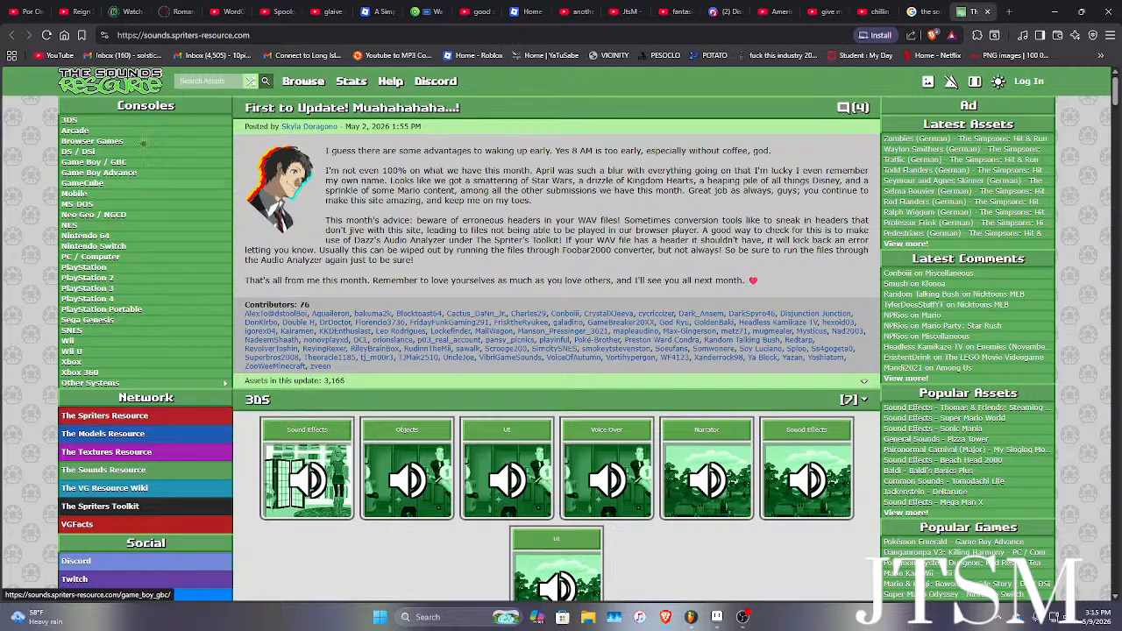
# Search the site's games for "persona" and open the Persona 5 page.
pyautogui.click(201, 80)
pyautogui.write('perspna')
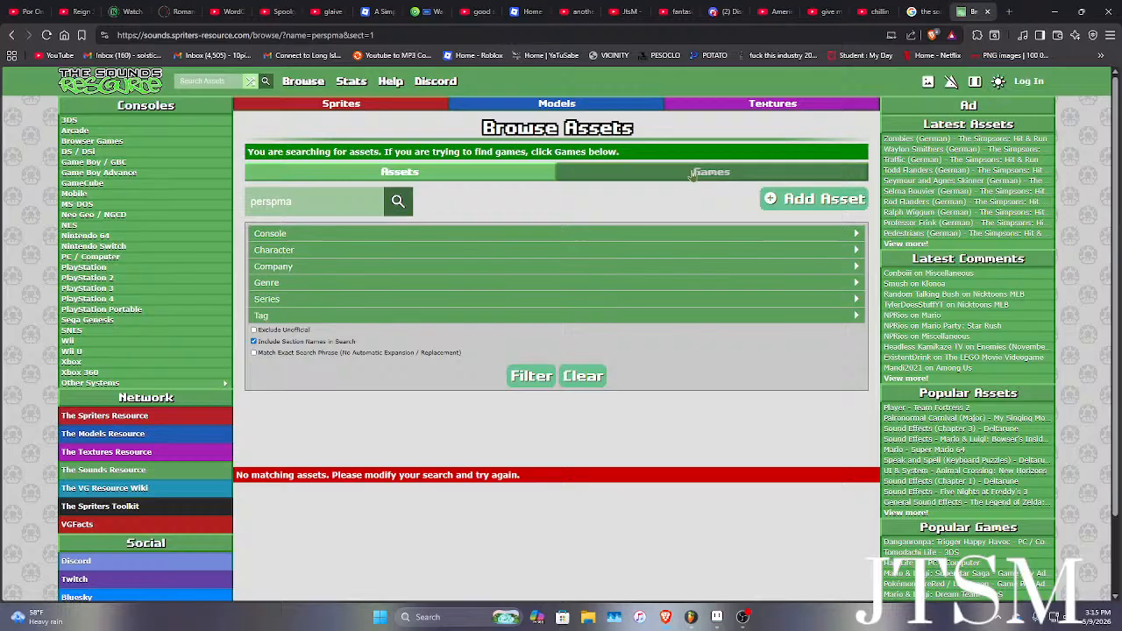
pyautogui.click(693, 174)
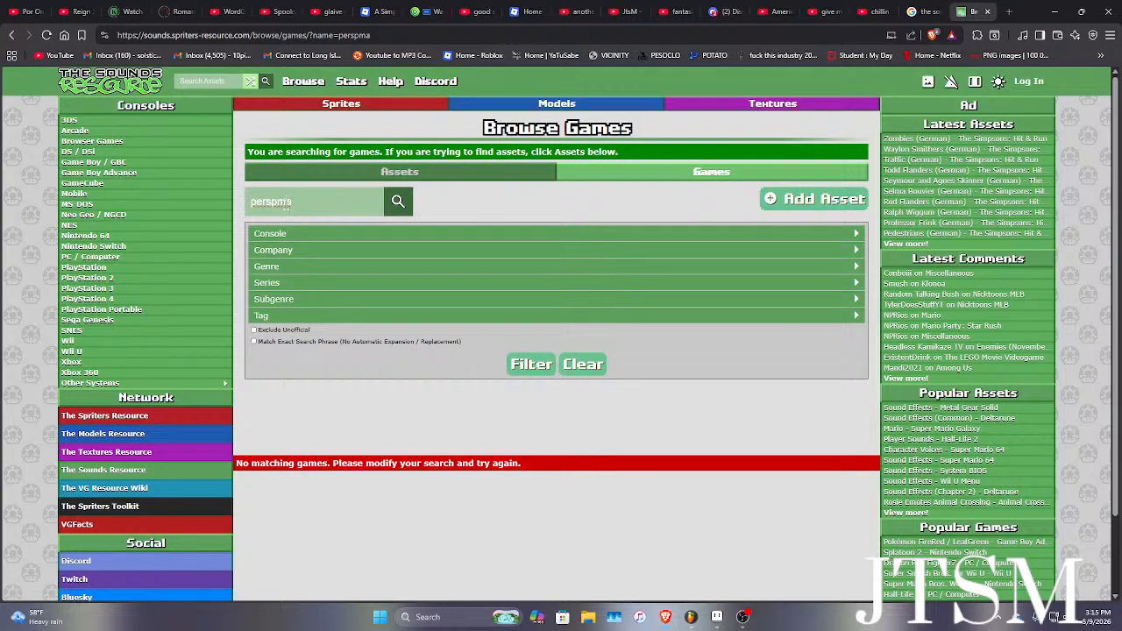
pyautogui.press('BackSpace')
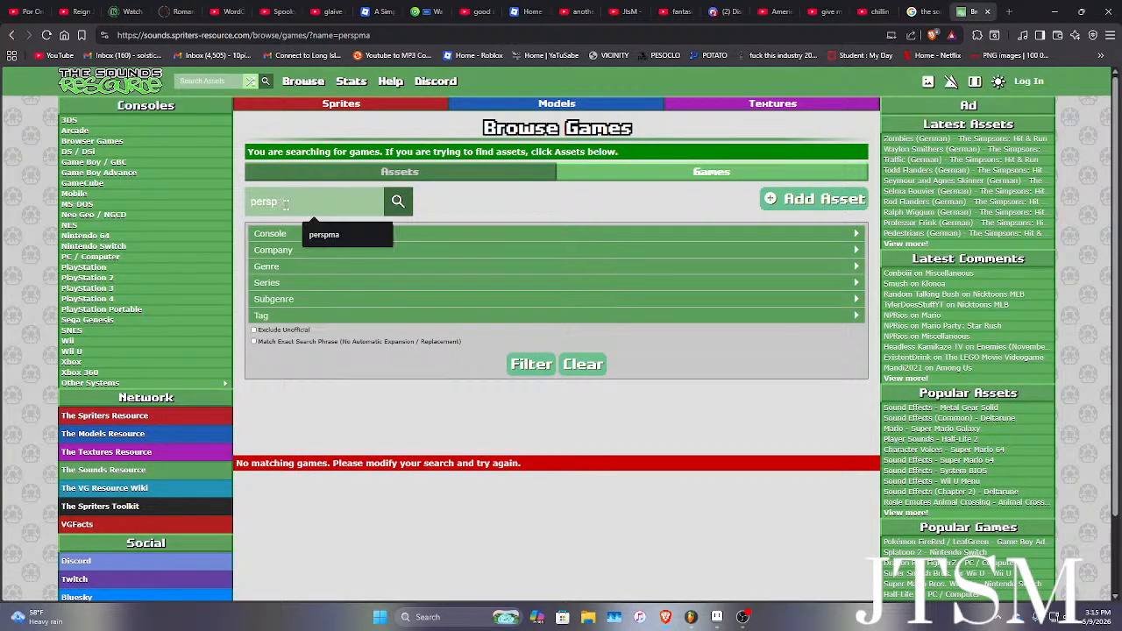
pyautogui.press('BackSpace')
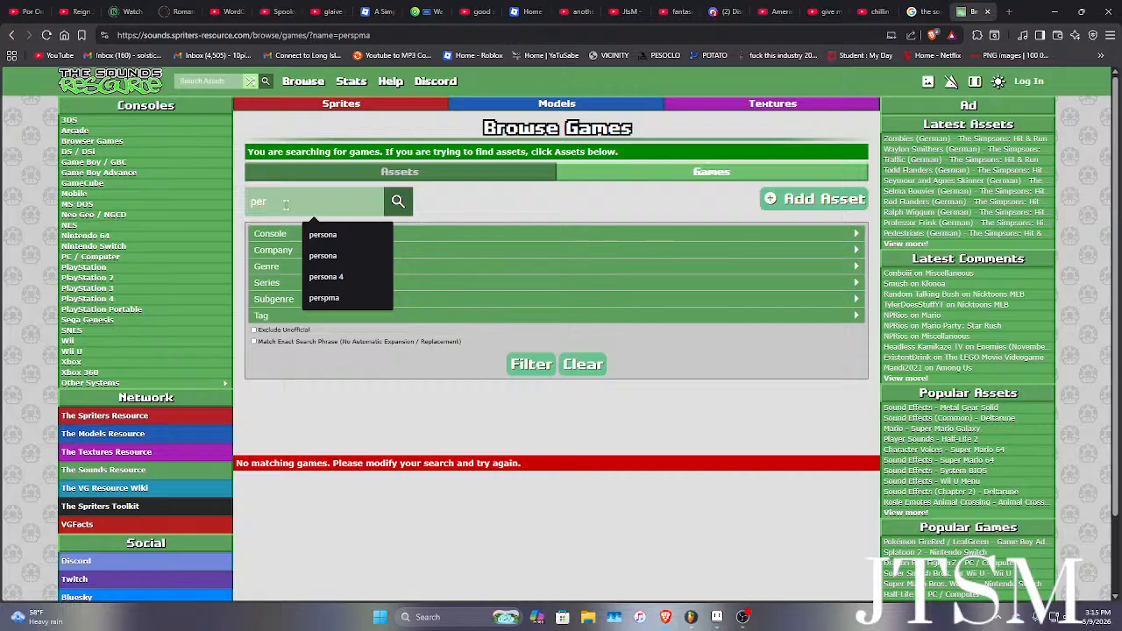
pyautogui.write('sona')
pyautogui.press('Return')
pyautogui.scroll(-2, 327, 211)
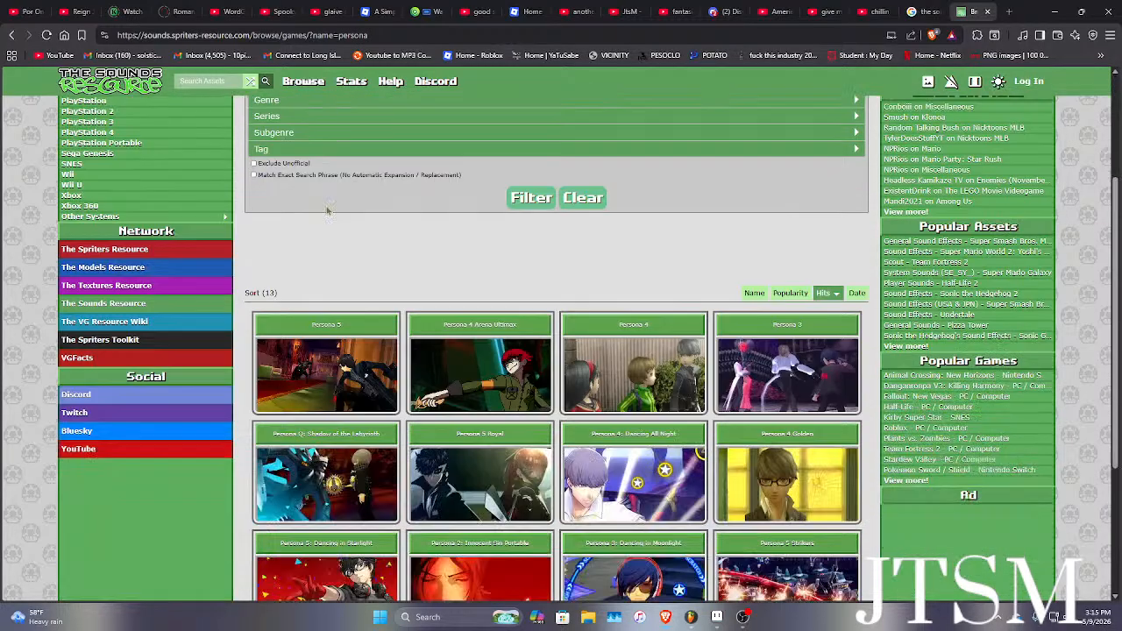
pyautogui.scroll(-3, 363, 207)
pyautogui.click(338, 226)
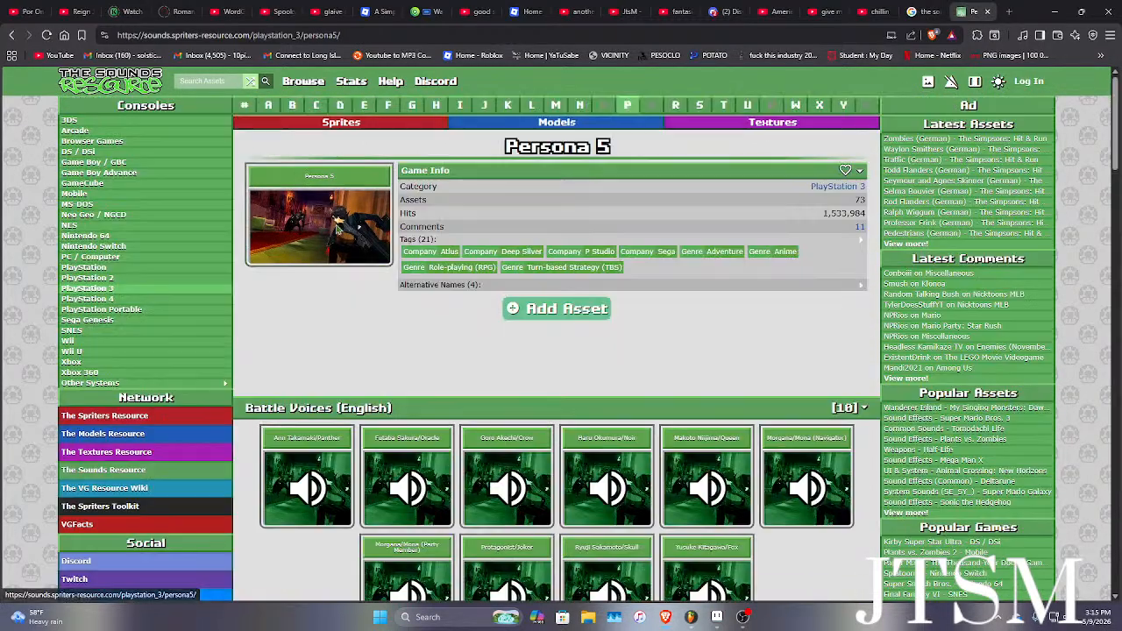
# Open the Battle/UI/Quotes Sounds asset in Persona 5's Sound Effects section and extract its contents for viewing.
pyautogui.scroll(-7, 337, 226)
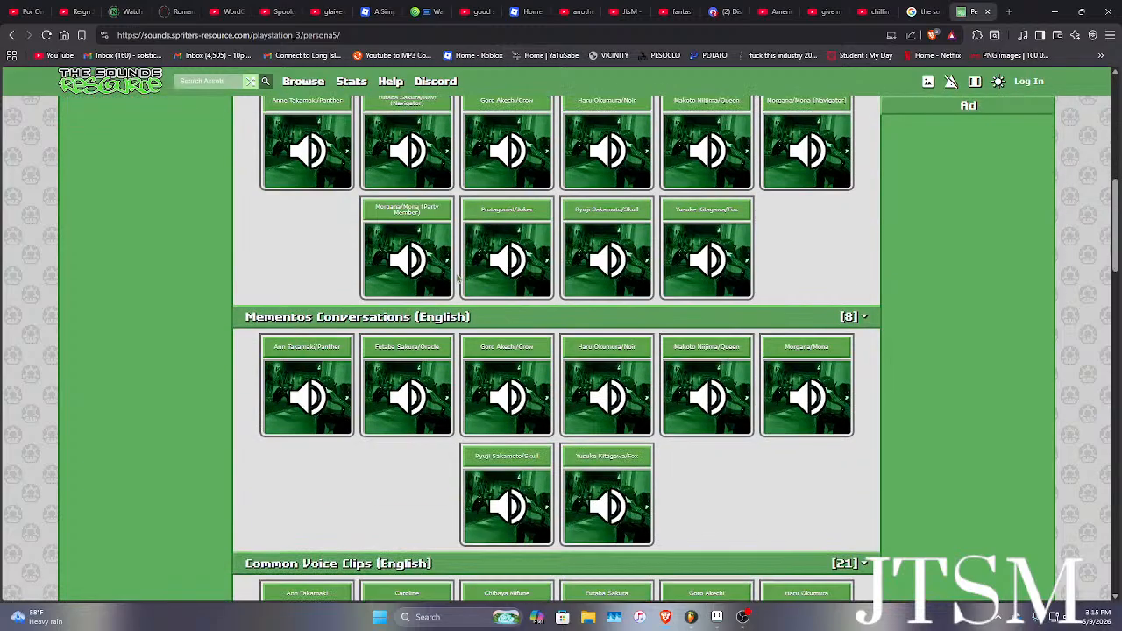
pyautogui.scroll(-9, 457, 277)
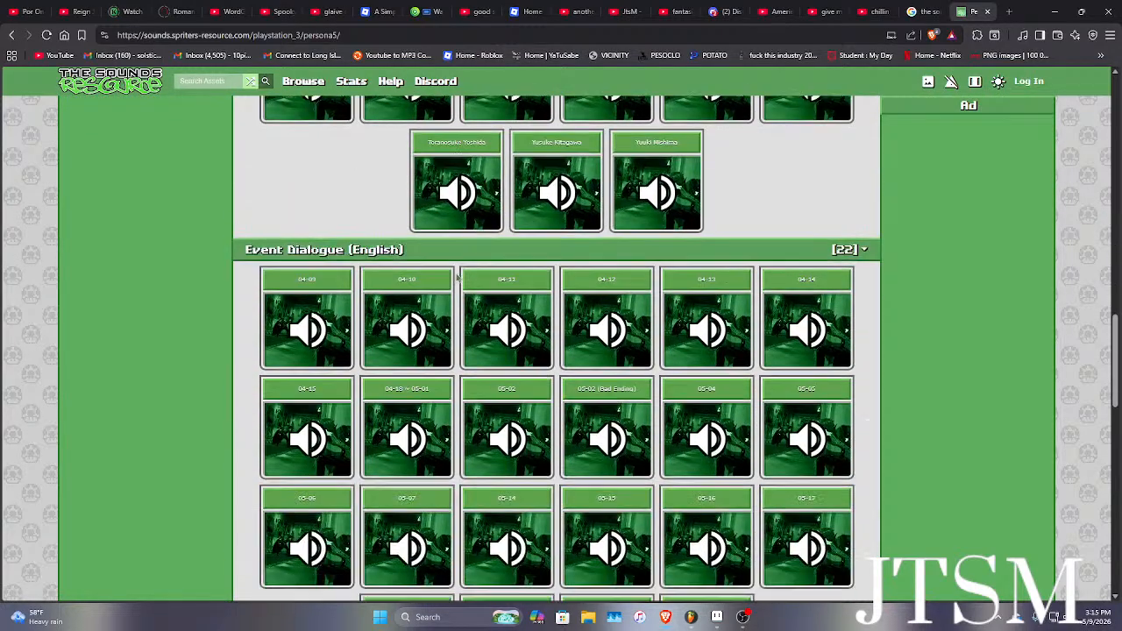
pyautogui.scroll(-5, 457, 277)
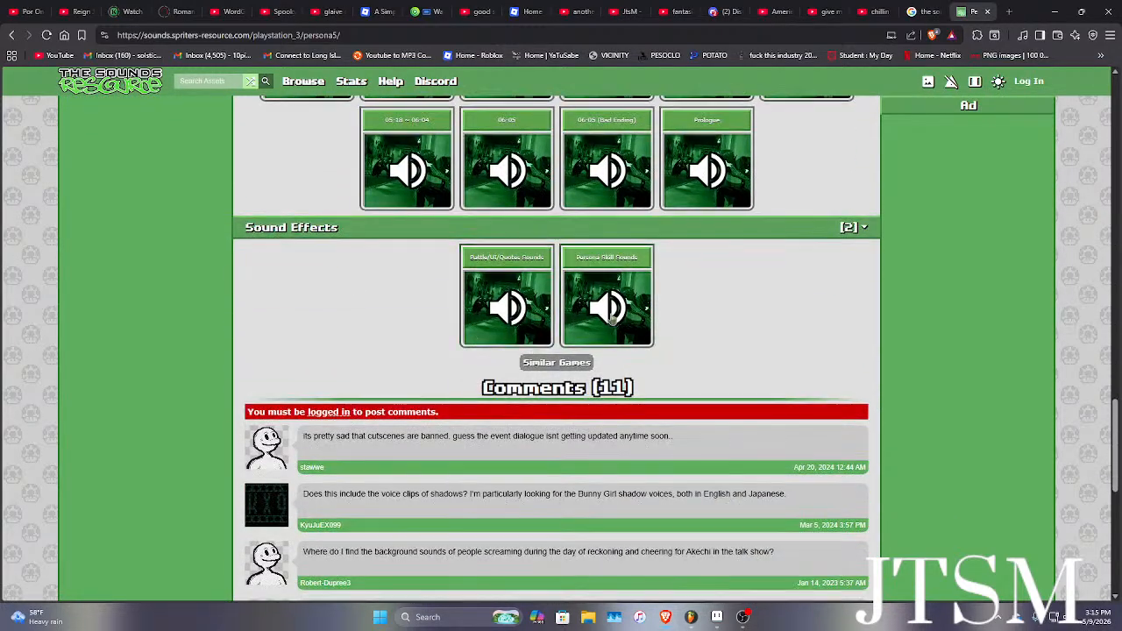
pyautogui.click(509, 307)
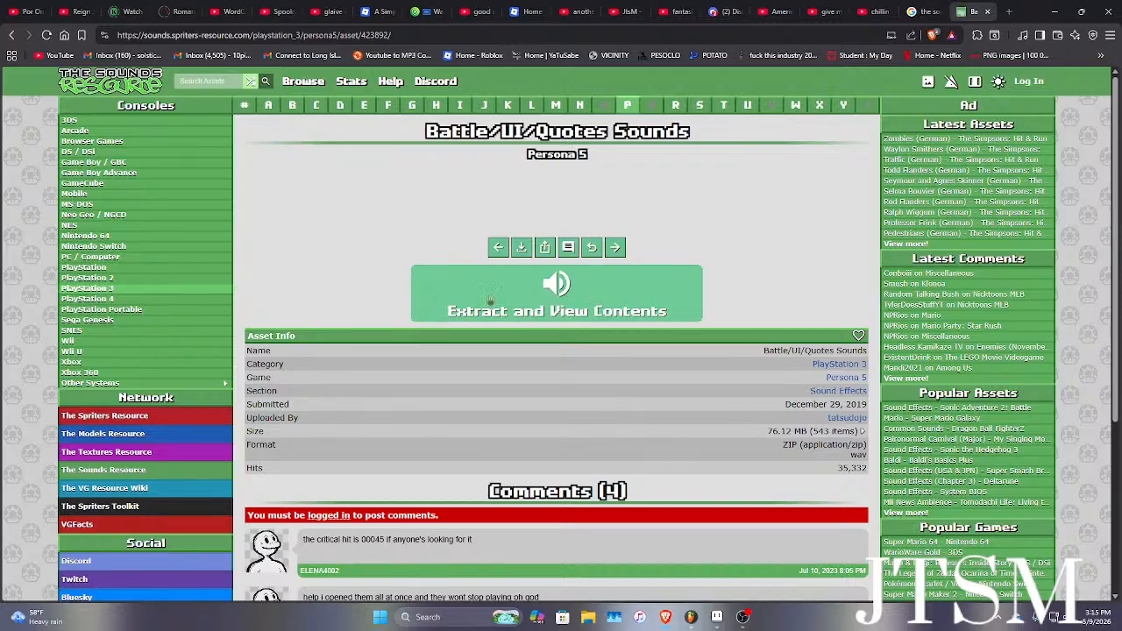
pyautogui.click(490, 301)
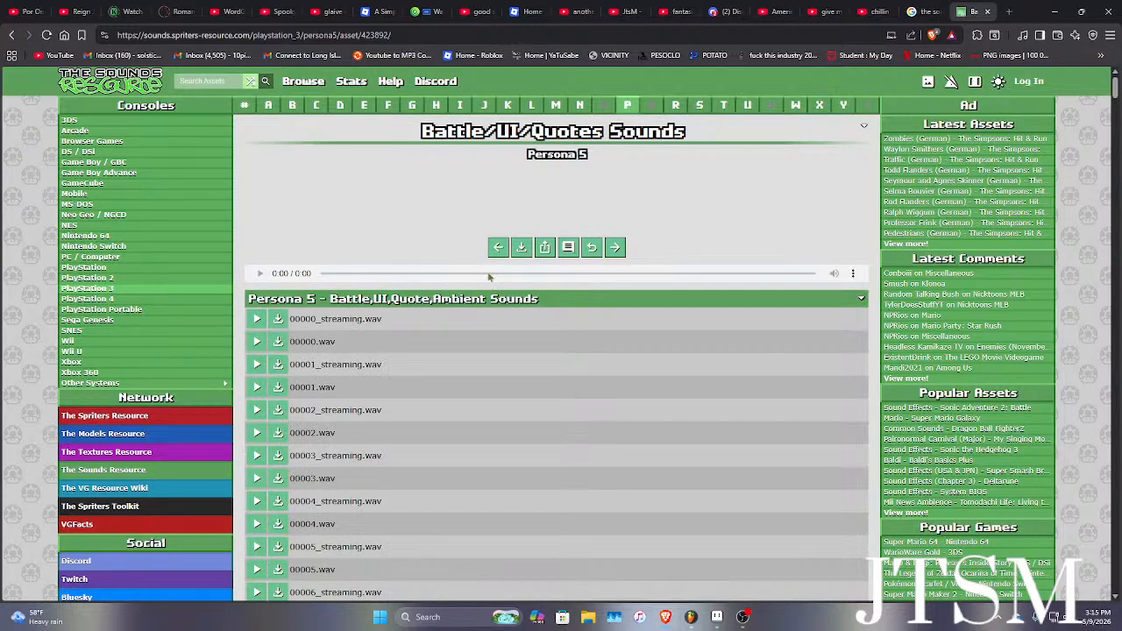
# Find 00045_streaming.wav in the extracted Persona 5 sound list and play it.
pyautogui.scroll(-20, 391, 276)
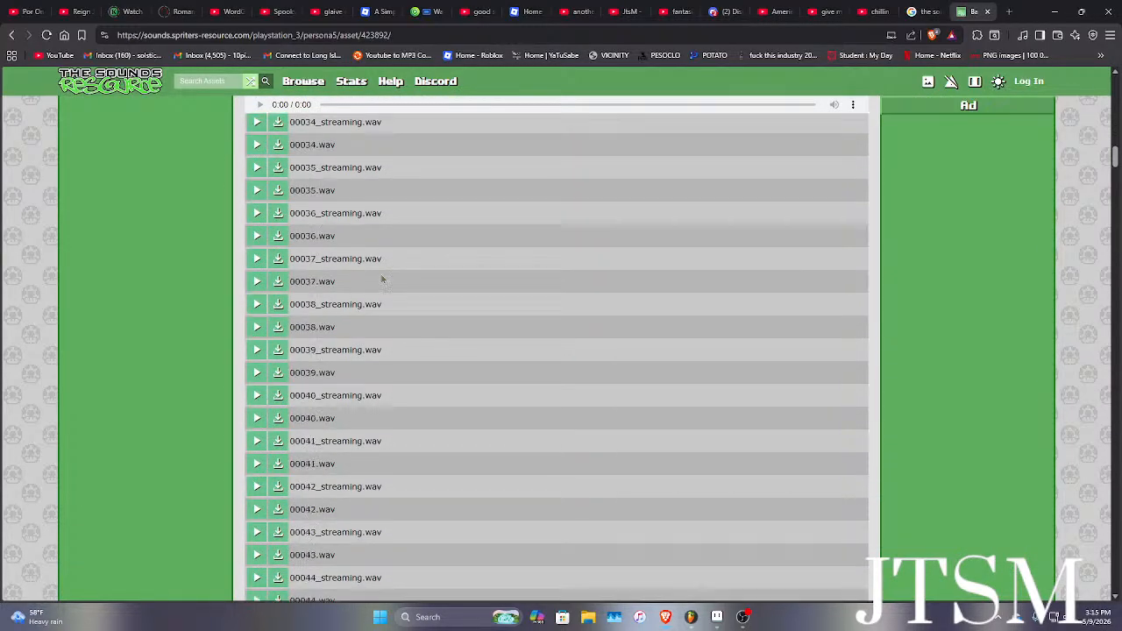
pyautogui.scroll(-3, 383, 279)
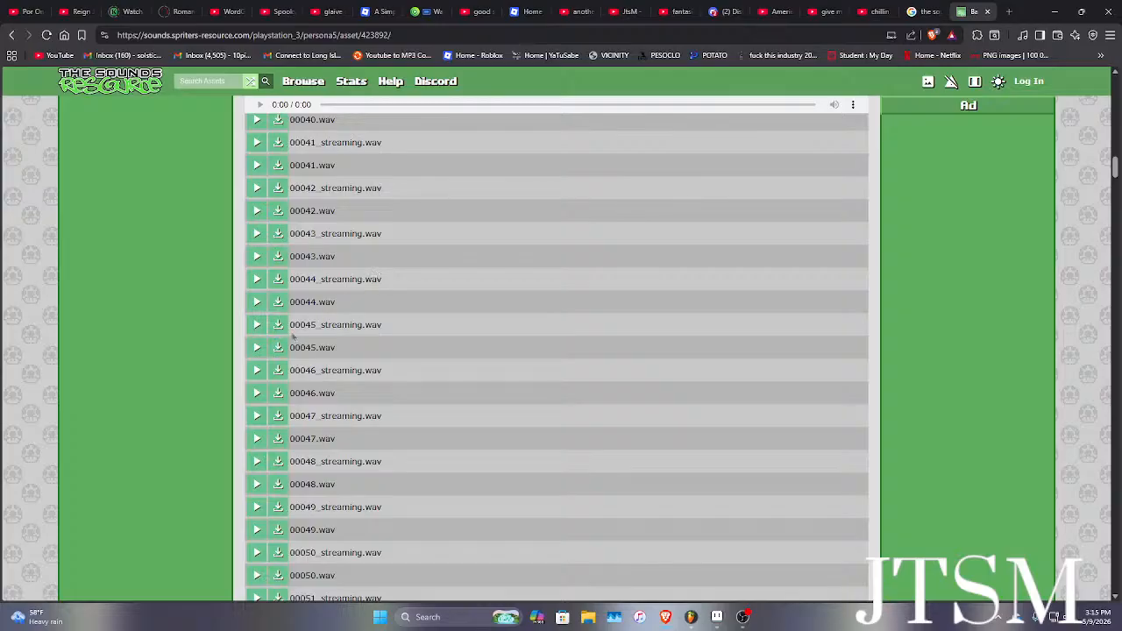
pyautogui.click(257, 325)
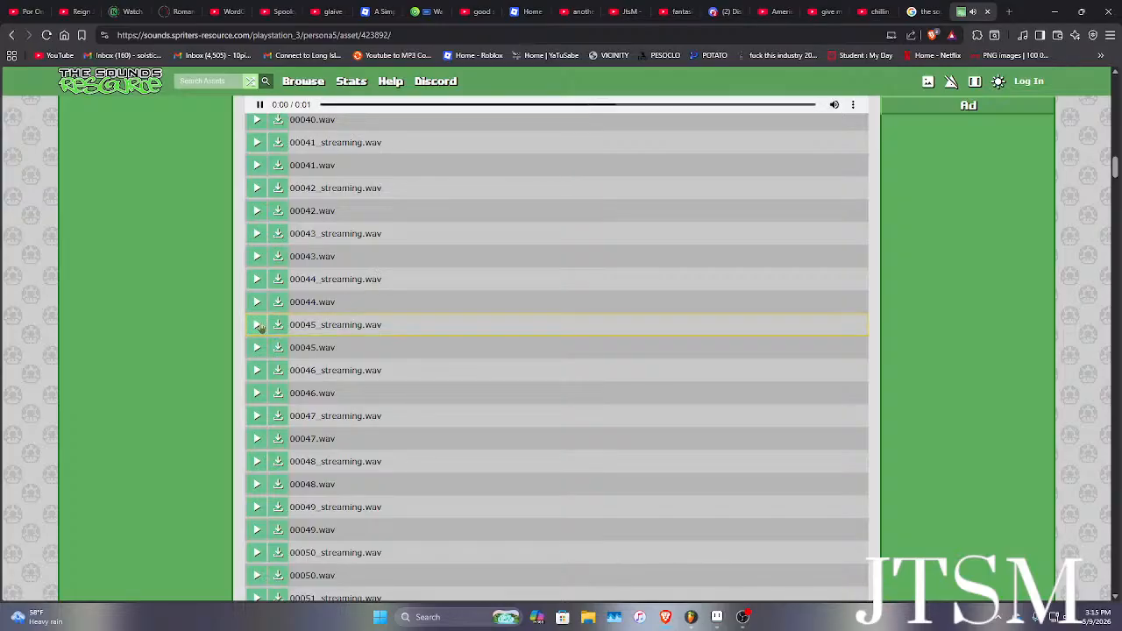
# Preview 00045.wav and the sounds after it down to 00049.wav in the extracted Persona 5 list.
pyautogui.click(259, 353)
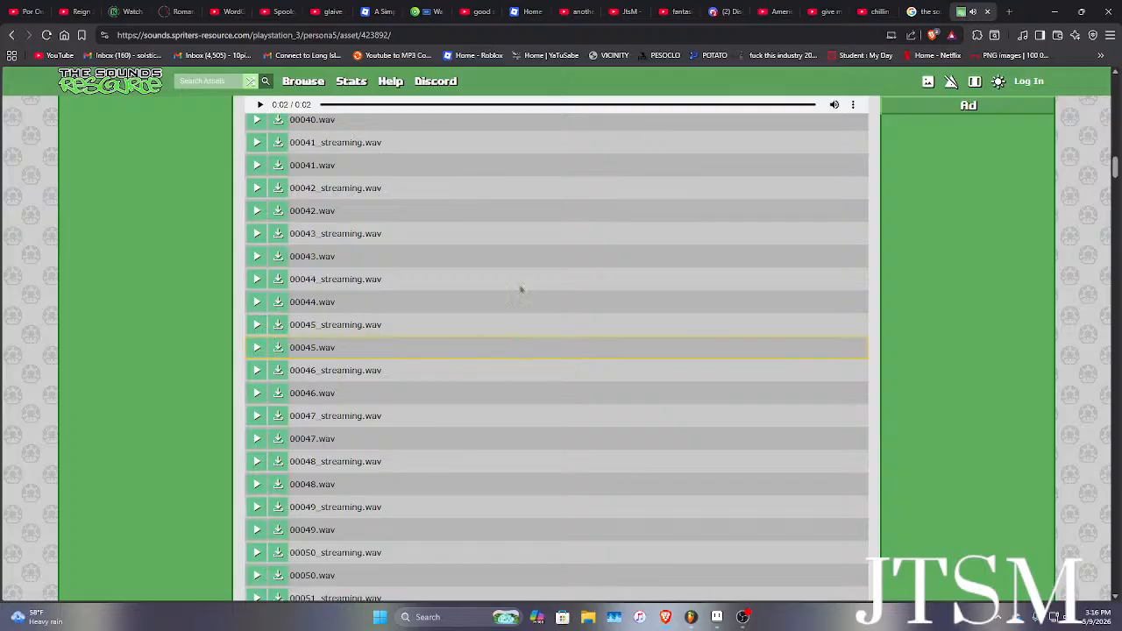
pyautogui.click(255, 347)
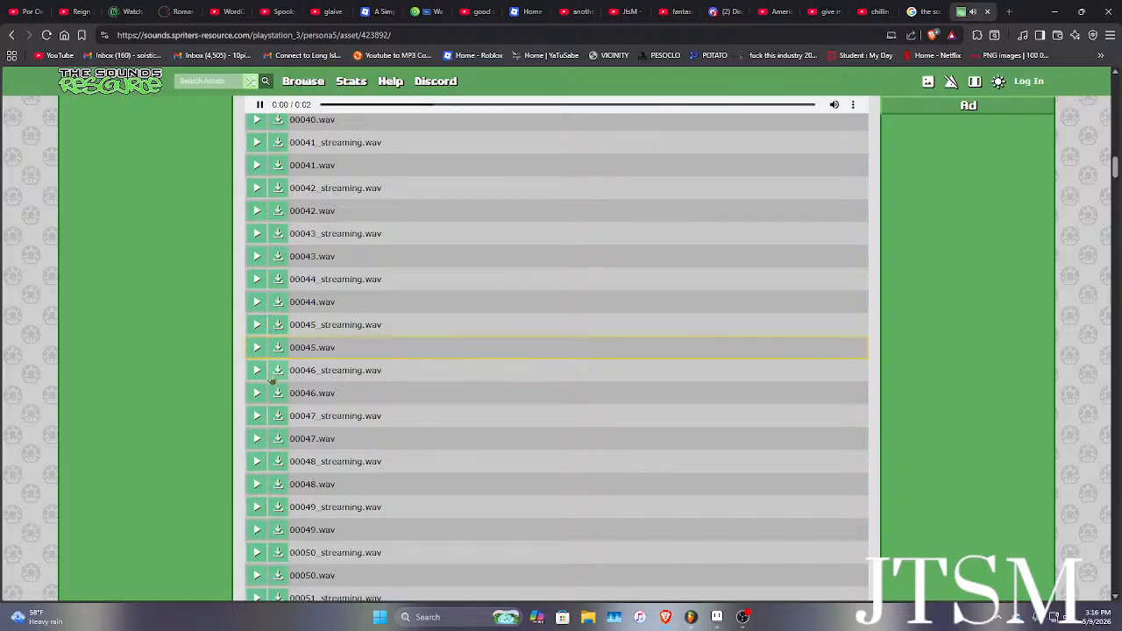
pyautogui.click(278, 370)
pyautogui.click(548, 9)
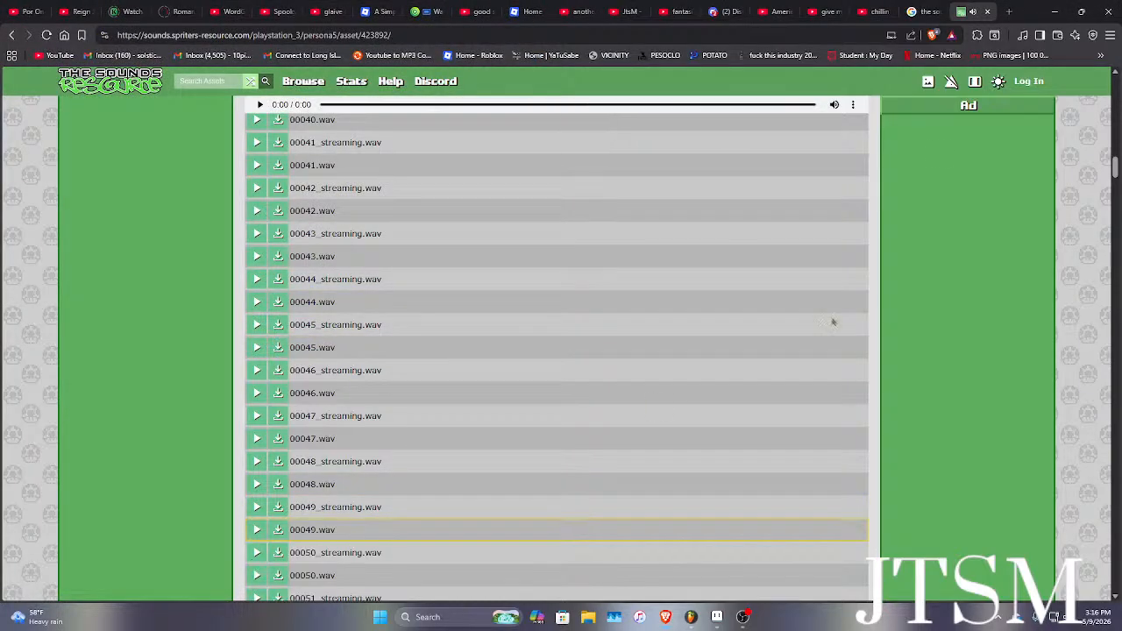
# Close the Persona 5 sounds tab, leave a new blank tab open and return to FL Studio.
pyautogui.click(987, 11)
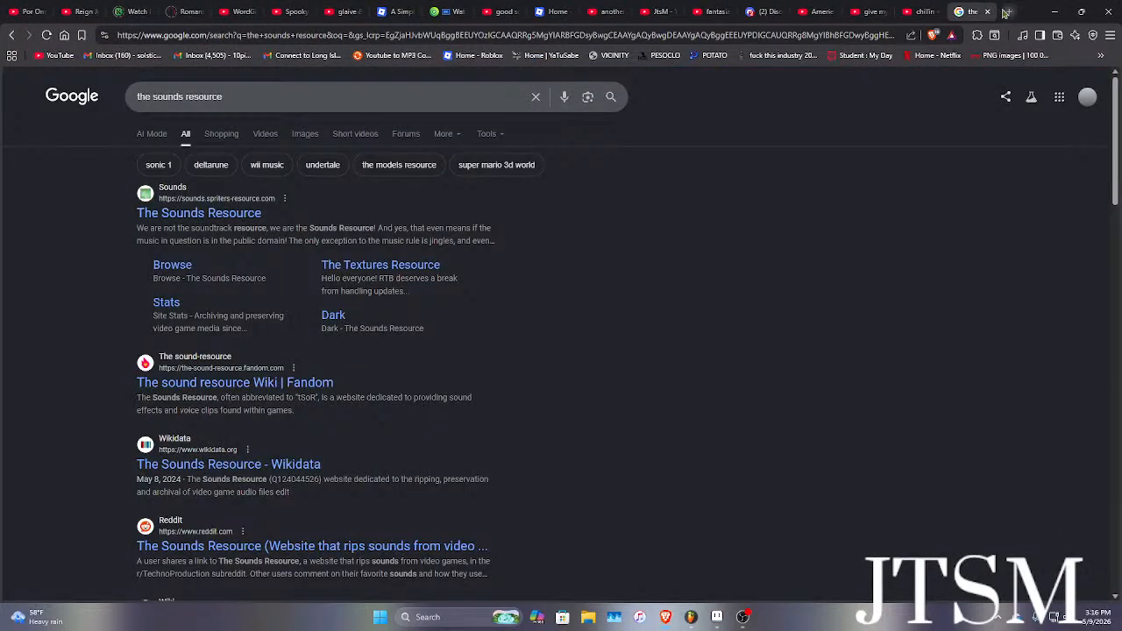
pyautogui.click(1009, 11)
pyautogui.click(1056, 10)
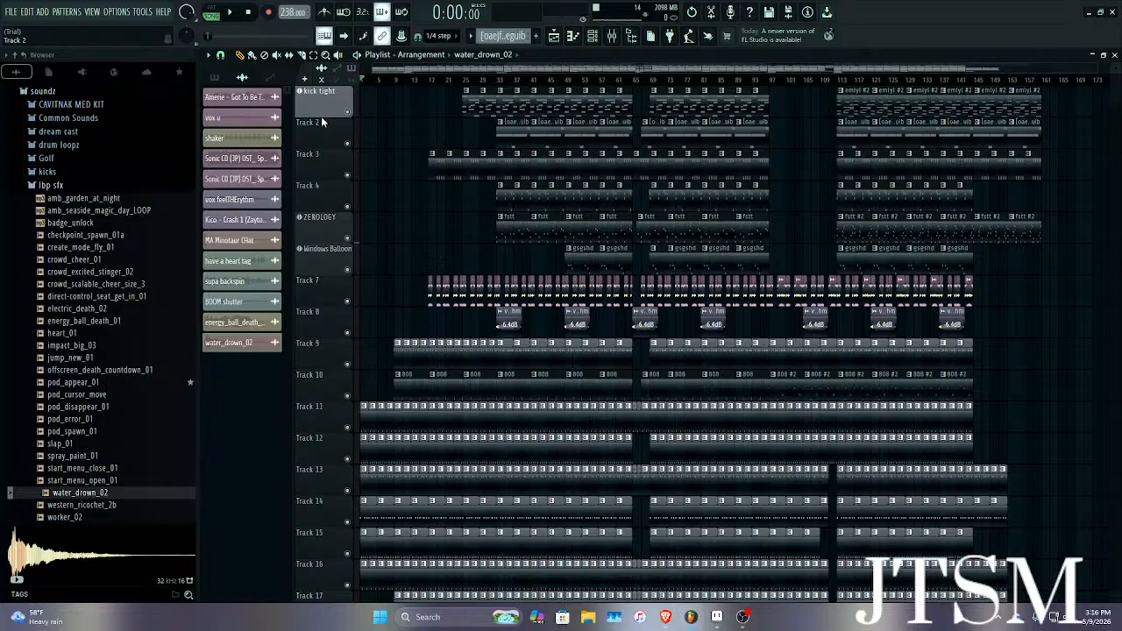
# Play the arrangement from the beginning and review the playlist tracks up to about bar 65.
pyautogui.press('space')
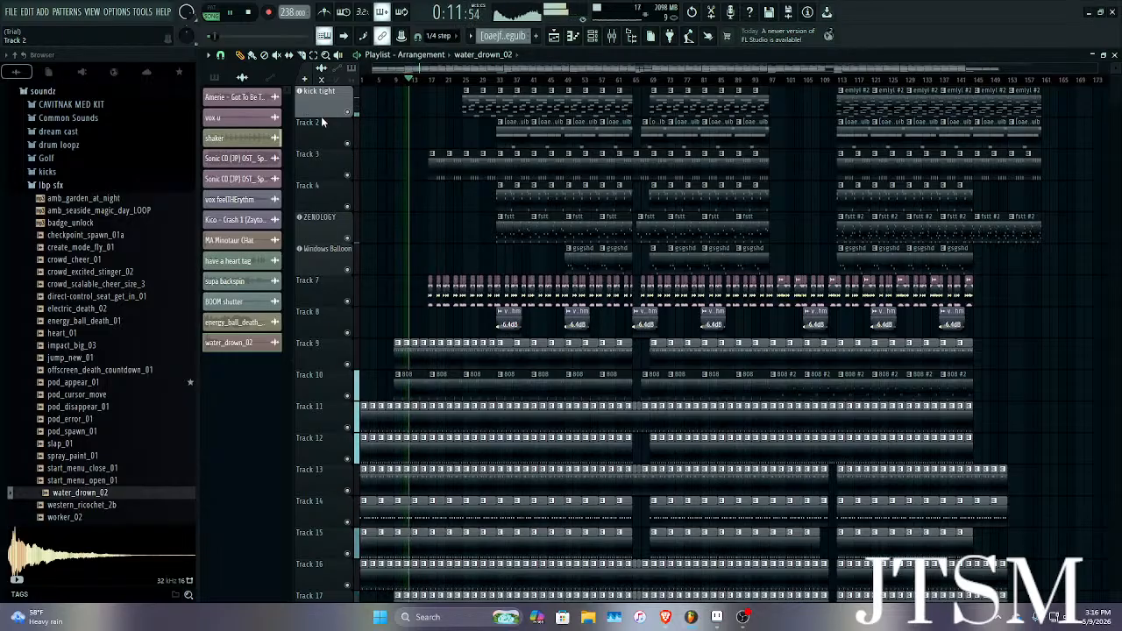
pyautogui.scroll(-4, 607, 291)
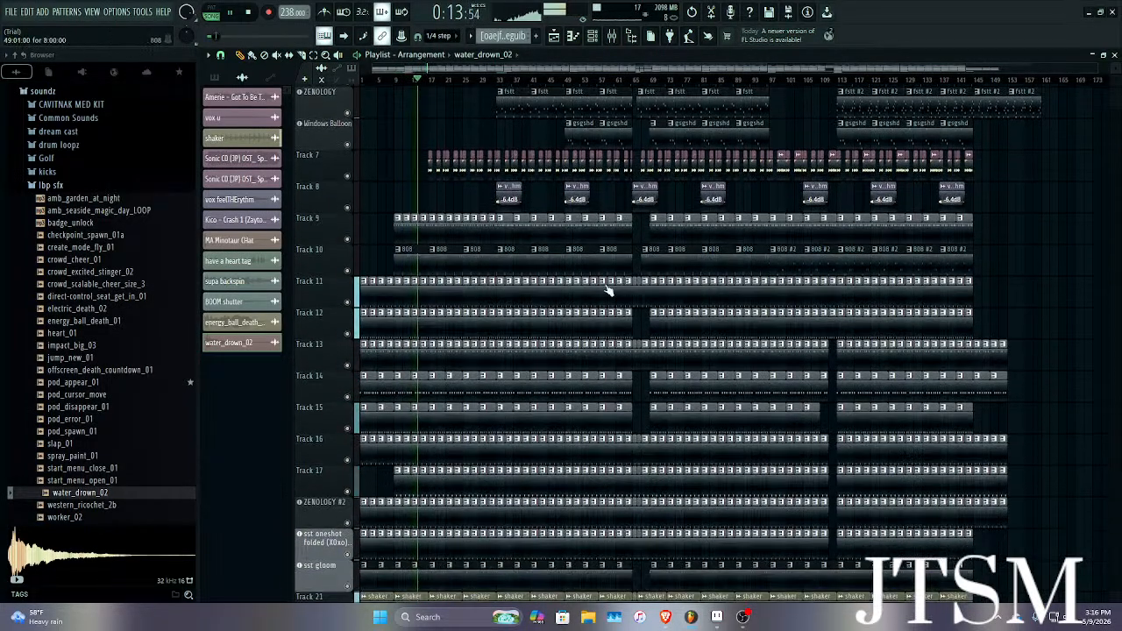
pyautogui.scroll(-4, 608, 291)
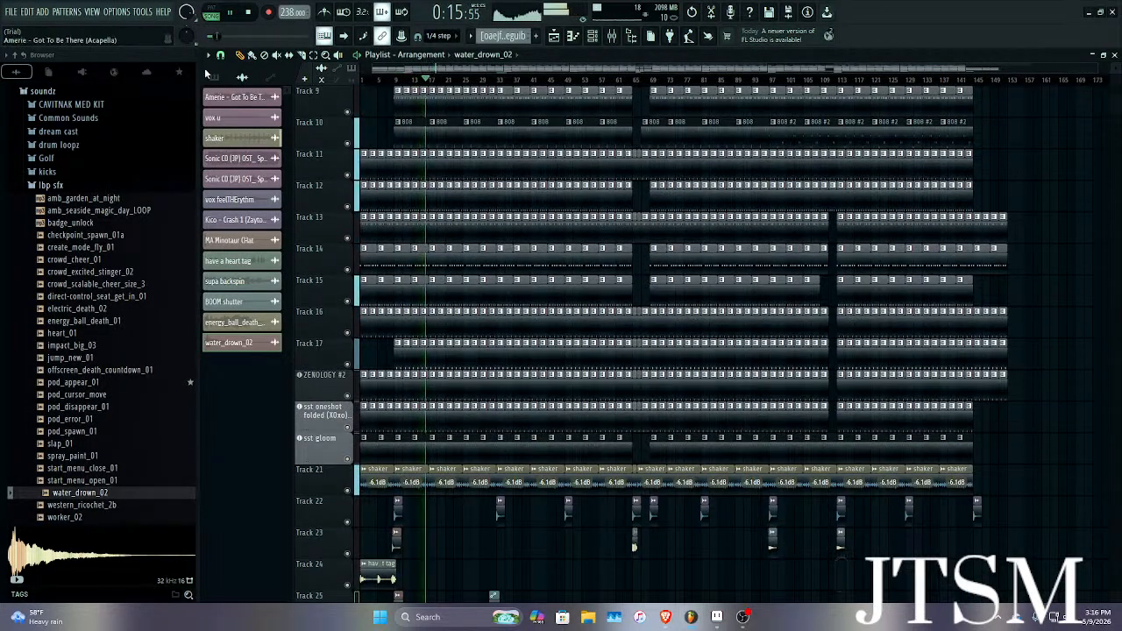
pyautogui.scroll(8, 439, 132)
pyautogui.scroll(8, 440, 113)
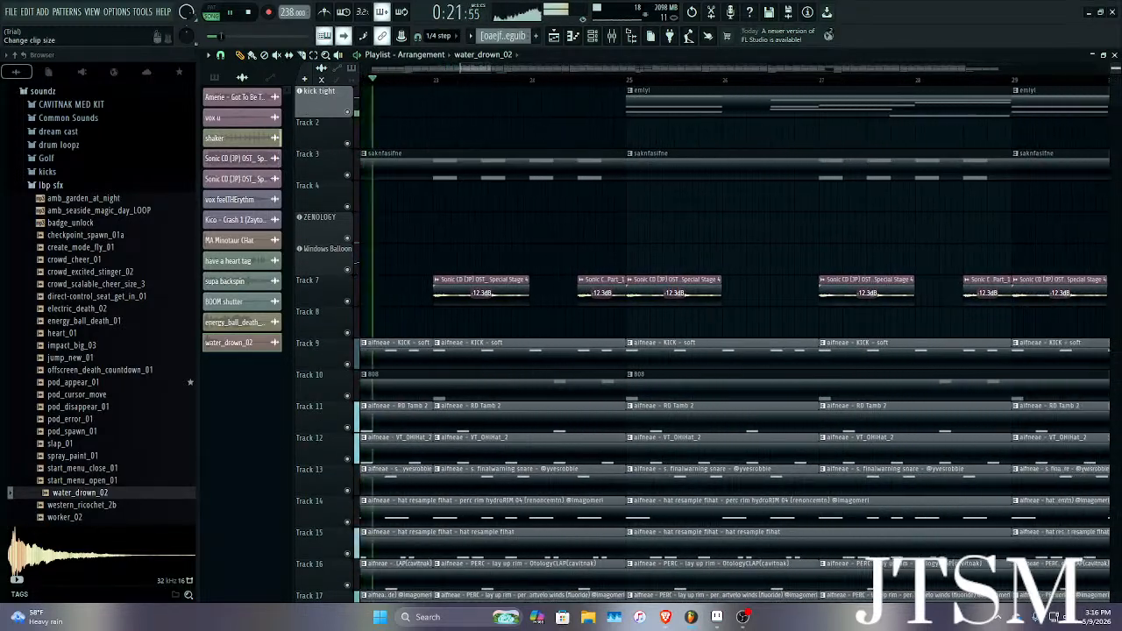
pyautogui.moveTo(1115, 71); pyautogui.dragTo(1115, 67)
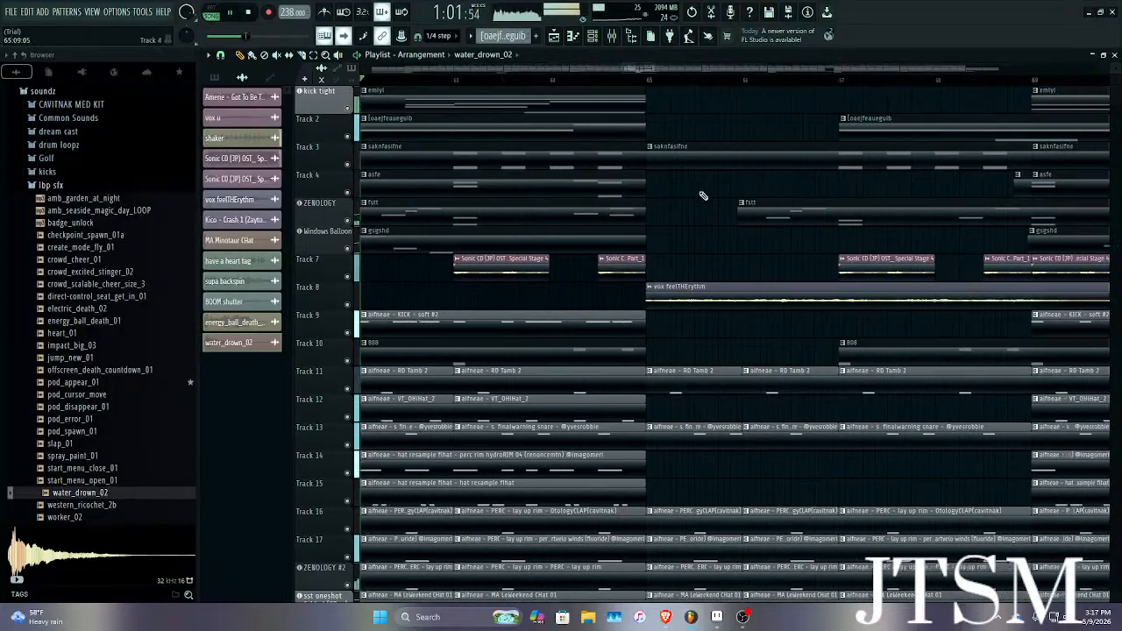
# Try shifting the fstt clip just before bar 66 on the ZENOLOGY track slightly earlier.
pyautogui.moveTo(739, 213); pyautogui.dragTo(692, 214)
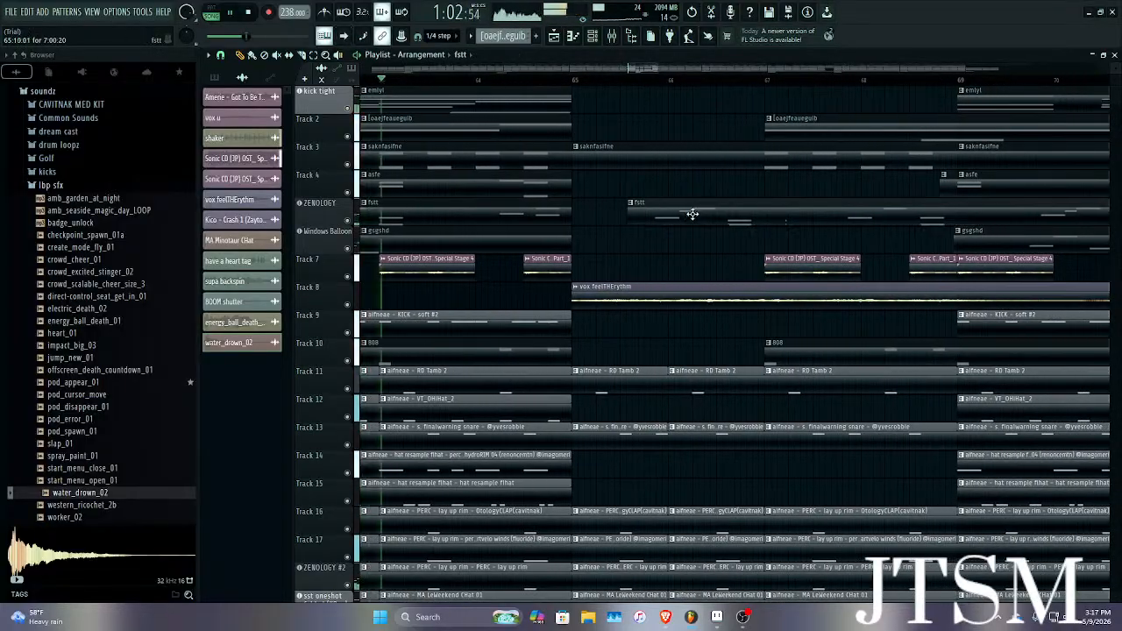
pyautogui.click(645, 217)
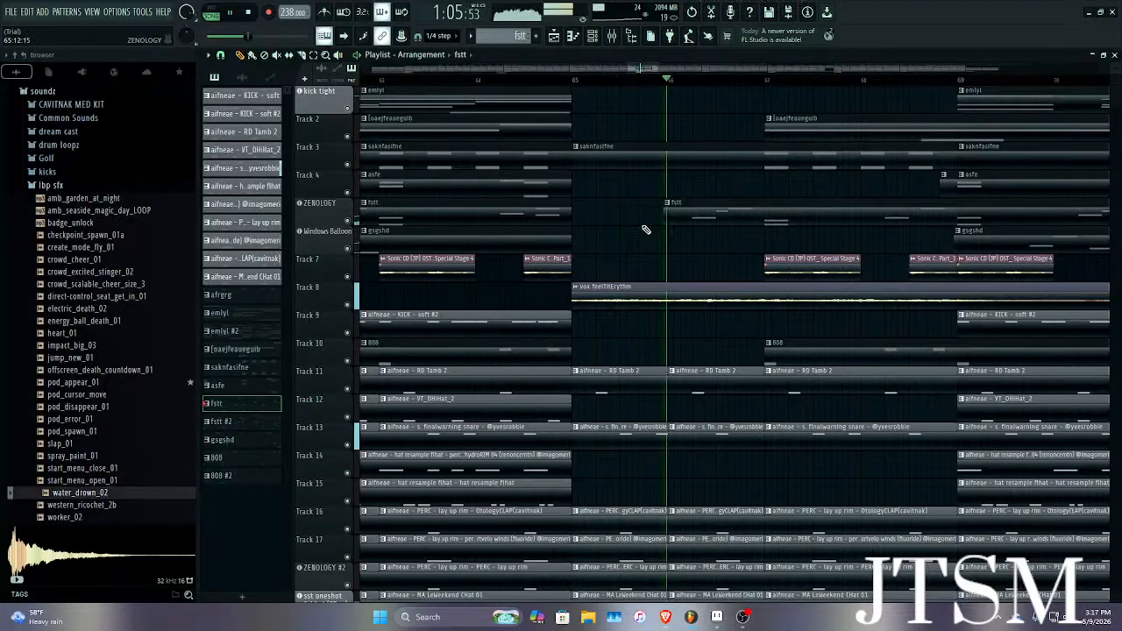
# Make the playlist follow the playhead again and listen to the rest of the arrangement through its ending.
pyautogui.scroll(-5, 672, 206)
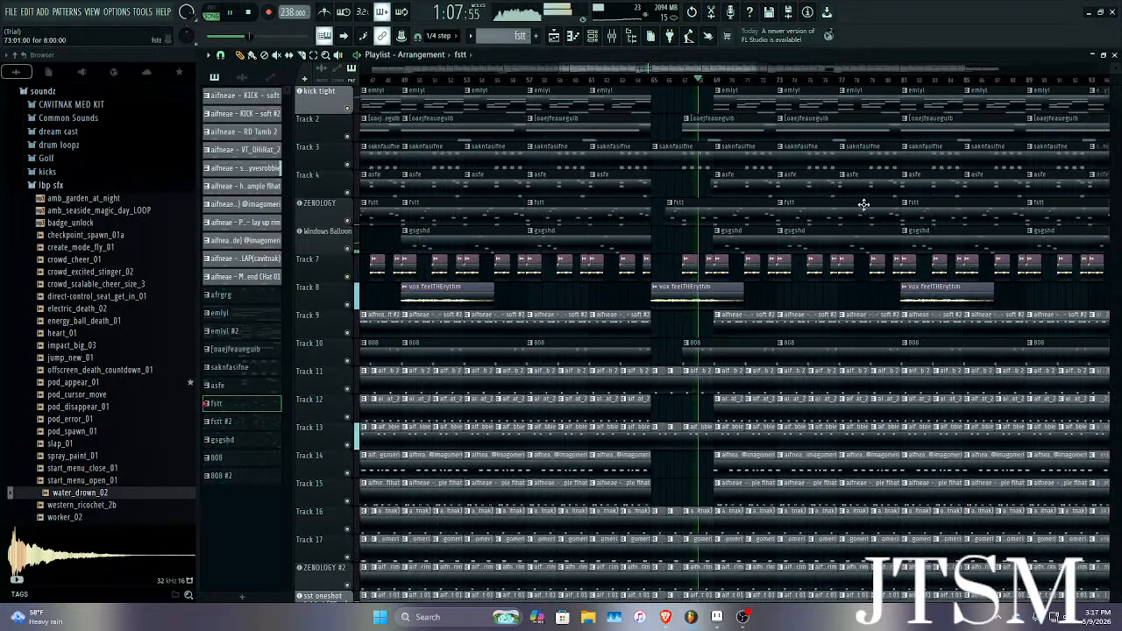
pyautogui.scroll(3, 864, 205)
pyautogui.click(344, 37)
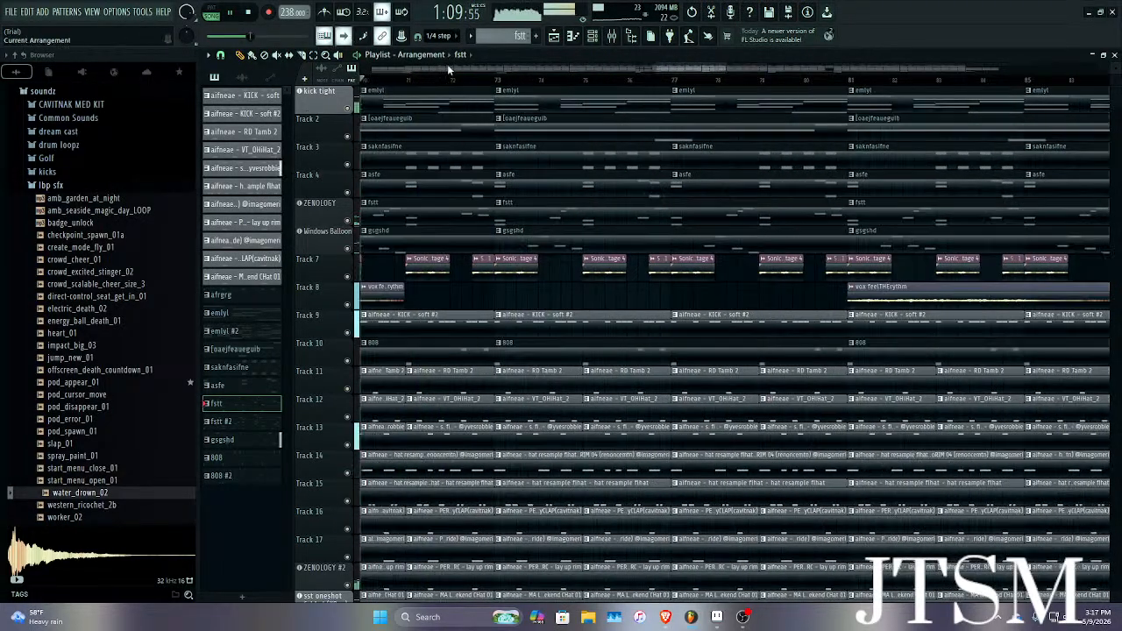
pyautogui.scroll(2, 454, 130)
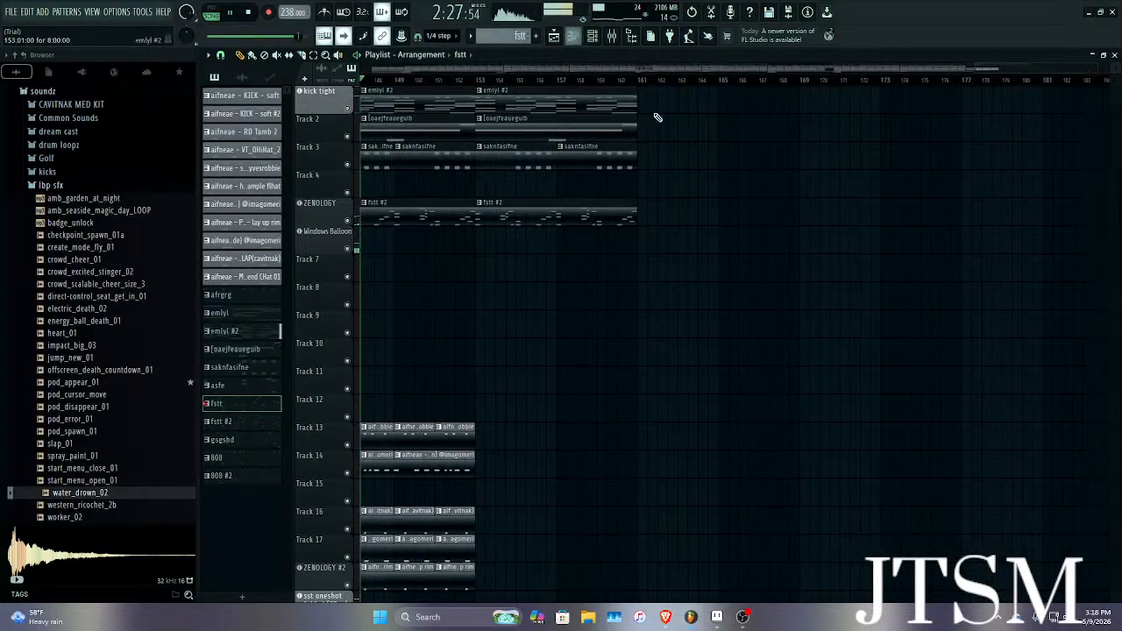
pyautogui.click(872, 194)
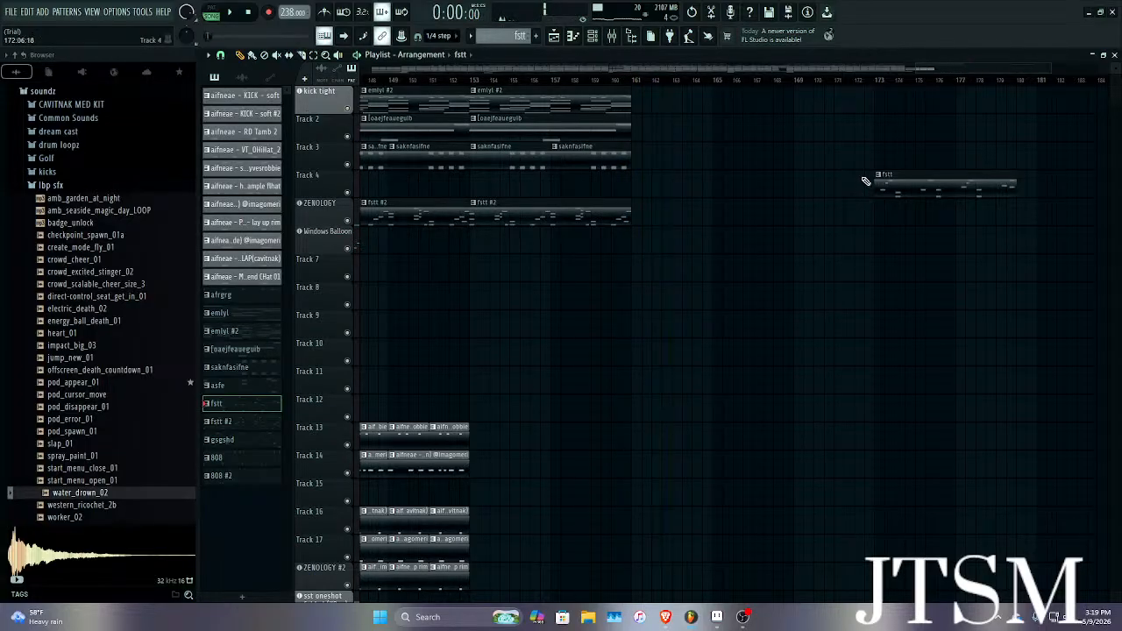
pyautogui.rightClick(903, 185)
pyautogui.press('space')
pyautogui.scroll(-5, 804, 216)
pyautogui.scroll(5, 769, 201)
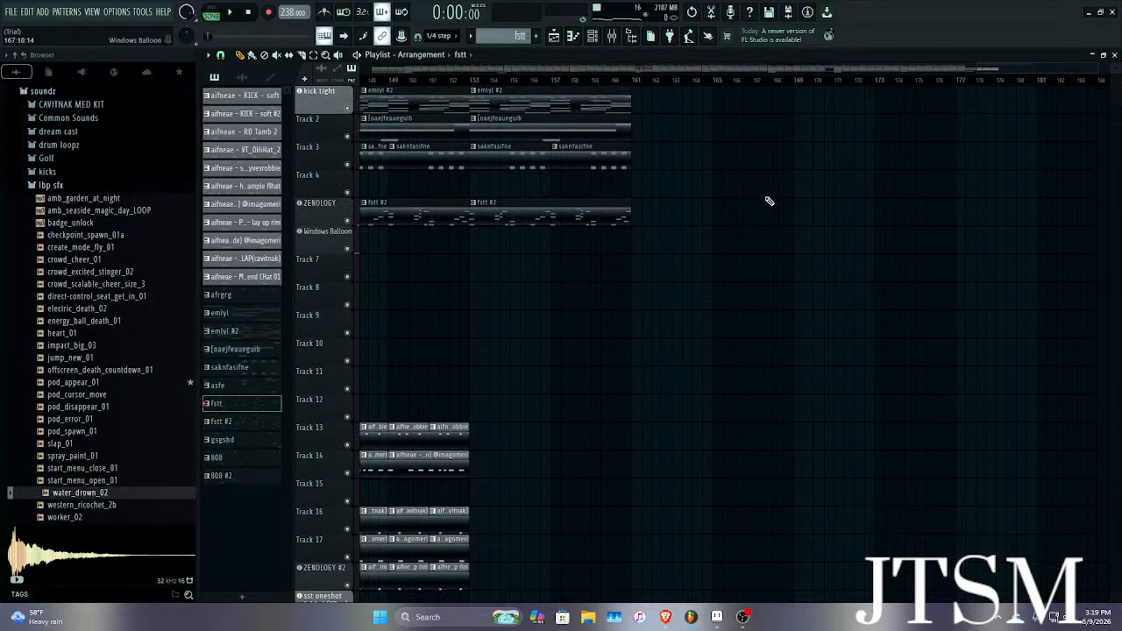
pyautogui.scroll(-4, 768, 200)
pyautogui.scroll(-2, 769, 200)
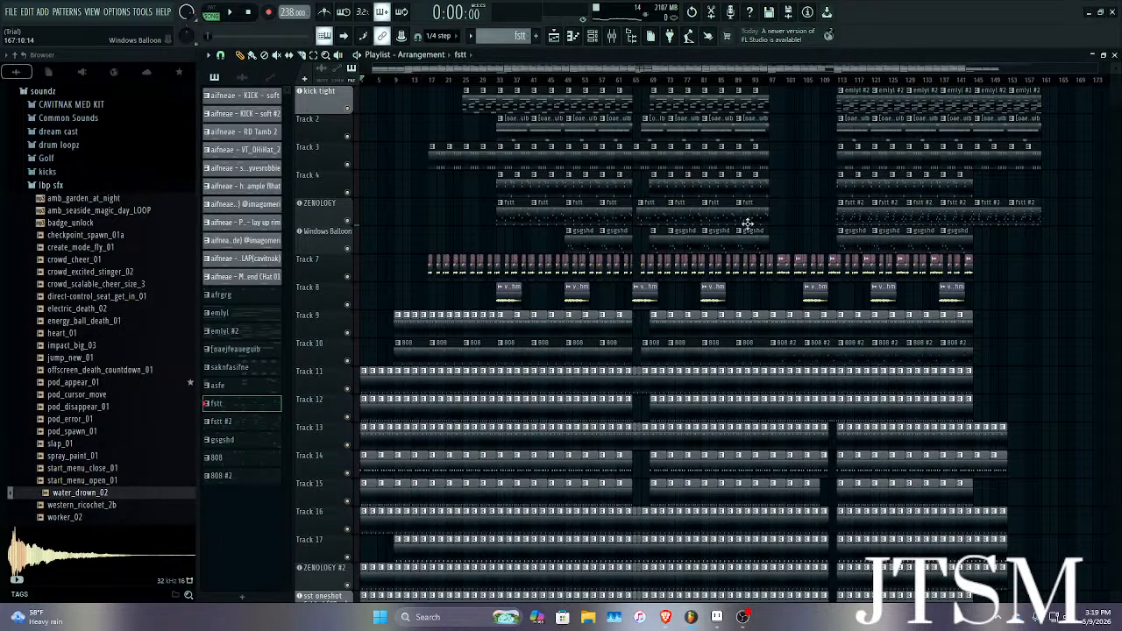
# Switch to the browser, open YouTube and view the list of live streams on the signed-in account's own channel.
pyautogui.click(666, 617)
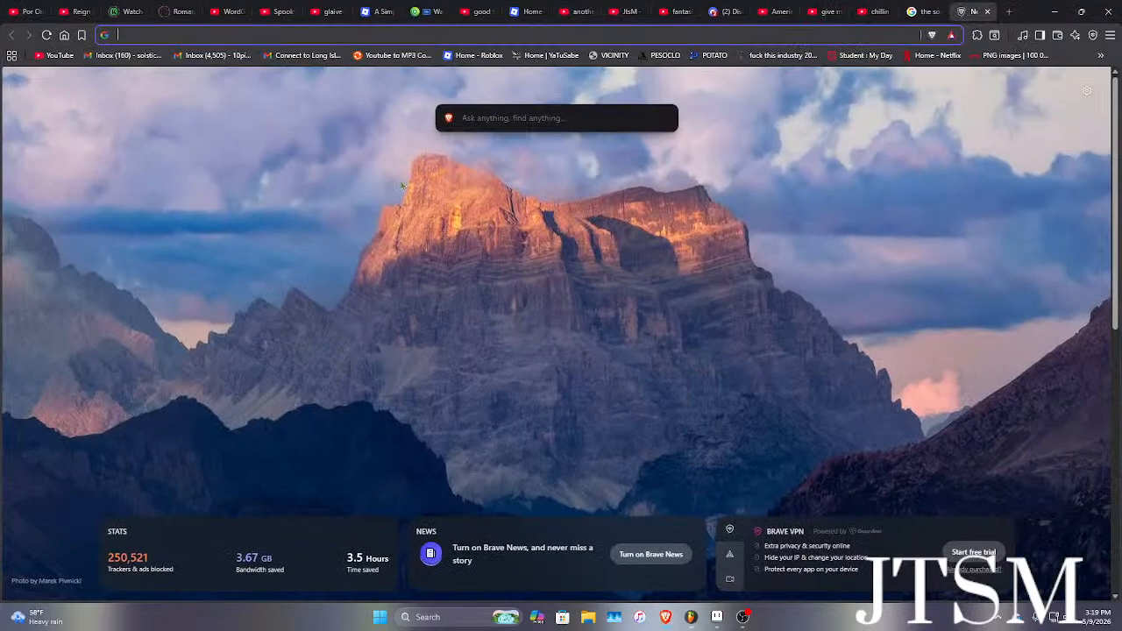
pyautogui.click(54, 56)
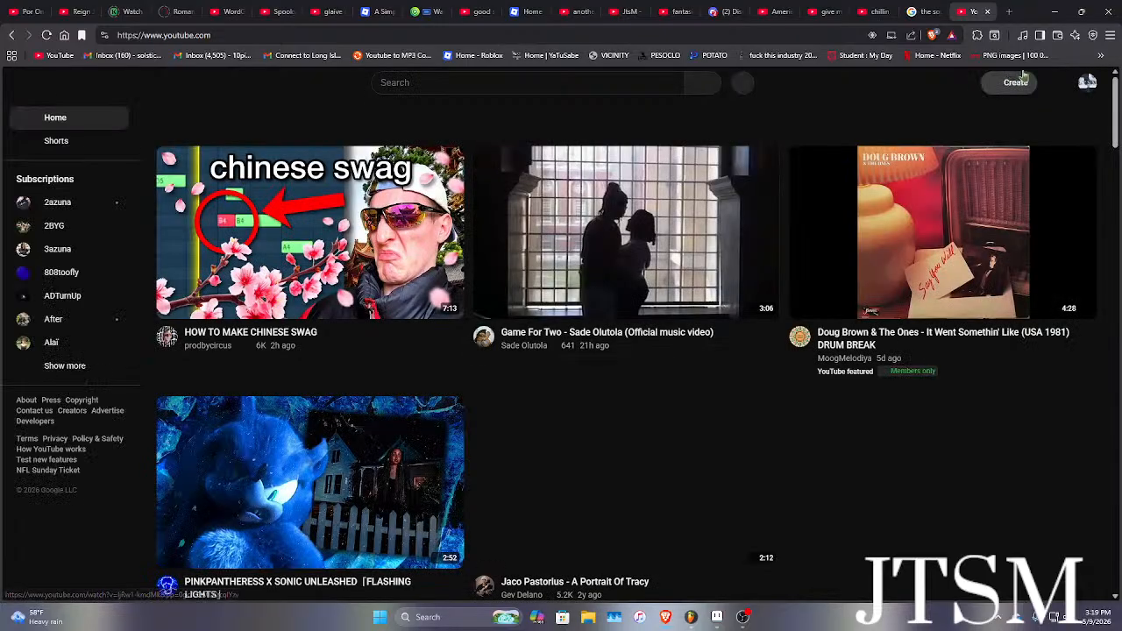
pyautogui.click(1087, 82)
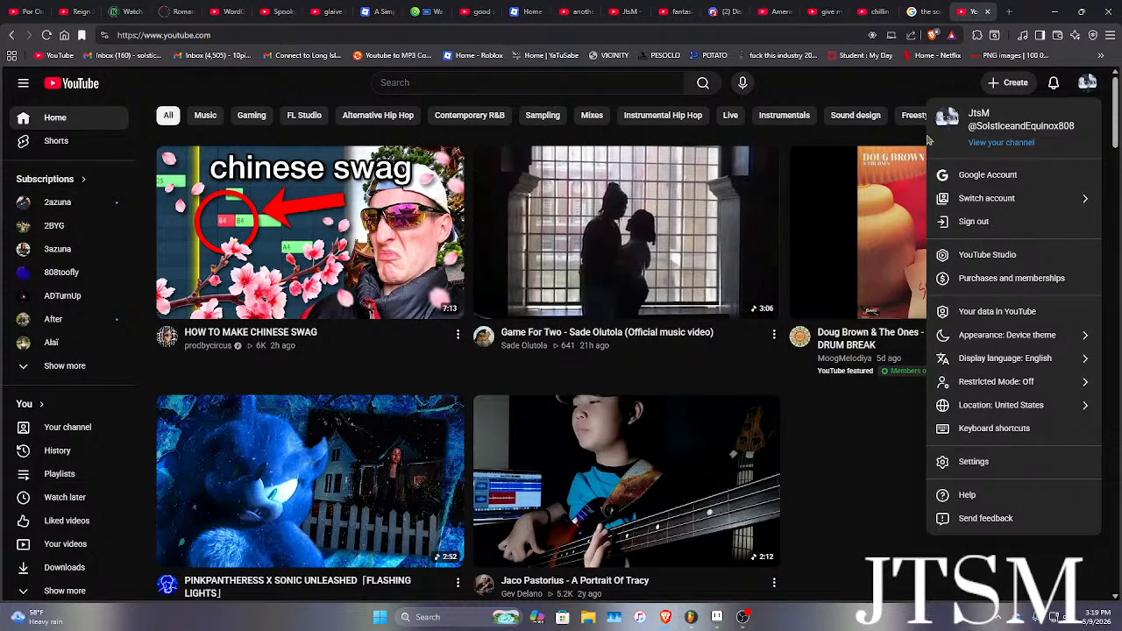
pyautogui.click(989, 144)
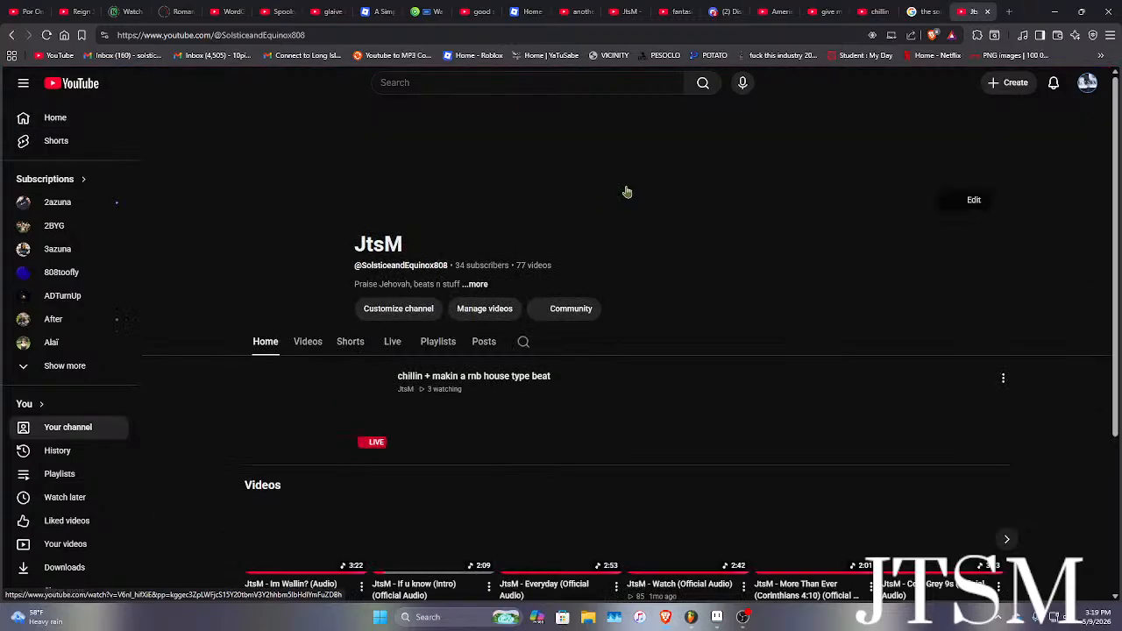
pyautogui.click(478, 343)
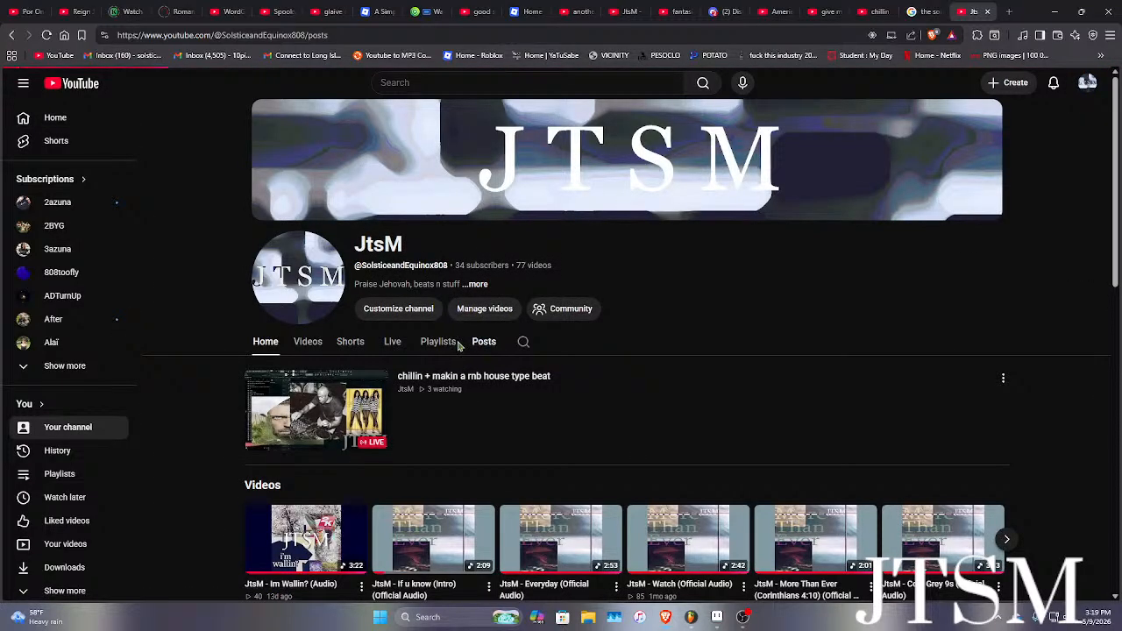
pyautogui.click(389, 344)
pyautogui.scroll(-2, 657, 260)
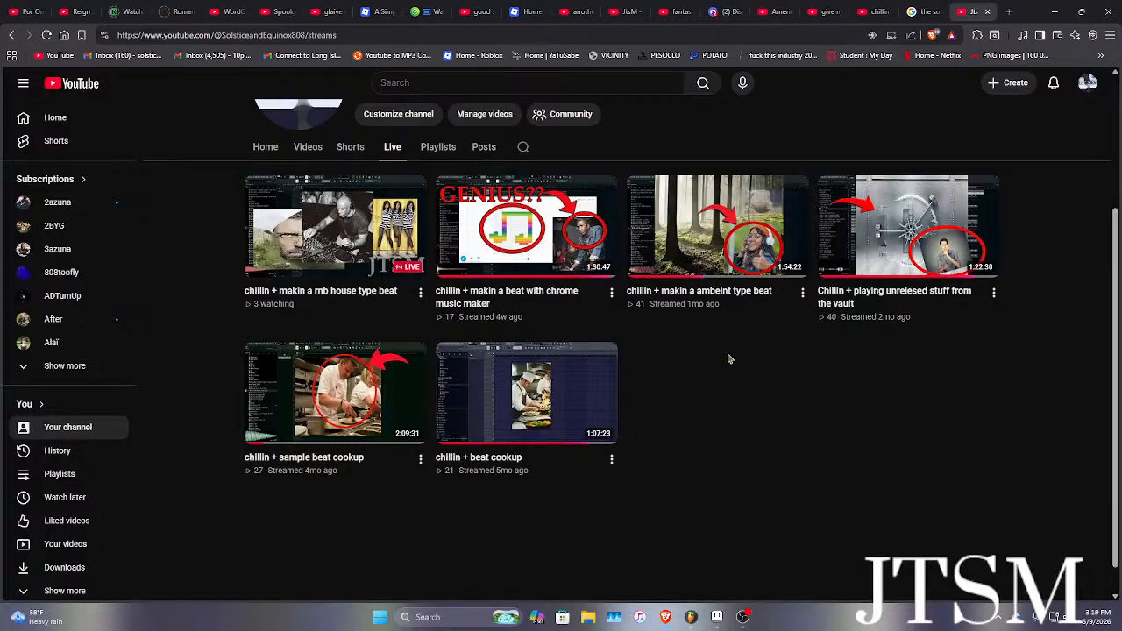
# Open "live beat 3 mist" from the "new stuff newer" folder, listen to a part further into the track and pause it.
pyautogui.click(585, 618)
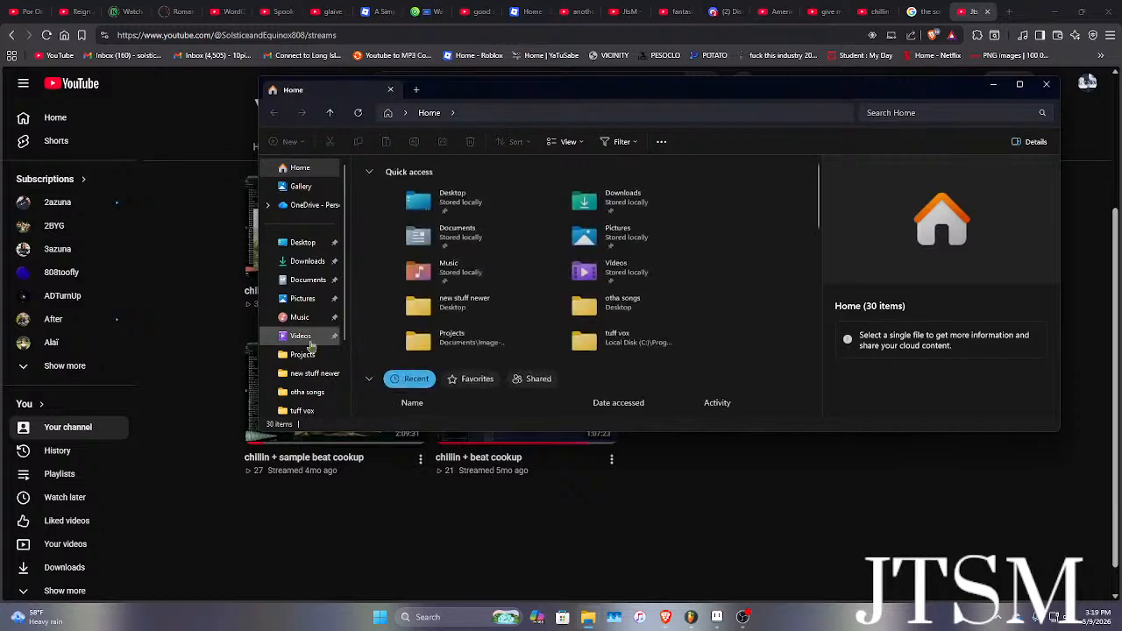
pyautogui.click(481, 303)
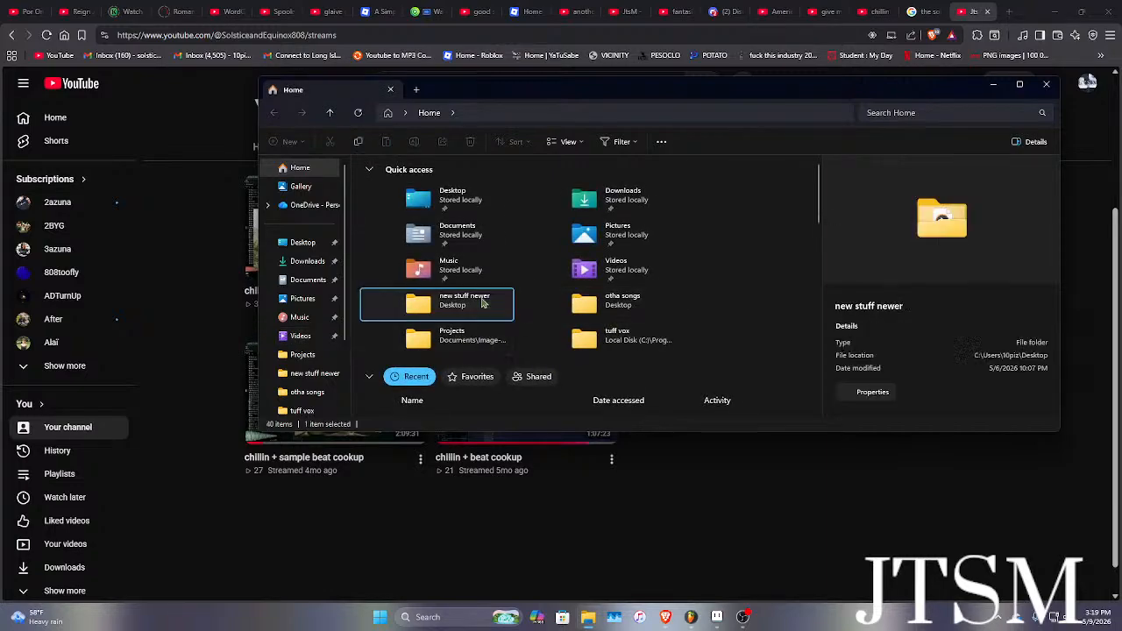
pyautogui.doubleClick(482, 302)
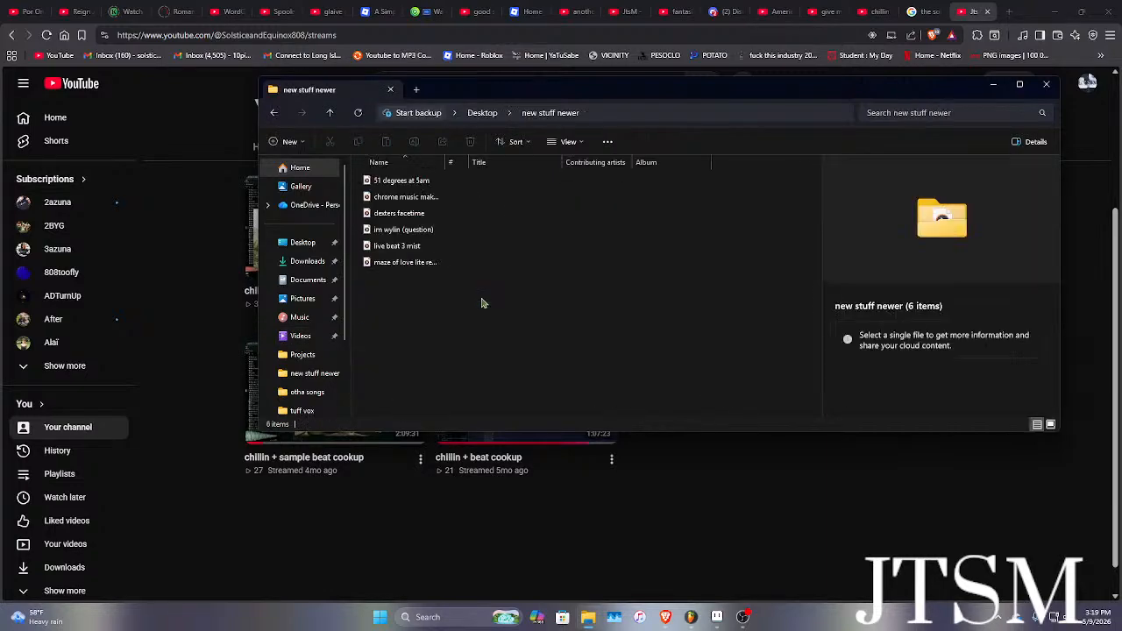
pyautogui.doubleClick(413, 249)
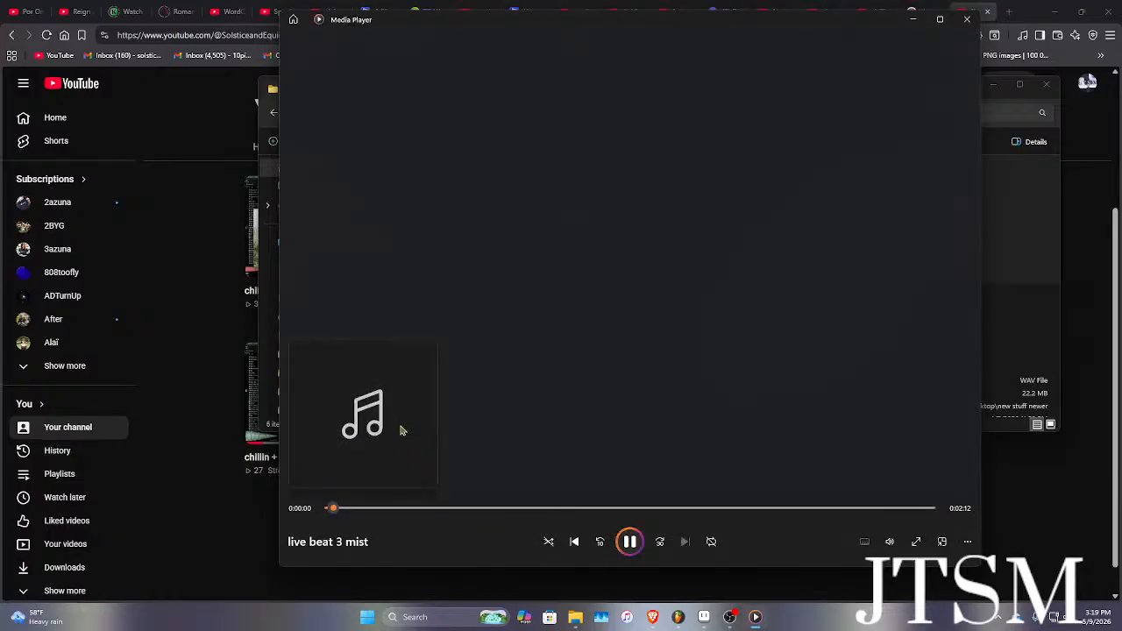
pyautogui.click(493, 509)
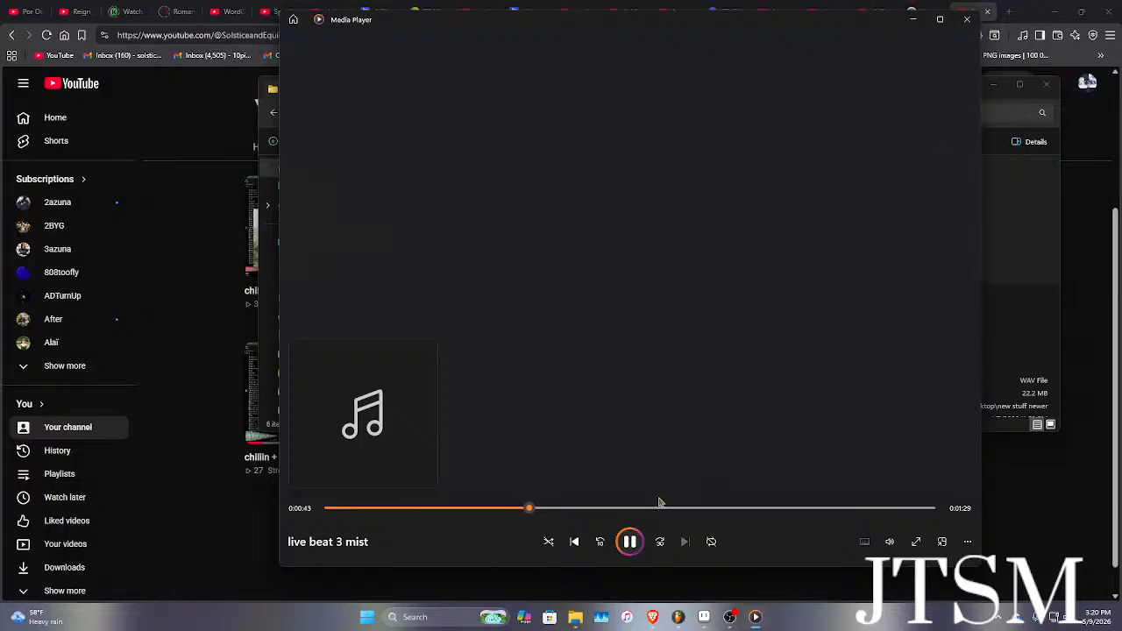
pyautogui.press('space')
# Return to the YouTube channel in the browser, browse its playlists and start playing the Off White Porcelain EP.
pyautogui.moveTo(679, 617)
pyautogui.click(718, 566)
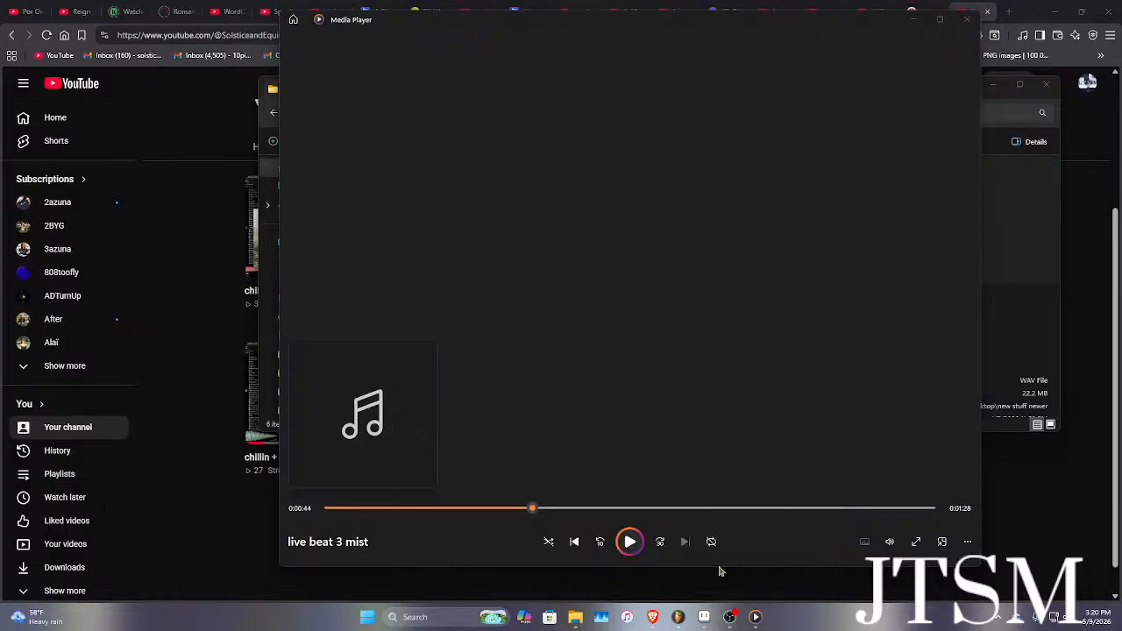
pyautogui.click(653, 584)
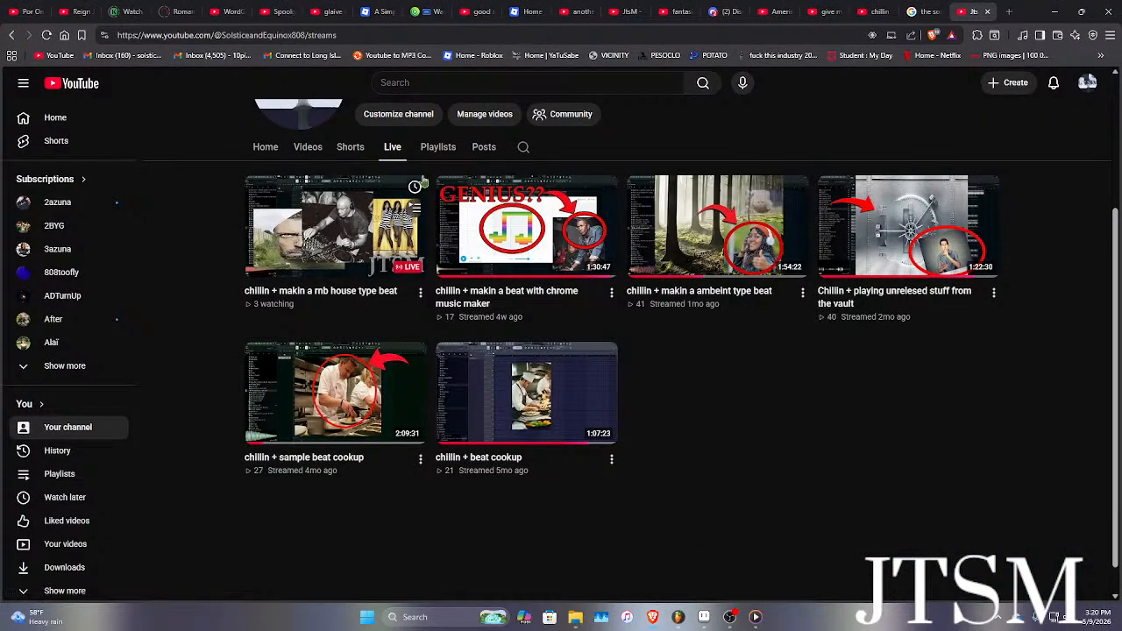
pyautogui.click(435, 149)
pyautogui.scroll(-5, 491, 280)
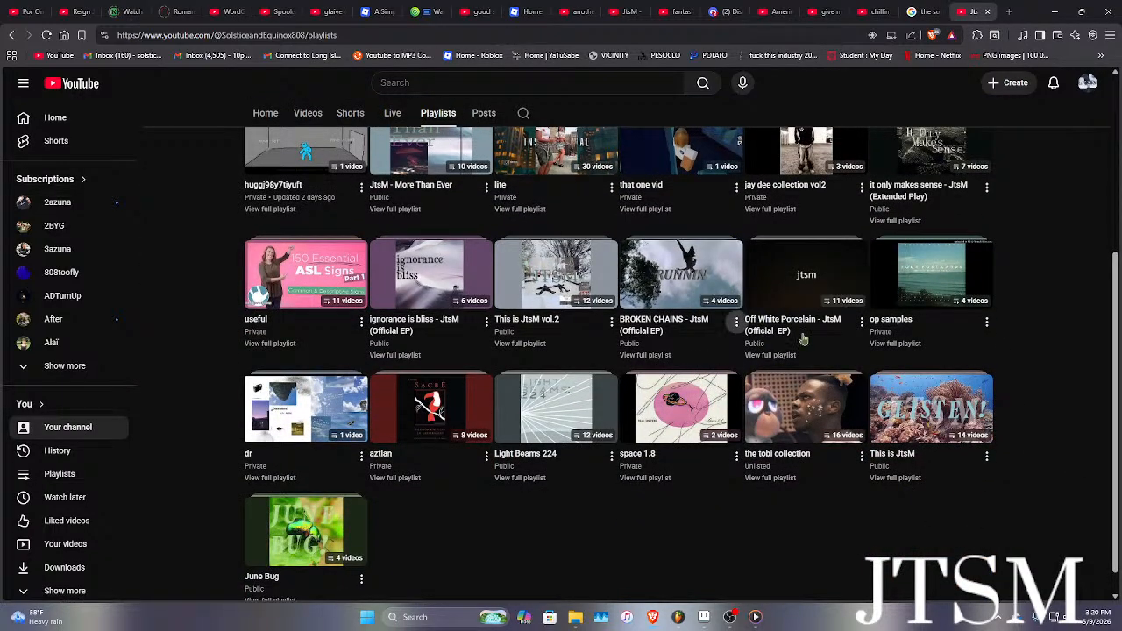
pyautogui.scroll(2, 552, 325)
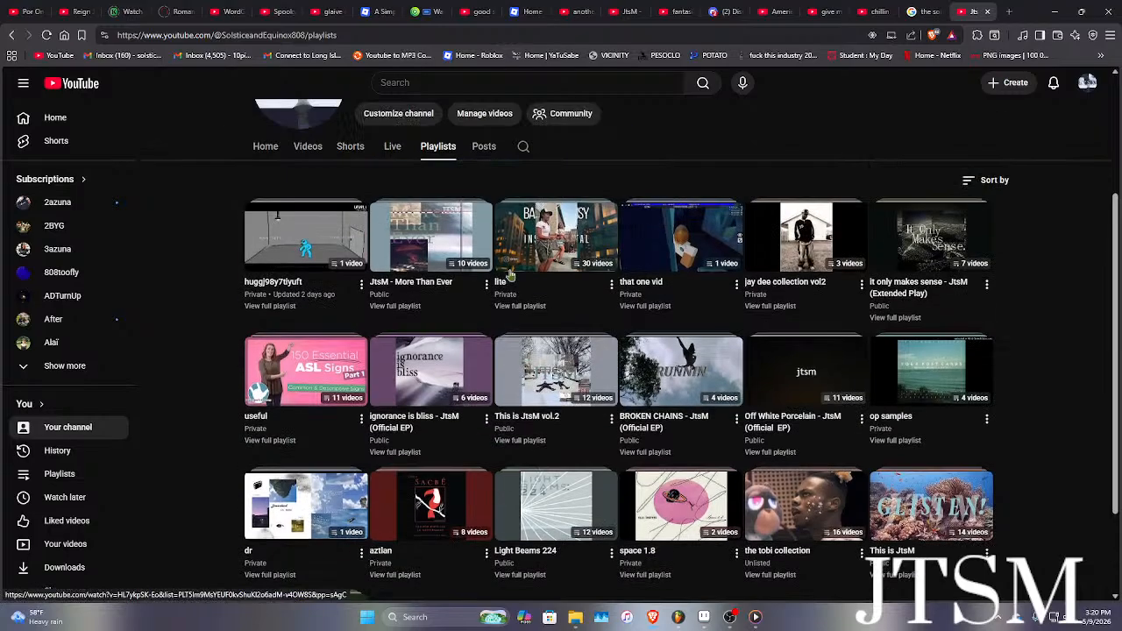
pyautogui.scroll(-2, 666, 360)
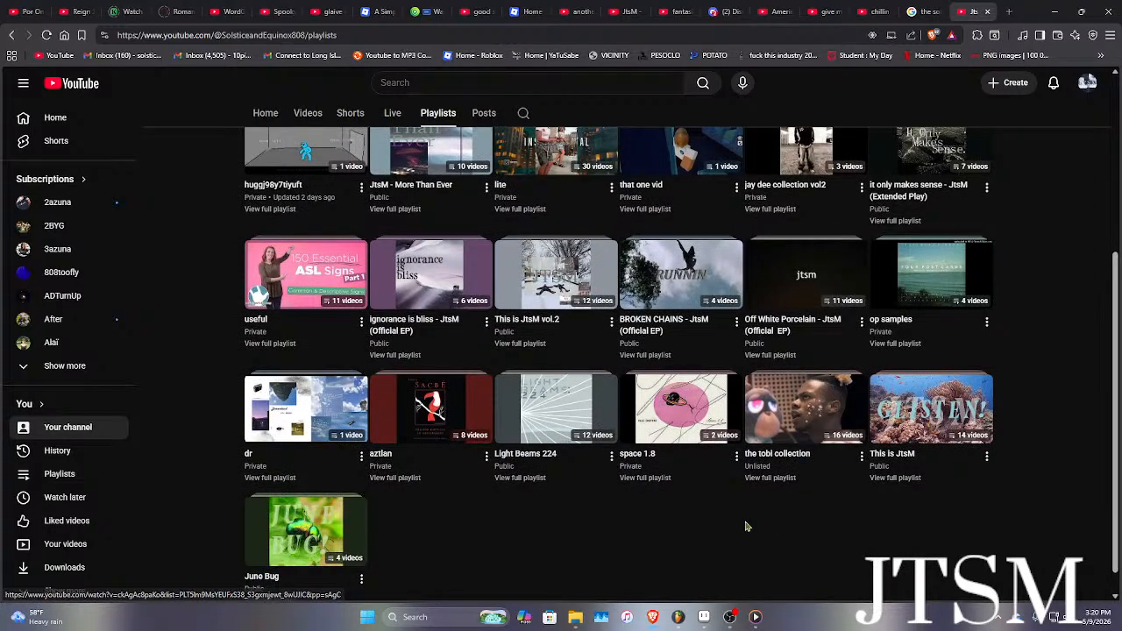
pyautogui.click(798, 298)
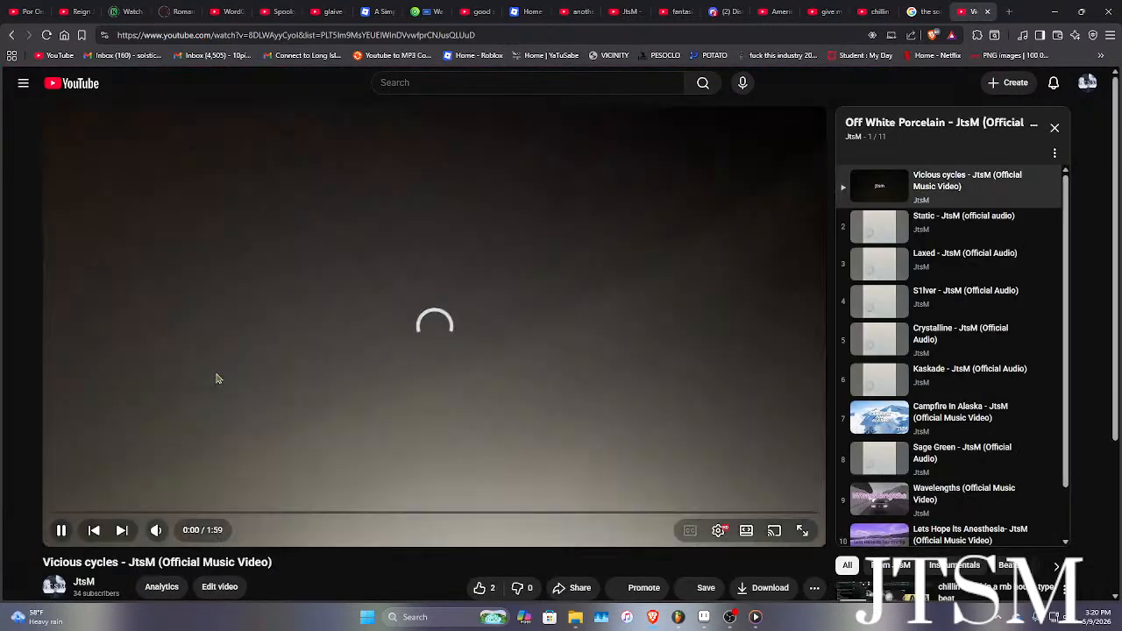
# Pause Vicious cycles, play Crystalline from the Off White Porcelain playlist, listen to two parts further into it and pause it.
pyautogui.click(580, 366)
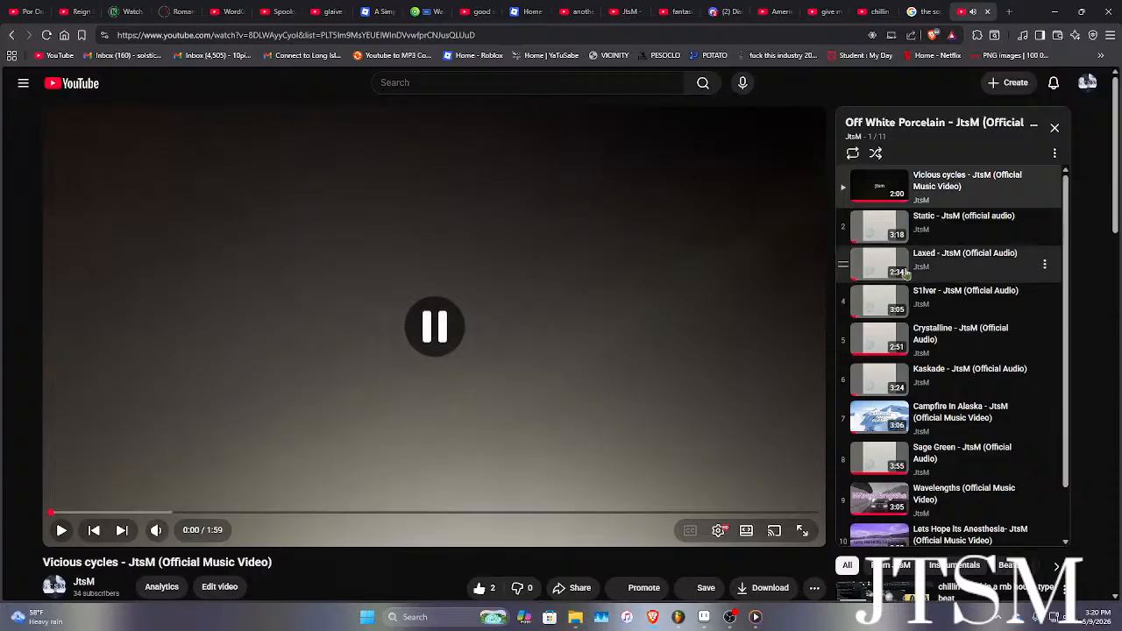
pyautogui.click(947, 344)
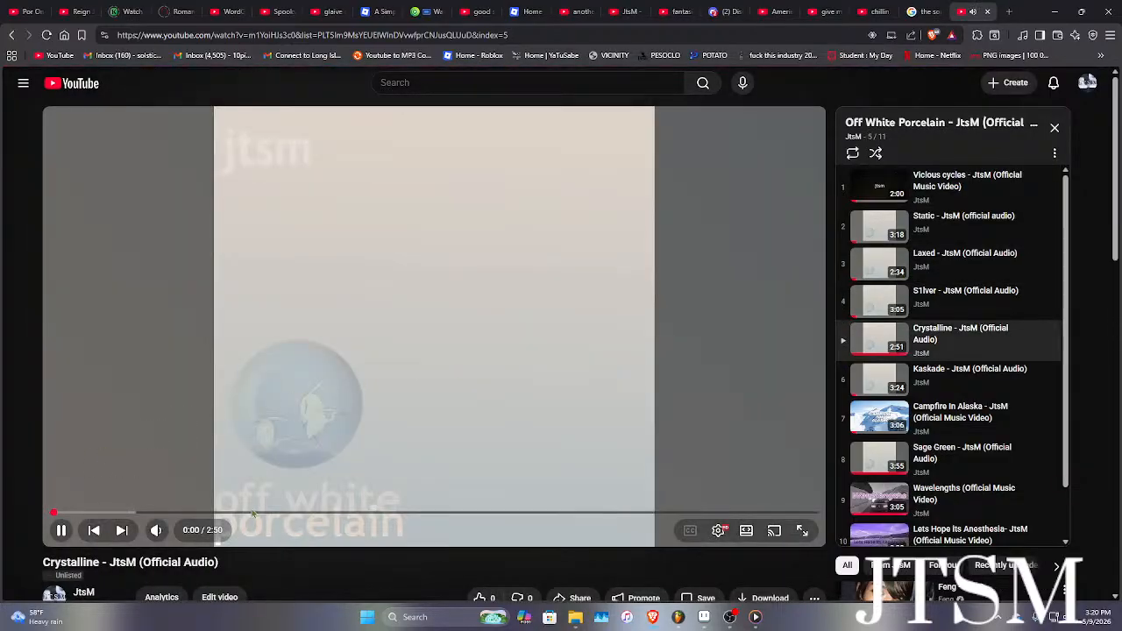
pyautogui.click(254, 514)
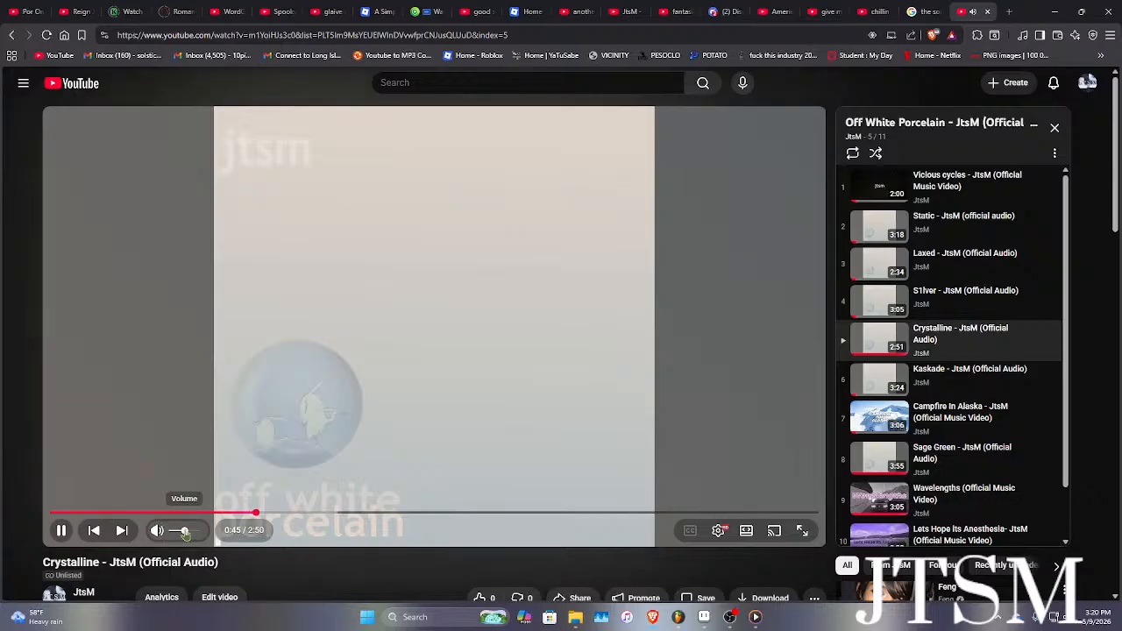
pyautogui.scroll(-1, 308, 481)
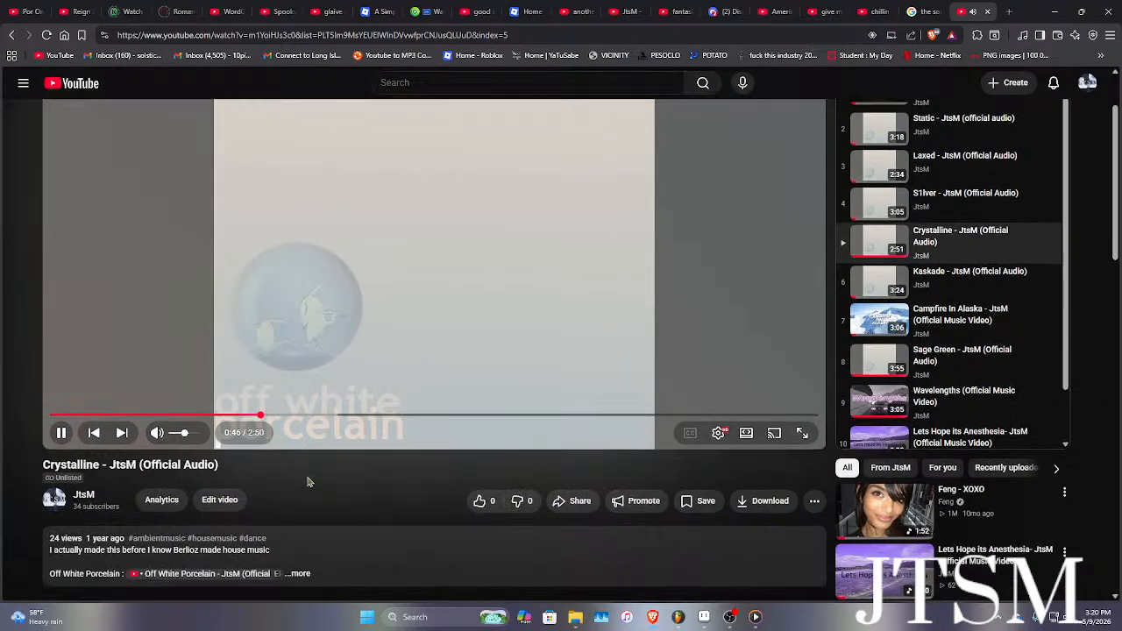
pyautogui.click(374, 414)
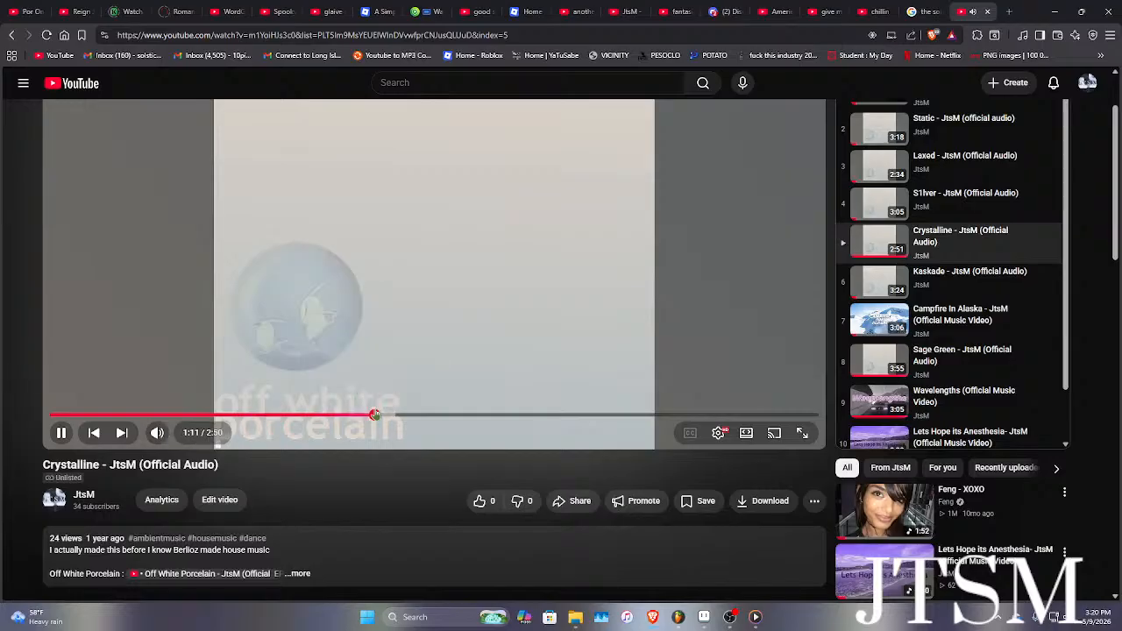
pyautogui.press('space')
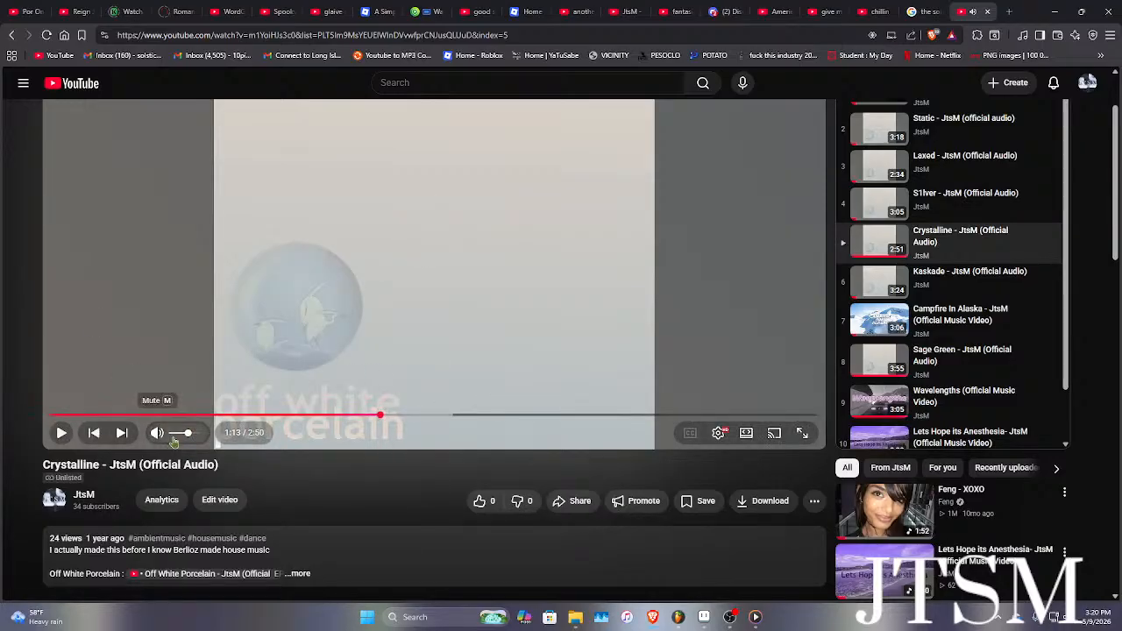
# Read the full description of Crystalline, collapse it again and open the JtsM channel page.
pyautogui.scroll(2, 520, 353)
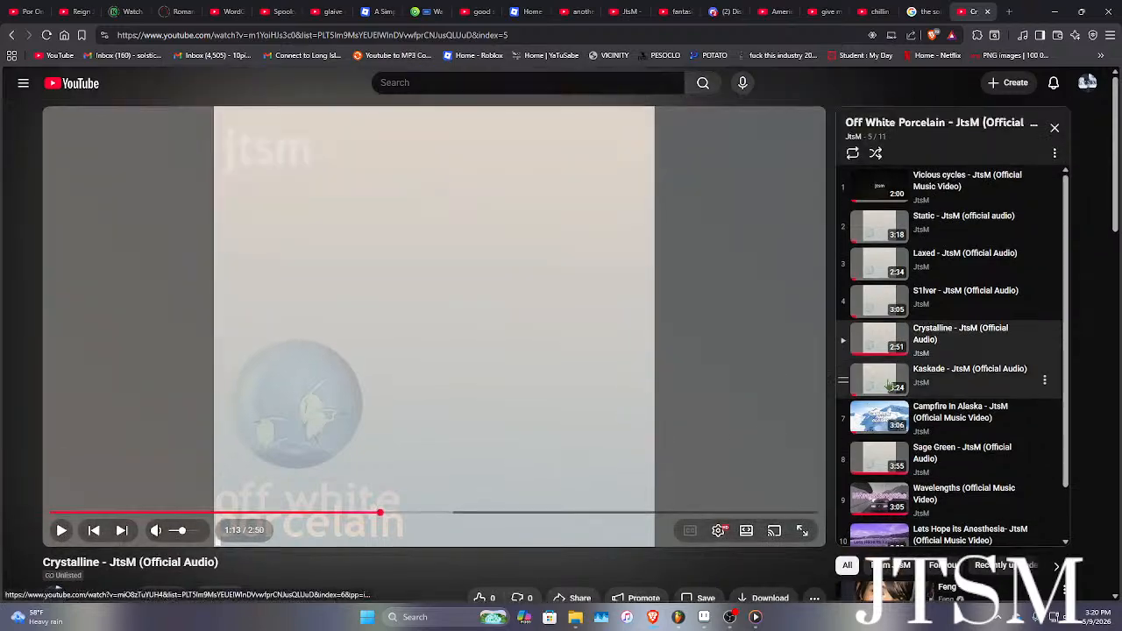
pyautogui.scroll(-3, 520, 352)
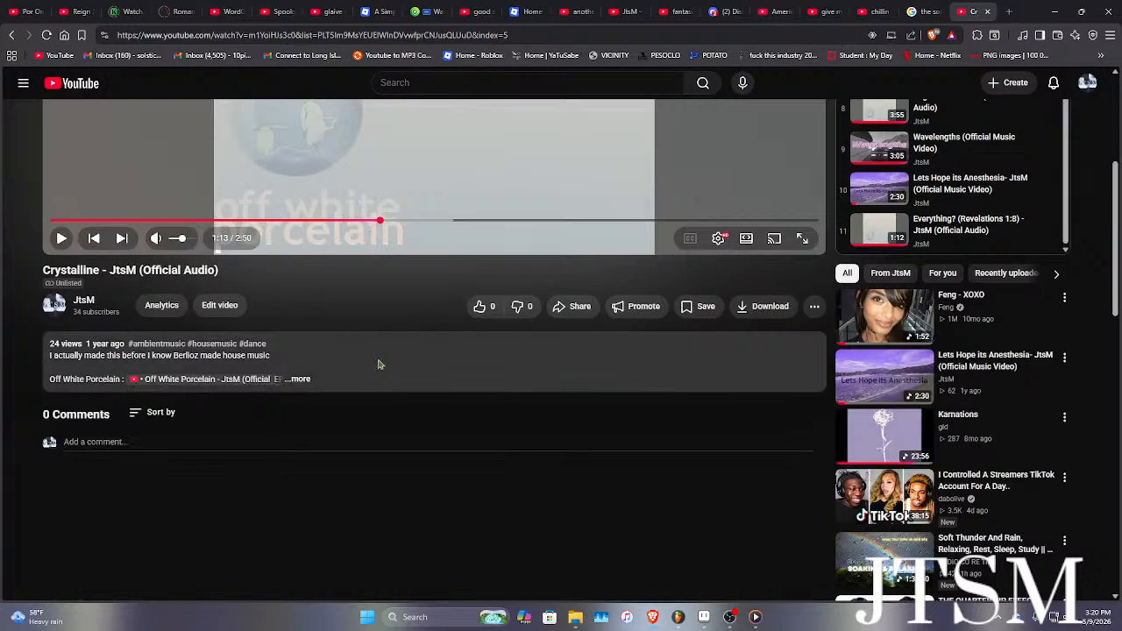
pyautogui.click(378, 363)
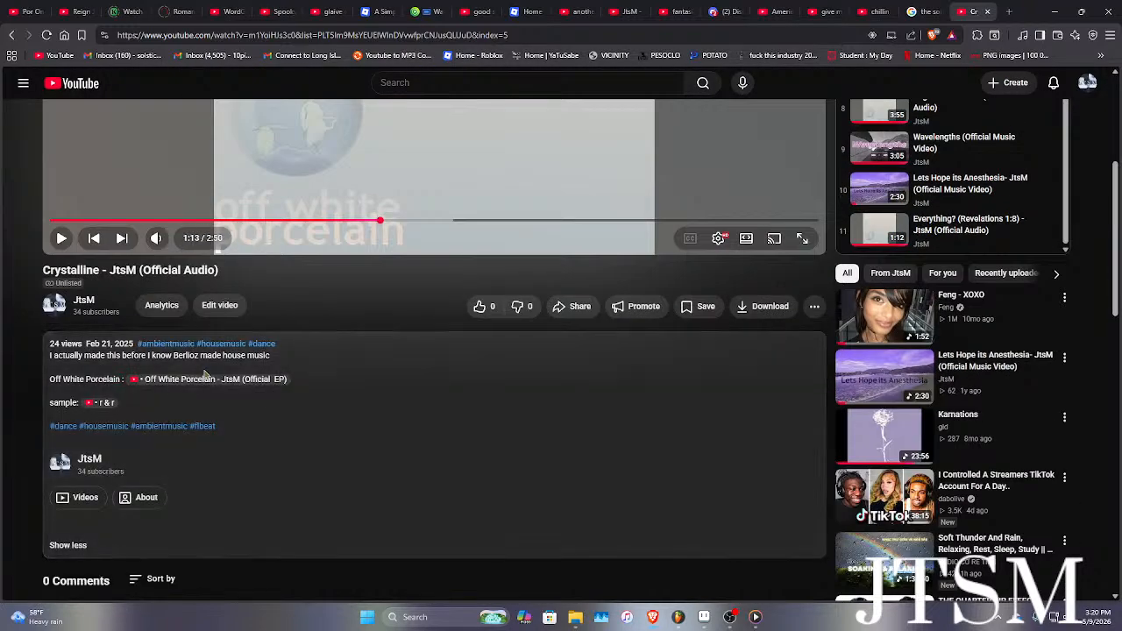
pyautogui.click(74, 545)
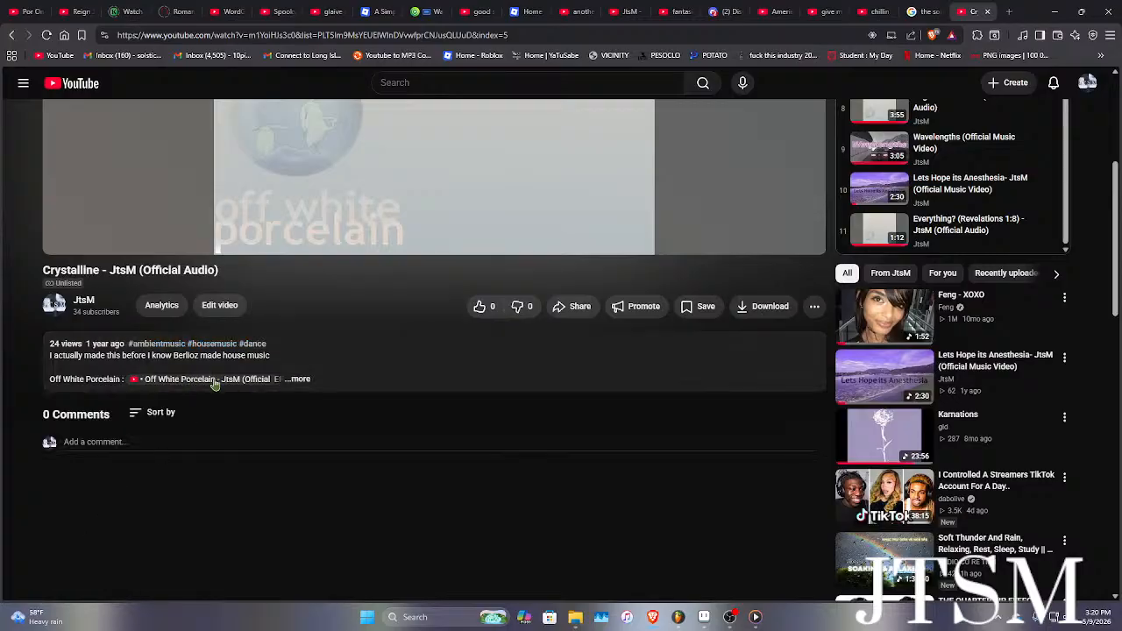
pyautogui.click(51, 310)
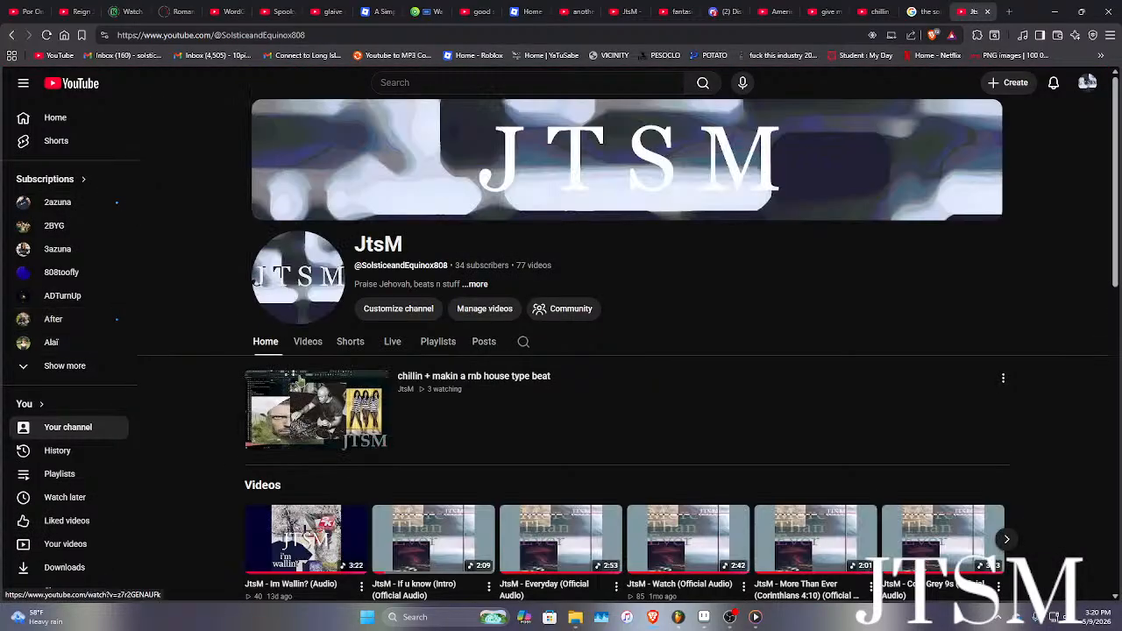
# Close the media player holding "live beat 3 mist" and return to the beat's project in FL Studio.
pyautogui.click(1059, 9)
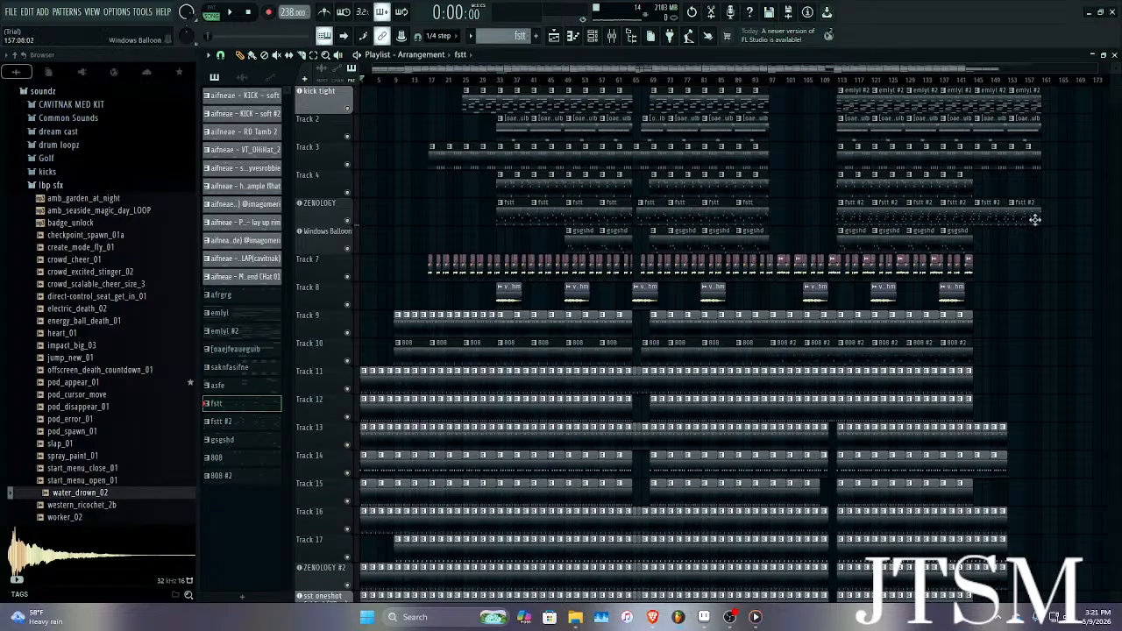
pyautogui.click(1088, 12)
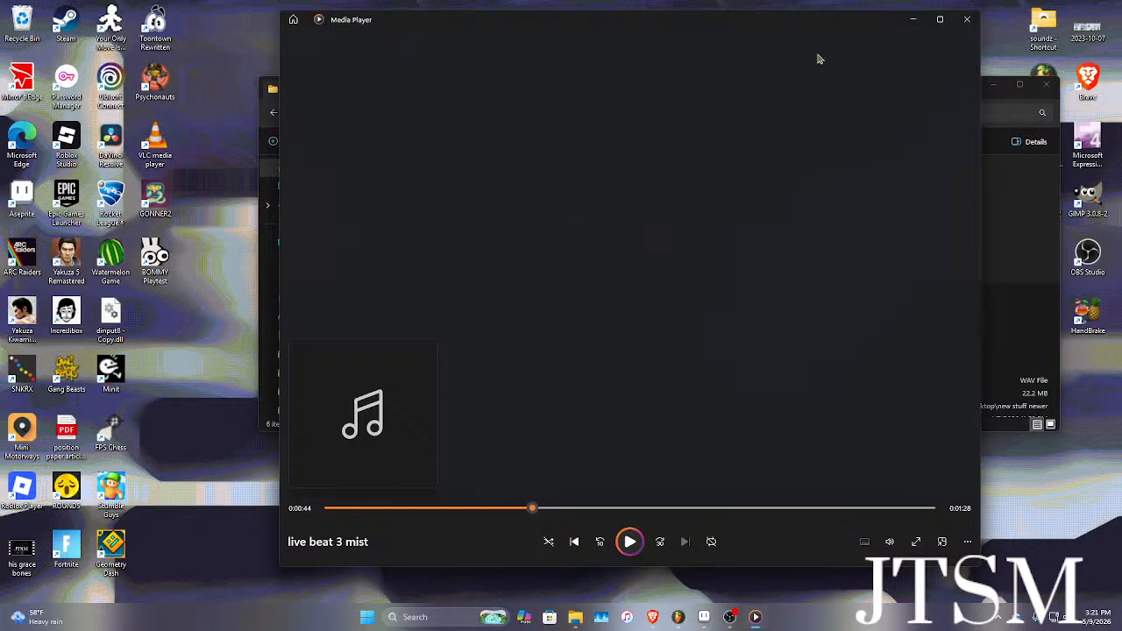
pyautogui.click(965, 21)
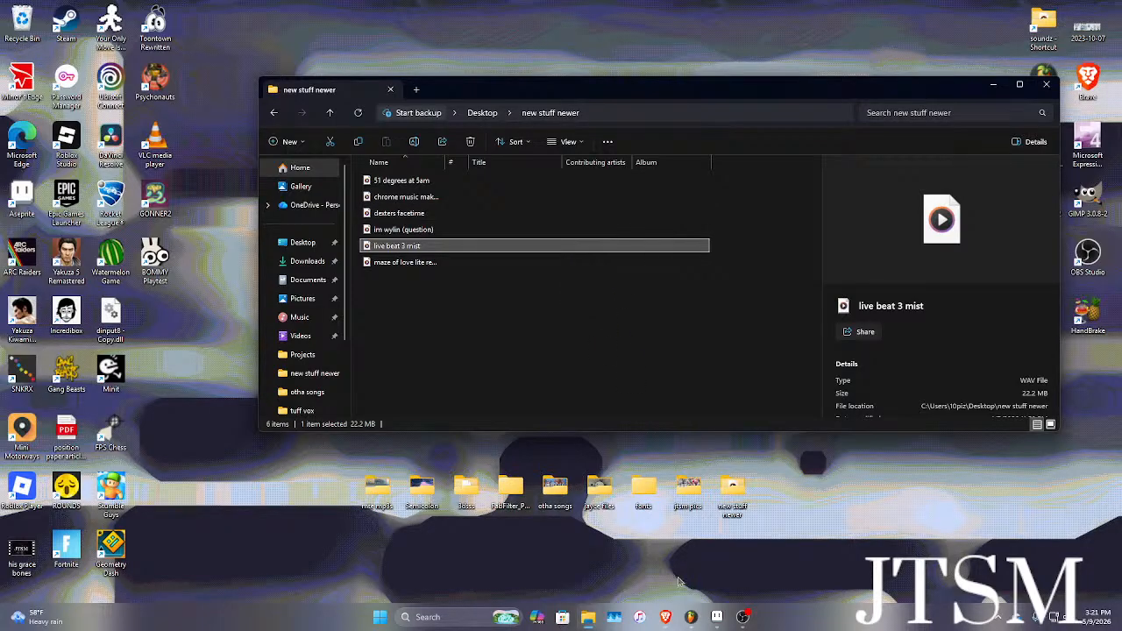
pyautogui.moveTo(691, 617)
pyautogui.click(758, 565)
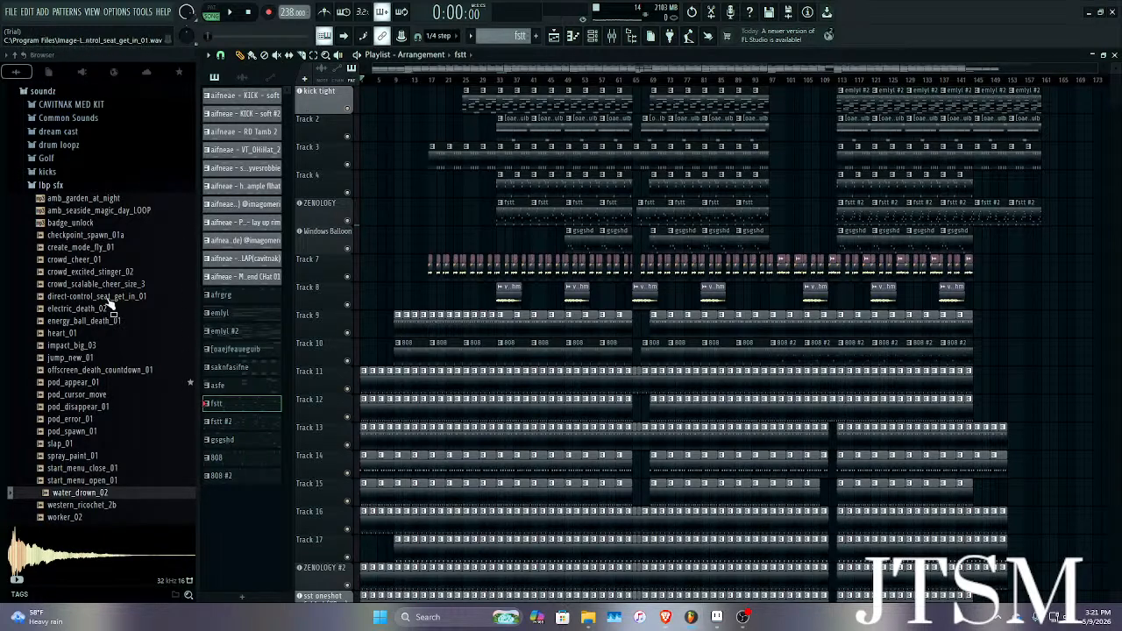
# Preview the crowd_scalable_cheer_size_3, crowd_excited_stinger_02 and crowd_cheer_01 sounds from the lbp sfx folder.
pyautogui.click(104, 284)
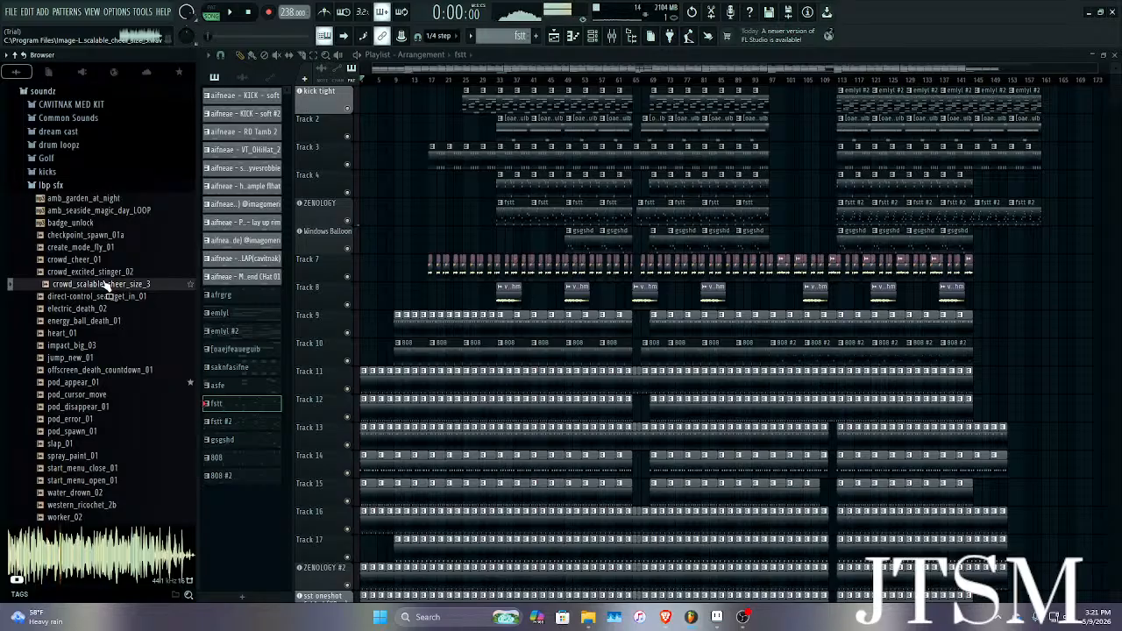
pyautogui.click(105, 271)
pyautogui.click(107, 259)
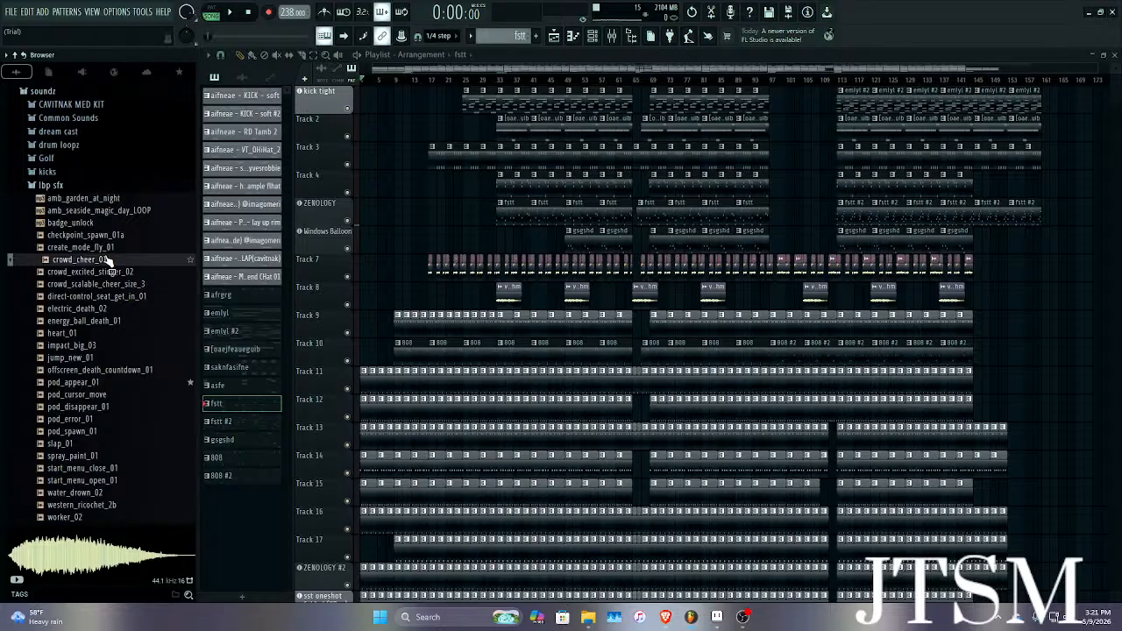
pyautogui.click(15, 581)
# Minimize both open FL Studio projects, close the "new stuff newer" folder window, and start another FL Studio instance, dismissing its welcome window.
pyautogui.click(1087, 12)
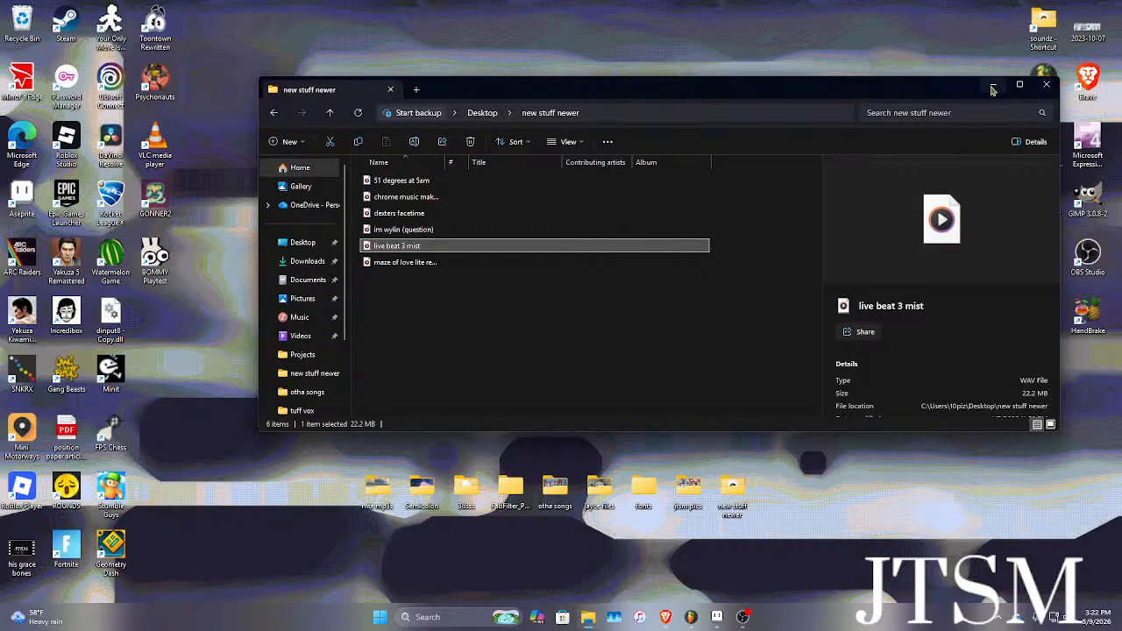
pyautogui.moveTo(691, 617)
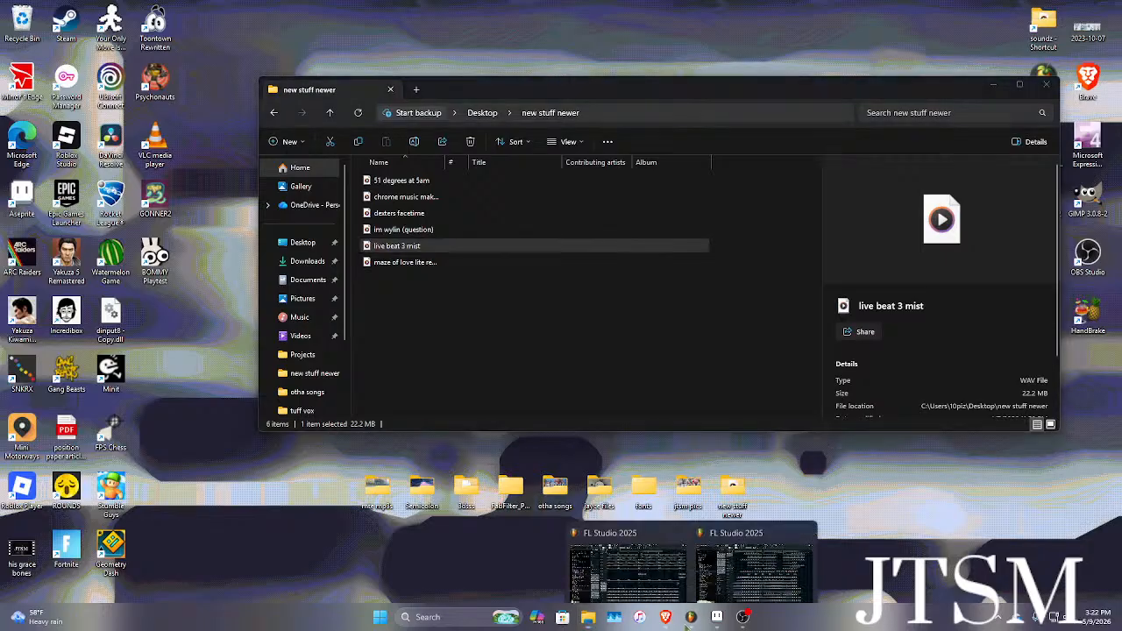
pyautogui.click(621, 546)
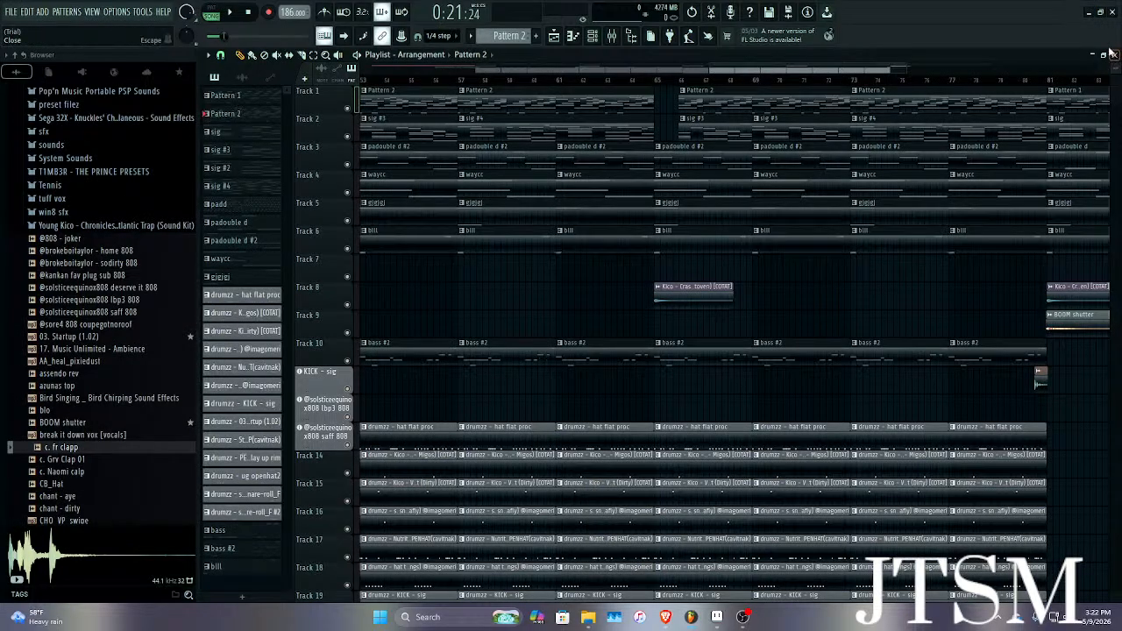
pyautogui.click(1088, 12)
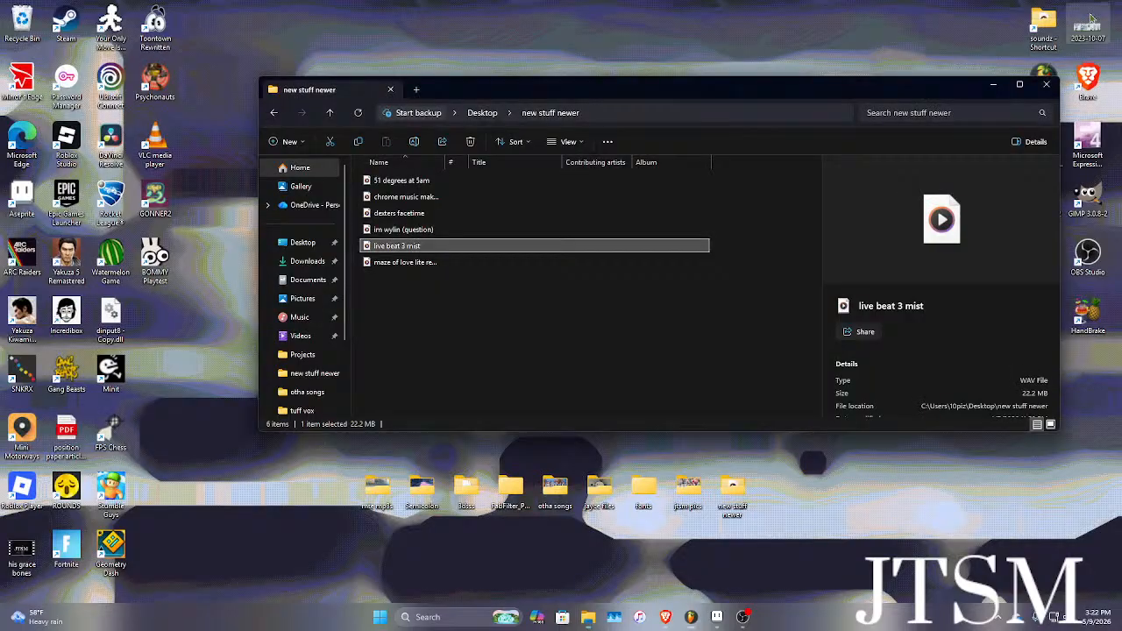
pyautogui.click(1046, 84)
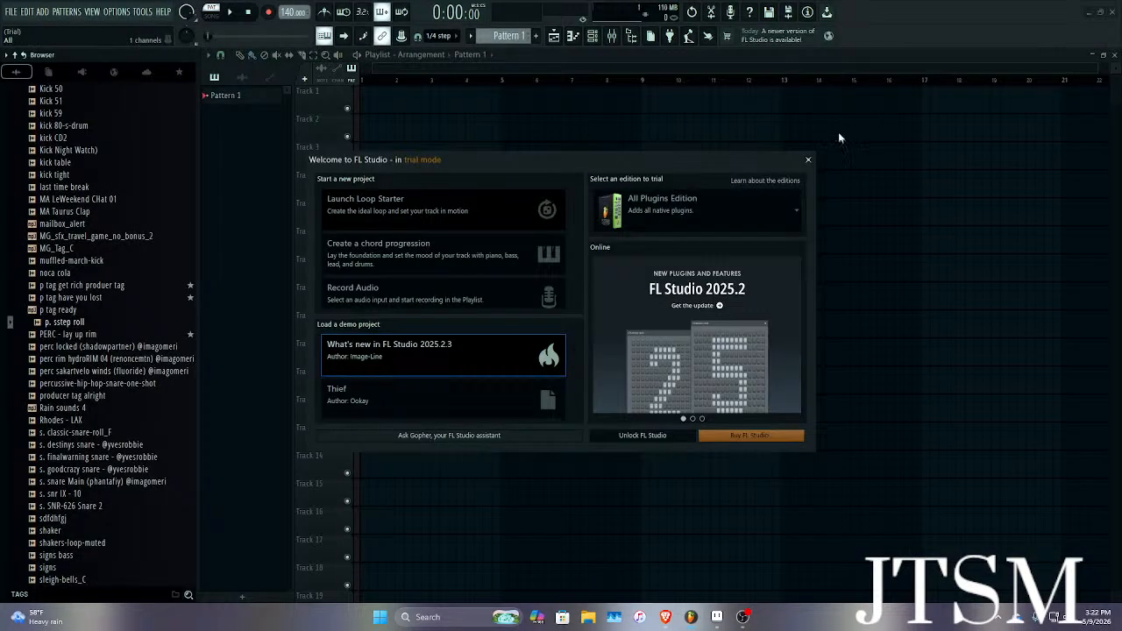
pyautogui.click(807, 160)
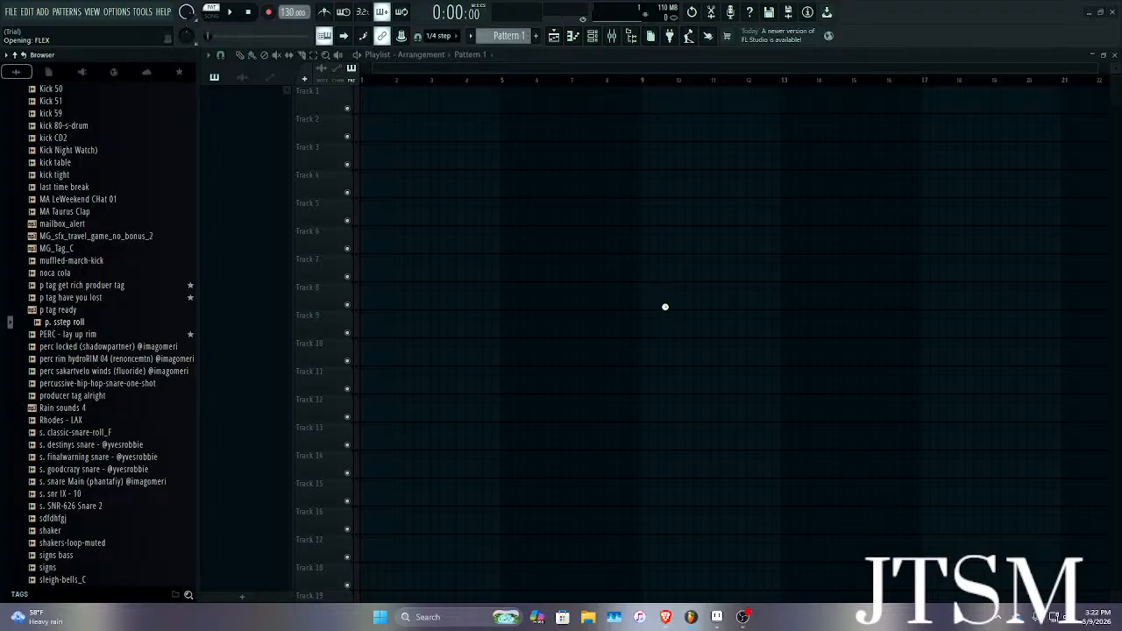
# Switch to the beat's FL Studio project and export it as a WAV file named "live beat numero 4" in the Projects folder.
pyautogui.moveTo(693, 613)
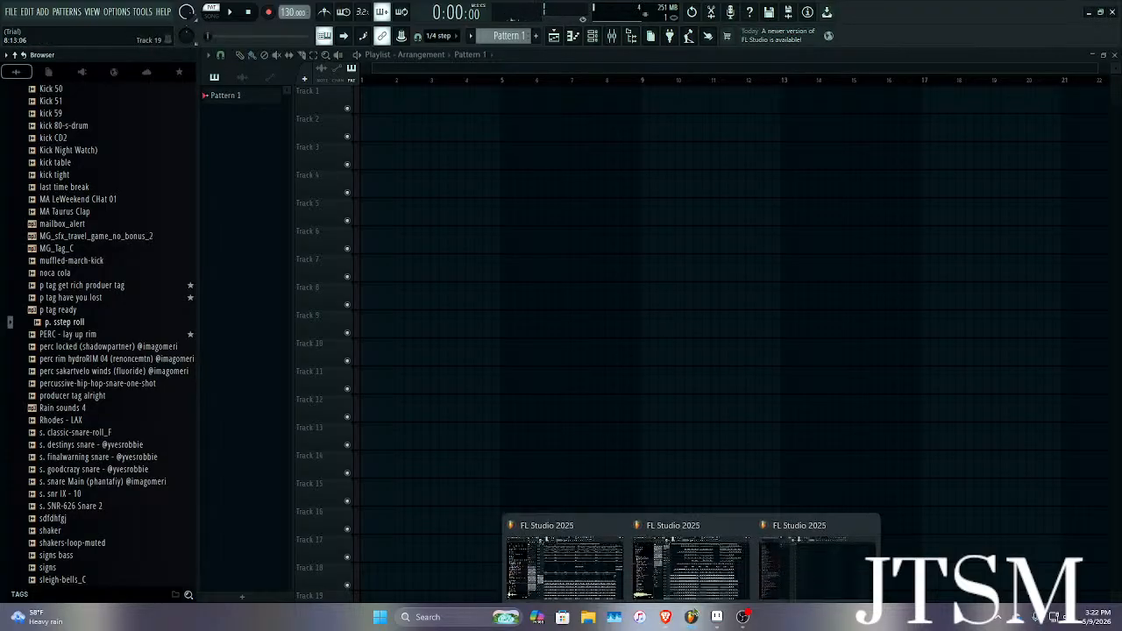
pyautogui.click(691, 570)
pyautogui.click(11, 11)
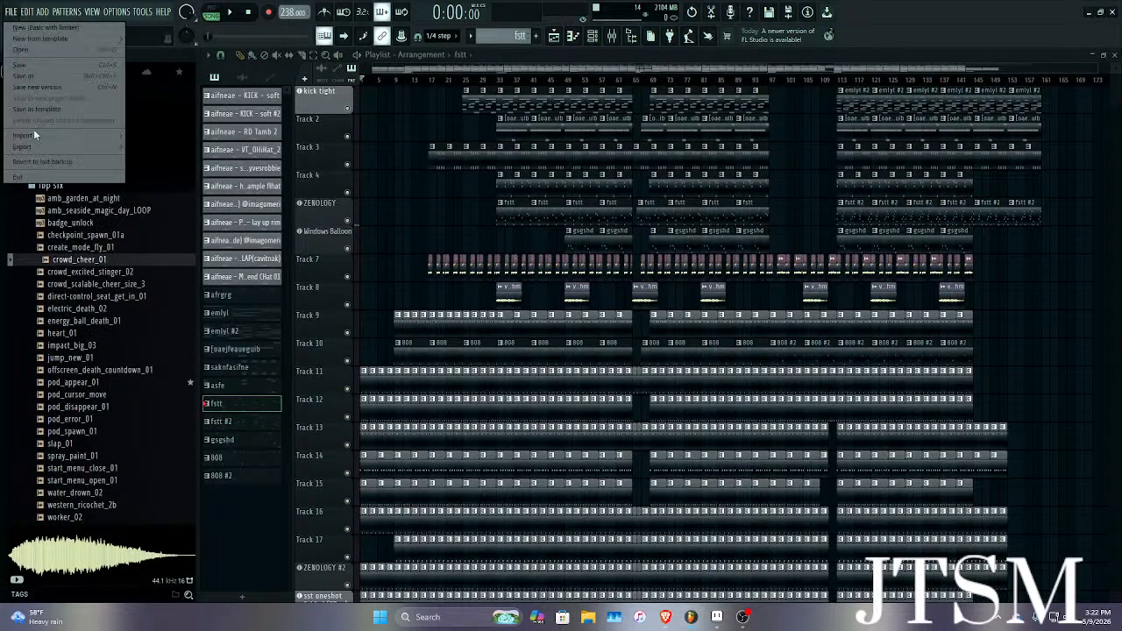
pyautogui.moveTo(24, 146)
pyautogui.click(153, 160)
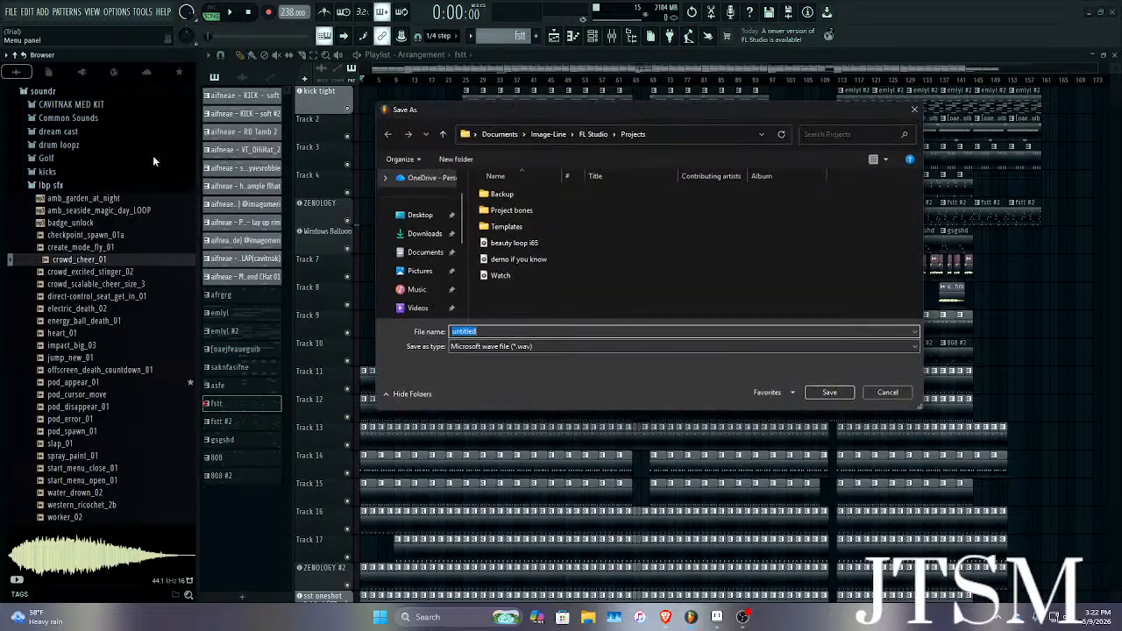
pyautogui.write('live beat numero 4')
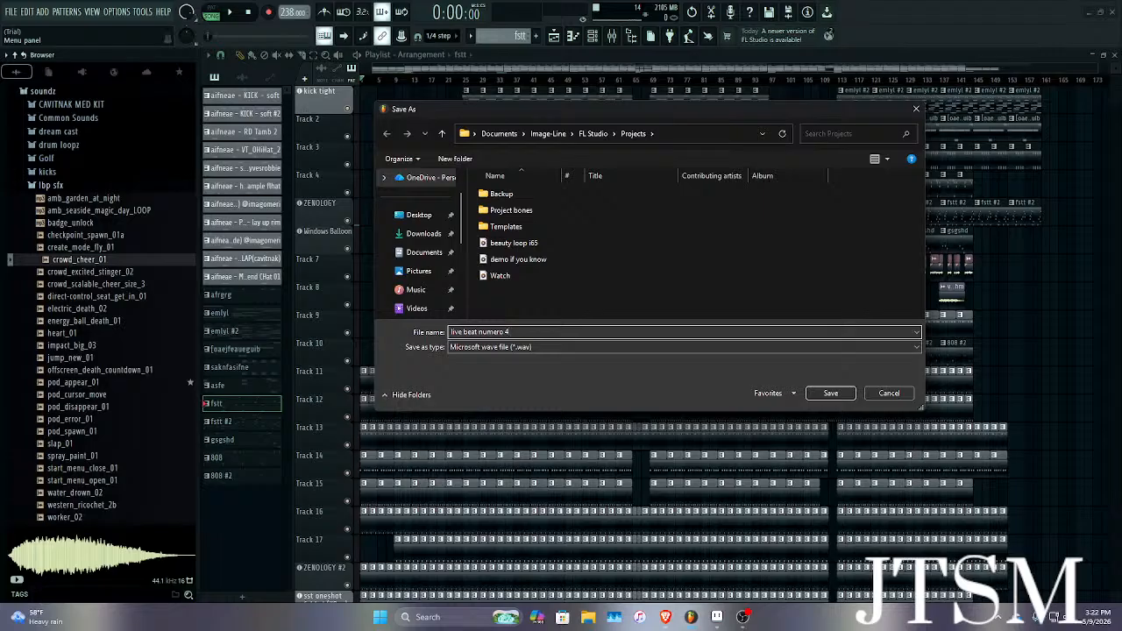
pyautogui.press('Return')
pyautogui.click(664, 467)
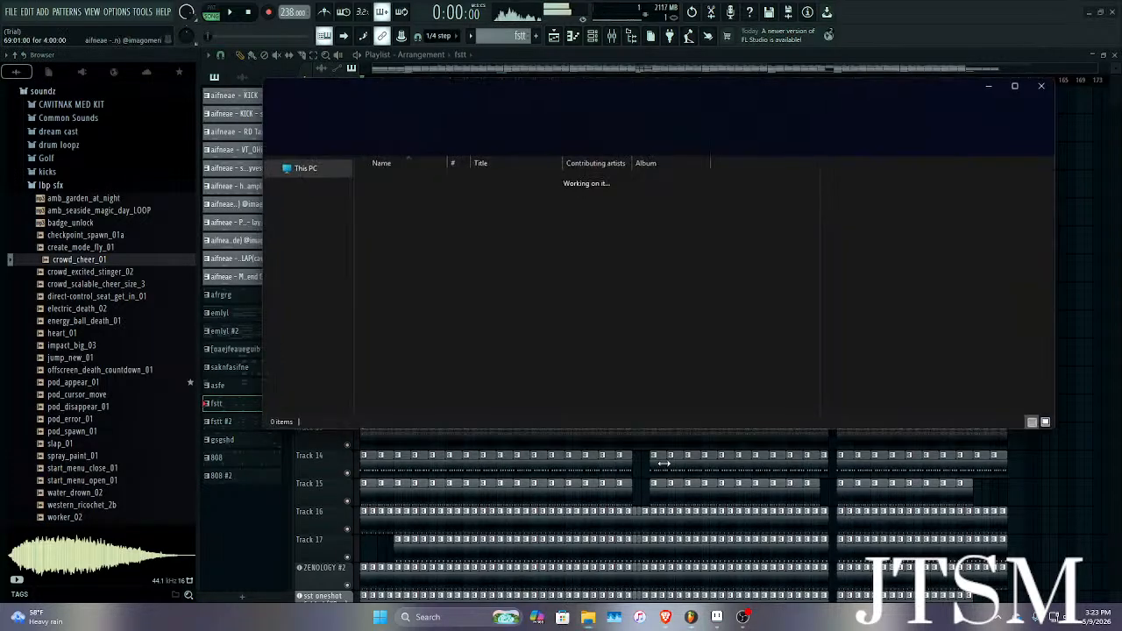
# Minimize FL Studio and move the exported "live beat numero 4" file into the desktop's "new stuff newer" folder.
pyautogui.click(1092, 12)
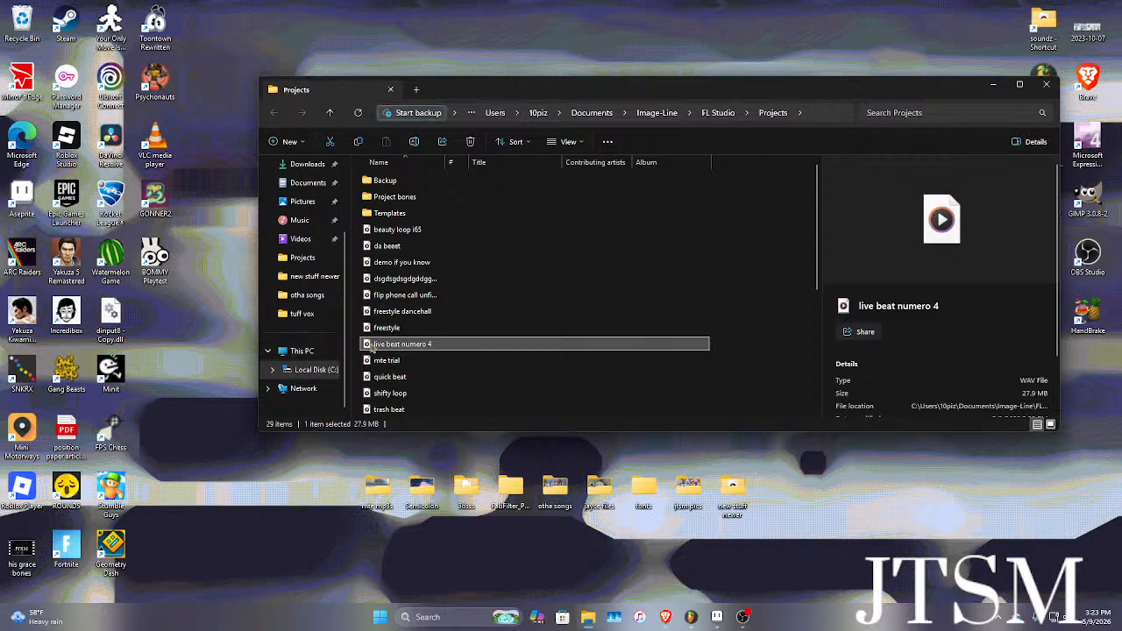
pyautogui.moveTo(372, 348); pyautogui.dragTo(732, 498)
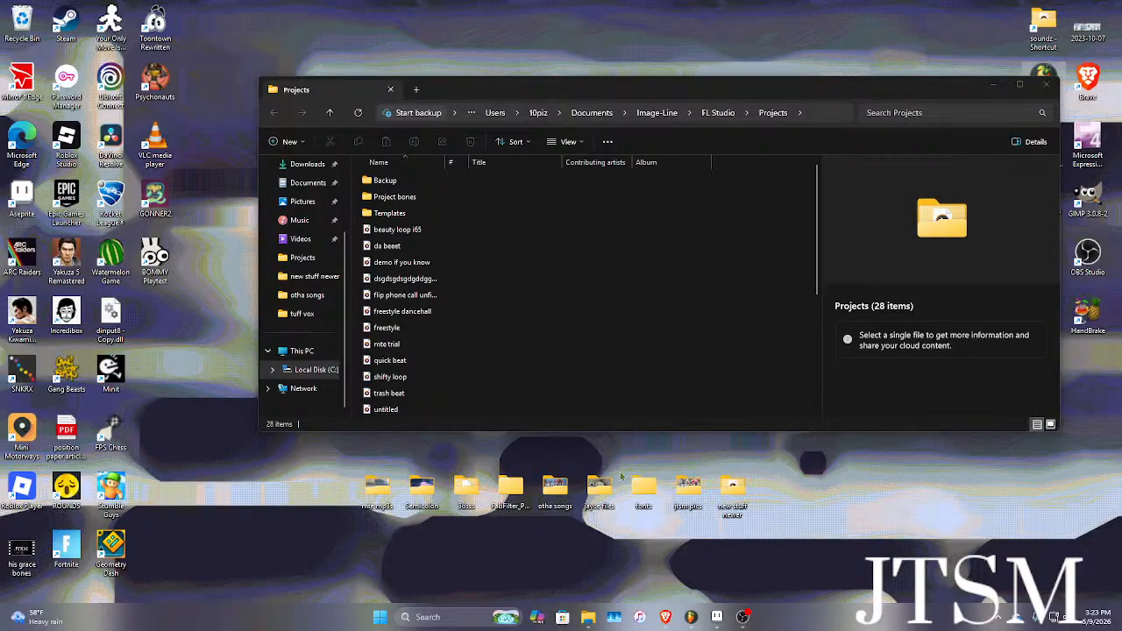
# Switch to the YouTube channel in the browser, open the "JtsM - More Than Ever" playlist and look through its tracks.
pyautogui.moveTo(665, 616)
pyautogui.click(656, 566)
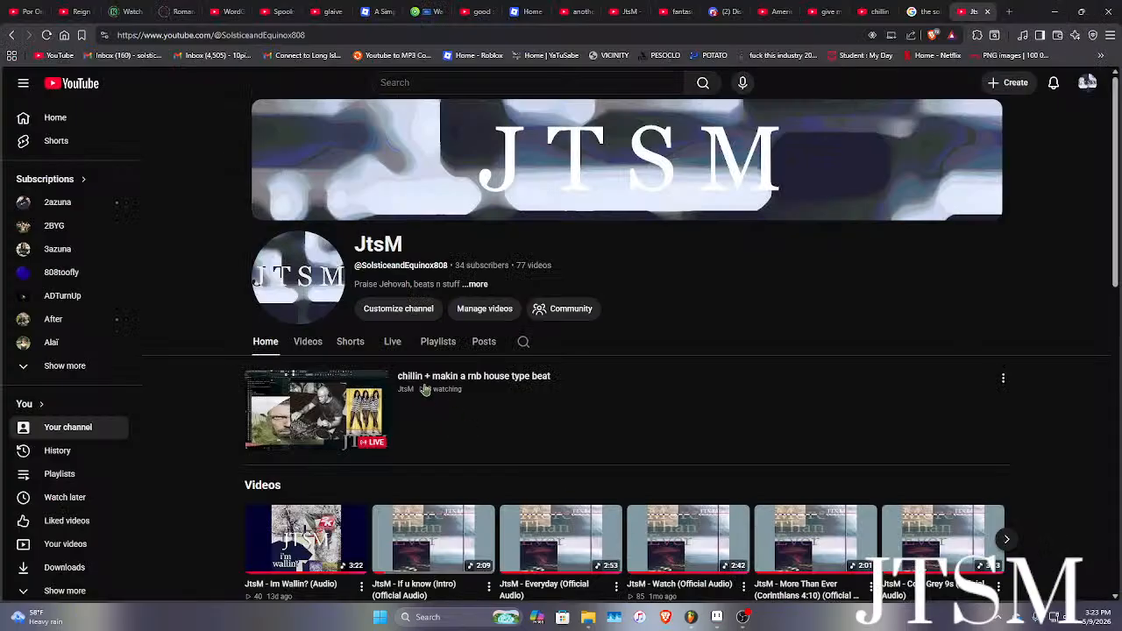
pyautogui.click(436, 345)
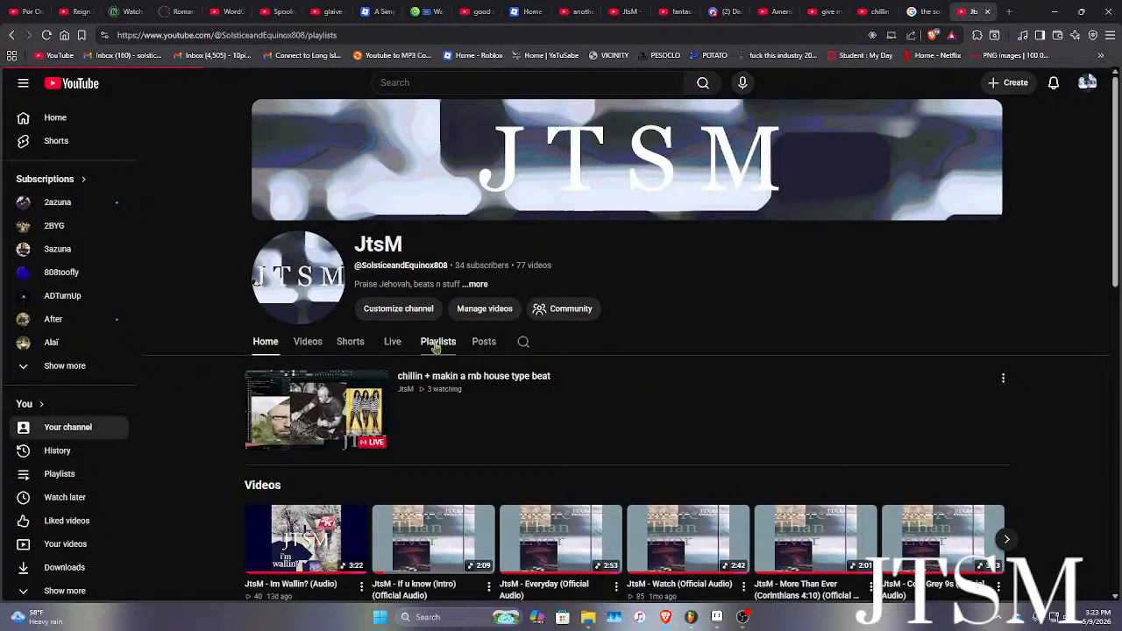
pyautogui.click(390, 427)
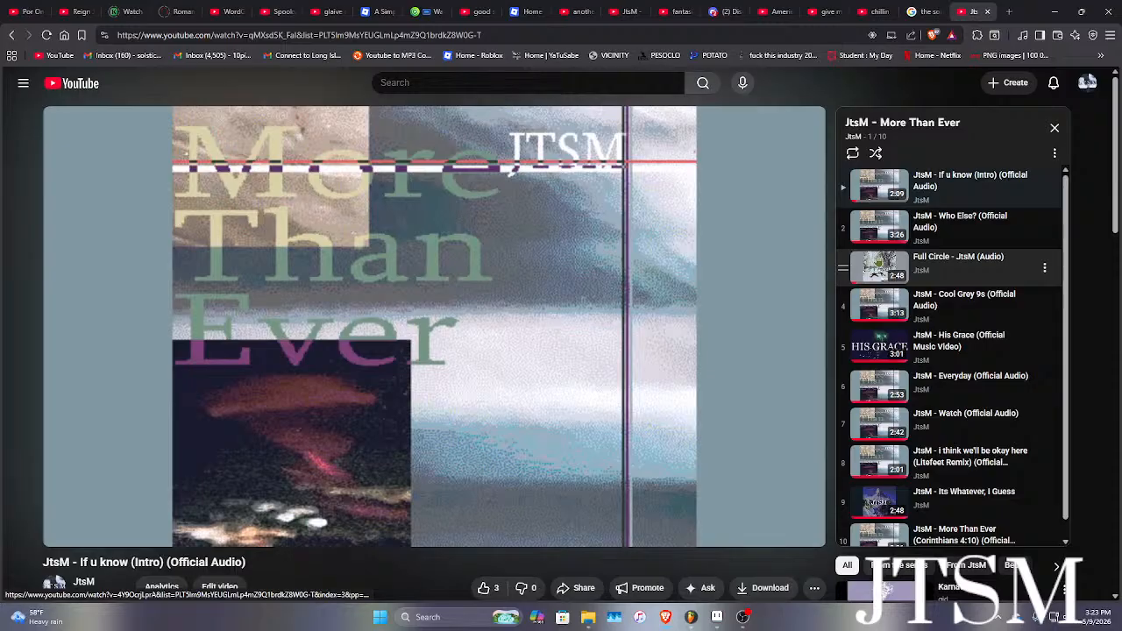
pyautogui.scroll(-1, 887, 350)
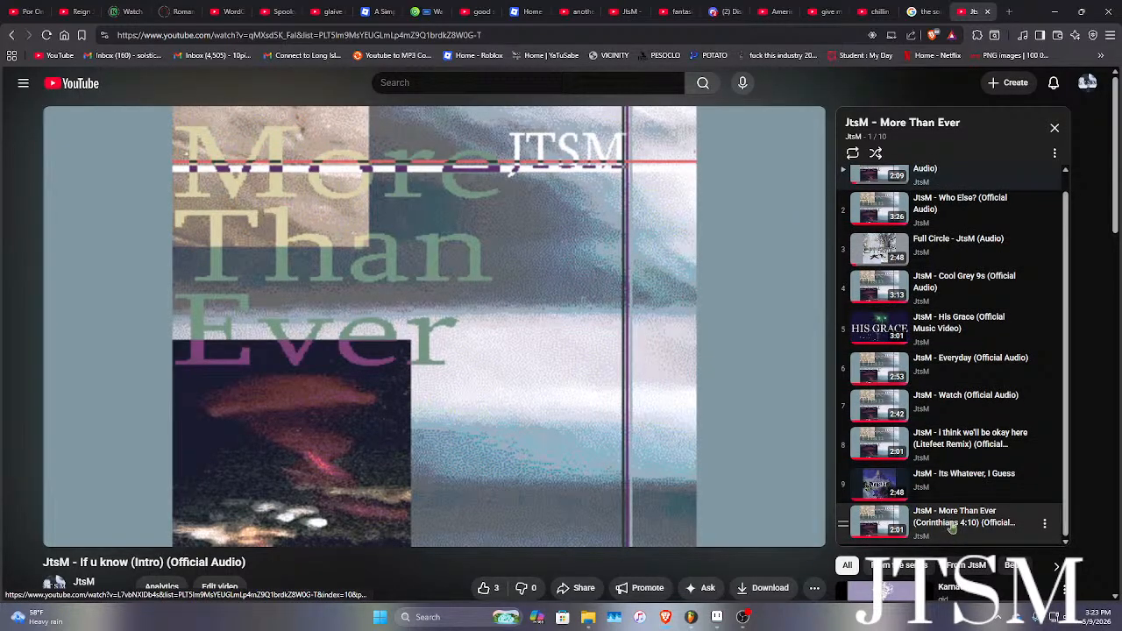
pyautogui.scroll(1, 952, 517)
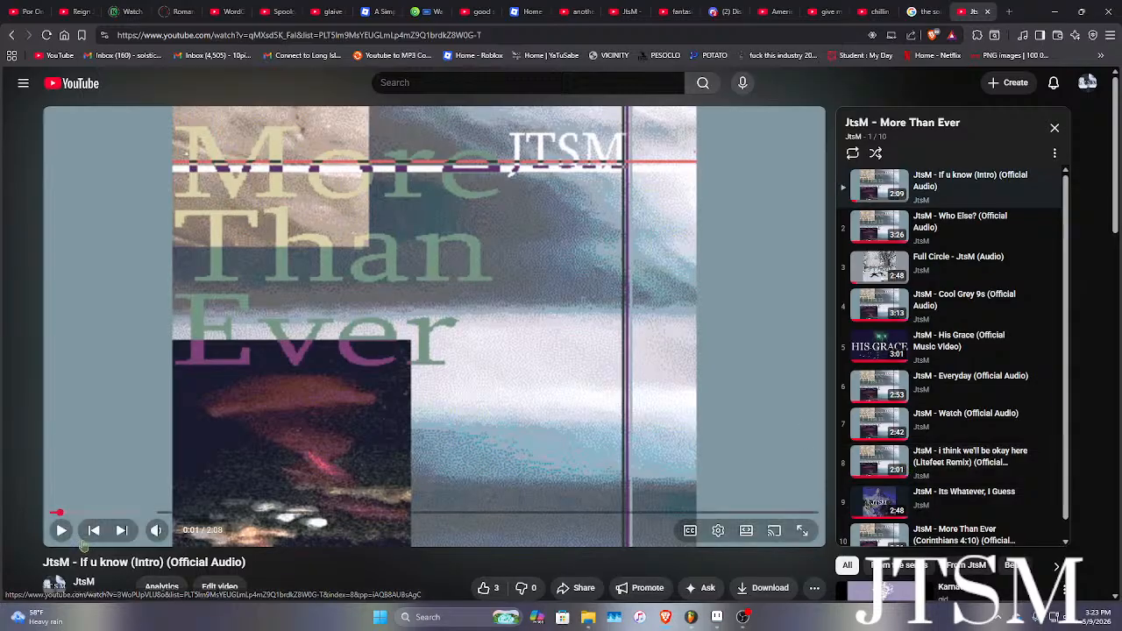
# Return to the channel's playlists, open "it only makes sense - JtsM (Extended Play)" and pause its first track.
pyautogui.click(53, 588)
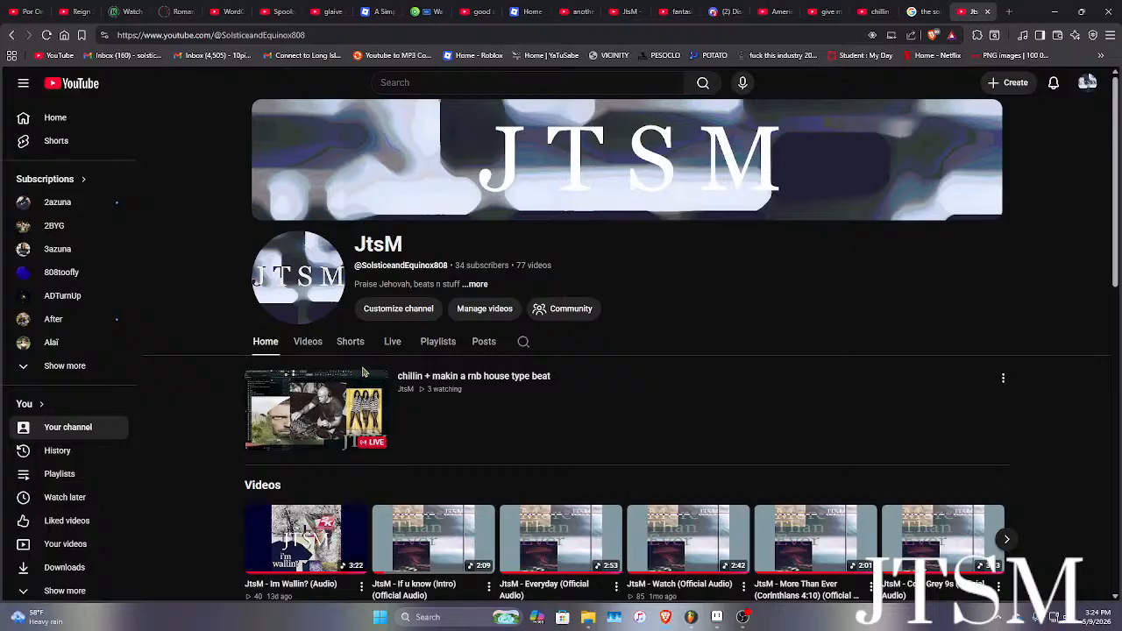
pyautogui.click(447, 348)
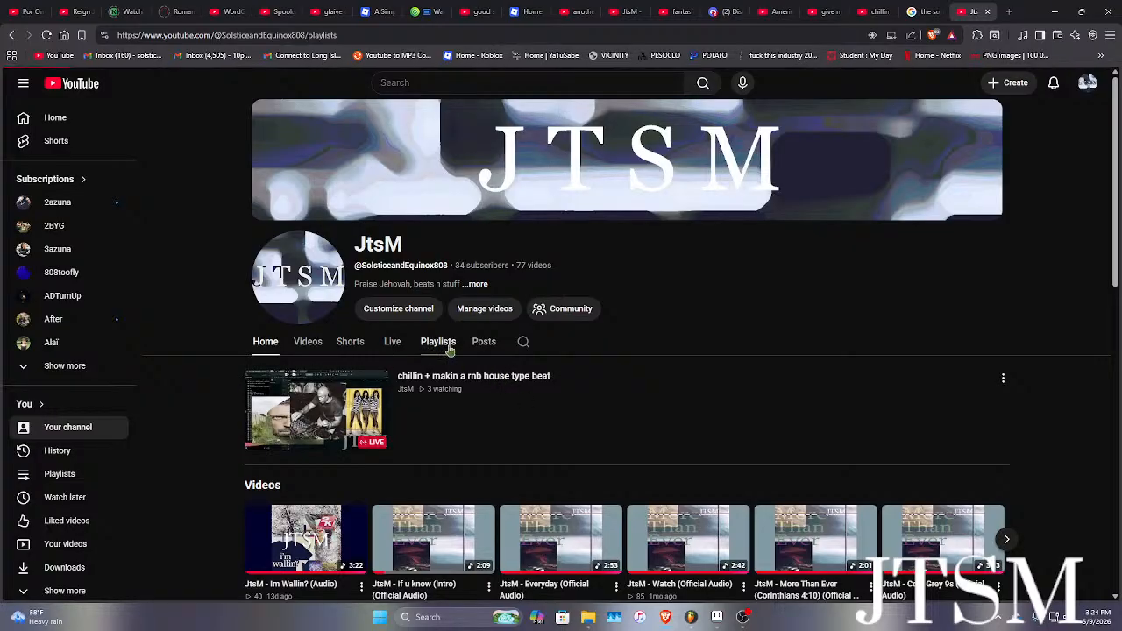
pyautogui.scroll(-2, 573, 375)
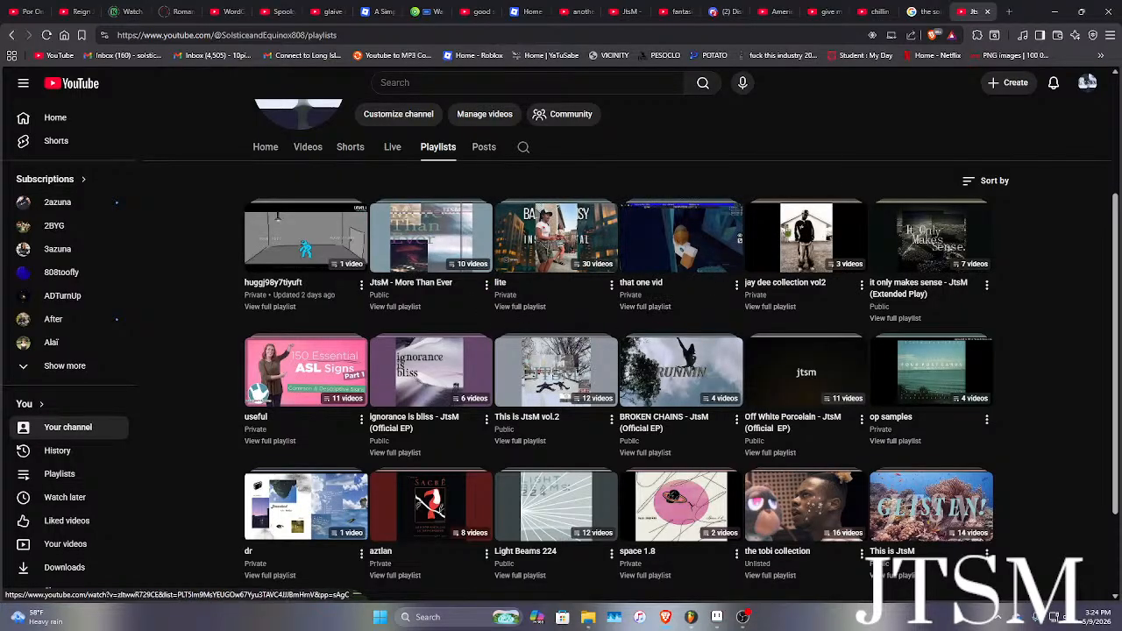
pyautogui.click(369, 248)
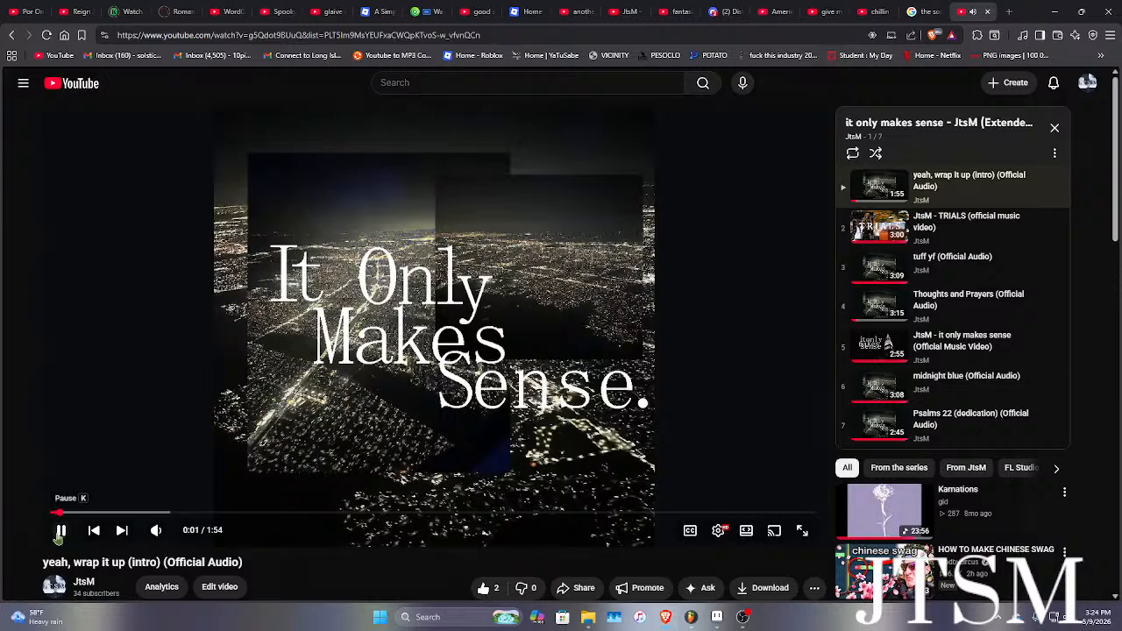
pyautogui.click(60, 531)
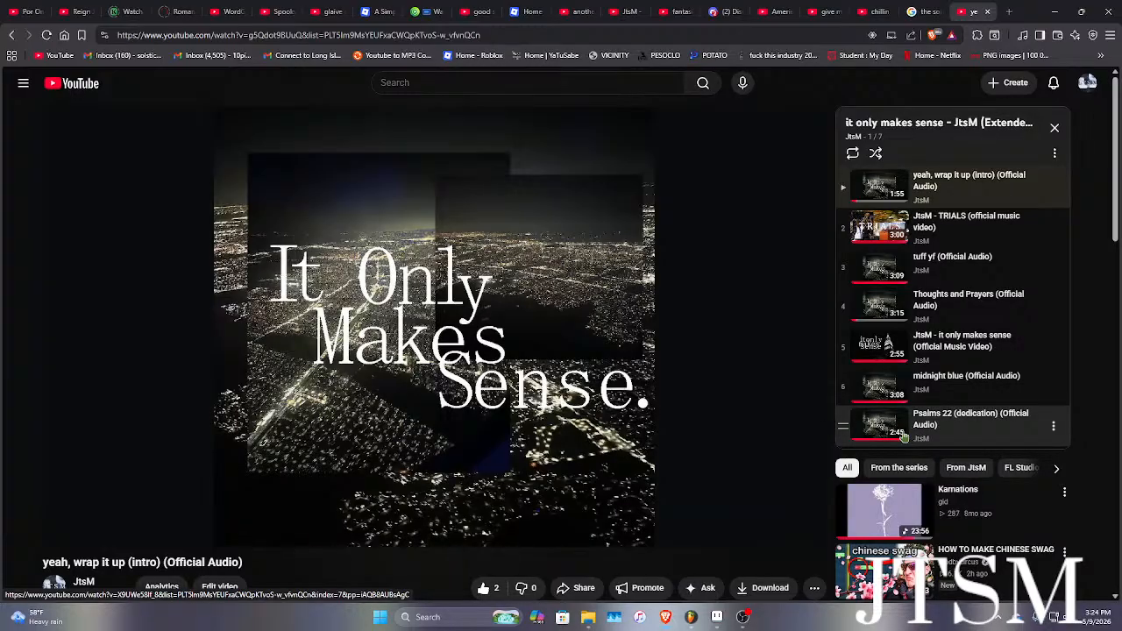
# Mark the recommended video "HOW TO MAKE CHINESE SWAG" as Not interested and minimize the browser.
pyautogui.click(1065, 552)
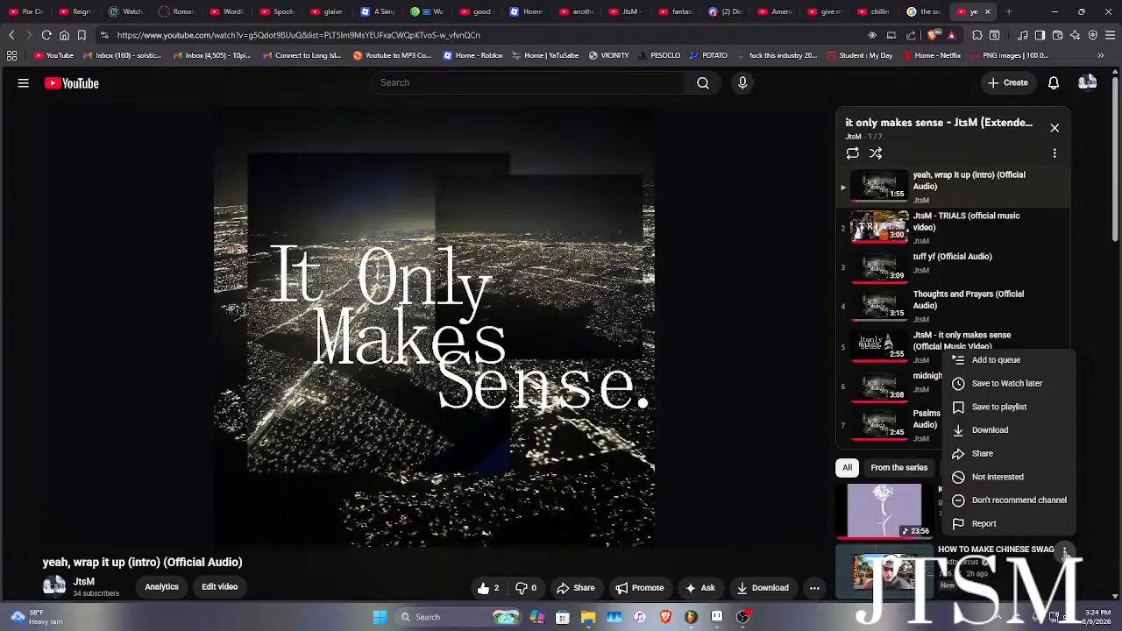
pyautogui.click(1004, 477)
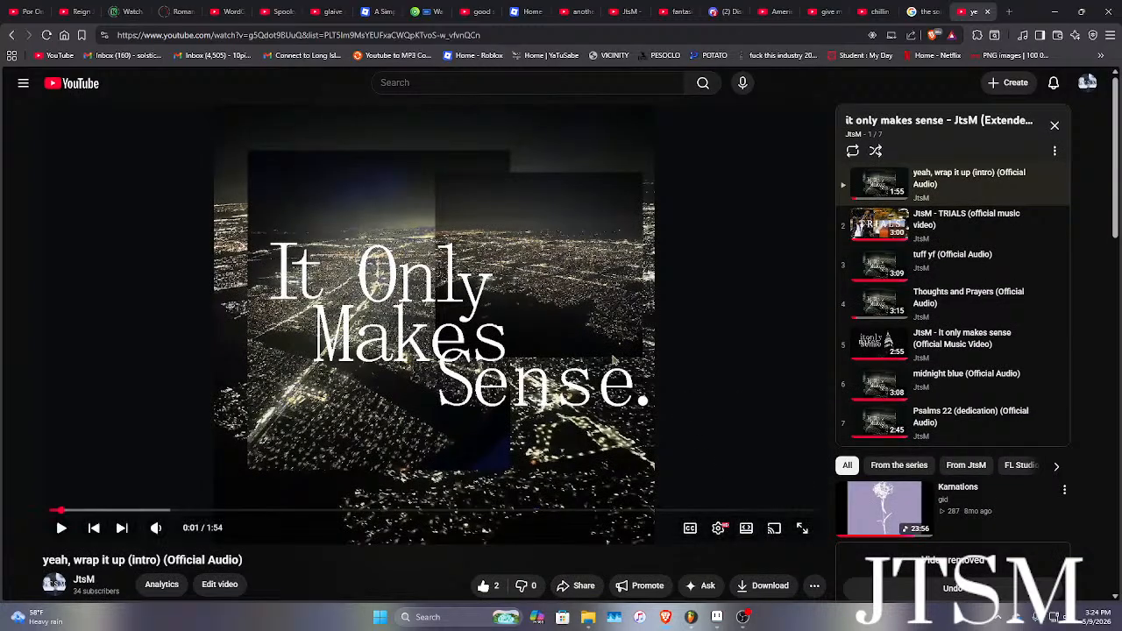
pyautogui.click(1054, 12)
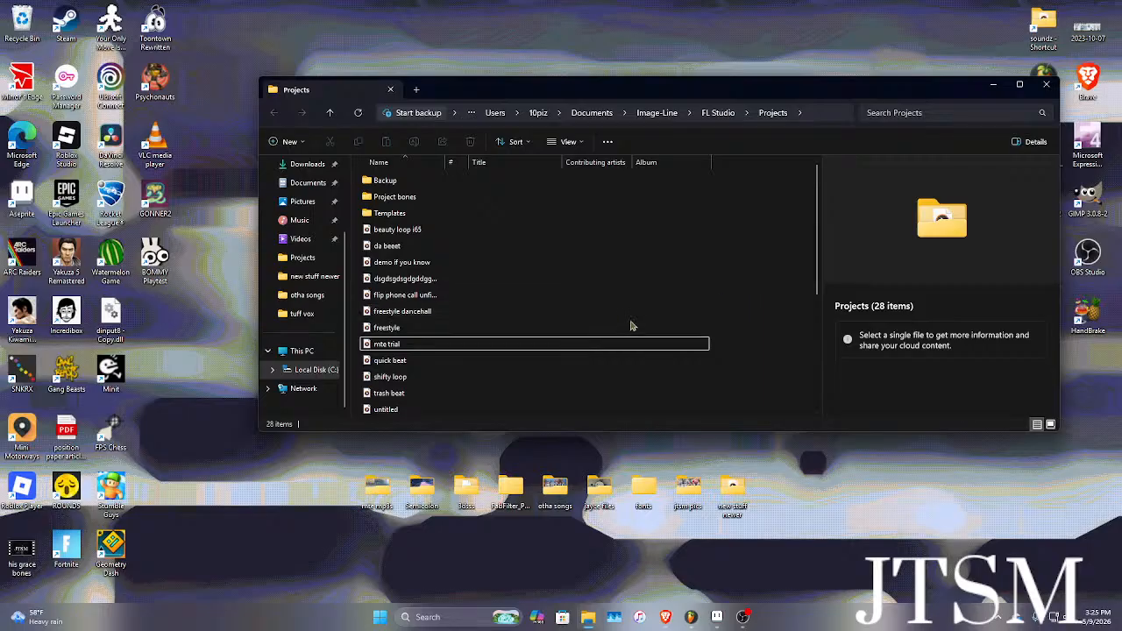
# Close the Projects folder window and switch to the empty FL Studio project.
pyautogui.click(1047, 85)
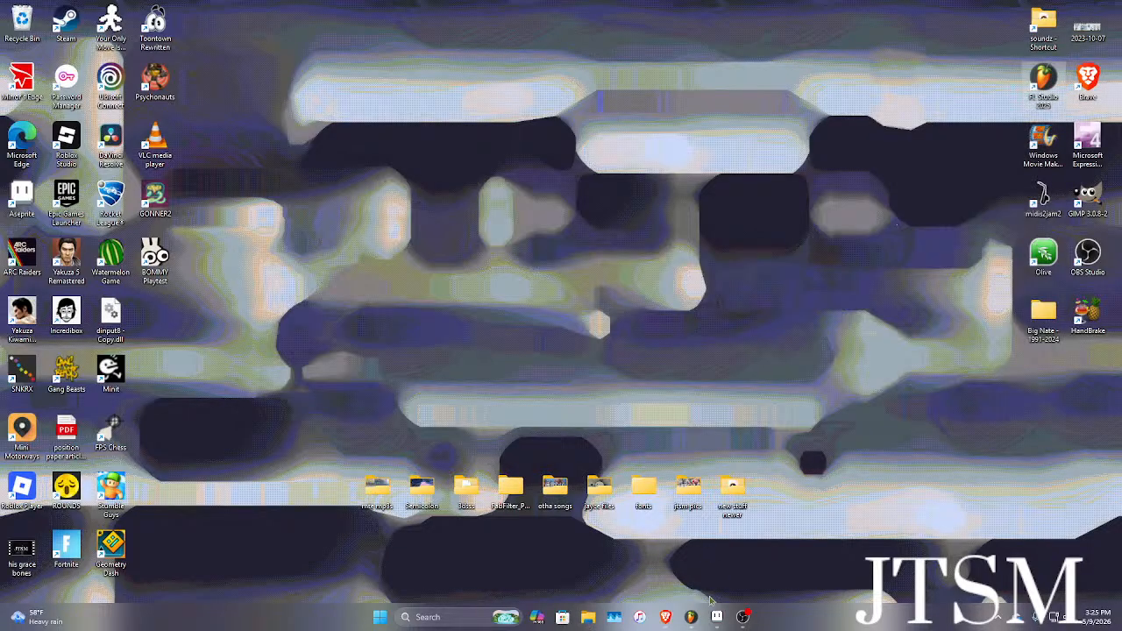
pyautogui.moveTo(692, 616)
pyautogui.click(800, 553)
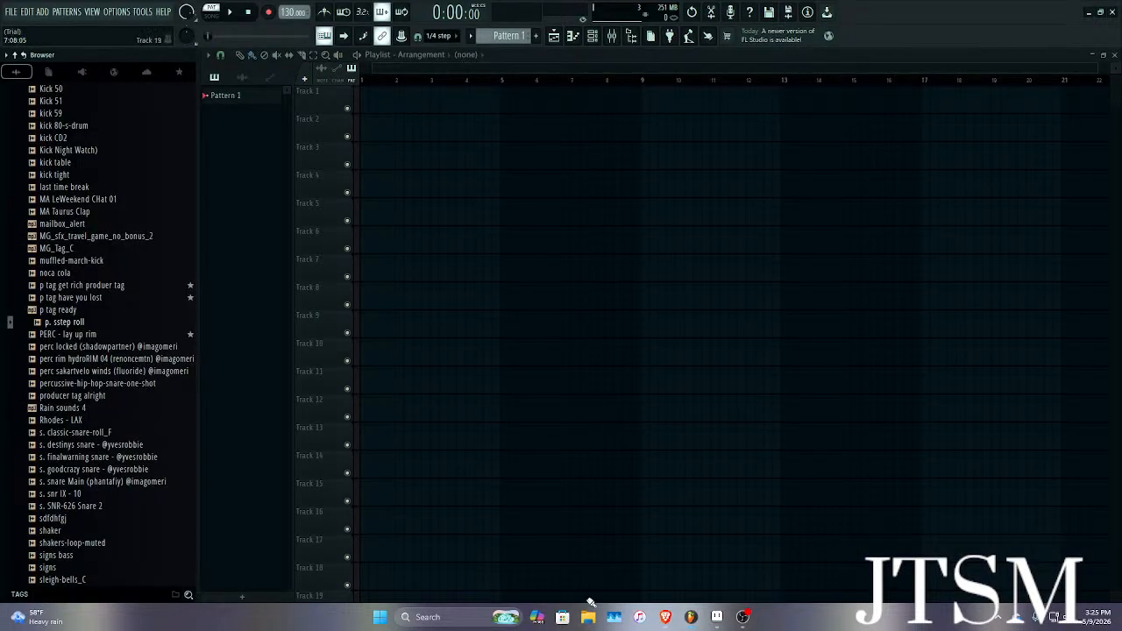
# Open the "new stuff newer" folder in a new File Explorer window and move the window aside over the playlist.
pyautogui.click(588, 616)
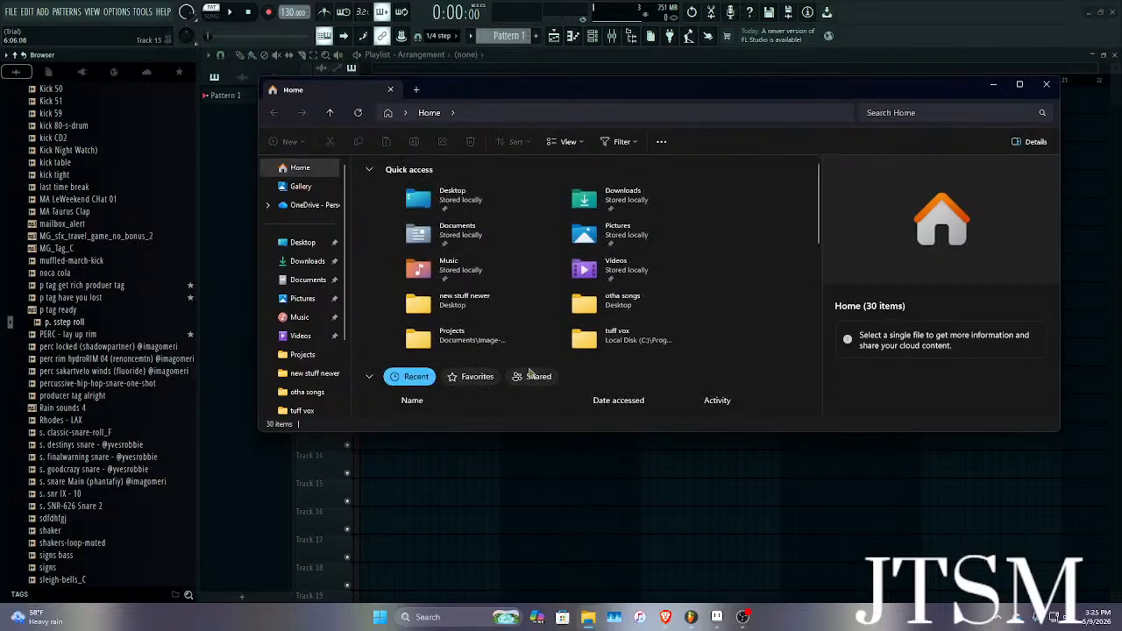
pyautogui.scroll(-1, 504, 292)
pyautogui.scroll(-2, 504, 292)
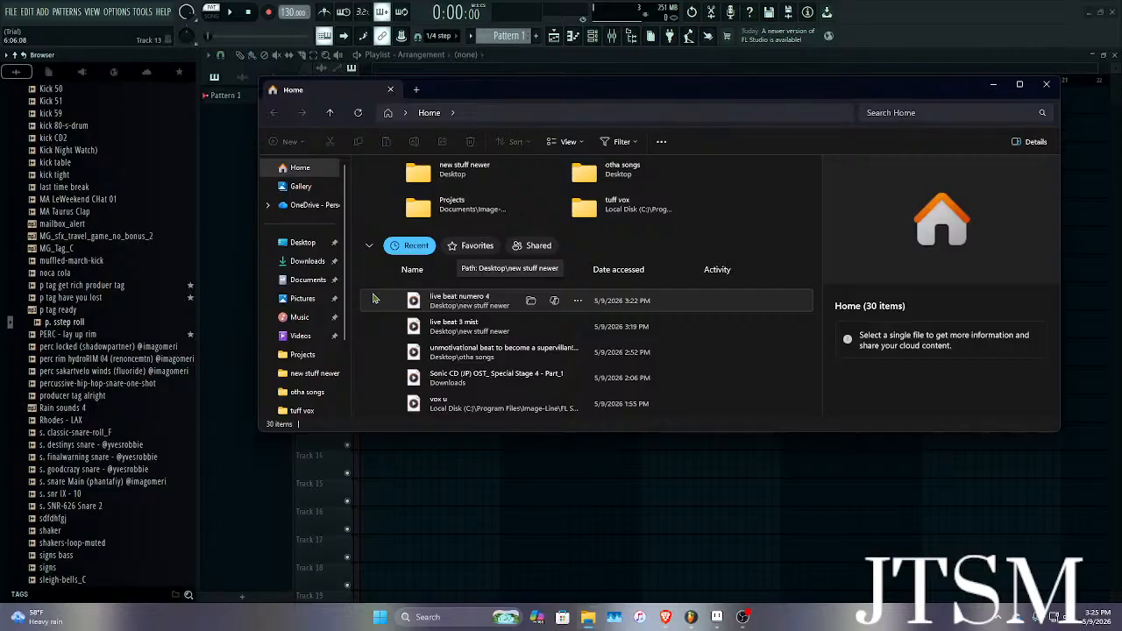
pyautogui.scroll(3, 473, 263)
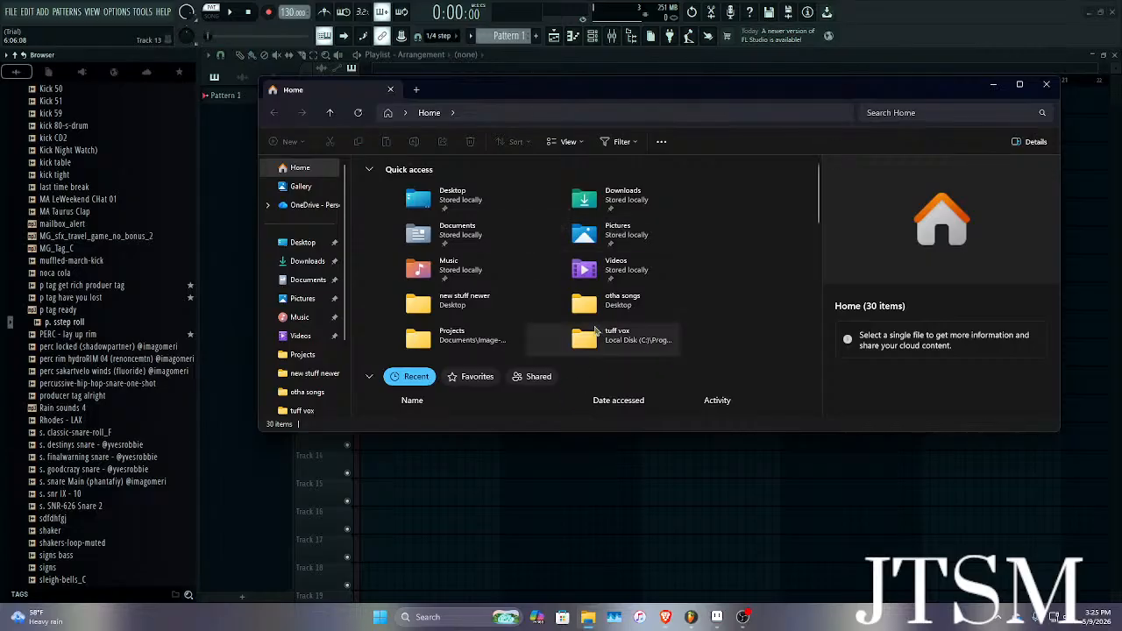
pyautogui.scroll(-2, 307, 289)
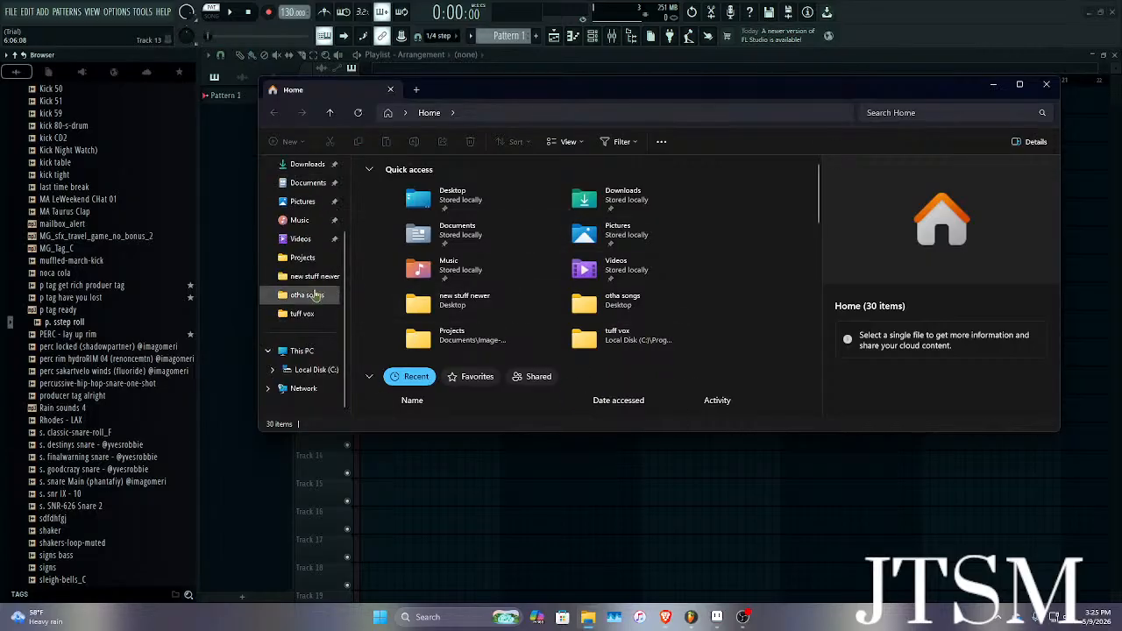
pyautogui.click(308, 277)
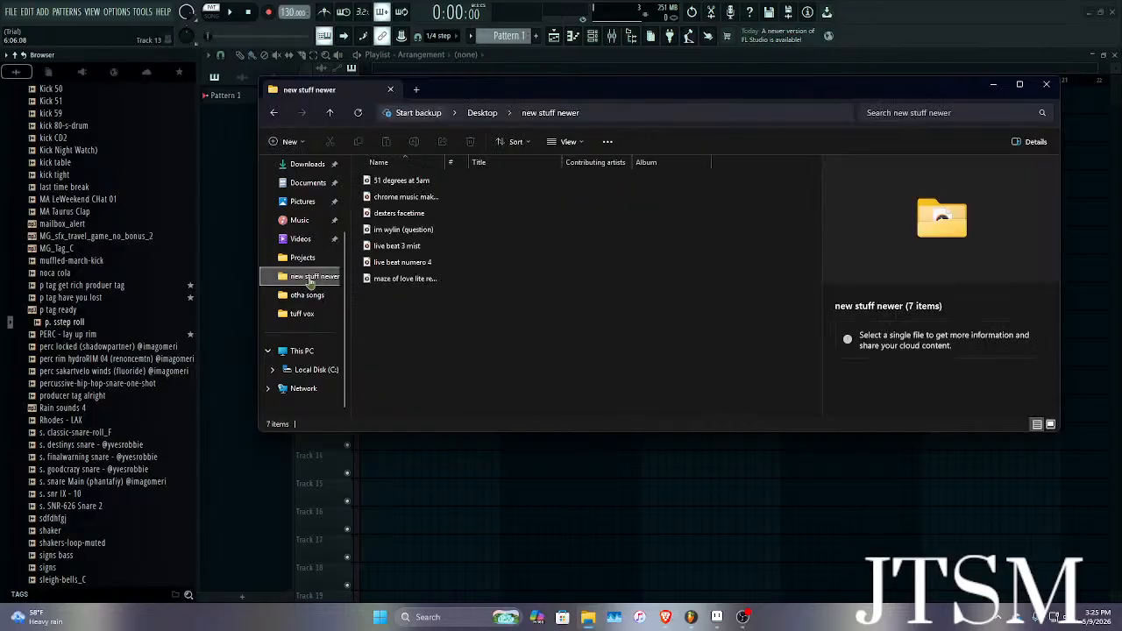
pyautogui.moveTo(468, 96); pyautogui.dragTo(805, 90)
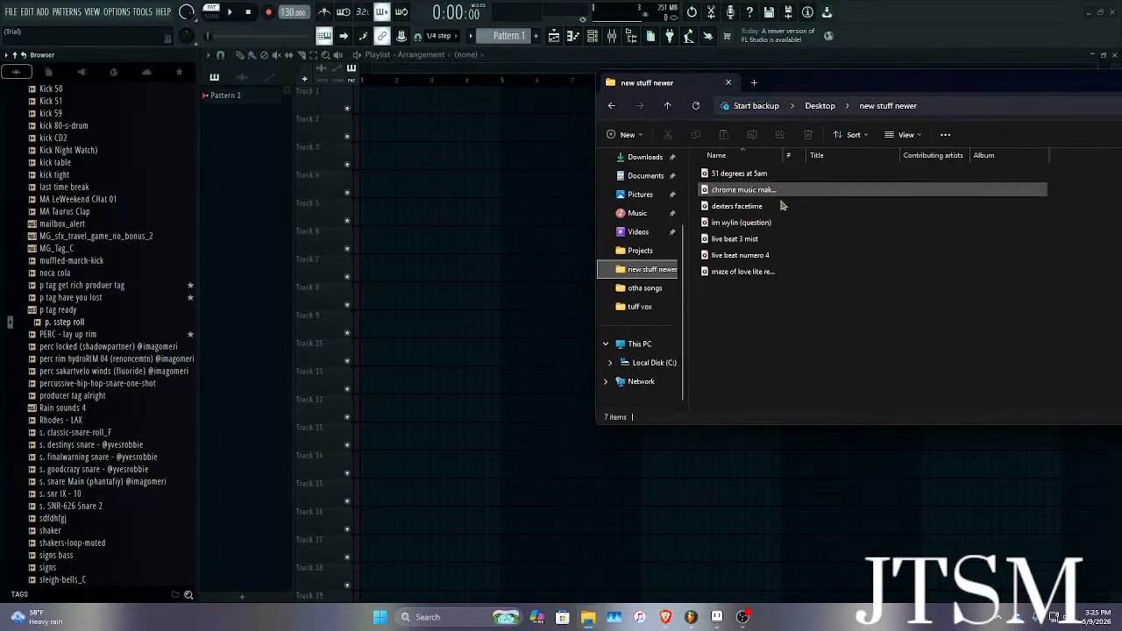
# Look through the audio files in the "new stuff newer" folder, including "51 degrees at 5am" and "live beat 3 mist".
pyautogui.click(750, 175)
pyautogui.click(739, 226)
pyautogui.click(739, 178)
pyautogui.click(739, 239)
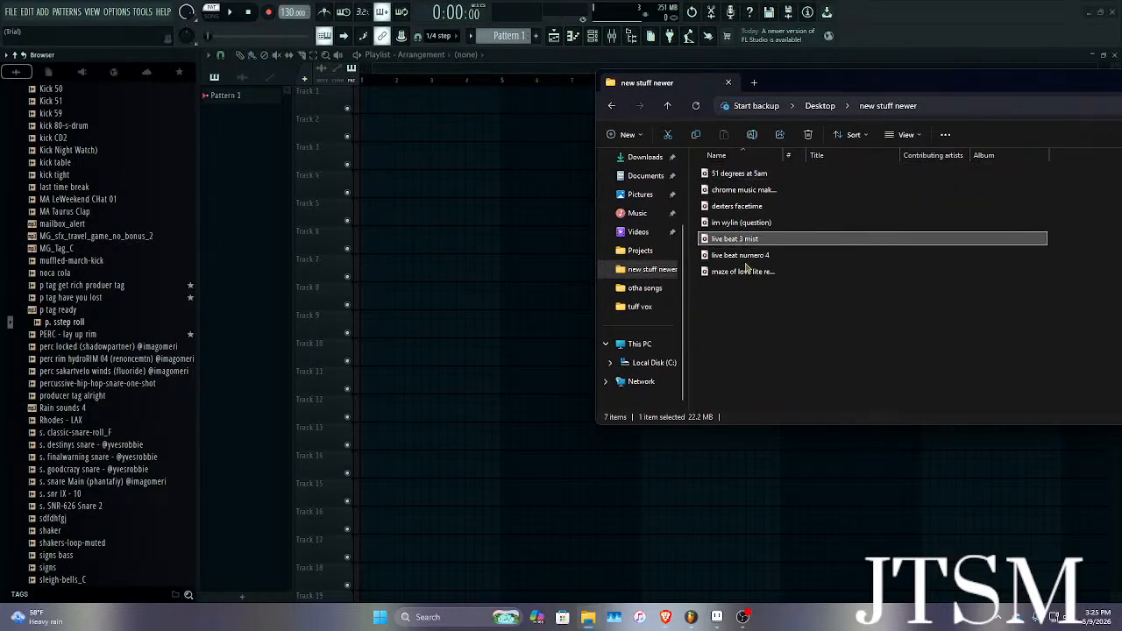
pyautogui.click(744, 271)
pyautogui.click(754, 174)
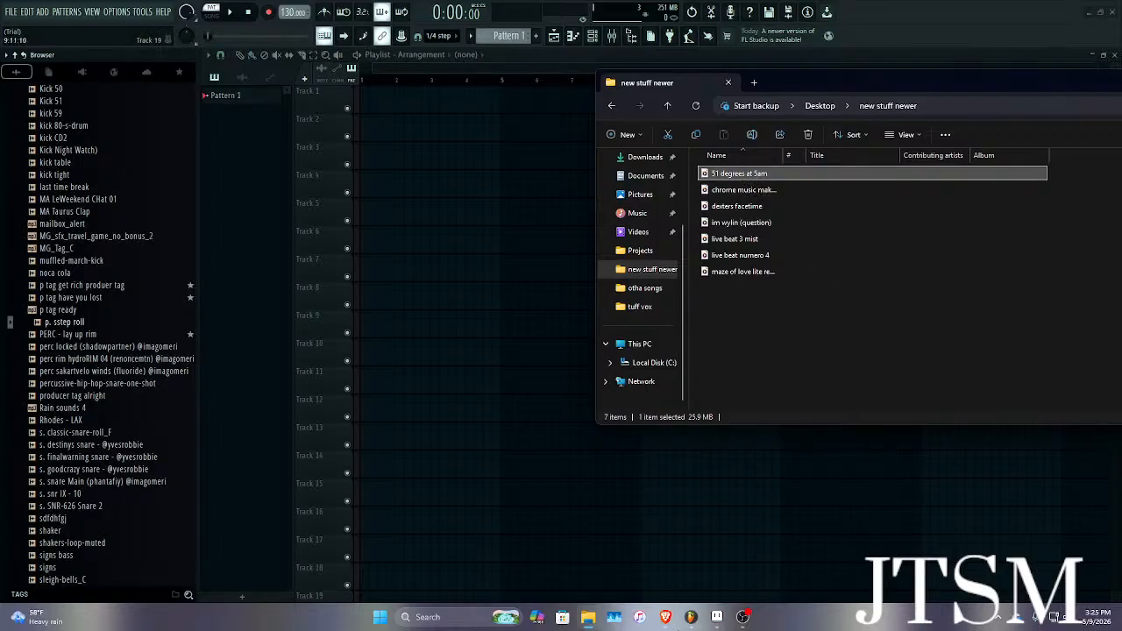
# Switch to the 186 BPM FL Studio project, look over its whole playlist arrangement, and minimize it.
pyautogui.moveTo(691, 617)
pyautogui.click(816, 566)
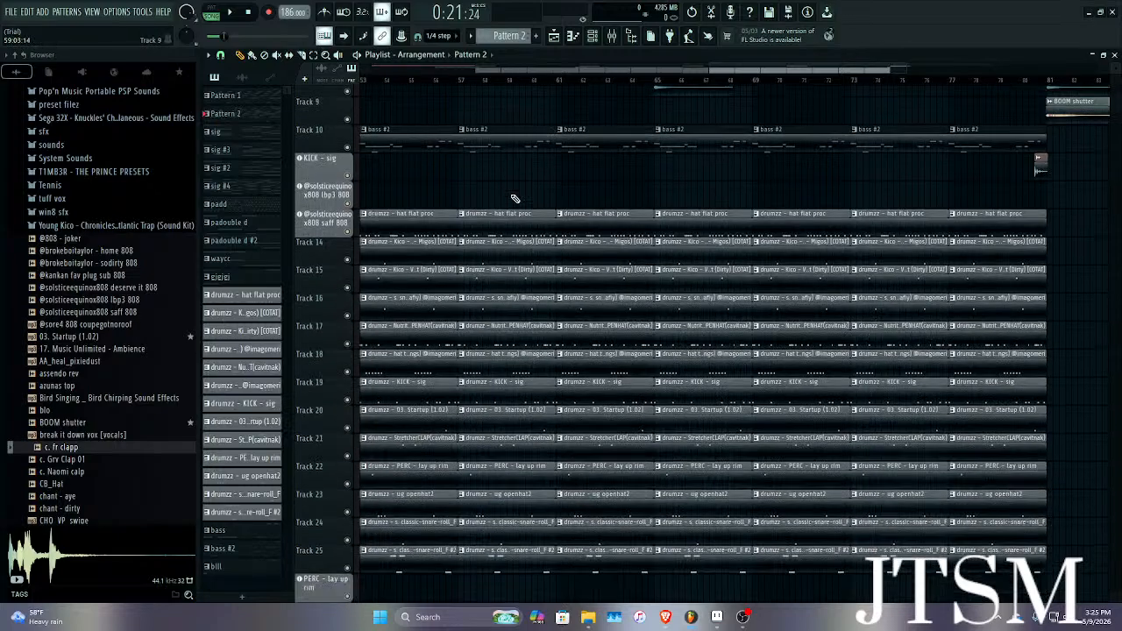
pyautogui.scroll(-1, 515, 214)
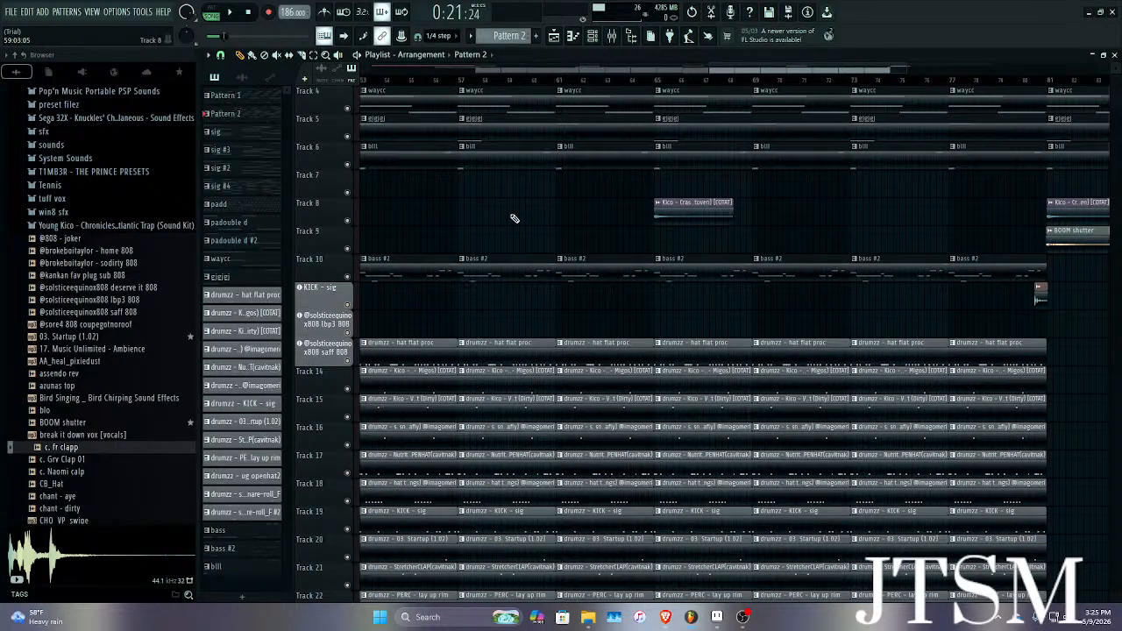
pyautogui.scroll(-5, 514, 219)
pyautogui.scroll(3, 512, 216)
pyautogui.scroll(-7, 535, 210)
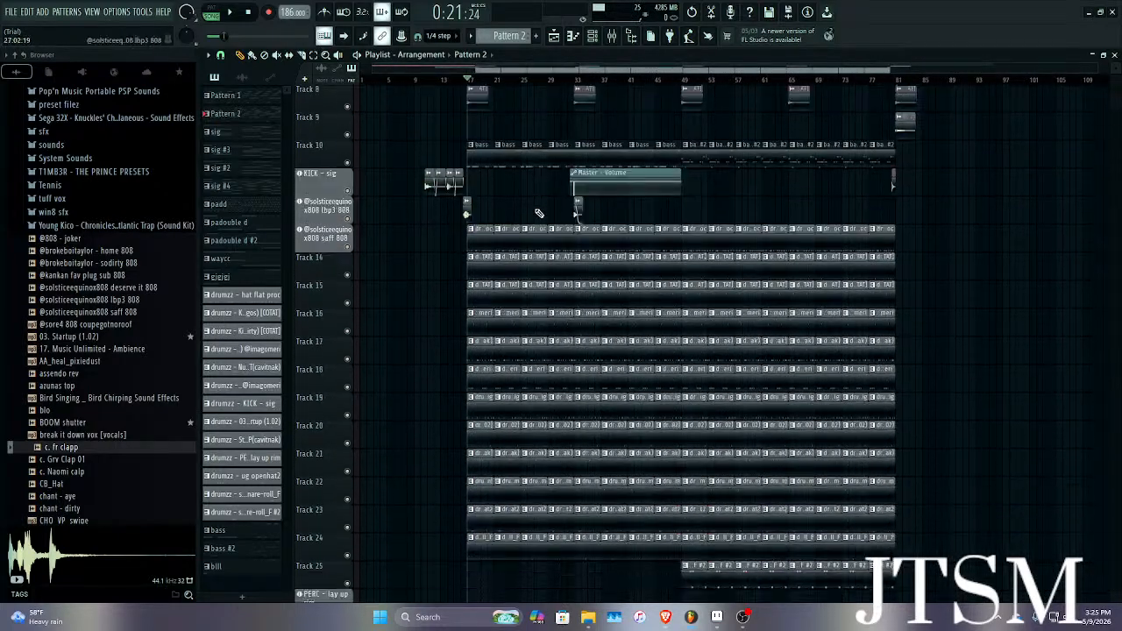
pyautogui.scroll(7, 539, 214)
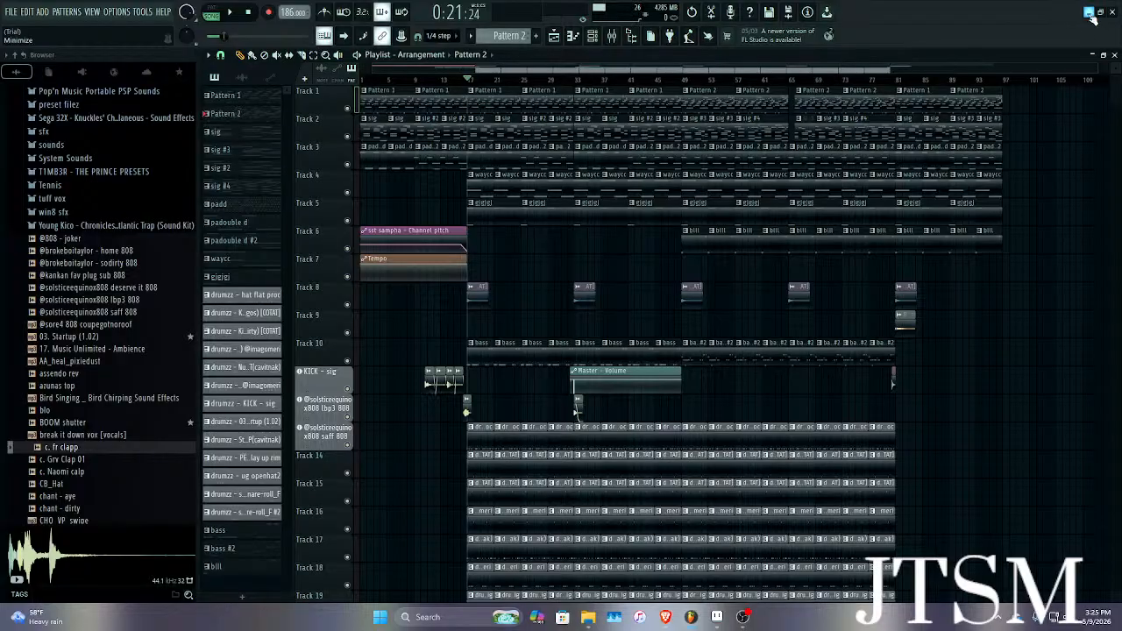
pyautogui.click(1089, 12)
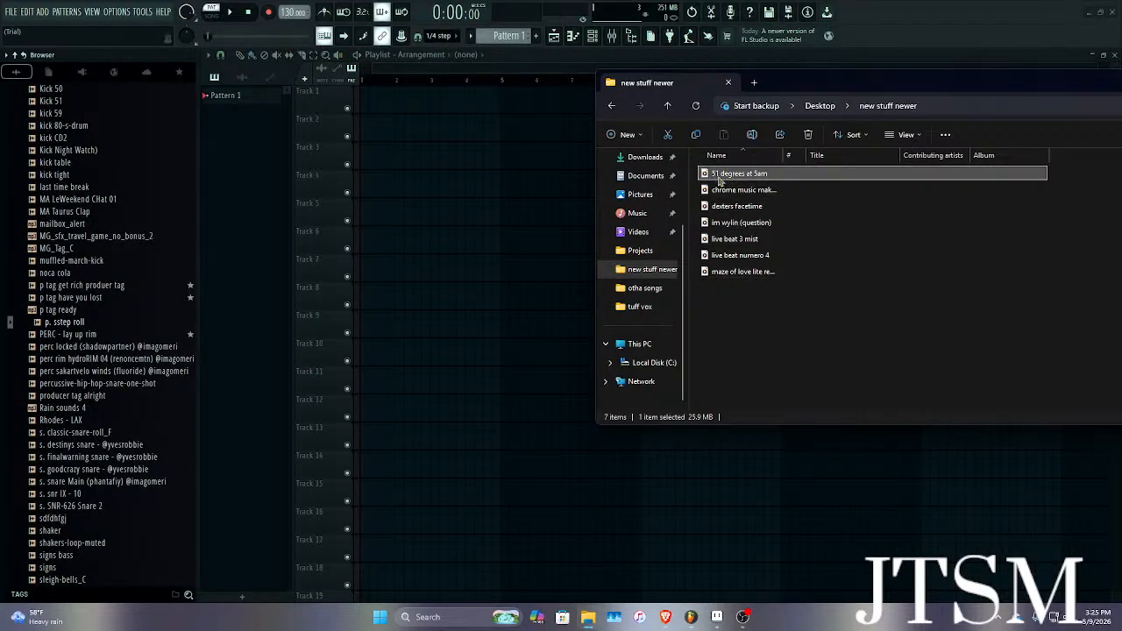
# Search File Explorer's Home for "maze of love" and select the "maze of love lite remix unmixed" file.
pyautogui.click(730, 275)
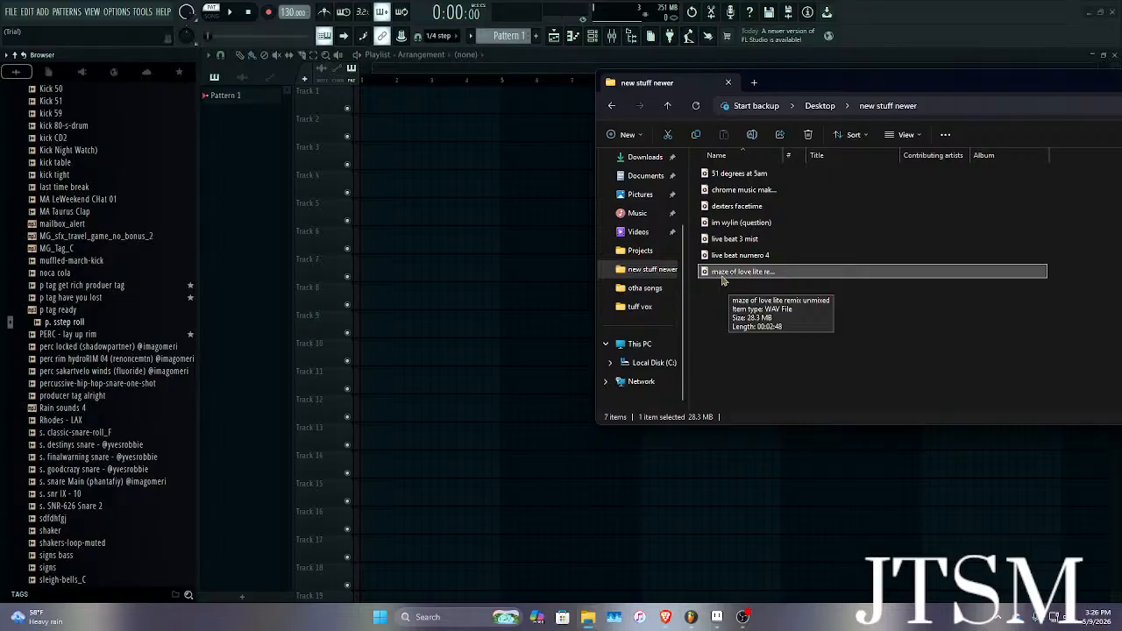
pyautogui.moveTo(792, 84); pyautogui.dragTo(547, 92)
pyautogui.scroll(3, 337, 289)
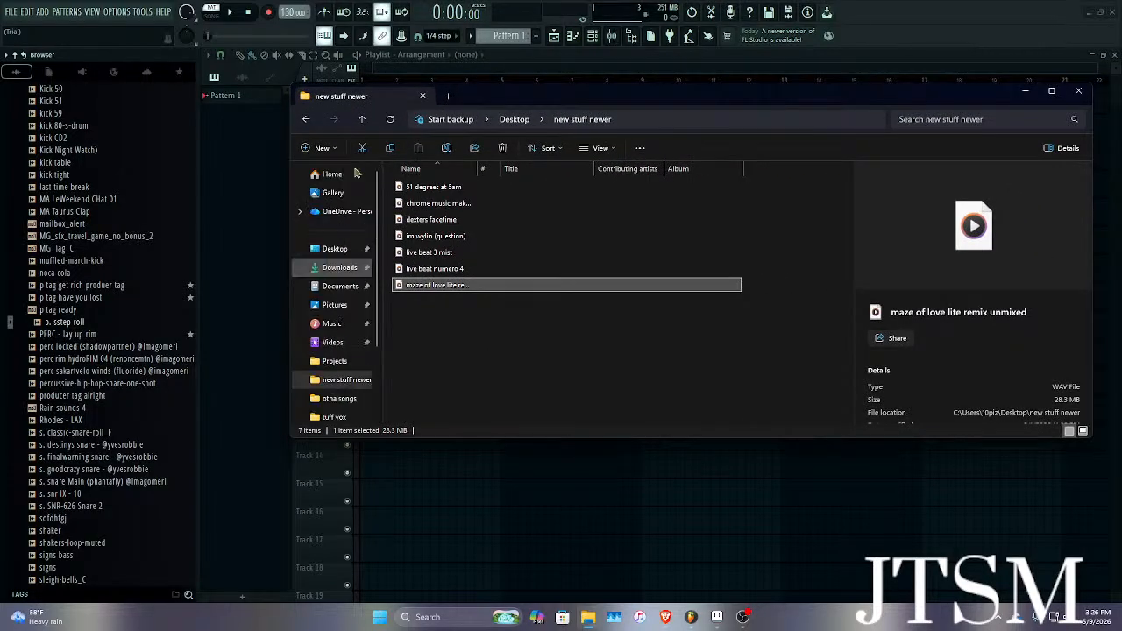
pyautogui.click(331, 174)
pyautogui.click(960, 118)
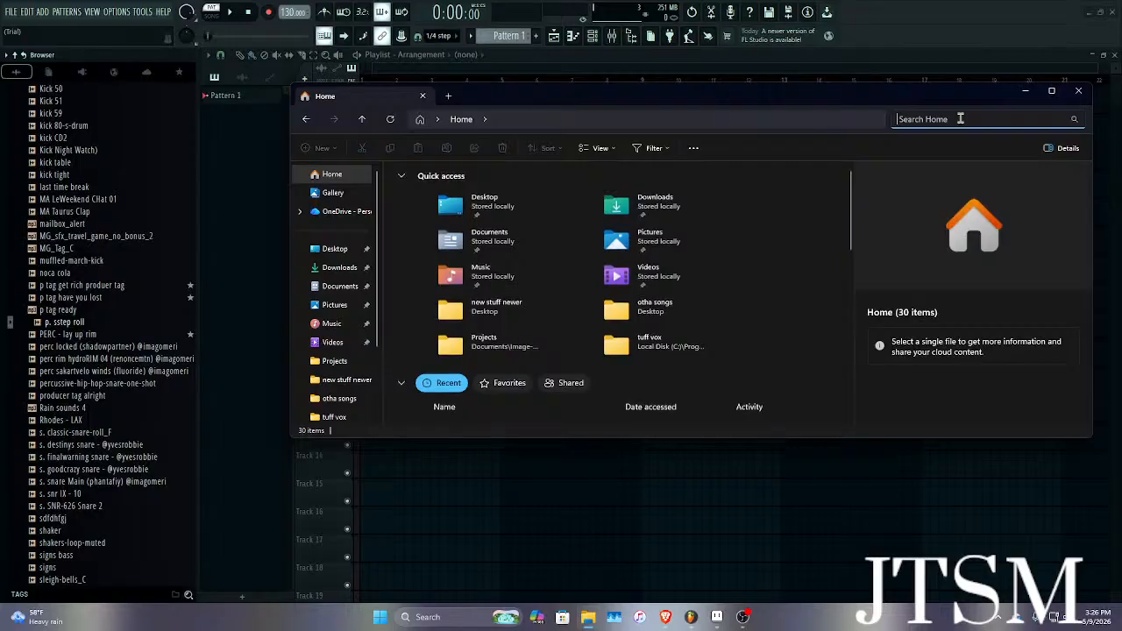
pyautogui.write('moze of love')
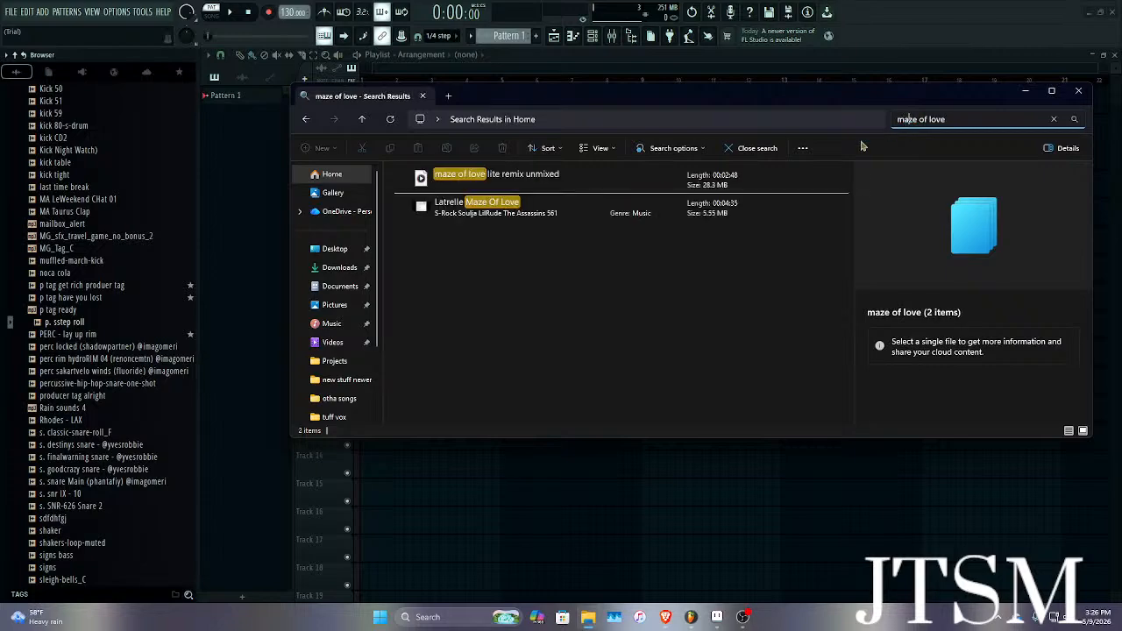
pyautogui.click(612, 192)
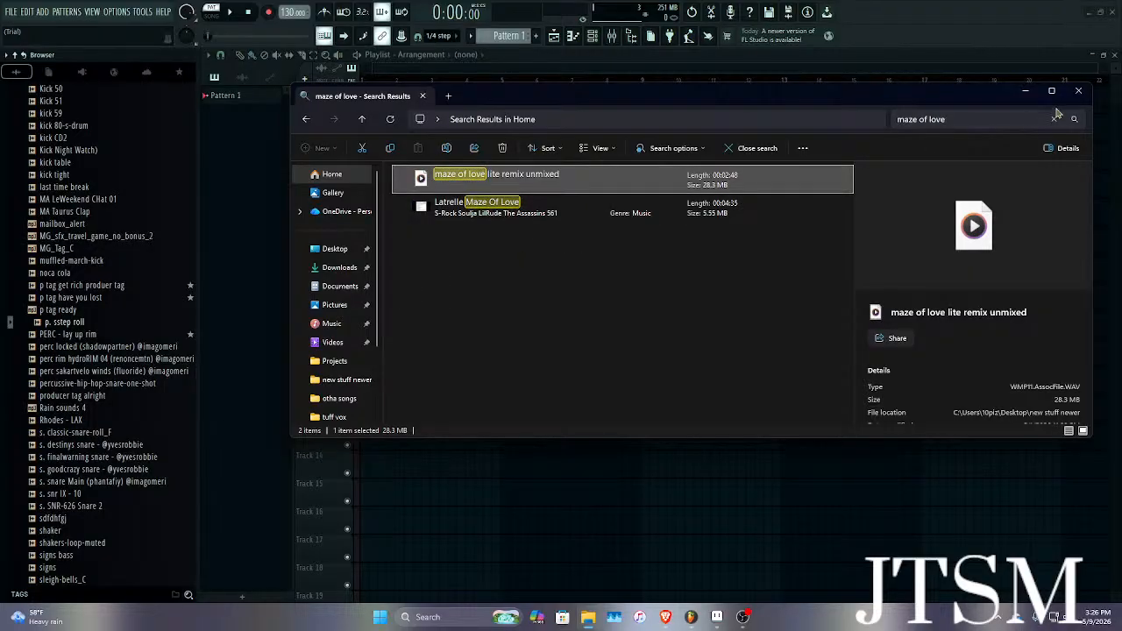
# Open the FL Studio Projects folder and start a search within it.
pyautogui.scroll(-3, 350, 270)
pyautogui.click(335, 264)
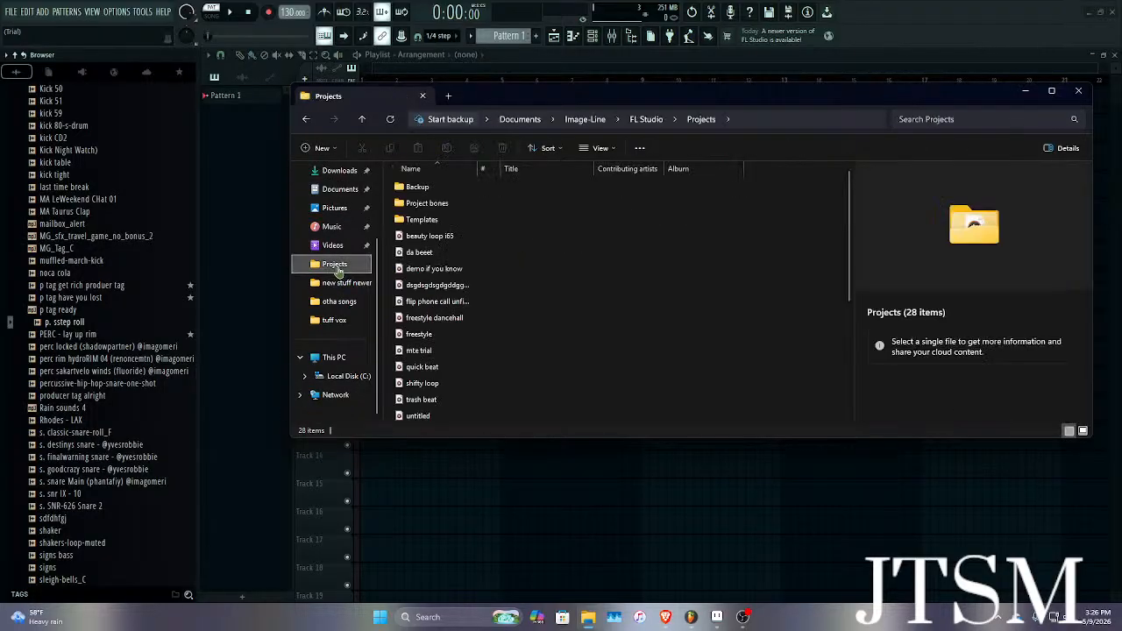
pyautogui.click(932, 123)
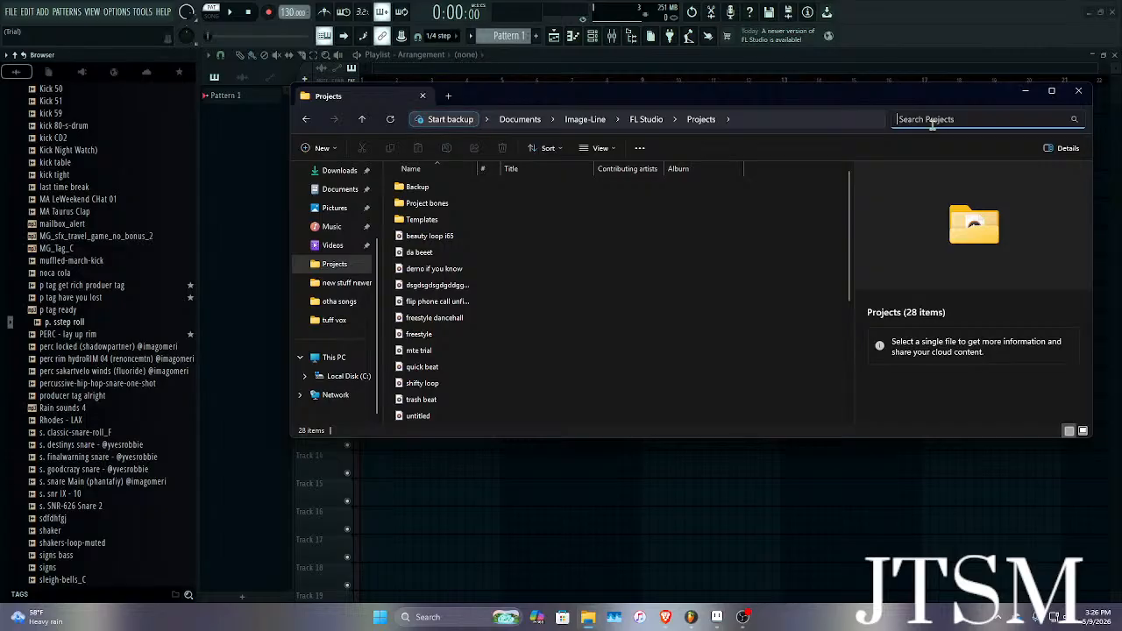
# Search the Projects folder for "ma", look through its full file list, and close the folder window.
pyautogui.write('m')
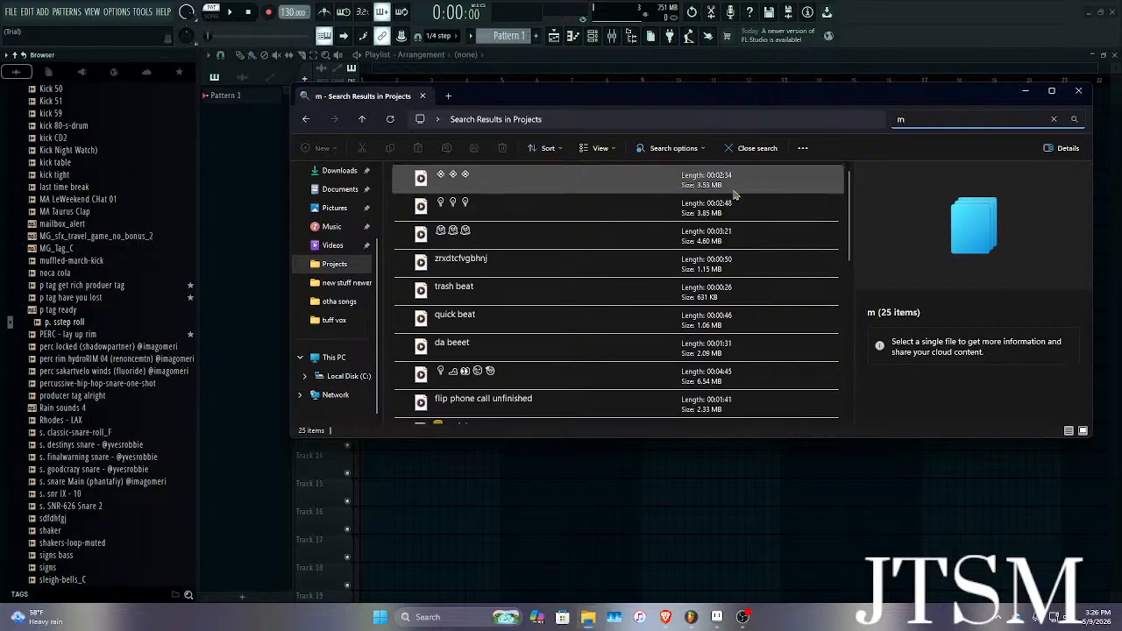
pyautogui.write('a')
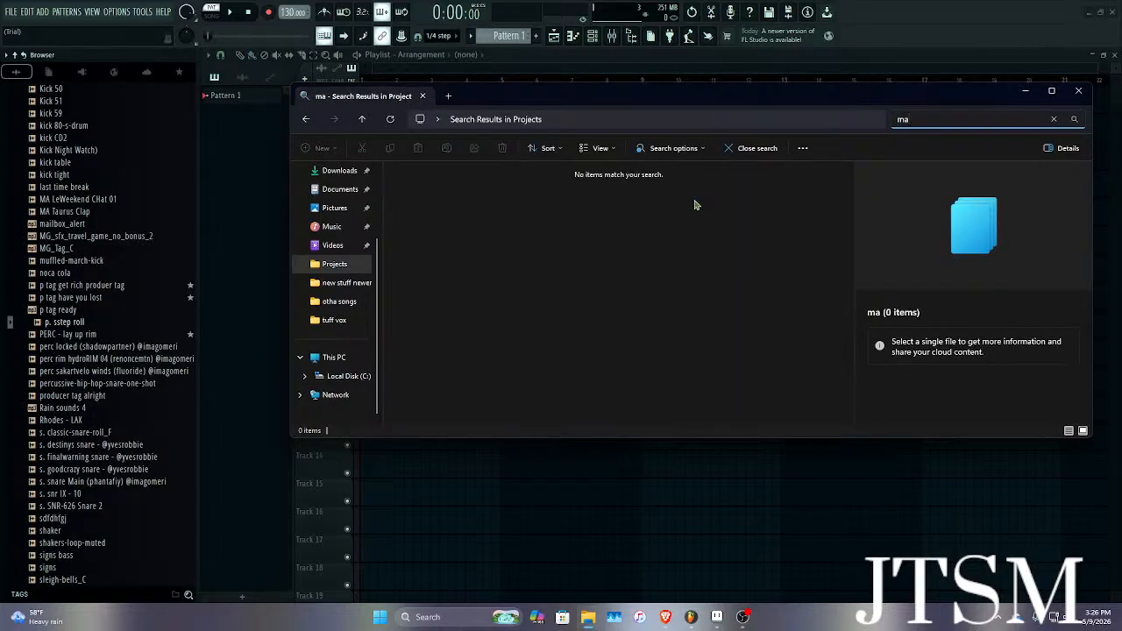
pyautogui.press('BackSpace')
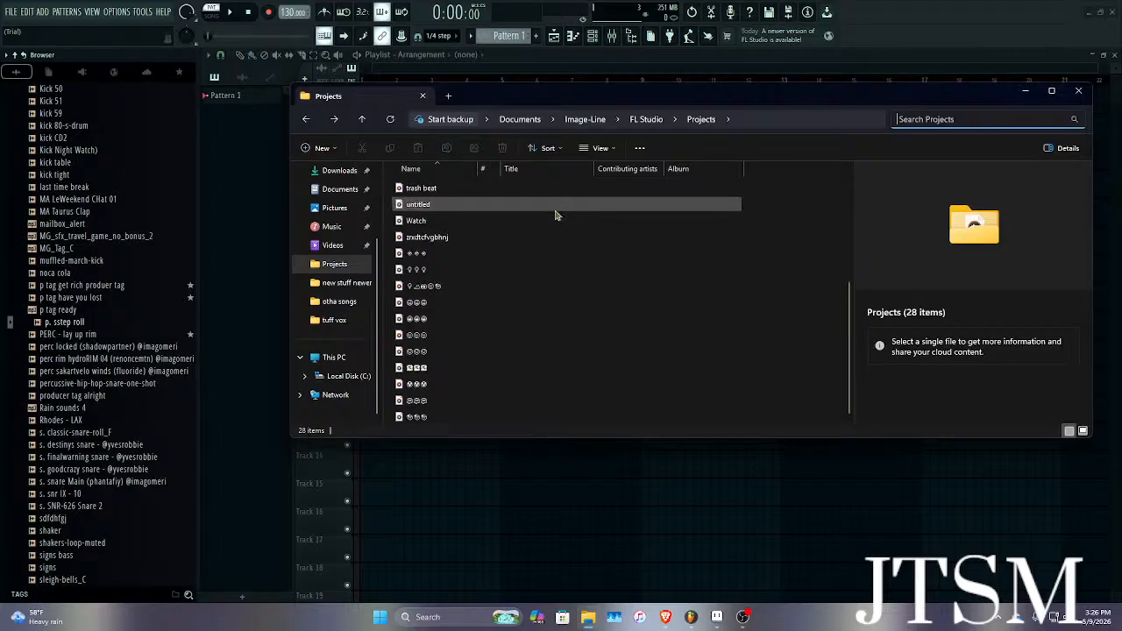
pyautogui.scroll(5, 555, 216)
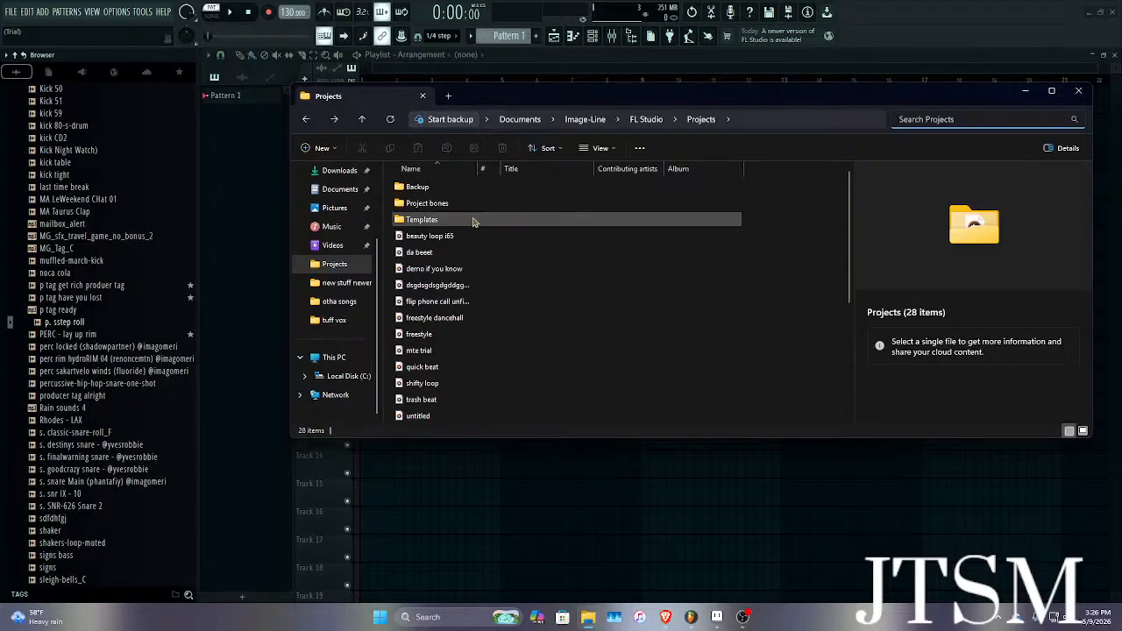
pyautogui.scroll(-5, 483, 263)
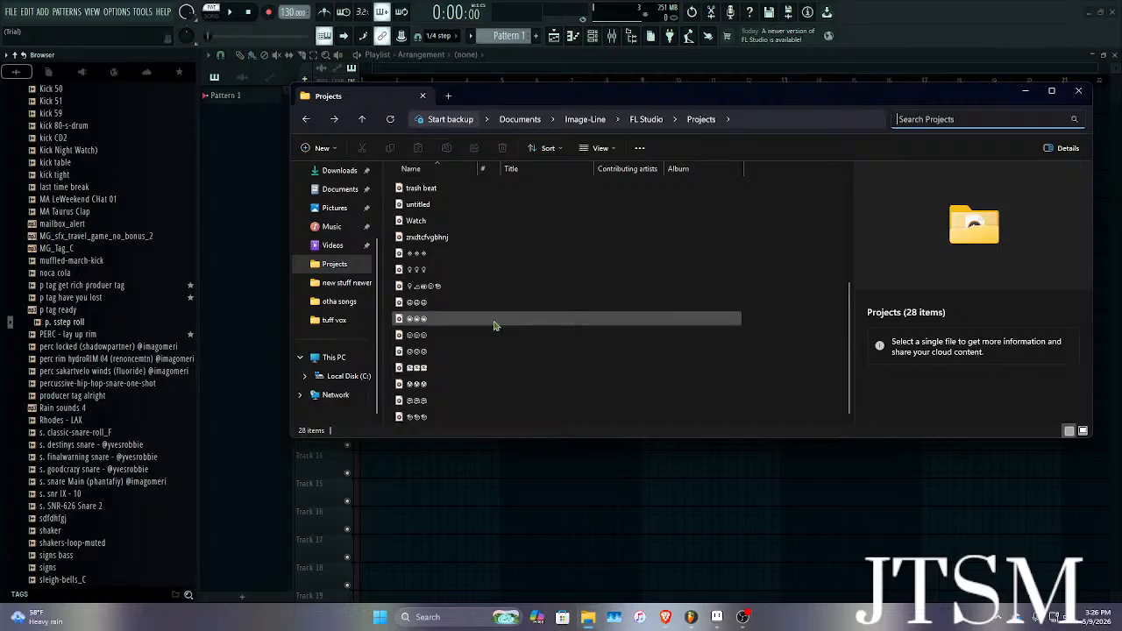
pyautogui.scroll(5, 494, 323)
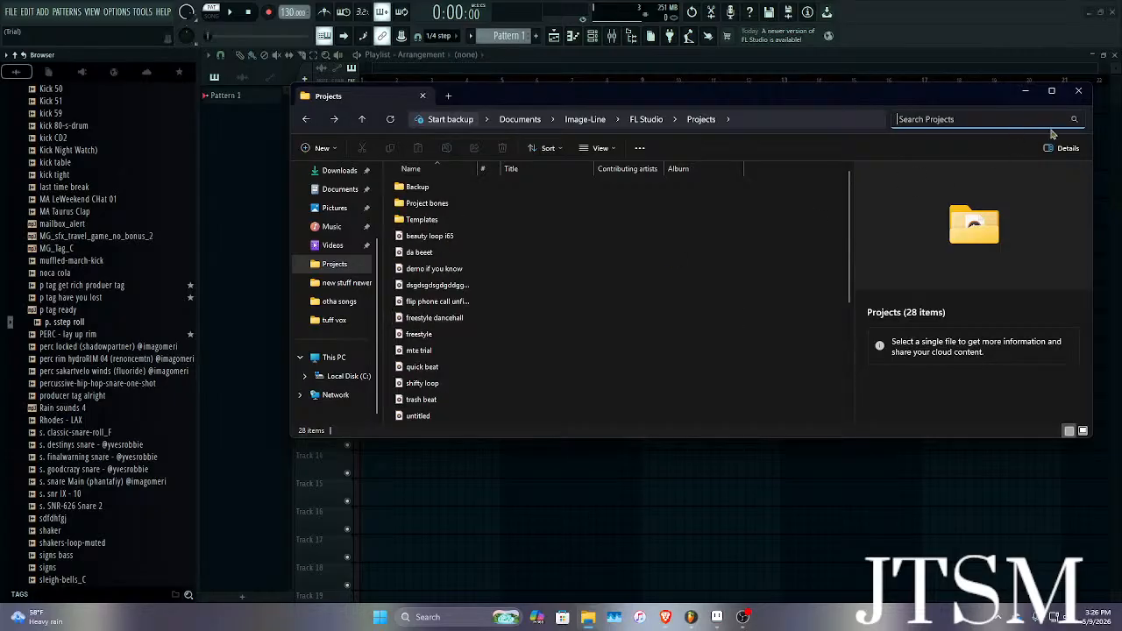
pyautogui.click(1079, 91)
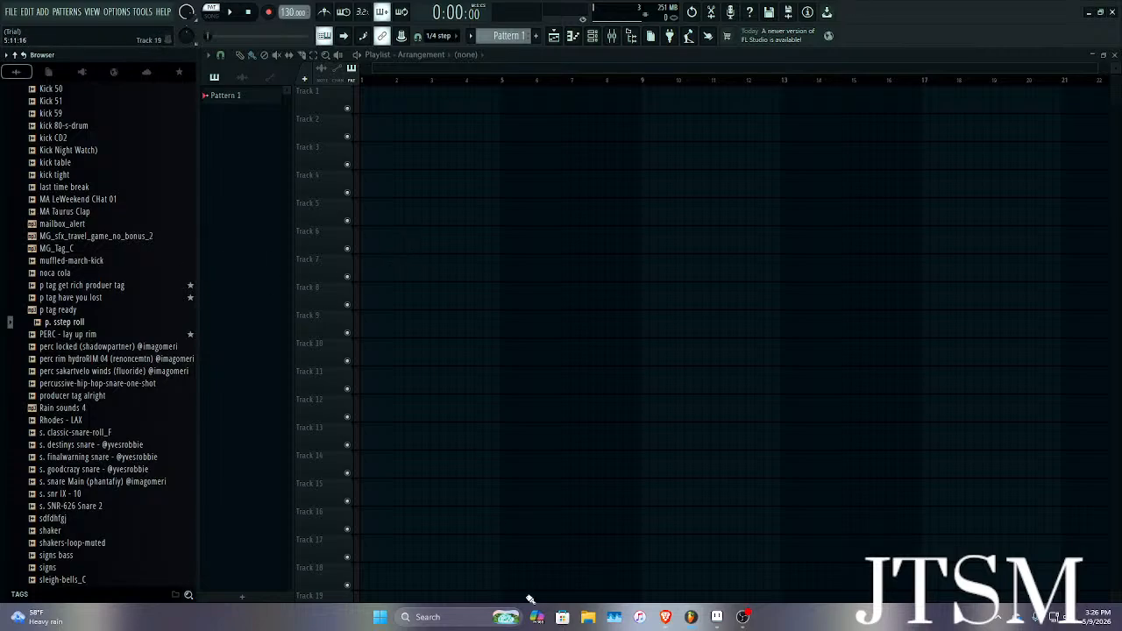
# Open the new stuff newer folder and place the "maze of love lite remix unmixed" audio file on Track 1 of the playlist.
pyautogui.click(587, 616)
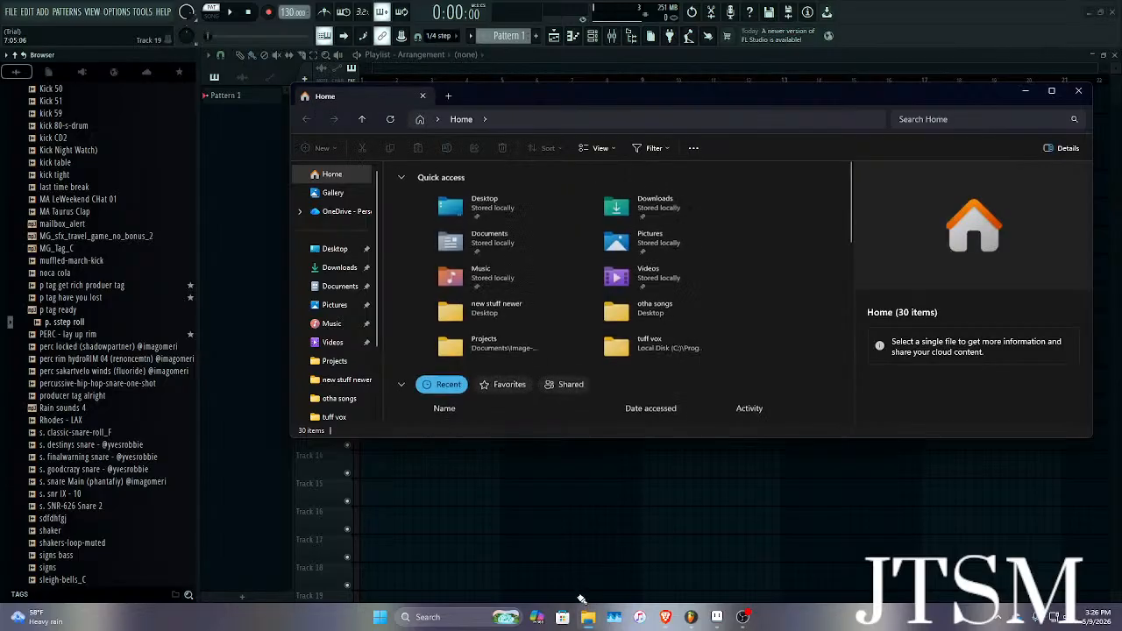
pyautogui.click(526, 316)
pyautogui.doubleClick(526, 317)
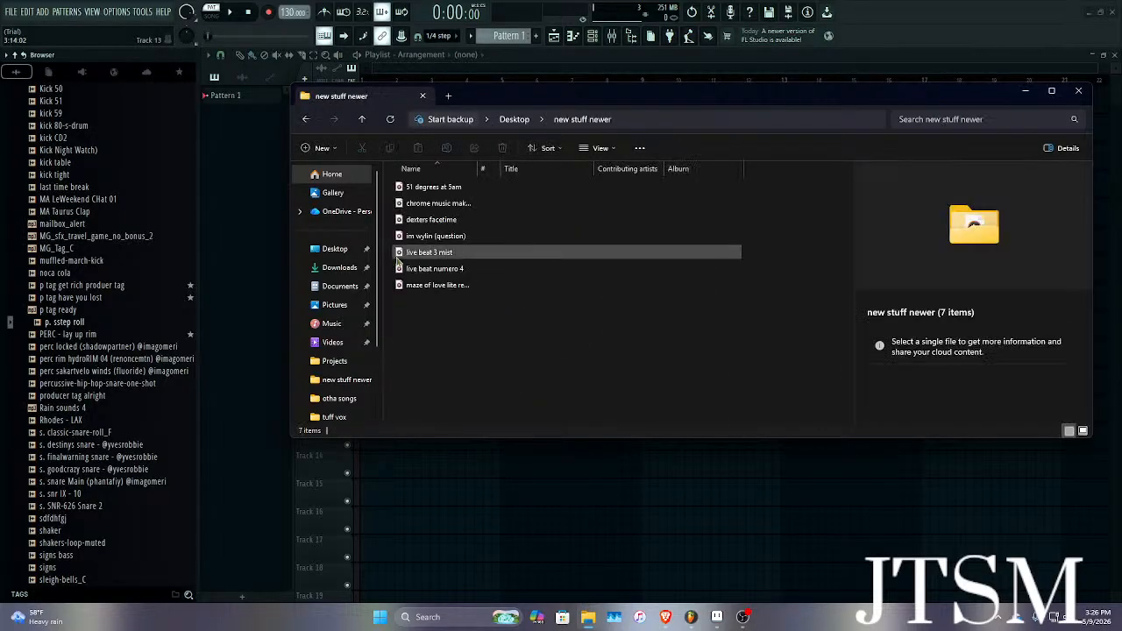
pyautogui.click(417, 289)
pyautogui.moveTo(418, 289); pyautogui.dragTo(113, 38)
# Listen to the maze of love remix from the start of the playlist, with the whole clip in view.
pyautogui.press('space')
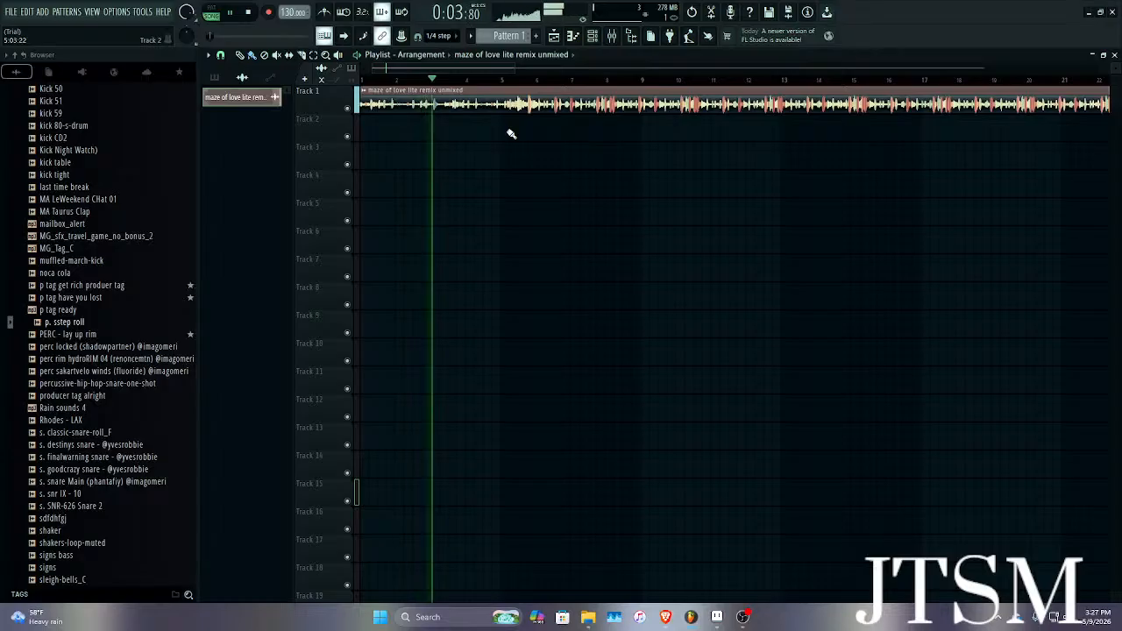
pyautogui.press('space')
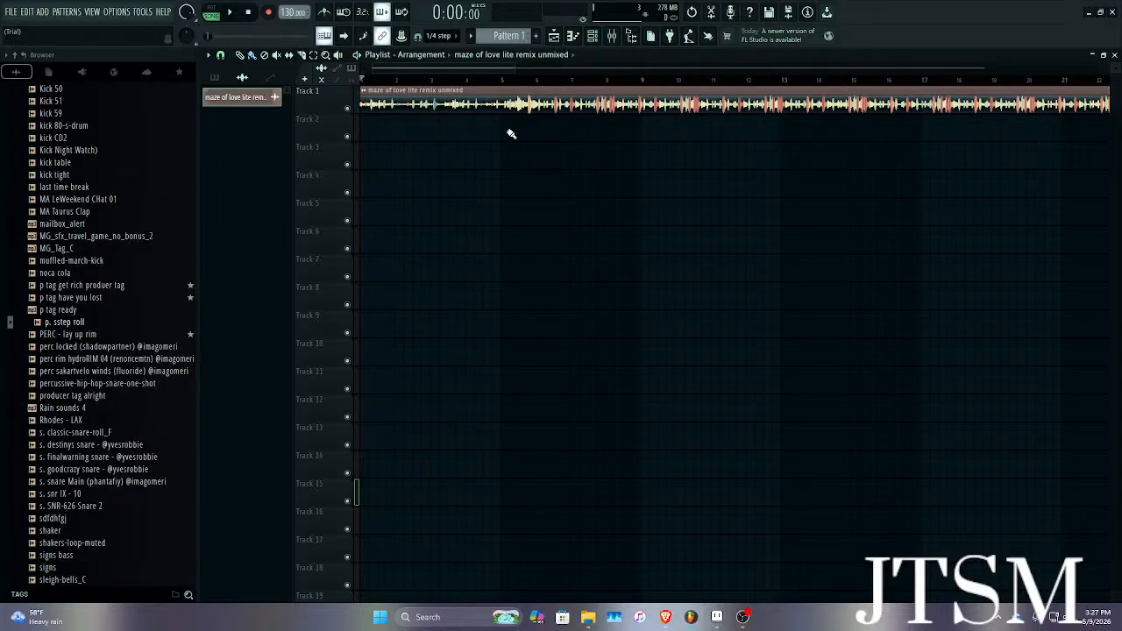
pyautogui.scroll(-5, 511, 134)
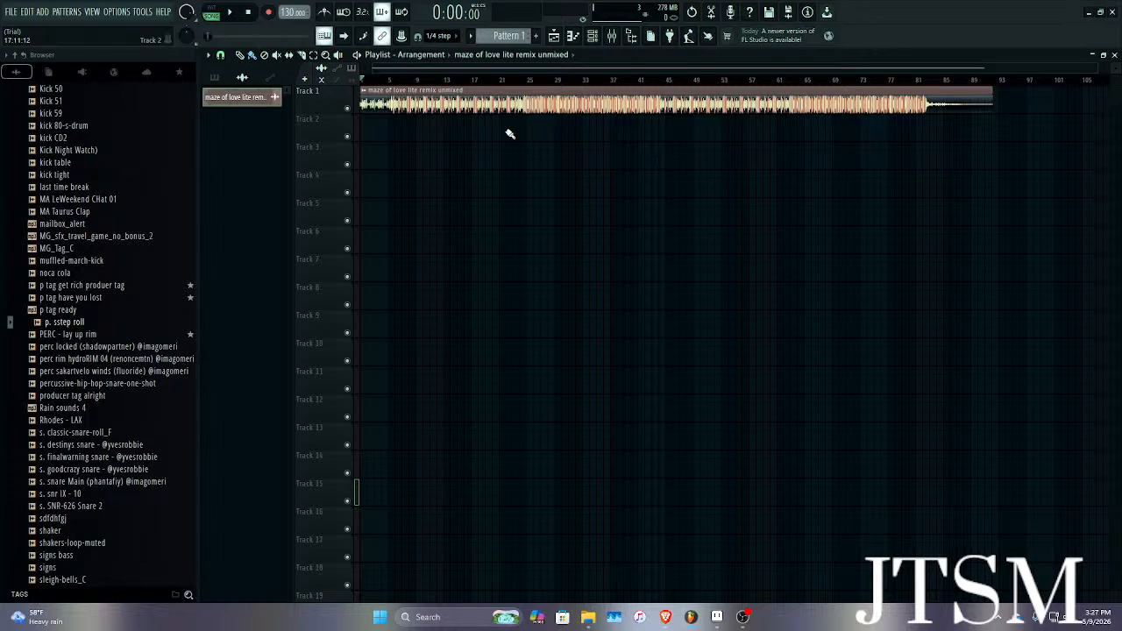
pyautogui.press('space')
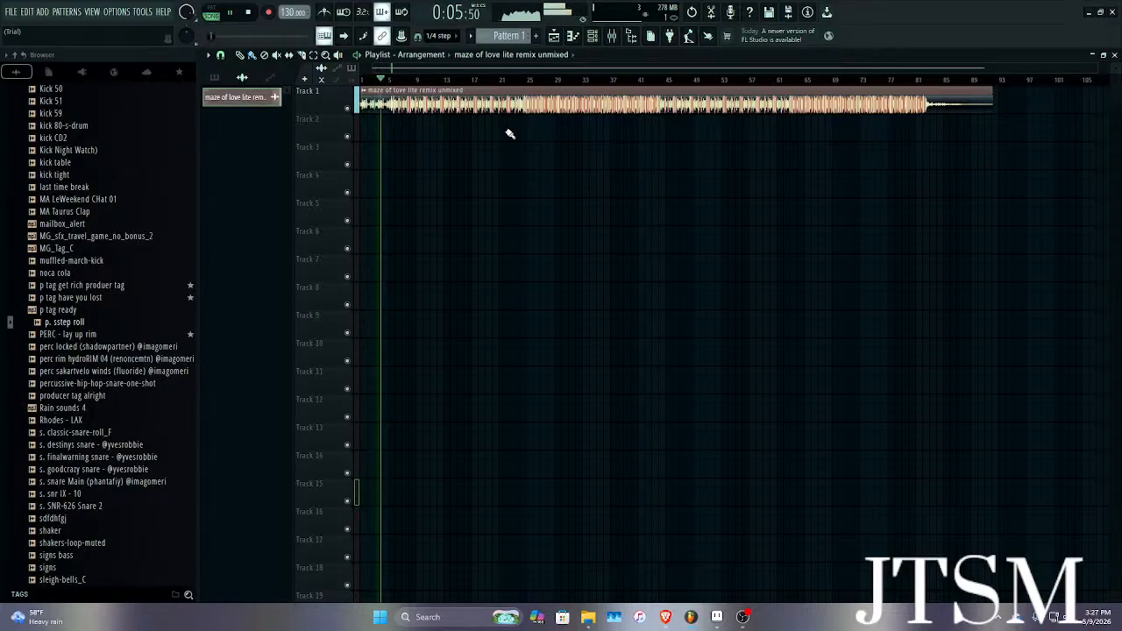
pyautogui.press('space')
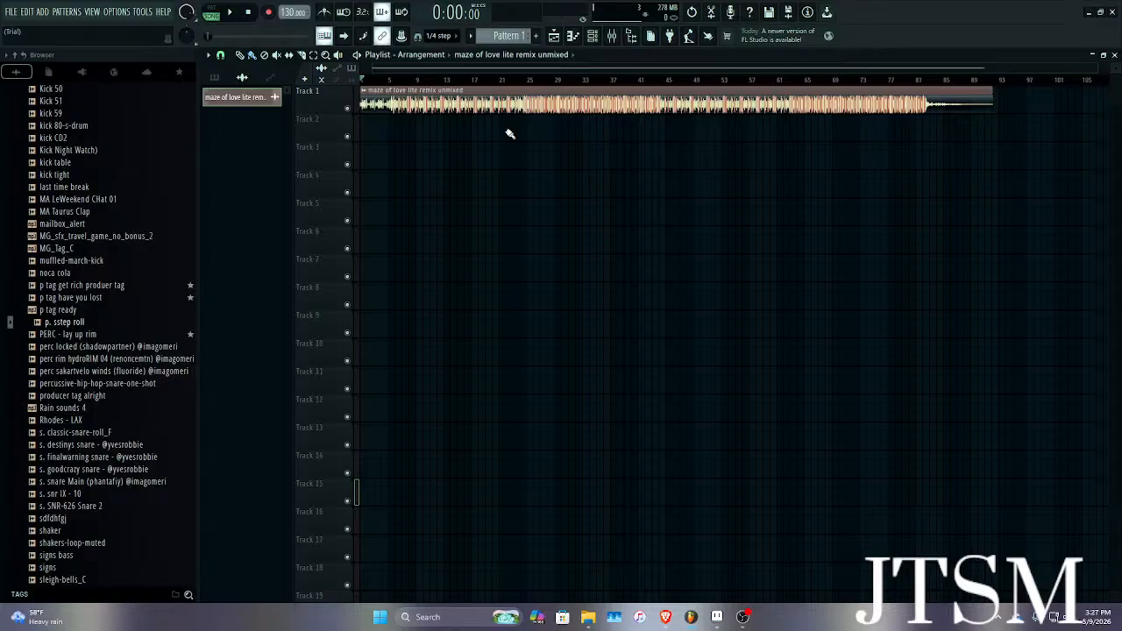
pyautogui.press('space')
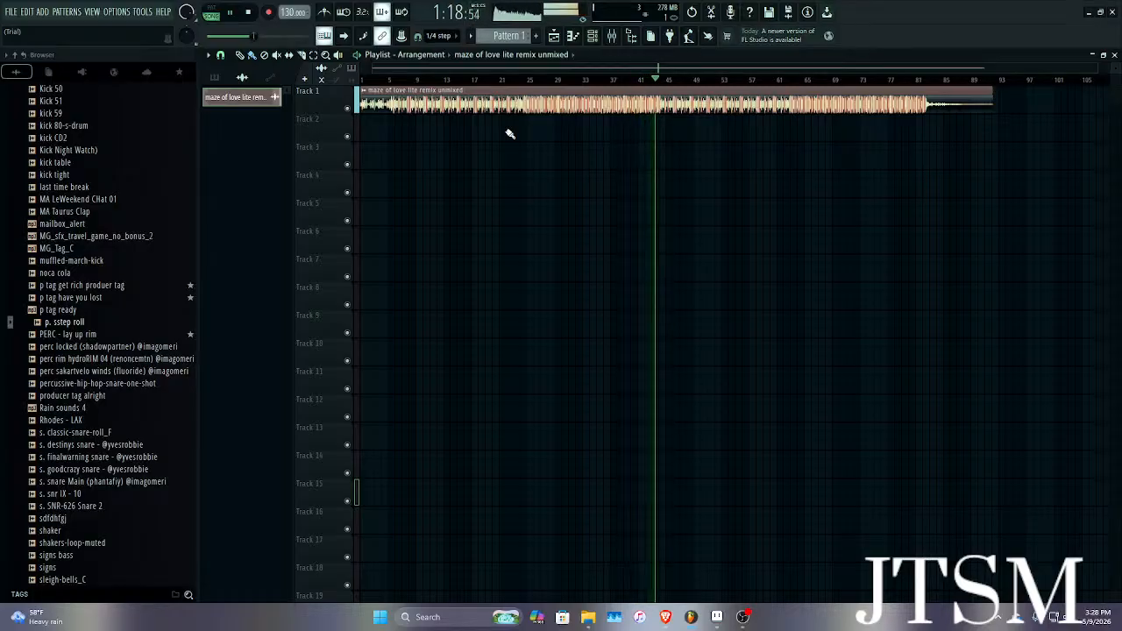
pyautogui.press('space')
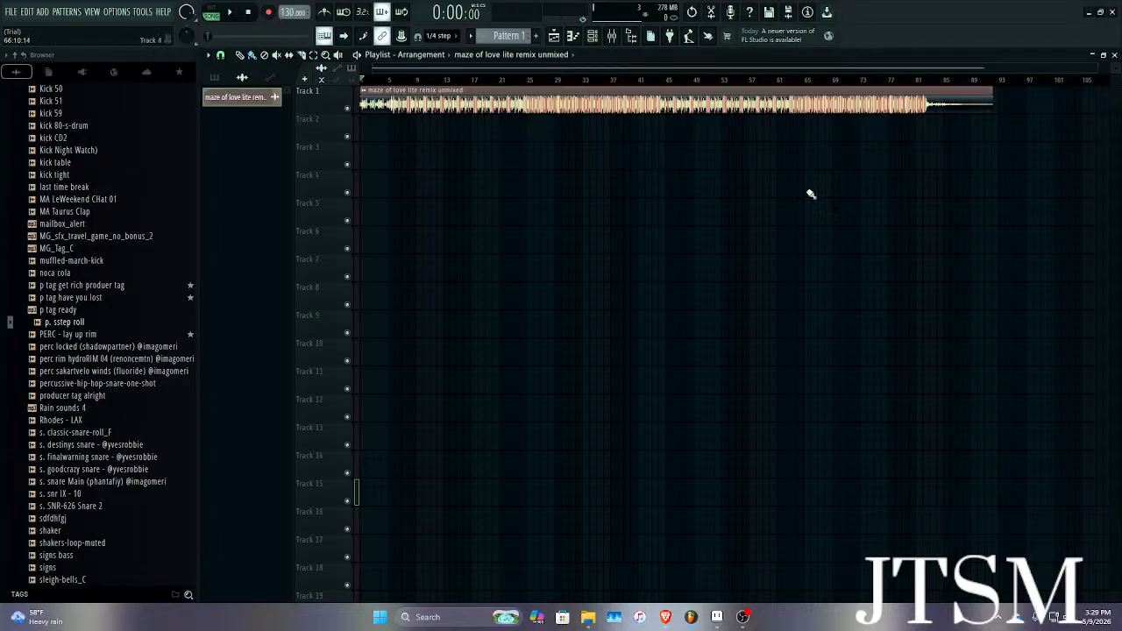
# Delete the maze of love remix clip from Track 1 and return the playhead to the start.
pyautogui.moveTo(666, 79); pyautogui.dragTo(746, 88)
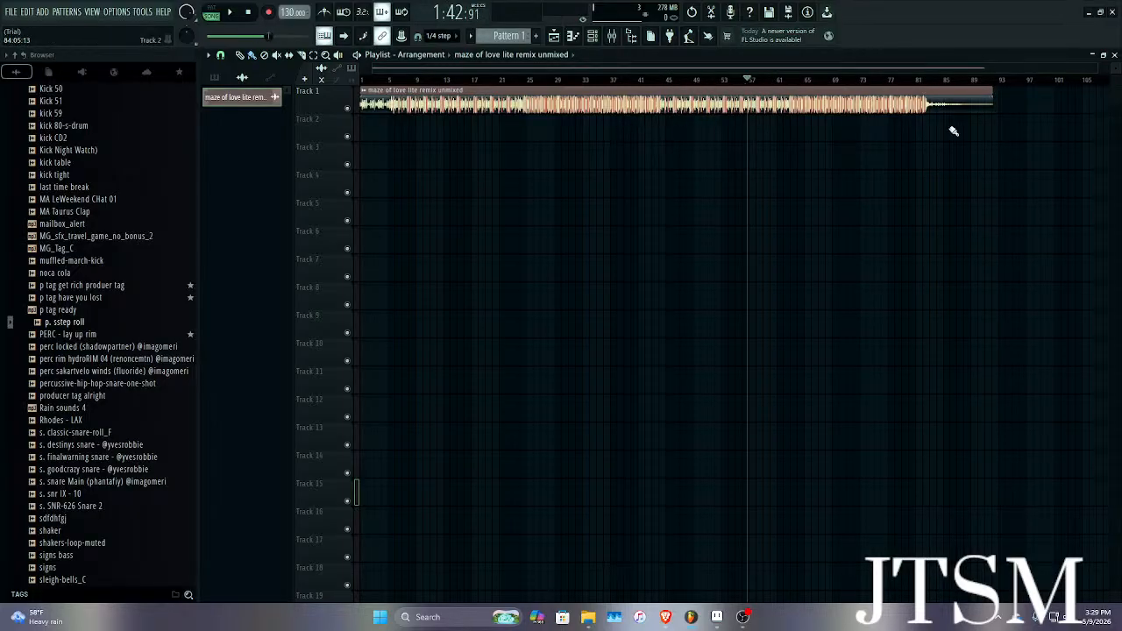
pyautogui.rightClick(613, 105)
pyautogui.moveTo(593, 84); pyautogui.dragTo(342, 90)
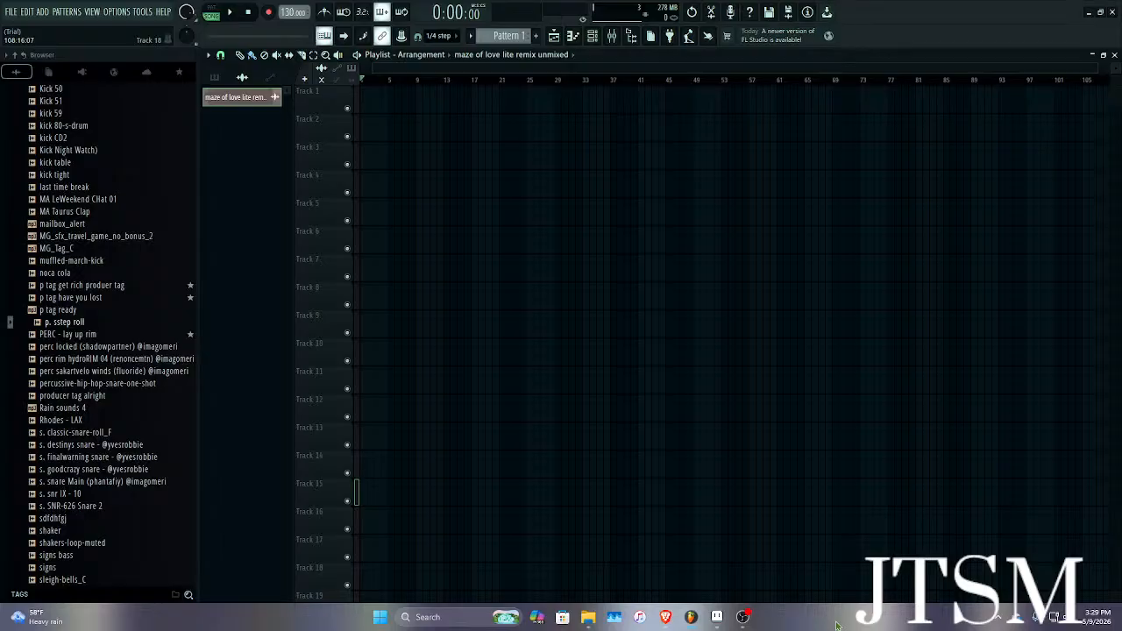
# Bring the new stuff newer folder back up and go through its audio files, from "51 degrees at 5am" to the maze of love remix.
pyautogui.moveTo(590, 612)
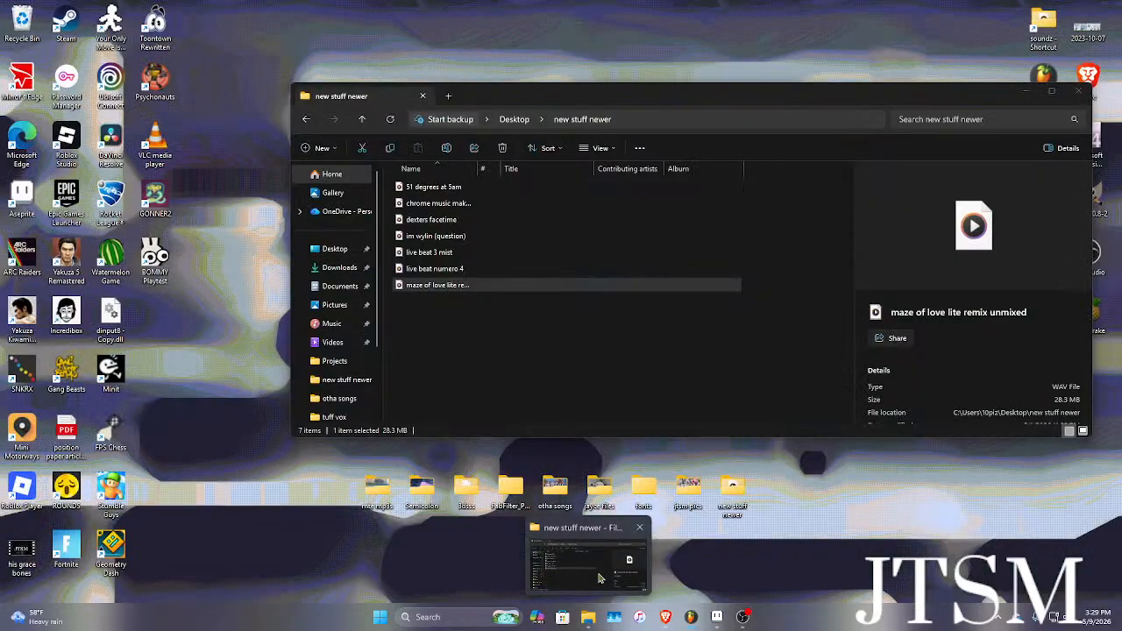
pyautogui.click(602, 566)
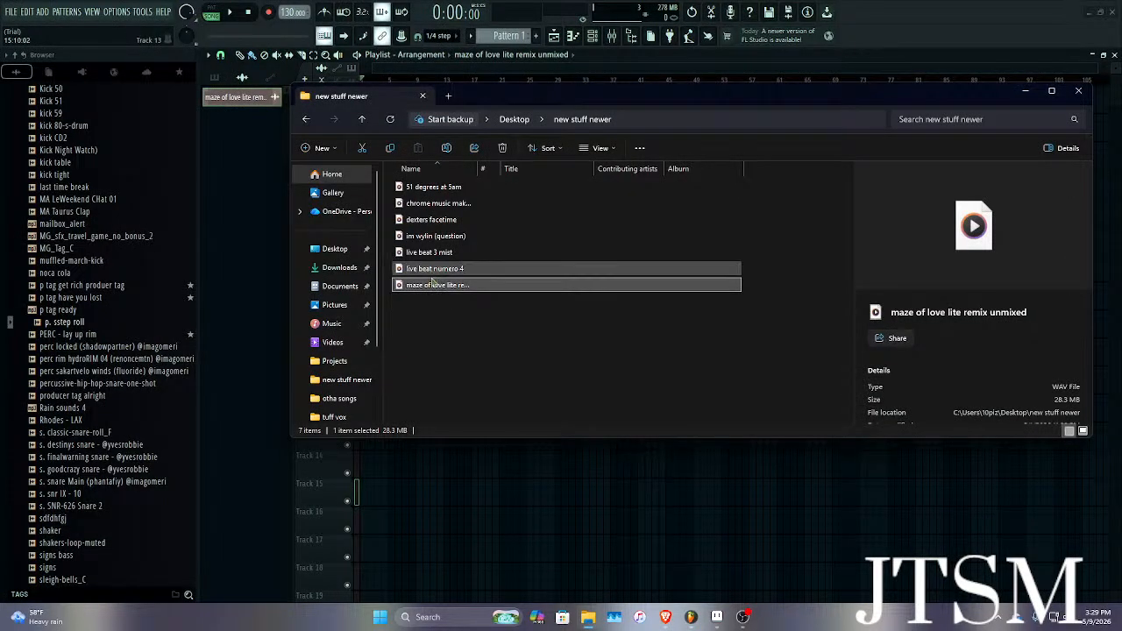
pyautogui.moveTo(460, 238)
pyautogui.moveTo(465, 271)
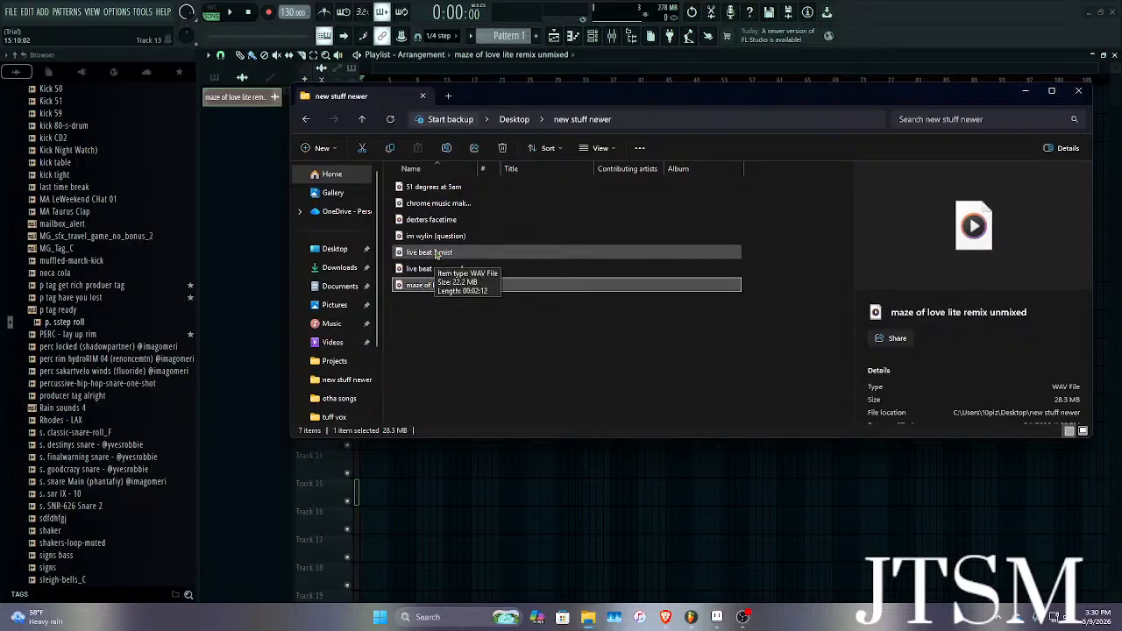
pyautogui.click(438, 202)
pyautogui.click(434, 187)
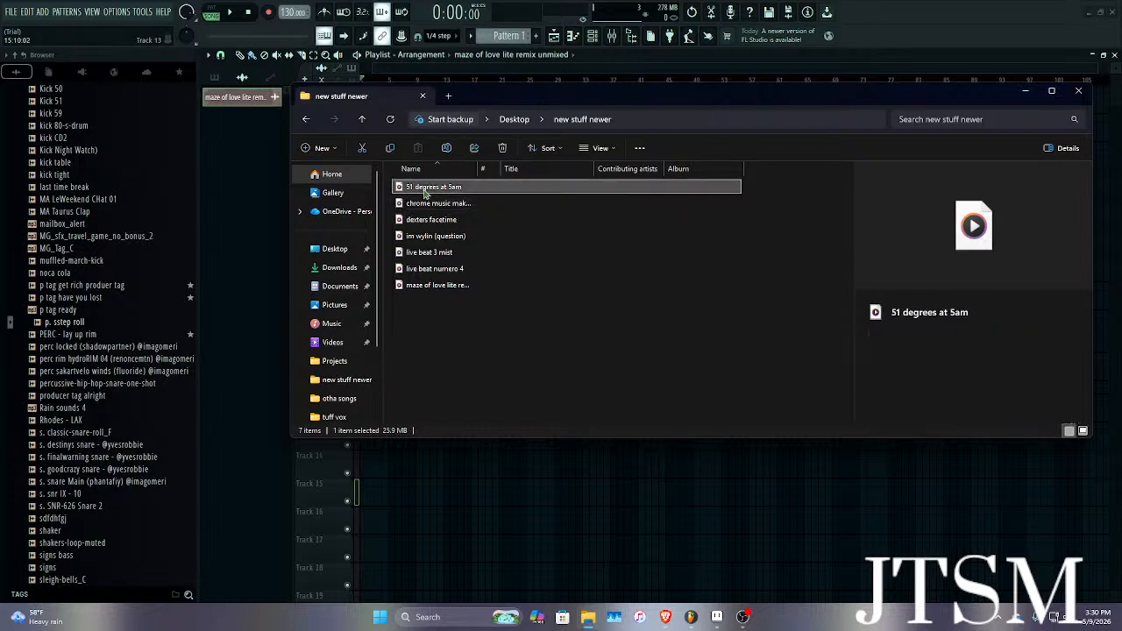
pyautogui.press('Down')
pyautogui.press('Down')
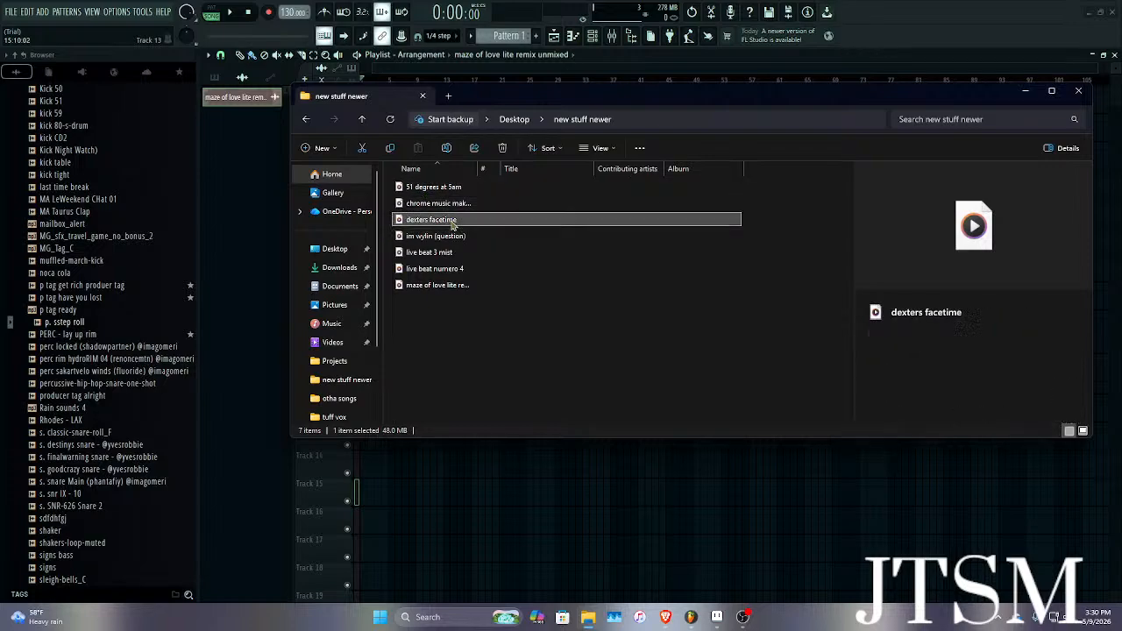
pyautogui.press('Down')
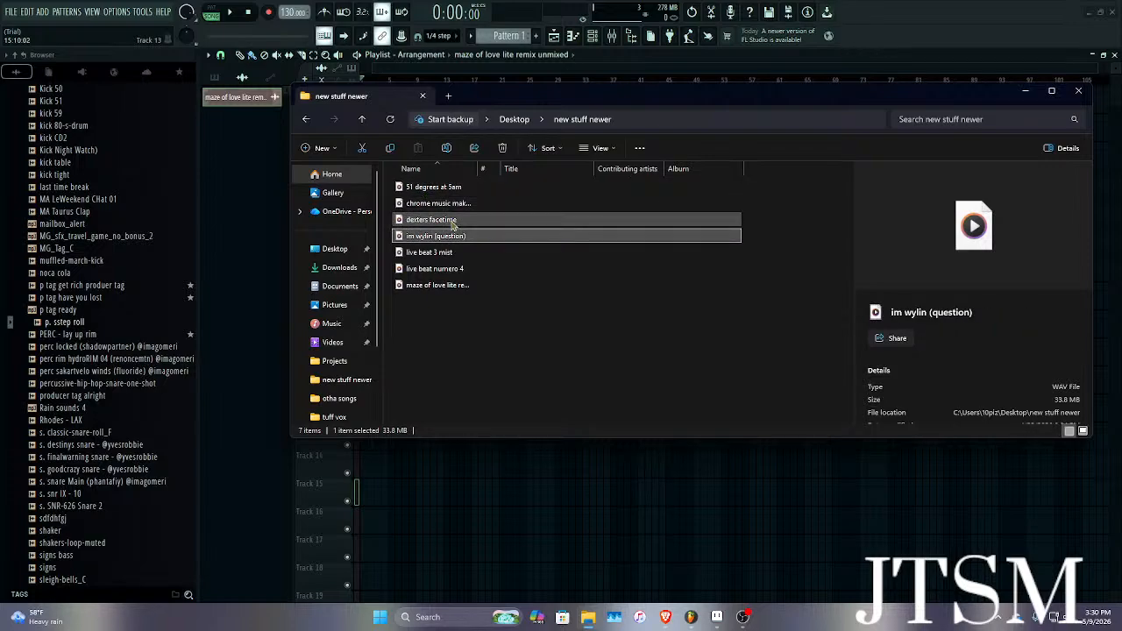
pyautogui.press('Down')
pyautogui.press('Down')
pyautogui.press('Down')
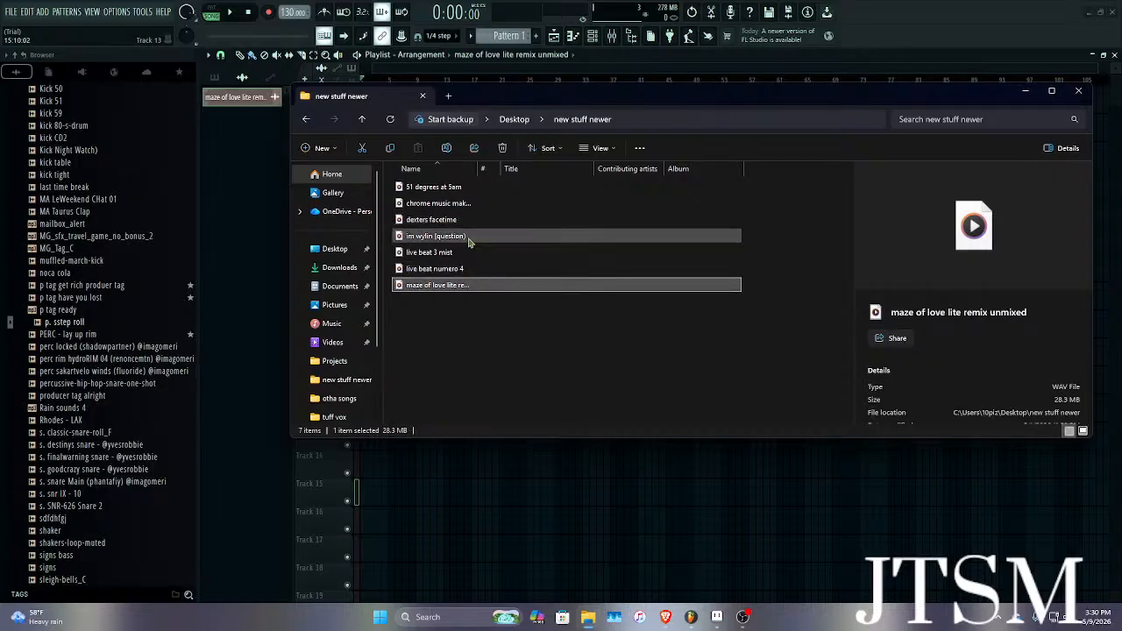
# Check the tuff vox folder, open the otha songs folder instead, and move its window slightly higher.
pyautogui.scroll(-2, 346, 262)
pyautogui.click(334, 320)
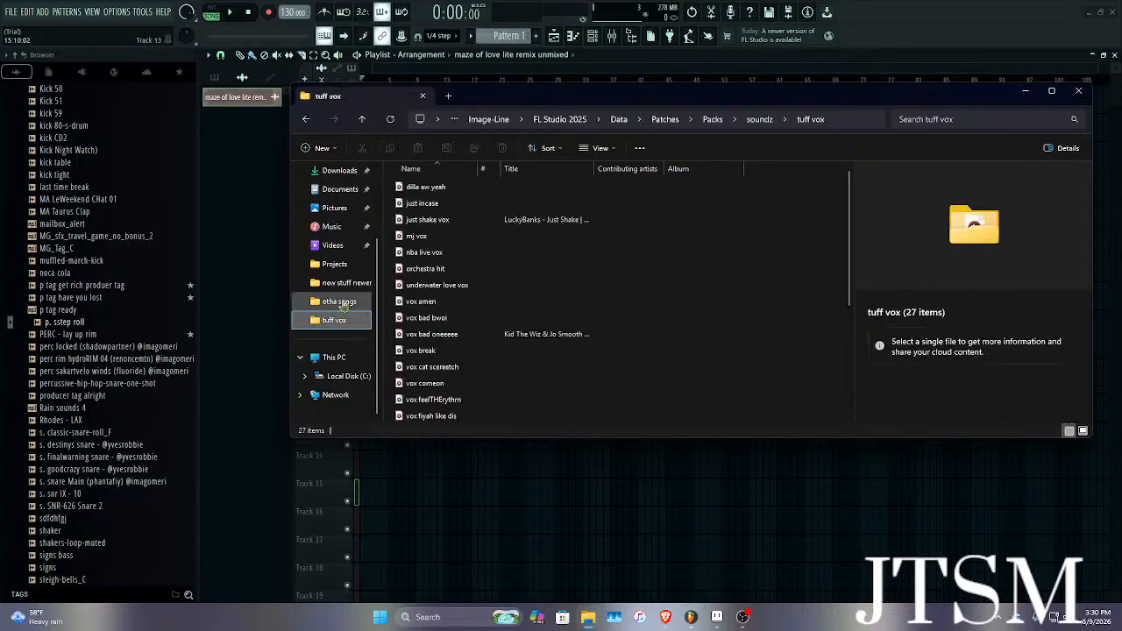
pyautogui.click(339, 300)
pyautogui.moveTo(586, 97); pyautogui.dragTo(569, 71)
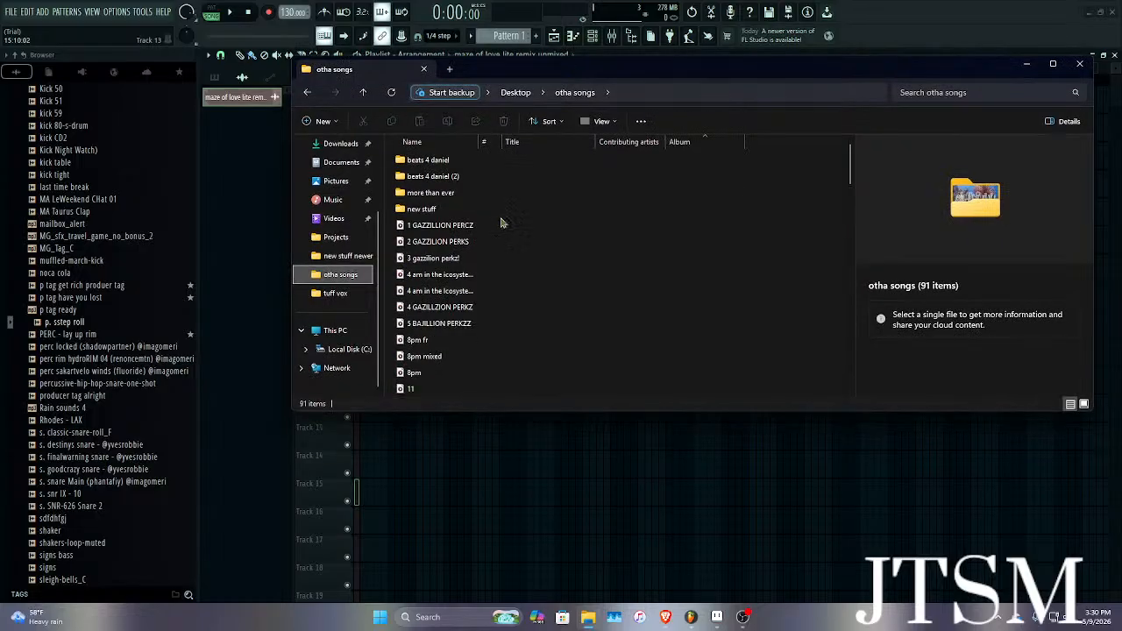
# Look through the otha songs folder from its first files and check the songs from "bill evans trio nardis" to "evaluation (in f)".
pyautogui.scroll(-2, 500, 224)
pyautogui.scroll(-2, 501, 225)
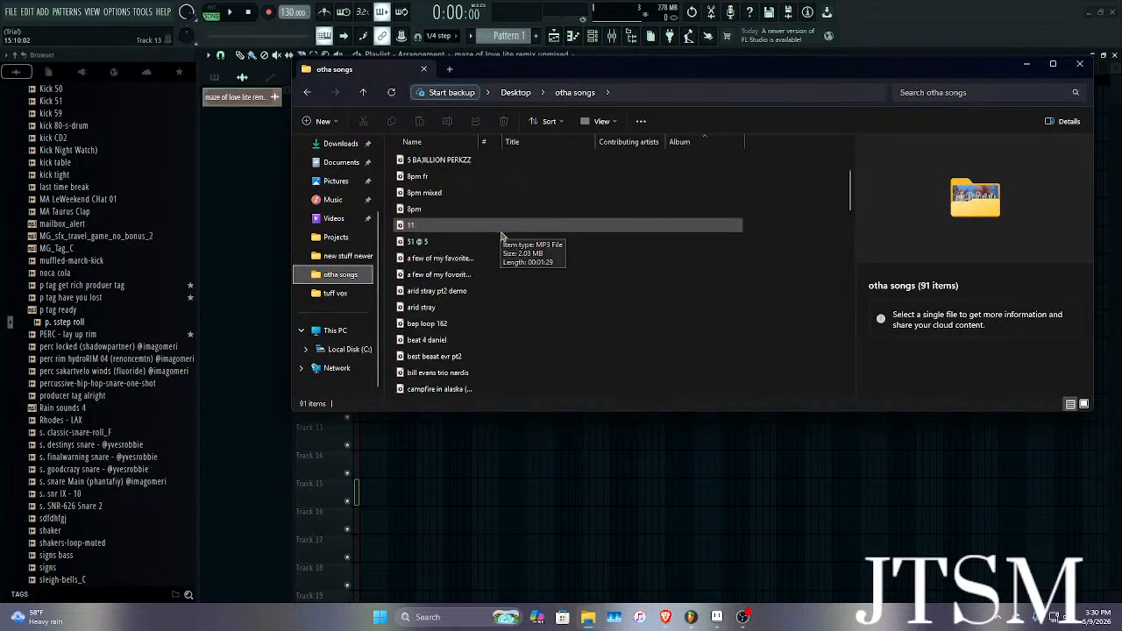
pyautogui.scroll(-2, 501, 243)
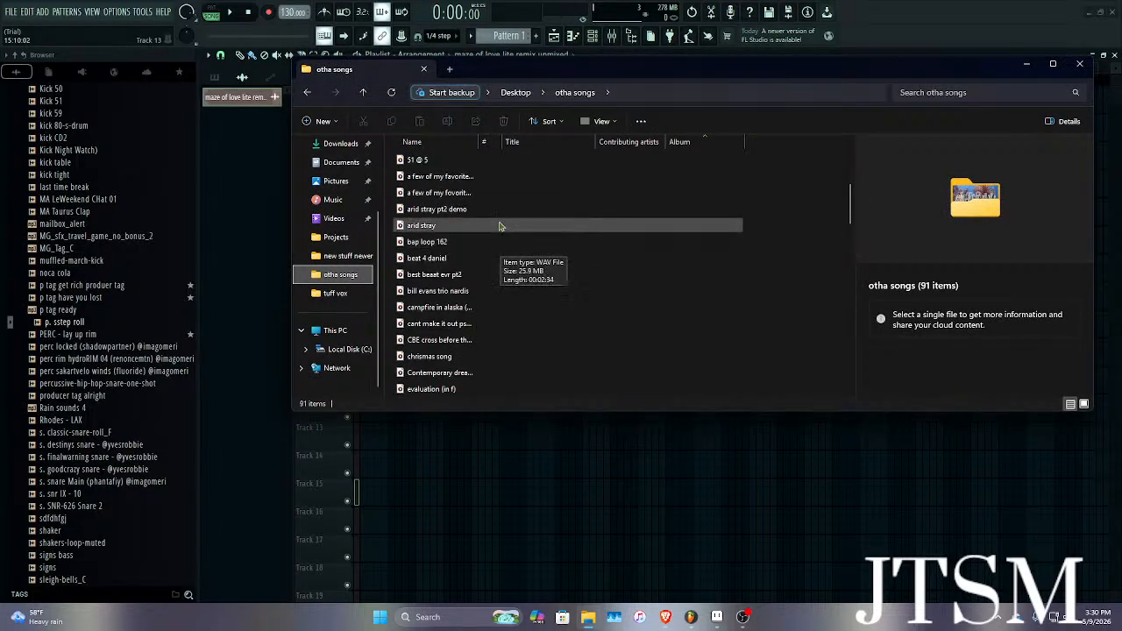
pyautogui.click(455, 292)
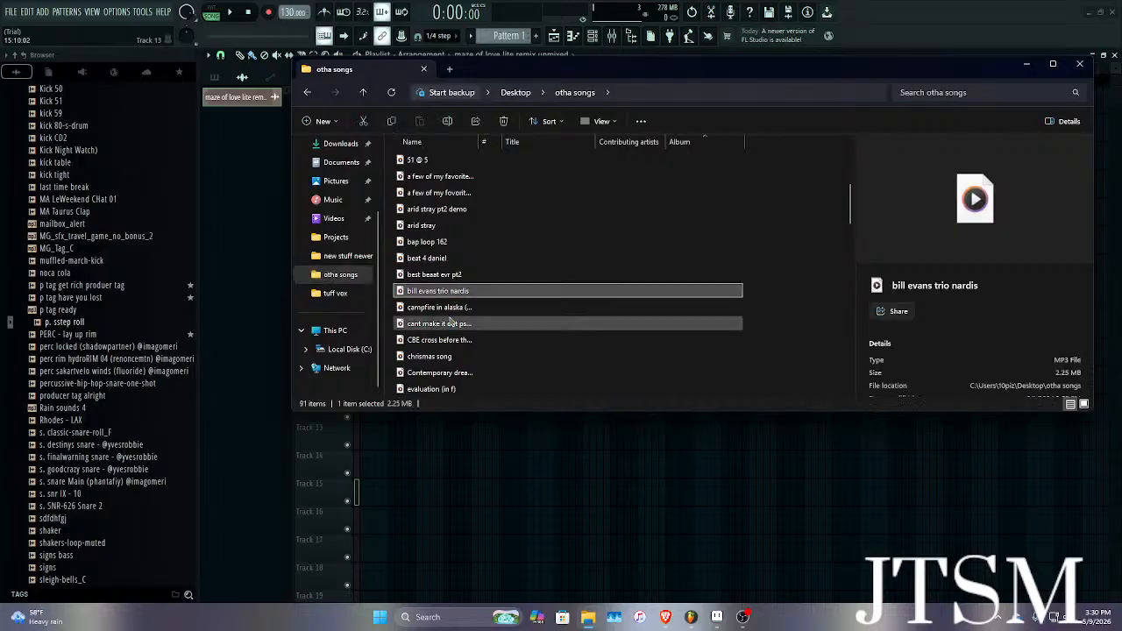
pyautogui.click(447, 308)
pyautogui.press('Down')
pyautogui.press('Down')
pyautogui.press('Down')
pyautogui.press('Down')
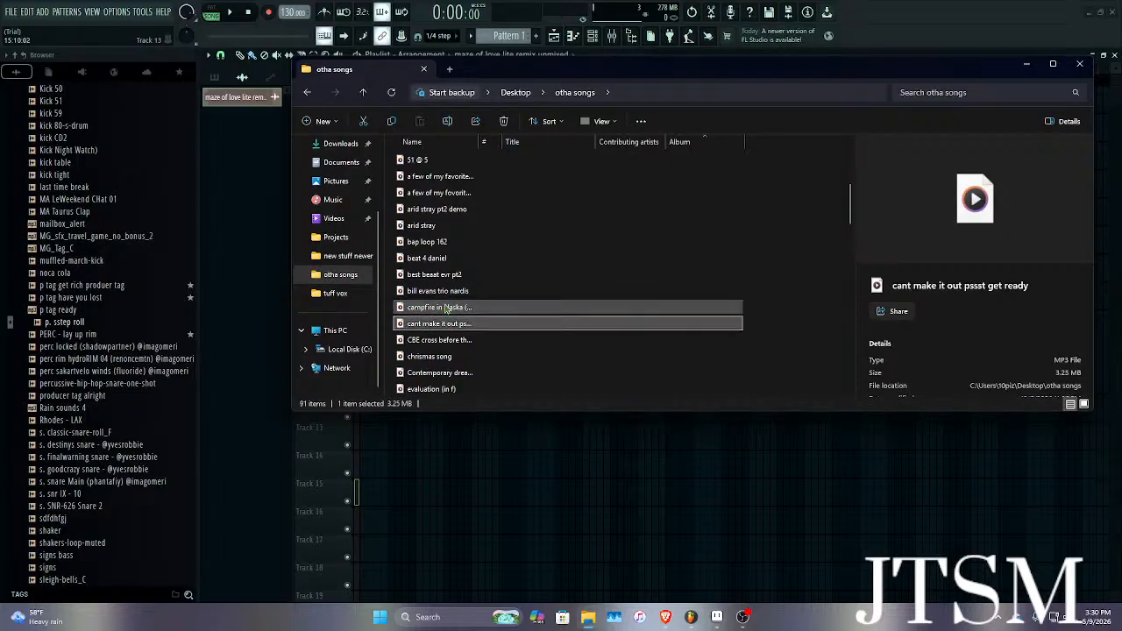
pyautogui.press('Down')
pyautogui.press('Down')
pyautogui.press('Down')
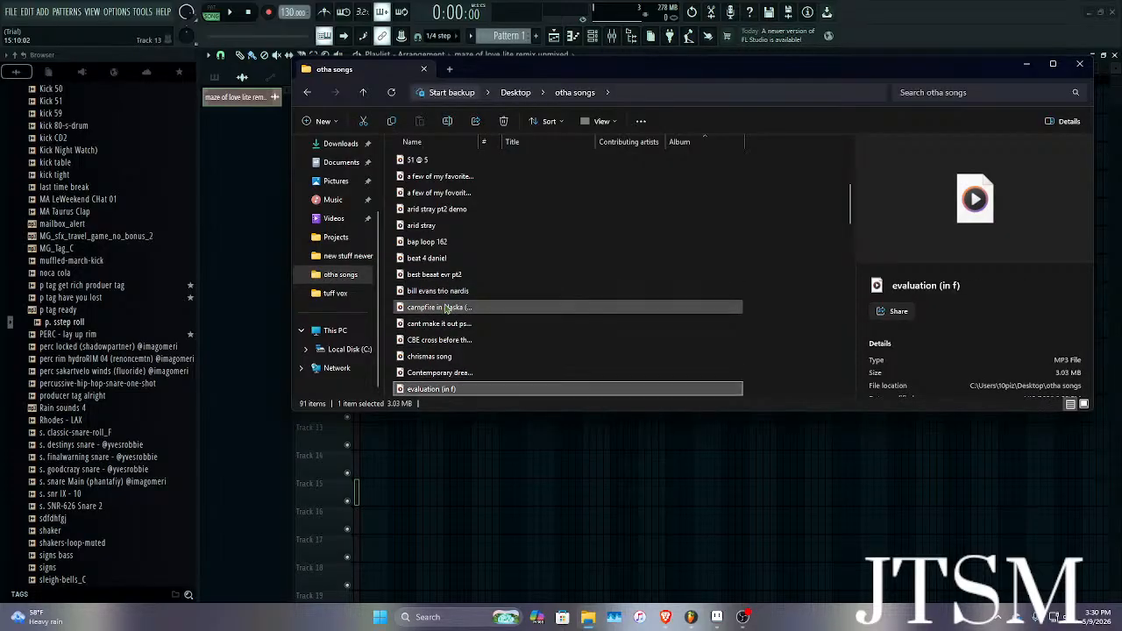
# Go through the following songs in the otha songs folder, from "evaluation" to "left feild motives(wine mix)".
pyautogui.press('Down')
pyautogui.press('Down')
pyautogui.press('Down')
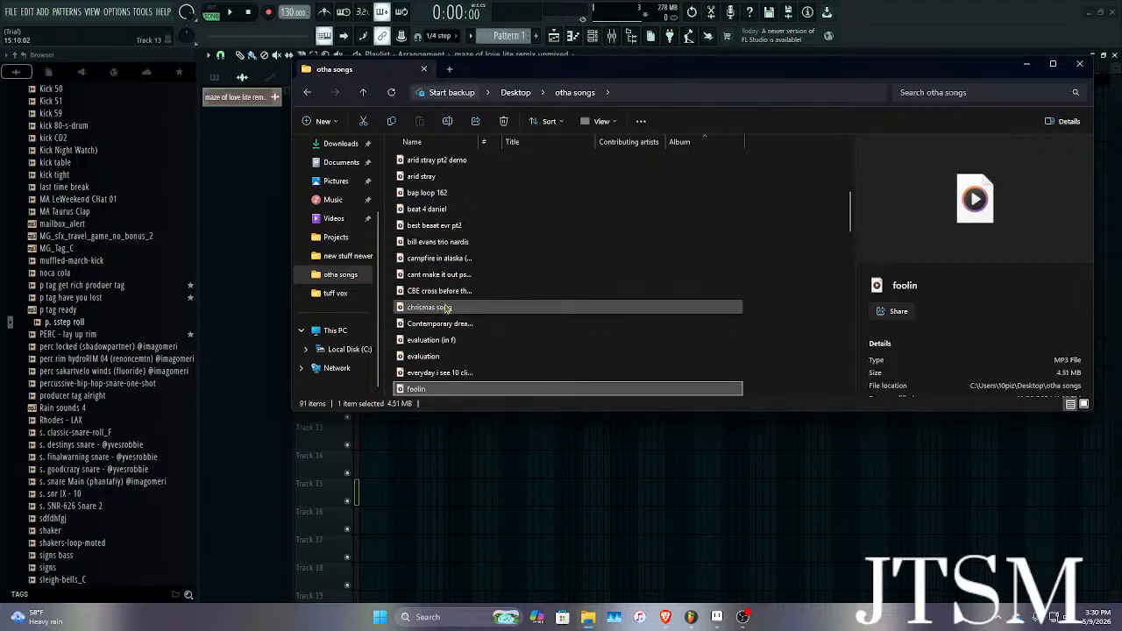
pyautogui.press('Up')
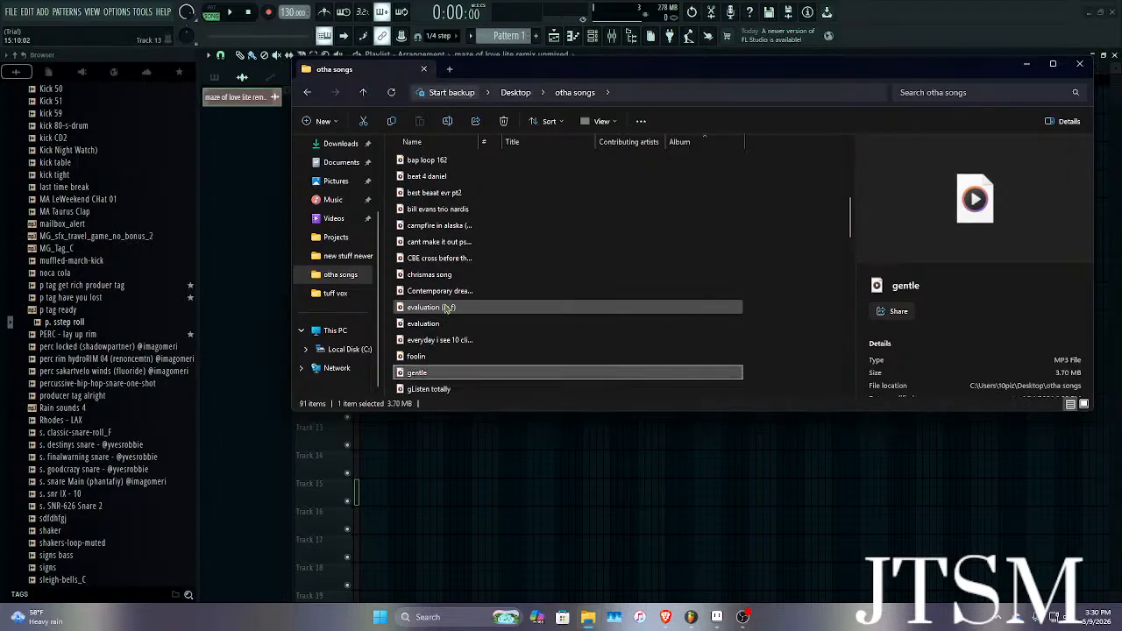
pyautogui.press('Down')
pyautogui.press('Down')
pyautogui.press('Down')
pyautogui.press('Down')
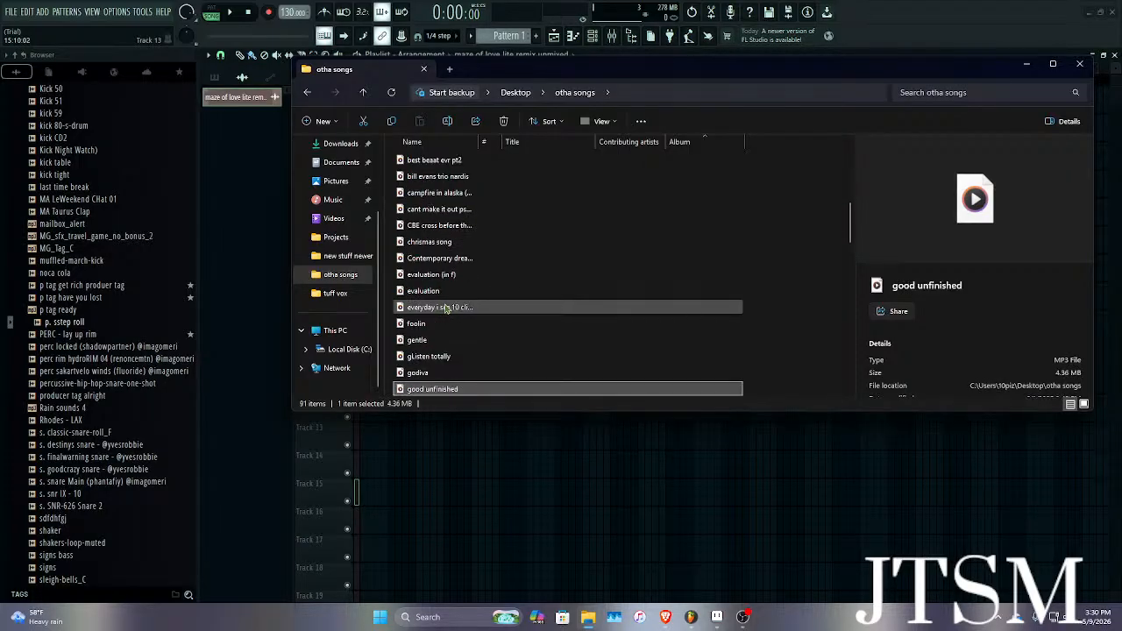
pyautogui.press('Down')
pyautogui.press('Down')
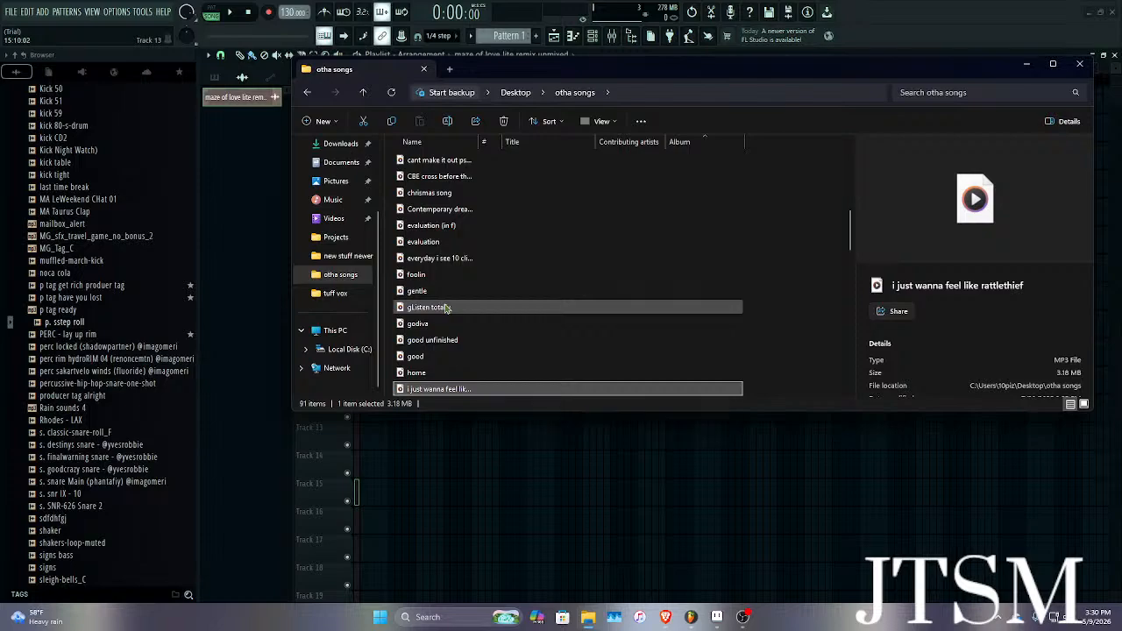
pyautogui.press('Down')
pyautogui.press('Down')
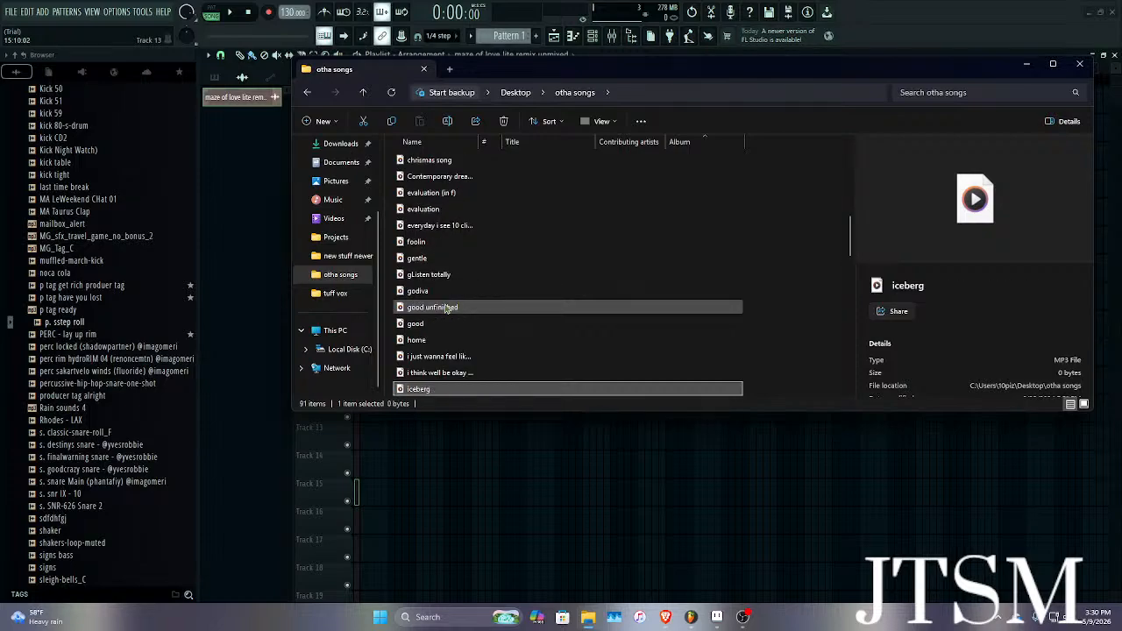
pyautogui.press('Down')
pyautogui.press('Down')
pyautogui.press('Down')
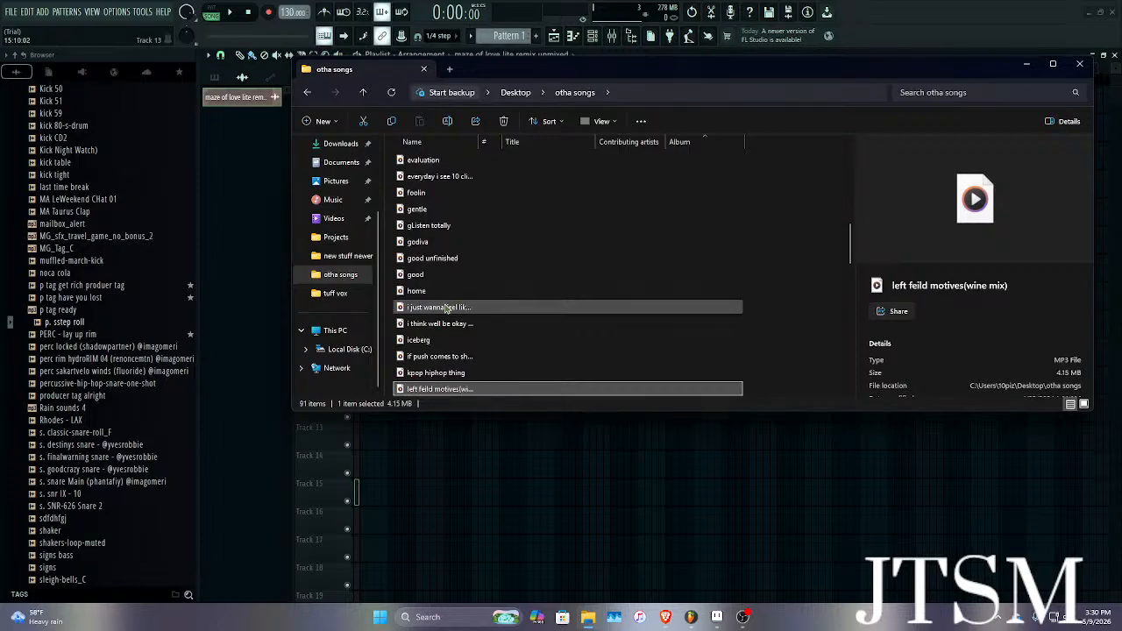
# Continue through the otha songs files from "left feld motives" to "over", checking "memories" and "midnight blue" along the way.
pyautogui.press('Down')
pyautogui.press('Down')
pyautogui.press('Down')
pyautogui.press('Down')
pyautogui.press('Down')
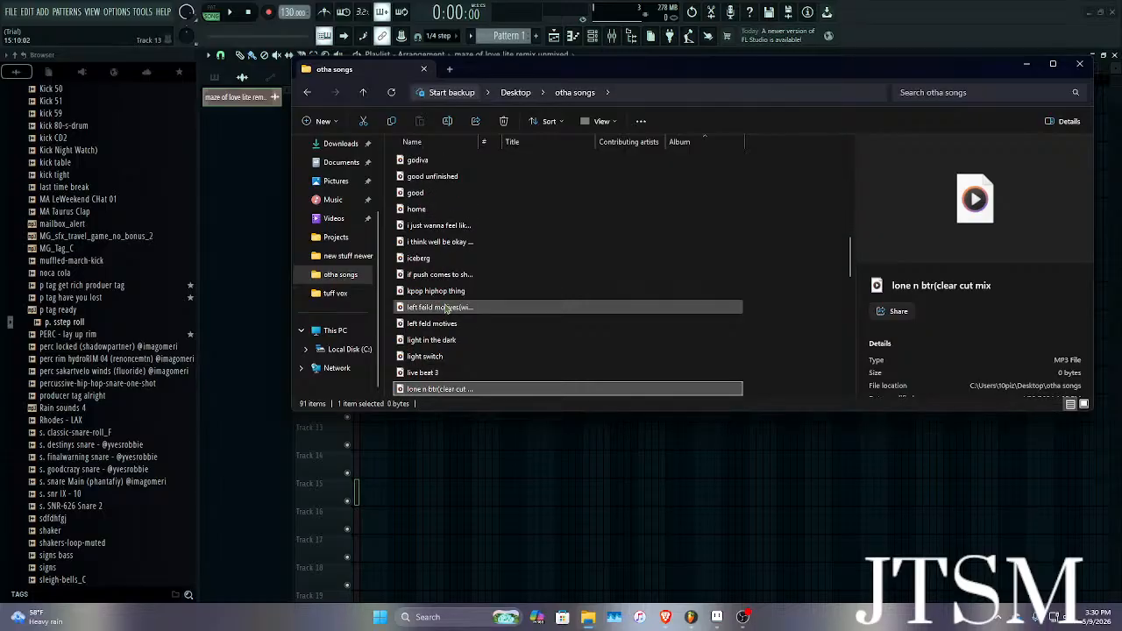
pyautogui.press('Down')
pyautogui.press('Down')
pyautogui.press('Down')
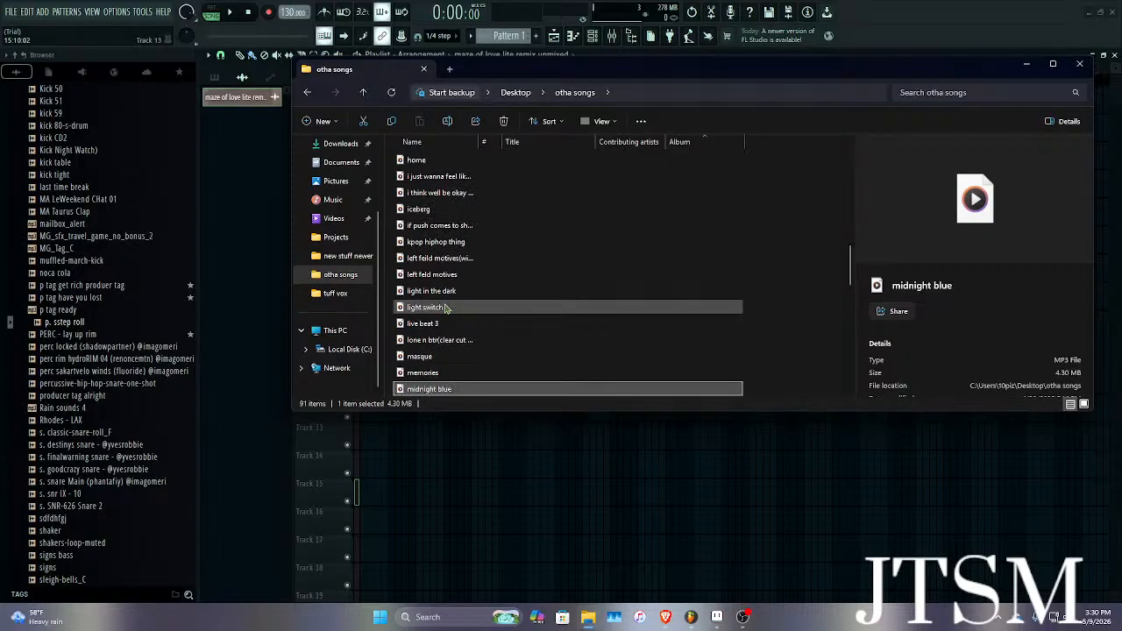
pyautogui.press('Up')
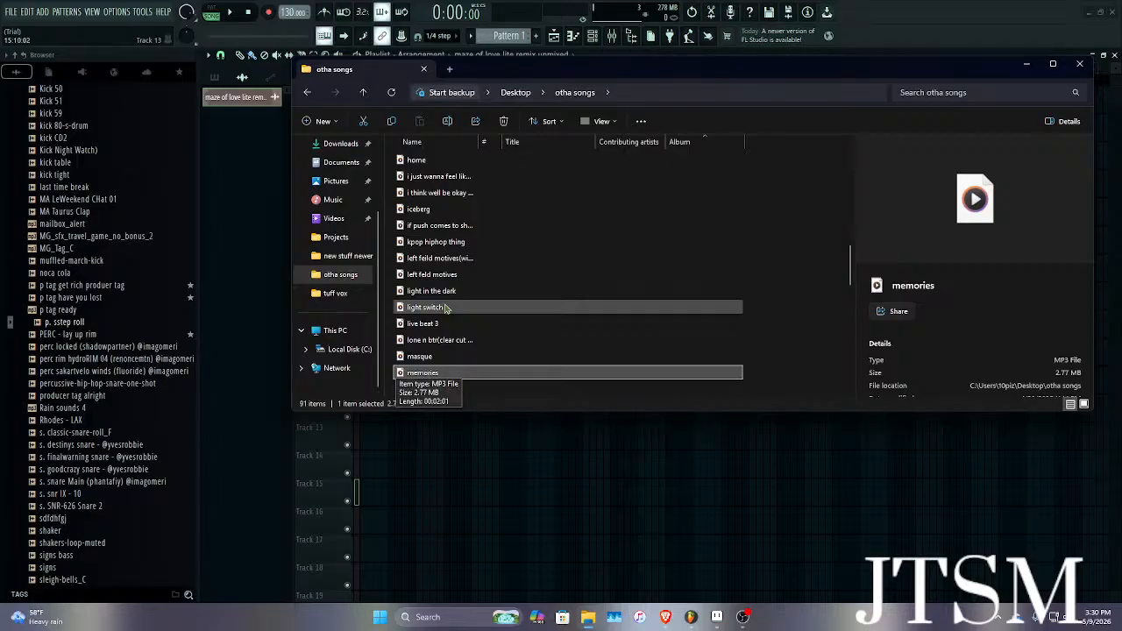
pyautogui.press('Down')
pyautogui.press('Down')
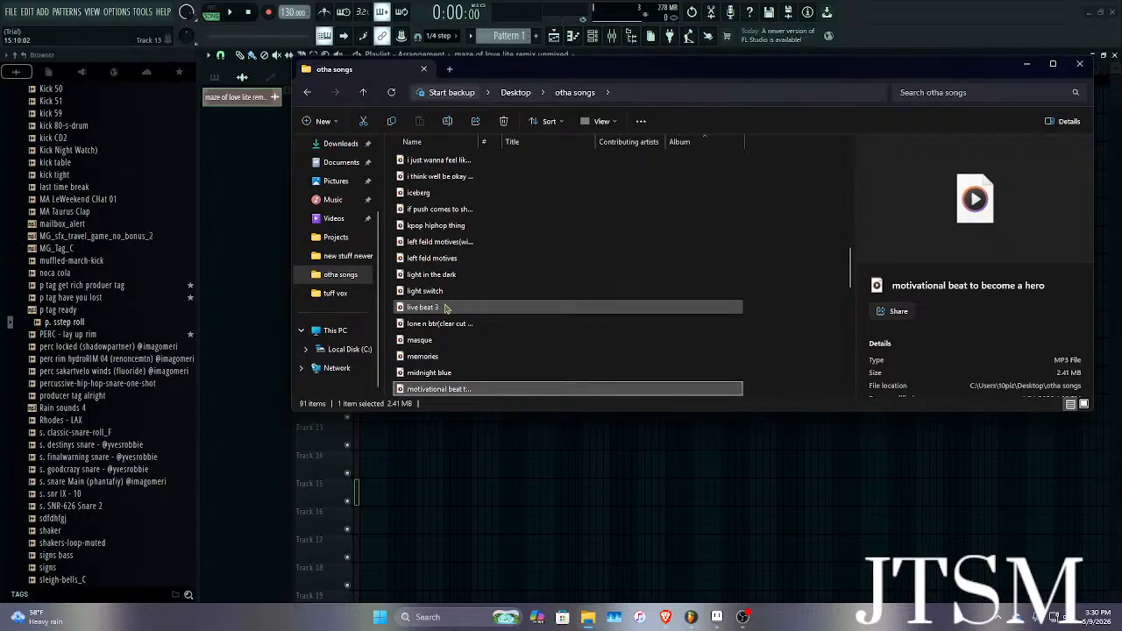
pyautogui.press('Down')
pyautogui.press('Down')
pyautogui.press('Down')
pyautogui.press('Down')
pyautogui.press('Down')
pyautogui.press('Down')
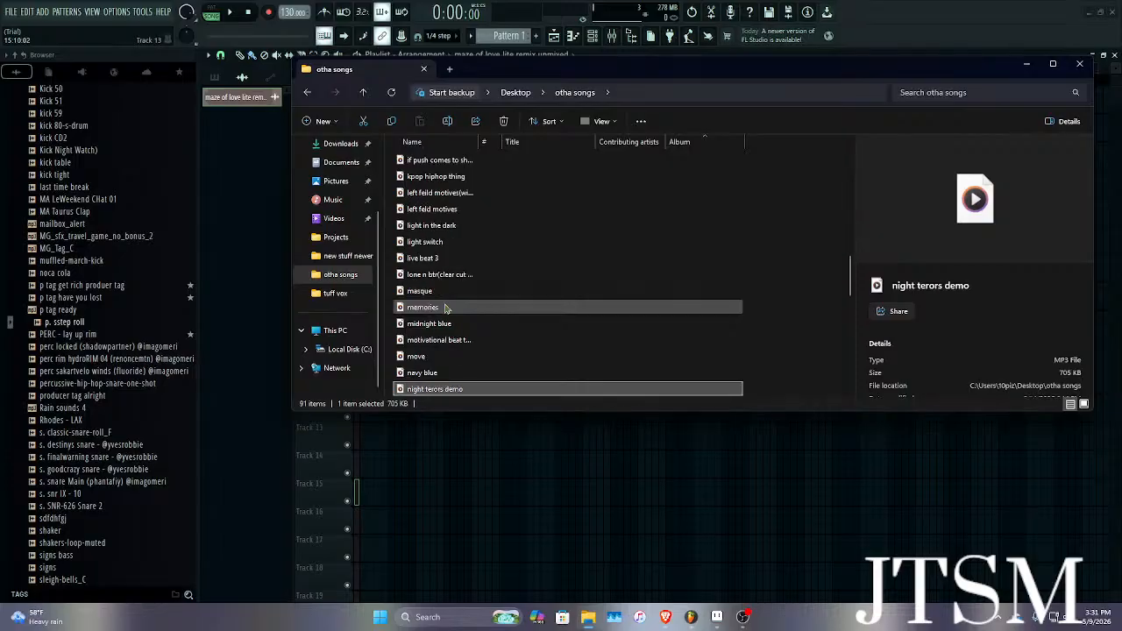
pyautogui.press('Down')
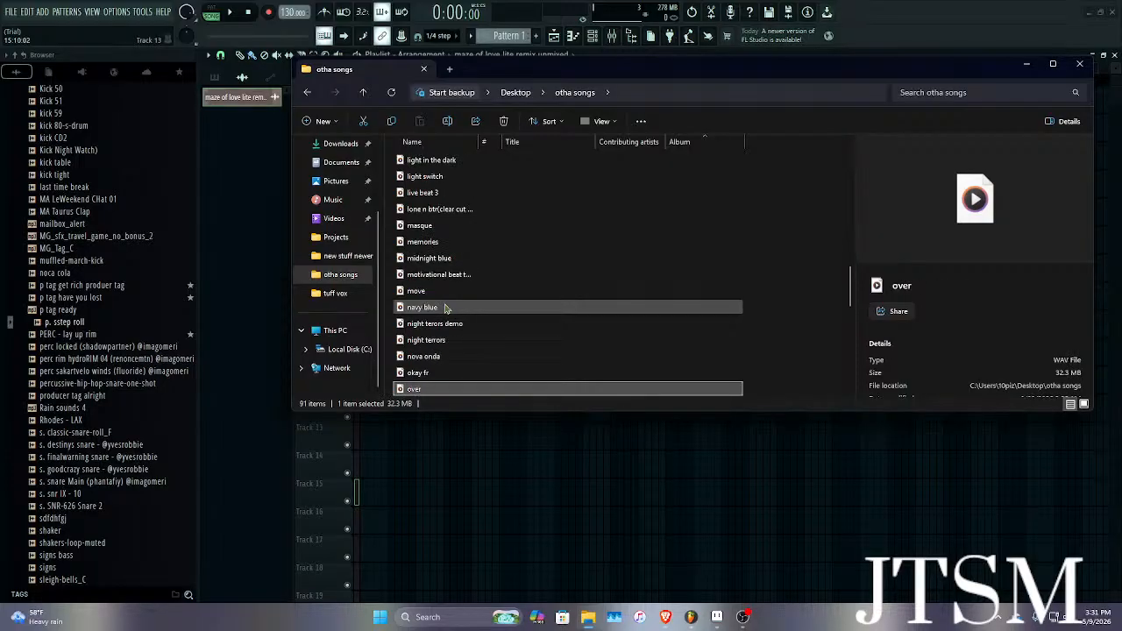
# Pick the "okay fr" song in the otha songs folder and place it at the start of Track 1 in the FL Studio playlist.
pyautogui.press('Up')
pyautogui.press('Up')
pyautogui.press('Down')
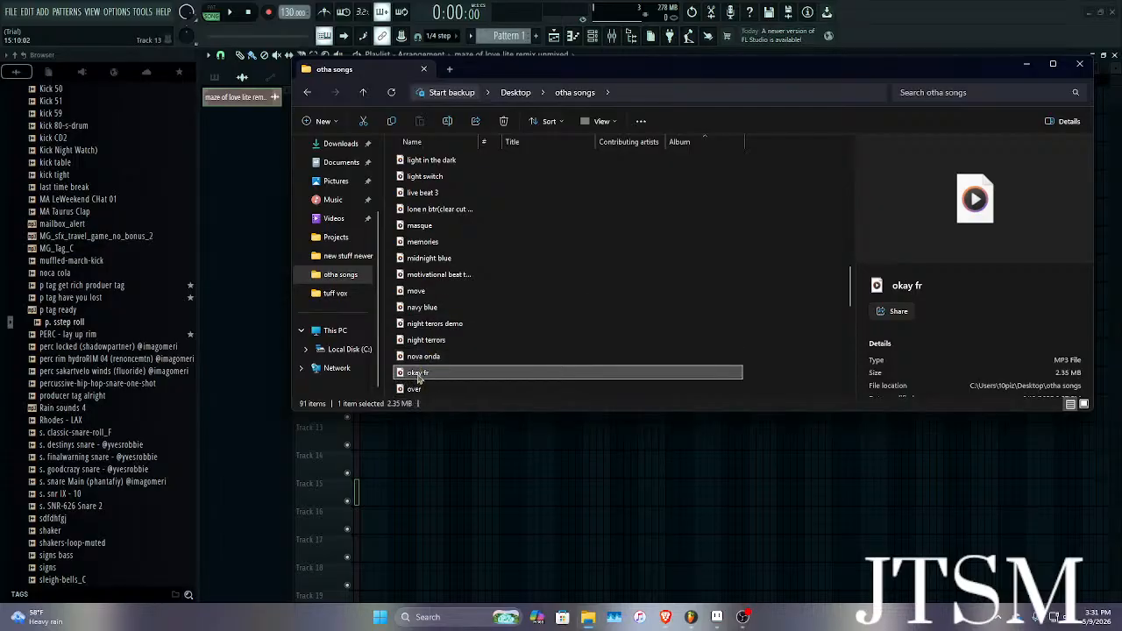
pyautogui.moveTo(421, 378); pyautogui.dragTo(423, 461)
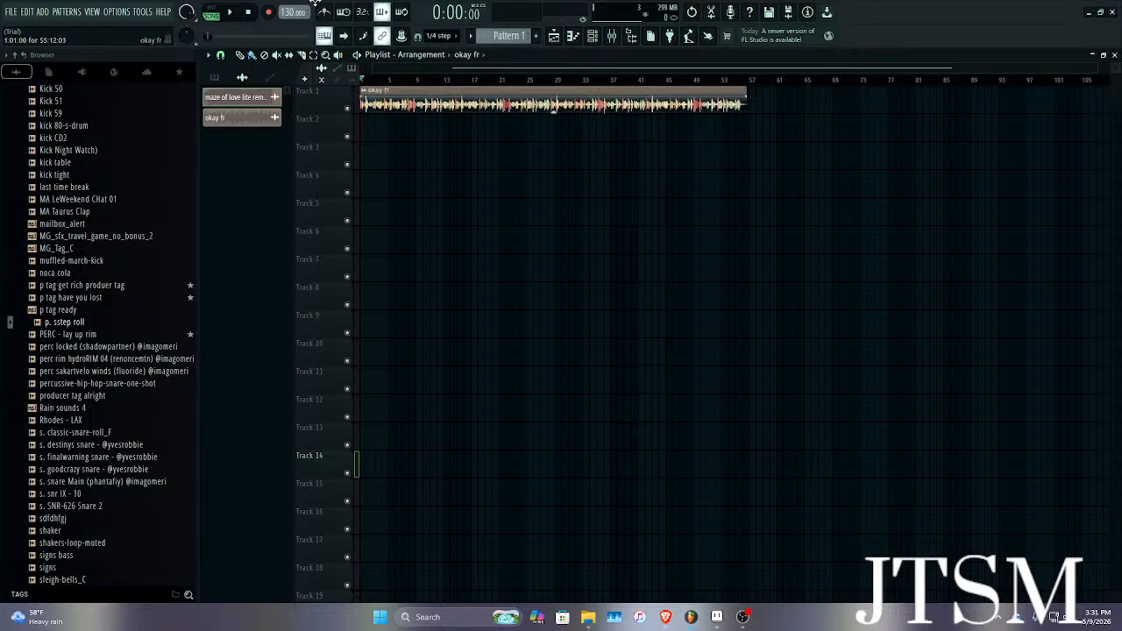
# Bring the otha songs folder back up, preview the "over" WAV file in Media Player, pause it and close the player.
pyautogui.moveTo(587, 617)
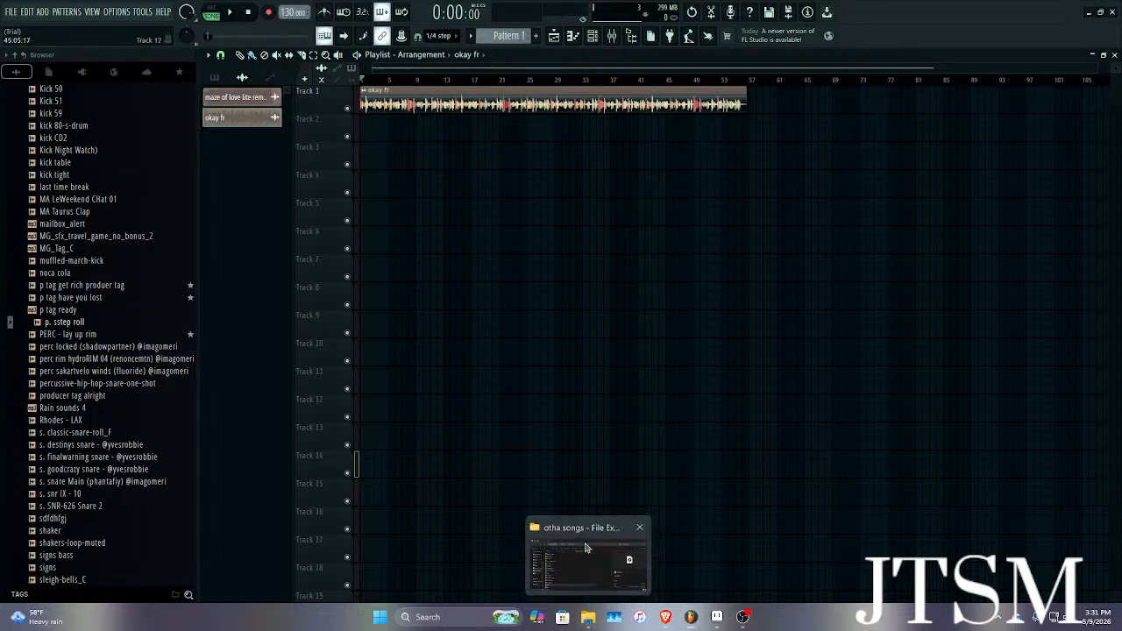
pyautogui.click(587, 548)
pyautogui.scroll(-2, 478, 373)
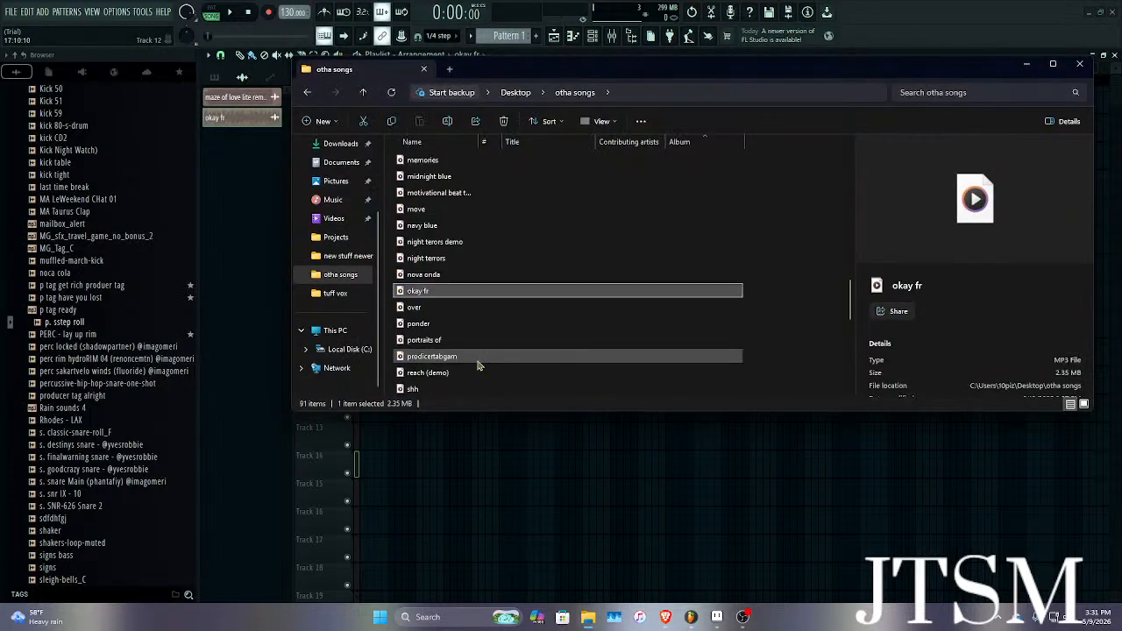
pyautogui.doubleClick(463, 310)
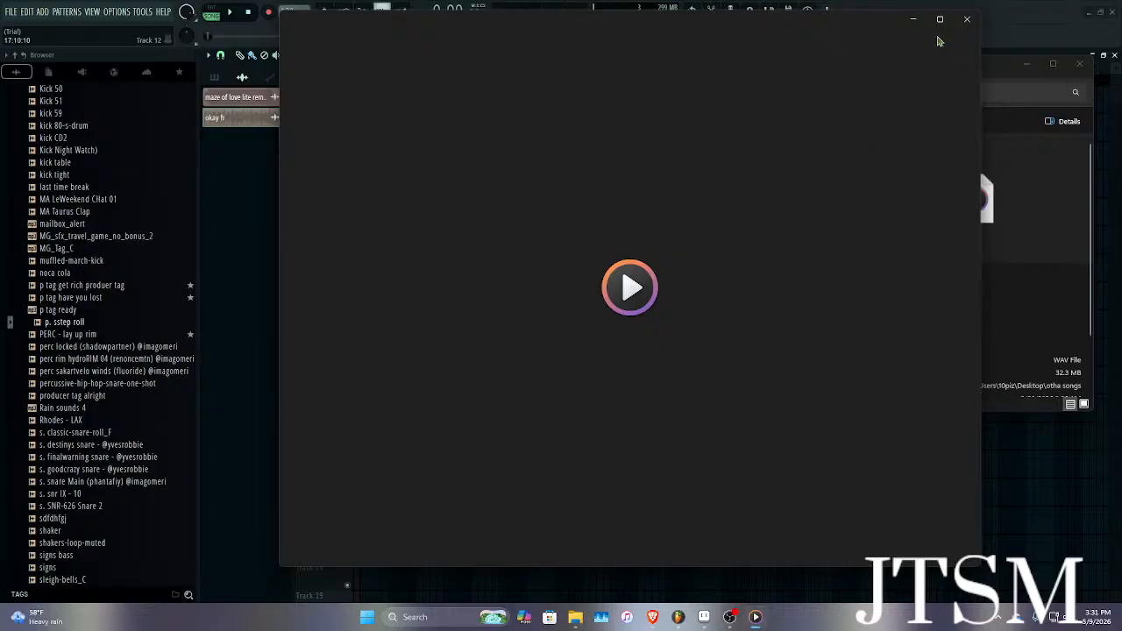
pyautogui.click(629, 541)
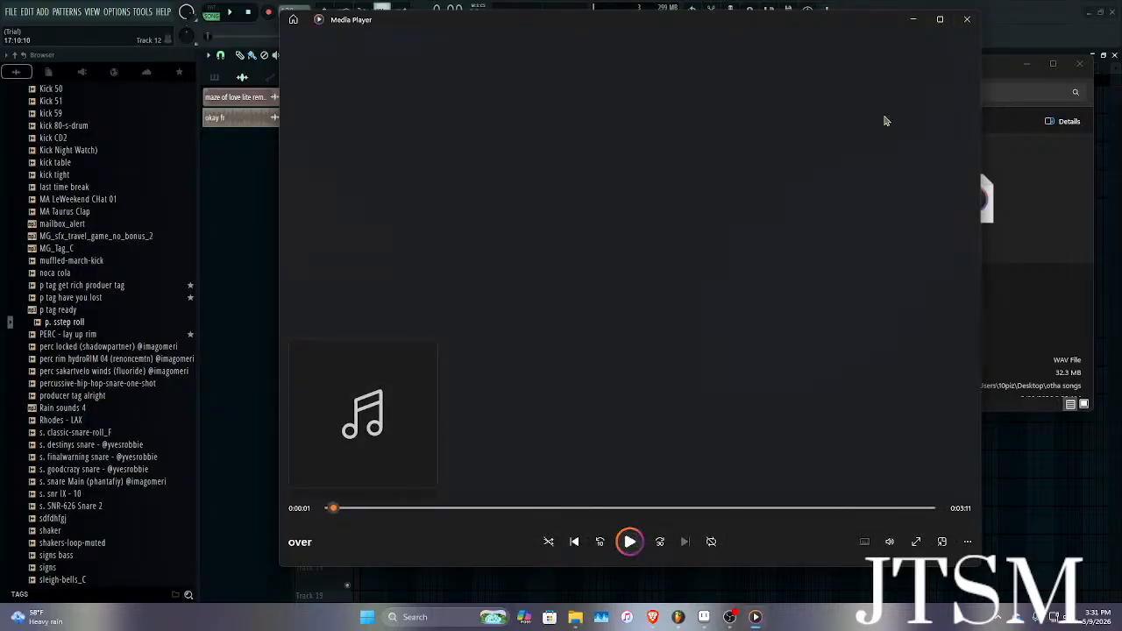
pyautogui.click(967, 19)
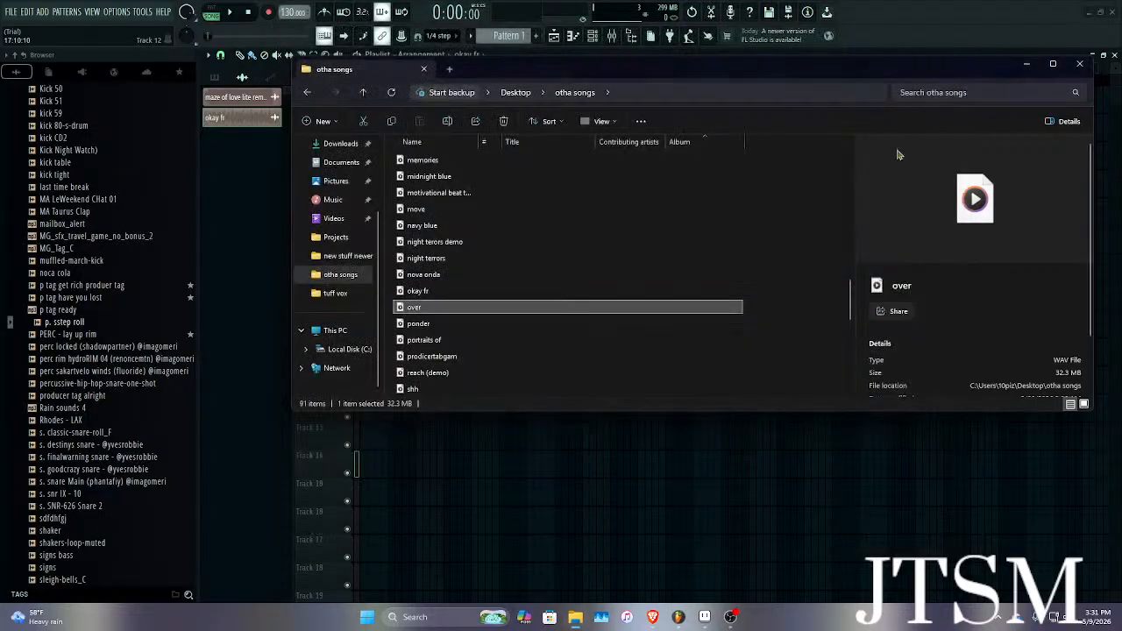
# Go through the otha songs files from "ponder" to "summers over".
pyautogui.click(454, 325)
pyautogui.scroll(-5, 464, 289)
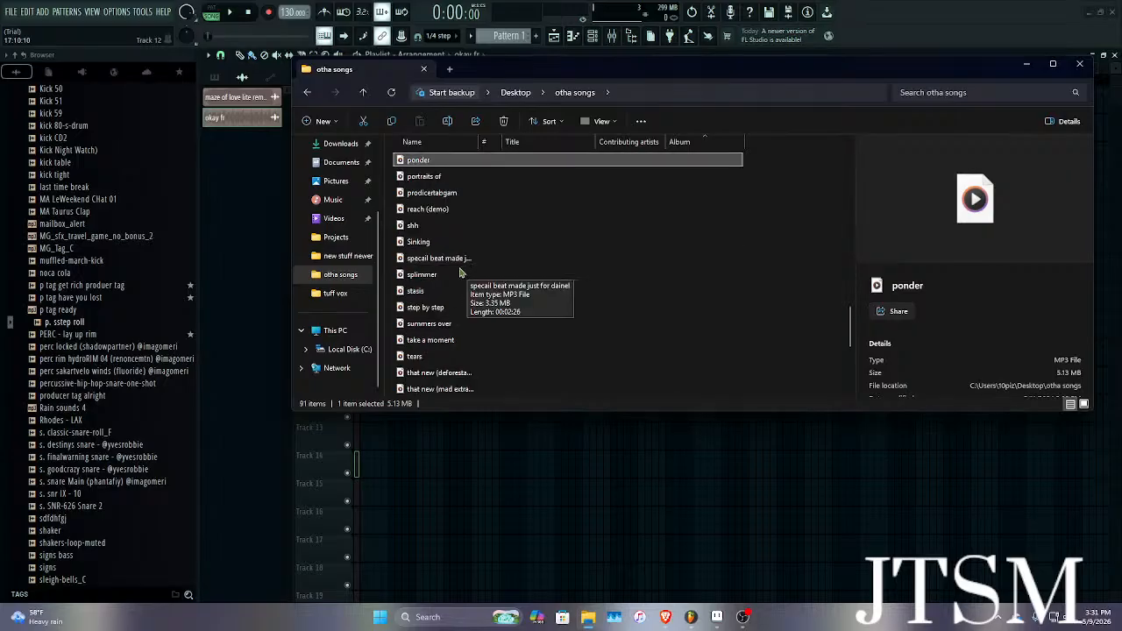
pyautogui.press('Down')
pyautogui.press('Down')
pyautogui.press('Down')
pyautogui.press('Down')
pyautogui.press('Down')
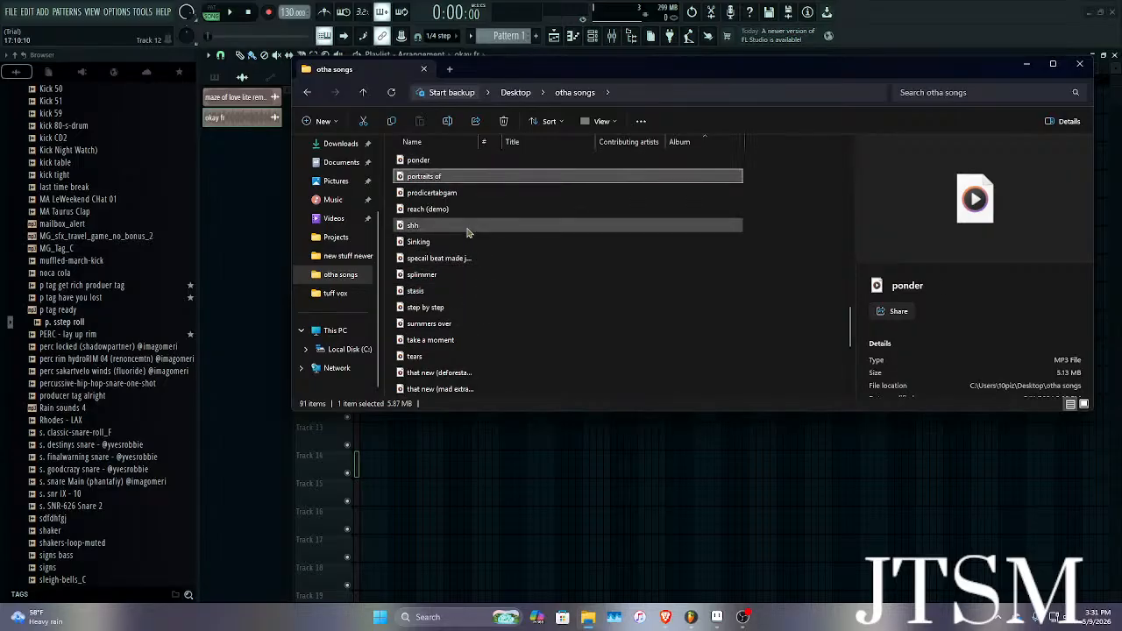
pyautogui.press('Down')
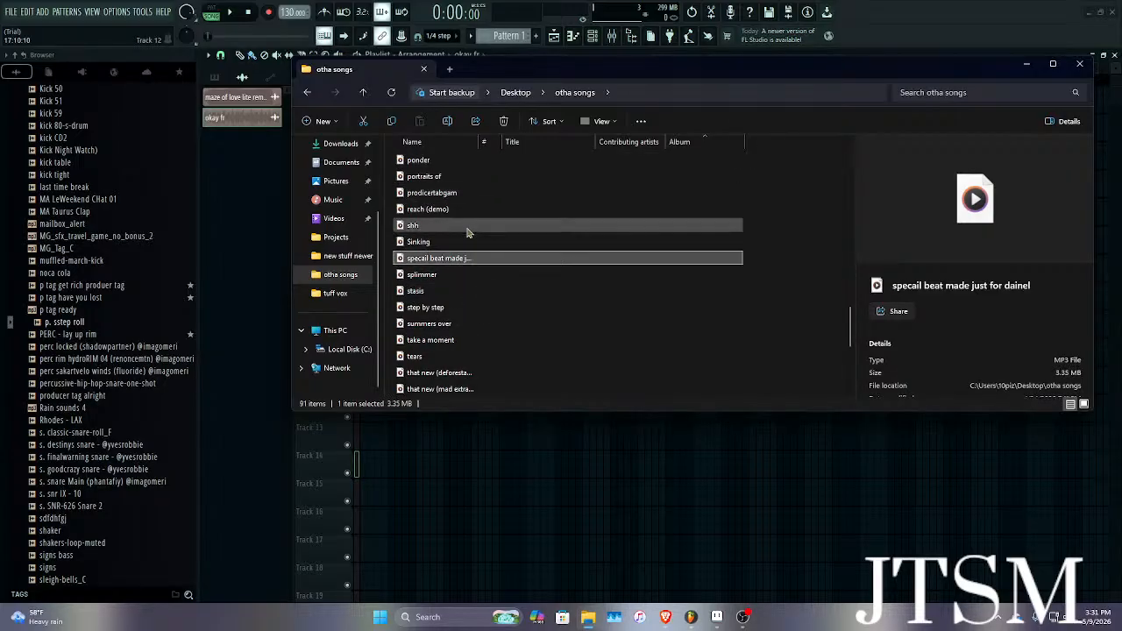
pyautogui.press('Up')
pyautogui.press('Down')
pyautogui.press('Down')
pyautogui.press('Down')
pyautogui.press('Down')
pyautogui.press('Down')
pyautogui.press('Down')
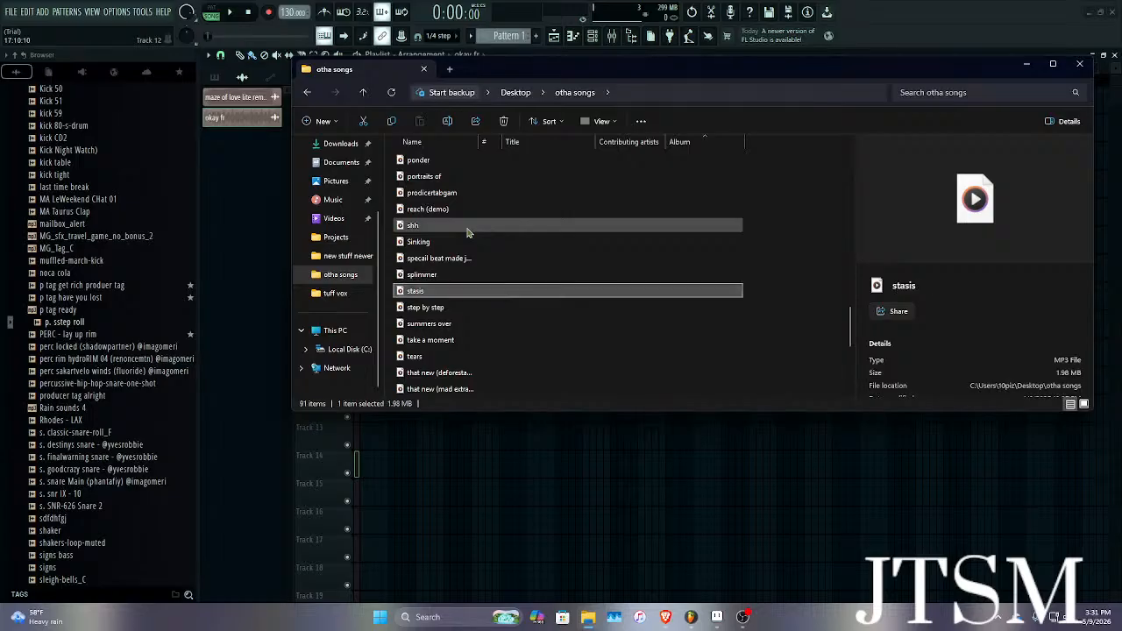
pyautogui.press('Up')
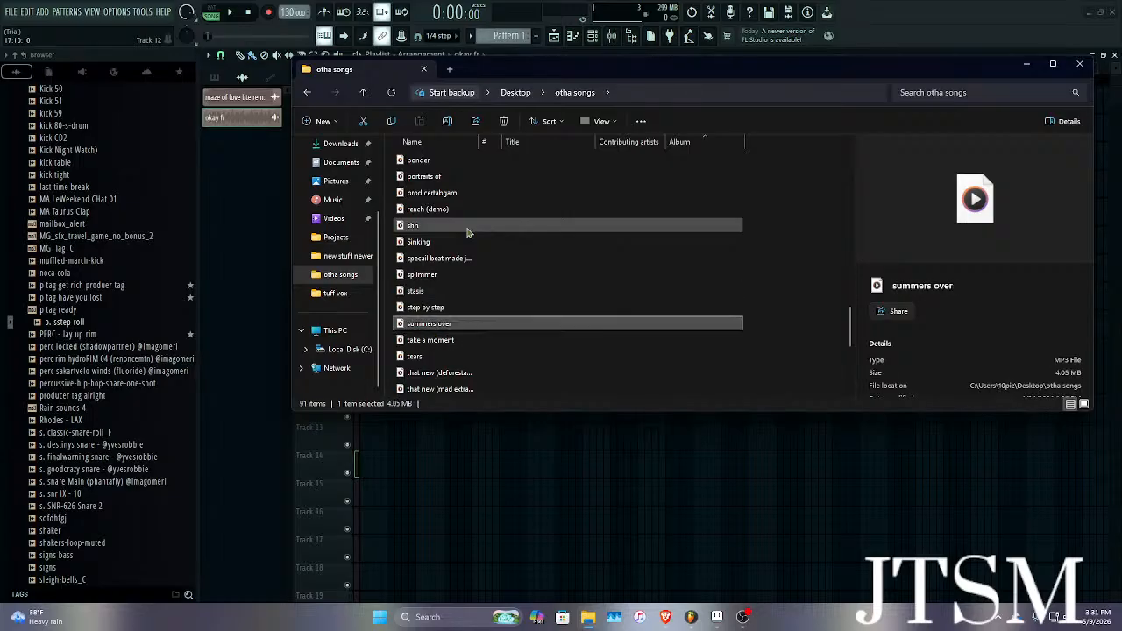
# Check the "take a moment" and "tears" songs and the first two "that new" mixes, ending on the mad extras mix.
pyautogui.click(436, 339)
pyautogui.click(425, 357)
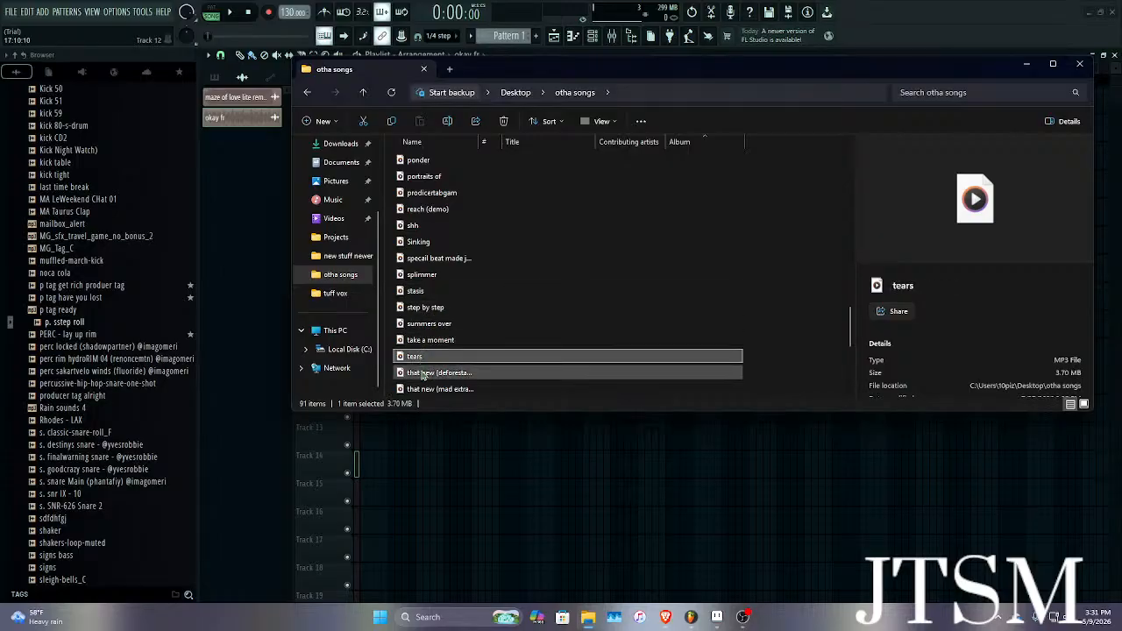
pyautogui.click(426, 373)
pyautogui.click(426, 360)
pyautogui.click(421, 374)
pyautogui.click(437, 383)
pyautogui.click(437, 388)
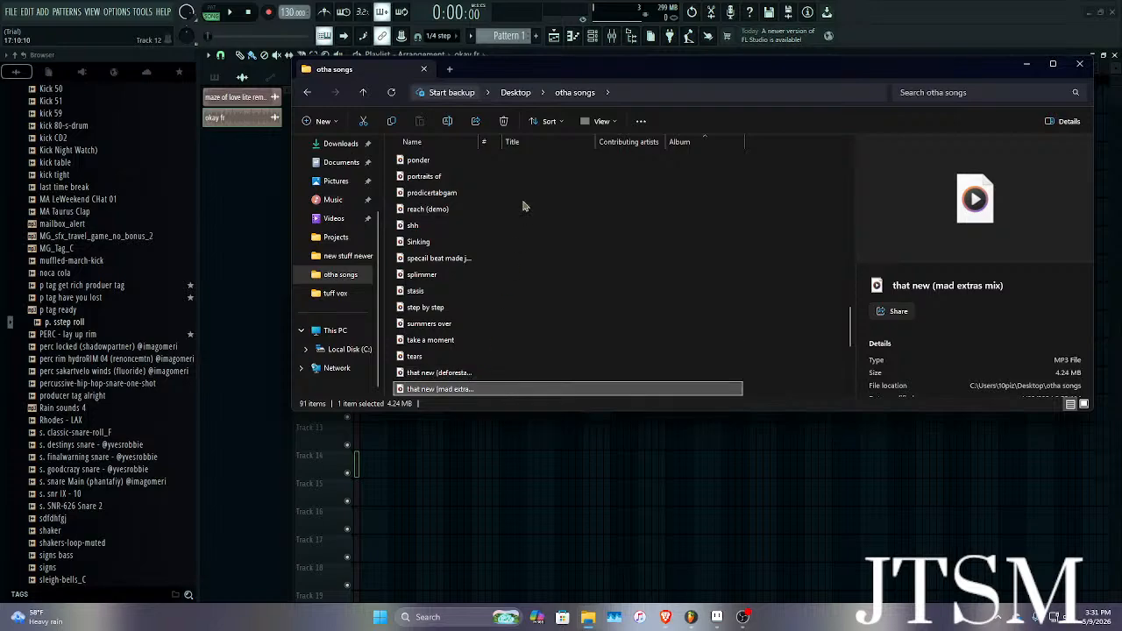
# Go through the remaining songs from "that new (mad extras mix)" to "tyde shyne hous (poket fuzz ver.) - Copy".
pyautogui.press('Down')
pyautogui.press('Up')
pyautogui.press('Up')
pyautogui.press('Down')
pyautogui.press('Down')
pyautogui.press('Down')
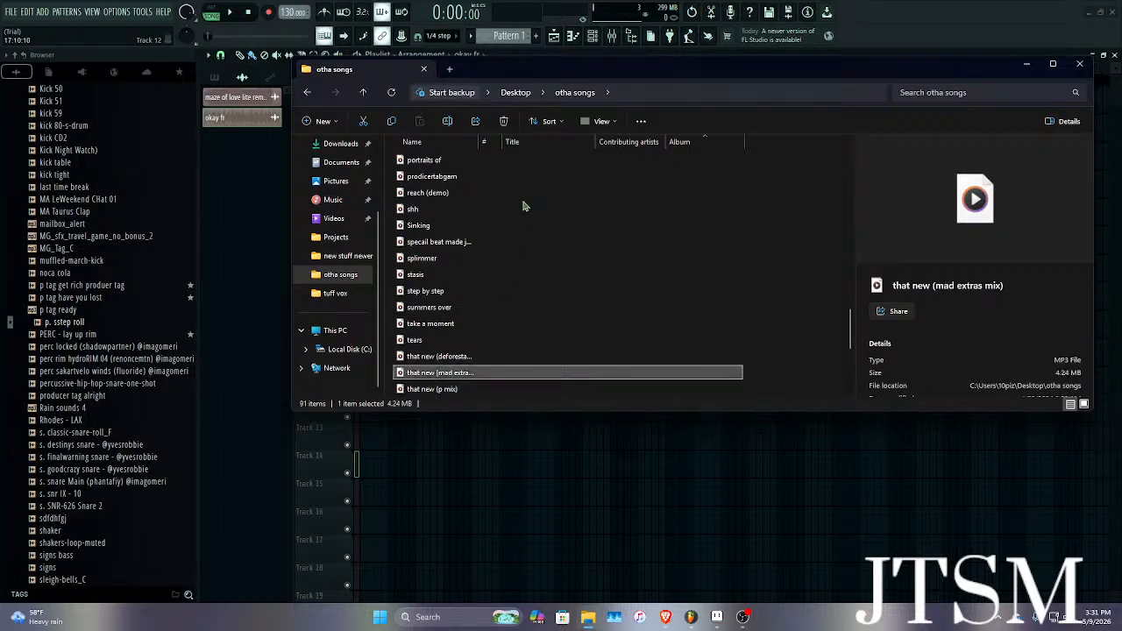
pyautogui.press('Down')
pyautogui.press('Up')
pyautogui.press('Down')
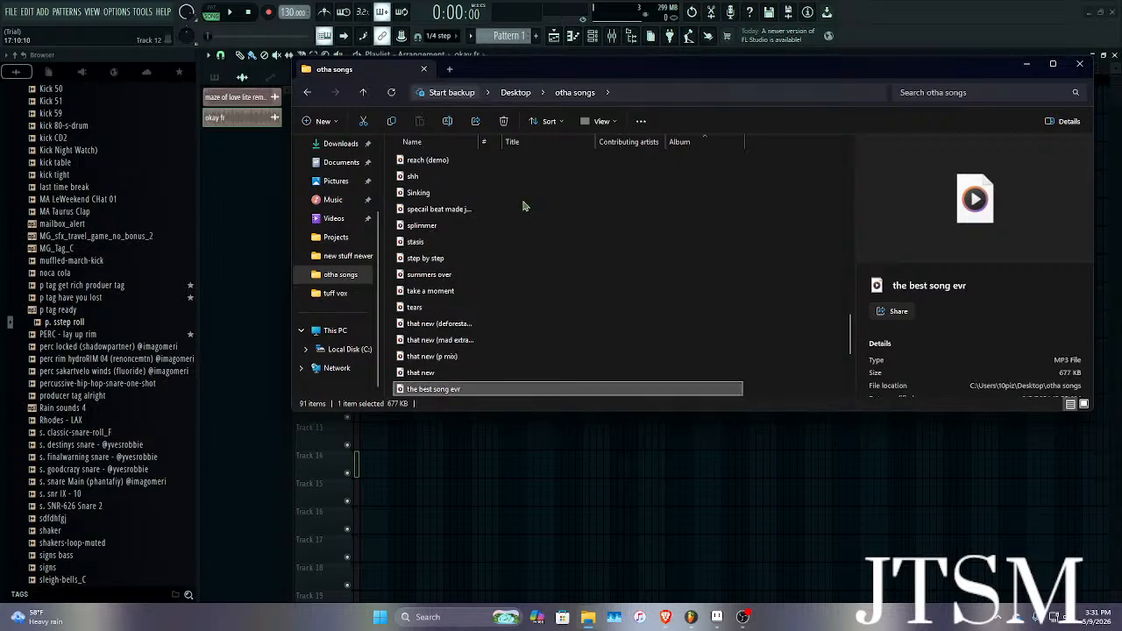
pyautogui.press('Down')
pyautogui.press('Down')
pyautogui.press('Down')
pyautogui.press('Down')
pyautogui.press('Down')
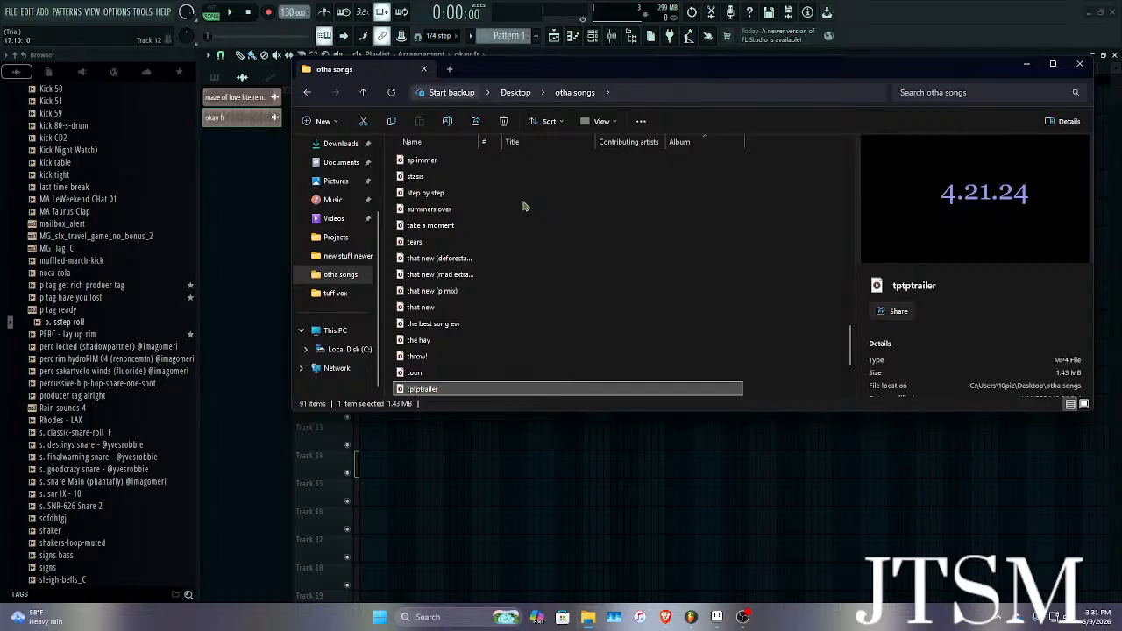
pyautogui.press('Down')
pyautogui.press('Down')
pyautogui.press('Down')
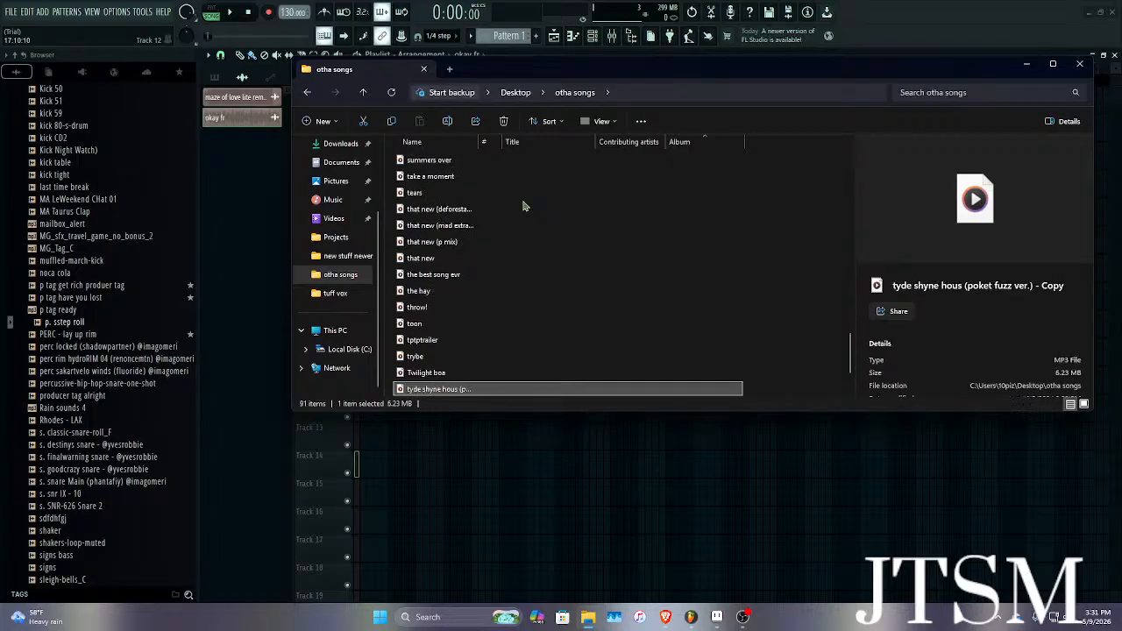
# Add the "keep it a buck" MP3 from otha songs to FL Studio's playlist, moving the okay fr clip to Track 2 and soloing that track.
pyautogui.press('Down')
pyautogui.press('Down')
pyautogui.press('Down')
pyautogui.press('Down')
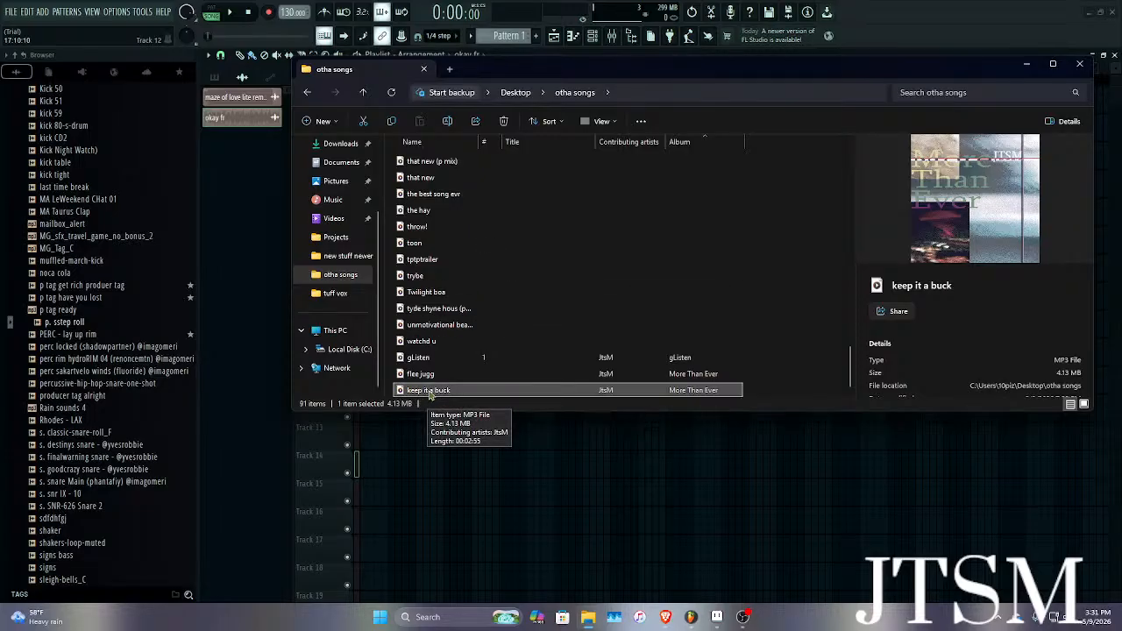
pyautogui.moveTo(429, 394); pyautogui.dragTo(443, 462)
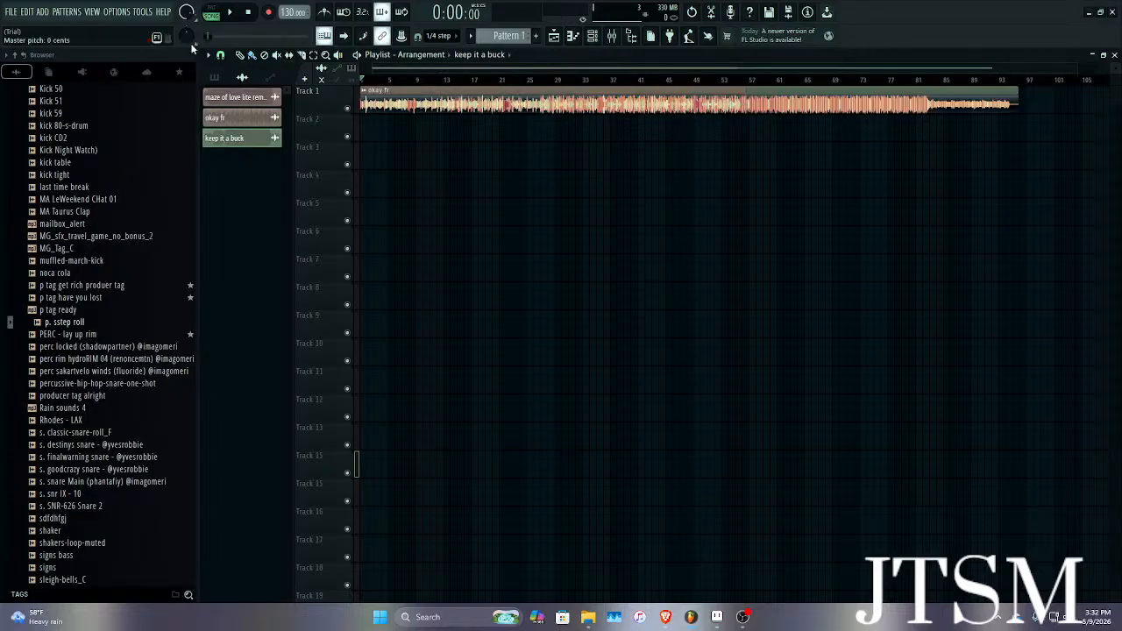
pyautogui.moveTo(409, 95); pyautogui.dragTo(392, 123)
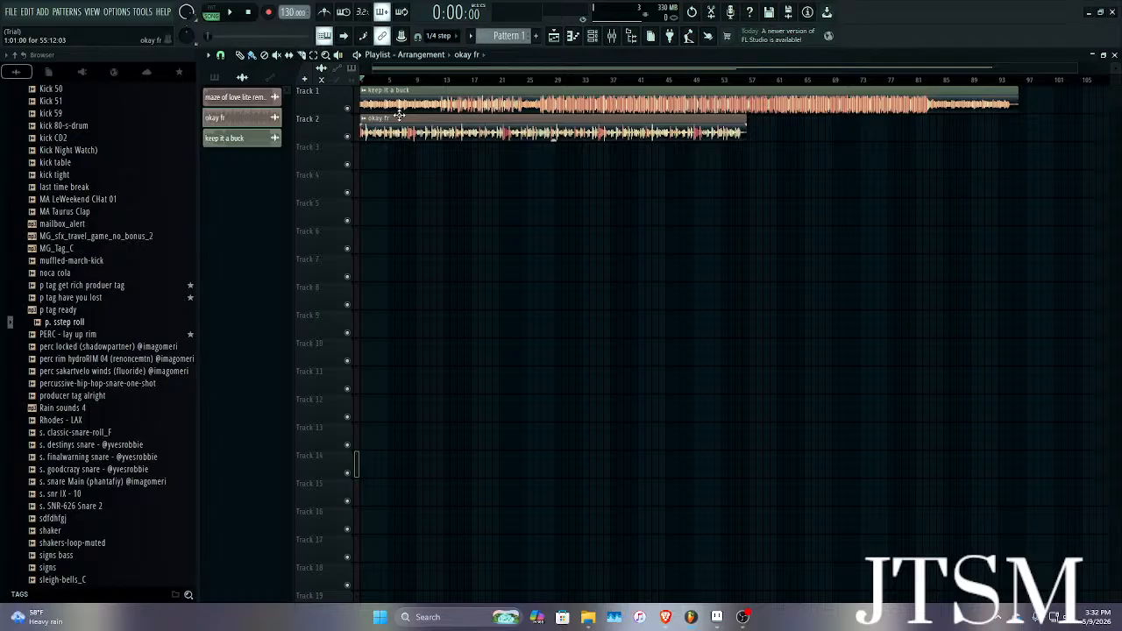
pyautogui.rightClick(347, 137)
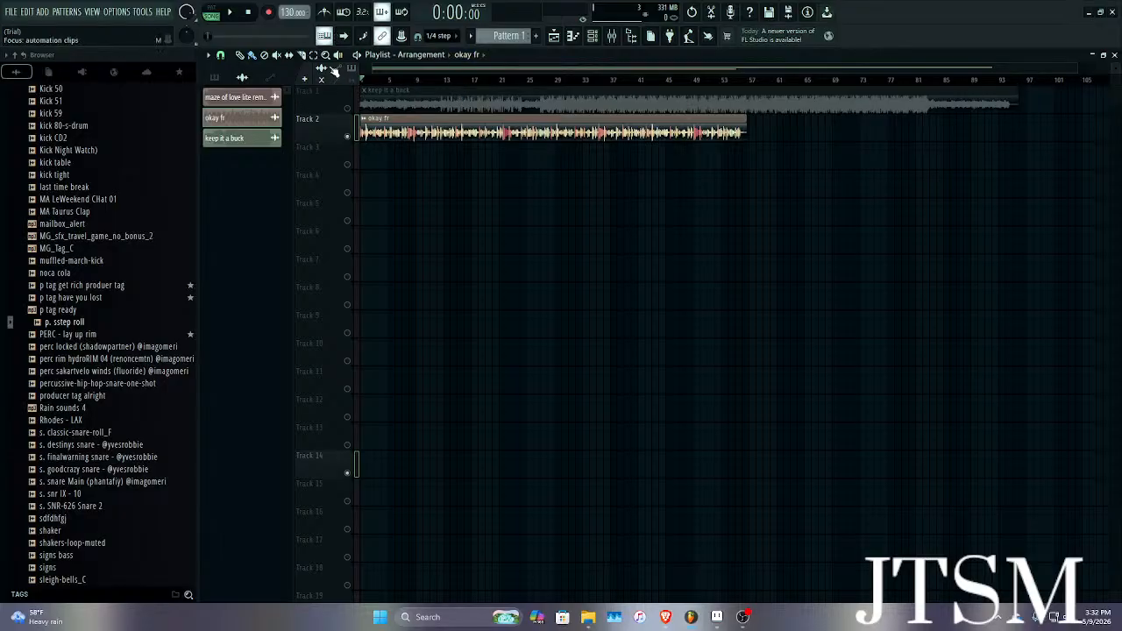
# Switch to the Brave browser, look through the uploads on the JtsM YouTube channel's videos page, and return to FL Studio.
pyautogui.click(666, 617)
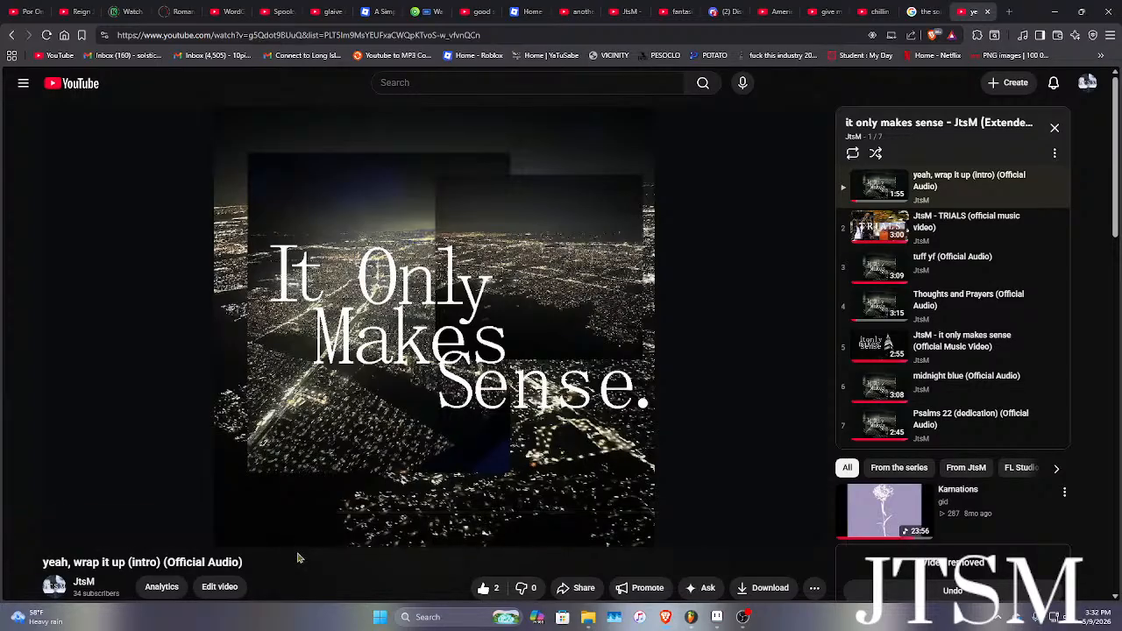
pyautogui.click(83, 582)
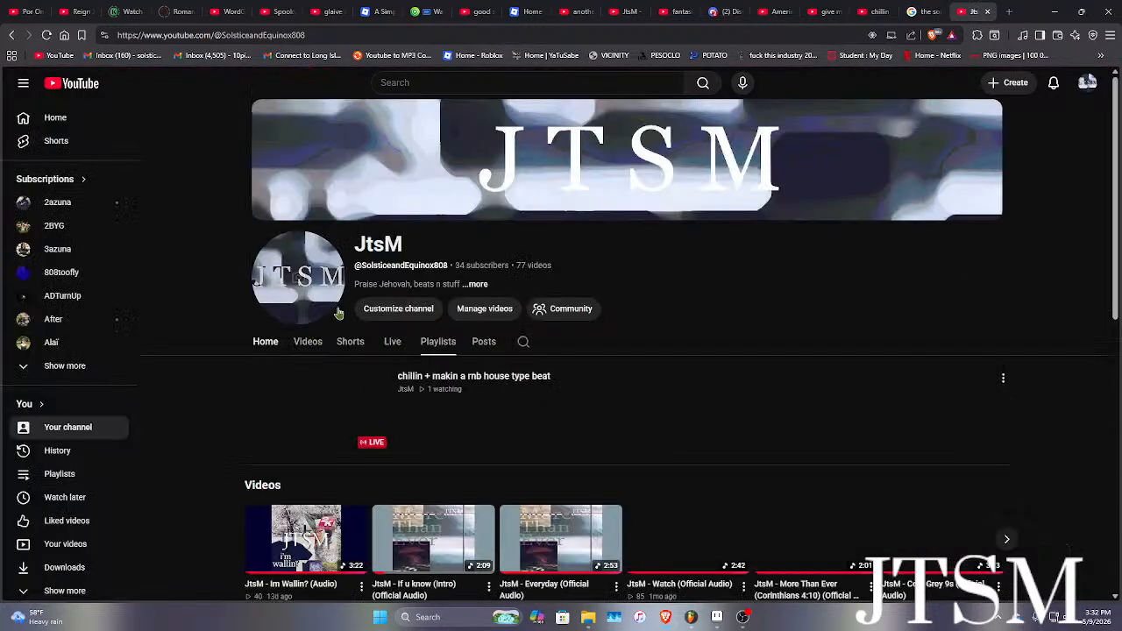
pyautogui.click(317, 346)
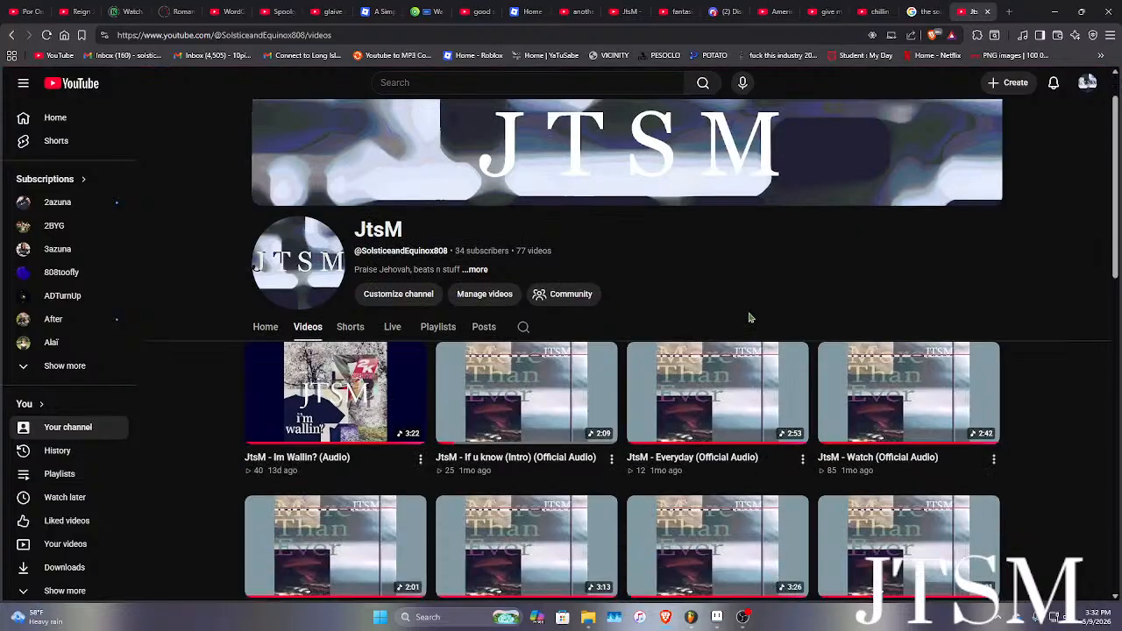
pyautogui.scroll(-4, 748, 317)
pyautogui.scroll(-3, 263, 462)
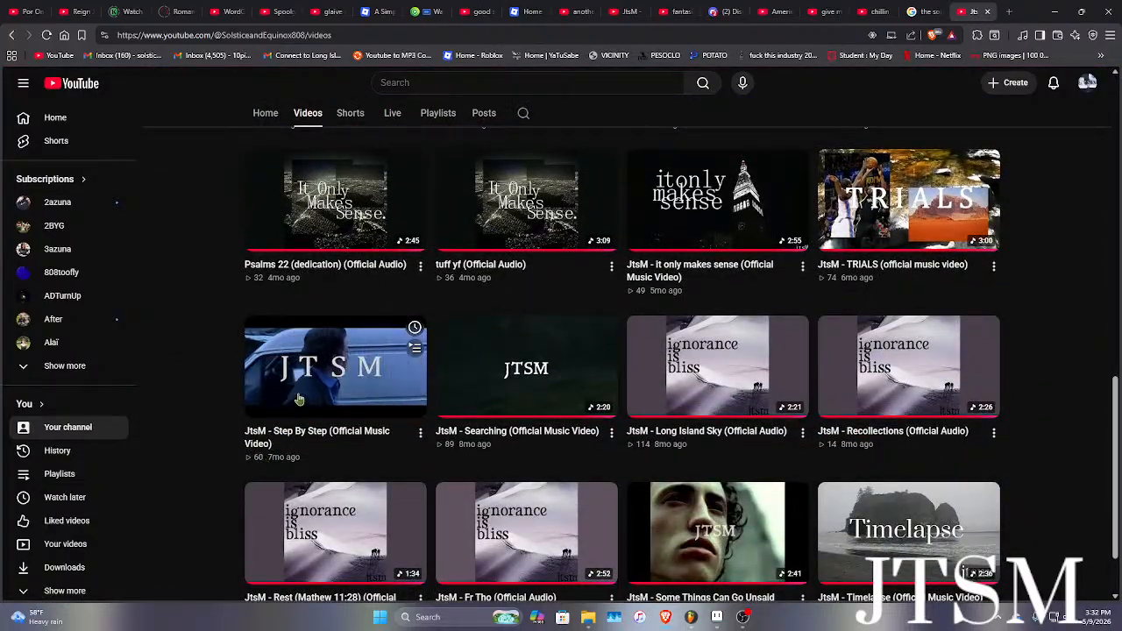
pyautogui.scroll(1, 200, 399)
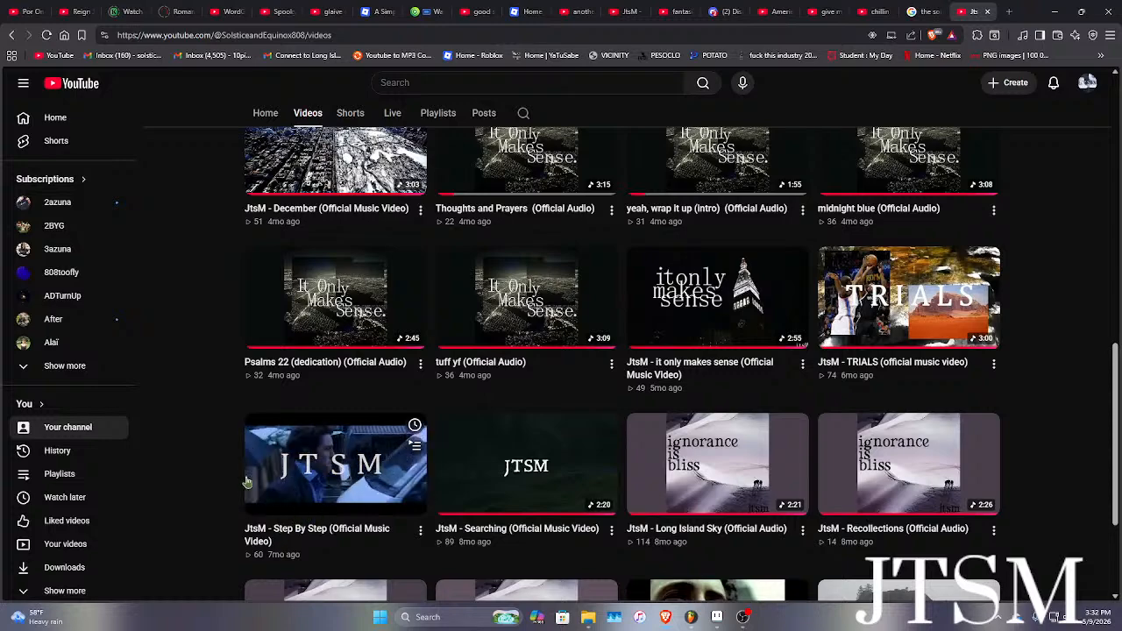
pyautogui.scroll(-1, 377, 421)
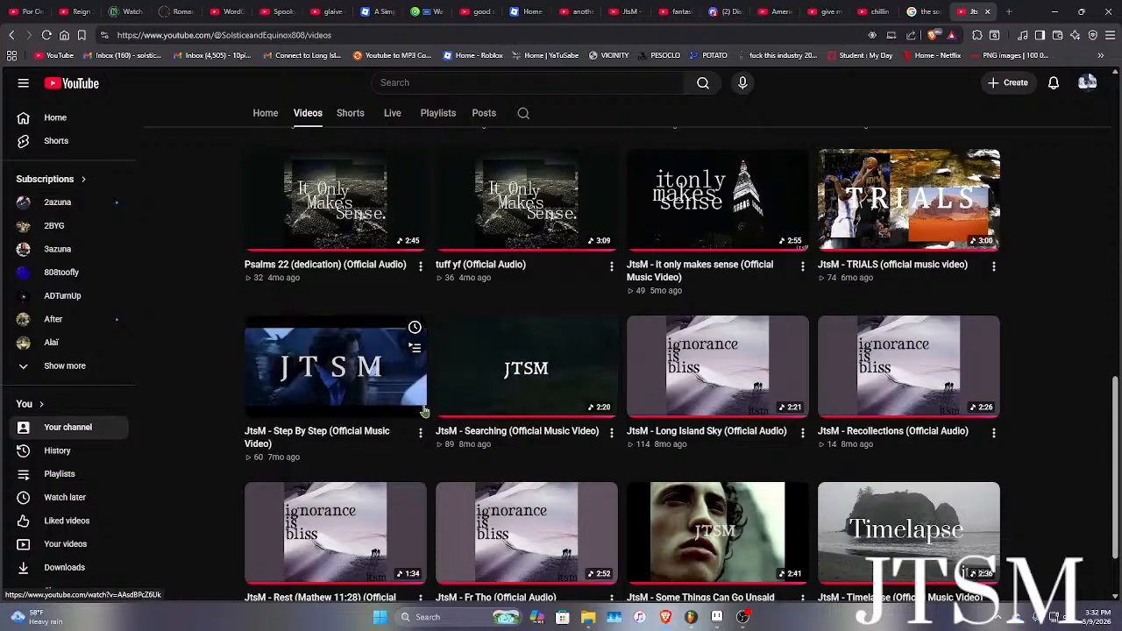
pyautogui.click(1057, 9)
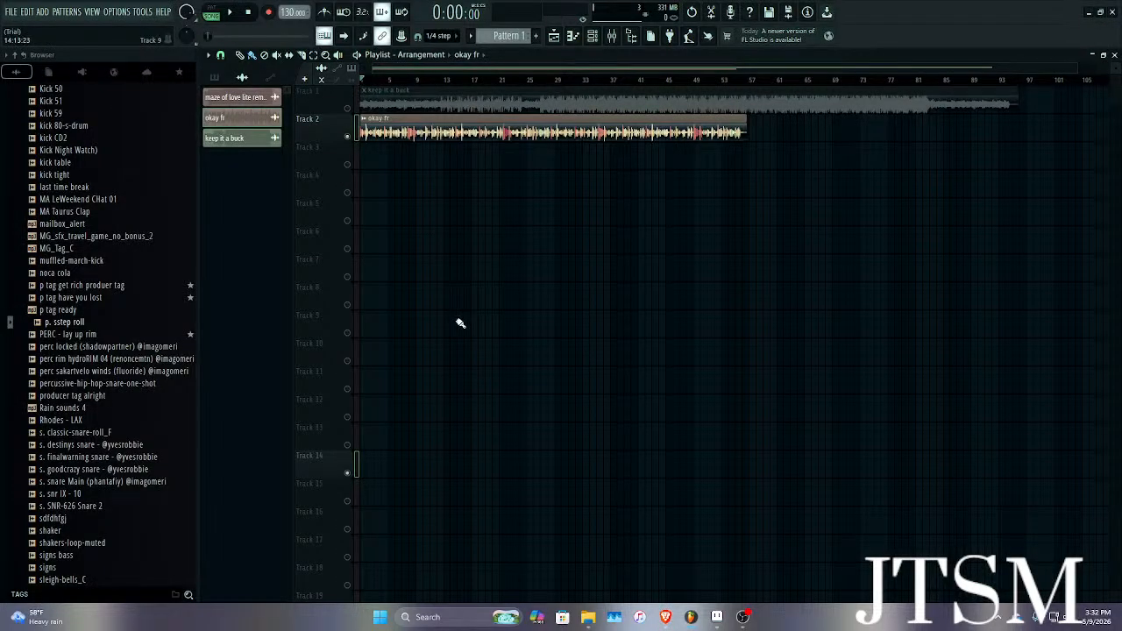
# Play the okay fr clip on Track 2 through to its end with the timeline zoomed in, and pause playback.
pyautogui.click(231, 13)
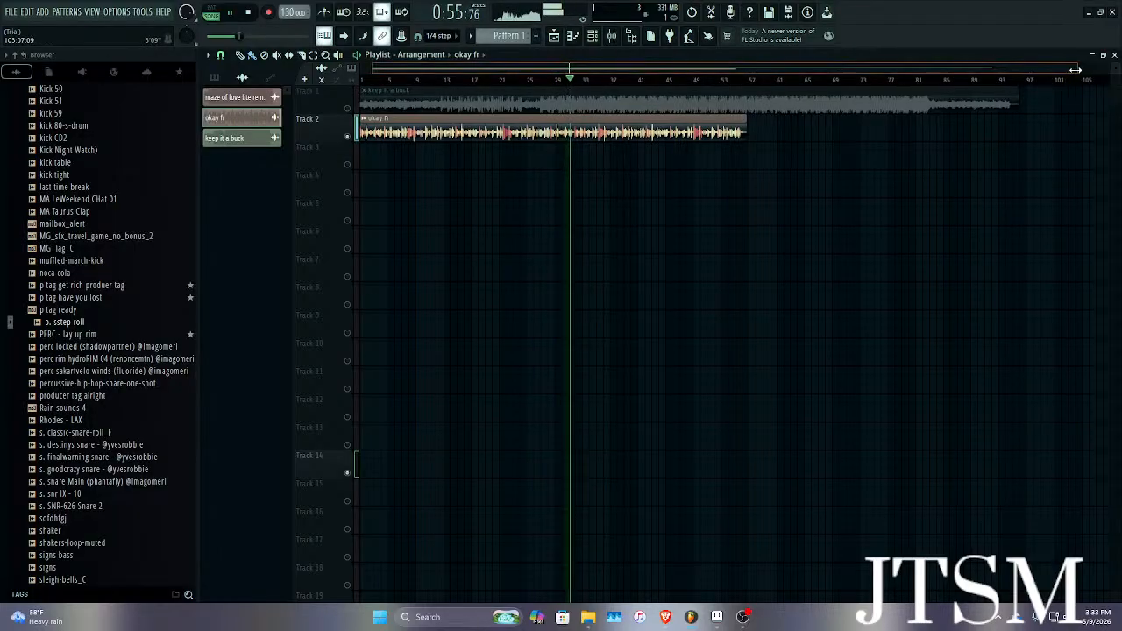
pyautogui.moveTo(1076, 69); pyautogui.dragTo(702, 67)
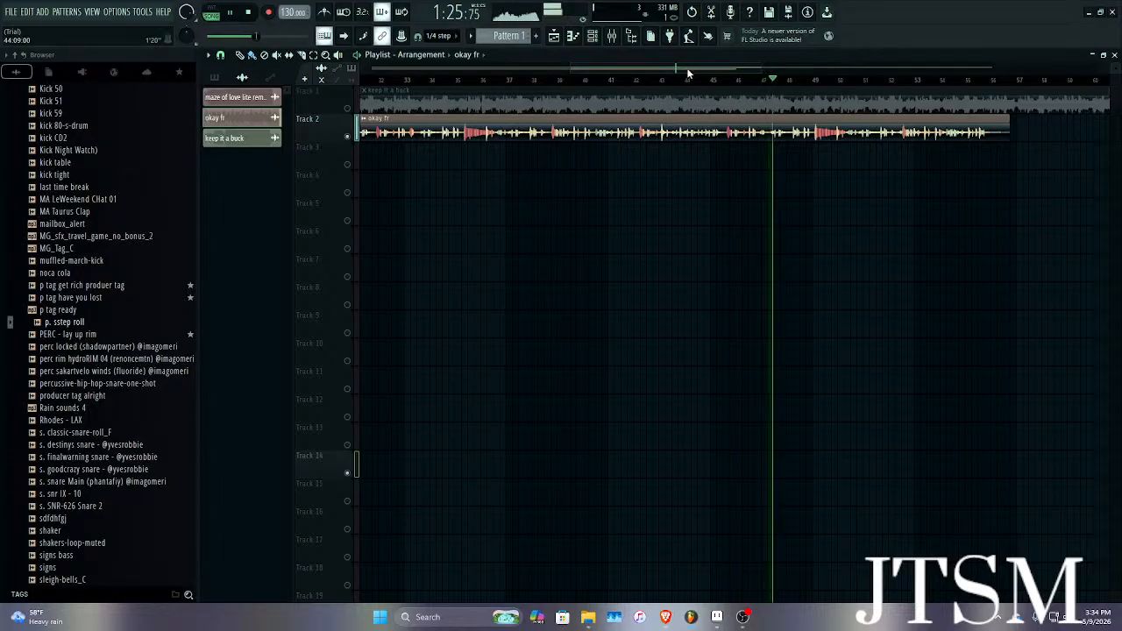
pyautogui.moveTo(690, 69); pyautogui.dragTo(729, 77)
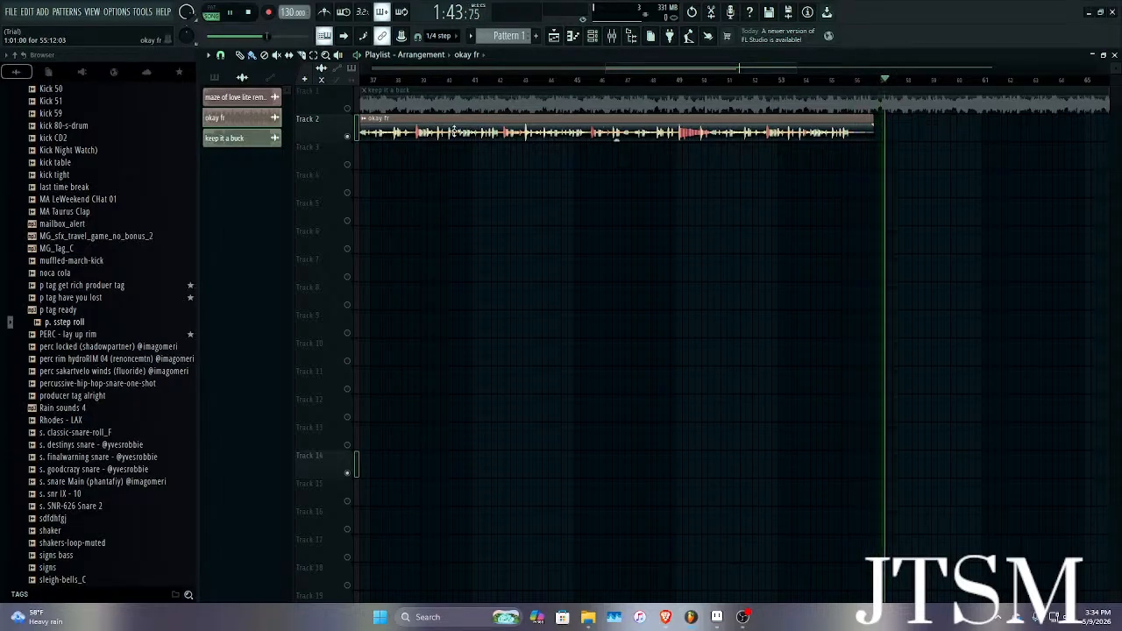
pyautogui.click(230, 13)
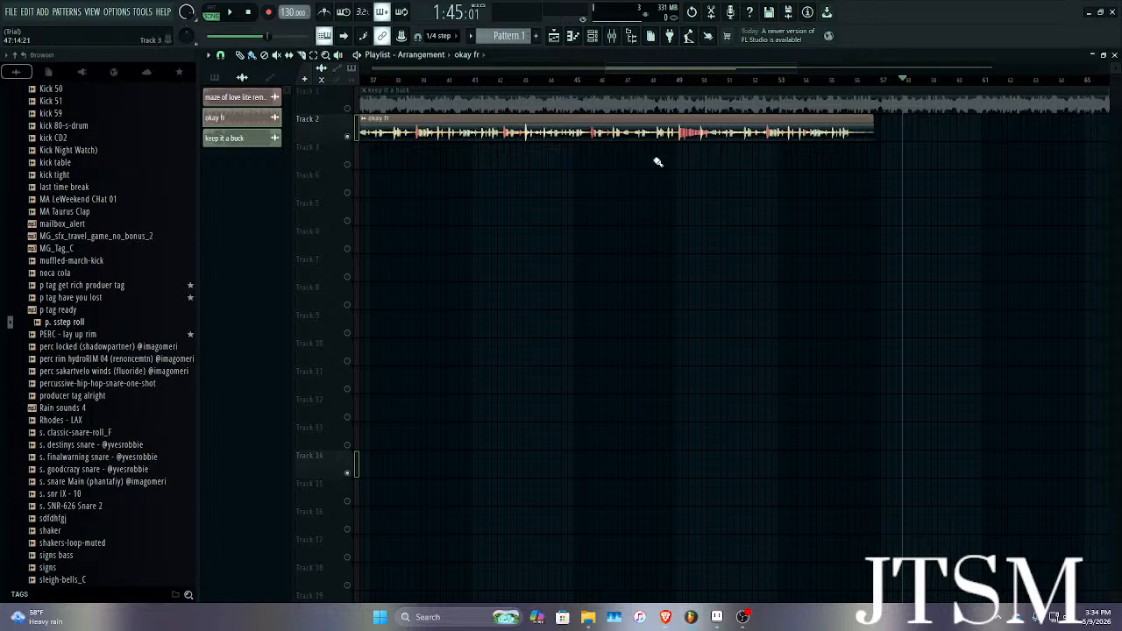
# Look through the sample list and preview the "hat flat proc" sample.
pyautogui.scroll(15, 57, 250)
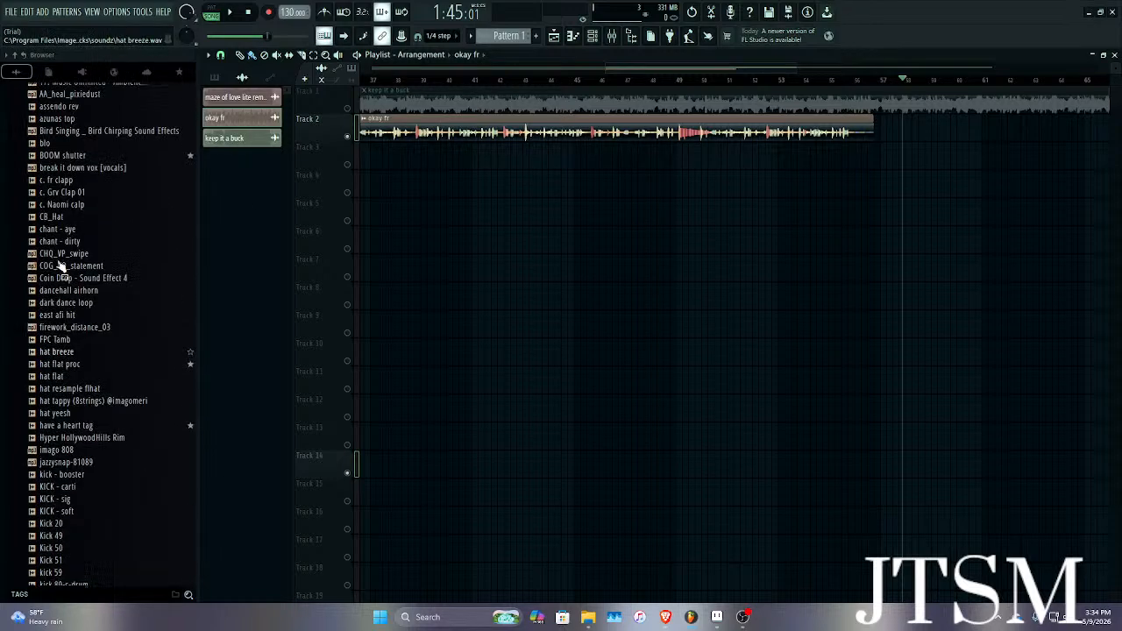
pyautogui.scroll(-7, 63, 201)
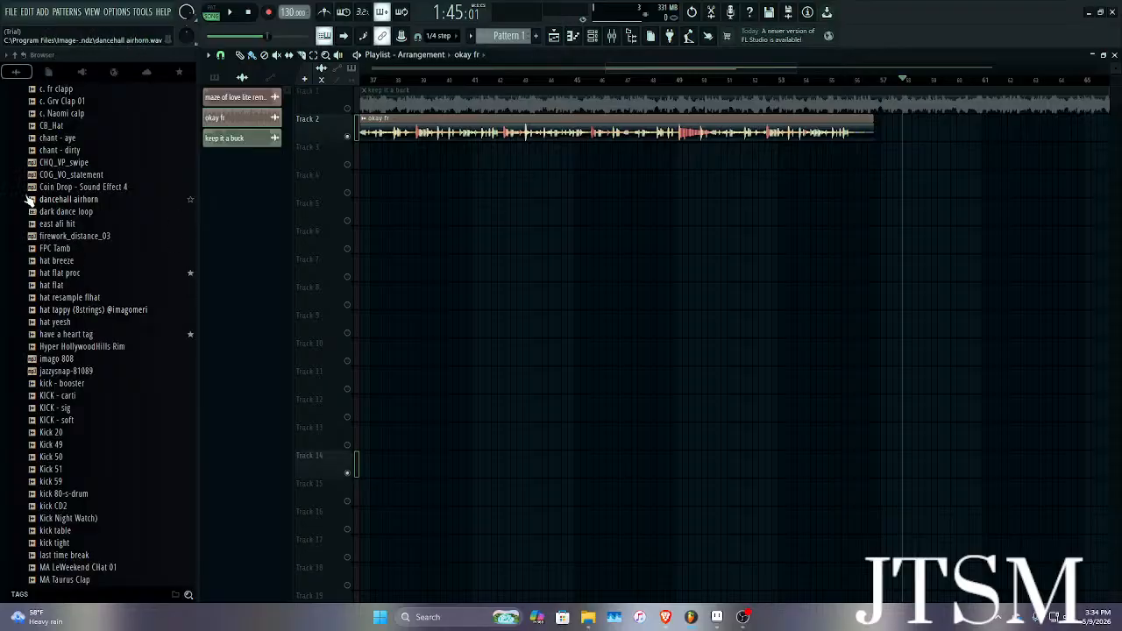
pyautogui.scroll(-3, 62, 293)
pyautogui.scroll(3, 63, 298)
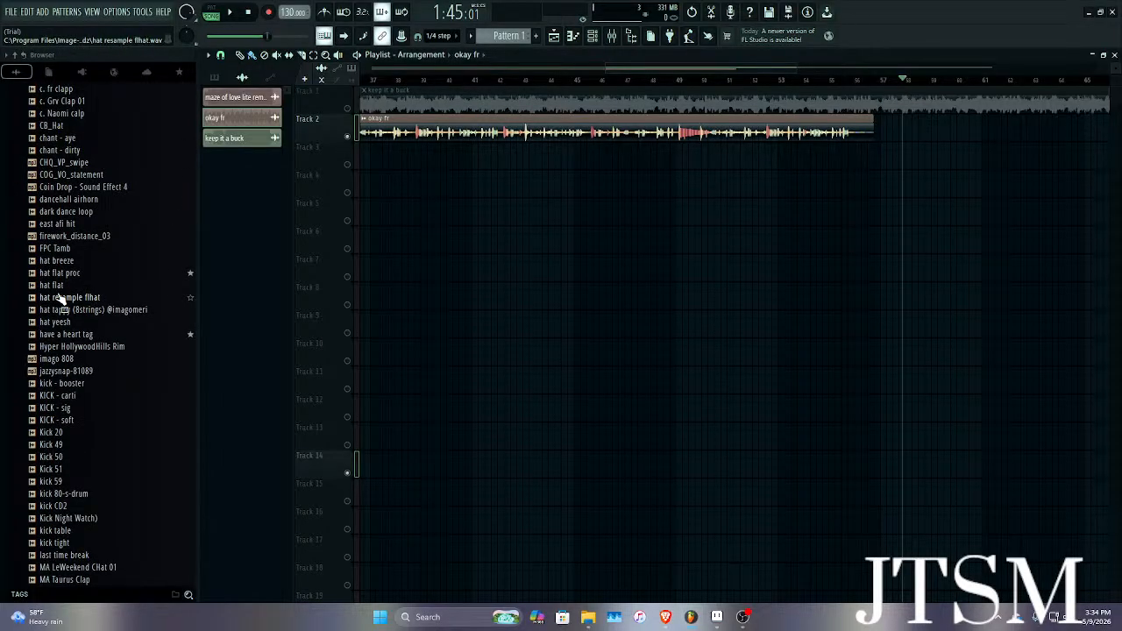
pyautogui.click(67, 275)
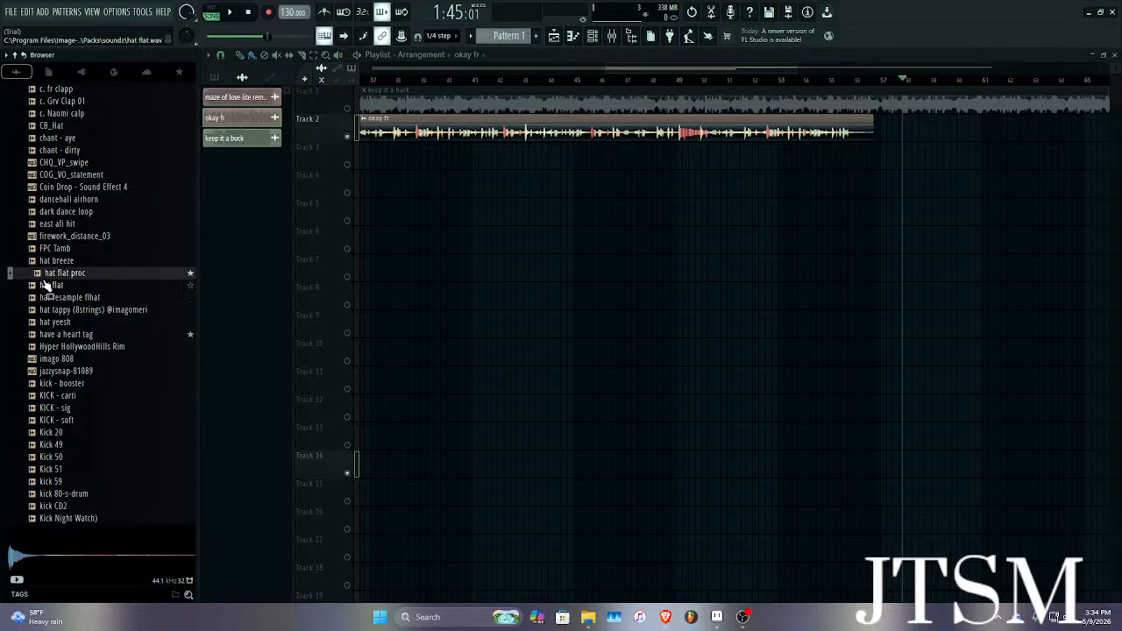
pyautogui.click(53, 274)
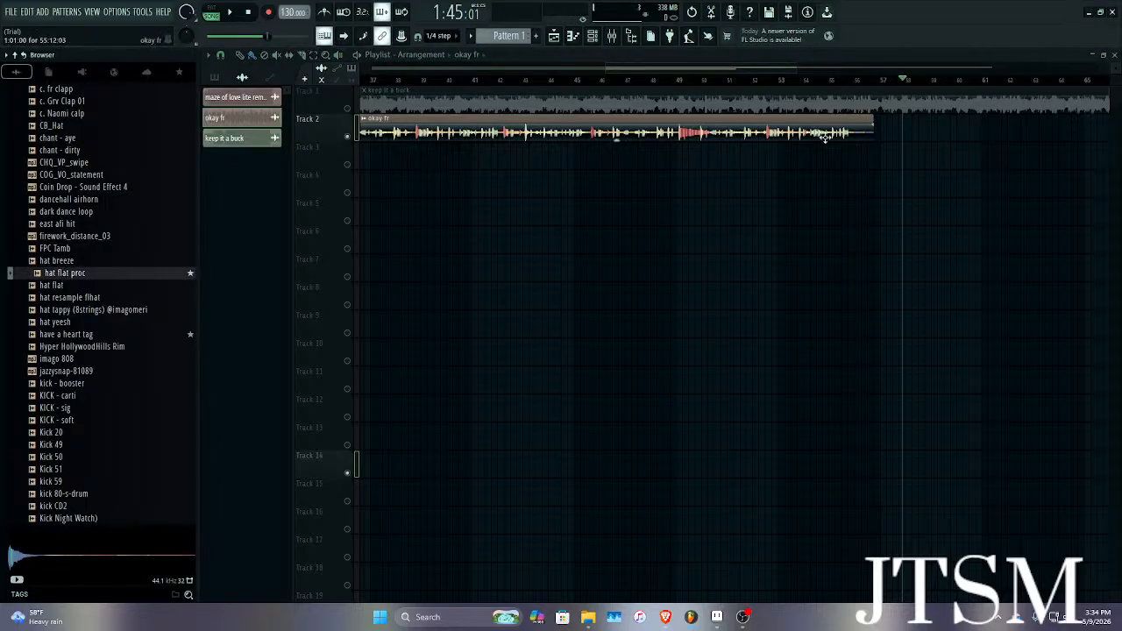
# Delete the okay fr clip from Track 2 and return the playhead to the start of the song.
pyautogui.rightClick(653, 138)
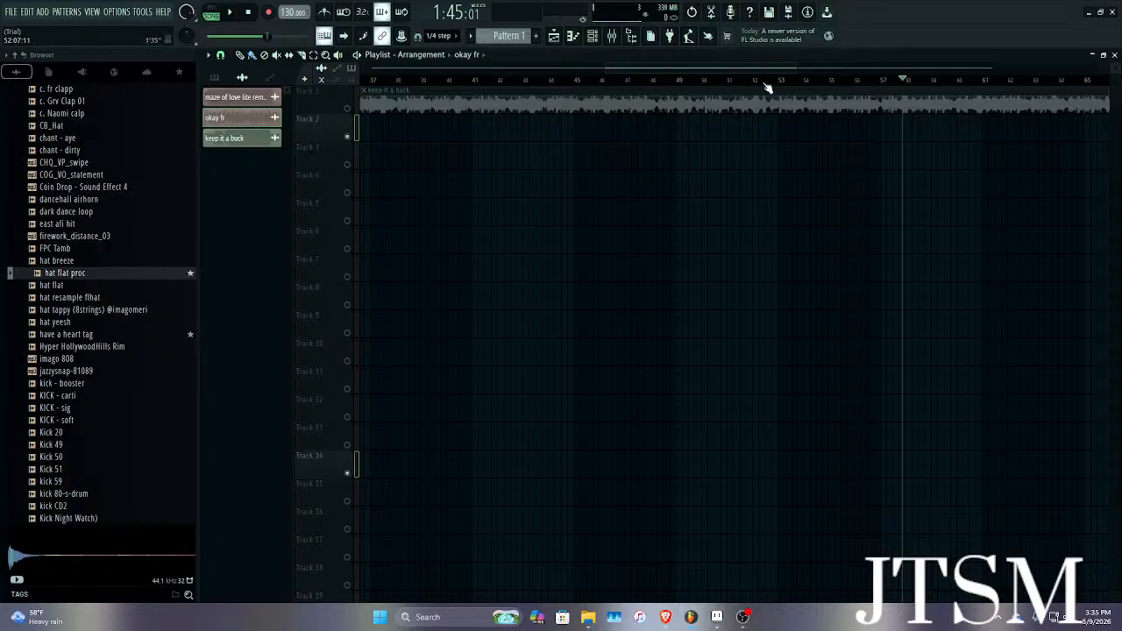
pyautogui.moveTo(797, 71); pyautogui.dragTo(1029, 68)
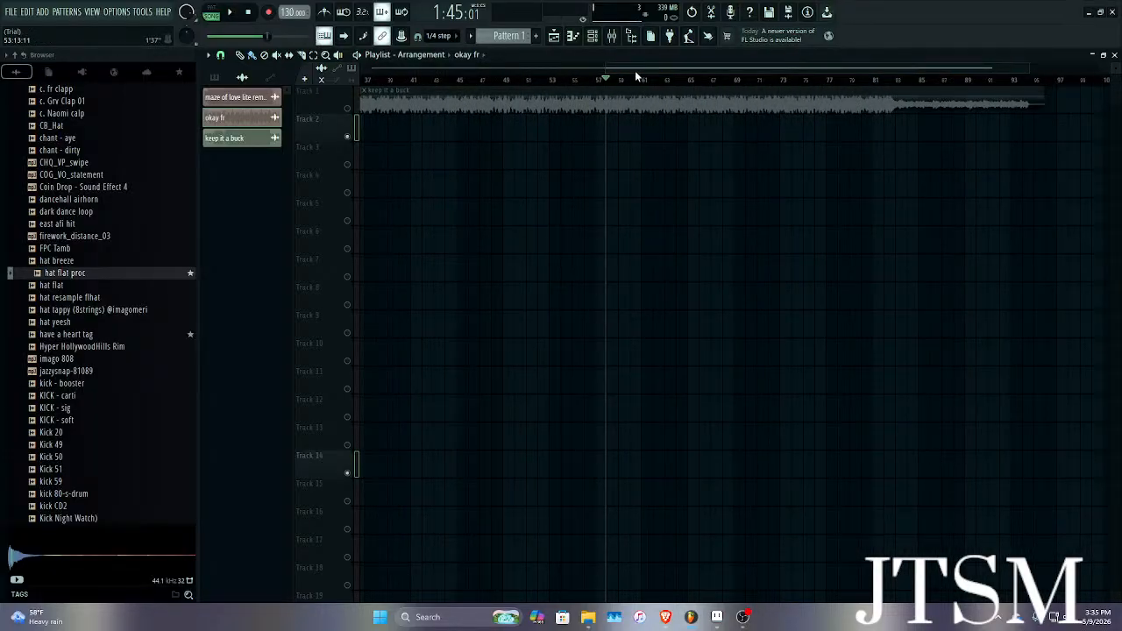
pyautogui.moveTo(636, 77); pyautogui.dragTo(393, 75)
pyautogui.click(363, 80)
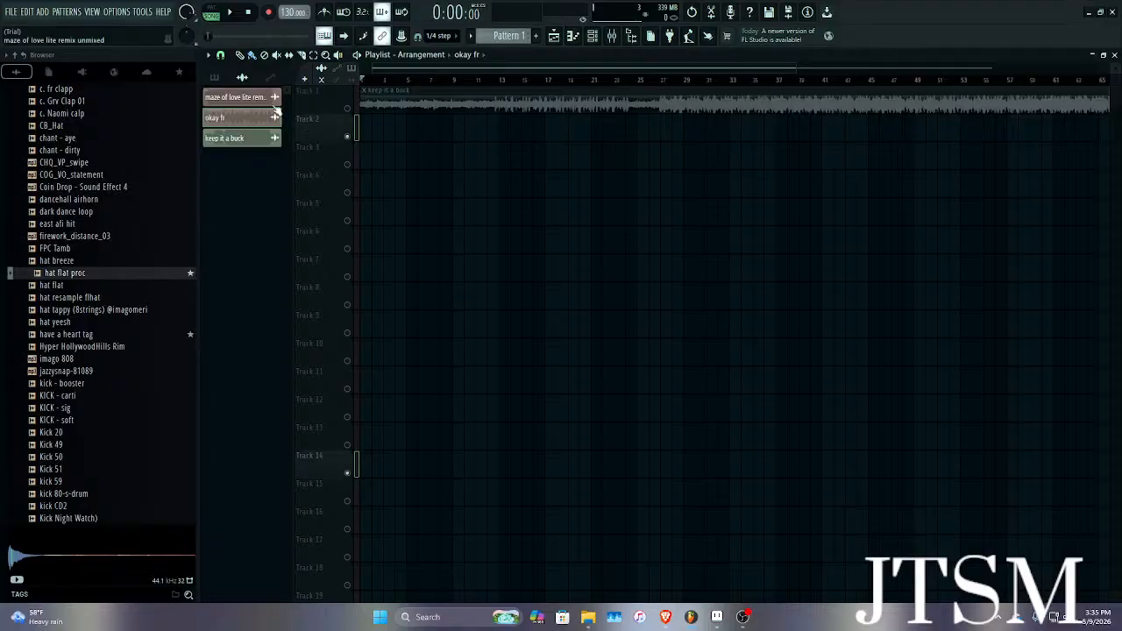
# Turn all playlist tracks back on and preview the "hat flat proc" sample again.
pyautogui.click(348, 108)
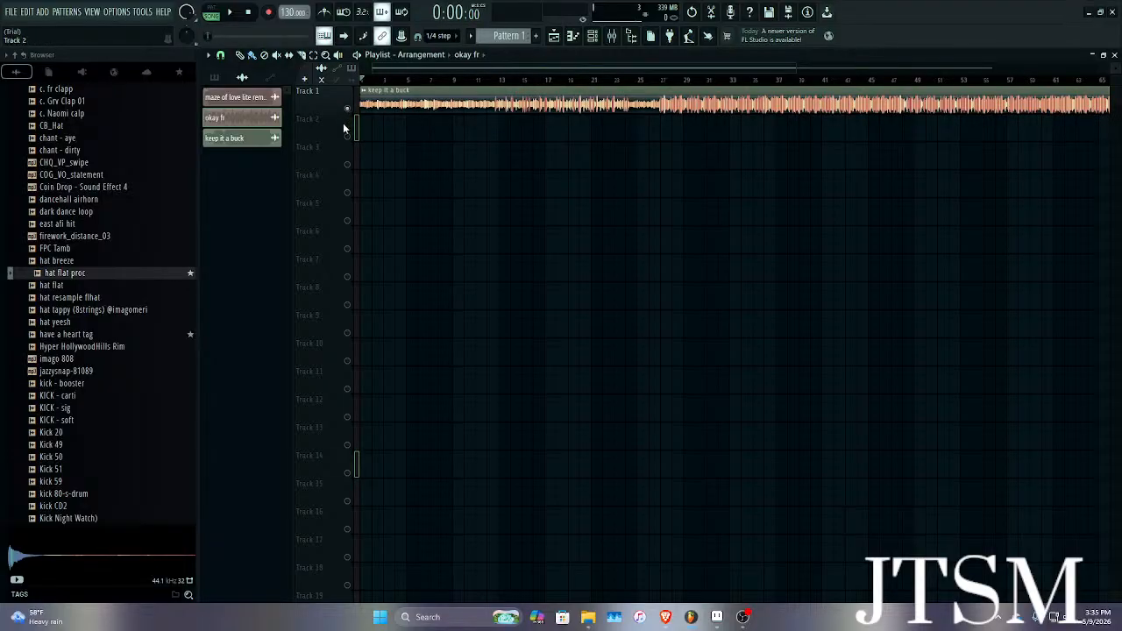
pyautogui.rightClick(347, 111)
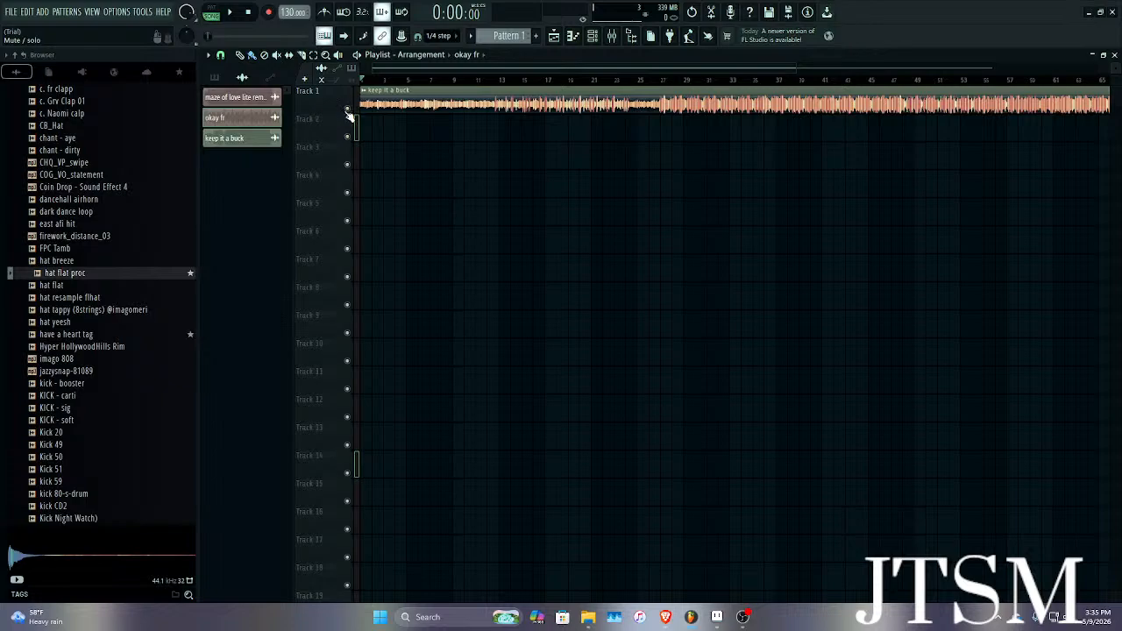
pyautogui.click(59, 275)
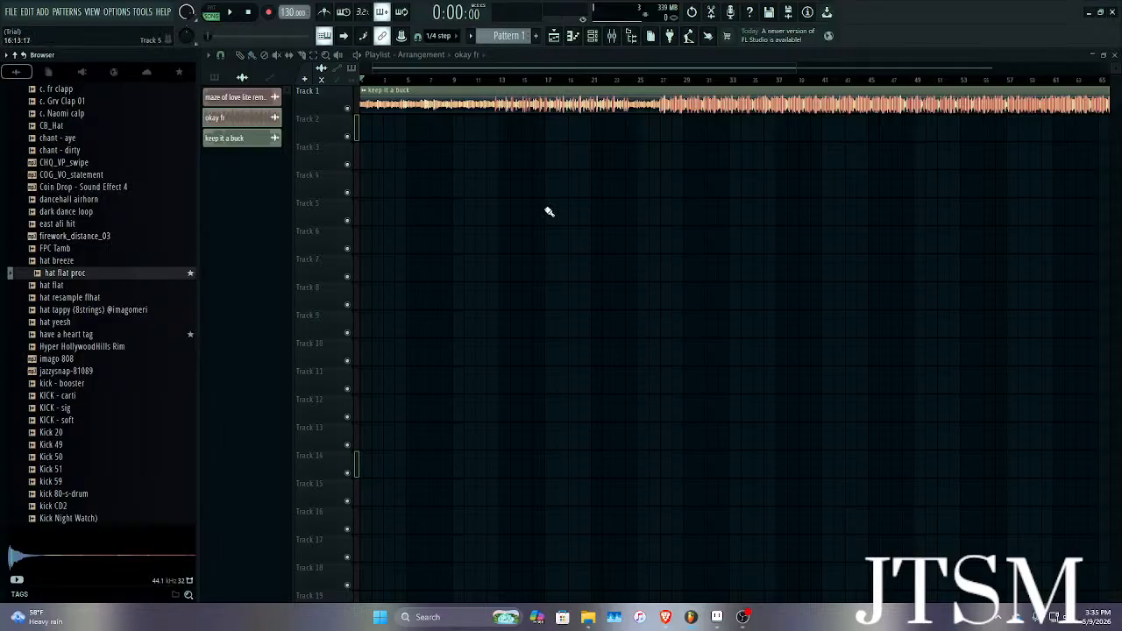
# Remove the "keep it a buck" clip from Track 1 and delete its audio clip from the project.
pyautogui.rightClick(412, 103)
pyautogui.rightClick(235, 139)
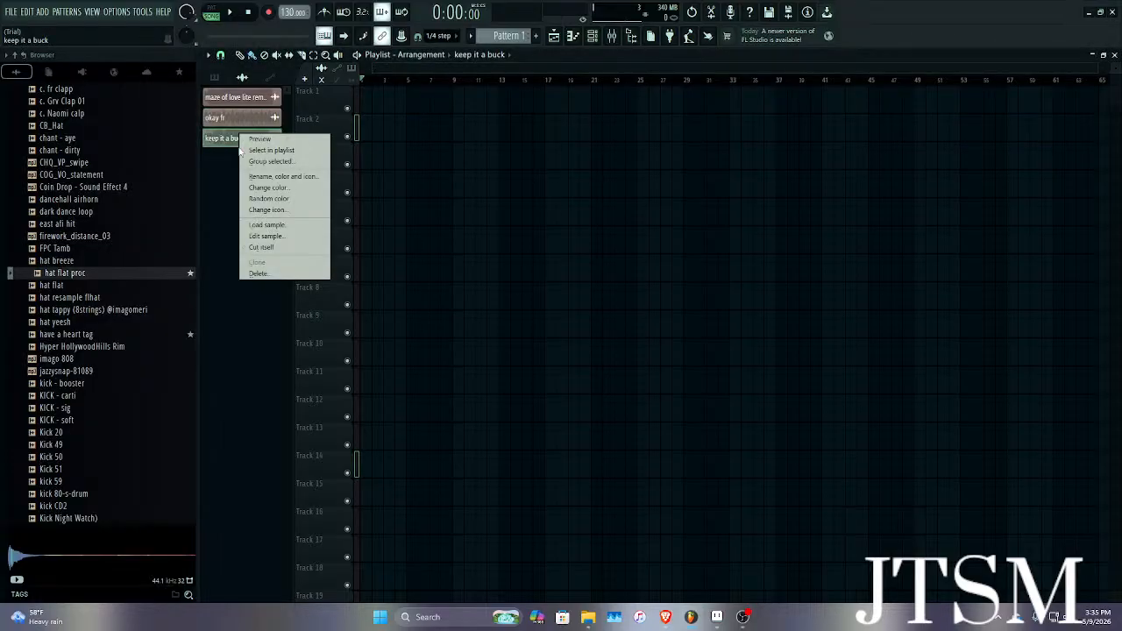
pyautogui.click(263, 272)
pyautogui.click(601, 344)
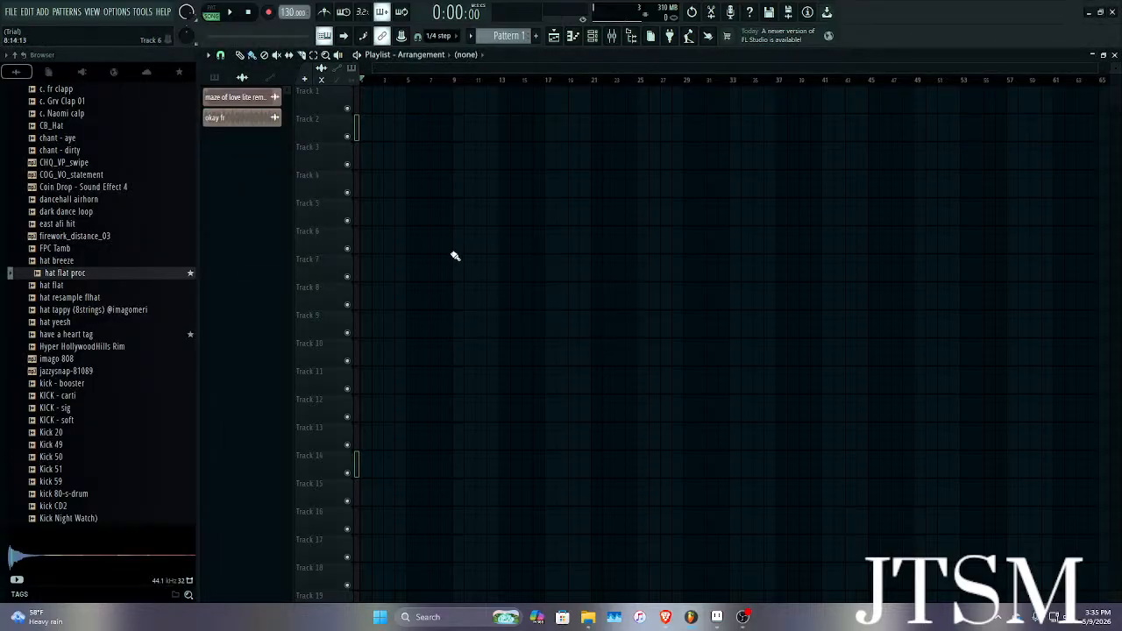
# Check the live stream in OBS and the channel page in Brave, and return to FL Studio.
pyautogui.click(741, 618)
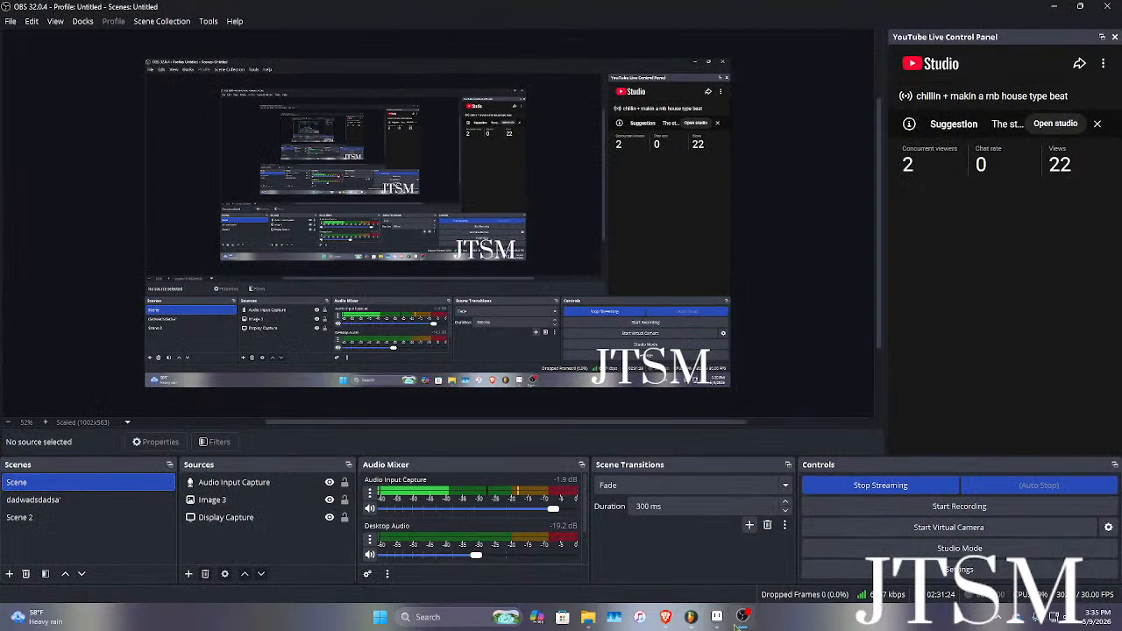
pyautogui.click(641, 618)
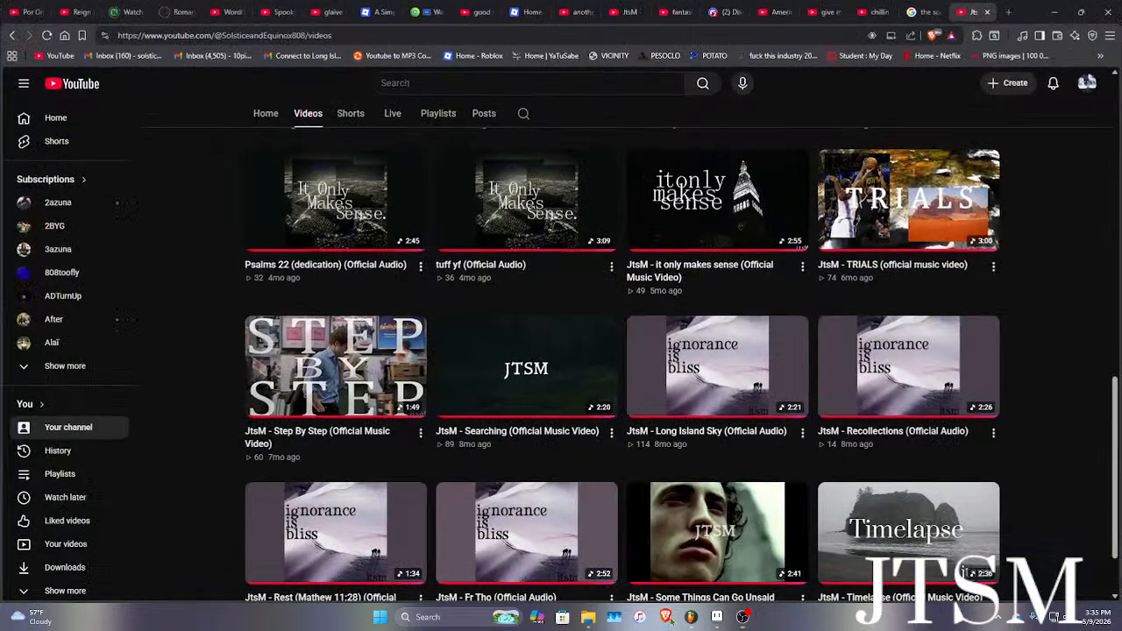
pyautogui.click(1051, 9)
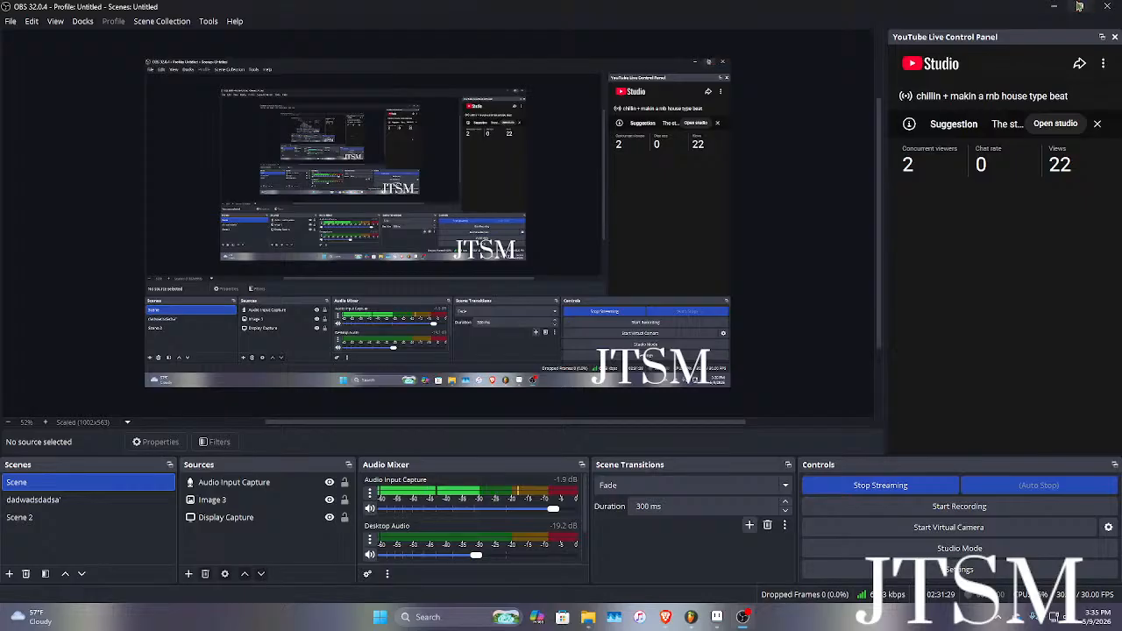
pyautogui.click(1053, 7)
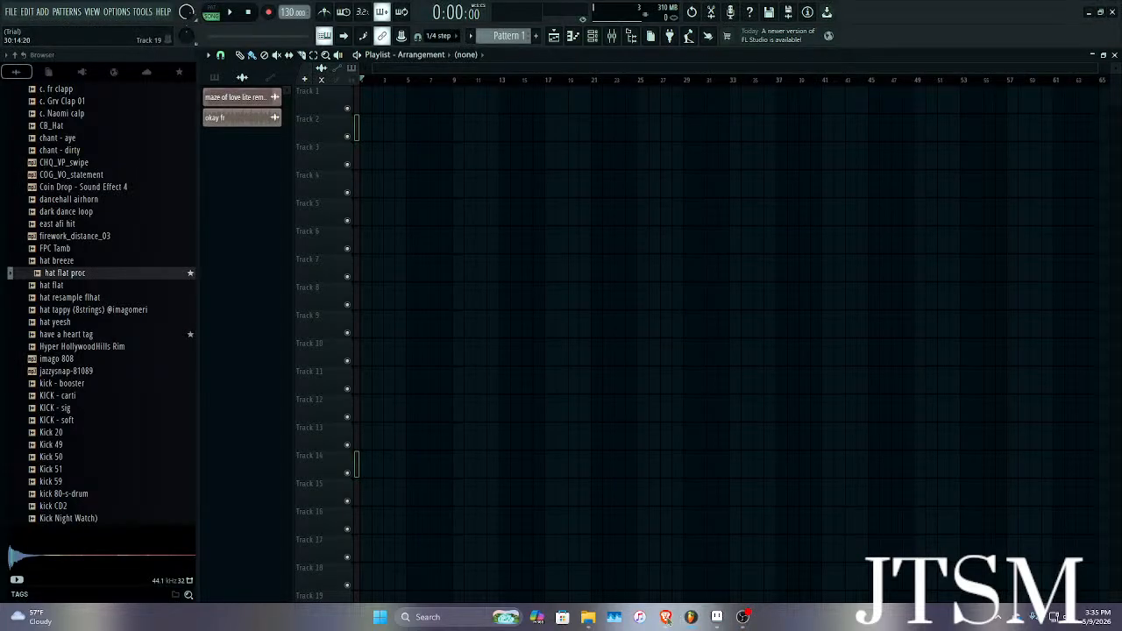
# Switch to File Explorer, open the new stuff newer folder and select the "51 degrees at 5am" WAV file.
pyautogui.moveTo(597, 619)
pyautogui.click(588, 621)
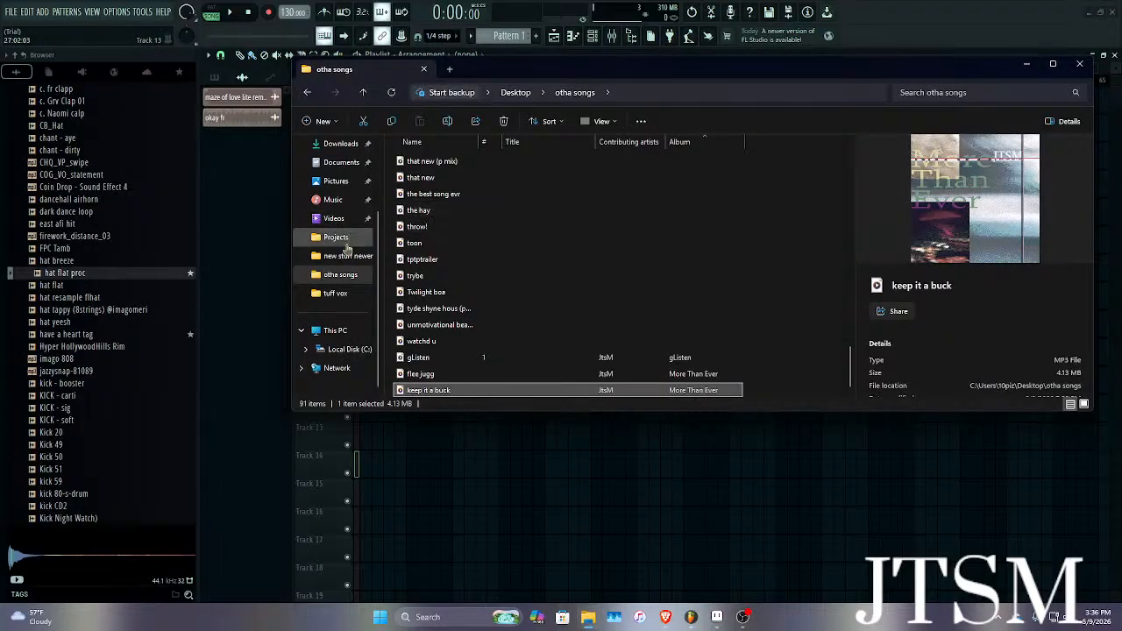
pyautogui.click(347, 255)
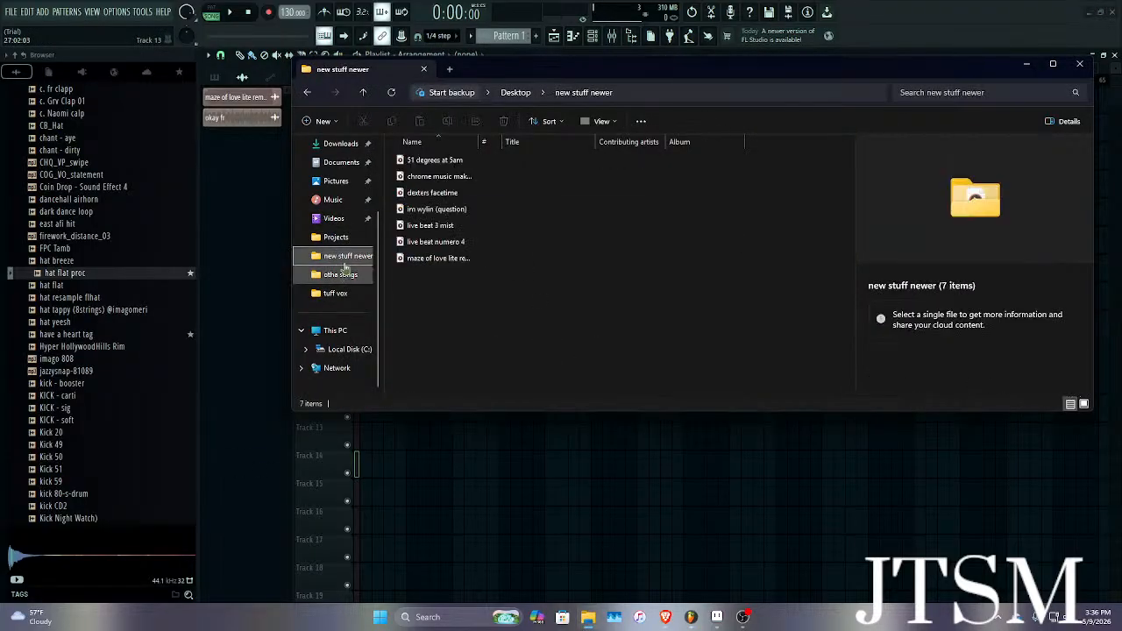
pyautogui.click(432, 160)
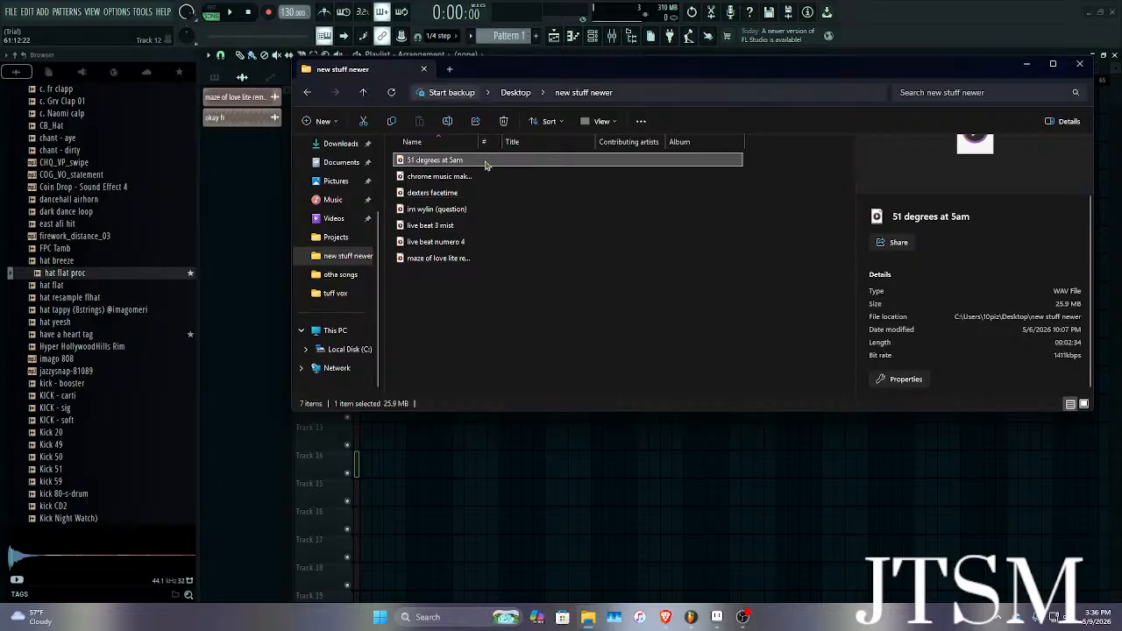
# Open the properties of the "51 degrees at 5am" WAV file, check its creation date and return to the folder.
pyautogui.rightClick(489, 162)
pyautogui.click(519, 405)
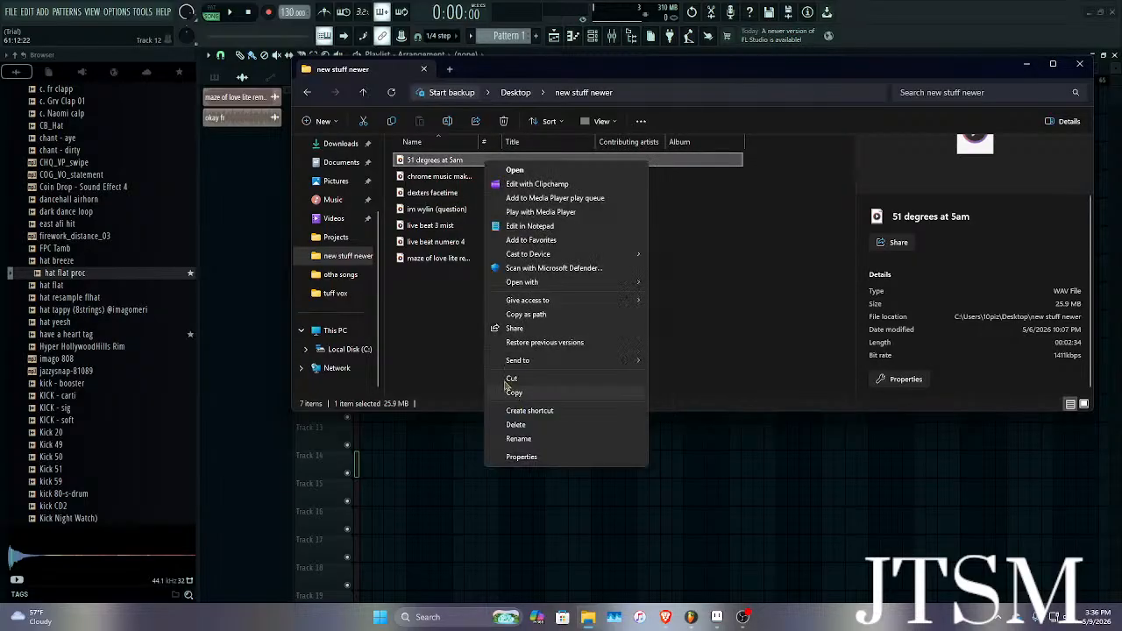
pyautogui.click(506, 453)
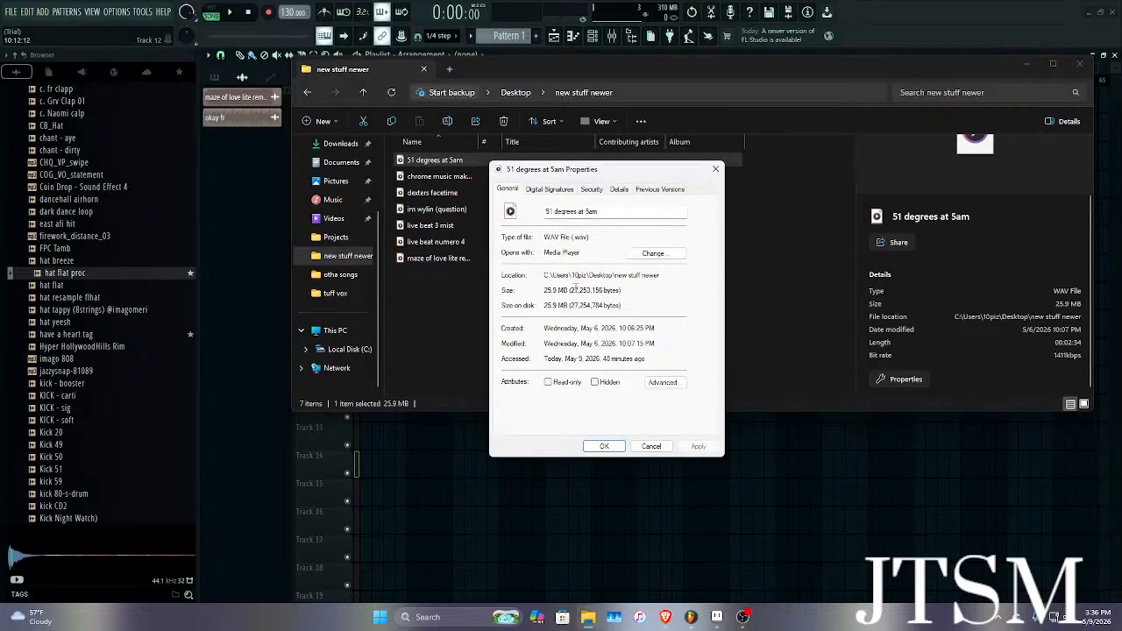
pyautogui.moveTo(544, 328); pyautogui.dragTo(637, 329)
pyautogui.click(545, 306)
pyautogui.click(443, 298)
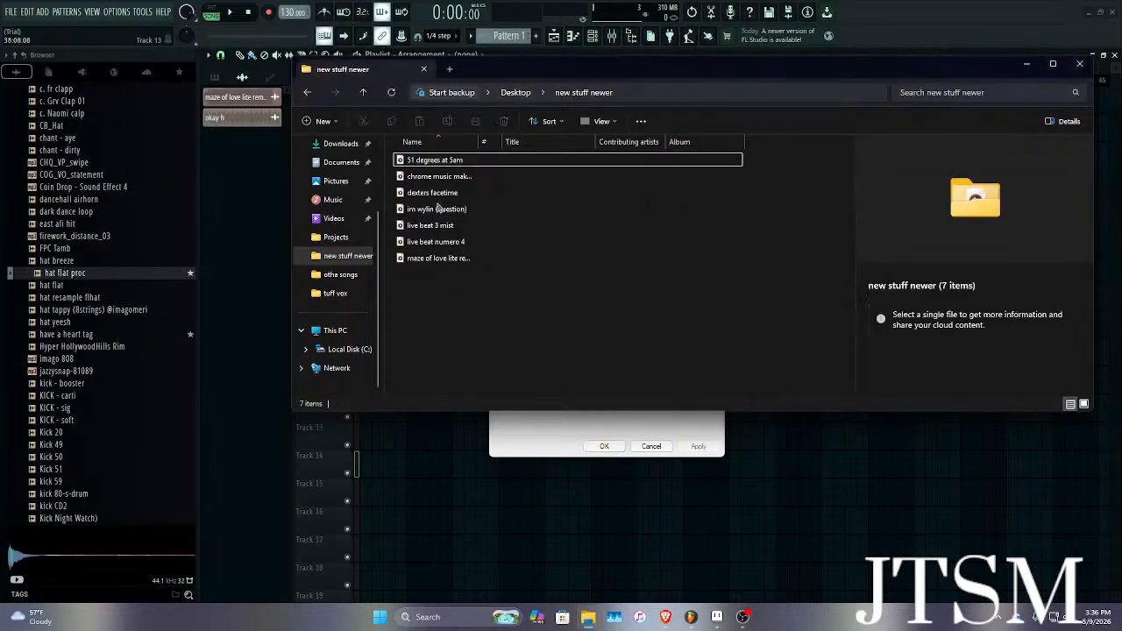
# Play "51 degrees at 5am" in Media Player, skip ahead near the end, pause it and close the player.
pyautogui.doubleClick(443, 159)
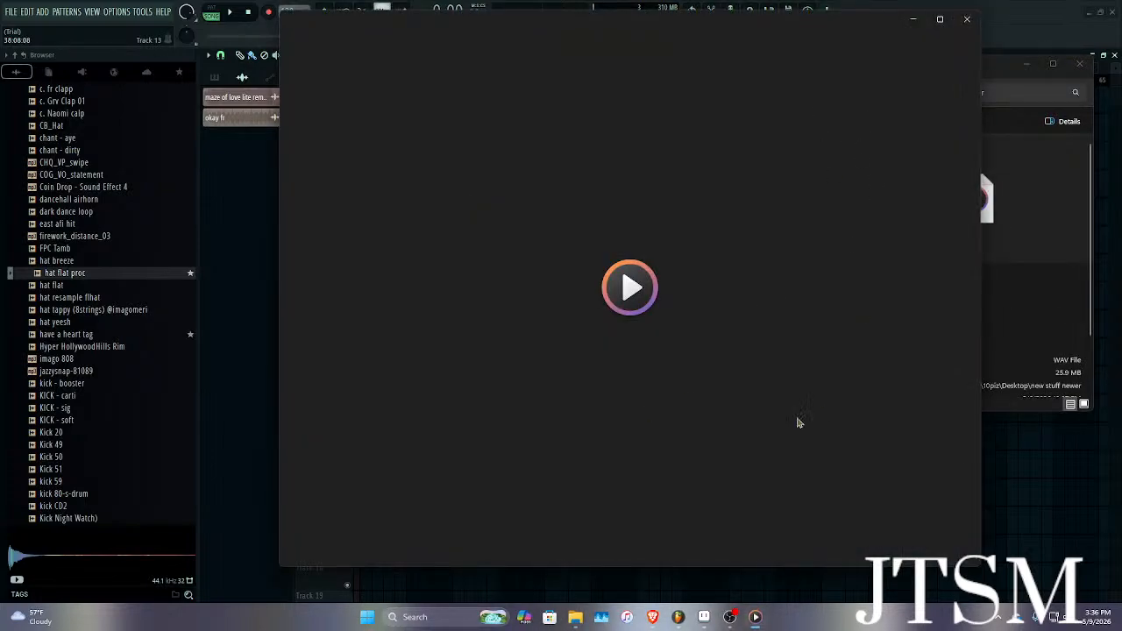
pyautogui.click(629, 541)
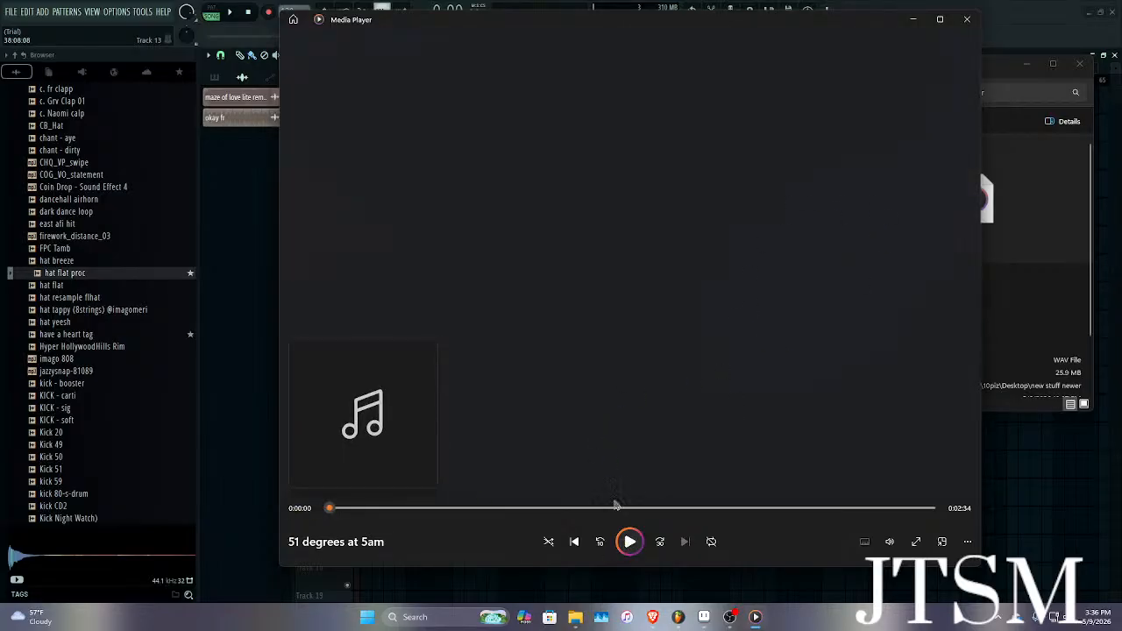
pyautogui.click(631, 541)
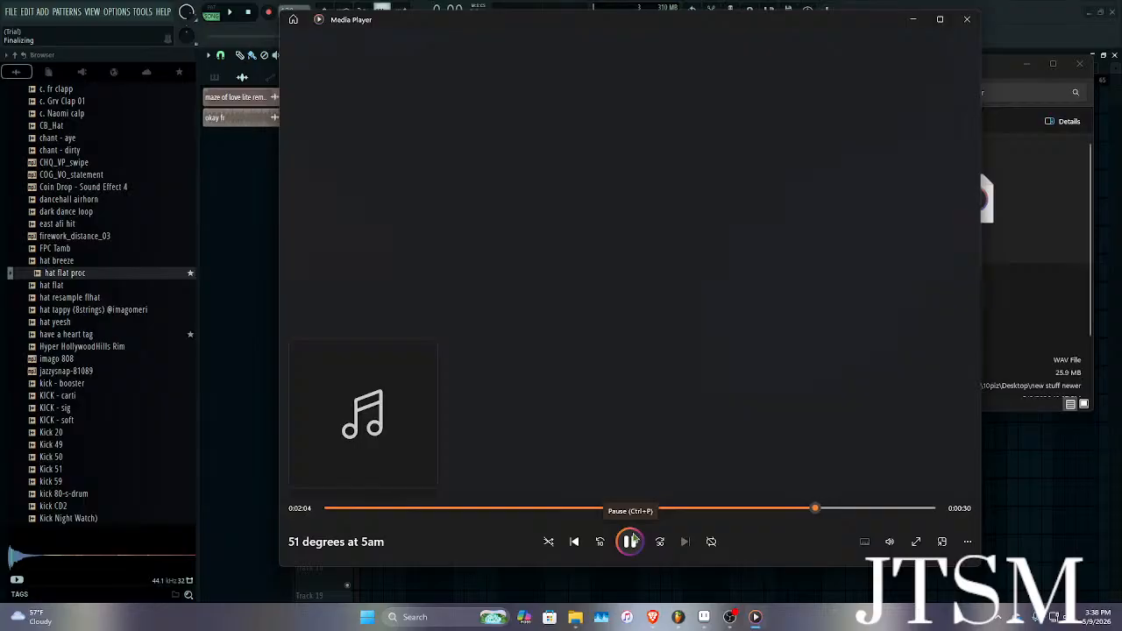
pyautogui.click(885, 507)
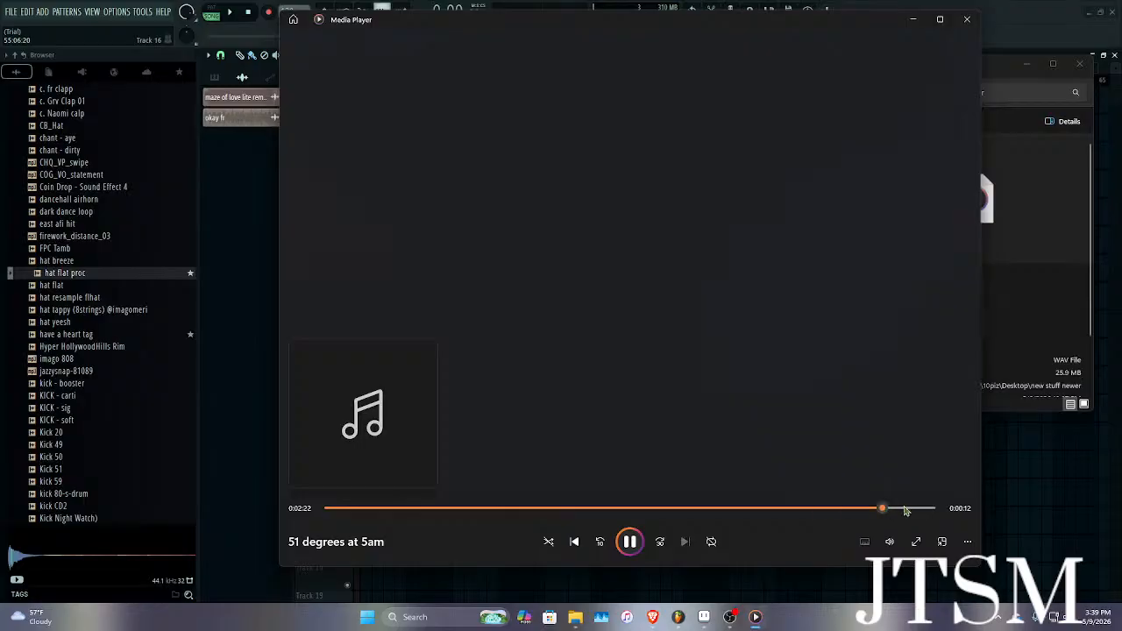
pyautogui.click(908, 507)
pyautogui.click(630, 542)
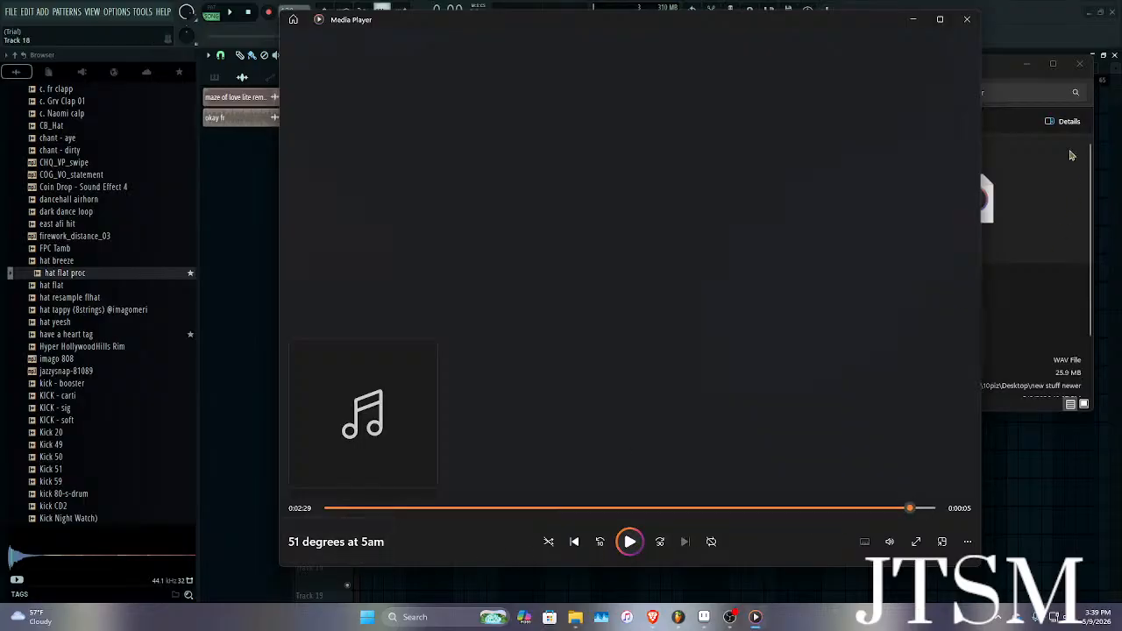
pyautogui.click(967, 19)
# Switch to the FL Studio project with the full arrangement, and look through the channel's live streams in Brave before returning.
pyautogui.moveTo(684, 626)
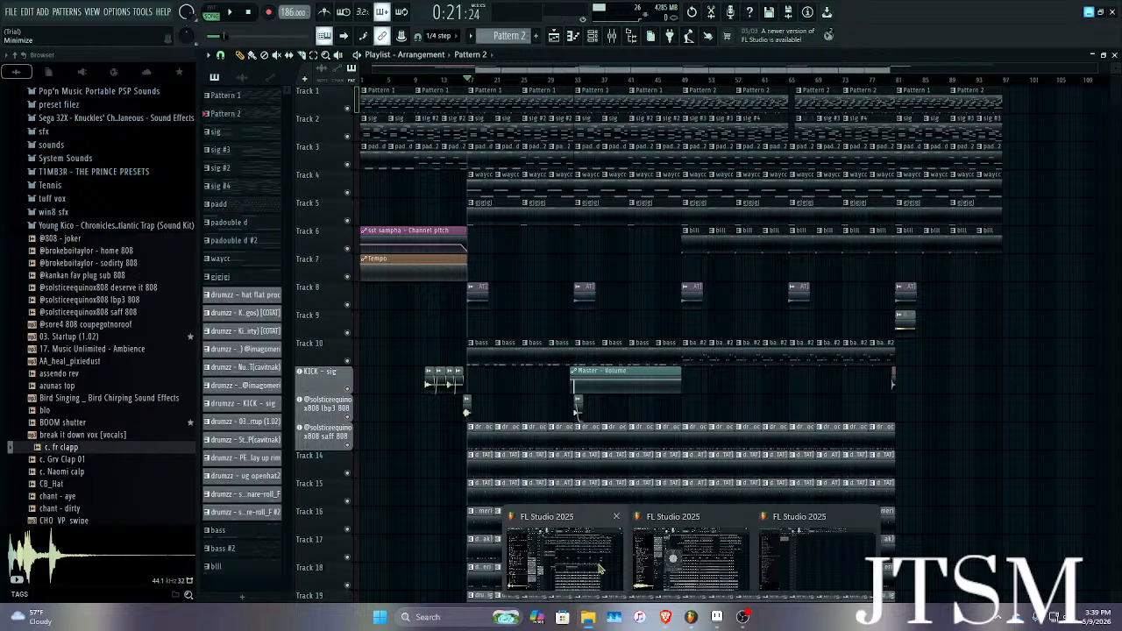
pyautogui.click(601, 568)
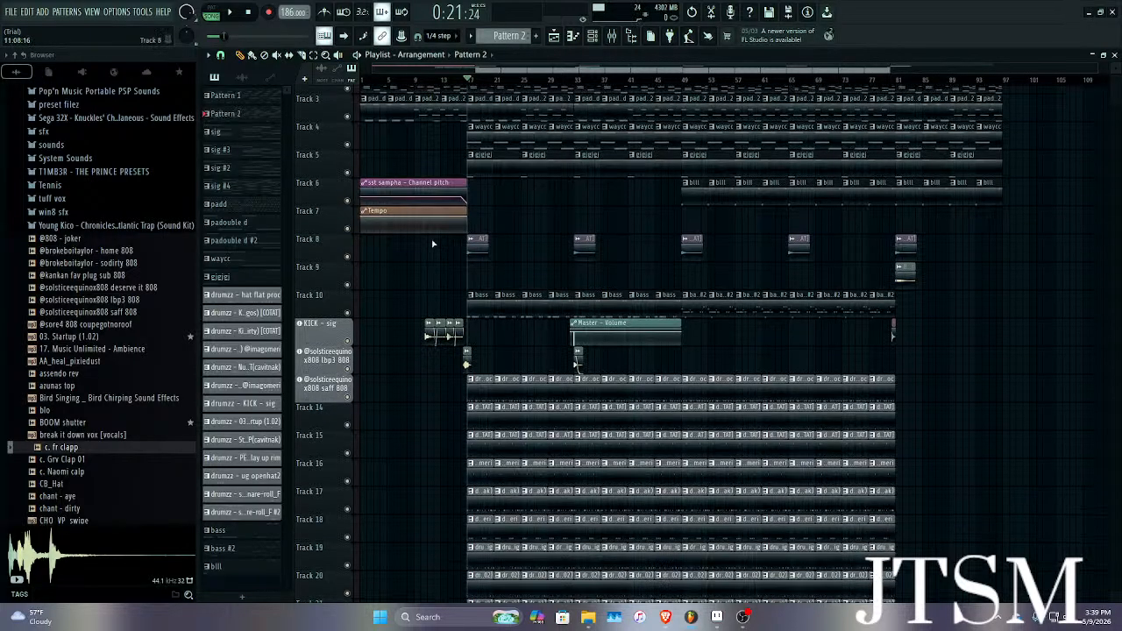
pyautogui.click(667, 618)
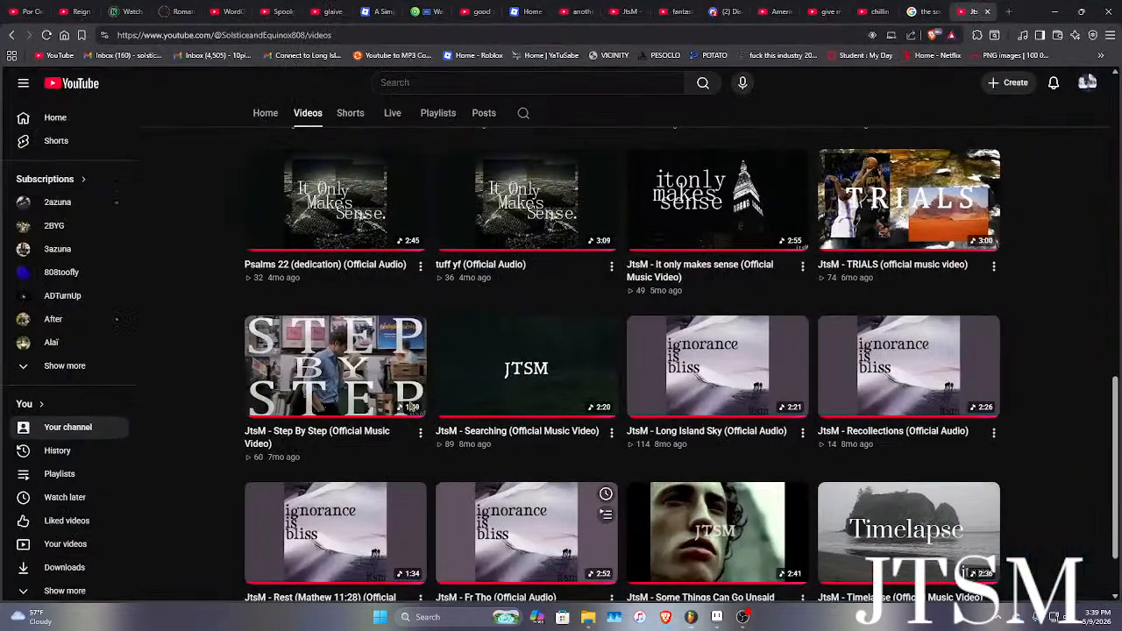
pyautogui.click(396, 113)
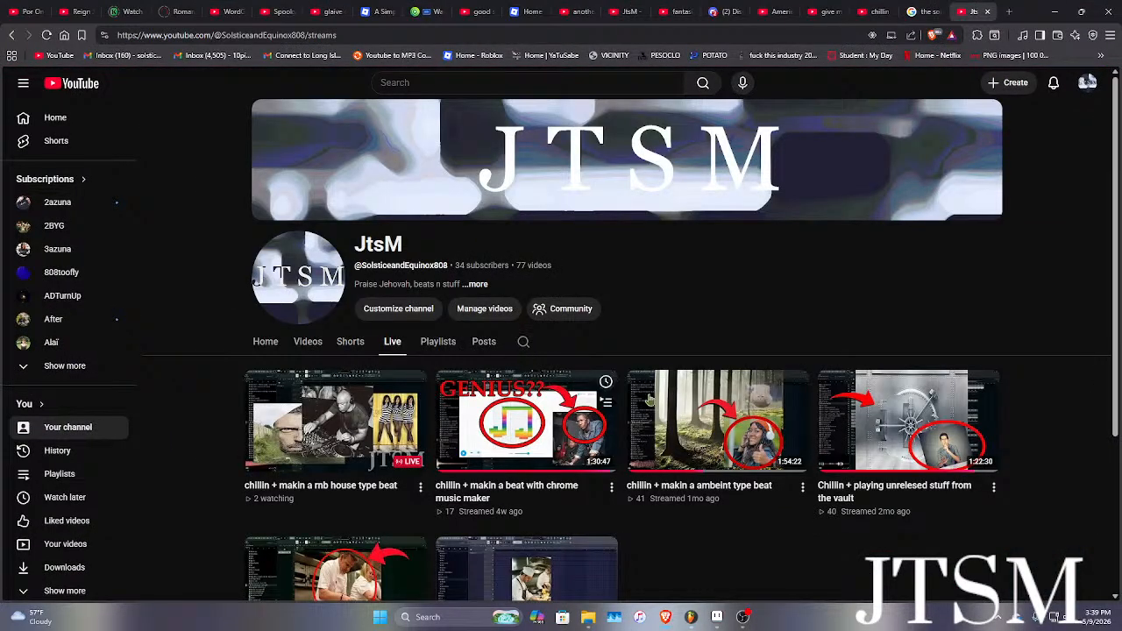
pyautogui.scroll(-1, 727, 415)
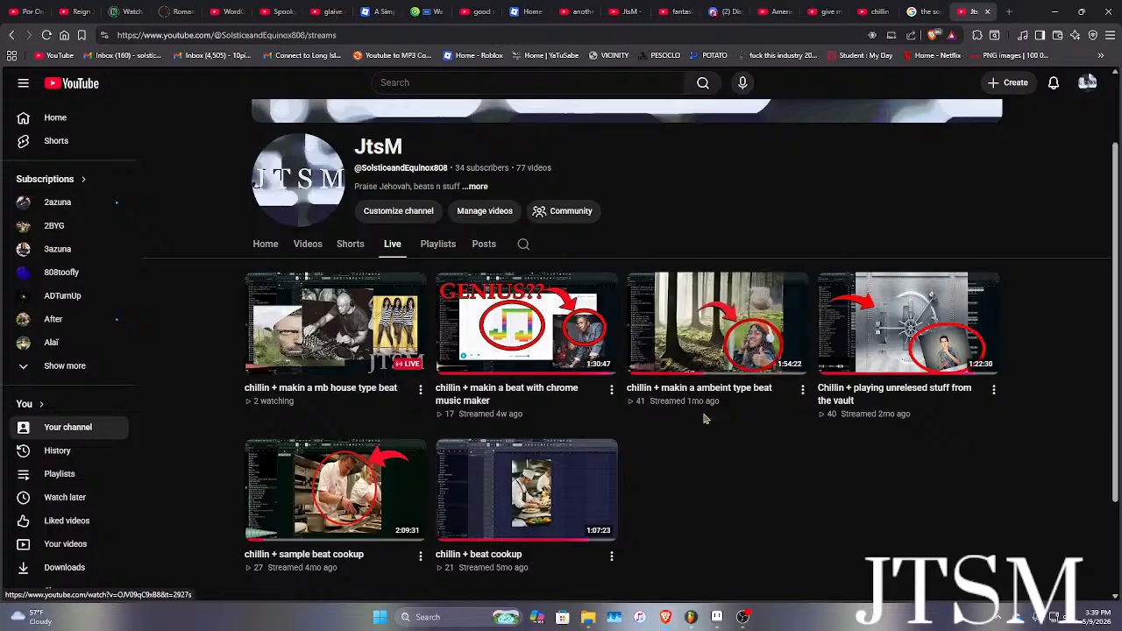
pyautogui.click(1059, 12)
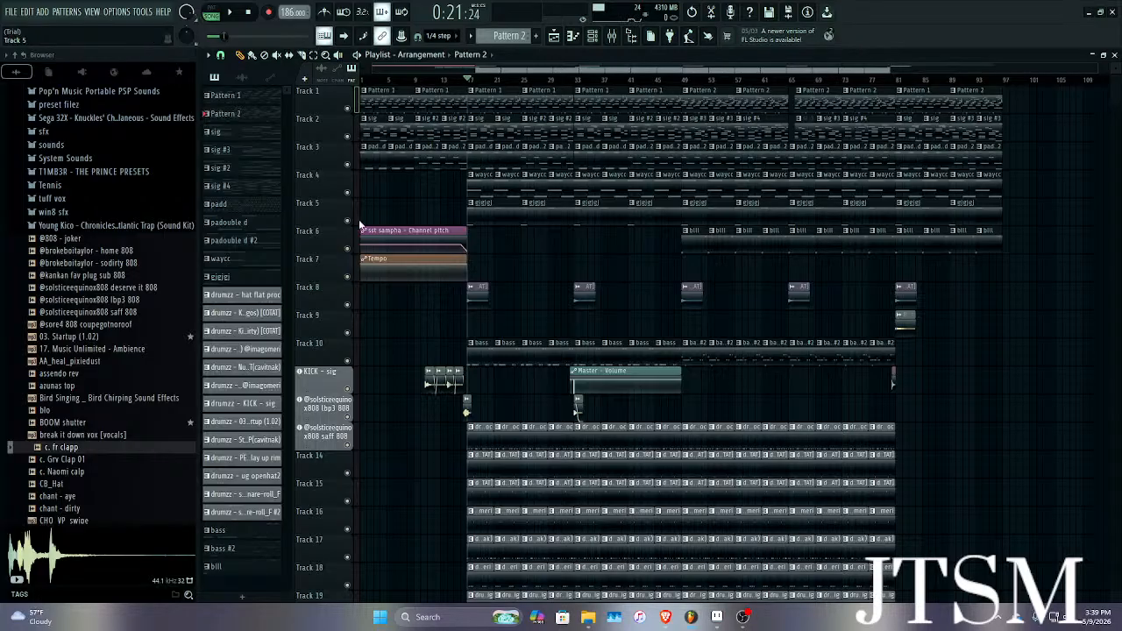
# Solo Track 1 in the playlist and open Pattern 1's "sst sampha" notes in the piano roll.
pyautogui.keyDown('ctrl'); pyautogui.click(347, 108); pyautogui.keyUp('ctrl')
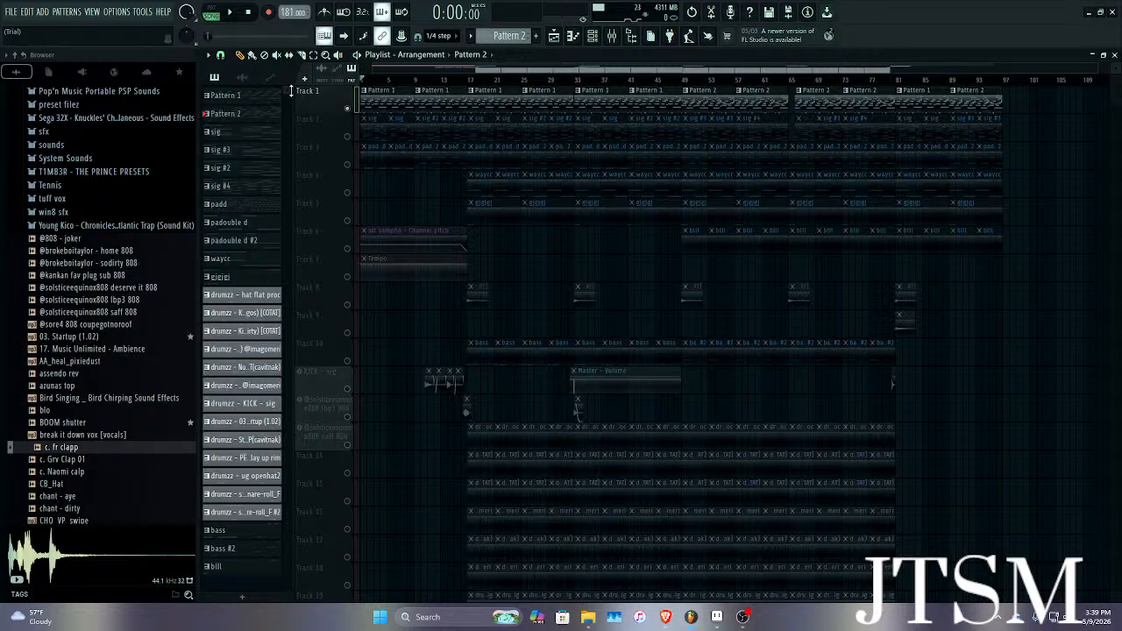
pyautogui.doubleClick(383, 101)
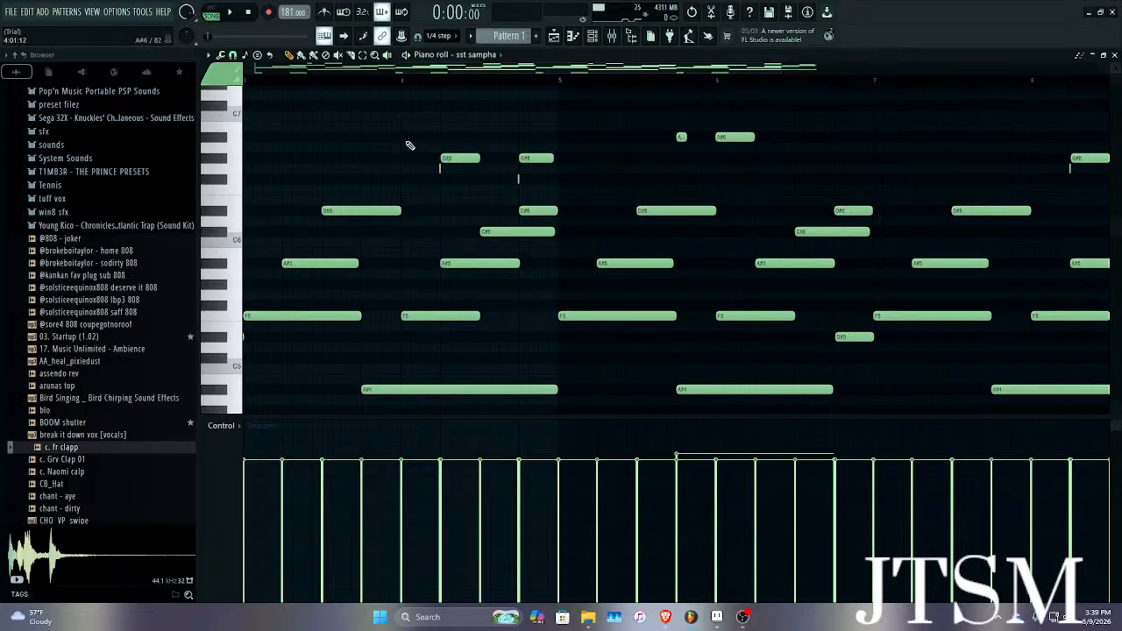
pyautogui.scroll(-3, 408, 145)
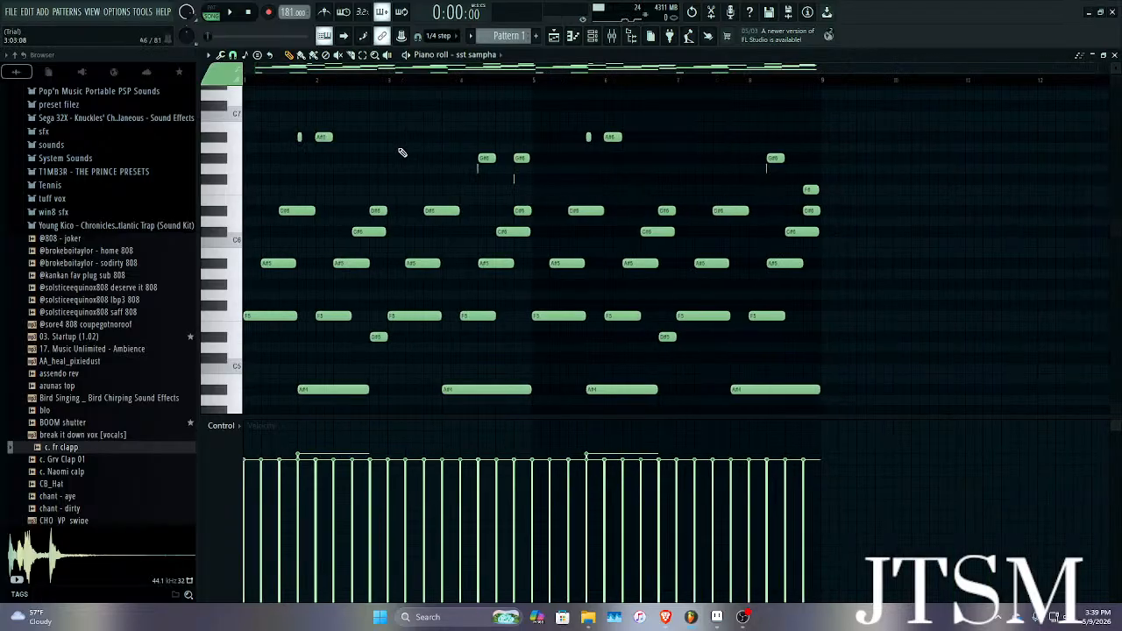
# Open the "sst sampha" sampler from the channel rack and audition it by playing several notes.
pyautogui.click(592, 37)
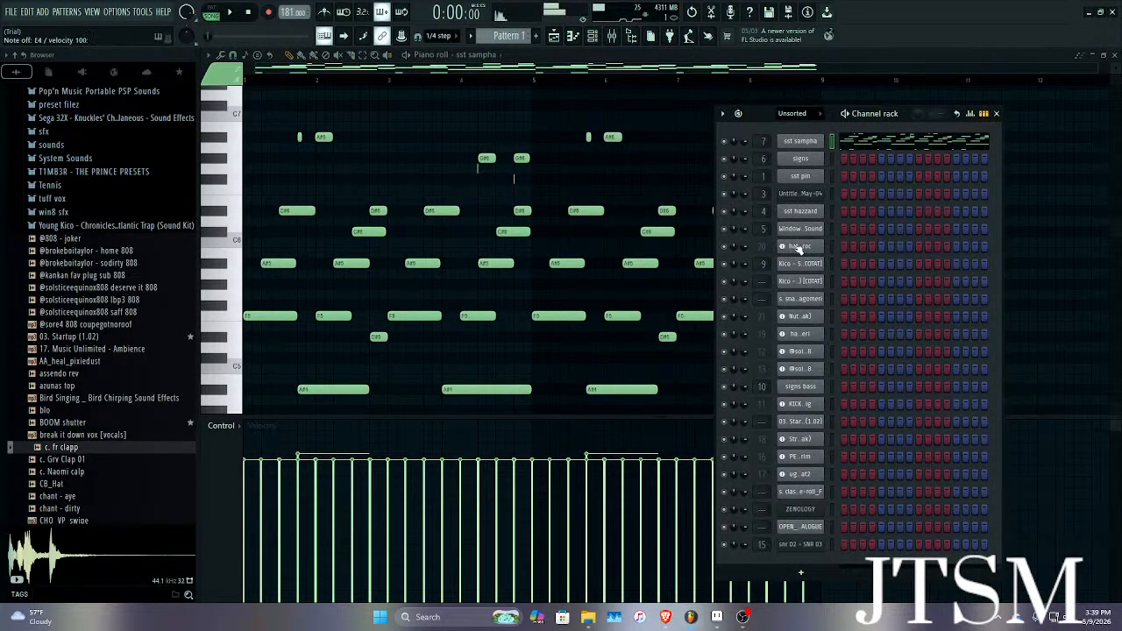
pyautogui.click(800, 143)
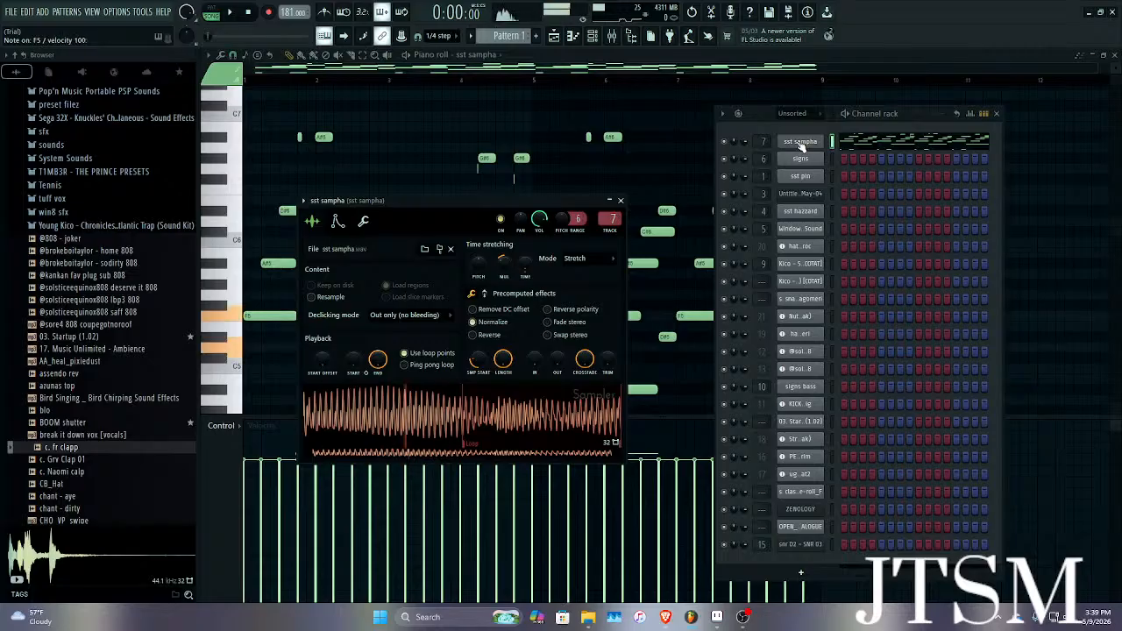
pyautogui.press('c')
pyautogui.press('b')
pyautogui.press('x')
pyautogui.press('b')
pyautogui.press('m')
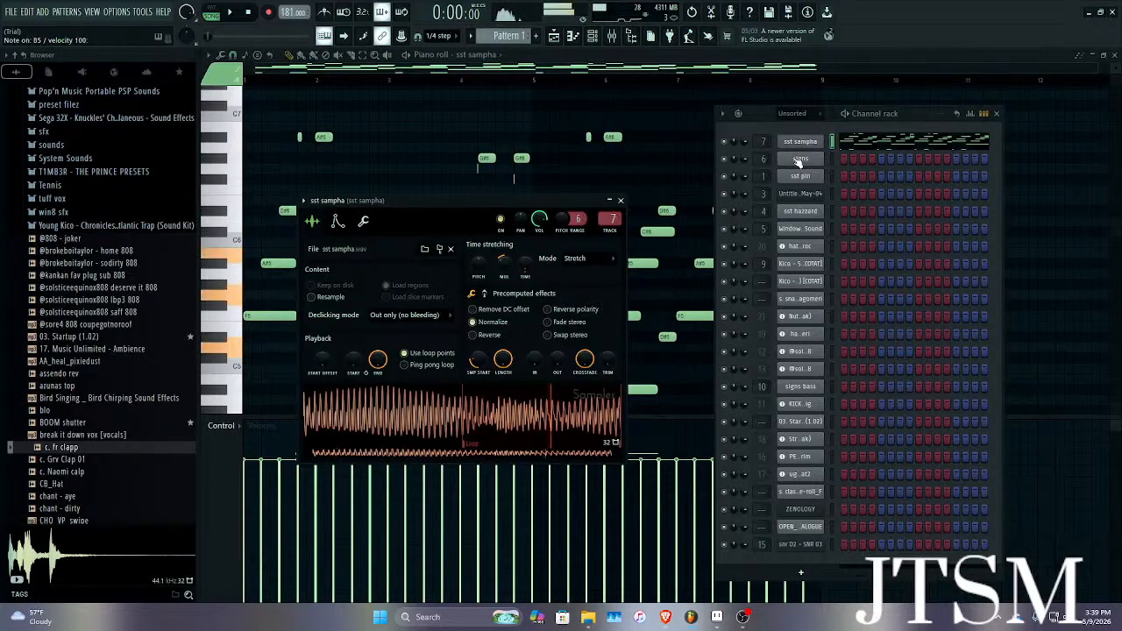
pyautogui.press('b')
pyautogui.press('m')
# Find and preview the "sst sampha" sample in the Browser, and close the sampler, channel rack and piano roll.
pyautogui.scroll(-10, 56, 363)
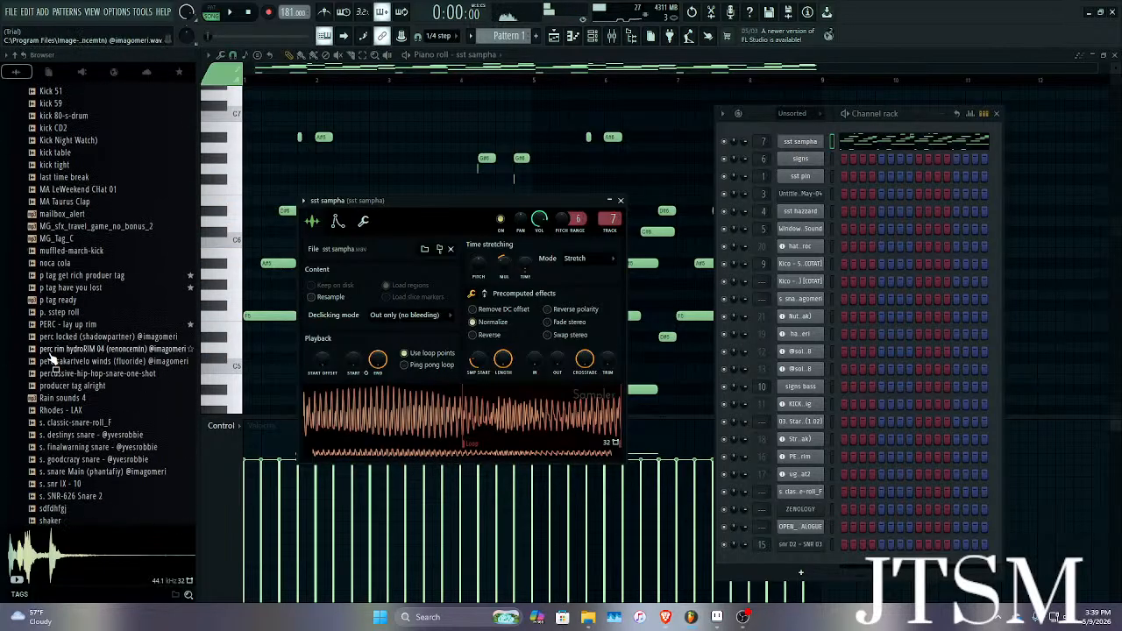
pyautogui.scroll(-5, 56, 362)
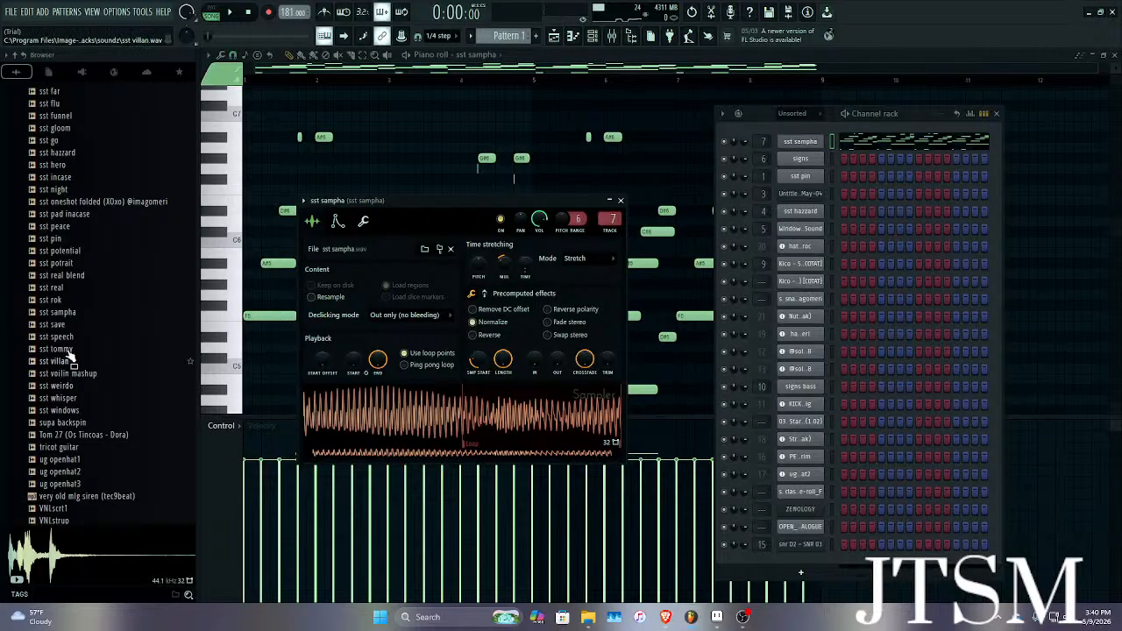
pyautogui.click(62, 315)
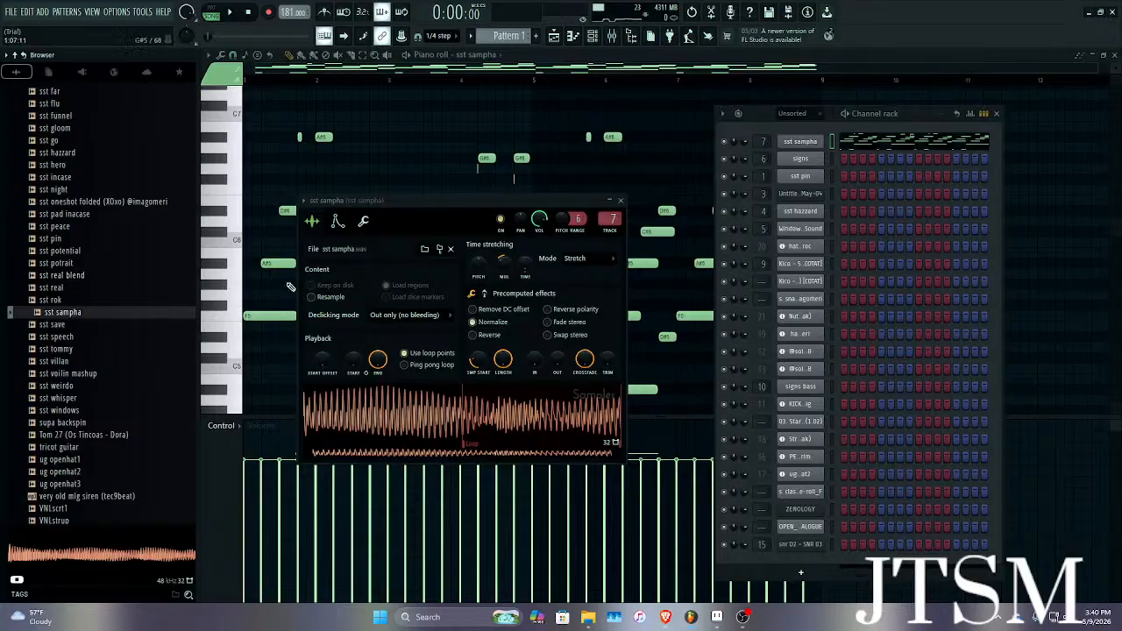
pyautogui.click(621, 200)
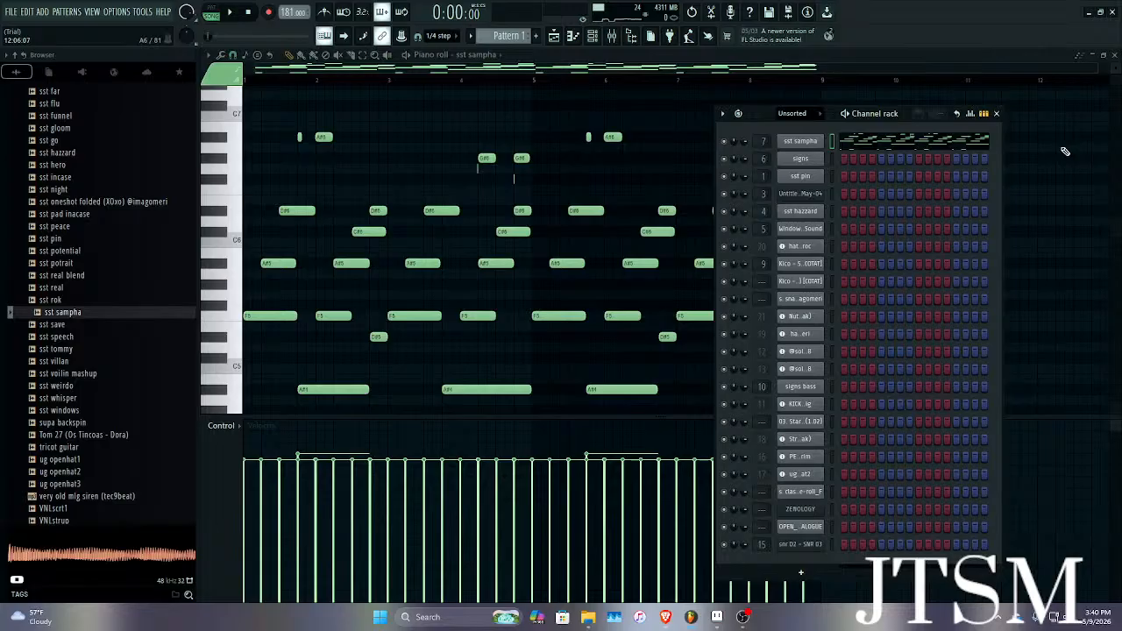
pyautogui.click(995, 113)
pyautogui.click(1115, 55)
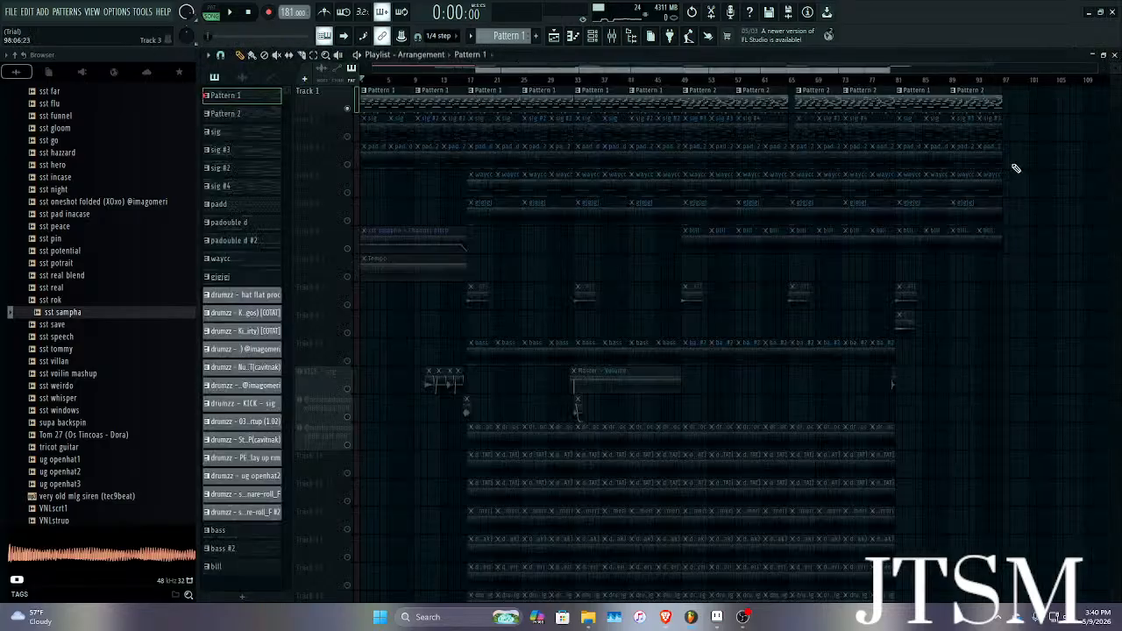
# Show the project's audio clips in the picker and solo the "PERC - lay up rim" track.
pyautogui.click(242, 77)
pyautogui.scroll(-4, 593, 197)
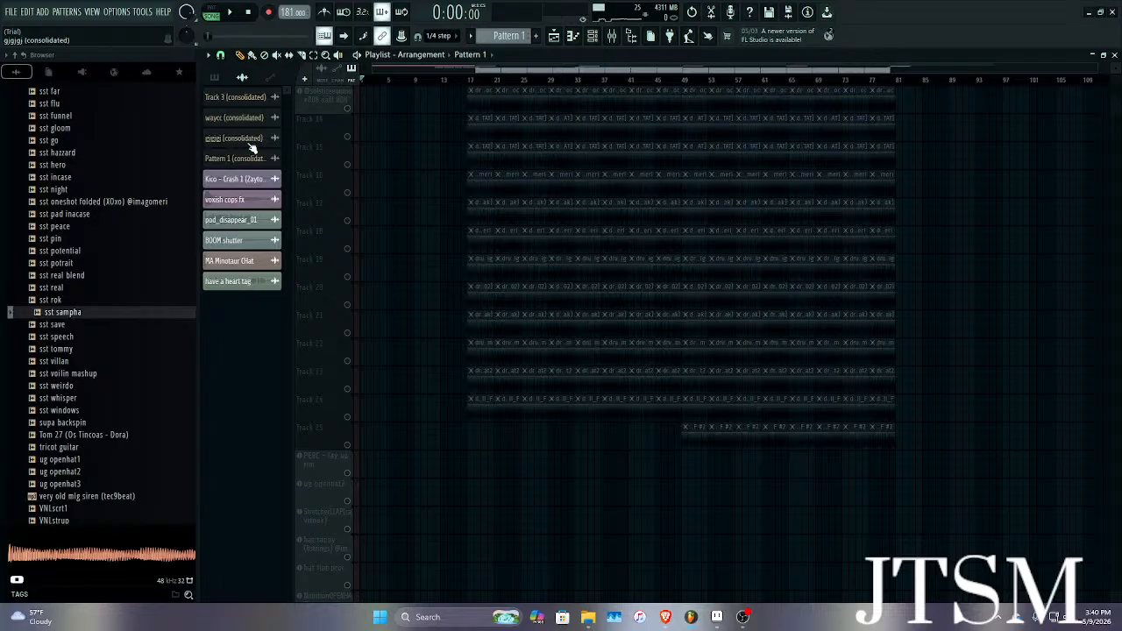
pyautogui.click(299, 455)
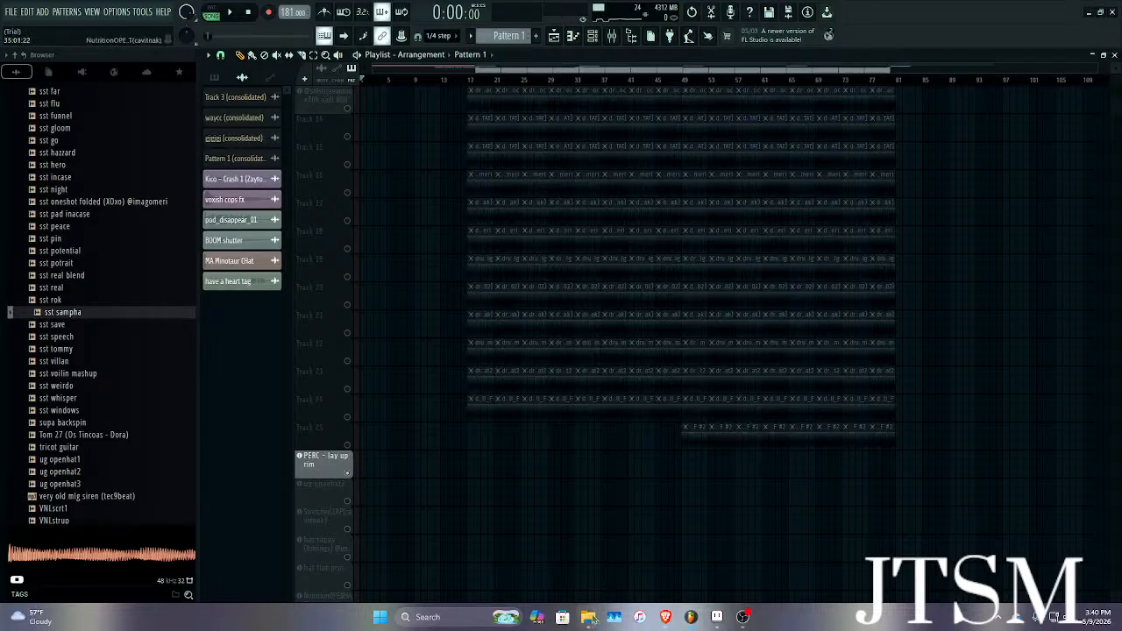
# Add "Sampha - Plastic 100°c _ Live Plus Près de Toi" from the Downloads folder to the start of the "PERC - lay up rim" track.
pyautogui.moveTo(590, 619)
pyautogui.click(529, 556)
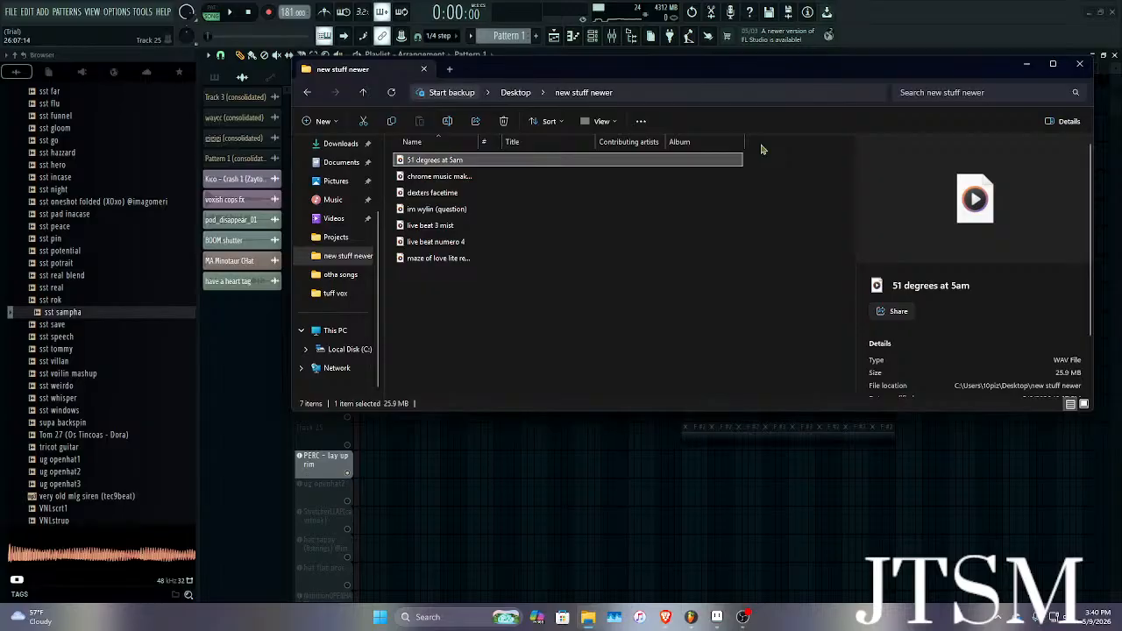
pyautogui.click(340, 144)
pyautogui.scroll(-3, 500, 258)
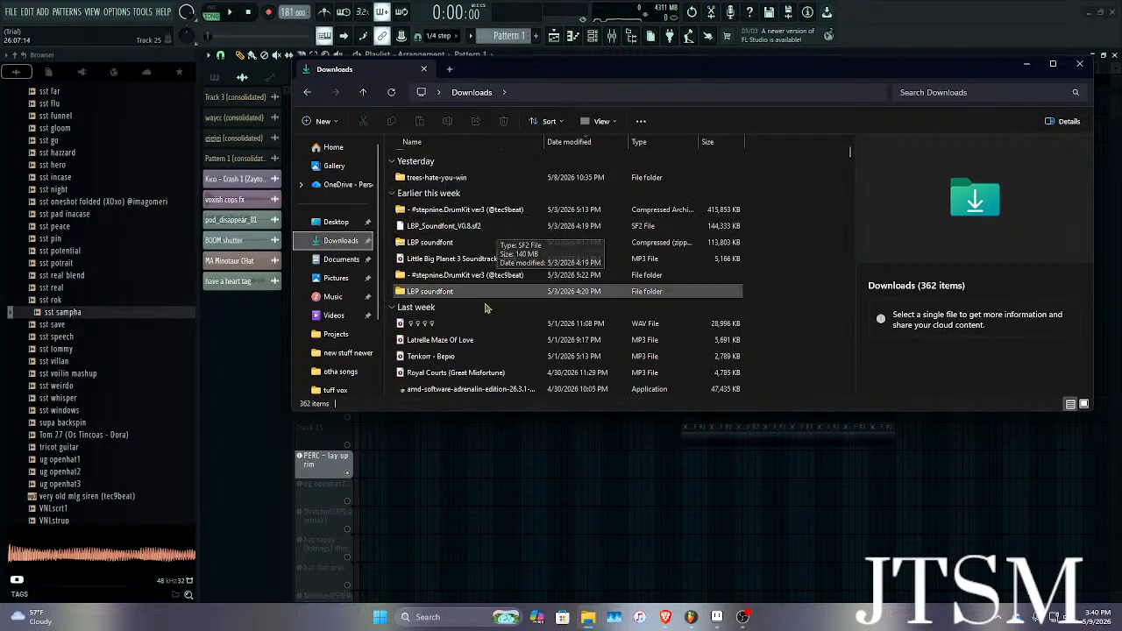
pyautogui.click(491, 356)
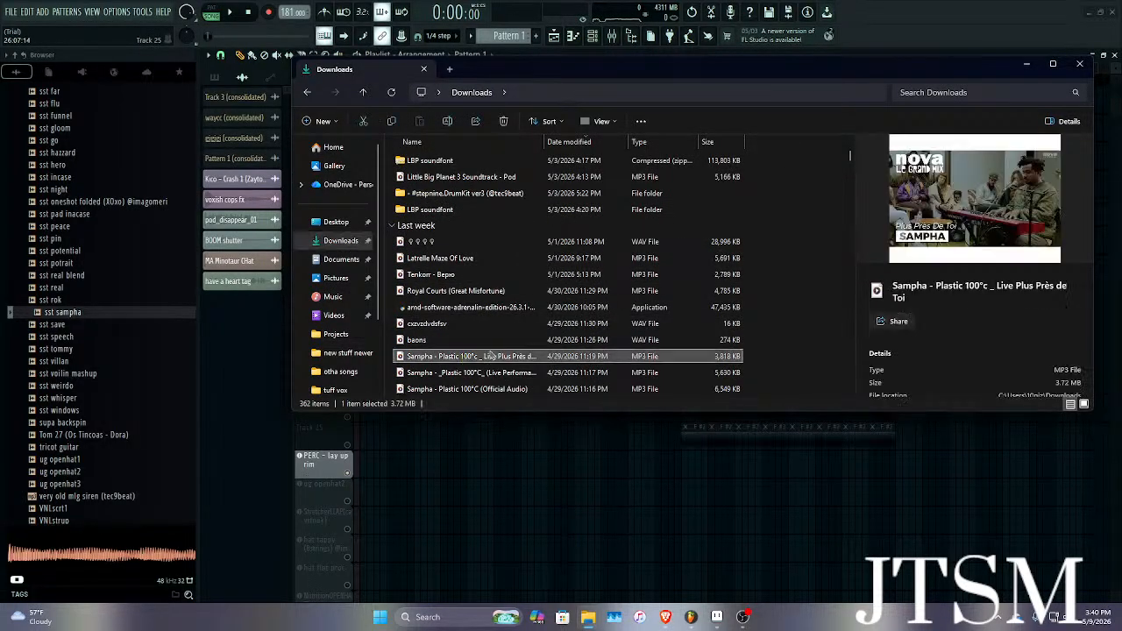
pyautogui.moveTo(492, 356); pyautogui.dragTo(526, 507)
pyautogui.click(643, 344)
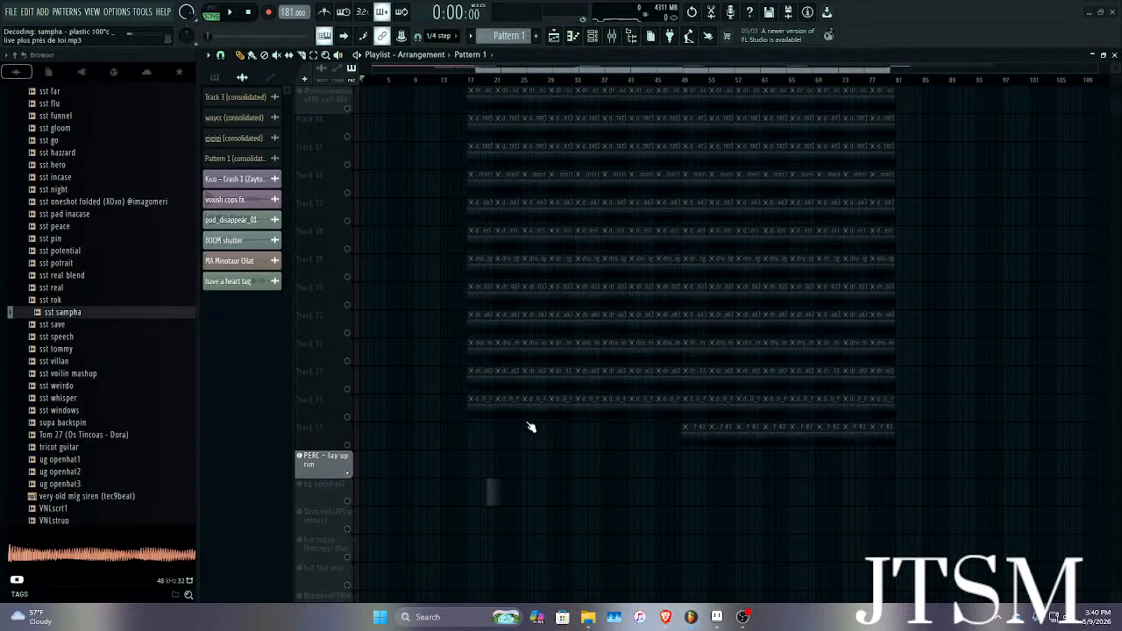
pyautogui.moveTo(527, 455); pyautogui.dragTo(372, 294)
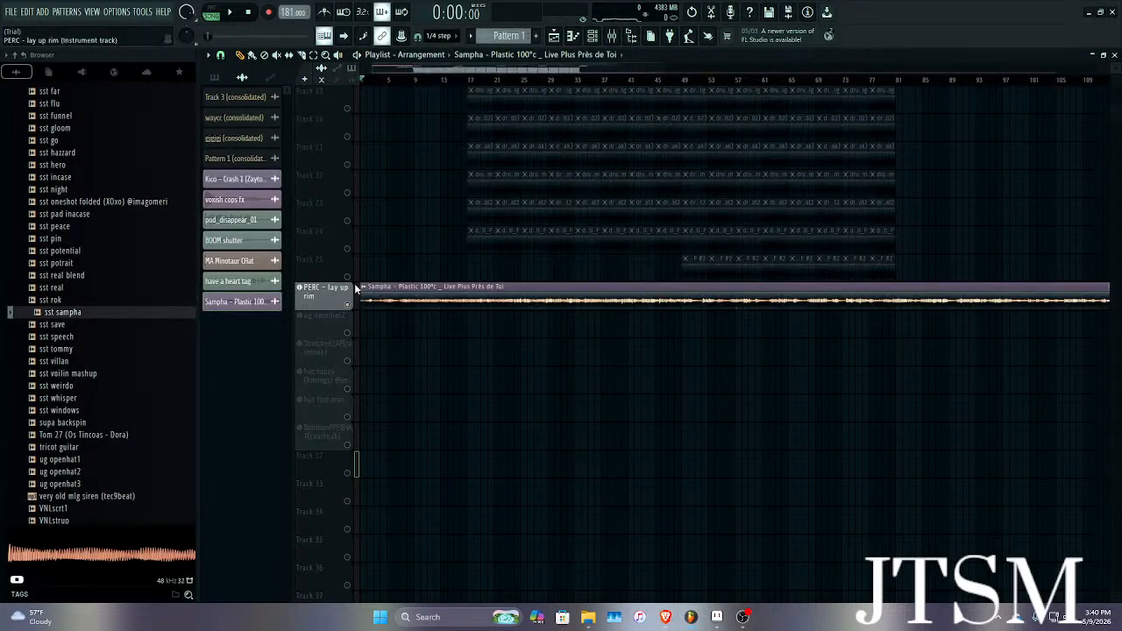
# Play the Sampha clip from about bar 3 in the playlist, and stop the playback.
pyautogui.click(380, 80)
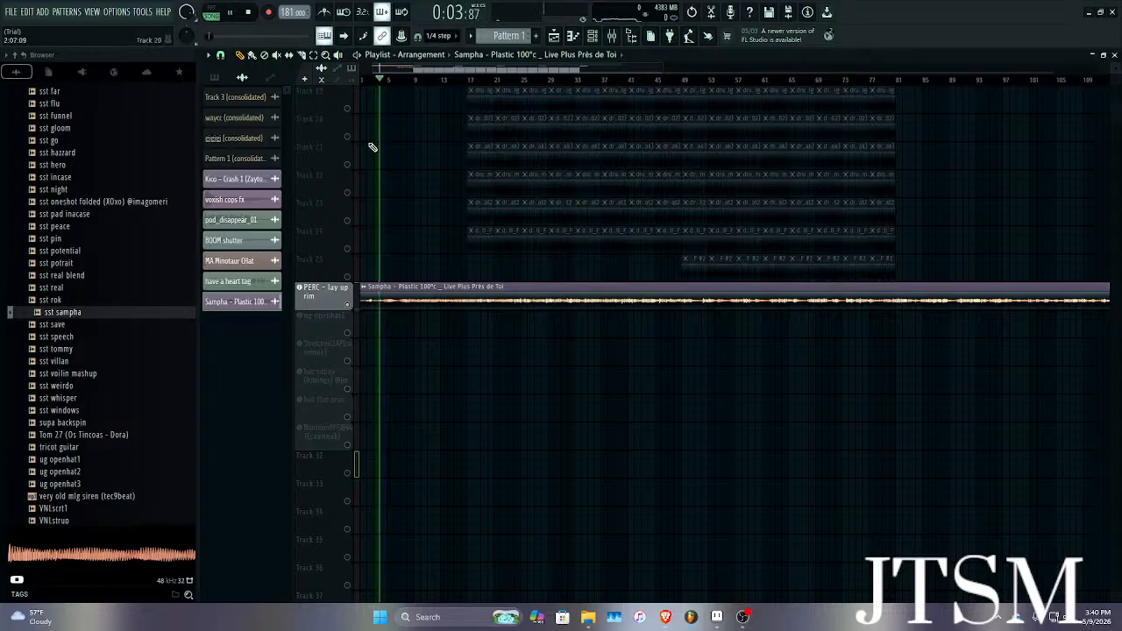
pyautogui.scroll(4, 355, 196)
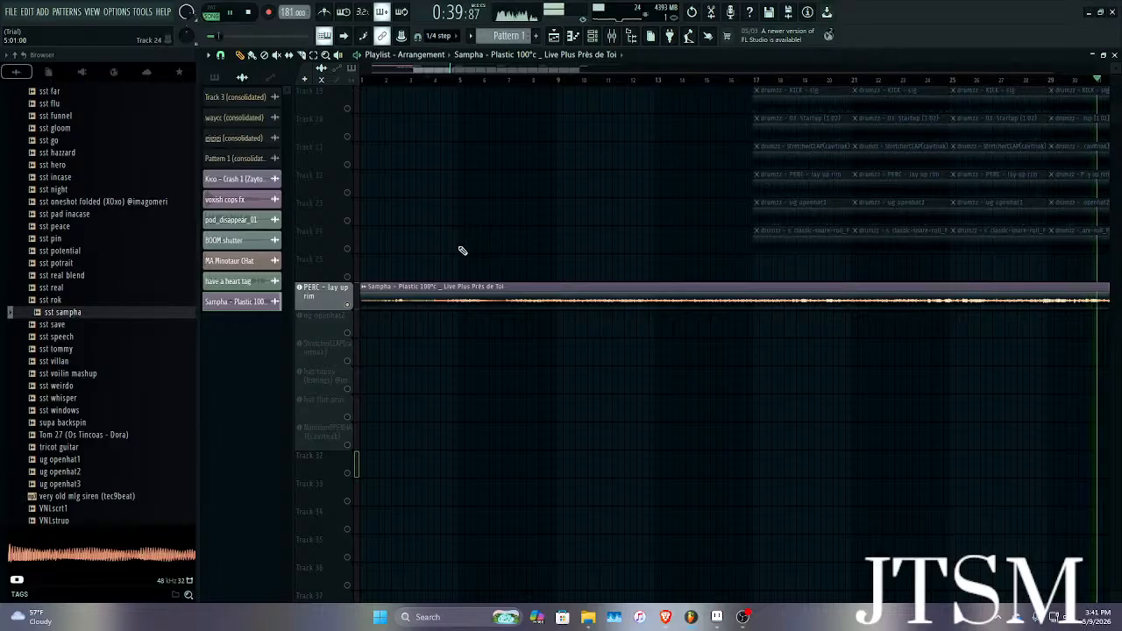
pyautogui.press('space')
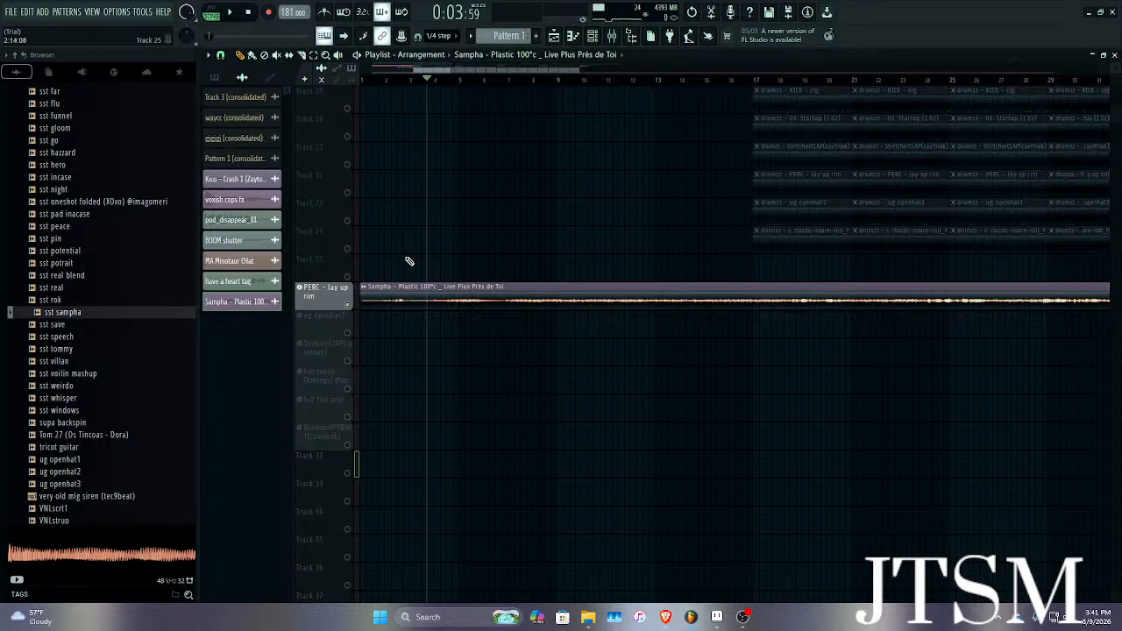
# Replay the Sampha clip, restart it from about bar 11, stop the playback and delete the clip from the "PERC - lay up rim" track.
pyautogui.scroll(3, 409, 263)
pyautogui.press('space')
pyautogui.press('space')
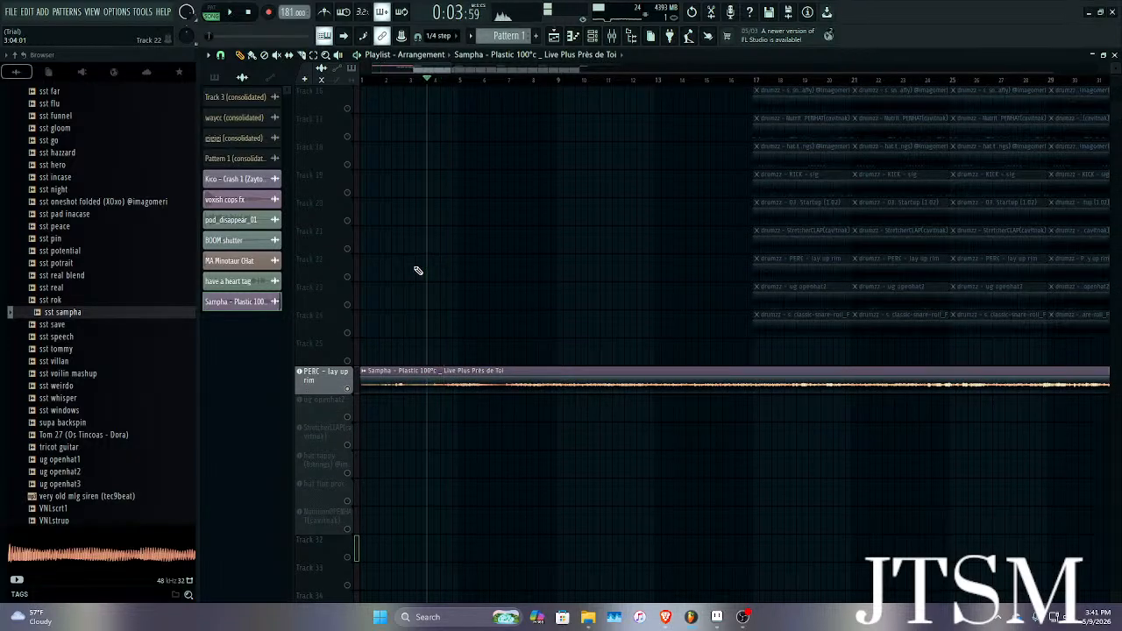
pyautogui.press('space')
pyautogui.press('space')
pyautogui.press('space')
pyautogui.press('space')
pyautogui.click(604, 80)
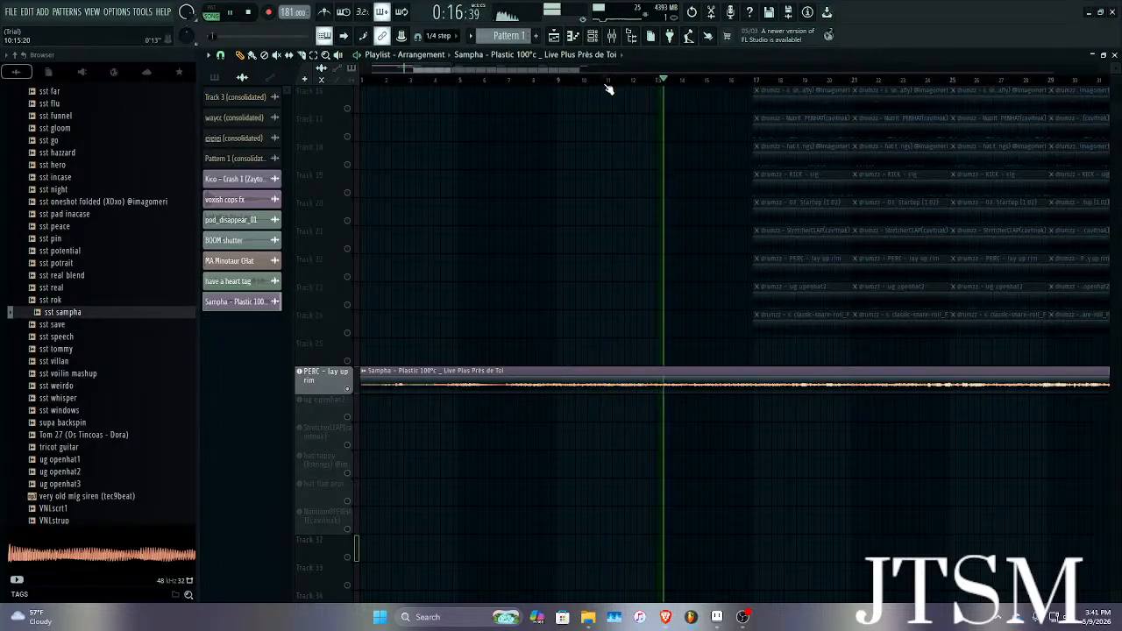
pyautogui.press('space')
pyautogui.rightClick(392, 384)
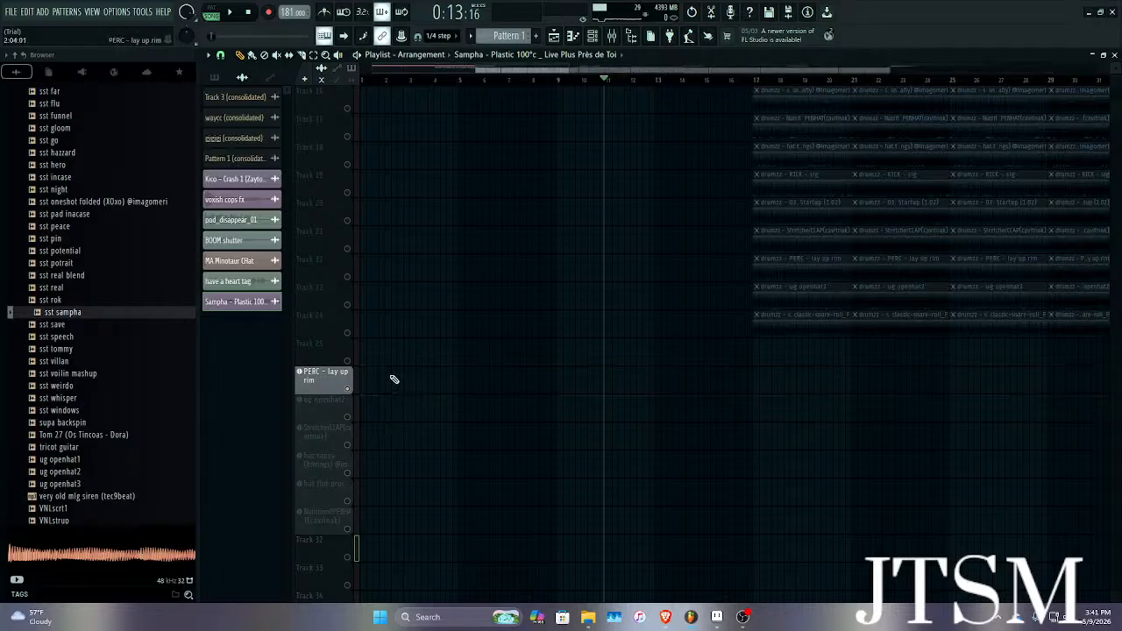
# Play the "sst sampha" notes of Pattern 1 in the piano roll in pattern mode, and return to the playlist.
pyautogui.scroll(8, 509, 165)
pyautogui.scroll(-4, 507, 158)
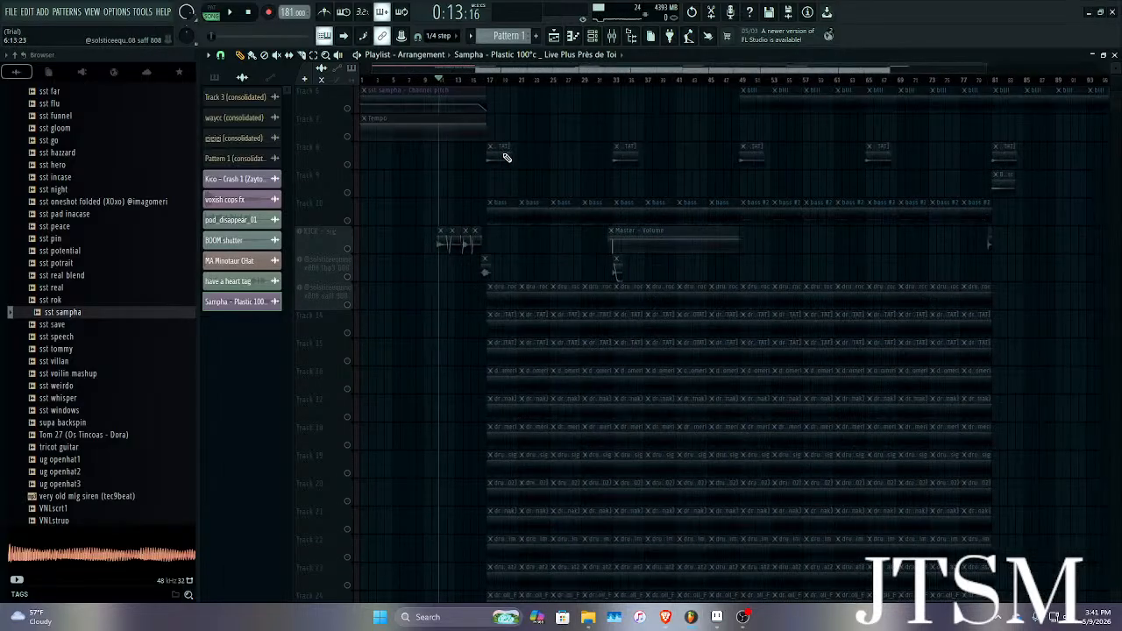
pyautogui.scroll(5, 505, 158)
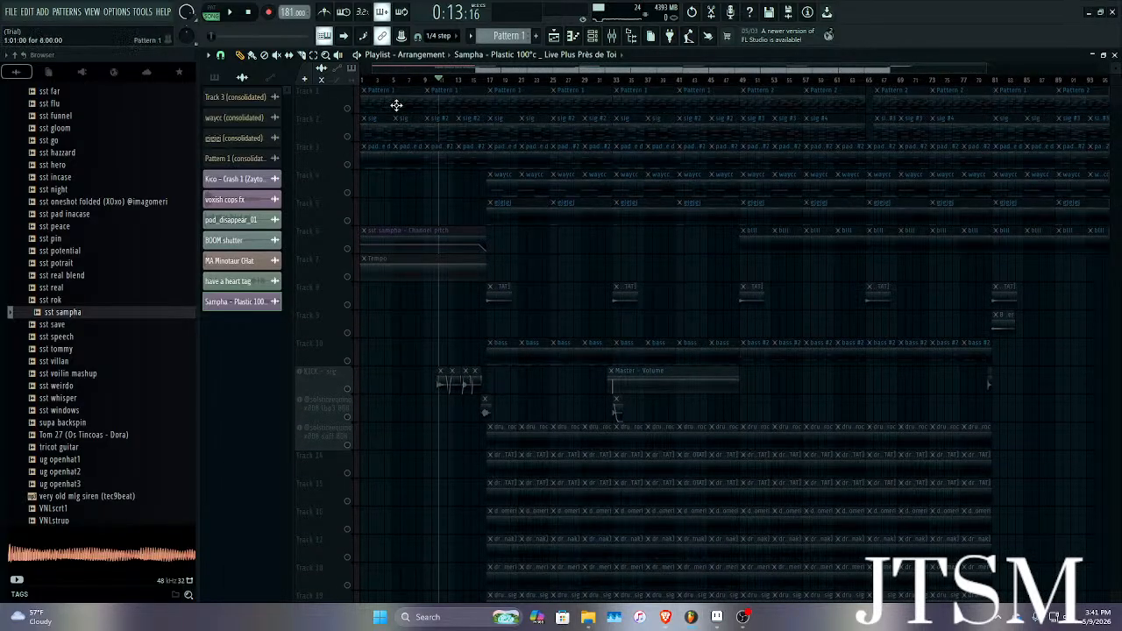
pyautogui.doubleClick(396, 106)
pyautogui.hotkey('ctrl', 'b')
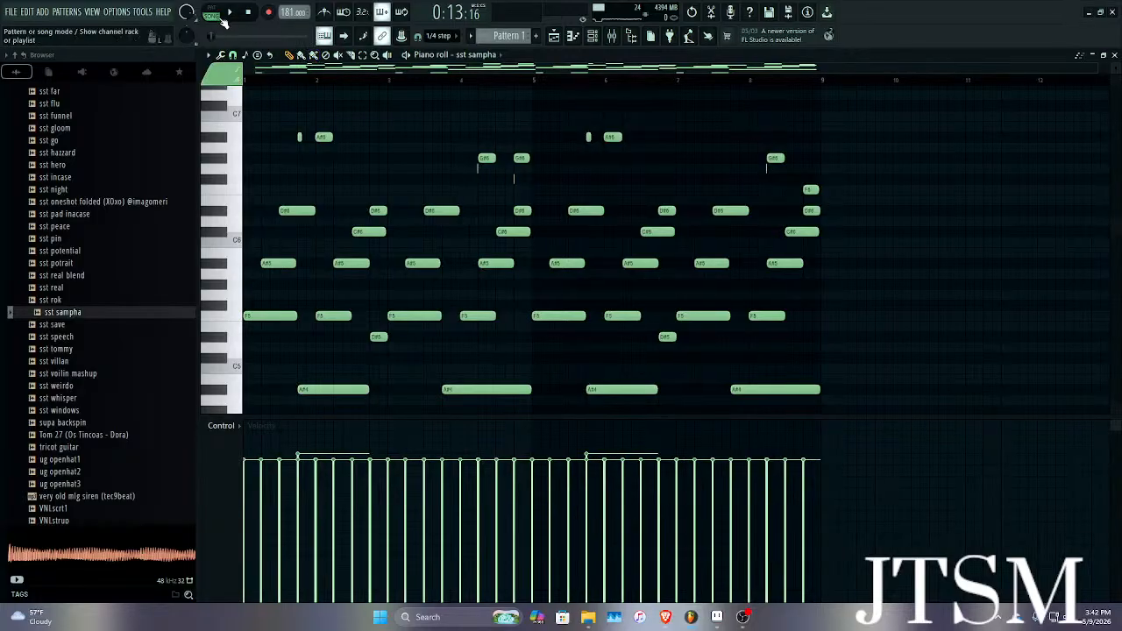
pyautogui.press('space')
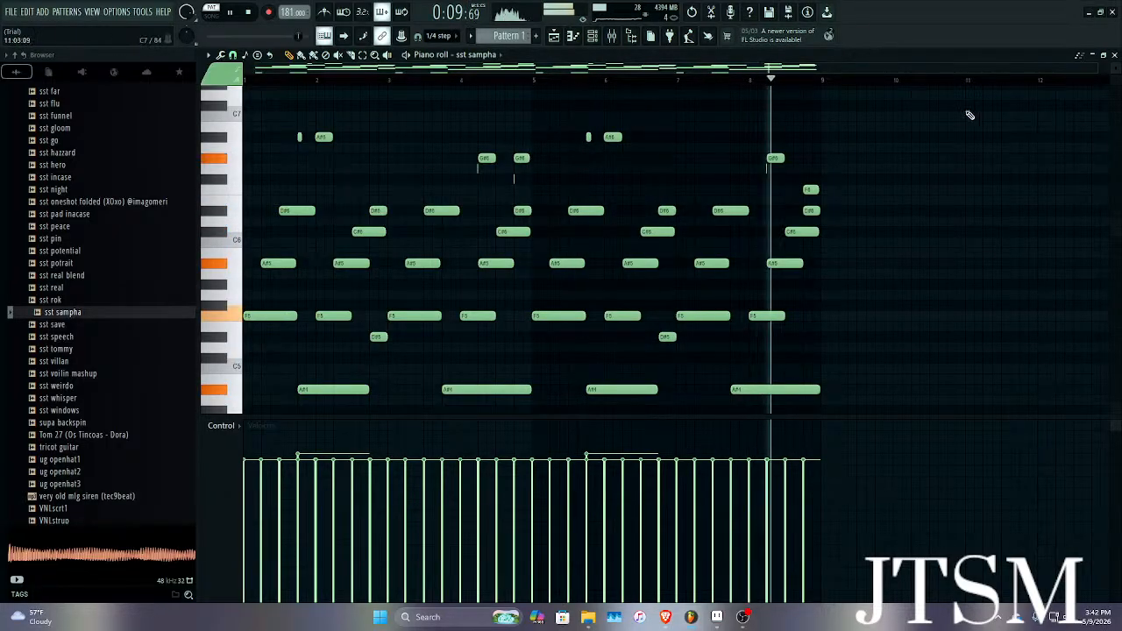
pyautogui.click(1114, 56)
pyautogui.press('space')
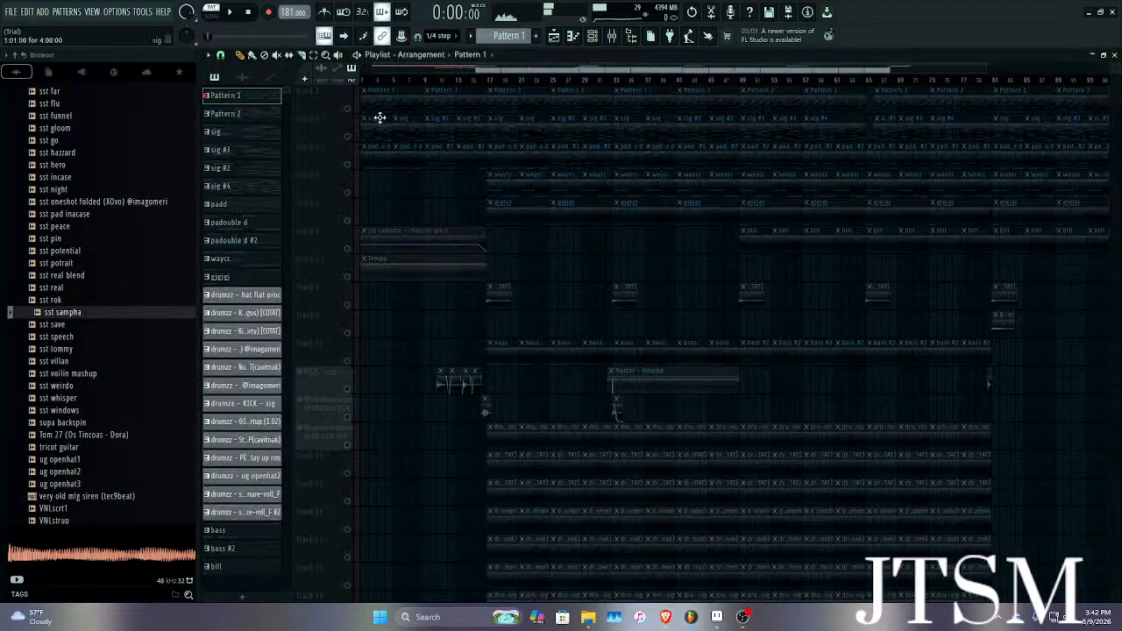
# Play the "signs" notes of the "sig" pattern in the piano roll, and return to the playlist.
pyautogui.doubleClick(373, 103)
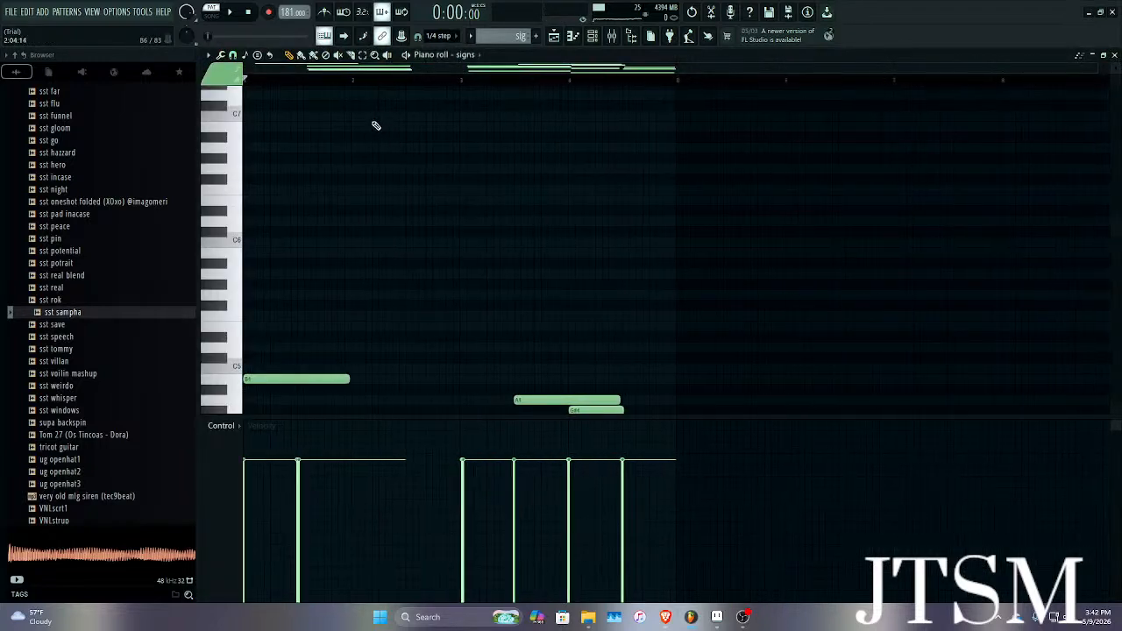
pyautogui.scroll(-5, 363, 117)
pyautogui.scroll(1, 363, 120)
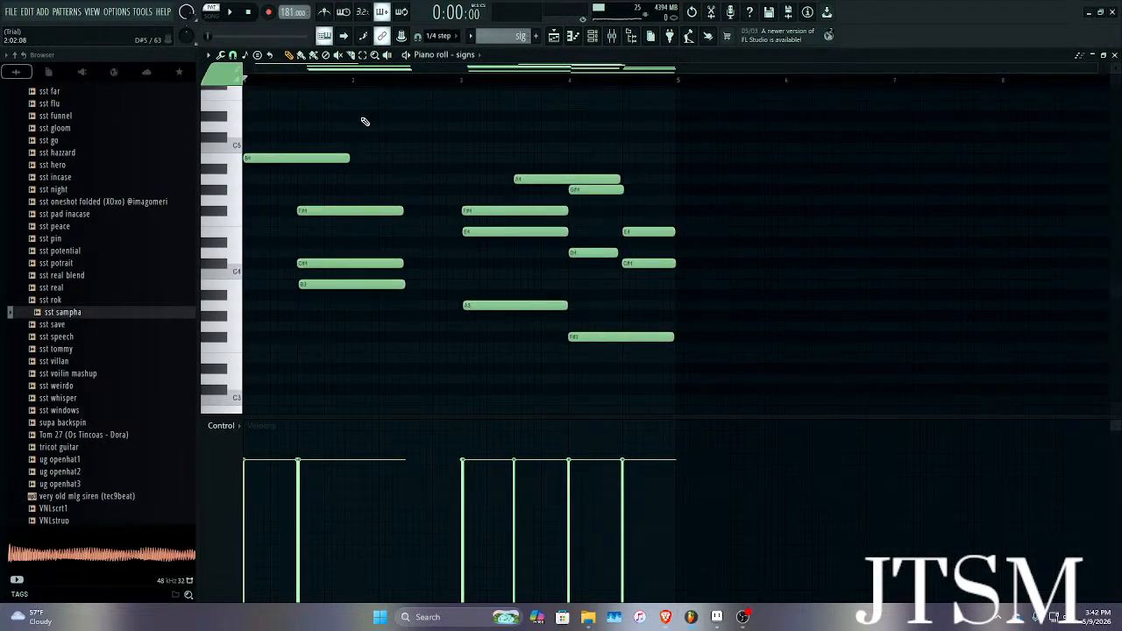
pyautogui.press('space')
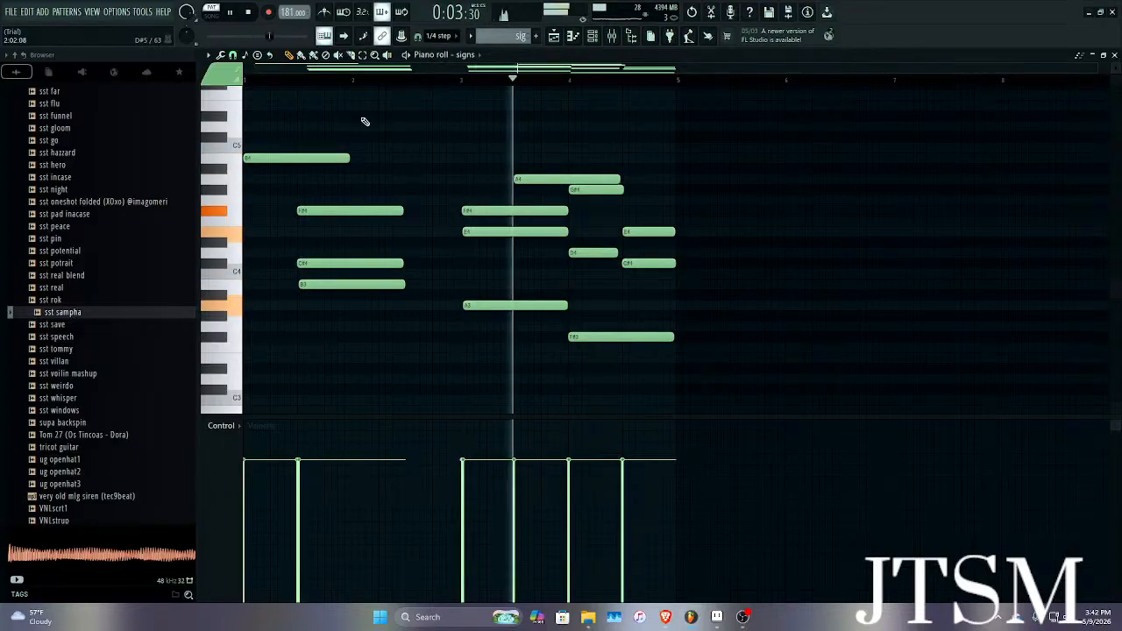
pyautogui.press('space')
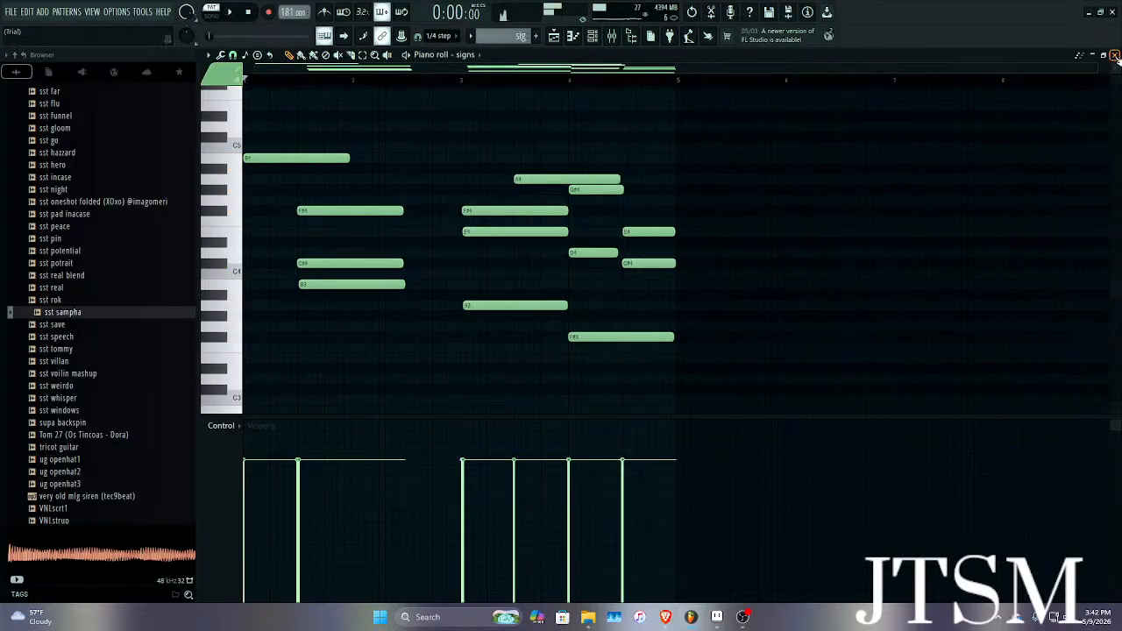
pyautogui.press('F5')
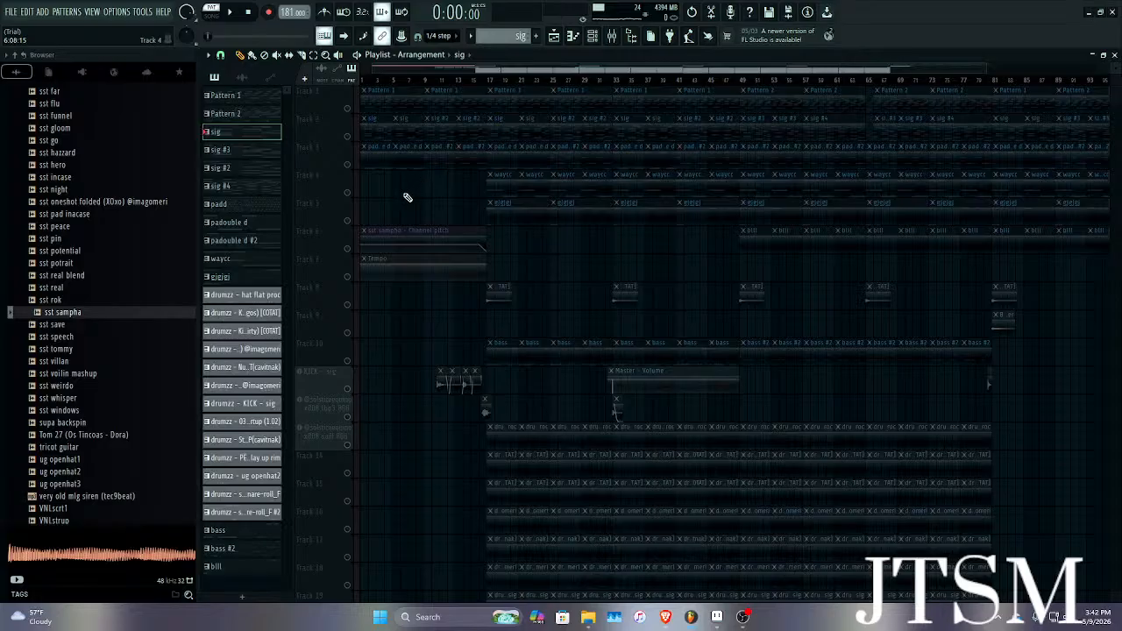
# Play the notes of the "padouble d" pattern in the piano roll, and close the piano roll.
pyautogui.doubleClick(383, 155)
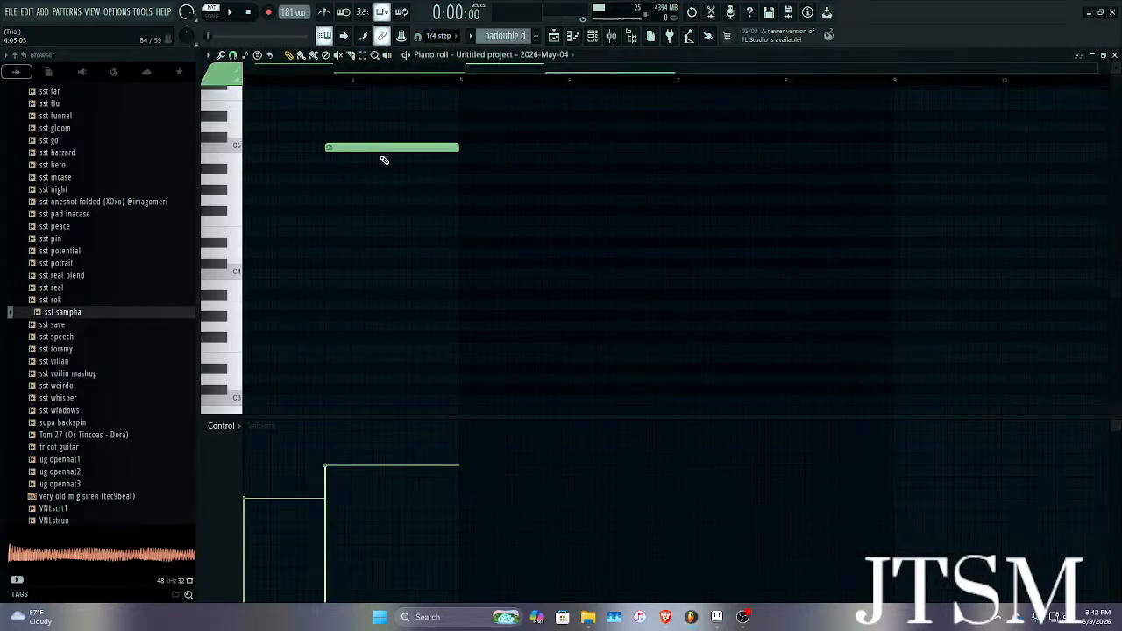
pyautogui.scroll(3, 302, 136)
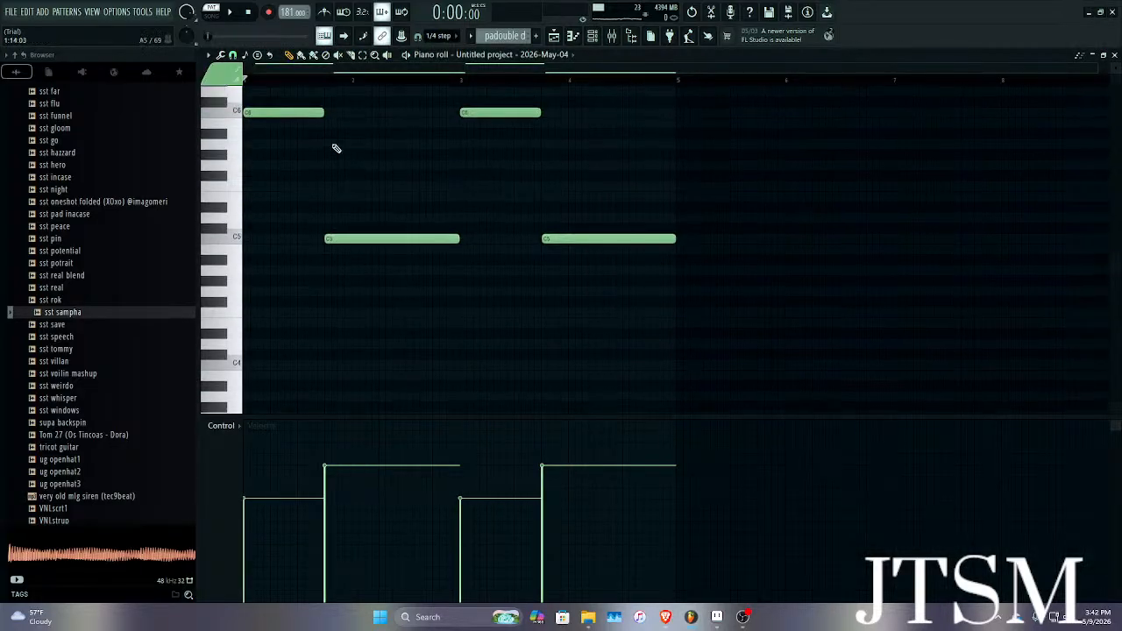
pyautogui.scroll(1, 338, 153)
pyautogui.press('space')
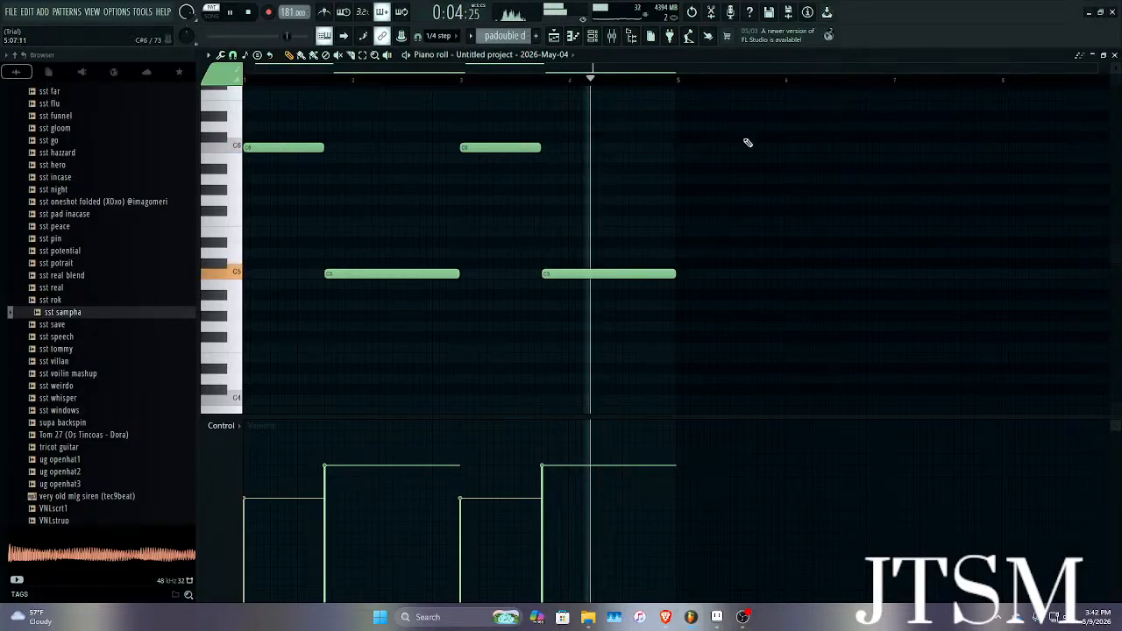
pyautogui.press('space')
pyautogui.click(1114, 55)
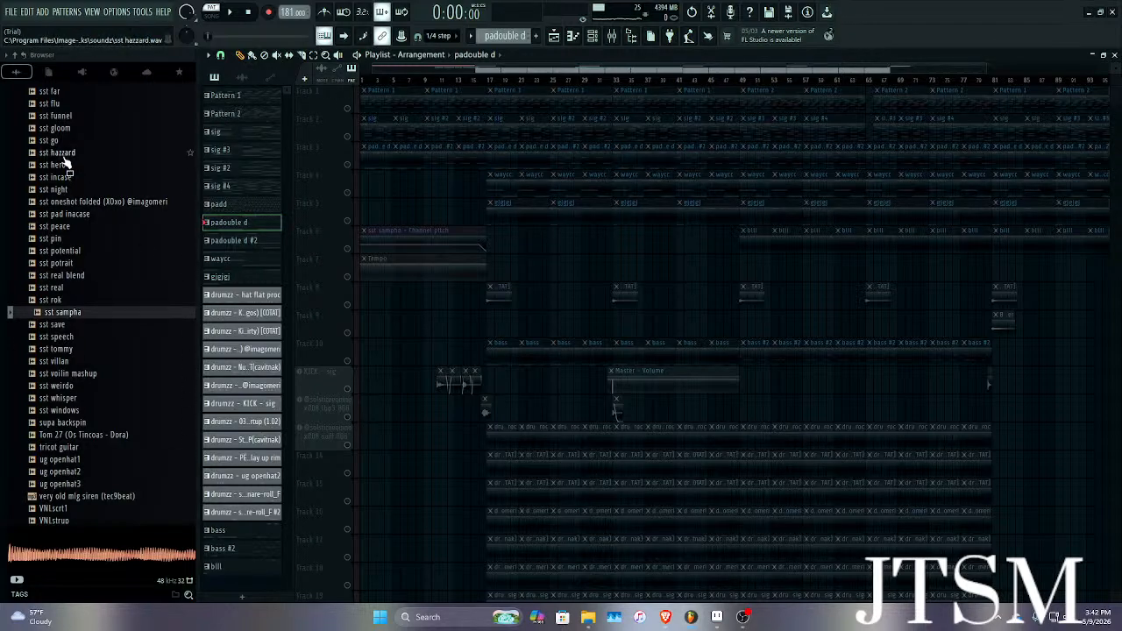
# Find the "sst pin" sample in the Browser and preview it.
pyautogui.scroll(5, 67, 162)
pyautogui.scroll(-6, 65, 162)
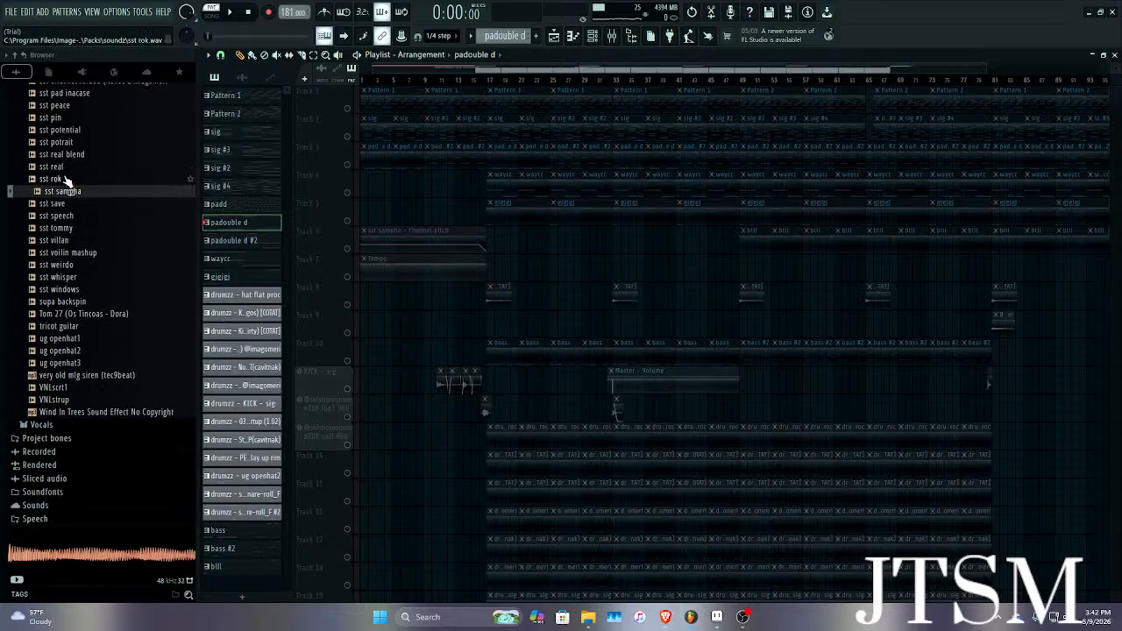
pyautogui.scroll(3, 59, 303)
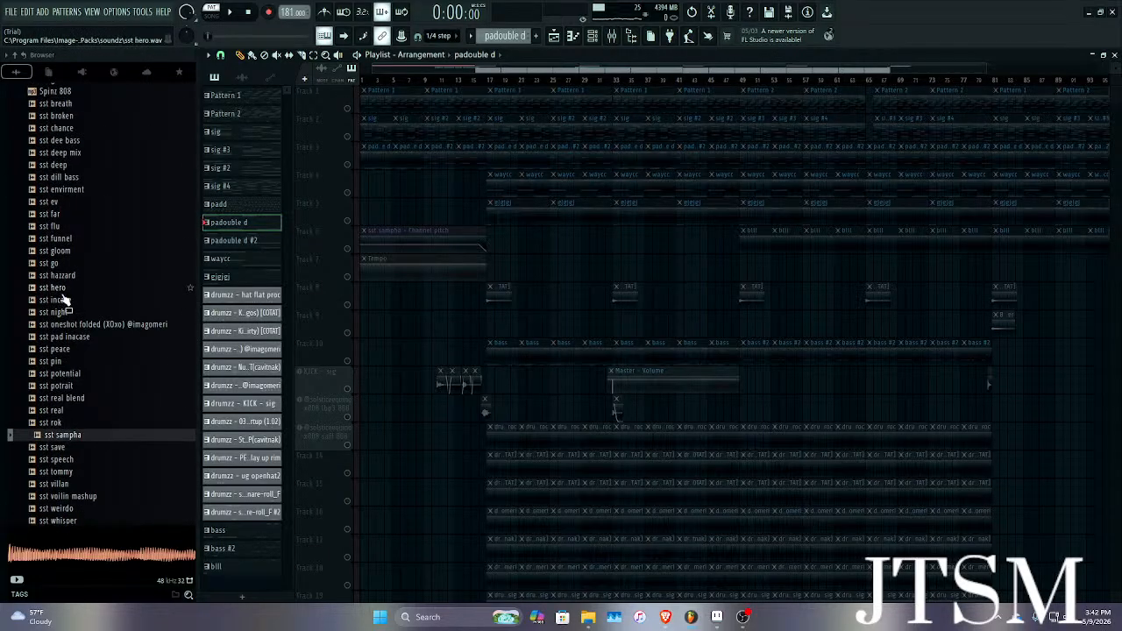
pyautogui.click(63, 362)
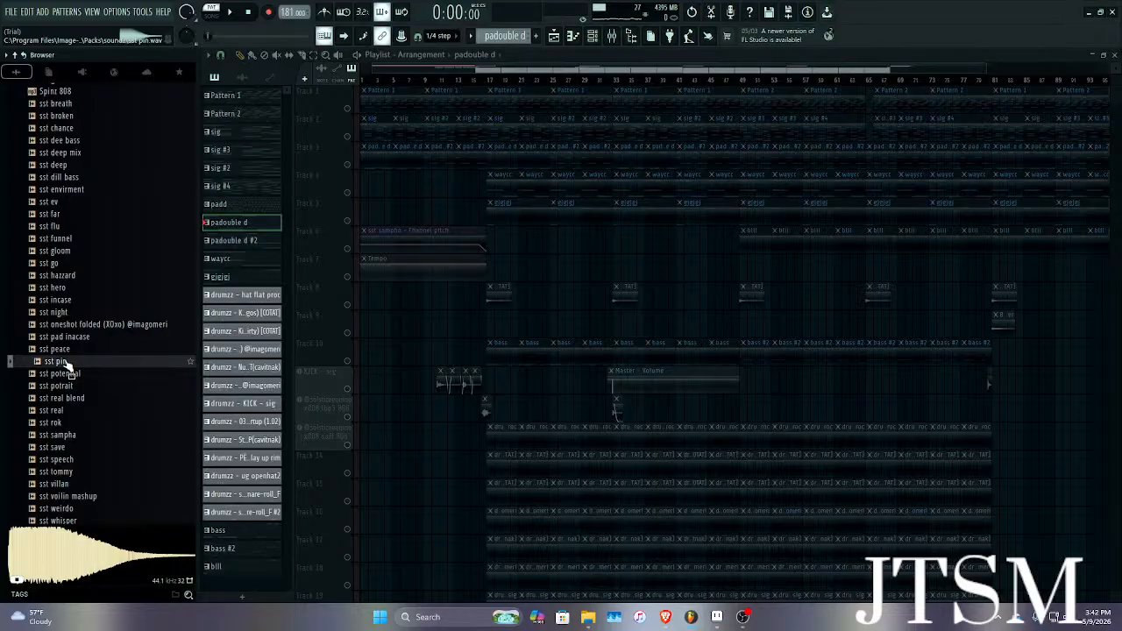
# Play the "sst pin" notes of the "padd" pattern in the piano roll, and return to the playlist.
pyautogui.doubleClick(257, 205)
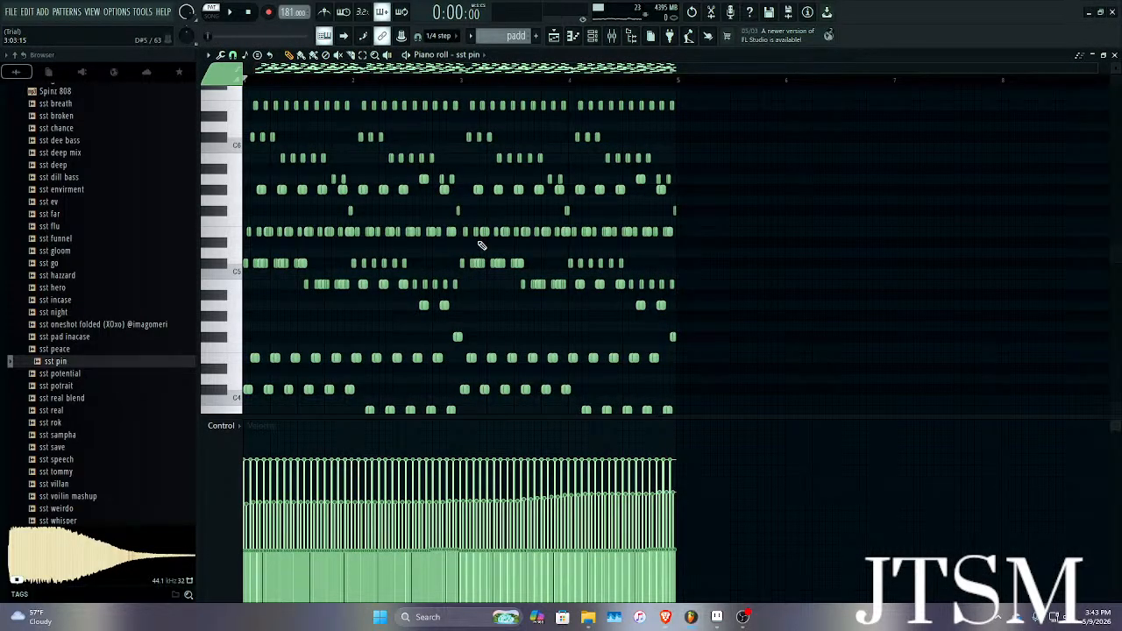
pyautogui.press('space')
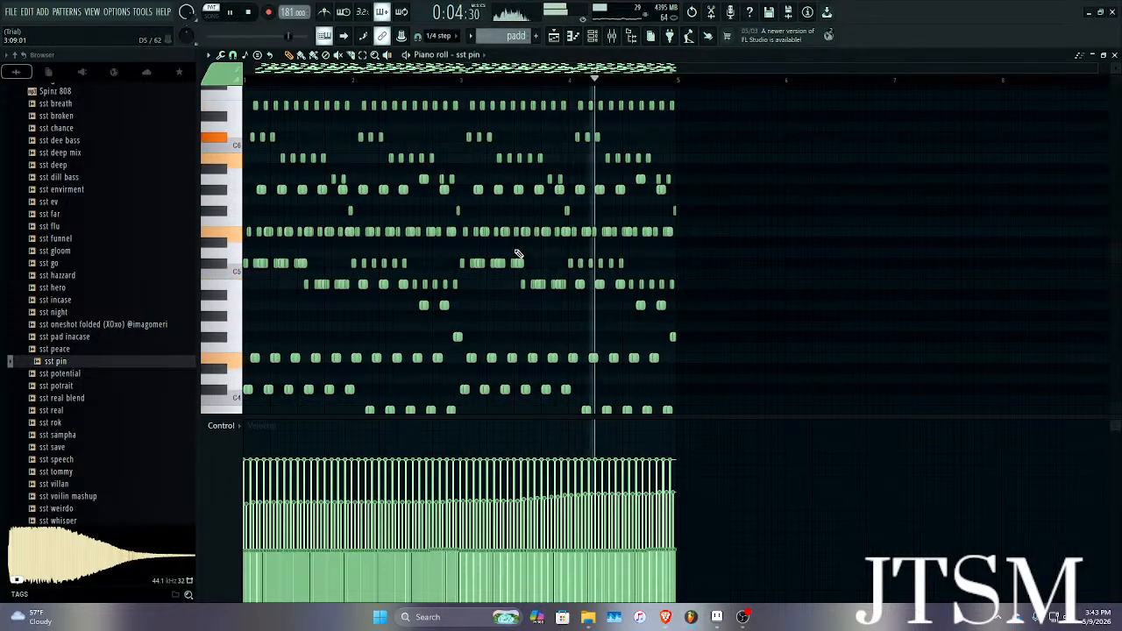
pyautogui.press('space')
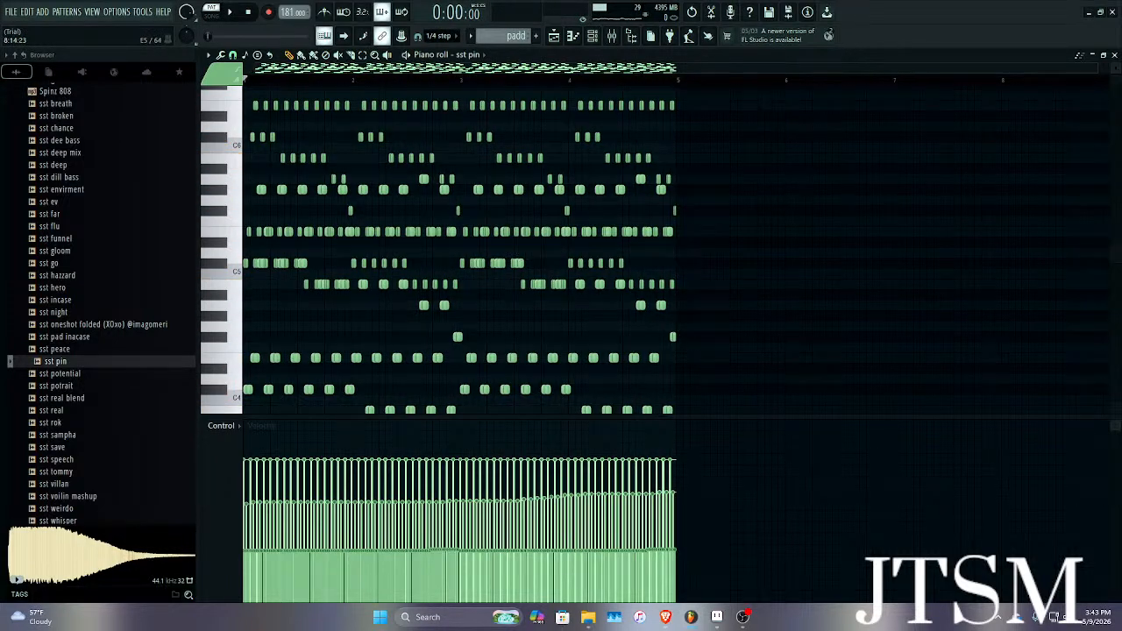
pyautogui.click(1113, 55)
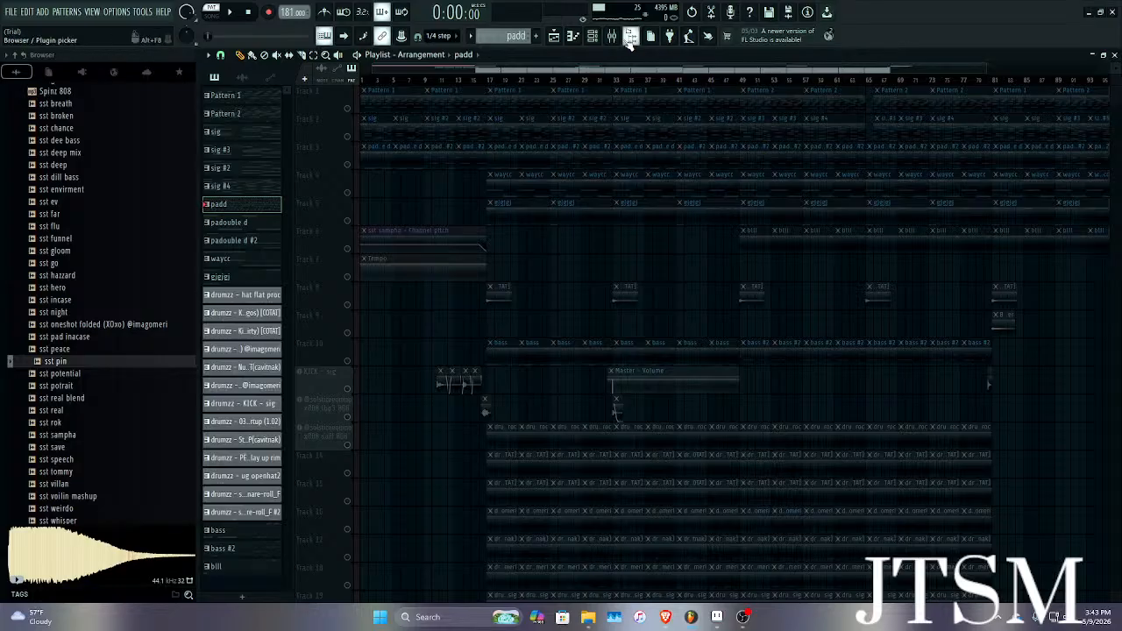
pyautogui.click(613, 42)
pyautogui.click(614, 43)
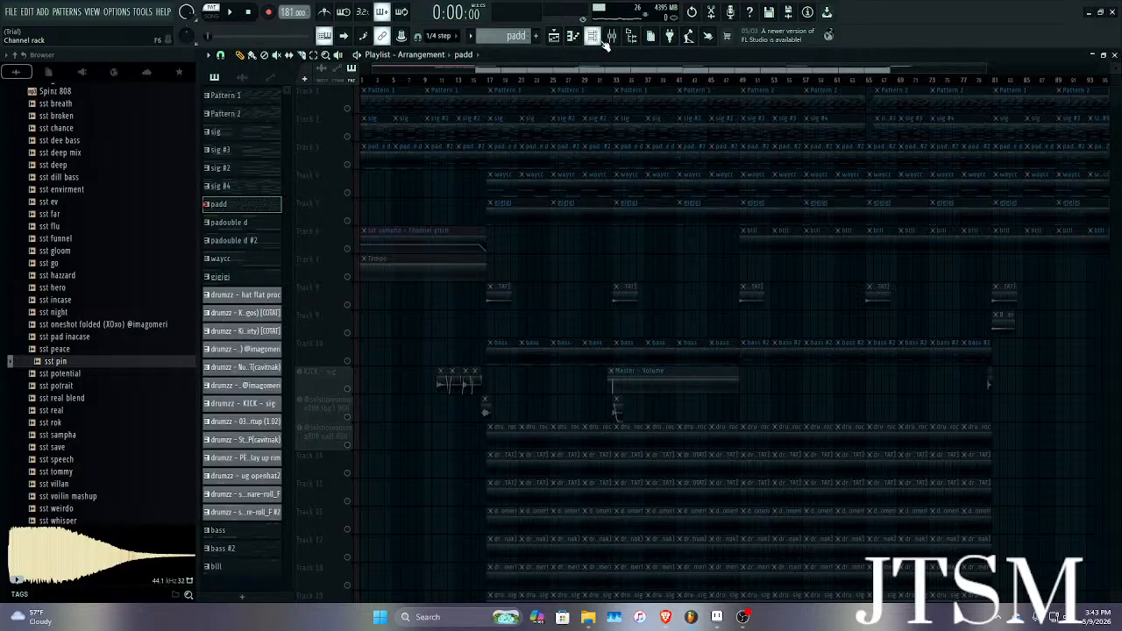
# Reopen the "padouble d" pattern from its playlist clip, play it again for comparison with "padd", and close the piano roll.
pyautogui.doubleClick(400, 155)
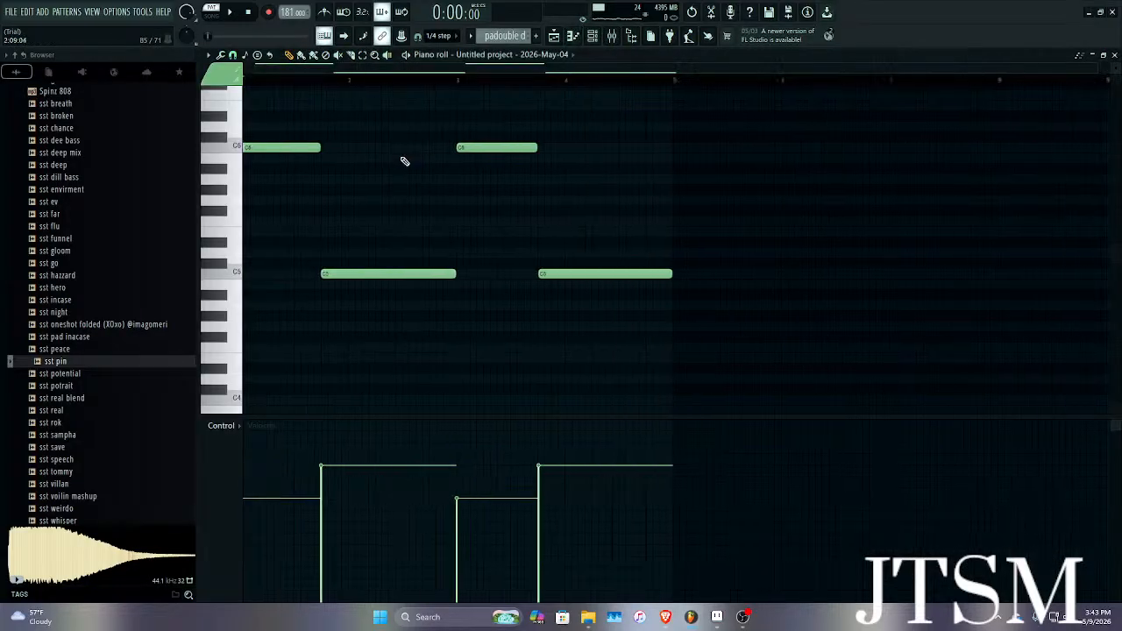
pyautogui.press('space')
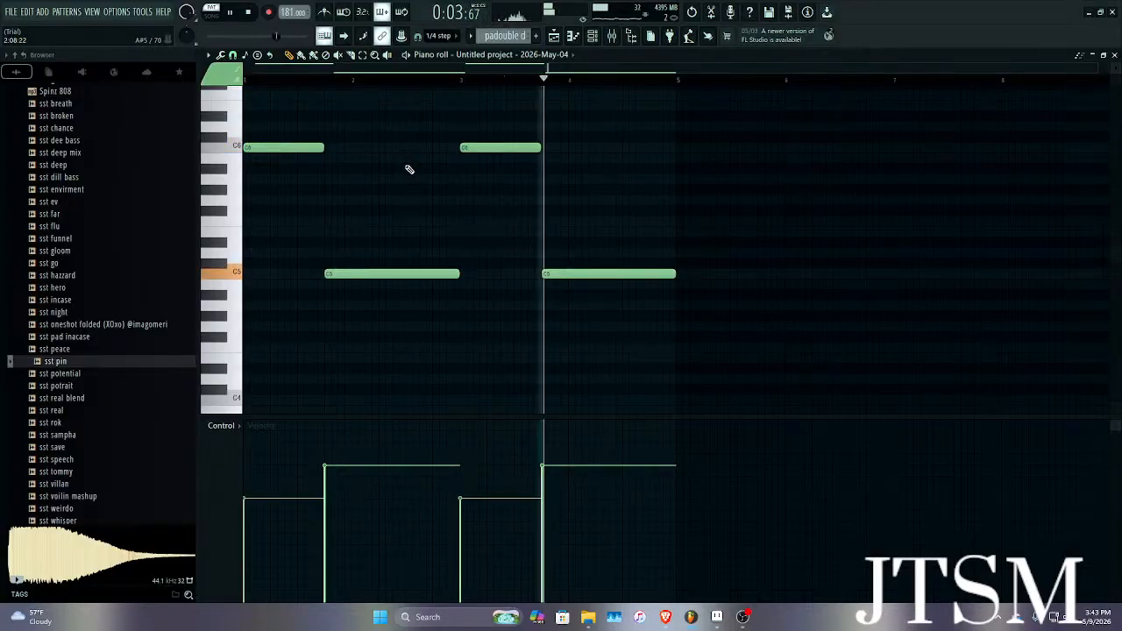
pyautogui.press('space')
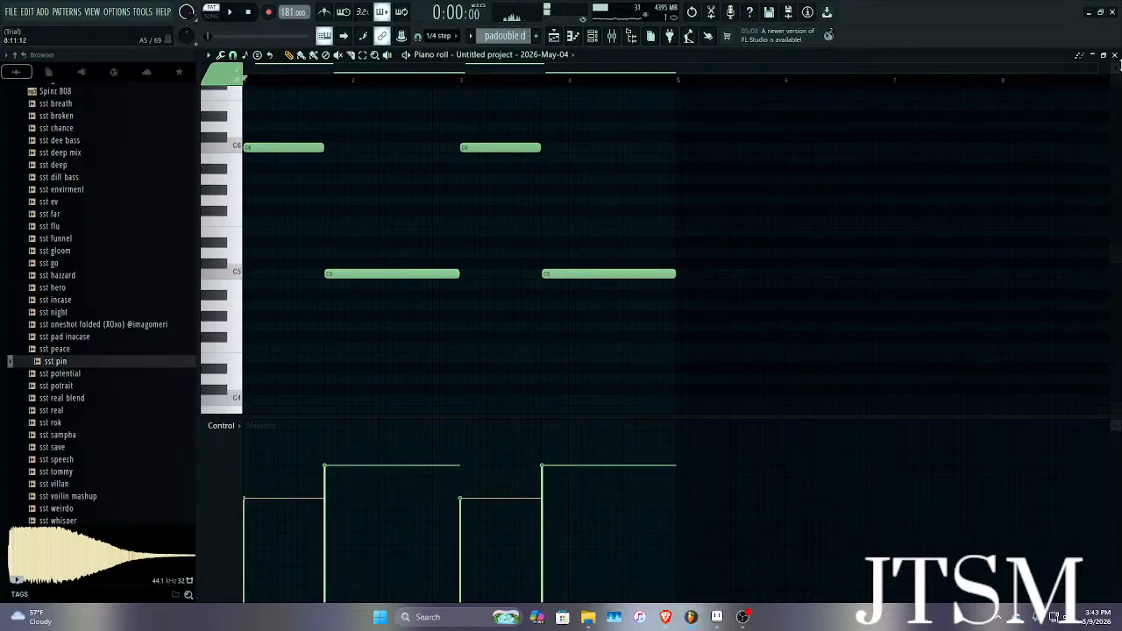
pyautogui.click(1115, 56)
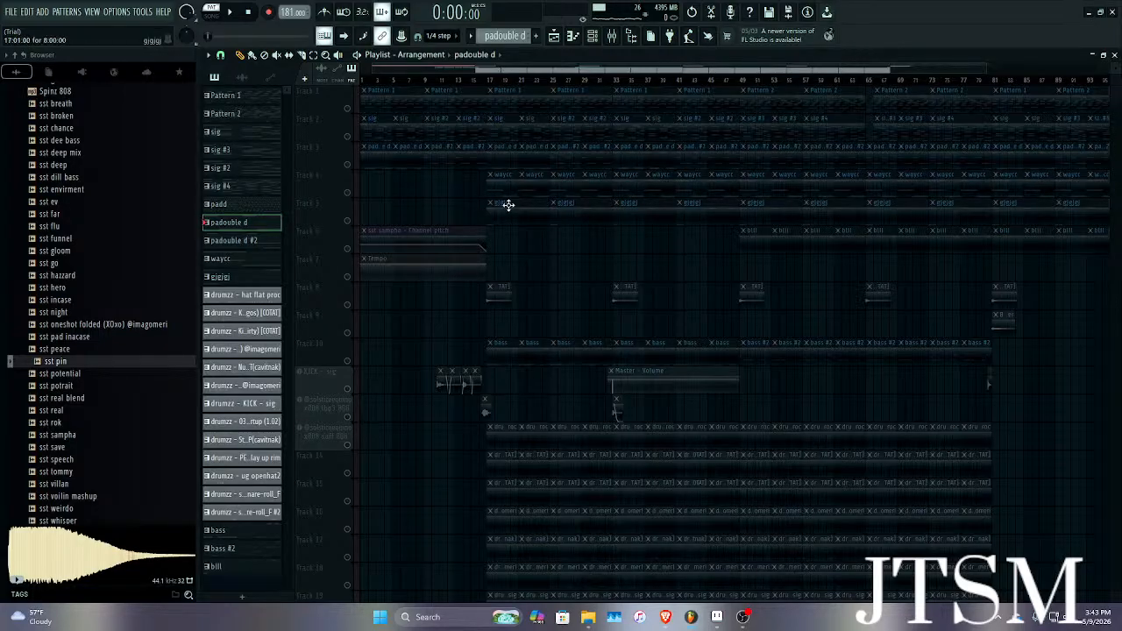
# Play the "signs" notes of the "sig #2" pattern in the piano roll, and close the piano roll.
pyautogui.doubleClick(437, 131)
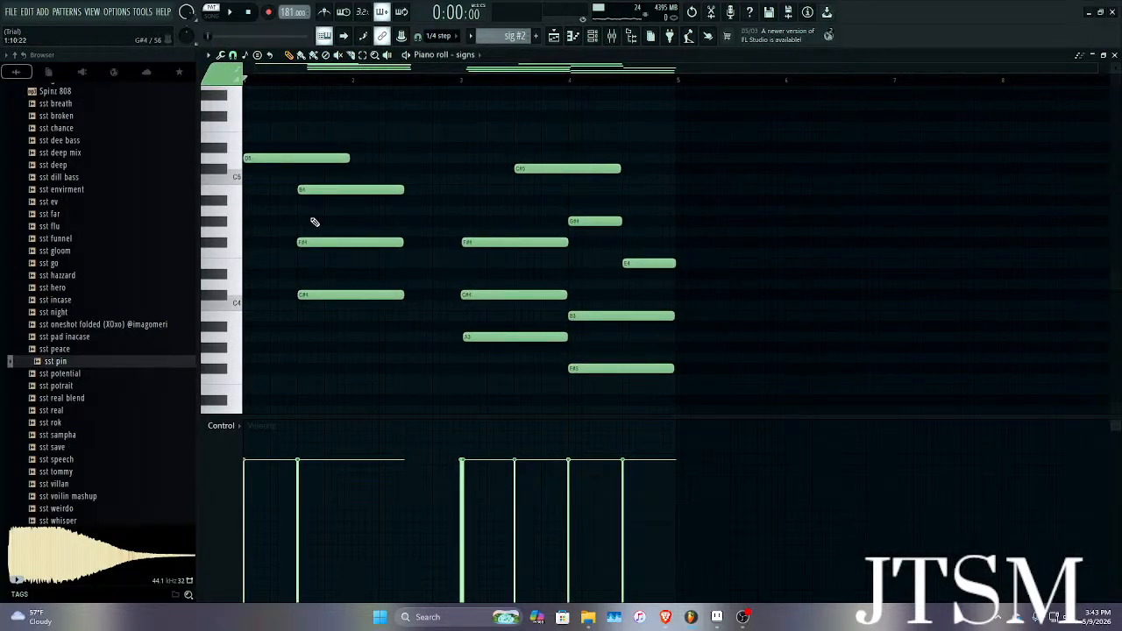
pyautogui.press('space')
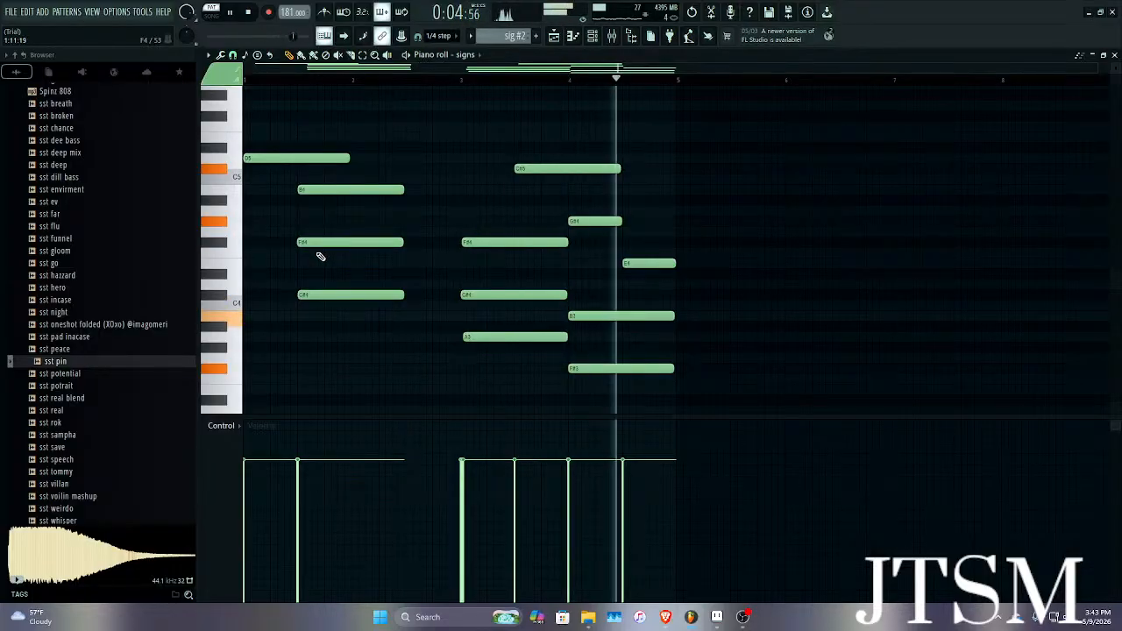
pyautogui.press('space')
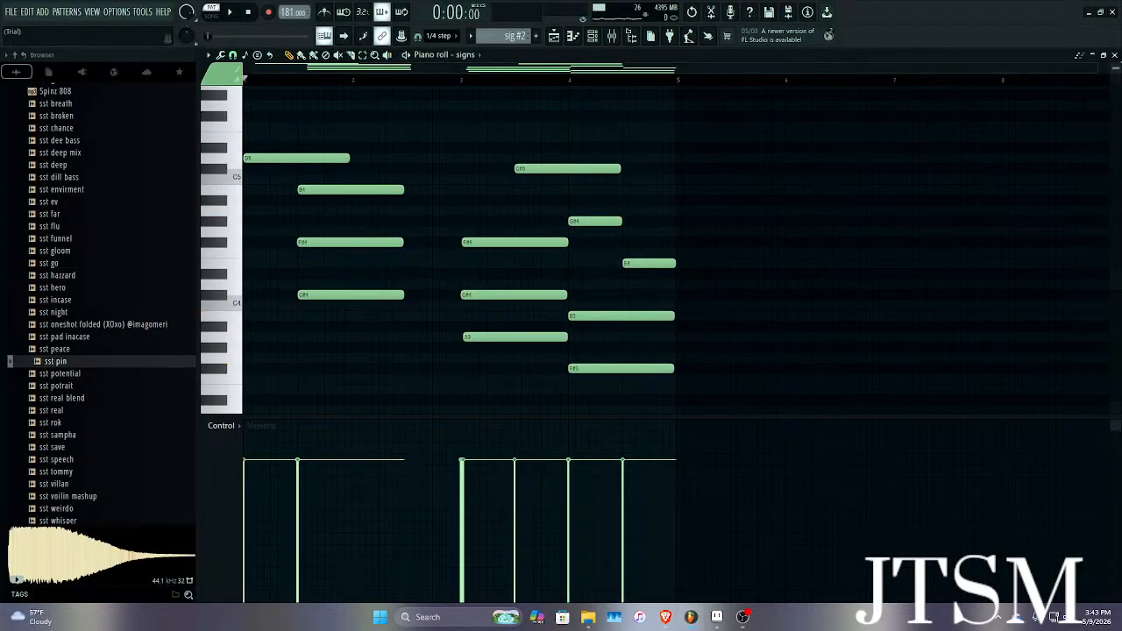
pyautogui.click(1114, 56)
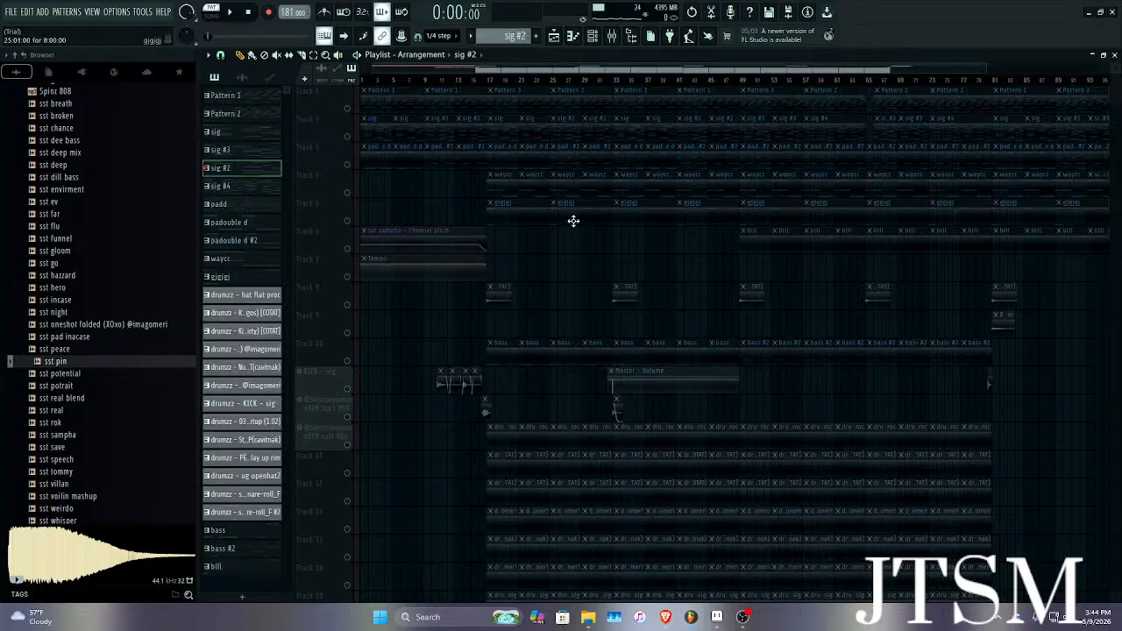
# View the "sst hazzard" notes of the "waycc" pattern in the piano roll, and close the piano roll.
pyautogui.scroll(-1, 493, 172)
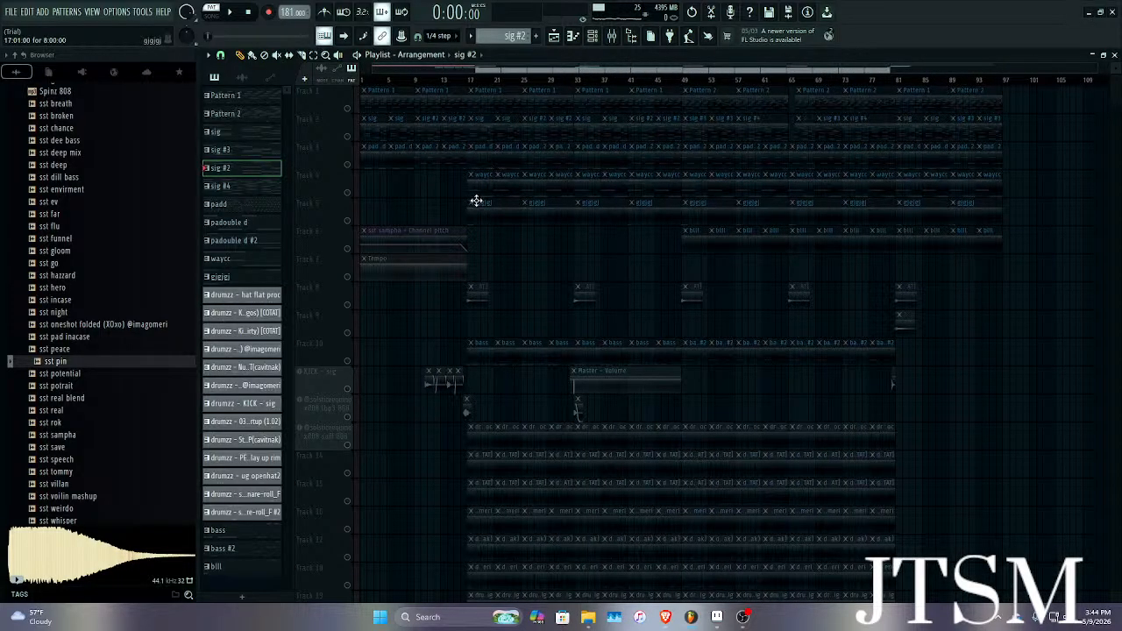
pyautogui.doubleClick(486, 183)
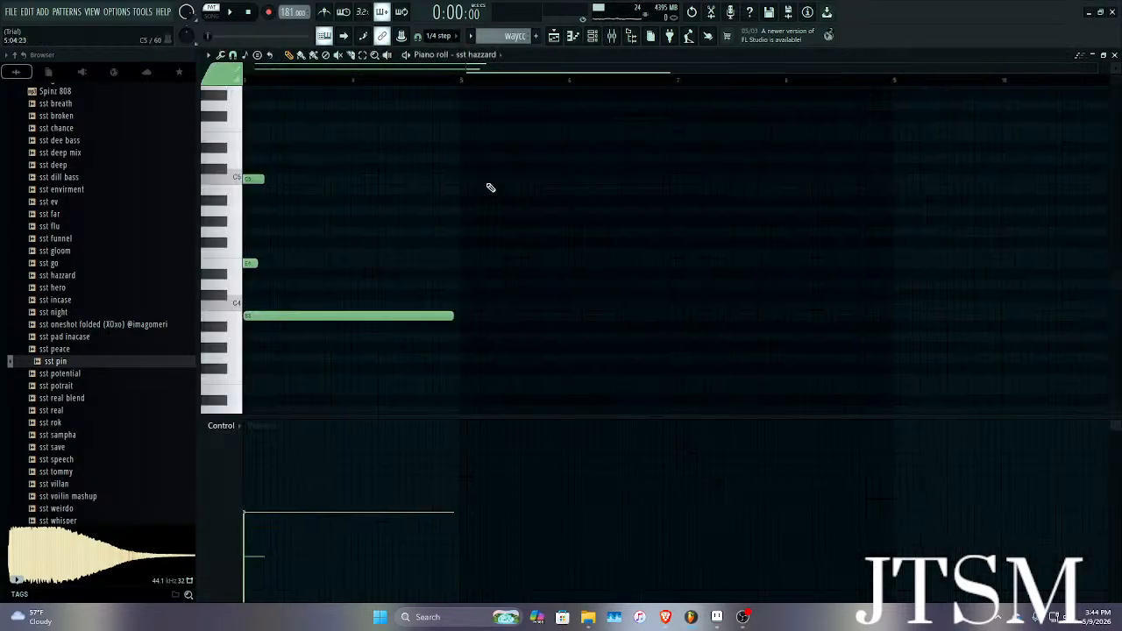
pyautogui.hscroll(-2, 491, 188)
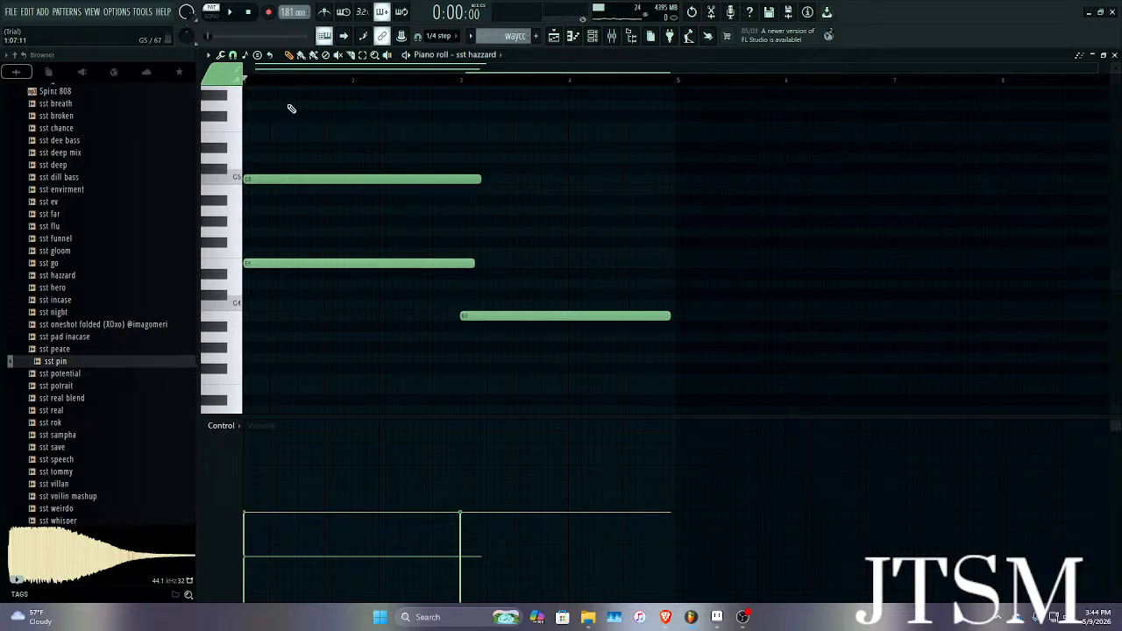
pyautogui.click(1115, 56)
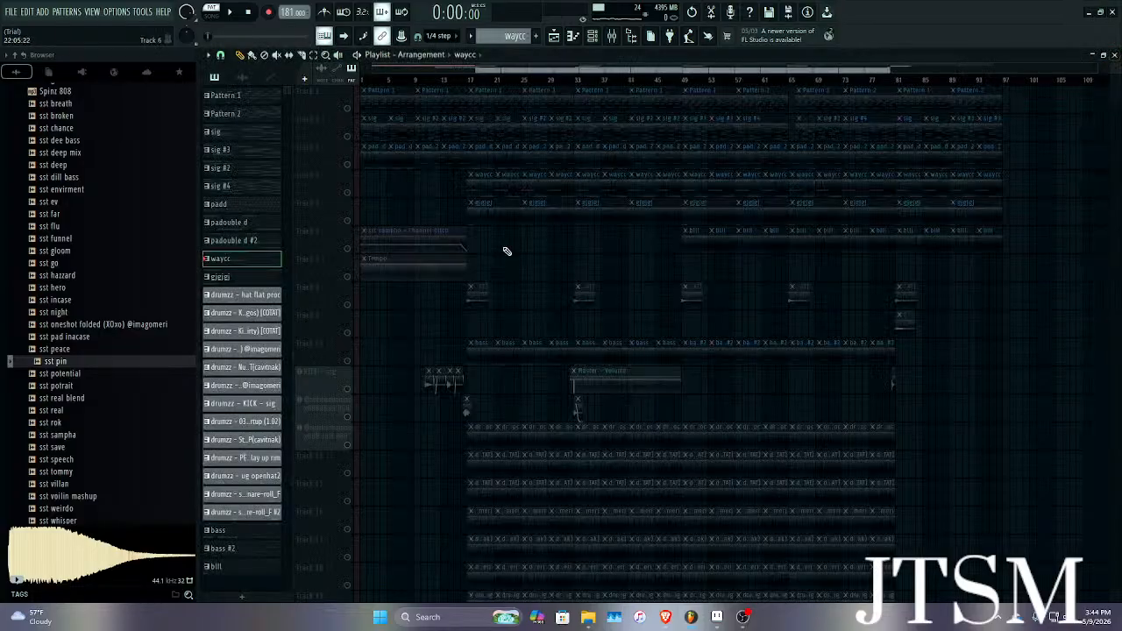
# Unmute the playlist's melody and automation tracks down to Track 9, leaving Track 10 and the bass and drum tracks below muted.
pyautogui.click(348, 278)
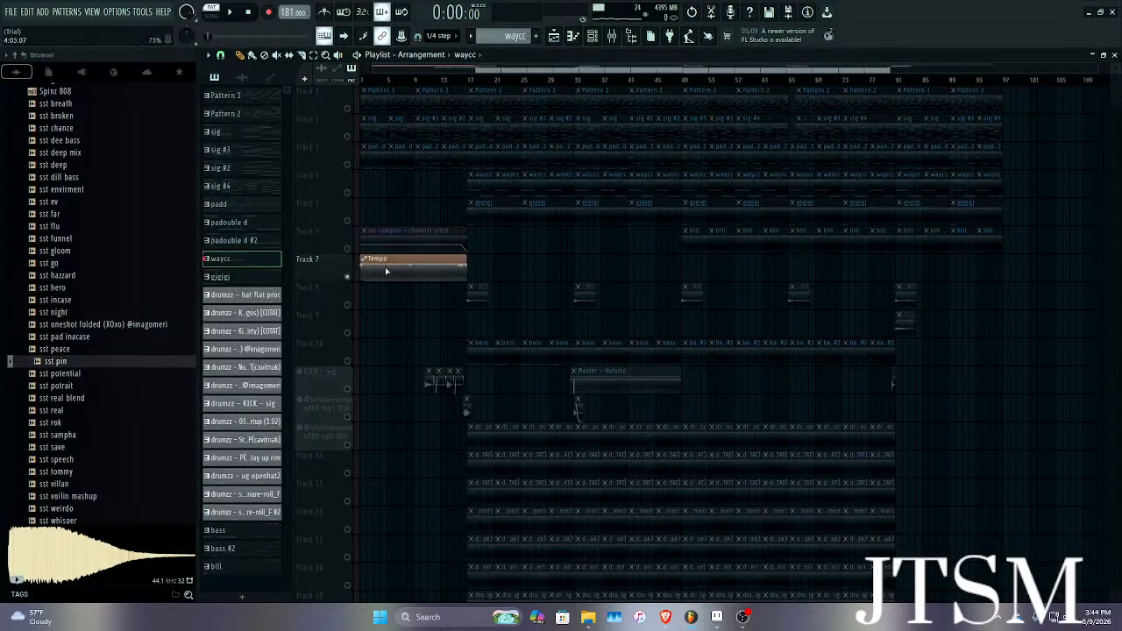
pyautogui.scroll(-9, 420, 294)
pyautogui.scroll(8, 427, 283)
pyautogui.keyDown('ctrl'); pyautogui.click(347, 249); pyautogui.keyUp('ctrl')
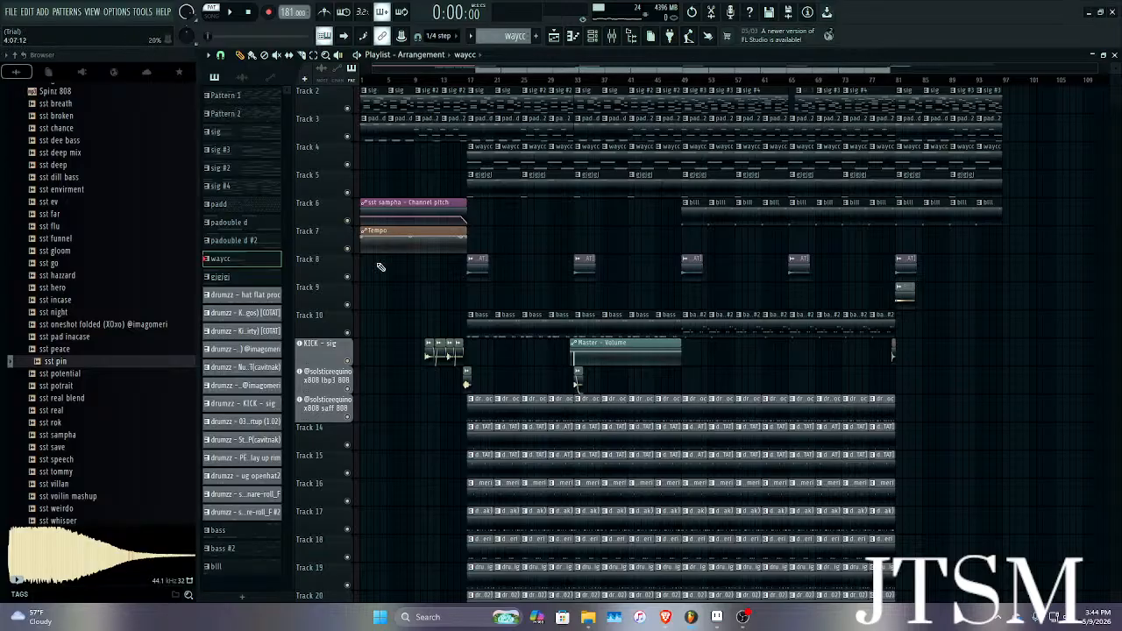
pyautogui.click(347, 306)
# Play the song from bar 17, soloing Track 4 to isolate "waycc", then unsolo it and stop playback.
pyautogui.click(471, 80)
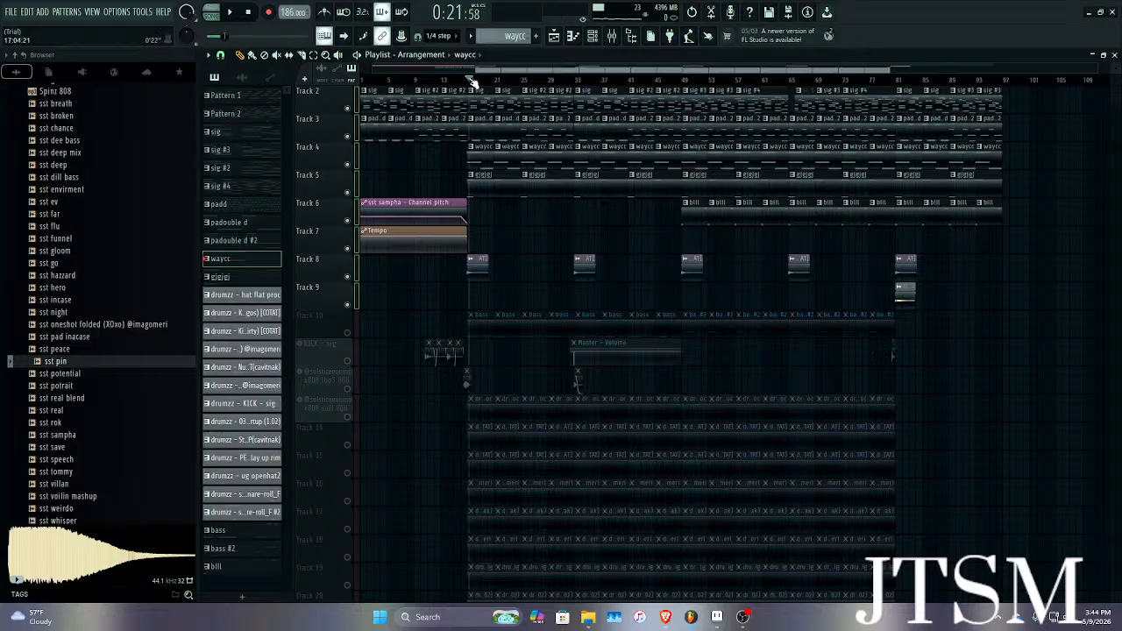
pyautogui.press('space')
pyautogui.scroll(5, 504, 146)
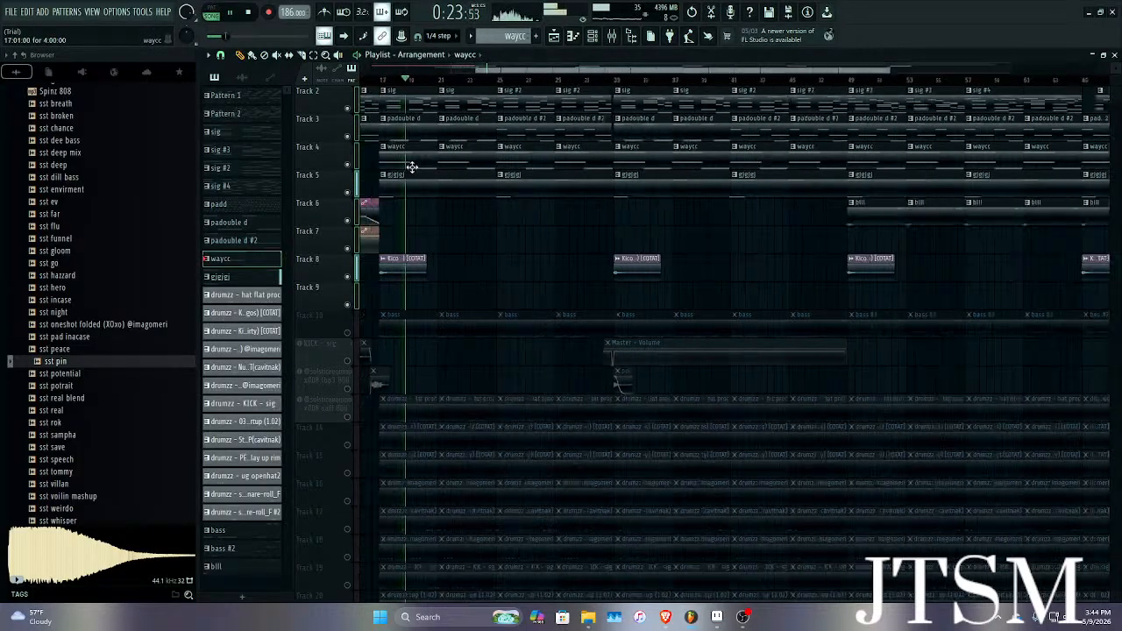
pyautogui.scroll(-5, 357, 164)
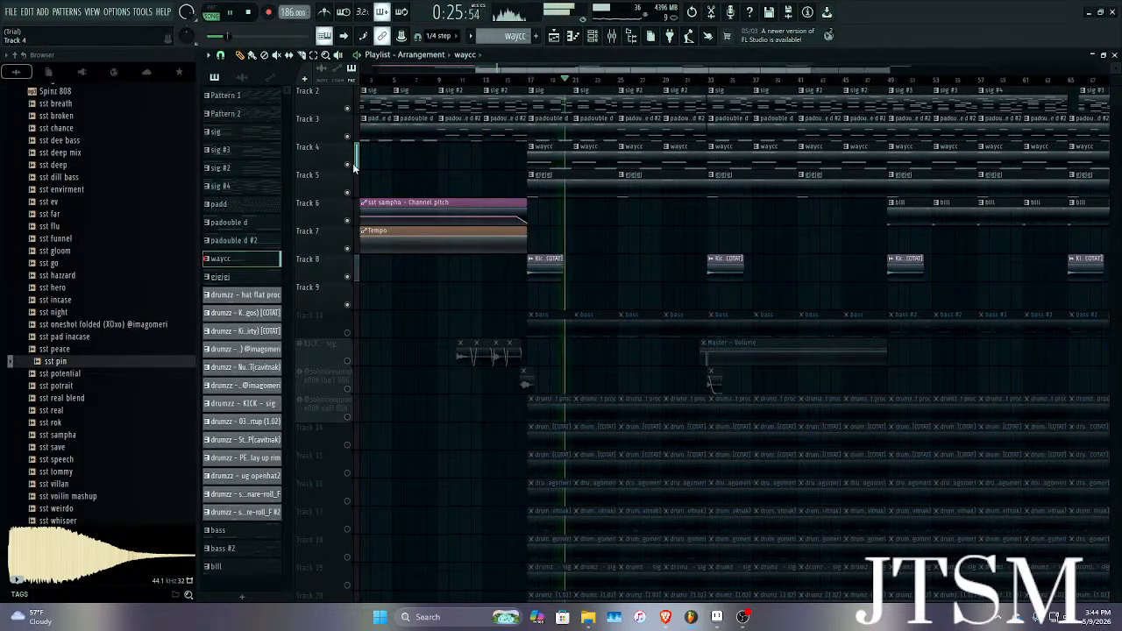
pyautogui.rightClick(347, 165)
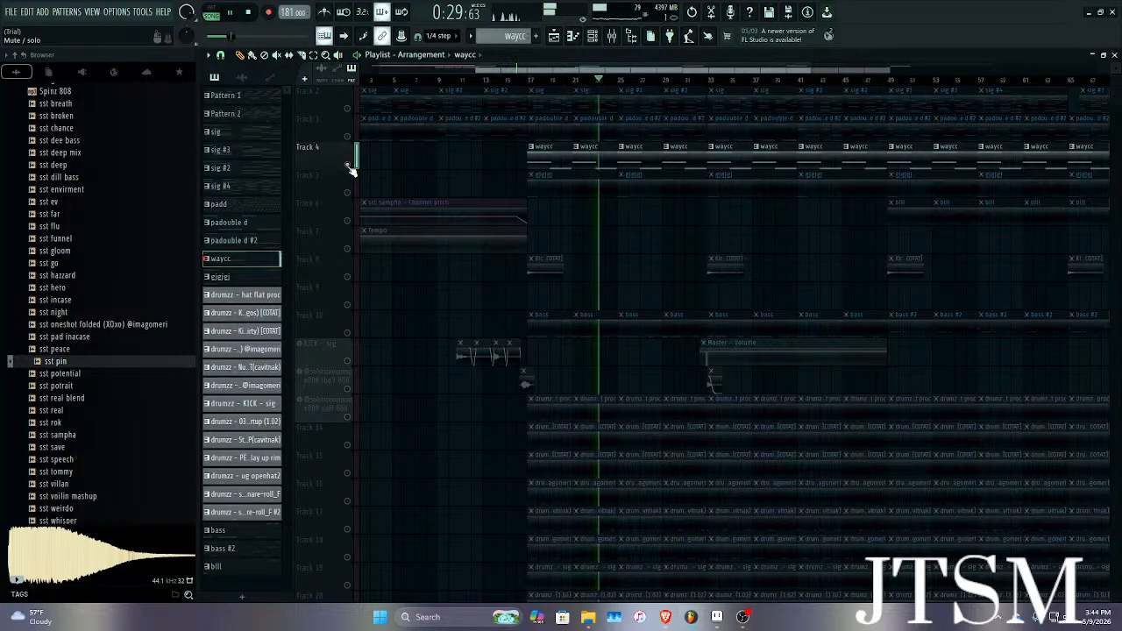
pyautogui.rightClick(347, 165)
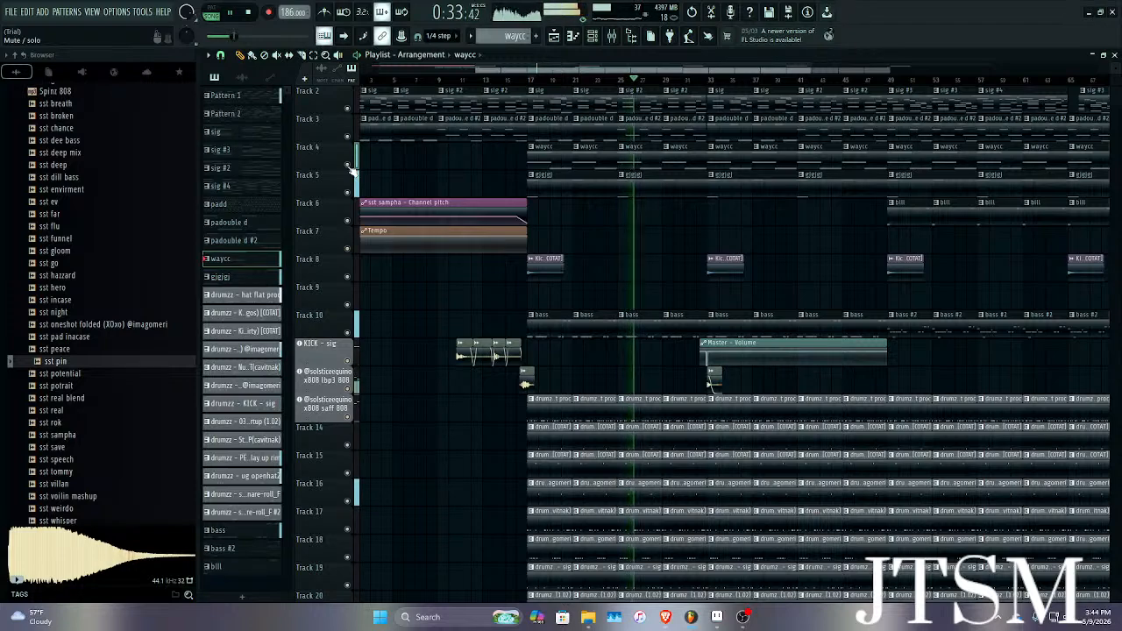
pyautogui.press('space')
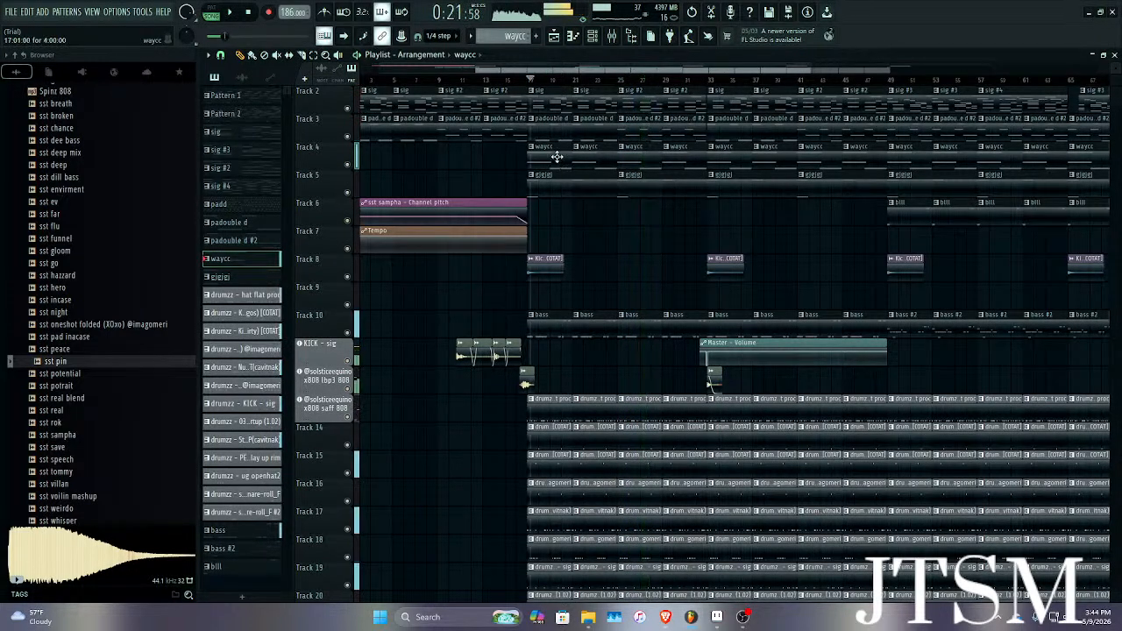
# Open the "waycc" pattern in the piano roll and play its "sst hazzard" notes in pattern mode.
pyautogui.doubleClick(556, 156)
pyautogui.press('space')
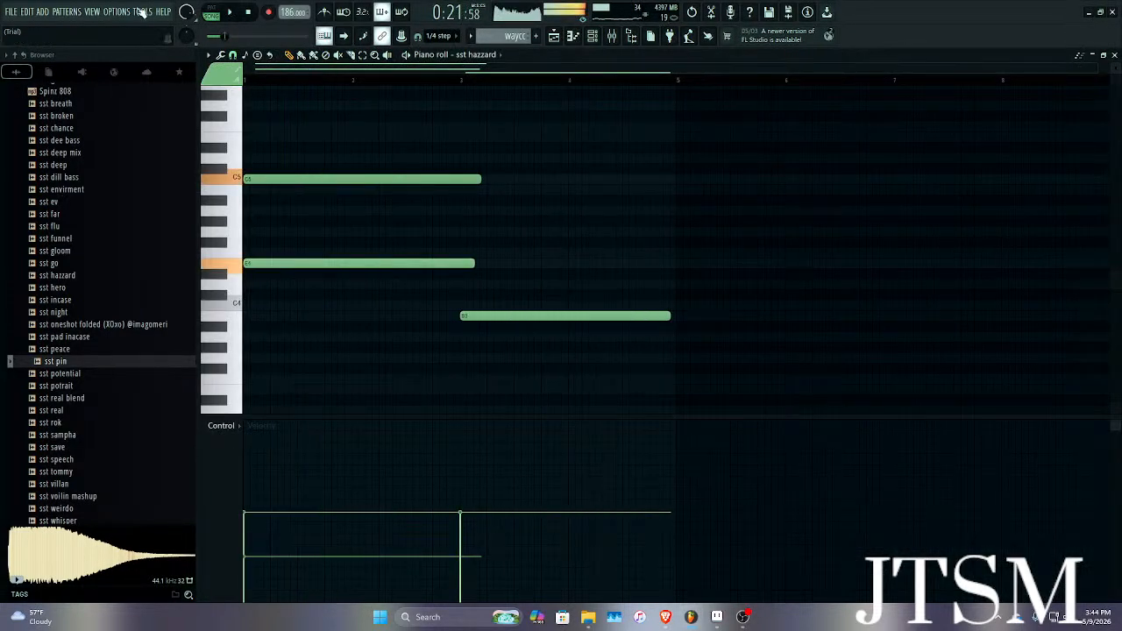
pyautogui.click(214, 12)
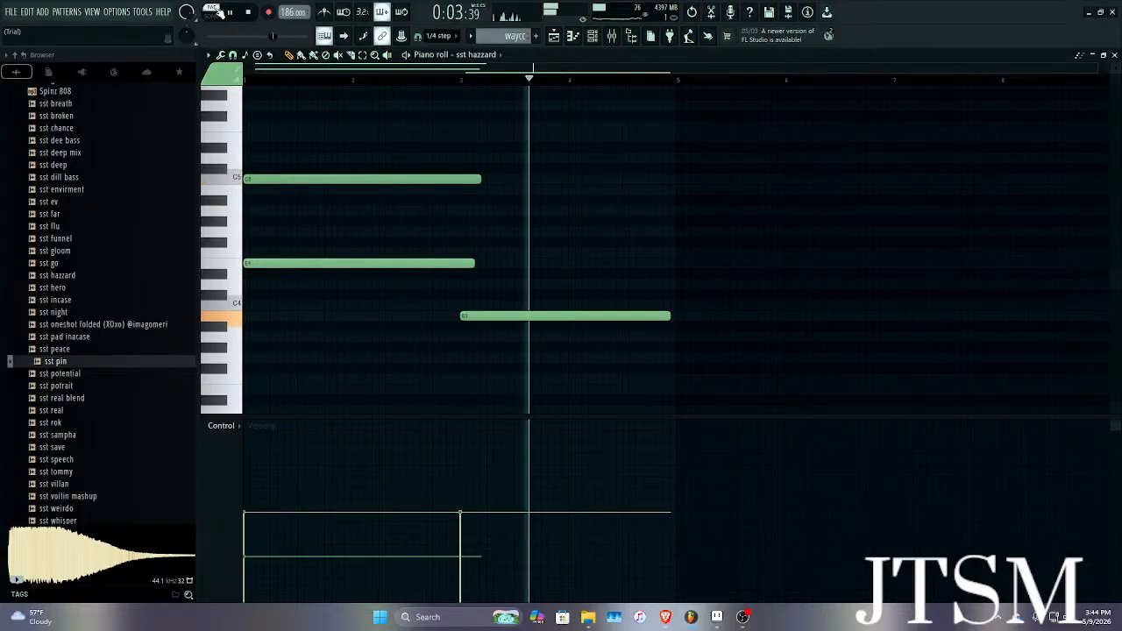
pyautogui.press('space')
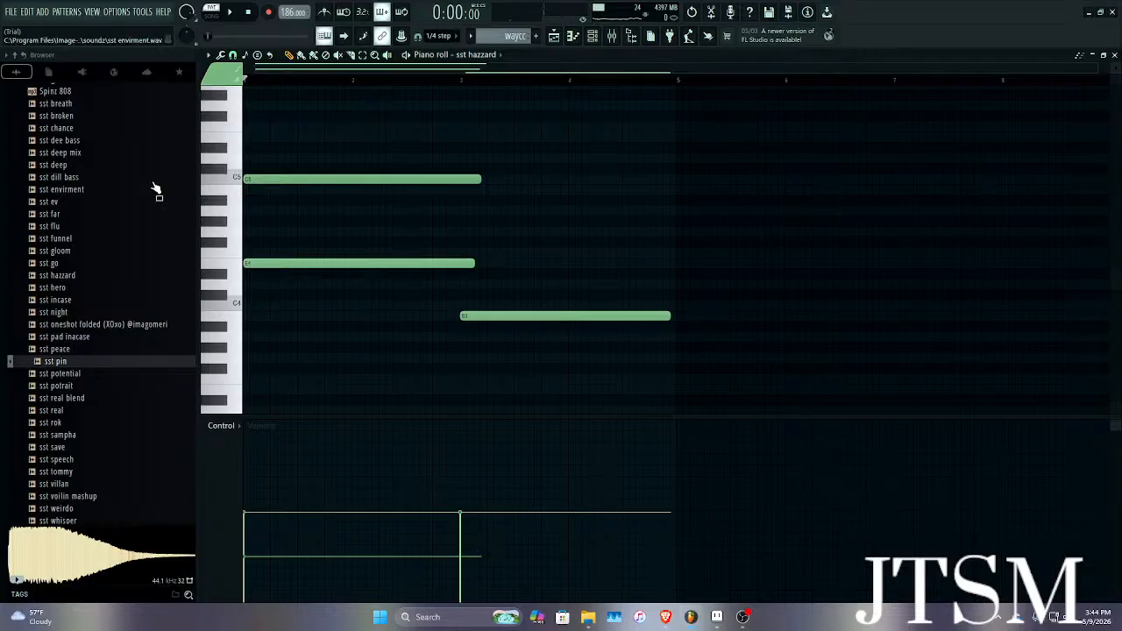
# Expand the "Knuckles Chaotix" folder inside the Sega 32X sound effects folder in the Browser.
pyautogui.scroll(15, 132, 189)
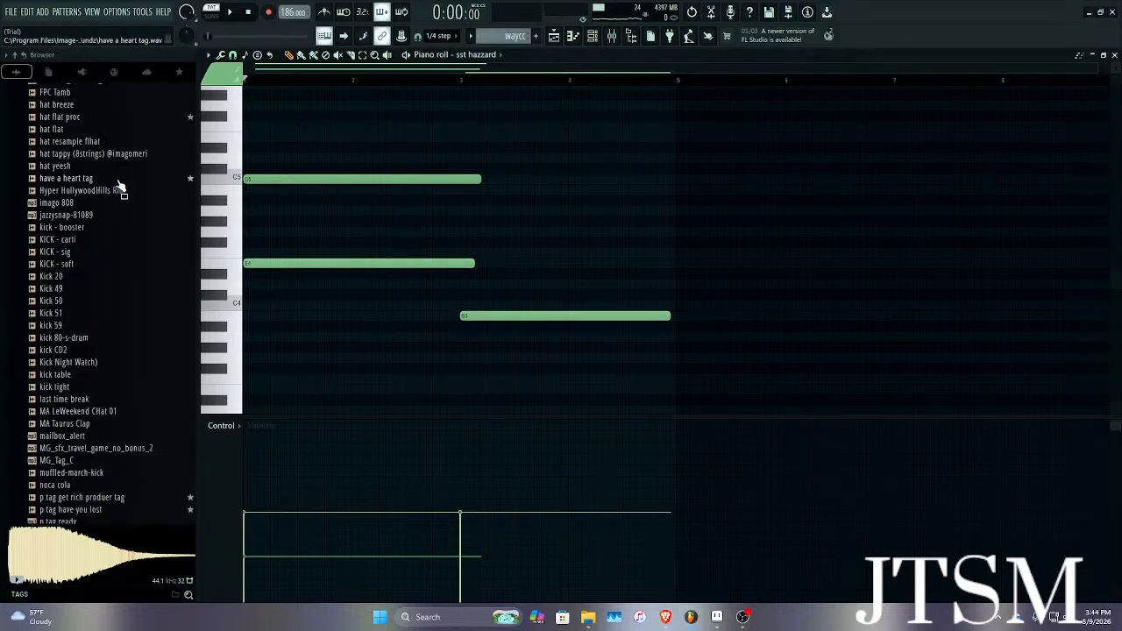
pyautogui.scroll(10, 105, 211)
pyautogui.scroll(-5, 49, 228)
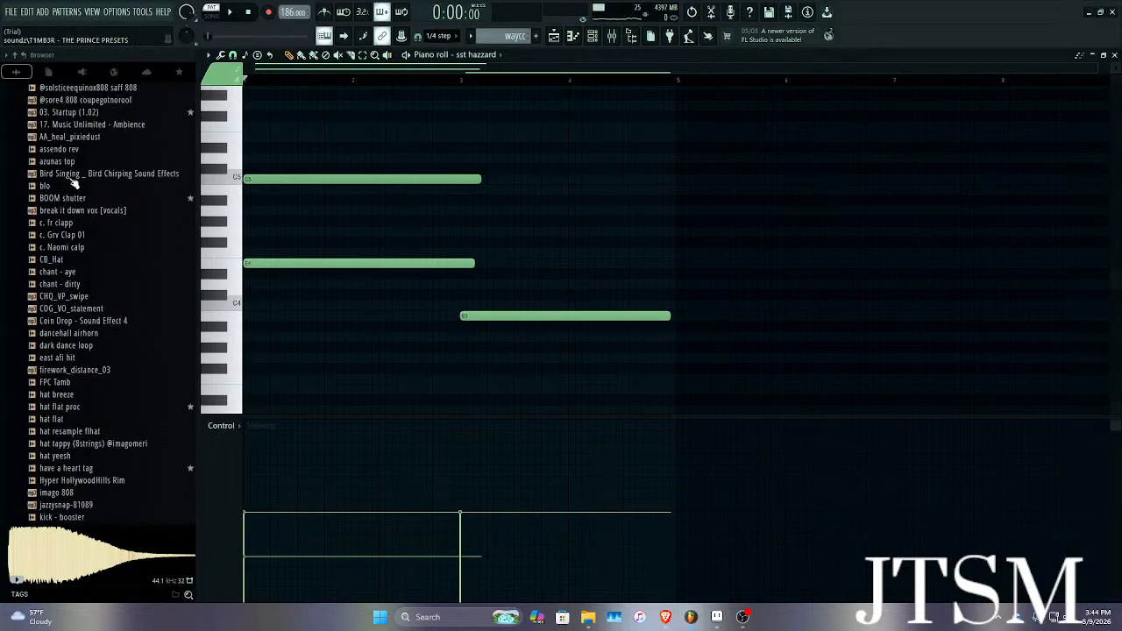
pyautogui.scroll(12, 61, 289)
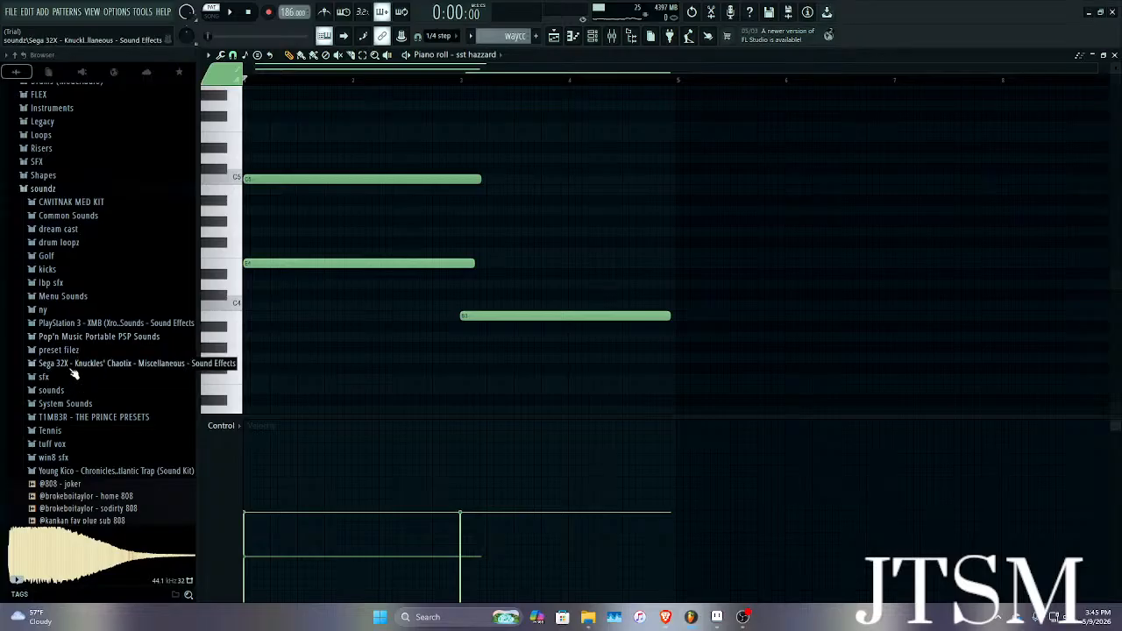
pyautogui.click(70, 363)
pyautogui.click(66, 377)
# Look through the "Knuckles Chaotix" samples and preview the ones at the end of the list, including KC_69 and KC_67.
pyautogui.scroll(6, 79, 333)
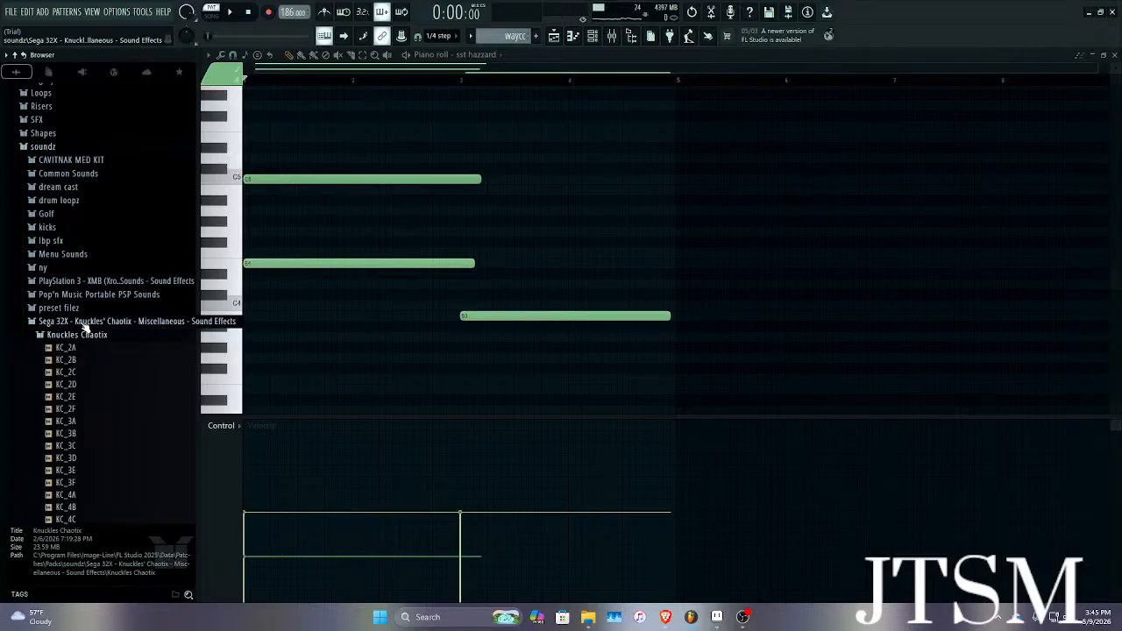
pyautogui.scroll(-6, 83, 326)
pyautogui.scroll(3, 104, 272)
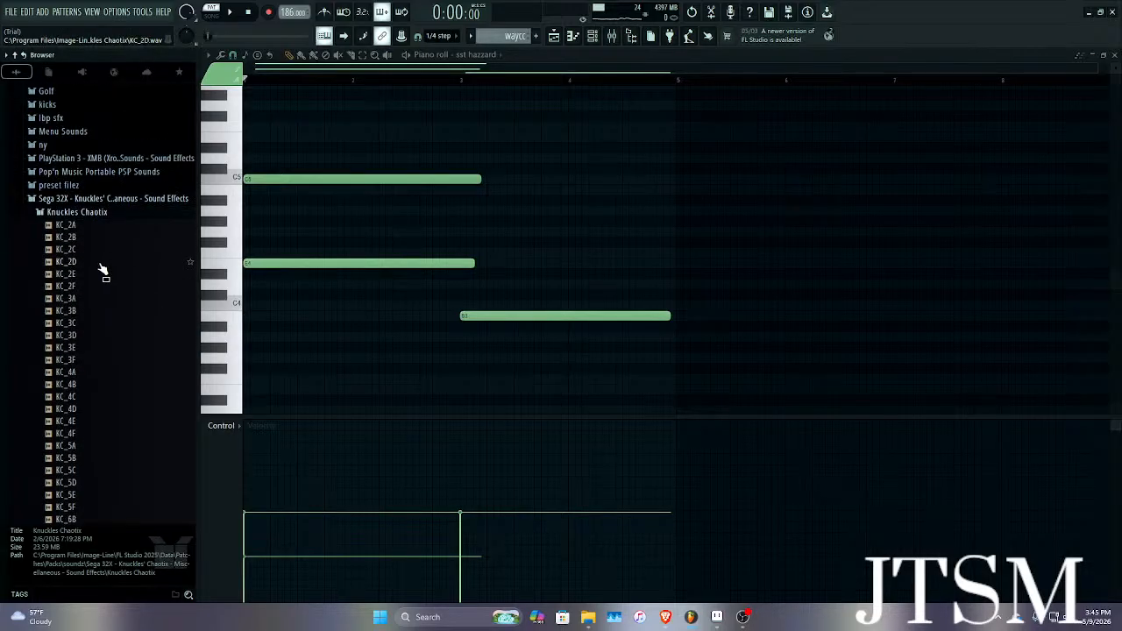
pyautogui.scroll(3, 104, 272)
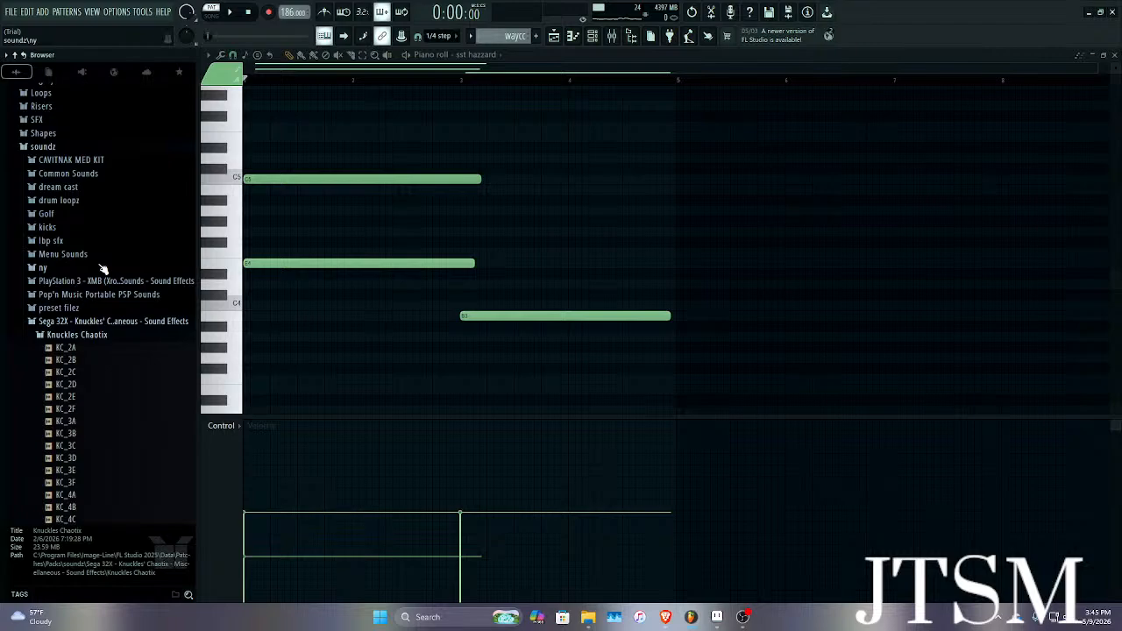
pyautogui.scroll(-10, 111, 320)
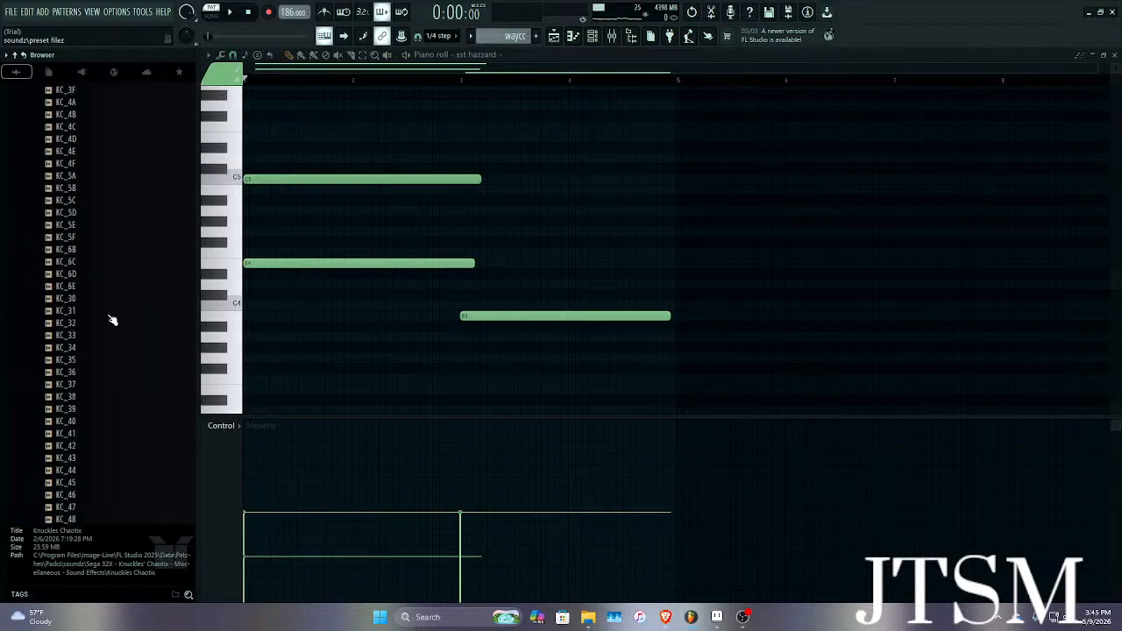
pyautogui.click(103, 435)
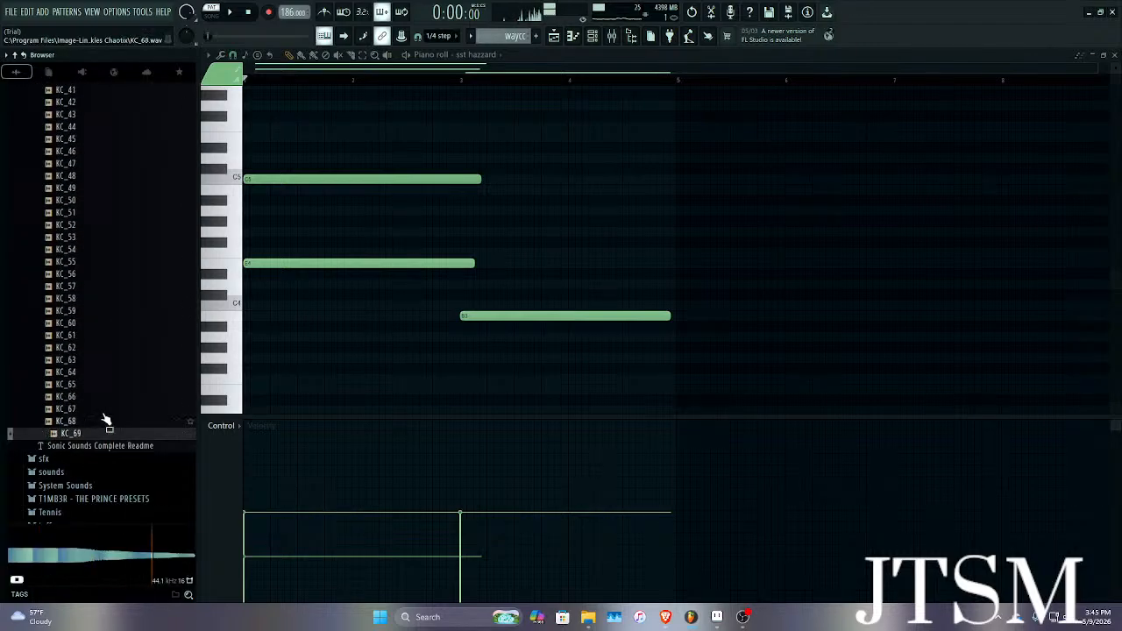
pyautogui.click(106, 421)
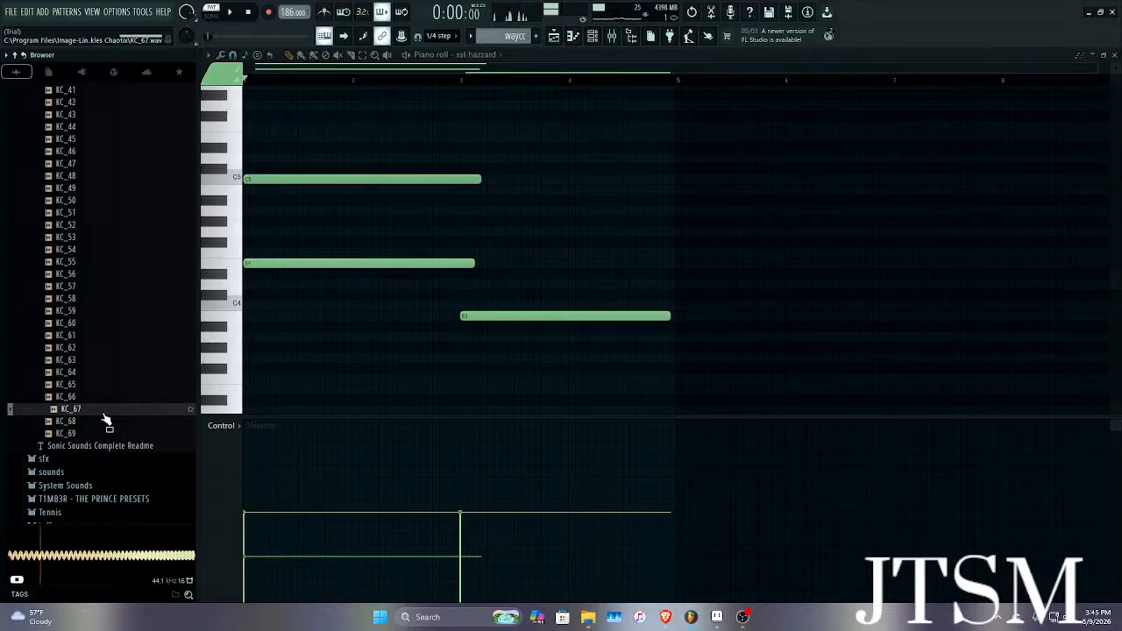
# Collapse the "Knuckles Chaotix" folder and its parent Sega 32X folder in the Browser.
pyautogui.scroll(20, 105, 421)
pyautogui.scroll(-5, 90, 386)
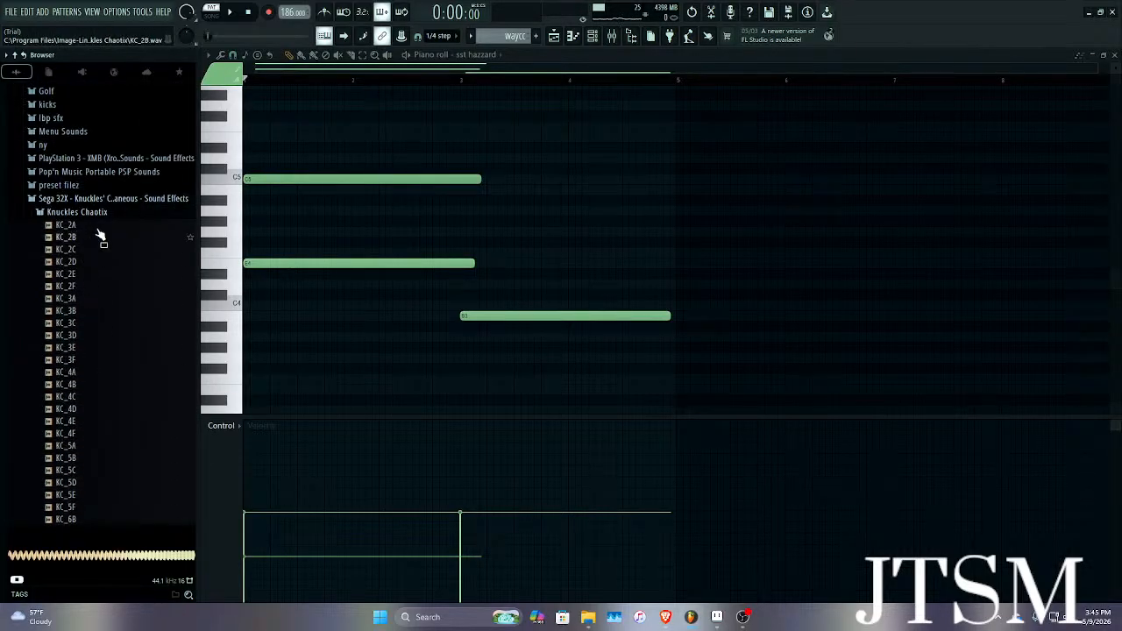
pyautogui.click(97, 213)
pyautogui.click(99, 199)
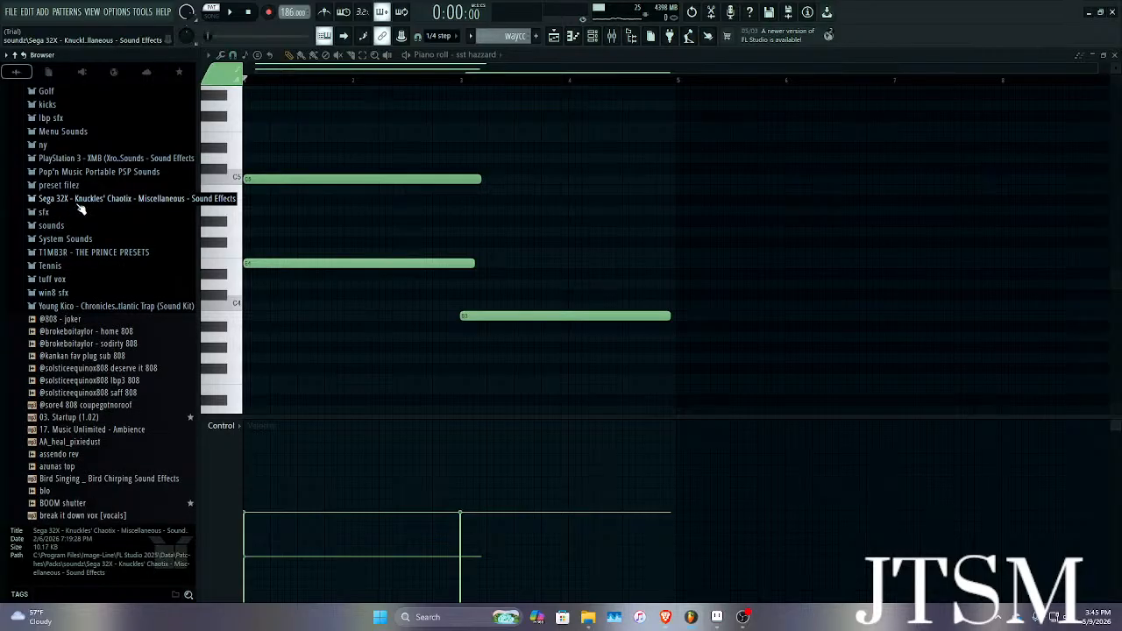
# Find the "sst hazzard" sample in the Browser's "soundz" folder and preview it.
pyautogui.scroll(-15, 63, 209)
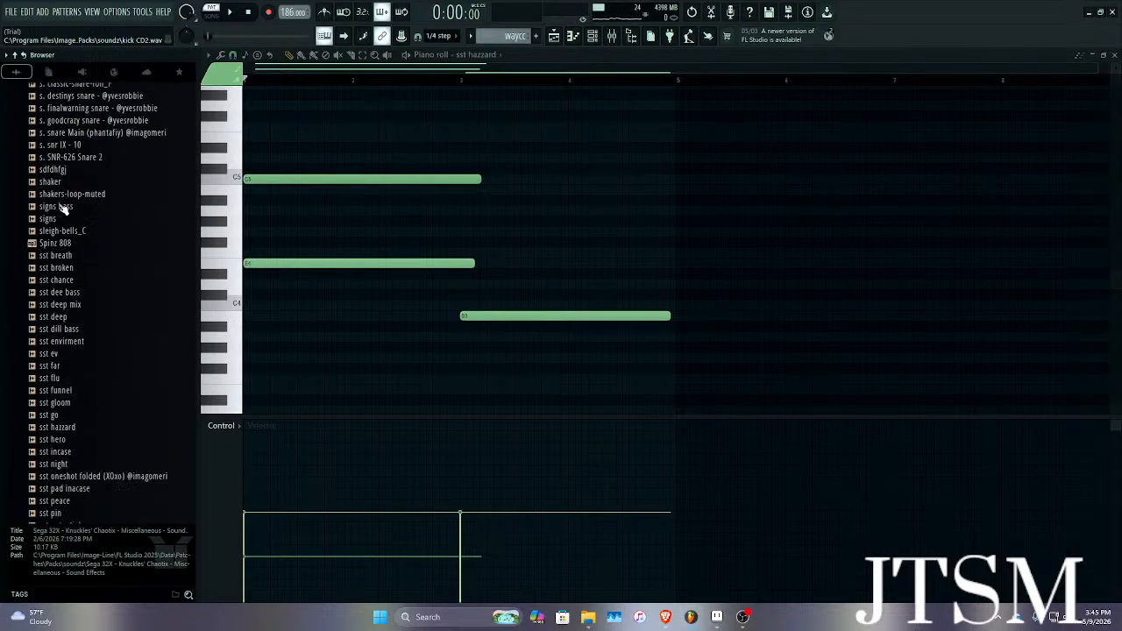
pyautogui.scroll(-4, 63, 208)
pyautogui.scroll(5, 55, 211)
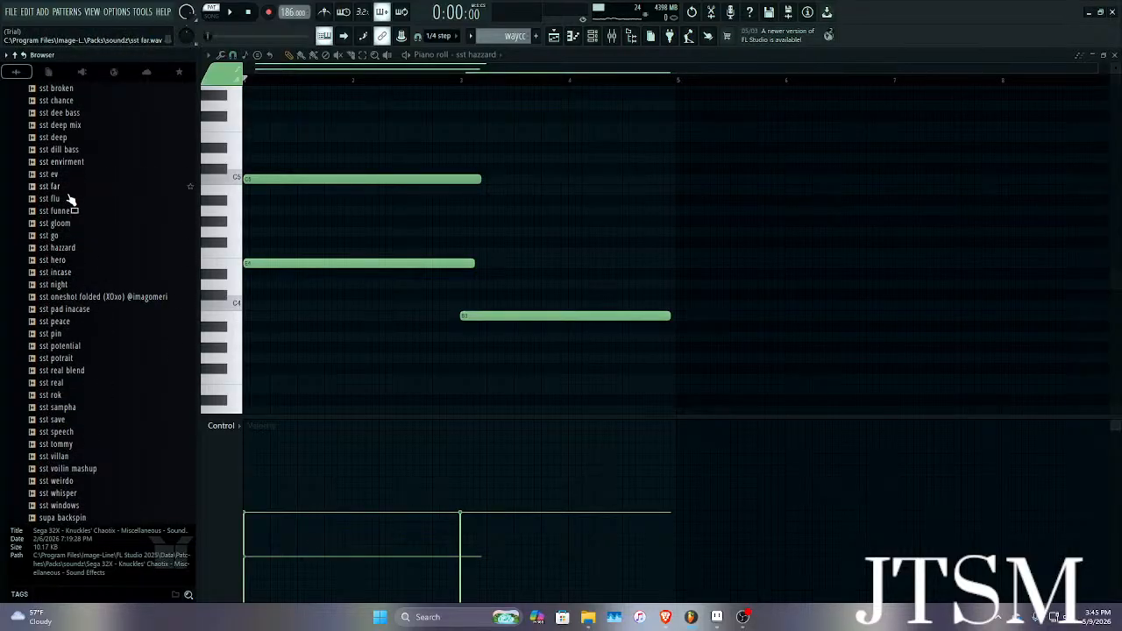
pyautogui.click(70, 248)
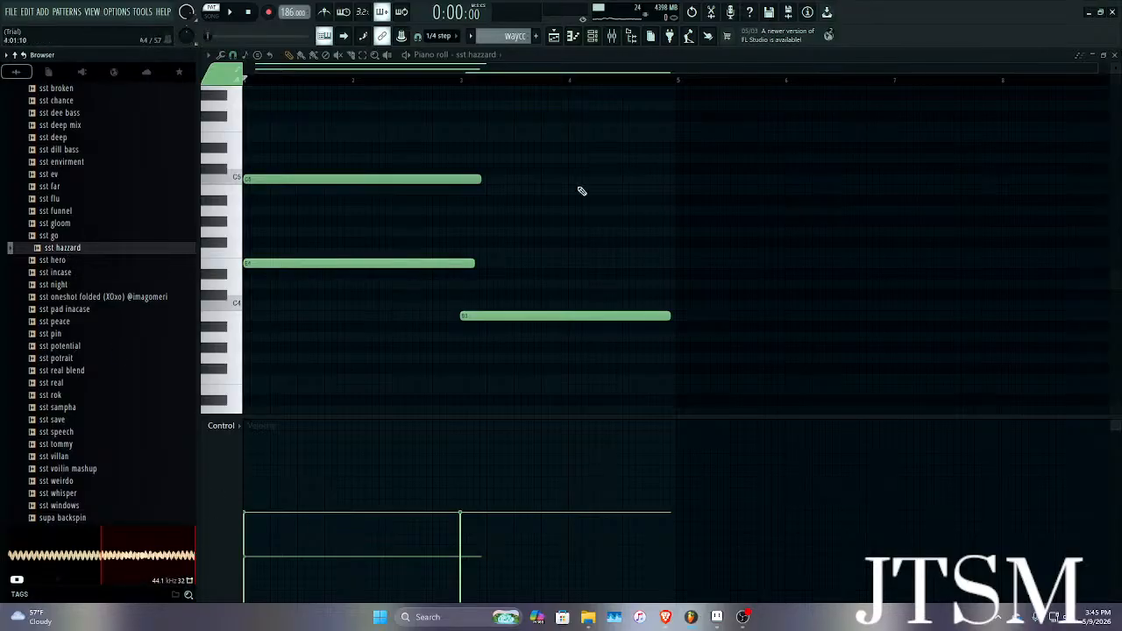
# Inspect the sampler settings of the "sst hazzard" channel from the Channel rack, and close both windows.
pyautogui.click(592, 36)
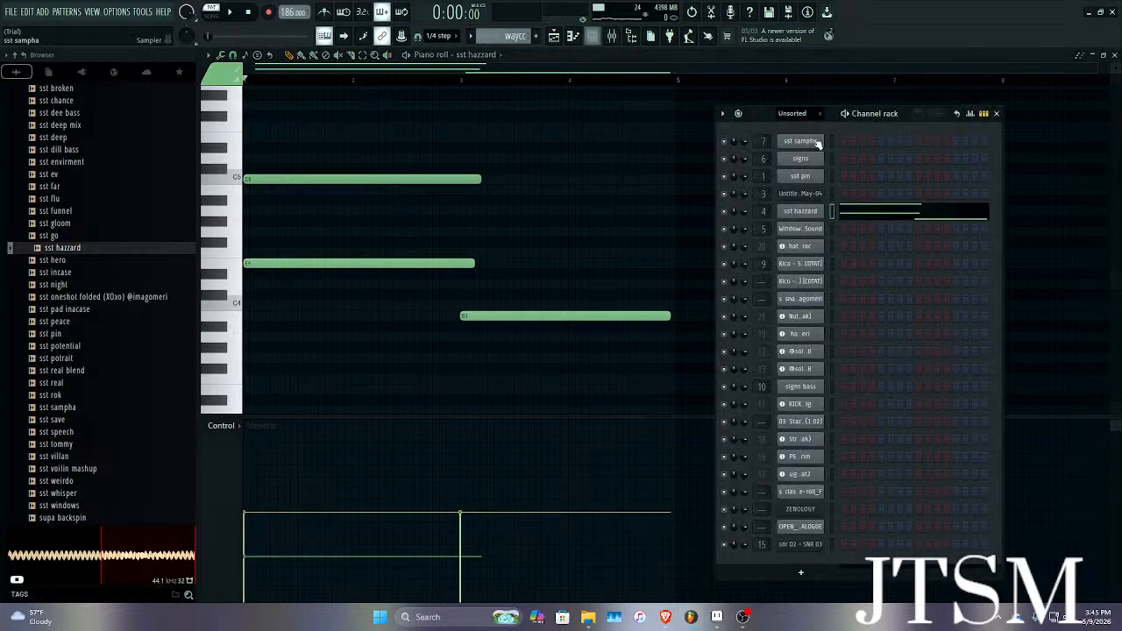
pyautogui.click(801, 212)
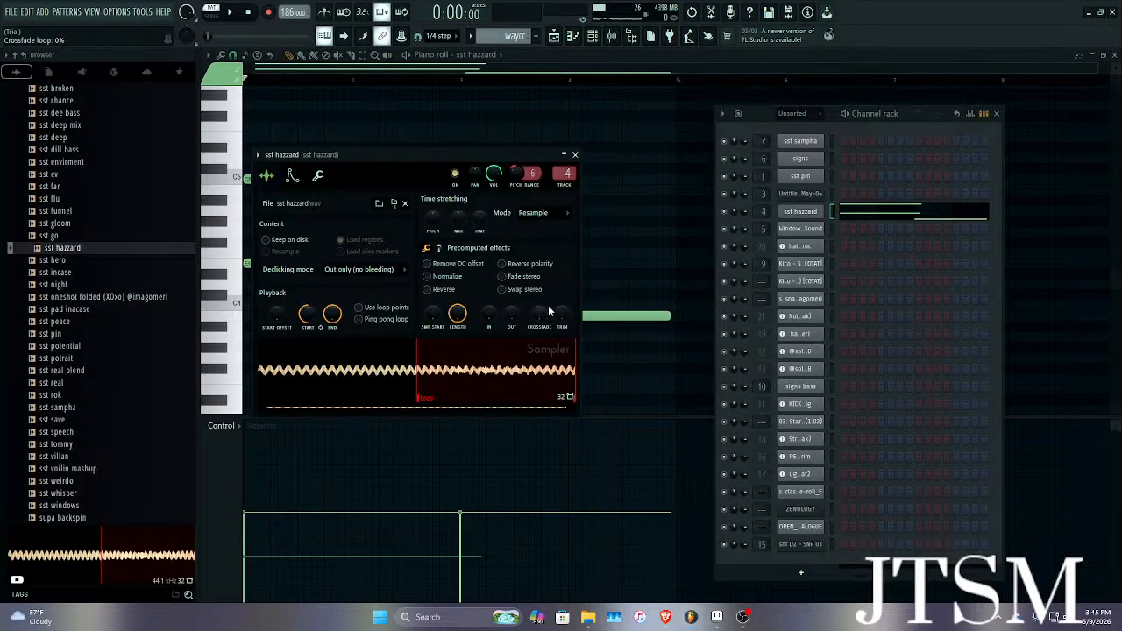
pyautogui.click(576, 155)
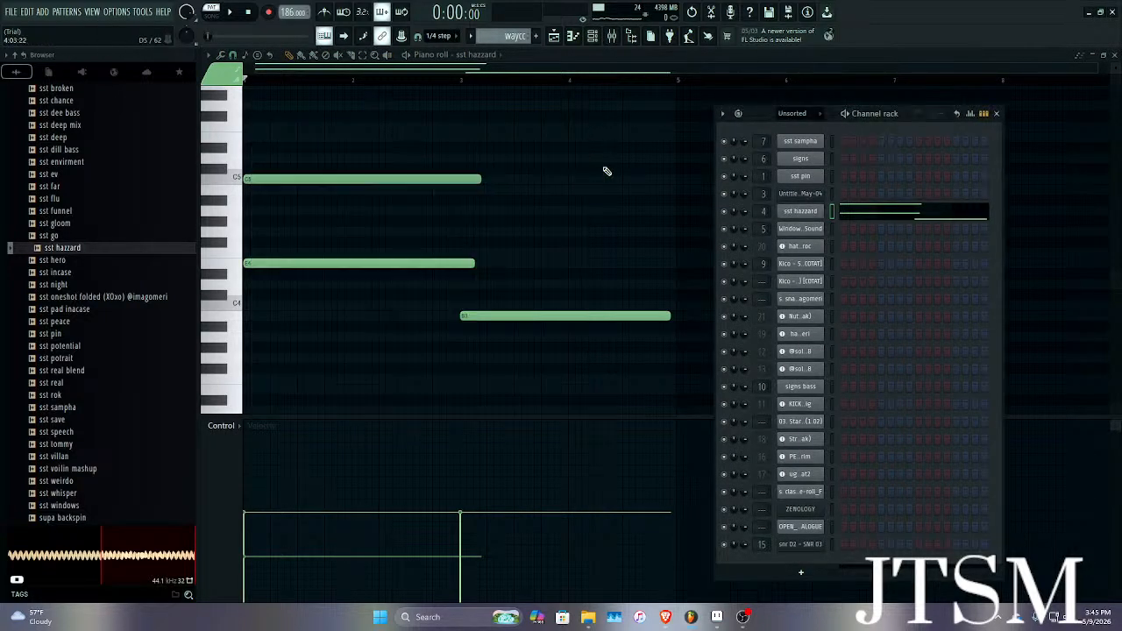
pyautogui.click(996, 113)
# Play the "sst hazzard" notes of the "waycc" pattern again, and return to the playlist.
pyautogui.press('space')
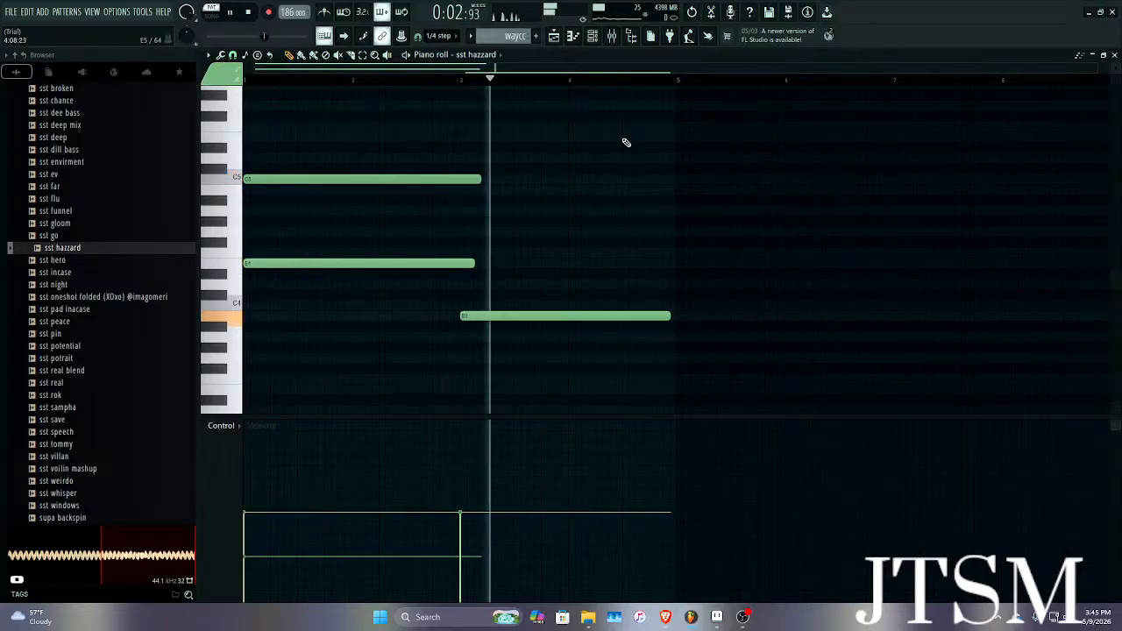
pyautogui.press('space')
pyautogui.press('F5')
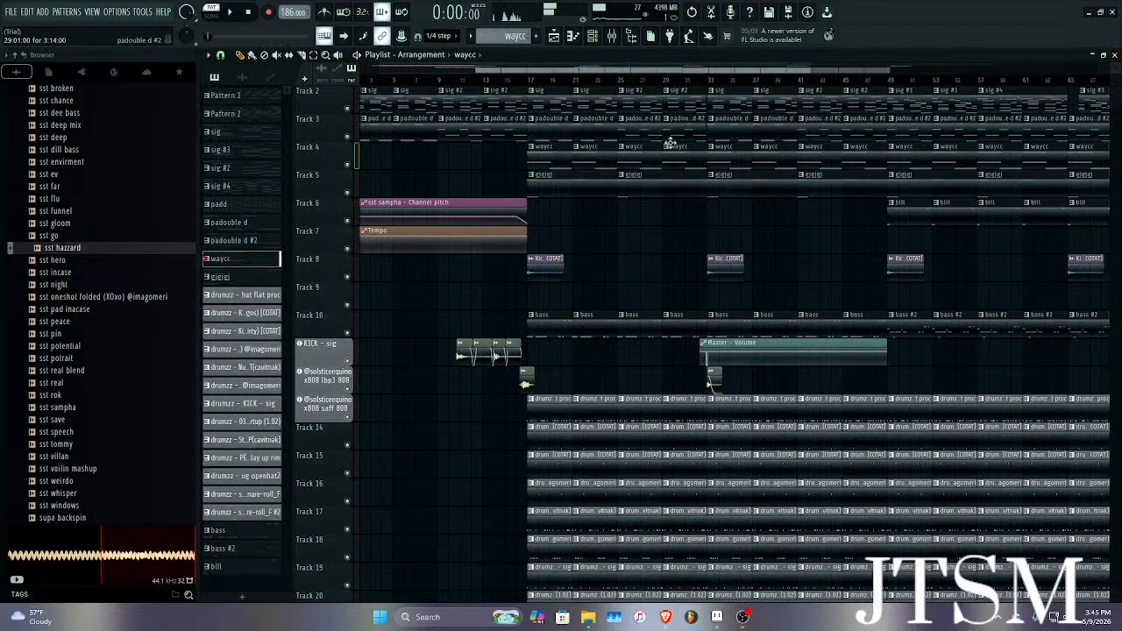
# Open the notes of the "gjgjgj" pattern, and preview "Windows Logoff Sound" from the "win8 sfx" folder in the Browser.
pyautogui.doubleClick(571, 176)
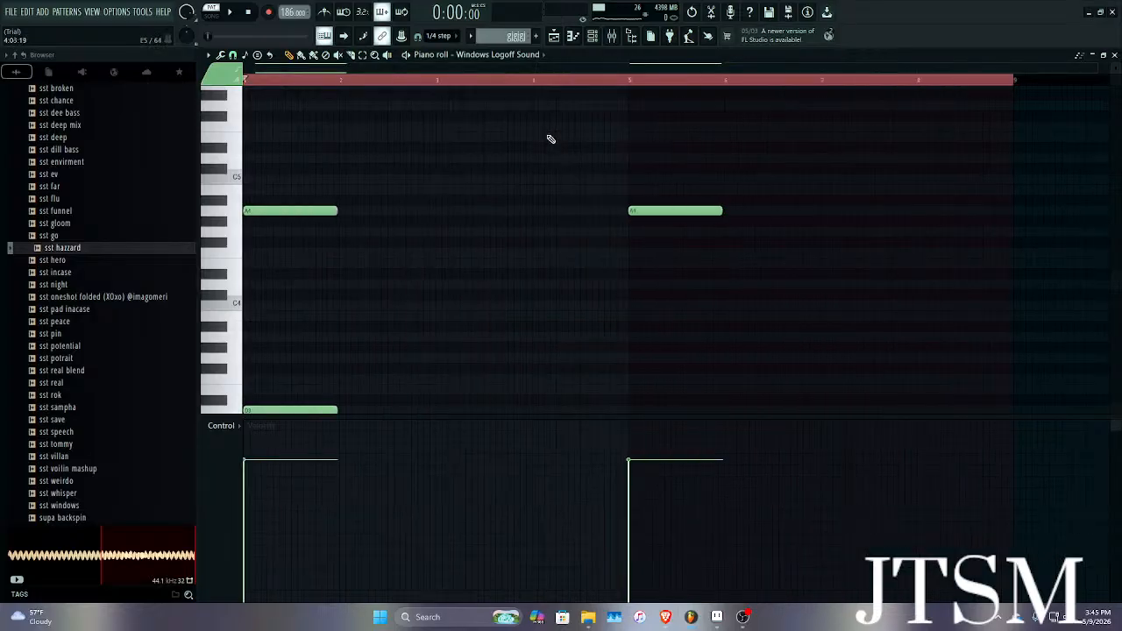
pyautogui.scroll(20, 95, 185)
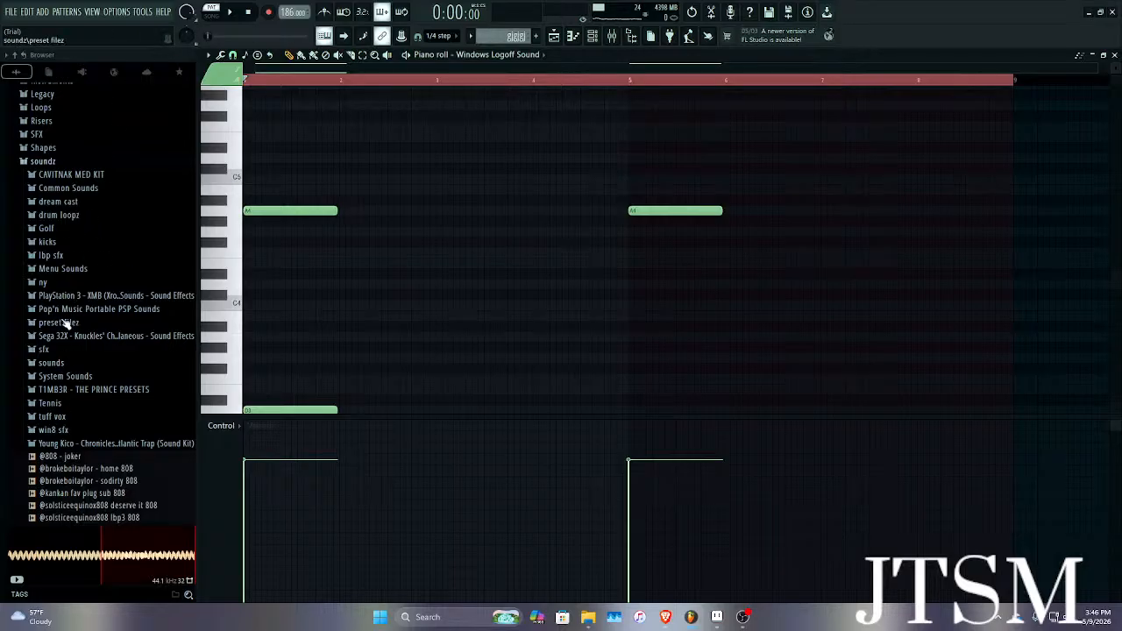
pyautogui.click(44, 430)
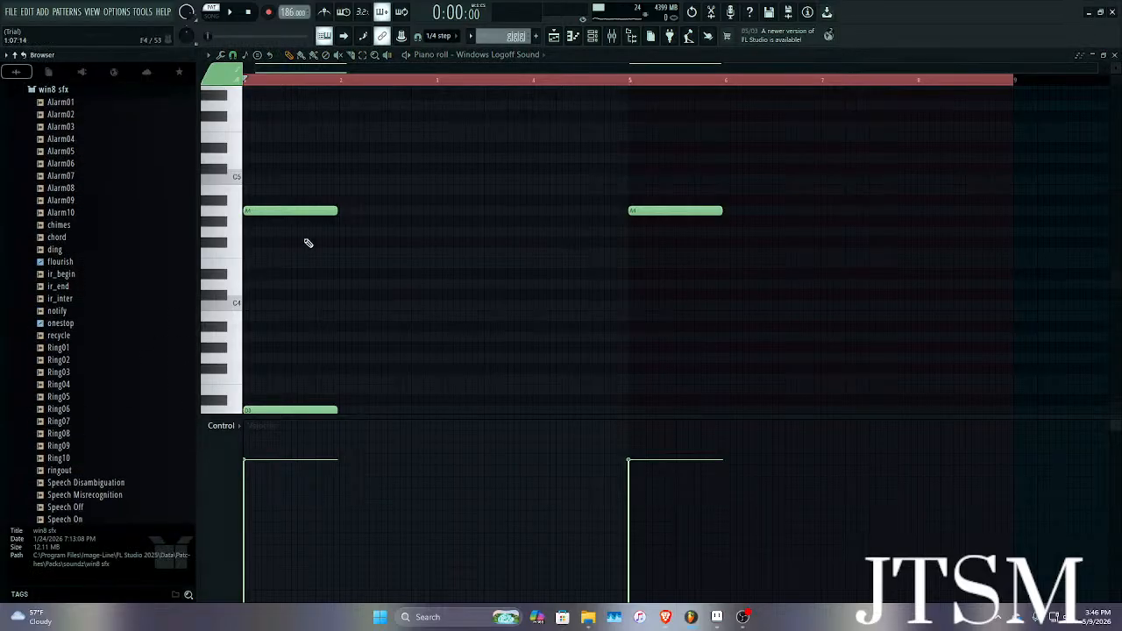
pyautogui.scroll(-7, 70, 263)
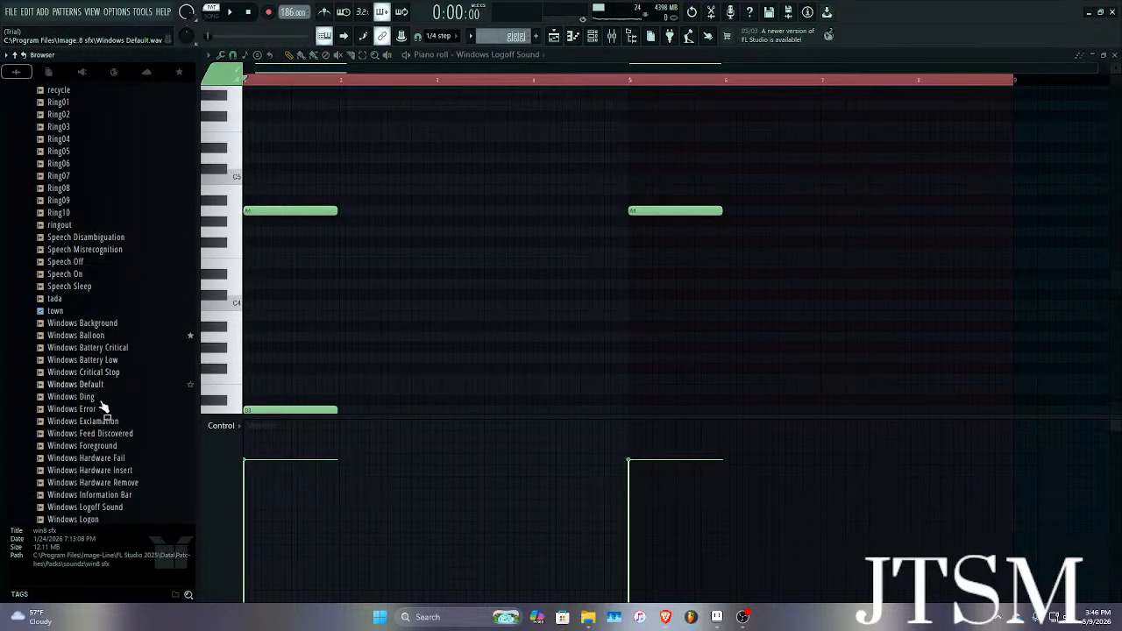
pyautogui.scroll(-3, 112, 264)
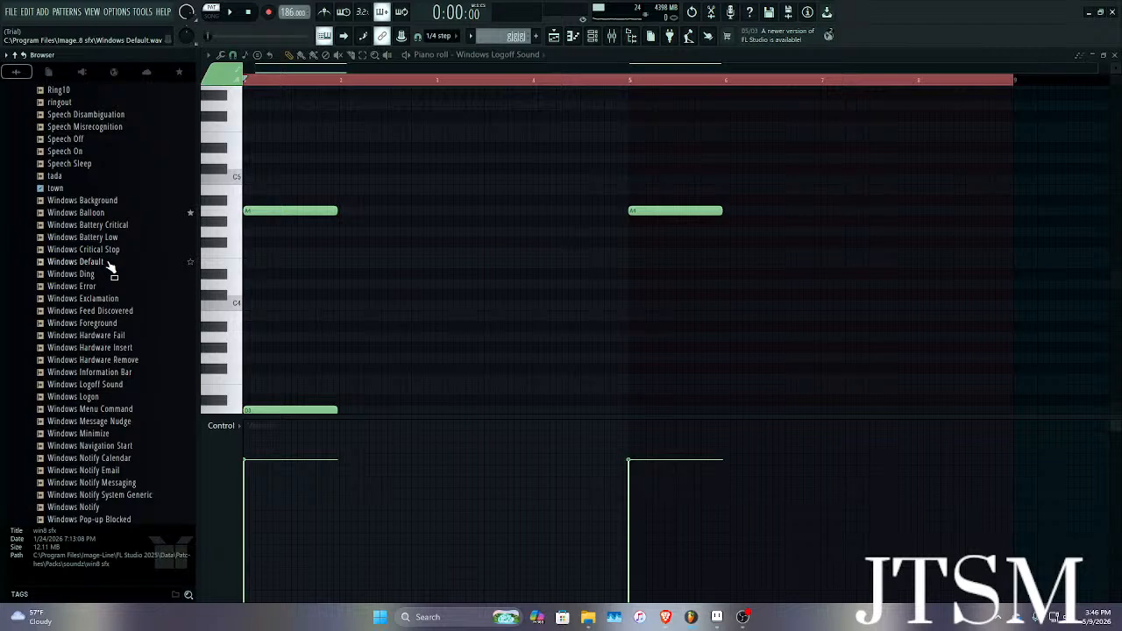
pyautogui.click(99, 388)
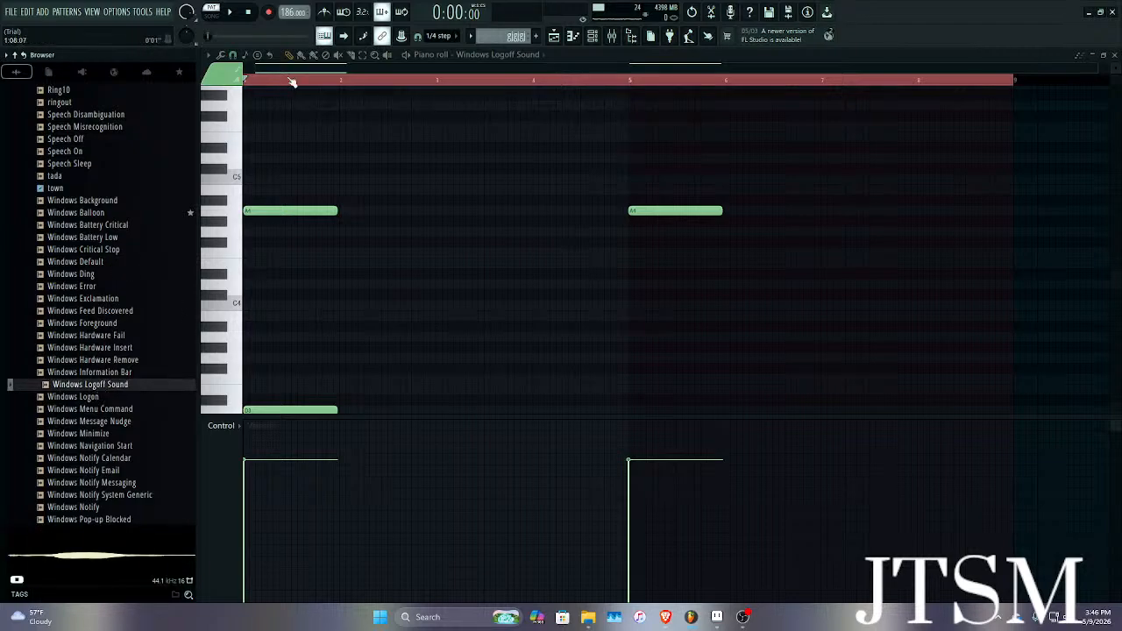
# Play the "Windows Logoff Sound" notes of the "gjgjgj" pattern, and return to the playlist.
pyautogui.click(231, 13)
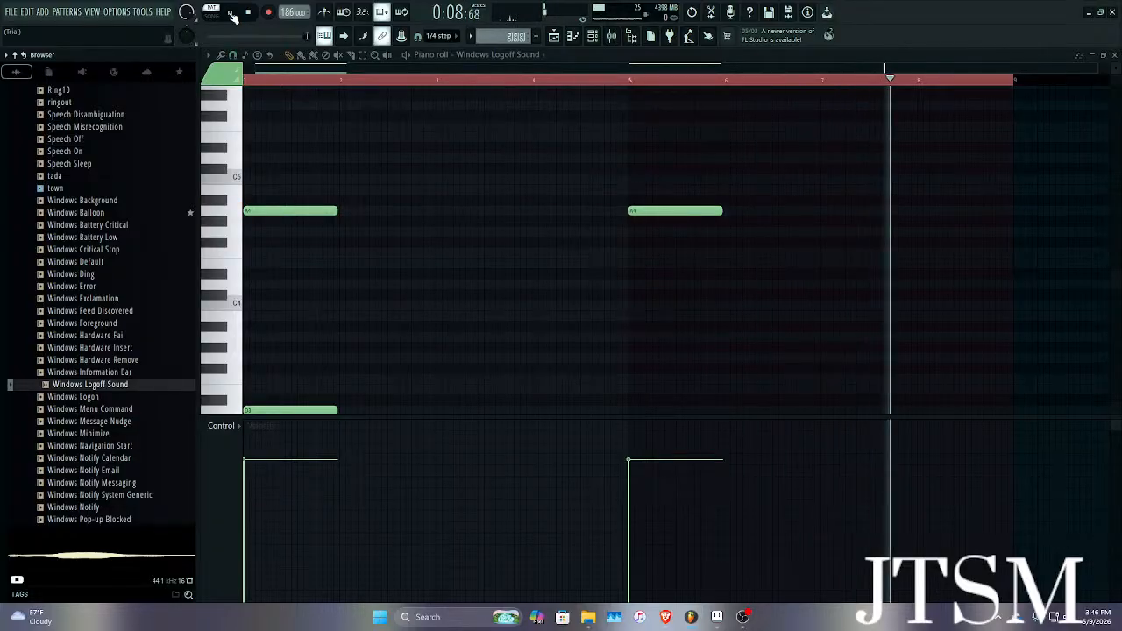
pyautogui.click(231, 13)
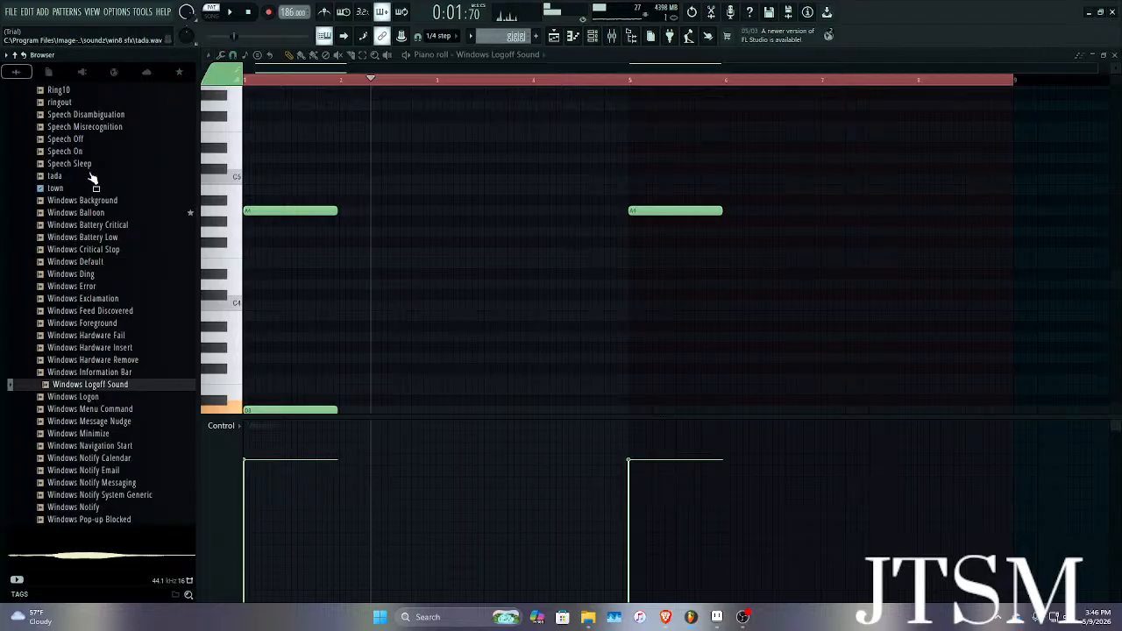
pyautogui.scroll(8, 88, 188)
pyautogui.scroll(-15, 87, 157)
pyautogui.scroll(7, 75, 236)
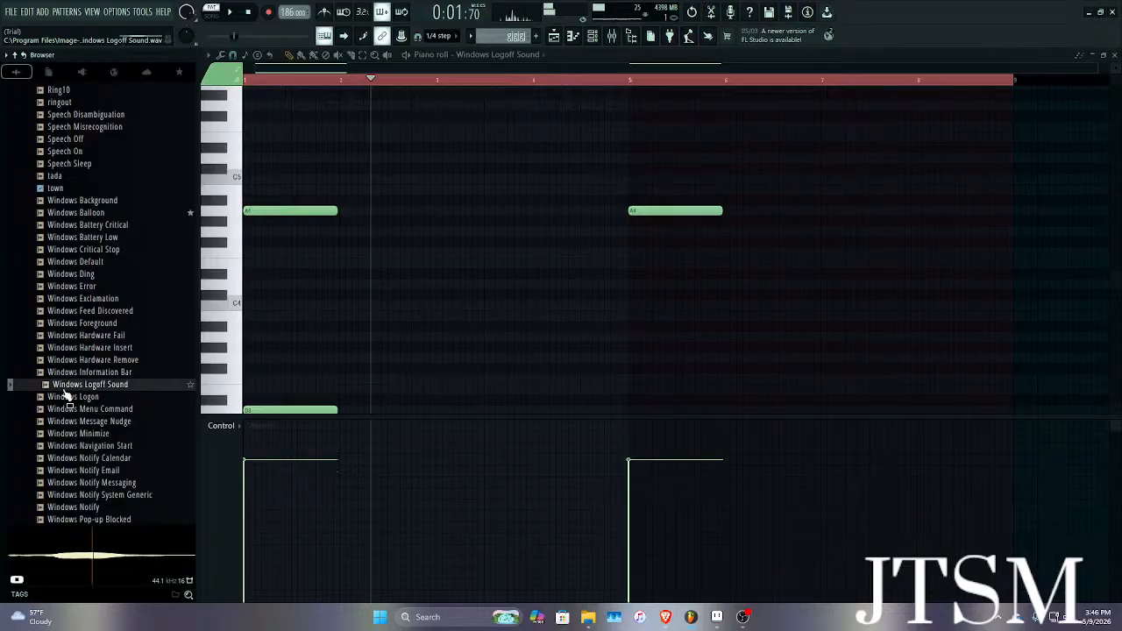
pyautogui.click(1115, 55)
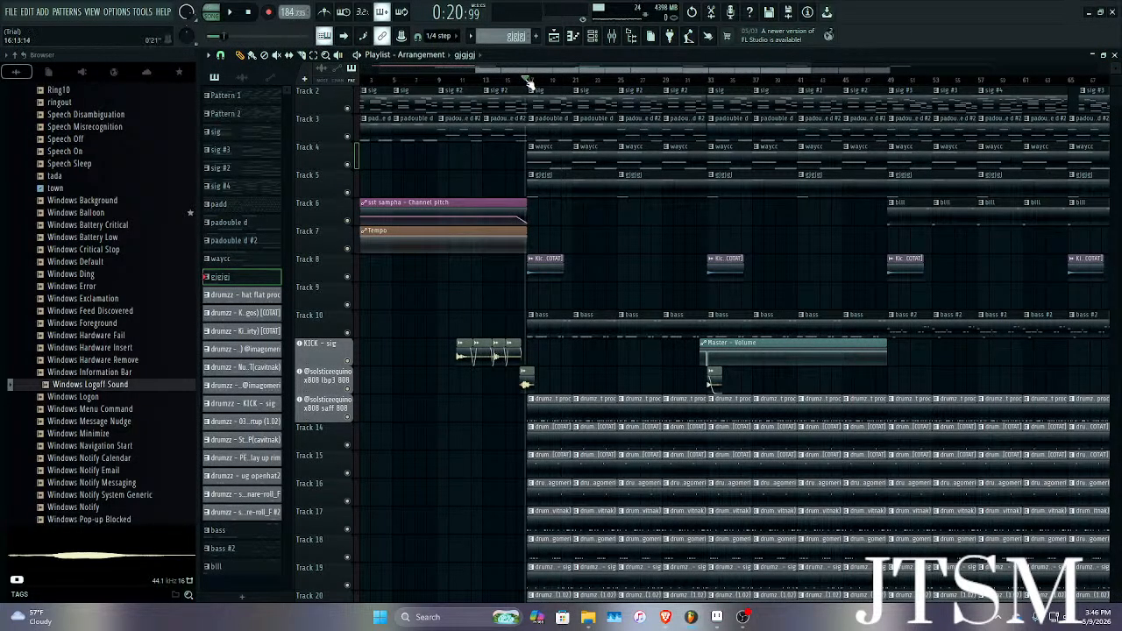
# Play the arrangement in the playlist from bar 17, around bar 25, and from just before bar 49.
pyautogui.press('space')
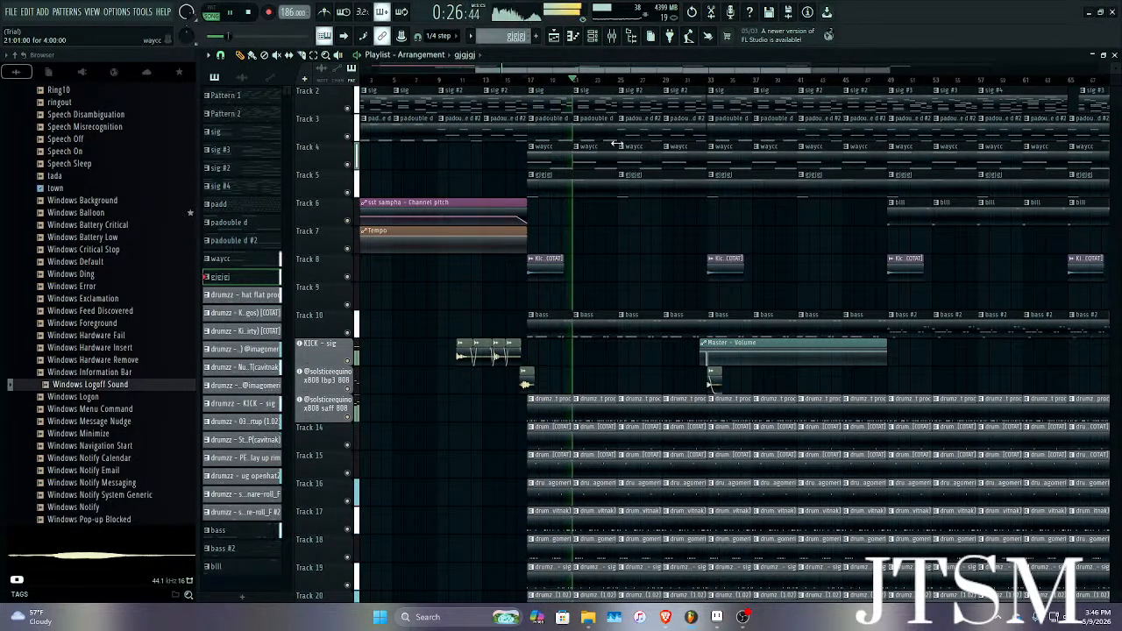
pyautogui.click(619, 79)
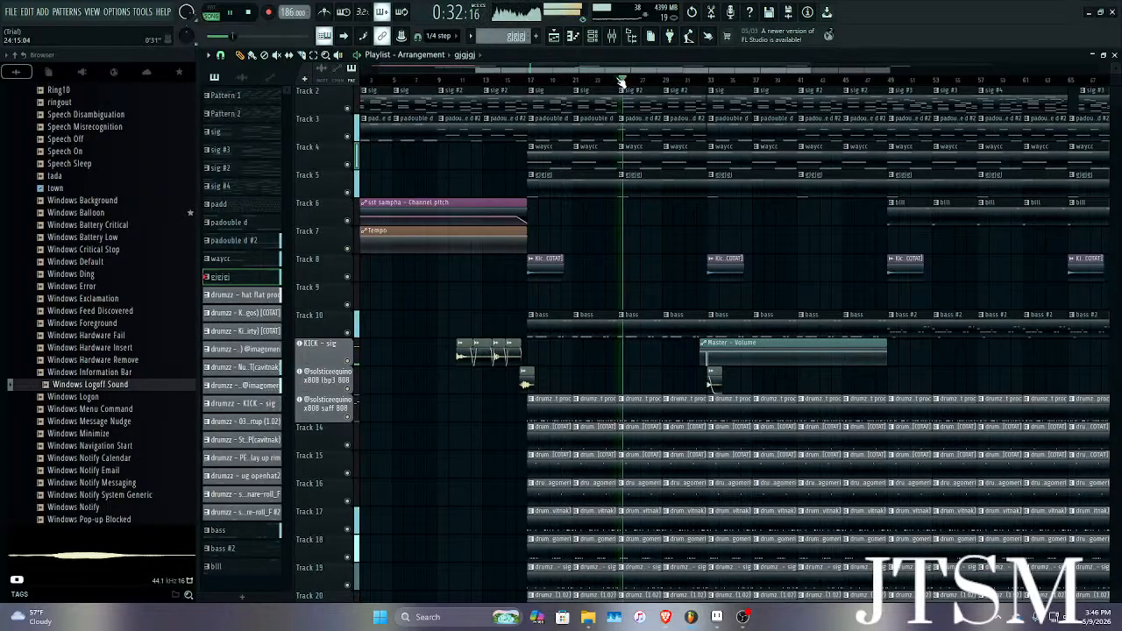
pyautogui.press('space')
pyautogui.scroll(-4, 647, 184)
pyautogui.scroll(1, 840, 163)
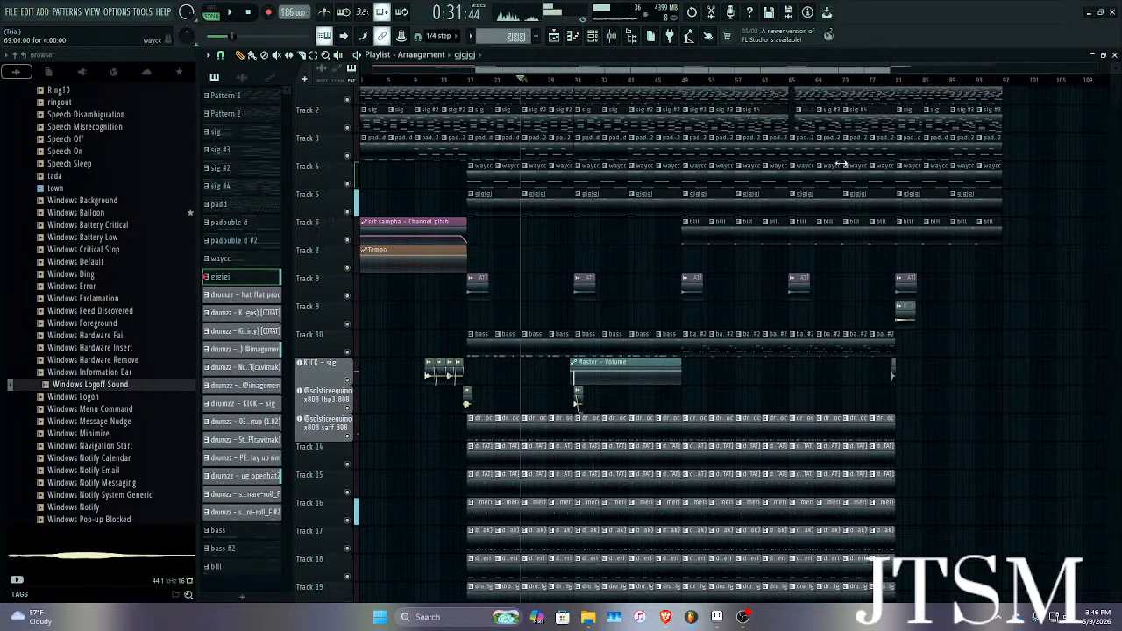
pyautogui.scroll(2, 853, 166)
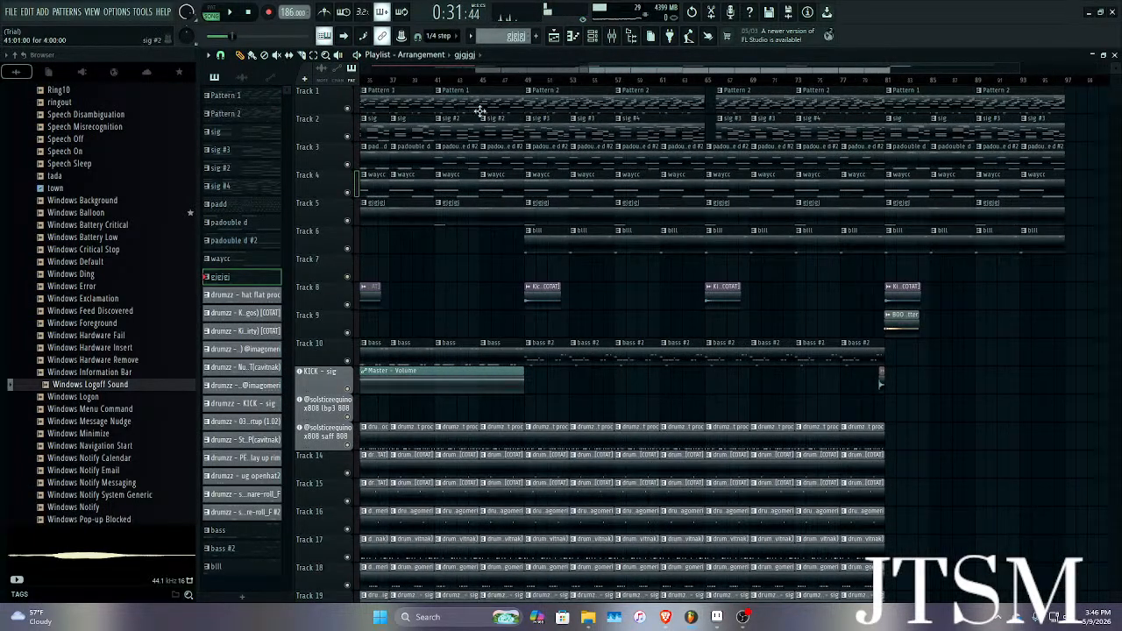
pyautogui.click(527, 80)
pyautogui.press('space')
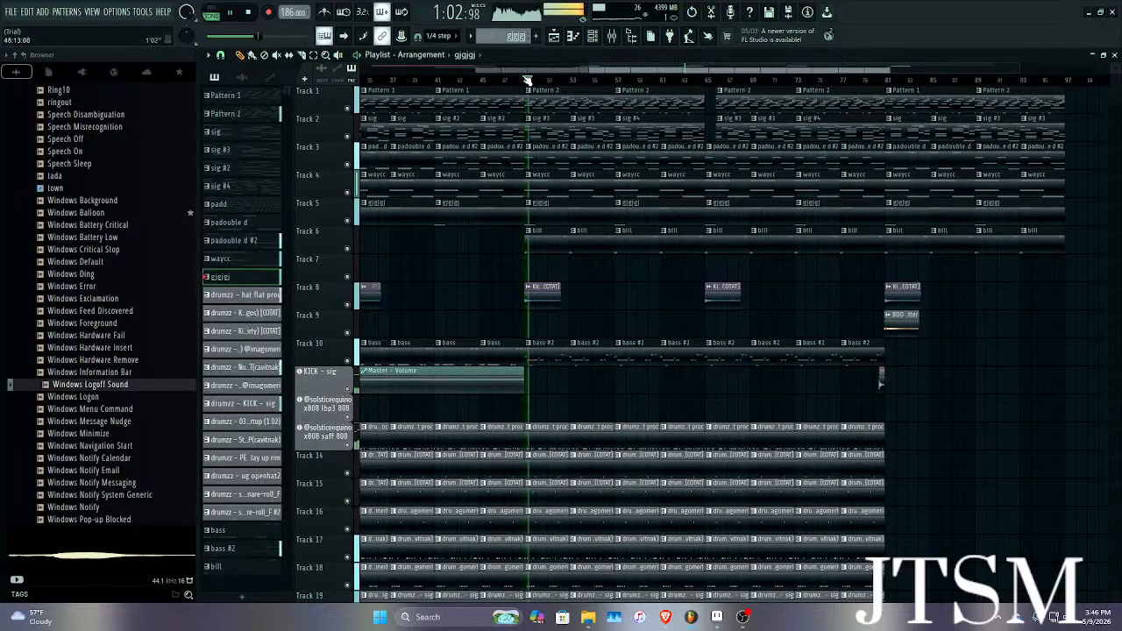
pyautogui.press('space')
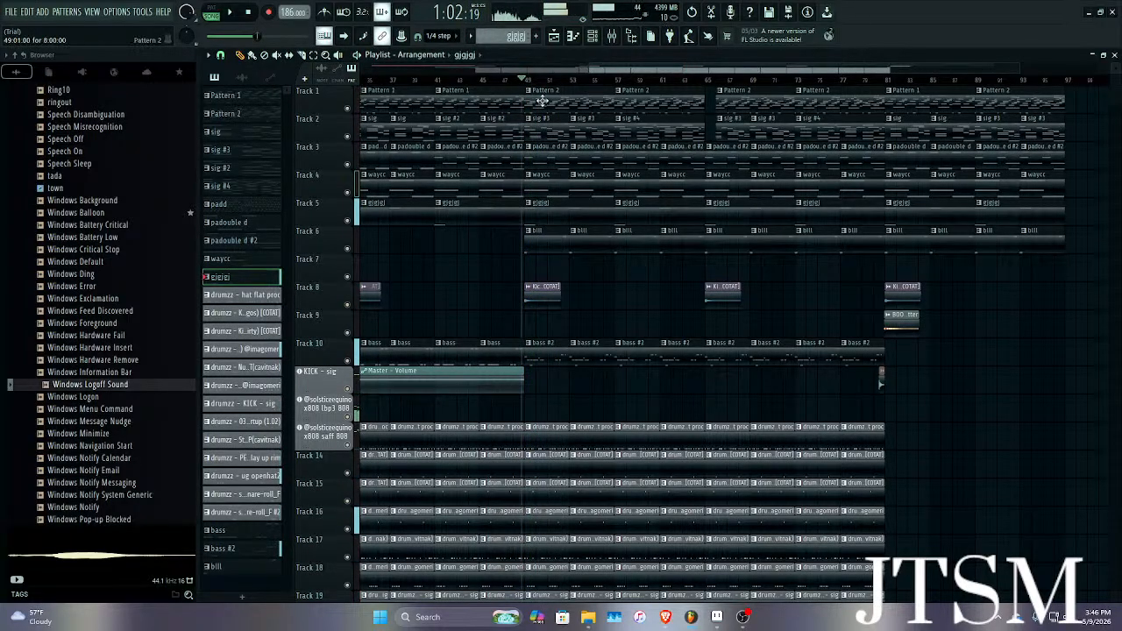
# Play the "sst sampha" notes of "Pattern 2" in the piano roll, and return to the playlist.
pyautogui.doubleClick(543, 101)
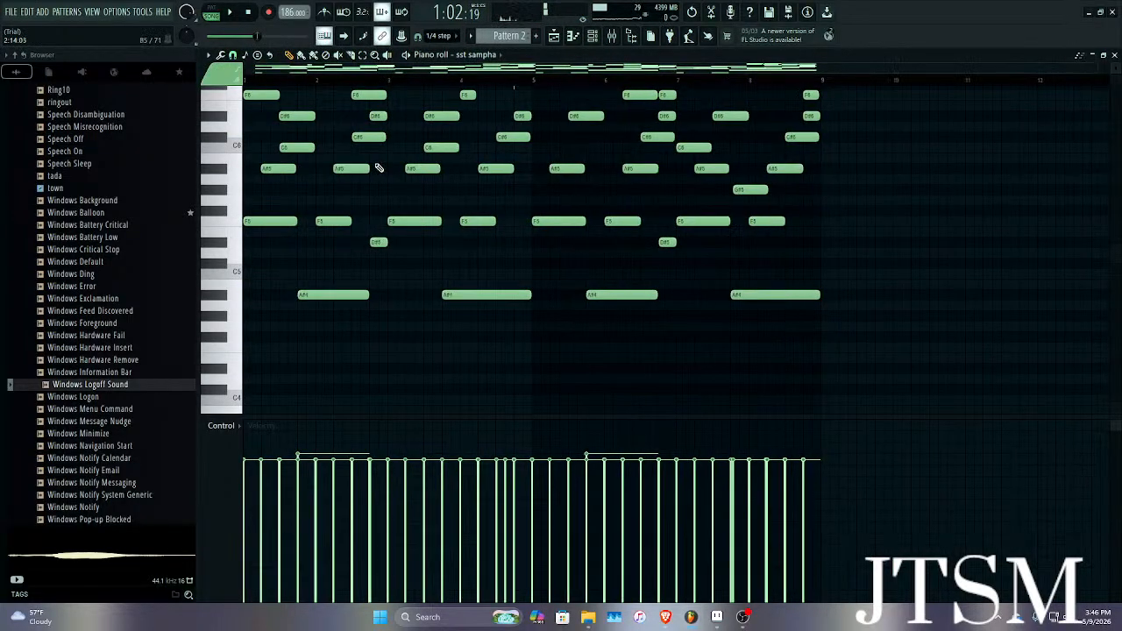
pyautogui.scroll(5, 377, 166)
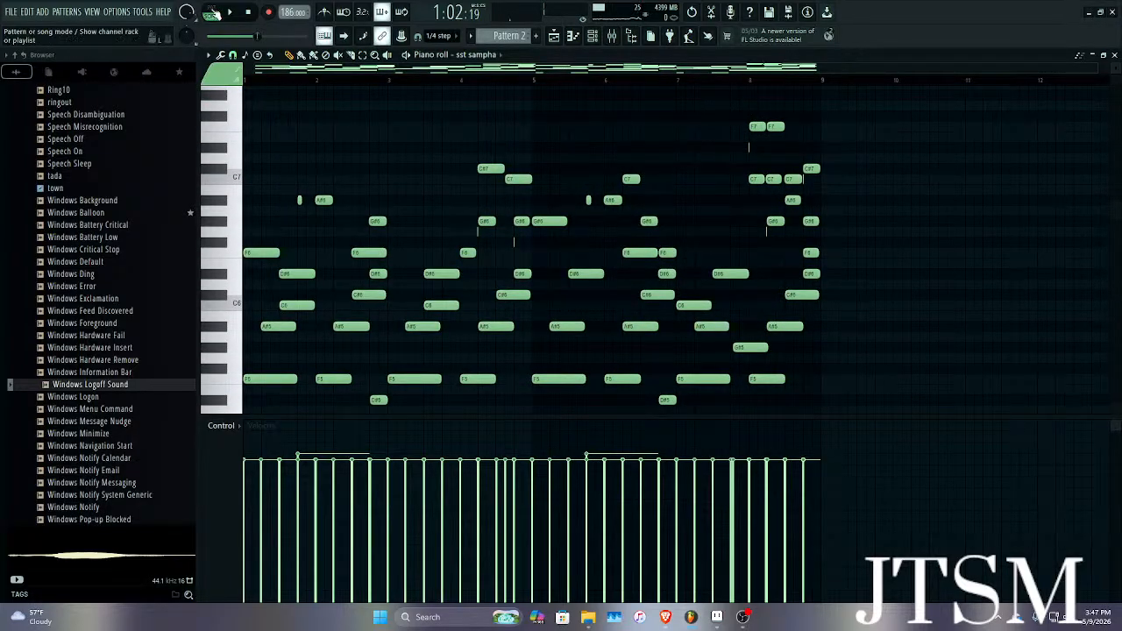
pyautogui.press('space')
pyautogui.scroll(-2, 412, 154)
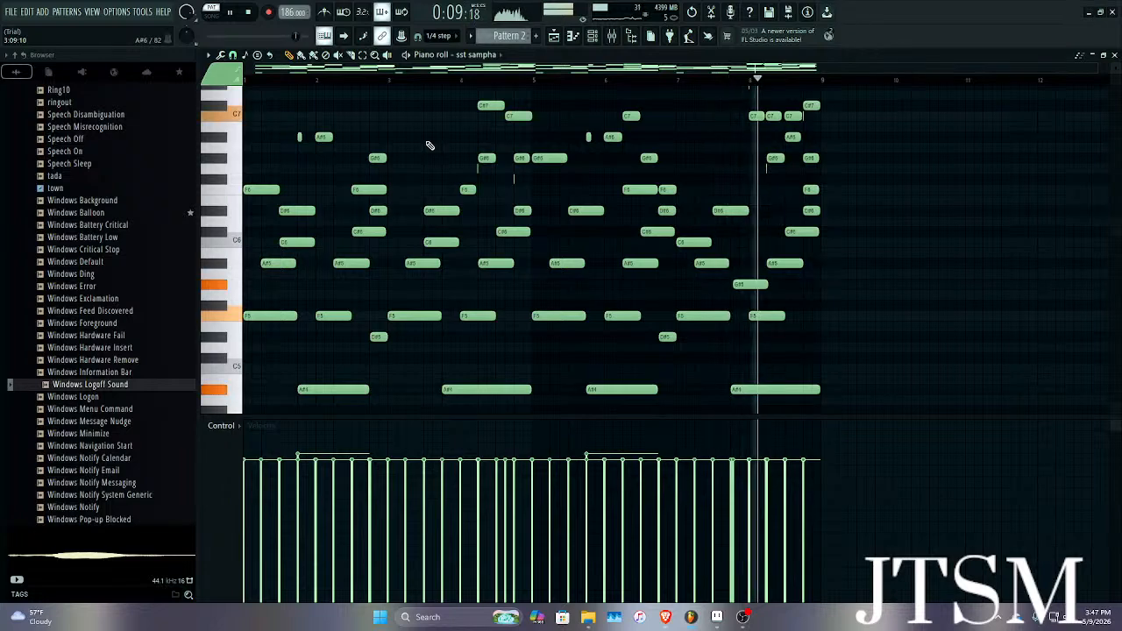
pyautogui.scroll(1, 430, 144)
pyautogui.scroll(1, 429, 145)
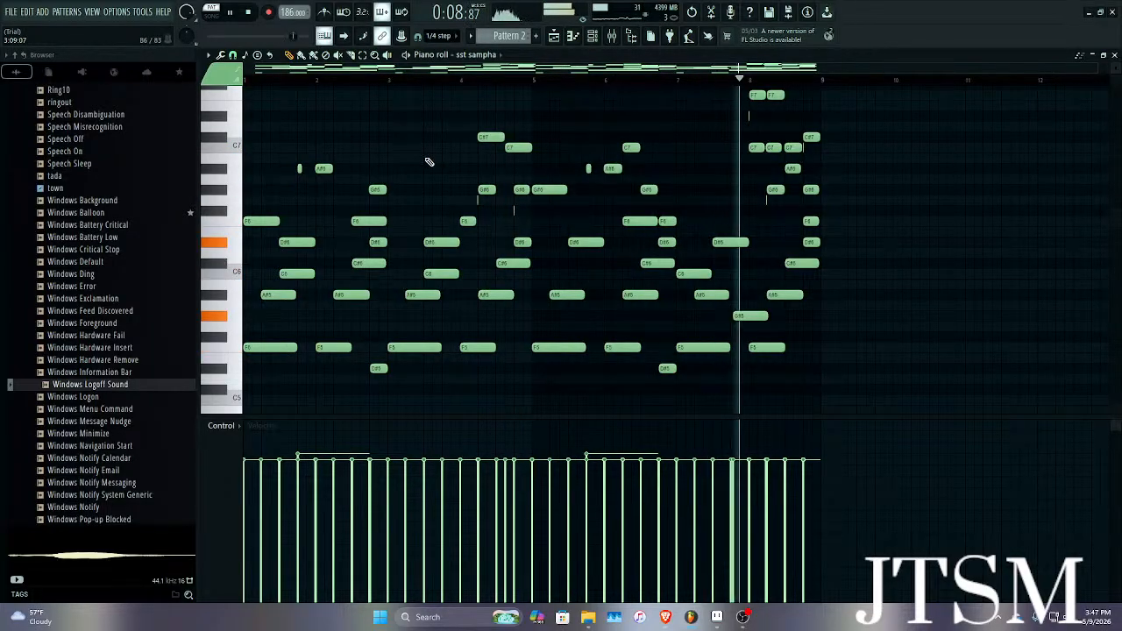
pyautogui.press('space')
pyautogui.scroll(3, 583, 138)
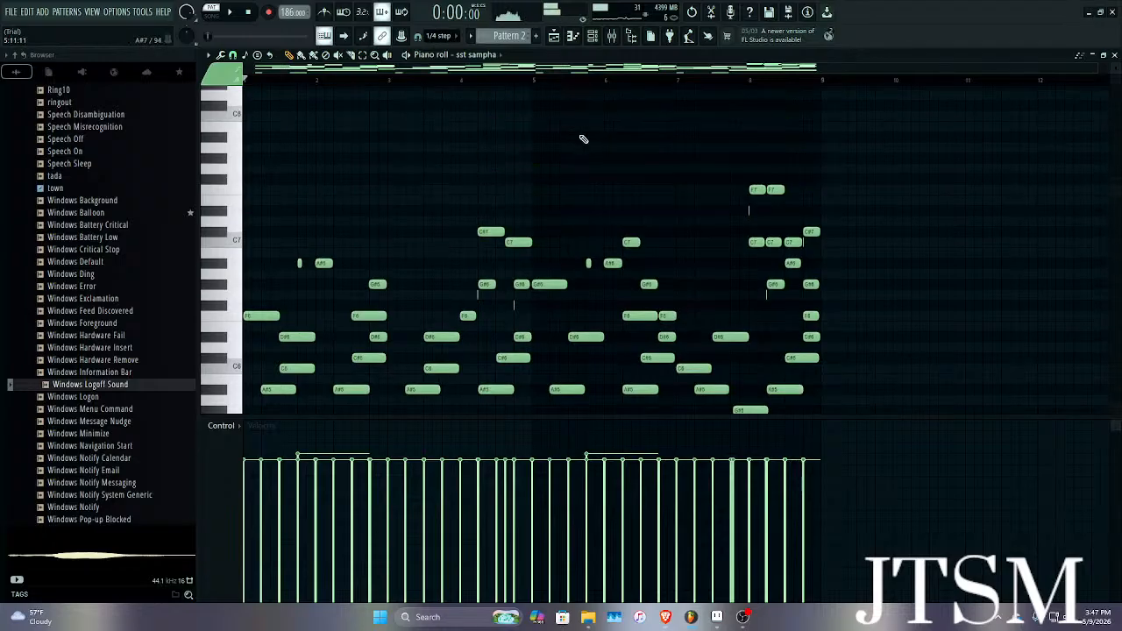
pyautogui.scroll(-1, 504, 151)
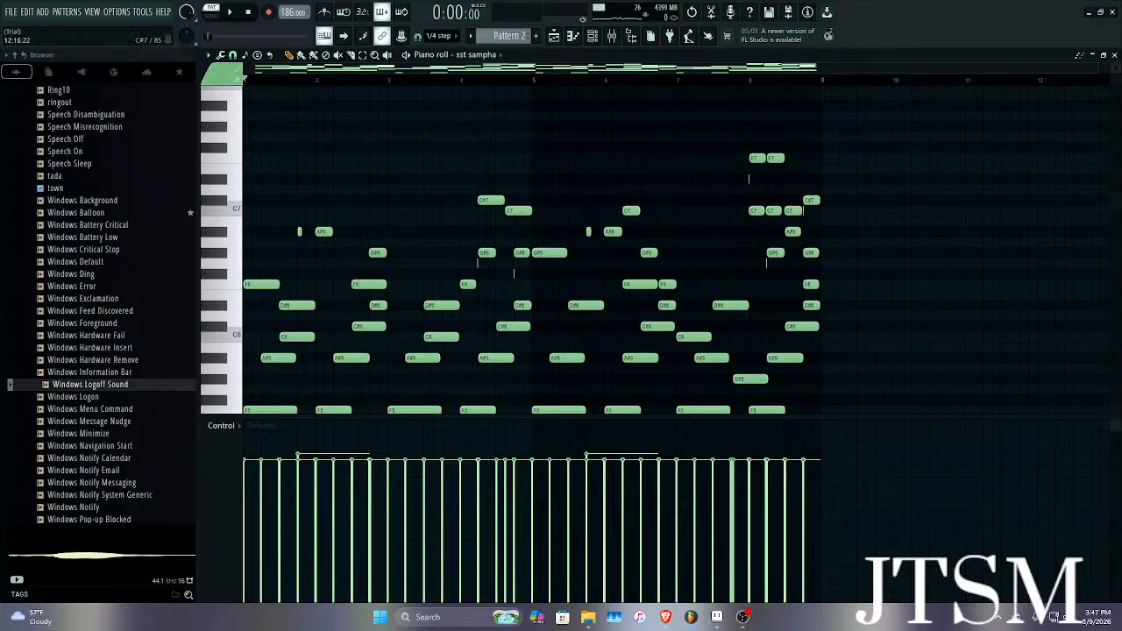
pyautogui.click(1114, 54)
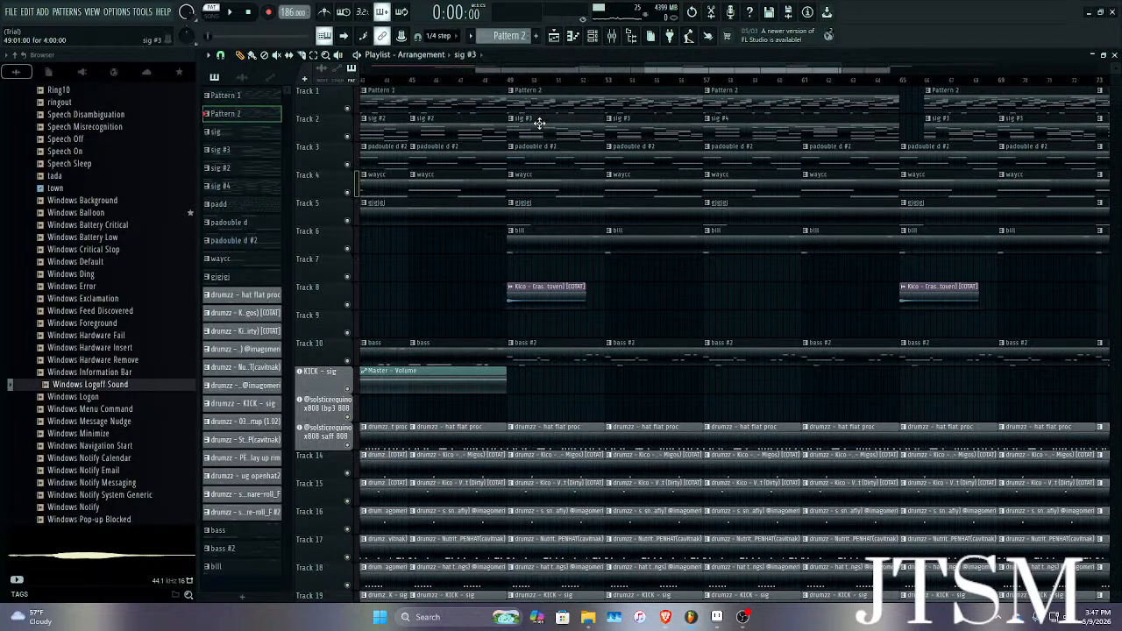
# Play the "signs" notes of the "sig #3" pattern in the piano roll, and return to the playlist.
pyautogui.doubleClick(539, 122)
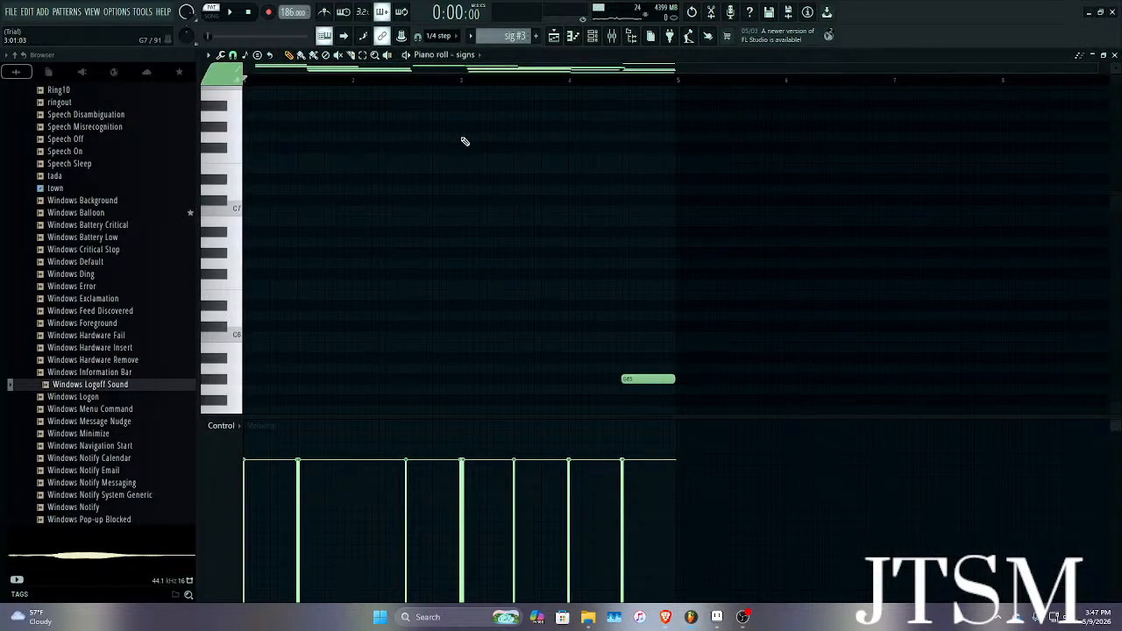
pyautogui.scroll(-10, 465, 141)
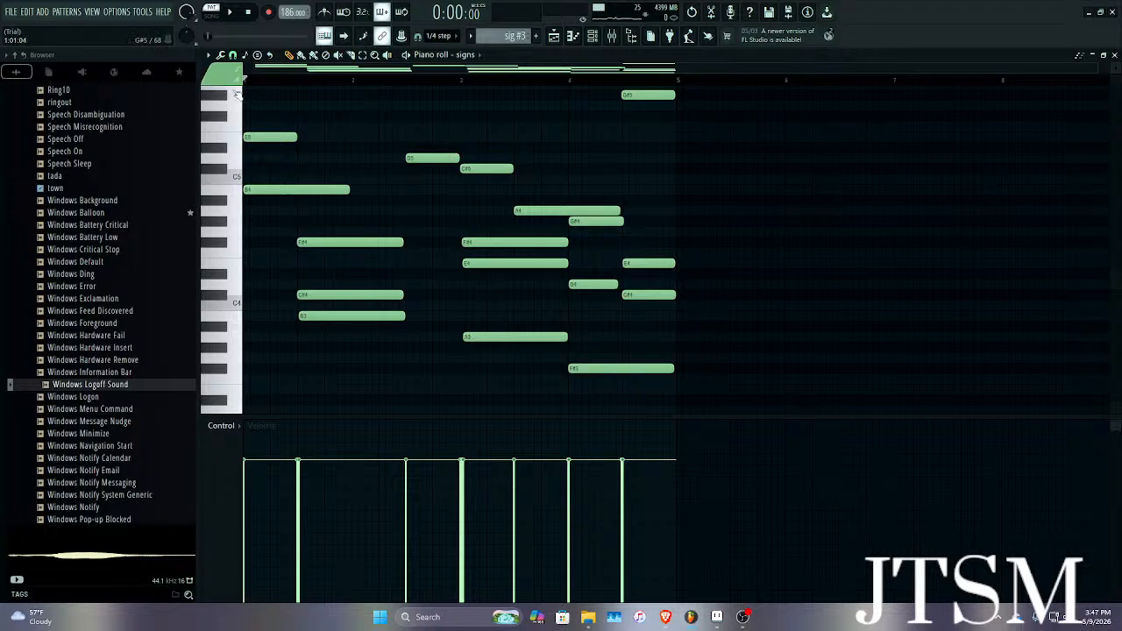
pyautogui.click(237, 9)
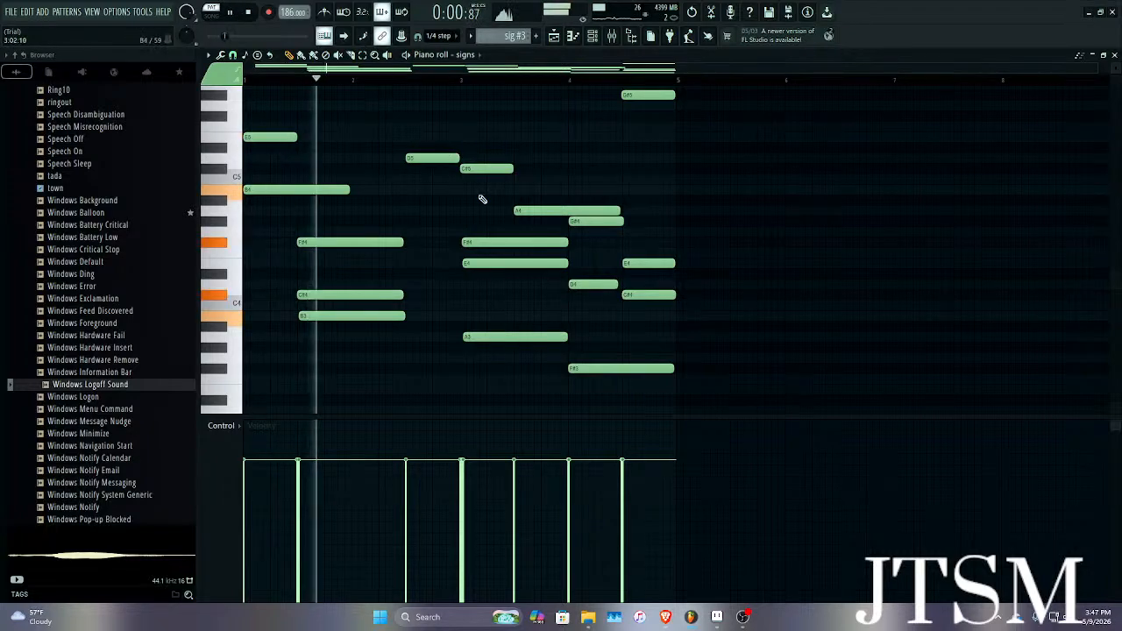
pyautogui.scroll(2, 544, 200)
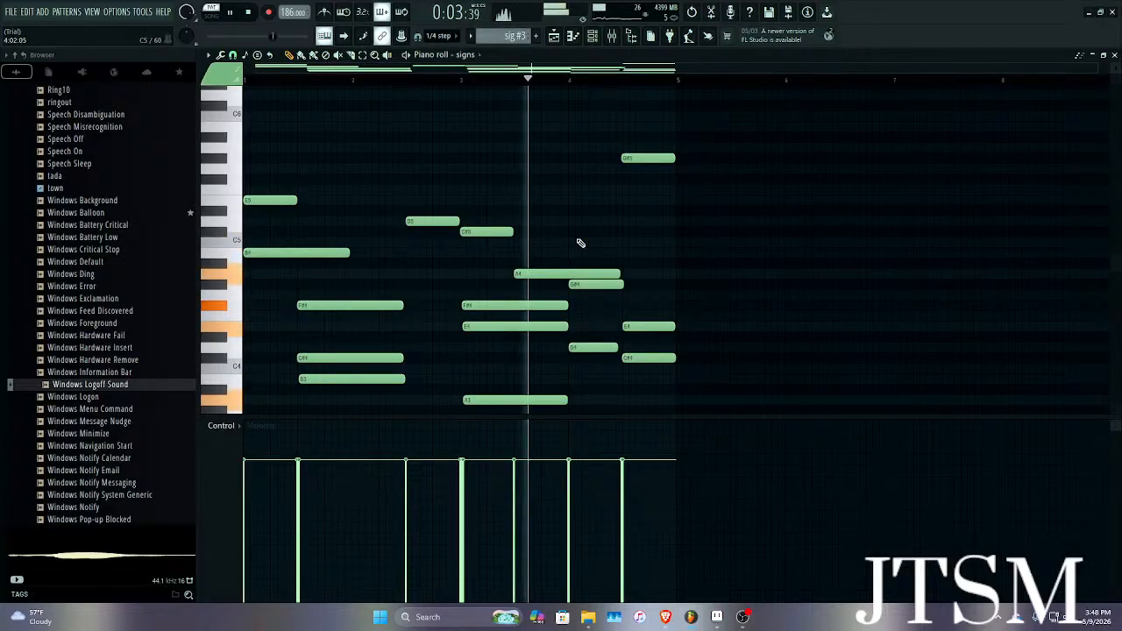
pyautogui.press('space')
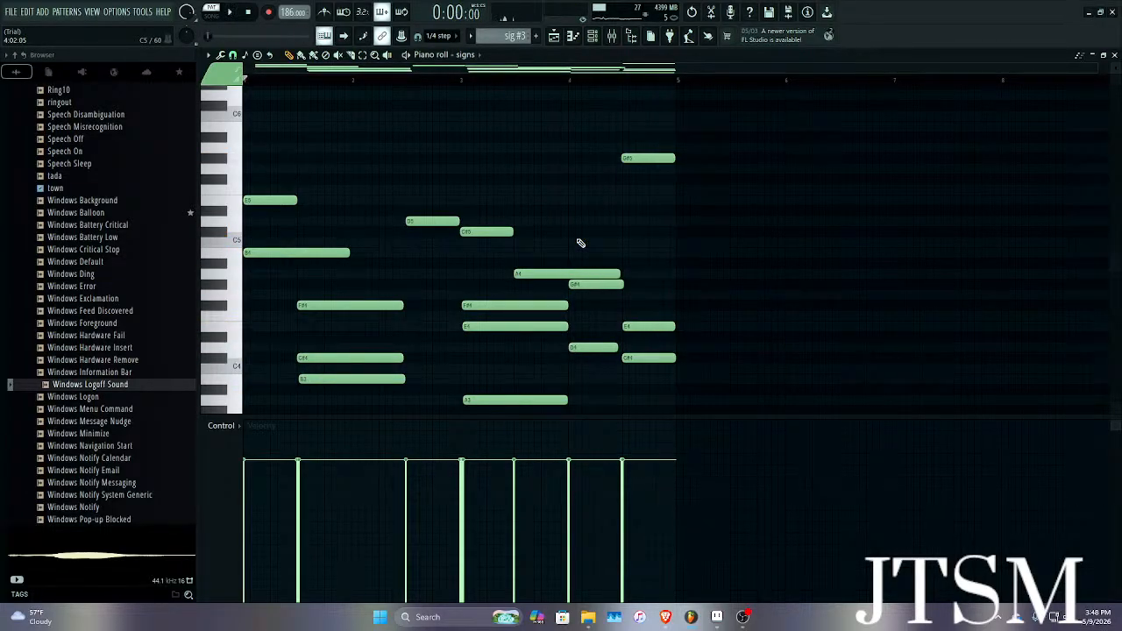
pyautogui.click(1114, 55)
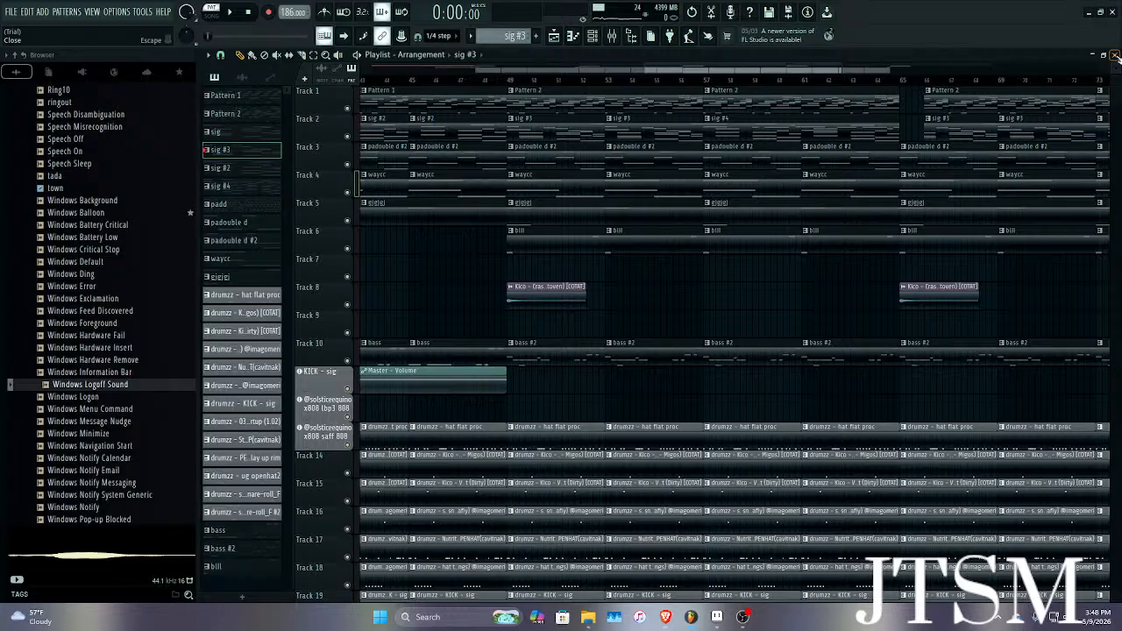
# Play the "signs" notes of the "sig #4" pattern in the piano roll, and return to the playlist.
pyautogui.doubleClick(728, 131)
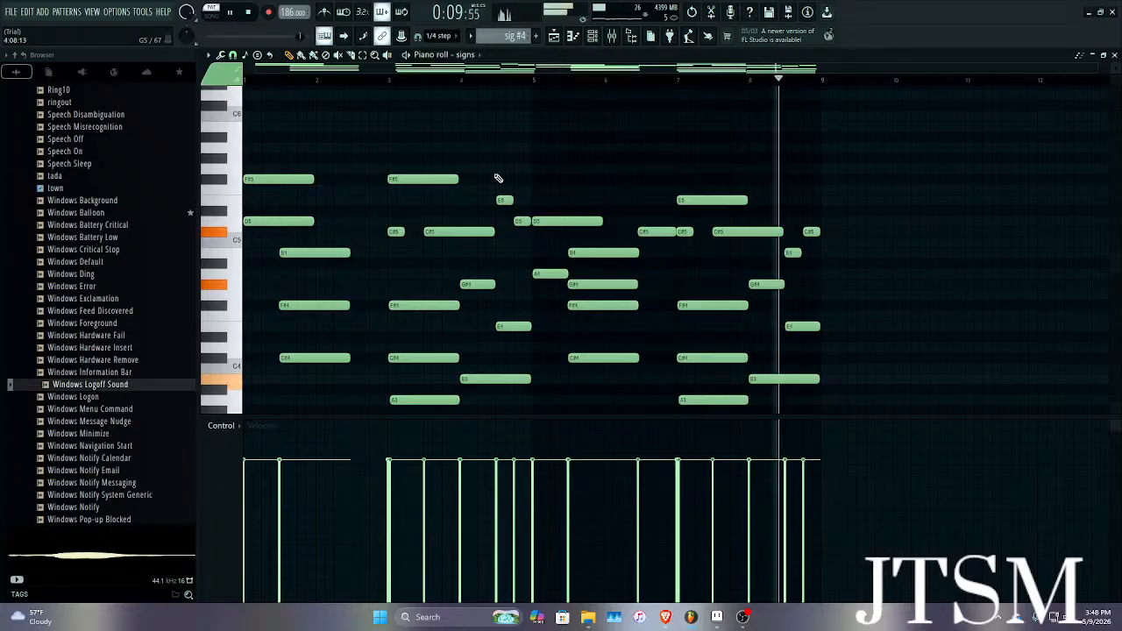
pyautogui.press('space')
pyautogui.click(1114, 56)
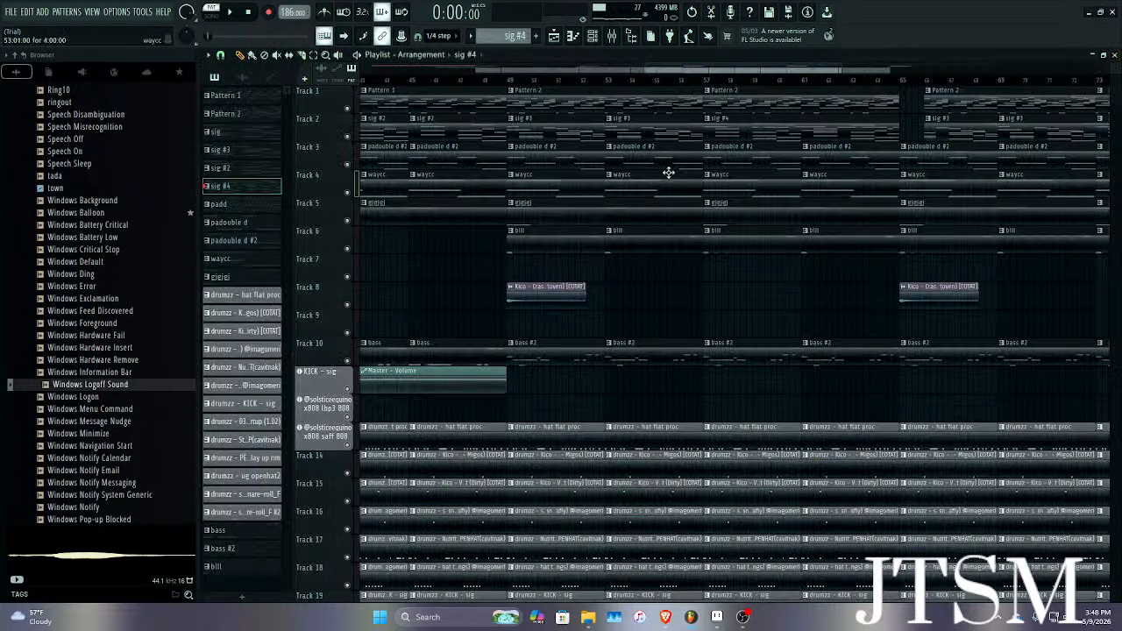
# Open the "bill" pattern from Track 6 of the playlist, and play its ZENOLOGY notes.
pyautogui.scroll(-4, 664, 166)
pyautogui.scroll(3, 929, 167)
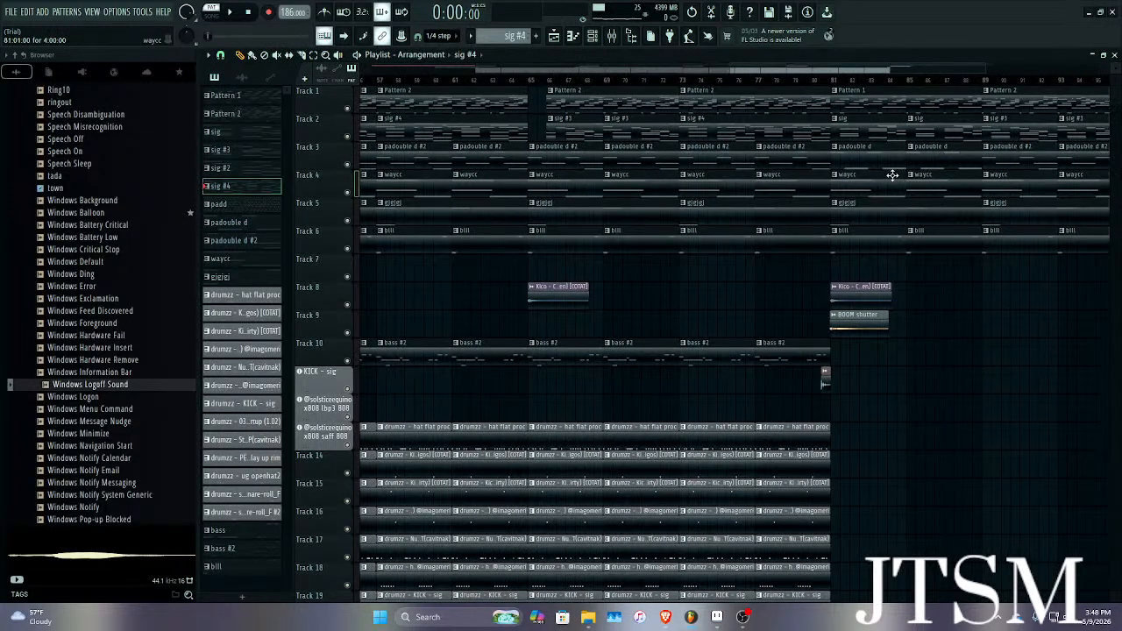
pyautogui.scroll(-3, 627, 208)
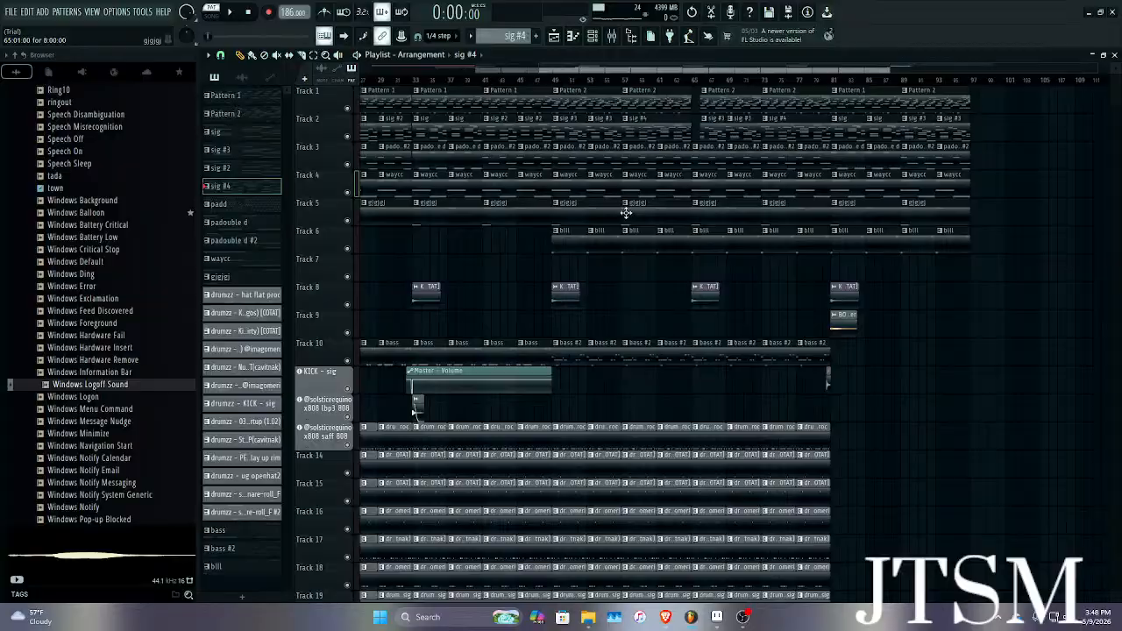
pyautogui.doubleClick(582, 241)
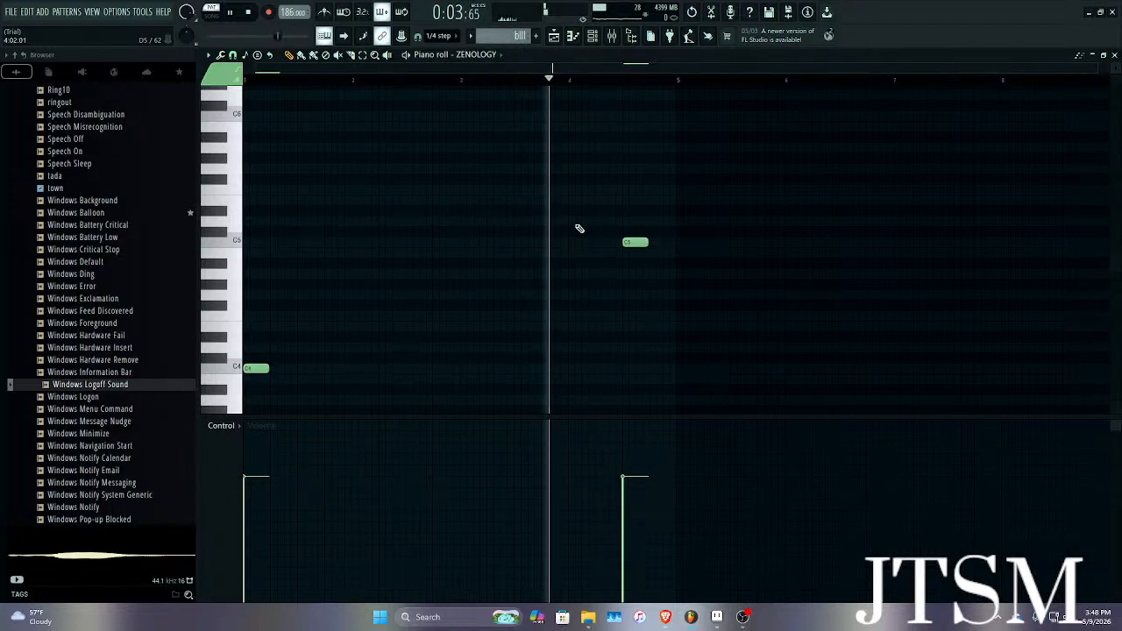
pyautogui.press('space')
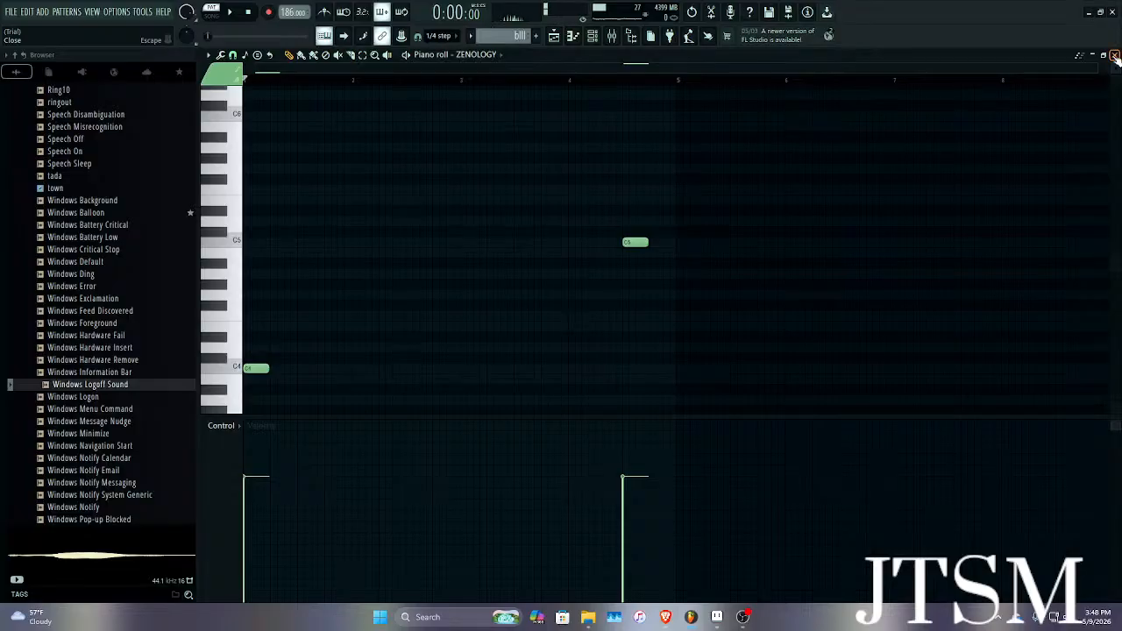
# Play the "bill" pattern's ZENOLOGY notes from the C5 note, and return to the playlist.
pyautogui.click(626, 86)
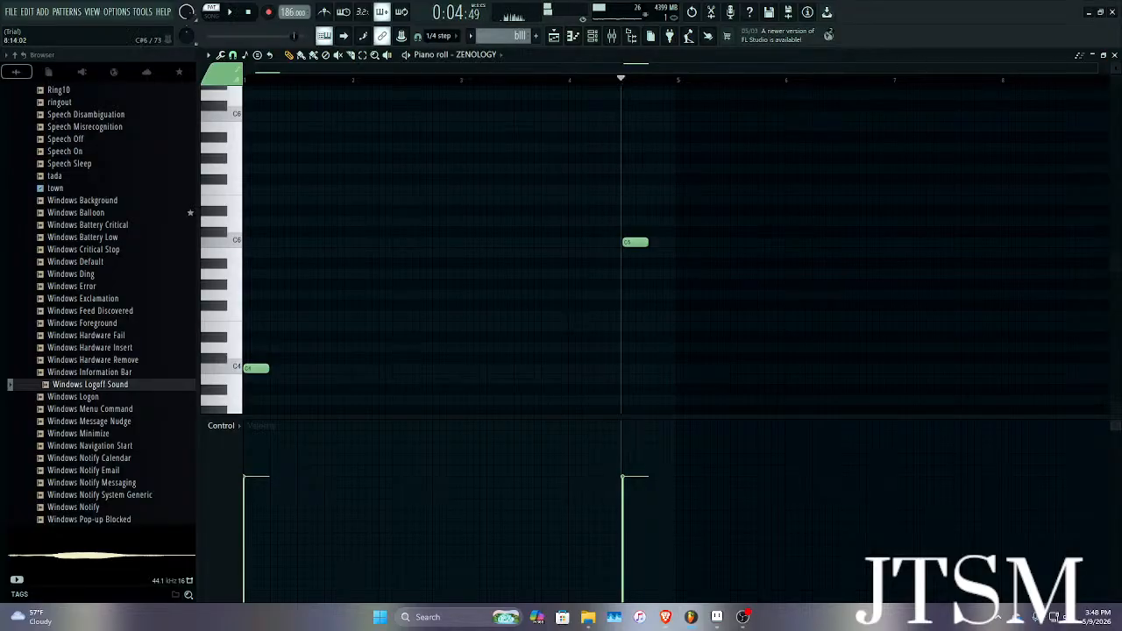
pyautogui.click(1114, 56)
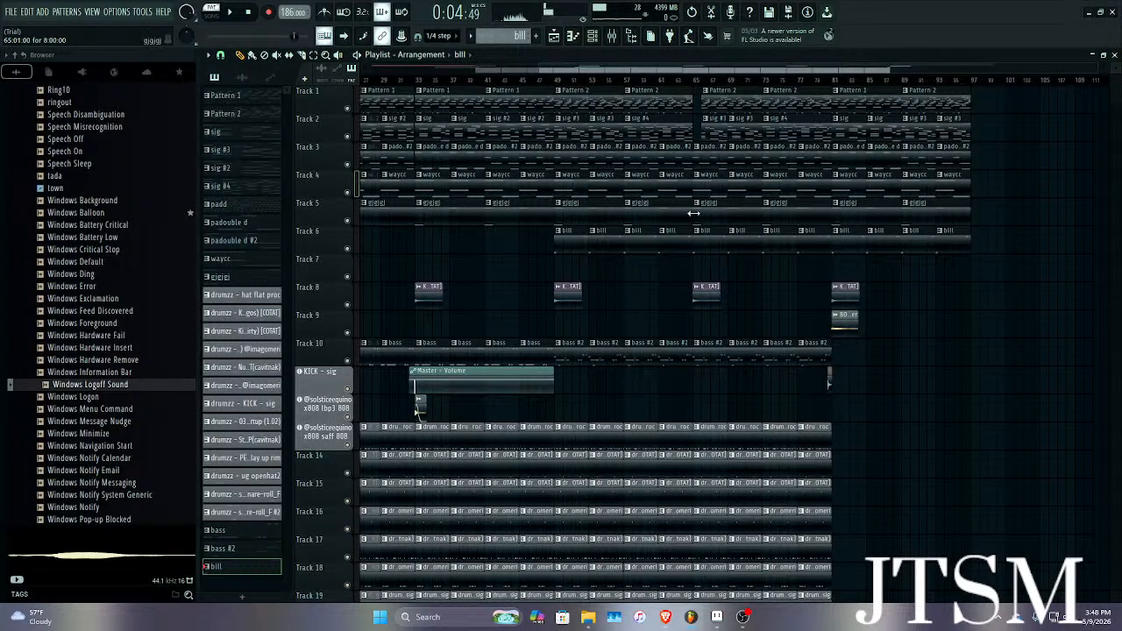
# Open the "padouble d #2" pattern from Track 3 of the playlist, and play its notes from the start.
pyautogui.doubleClick(545, 170)
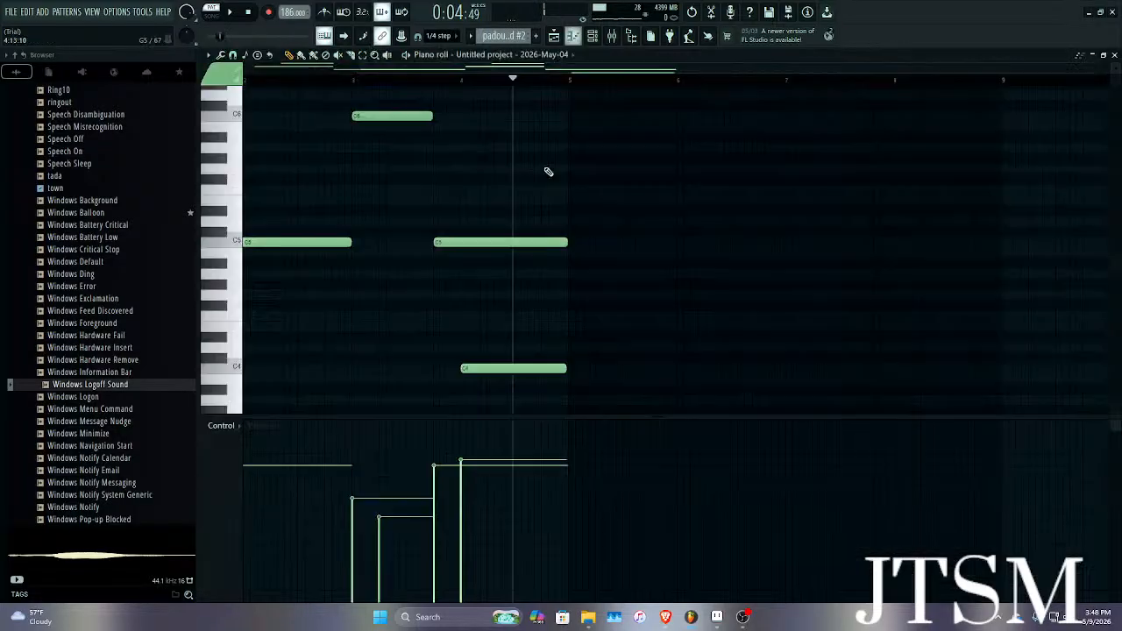
pyautogui.hscroll(-3, 549, 172)
pyautogui.scroll(6, 405, 184)
pyautogui.scroll(-5, 419, 192)
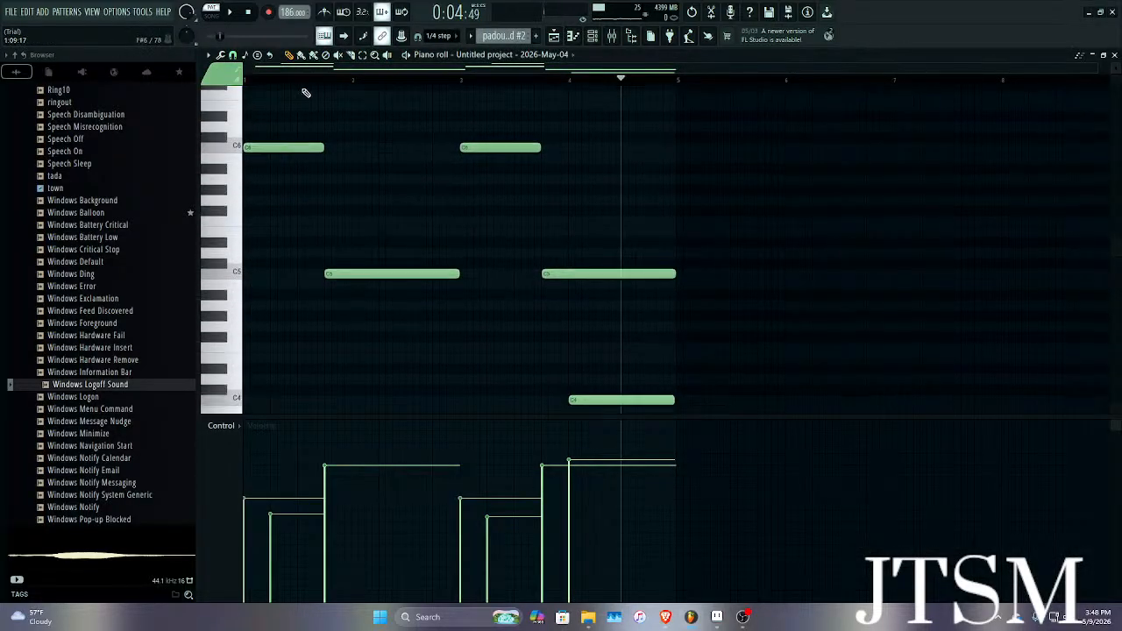
pyautogui.press('space')
pyautogui.scroll(3, 283, 133)
pyautogui.click(238, 243)
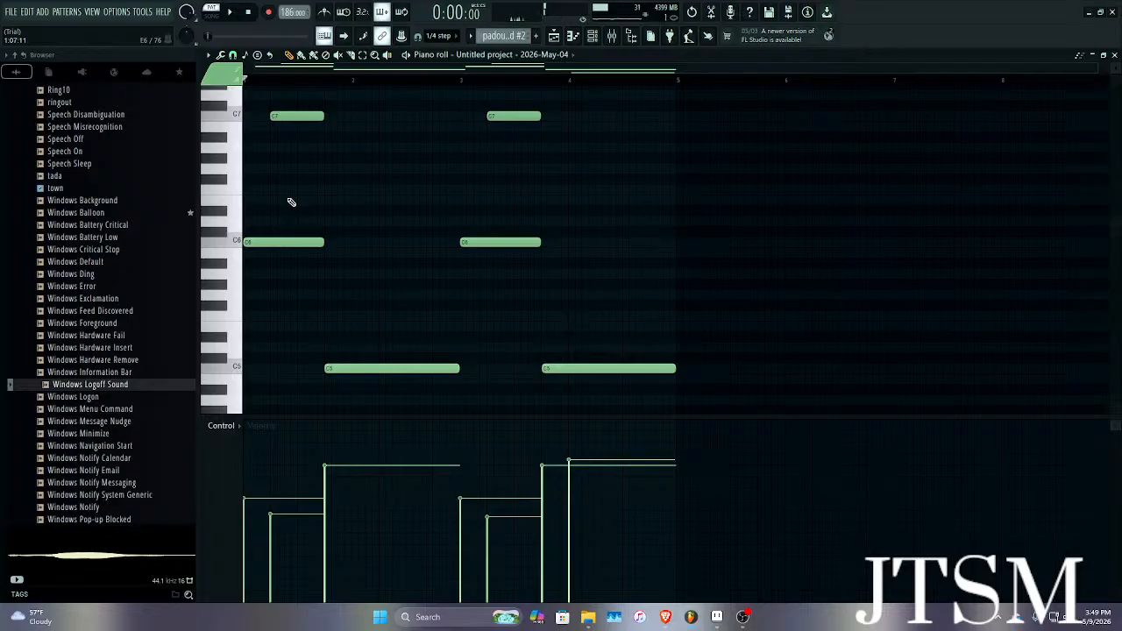
pyautogui.press('space')
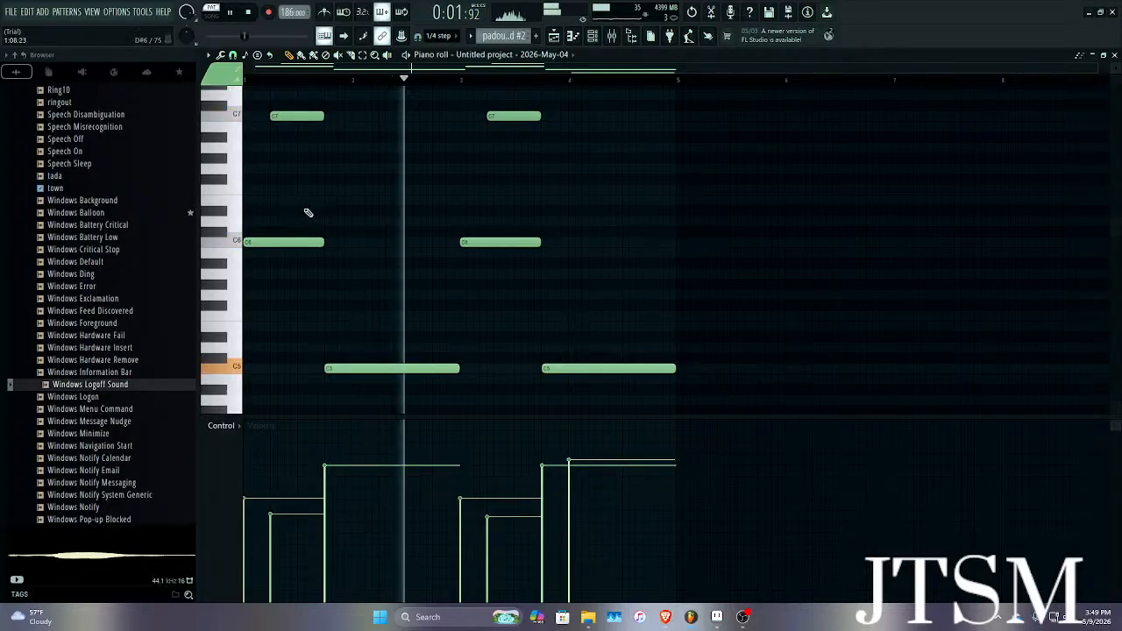
# Follow the high and low "padouble d #2" notes during playback, stop it, and return to the playlist.
pyautogui.scroll(1, 622, 251)
pyautogui.scroll(-5, 622, 250)
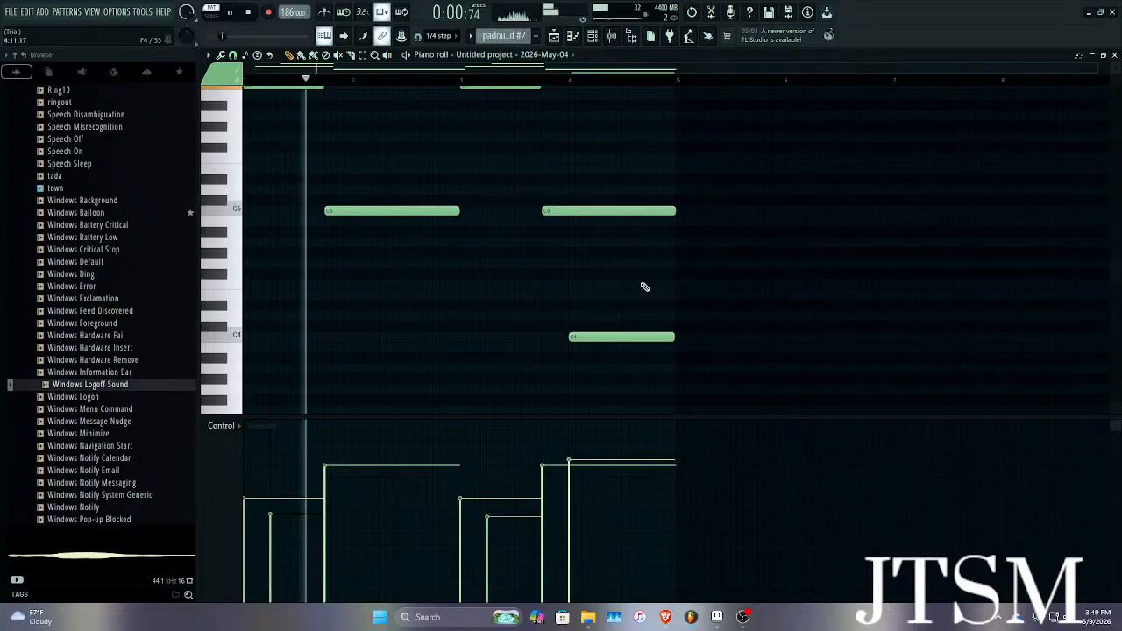
pyautogui.scroll(5, 645, 288)
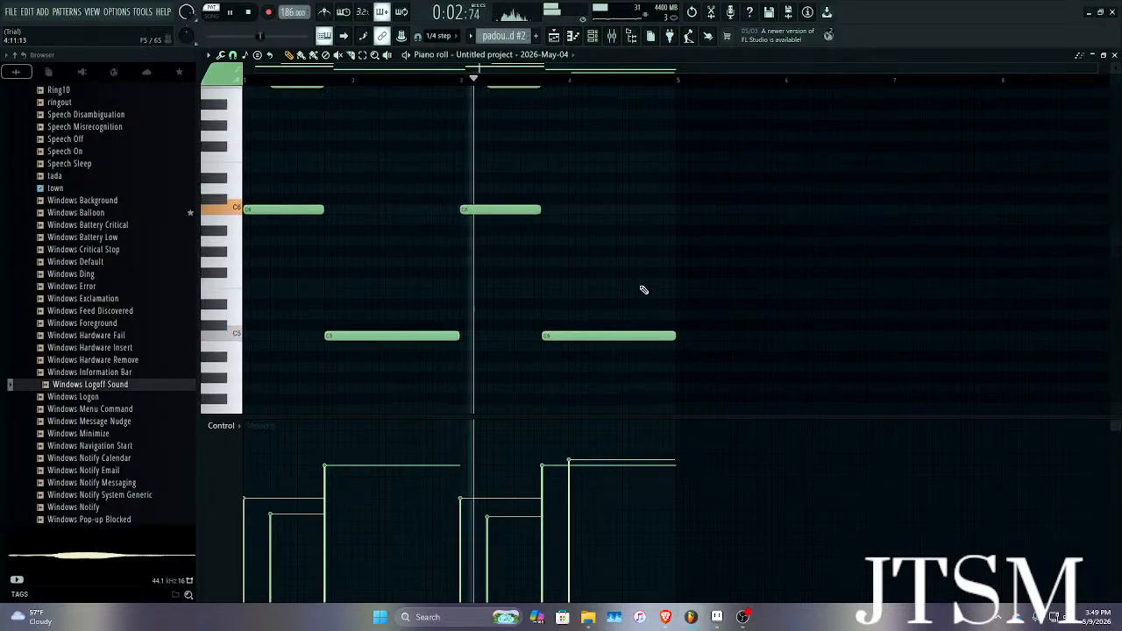
pyautogui.scroll(-5, 644, 290)
pyautogui.press('space')
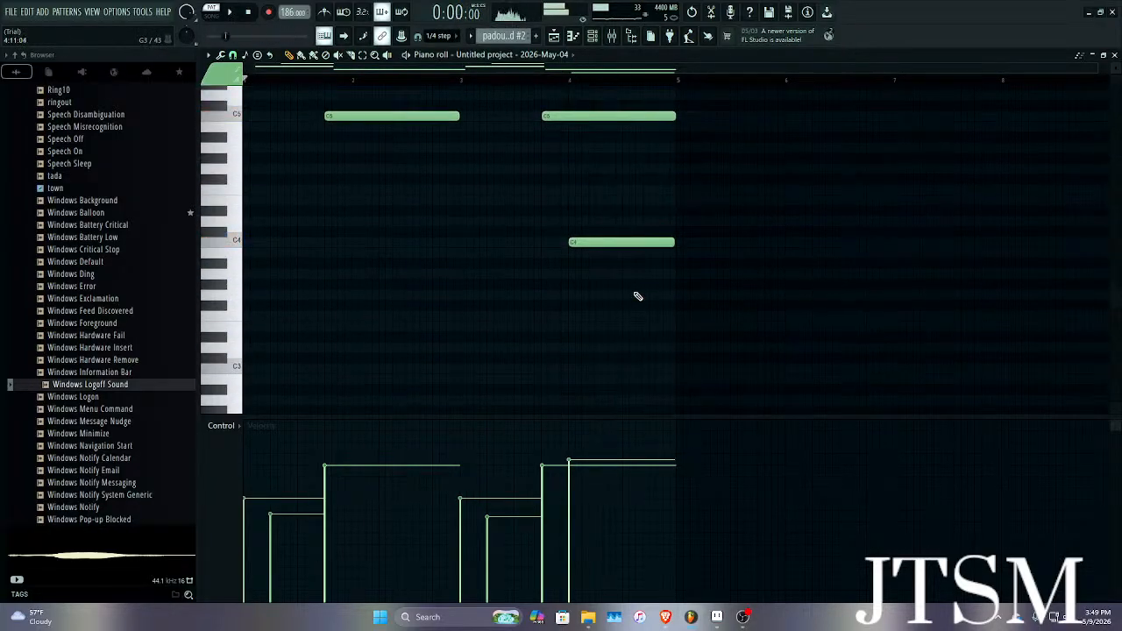
pyautogui.click(575, 244)
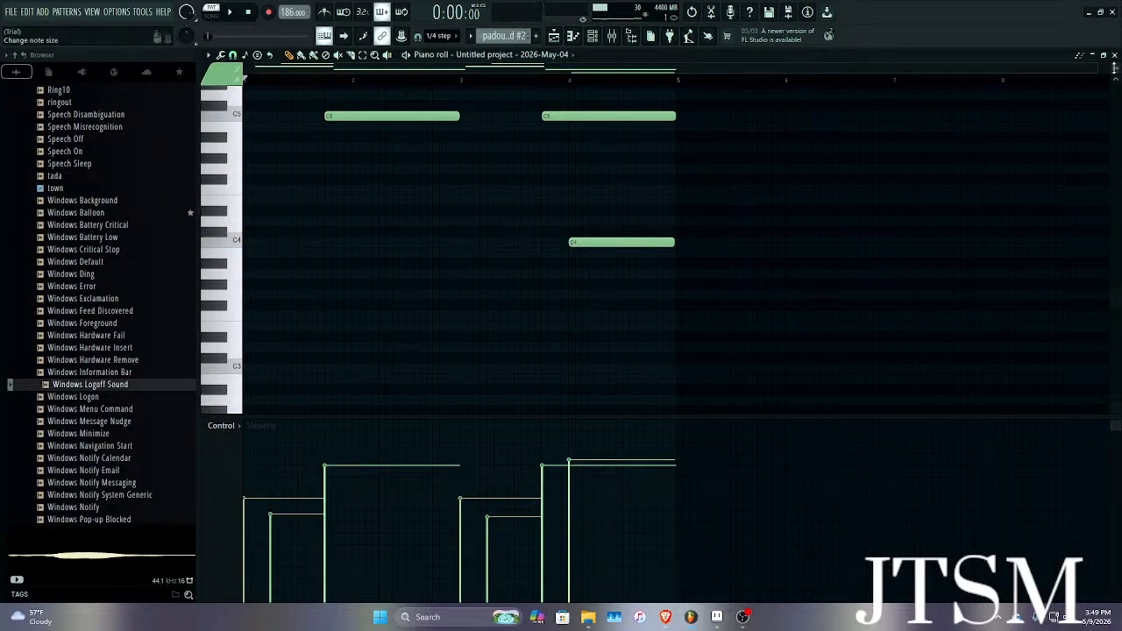
pyautogui.click(1114, 55)
# Solo Tracks 1 to 7 in the playlist, and play the arrangement briefly from the start.
pyautogui.scroll(-6, 538, 211)
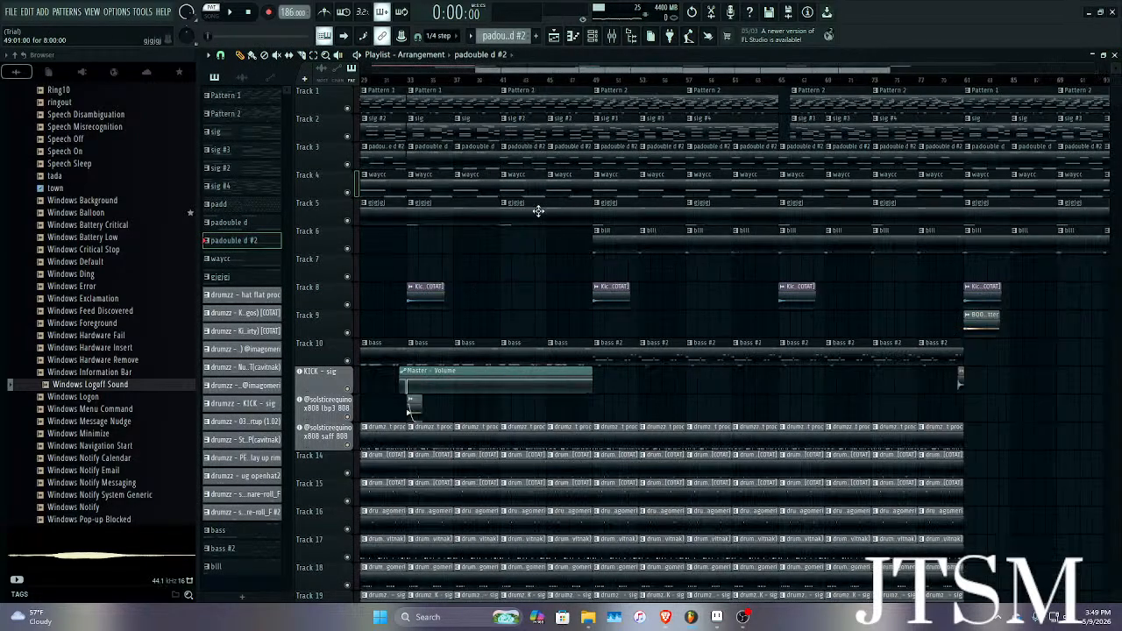
pyautogui.scroll(2, 996, 213)
pyautogui.scroll(-2, 786, 275)
pyautogui.scroll(-5, 772, 273)
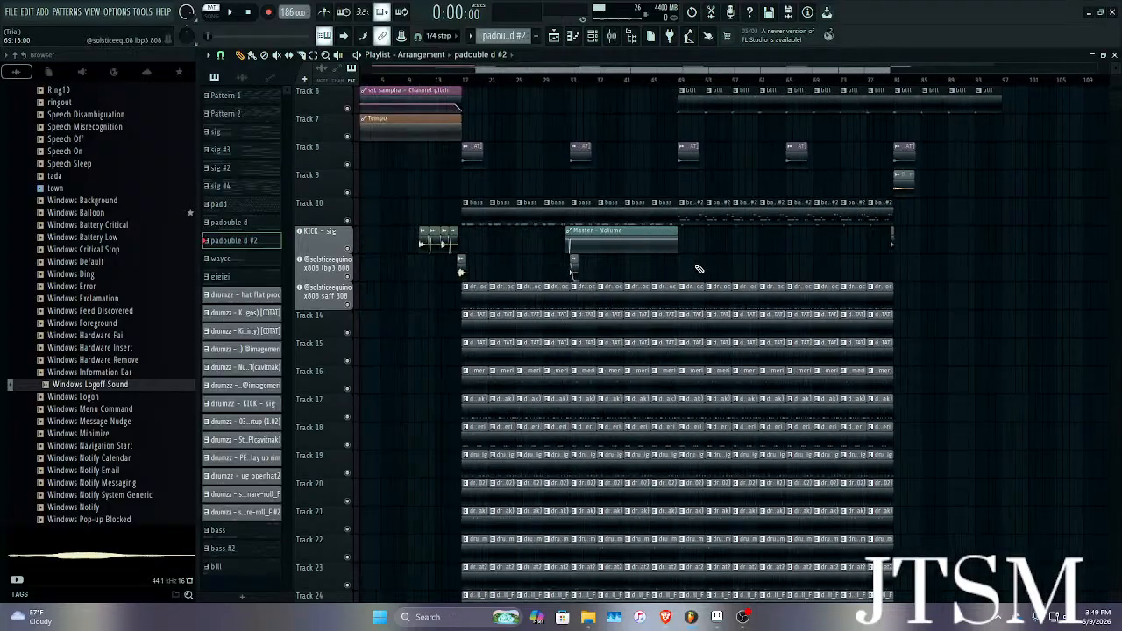
pyautogui.scroll(5, 649, 272)
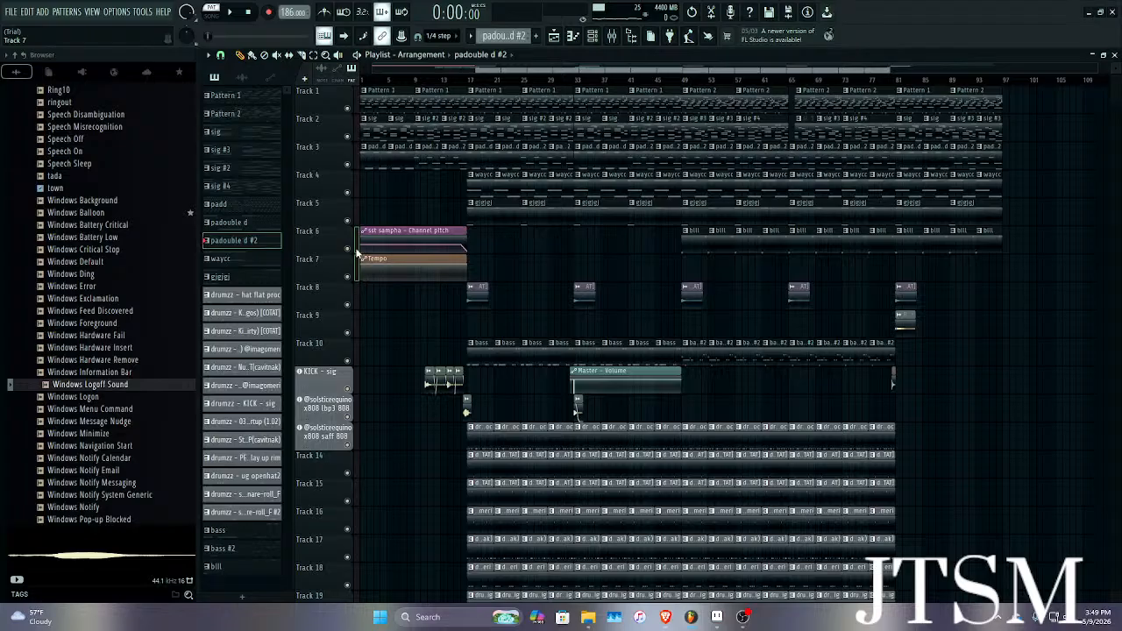
pyautogui.rightClick(351, 109)
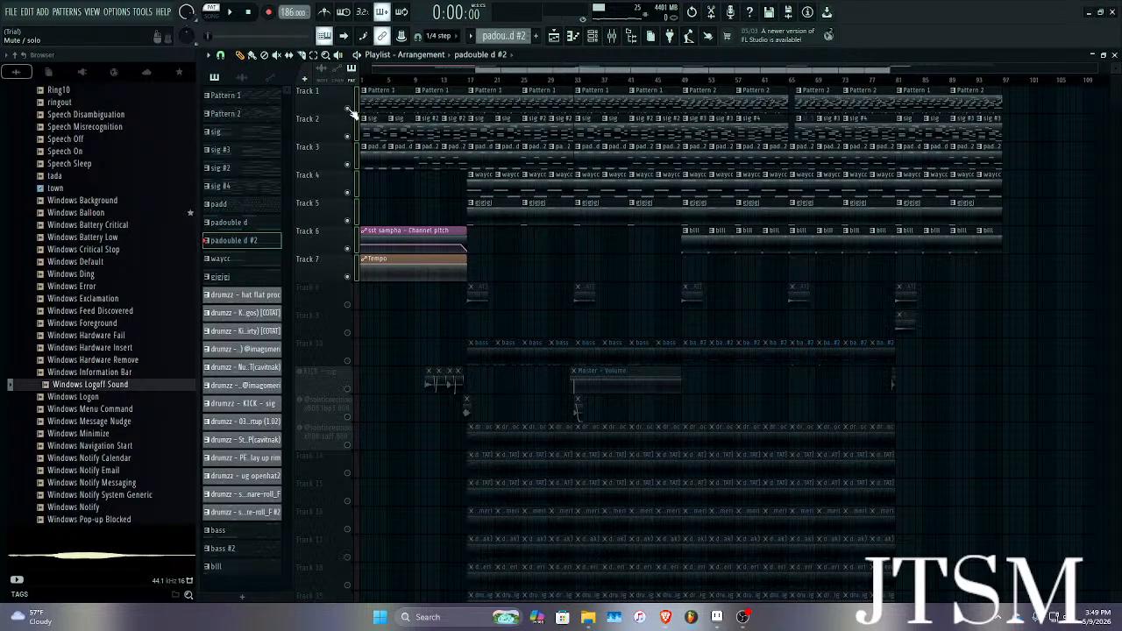
pyautogui.press('space')
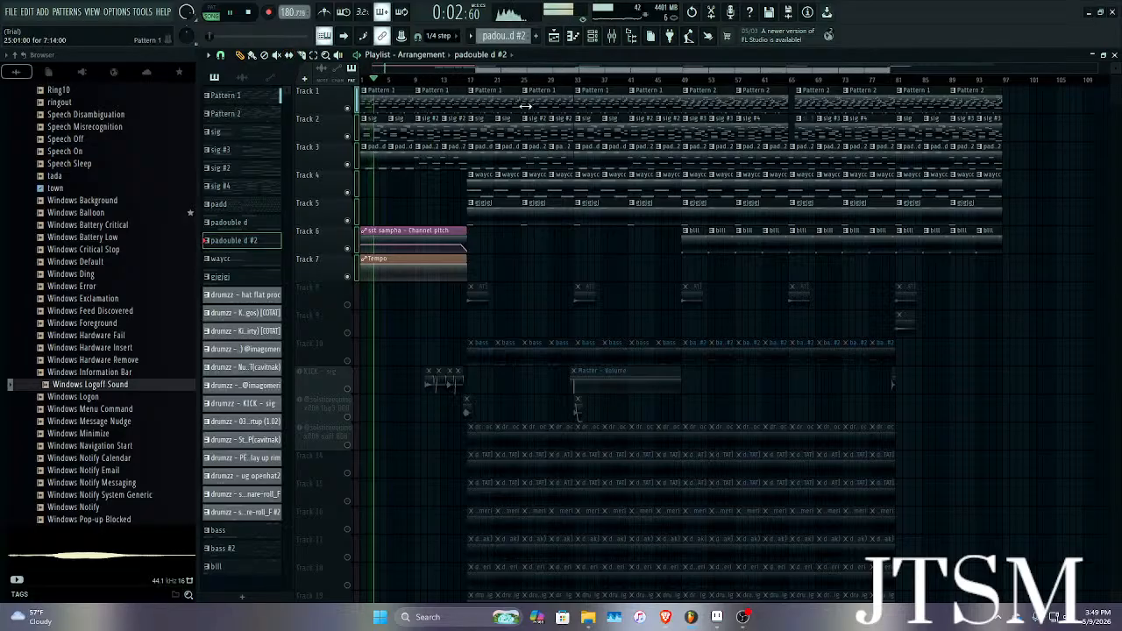
pyautogui.press('space')
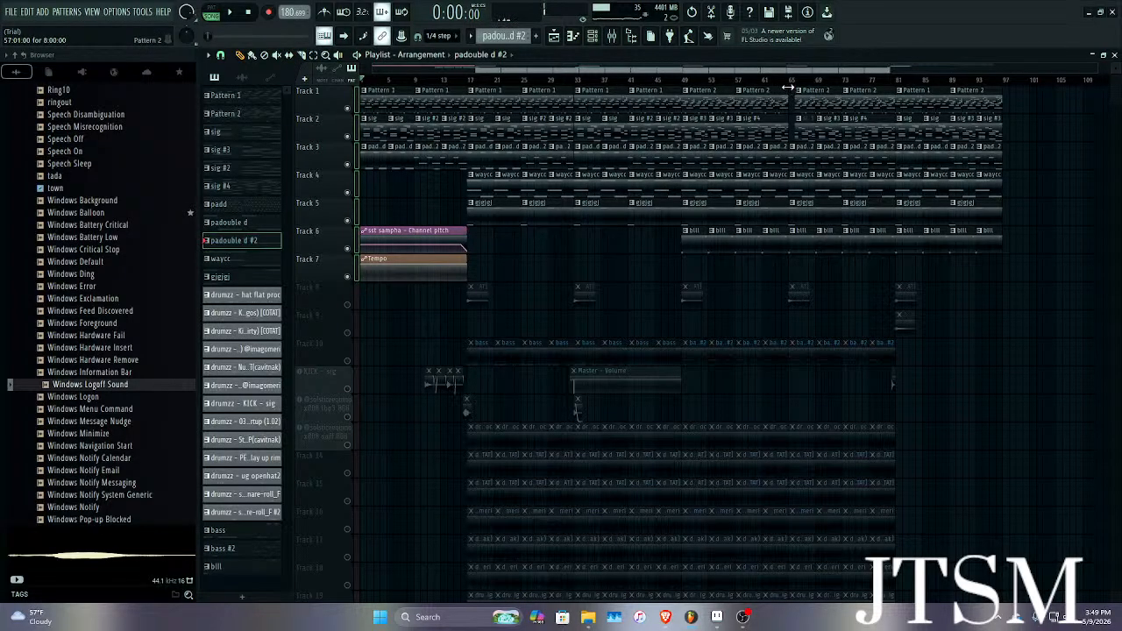
# Play the soloed tracks from about bar 64 of the arrangement.
pyautogui.press('space')
pyautogui.click(789, 77)
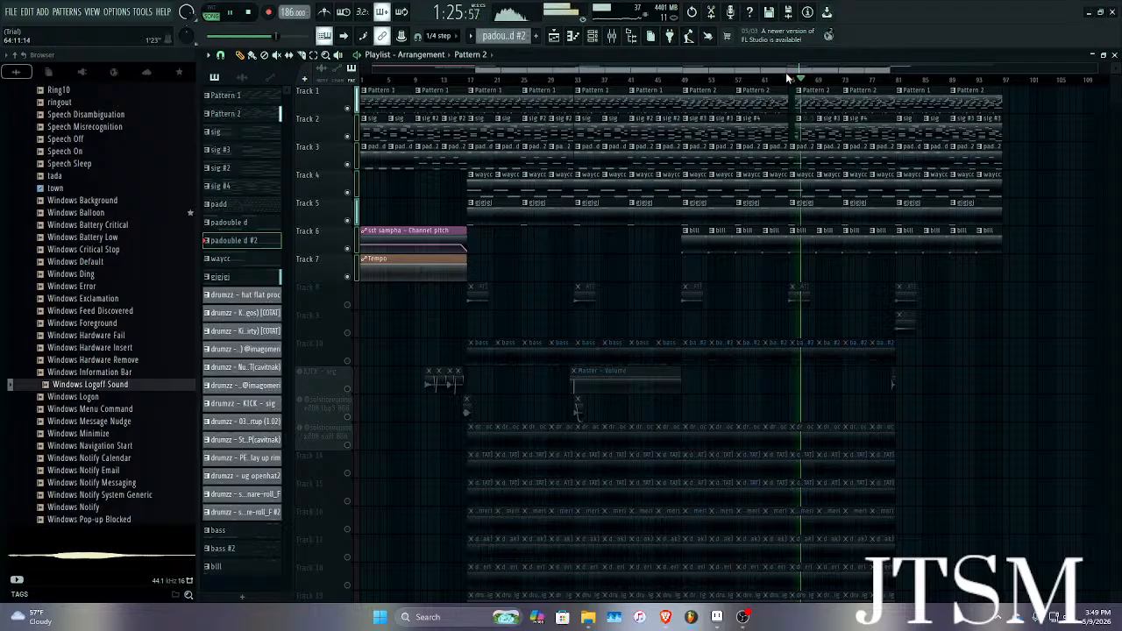
pyautogui.keyDown('ctrl'); pyautogui.scroll(4, 839, 120); pyautogui.keyUp('ctrl')
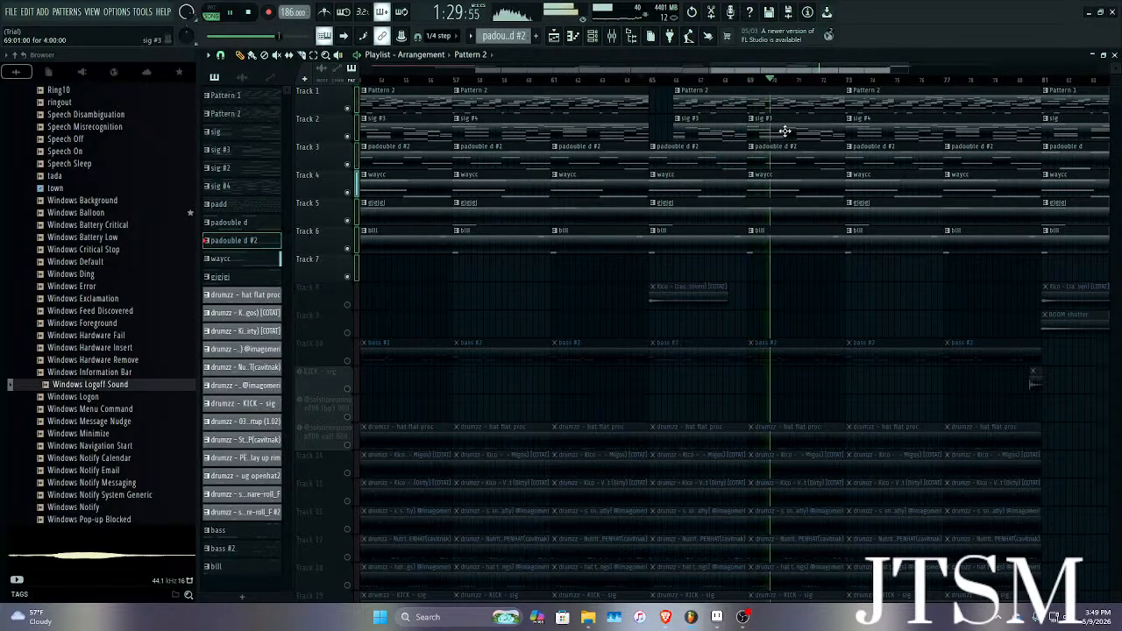
pyautogui.keyDown('ctrl'); pyautogui.scroll(-4, 785, 132); pyautogui.keyUp('ctrl')
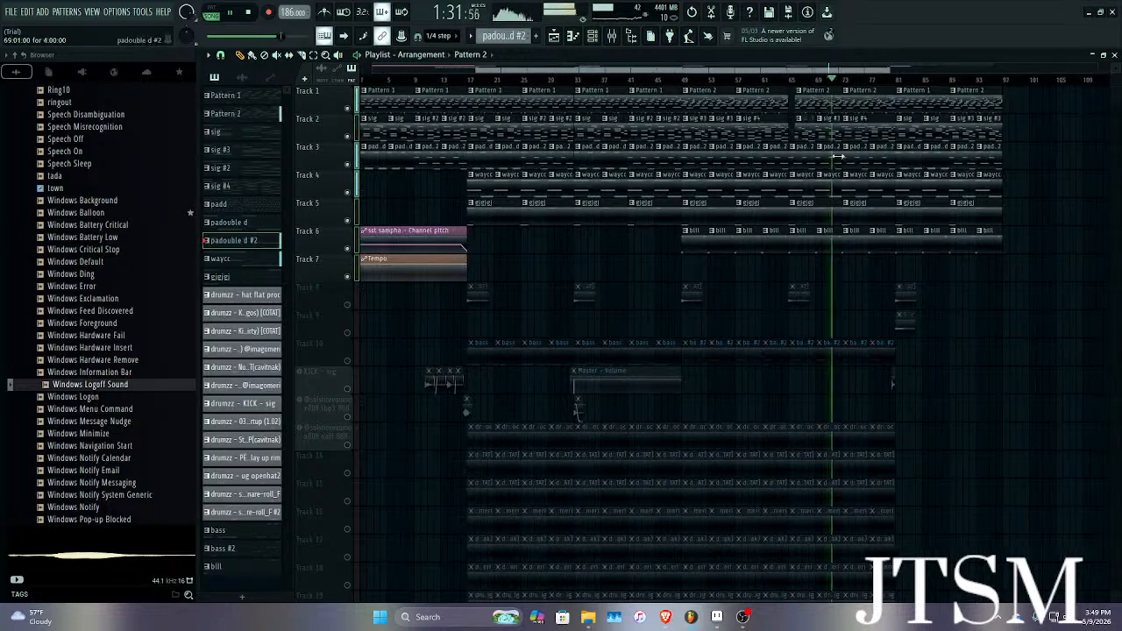
pyautogui.keyDown('ctrl'); pyautogui.scroll(2, 842, 159); pyautogui.keyUp('ctrl')
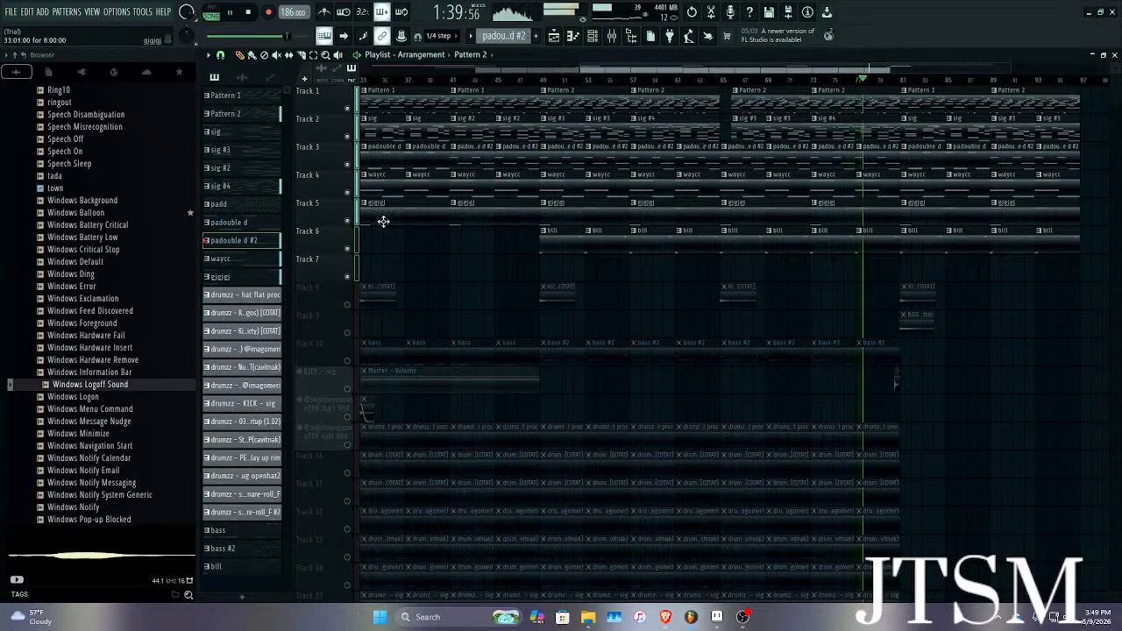
# Choose the "gjgjgj" pattern and place a clip of it on Track 8 at about bar 98.
pyautogui.click(282, 277)
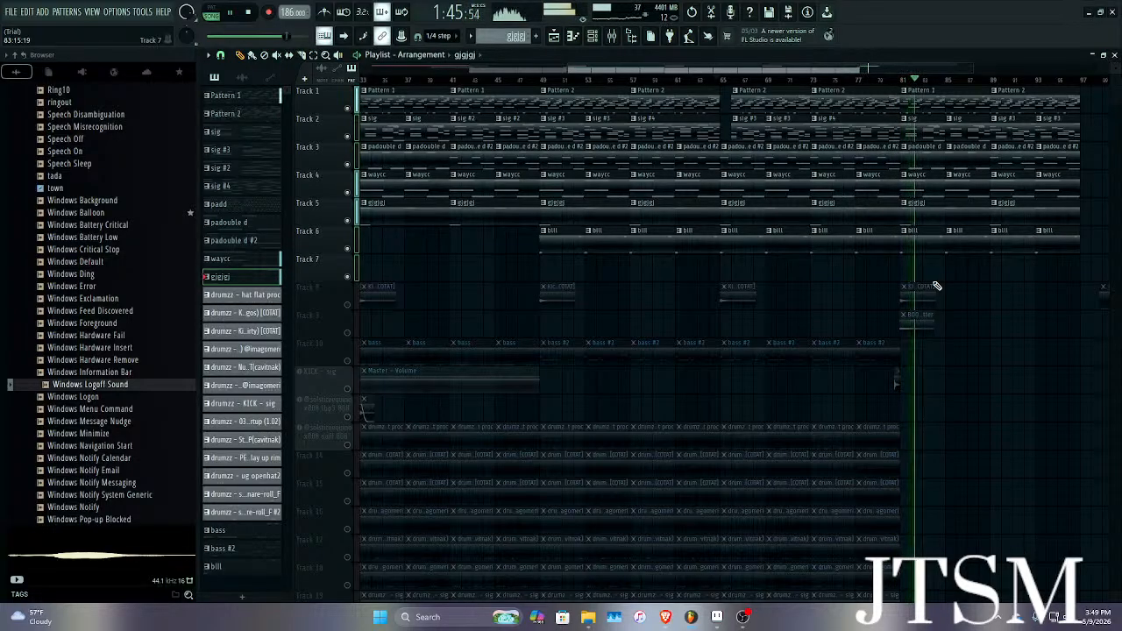
pyautogui.scroll(-3, 842, 259)
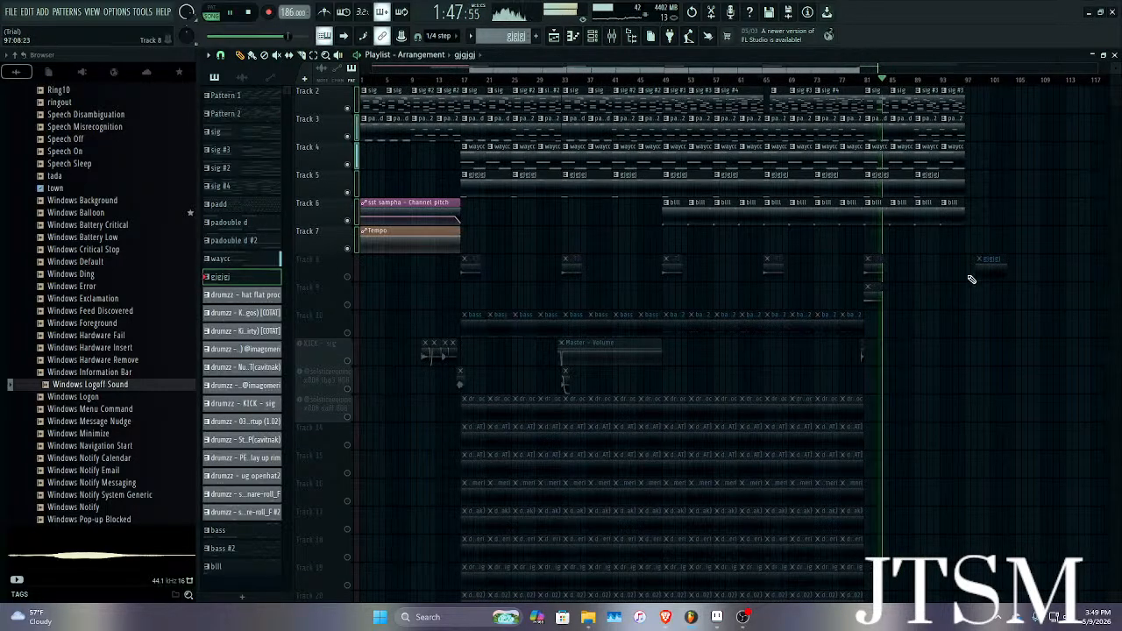
# Switch to OBS to check the live stream, and return to the playing FL Studio project.
pyautogui.click(739, 611)
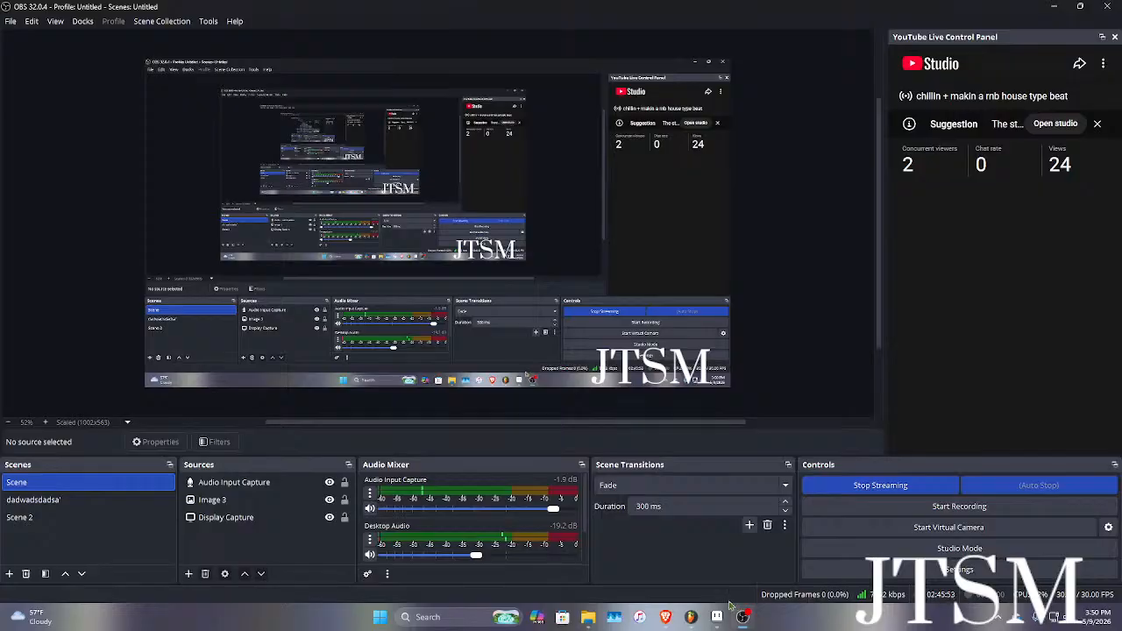
pyautogui.moveTo(718, 616)
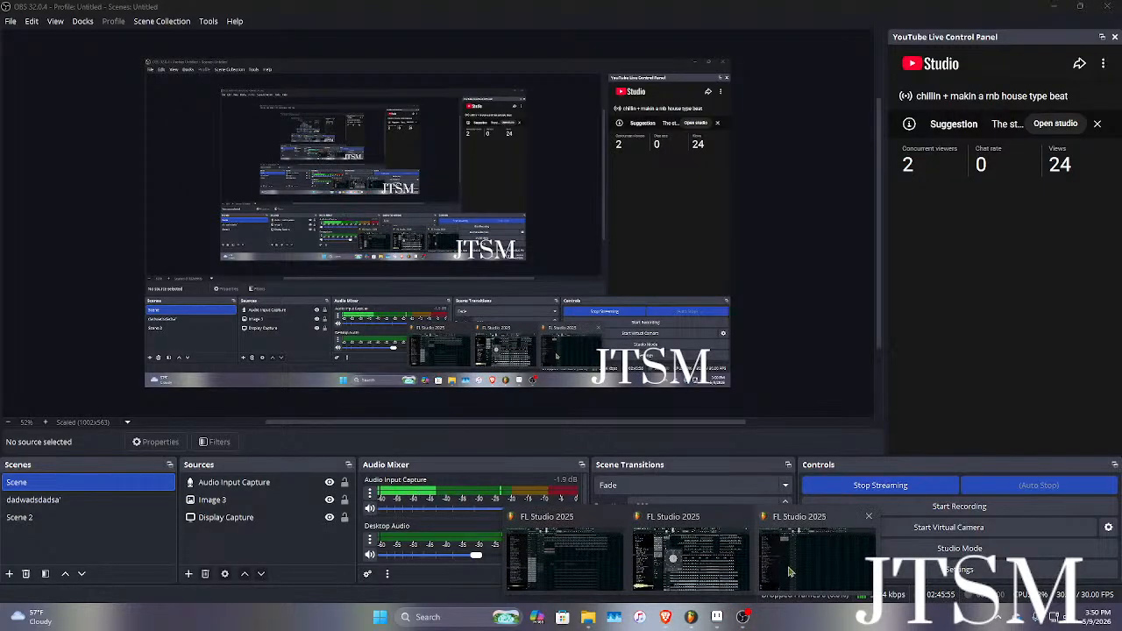
pyautogui.moveTo(766, 574)
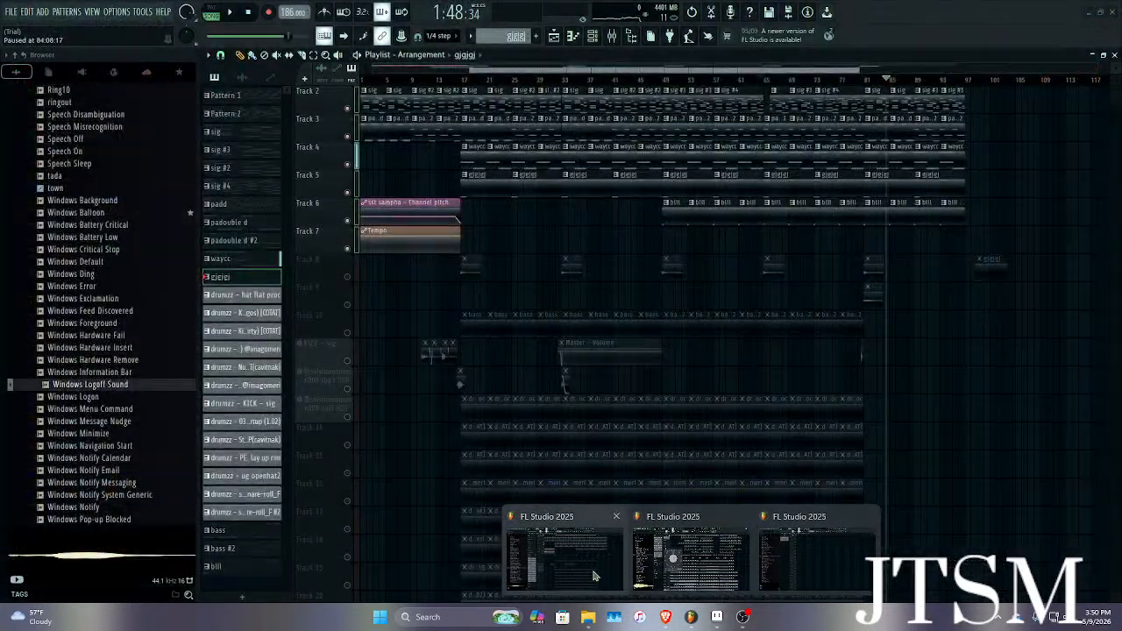
pyautogui.click(574, 561)
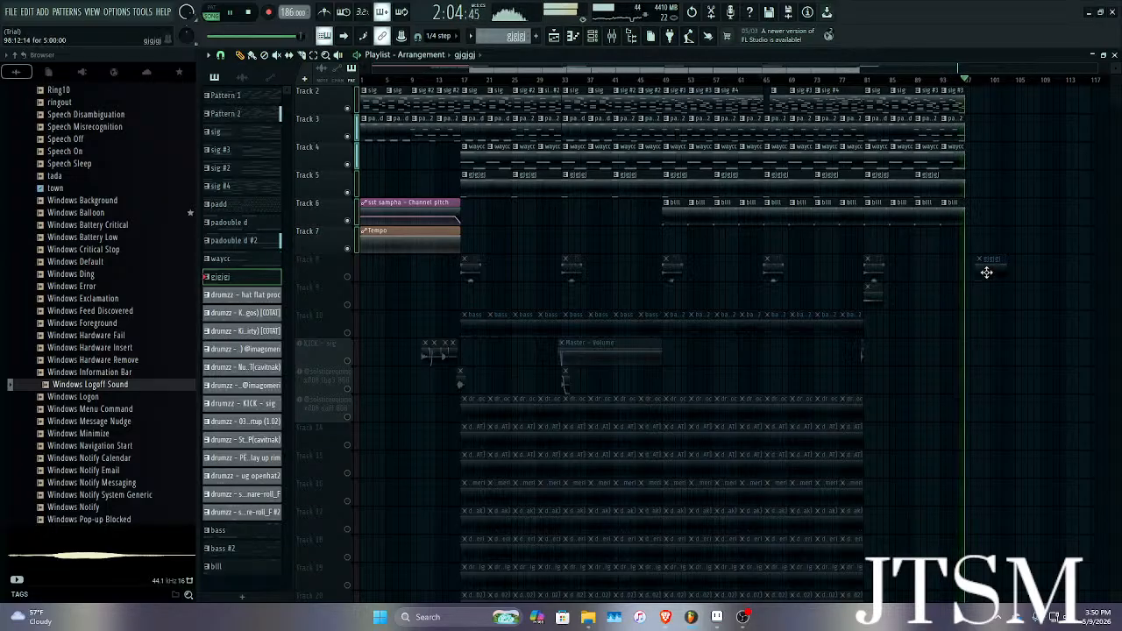
# Stop playback and unsolo the first seven tracks, enabling every playlist track.
pyautogui.press('space')
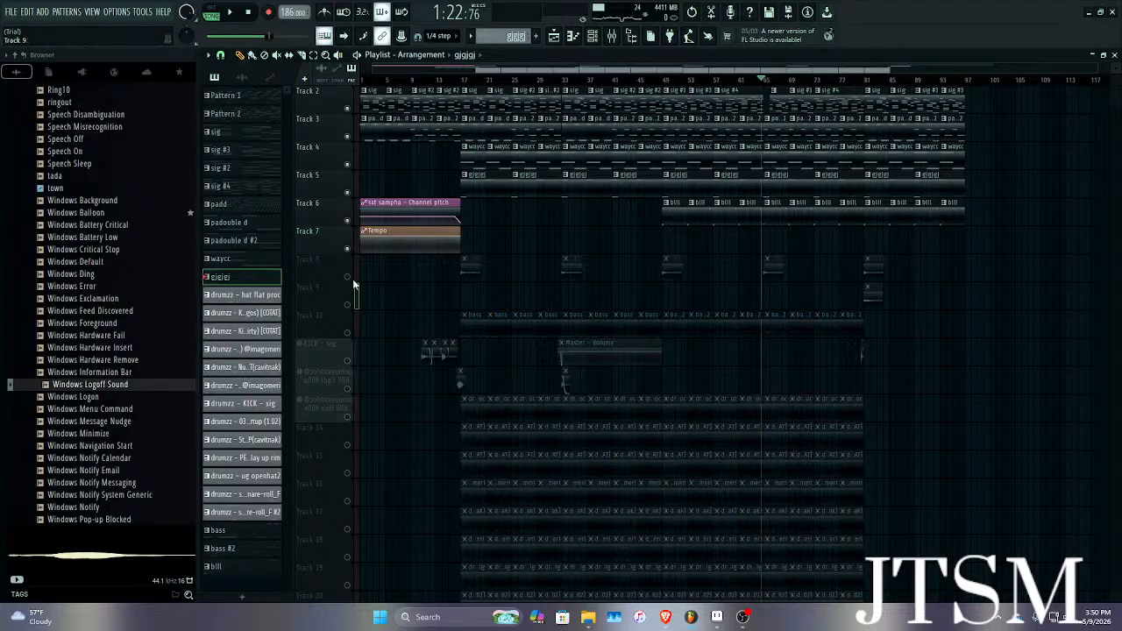
pyautogui.rightClick(347, 250)
pyautogui.rightClick(348, 250)
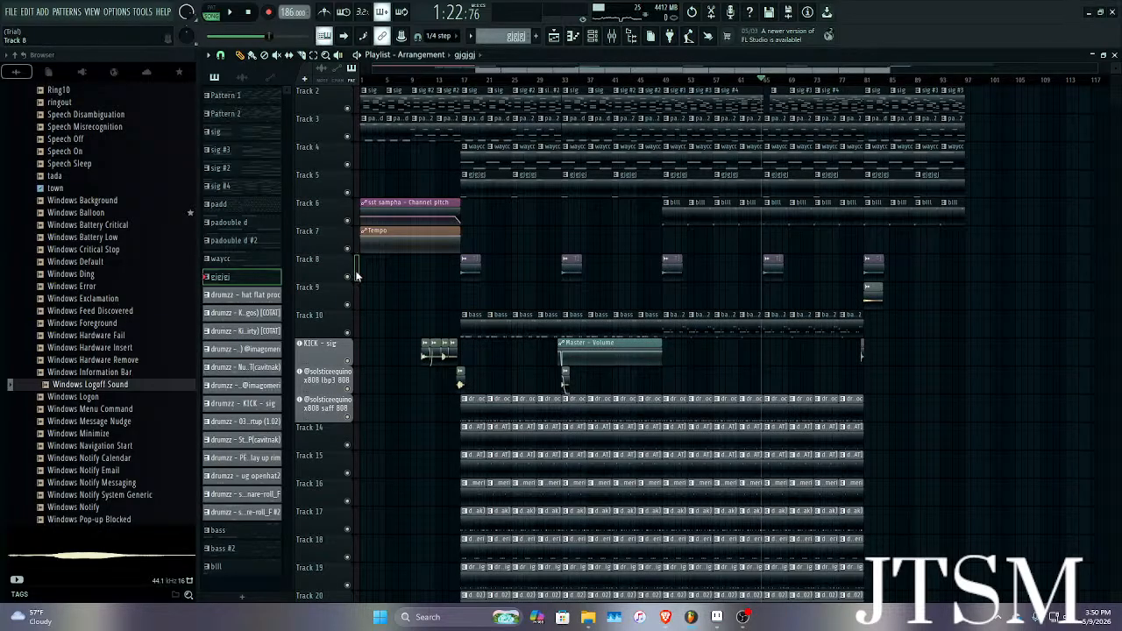
# Select the bass and drum tracks from Track 10 to Track 25, and solo them together.
pyautogui.moveTo(356, 277); pyautogui.dragTo(357, 489)
pyautogui.moveTo(354, 600); pyautogui.dragTo(355, 557)
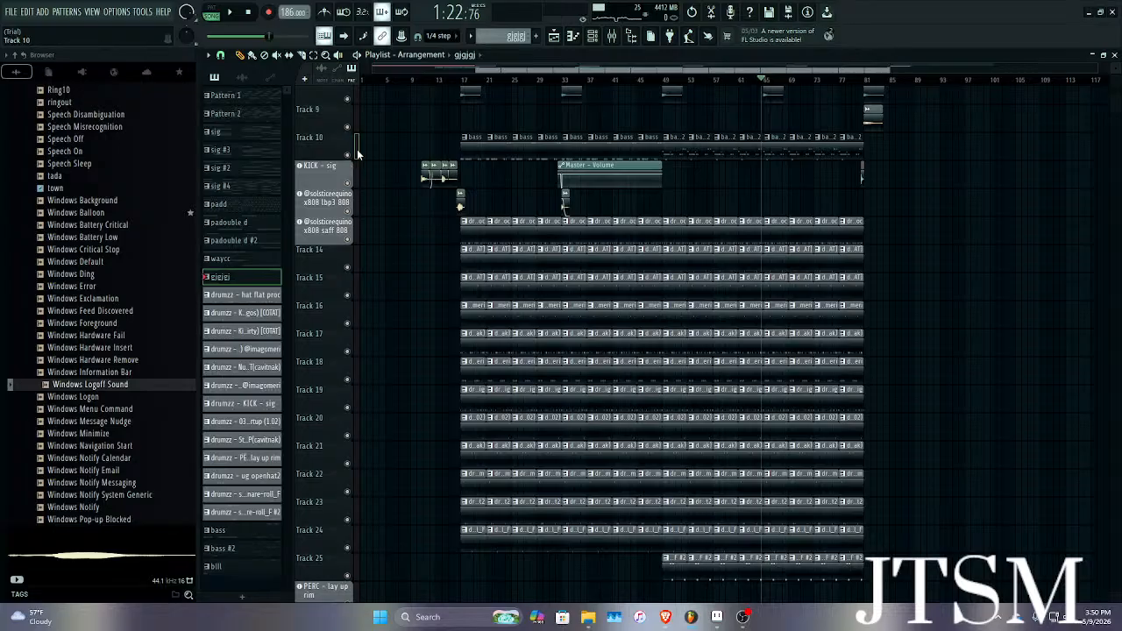
pyautogui.moveTo(358, 217); pyautogui.dragTo(358, 443)
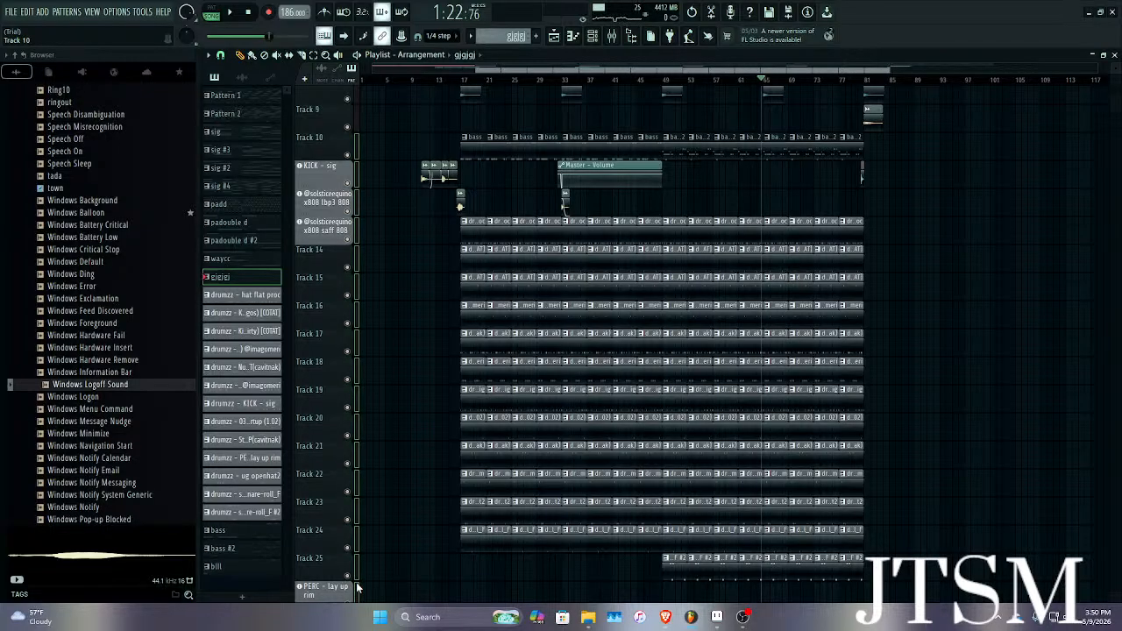
pyautogui.moveTo(358, 568); pyautogui.dragTo(358, 571)
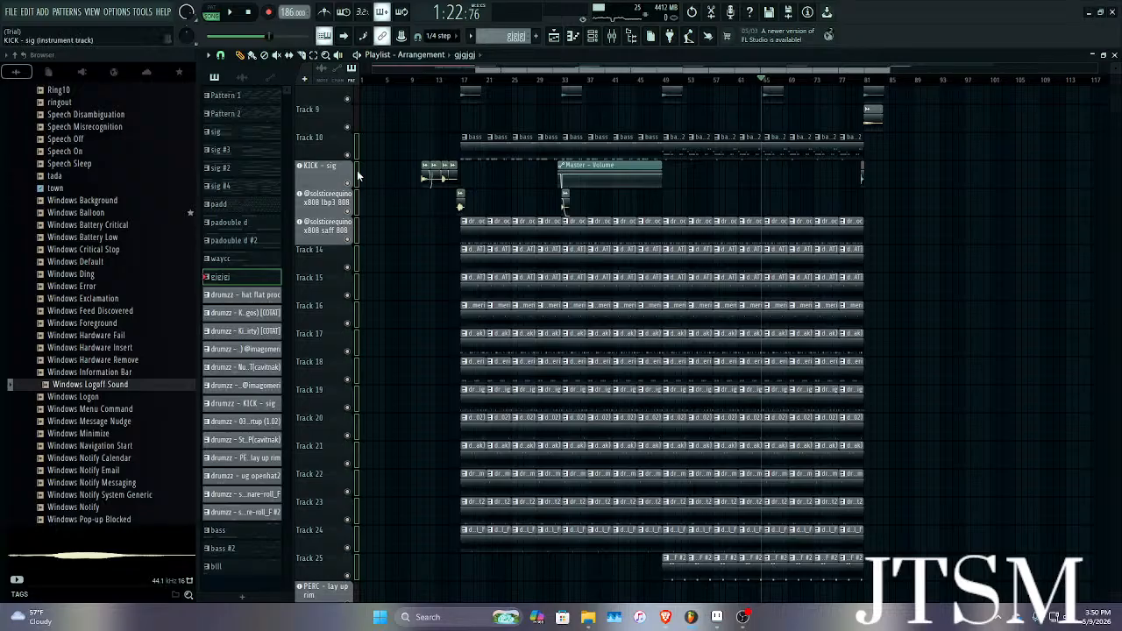
pyautogui.rightClick(345, 136)
pyautogui.click(341, 159)
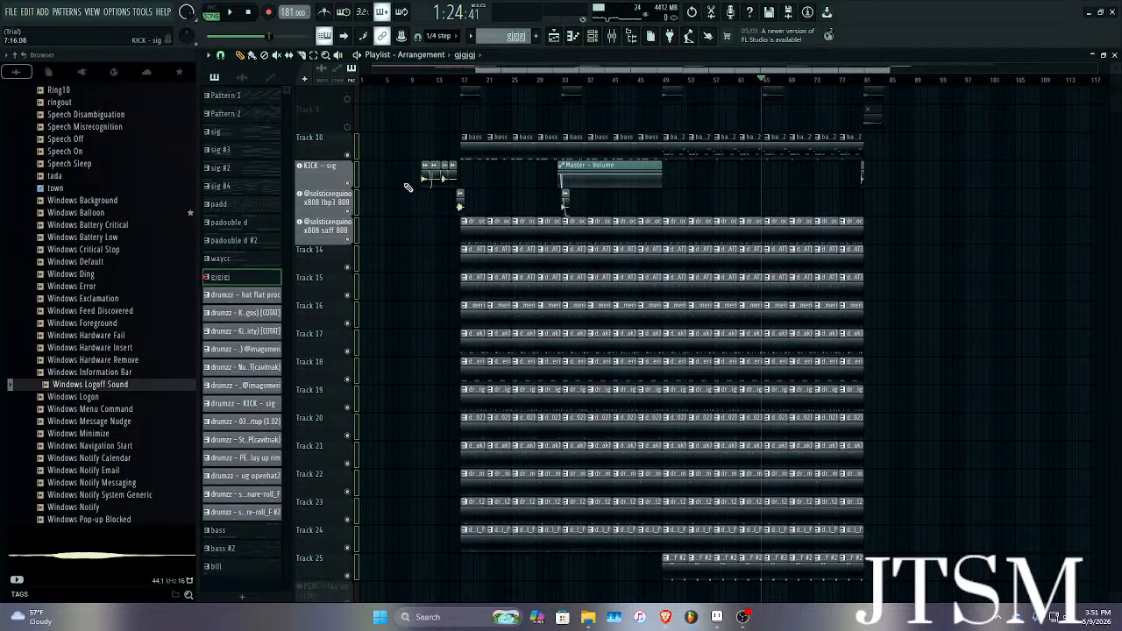
# Move the song position to about bar 15, just before the bass and drum patterns enter.
pyautogui.scroll(4, 412, 187)
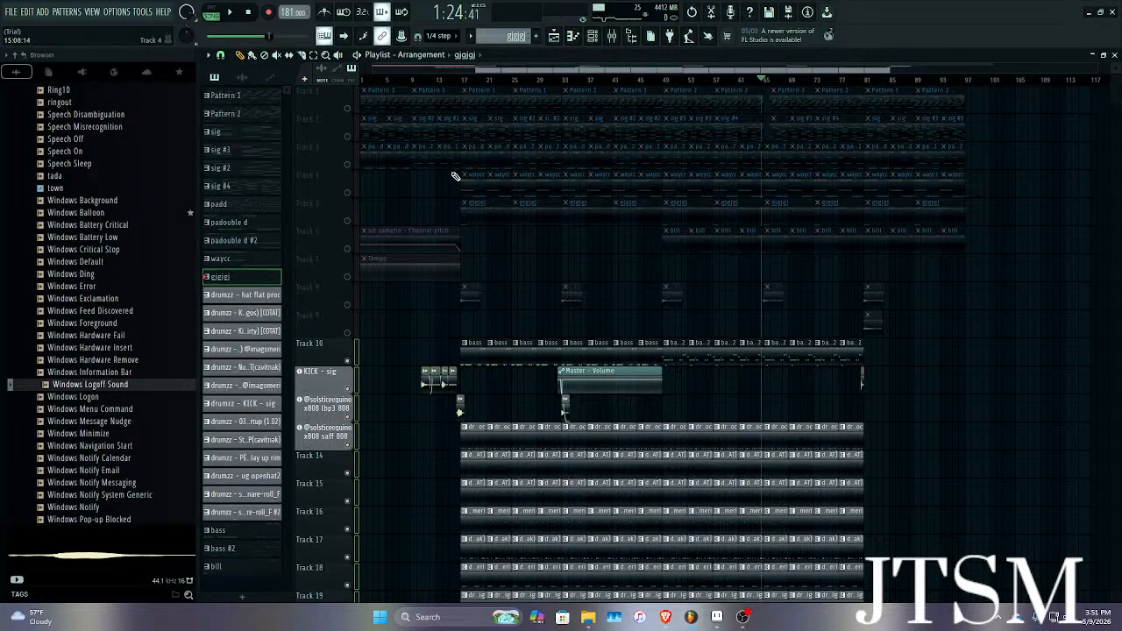
pyautogui.click(453, 81)
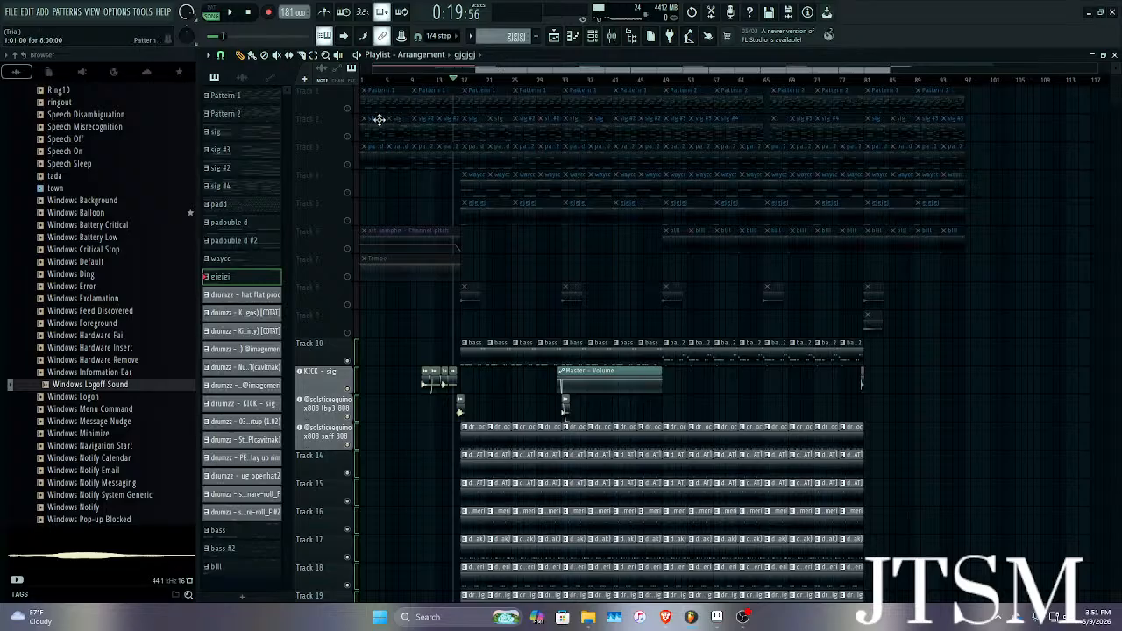
pyautogui.scroll(-1, 429, 147)
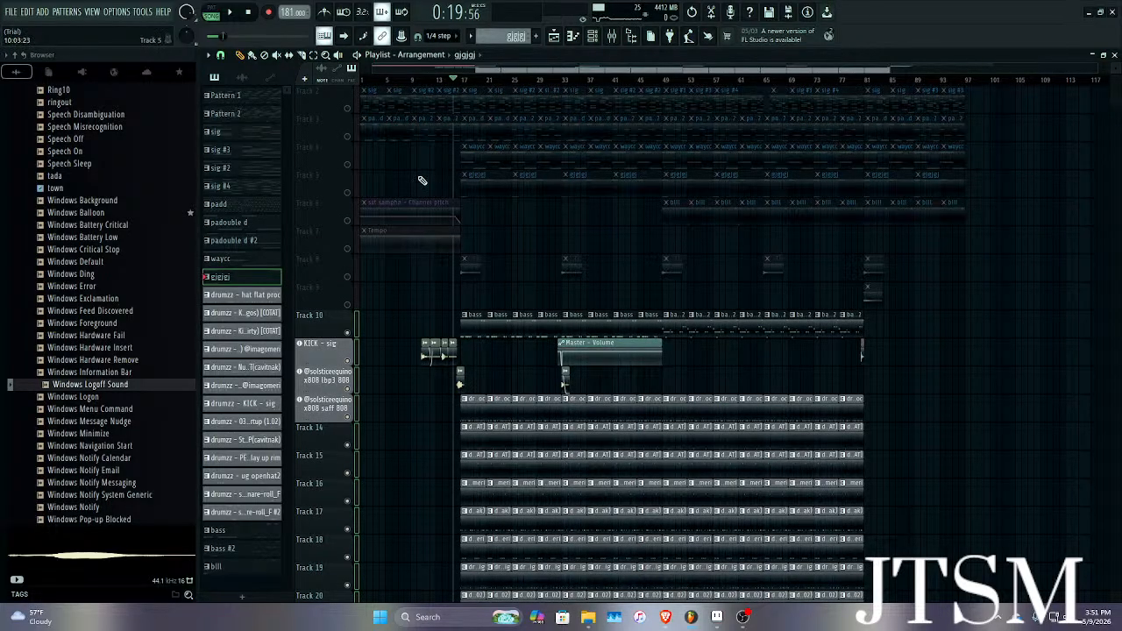
# Preview the Windows Logoff Sound sample, and with Track 5 soloed, open that sample's channel settings from the channel rack.
pyautogui.click(126, 391)
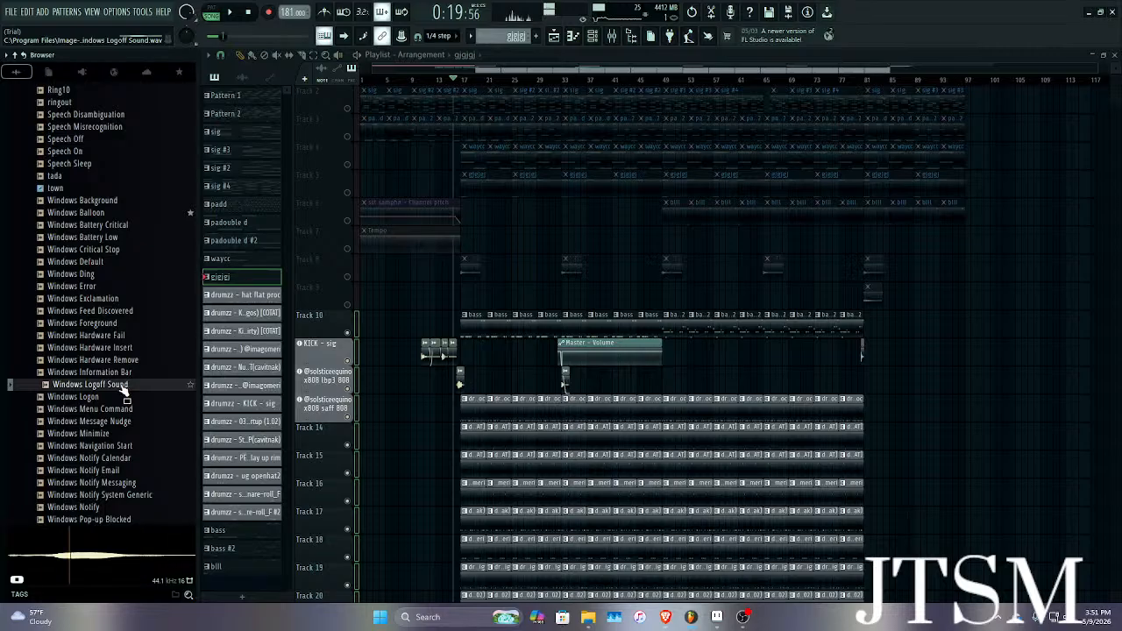
pyautogui.rightClick(347, 193)
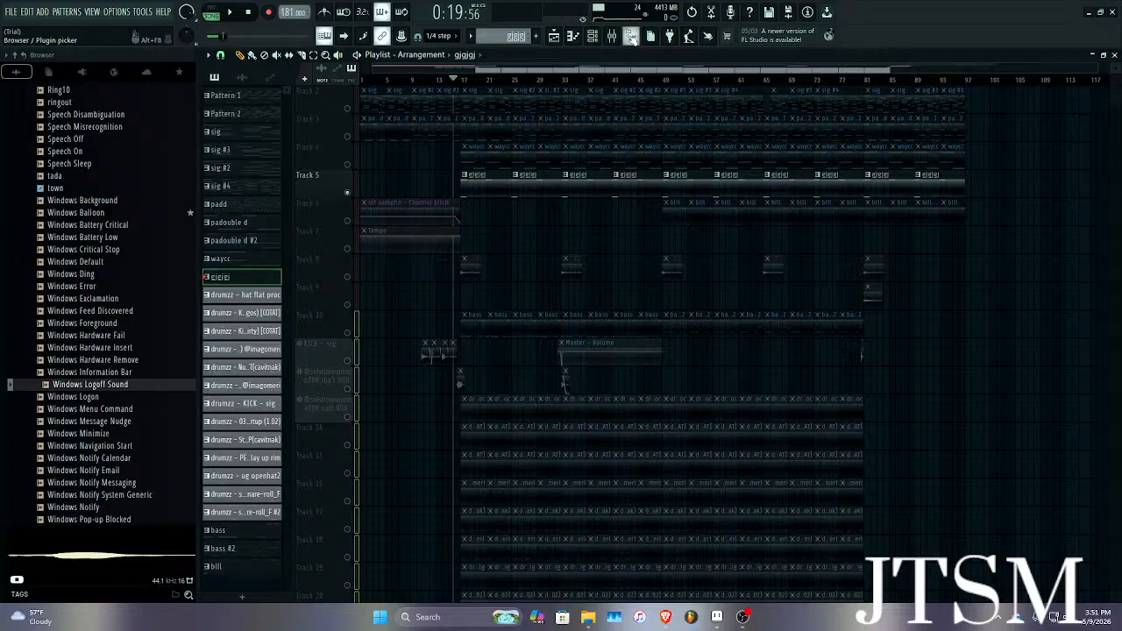
pyautogui.click(592, 35)
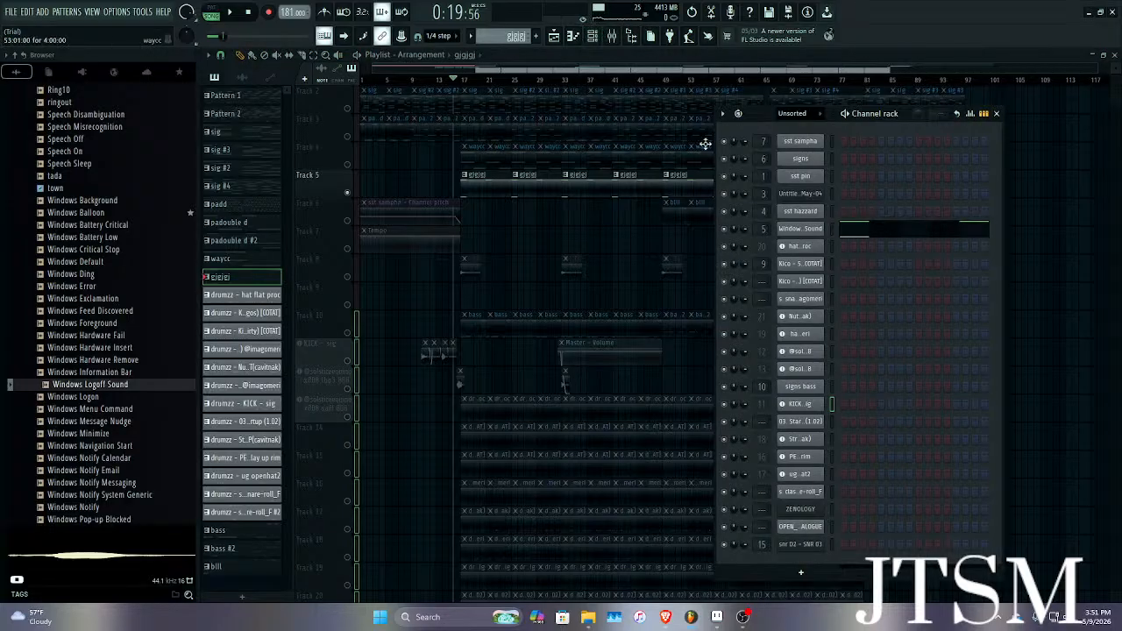
pyautogui.click(798, 230)
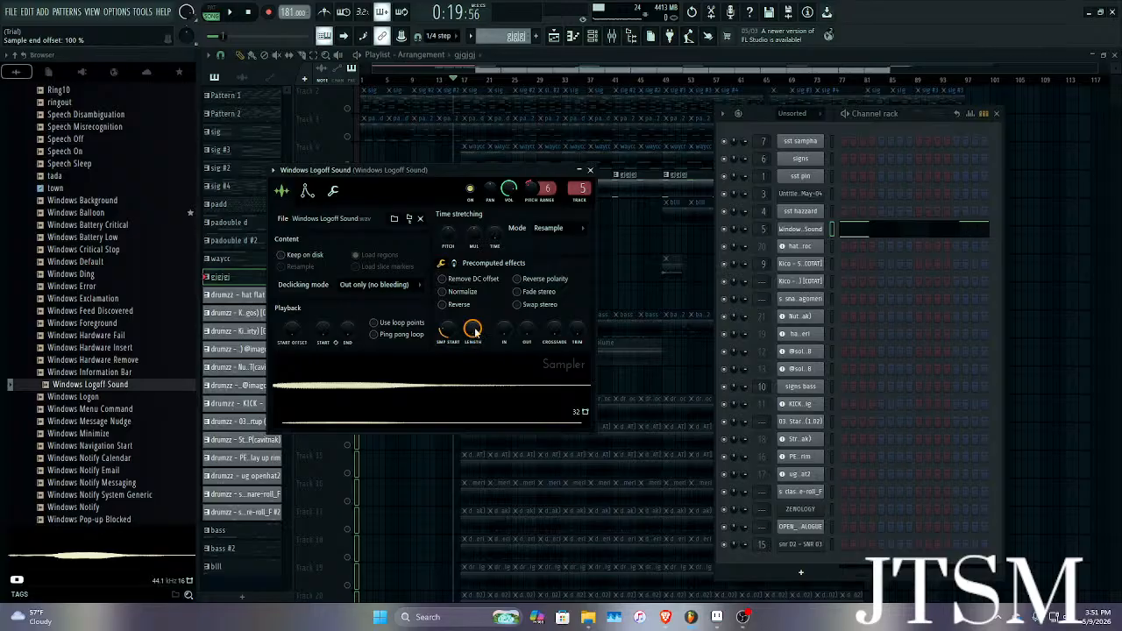
# Show the Windows Logoff Sound mixer track full size and look at its ValhallaDelay and Fruity Convolver effects.
pyautogui.click(792, 247)
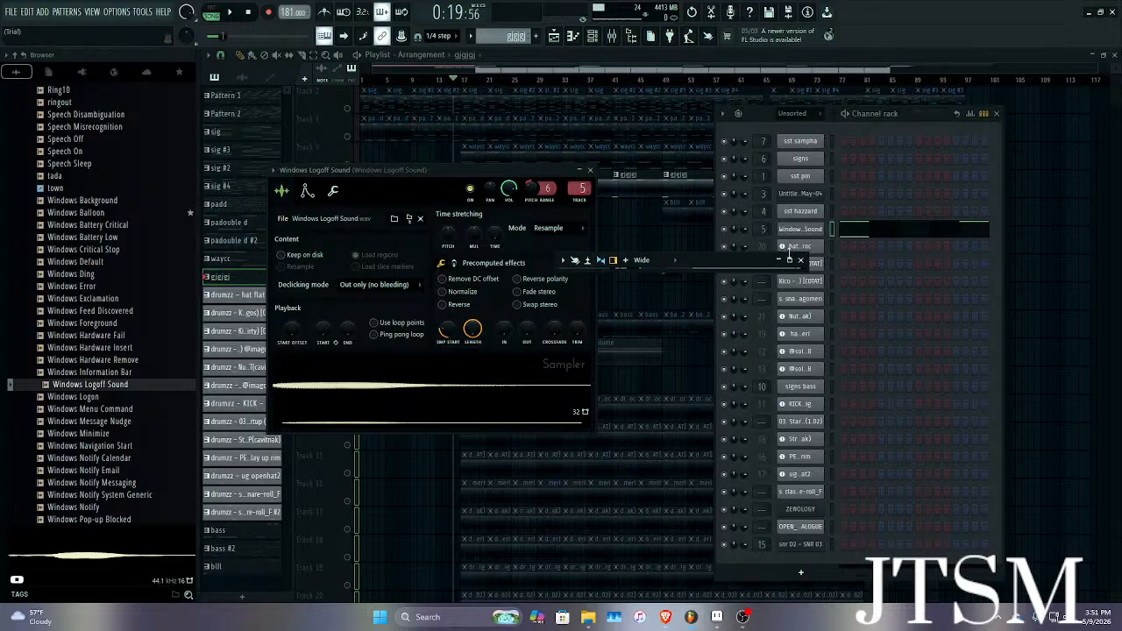
pyautogui.click(789, 260)
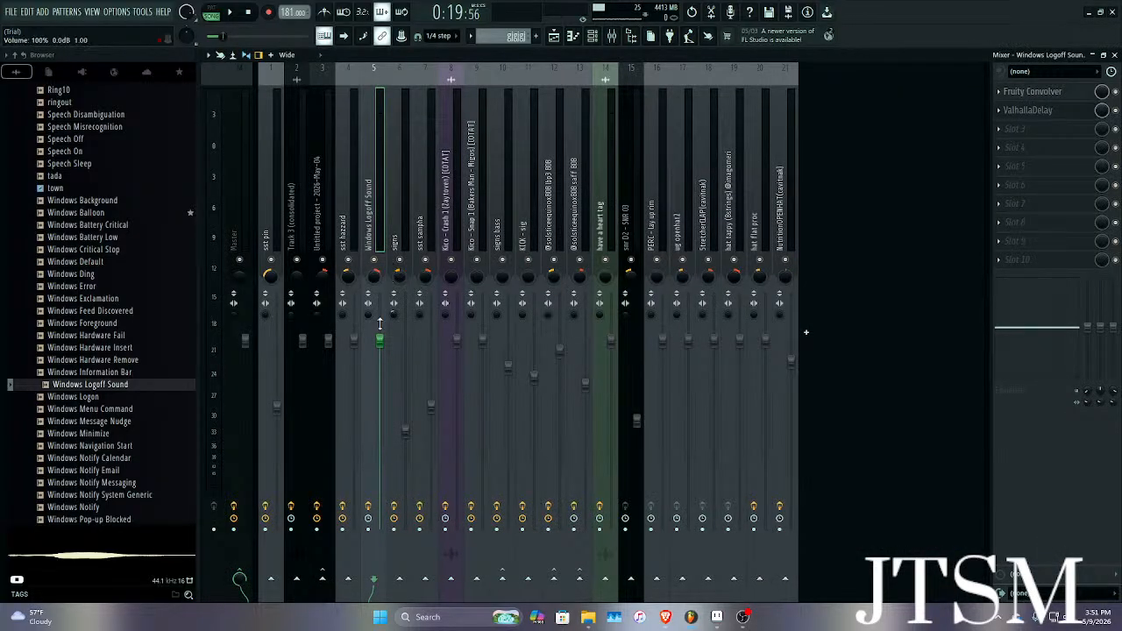
pyautogui.click(1055, 111)
pyautogui.click(1046, 94)
pyautogui.click(681, 172)
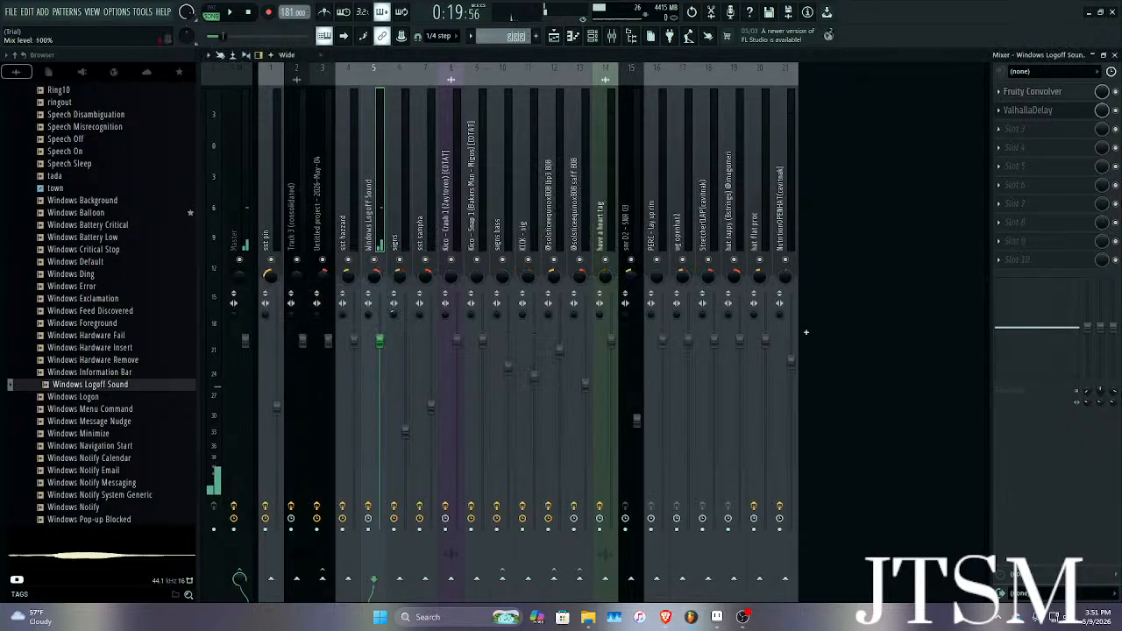
# Close the mixer, channel rack and Windows Logoff Sound sampler windows to return to the playlist.
pyautogui.click(1114, 54)
pyautogui.click(836, 175)
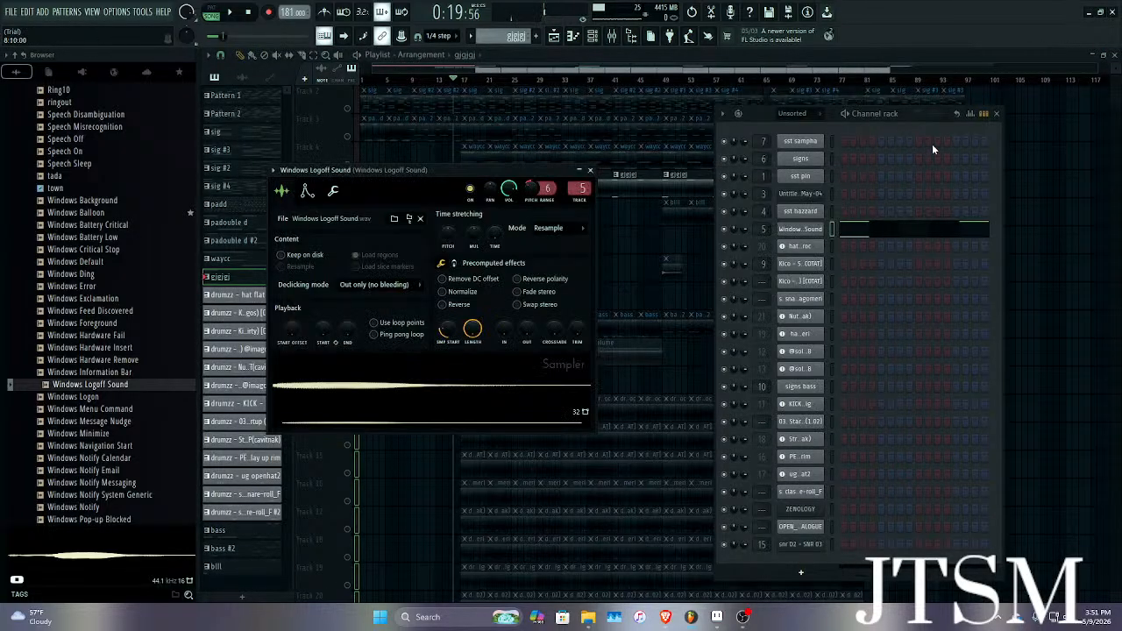
pyautogui.click(996, 113)
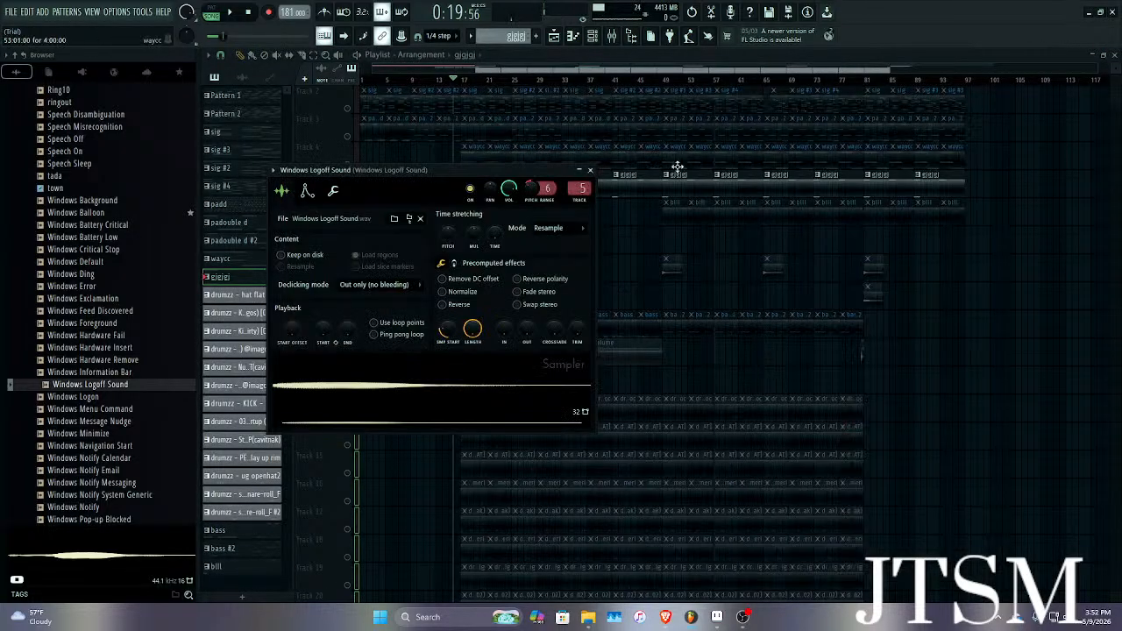
pyautogui.click(591, 170)
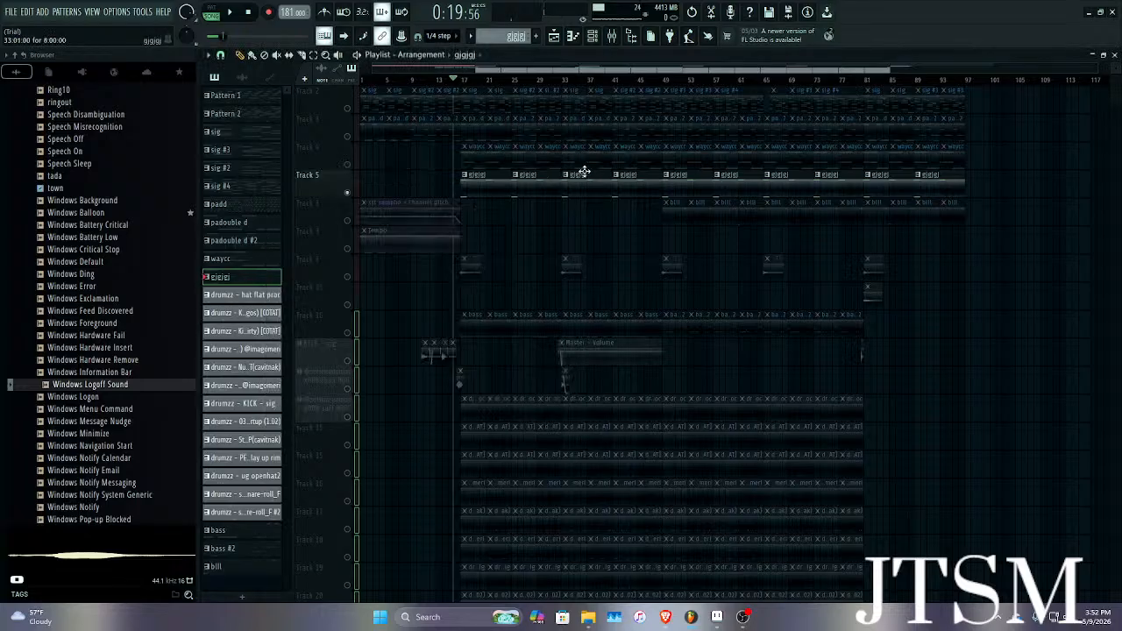
# Solo the bass and drum track group again and play it from about bar 10, before the voice tag clips.
pyautogui.click(349, 337)
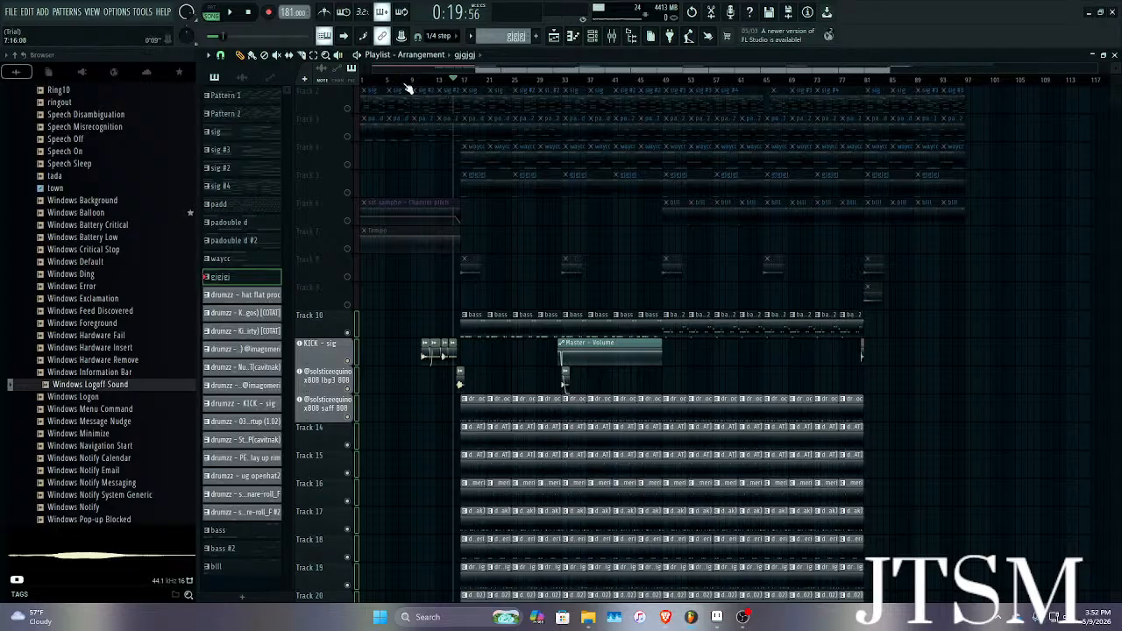
pyautogui.press('space')
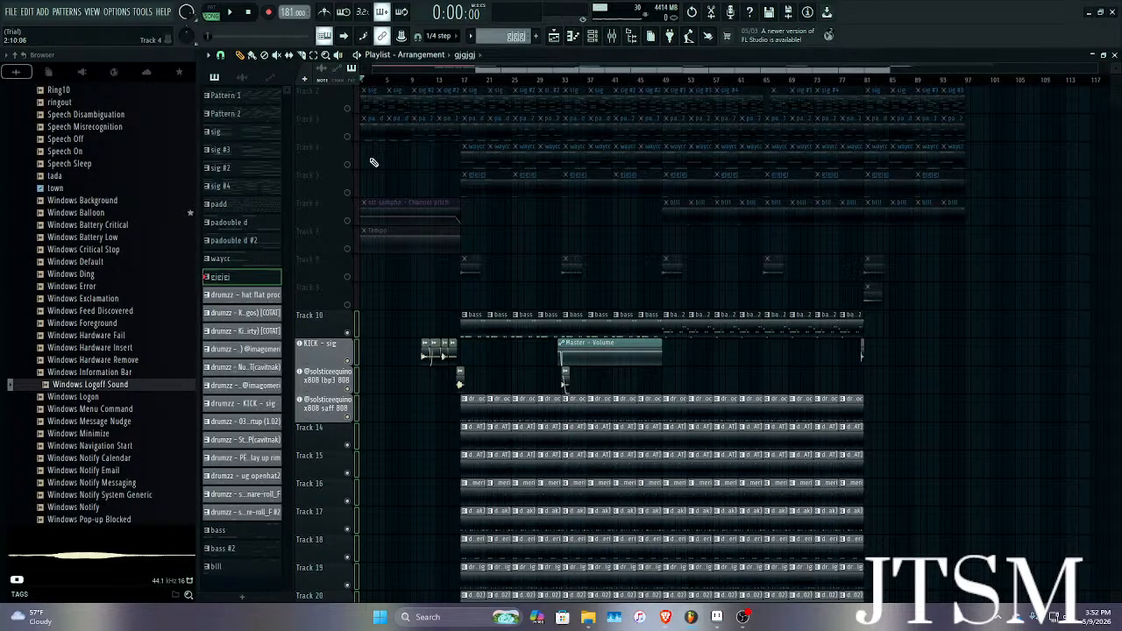
pyautogui.scroll(3, 421, 251)
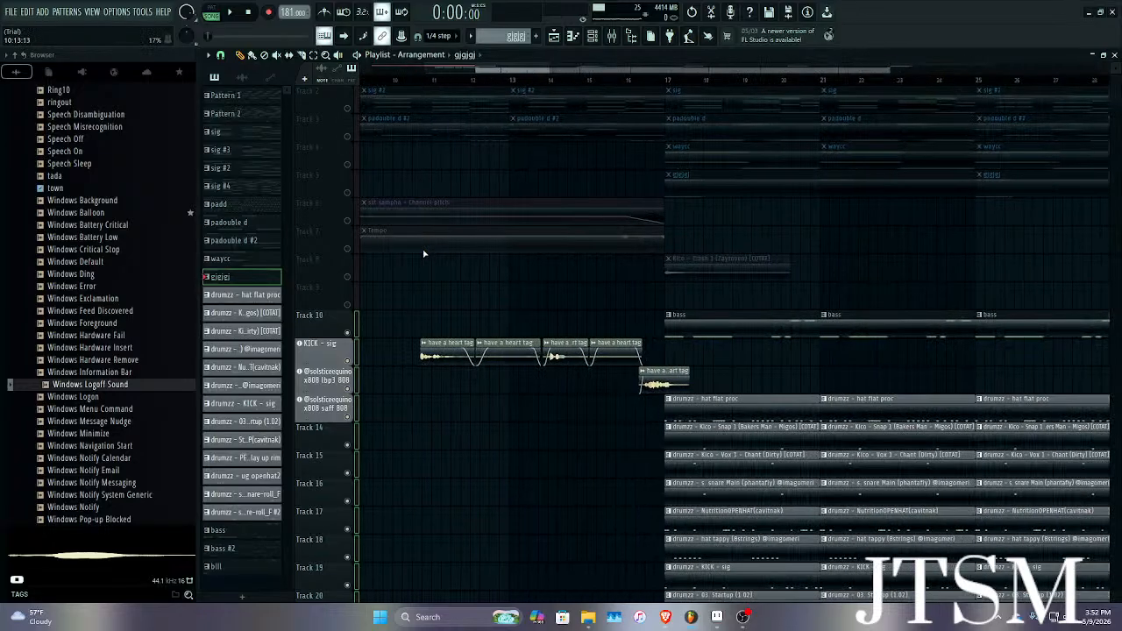
pyautogui.click(414, 83)
pyautogui.press('space')
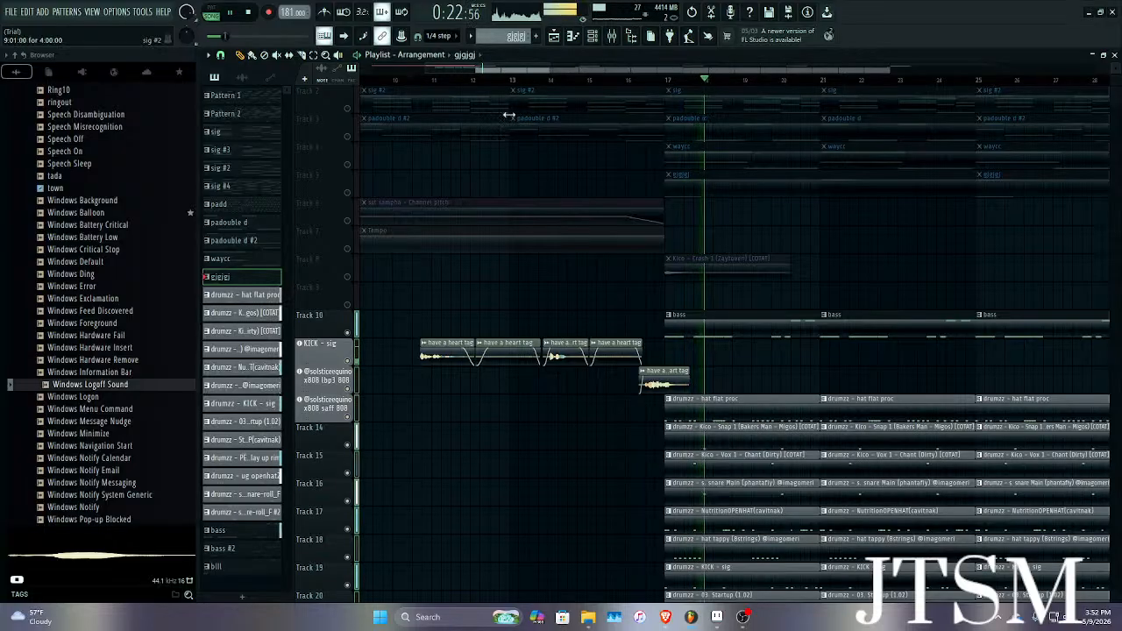
pyautogui.scroll(-5, 775, 142)
pyautogui.scroll(-3, 815, 148)
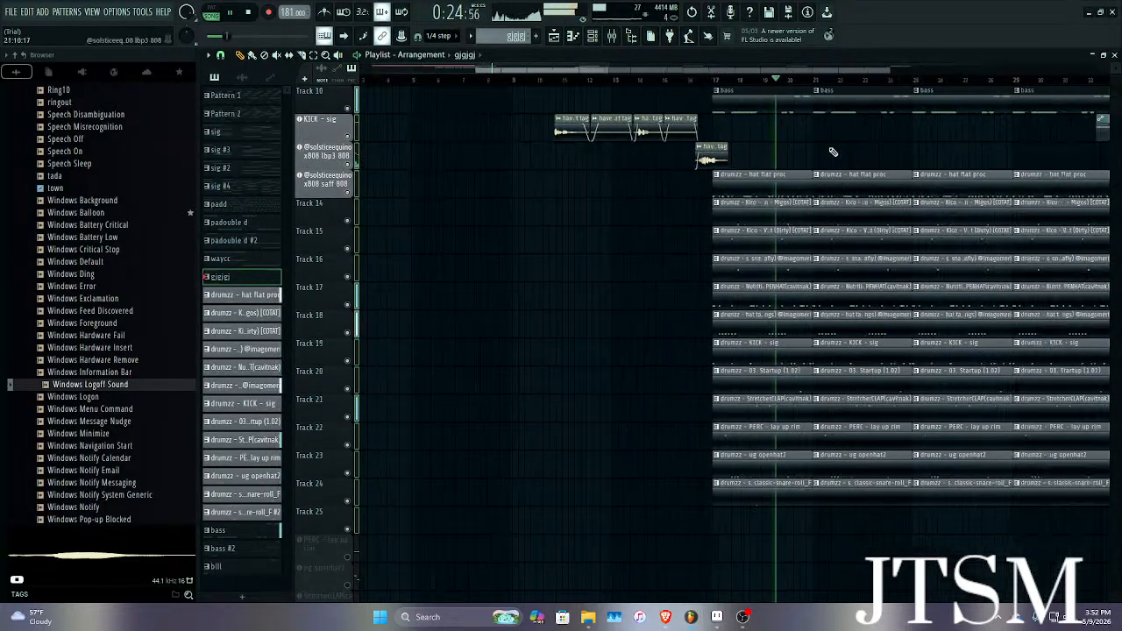
pyautogui.scroll(4, 946, 157)
pyautogui.scroll(2, 894, 169)
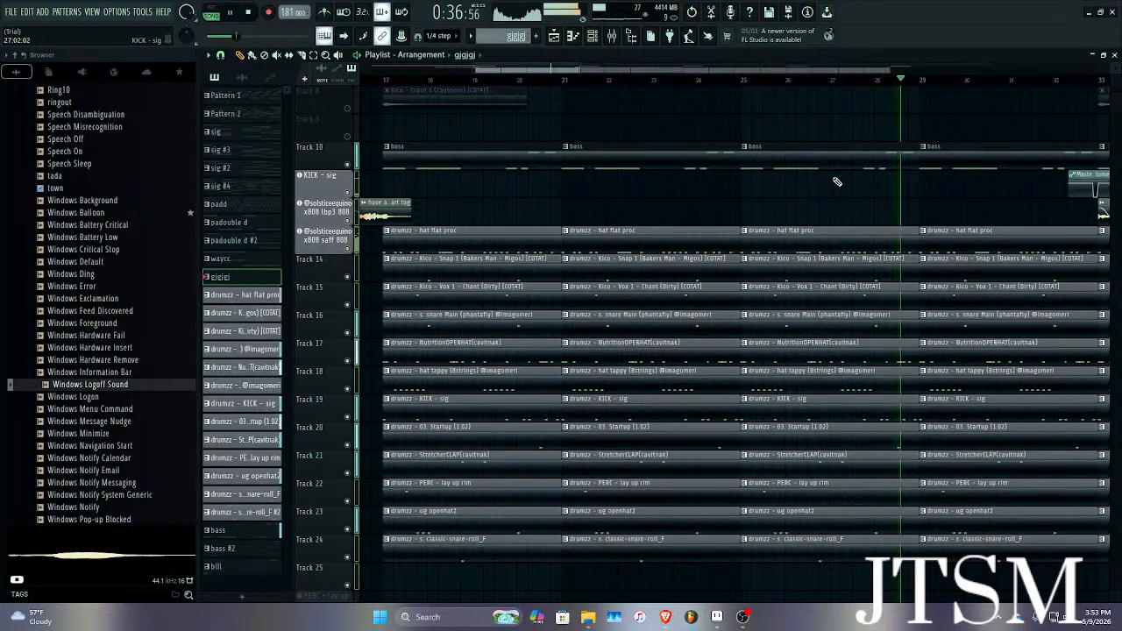
pyautogui.scroll(-6, 837, 181)
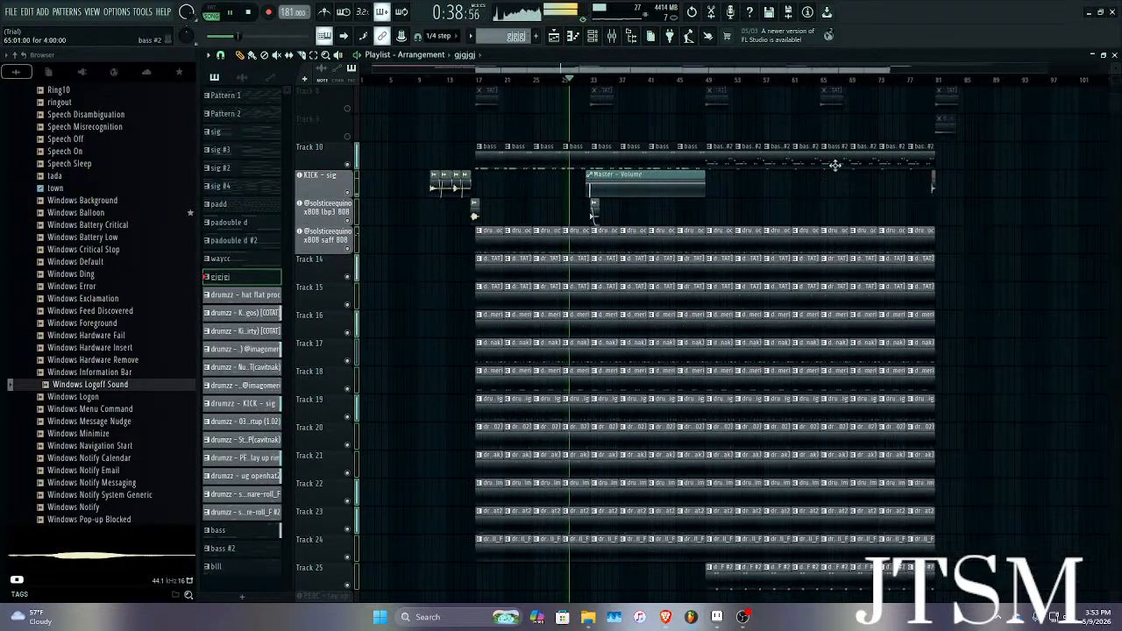
pyautogui.scroll(-3, 749, 191)
pyautogui.scroll(2, 746, 190)
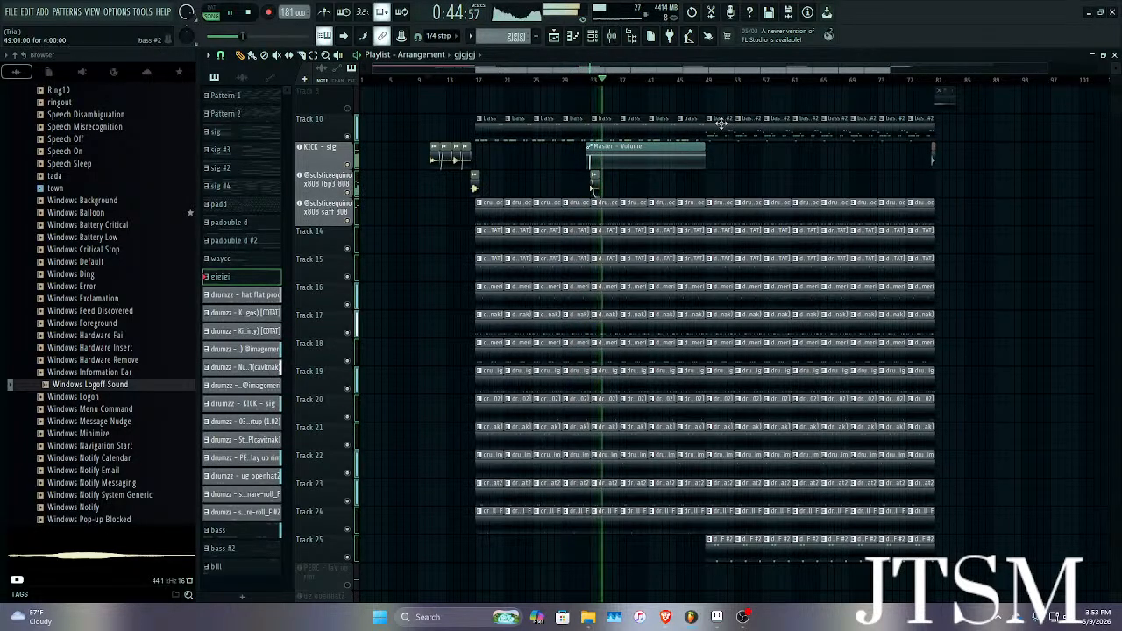
# Restart playback of the soloed bass and drum tracks from bar 49, where the bass #2 pattern begins.
pyautogui.press('space')
pyautogui.scroll(5, 713, 297)
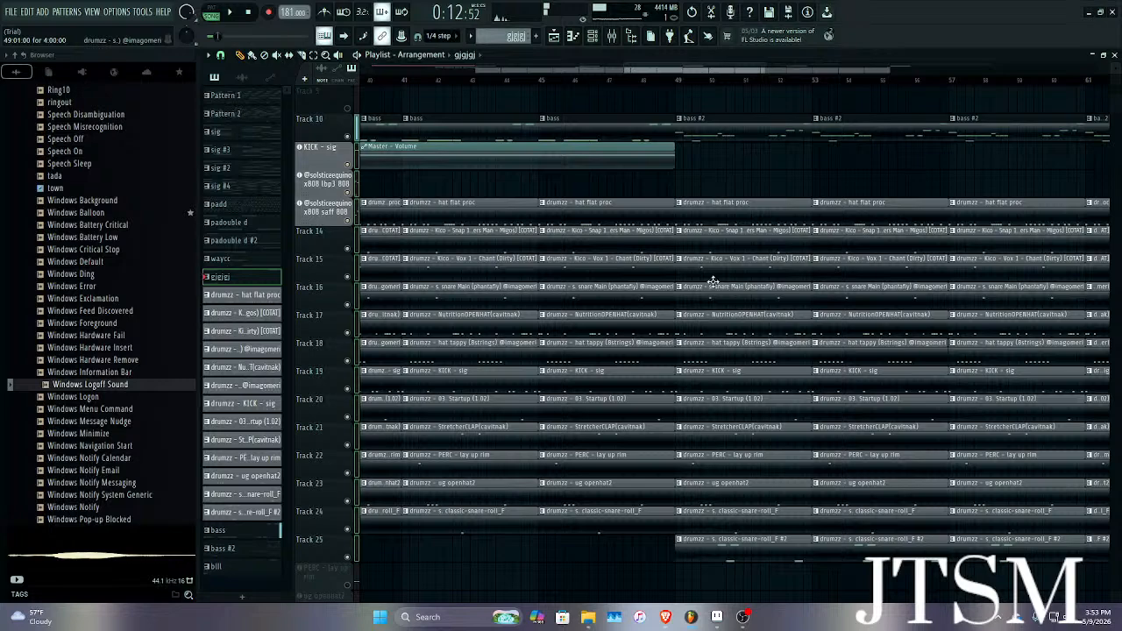
pyautogui.click(674, 88)
pyautogui.press('space')
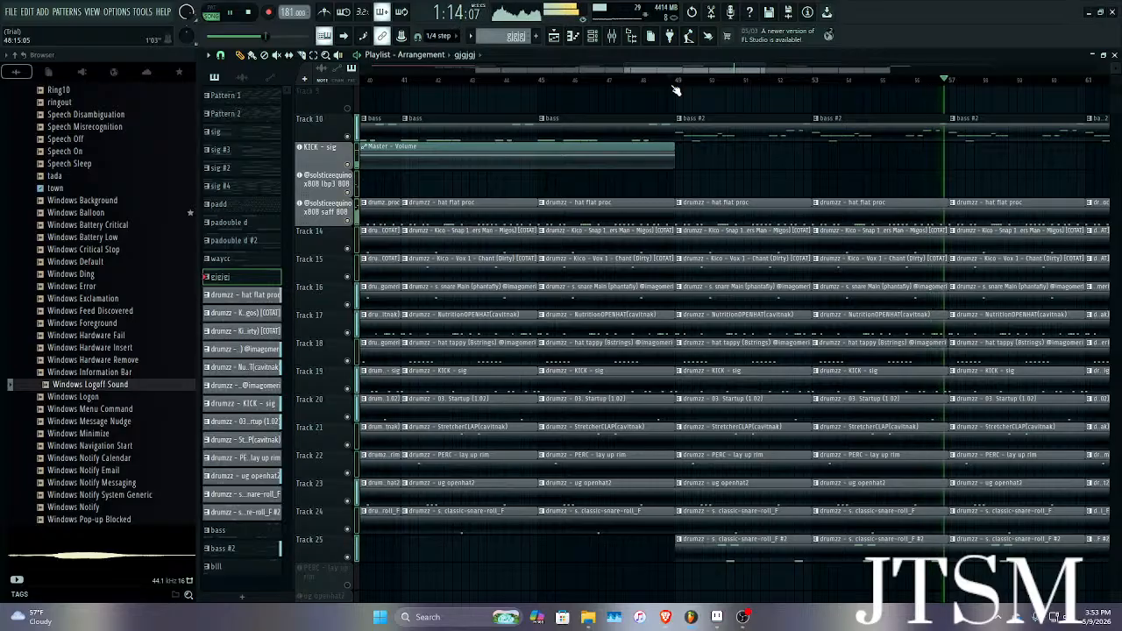
pyautogui.scroll(-5, 736, 114)
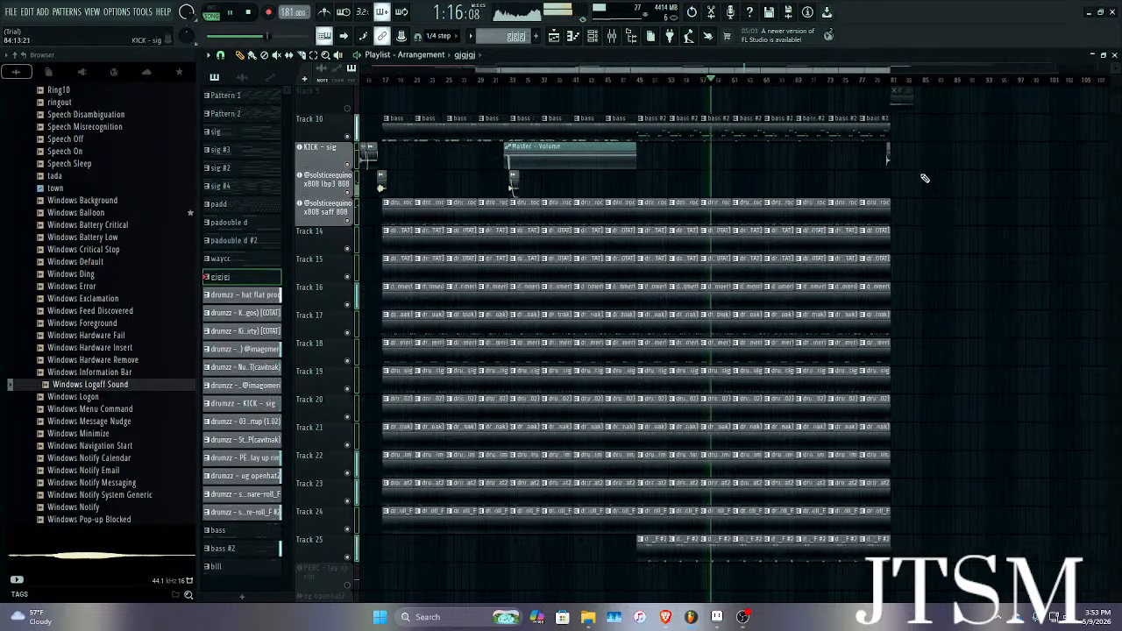
pyautogui.scroll(3, 911, 177)
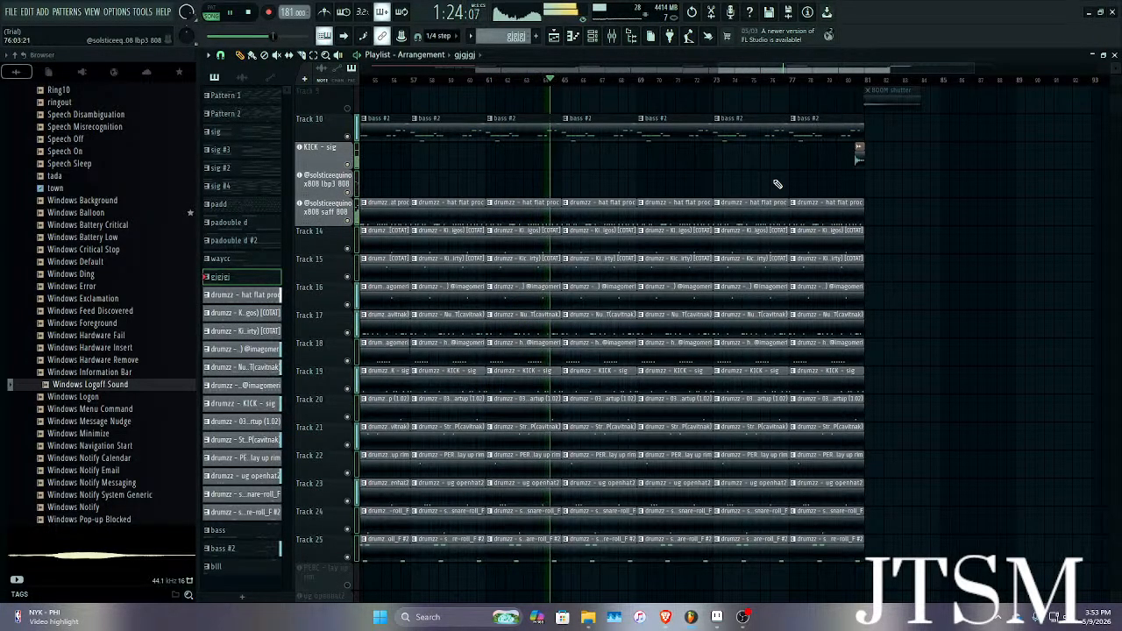
# Stop playback and open the bass #2 pattern's notes in the piano roll.
pyautogui.scroll(2, 777, 184)
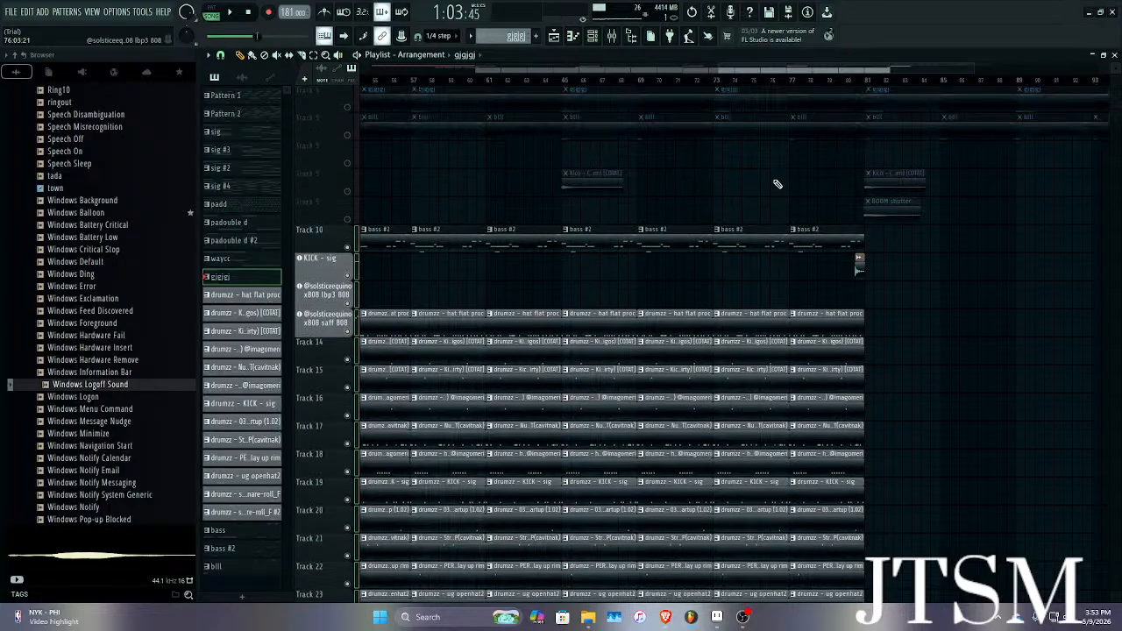
pyautogui.keyDown('ctrl'); pyautogui.scroll(-2, 785, 188); pyautogui.keyUp('ctrl')
pyautogui.doubleClick(571, 234)
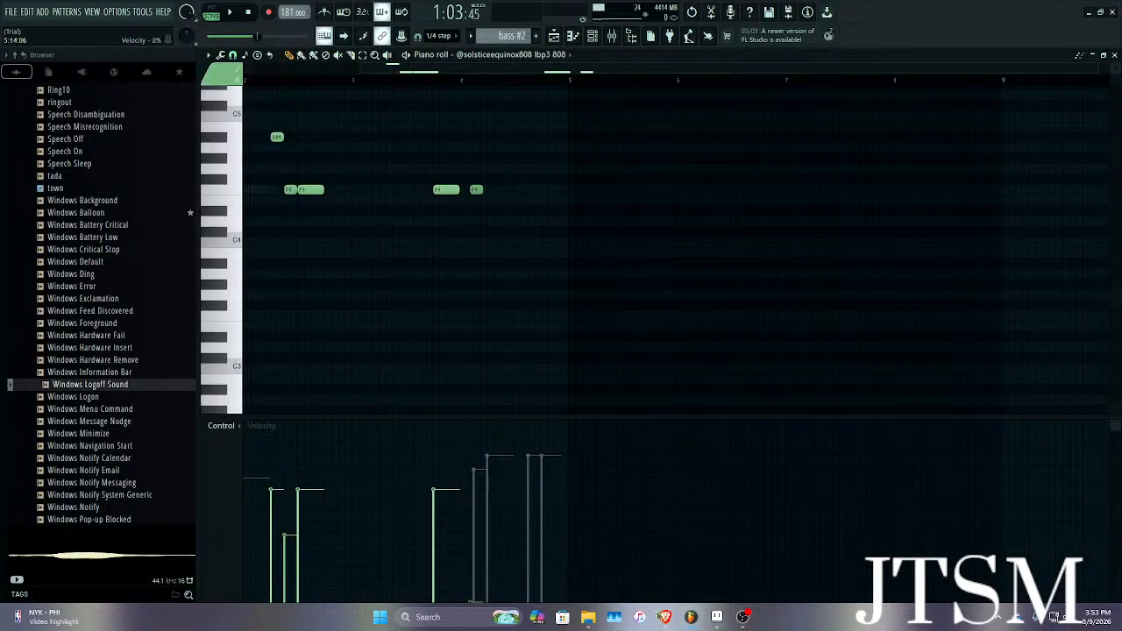
# Switch to the Brave browser and search in a new tab for "majjins dont try this at home".
pyautogui.click(666, 617)
pyautogui.hotkey('ctrl', 't')
pyautogui.write('ma')
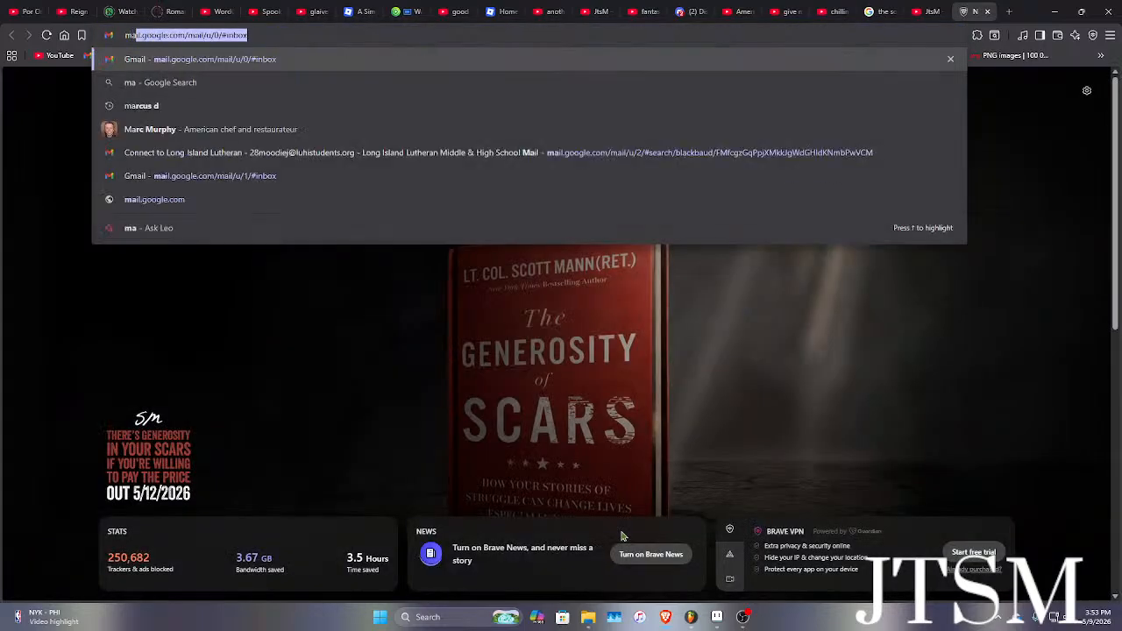
pyautogui.write('jjins d')
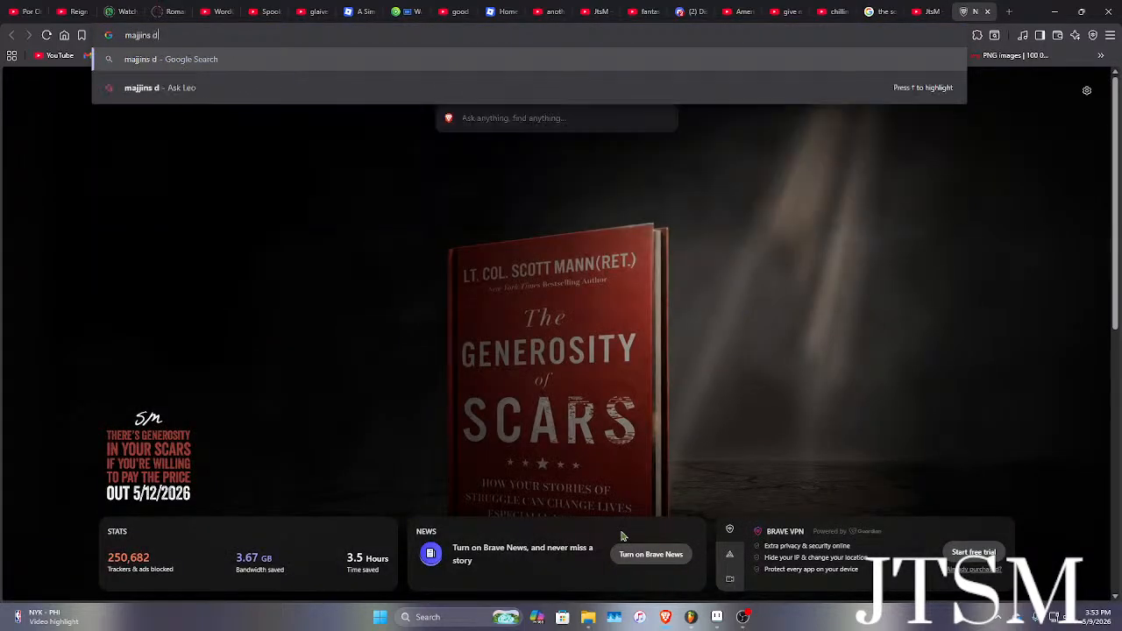
pyautogui.write('ont try this a')
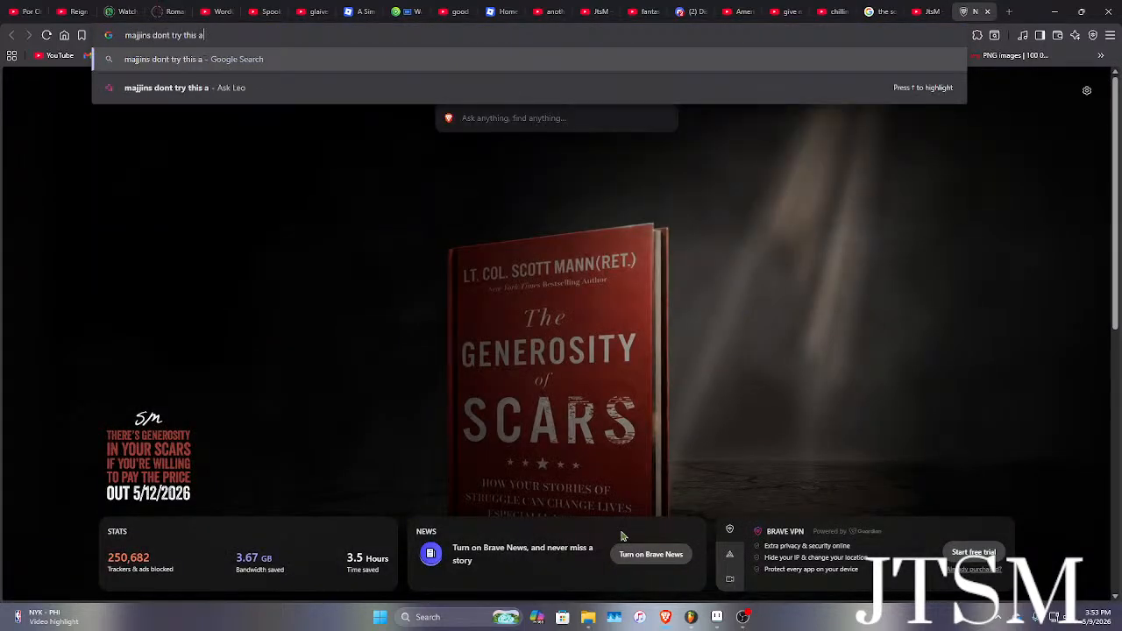
pyautogui.write('t home')
pyautogui.press('Return')
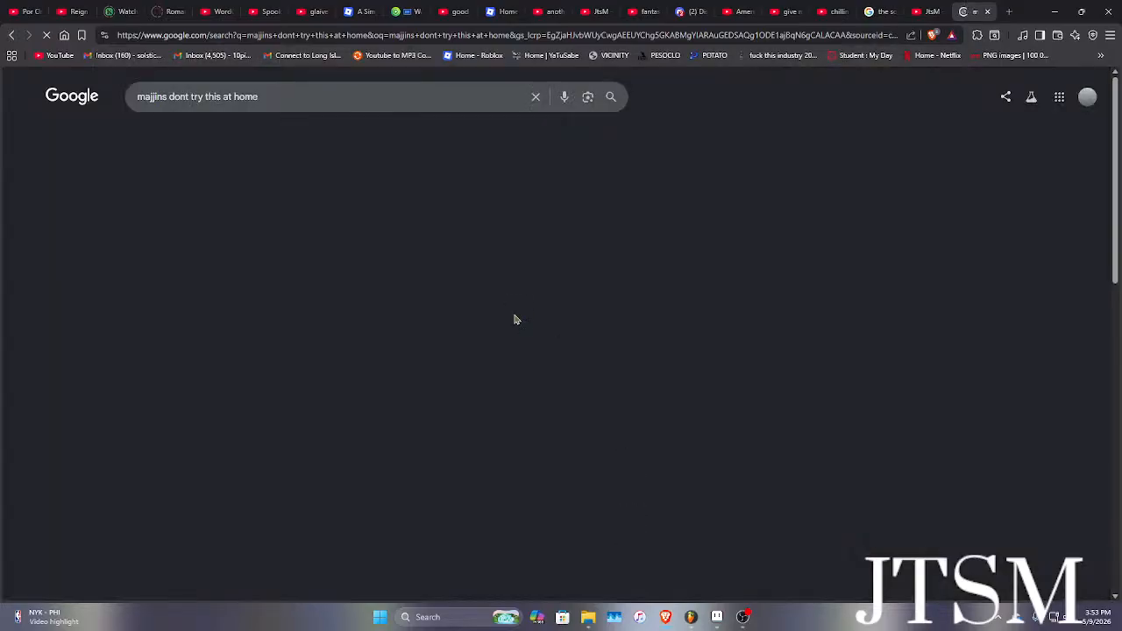
# Open the "dont try this @ home" video on YouTube from the search results, listen to its opening and pause it.
pyautogui.click(184, 262)
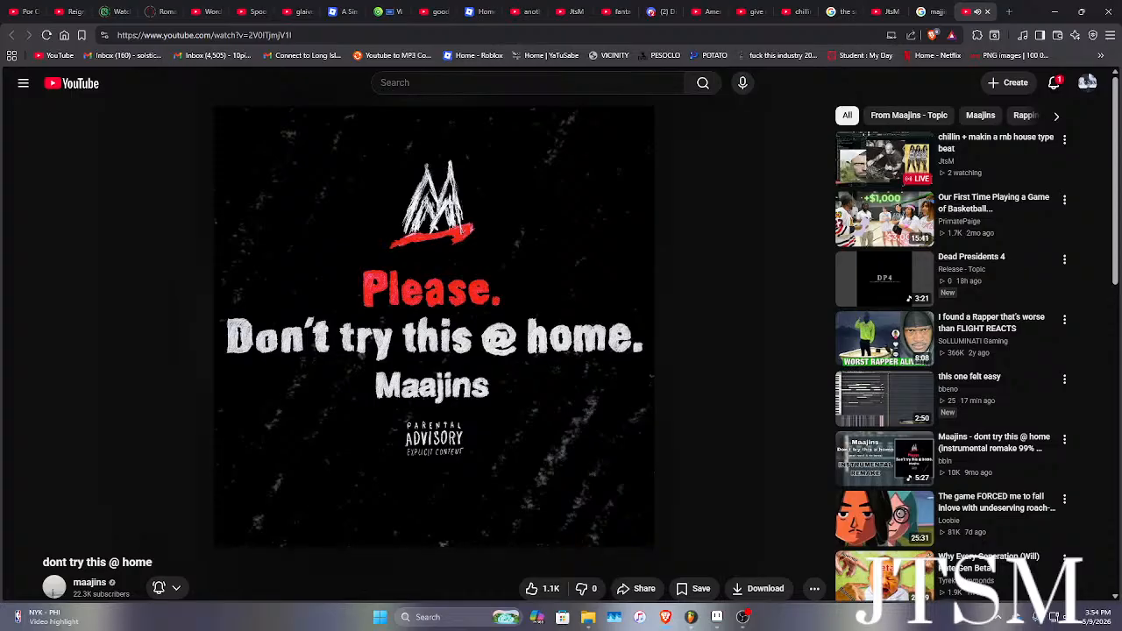
pyautogui.click(277, 298)
pyautogui.scroll(-2, 306, 343)
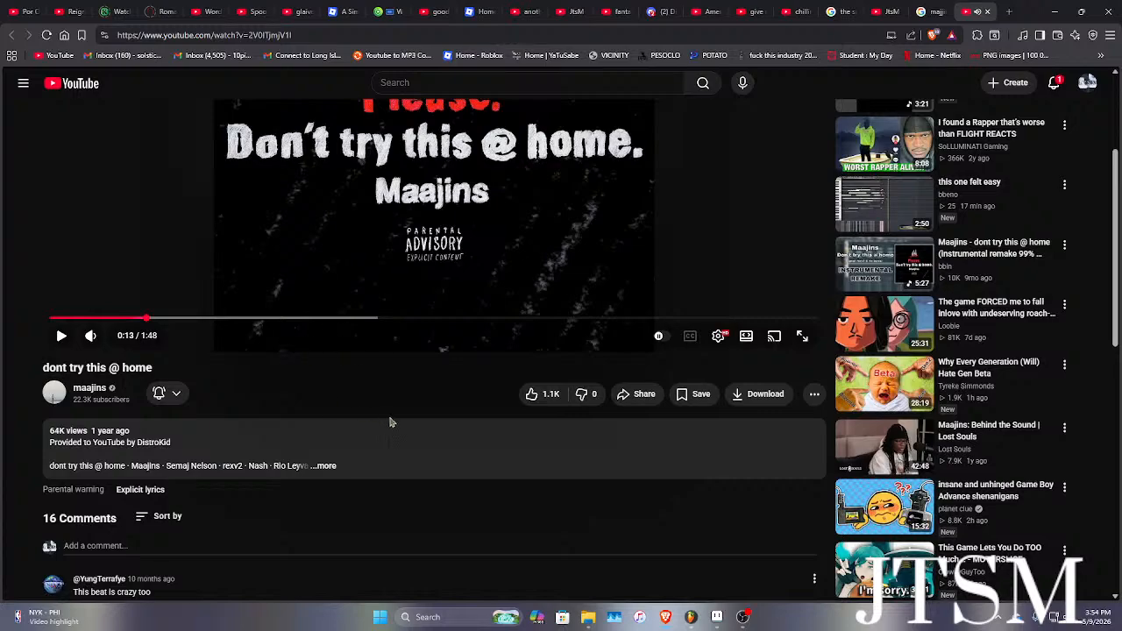
# Expand the video's description, highlight the last credited contributor, look through the details and collapse the description again.
pyautogui.click(371, 455)
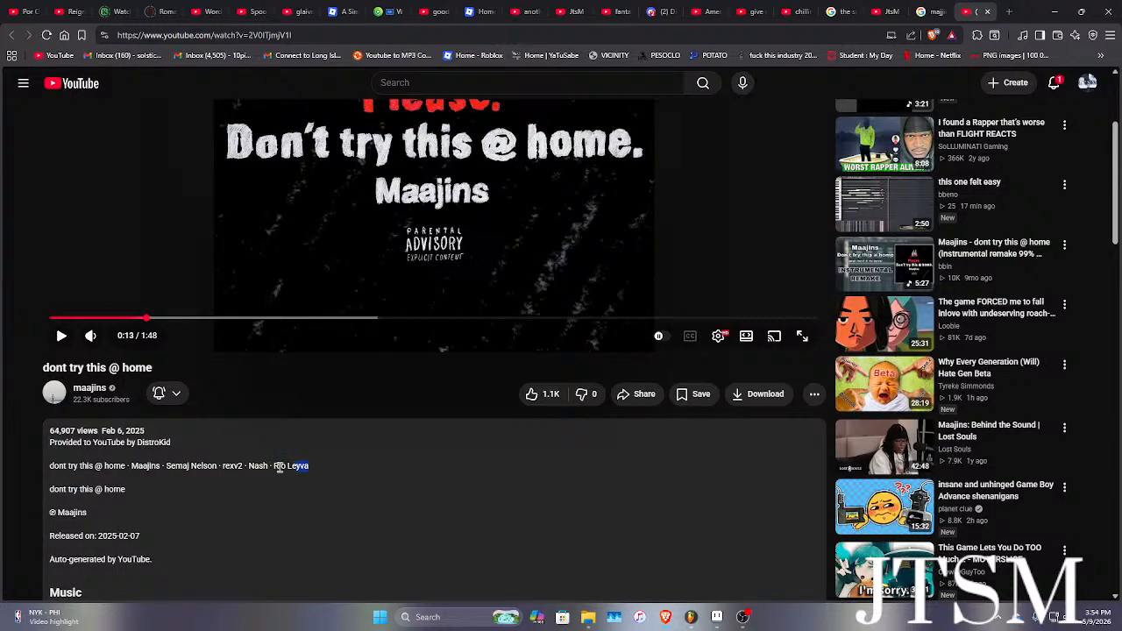
pyautogui.moveTo(279, 469); pyautogui.dragTo(276, 471)
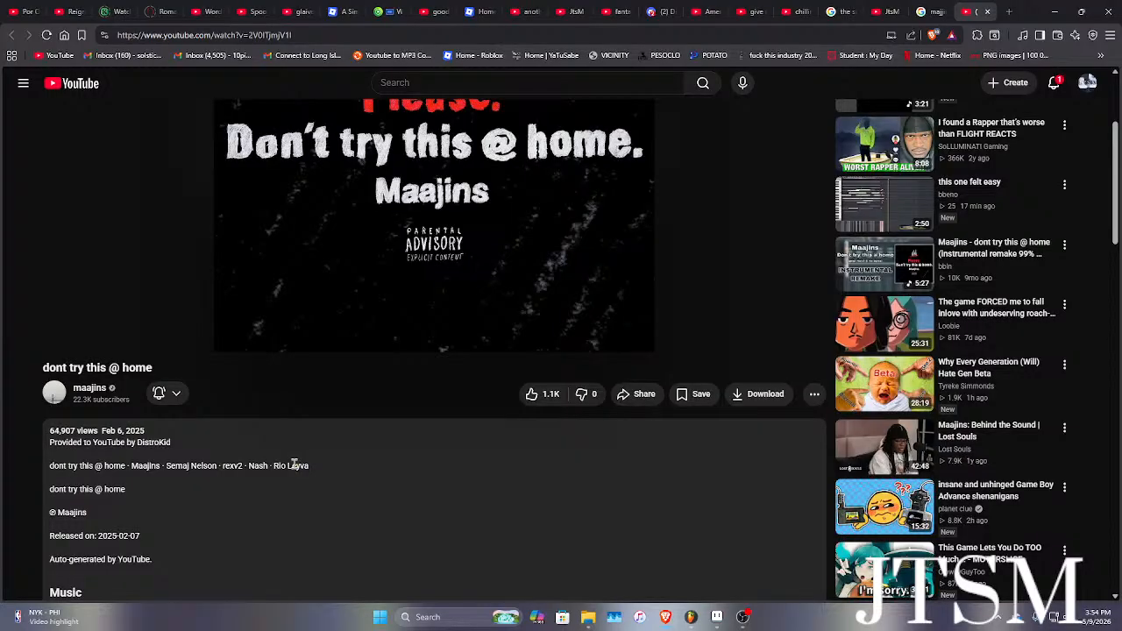
pyautogui.tripleClick(295, 465)
pyautogui.click(282, 466)
pyautogui.moveTo(273, 468); pyautogui.dragTo(431, 495)
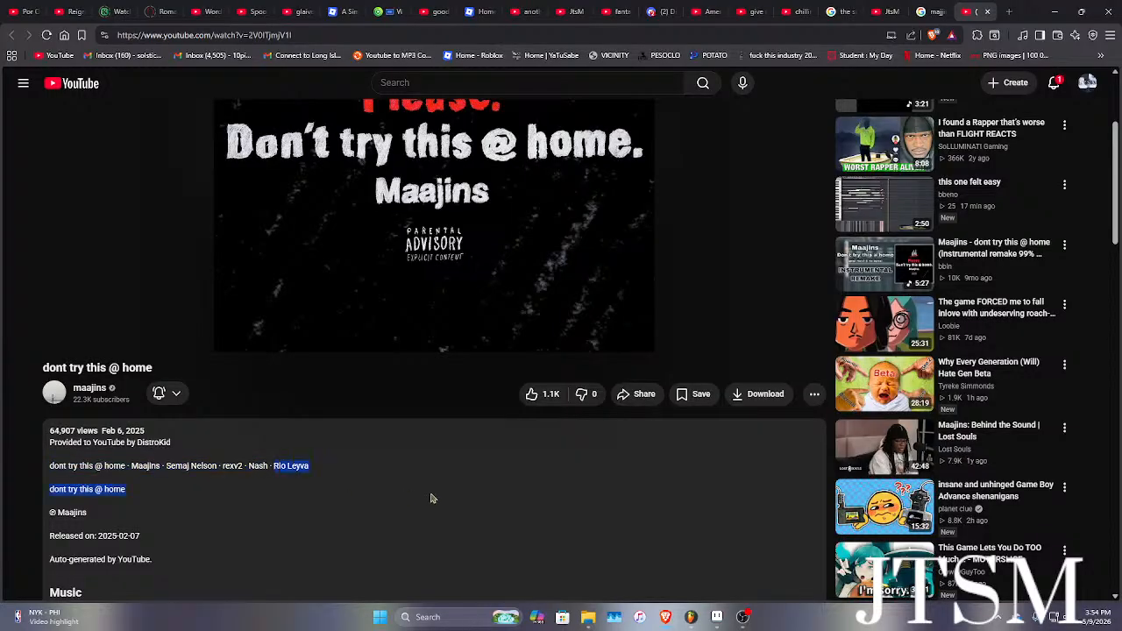
pyautogui.click(393, 474)
pyautogui.scroll(-8, 370, 457)
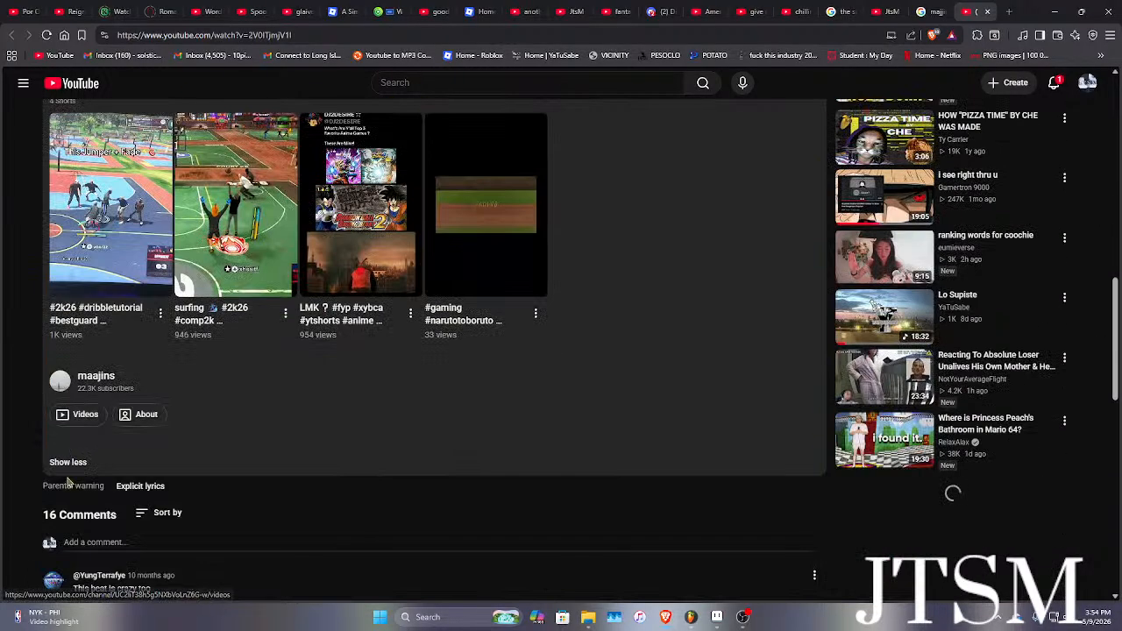
pyautogui.click(69, 462)
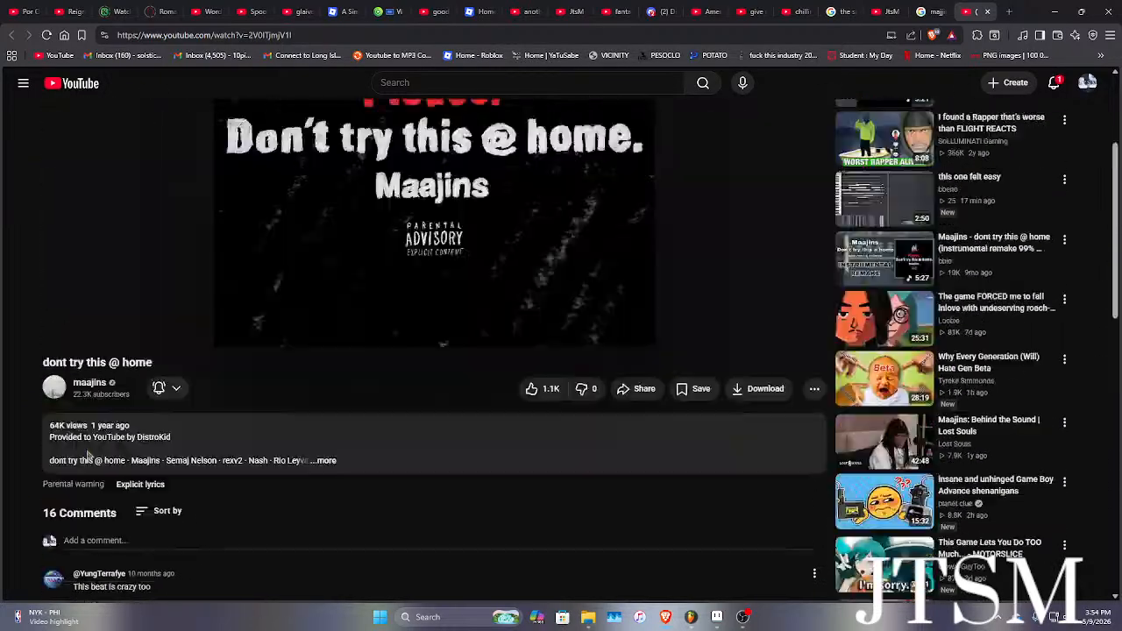
# Return to FL Studio and display the signs bass channel's notes of the bass #2 pattern in the piano roll.
pyautogui.scroll(3, 394, 350)
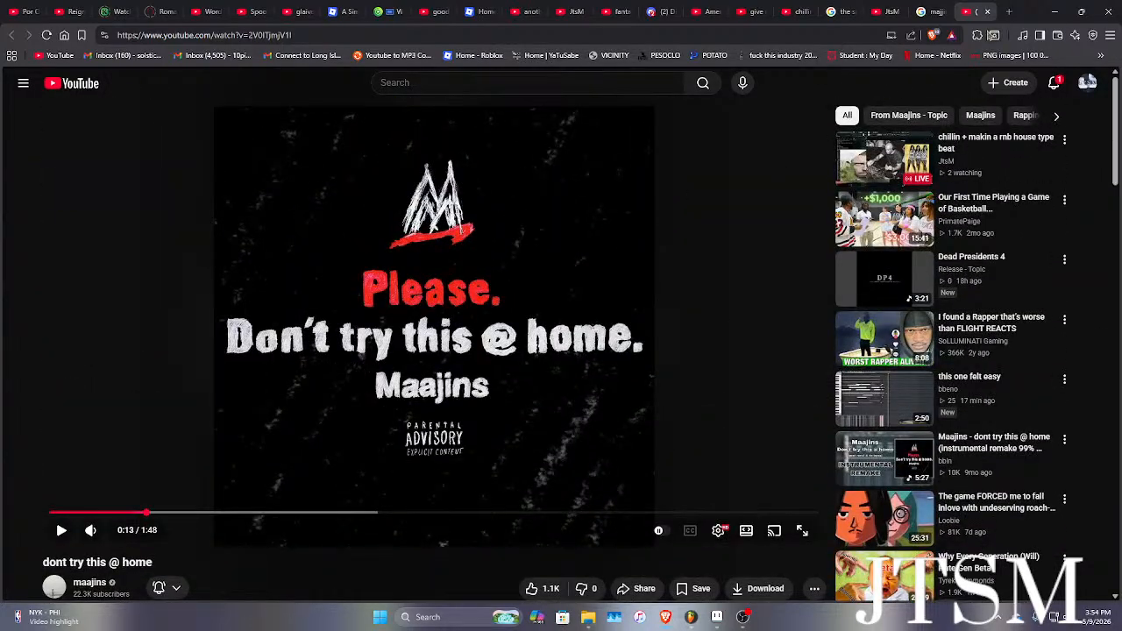
pyautogui.click(1060, 7)
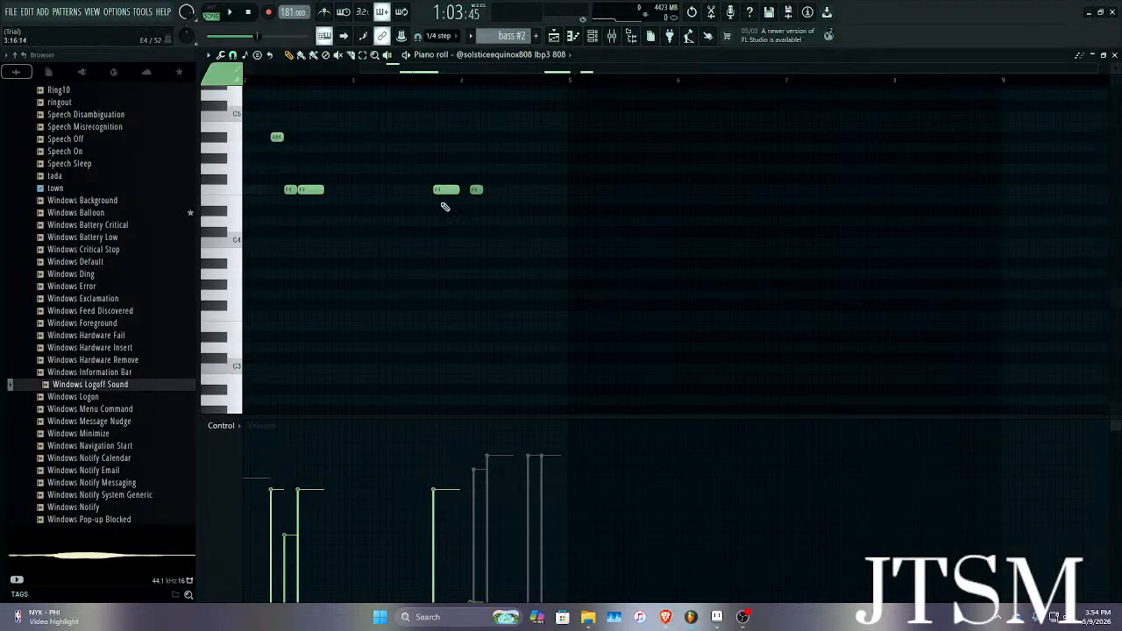
pyautogui.scroll(-2, 414, 198)
pyautogui.hscroll(-2, 414, 197)
pyautogui.scroll(3, 414, 196)
pyautogui.click(557, 55)
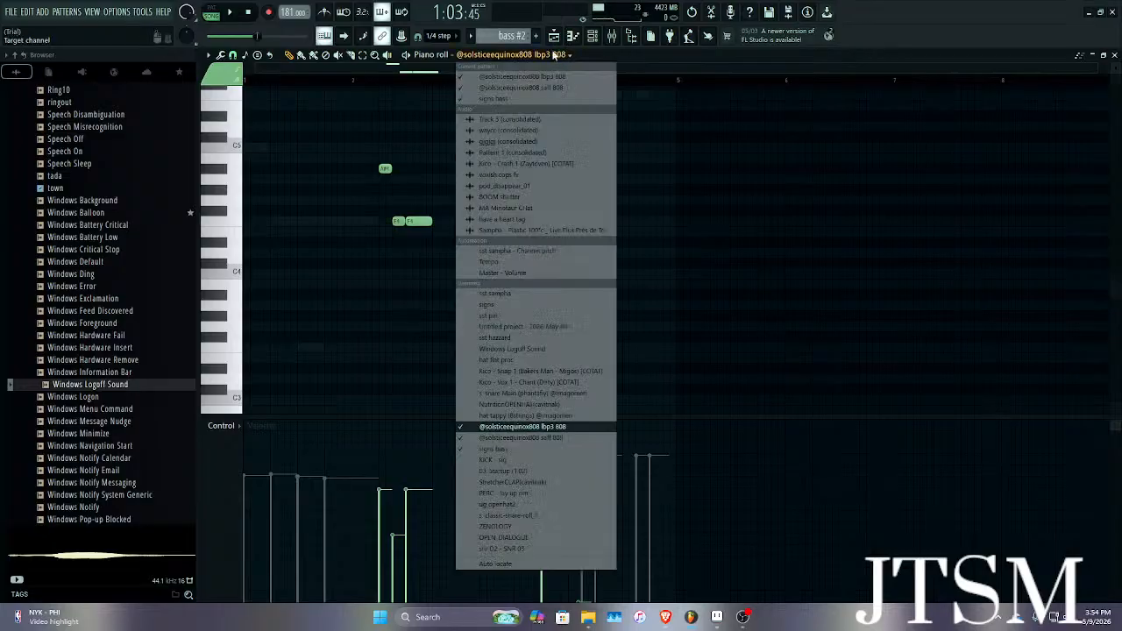
pyautogui.click(495, 449)
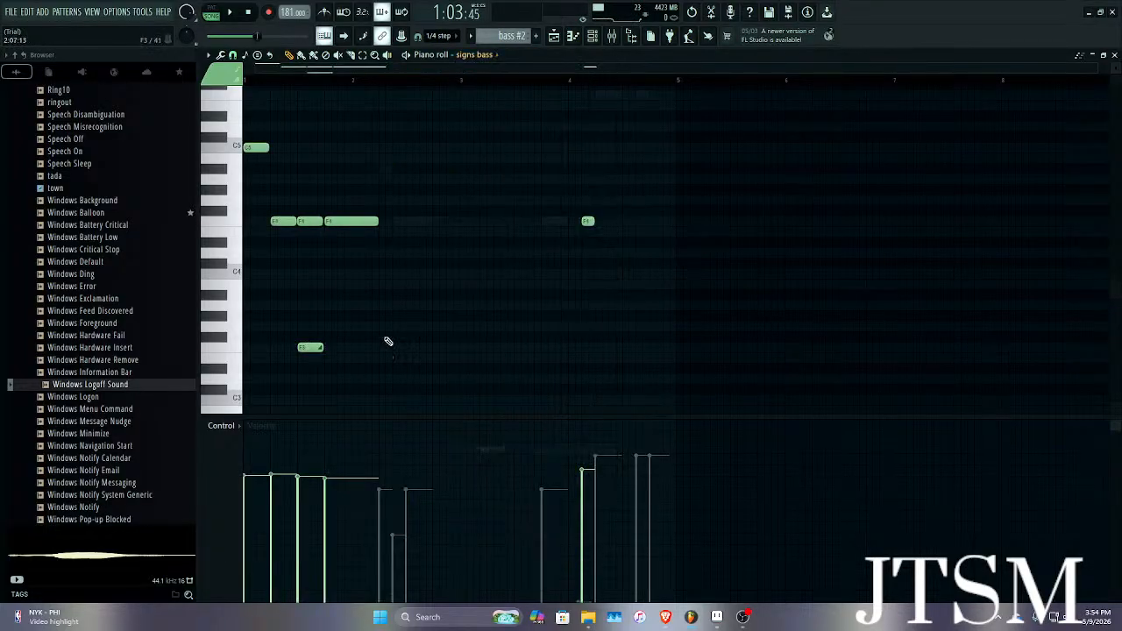
# Audition the opening C5 note and the F4 notes of the signs bass channel.
pyautogui.click(257, 148)
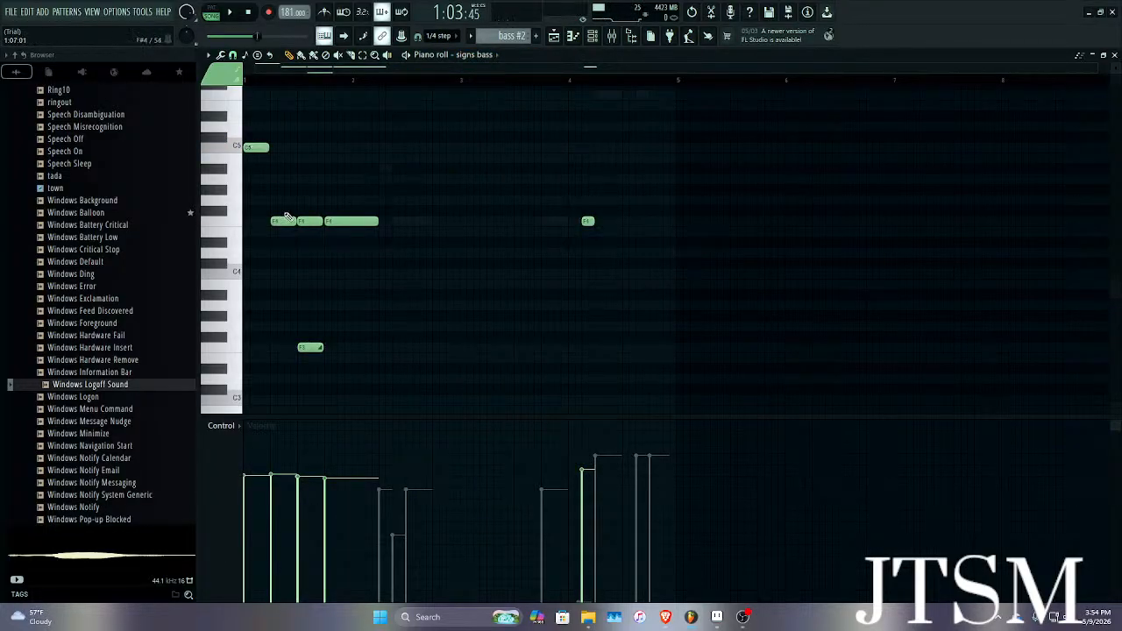
pyautogui.click(285, 221)
pyautogui.click(354, 221)
pyautogui.click(306, 222)
# Display the notes of the saff 808 channel in the piano roll.
pyautogui.click(473, 54)
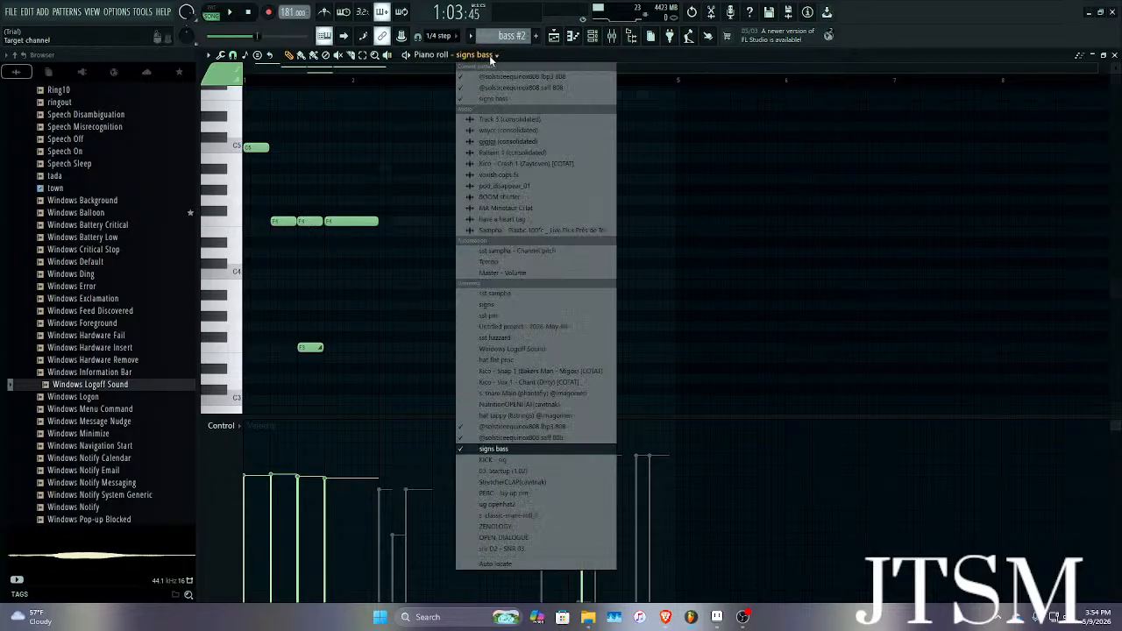
pyautogui.click(509, 438)
pyautogui.scroll(3, 585, 129)
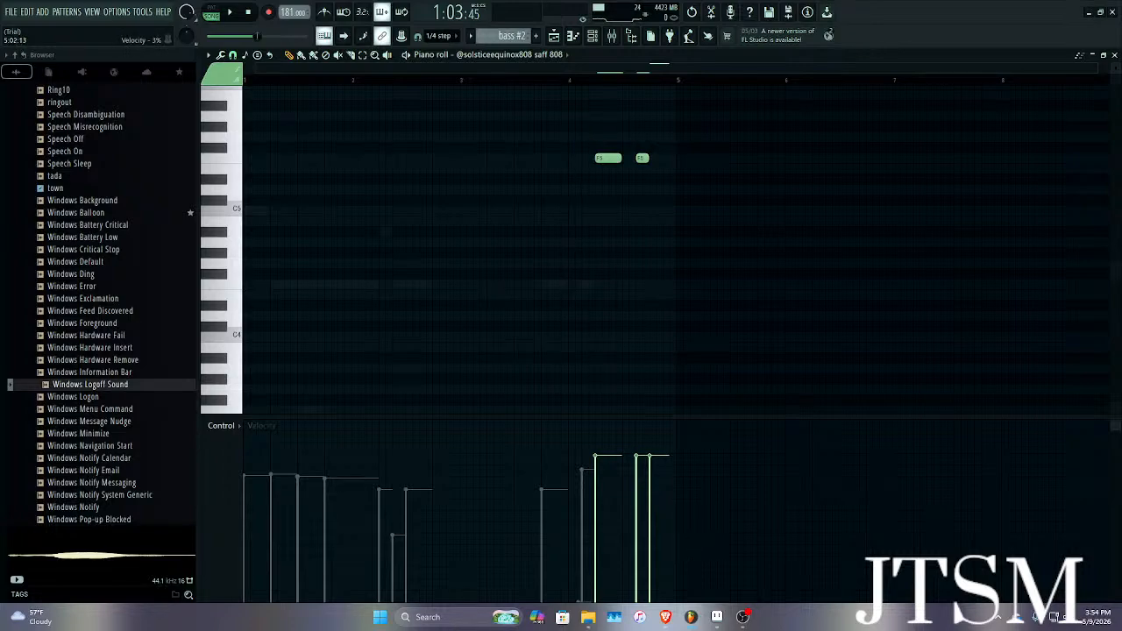
# Switch to OBS to check the live stream, and return to the saff 808 piano roll in FL Studio.
pyautogui.moveTo(742, 617)
pyautogui.click(731, 572)
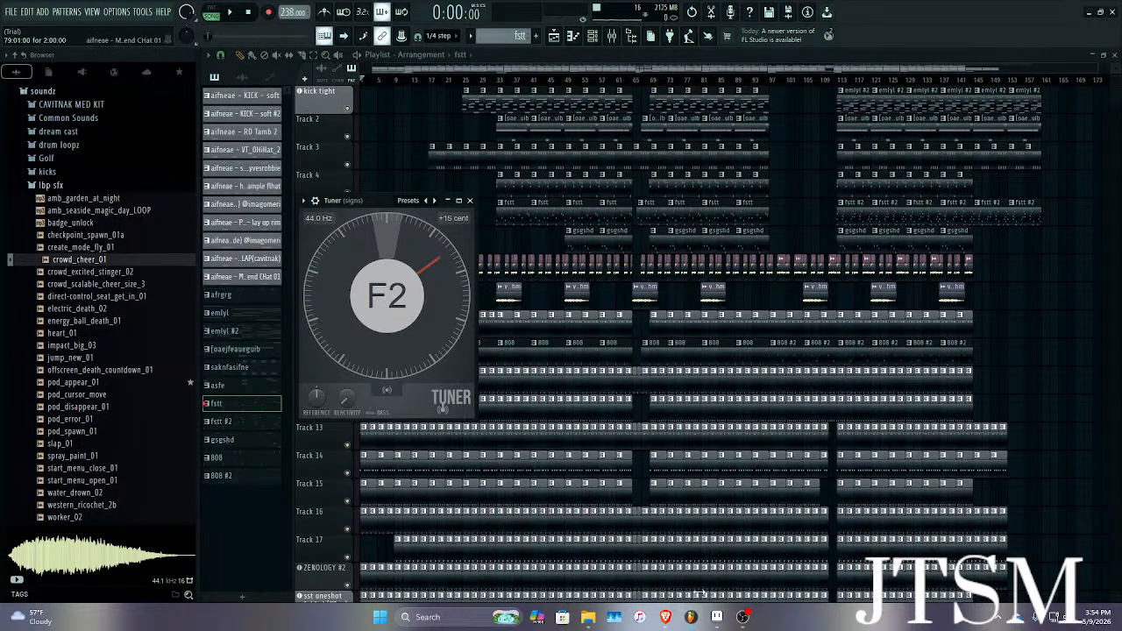
pyautogui.click(743, 616)
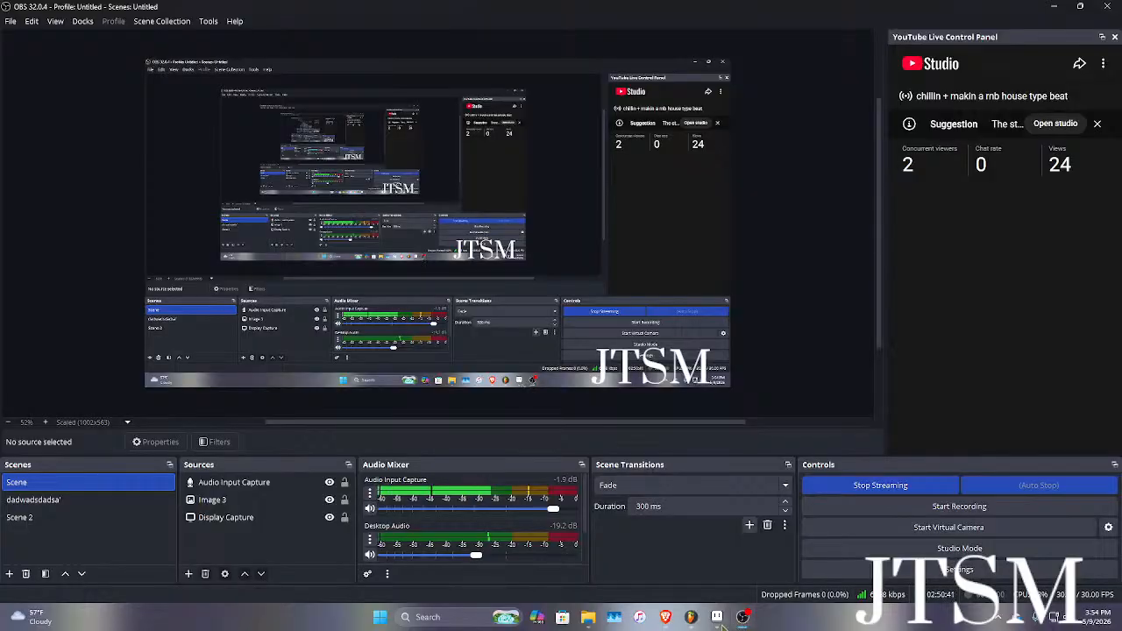
pyautogui.moveTo(742, 617)
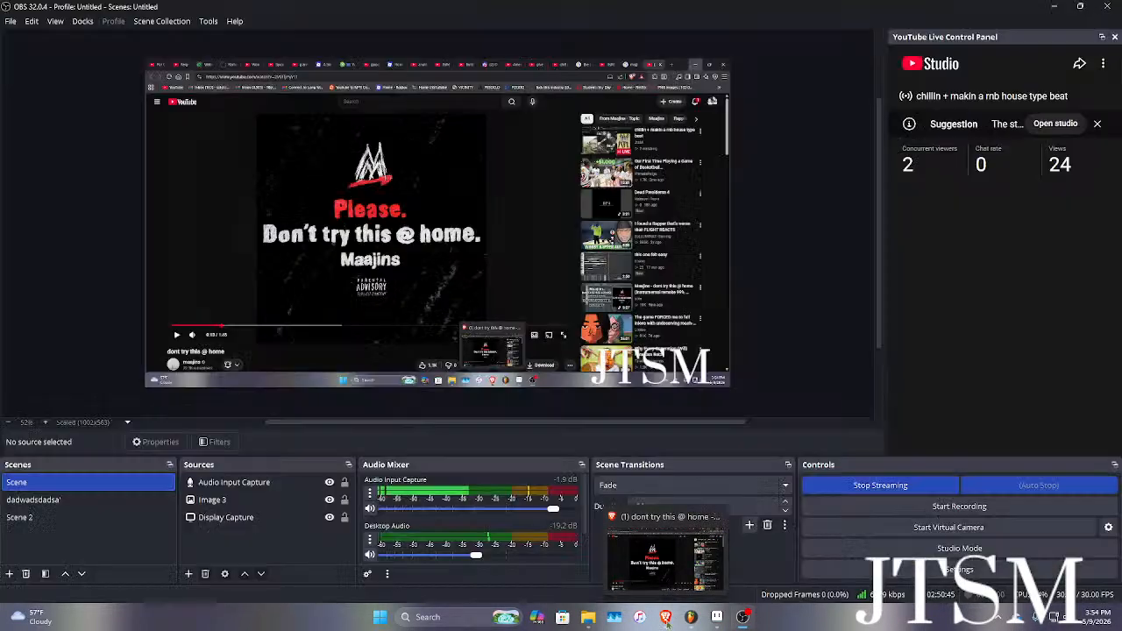
pyautogui.click(602, 579)
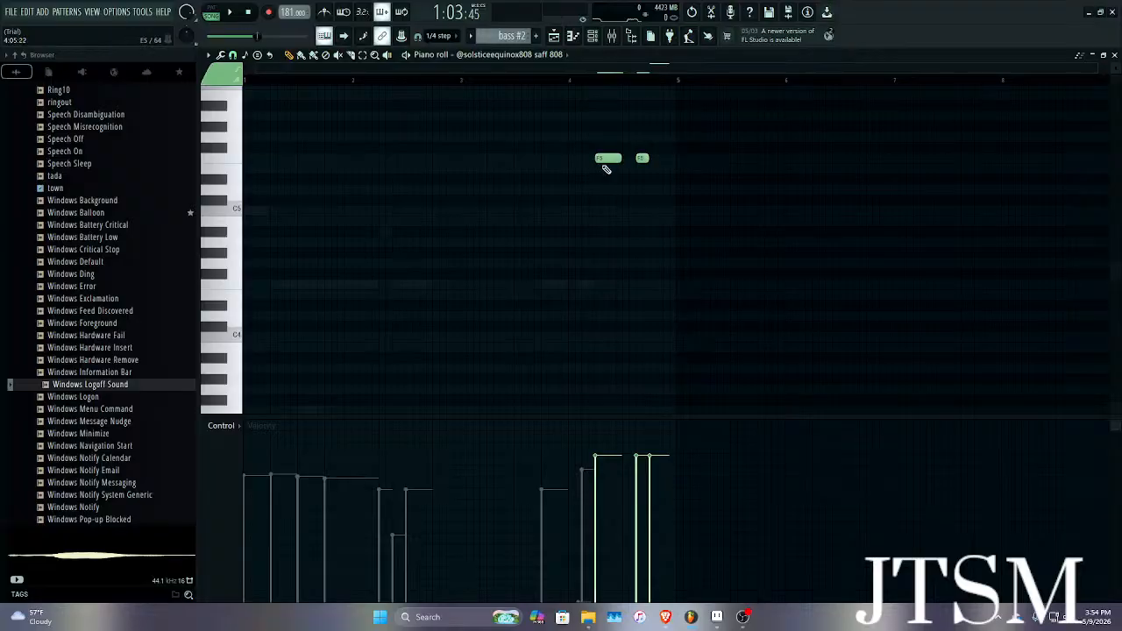
# Audition the first F5 note of the saff 808 channel, closing its note properties without changes.
pyautogui.doubleClick(609, 158)
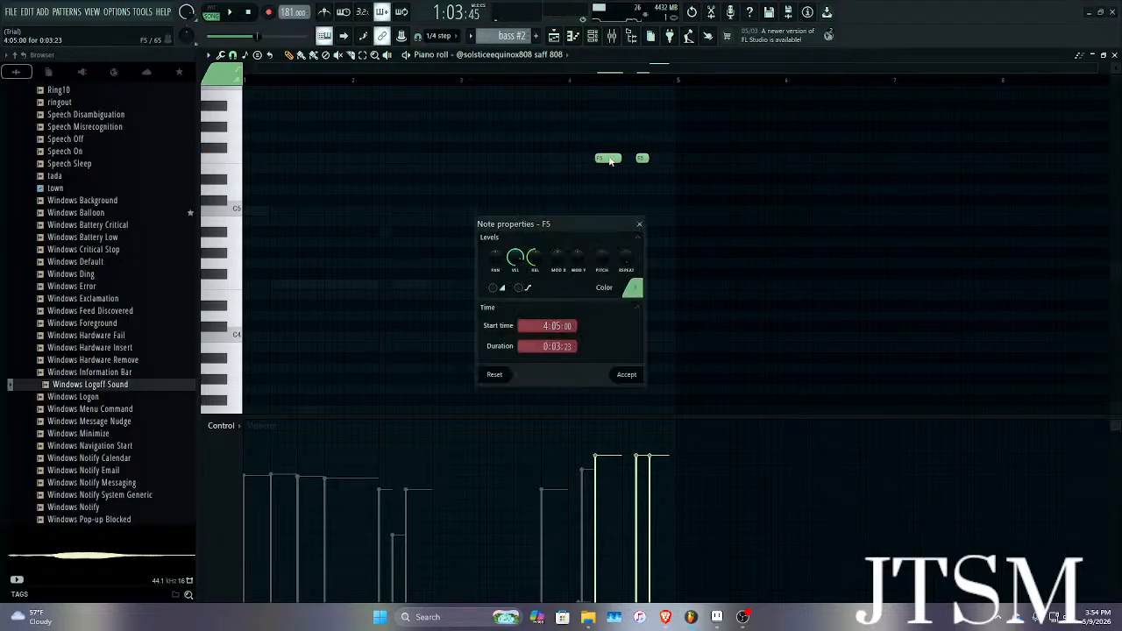
pyautogui.click(639, 222)
pyautogui.click(609, 157)
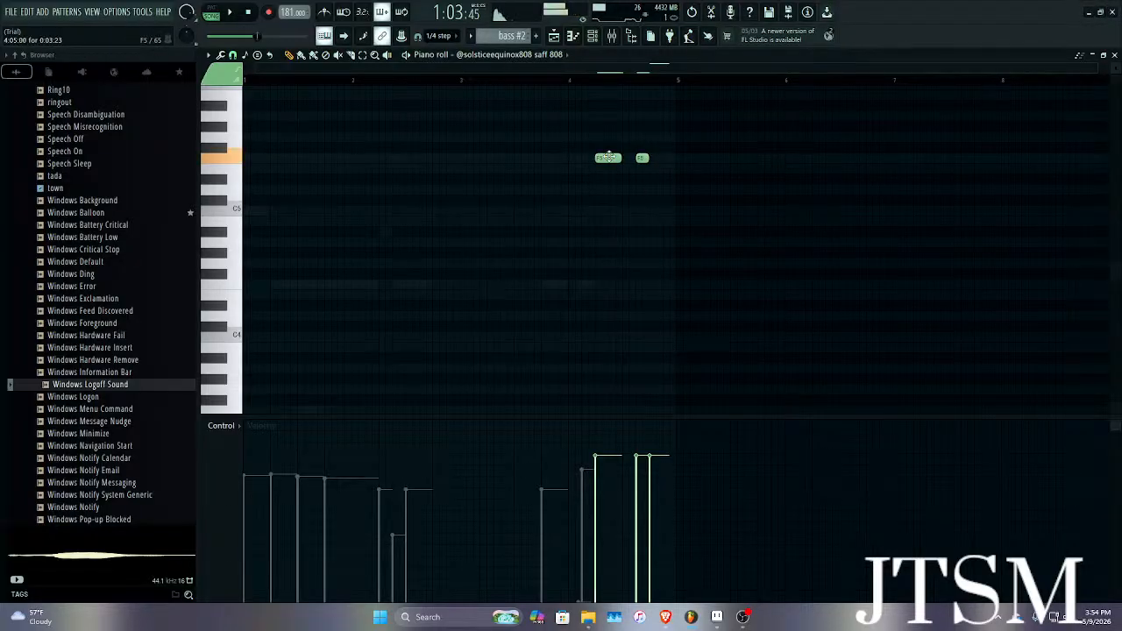
# Display the lbp3 808 channel's notes, play the bass #2 pattern in pattern mode, stop it and close the piano roll.
pyautogui.click(513, 54)
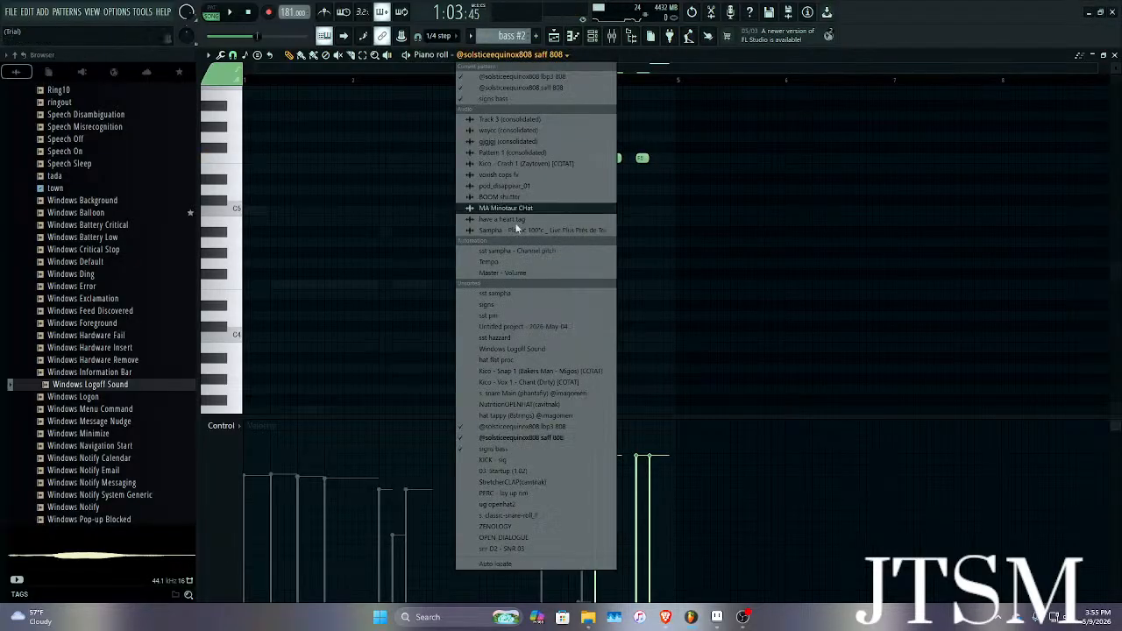
pyautogui.click(485, 426)
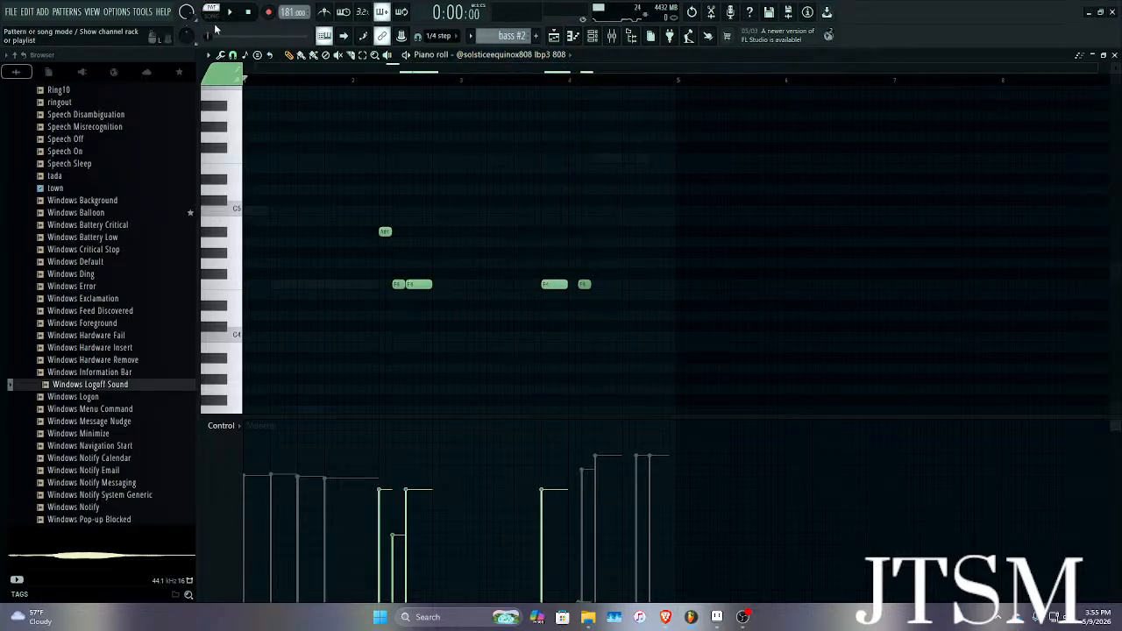
pyautogui.press('space')
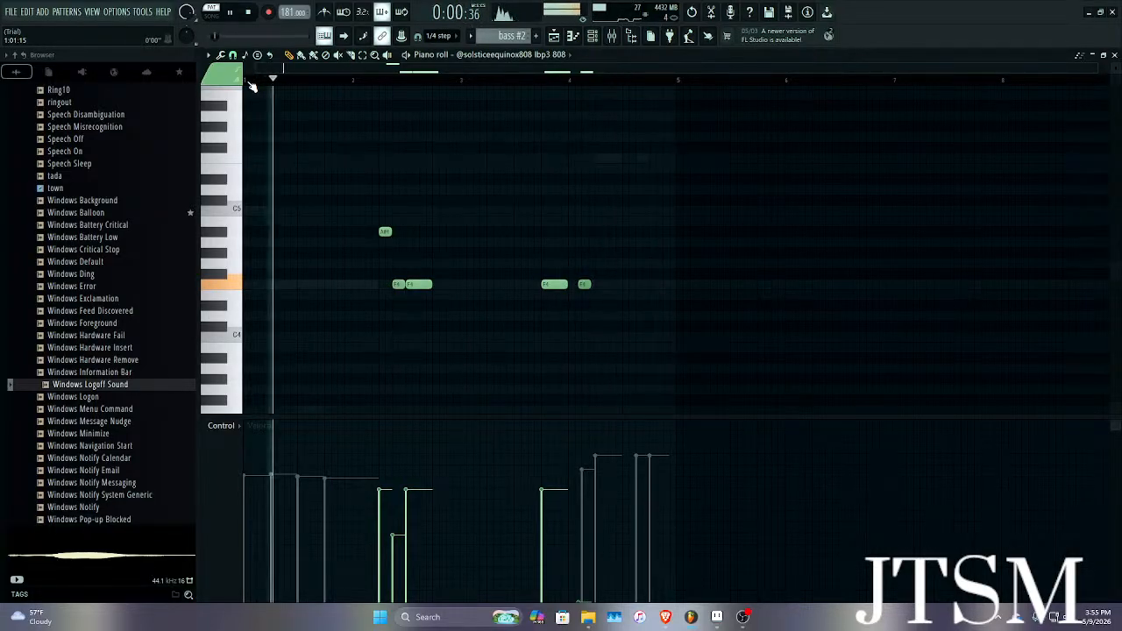
pyautogui.scroll(3, 252, 86)
pyautogui.scroll(3, 456, 243)
pyautogui.scroll(-3, 513, 260)
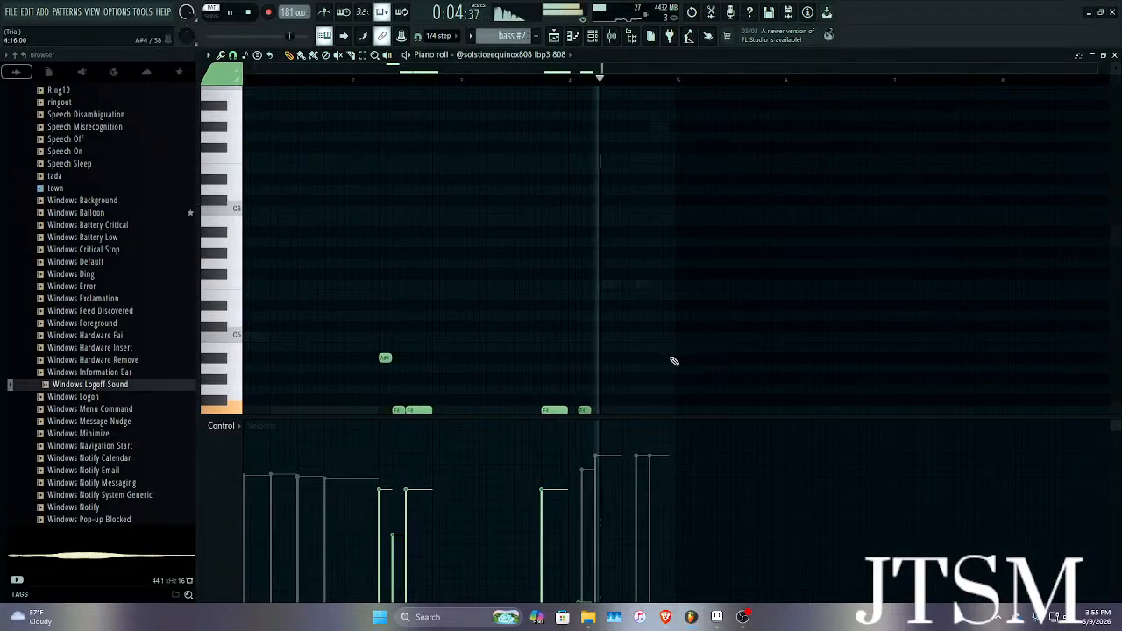
pyautogui.press('space')
pyautogui.click(1114, 54)
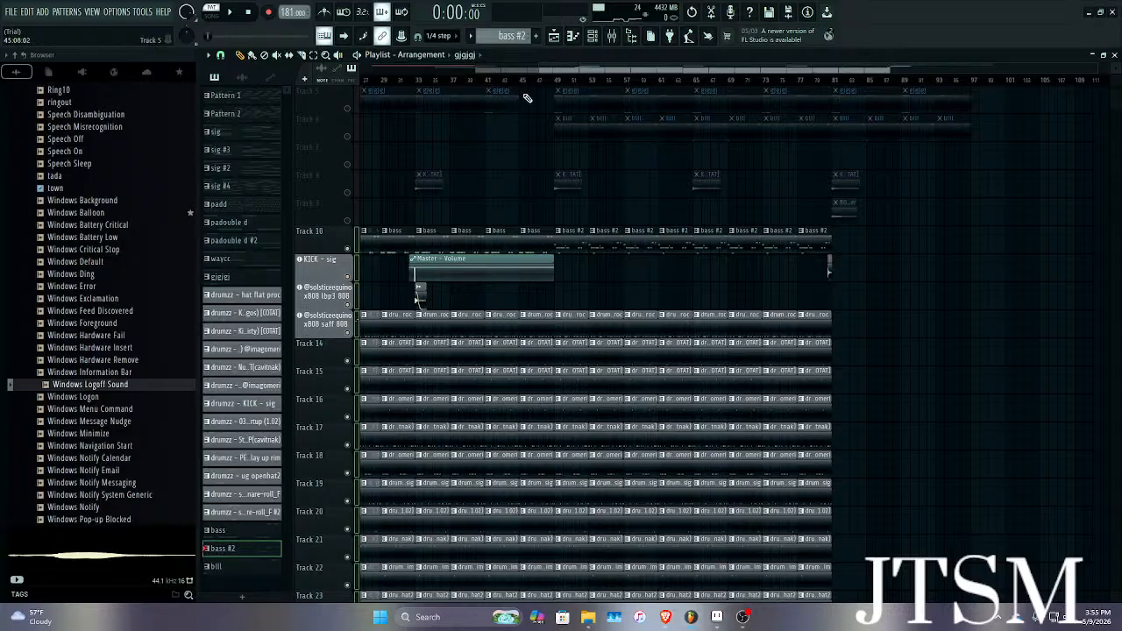
# Play the soloed bass and drum tracks in the arrangement from about bar 47, look over the drum patterns and stop playback.
pyautogui.click(539, 80)
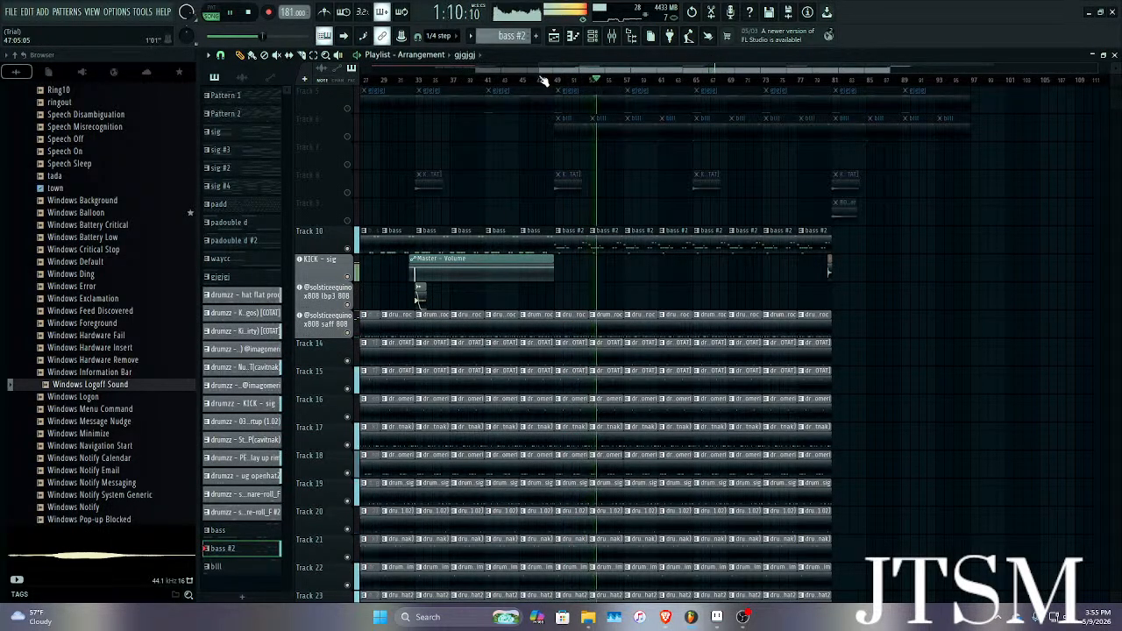
pyautogui.scroll(-5, 857, 213)
pyautogui.scroll(1, 860, 222)
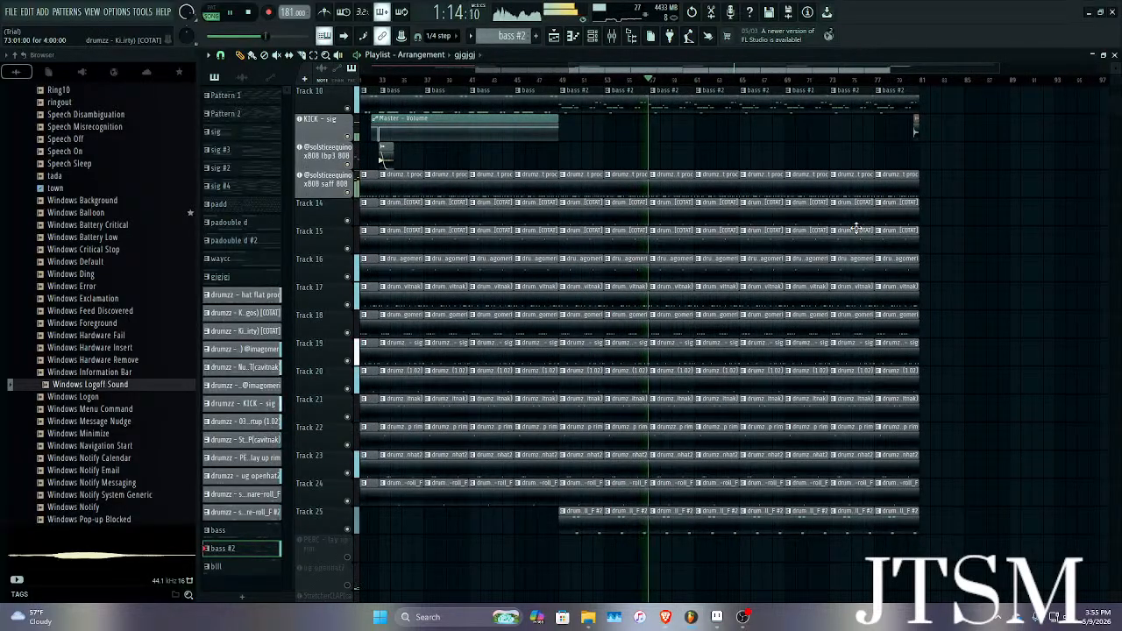
pyautogui.press('space')
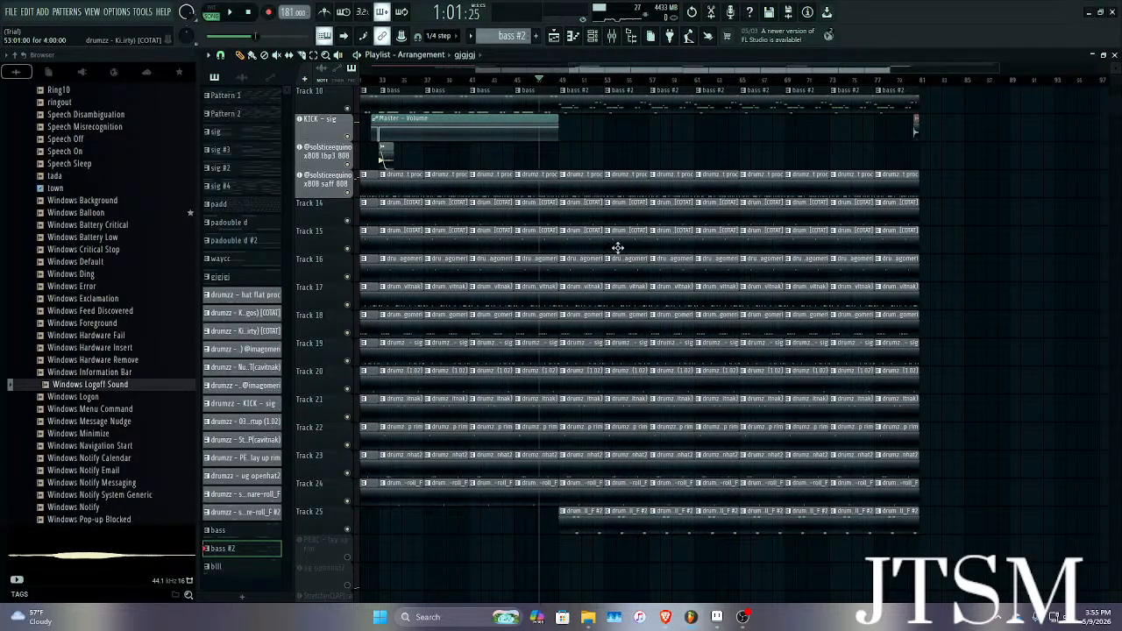
# Unsolo the bass and drum track group from Track 10 so all playlist tracks are enabled.
pyautogui.scroll(5, 618, 237)
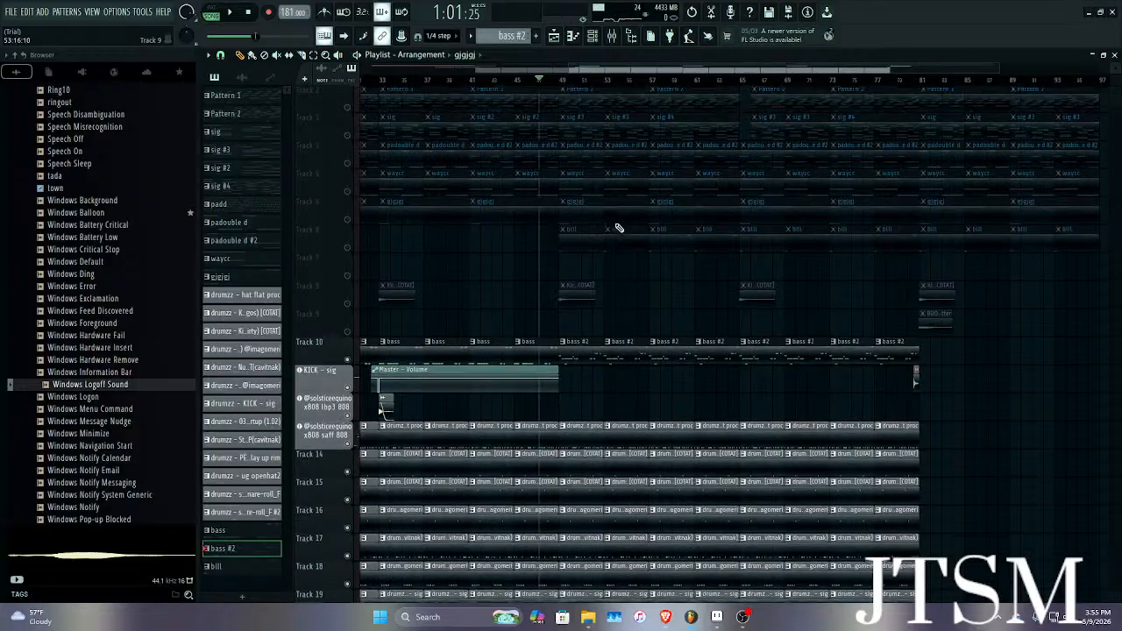
pyautogui.scroll(-3, 618, 227)
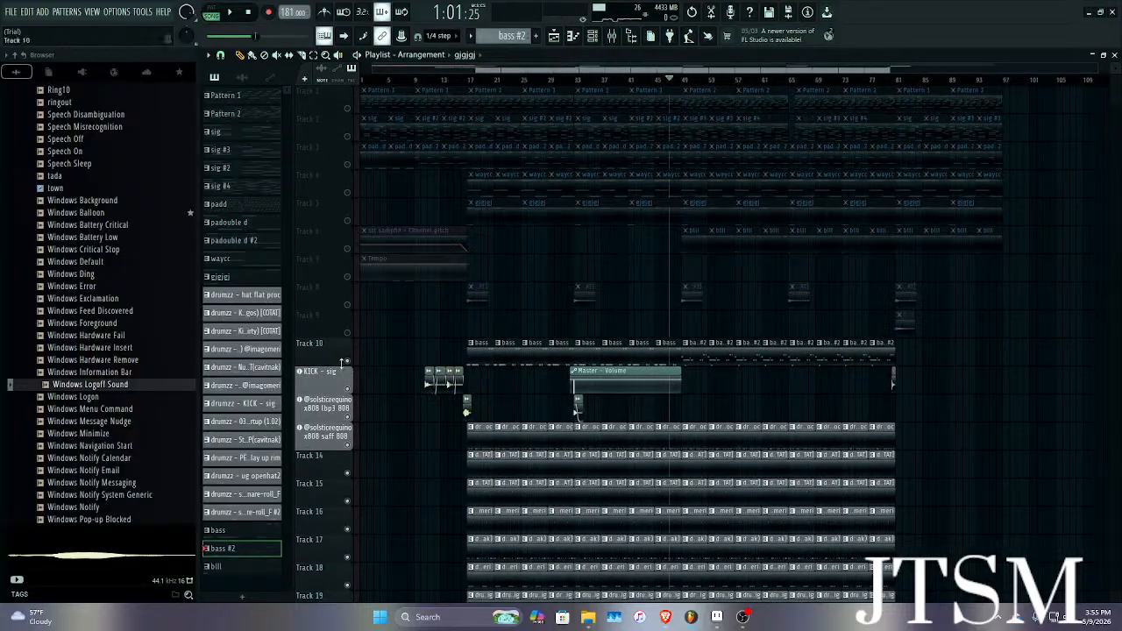
pyautogui.rightClick(348, 362)
pyautogui.rightClick(348, 362)
# Play the arrangement's ending from about bar 94, stop it, and move the song position to about bar 27.
pyautogui.scroll(5, 1059, 193)
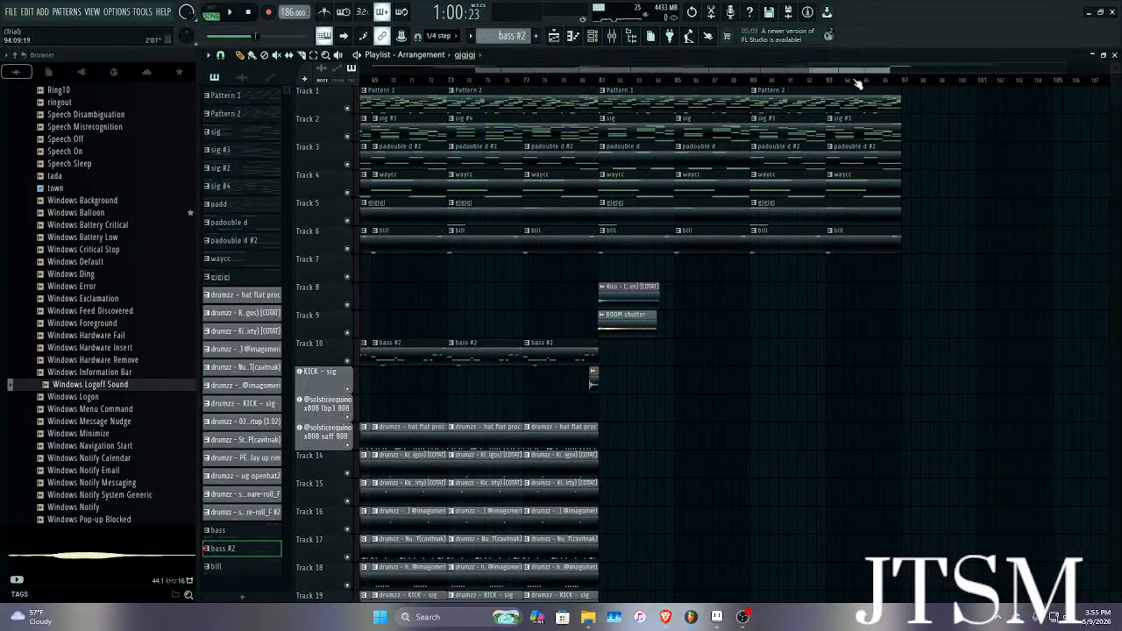
pyautogui.click(851, 81)
pyautogui.press('space')
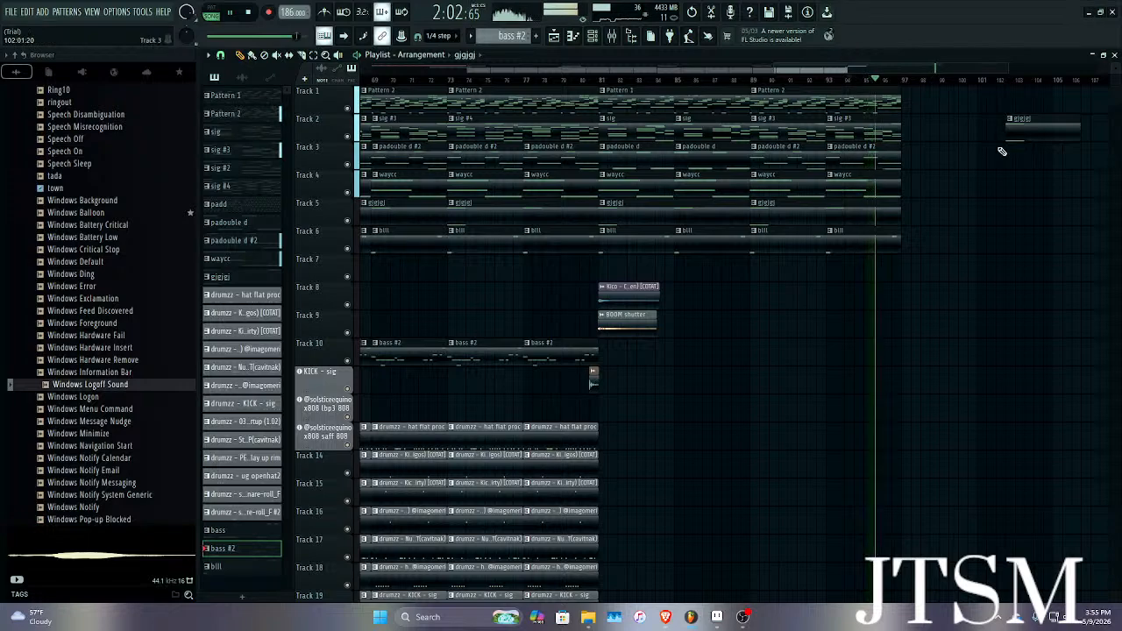
pyautogui.press('space')
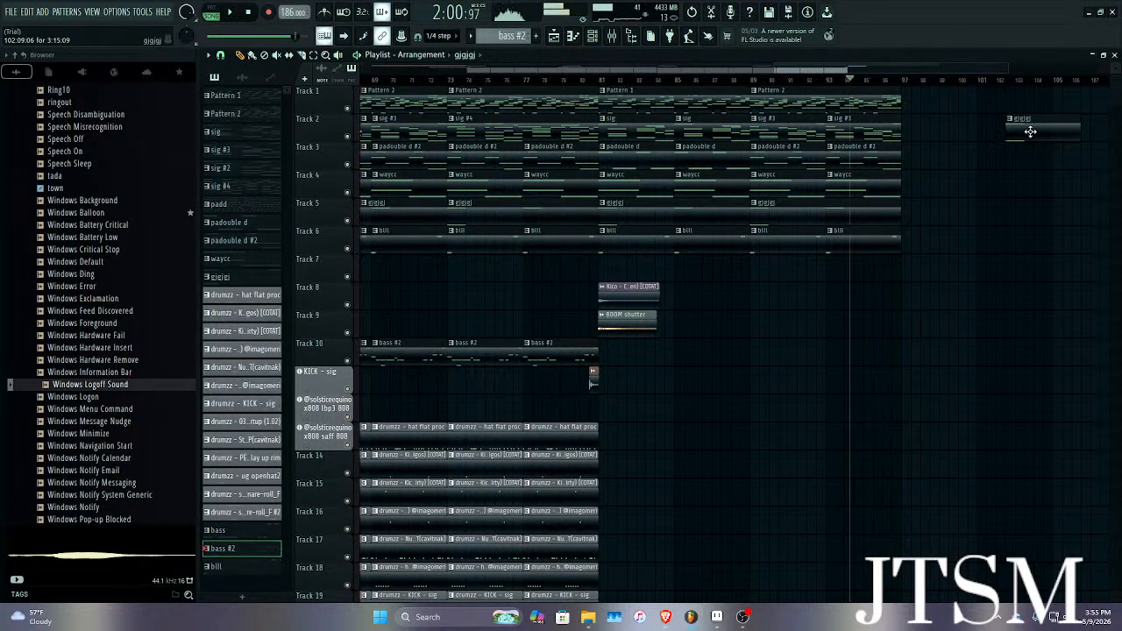
pyautogui.scroll(-5, 1030, 131)
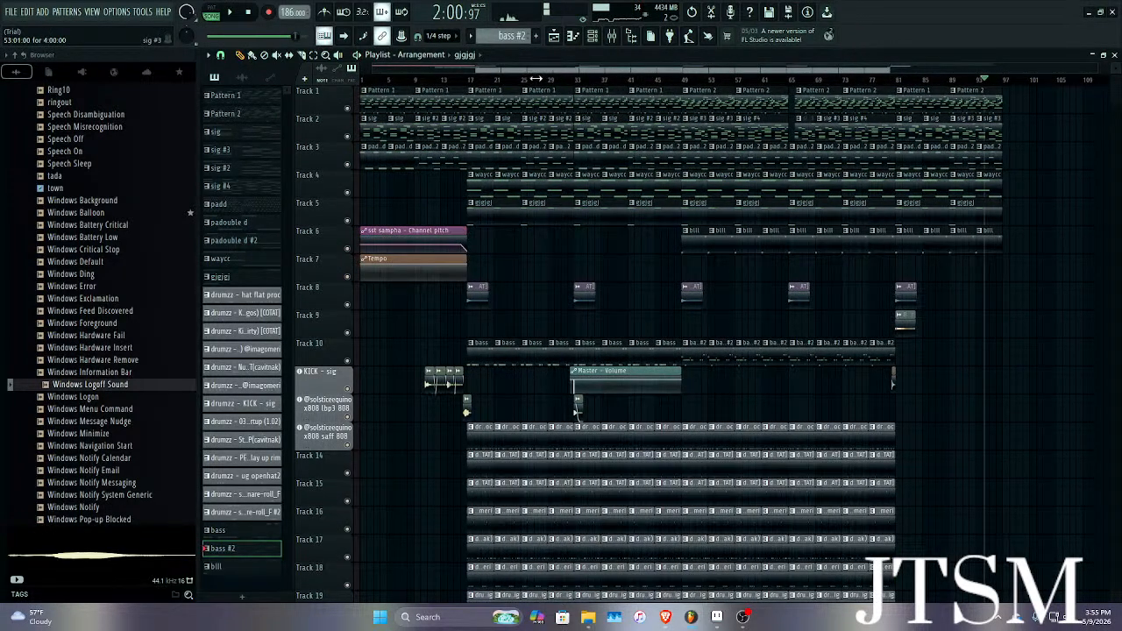
pyautogui.click(531, 78)
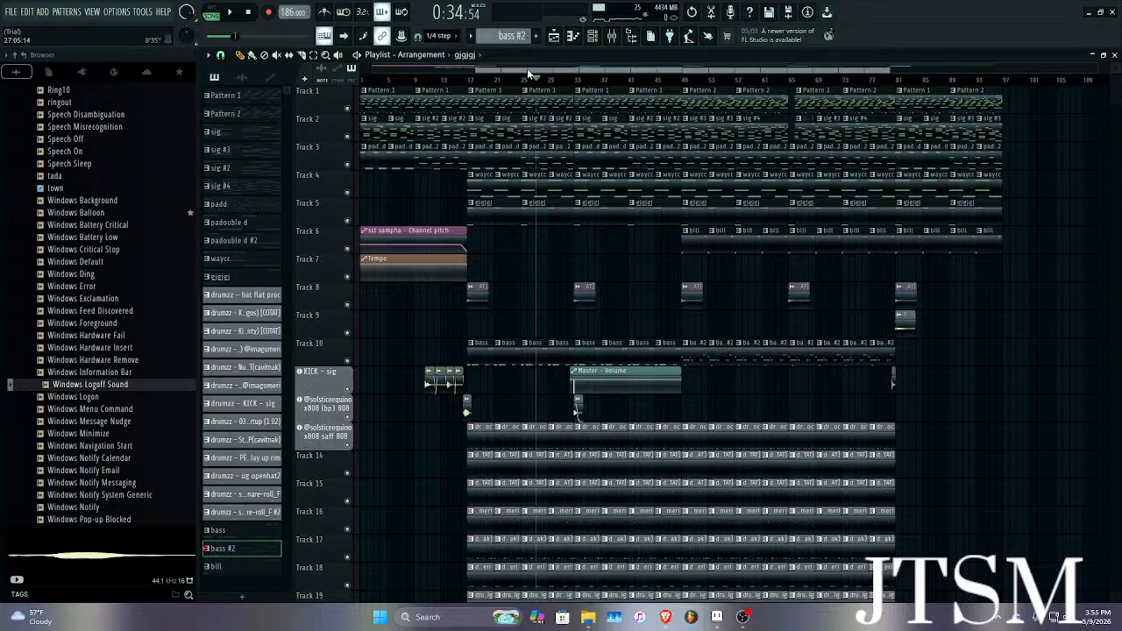
# Switch to the Brave browser and open the video list of the signed-in YouTube channel.
pyautogui.click(666, 618)
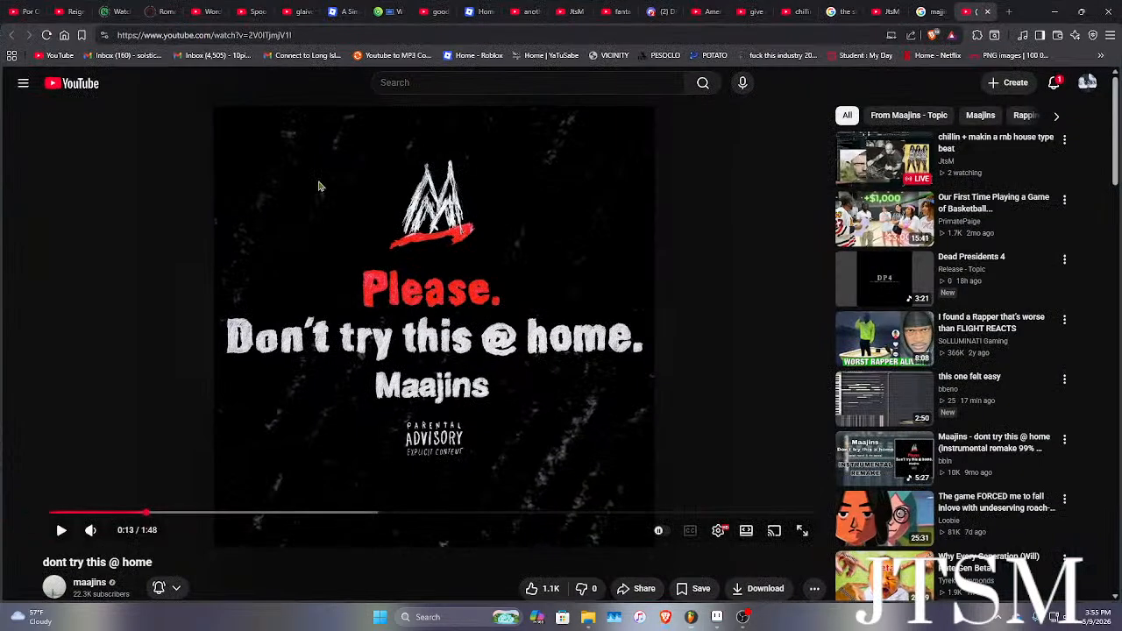
pyautogui.click(1087, 84)
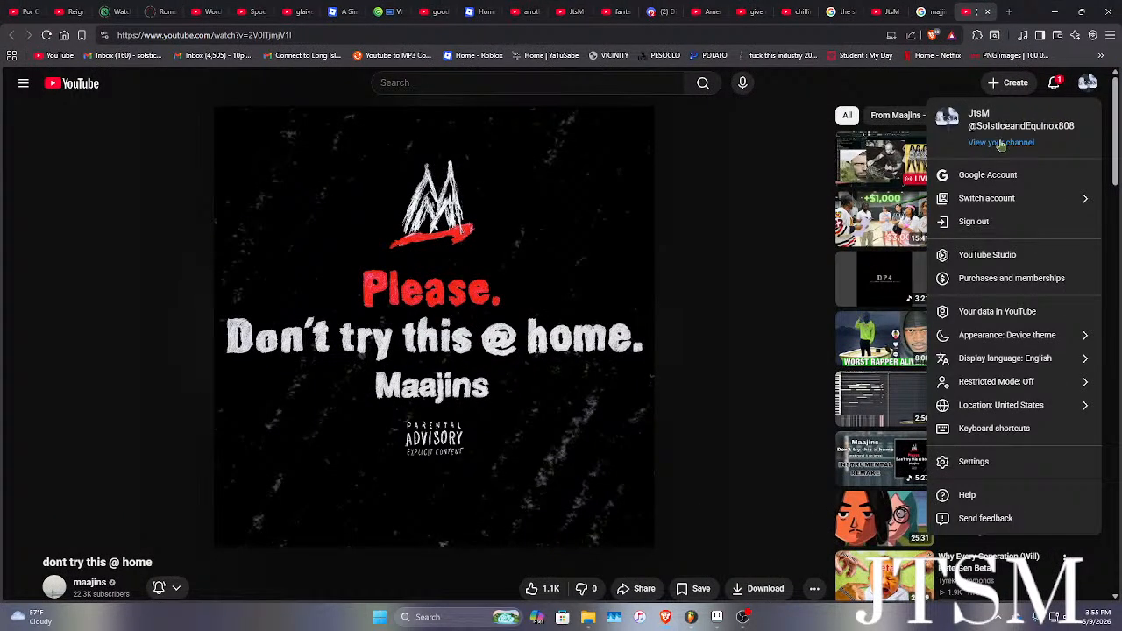
pyautogui.click(1001, 143)
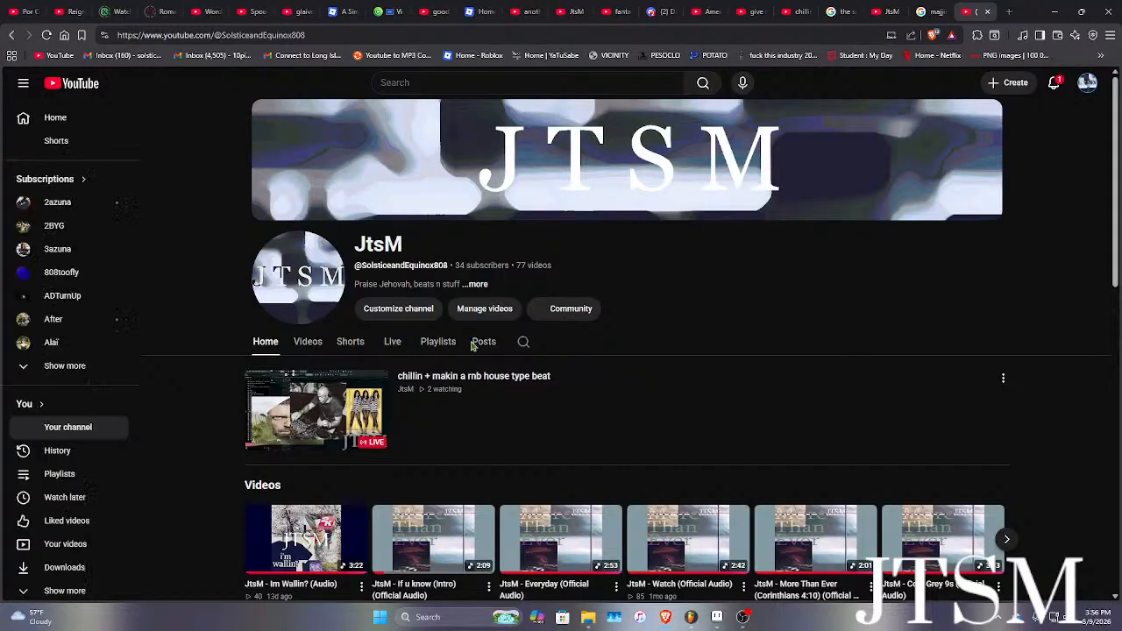
pyautogui.click(299, 347)
# Browse to the channel's oldest uploads, open the full EP video "The Project, The Process" and pause it.
pyautogui.scroll(-10, 839, 317)
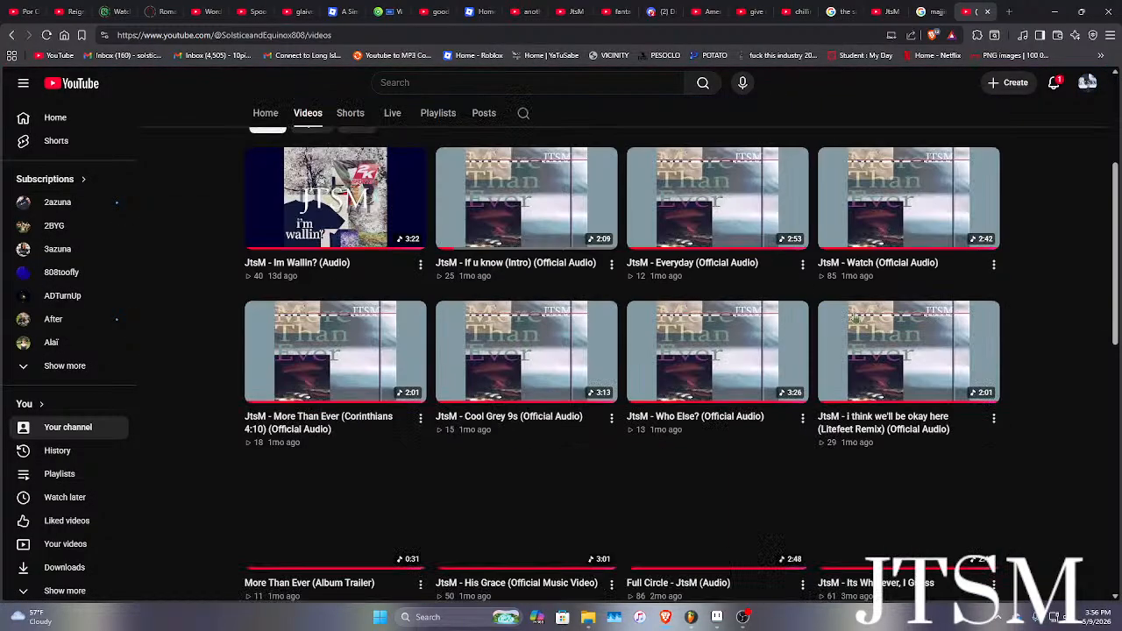
pyautogui.scroll(-20, 839, 318)
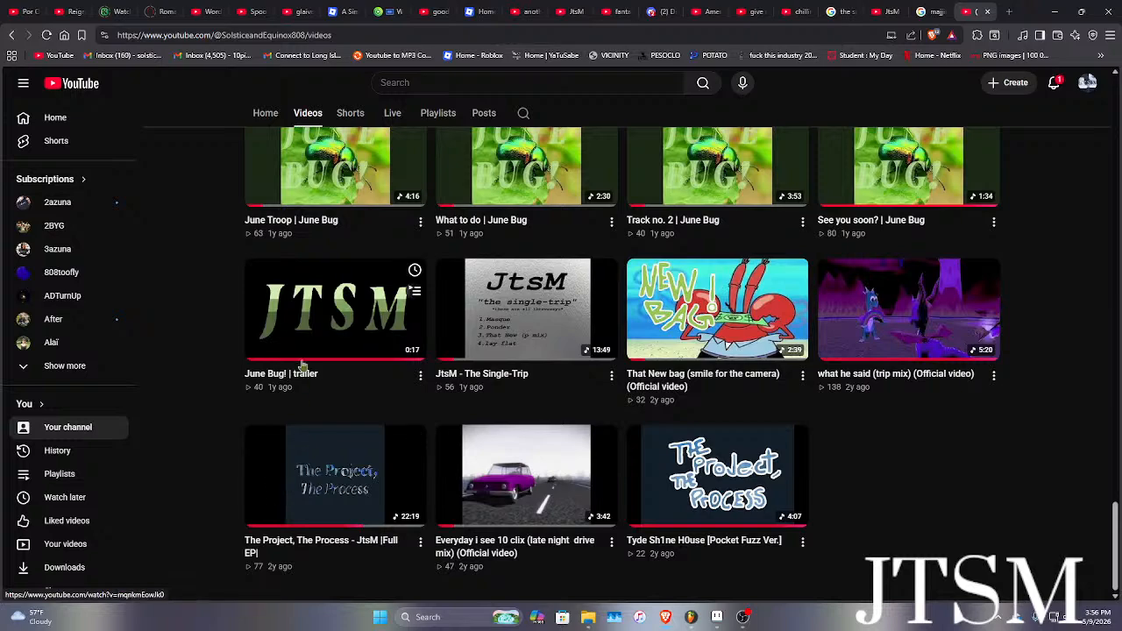
pyautogui.click(324, 472)
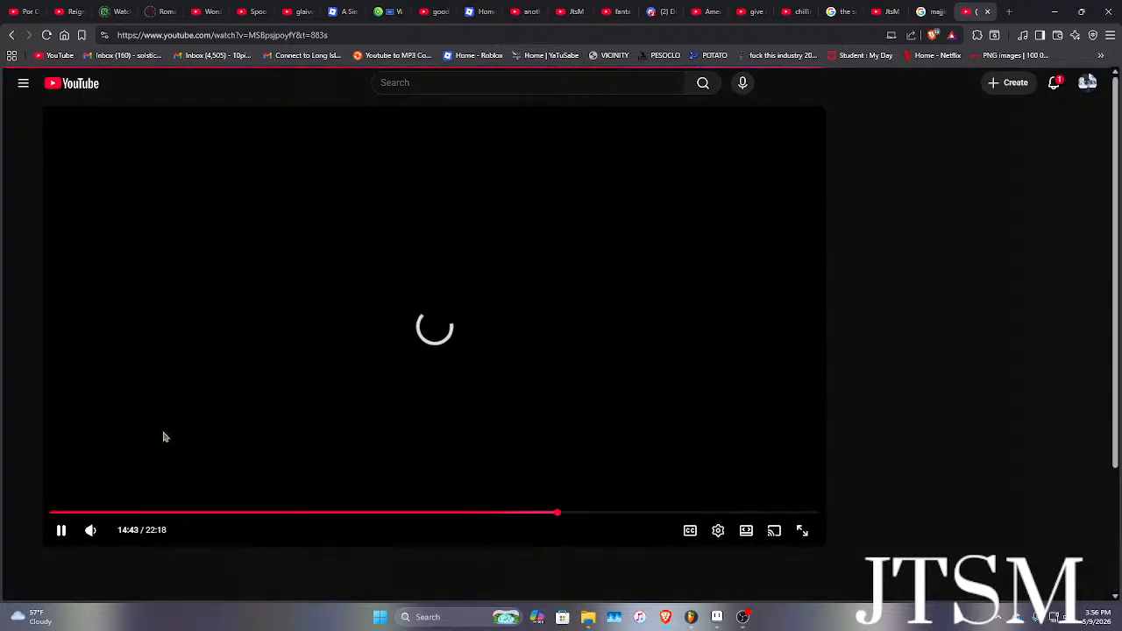
pyautogui.click(138, 443)
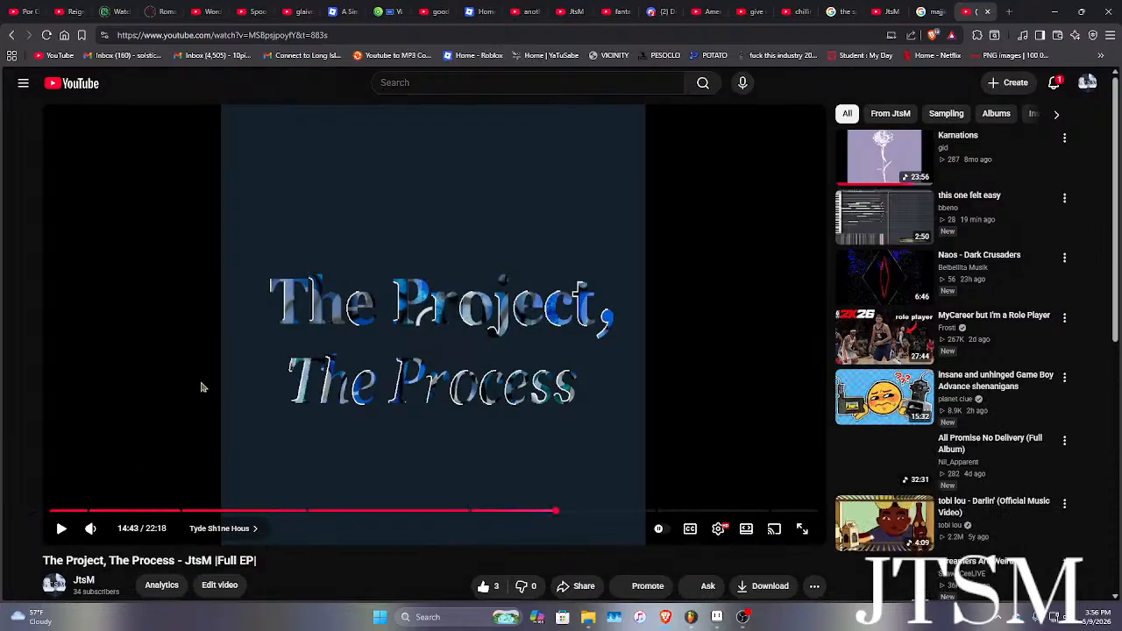
# Expand the EP video's description to view its track list and premiere date, and return to the channel's video list.
pyautogui.scroll(-5, 201, 386)
pyautogui.scroll(1, 201, 390)
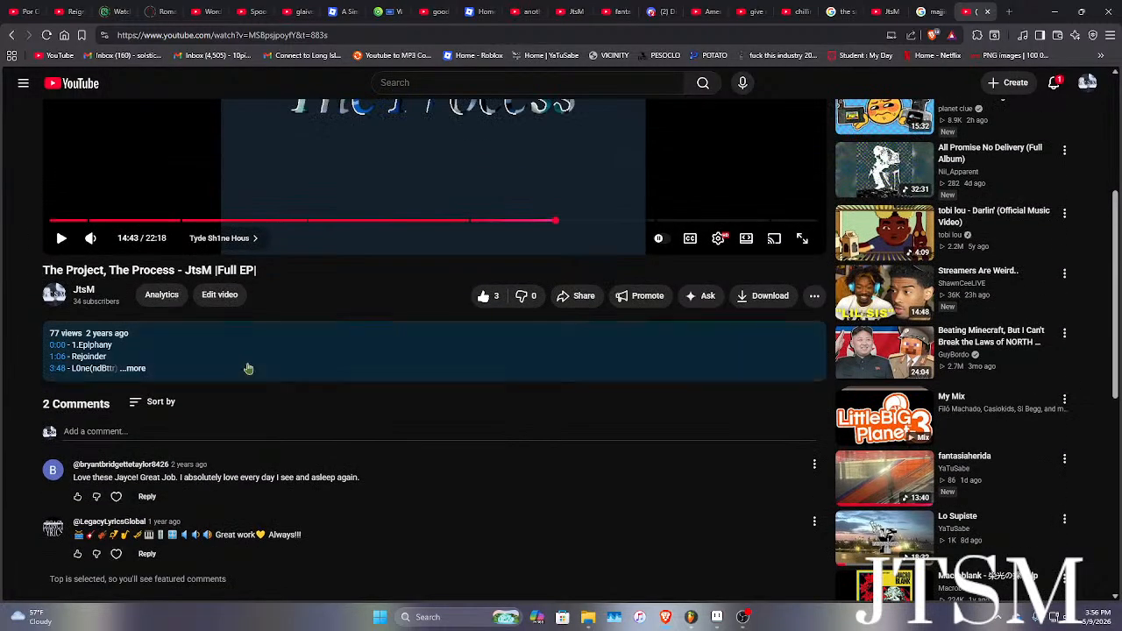
pyautogui.click(254, 372)
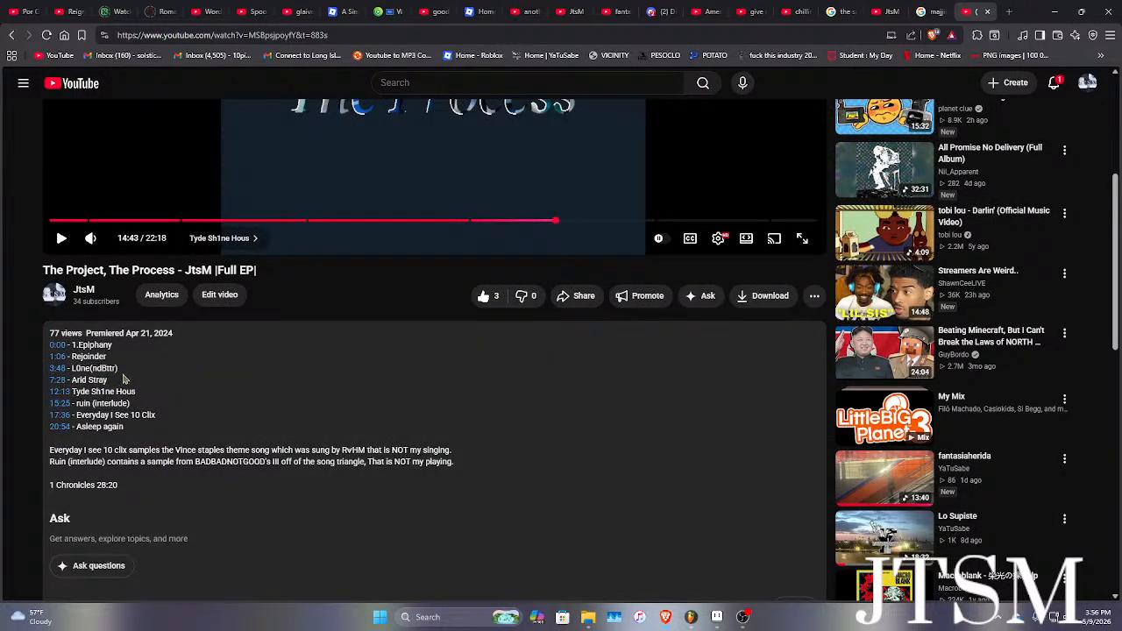
pyautogui.click(11, 35)
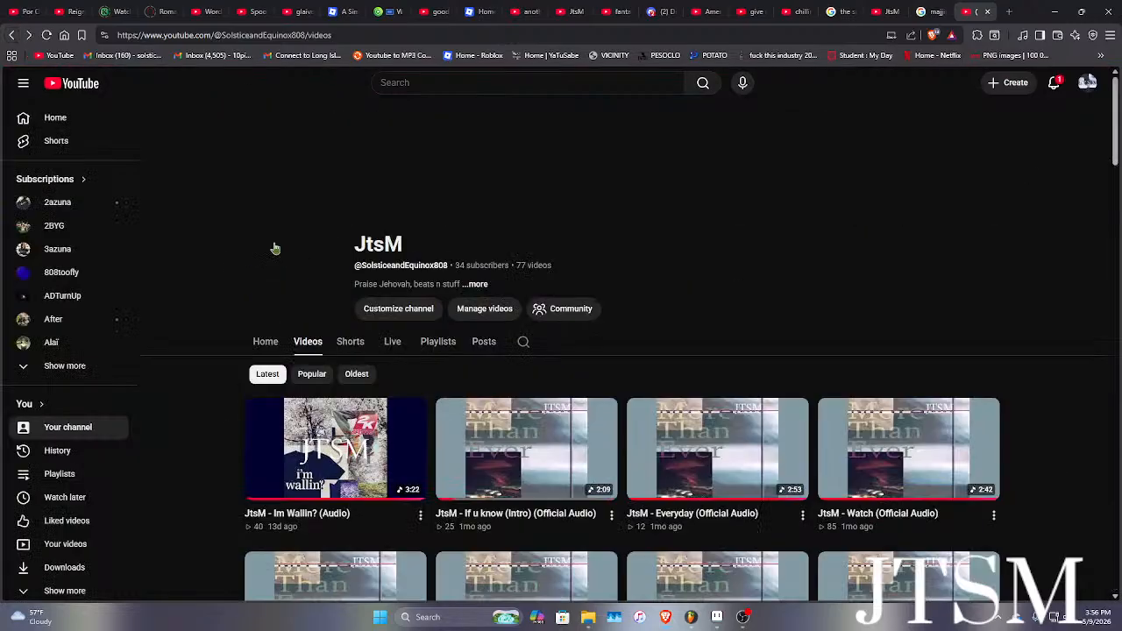
# Look through the oldest uploads in the channel's video list, from "The Project, The Process" to the June Bug tracks and Loch Loom.
pyautogui.scroll(-15, 488, 351)
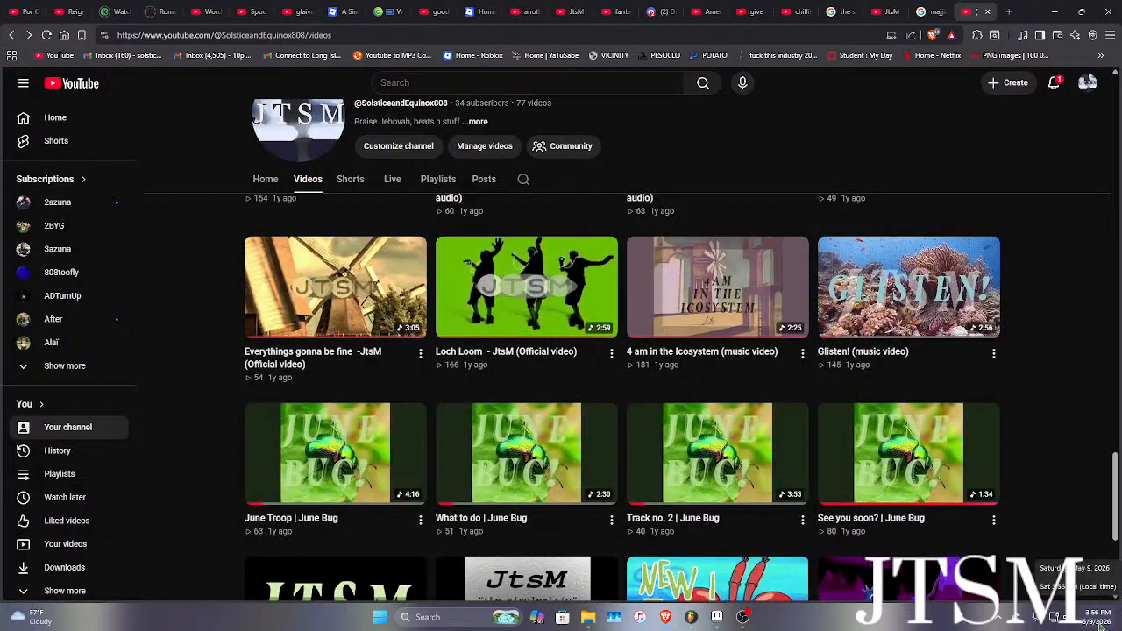
pyautogui.scroll(-3, 722, 250)
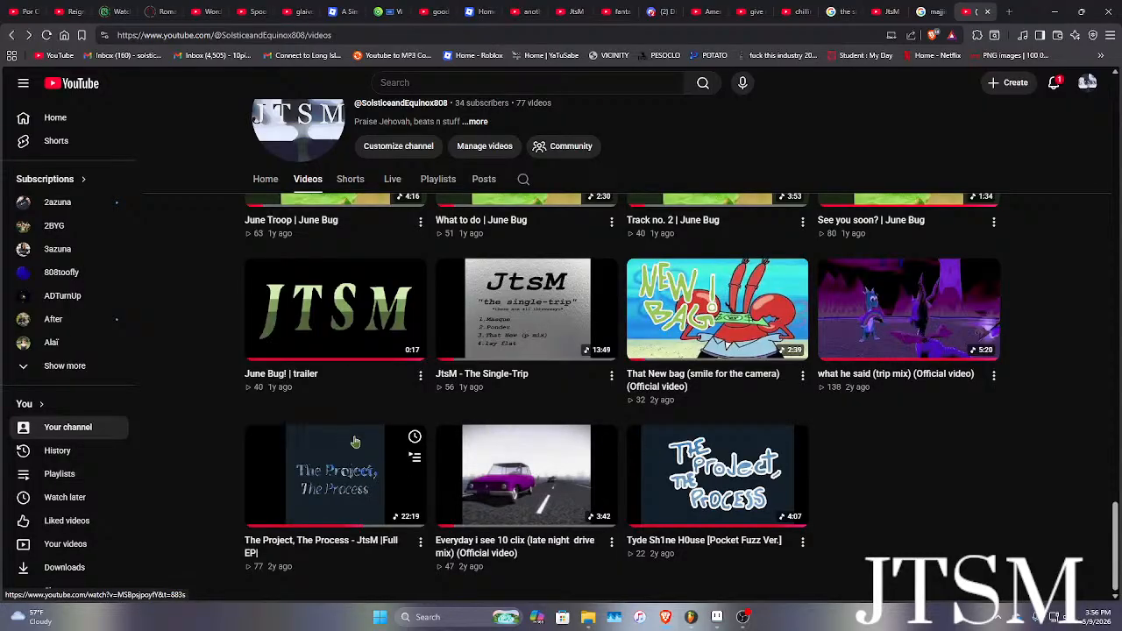
pyautogui.scroll(2, 365, 454)
pyautogui.scroll(-2, 365, 473)
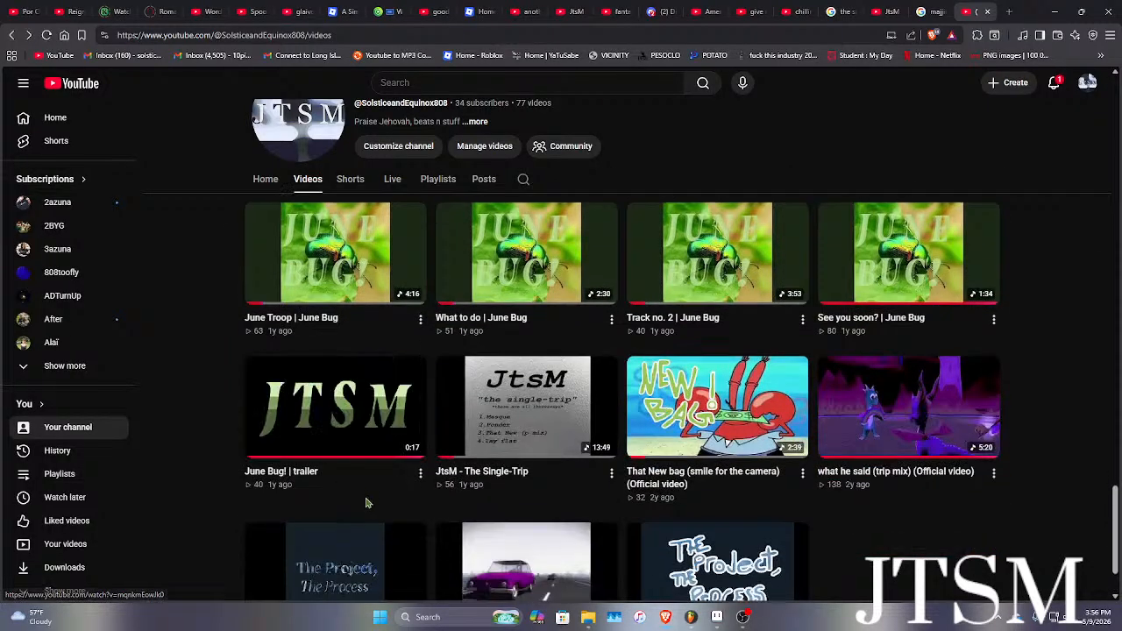
pyautogui.scroll(2, 368, 493)
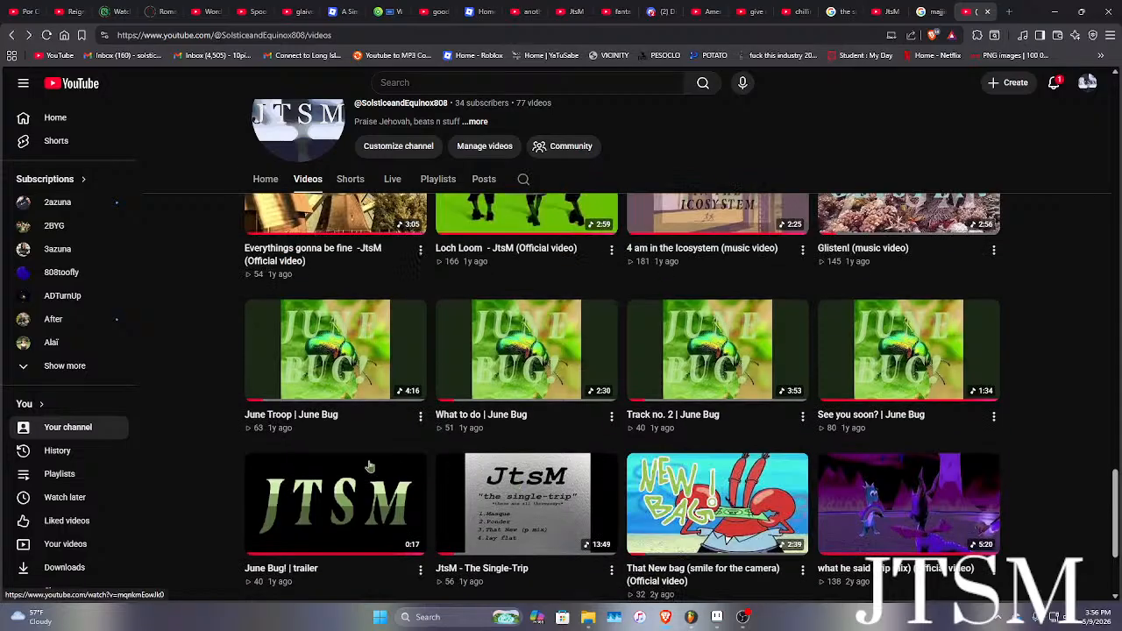
pyautogui.scroll(4, 329, 506)
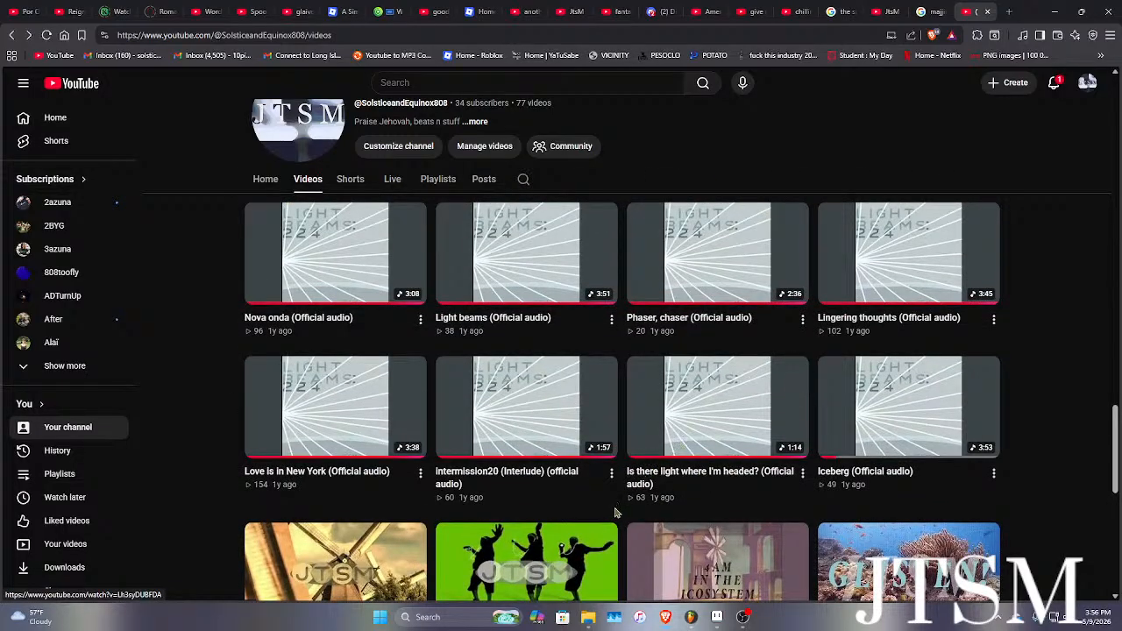
pyautogui.scroll(-3, 525, 491)
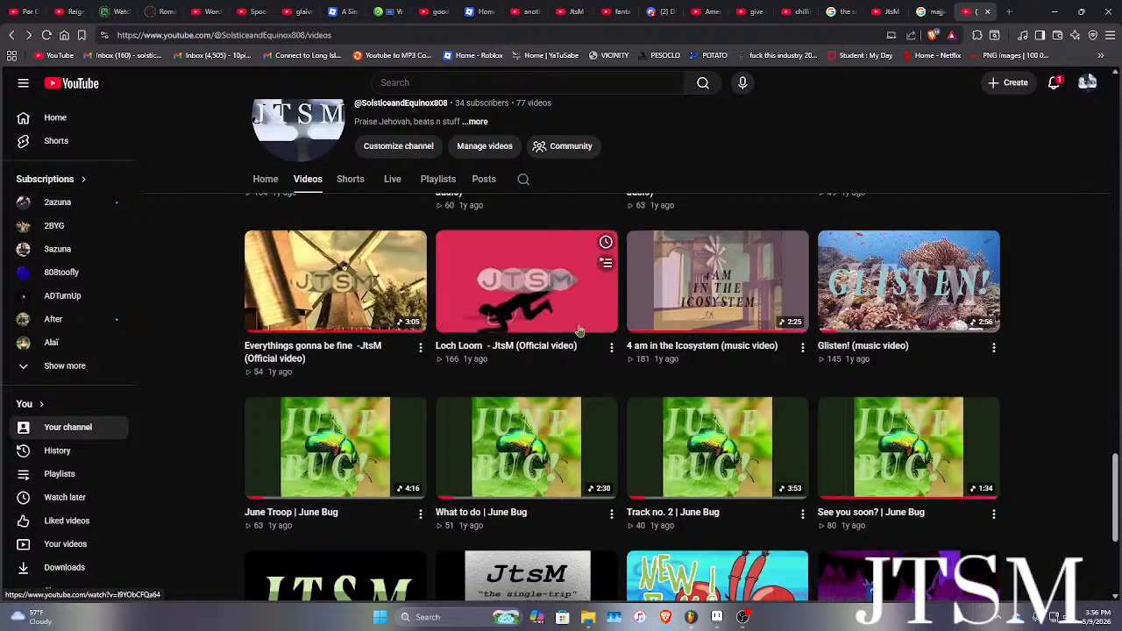
pyautogui.scroll(-3, 544, 347)
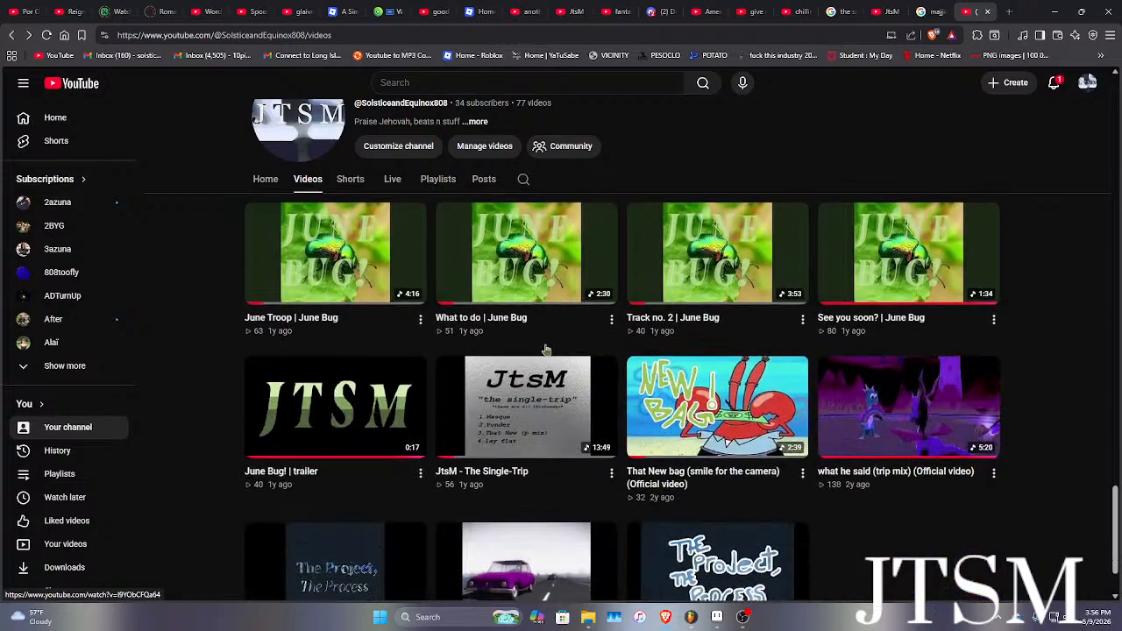
pyautogui.scroll(3, 545, 349)
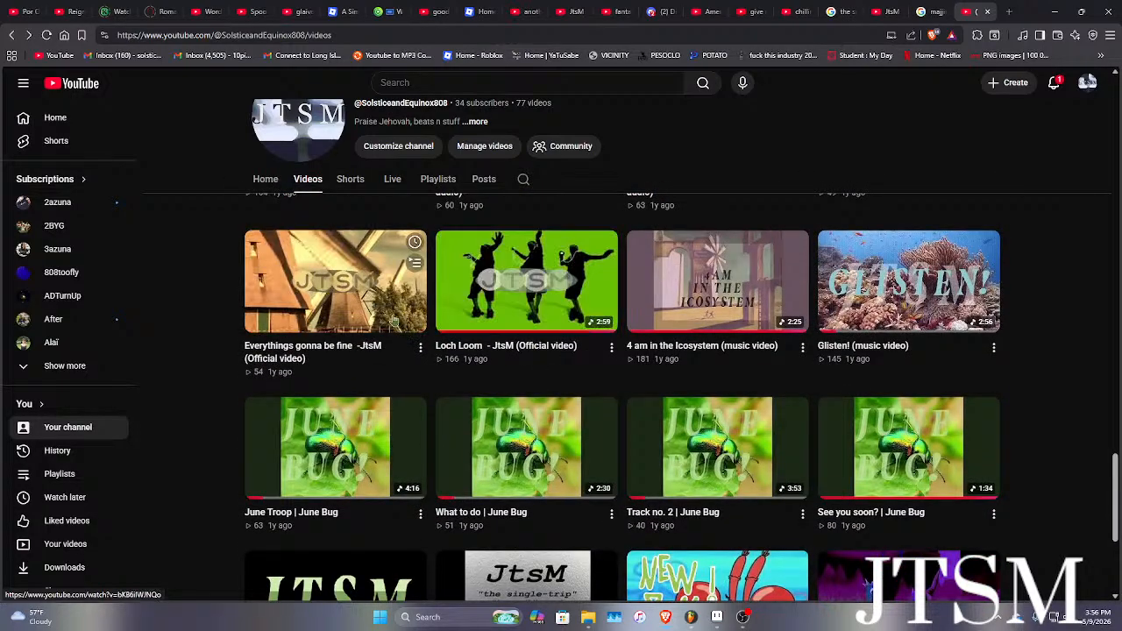
# Look through the uploads from about a year ago, from the Light Beams 224 tracks to Campfire In Alaska and Vicious cycles.
pyautogui.scroll(2, 448, 302)
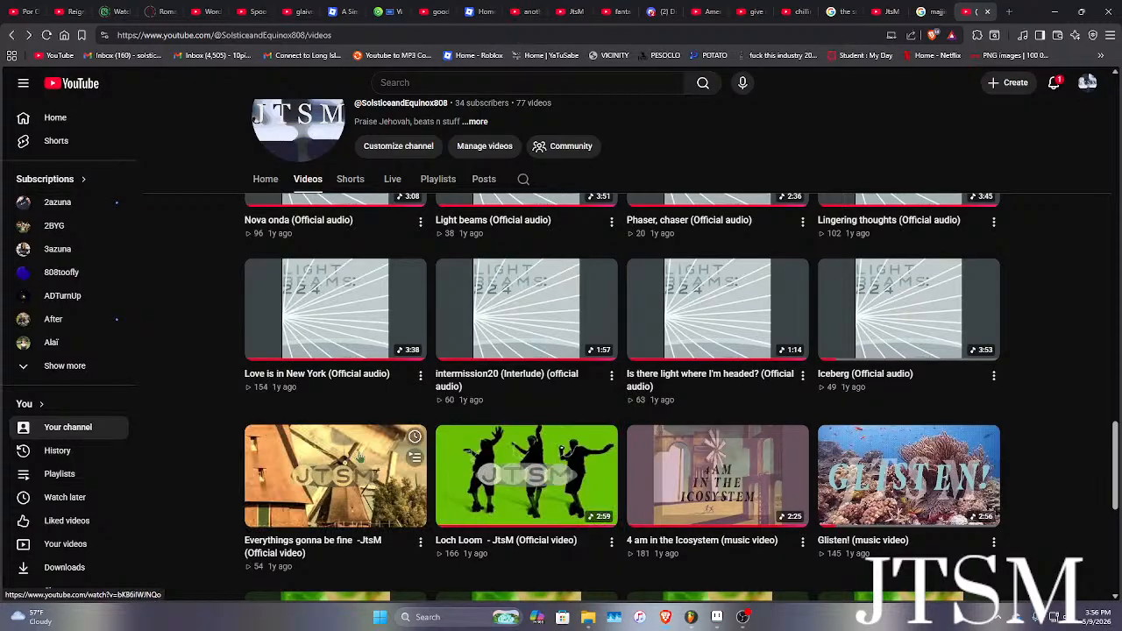
pyautogui.scroll(3, 649, 439)
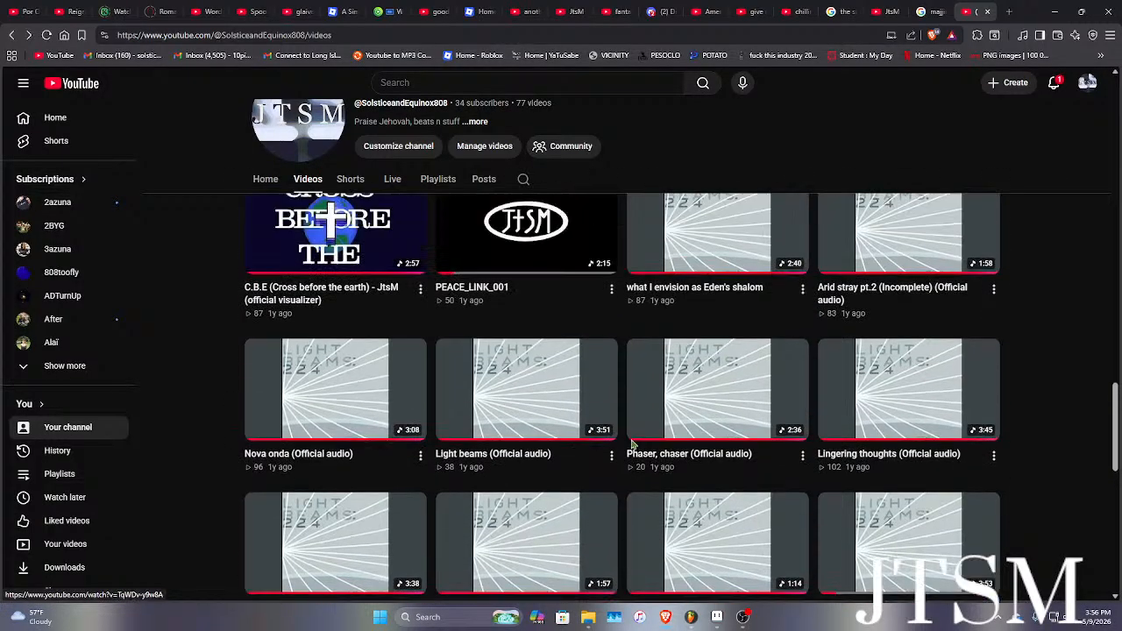
pyautogui.scroll(2, 613, 385)
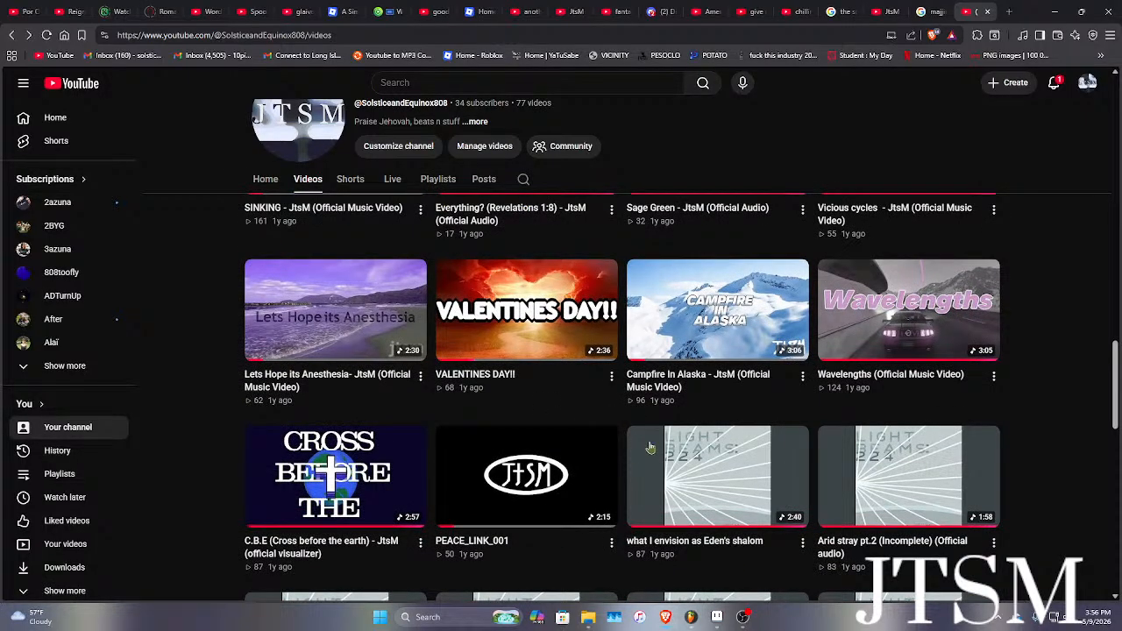
pyautogui.scroll(1, 650, 448)
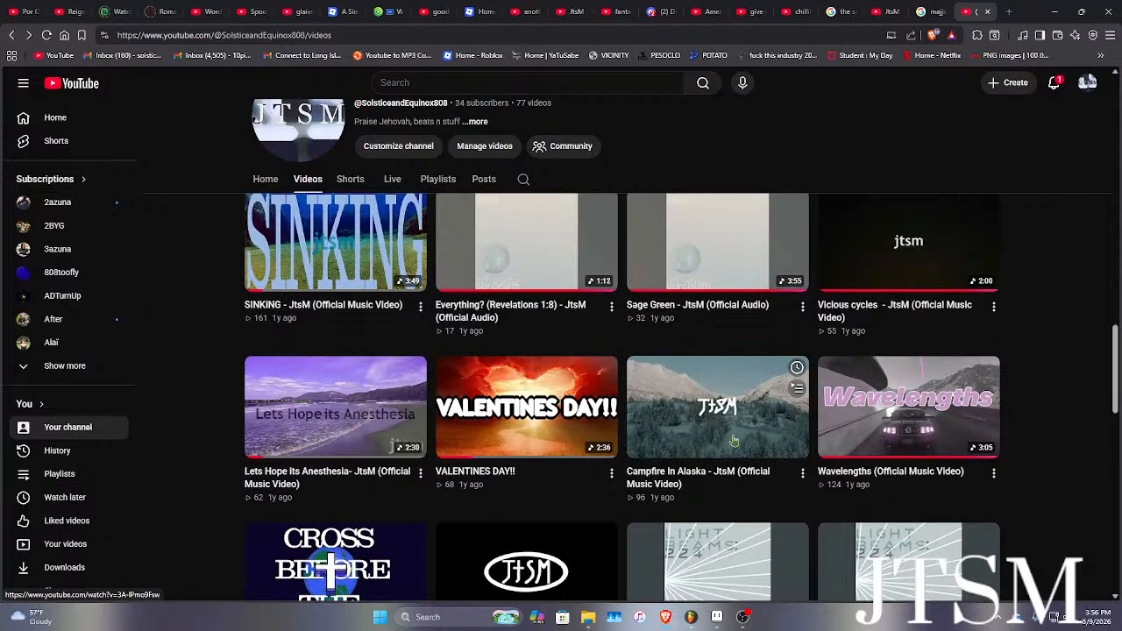
pyautogui.scroll(1, 666, 451)
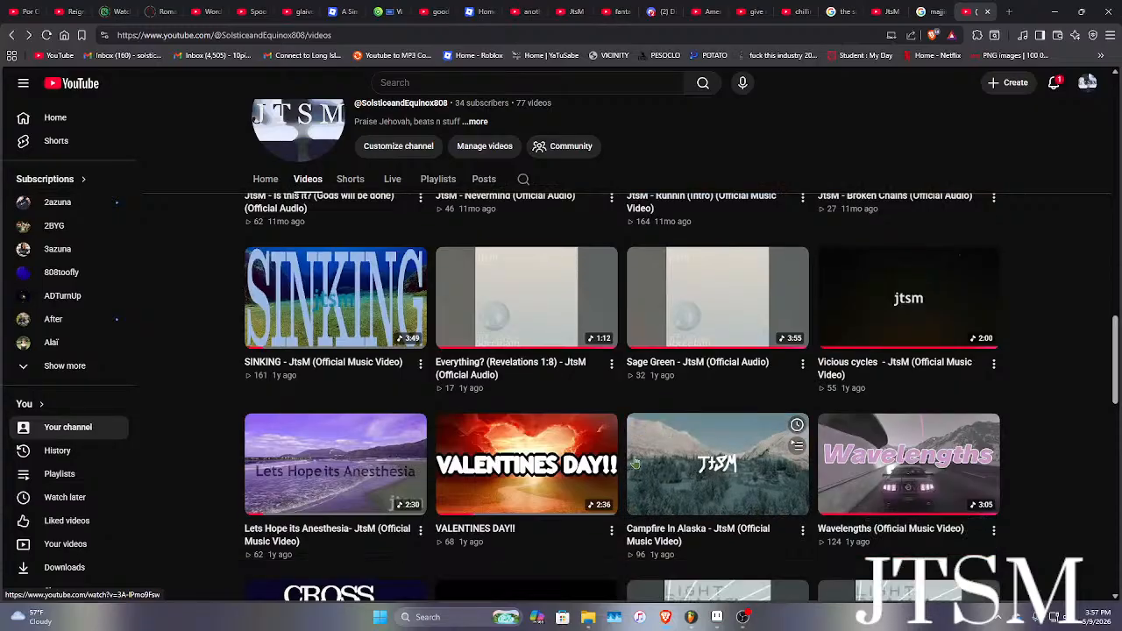
pyautogui.scroll(-2, 635, 463)
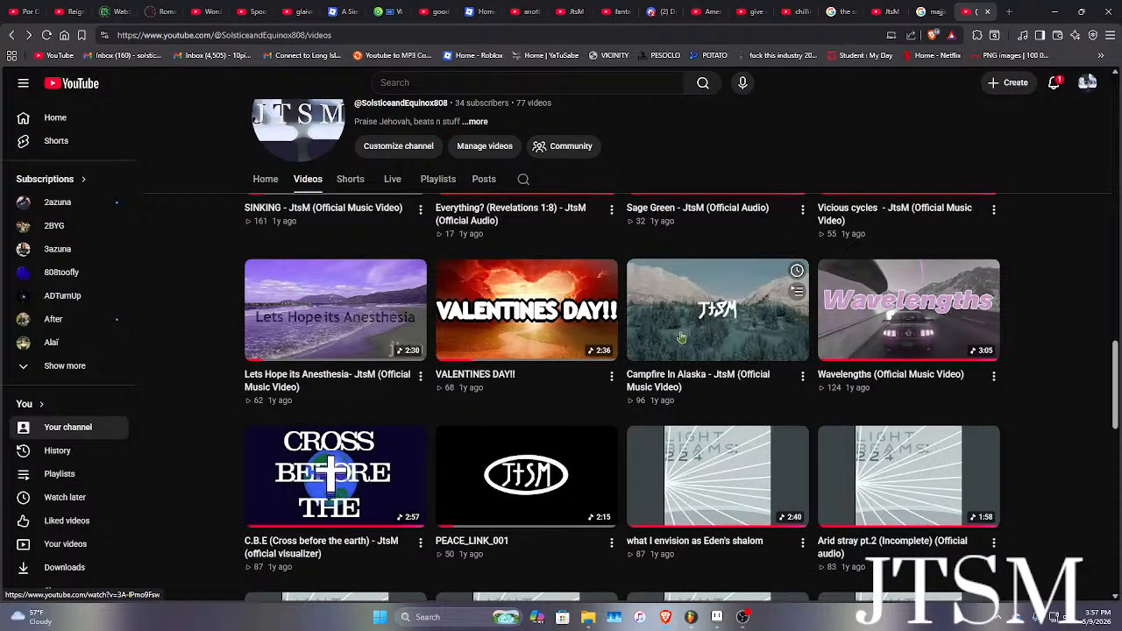
pyautogui.scroll(3, 681, 337)
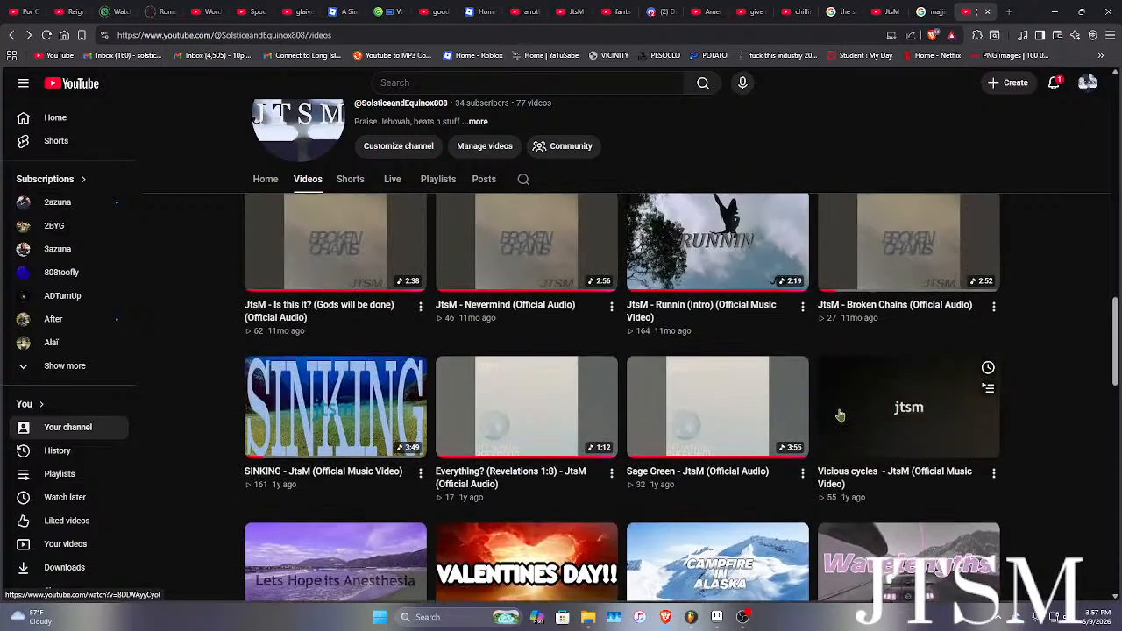
pyautogui.scroll(-1, 982, 473)
pyautogui.scroll(1, 909, 474)
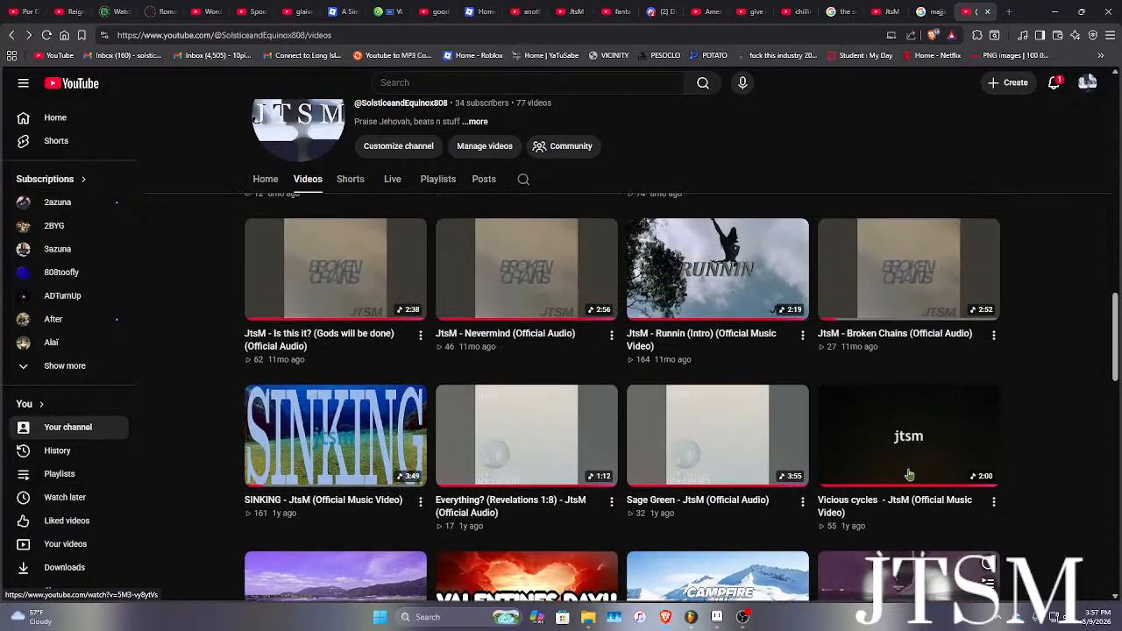
pyautogui.moveTo(905, 456)
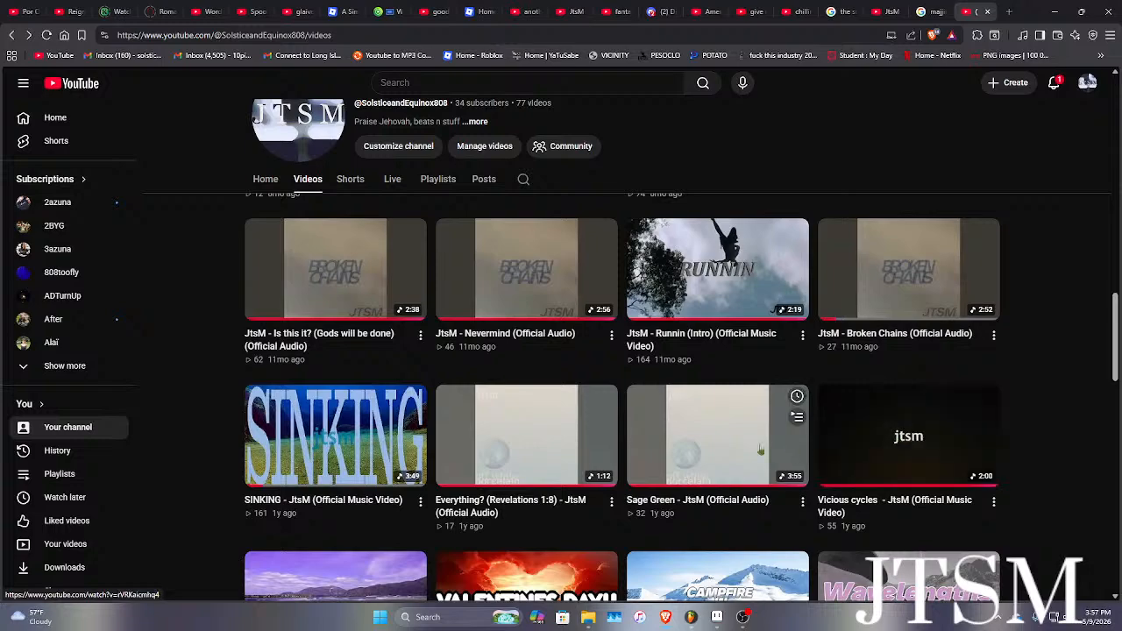
# Open "JtsM - Nevermind (Official Audio)", check the upload date in its expanded description, and return to the channel's video list.
pyautogui.scroll(1, 574, 456)
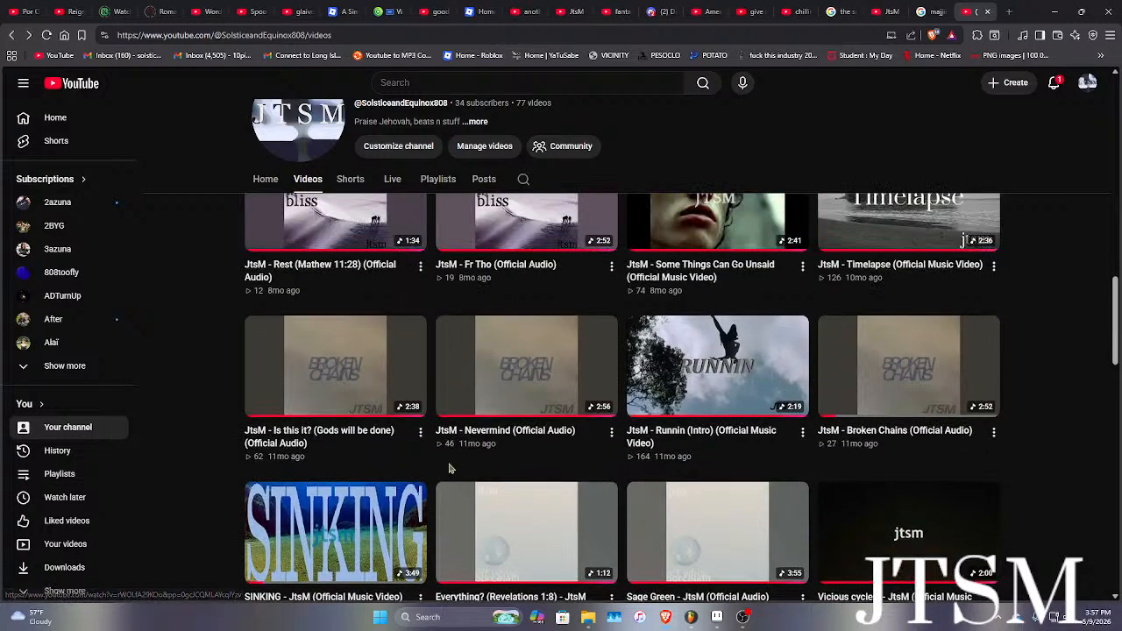
pyautogui.click(518, 404)
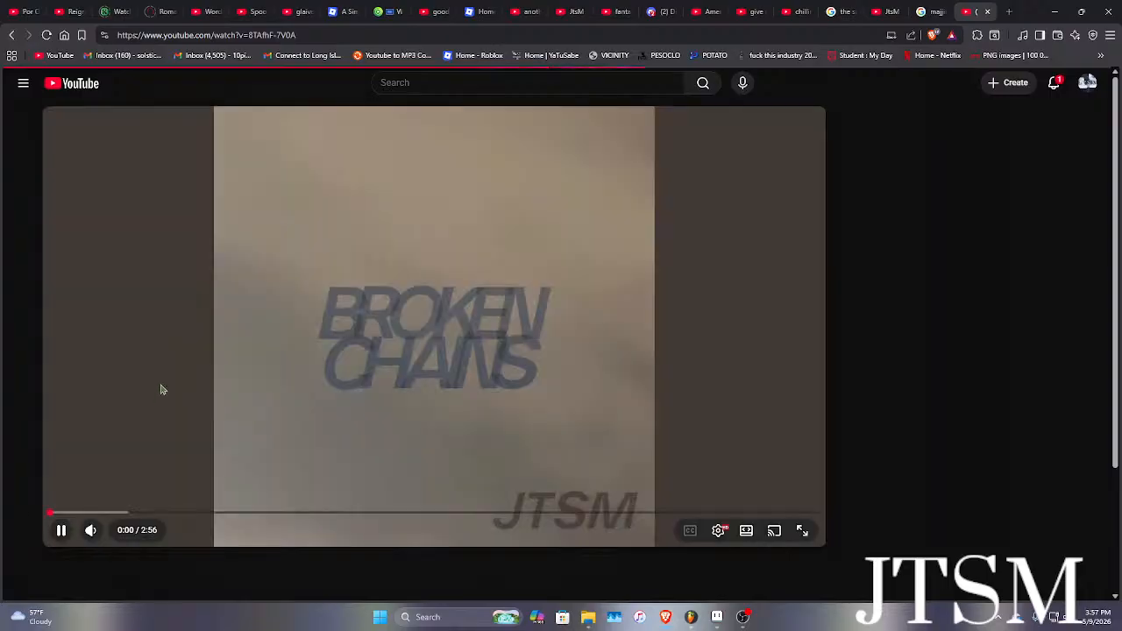
pyautogui.click(162, 389)
pyautogui.scroll(-2, 175, 439)
pyautogui.click(343, 459)
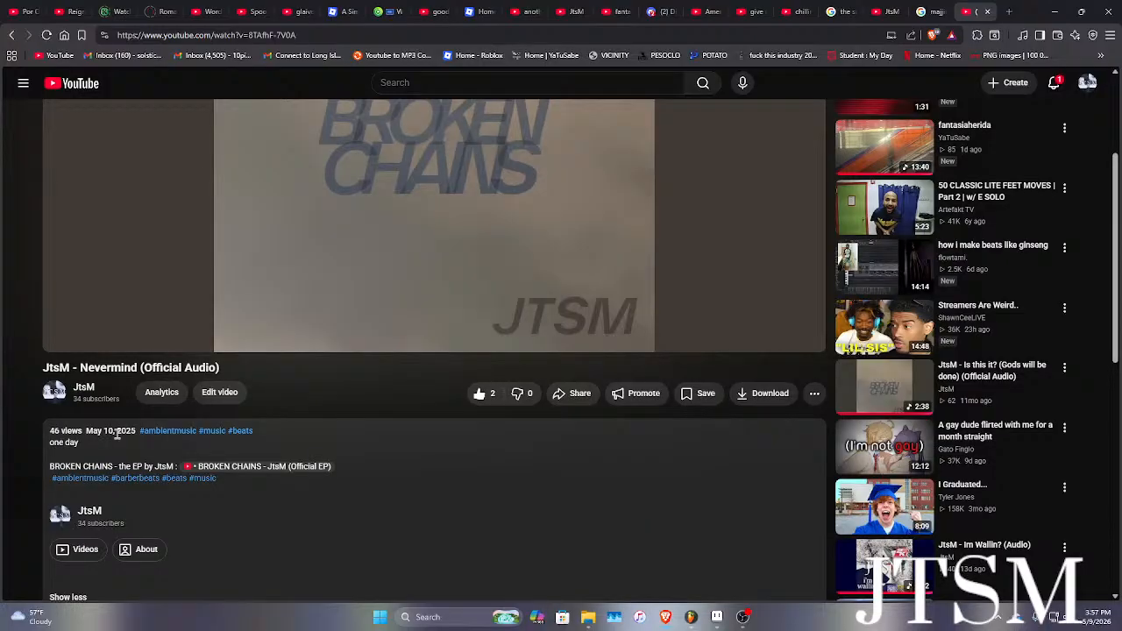
pyautogui.click(11, 35)
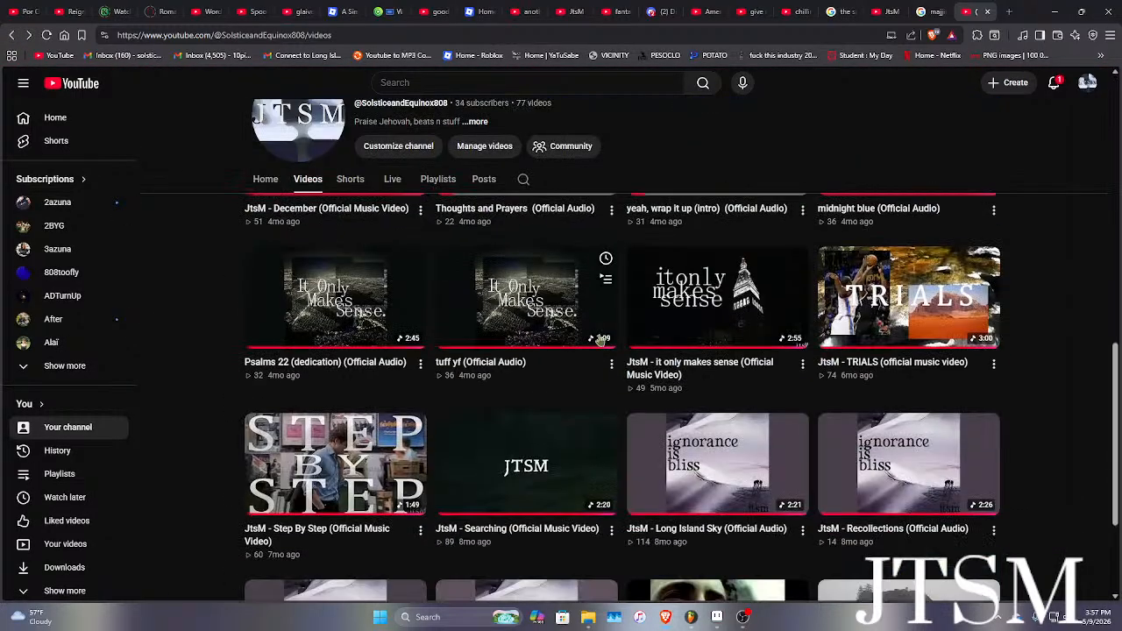
# Look through the channel's more recent releases, from the "ignorance is bliss" tracks to the "More Than Ever" tracks and the newest upload.
pyautogui.scroll(-2, 600, 340)
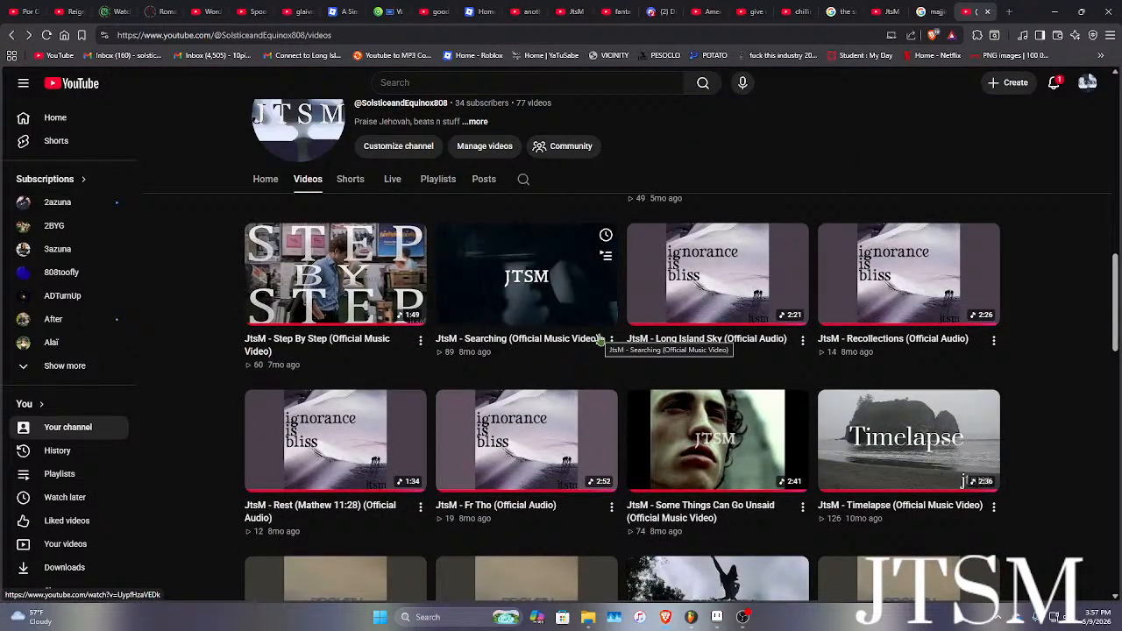
pyautogui.scroll(1, 793, 509)
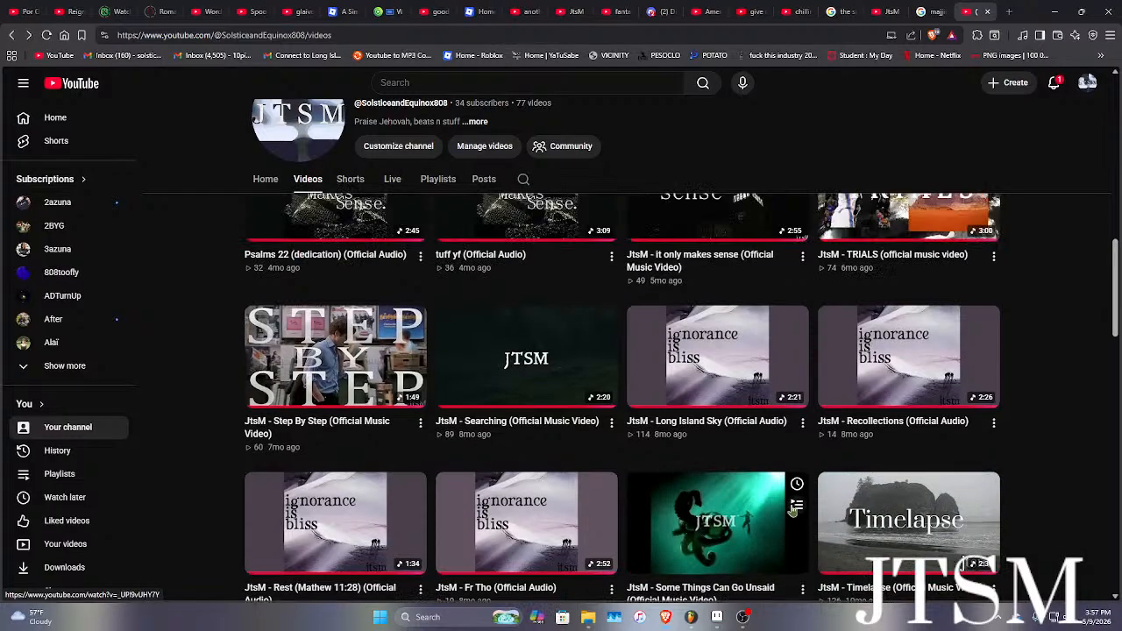
pyautogui.scroll(1, 667, 368)
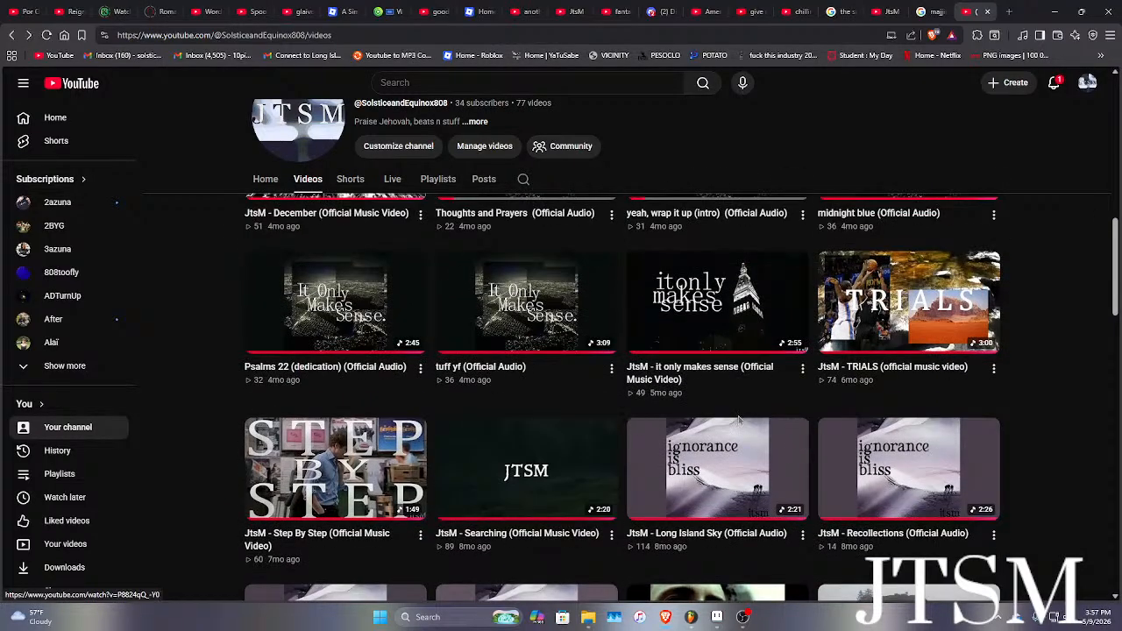
pyautogui.scroll(2, 684, 421)
pyautogui.scroll(2, 389, 426)
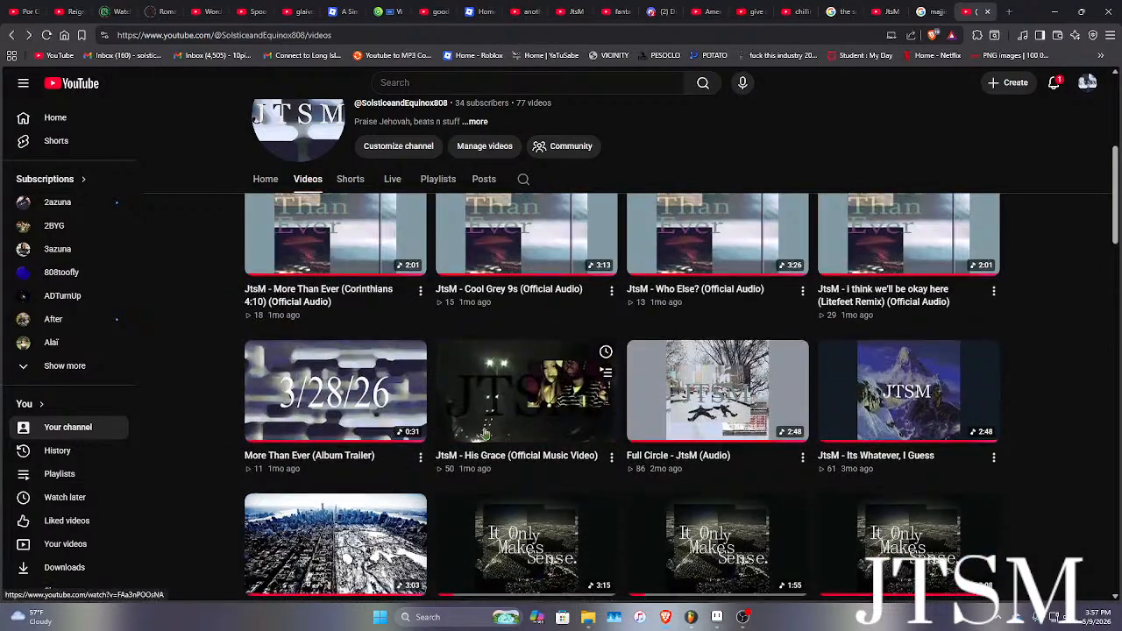
pyautogui.scroll(3, 495, 431)
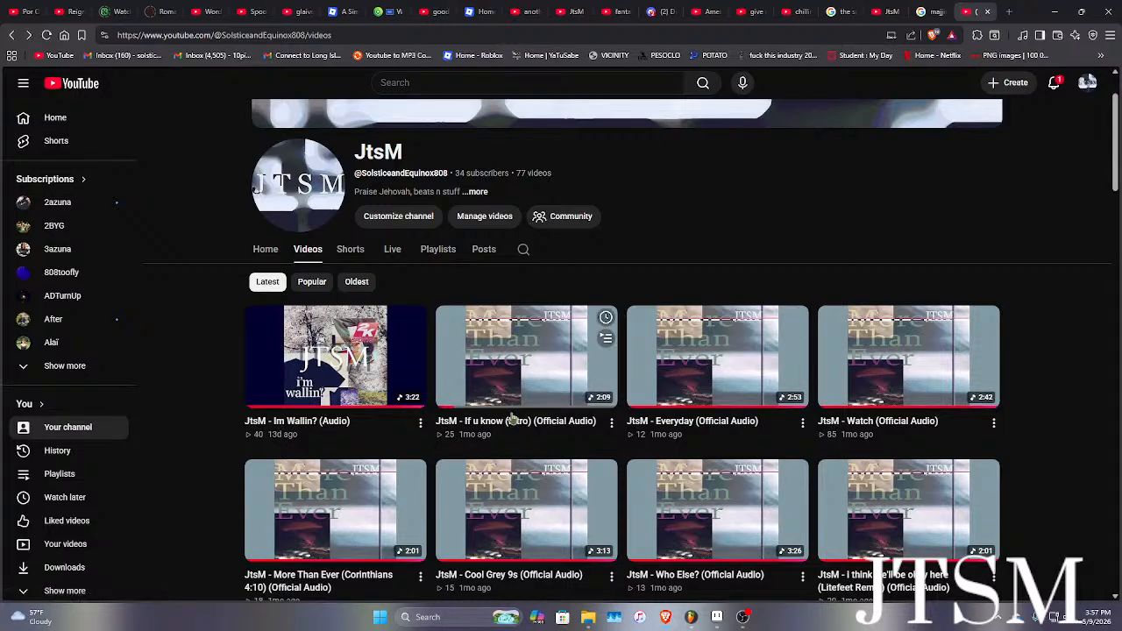
pyautogui.scroll(-3, 504, 407)
pyautogui.scroll(3, 504, 406)
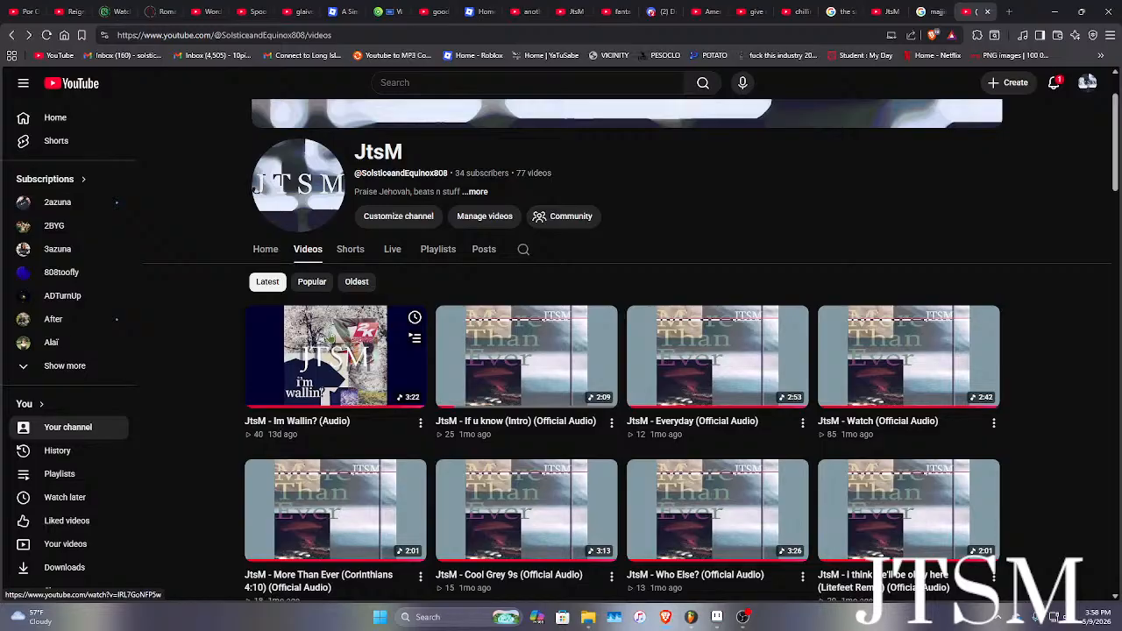
# Minimize the browser to return to the song's playlist arrangement in FL Studio.
pyautogui.click(1055, 12)
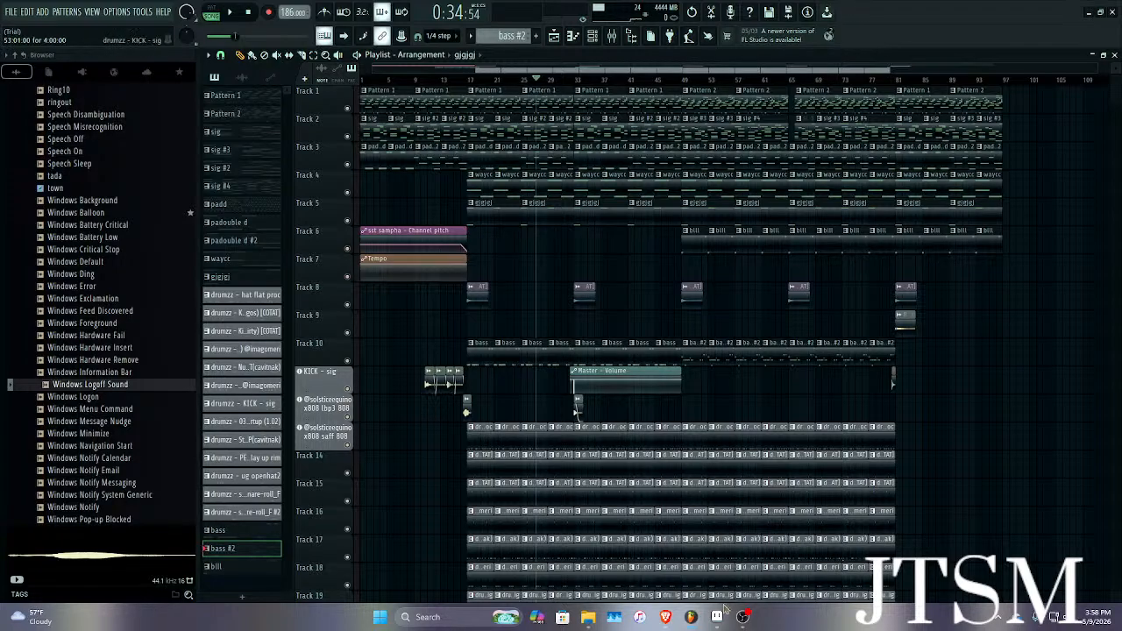
pyautogui.moveTo(690, 619)
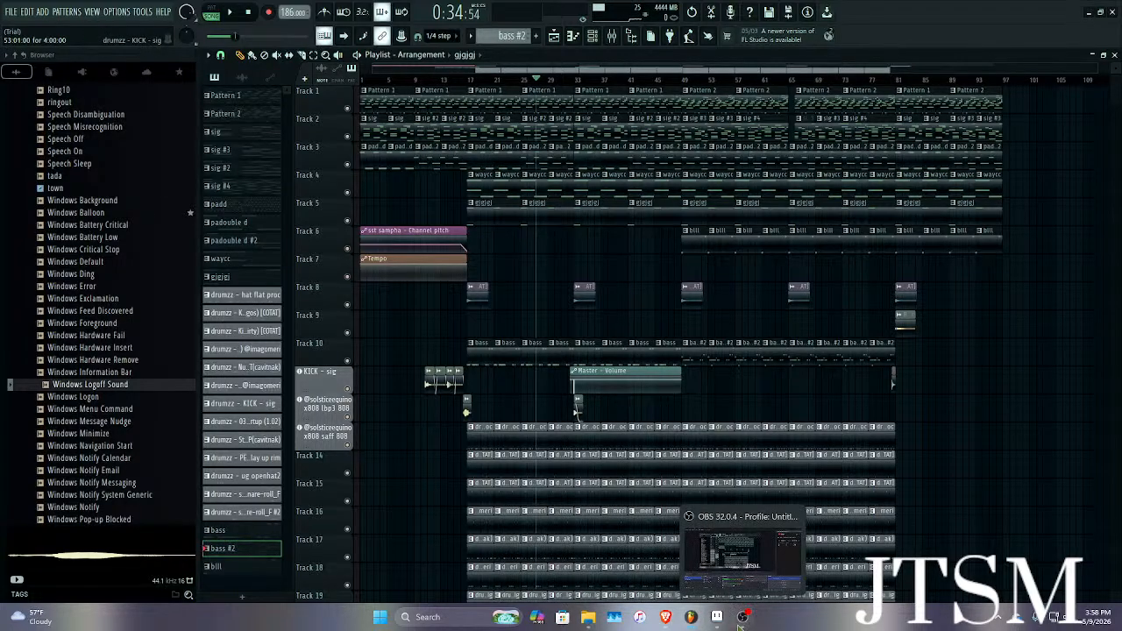